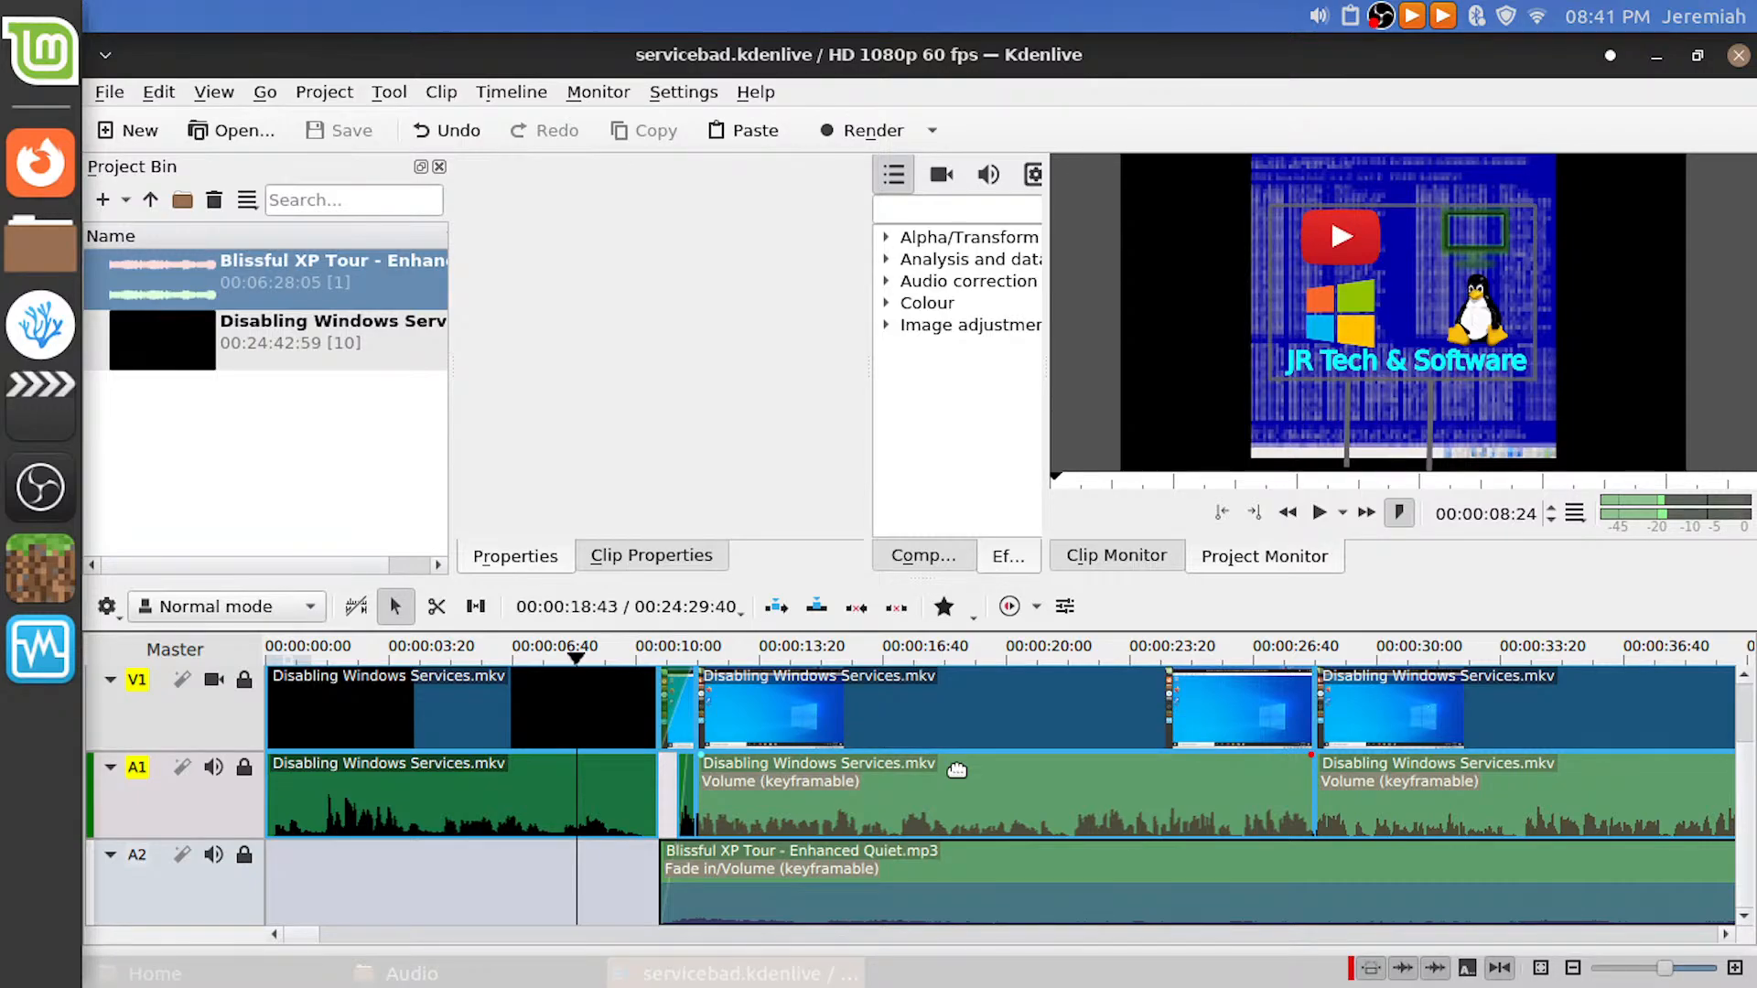
# Check the system sound output device and play the timeline from about 2.5 seconds
pyautogui.moveTo(498, 862); pyautogui.dragTo(362, 874)
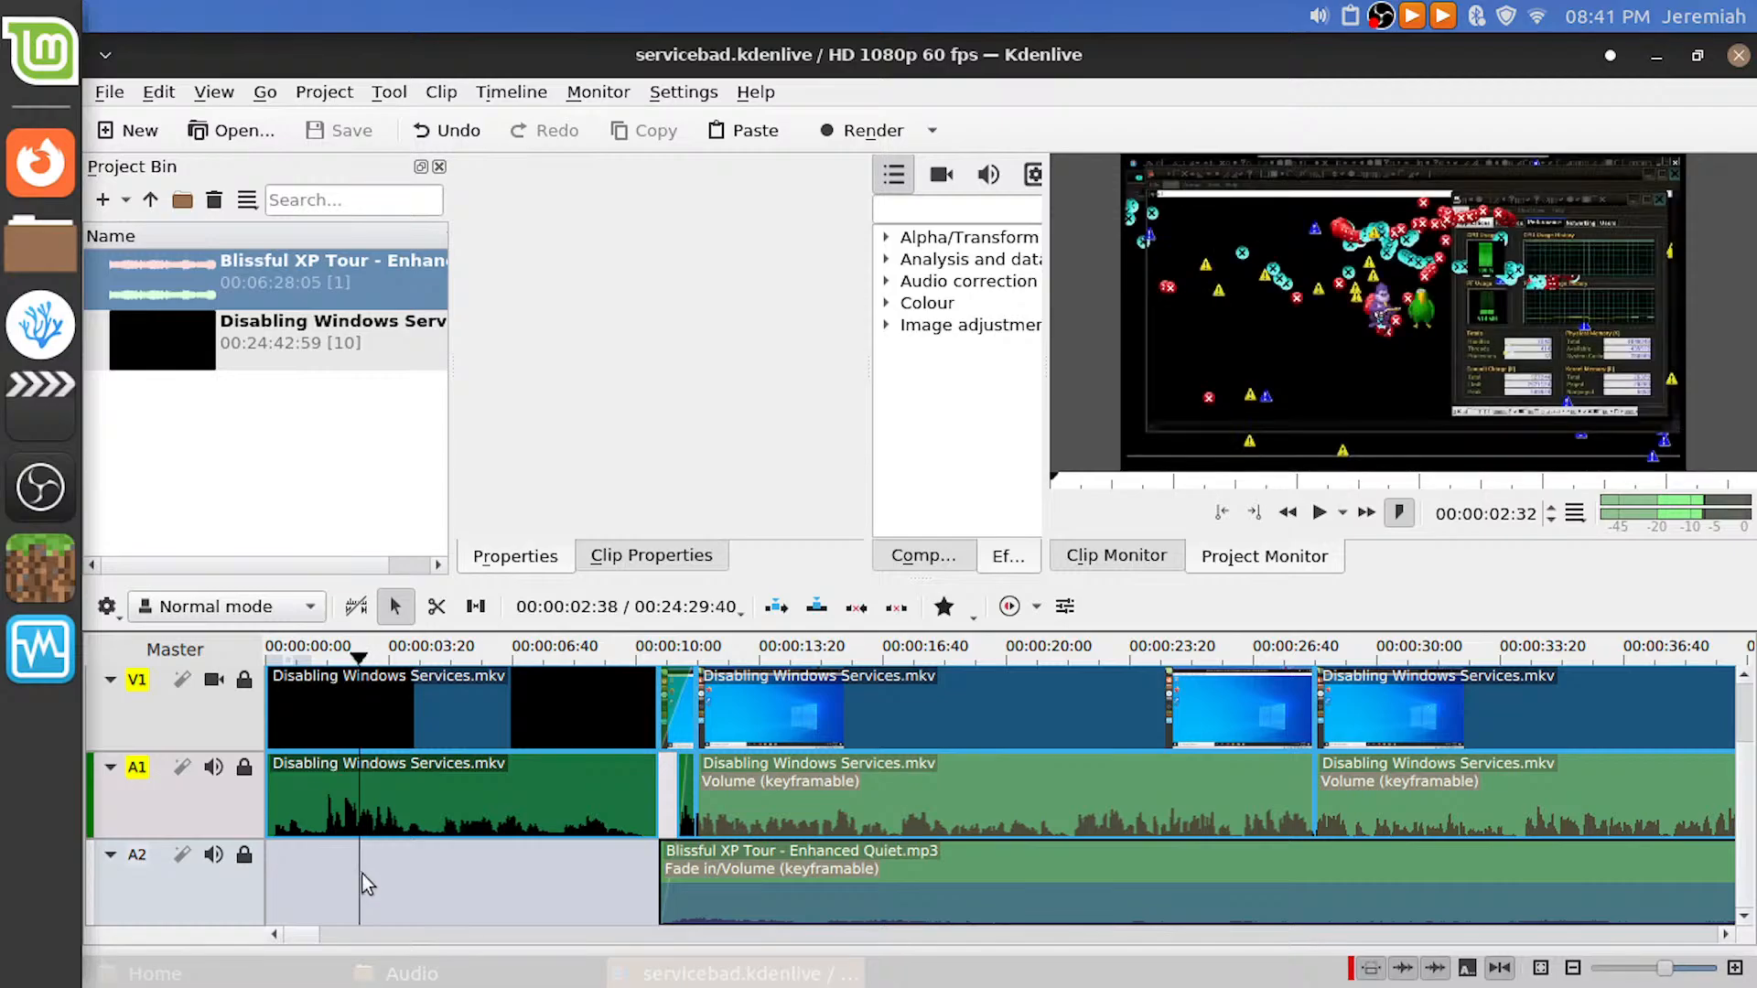
pyautogui.click(1321, 16)
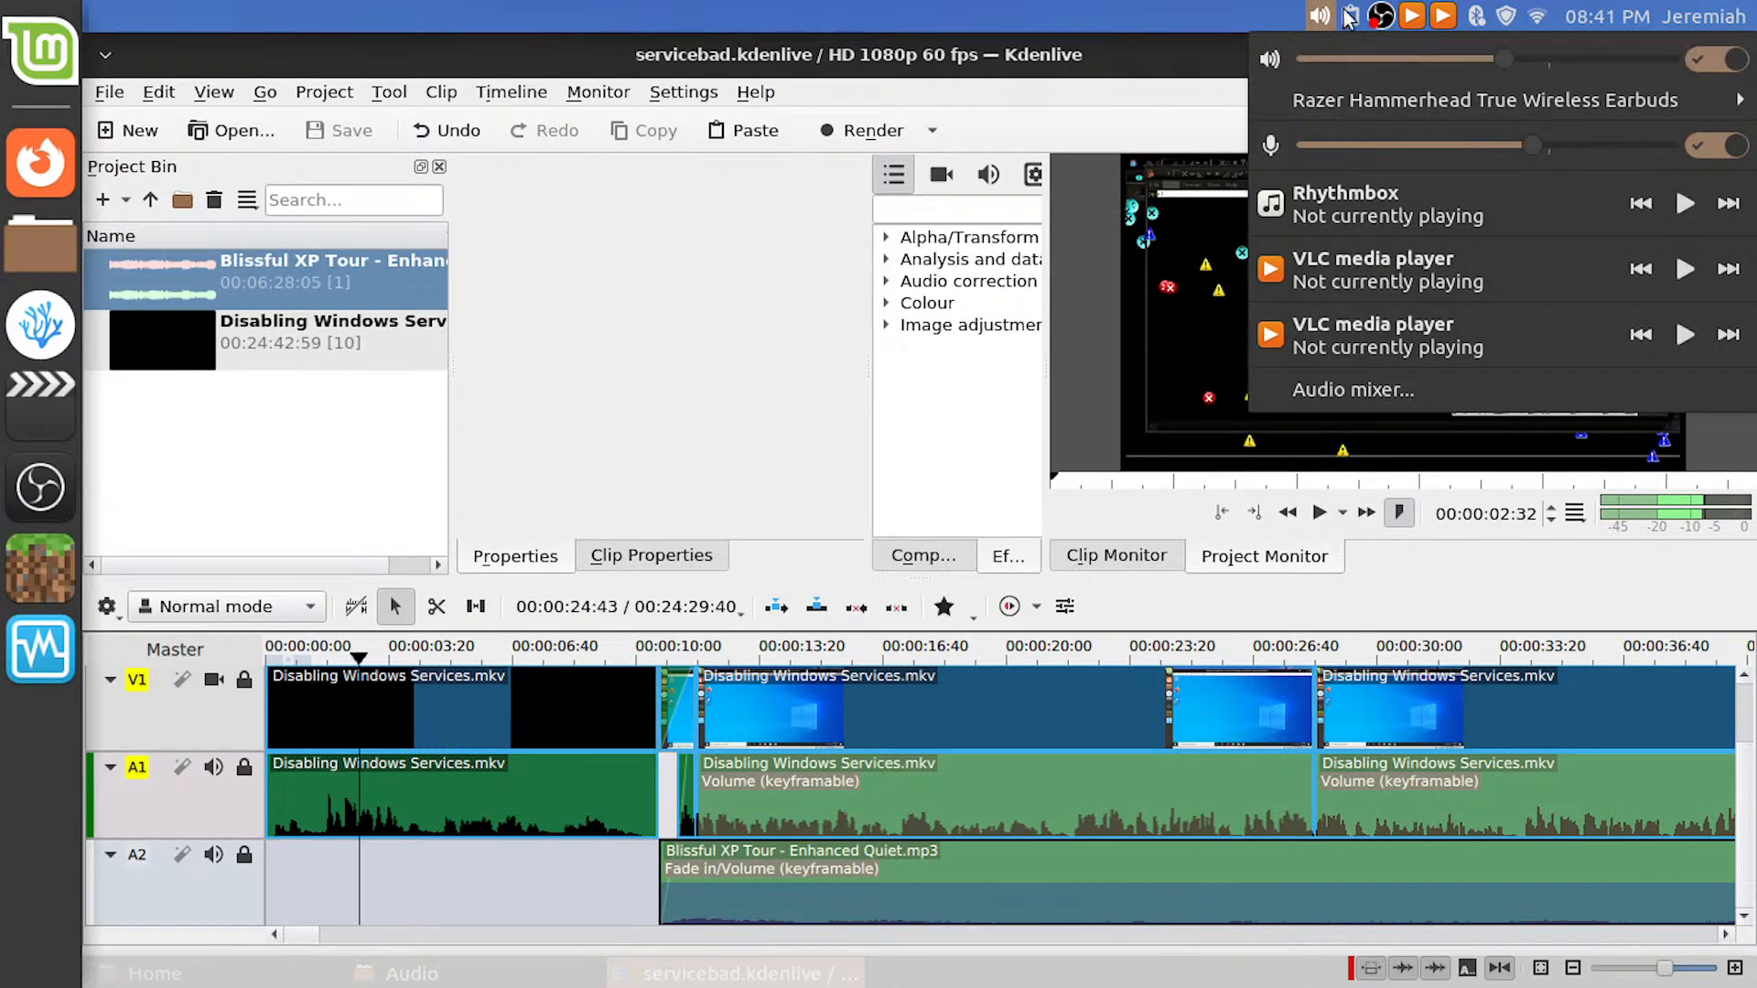
pyautogui.click(1033, 370)
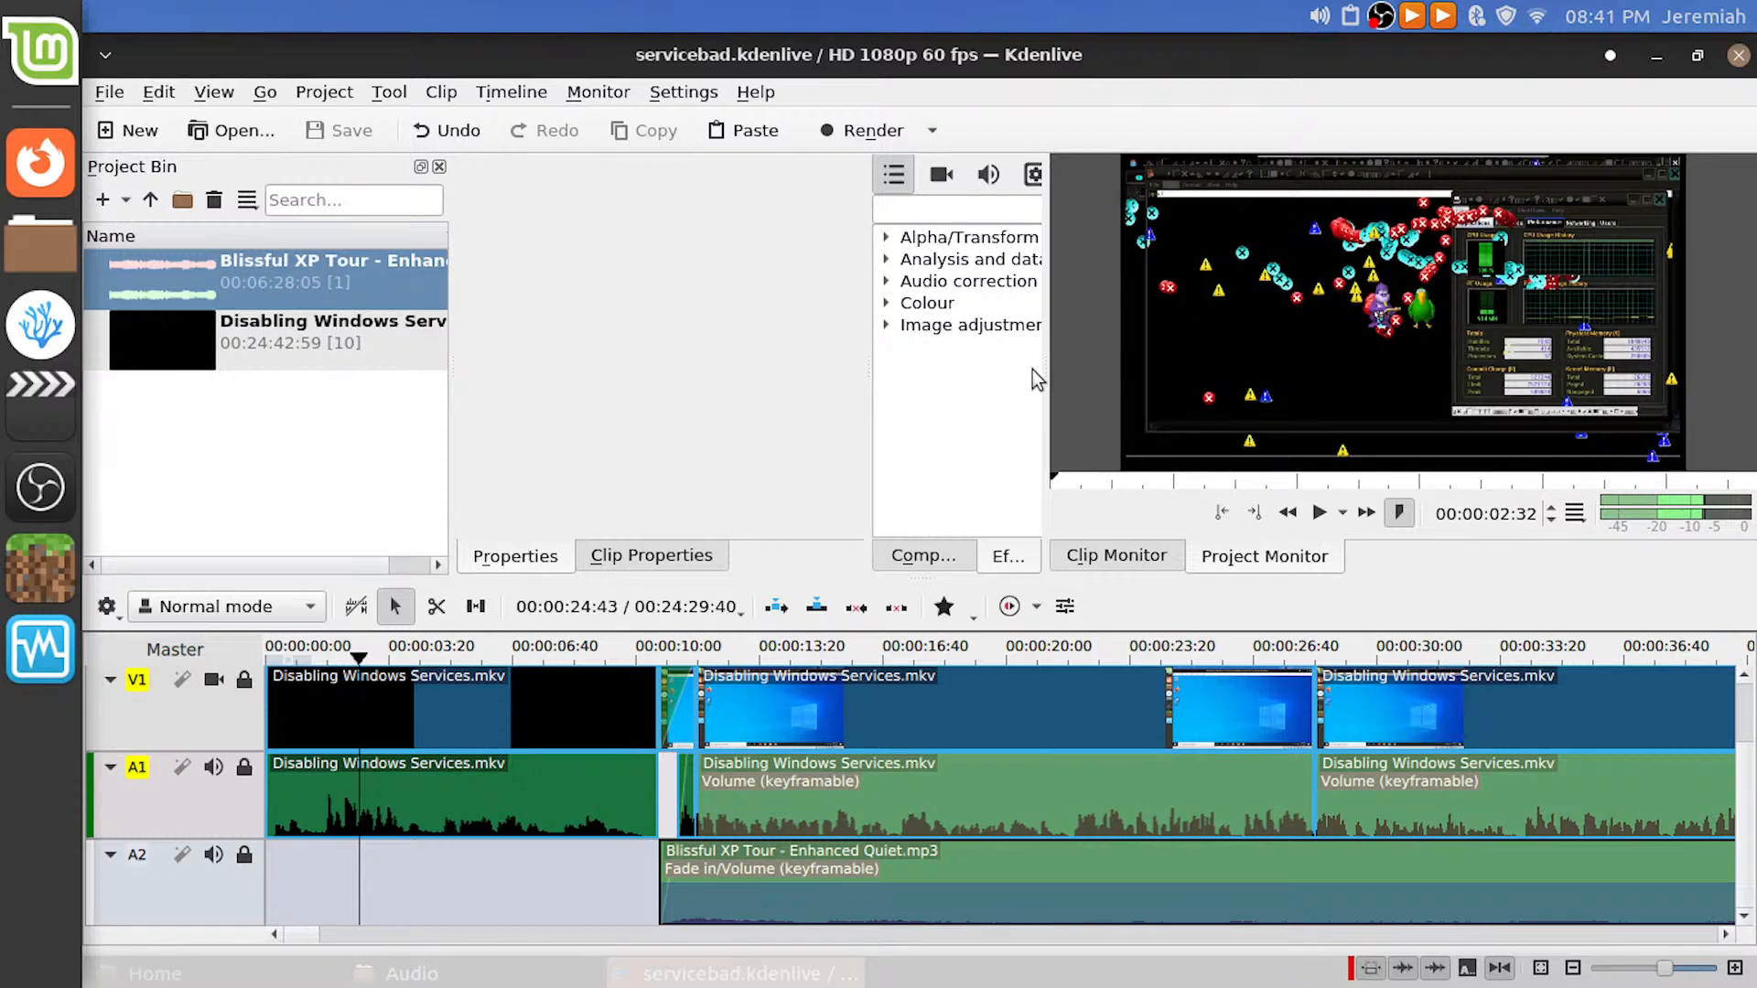
pyautogui.press('space')
# Switch to OBS and check the Desktop Audio level in the mixer while the Kdenlive timeline plays
pyautogui.hotkey('ctrl', 'alt', 'Right')
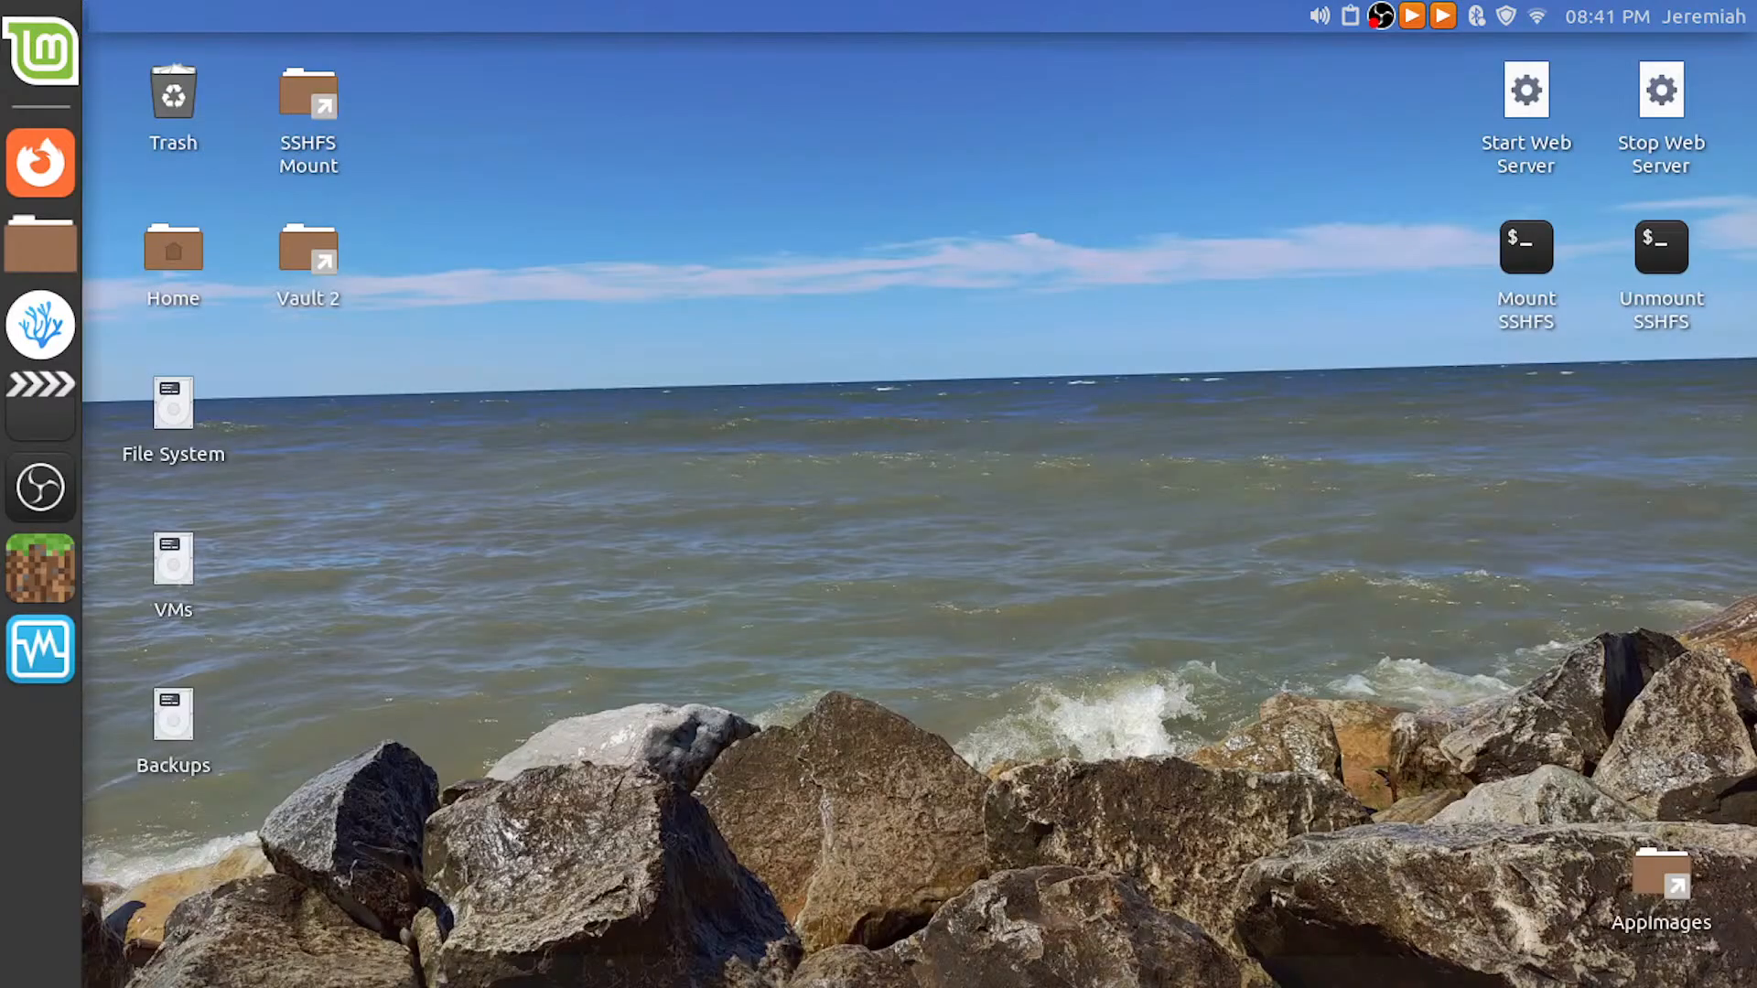
pyautogui.click(195, 974)
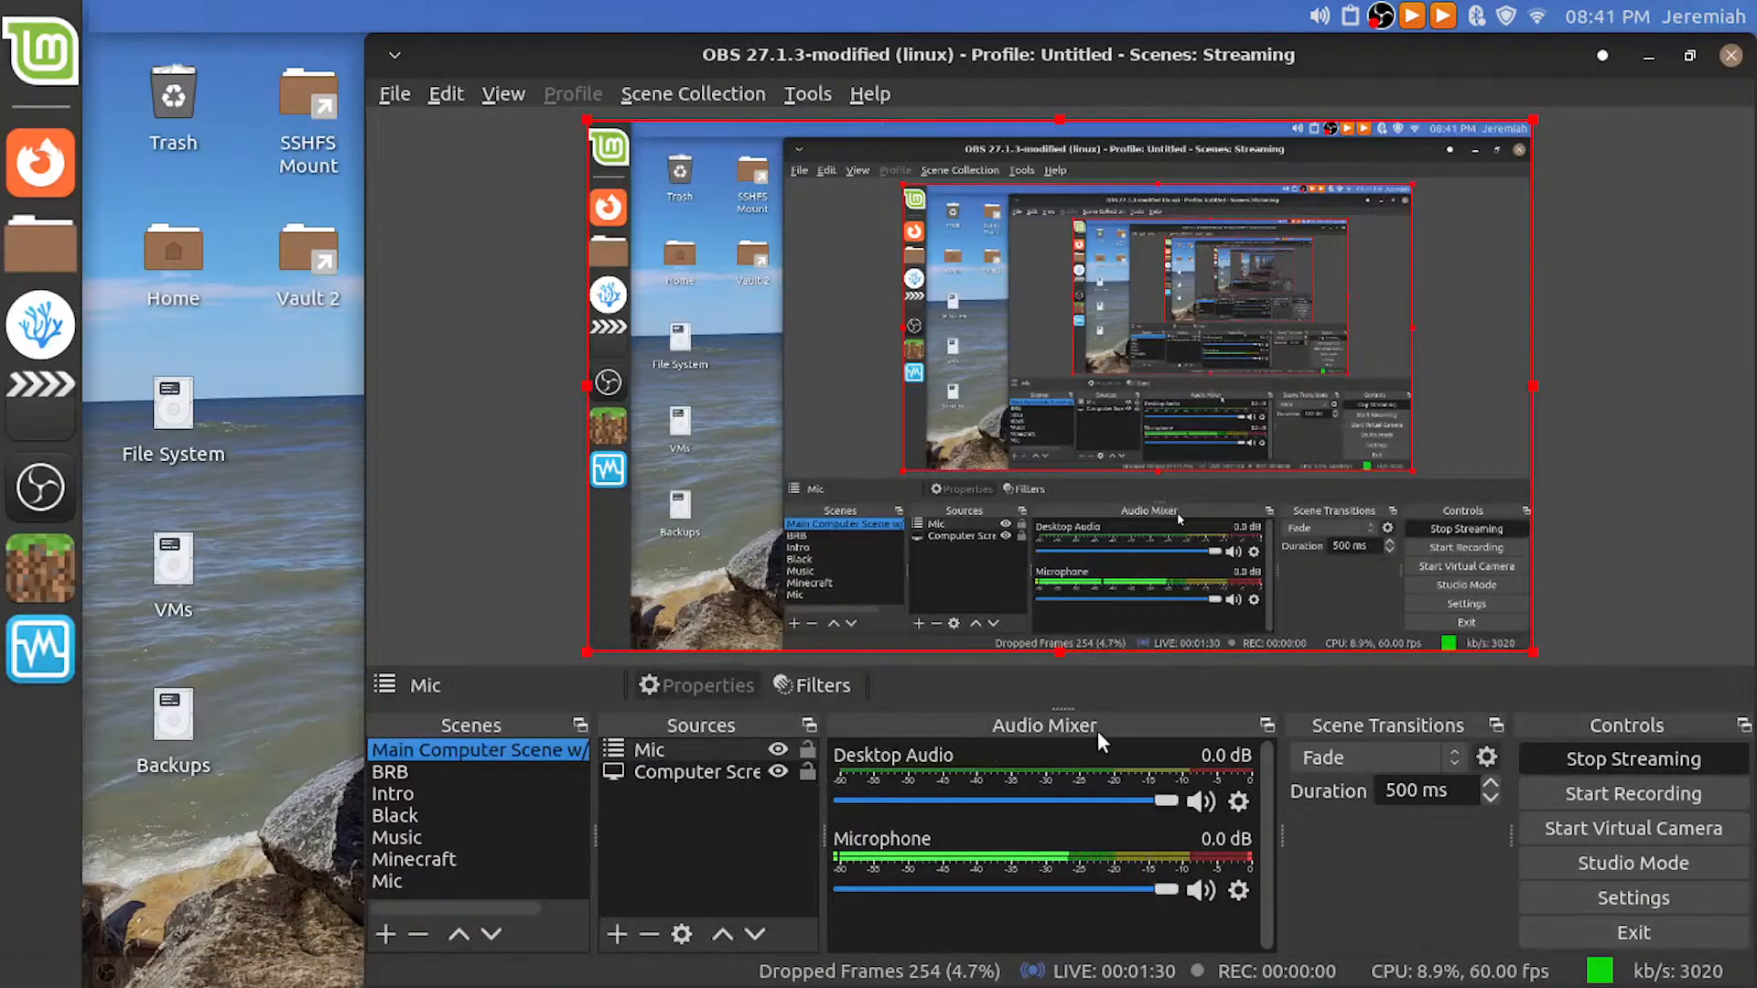
pyautogui.hotkey('ctrl', 'alt', 'Left')
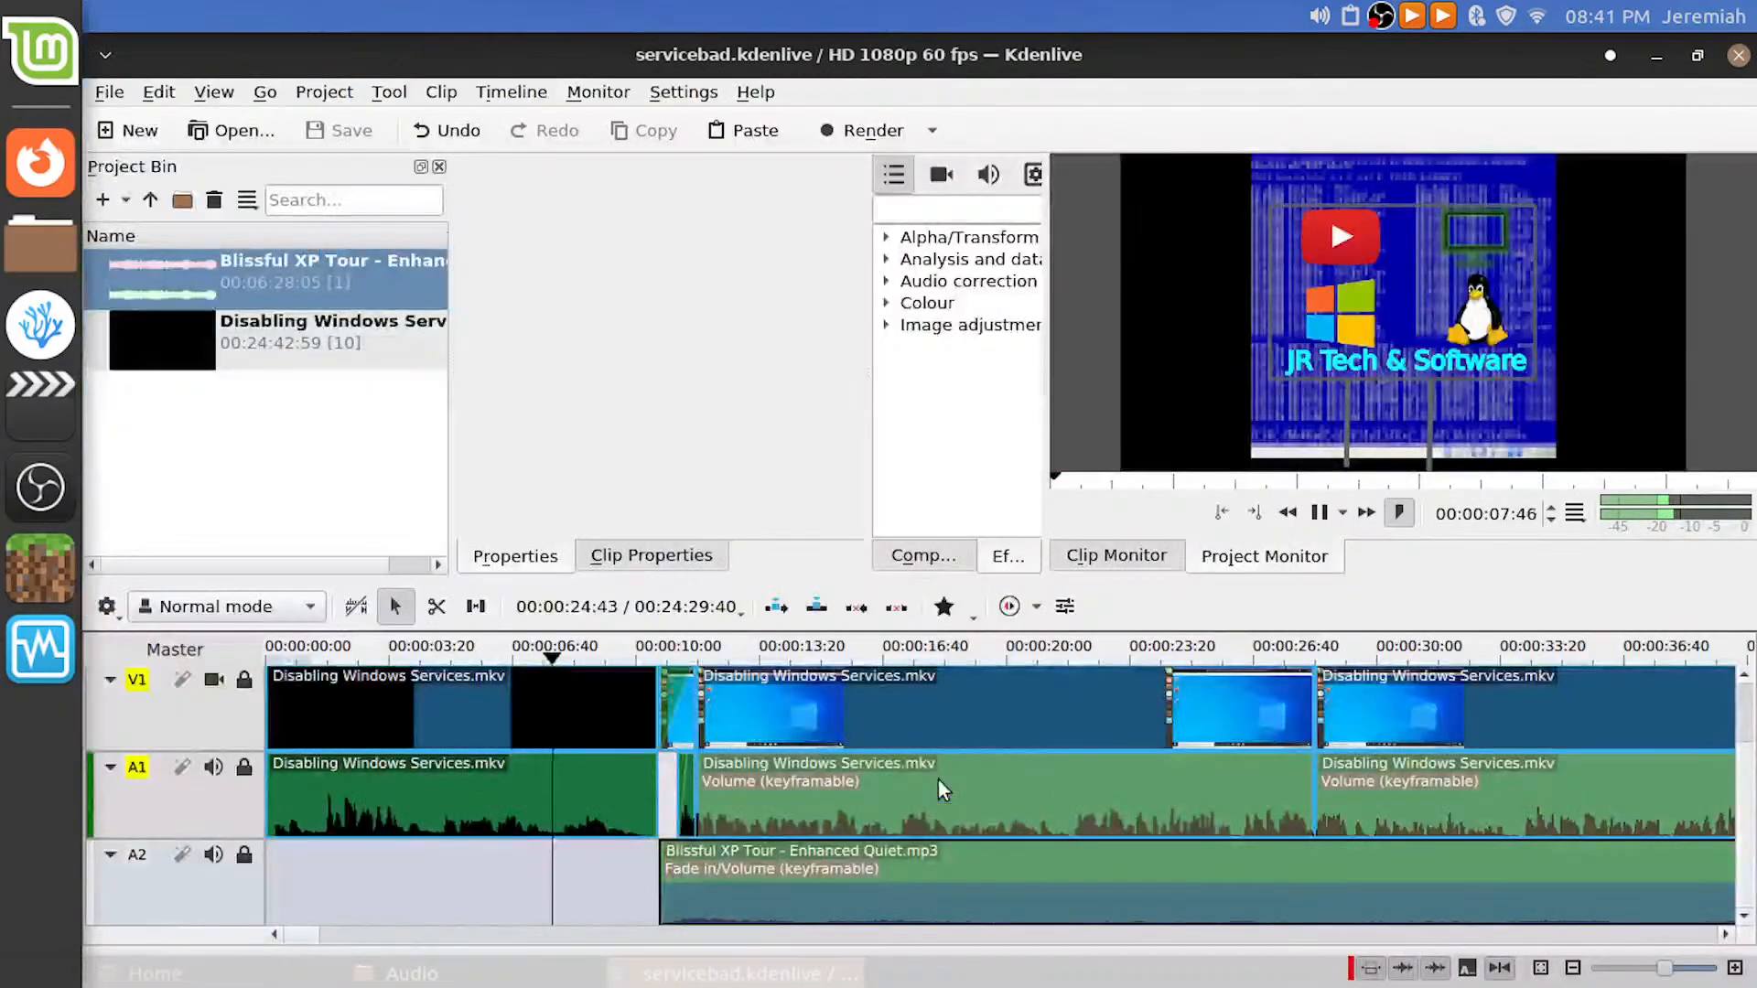
pyautogui.hotkey('ctrl', 'alt', 'Right')
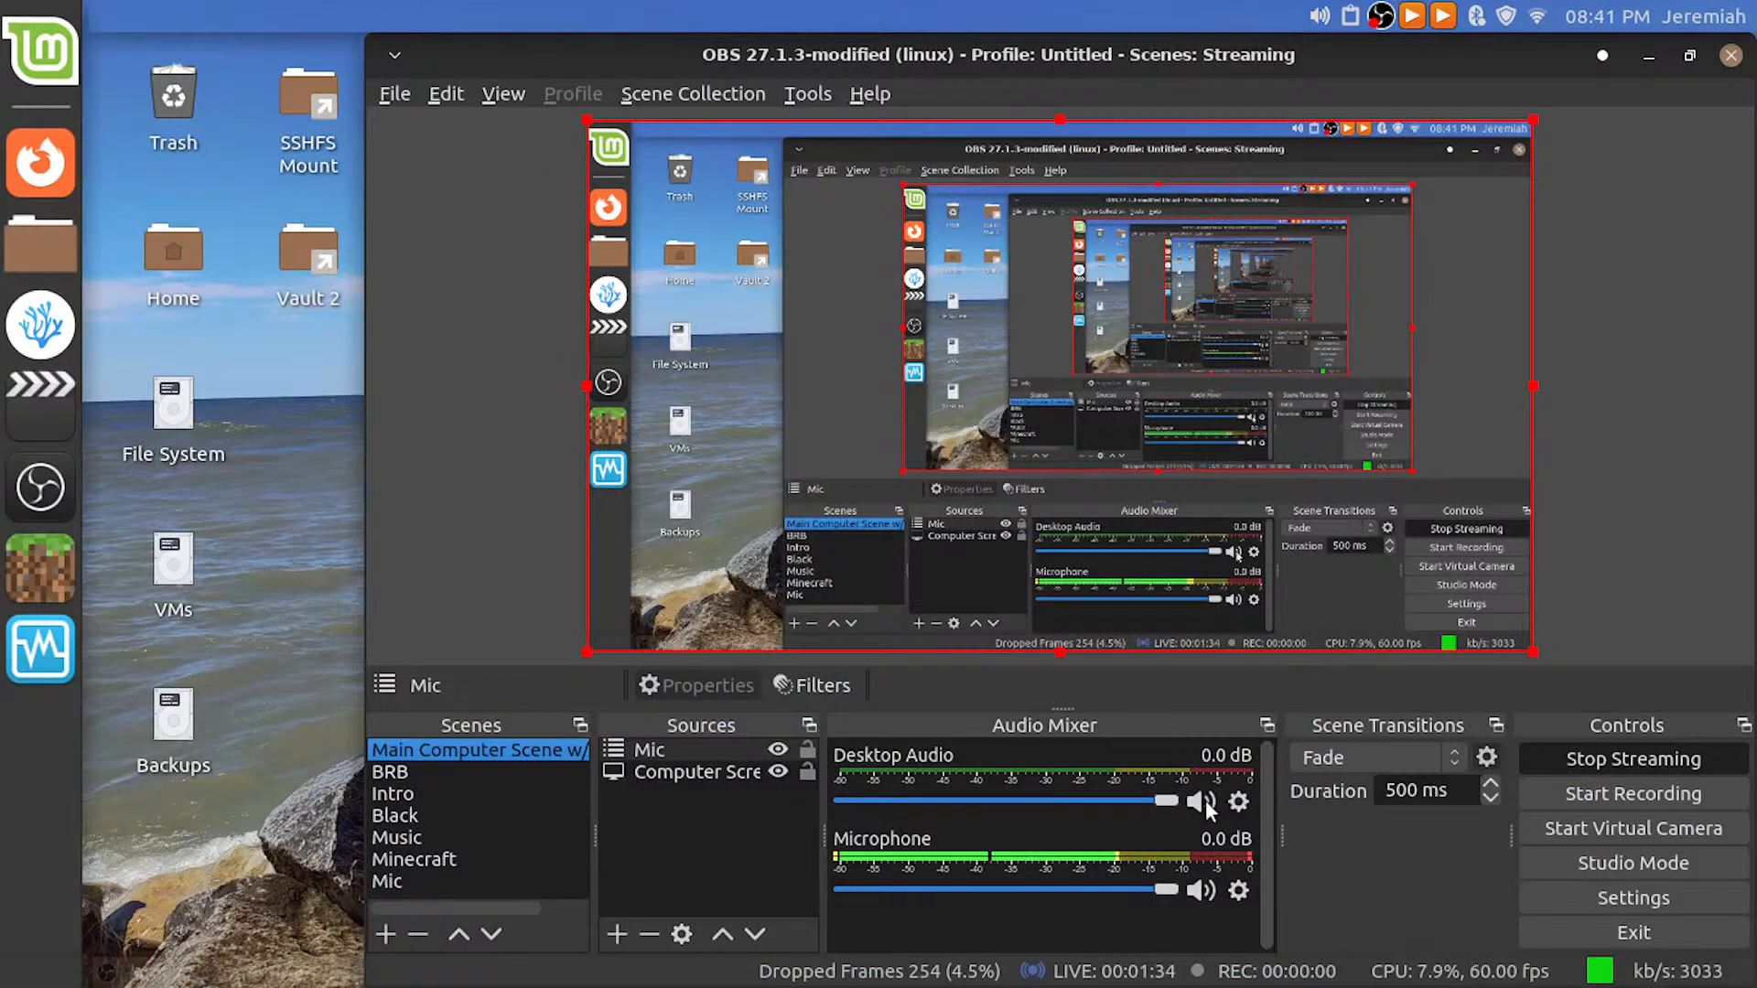
# Set the Desktop Audio source's device to Razer Hammerhead True Wireless Earbuds in its properties
pyautogui.click(1239, 801)
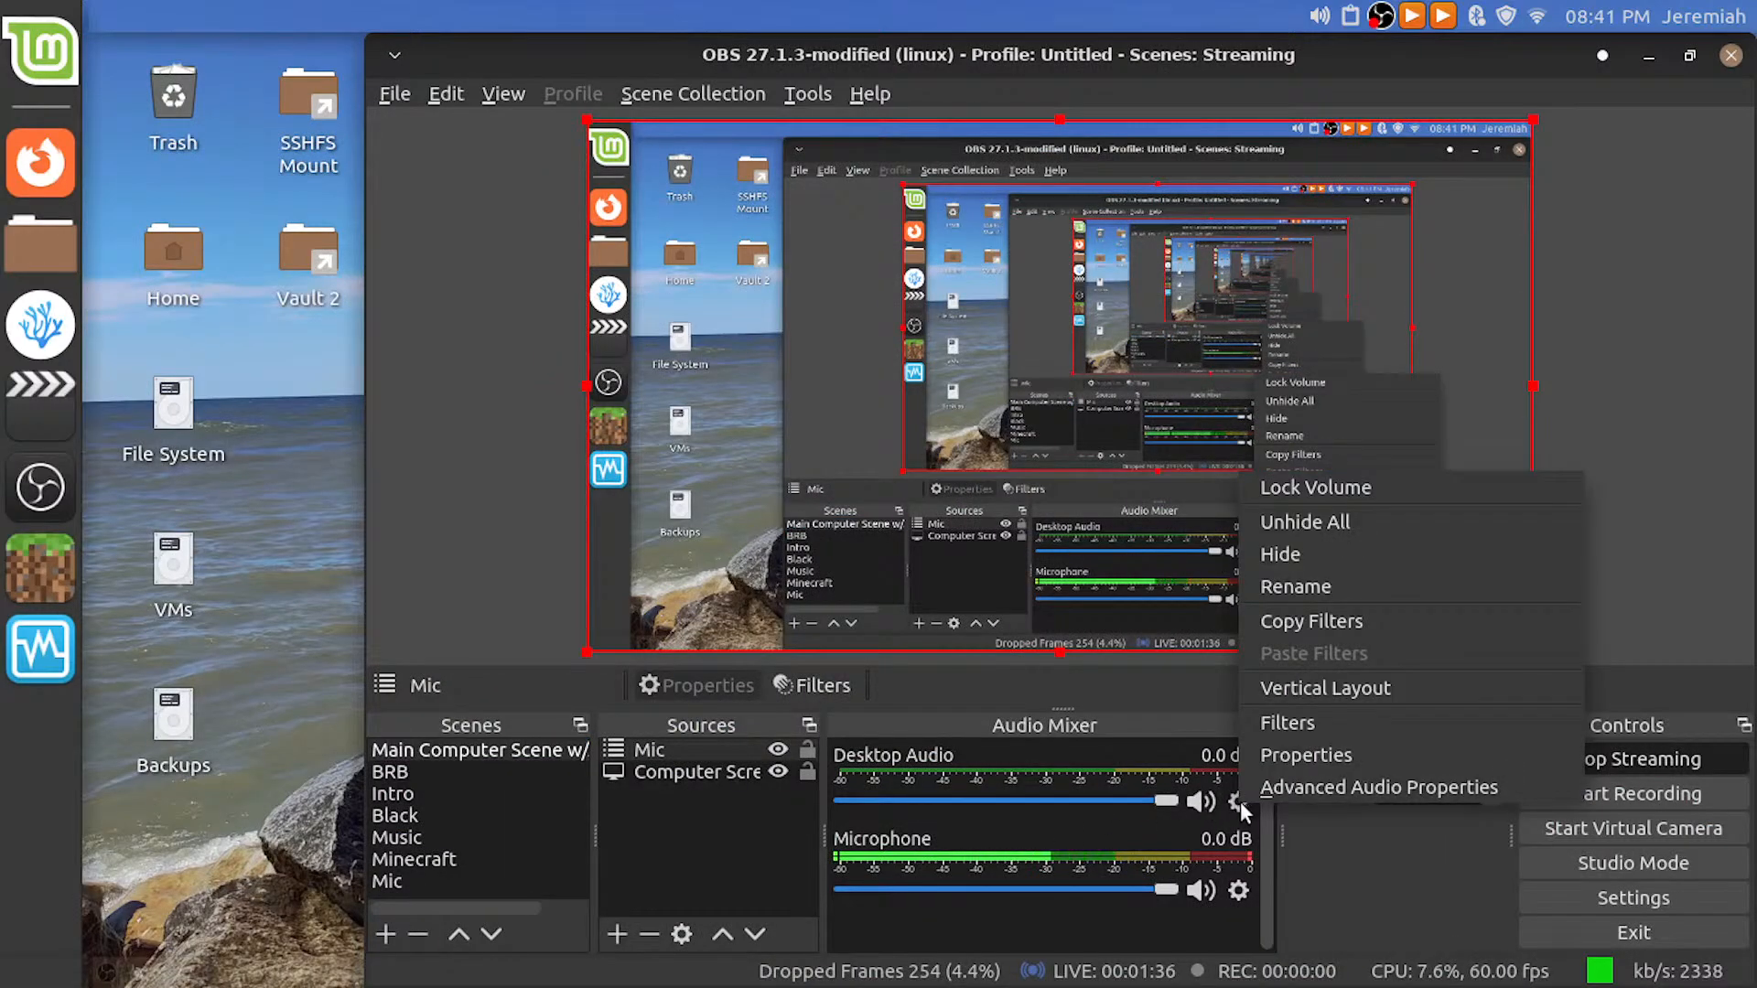
pyautogui.click(1352, 851)
pyautogui.click(645, 771)
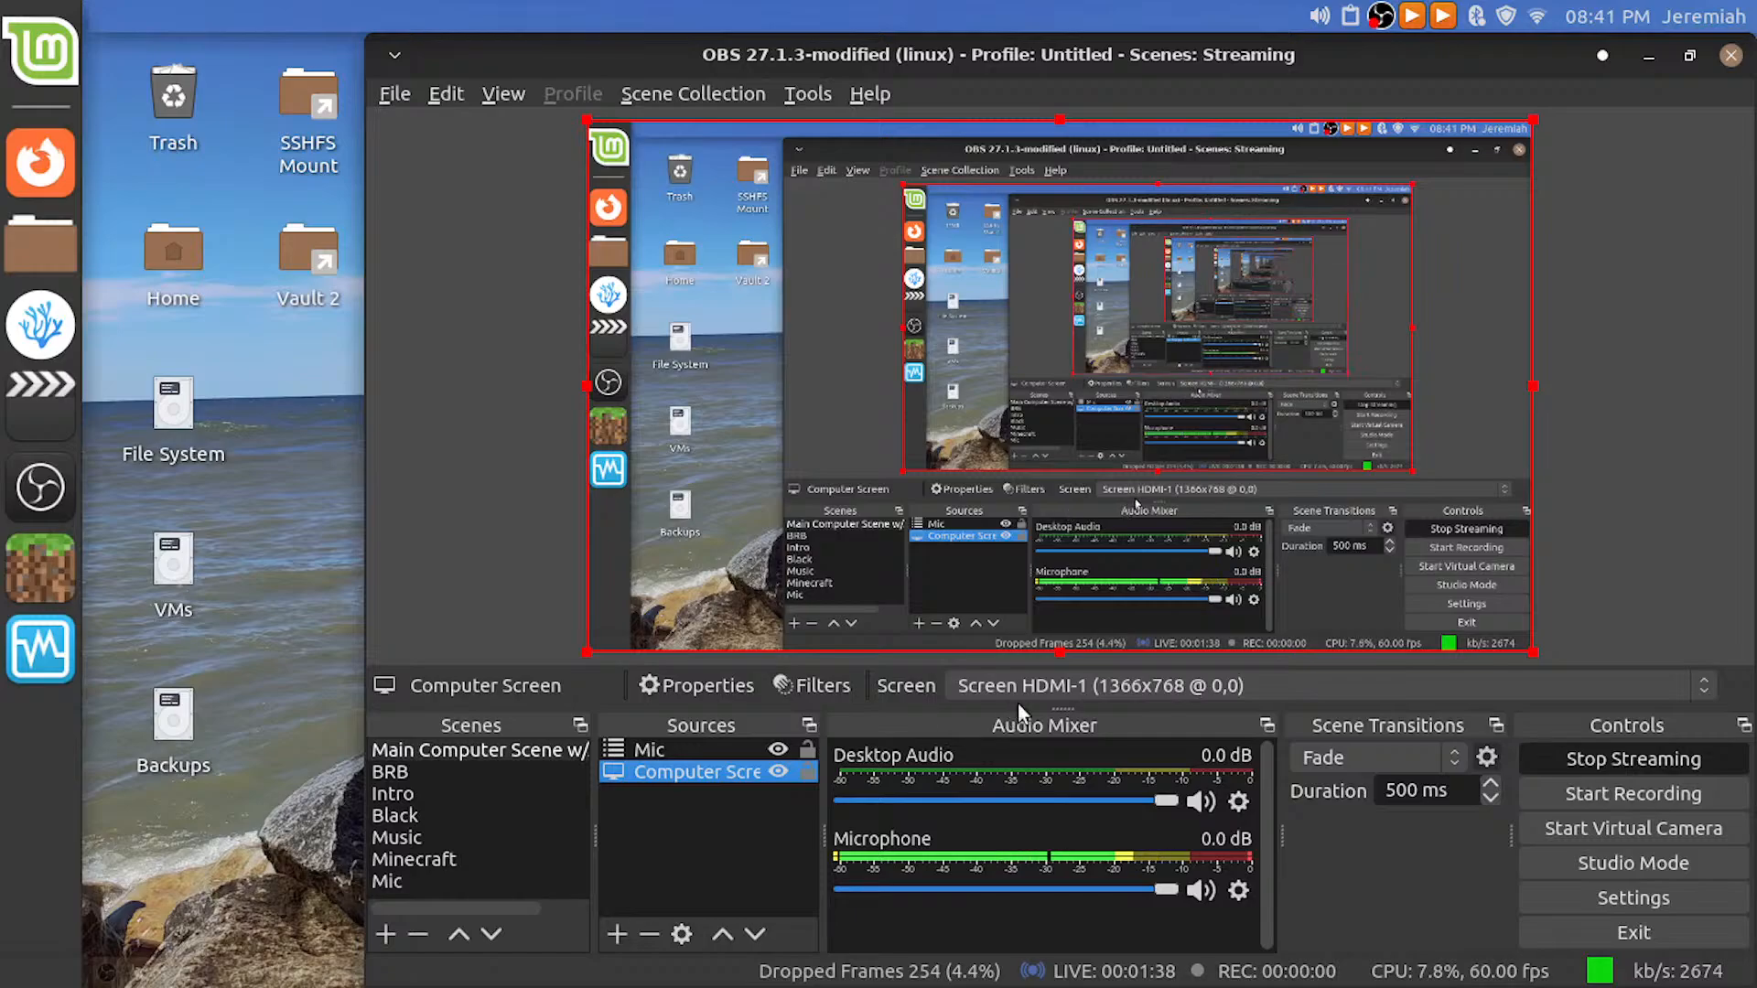
pyautogui.click(1240, 801)
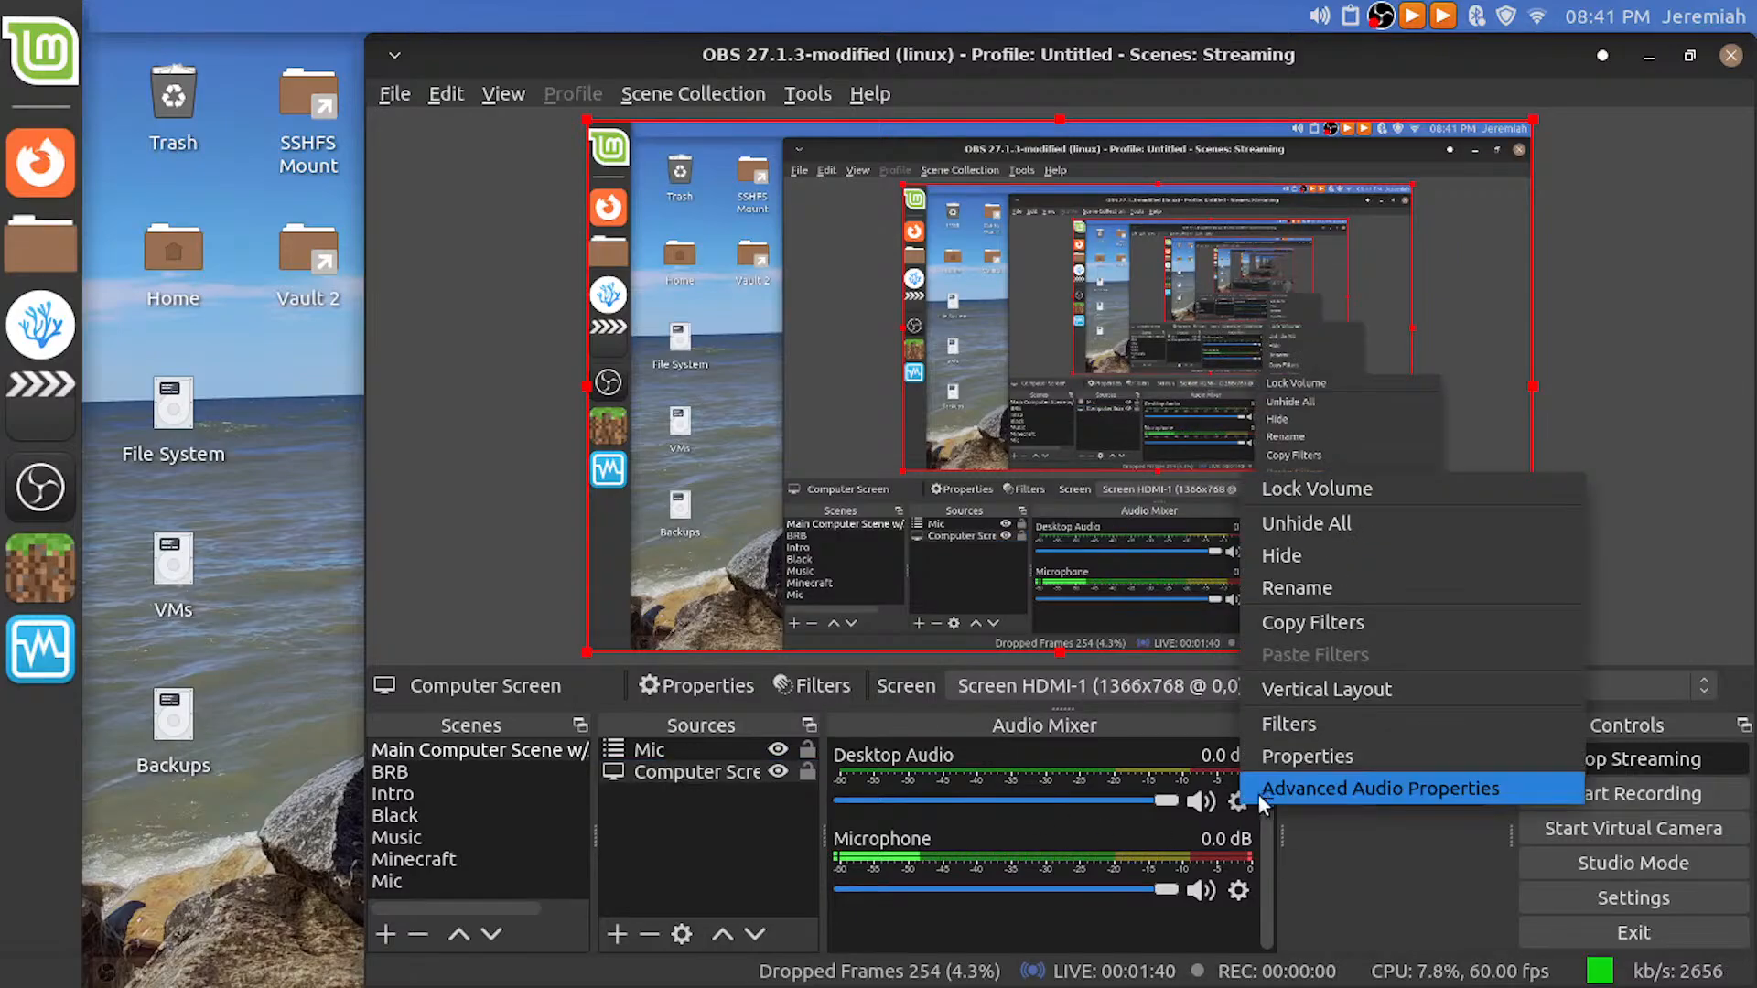
pyautogui.click(1292, 755)
pyautogui.click(901, 153)
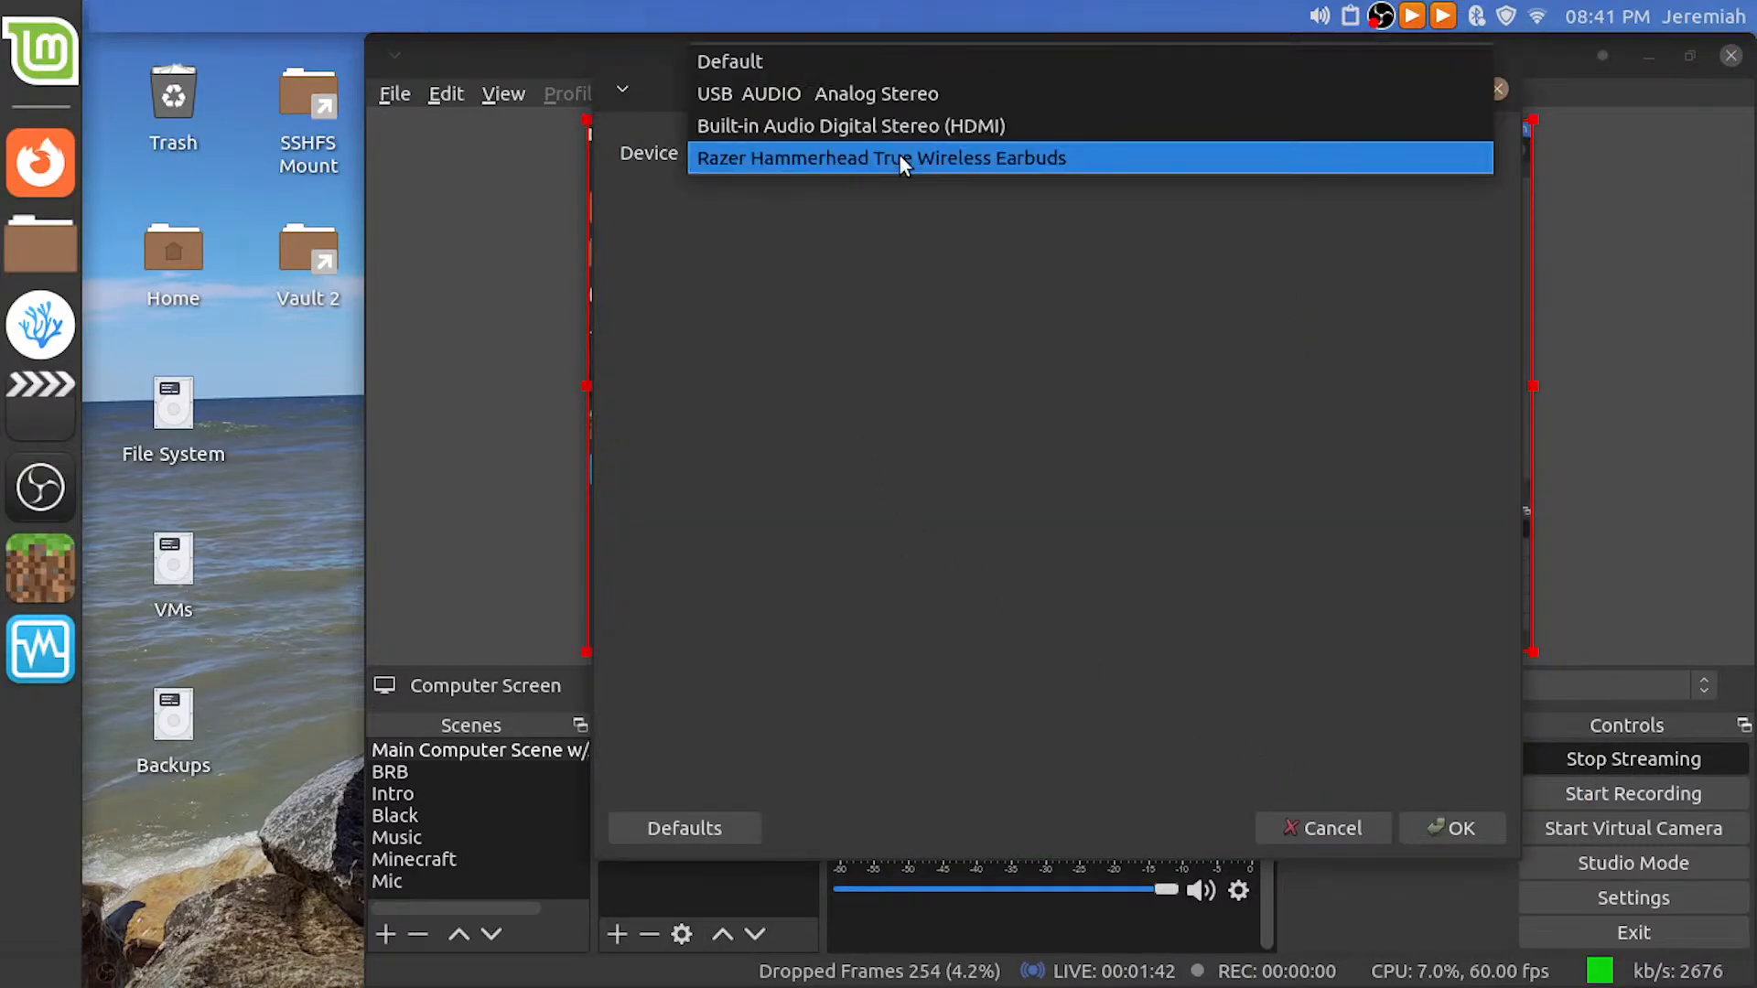
pyautogui.click(898, 154)
pyautogui.click(1433, 819)
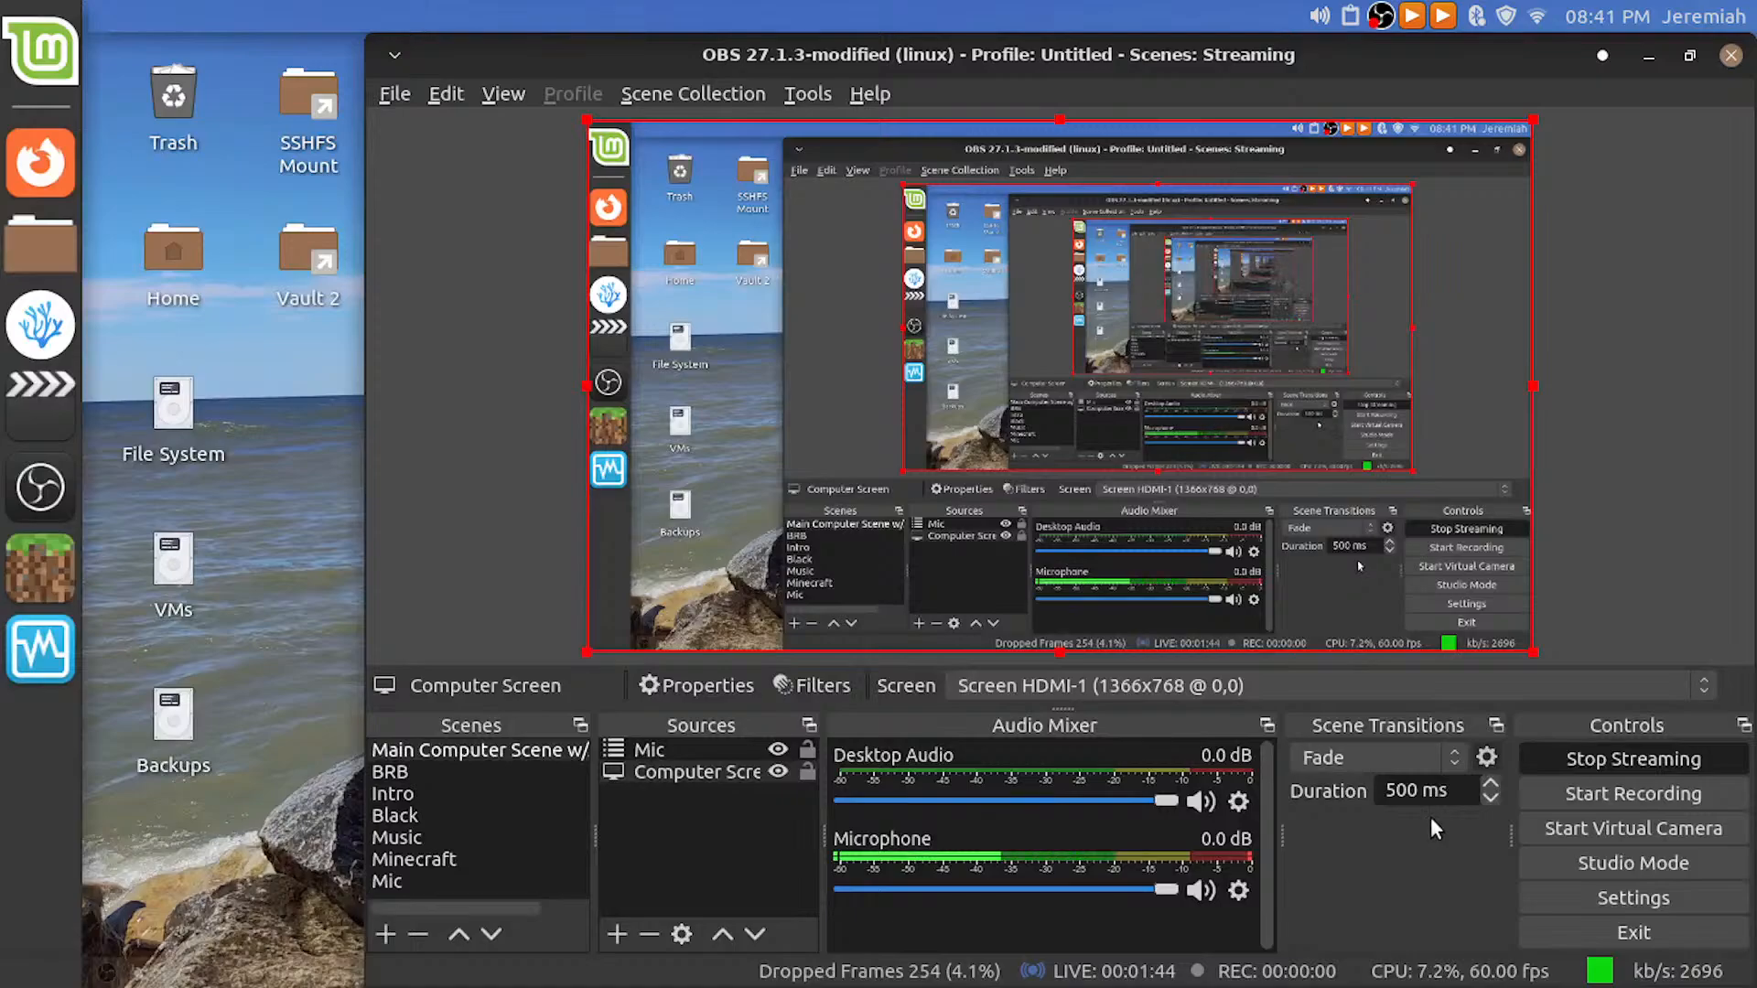
# Play a short stretch of the timeline in Kdenlive and return to the OBS audio mixer
pyautogui.hotkey('alt', 'Tab')
pyautogui.press('space')
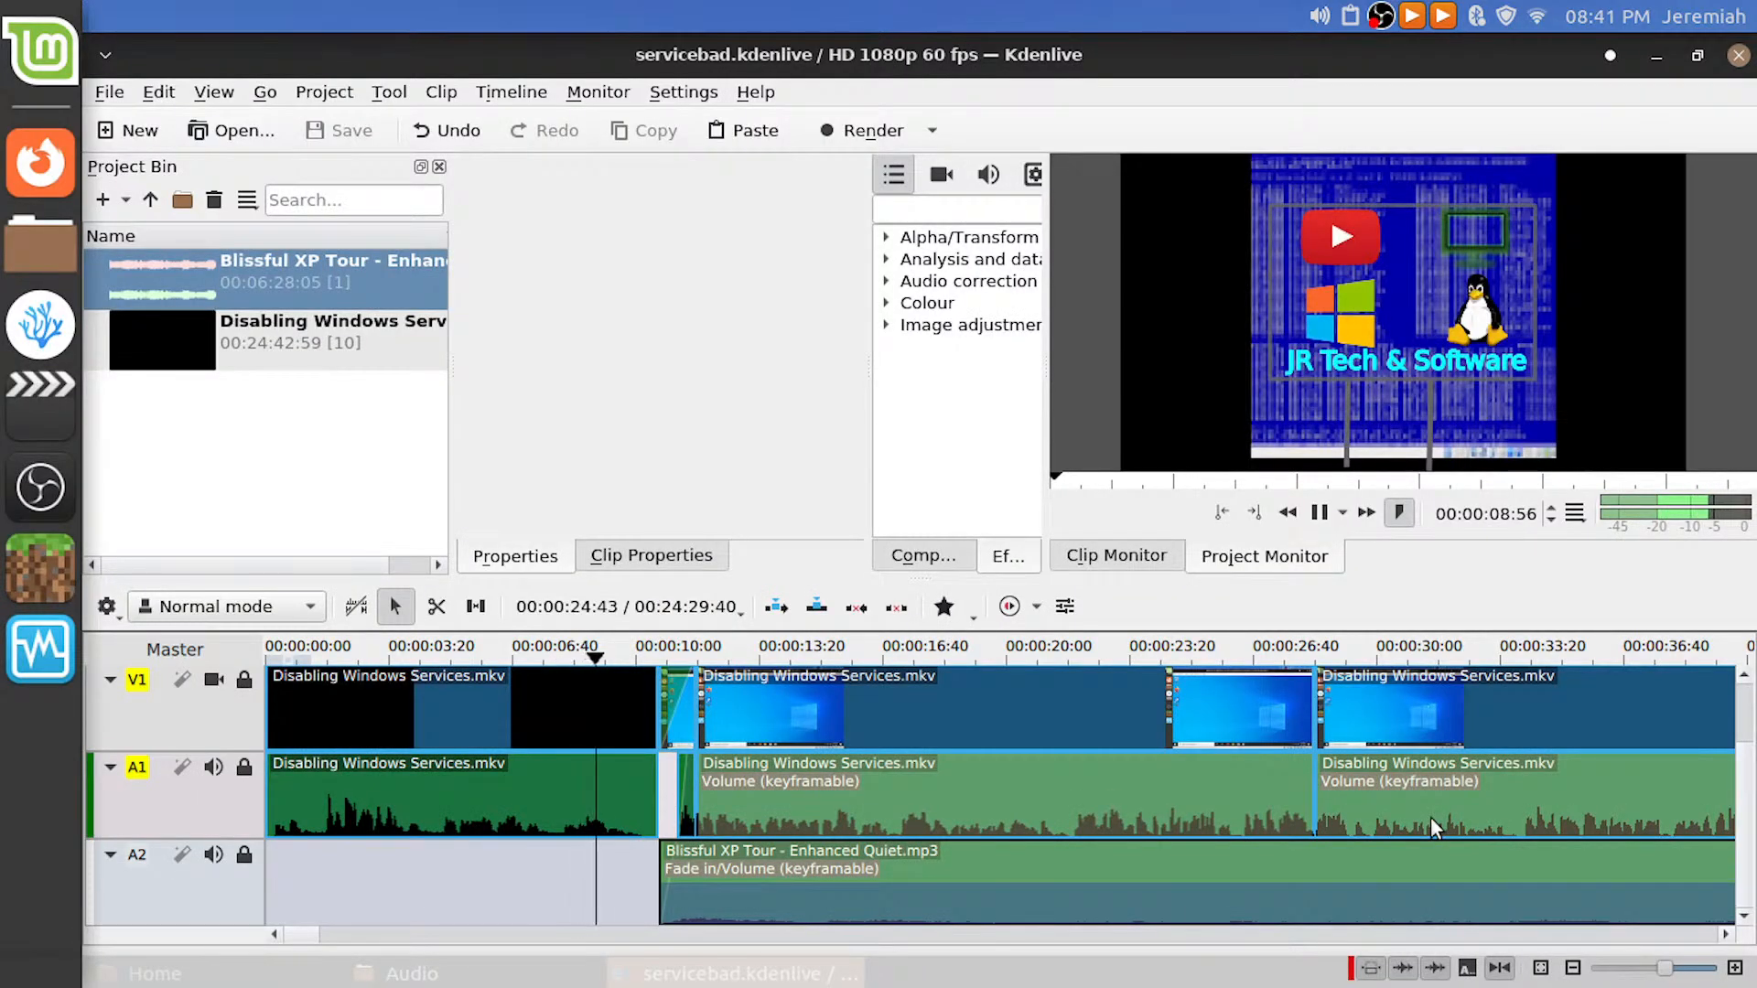
pyautogui.hotkey('alt', 'Tab')
pyautogui.hotkey('alt', 'Tab')
pyautogui.press('space')
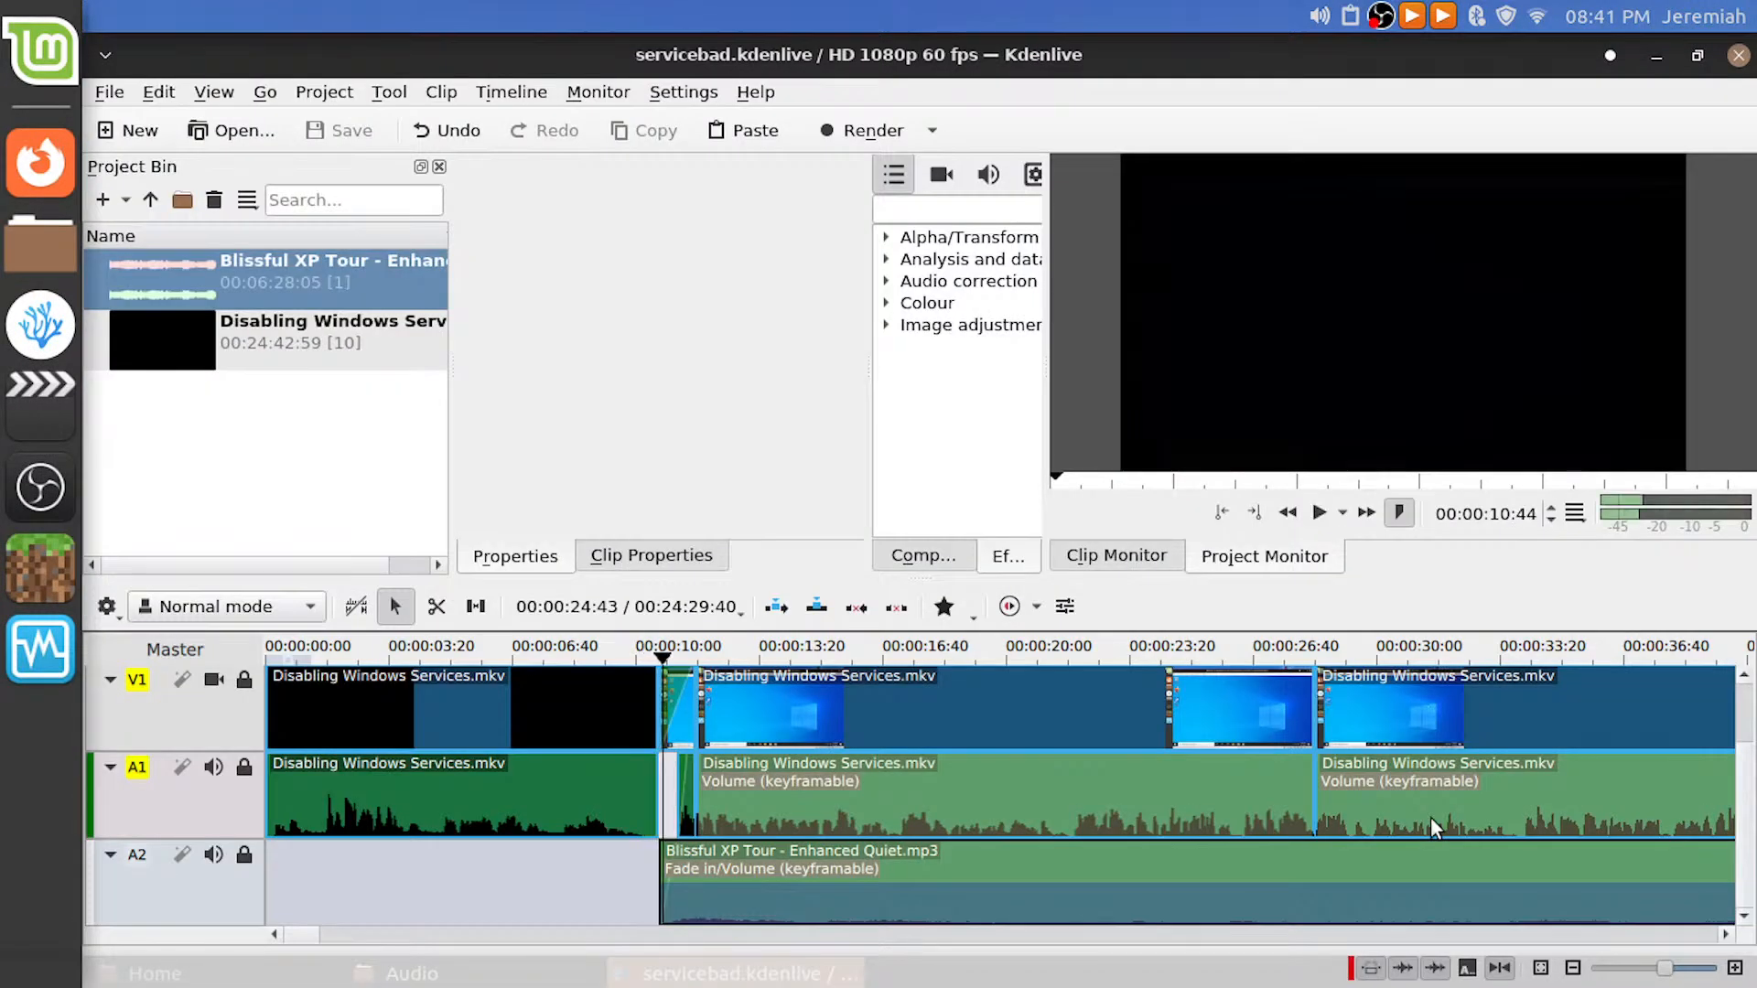
pyautogui.hotkey('alt', 'Tab')
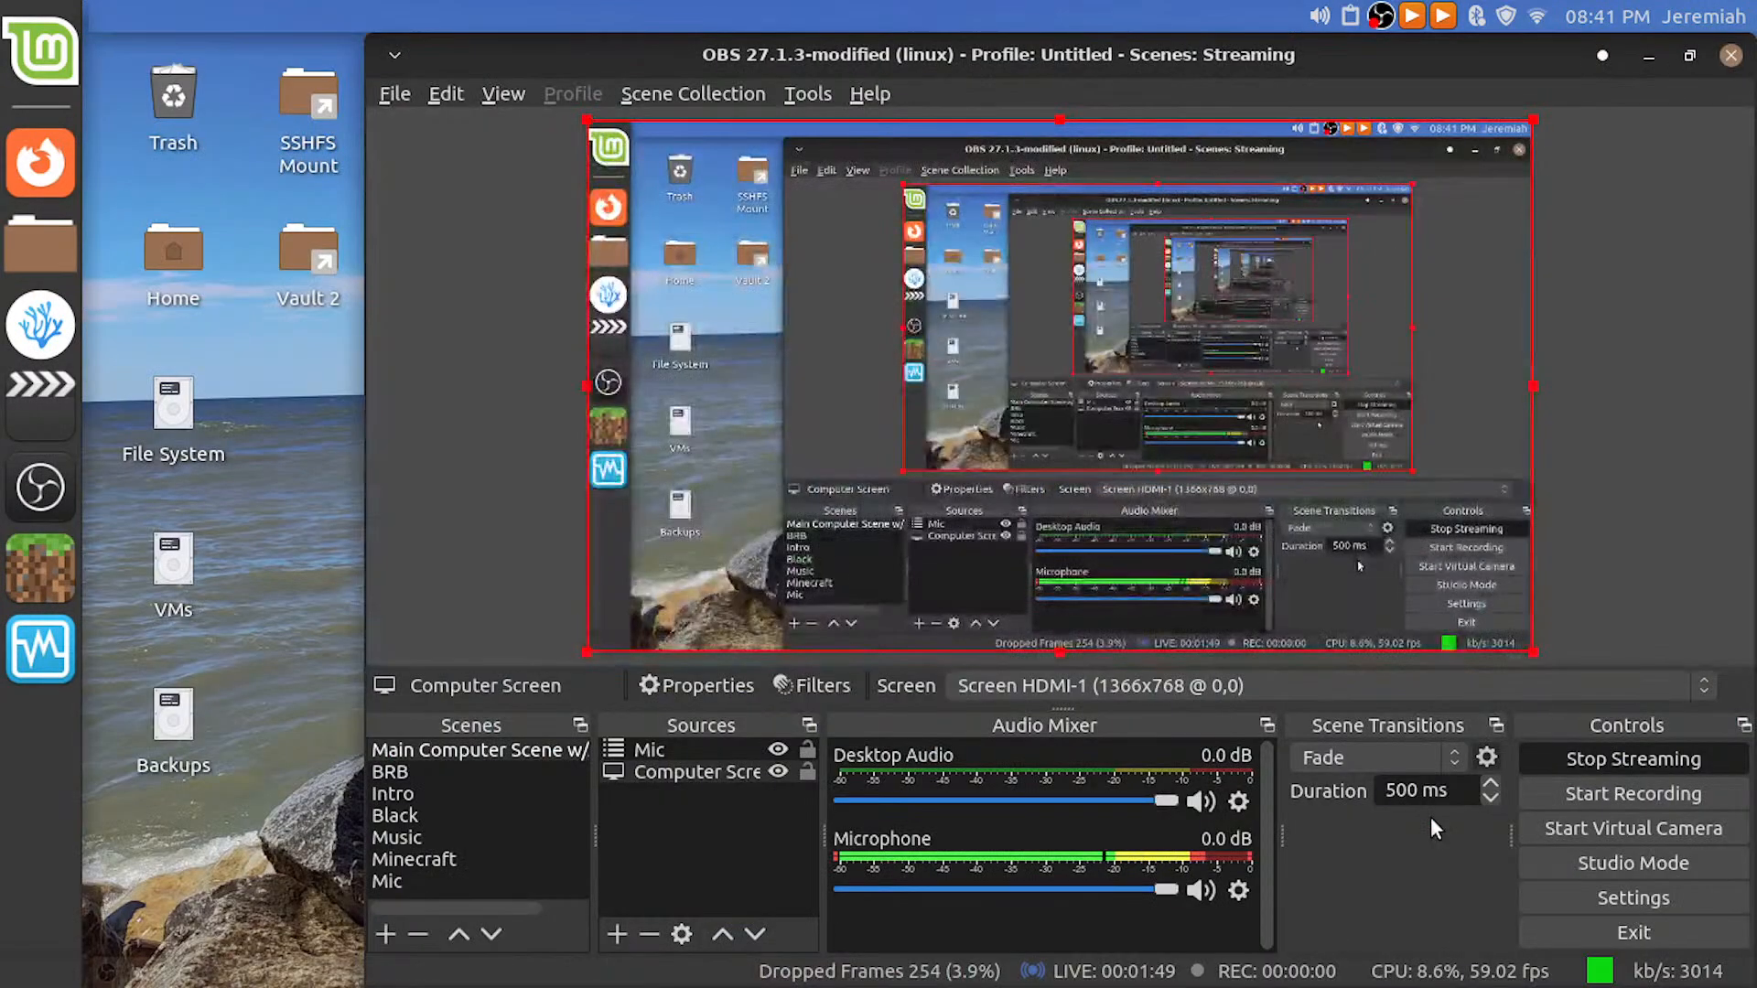
# Review the Desktop Audio and Microphone entries in the Advanced Audio Properties and close the dialog
pyautogui.click(1237, 801)
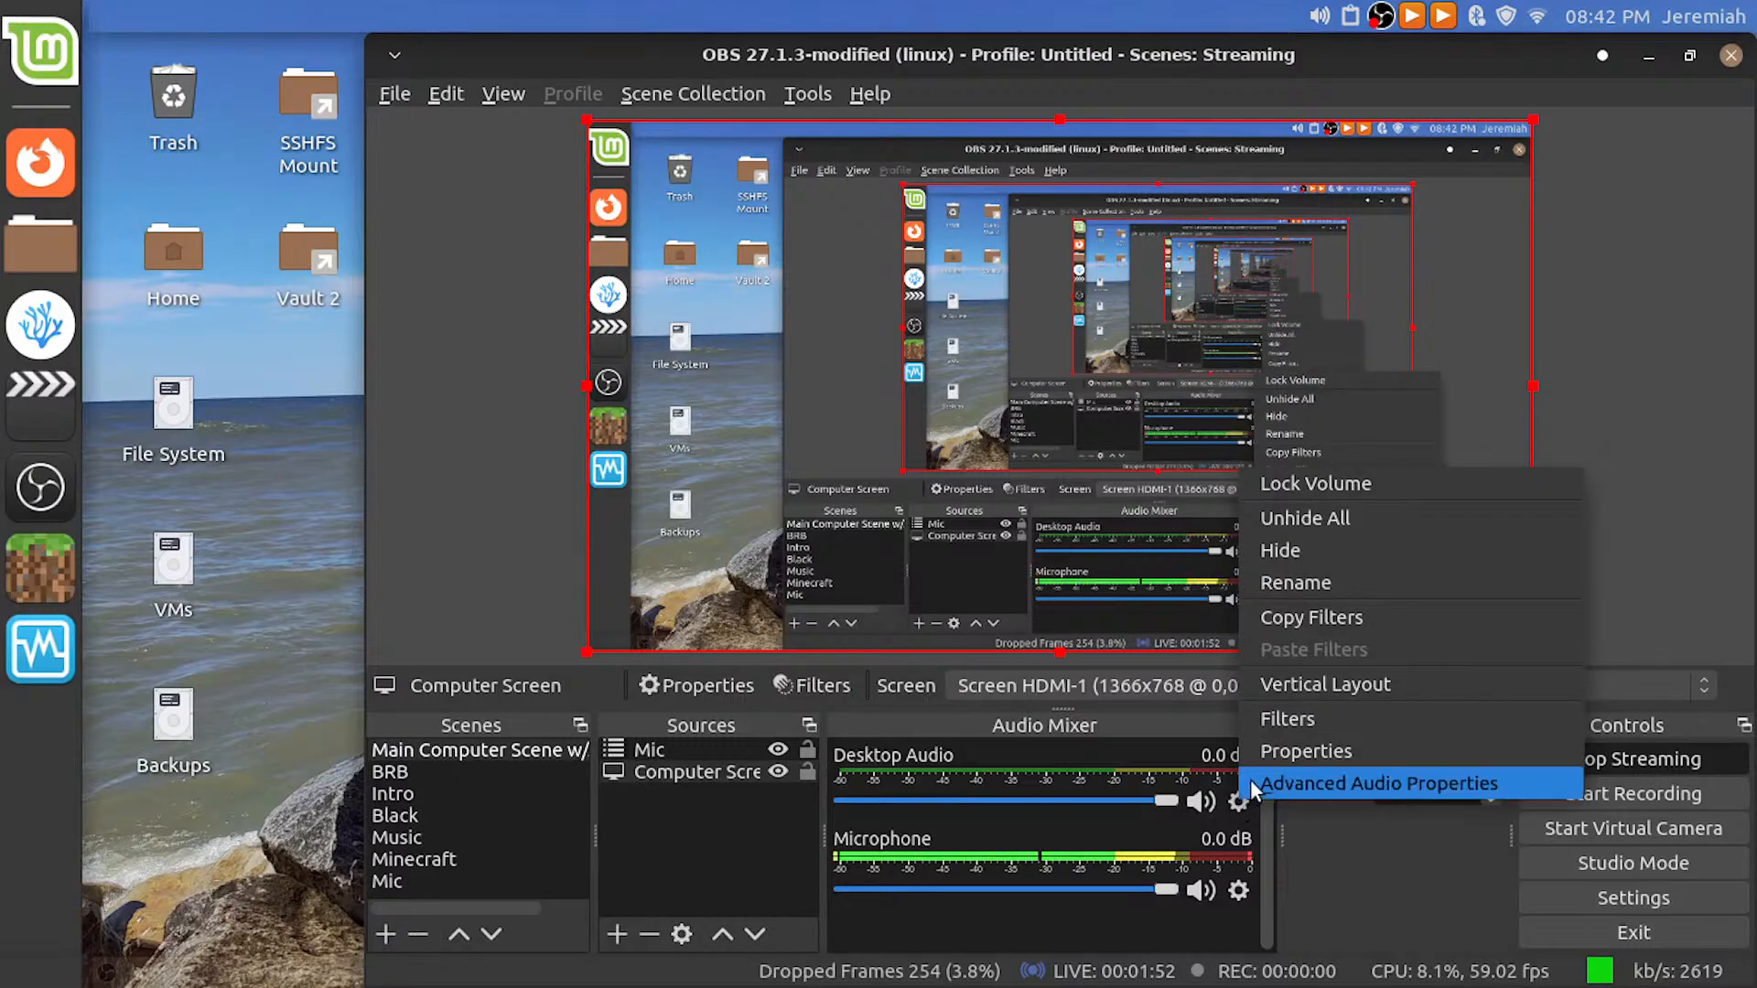
pyautogui.click(1294, 785)
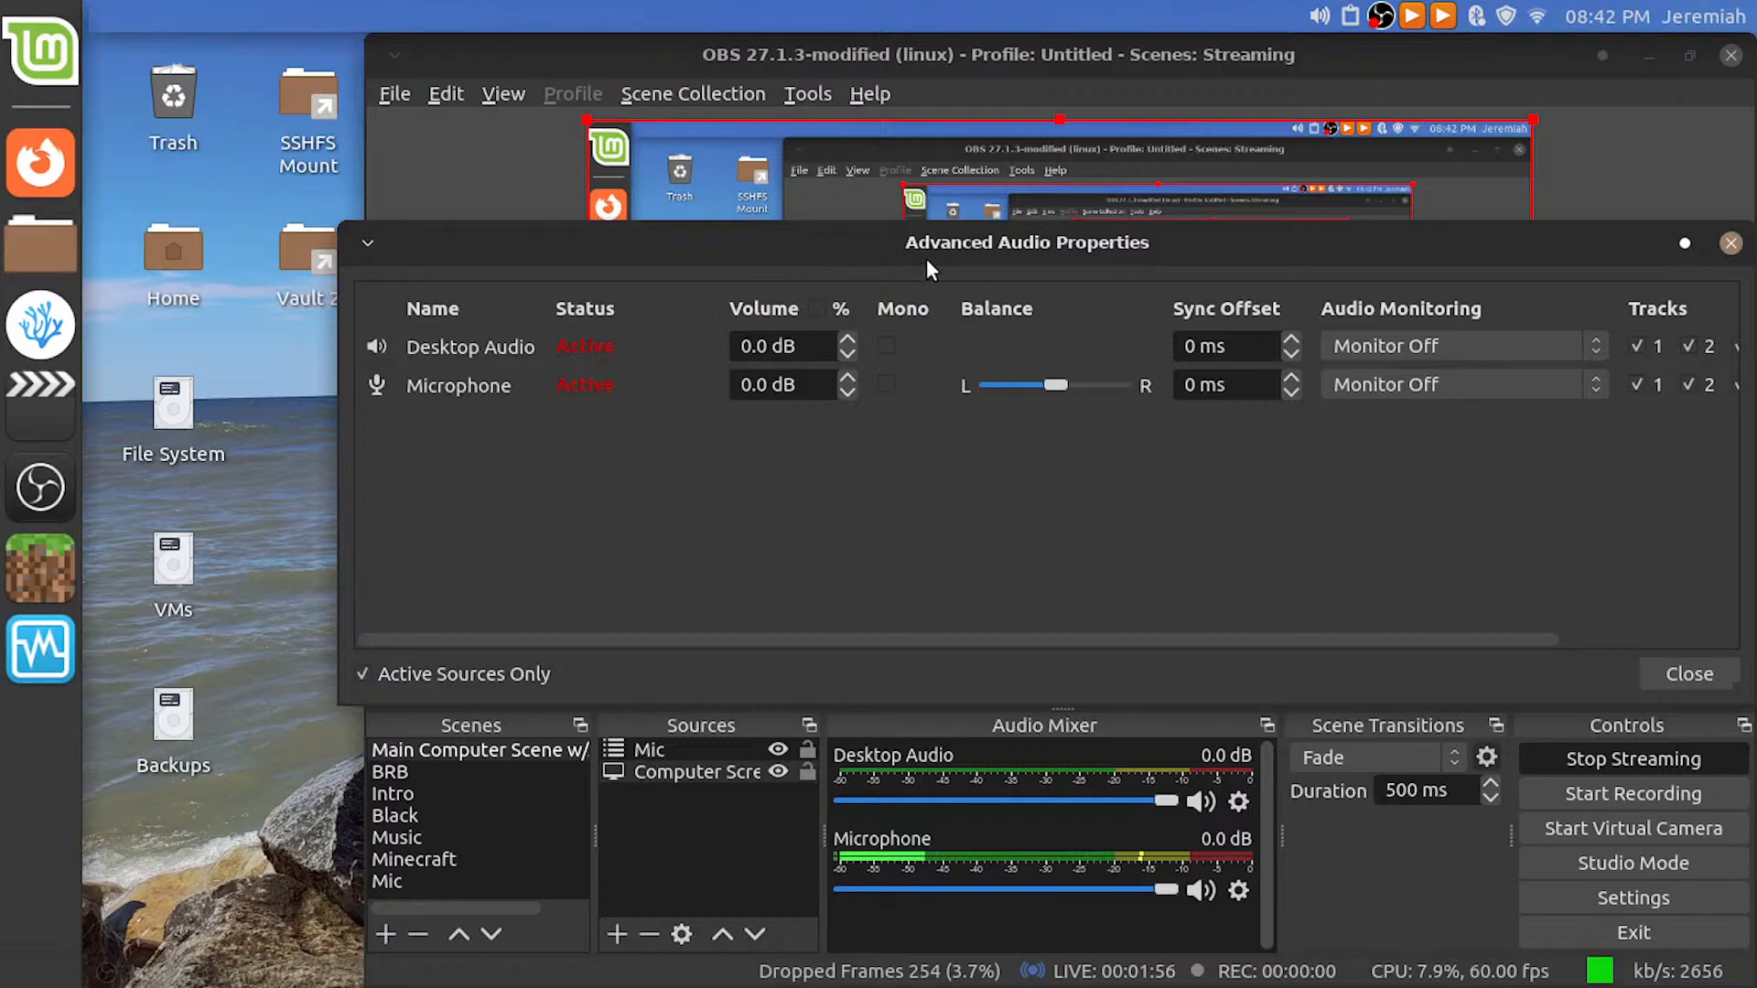
pyautogui.moveTo(926, 265); pyautogui.dragTo(775, 179)
pyautogui.click(1526, 688)
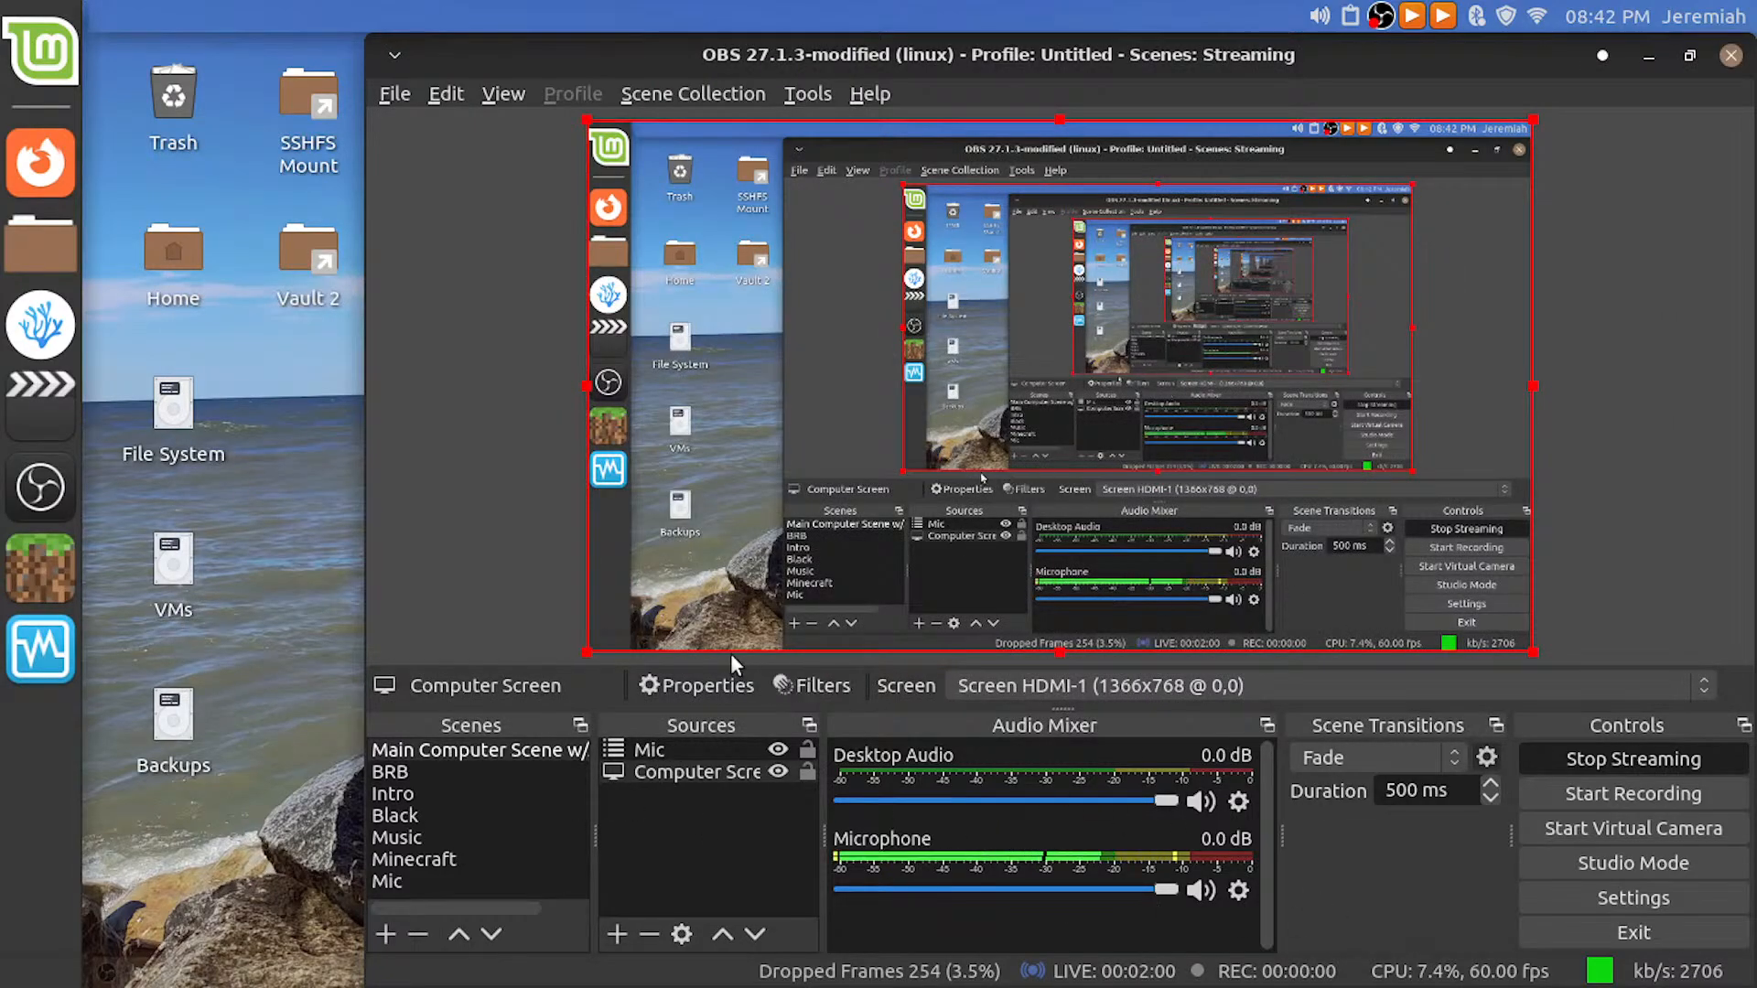
# Examine the Computer Screen source's properties for audio-related options and close the dialog
pyautogui.click(715, 677)
pyautogui.scroll(-2, 679, 706)
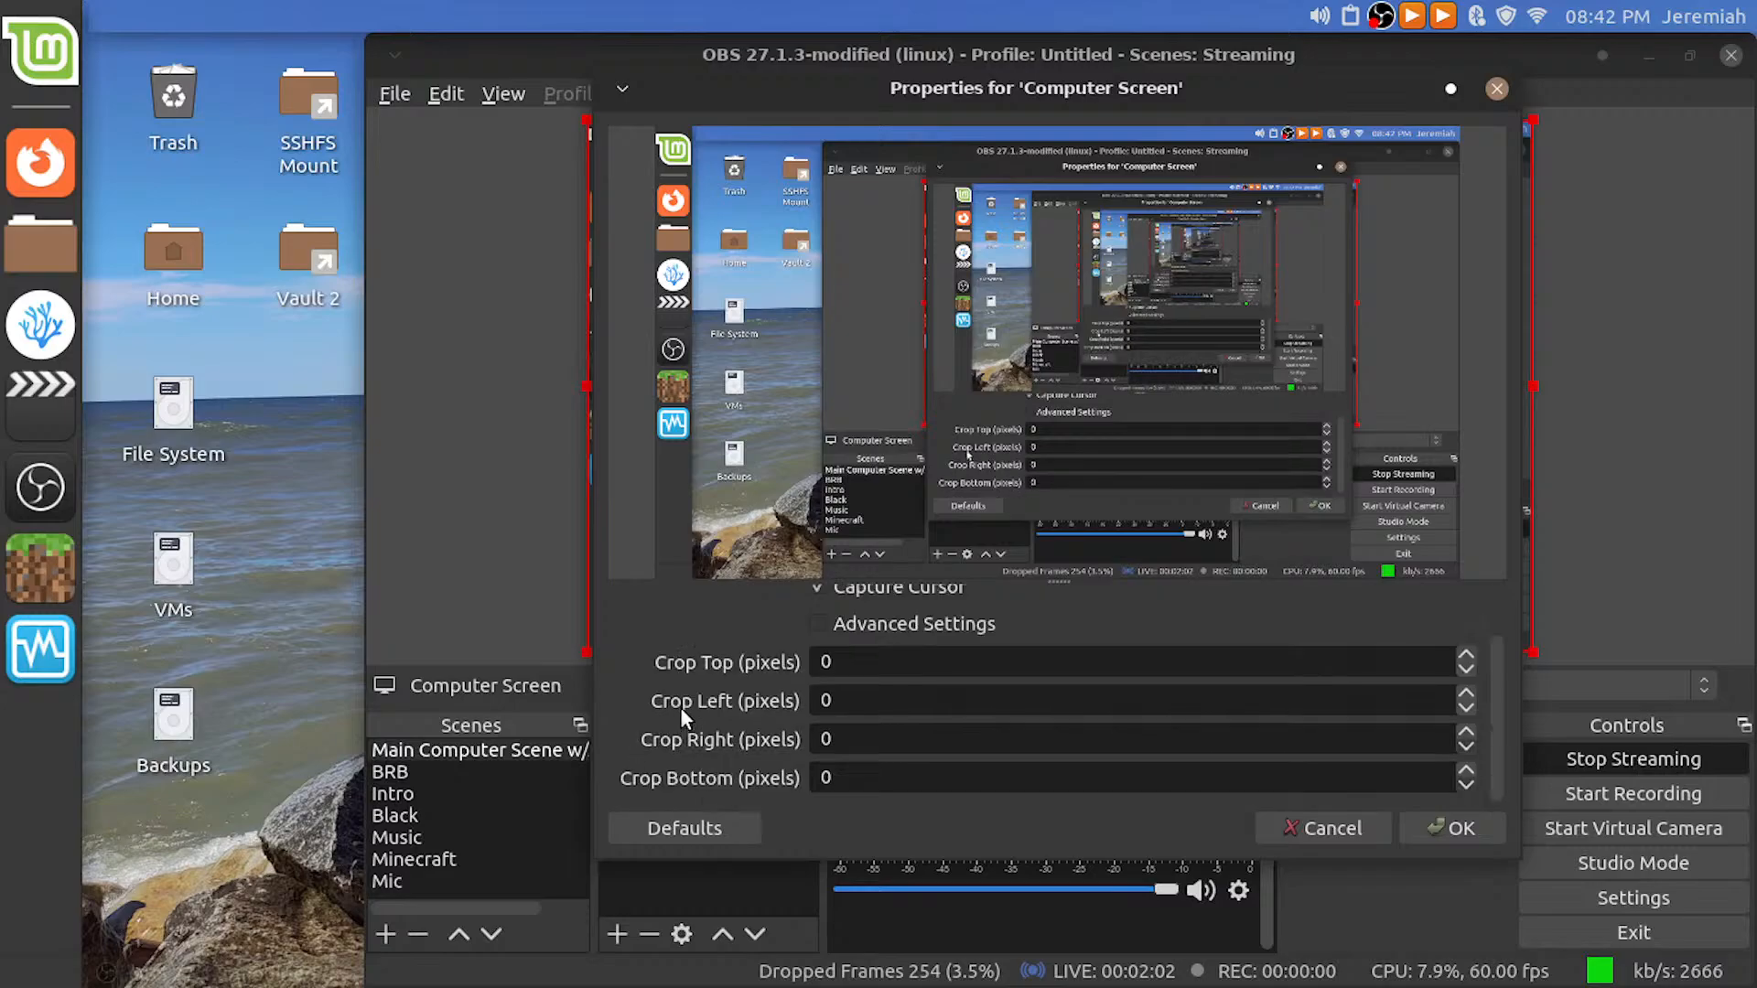
pyautogui.scroll(2, 678, 707)
pyautogui.click(1427, 828)
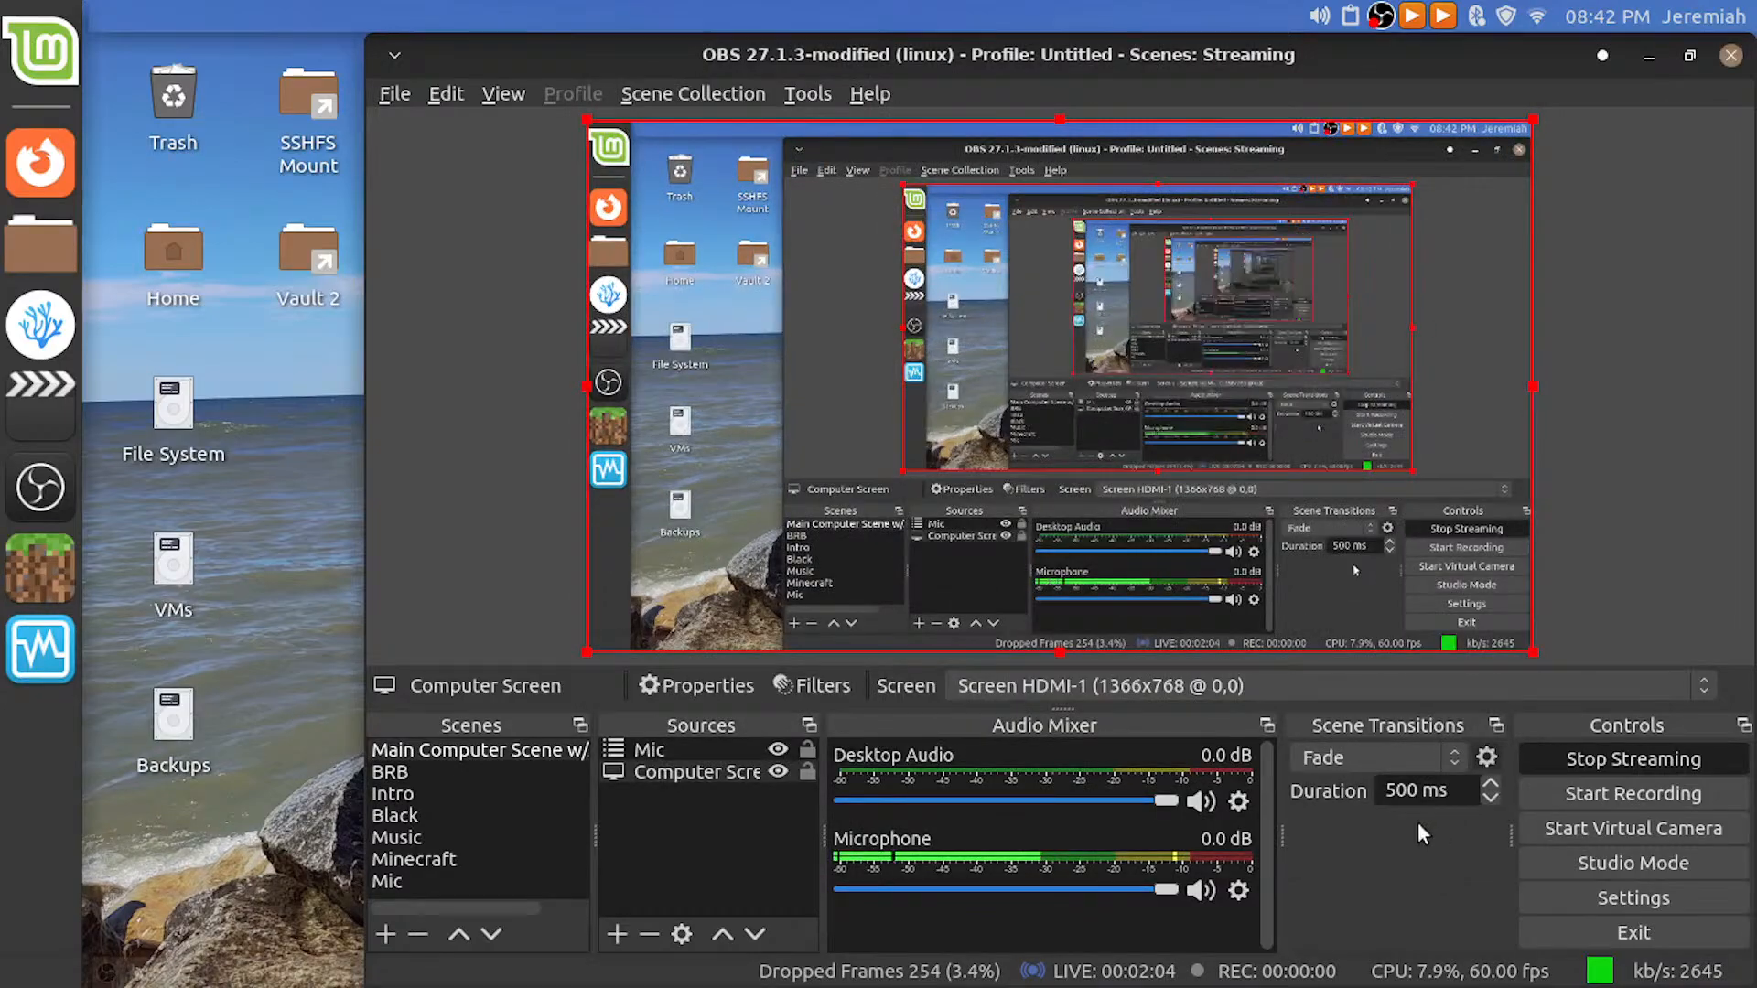
# Examine the OBS audio settings, including the global audio devices, meters, monitoring device and hotkeys
pyautogui.click(1592, 897)
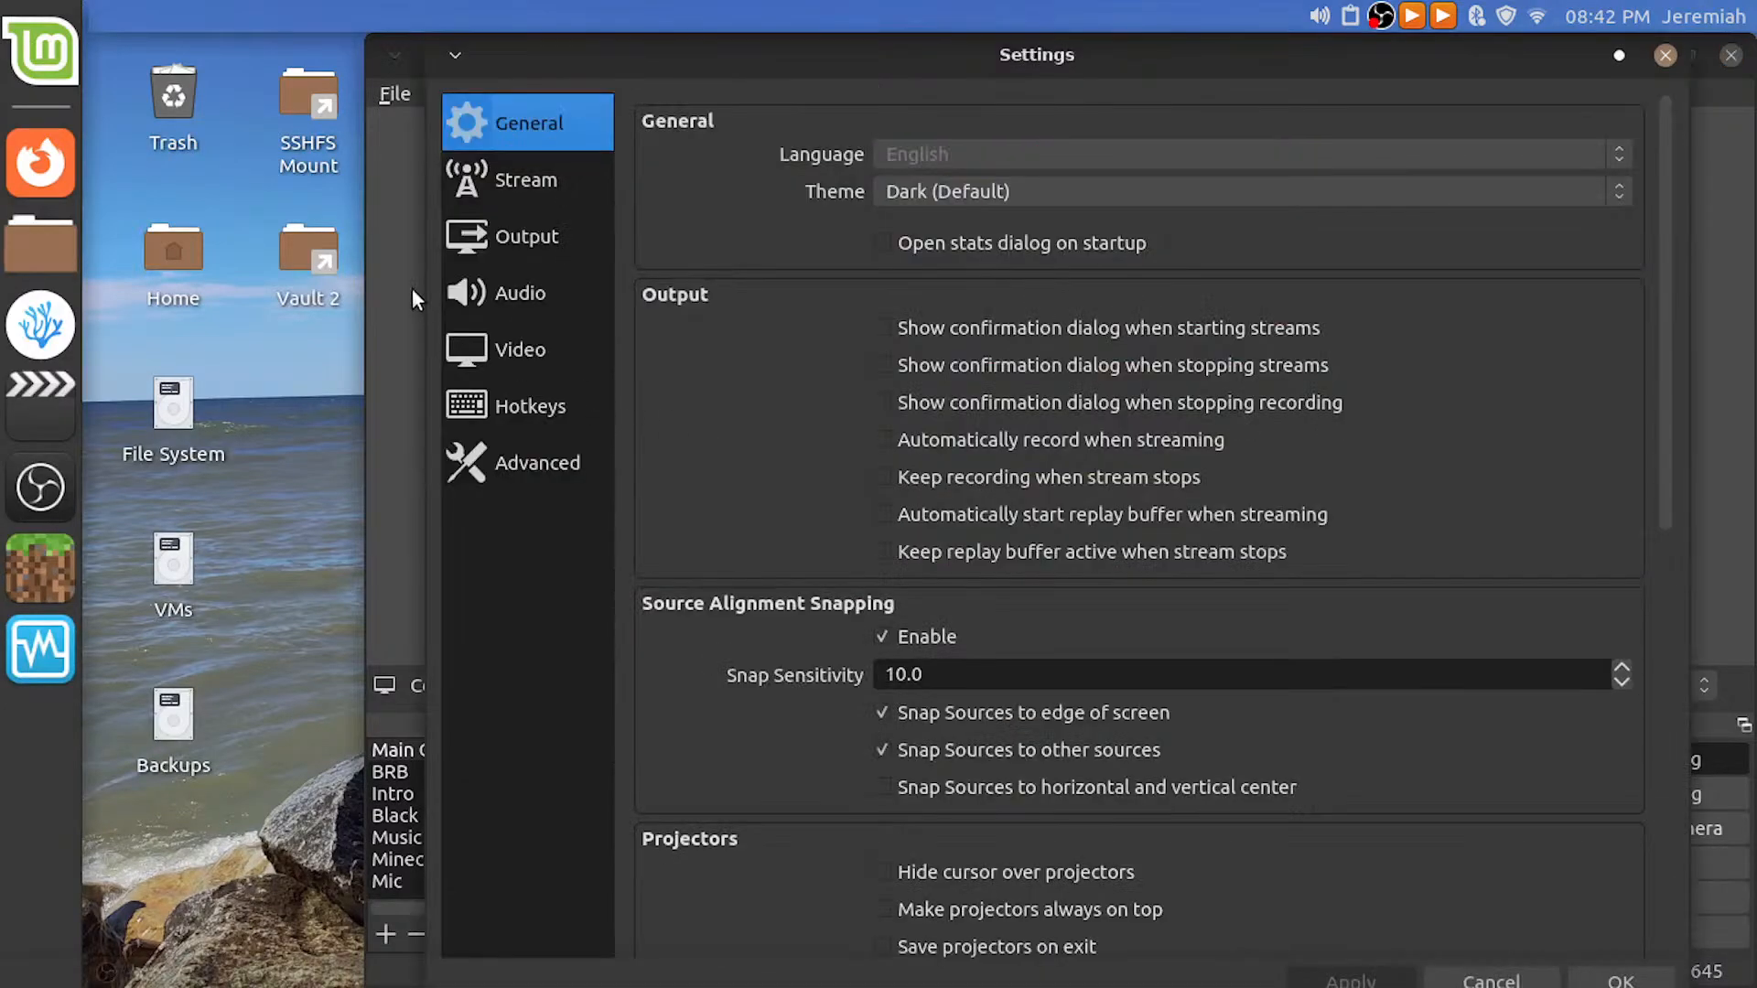
pyautogui.click(518, 298)
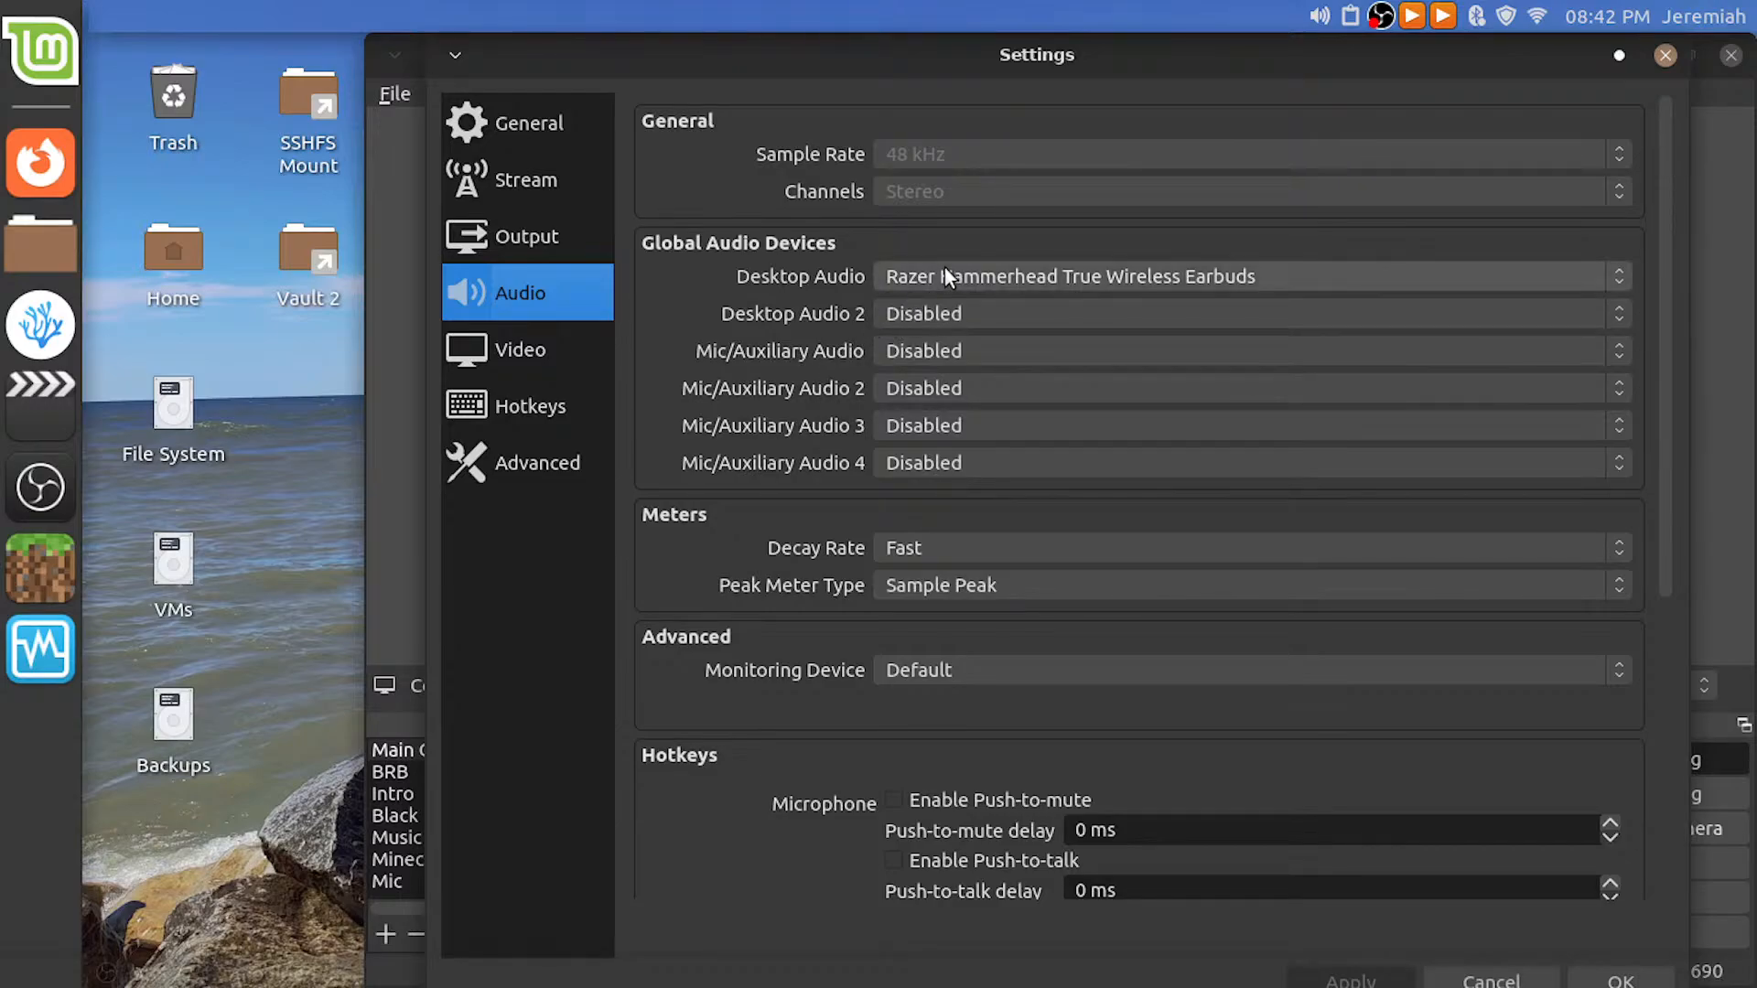
pyautogui.scroll(-5, 793, 438)
pyautogui.scroll(4, 792, 437)
pyautogui.scroll(1, 792, 437)
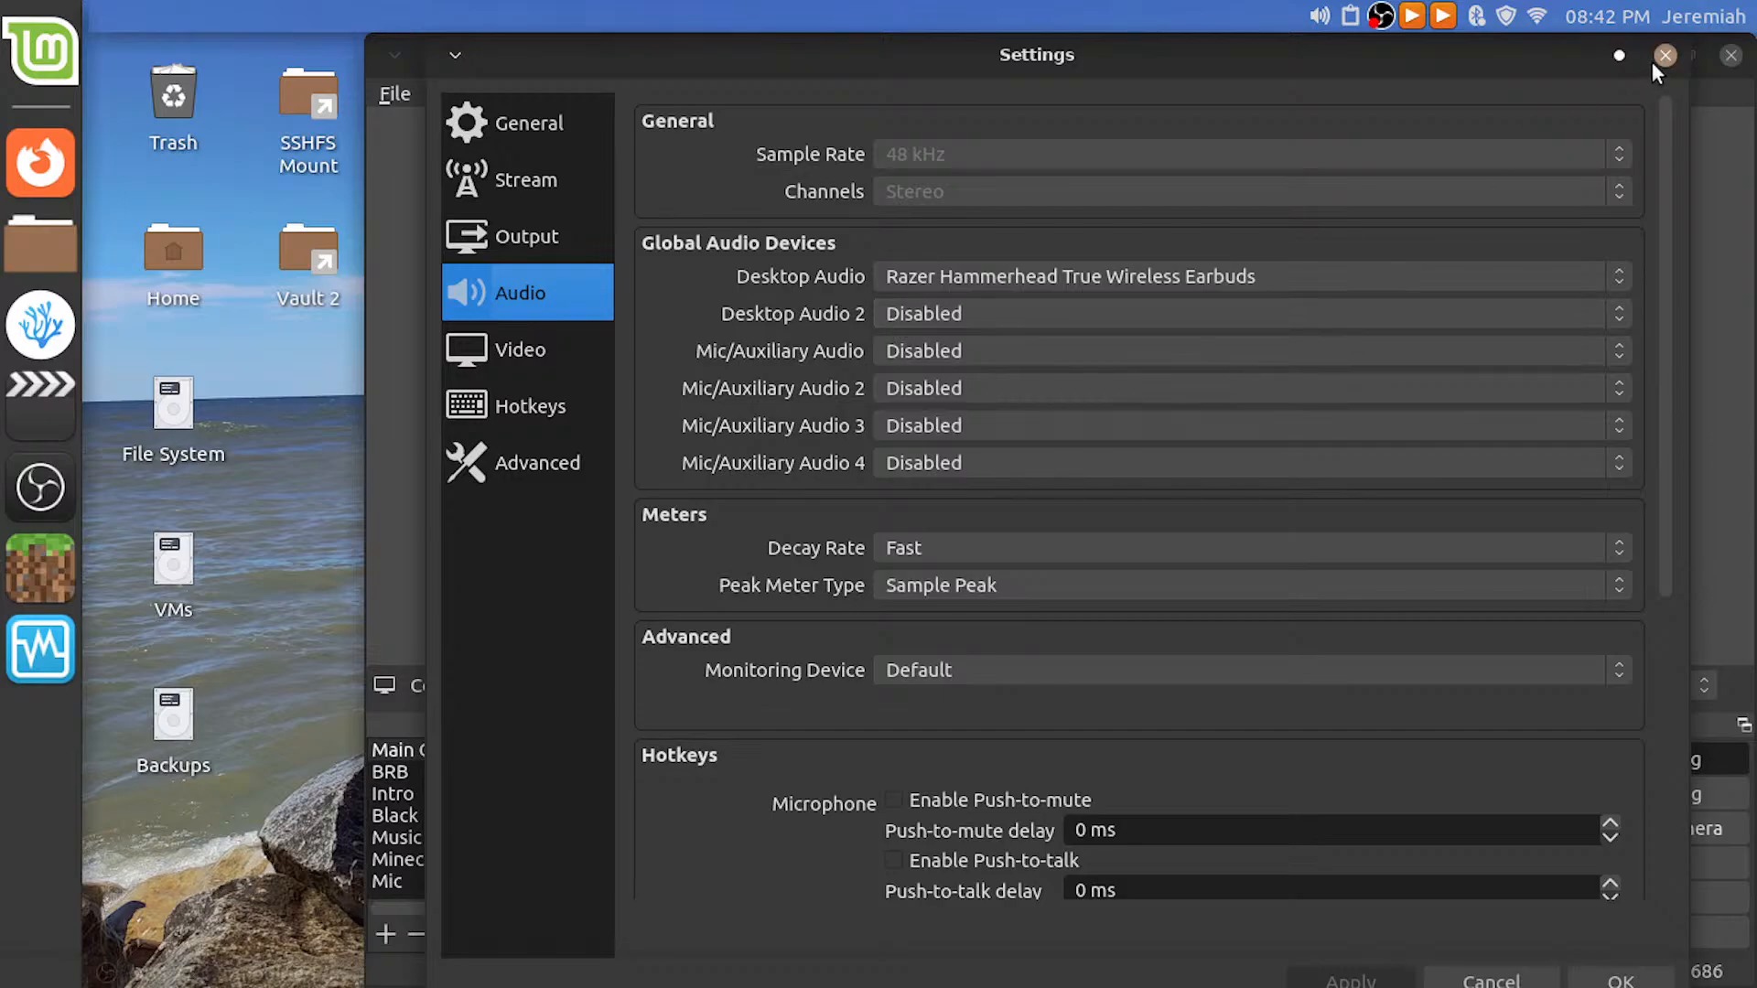
pyautogui.scroll(-4, 698, 495)
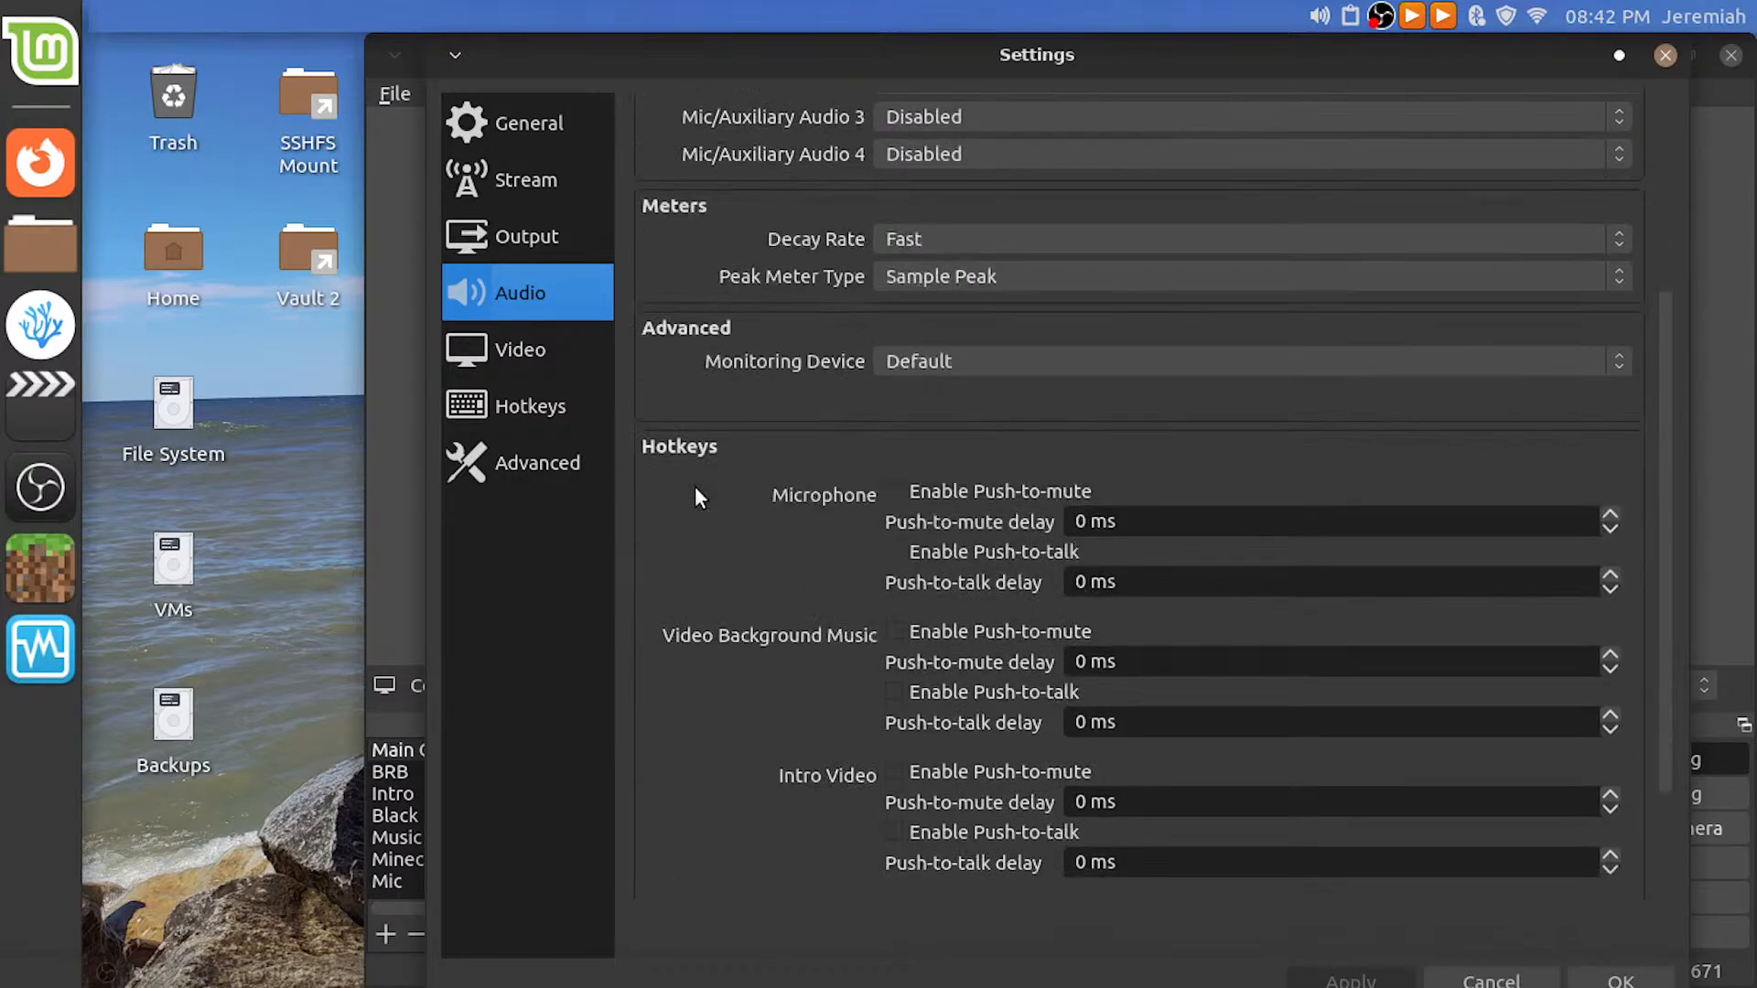
pyautogui.scroll(-2, 699, 495)
pyautogui.scroll(5, 698, 495)
pyautogui.scroll(1, 695, 490)
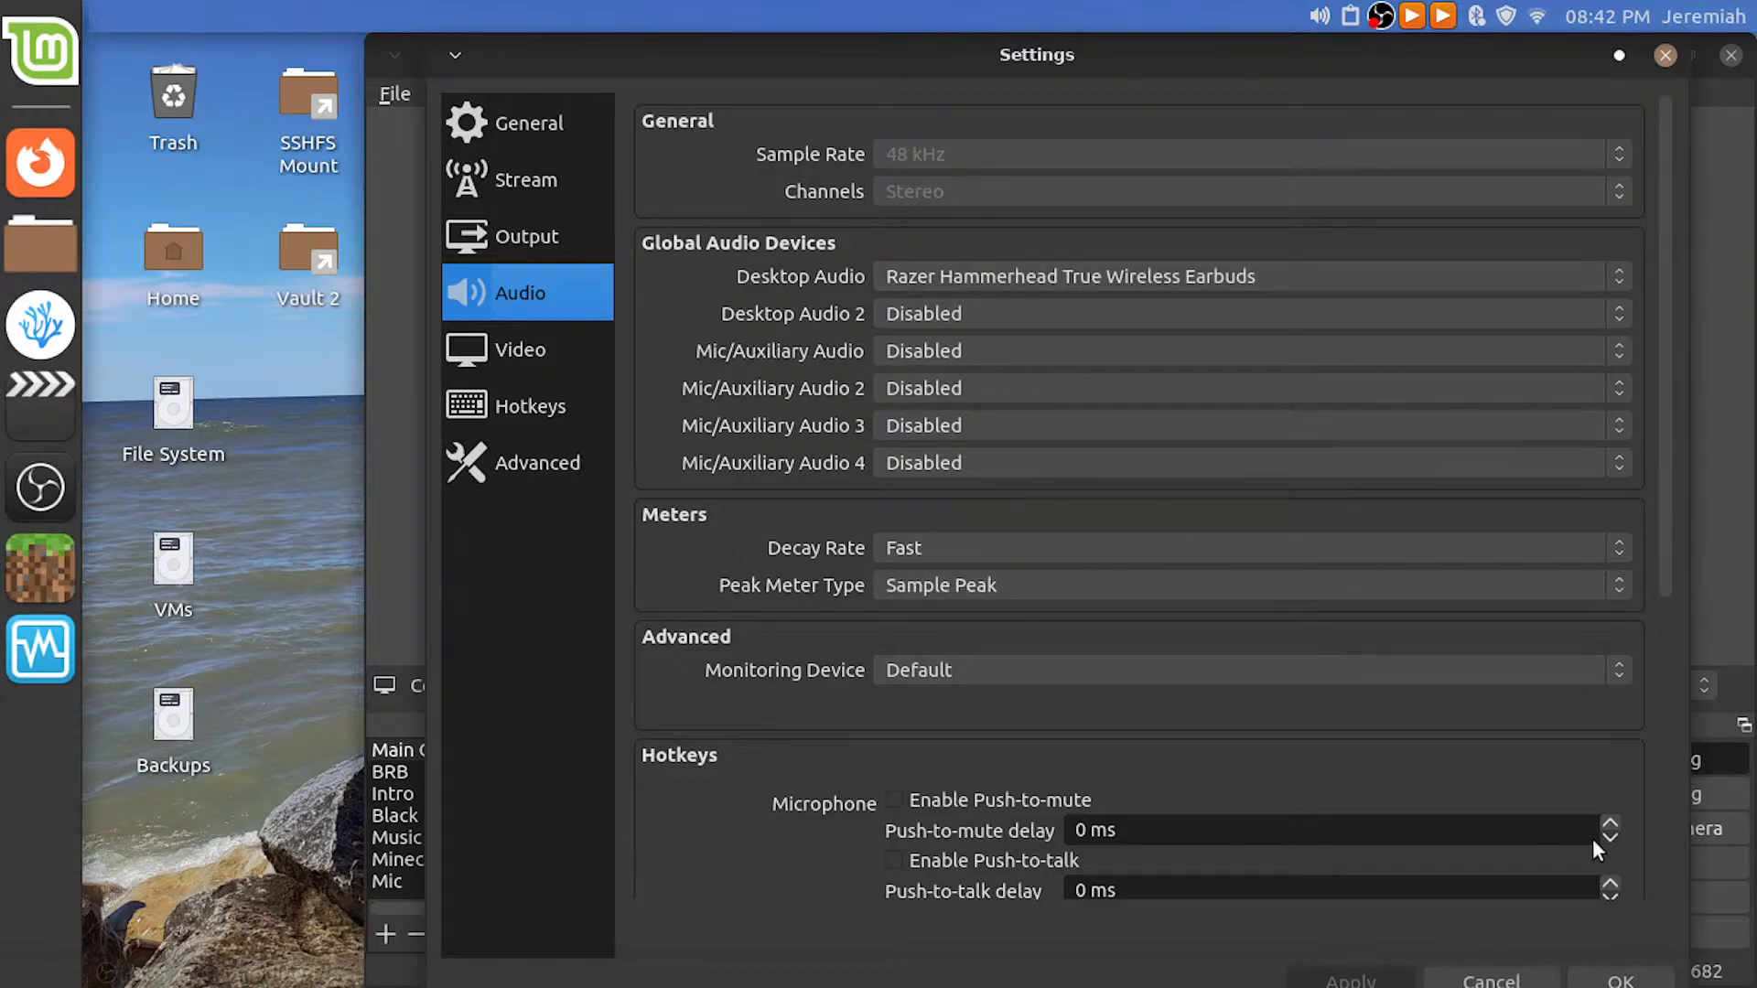
# Reselect Razer Hammerhead True Wireless Earbuds as the global Desktop Audio device and confirm the settings
pyautogui.click(965, 276)
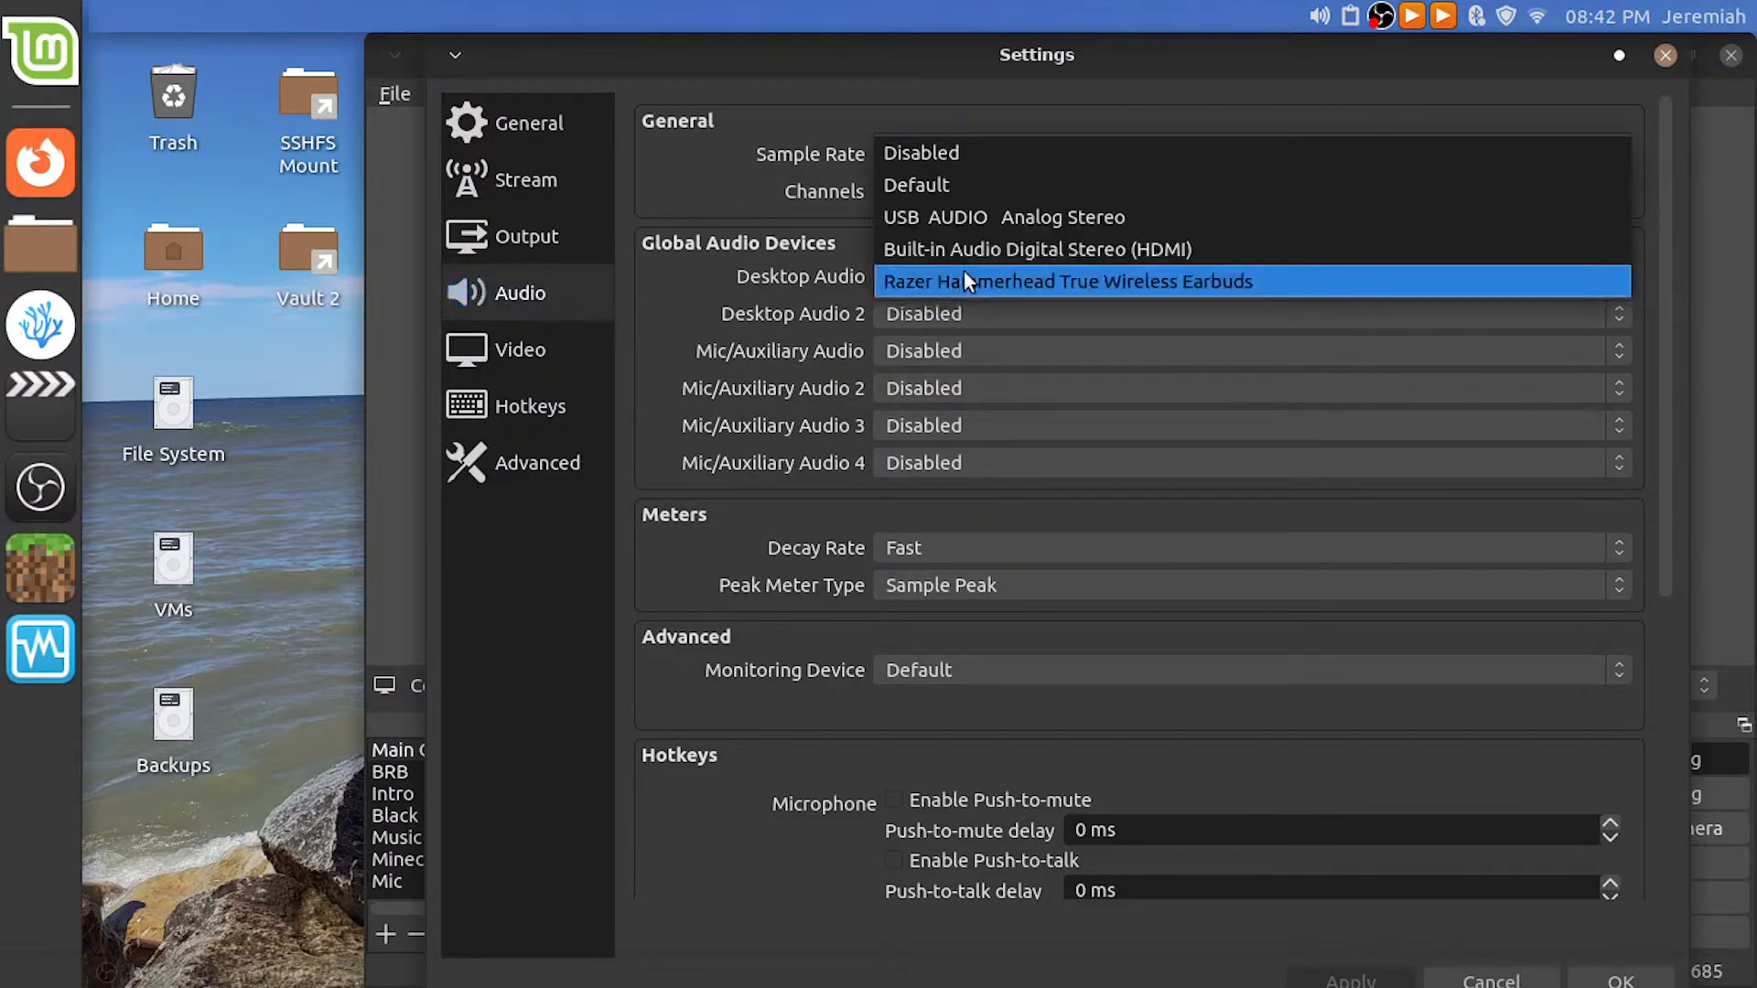
pyautogui.click(963, 280)
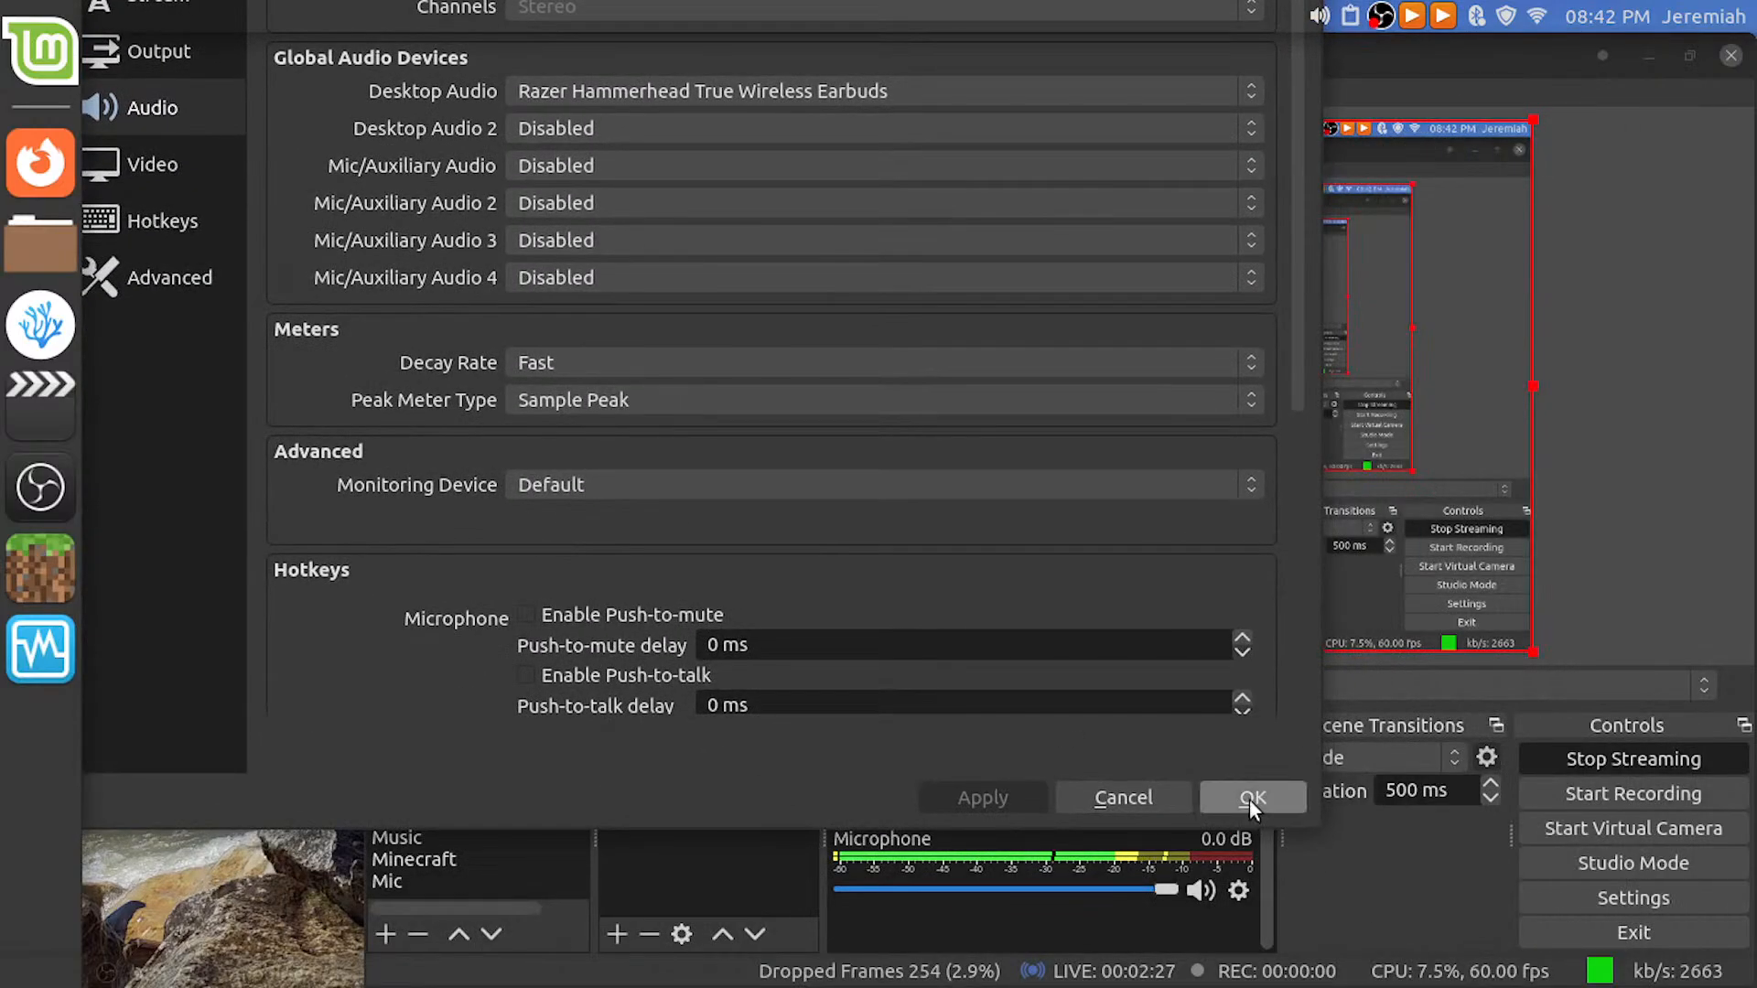
pyautogui.click(1249, 797)
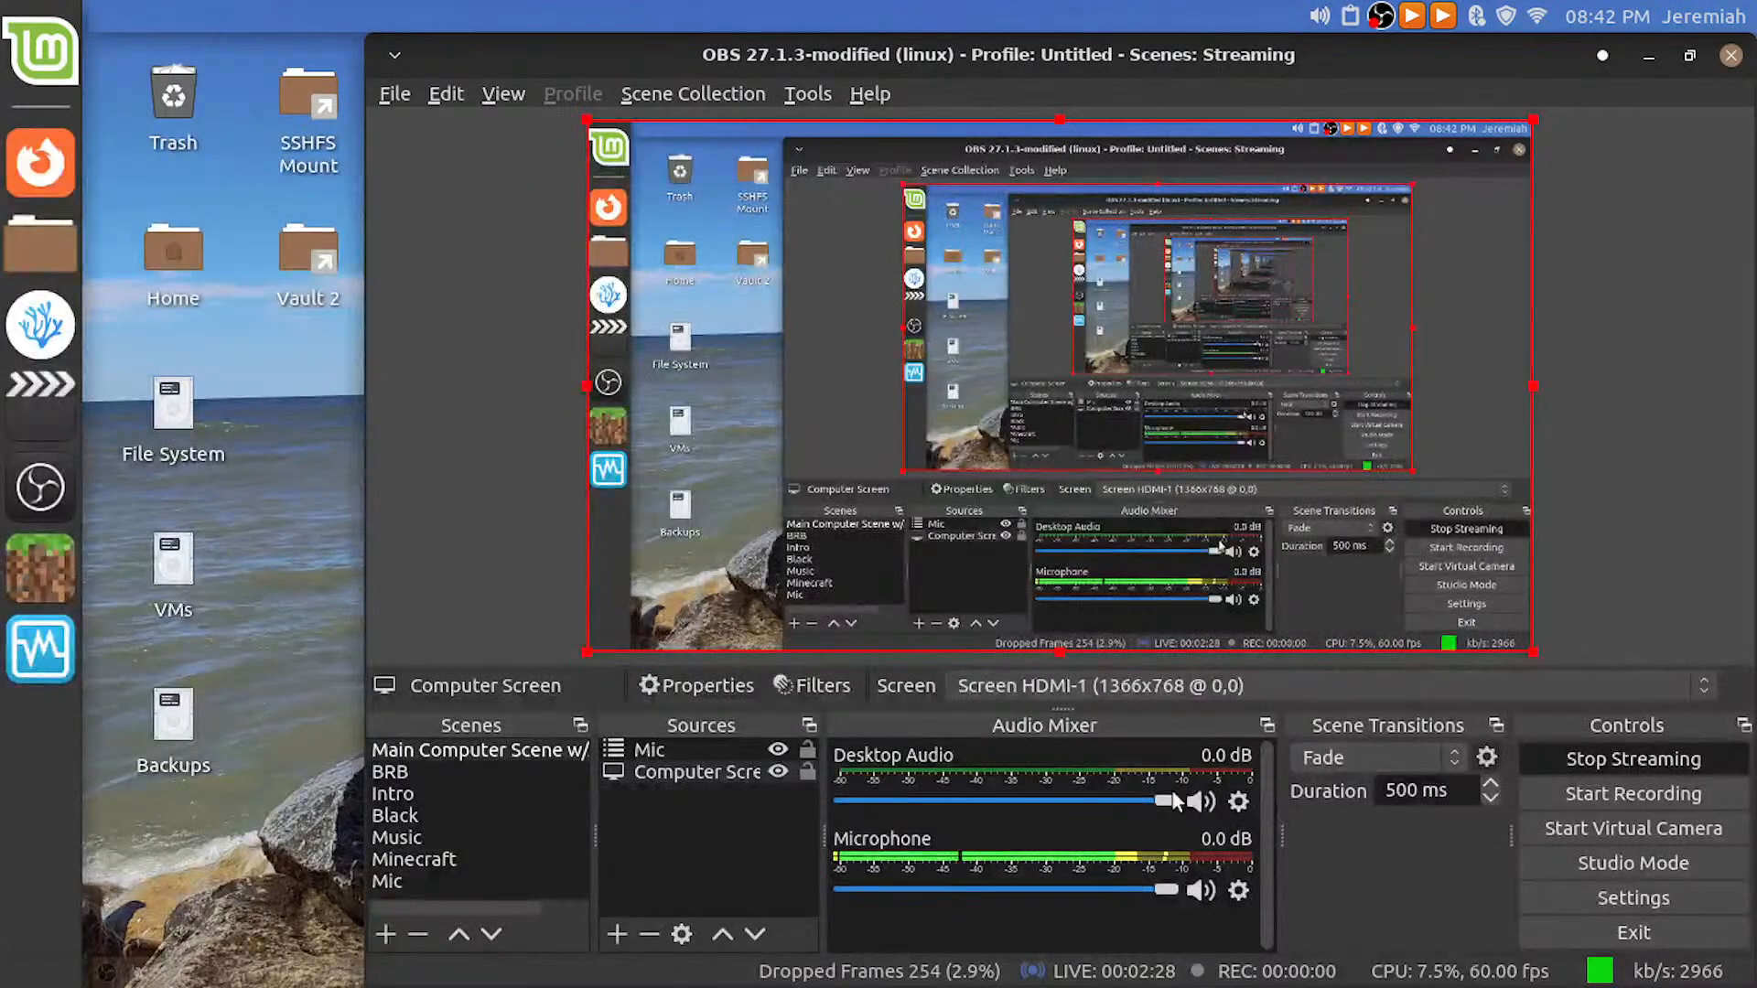
pyautogui.click(1248, 800)
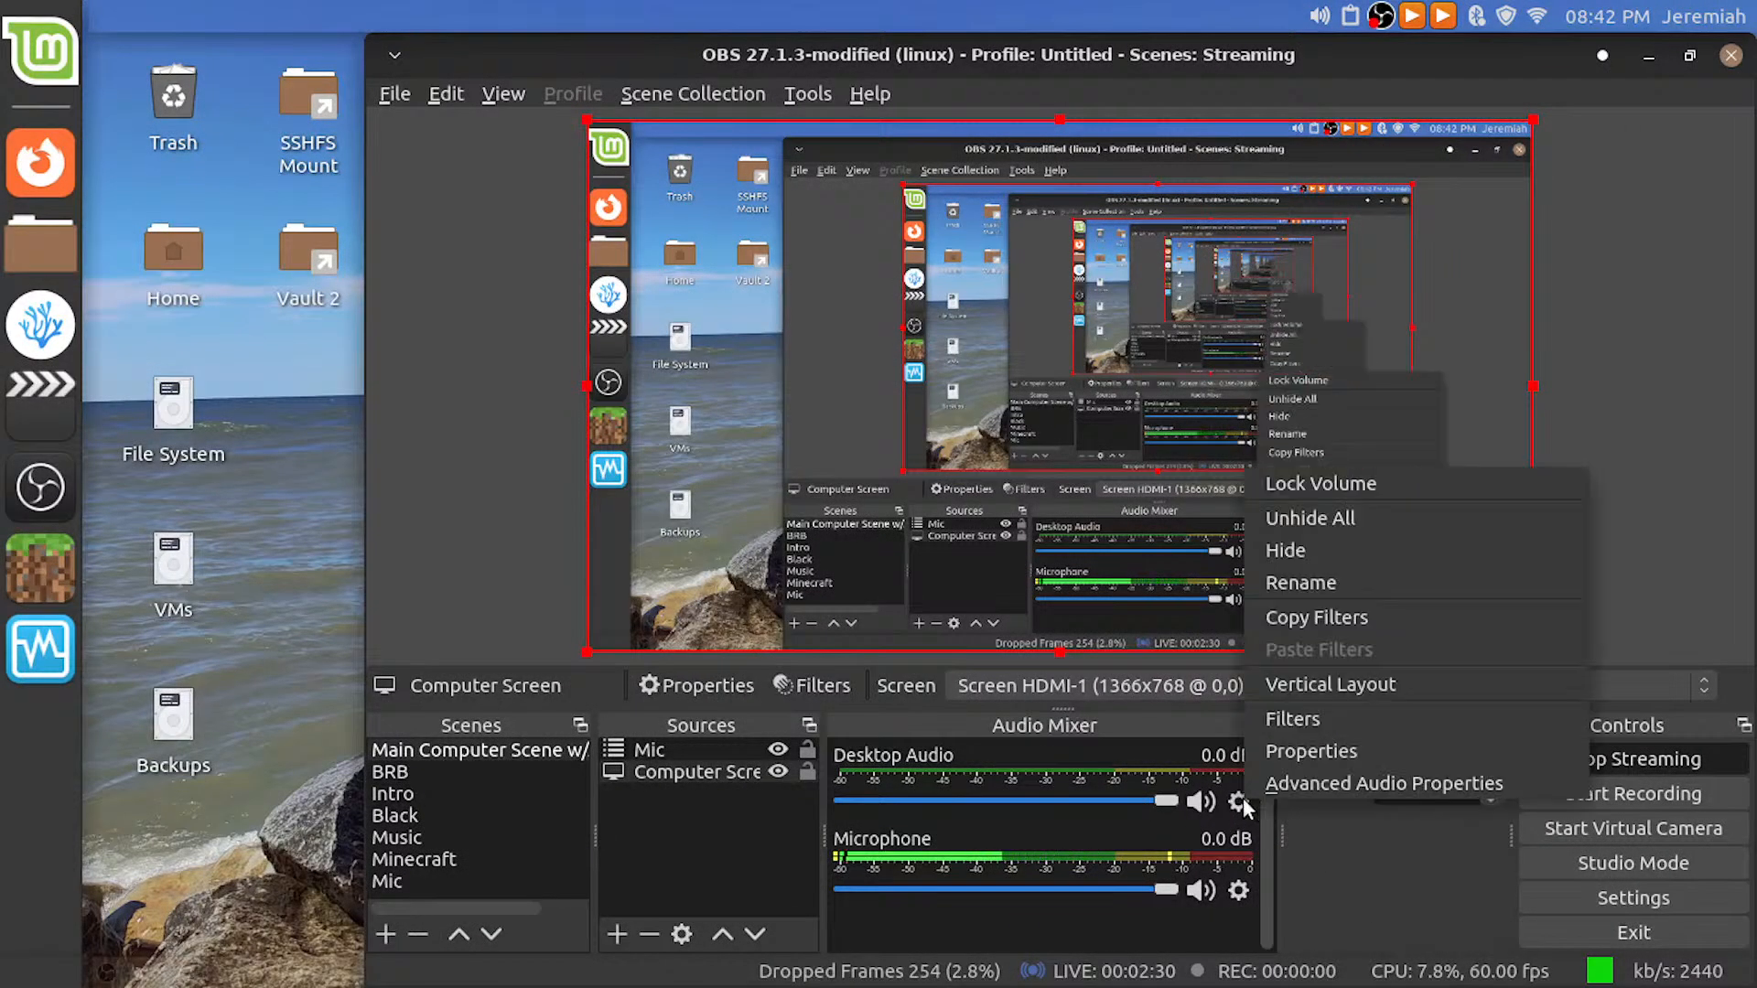
pyautogui.click(1362, 866)
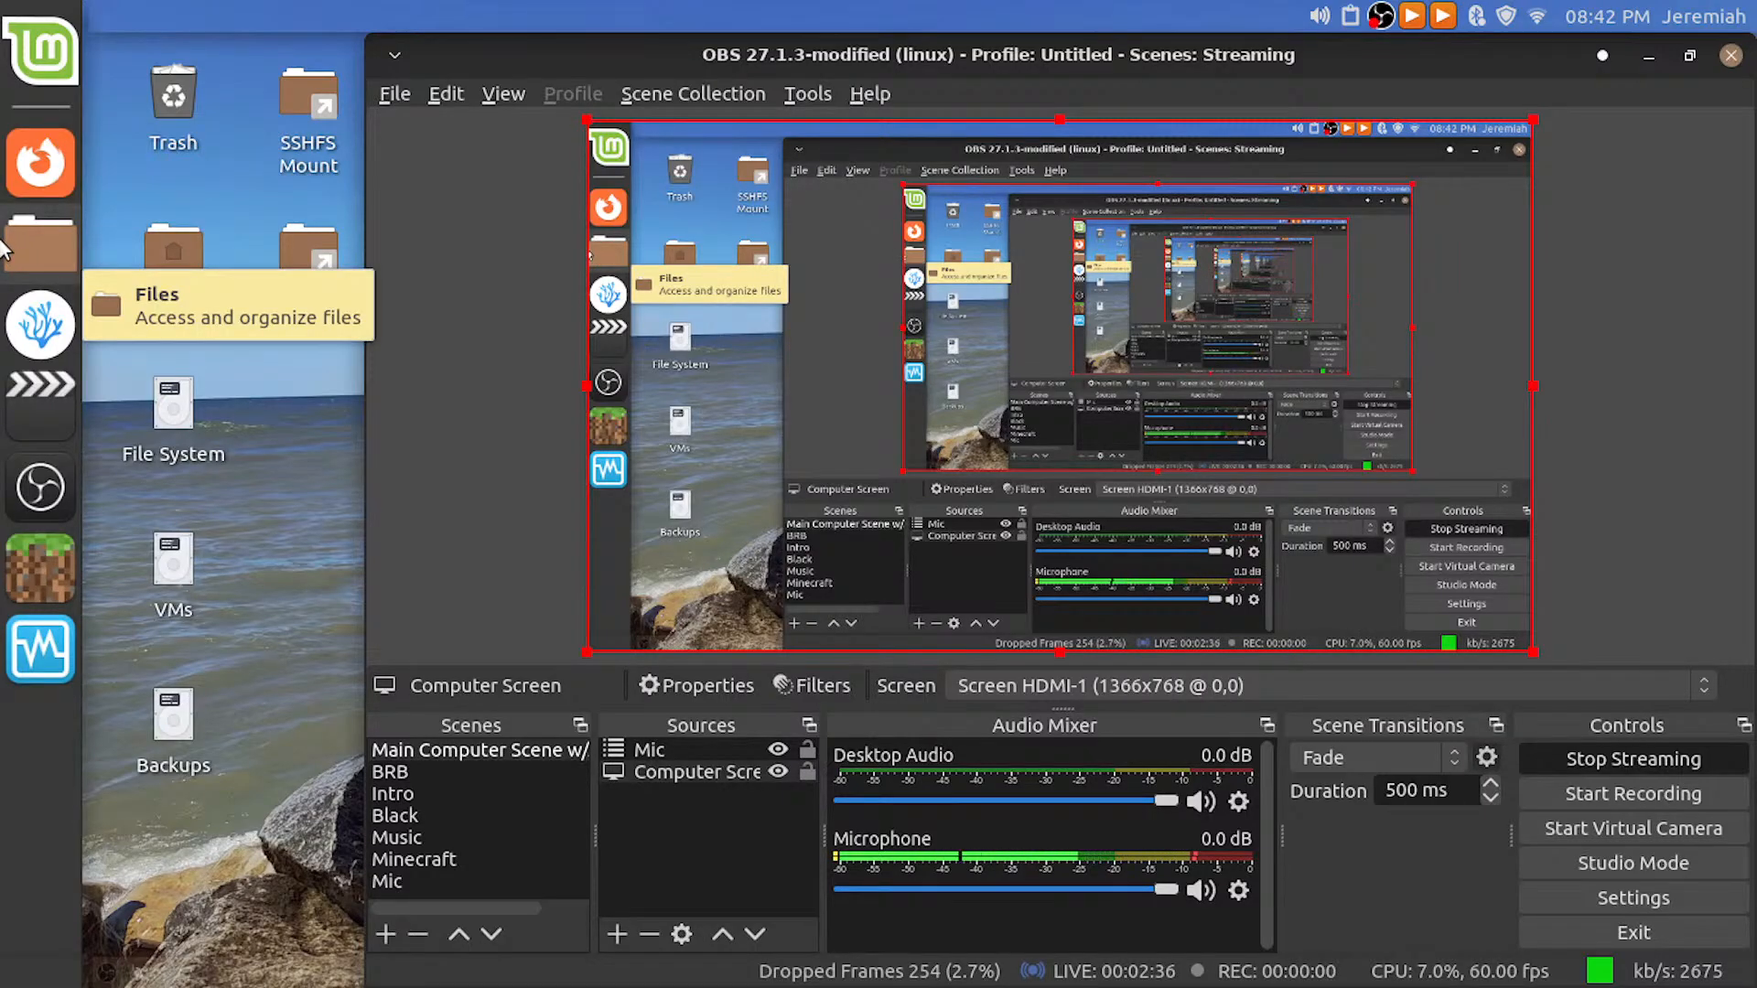
# Switch to Kdenlive and play the timeline from about 12 seconds
pyautogui.hotkey('ctrl', 'alt', 'Right')
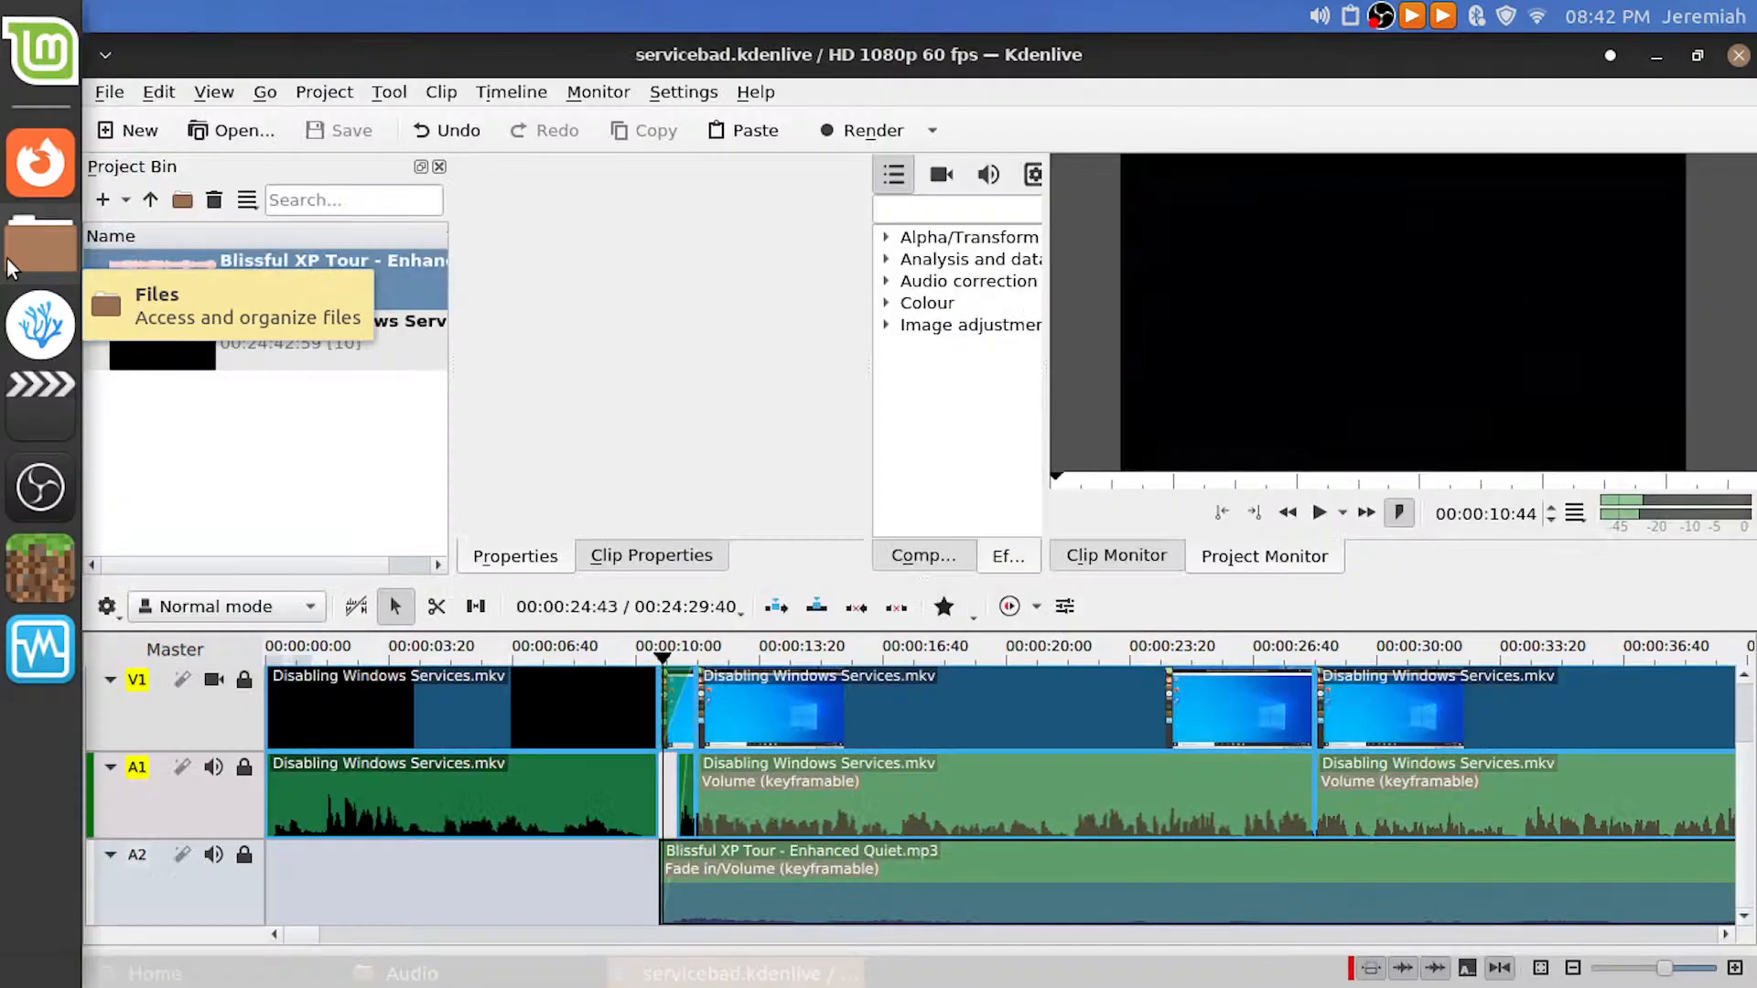
pyautogui.click(718, 657)
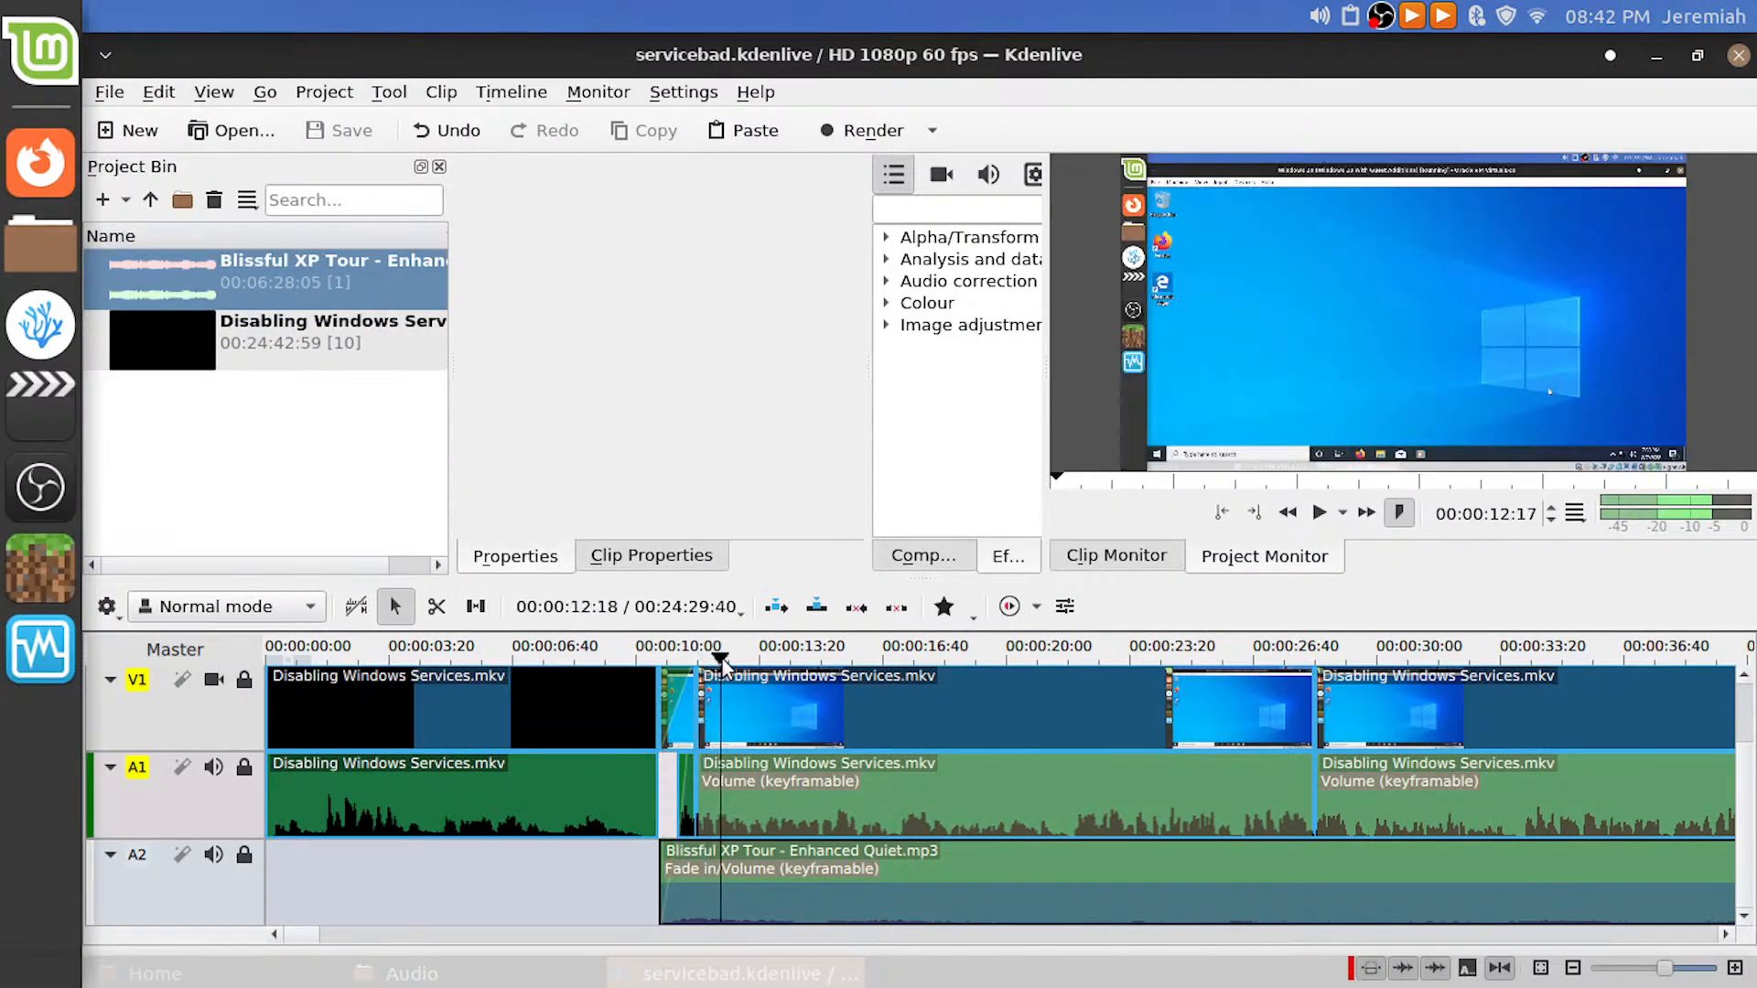
pyautogui.press('space')
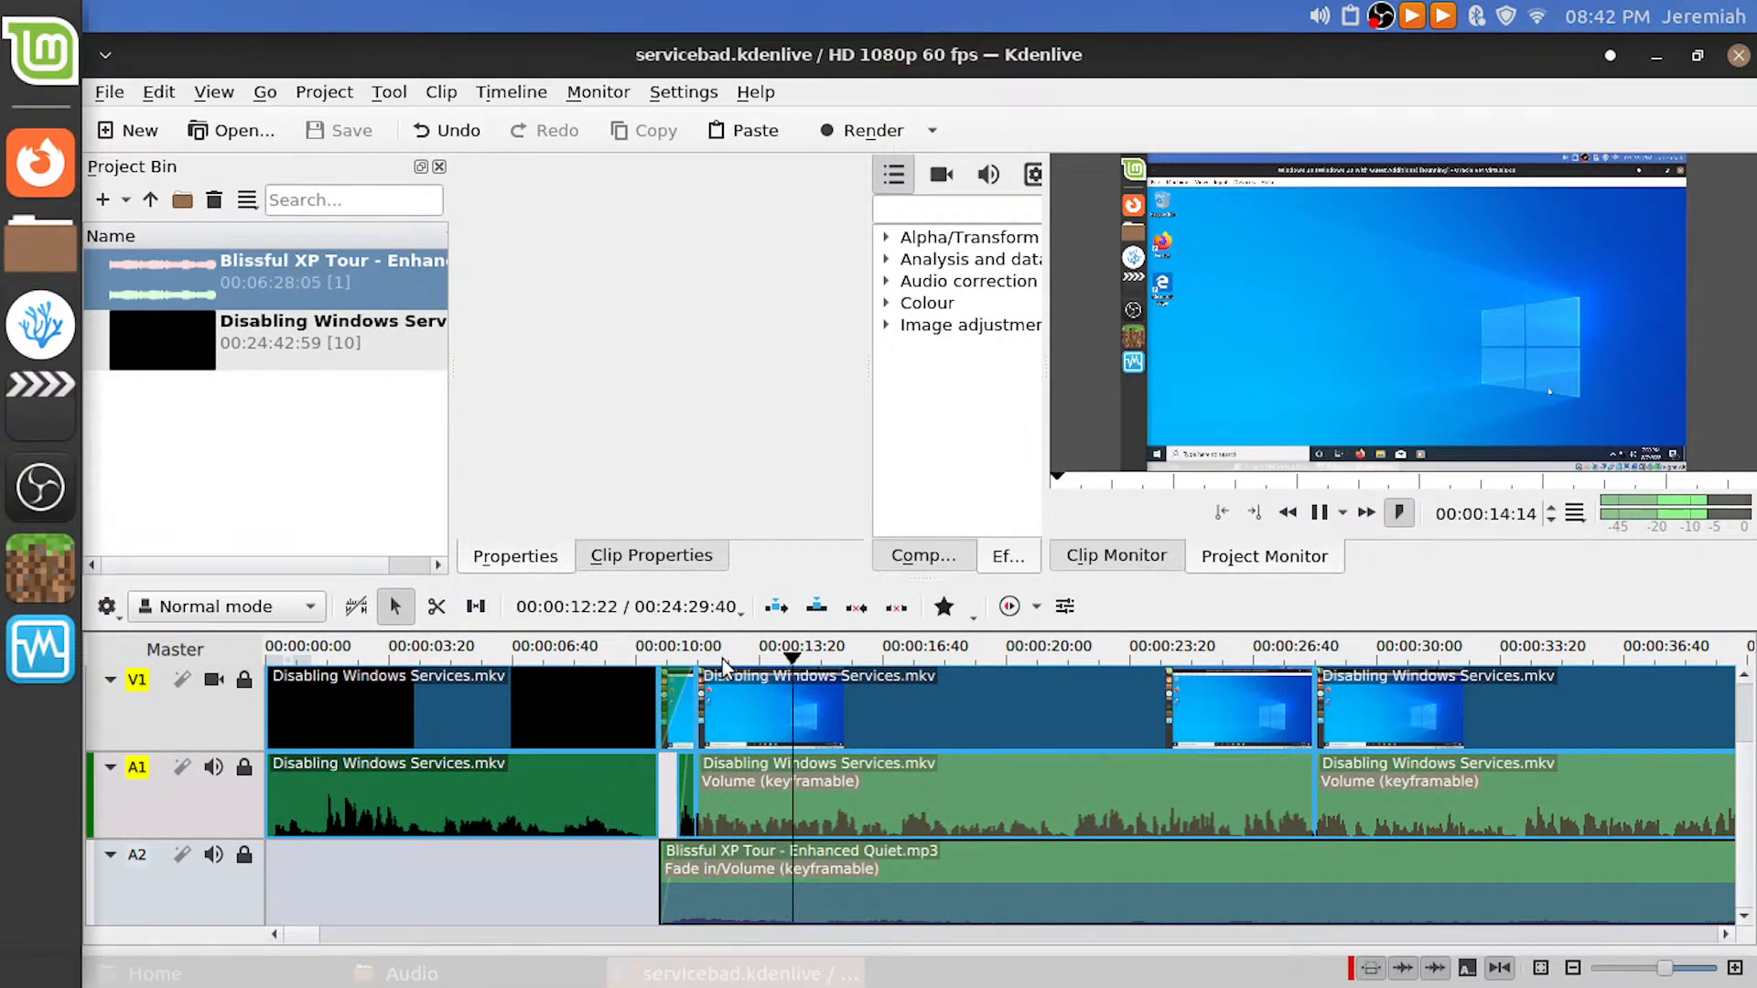
# Return the playhead to the start of the timeline and play the opening clip
pyautogui.moveTo(521, 657); pyautogui.dragTo(196, 665)
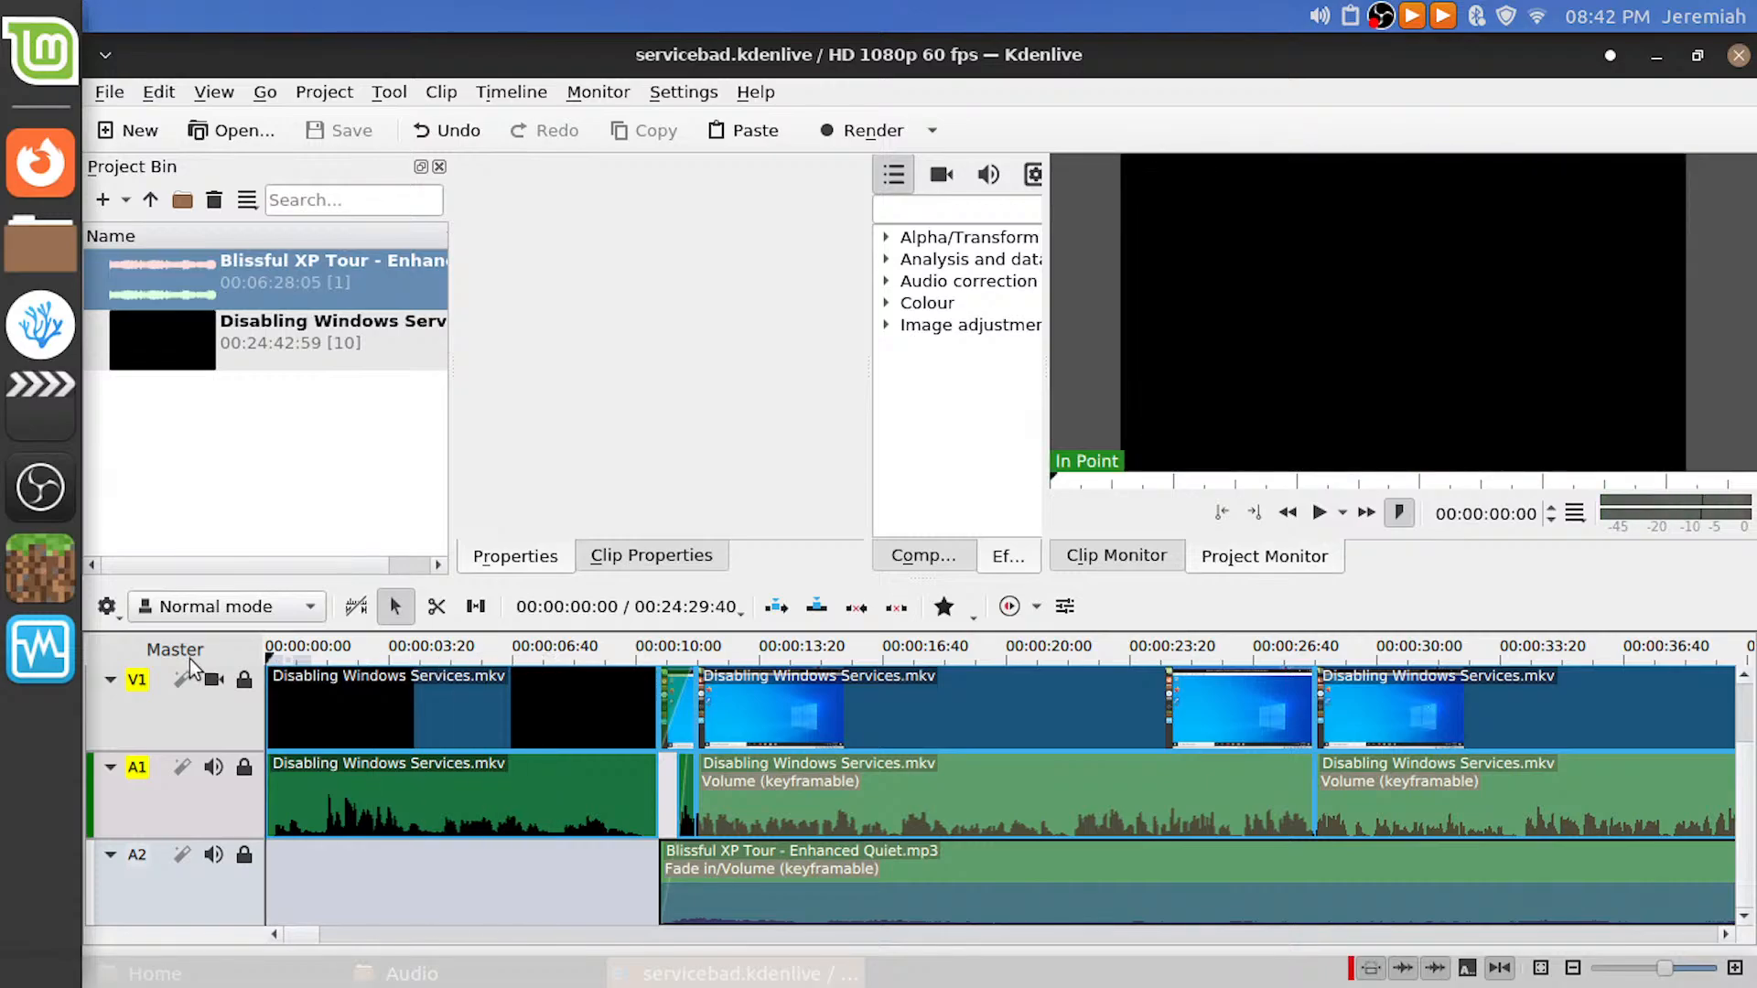
pyautogui.click(360, 682)
pyautogui.press('space')
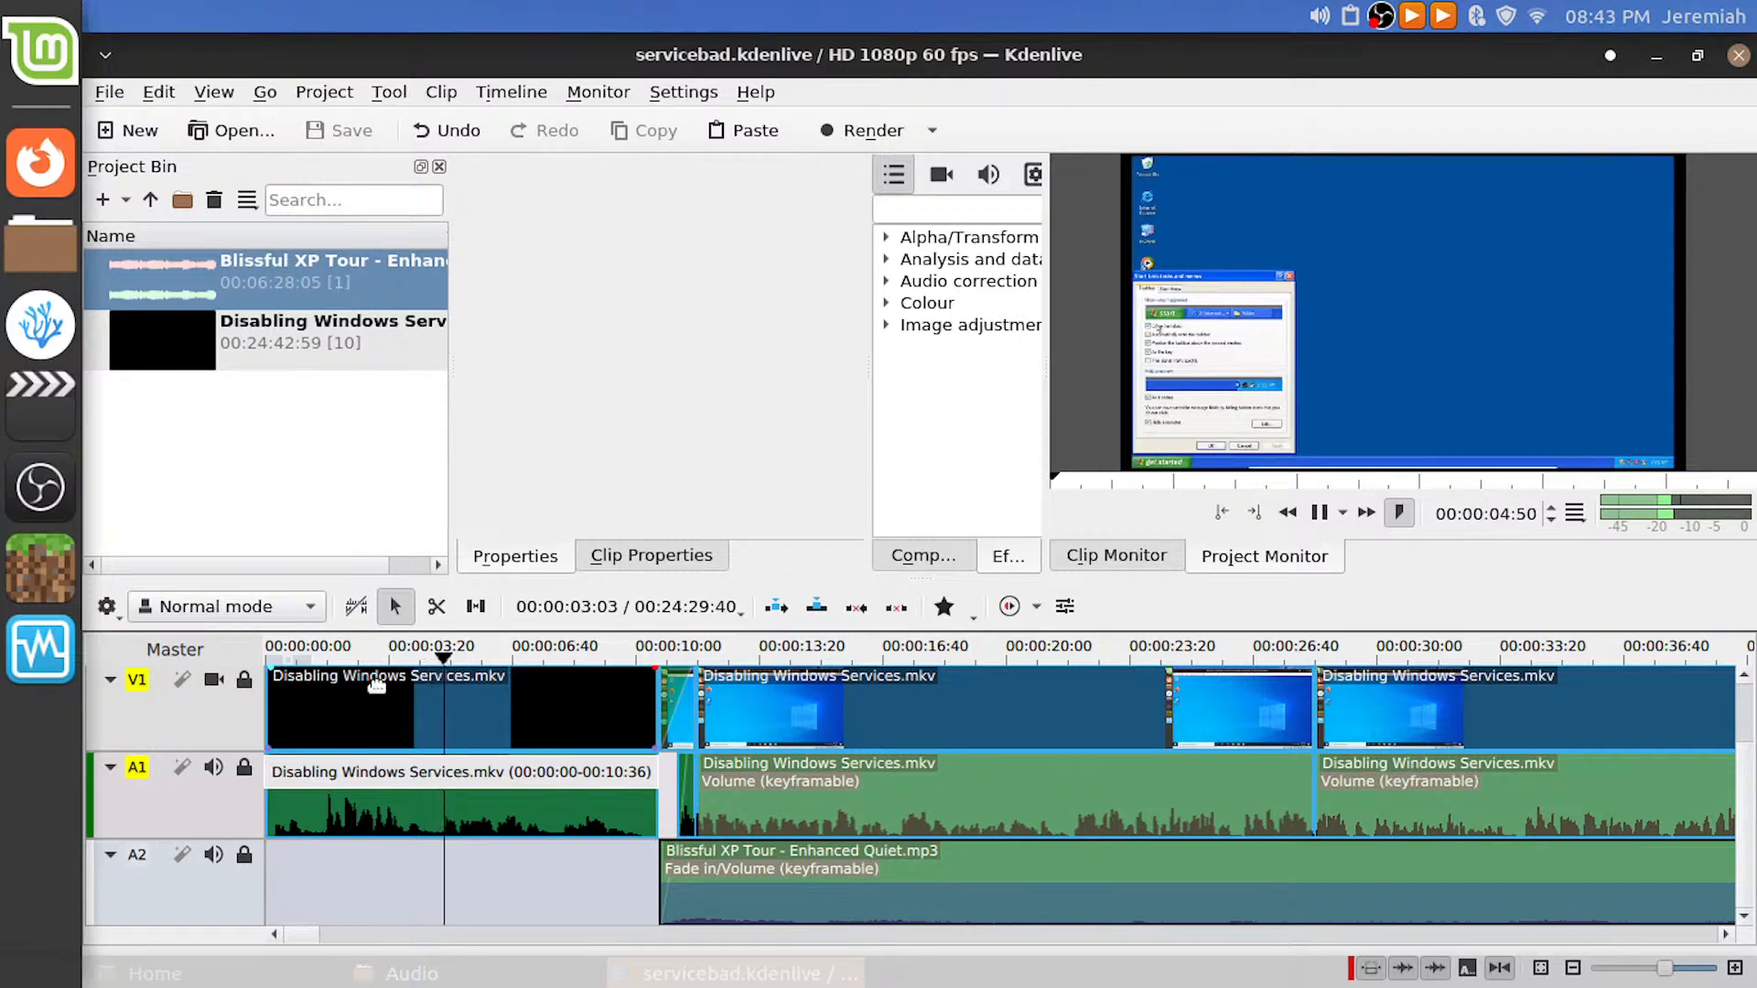
# Pause playback, switch to OBS and examine the advanced audio properties of the Desktop Audio source
pyautogui.press('space')
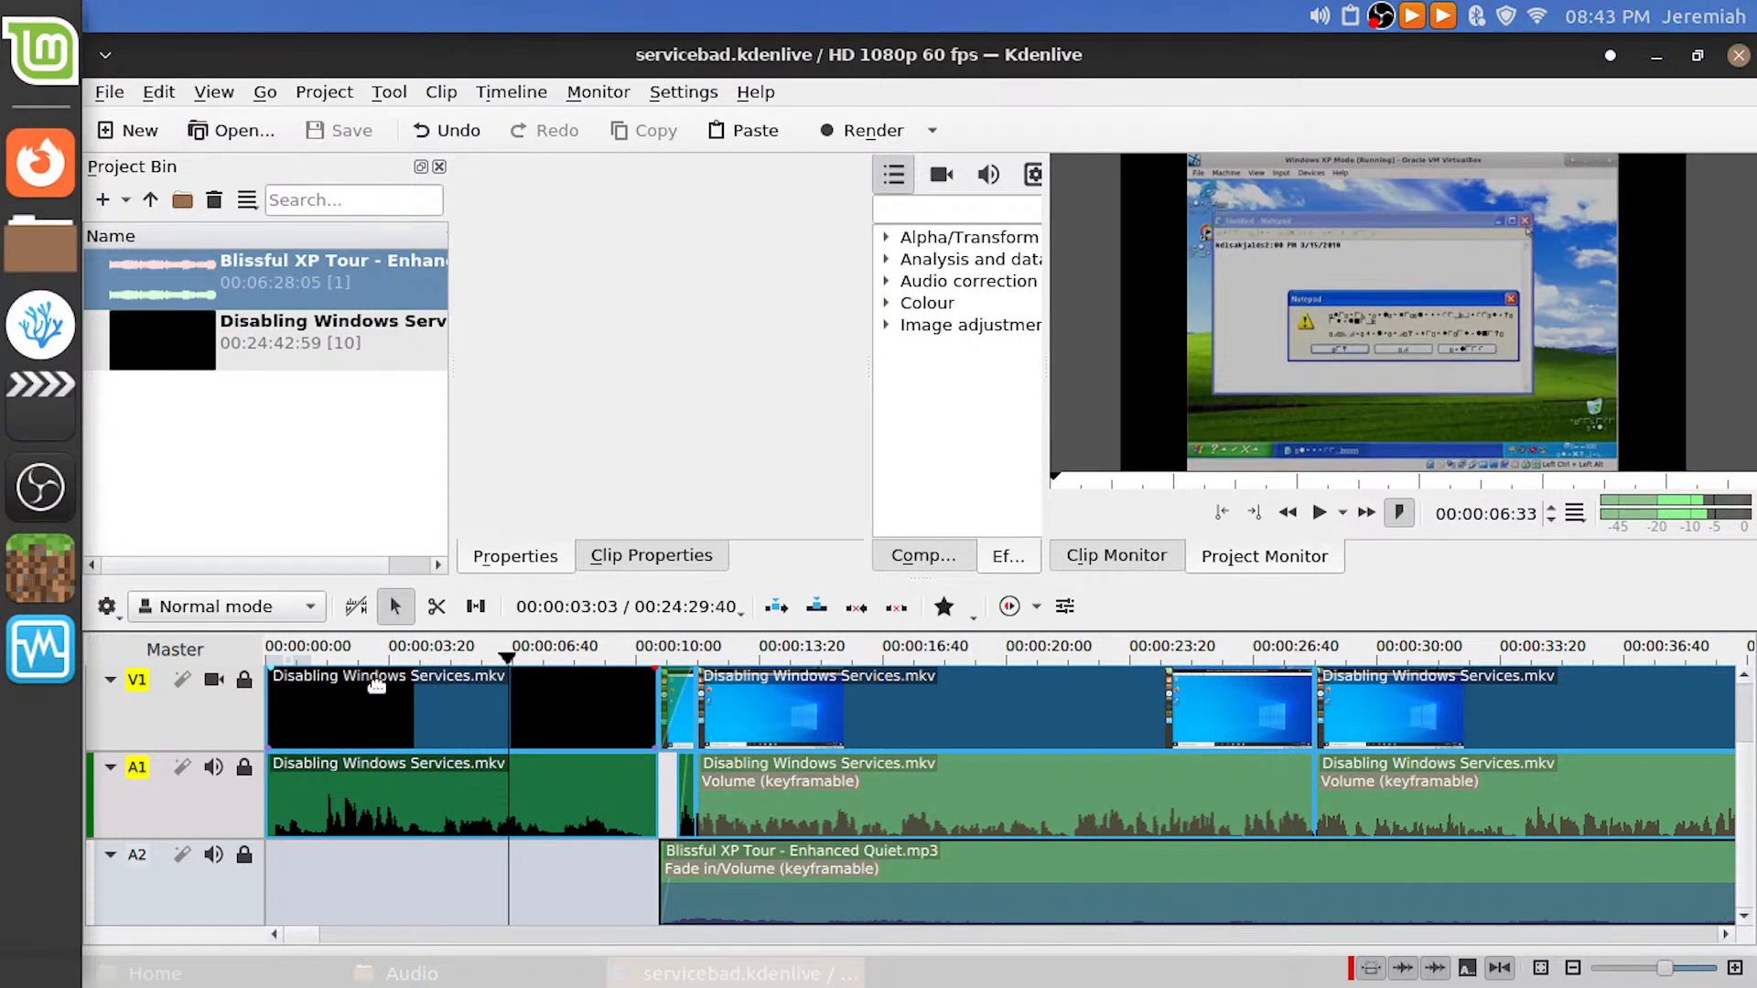
pyautogui.hotkey('alt', 'Tab')
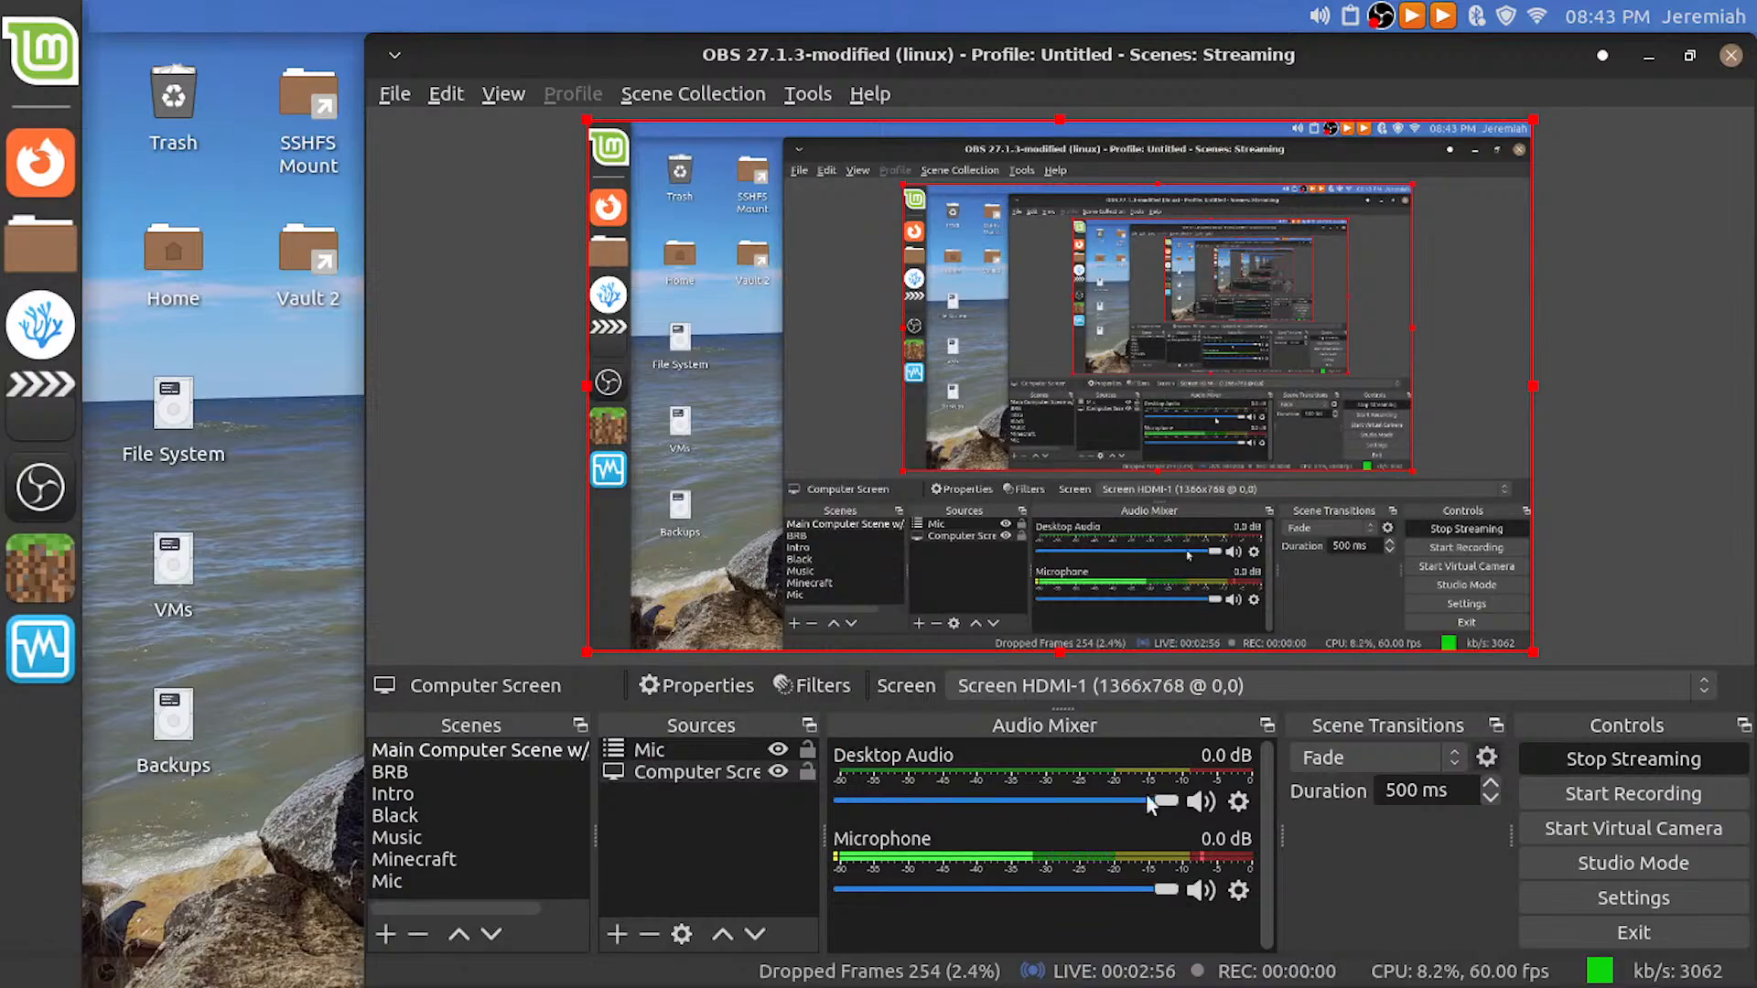
pyautogui.rightClick(1229, 801)
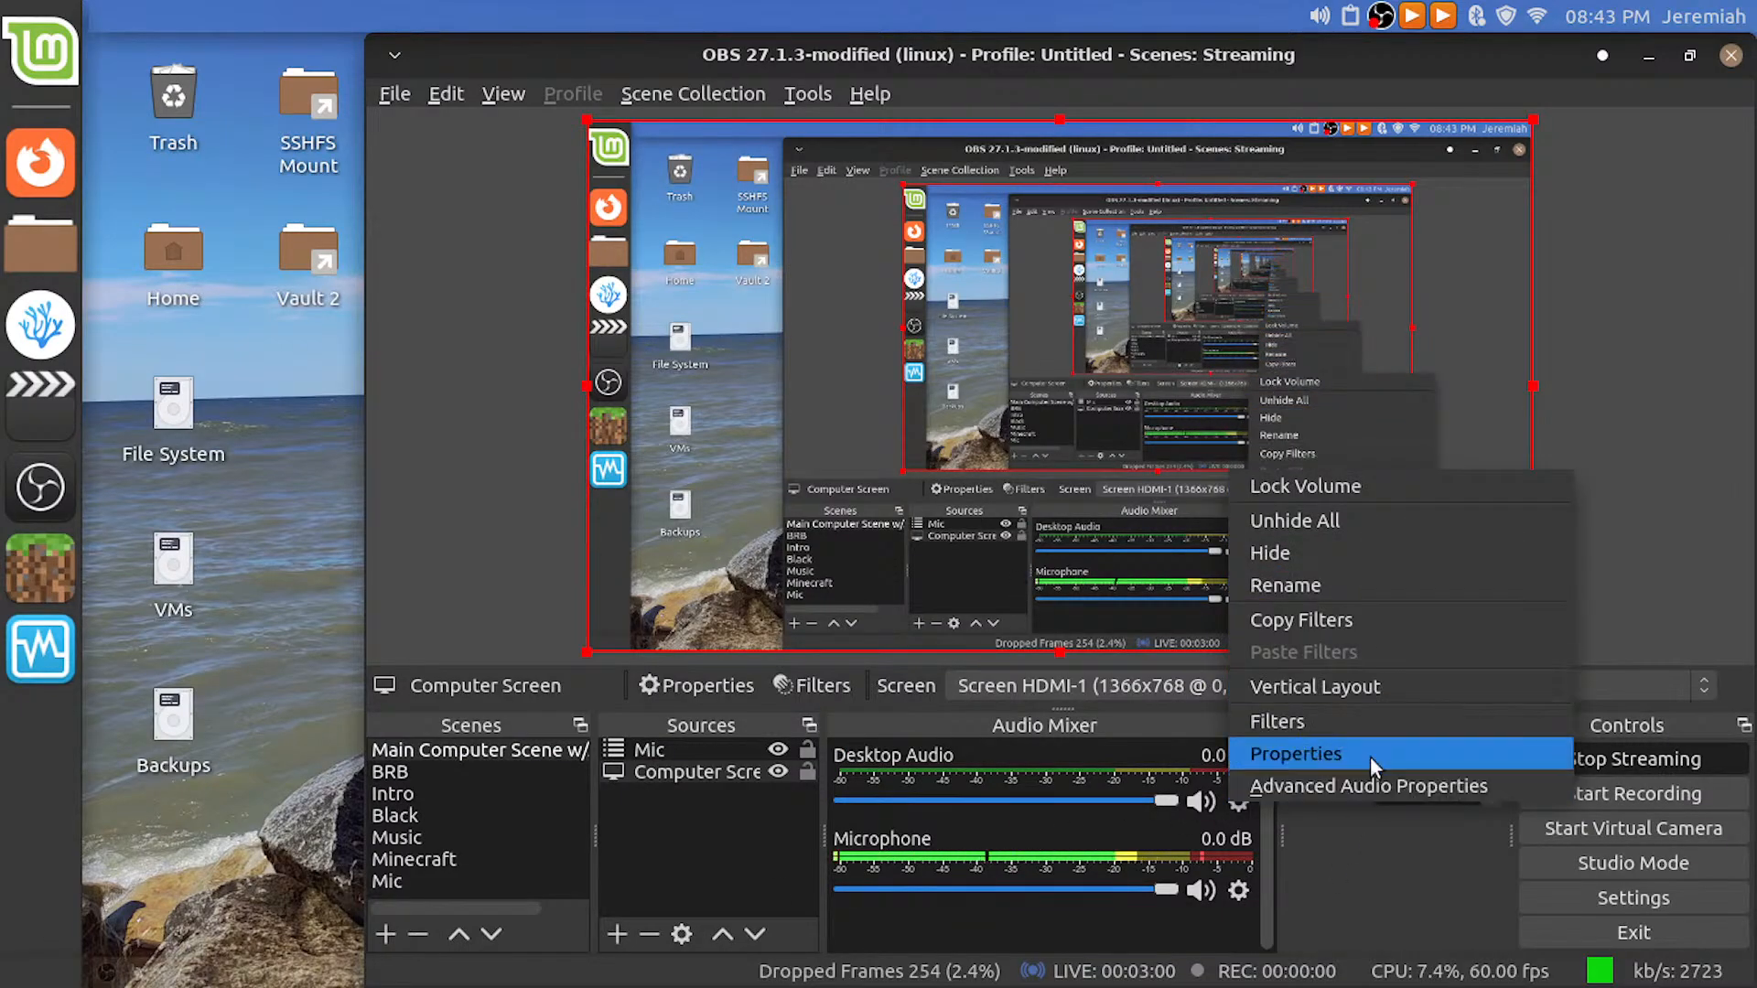
pyautogui.click(1352, 851)
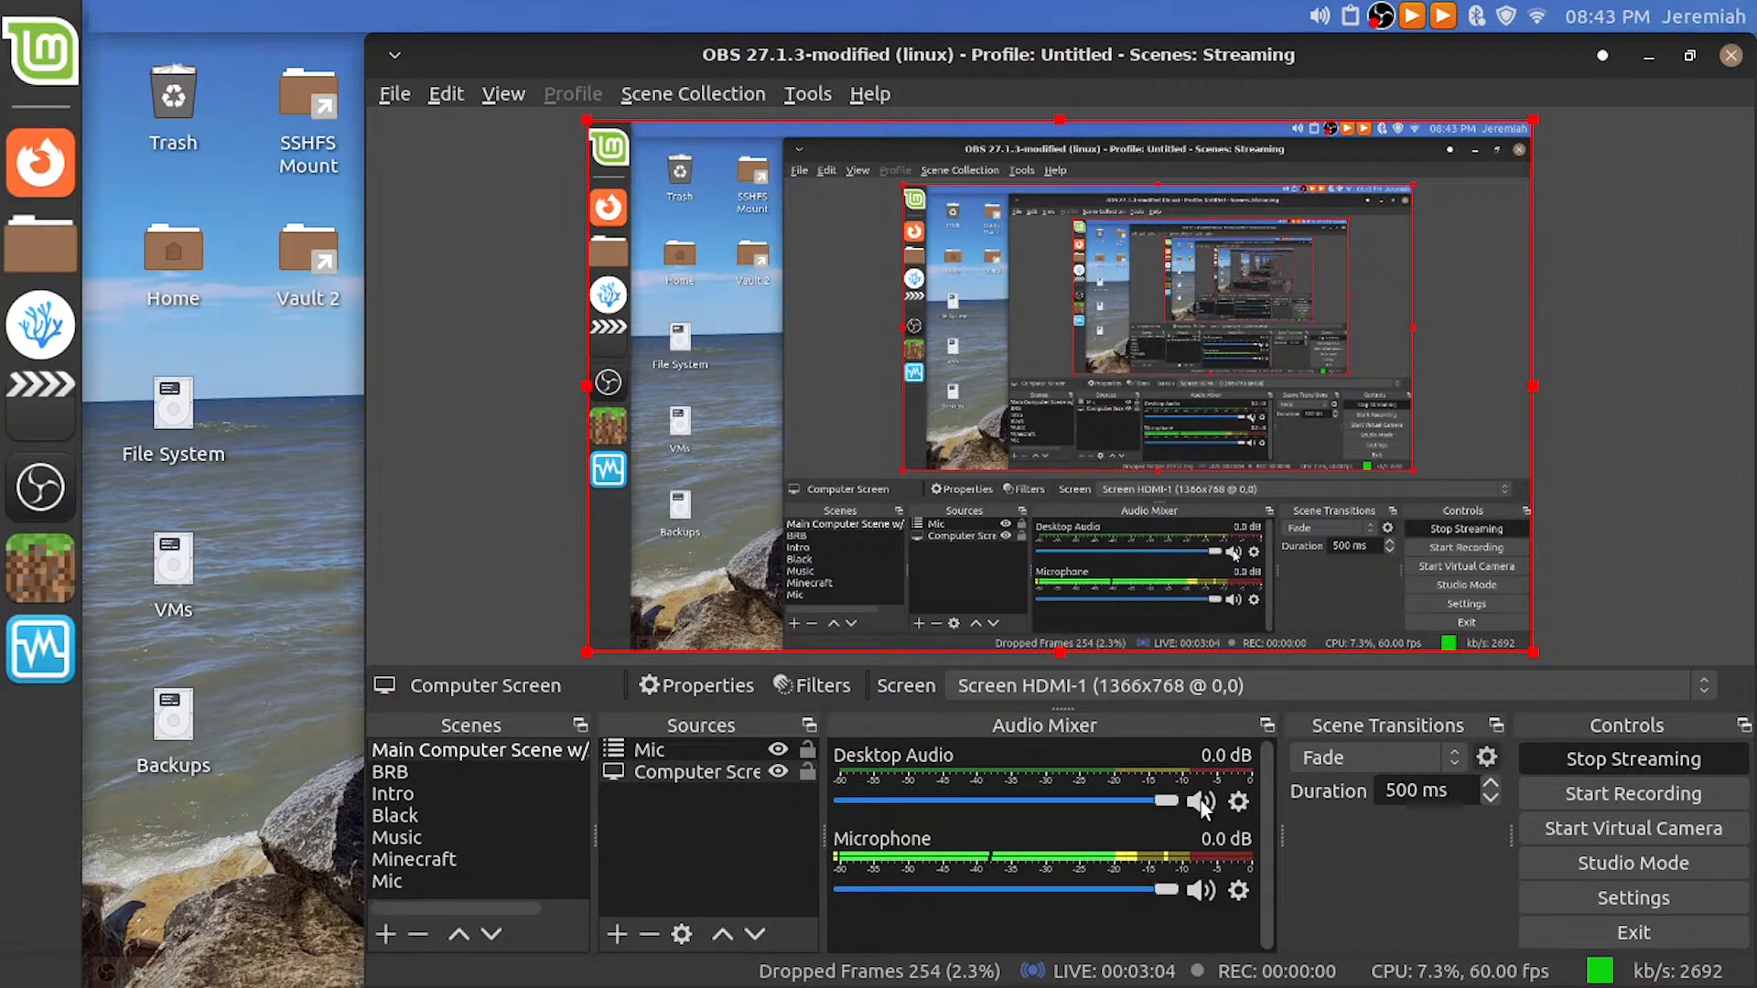
pyautogui.click(1238, 801)
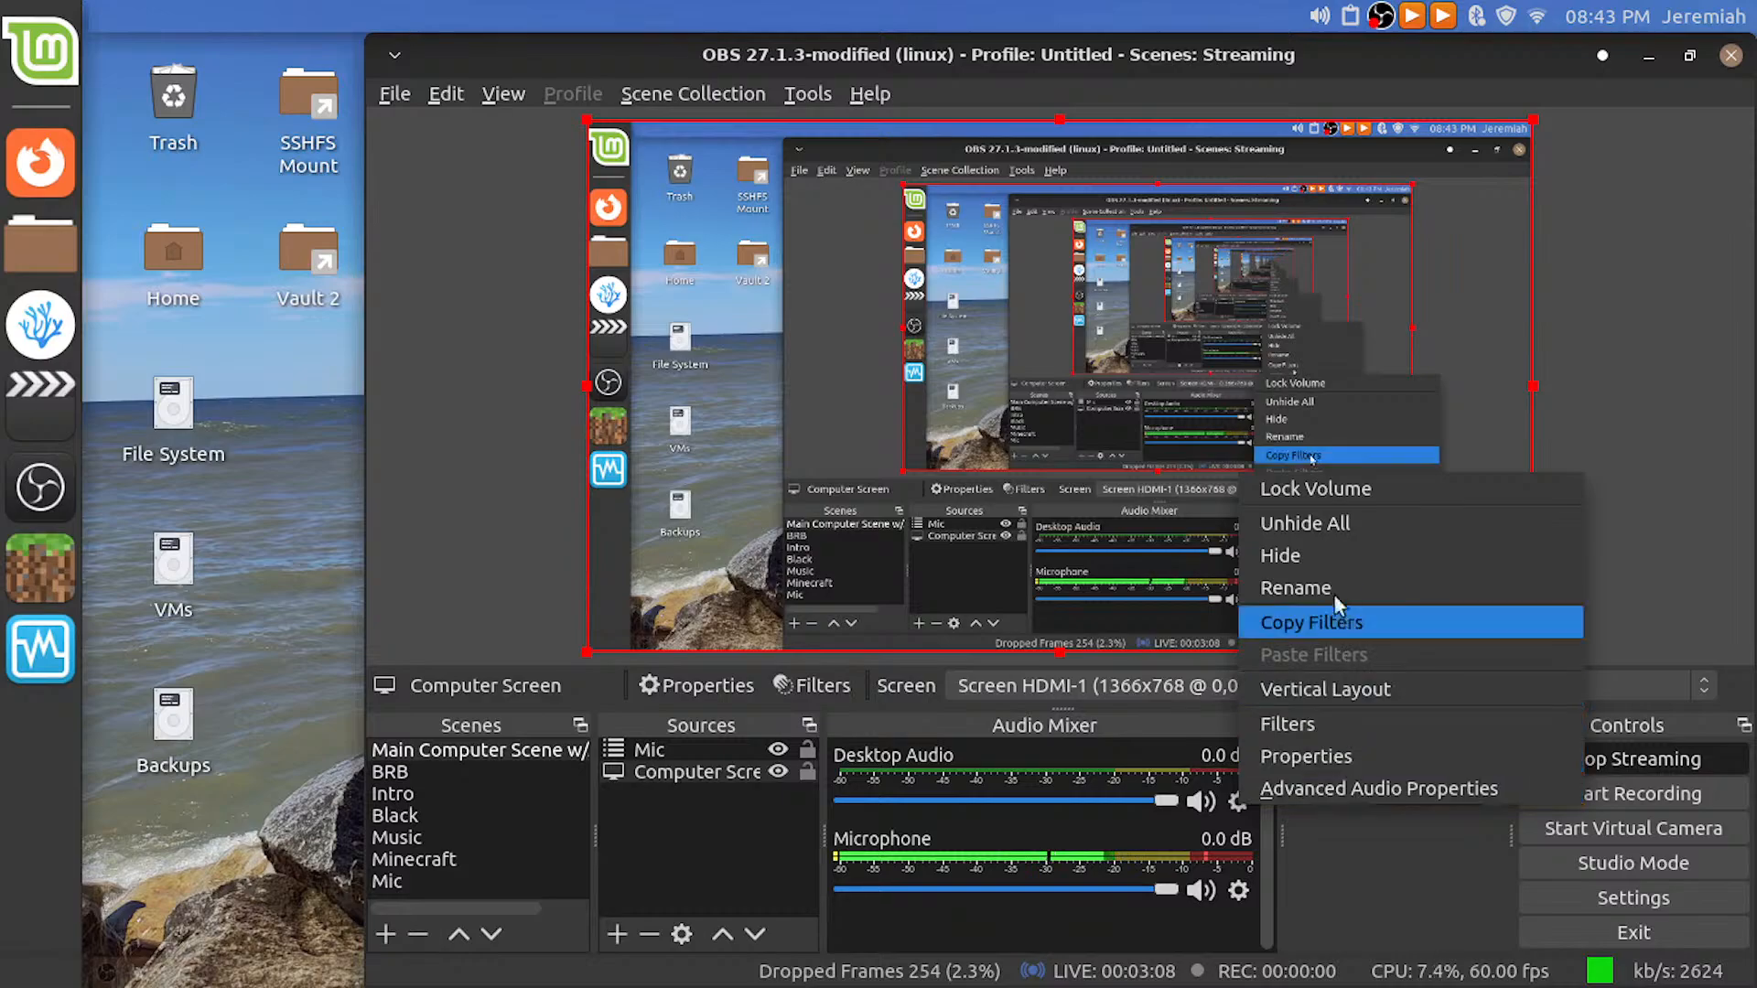
pyautogui.click(1323, 792)
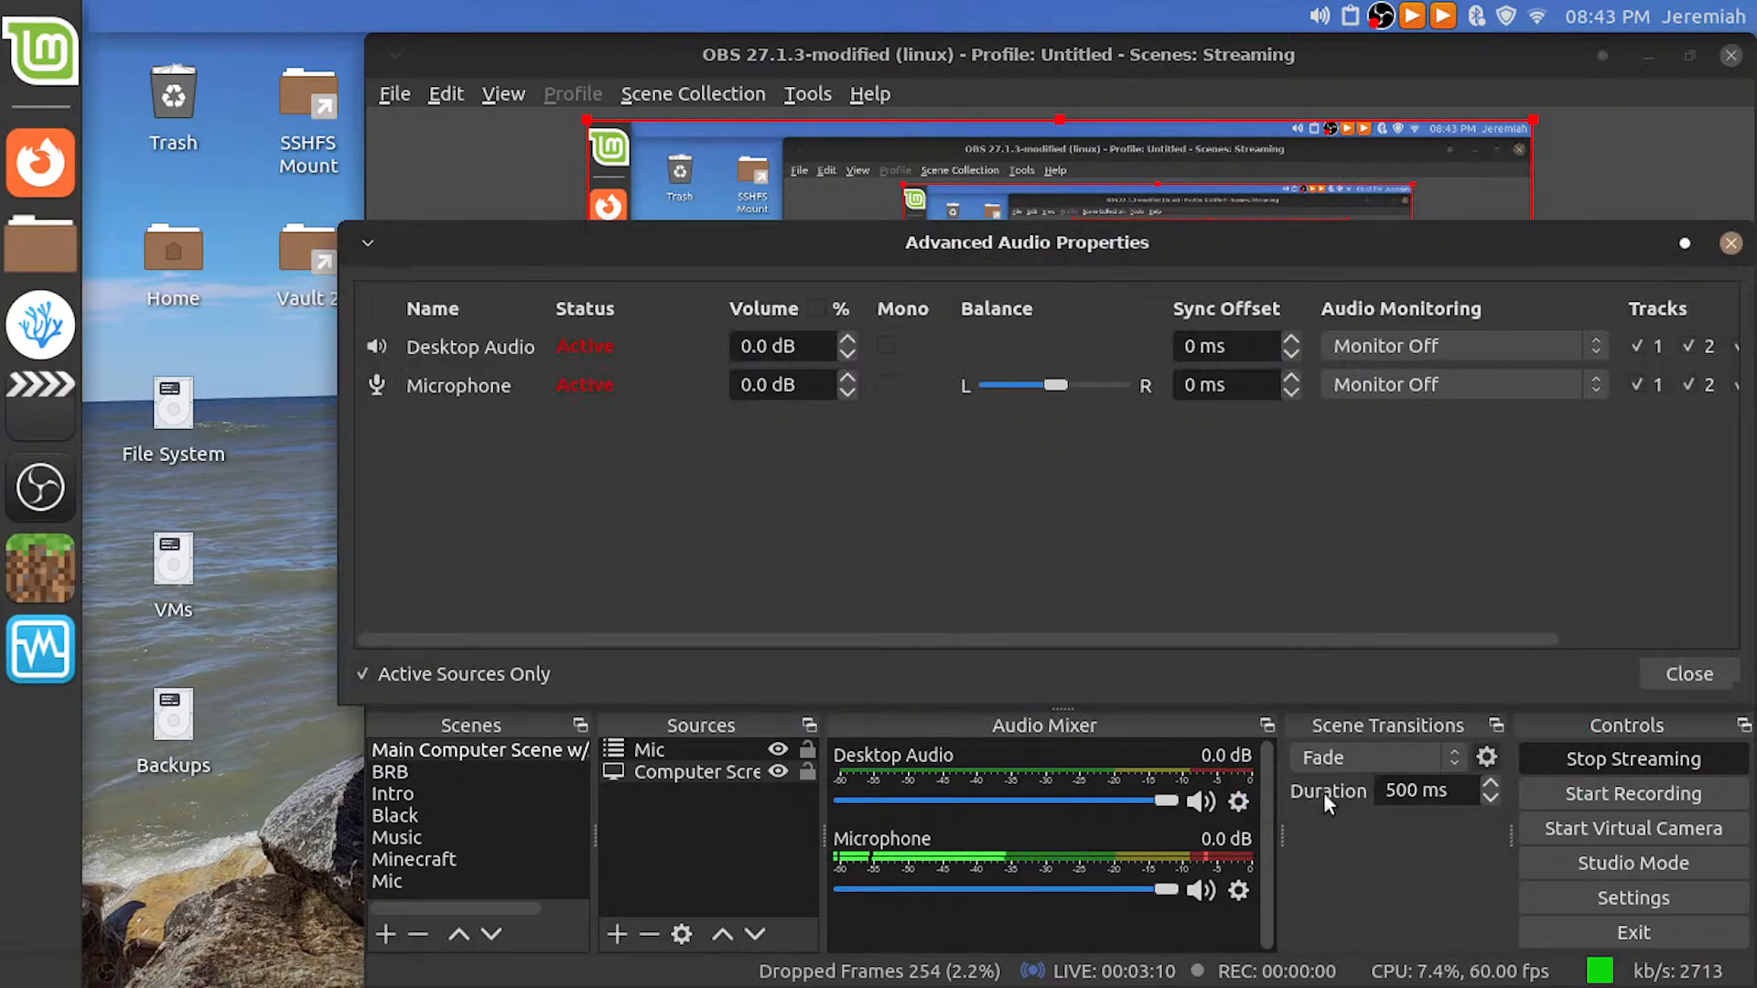
pyautogui.click(1720, 681)
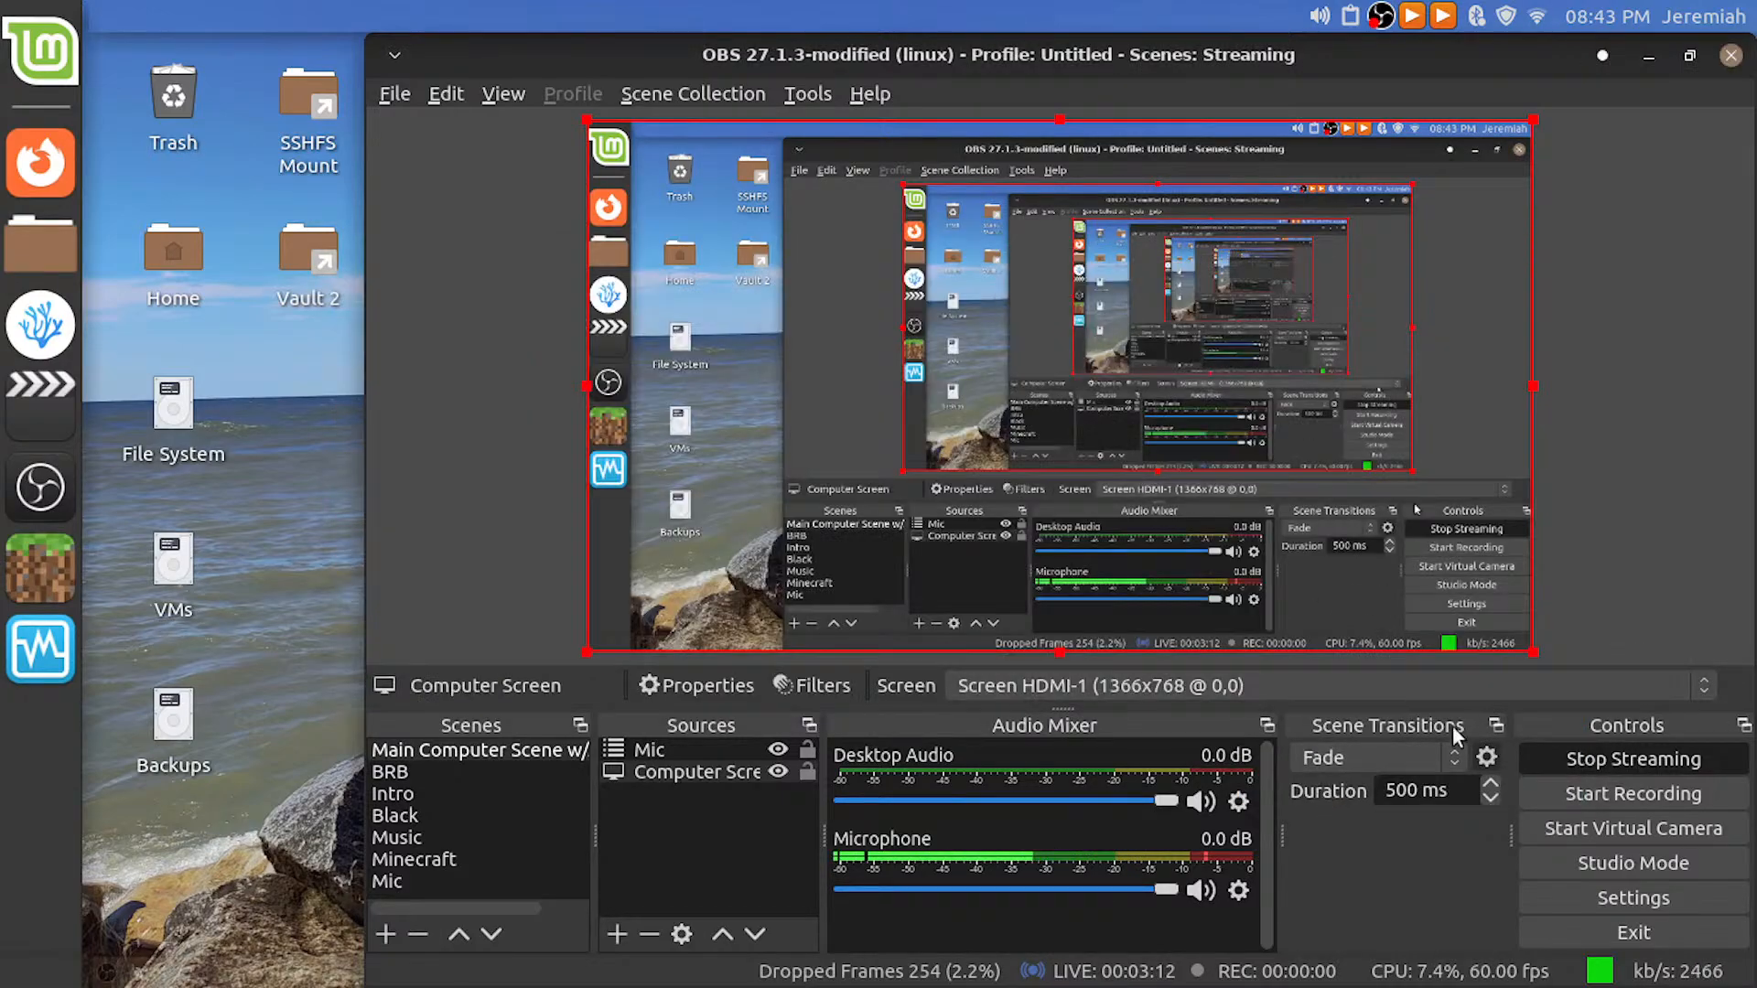
# Switch the Desktop Audio source's device to Default and back to Razer Hammerhead True Wireless Earbuds, and confirm the properties
pyautogui.click(1238, 802)
pyautogui.click(1299, 752)
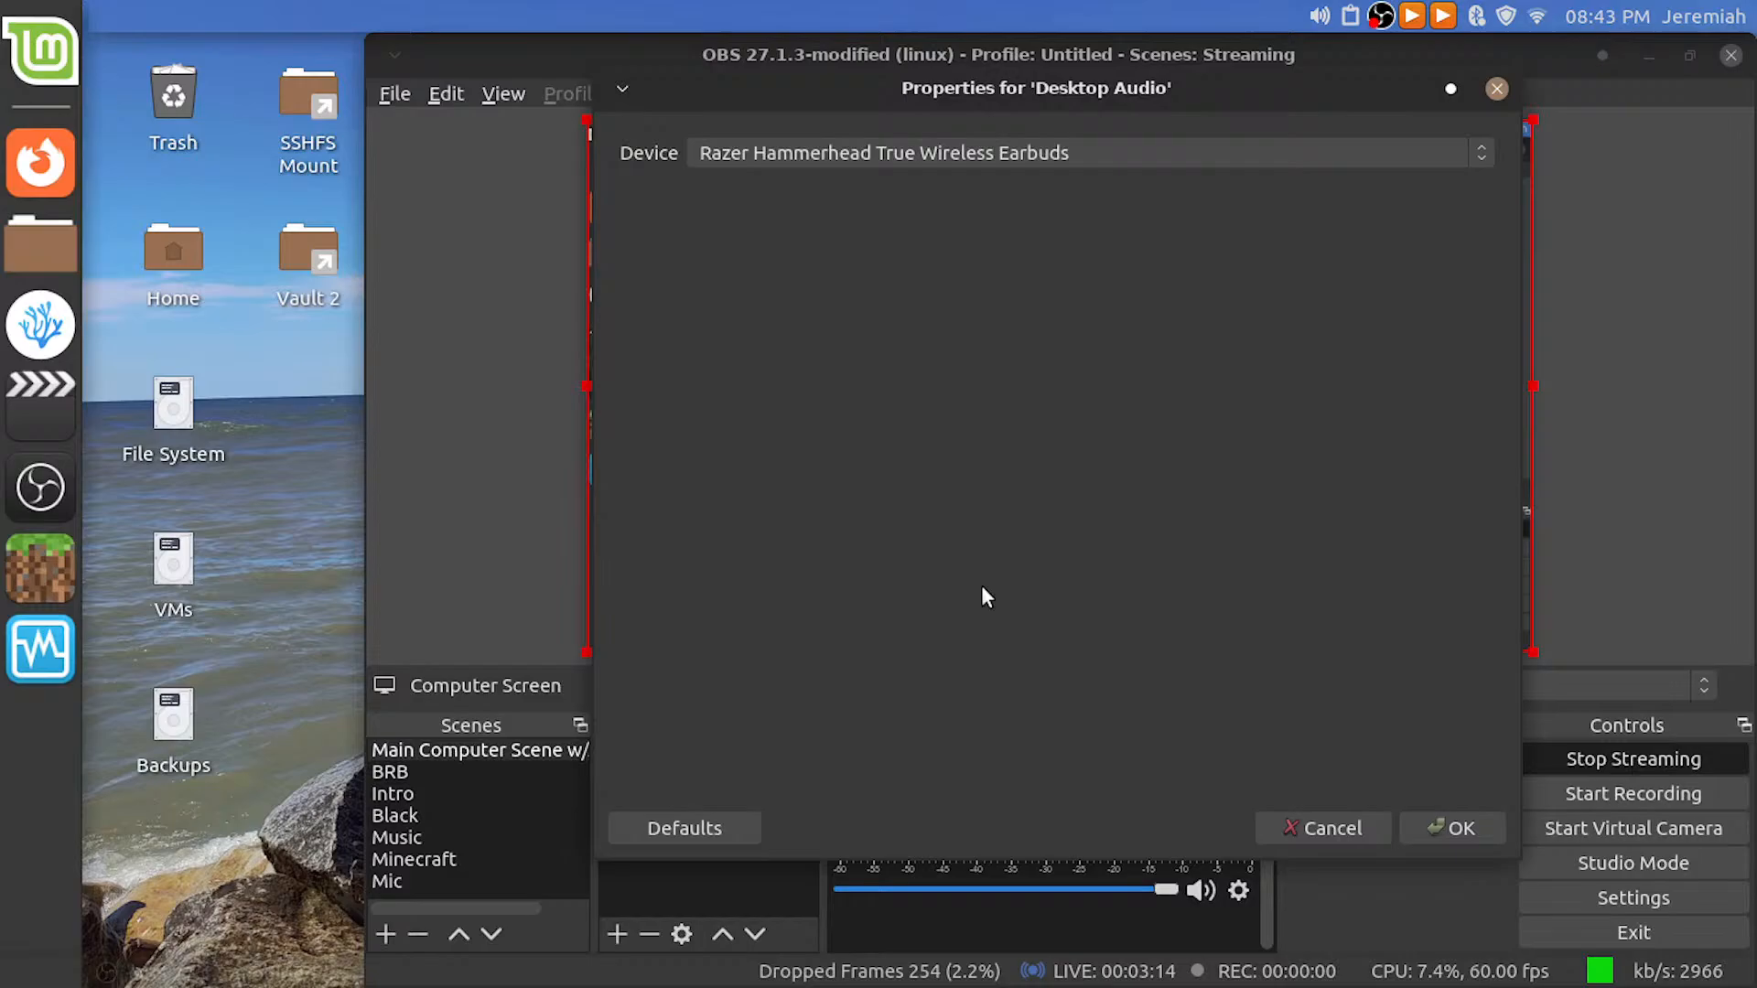
pyautogui.click(914, 147)
pyautogui.click(893, 64)
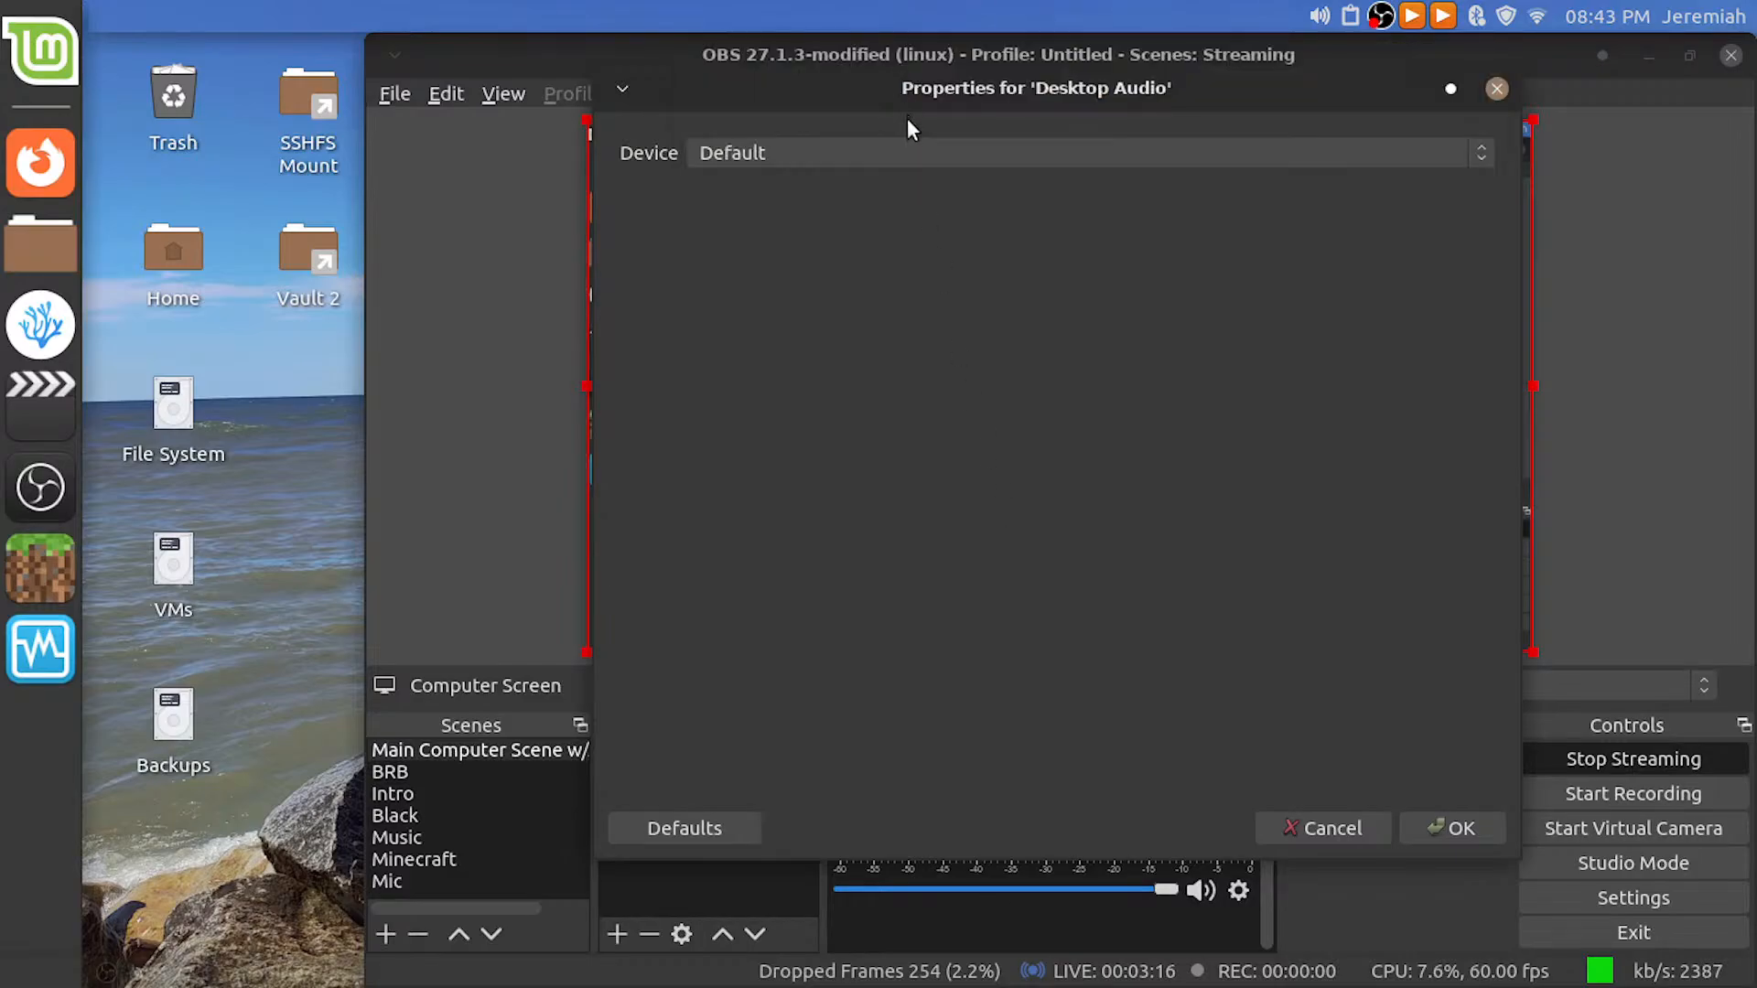
pyautogui.click(909, 148)
pyautogui.click(904, 254)
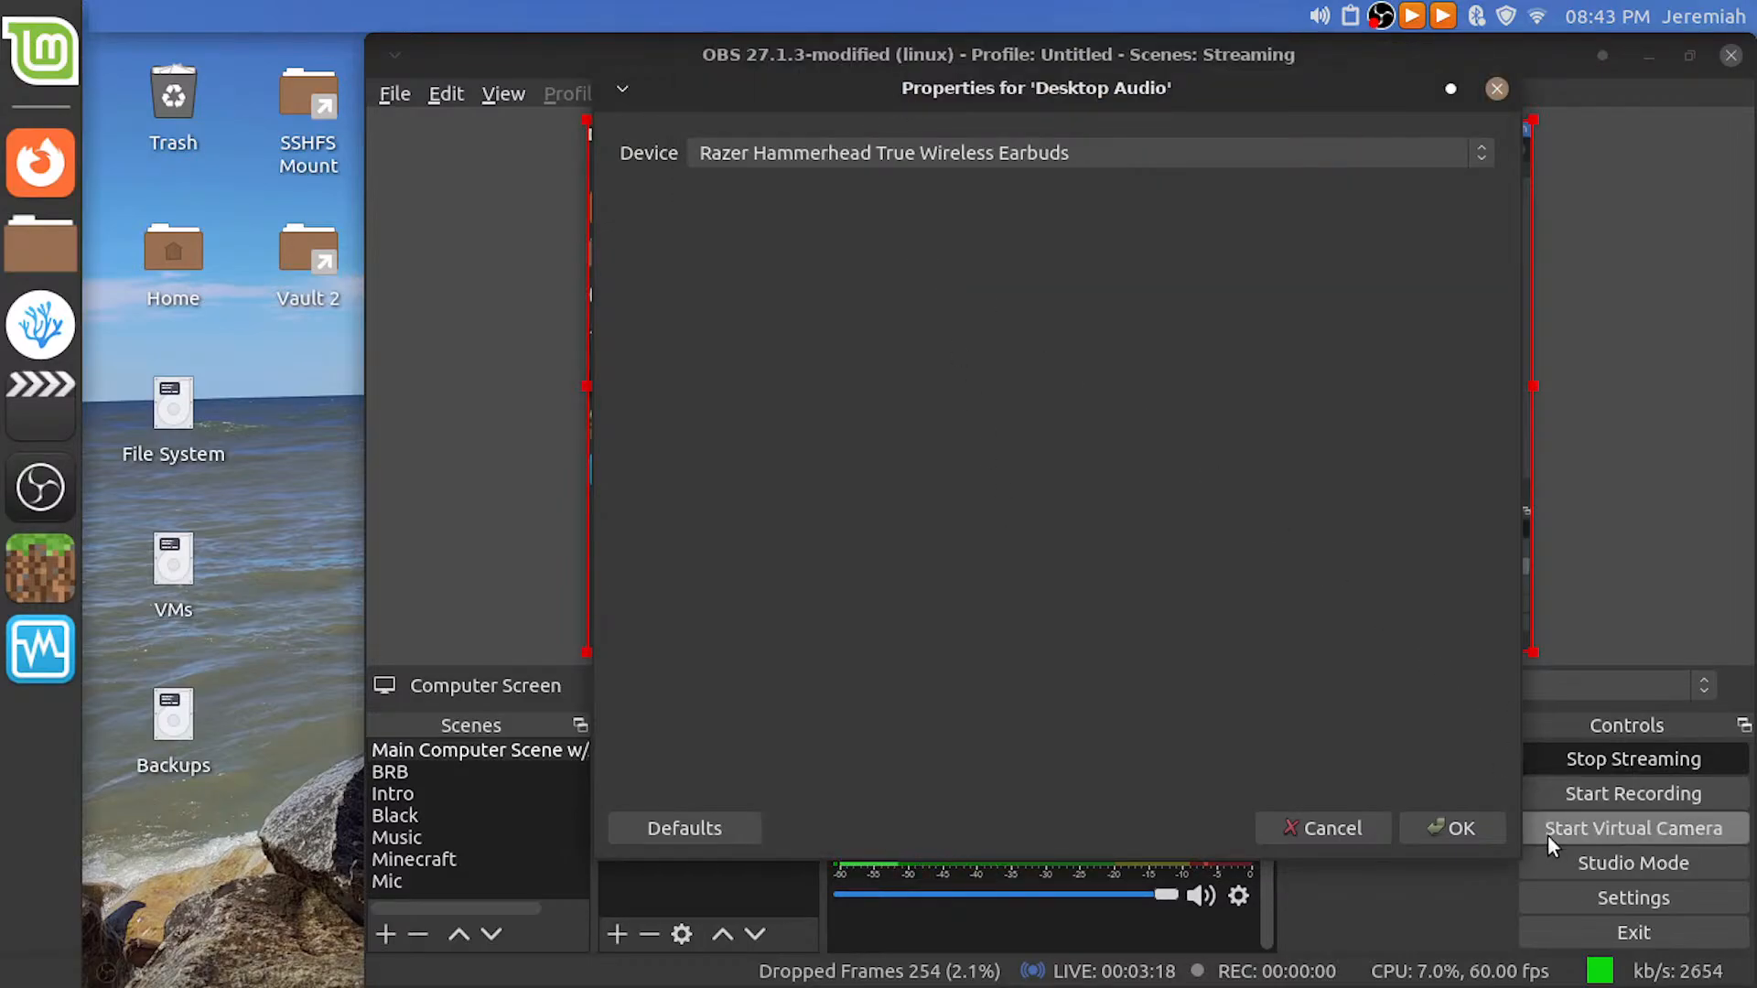
pyautogui.click(1464, 828)
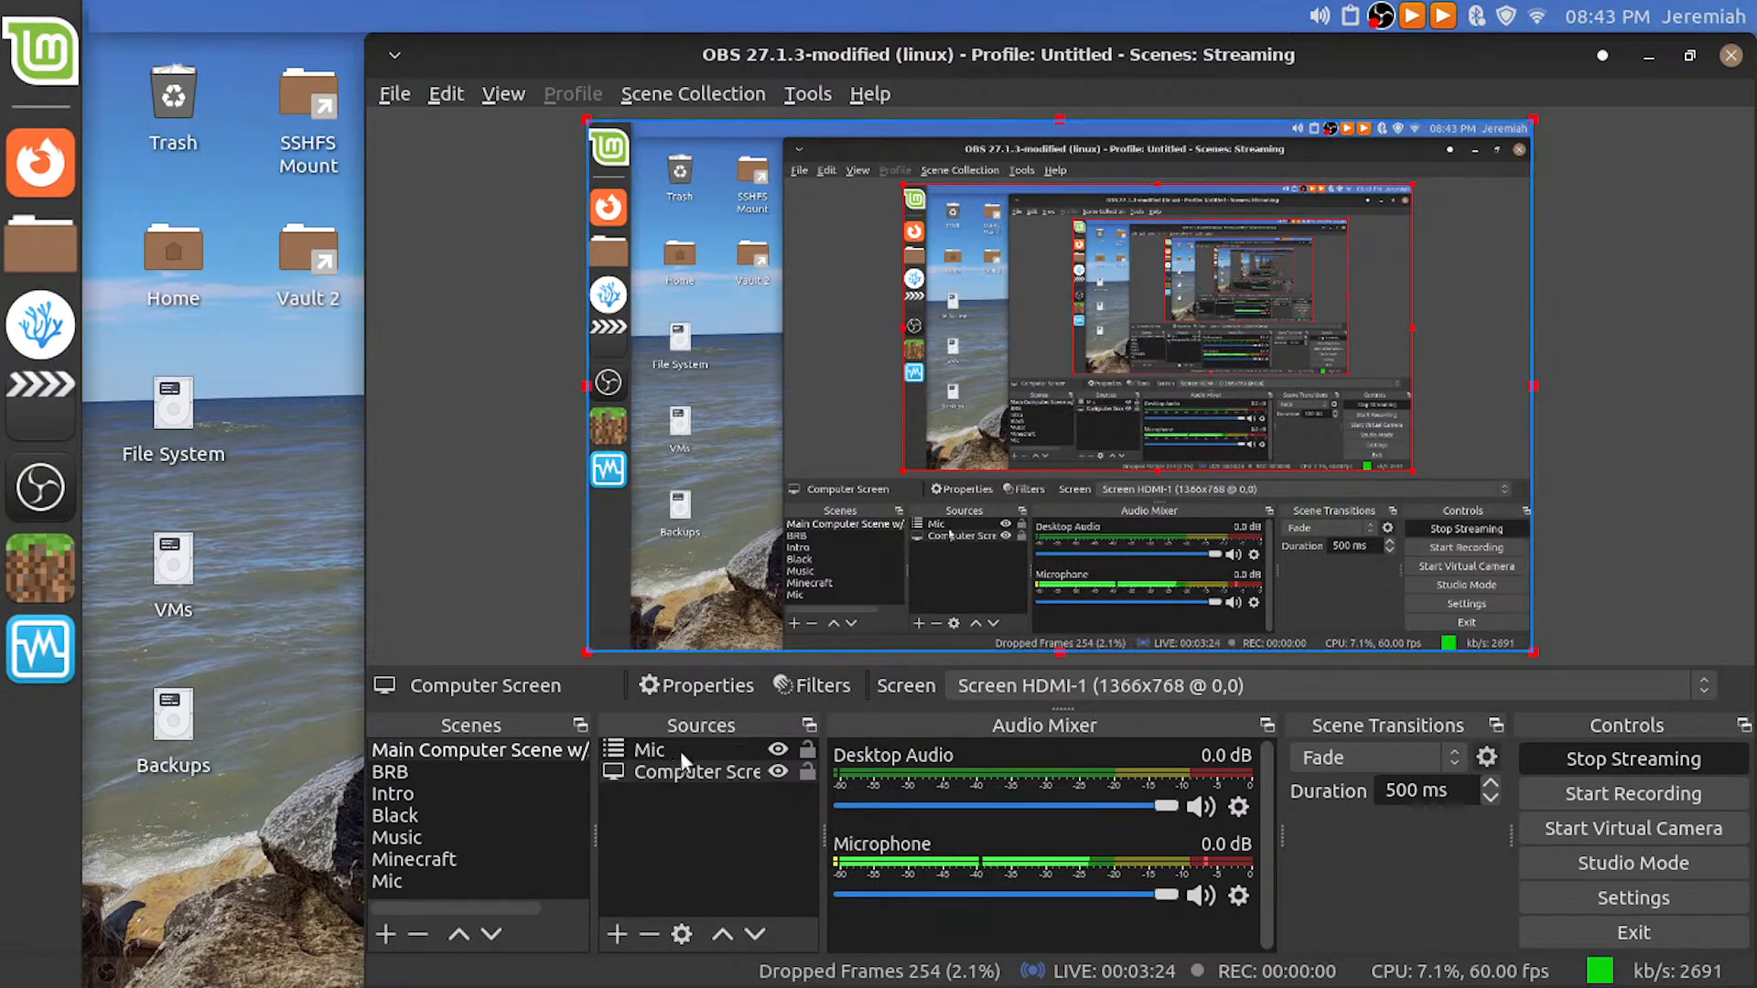
pyautogui.click(1238, 806)
pyautogui.click(1249, 826)
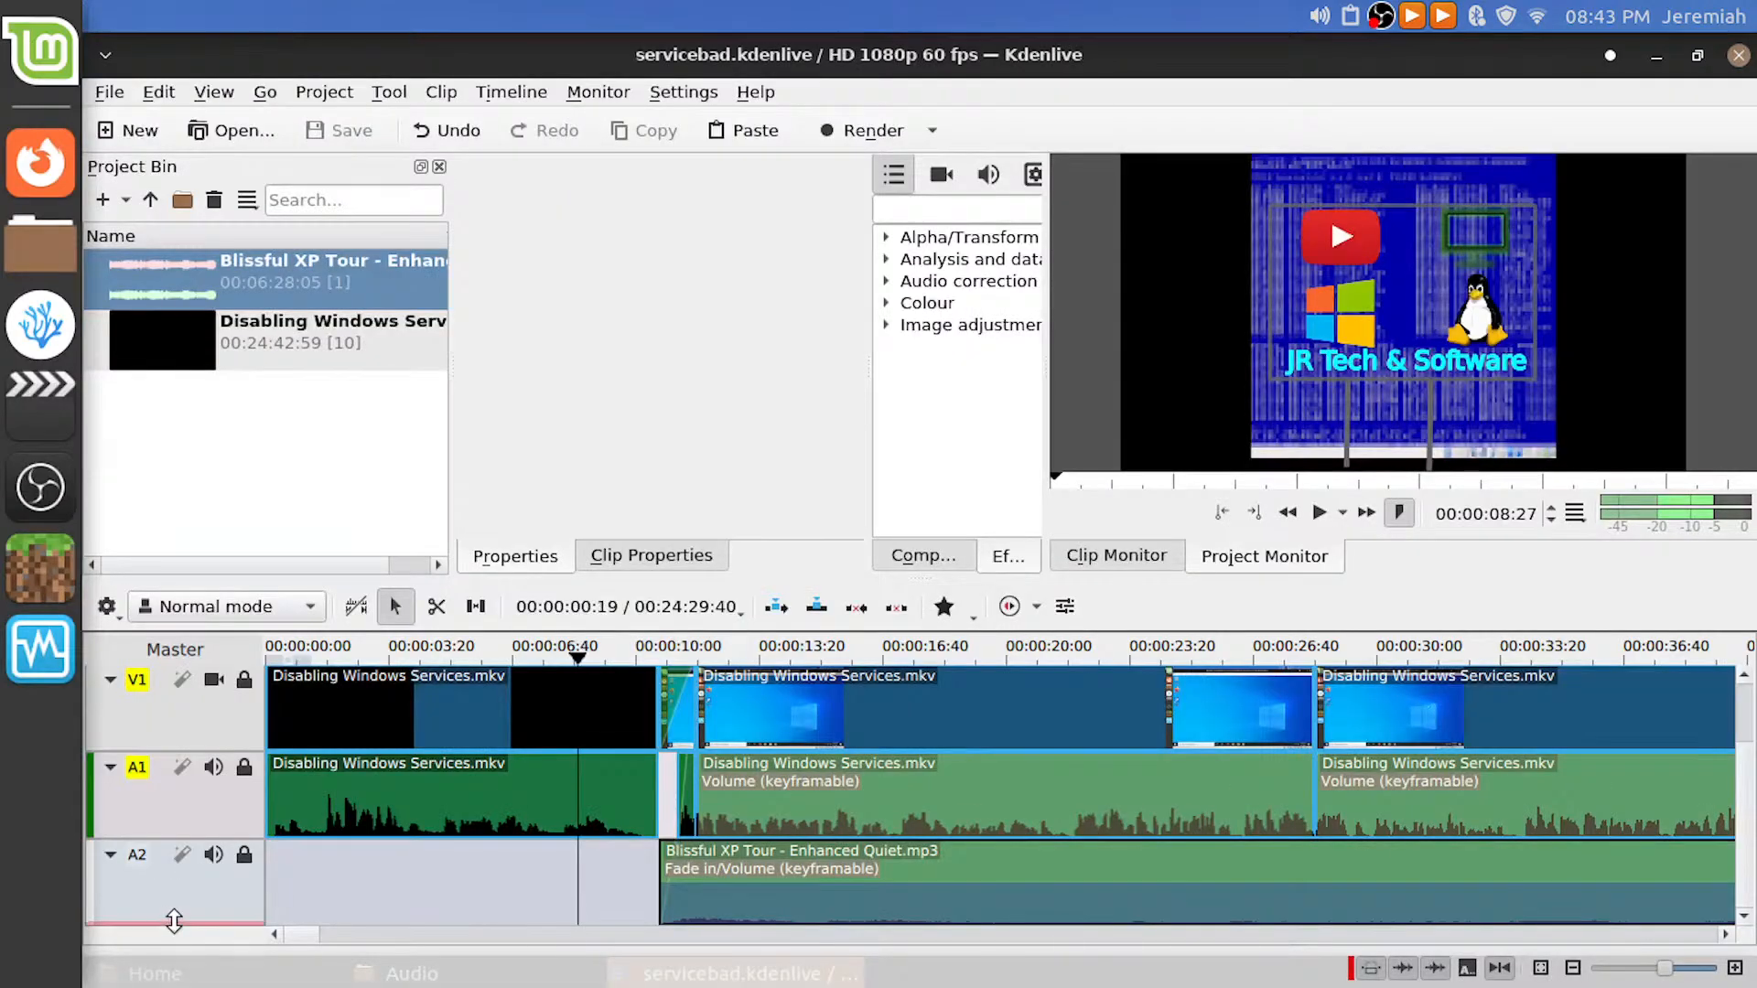
# Play the Kdenlive timeline from its start, and lower the Desktop Audio volume in OBS to -4.4 dB
pyautogui.press('Home')
pyautogui.press('space')
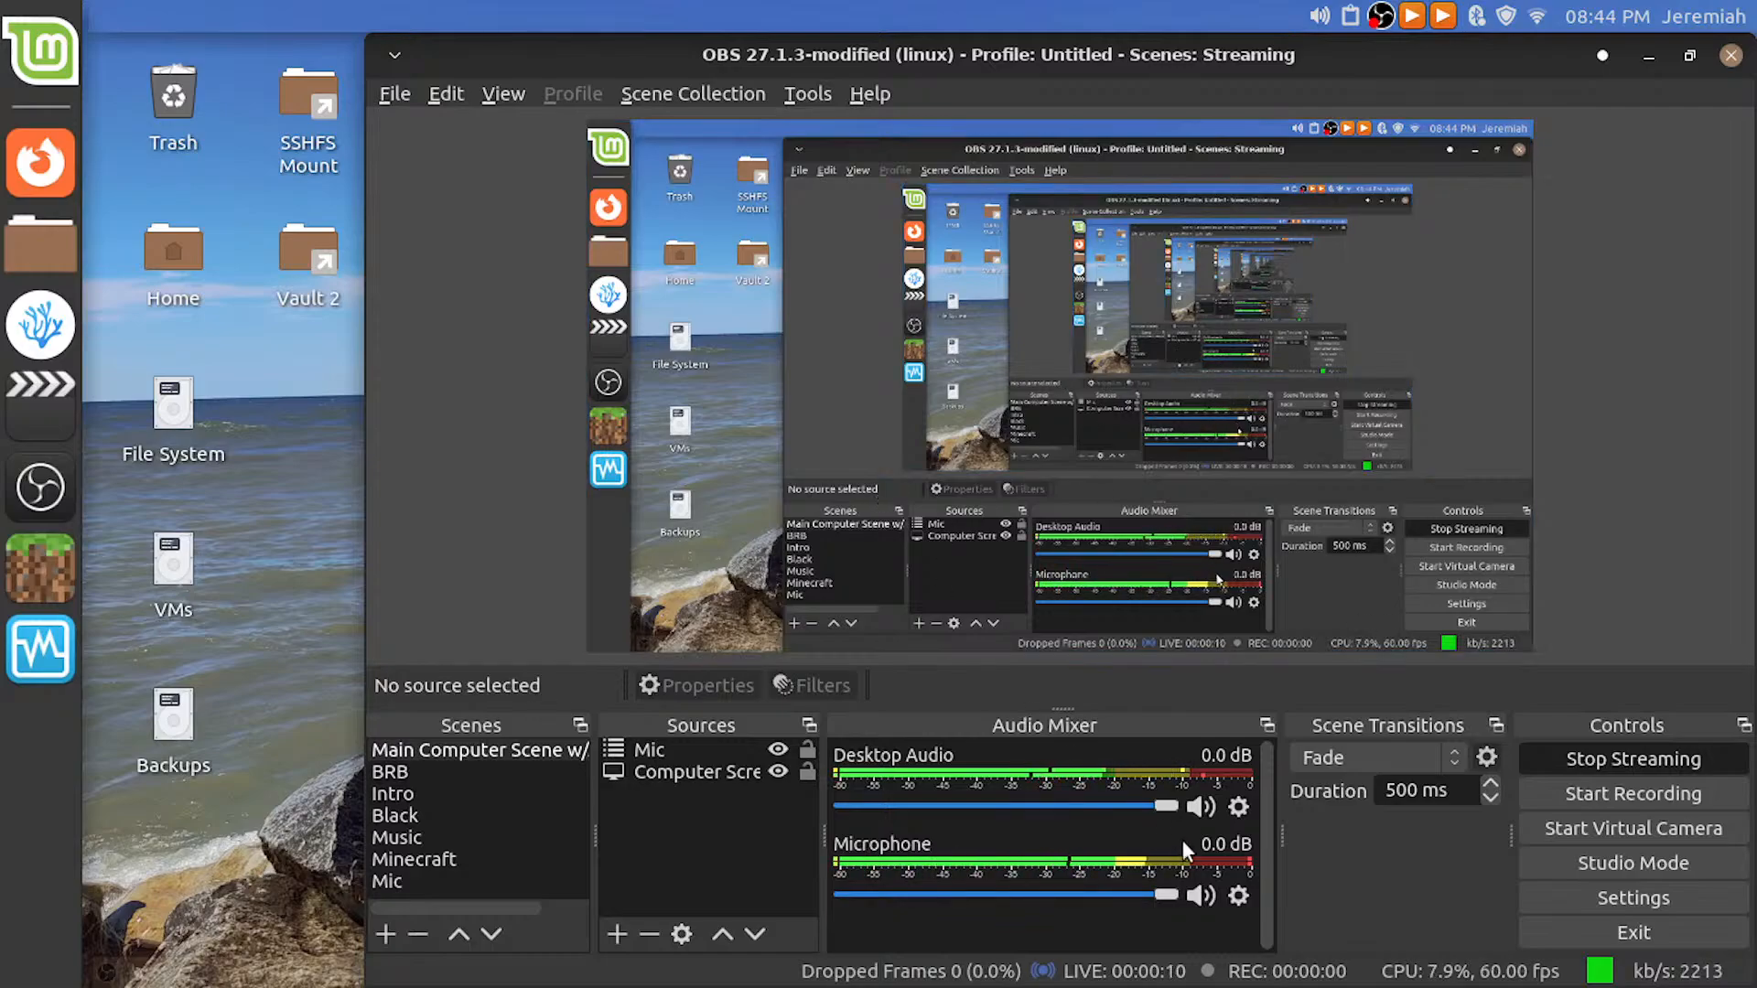
pyautogui.moveTo(1165, 805); pyautogui.dragTo(1101, 810)
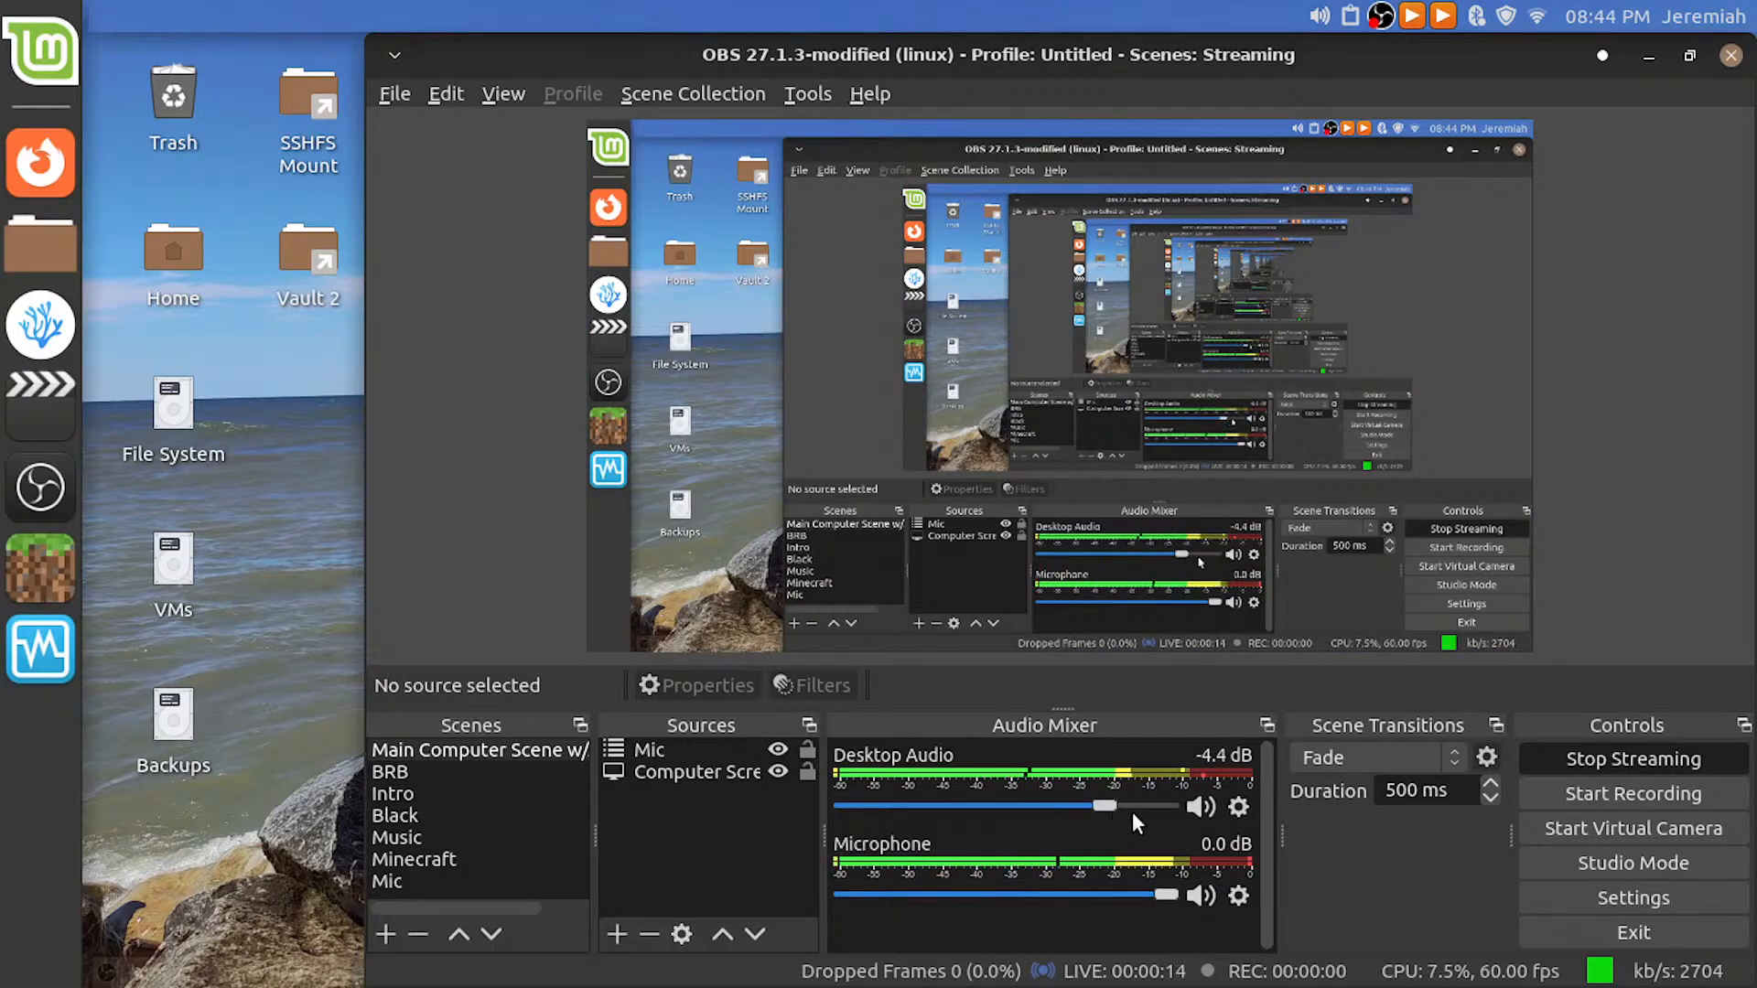
# Switch to Kdenlive and replay the opening clip from the start of the timeline, pausing at about 3.5 seconds
pyautogui.hotkey('ctrl', 'alt', 'Left')
pyautogui.press('space')
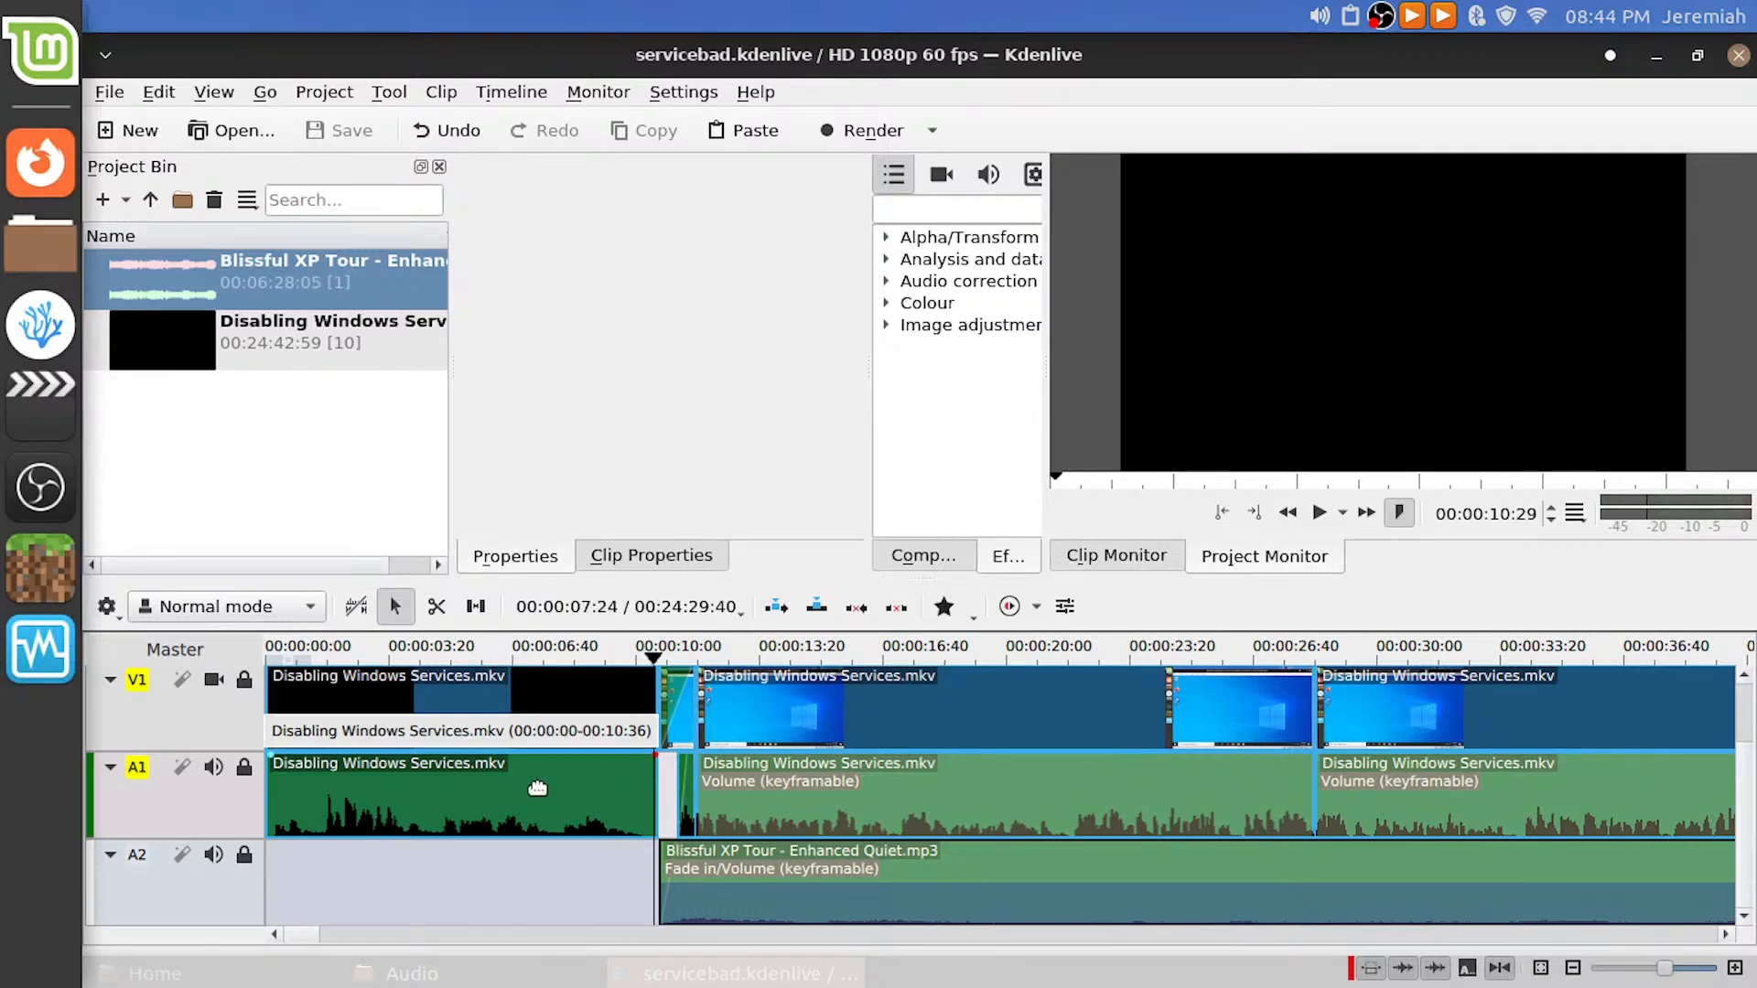
pyautogui.moveTo(397, 886); pyautogui.dragTo(266, 879)
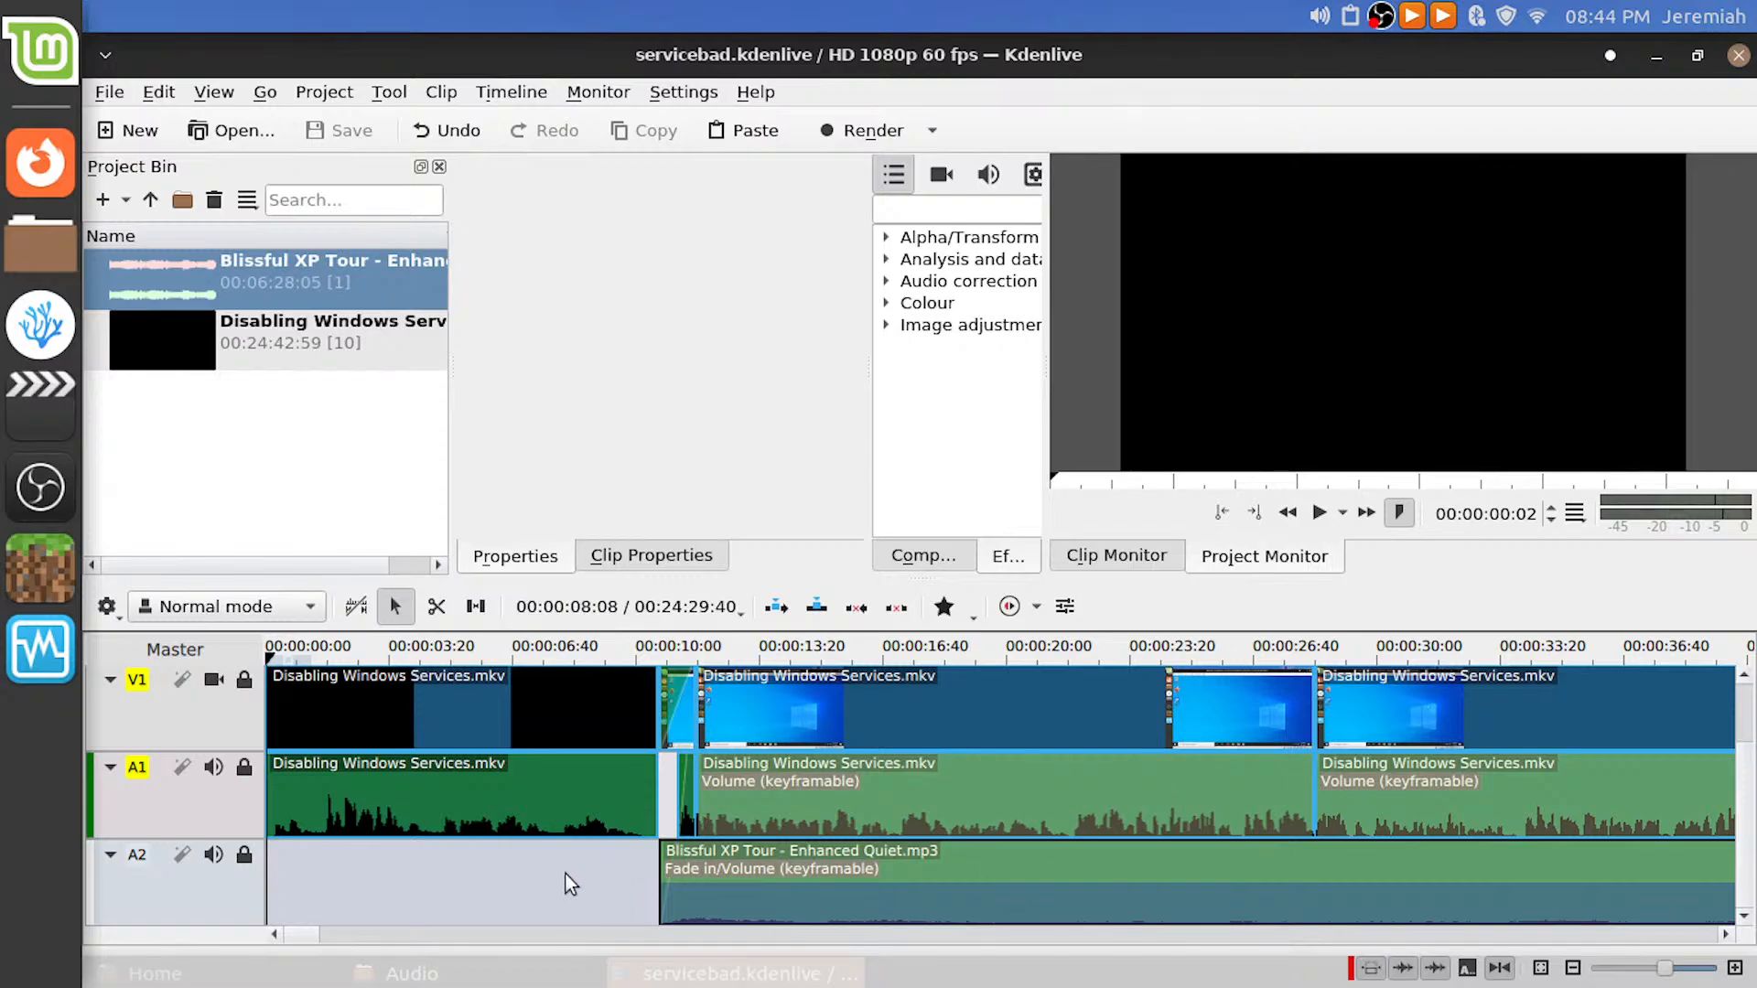
pyautogui.press('space')
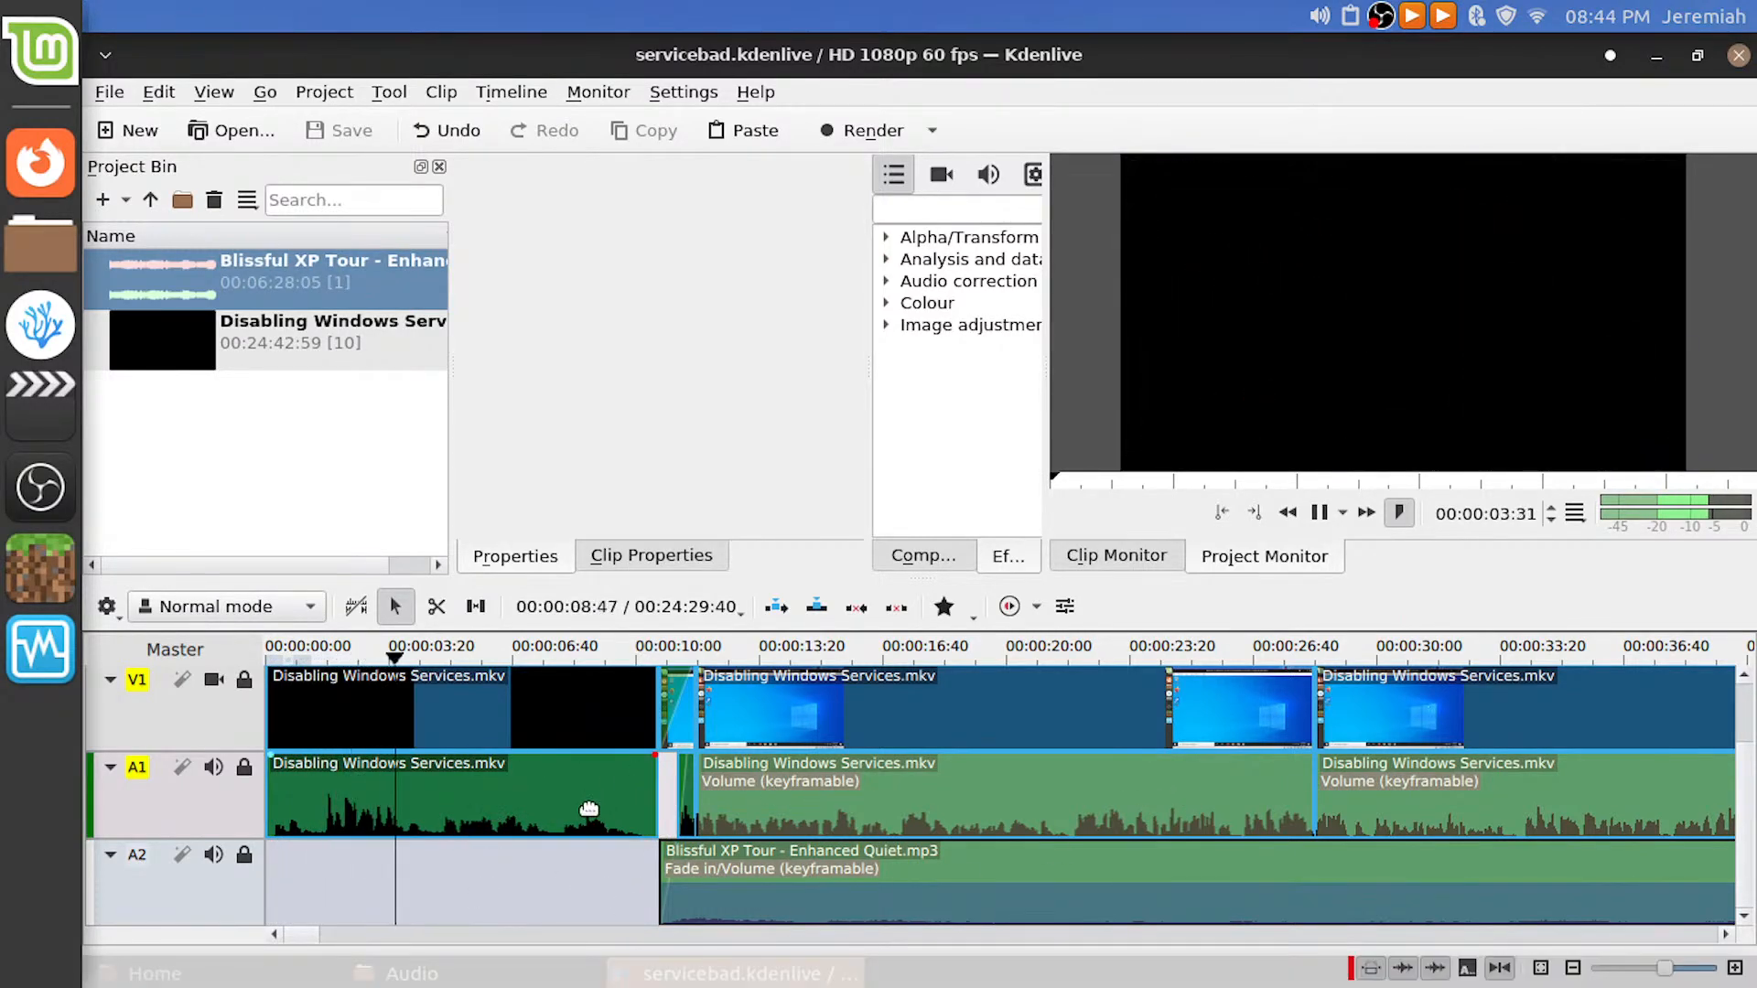
pyautogui.press('space')
# Switch to OBS, enable Studio Mode and load the Intro scene into the preview
pyautogui.hotkey('ctrl', 'alt', 'Left')
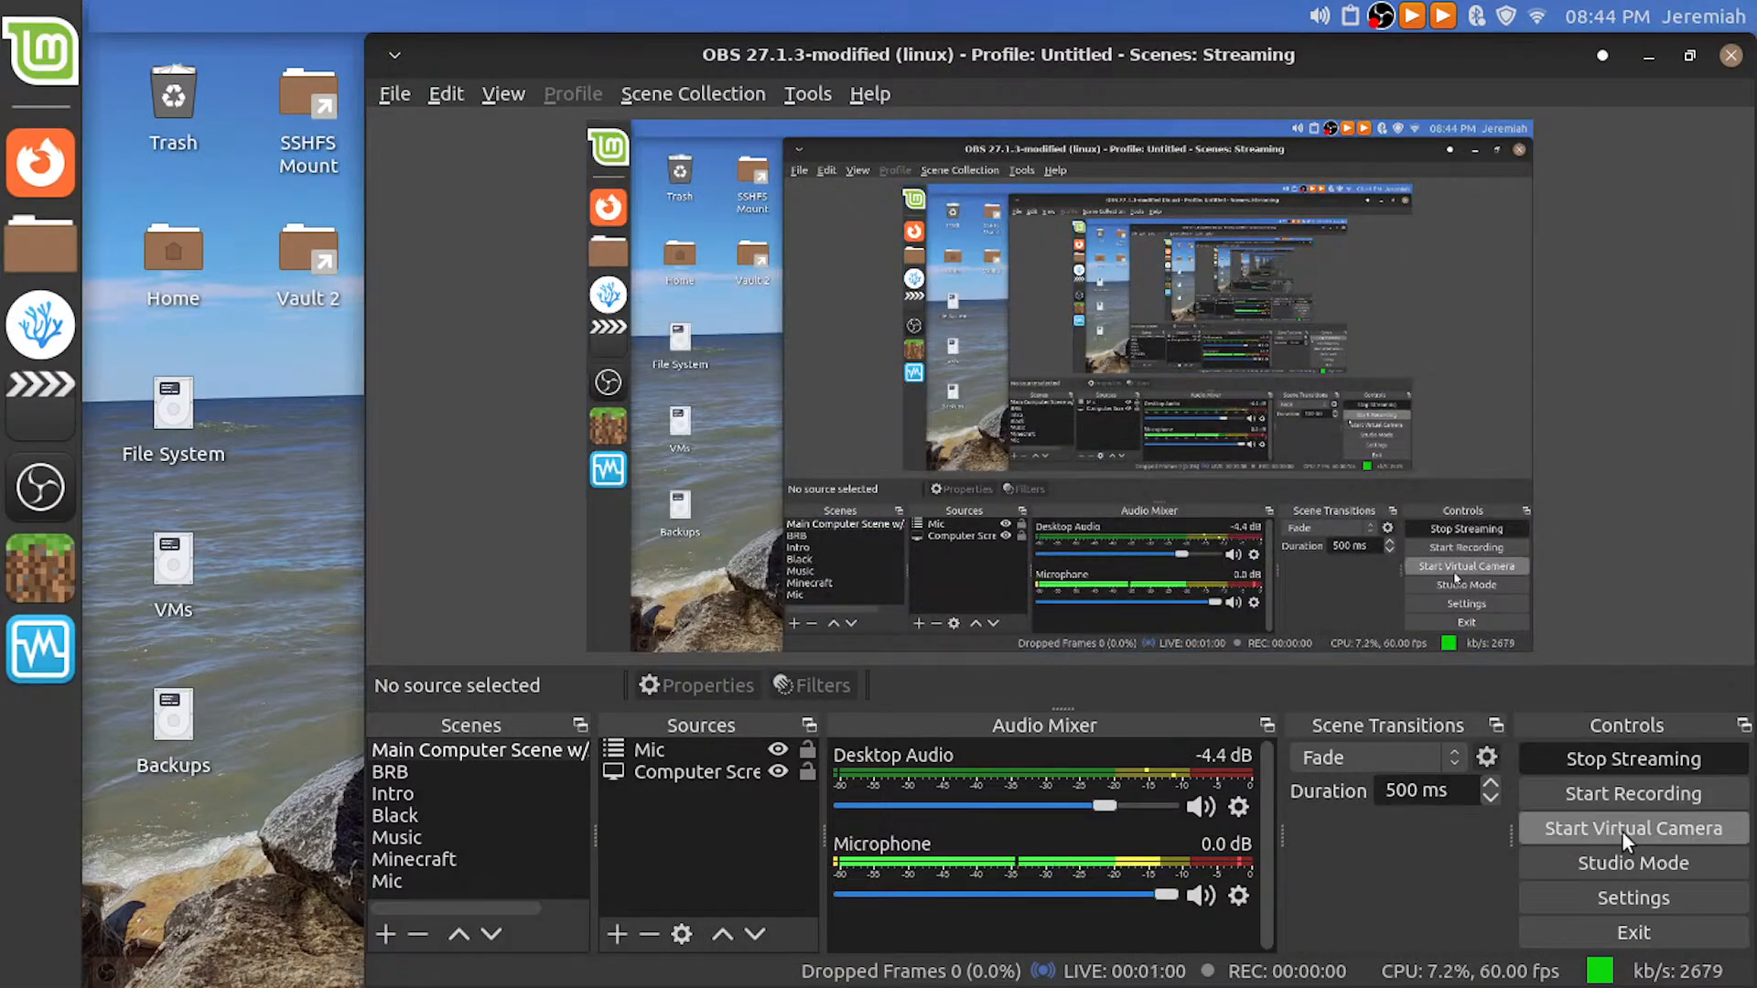
pyautogui.click(1656, 866)
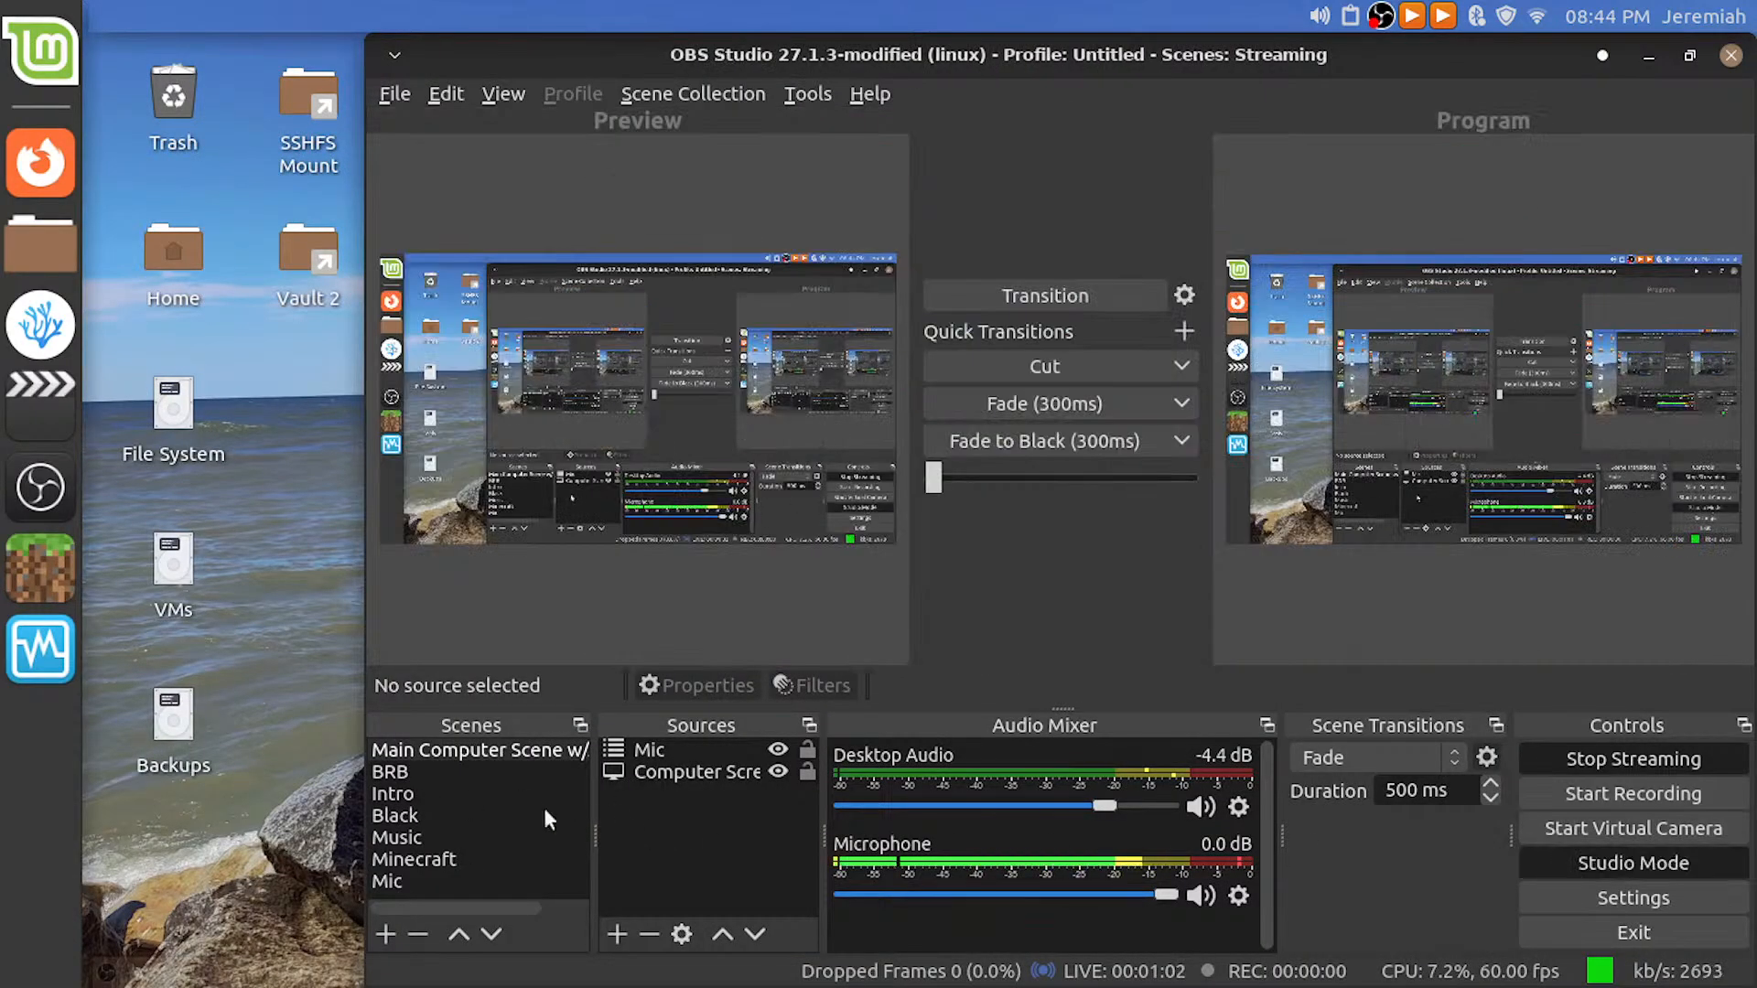
pyautogui.click(390, 793)
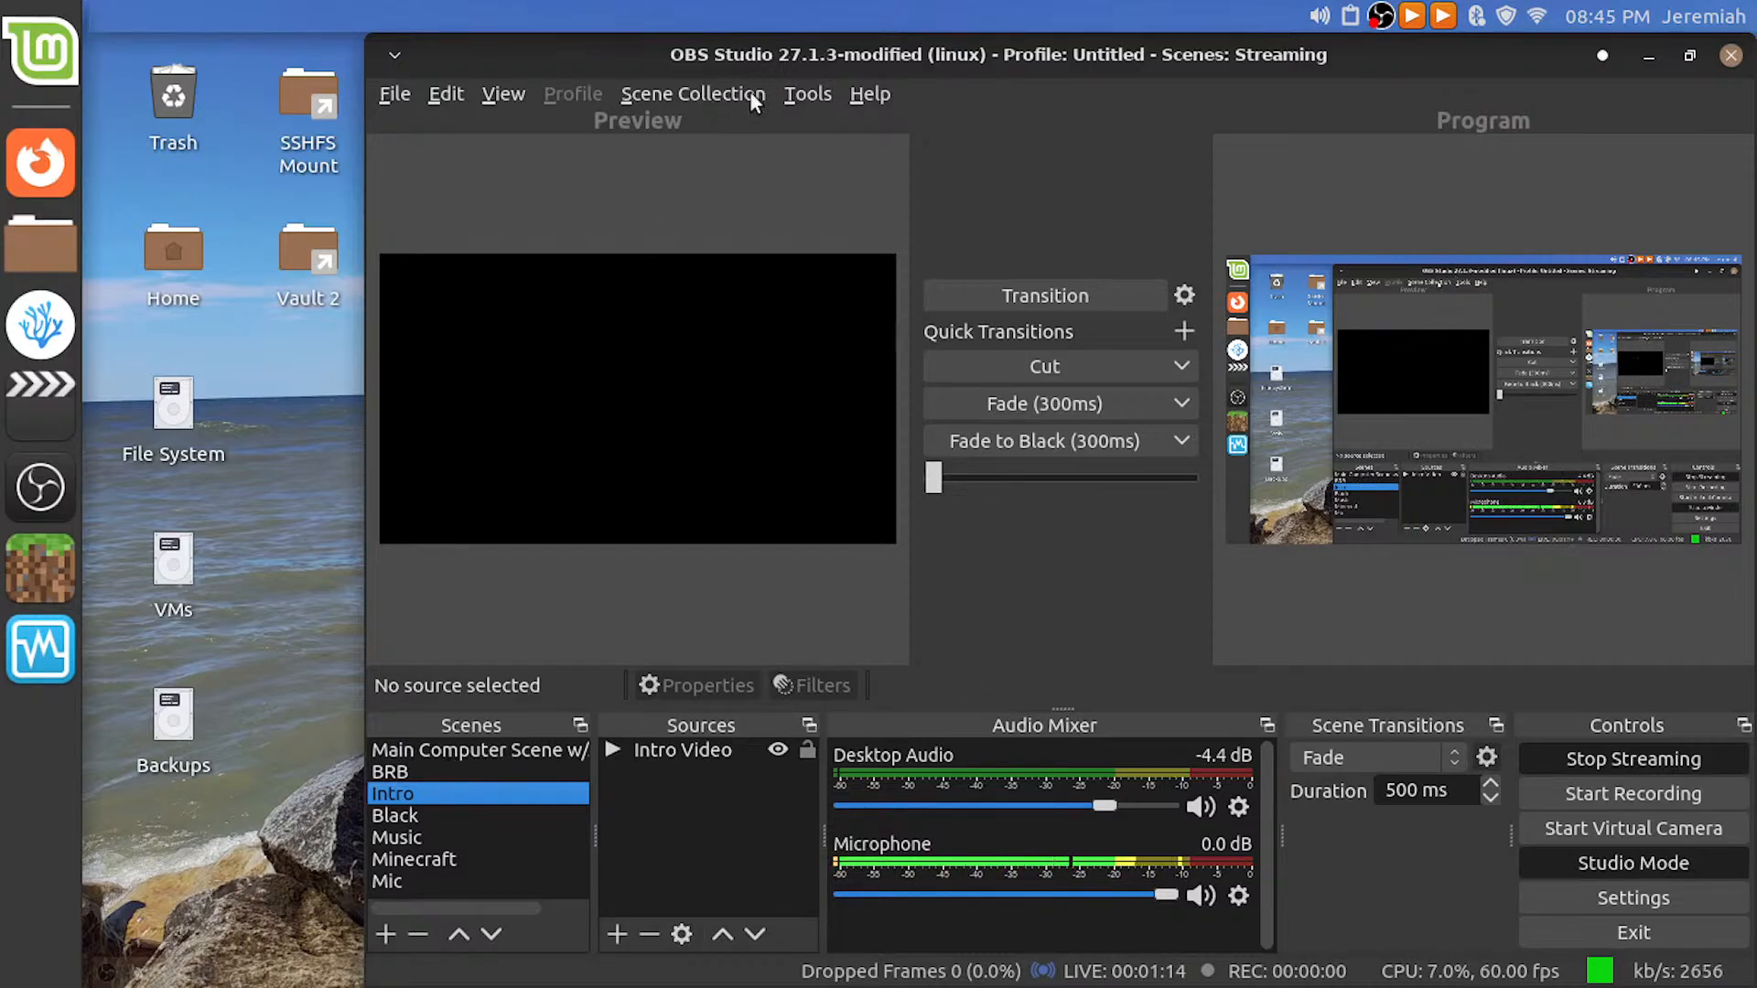
# Examine the conditions and actions of the Go to Main, Unmute macro in the Advanced Scene Switcher
pyautogui.click(794, 96)
pyautogui.click(821, 159)
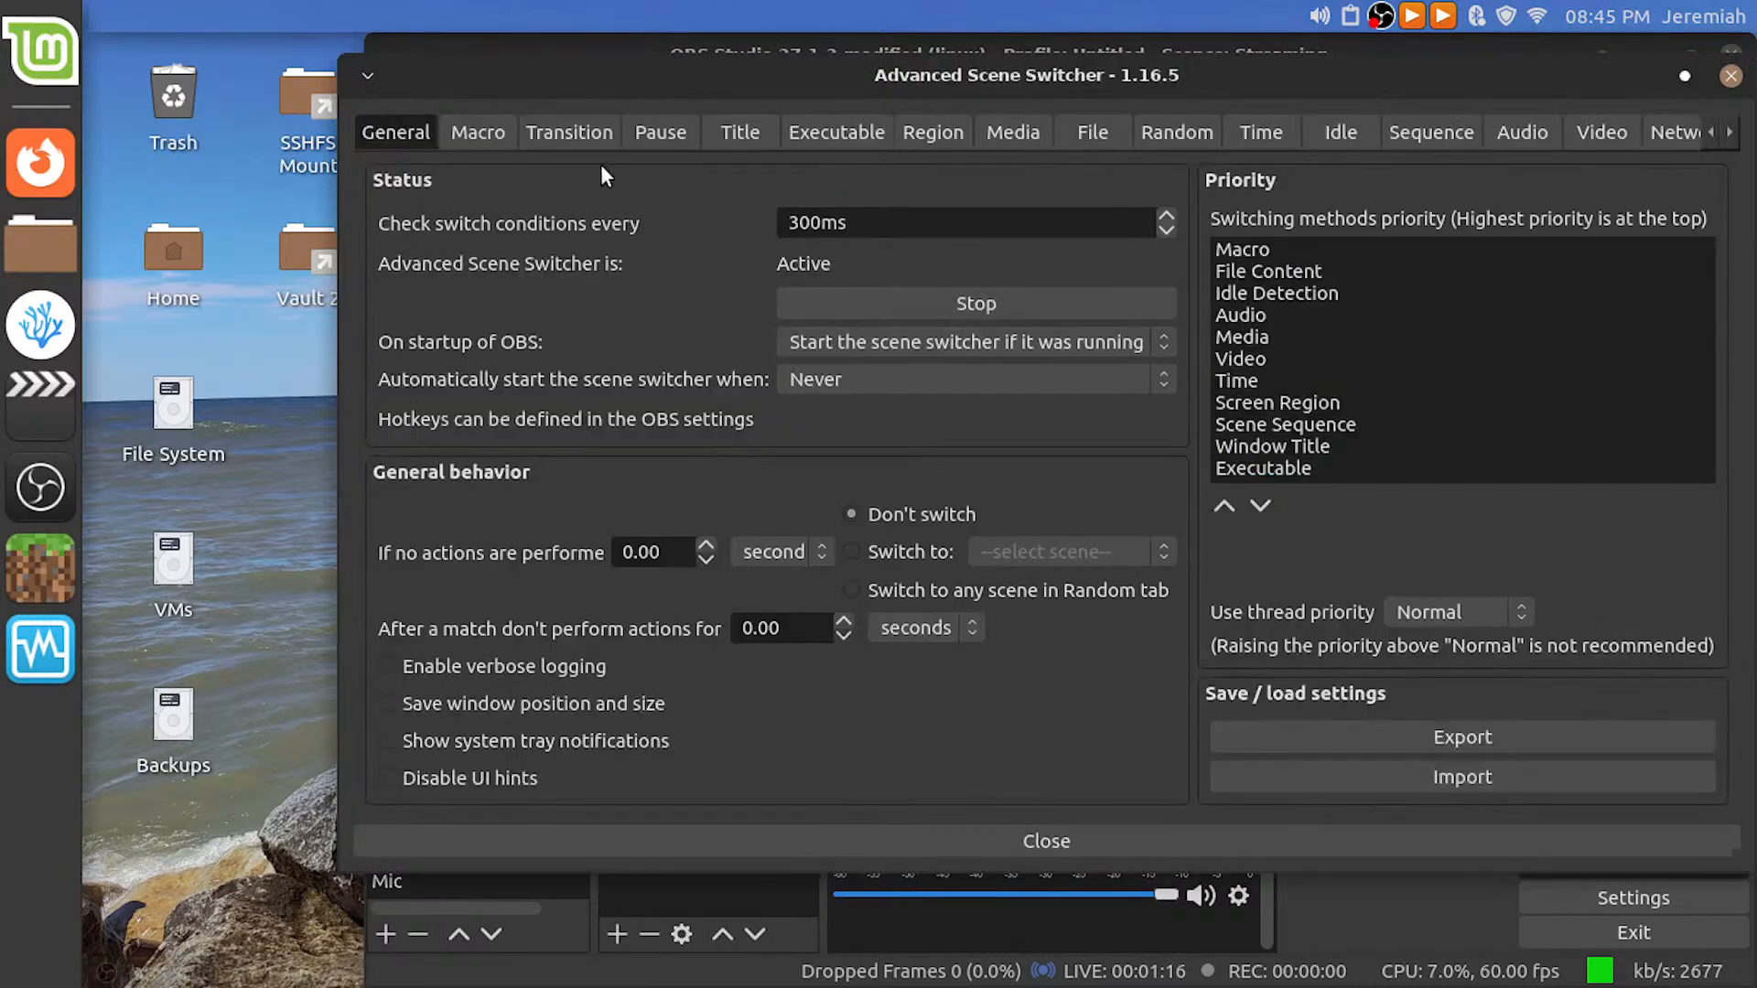
pyautogui.click(479, 128)
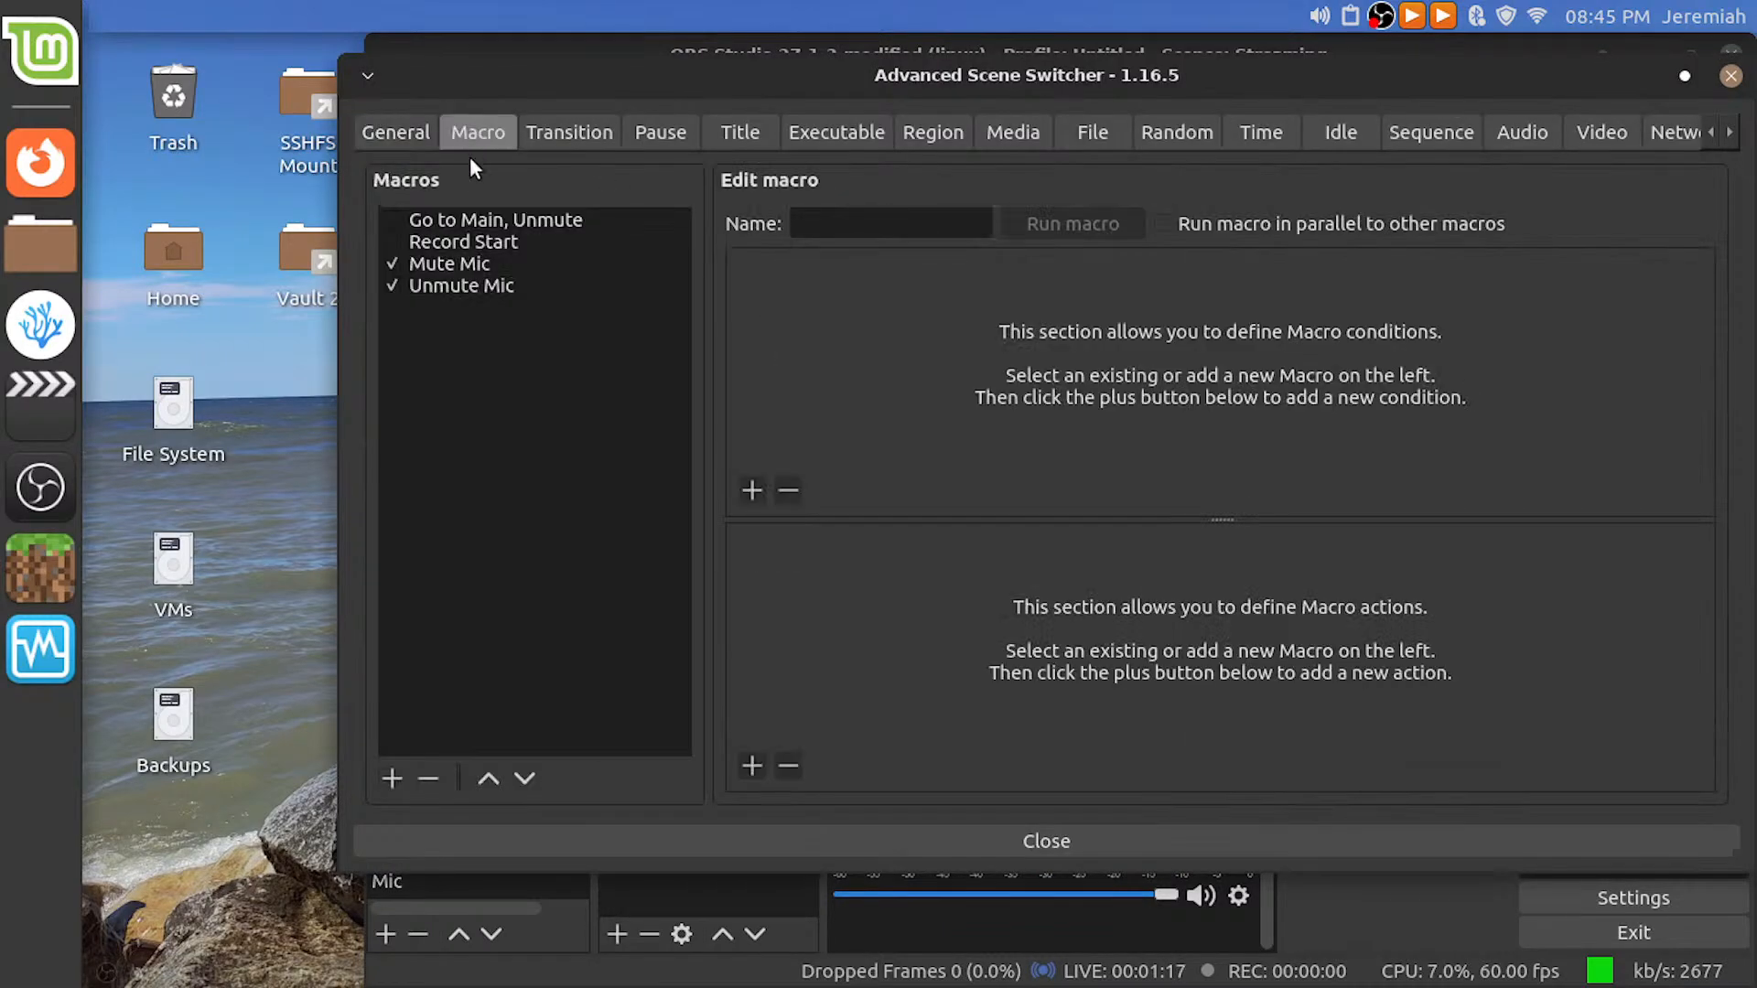
pyautogui.click(509, 219)
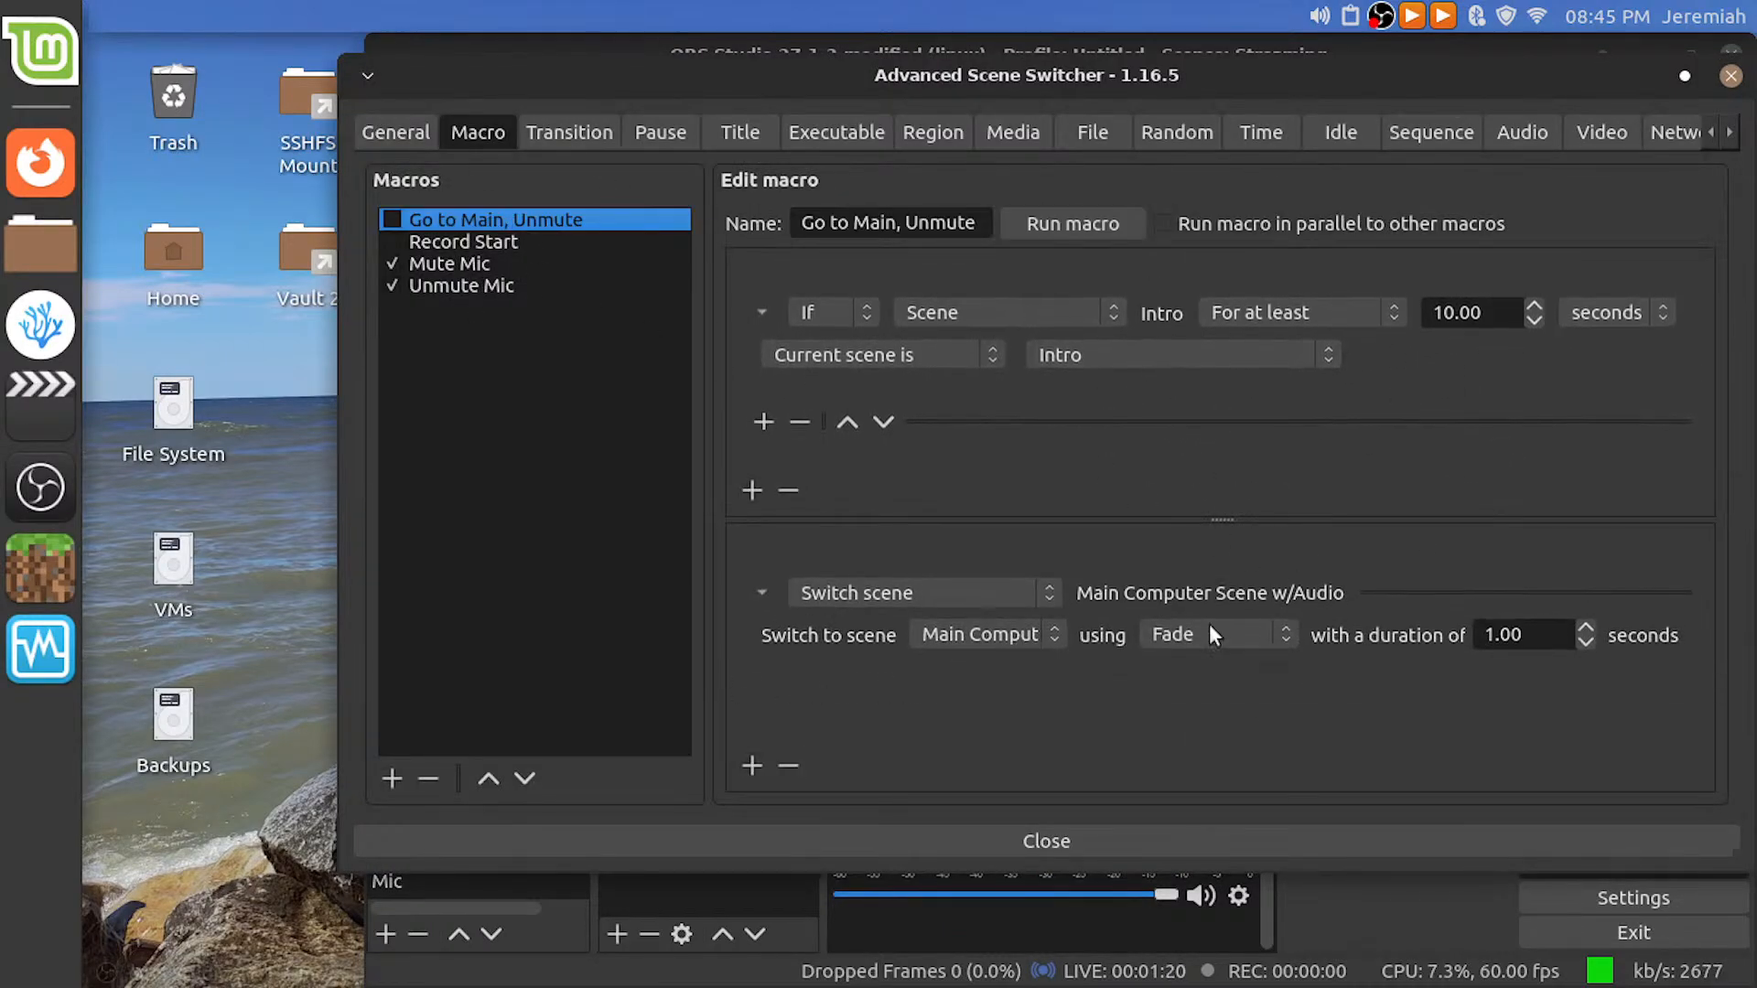
pyautogui.click(924, 847)
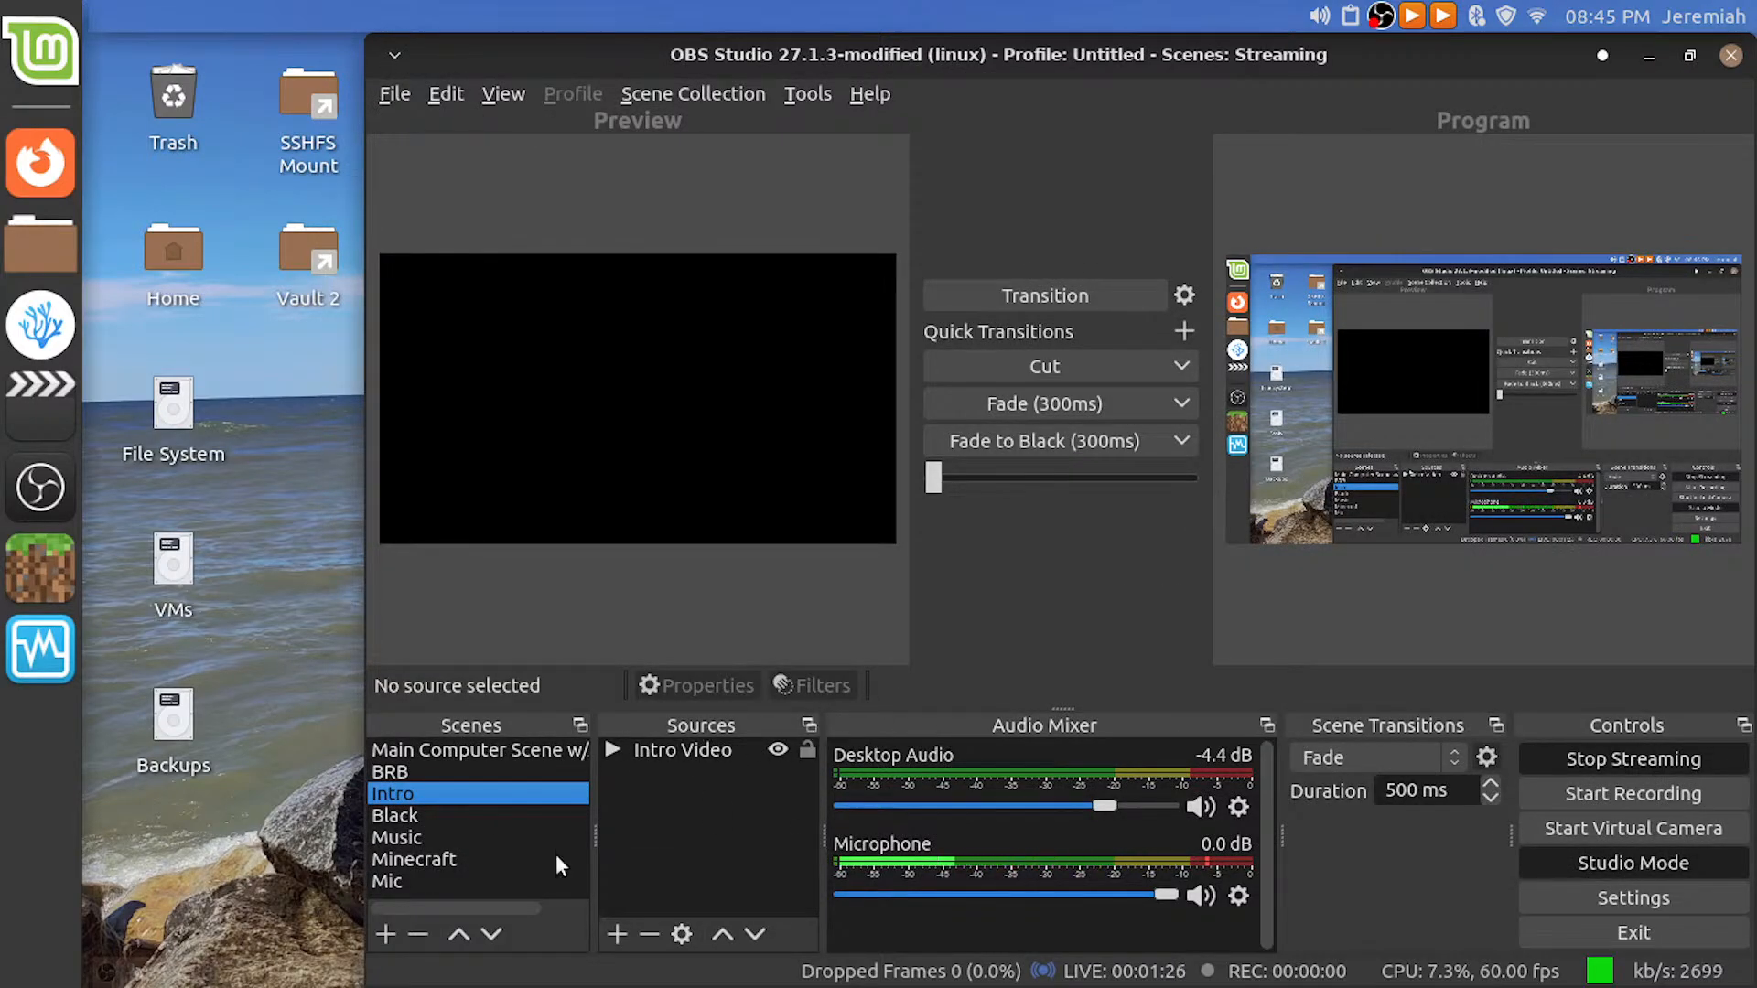
# Reselect the main computer scene and turn off Studio Mode
pyautogui.click(446, 749)
pyautogui.click(1680, 862)
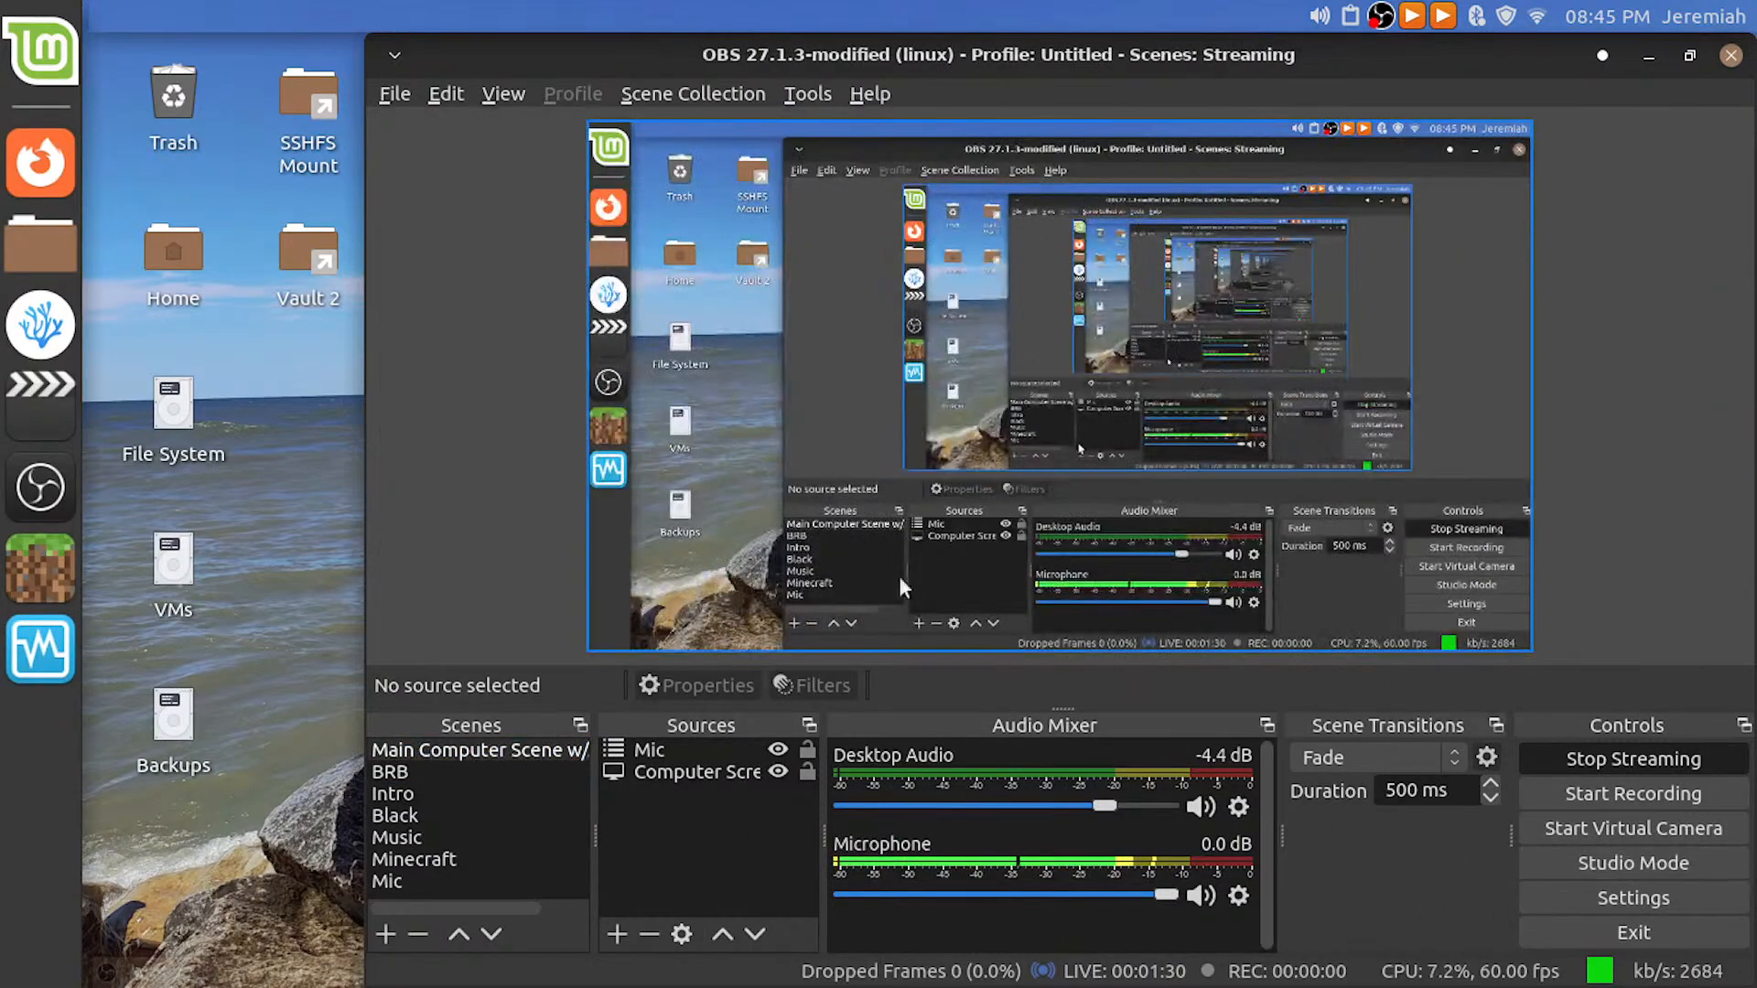
# Switch to Kdenlive and scrub the playhead through the opening clip to the transition at about 10 seconds
pyautogui.hotkey('ctrl', 'alt', 'Right')
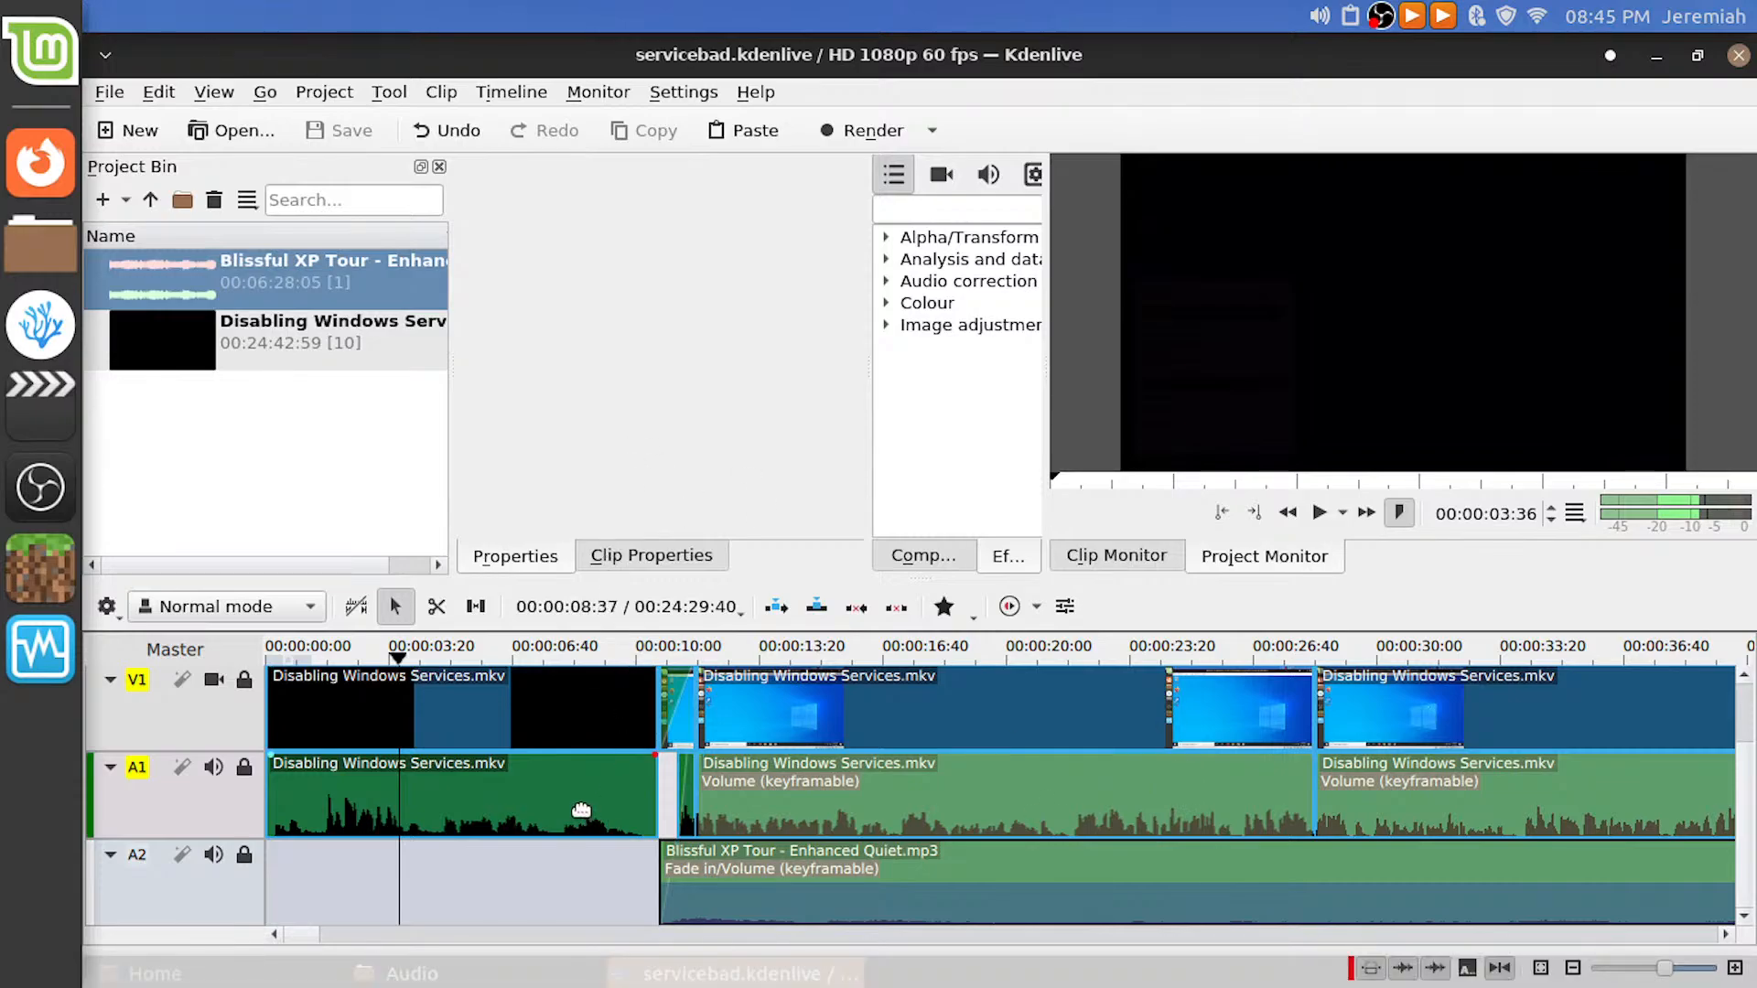
pyautogui.moveTo(403, 860); pyautogui.dragTo(451, 886)
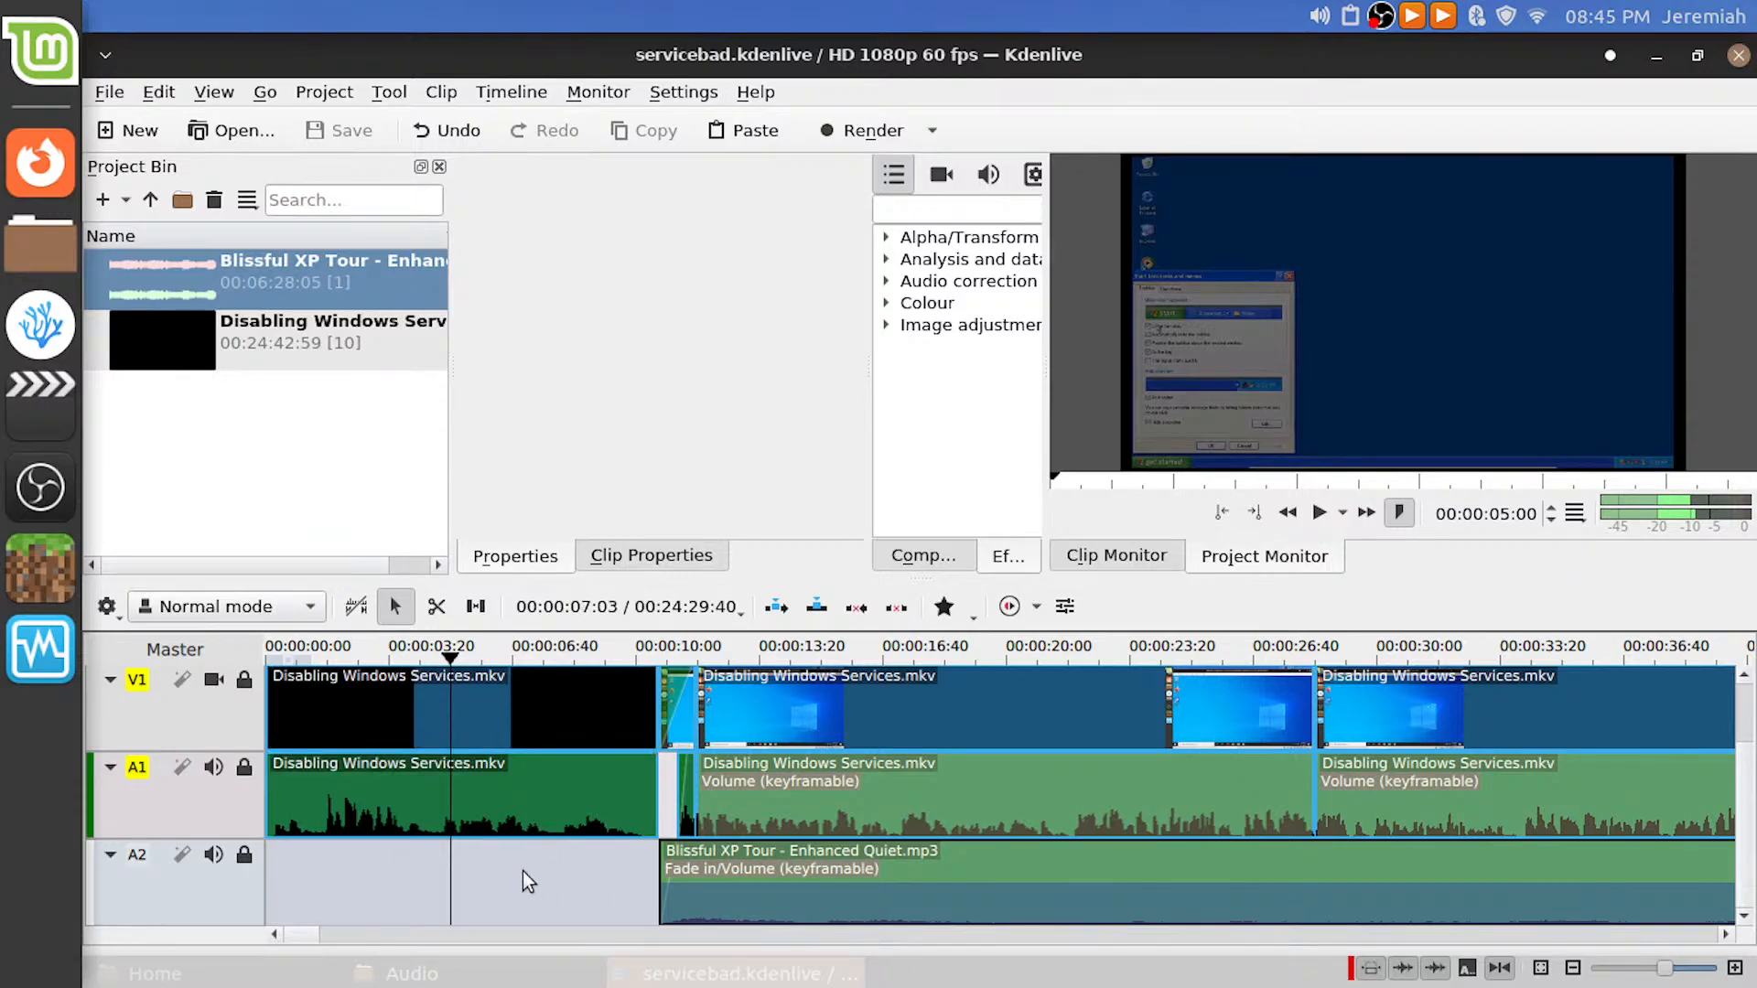
pyautogui.moveTo(524, 869); pyautogui.dragTo(580, 880)
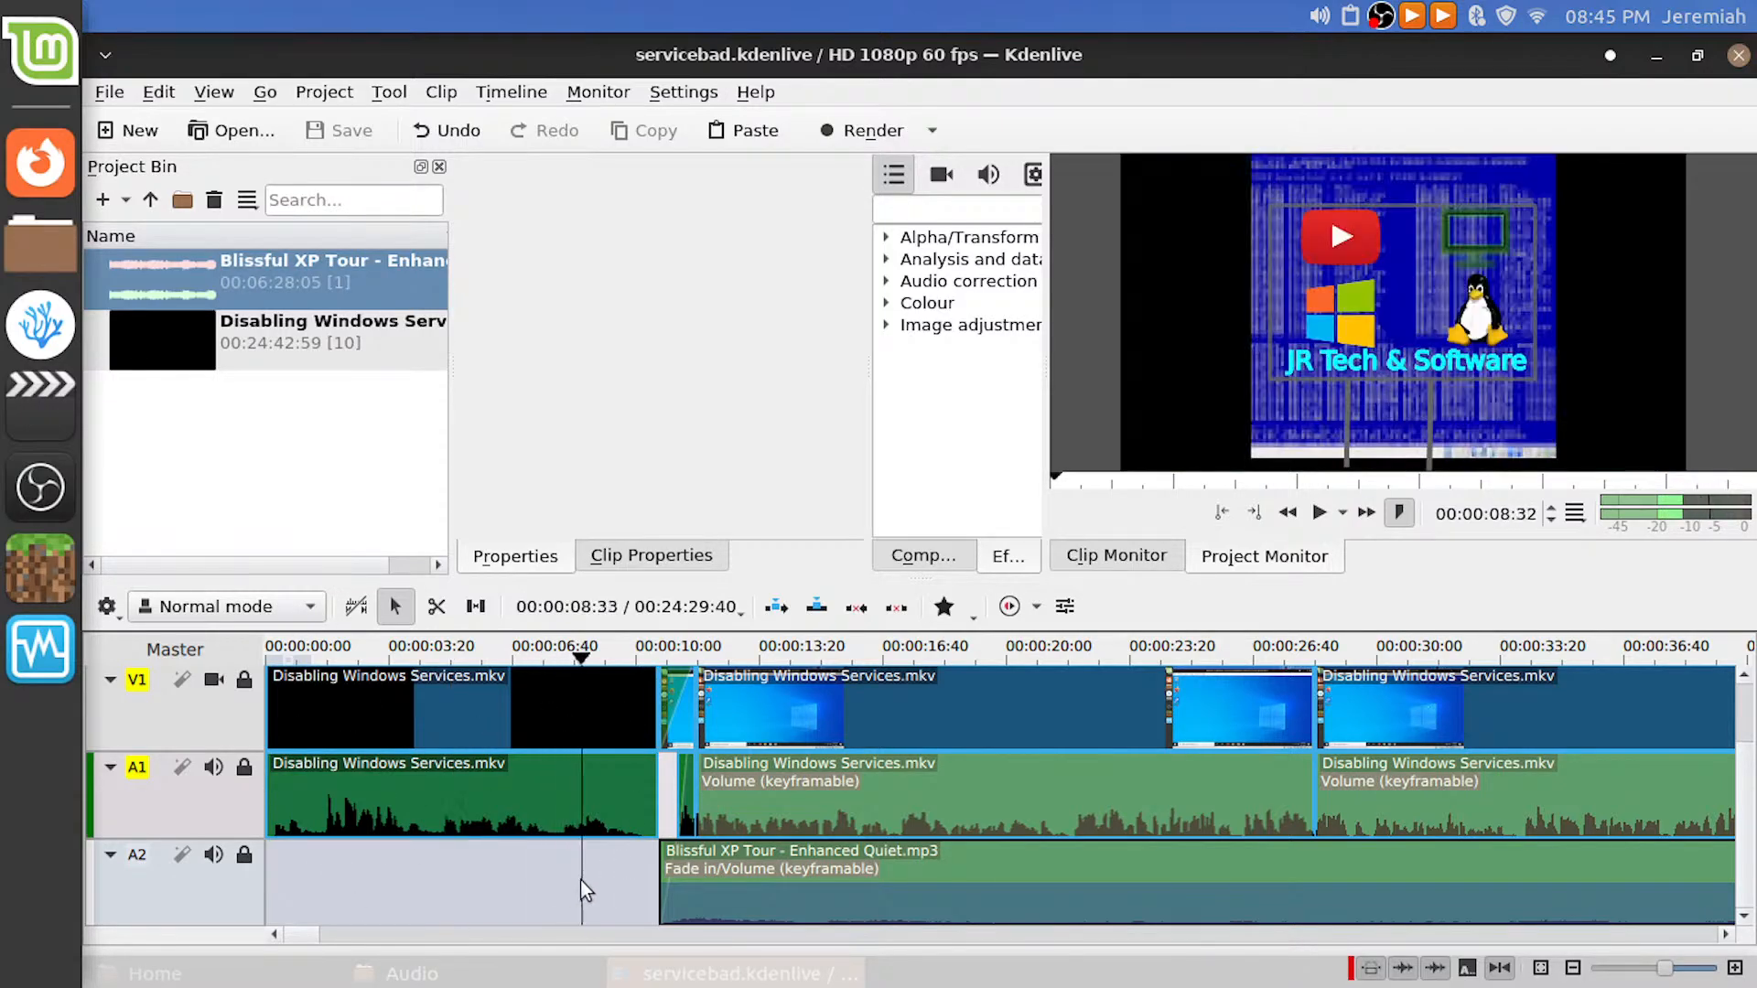
pyautogui.click(670, 803)
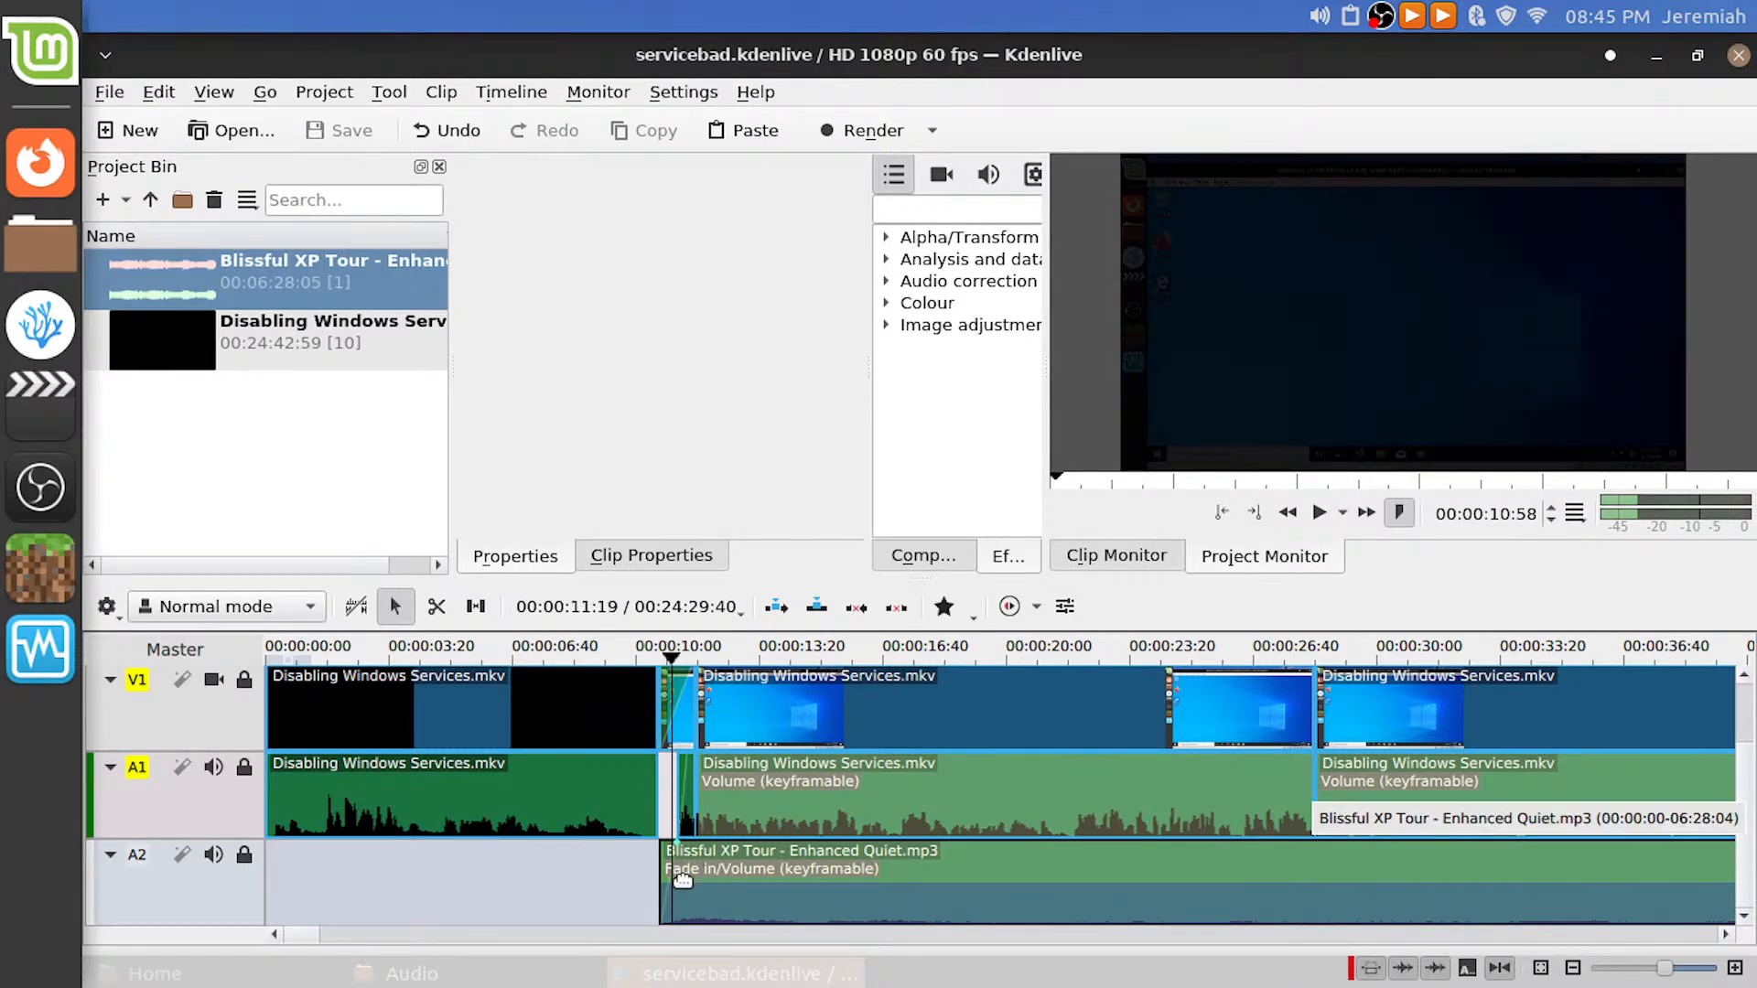
pyautogui.moveTo(613, 886); pyautogui.dragTo(645, 783)
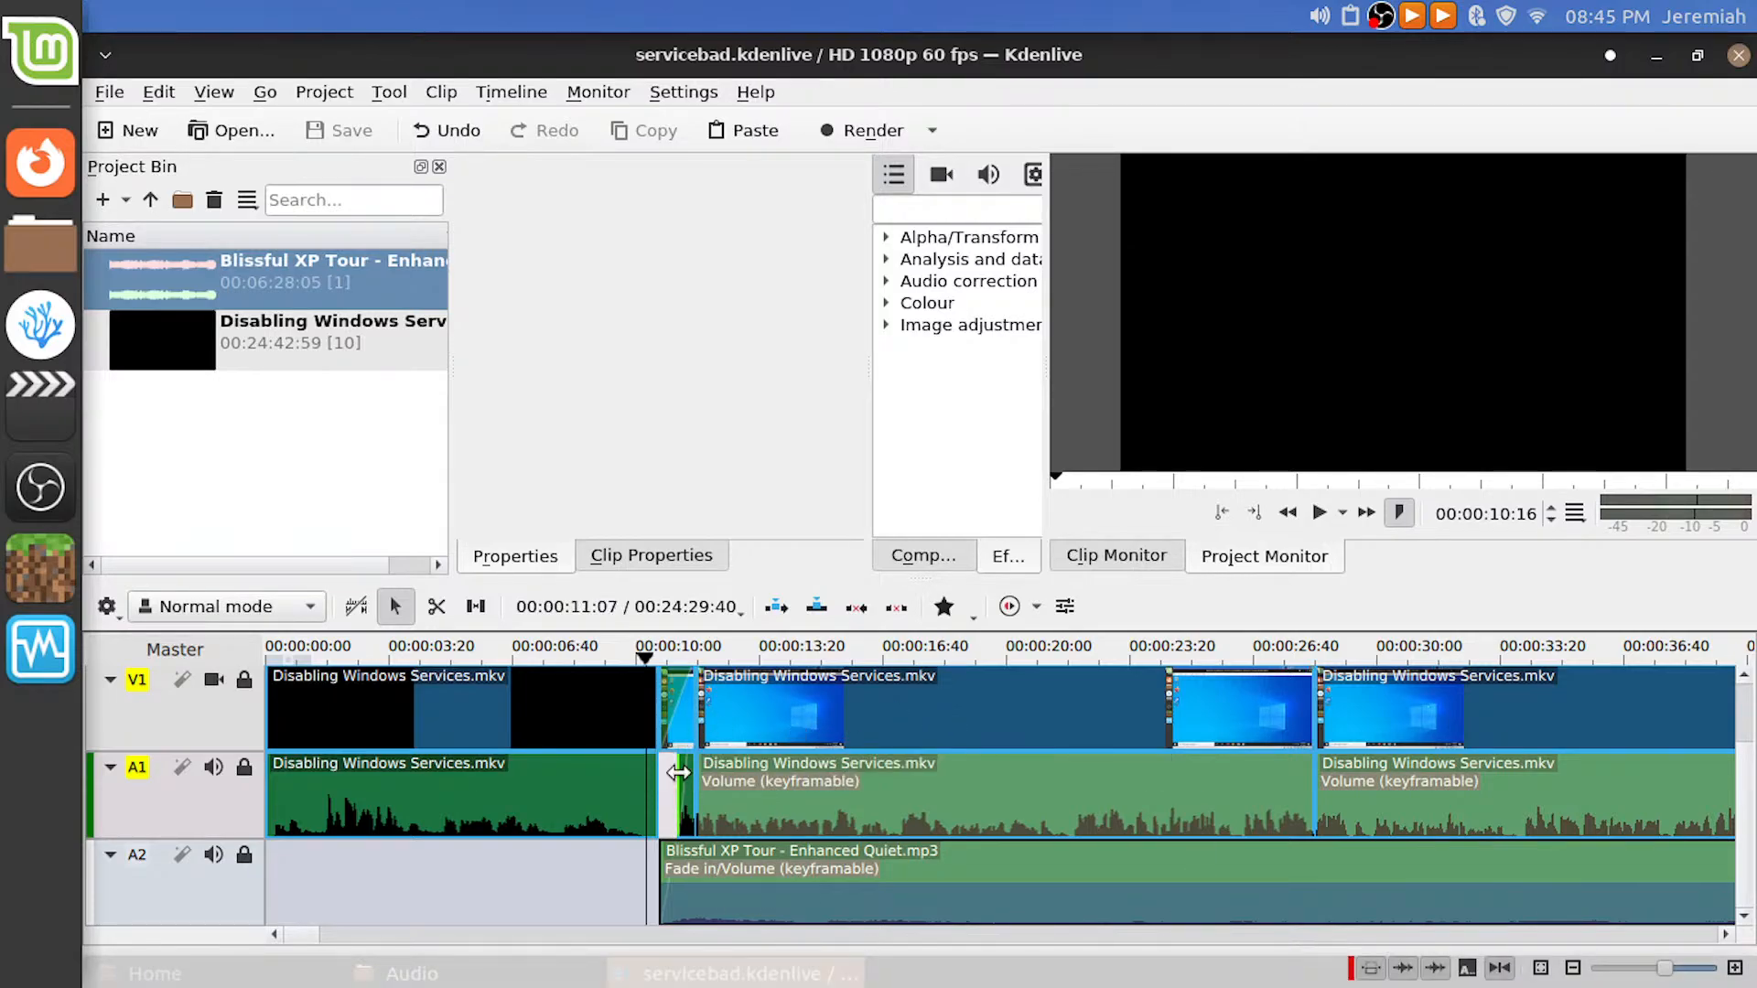
# Play the timeline in stages from the opening transition at about 10 seconds to about 18 seconds
pyautogui.scroll(3, 696, 737)
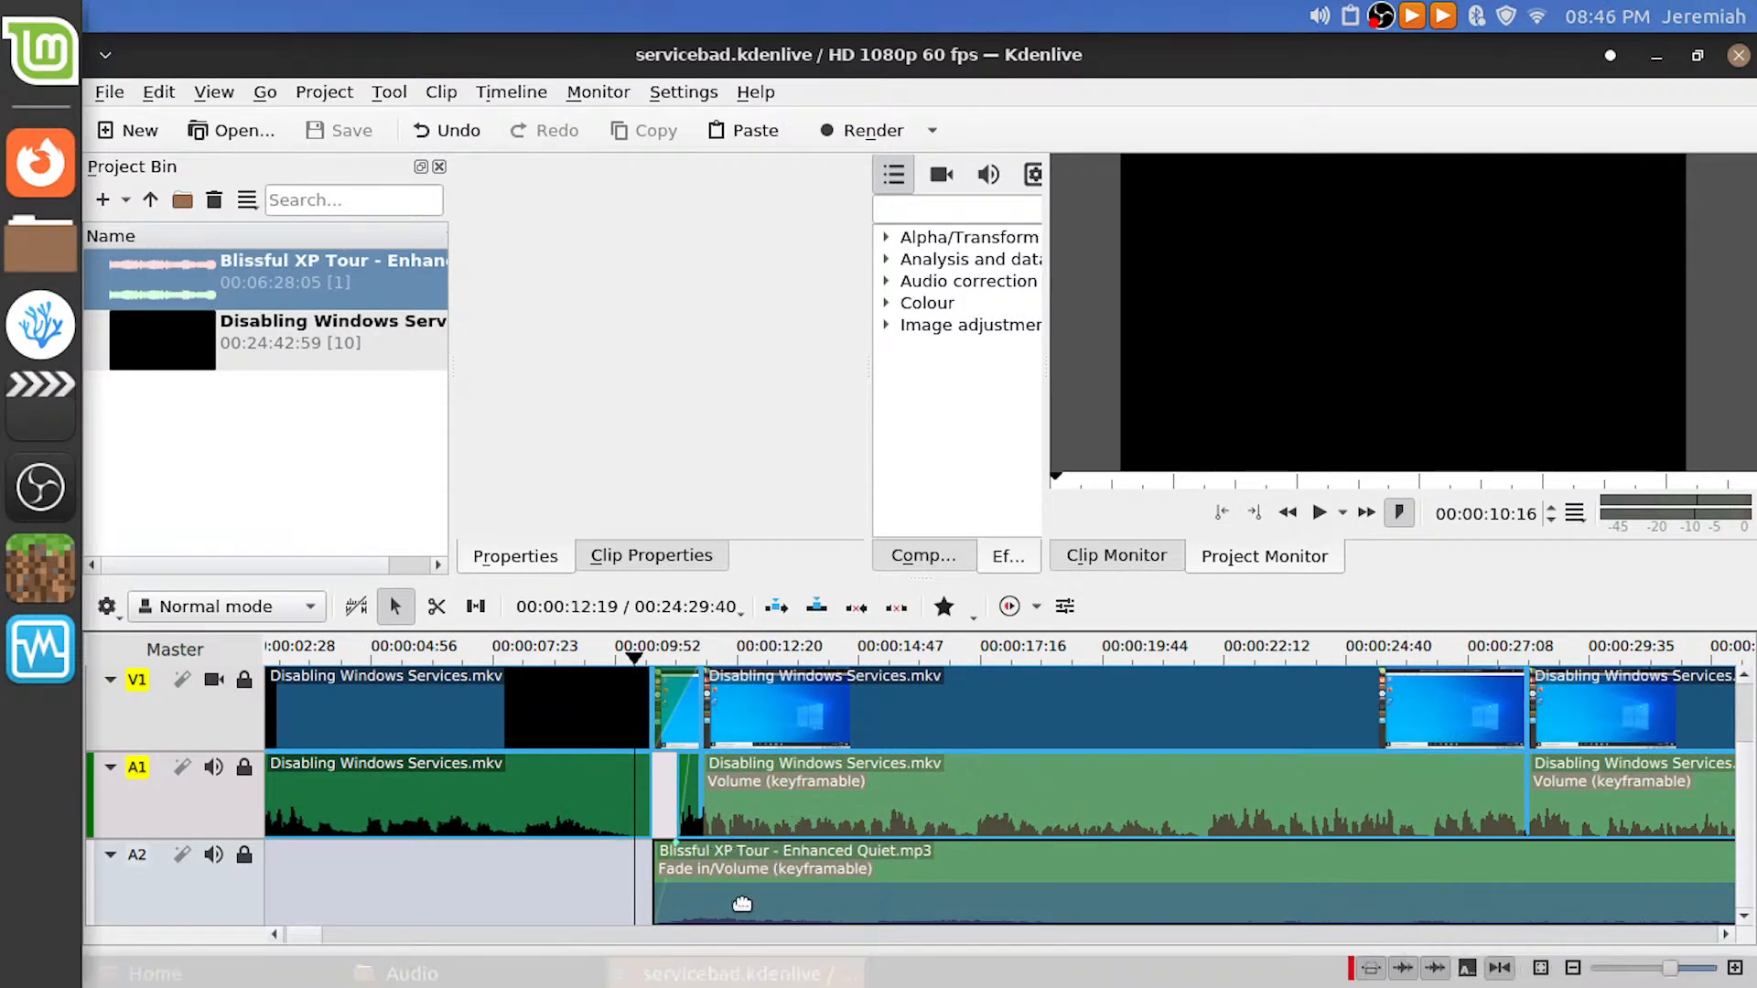
pyautogui.press('space')
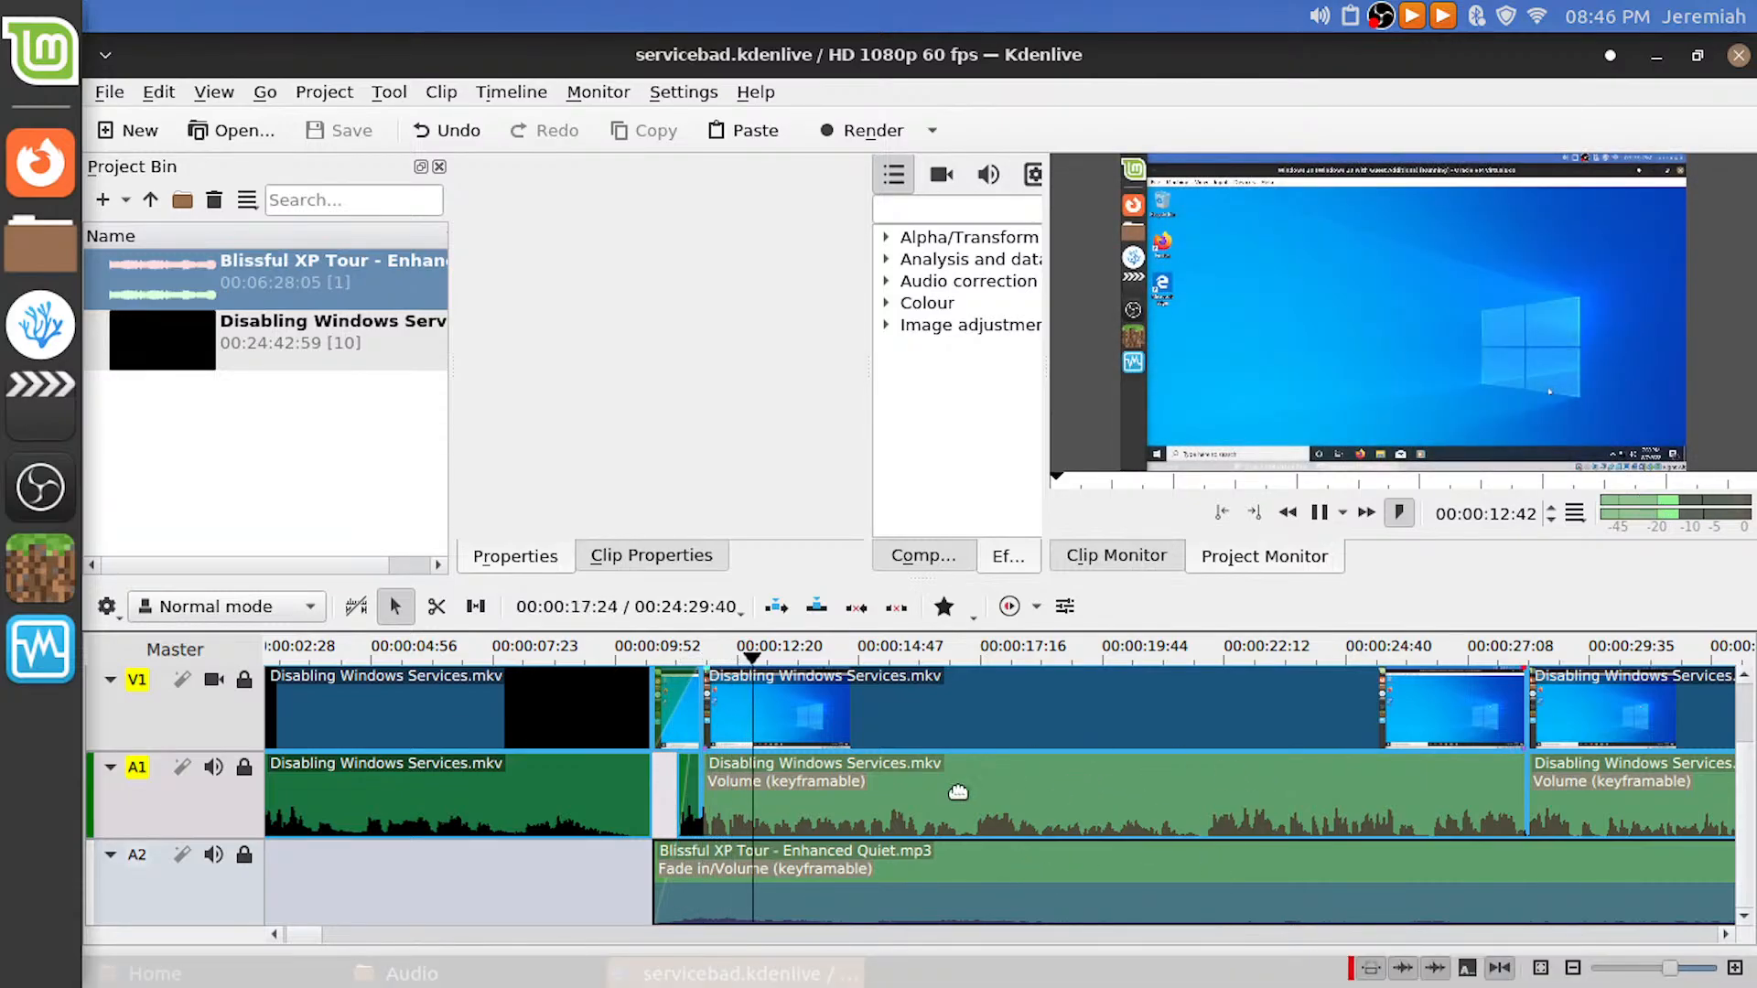
pyautogui.press('space')
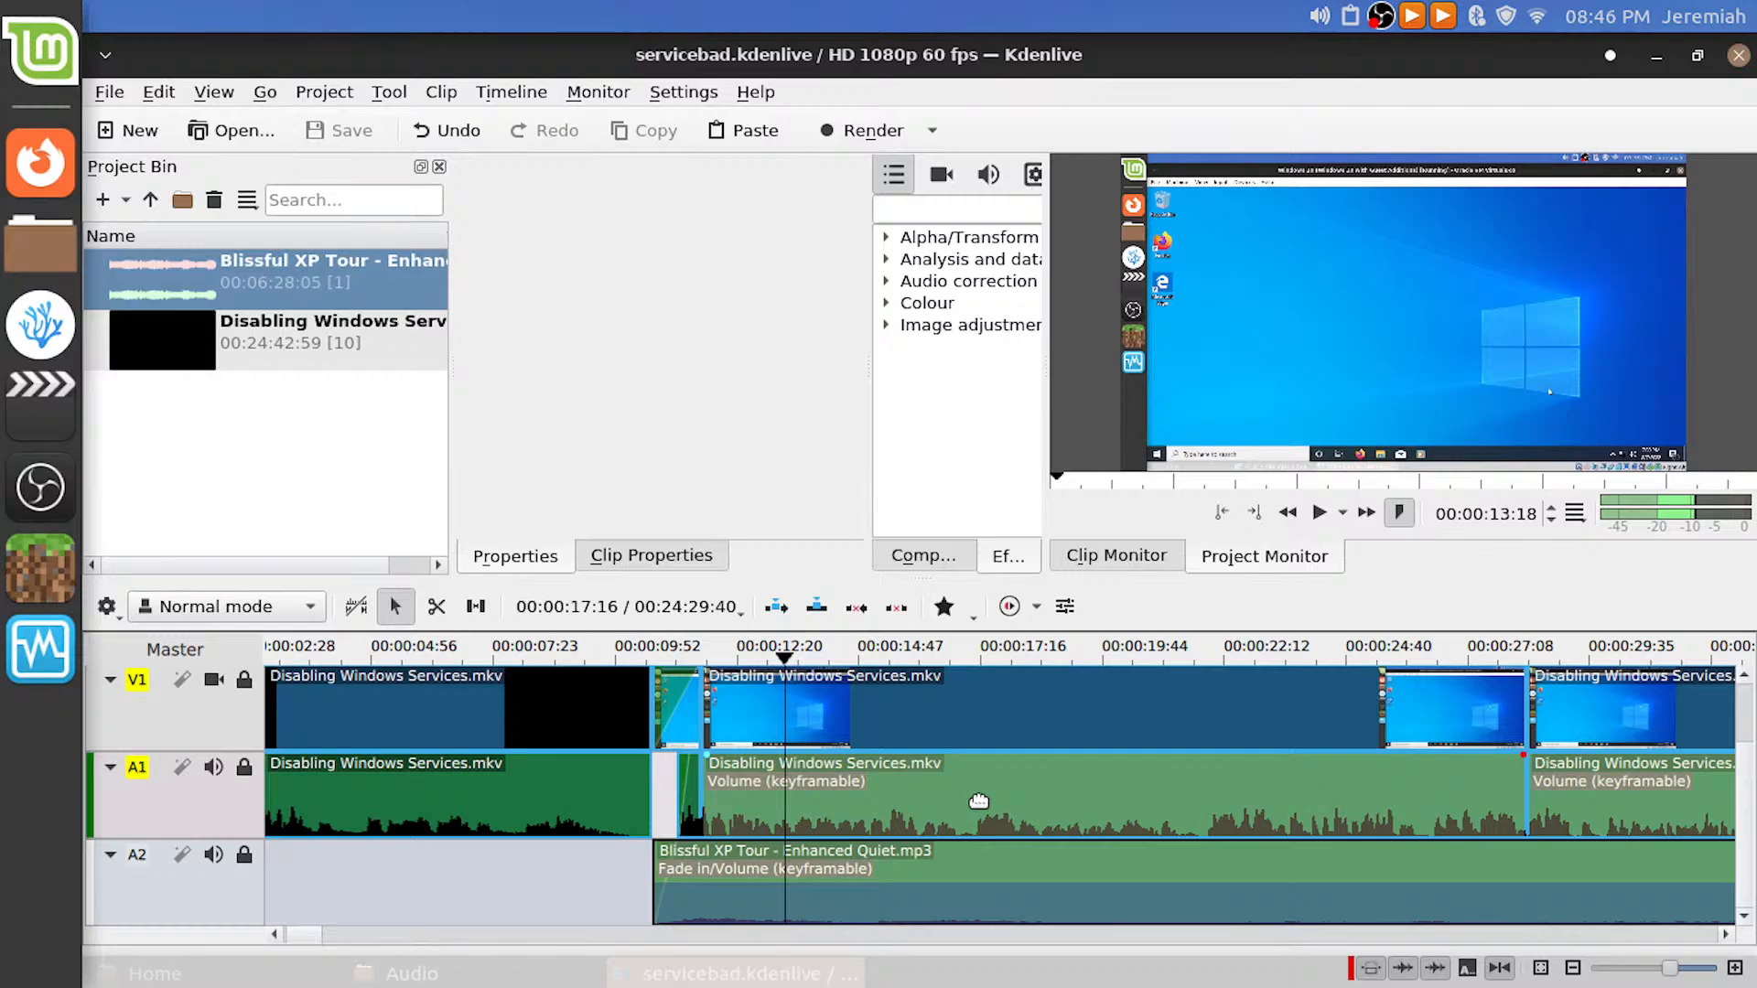
pyautogui.press('space')
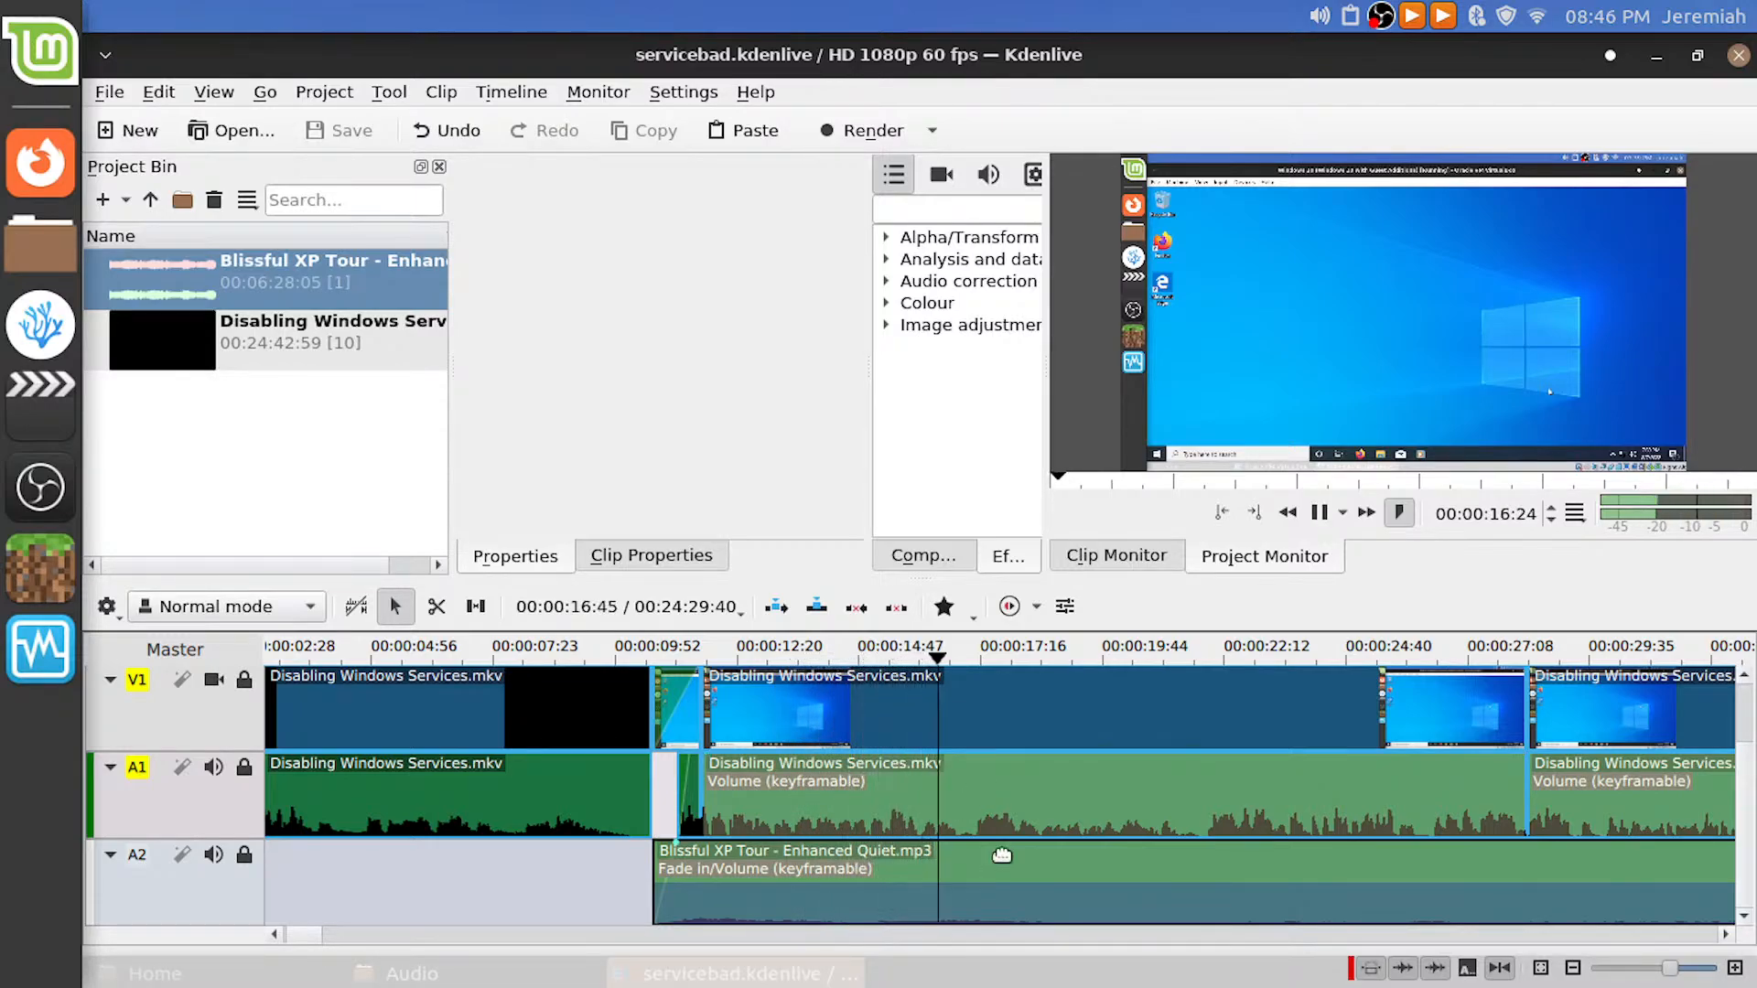
pyautogui.scroll(-2, 1201, 788)
pyautogui.scroll(-2, 1202, 788)
pyautogui.press('space')
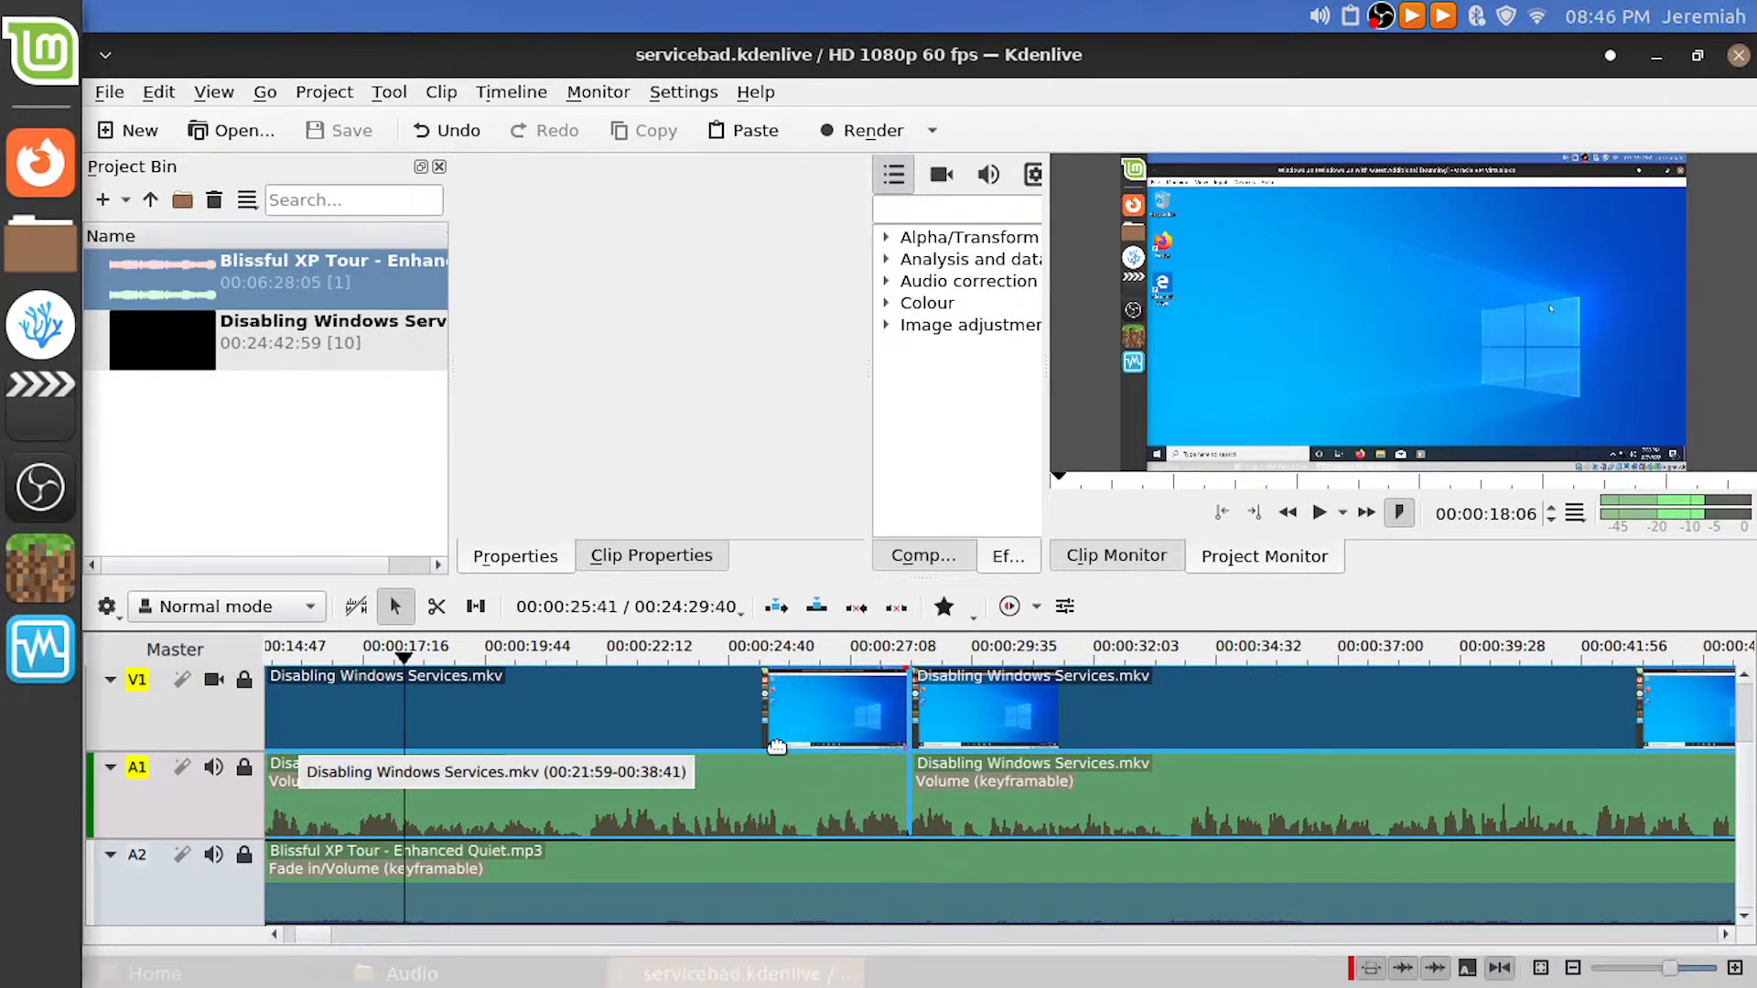
# Play the timeline from about 18 seconds to about 43 seconds
pyautogui.press('space')
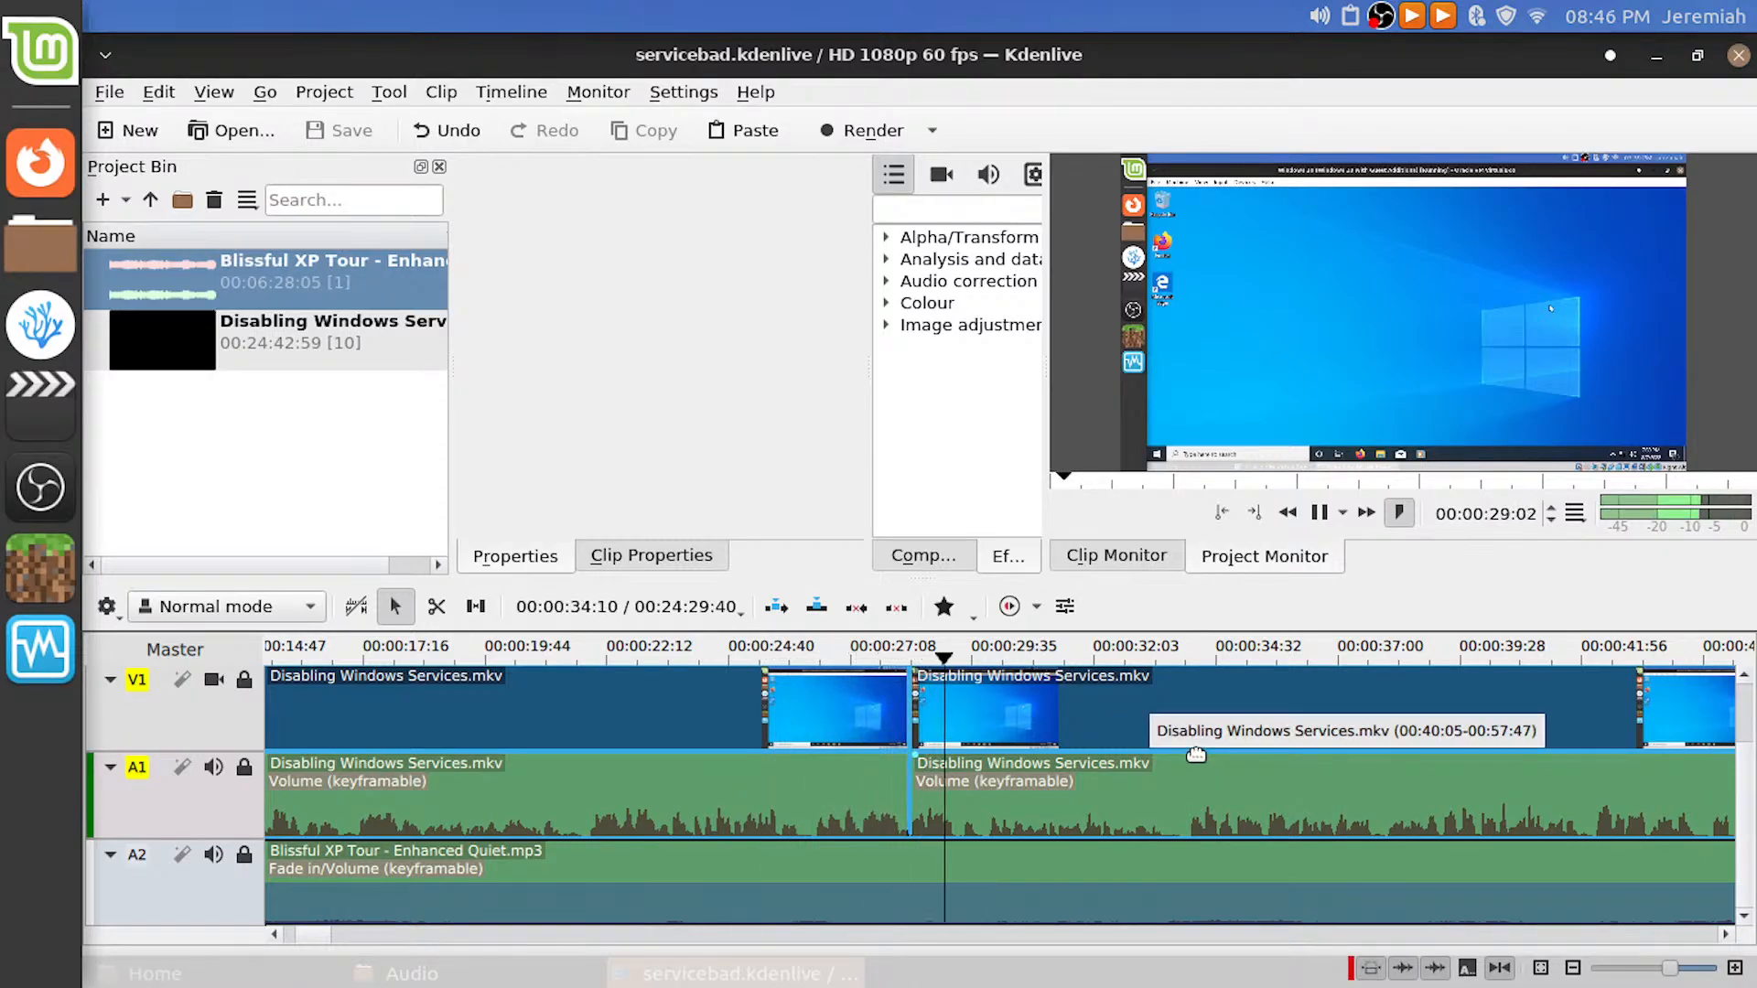
pyautogui.scroll(-3, 919, 828)
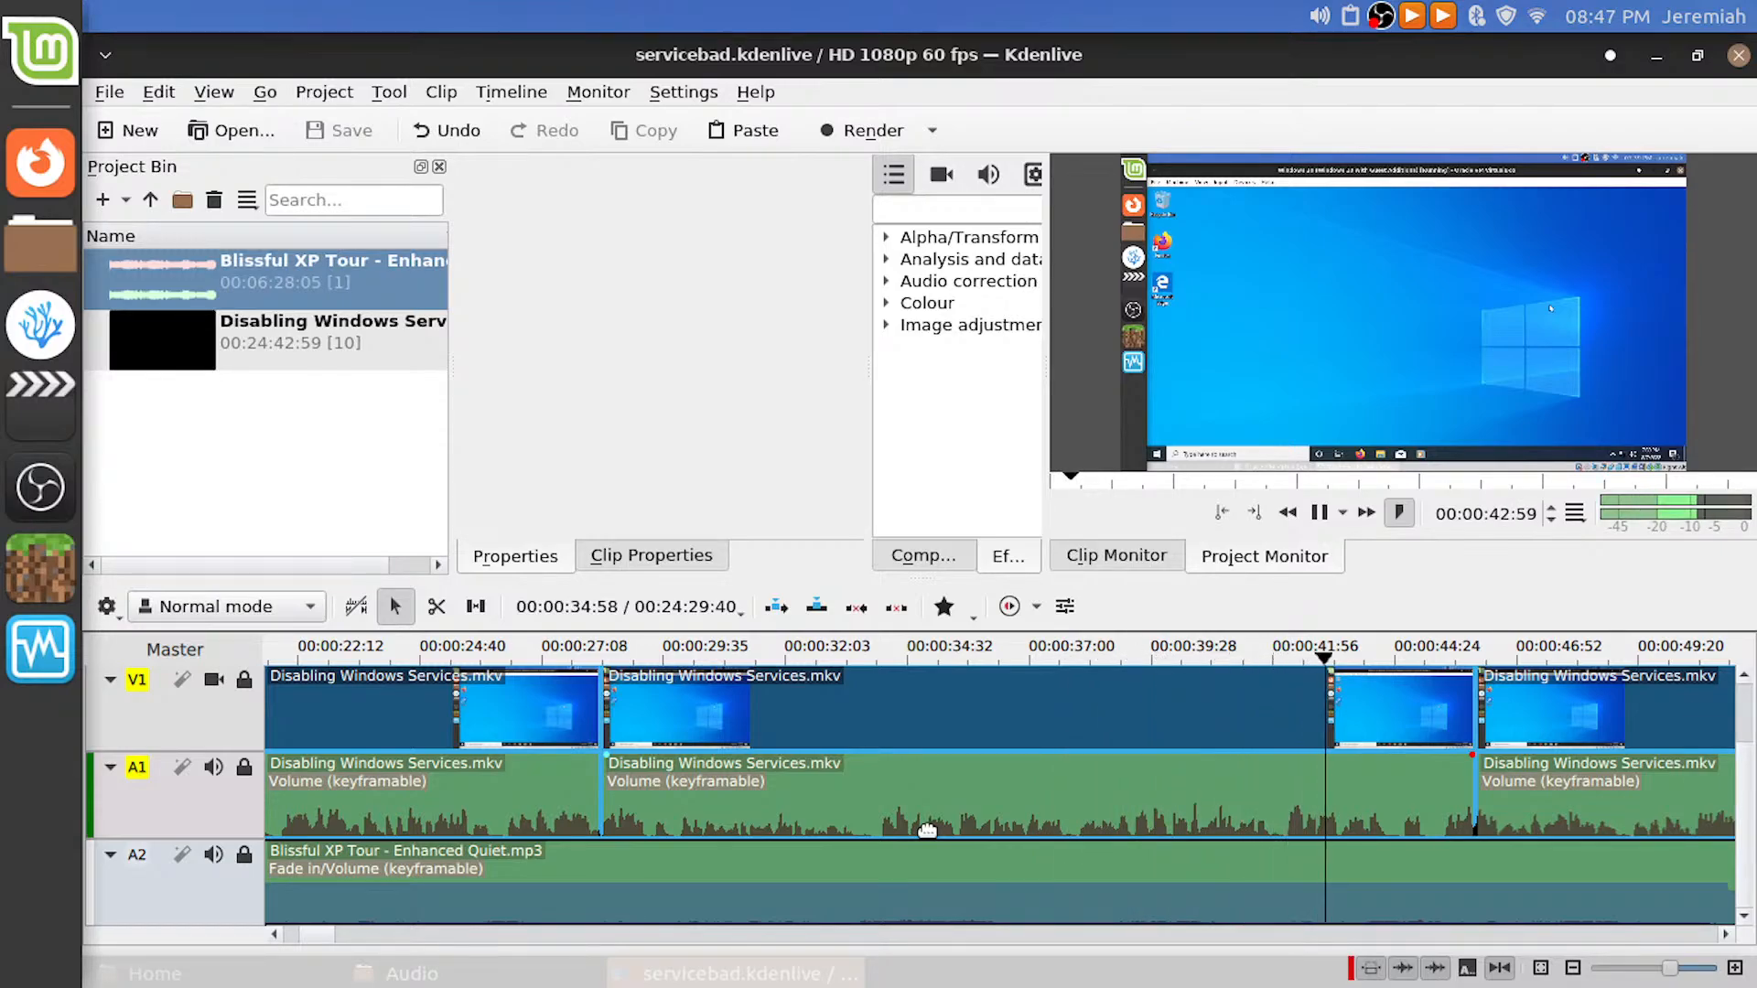
pyautogui.press('space')
# Switch to OBS, lower Desktop Audio to -7.5 dB, and check the mixer level during Kdenlive playback up to about 55 seconds
pyautogui.hotkey('ctrl', 'alt', 'Right')
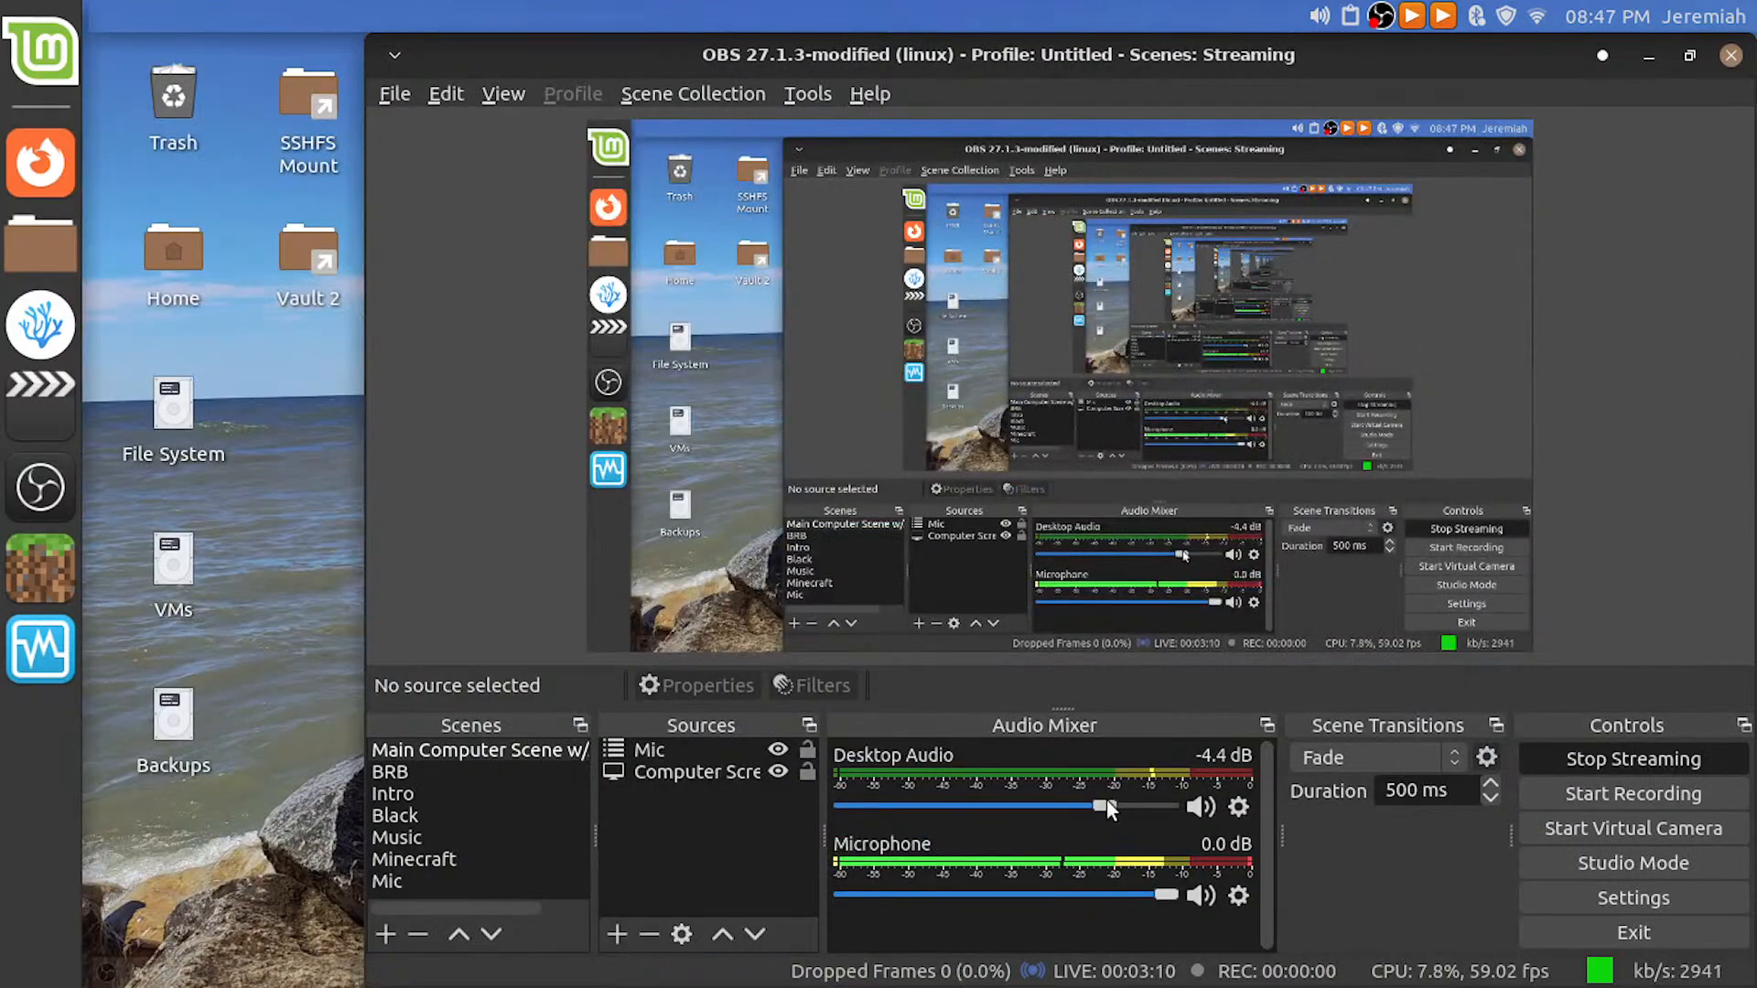
pyautogui.moveTo(1106, 801); pyautogui.dragTo(1072, 805)
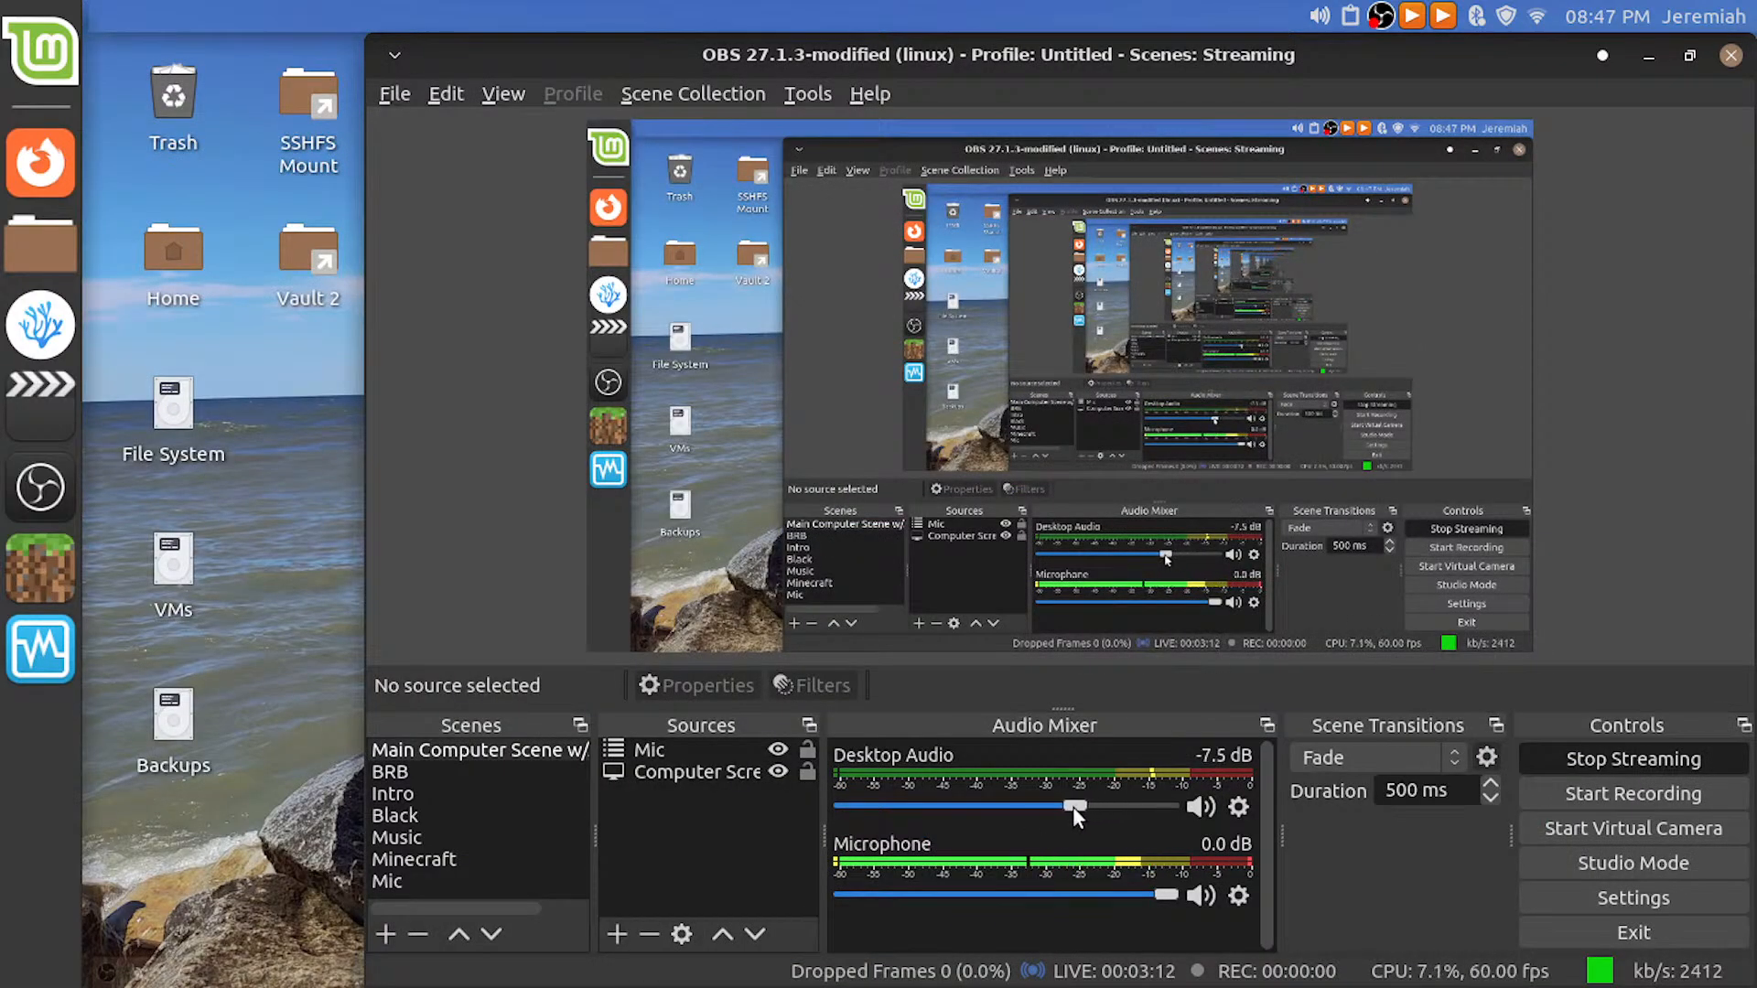
pyautogui.hotkey('ctrl', 'alt', 'Left')
pyautogui.press('space')
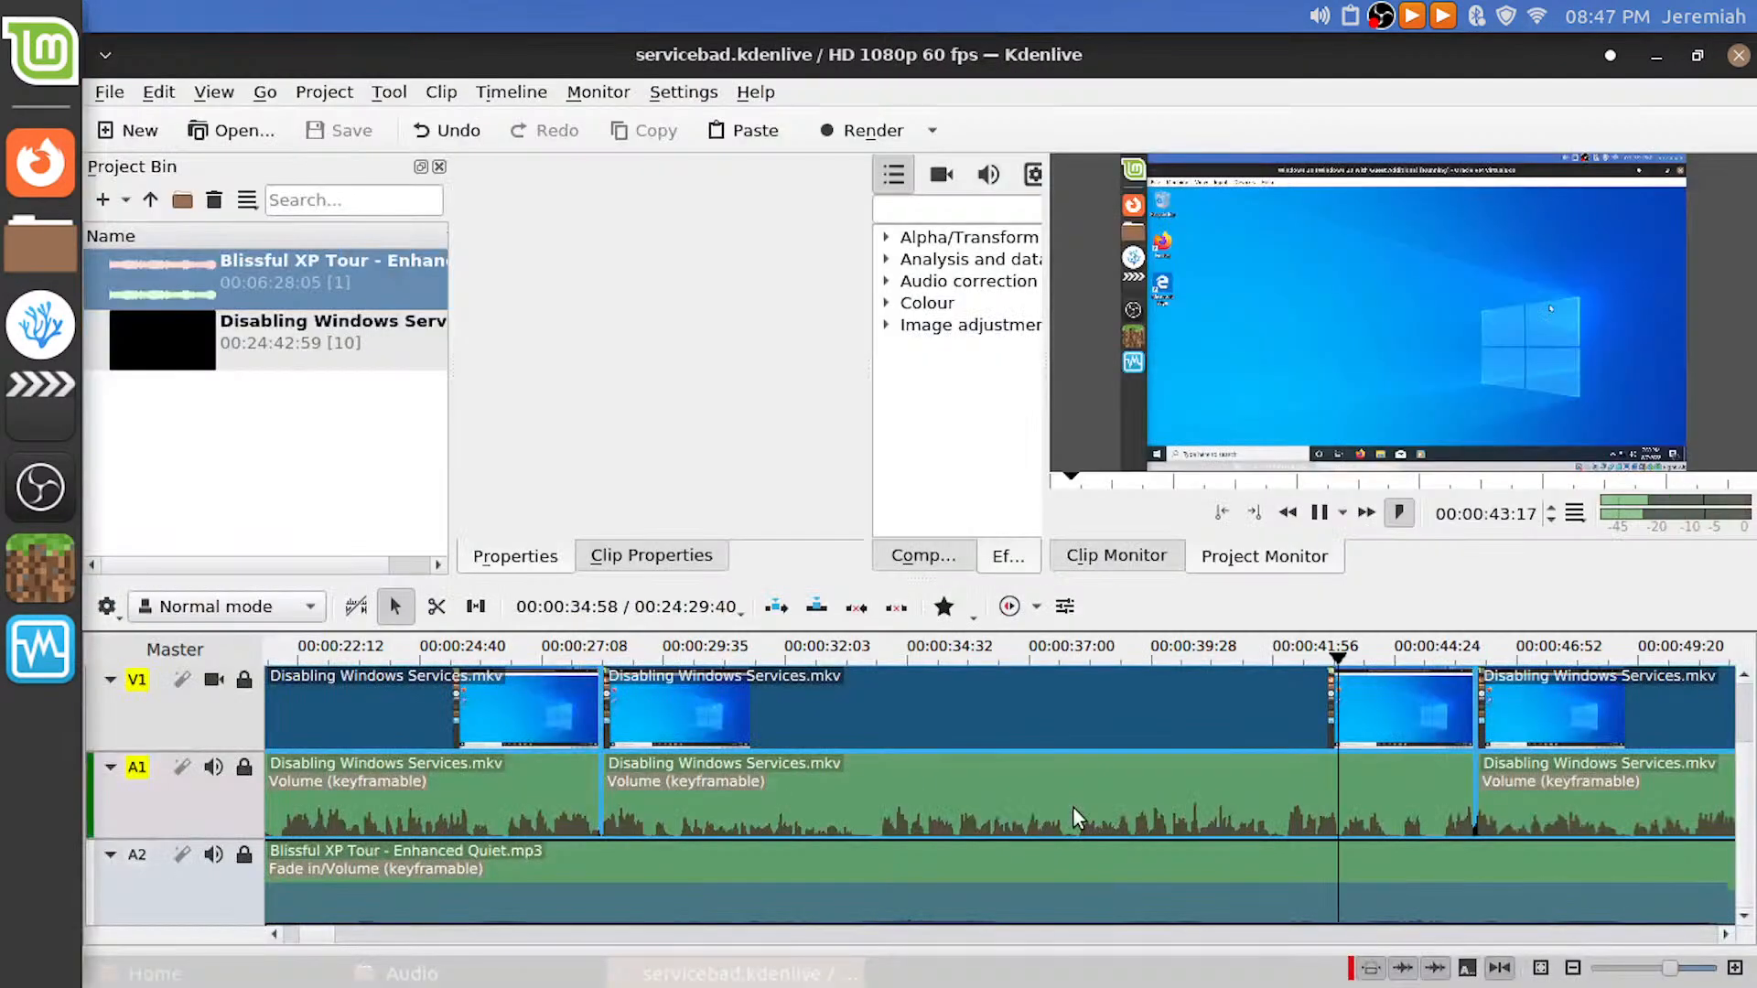
pyautogui.hotkey('ctrl', 'alt', 'Right')
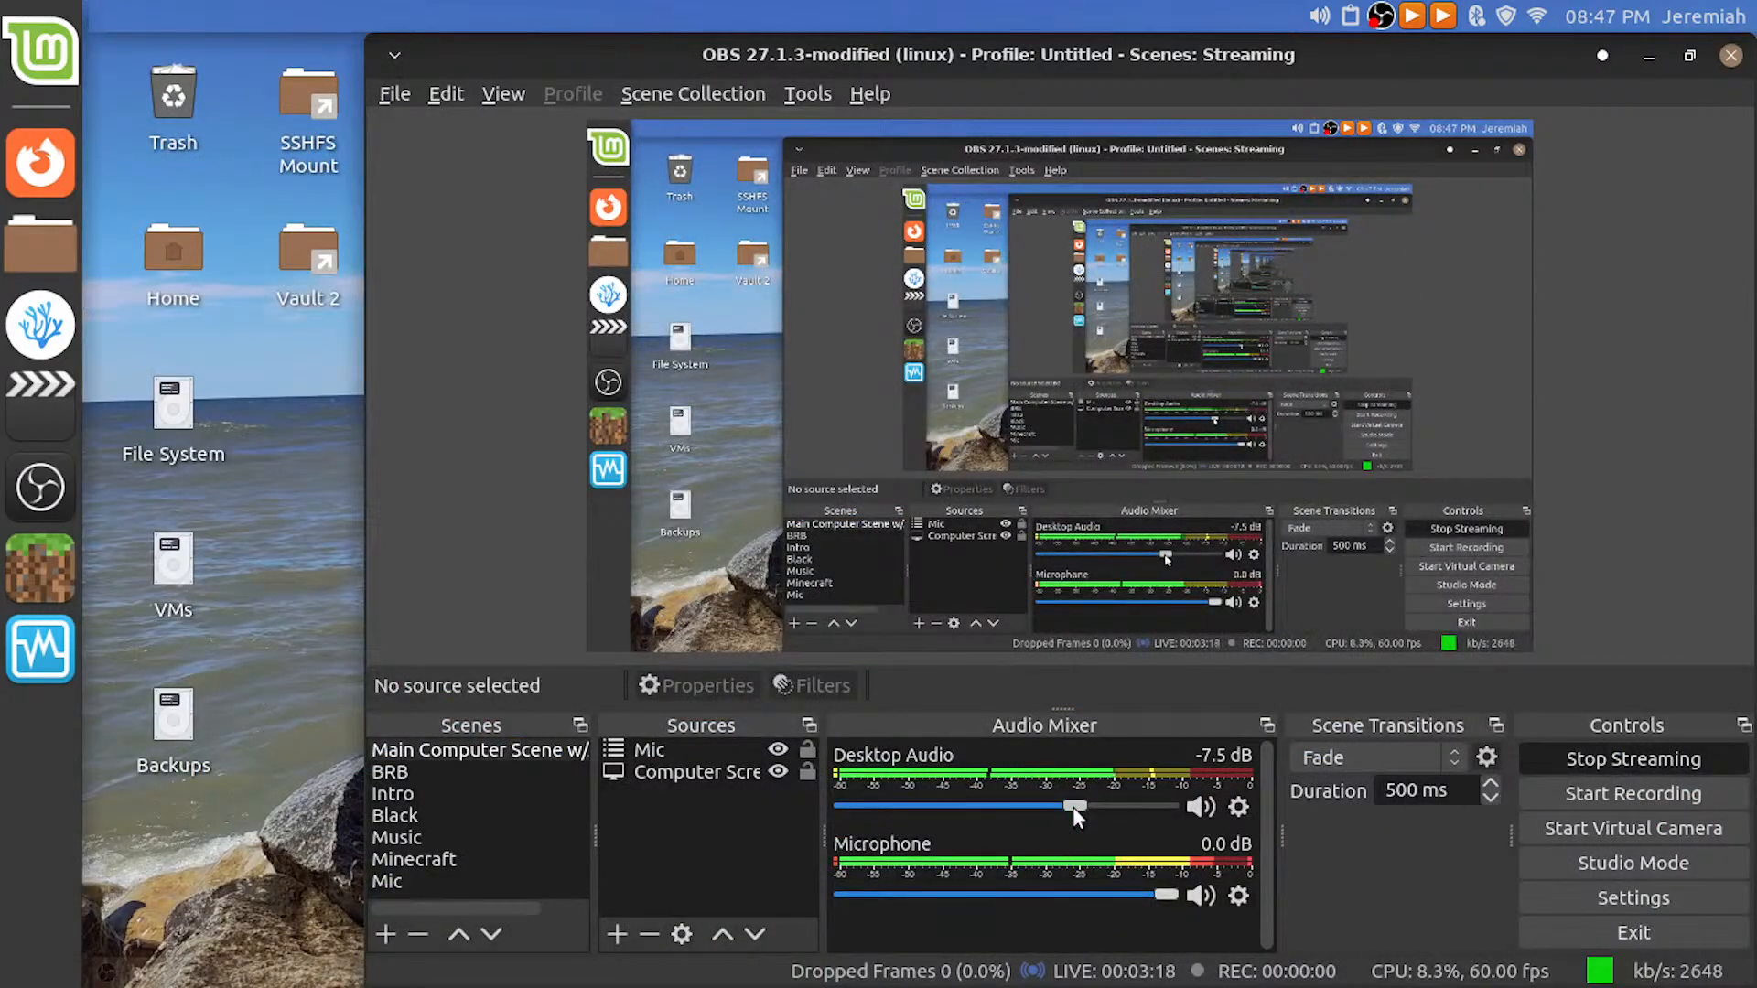
pyautogui.hotkey('ctrl', 'alt', 'Left')
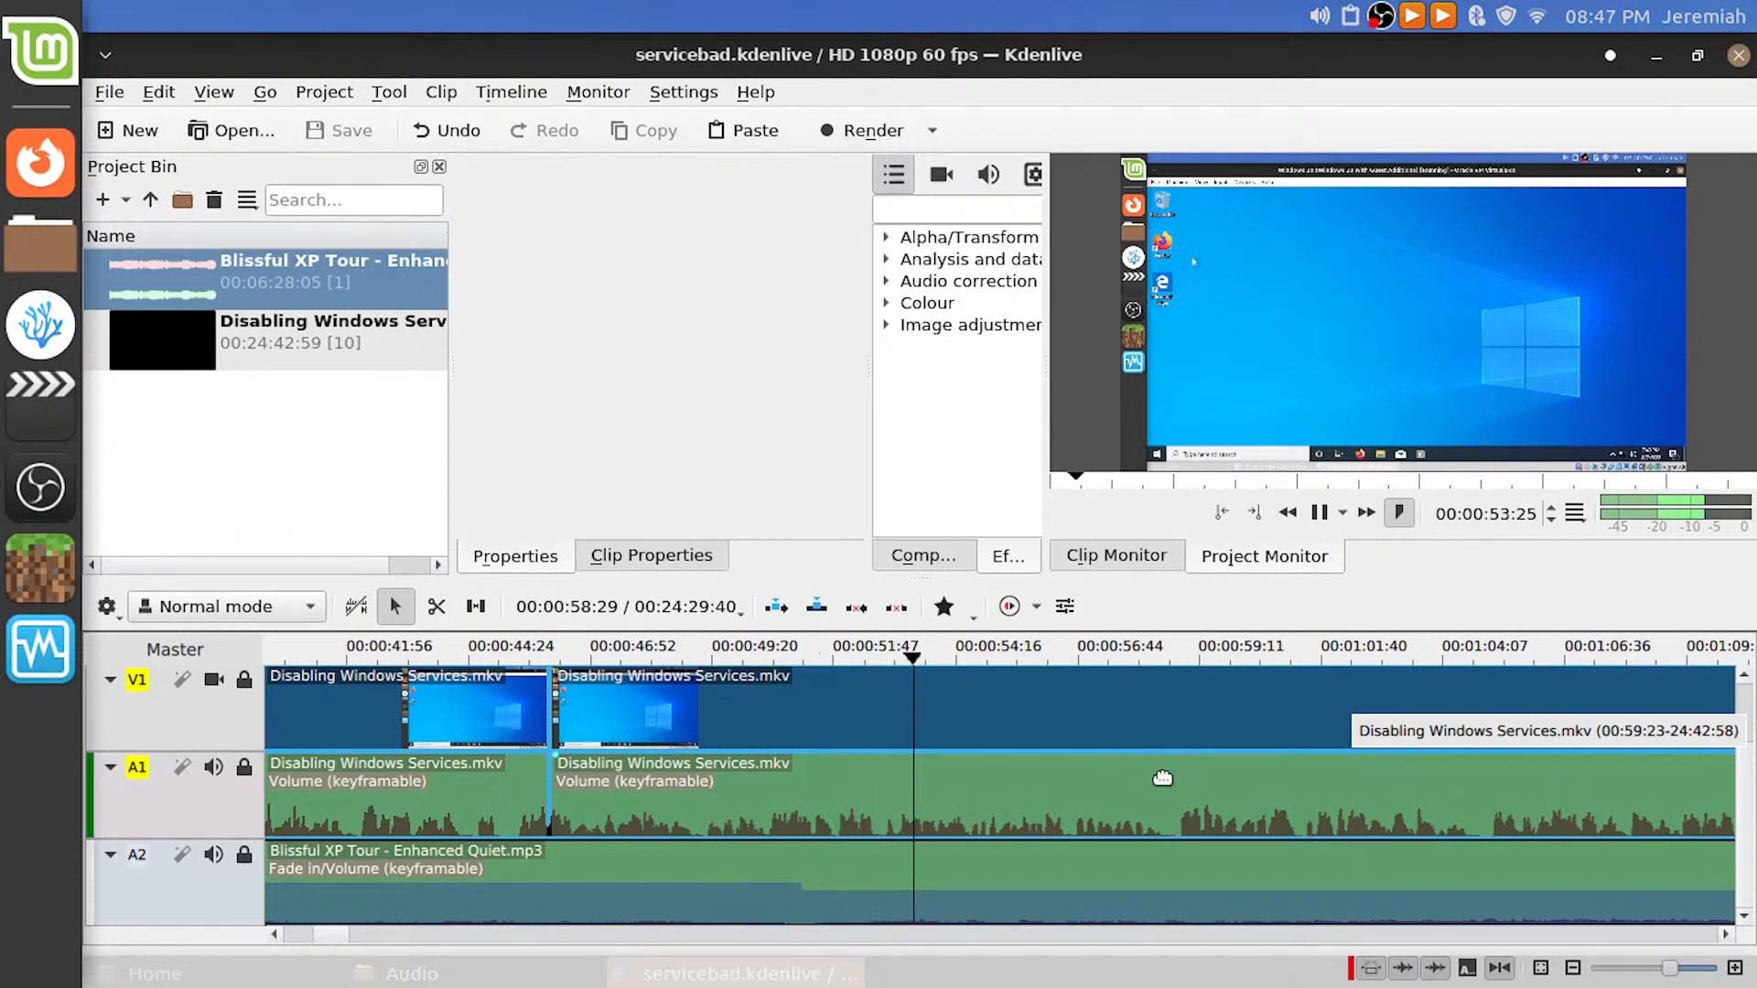
pyautogui.press('space')
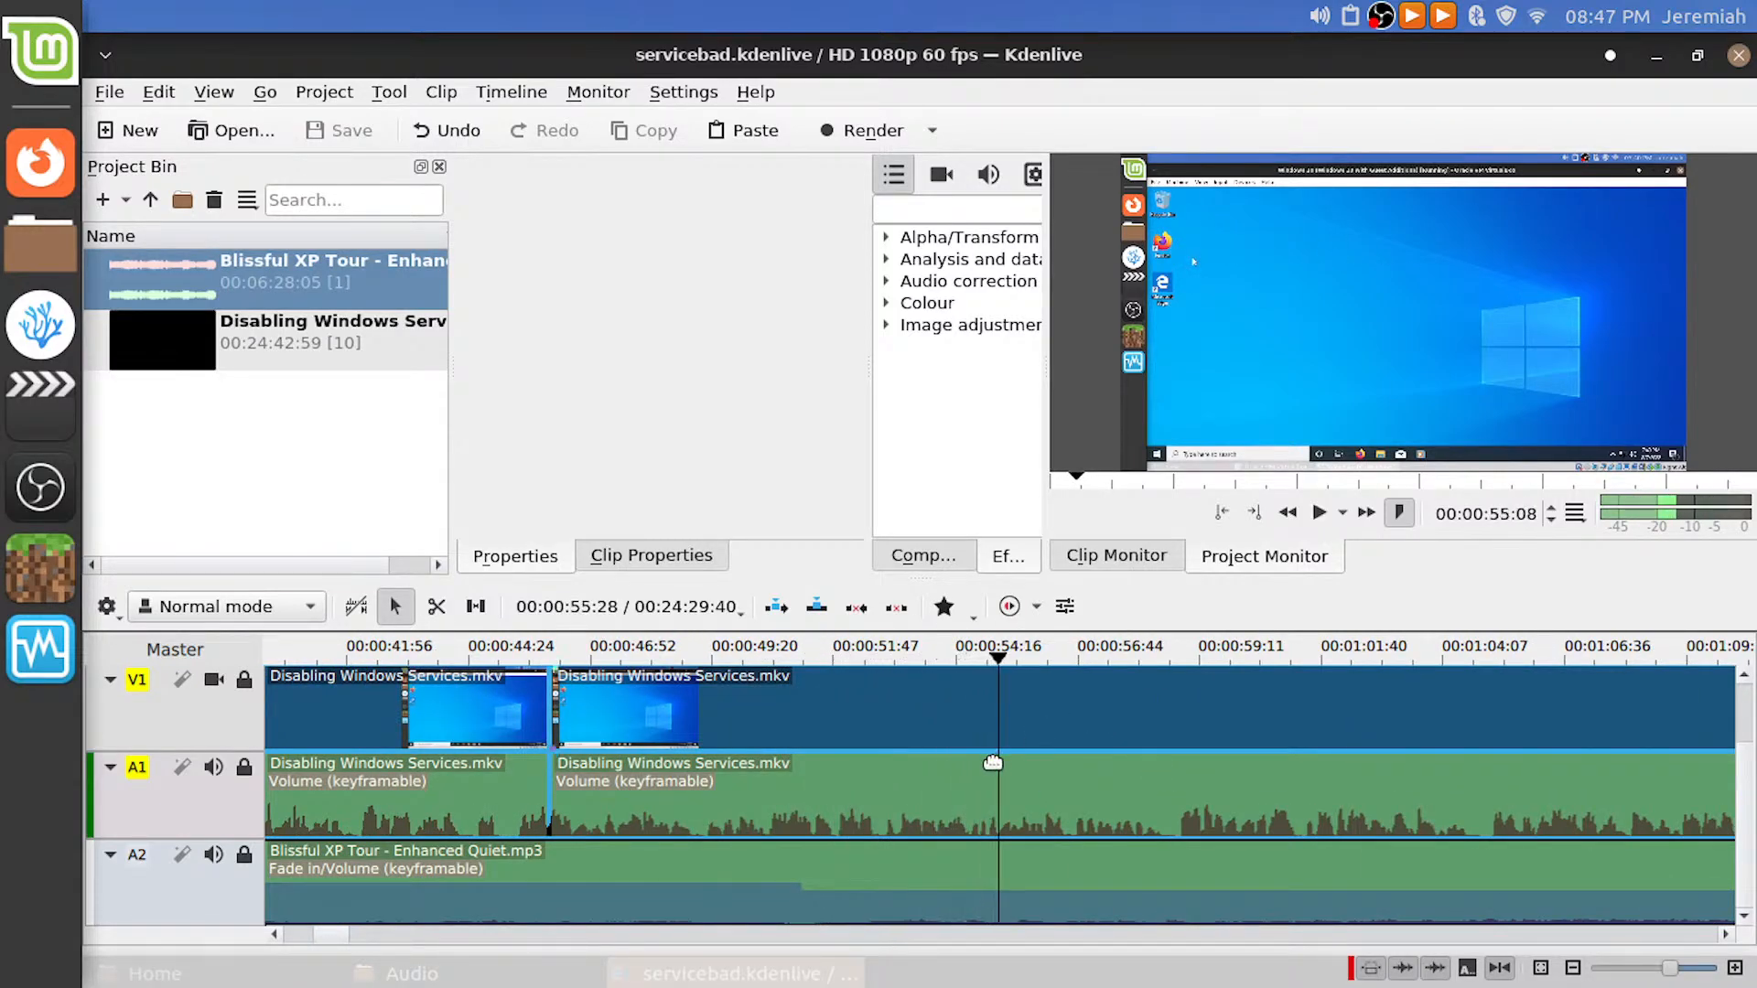
# Select the Blissful XP Tour music clip, go to its second volume keyframe, and play from there to about 1:02
pyautogui.click(843, 862)
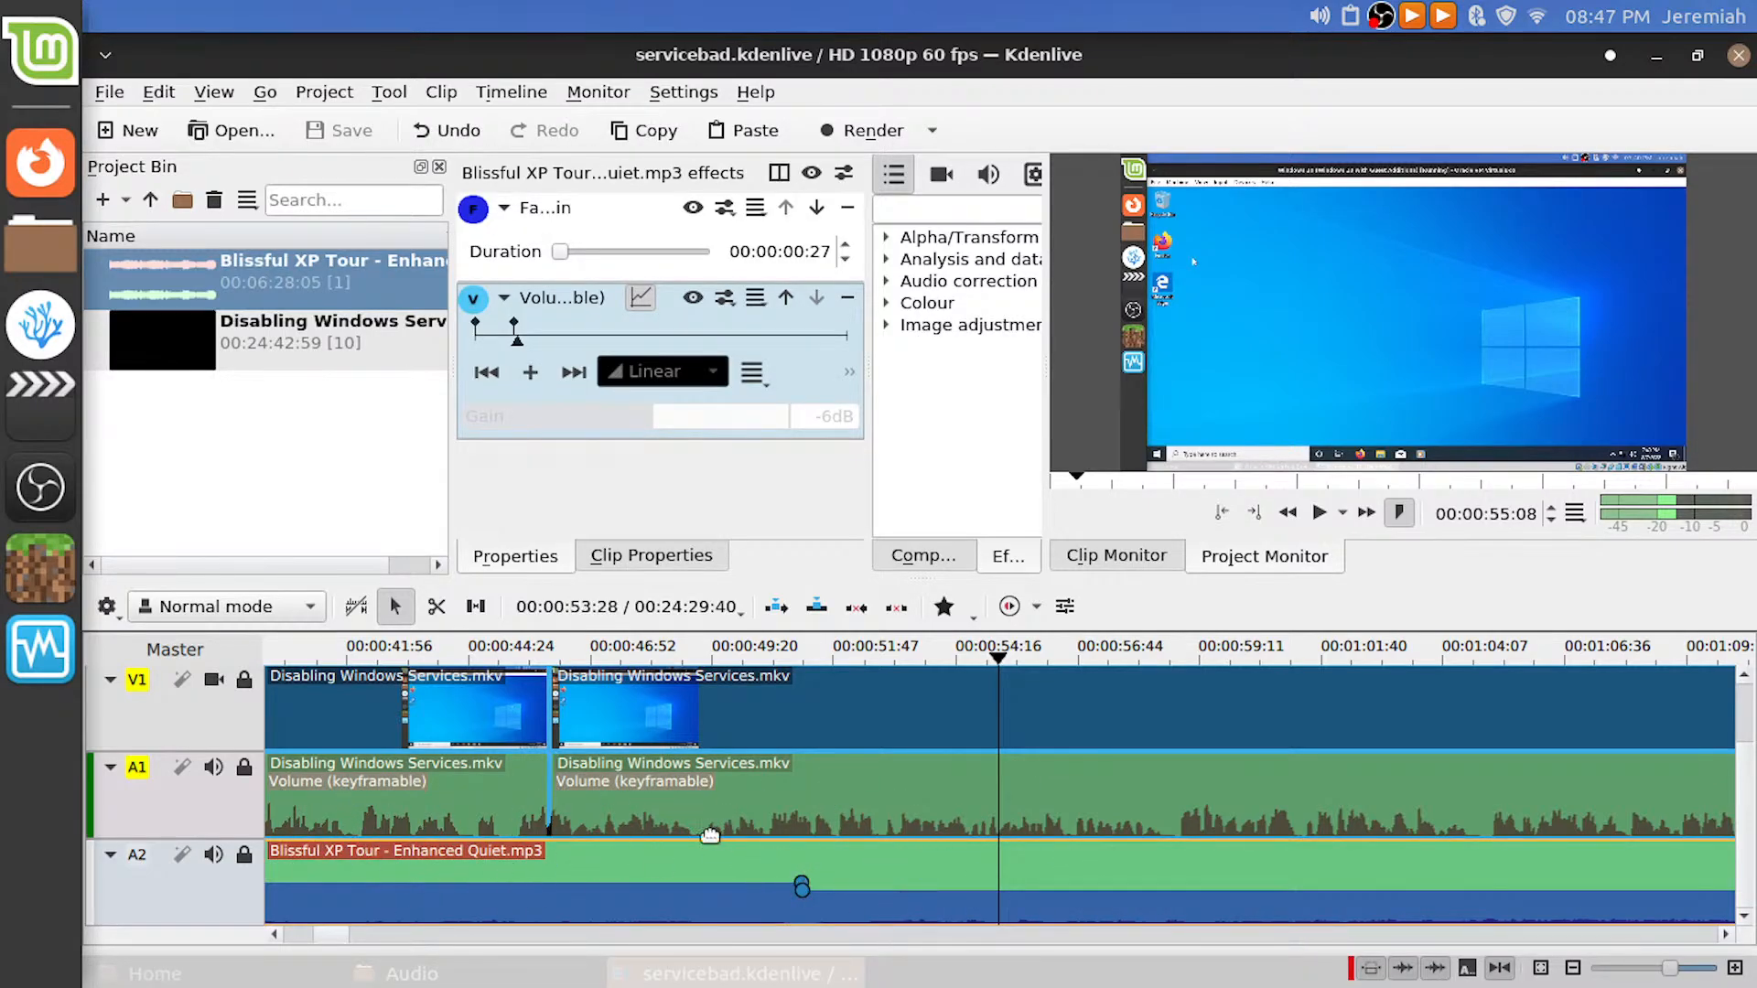
pyautogui.click(517, 326)
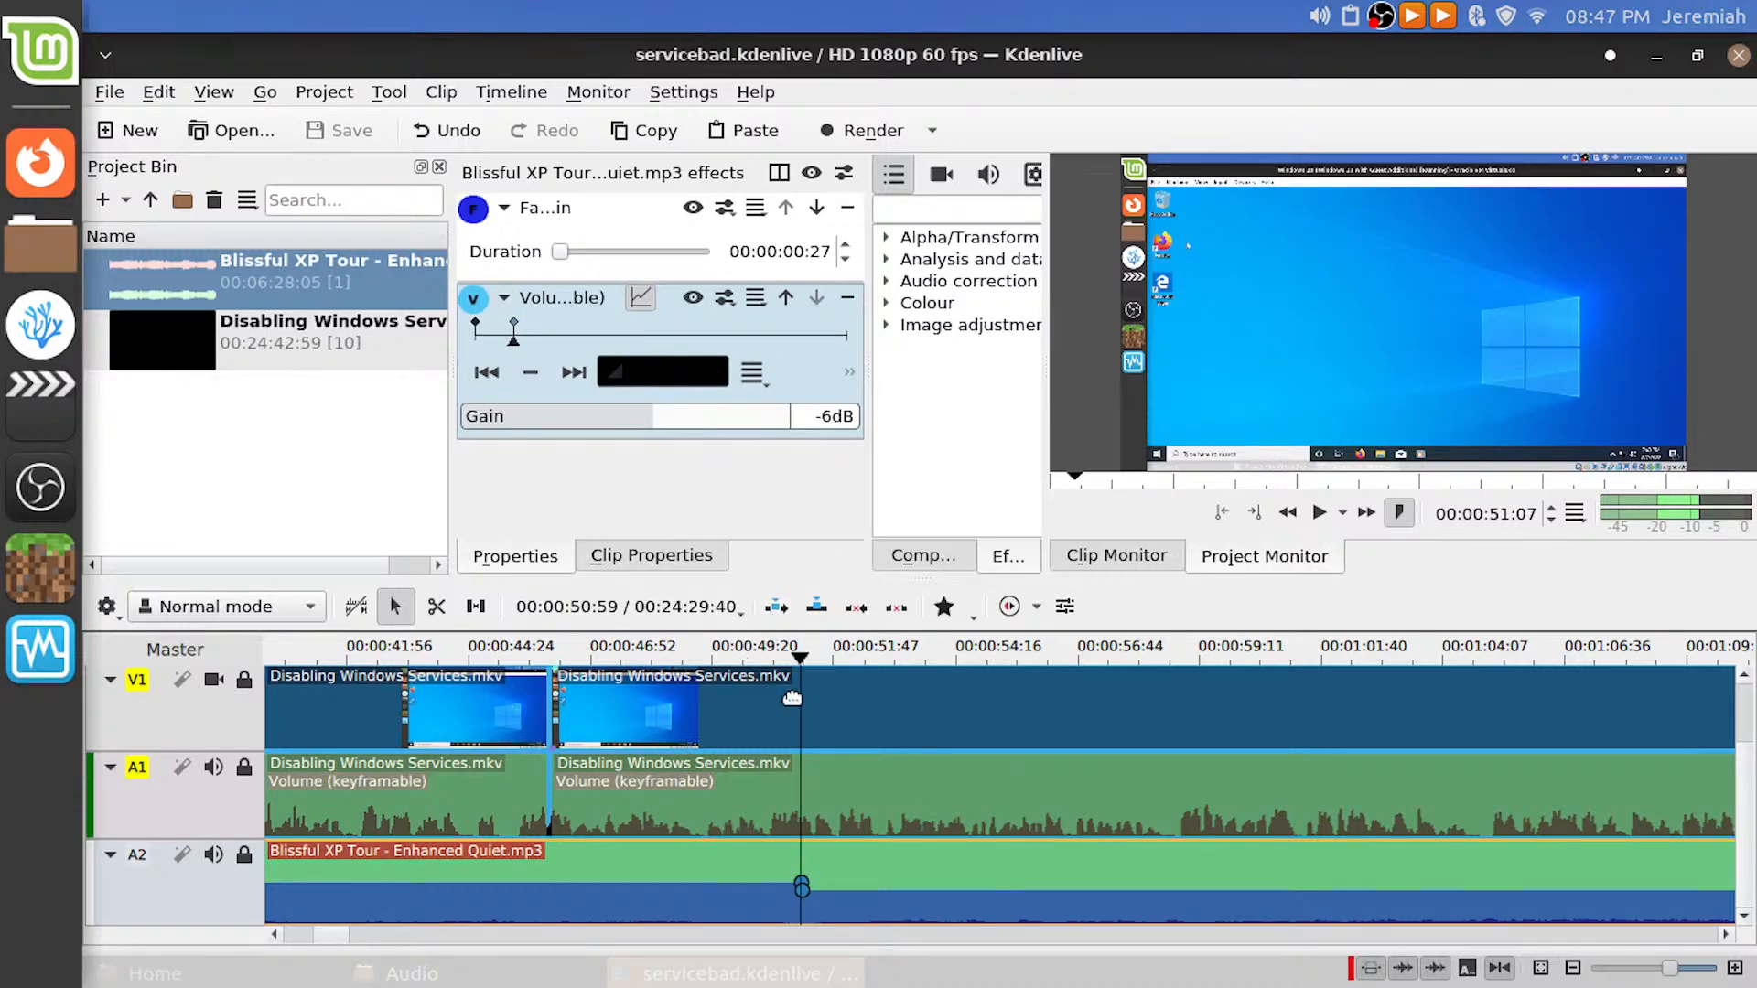
pyautogui.press('space')
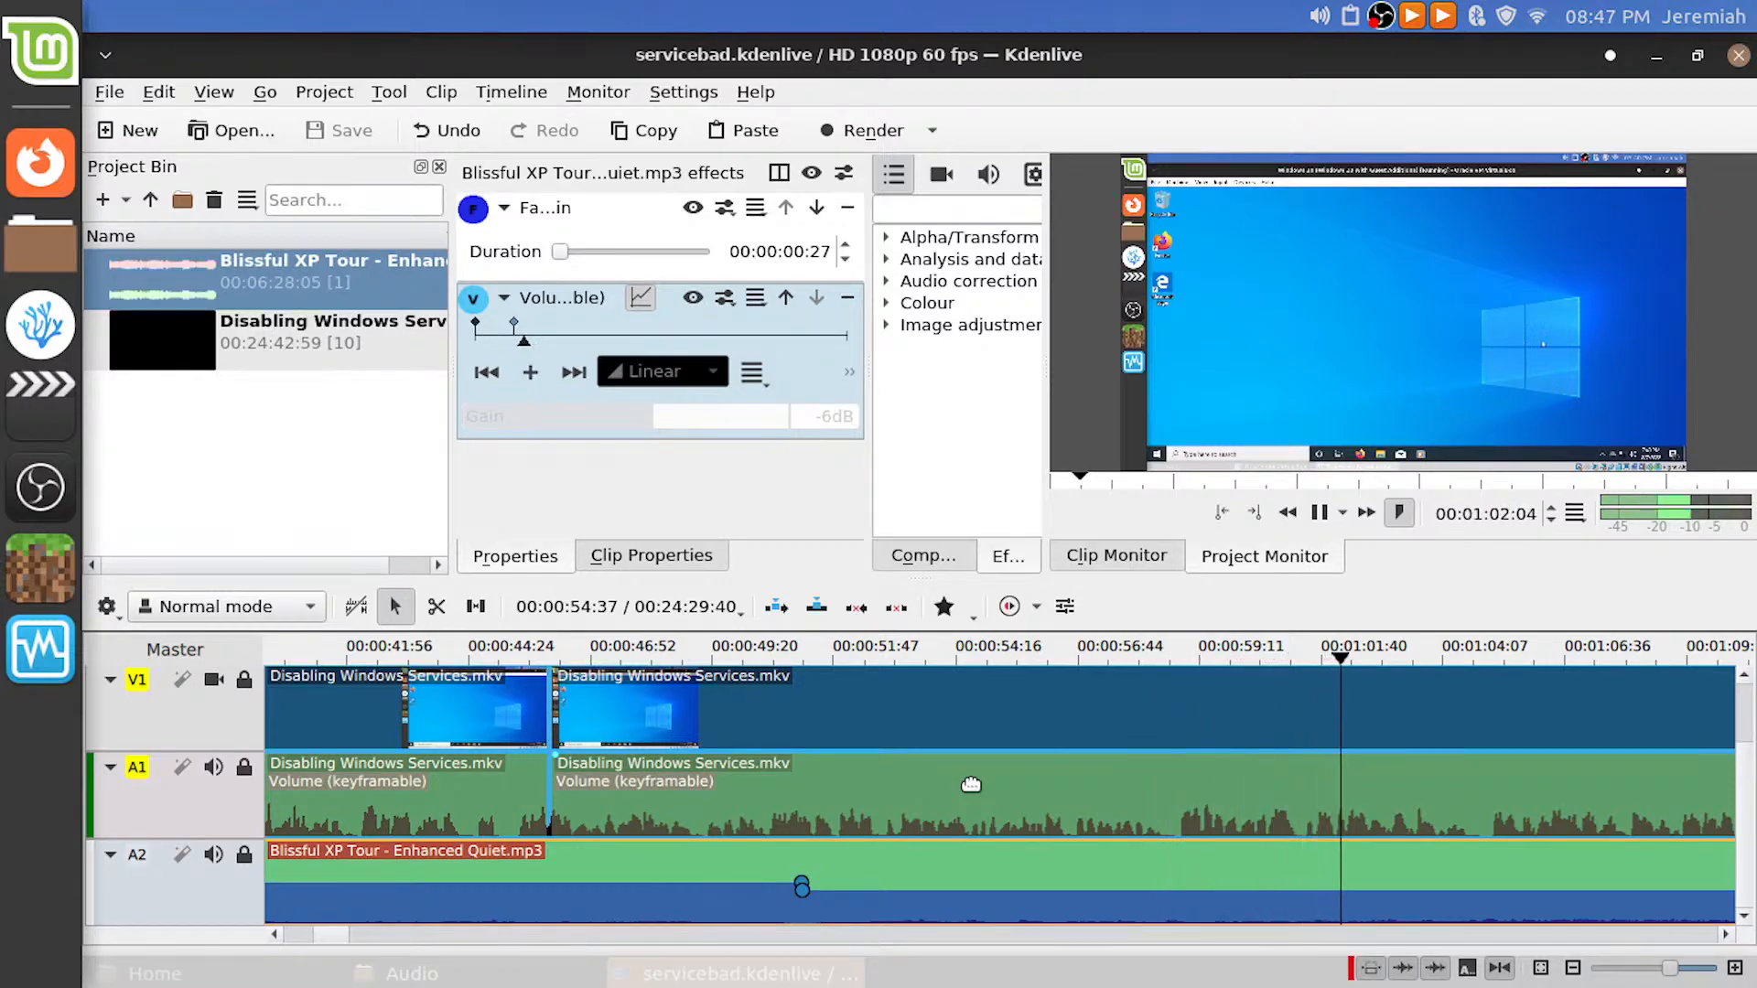
# Split the Disabling Windows Services clip at 00:01:00:35 and remove the section up to 00:01:01:21, closing the gap
pyautogui.click(1206, 654)
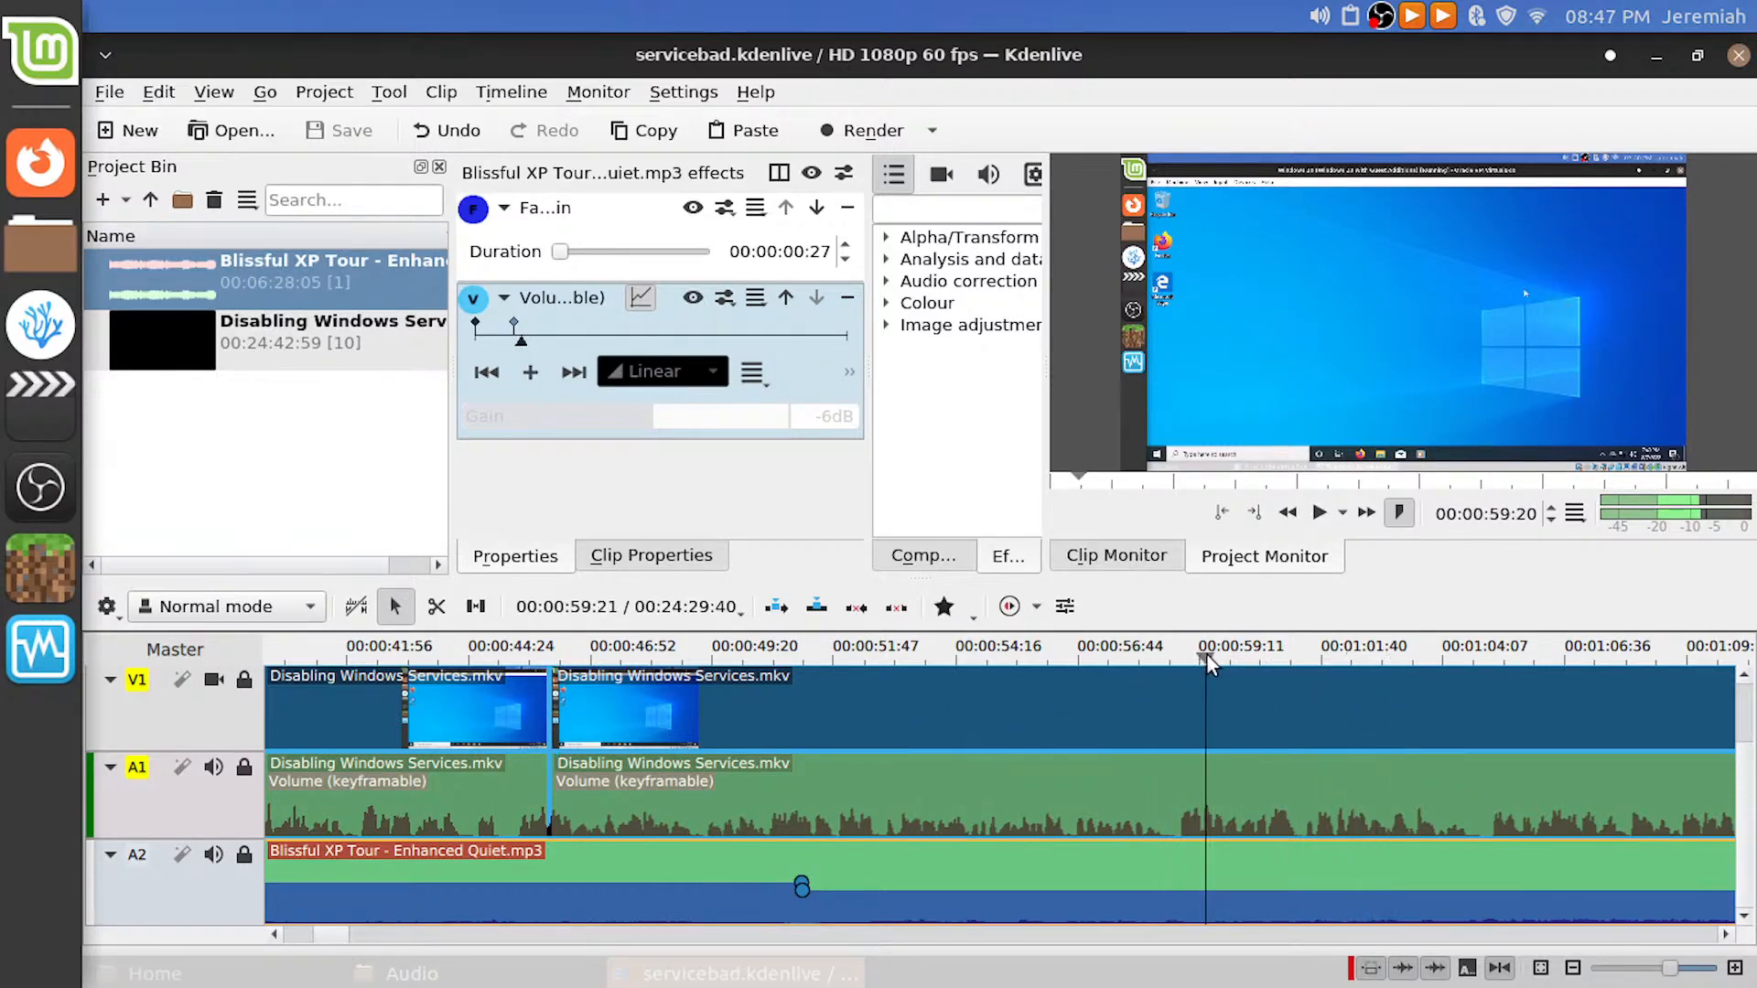
pyautogui.click(1272, 655)
pyautogui.moveTo(1272, 655); pyautogui.dragTo(1267, 663)
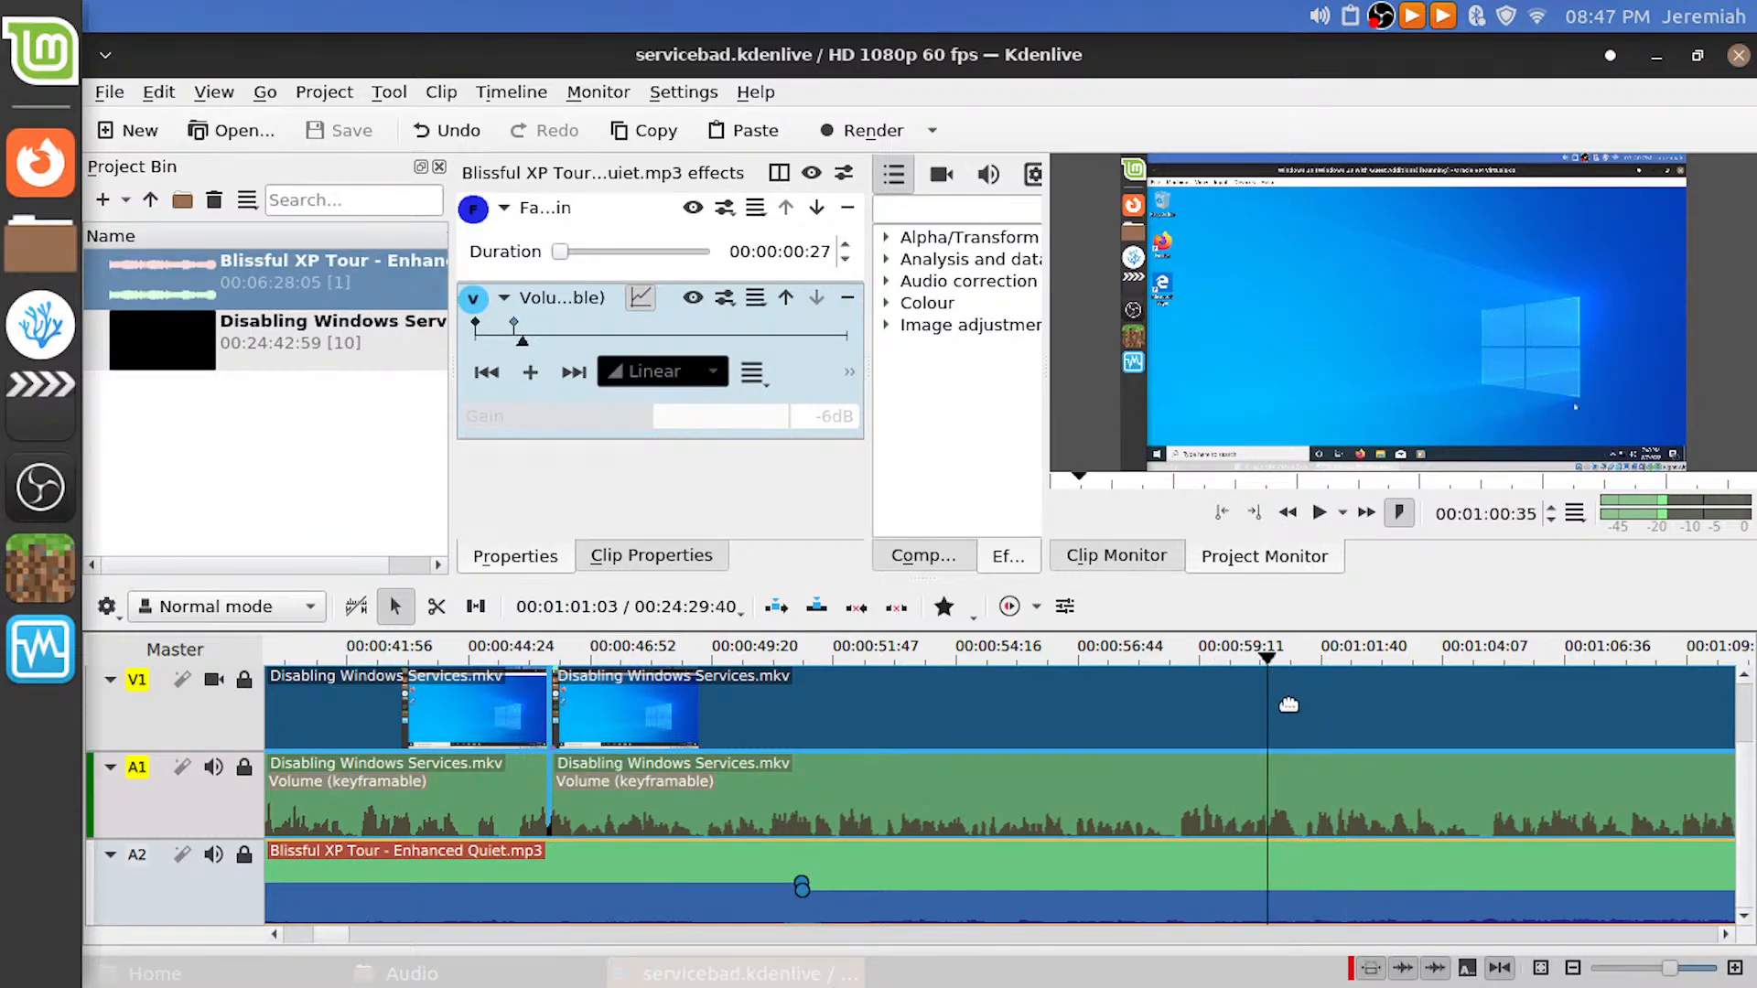
pyautogui.click(1288, 704)
pyautogui.hotkey('shift', 'r')
pyautogui.moveTo(1284, 735); pyautogui.dragTo(1304, 728)
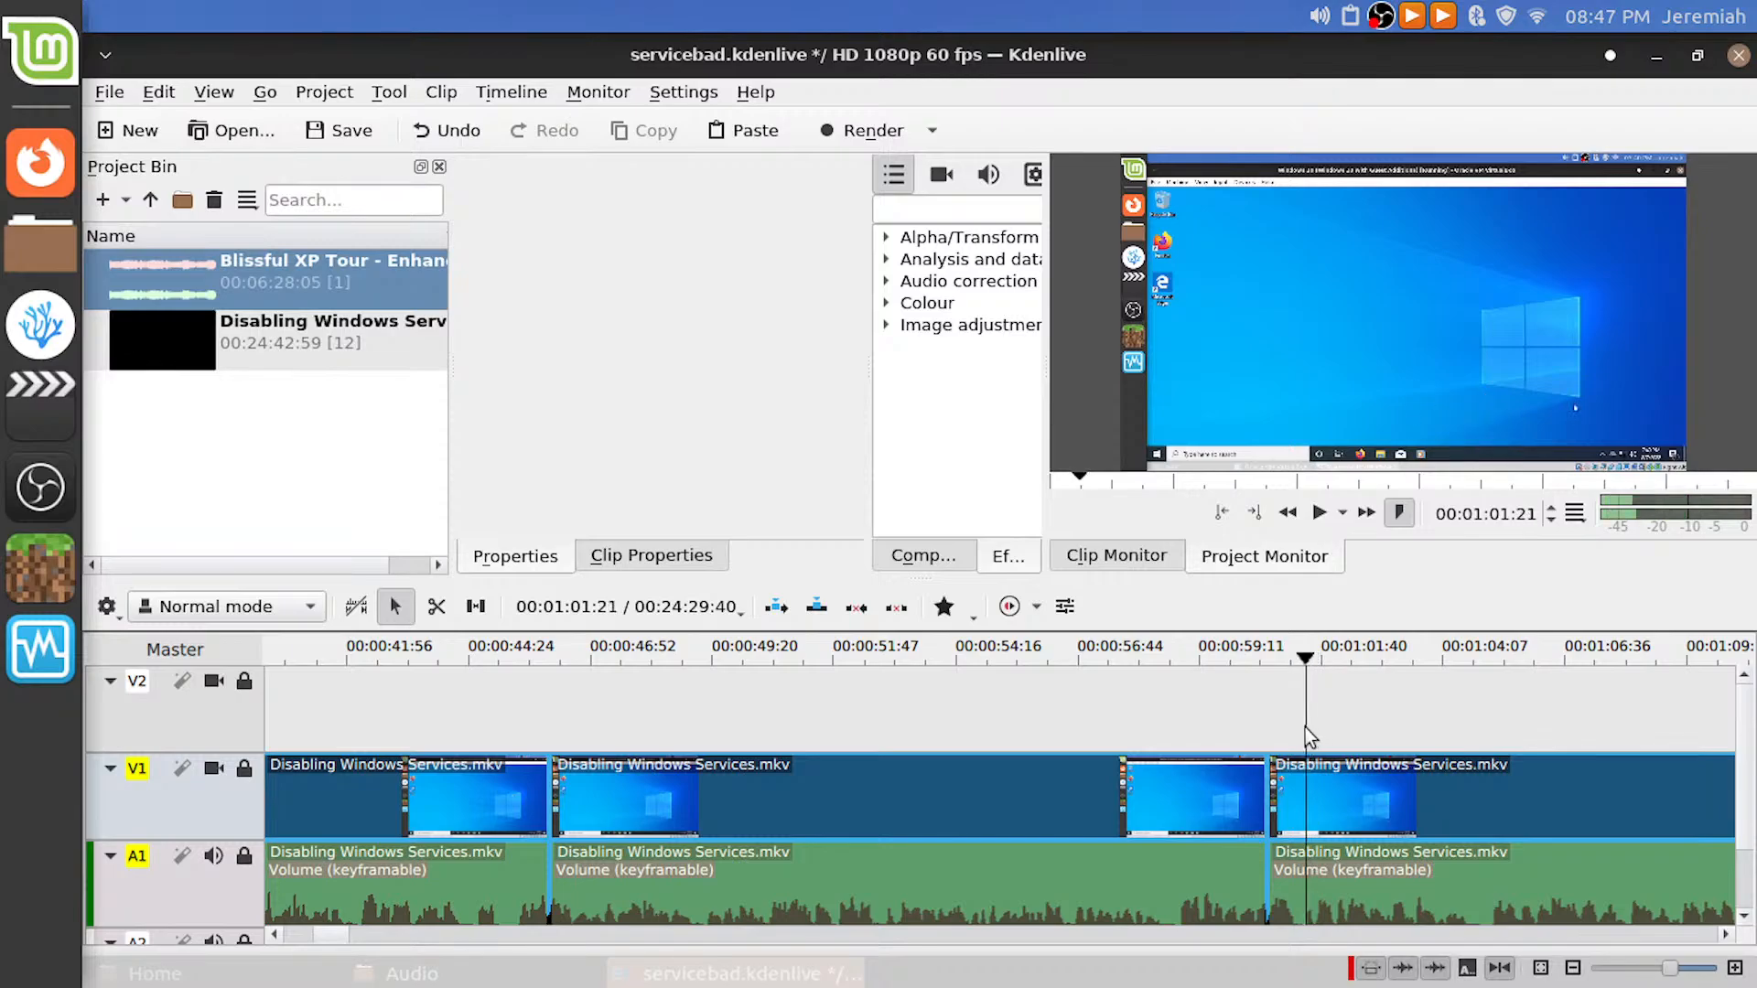
pyautogui.click(1290, 773)
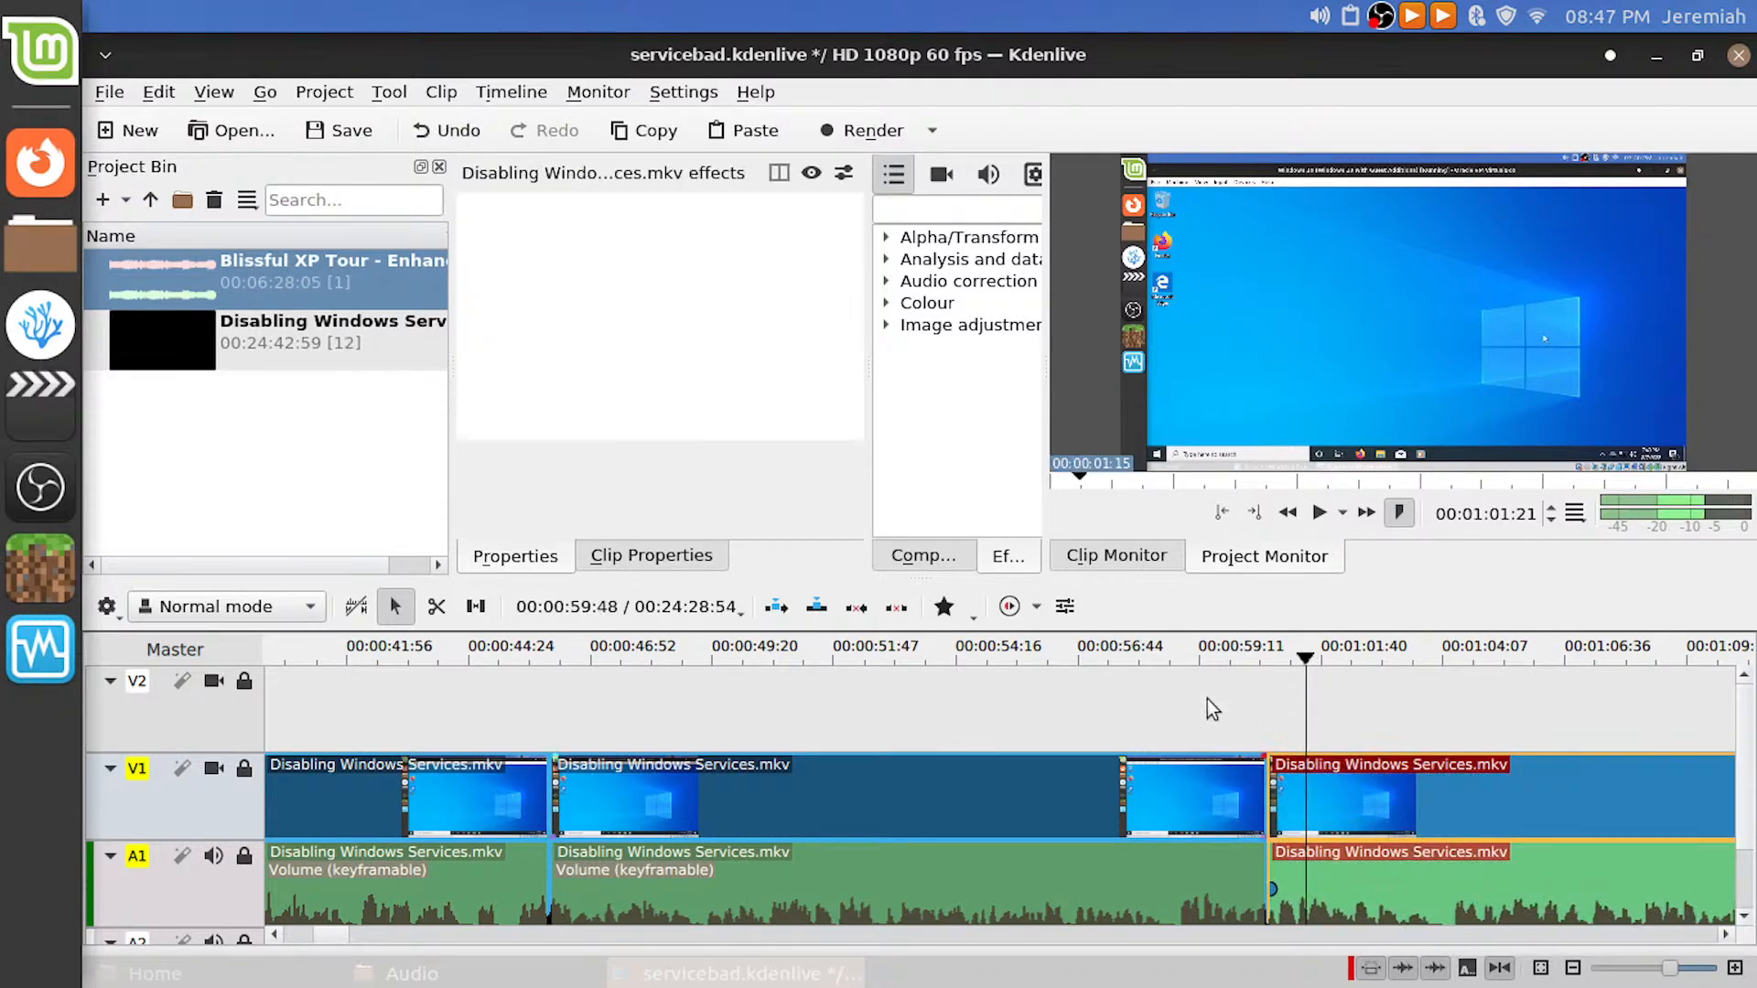
# Deselect the clip and play the timeline from the new cut to about 1:32
pyautogui.click(1212, 709)
pyautogui.press('space')
pyautogui.scroll(-1, 1721, 814)
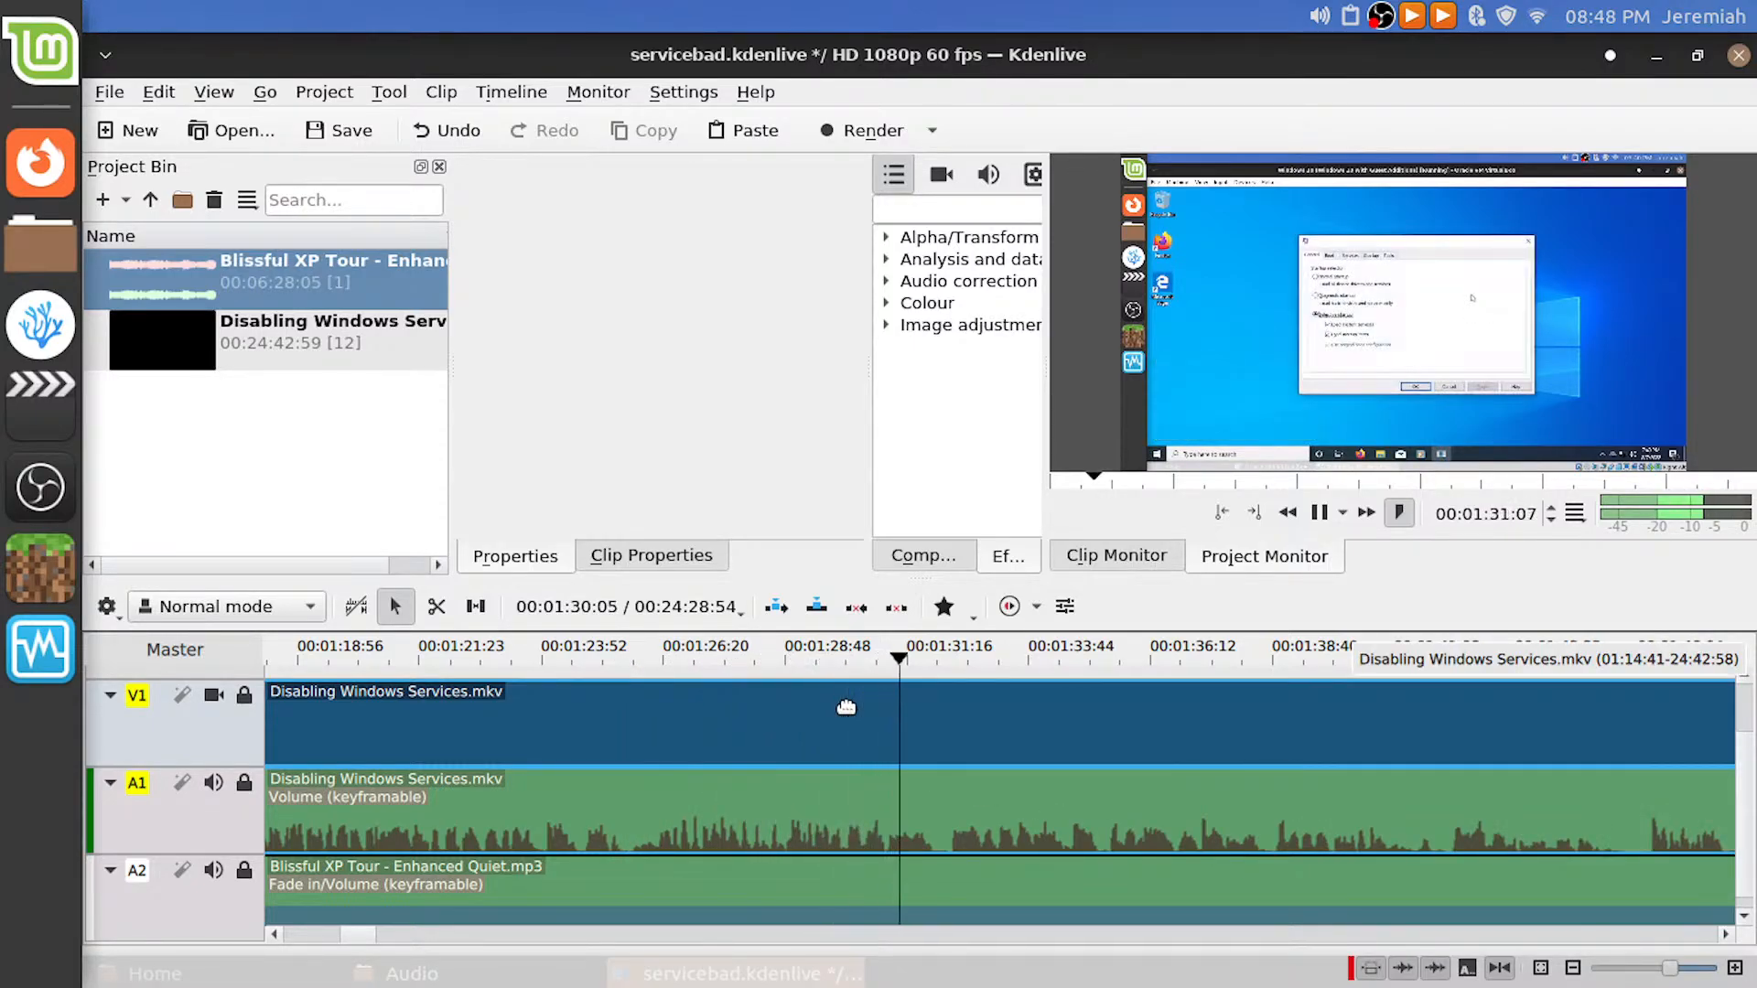
pyautogui.press('space')
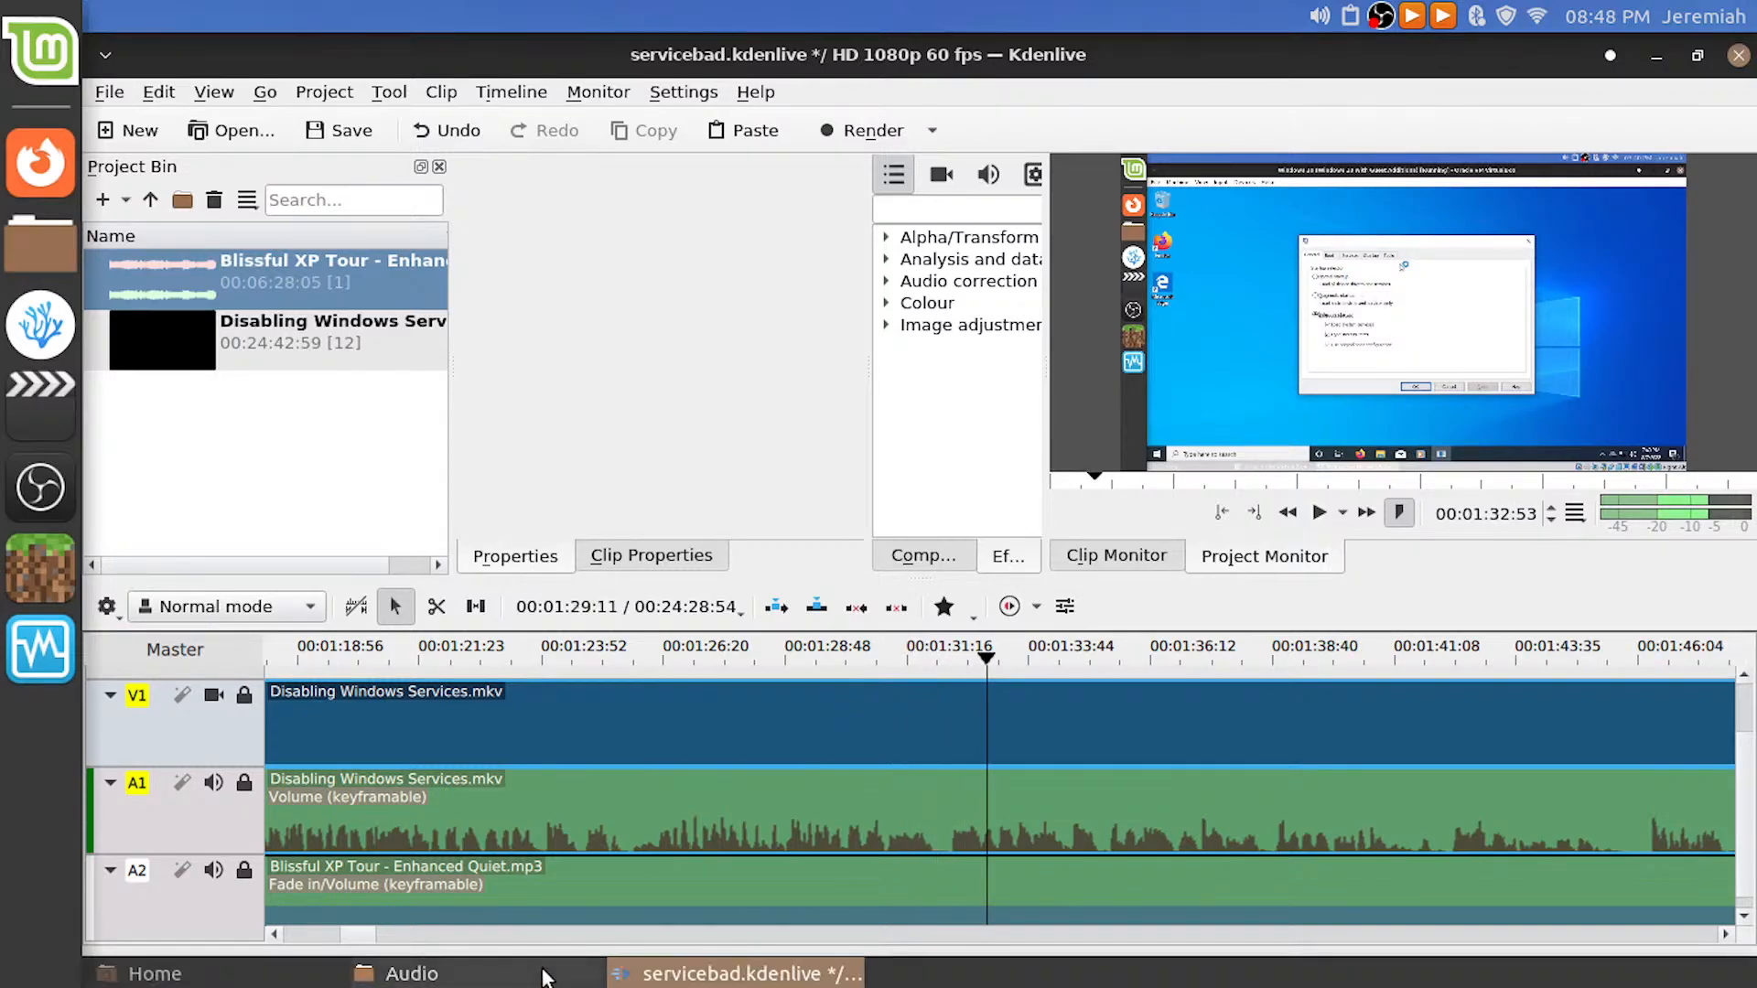
# Check the Audio and OBS Recordings folders in the file manager, and return to Kdenlive
pyautogui.click(402, 973)
pyautogui.click(1038, 341)
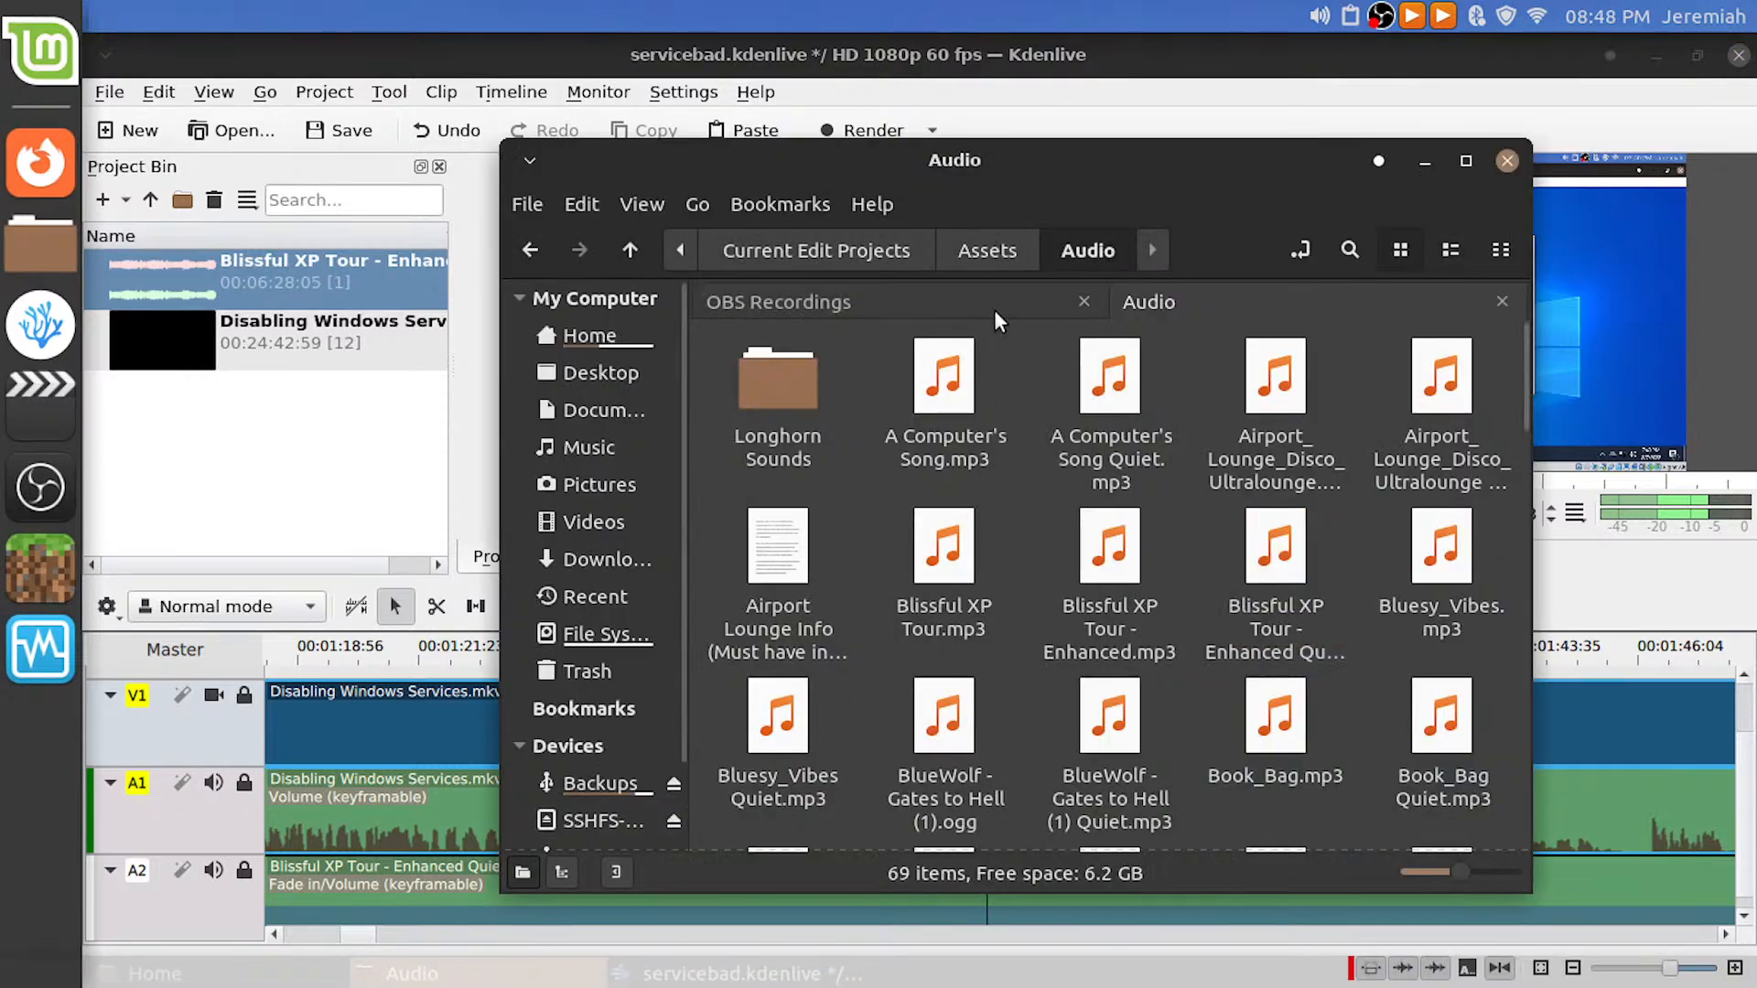
pyautogui.click(844, 296)
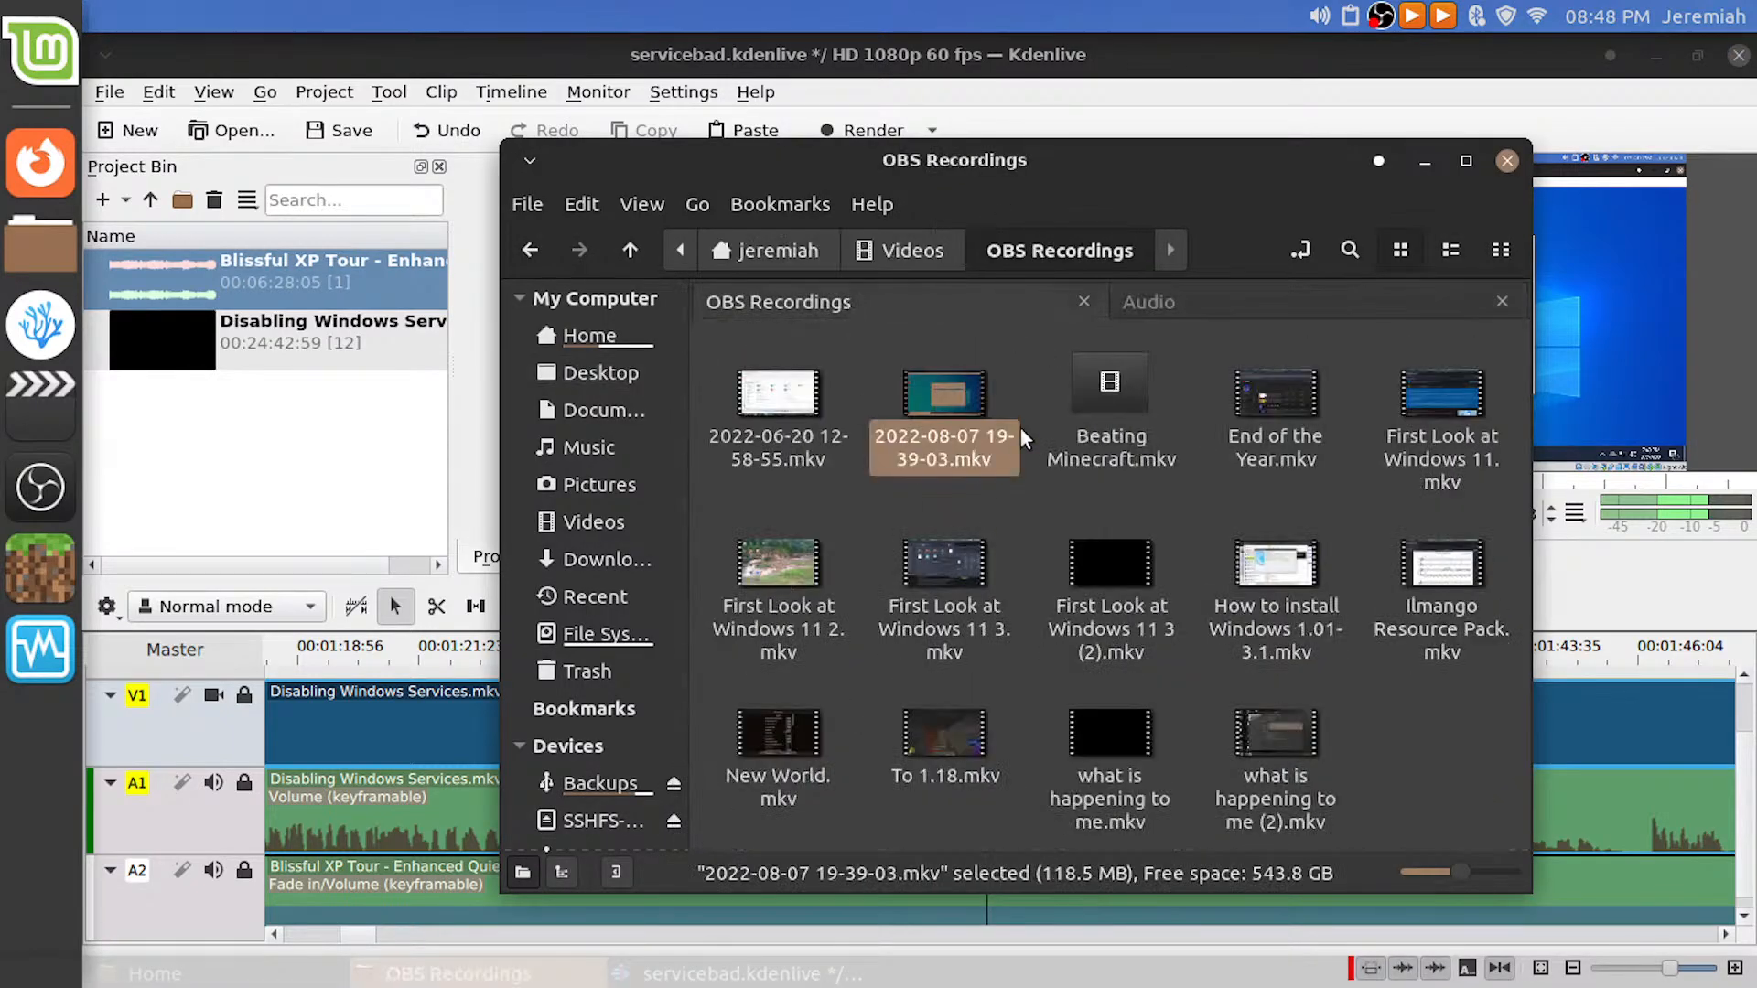
pyautogui.click(1098, 37)
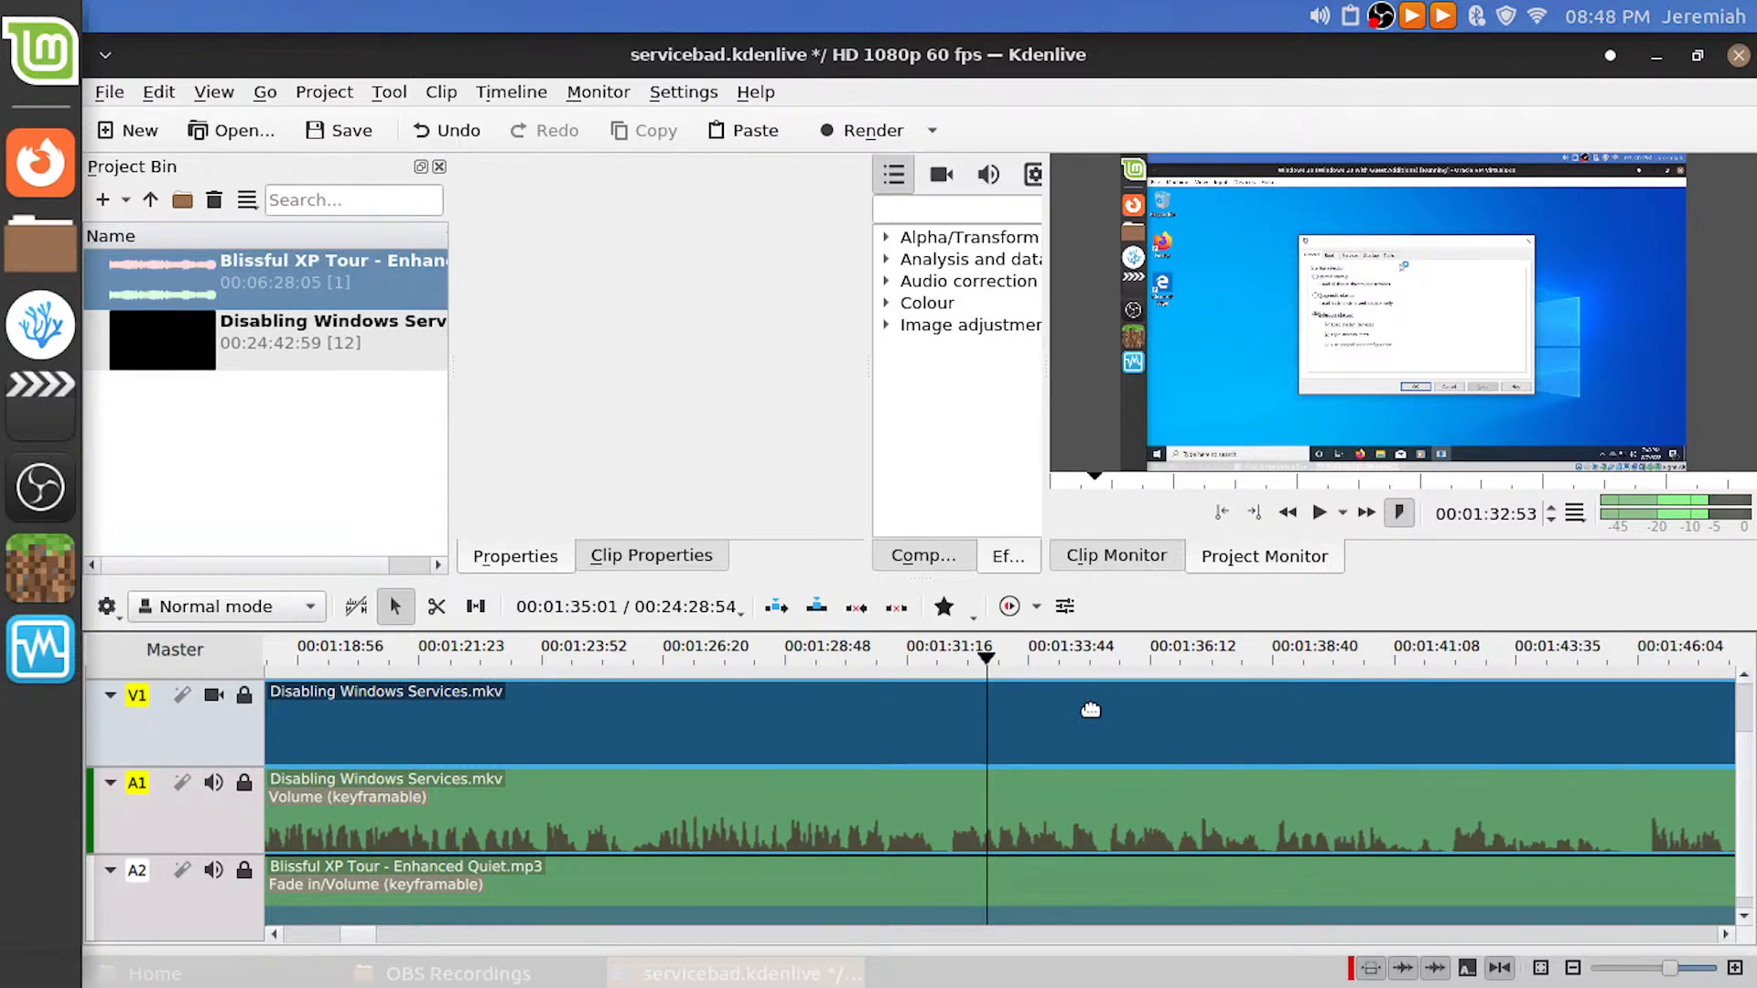
# Play the timeline in stages from about 1:32 to about 1:57
pyautogui.press('space')
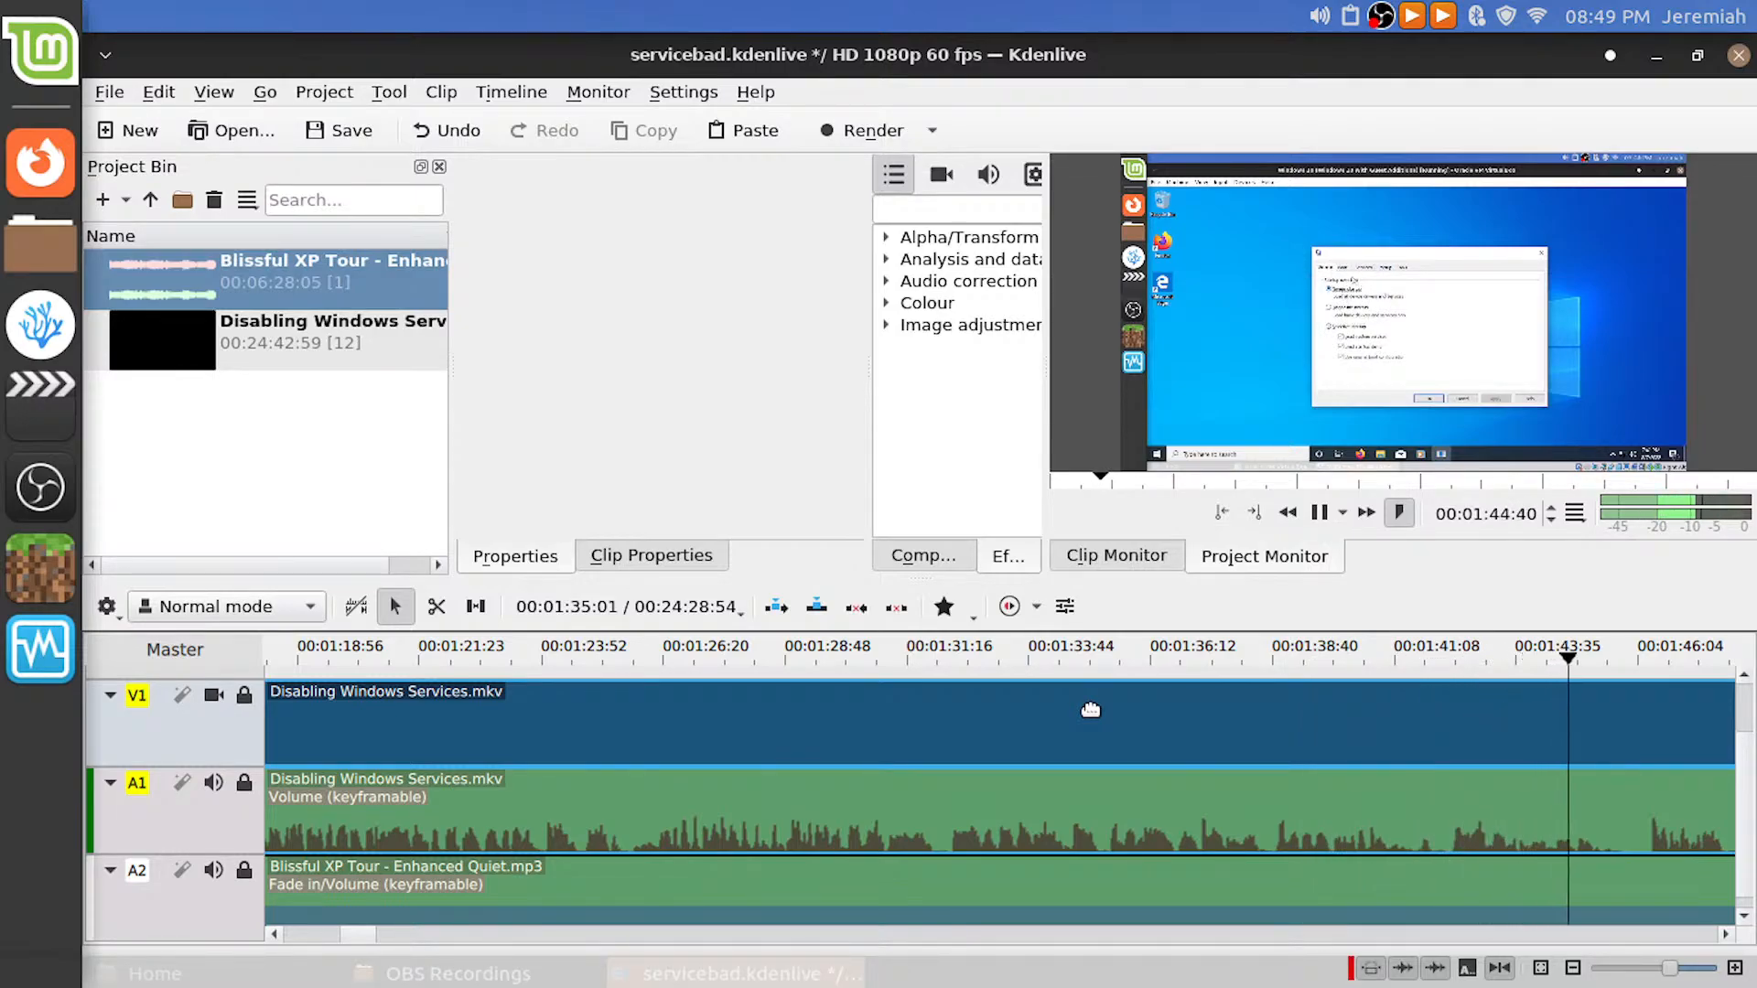
pyautogui.press('space')
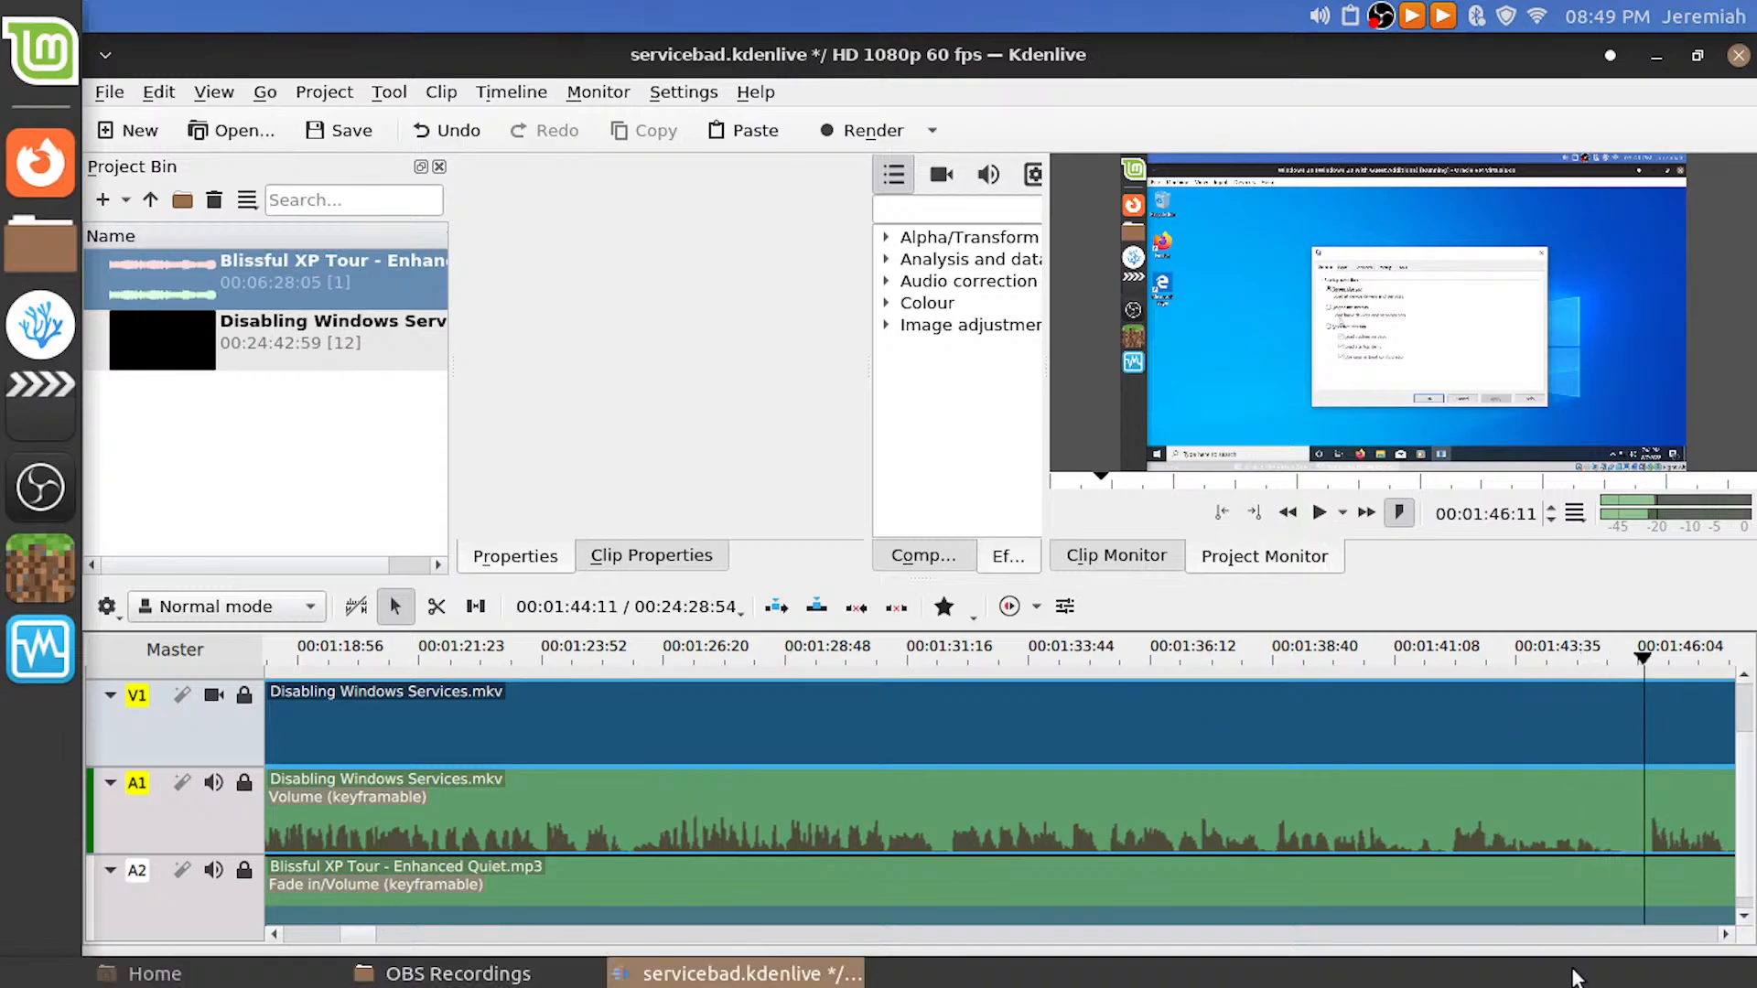
pyautogui.hscroll(6, 1418, 805)
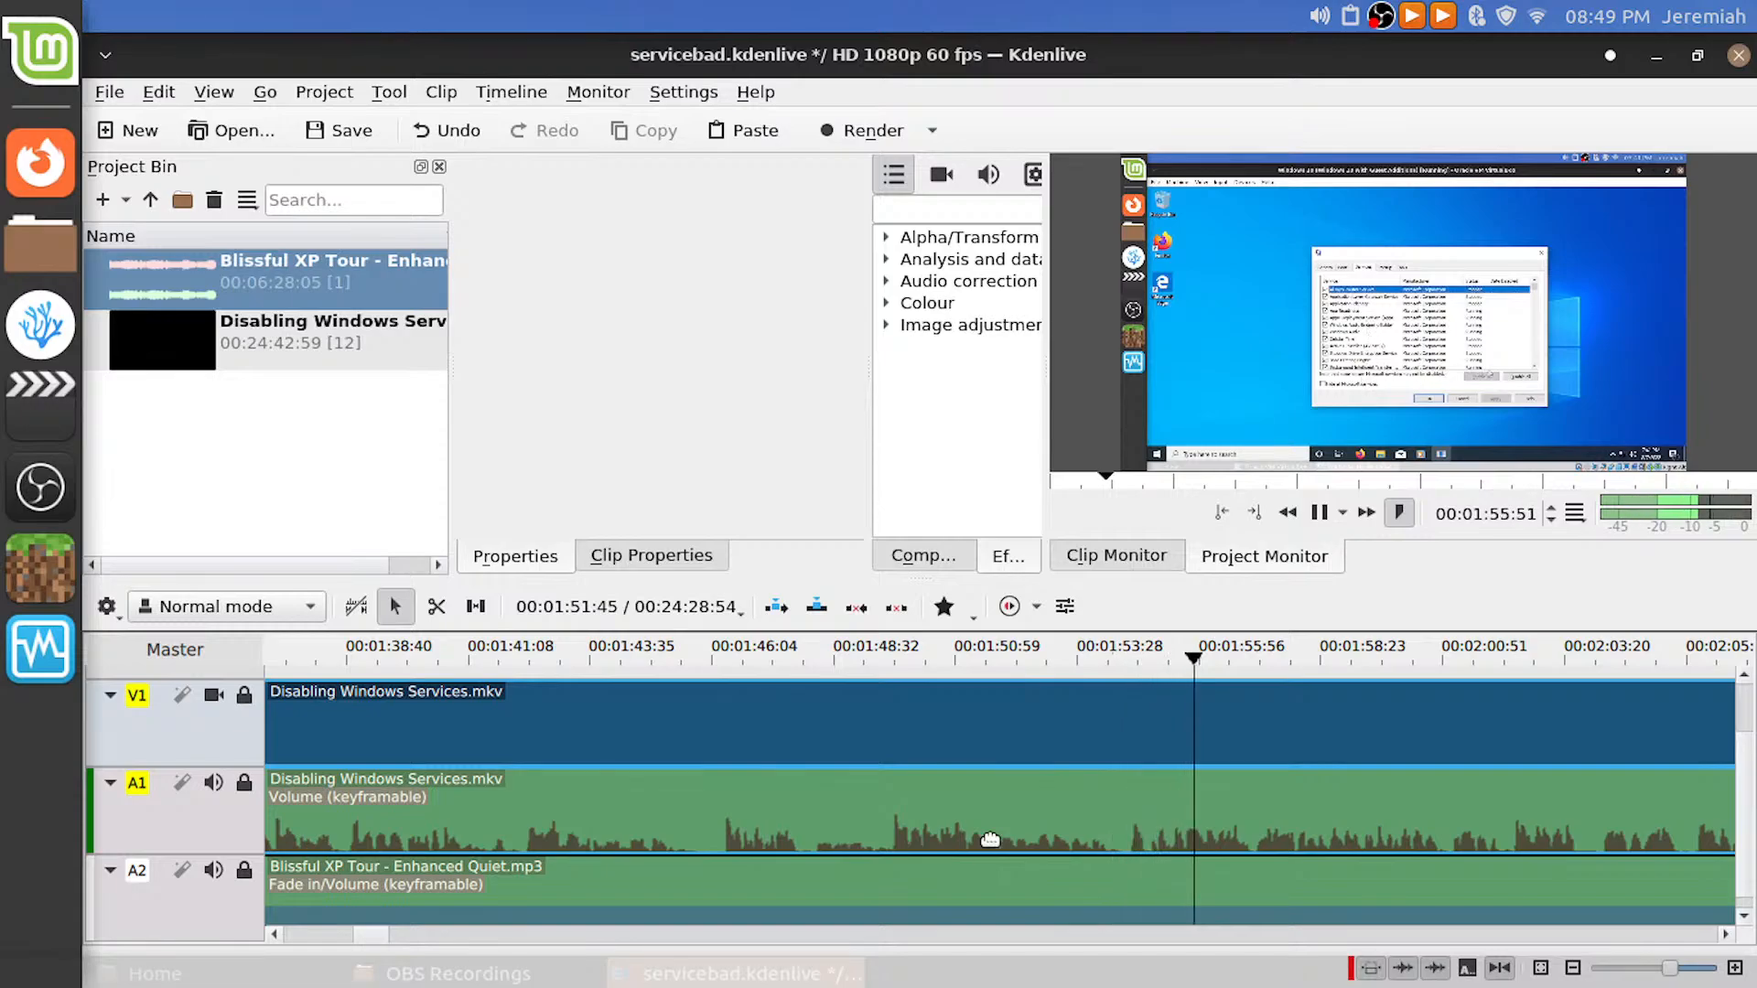
pyautogui.press('space')
pyautogui.scroll(5, 992, 836)
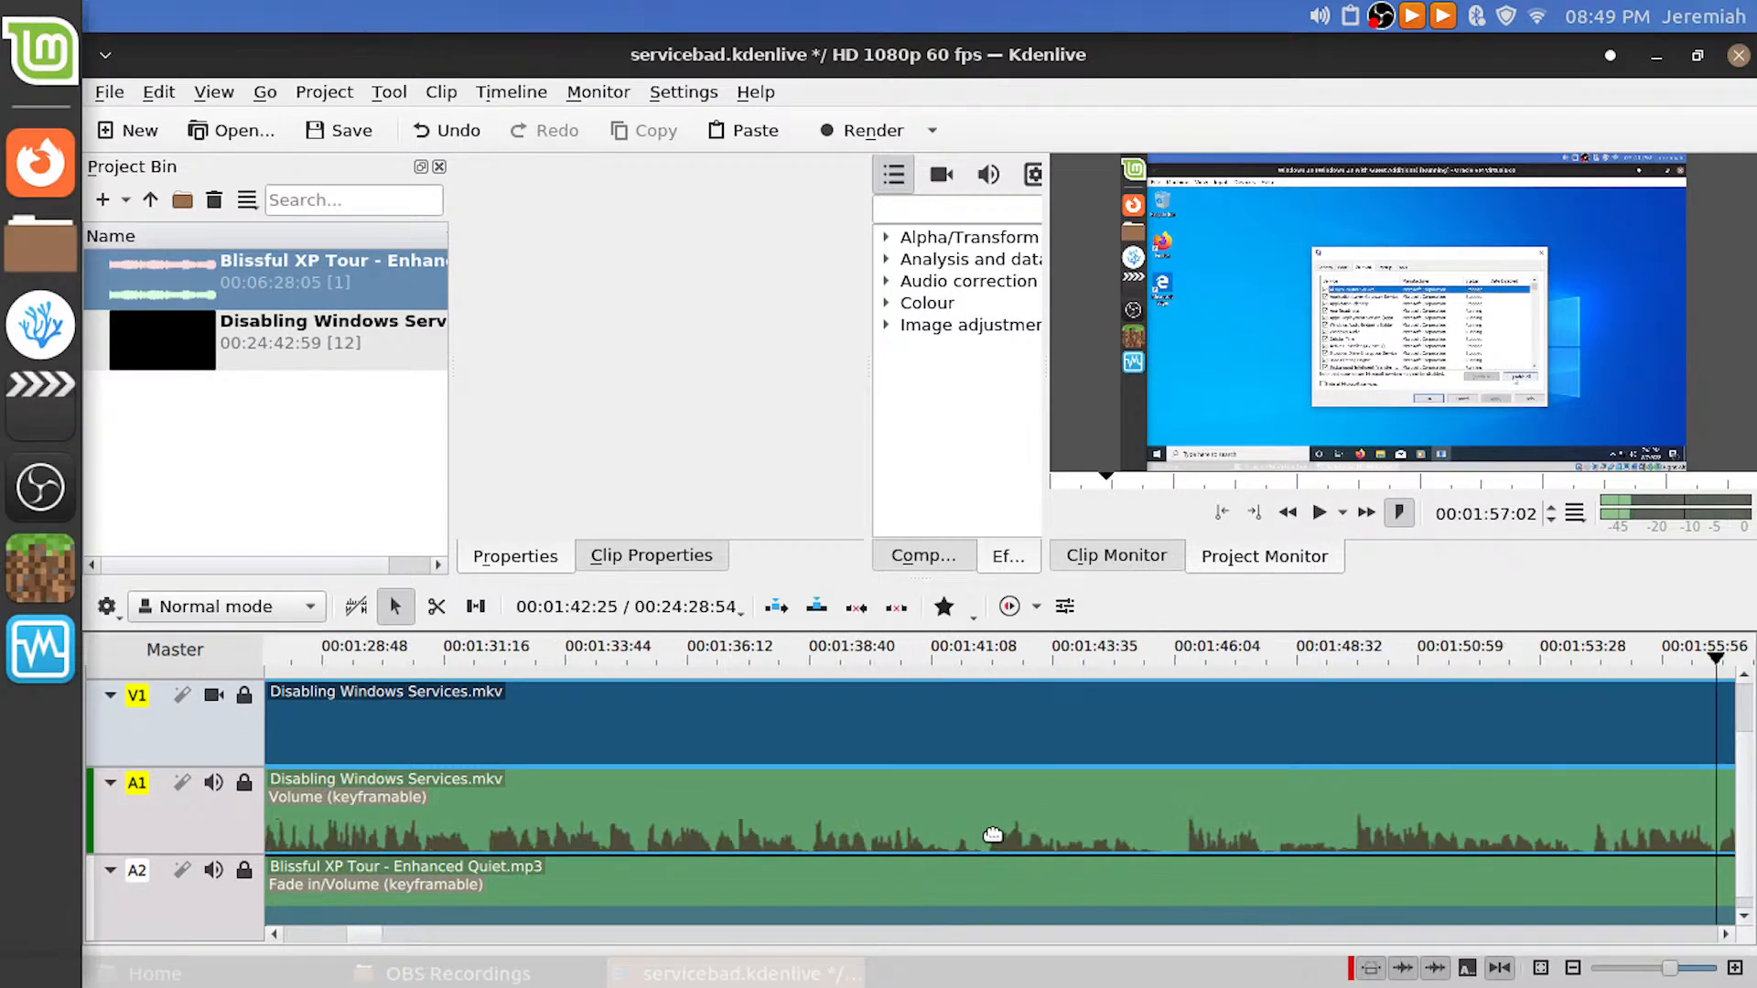
# Replay the passage around 1:40 and split the Disabling Windows Services clip at 00:01:42:17
pyautogui.click(1090, 667)
pyautogui.press('space')
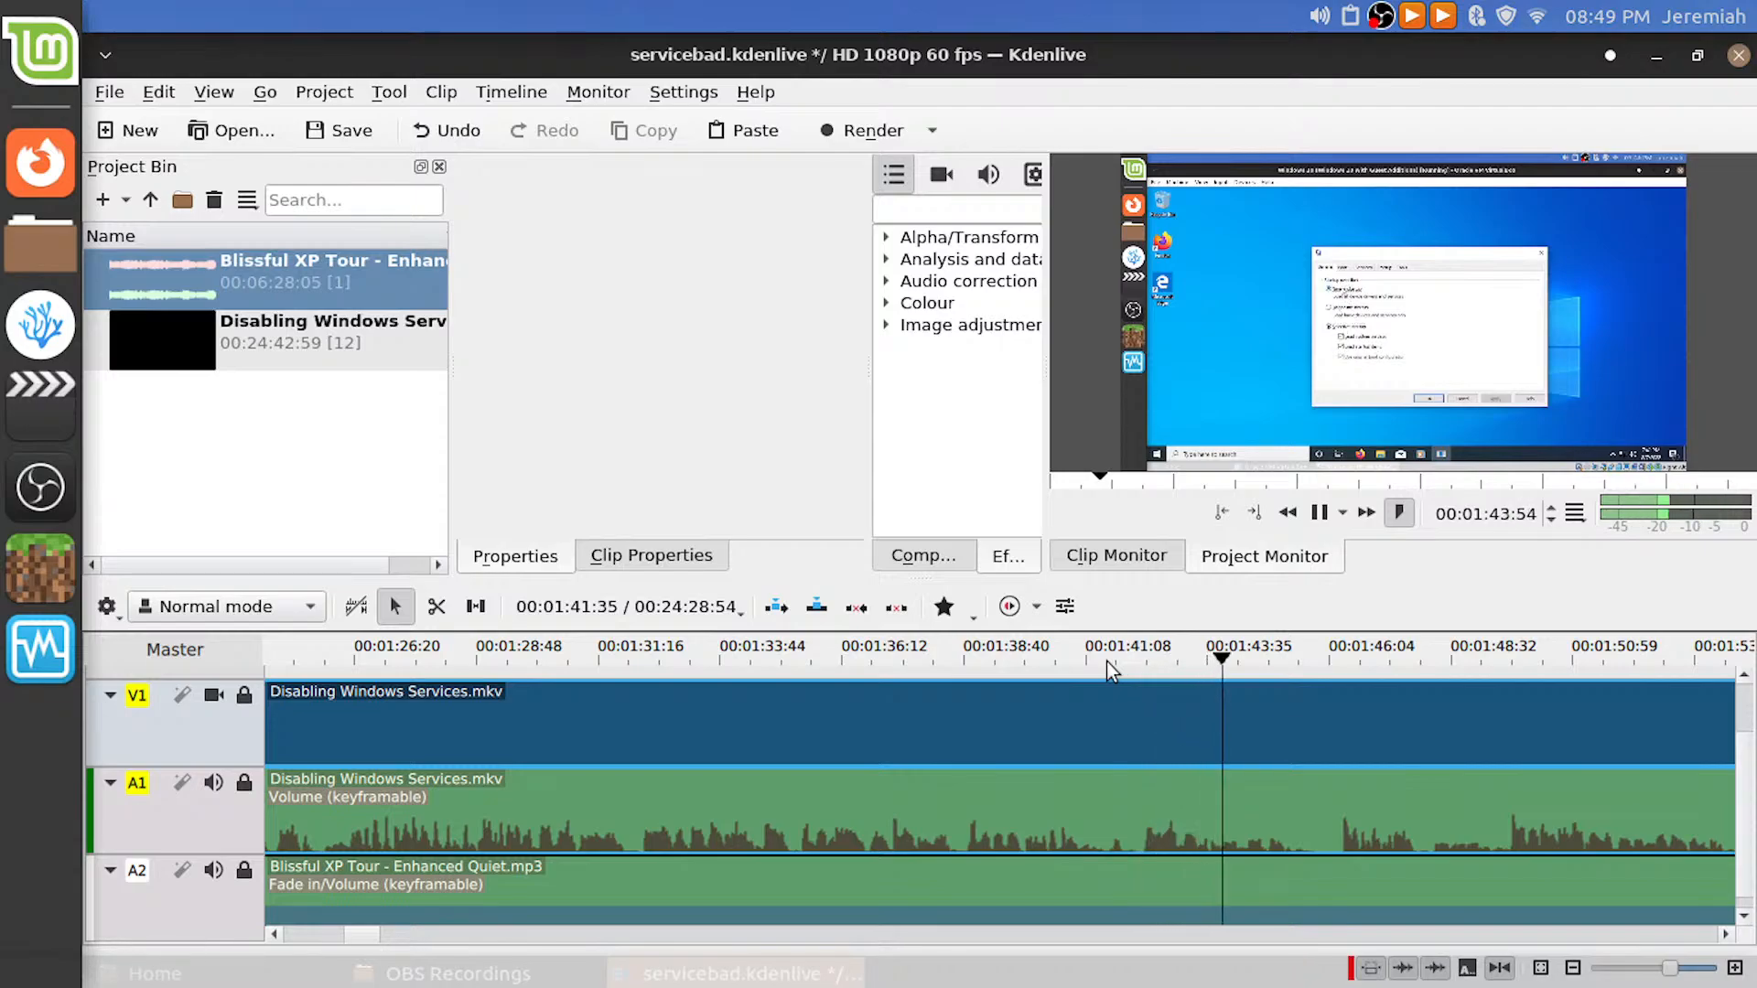
pyautogui.moveTo(1106, 663); pyautogui.dragTo(979, 666)
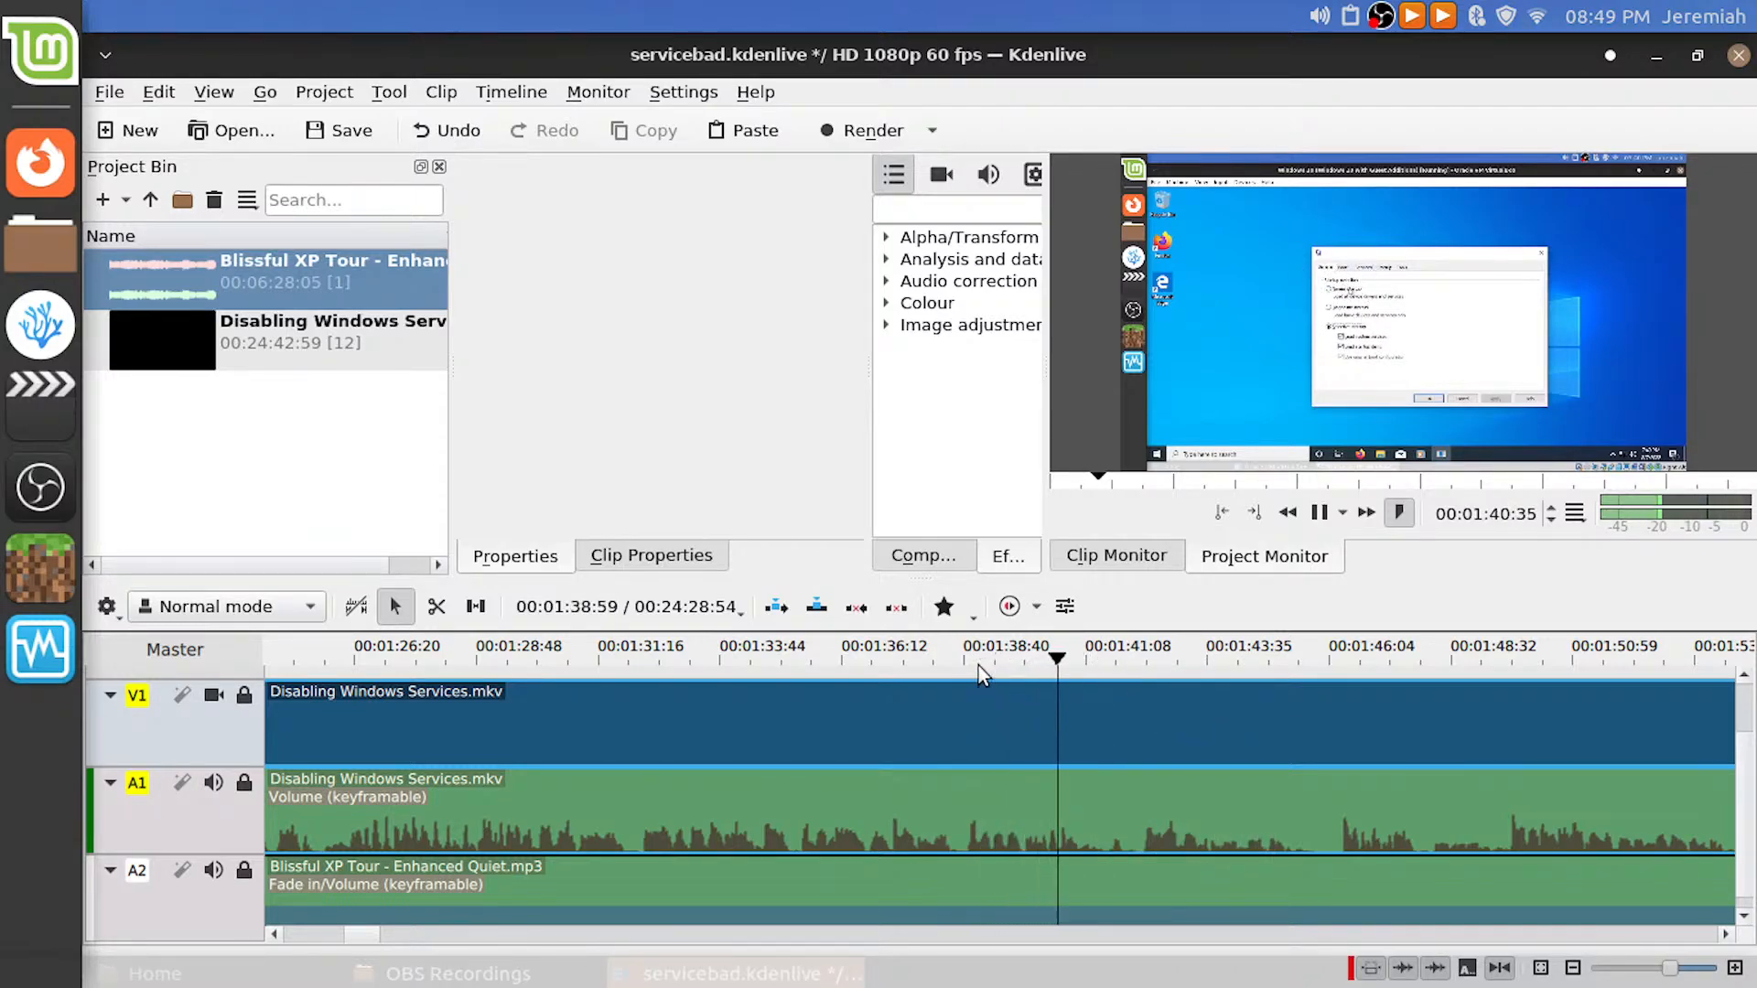
pyautogui.click(1143, 663)
pyautogui.moveTo(1140, 667); pyautogui.dragTo(1140, 676)
pyautogui.click(1114, 725)
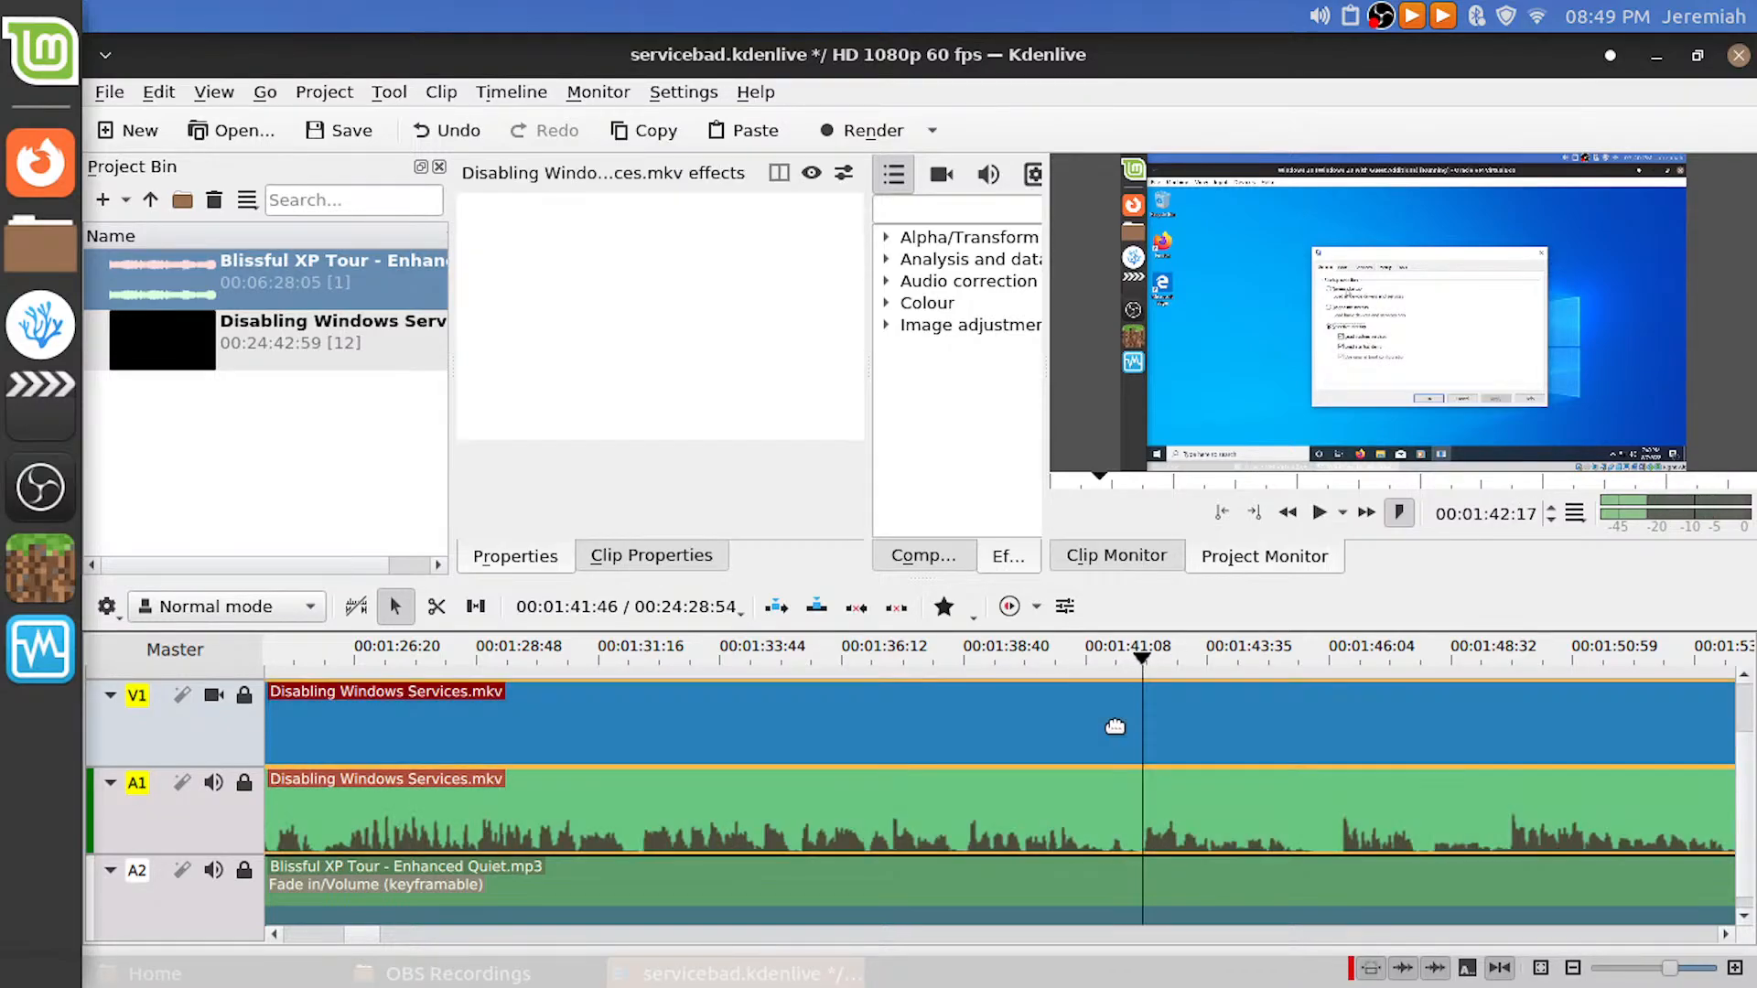
pyautogui.hotkey('shift', 'r')
# Play across the split at 1:42 and on to about 1:54, inspecting the audio waveform around it
pyautogui.press('space')
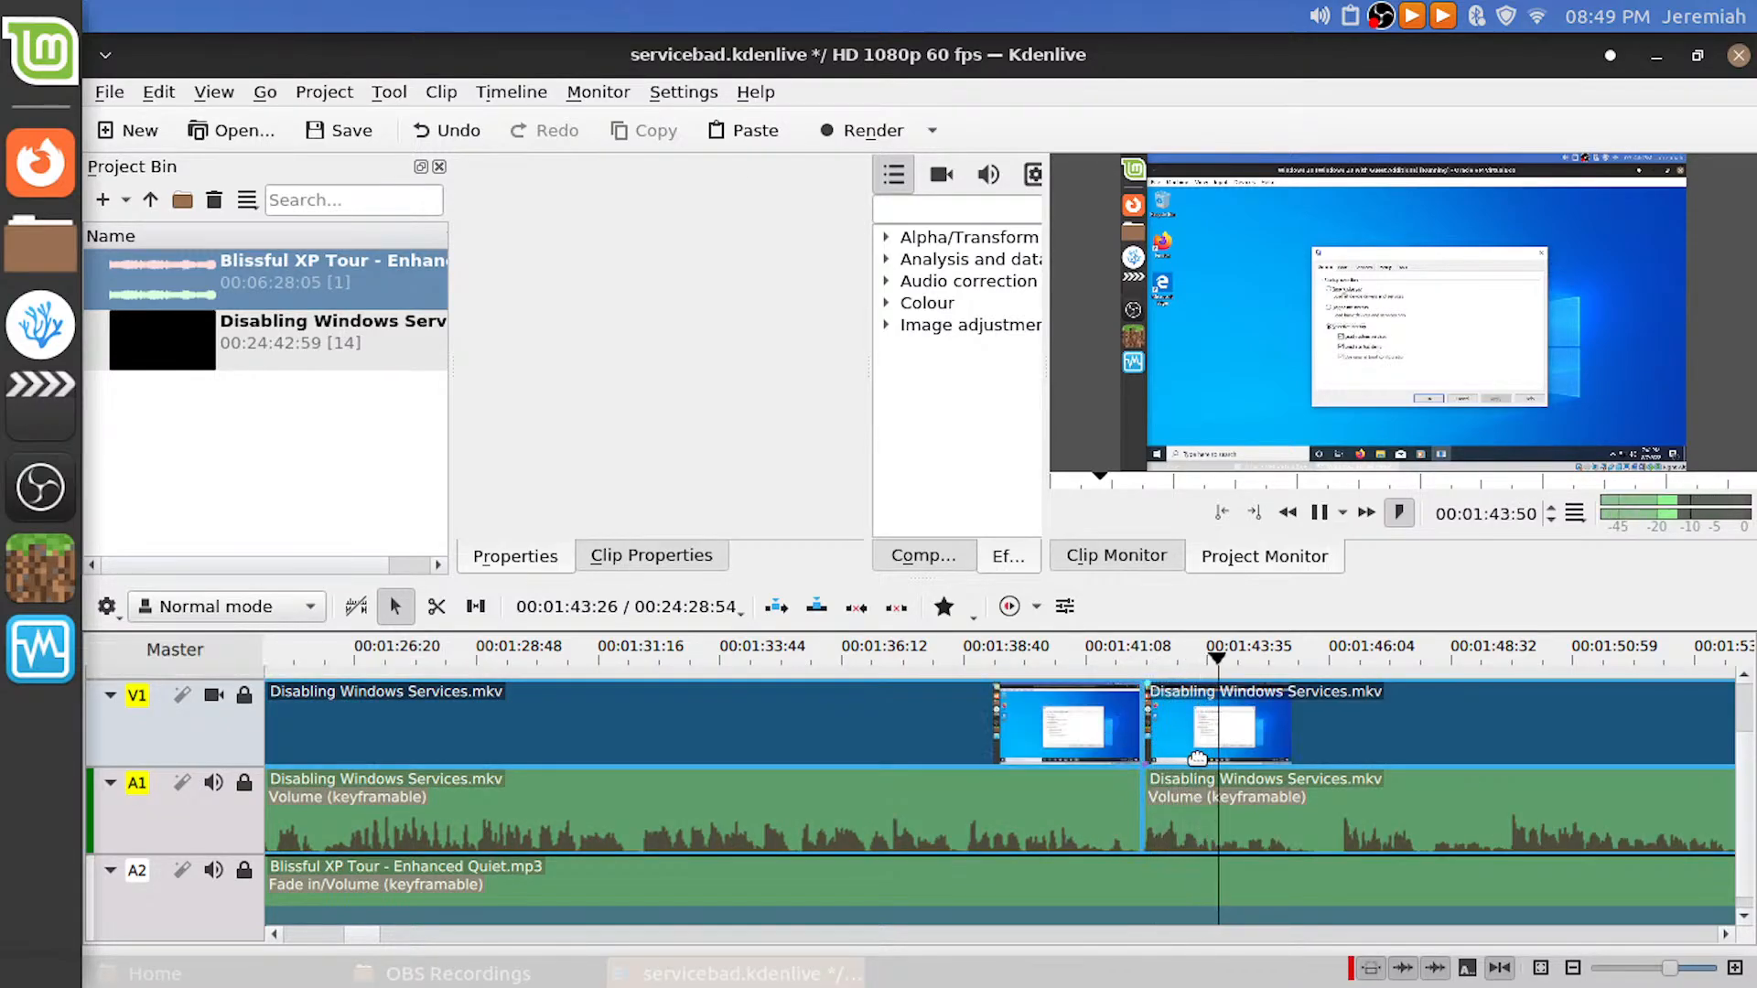
pyautogui.press('space')
pyautogui.keyDown('ctrl'); pyautogui.scroll(-4, 1126, 805); pyautogui.keyUp('ctrl')
pyautogui.keyDown('ctrl'); pyautogui.scroll(4, 1129, 817); pyautogui.keyUp('ctrl')
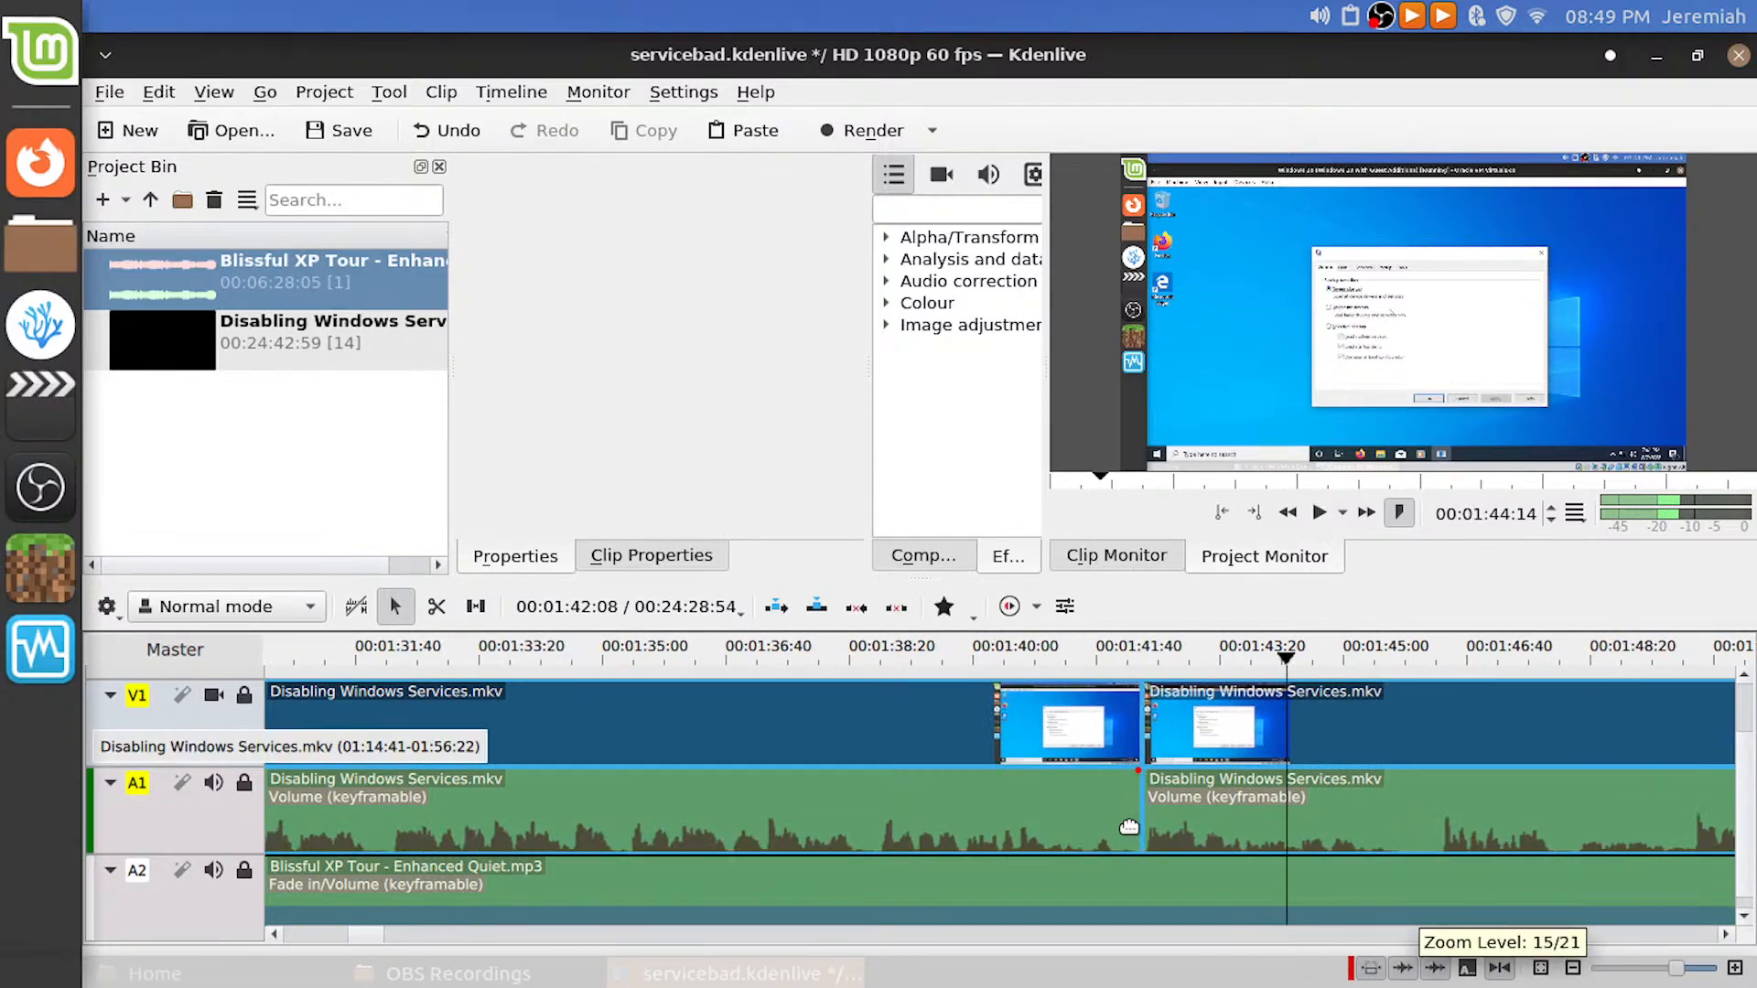
pyautogui.press('space')
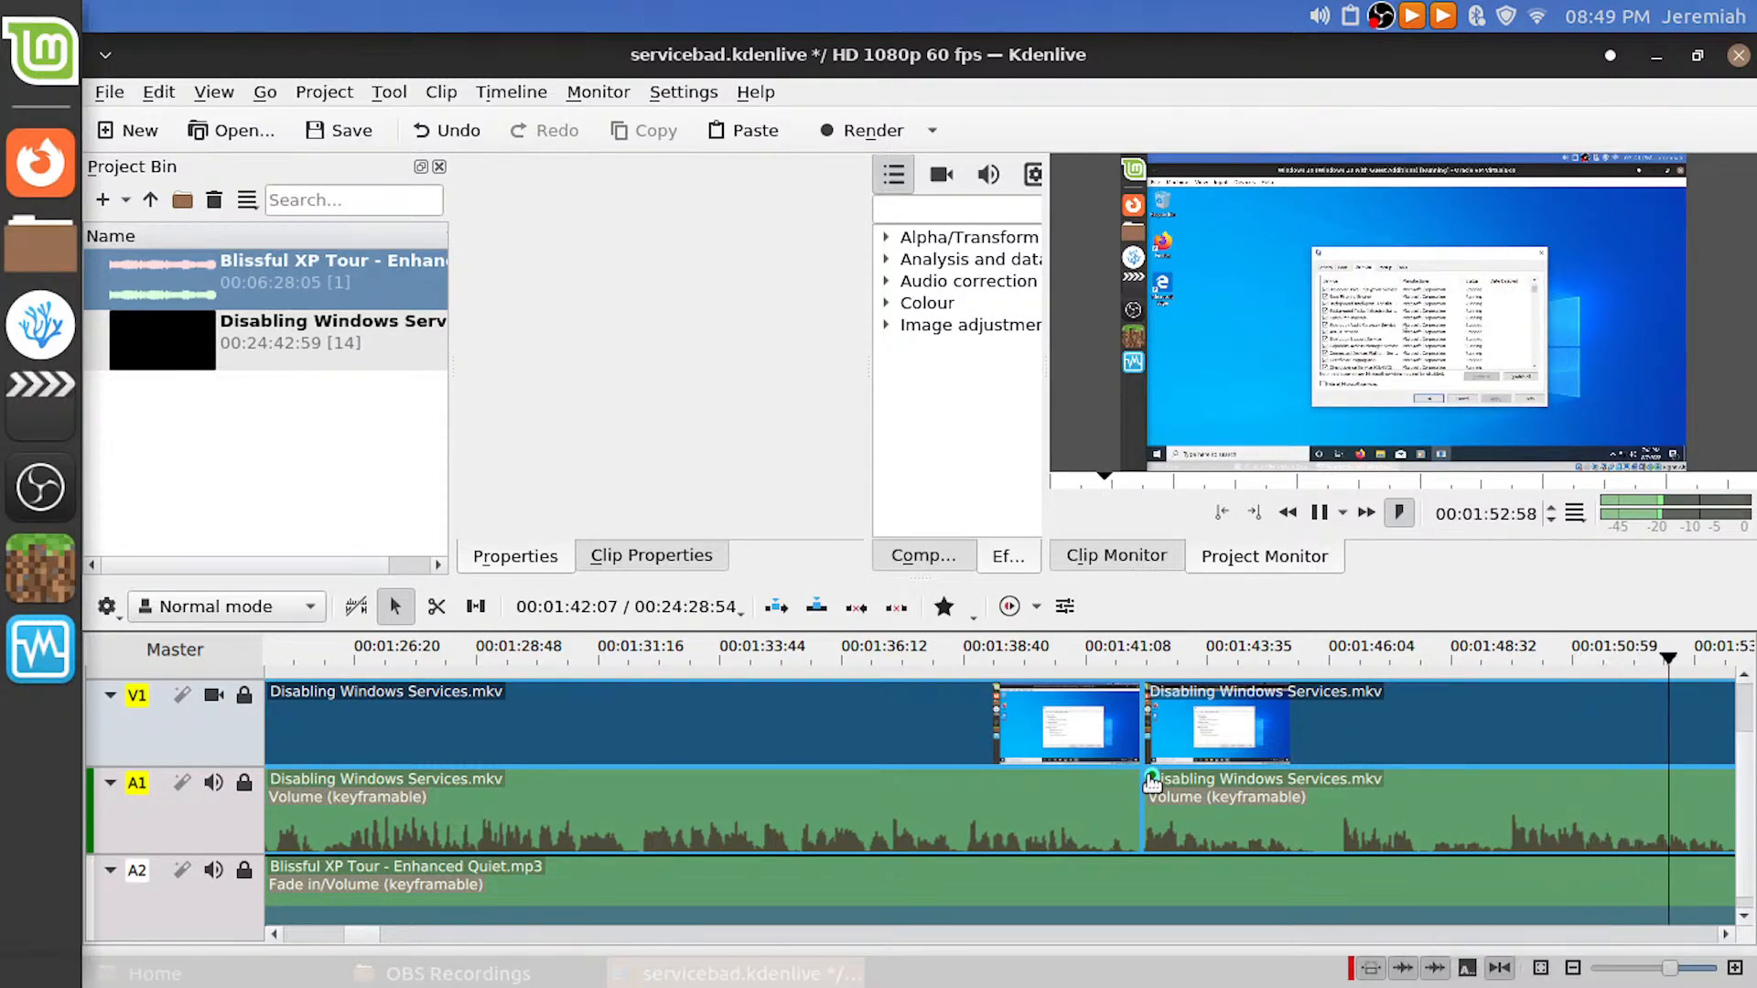
pyautogui.scroll(1, 1161, 778)
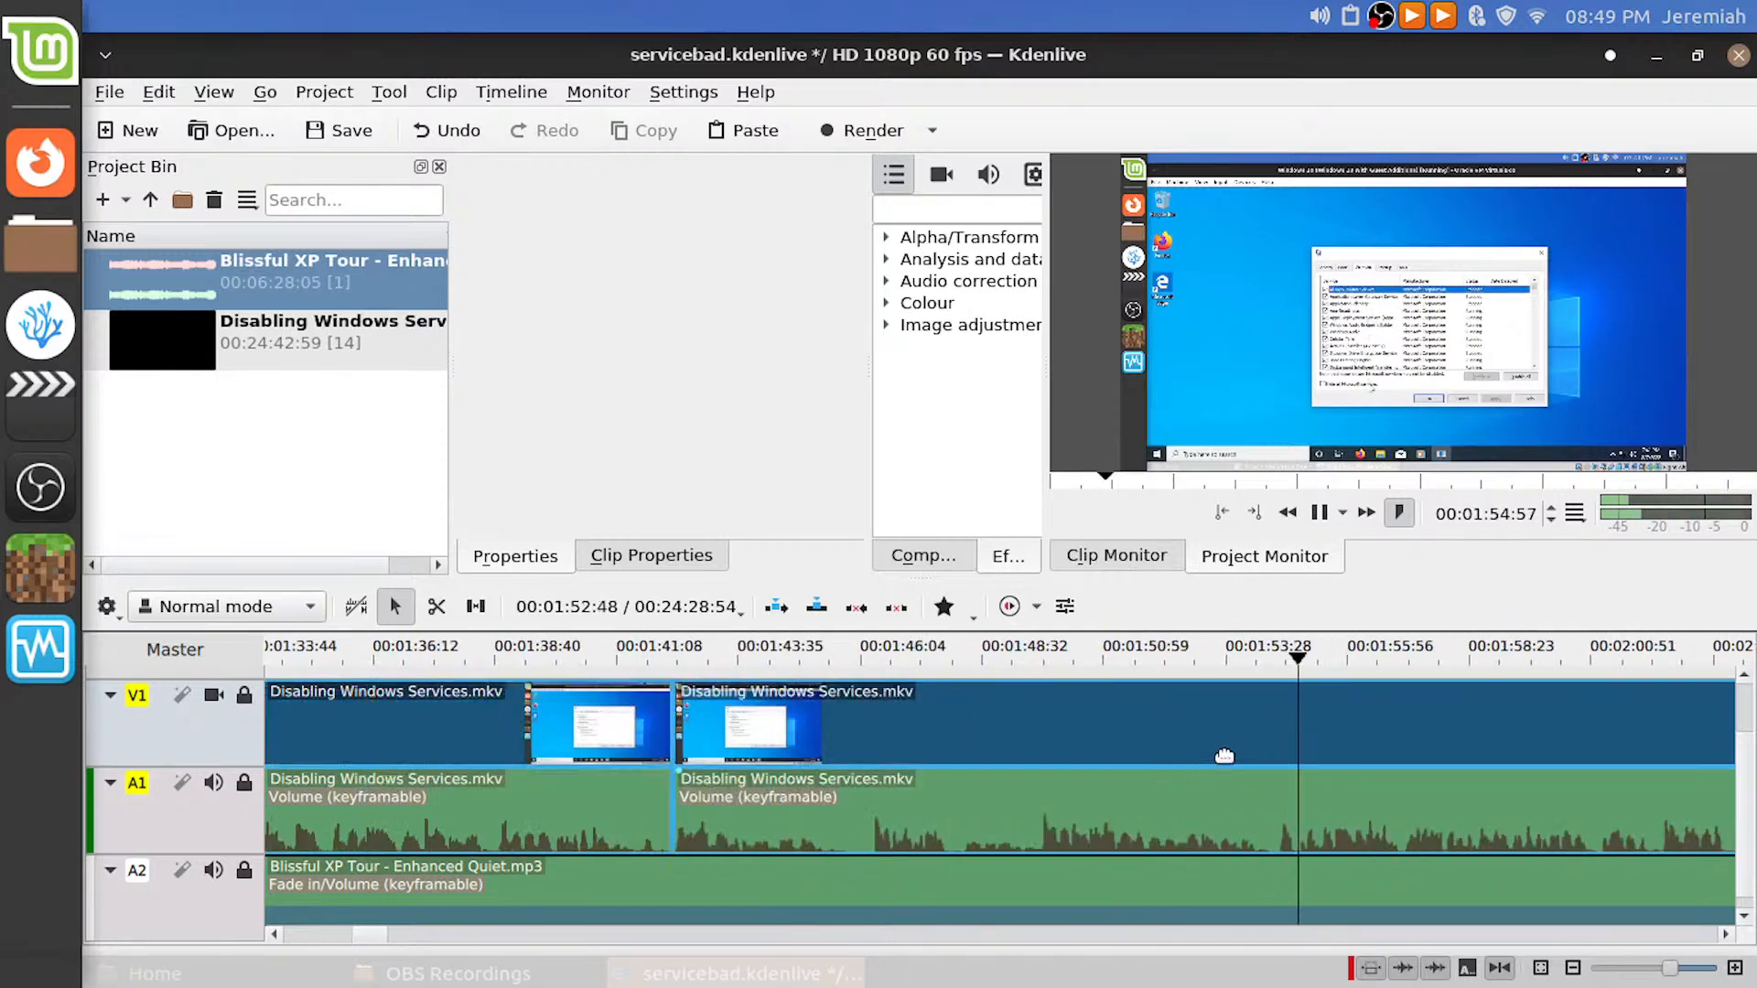
# Replay the passage around 1:54 with the Services list, and show the project monitor in full screen
pyautogui.press('space')
pyautogui.moveTo(1283, 667); pyautogui.dragTo(1252, 671)
pyautogui.press('space')
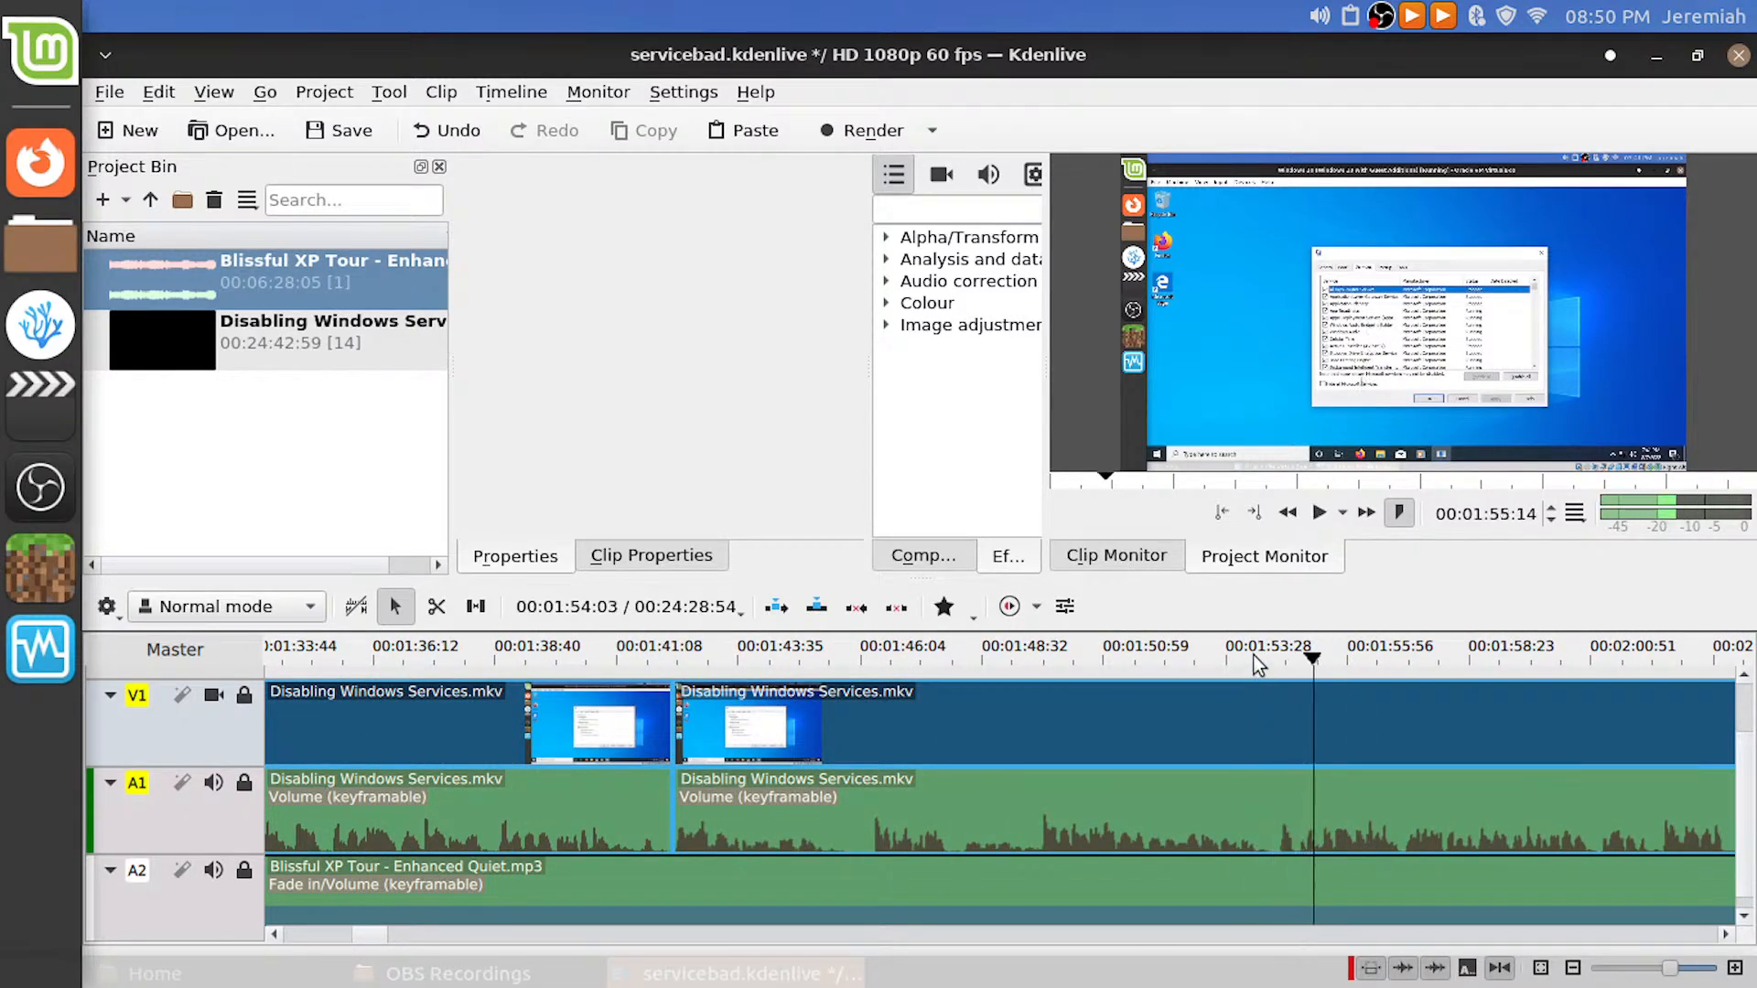
pyautogui.click(706, 657)
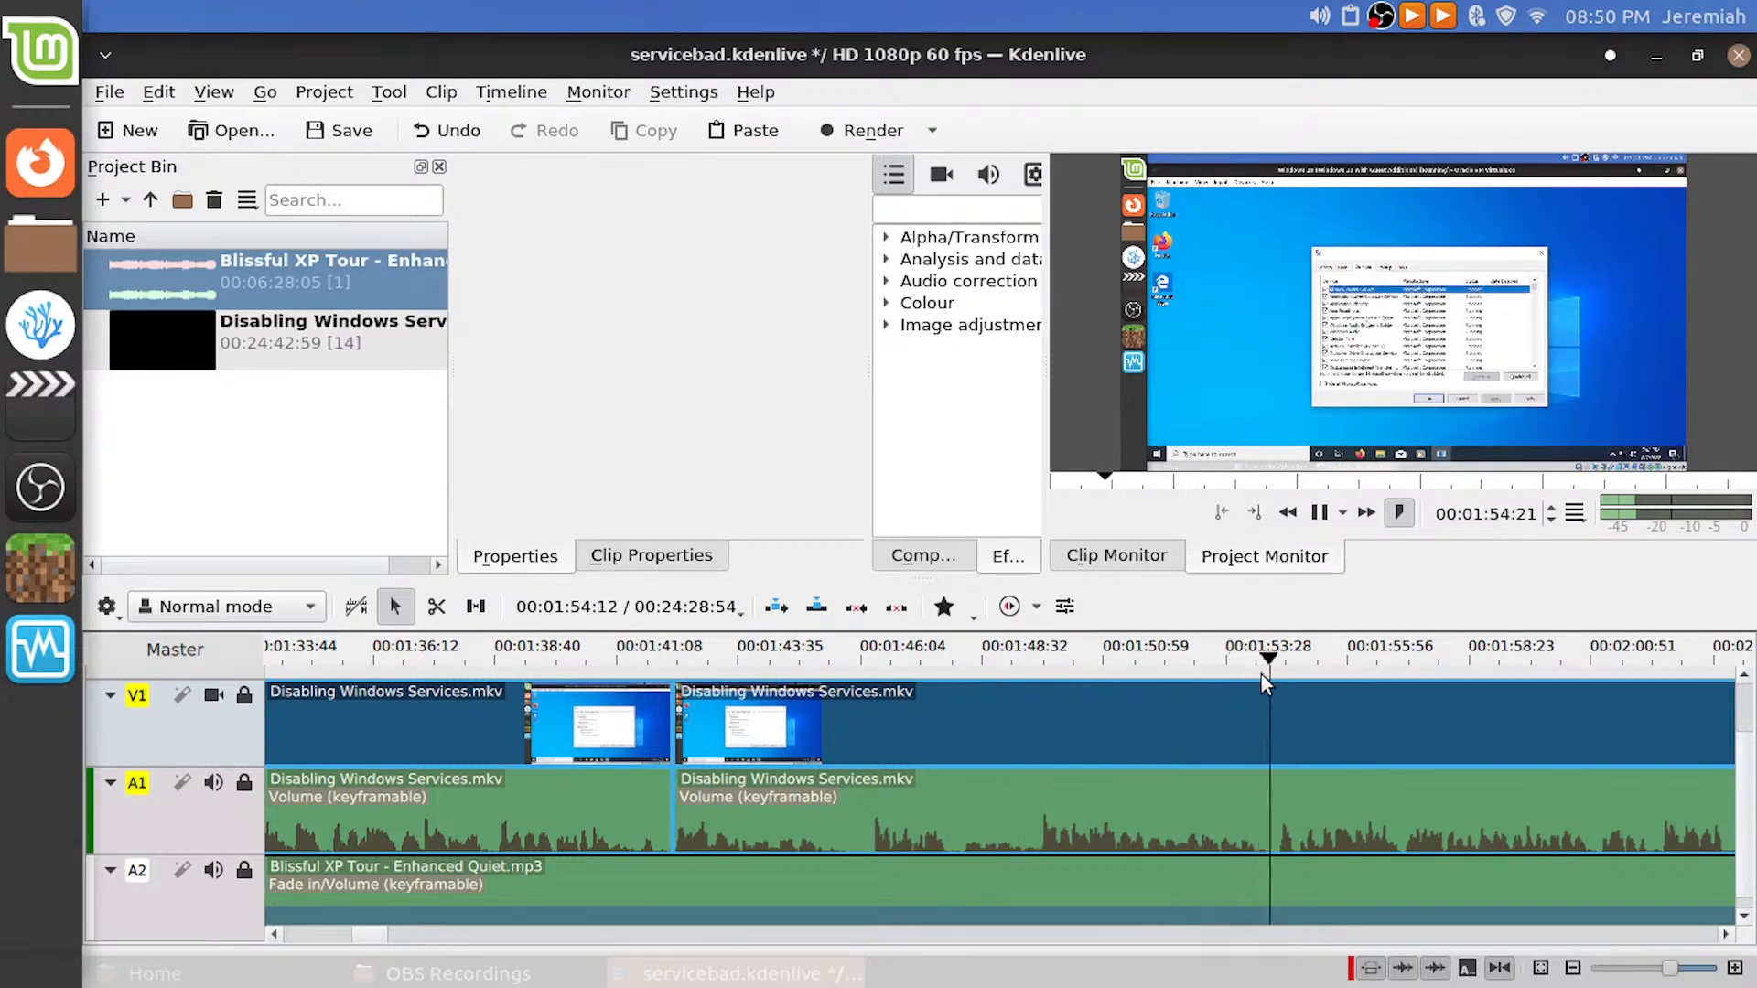
pyautogui.press('space')
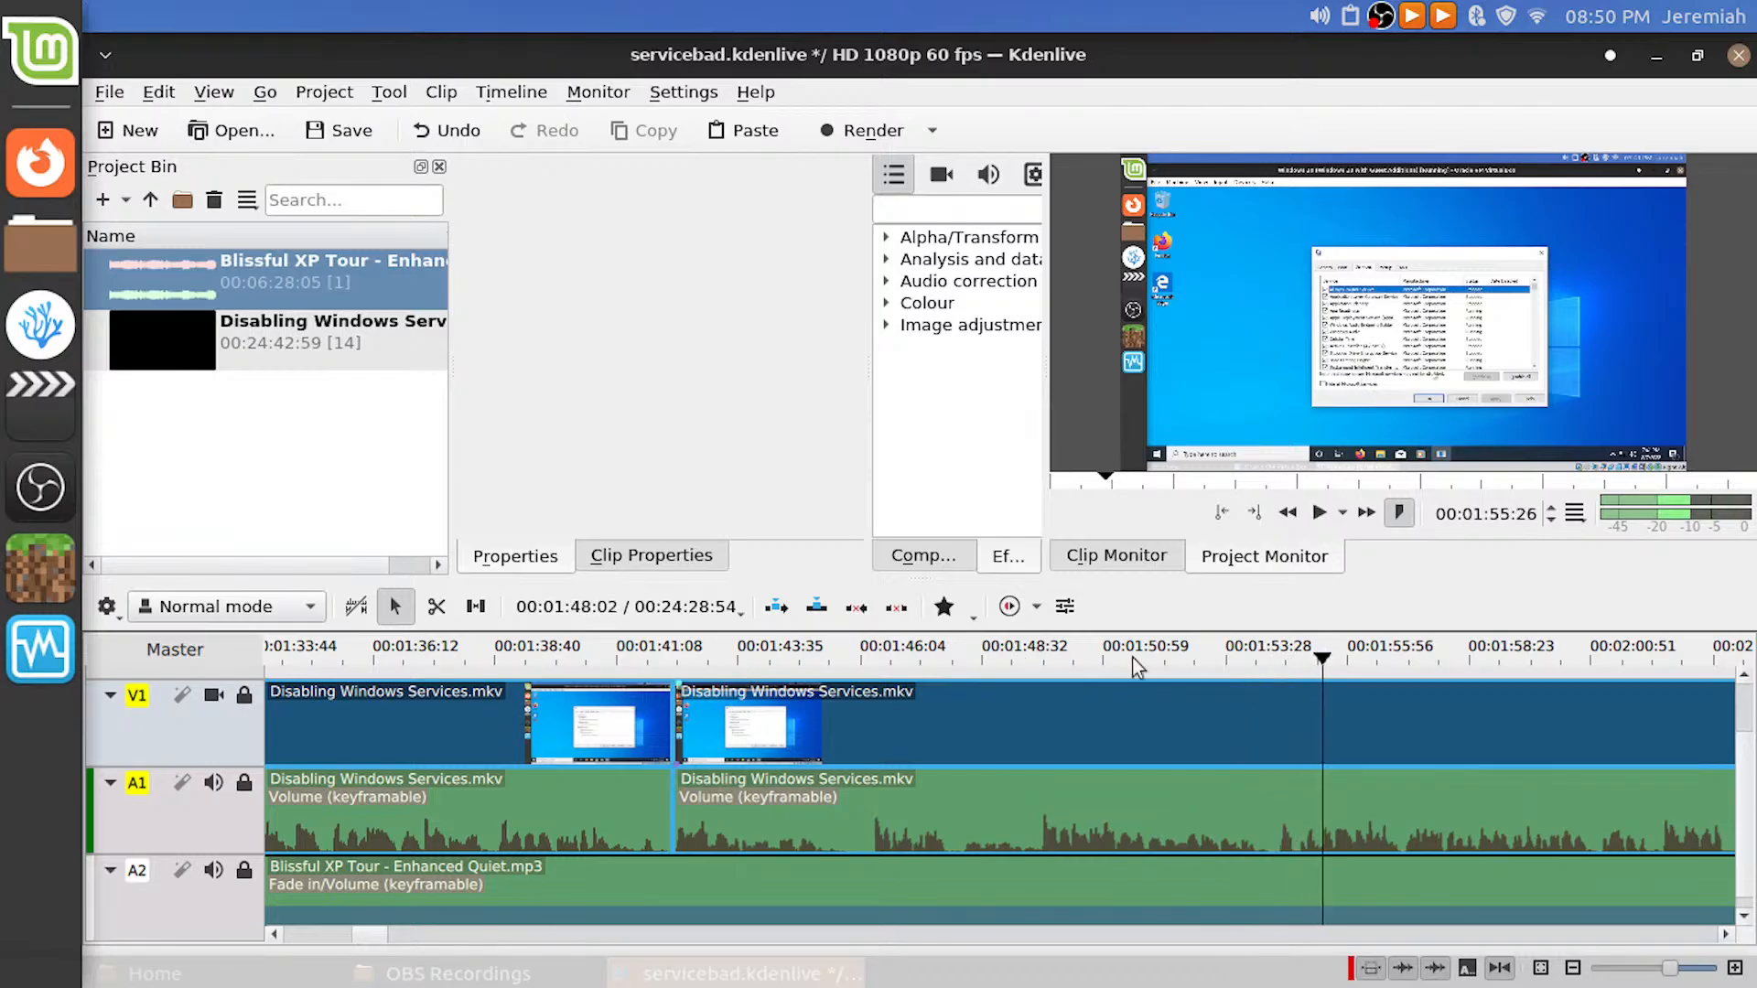
pyautogui.click(1720, 176)
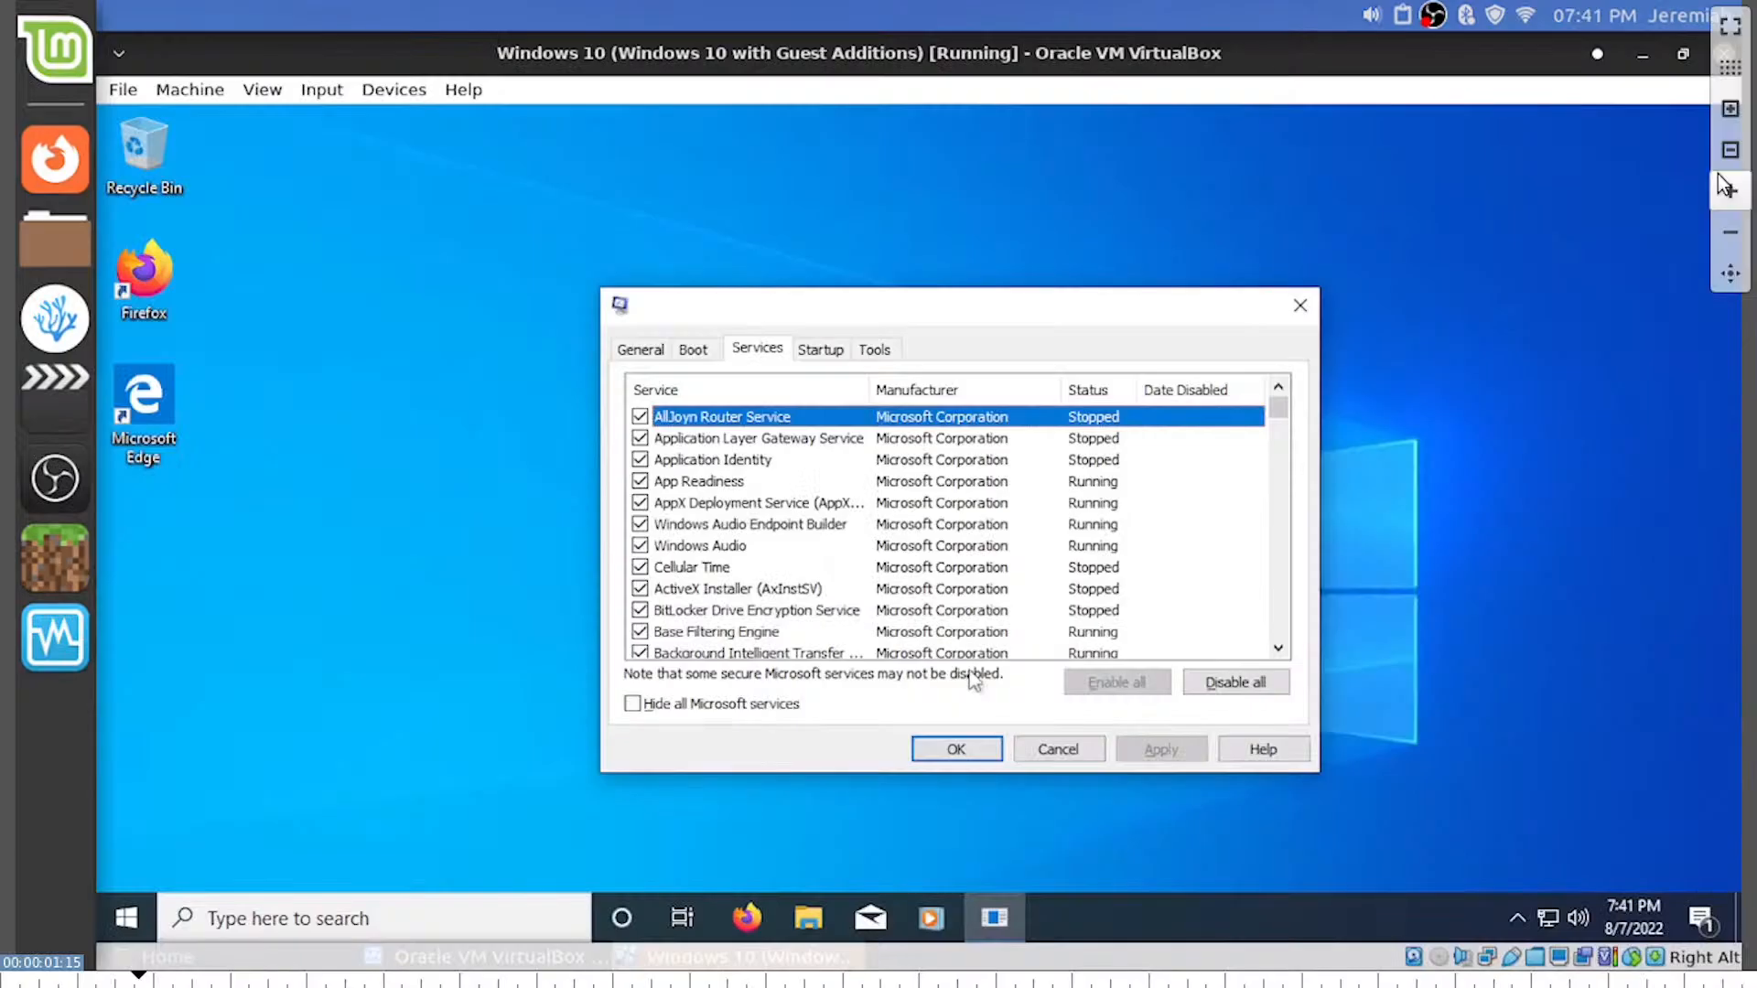
# Leave the full-screen project monitor and replay the passage from about 1:54
pyautogui.moveTo(1753, 130)
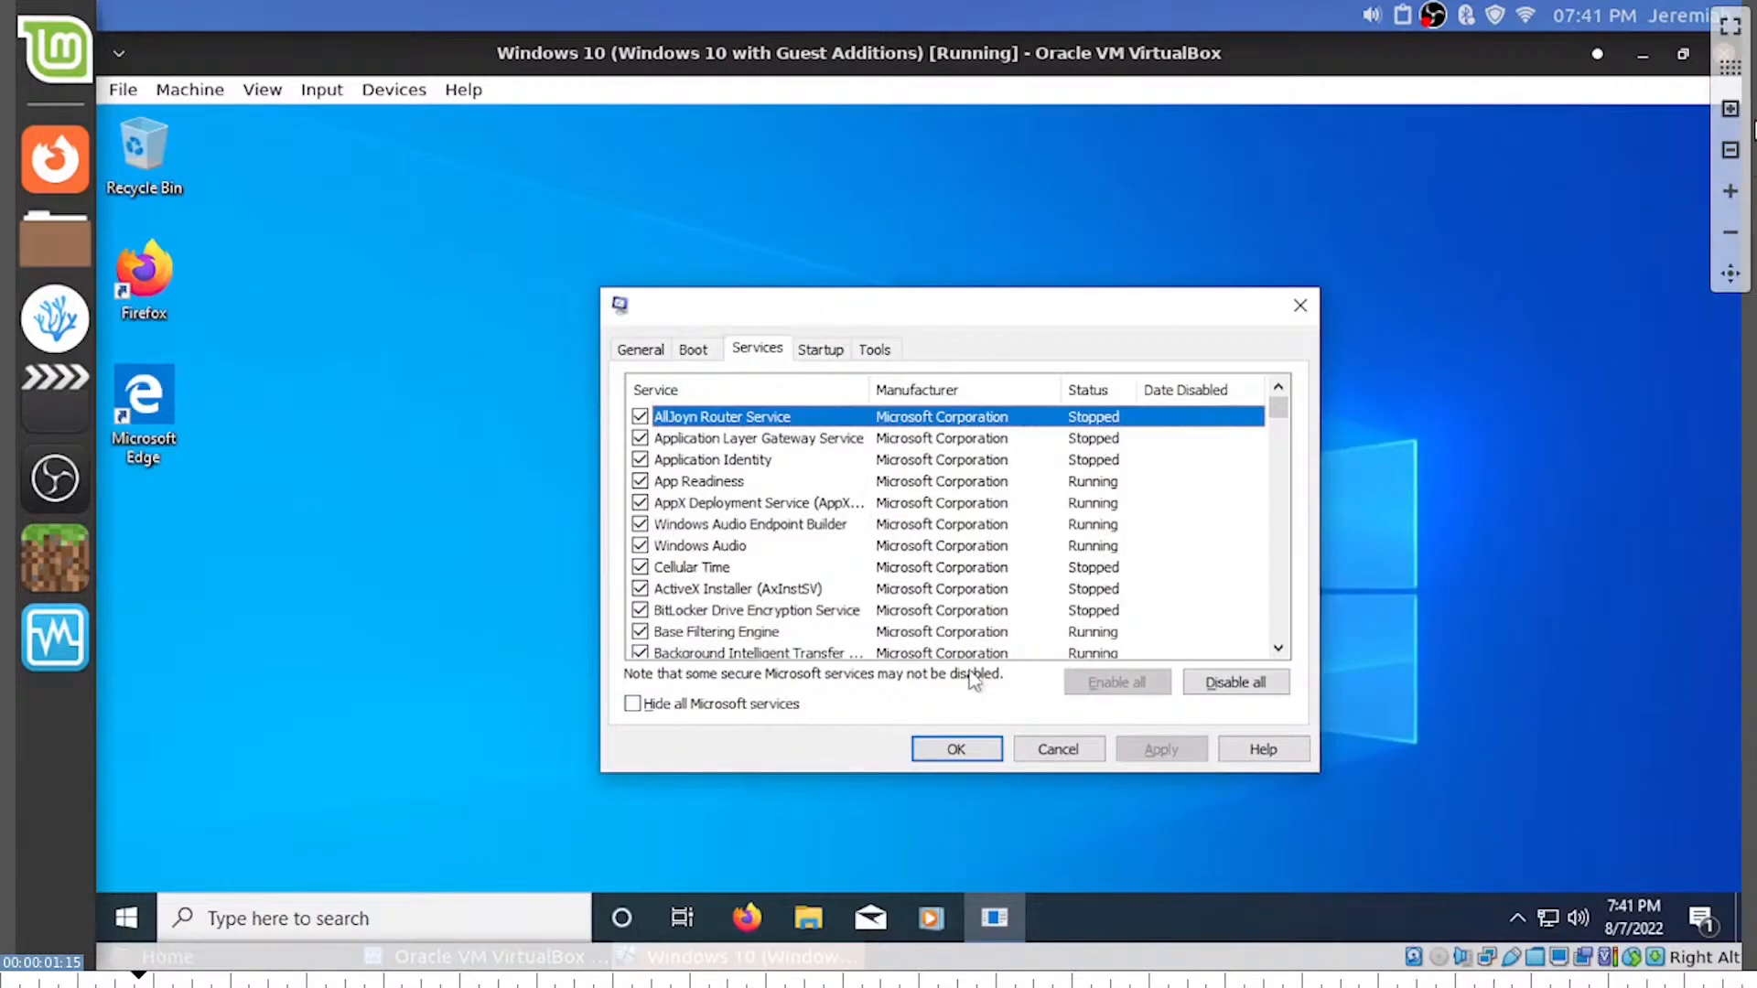
pyautogui.click(1729, 28)
pyautogui.moveTo(1283, 672); pyautogui.dragTo(1241, 673)
pyautogui.press('space')
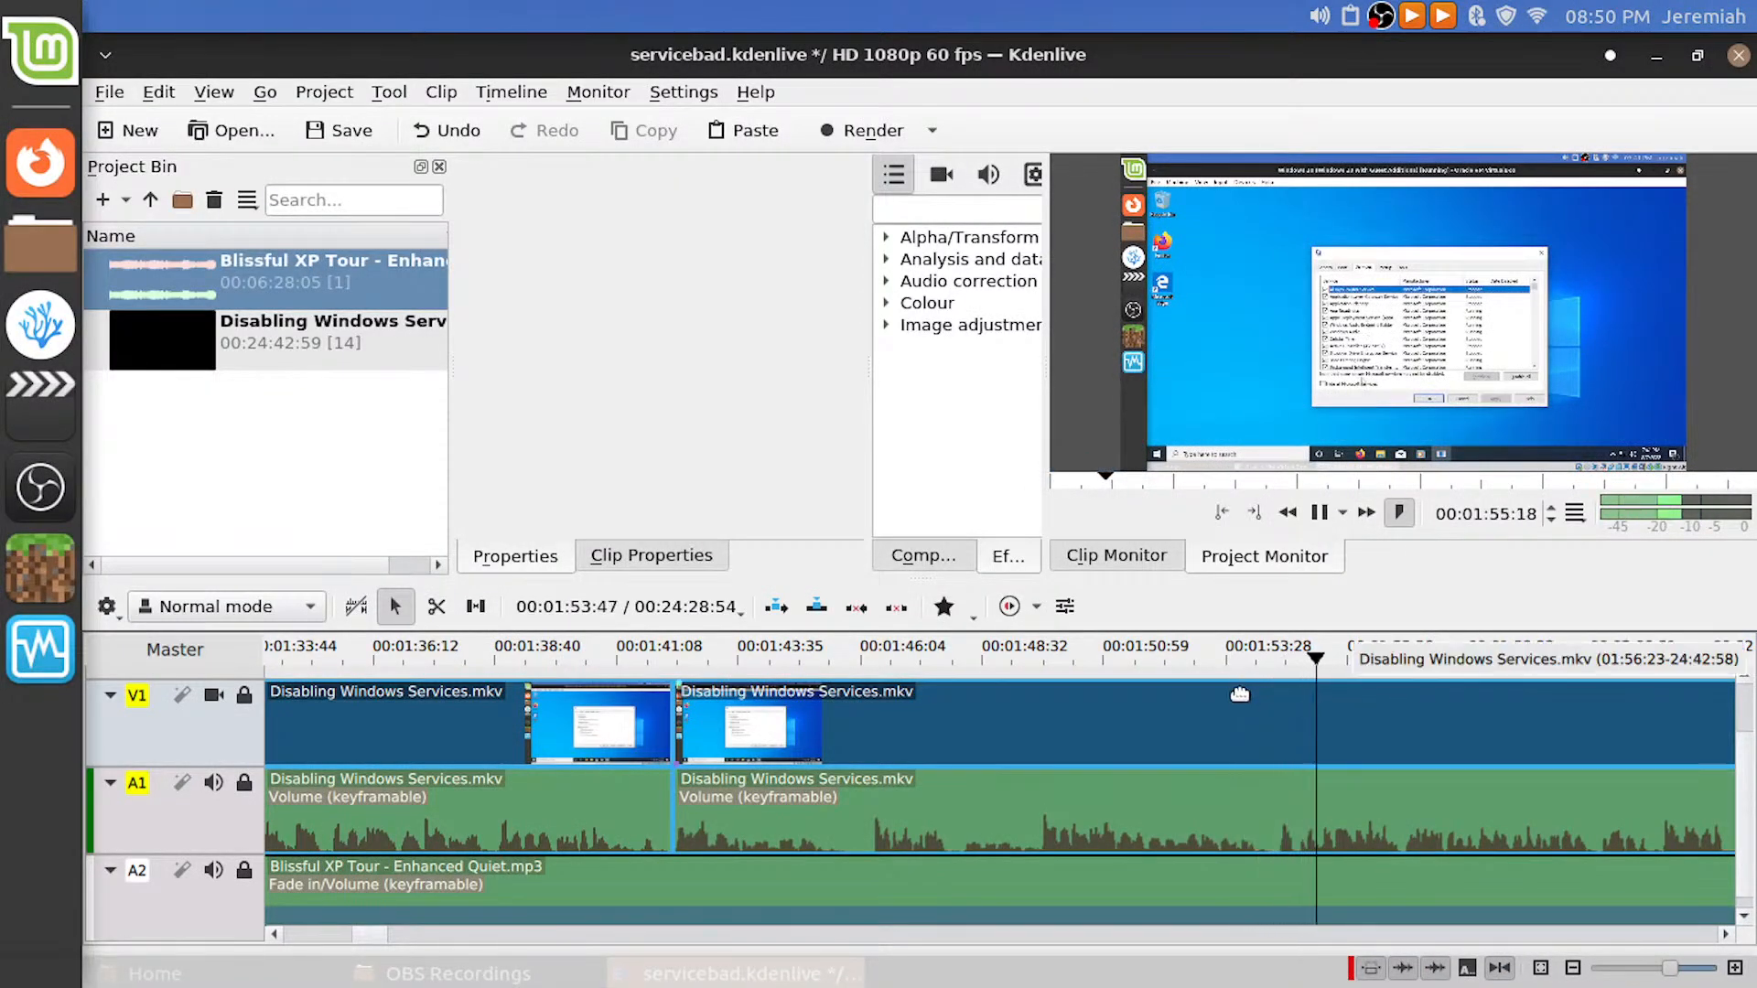
pyautogui.press('space')
# Replay the passage from about 1:43 to 1:51, leaving the full-screen project monitor partway through
pyautogui.moveTo(1151, 673); pyautogui.dragTo(724, 675)
pyautogui.press('space')
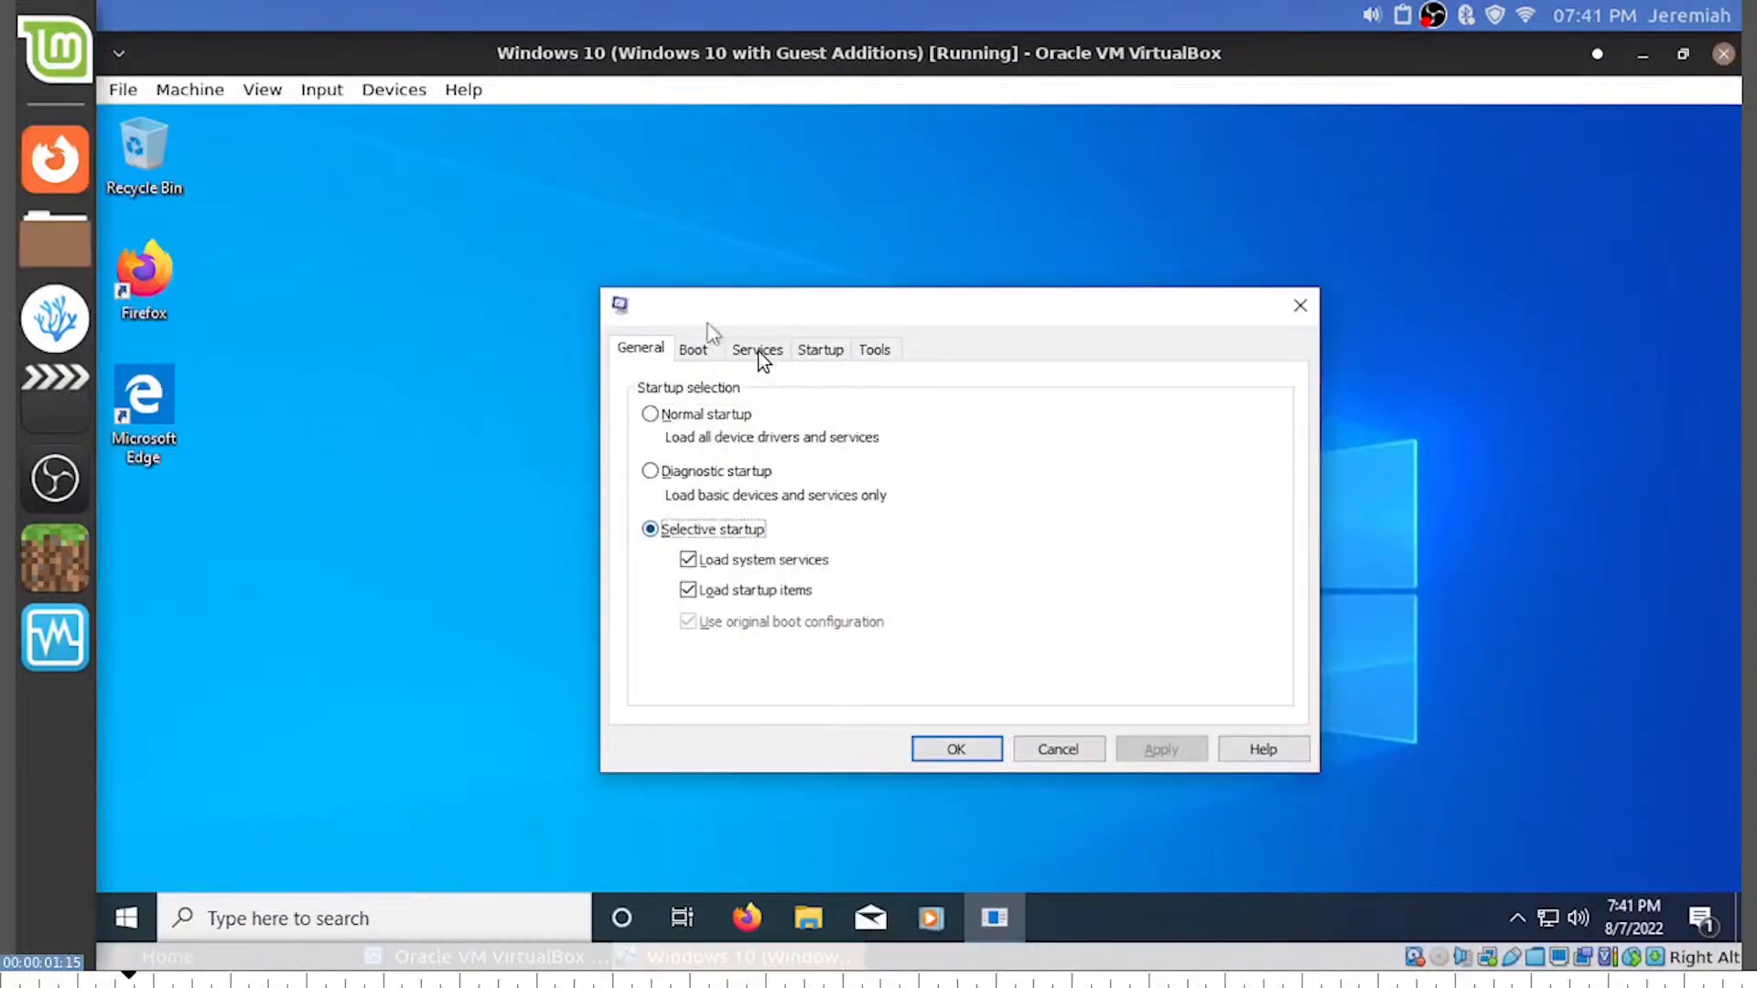
pyautogui.click(1730, 25)
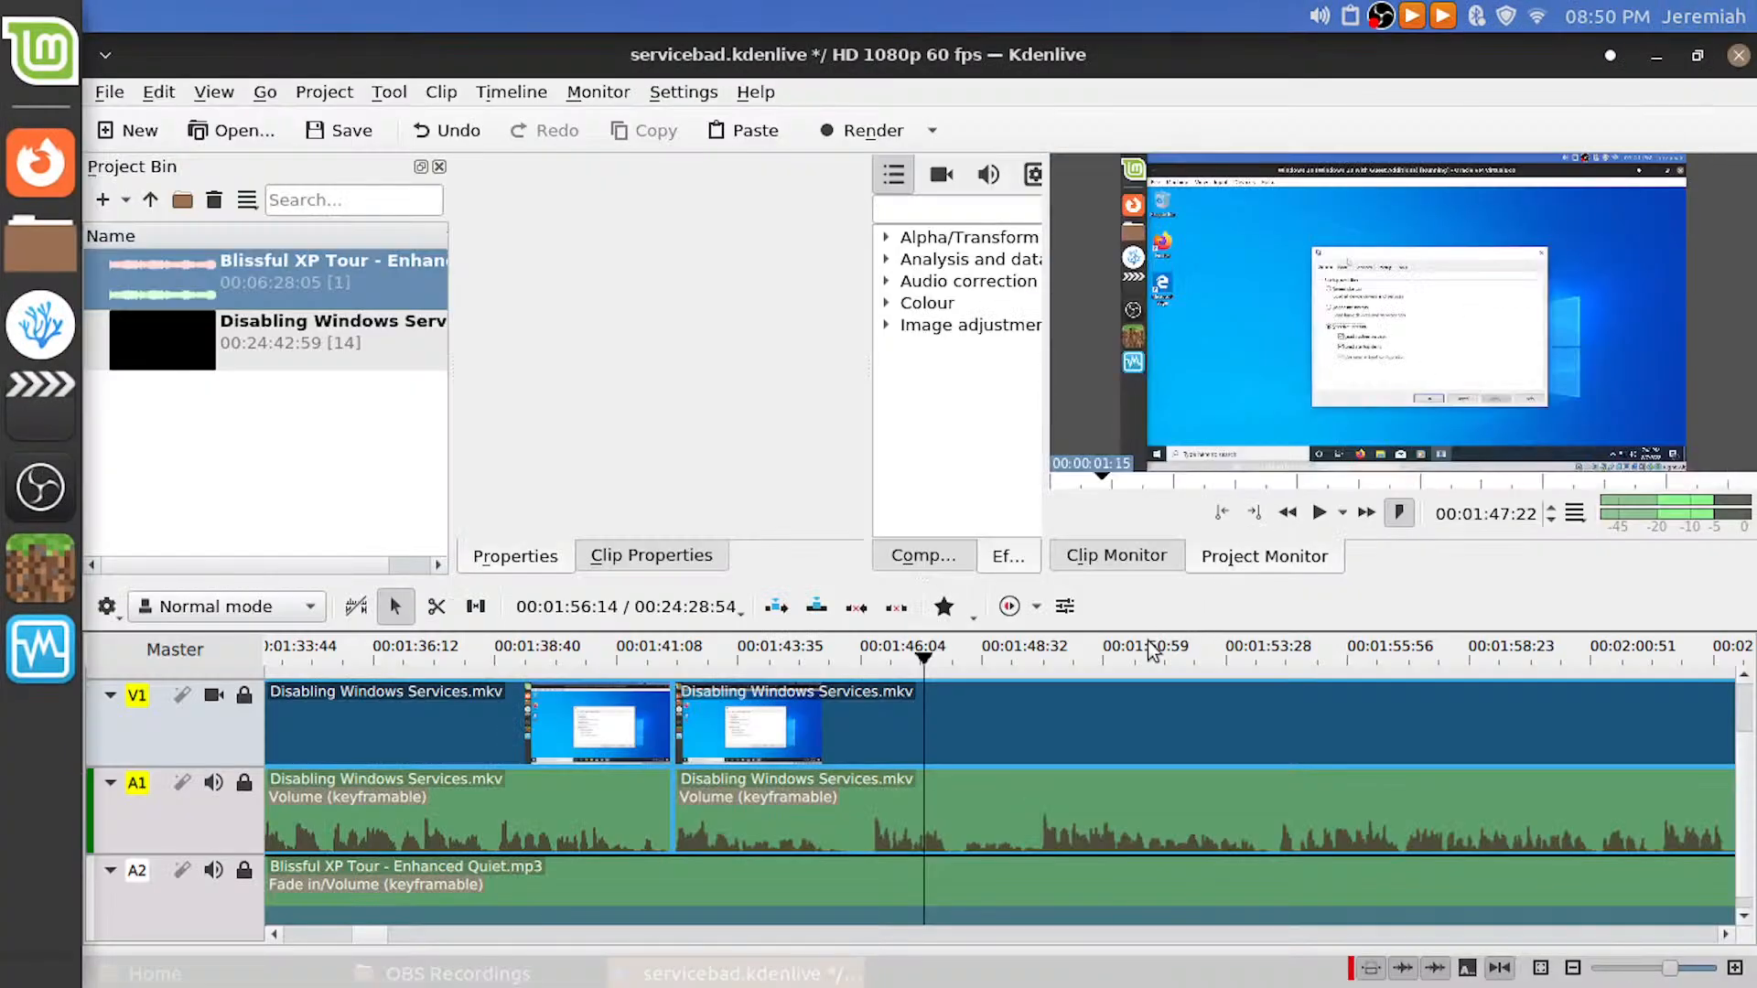
pyautogui.press('space')
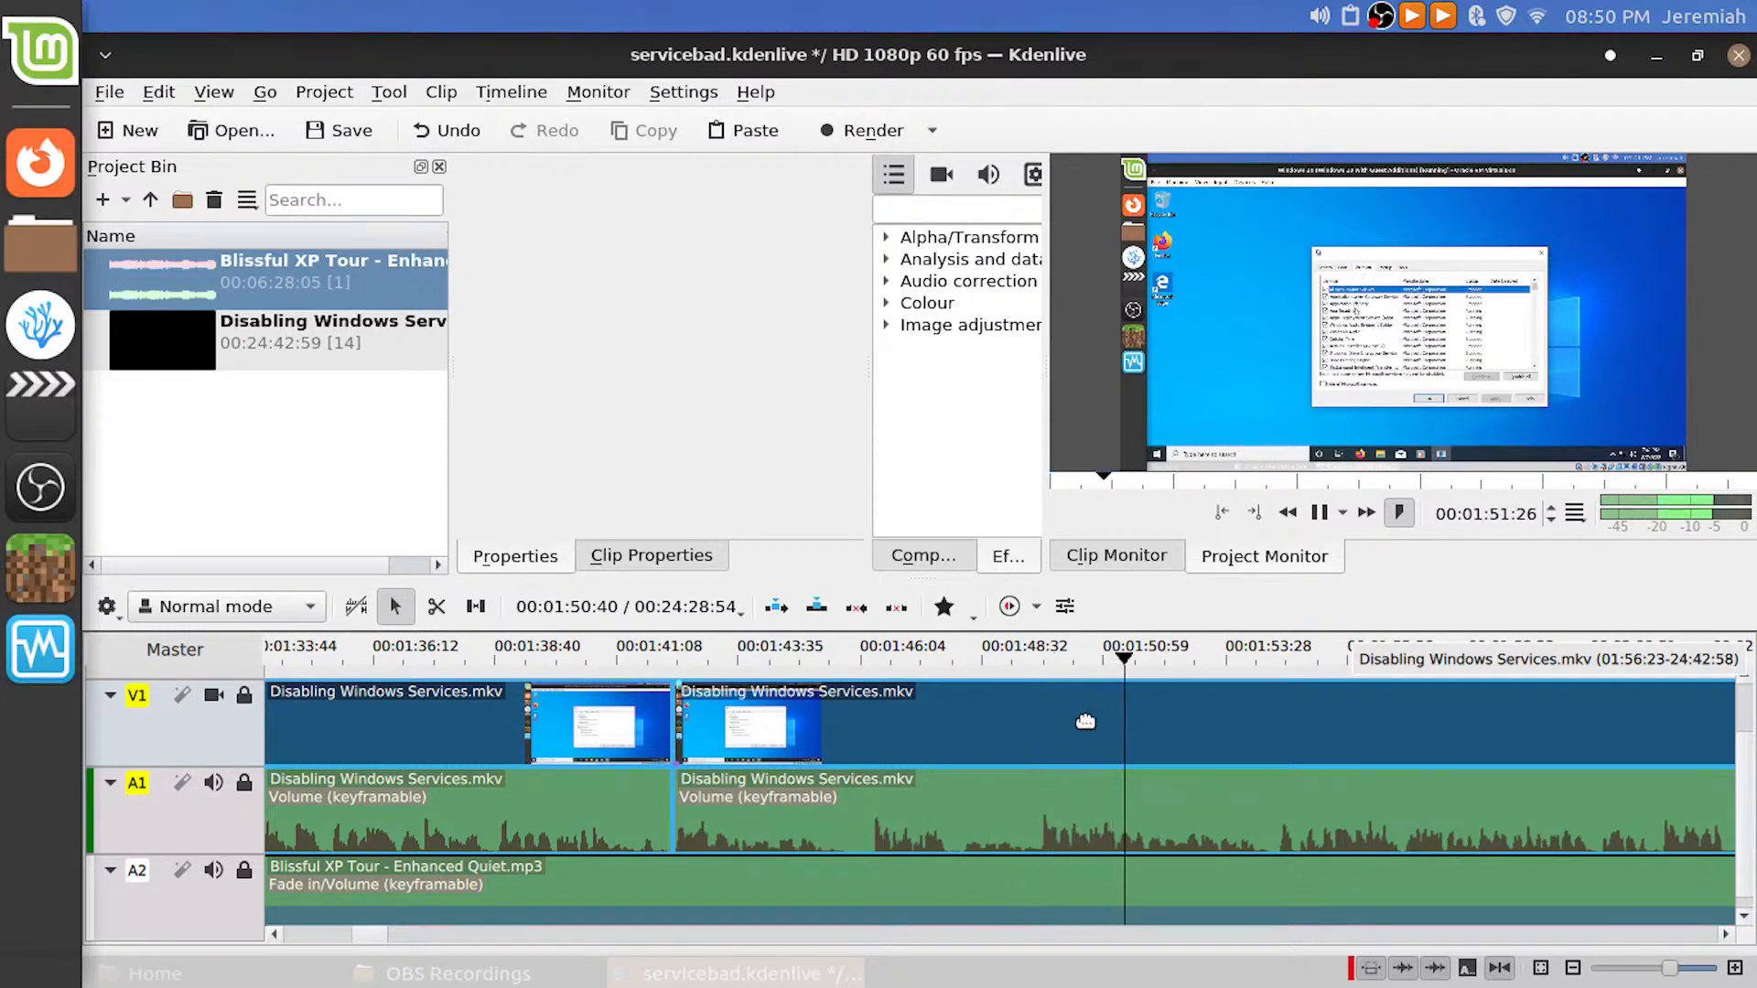
# Split the Disabling Windows Services clip and its audio at 00:01:54:55
pyautogui.click(1283, 668)
pyautogui.moveTo(1282, 668); pyautogui.dragTo(1298, 678)
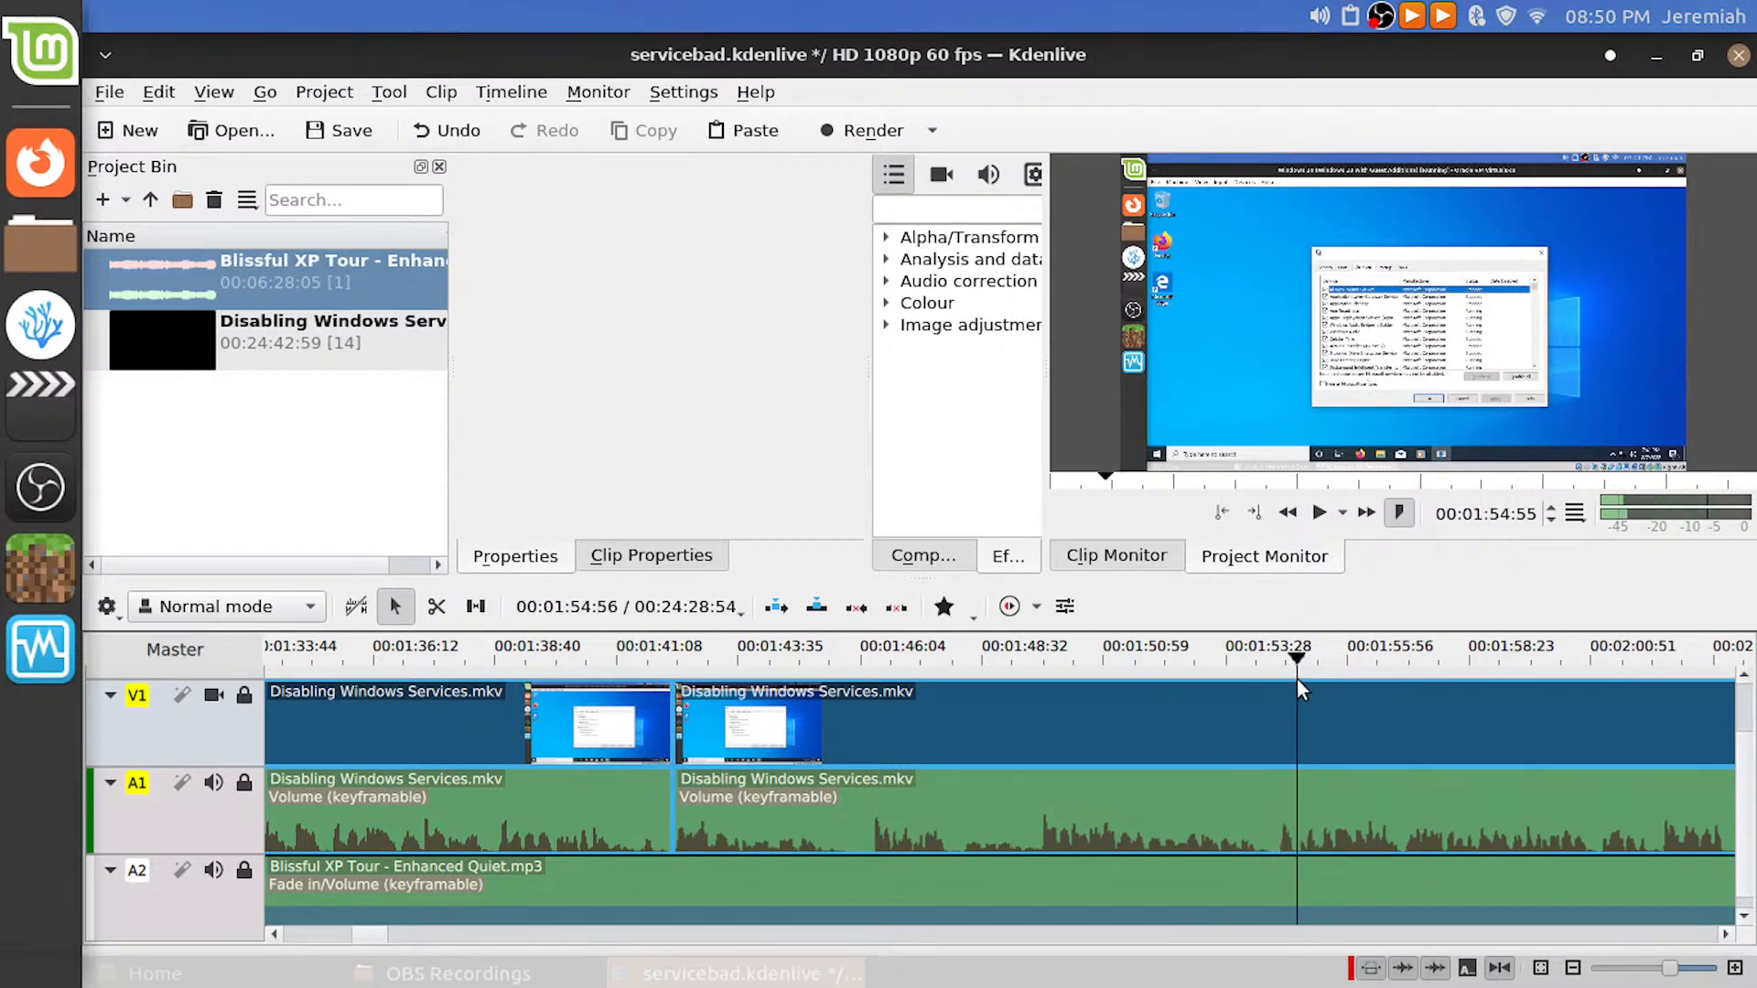
pyautogui.click(1256, 760)
pyautogui.hotkey('shift', 'r')
# Delete the segment between about 1:42 and 1:54 and move the following clip back to close the gap
pyautogui.click(1214, 744)
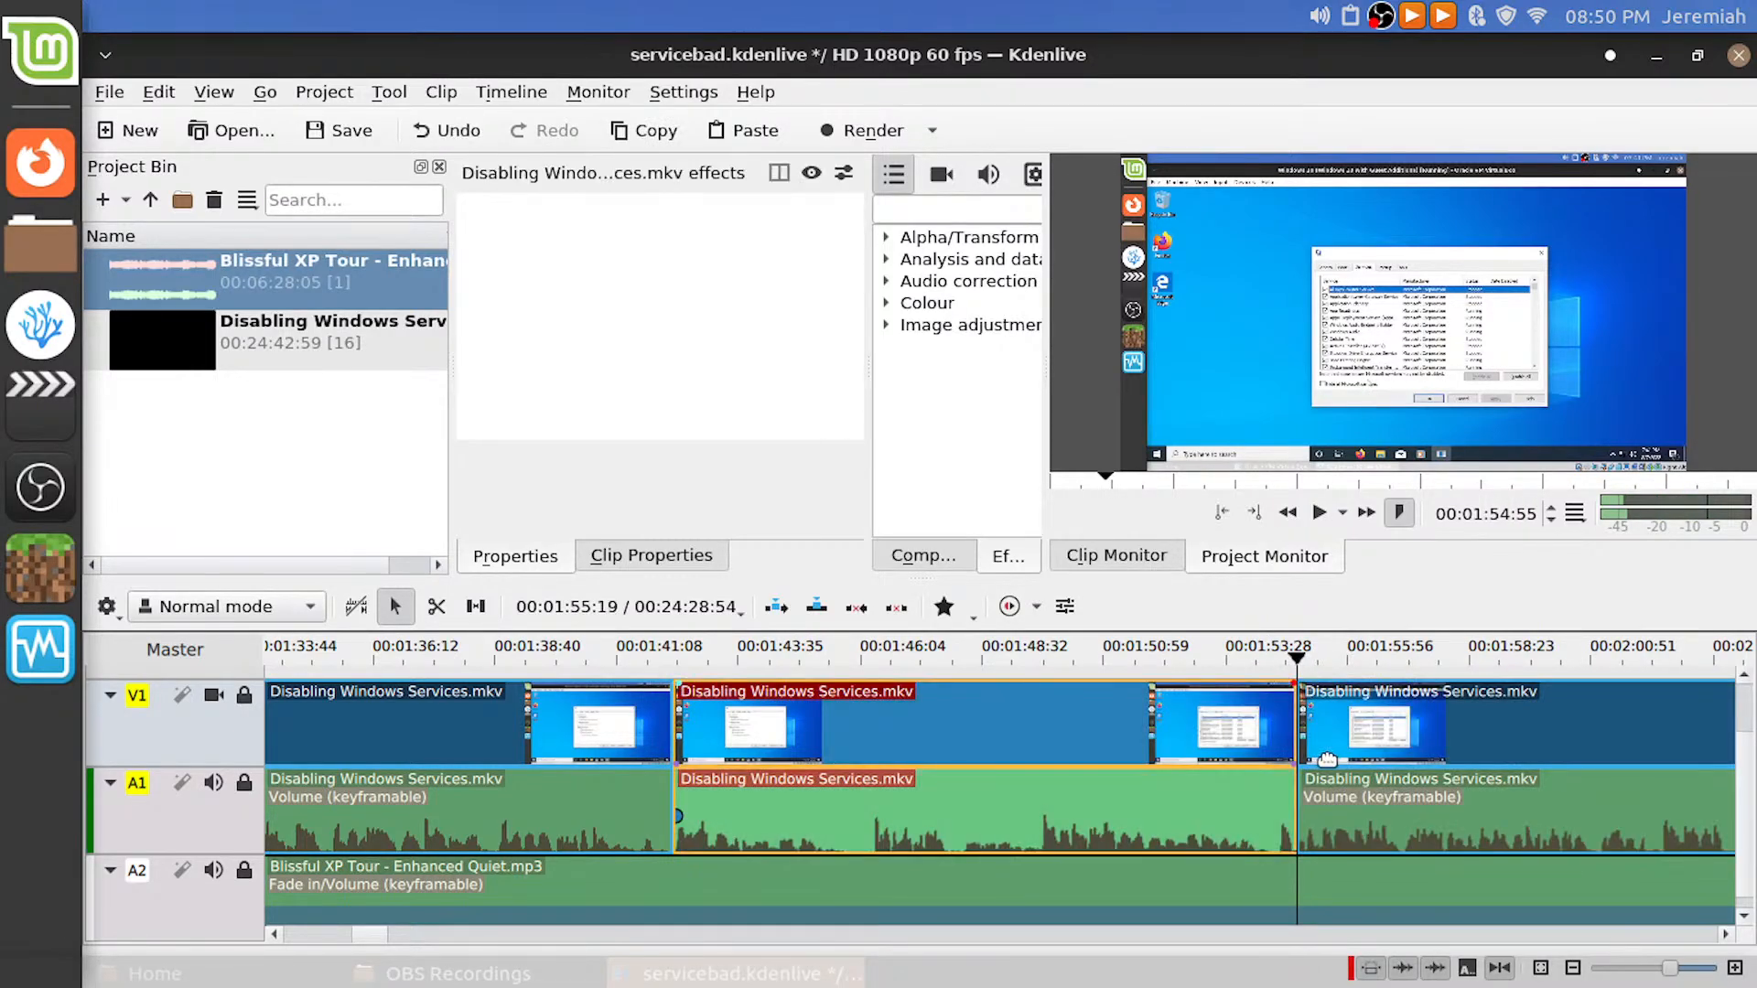
pyautogui.press('Delete')
pyautogui.moveTo(1214, 744); pyautogui.dragTo(771, 728)
# Play across the new join at 1:42 to about 1:50, and save the project
pyautogui.click(646, 670)
pyautogui.press('space')
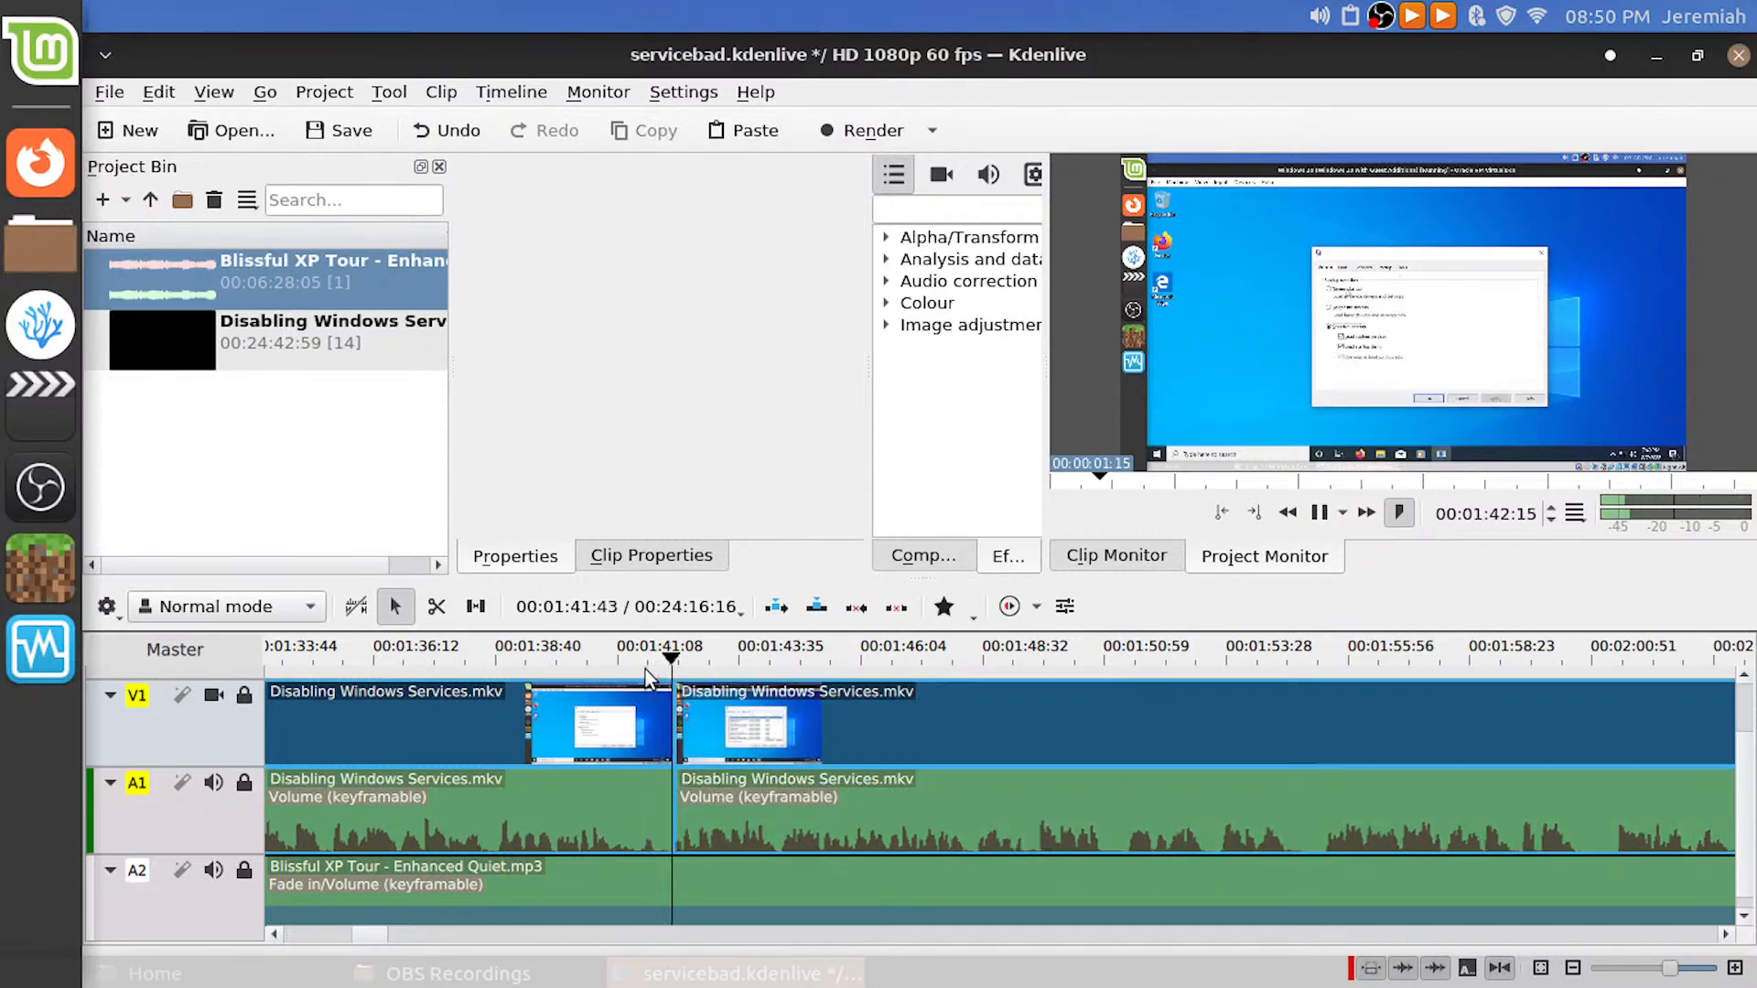
pyautogui.click(576, 670)
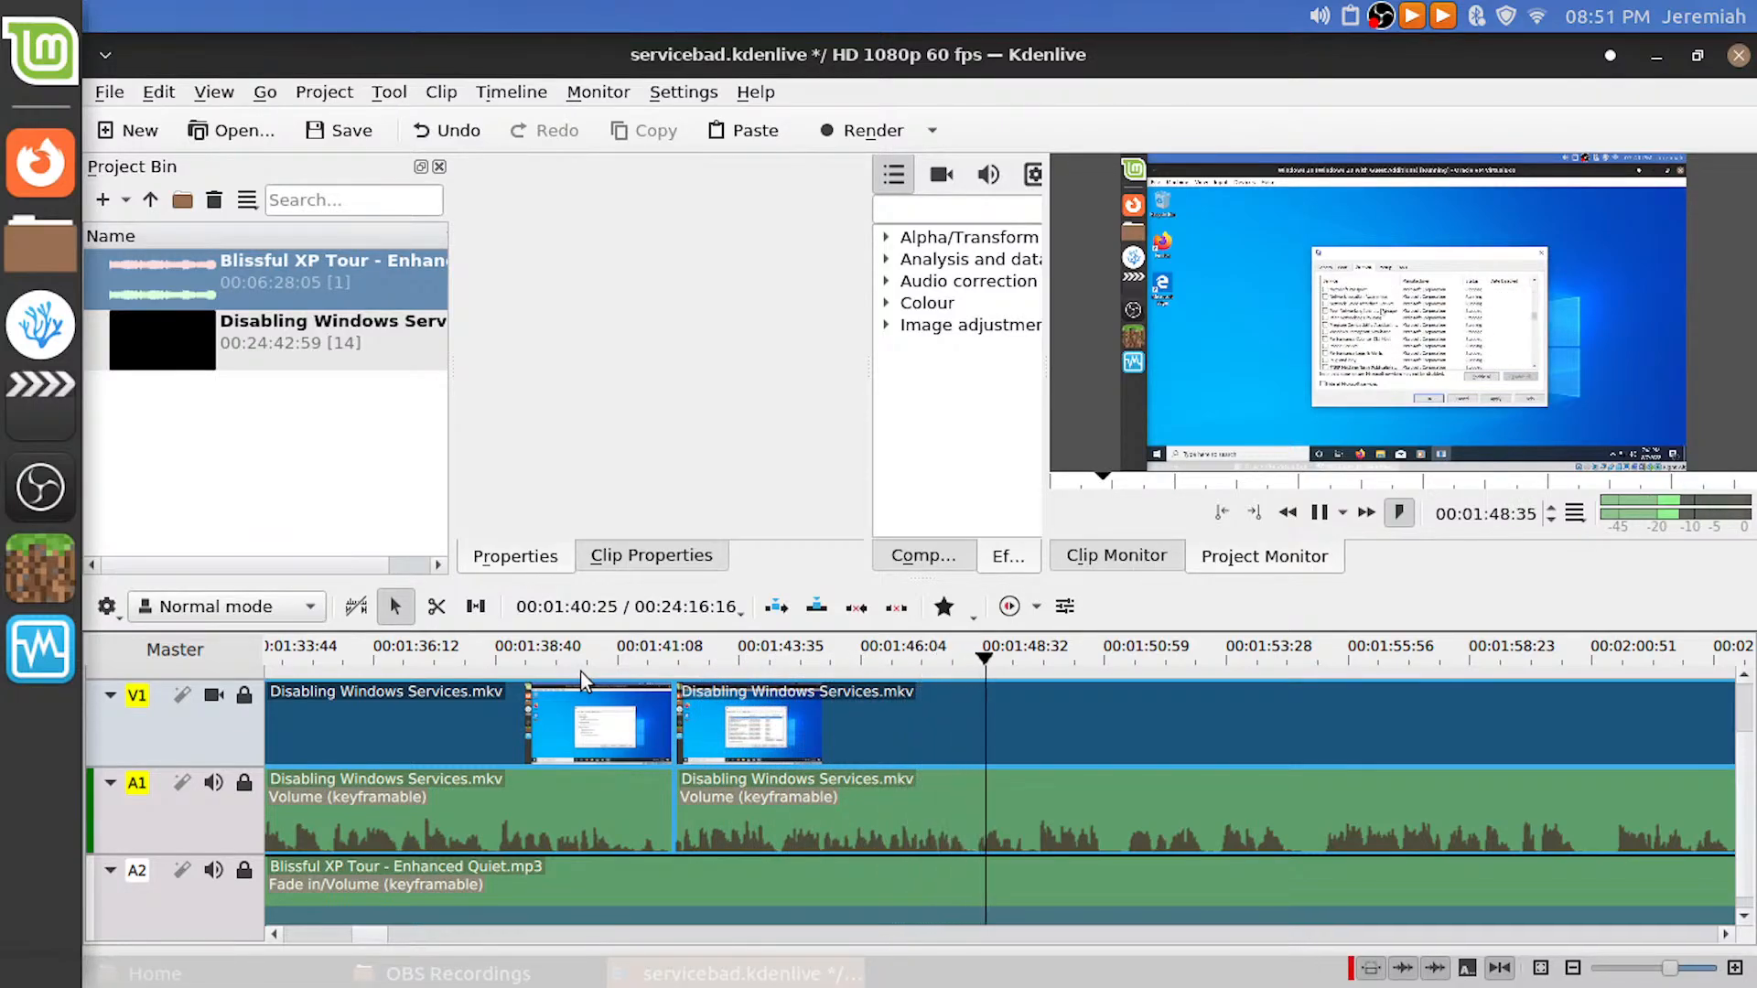
pyautogui.press('space')
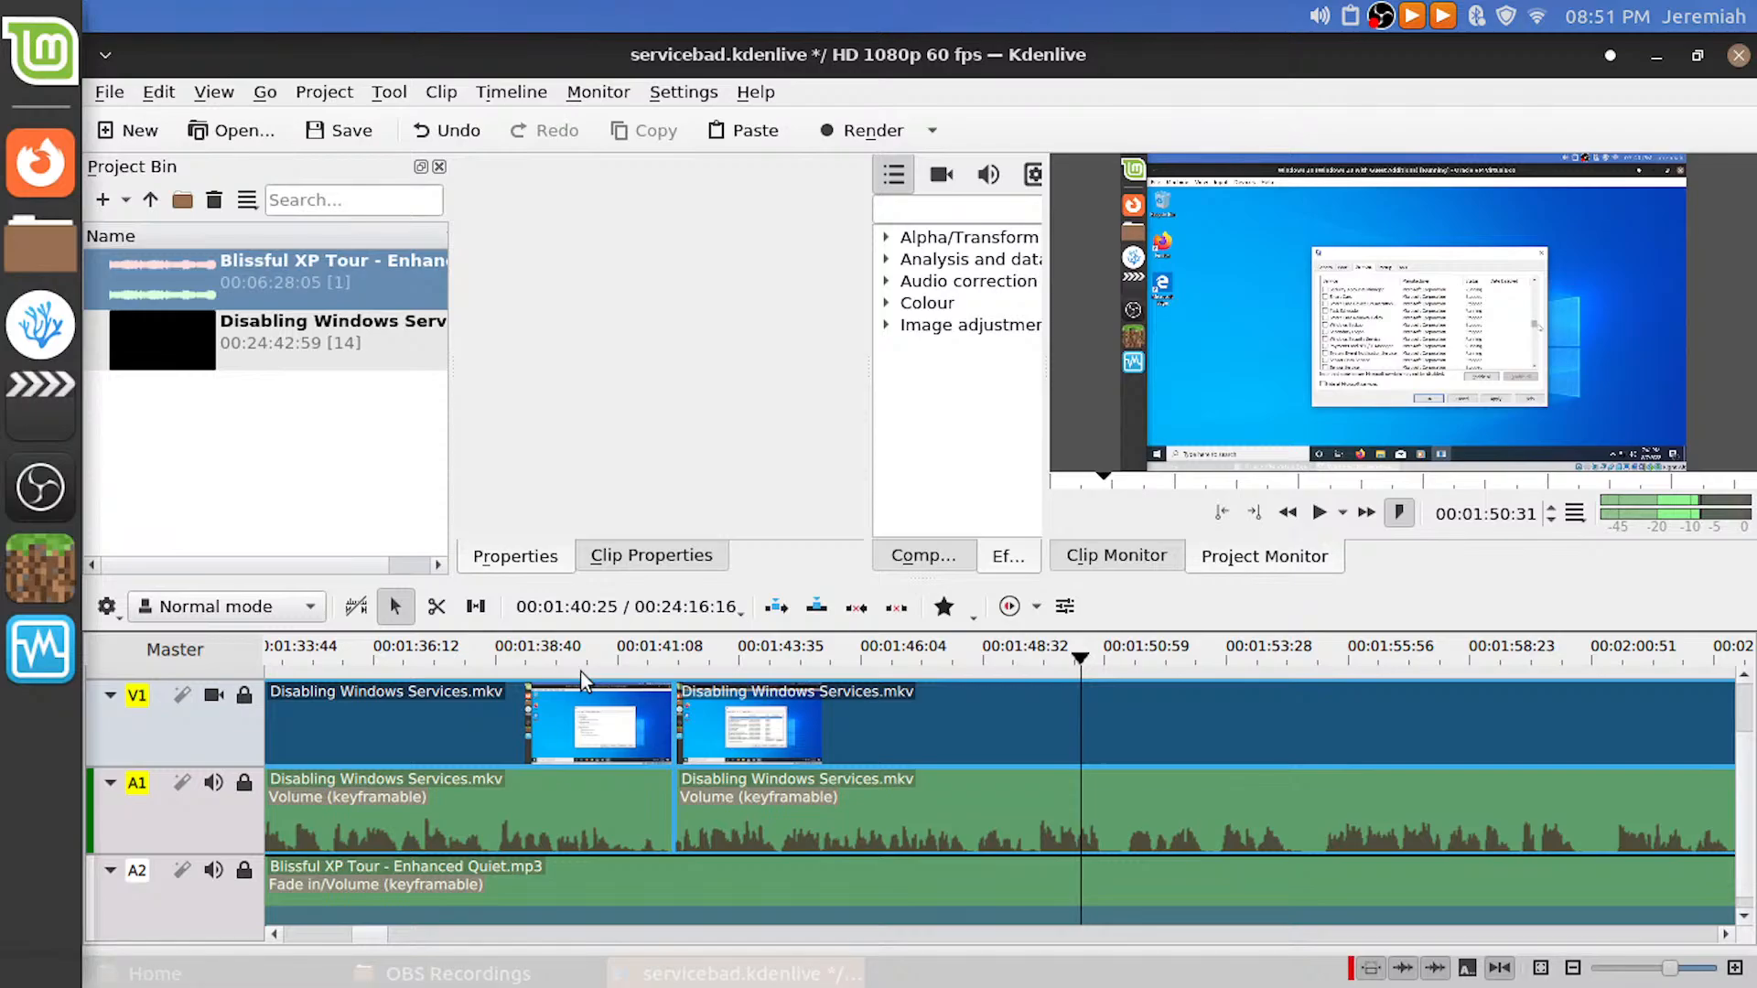
pyautogui.hotkey('ctrl', 's')
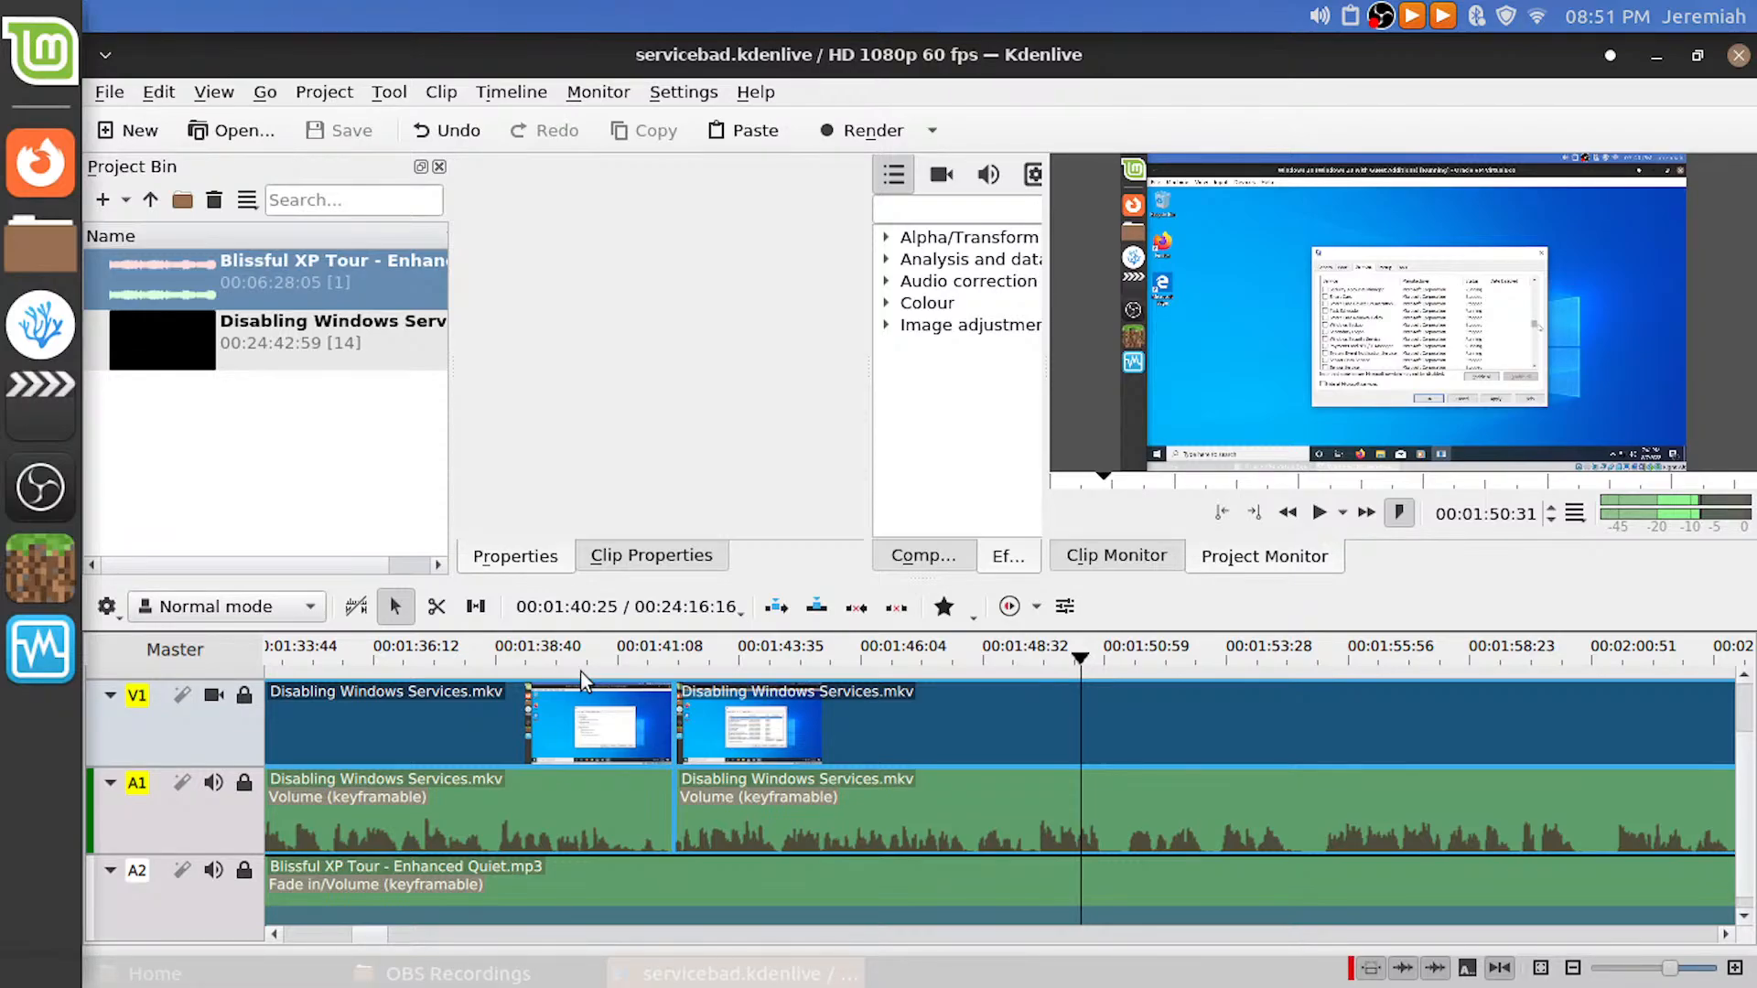
# Play the timeline in stages from about 1:50 to the Windows restart screen at about 3:00
pyautogui.press('space')
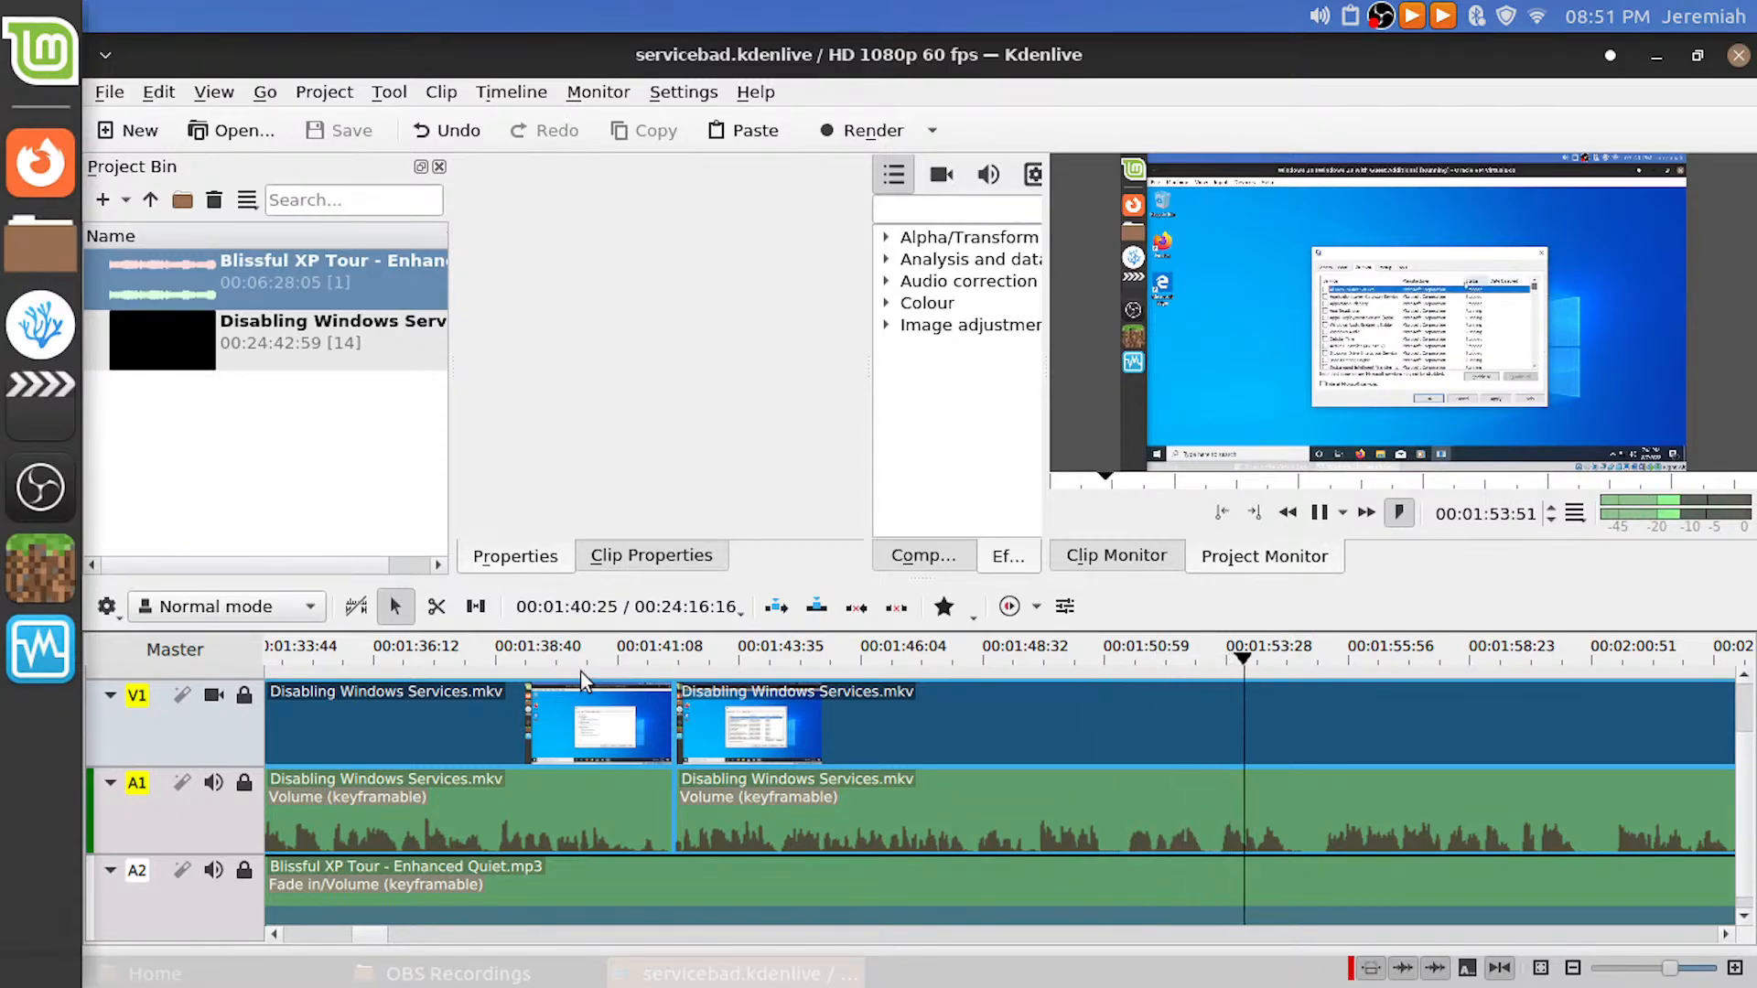
pyautogui.press('space')
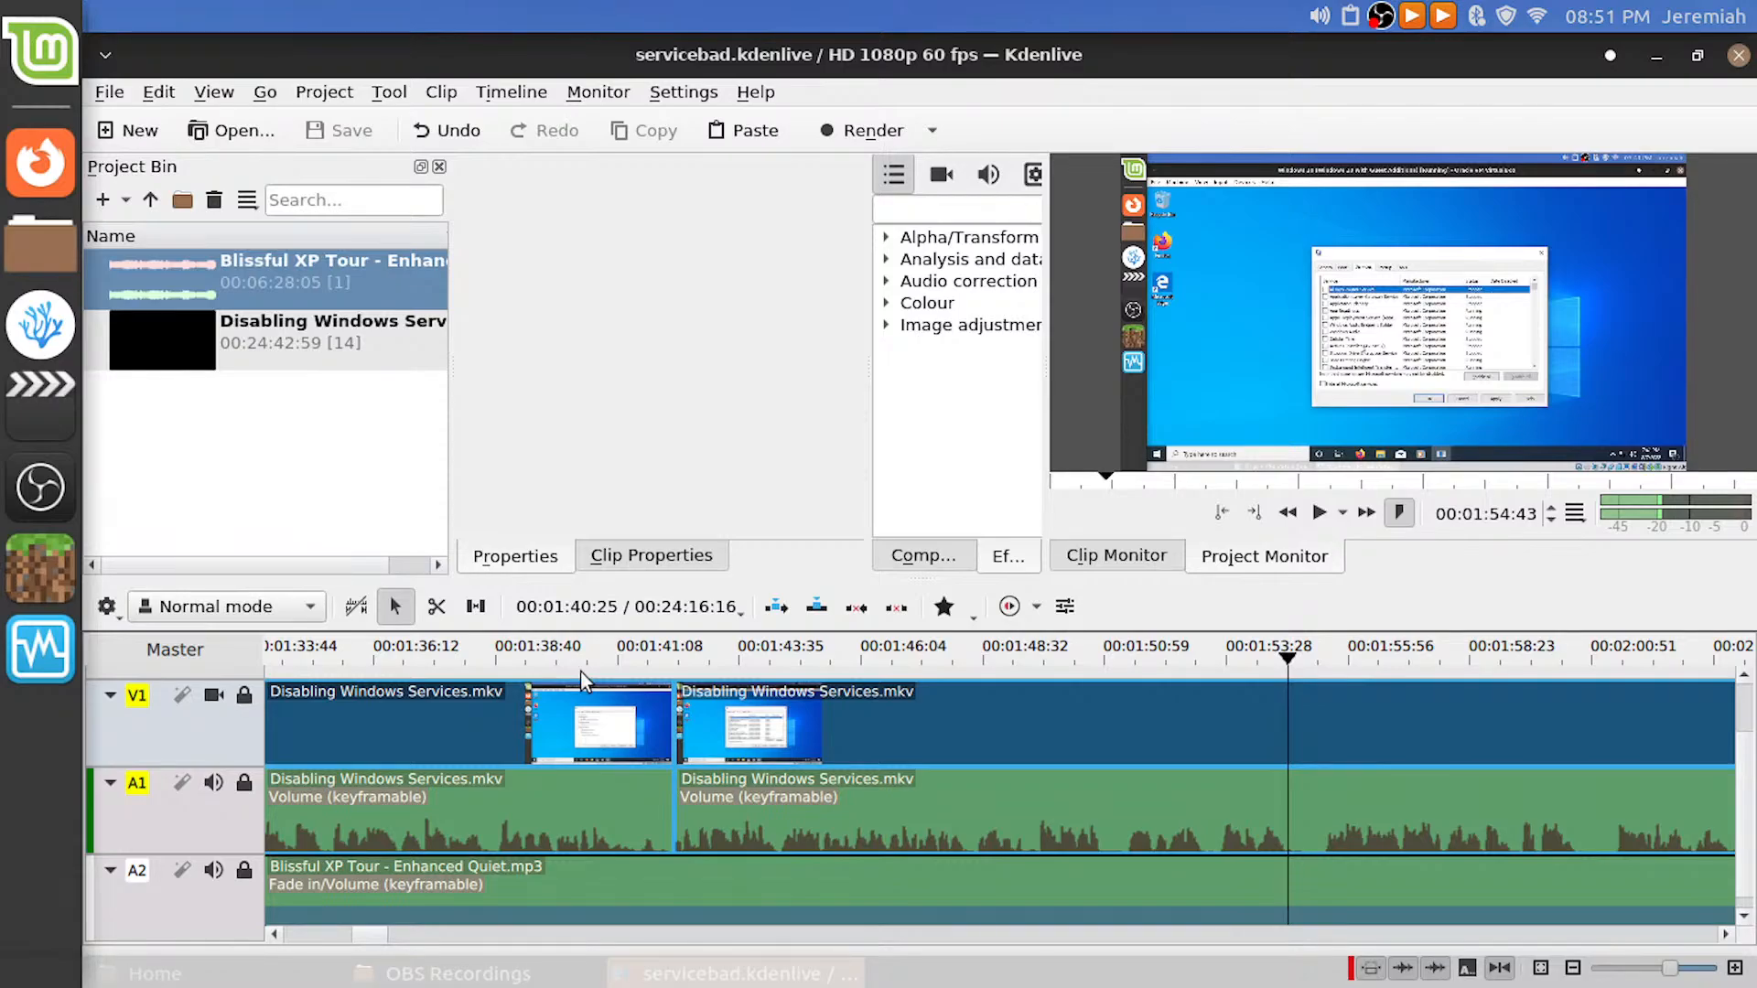
pyautogui.press('space')
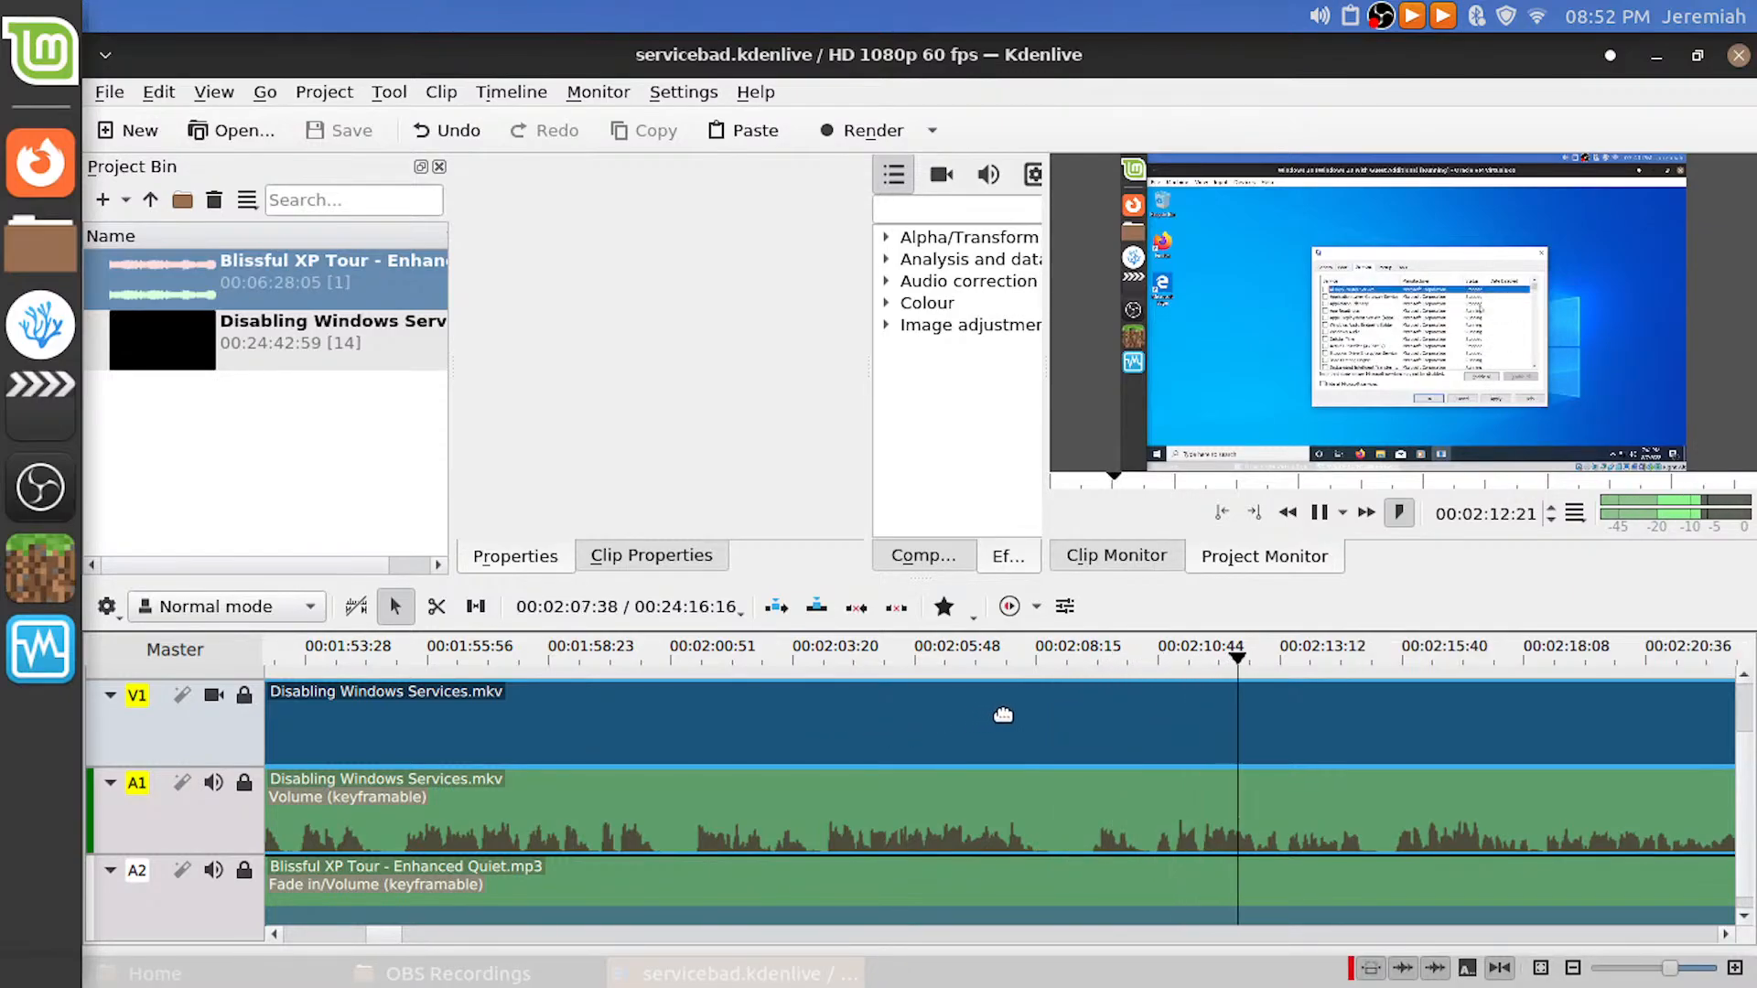
pyautogui.scroll(-7, 1035, 831)
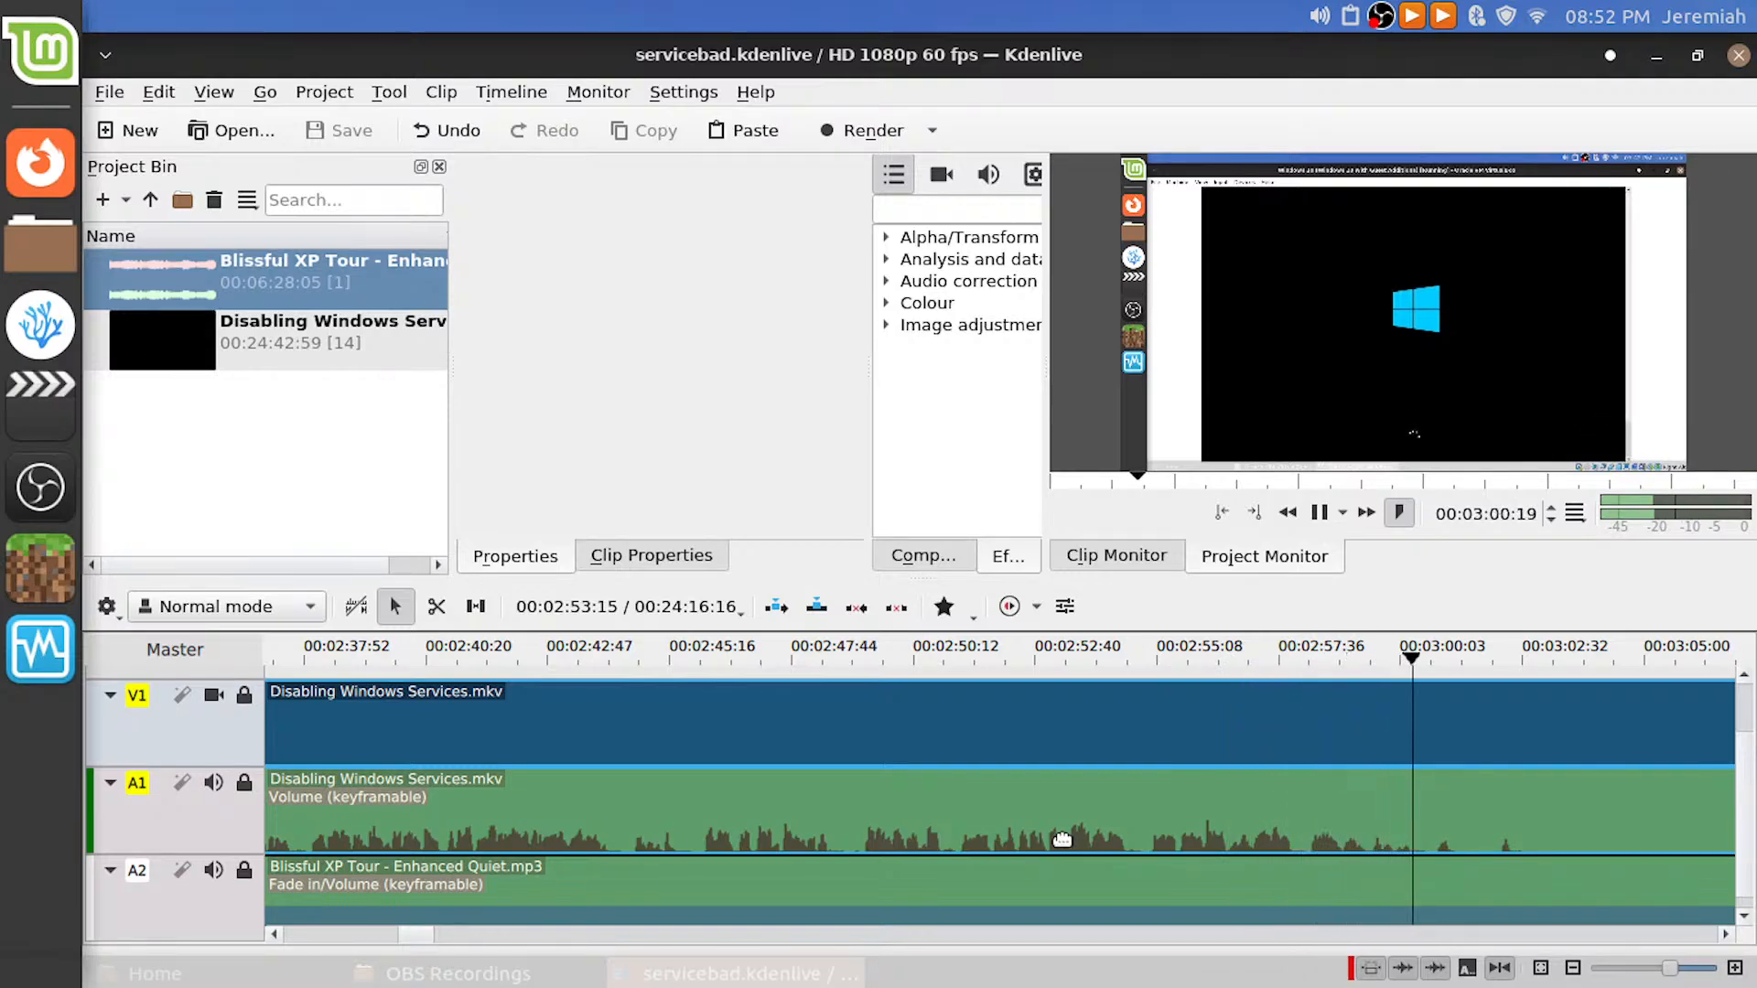
pyautogui.press('space')
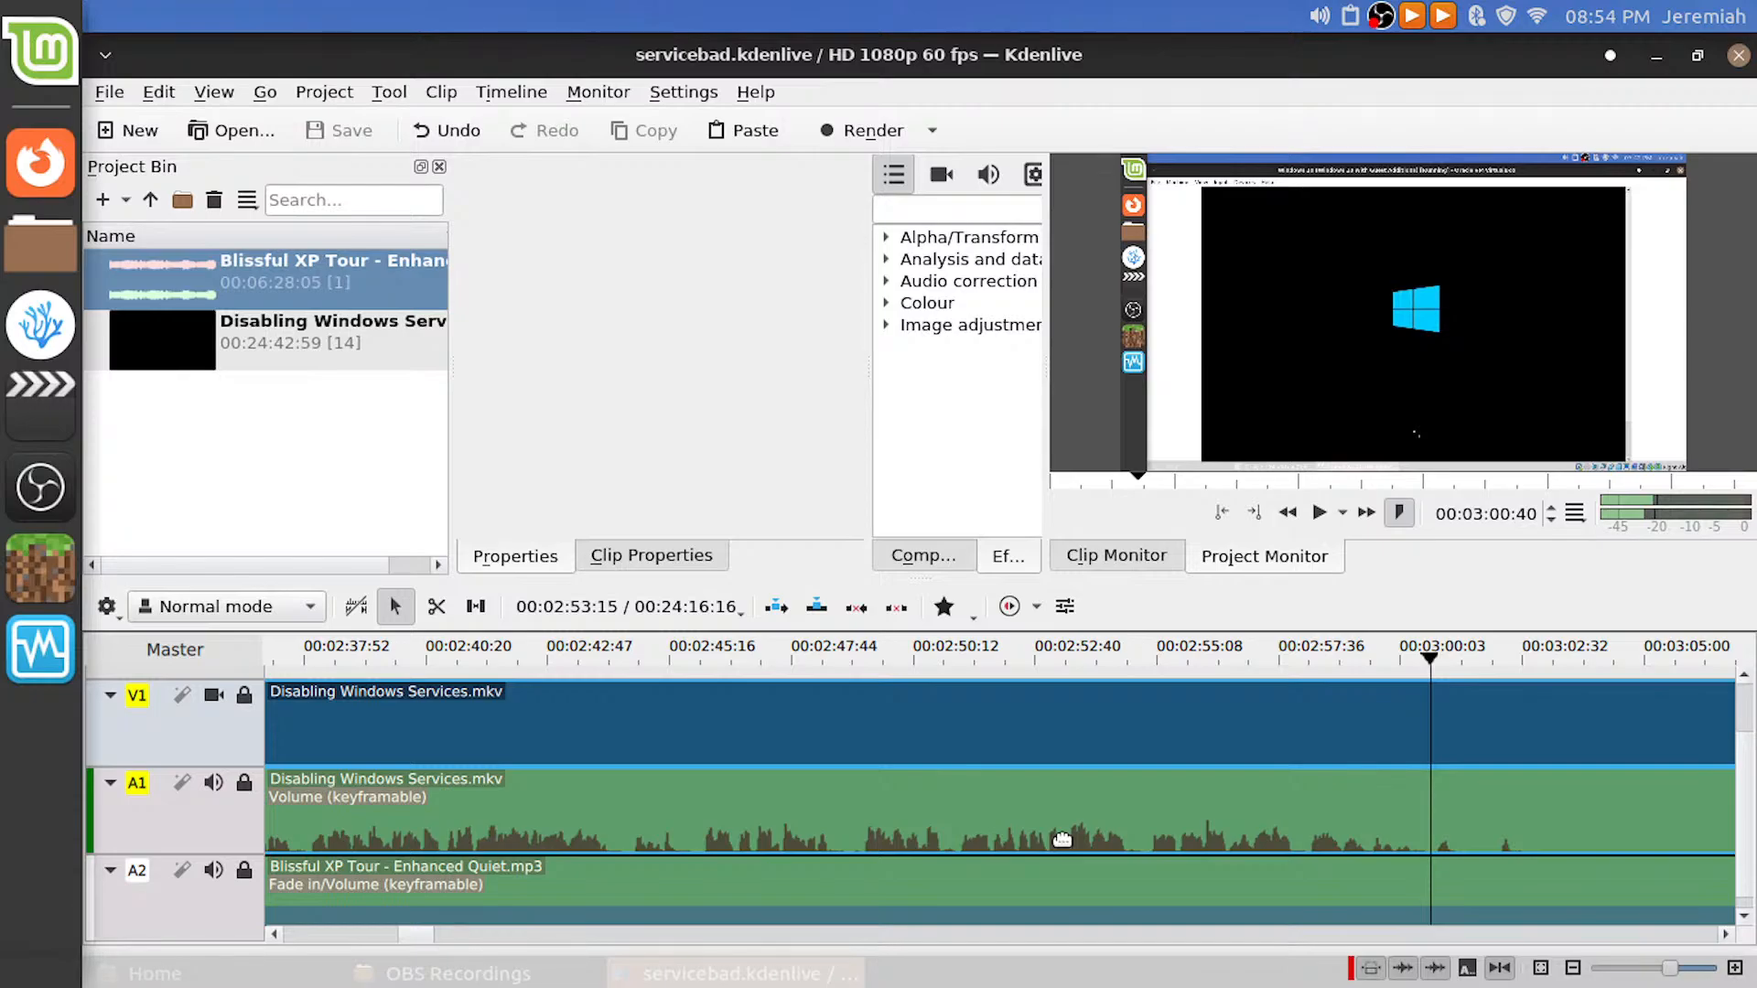
# Replay the passage from about 2:55 to 3:02 to check where speech stops during the restart
pyautogui.click(1175, 662)
pyautogui.press('space')
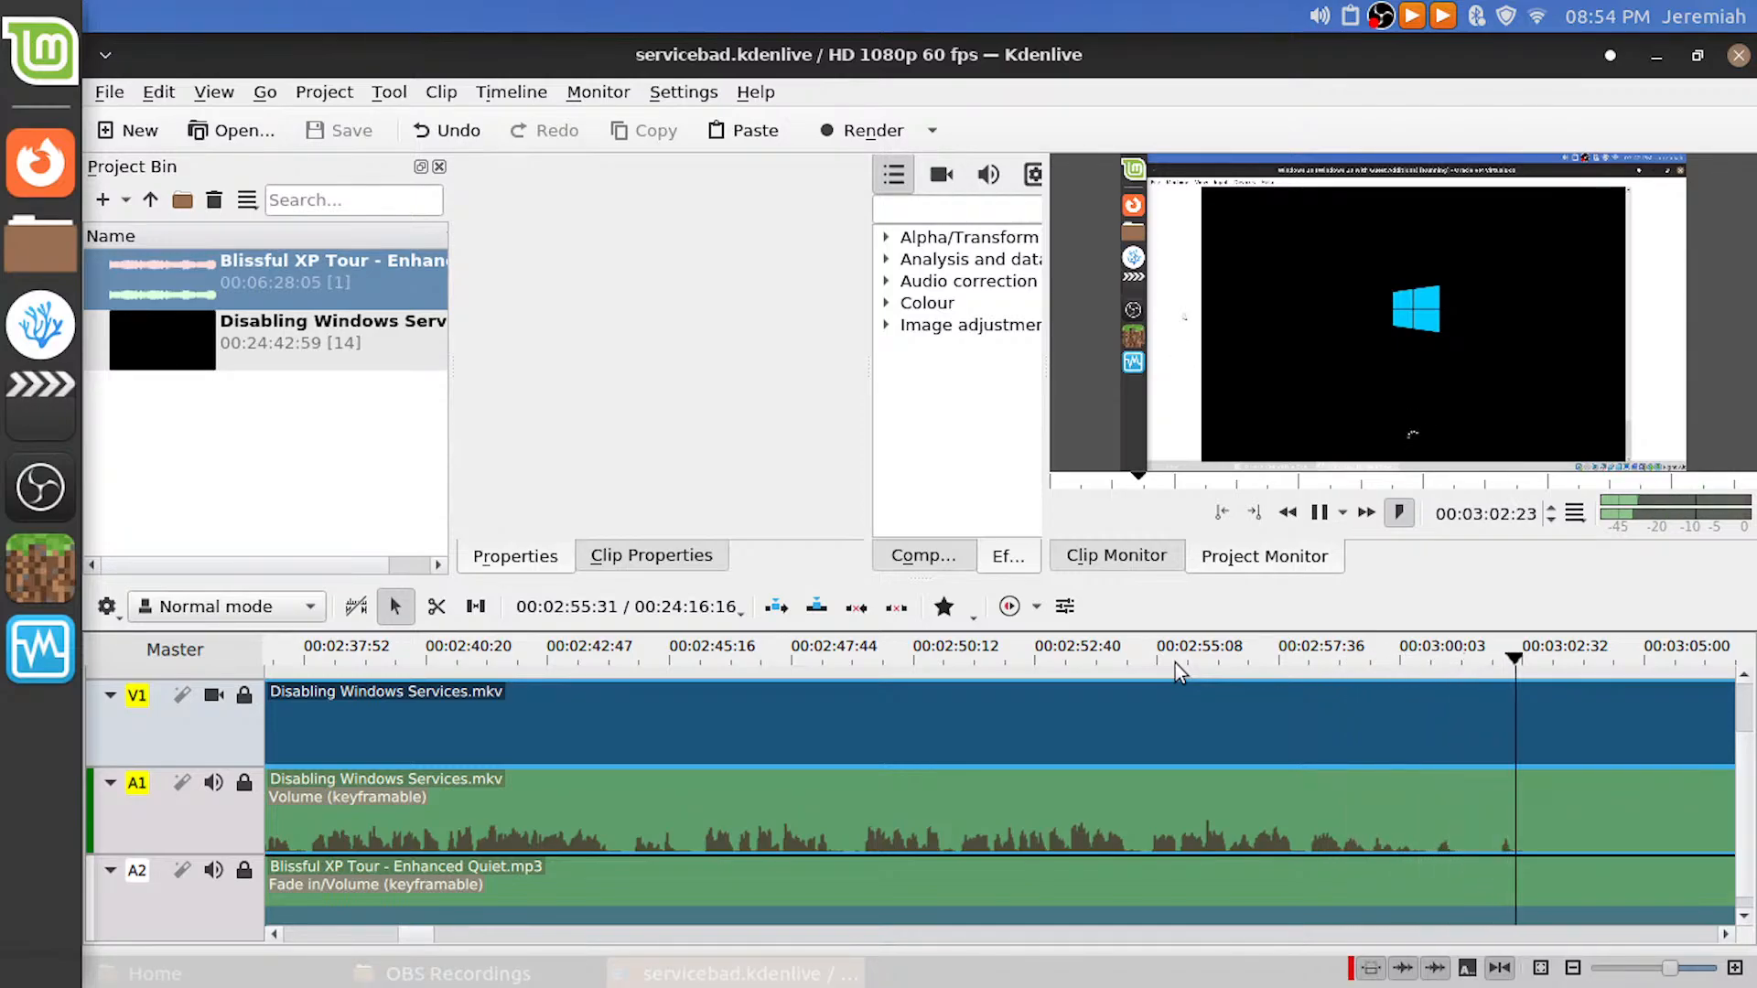
pyautogui.click(1176, 663)
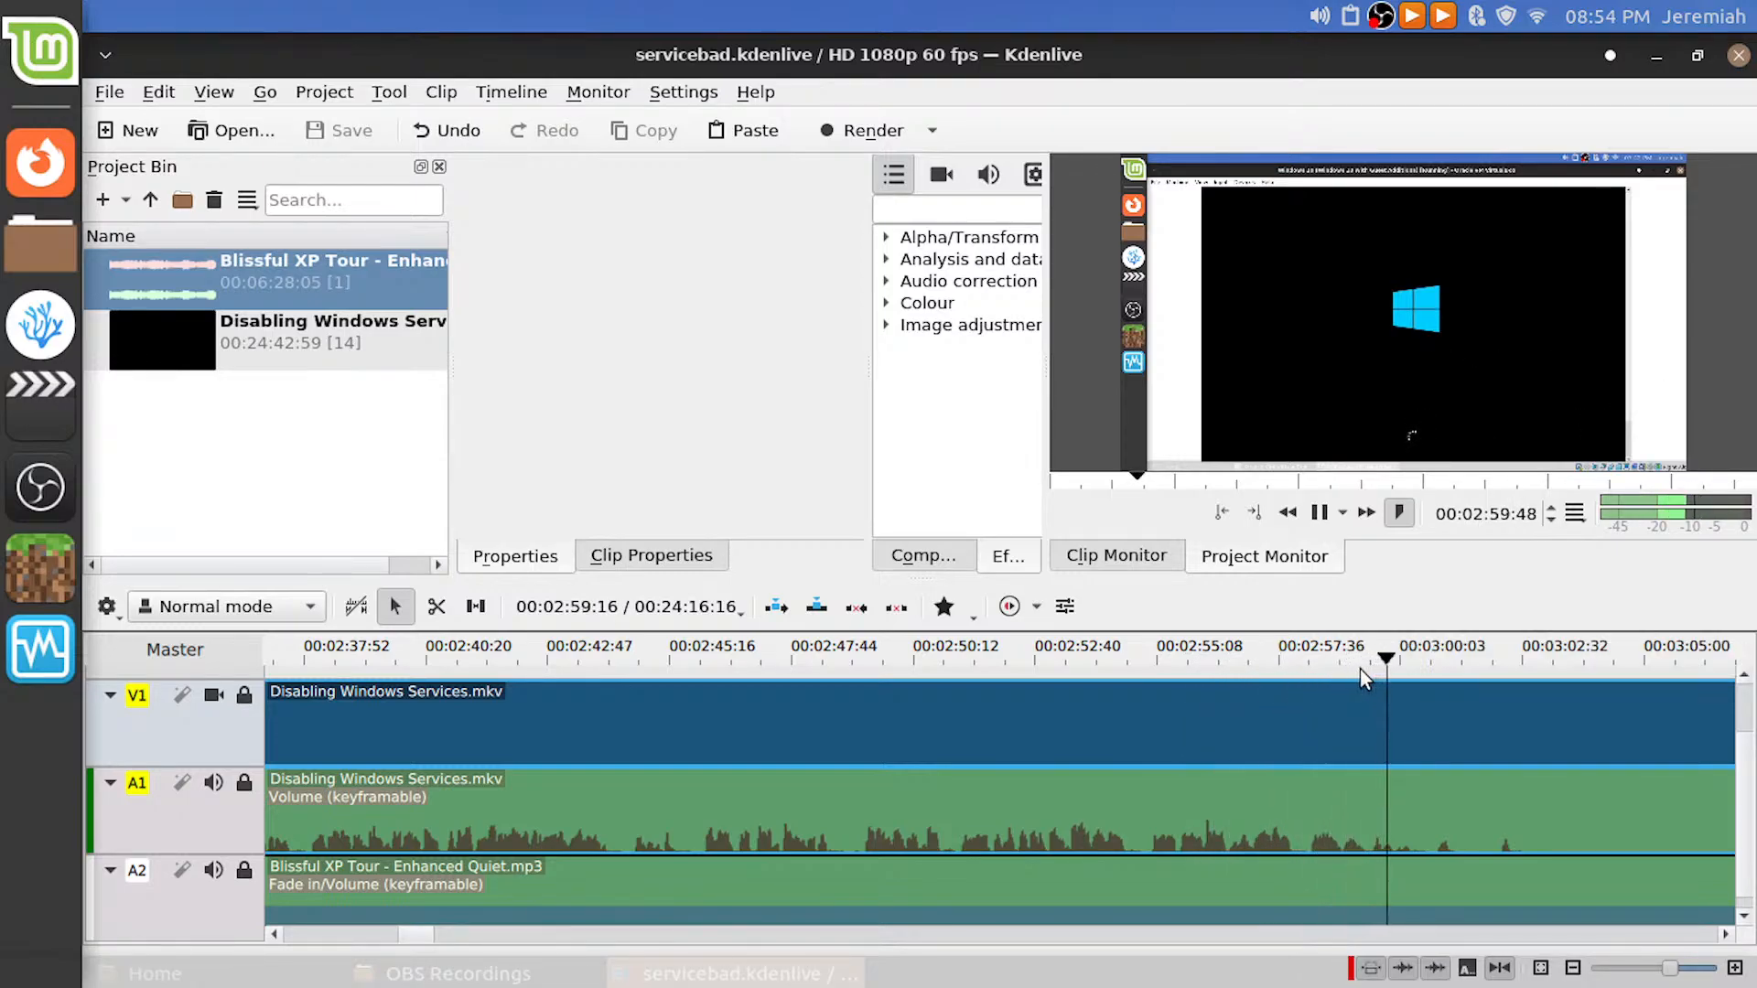
# Split the Disabling Windows Services clip at 00:03:00:38, near the start of the silent restart
pyautogui.moveTo(1416, 667); pyautogui.dragTo(1429, 667)
pyautogui.click(1402, 714)
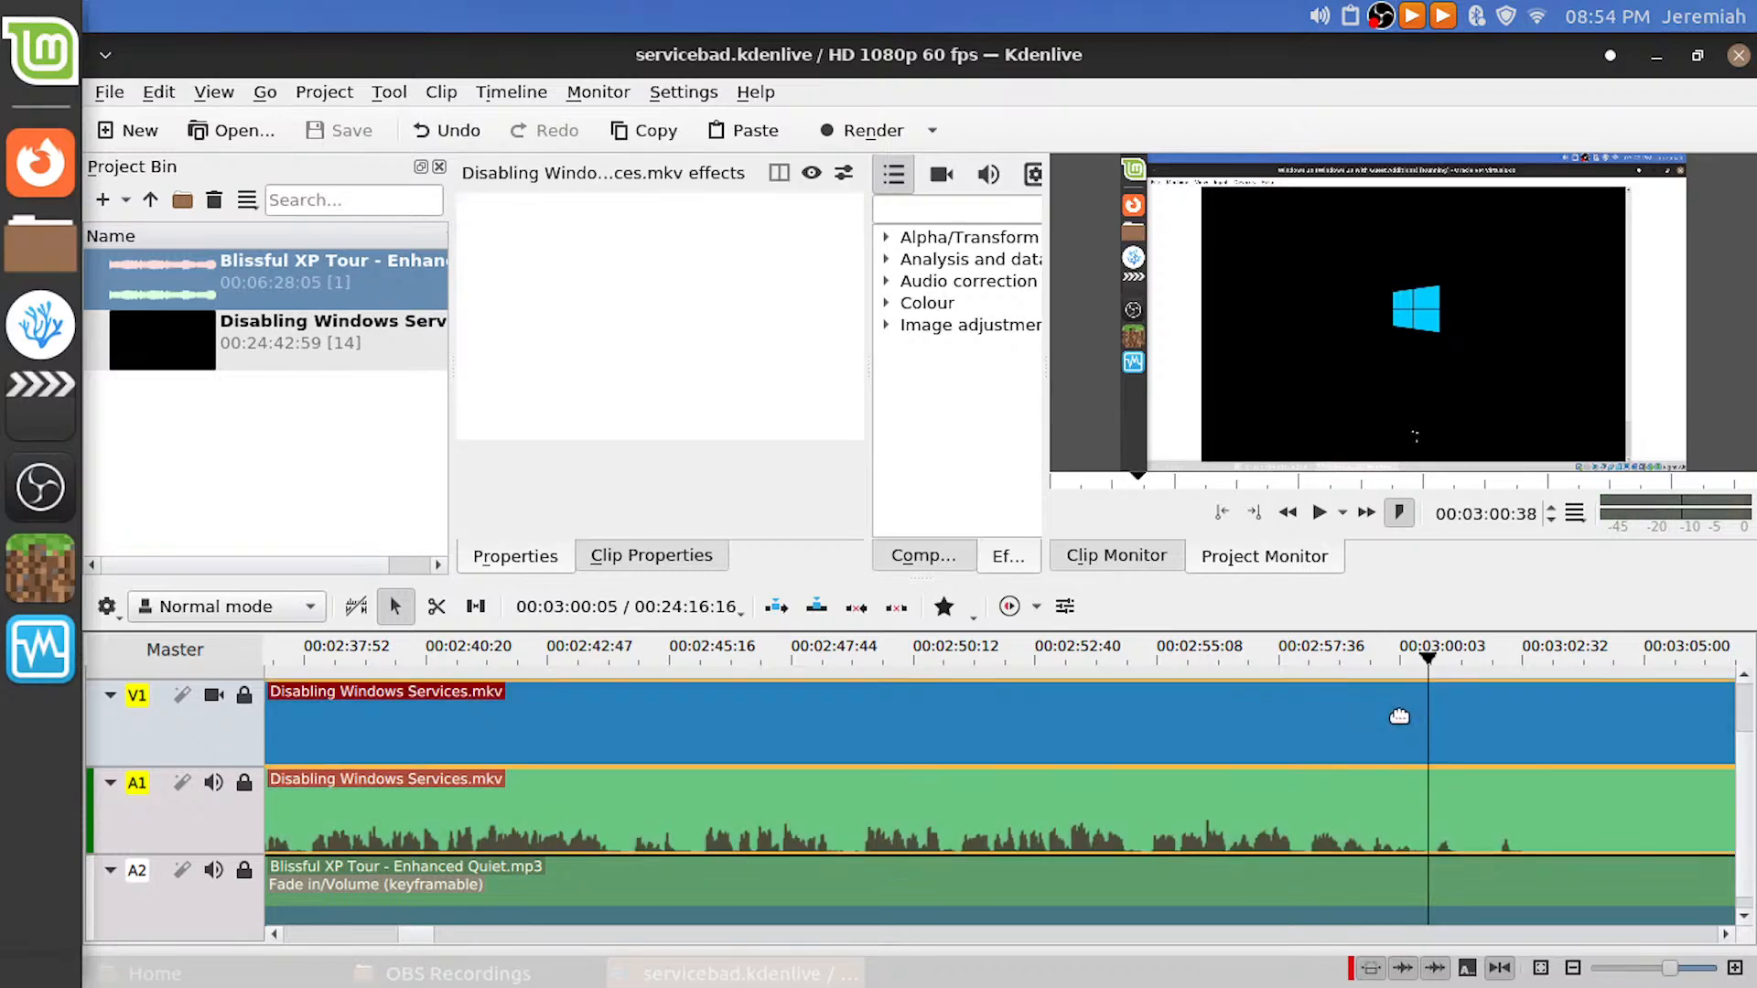
pyautogui.hotkey('shift', 'r')
# Split the Disabling Windows Services clip at 00:03:41:28, just before speech resumes at the Welcome screen
pyautogui.hscroll(5, 1301, 730)
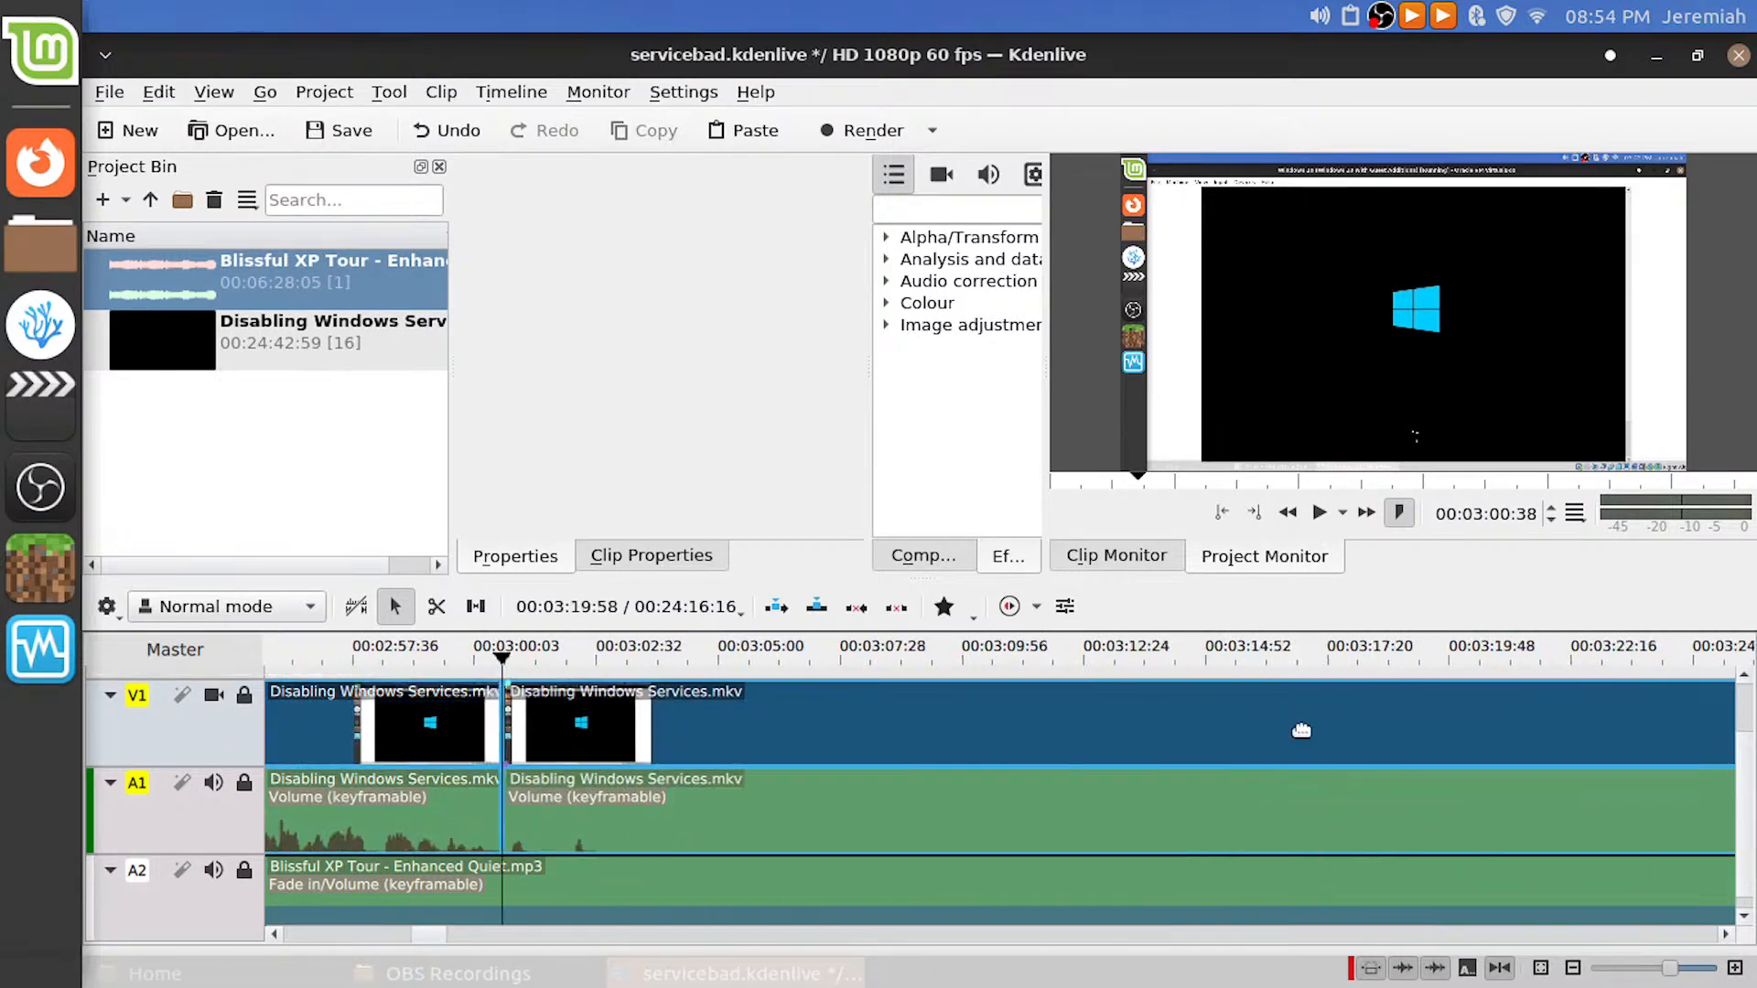
pyautogui.hscroll(3, 1301, 730)
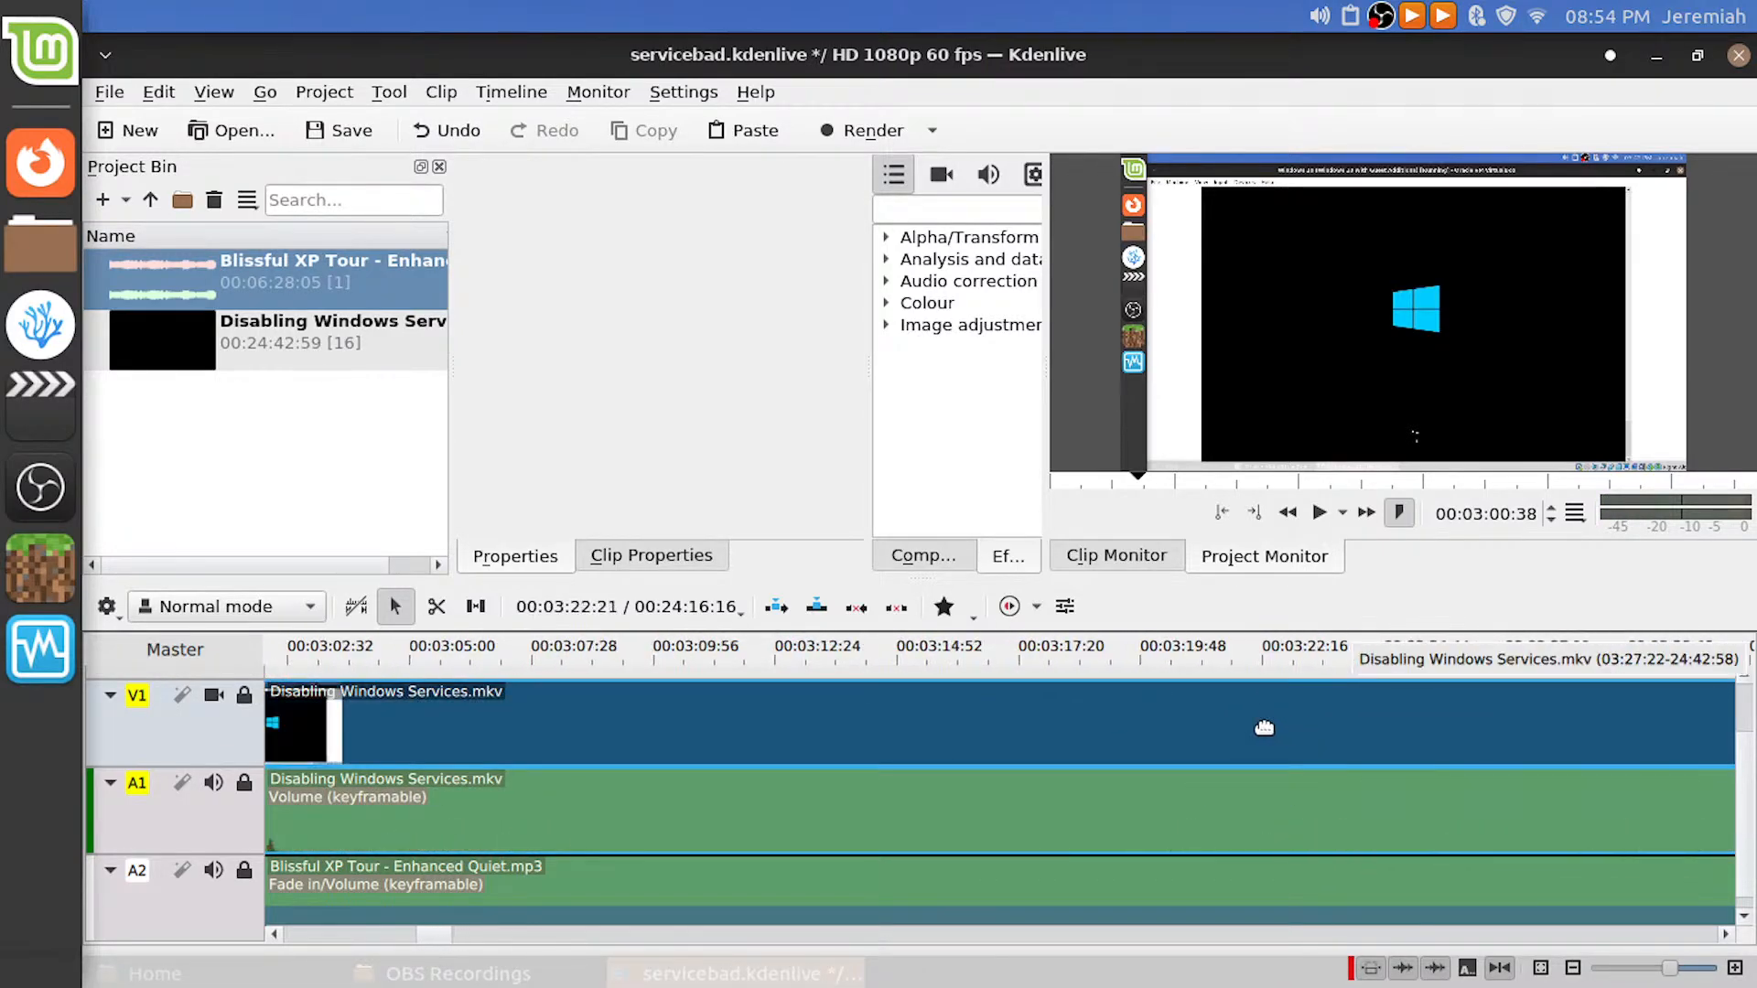
pyautogui.hscroll(3, 1263, 727)
pyautogui.moveTo(816, 662); pyautogui.dragTo(820, 676)
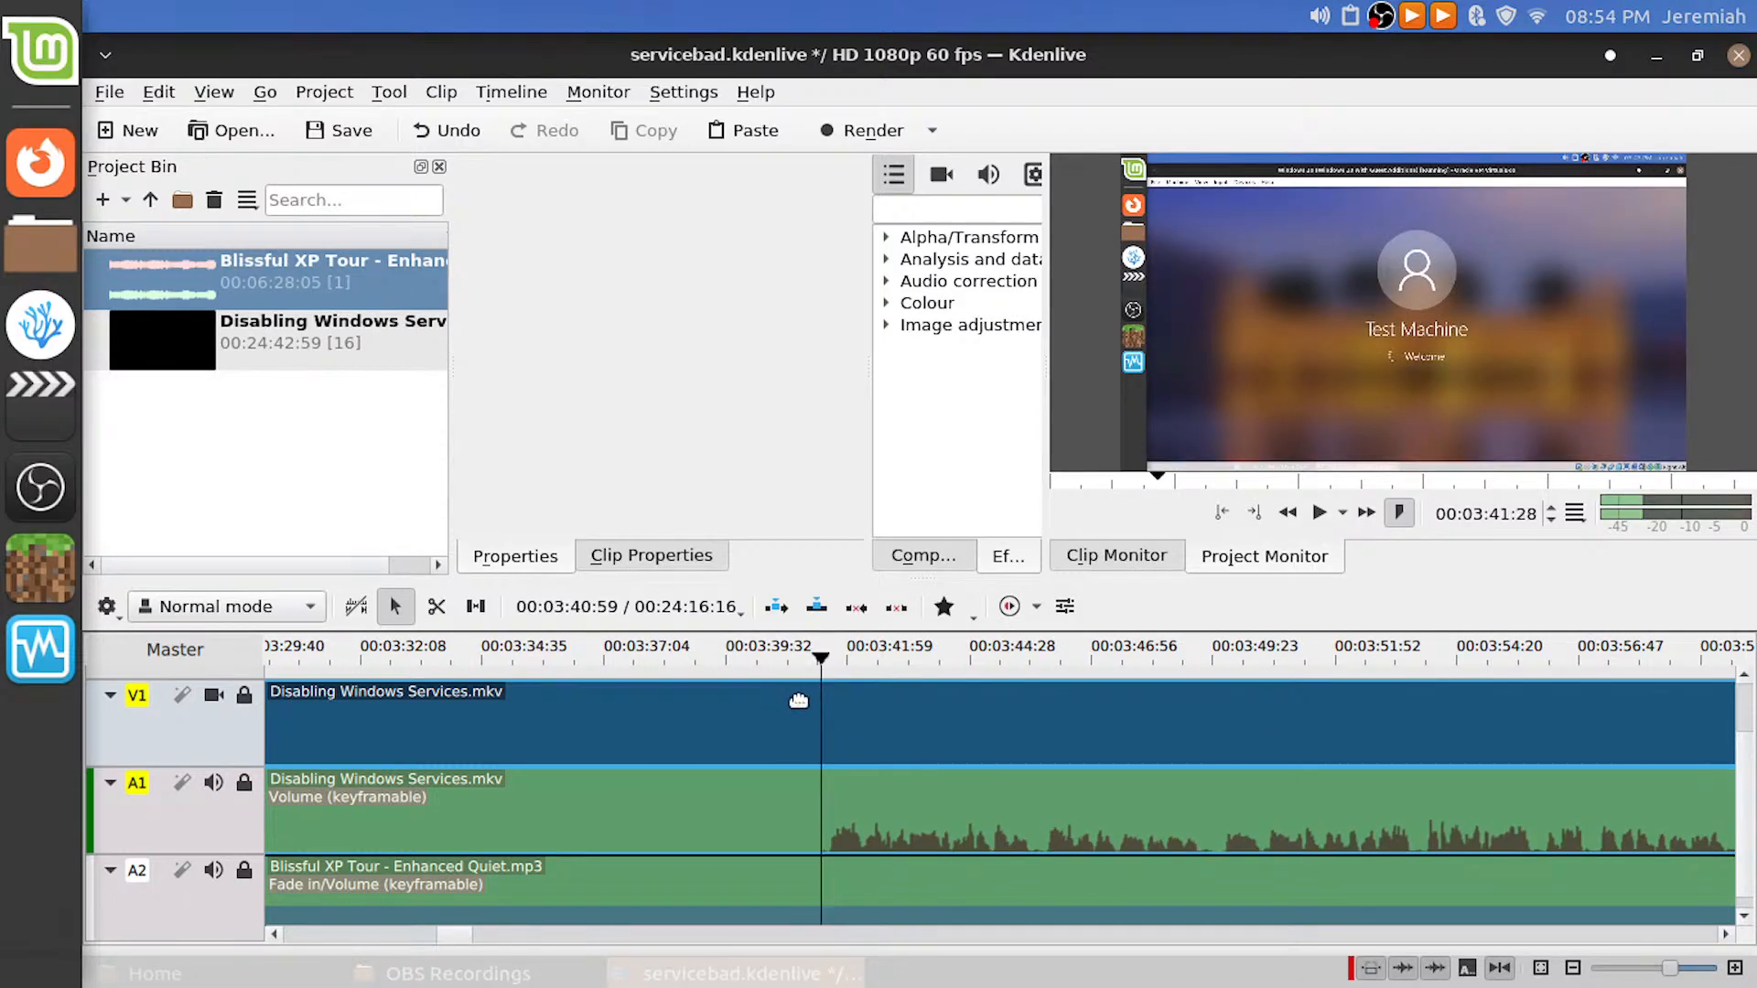
pyautogui.click(798, 700)
pyautogui.hotkey('shift', 'r')
# Ungroup the silent restart segment between about 3:00 and 3:41 and delete its audio part
pyautogui.hscroll(-4, 771, 746)
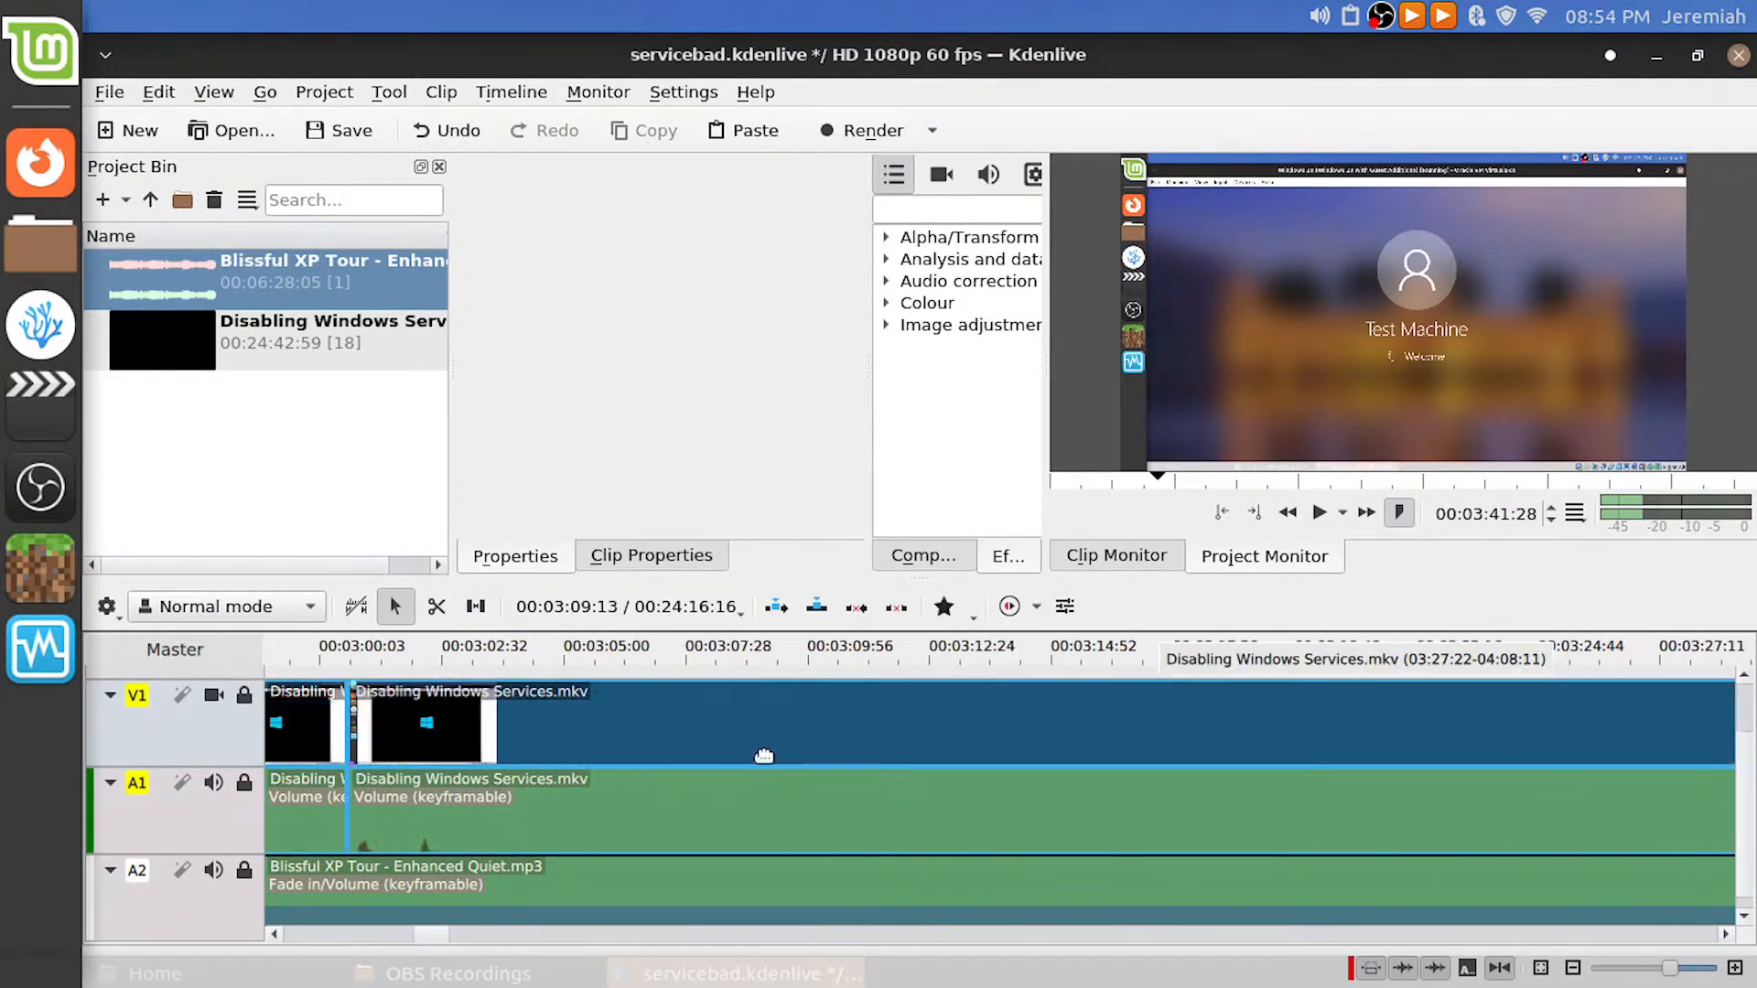
pyautogui.hscroll(-3, 764, 756)
pyautogui.scroll(-1, 764, 759)
pyautogui.hscroll(3, 966, 736)
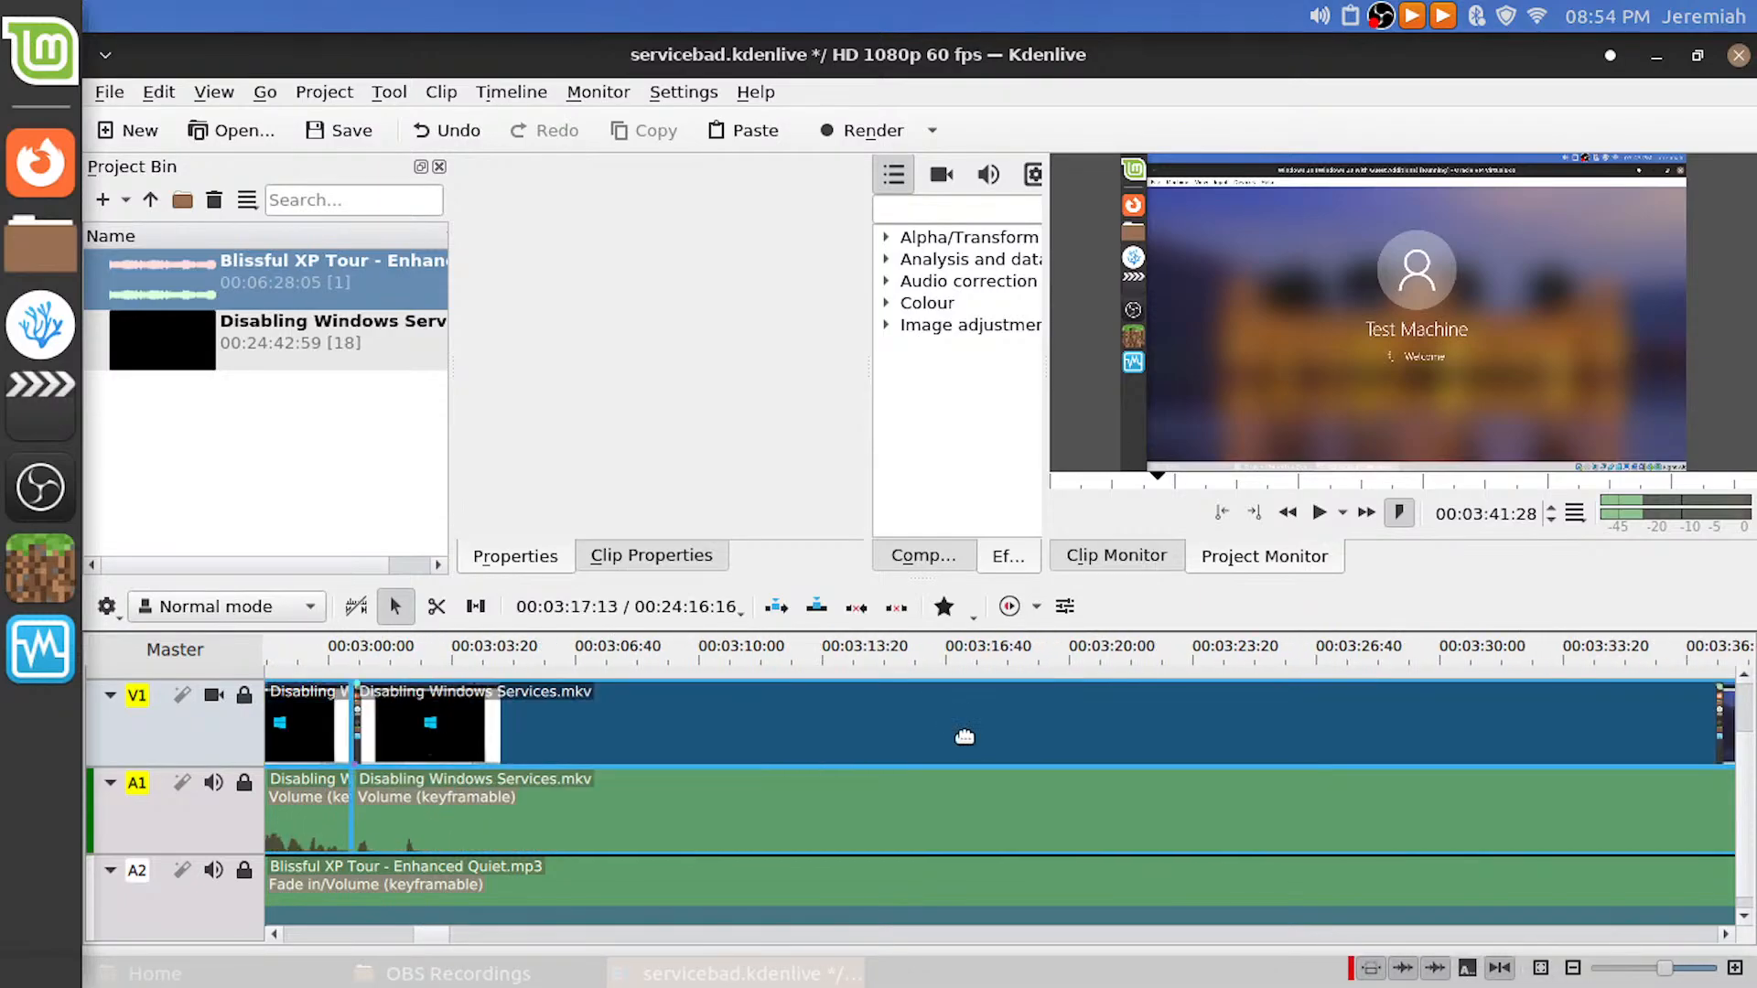
pyautogui.hscroll(2, 965, 737)
pyautogui.scroll(-2, 965, 737)
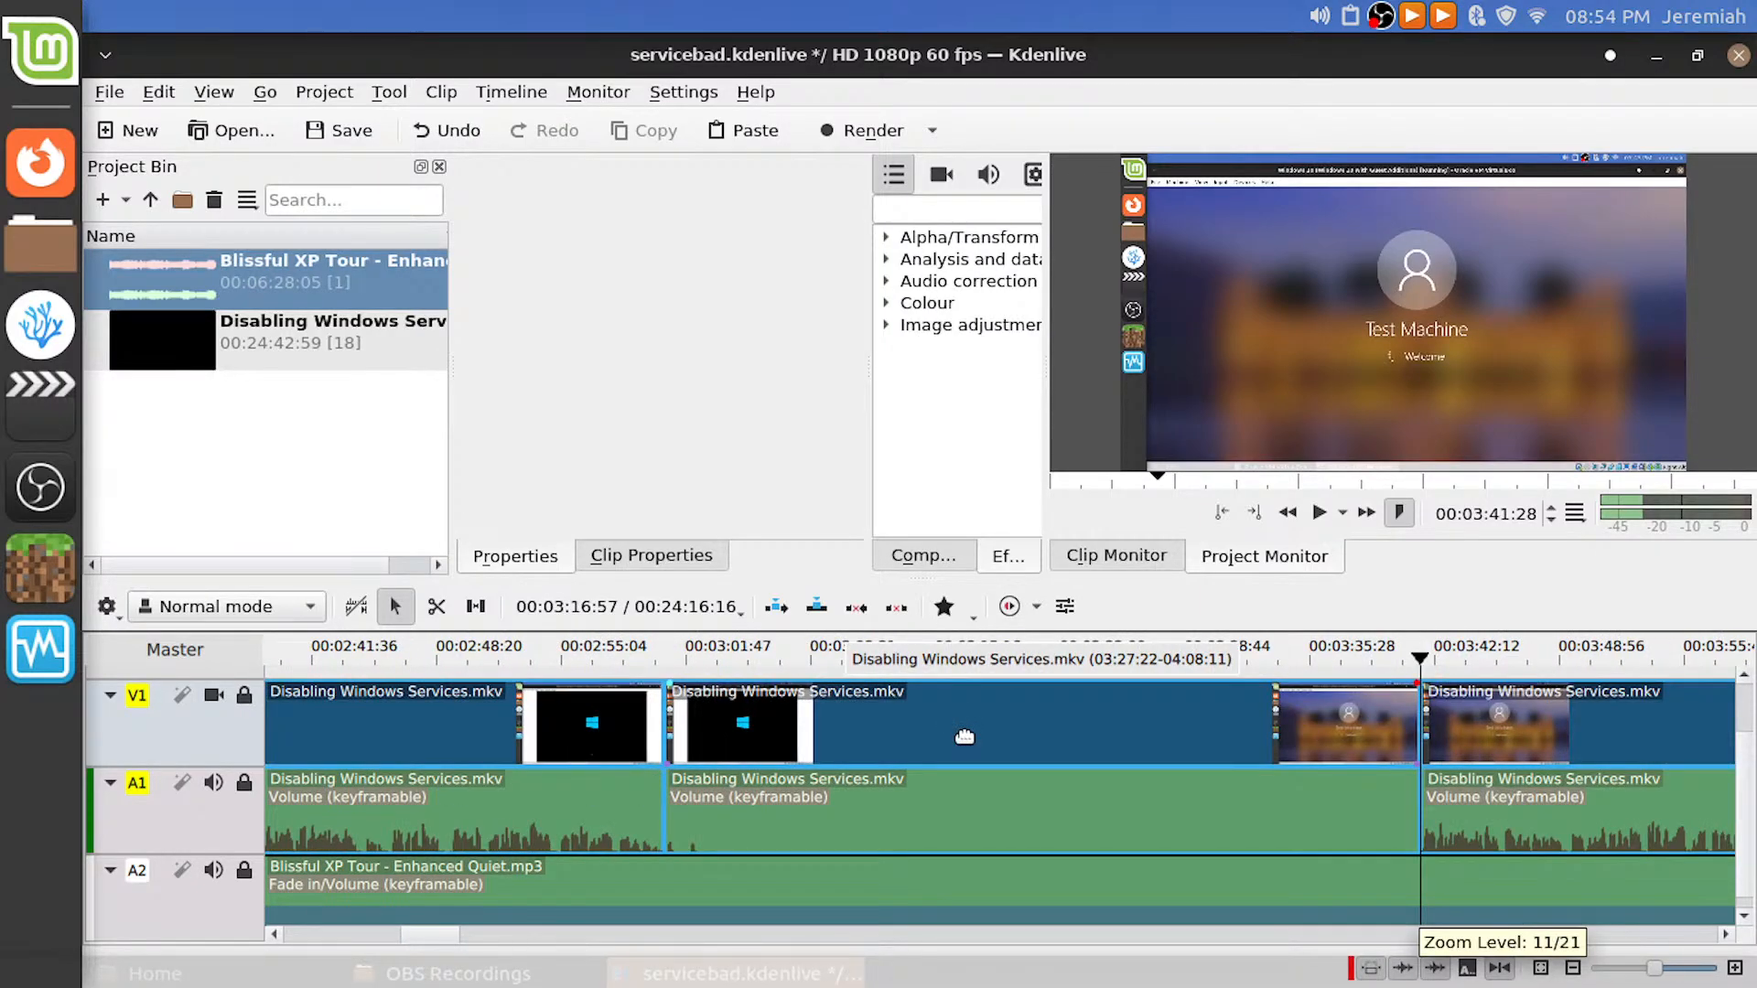
pyautogui.hscroll(4, 965, 736)
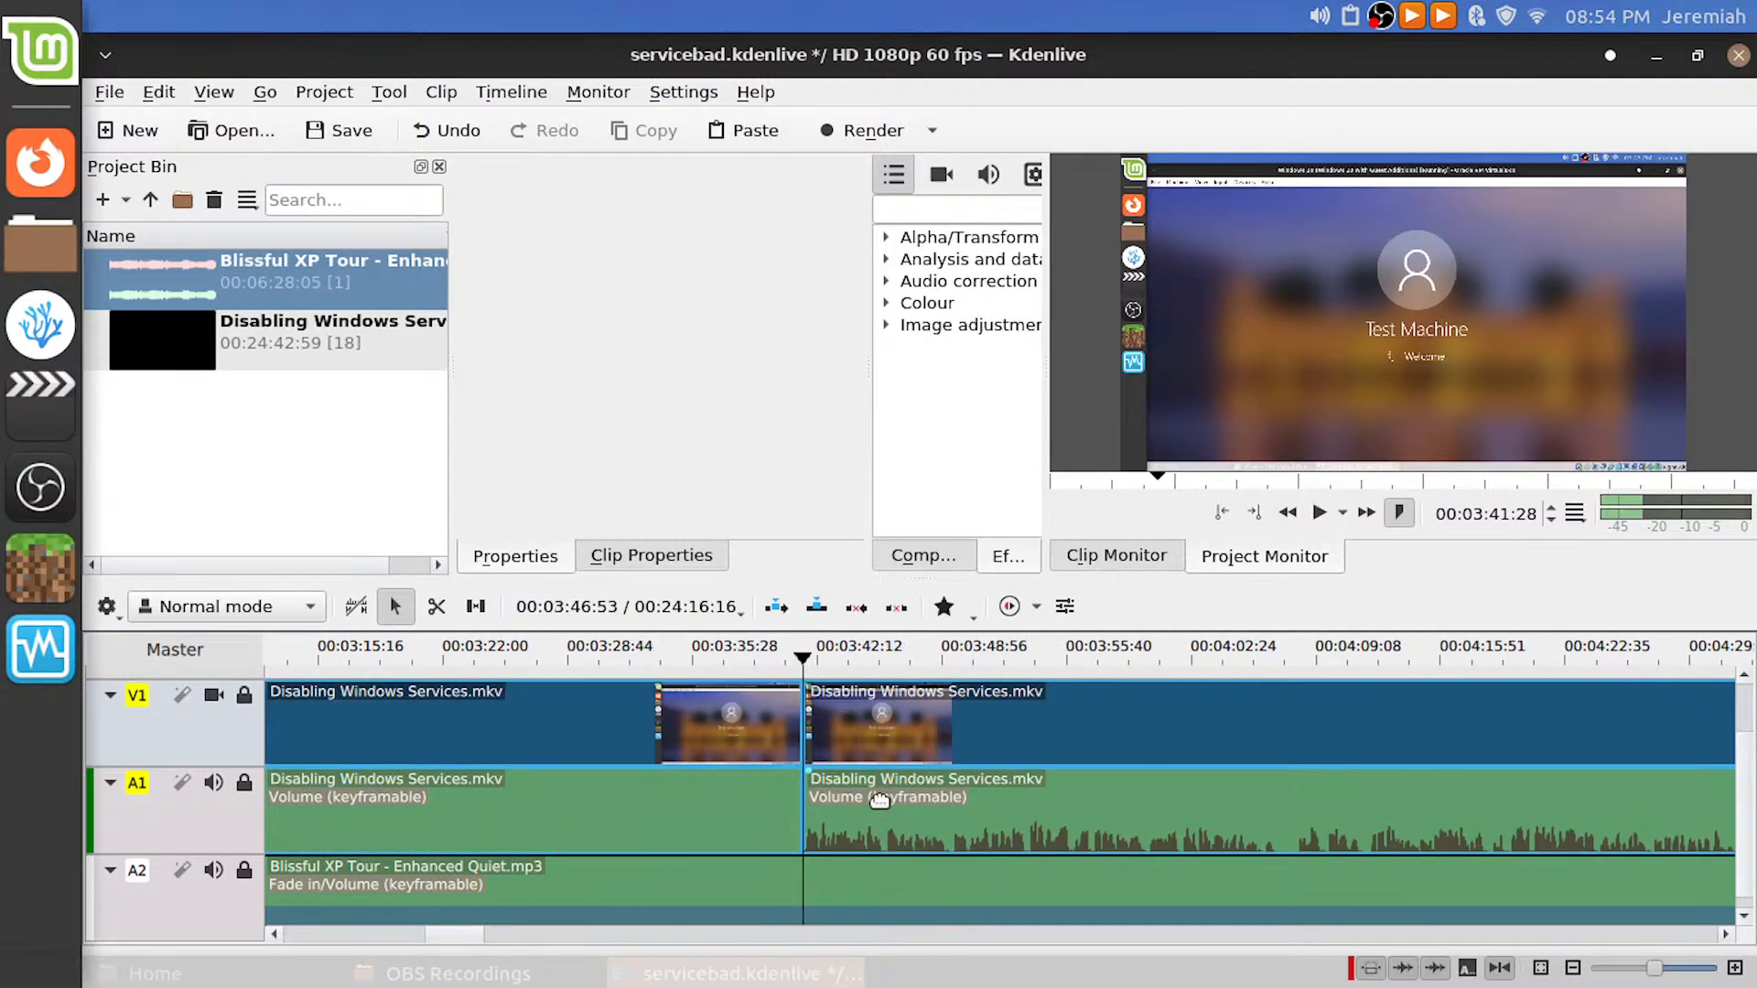
pyautogui.hscroll(-5, 926, 732)
pyautogui.rightClick(925, 723)
pyautogui.click(1021, 547)
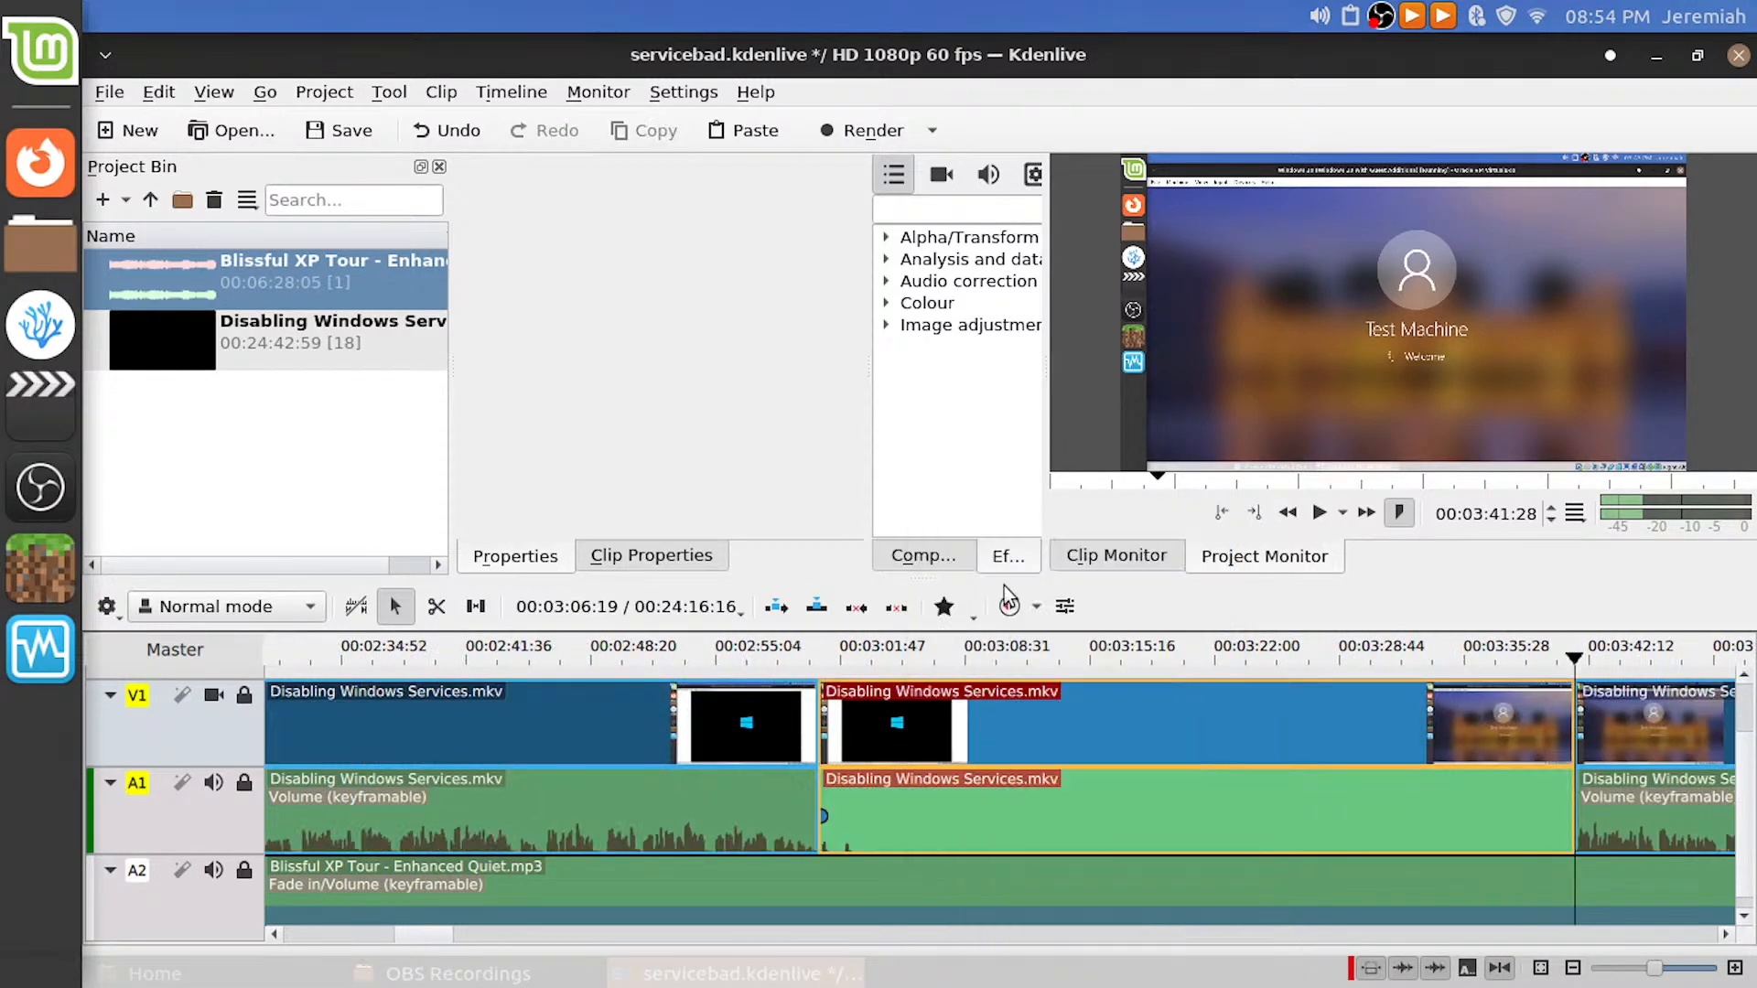
pyautogui.press('Delete')
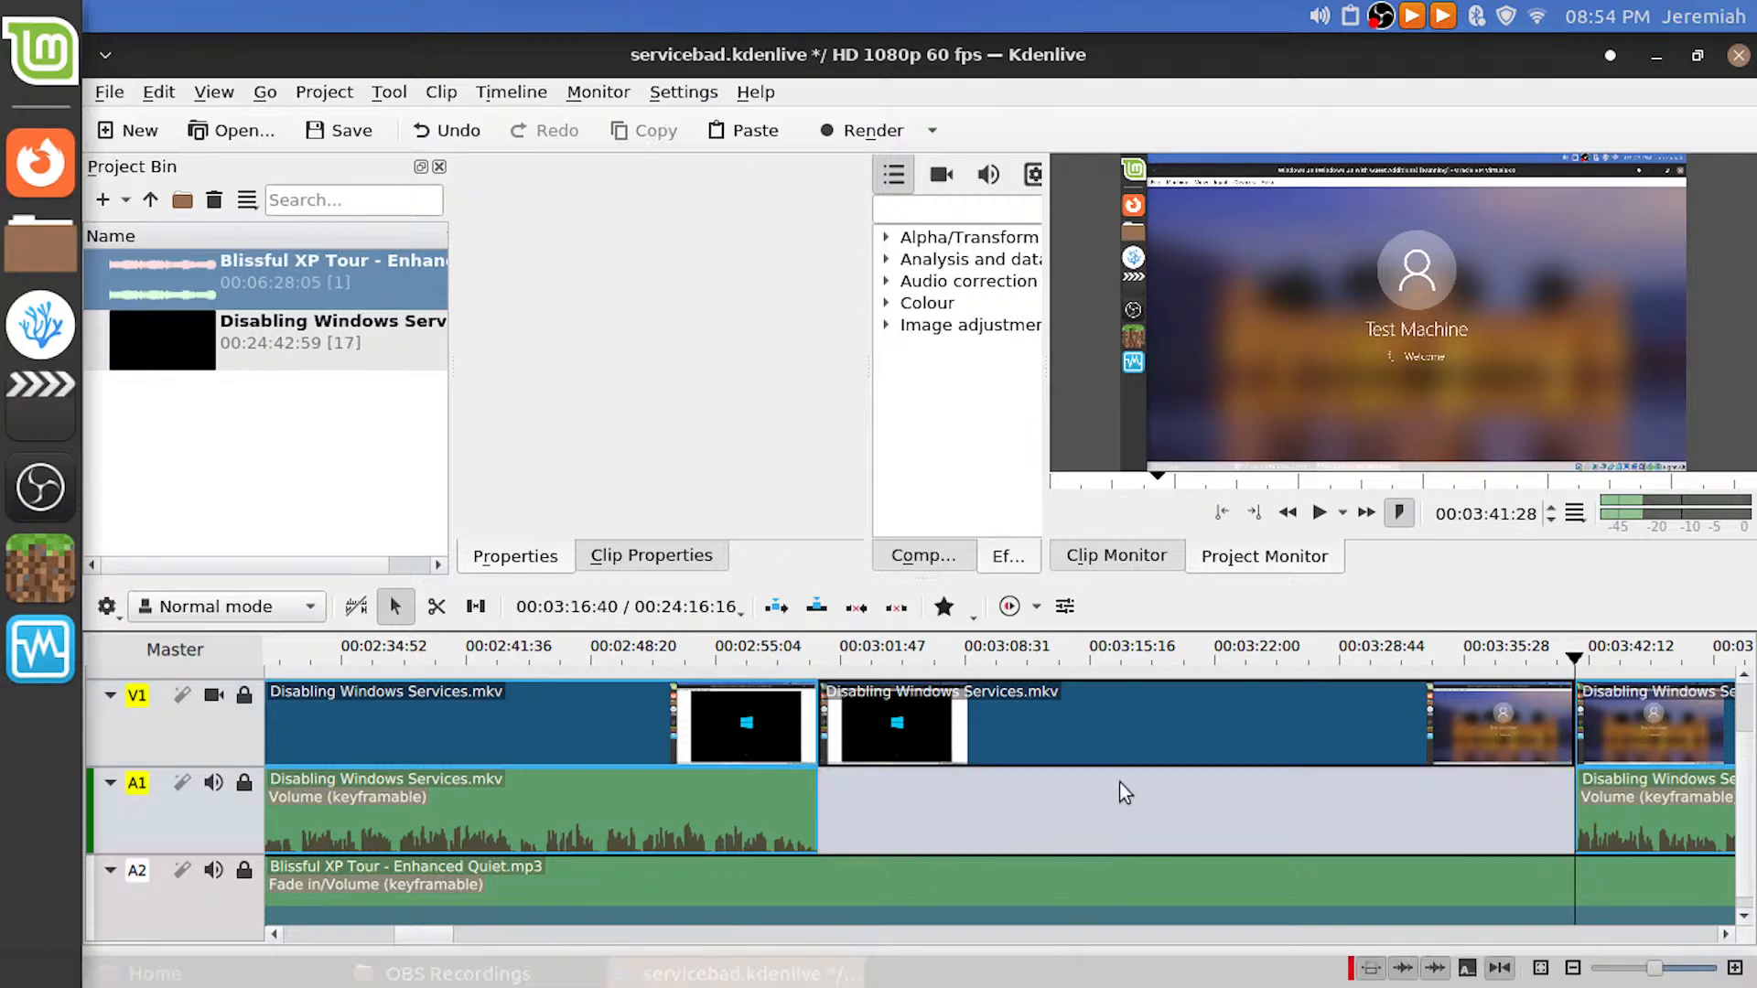
# Set the restart video segment's speed to 800% and move the following clip back against its end
pyautogui.click(1111, 723)
pyautogui.rightClick(1113, 723)
pyautogui.click(1188, 809)
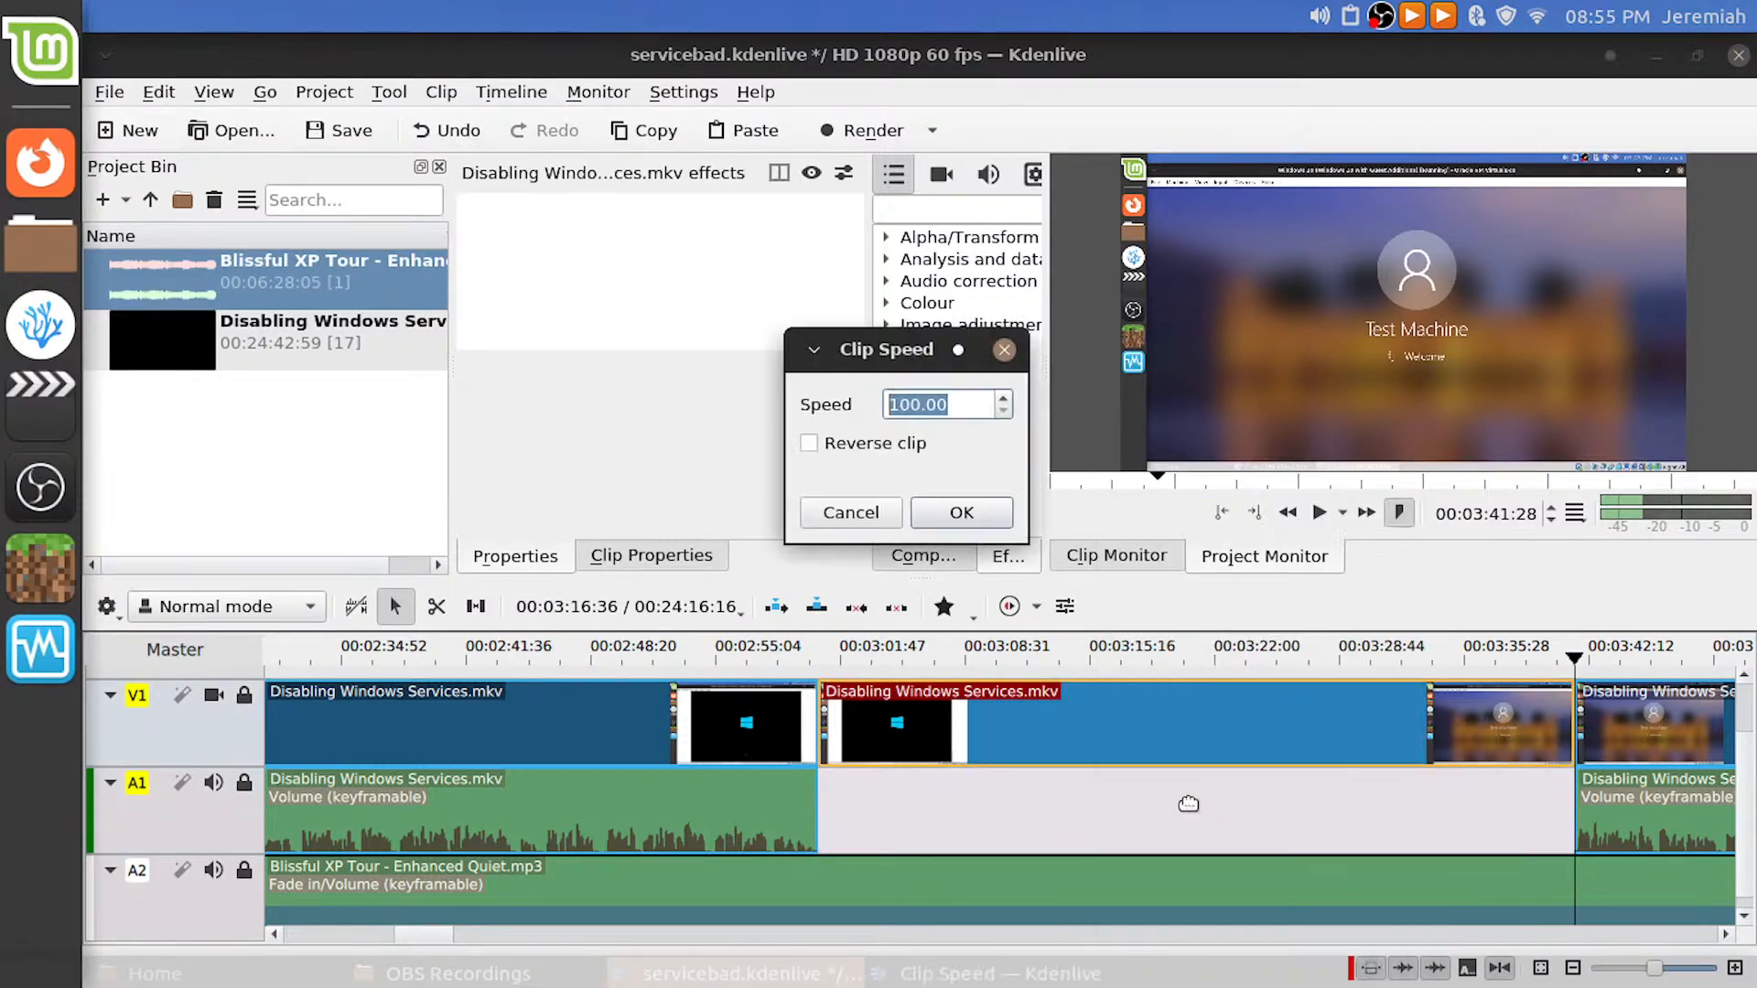
pyautogui.click(902, 407)
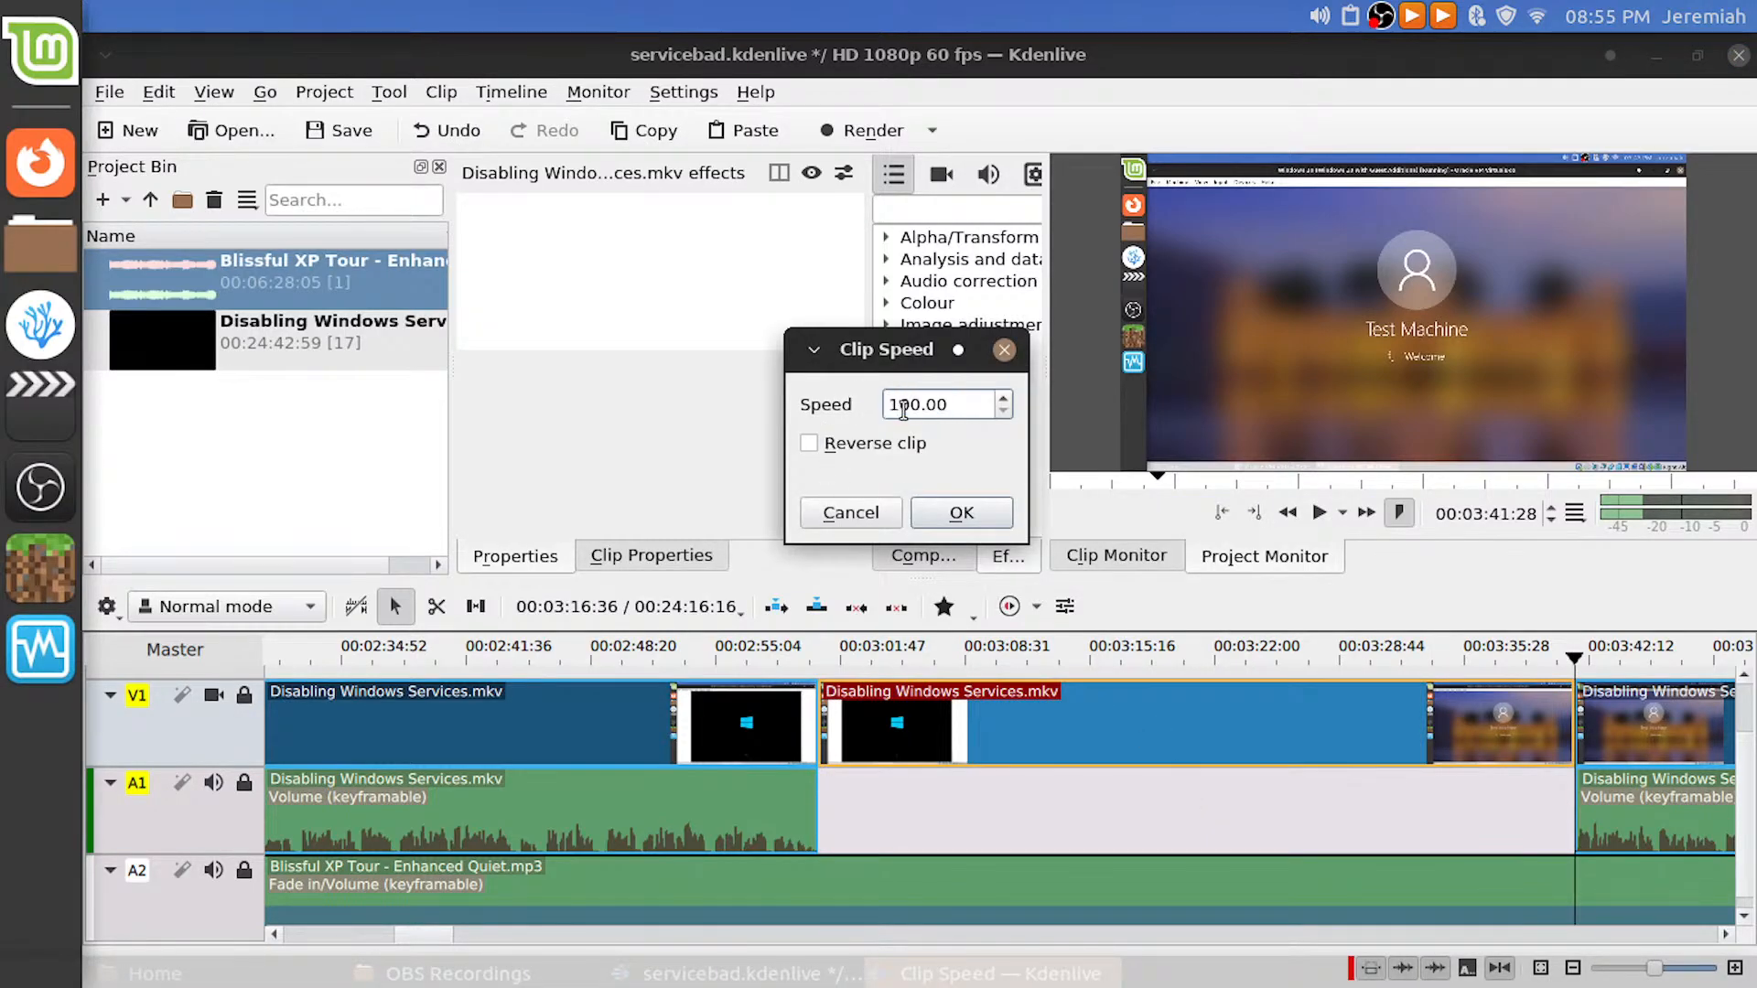
pyautogui.write('8')
pyautogui.press('Return')
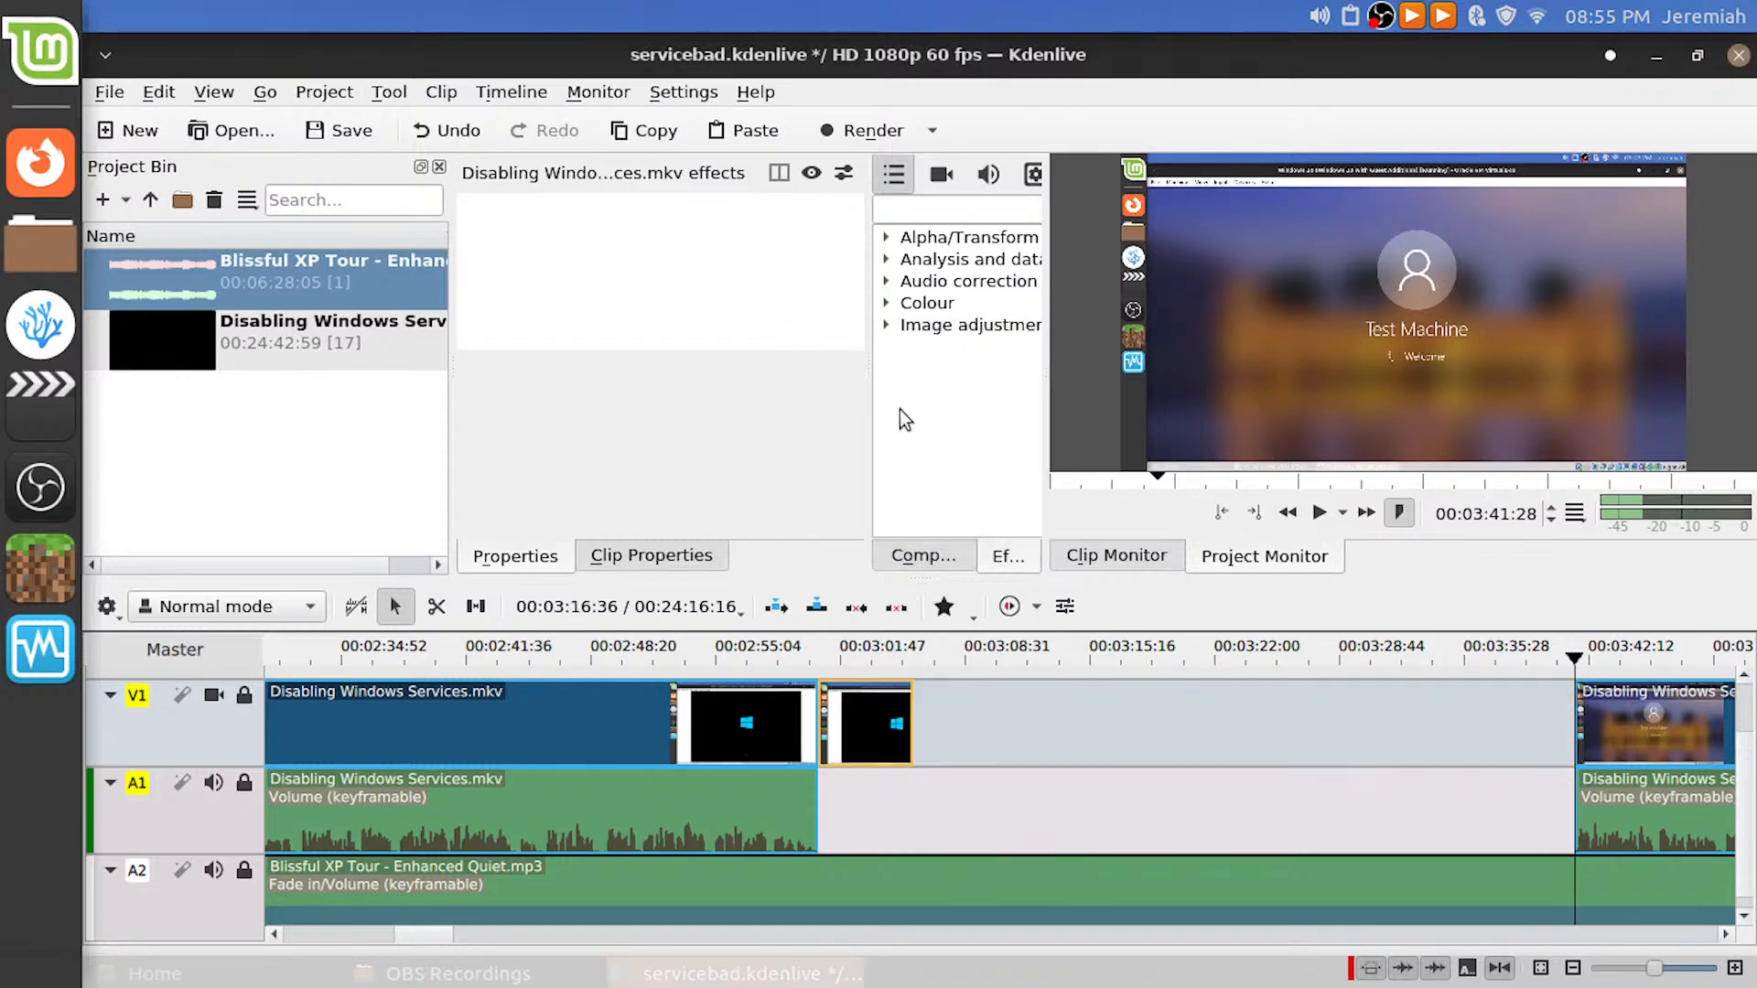
pyautogui.moveTo(1632, 714); pyautogui.dragTo(968, 713)
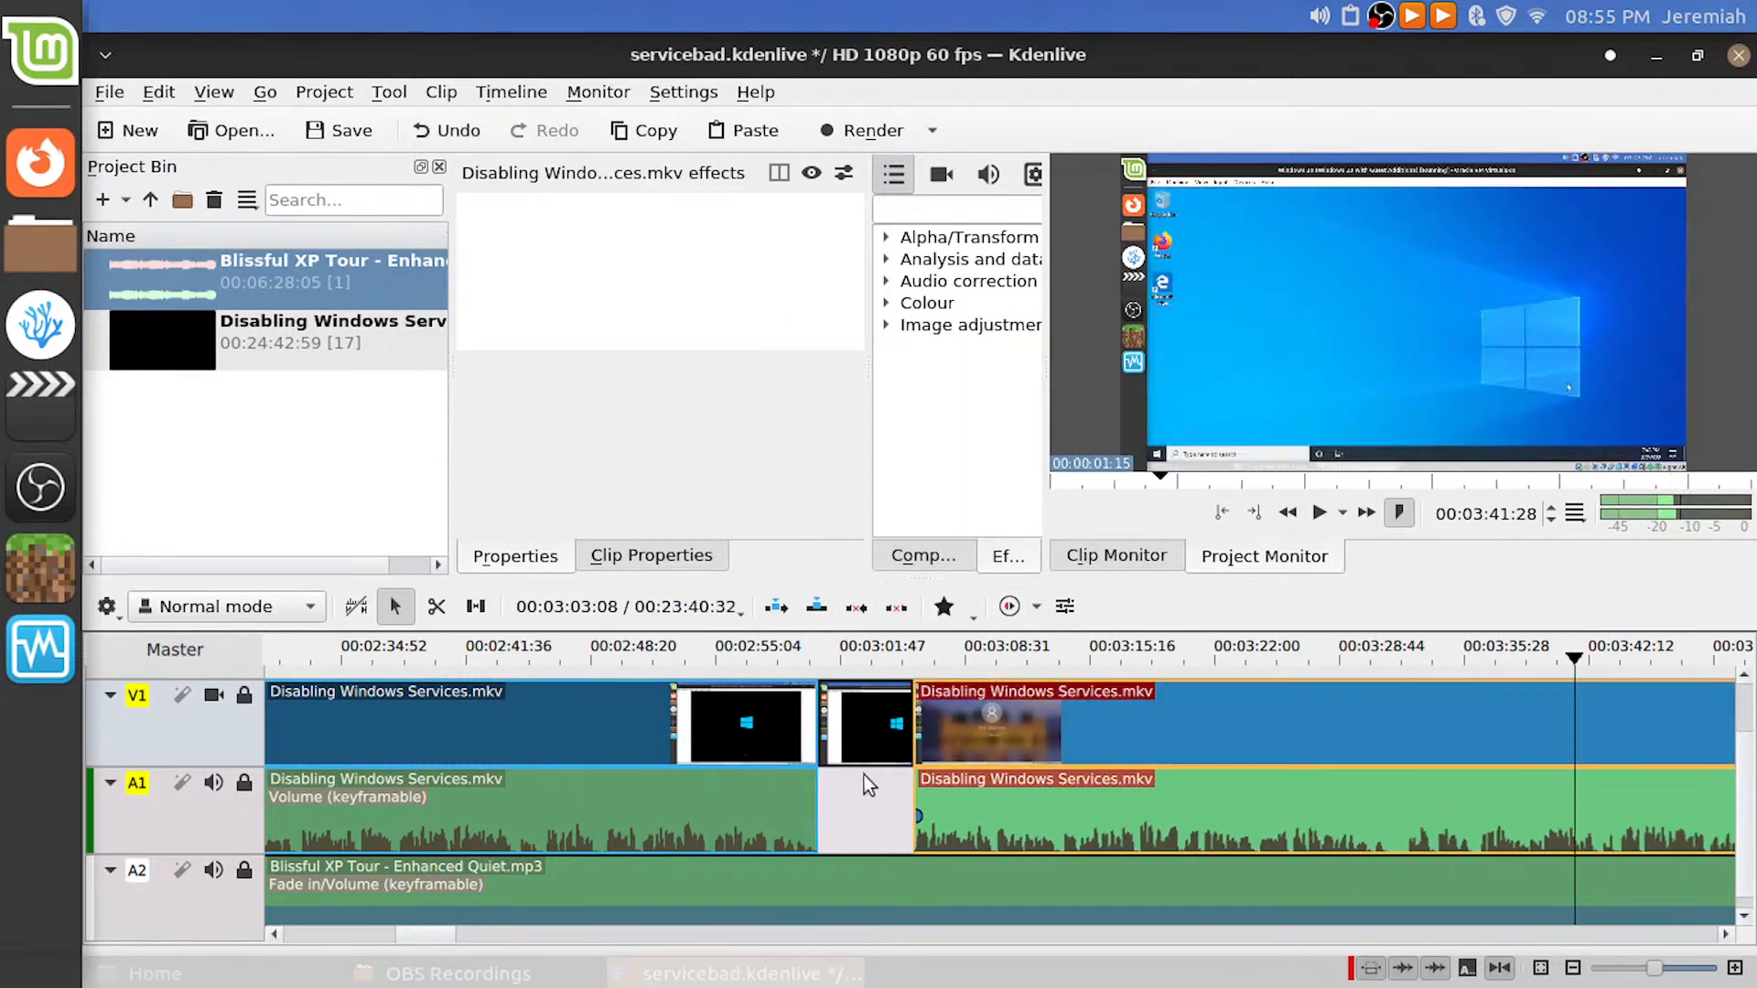
# Position the playhead inside the sped-up restart segment and create a new title clip containing a placeholder text object
pyautogui.click(864, 809)
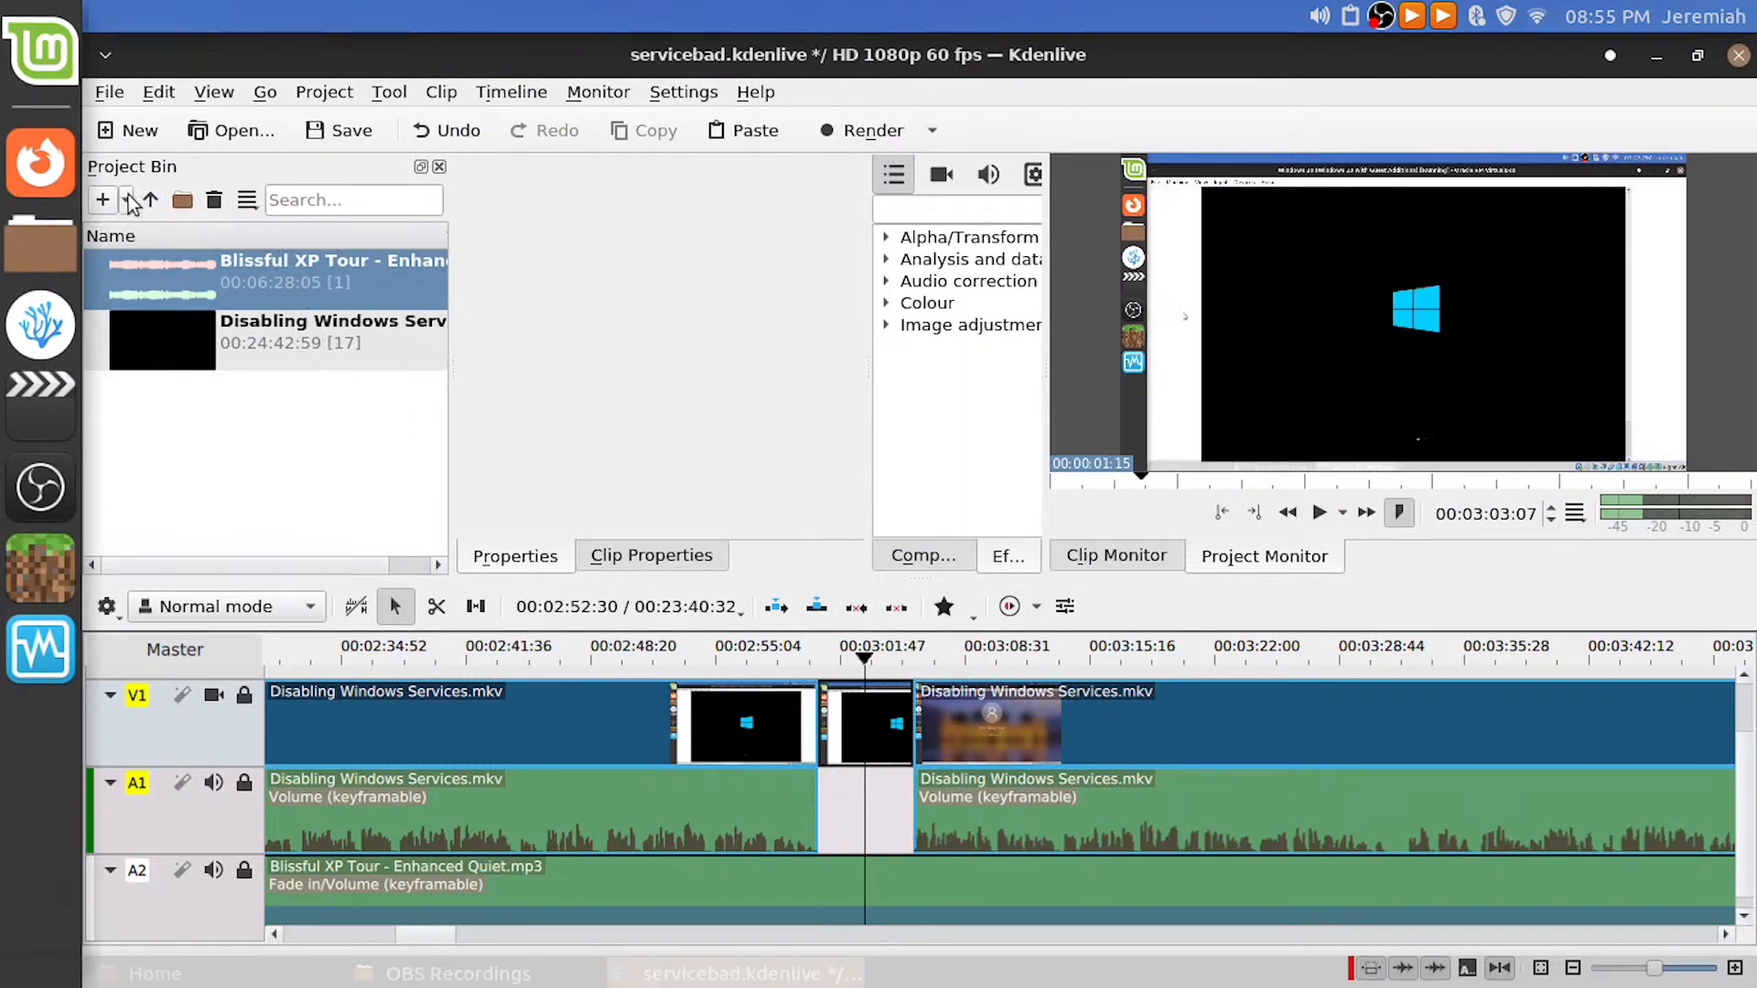
pyautogui.click(128, 201)
pyautogui.click(272, 328)
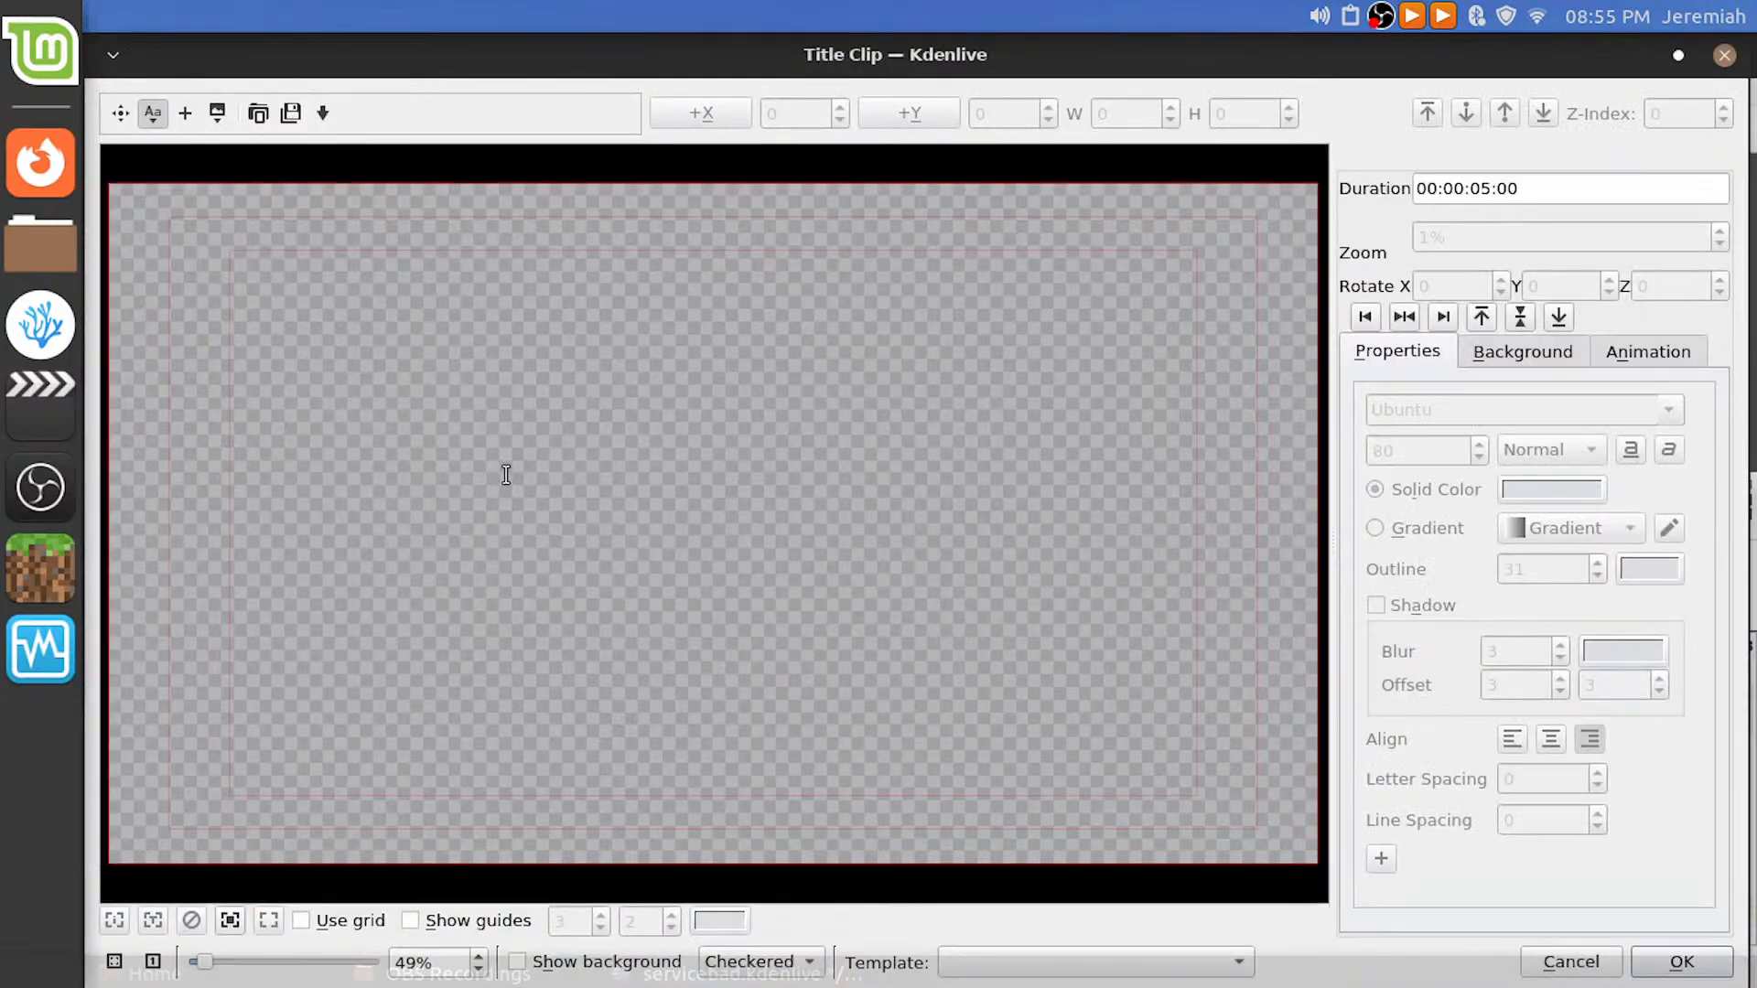
pyautogui.click(506, 474)
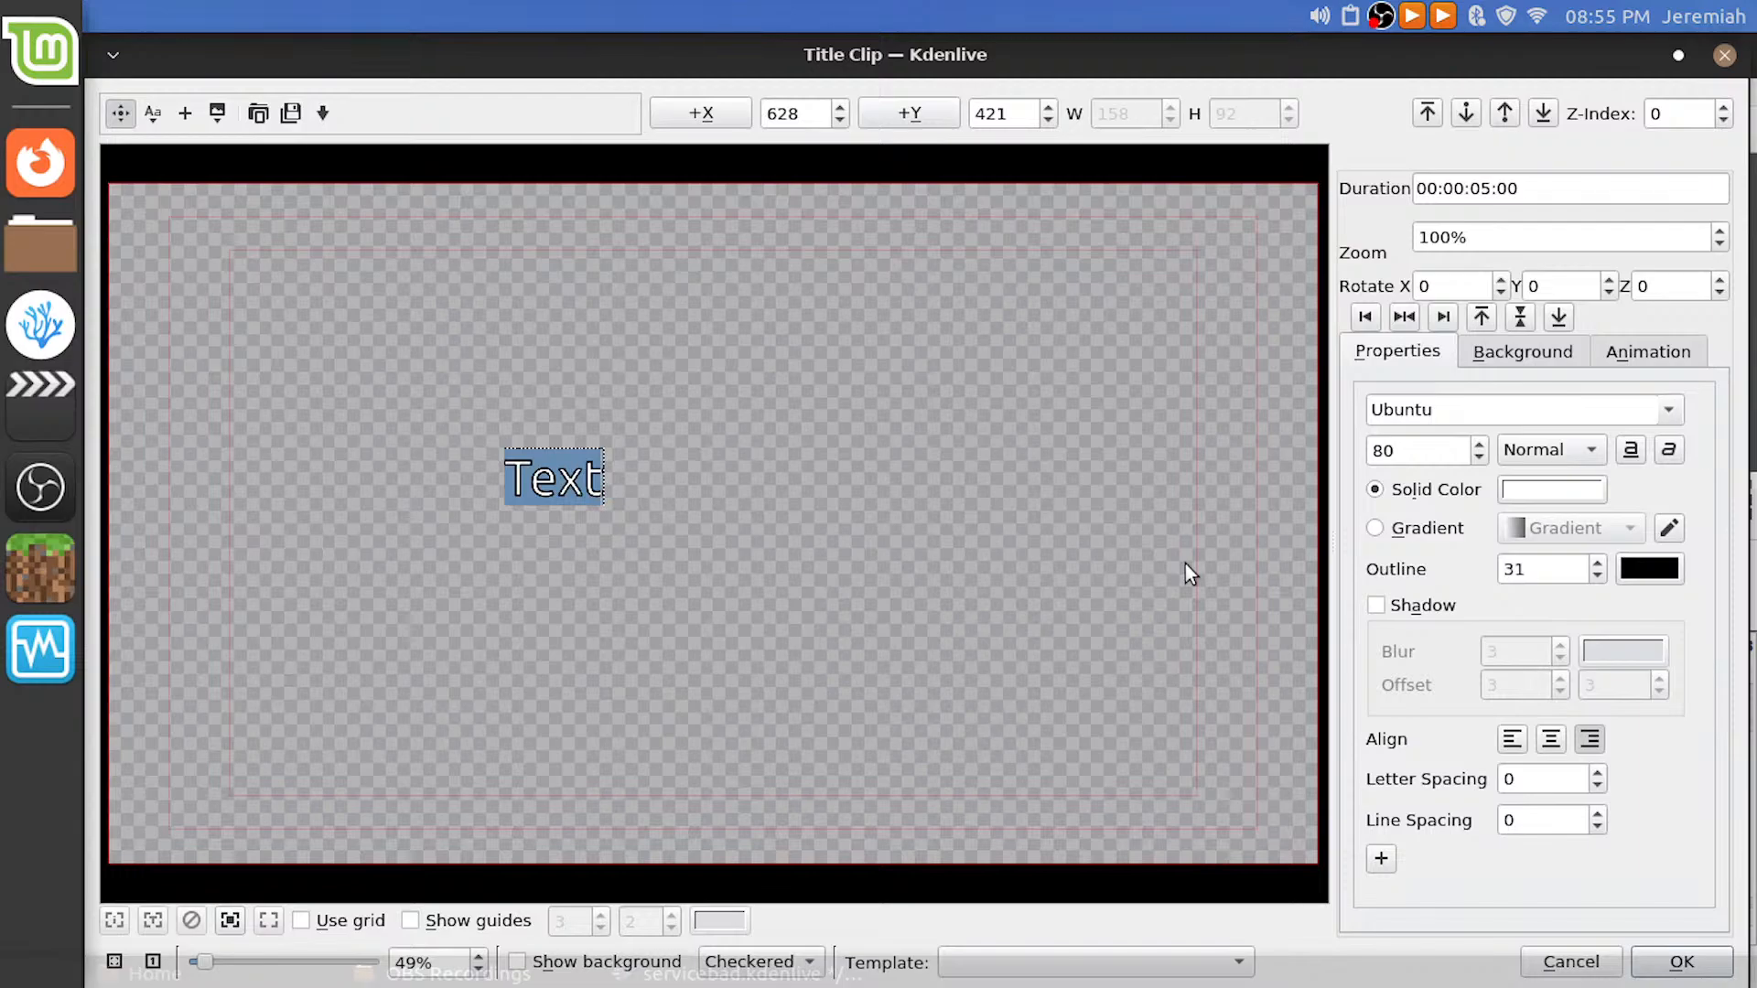
# Switch to Firefox and show the uploaded videos of the JR Tech & Software YouTube channel in a new tab
pyautogui.hotkey('ctrl', 'alt', 'Right')
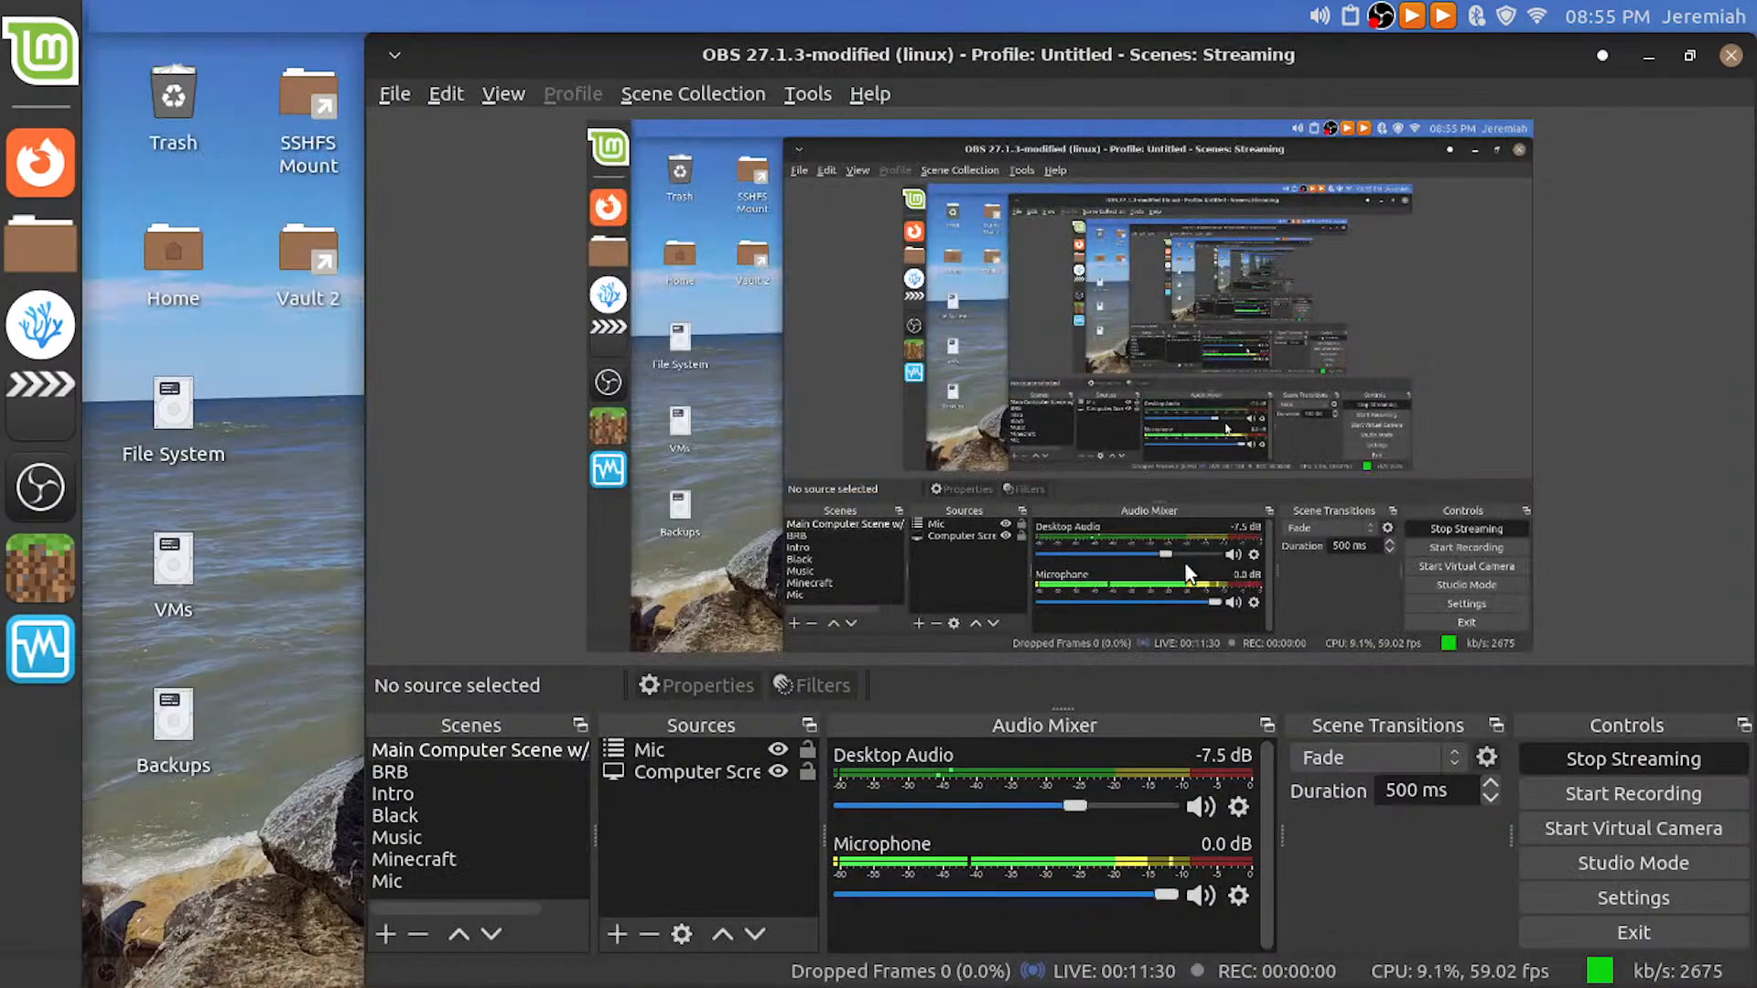
pyautogui.hotkey('ctrl', 'alt', 'Right')
pyautogui.click(686, 107)
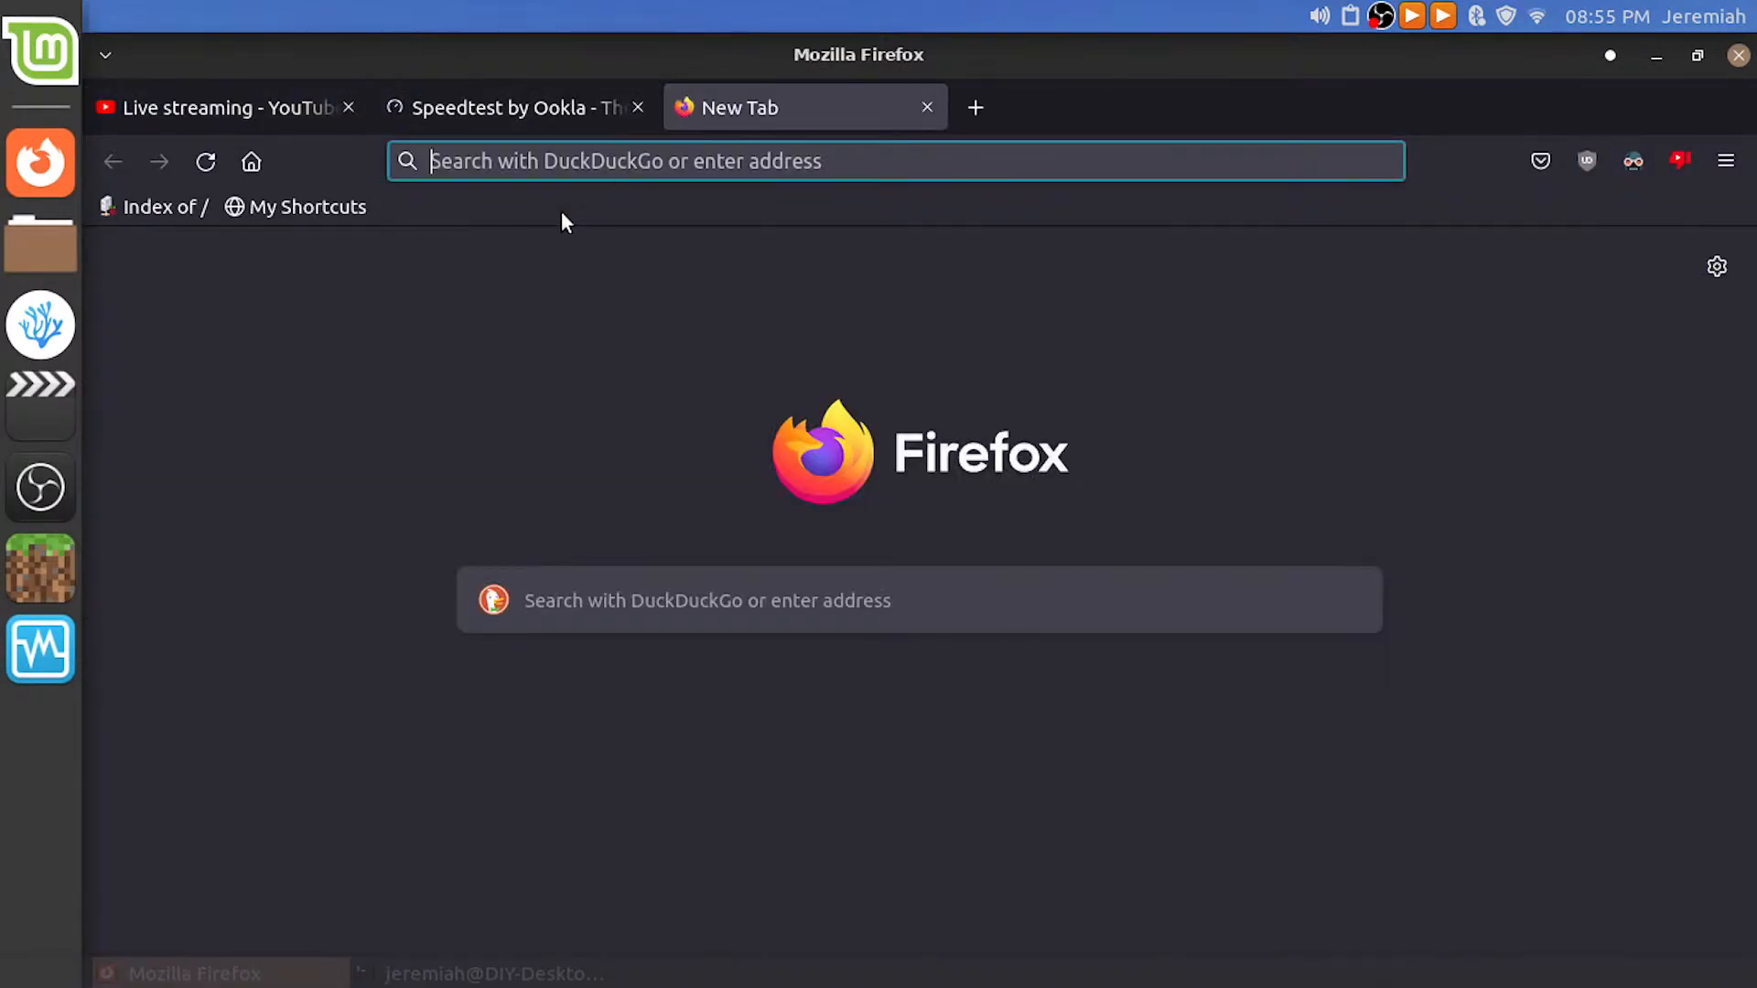
pyautogui.click(285, 210)
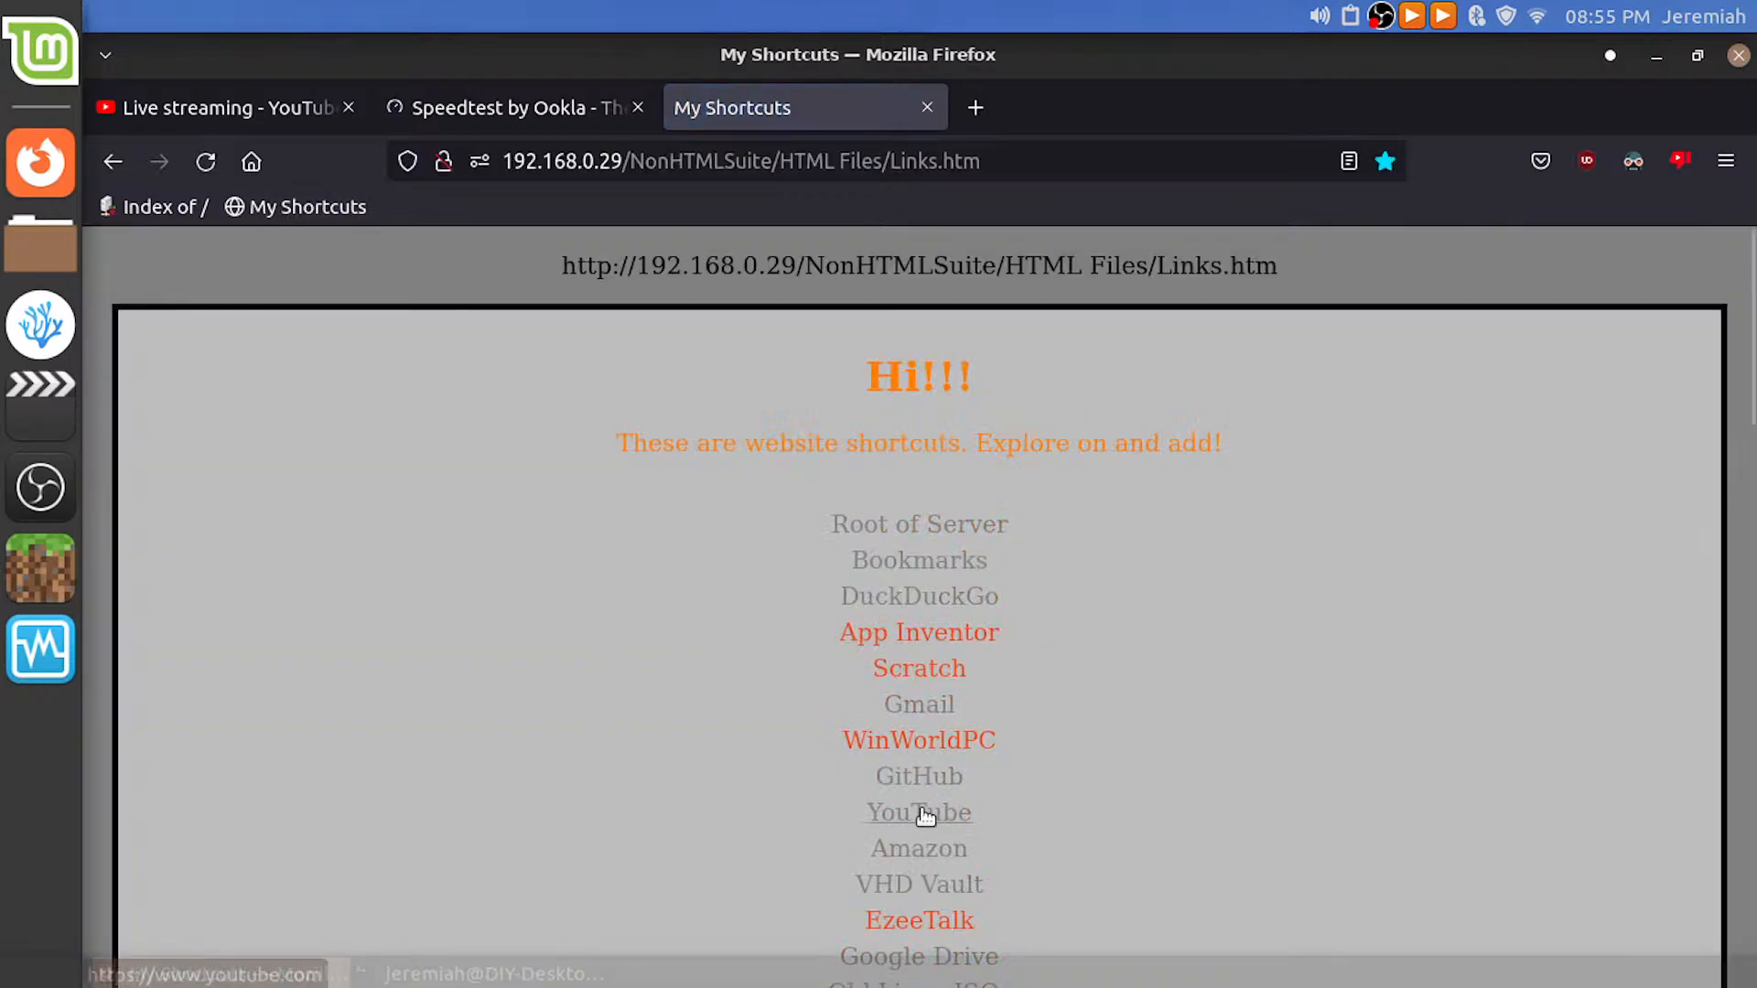
pyautogui.click(890, 812)
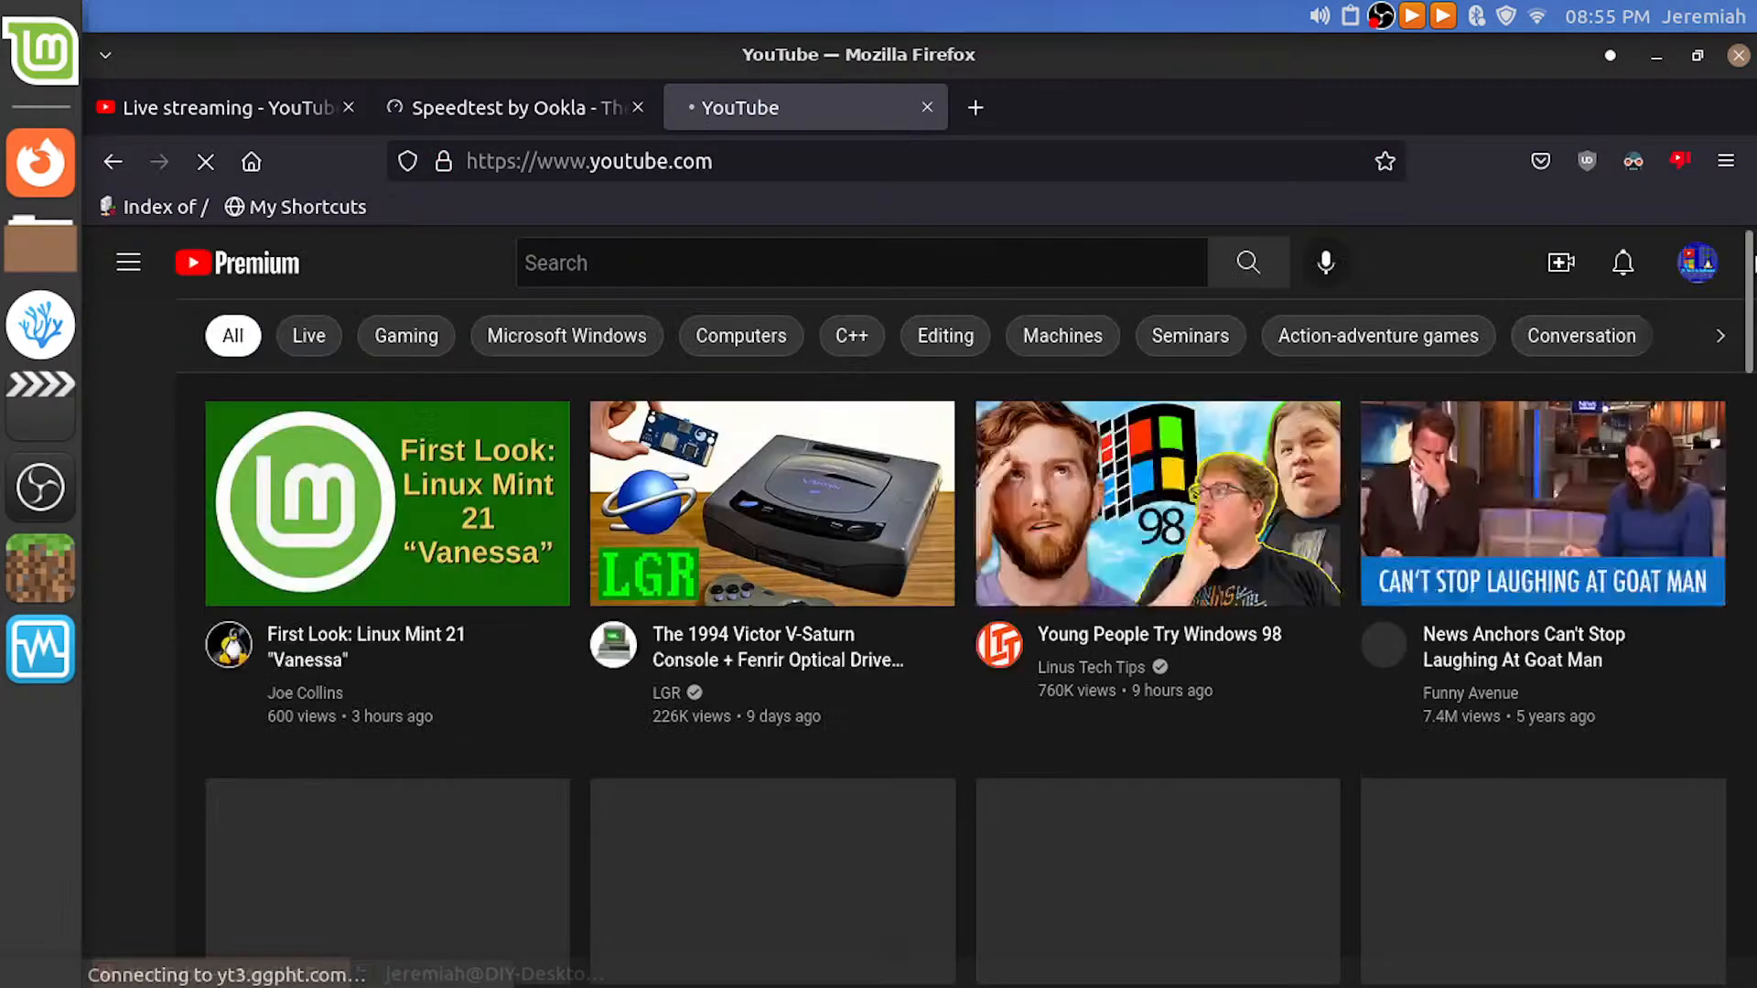
pyautogui.click(1699, 263)
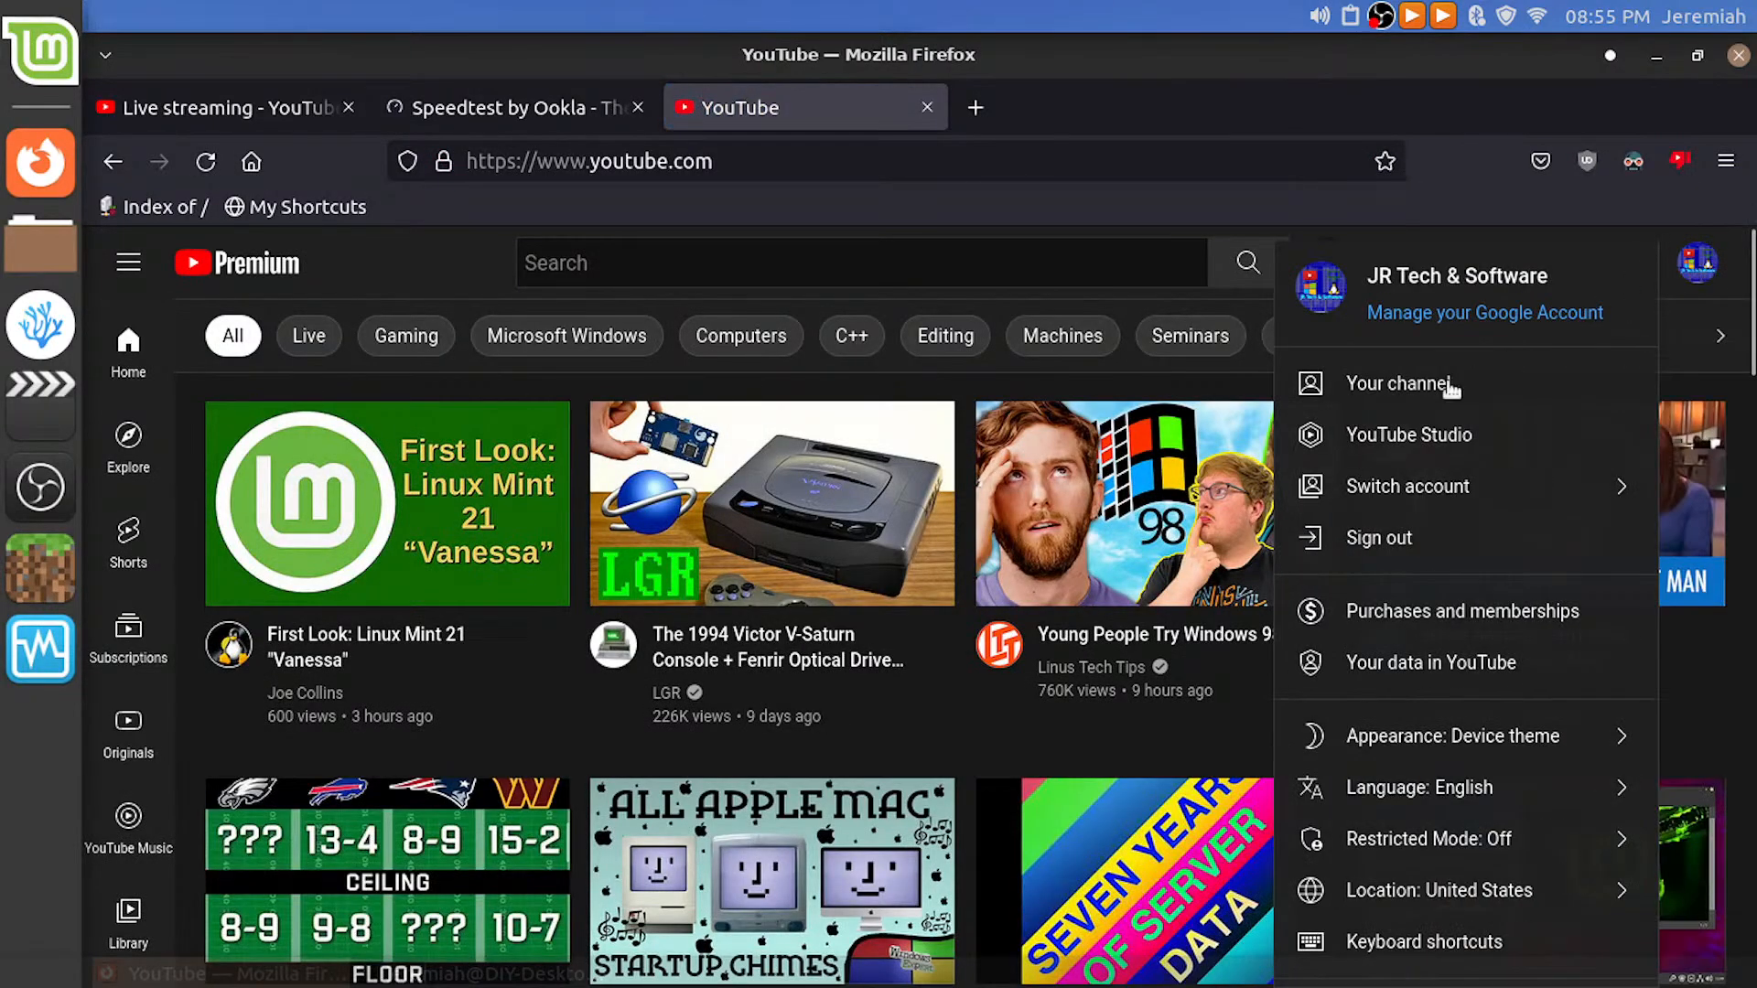
pyautogui.click(1377, 386)
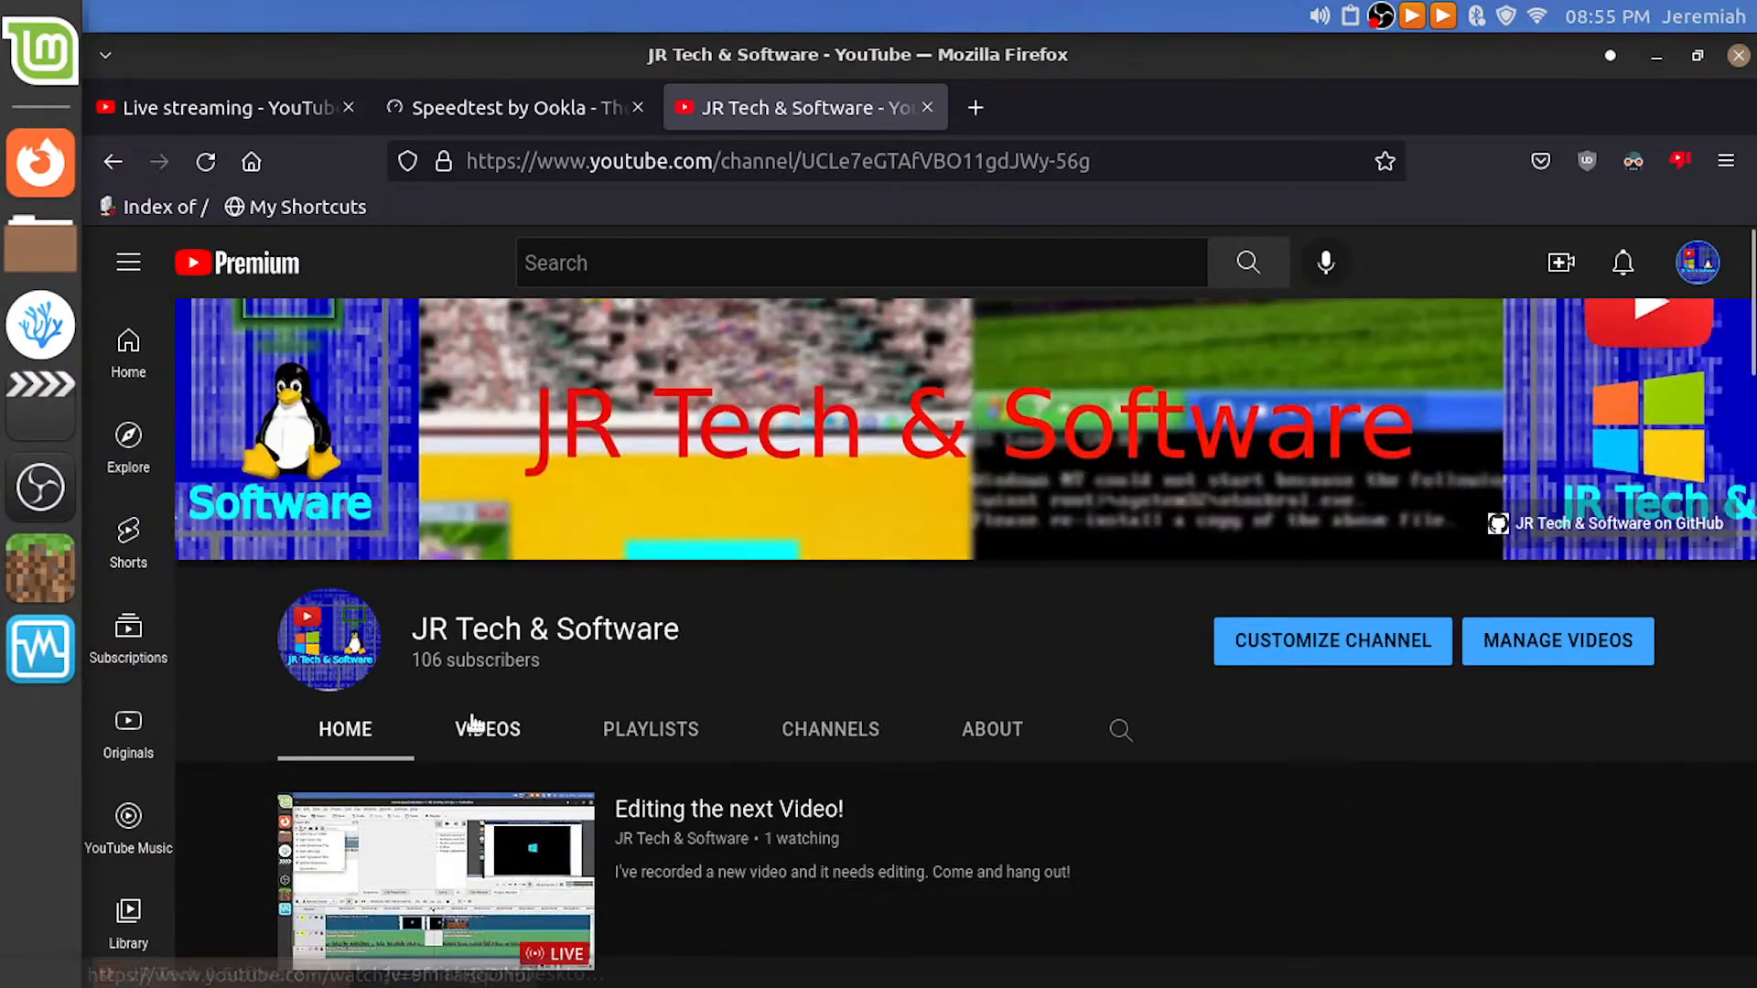
pyautogui.click(472, 723)
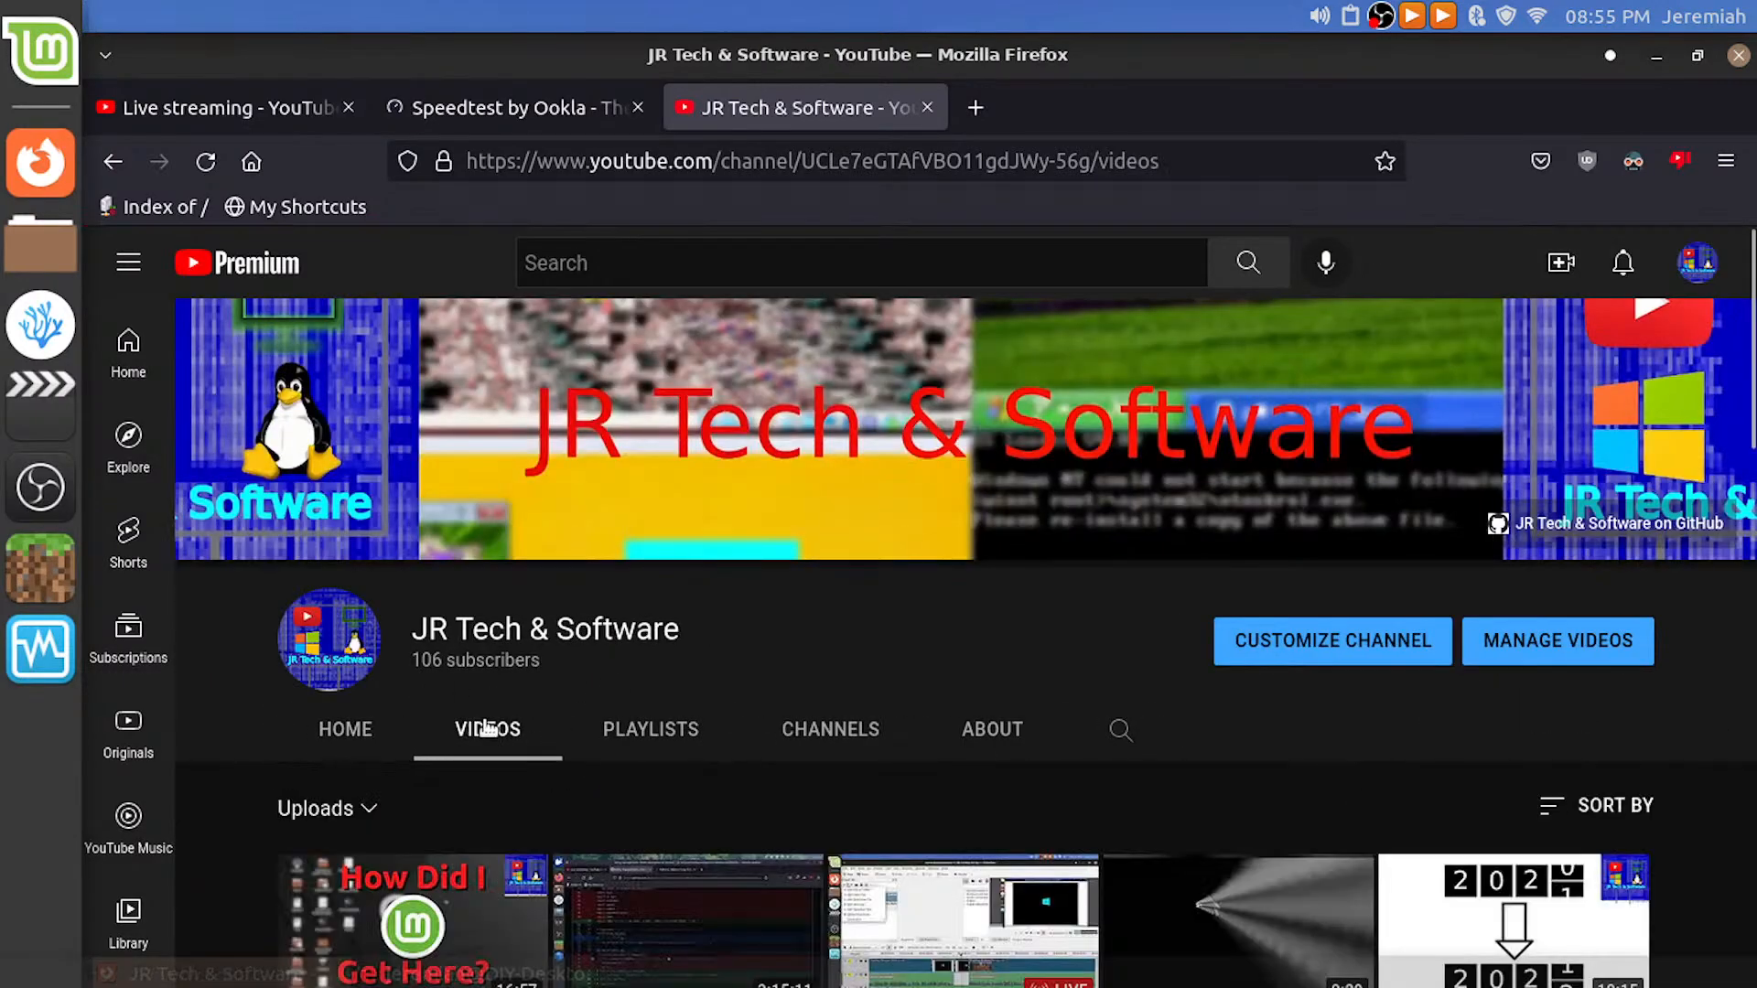
# Browse the channel's uploads and open the video "I Google Translated Windows XP"
pyautogui.scroll(-4, 430, 728)
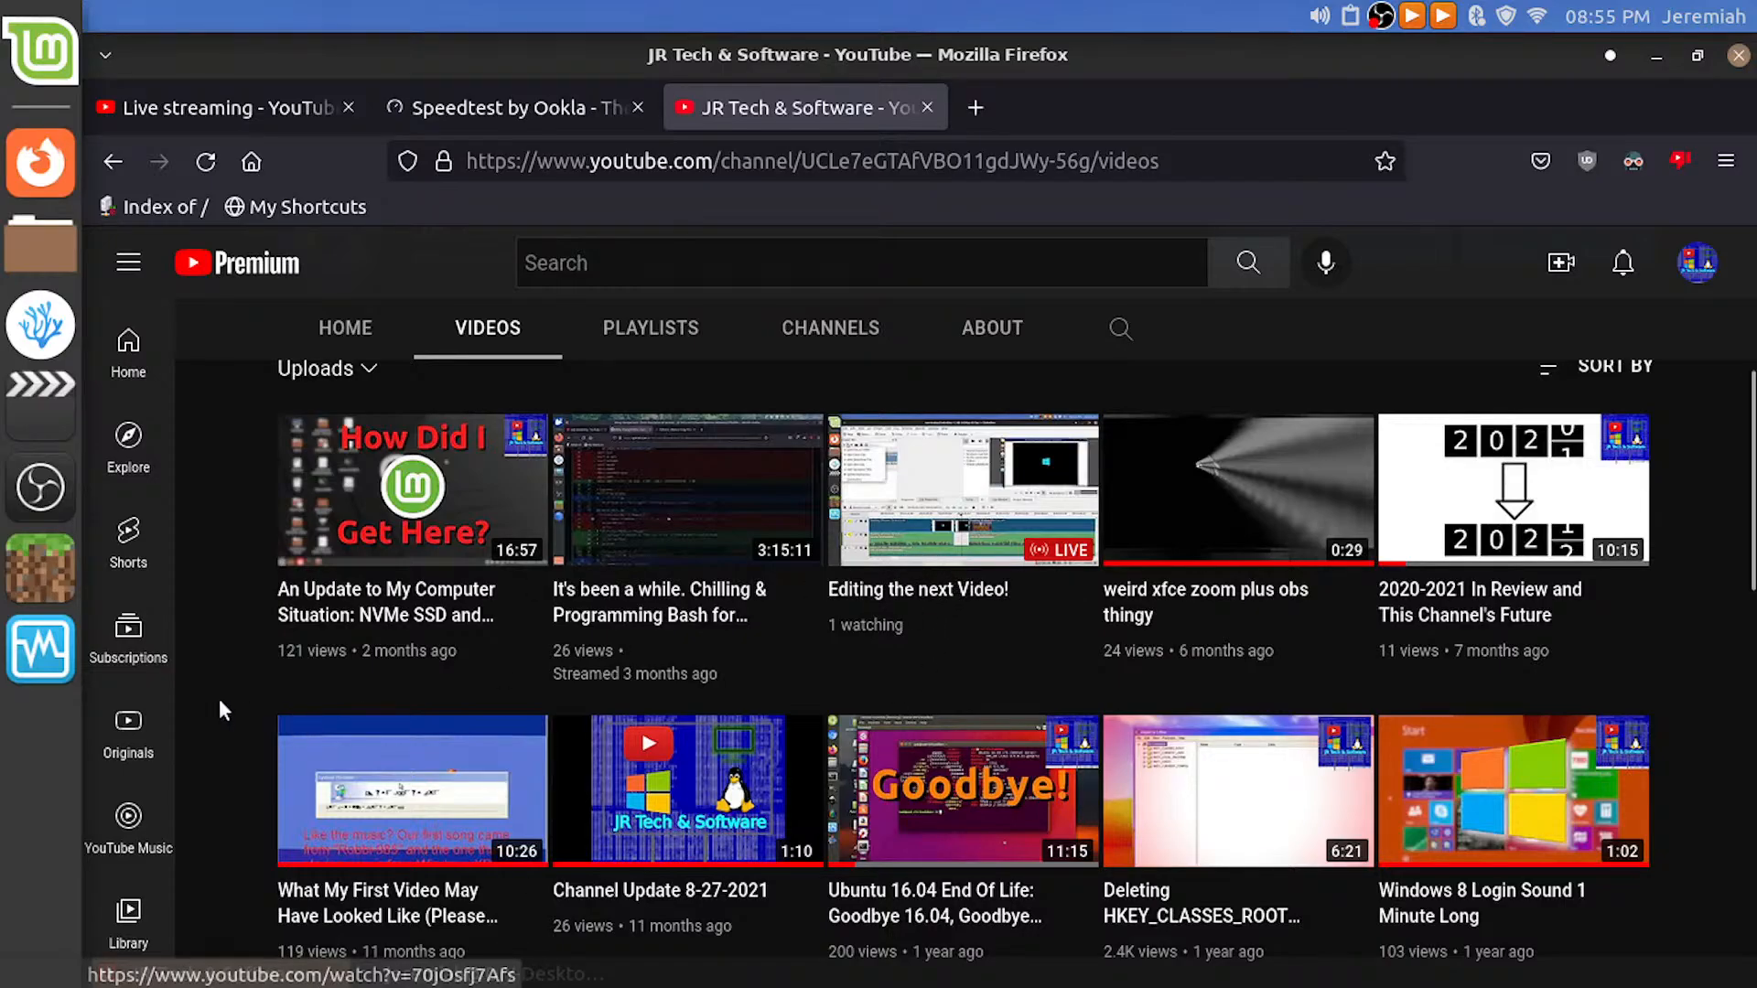
pyautogui.scroll(-2, 219, 710)
pyautogui.scroll(-5, 220, 710)
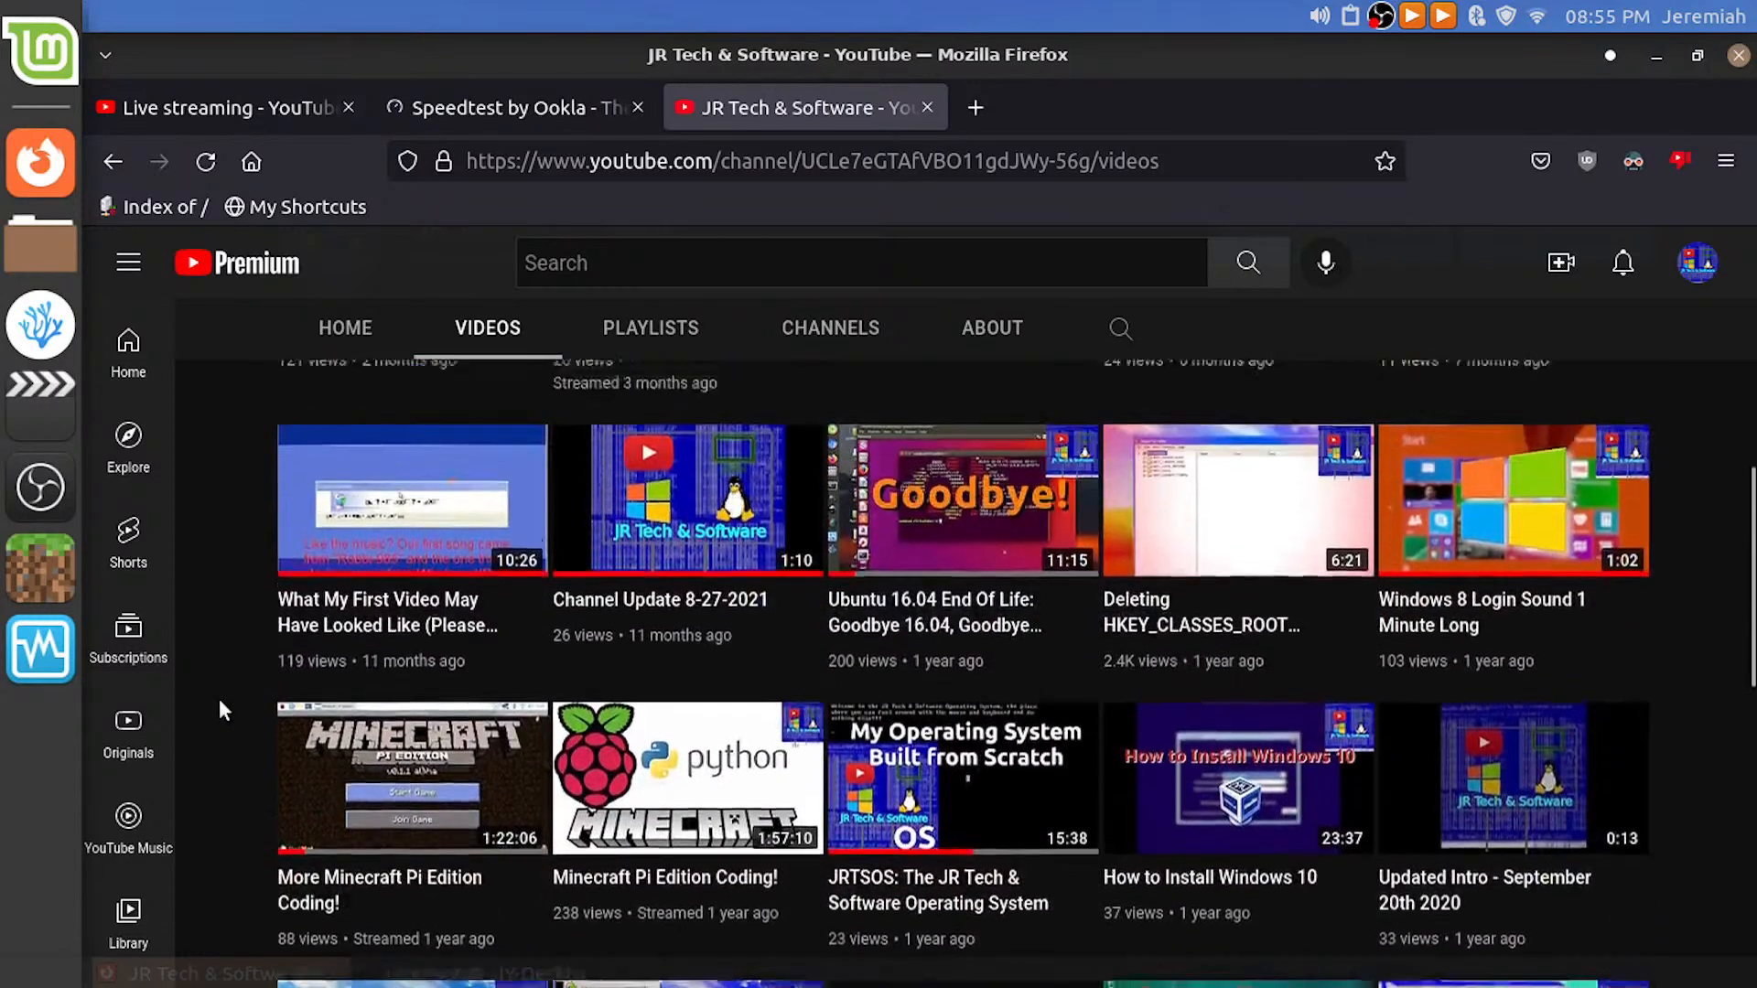
pyautogui.scroll(-4, 217, 710)
pyautogui.scroll(4, 218, 710)
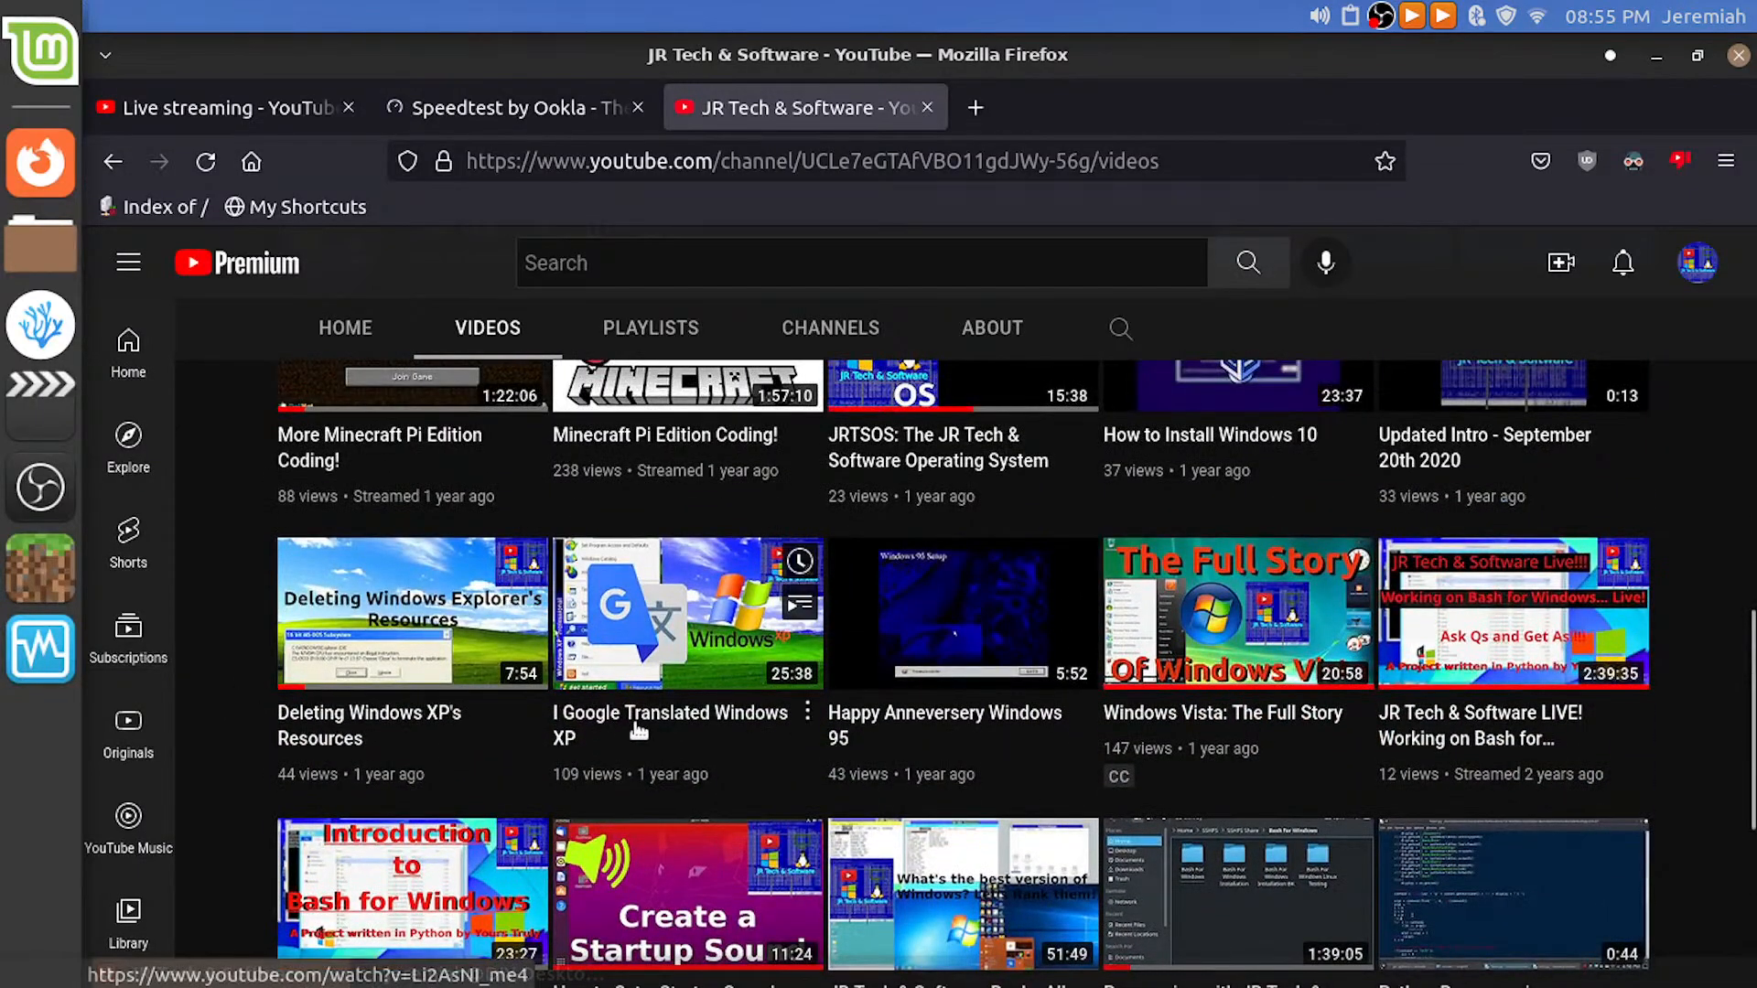
pyautogui.click(637, 729)
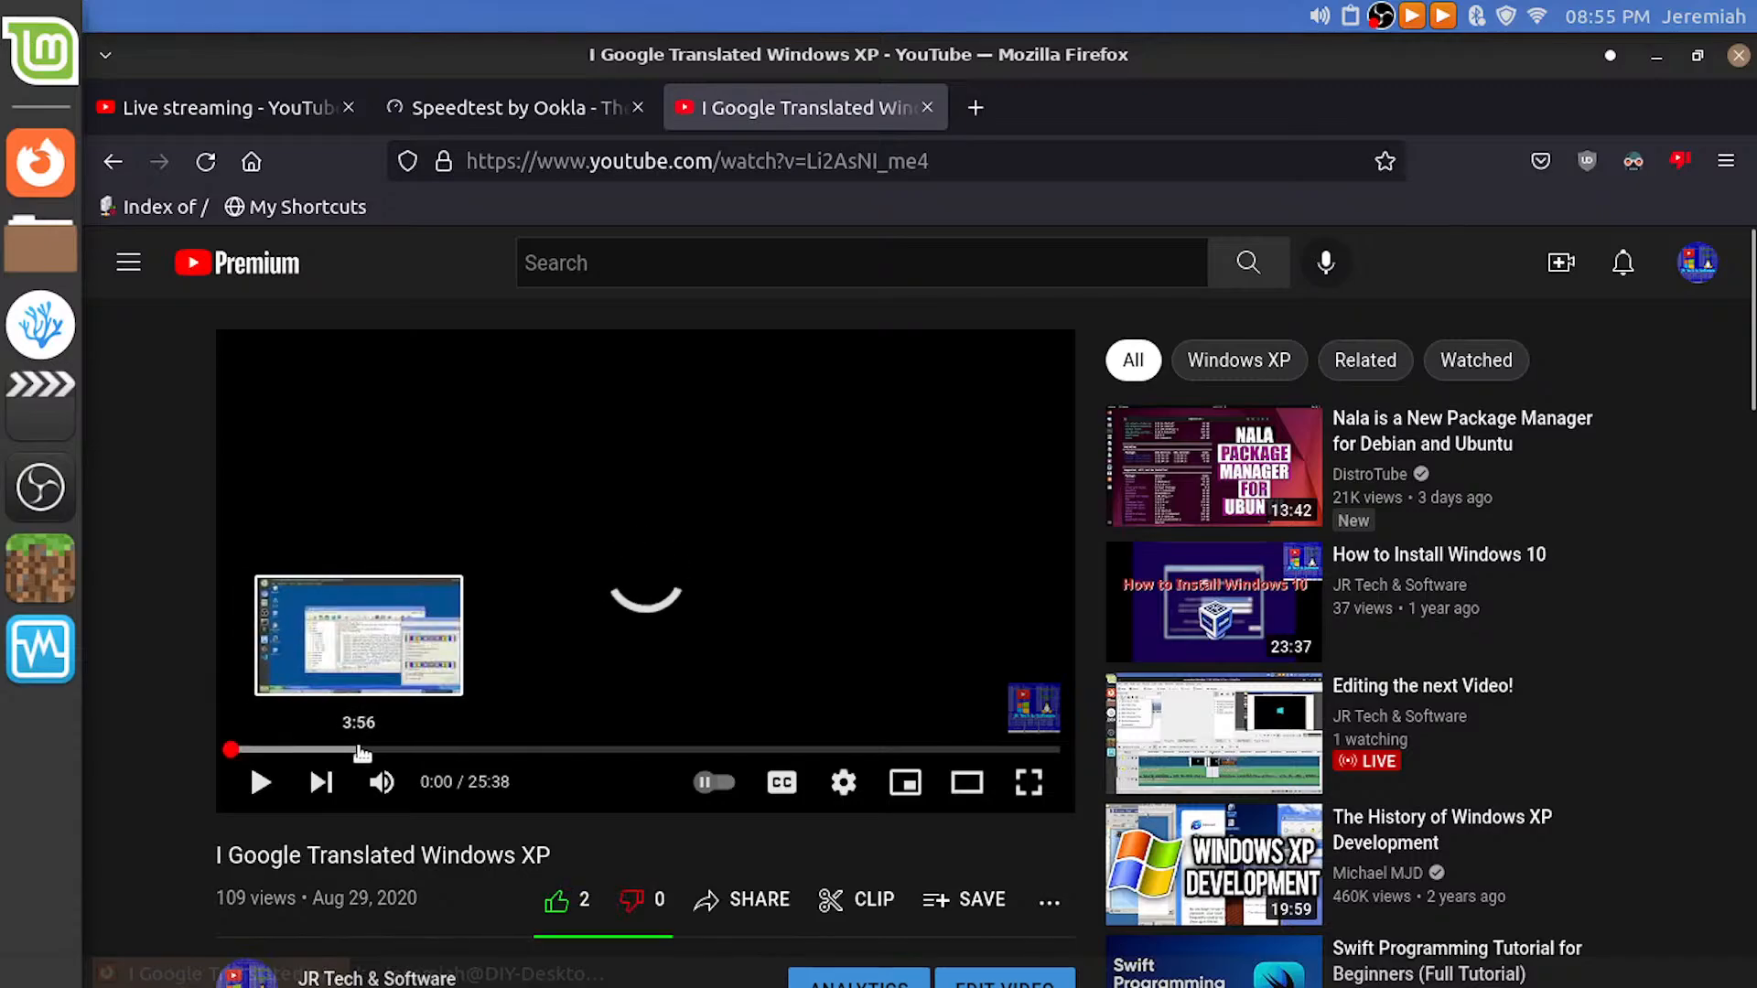
# Look for the speed-up caption in the video from about 3:45 back to about 3:11
pyautogui.click(352, 750)
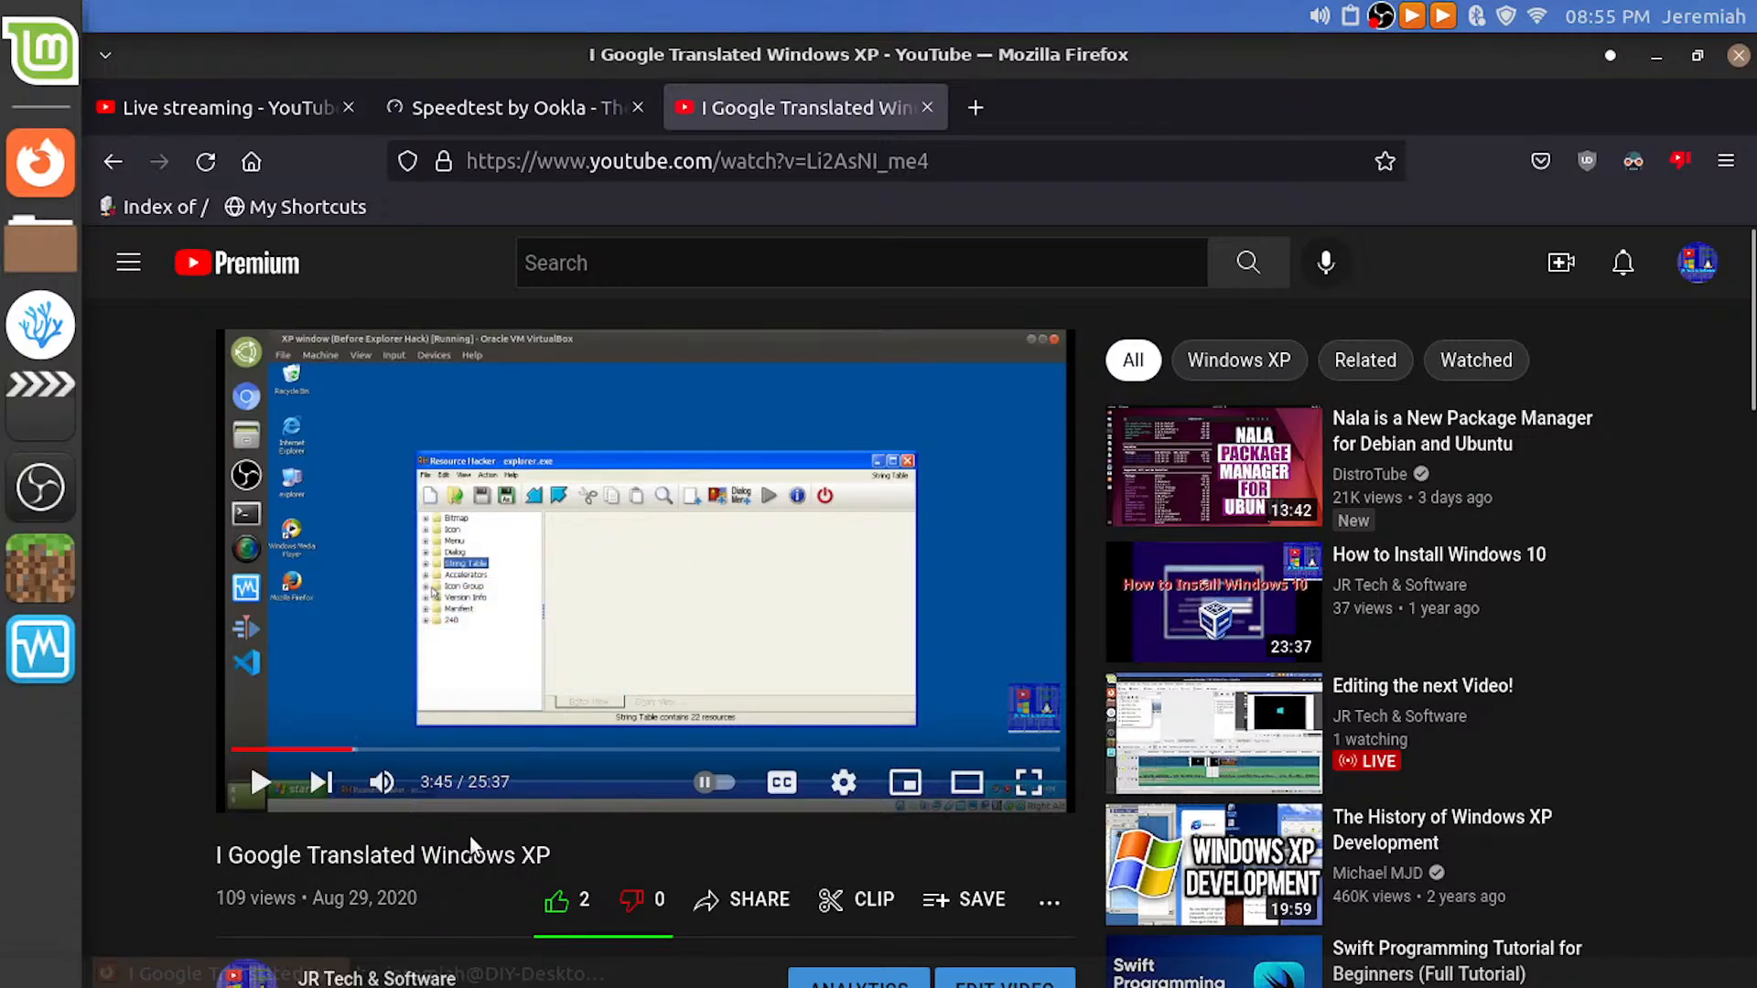
pyautogui.press('Left')
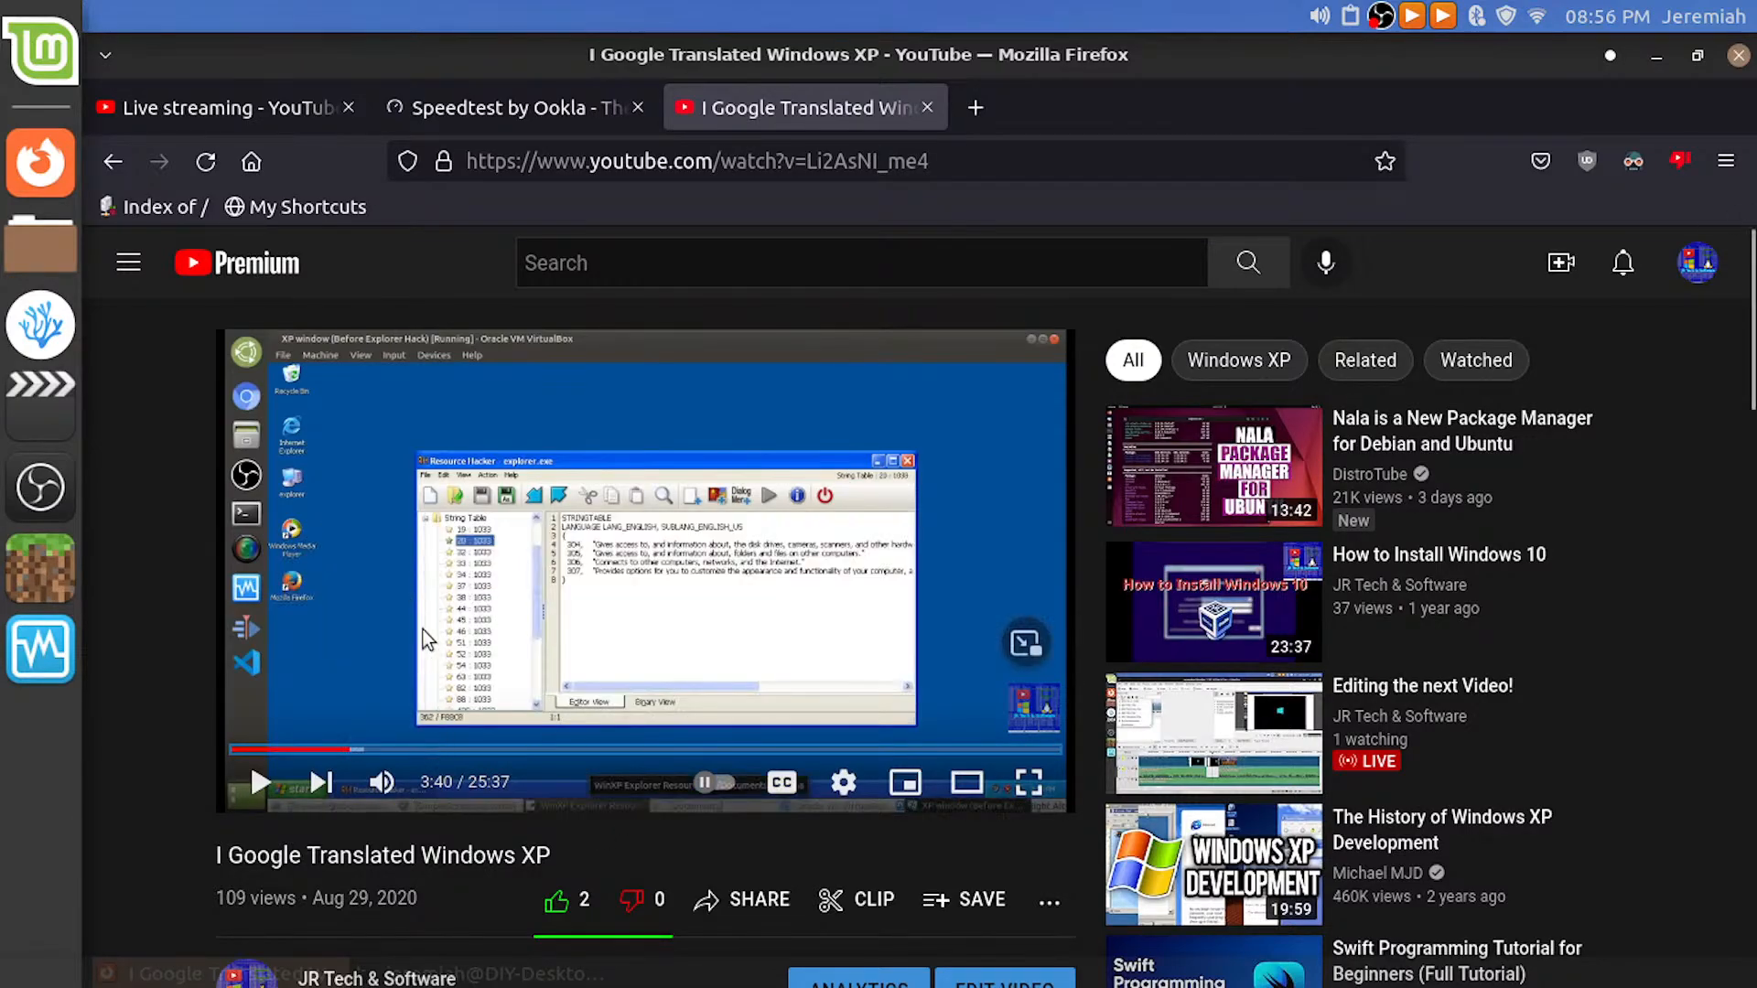
pyautogui.click(422, 630)
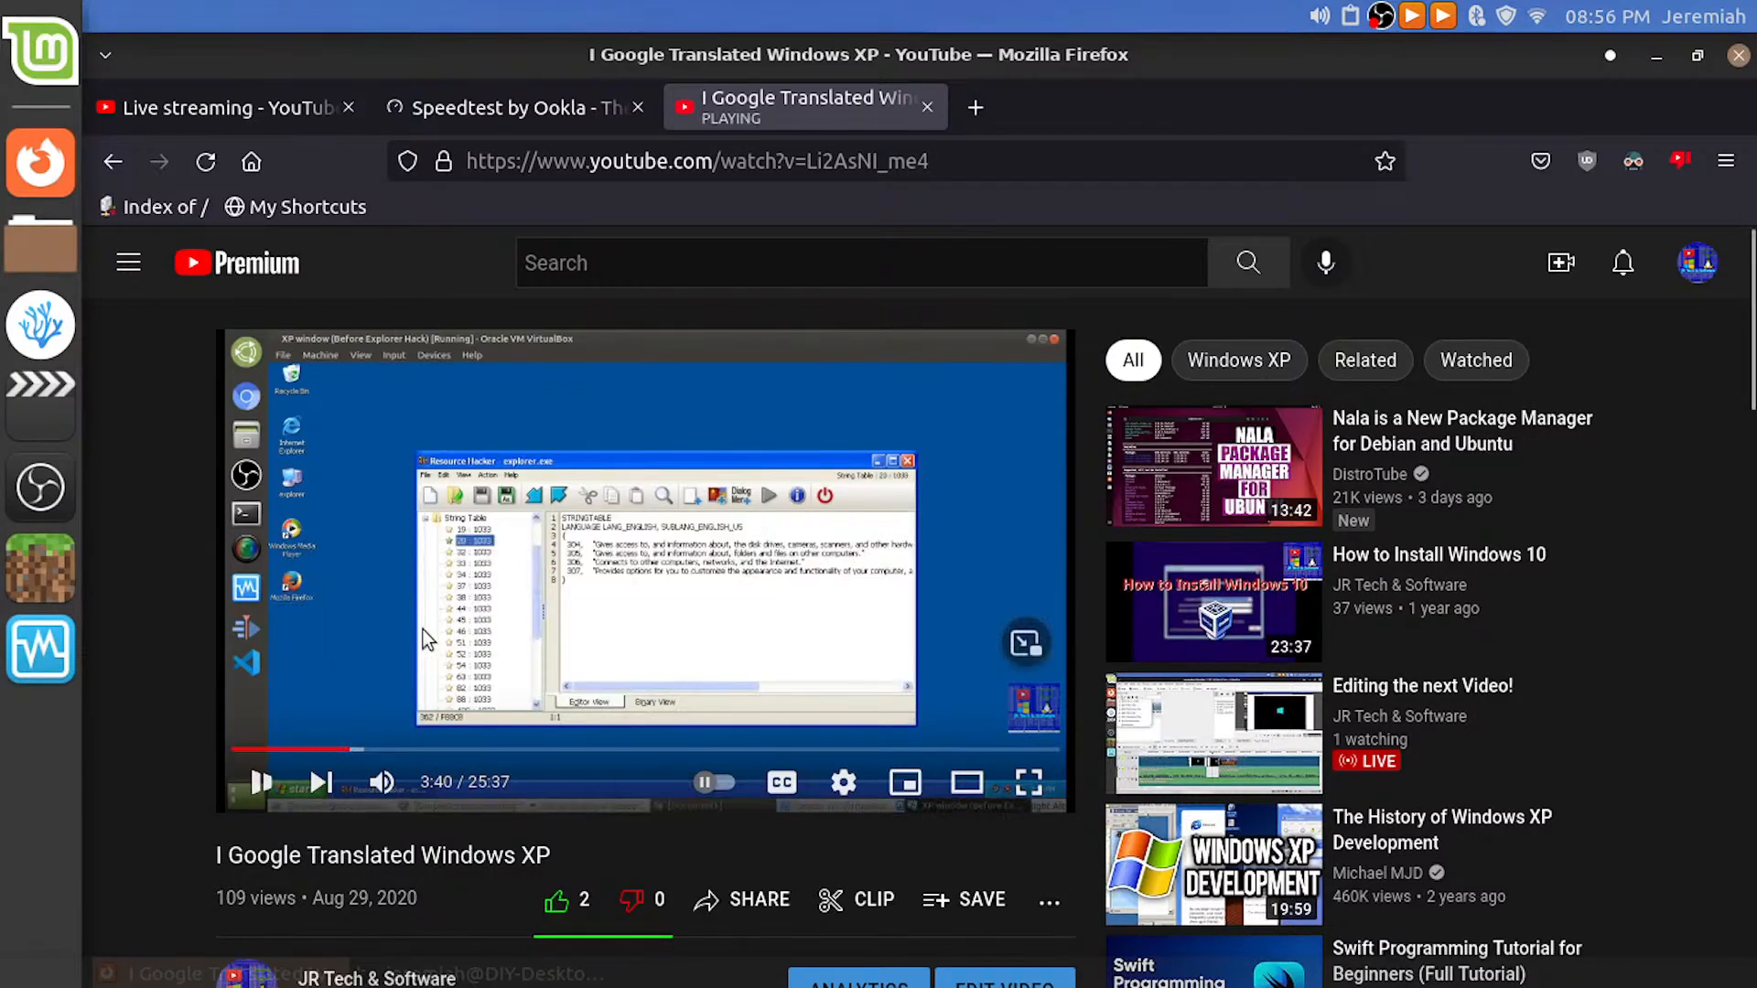
pyautogui.click(485, 615)
pyautogui.press('Left')
pyautogui.press('Left')
pyautogui.press('Left')
pyautogui.press('Left')
pyautogui.press('Left')
pyautogui.press('Left')
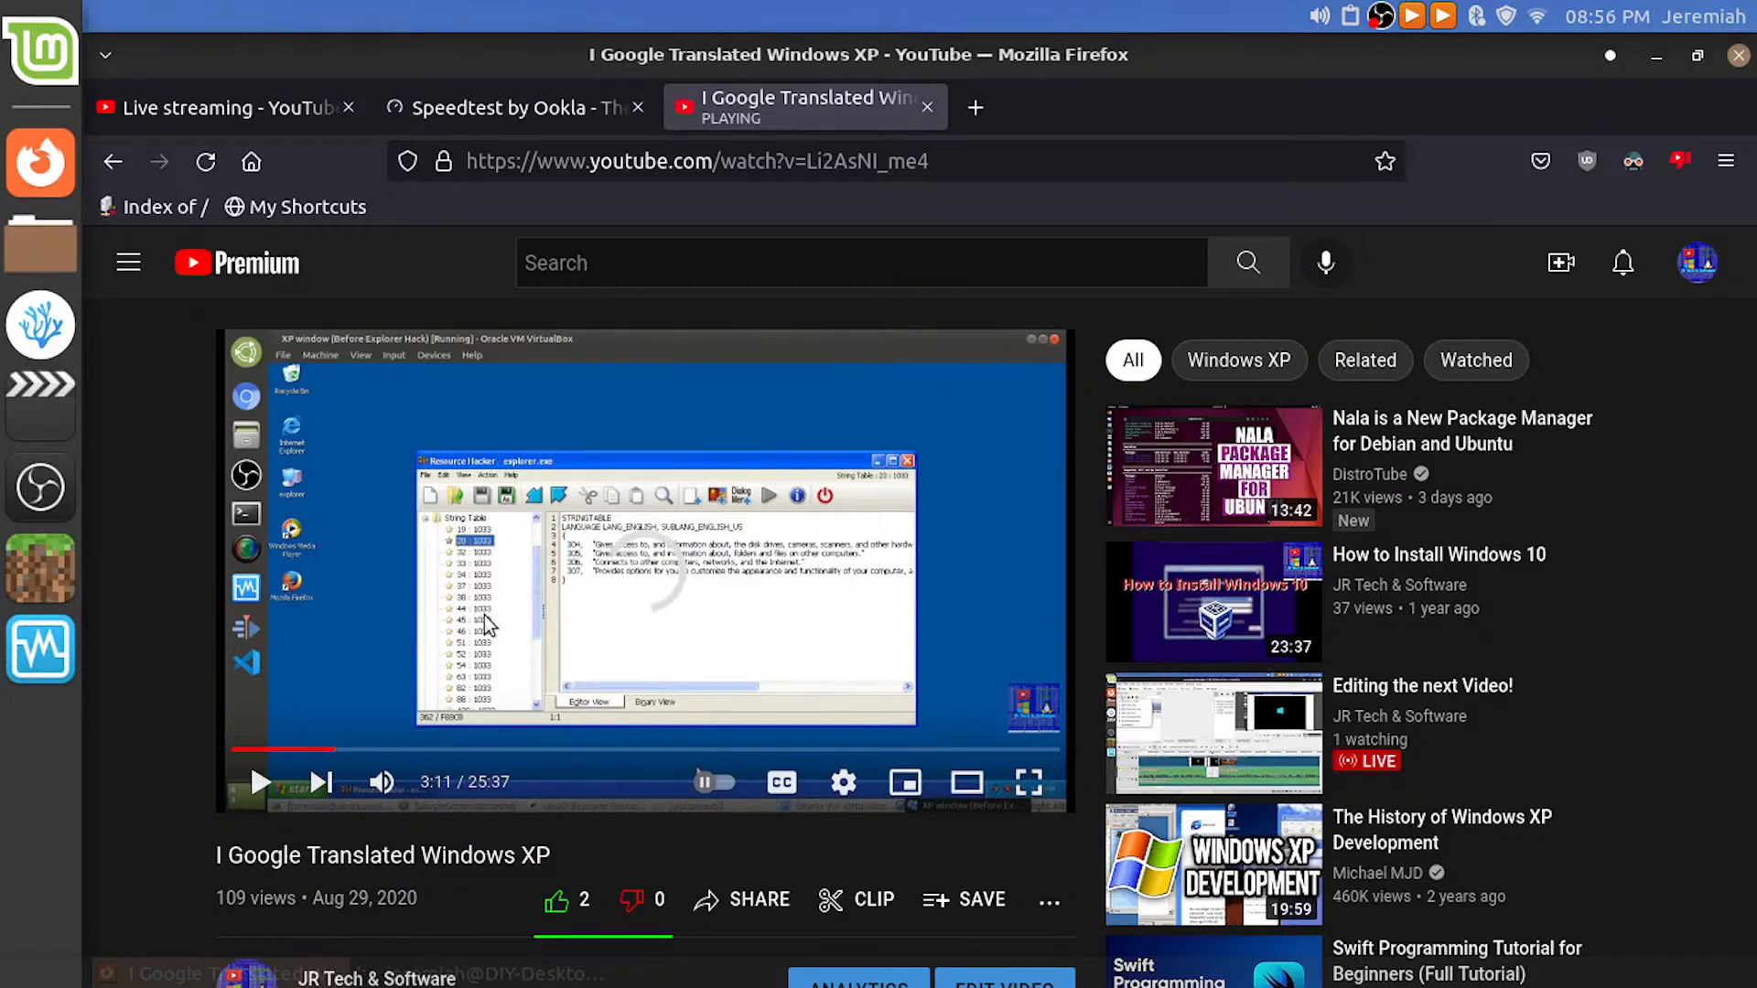
pyautogui.click(484, 615)
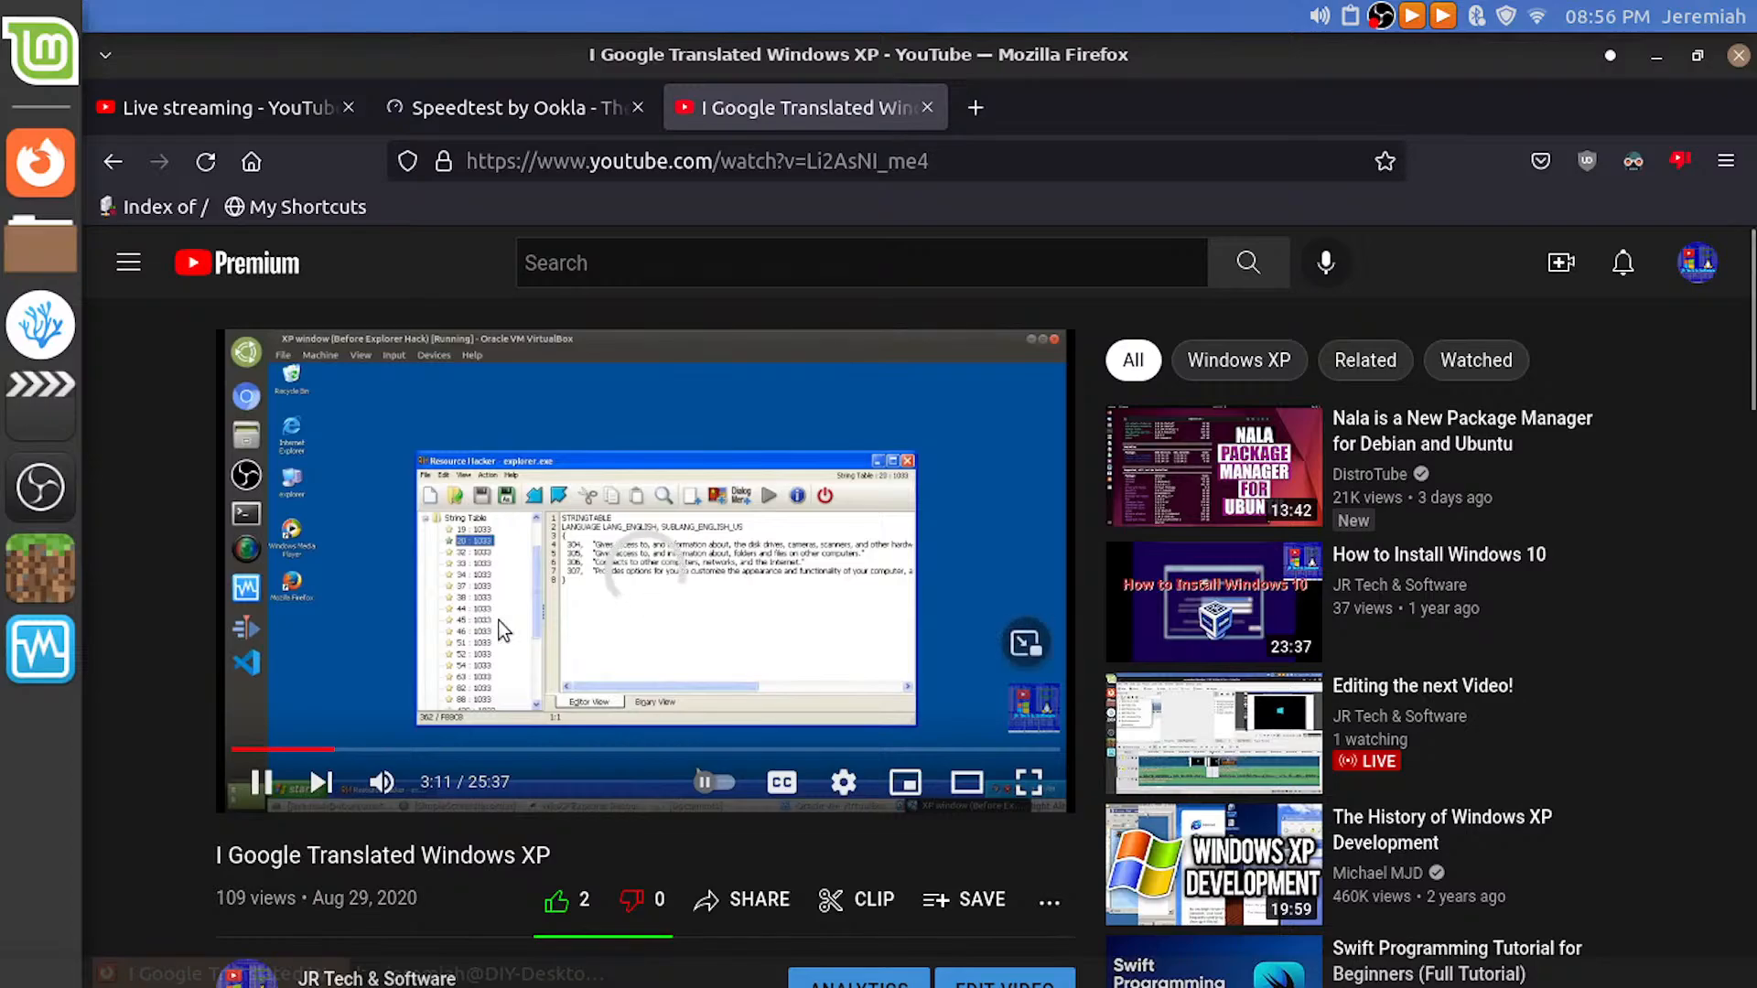
pyautogui.click(653, 604)
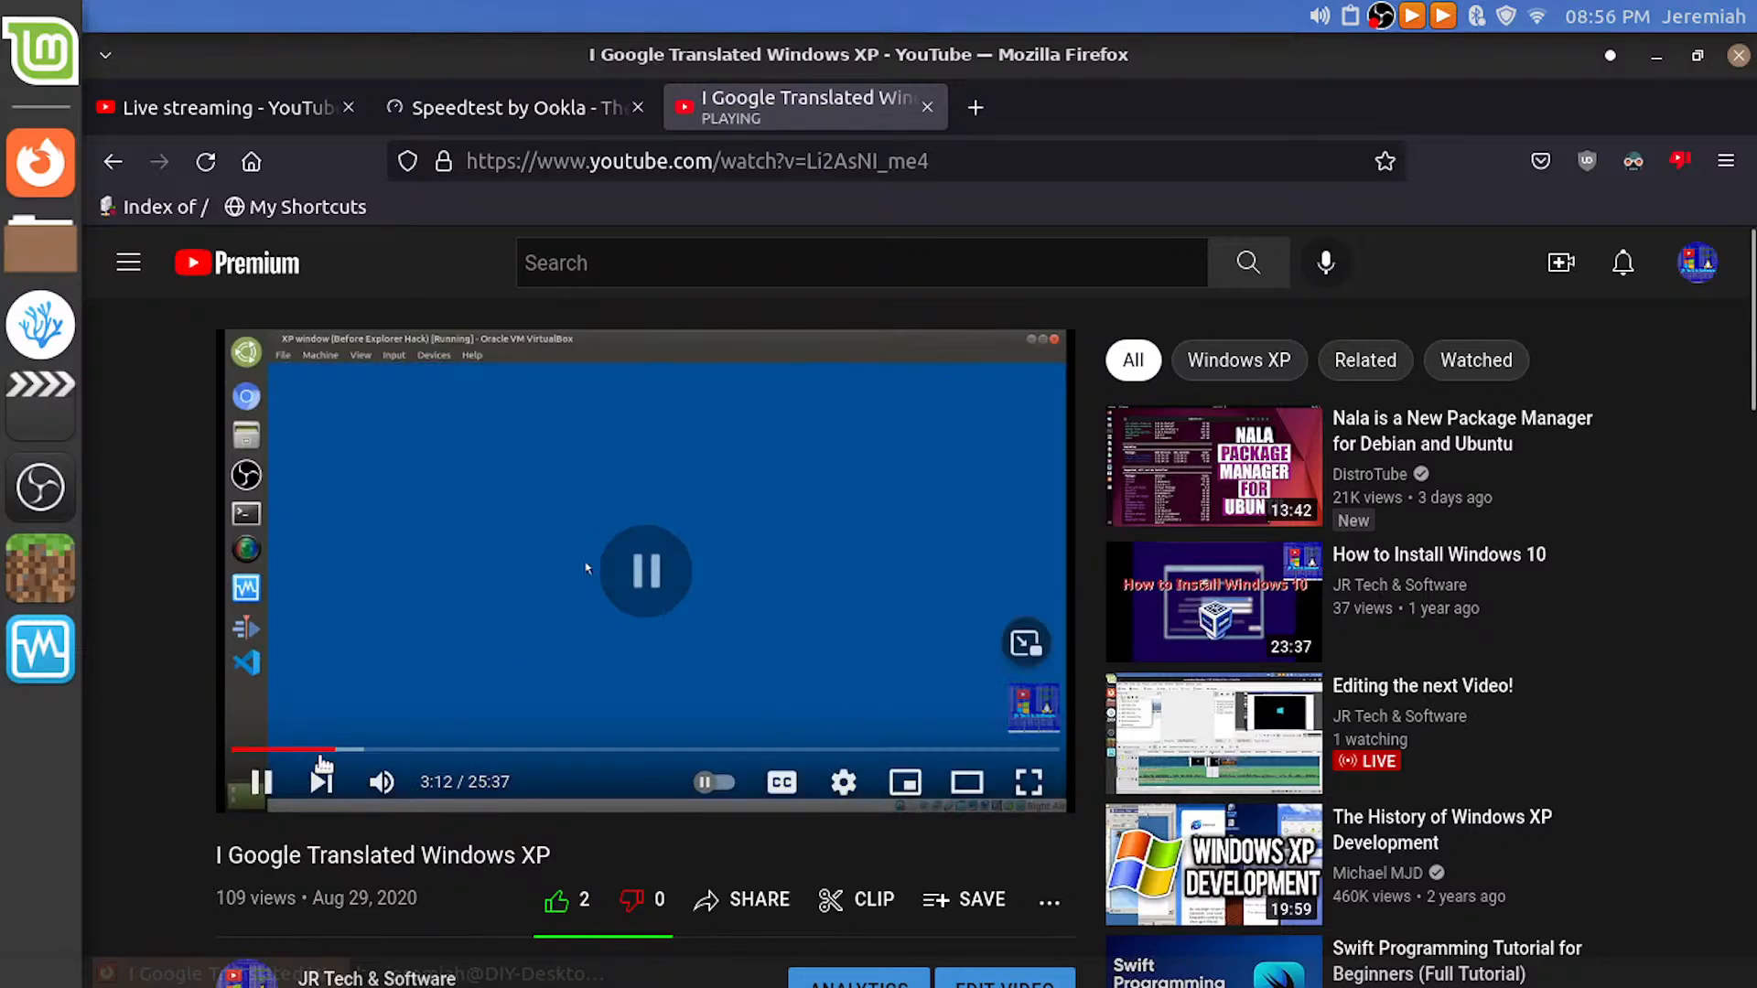
# Enlarge the video to theater view and search backwards from 1:55 to about 1:10, then play it
pyautogui.click(966, 781)
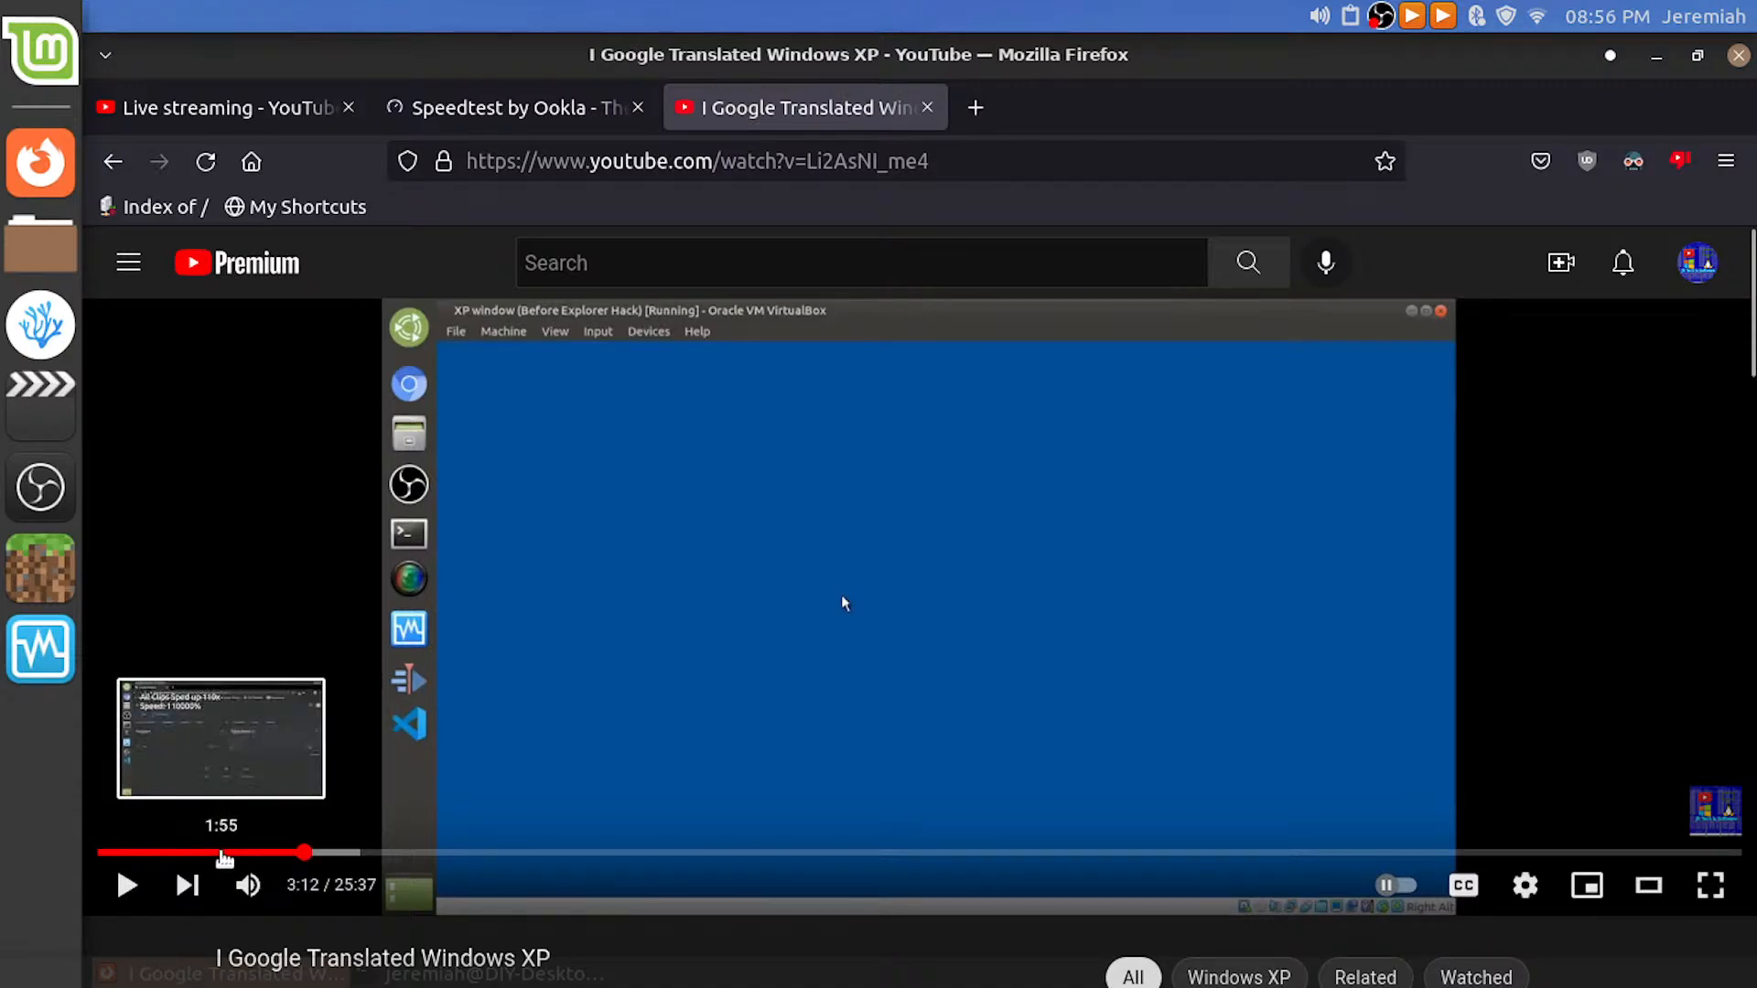
pyautogui.click(222, 854)
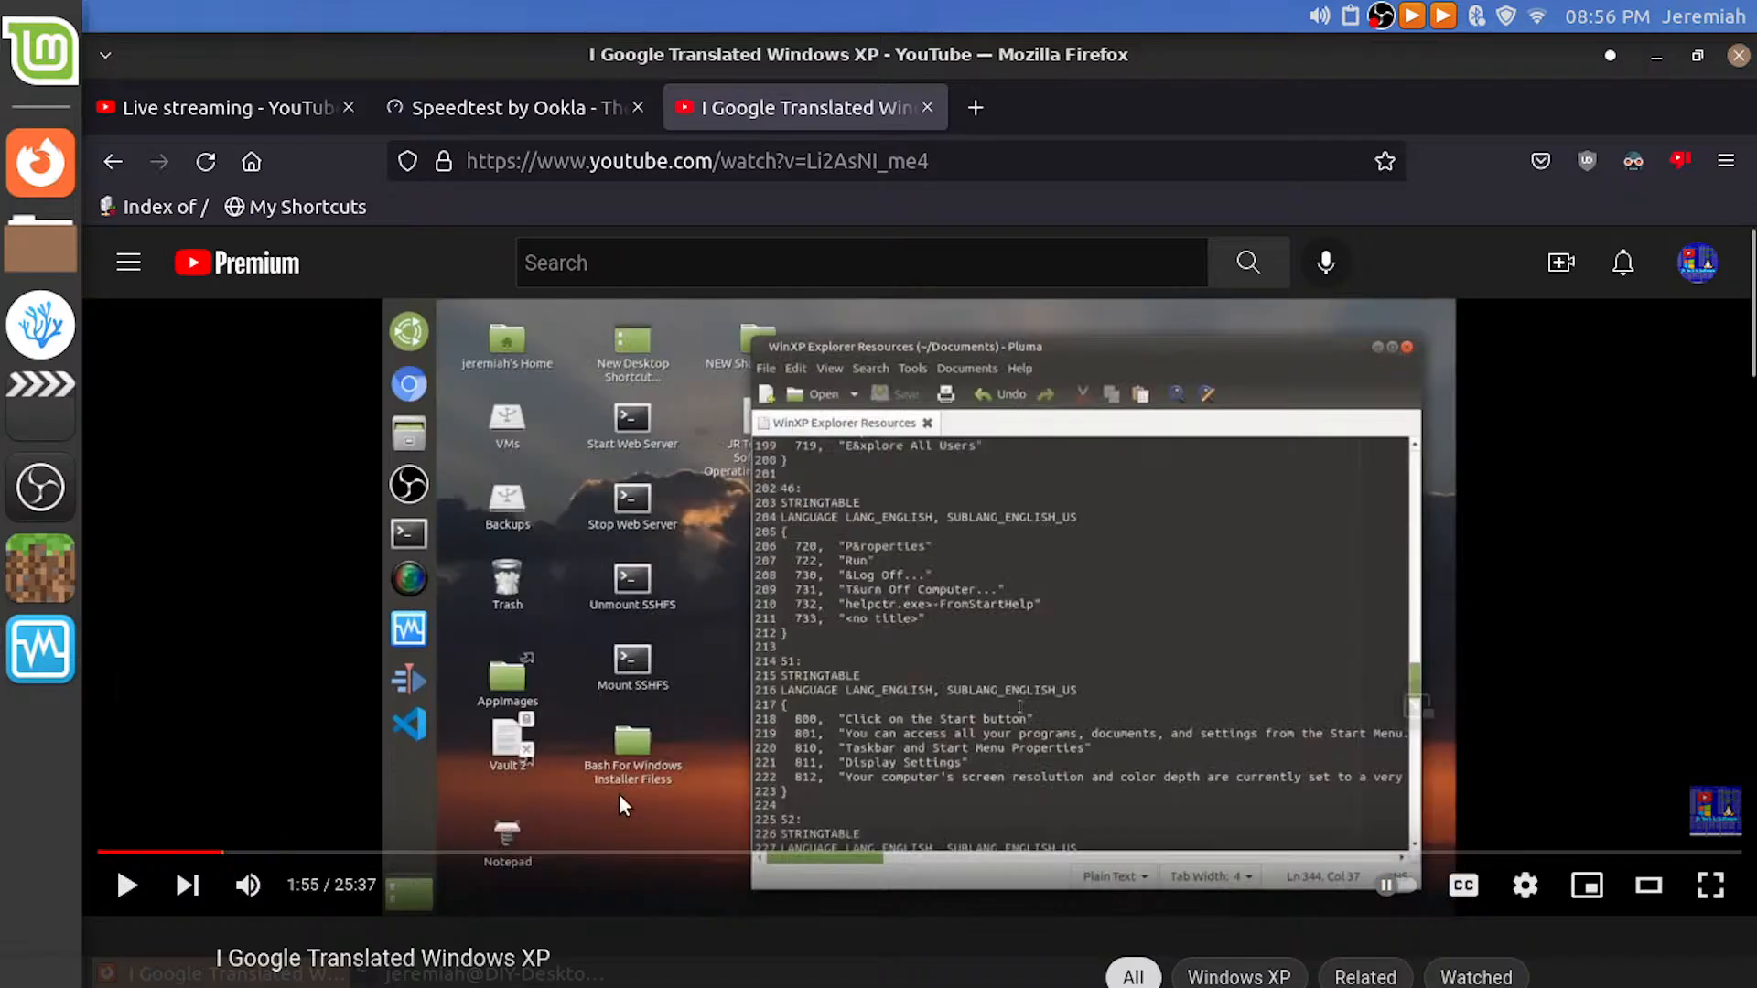
pyautogui.press('Left')
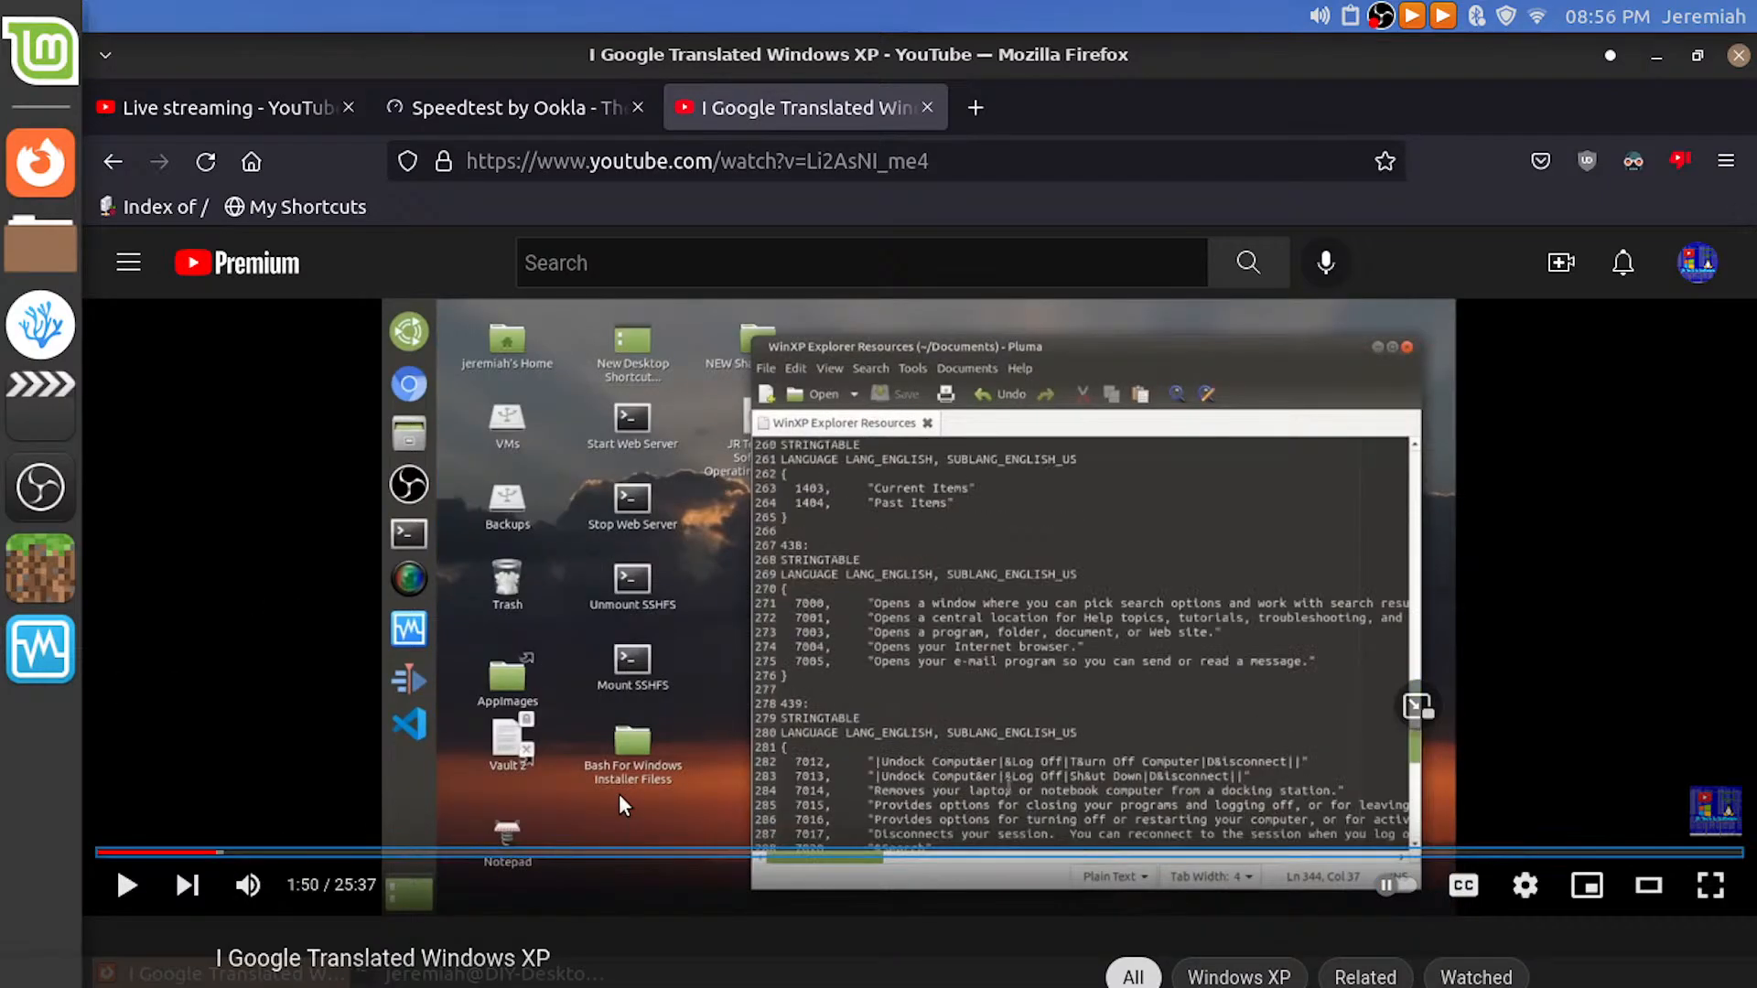
pyautogui.press('Left')
pyautogui.press('Left')
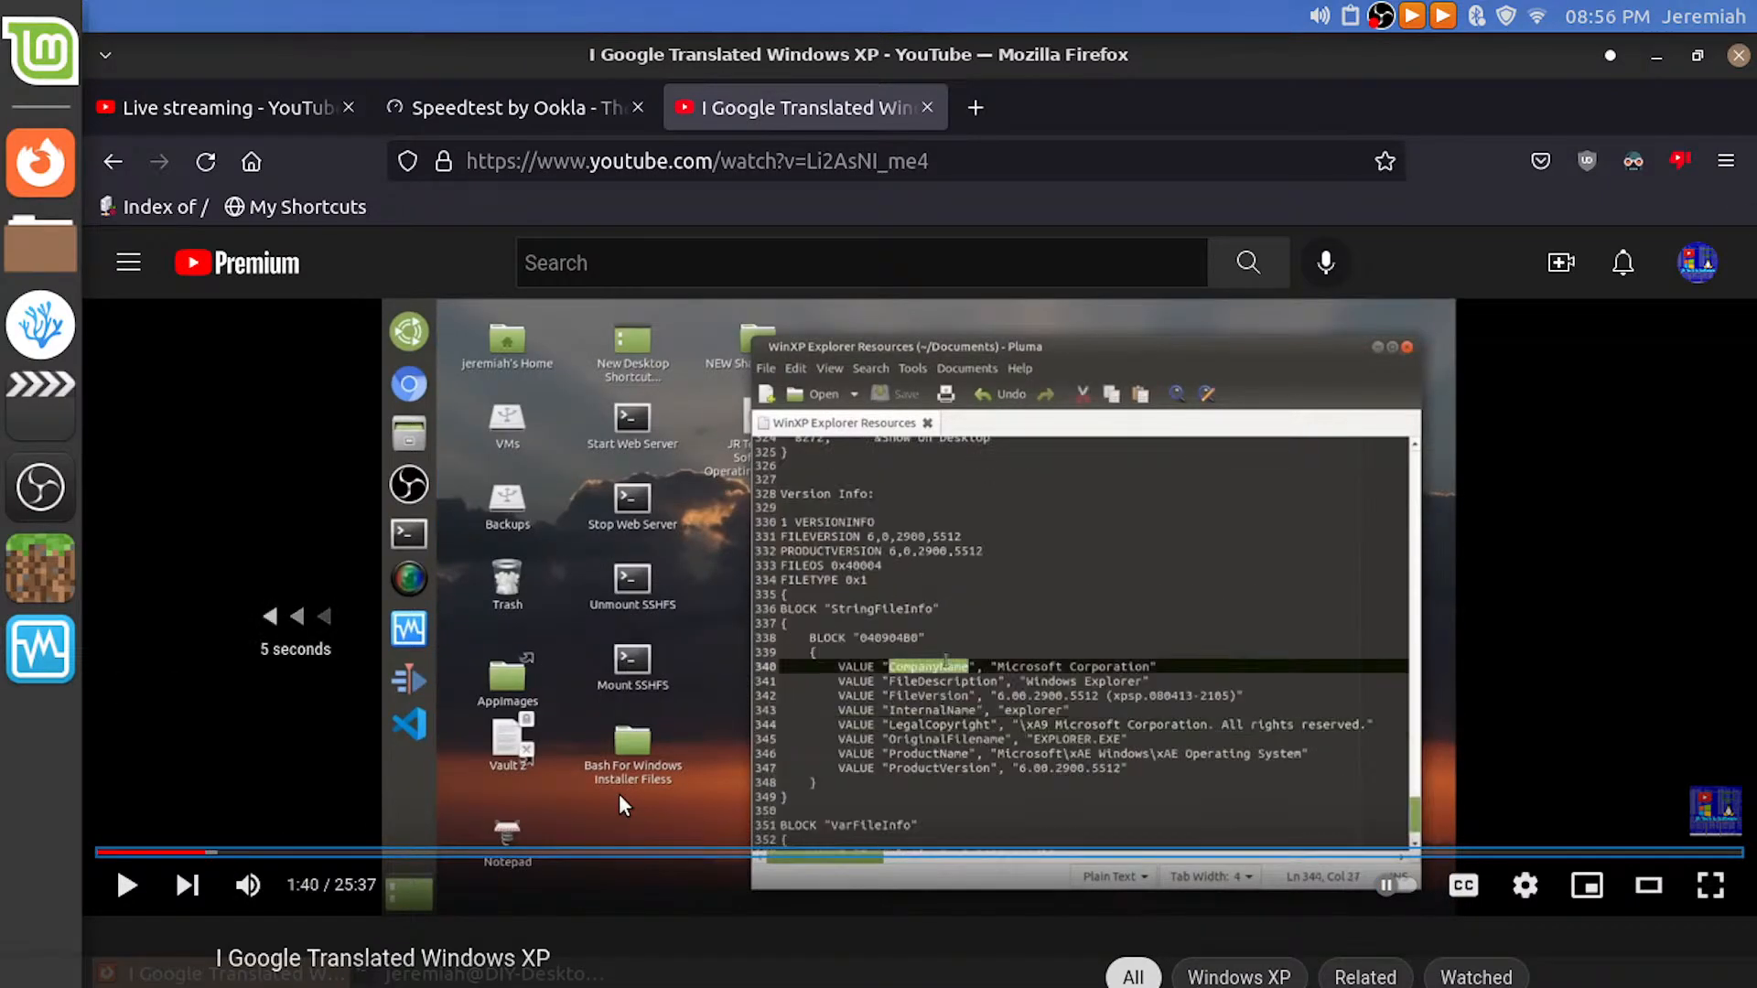
pyautogui.press('Left')
pyautogui.press('Left')
pyautogui.press('Left')
pyautogui.press('Left')
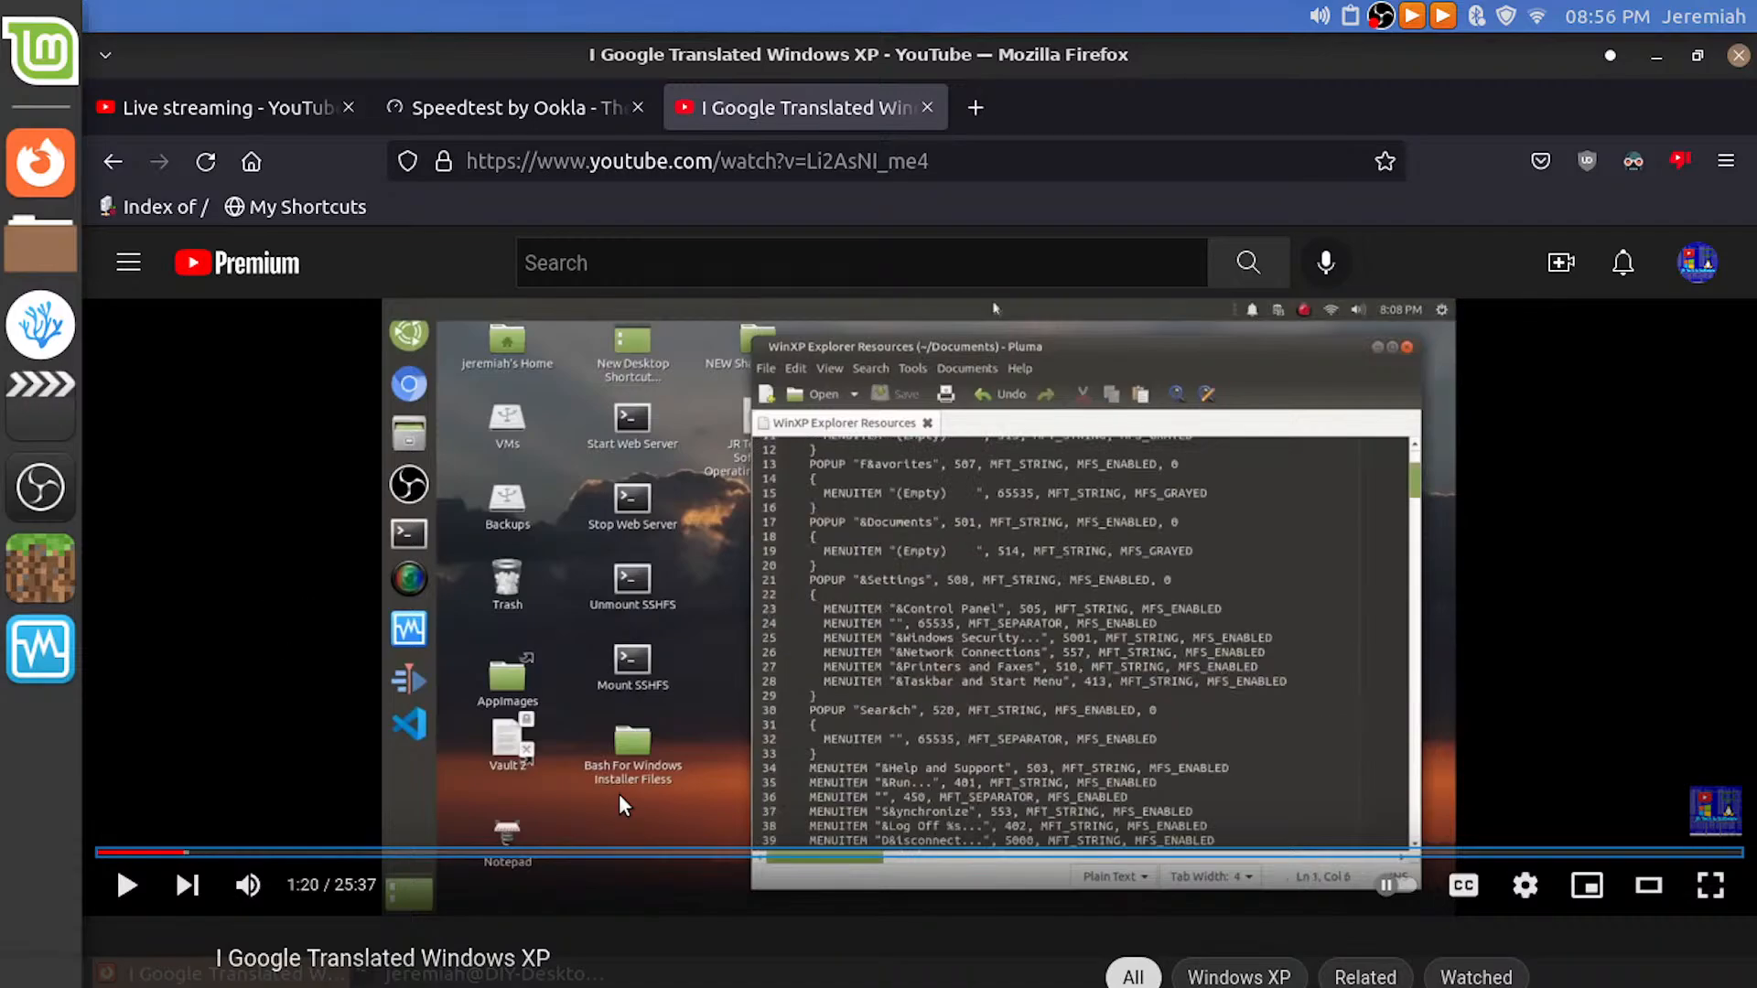
pyautogui.press('Left')
pyautogui.press('Left')
pyautogui.press('space')
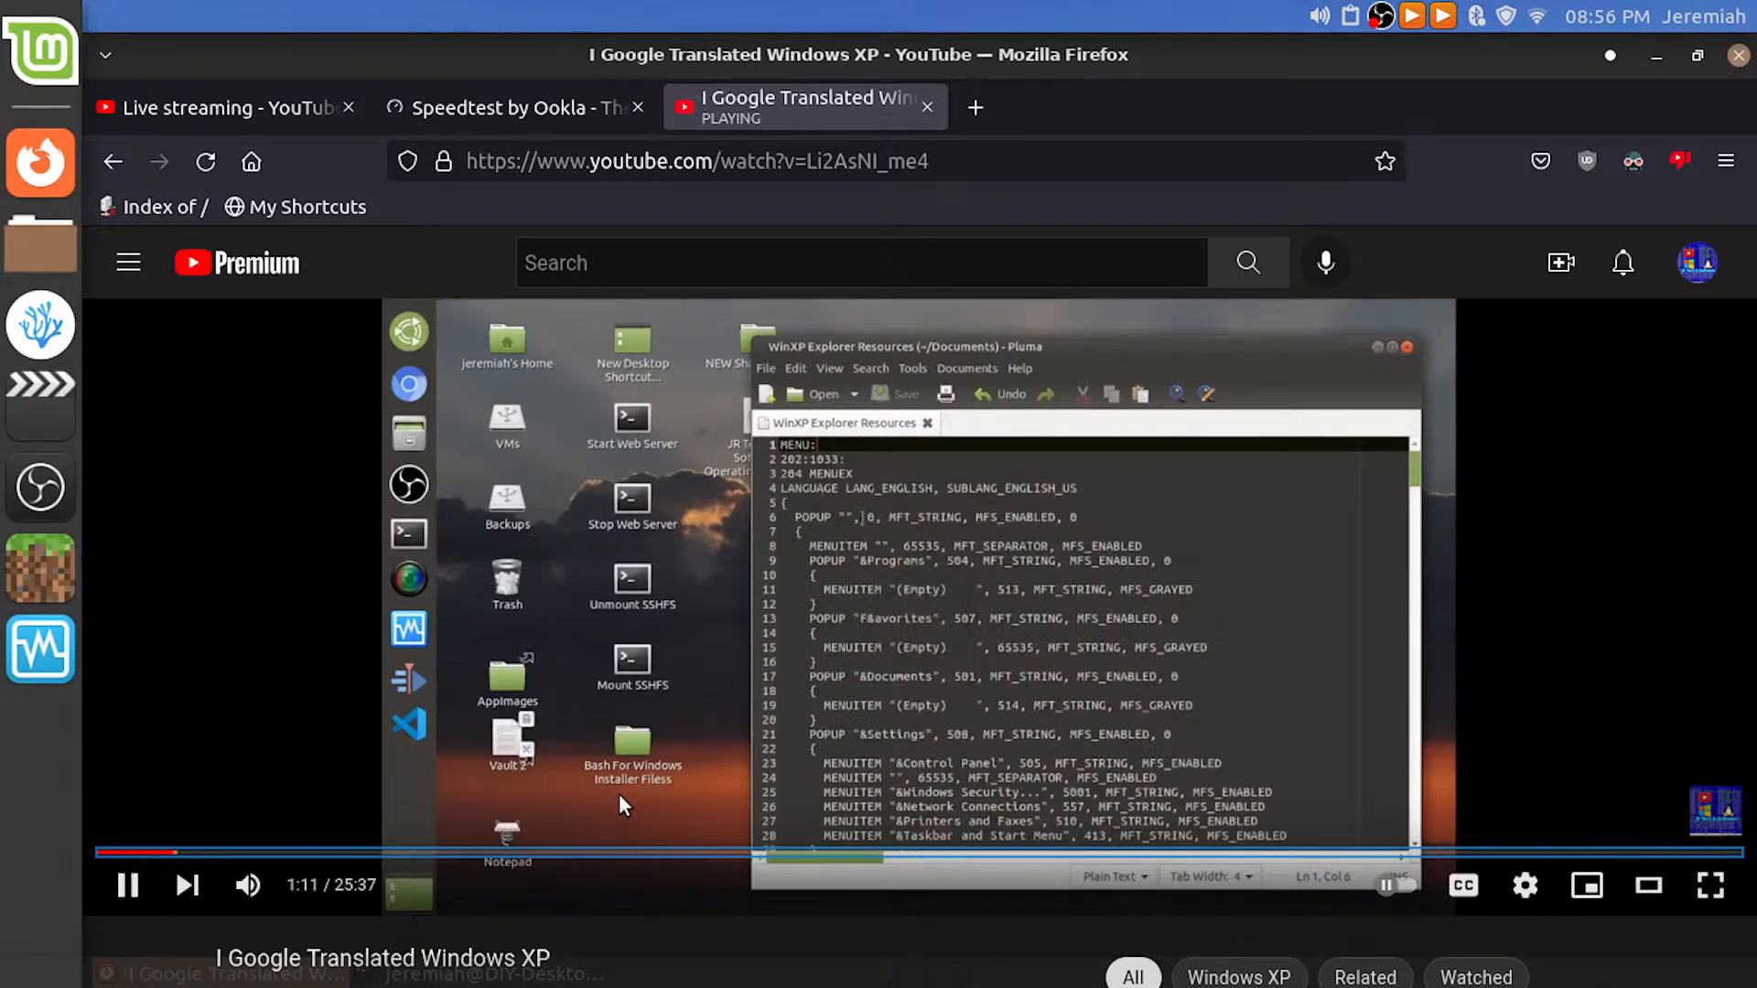
# Skip forward through the video to about 2:02 and pause it at the speed-up caption
pyautogui.press('Right')
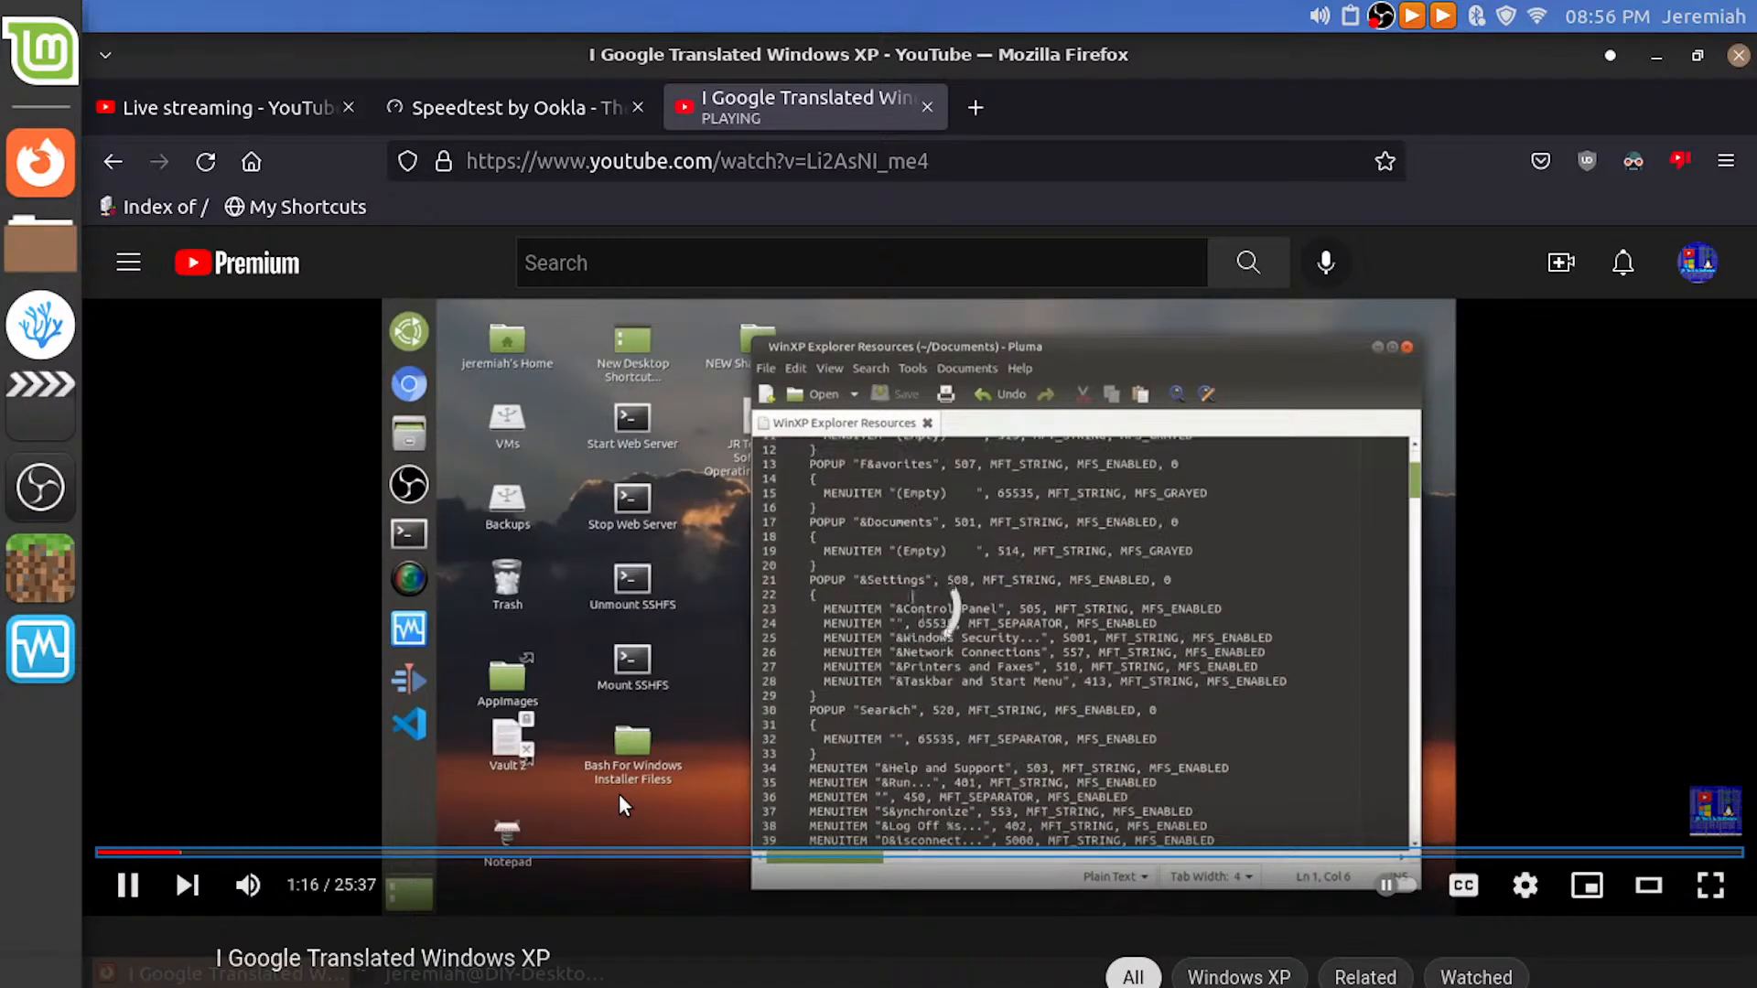
pyautogui.press('Right')
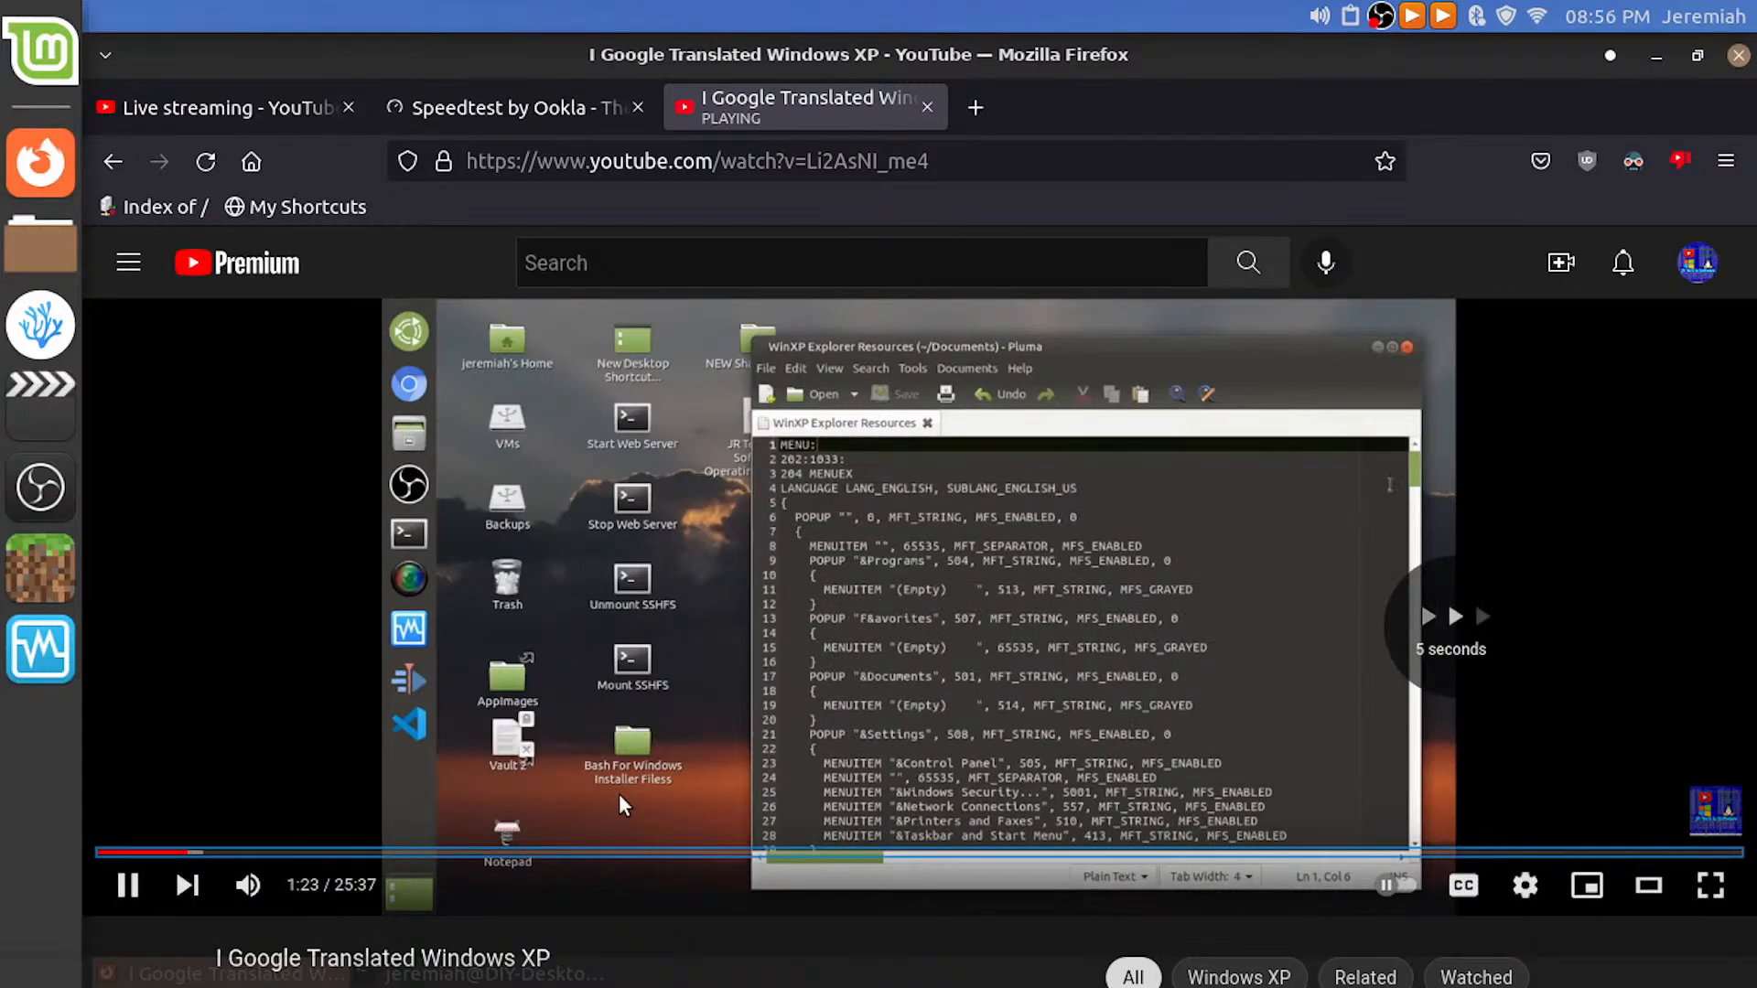
pyautogui.press('Right')
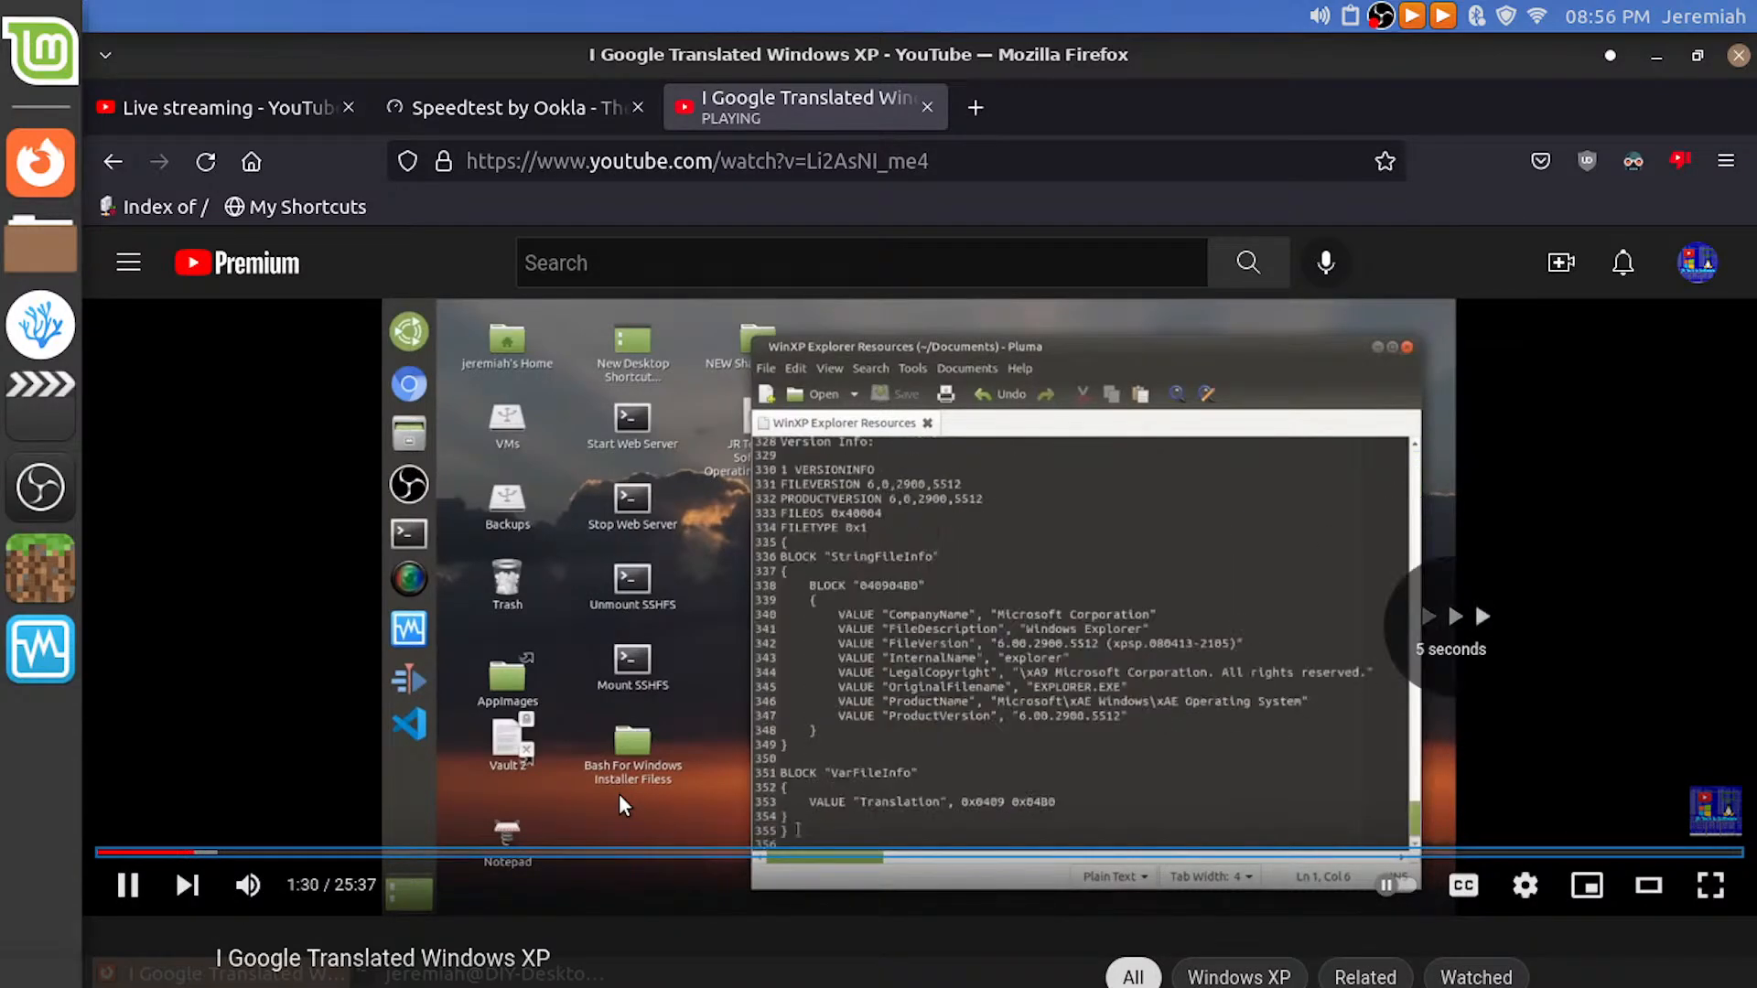
pyautogui.press('Right')
pyautogui.press('Right')
pyautogui.press('Right')
pyautogui.press('Right')
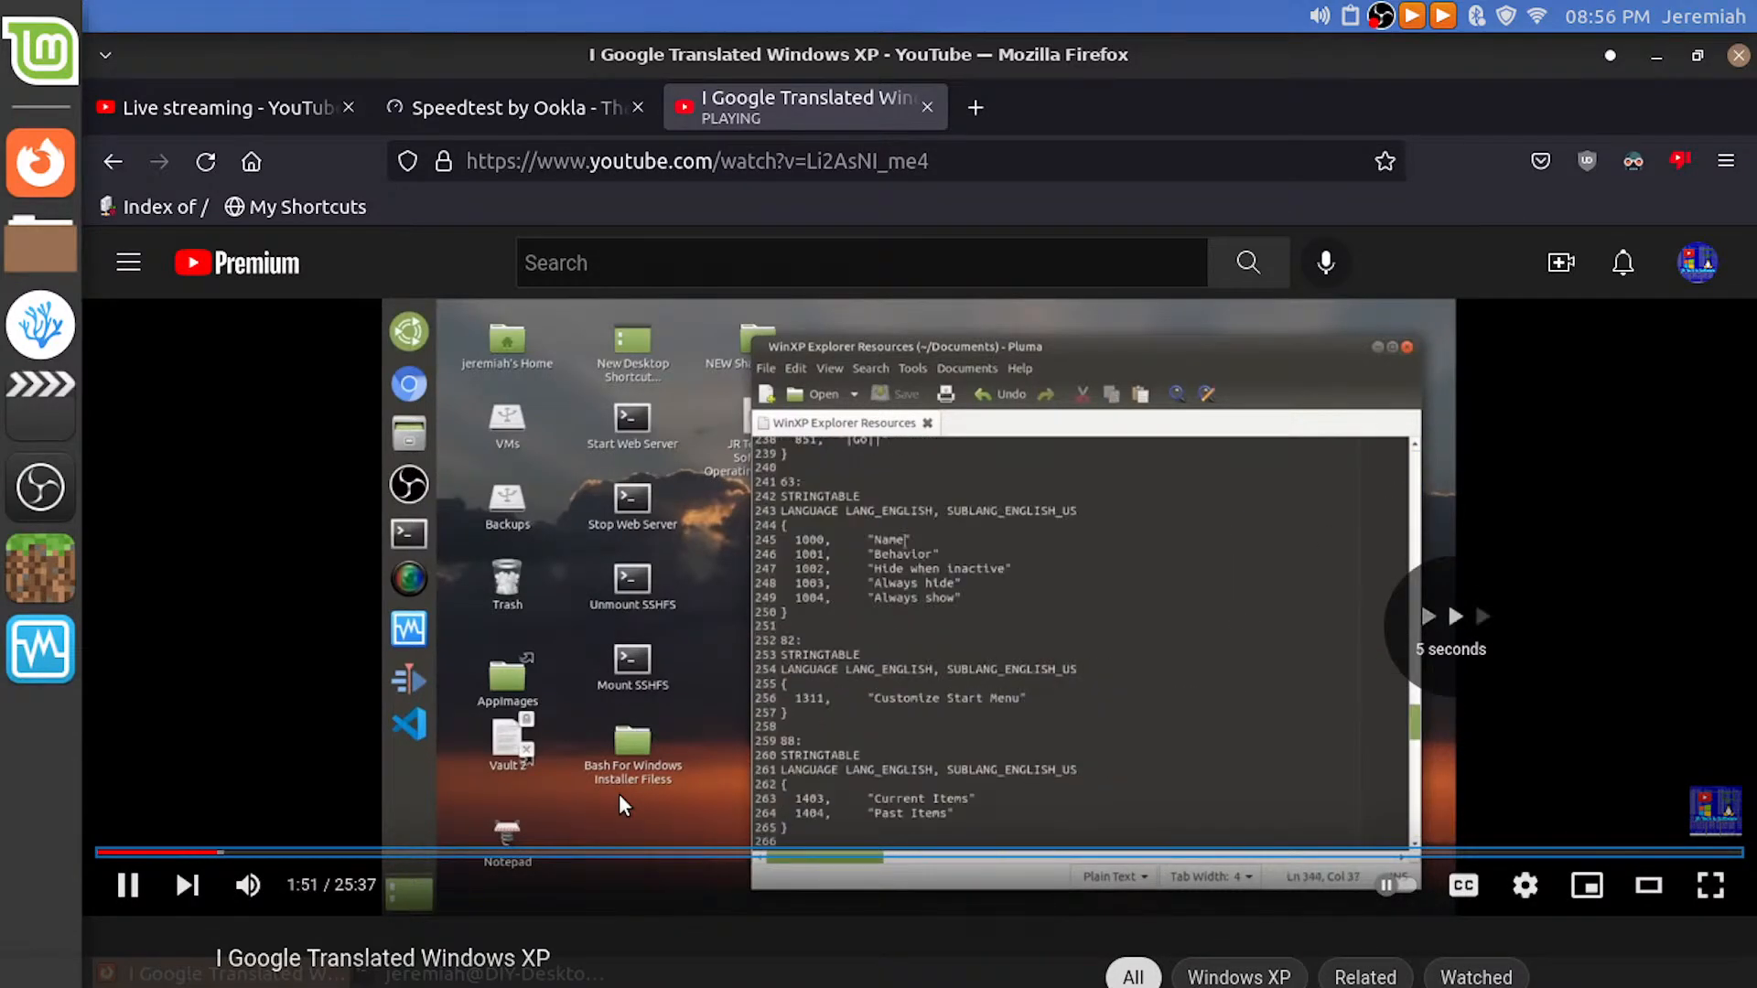
pyautogui.press('Right')
pyautogui.press('Right')
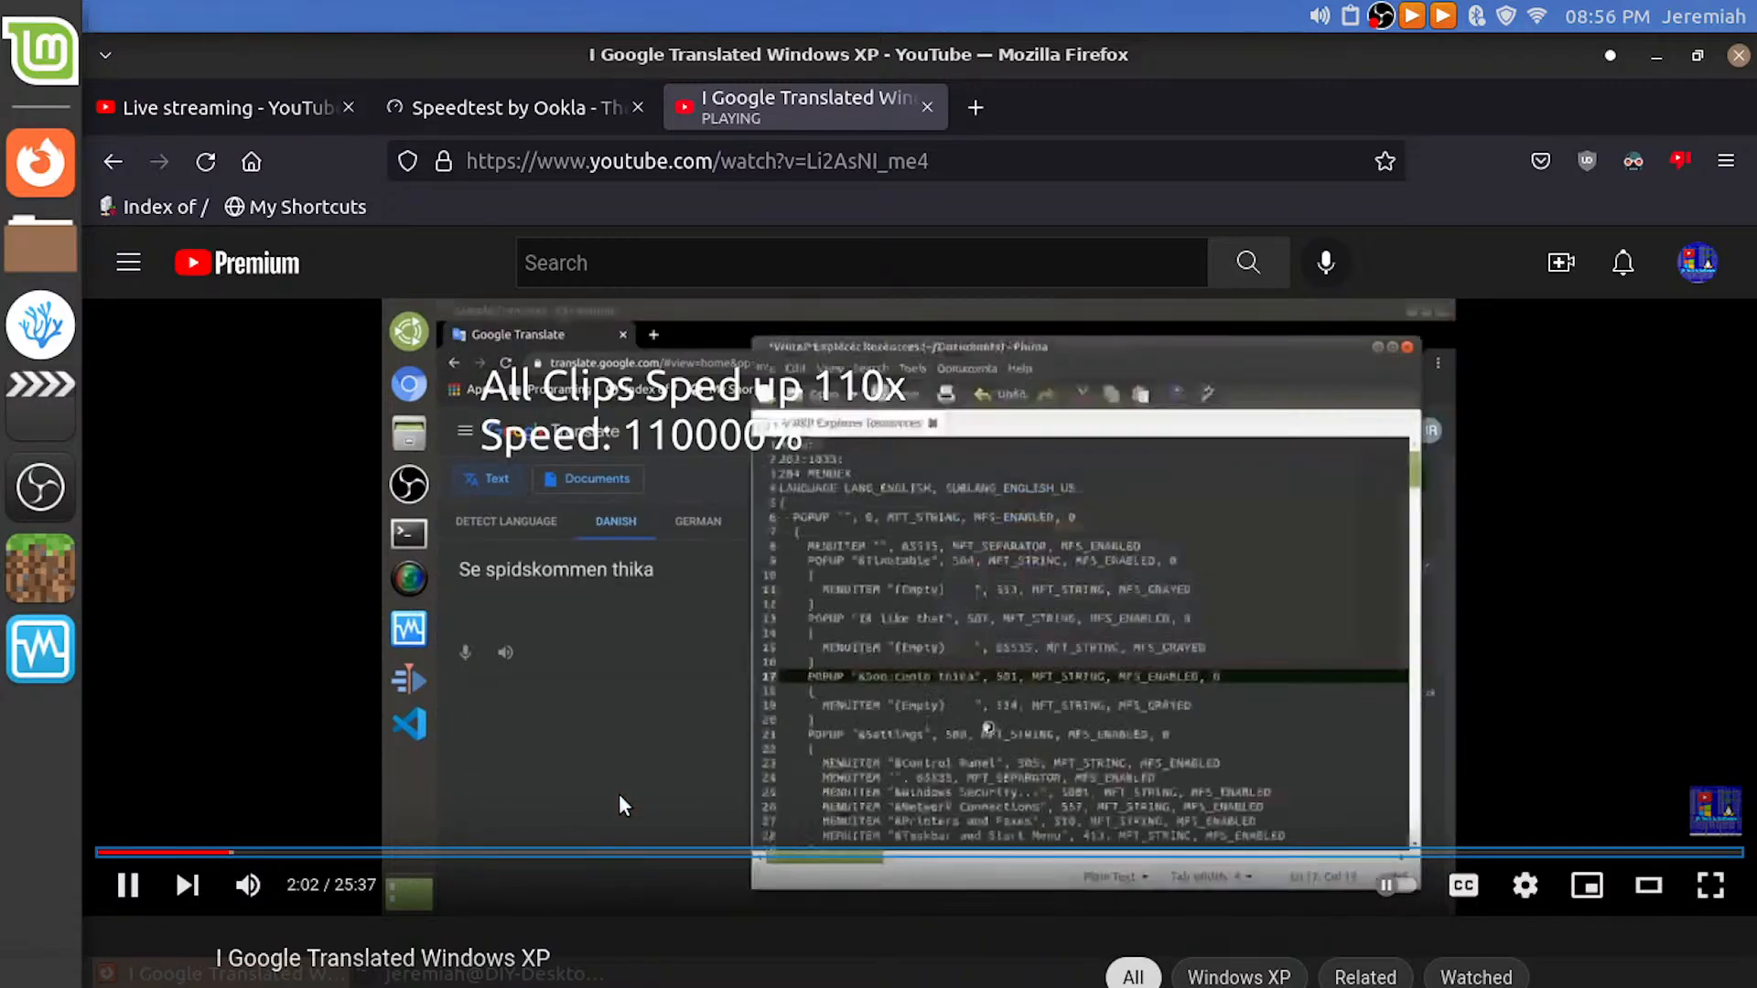
pyautogui.press('space')
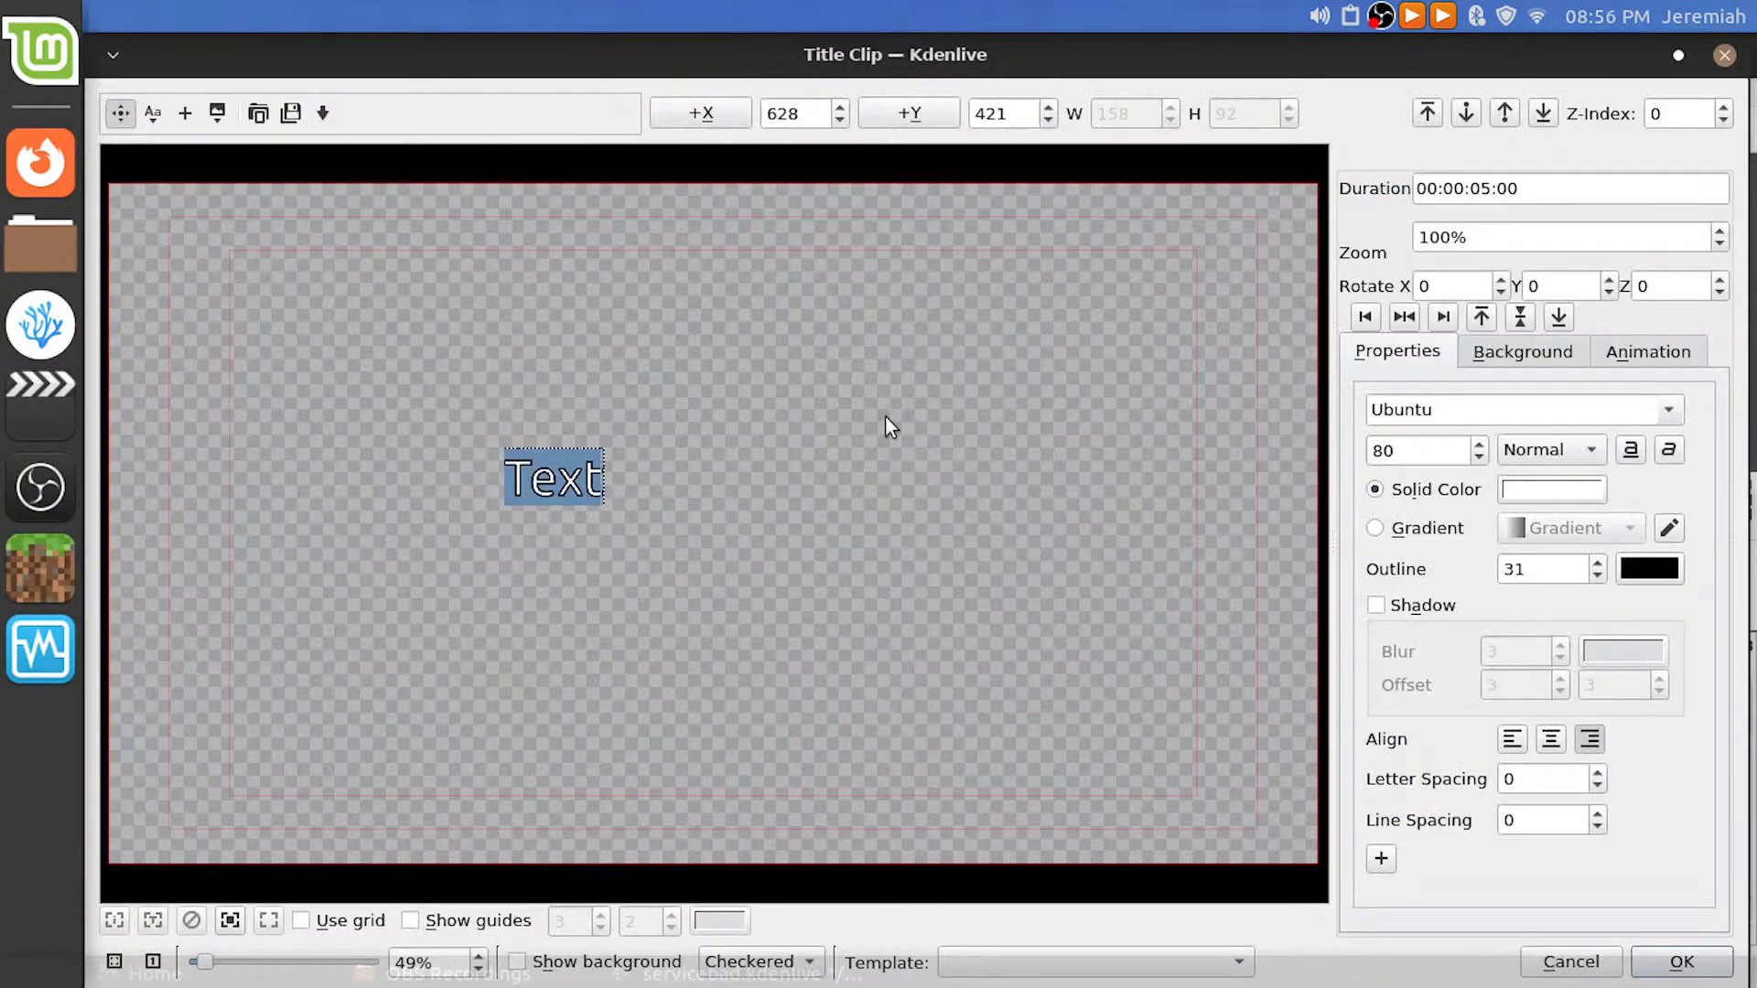
# Replace the placeholder text in the title clip with "Sped"
pyautogui.write('Sped')
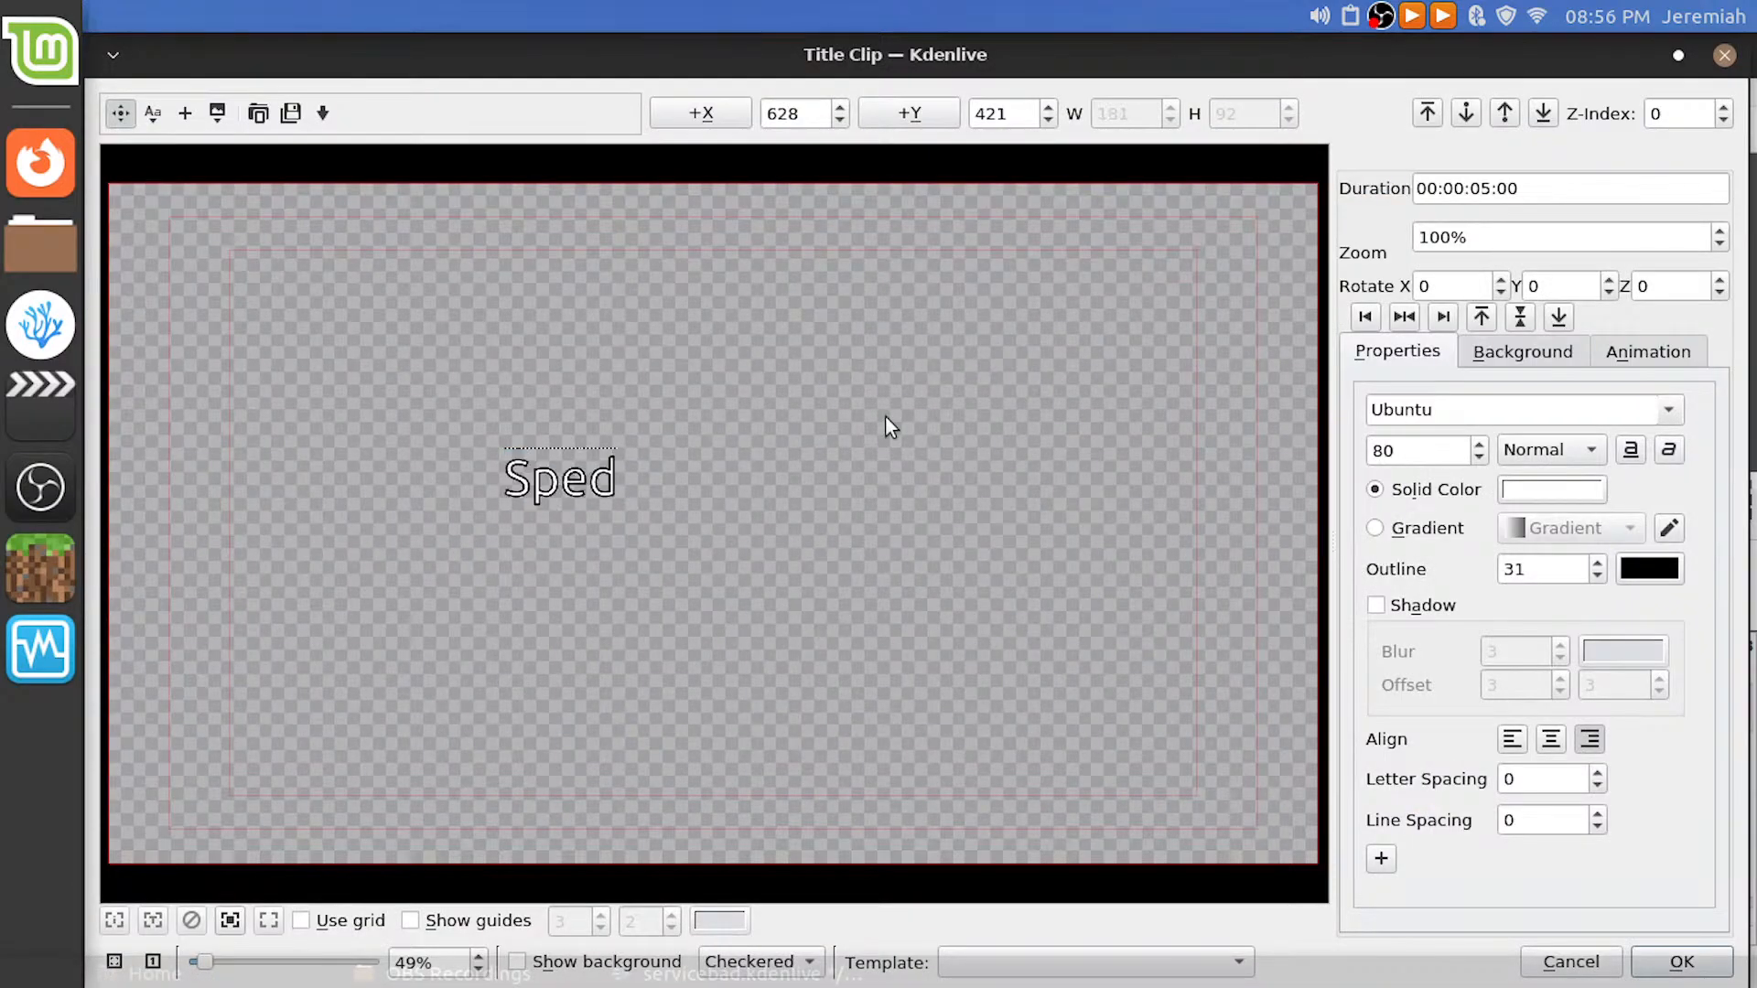
pyautogui.press('BackSpace')
pyautogui.write('ed')
pyautogui.press('BackSpace')
pyautogui.press('BackSpace')
pyautogui.write('d')
# Switch to Firefox, look up "sped up" with a web search in a new tab, and close that tab
pyautogui.hotkey('ctrl', 'alt', 'Left')
pyautogui.hotkey('ctrl', 'alt', 'Left')
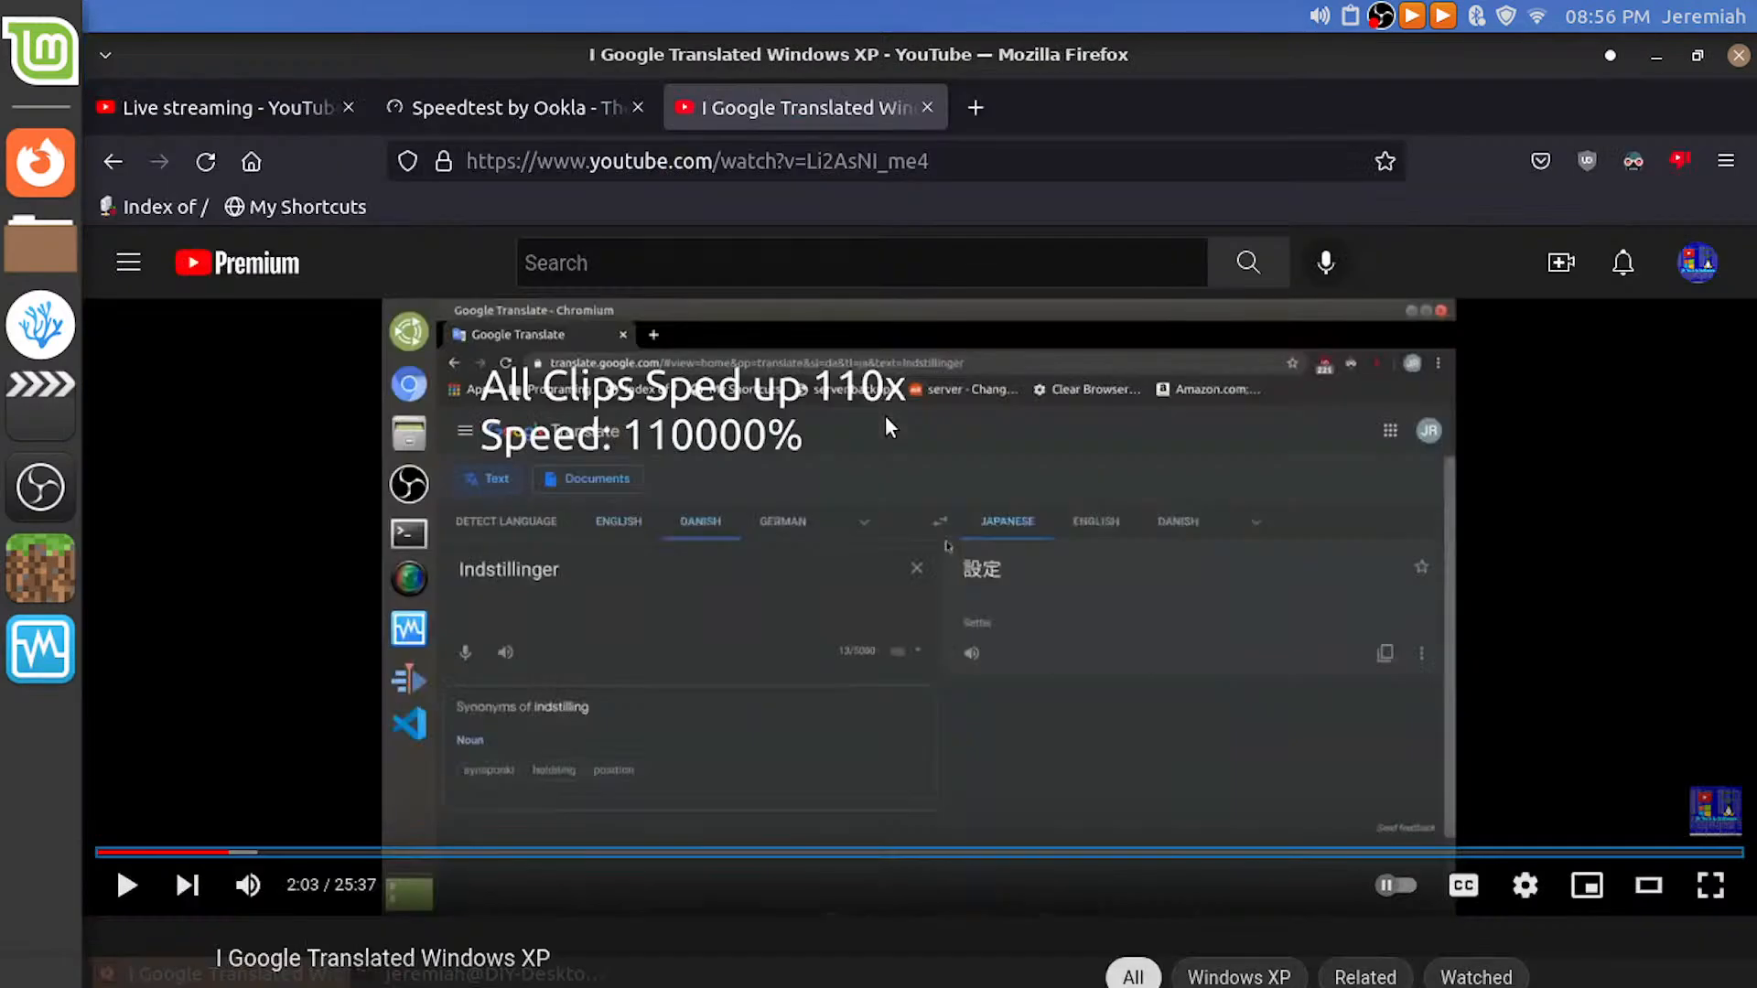
pyautogui.hotkey('ctrl', 't')
pyautogui.write('sped up')
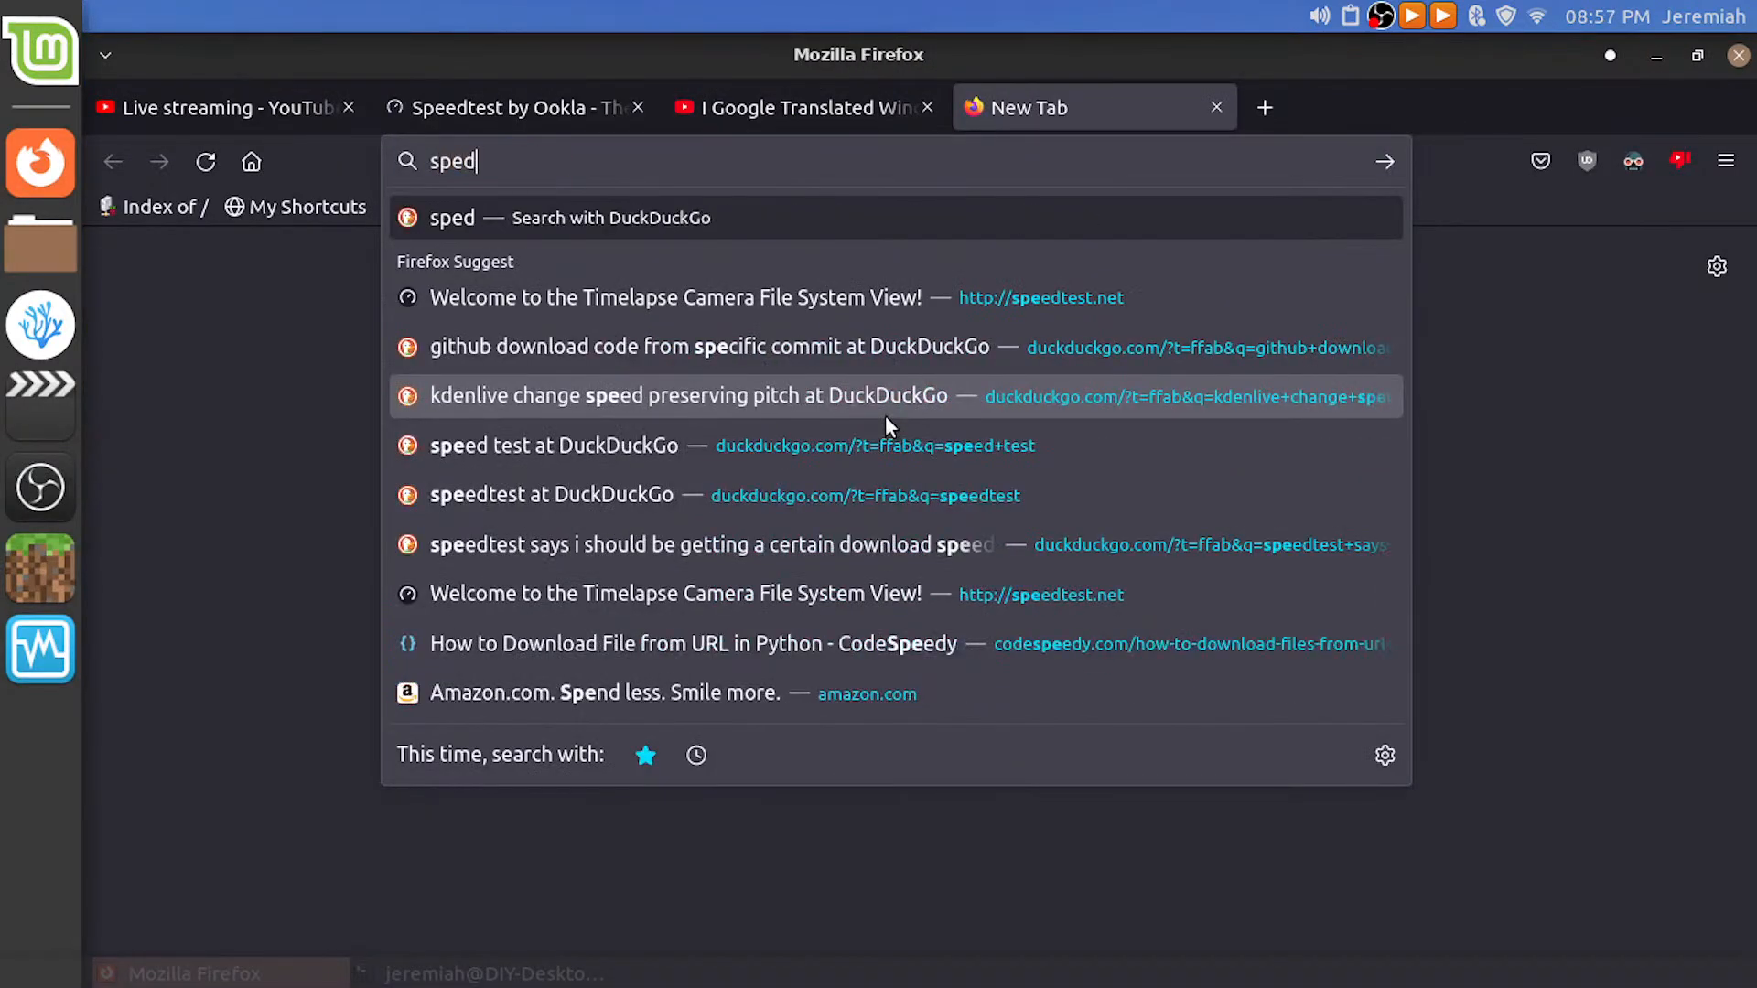
pyautogui.press('Return')
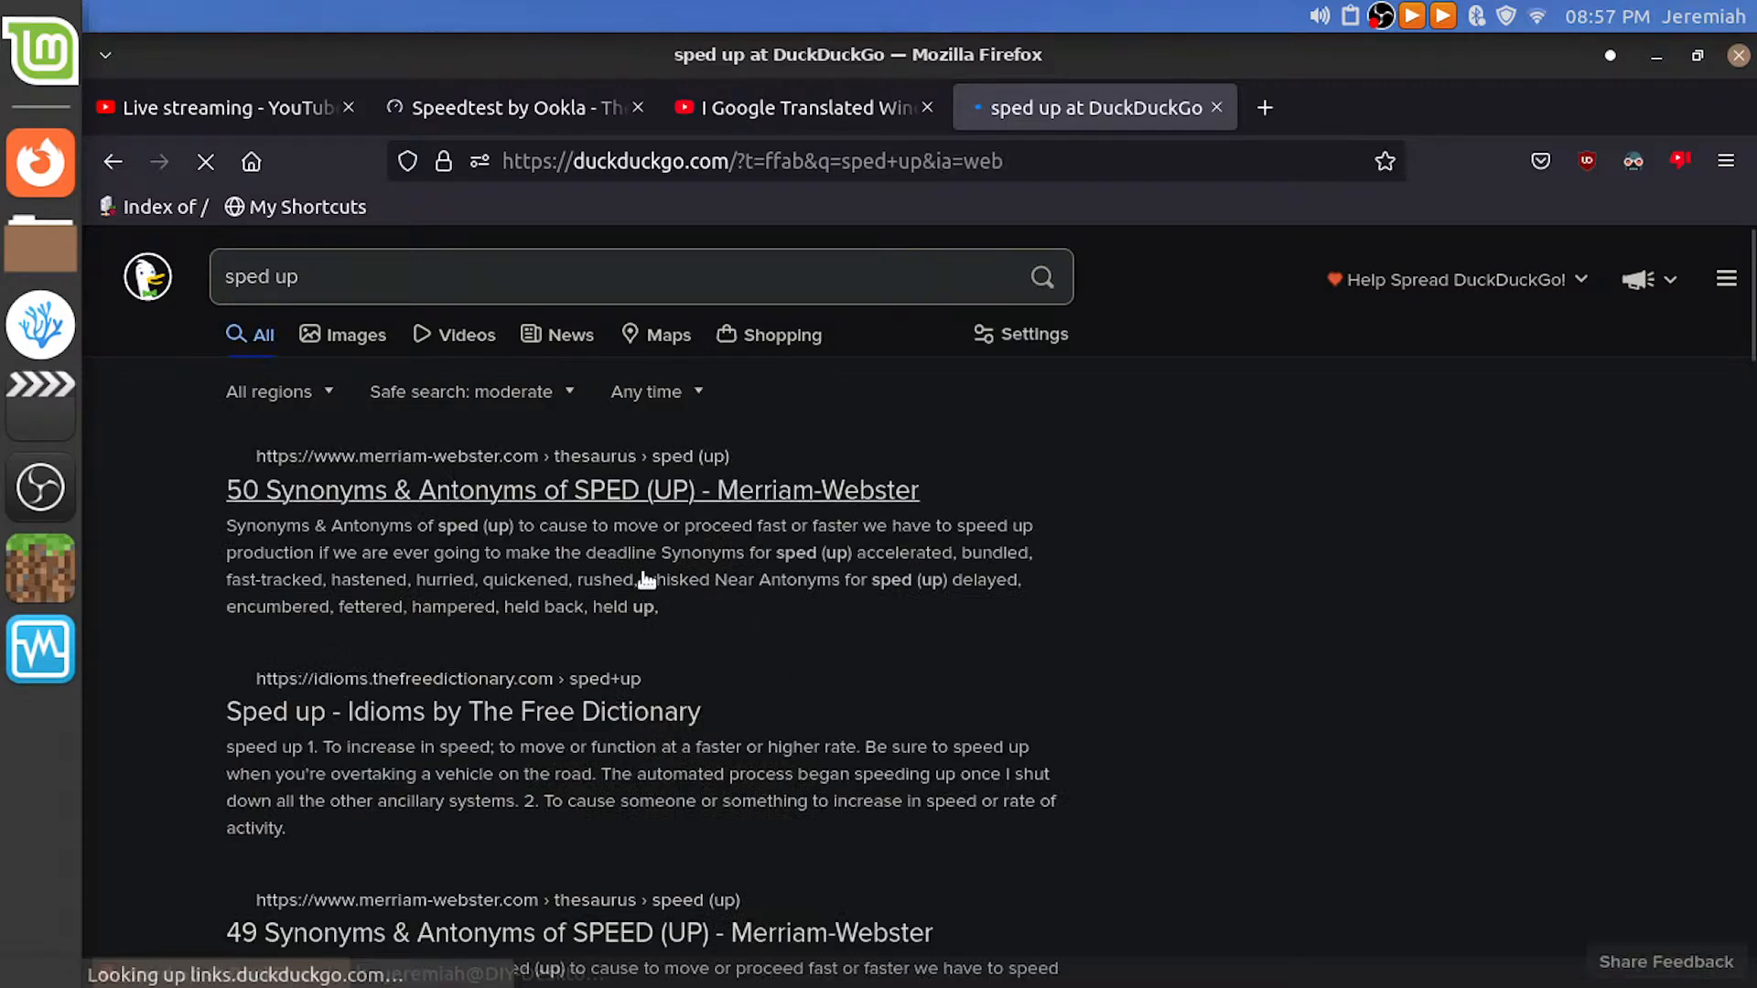
pyautogui.click(1216, 108)
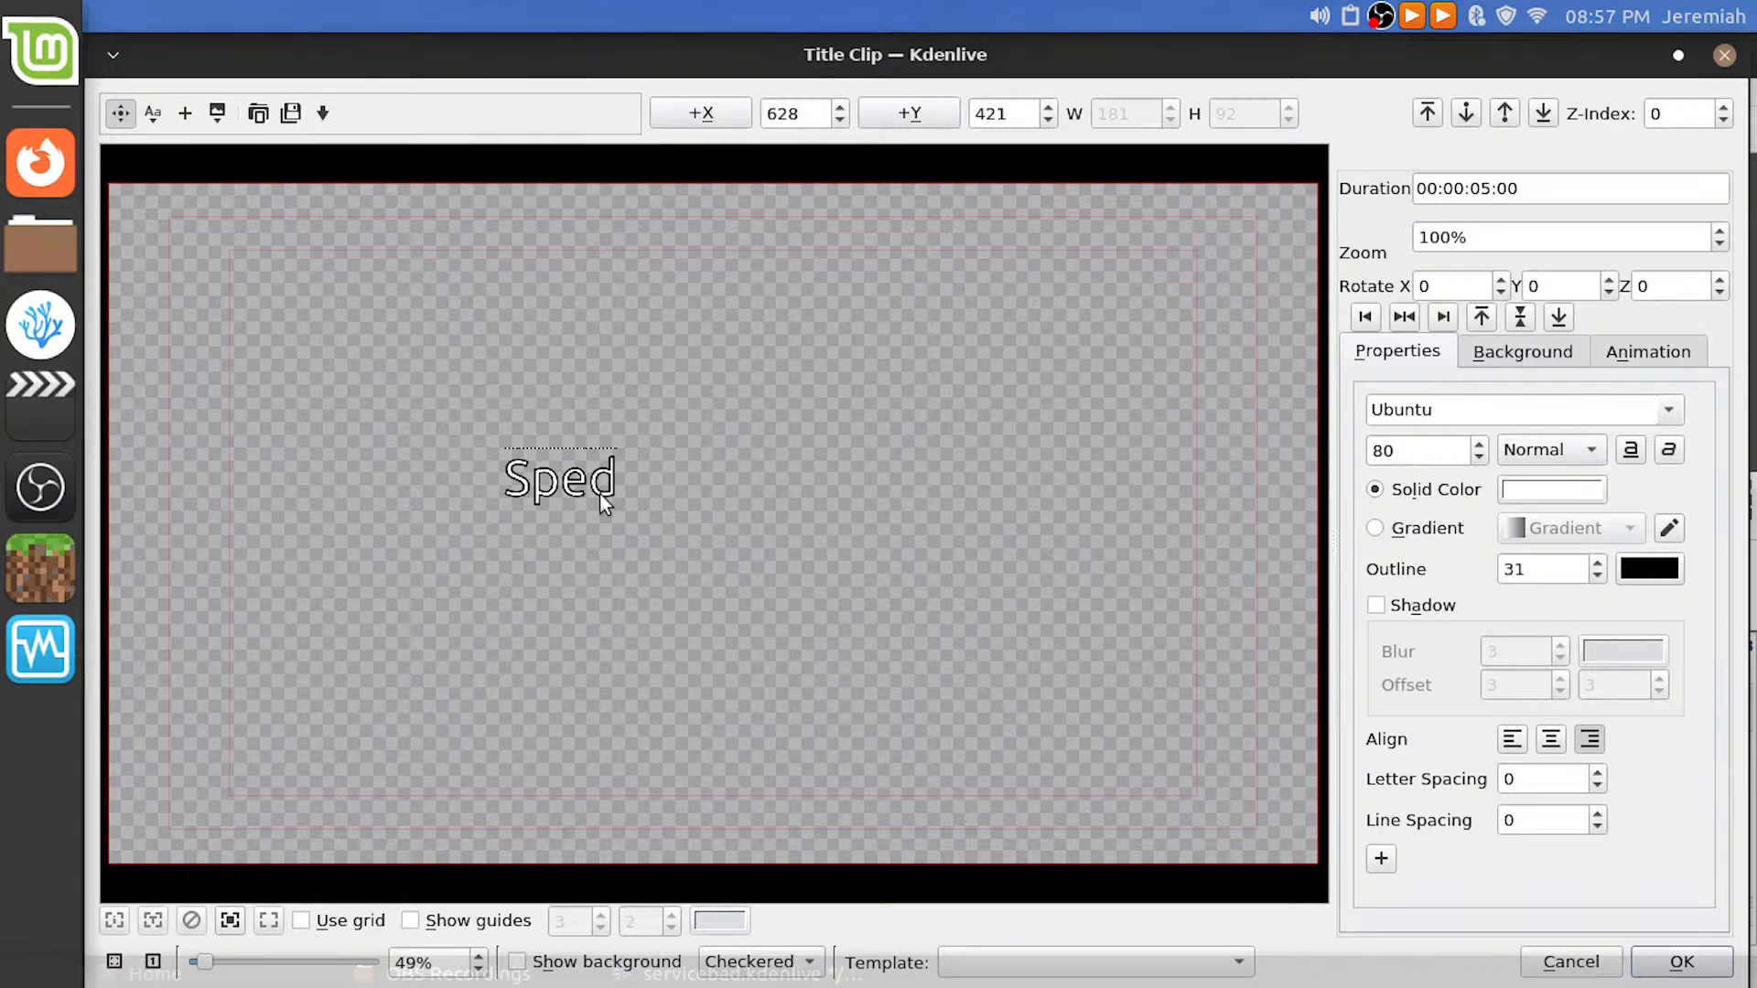
# Complete the title text so it reads "Sped Up 8x" with "Speed: 800%" on a second line
pyautogui.write('Up 2x')
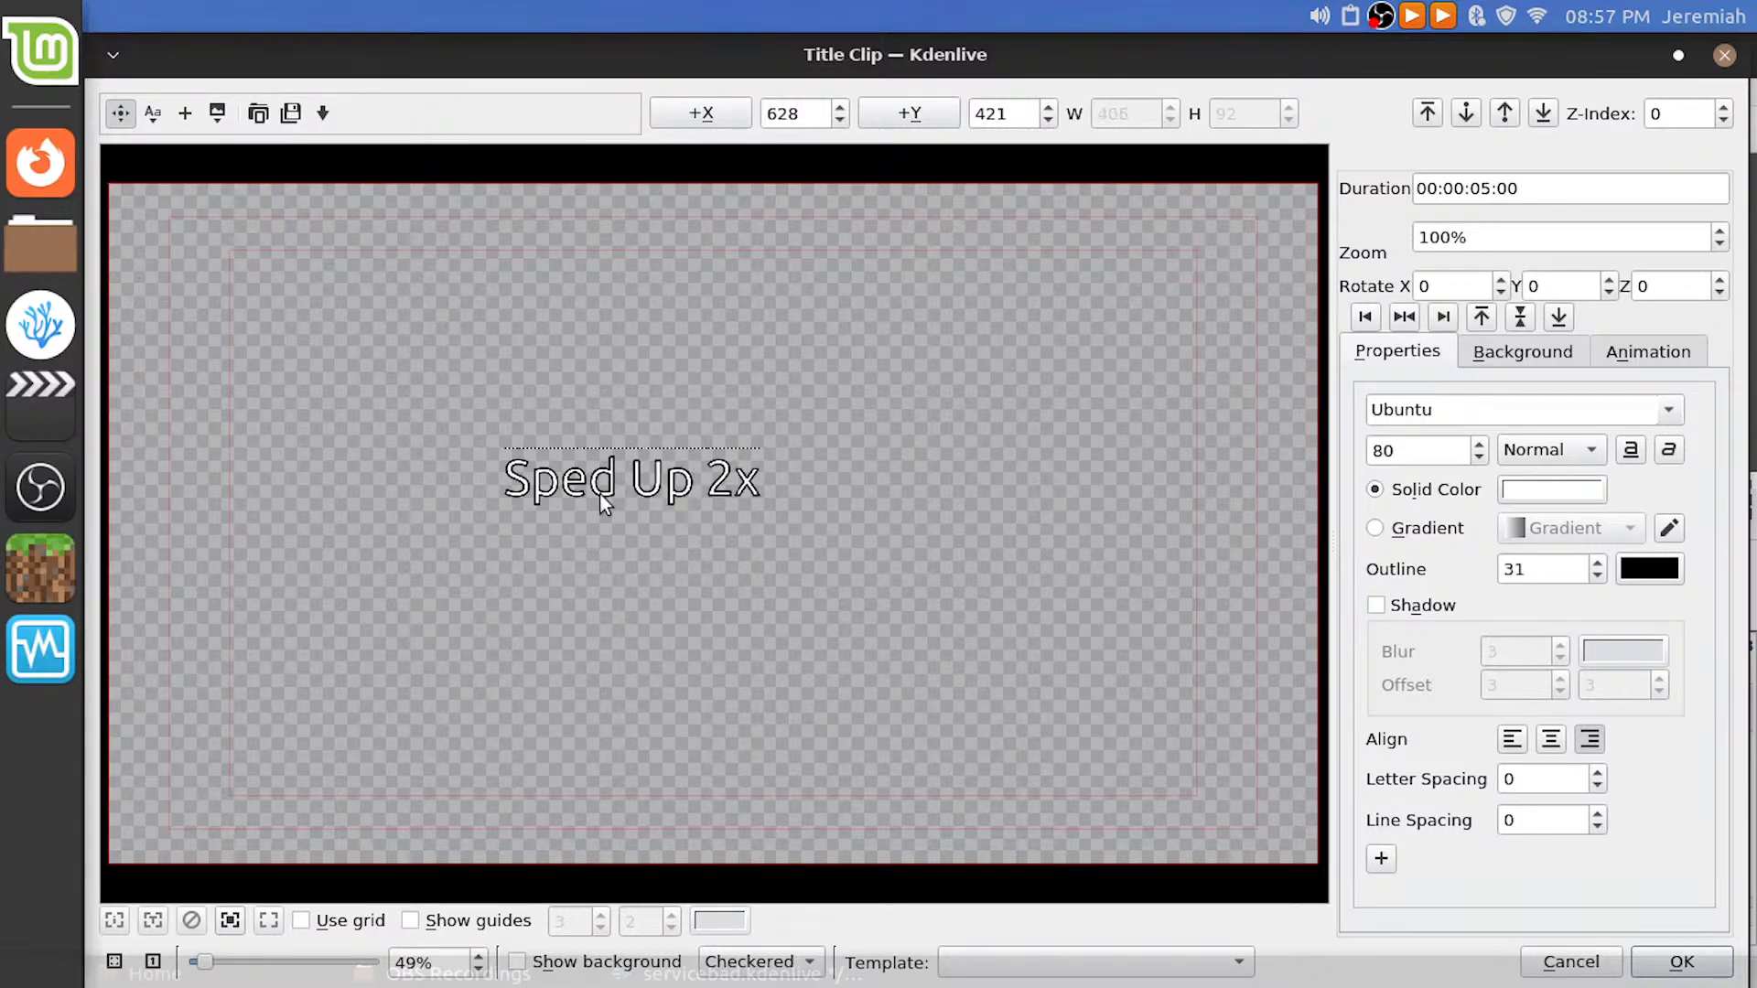
pyautogui.press('BackSpace')
pyautogui.press('BackSpace')
pyautogui.press('BackSpace')
pyautogui.write('8x')
pyautogui.press('Return')
pyautogui.write('Speed')
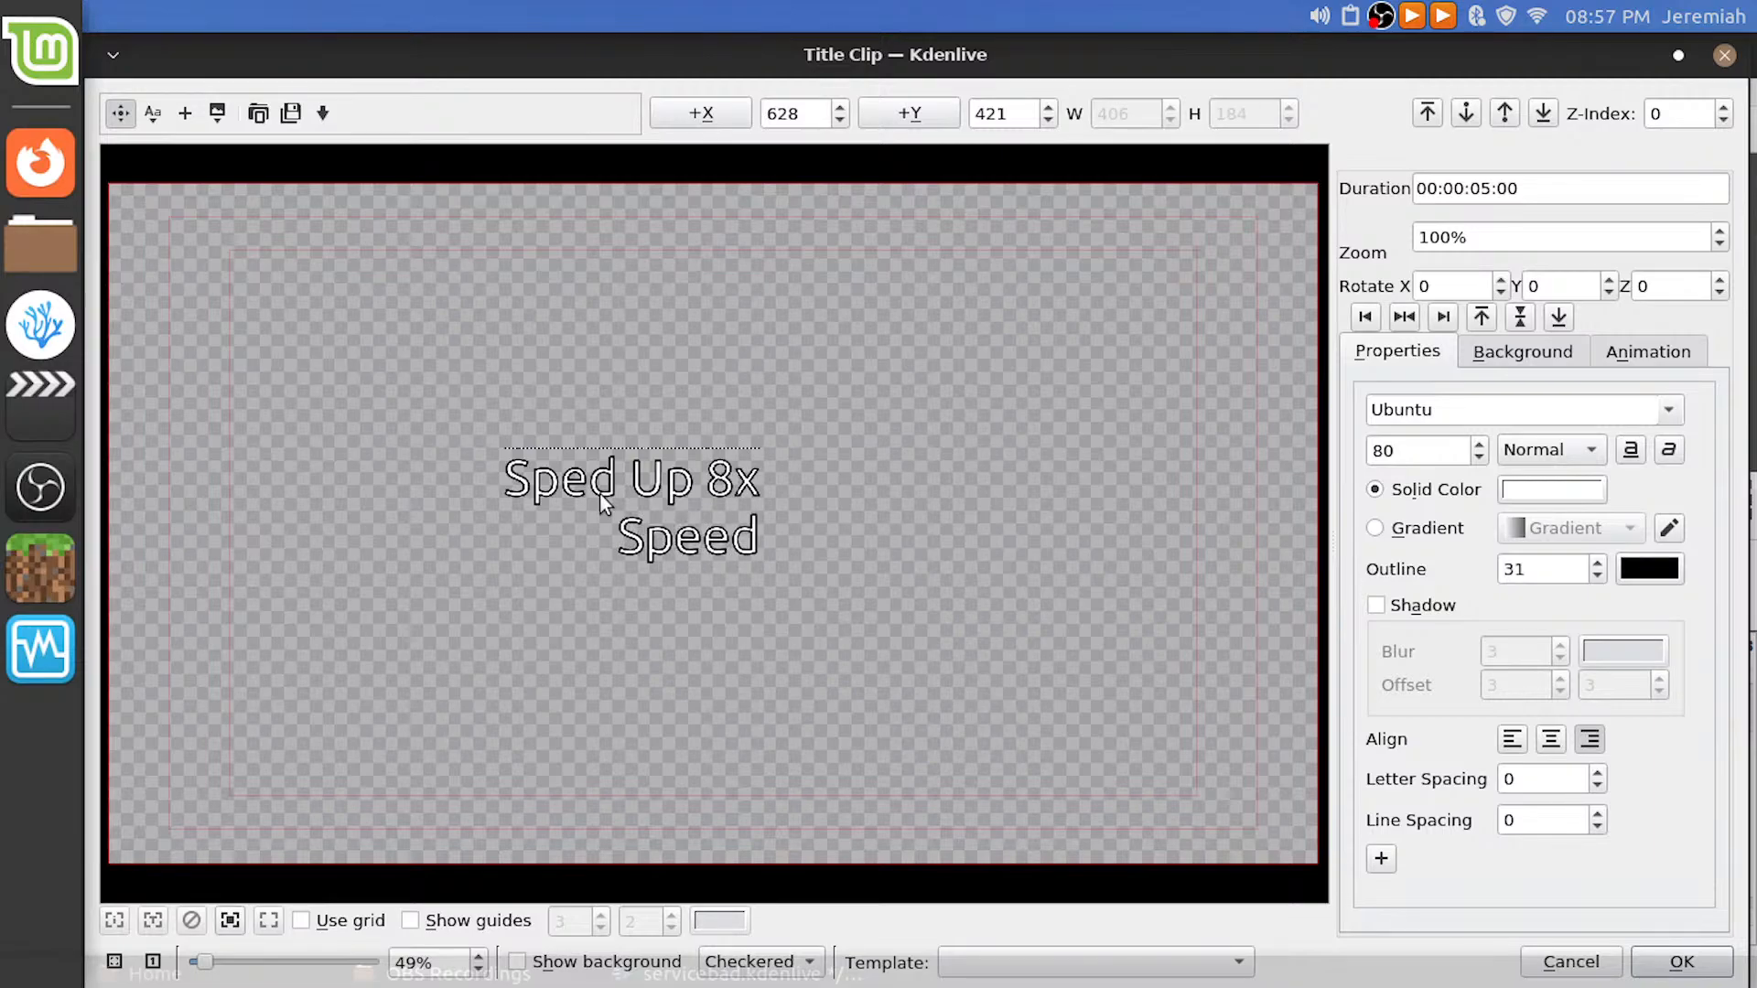
pyautogui.write(': 800%')
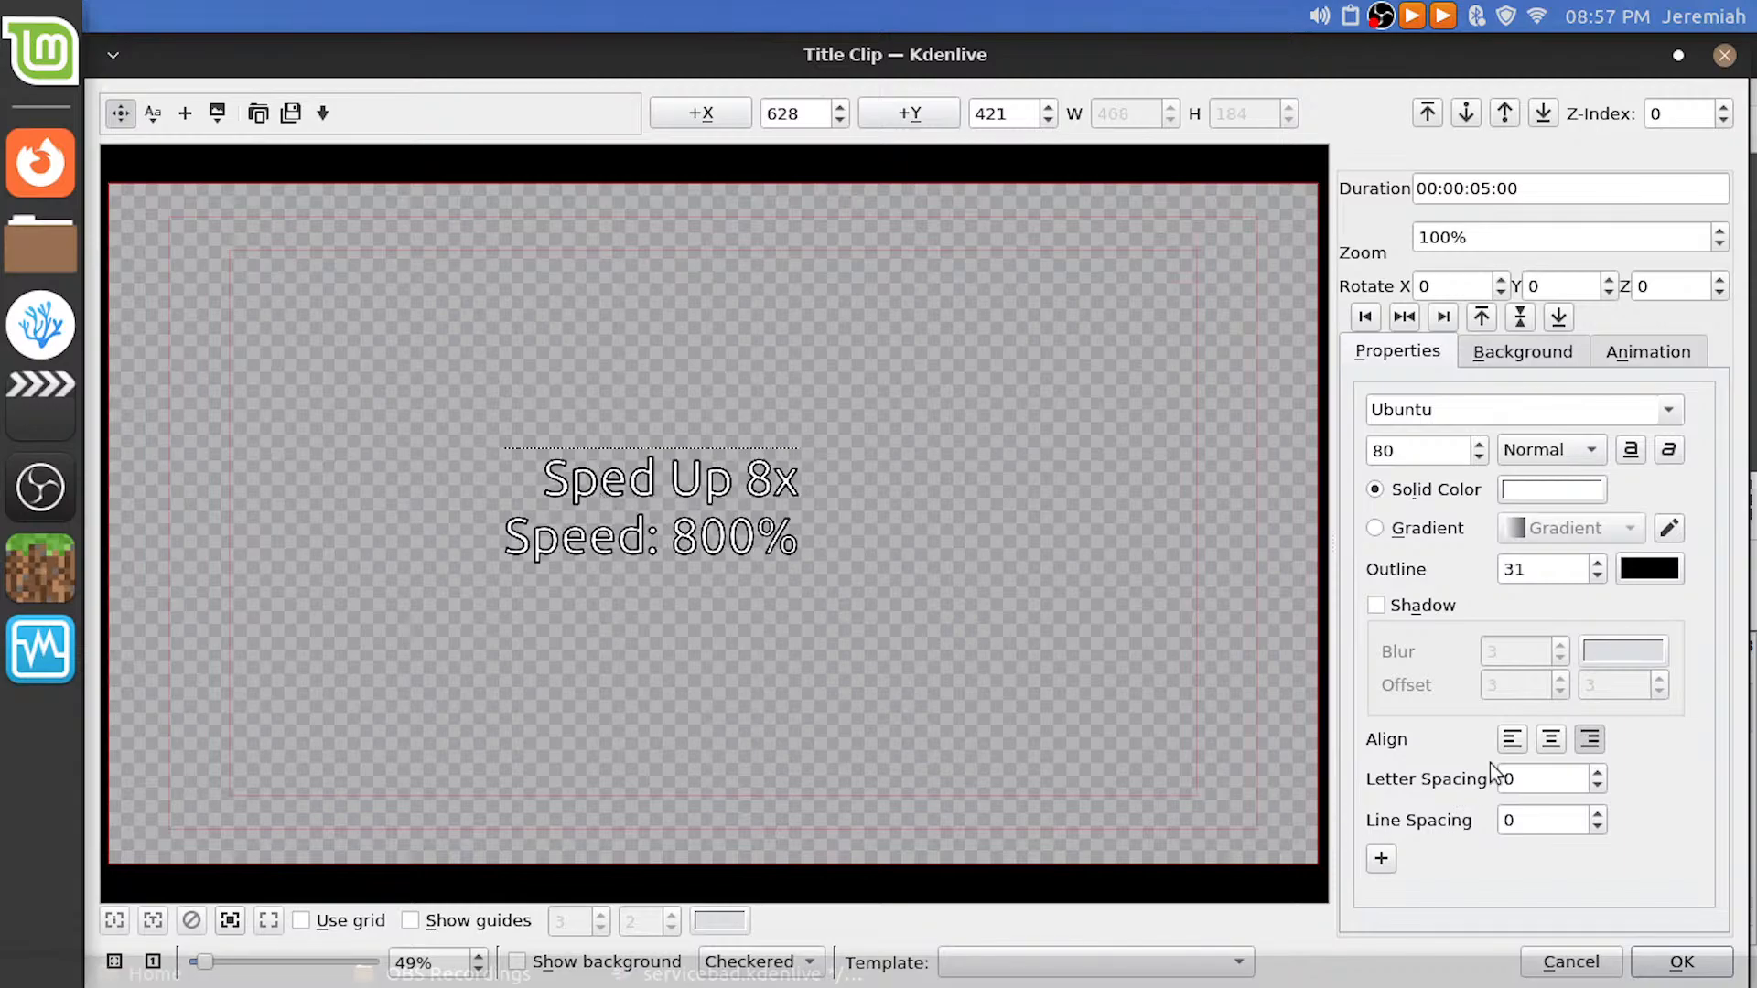
# Left-align the title text, place it at the upper-left of the frame's safe area, and accept the title clip
pyautogui.click(1512, 740)
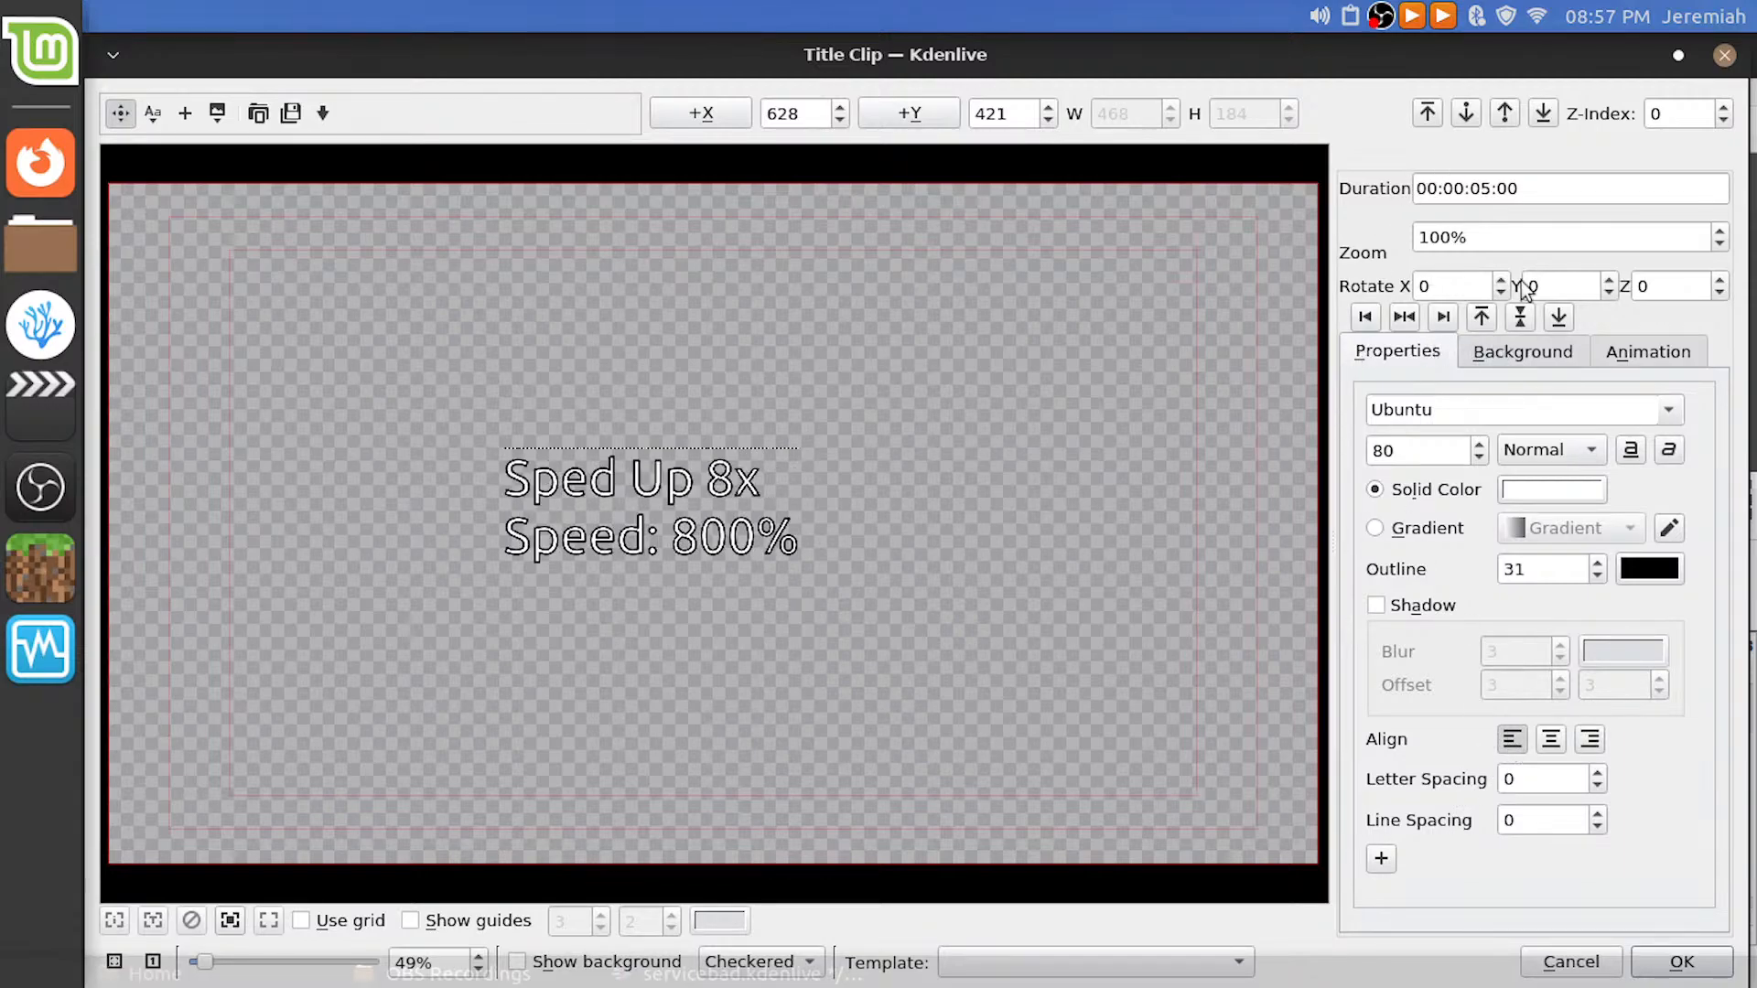
pyautogui.click(1366, 319)
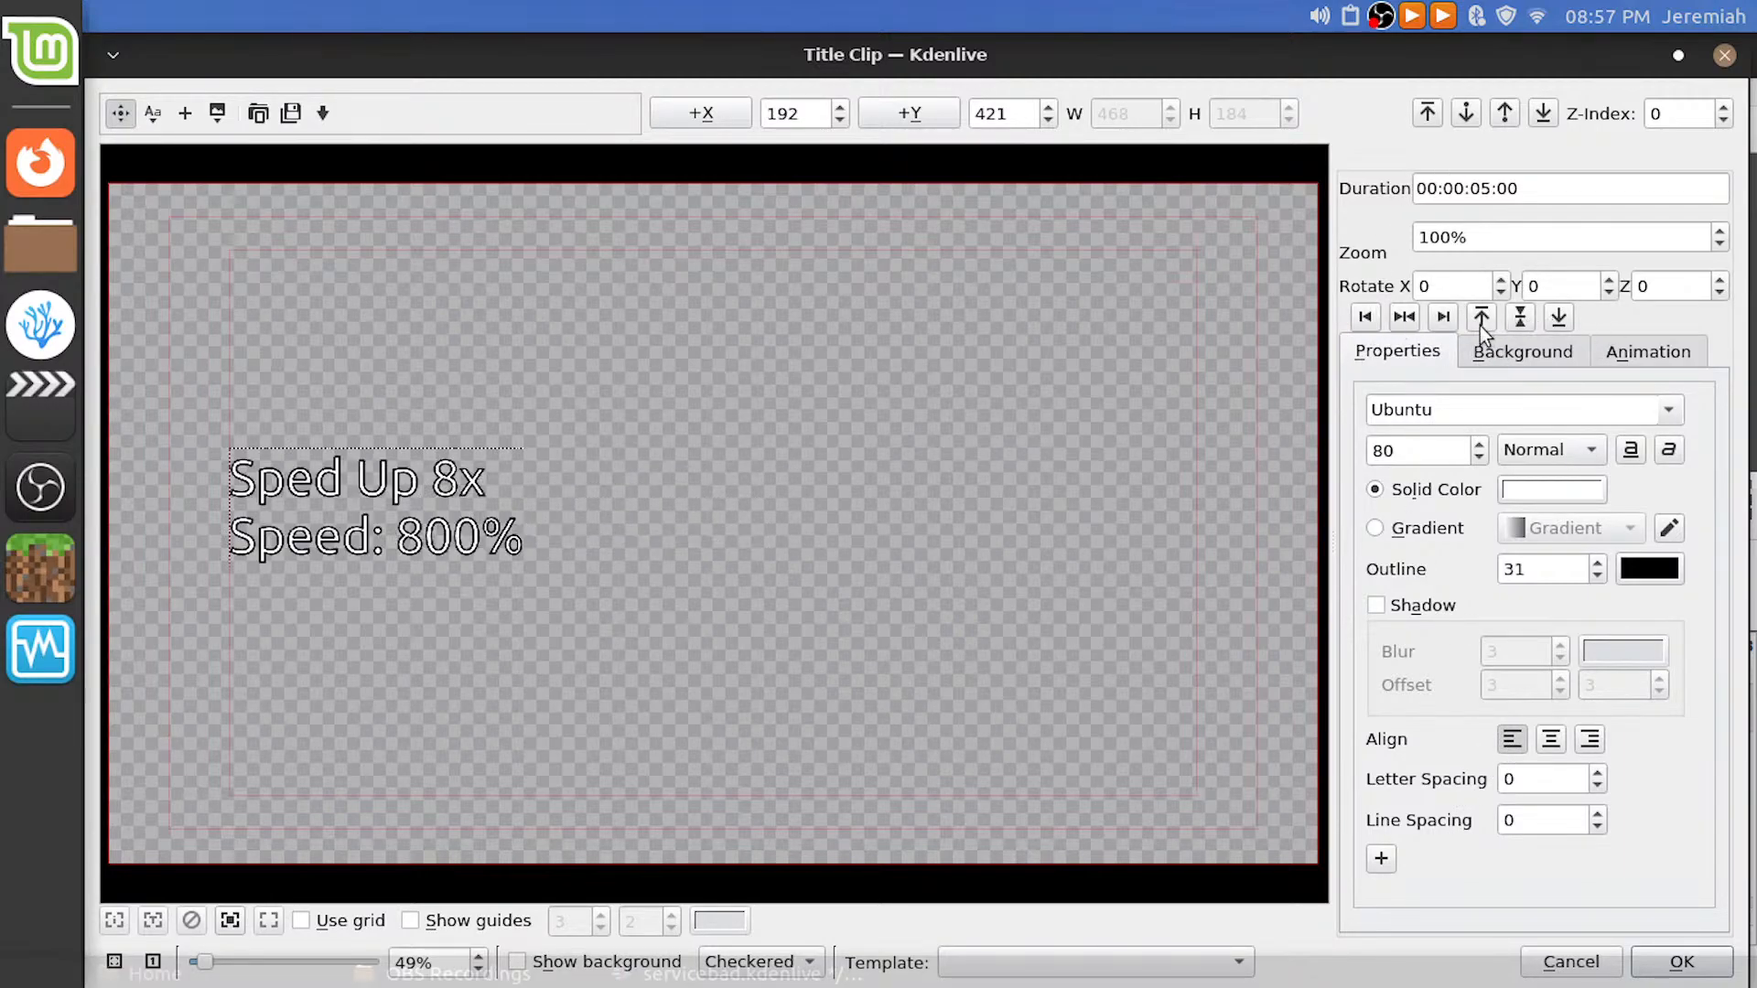
pyautogui.click(1481, 317)
pyautogui.click(1711, 963)
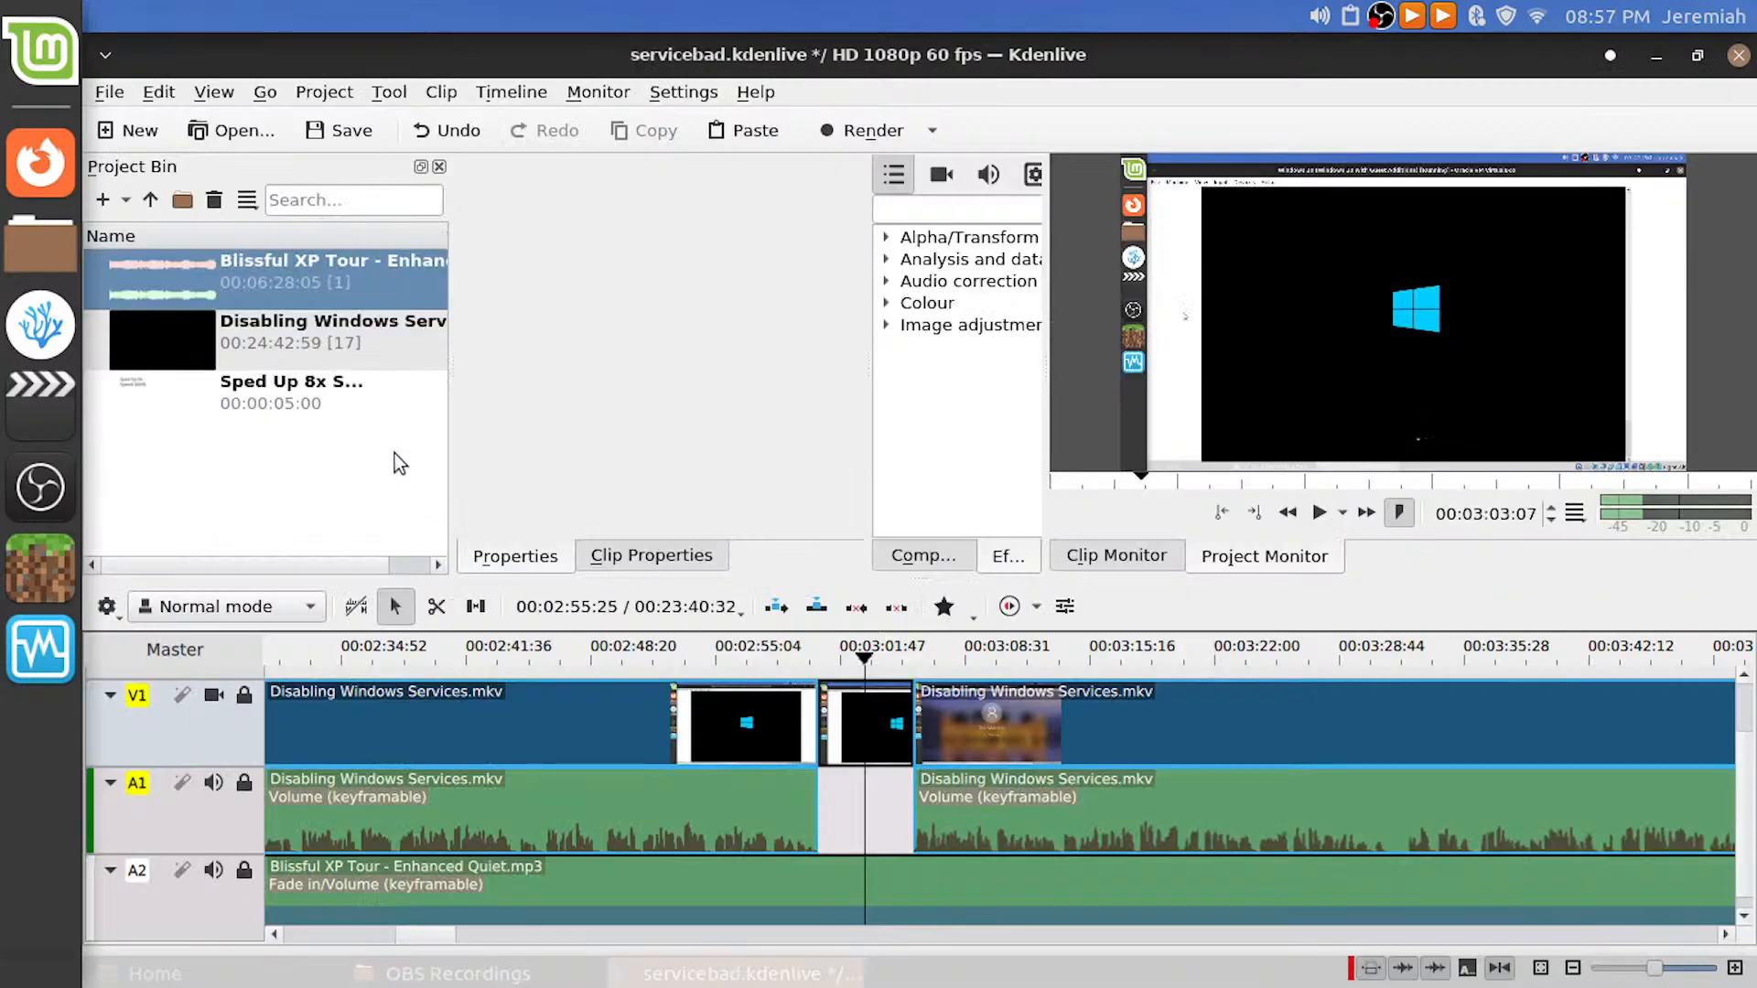
# Place the "Sped Up 8x" title on a video track above the 800% clip and give it a fade-in of about one second
pyautogui.moveTo(282, 389); pyautogui.dragTo(828, 766)
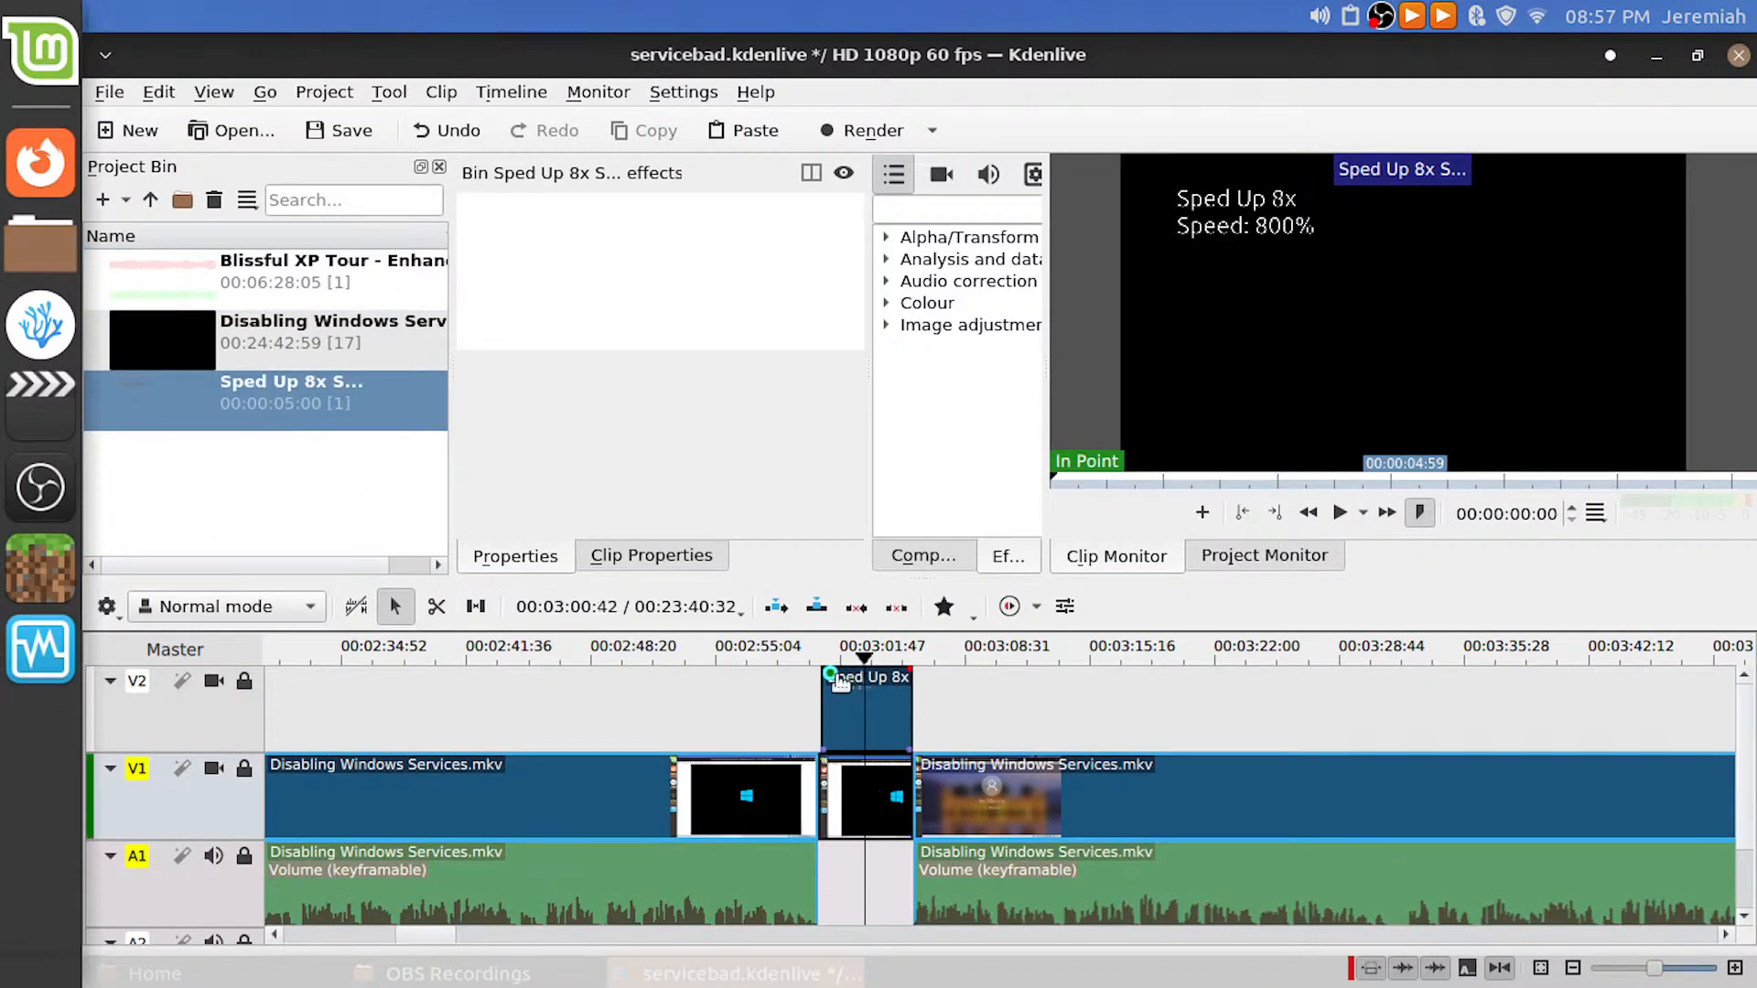
pyautogui.moveTo(824, 673); pyautogui.dragTo(788, 712)
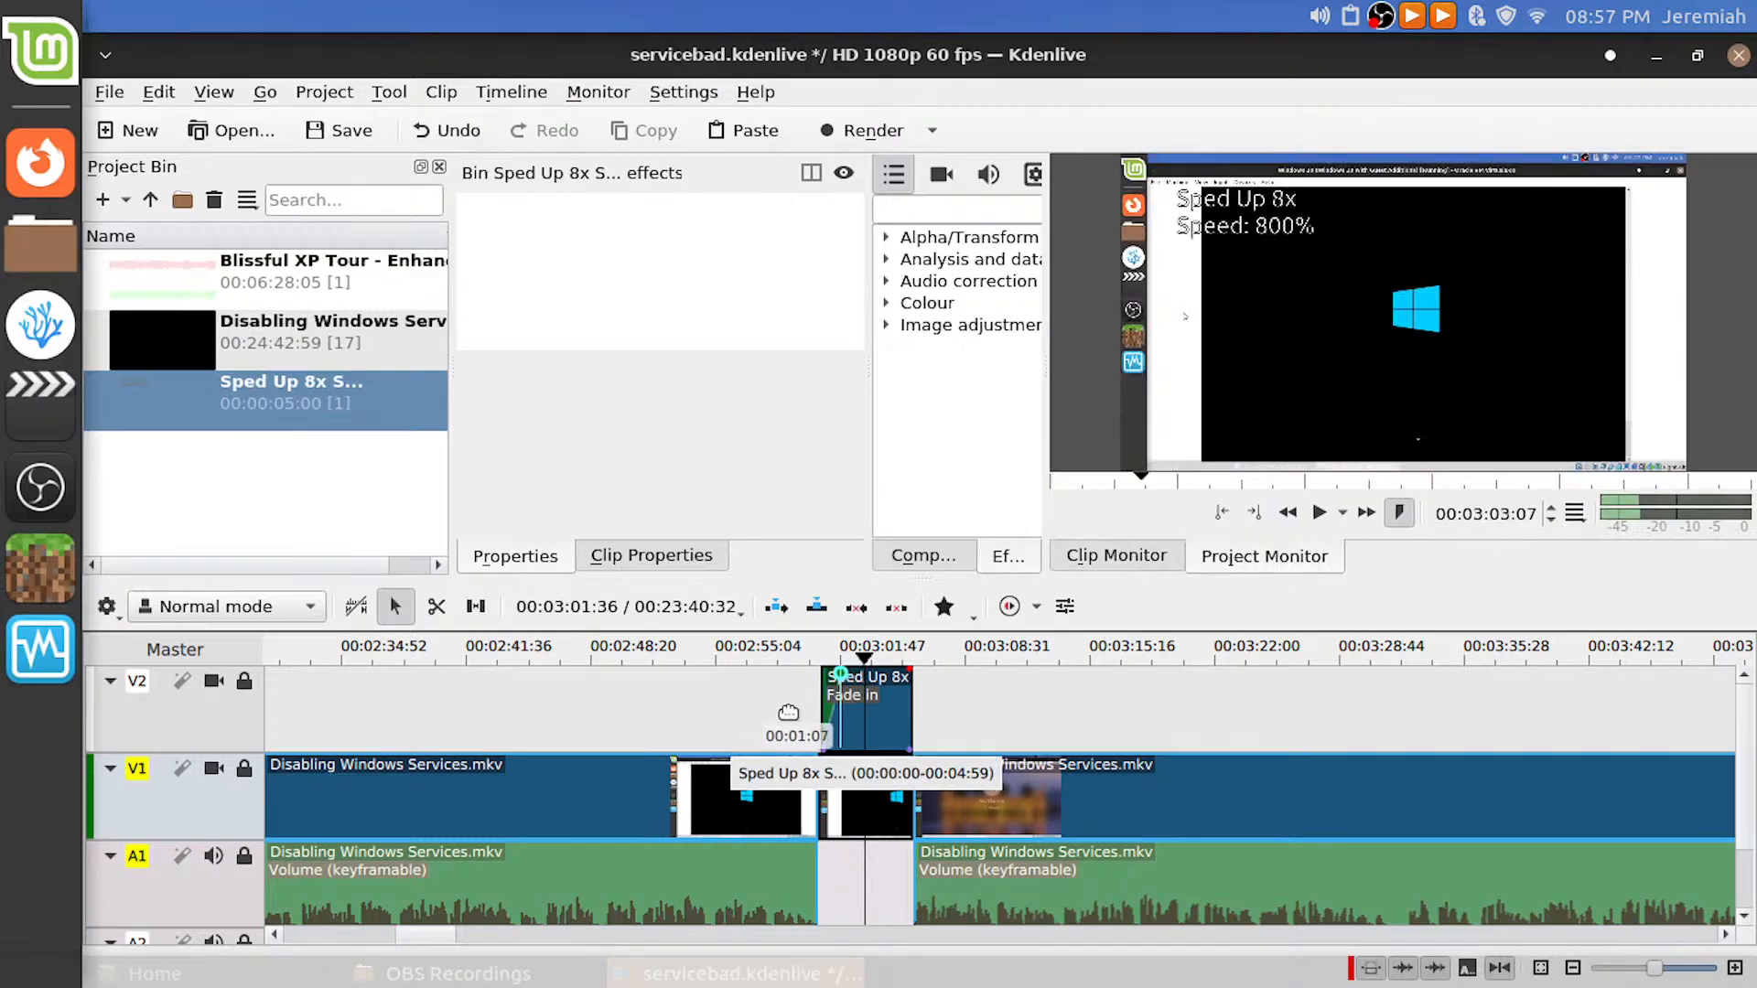
pyautogui.click(790, 711)
pyautogui.press('space')
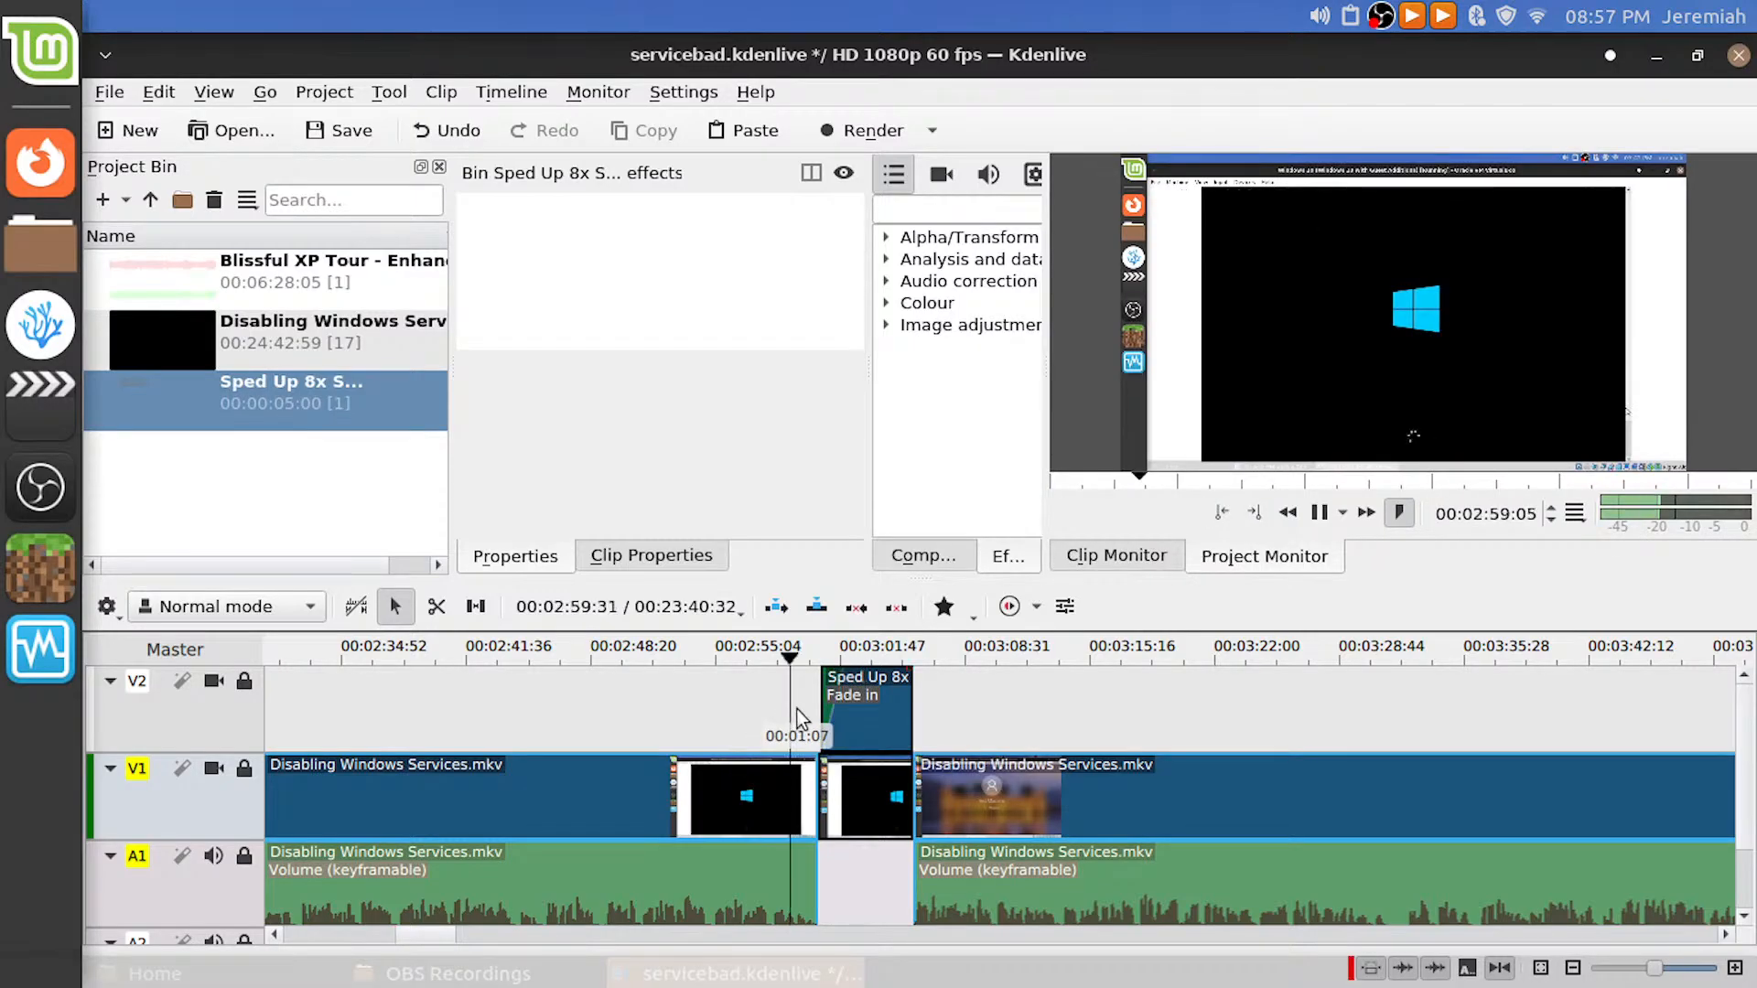
pyautogui.press('space')
pyautogui.click(722, 710)
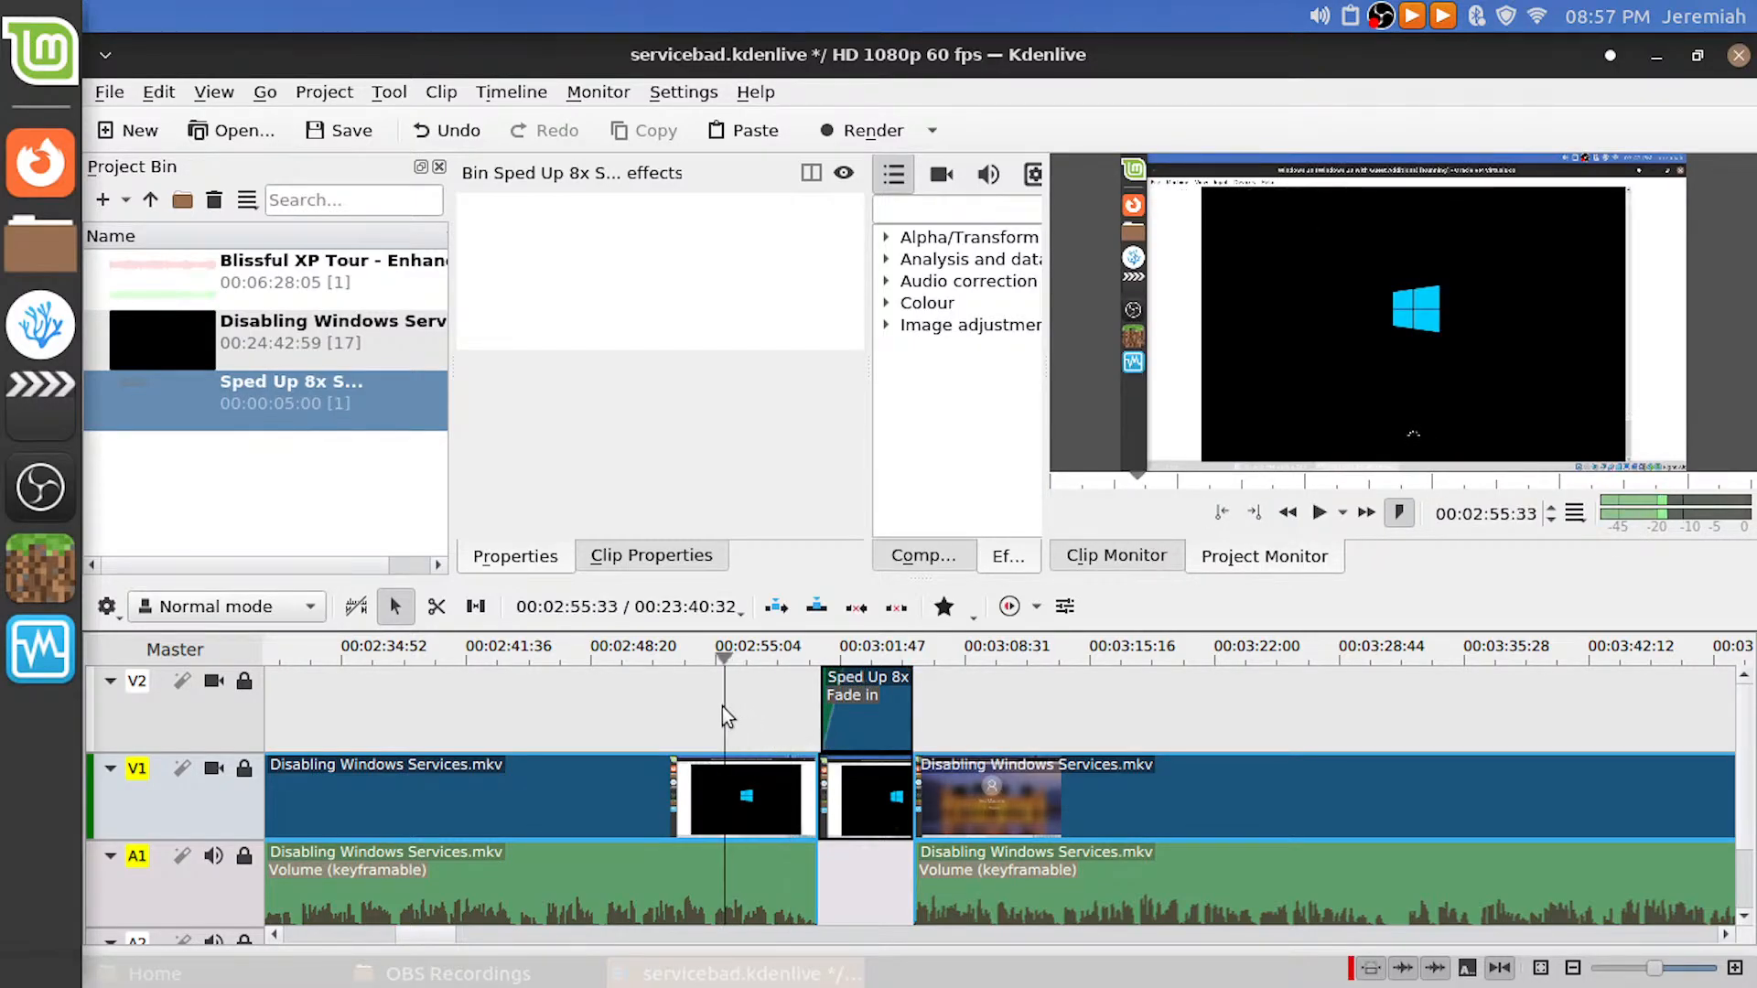
pyautogui.press('space')
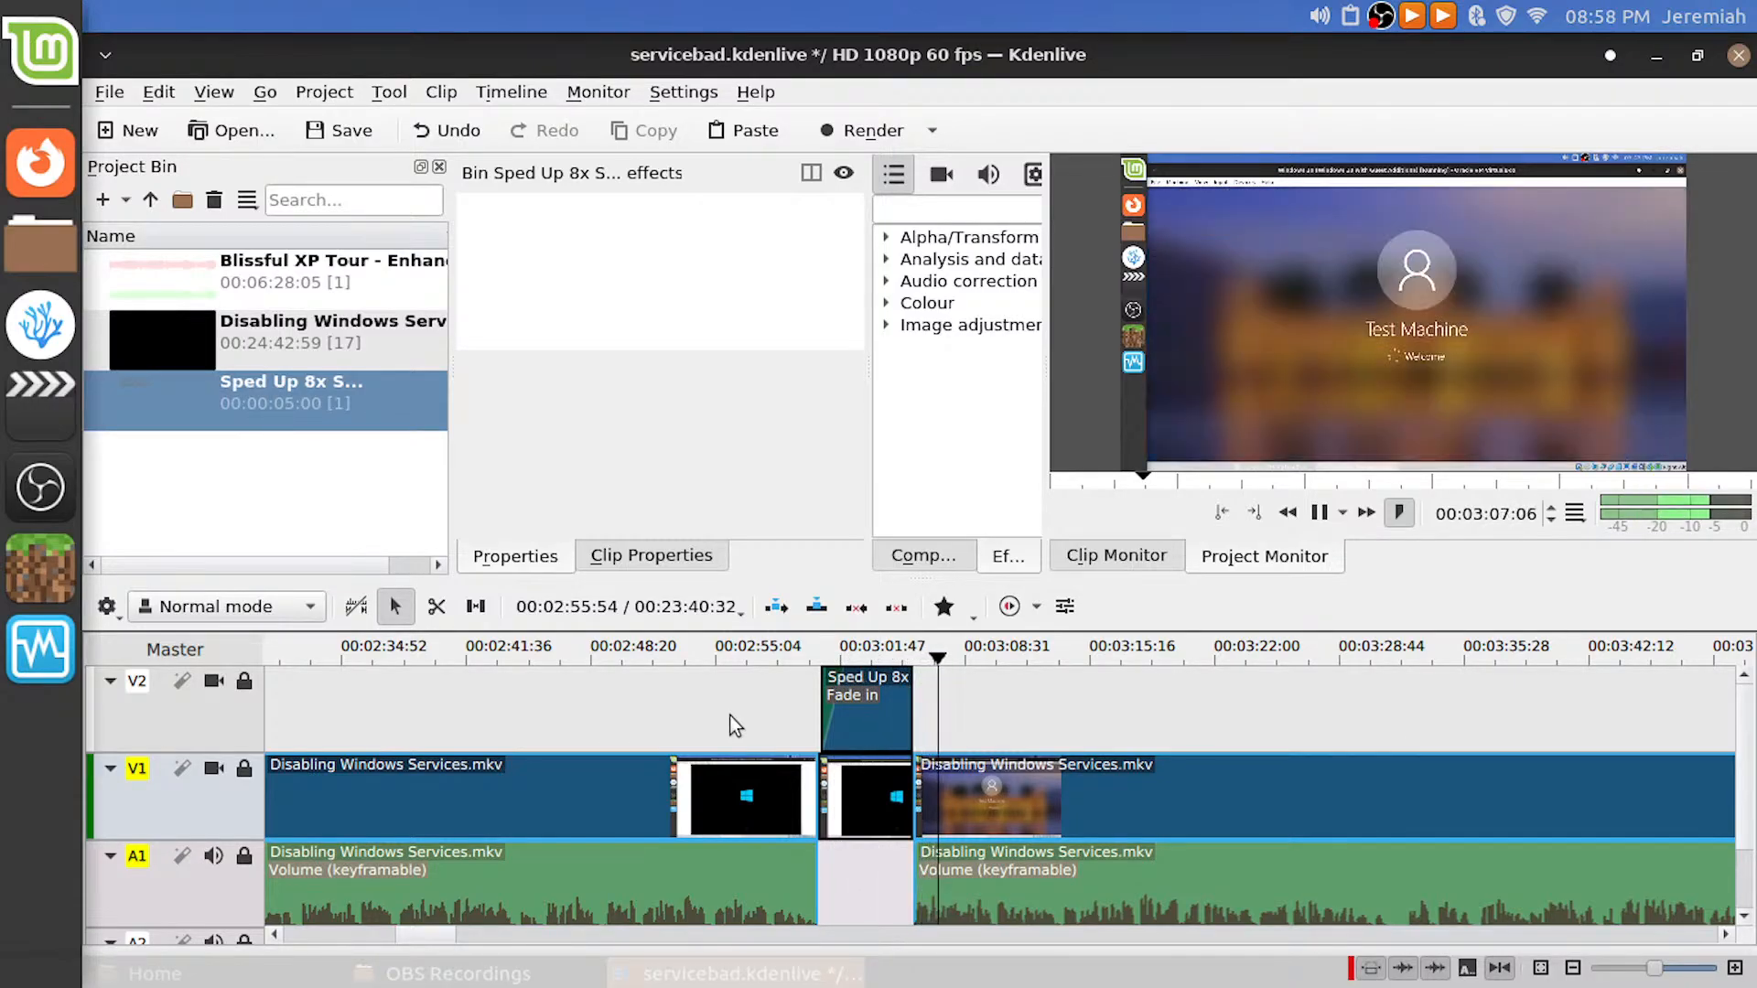
pyautogui.press('space')
# Add a short fade-out to the end of the "Sped Up 8x" title and briefly play the timeline before it
pyautogui.moveTo(905, 679); pyautogui.dragTo(899, 688)
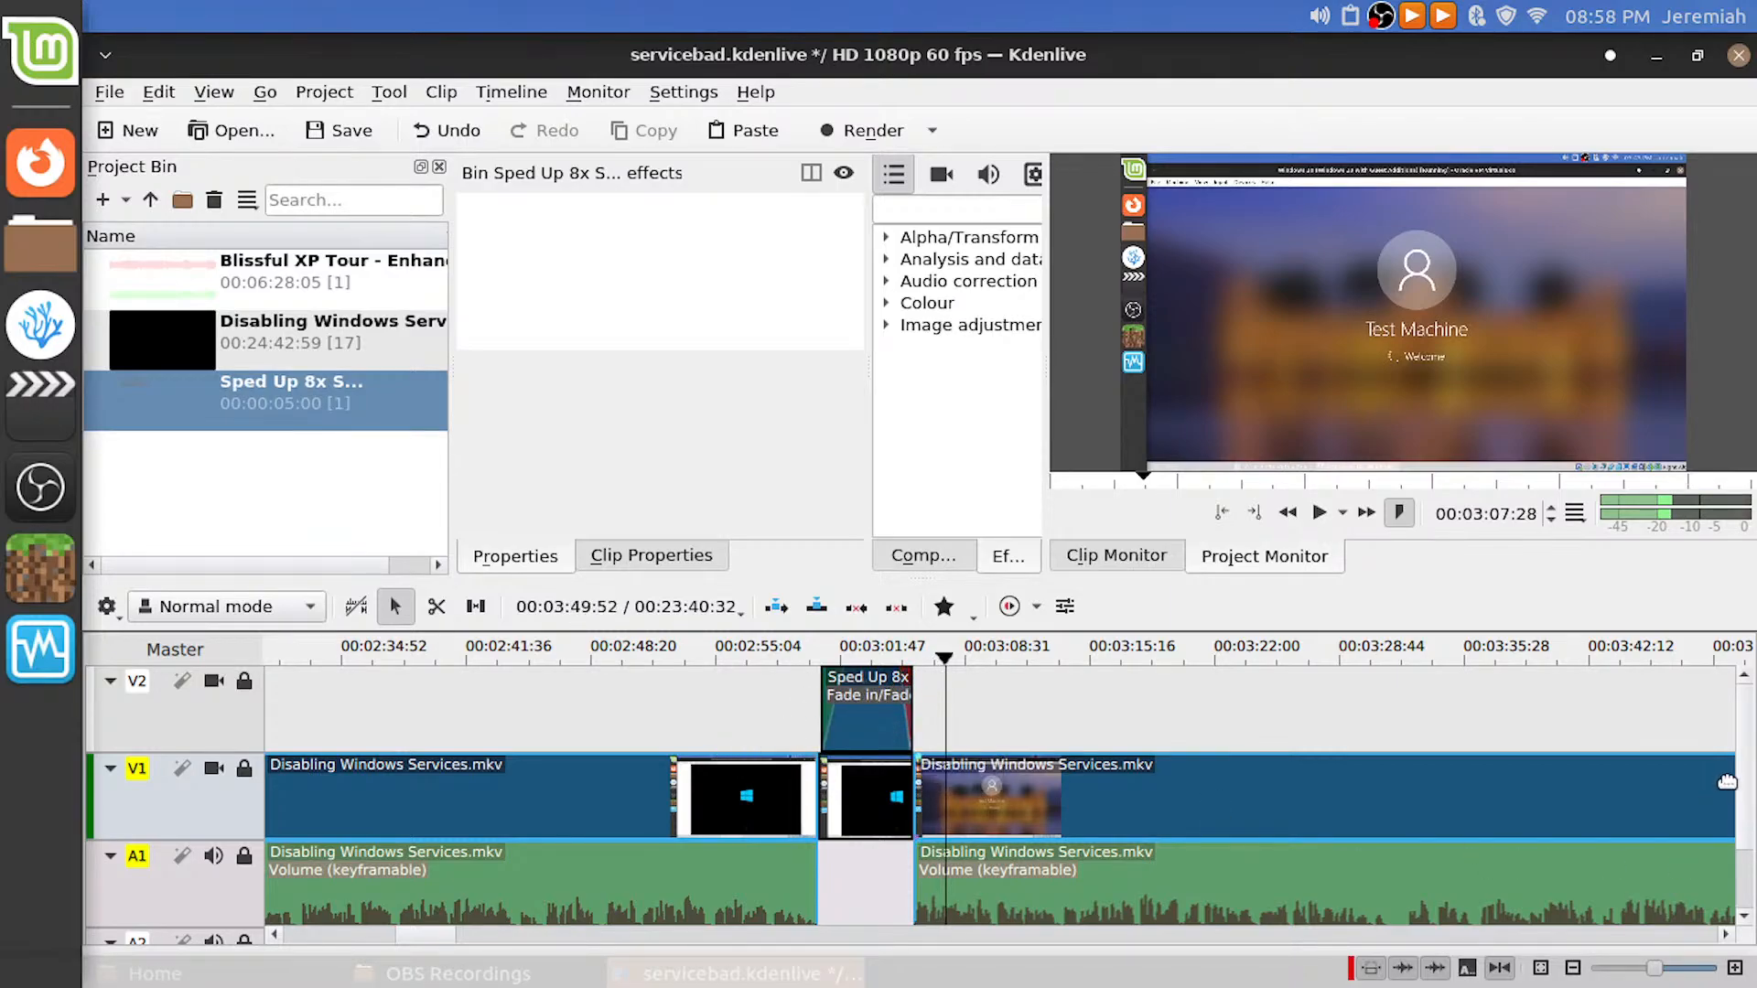
pyautogui.moveTo(1738, 790); pyautogui.dragTo(1737, 798)
pyautogui.scroll(-1, 1741, 807)
pyautogui.click(765, 691)
pyautogui.press('space')
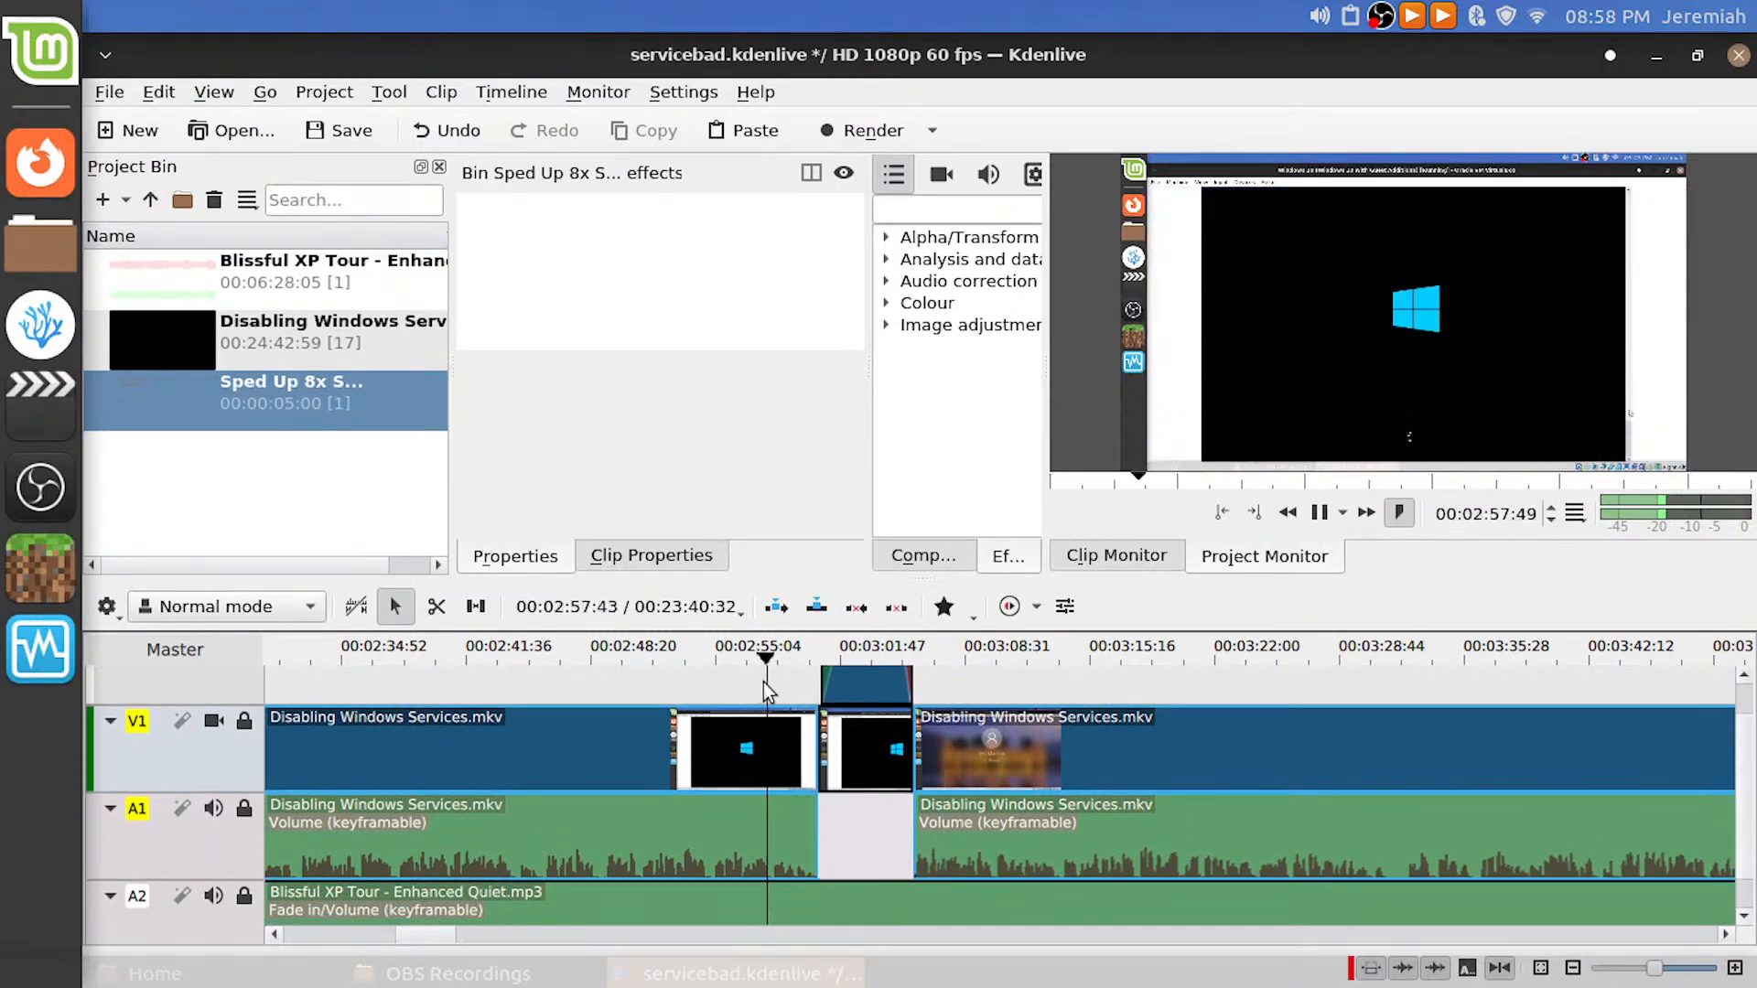
pyautogui.press('space')
# Add a short audio fade-out to the clip before the sped-up segment and play through the transition
pyautogui.scroll(3, 892, 814)
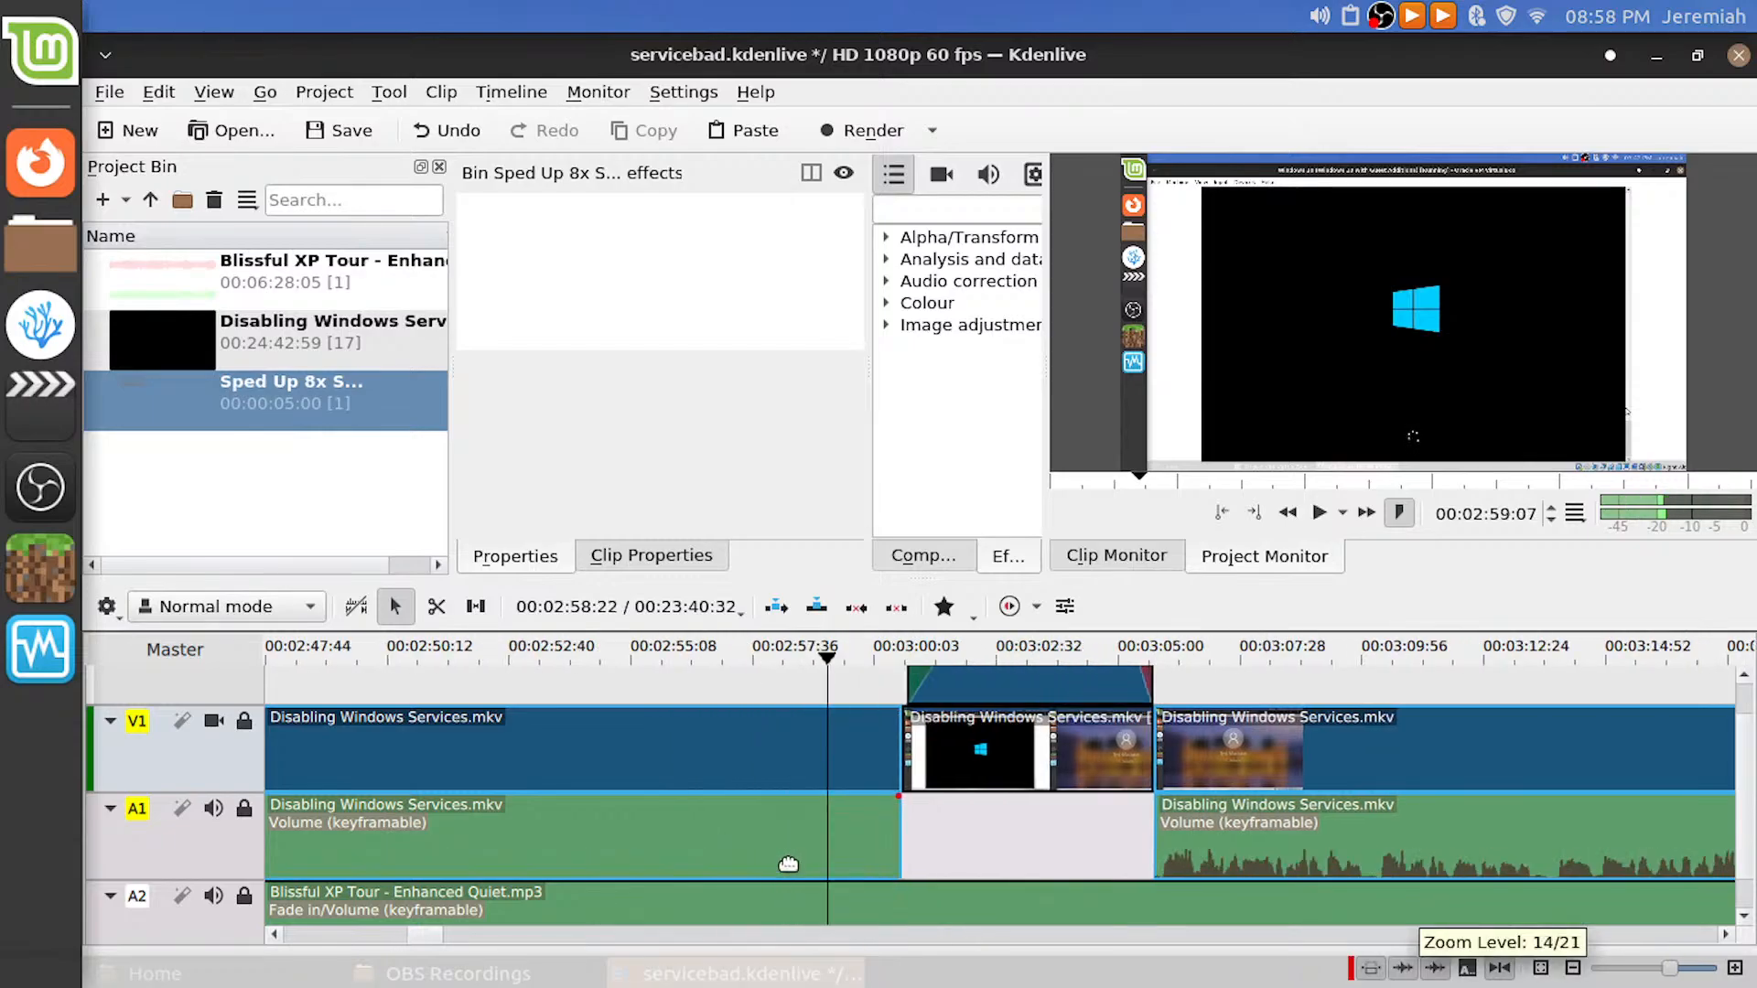
pyautogui.scroll(-1, 889, 819)
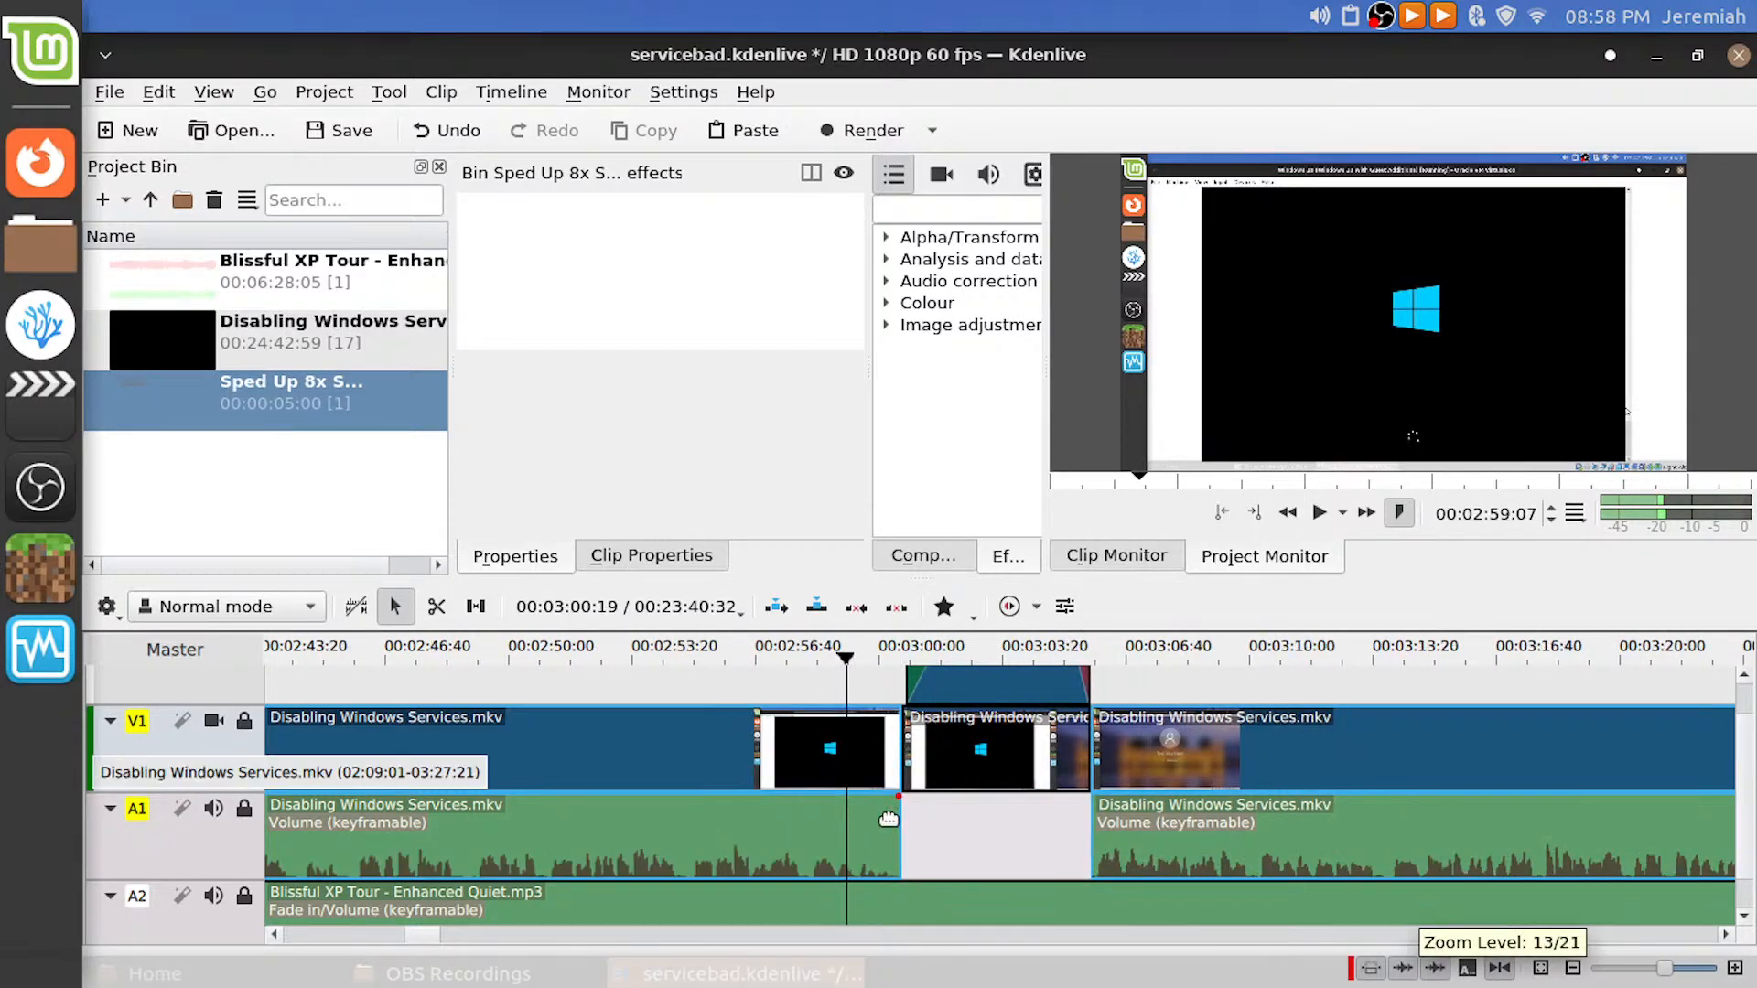
pyautogui.moveTo(888, 819)
pyautogui.mouseDown()
pyautogui.moveTo(860, 830)
pyautogui.moveTo(882, 835)
pyautogui.moveTo(876, 814)
pyautogui.mouseUp()
pyautogui.scroll(-3, 877, 812)
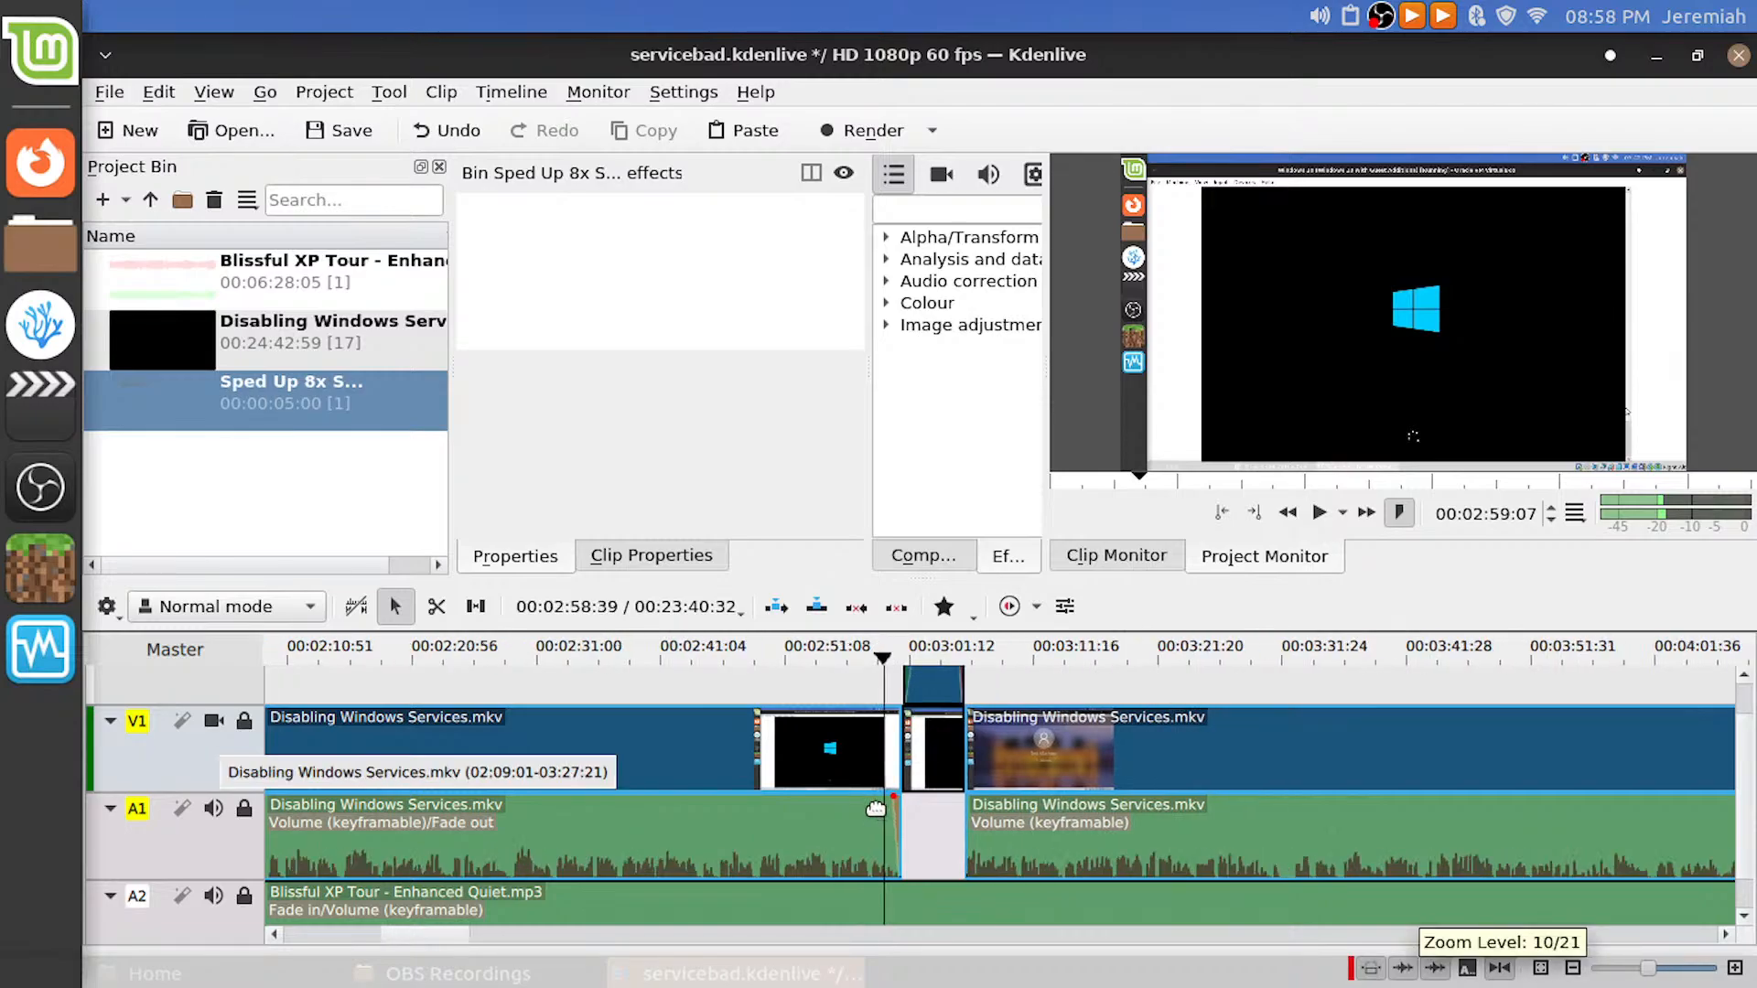
pyautogui.press('space')
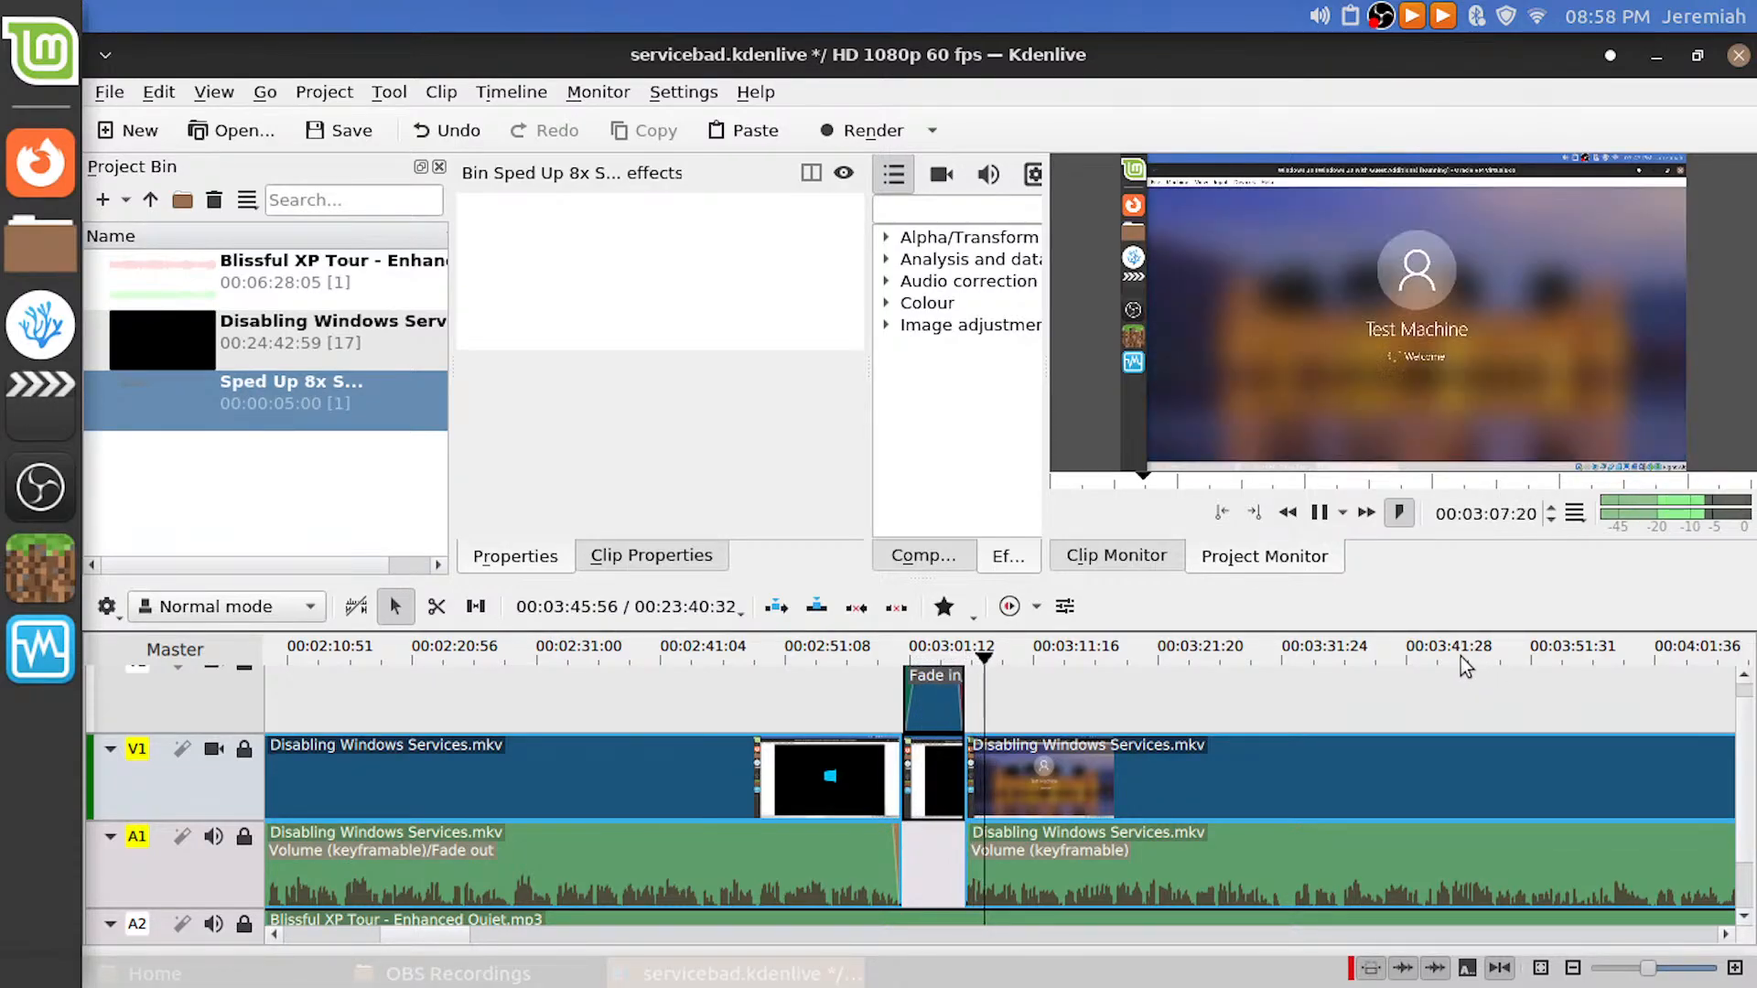
pyautogui.press('space')
# Trim about 8 frames from the start of the clip following the sped-up segment and close the gap
pyautogui.scroll(7, 1092, 881)
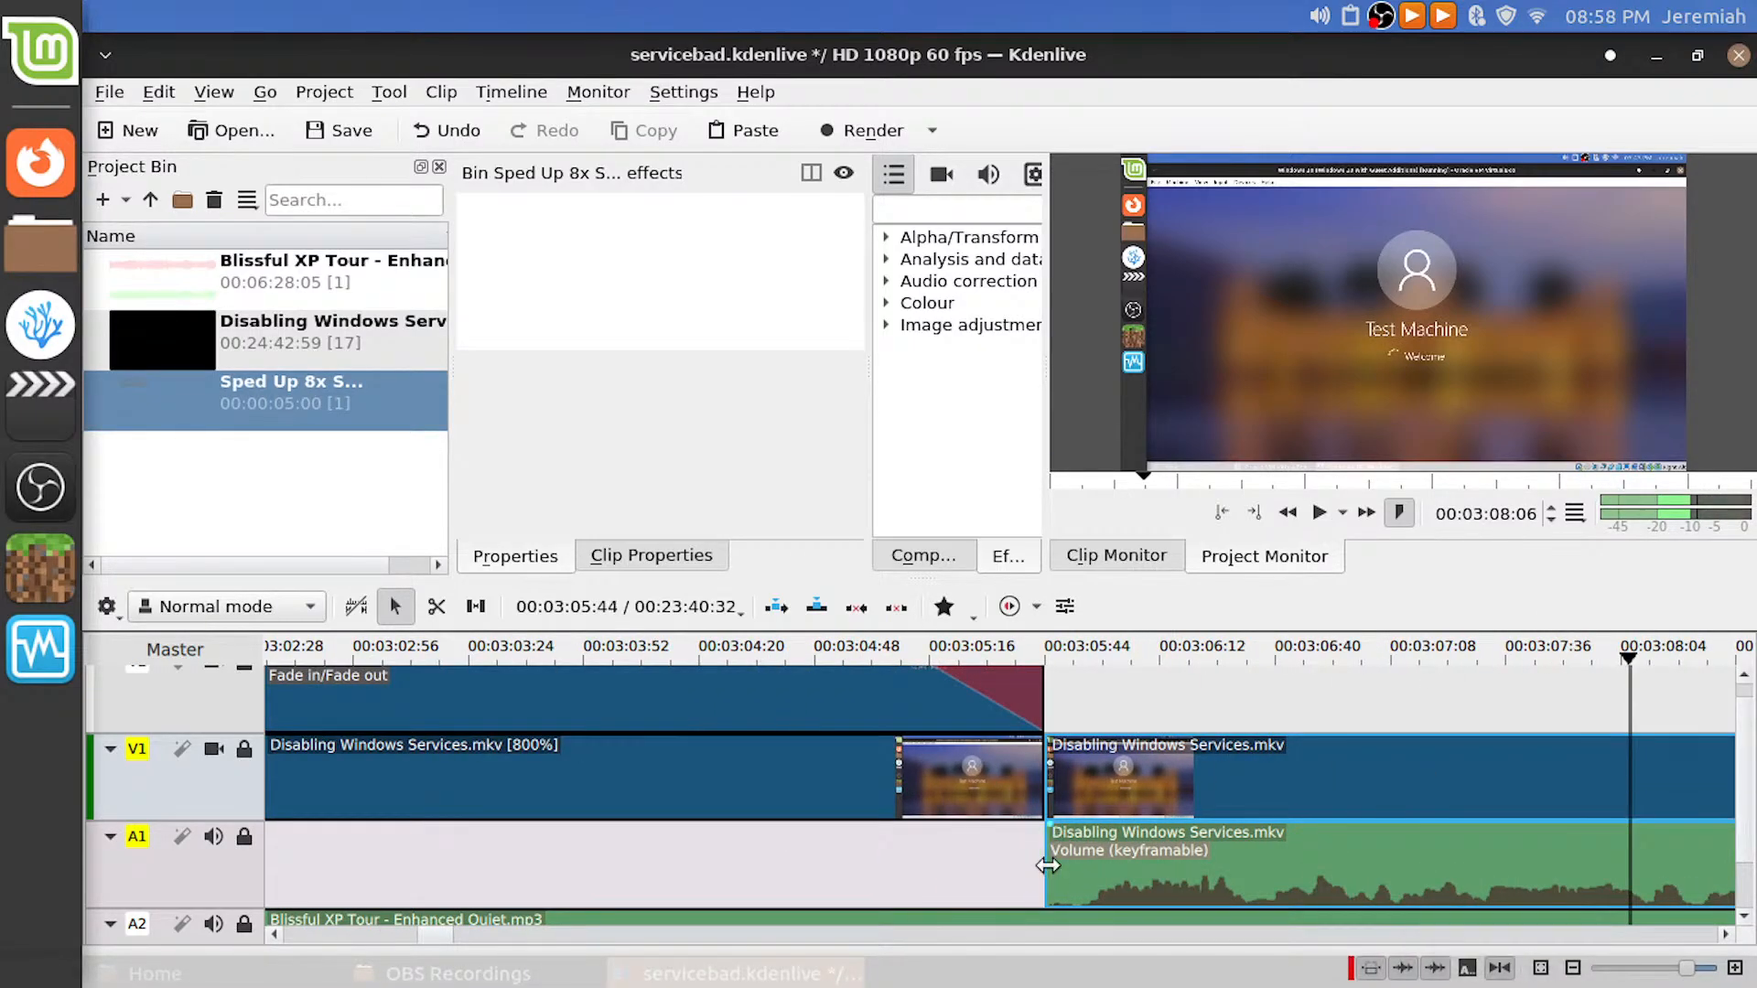
pyautogui.moveTo(1048, 864); pyautogui.dragTo(1082, 864)
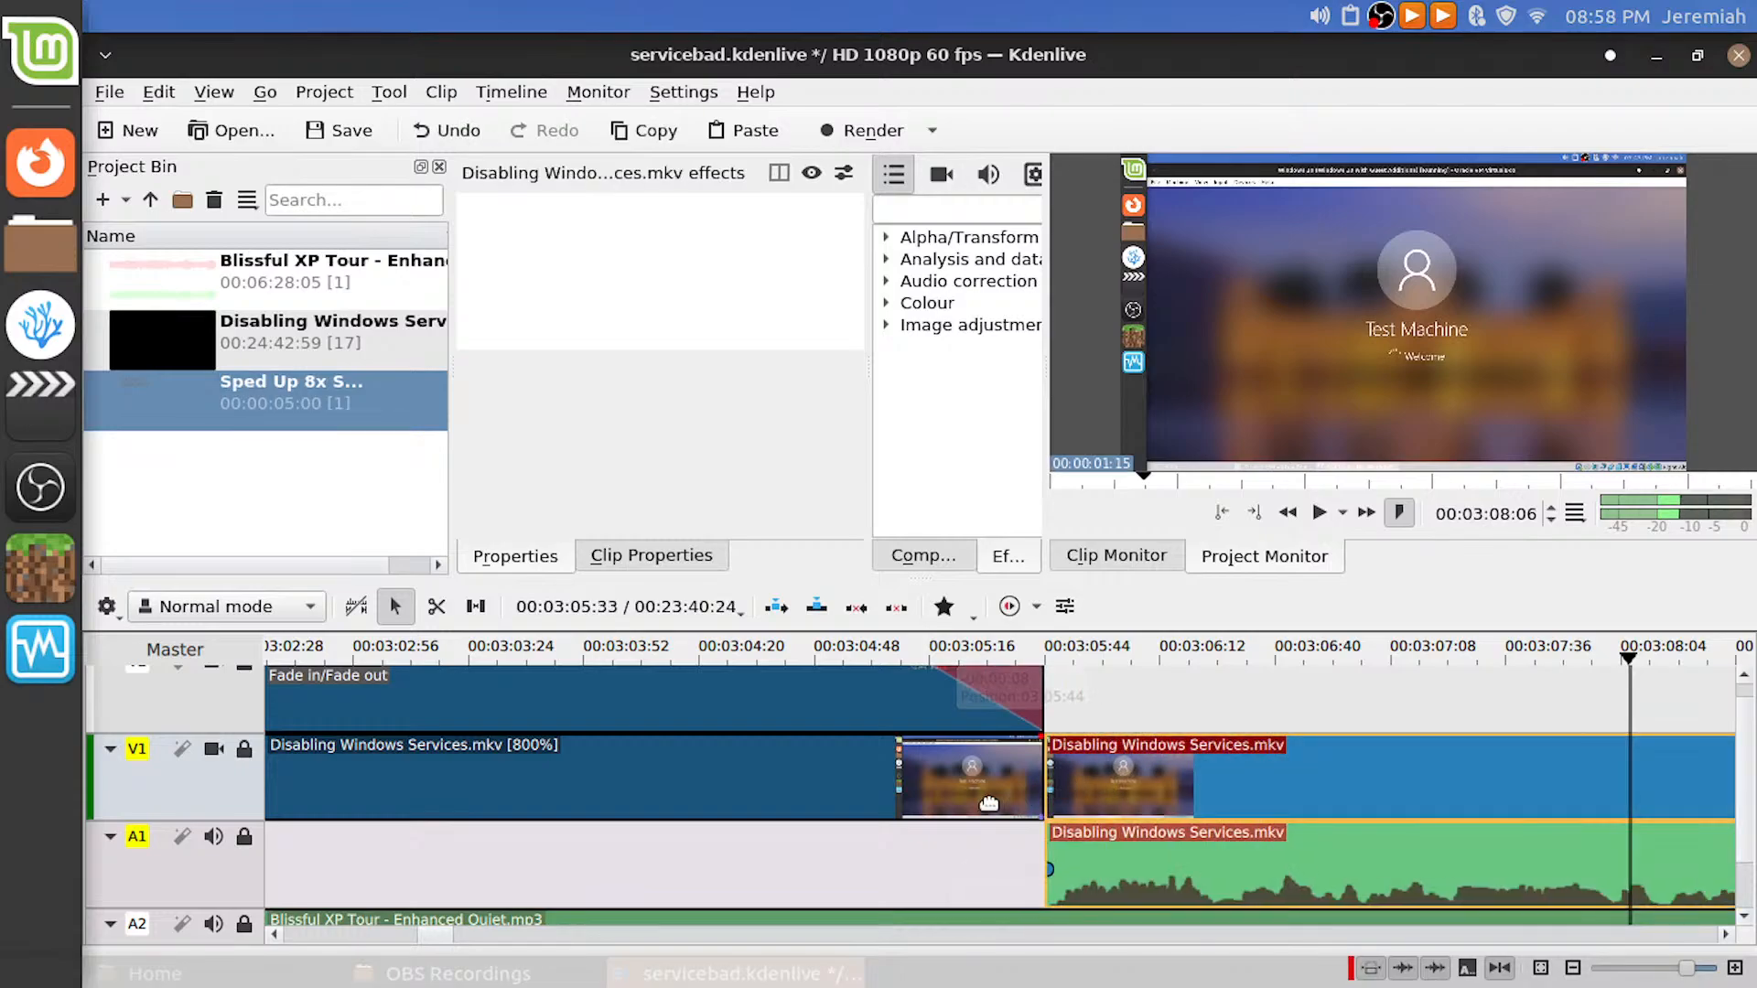
pyautogui.scroll(-4, 1133, 784)
# Play the end of the sped-up segment into the following clip and save the project
pyautogui.click(986, 866)
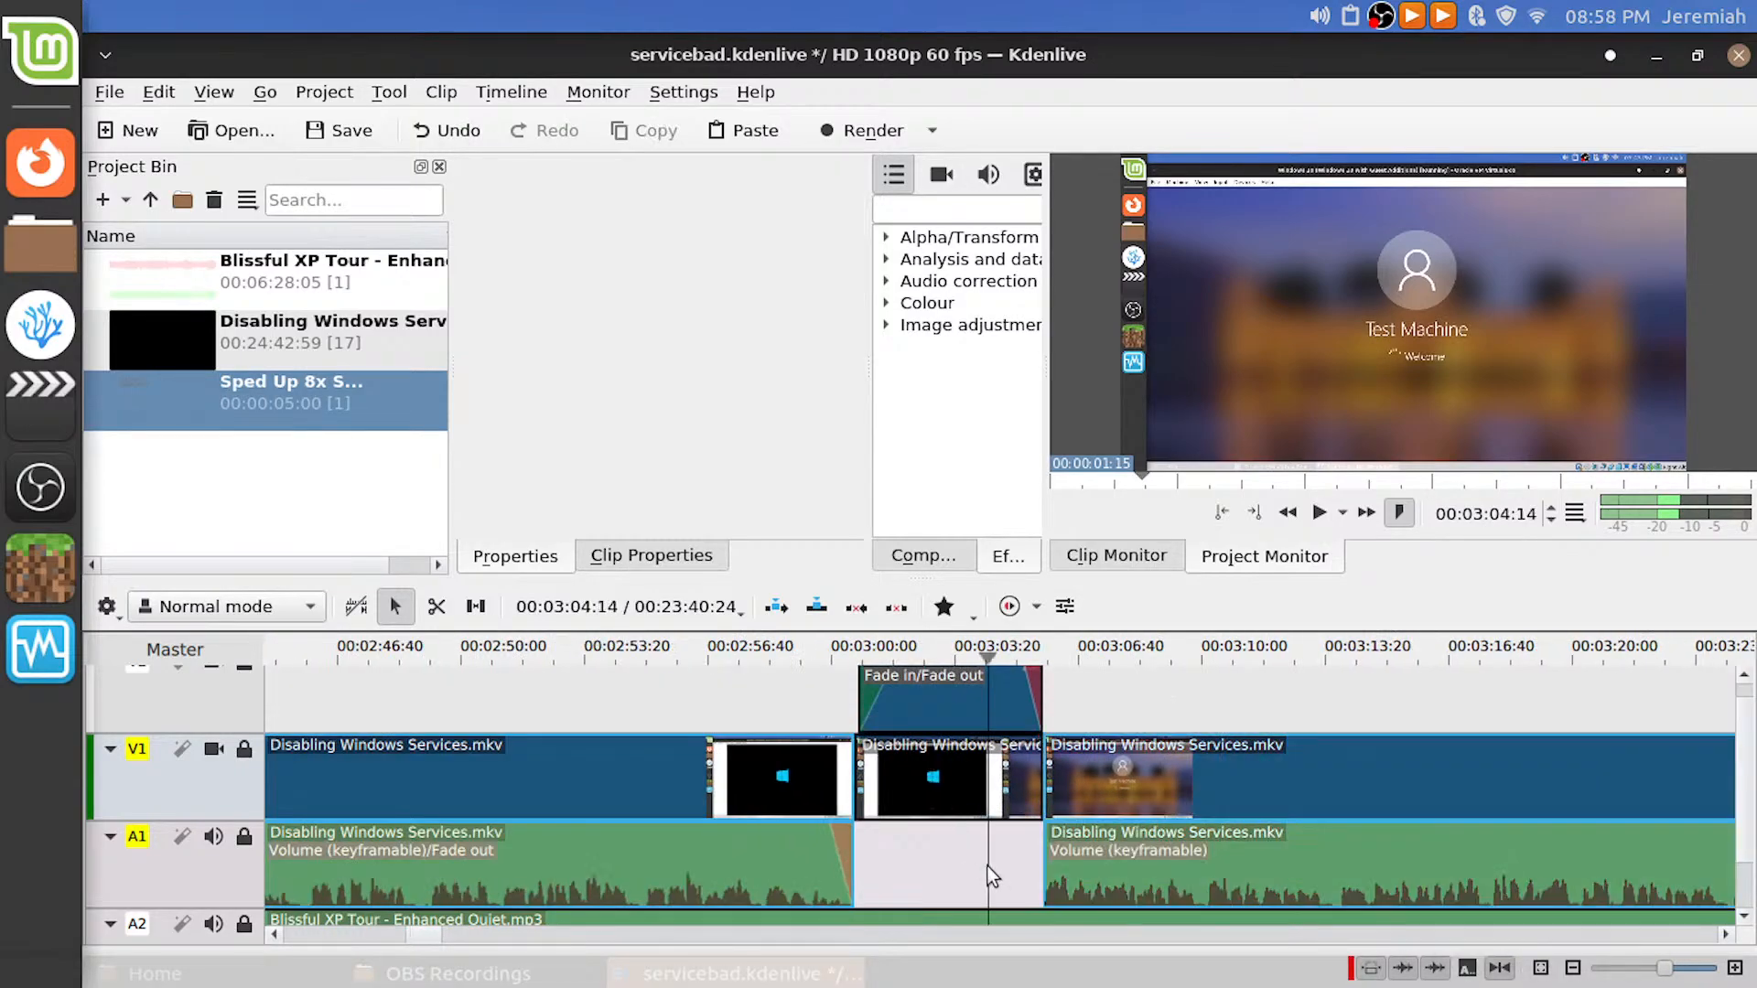
pyautogui.press('space')
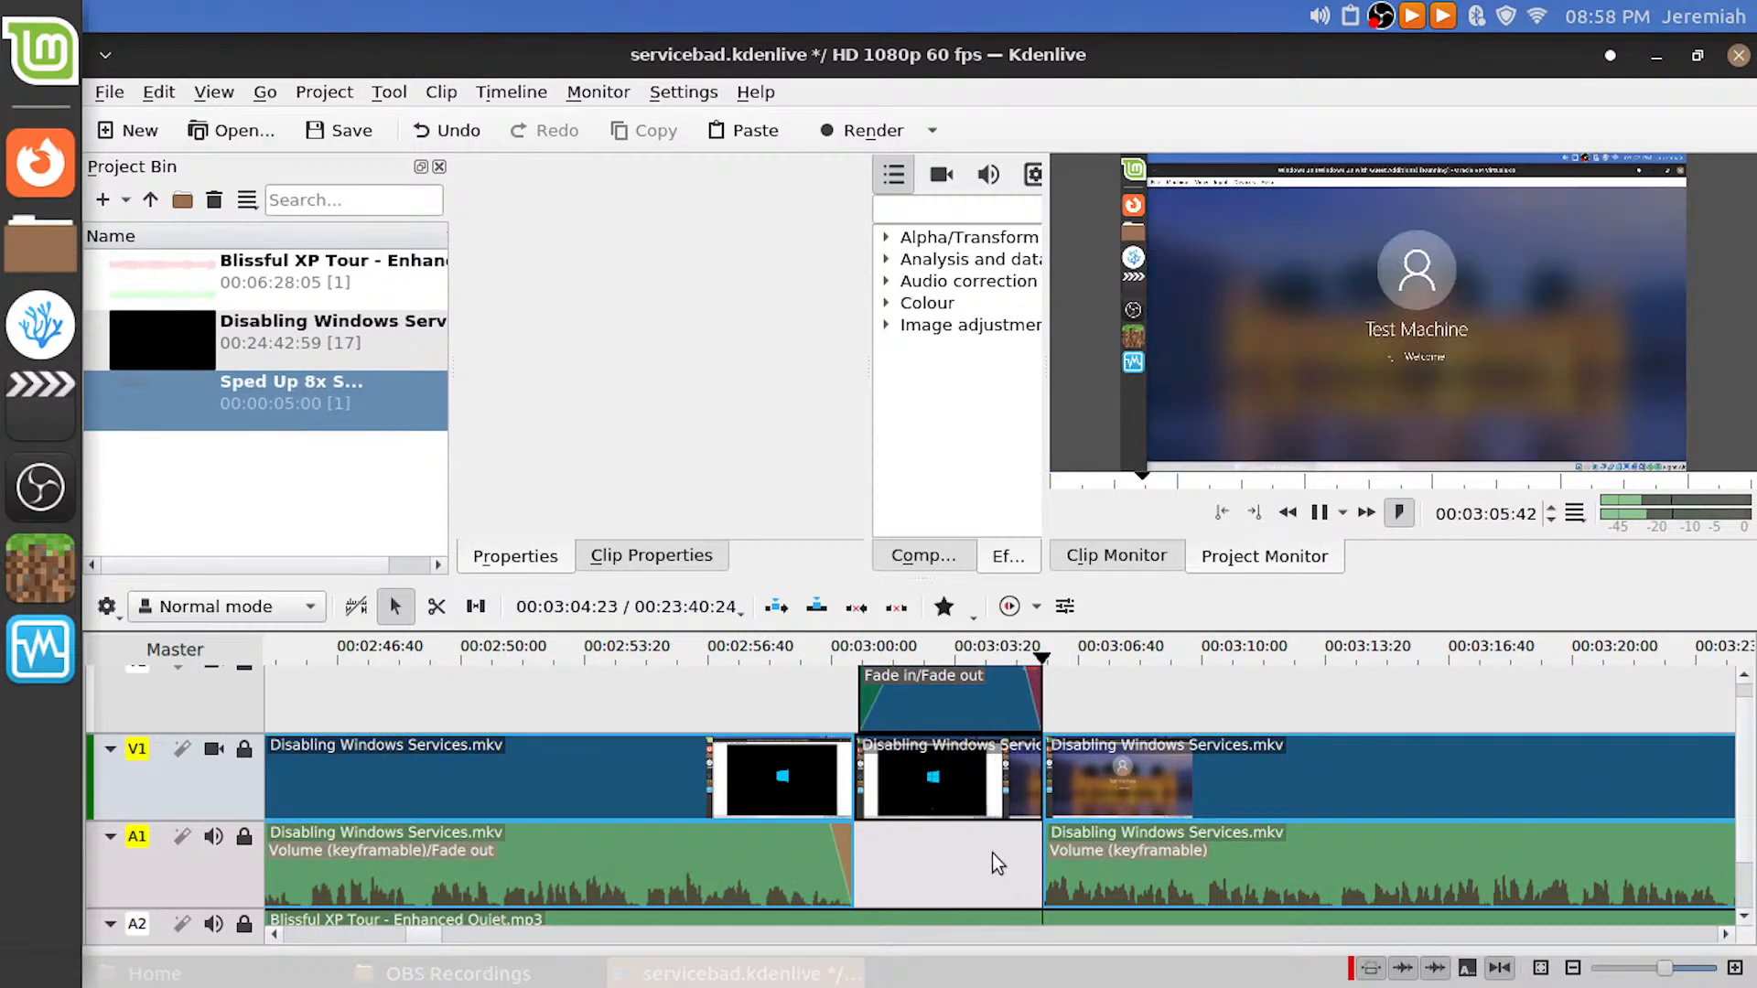
pyautogui.hotkey('ctrl', 's')
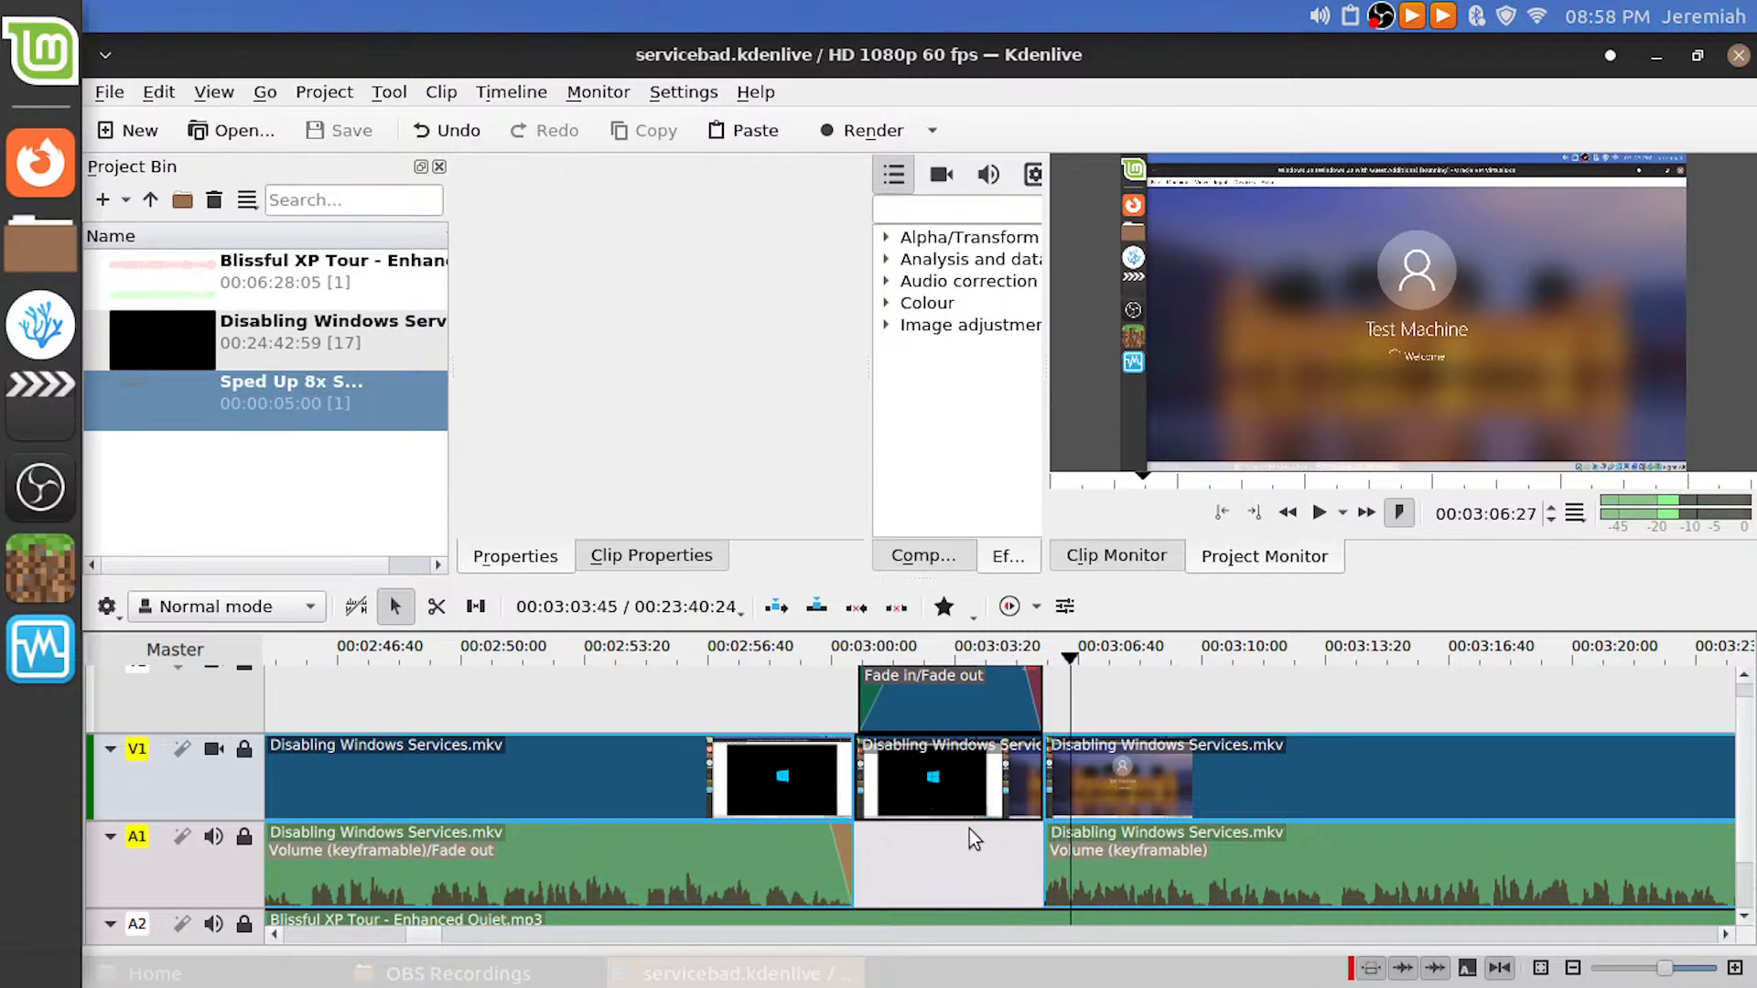
# Play through the Welcome screen wait from about 3:06 and examine the narration between about 3:27 and 3:31
pyautogui.press('space')
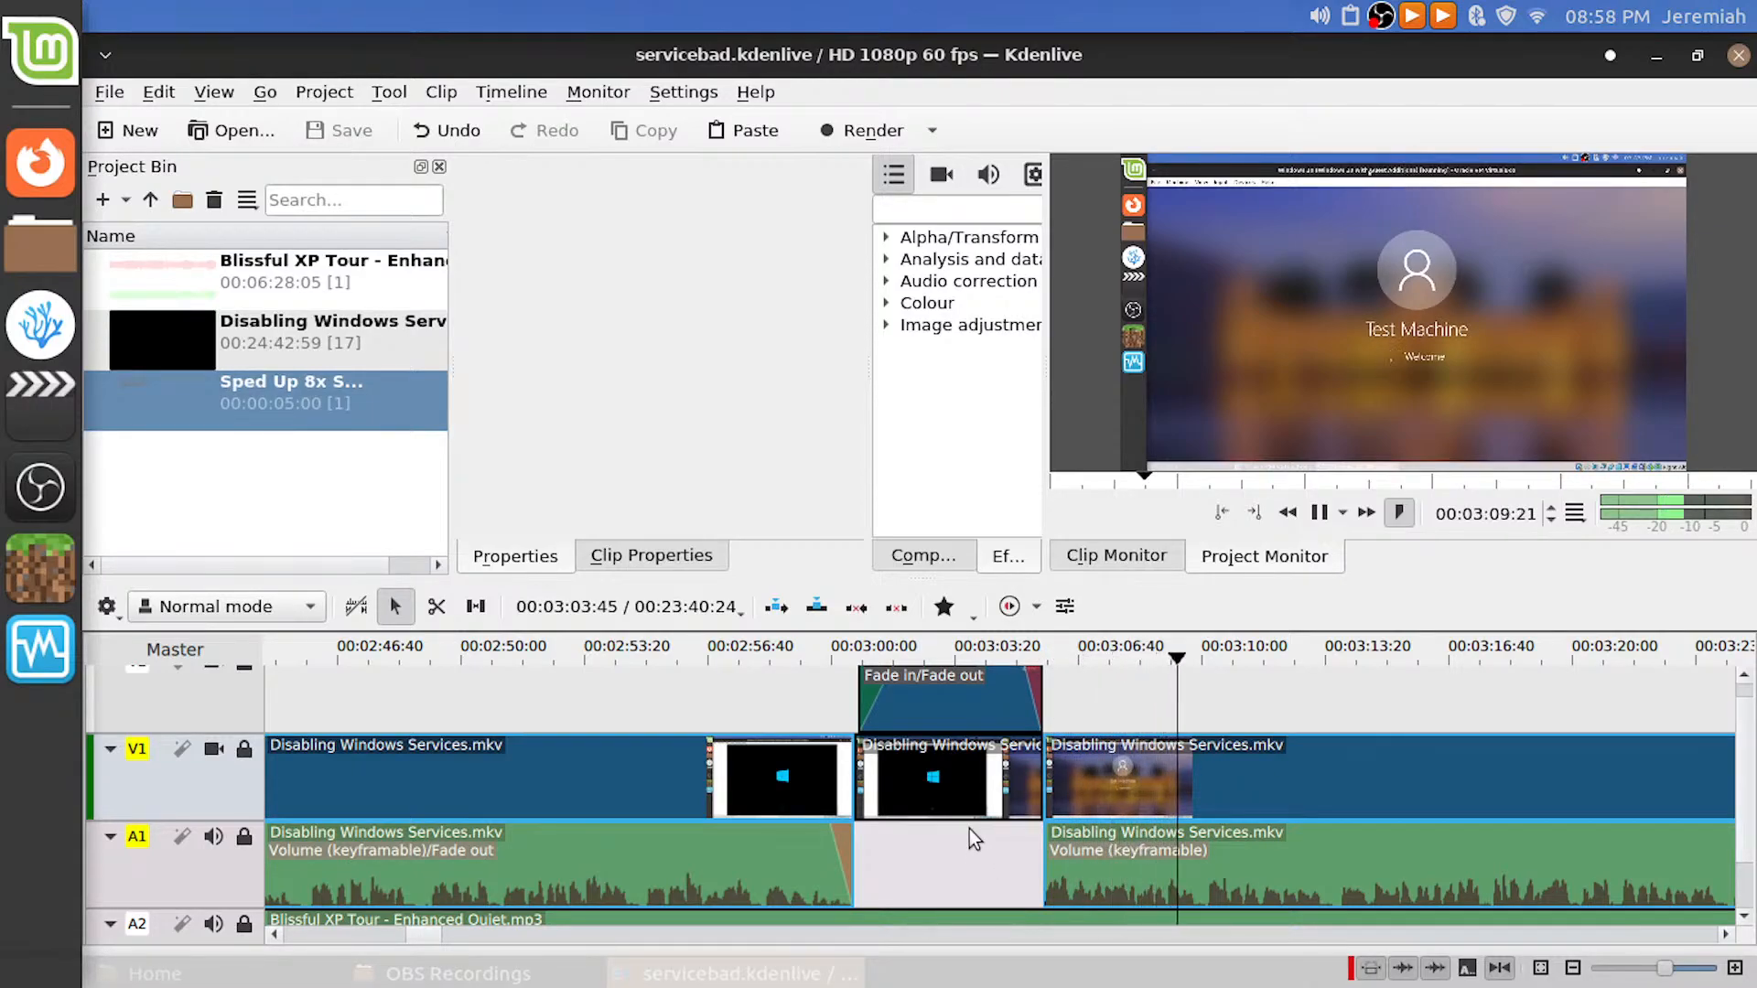
pyautogui.press('p')
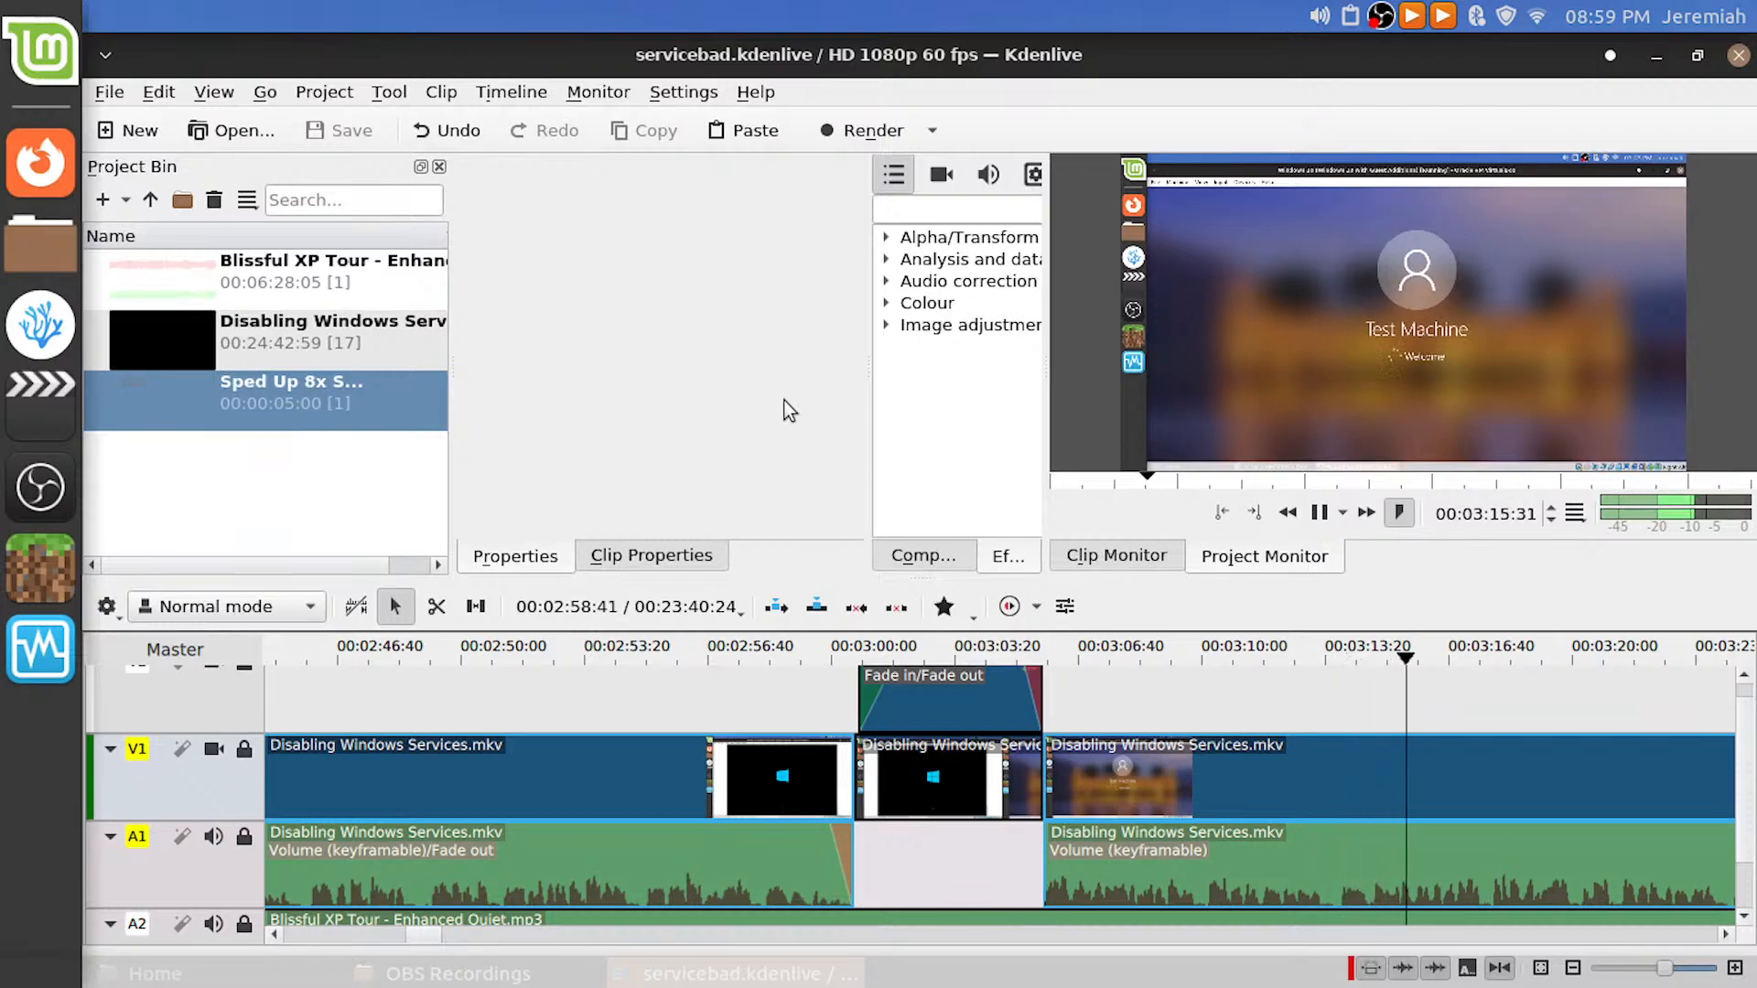
pyautogui.press('space')
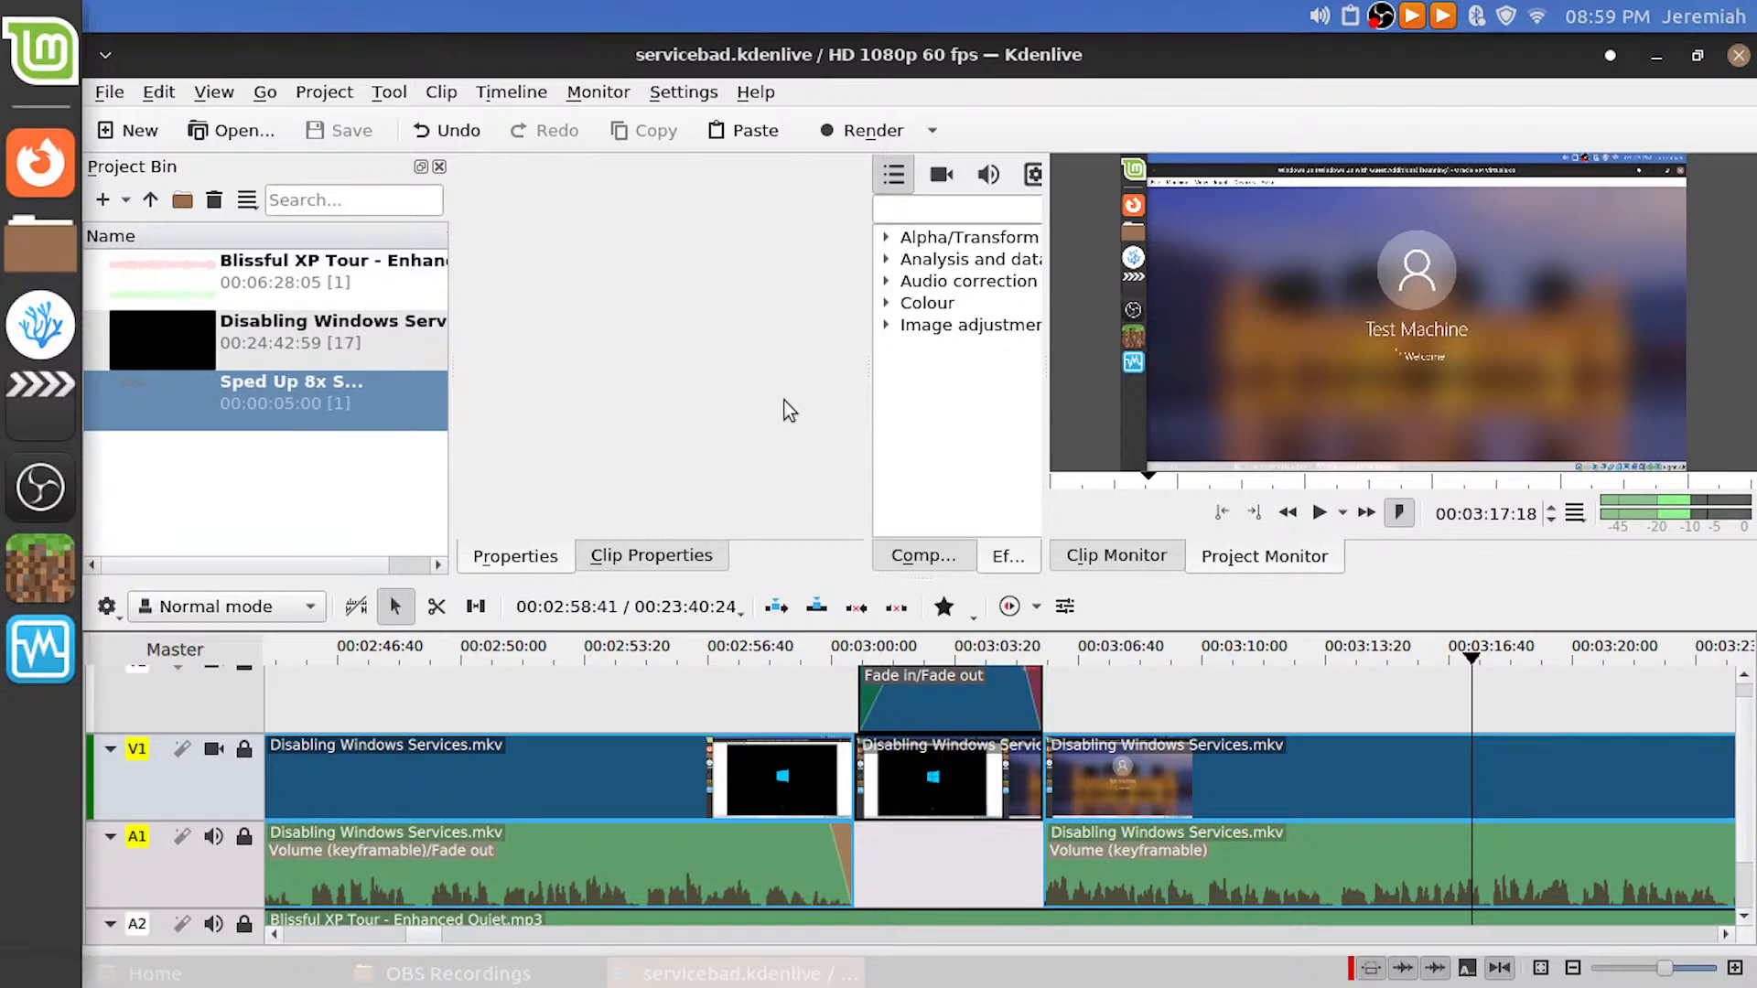
pyautogui.press('space')
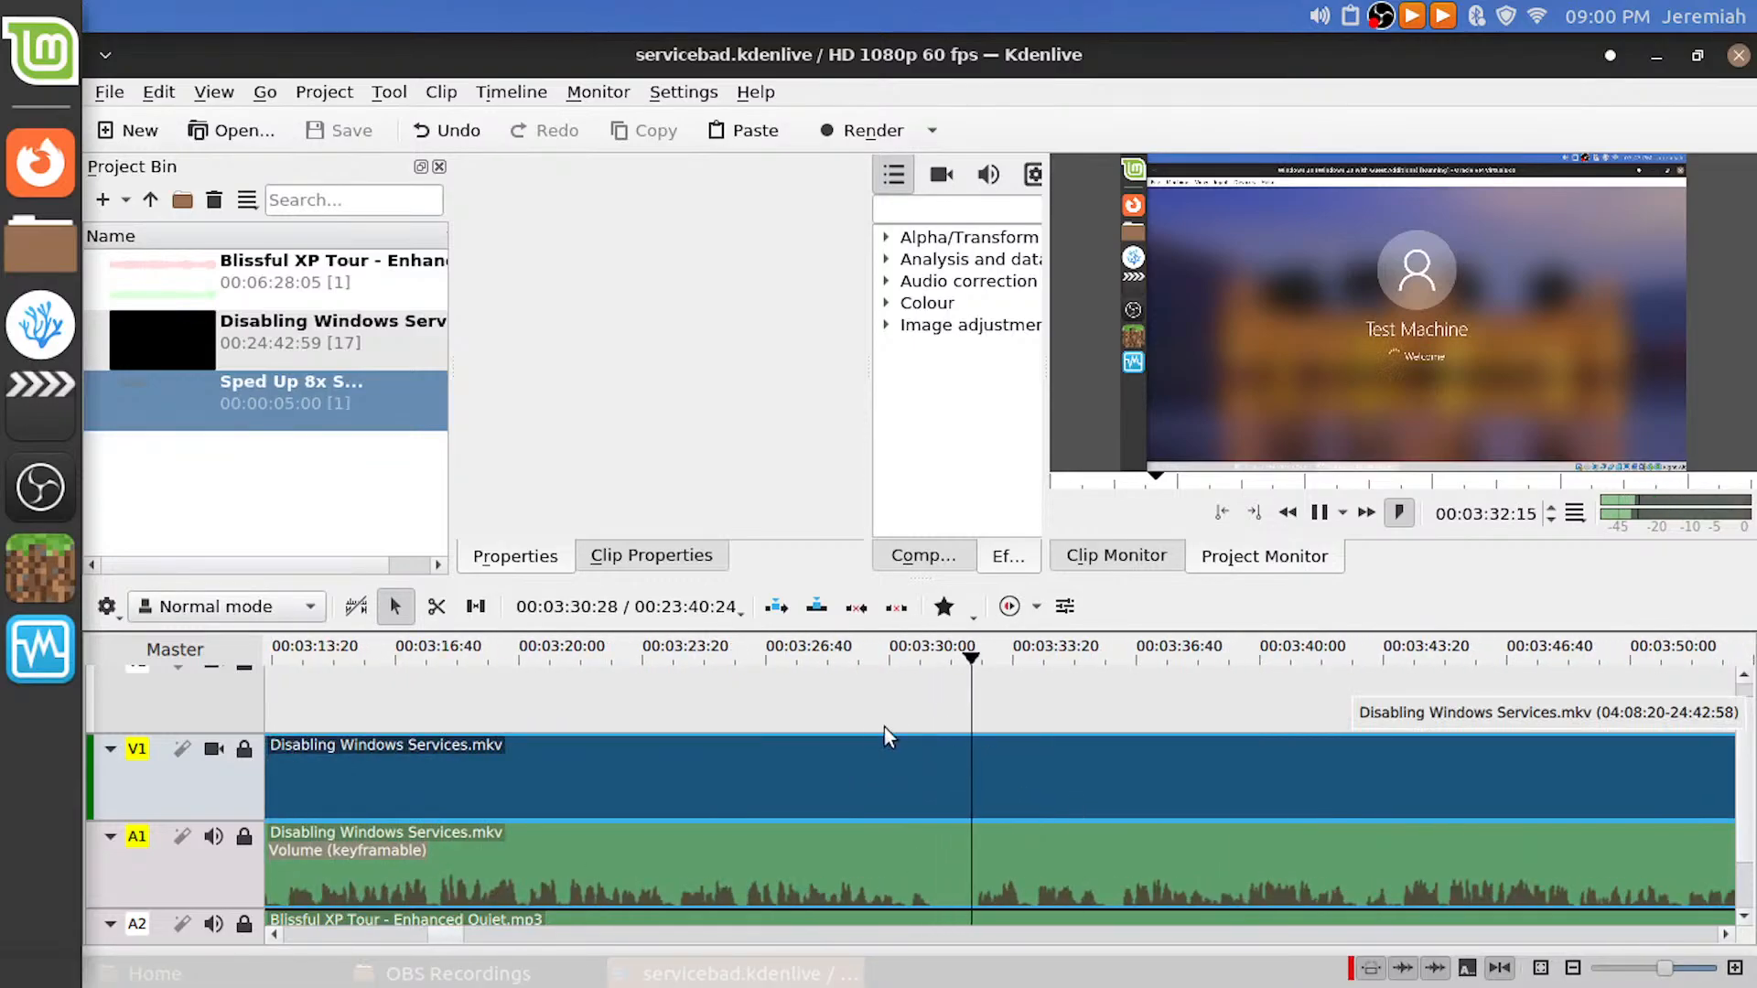
pyautogui.moveTo(805, 704); pyautogui.dragTo(669, 698)
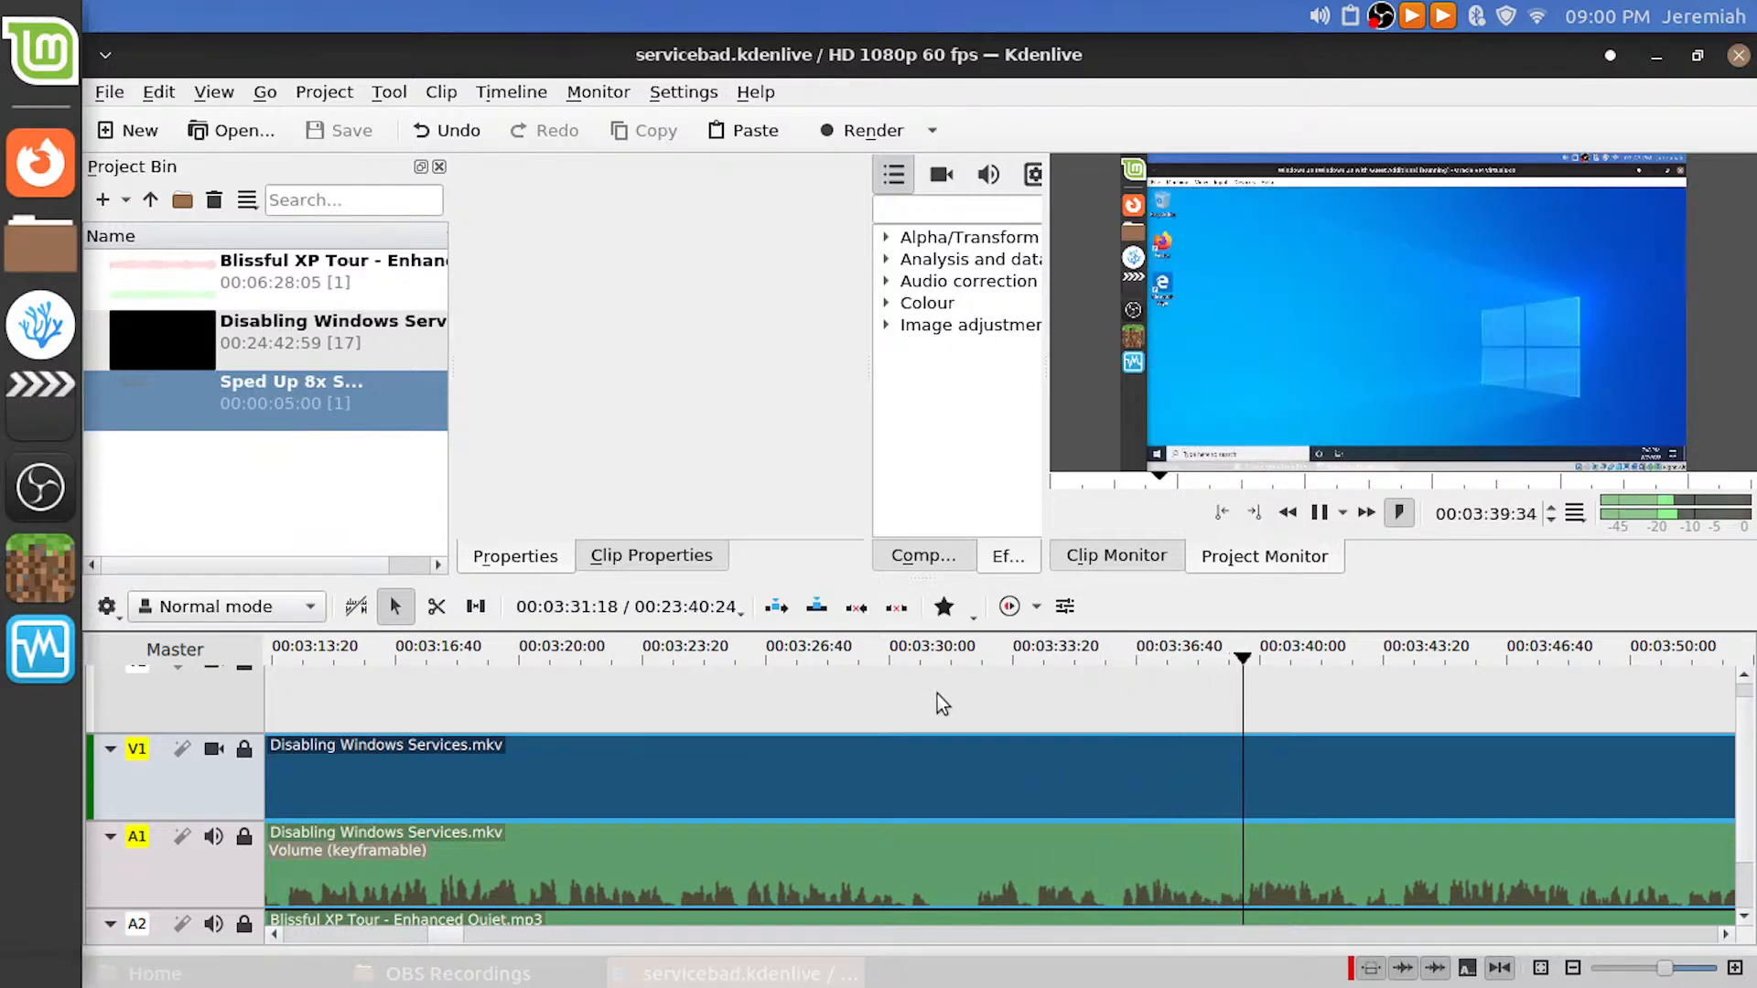
pyautogui.click(922, 714)
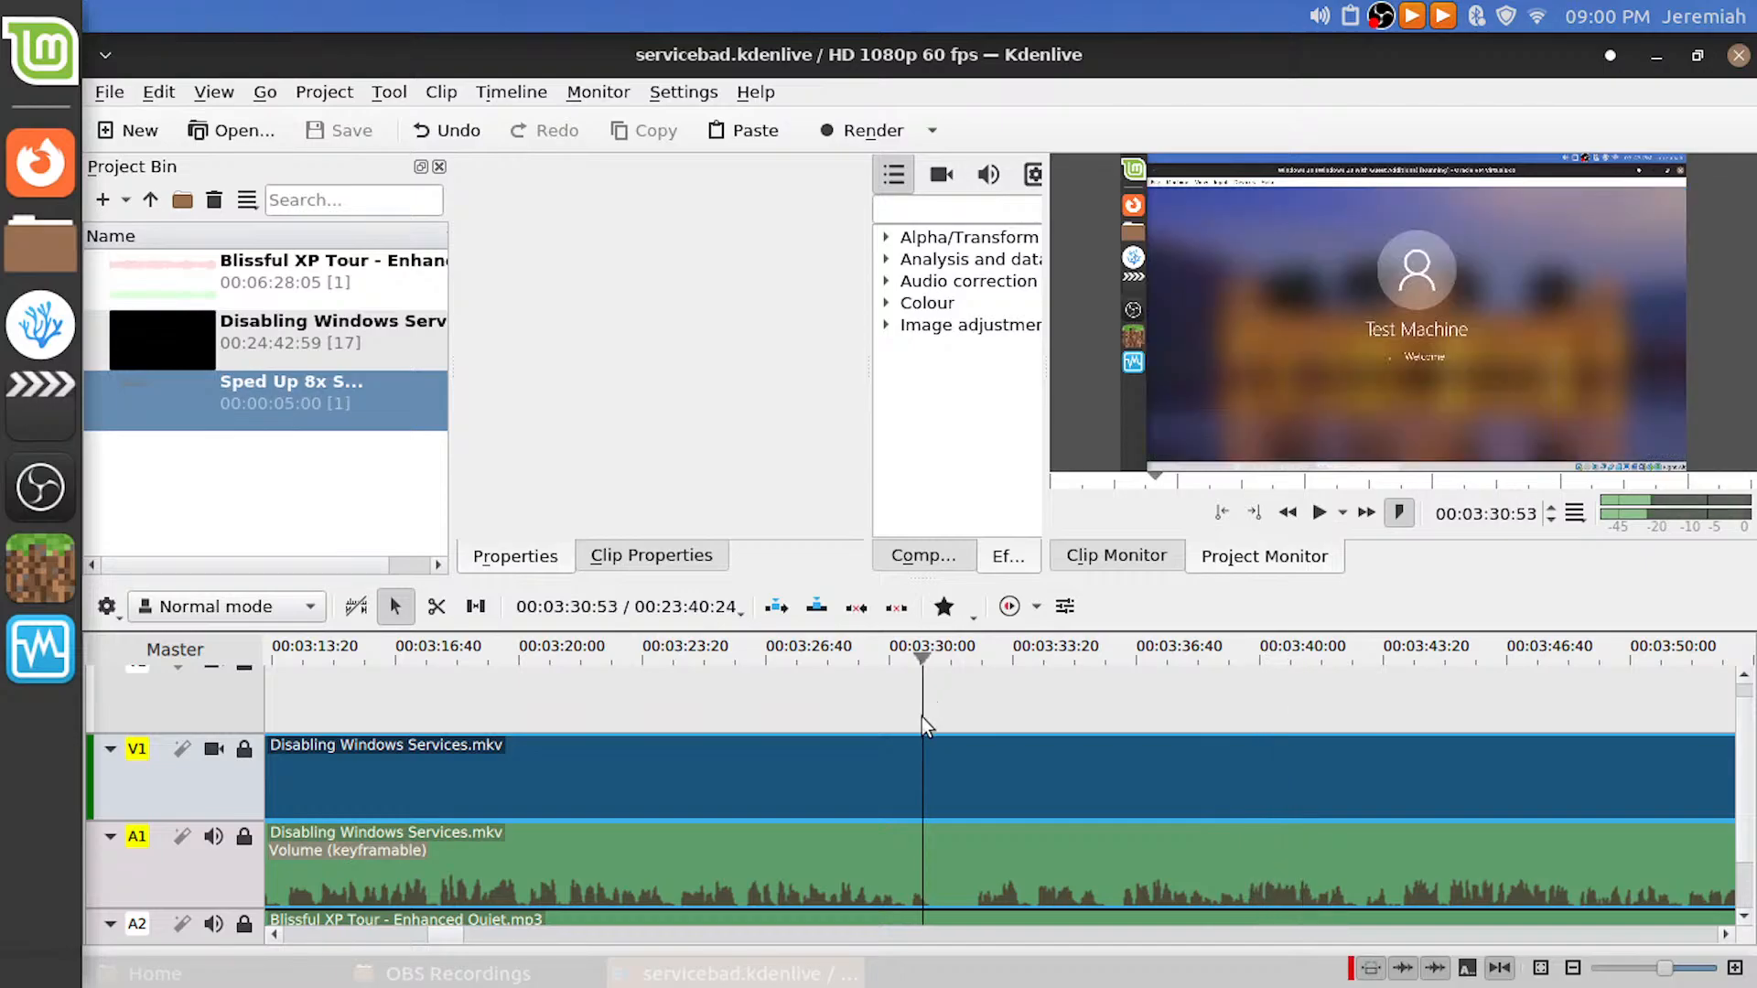
pyautogui.moveTo(920, 726); pyautogui.dragTo(776, 701)
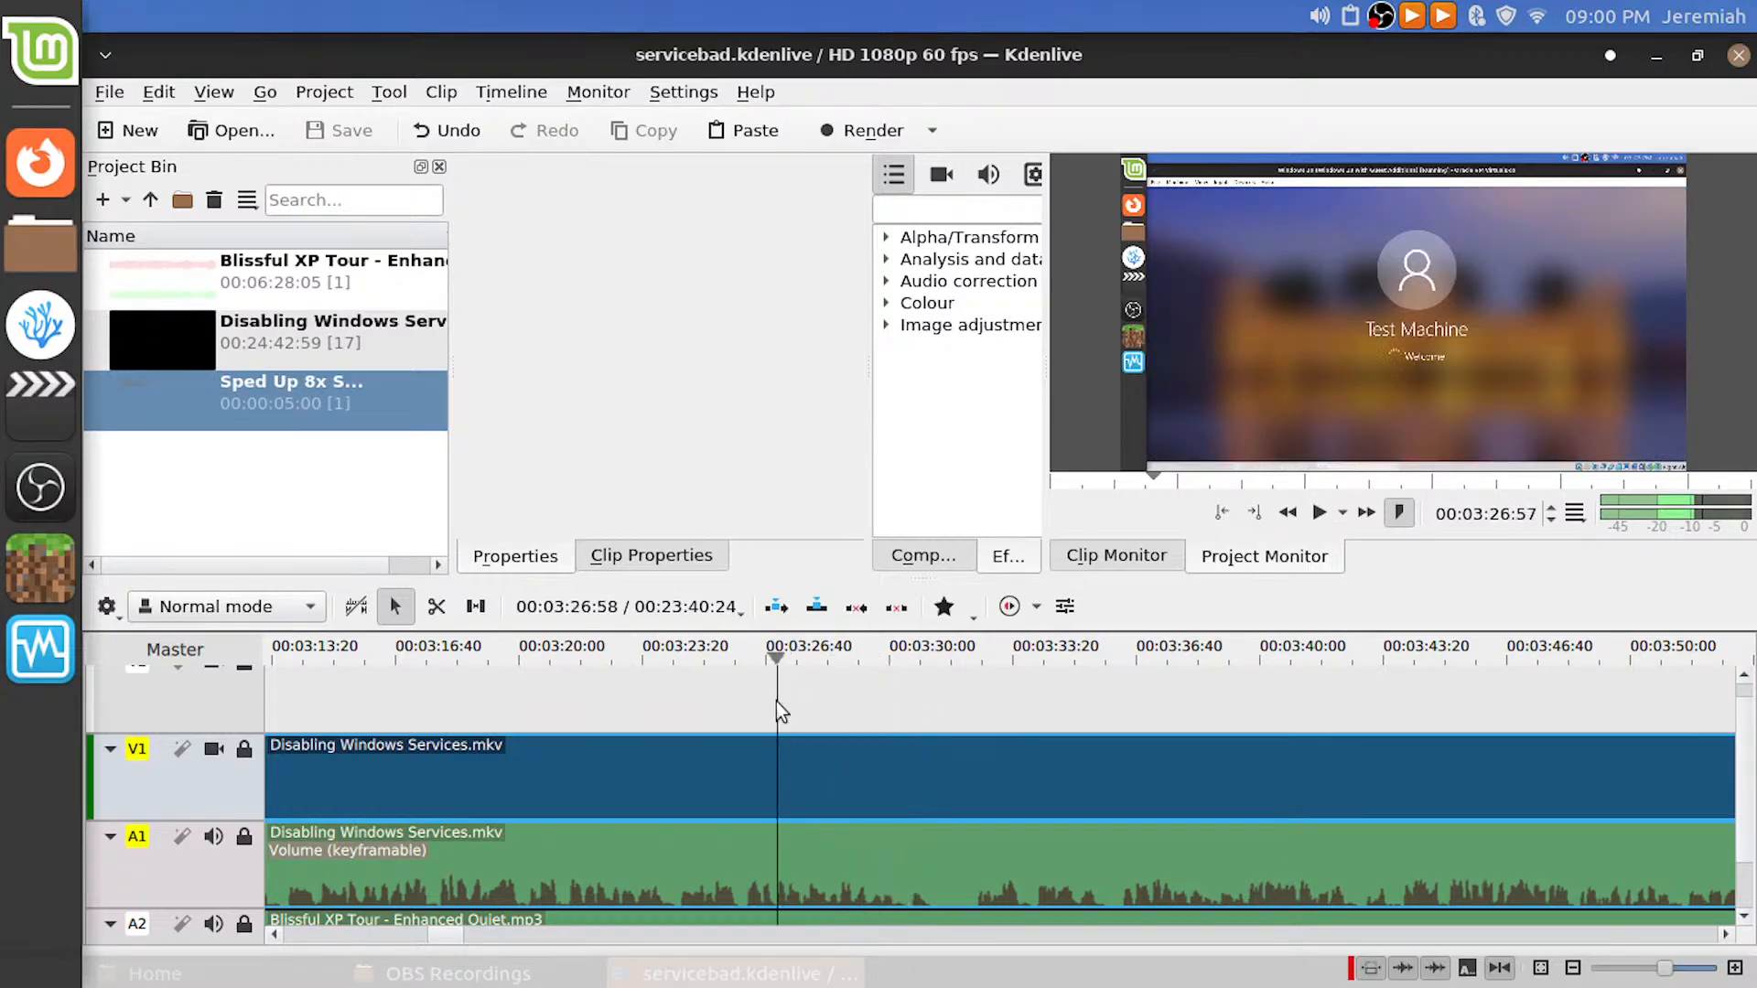
pyautogui.press('space')
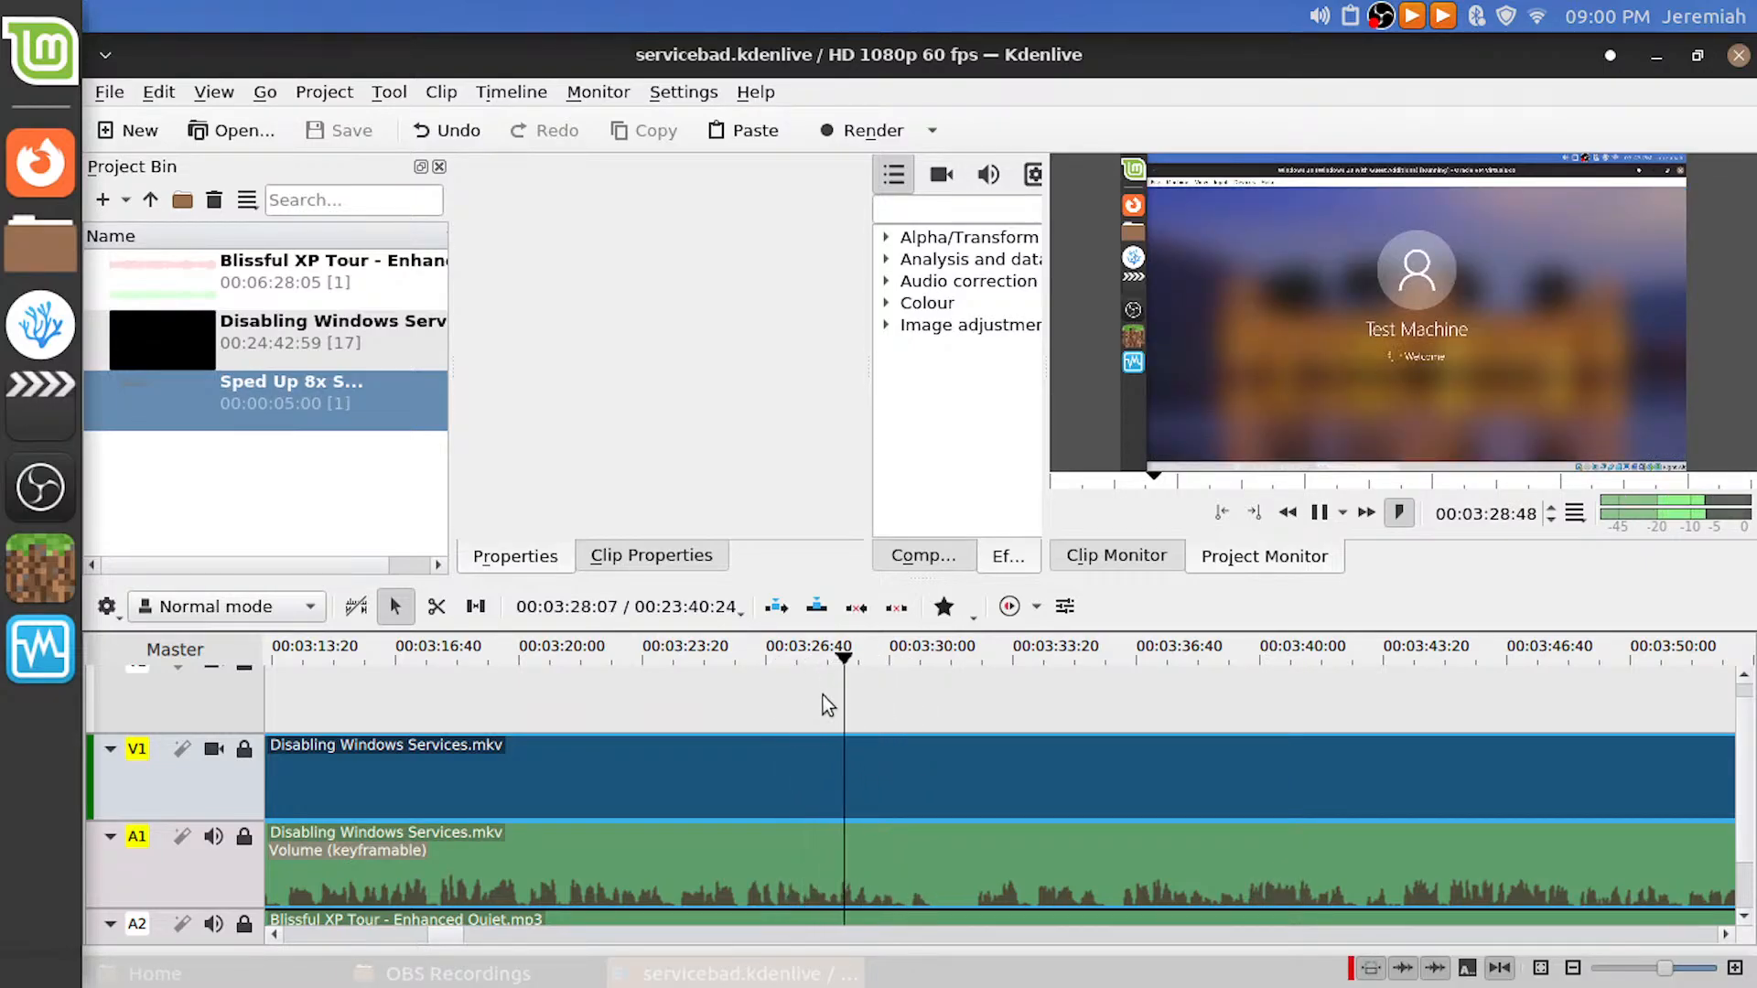
pyautogui.press('space')
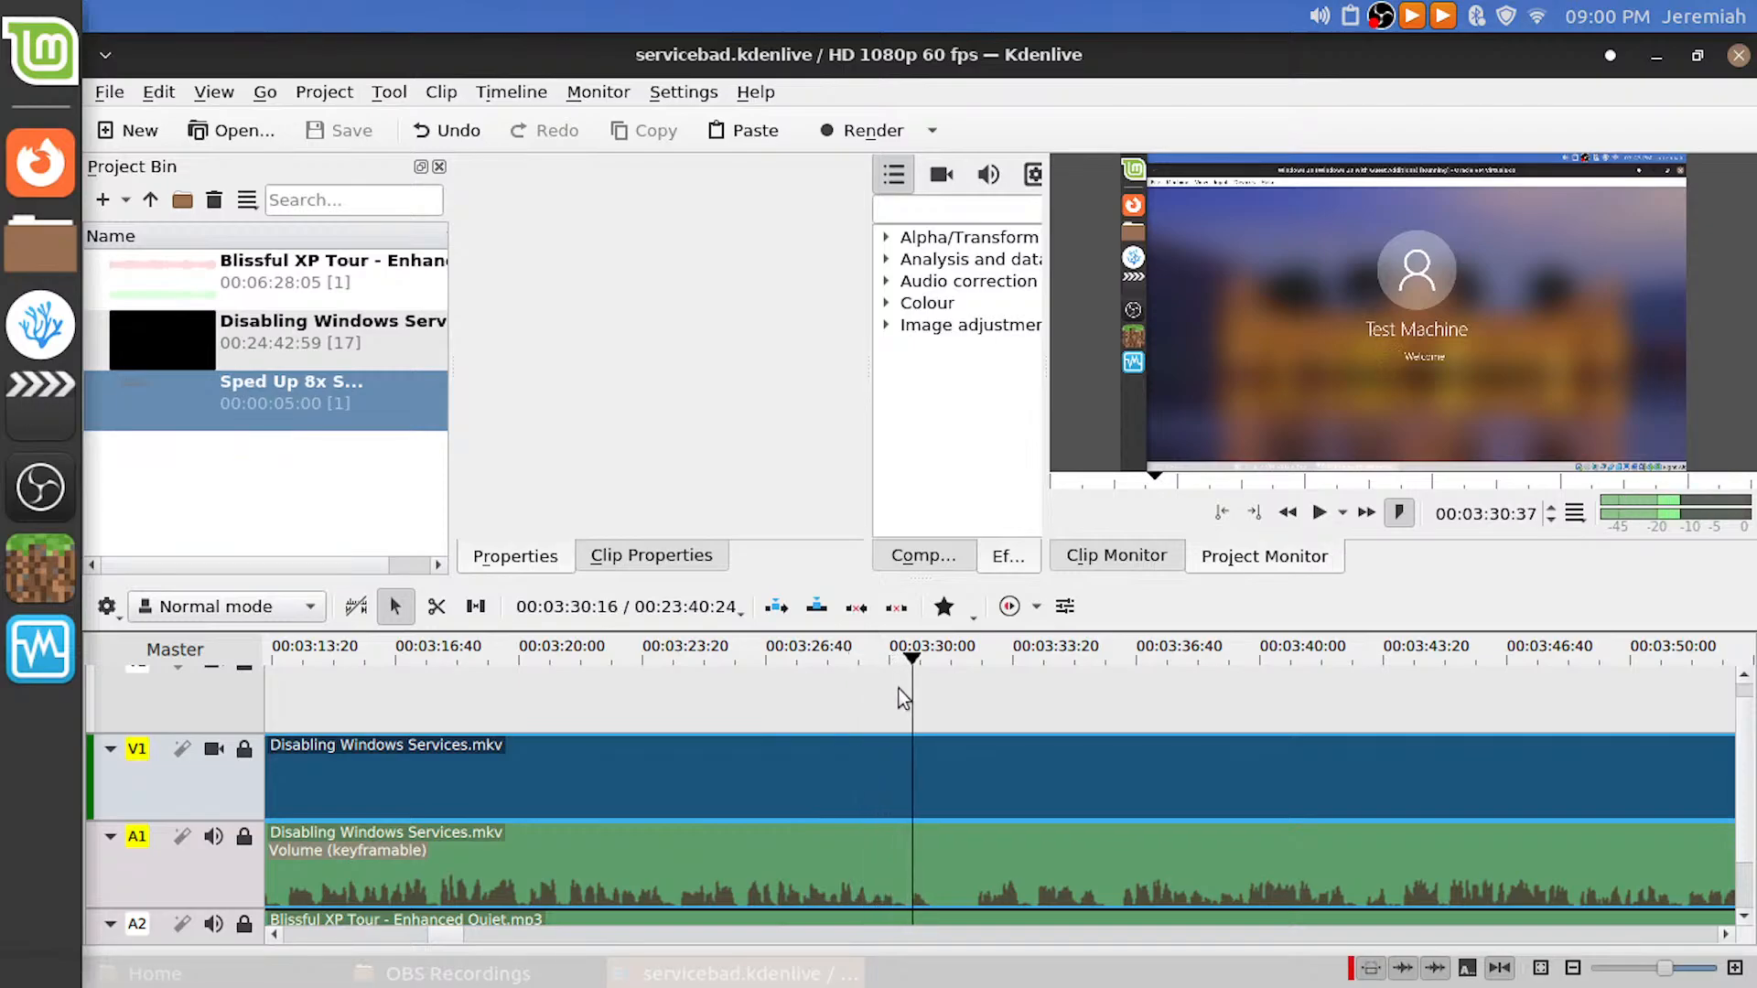
# Split the clip at 00:03:30:37 and play the footage from about 00:03:37 to about 00:03:40
pyautogui.moveTo(898, 689); pyautogui.dragTo(1178, 675)
pyautogui.hotkey('shift', 'r')
pyautogui.press('space')
pyautogui.press('space')
pyautogui.press('space')
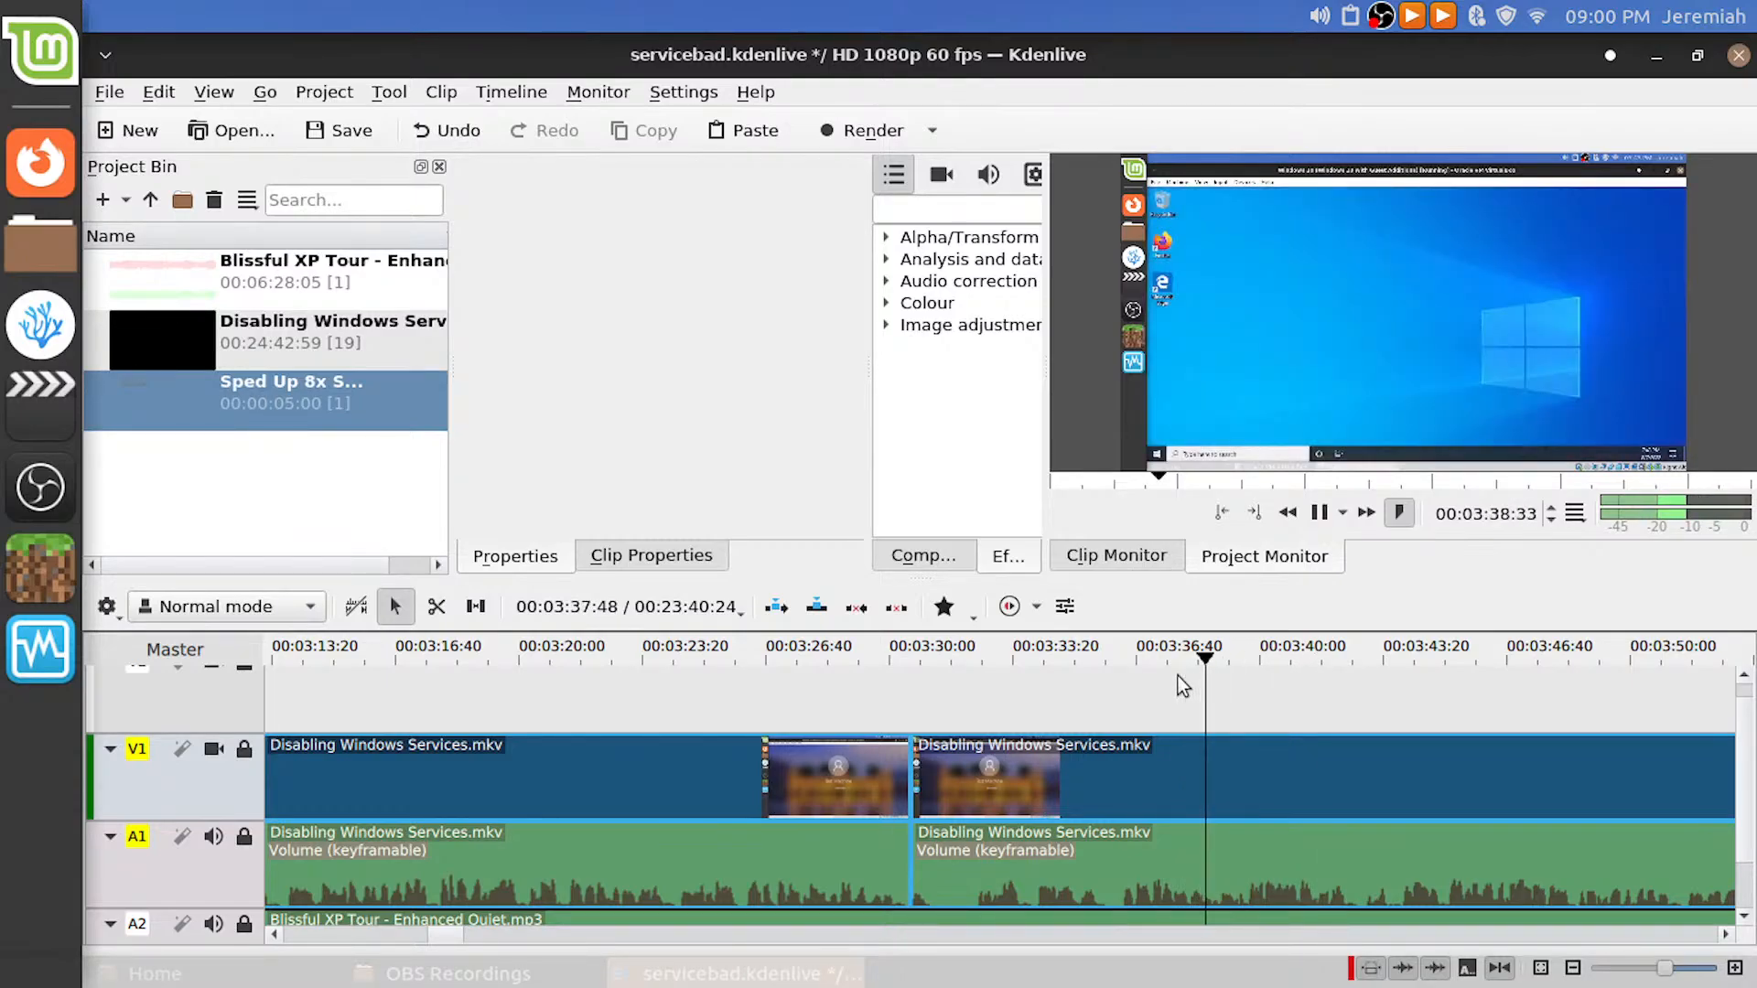
pyautogui.press('space')
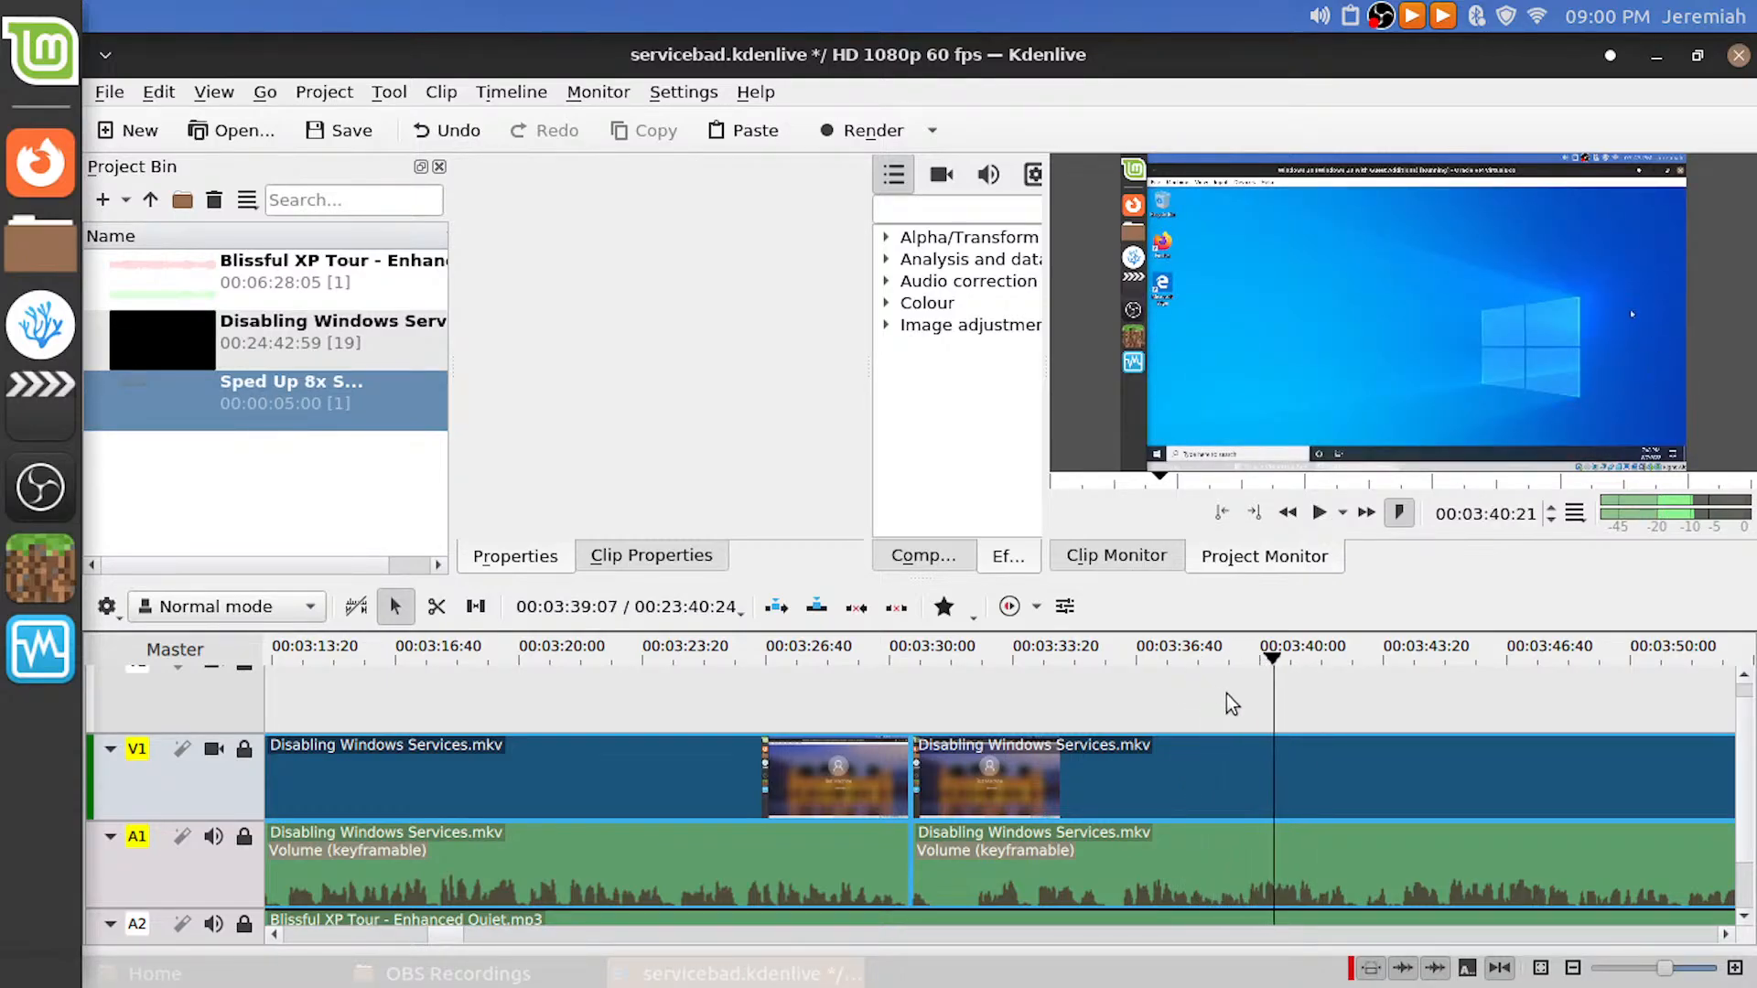
# Split the clip at 00:03:39:40, delete the section back to the cut at 00:03:30:37, and close the gap
pyautogui.moveTo(1226, 694); pyautogui.dragTo(1248, 712)
pyautogui.click(1194, 773)
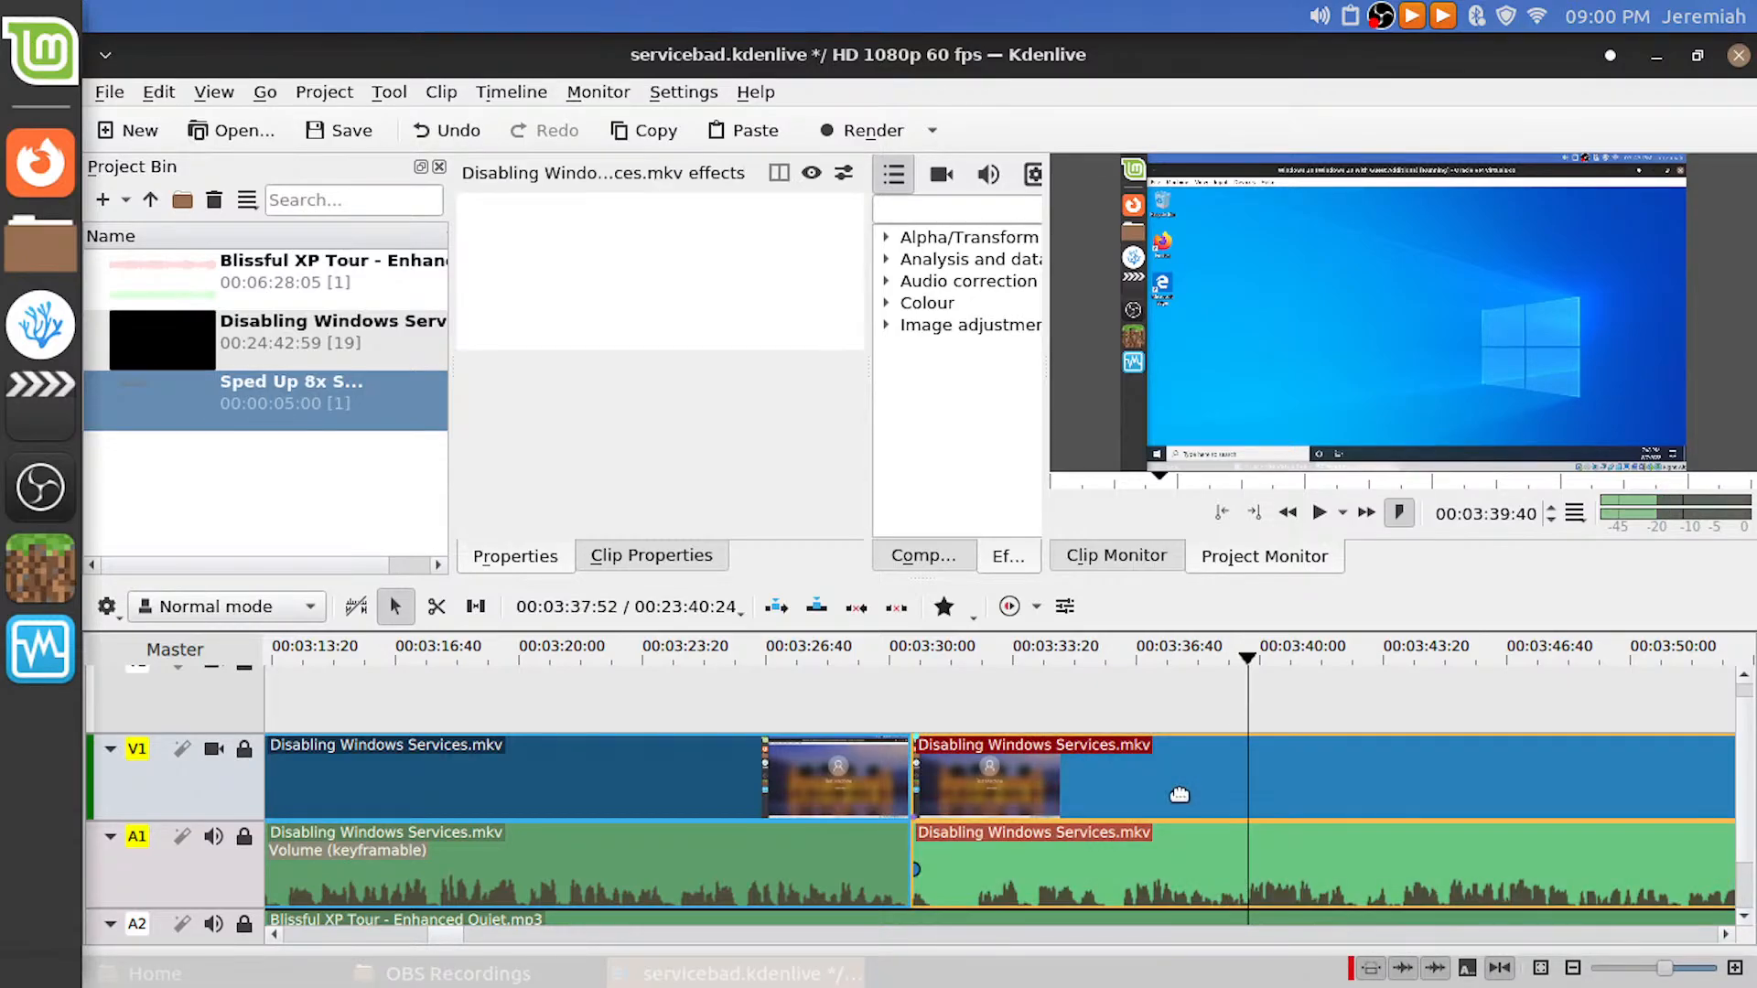
pyautogui.hotkey('shift', 'r')
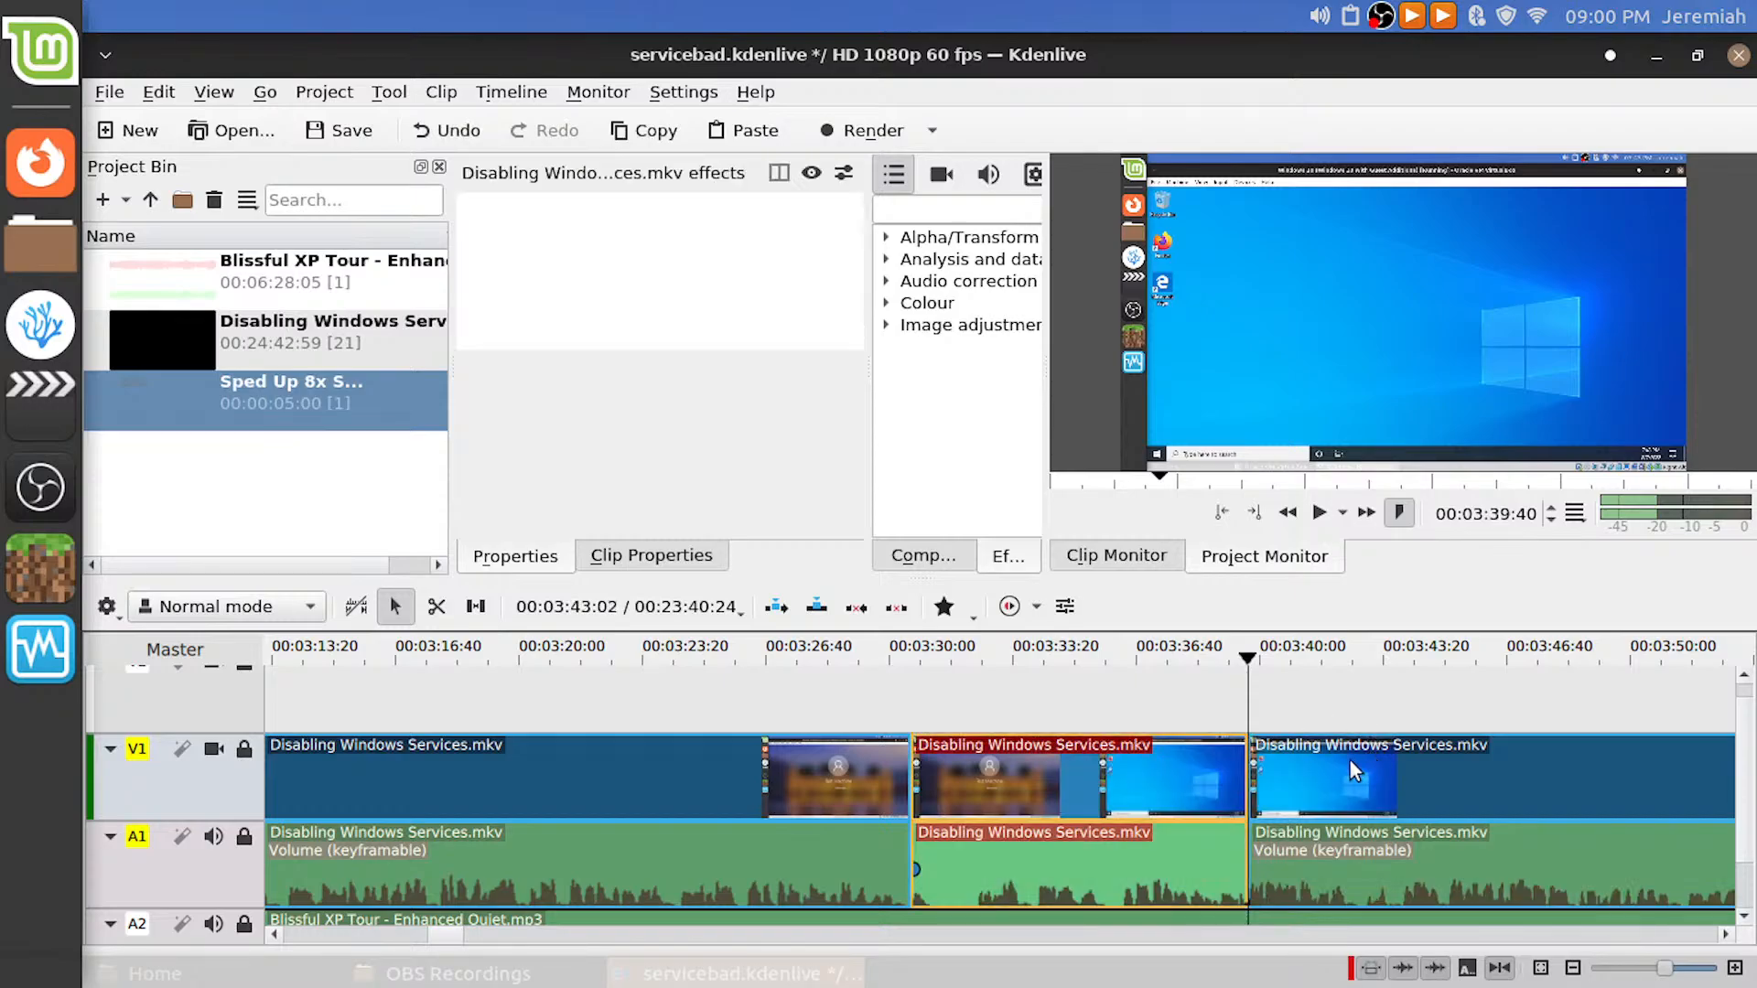
pyautogui.press('Delete')
pyautogui.moveTo(1349, 759); pyautogui.dragTo(826, 784)
# Play through the new join near 00:03:30 to about 00:03:57 and replay the footage just after the join
pyautogui.click(849, 697)
pyautogui.press('space')
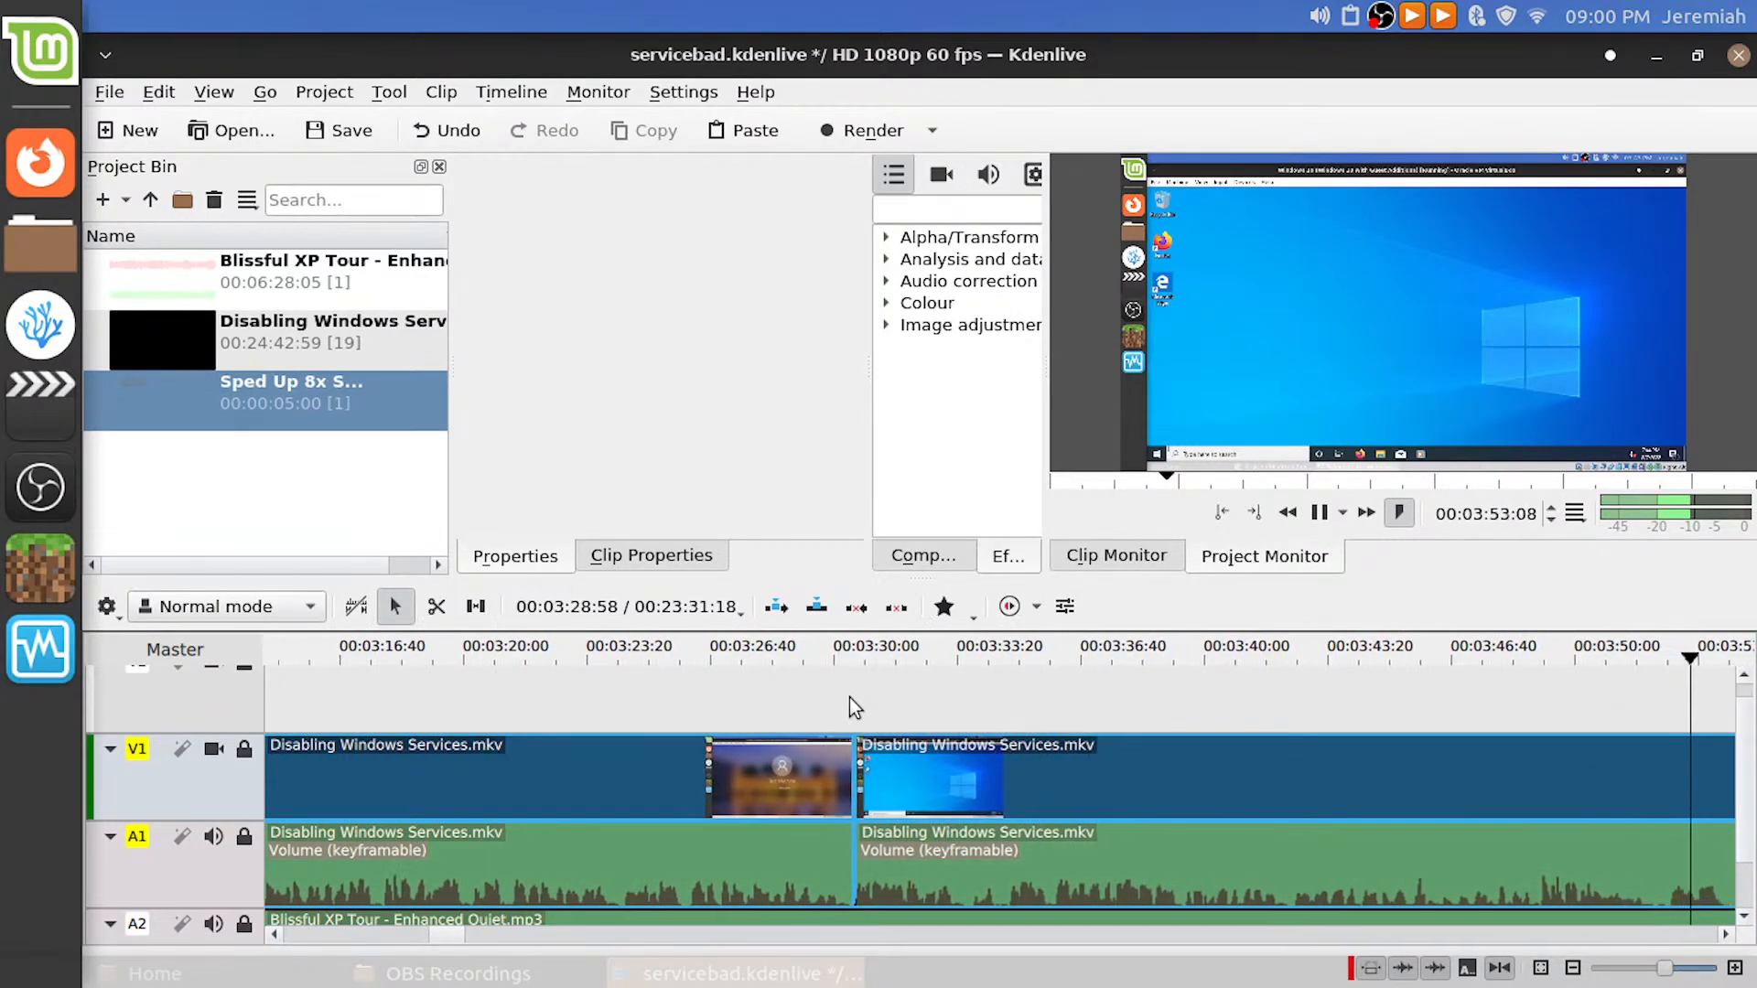
pyautogui.press('space')
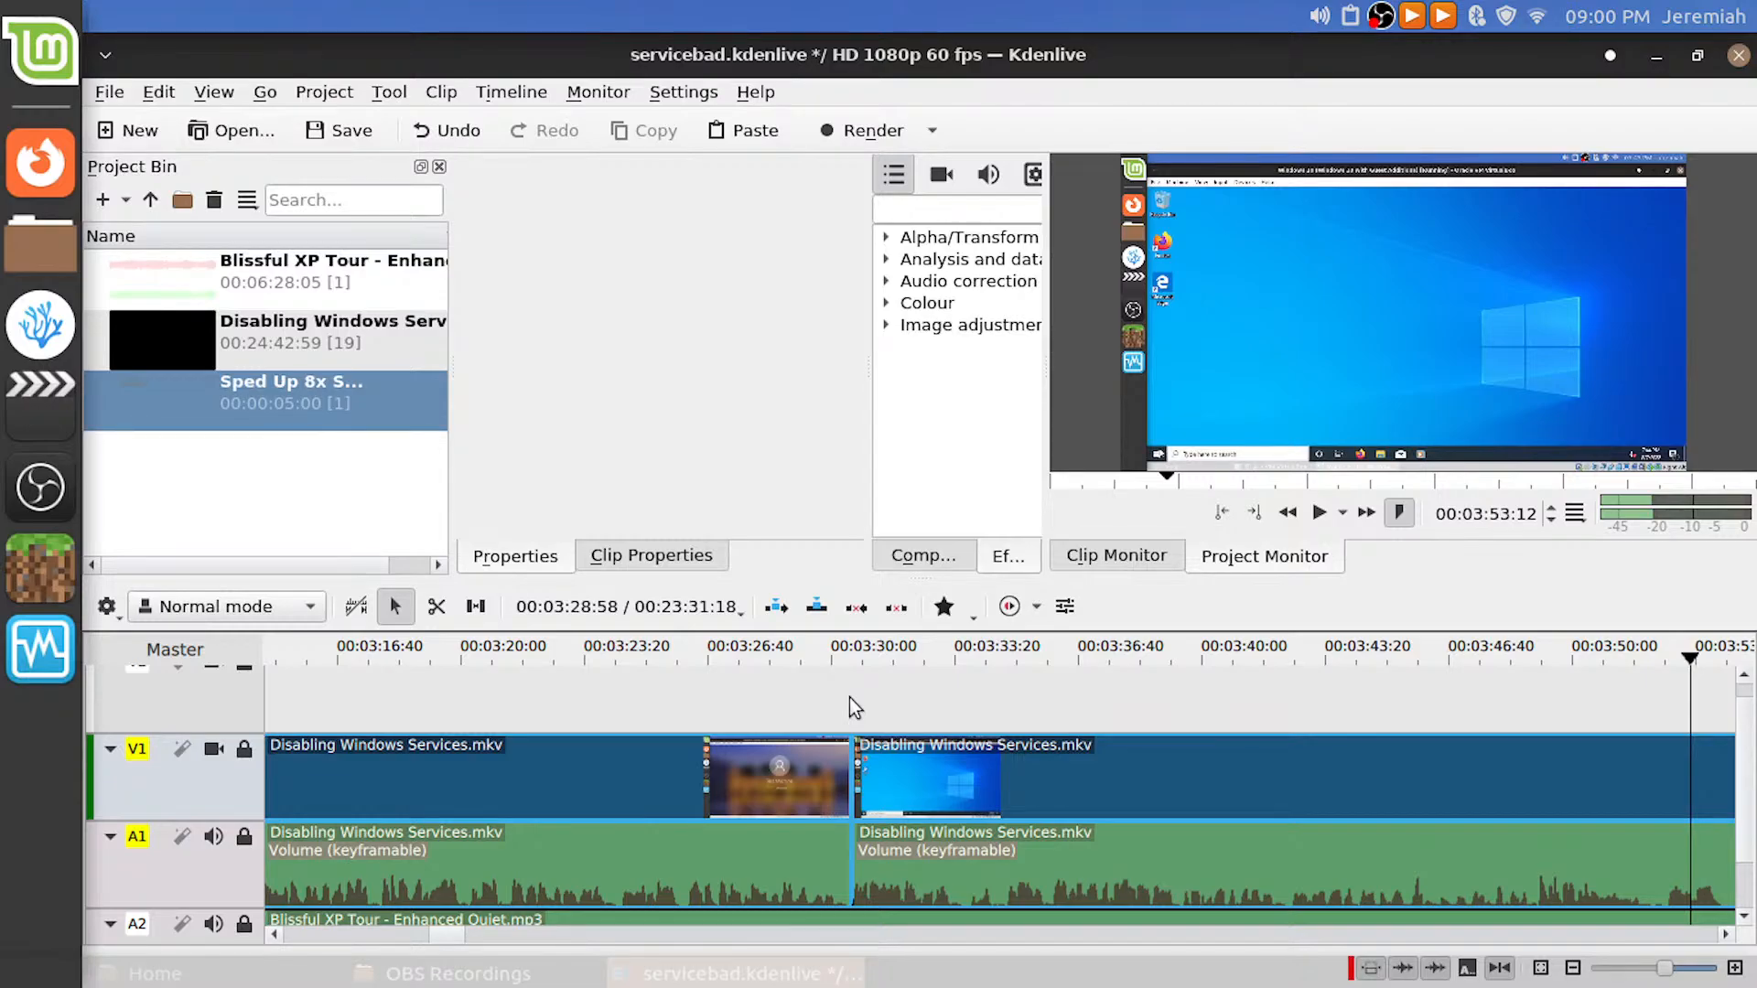
pyautogui.press('space')
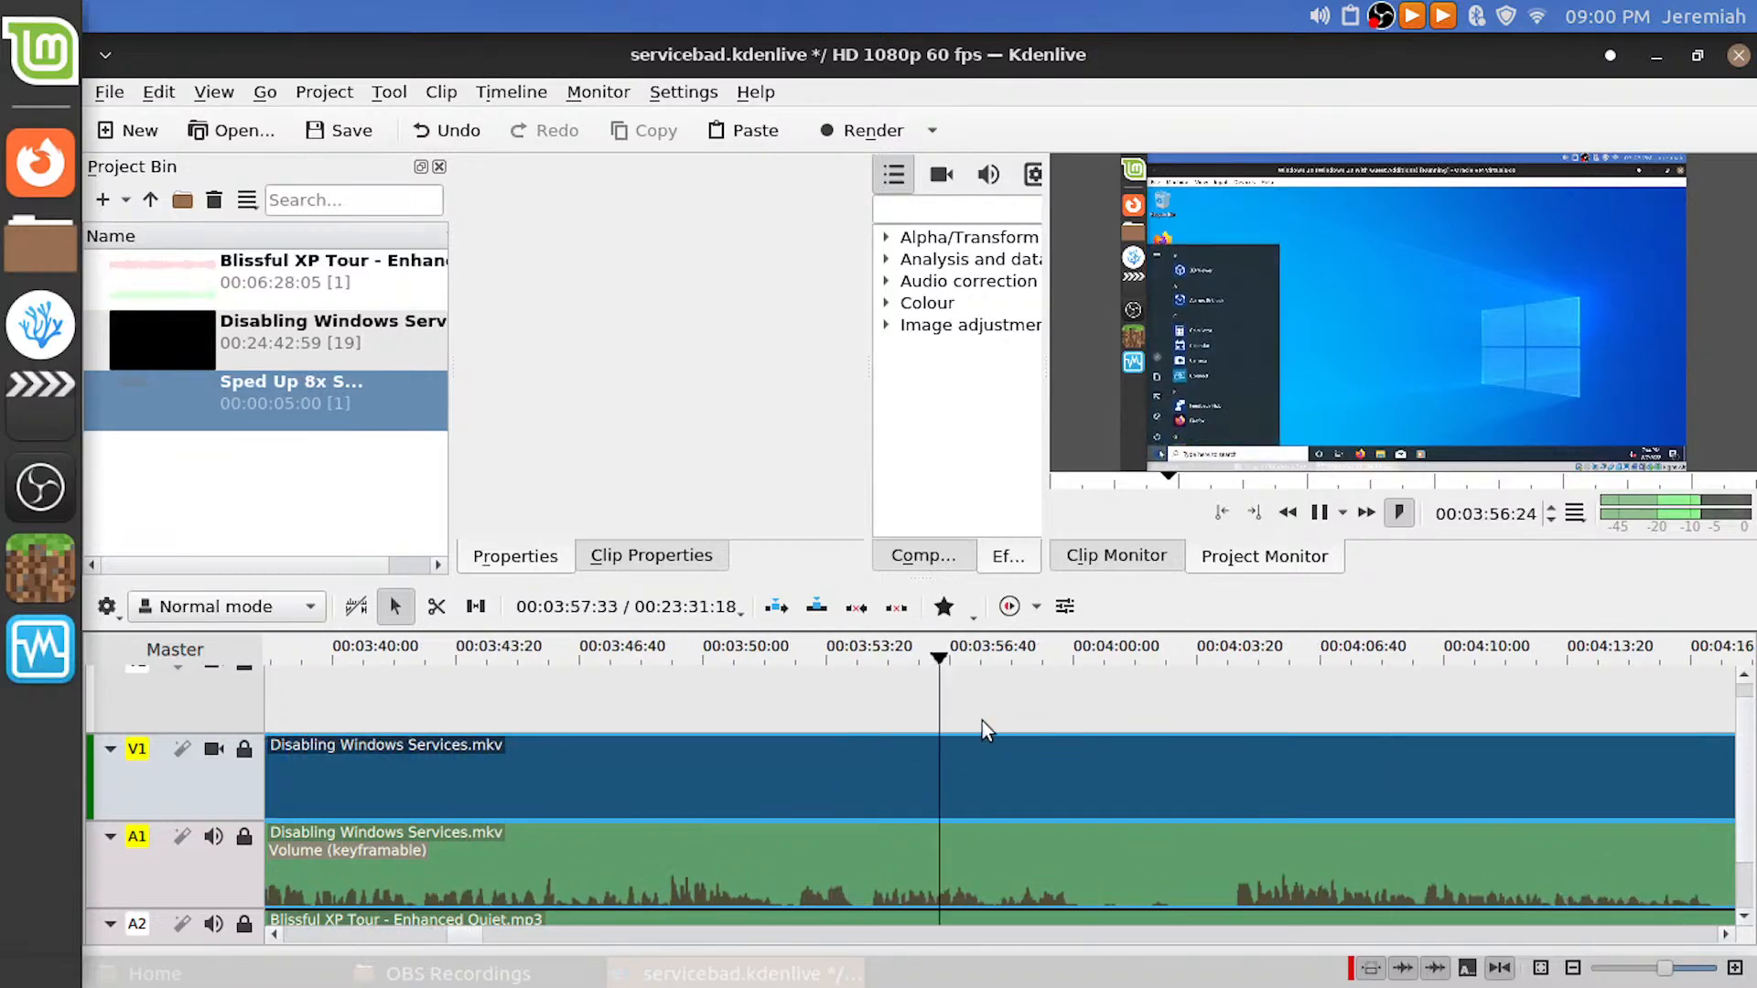
pyautogui.click(613, 699)
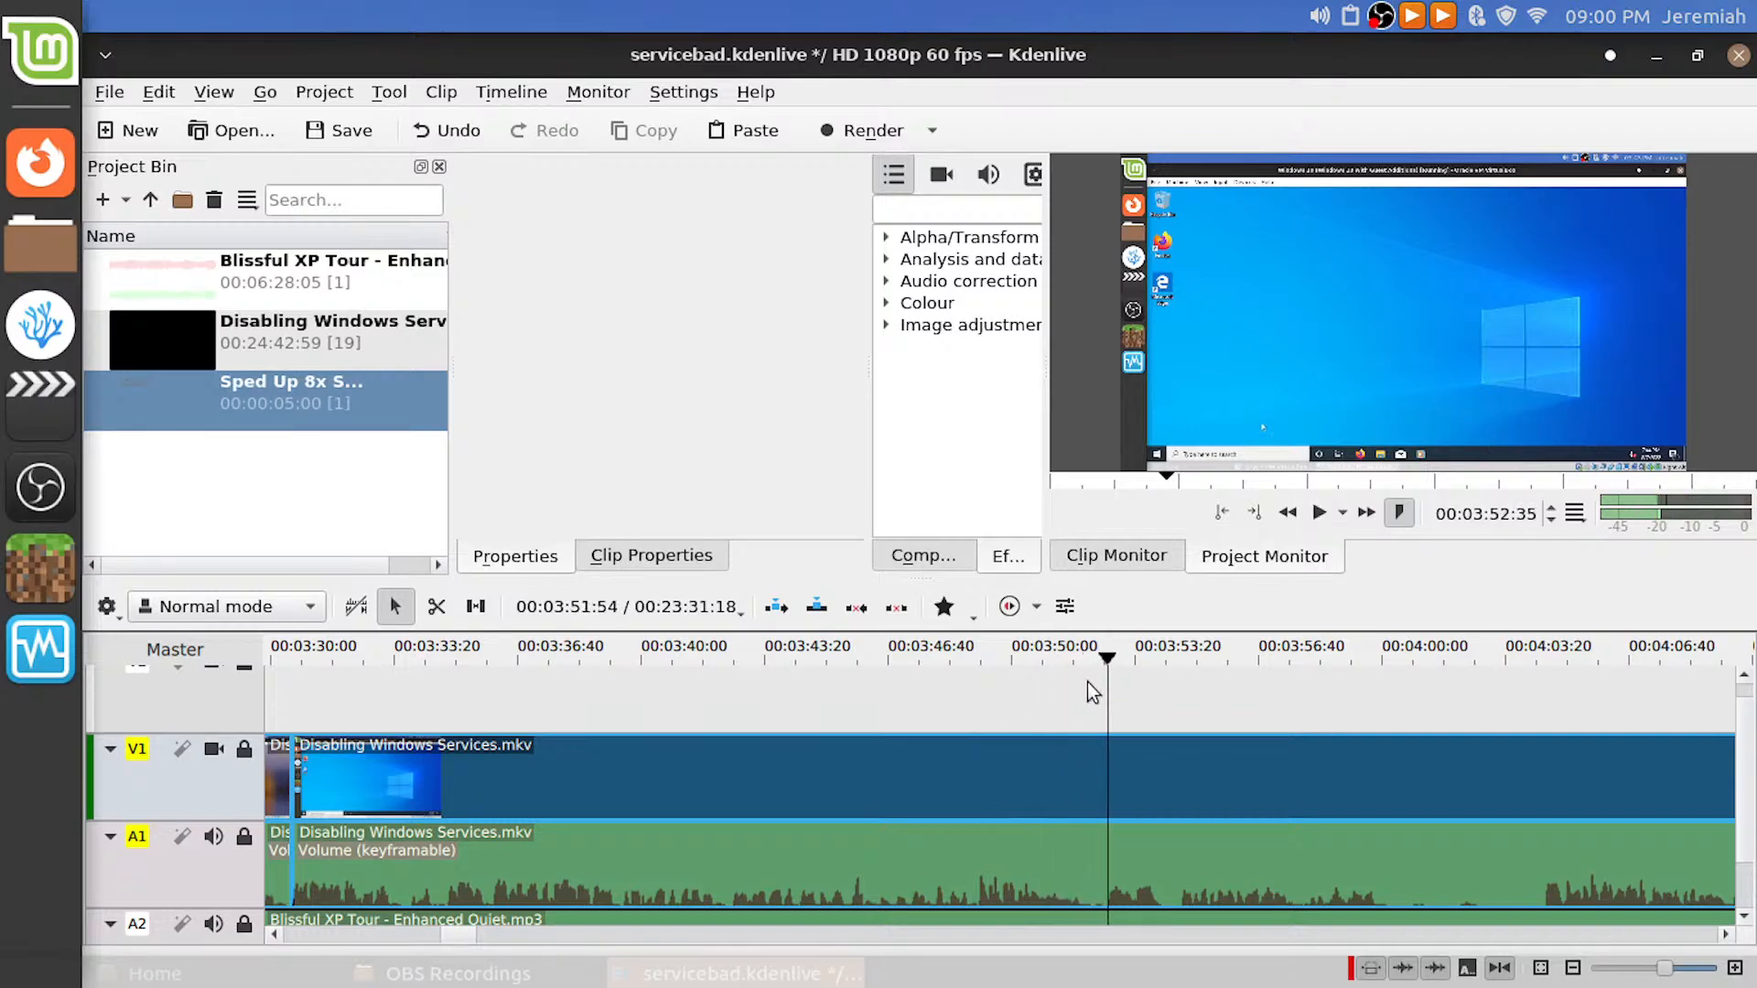
pyautogui.moveTo(1086, 688); pyautogui.dragTo(320, 711)
pyautogui.press('space')
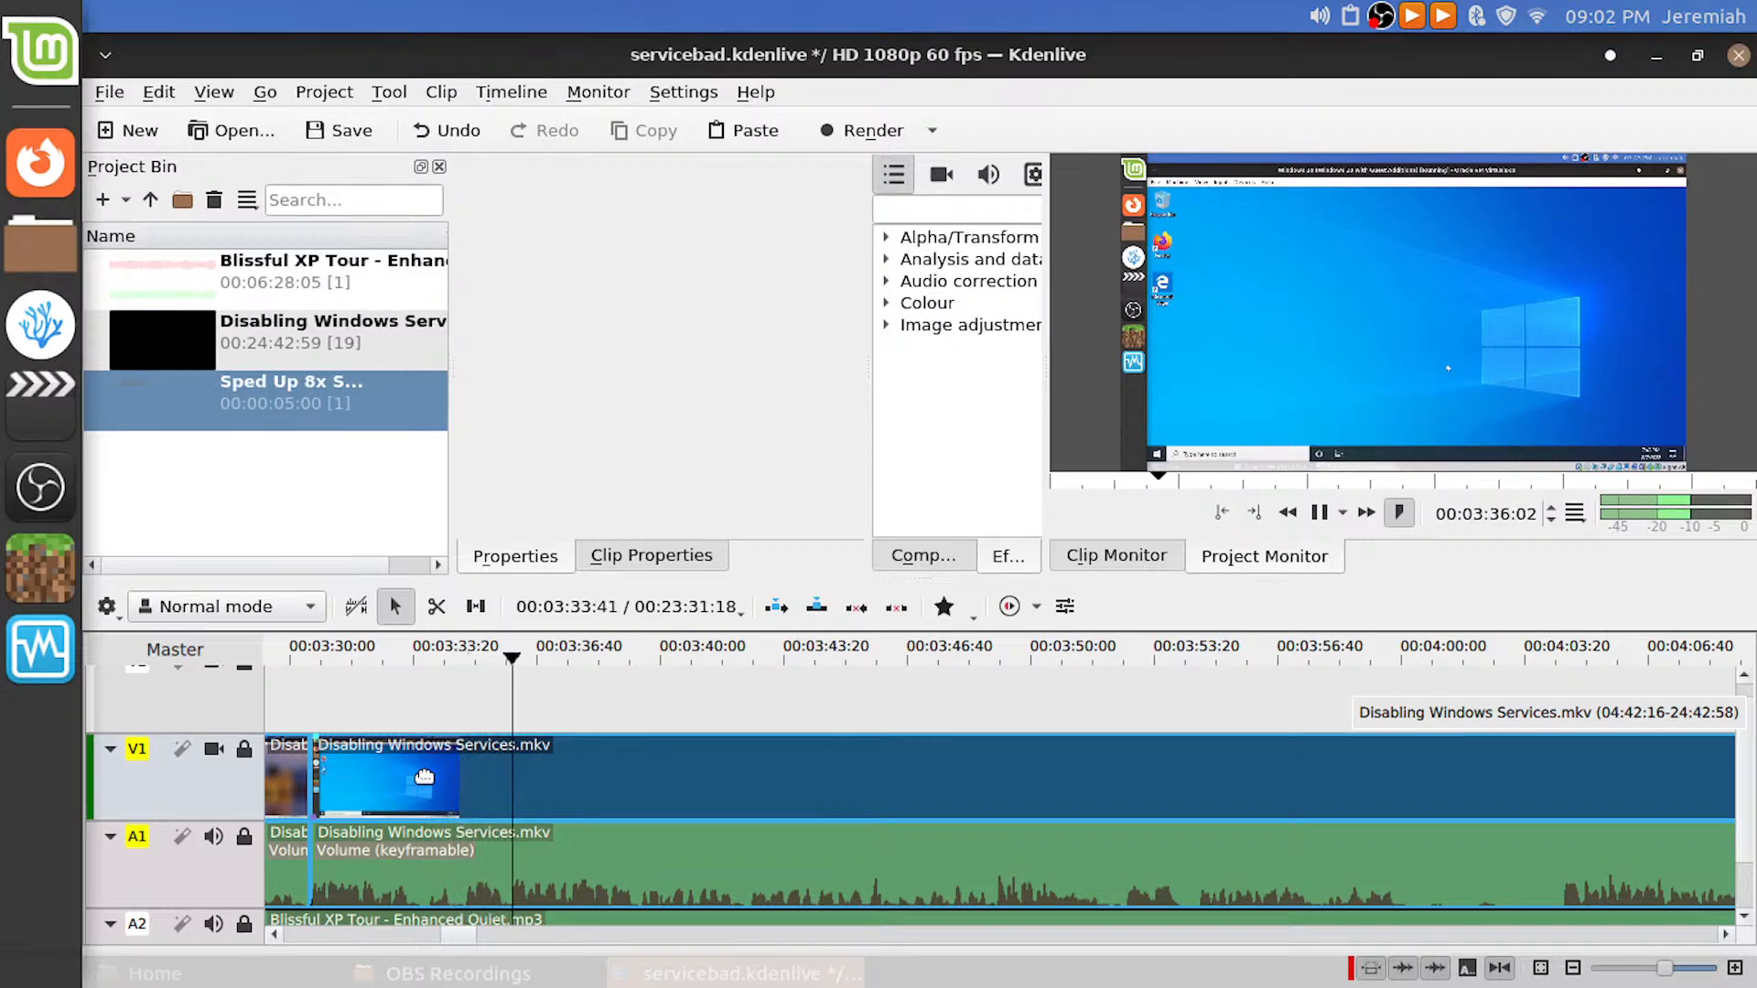
# Split the clip at 00:03:33:35 and play a short stretch past the cut
pyautogui.click(382, 694)
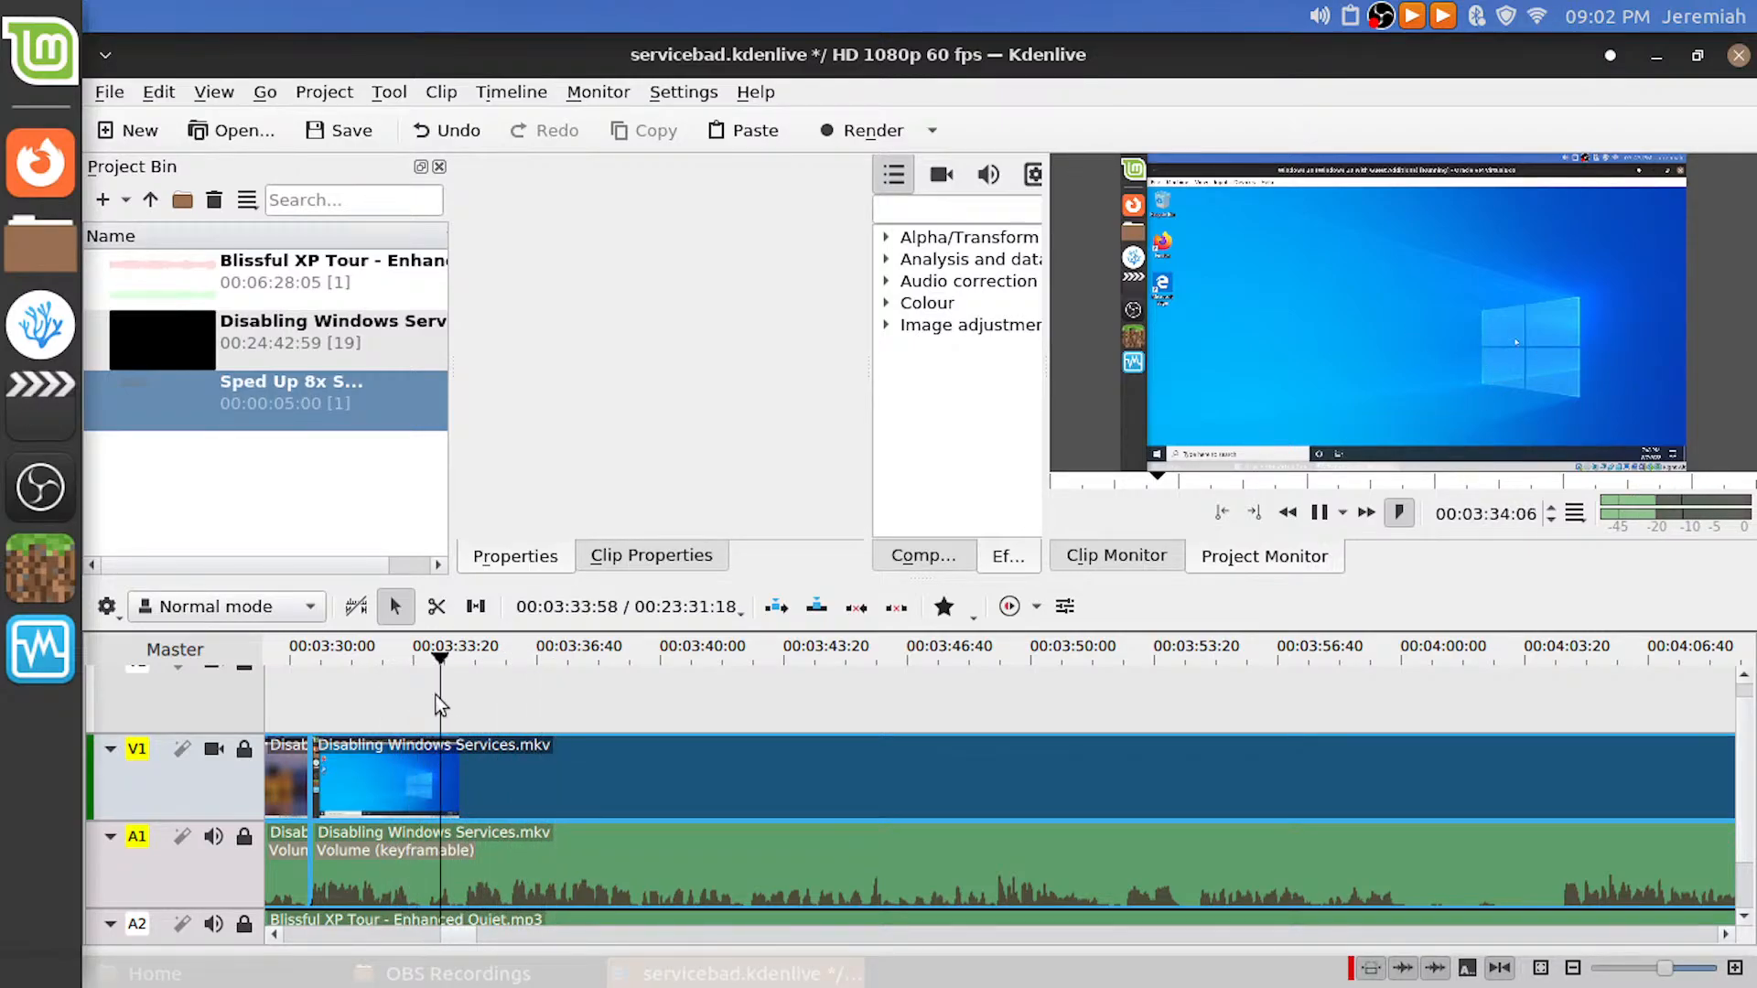
pyautogui.press('space')
pyautogui.click(422, 708)
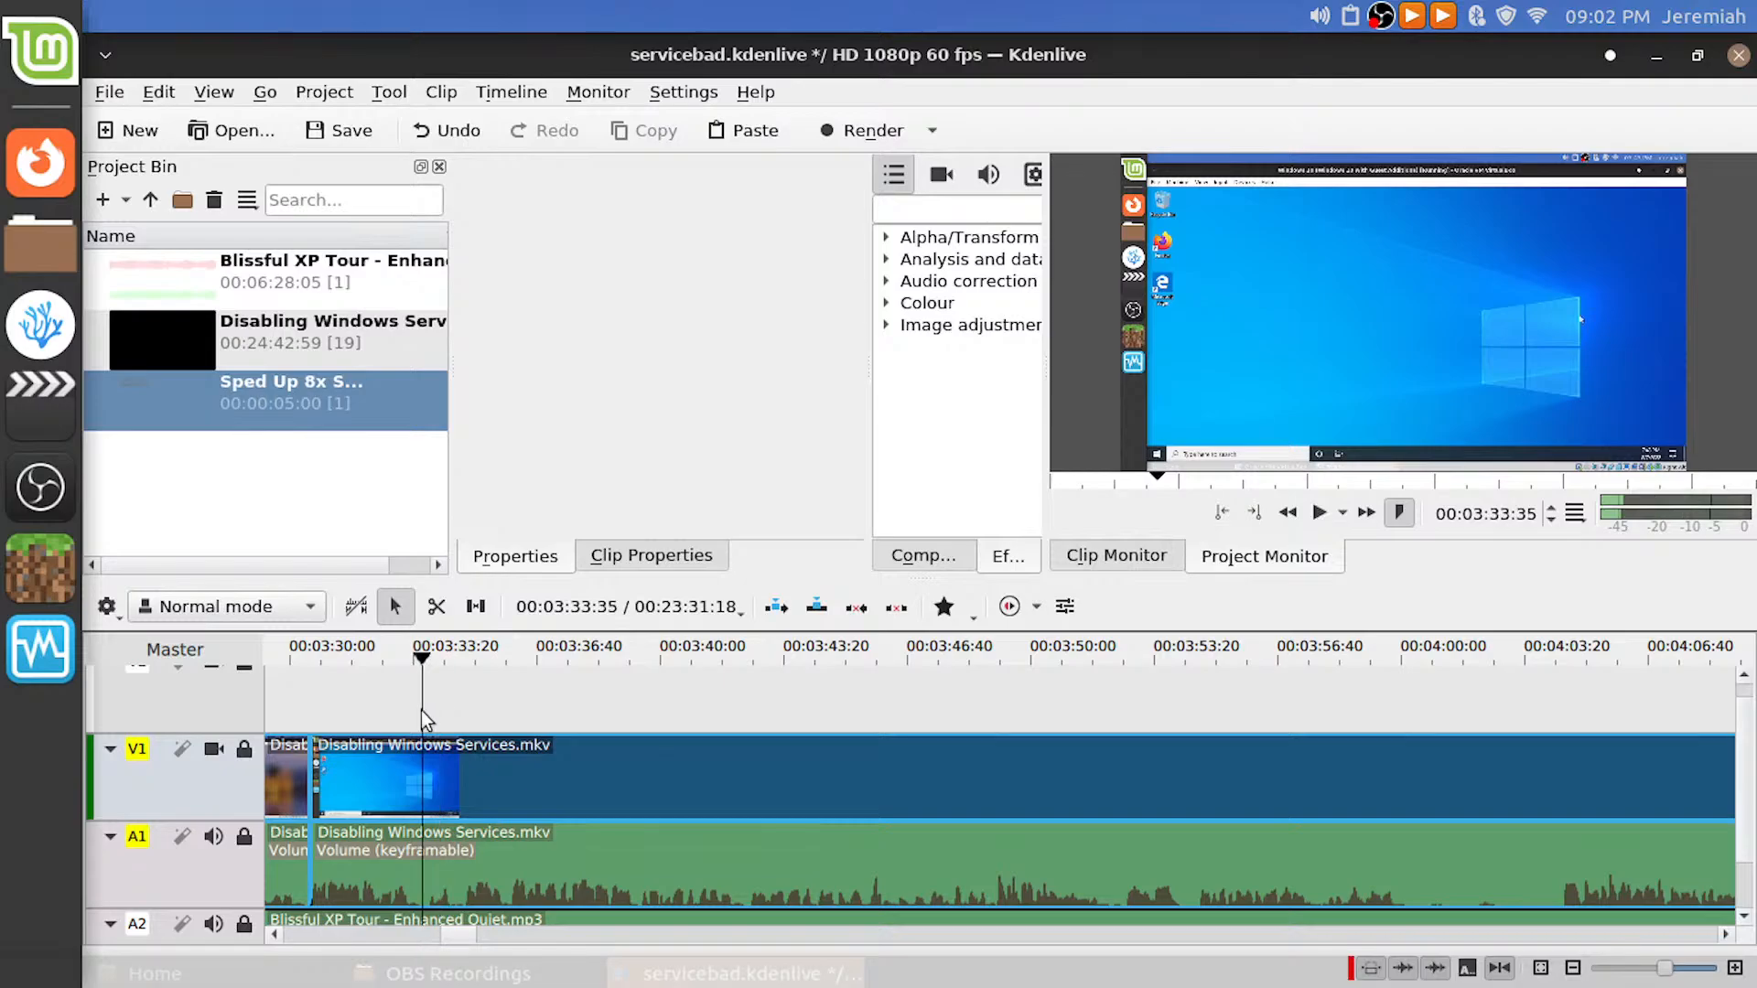
pyautogui.hotkey('shift', 'r')
pyautogui.press('space')
pyautogui.press('space')
# Split the clip at 00:03:34:39, delete the short section back to the previous cut, and close the gap
pyautogui.moveTo(472, 705); pyautogui.dragTo(458, 712)
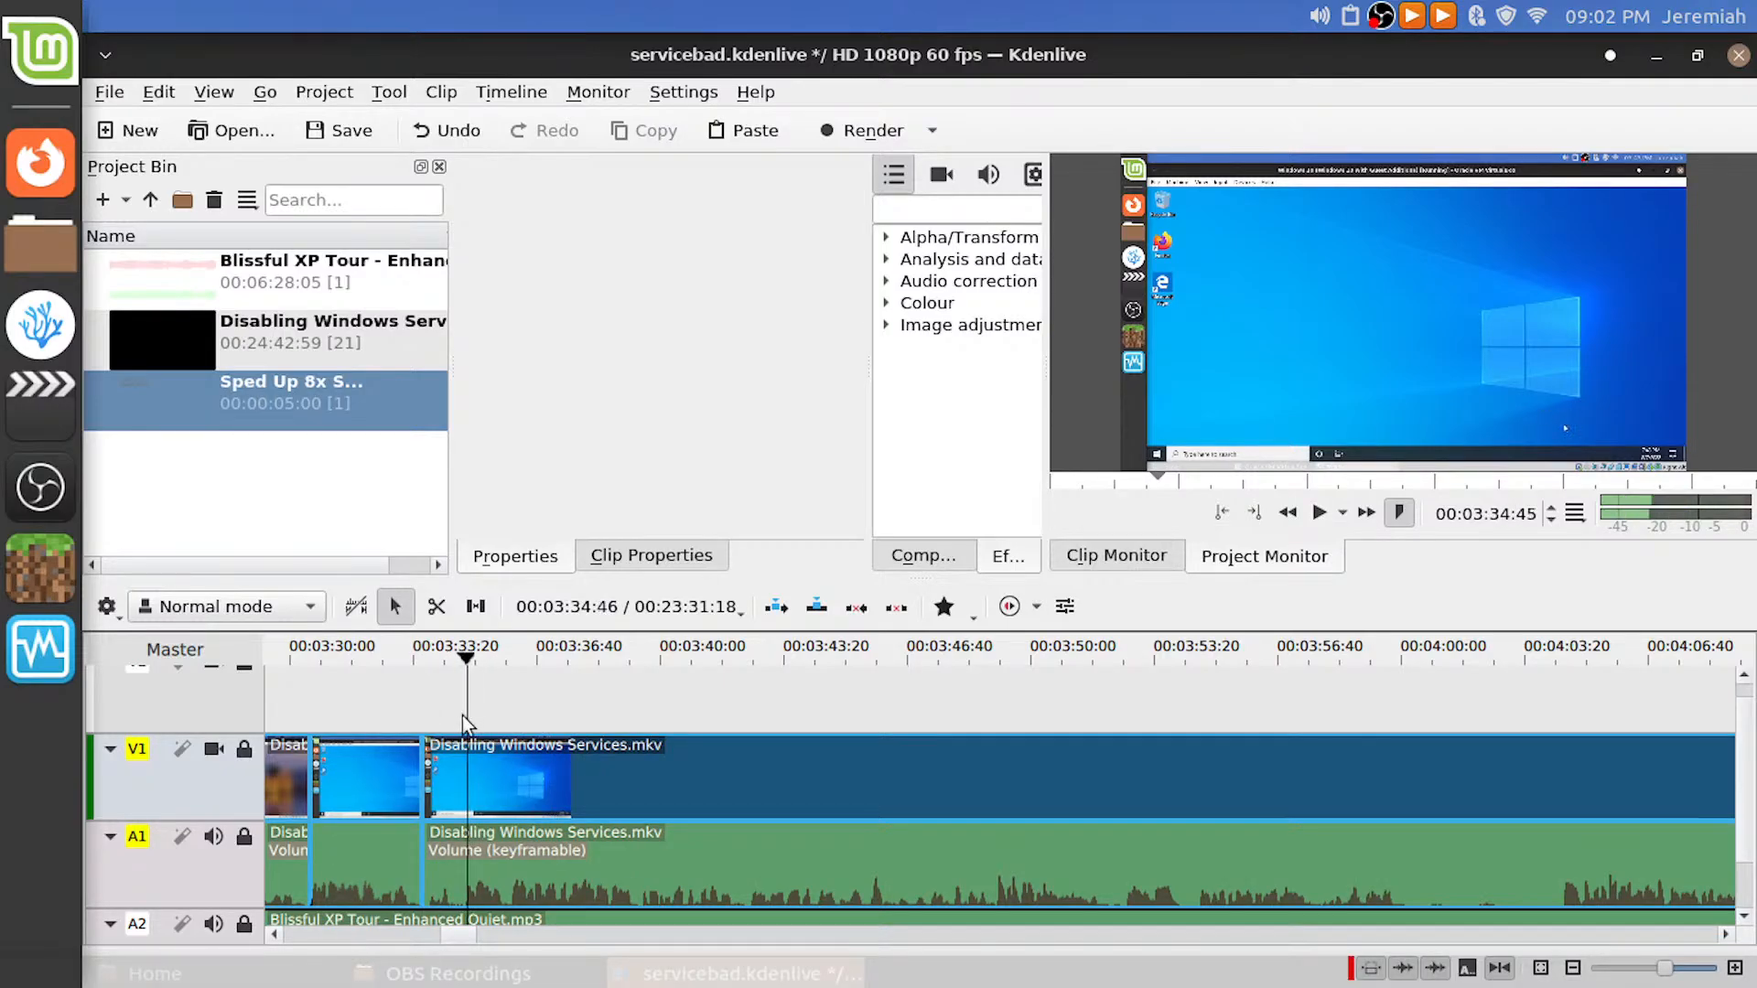
pyautogui.click(463, 716)
pyautogui.hotkey('shift', 'r')
pyautogui.click(442, 780)
pyautogui.press('Delete')
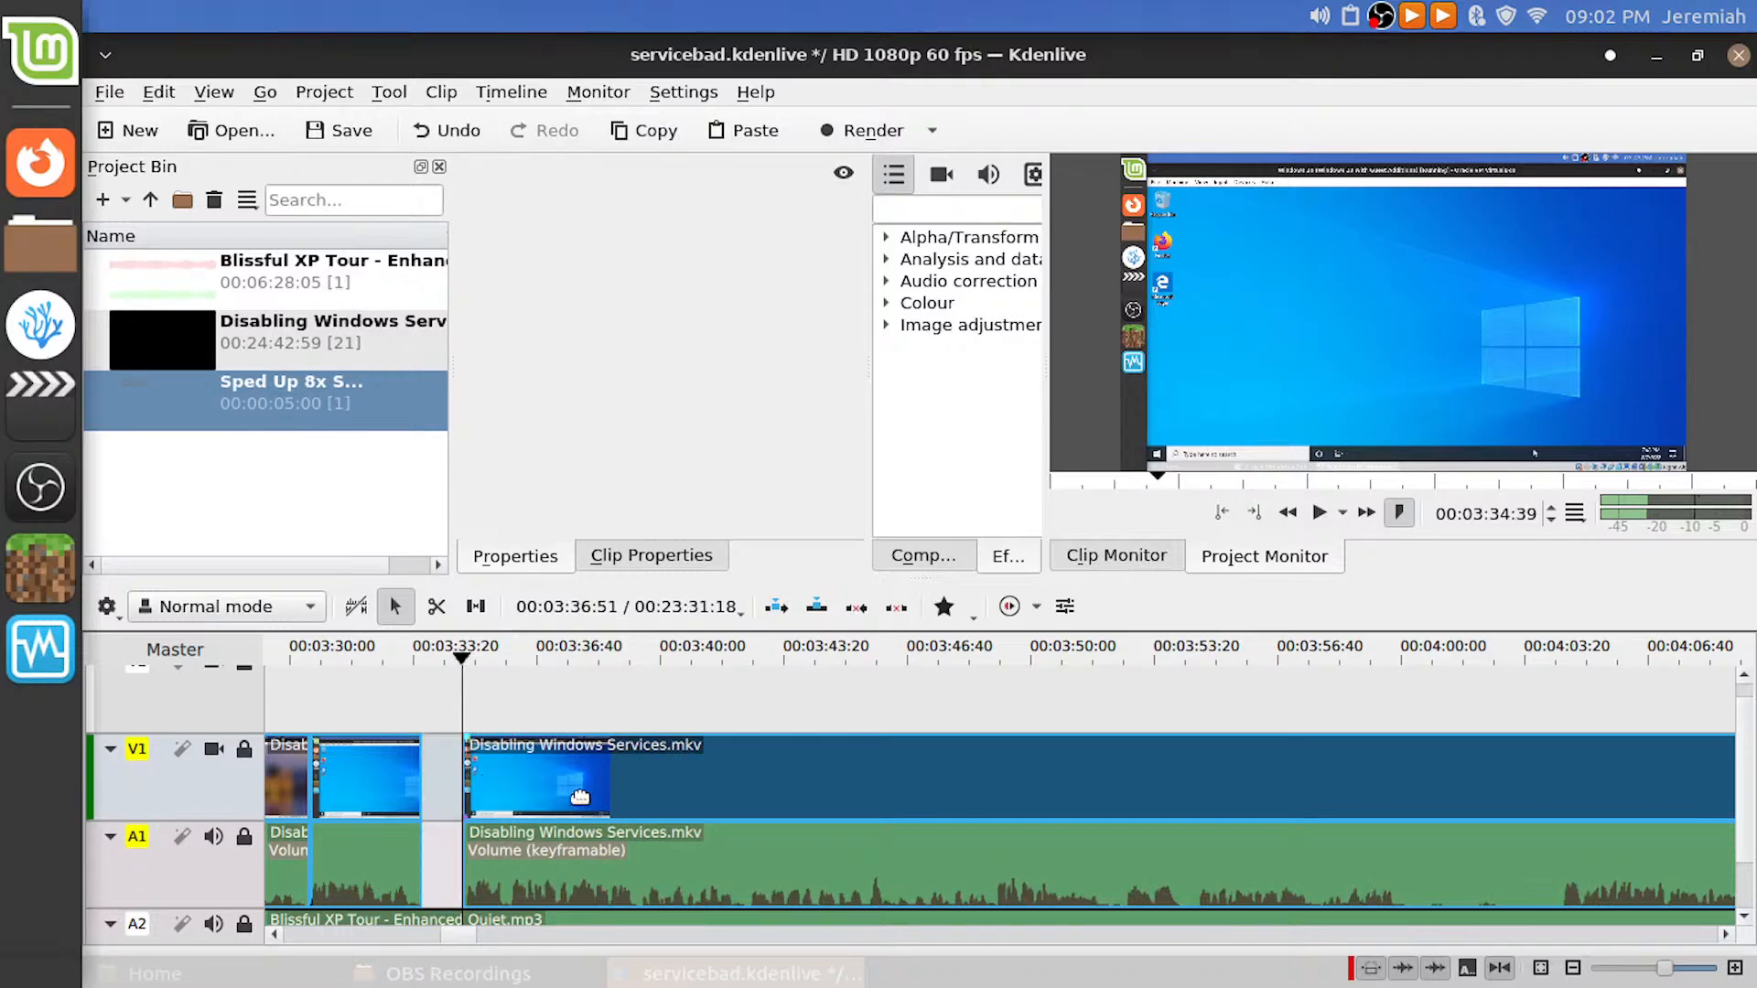
pyautogui.moveTo(578, 795); pyautogui.dragTo(450, 777)
# Play across the join at 00:03:33:35 and on through the following clip to about 00:03:46
pyautogui.click(420, 718)
pyautogui.press('space')
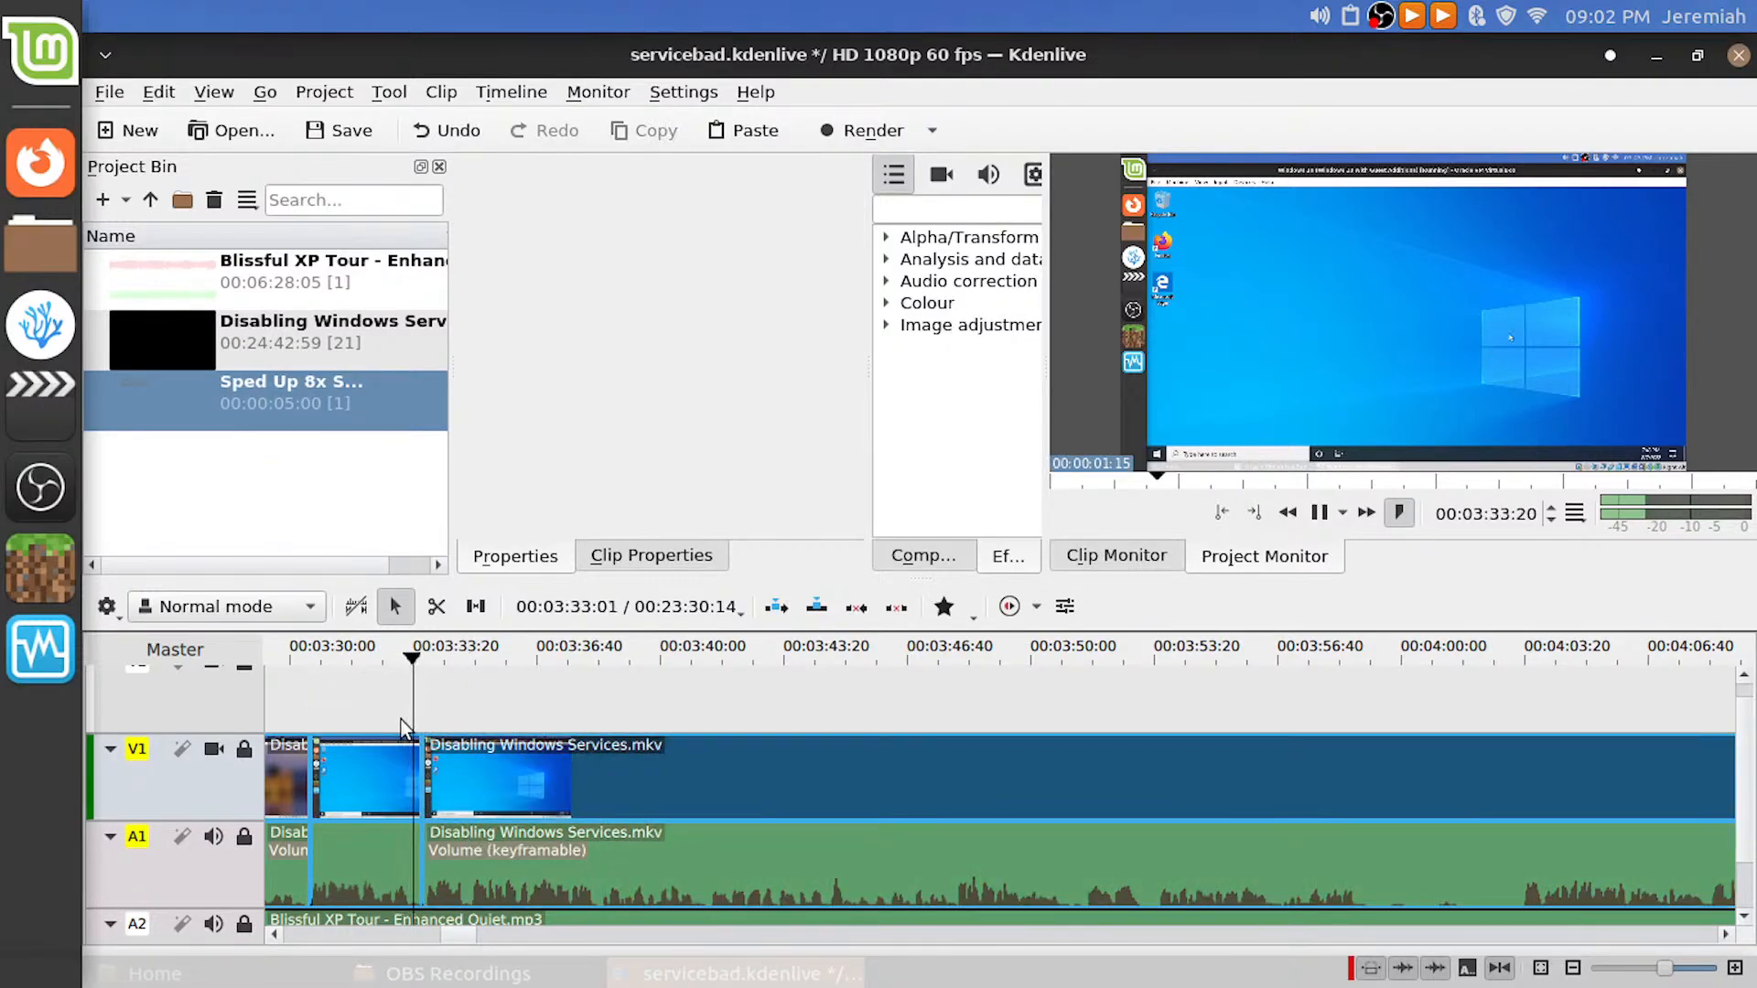
pyautogui.click(377, 684)
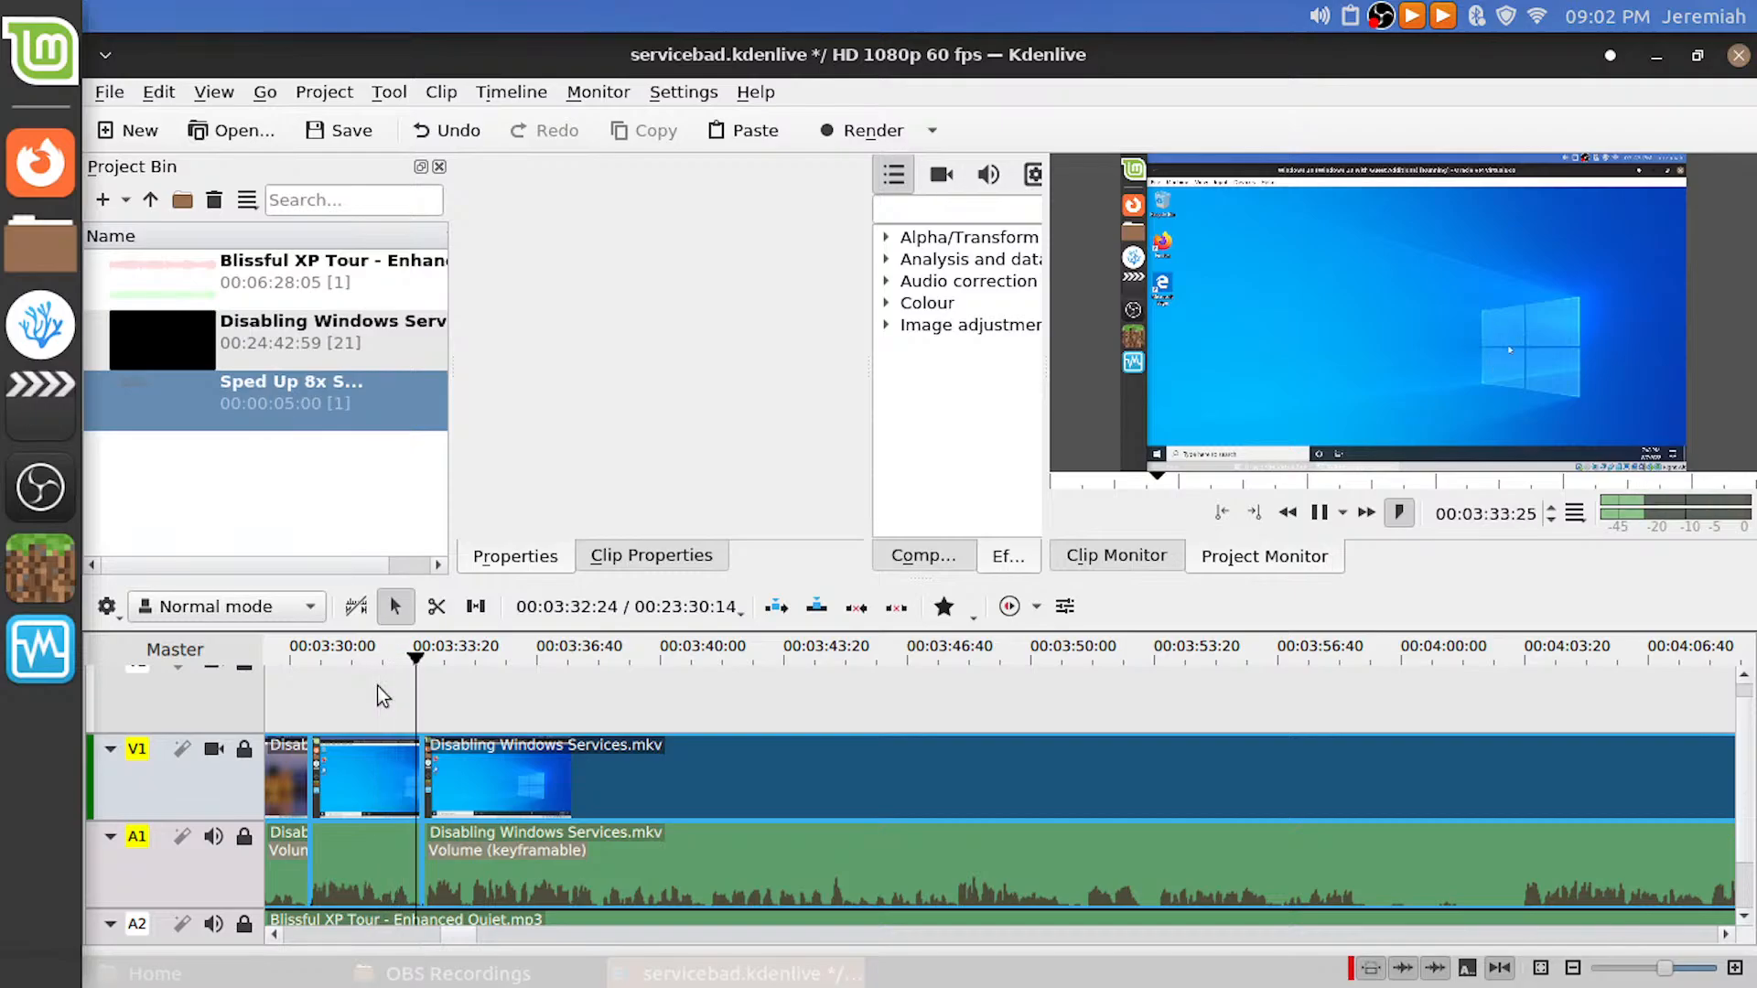
pyautogui.scroll(1, 440, 875)
pyautogui.press('space')
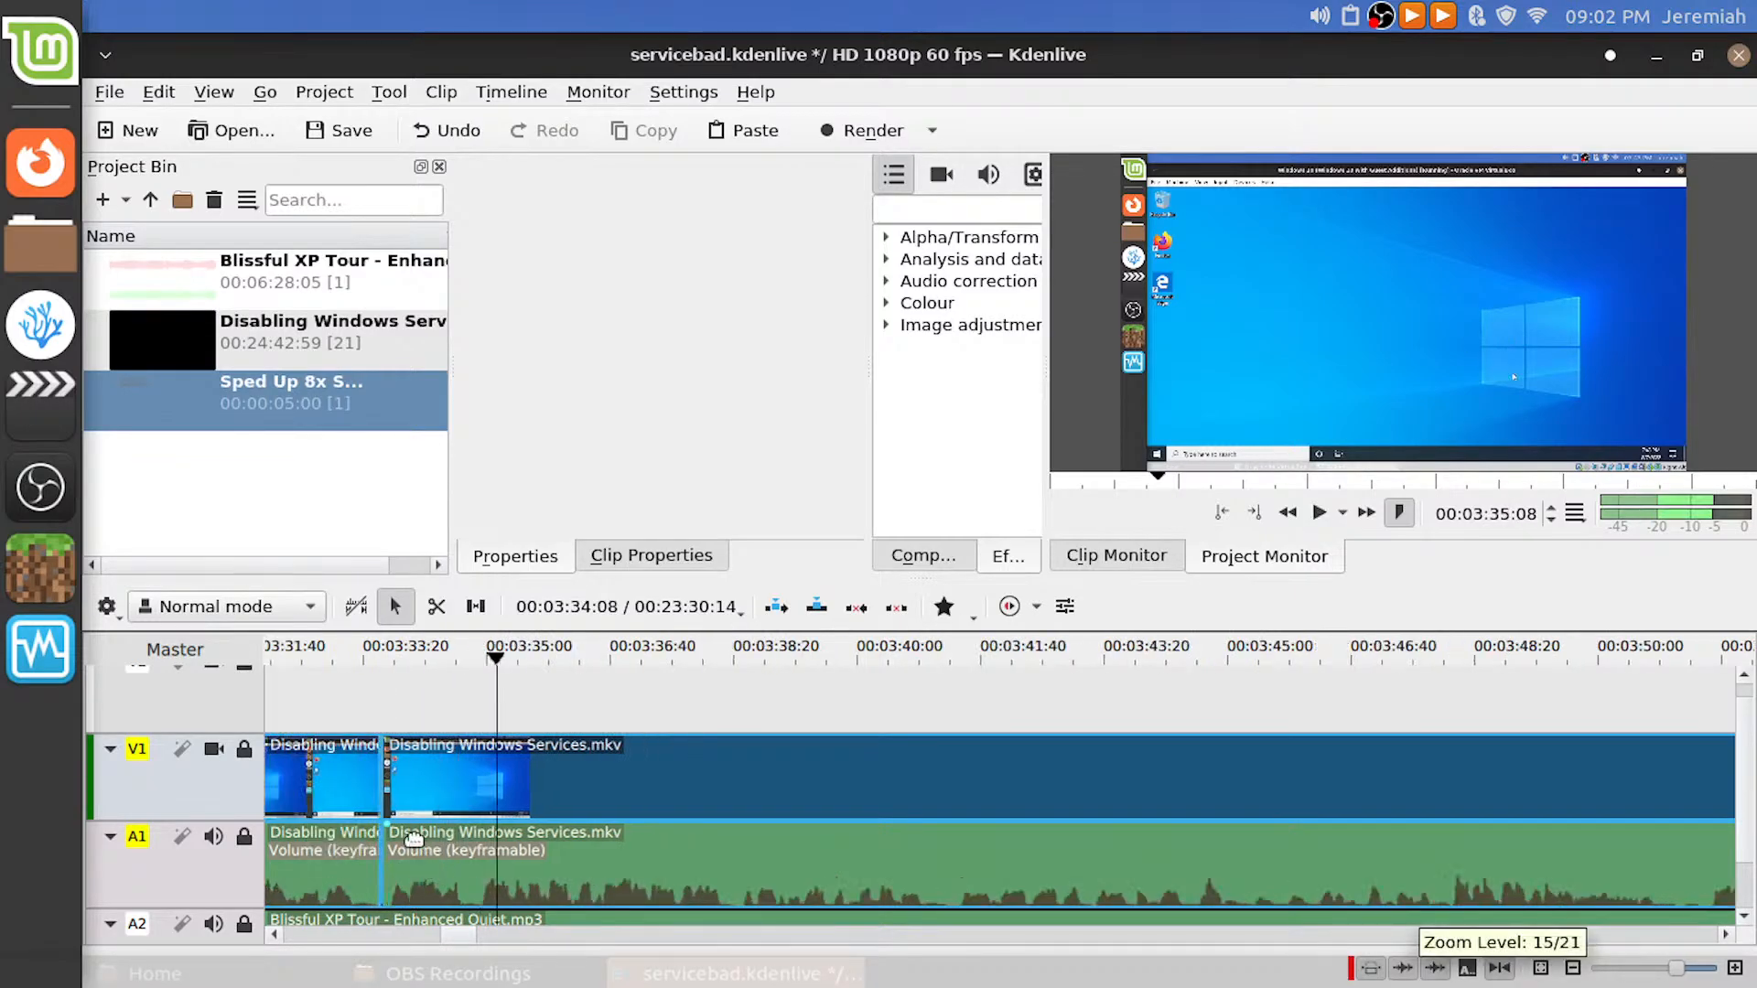
pyautogui.click(393, 737)
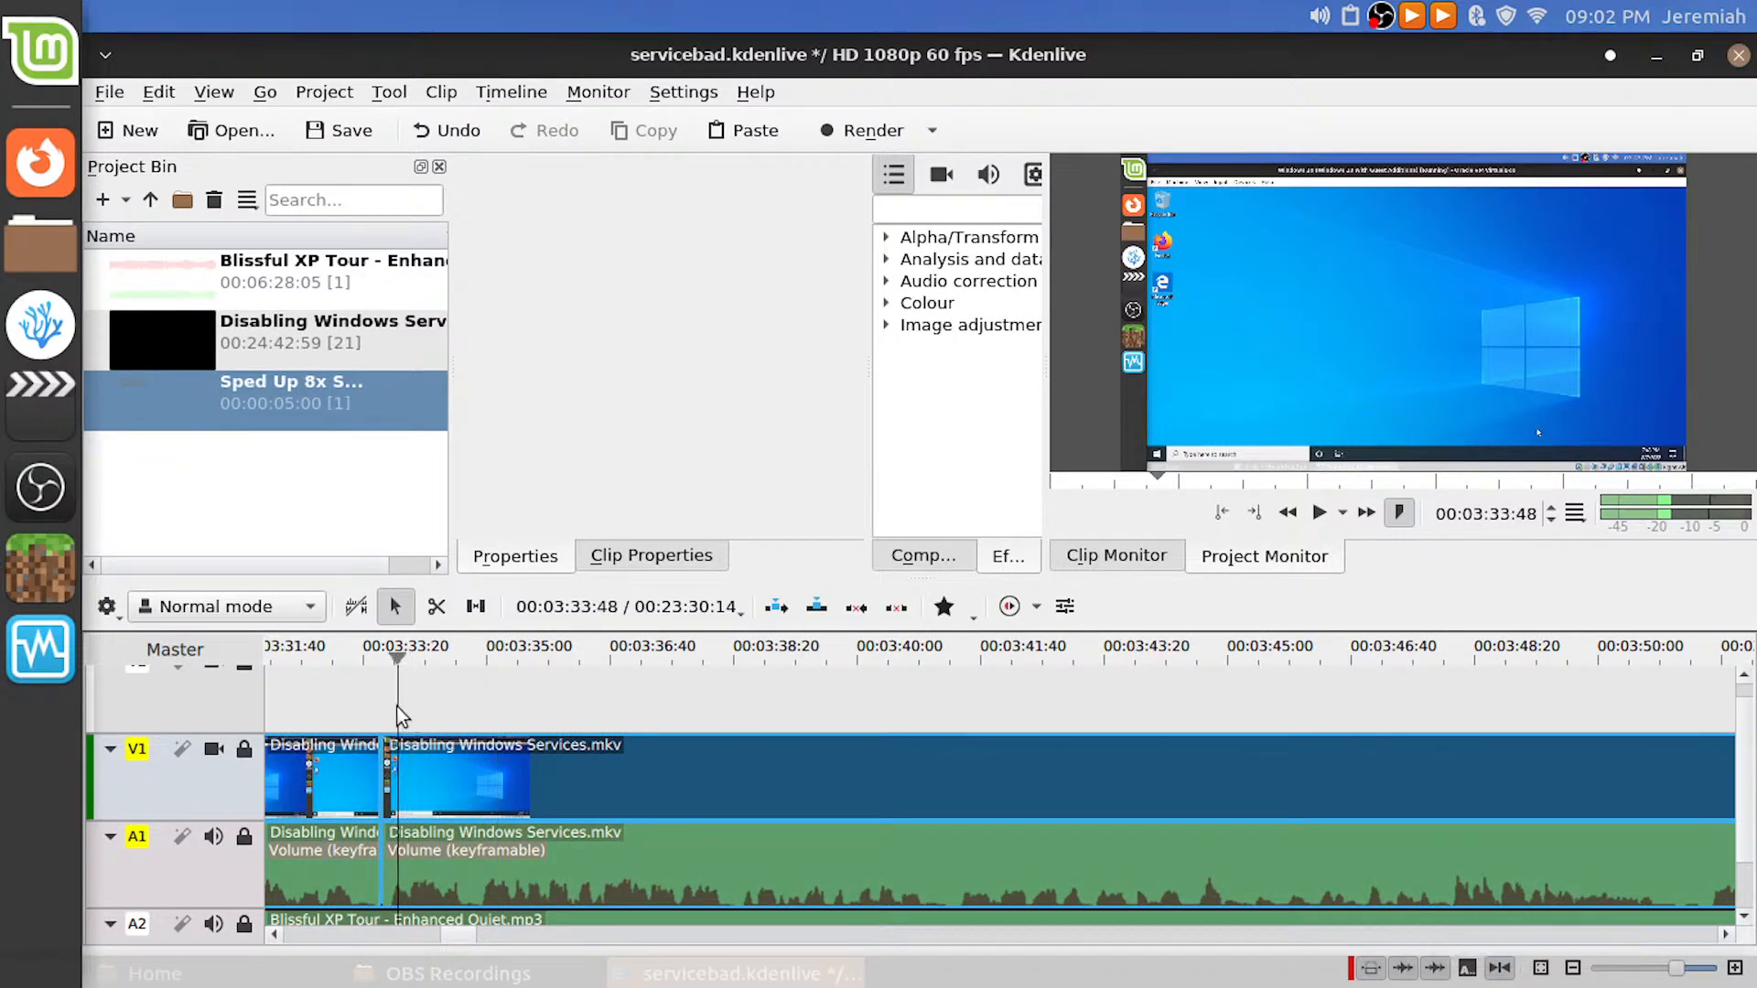
pyautogui.scroll(-1, 439, 738)
pyautogui.press('space')
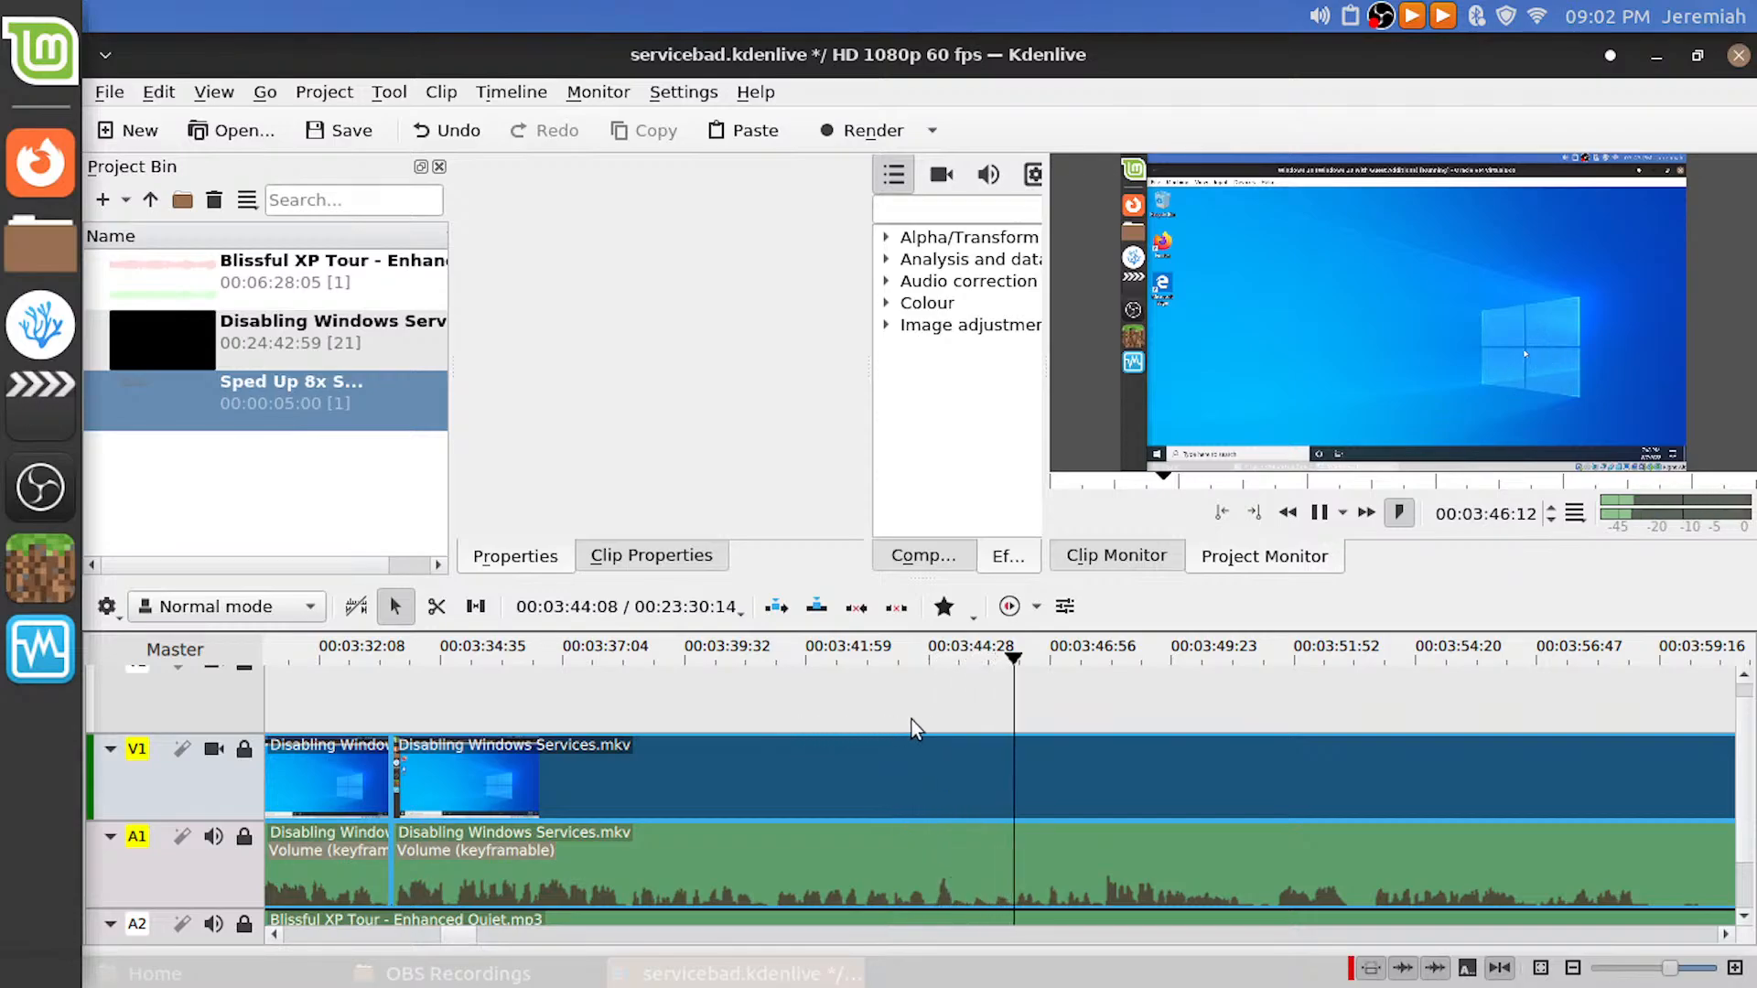
# Split the clip at 00:03:43:10 and play a little of the footage after the cut
pyautogui.moveTo(912, 719); pyautogui.dragTo(754, 716)
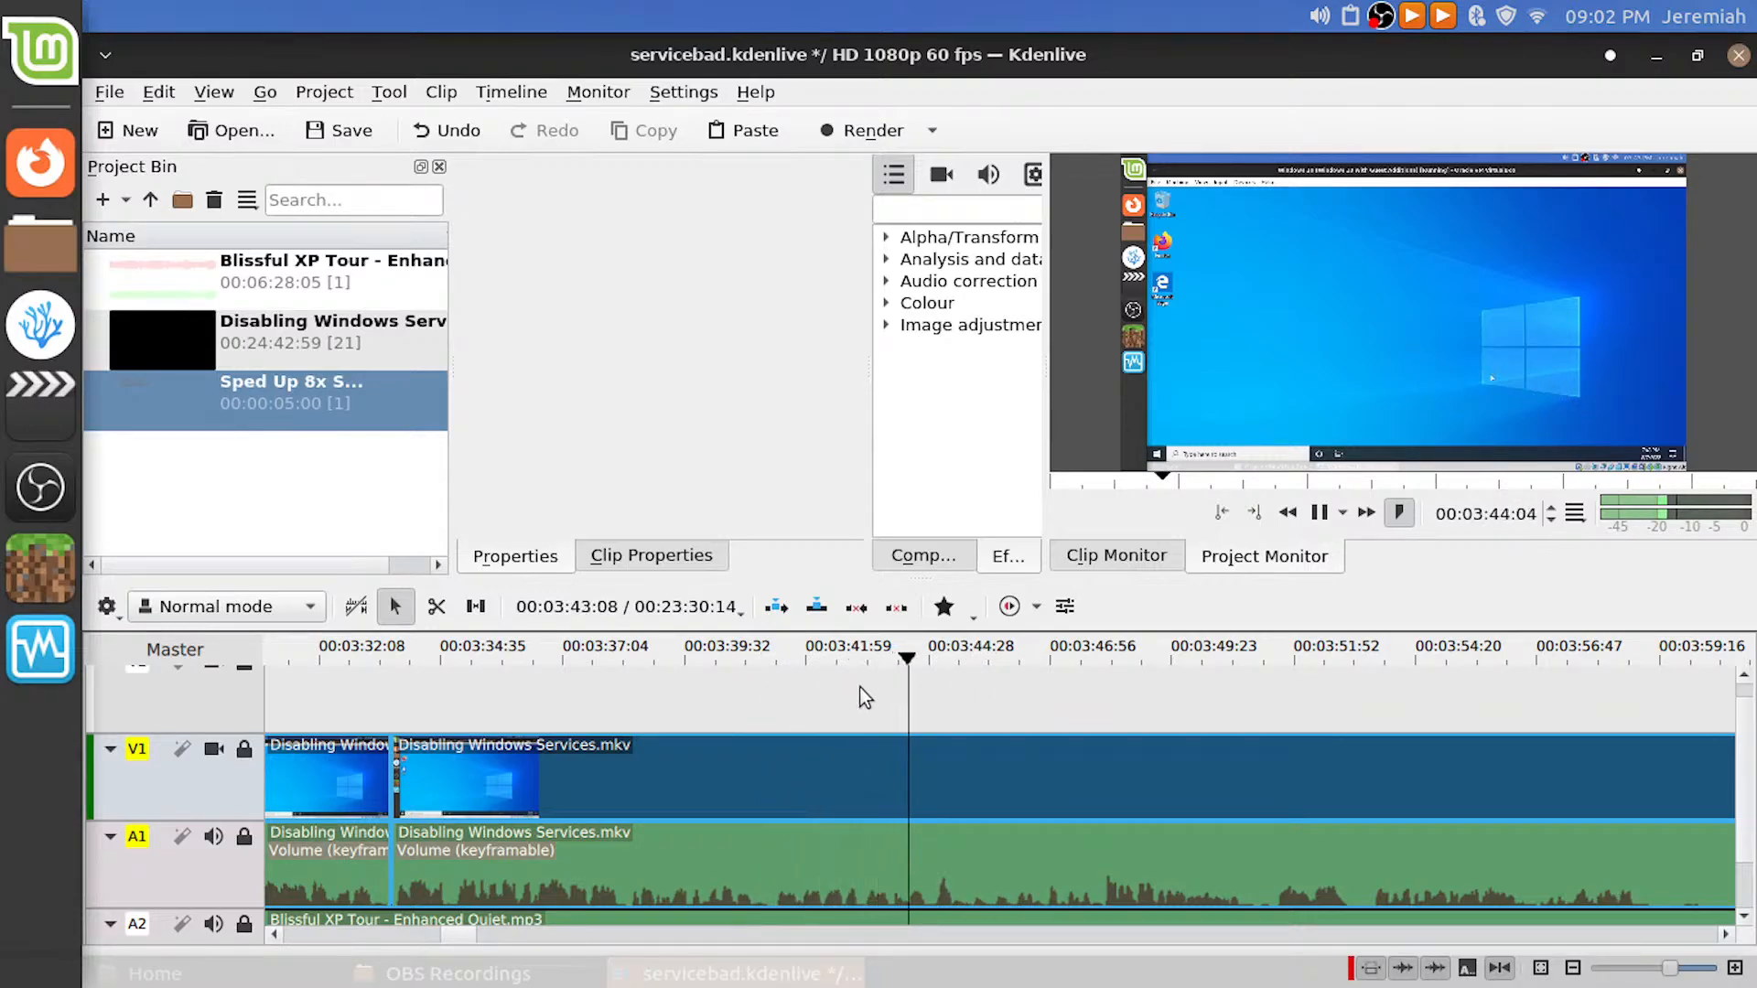
pyautogui.moveTo(867, 700); pyautogui.dragTo(863, 708)
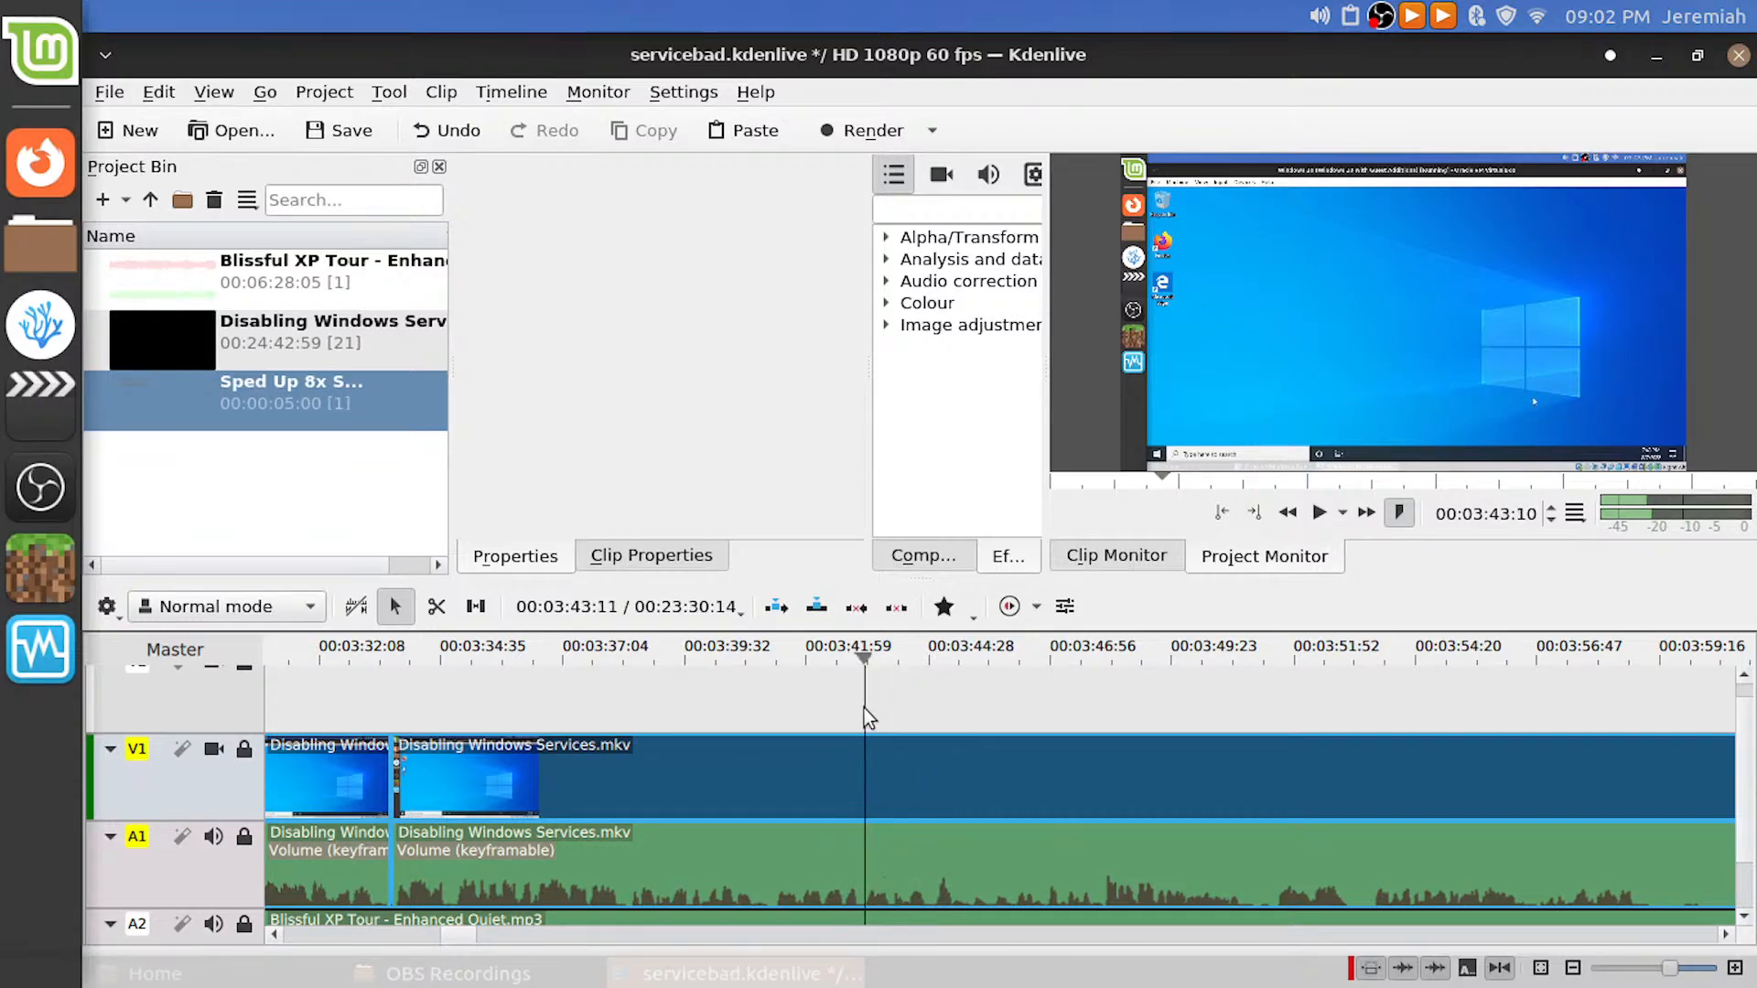
pyautogui.hotkey('shift', 'r')
pyautogui.press('space')
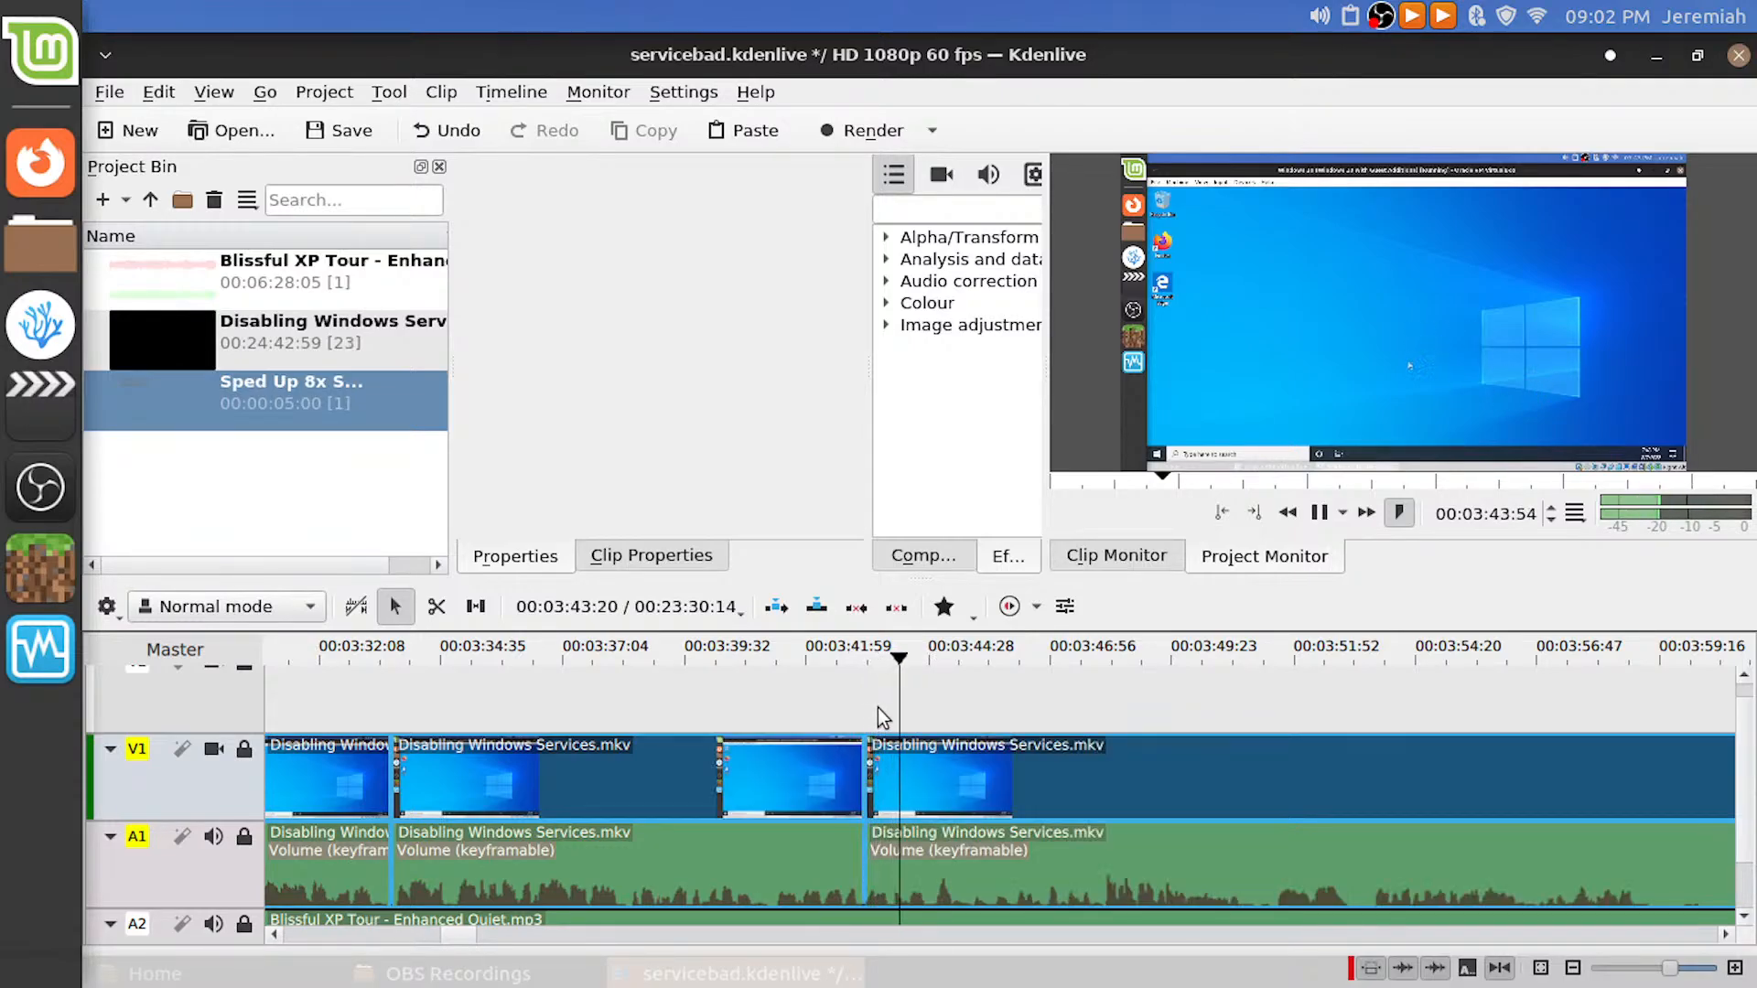
# Split the clip at 00:03:43:41, delete the short piece back to the previous cut, and close the gap
pyautogui.moveTo(908, 704); pyautogui.dragTo(889, 713)
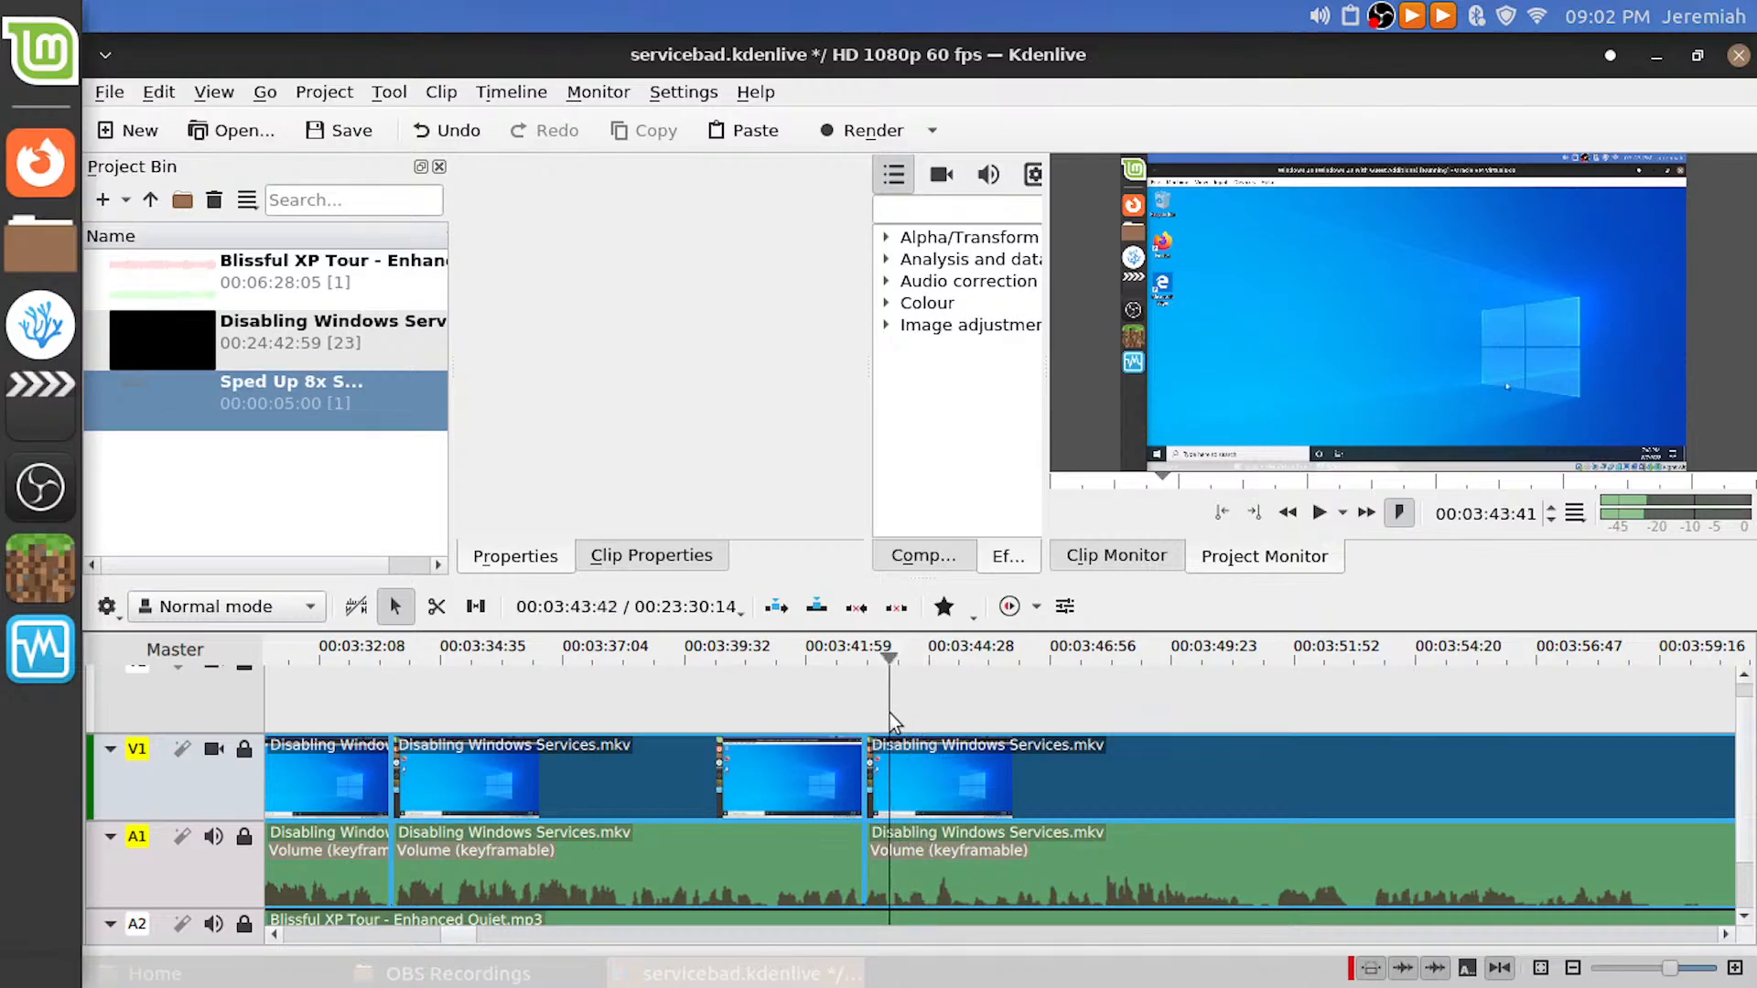
pyautogui.hotkey('shift', 'r')
pyautogui.click(875, 776)
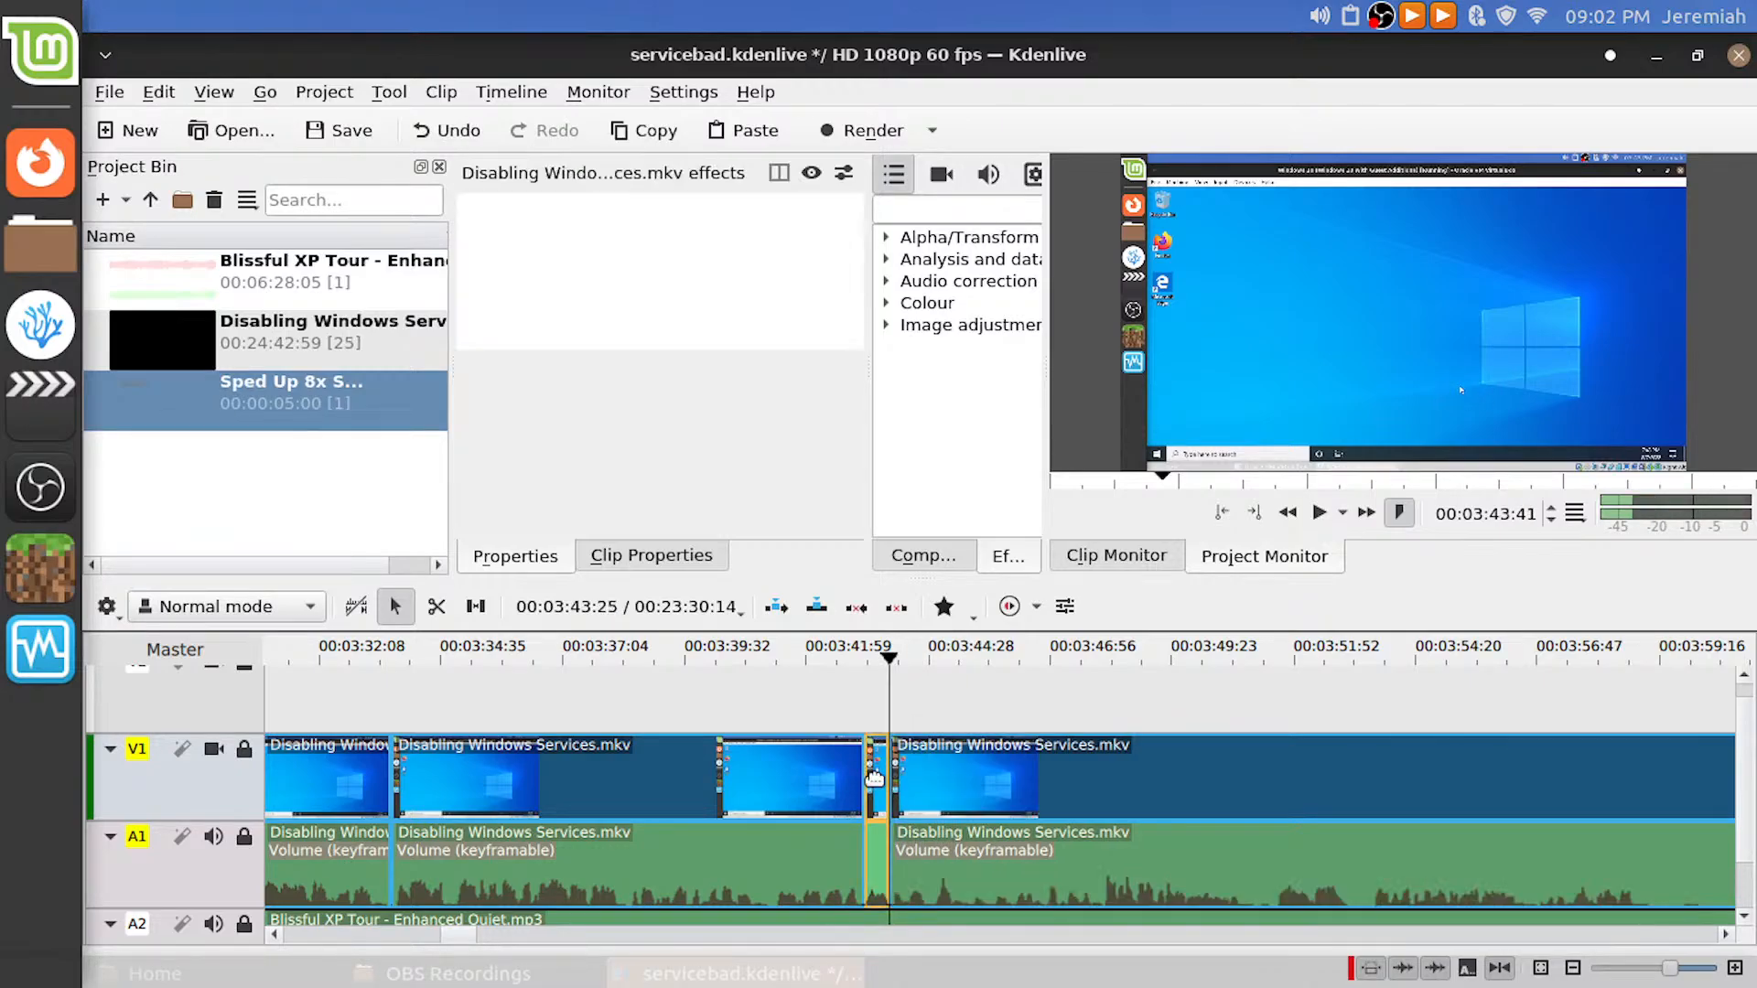
pyautogui.press('Delete')
pyautogui.moveTo(962, 778); pyautogui.dragTo(842, 774)
# Play across the join near 00:03:43 to about 00:03:47, and replay the narration from about 00:03:39:27
pyautogui.click(868, 712)
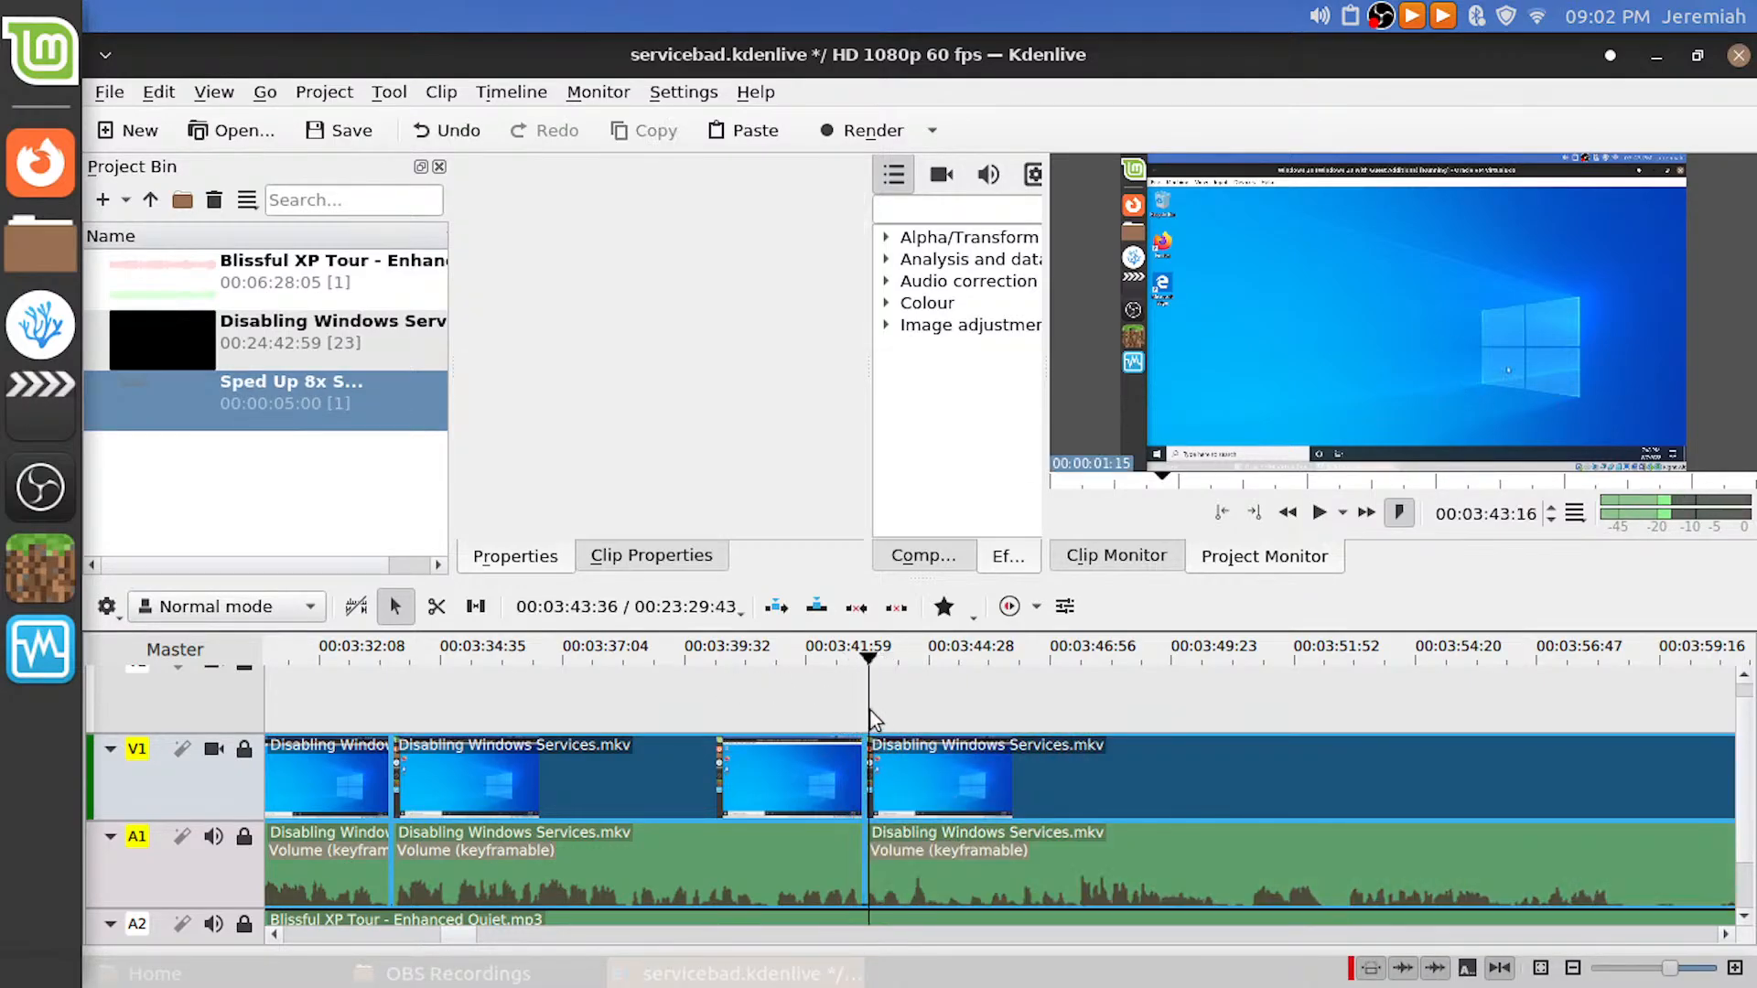
pyautogui.click(820, 710)
pyautogui.press('space')
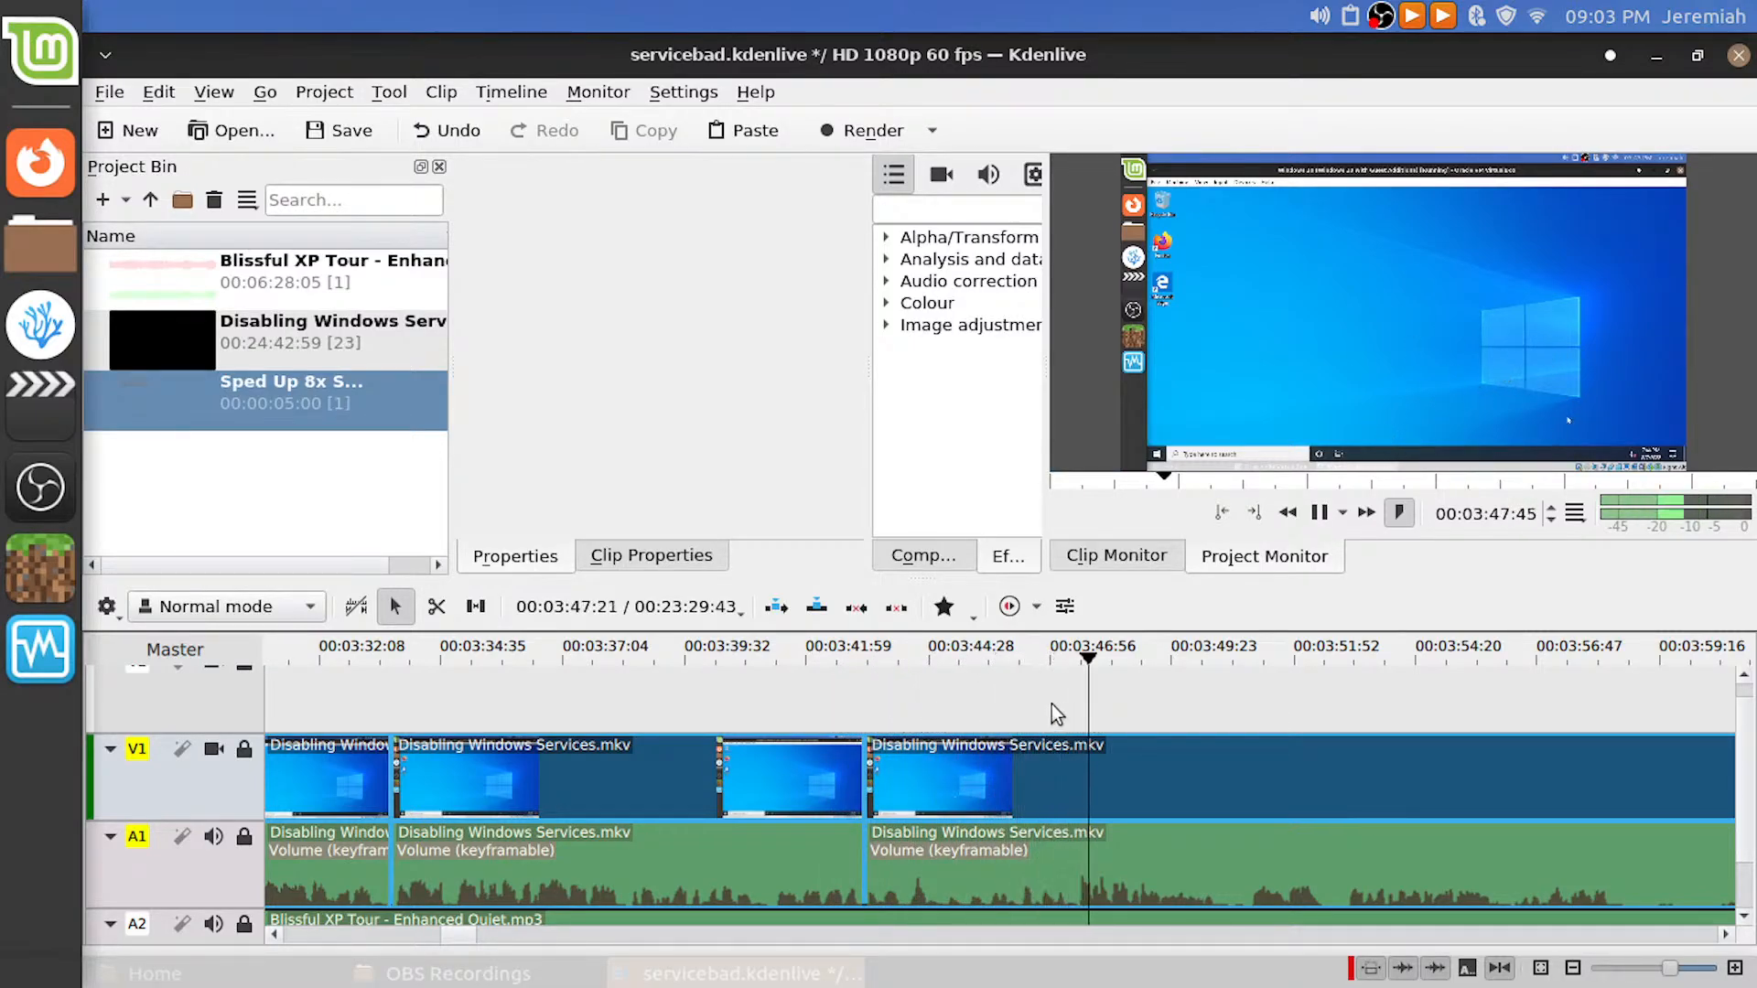
pyautogui.click(1080, 709)
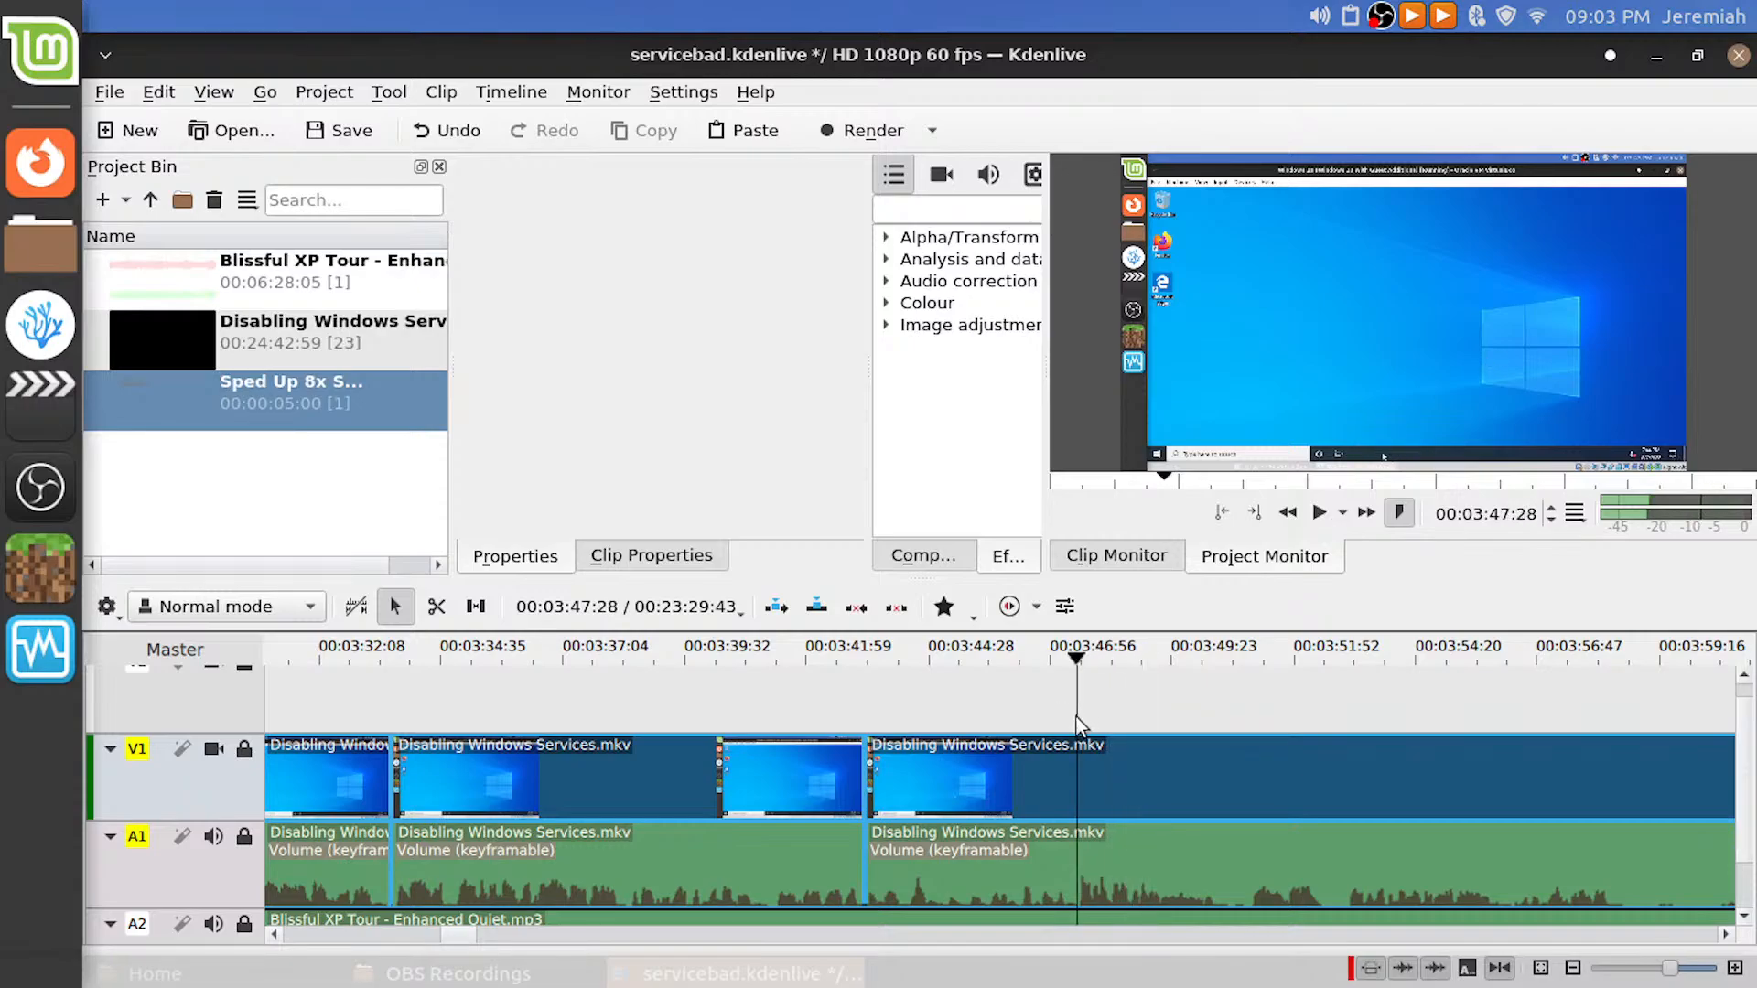
pyautogui.moveTo(745, 691); pyautogui.dragTo(700, 688)
pyautogui.press('space')
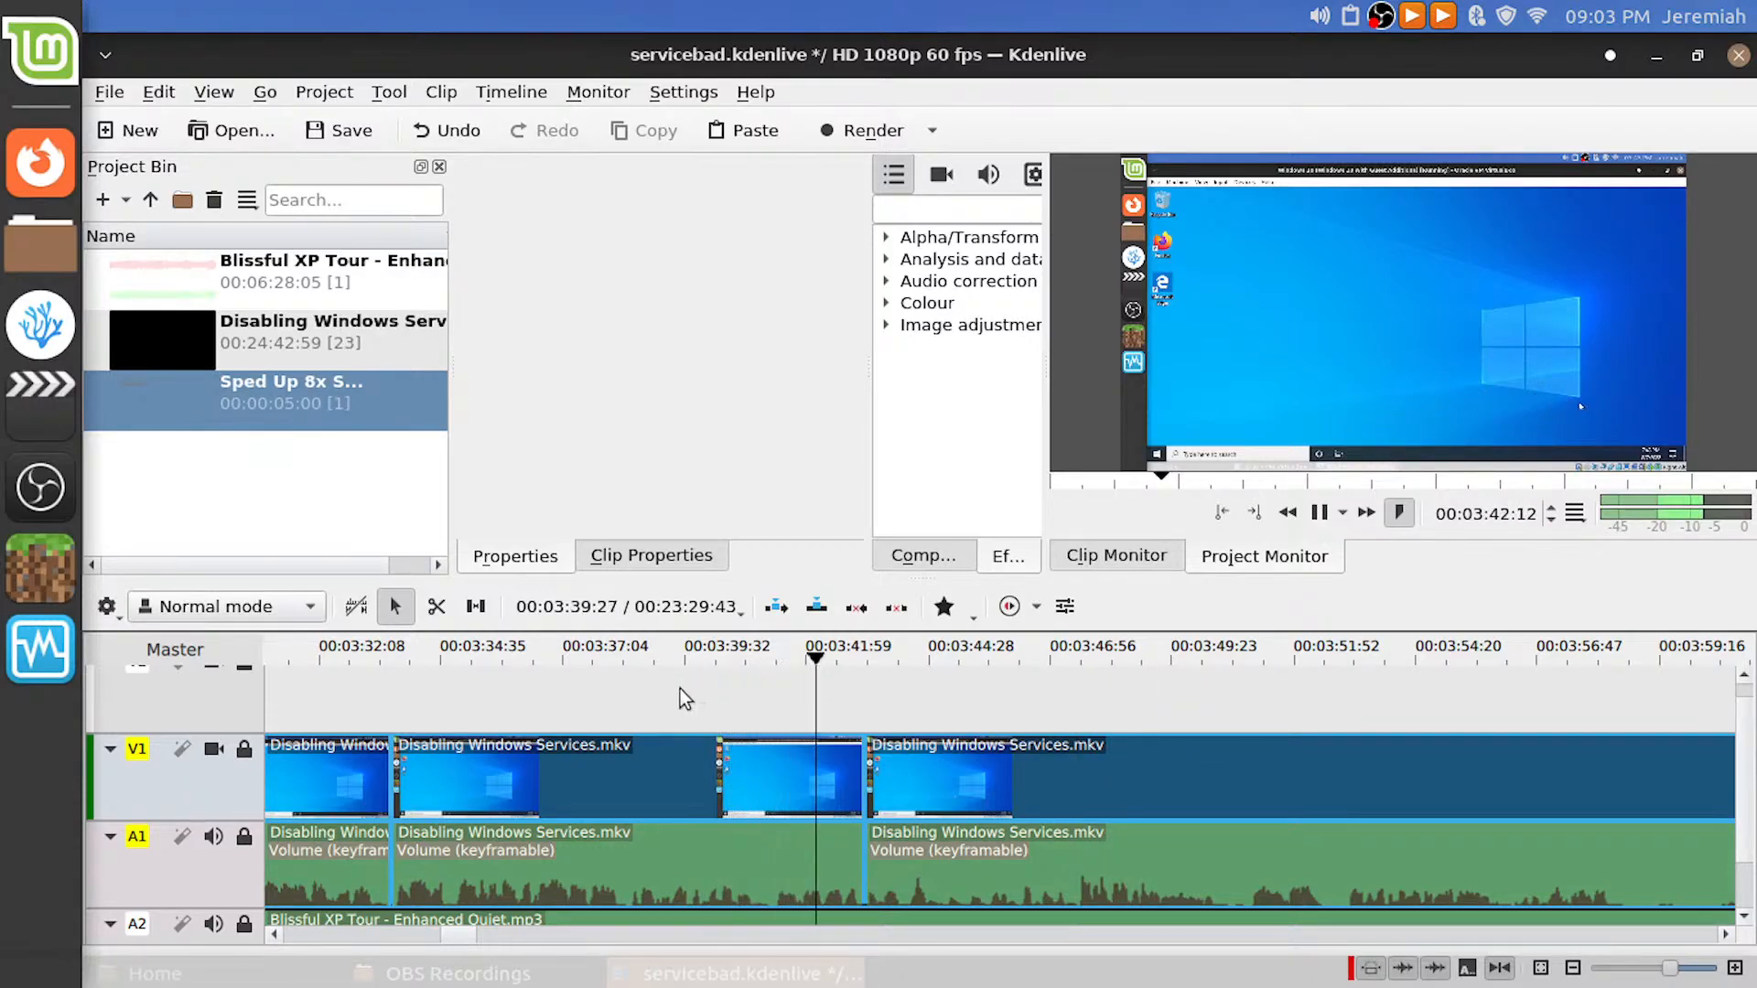
# Split the clip at 00:03:41:15 and delete the section from there to the next cut near 00:03:43
pyautogui.click(776, 688)
pyautogui.moveTo(776, 688); pyautogui.dragTo(769, 689)
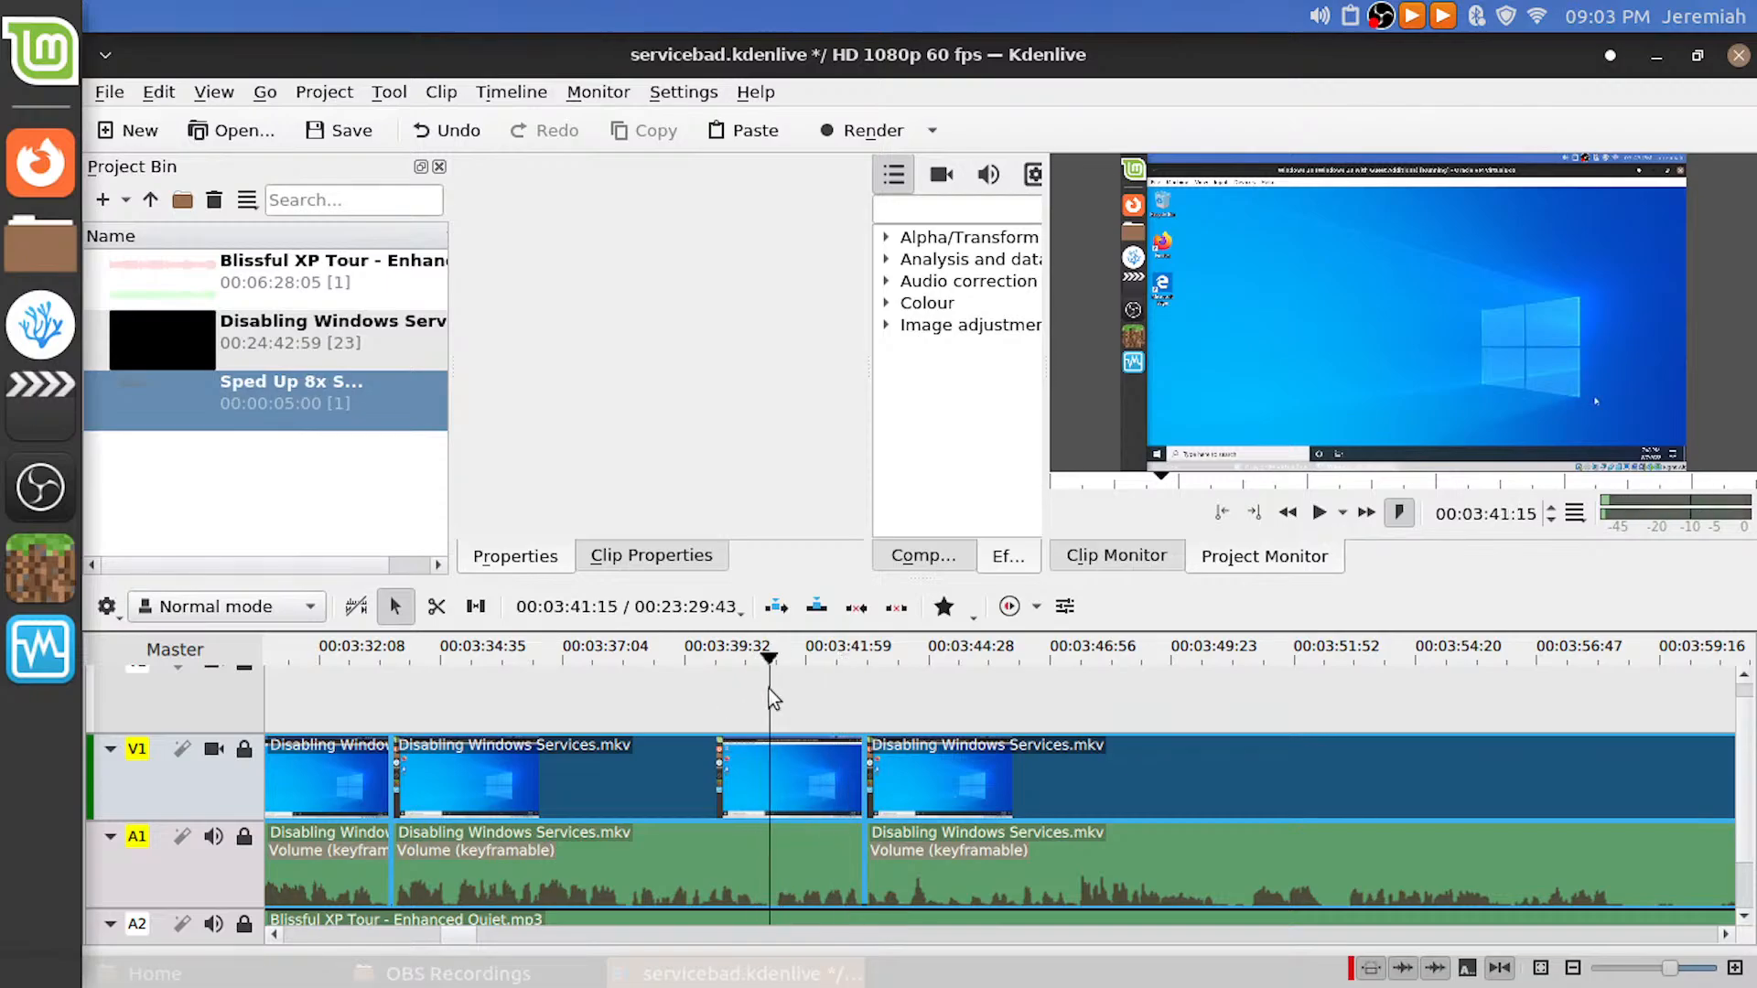
pyautogui.hotkey('shift', 'r')
pyautogui.click(801, 764)
pyautogui.press('Delete')
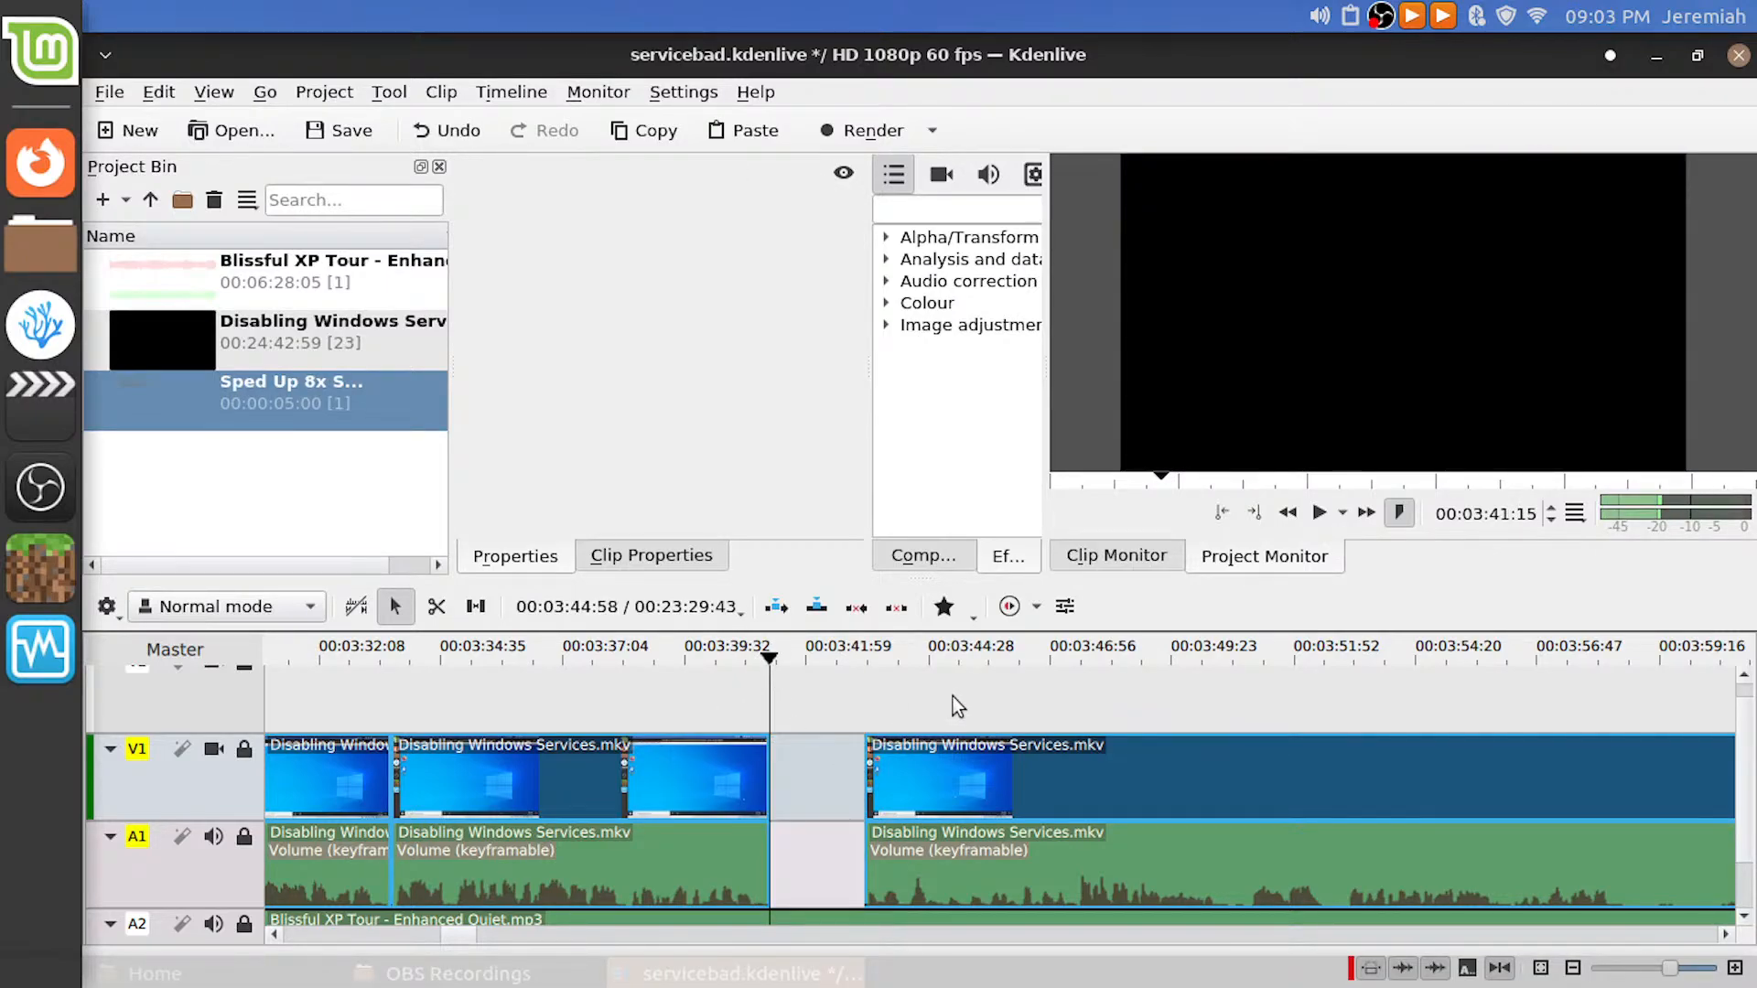
# Play the footage after the gap from about 00:03:47 to 00:03:51, and move the following clips back to close the gap
pyautogui.moveTo(795, 763); pyautogui.dragTo(1037, 722)
pyautogui.press('space')
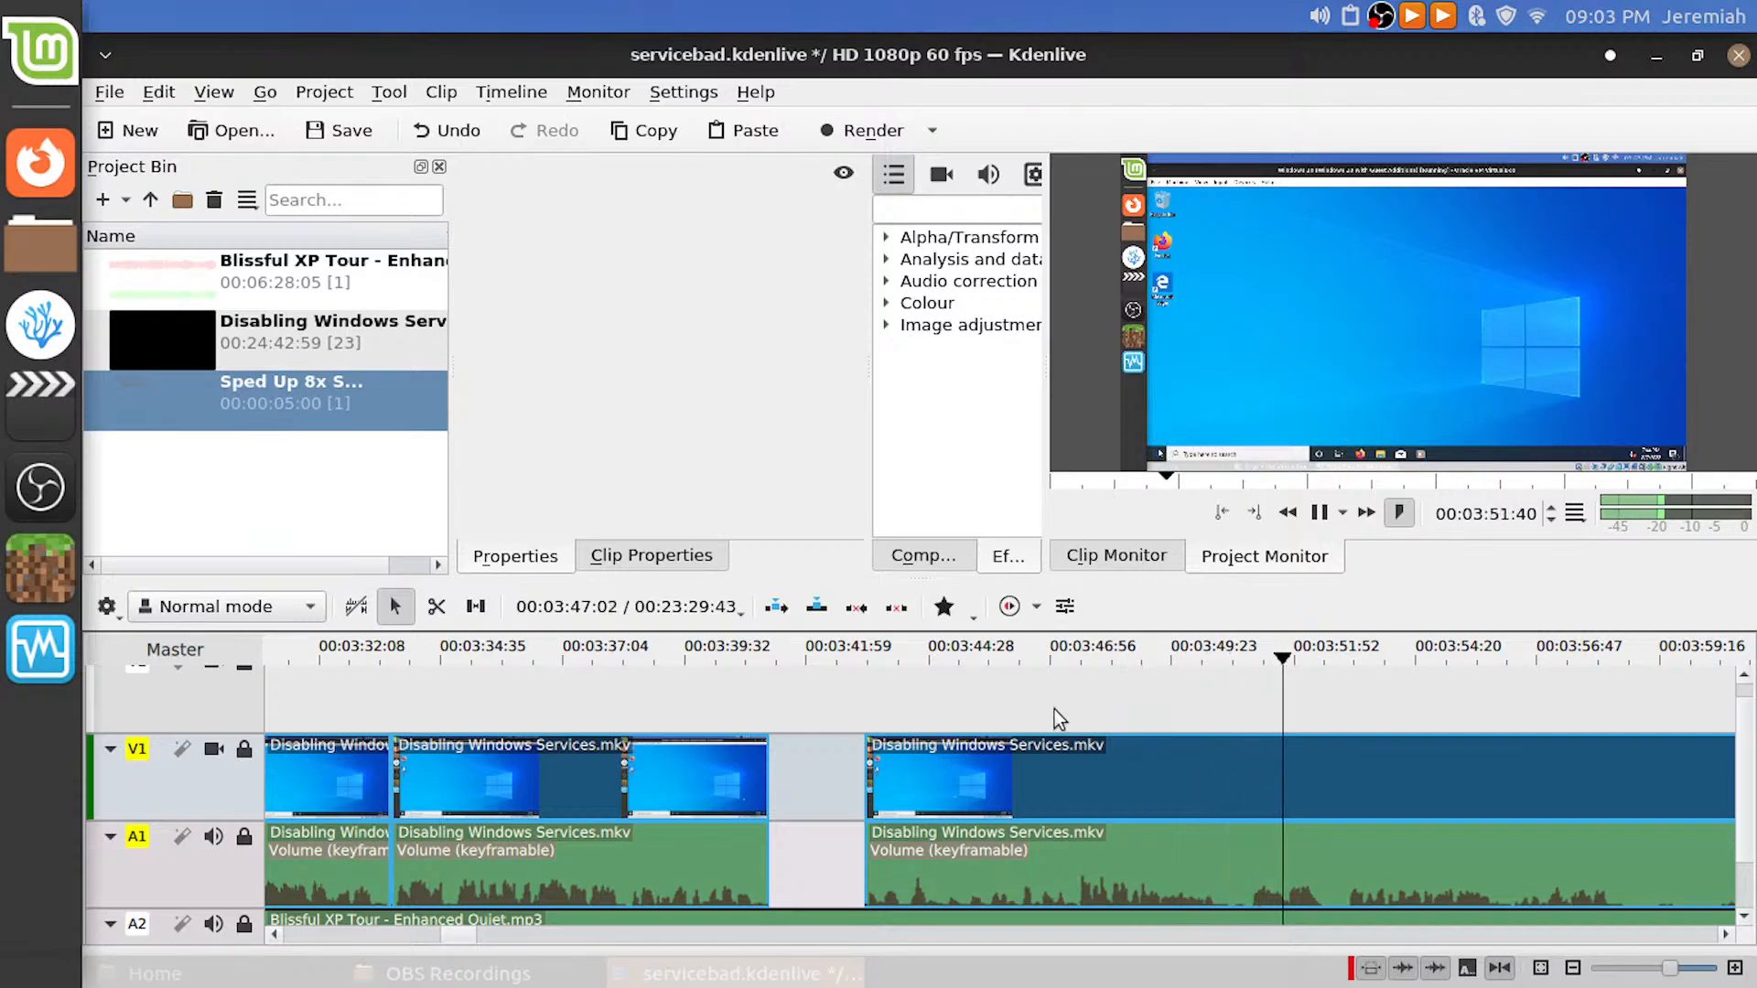
pyautogui.press('space')
pyautogui.moveTo(1069, 708); pyautogui.dragTo(765, 694)
# Play across the join near 00:03:41:15 twice, continuing to the Start menu opening at about 00:03:47
pyautogui.click(749, 690)
pyautogui.press('space')
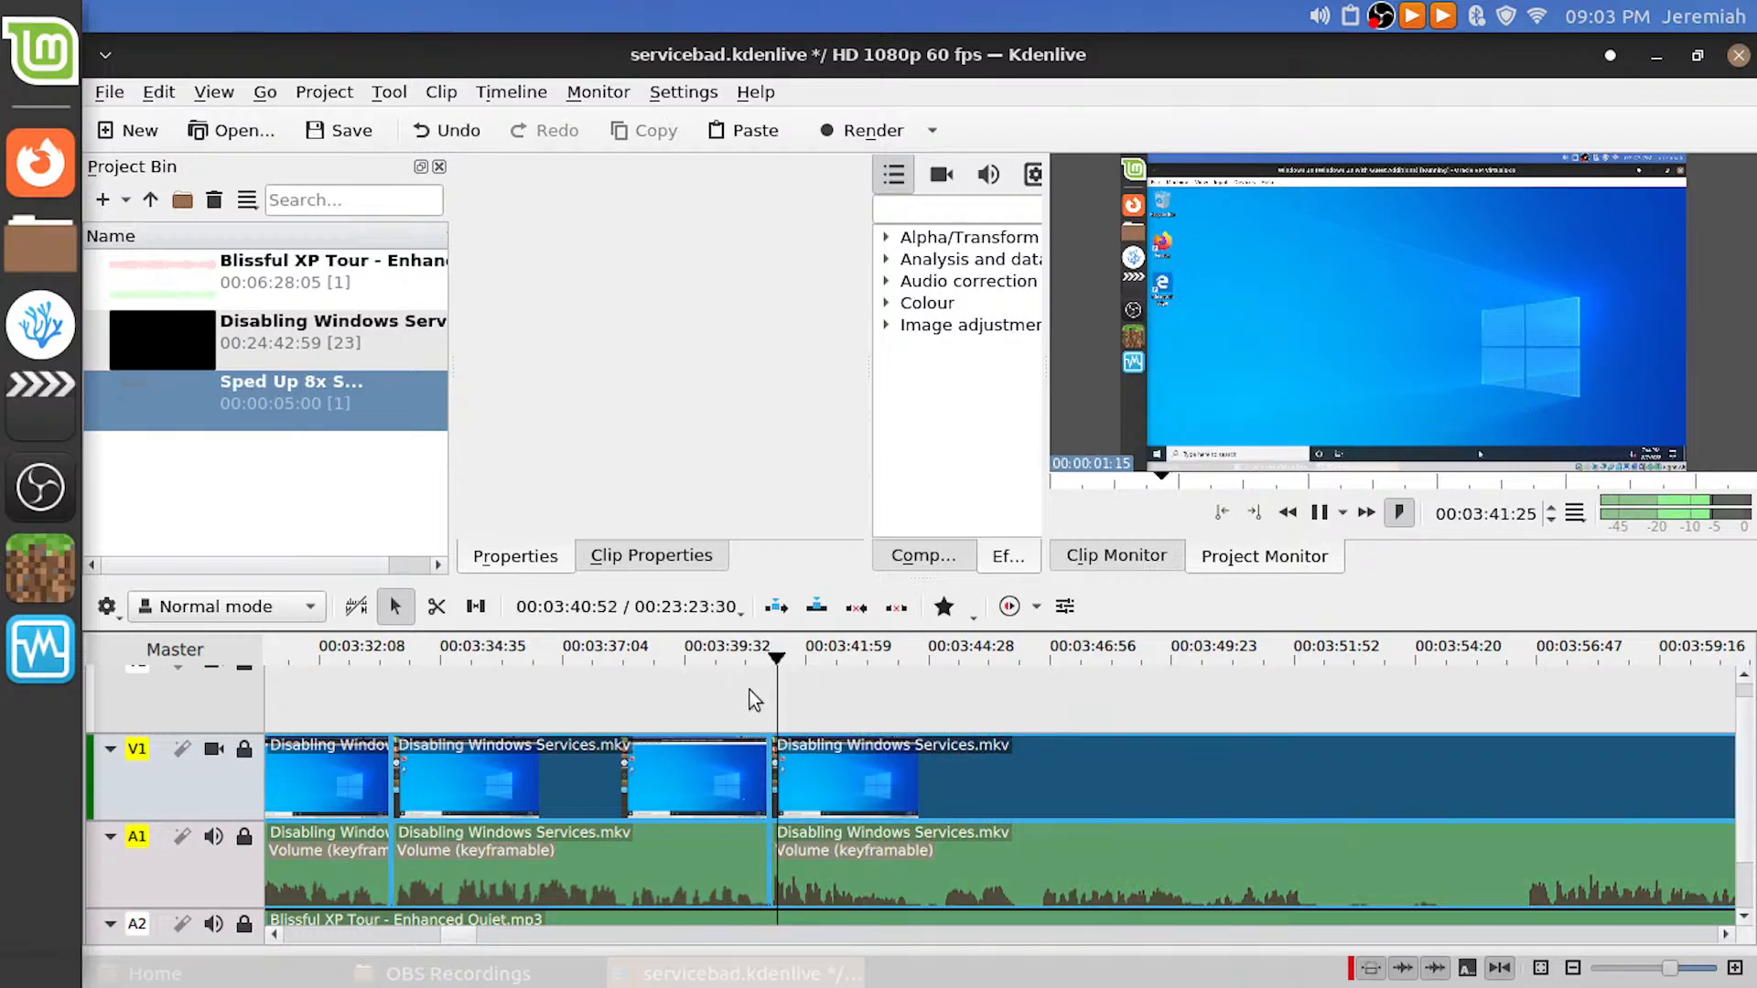
pyautogui.press('space')
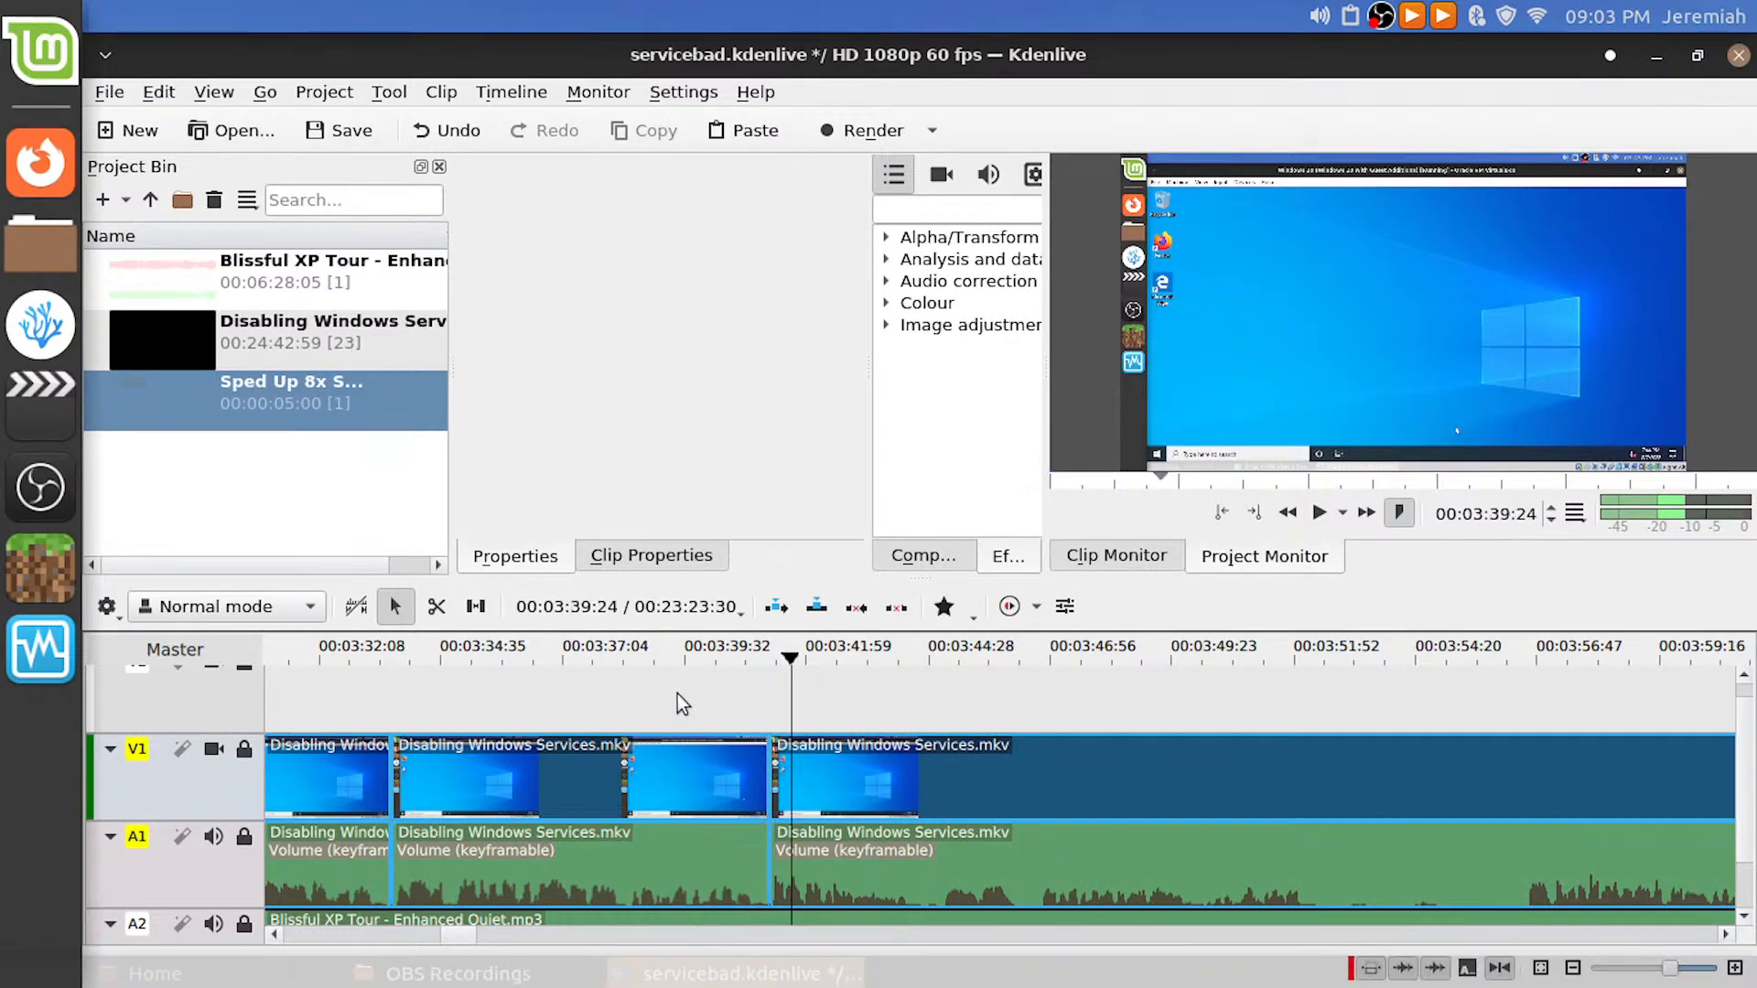
pyautogui.click(677, 693)
pyautogui.press('space')
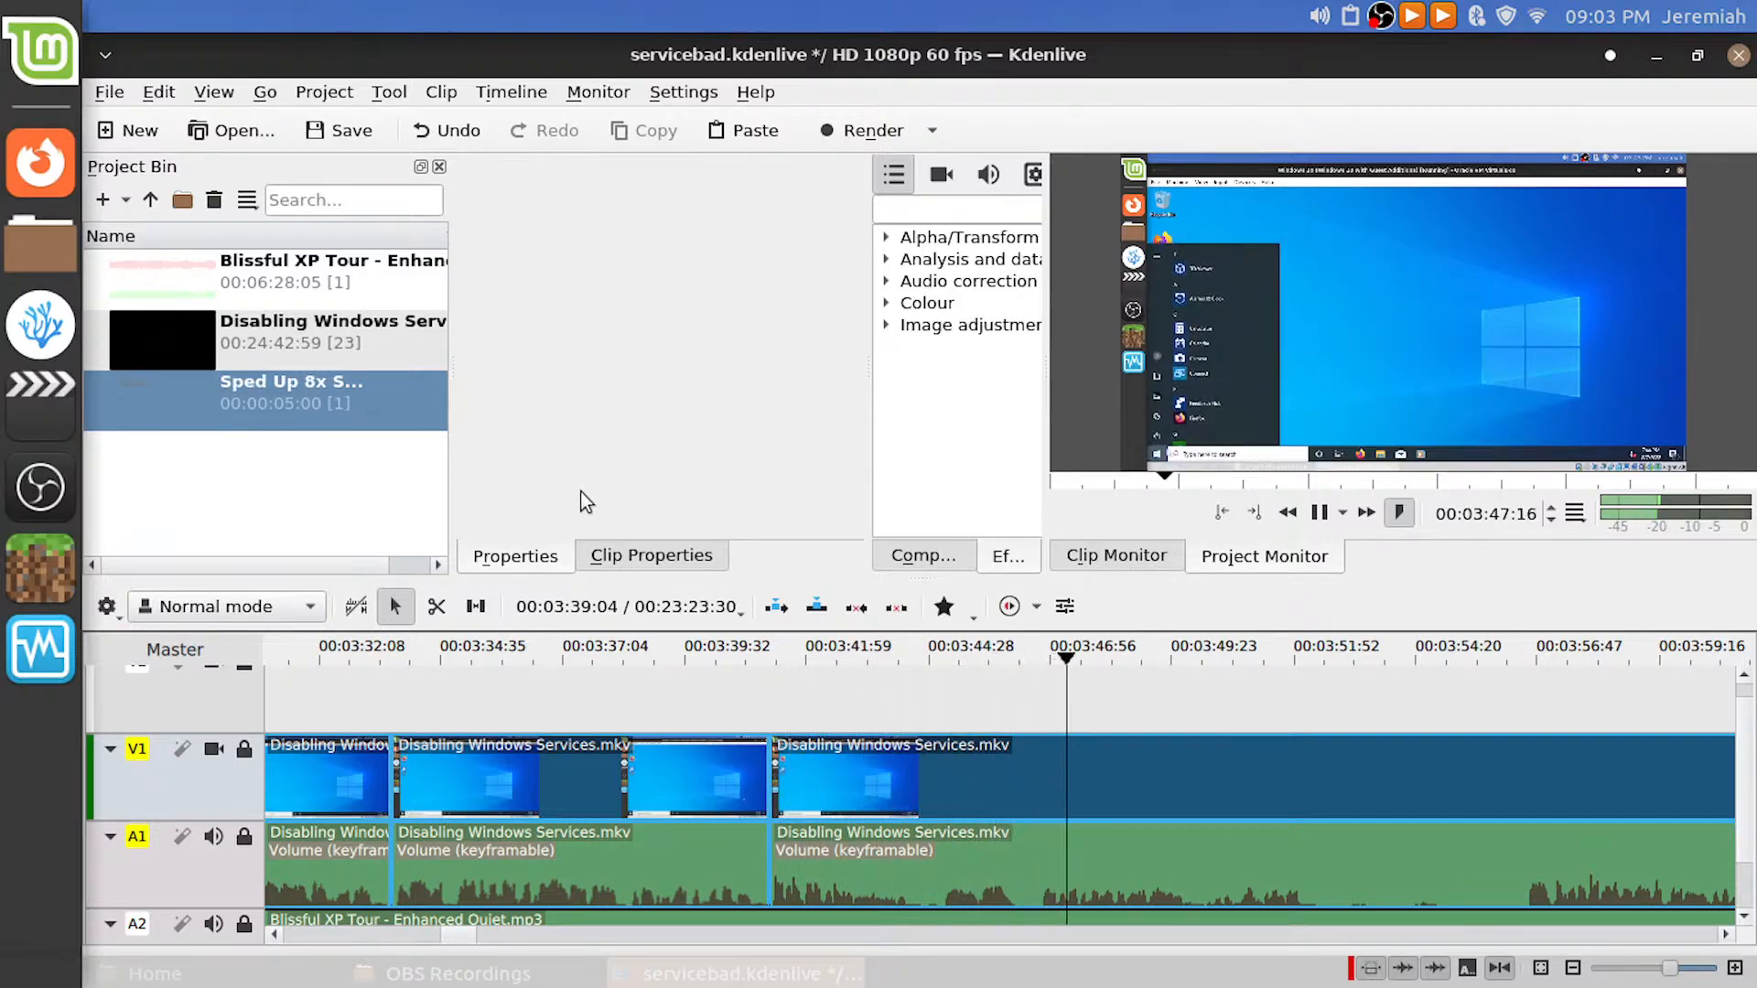
# Split the clip at 00:03:44:06 and play the footage after the cut
pyautogui.moveTo(955, 704); pyautogui.dragTo(909, 723)
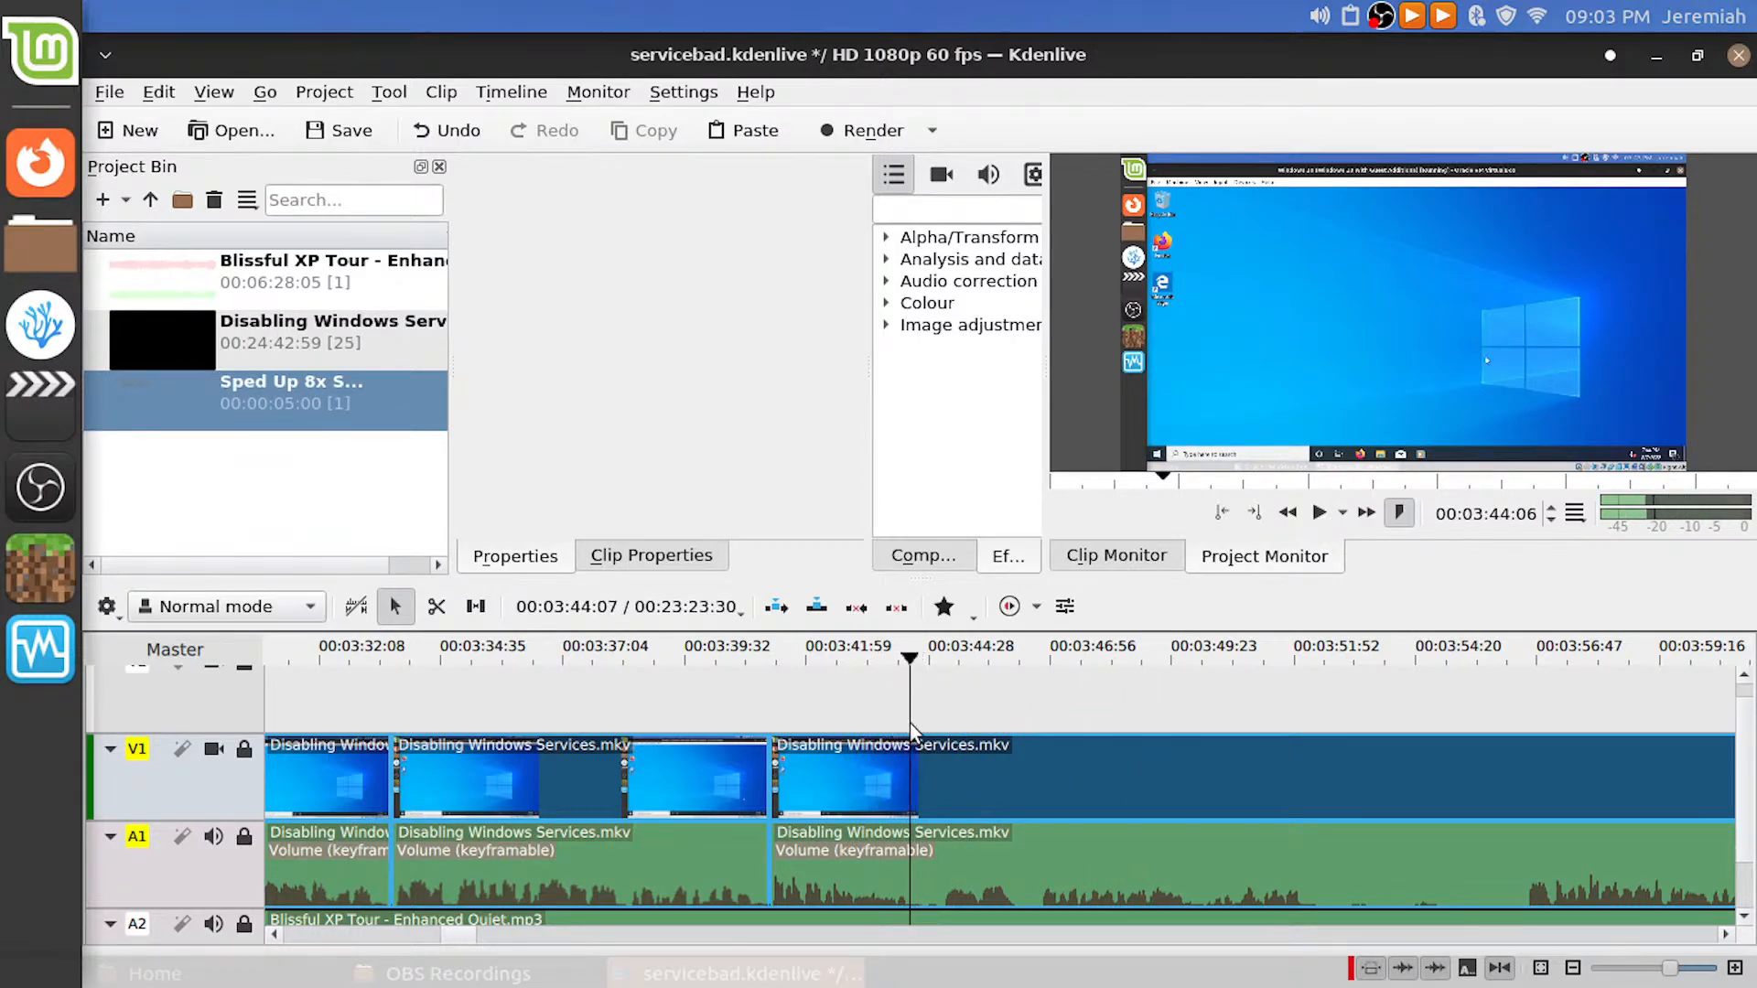
pyautogui.hotkey('shift', 'r')
pyautogui.scroll(-5, 777, 695)
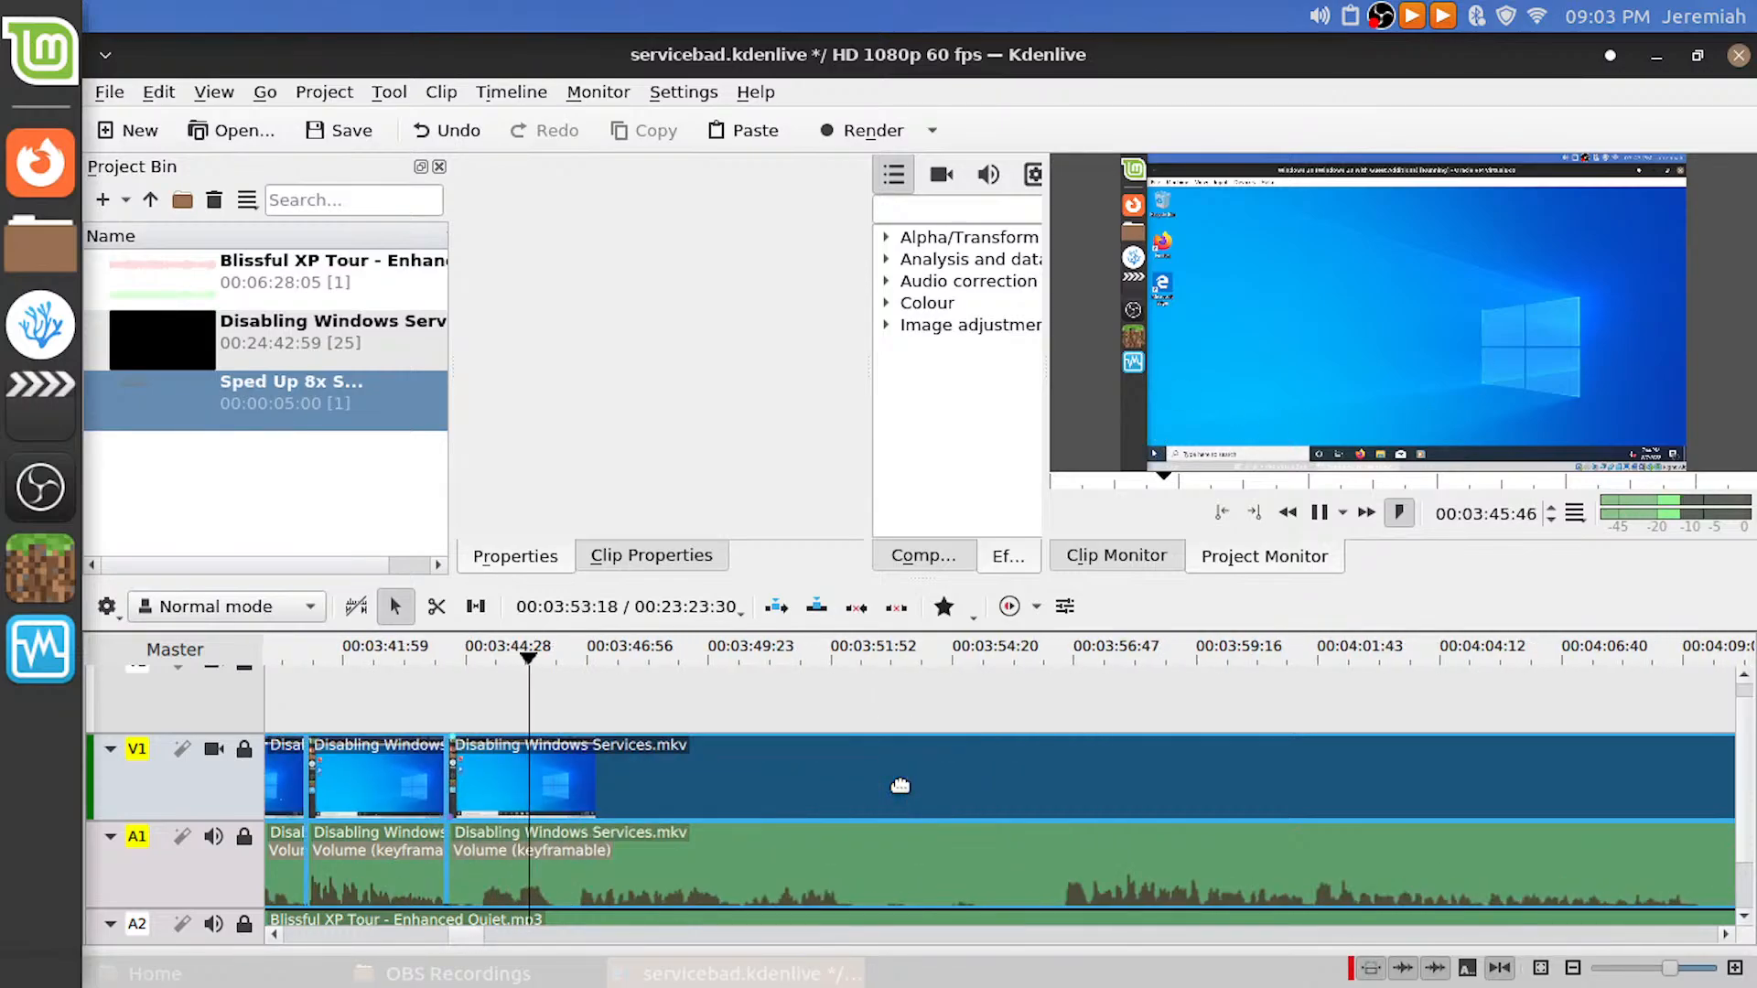
# Play through the footage between about 00:03:56 and 00:04:18 to find where the narration worth keeping resumes
pyautogui.moveTo(738, 687); pyautogui.dragTo(1070, 711)
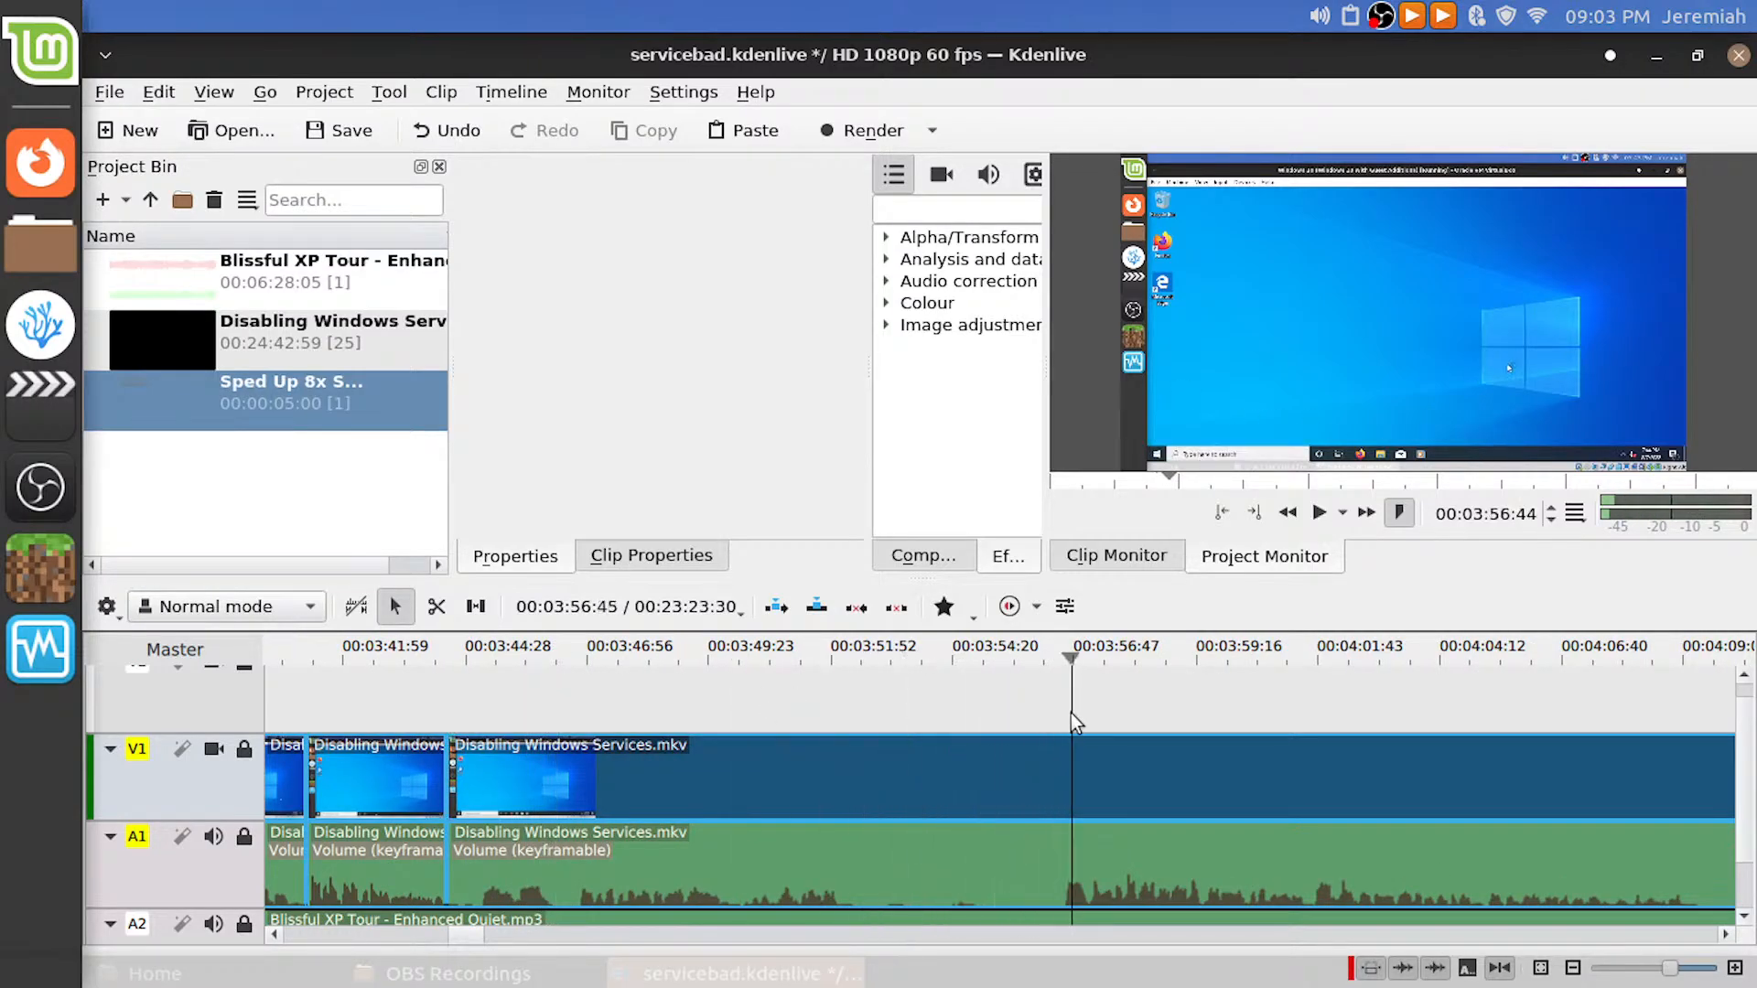
pyautogui.press('space')
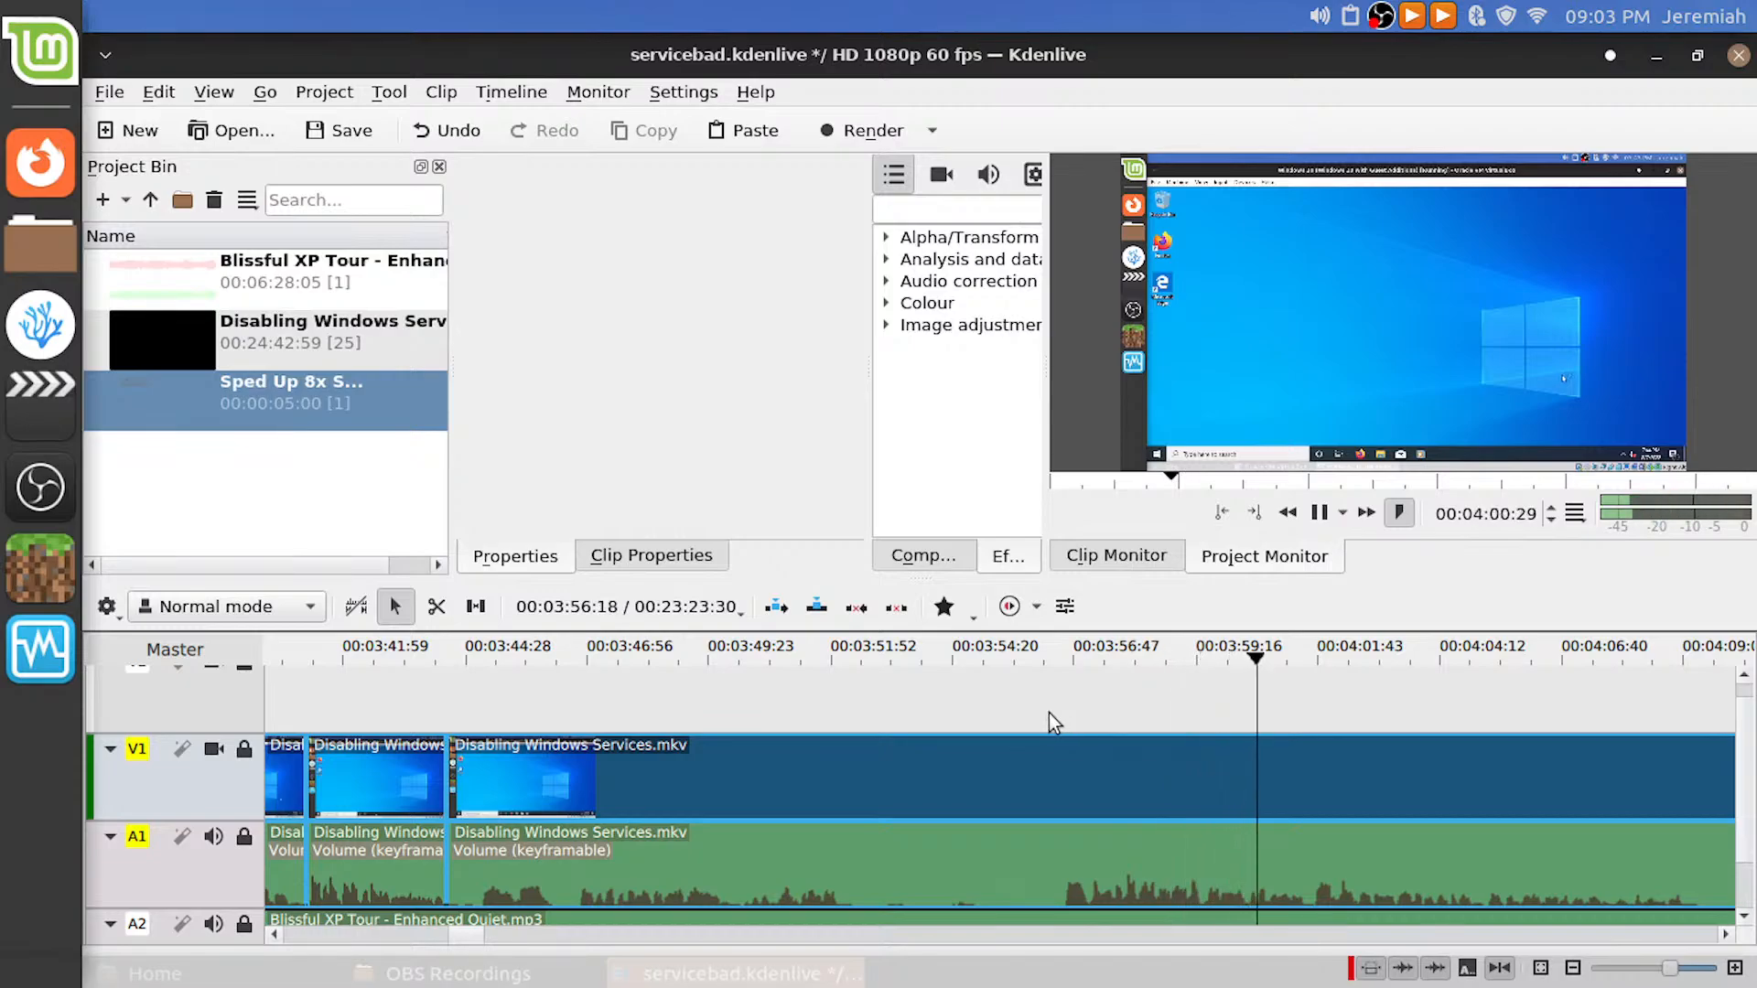
pyautogui.press('space')
pyautogui.press('space')
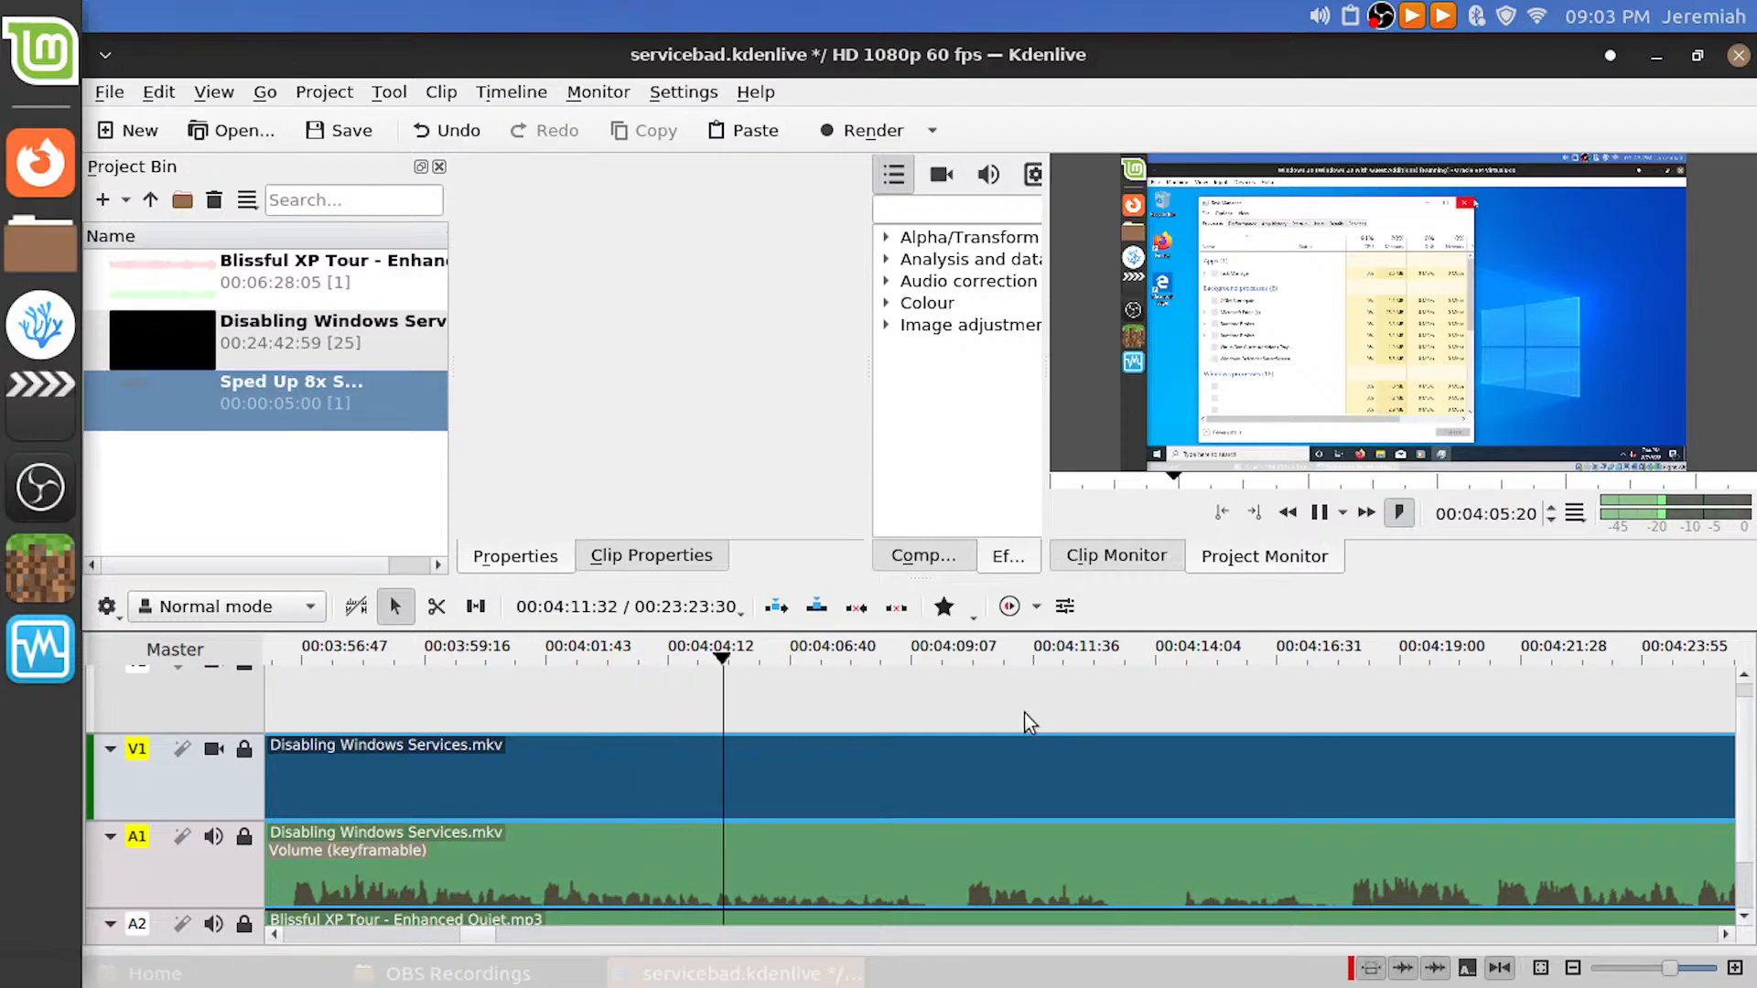
pyautogui.moveTo(1042, 713); pyautogui.dragTo(1305, 718)
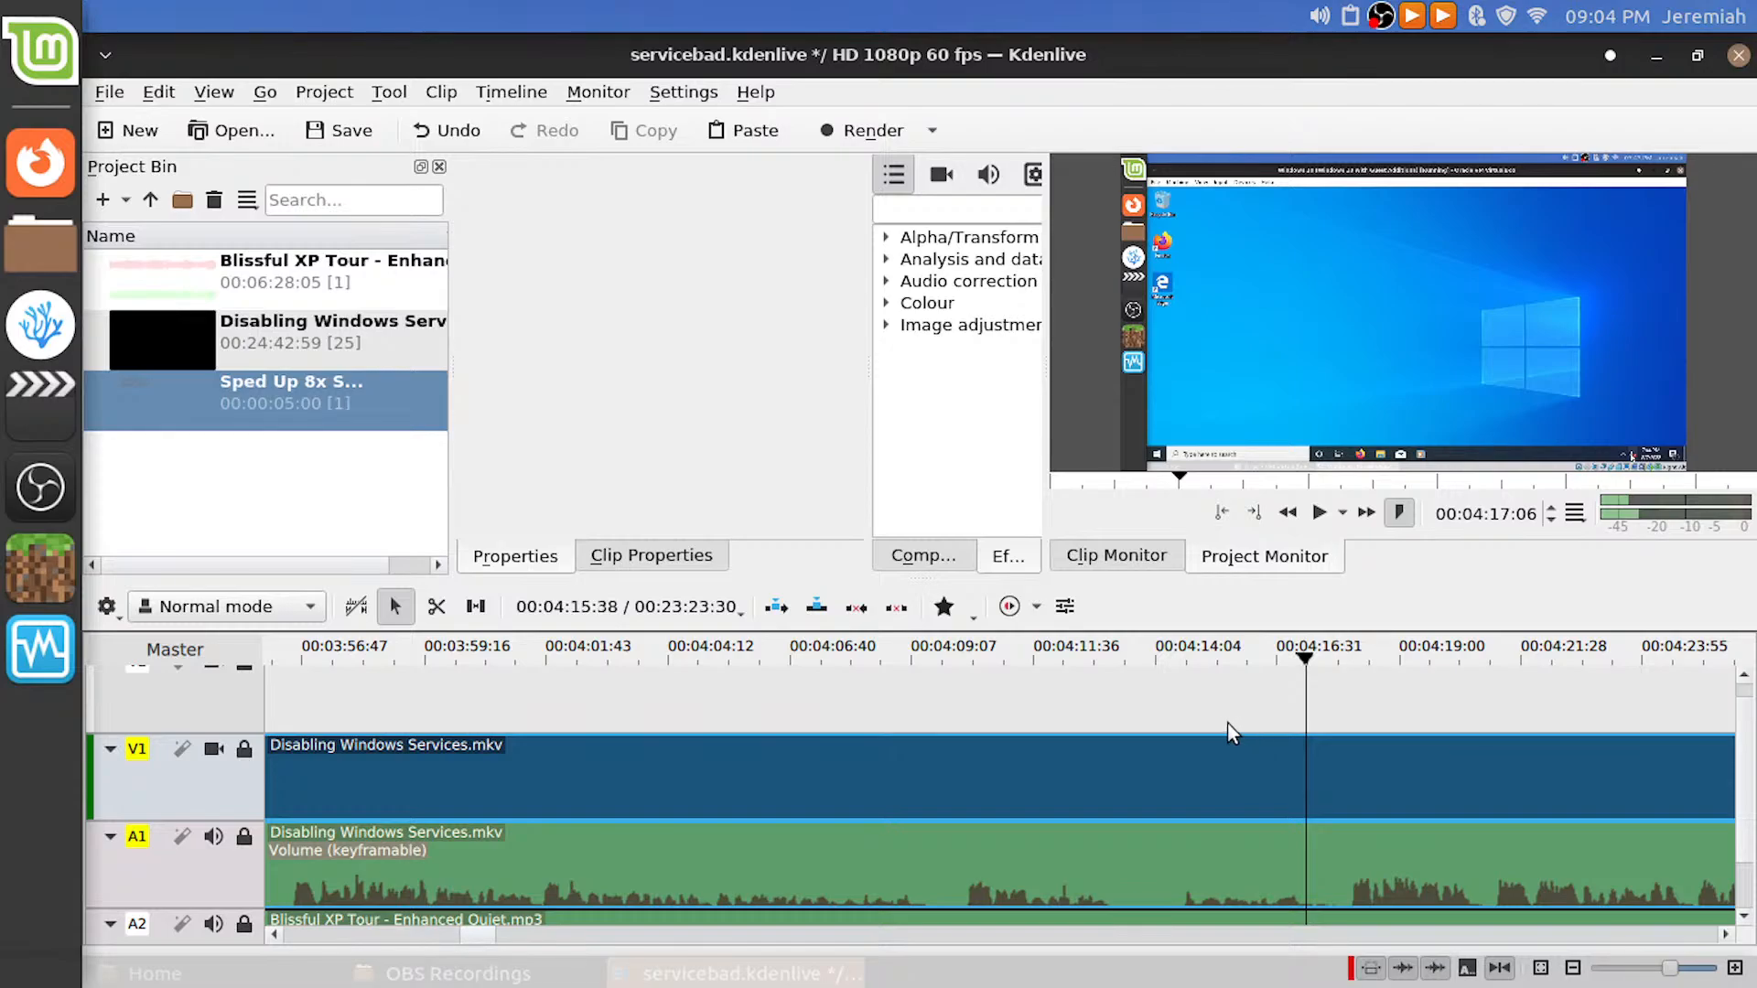
pyautogui.press('space')
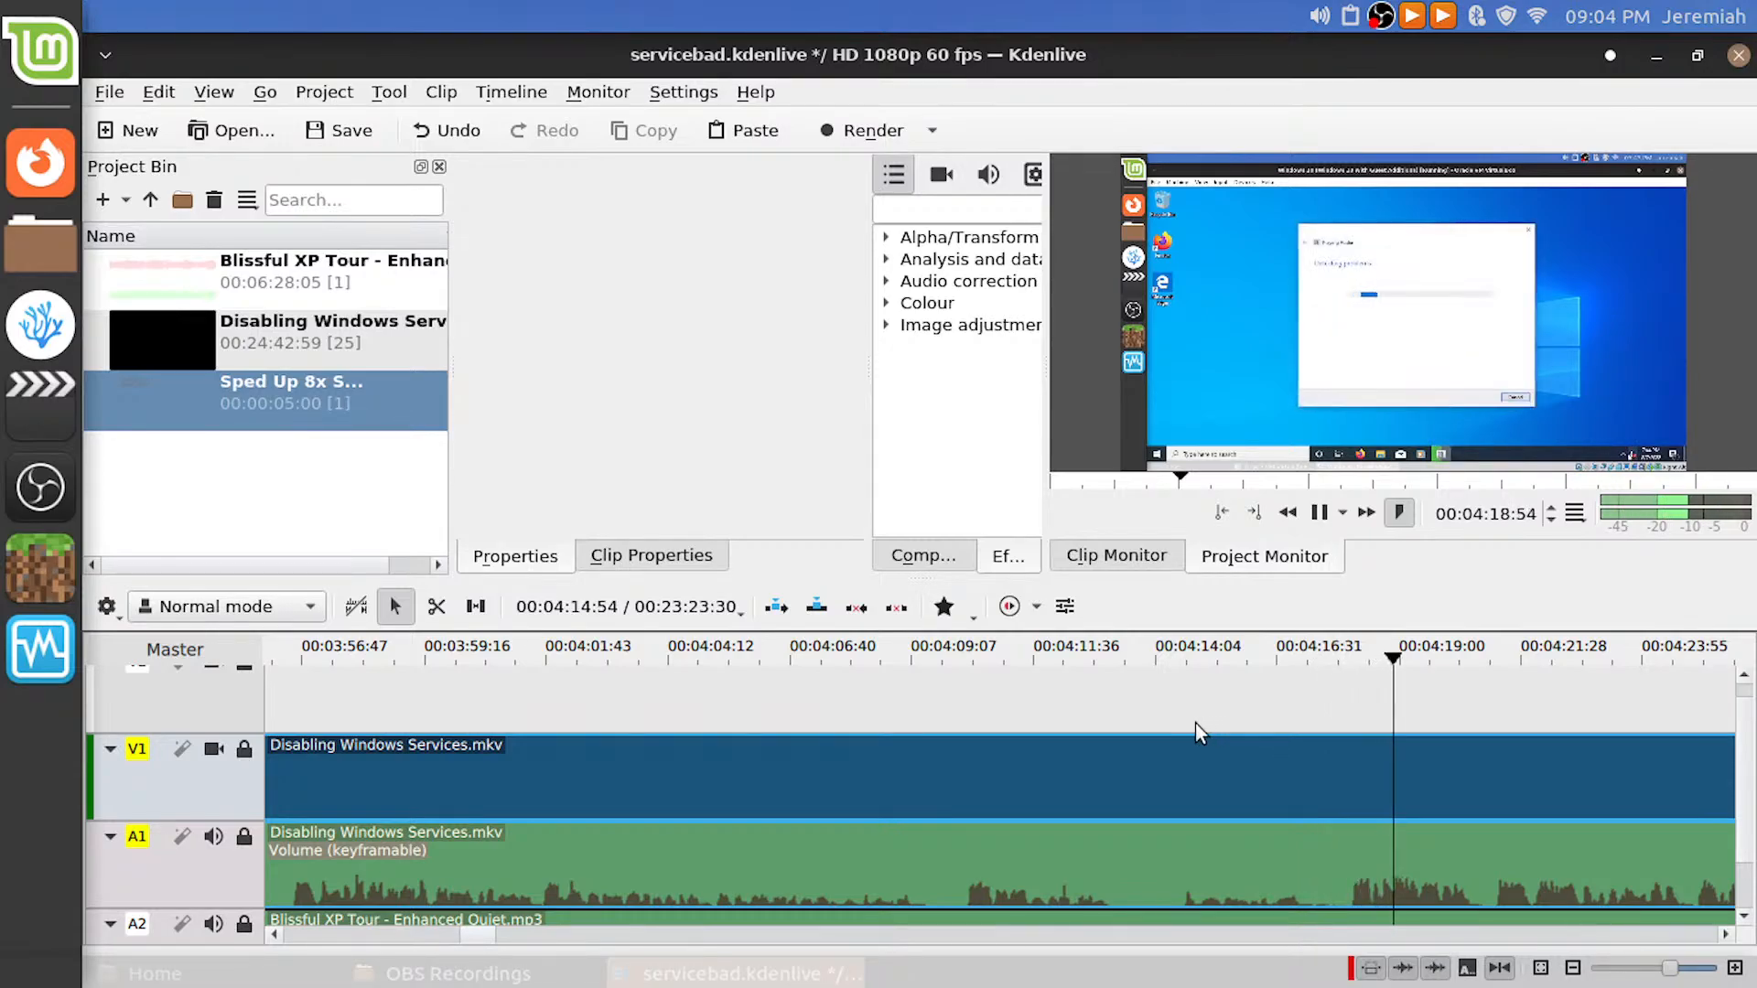
pyautogui.press('space')
pyautogui.moveTo(1029, 702); pyautogui.dragTo(959, 690)
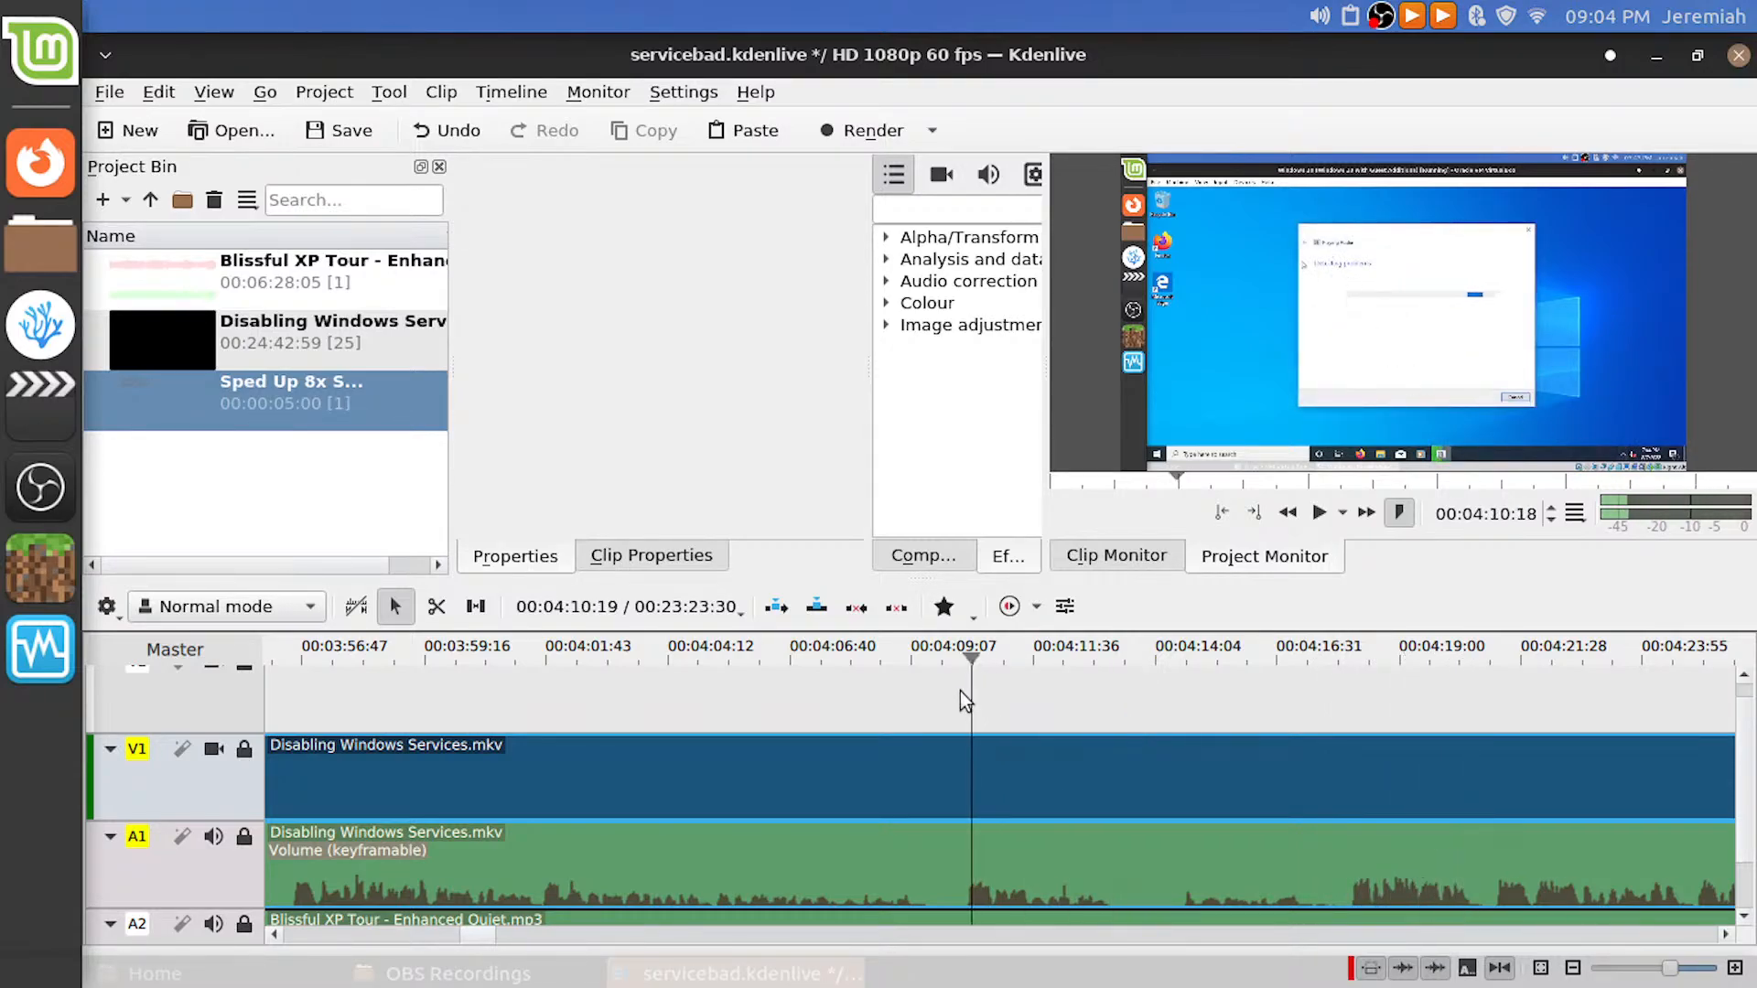
pyautogui.press('space')
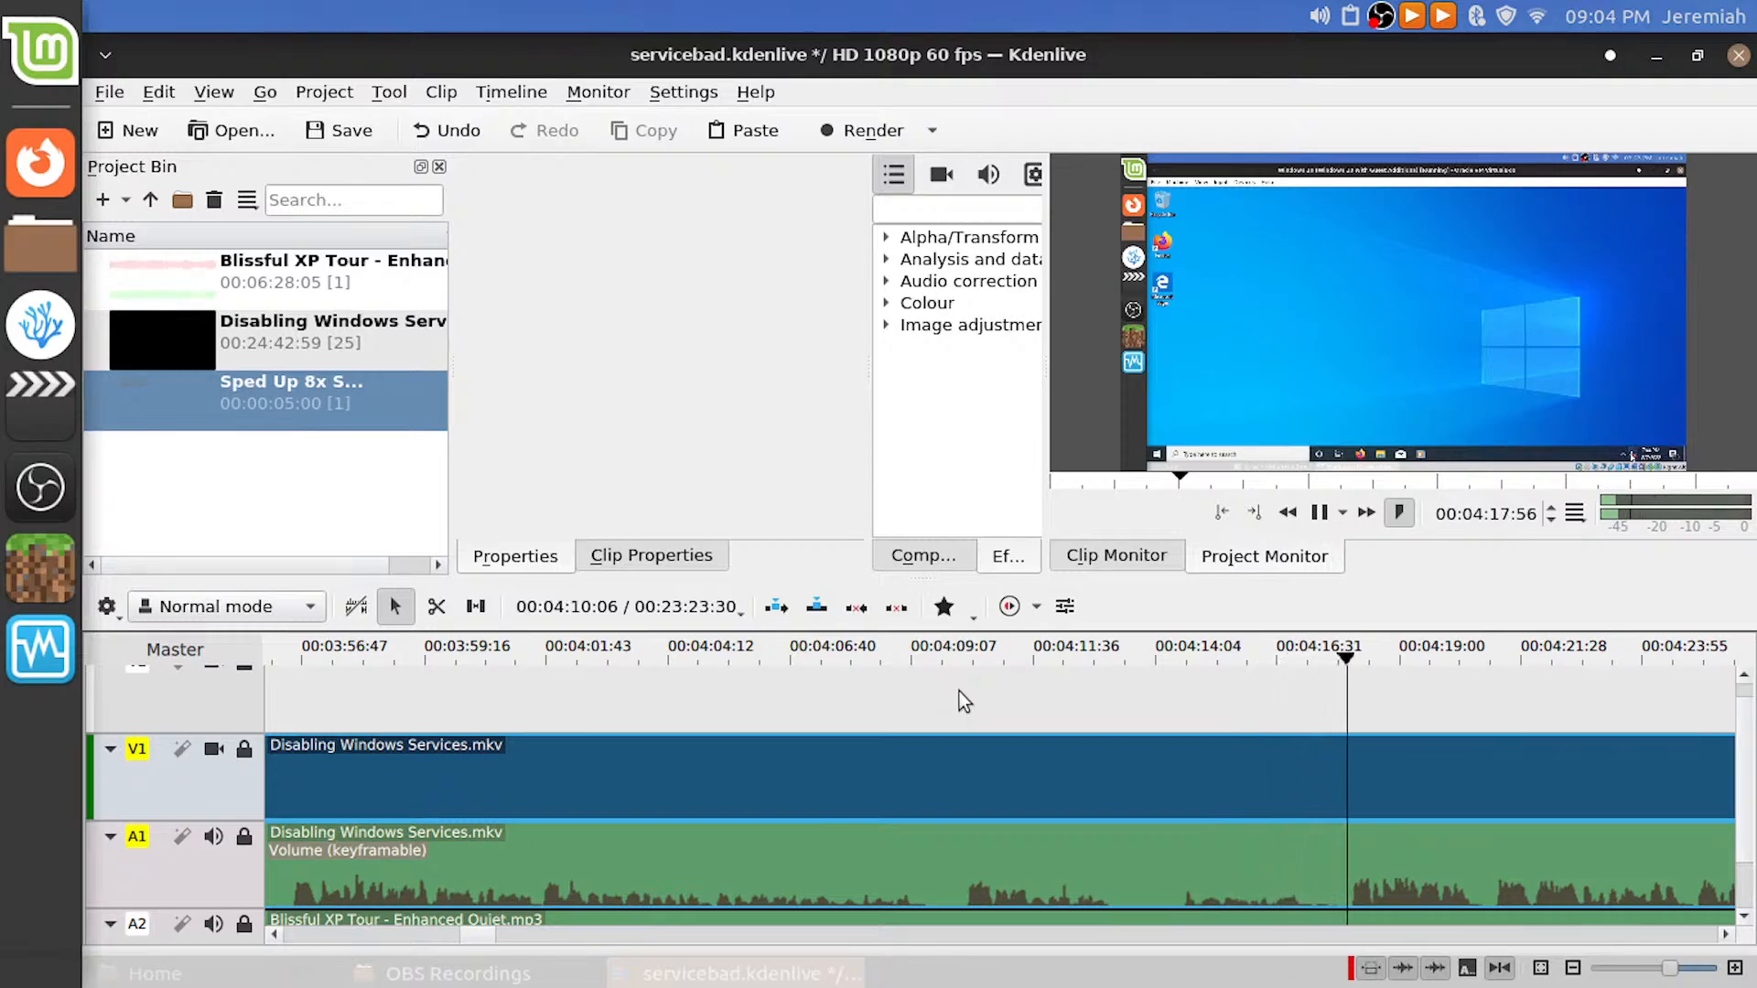
# Split the clip at 00:04:17:58, delete the section before it back to the previous cut, and move the following clip back to close the gap
pyautogui.click(1342, 721)
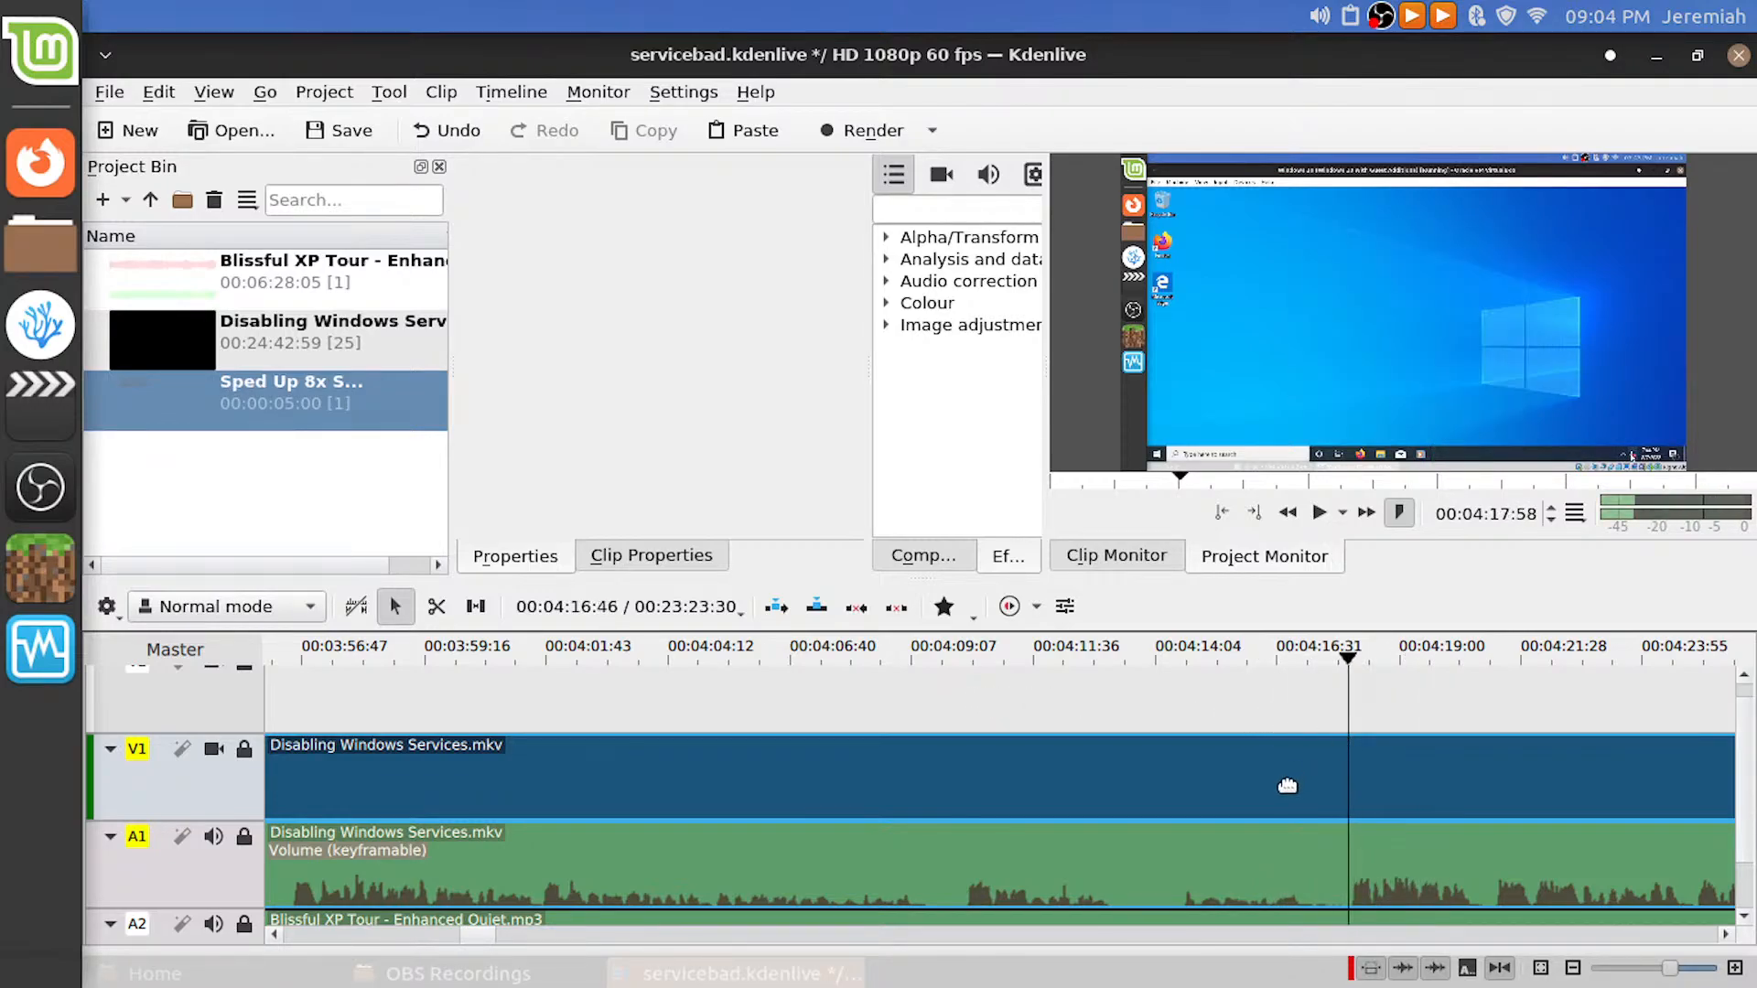
pyautogui.hotkey('shift', 'r')
pyautogui.click(1237, 766)
pyautogui.press('Delete')
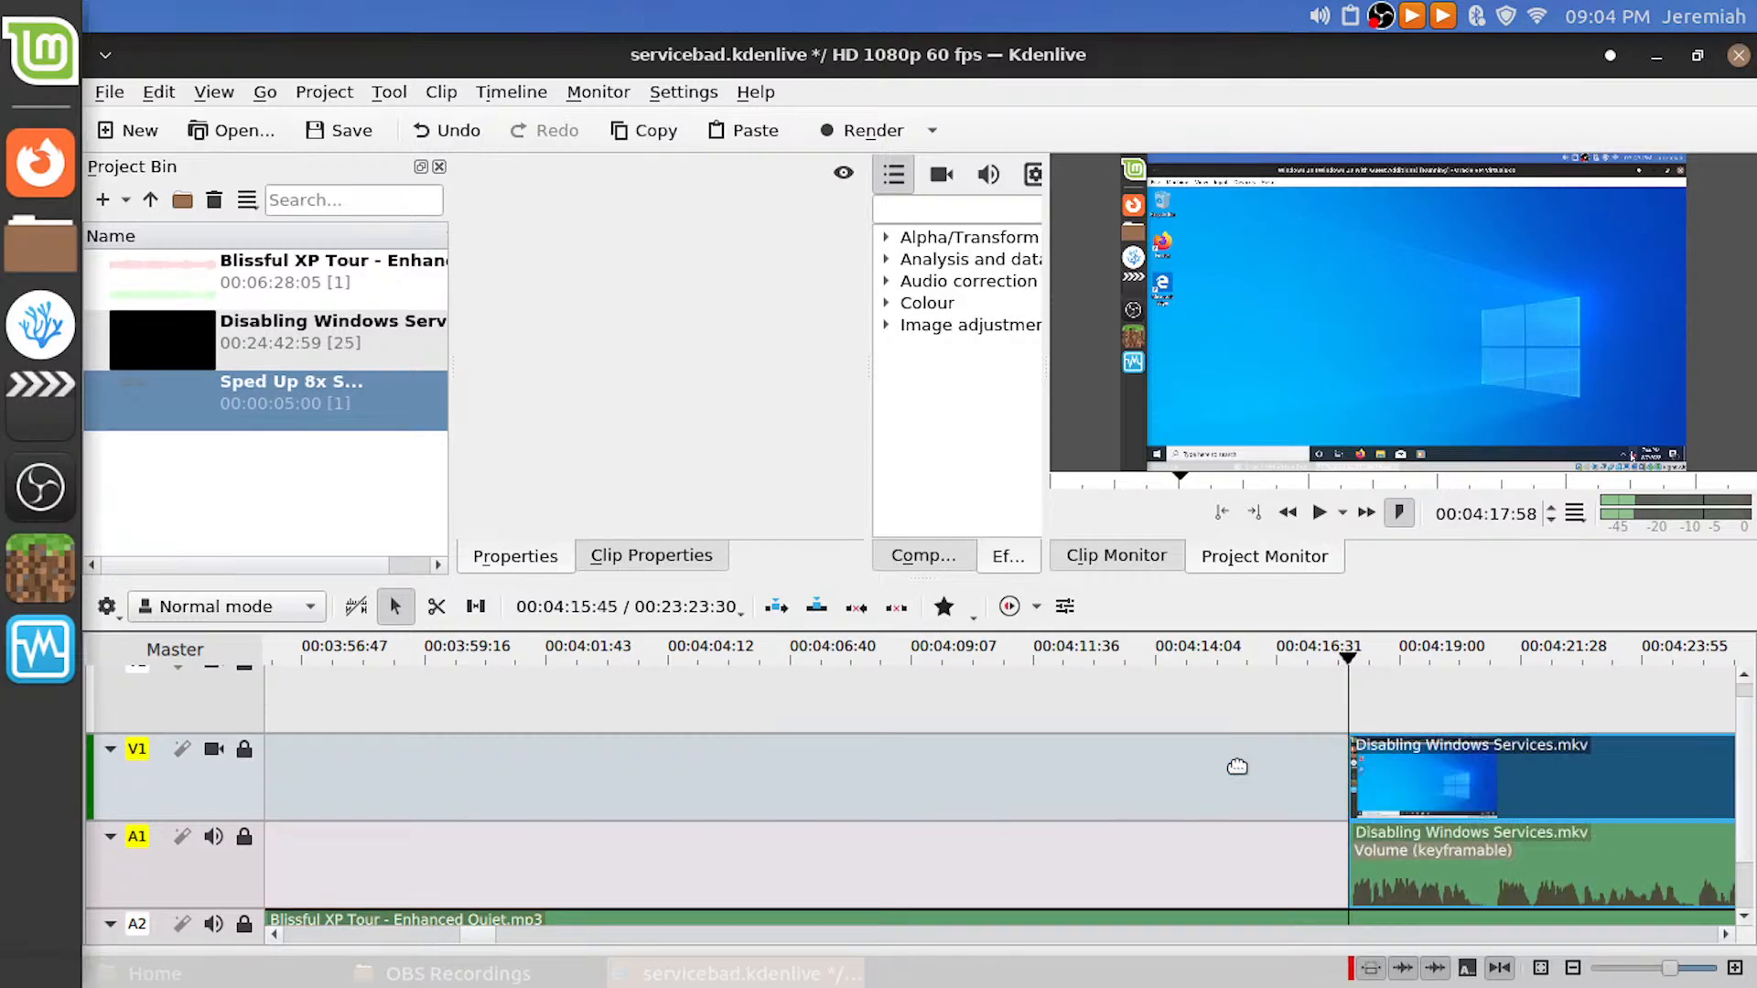
pyautogui.scroll(-3, 1237, 766)
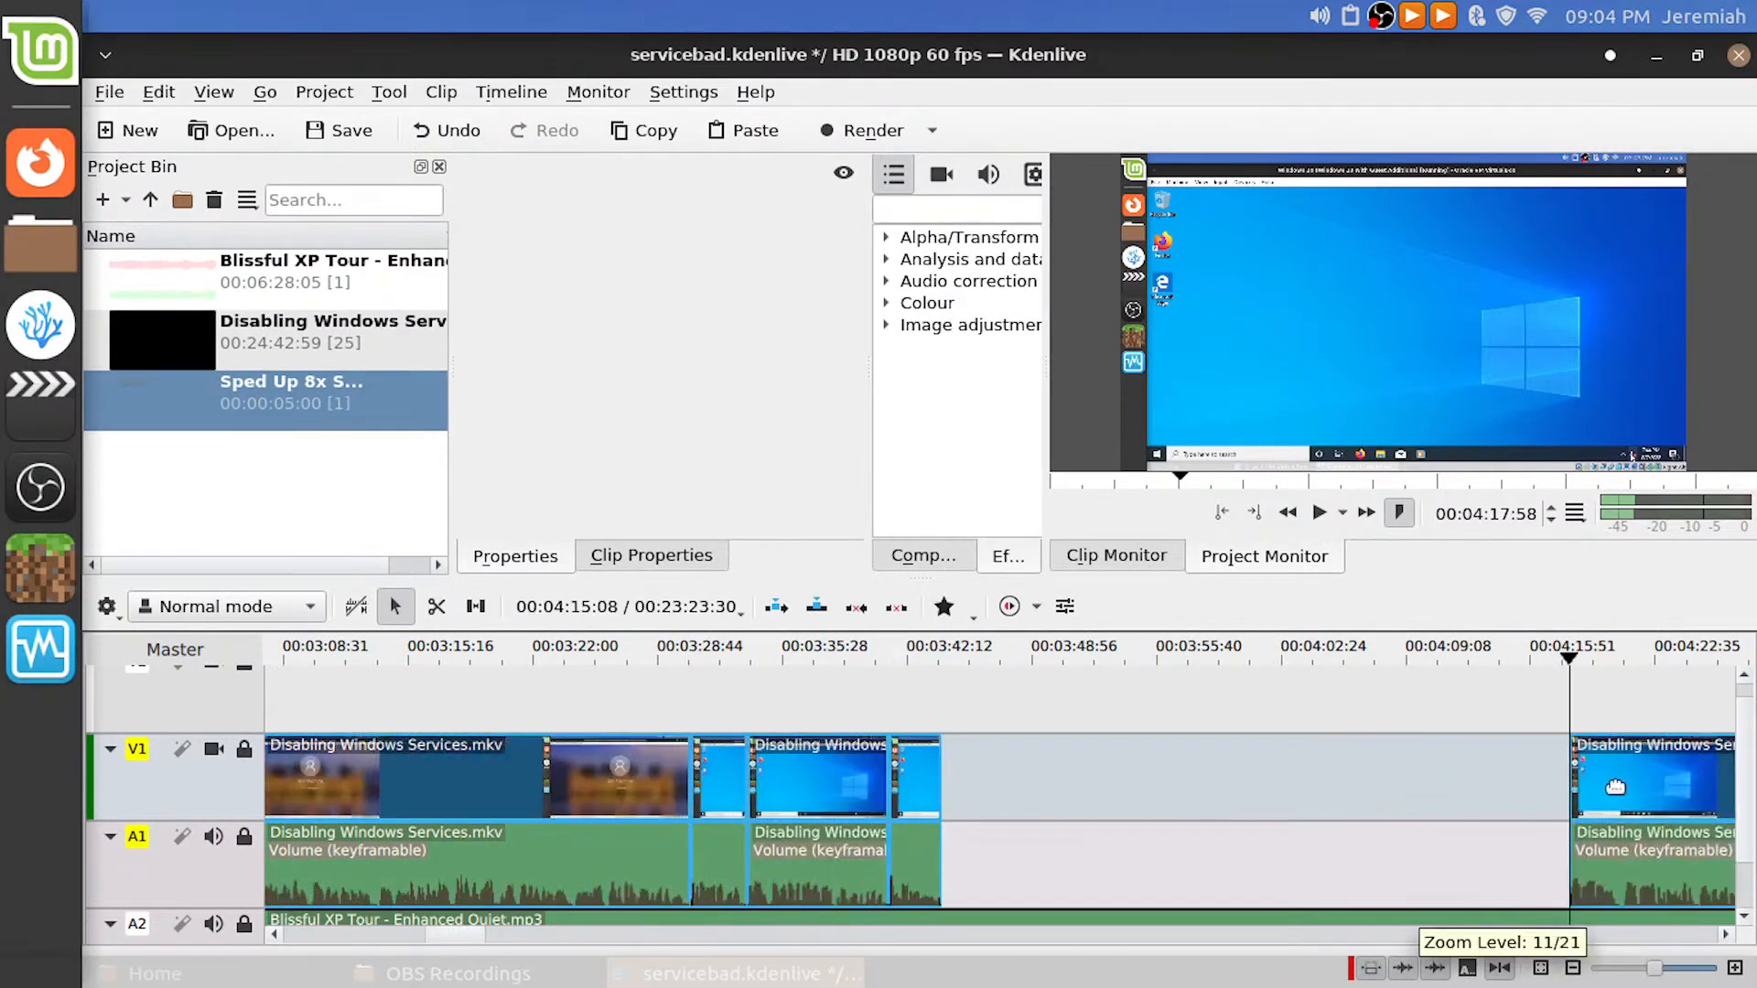
pyautogui.moveTo(1592, 783); pyautogui.dragTo(962, 787)
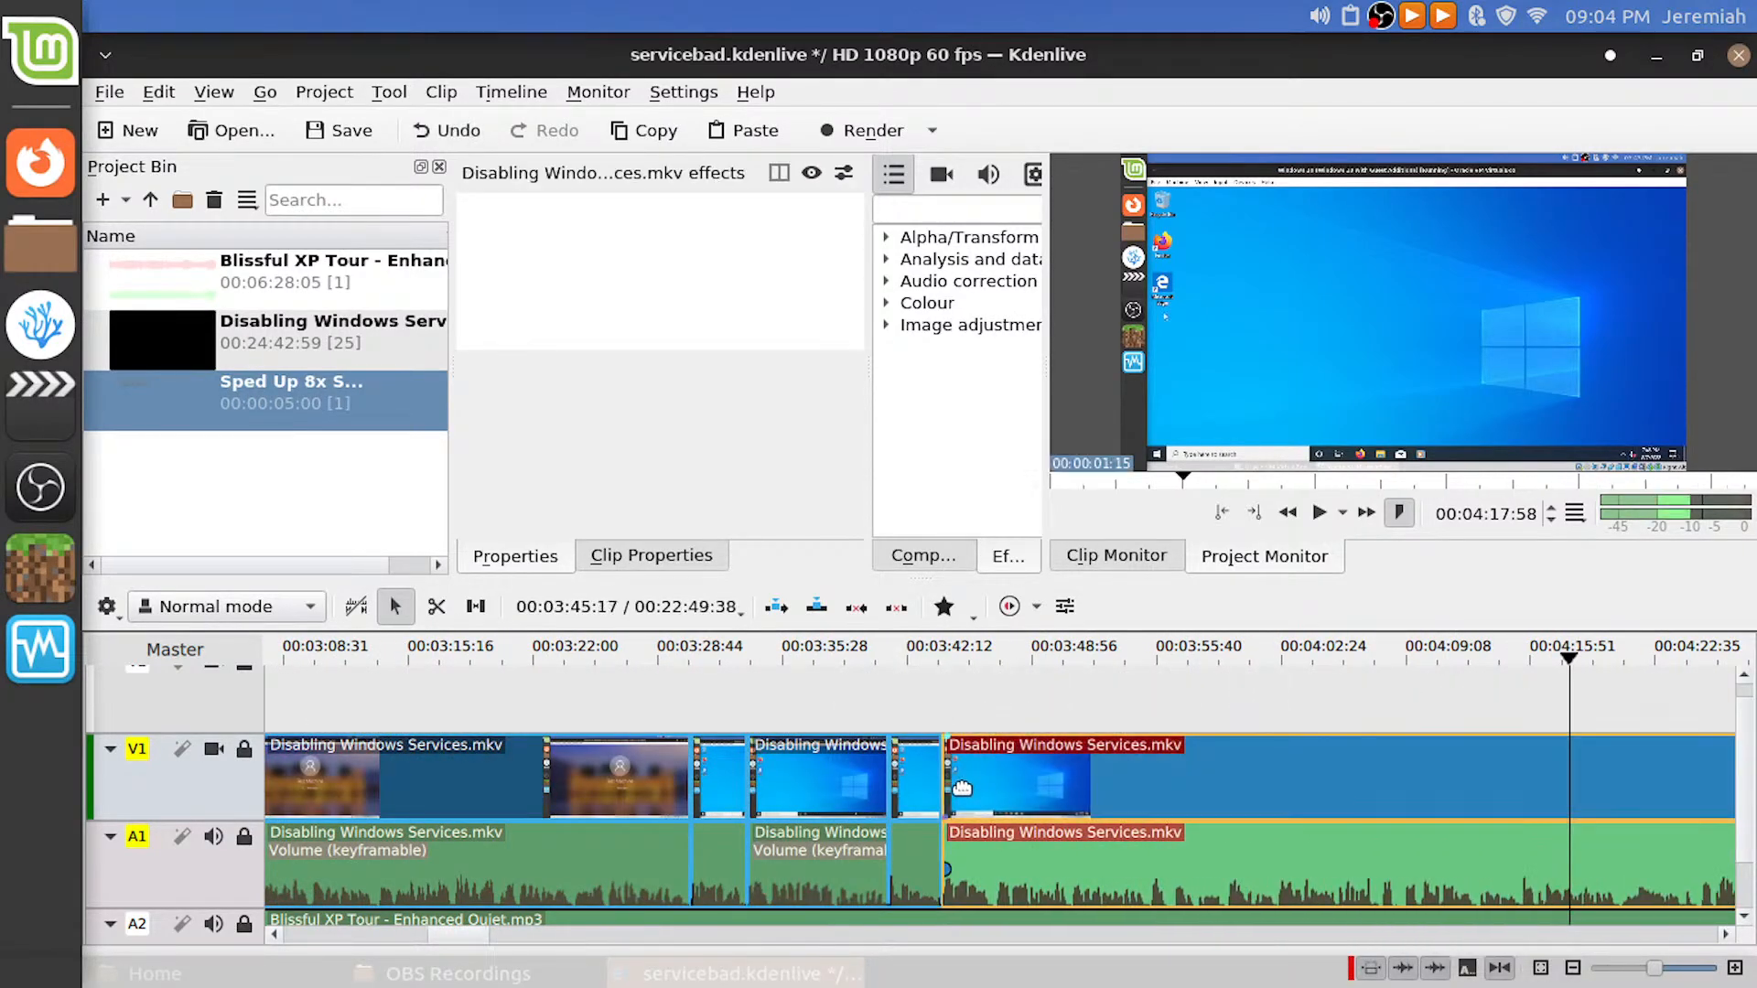
# Play across the join near 00:03:44:06, from 00:03:42:15 to about 00:03:57
pyautogui.click(904, 695)
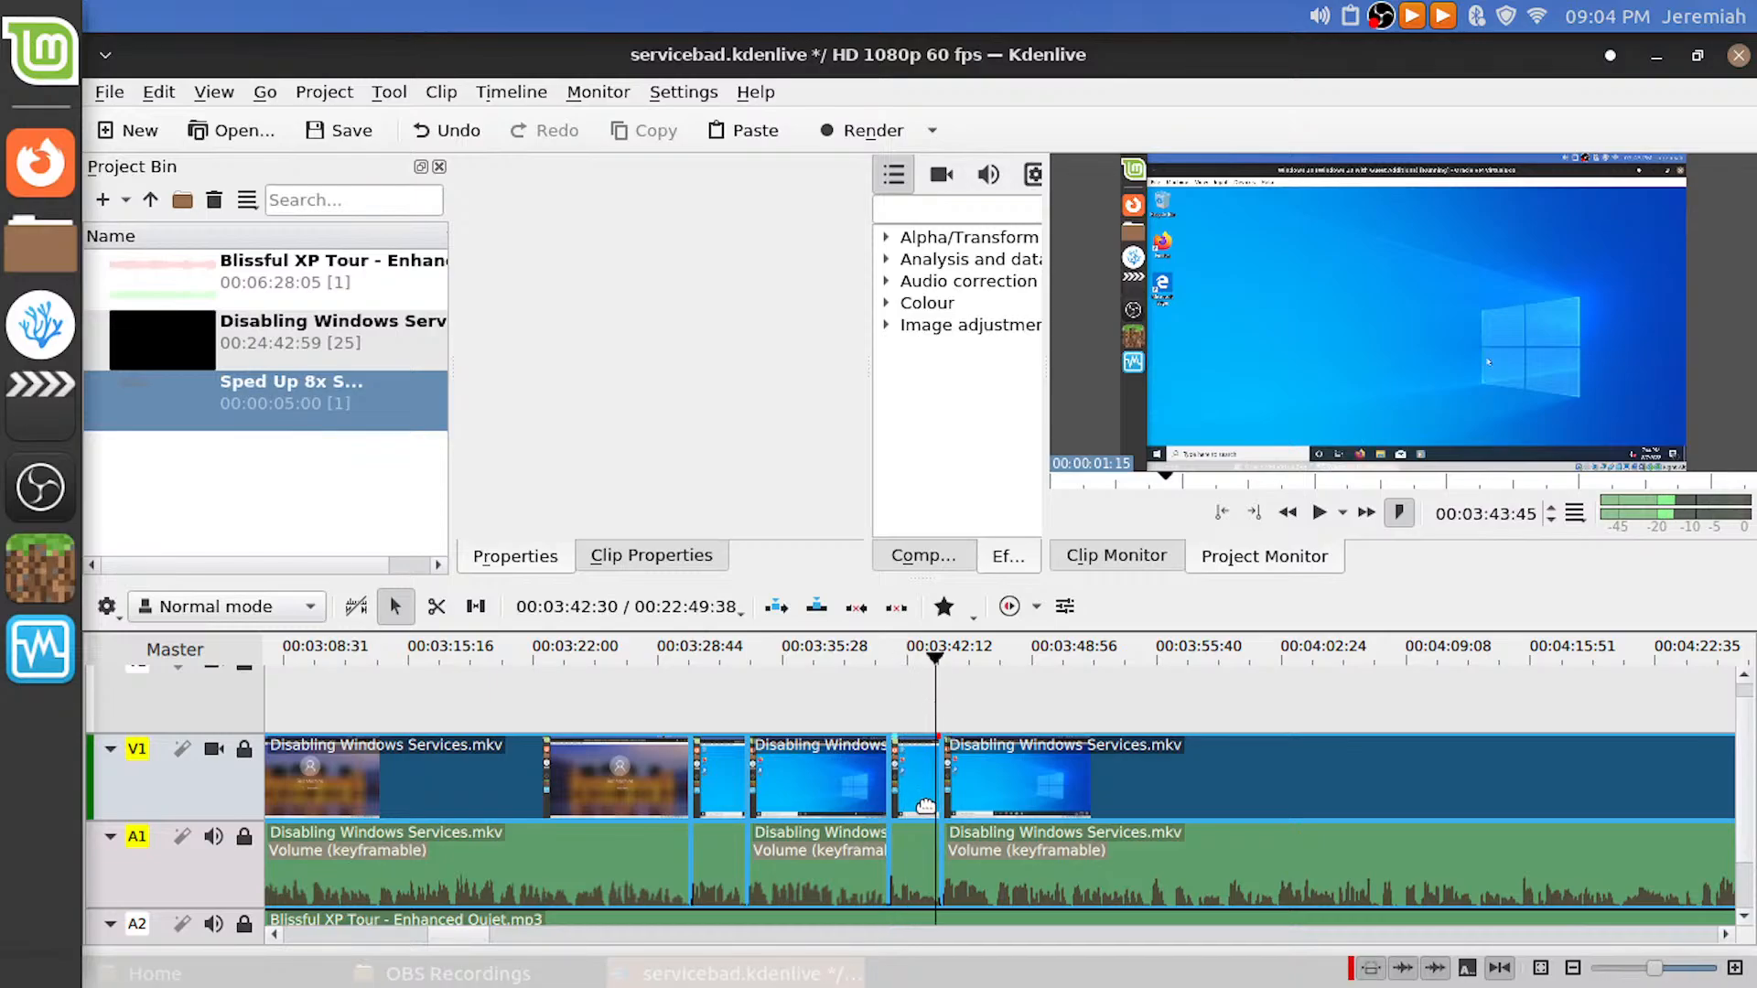
pyautogui.scroll(5, 926, 805)
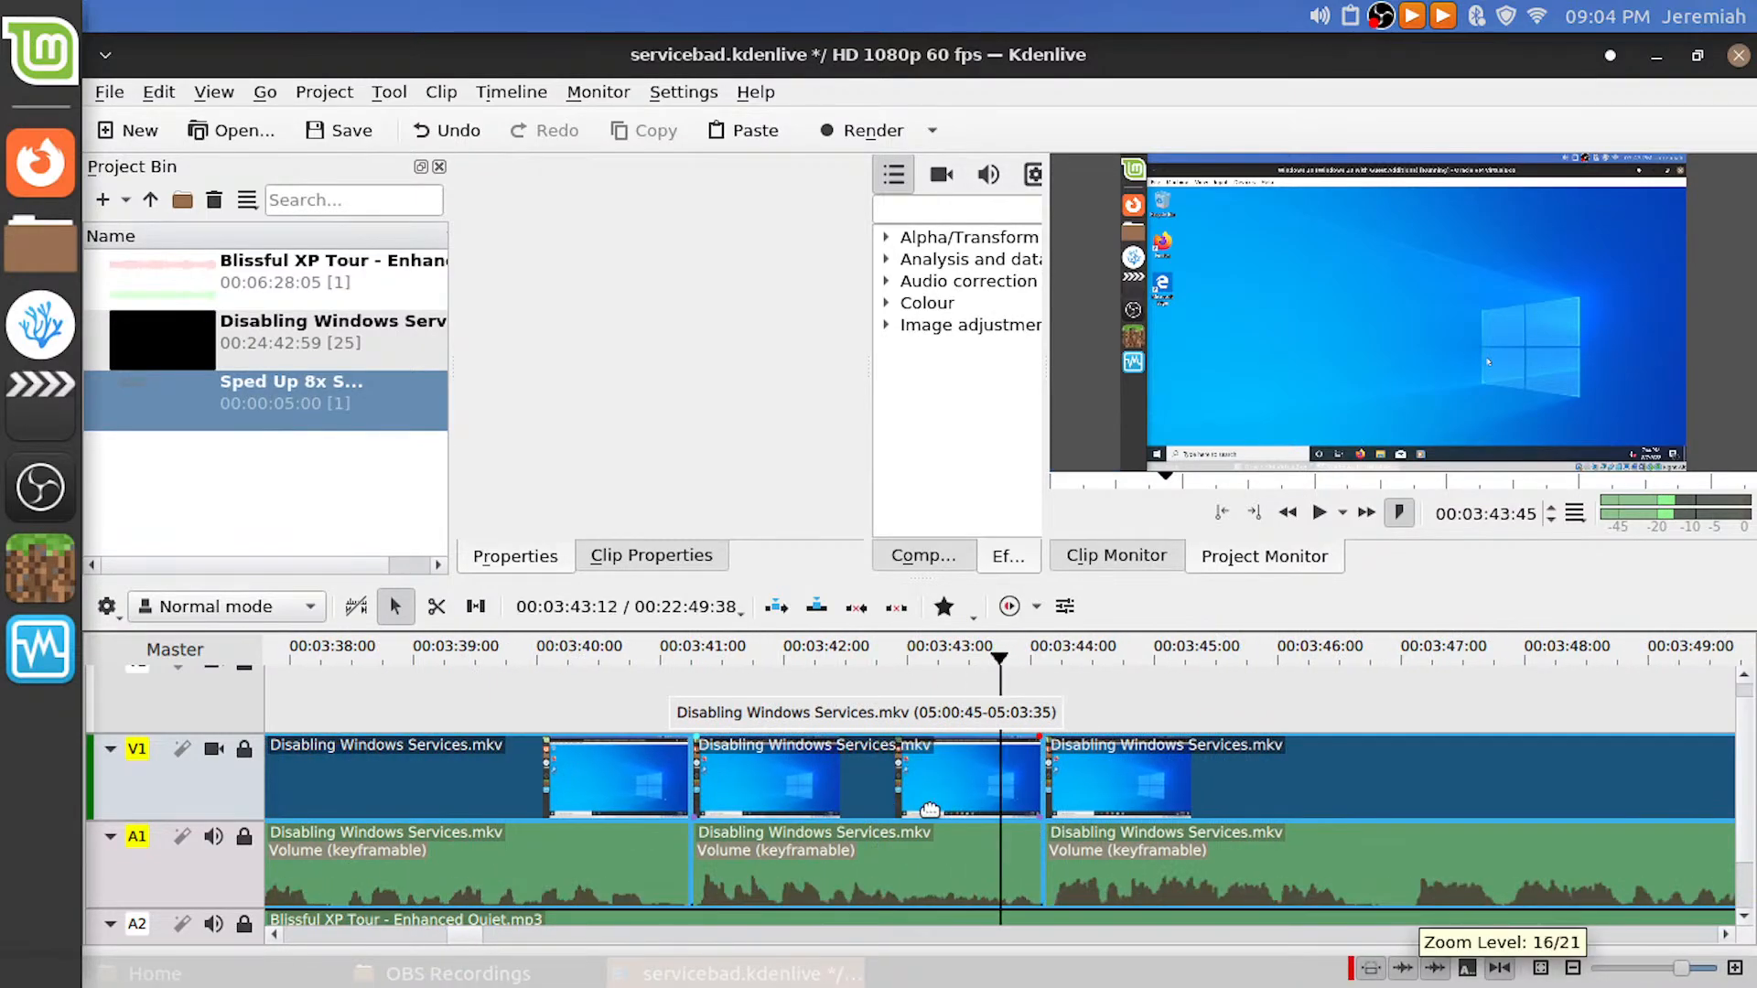
pyautogui.scroll(-1, 935, 807)
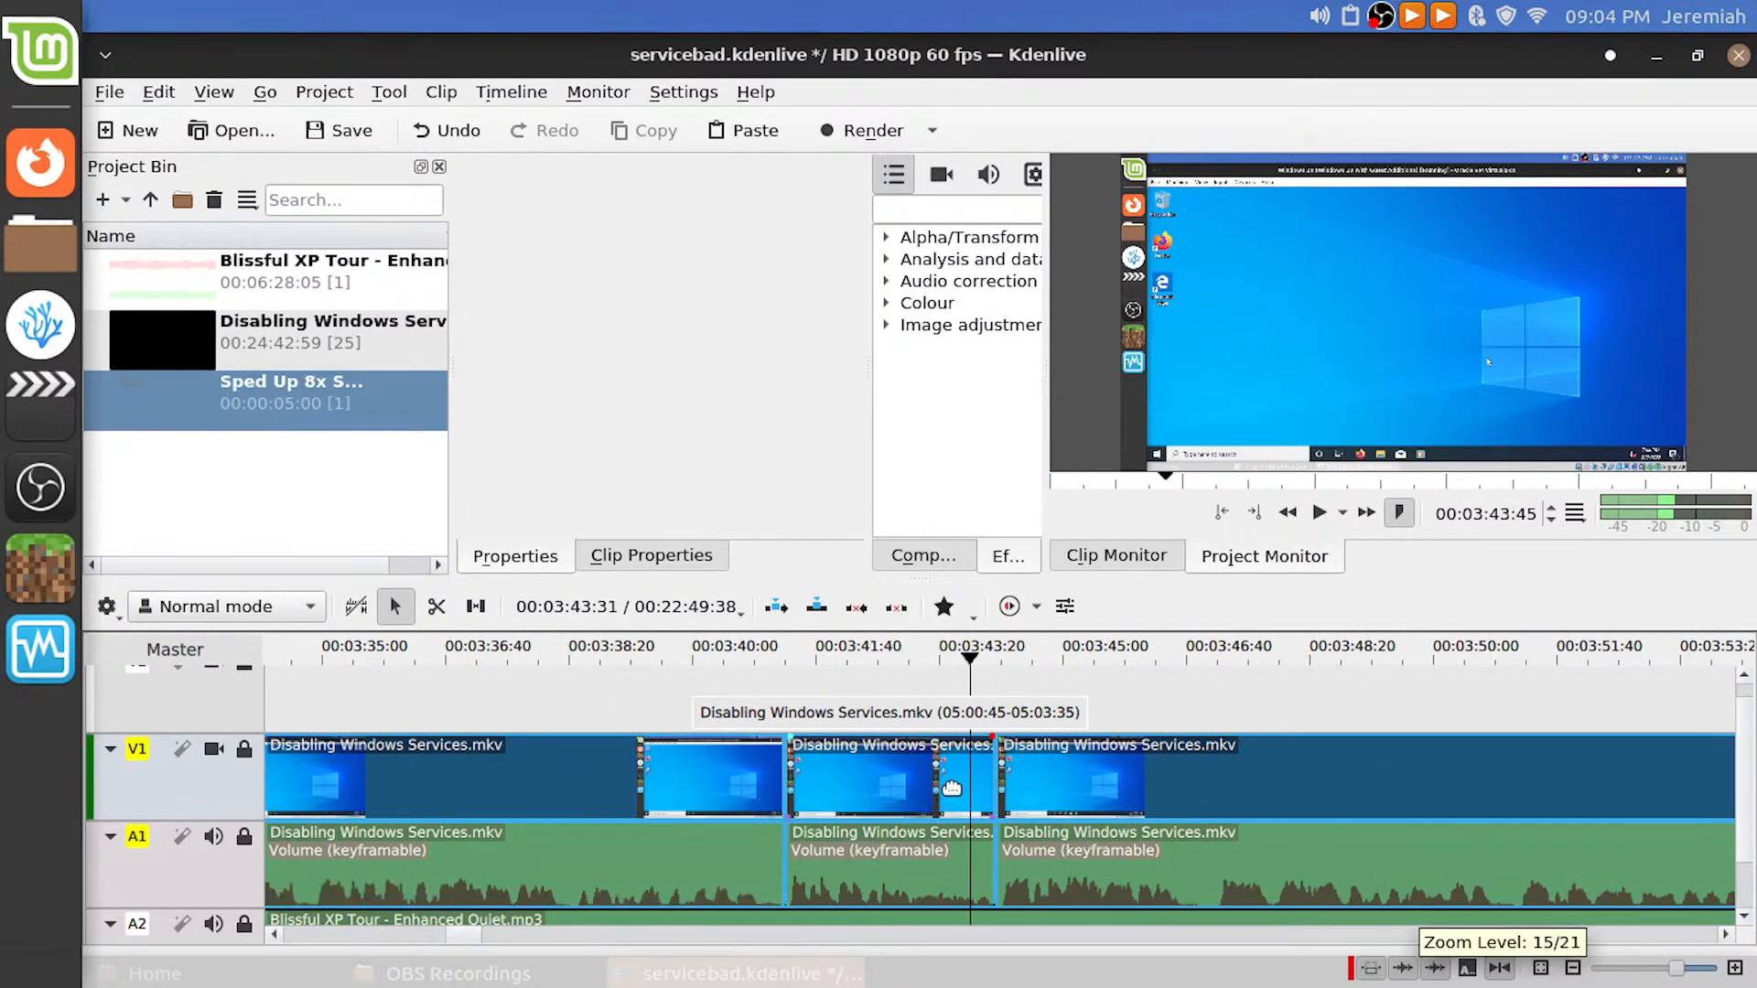
pyautogui.click(858, 685)
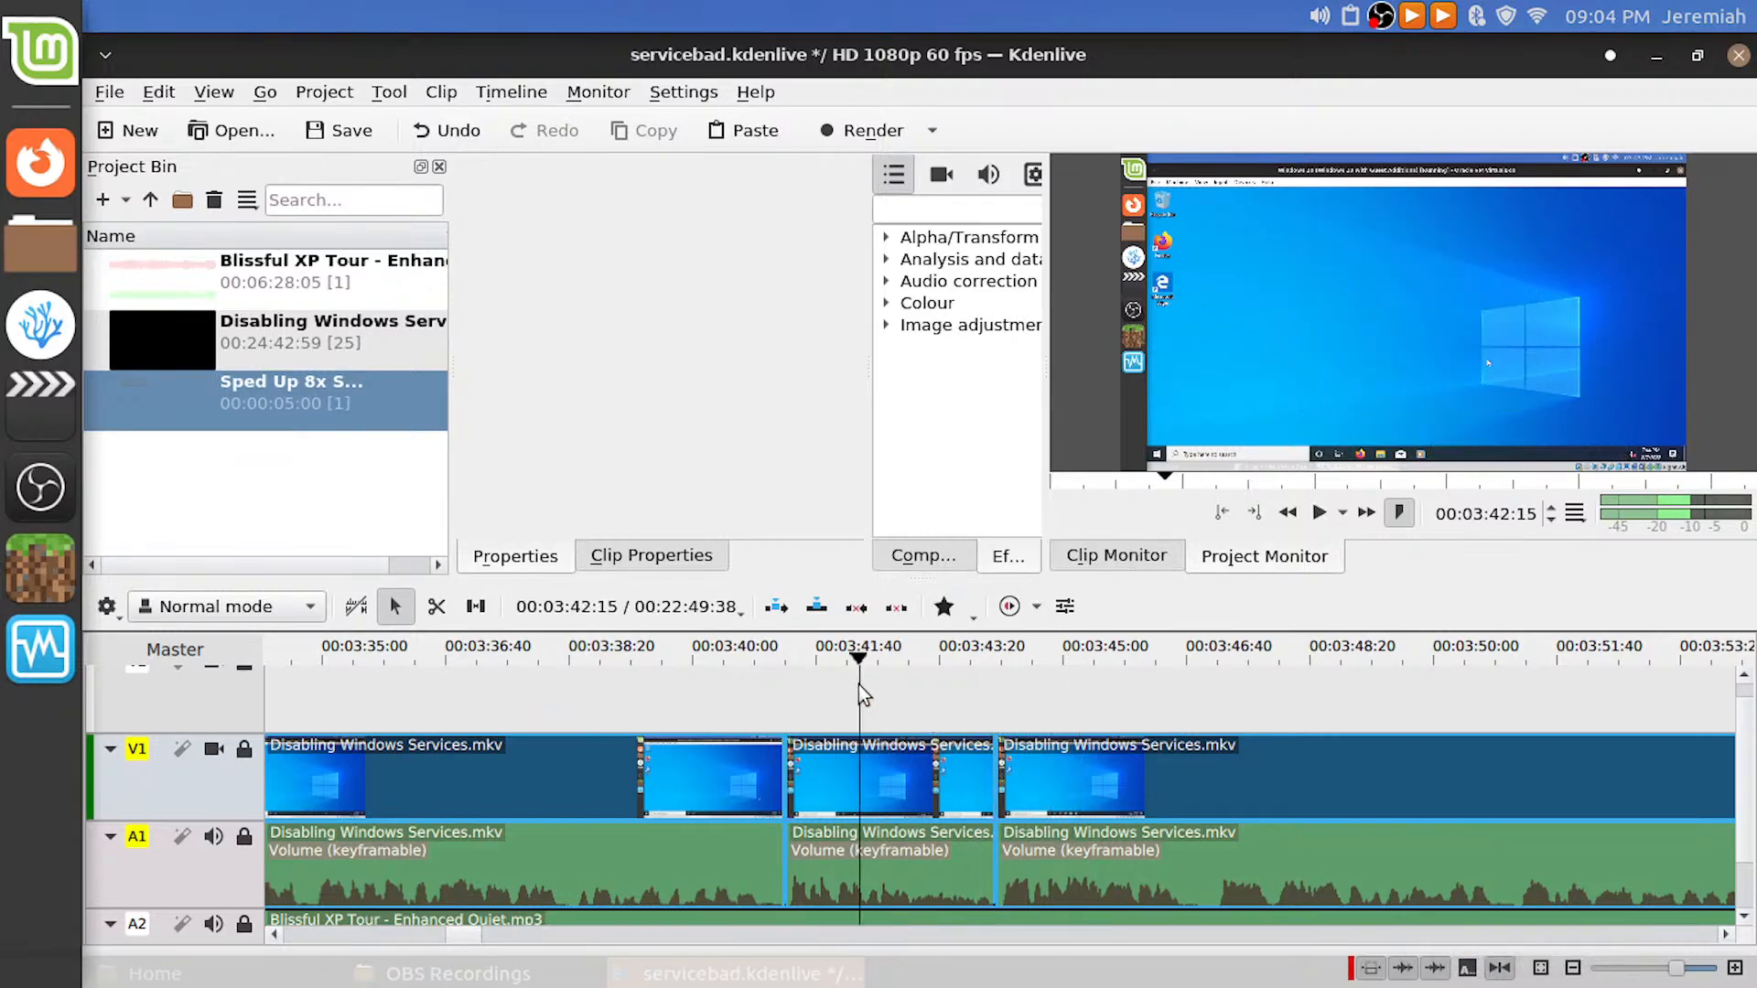
pyautogui.press('space')
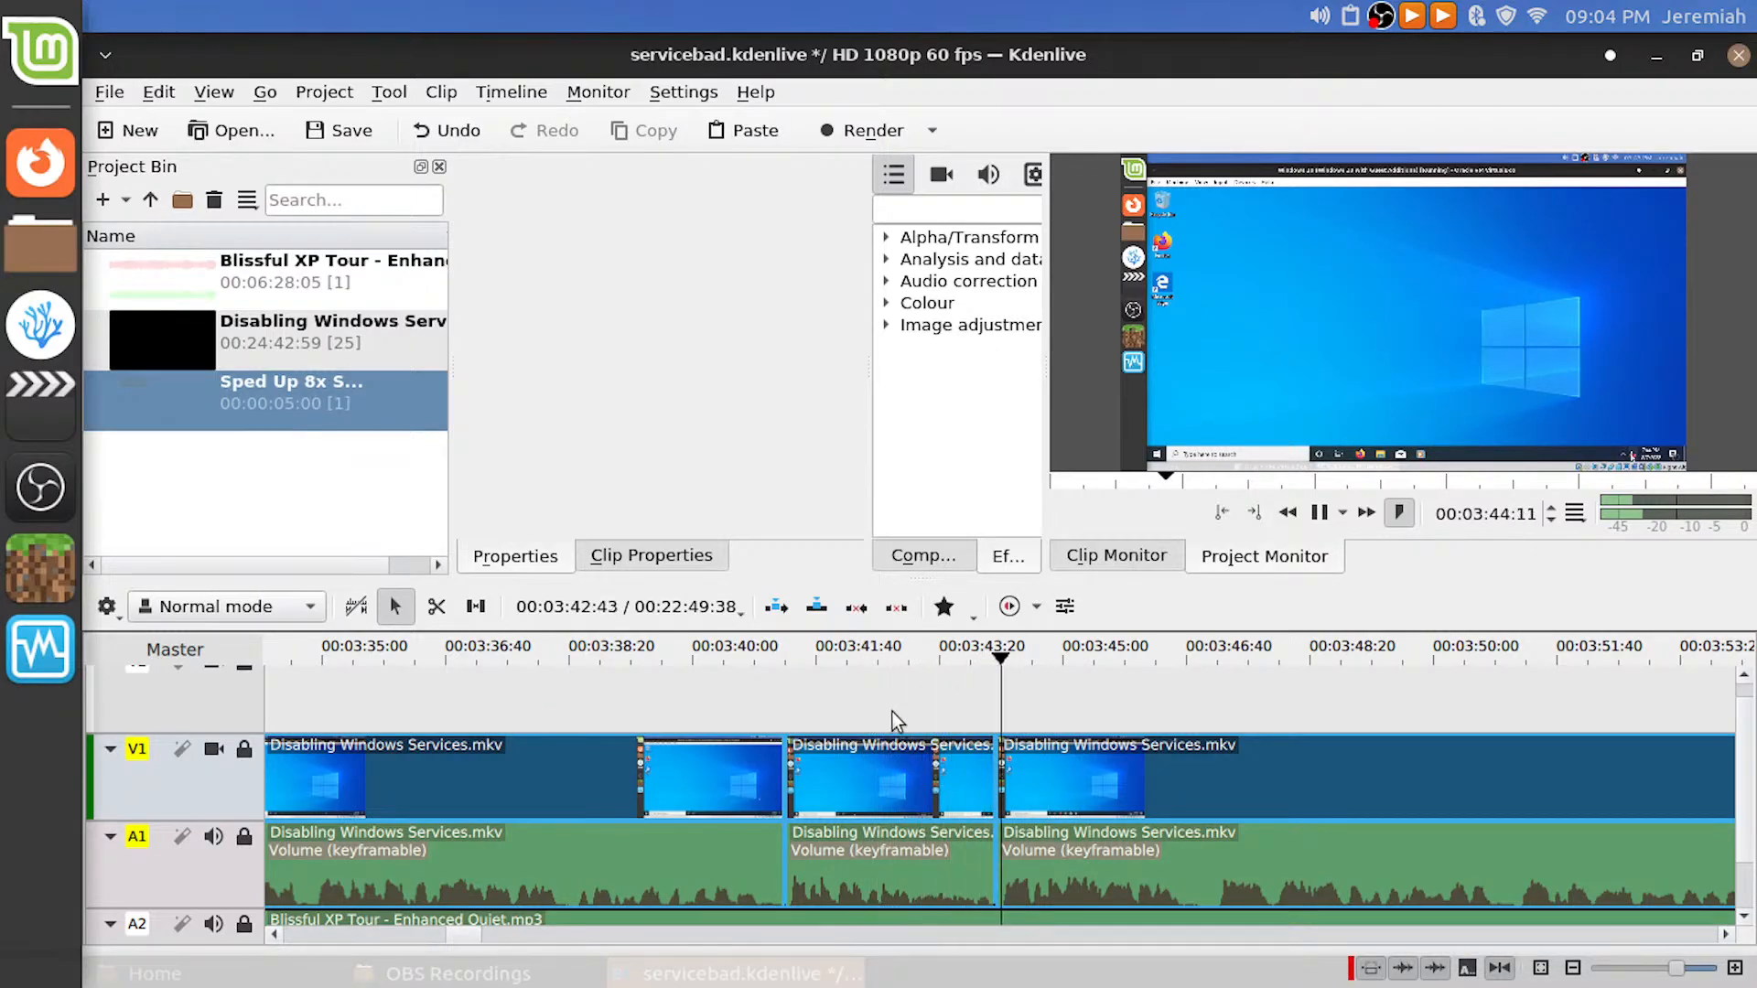
pyautogui.scroll(-1, 892, 712)
pyautogui.scroll(-1, 892, 712)
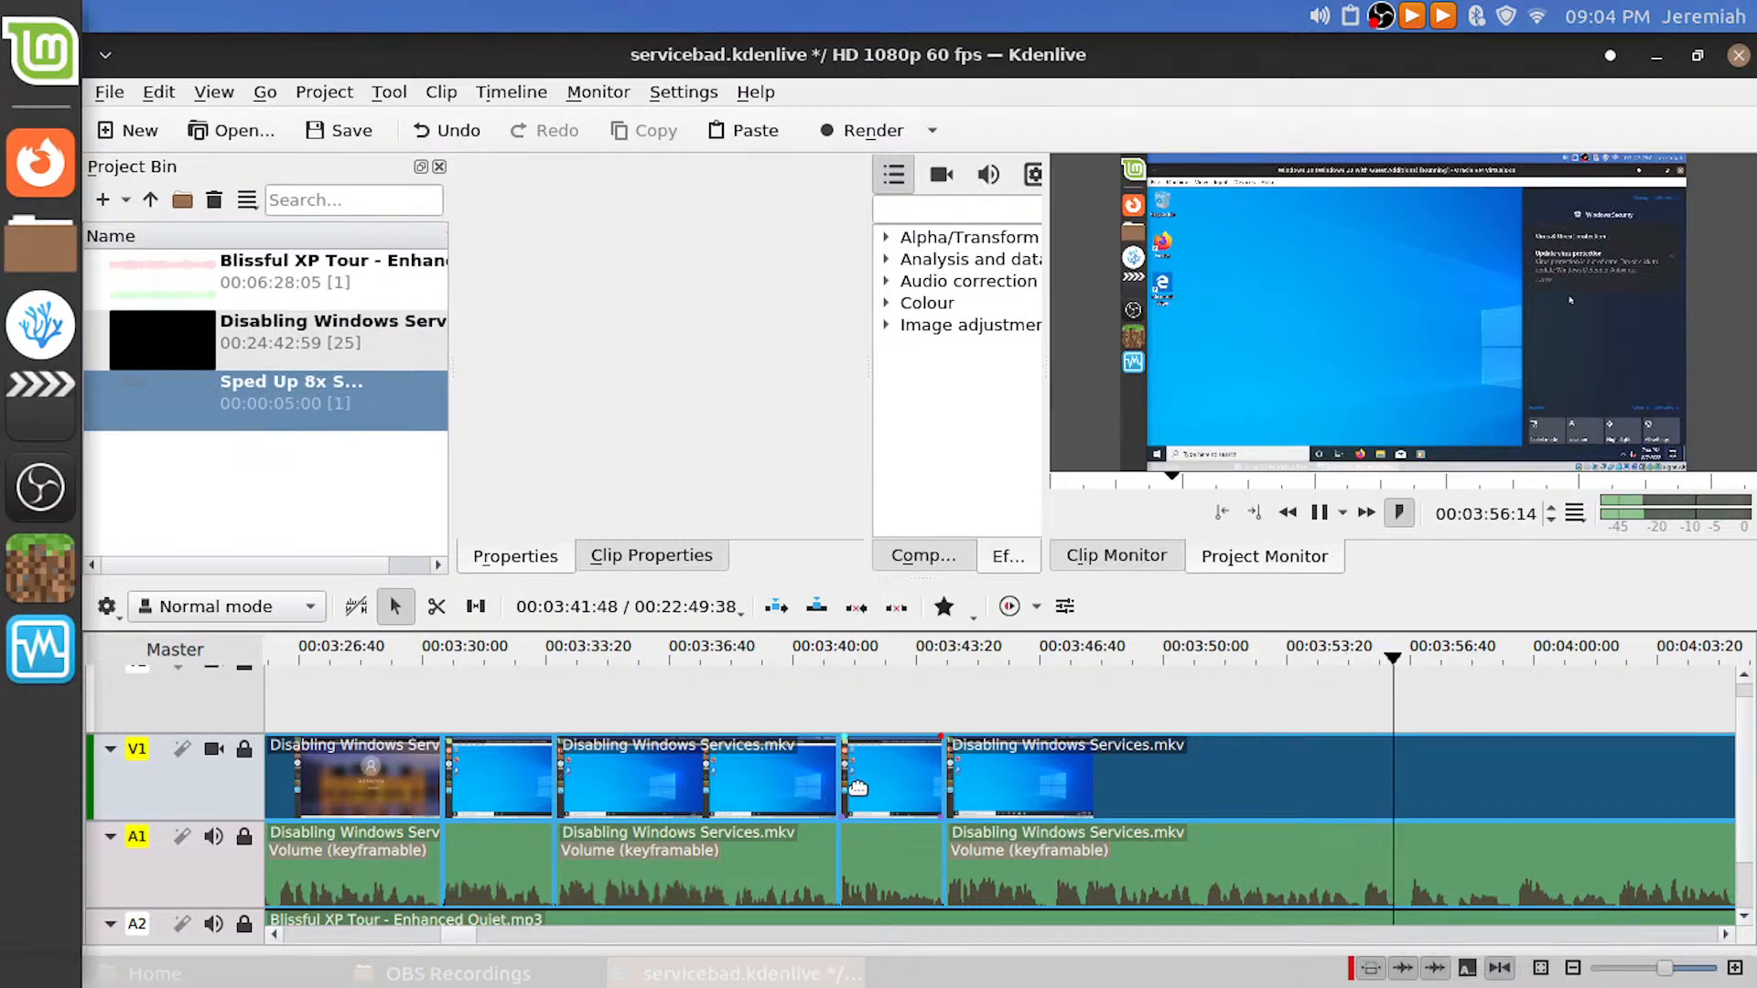
pyautogui.press('space')
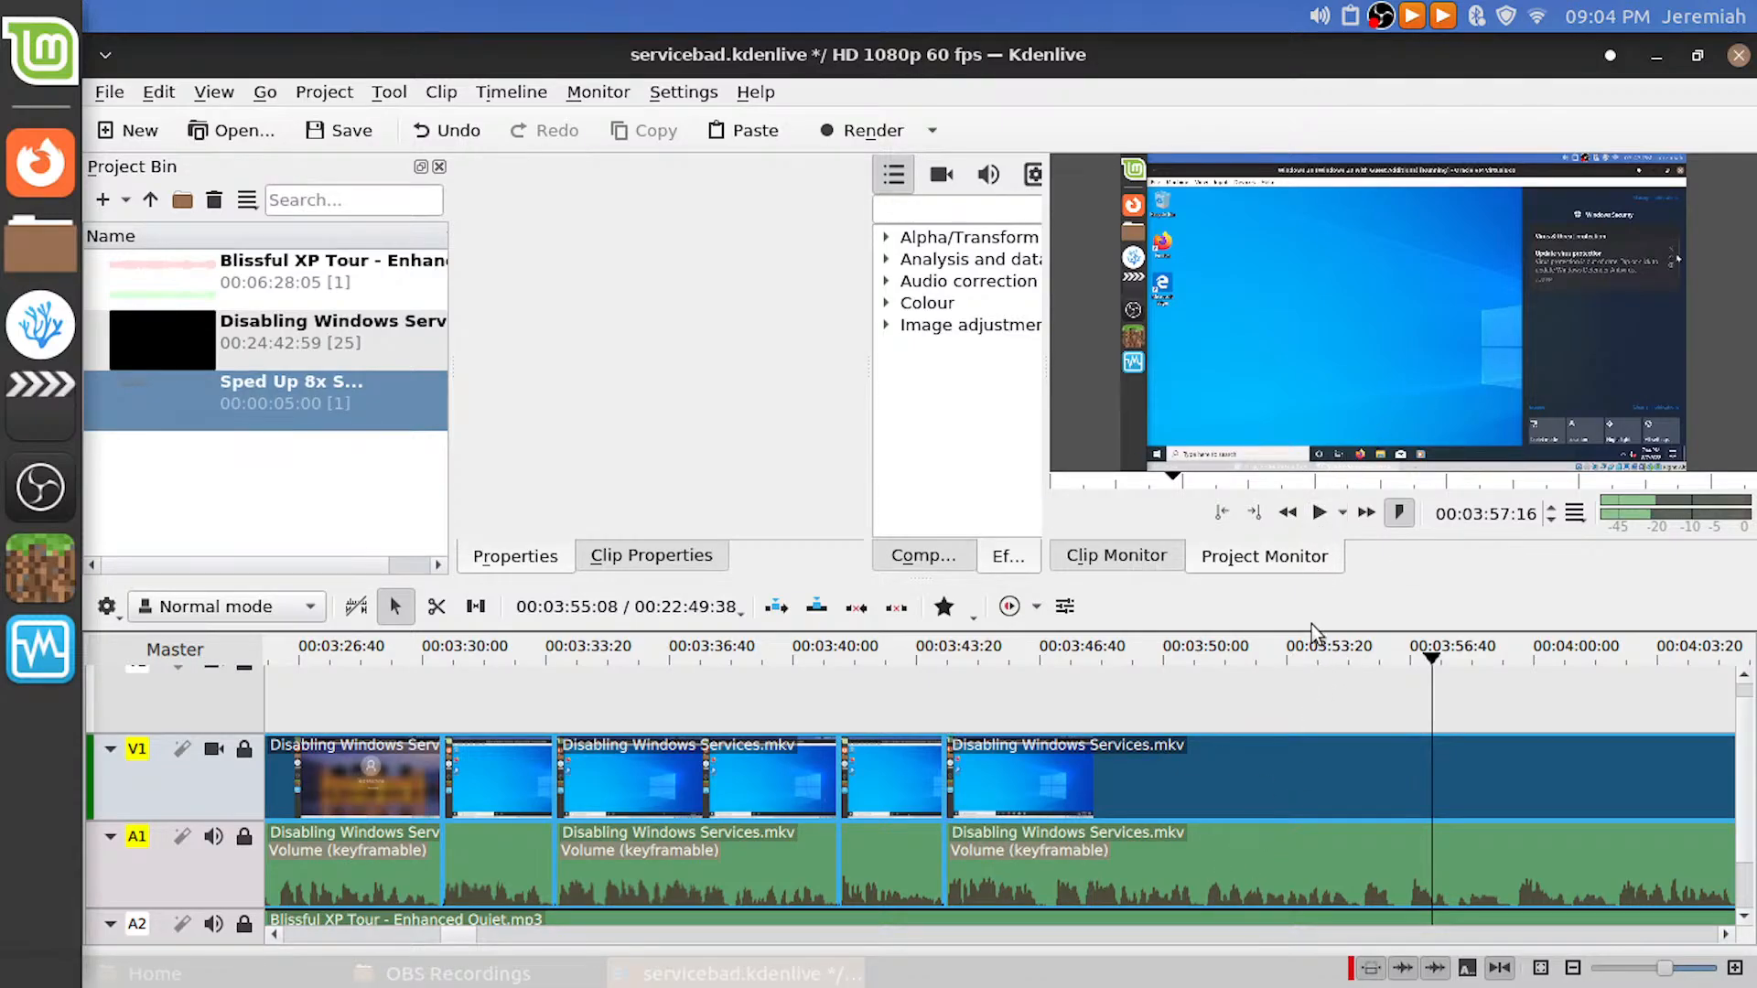
# Play on to about 00:04:06 and replay the footage around 00:03:54 to 00:03:59 to locate the next cut
pyautogui.press('space')
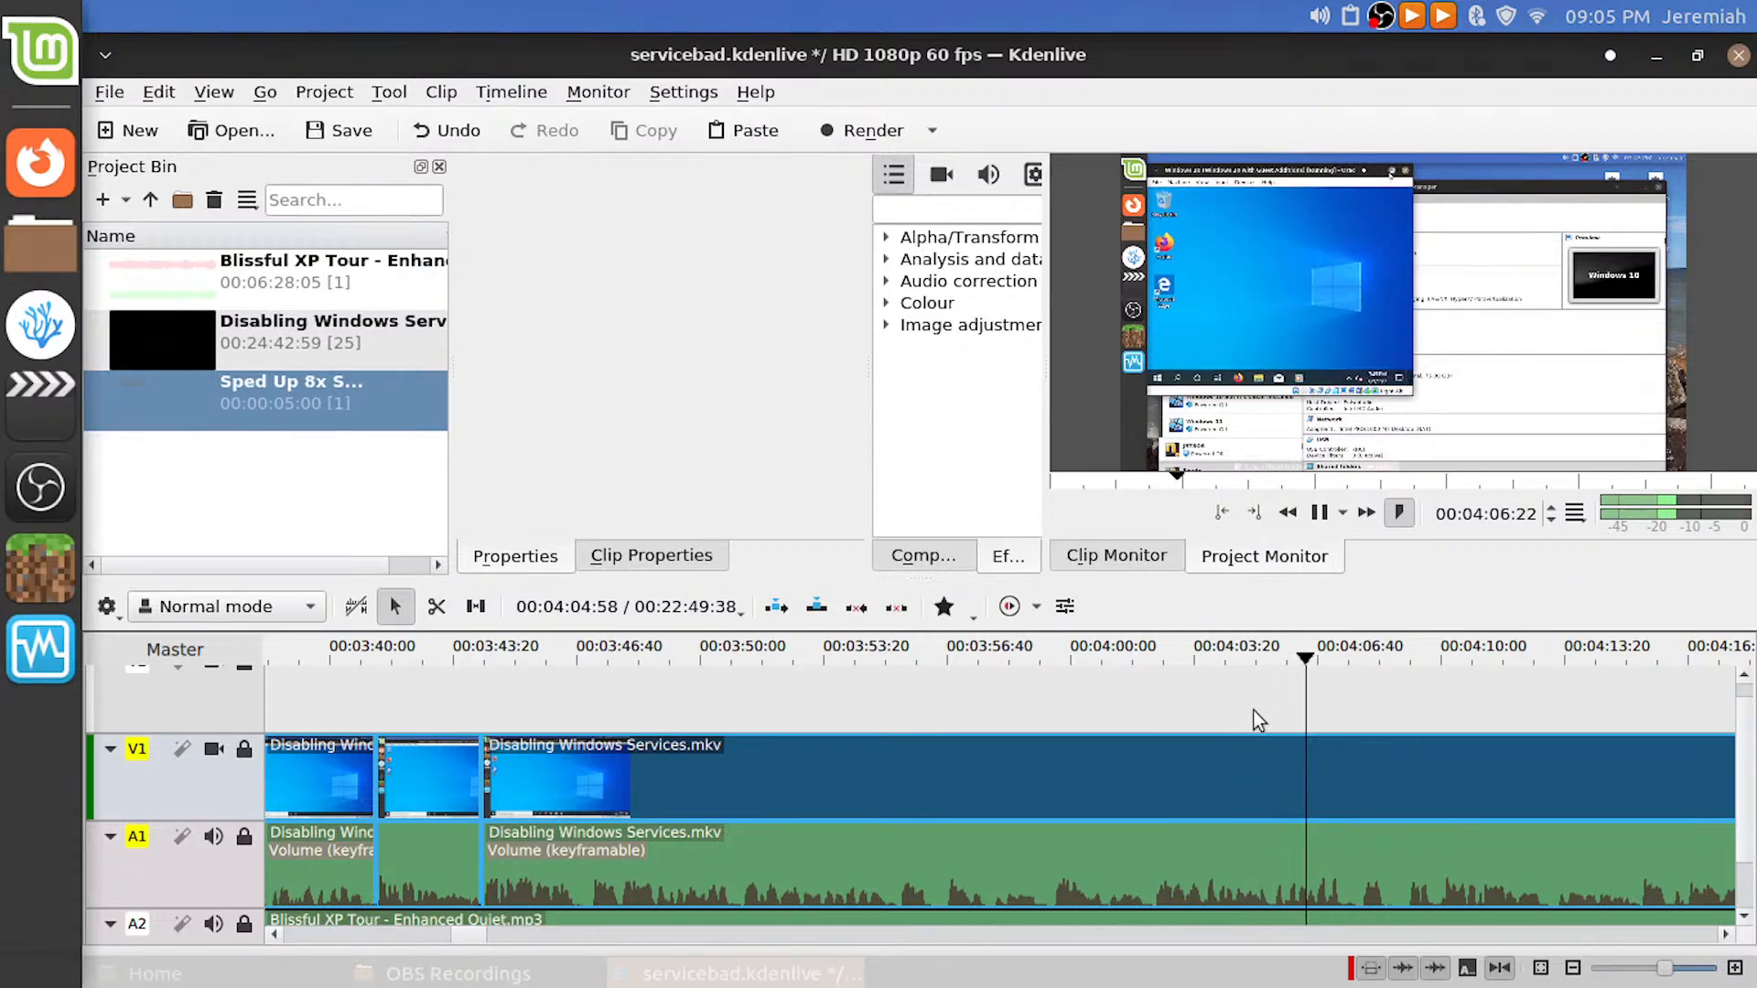
pyautogui.press('space')
pyautogui.click(1061, 699)
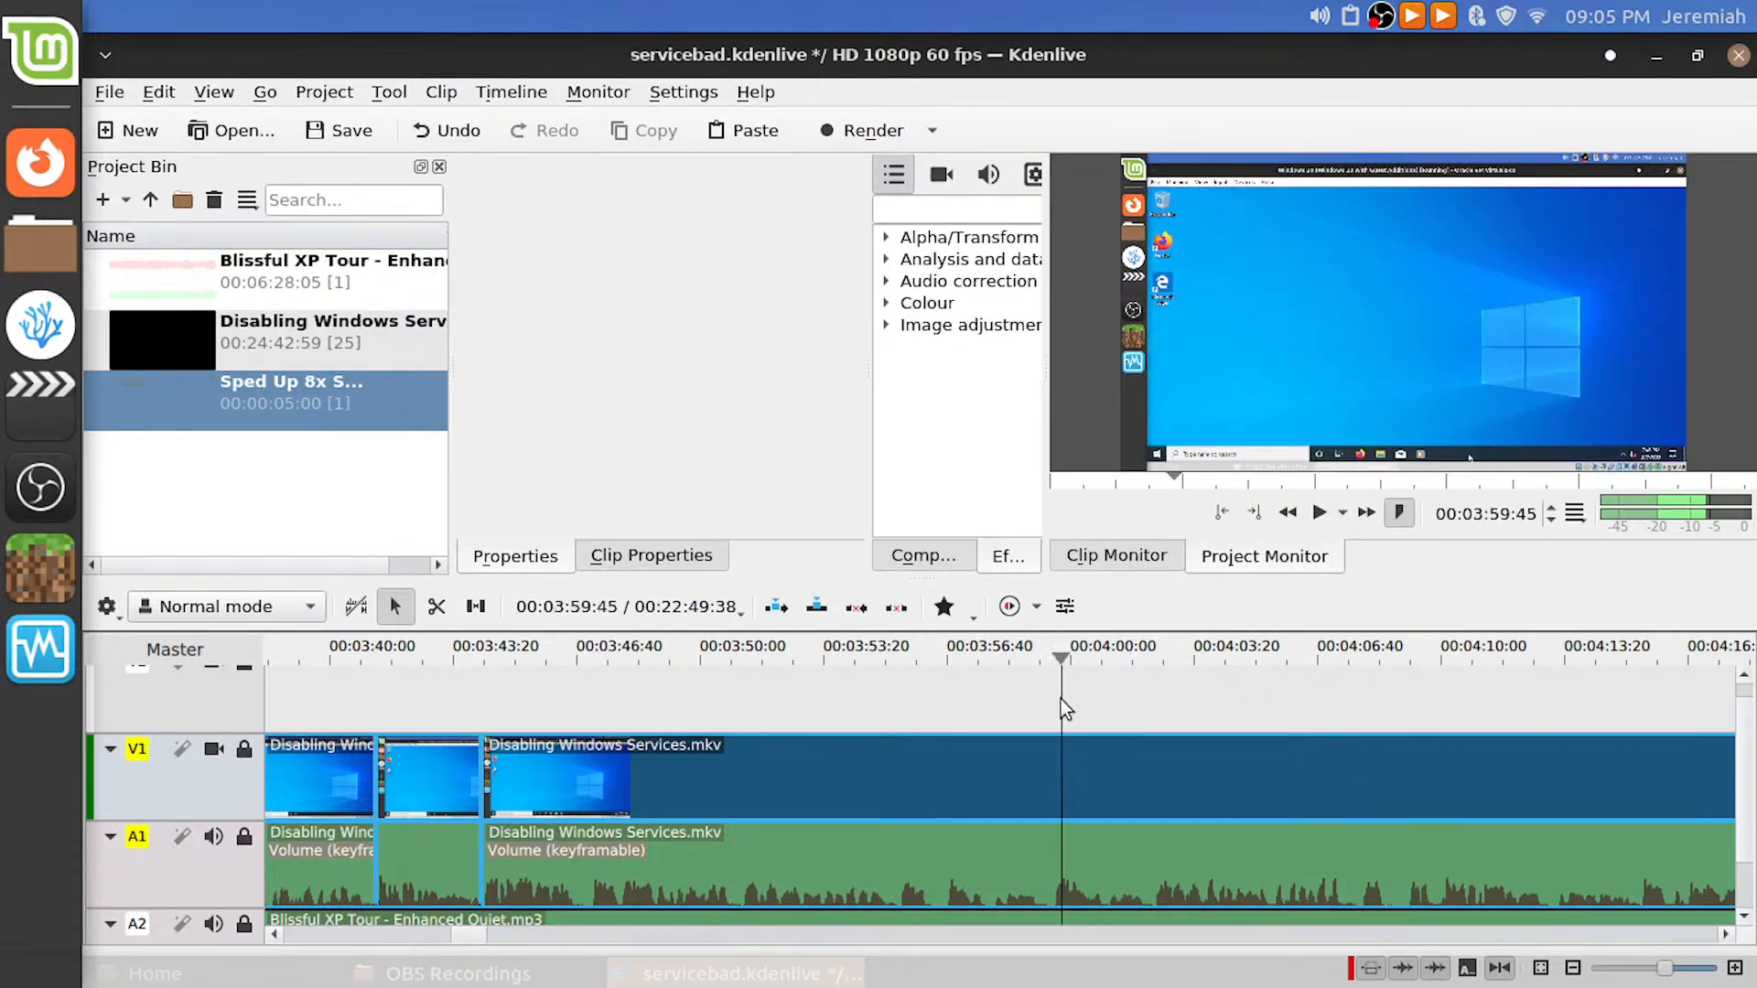
pyautogui.press('space')
pyautogui.press('space')
pyautogui.click(929, 705)
pyautogui.click(870, 707)
pyautogui.press('space')
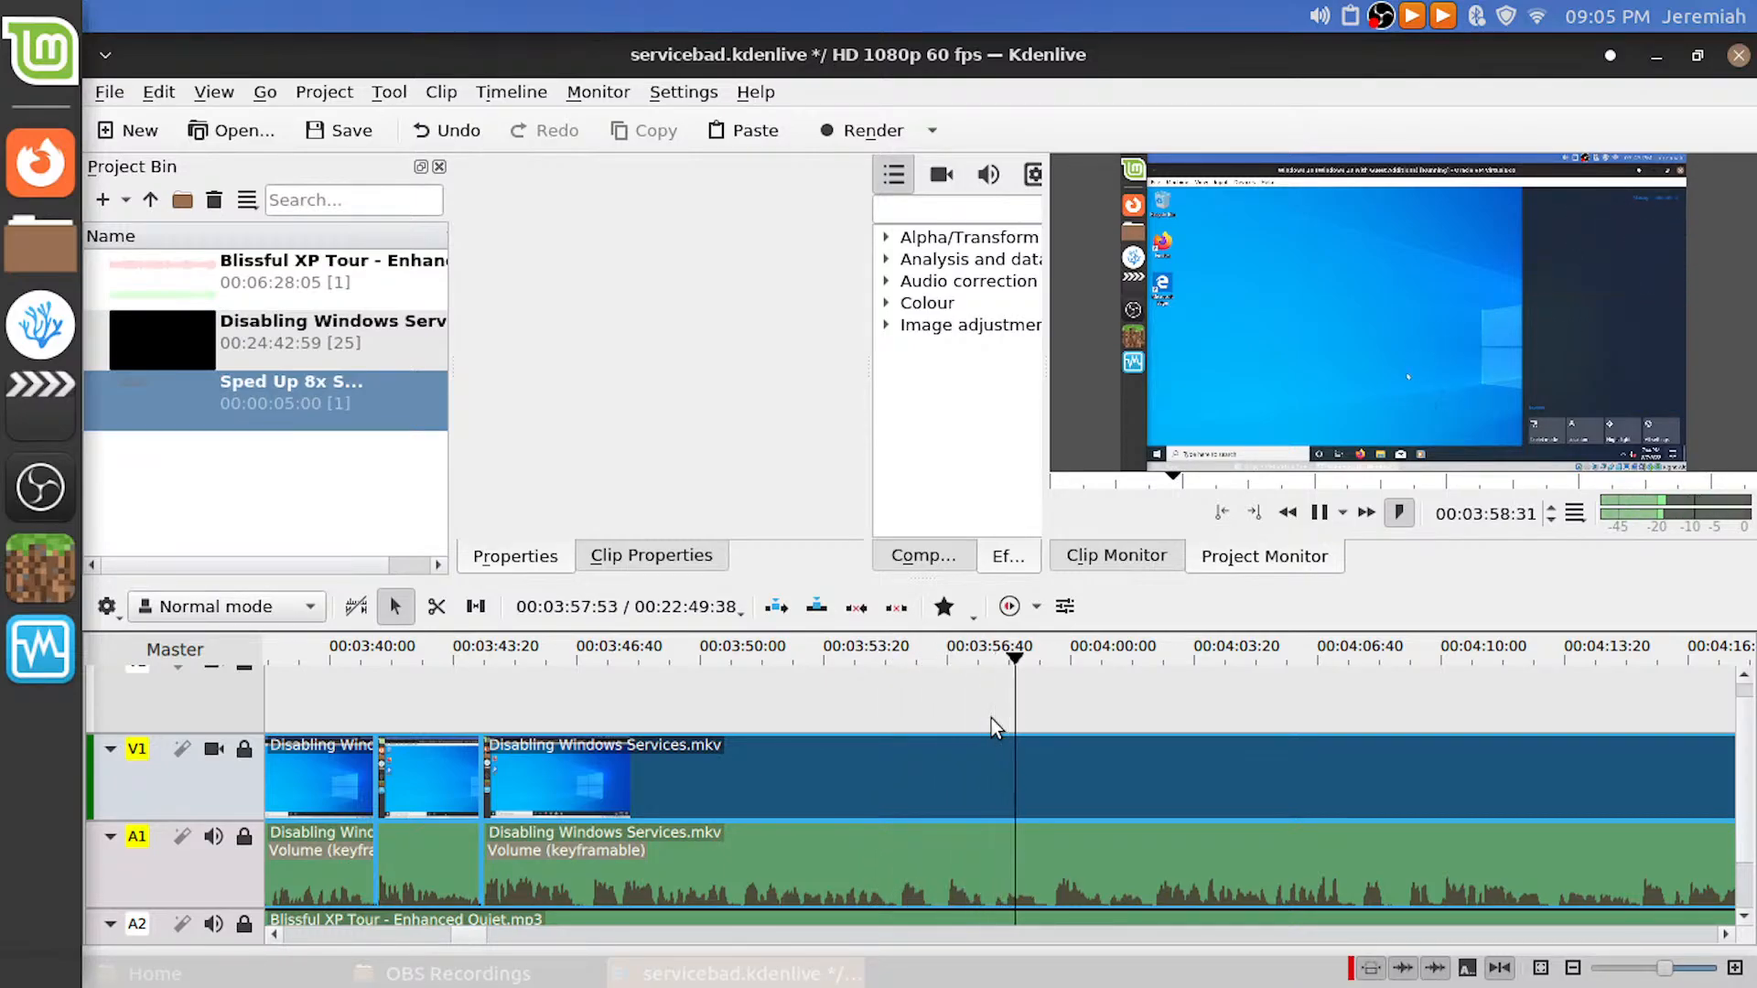
pyautogui.press('space')
pyautogui.moveTo(1051, 691); pyautogui.dragTo(851, 710)
pyautogui.press('space')
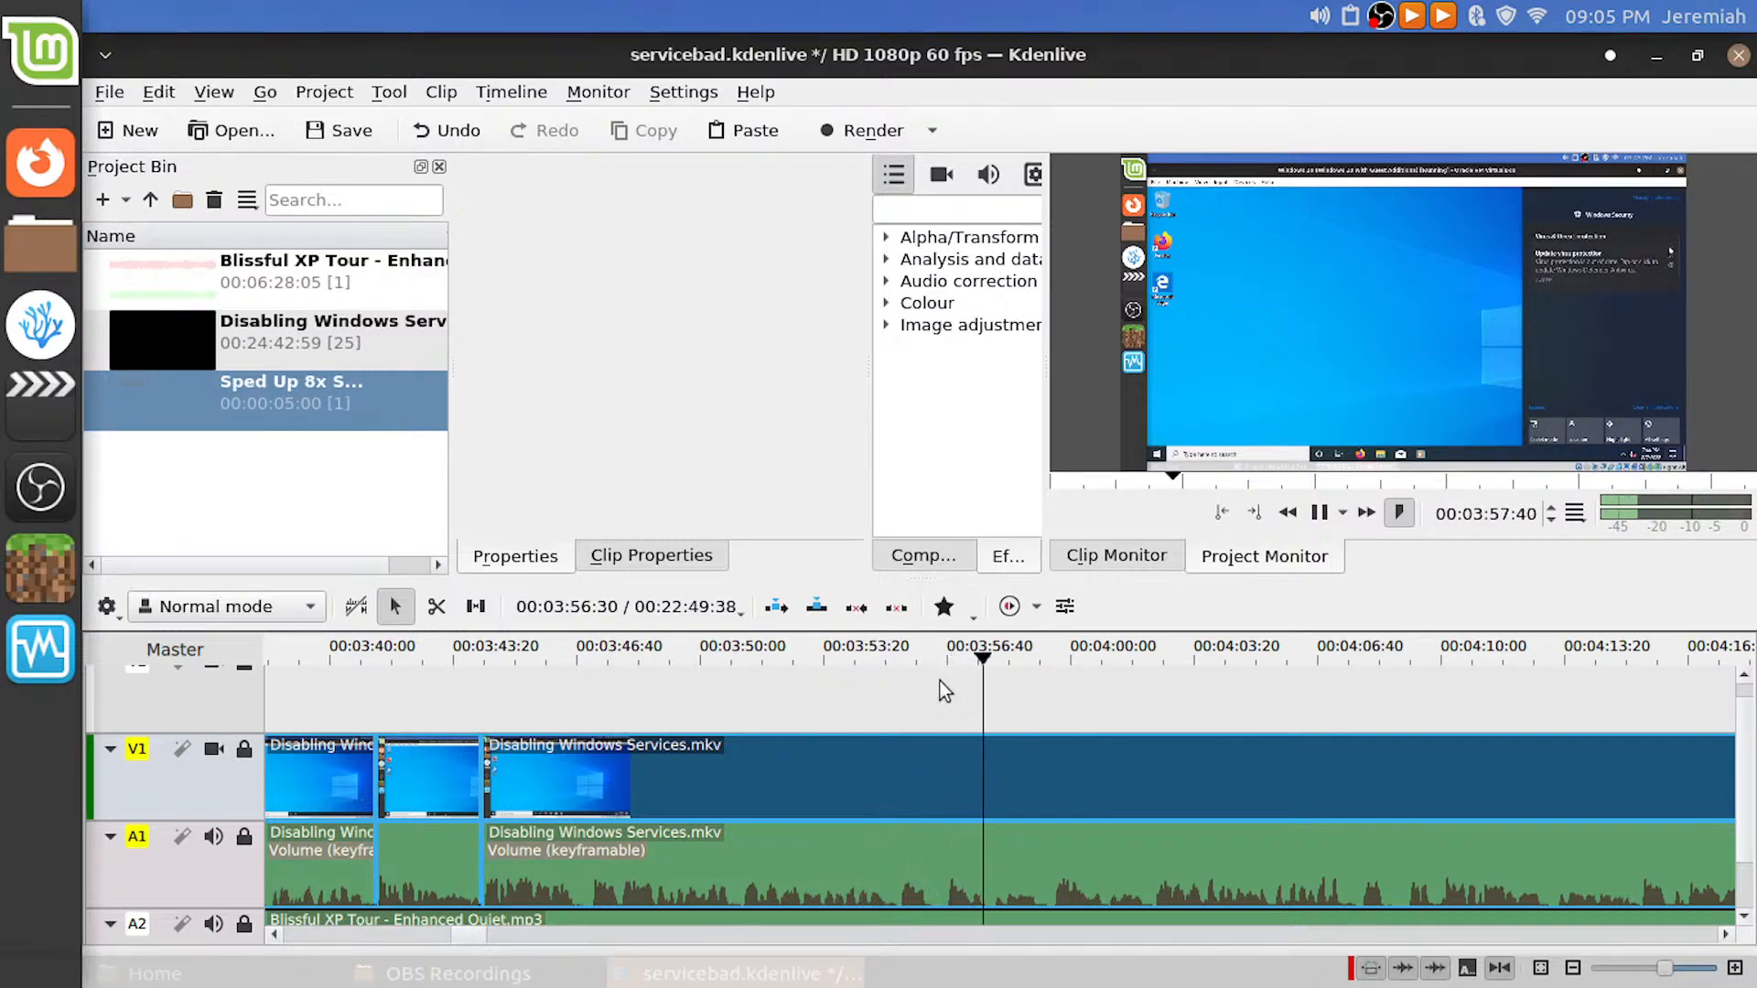
# Cut out the short section from about 00:03:56:20 to 00:03:57:40 and move the following clip back to close the gap
pyautogui.moveTo(939, 682); pyautogui.dragTo(984, 694)
pyautogui.hotkey('shift', 'r')
pyautogui.hotkey('shift', 'r')
pyautogui.click(954, 765)
pyautogui.press('Delete')
pyautogui.moveTo(1052, 784); pyautogui.dragTo(932, 782)
# Play across the new join near 00:03:56:20 to about 00:03:59
pyautogui.click(912, 715)
pyautogui.press('space')
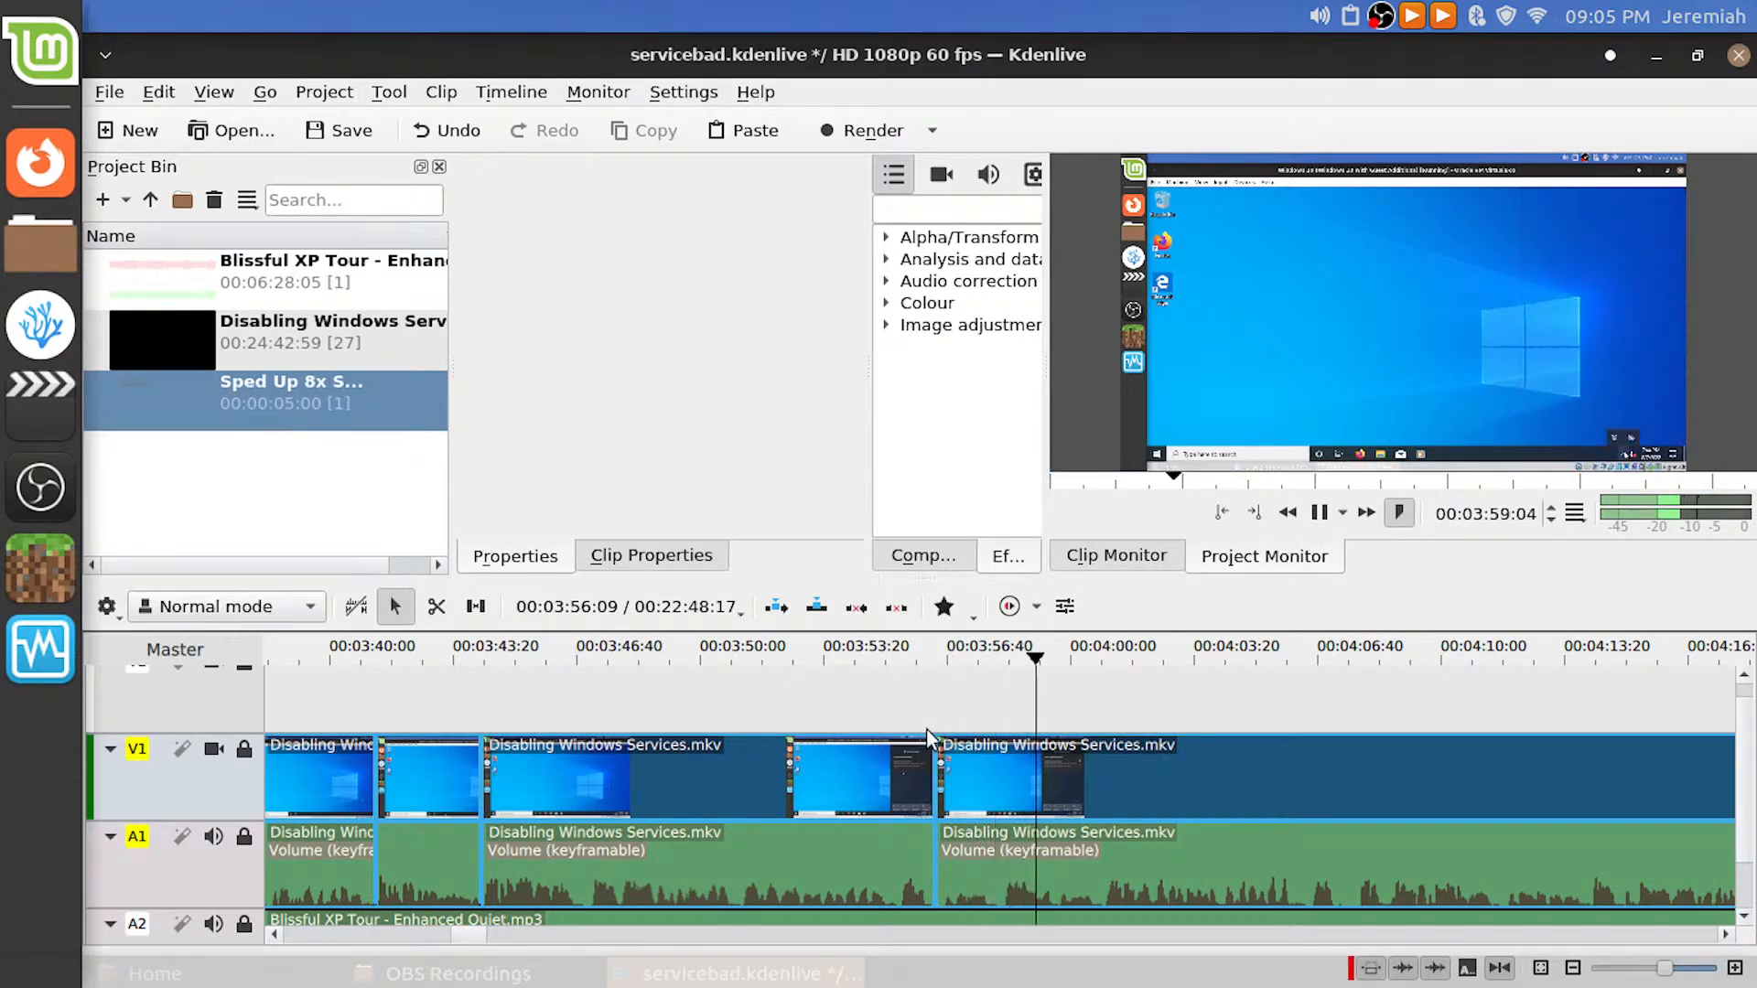
pyautogui.press('space')
# Split the clip at 00:03:58:09 and 00:04:00:56, delete the section between the cuts, and move the following clip back to close the gap
pyautogui.moveTo(1040, 701); pyautogui.dragTo(979, 691)
pyautogui.press('space')
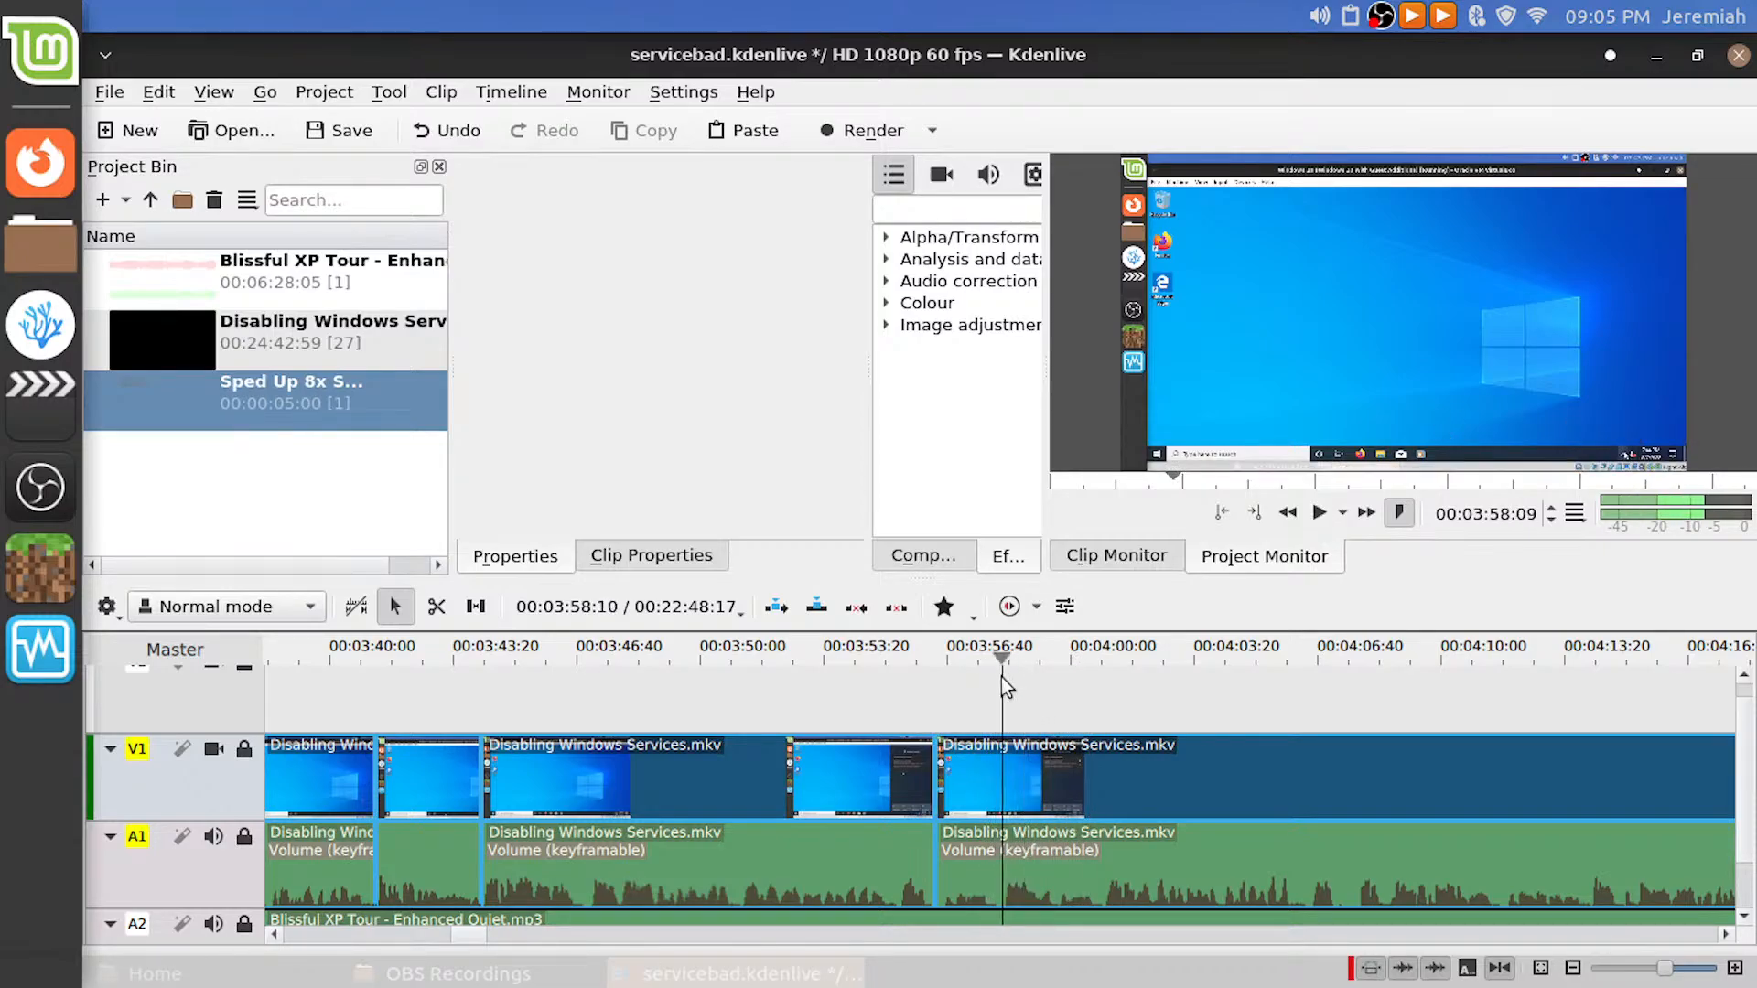
pyautogui.hotkey('shift', 'r')
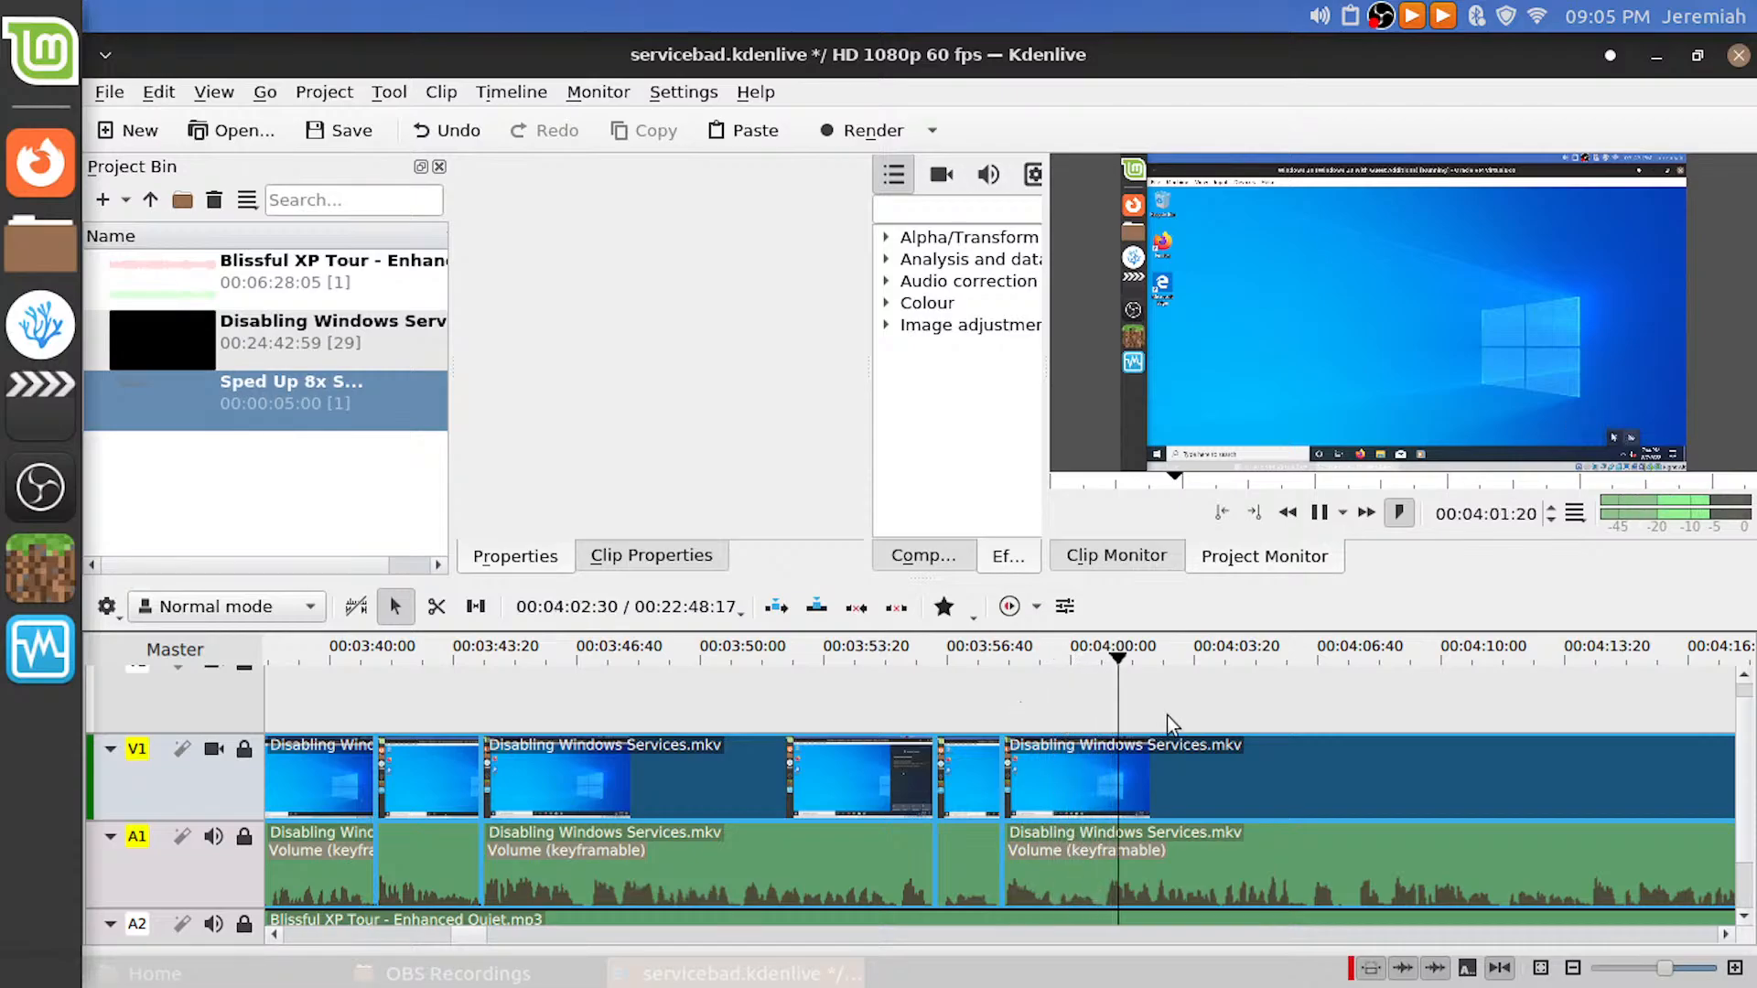
pyautogui.click(1105, 706)
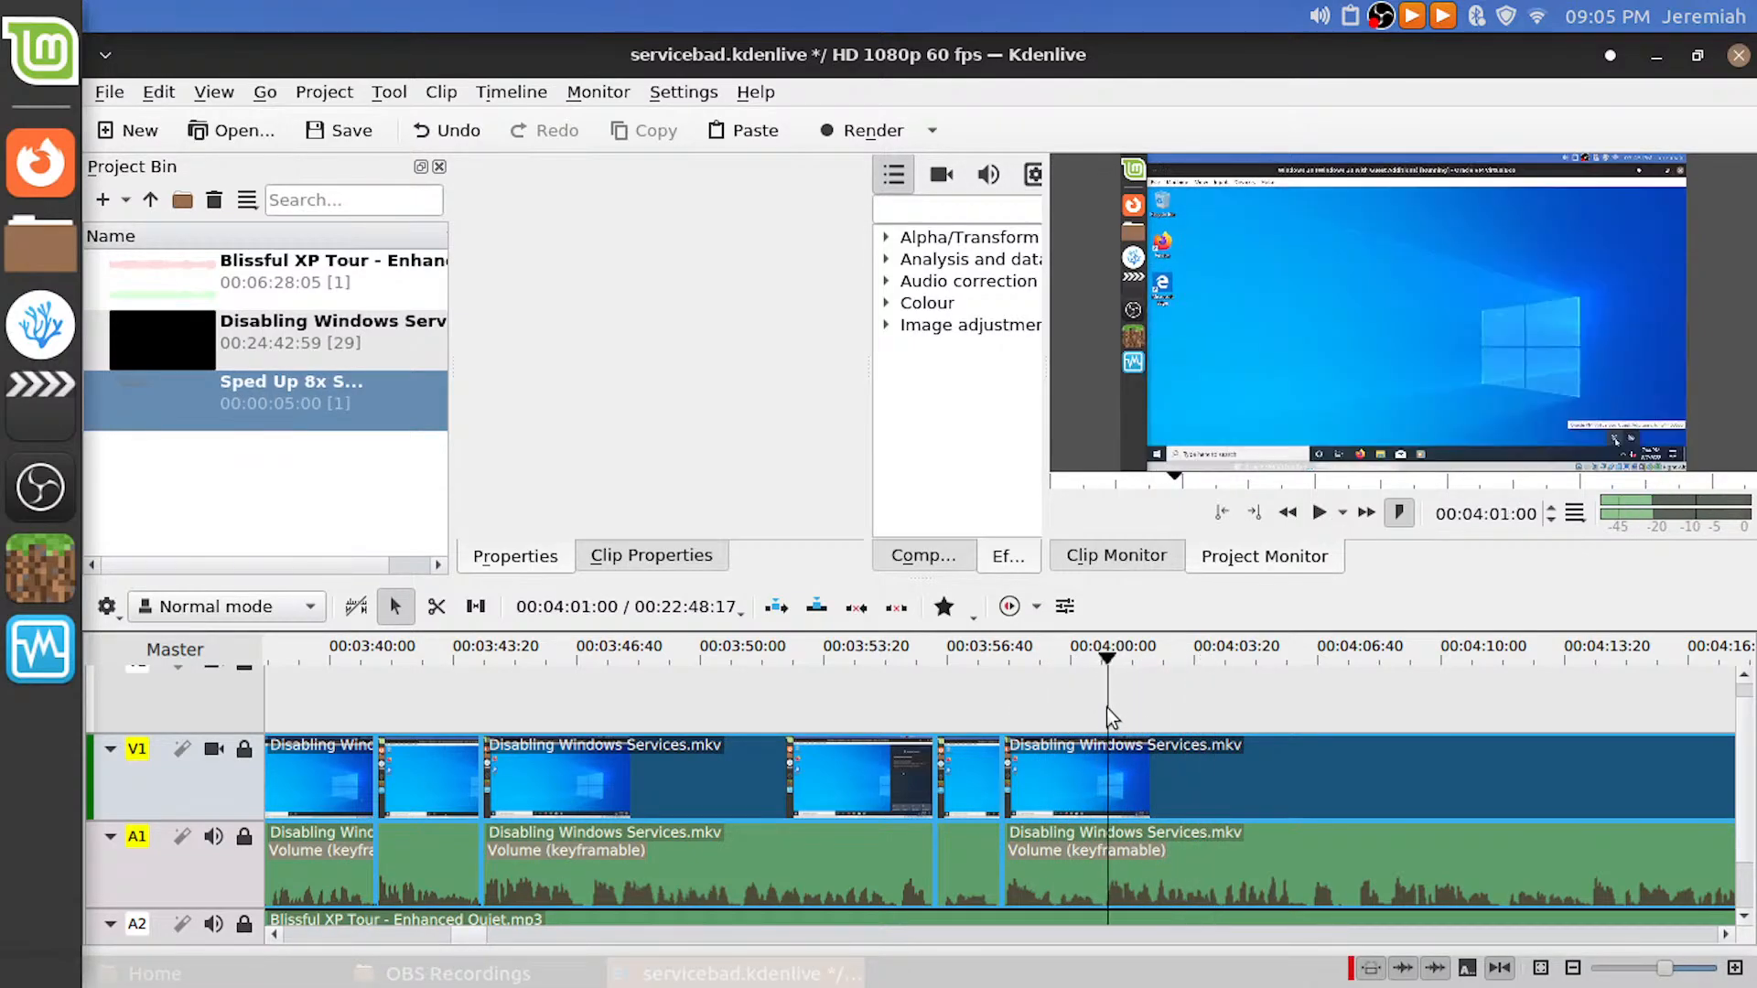
pyautogui.click(1105, 709)
pyautogui.hotkey('shift', 'r')
pyautogui.click(1060, 784)
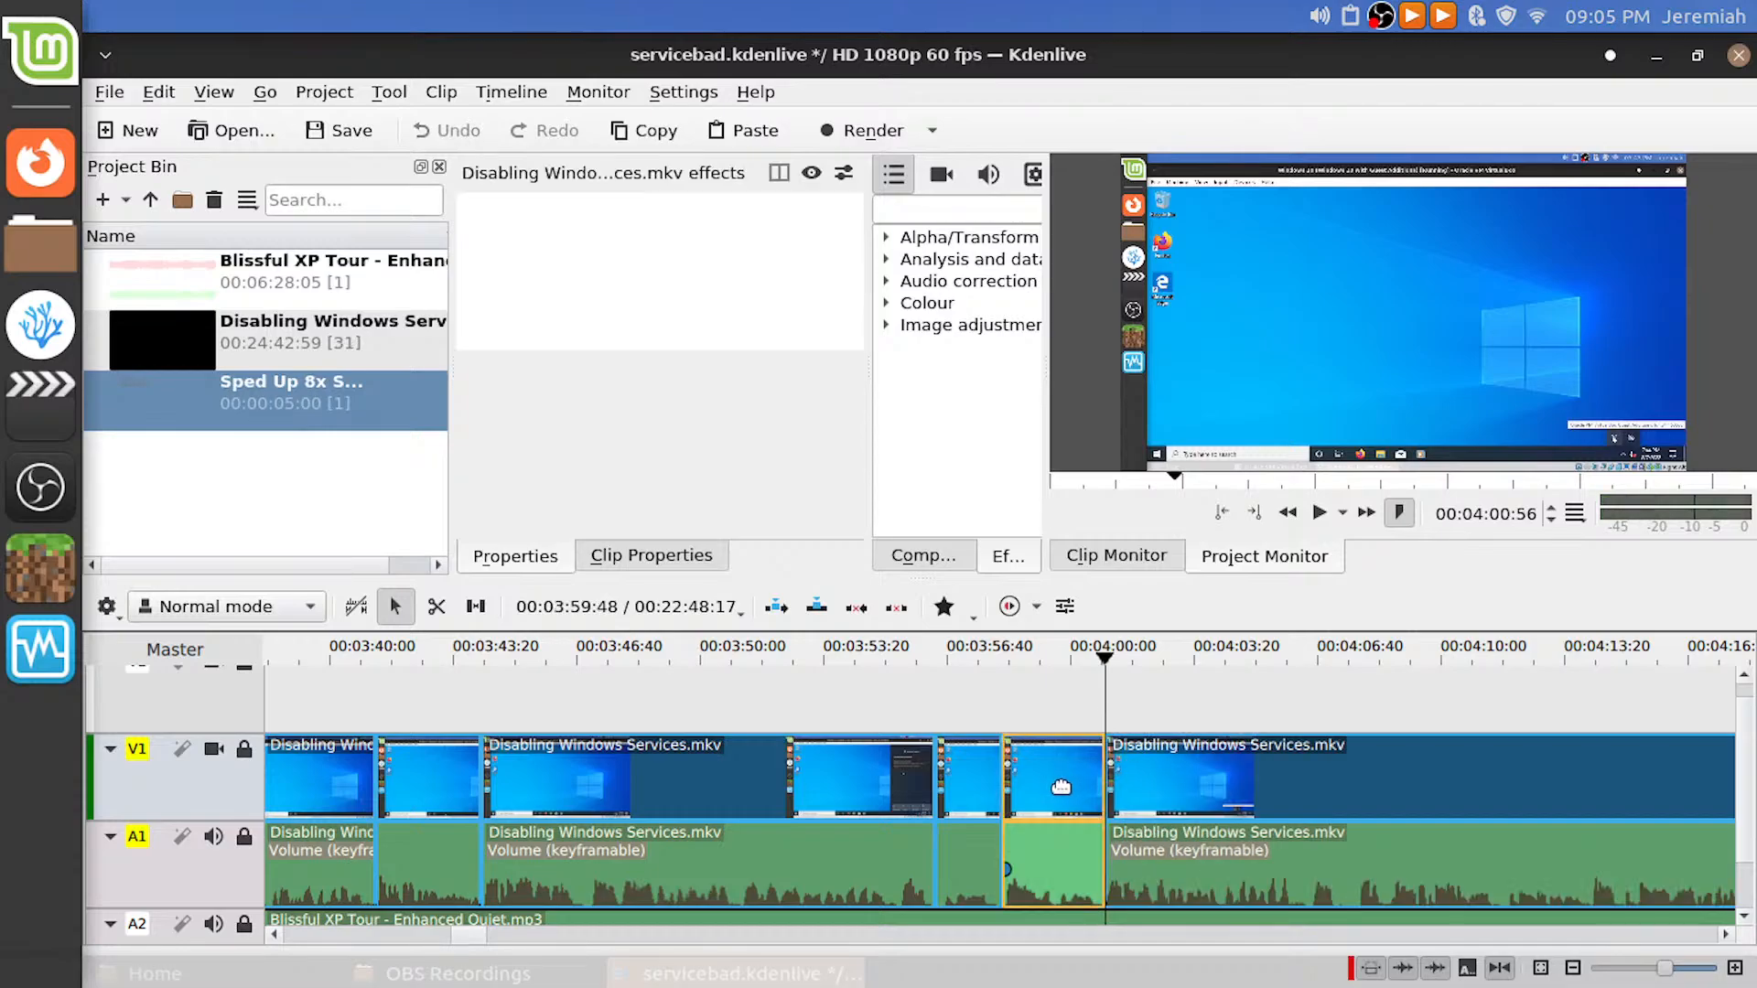
pyautogui.press('Delete')
pyautogui.moveTo(1217, 767); pyautogui.dragTo(917, 769)
# Play across the join near 00:03:58:09 to about 00:04:05 and save the project
pyautogui.click(941, 707)
pyautogui.press('space')
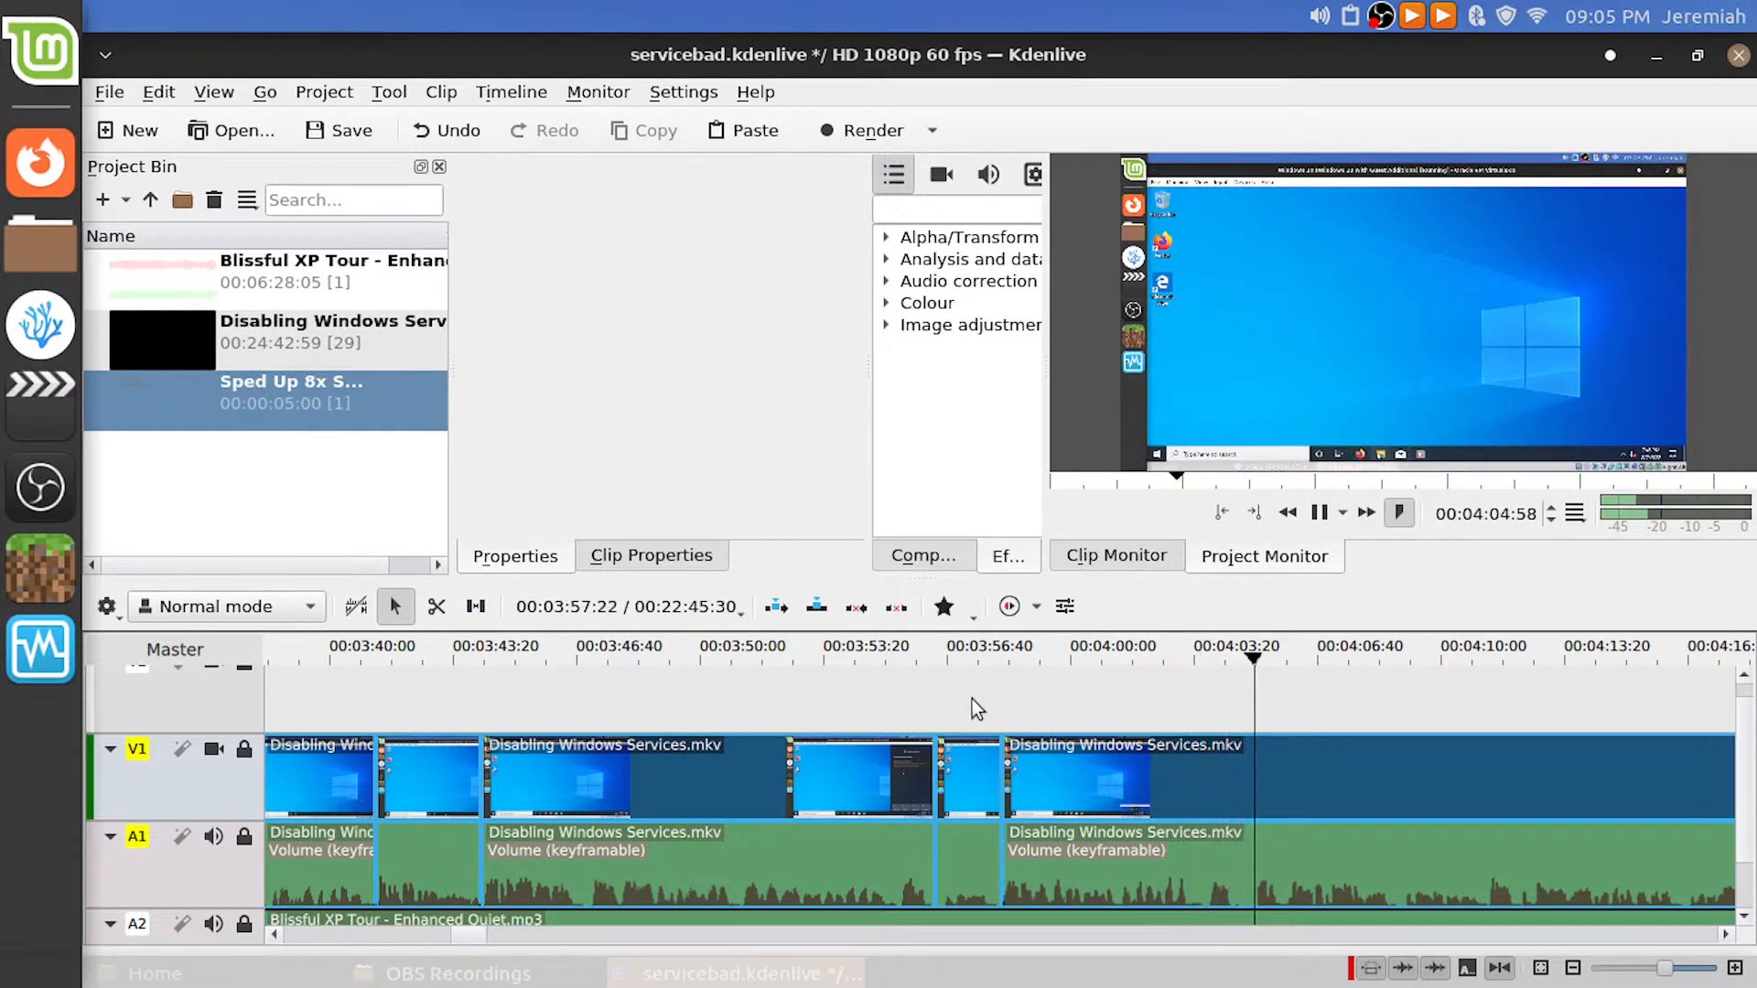
pyautogui.press('space')
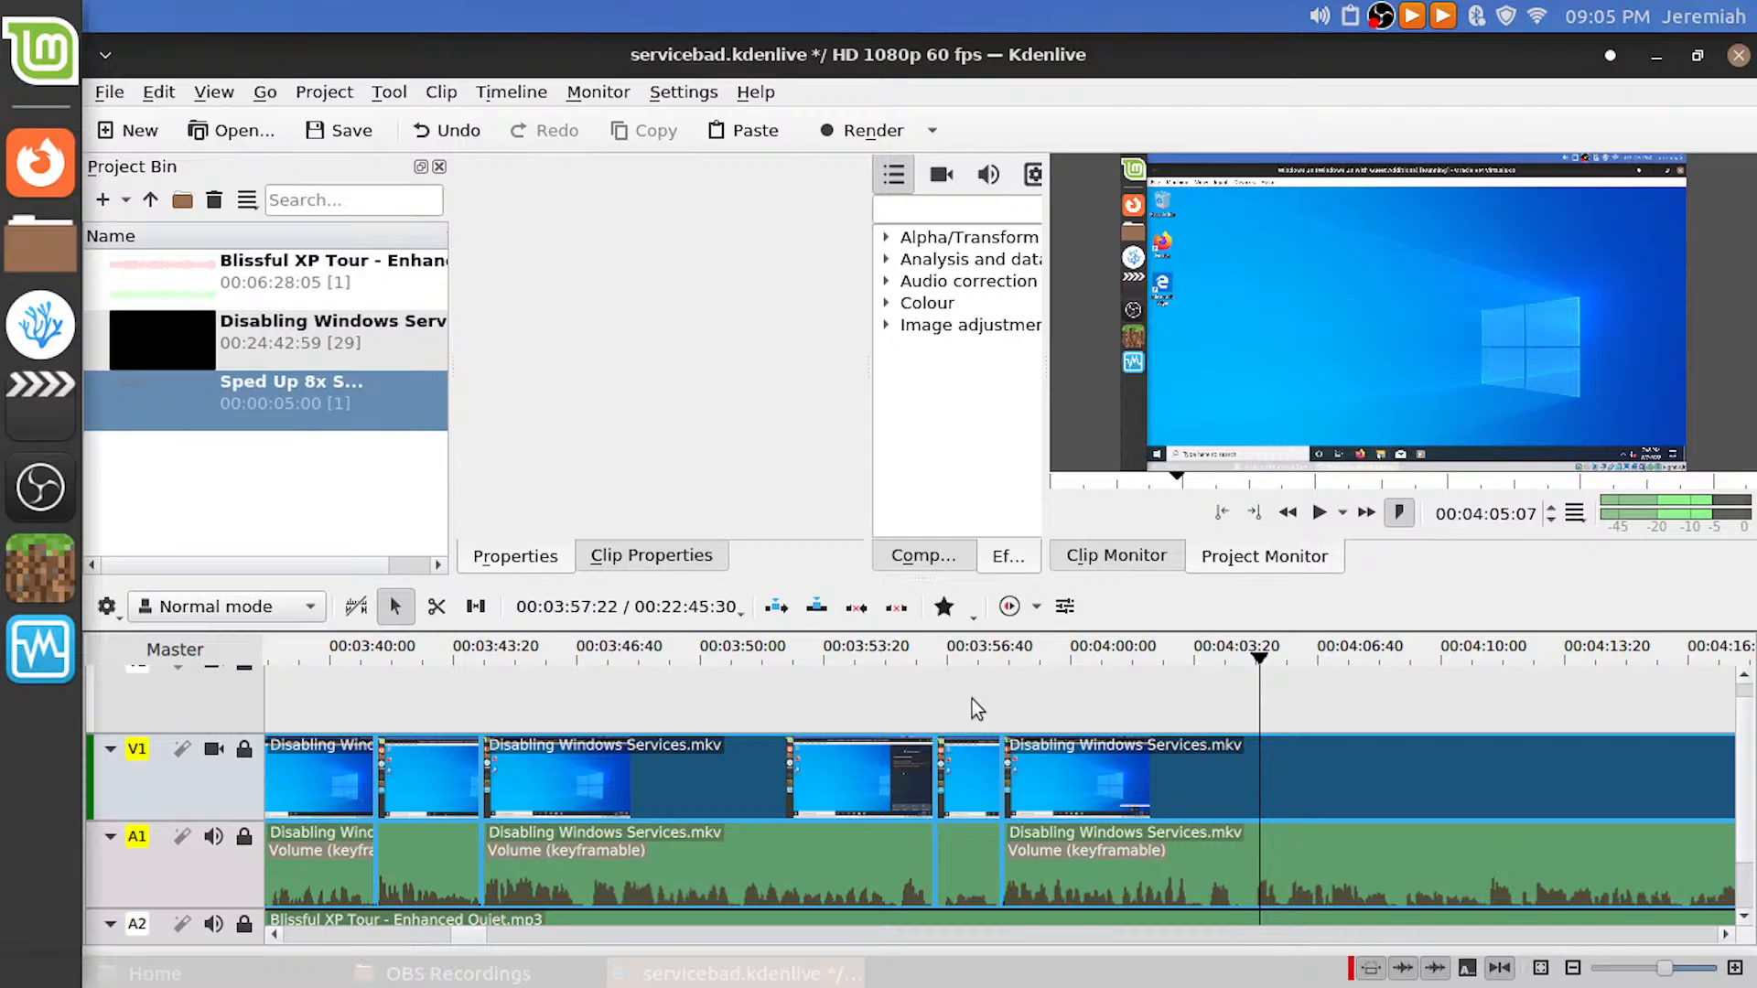
pyautogui.hotkey('ctrl', 's')
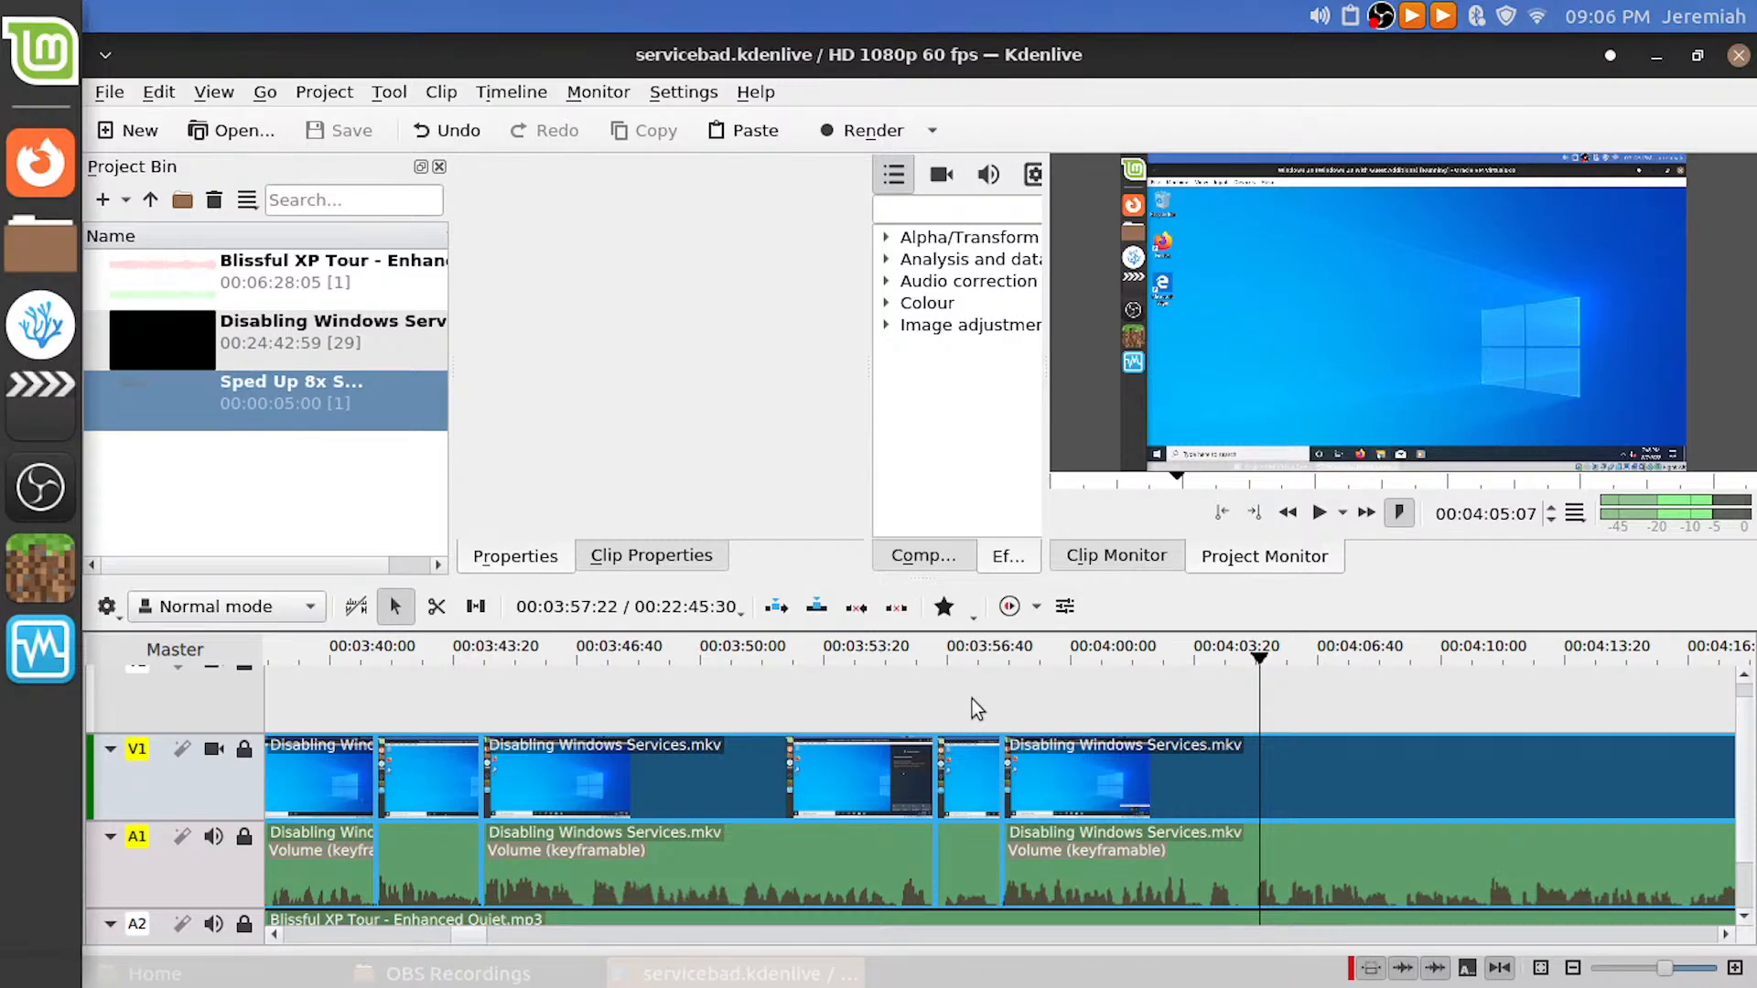
# Replay the footage from about 00:04:00 to 00:04:08 to locate the next cut
pyautogui.scroll(-5, 988, 697)
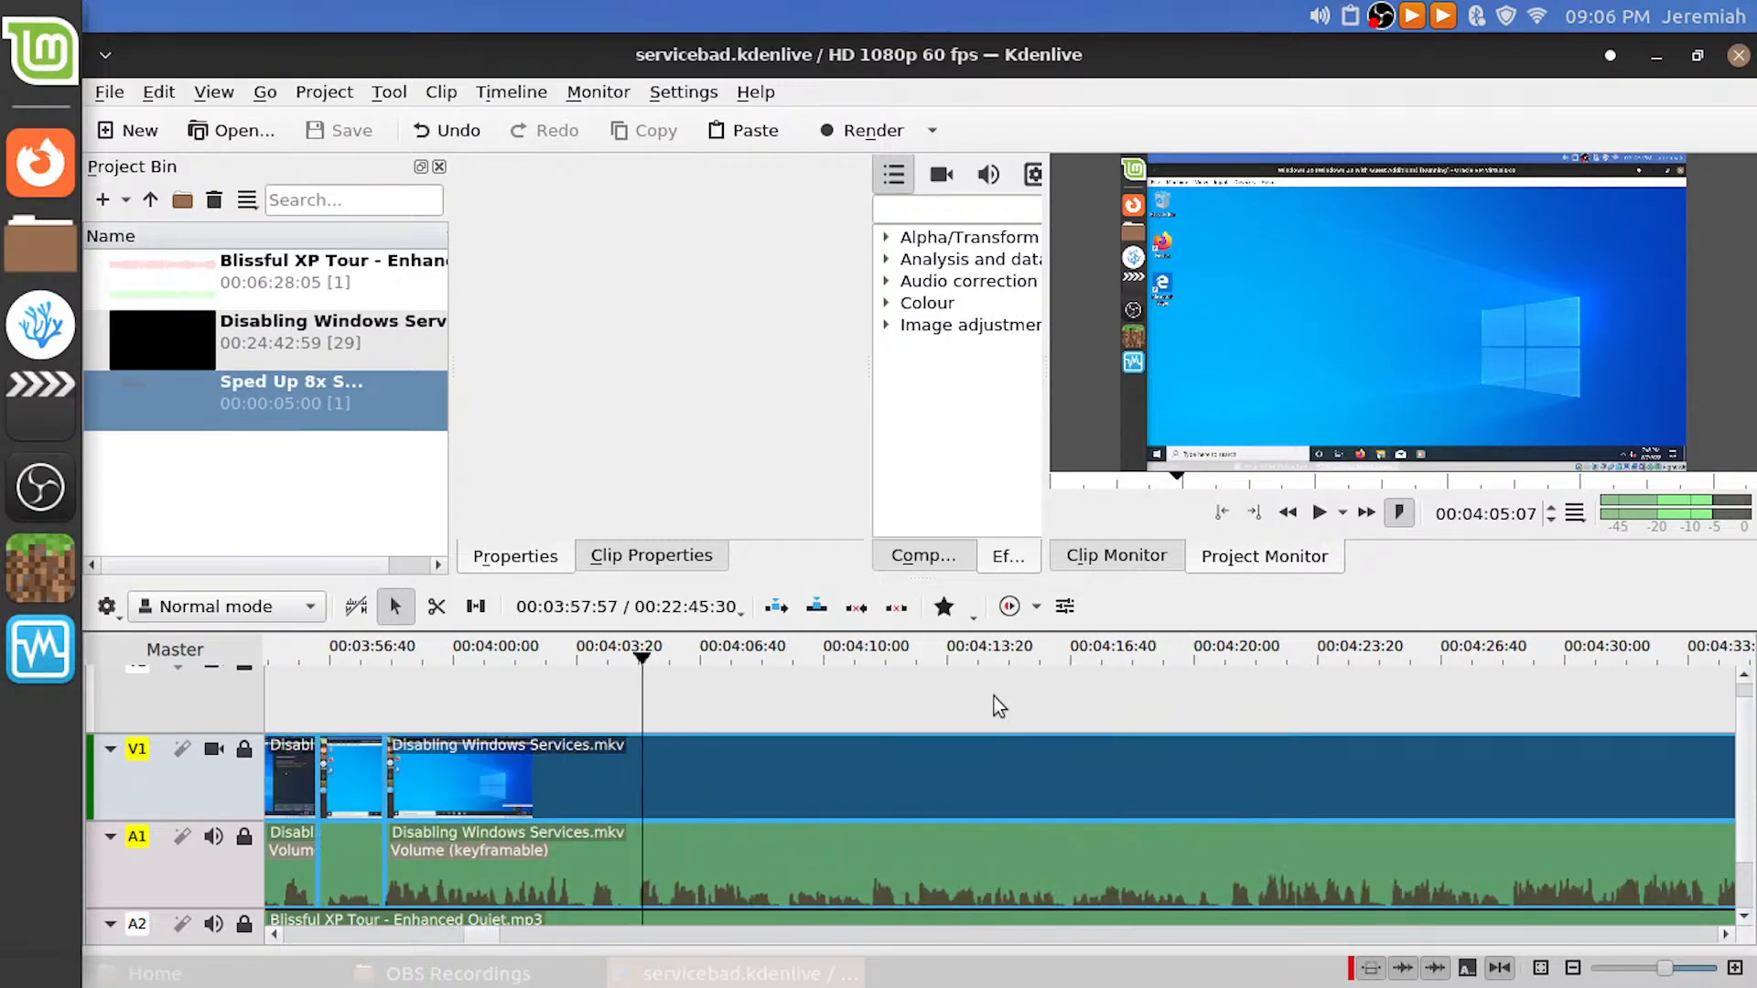
pyautogui.press('space')
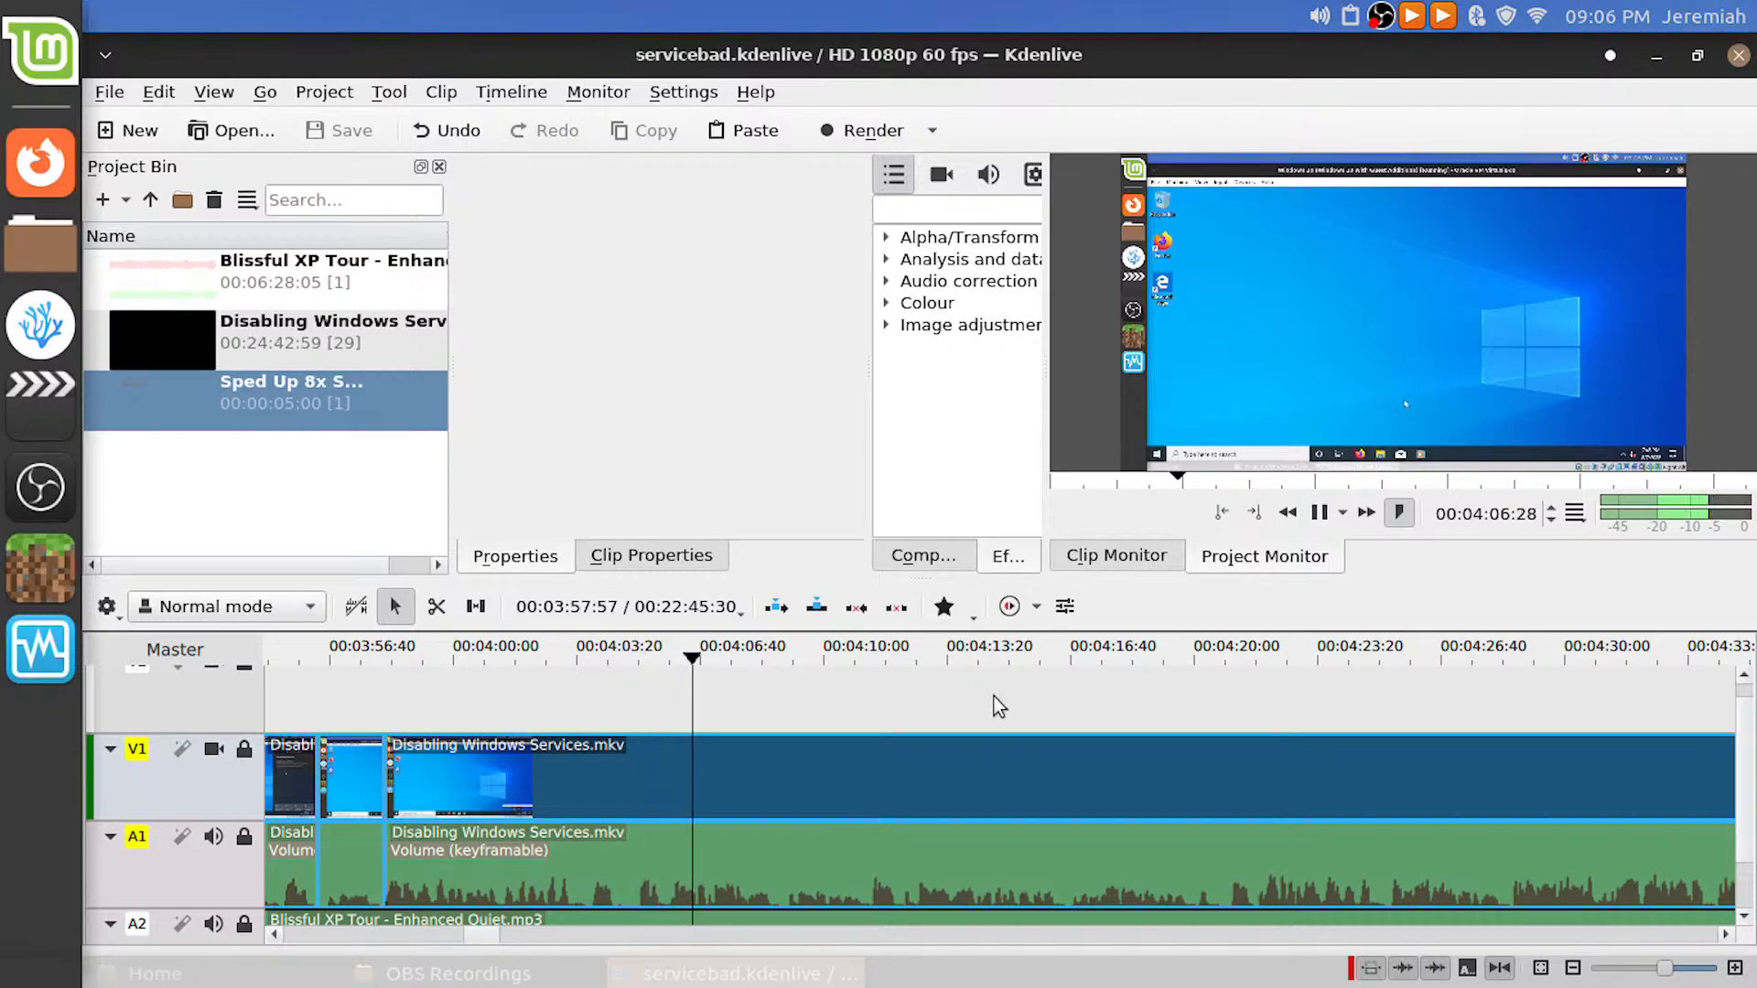
pyautogui.click(490, 673)
pyautogui.press('space')
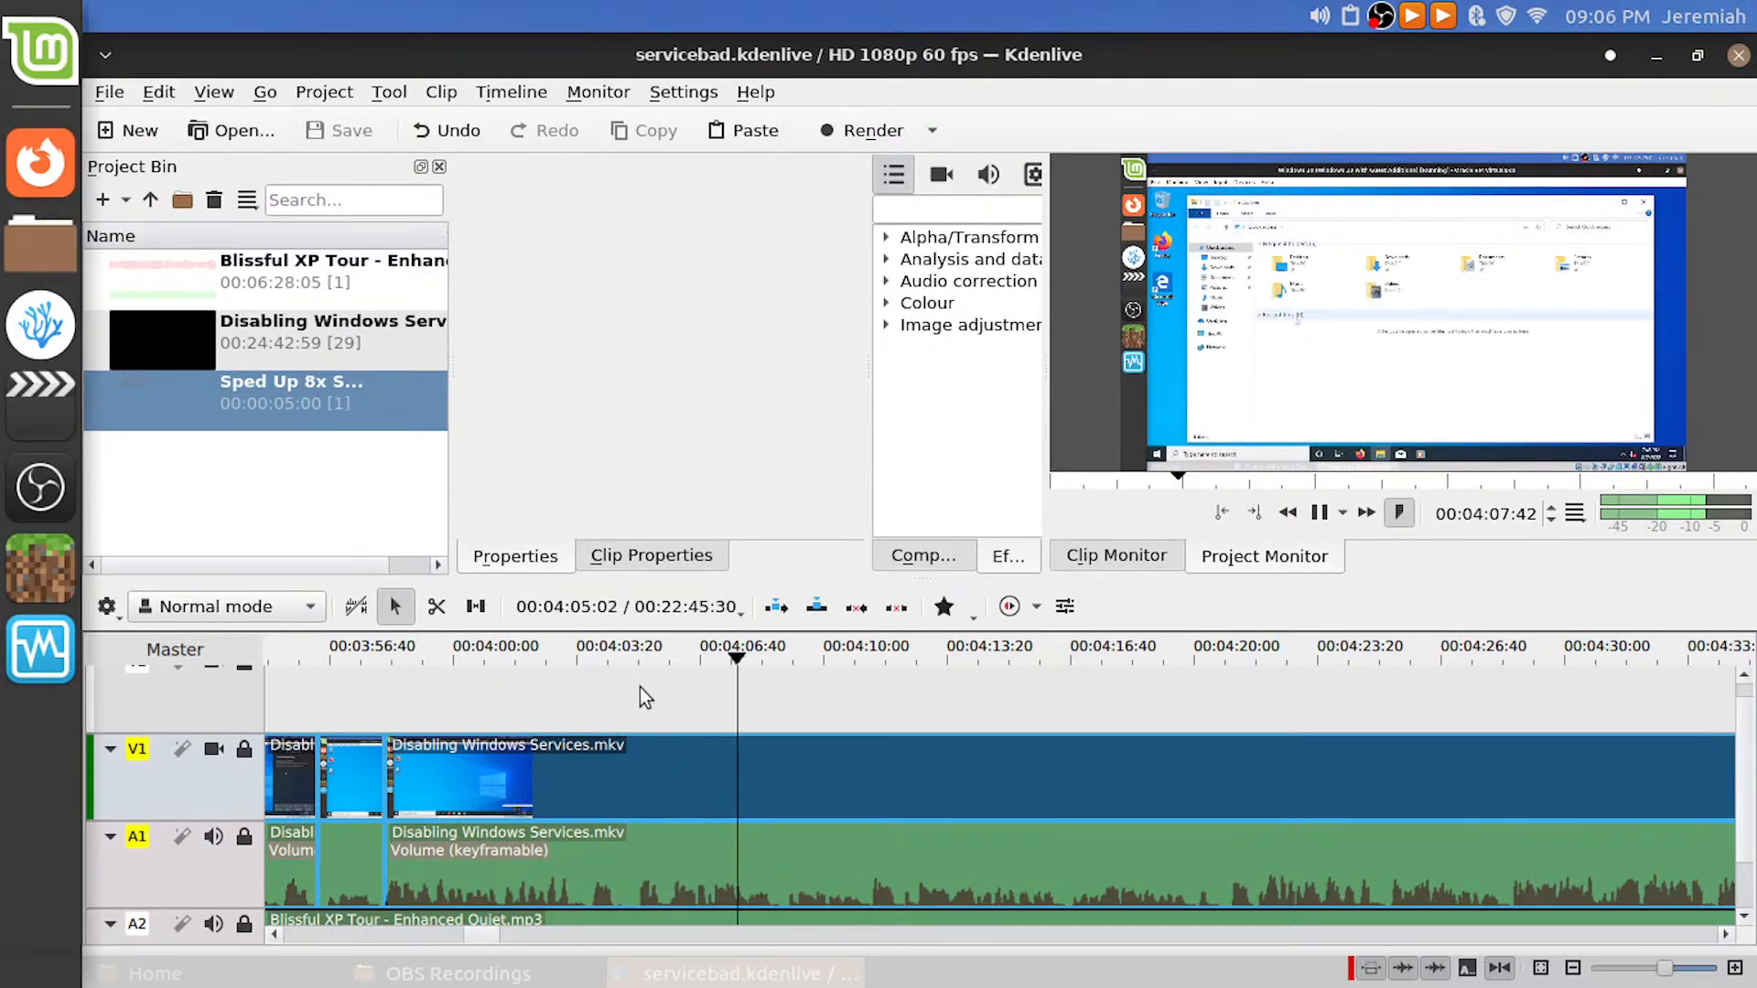
# Split the clip at 00:04:03:34 and play the footage after the cut
pyautogui.moveTo(591, 711); pyautogui.dragTo(585, 708)
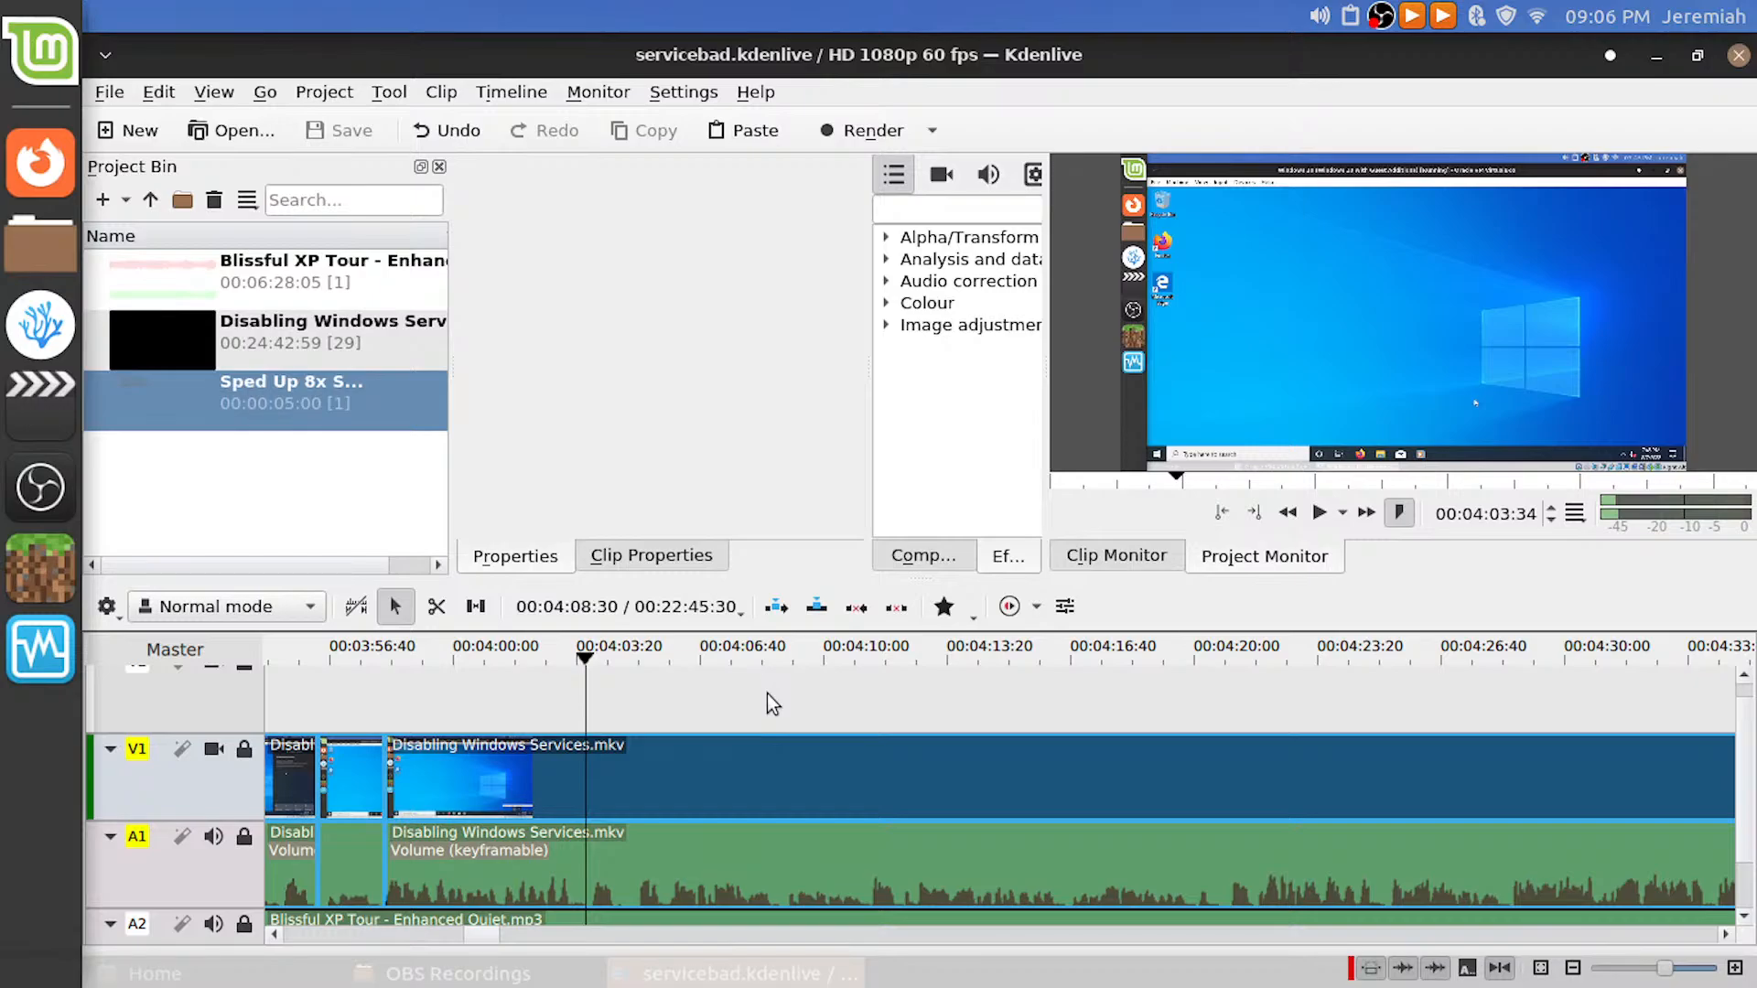
pyautogui.hotkey('shift', 'r')
pyautogui.press('space')
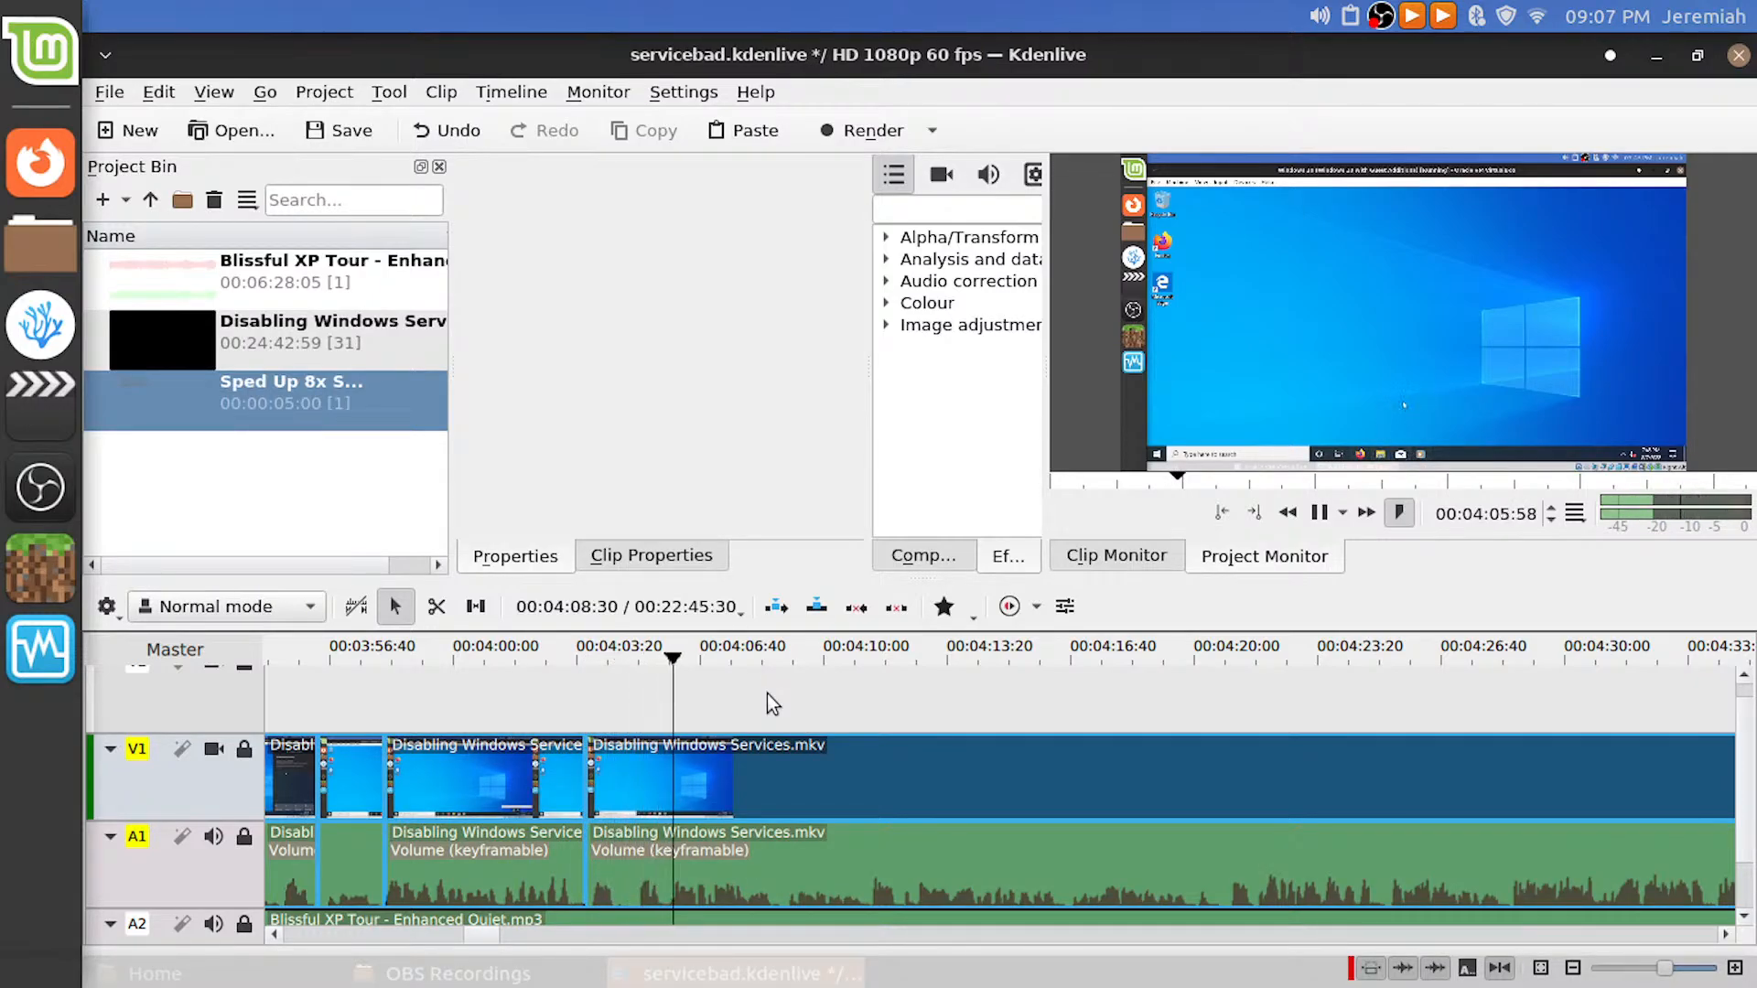
# Play the footage from about 00:04:06 to 00:04:15 and save the project
pyautogui.press('space')
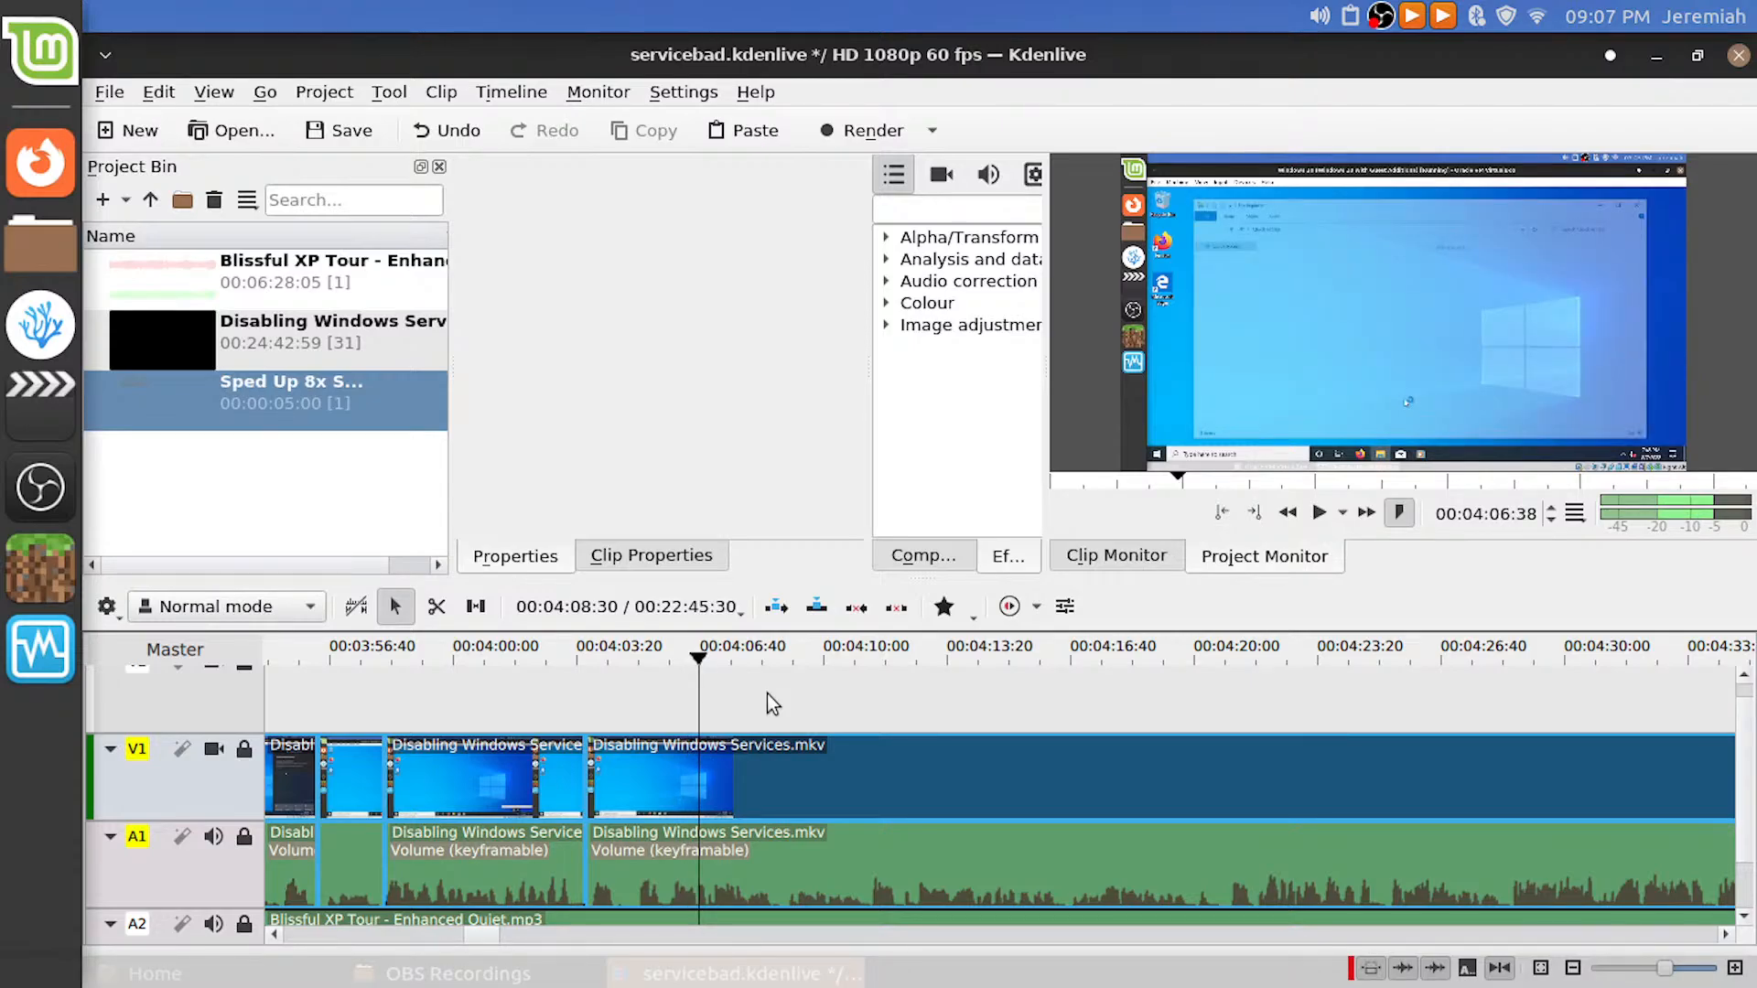
pyautogui.press('space')
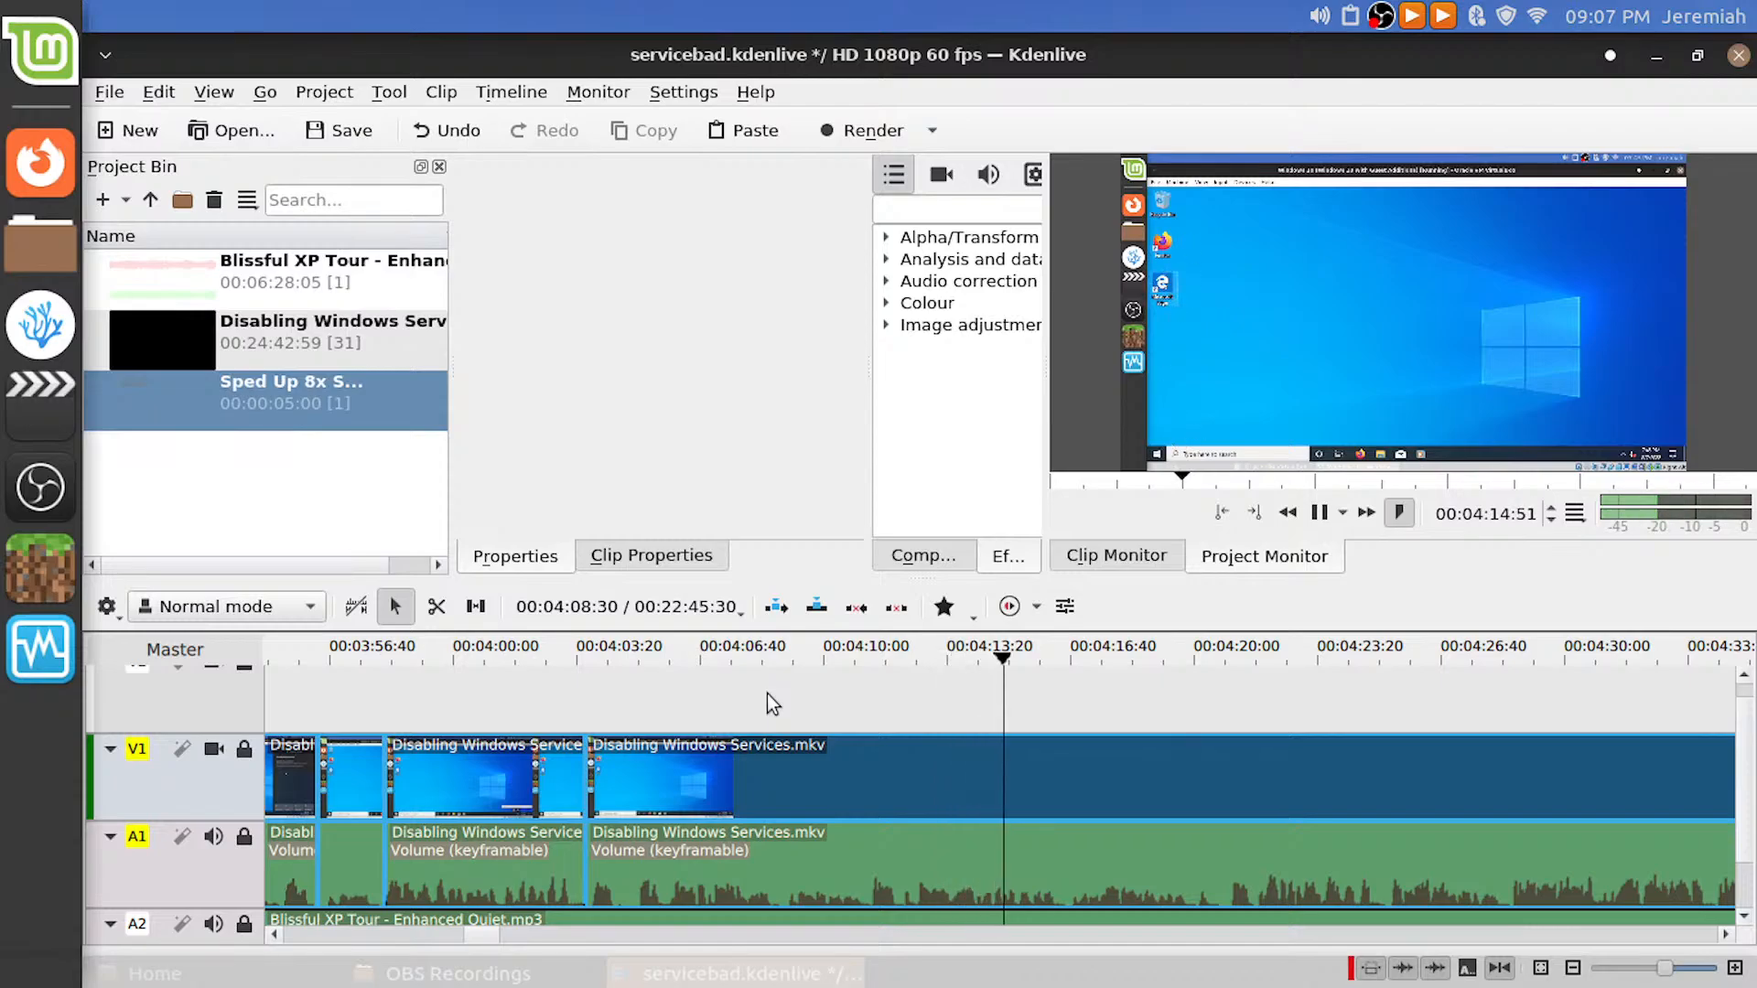
pyautogui.press('space')
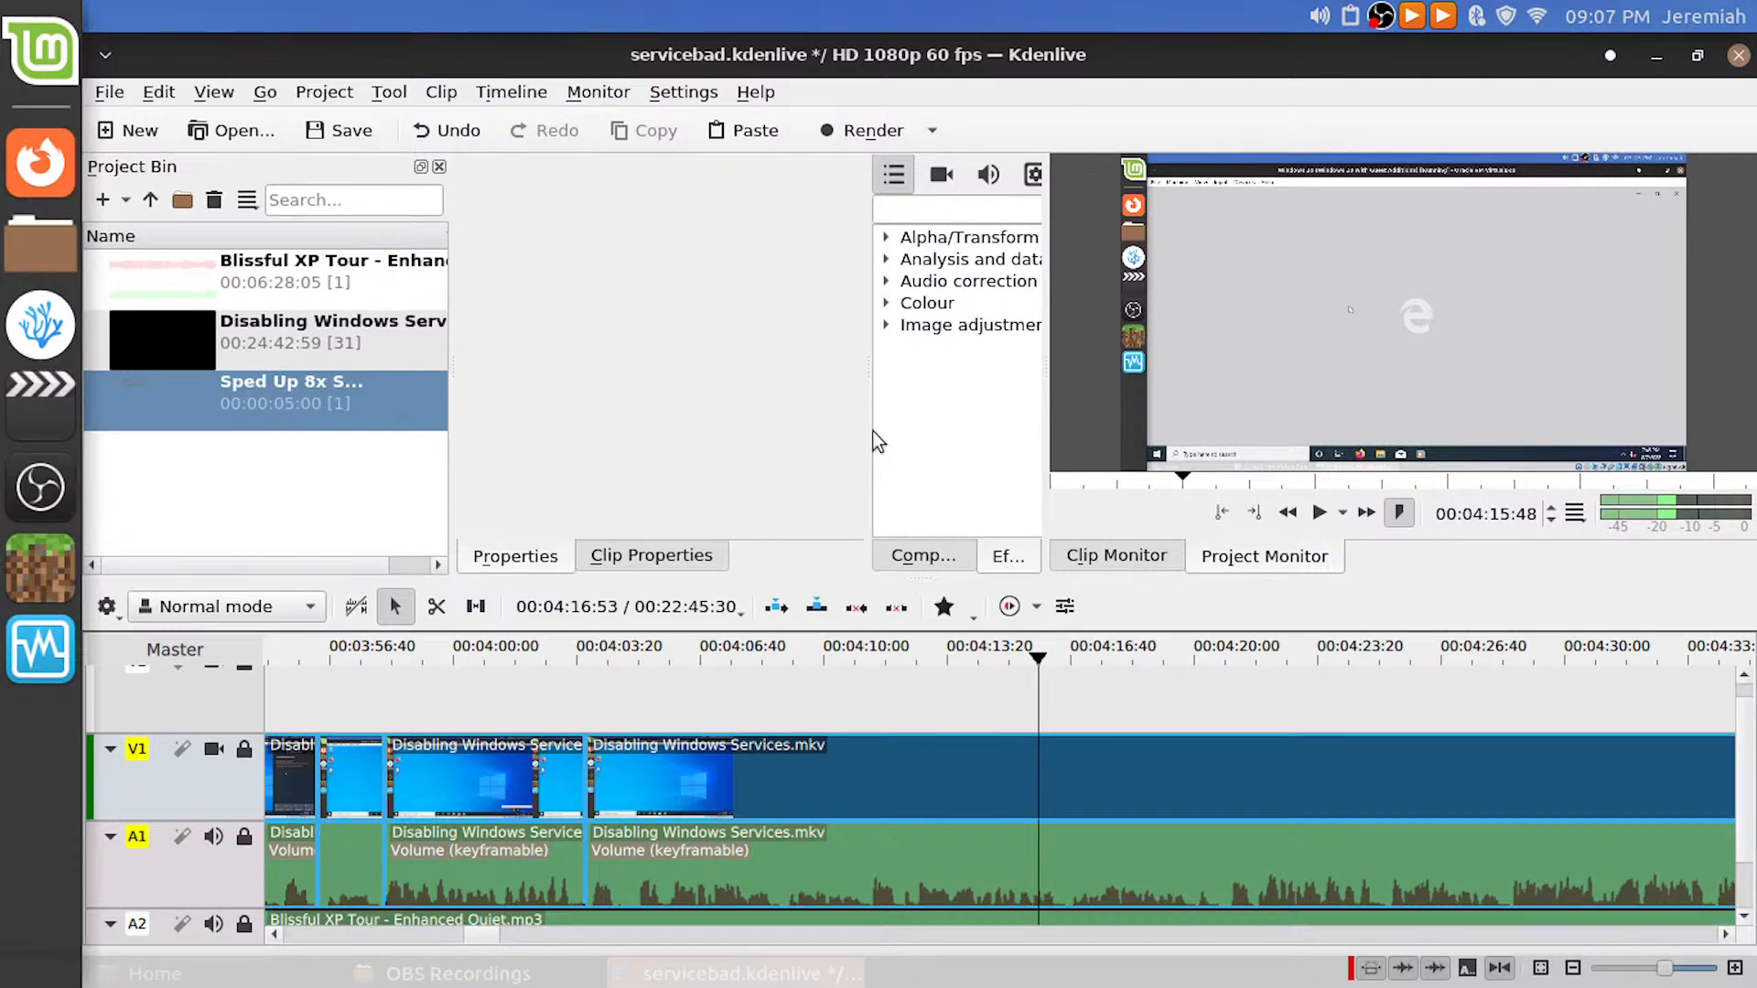
pyautogui.hotkey('ctrl', 's')
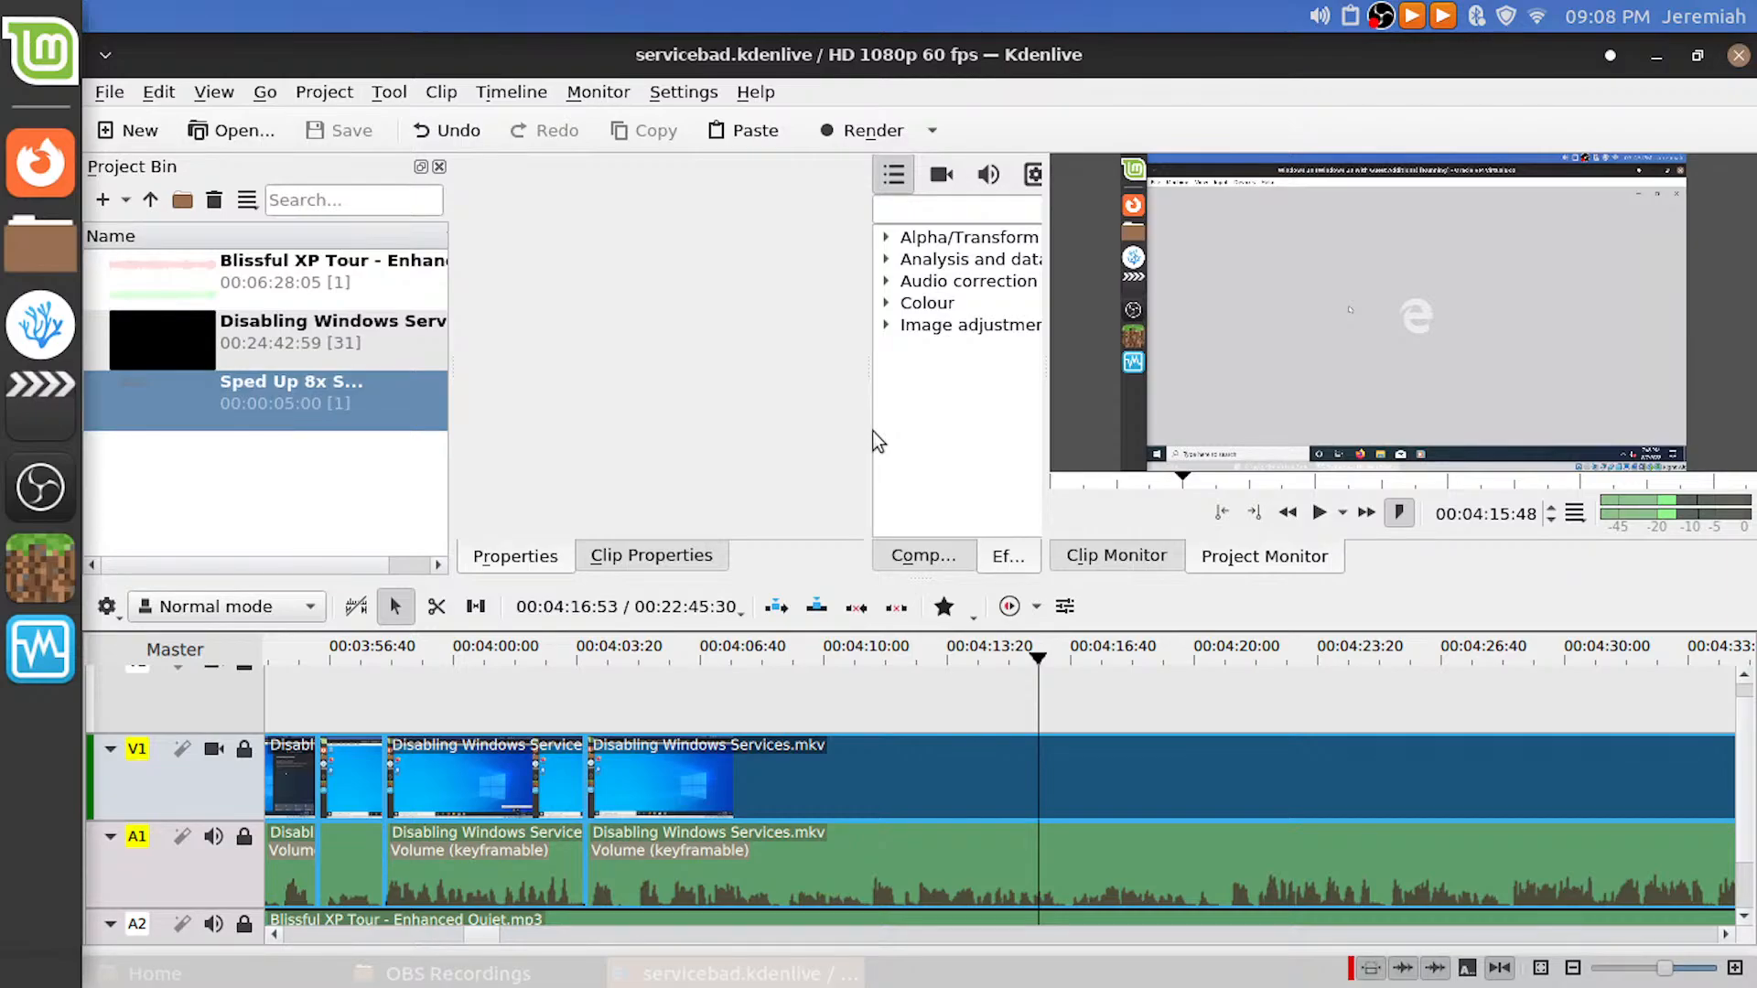
# Play the browser-opening footage from about 00:04:15 to 00:04:23 to check the narration for cuts
pyautogui.press('space')
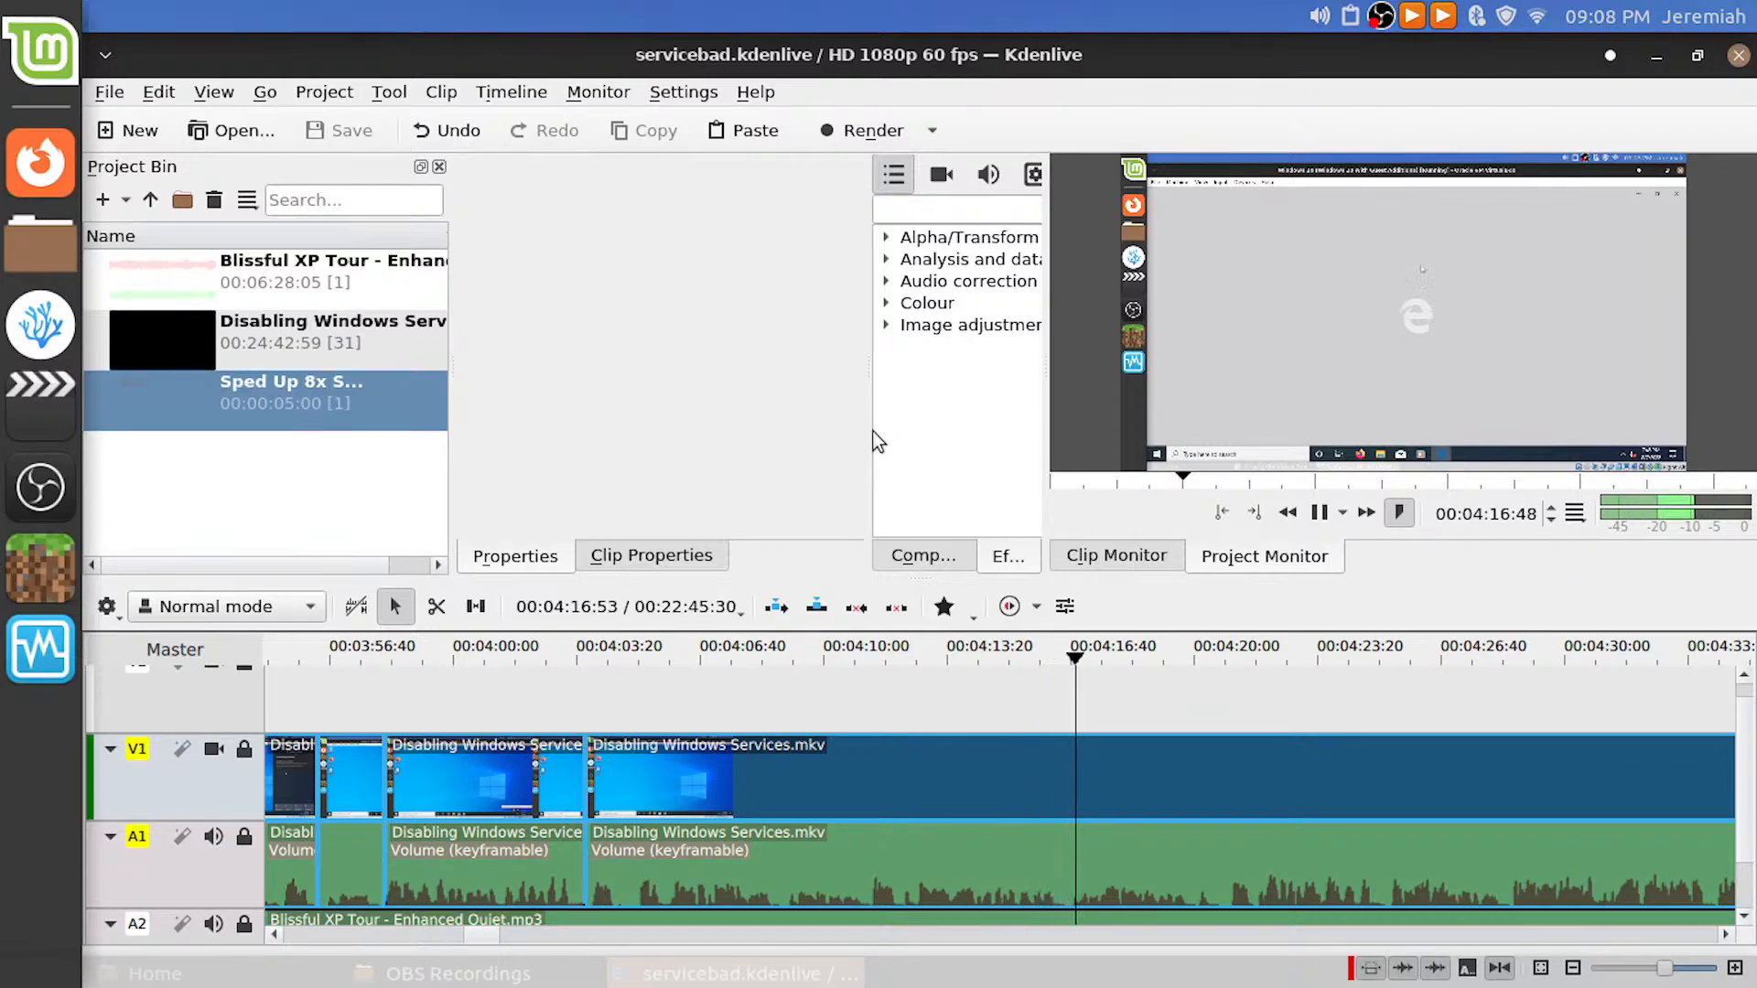
pyautogui.press('space')
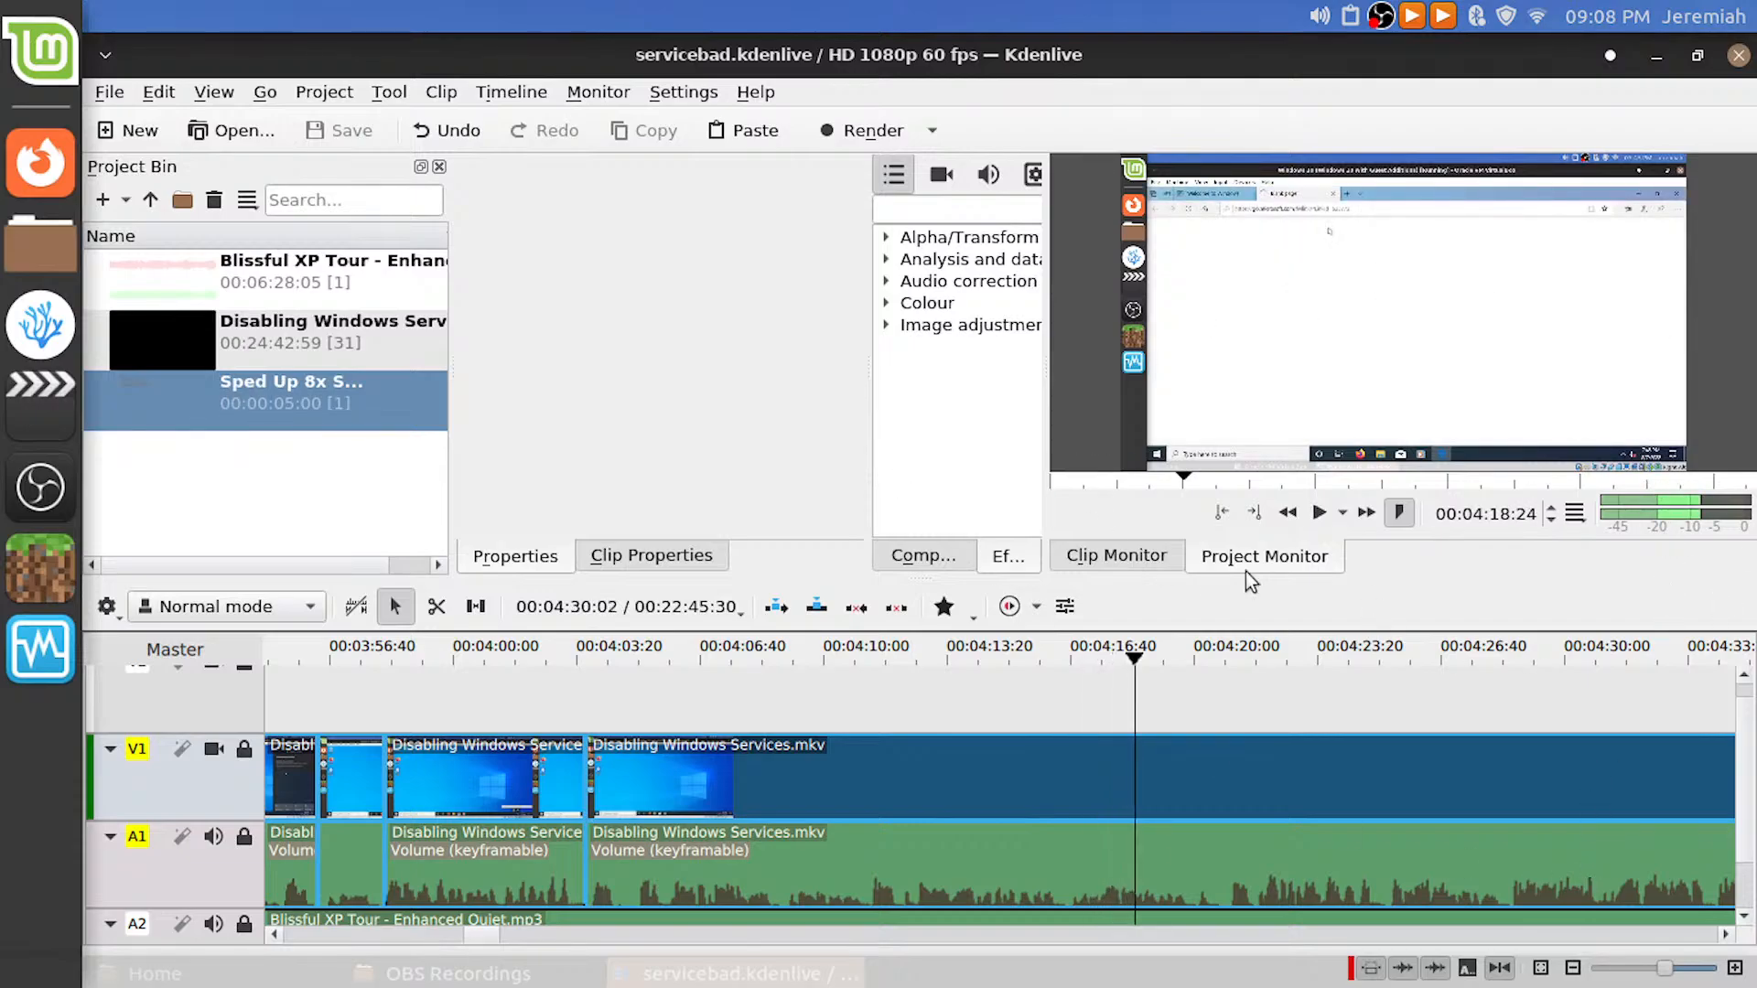
pyautogui.hscroll(5, 1126, 764)
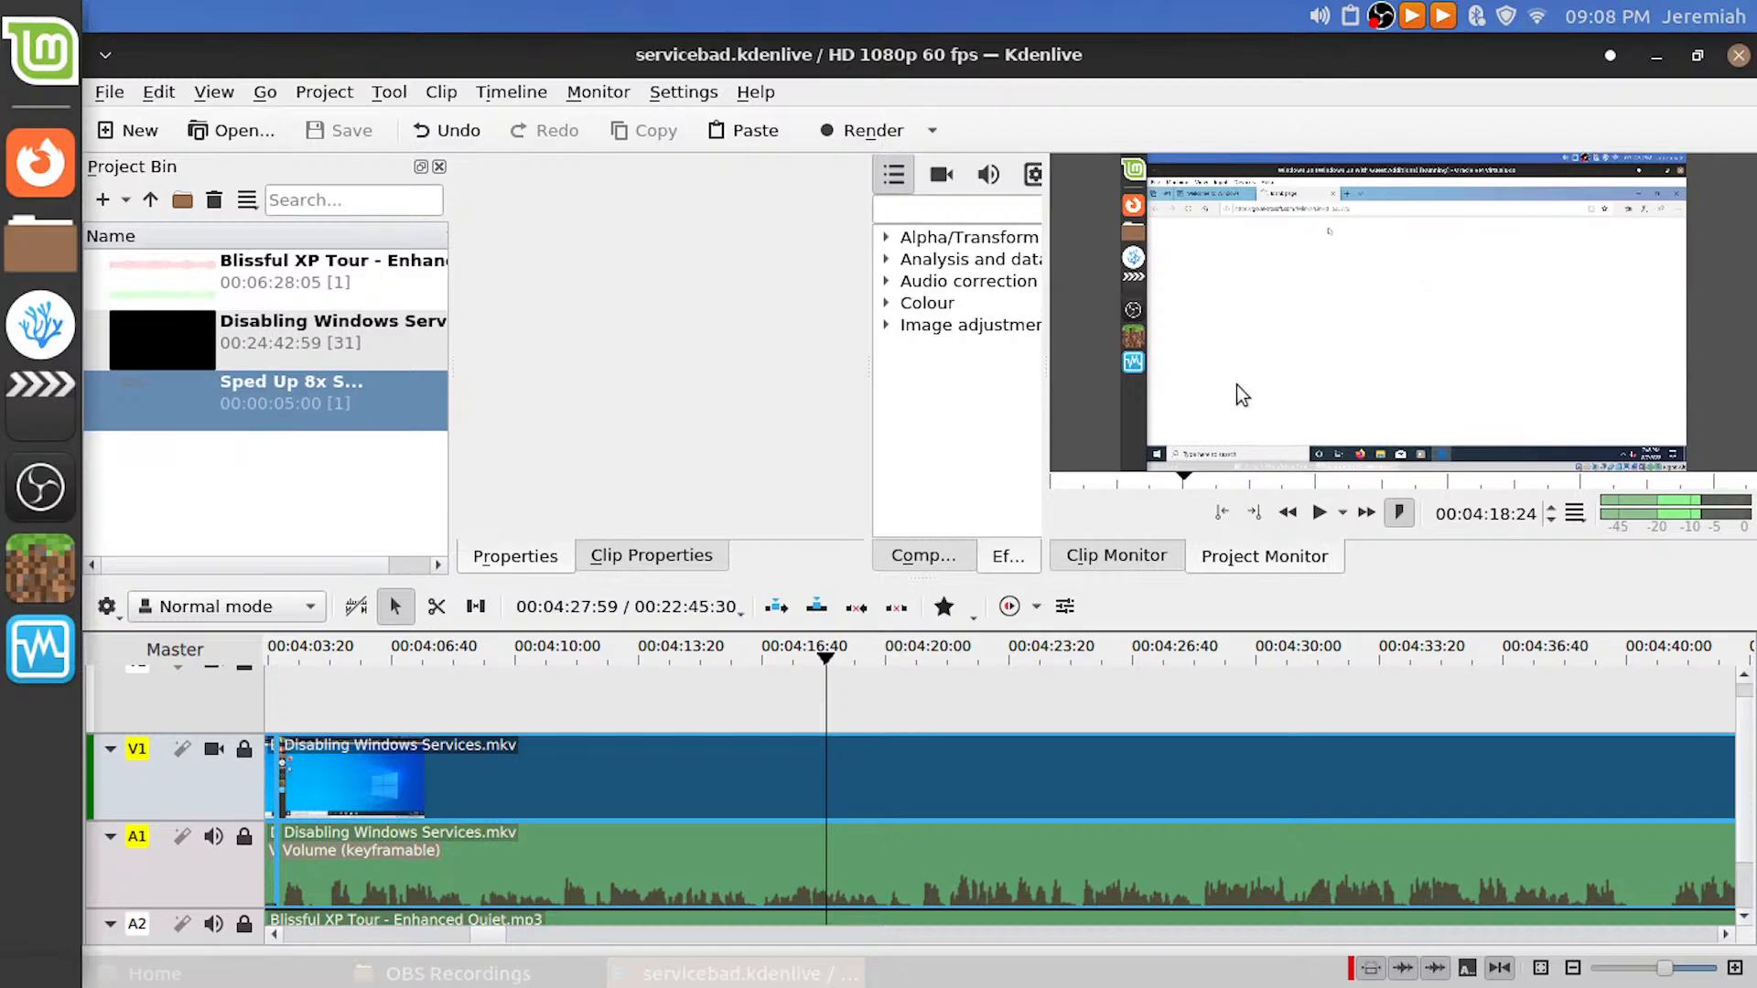
pyautogui.moveTo(1728, 269)
pyautogui.press('space')
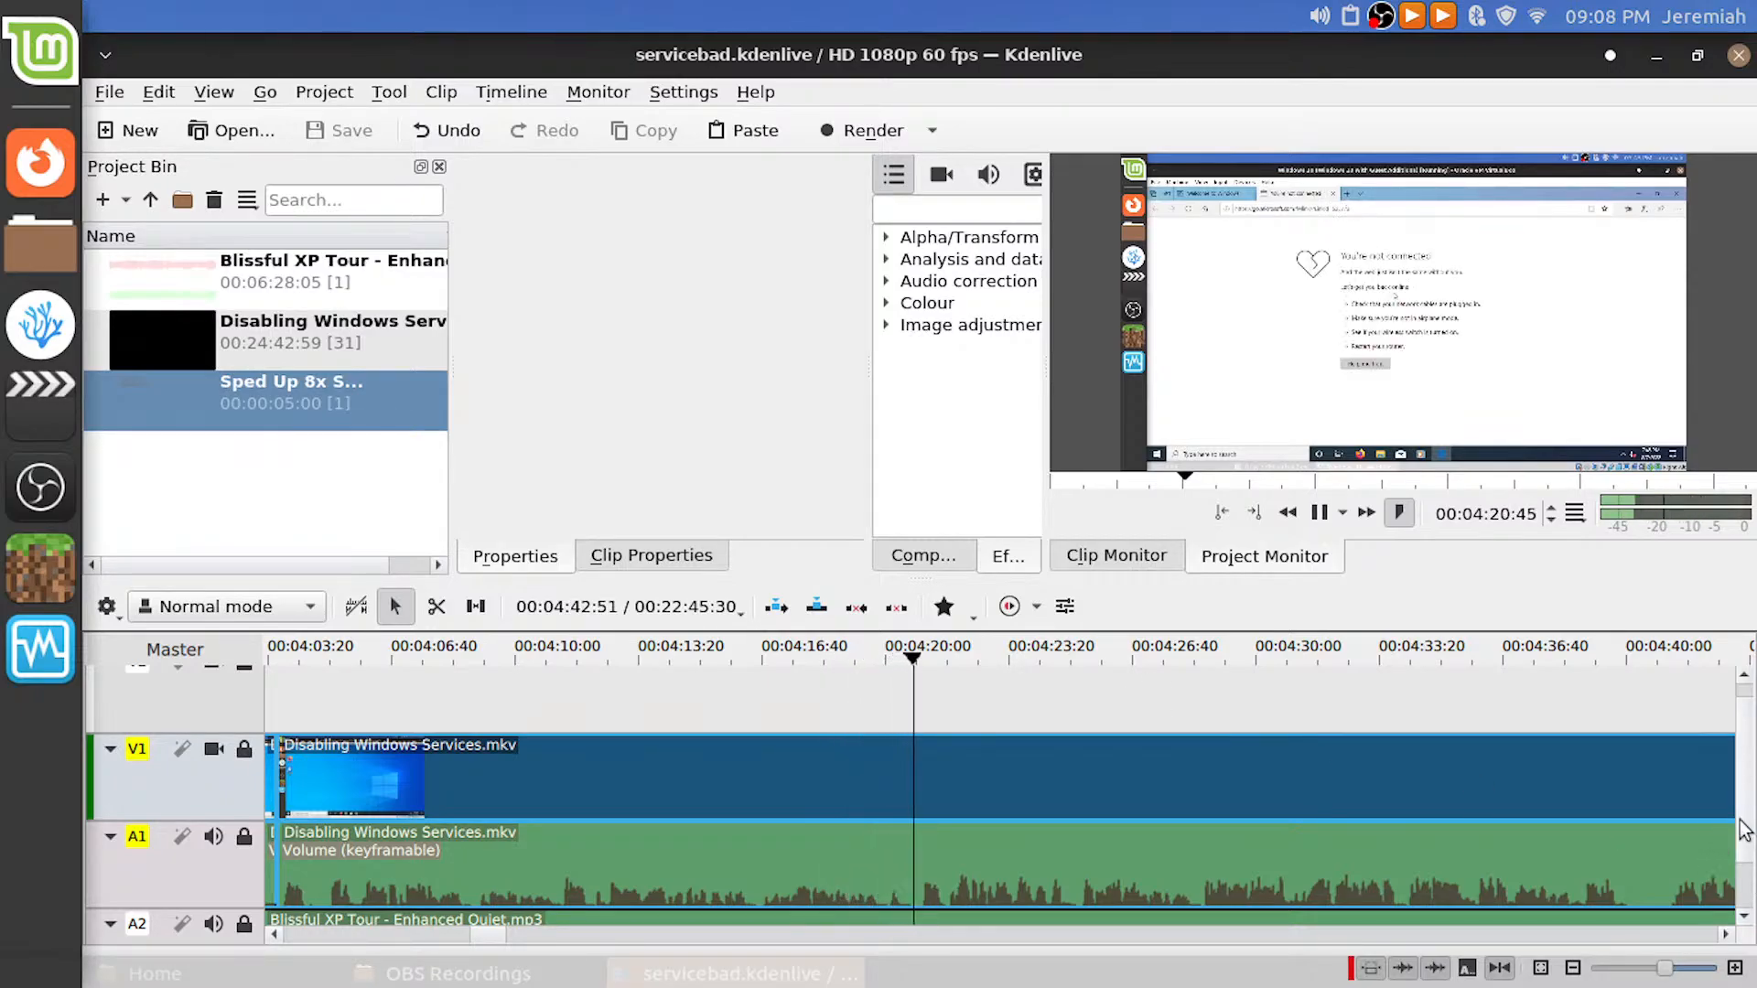
pyautogui.scroll(-1, 1601, 805)
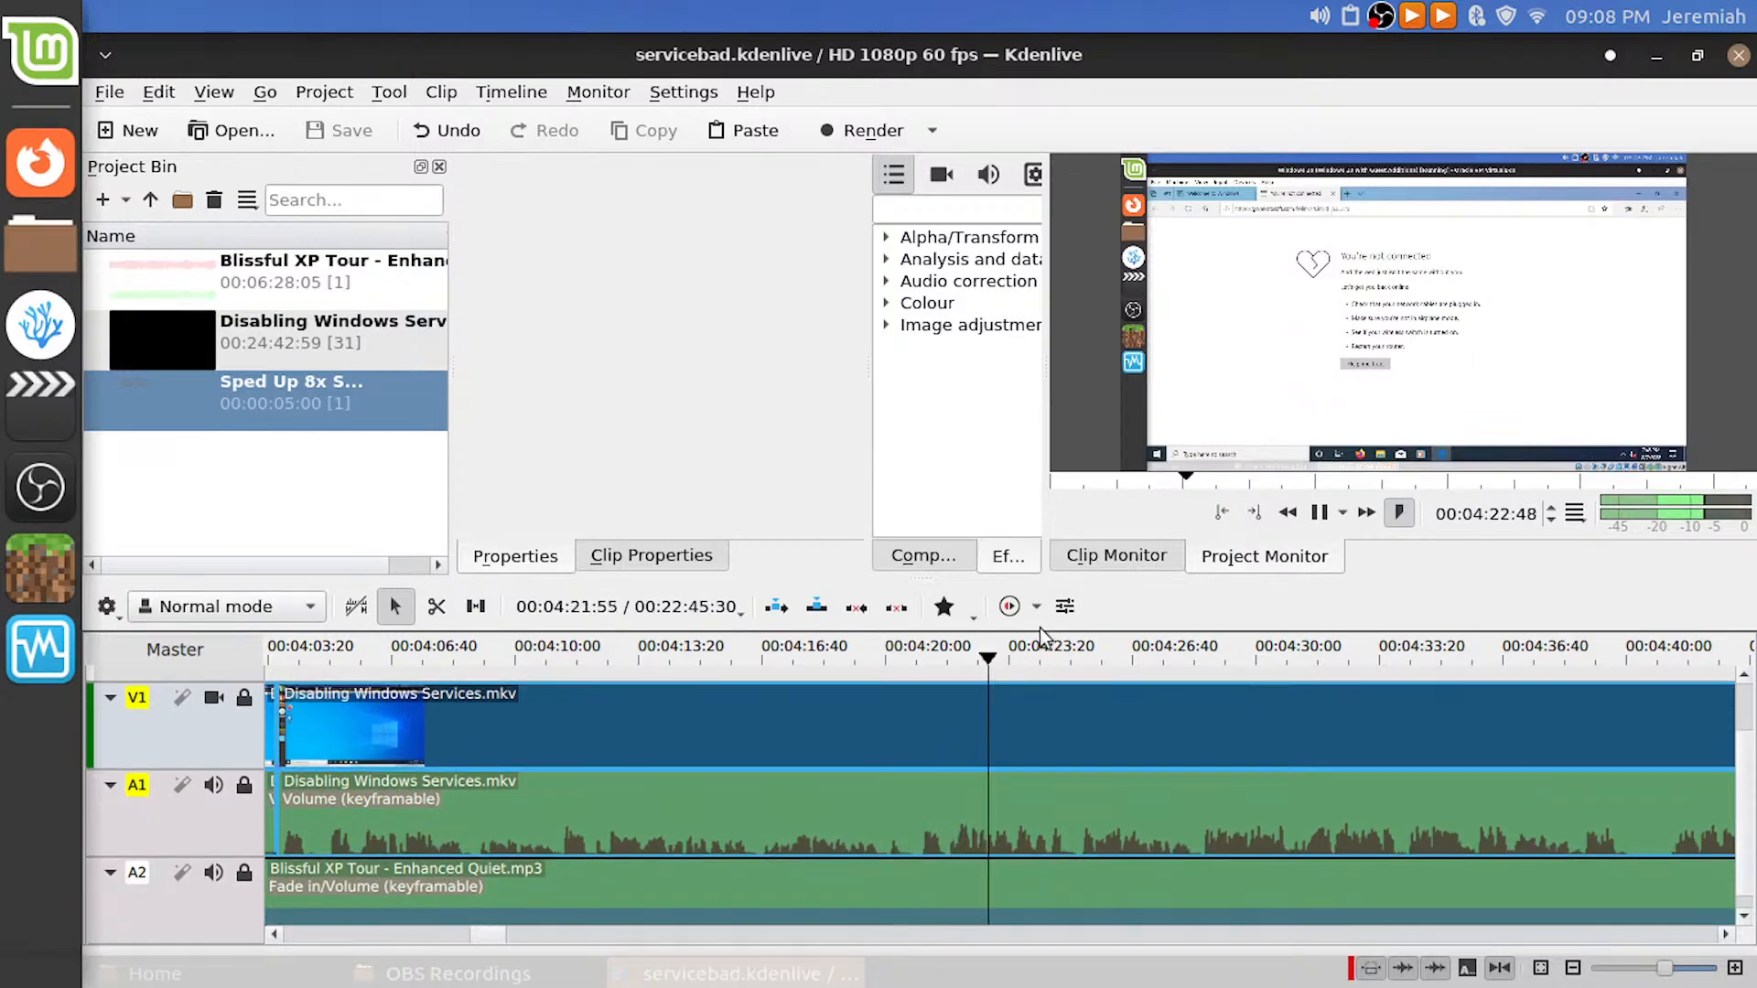
pyautogui.click(1363, 402)
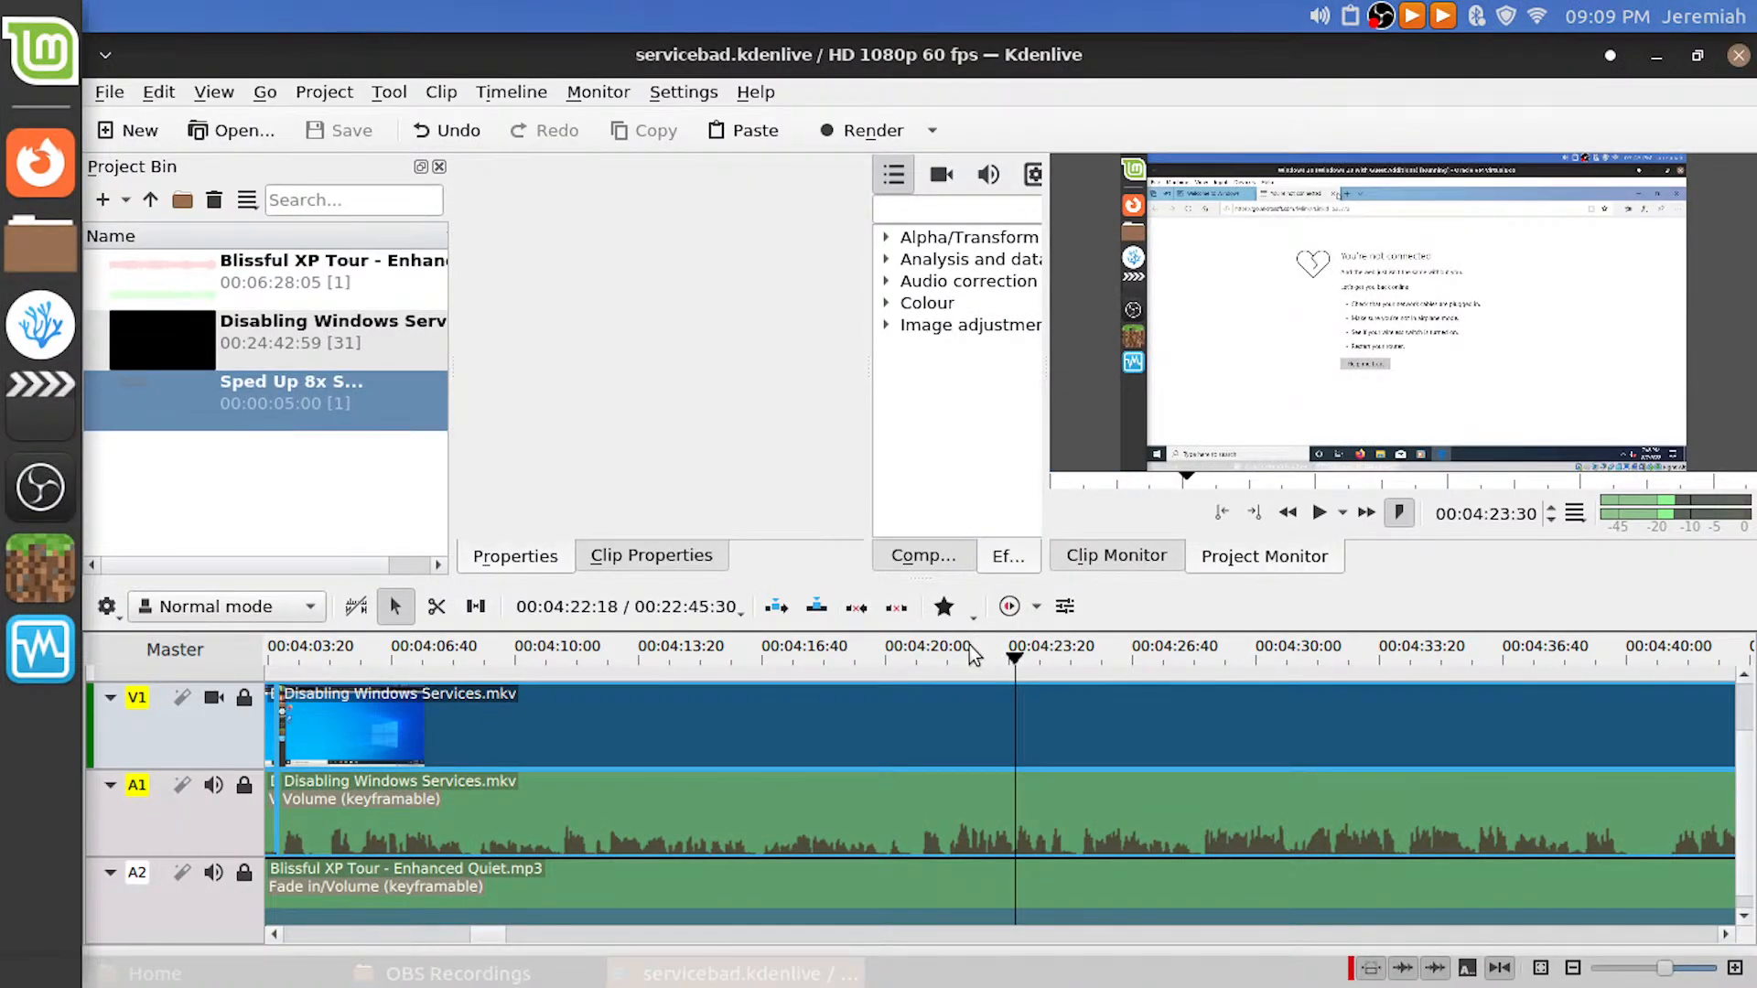
# Replay the footage from about 00:04:18, 00:04:15 and 00:04:05 to locate the next cut
pyautogui.moveTo(953, 660); pyautogui.dragTo(836, 665)
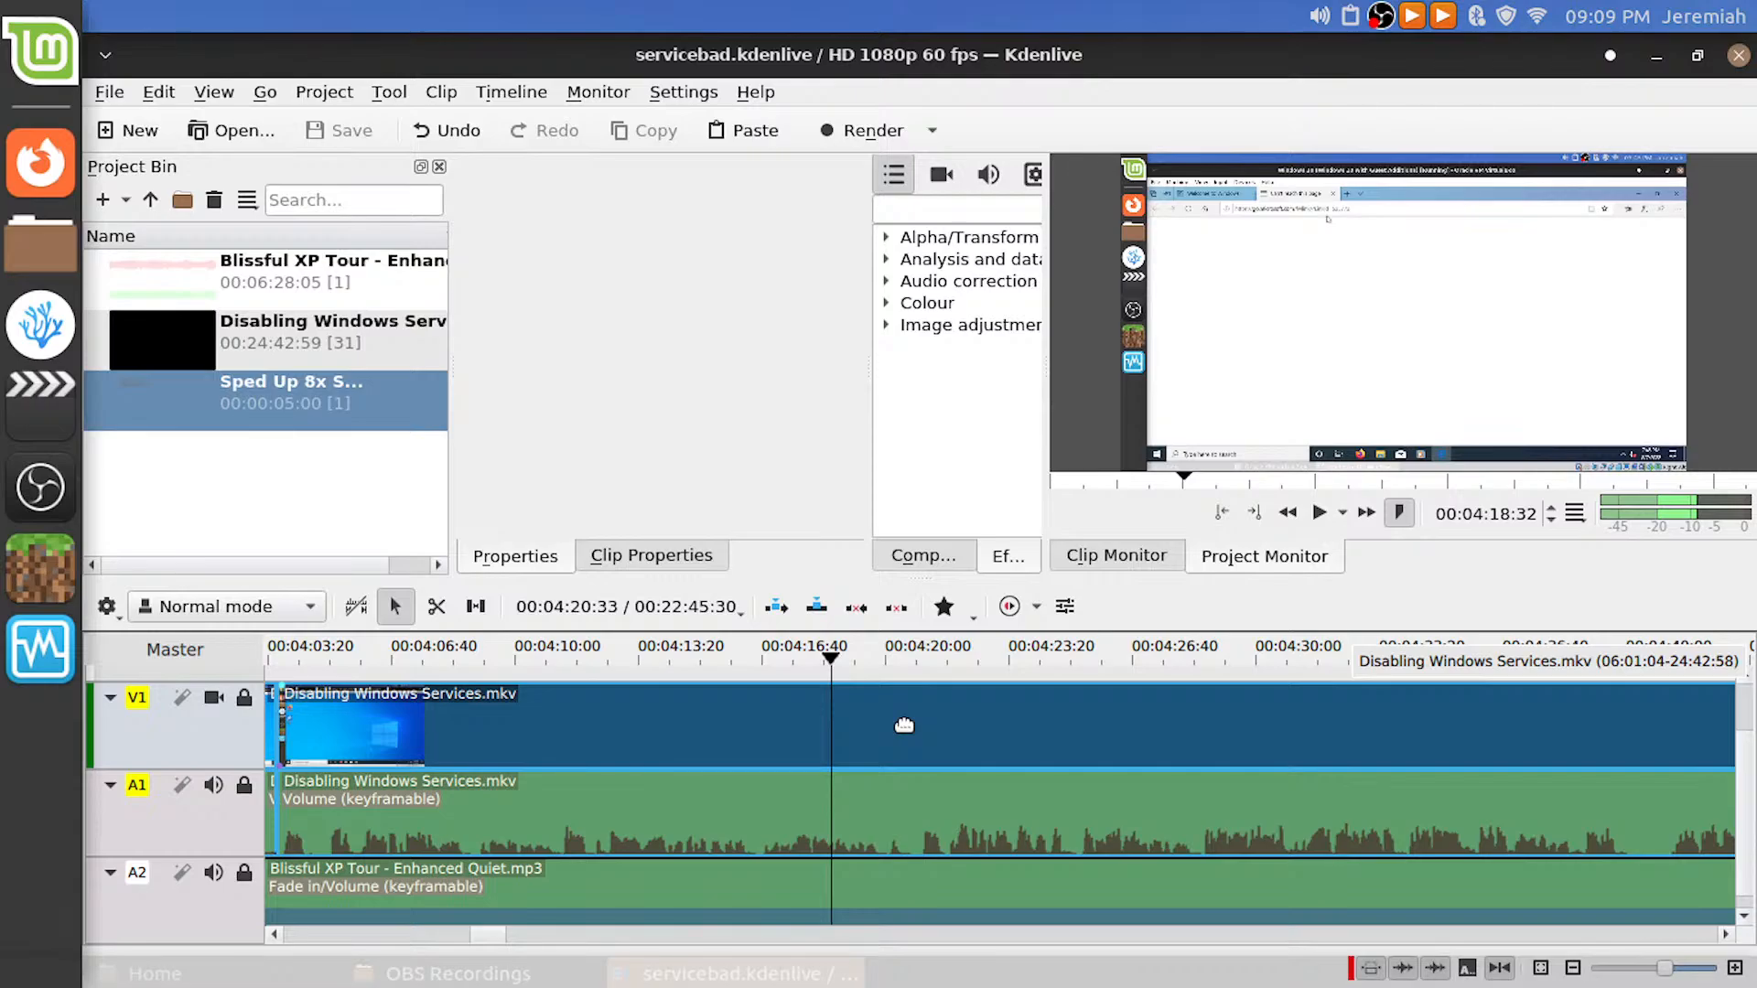
pyautogui.press('space')
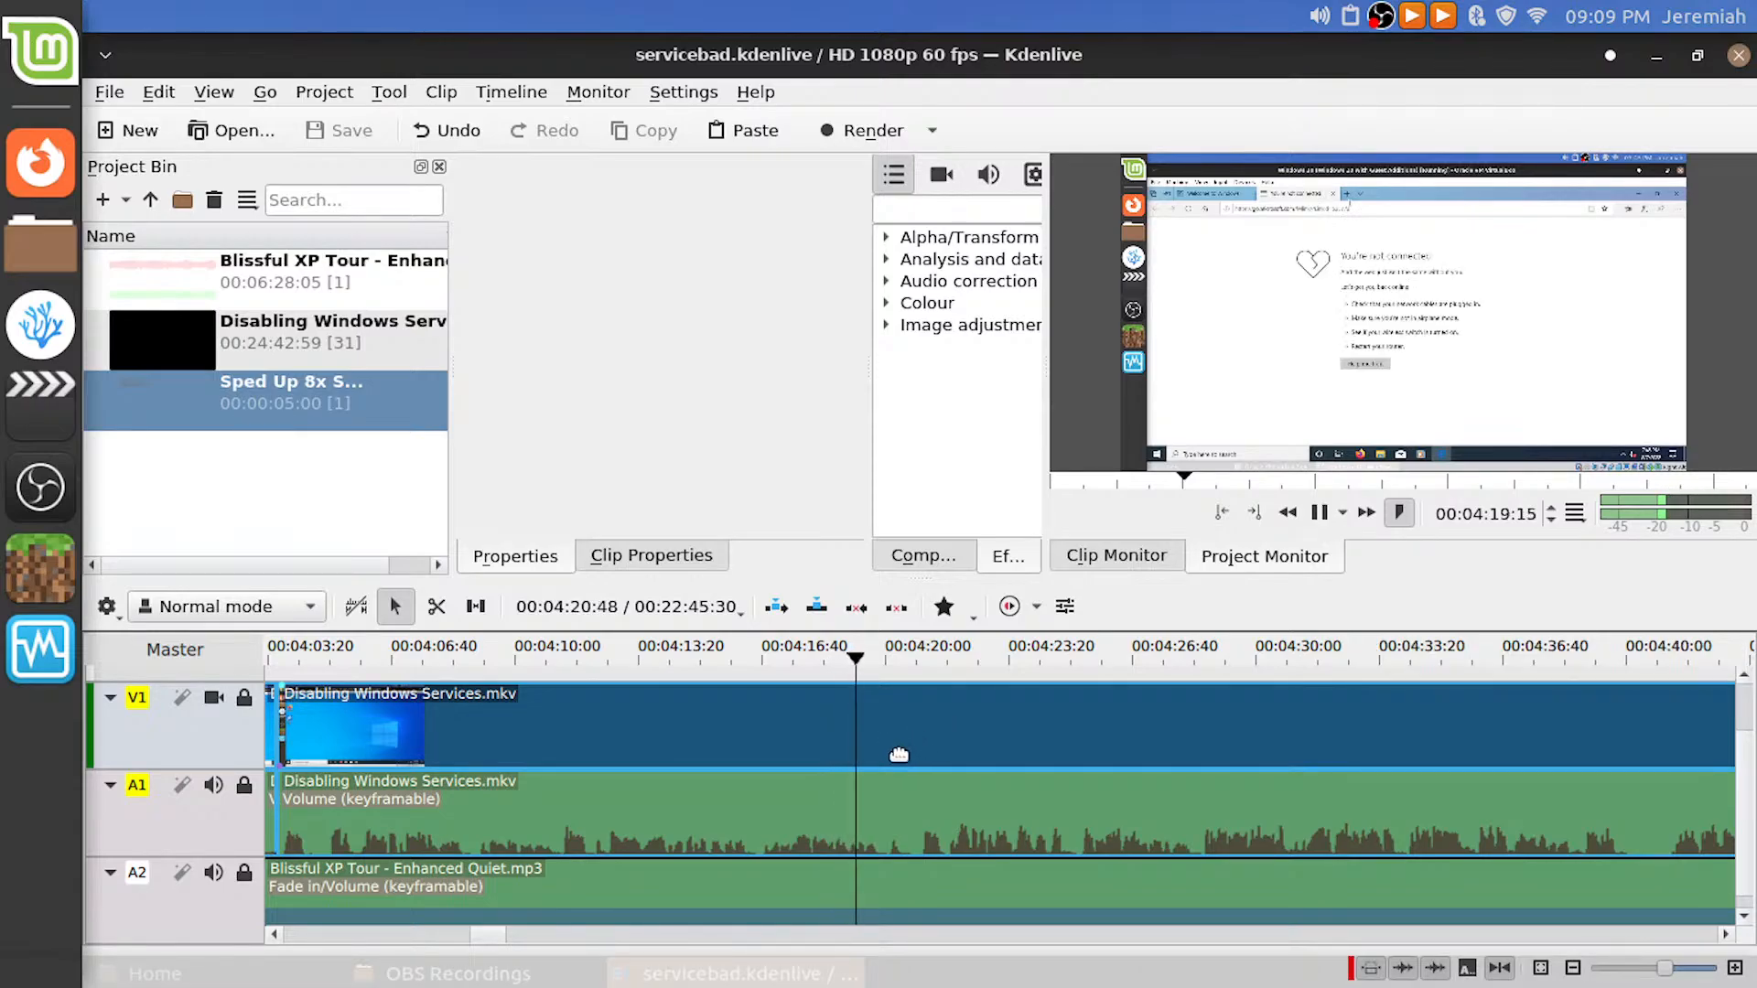
pyautogui.press('space')
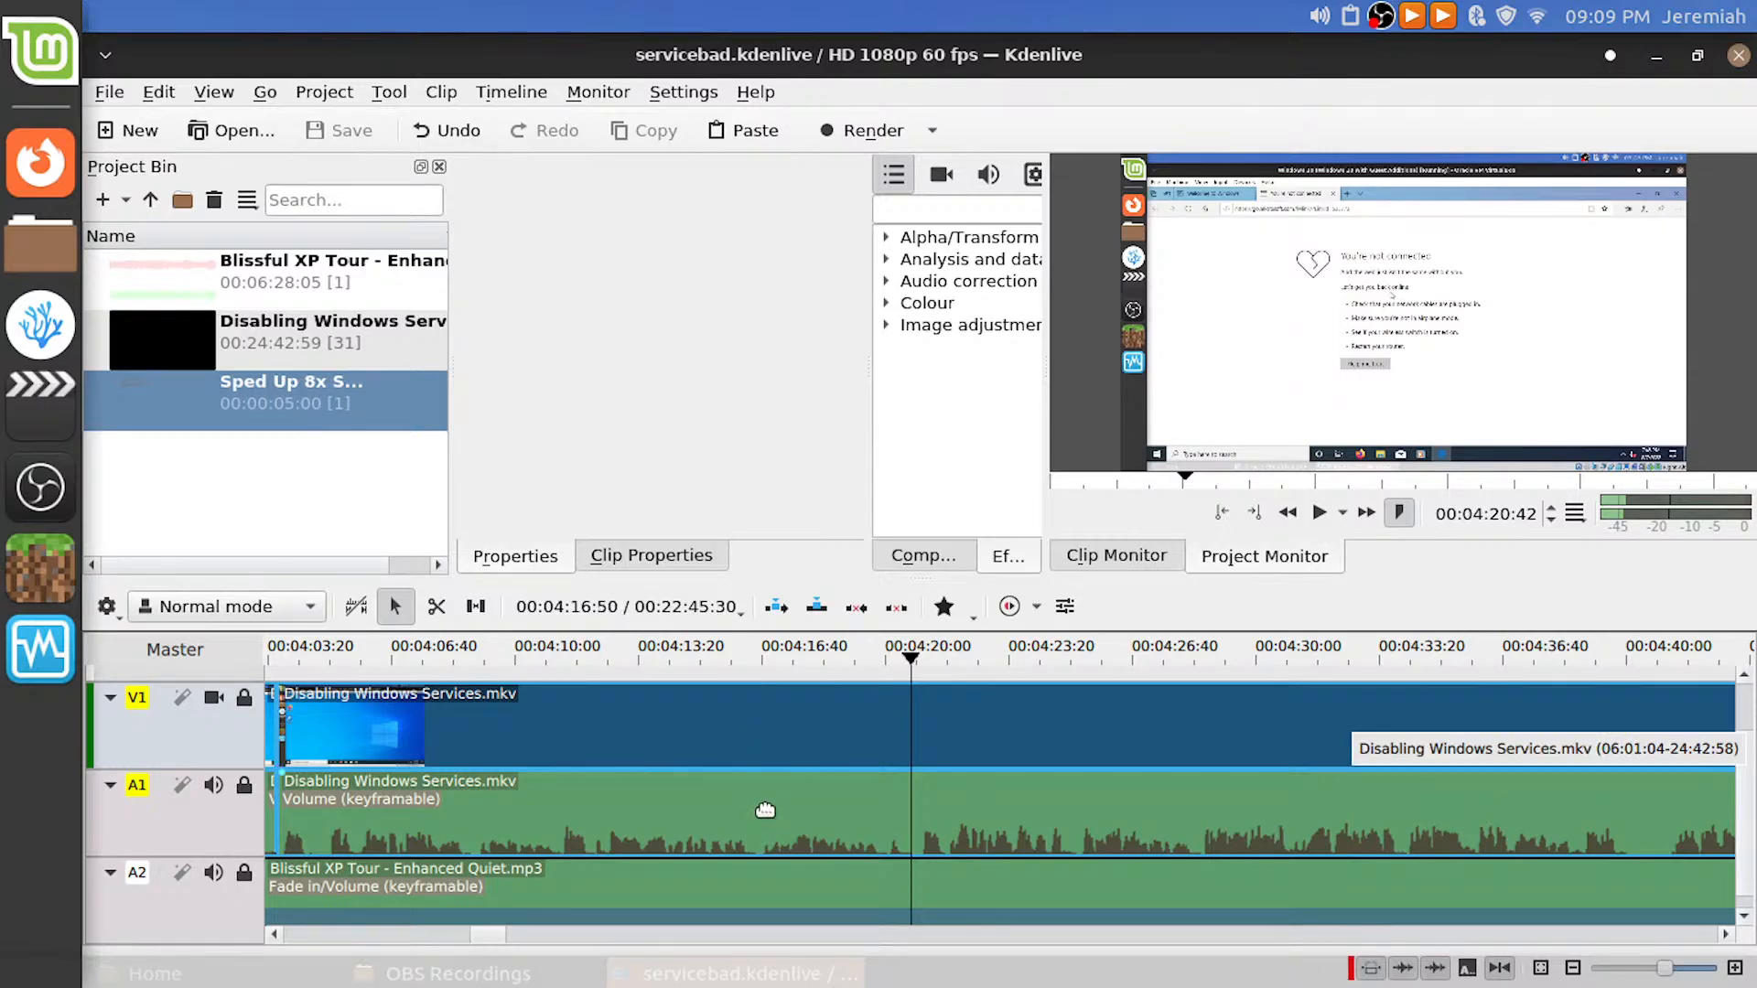
pyautogui.click(708, 673)
pyautogui.press('space')
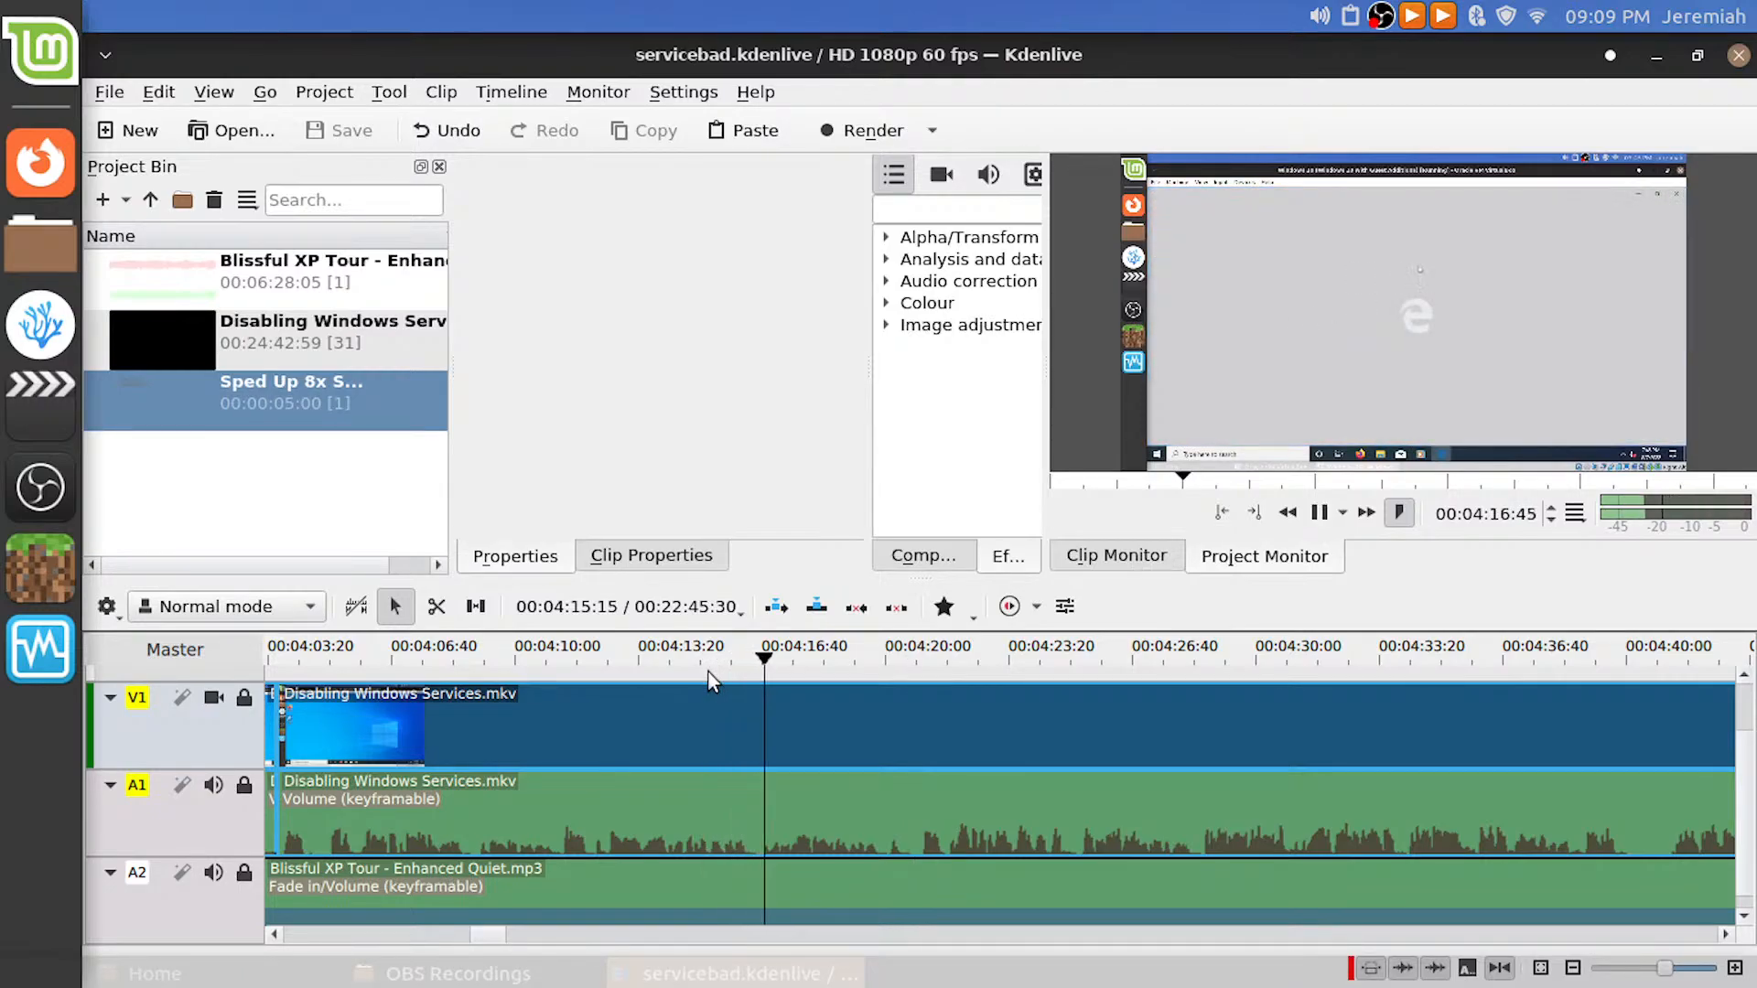
pyautogui.click(362, 674)
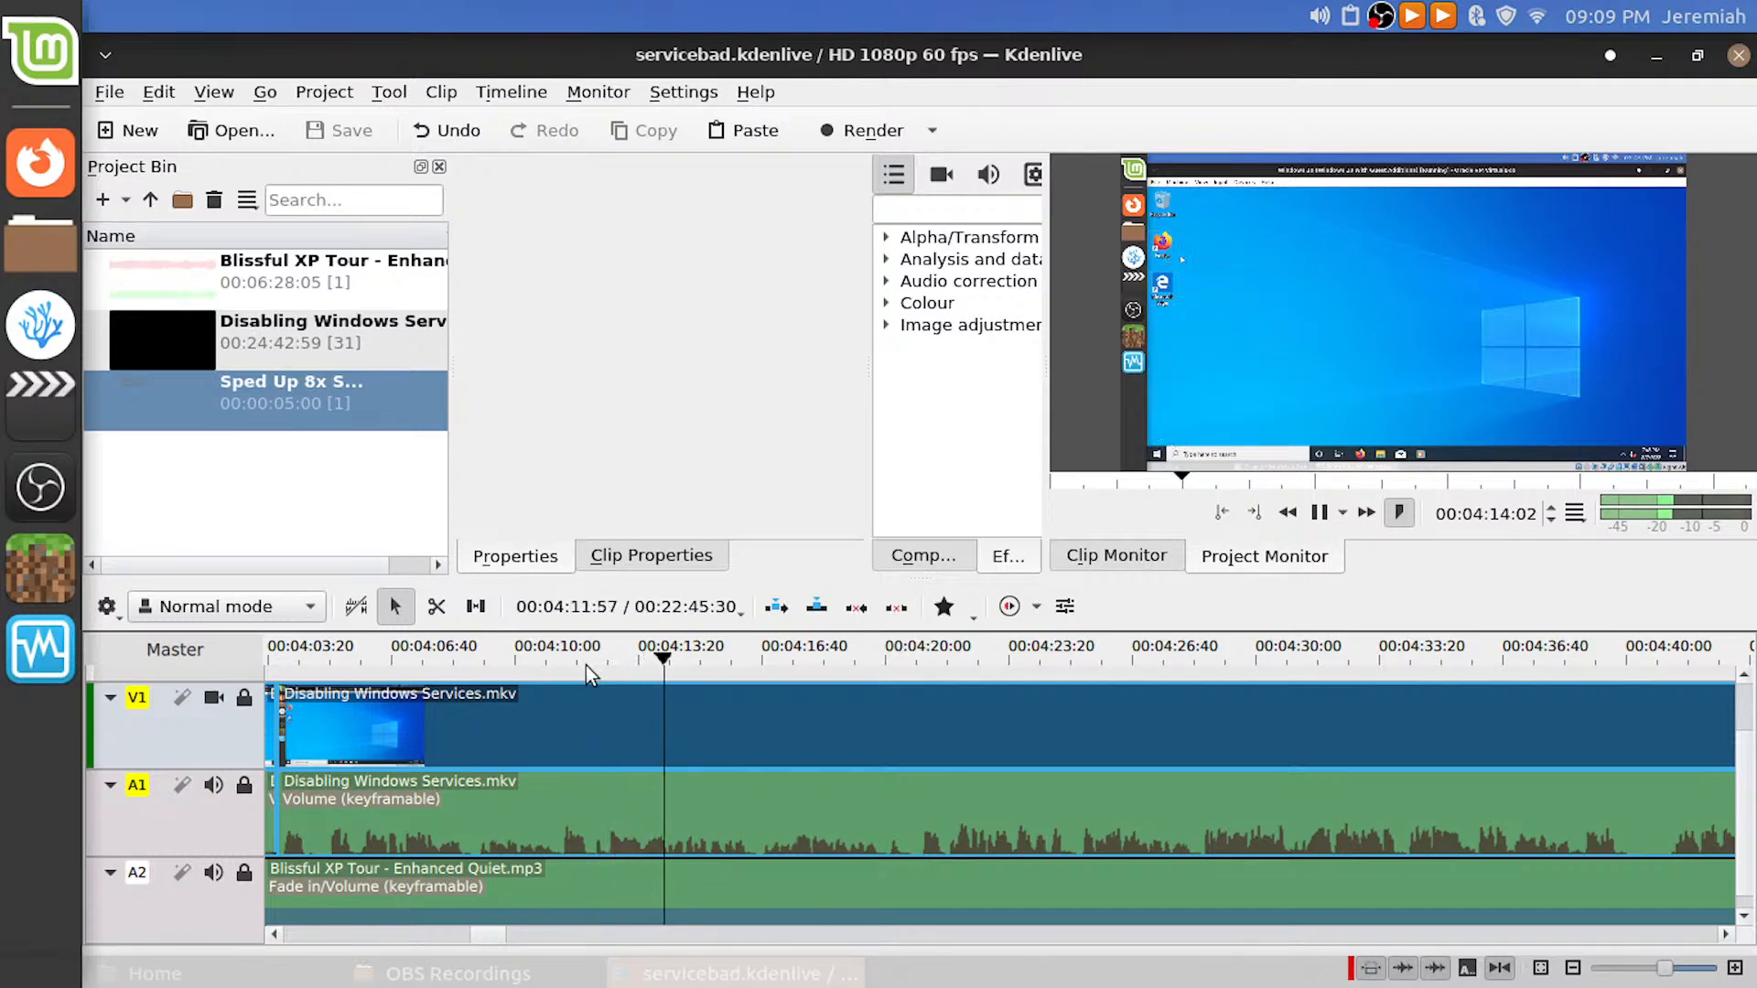
# Split the clip at 00:04:12:25, delete the section before it back to 00:04:03:34, and move the following clip back to close the gap
pyautogui.moveTo(589, 665); pyautogui.dragTo(604, 679)
pyautogui.hotkey('shift', 'r')
pyautogui.click(526, 725)
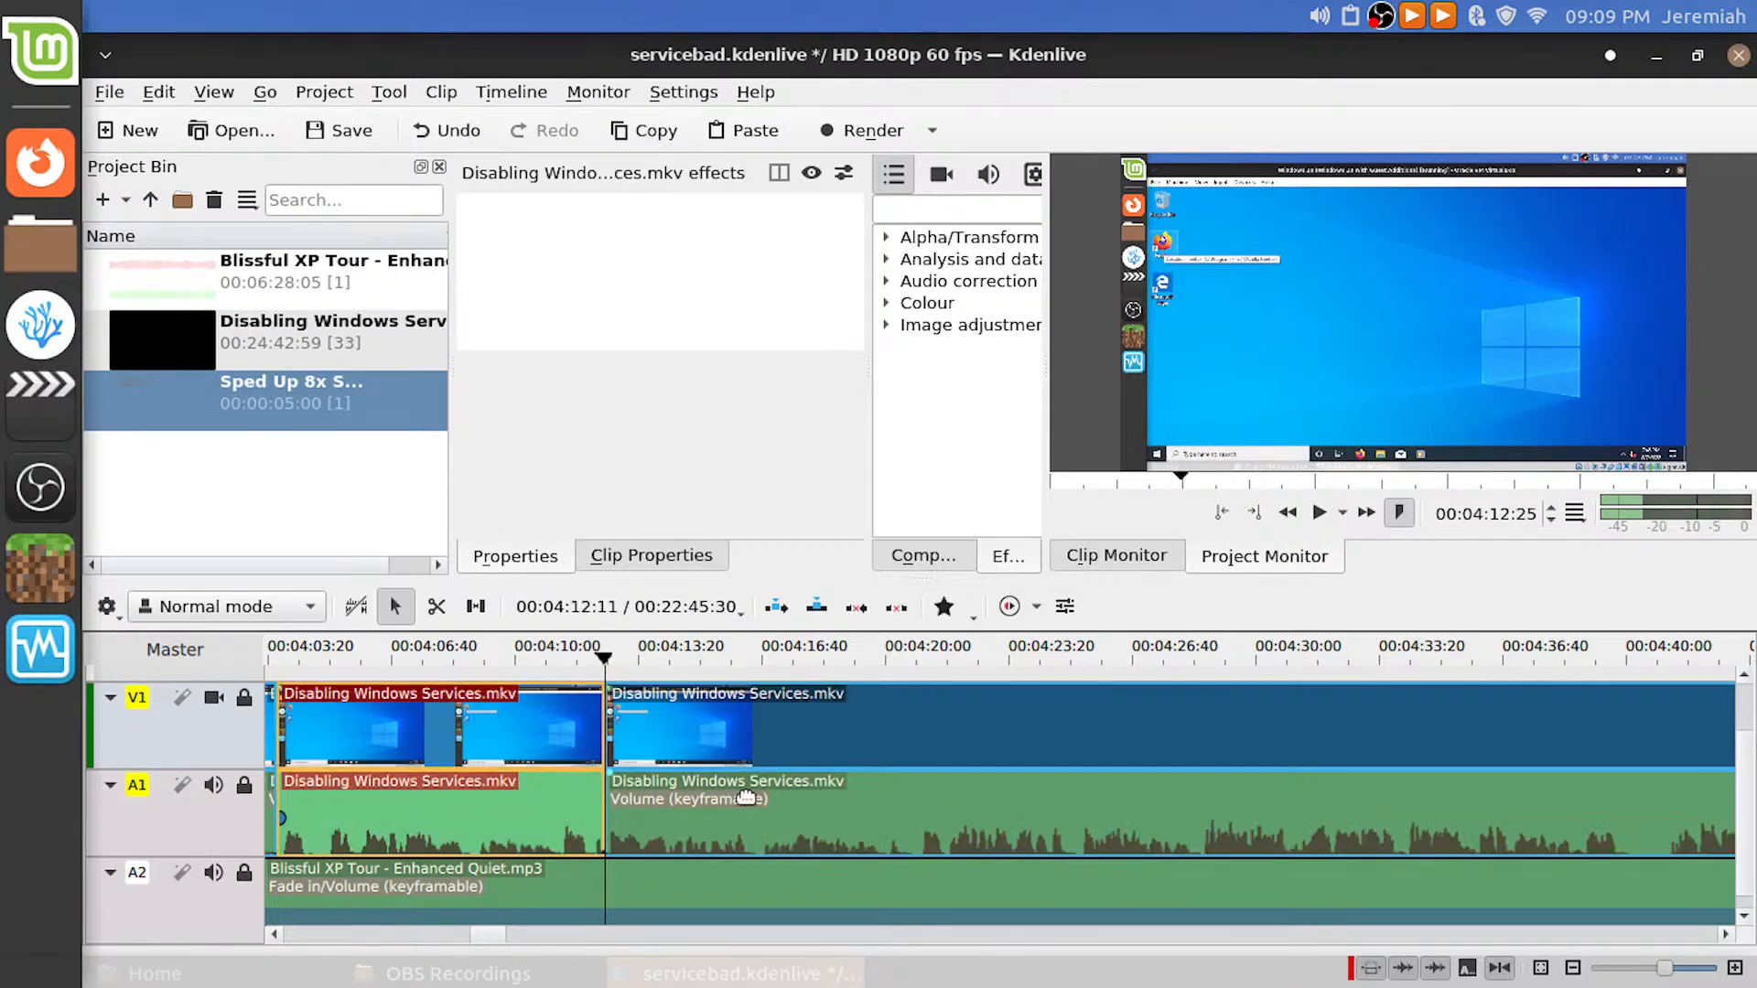
pyautogui.press('Delete')
pyautogui.moveTo(839, 738); pyautogui.dragTo(281, 745)
# Play the join near 00:04:03:34 and save the project
pyautogui.moveTo(391, 658); pyautogui.dragTo(353, 659)
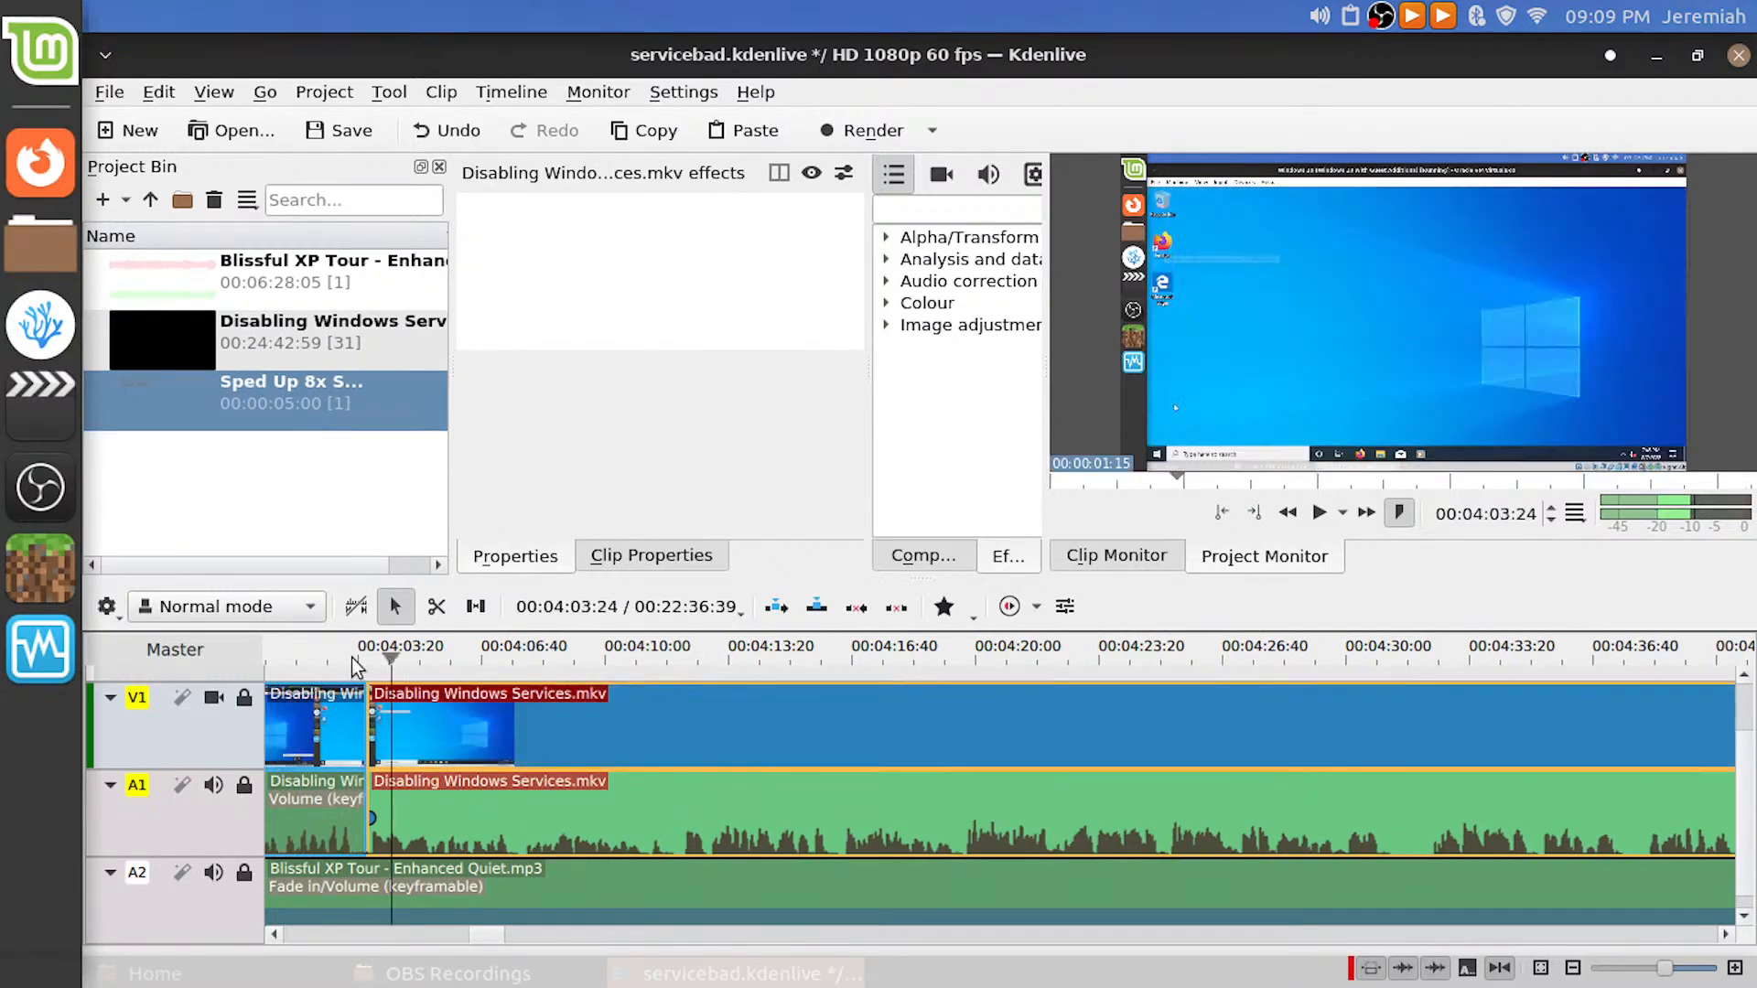
pyautogui.press('space')
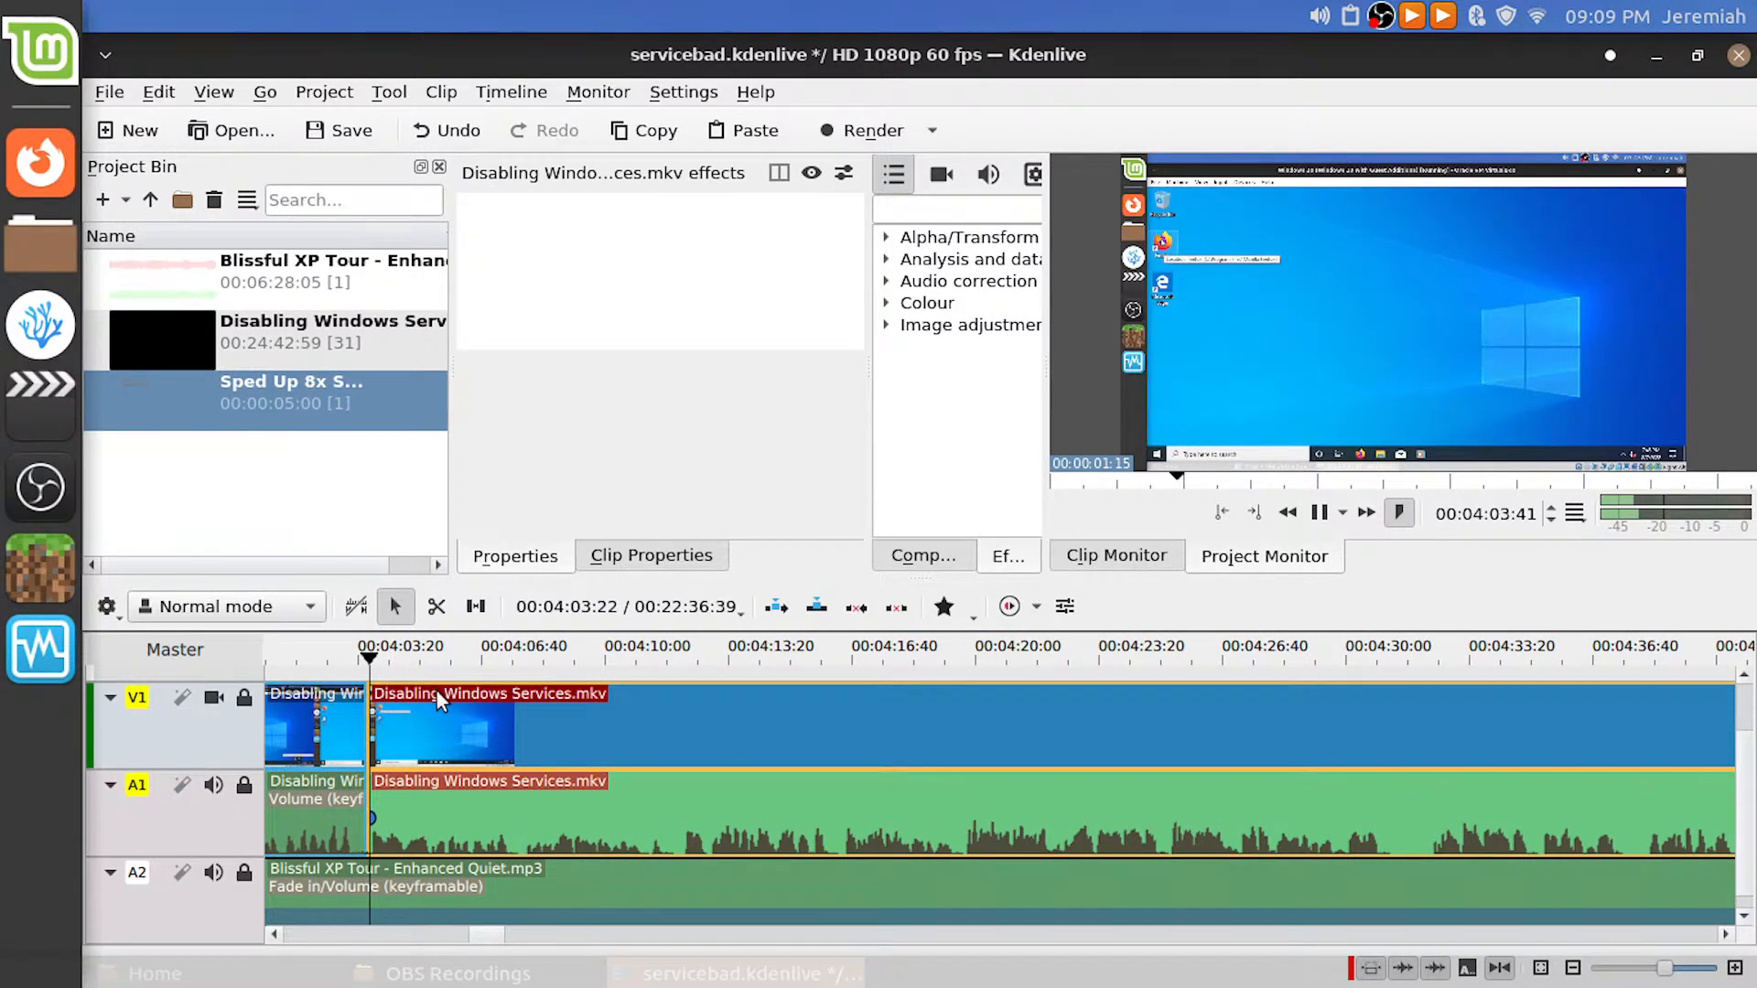
pyautogui.press('space')
pyautogui.hotkey('ctrl', 's')
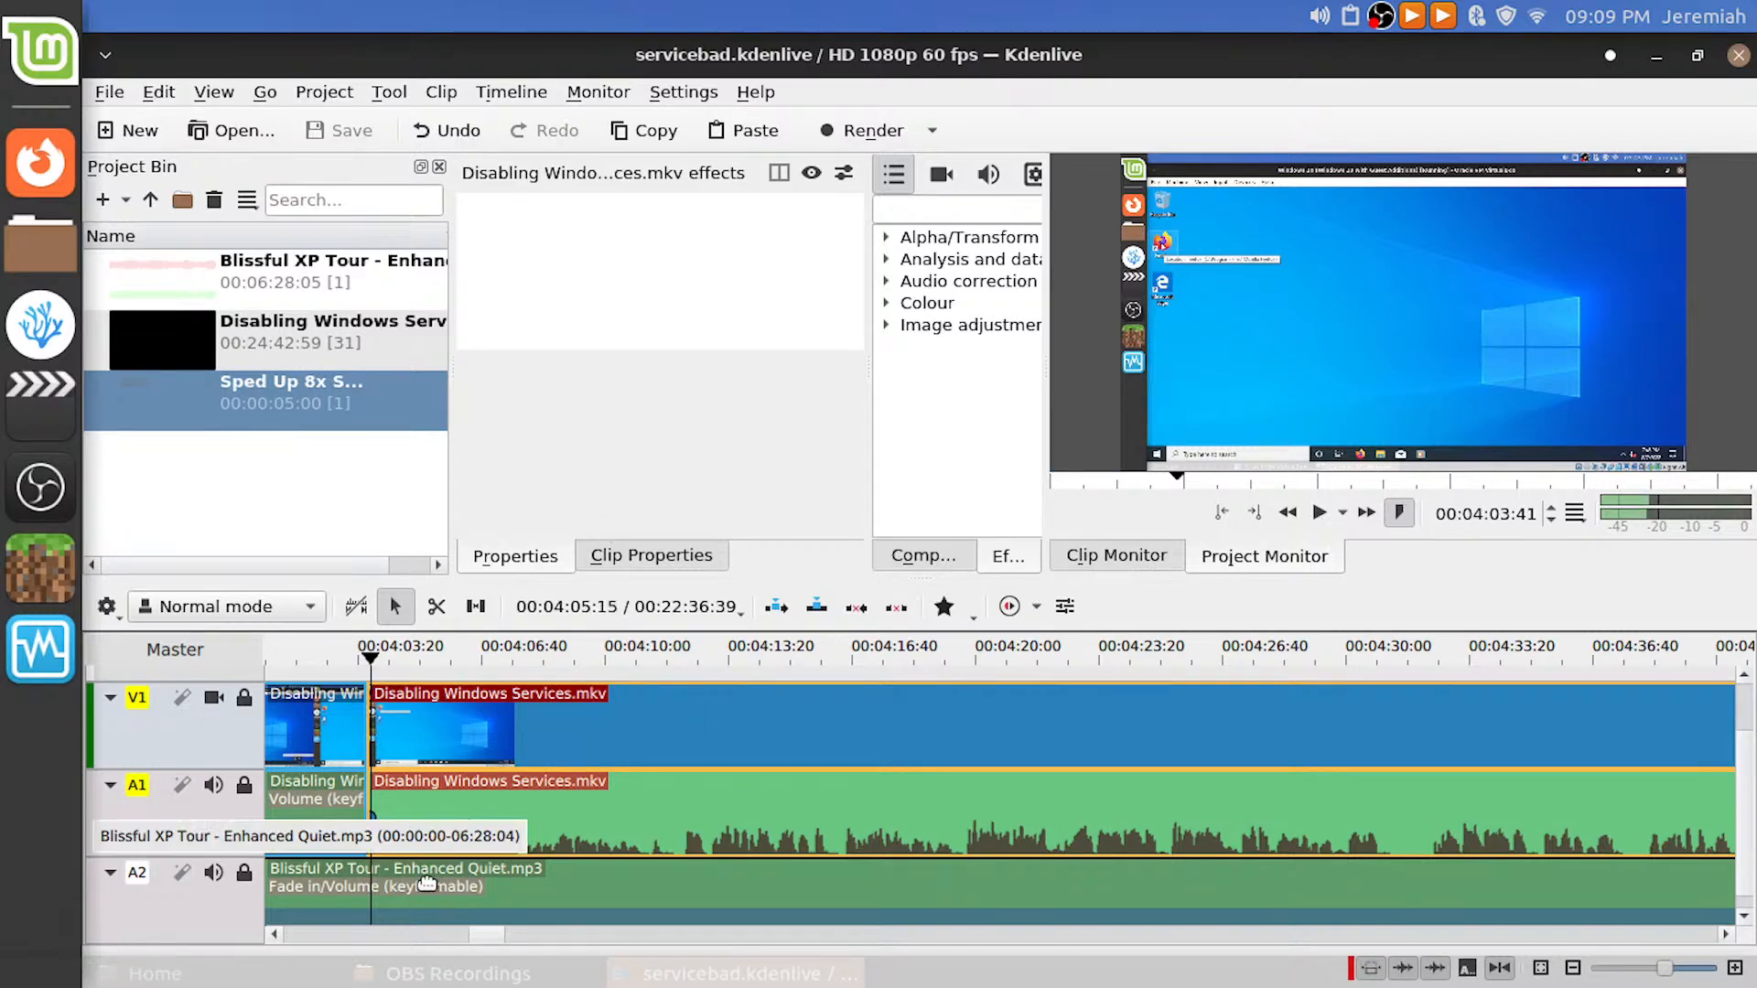
# Switch to the file manager, browse the music files in the Audio assets folder, and return to Kdenlive
pyautogui.click(457, 974)
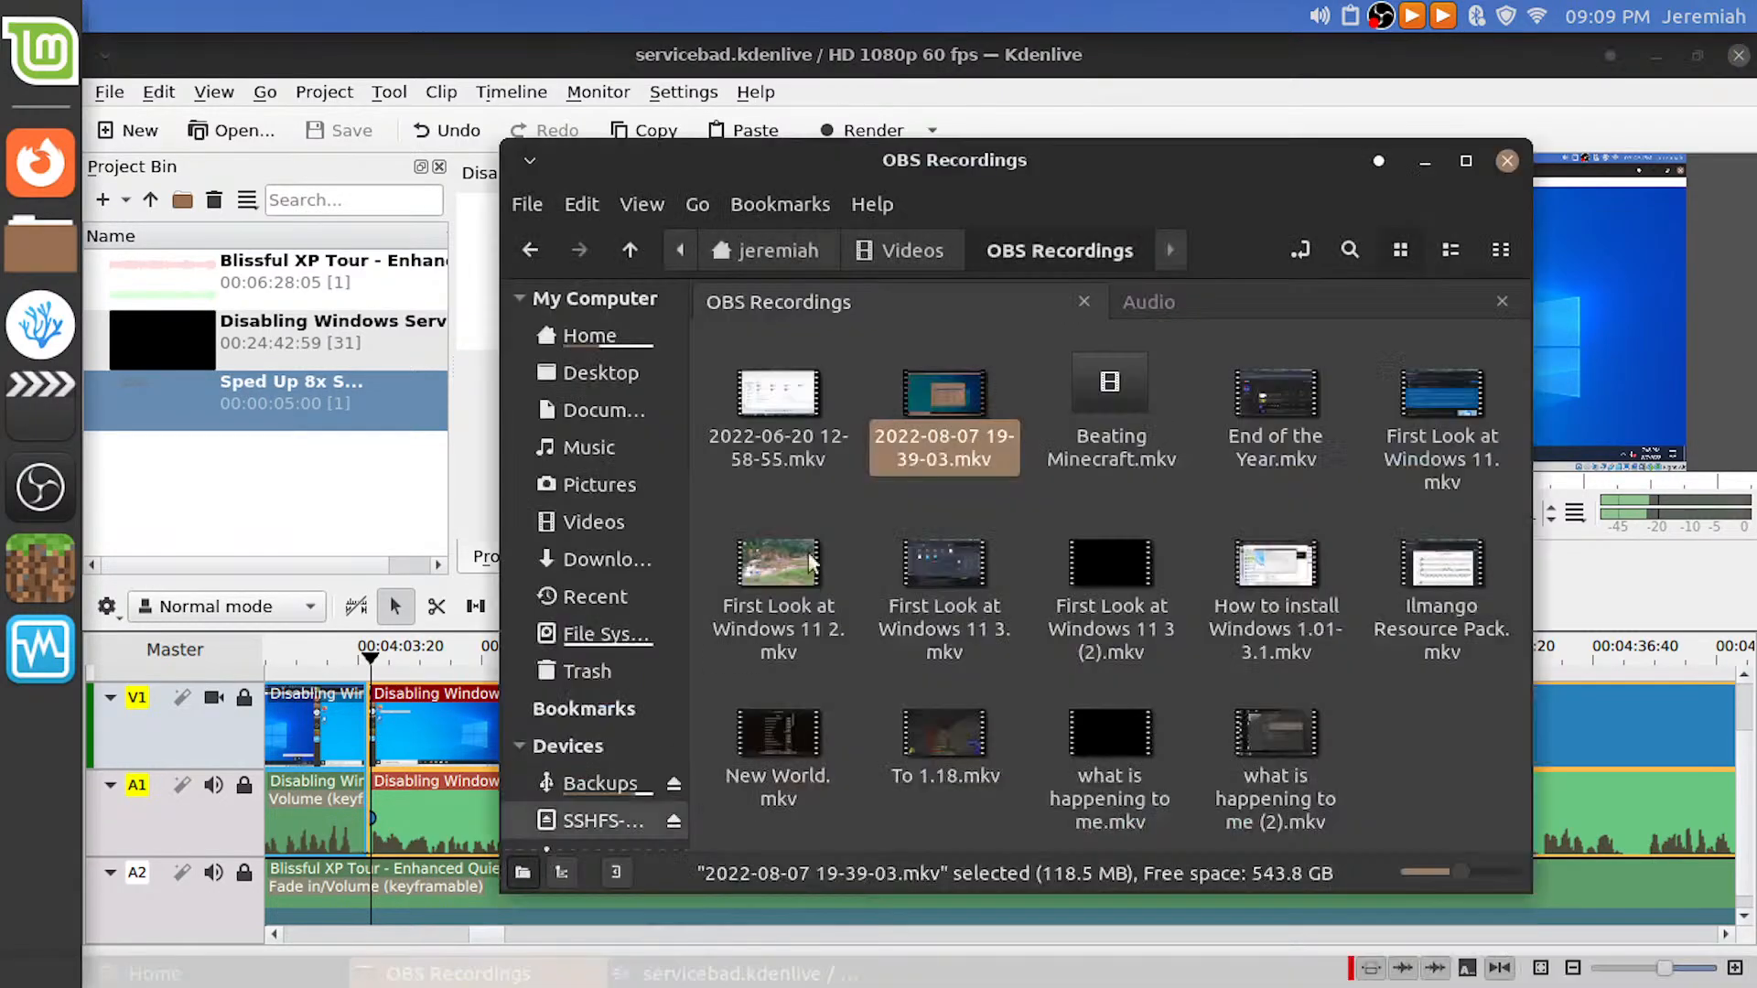
pyautogui.click(1228, 299)
pyautogui.scroll(-6, 1169, 536)
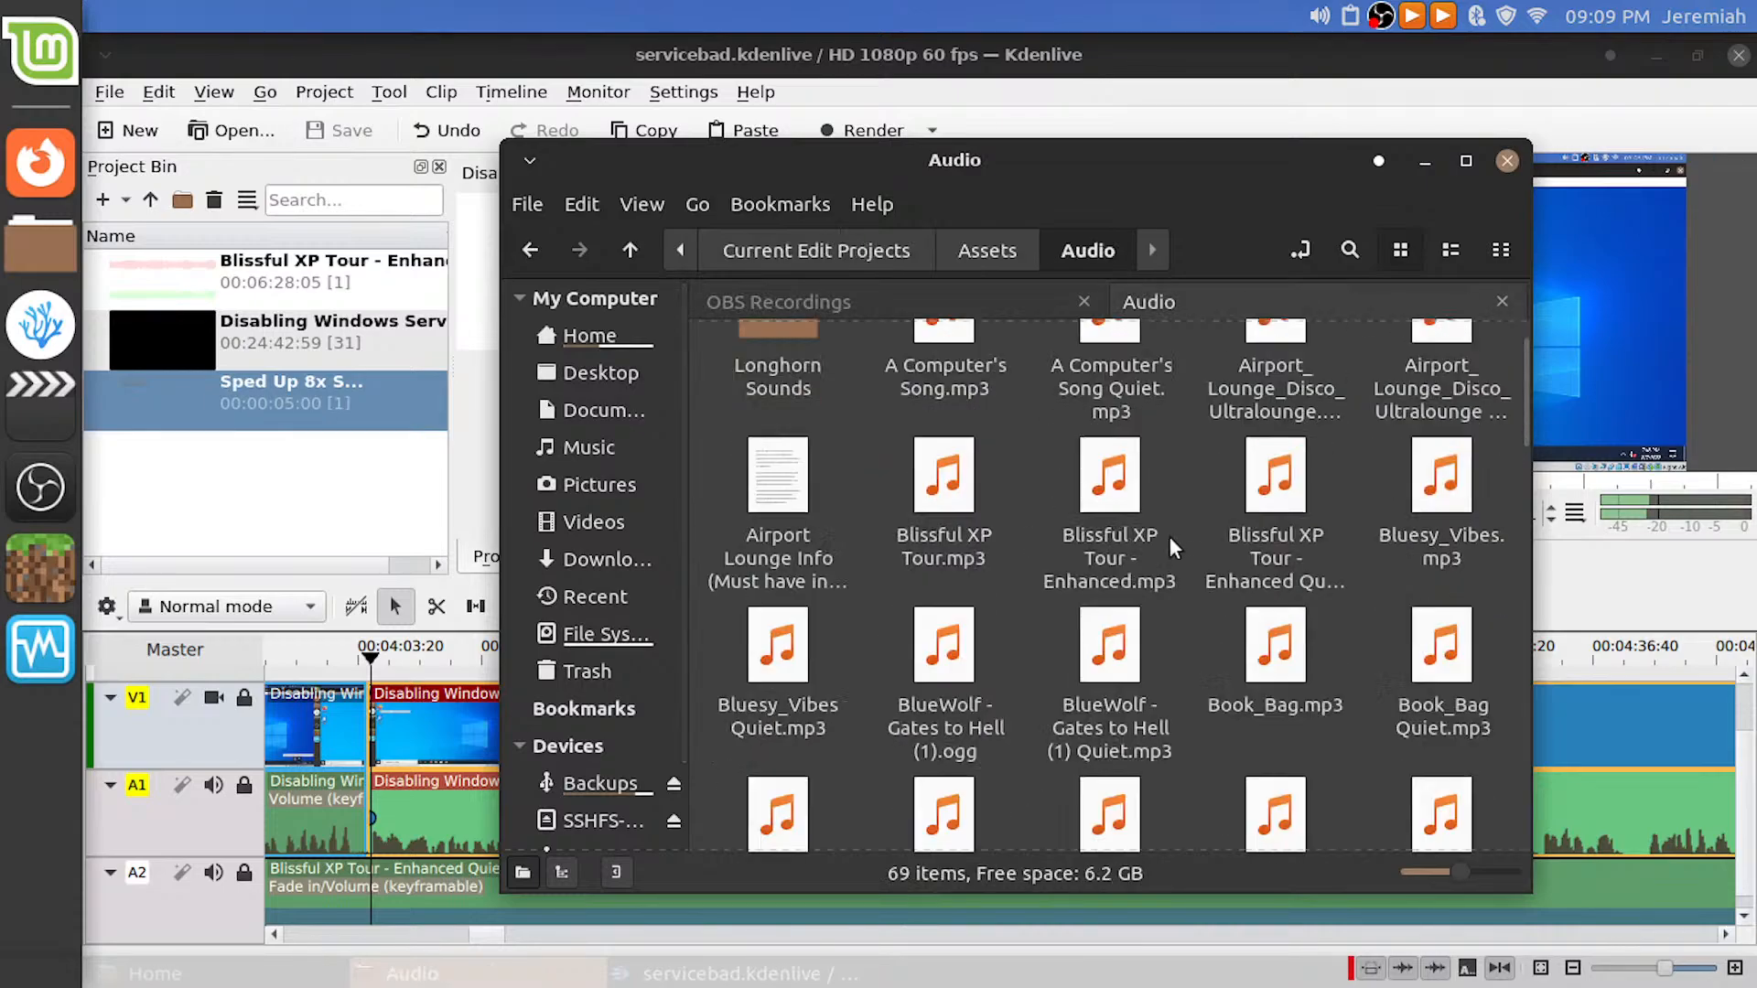
pyautogui.scroll(3, 1167, 546)
pyautogui.scroll(1, 1182, 527)
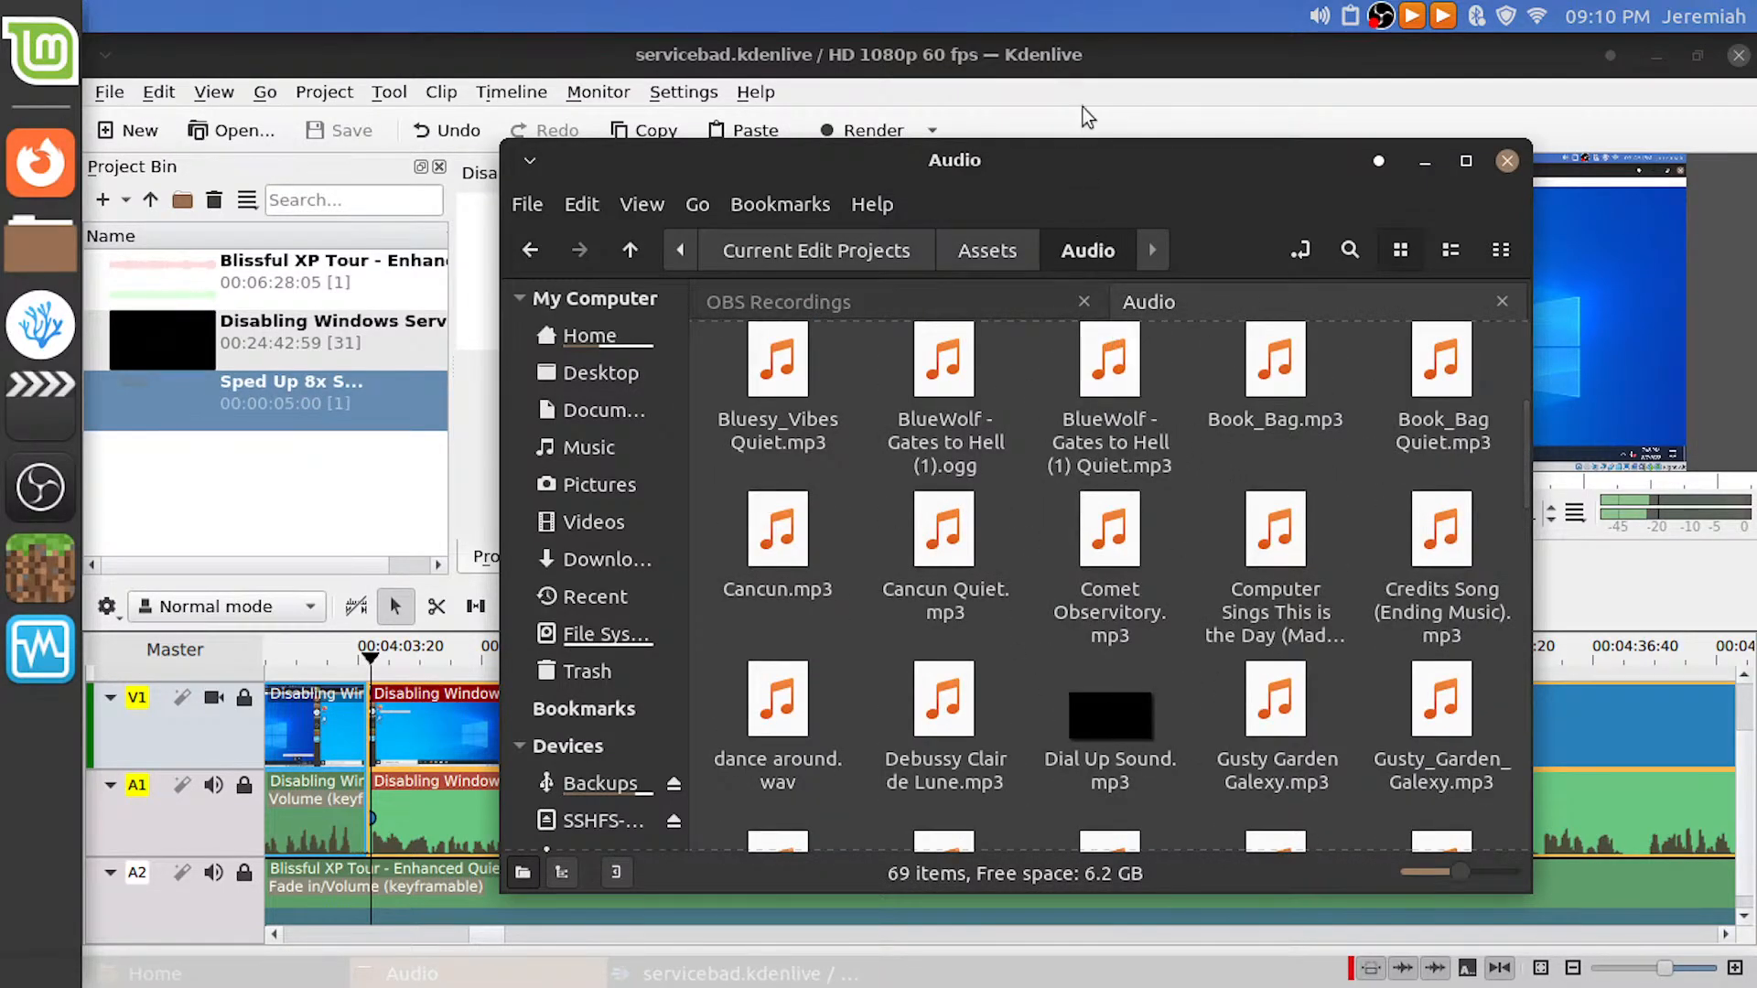
pyautogui.click(932, 48)
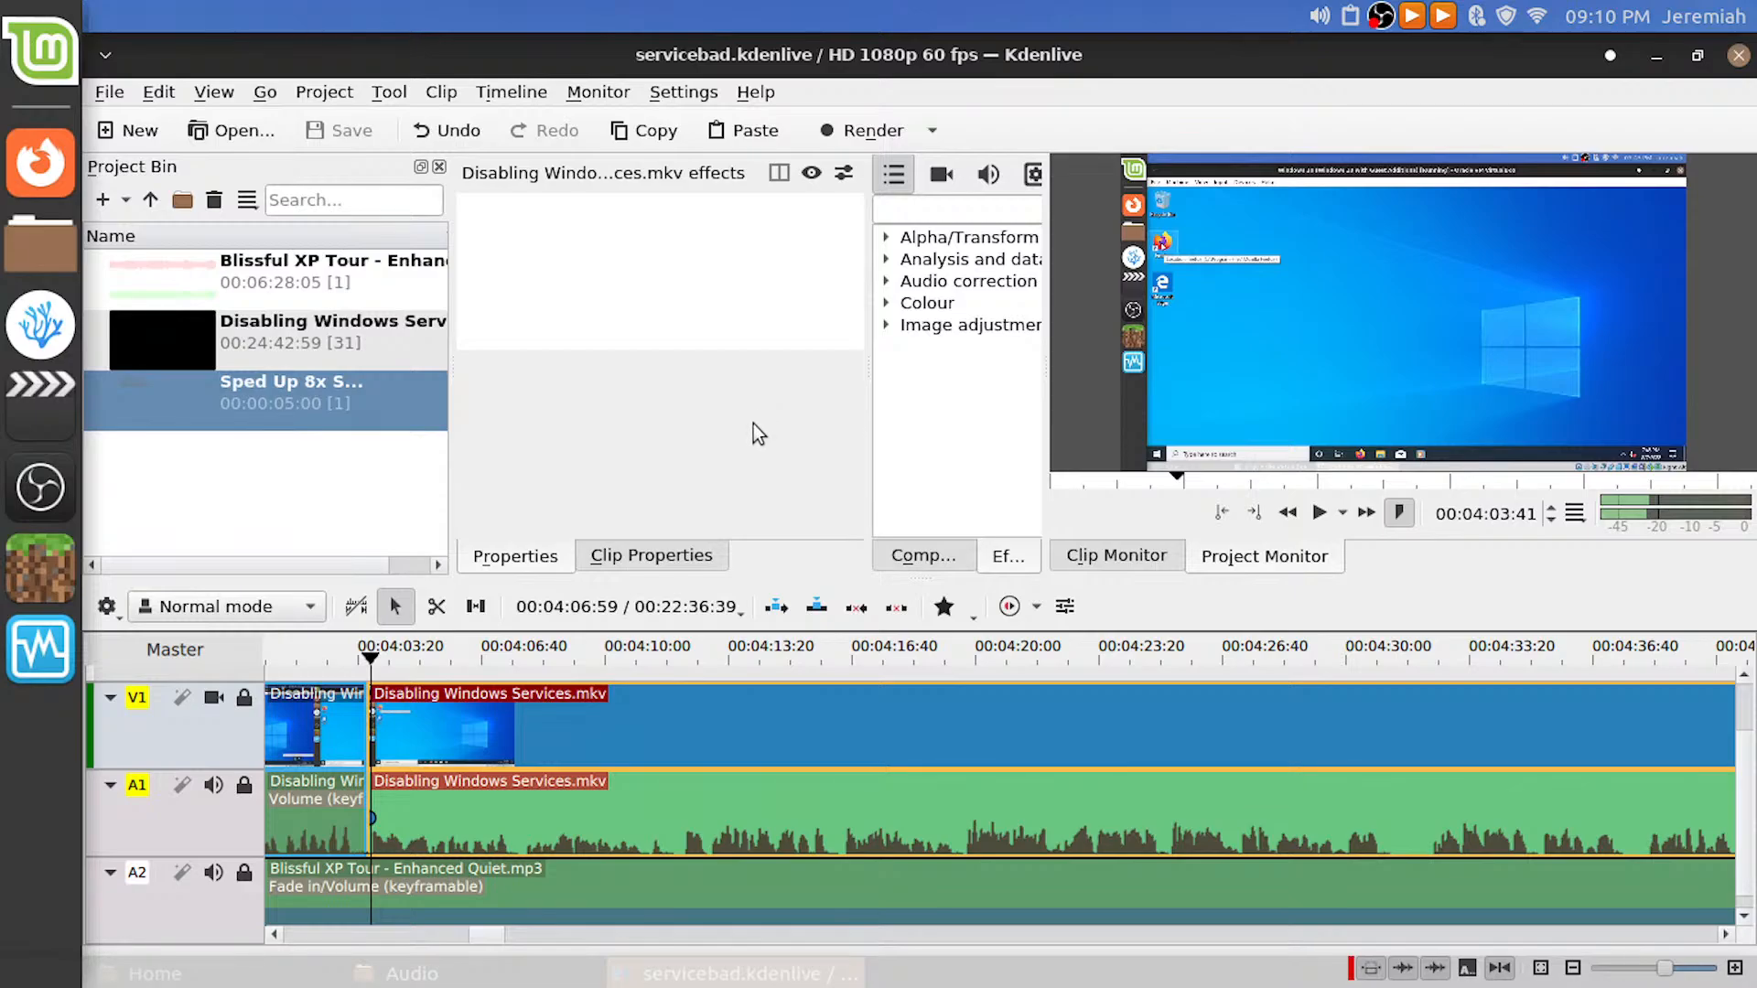
# Play the footage from 00:04:03:41 to about 00:04:34, briefly viewing the project monitor in full screen
pyautogui.press('space')
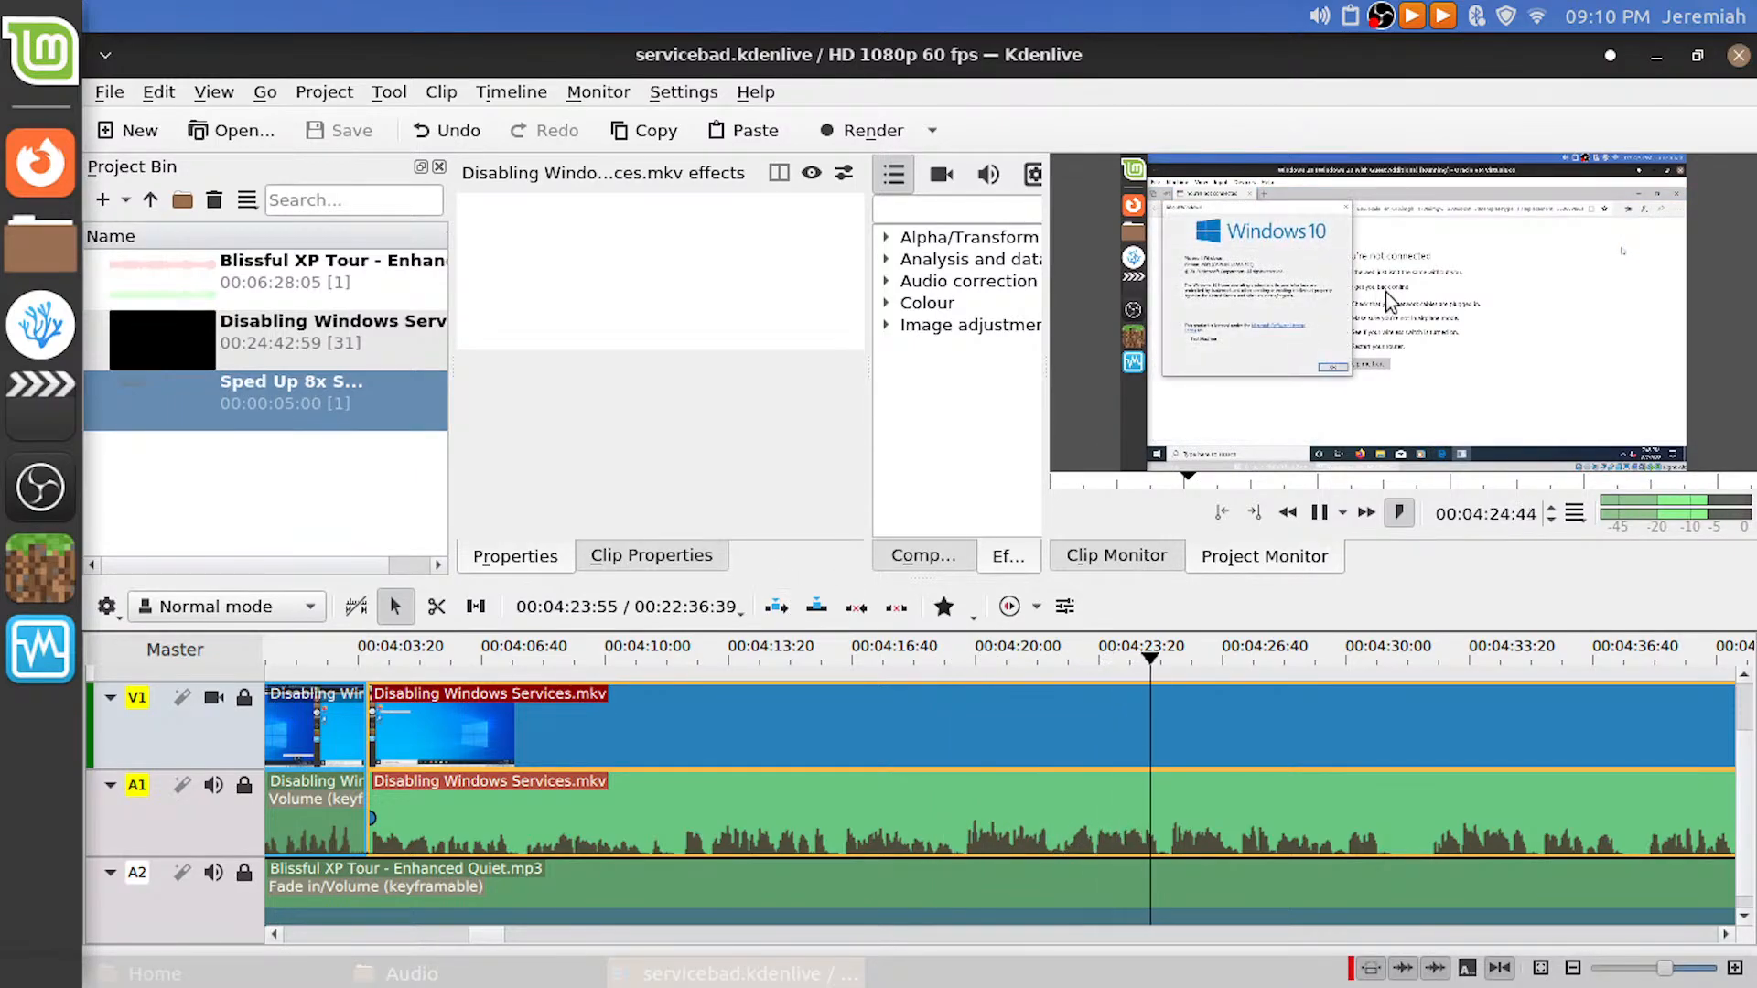
pyautogui.click(1731, 179)
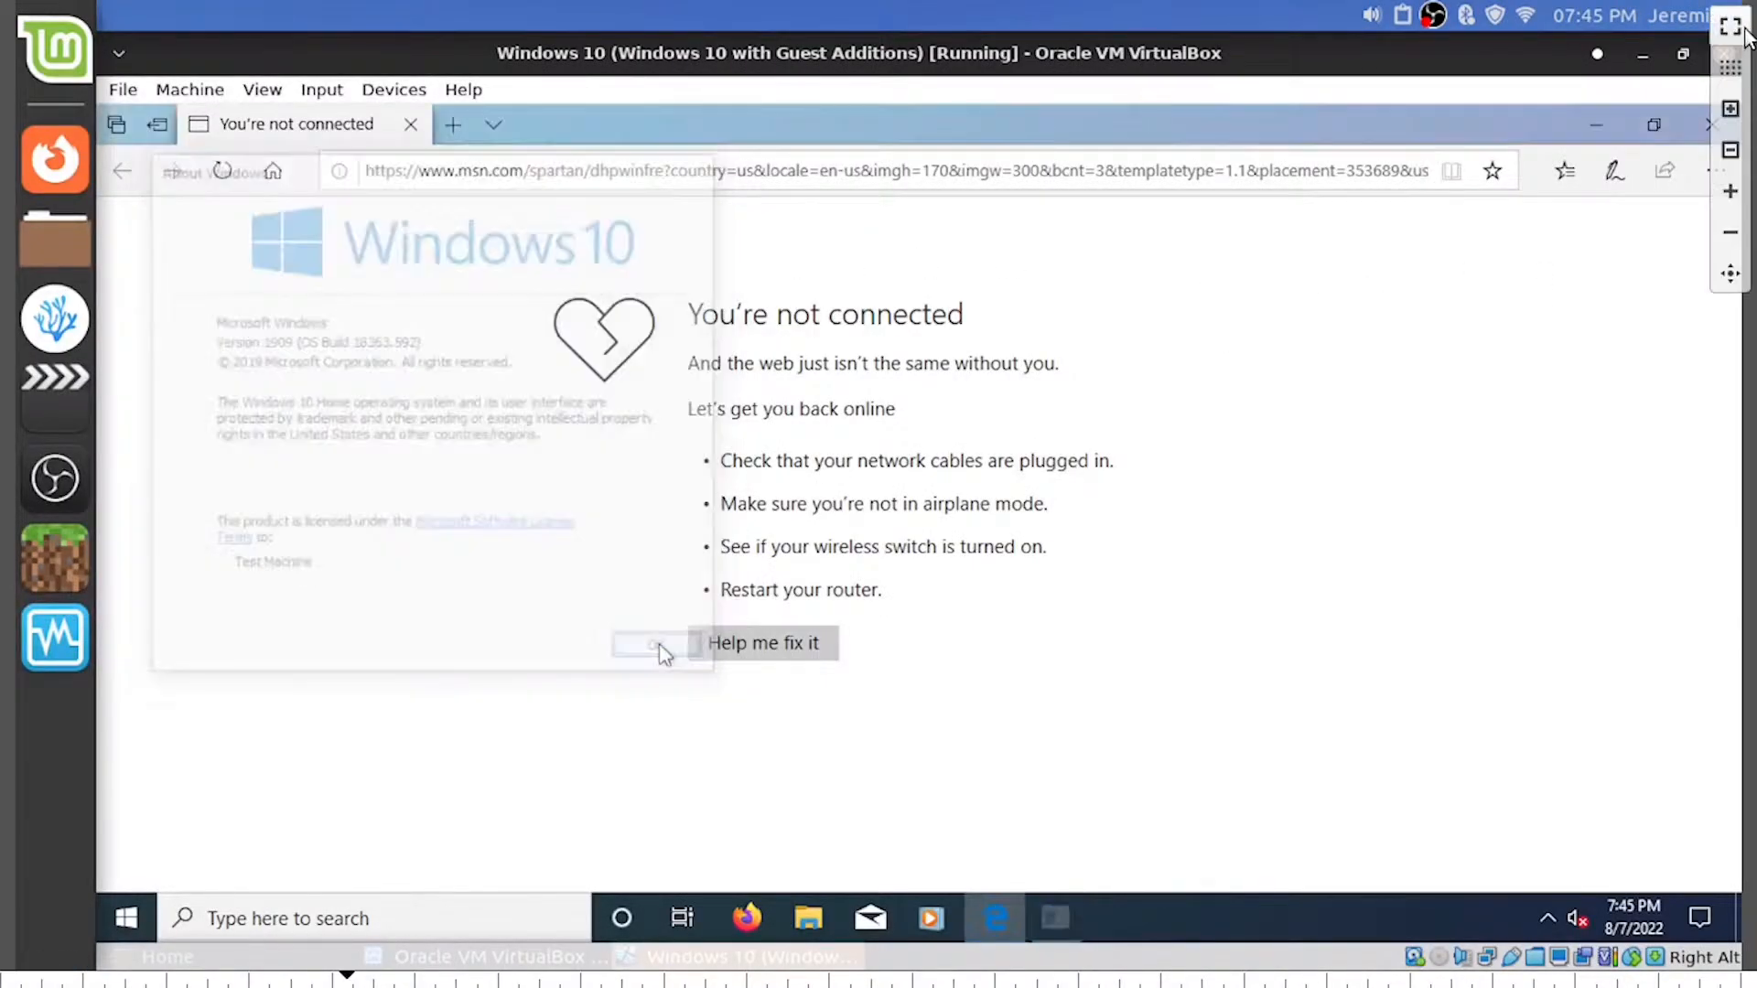
pyautogui.click(1746, 35)
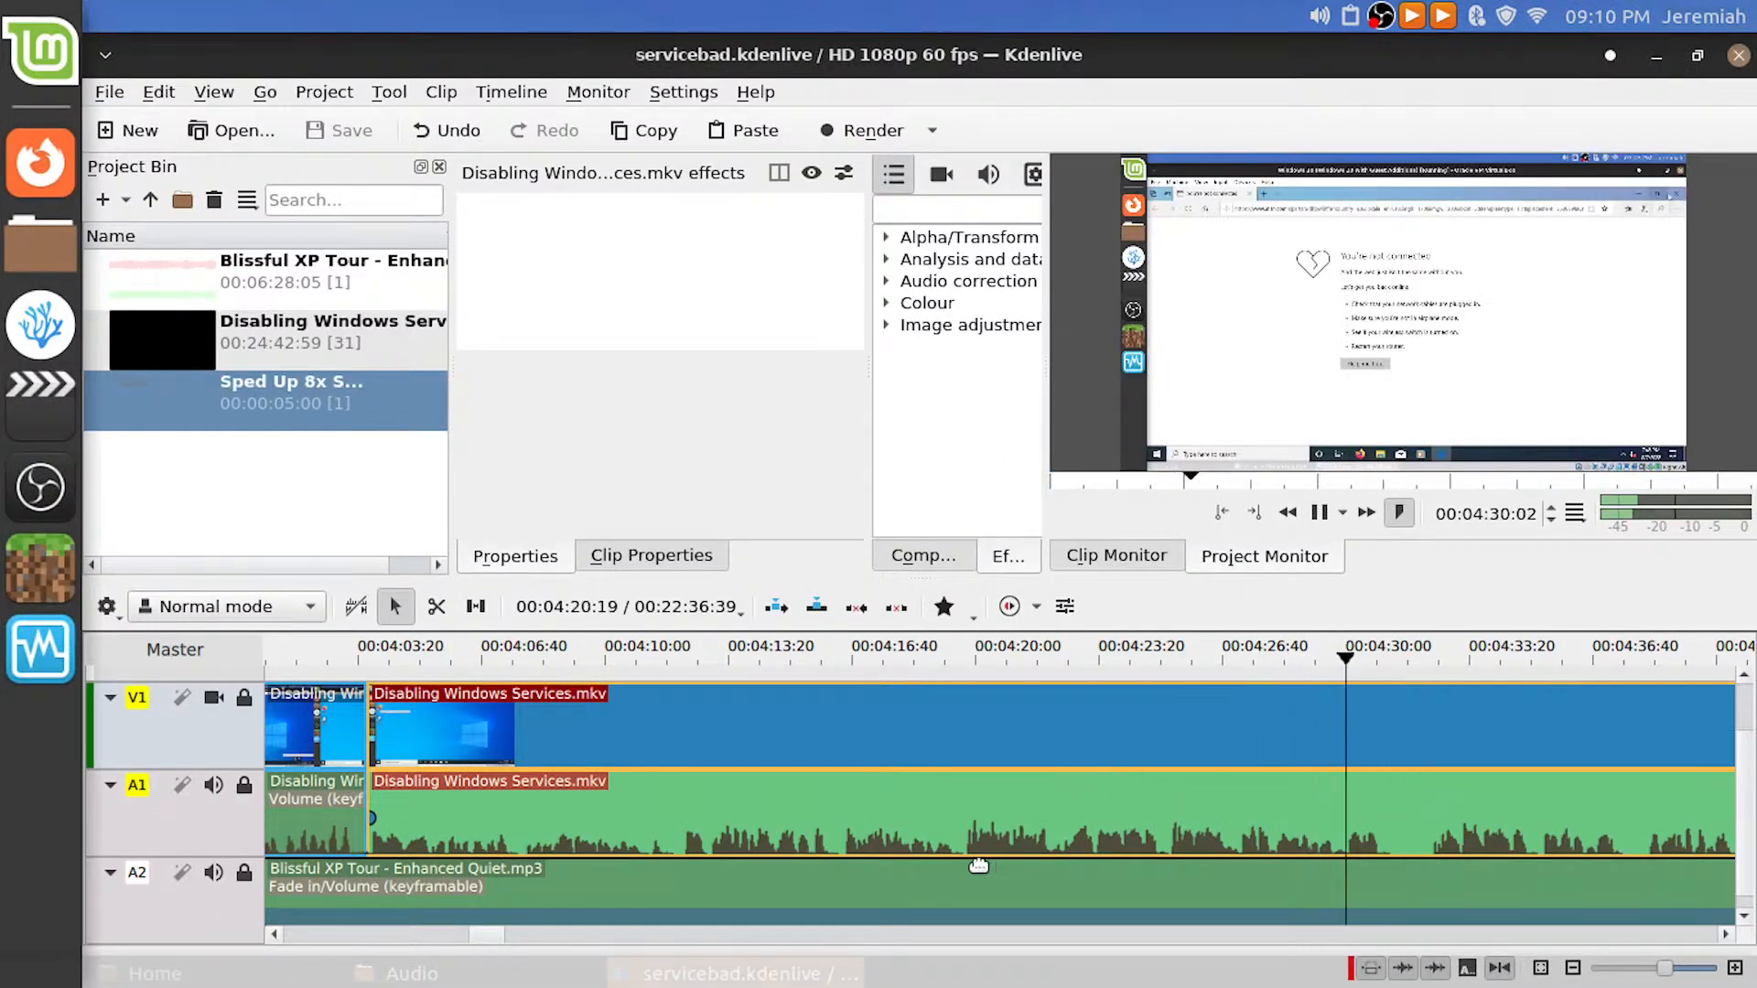
pyautogui.scroll(-4, 951, 752)
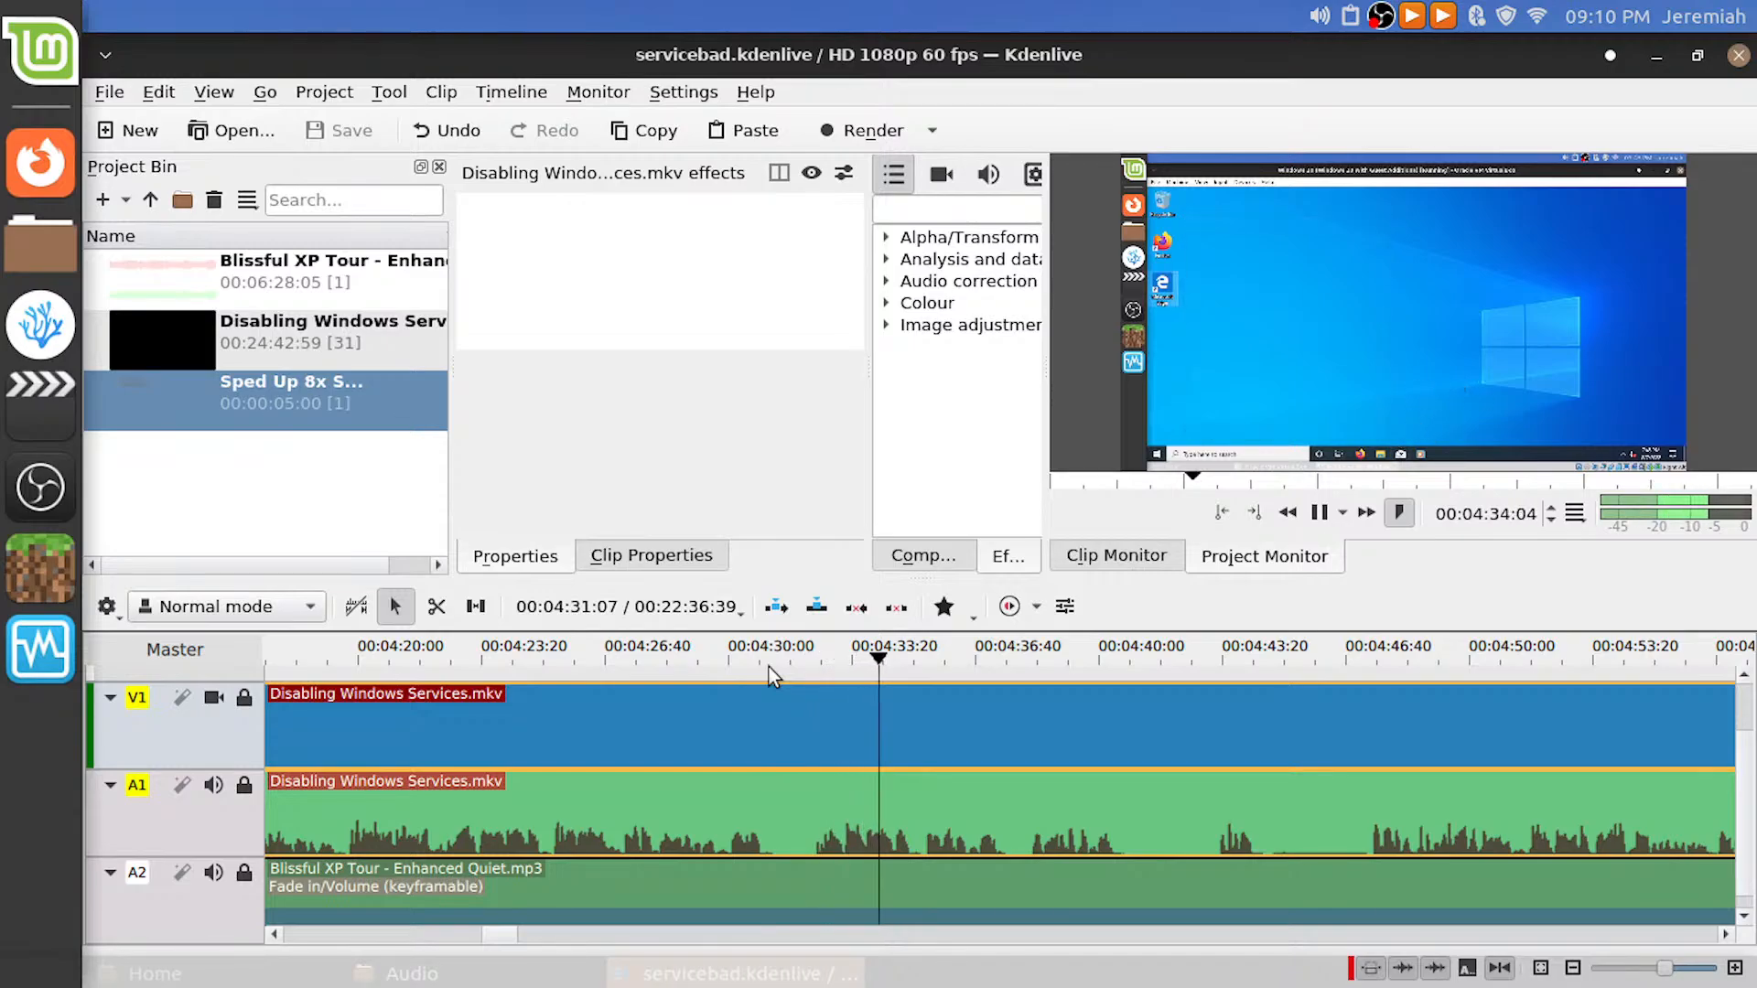
pyautogui.press('space')
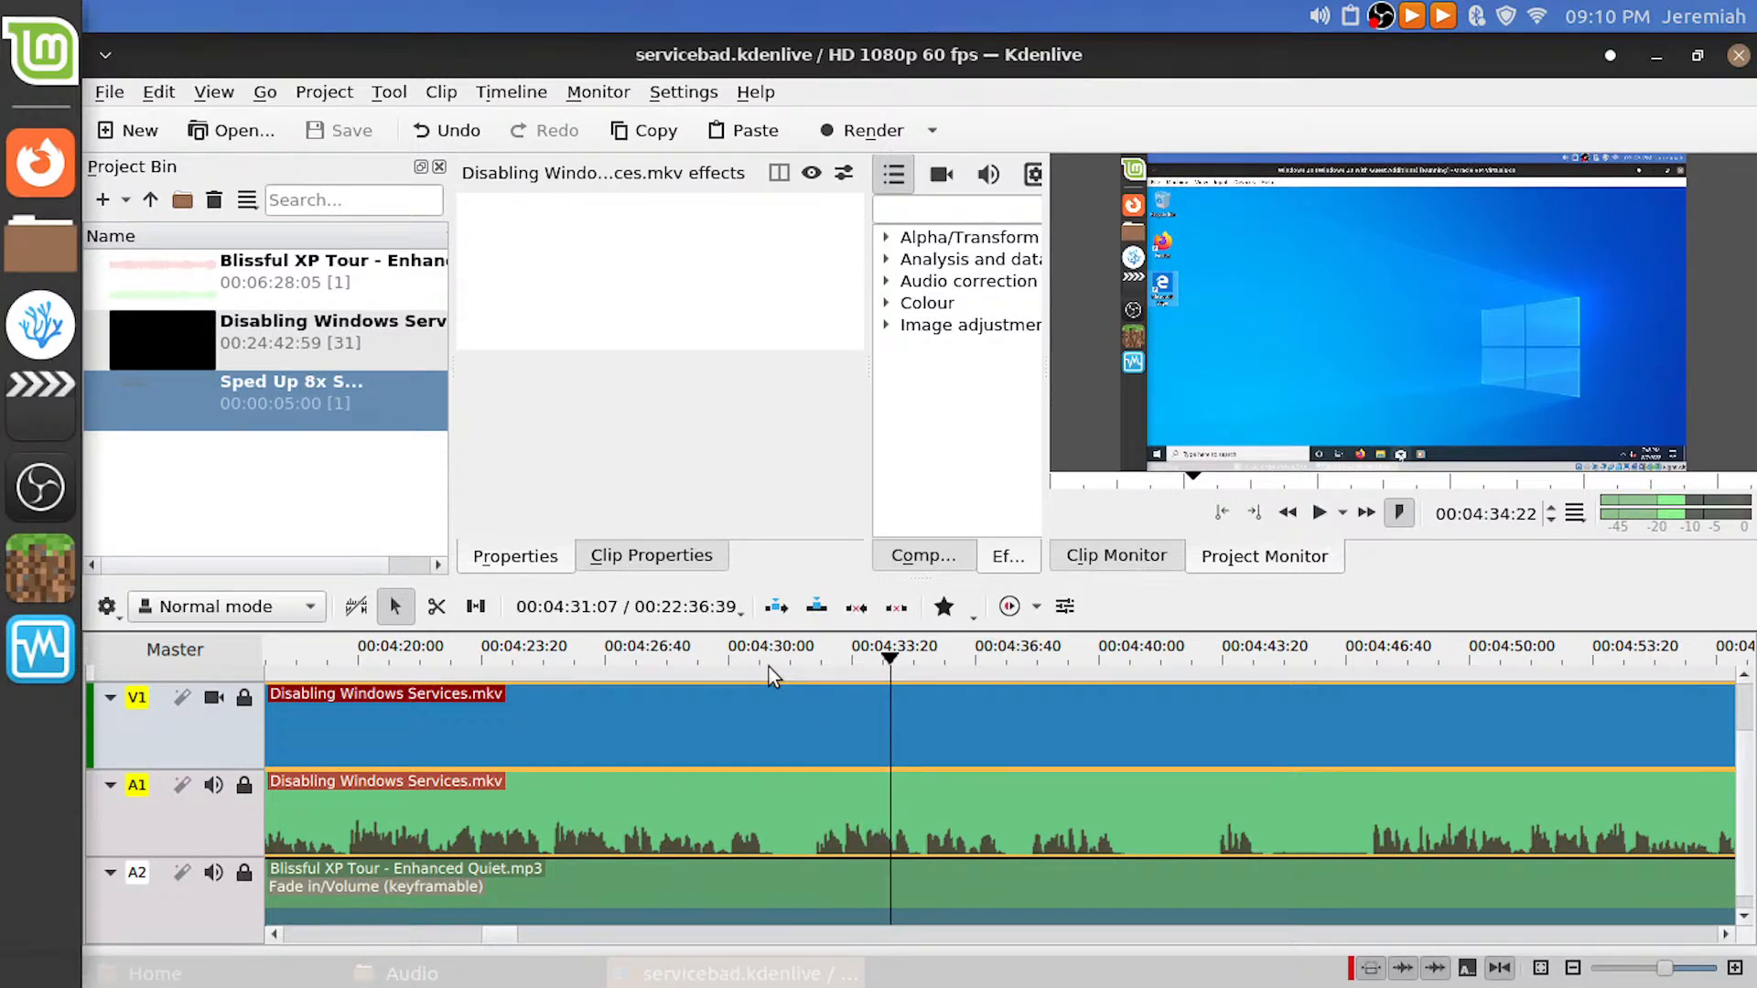
# Replay from about 00:04:30 and split the clip at about 00:04:31:18, where the pause in narration starts
pyautogui.click(738, 677)
pyautogui.press('space')
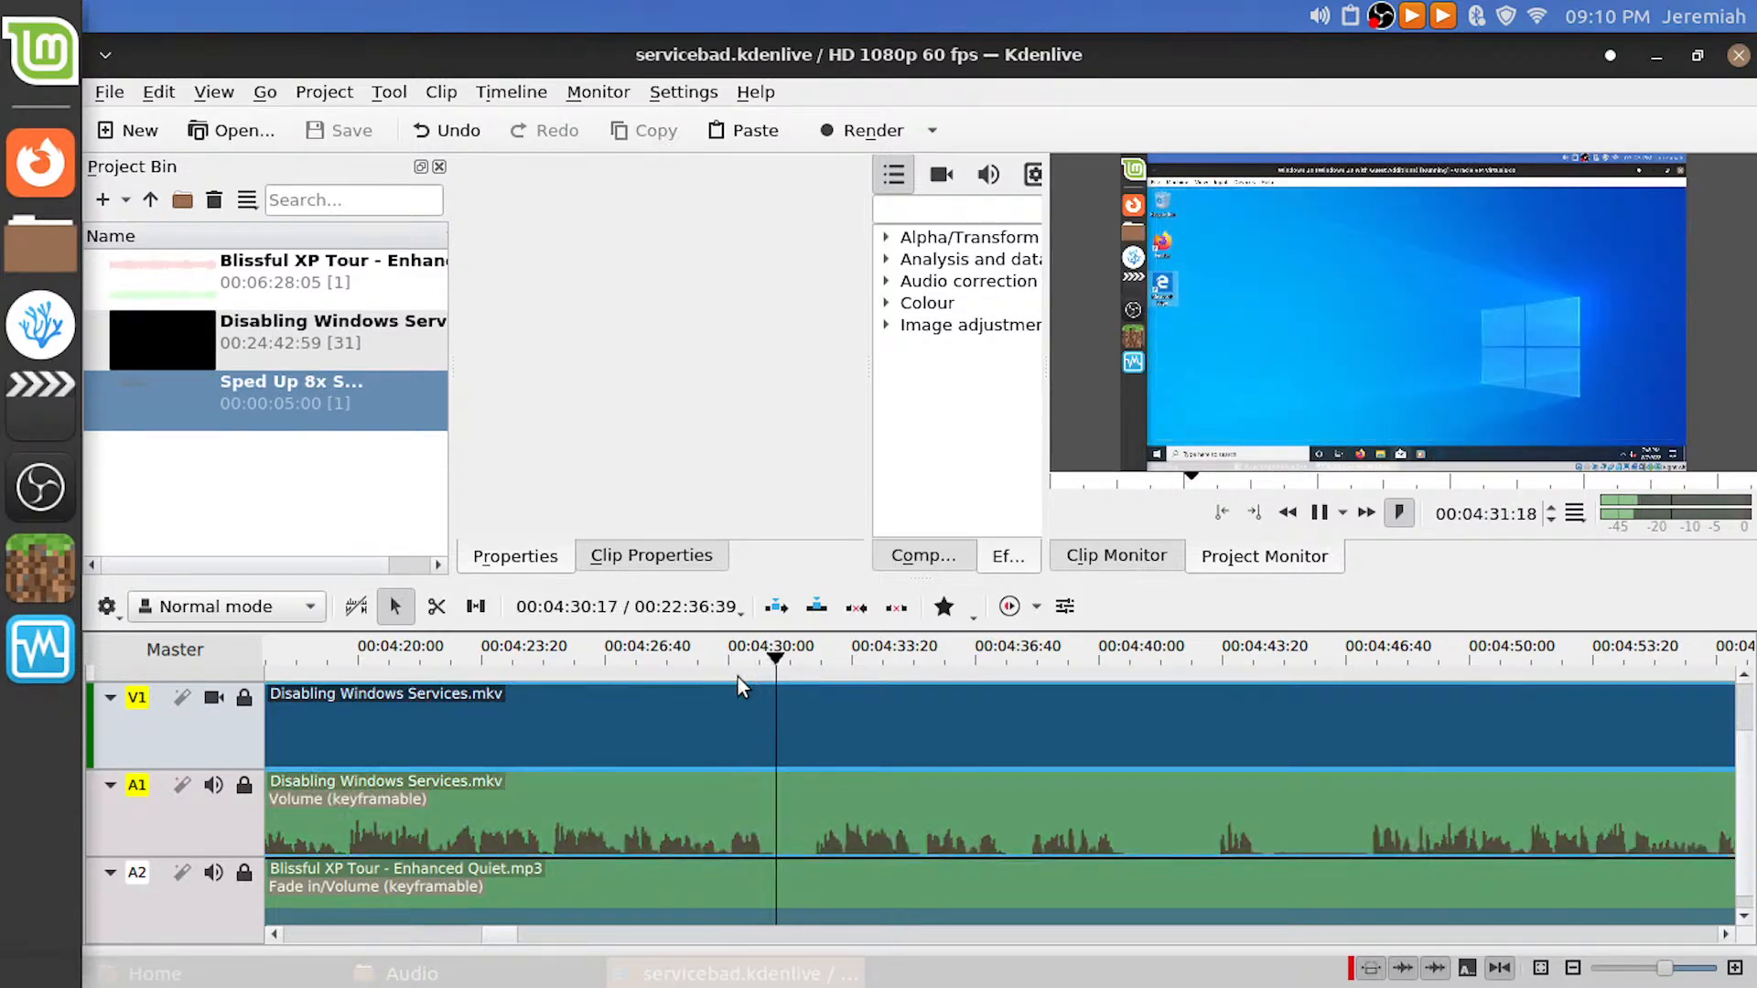
pyautogui.press('space')
pyautogui.hotkey('shift', 'r')
# Split the clip at 00:04:32:13, delete the short section between the two cuts, and move the following clip back to close the gap
pyautogui.moveTo(767, 662); pyautogui.dragTo(810, 667)
pyautogui.press('space')
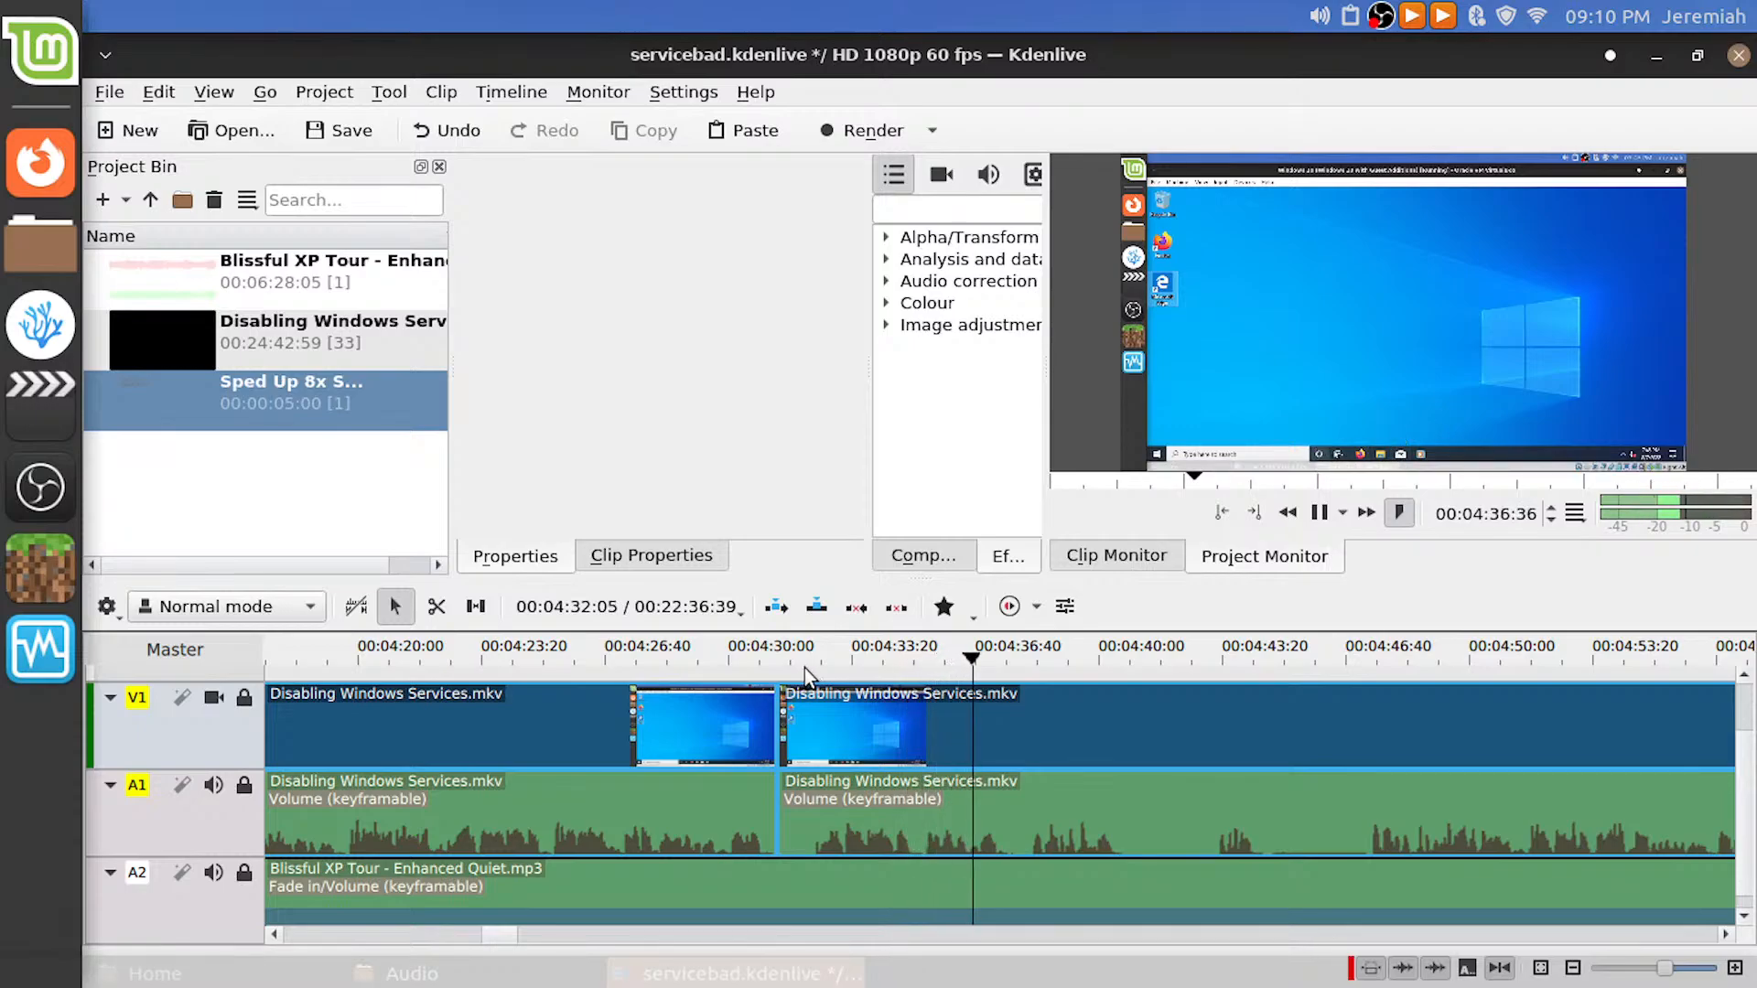
pyautogui.press('space')
pyautogui.click(804, 669)
pyautogui.moveTo(805, 678)
pyautogui.mouseDown()
pyautogui.moveTo(851, 675)
pyautogui.moveTo(811, 673)
pyautogui.mouseUp()
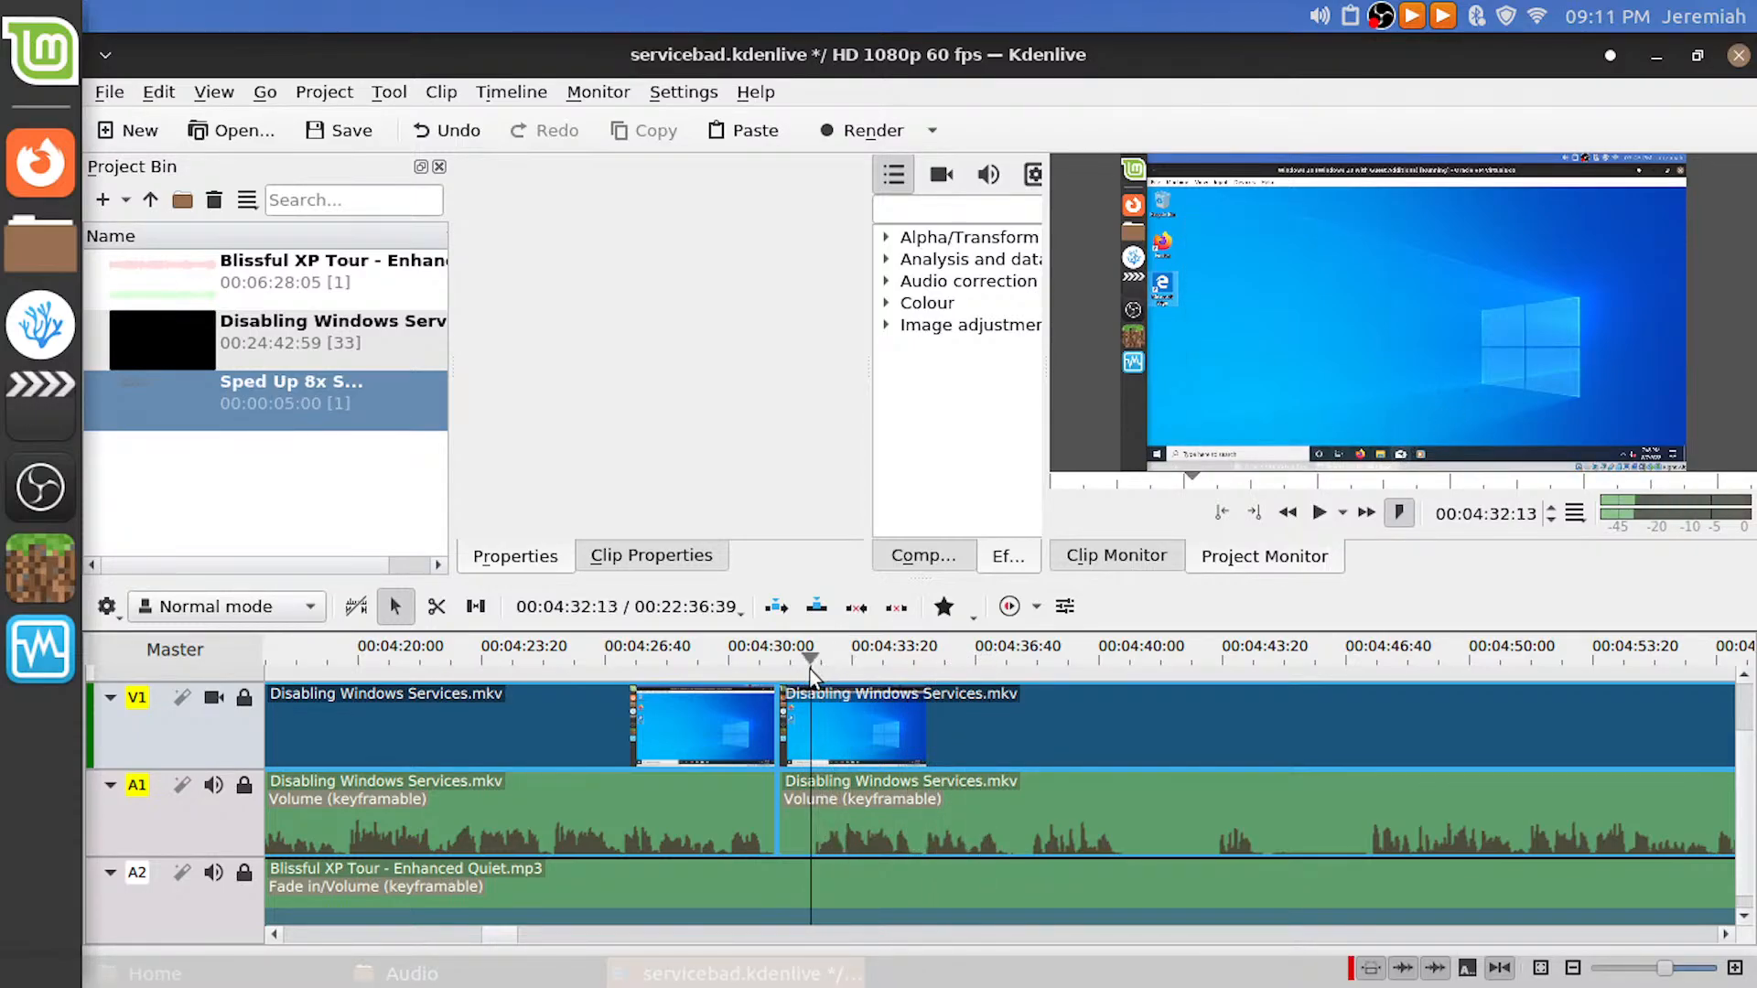
pyautogui.hotkey('shift', 'r')
pyautogui.click(800, 729)
pyautogui.press('Delete')
pyautogui.moveTo(888, 744); pyautogui.dragTo(774, 735)
# Play across the join near 00:04:31 twice, continuing to about 00:04:37
pyautogui.click(743, 673)
pyautogui.press('space')
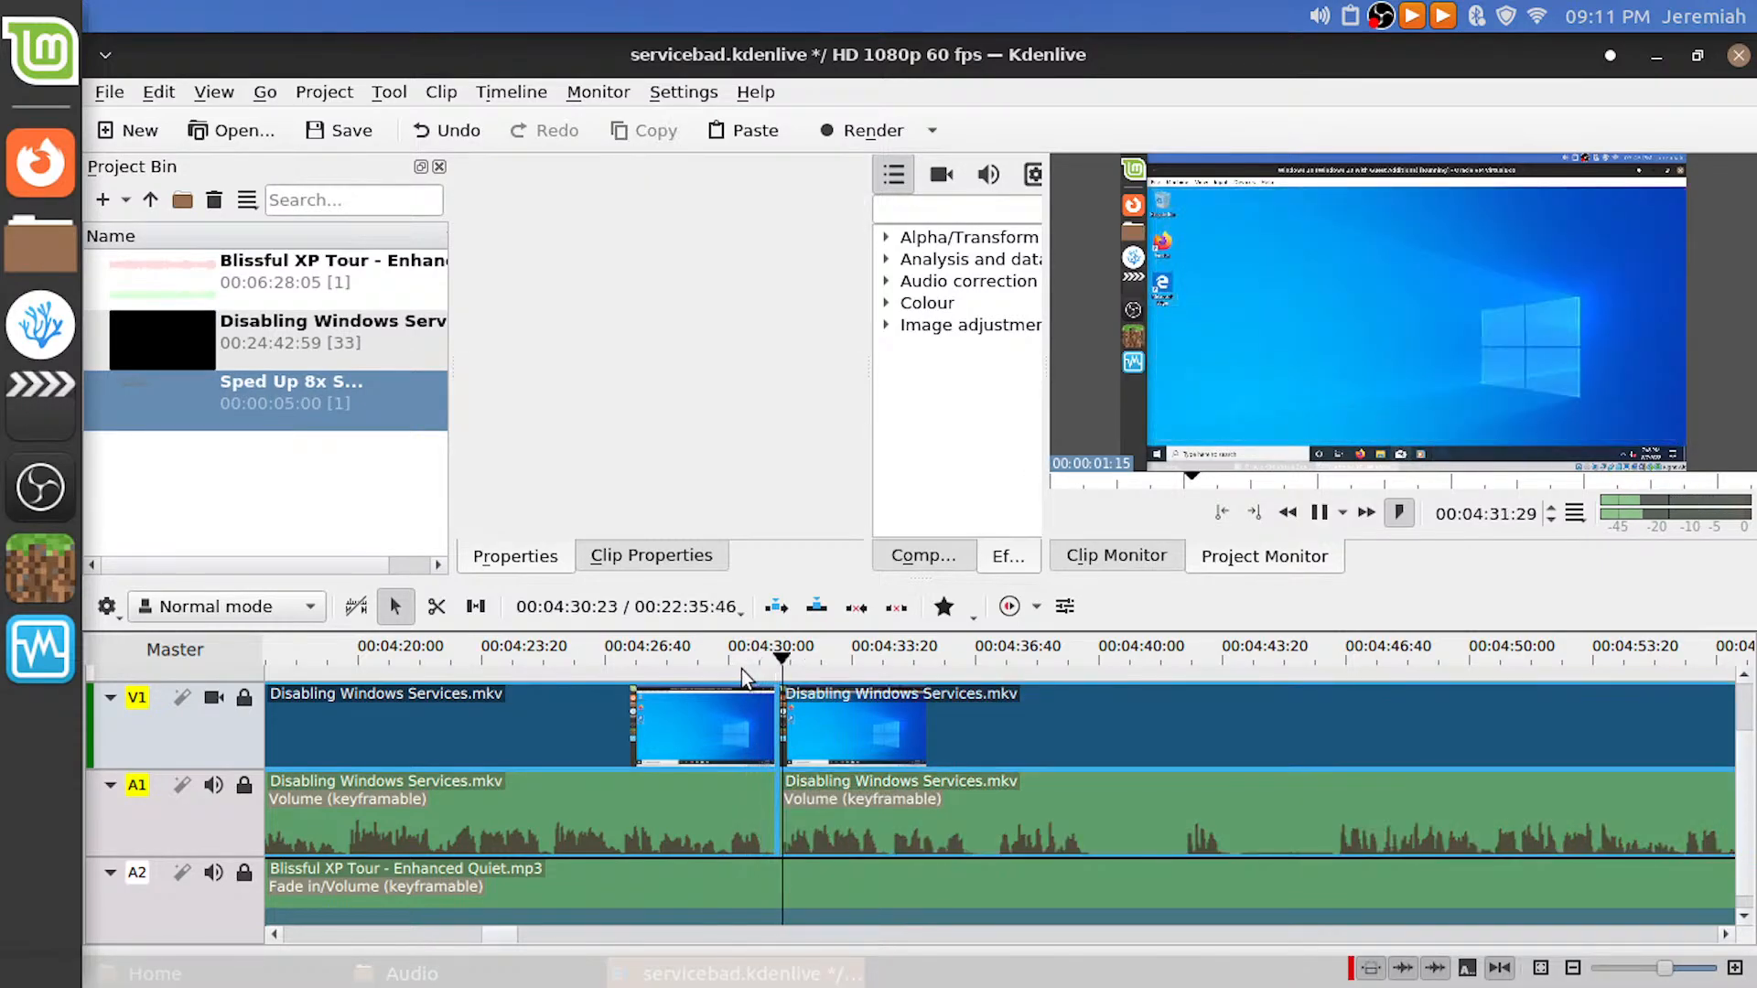
pyautogui.press('space')
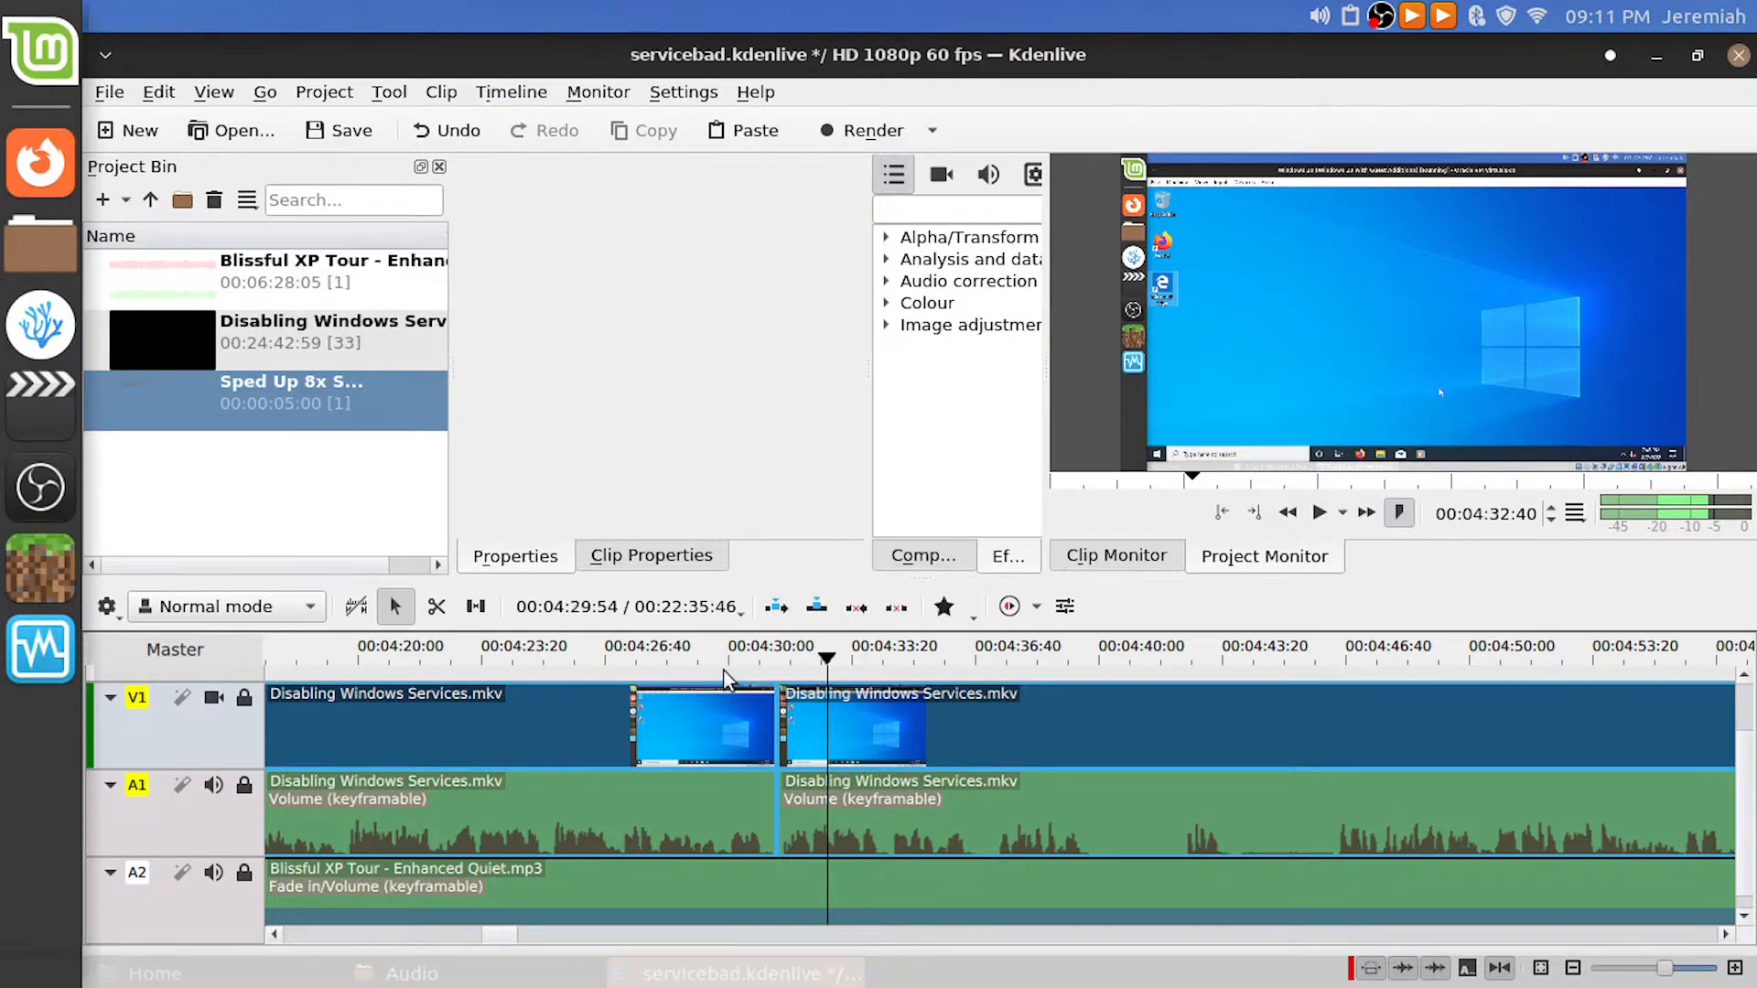
pyautogui.click(772, 659)
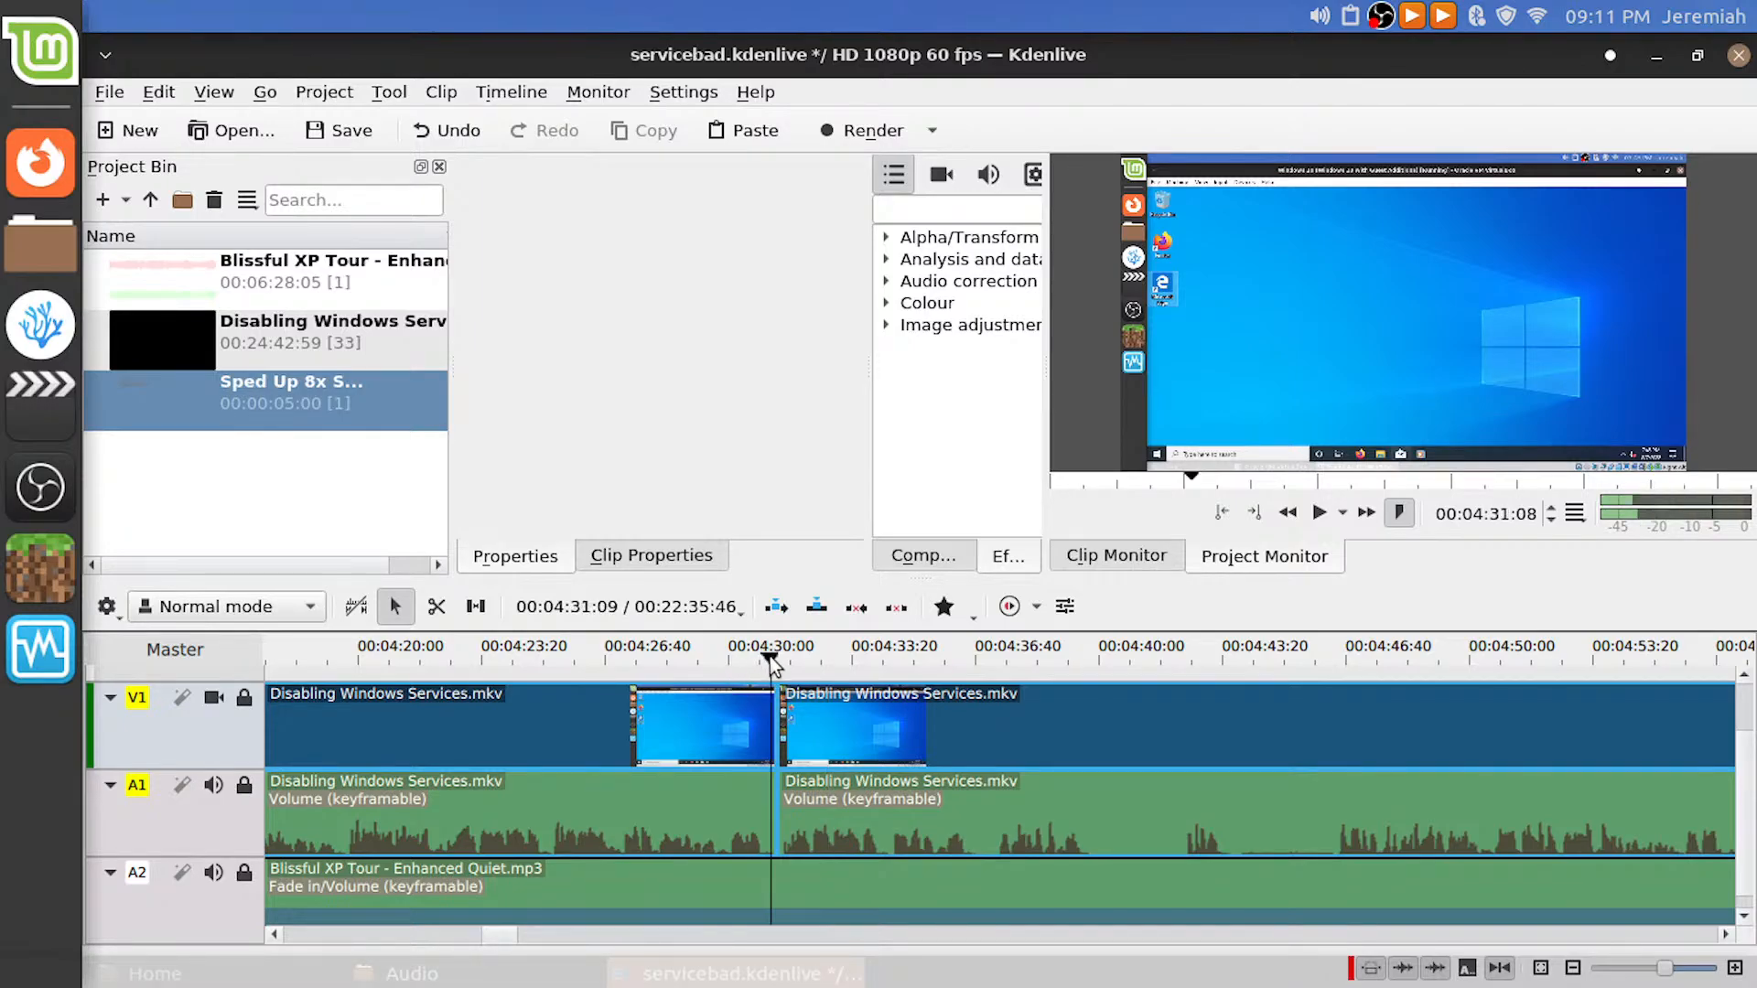
pyautogui.press('space')
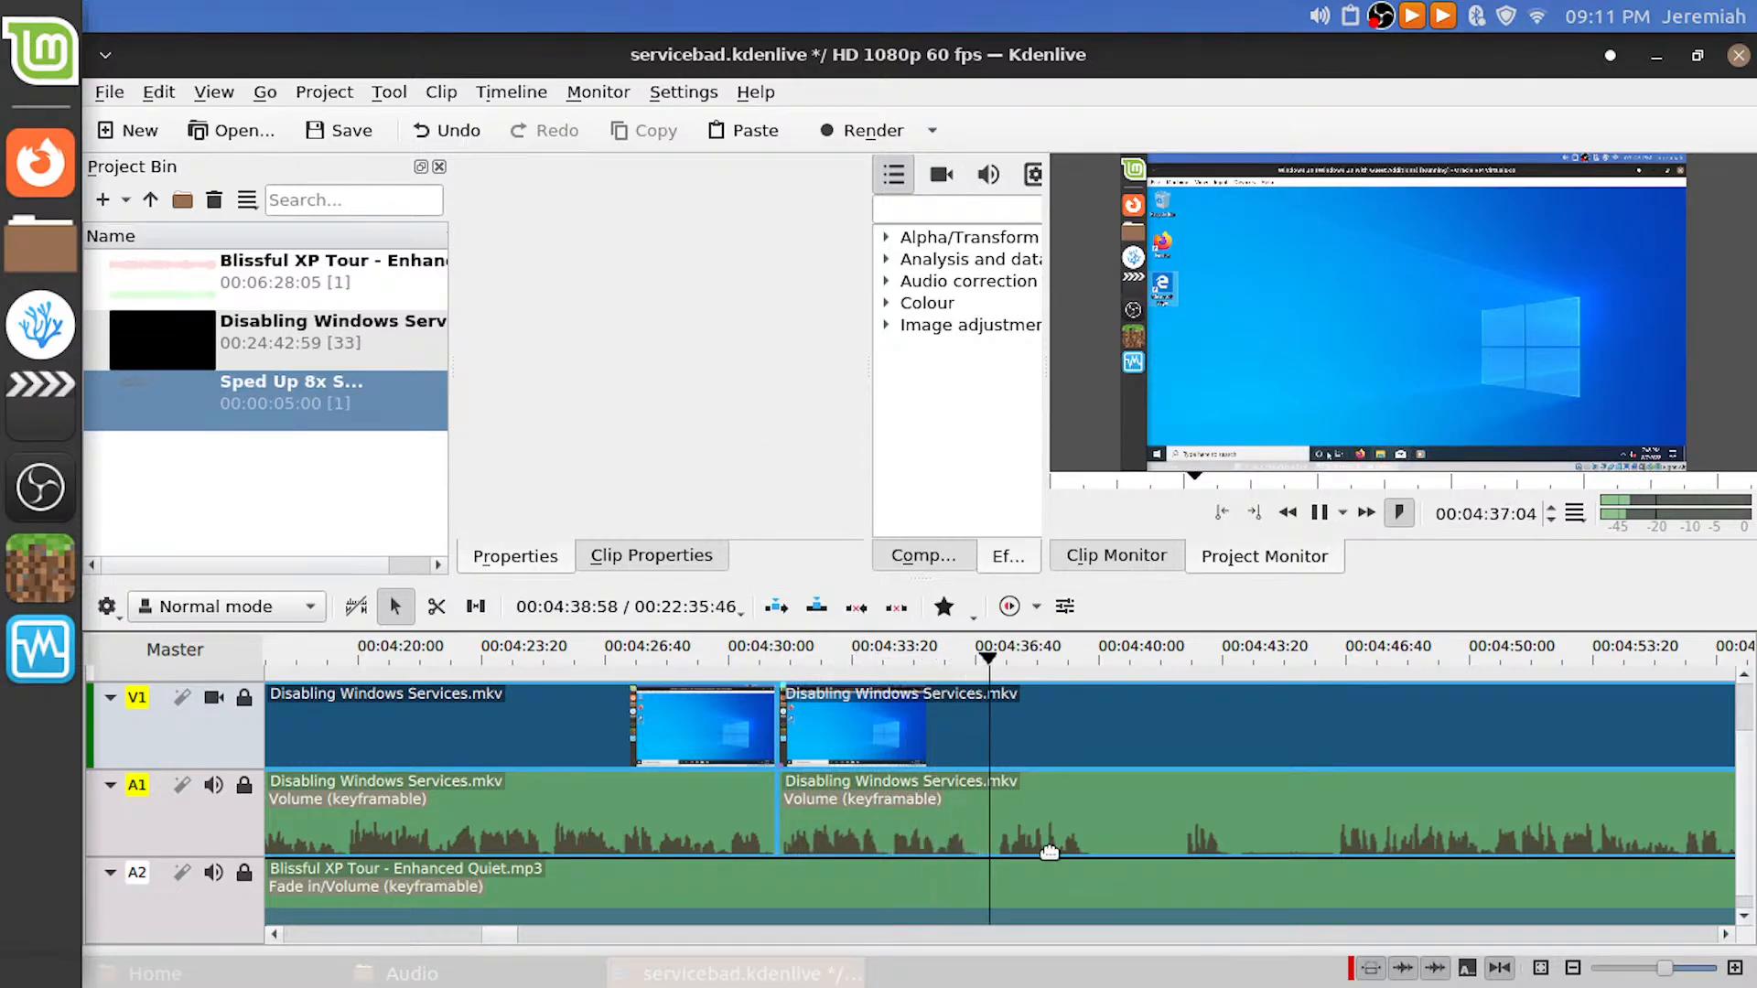
# Play on to about 00:04:51 and replay the narration pause from 00:04:39:53 to 00:04:47:12
pyautogui.hscroll(3, 1009, 840)
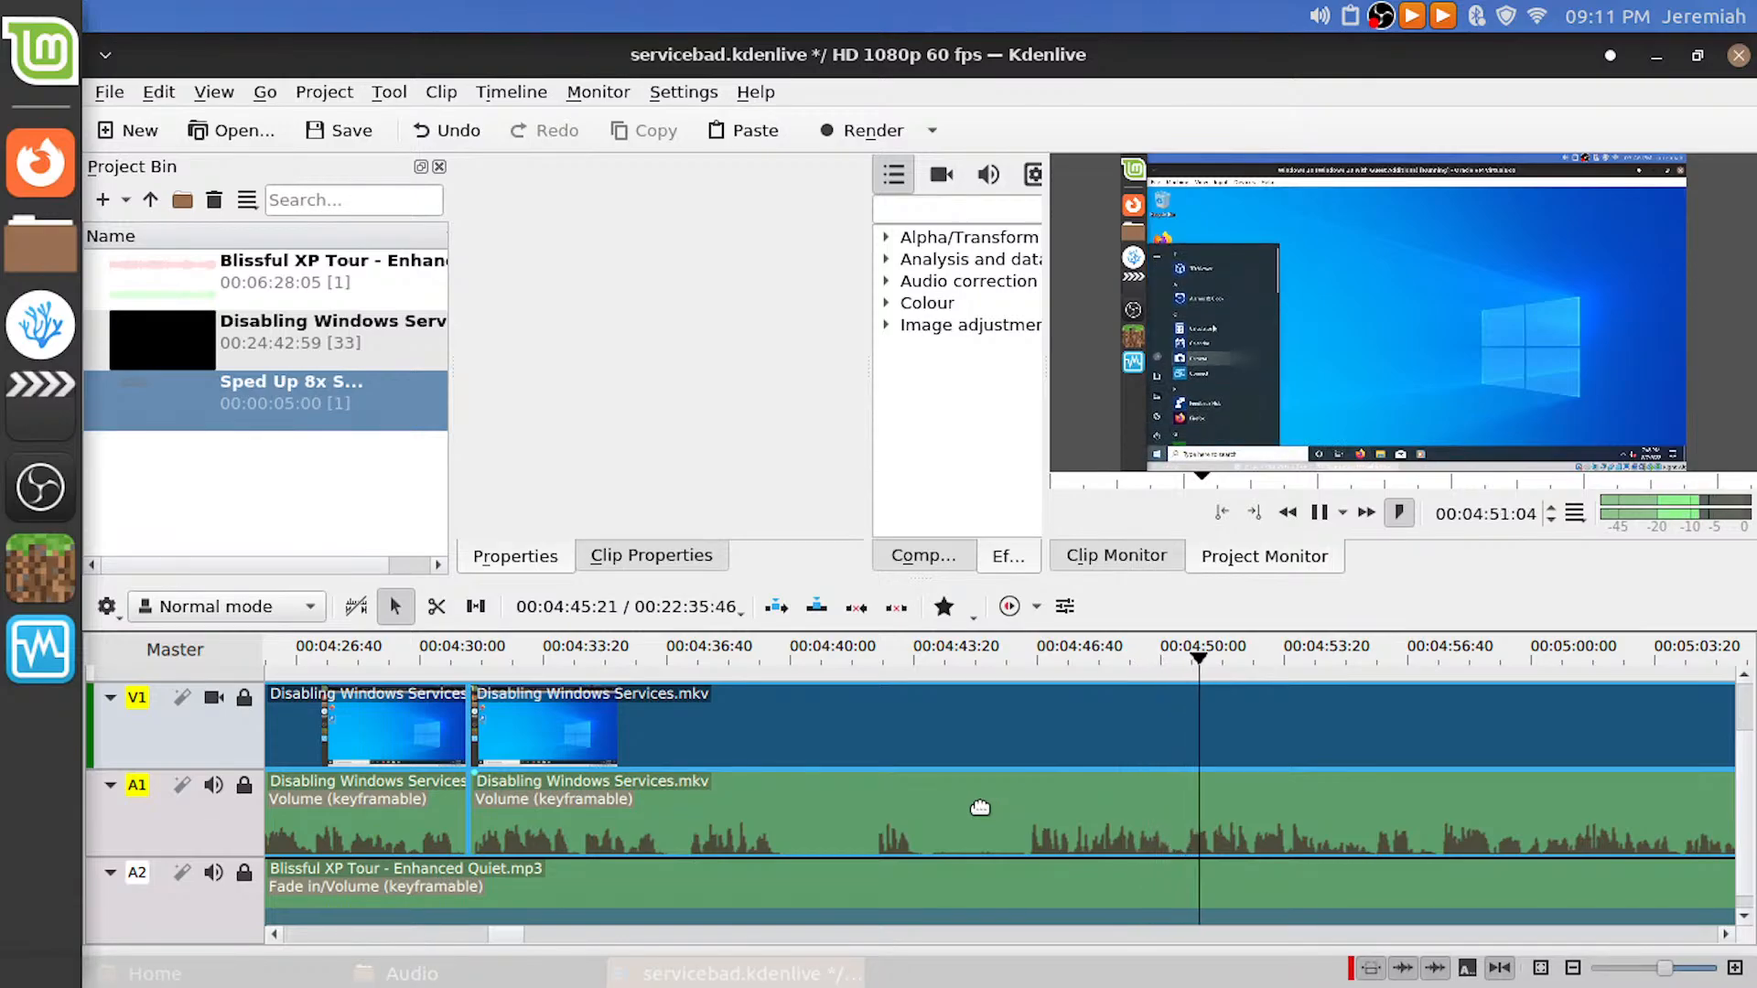
pyautogui.click(785, 664)
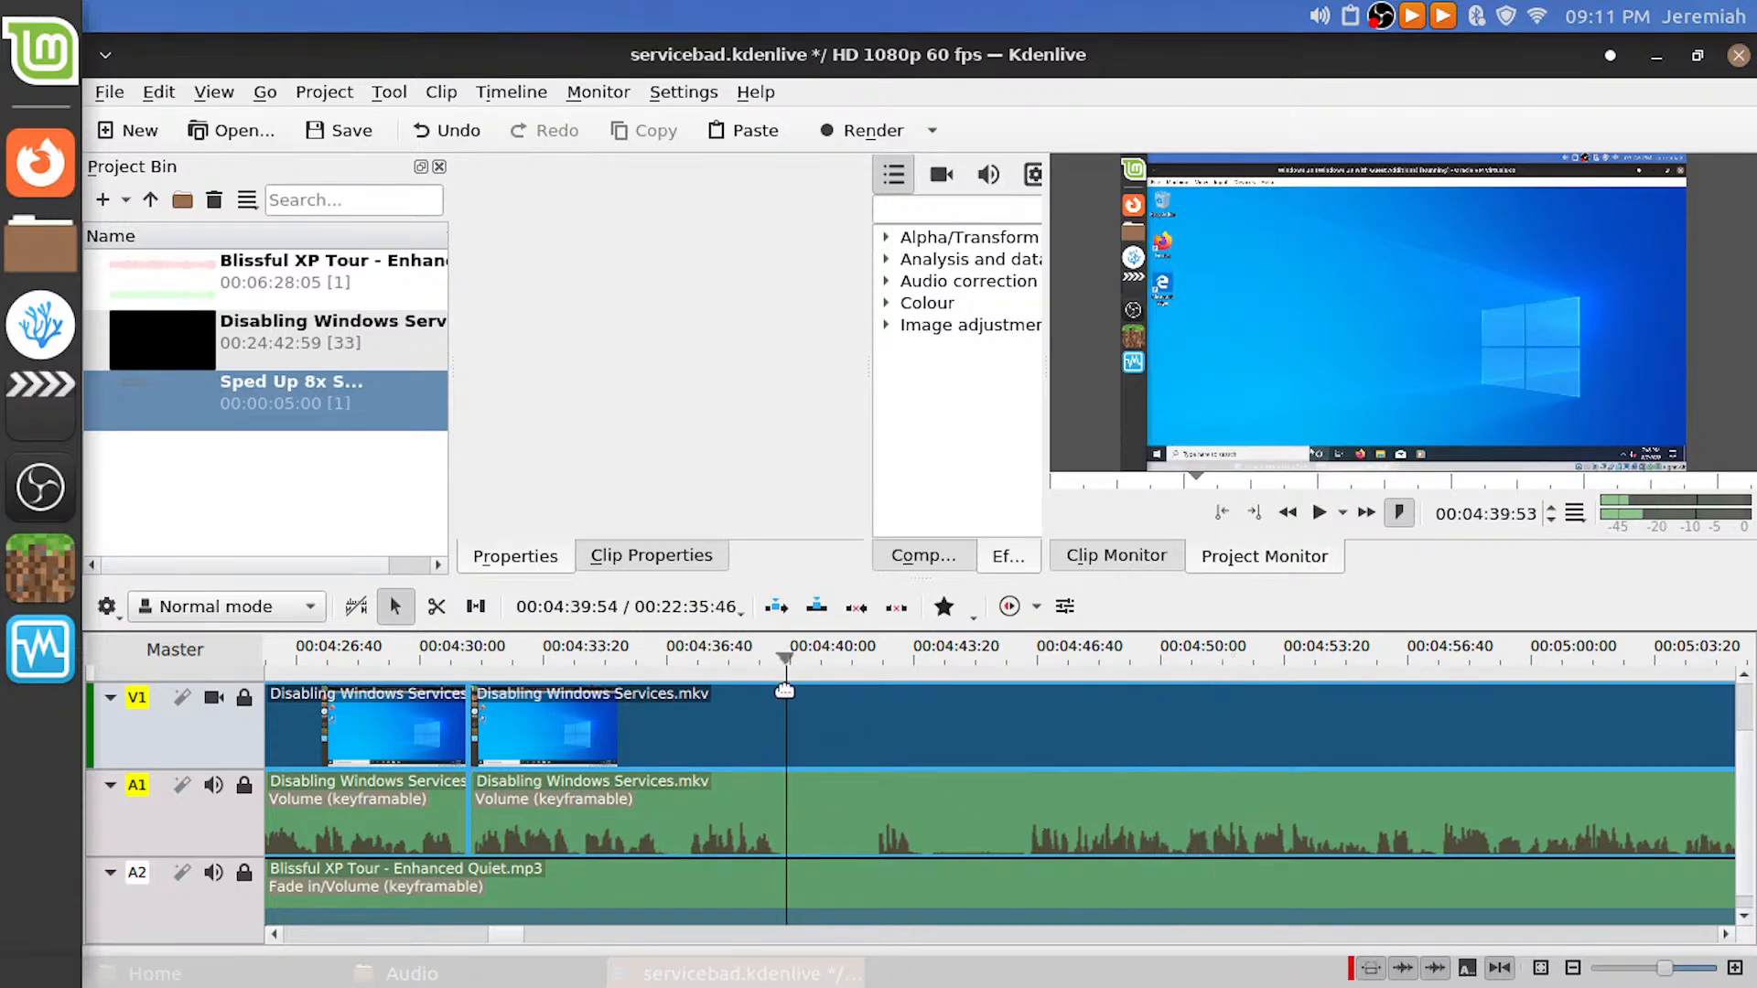
pyautogui.press('space')
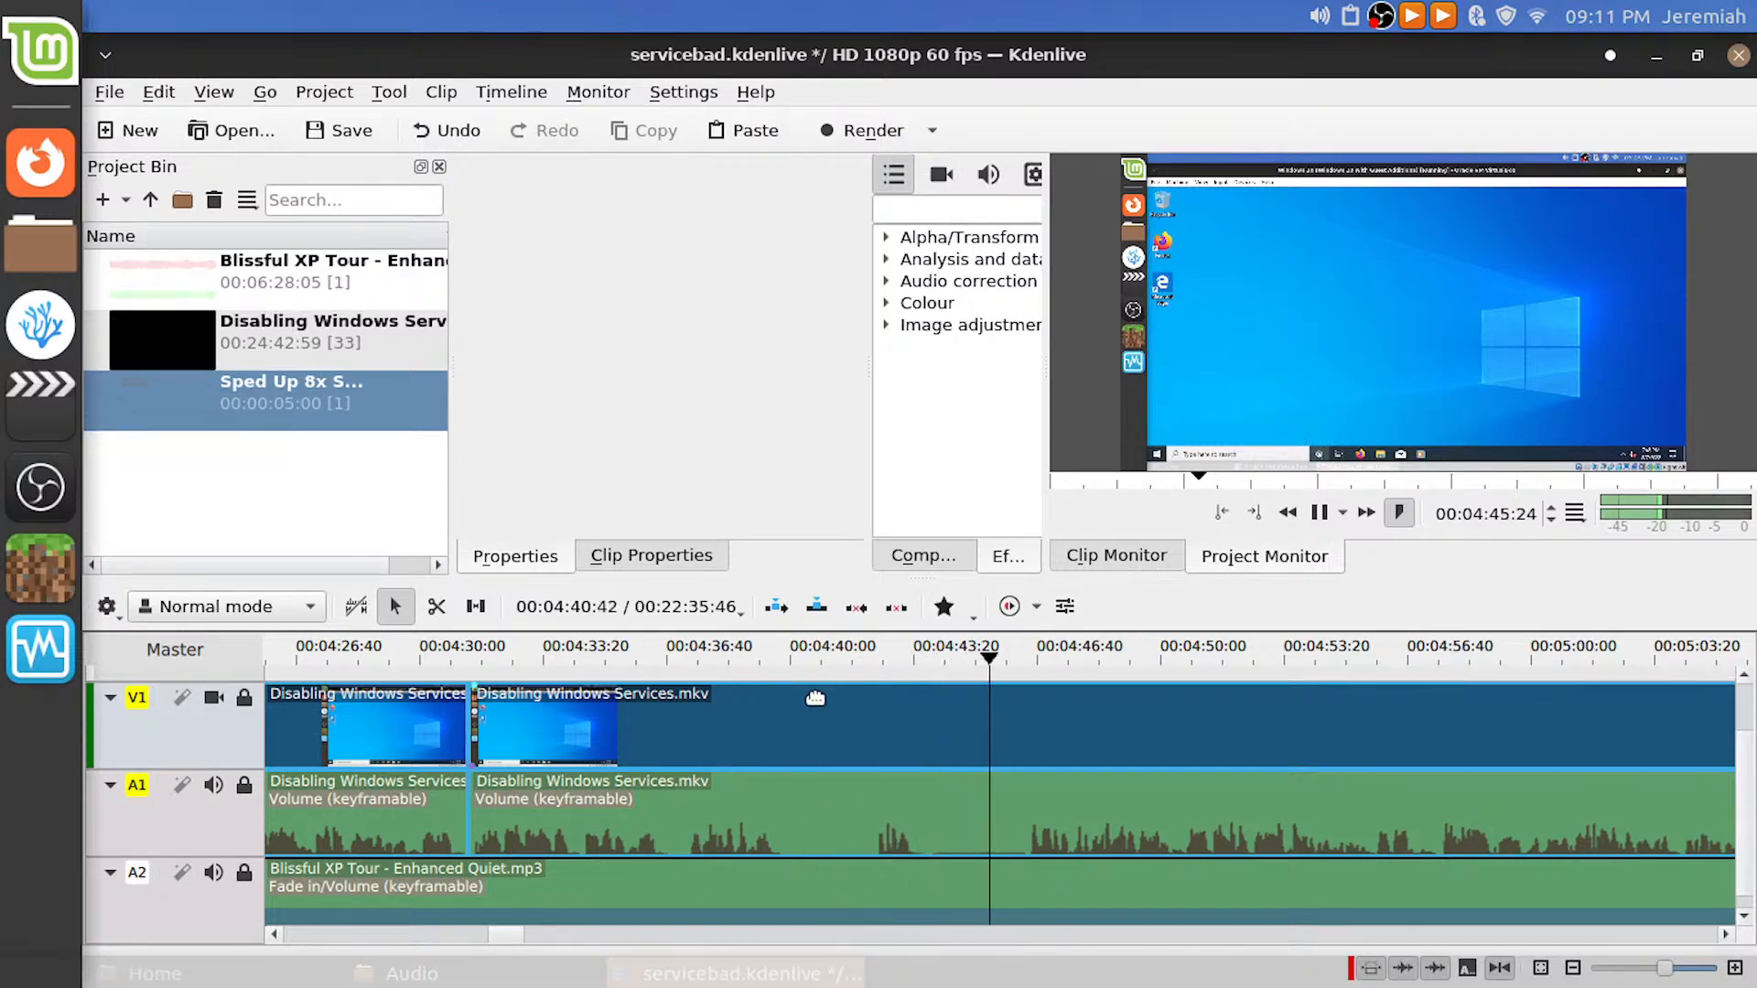
pyautogui.press('space')
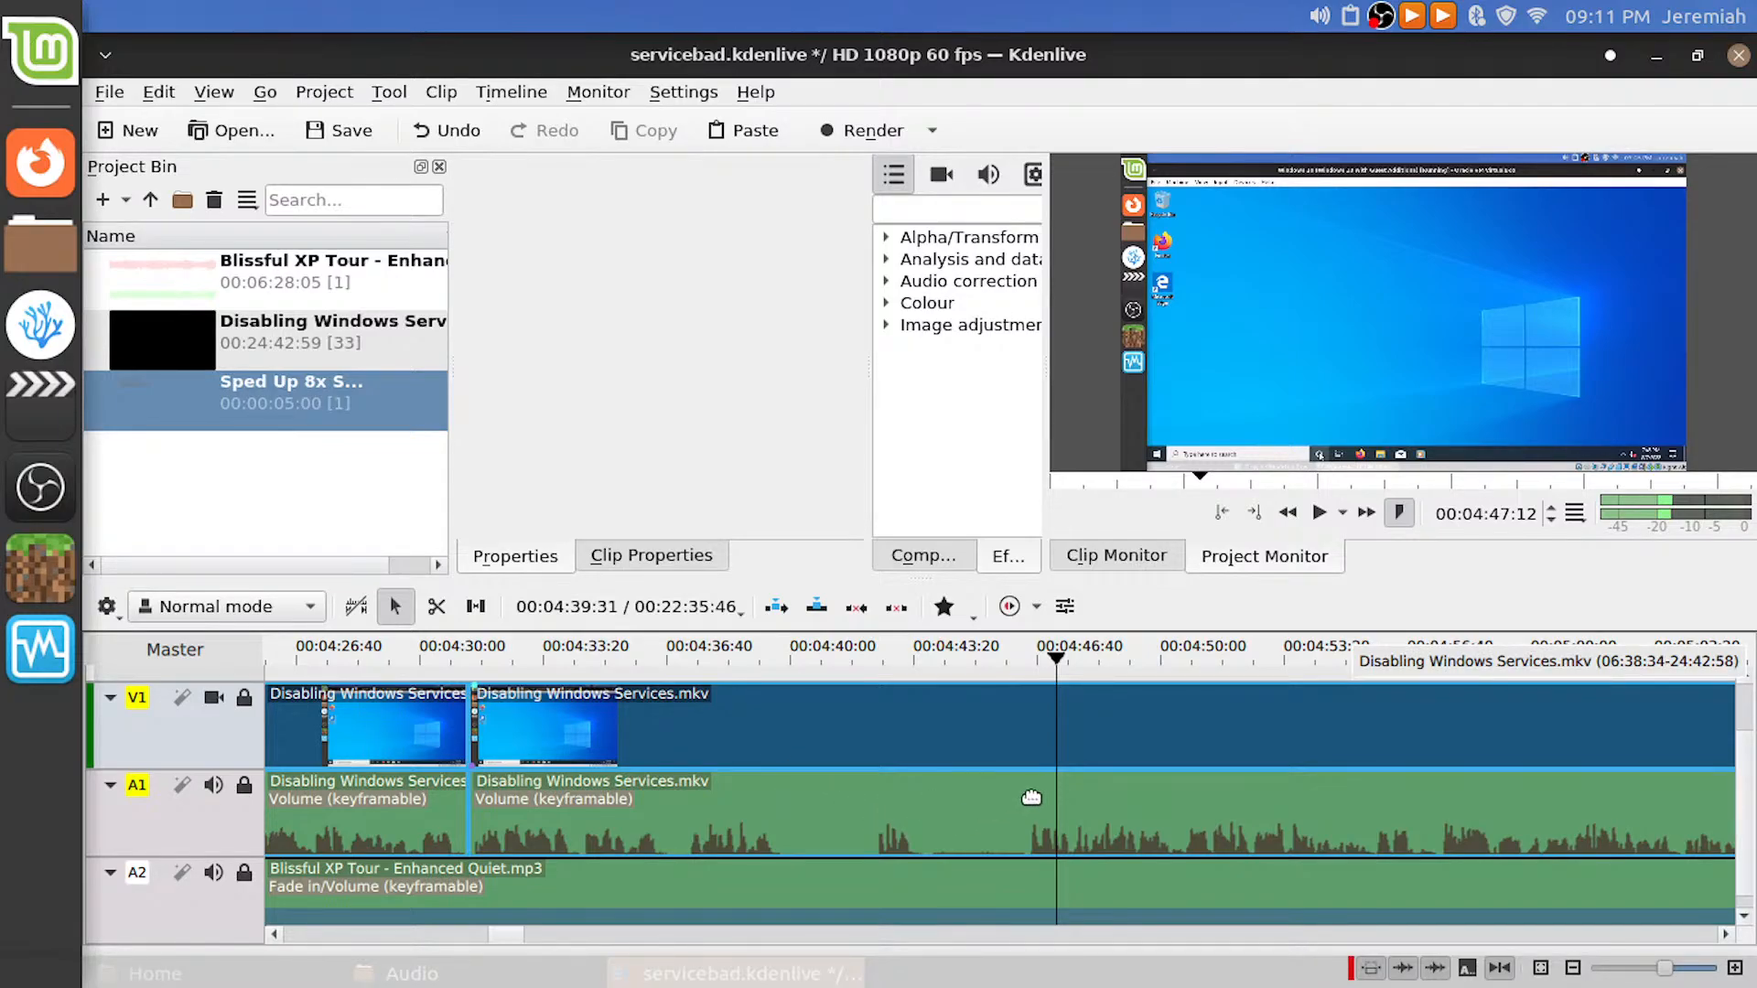
# Save the project and play on to about 00:04:56, replaying the footage leading up to 00:04:50
pyautogui.hotkey('ctrl', 's')
pyautogui.press('space')
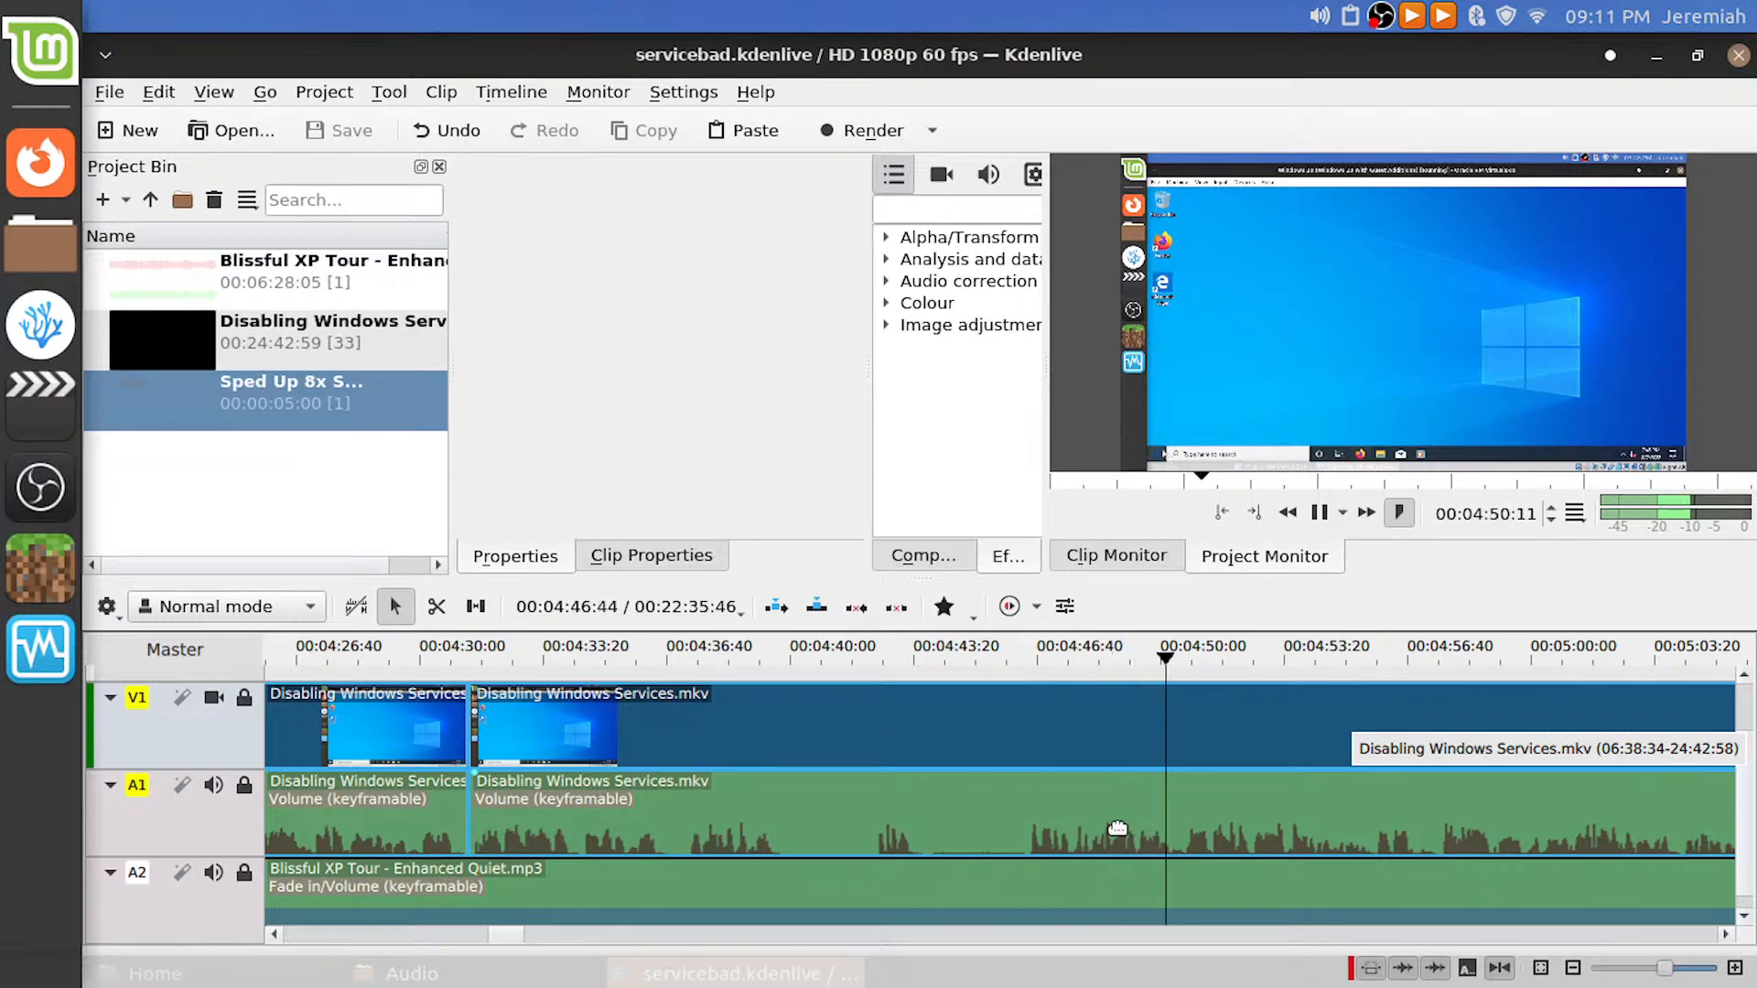
pyautogui.scroll(-2, 1106, 823)
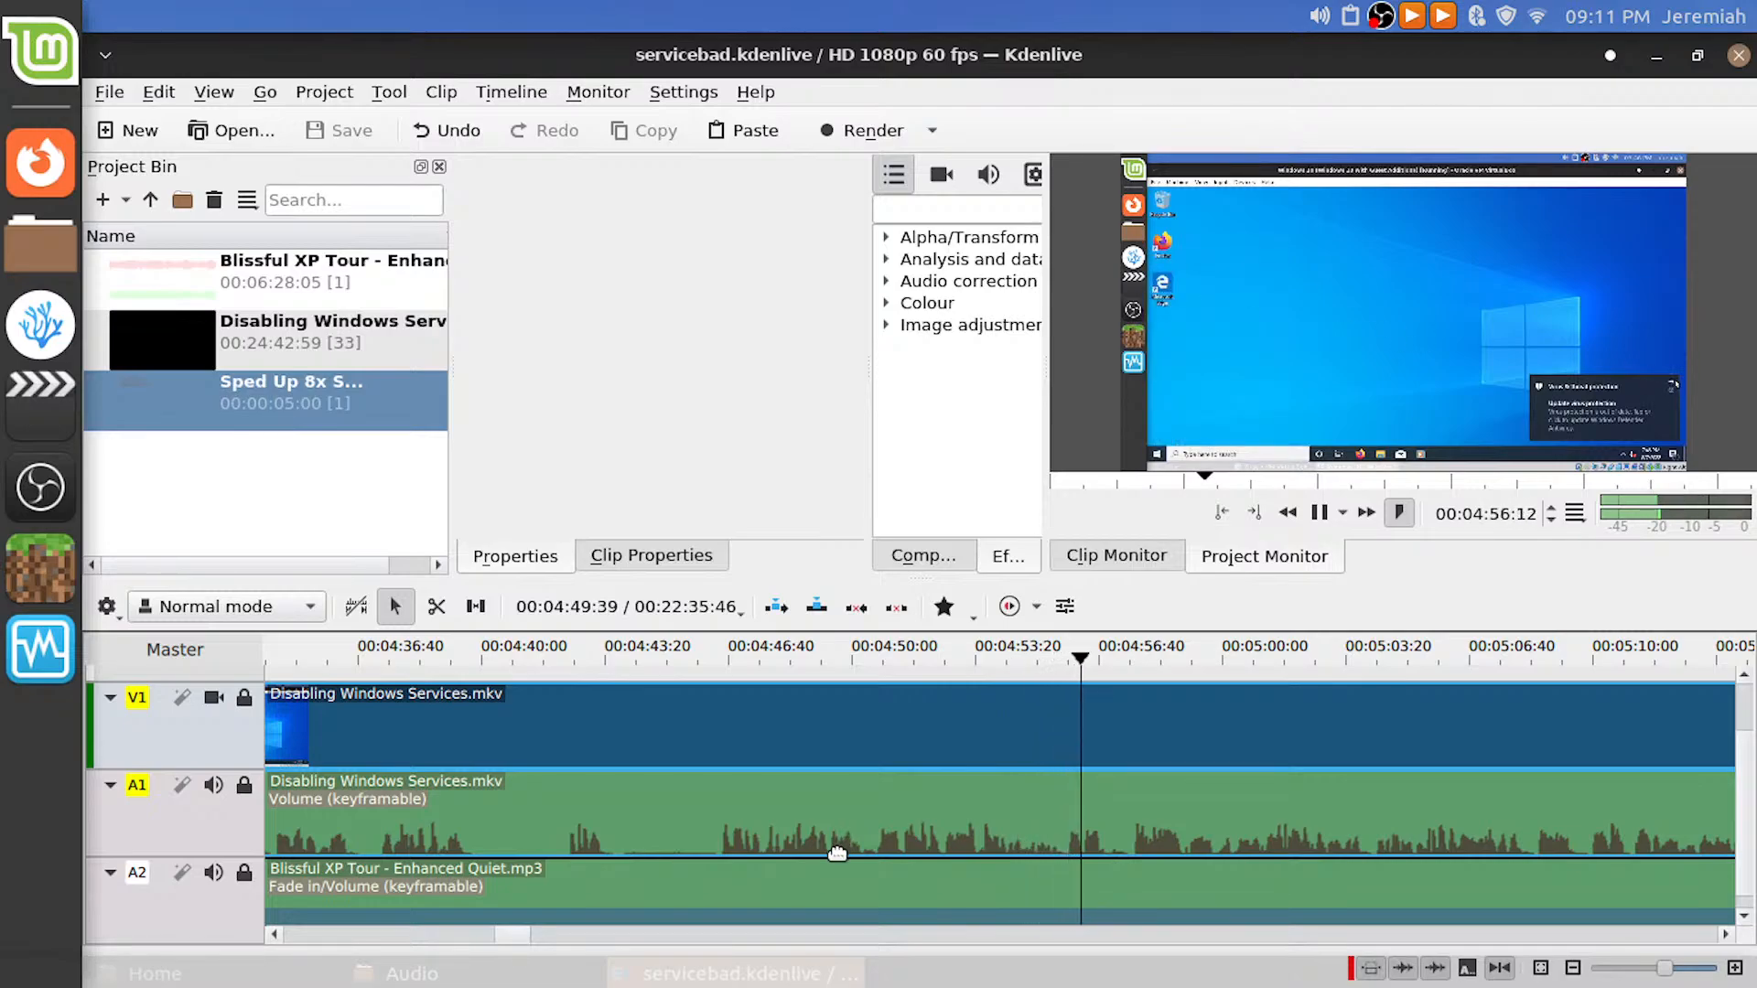
pyautogui.click(672, 671)
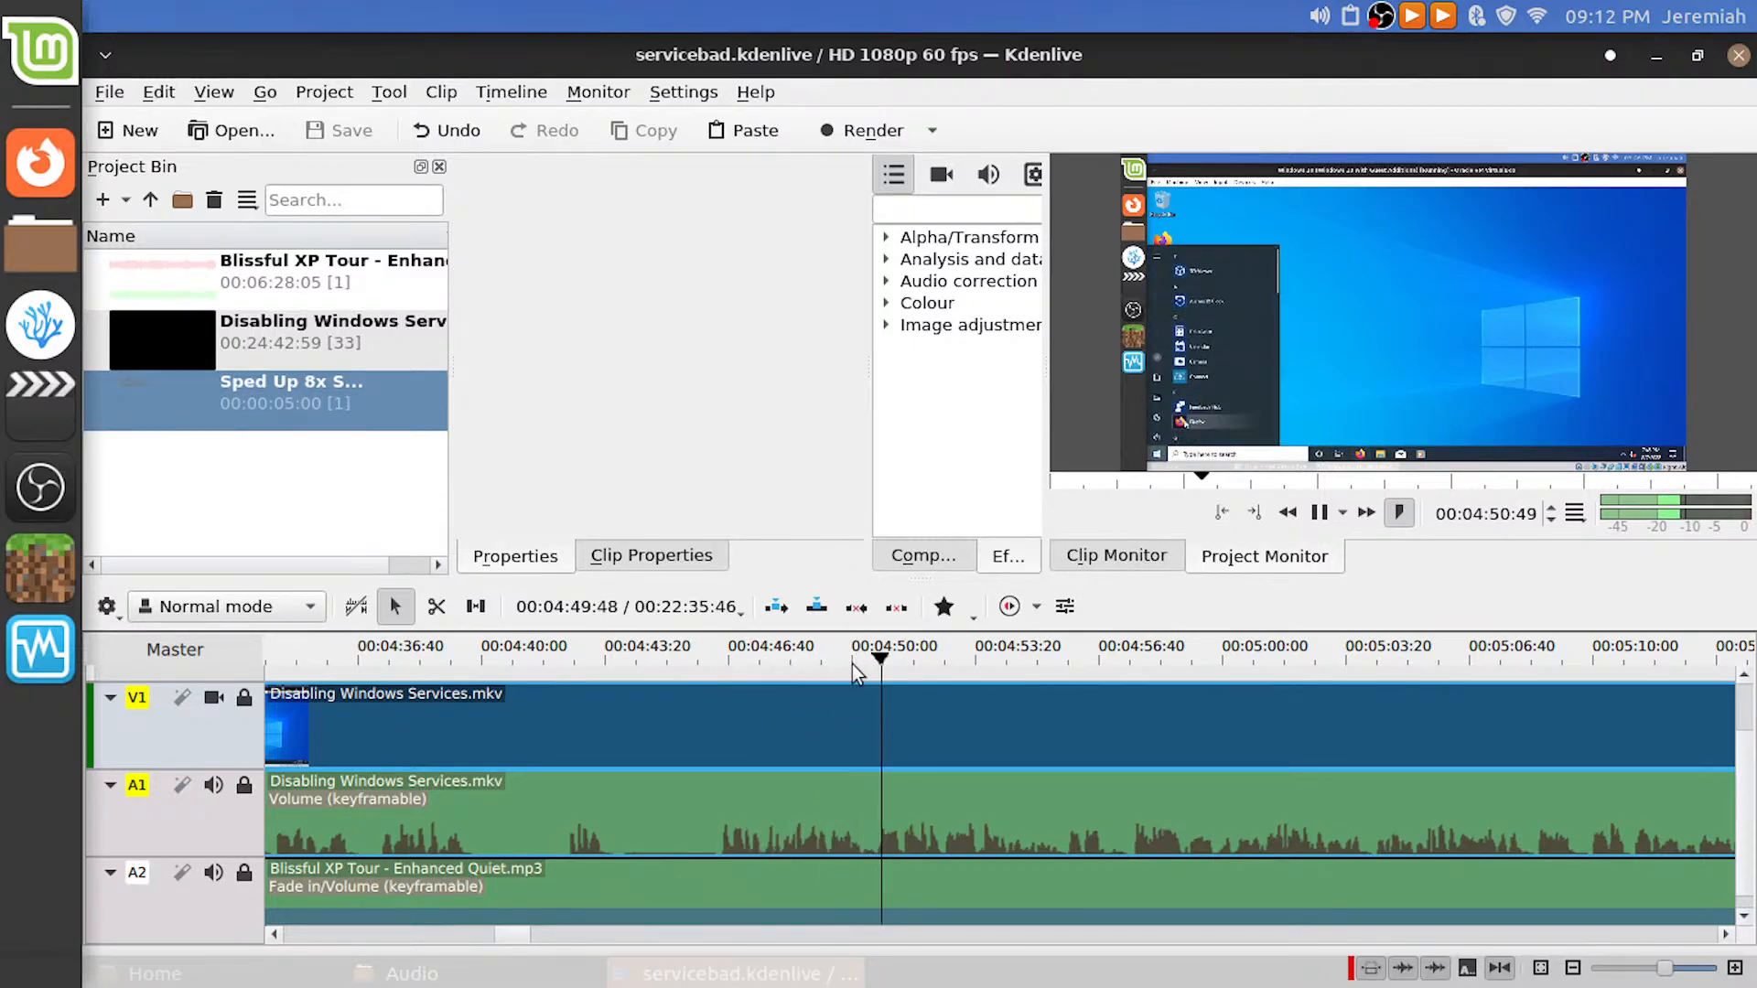
# Split the Disabling Windows Services clip at 00:04:50:16, just before the Start menu opens
pyautogui.moveTo(881, 664)
pyautogui.mouseDown()
pyautogui.moveTo(858, 671)
pyautogui.moveTo(876, 685)
pyautogui.mouseUp()
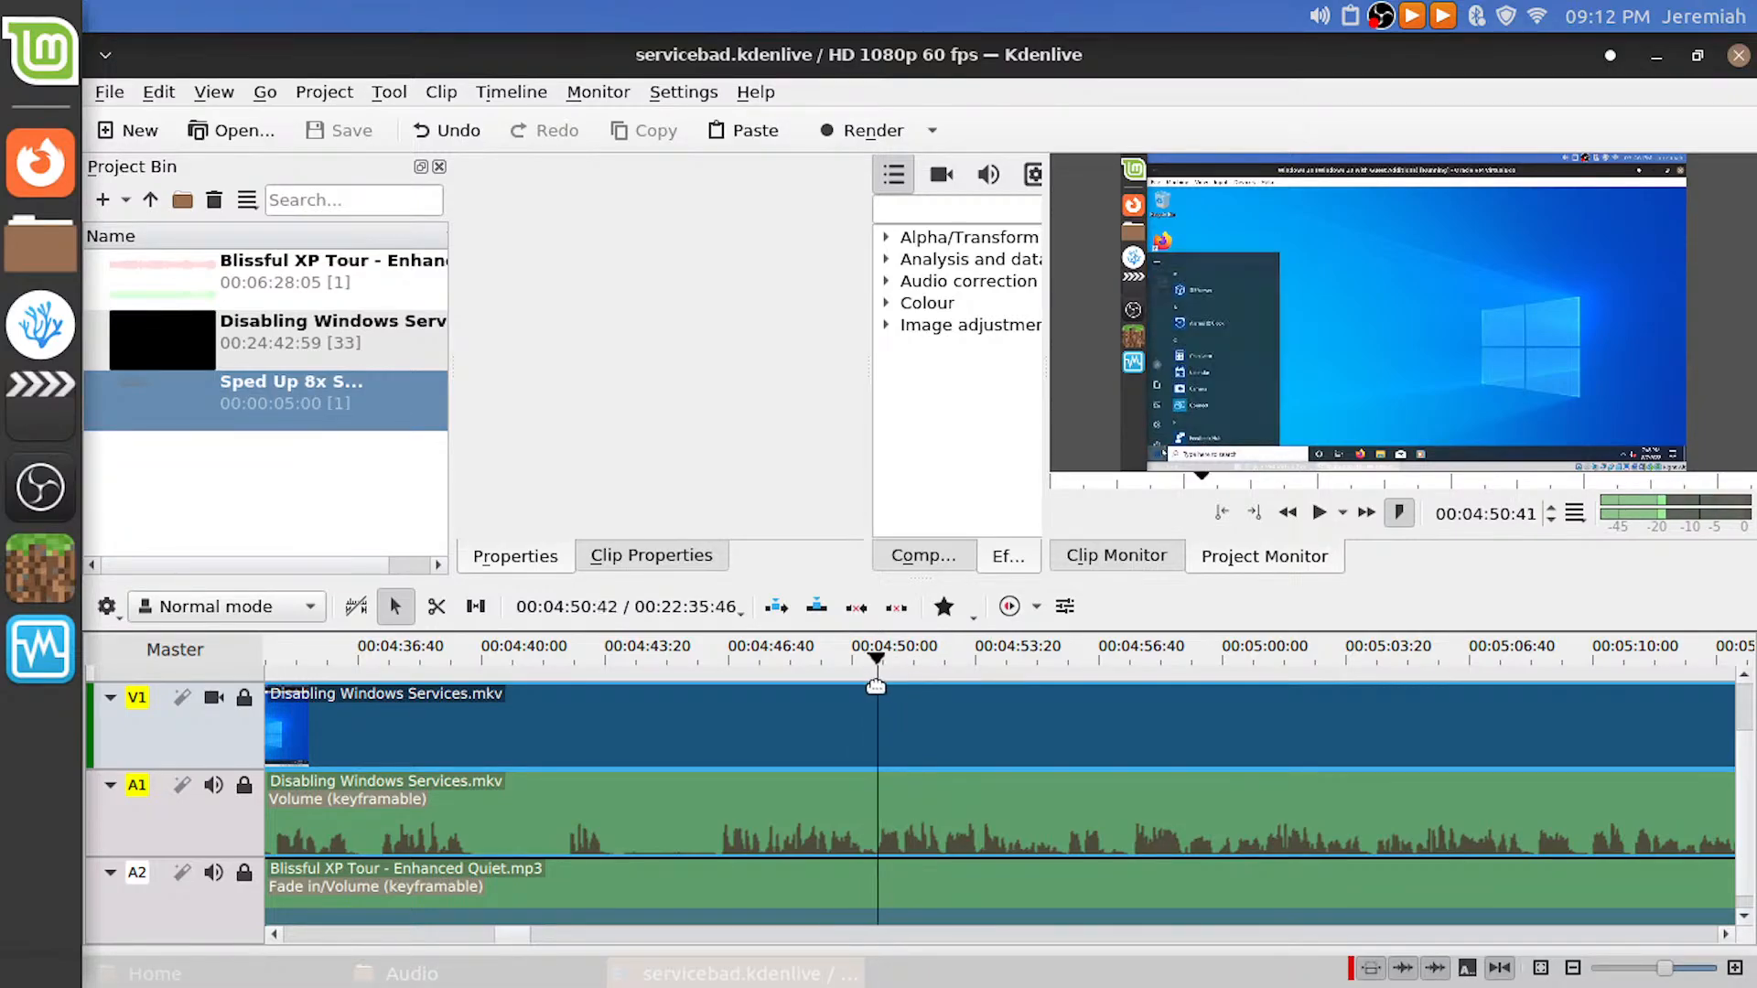
pyautogui.click(875, 688)
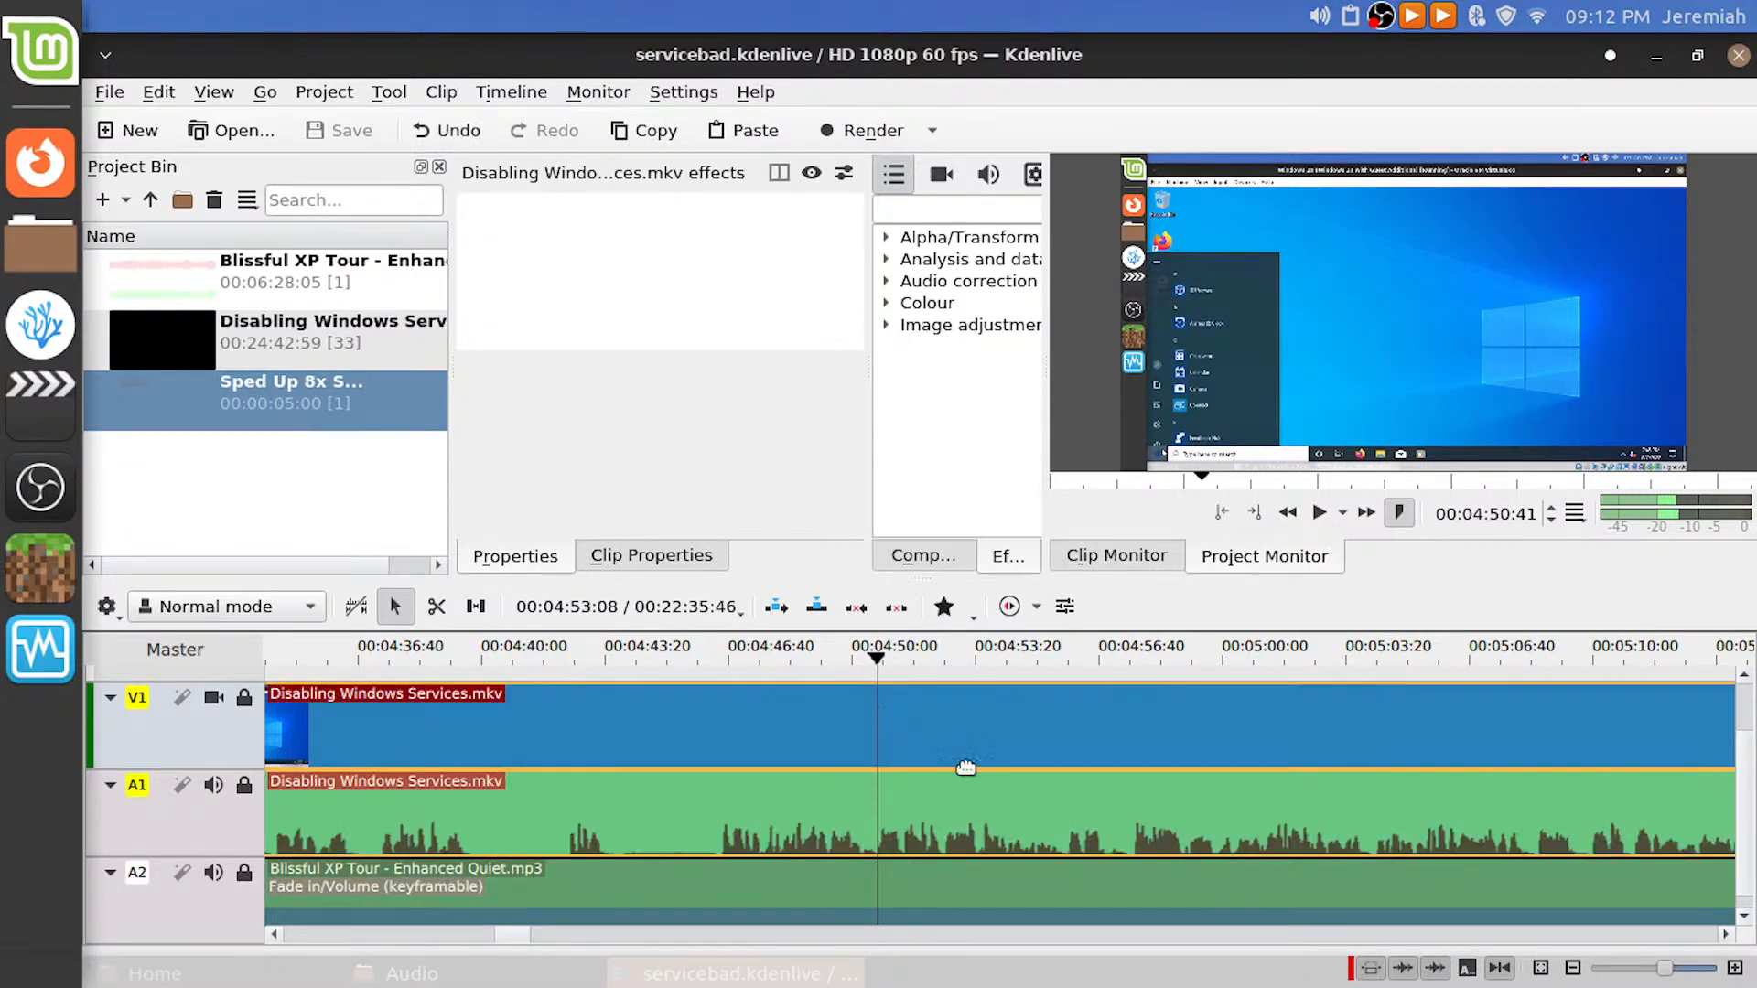
pyautogui.press('Left')
pyautogui.press('Left')
pyautogui.press('Left')
pyautogui.press('Left')
pyautogui.press('Left')
pyautogui.press('Left')
pyautogui.press('Left')
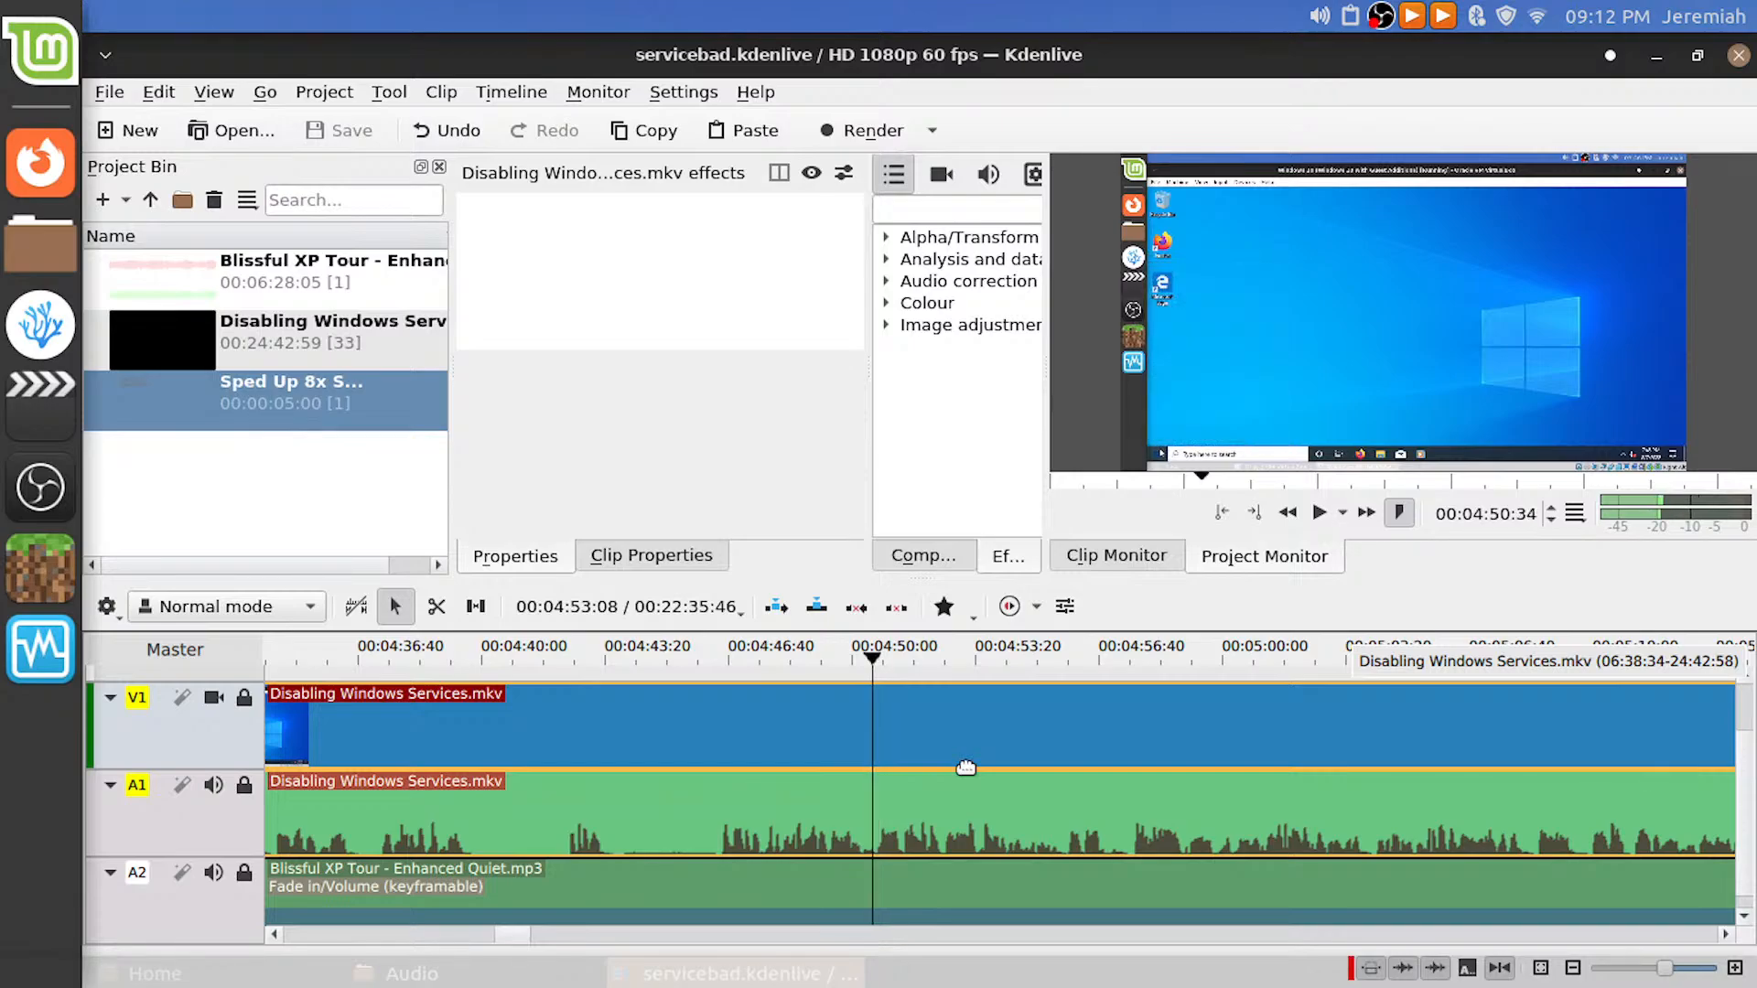
pyautogui.press('Left')
pyautogui.press('Left')
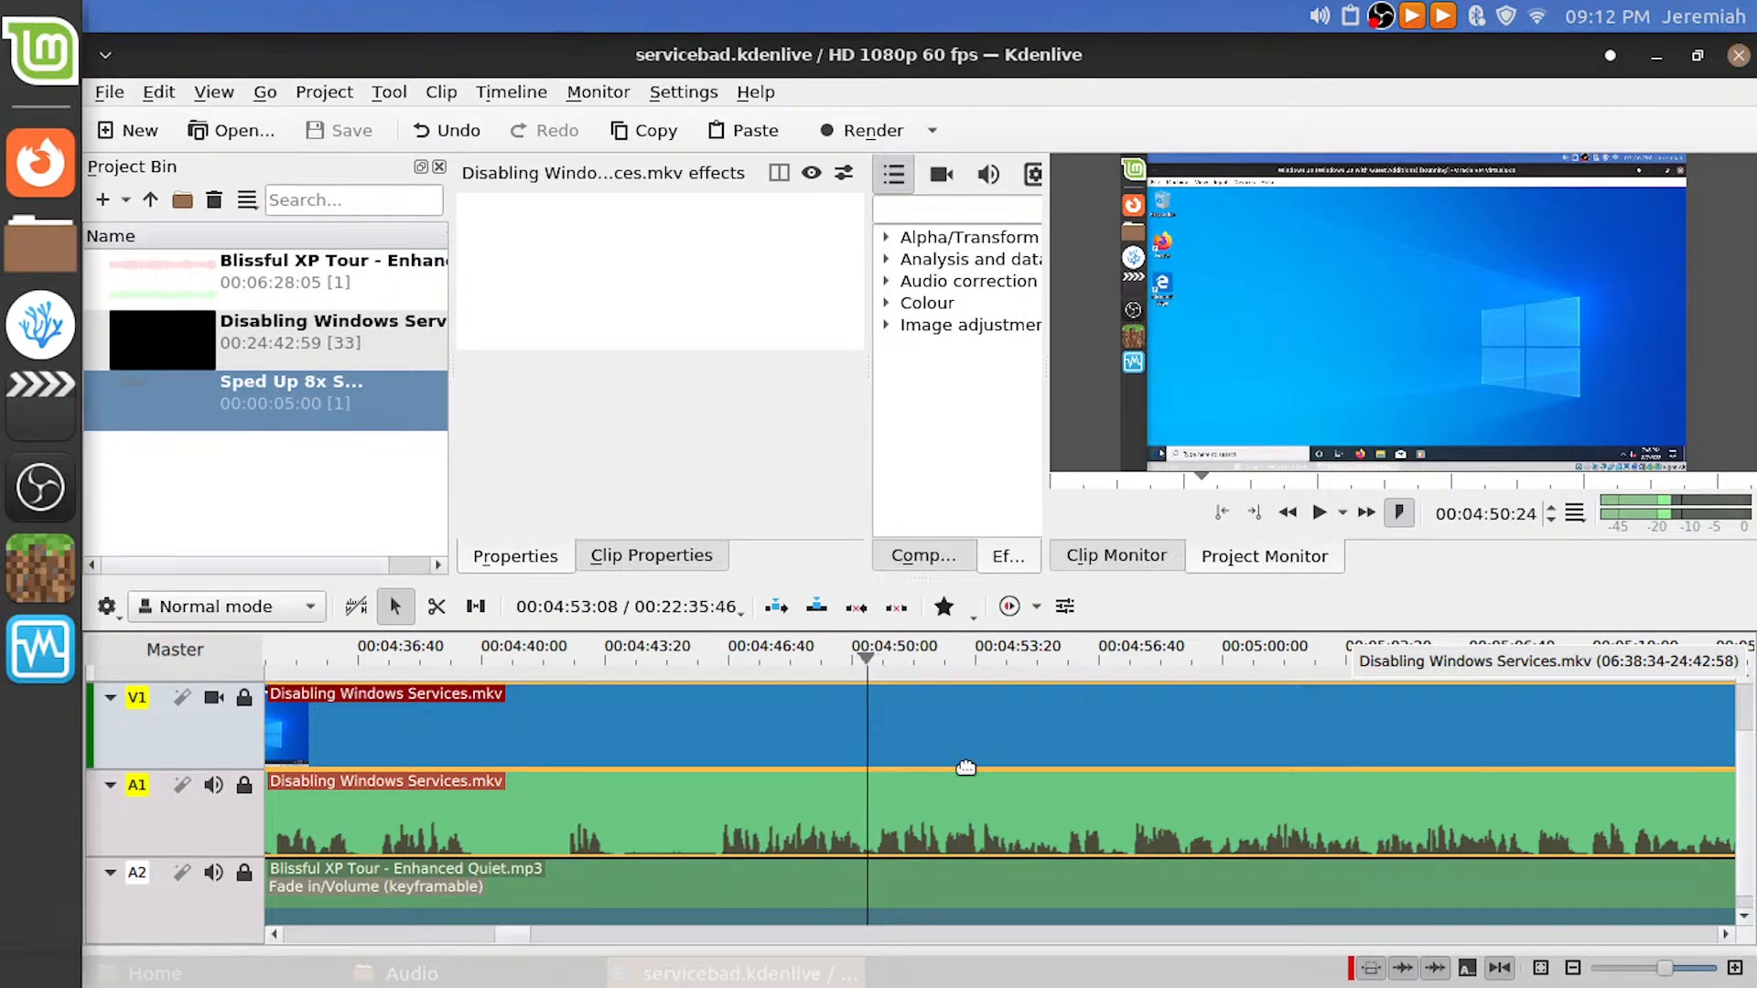
pyautogui.press('Left')
pyautogui.press('Left')
pyautogui.press('Left')
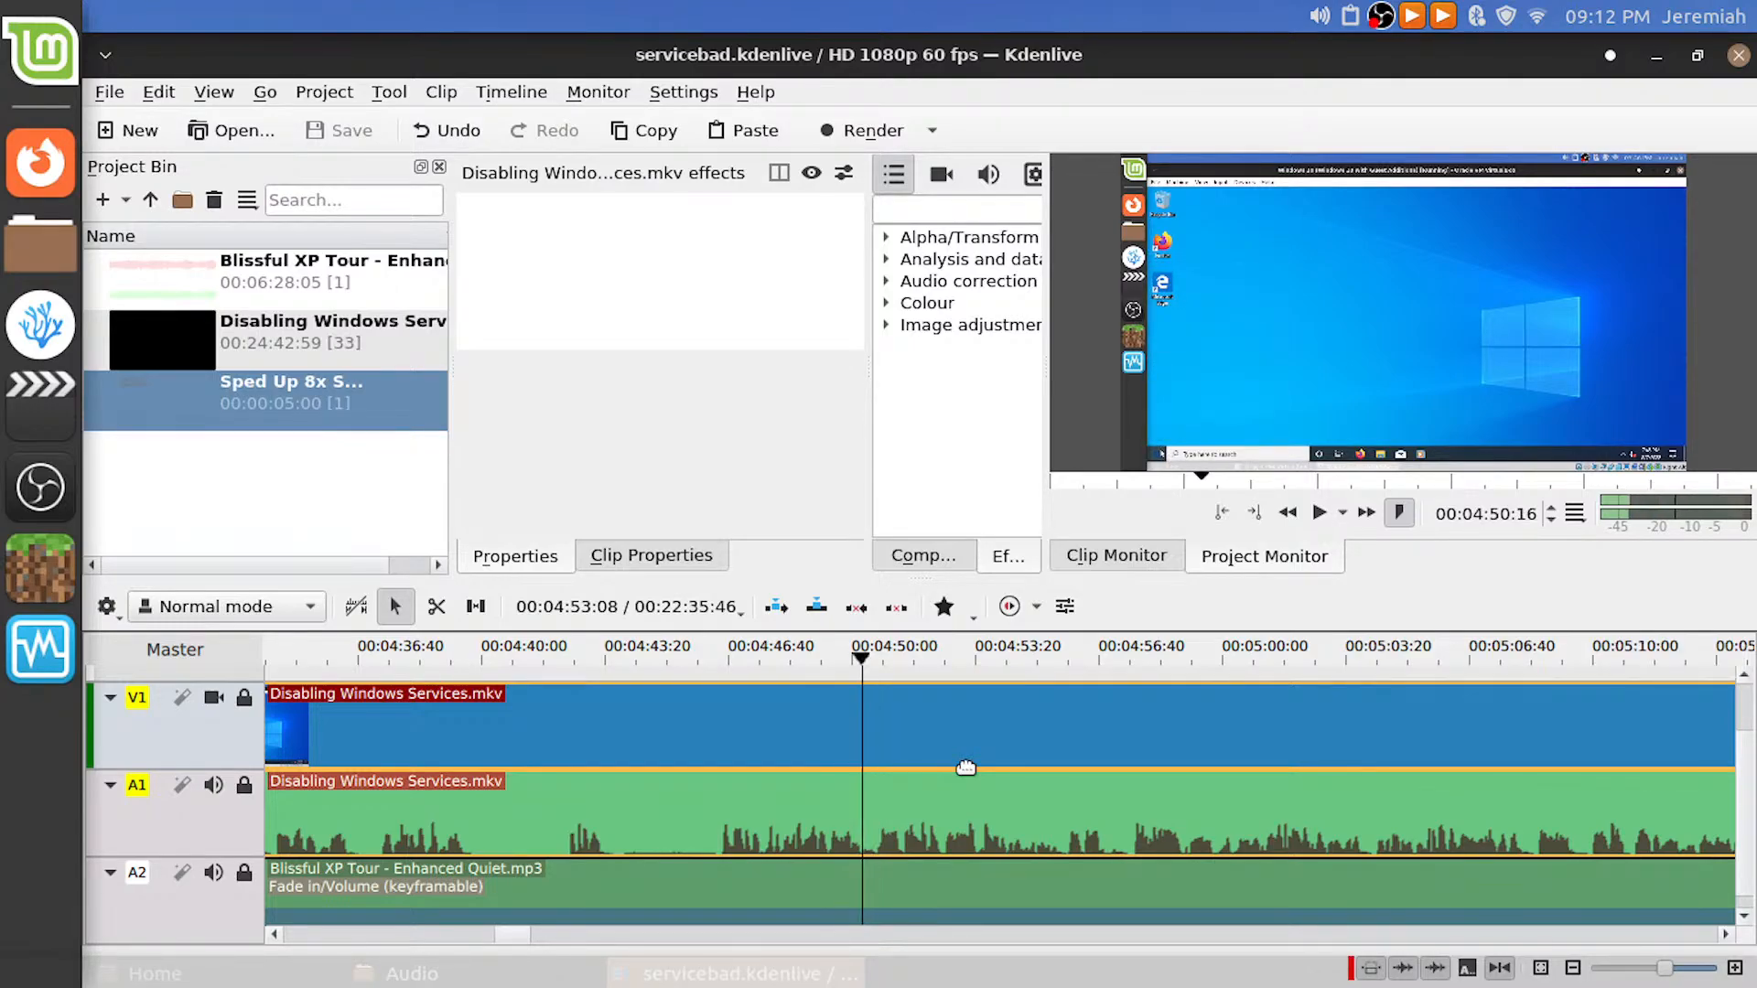
pyautogui.hotkey('shift', 'r')
# Play on from the new cut, skim ahead to about 00:05:20, and replay from about 00:05:09
pyautogui.press('space')
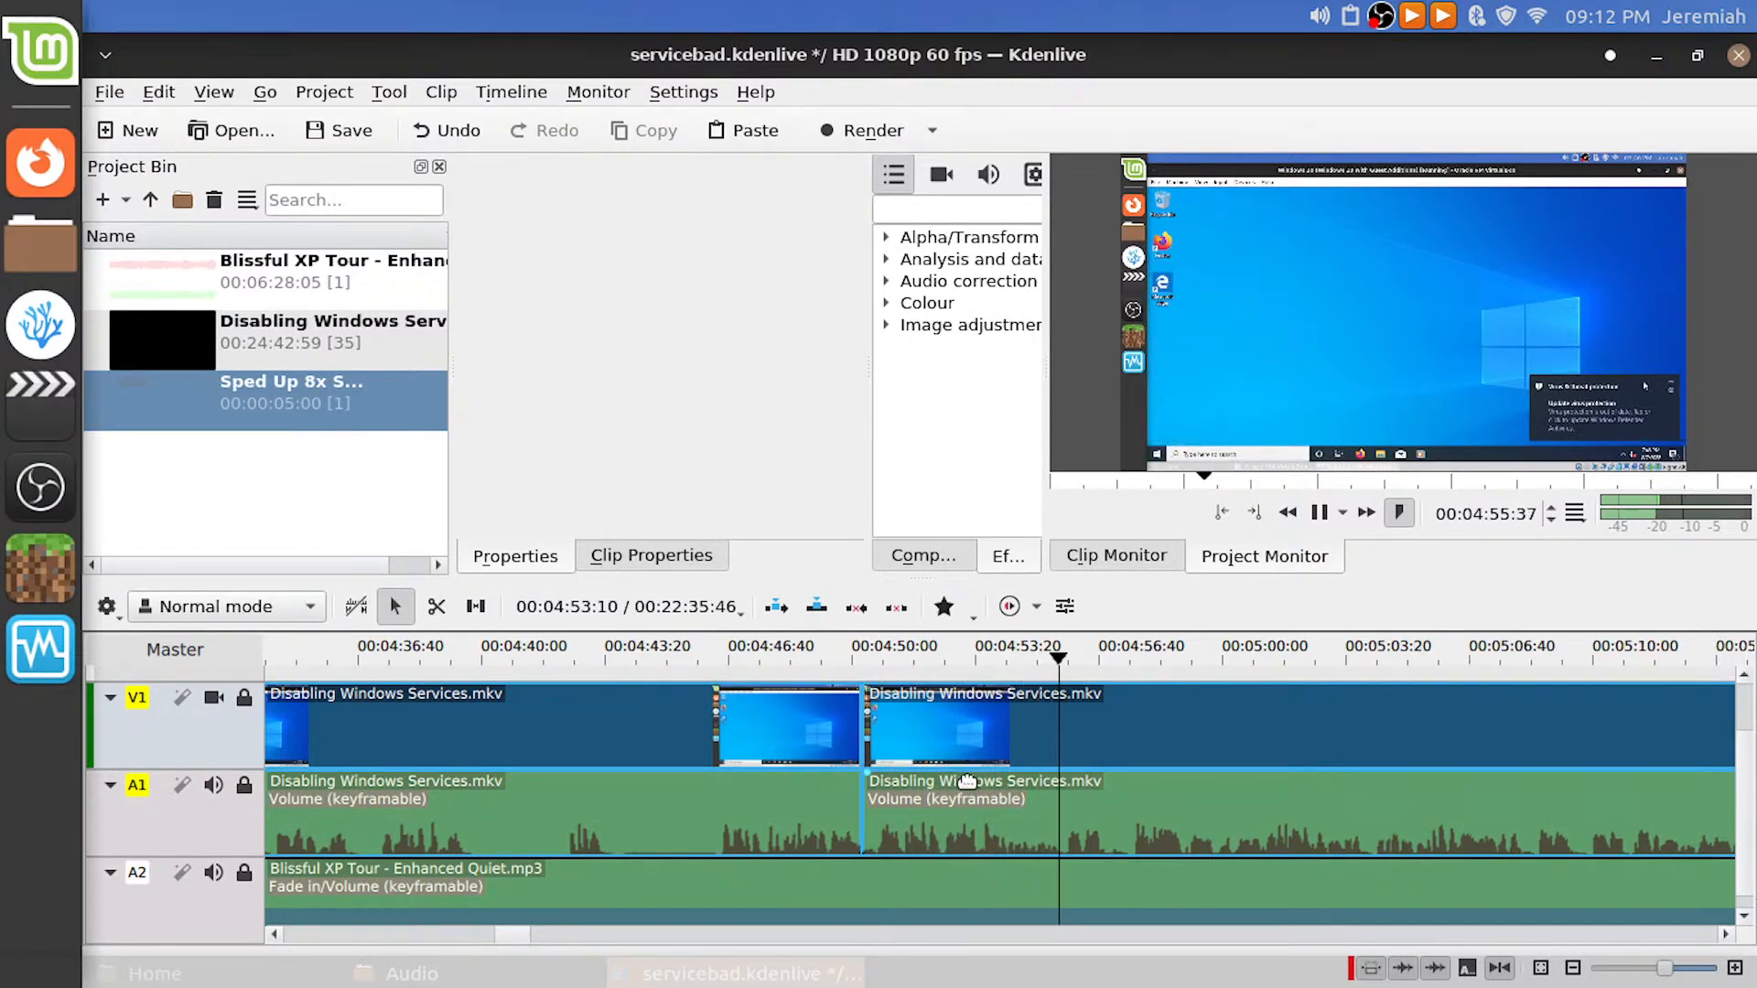
pyautogui.scroll(-3, 979, 776)
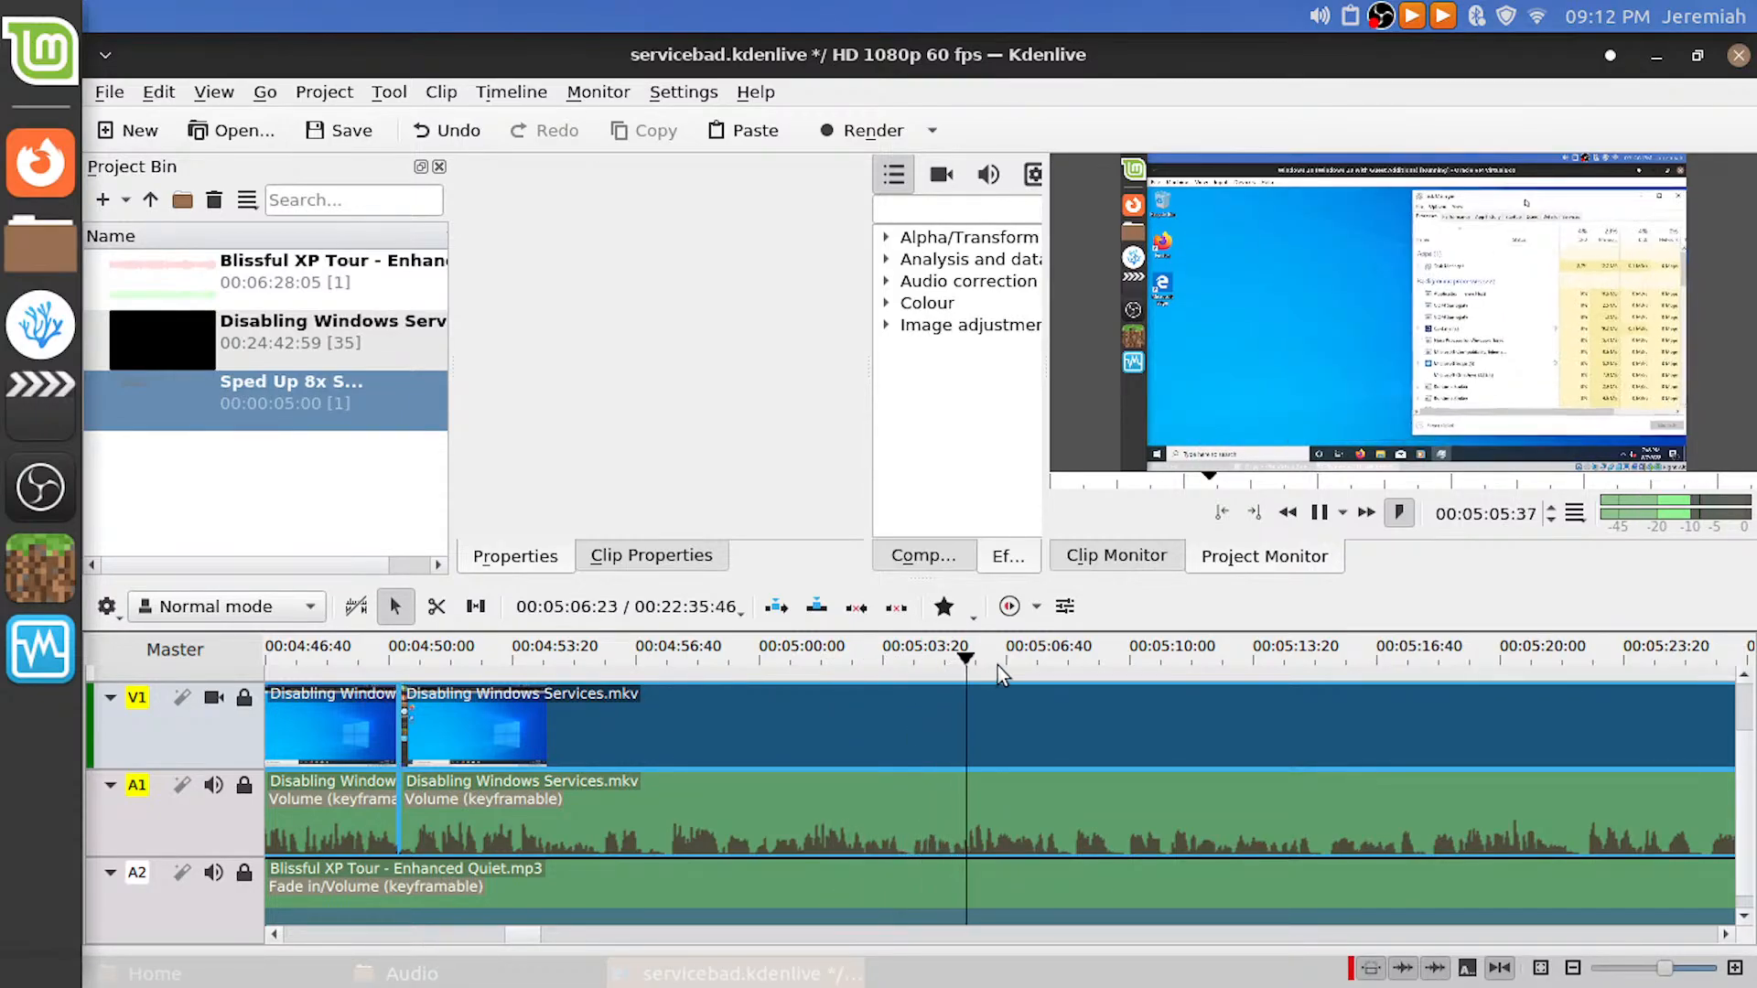
pyautogui.moveTo(998, 667); pyautogui.dragTo(1102, 670)
pyautogui.scroll(-3, 1079, 713)
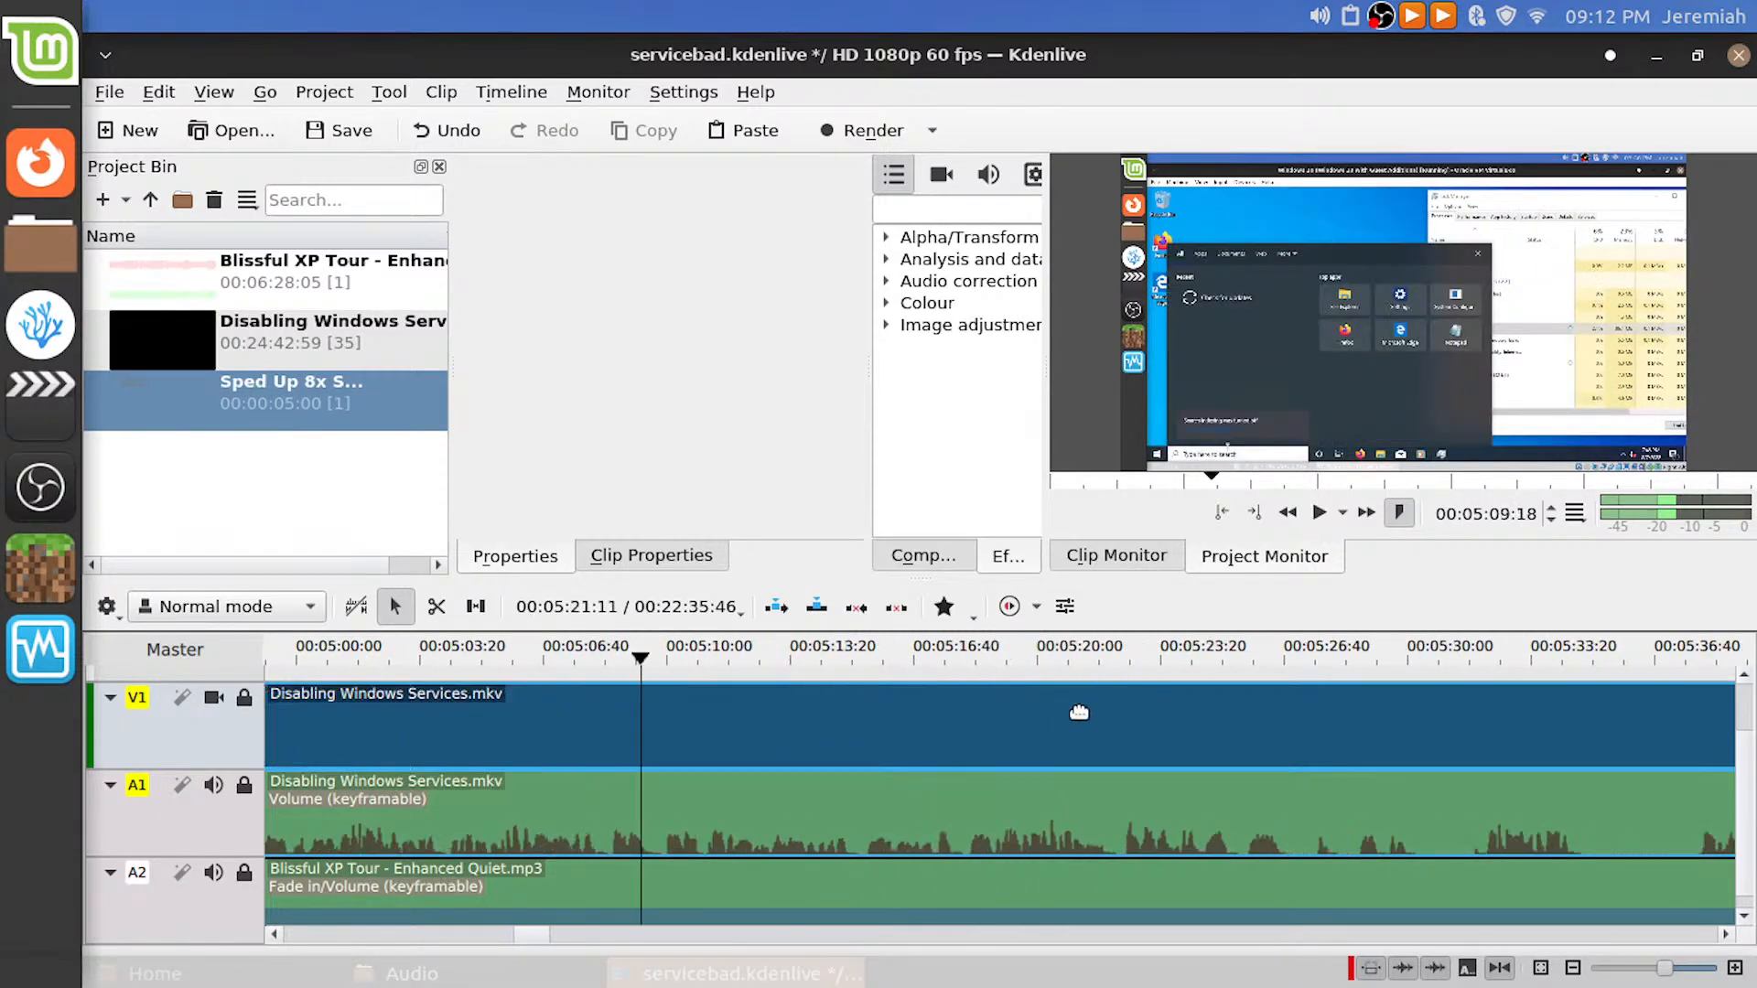
pyautogui.click(896, 667)
pyautogui.press('space')
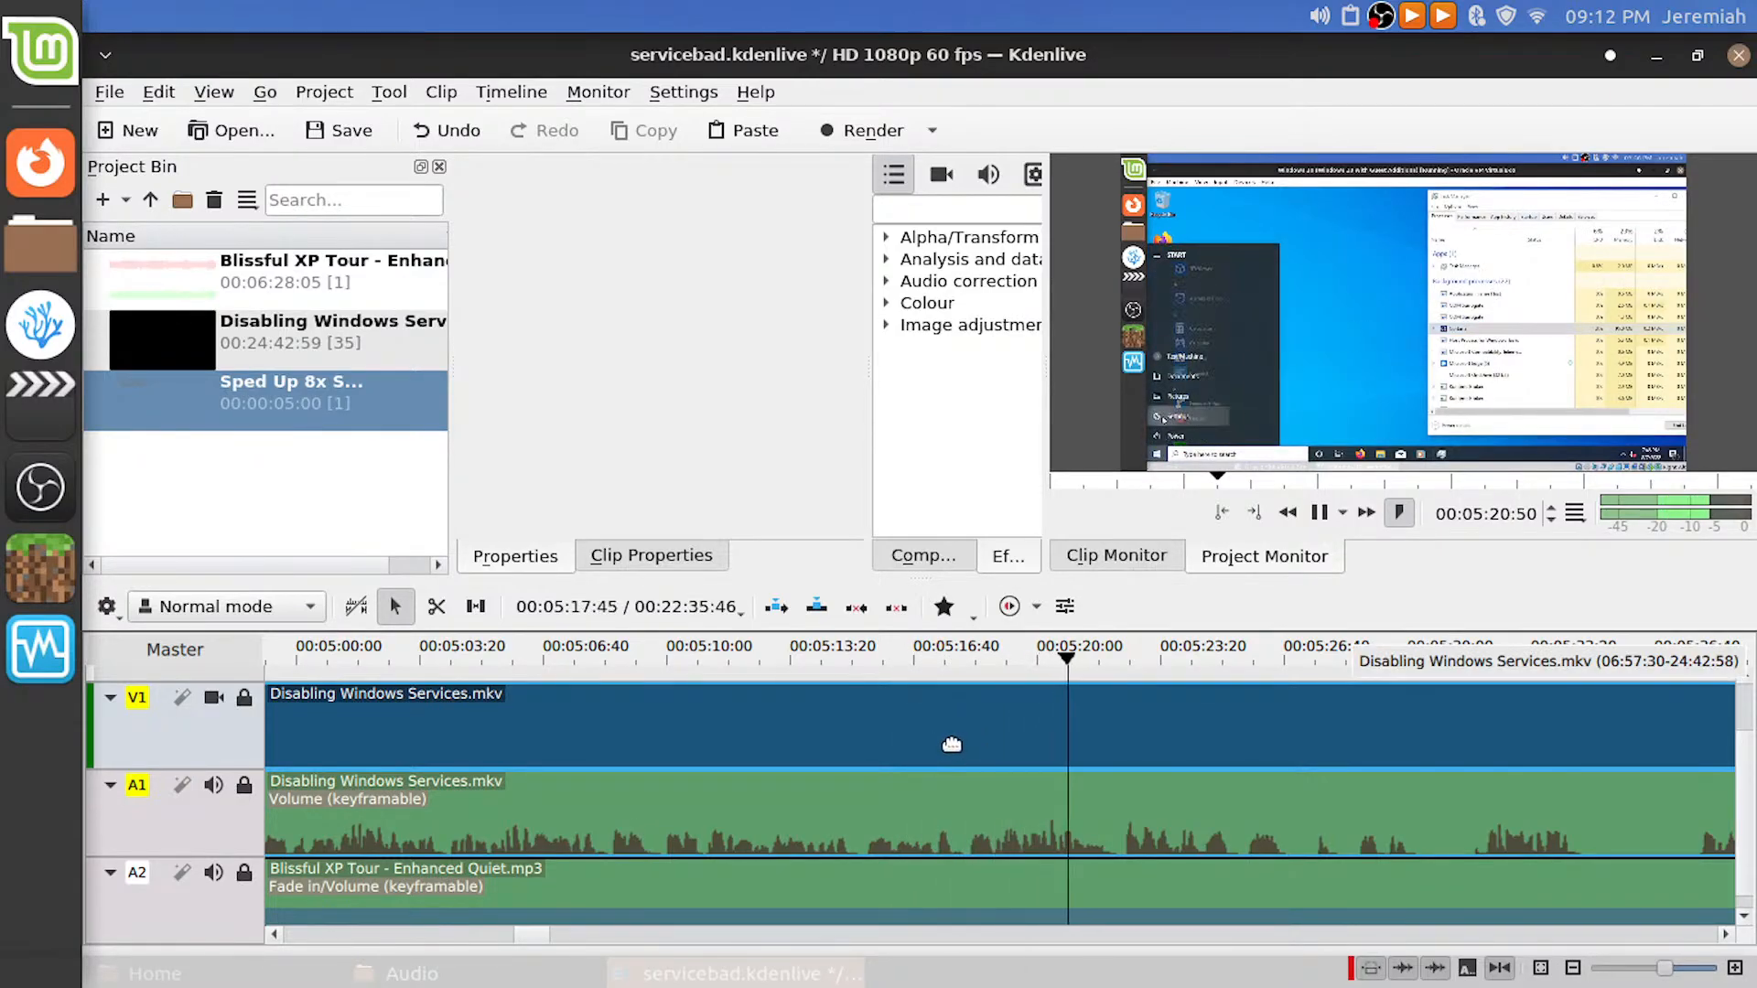
pyautogui.moveTo(848, 663); pyautogui.dragTo(599, 659)
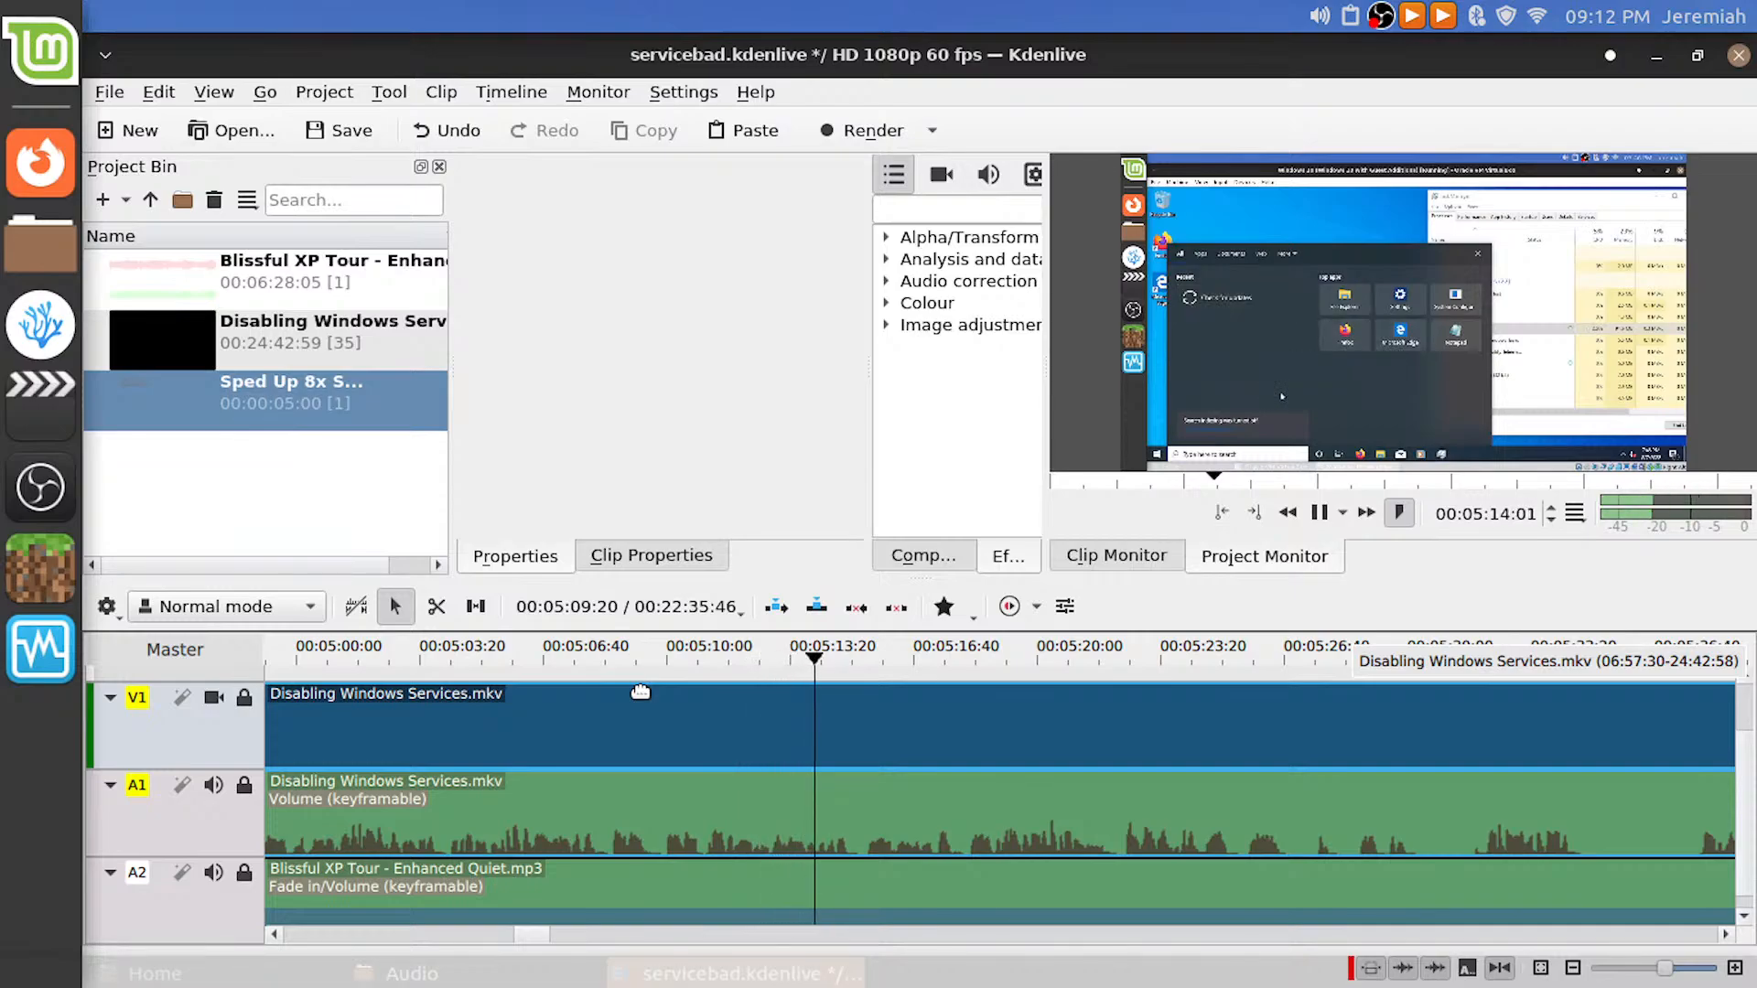
# Save the project and replay the narration from 00:05:17:17
pyautogui.hotkey('ctrl', 's')
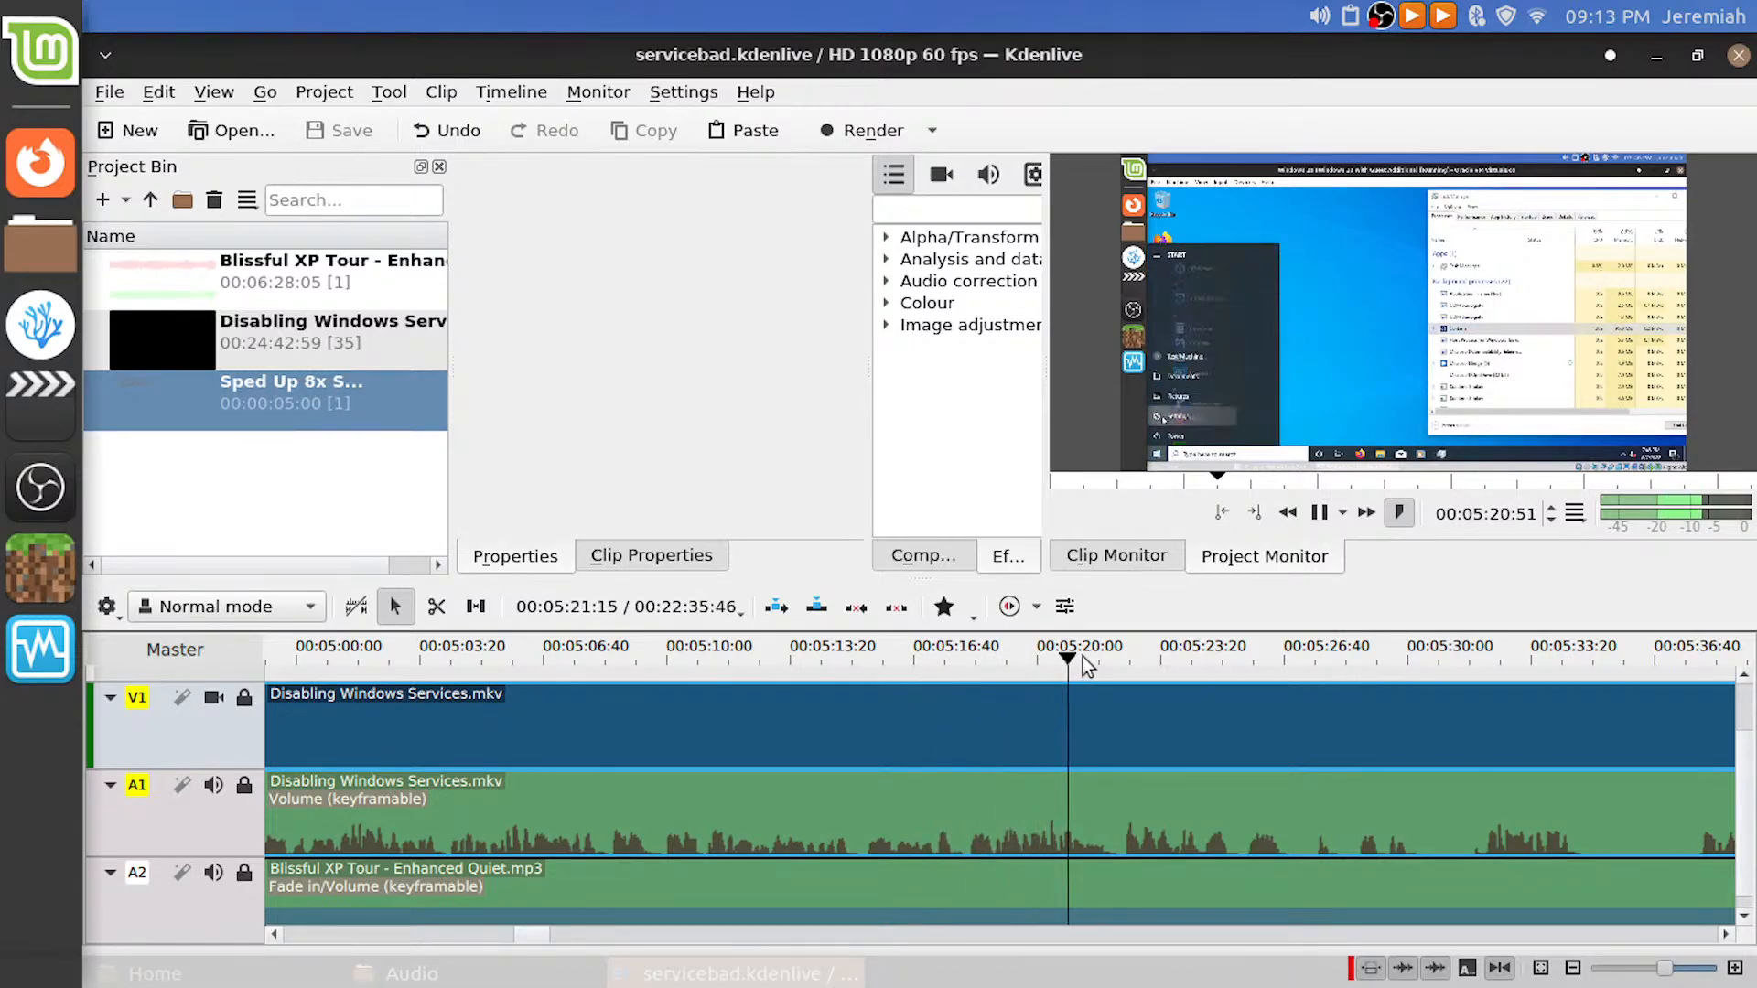
pyautogui.press('space')
pyautogui.moveTo(980, 668); pyautogui.dragTo(937, 678)
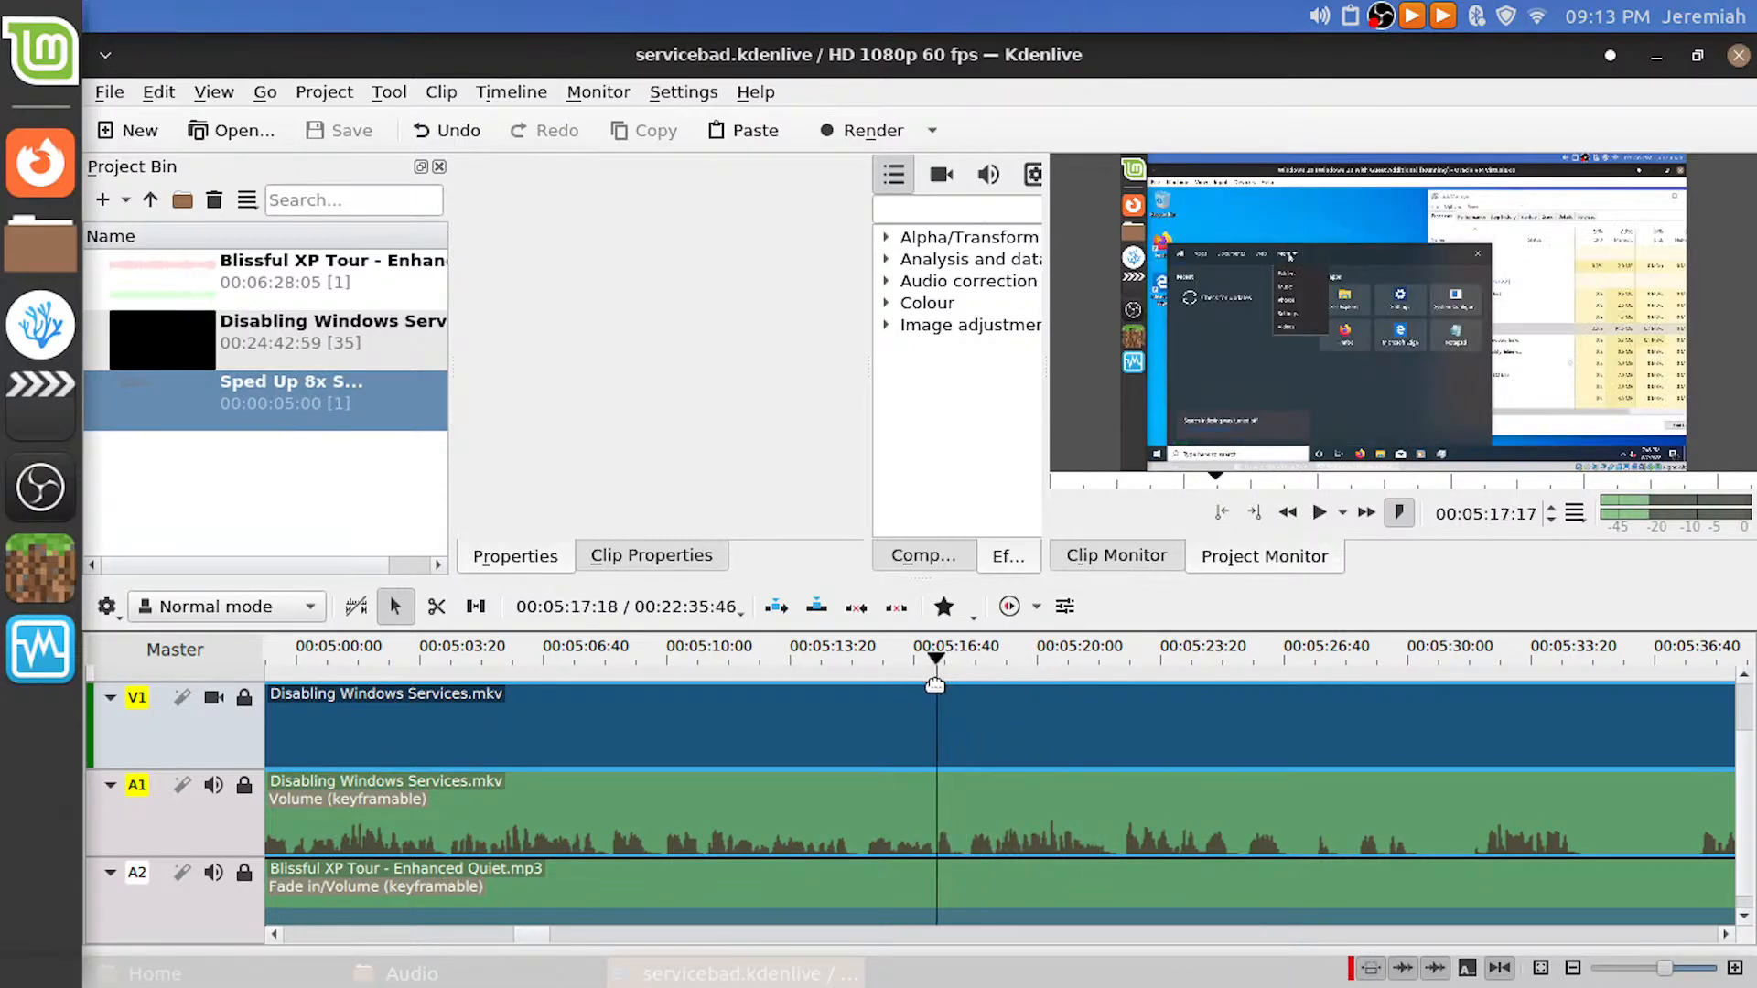
pyautogui.press('space')
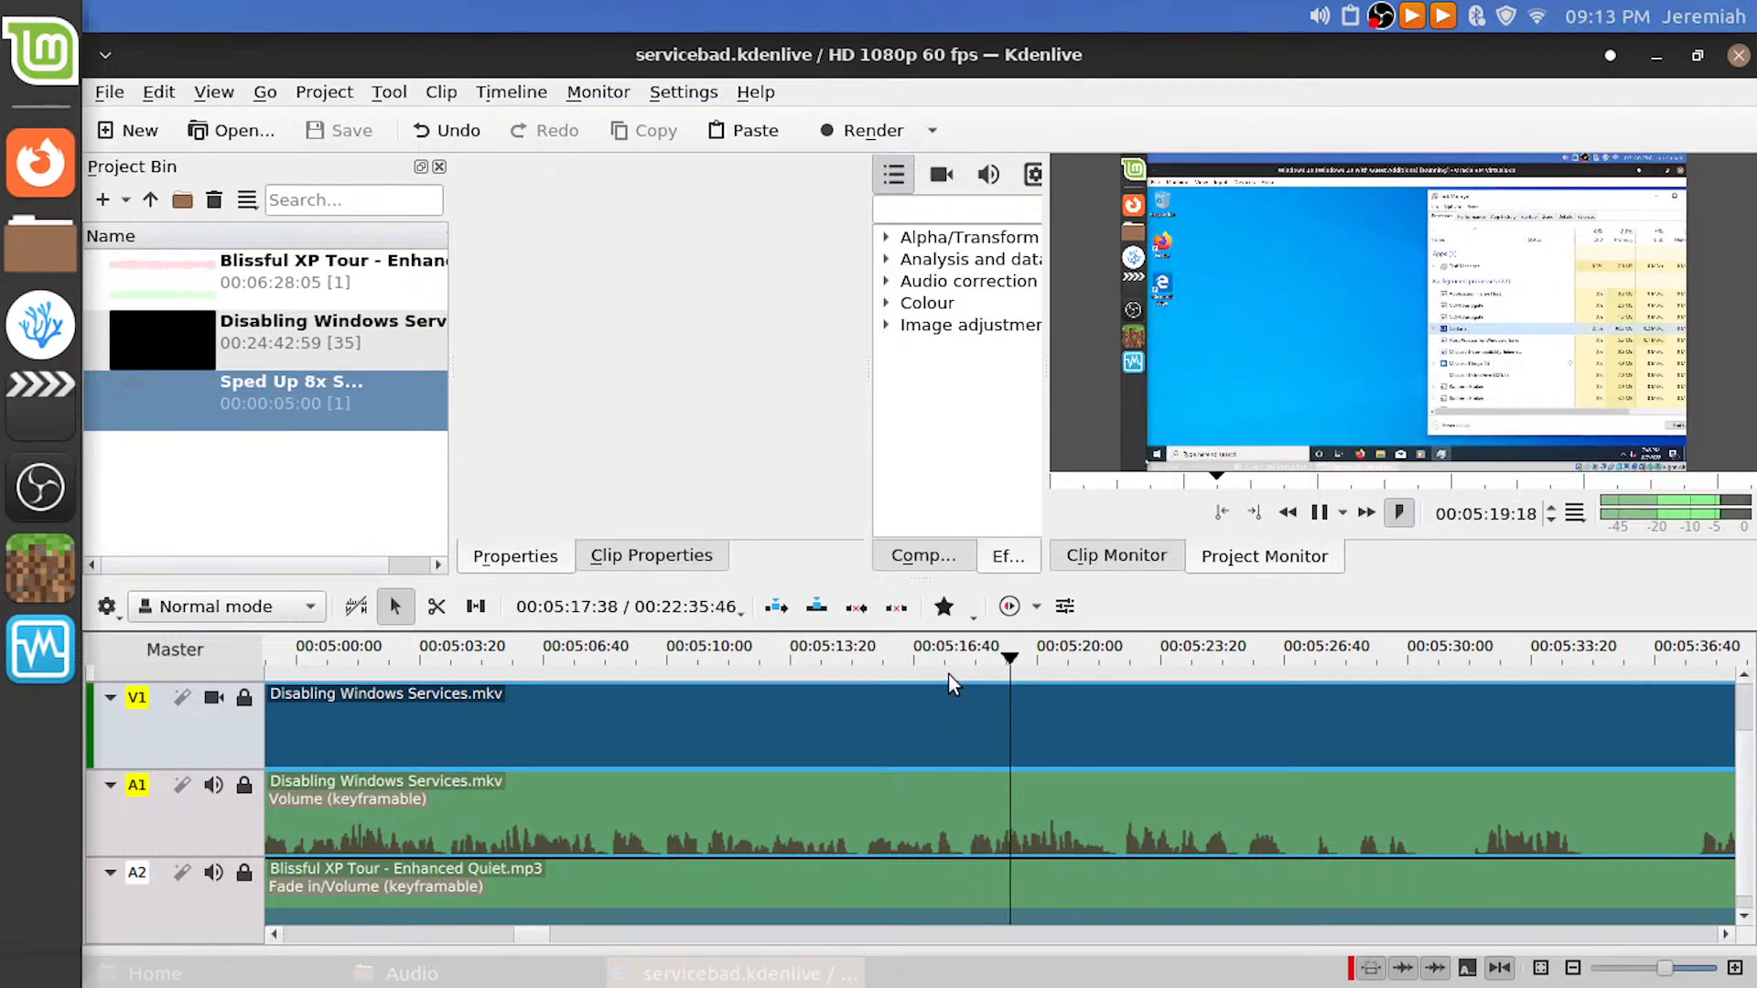
# Replay the search panel narration between about 00:05:10 and 00:05:19, stopping the playhead at 00:05:18:07
pyautogui.click(964, 673)
pyautogui.moveTo(963, 673); pyautogui.dragTo(836, 674)
pyautogui.press('space')
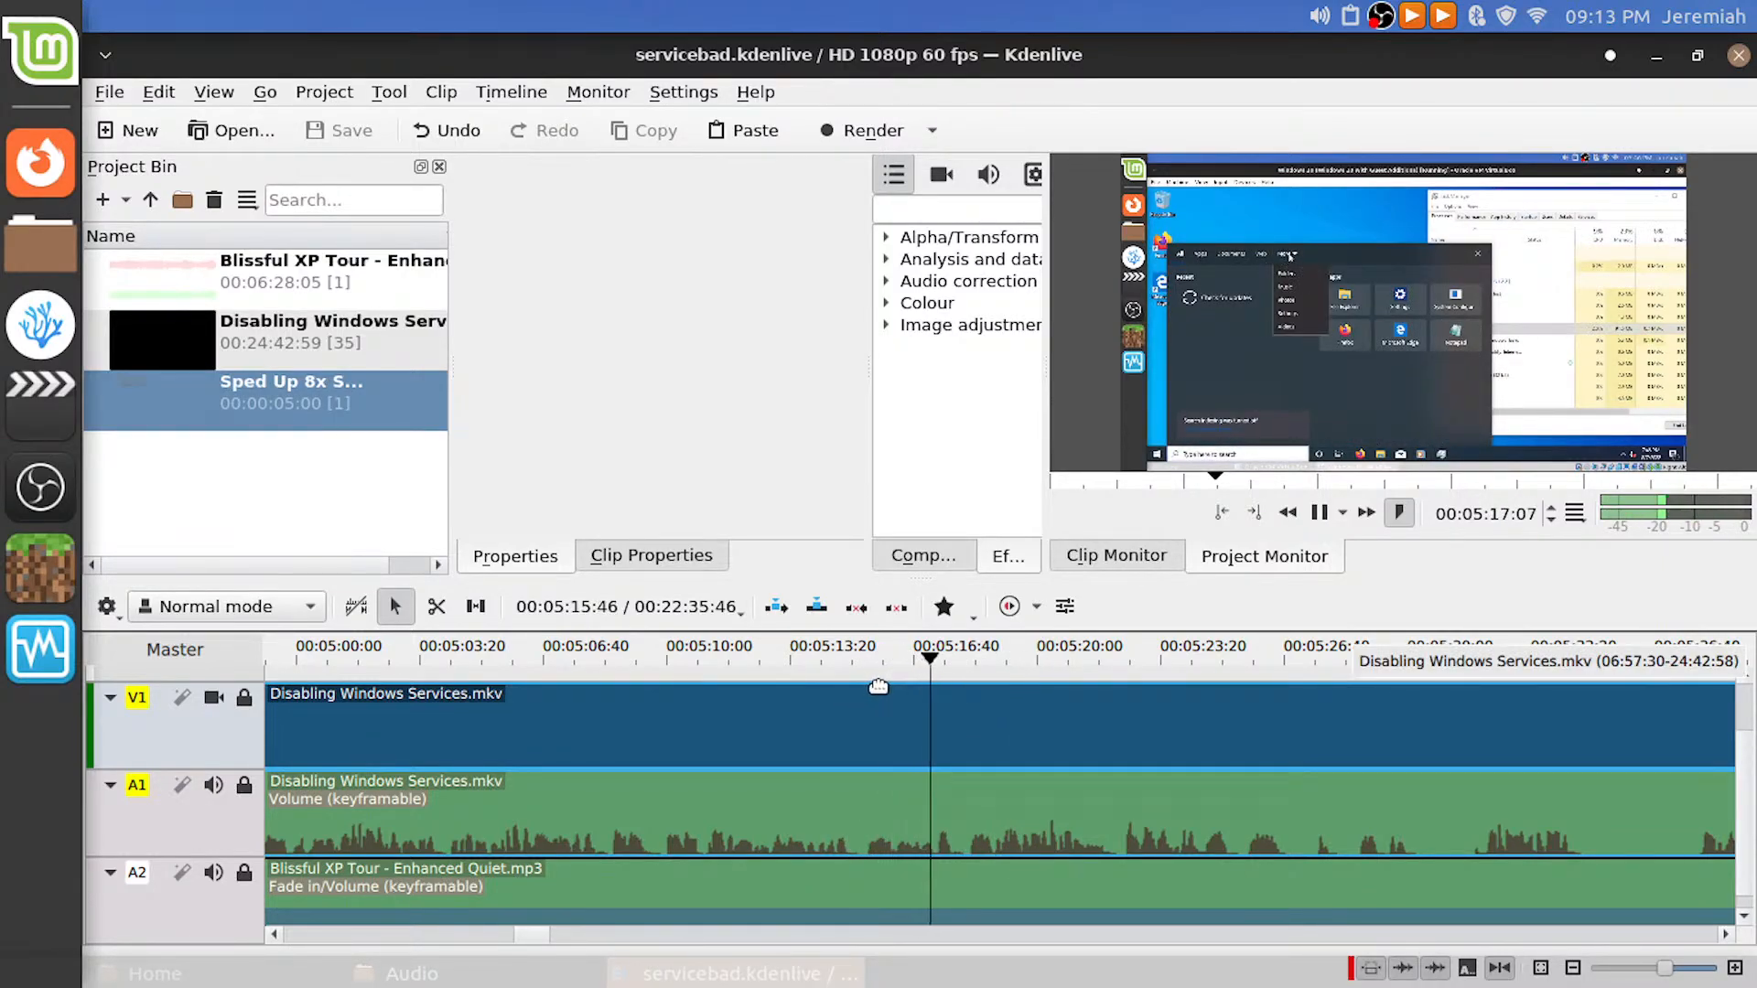
pyautogui.moveTo(875, 682); pyautogui.dragTo(680, 693)
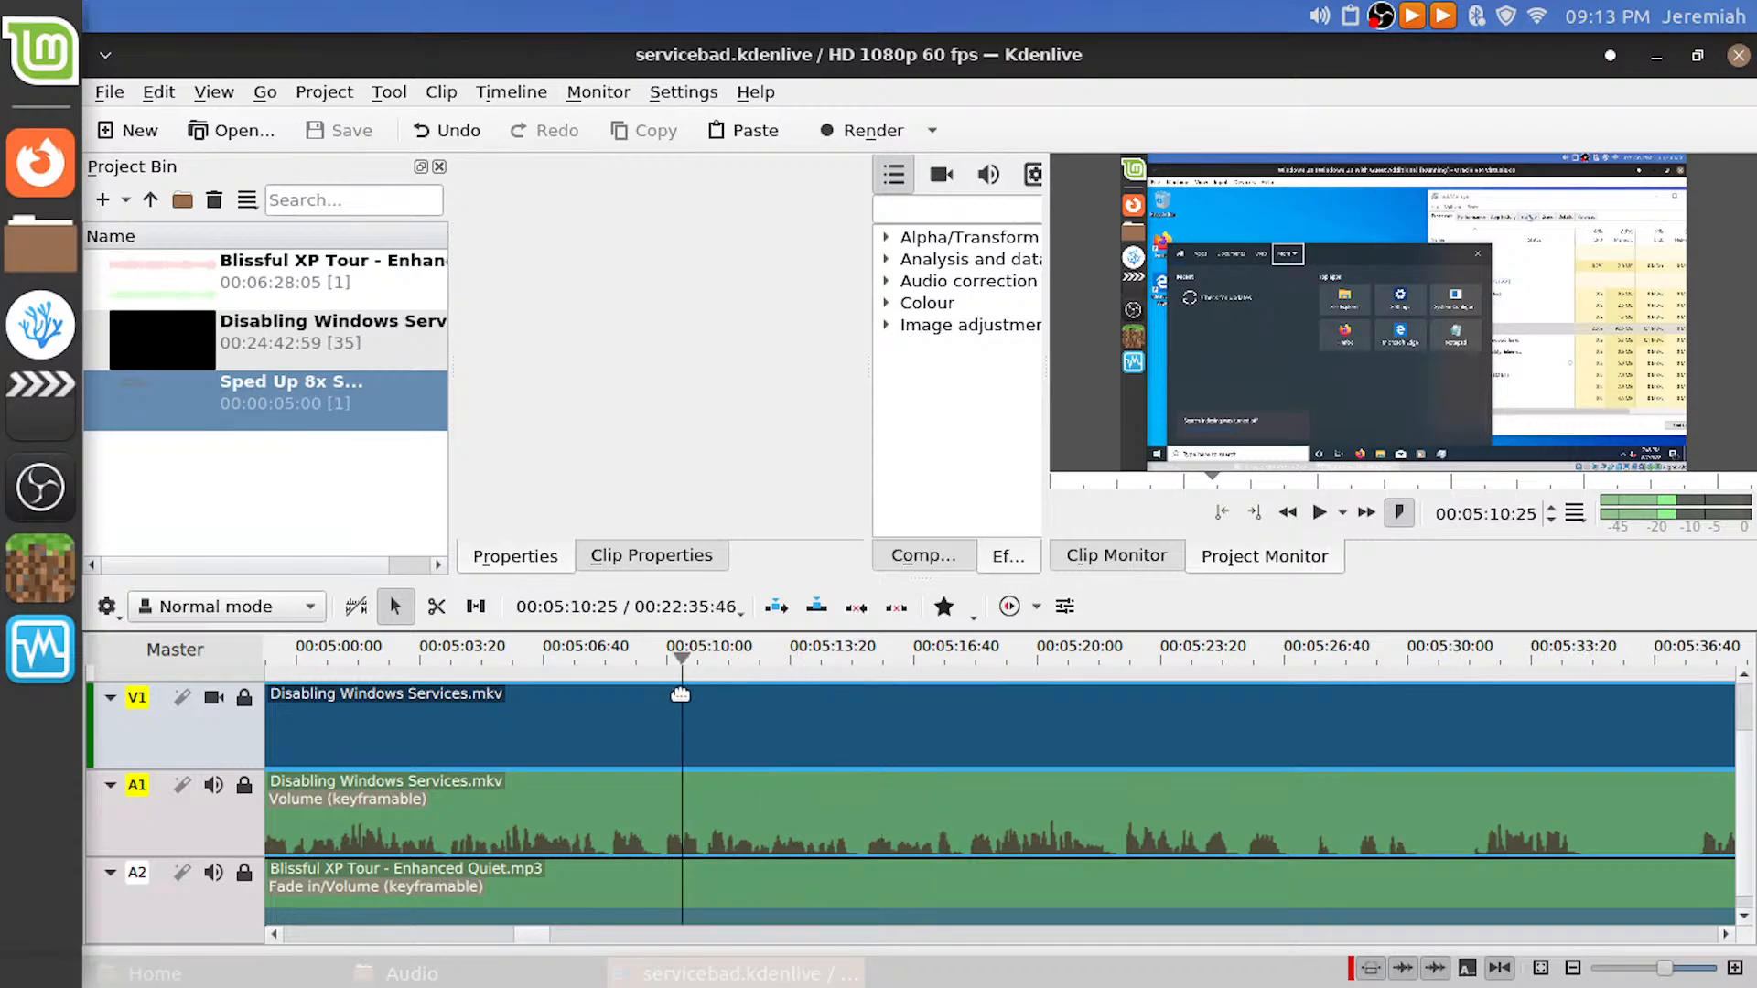
pyautogui.click(1001, 675)
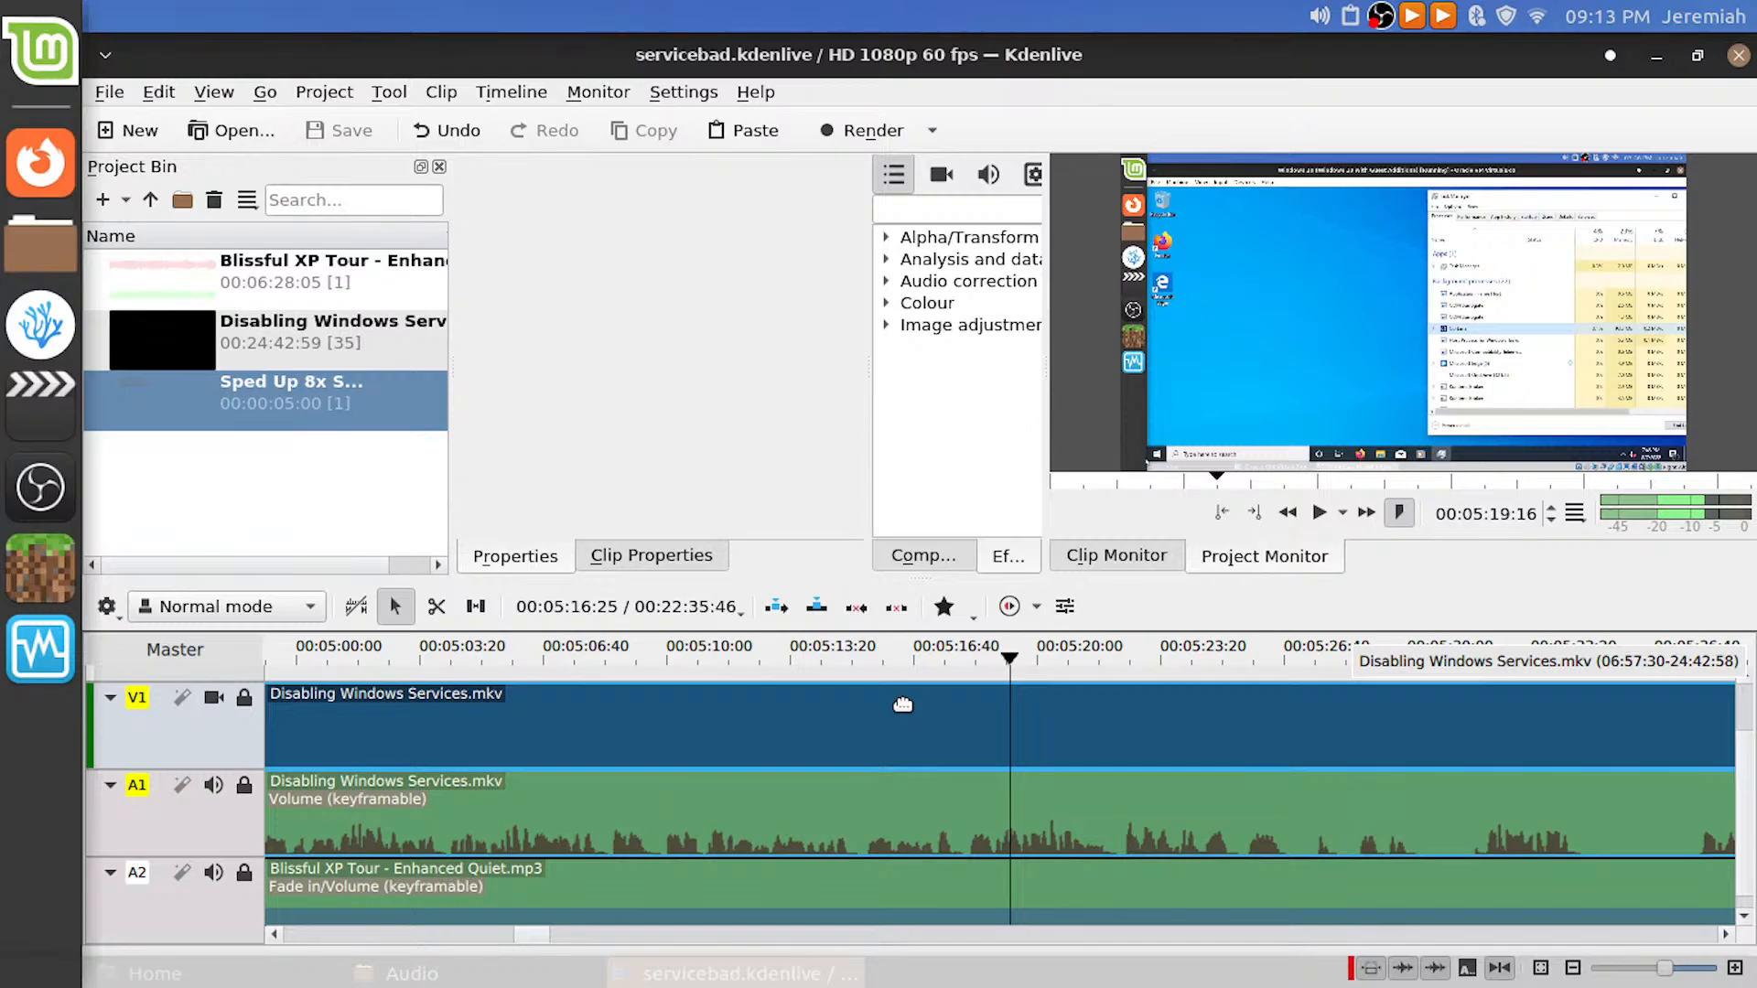
pyautogui.moveTo(876, 661); pyautogui.dragTo(826, 671)
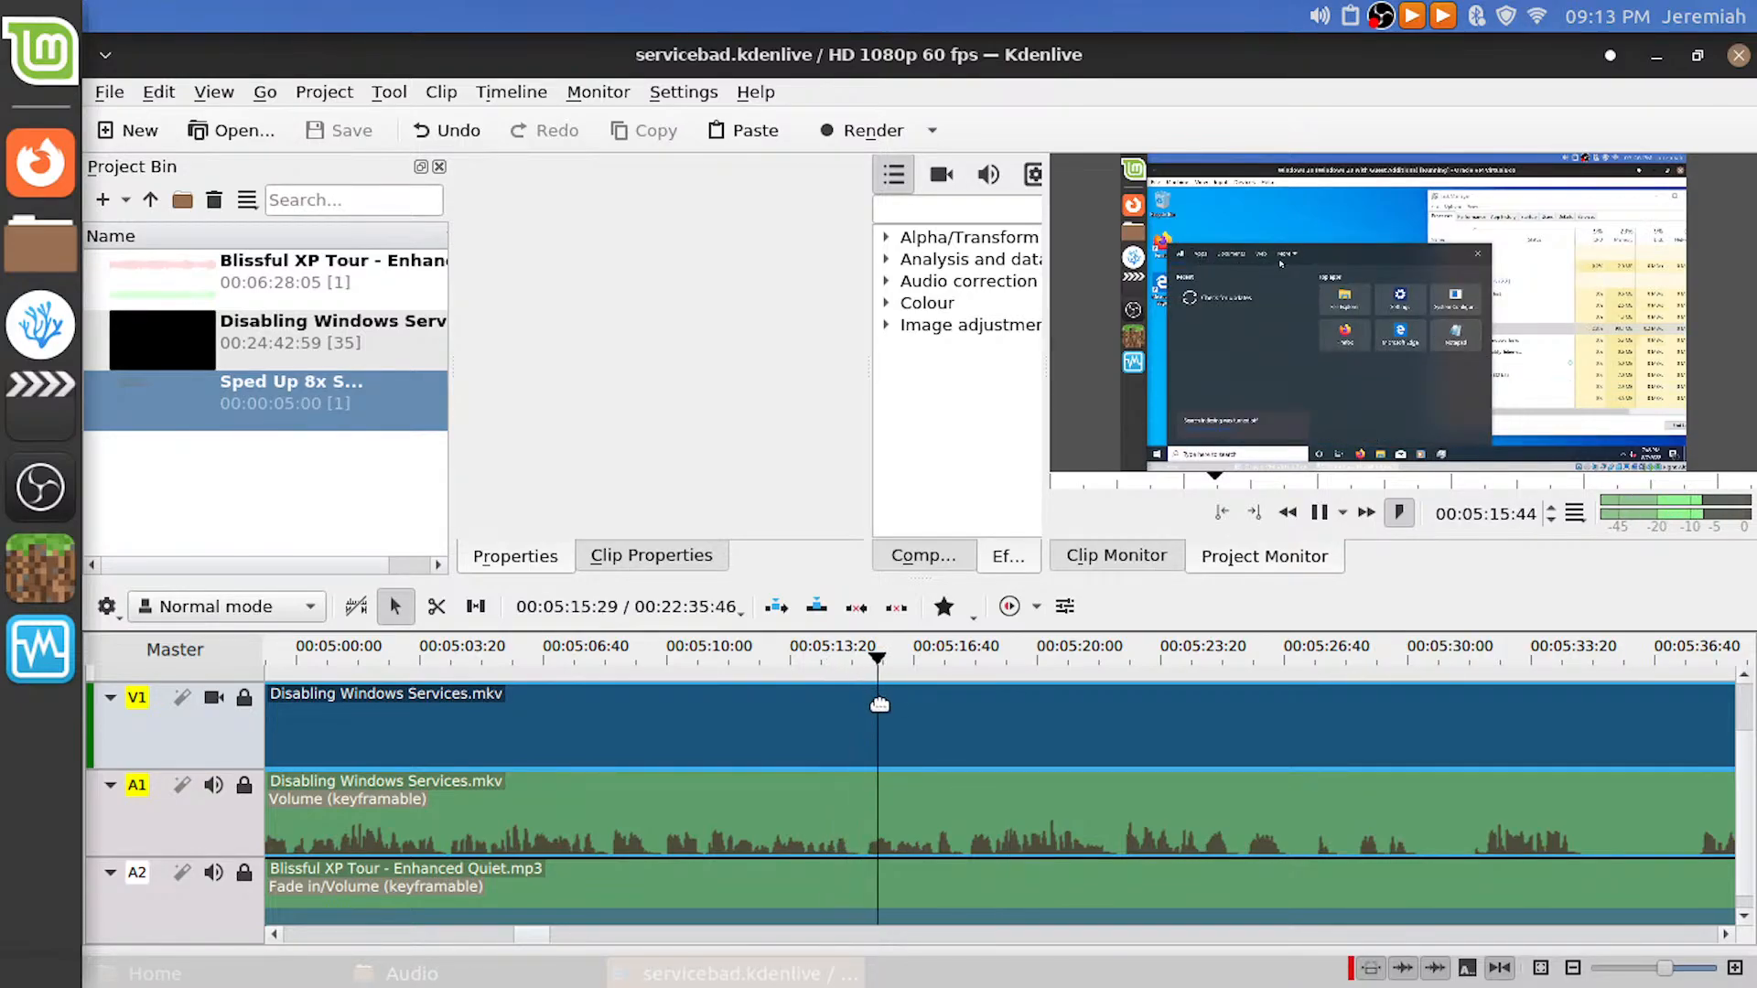
pyautogui.press('space')
pyautogui.click(961, 668)
pyautogui.press('space')
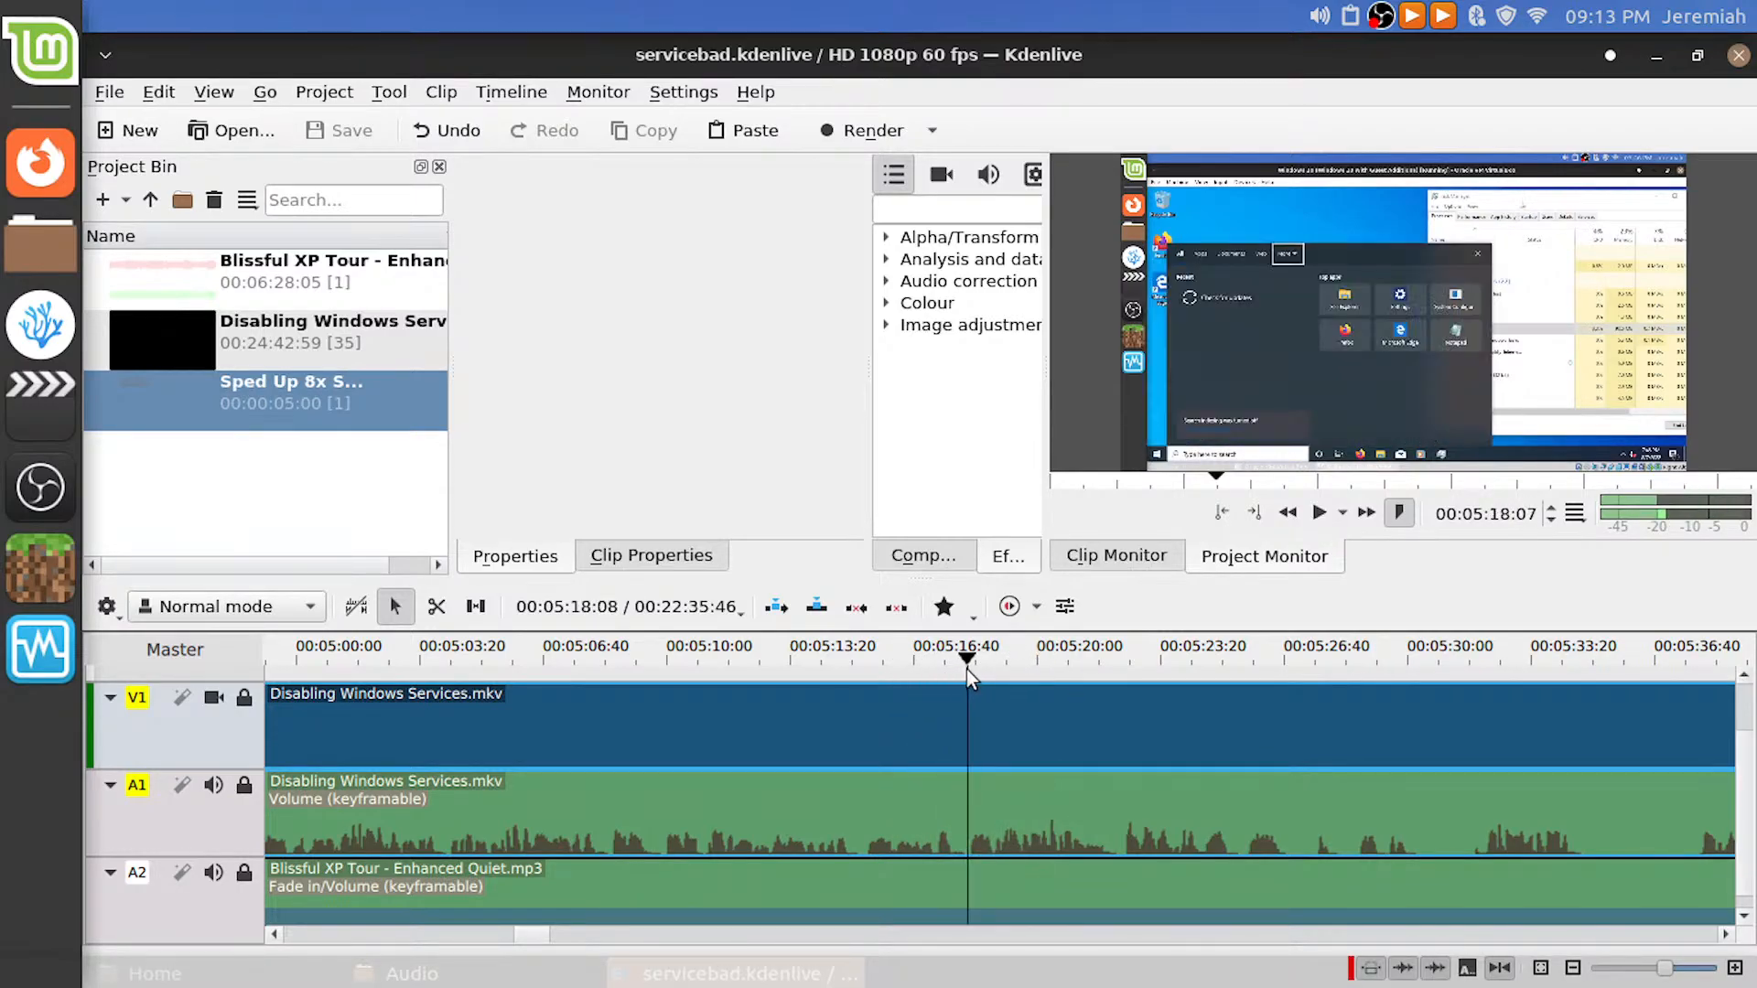
# Split the Disabling Windows Services clip and its audio at 00:05:18:07, play past the cut, and save the project
pyautogui.hotkey('shift', 'r')
pyautogui.press('space')
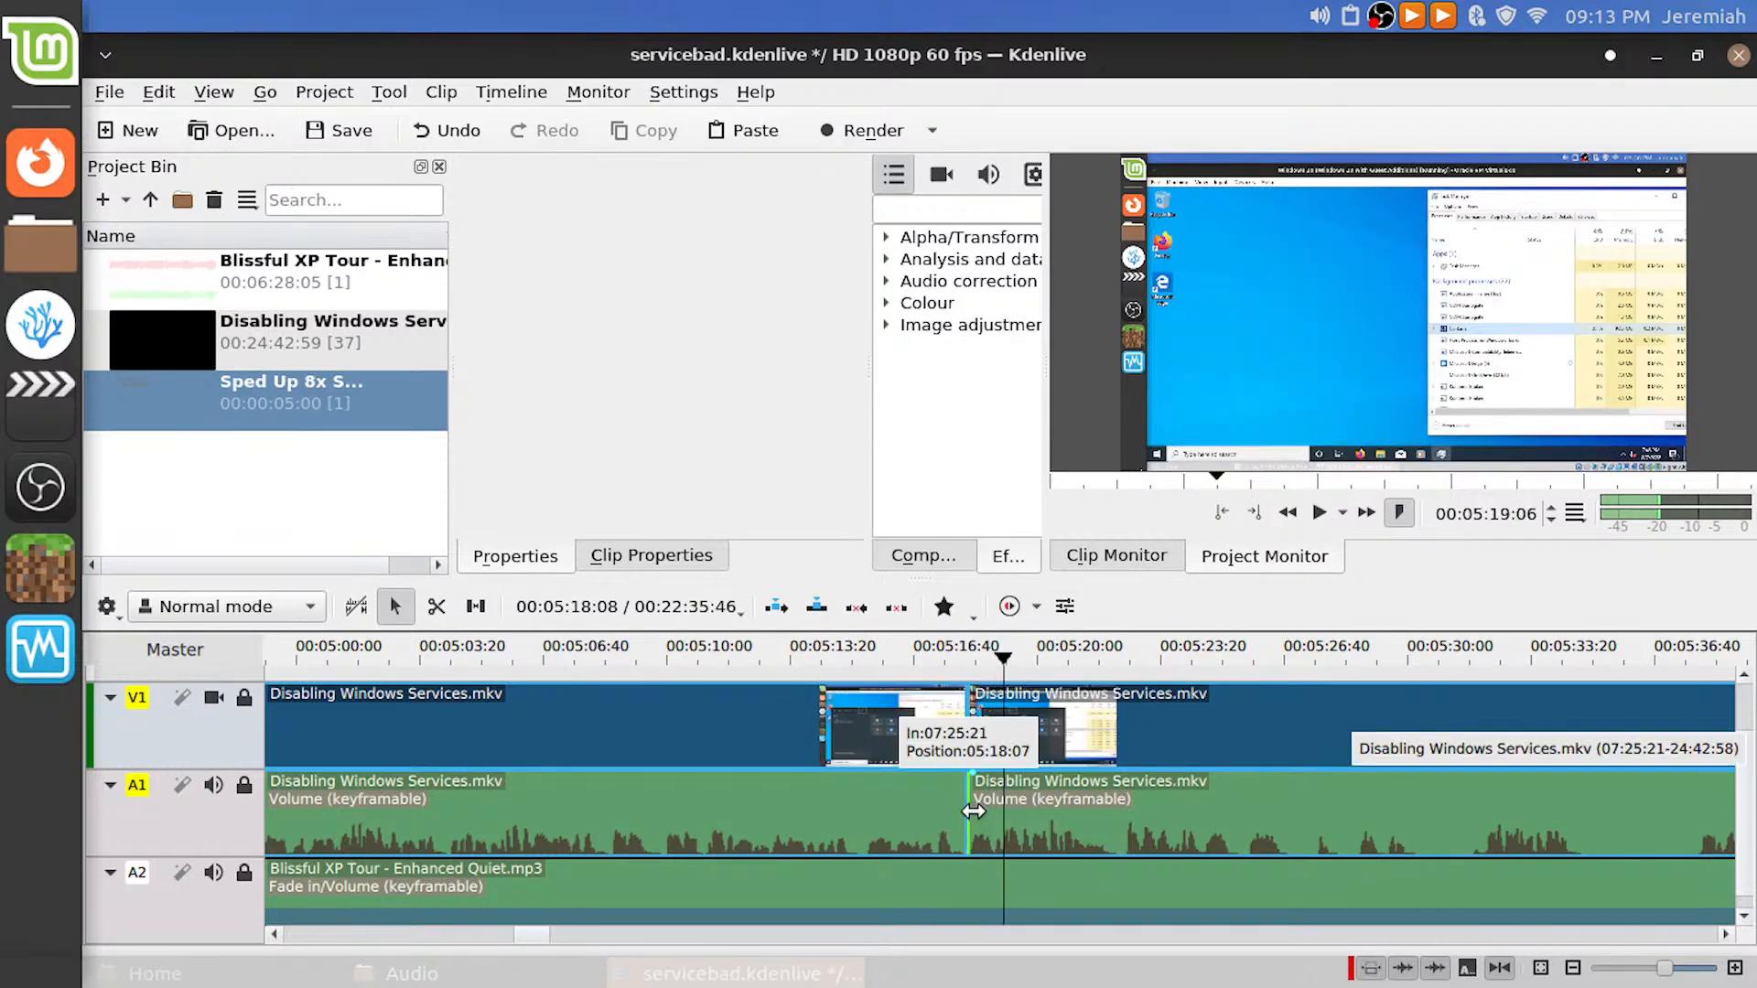
pyautogui.press('space')
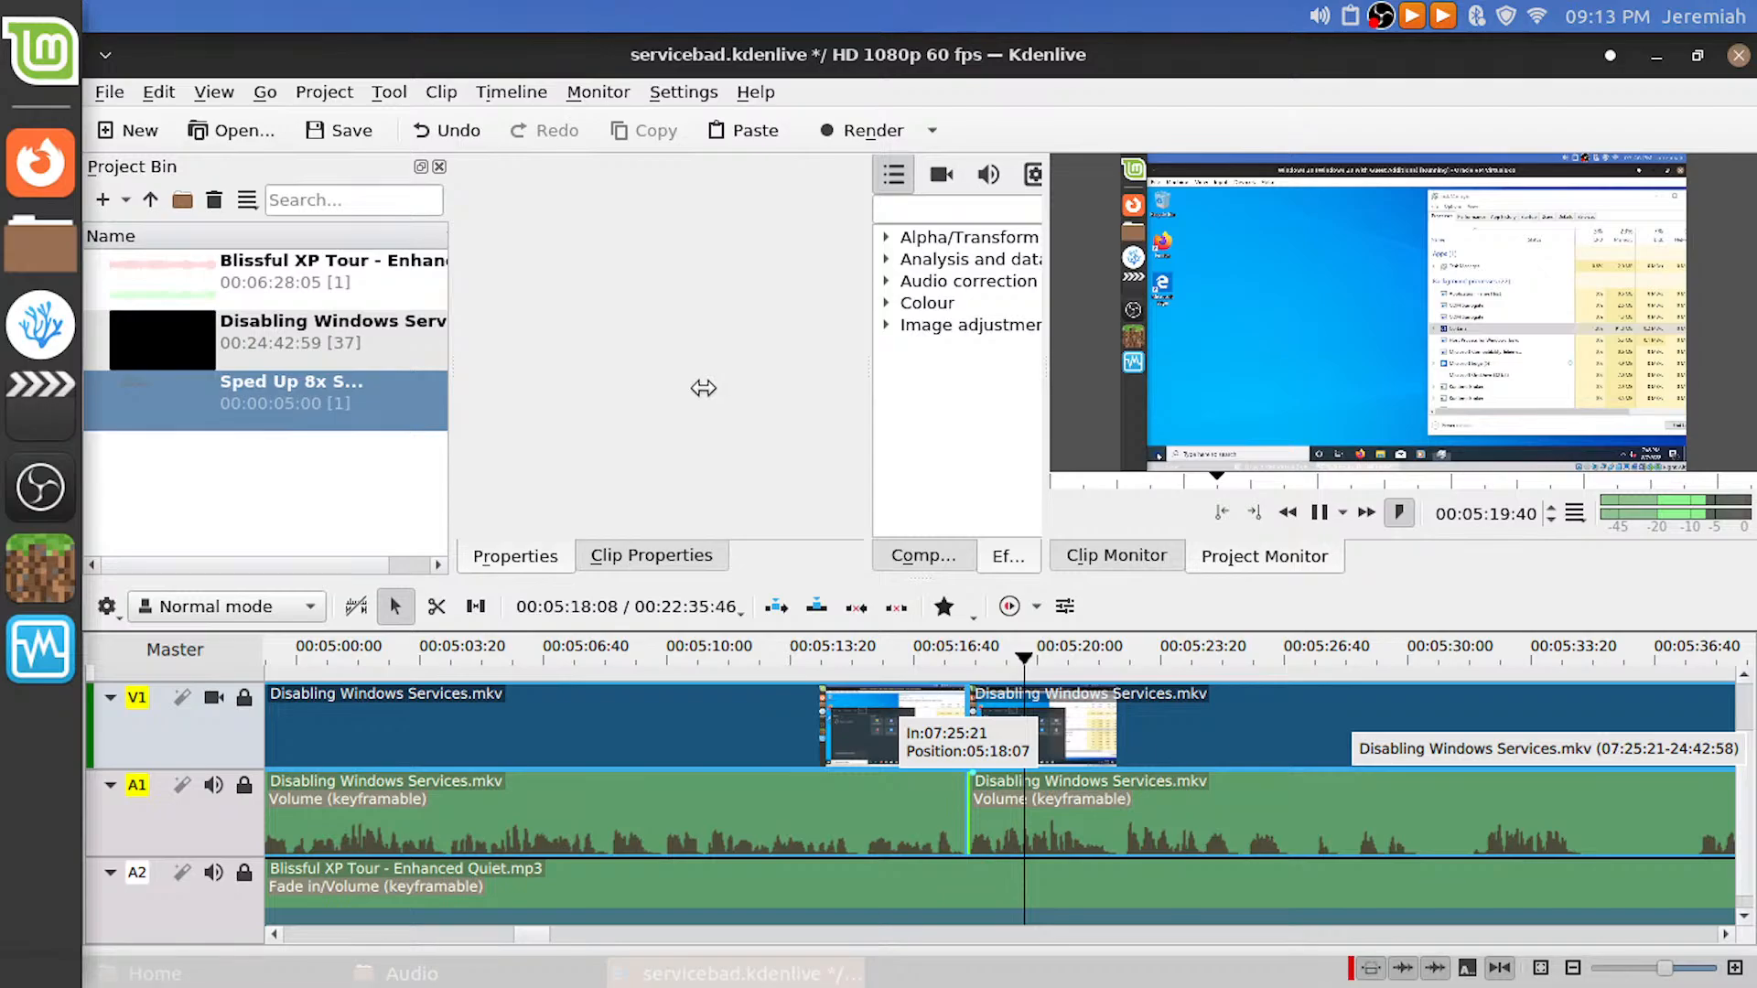
pyautogui.hotkey('ctrl', 's')
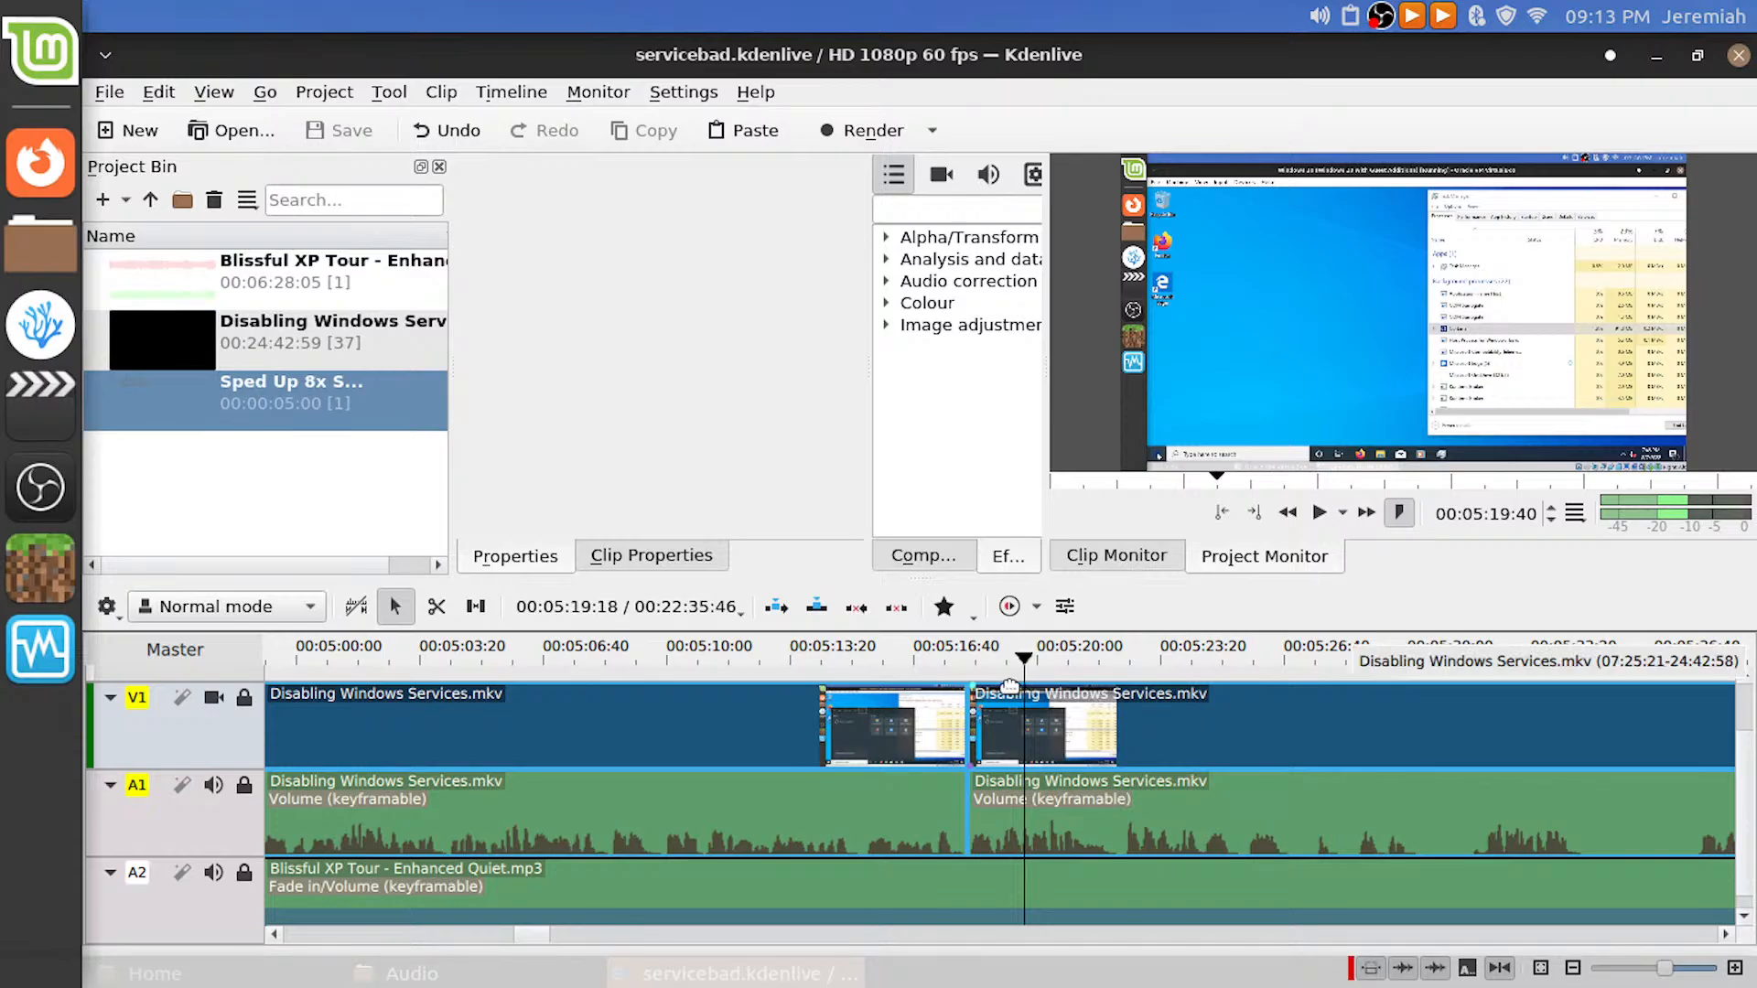
# Play the footage after the 00:05:18:07 cut and replay its first seconds to review what was recorded there
pyautogui.press('space')
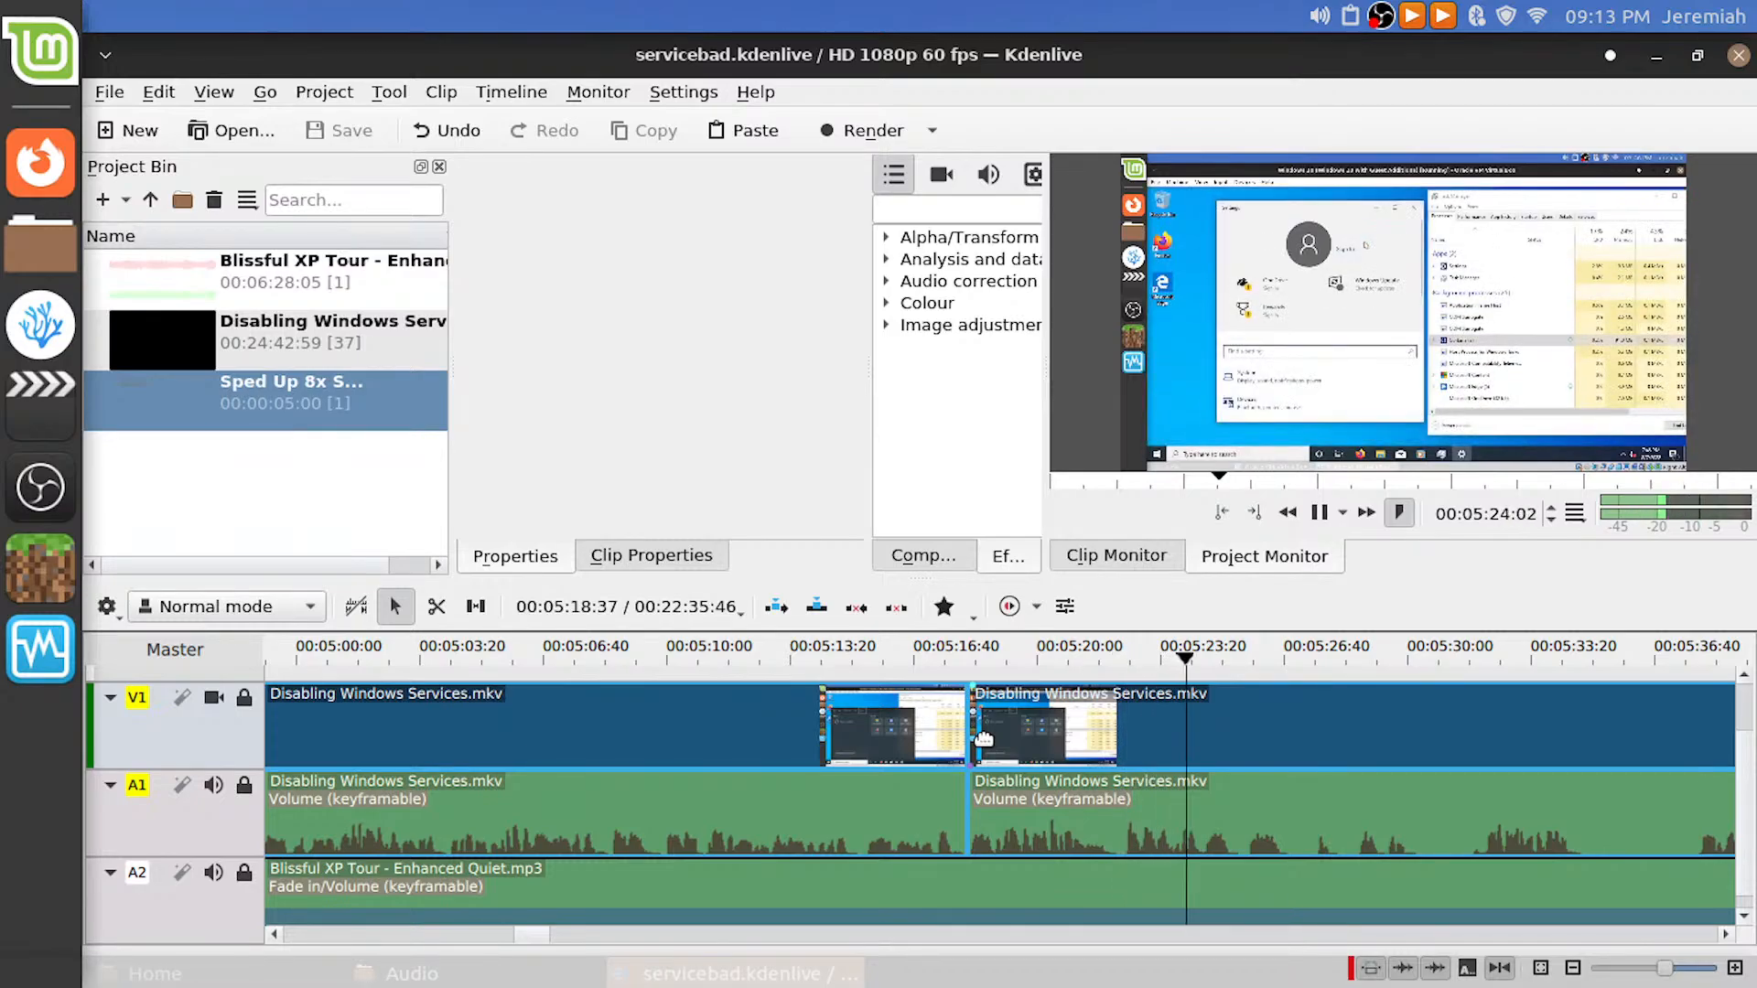
pyautogui.scroll(-5, 1111, 843)
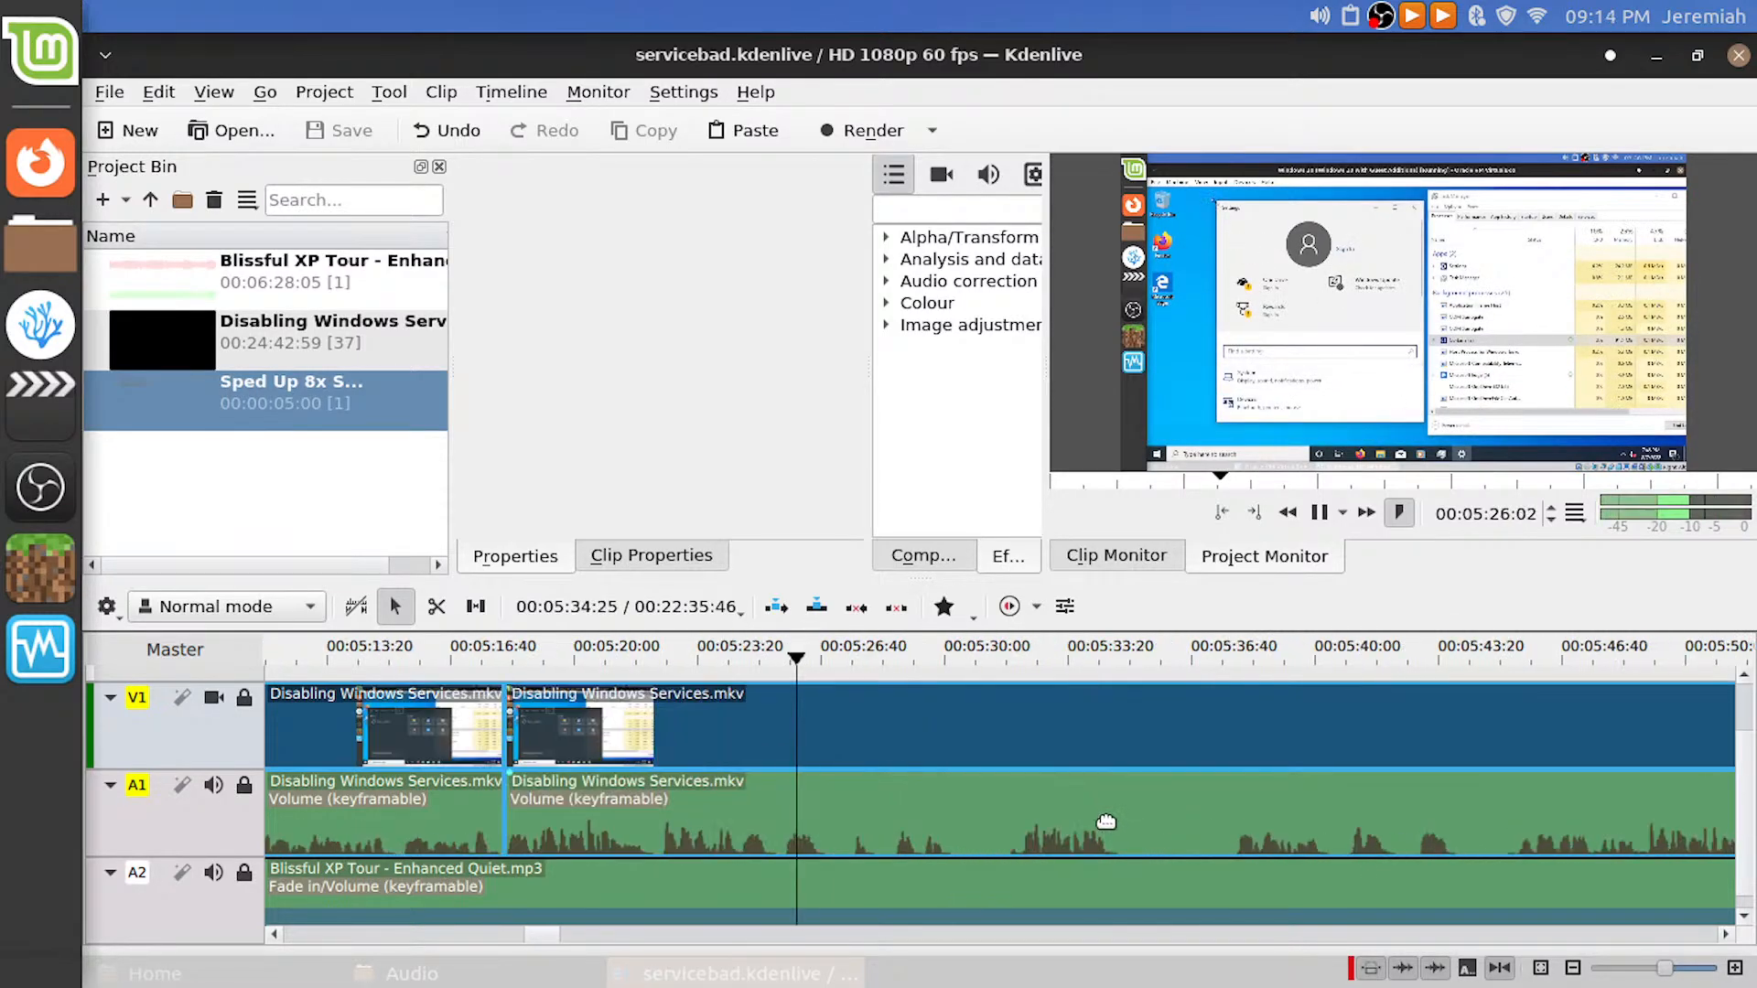
pyautogui.press('space')
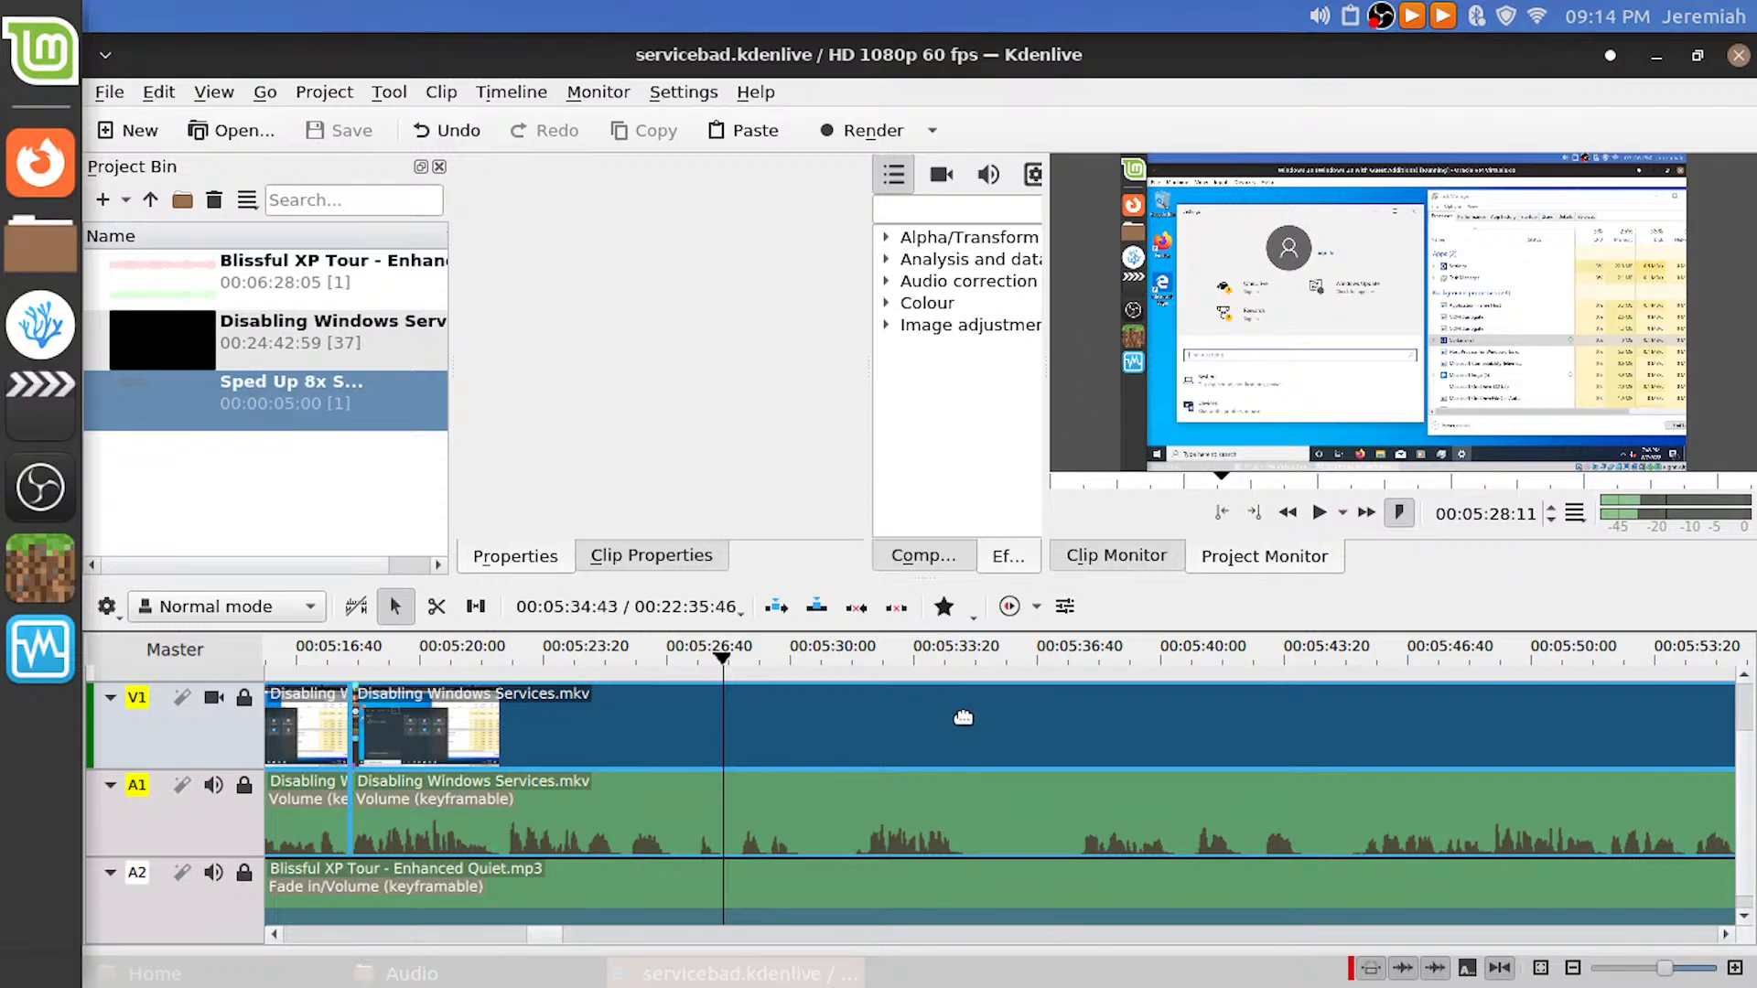
pyautogui.press('space')
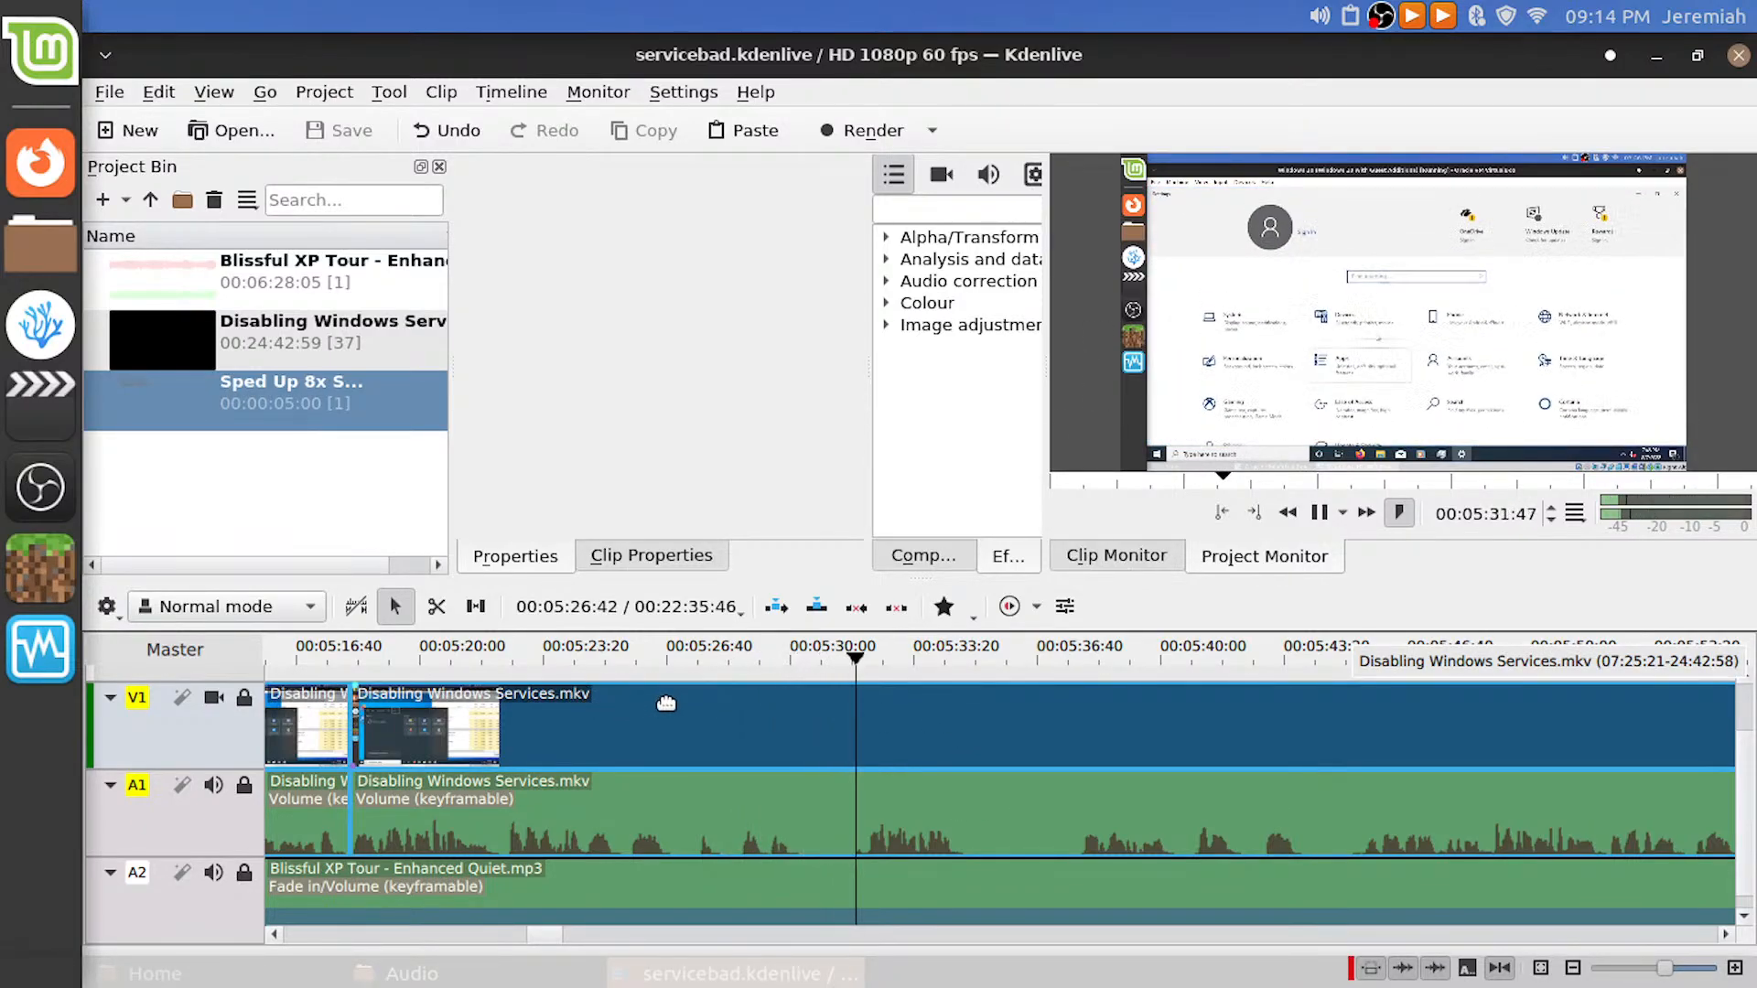
pyautogui.moveTo(667, 663); pyautogui.dragTo(557, 662)
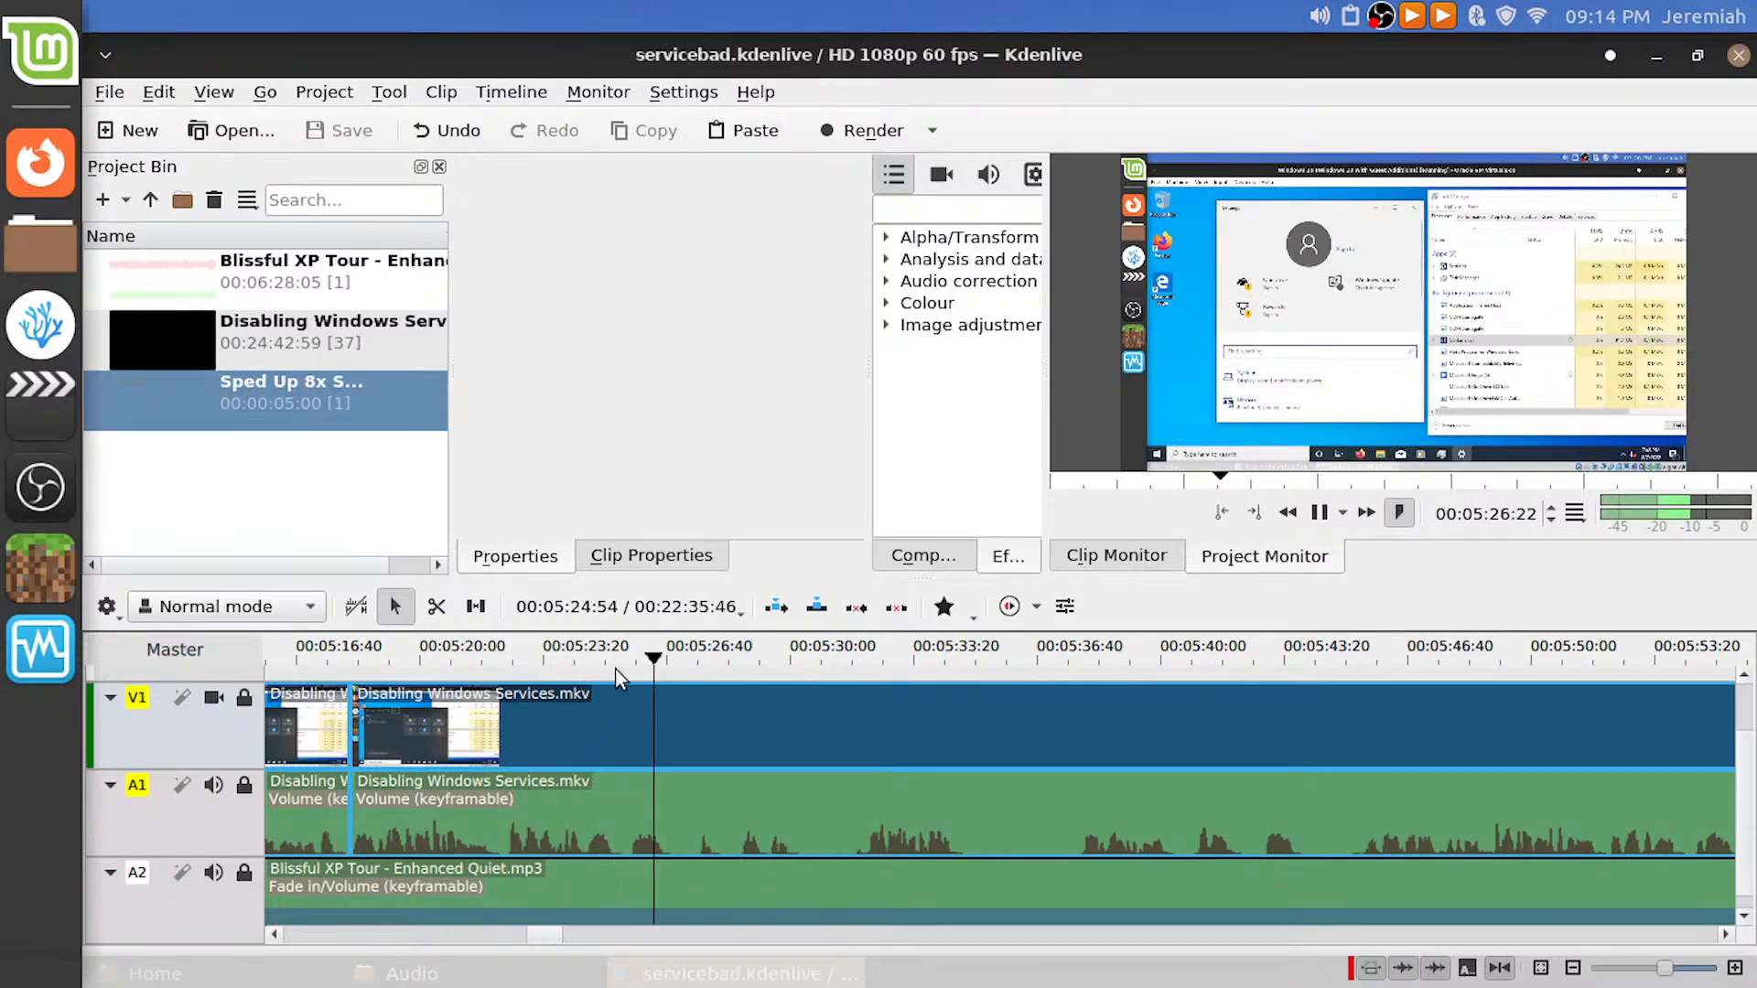
pyautogui.moveTo(549, 666); pyautogui.dragTo(442, 668)
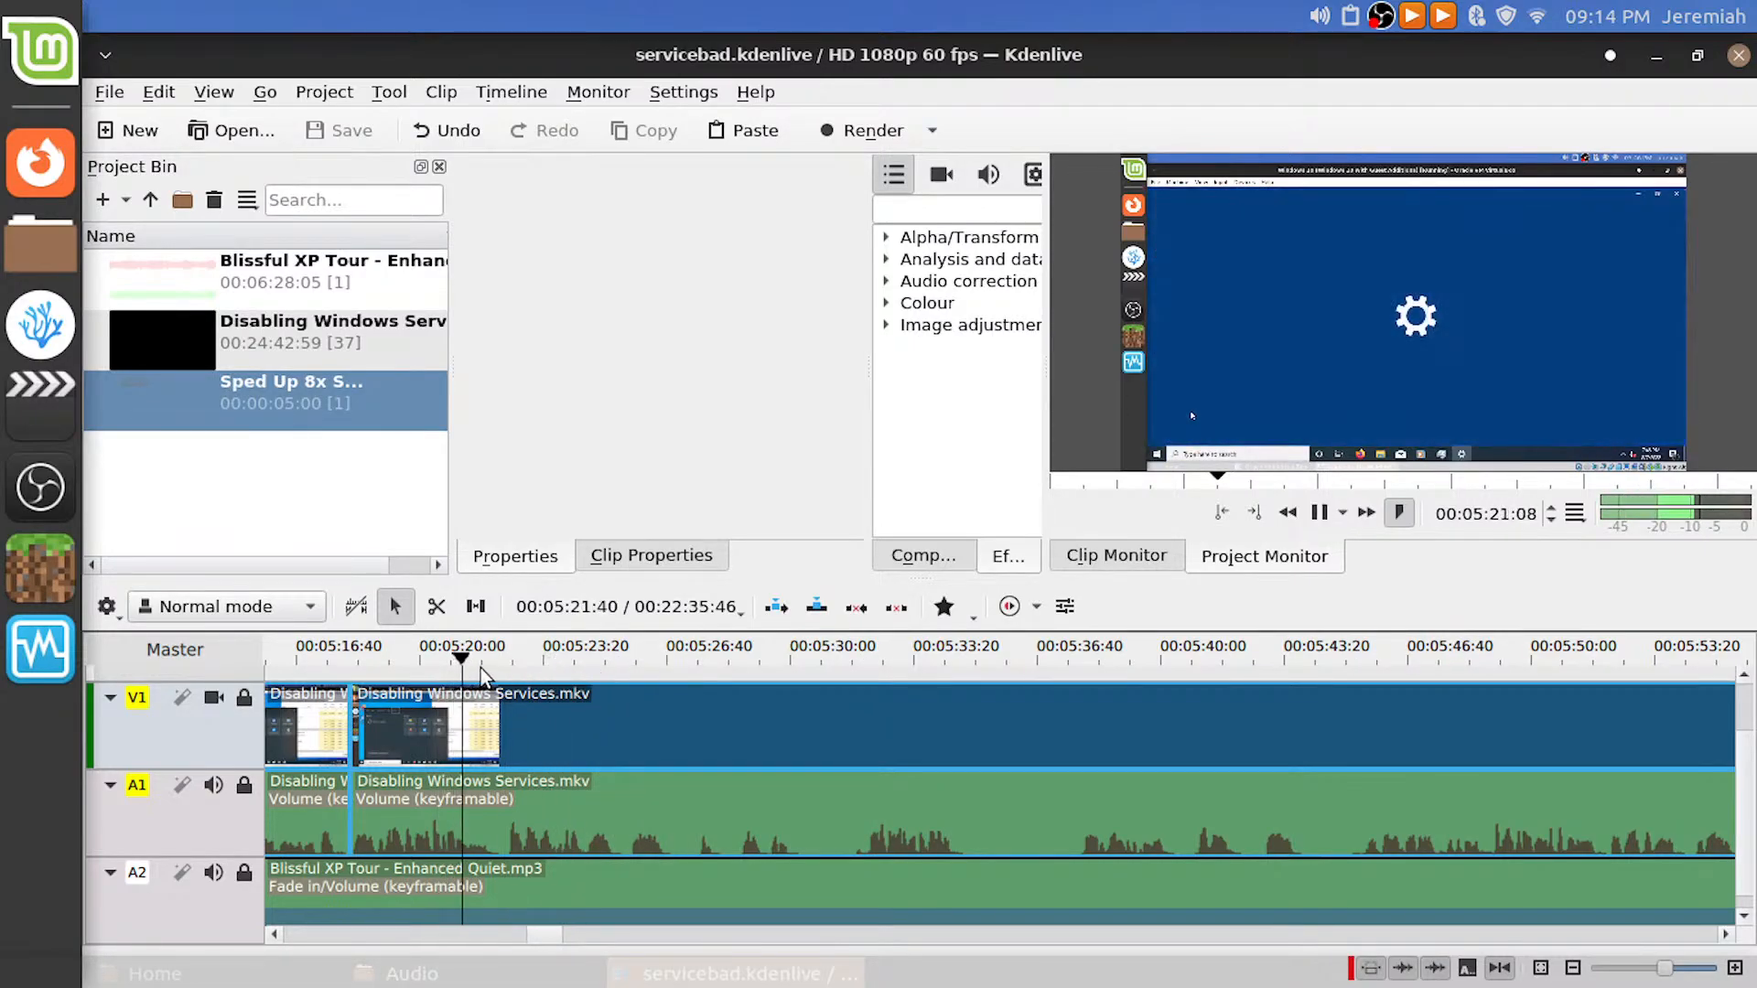
pyautogui.click(377, 685)
pyautogui.click(307, 673)
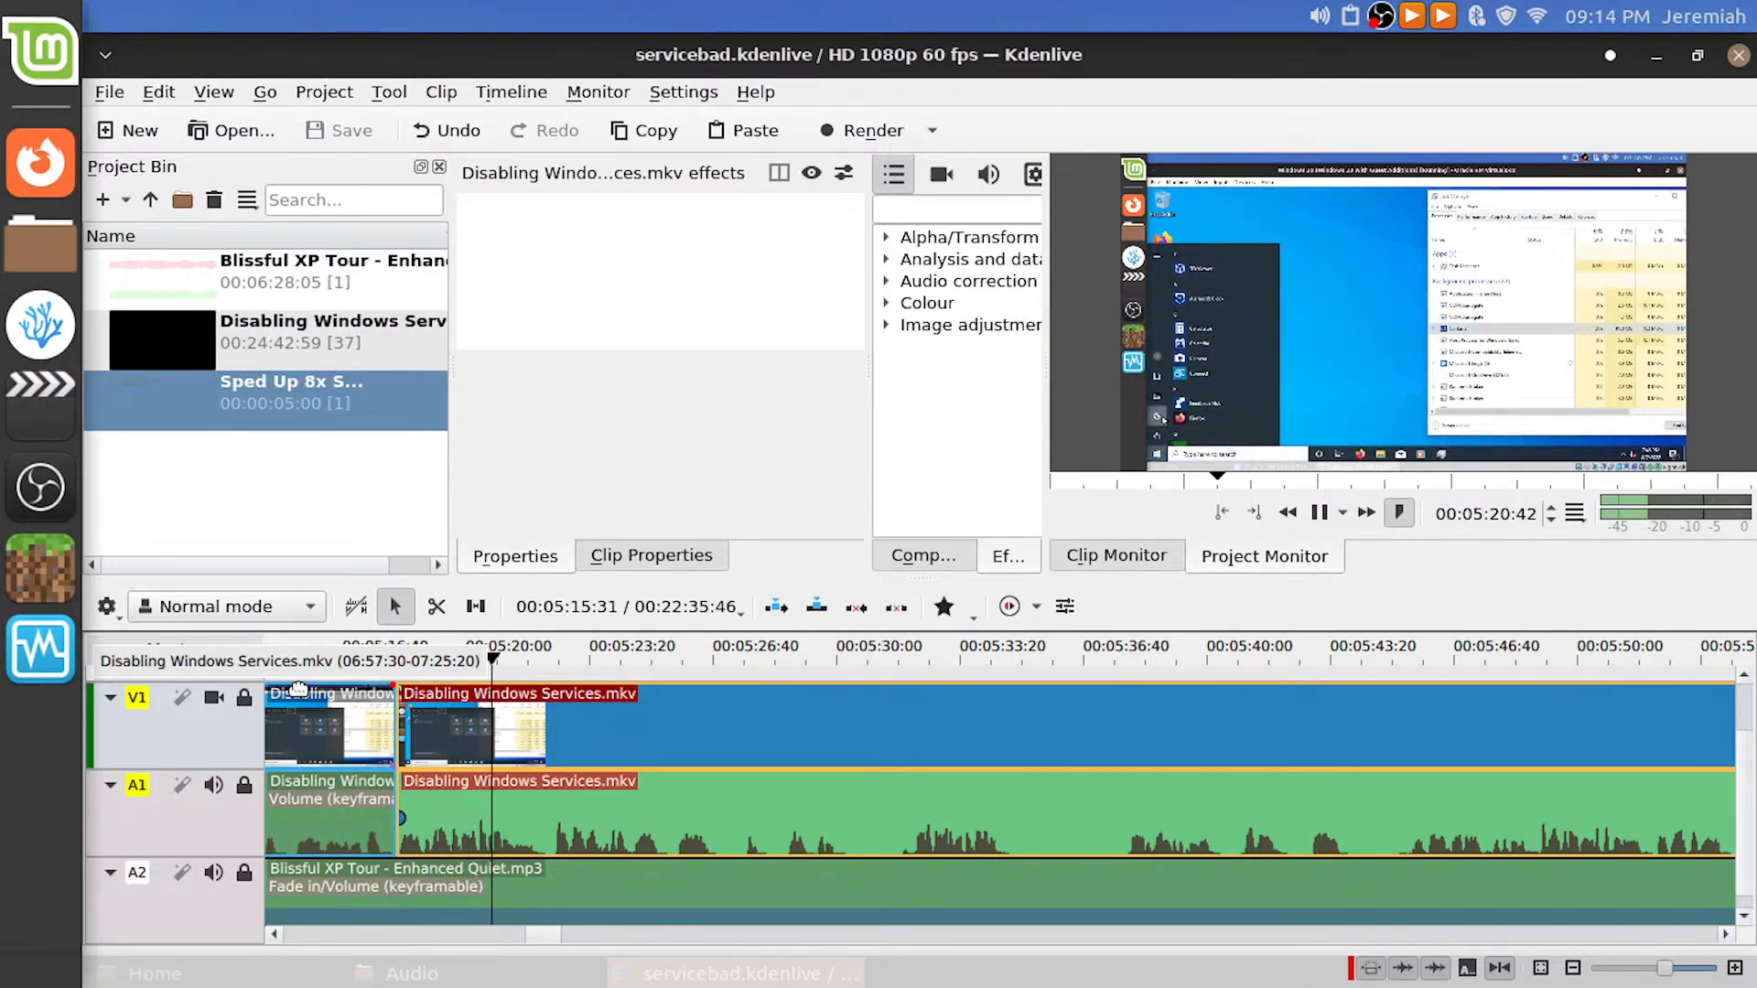
# Delete the segment just before the 00:05:18:07 cut, close the gap by moving the following clip back, and save the project
pyautogui.press('space')
pyautogui.scroll(7, 489, 765)
pyautogui.click(755, 756)
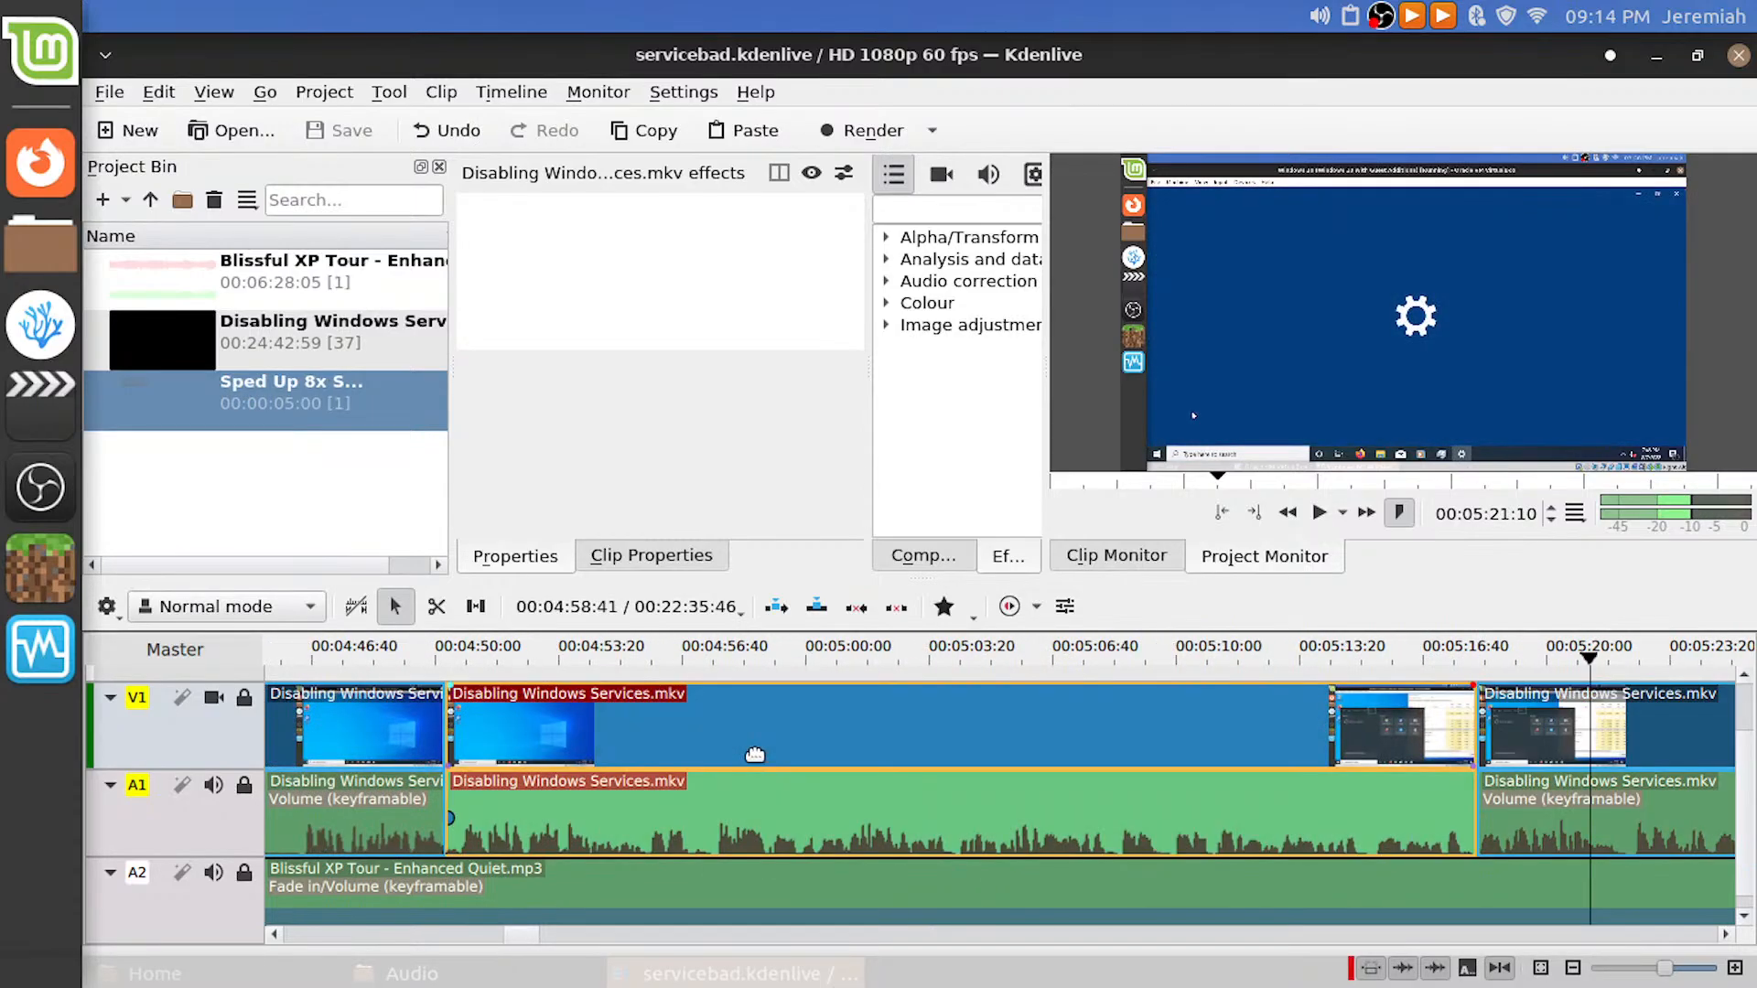
pyautogui.press('Delete')
pyautogui.moveTo(1658, 744); pyautogui.dragTo(461, 734)
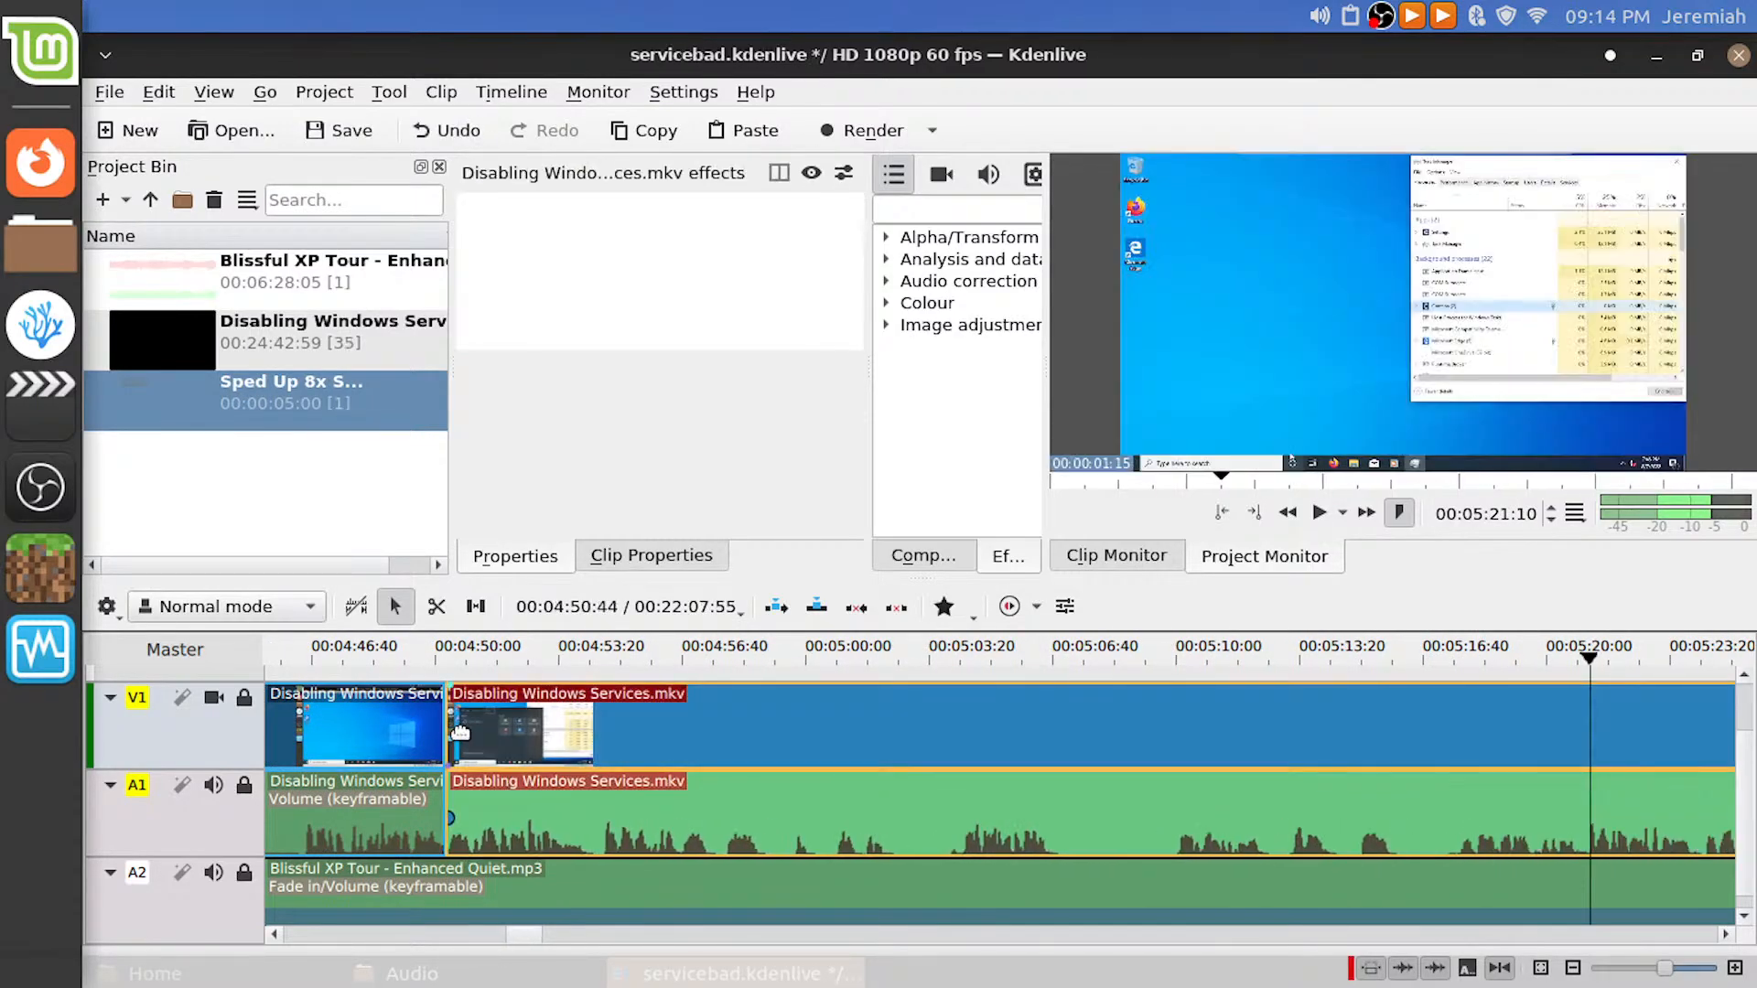
pyautogui.scroll(2, 445, 708)
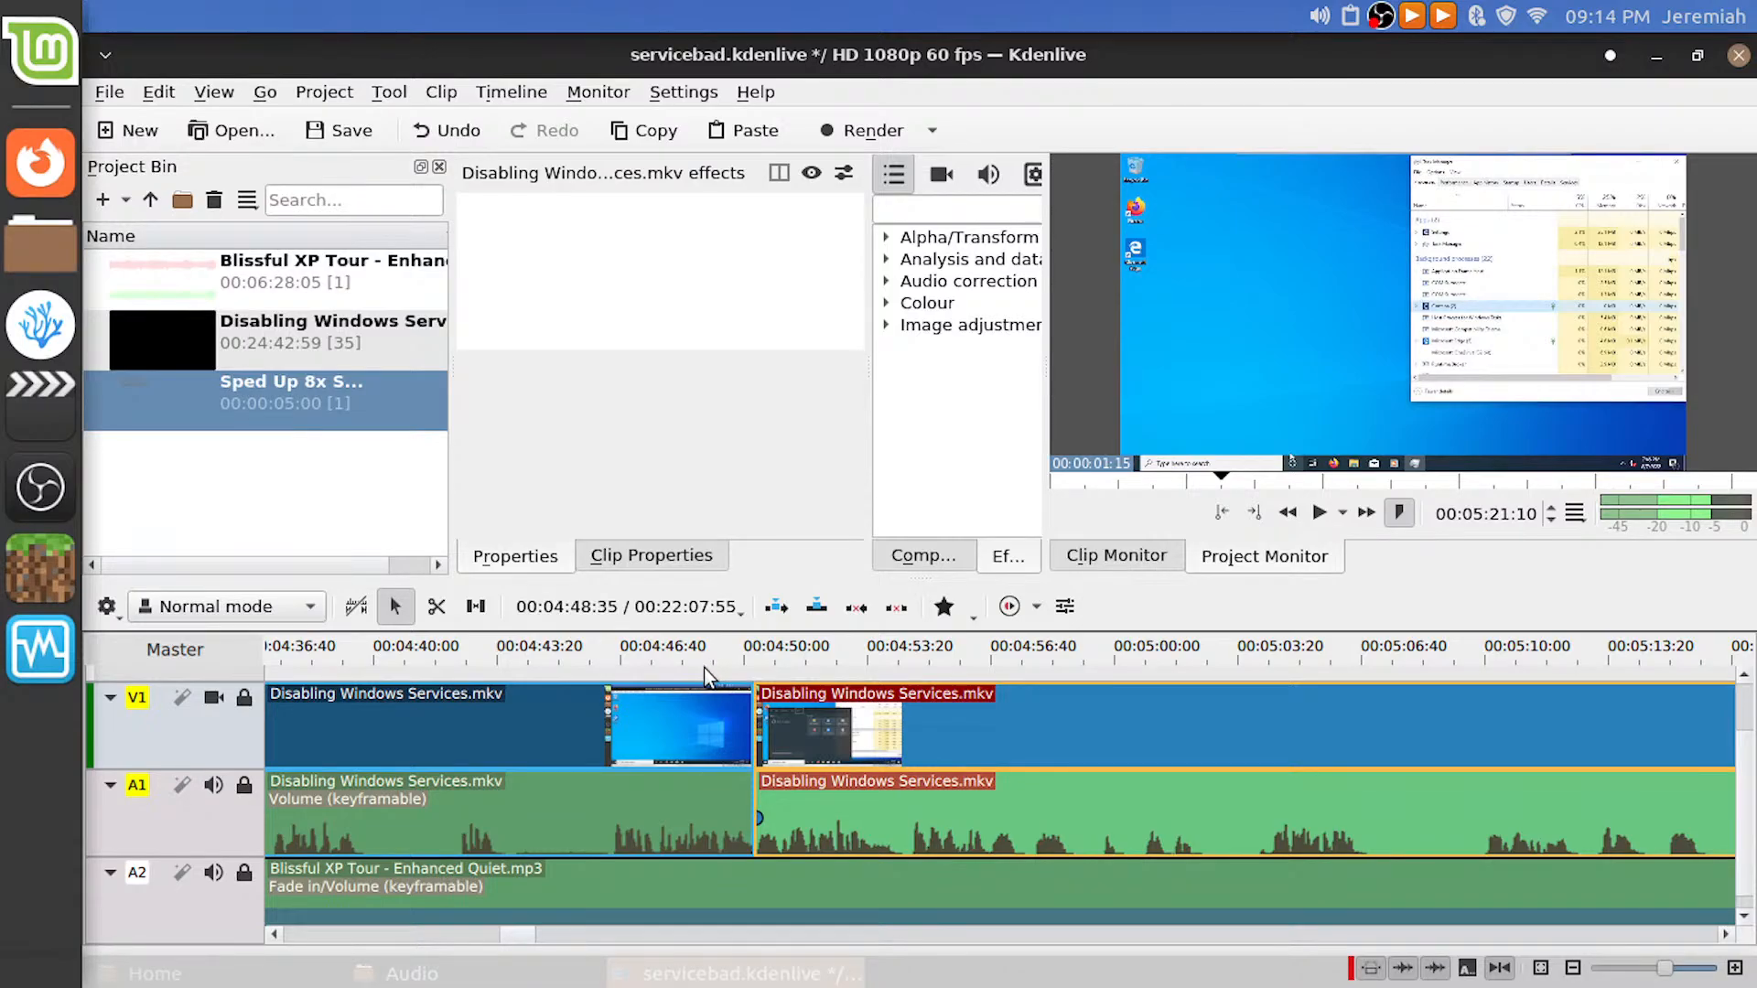
pyautogui.hotkey('ctrl', 's')
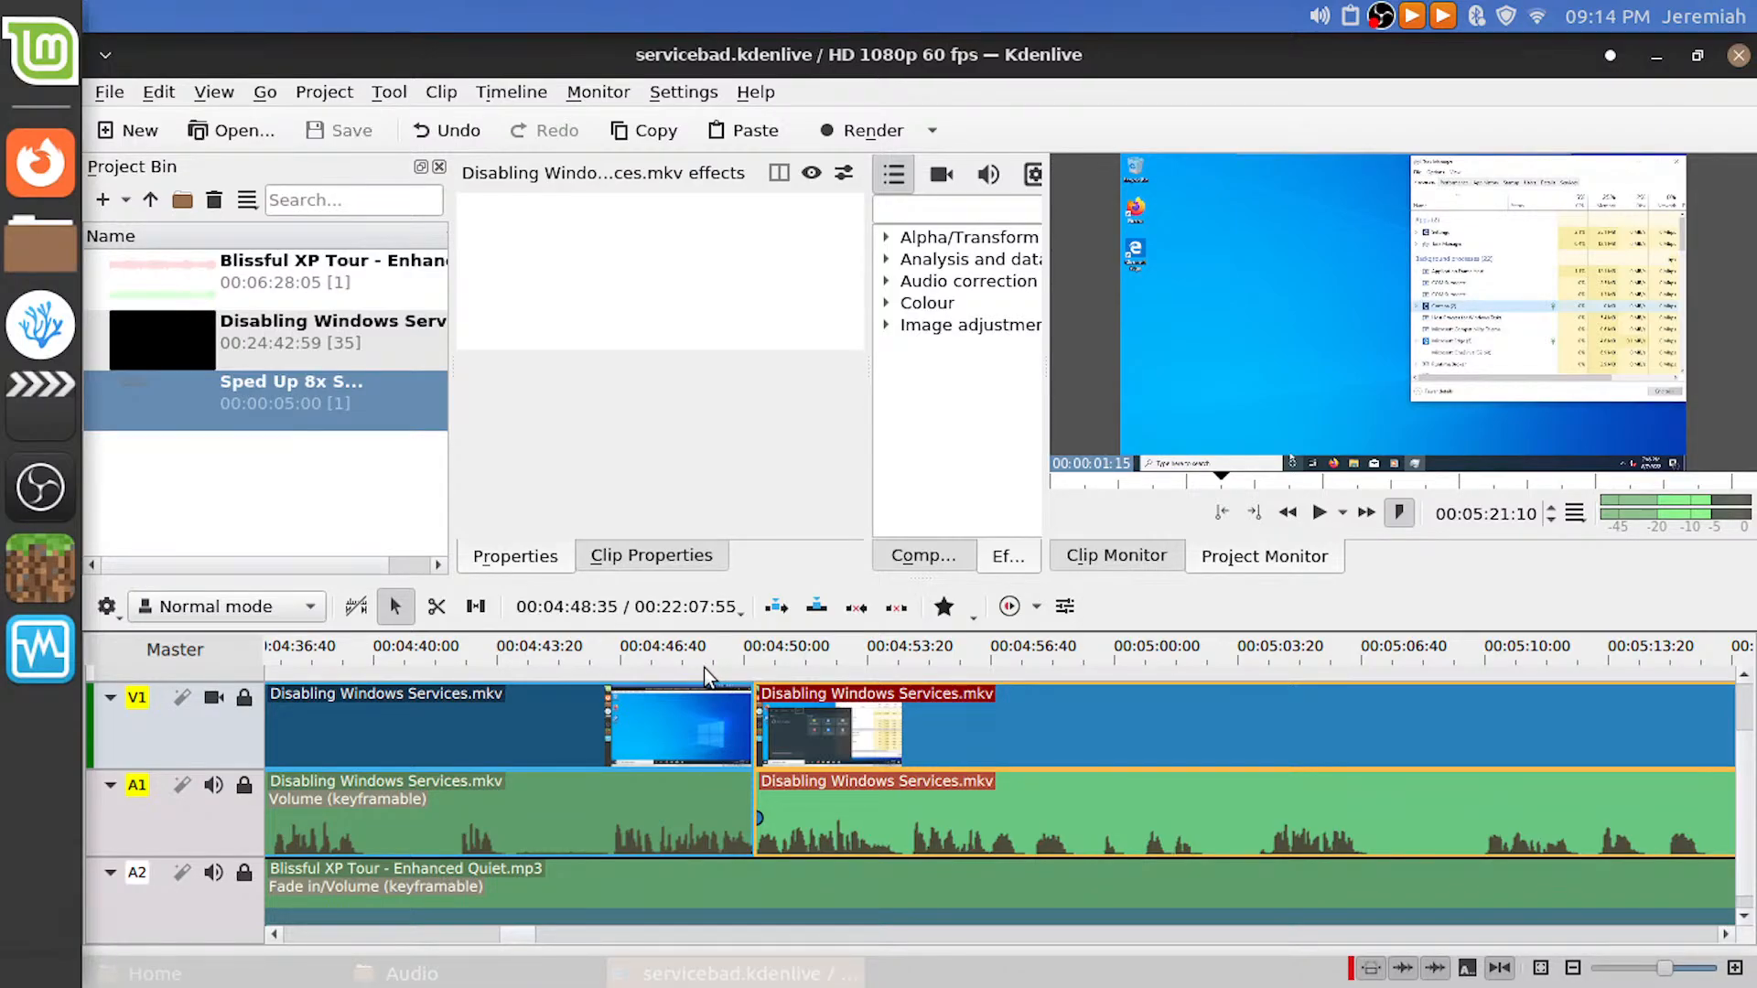
# Play across the new join and split the Disabling Windows Services clip and its audio at 00:04:57:46
pyautogui.click(705, 668)
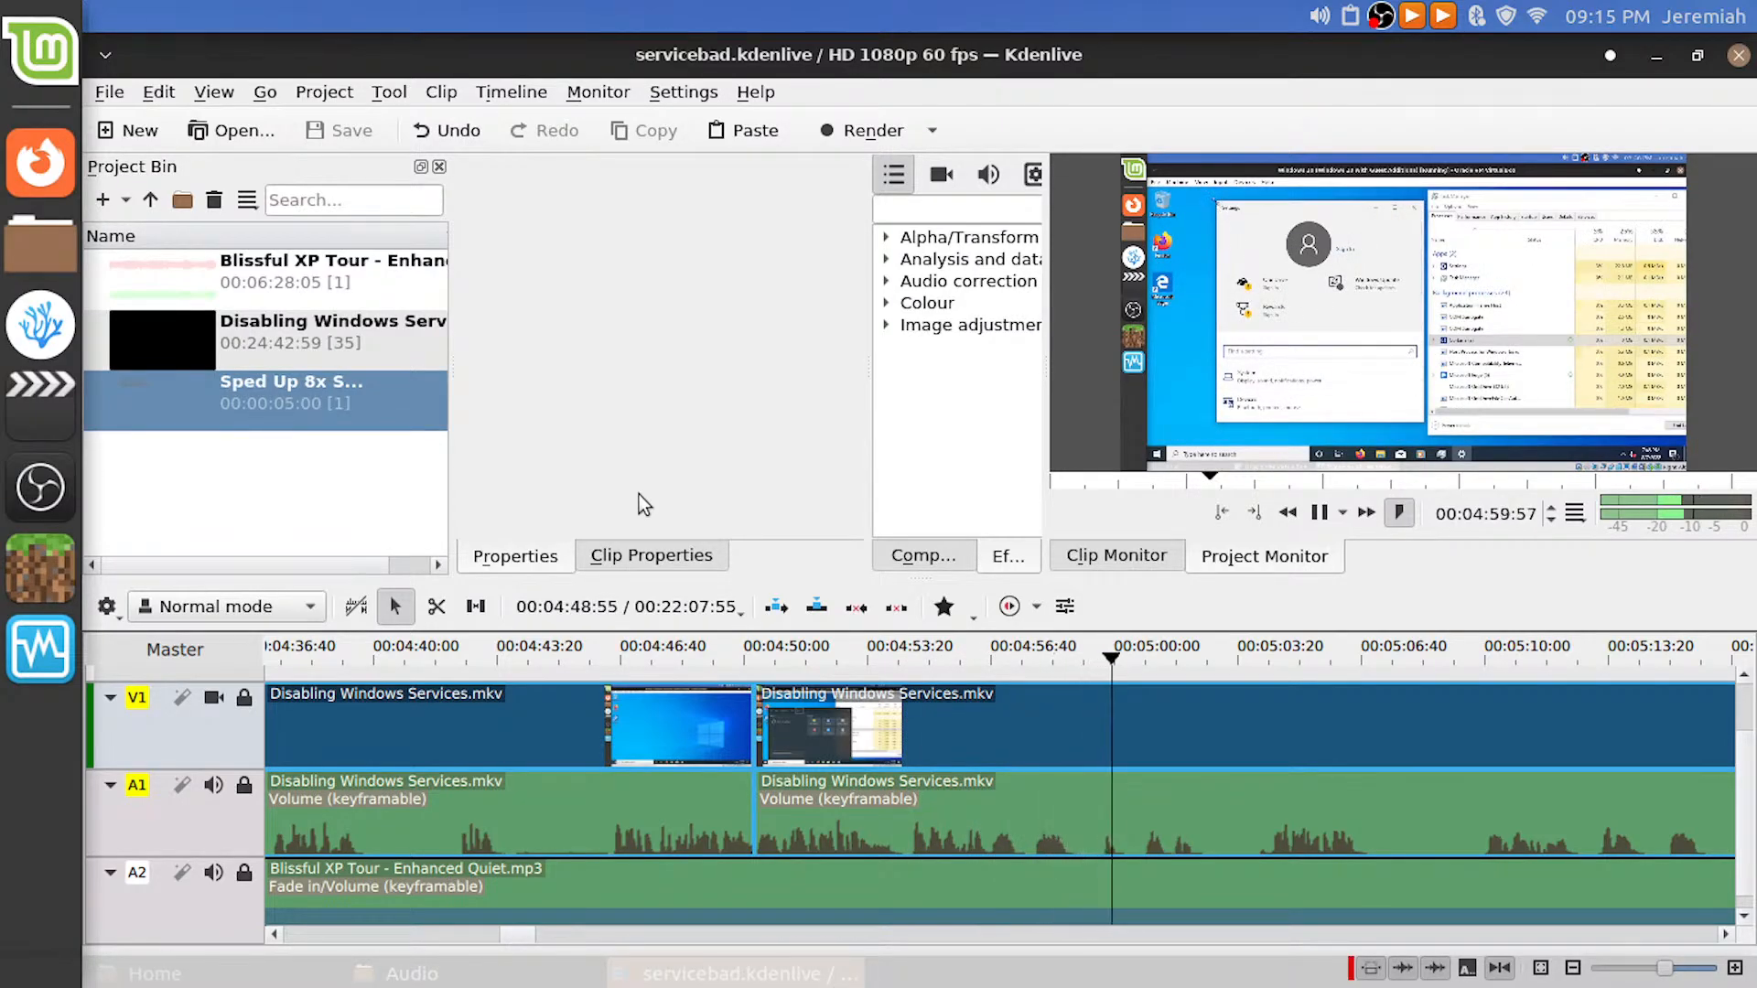
pyautogui.press('space')
pyautogui.moveTo(1002, 666); pyautogui.dragTo(1023, 674)
pyautogui.click(1030, 675)
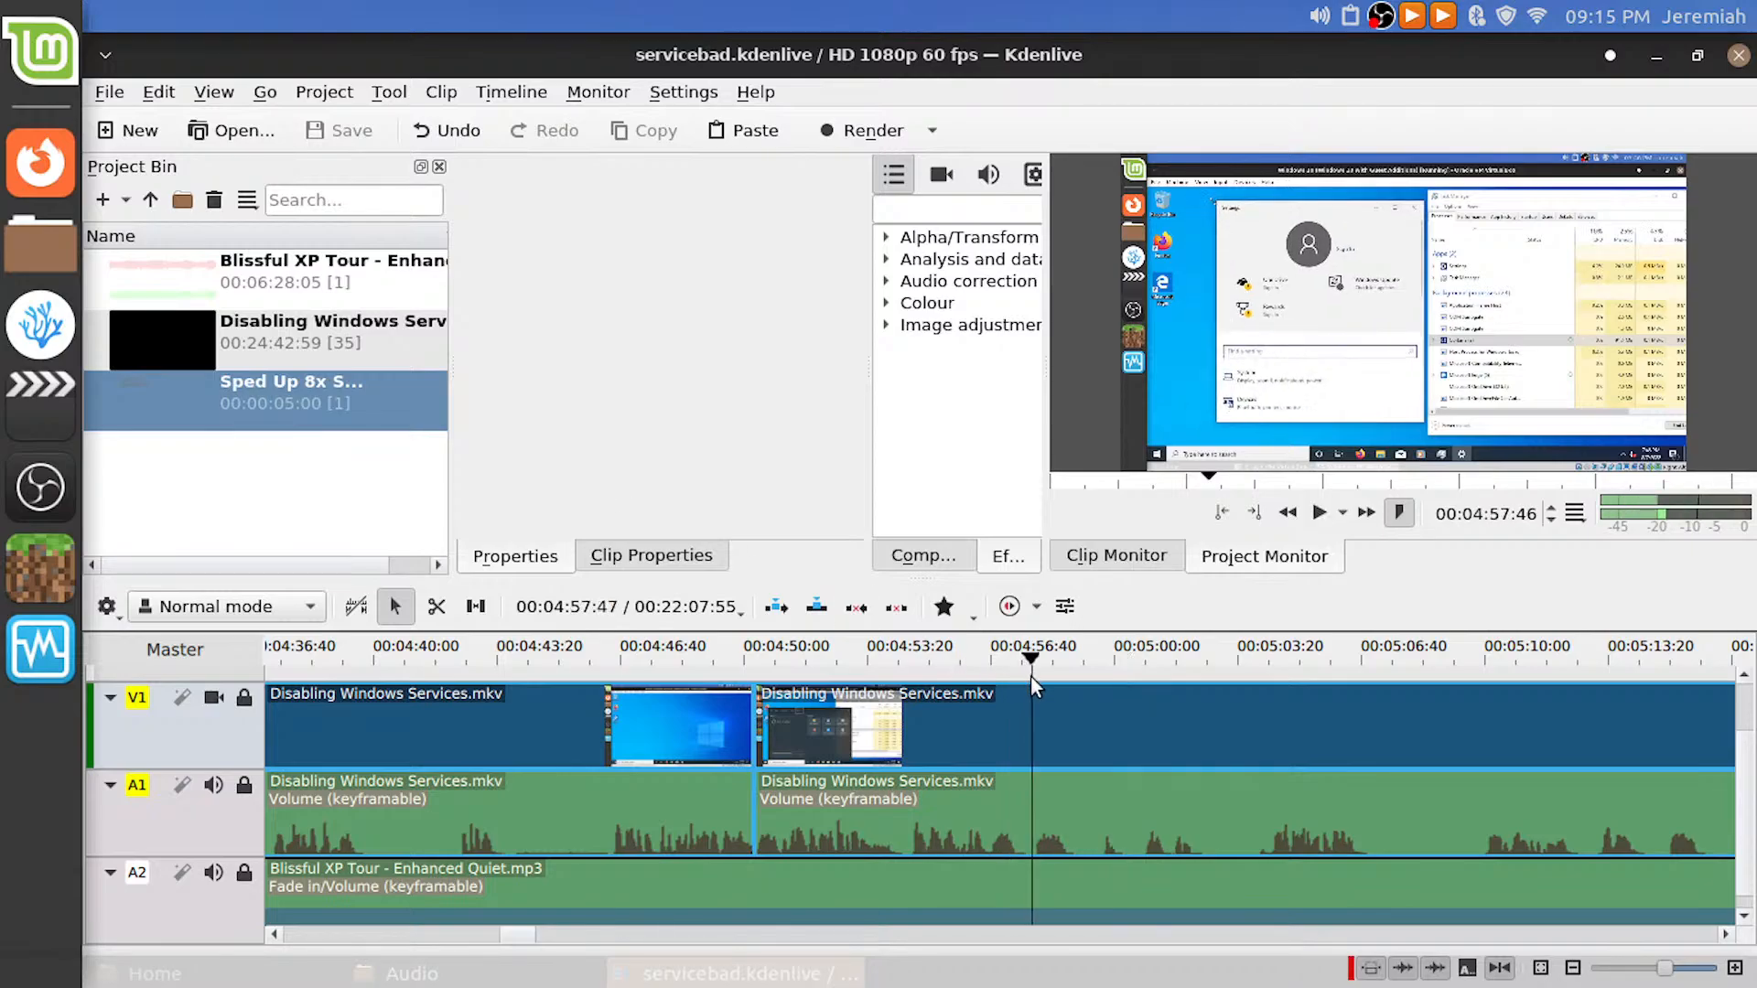
pyautogui.hotkey('shift', 'r')
pyautogui.press('space')
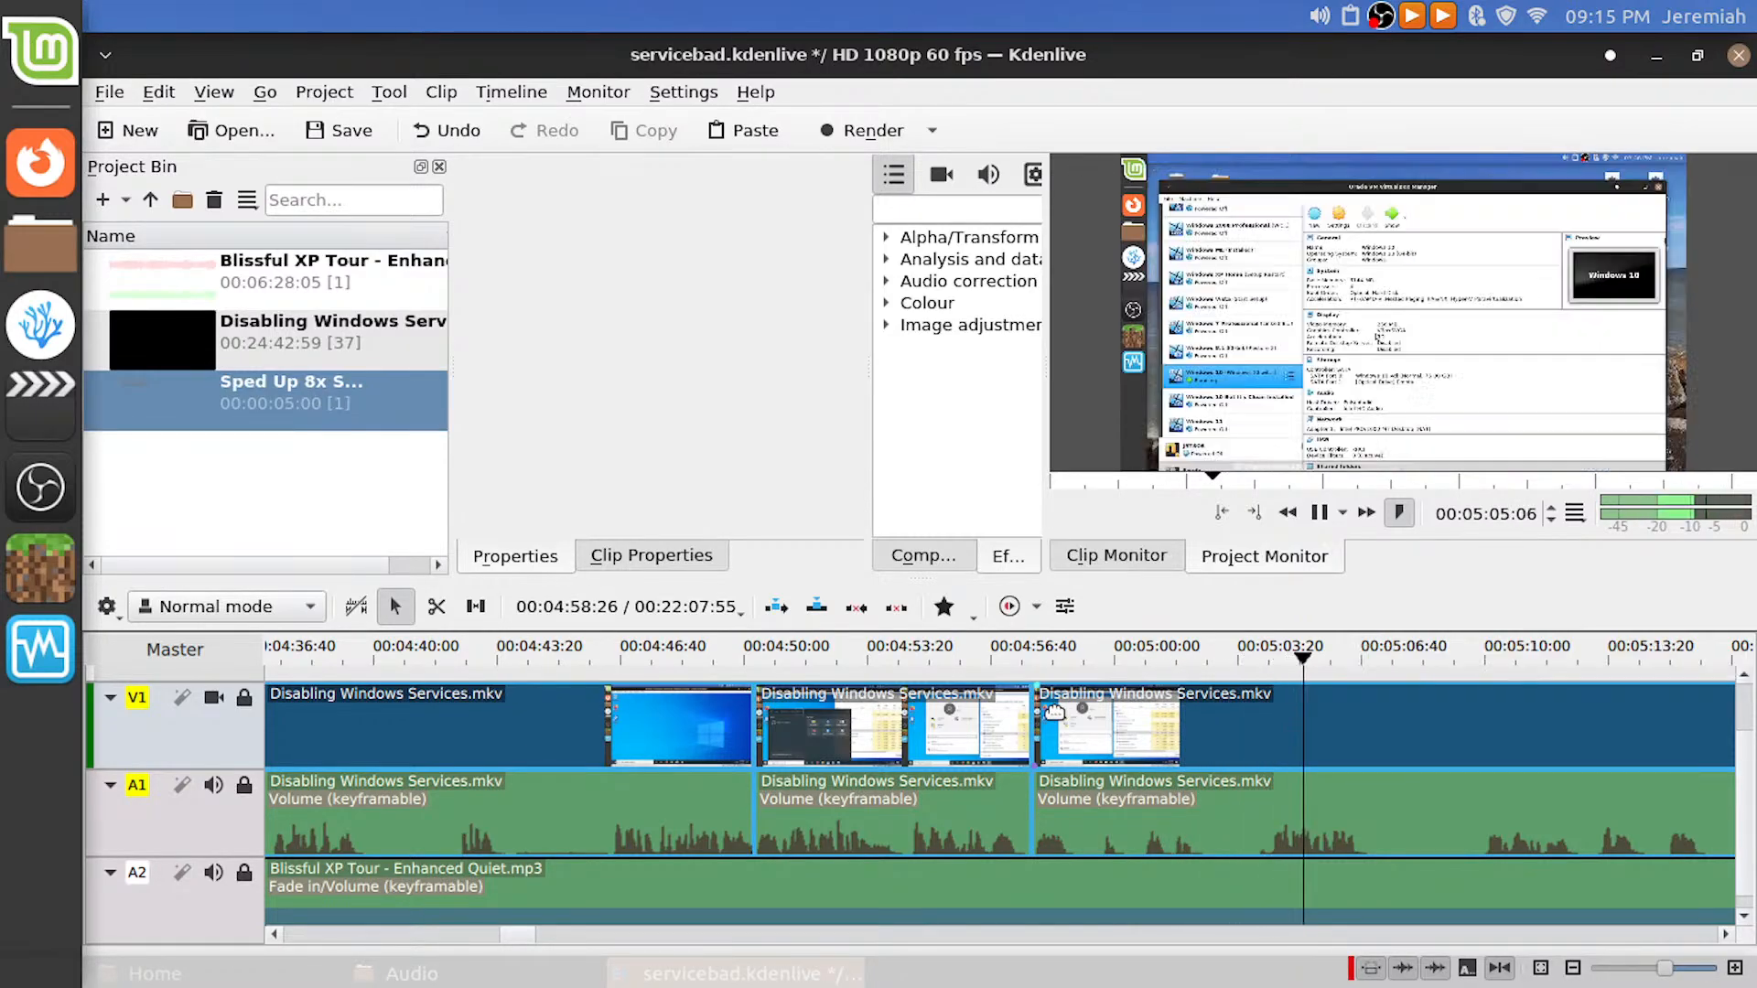
# Review the footage after the 00:04:57:46 cut up to about 00:05:17, replaying from 00:05:08:34, and save the project
pyautogui.scroll(-2, 965, 785)
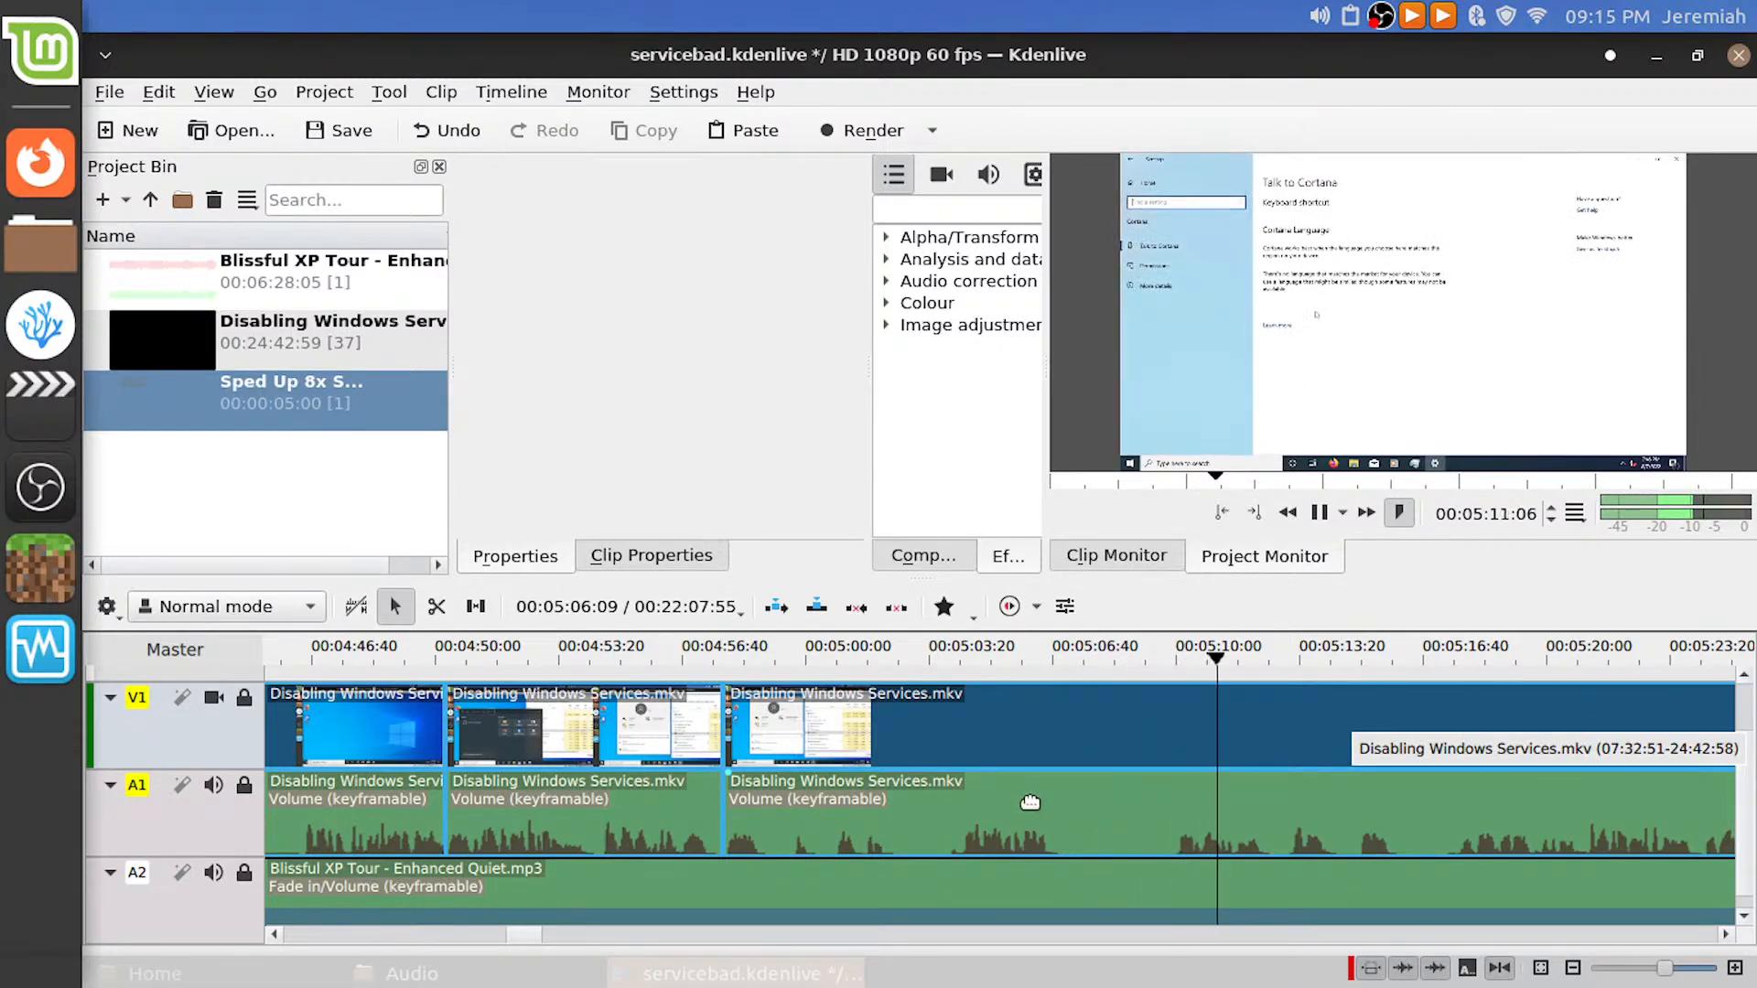
pyautogui.press('space')
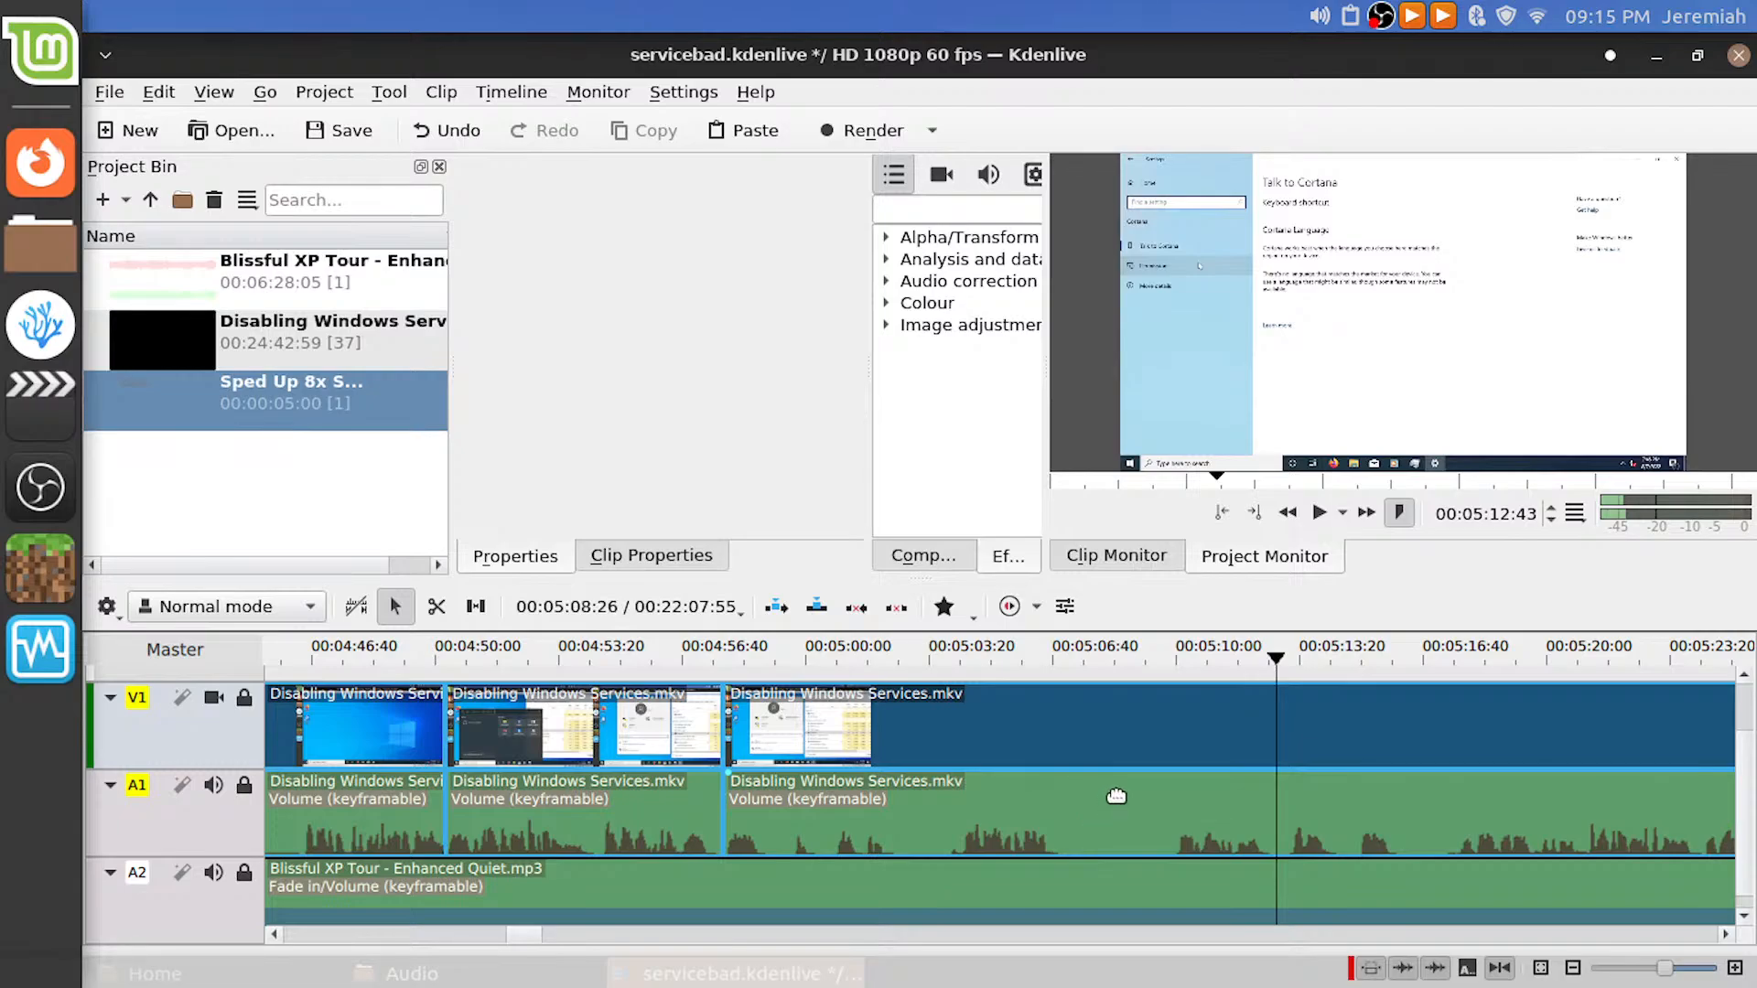
pyautogui.click(1122, 663)
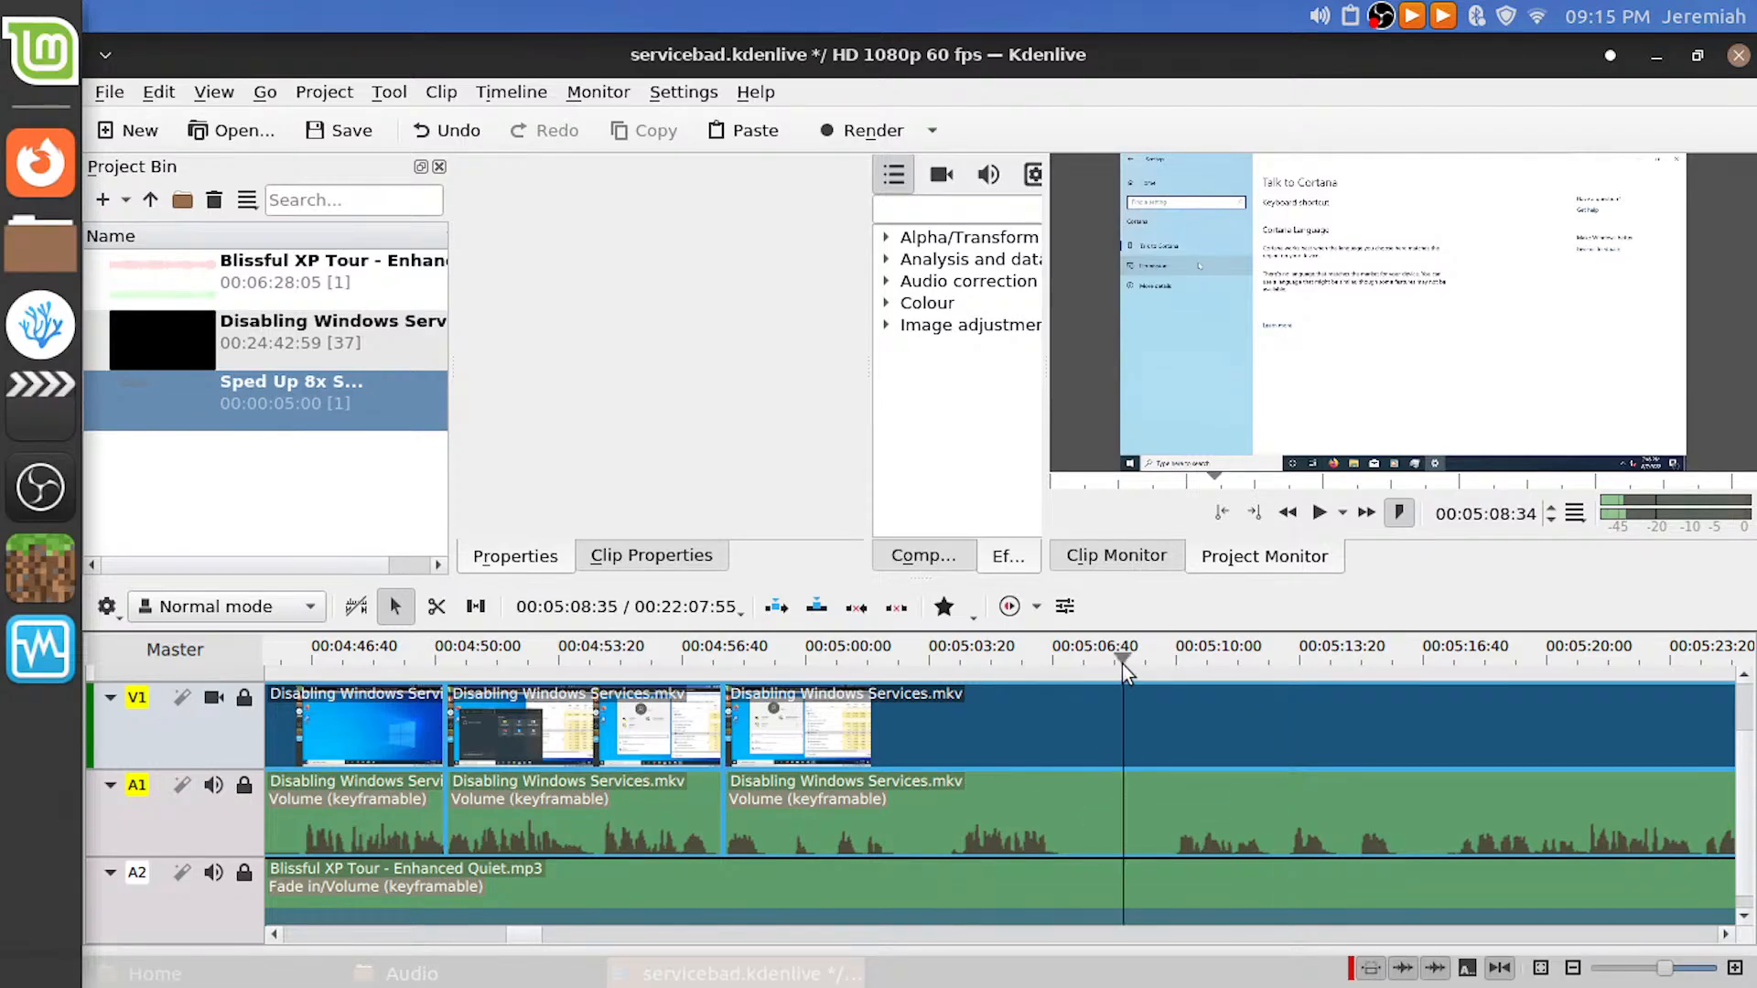
pyautogui.press('space')
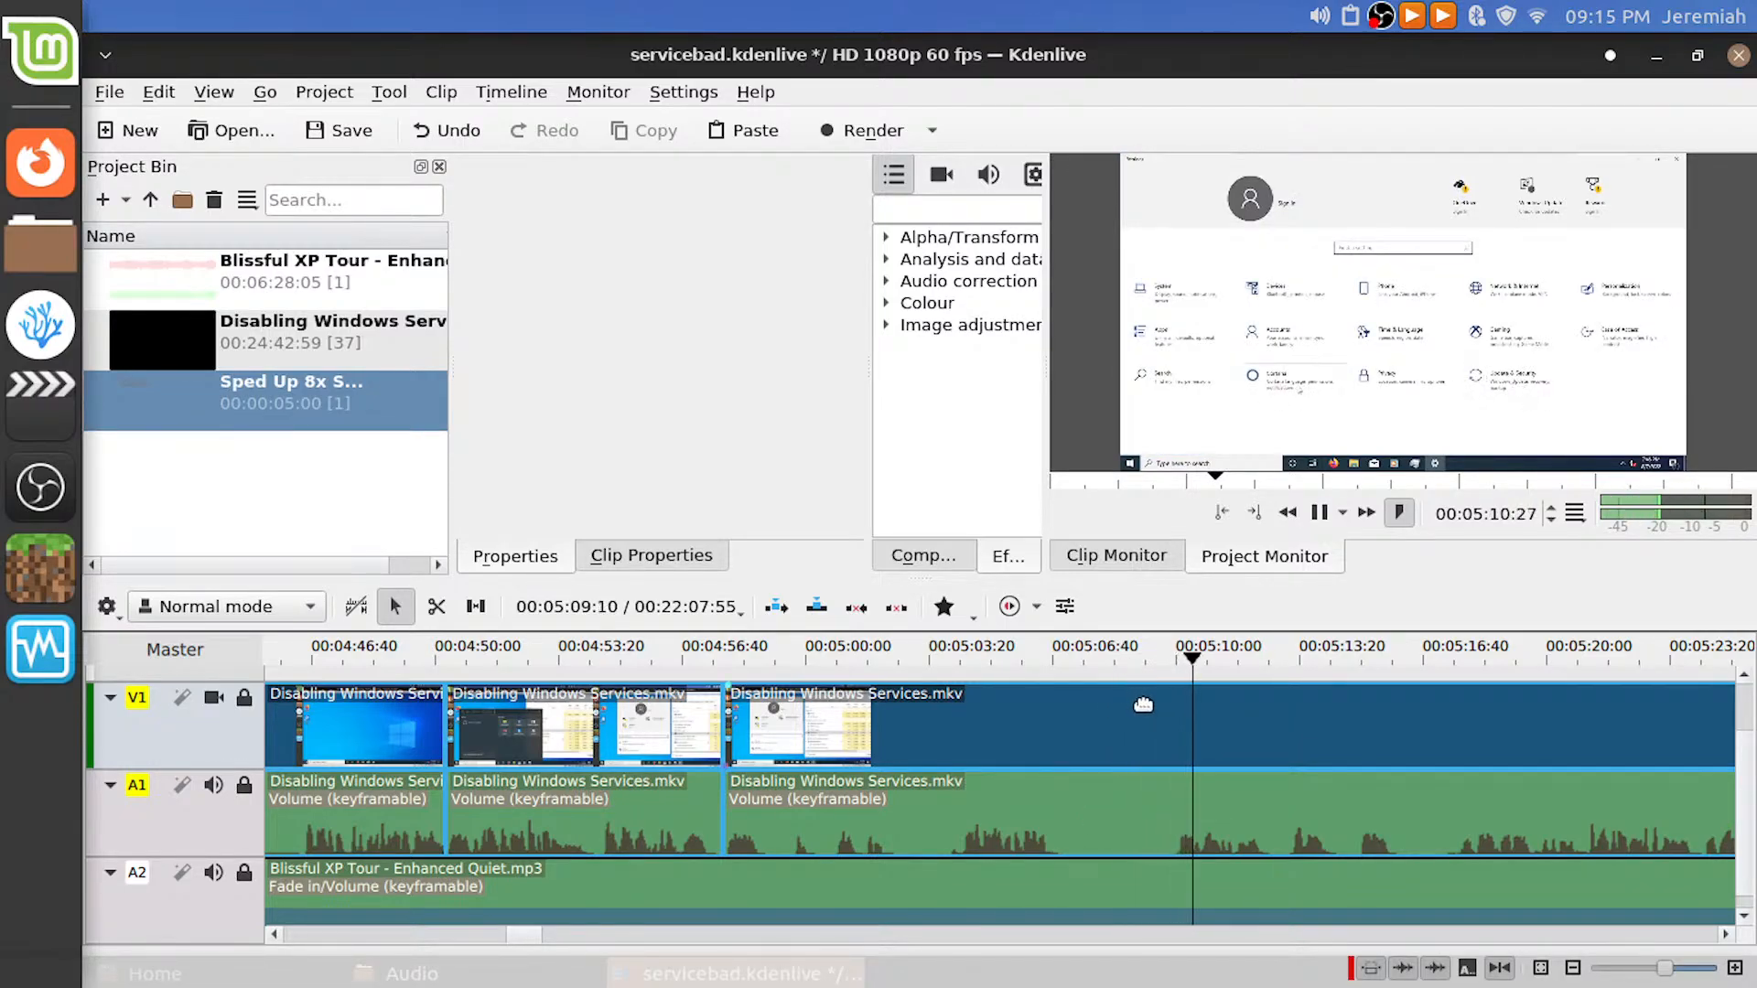
pyautogui.scroll(-2, 1117, 753)
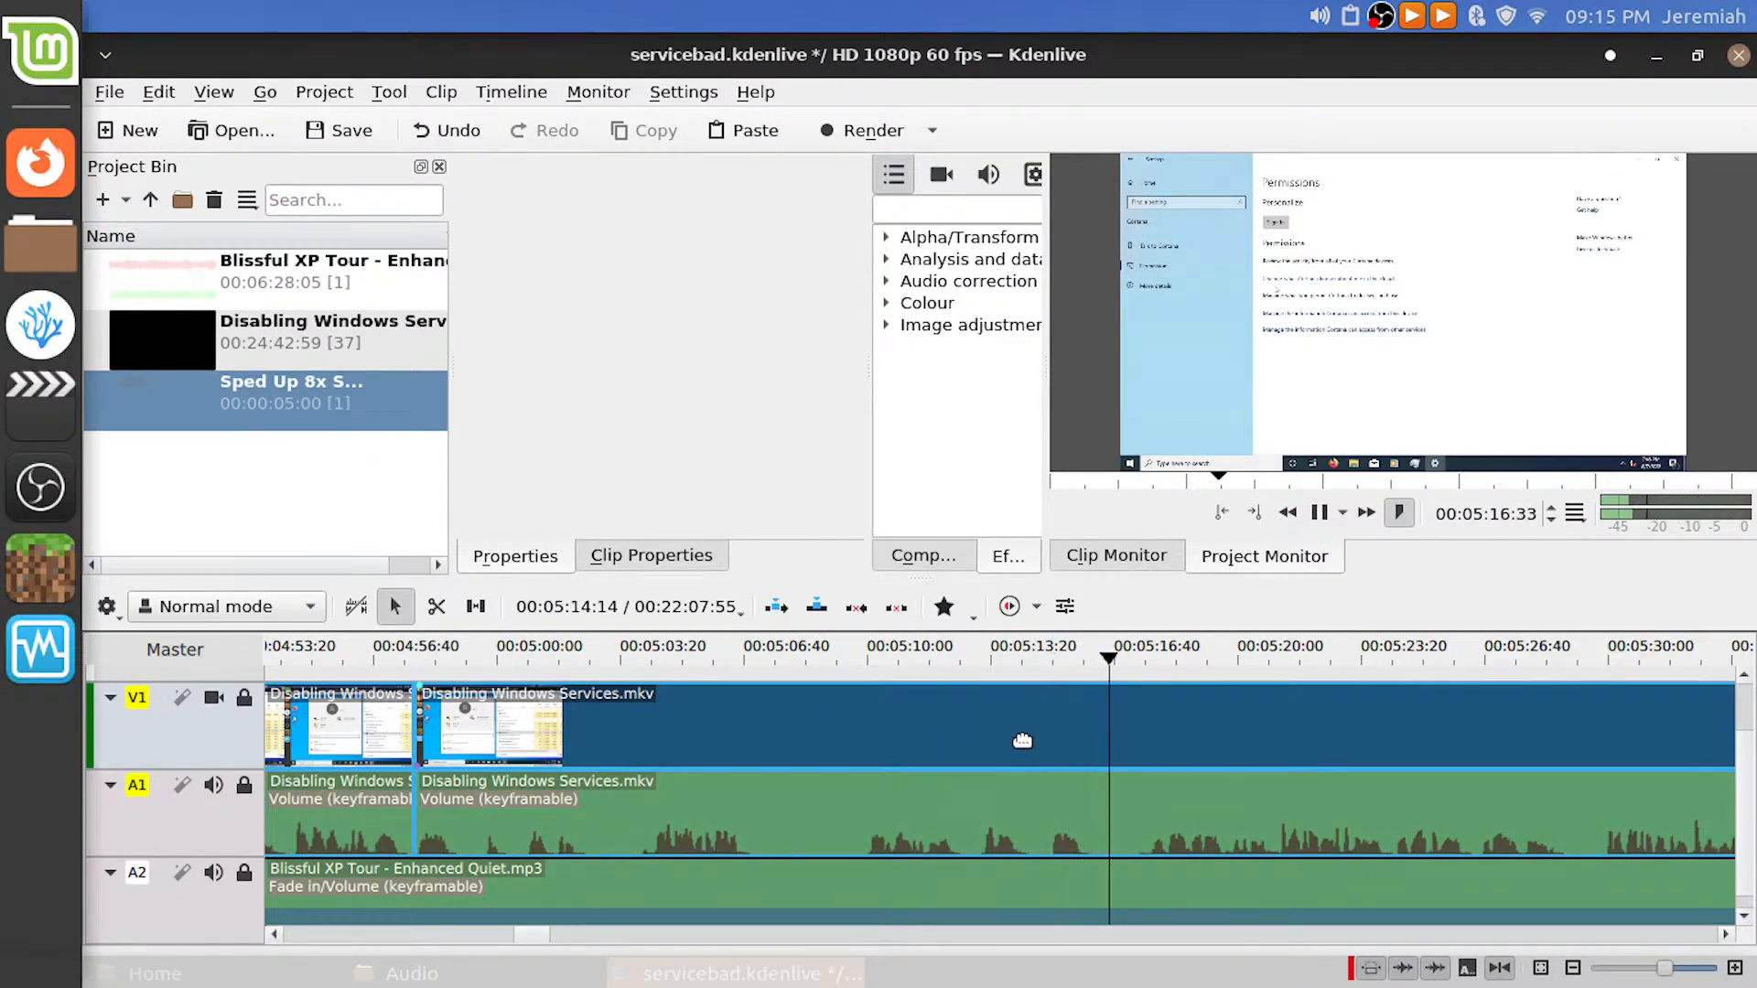
pyautogui.press('space')
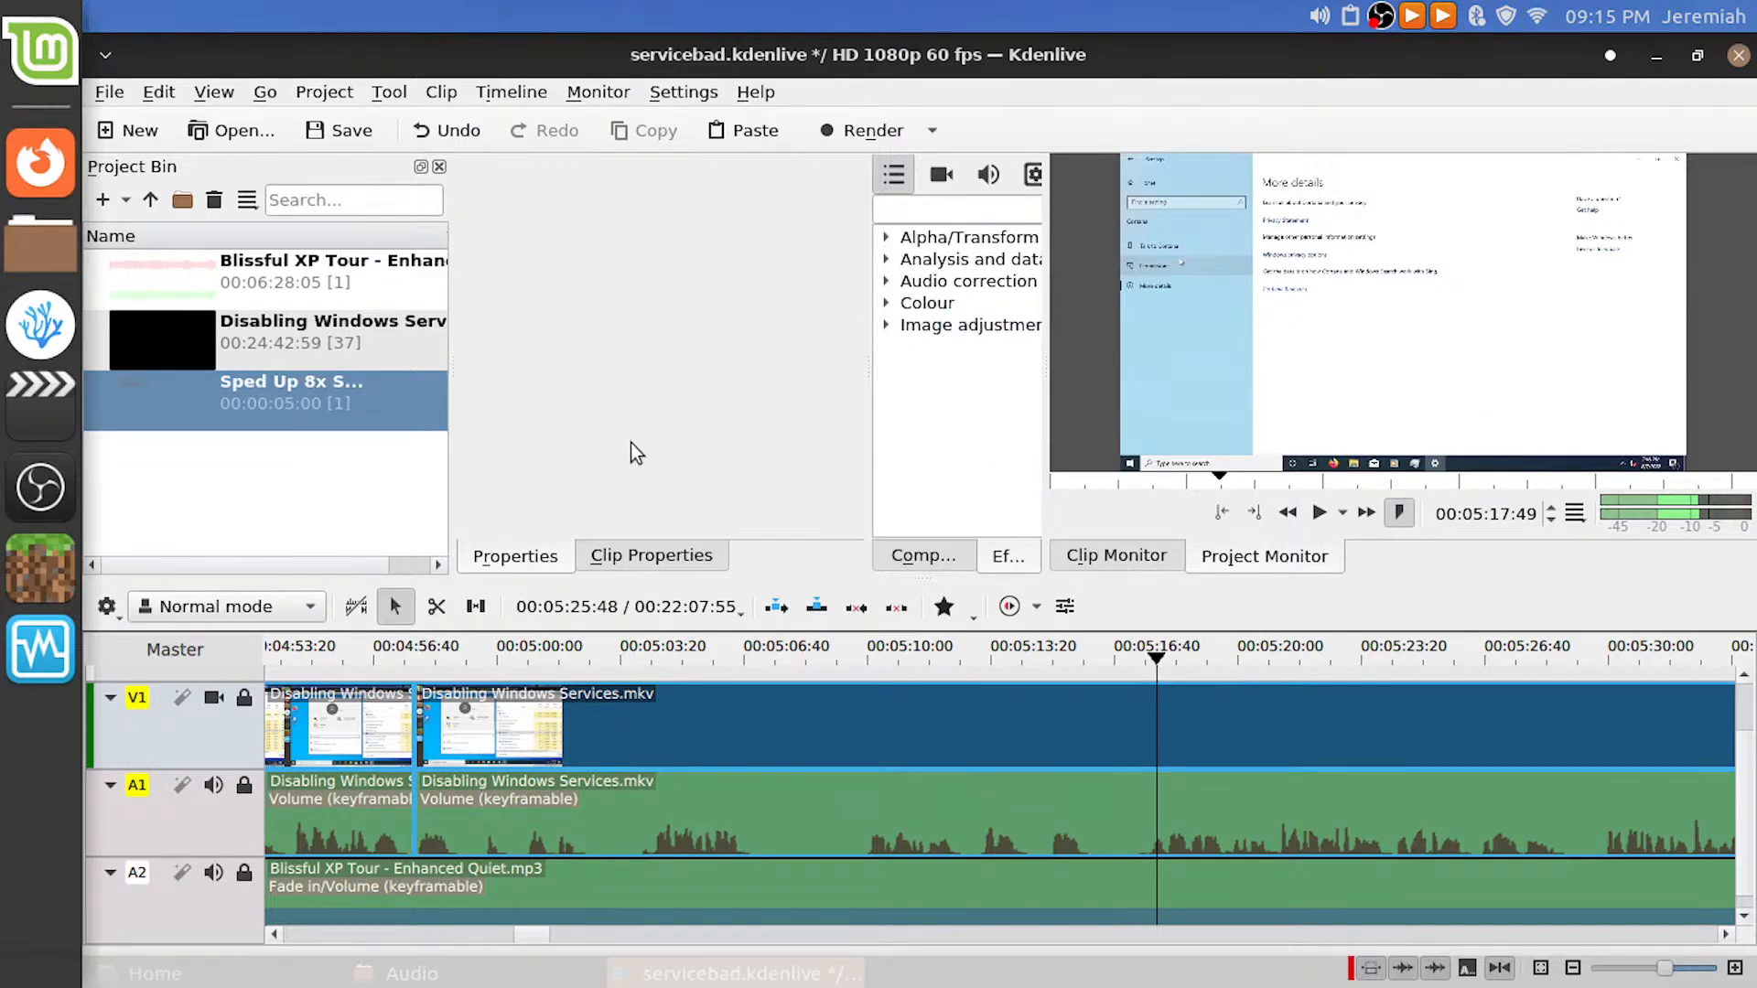
pyautogui.hotkey('ctrl', 's')
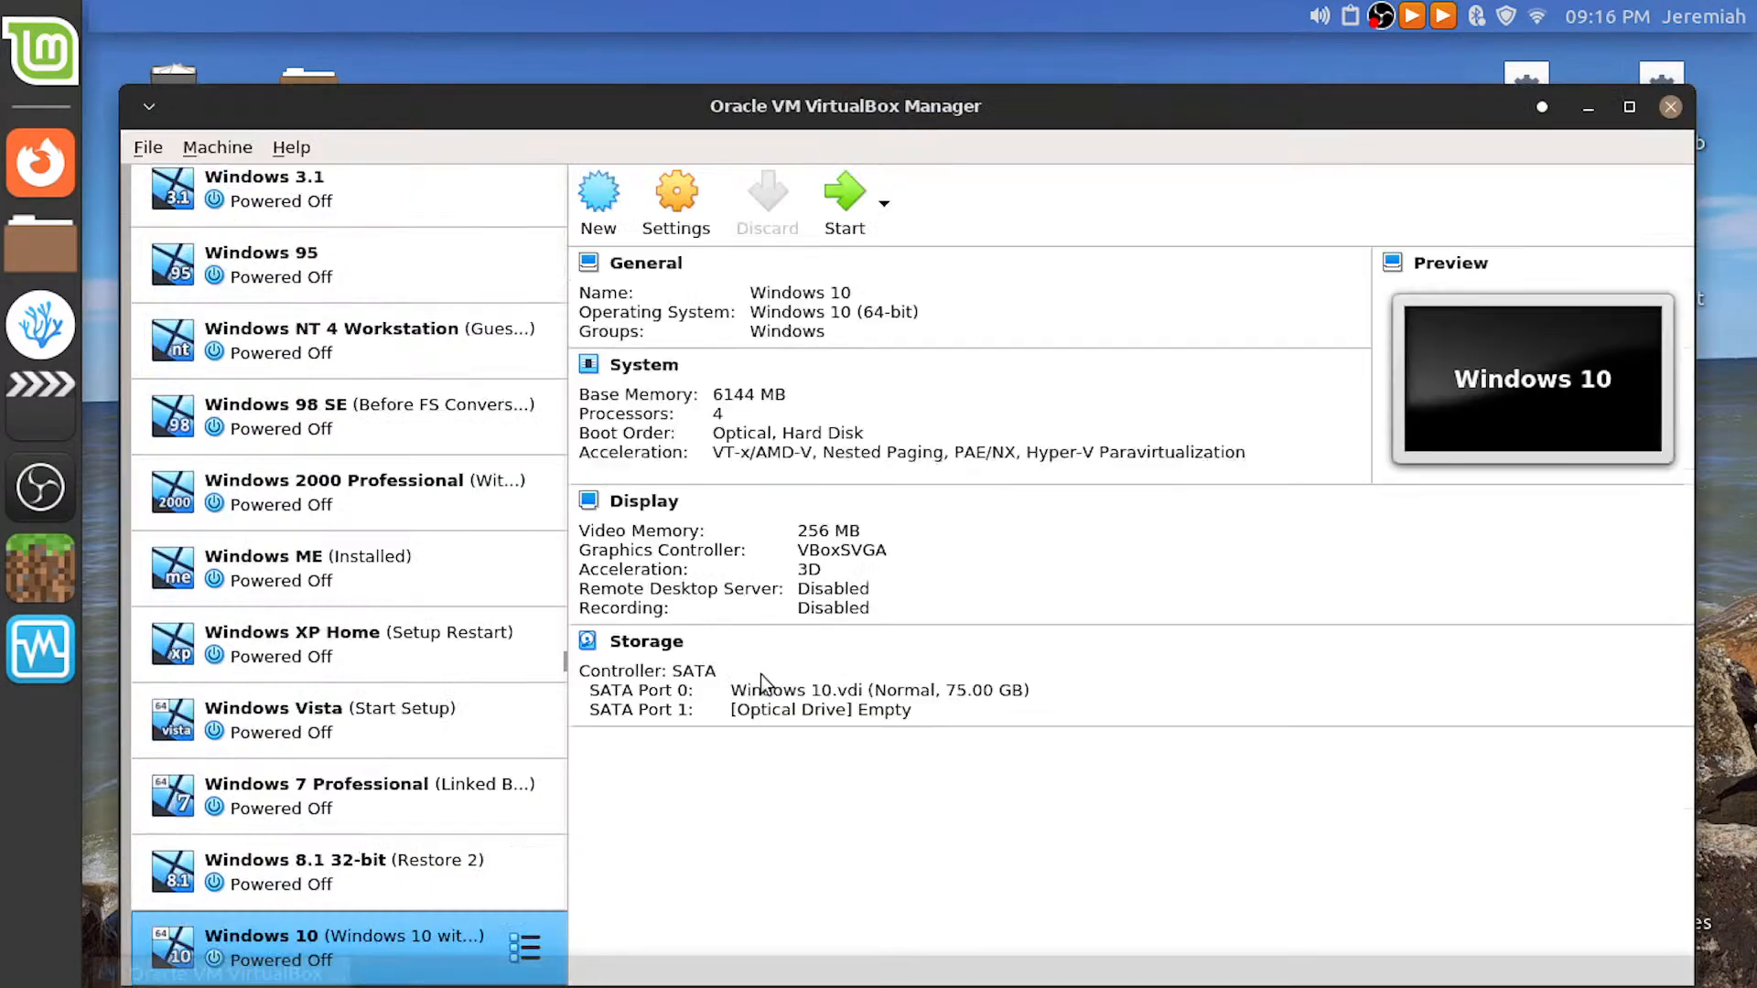
# Switch to VirtualBox and examine the Windows 10 machine's snapshots, including the properties of Windows 10 with Guest Additions
pyautogui.scroll(-2, 394, 814)
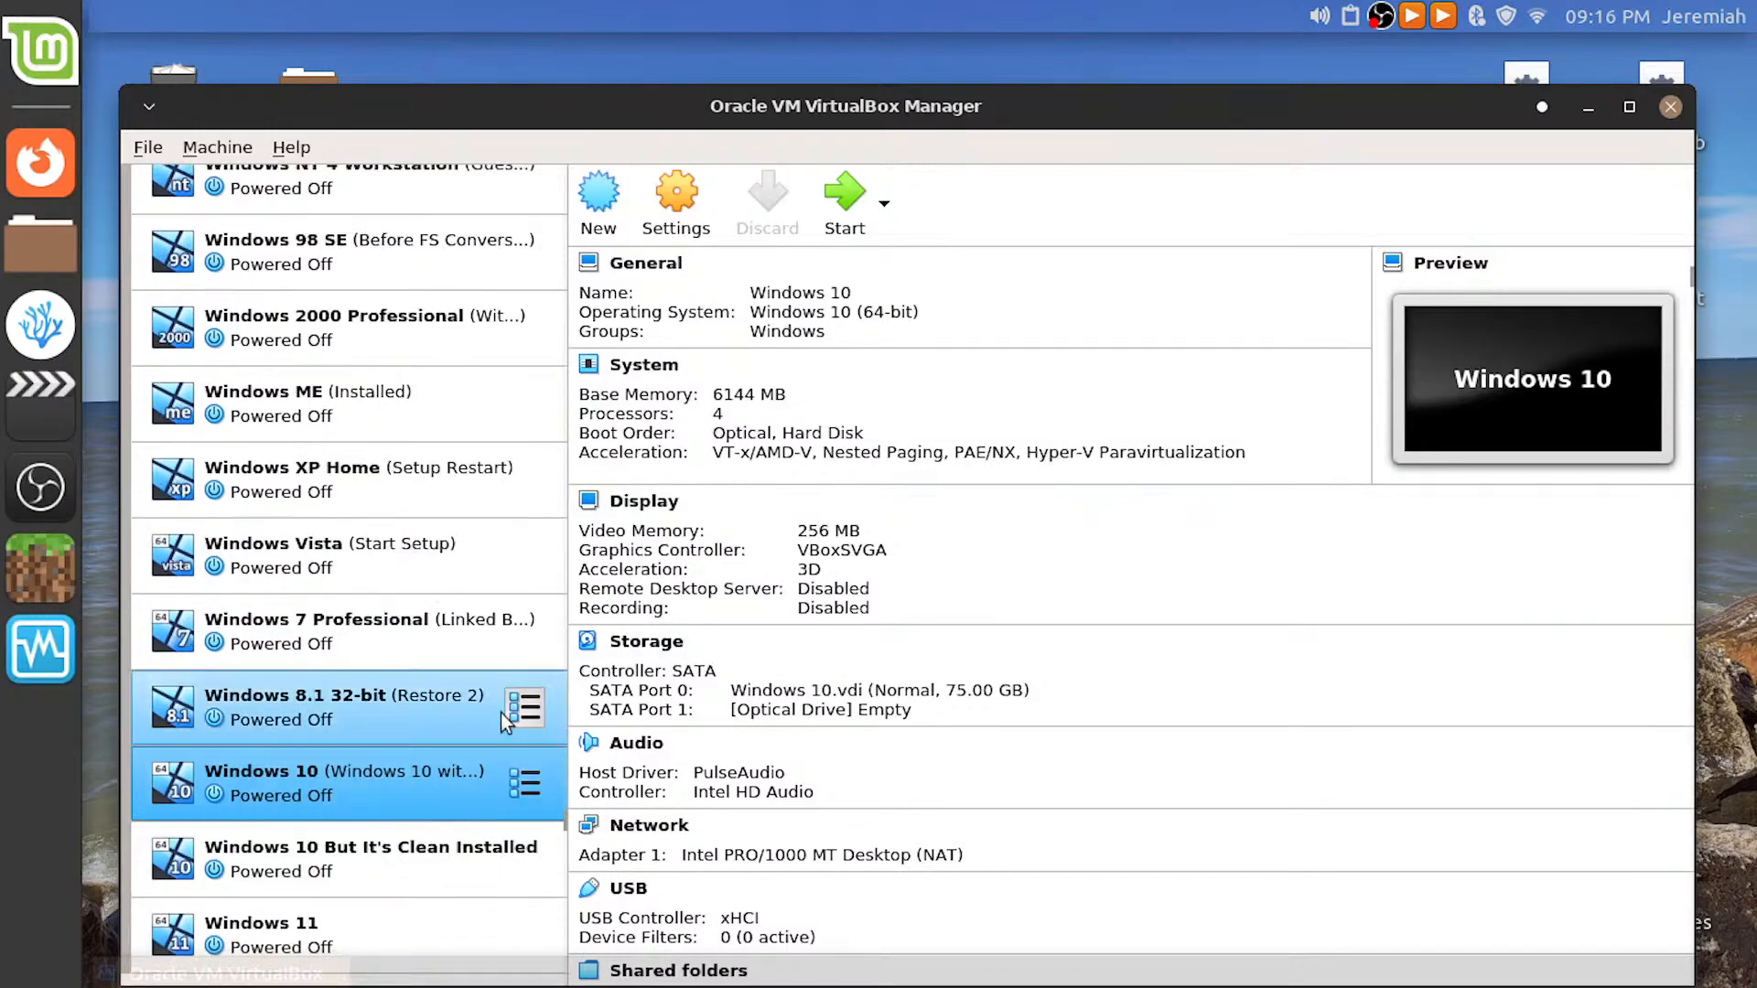
pyautogui.click(524, 785)
pyautogui.click(607, 830)
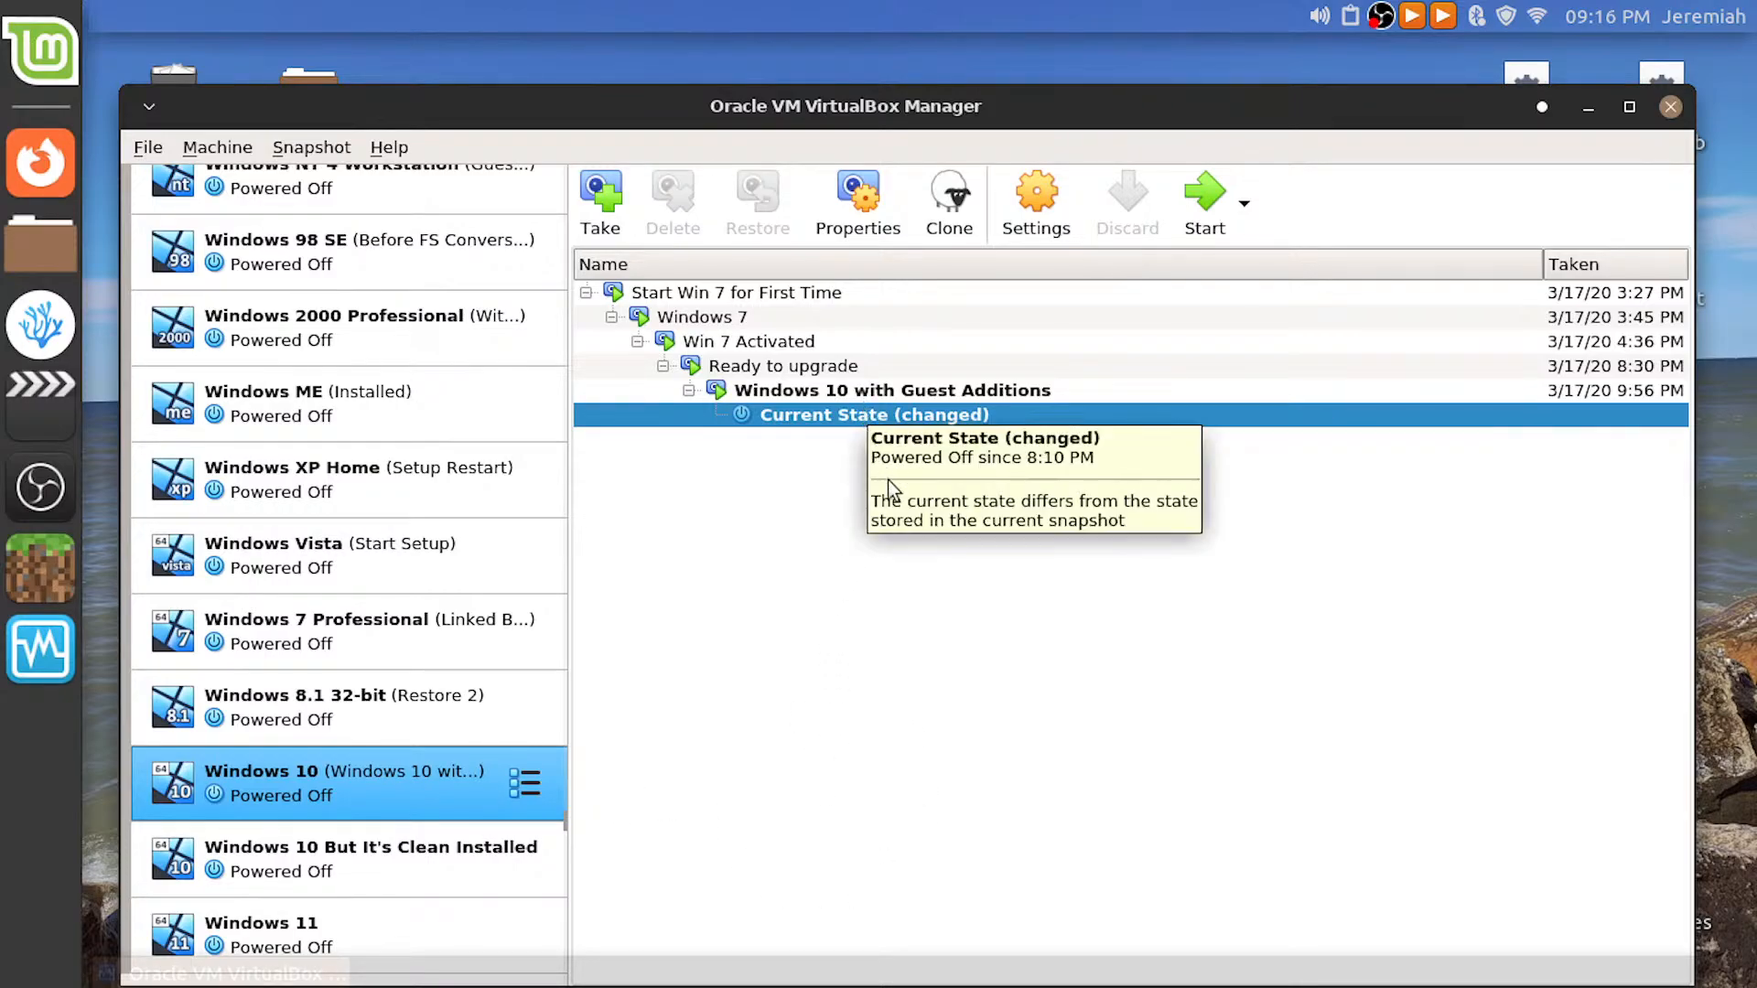
pyautogui.doubleClick(845, 393)
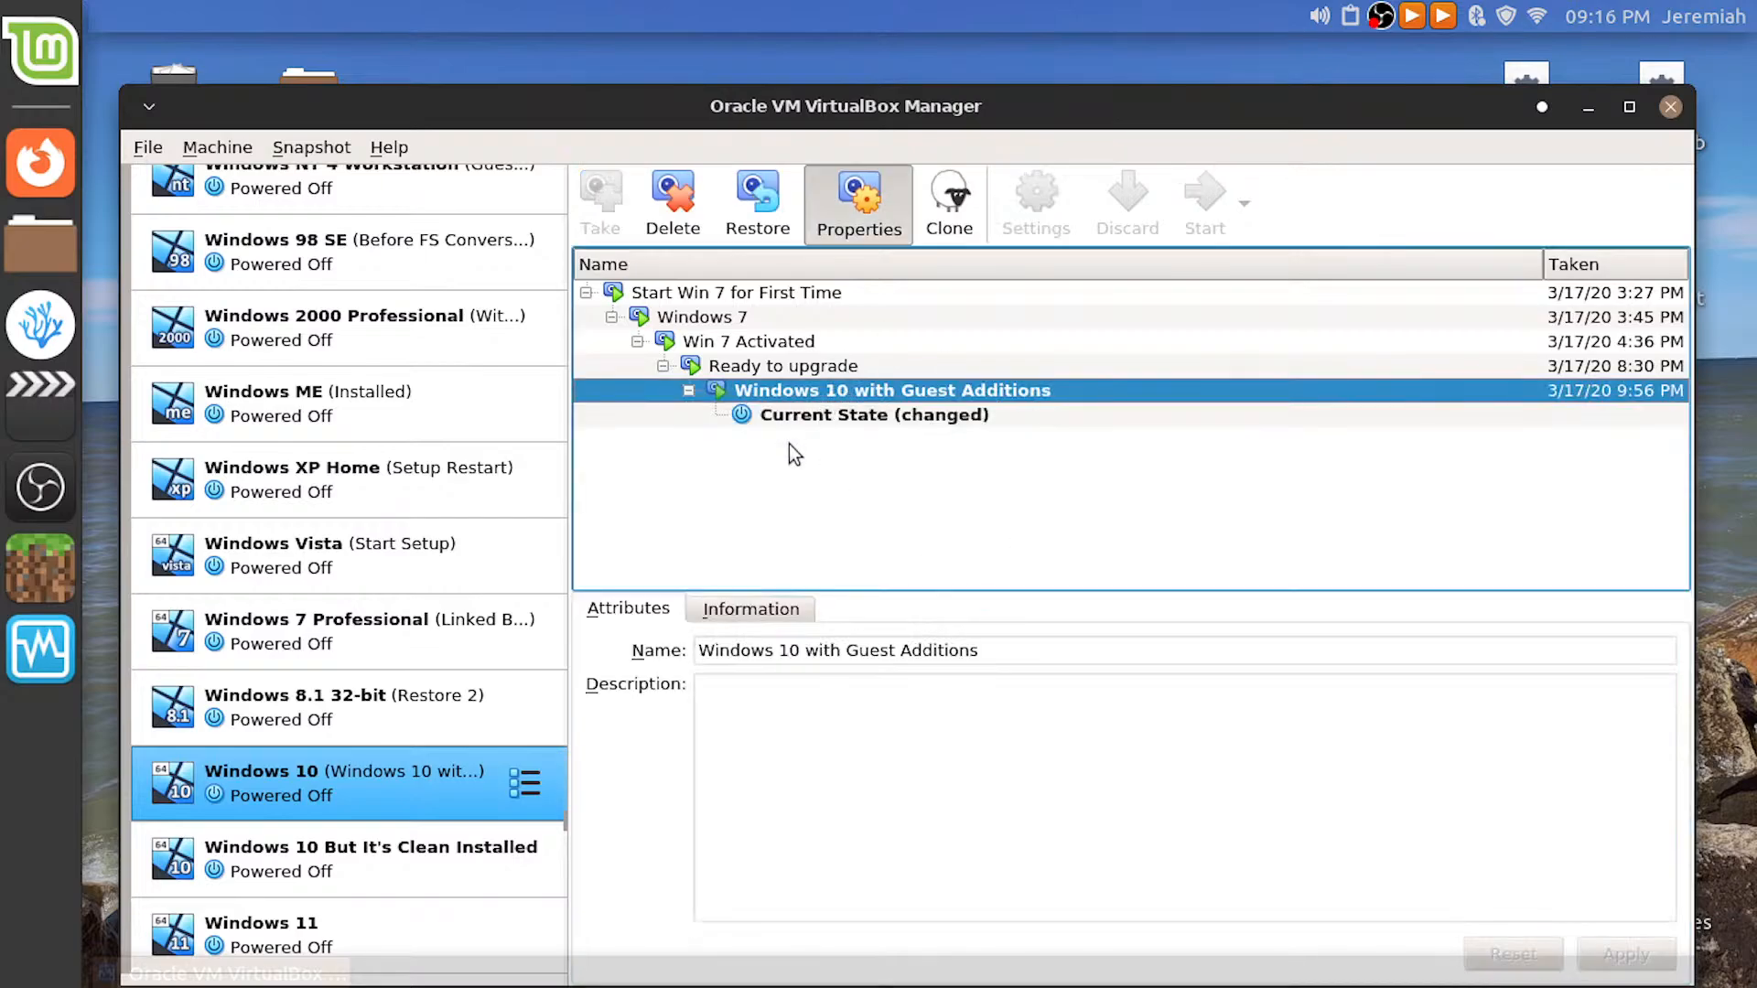
pyautogui.click(902, 417)
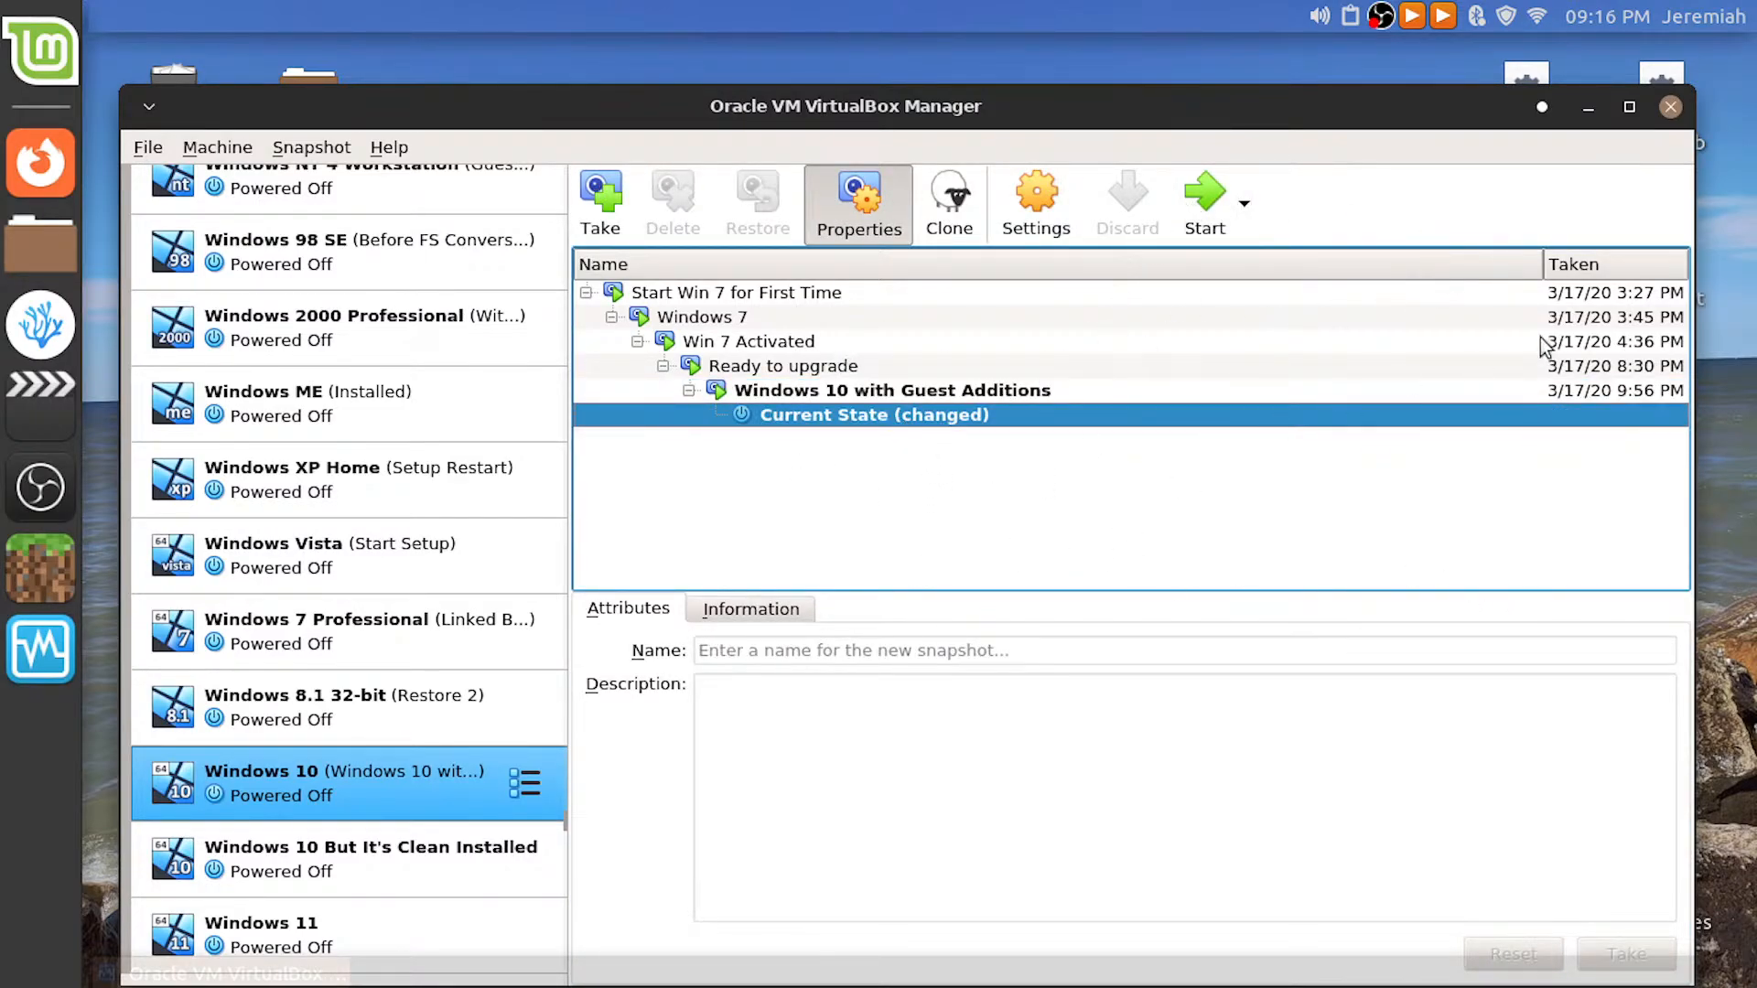
pyautogui.click(1670, 107)
pyautogui.hotkey('alt', 'Tab')
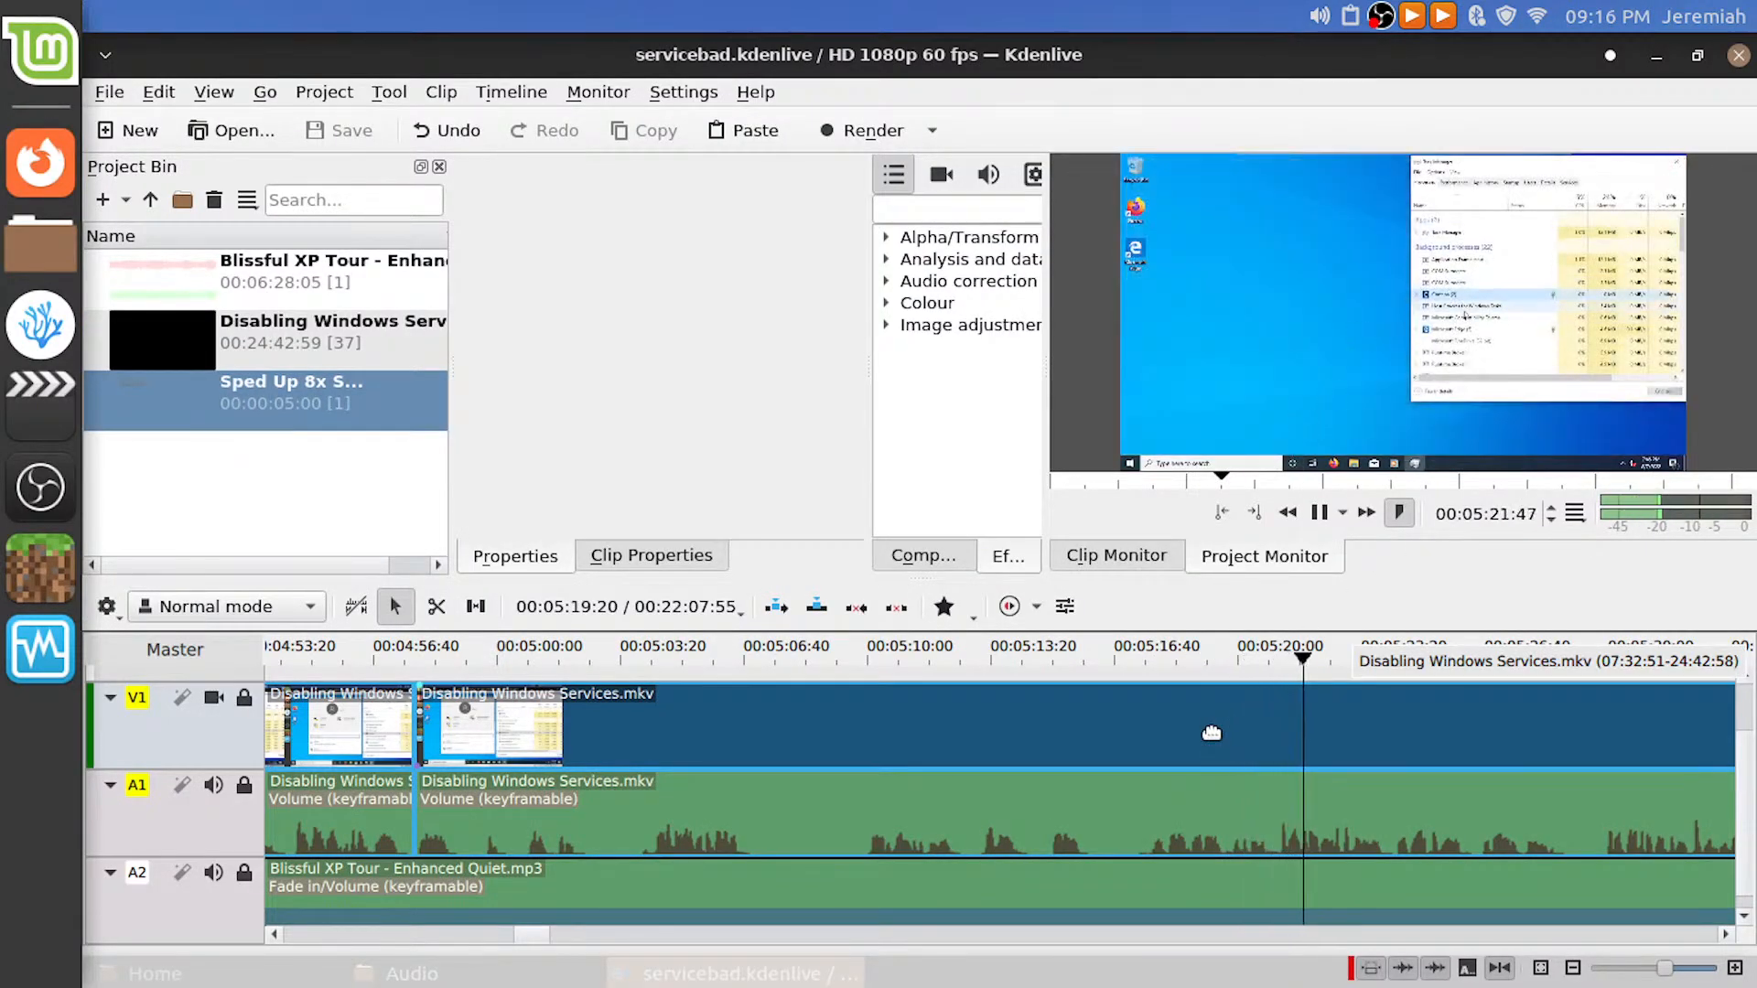
# Restore the Windows 10 machine in VirtualBox to the Windows 10 with Guest Additions snapshot without saving a snapshot of its current state
pyautogui.hotkey('ctrl', 'alt', 'Right')
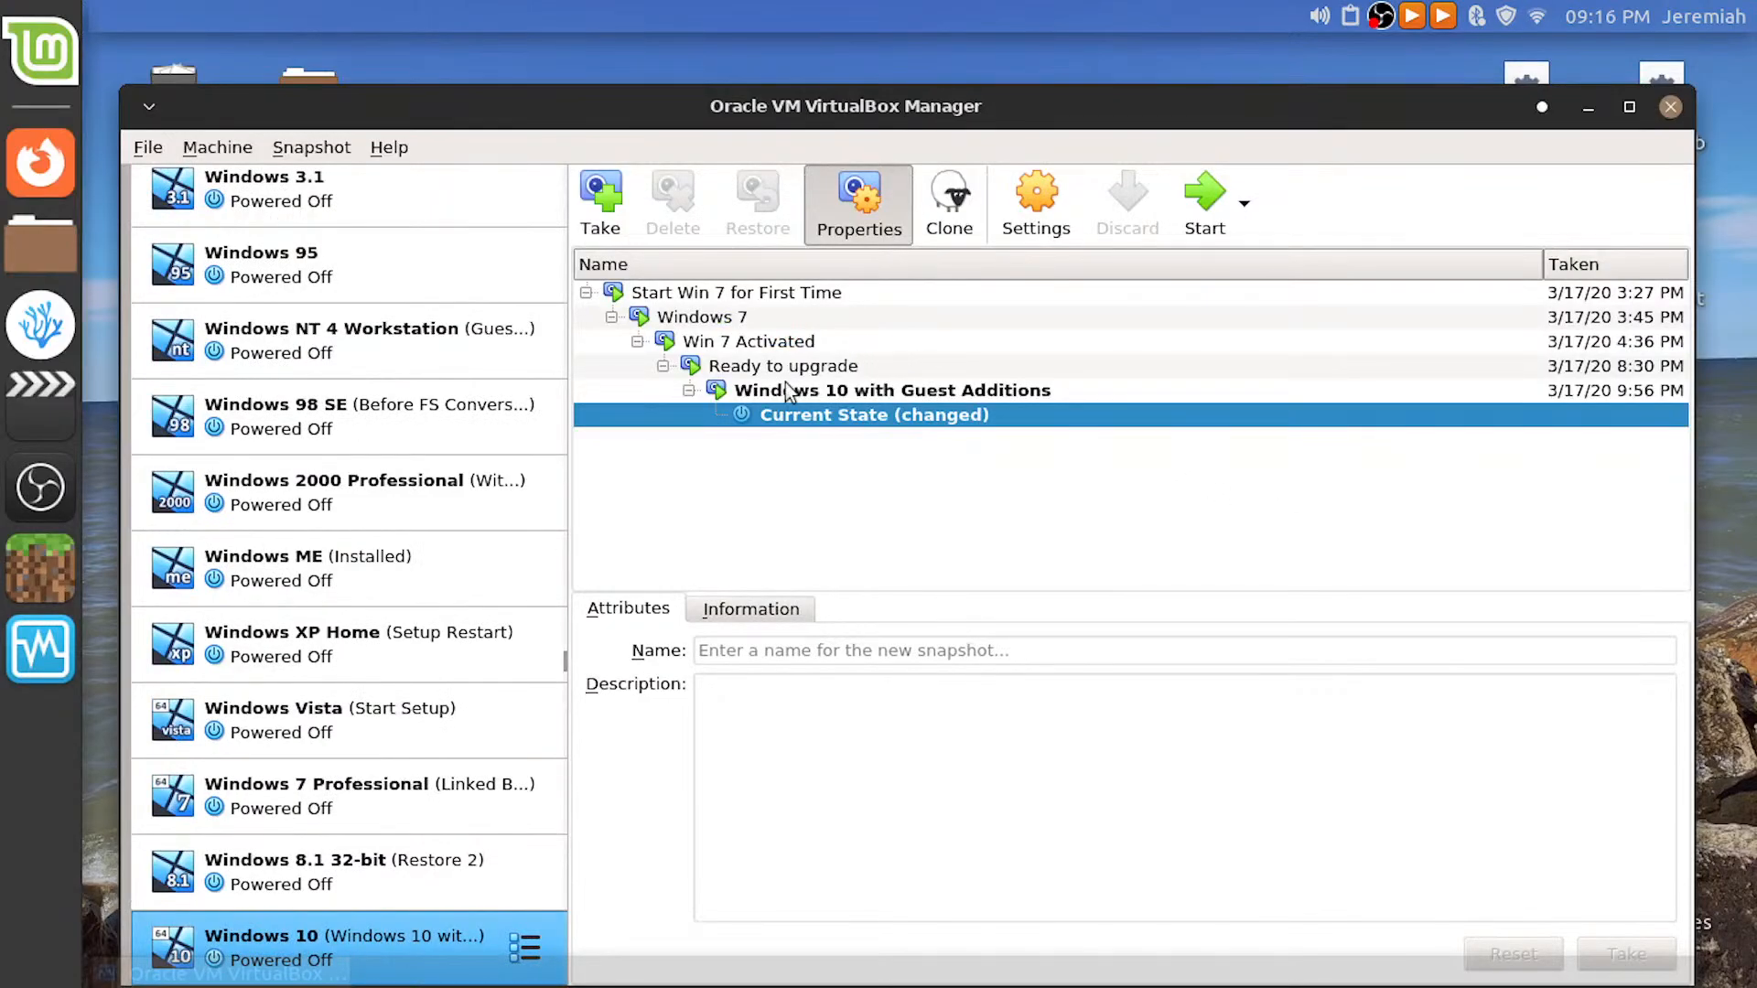
pyautogui.click(787, 391)
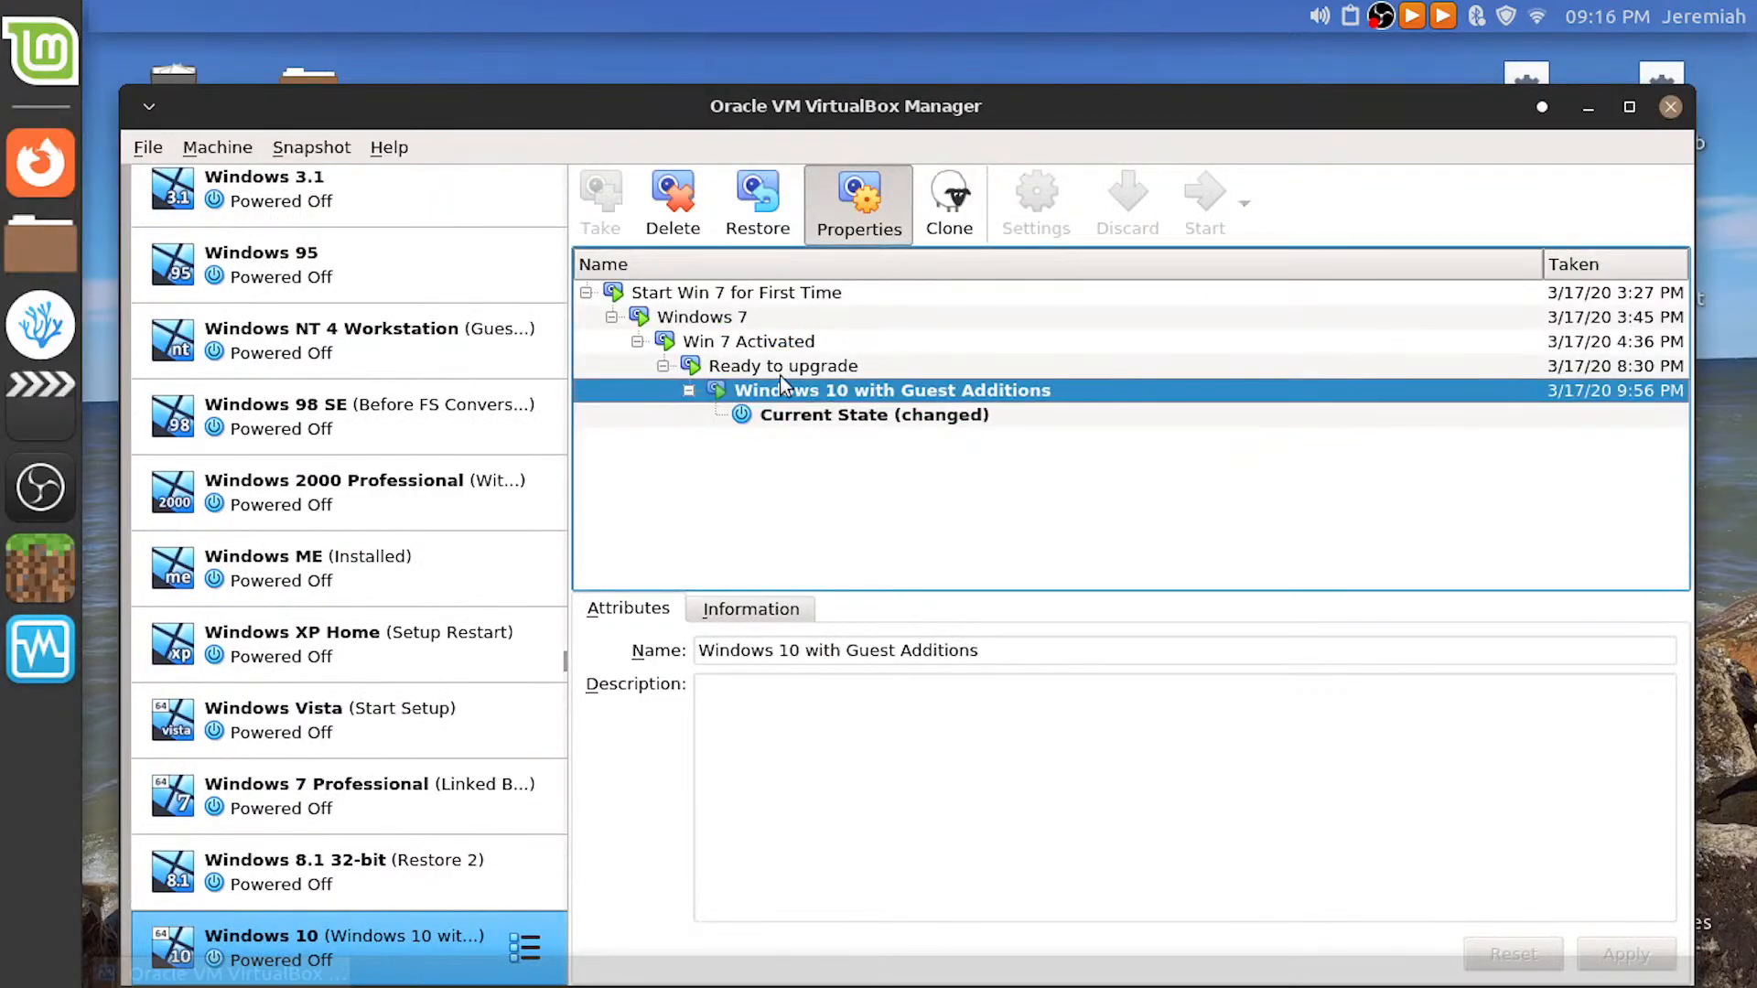
pyautogui.click(757, 203)
pyautogui.click(840, 571)
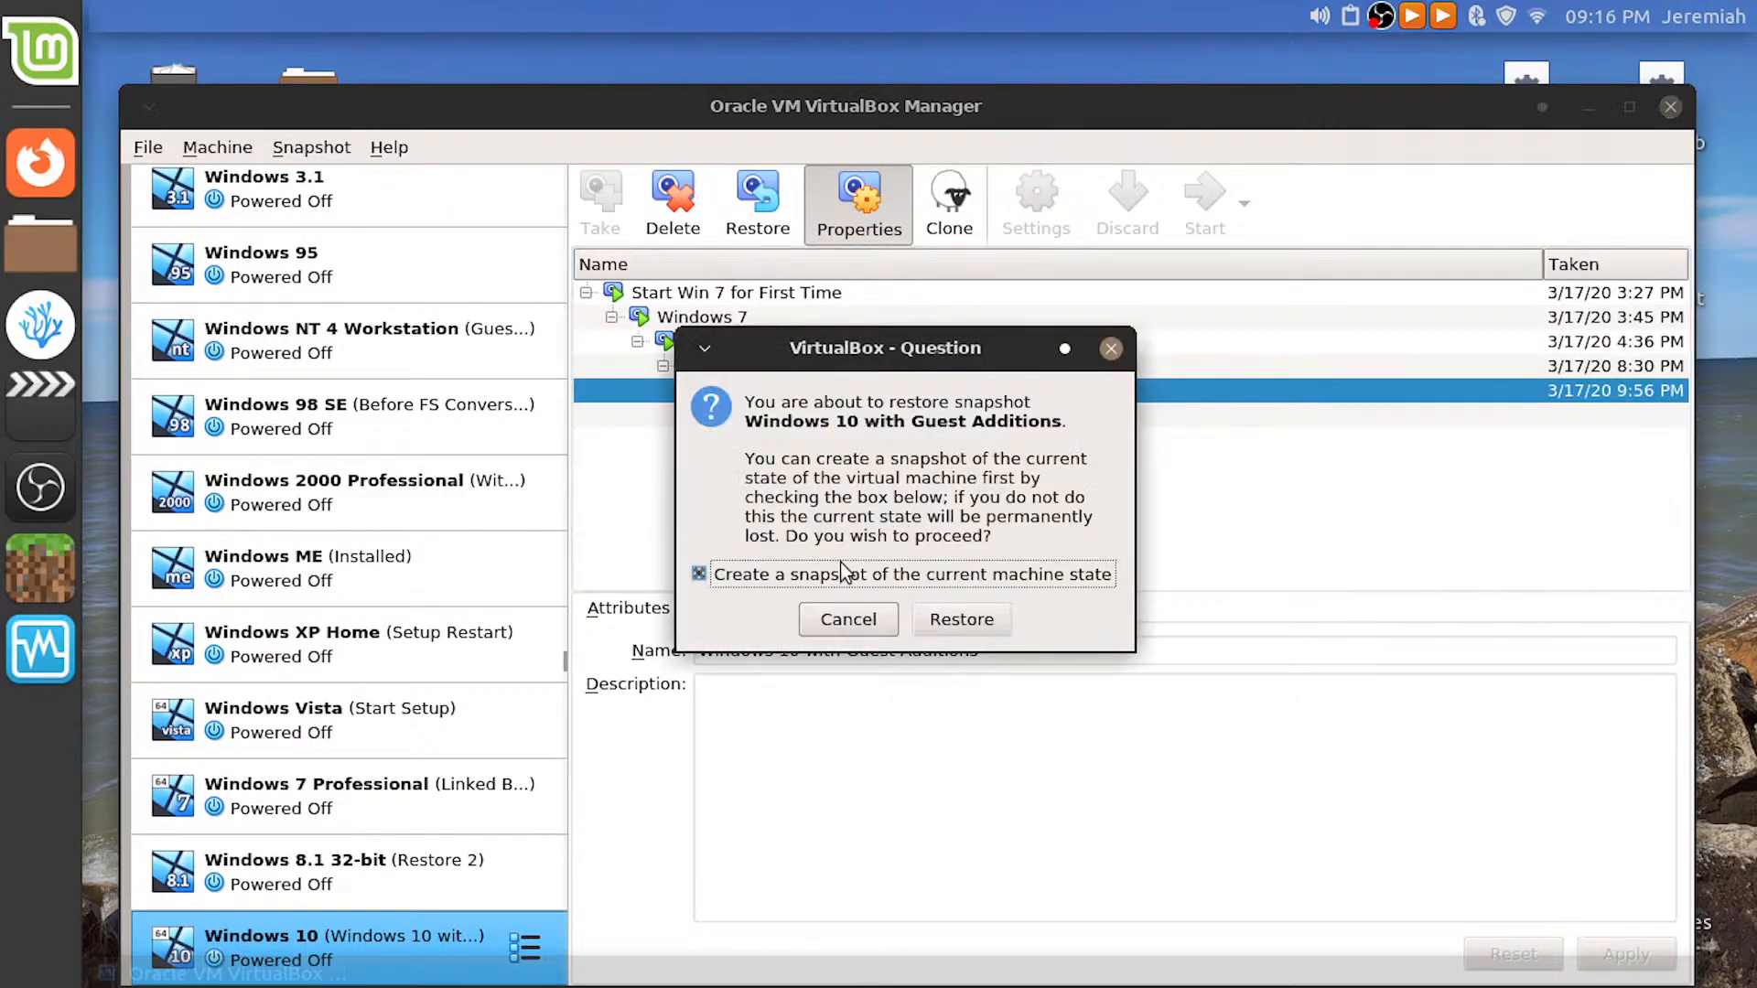
pyautogui.click(975, 619)
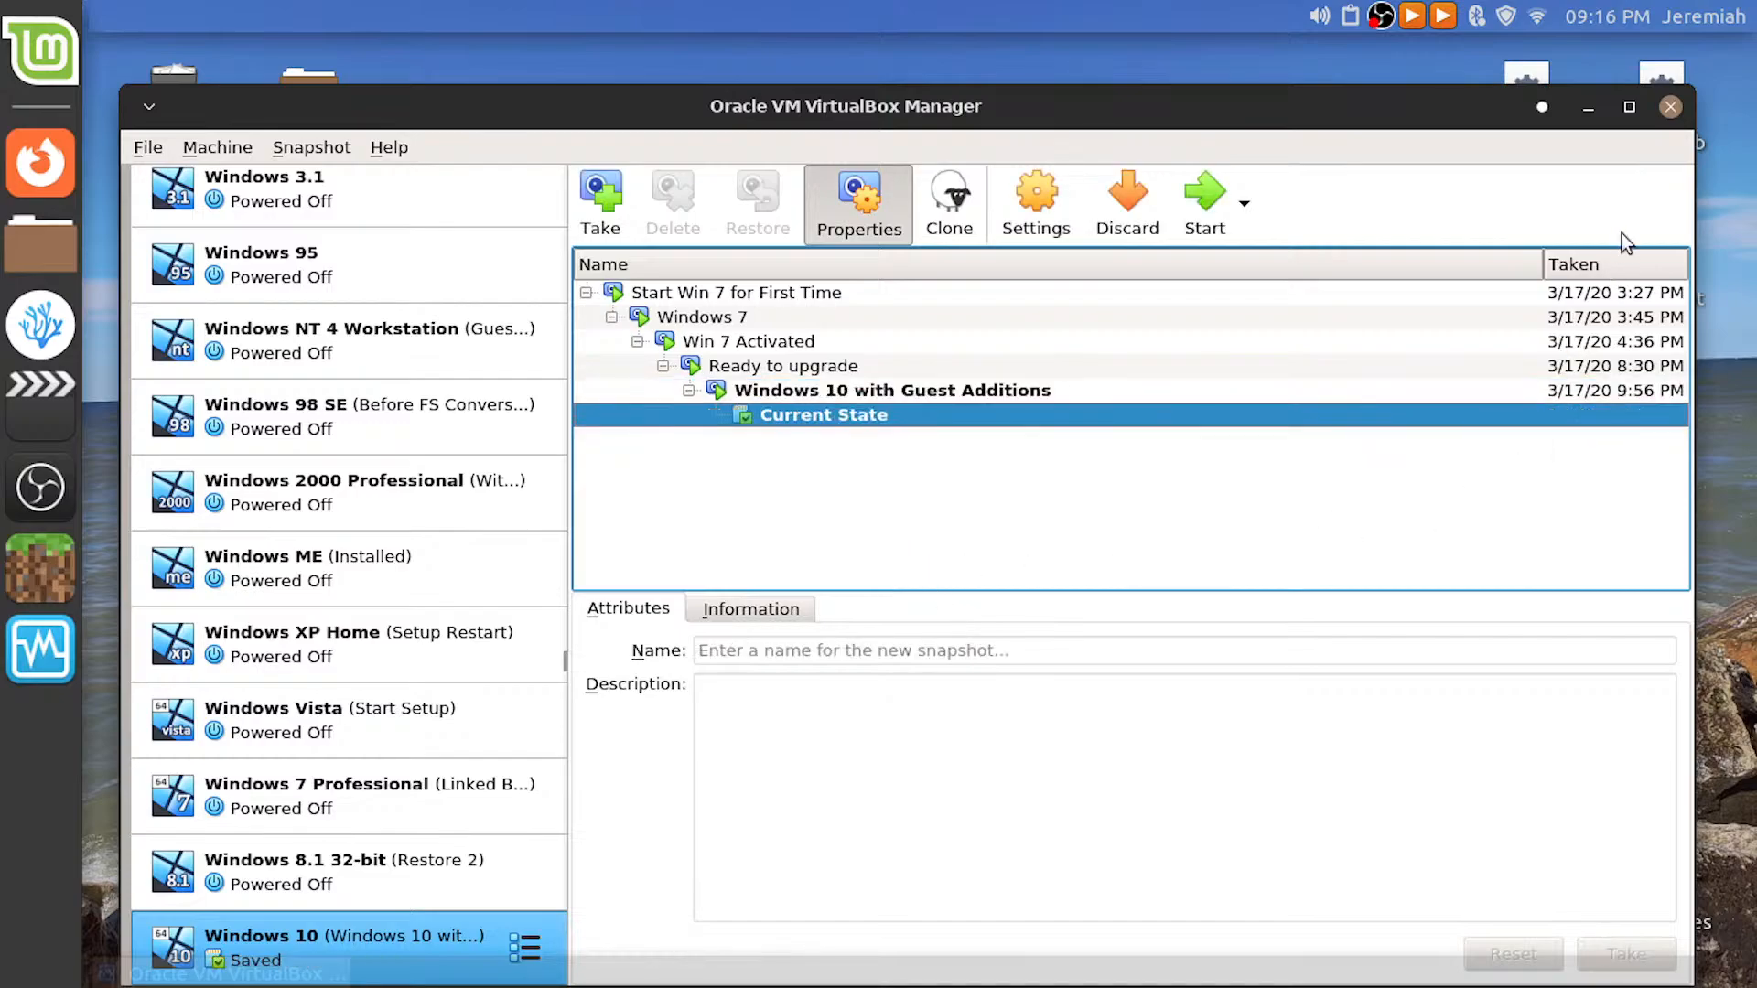
pyautogui.click(1680, 111)
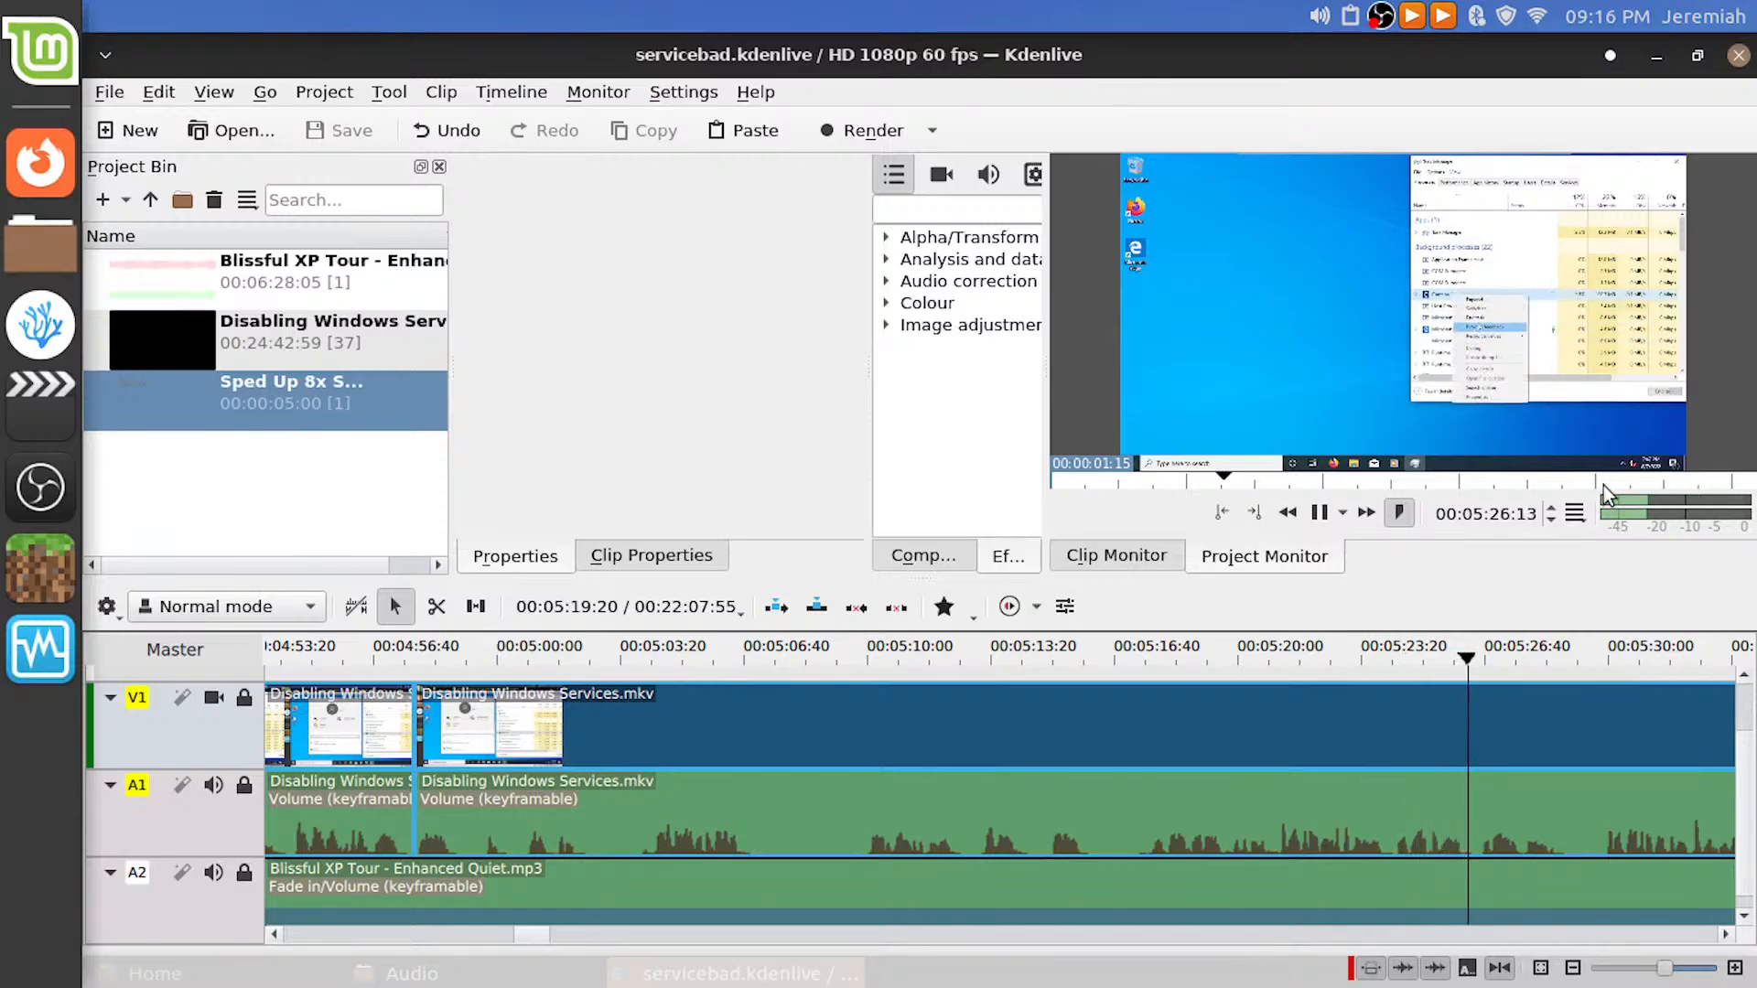
# Review the footage around 00:05:17, 00:05:09 and 00:05:12 to examine the Cortana settings segment
pyautogui.click(1561, 441)
pyautogui.click(1142, 671)
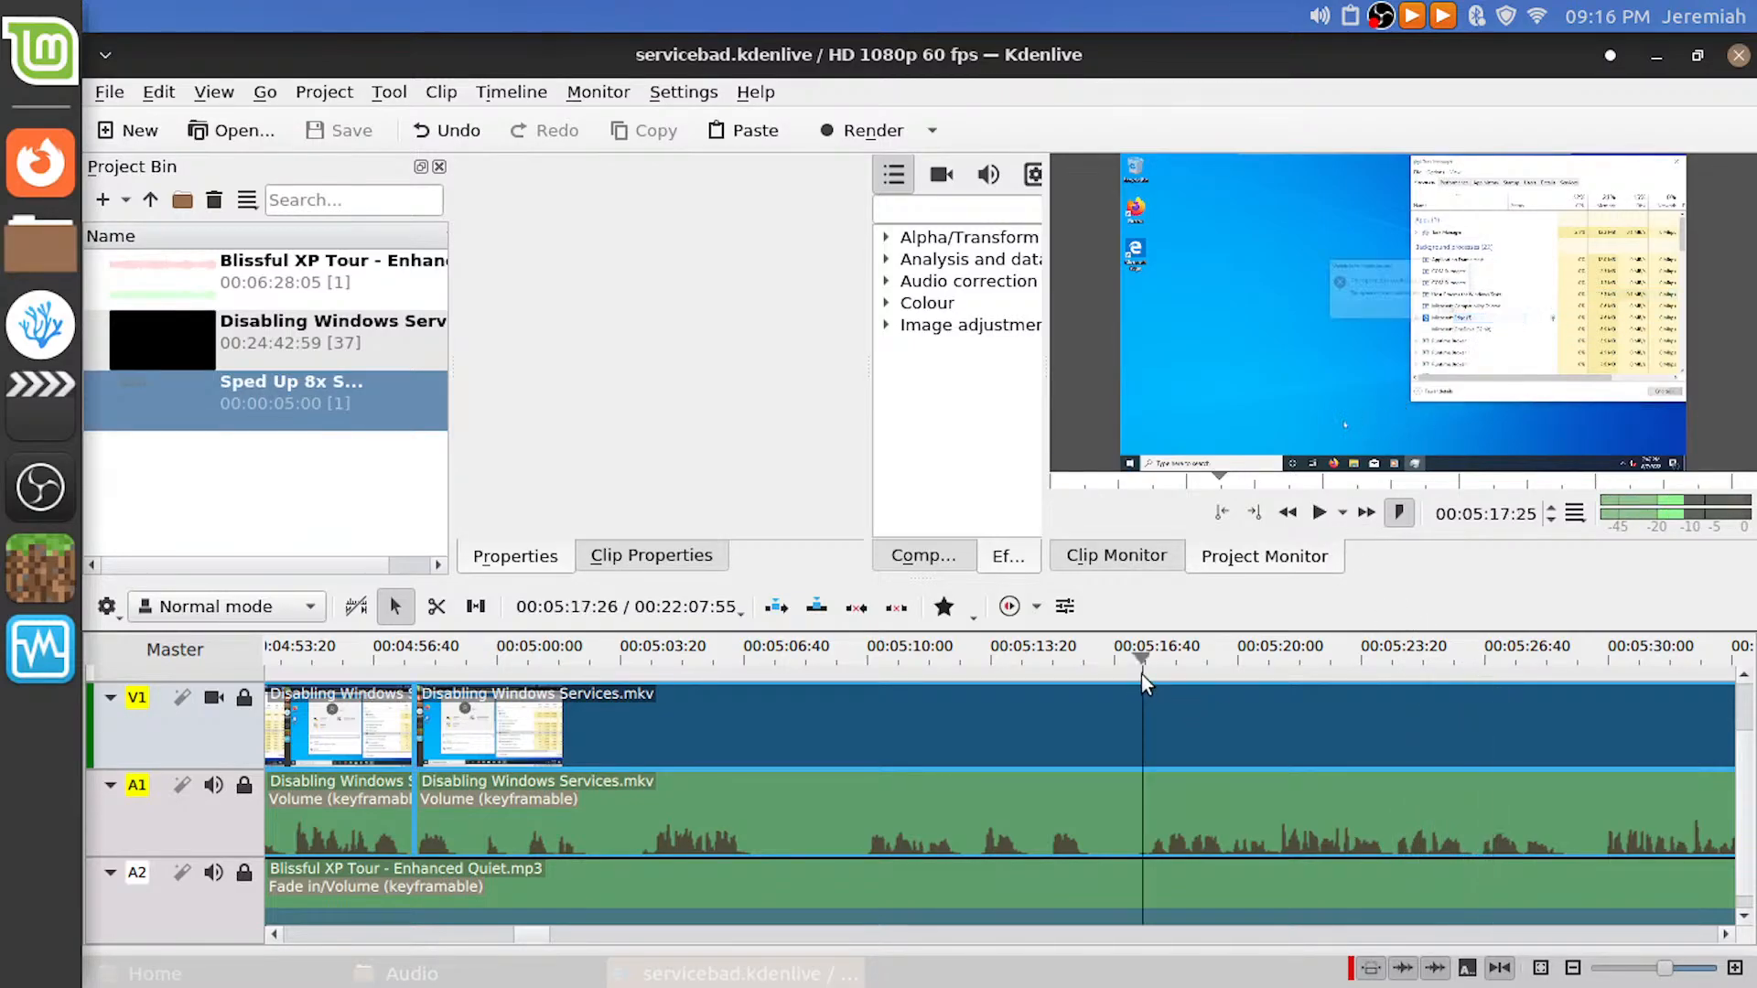
pyautogui.press('space')
pyautogui.press('space')
pyautogui.click(792, 689)
pyautogui.click(820, 663)
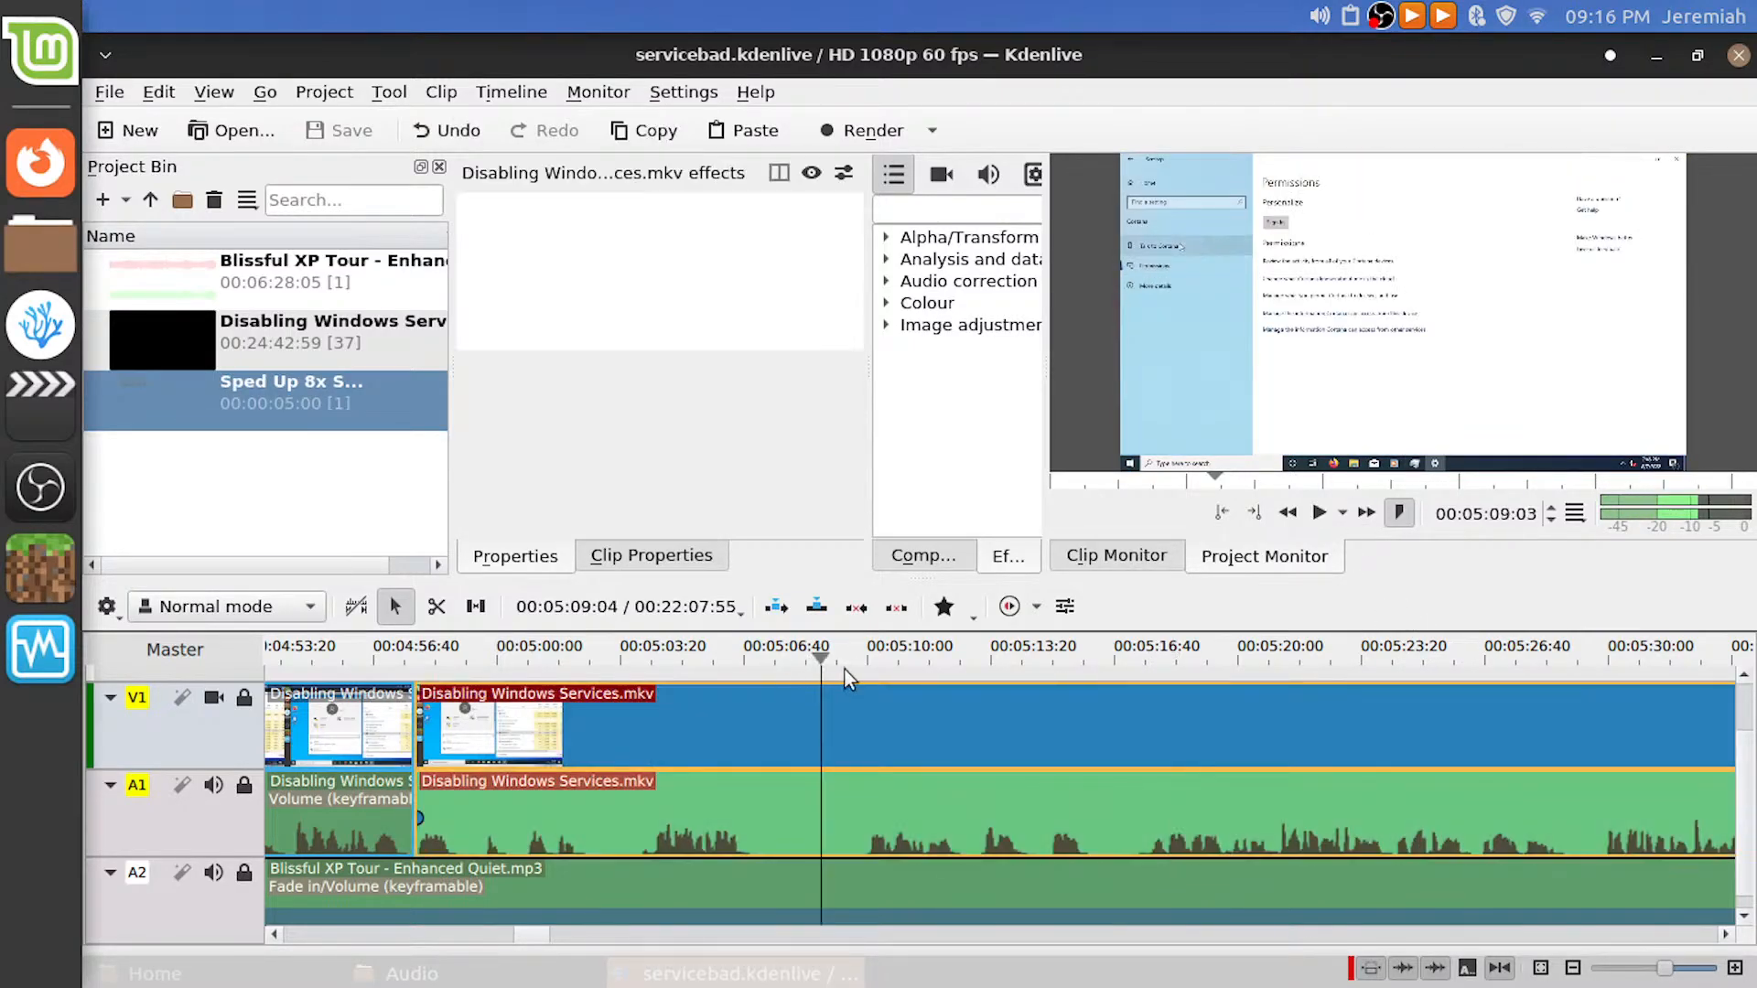
pyautogui.press('space')
pyautogui.press('space')
pyautogui.click(949, 666)
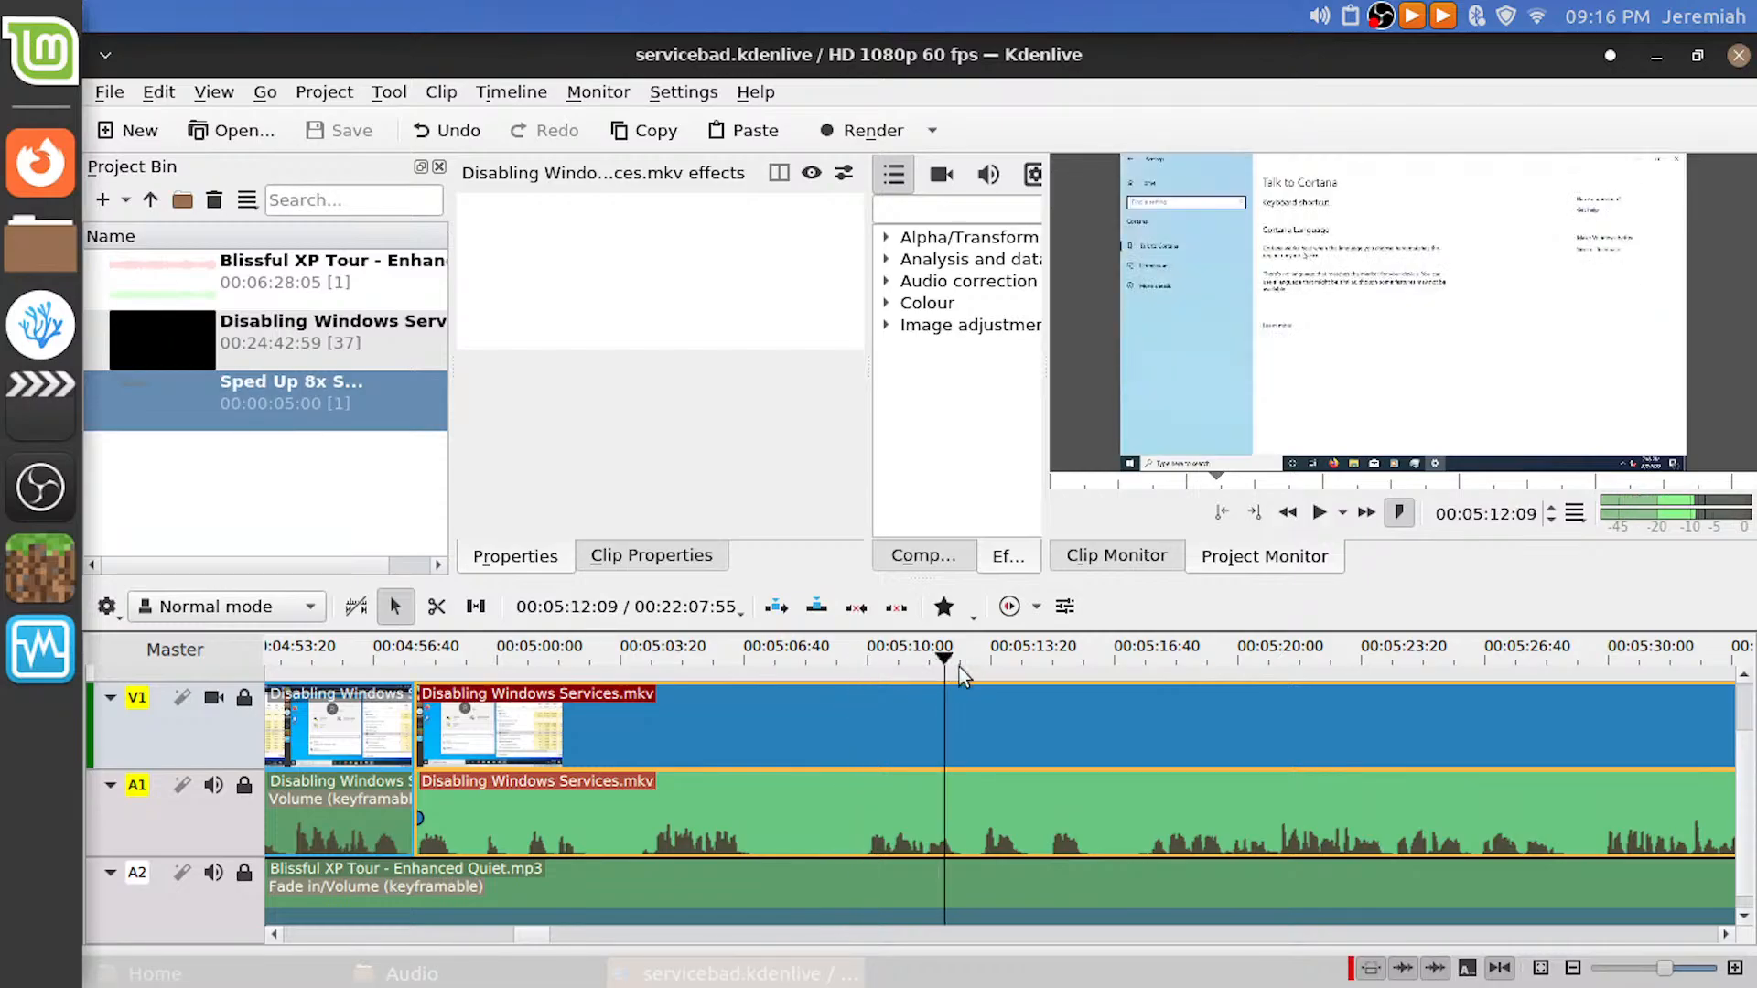
# Replay from about 00:05:17 and split the Disabling Windows Services clip and its audio at about 00:05:17:36
pyautogui.click(1145, 671)
pyautogui.press('space')
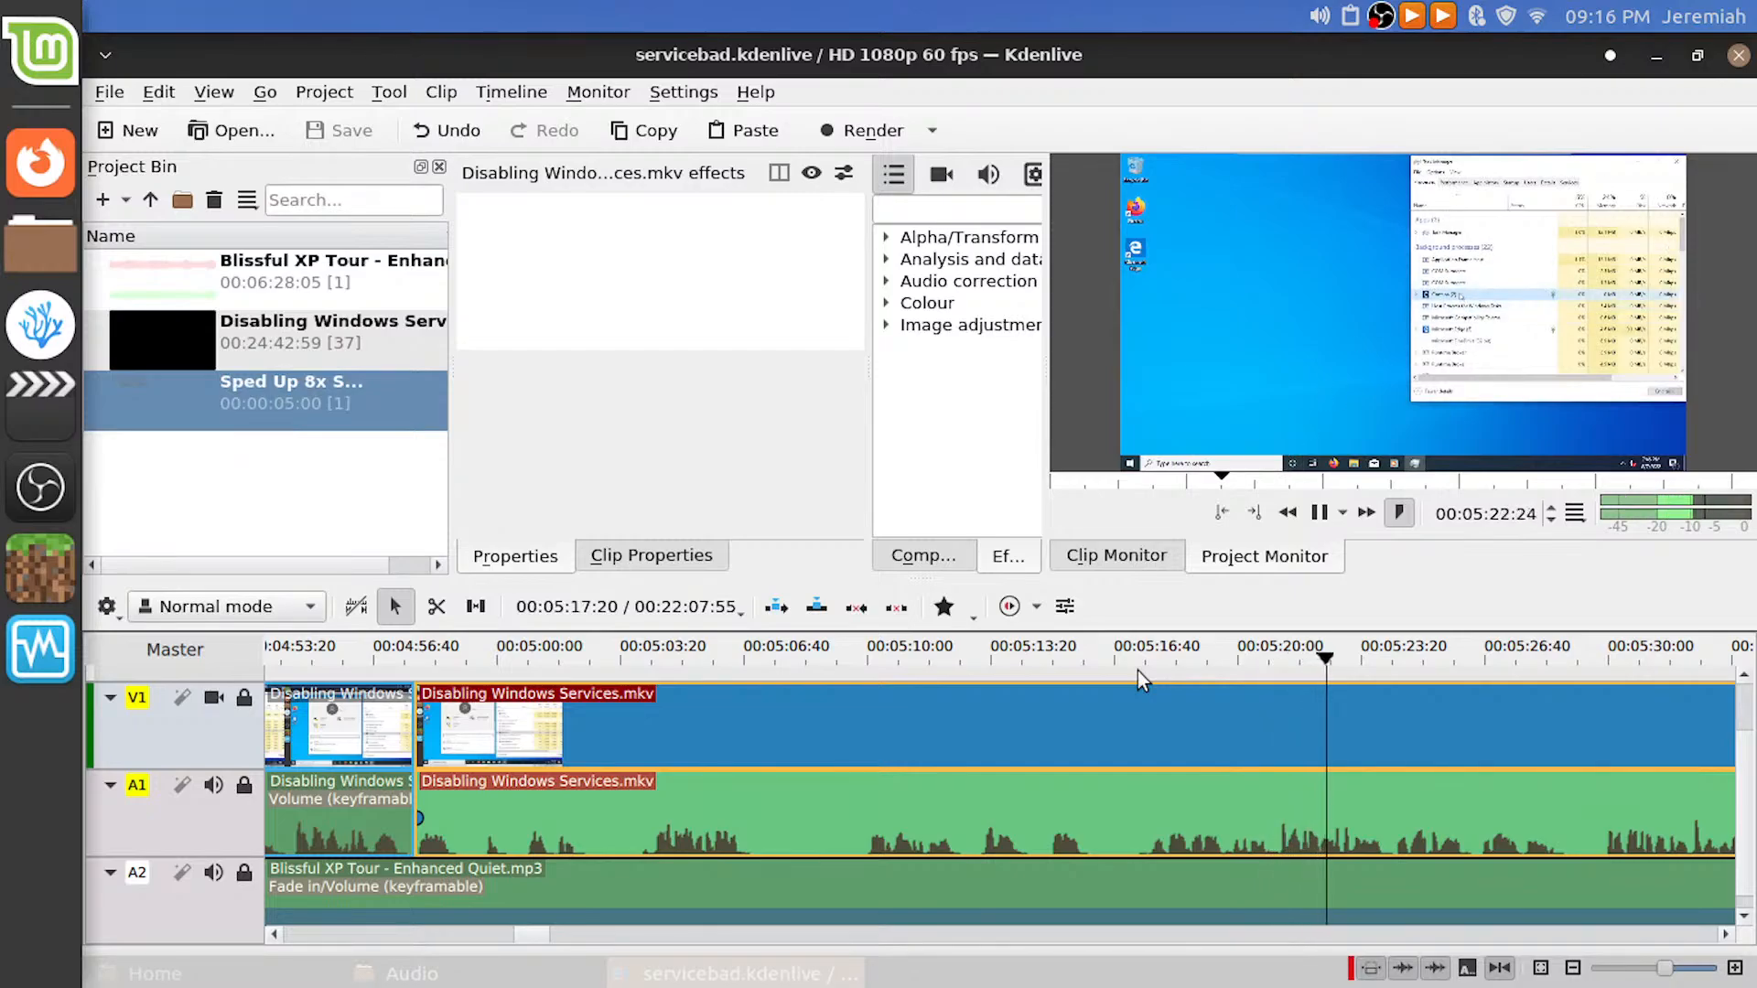
pyautogui.moveTo(1138, 671); pyautogui.dragTo(1148, 679)
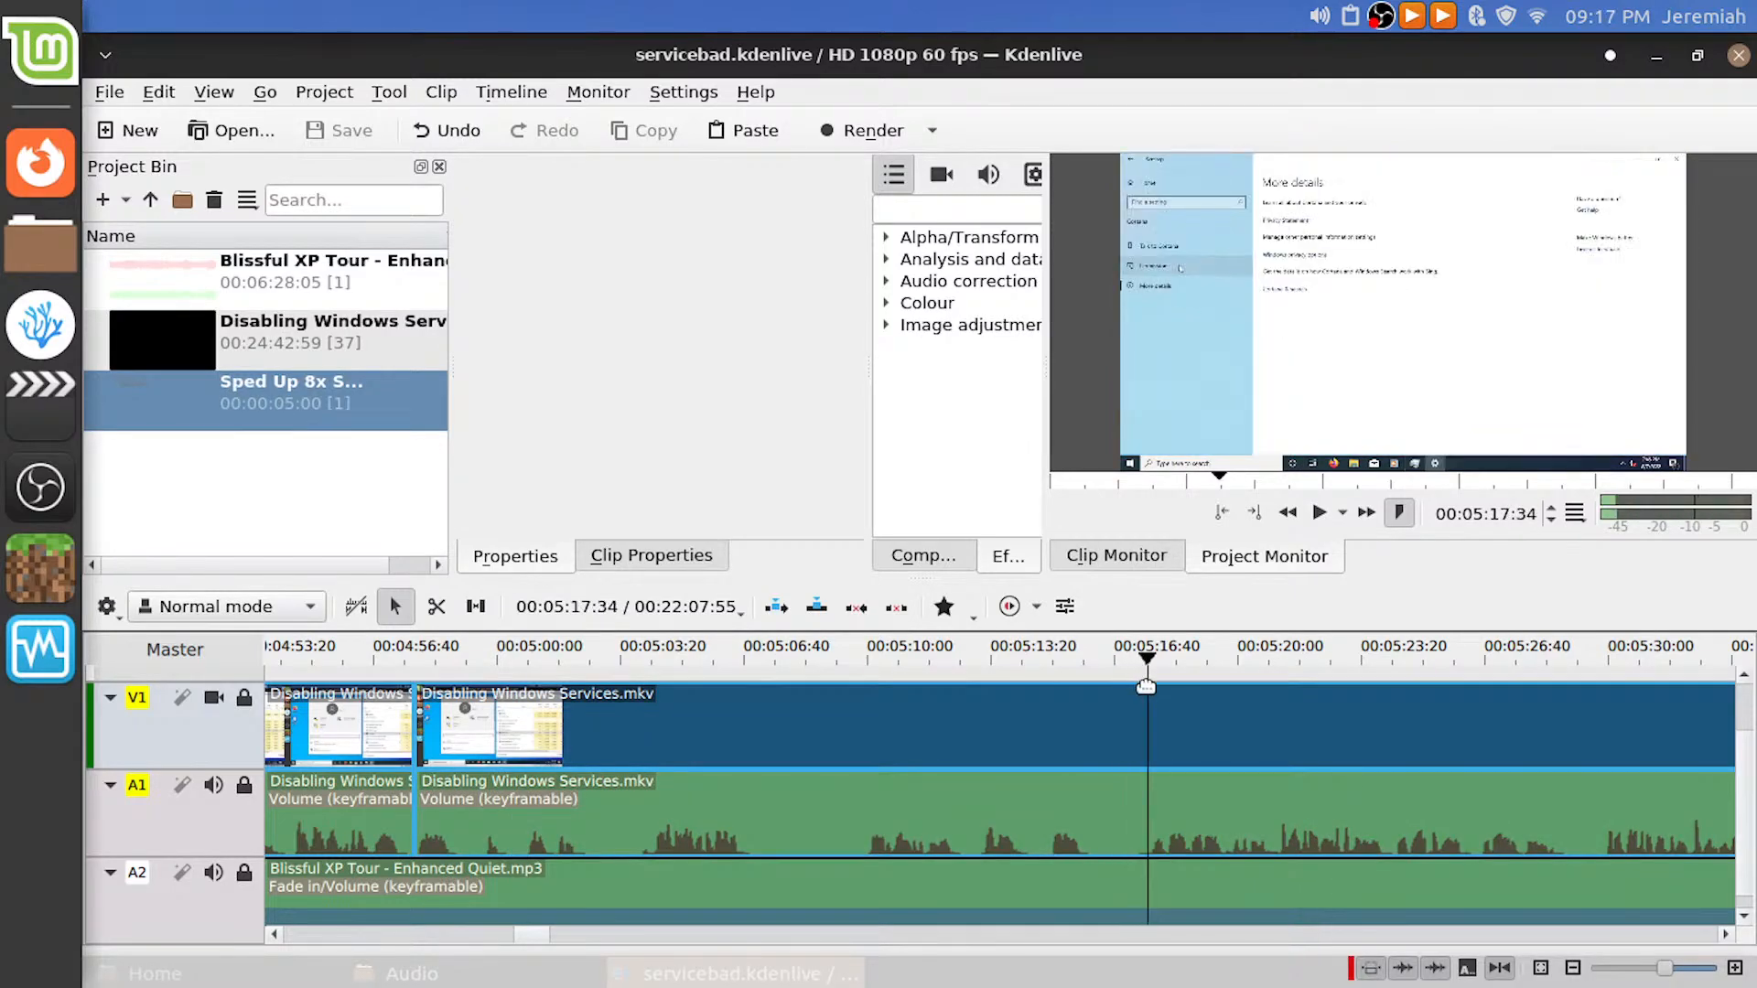
pyautogui.hotkey('shift', 'r')
# Delete the segment between the 00:04:57:46 and 00:05:17:36 cuts and close the gap with the following clip
pyautogui.click(1046, 718)
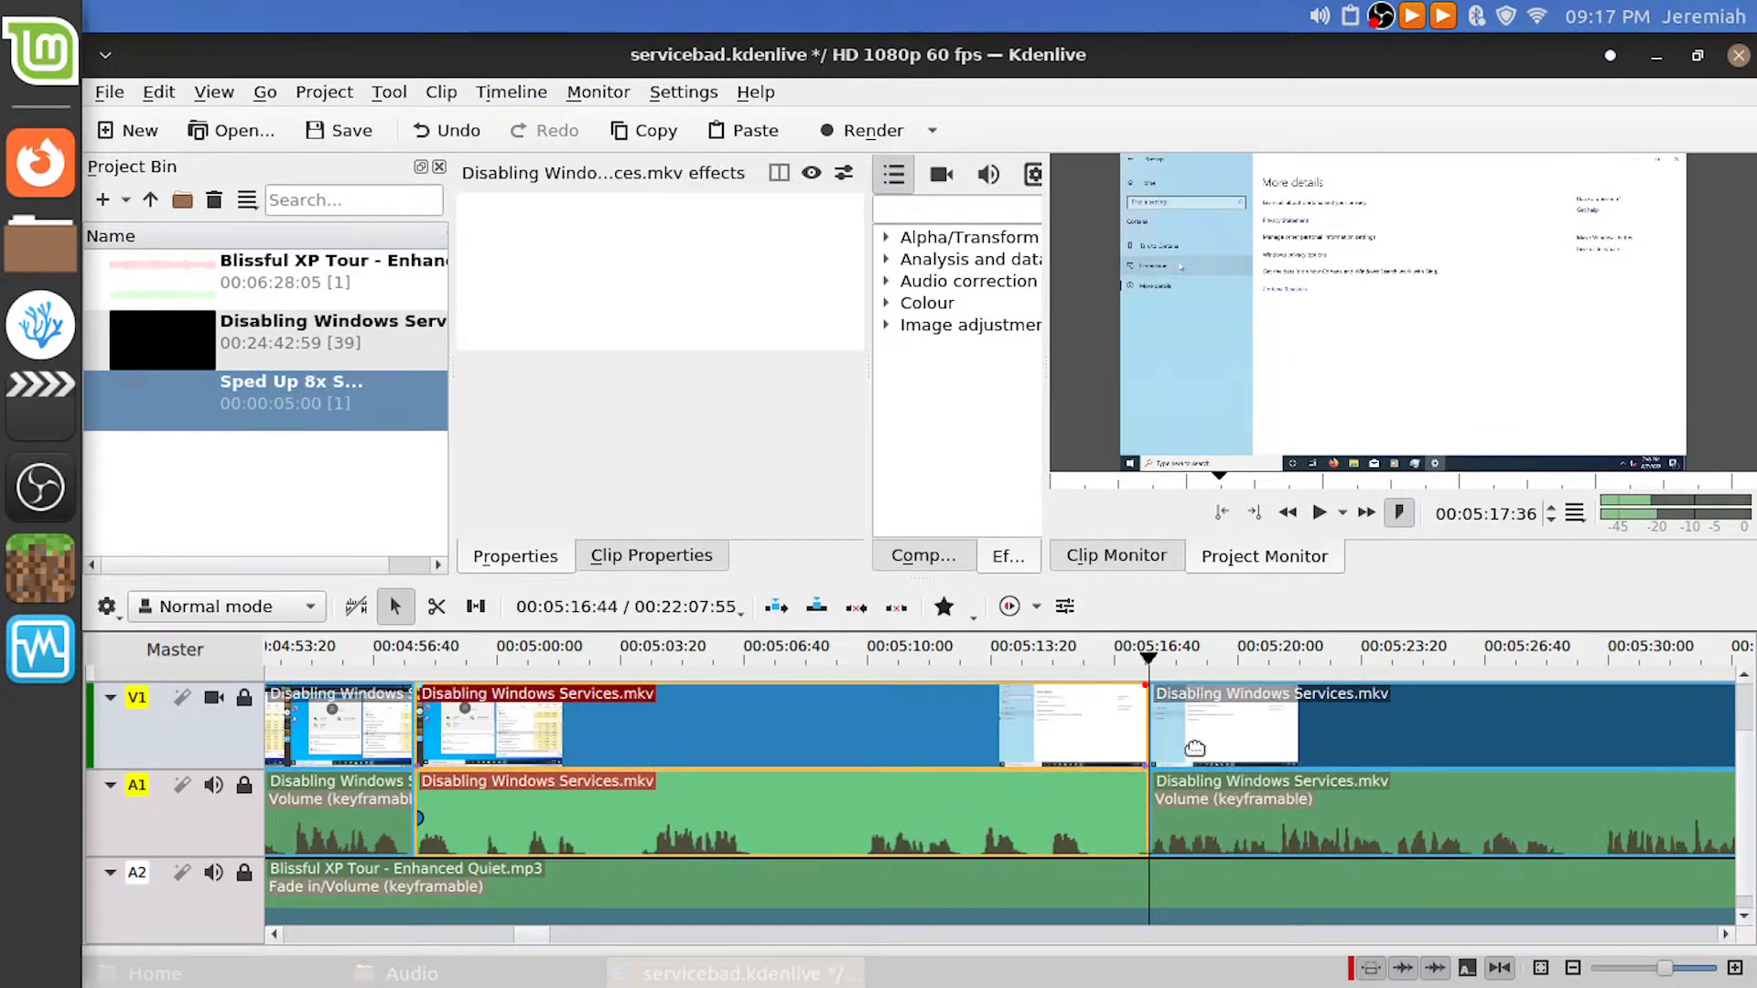
pyautogui.press('Delete')
pyautogui.moveTo(1235, 752); pyautogui.dragTo(508, 752)
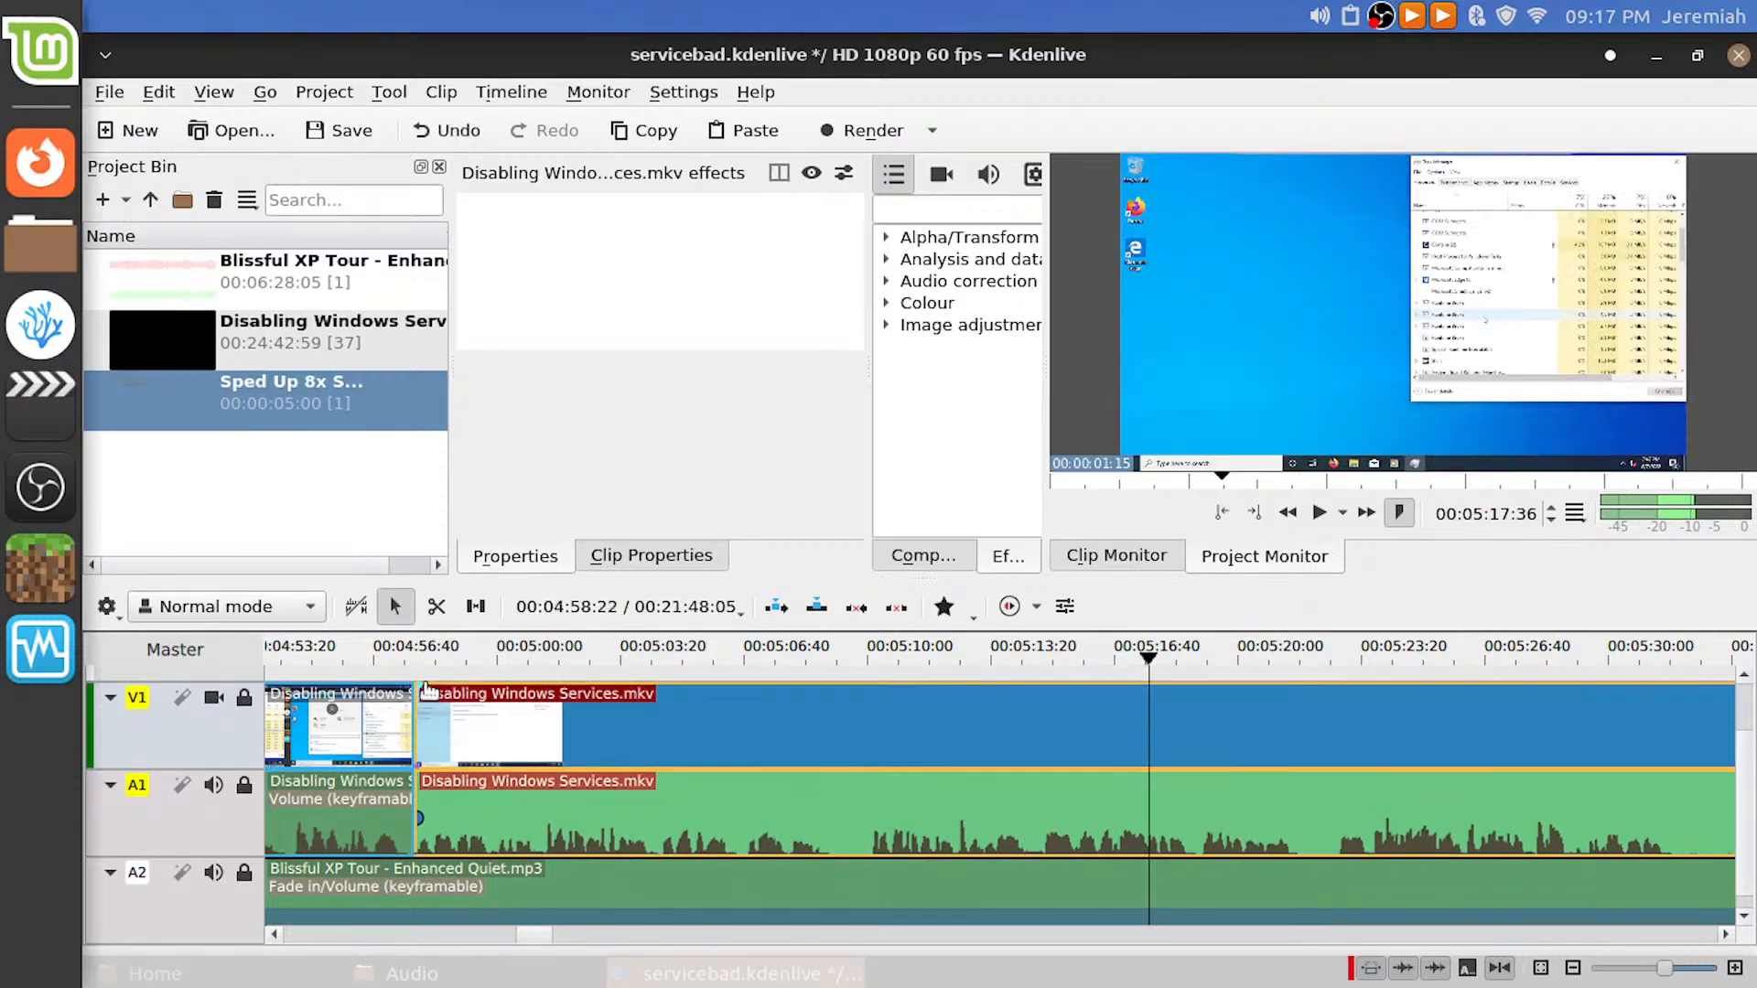
# Play across the new join at 00:04:57:46, and undo the last clip move and segment deletion
pyautogui.moveTo(419, 673); pyautogui.dragTo(337, 673)
pyautogui.press('space')
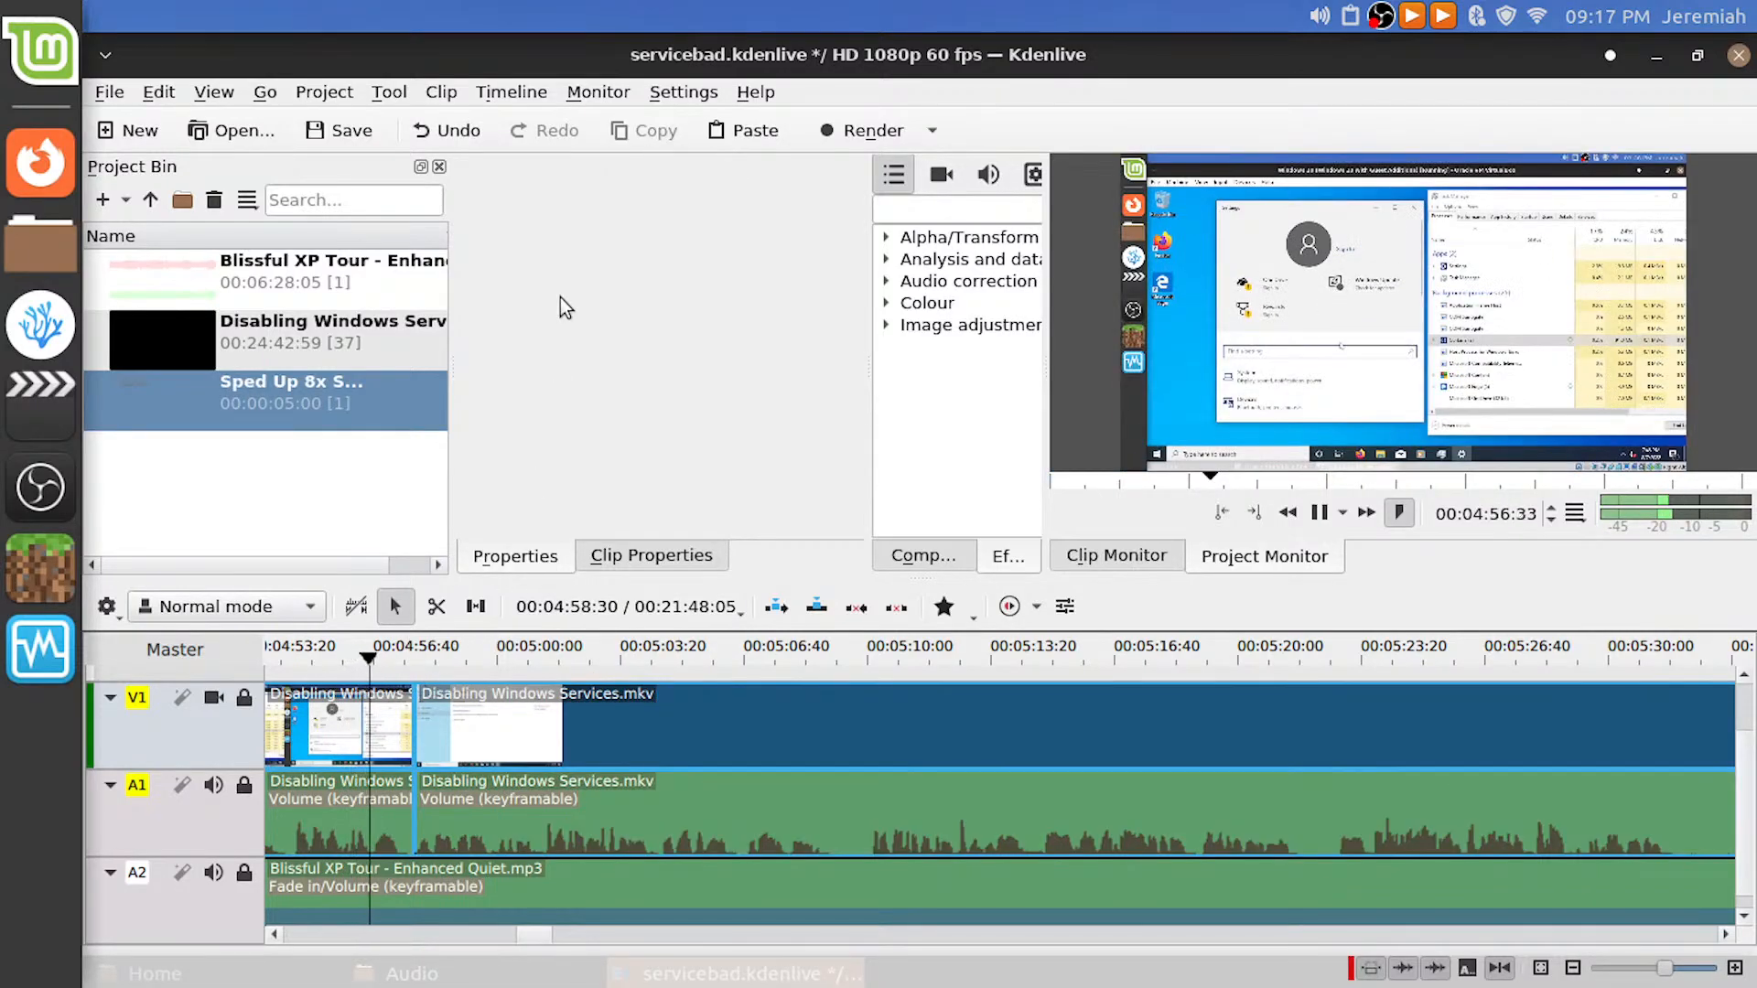
pyautogui.press('space')
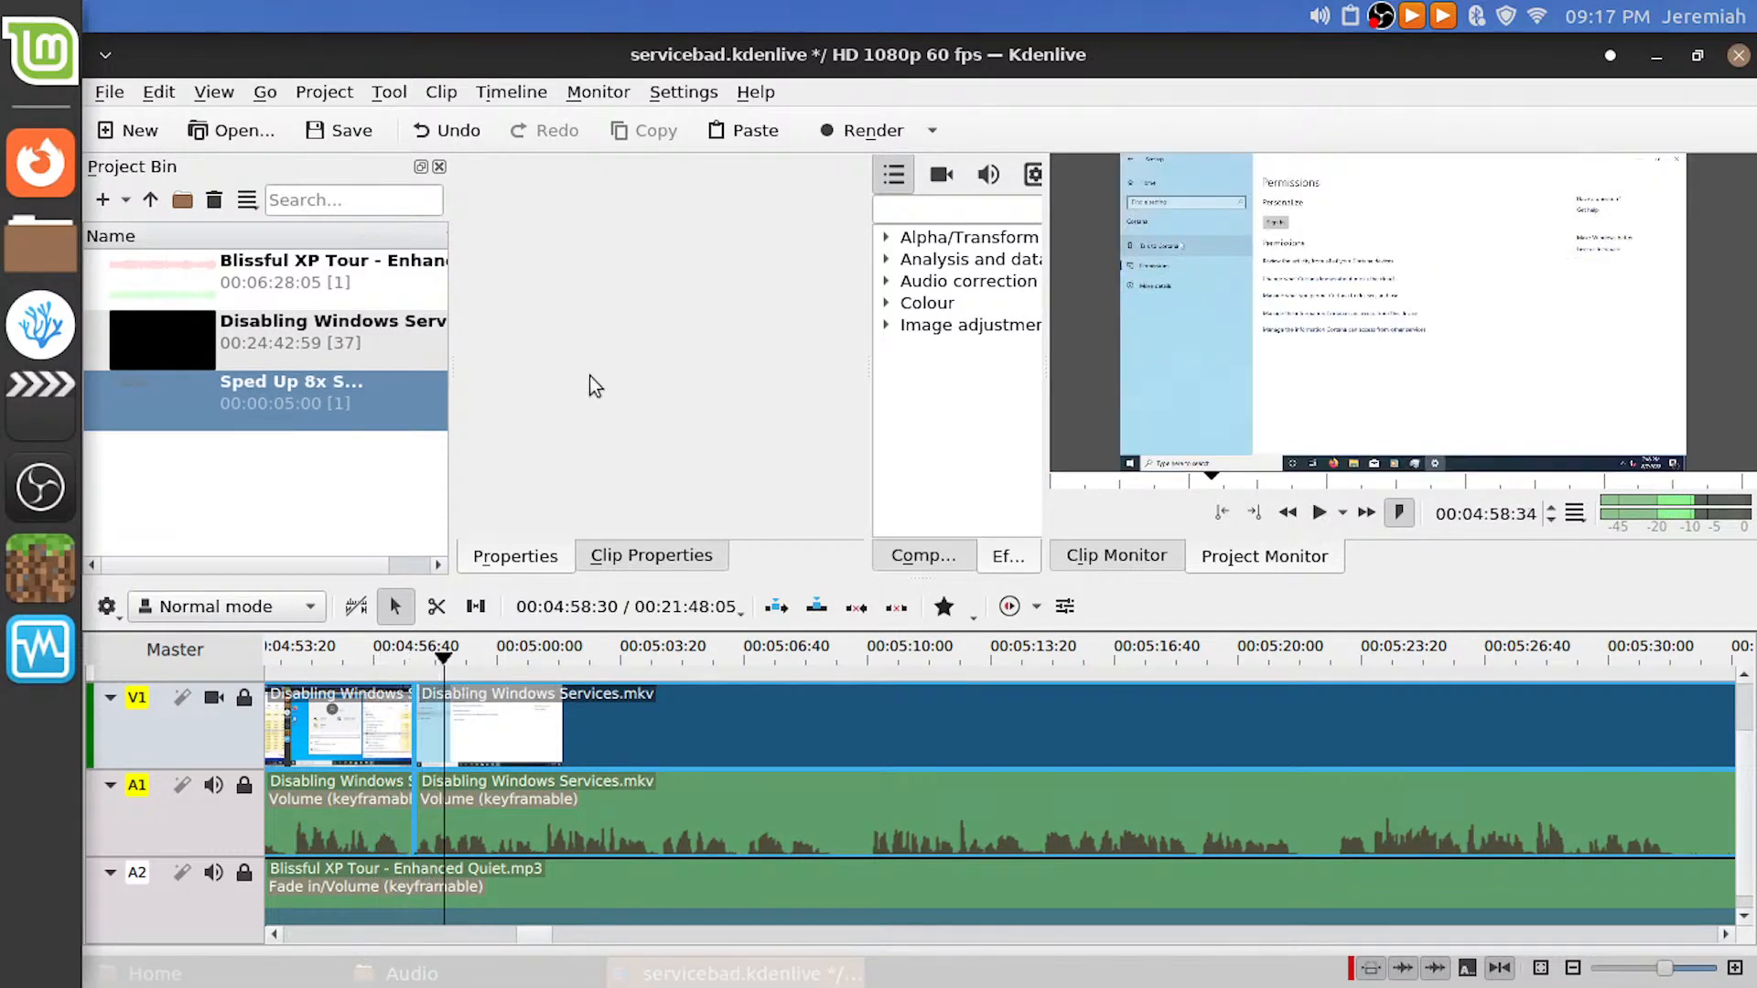
pyautogui.hotkey('ctrl', 'z')
pyautogui.hotkey('ctrl', 'z')
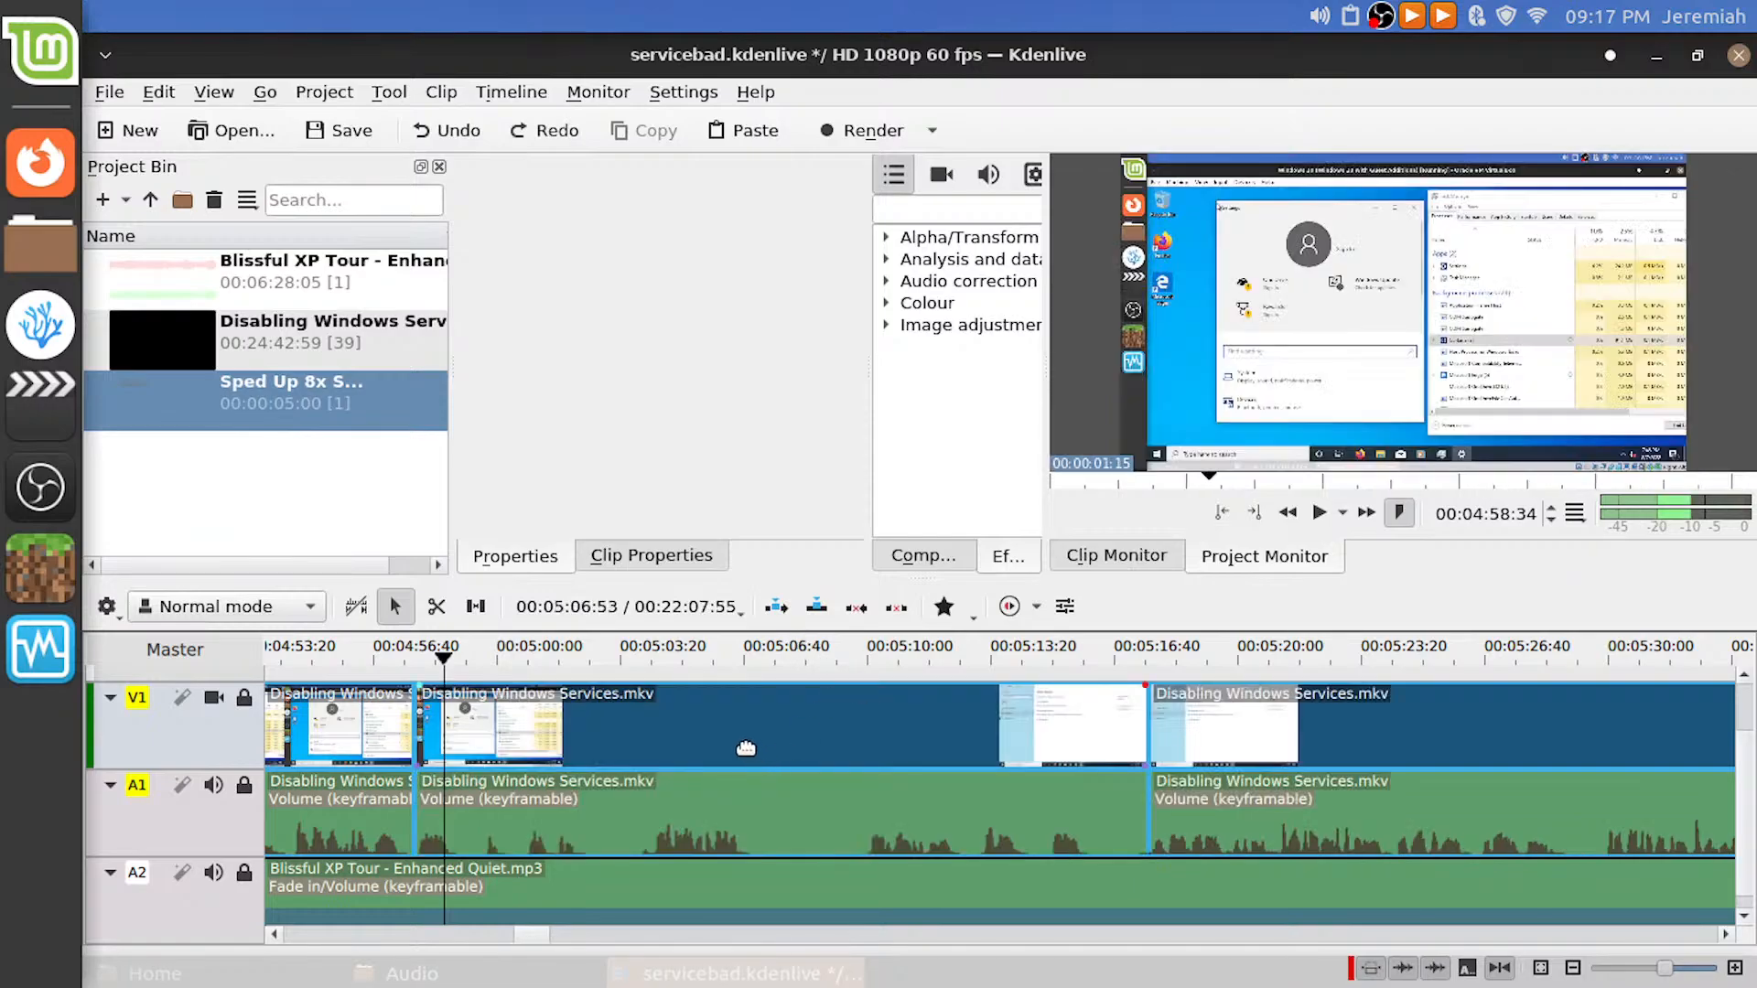
# Ungroup the segment between 00:04:57:46 and 00:05:17:36 and delete its audio from track A1
pyautogui.click(746, 748)
pyautogui.rightClick(748, 750)
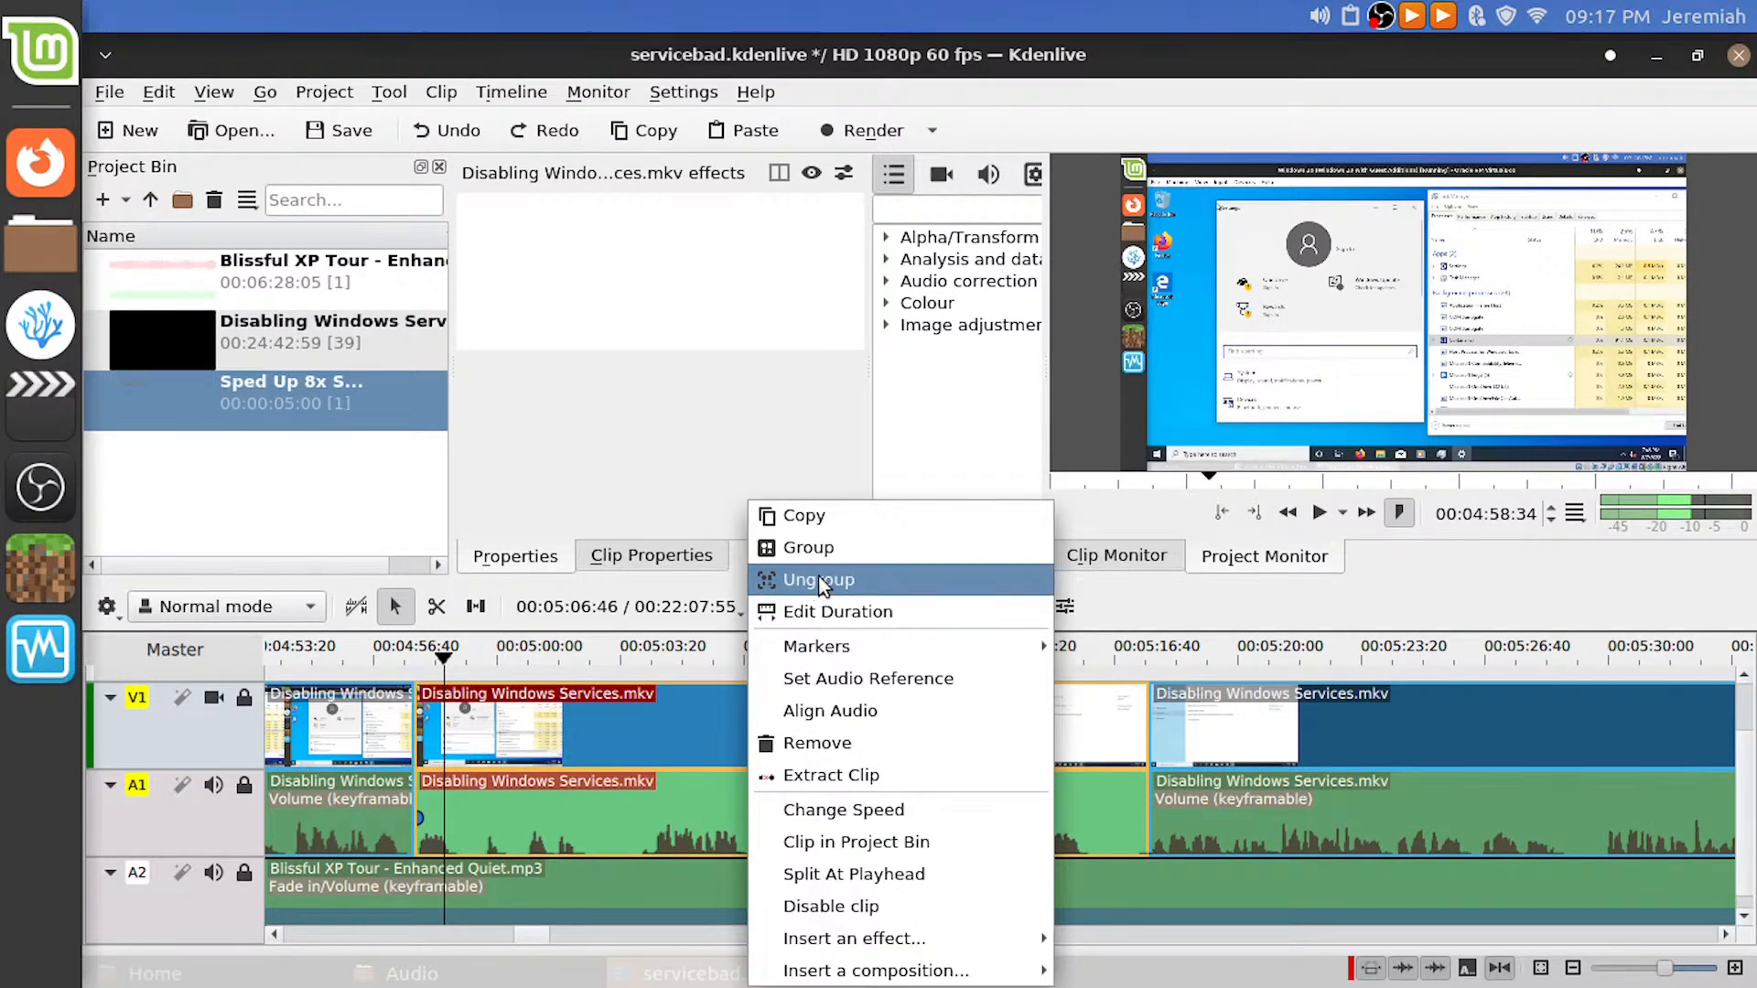
pyautogui.click(817, 580)
pyautogui.click(922, 812)
pyautogui.press('Delete')
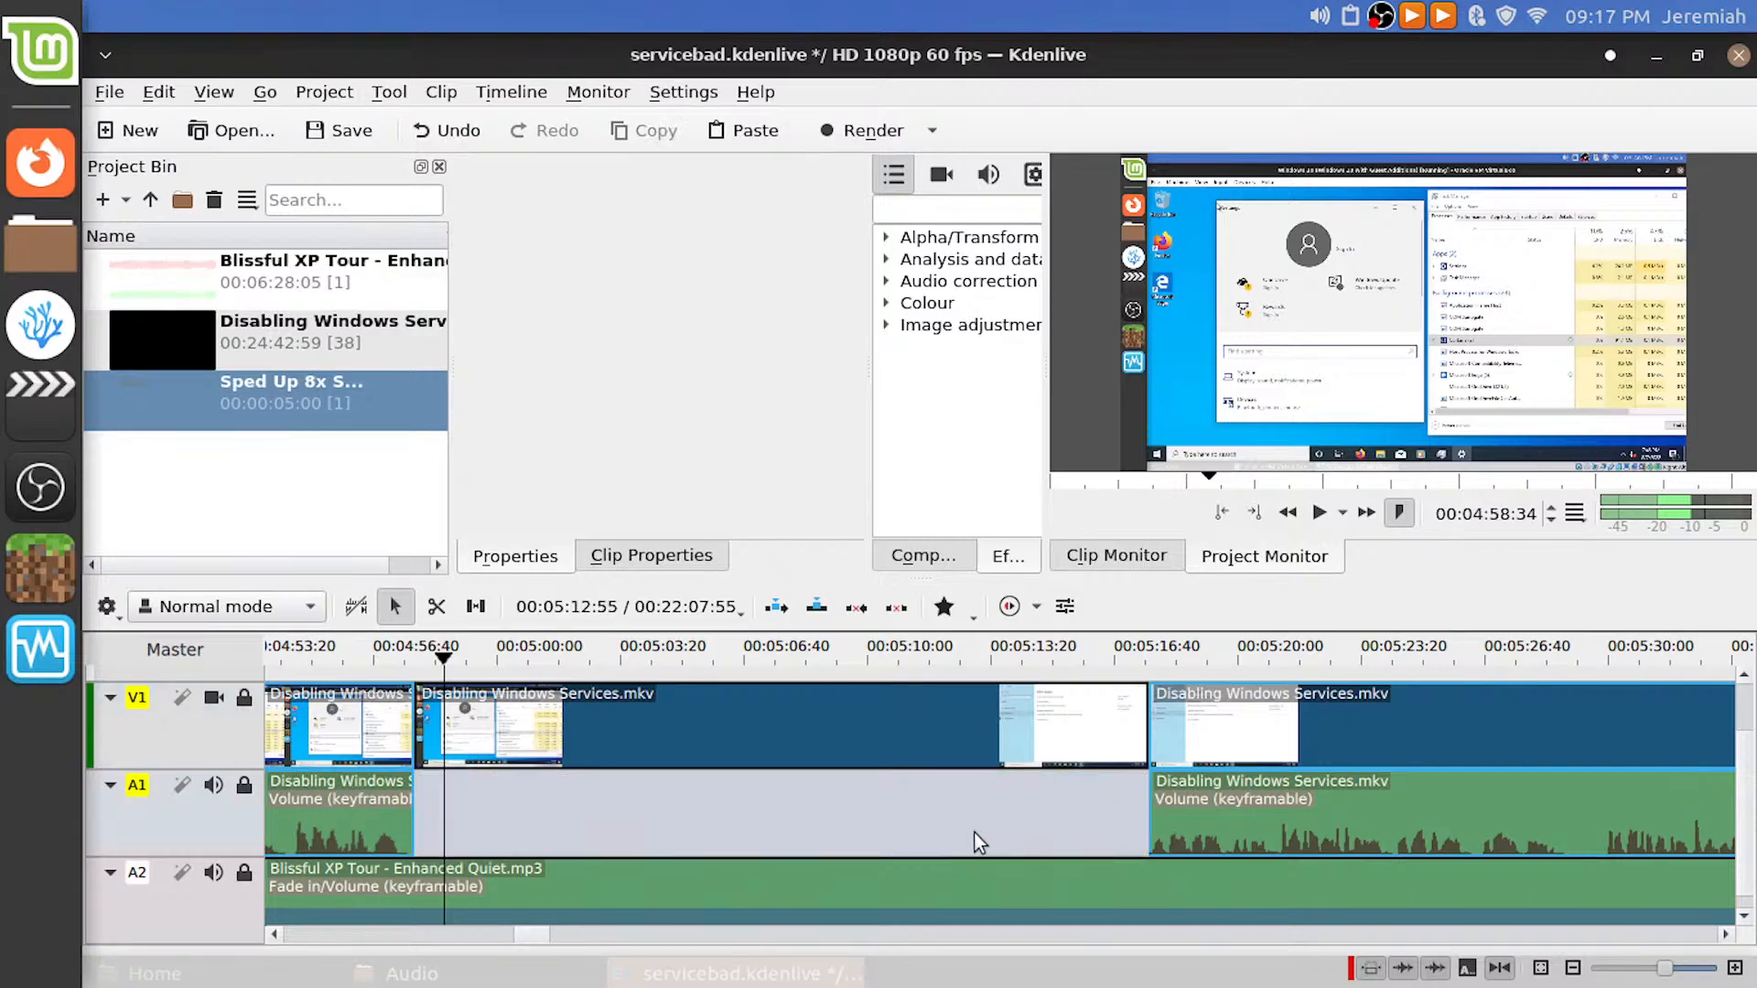
# Speed up the audio-less Cortana segment to about 5 seconds and move the following clip against its end
pyautogui.scroll(3, 1455, 737)
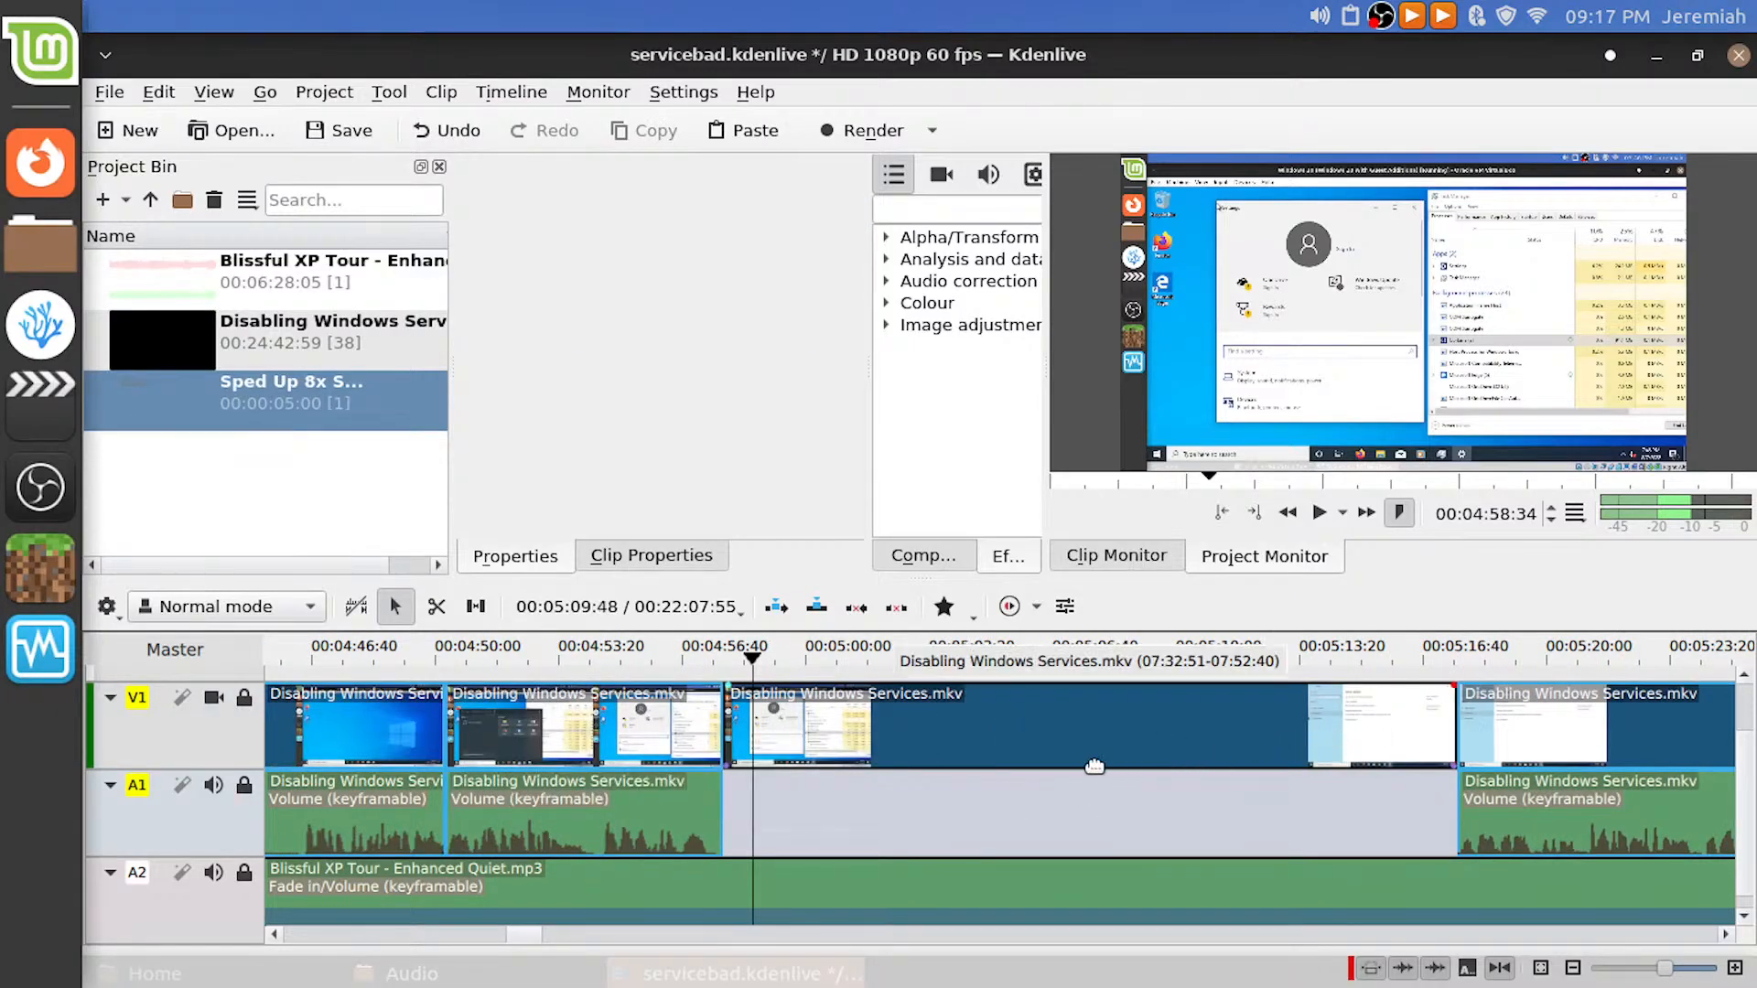
pyautogui.click(1029, 753)
pyautogui.click(1010, 666)
pyautogui.press('space')
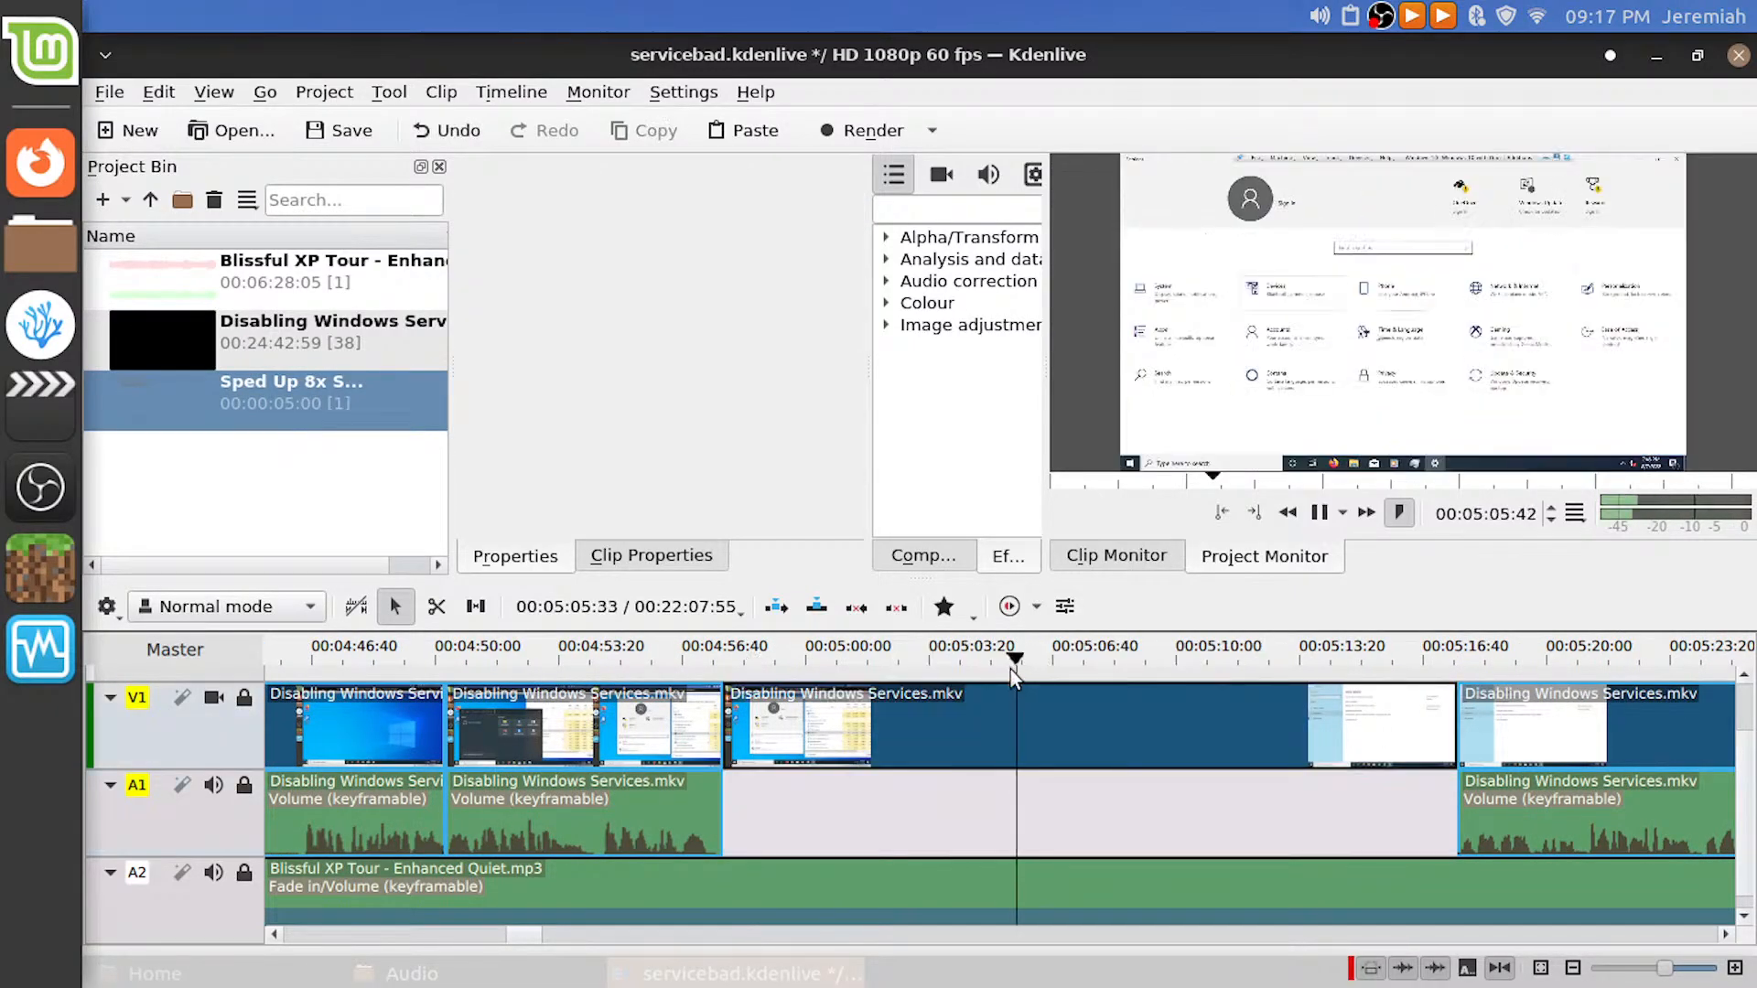
pyautogui.press('space')
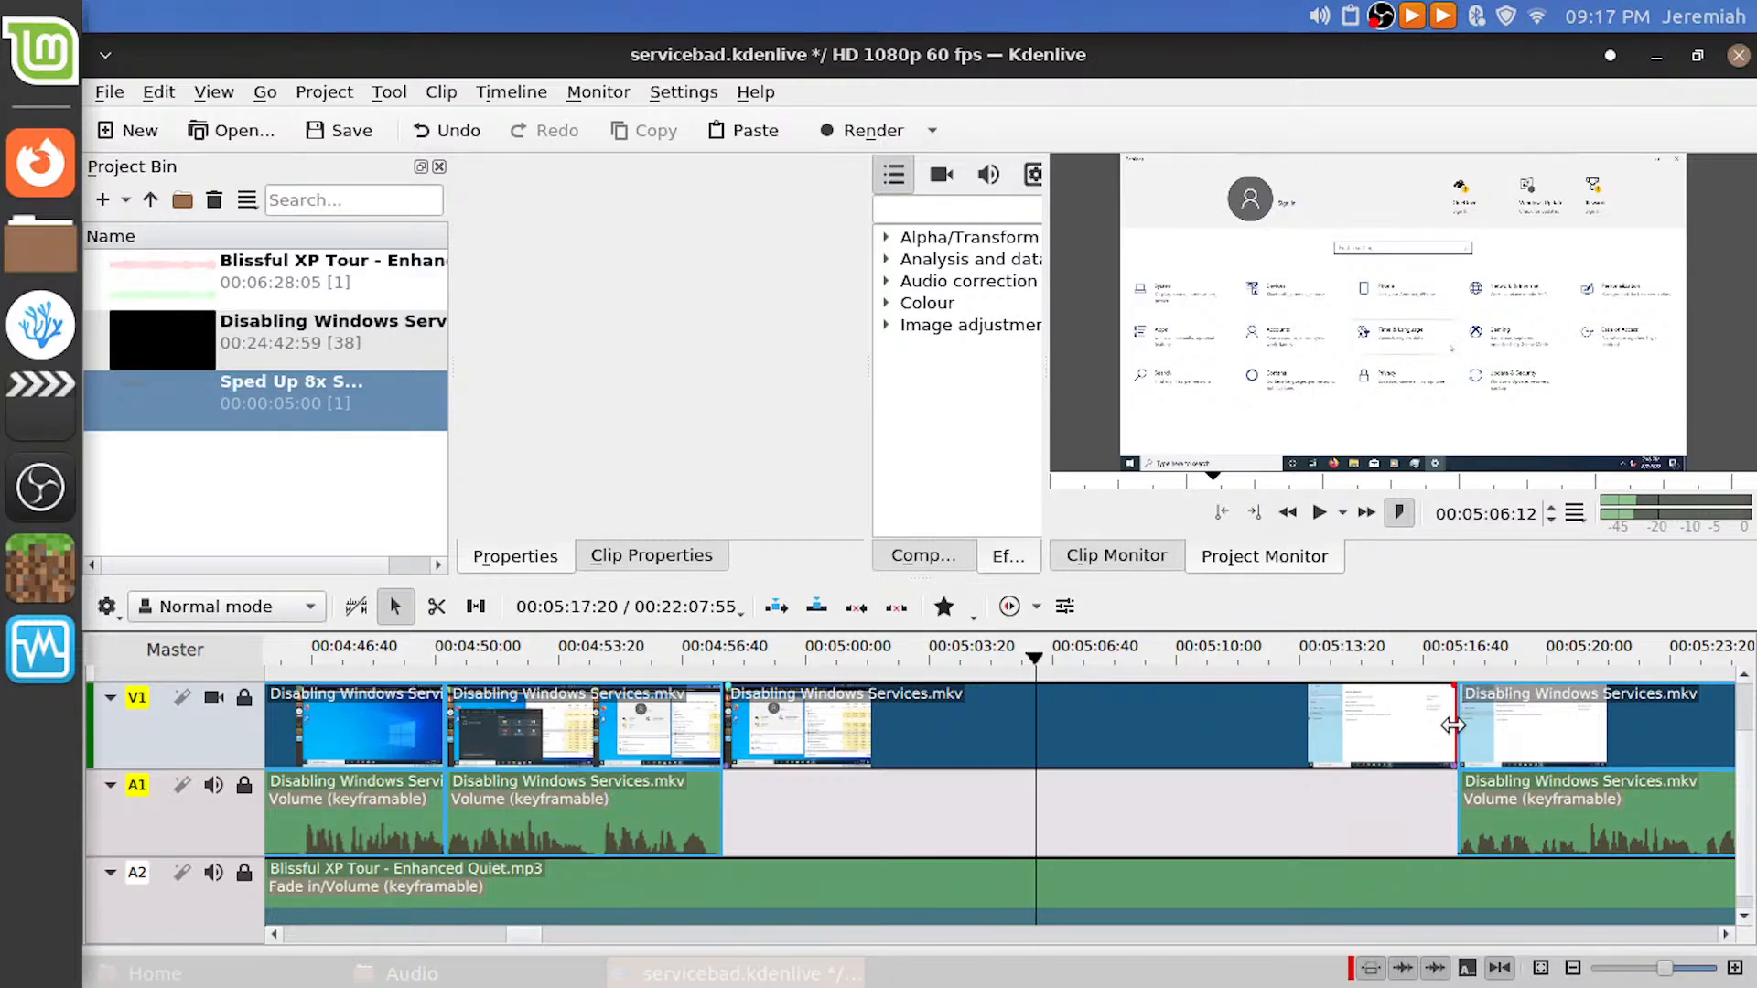
pyautogui.moveTo(1453, 724); pyautogui.dragTo(901, 732)
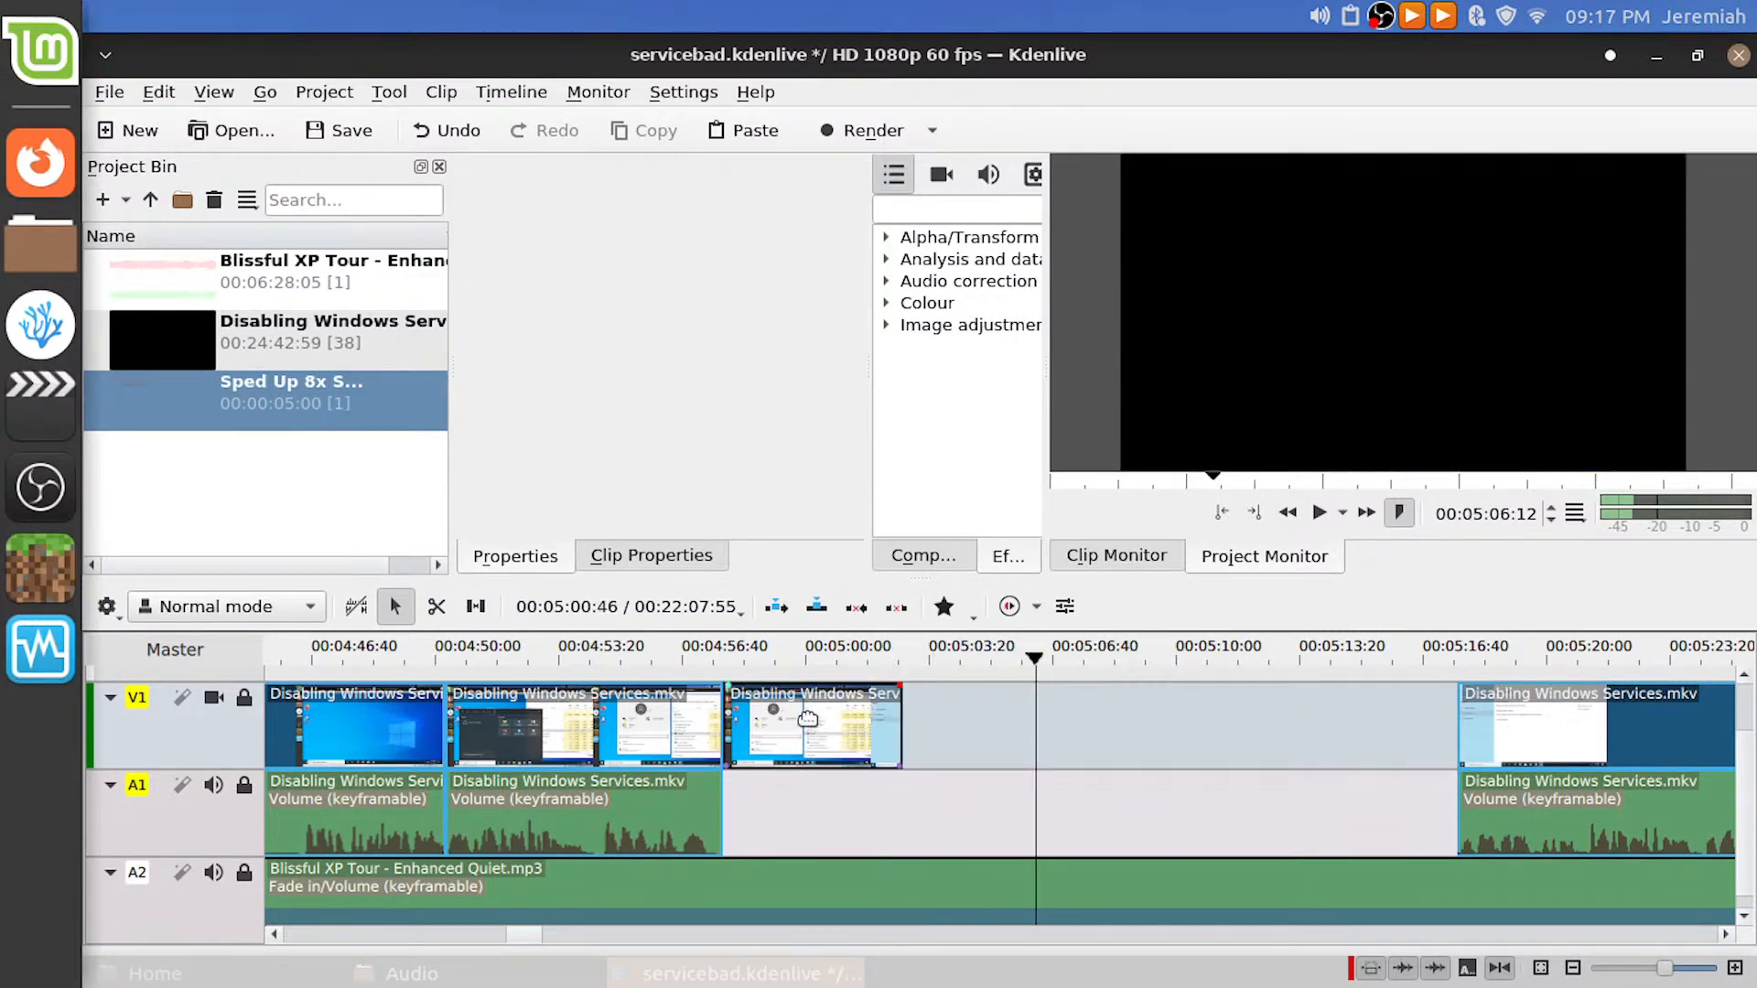
pyautogui.moveTo(1693, 701); pyautogui.dragTo(1140, 703)
# Play from about 00:04:57:26 into the sped-up segment to check its pace
pyautogui.click(712, 659)
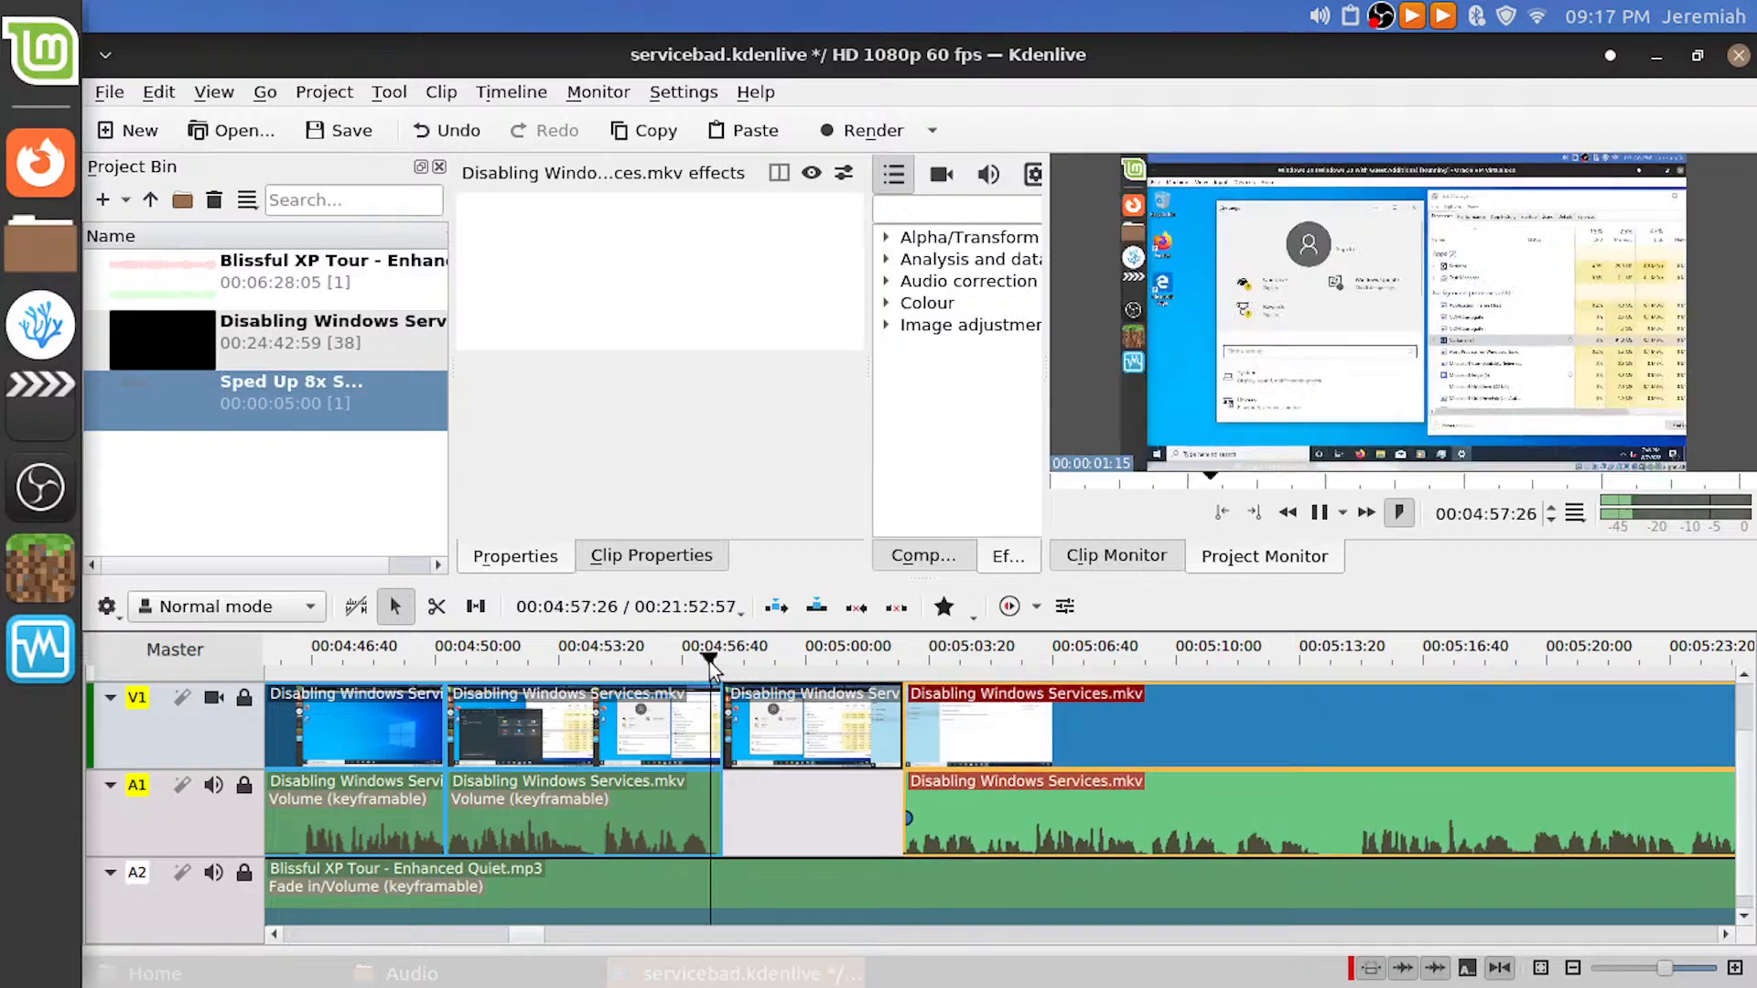
pyautogui.press('space')
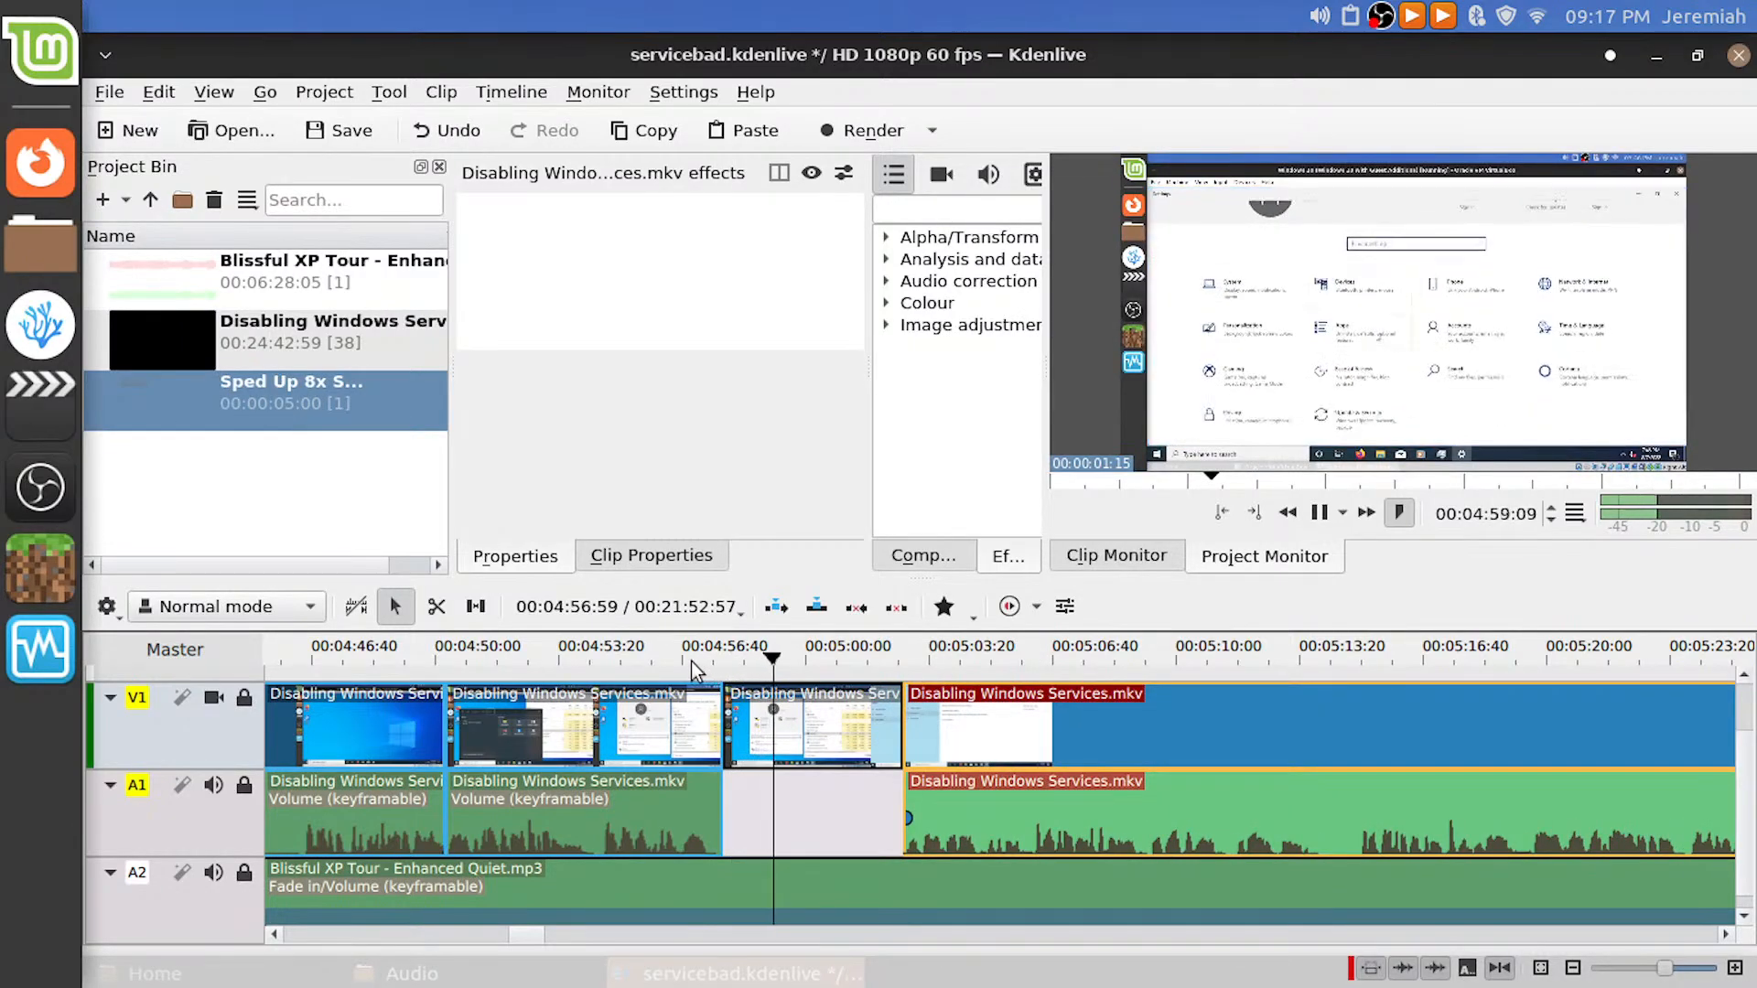
pyautogui.press('space')
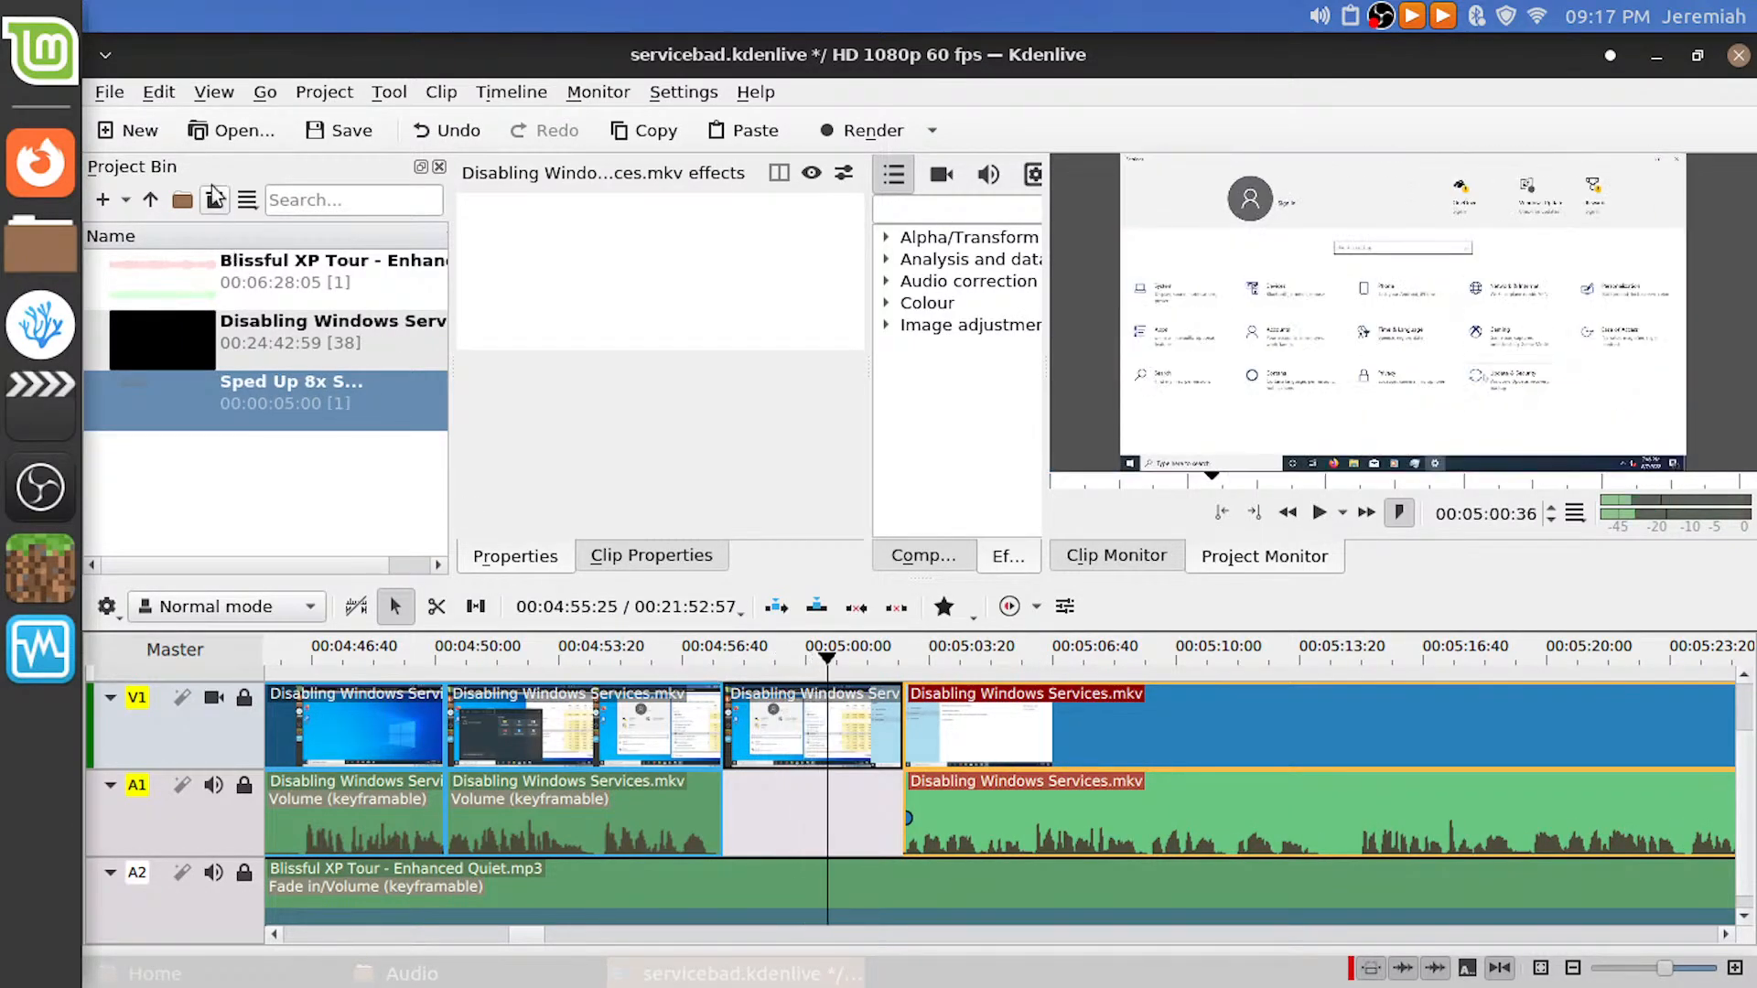
# Create a title clip reading "Trying to figure out Cortana...", centred horizontally and aligned to the bottom of the frame
pyautogui.click(128, 208)
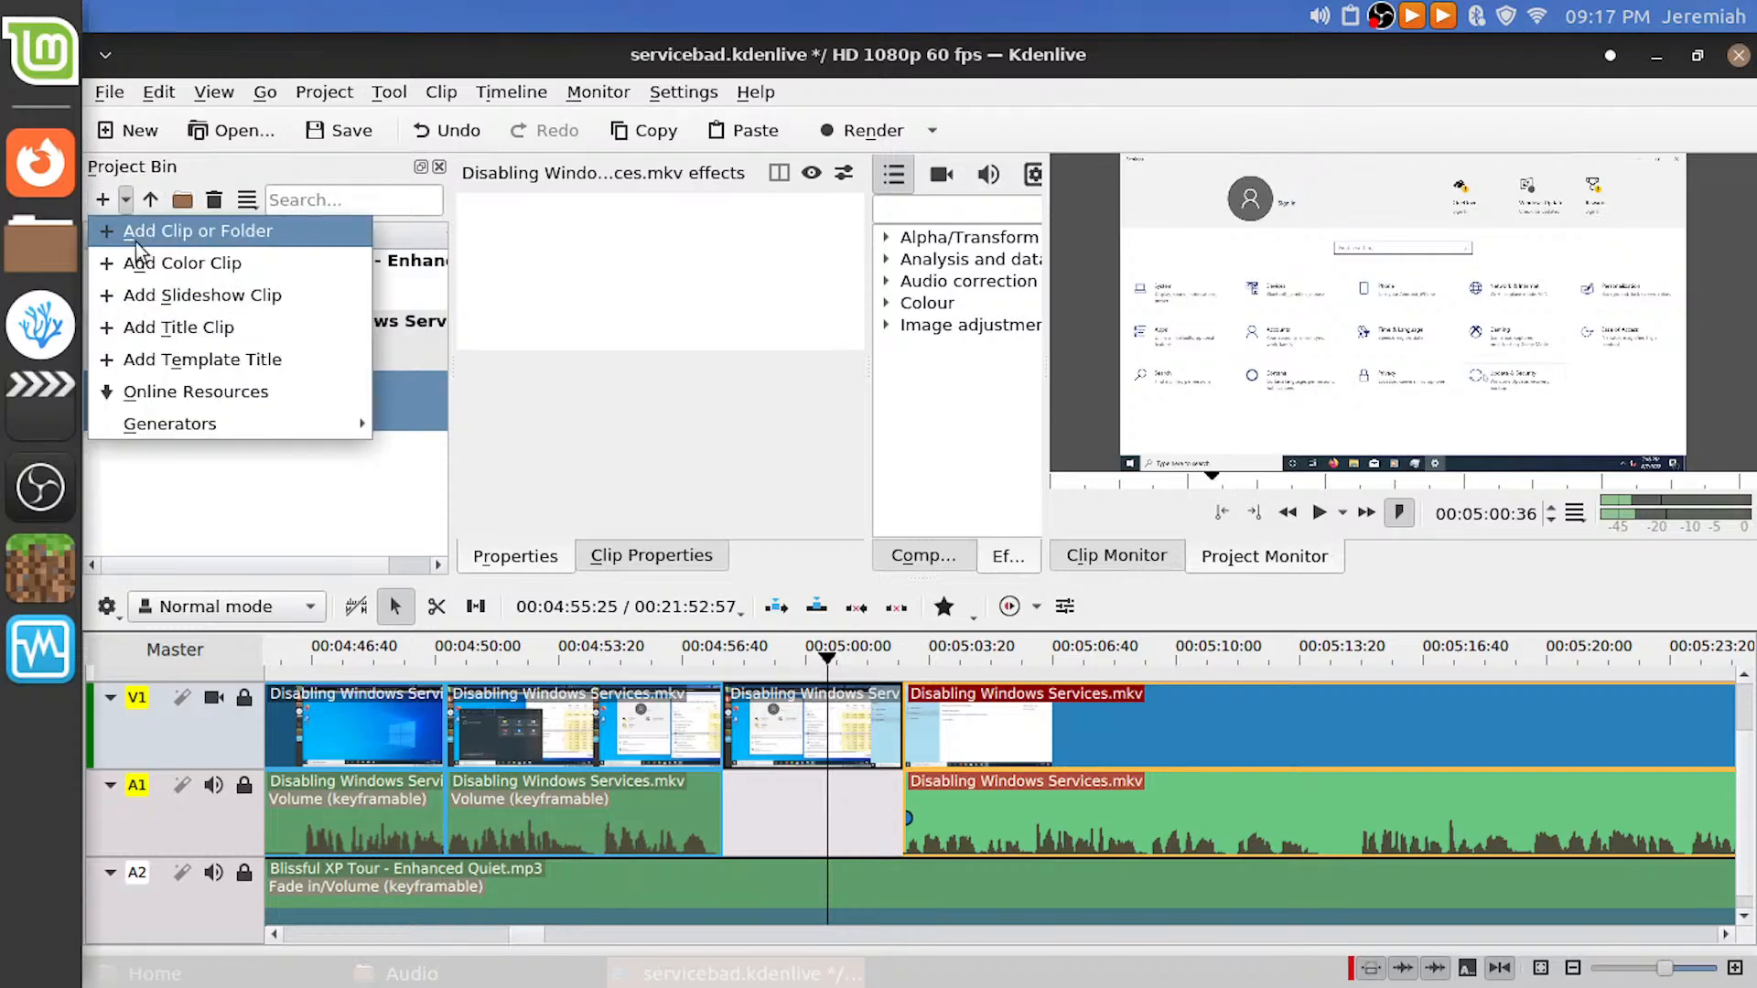
pyautogui.click(129, 337)
pyautogui.click(635, 537)
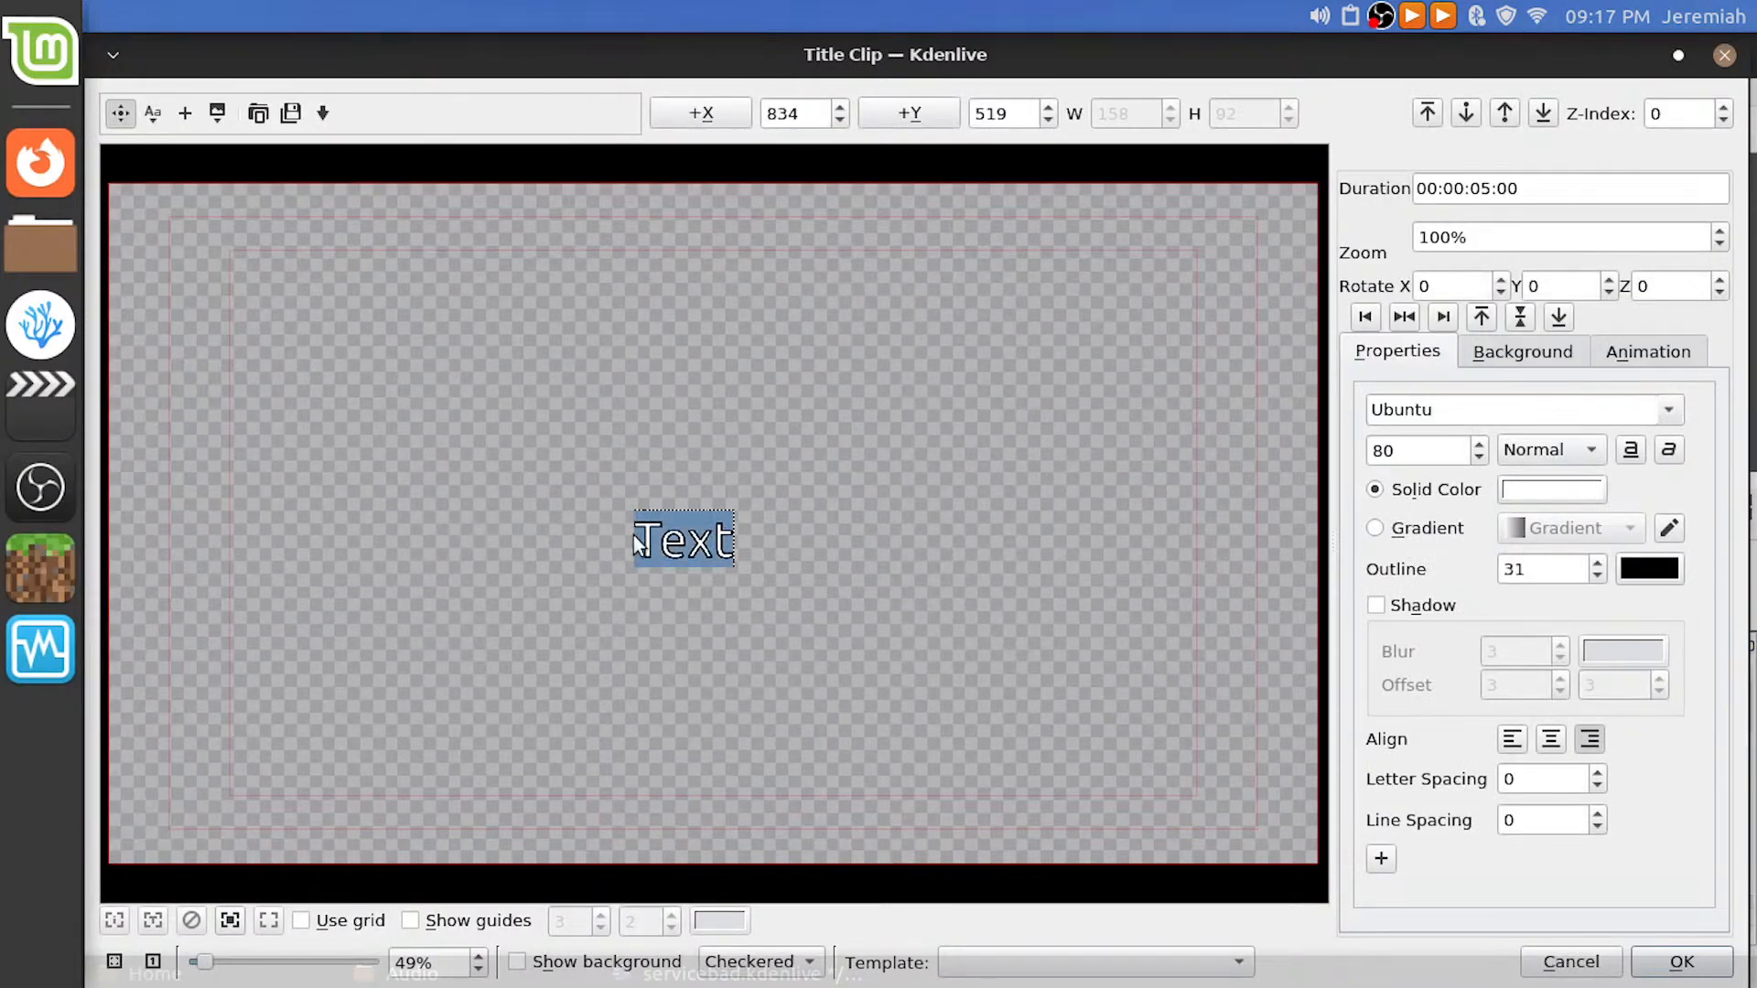
pyautogui.write('Trying to figure out Cortana...')
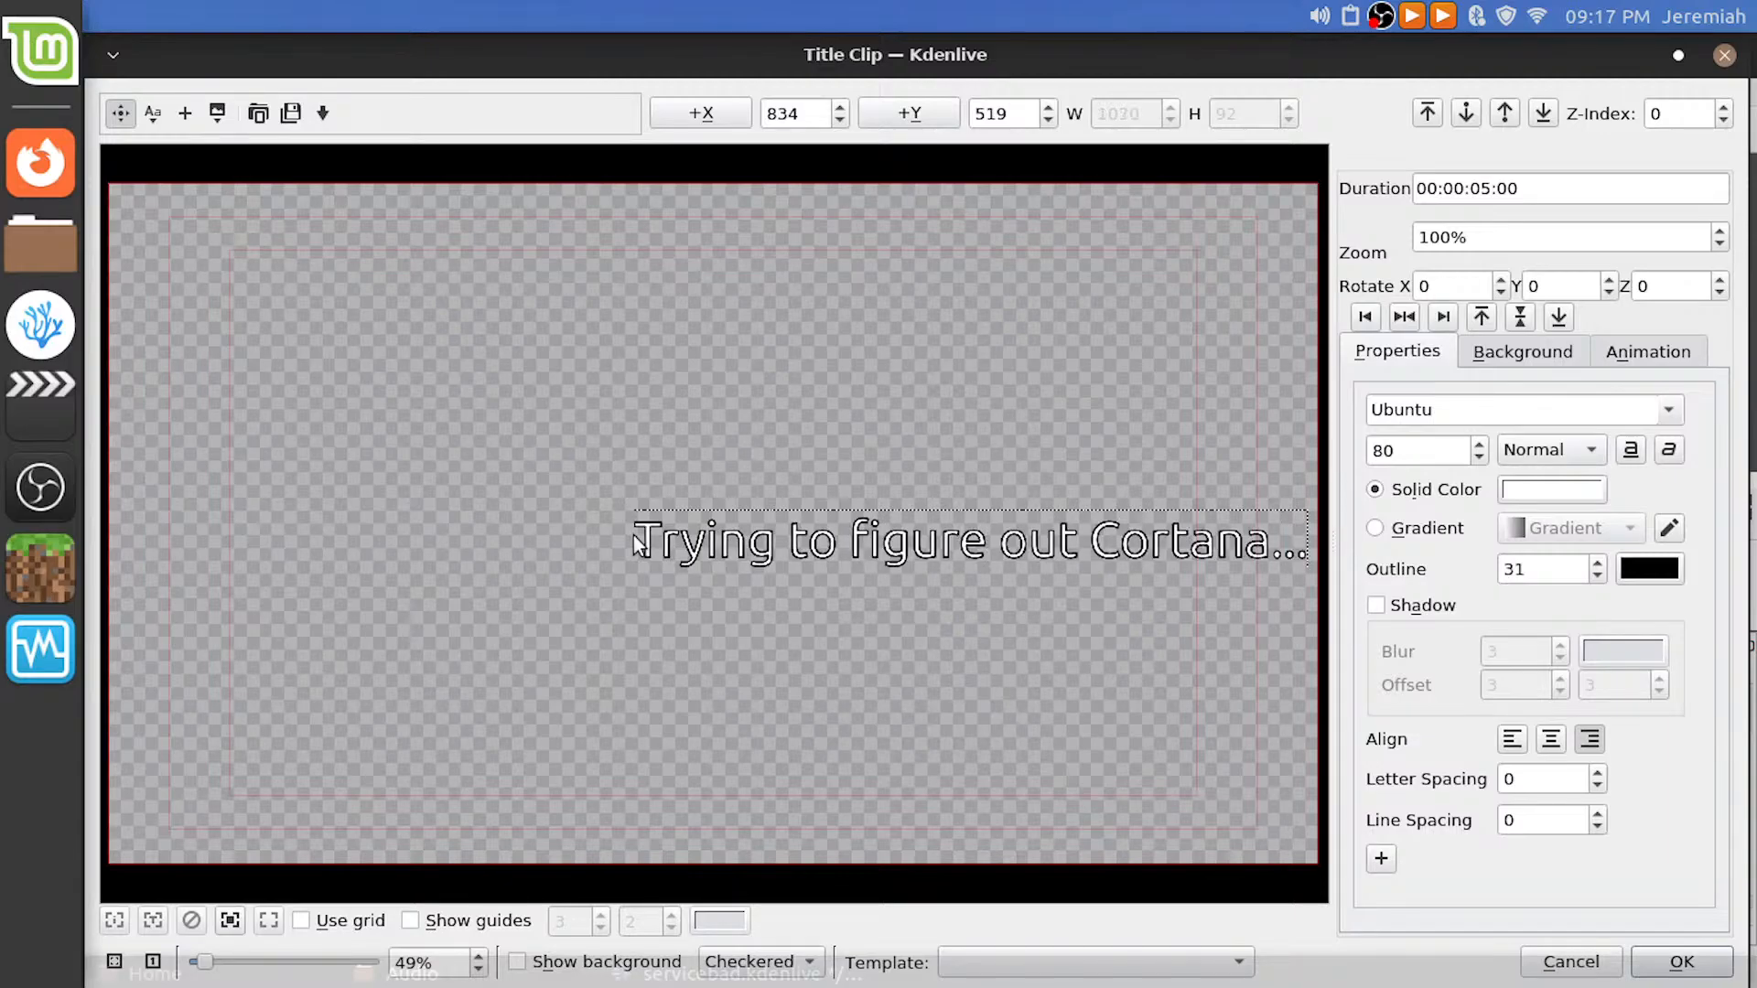
pyautogui.click(1418, 316)
pyautogui.click(1558, 317)
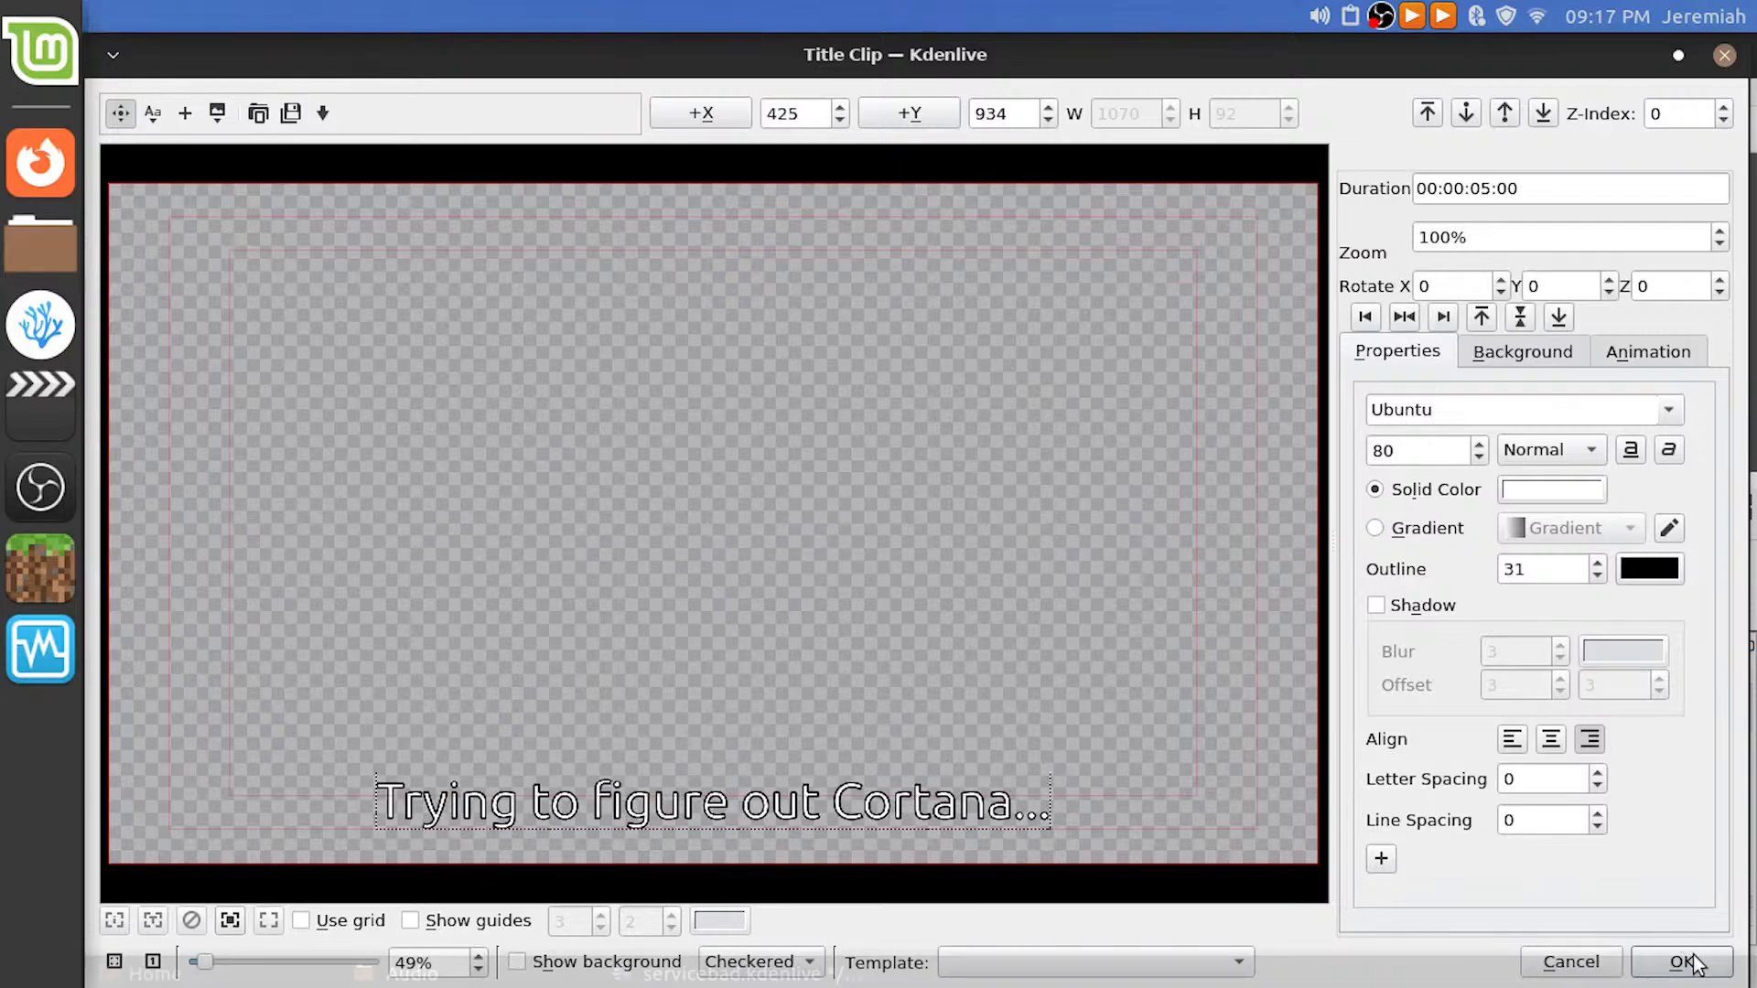
pyautogui.click(1683, 962)
# Place the Cortana title on track V2, fitted above the sped-up segment, and give it a short fade-in
pyautogui.moveTo(214, 465); pyautogui.dragTo(901, 721)
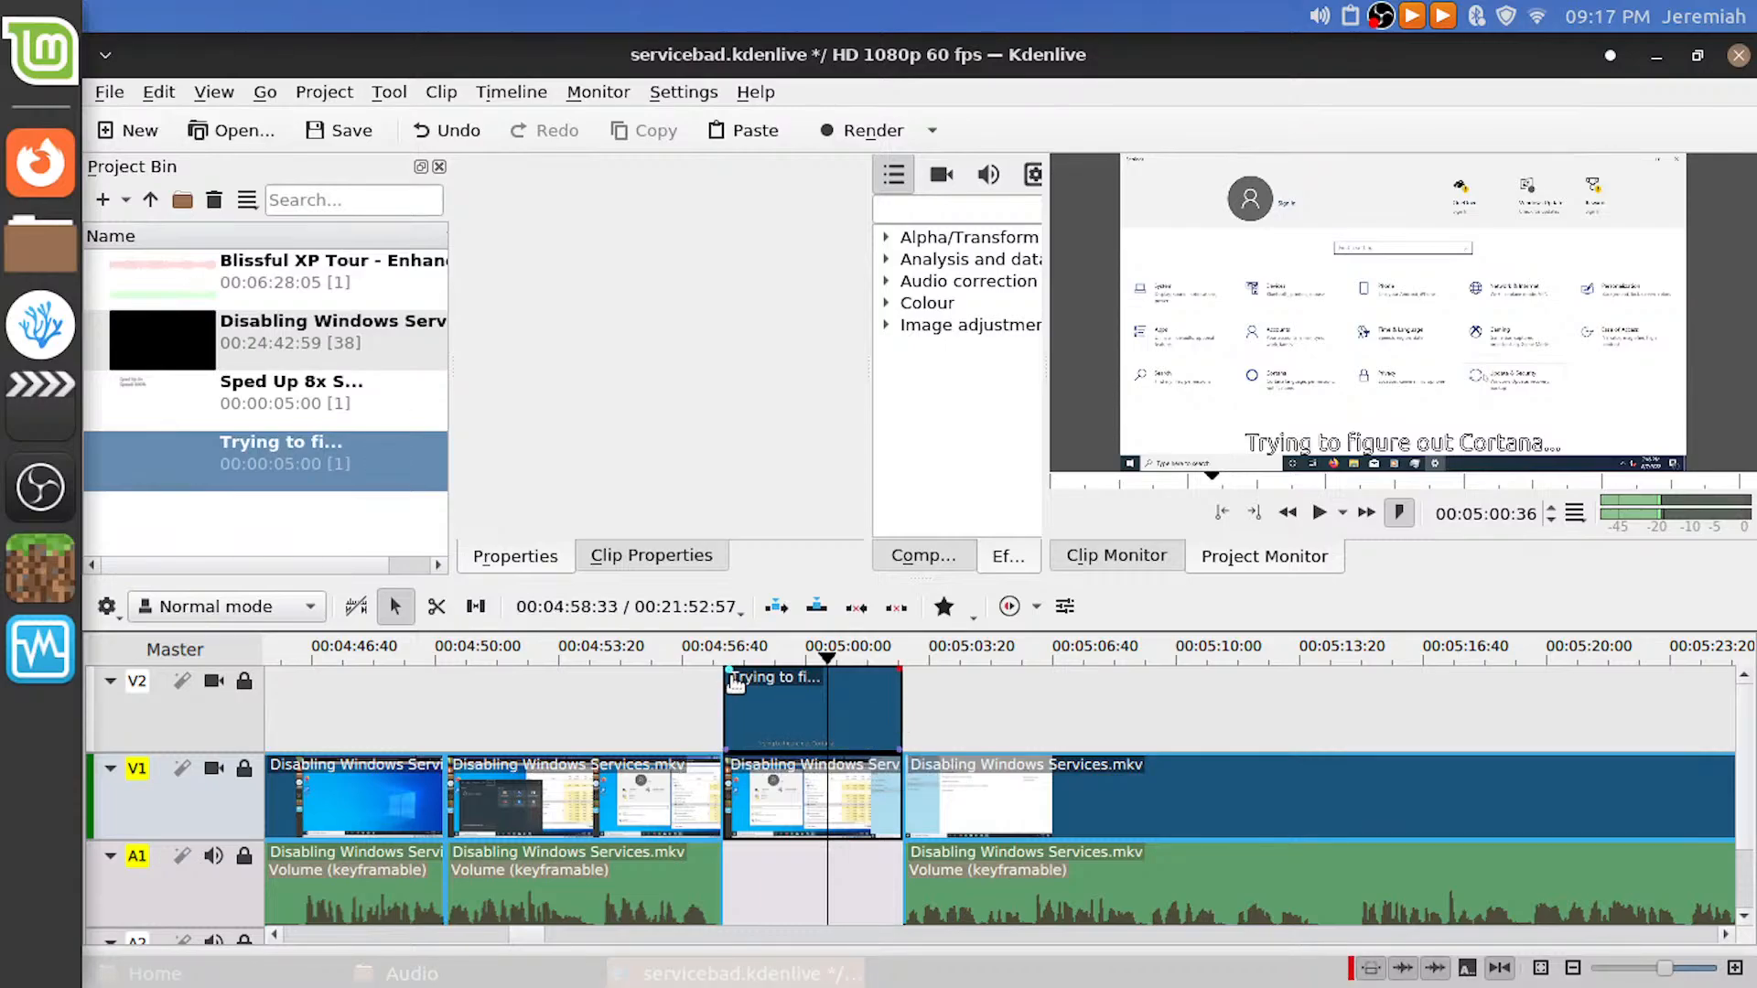
pyautogui.click(732, 670)
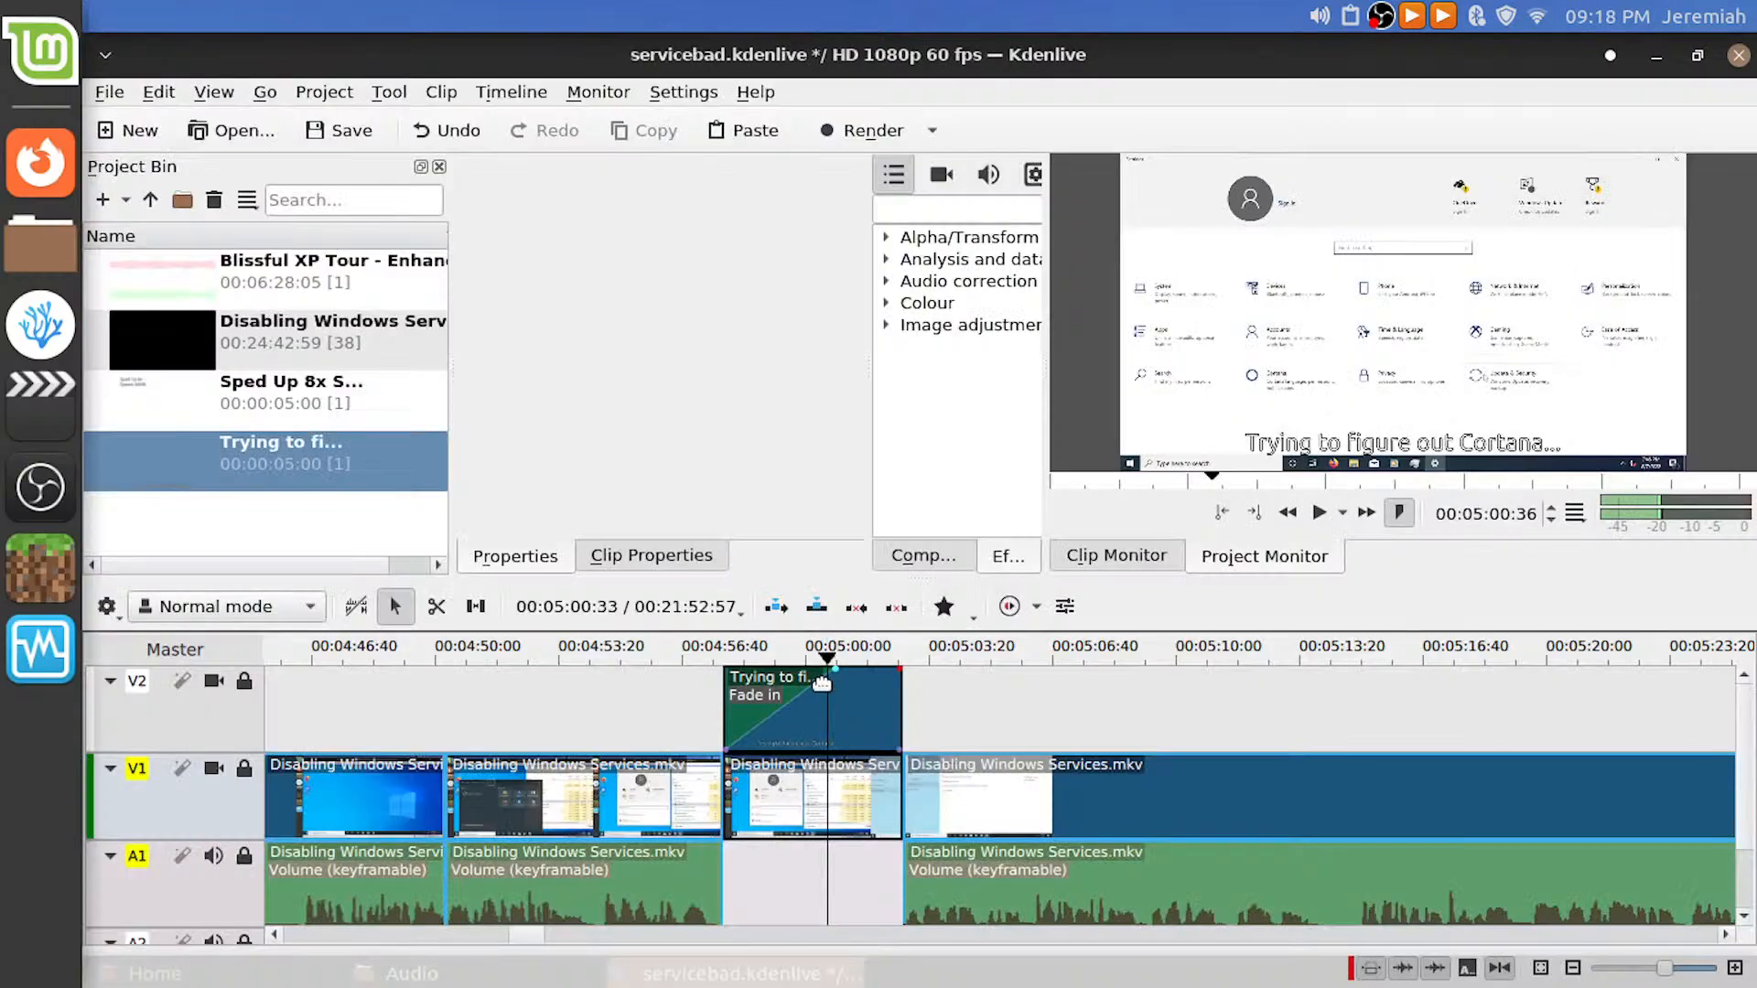
pyautogui.moveTo(836, 681); pyautogui.dragTo(682, 705)
pyautogui.click(682, 705)
pyautogui.press('space')
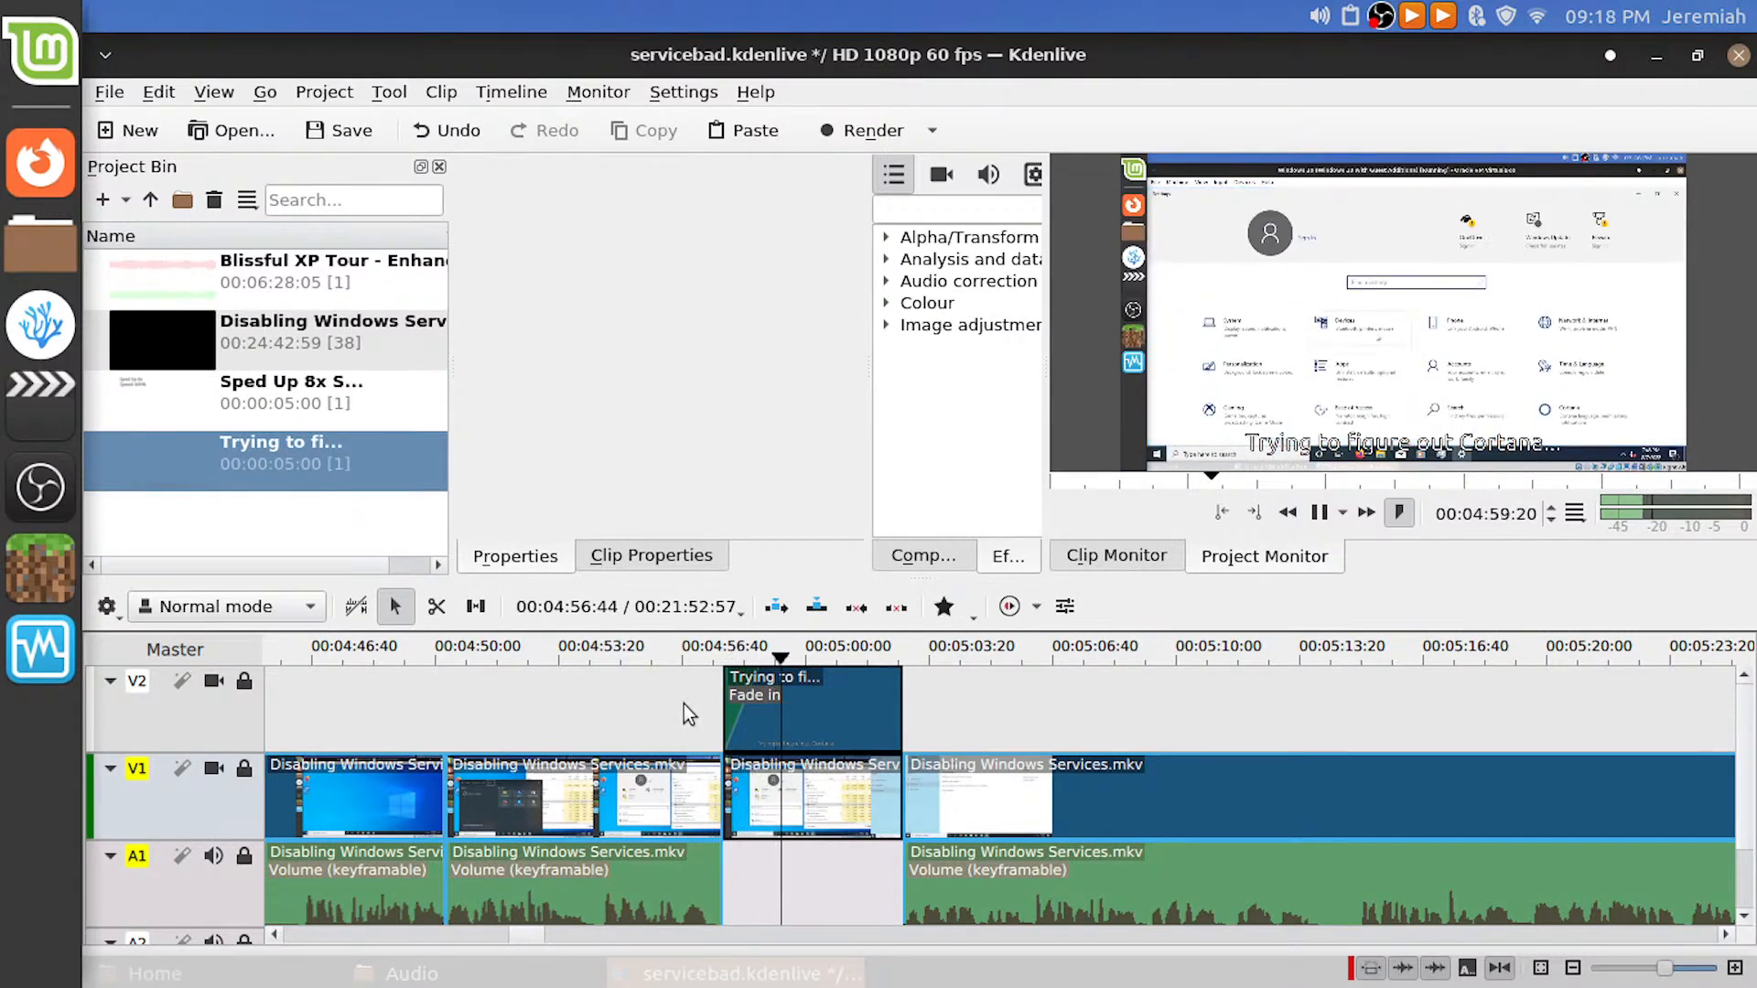
pyautogui.press('space')
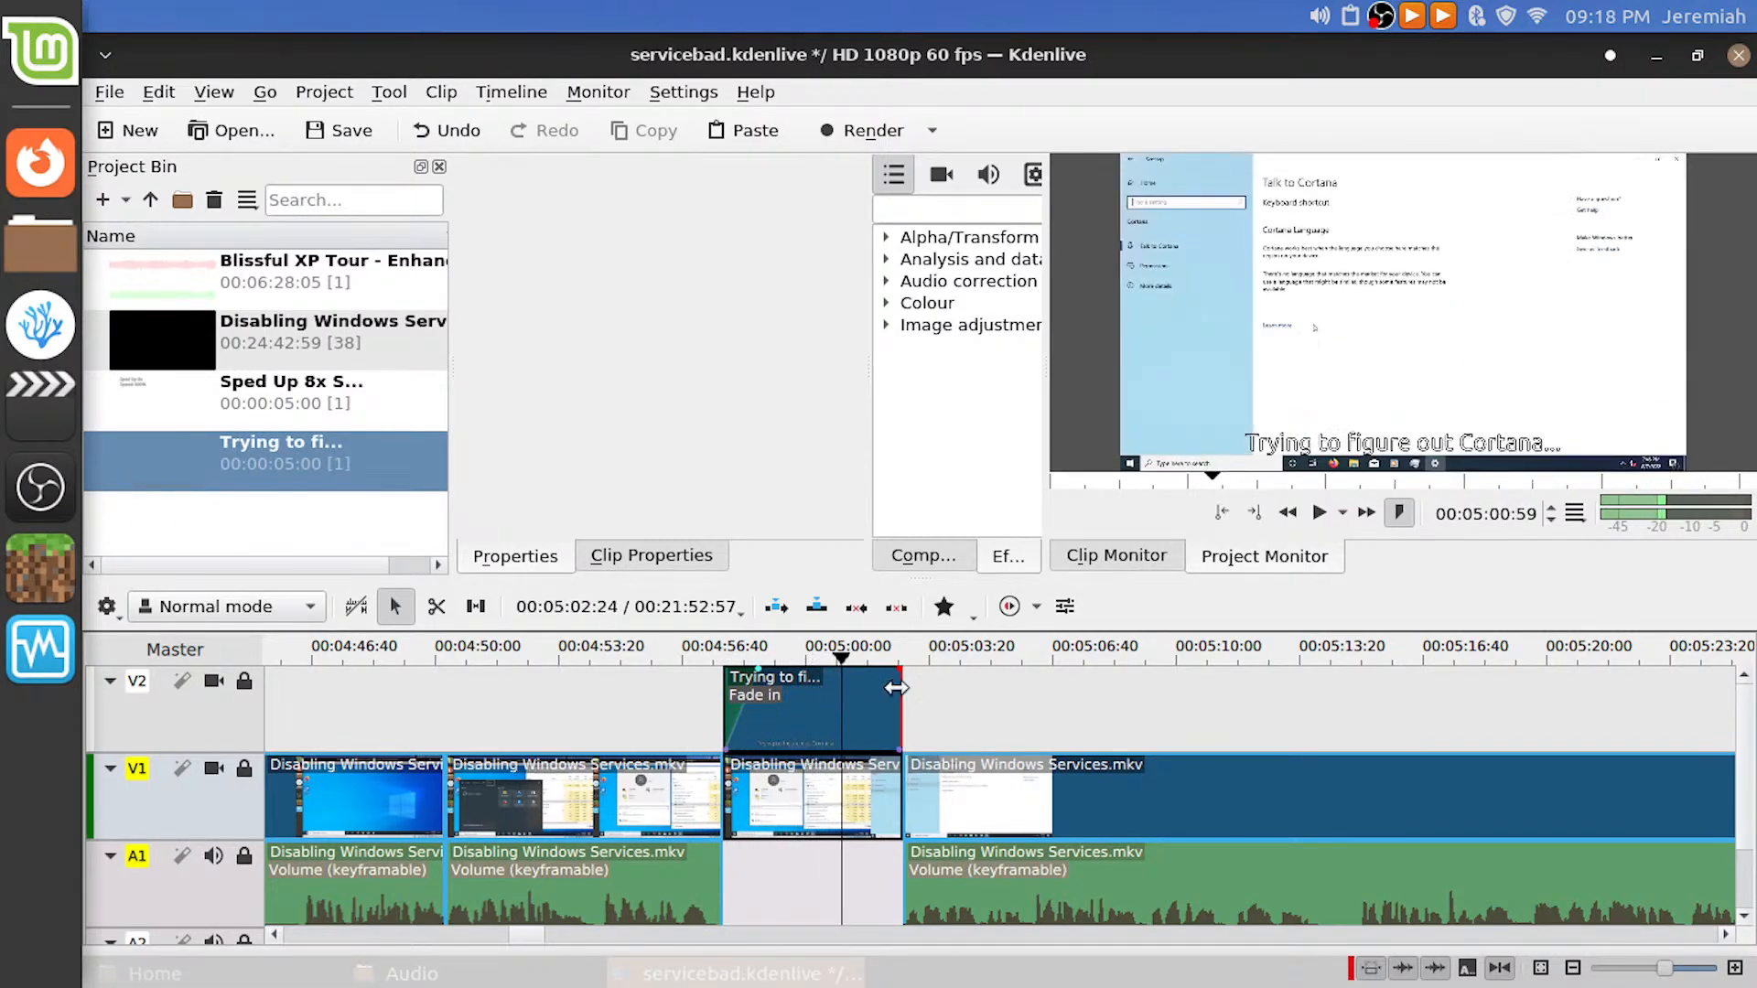
# Add a short fade-out to the Cortana title and play through its end
pyautogui.moveTo(889, 688); pyautogui.dragTo(869, 690)
pyautogui.press('space')
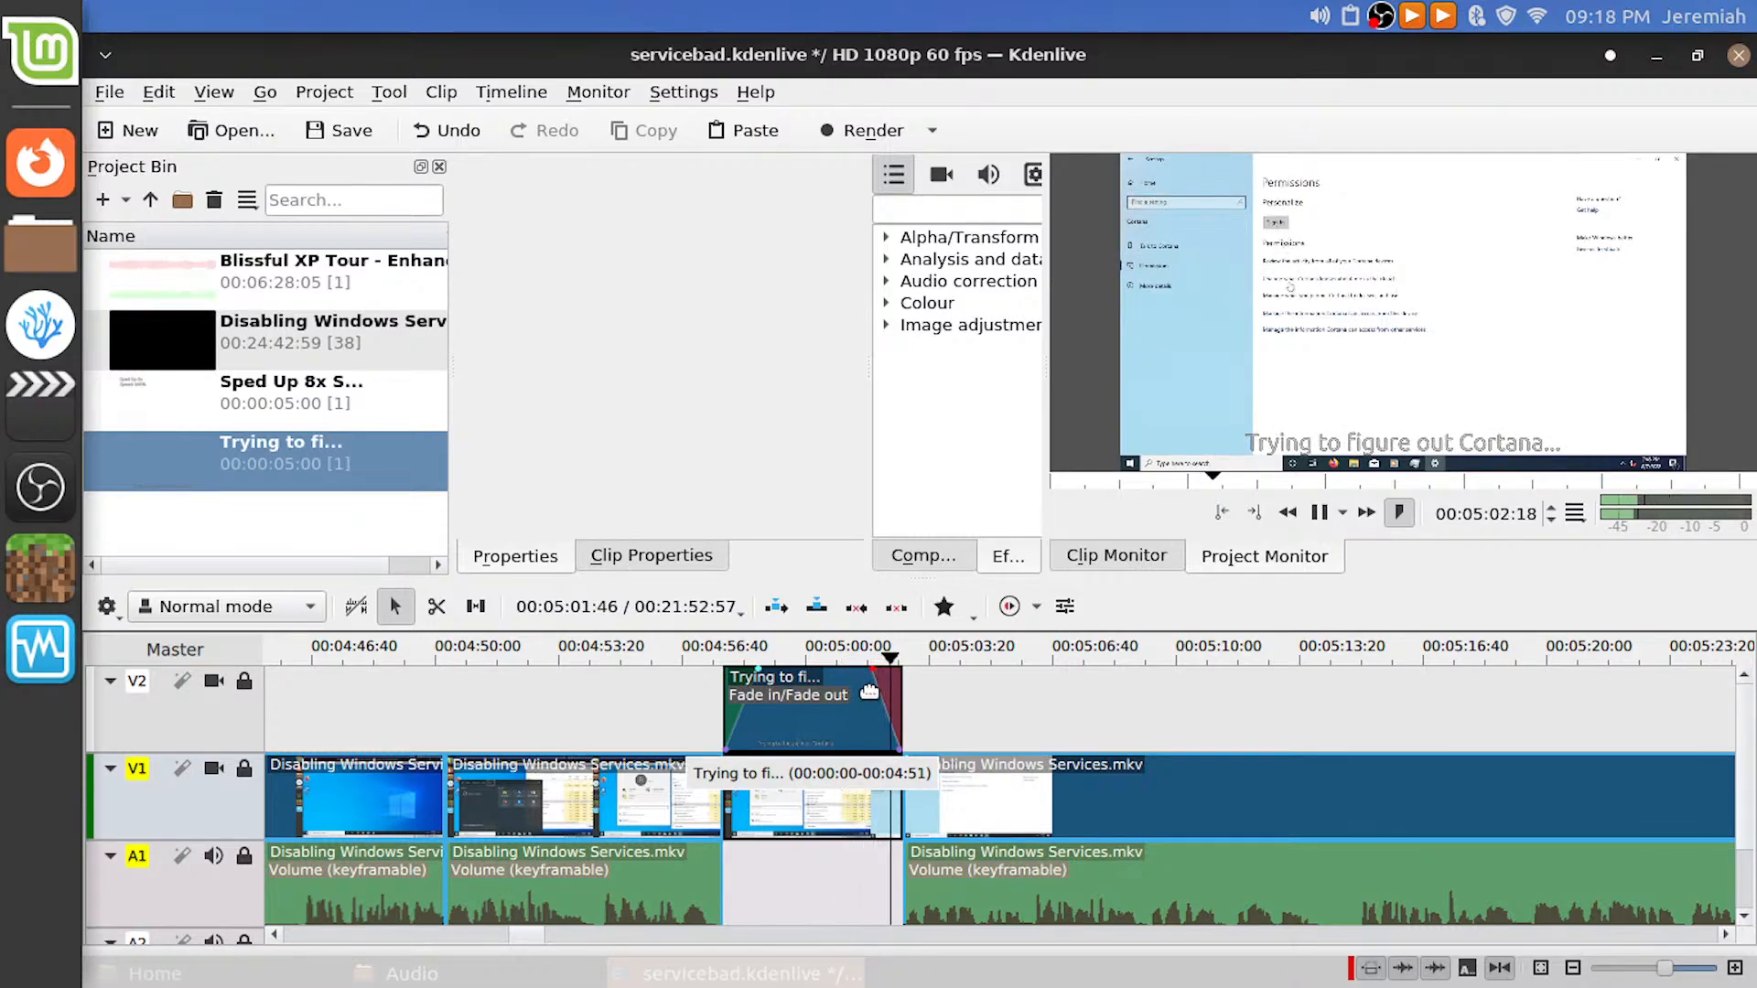
pyautogui.press('space')
# Speed up the Cortana segment further to about 2 seconds and fit the title and following clip to its new end
pyautogui.moveTo(890, 790); pyautogui.dragTo(864, 765)
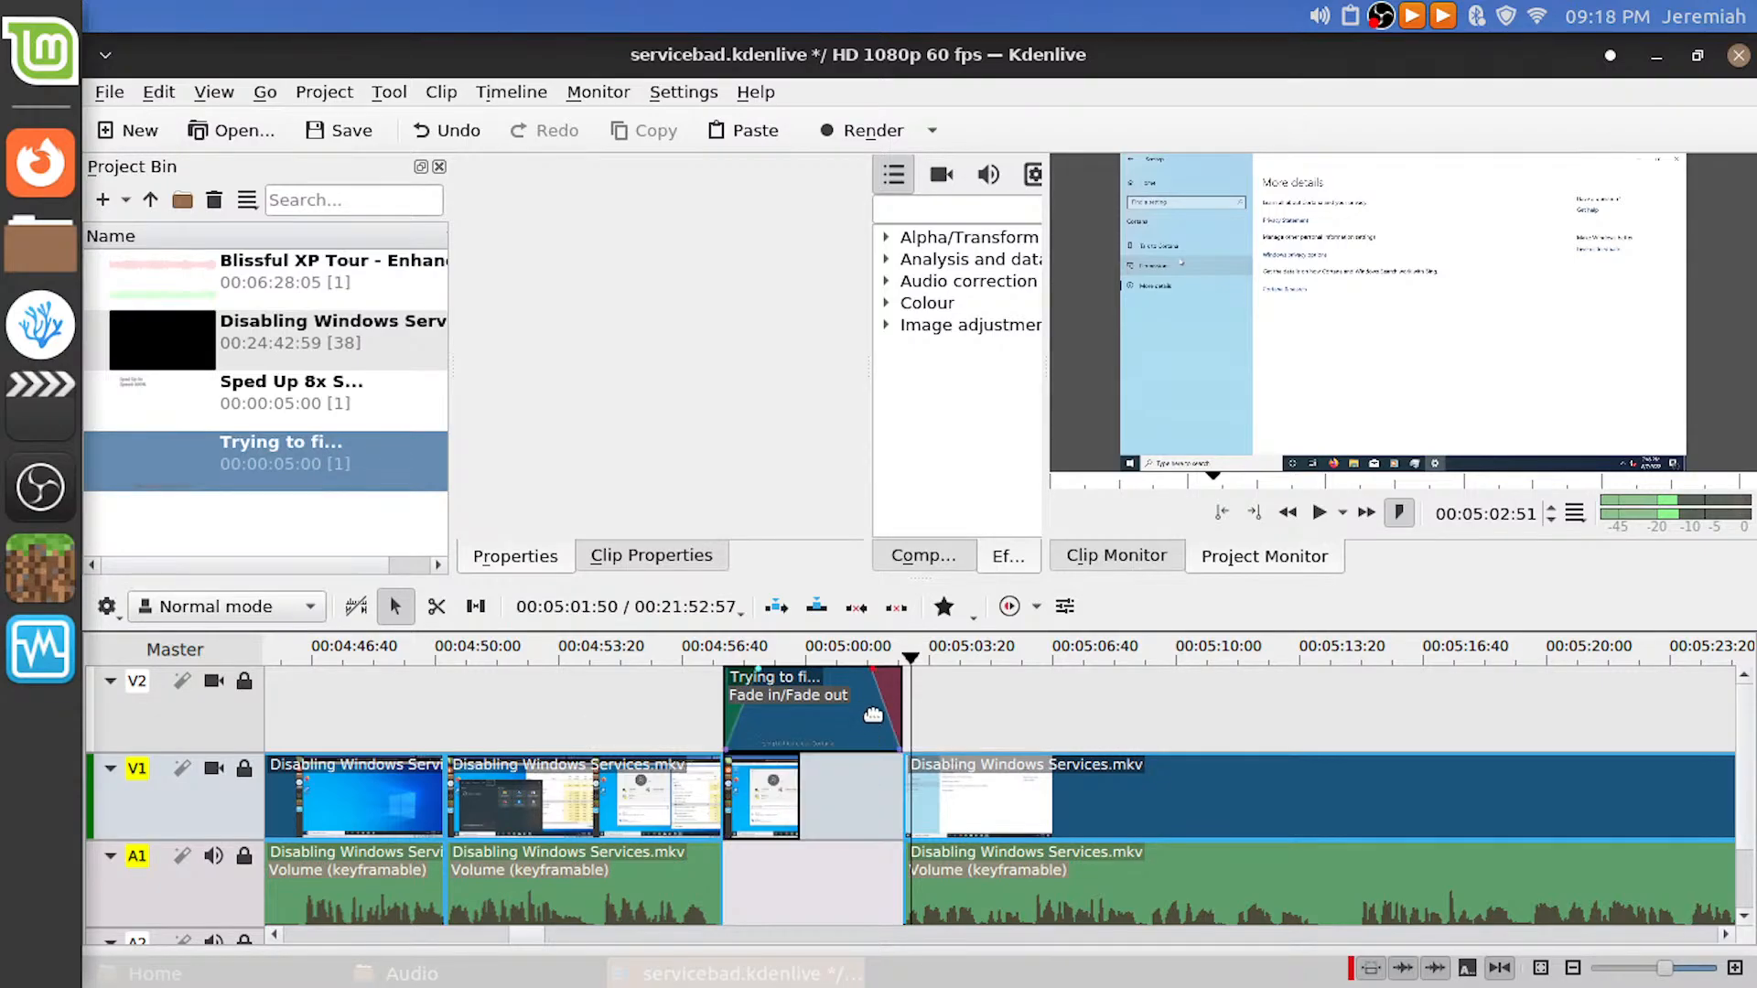
pyautogui.moveTo(896, 698); pyautogui.dragTo(700, 681)
pyautogui.scroll(3, 632, 693)
pyautogui.moveTo(1140, 807); pyautogui.dragTo(463, 701)
pyautogui.click(463, 701)
pyautogui.press('space')
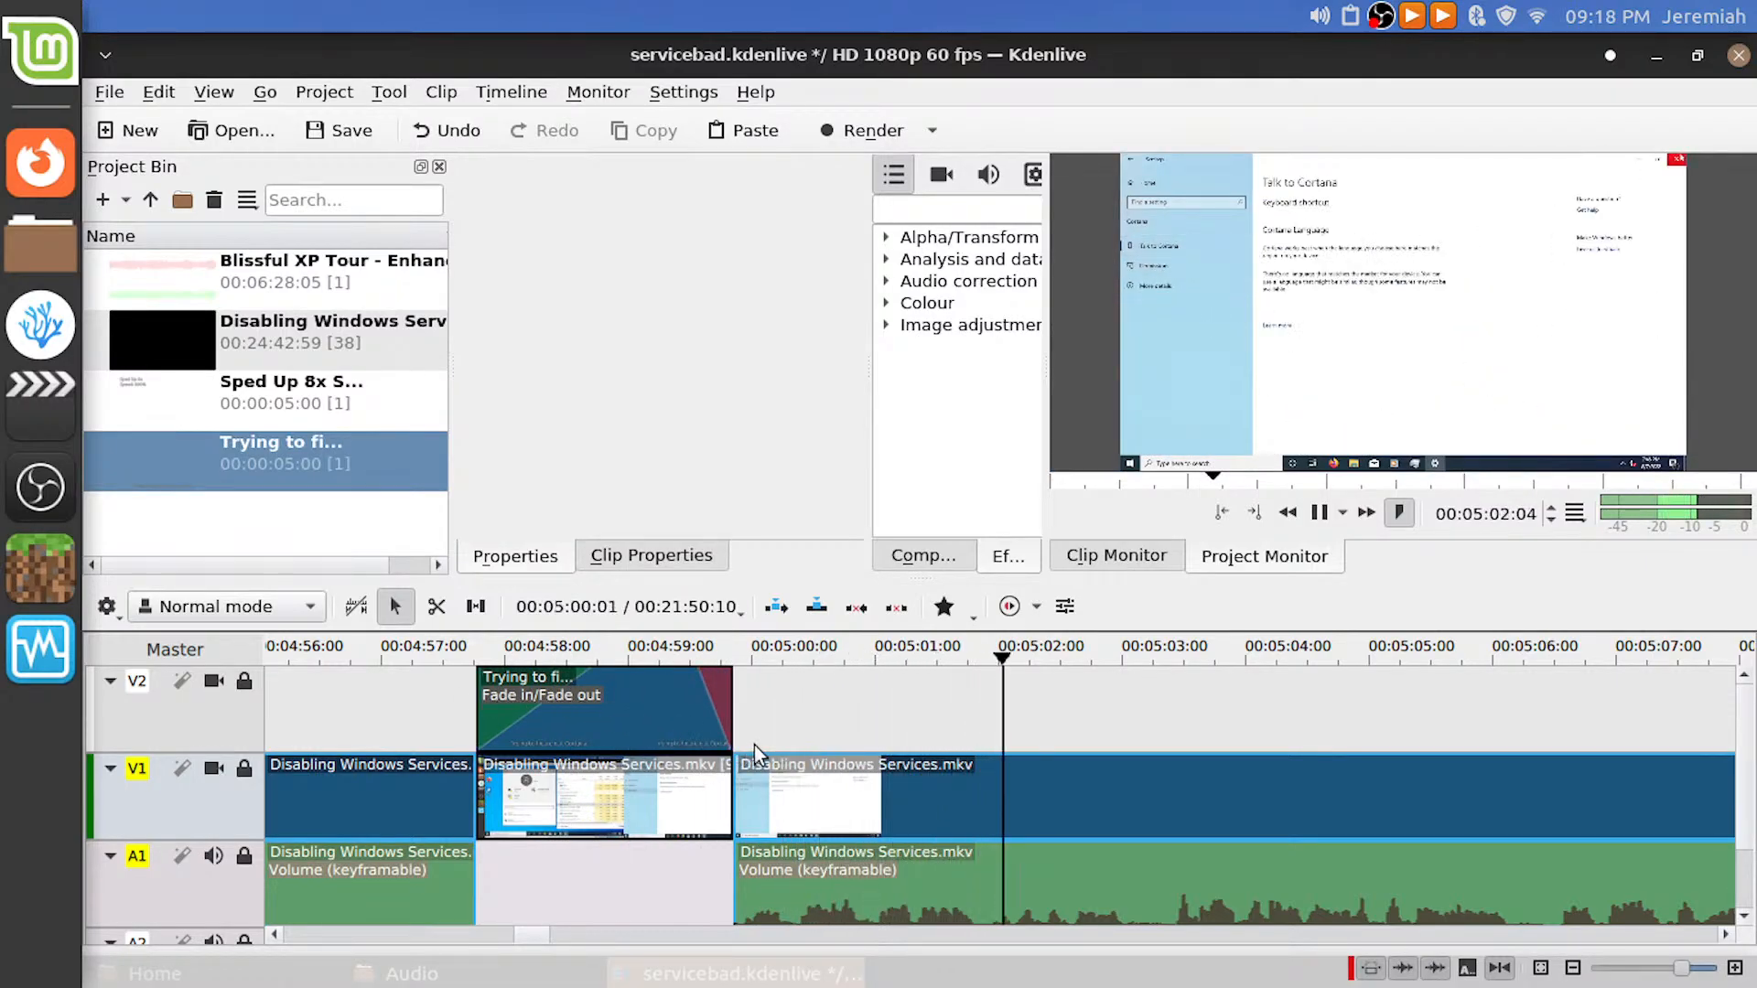
pyautogui.press('space')
# Add an audio fade-in of about 10 frames to the clip after the Cortana segment and replay it
pyautogui.moveTo(737, 843); pyautogui.dragTo(764, 843)
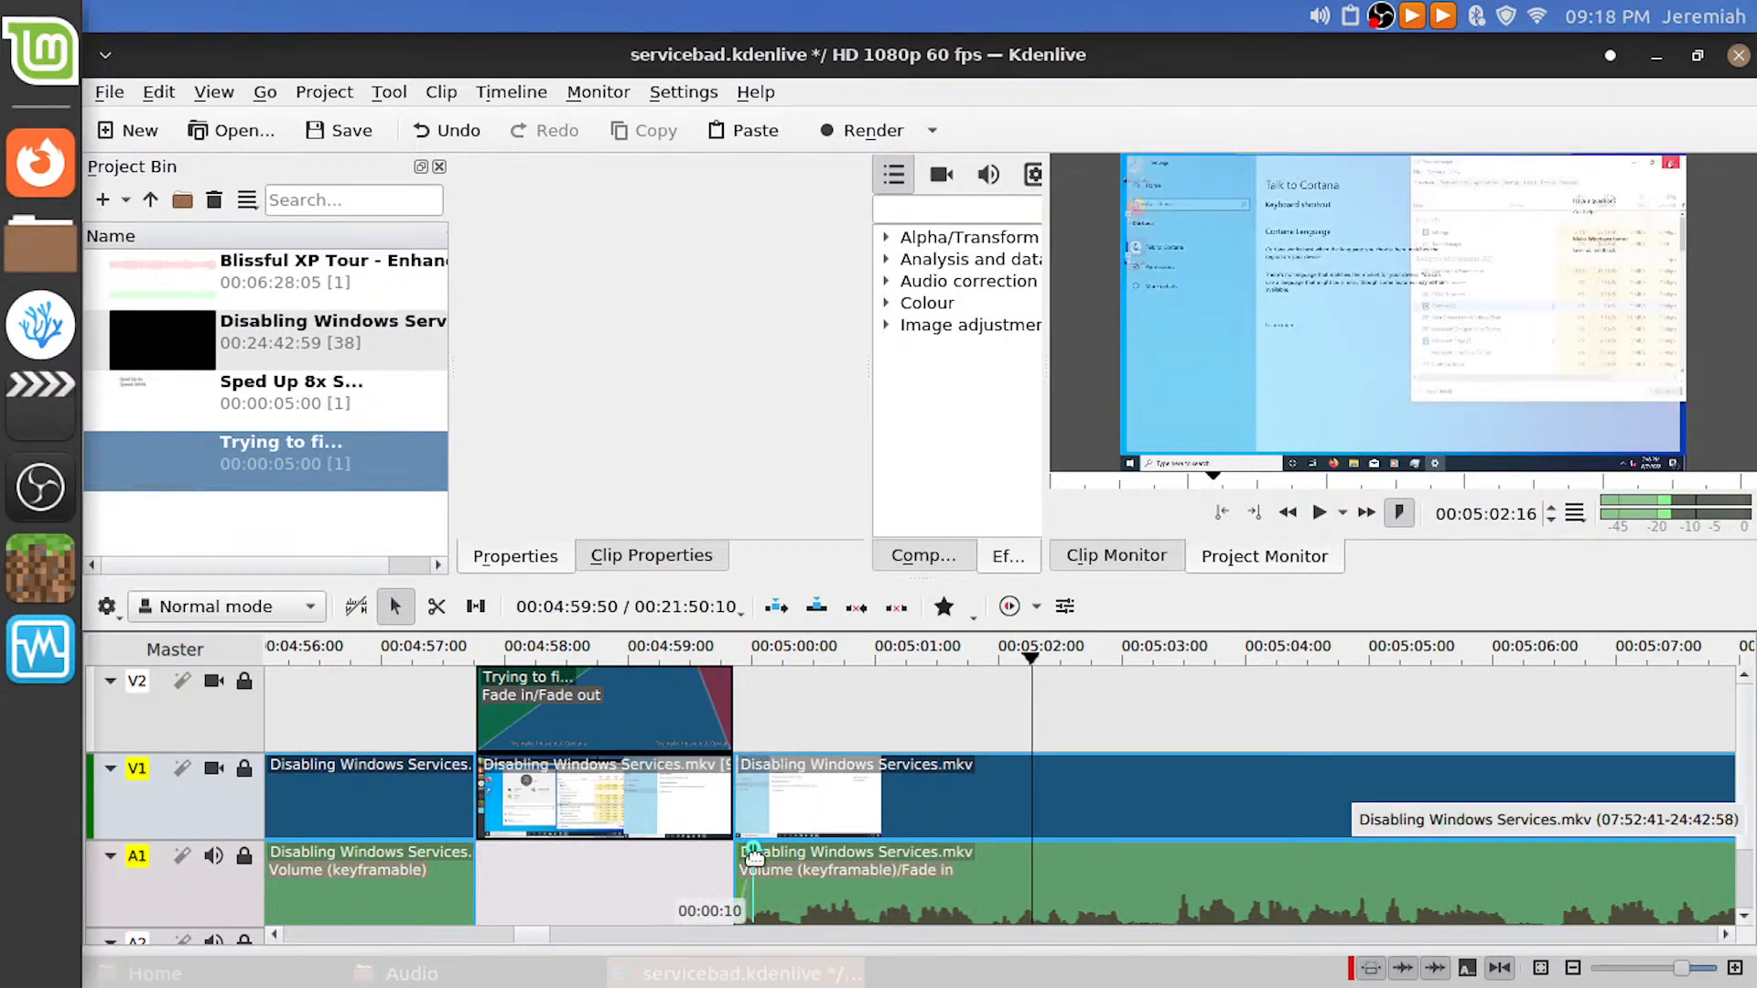
pyautogui.press('p')
pyautogui.press('p')
pyautogui.press('p')
pyautogui.press('space')
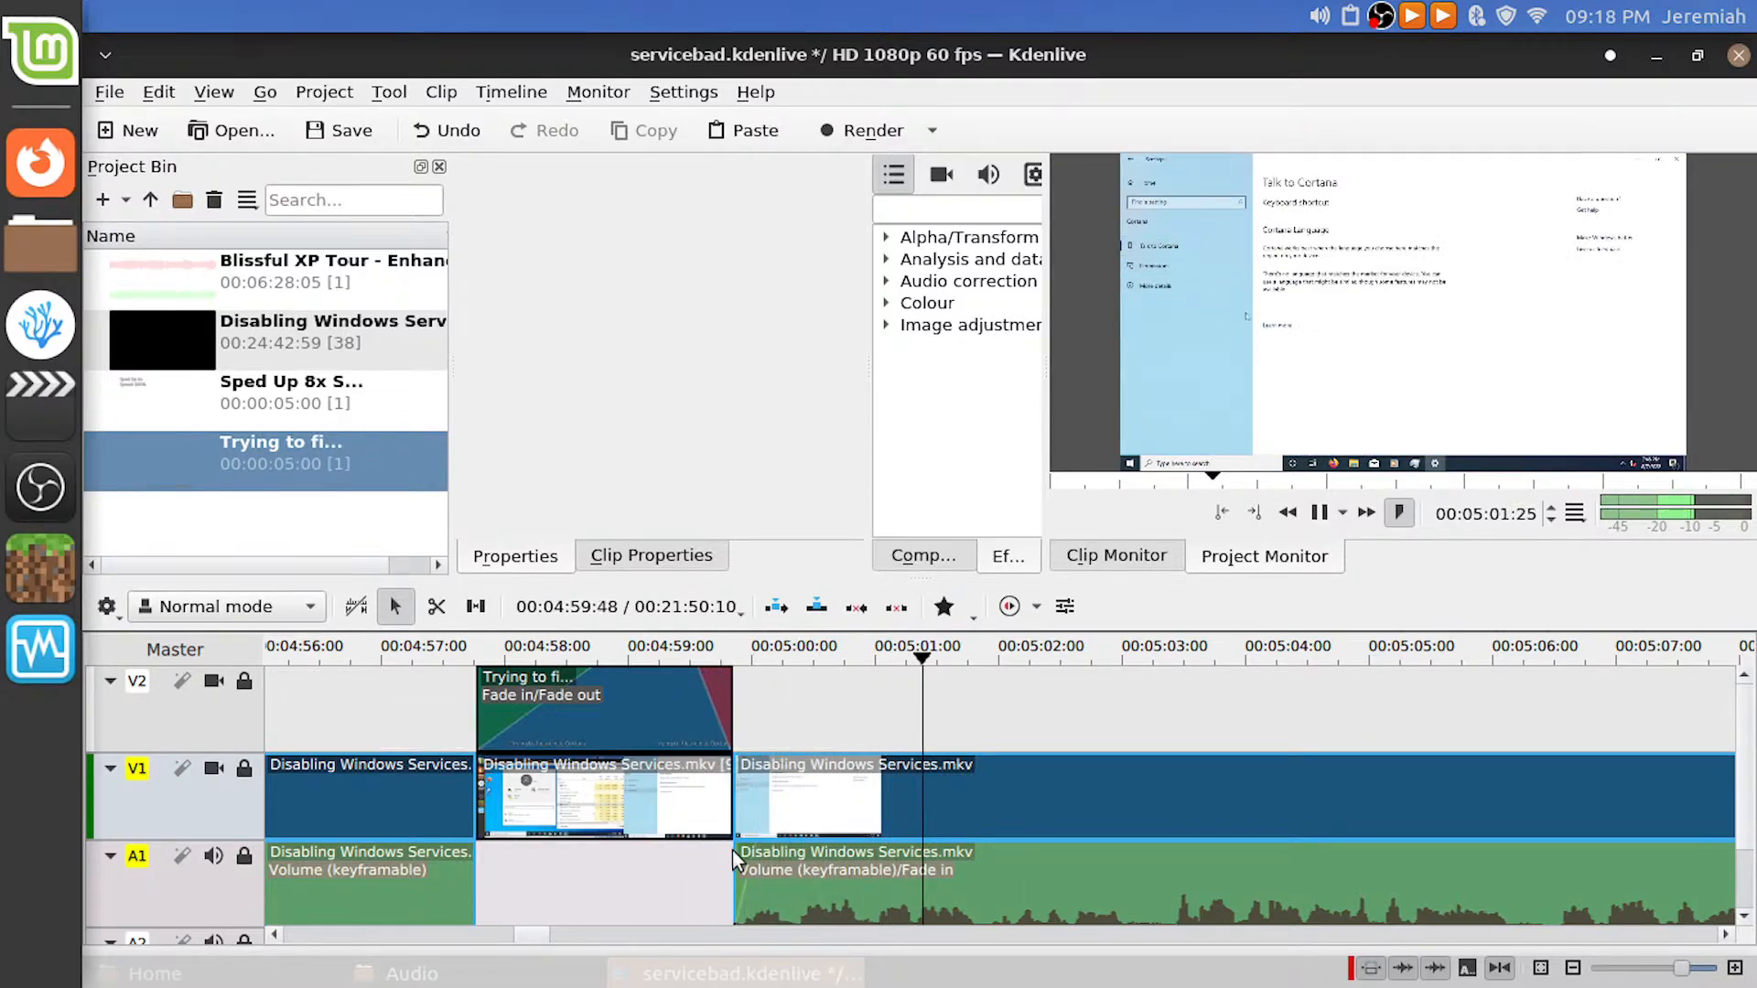
# Review the footage after the Cortana segment up to about 00:05:09, and replay it from about 00:05:03
pyautogui.scroll(-1, 853, 849)
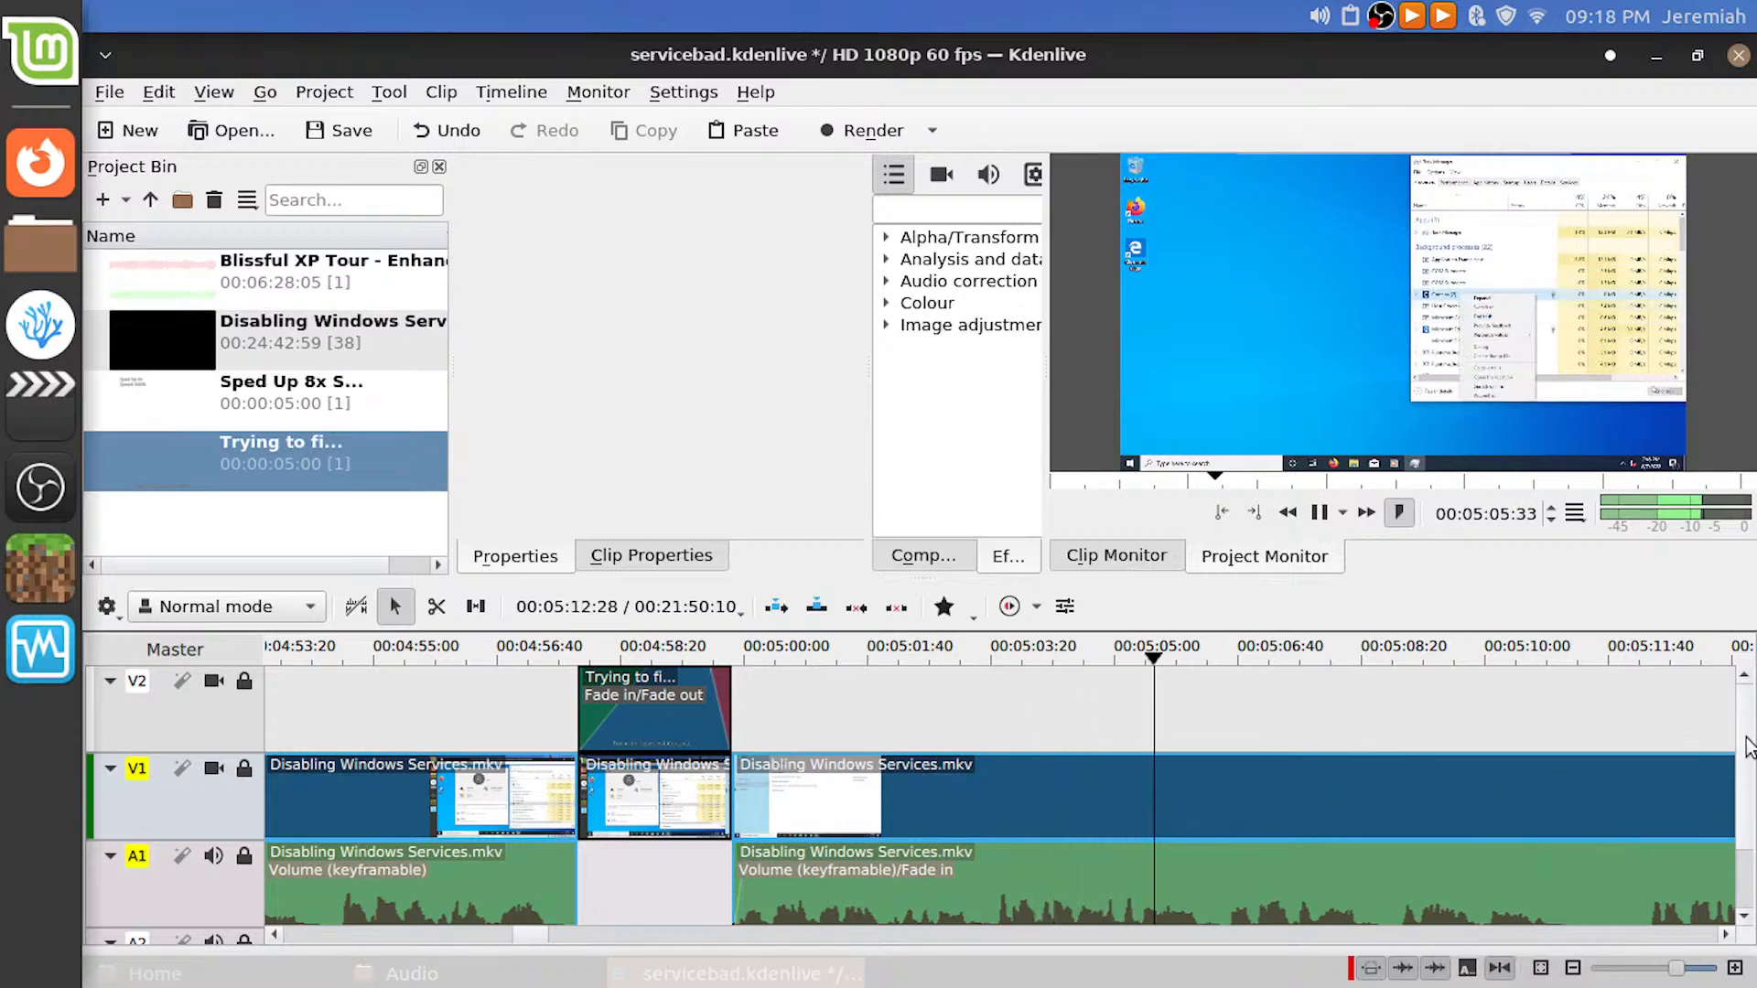
pyautogui.moveTo(1747, 731); pyautogui.dragTo(1747, 781)
pyautogui.hscroll(3, 1105, 778)
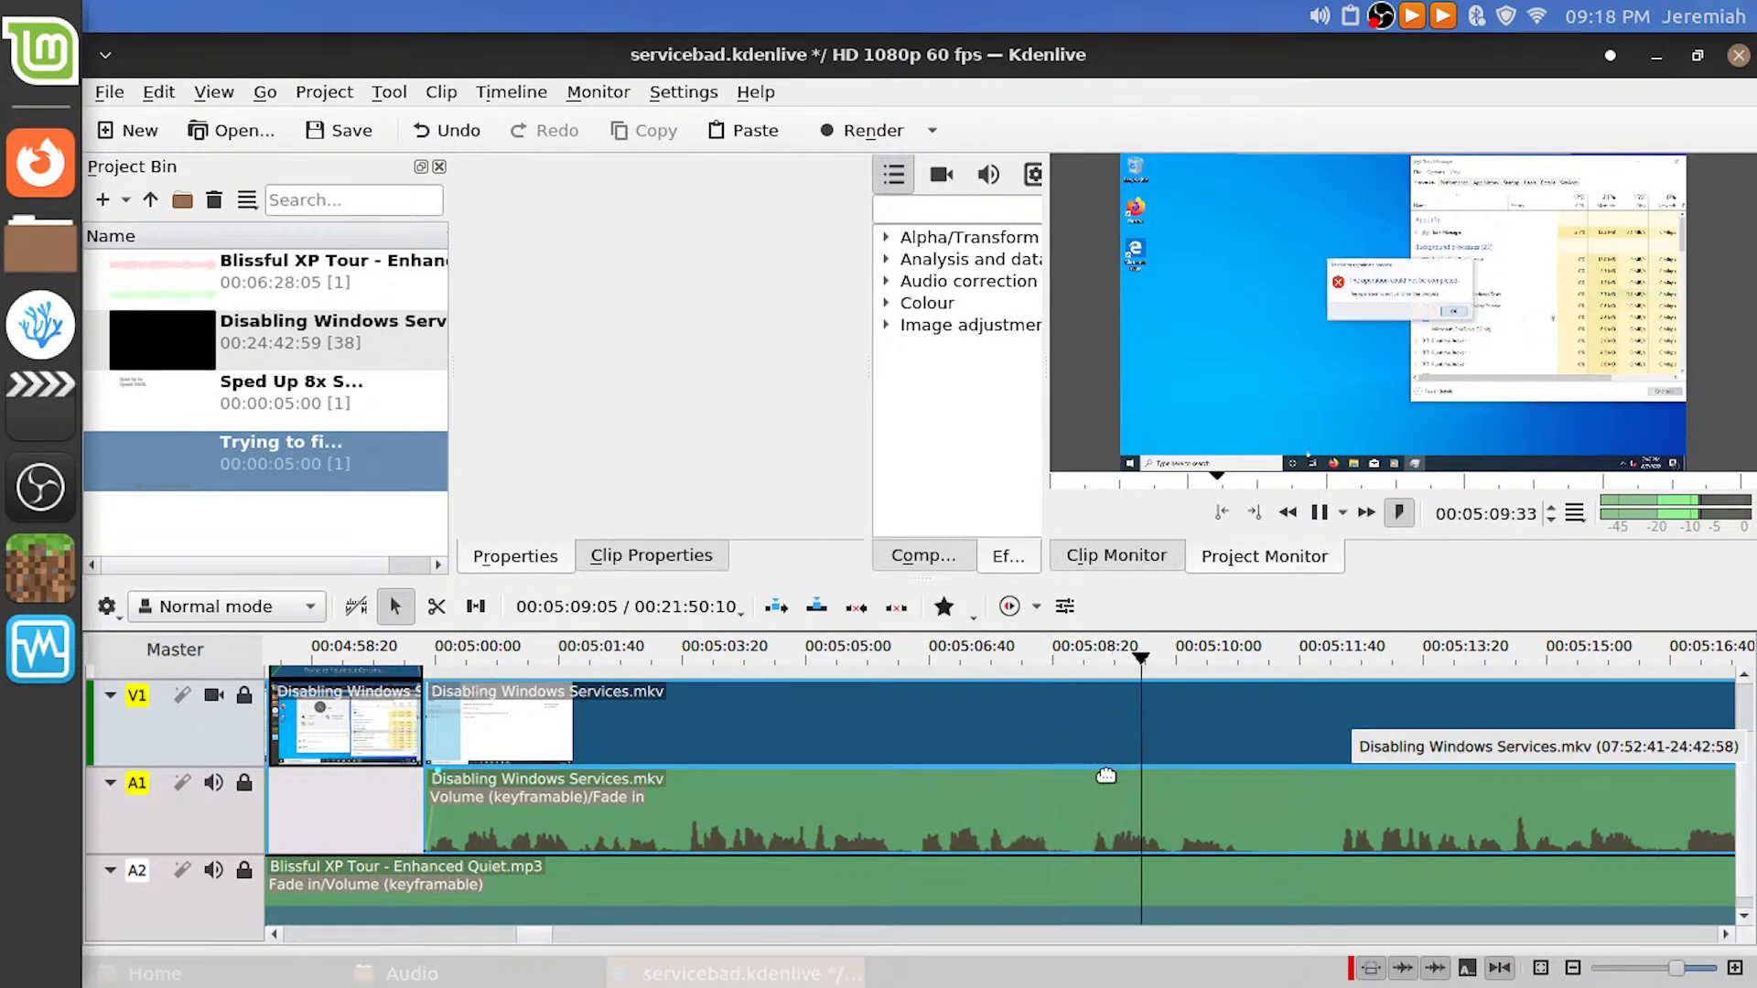
pyautogui.moveTo(885, 653); pyautogui.dragTo(528, 652)
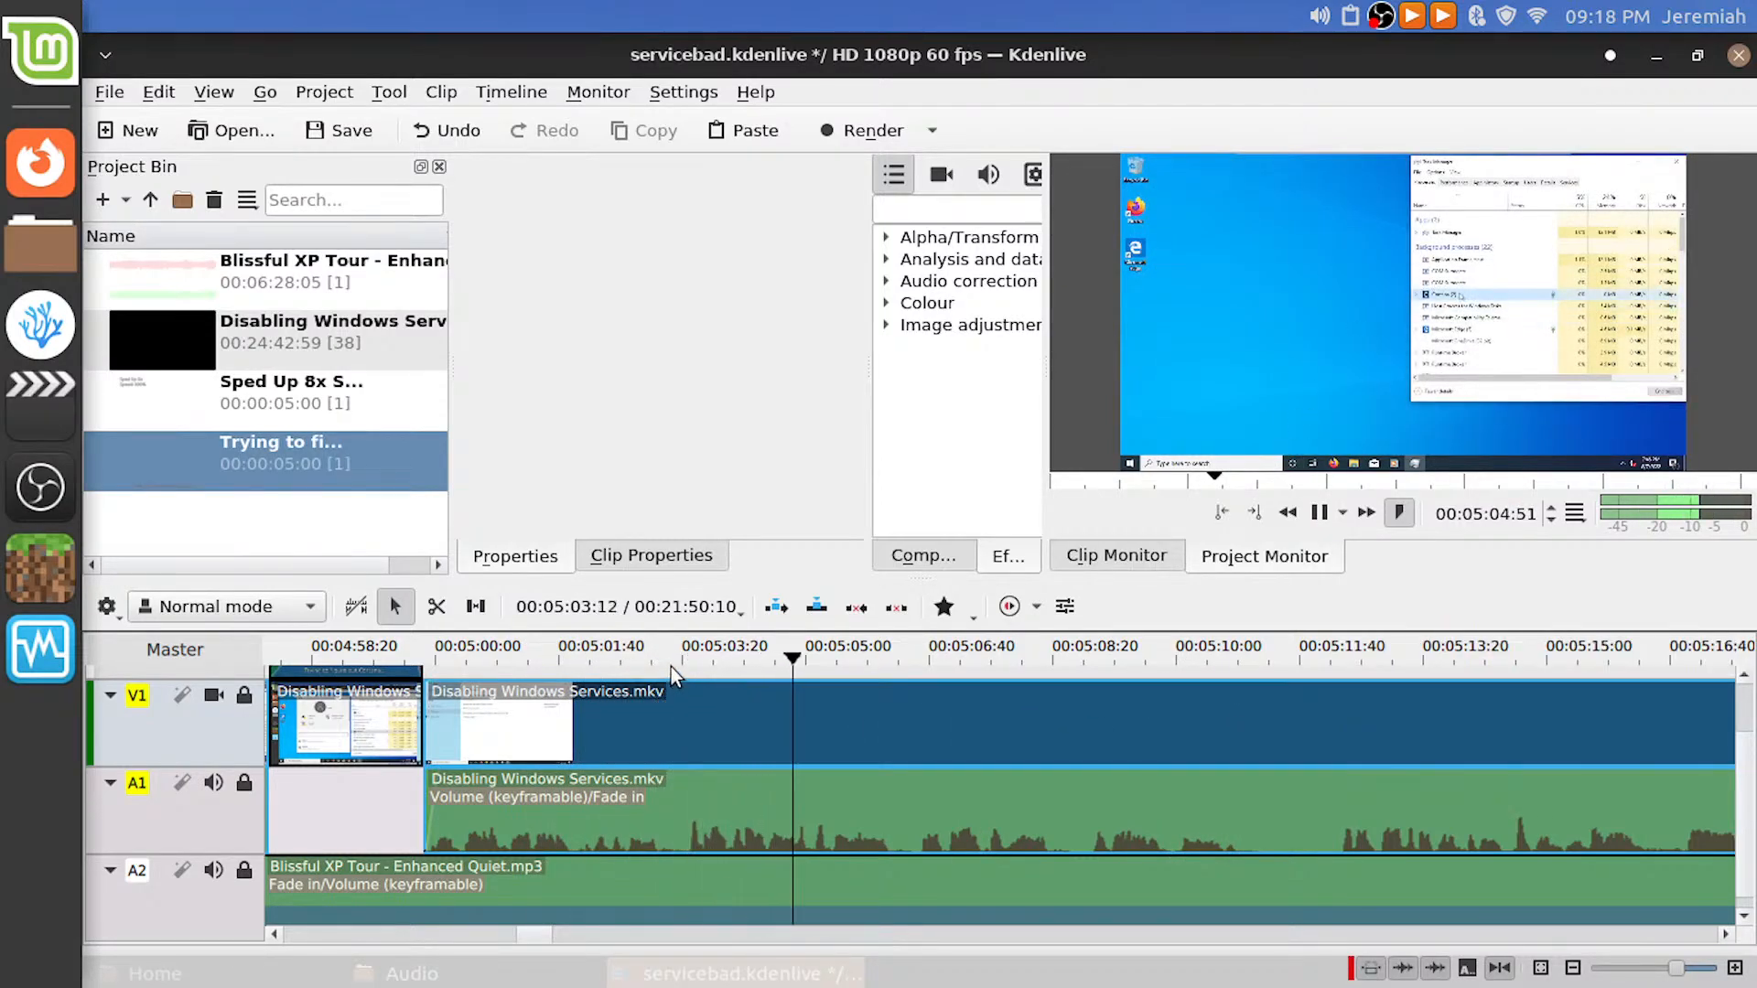
# Split the Disabling Windows Services clip at 00:05:03:22 and resume playback from the cut
pyautogui.moveTo(677, 673); pyautogui.dragTo(684, 672)
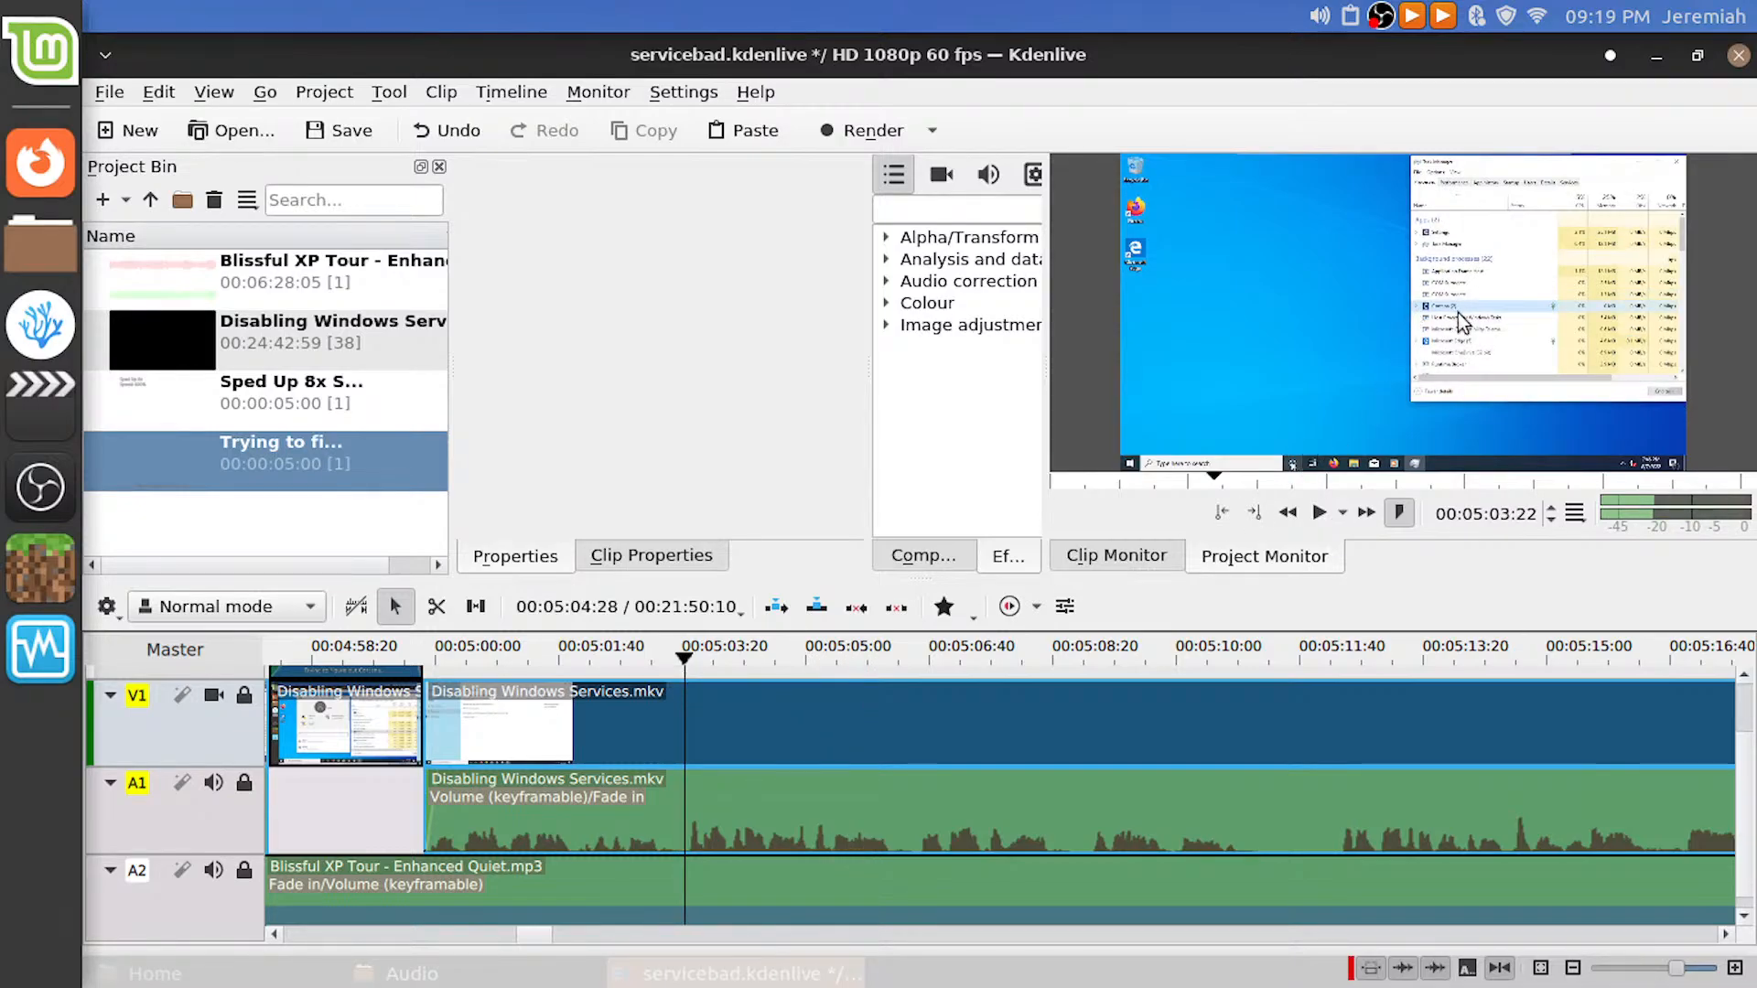
pyautogui.hotkey('shift', 'r')
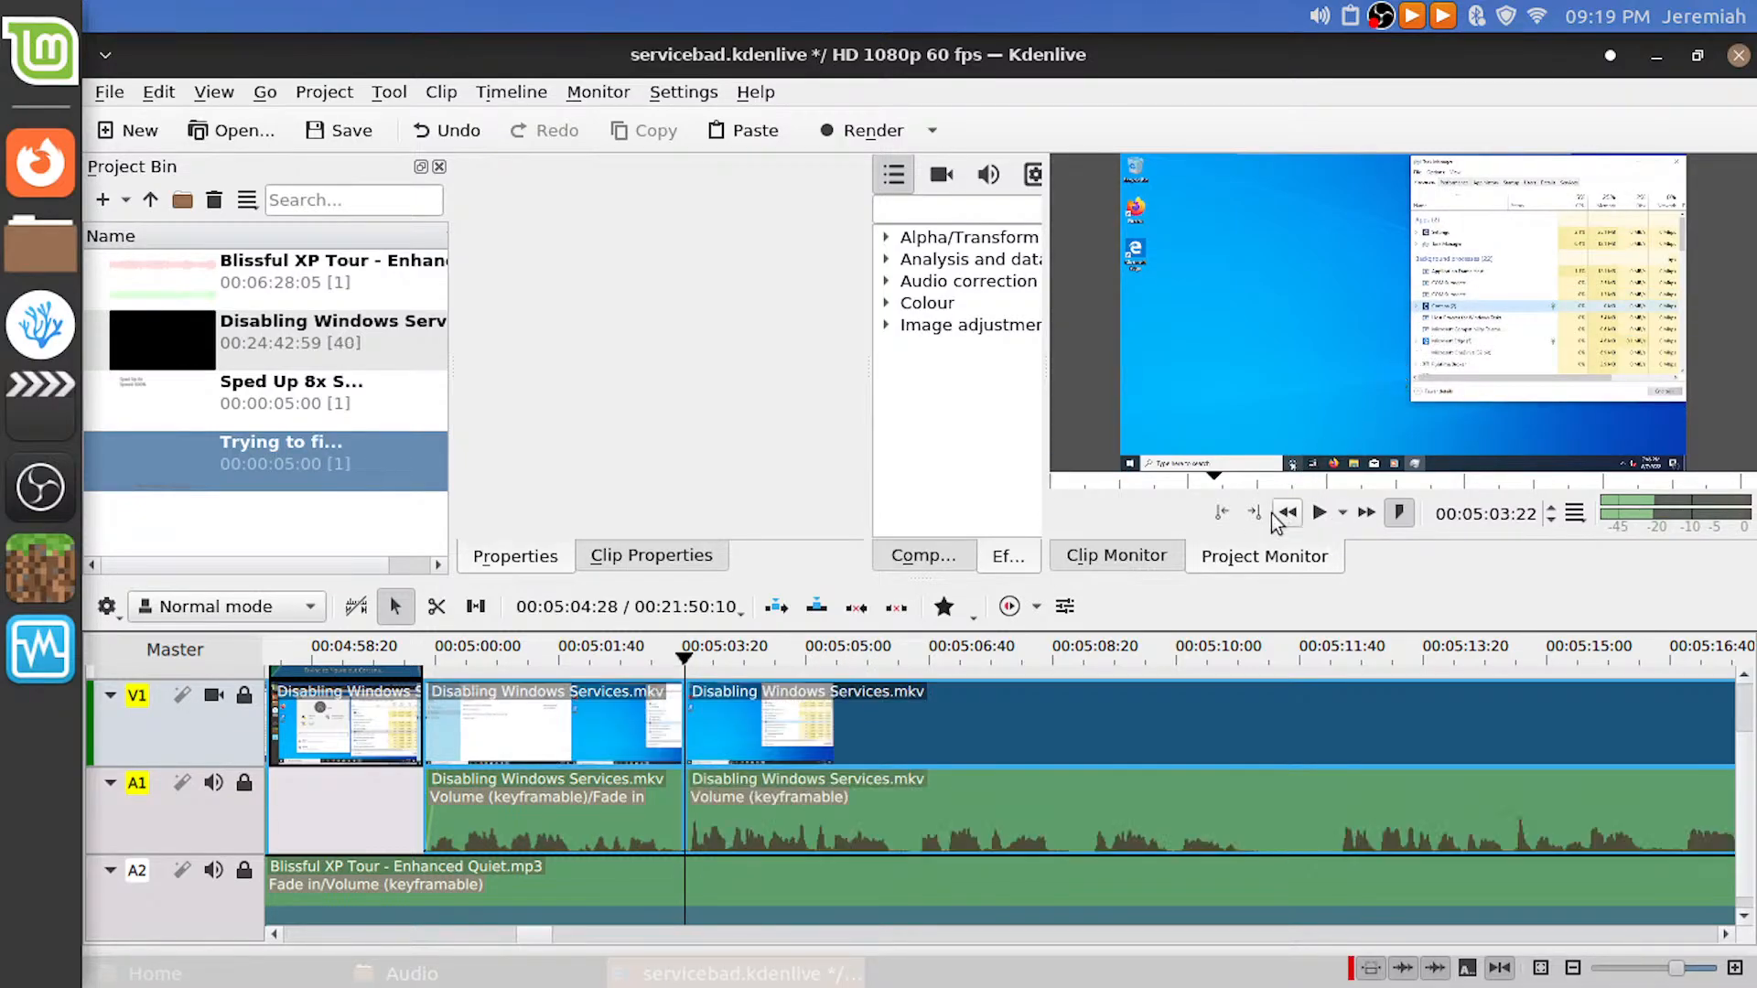
pyautogui.press('space')
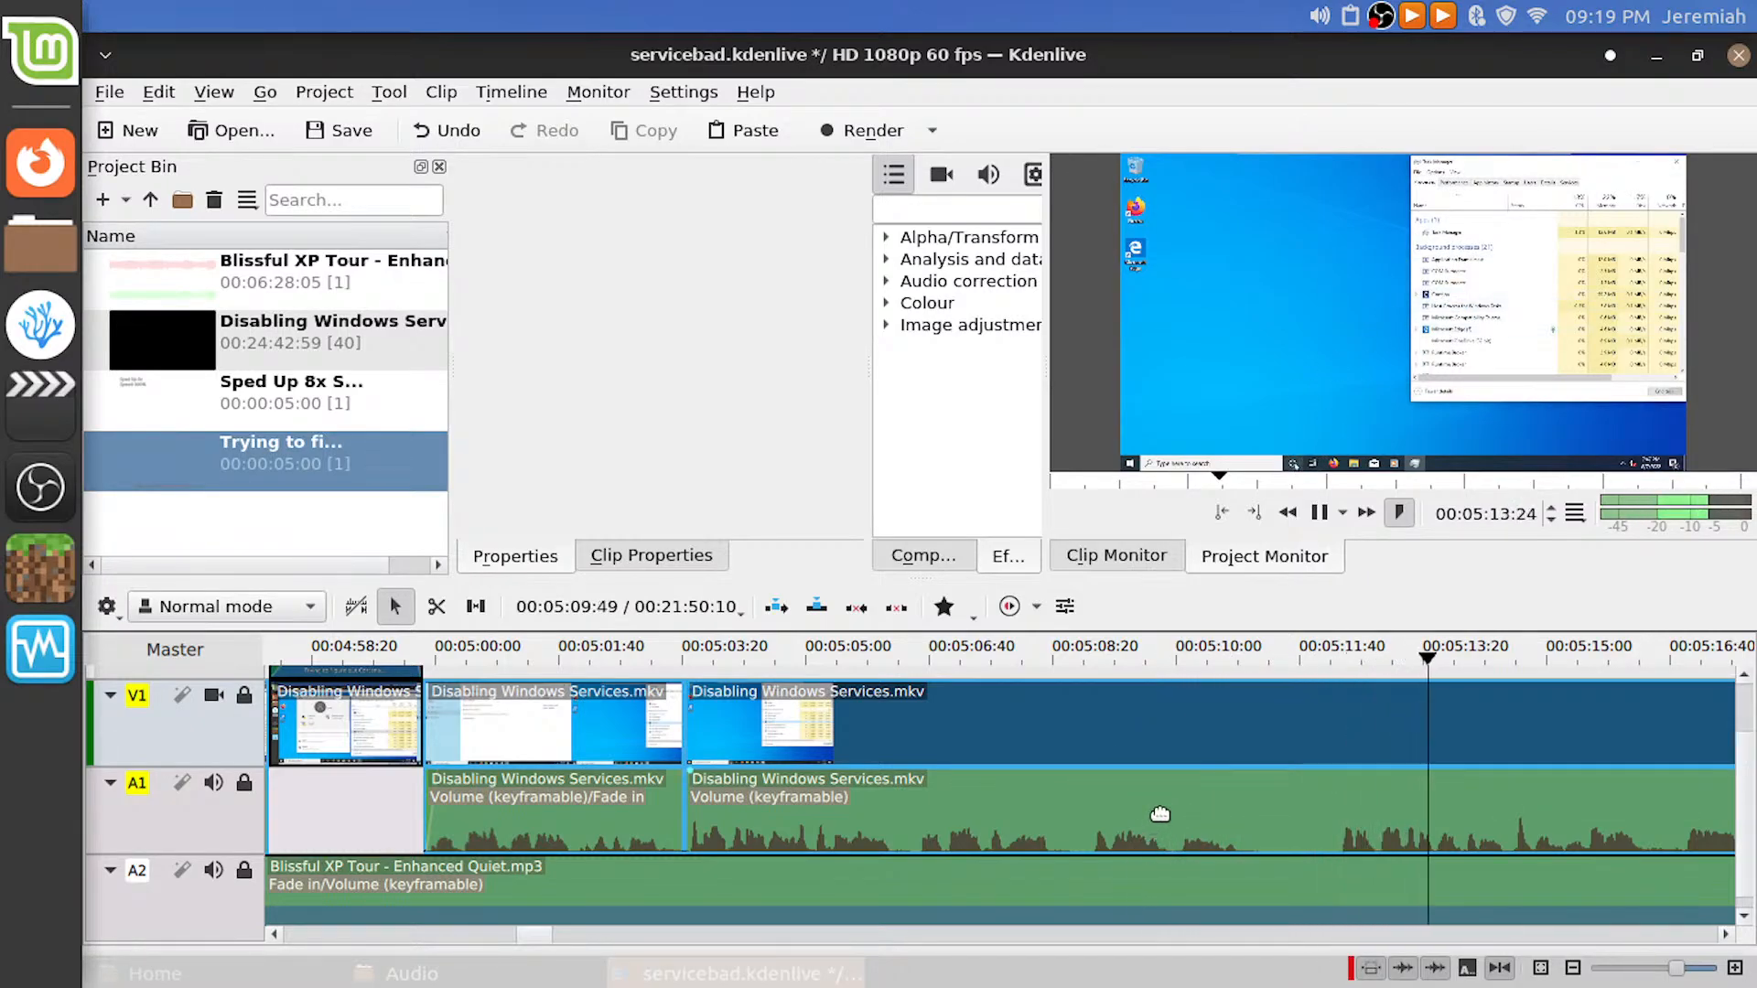
# Review the footage after the cut up to about 00:05:21:29 and save the project
pyautogui.scroll(-4, 1161, 814)
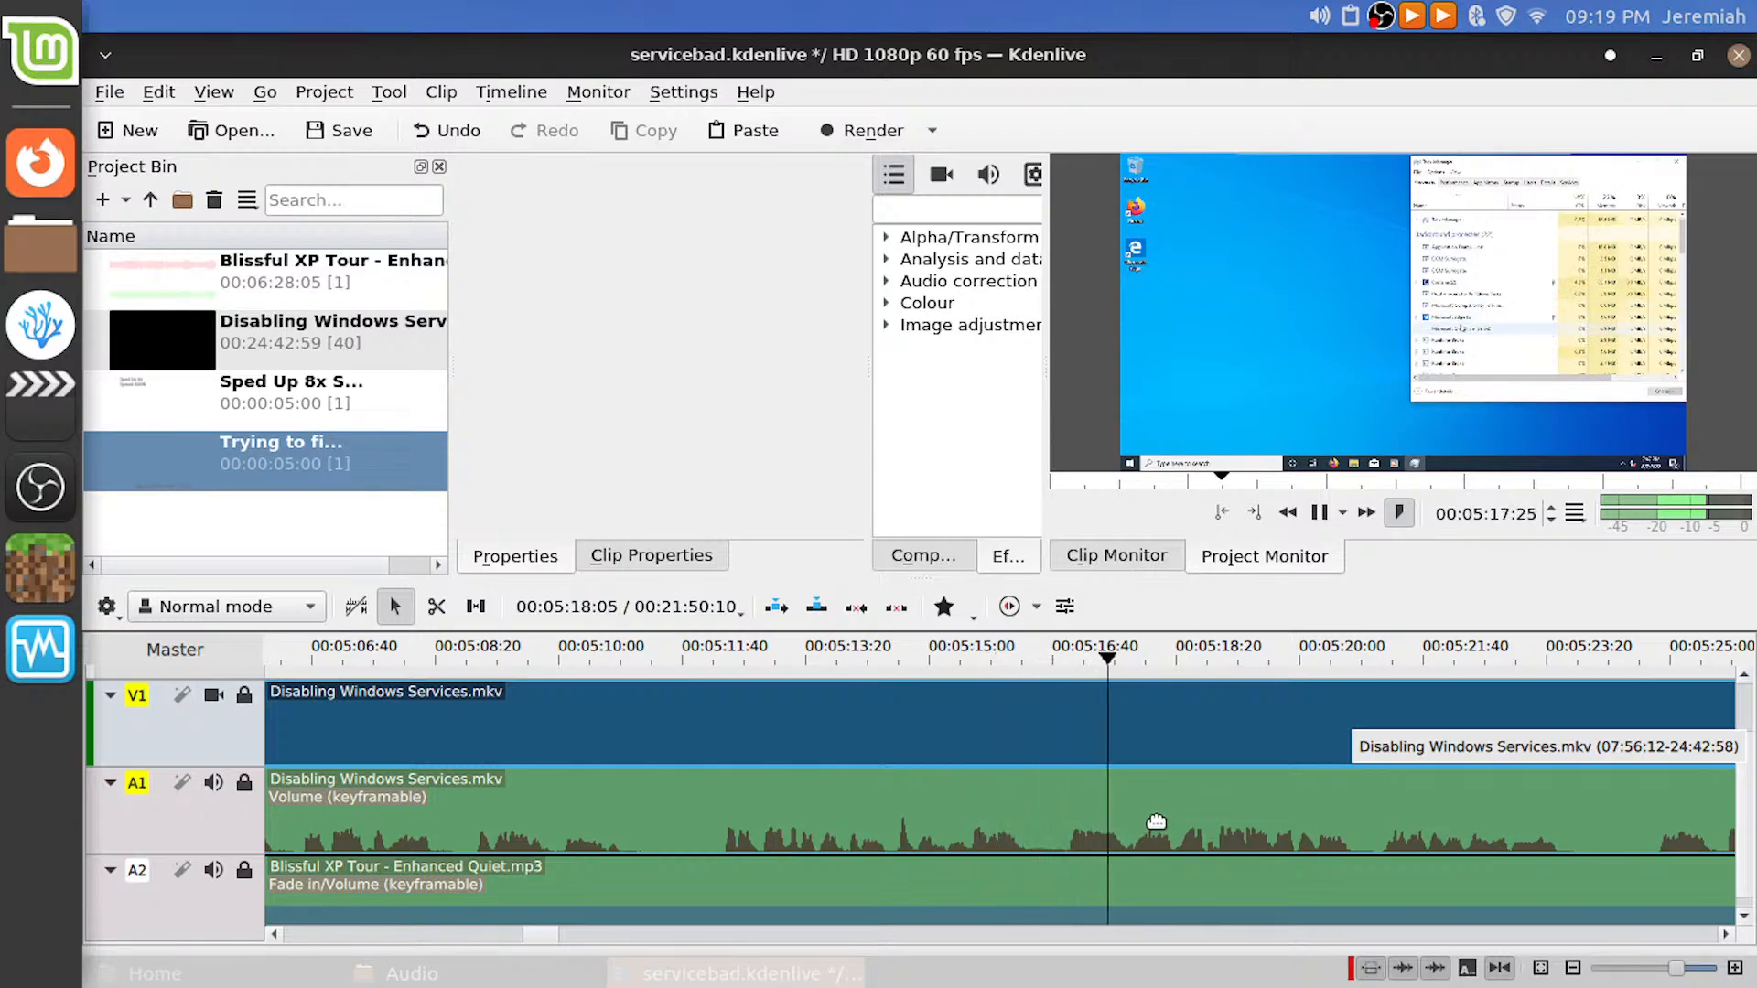
pyautogui.press('space')
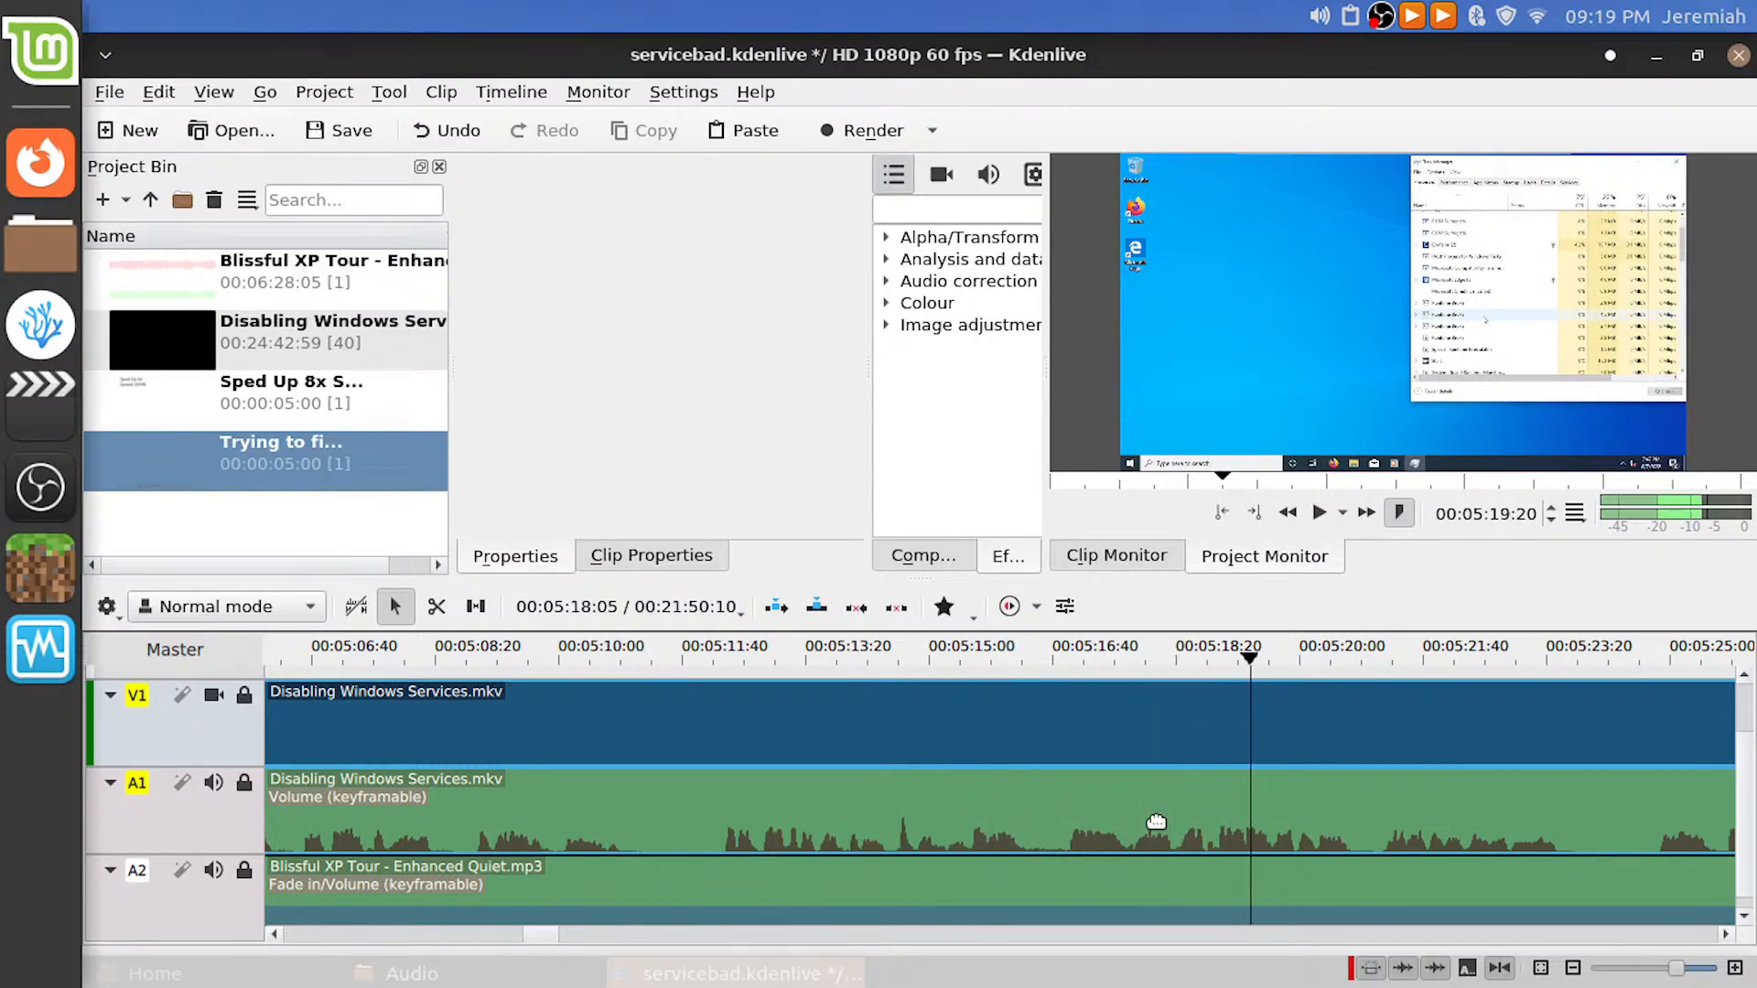
pyautogui.scroll(-4, 1157, 822)
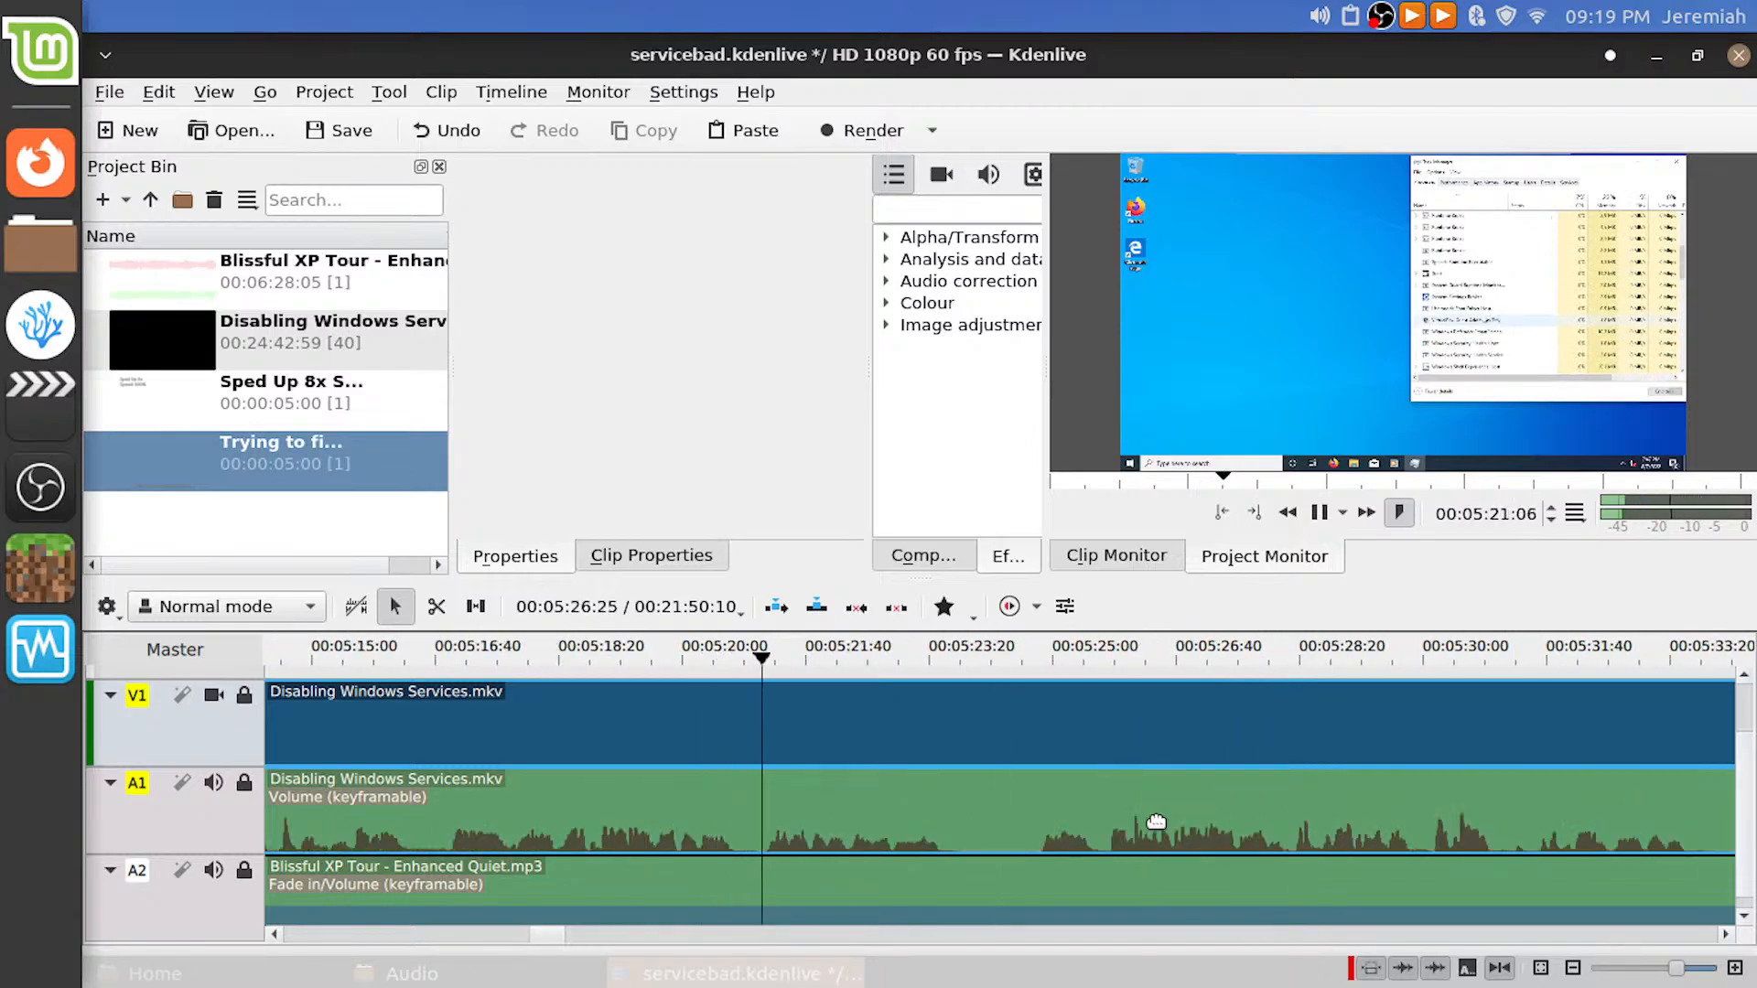
pyautogui.press('space')
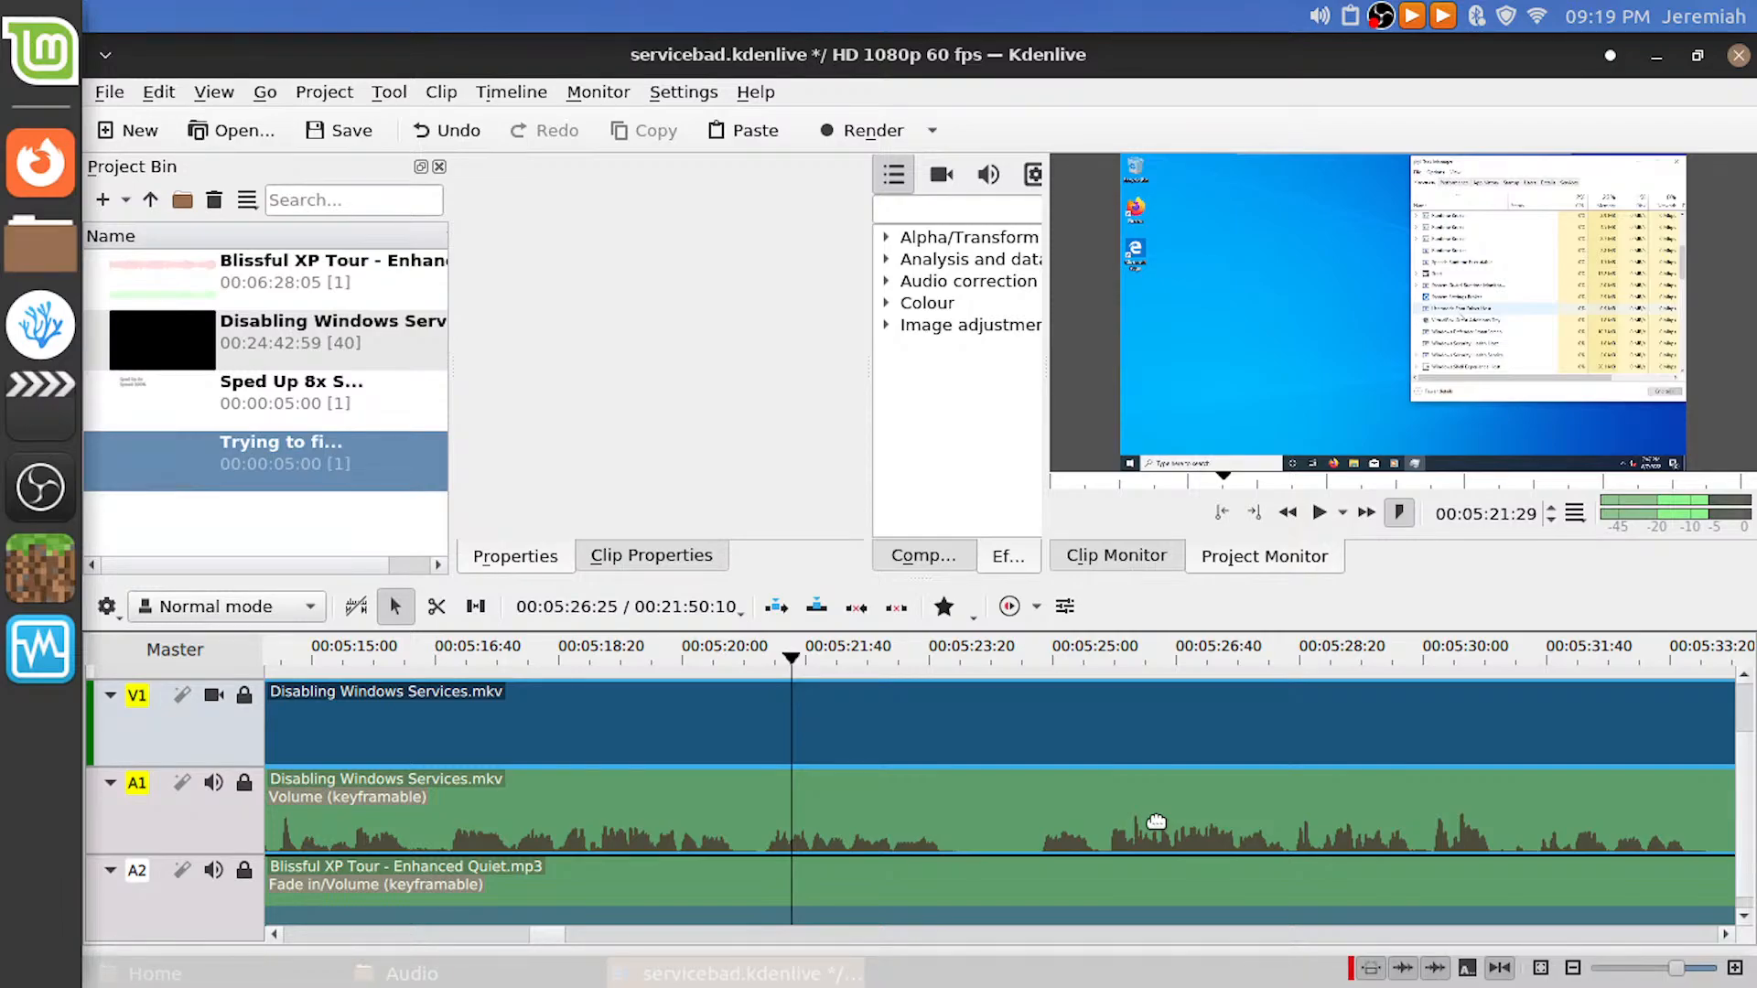
pyautogui.hotkey('ctrl', 's')
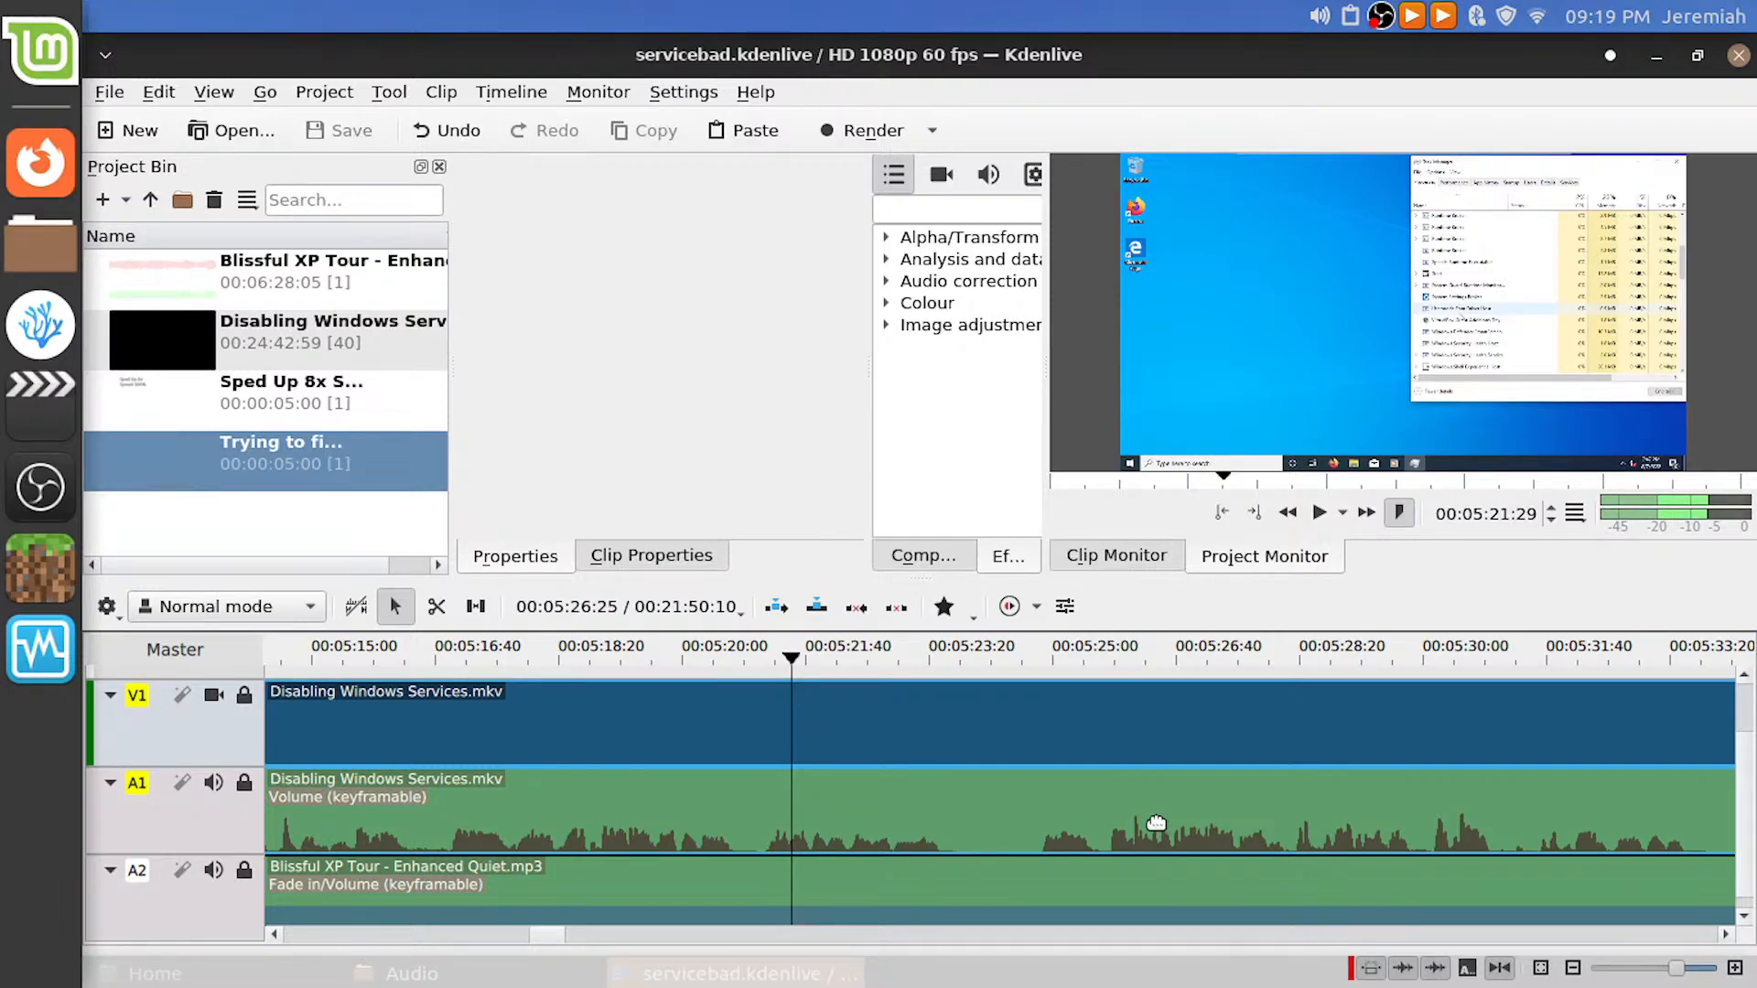
# Review the footage up to about 00:05:29 and replay it from around 00:05:25 to locate where the Run dialog part begins
pyautogui.press('space')
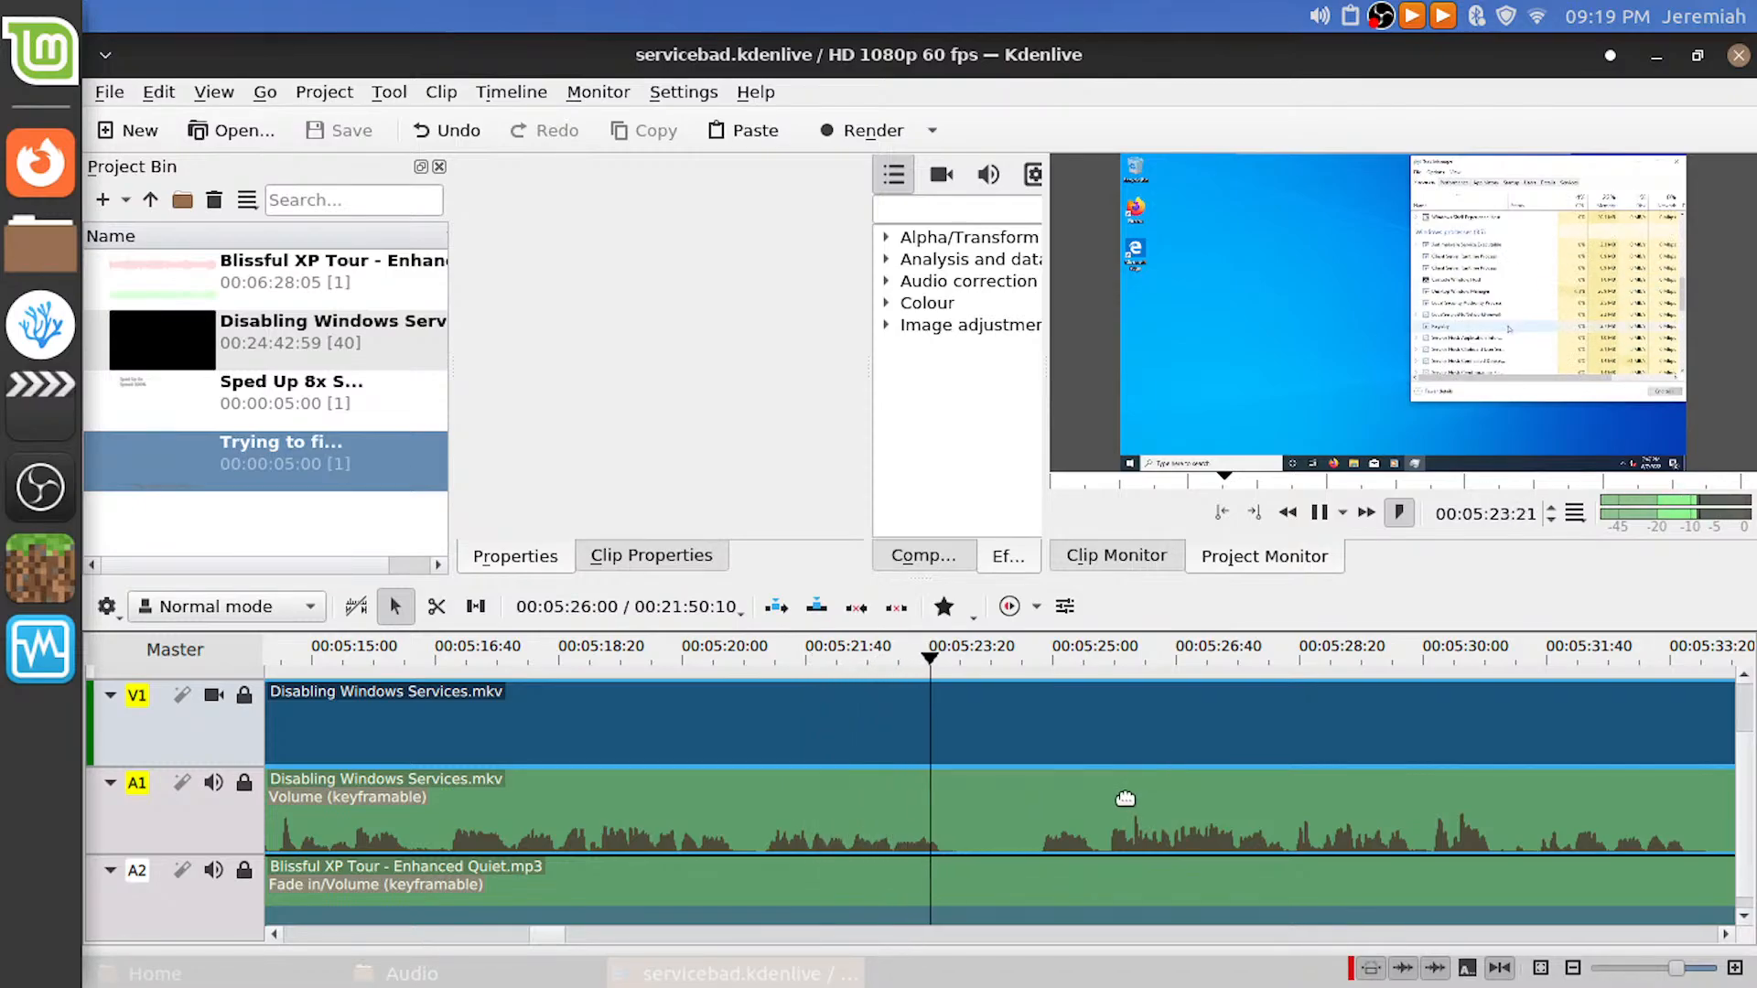
pyautogui.hotkey('ctrl', '-')
pyautogui.hotkey('ctrl', '-')
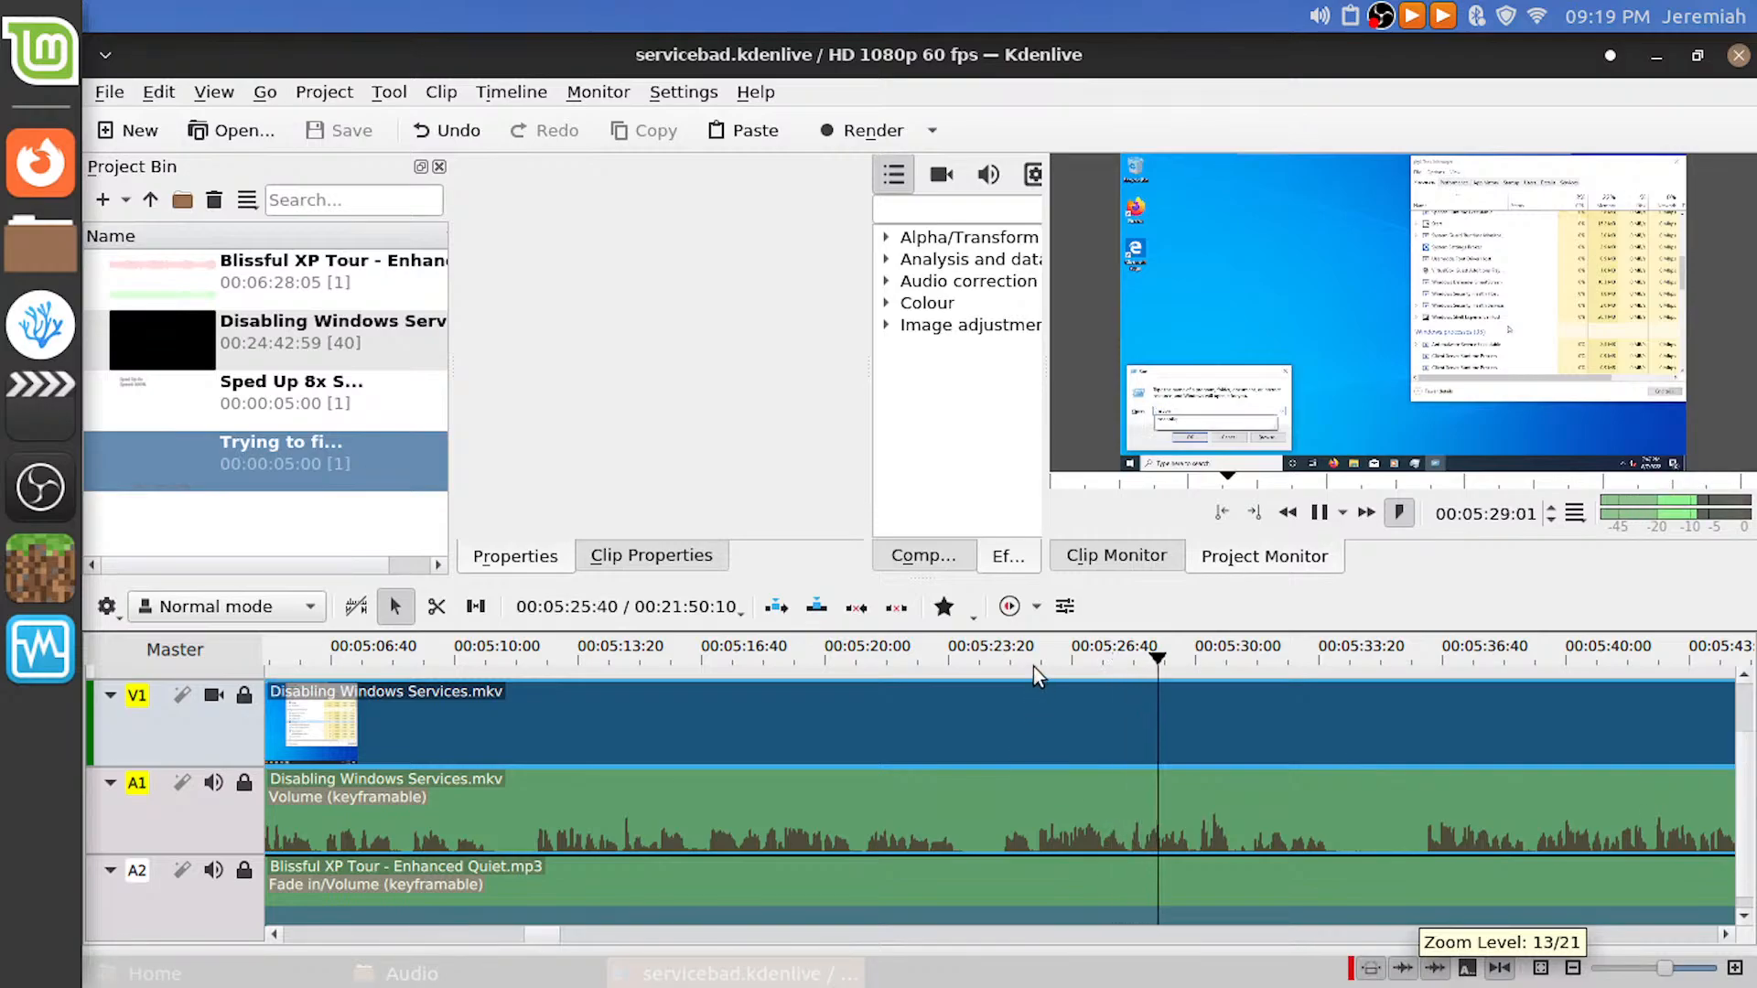
pyautogui.moveTo(1034, 666); pyautogui.dragTo(953, 673)
pyautogui.press('space')
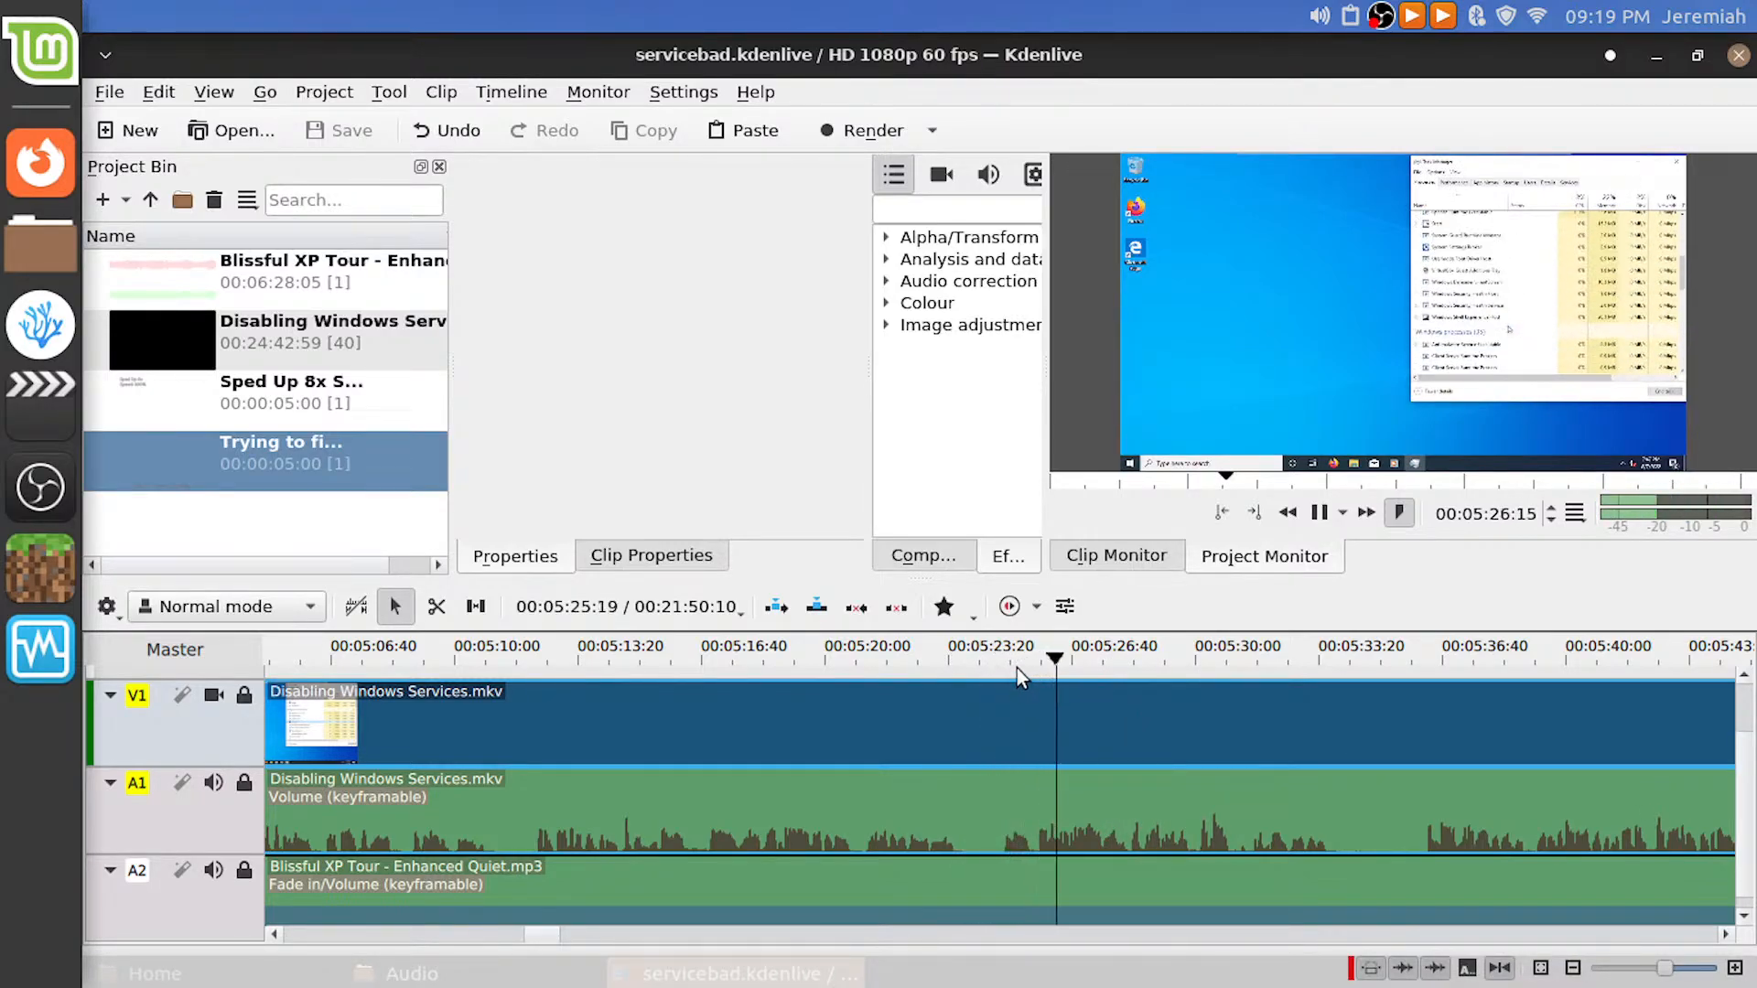
pyautogui.press('space')
pyautogui.scroll(2, 1063, 701)
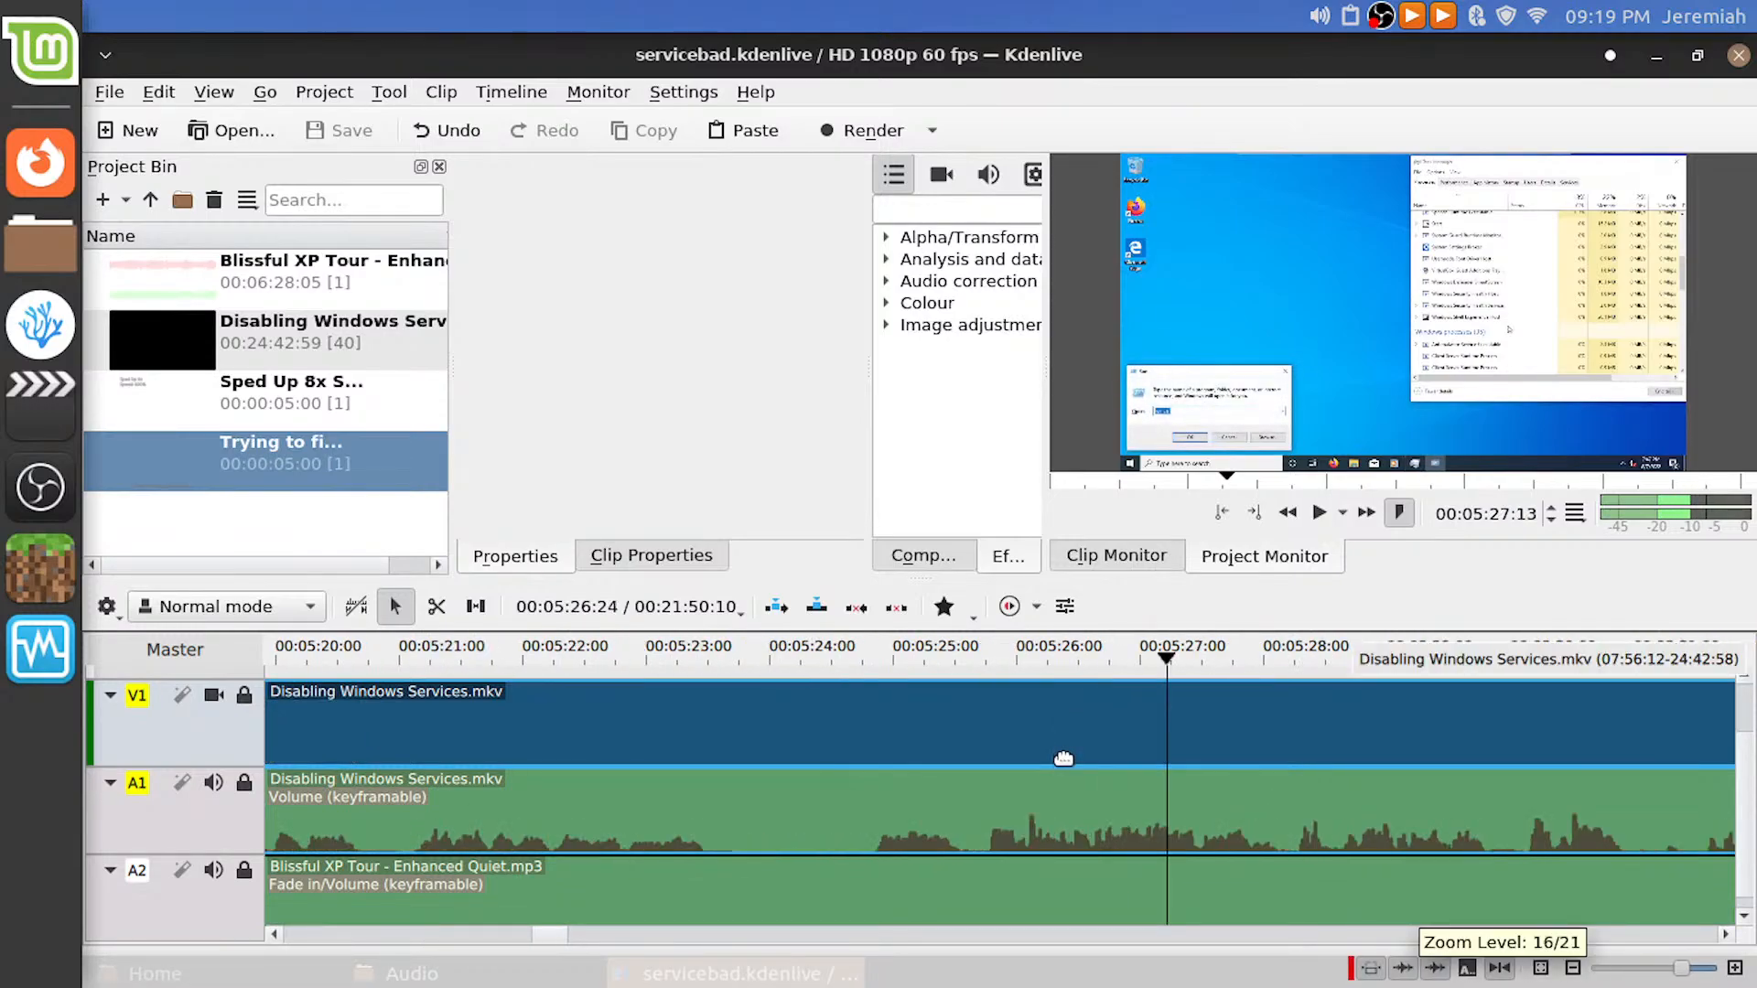
pyautogui.moveTo(1111, 668); pyautogui.dragTo(1014, 692)
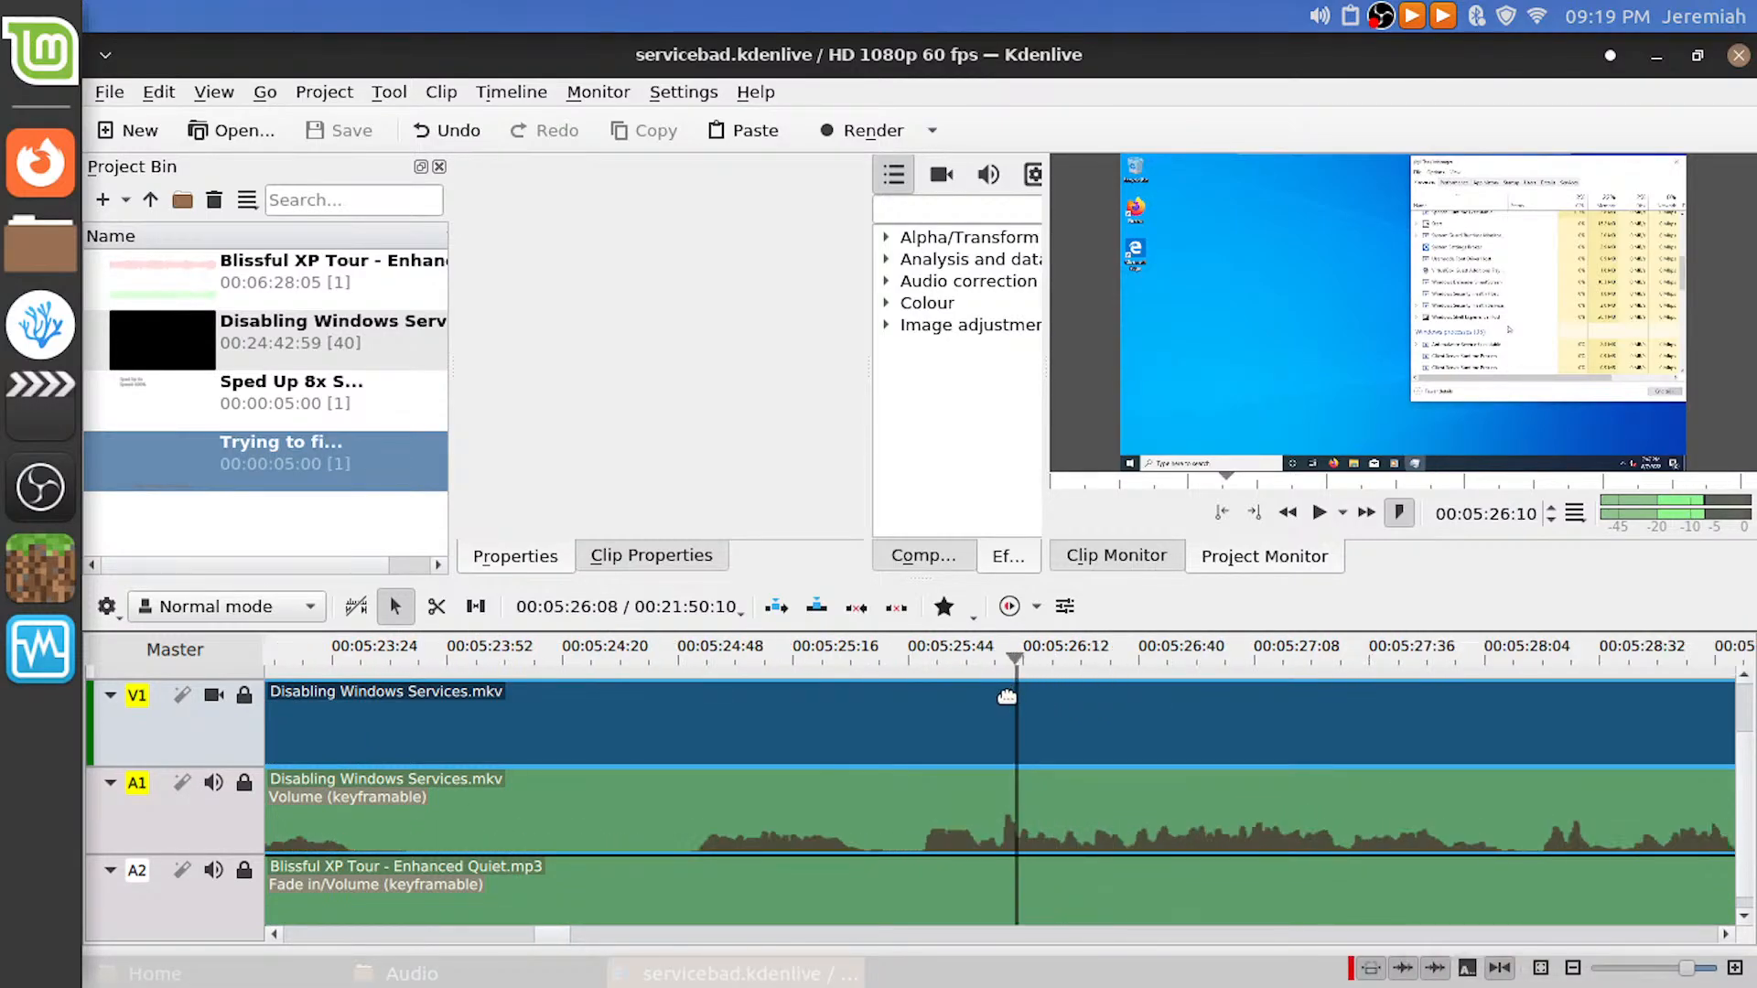
# Adjust the playhead frame by frame to 00:05:26:28, just before the Run dialog appears, and split the clip there
pyautogui.press('space')
pyautogui.press('Left')
pyautogui.press('Left')
pyautogui.press('Left')
pyautogui.press('Left')
pyautogui.press('Left')
pyautogui.press('Left')
pyautogui.press('Left')
pyautogui.press('Left')
pyautogui.press('Left')
pyautogui.press('Left')
pyautogui.press('Left')
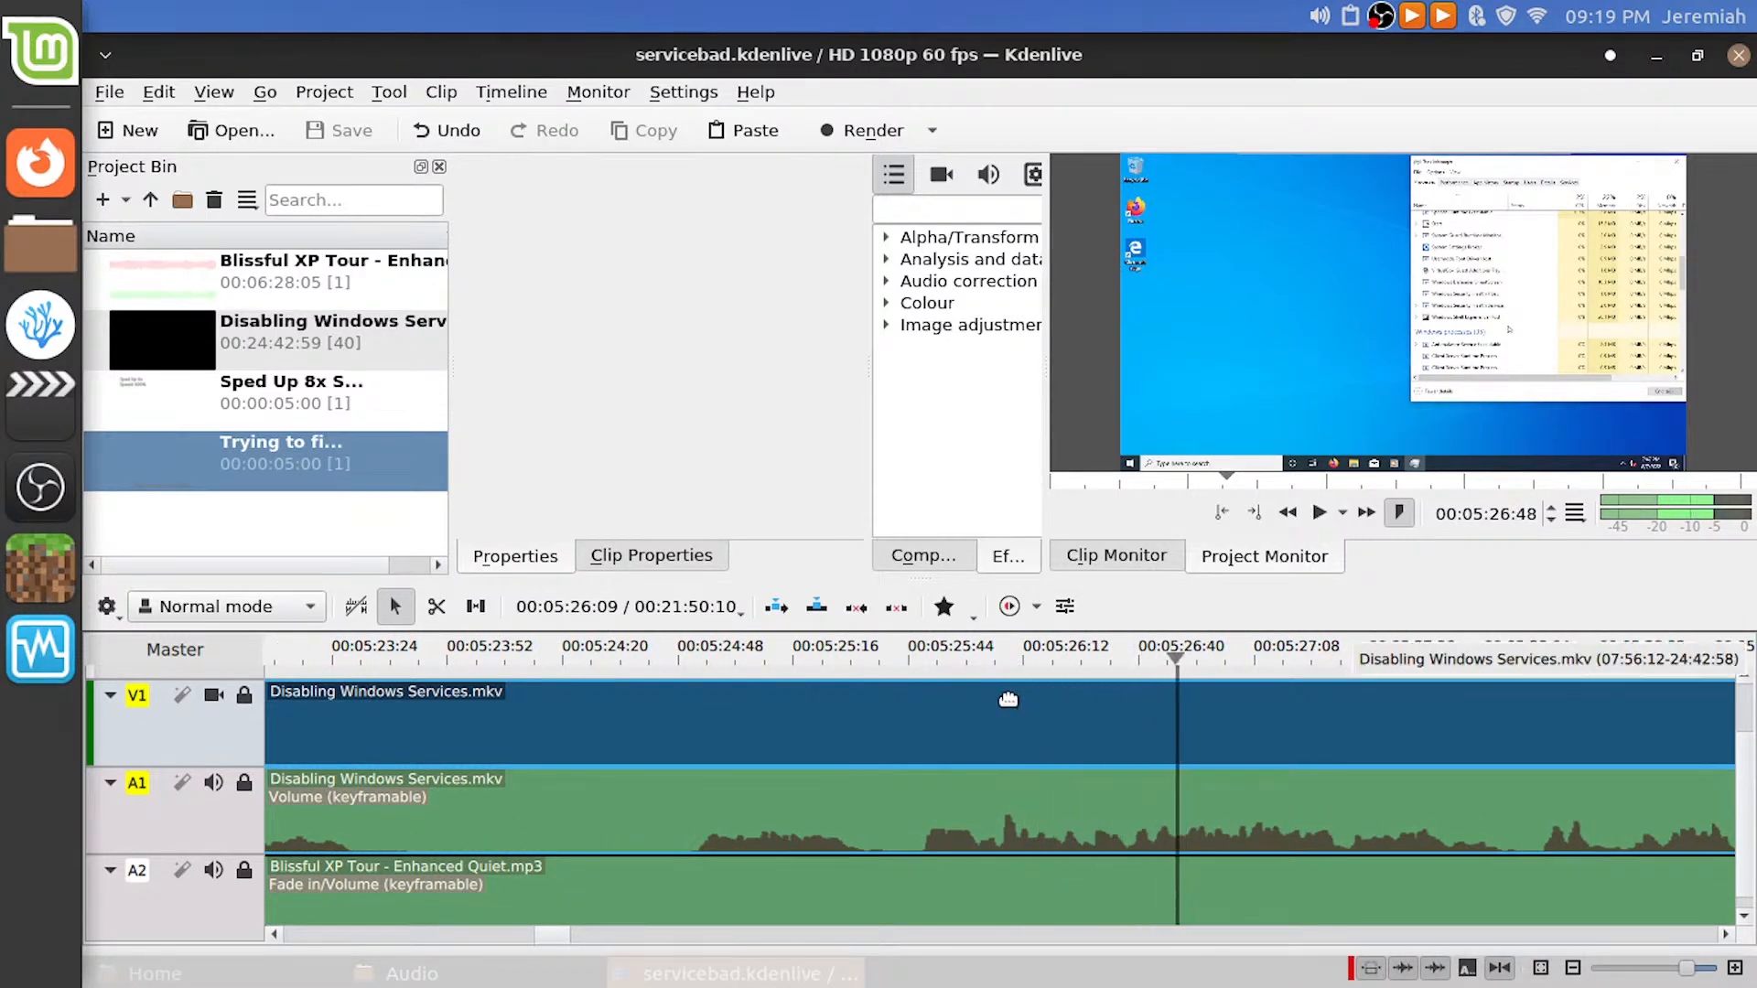
pyautogui.press('Left')
pyautogui.press('Left')
pyautogui.press('Left')
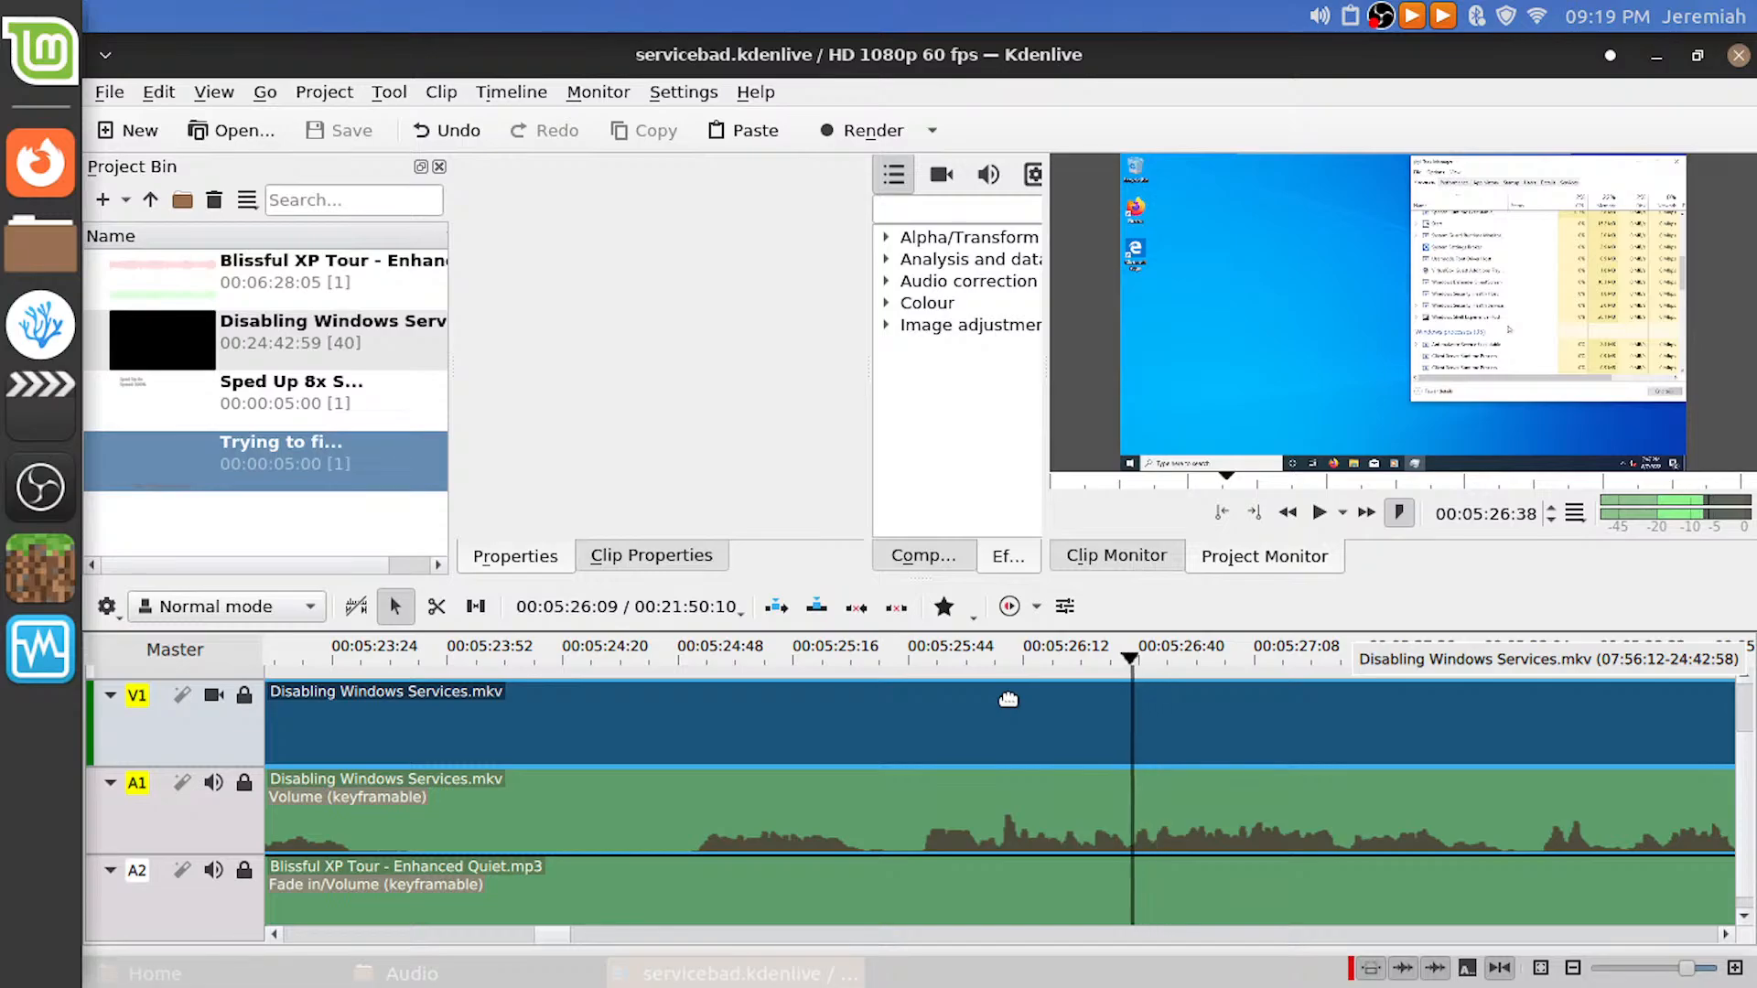
pyautogui.press('Left')
pyautogui.press('Left')
pyautogui.press('Left')
pyautogui.press('Left')
pyautogui.press('Left')
pyautogui.press('Left')
pyautogui.press('Left')
pyautogui.press('Left')
pyautogui.press('Left')
pyautogui.press('Left')
pyautogui.press('Left')
pyautogui.press('Left')
pyautogui.press('Left')
pyautogui.press('Left')
pyautogui.press('Left')
pyautogui.press('Left')
pyautogui.press('Left')
pyautogui.press('Left')
pyautogui.press('Left')
pyautogui.press('Left')
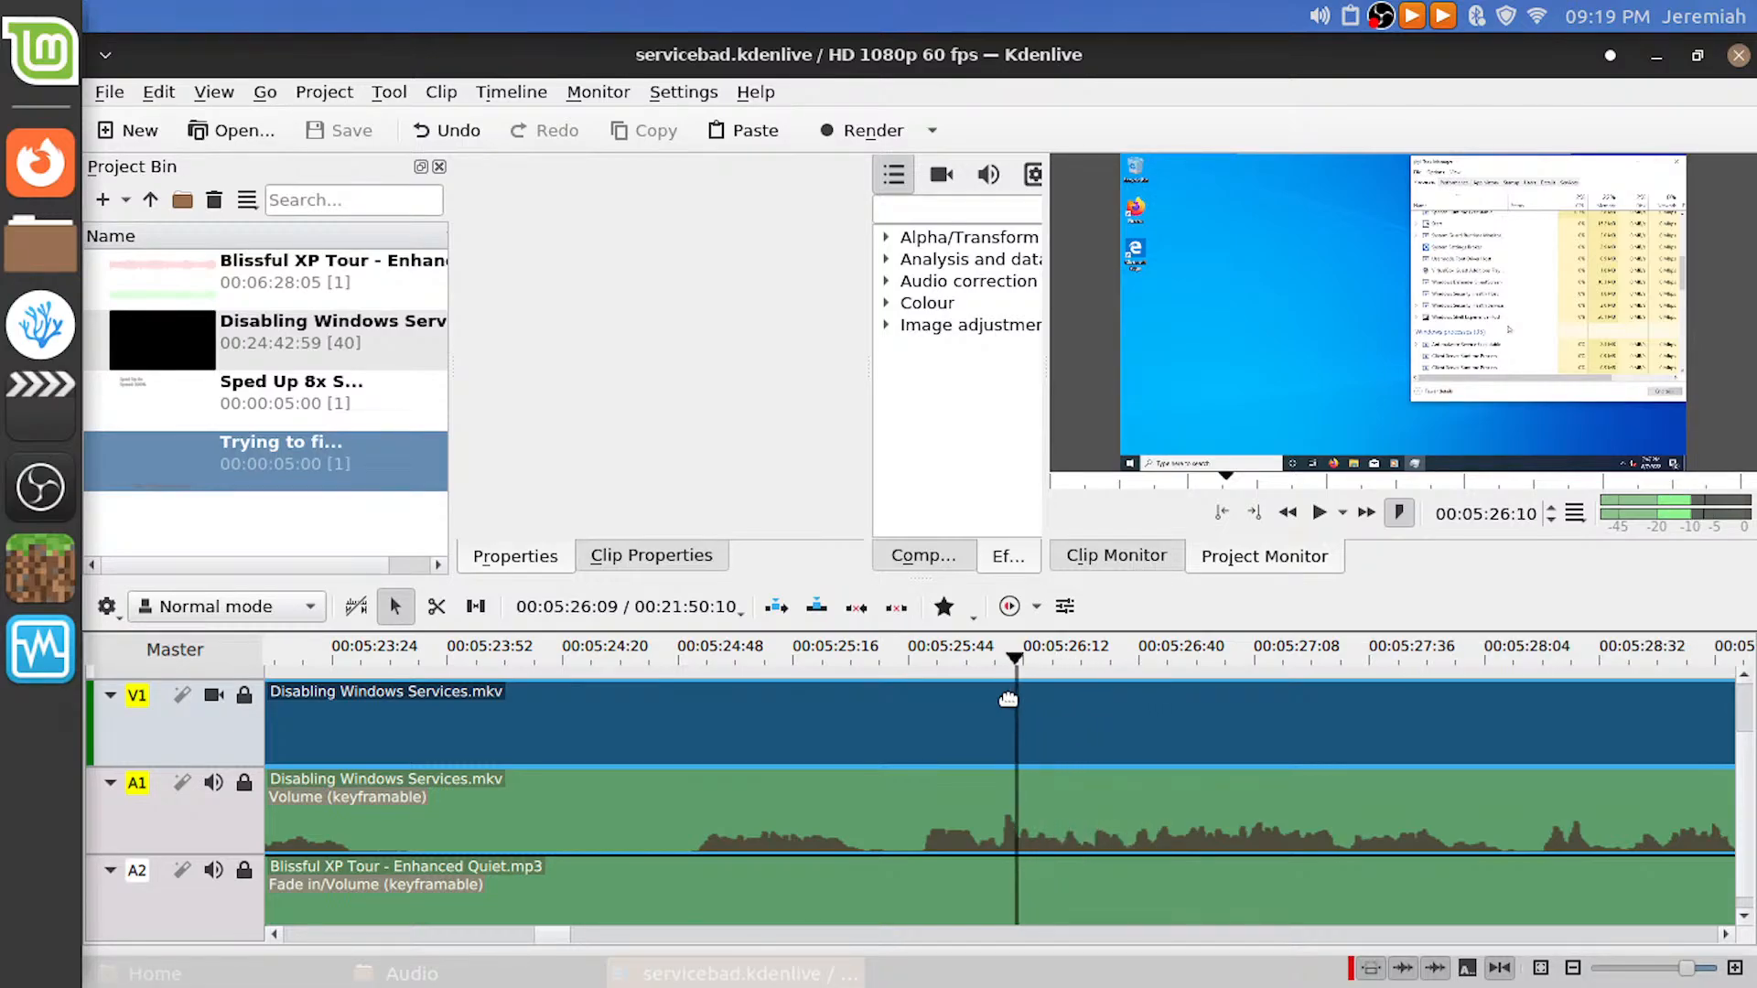
pyautogui.press('Right')
pyautogui.press('Right')
pyautogui.press('Right')
pyautogui.press('Right')
pyautogui.press('Right')
pyautogui.press('Right')
pyautogui.press('Right')
pyautogui.press('Right')
pyautogui.press('Right')
pyautogui.press('Right')
pyautogui.press('Right')
pyautogui.press('Right')
pyautogui.press('Right')
pyautogui.press('Right')
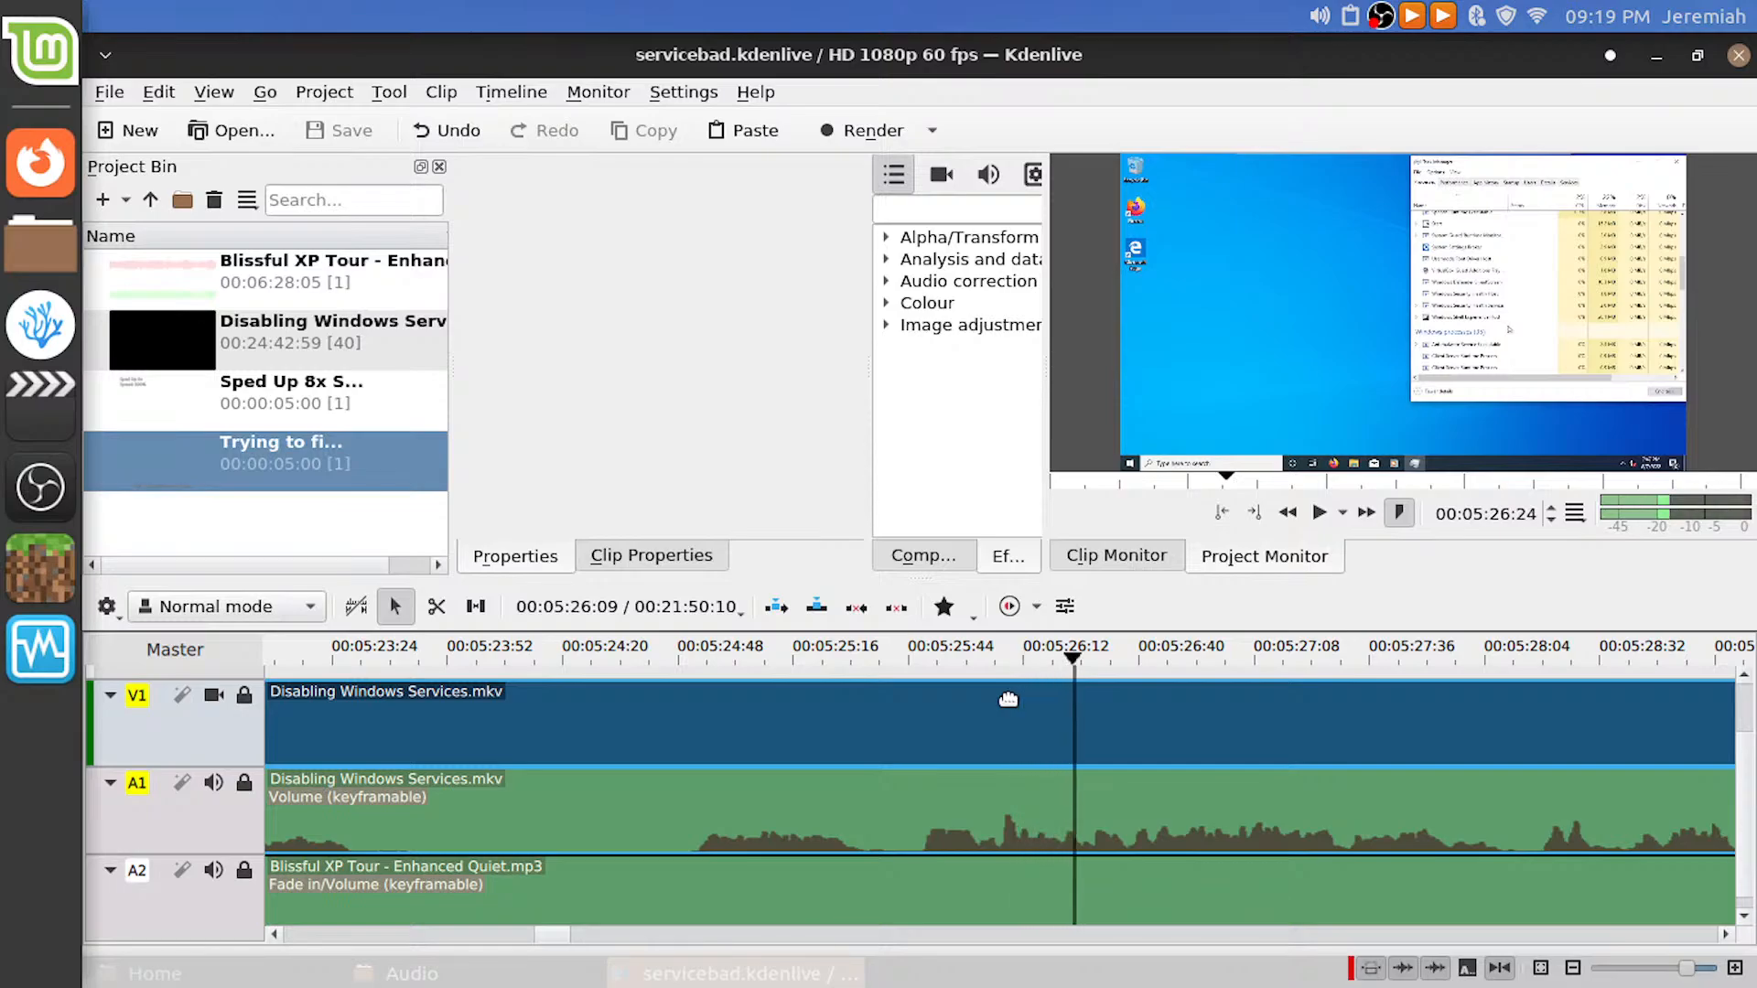
pyautogui.press('Right')
pyautogui.press('Right')
pyautogui.press('Right')
pyautogui.press('Right')
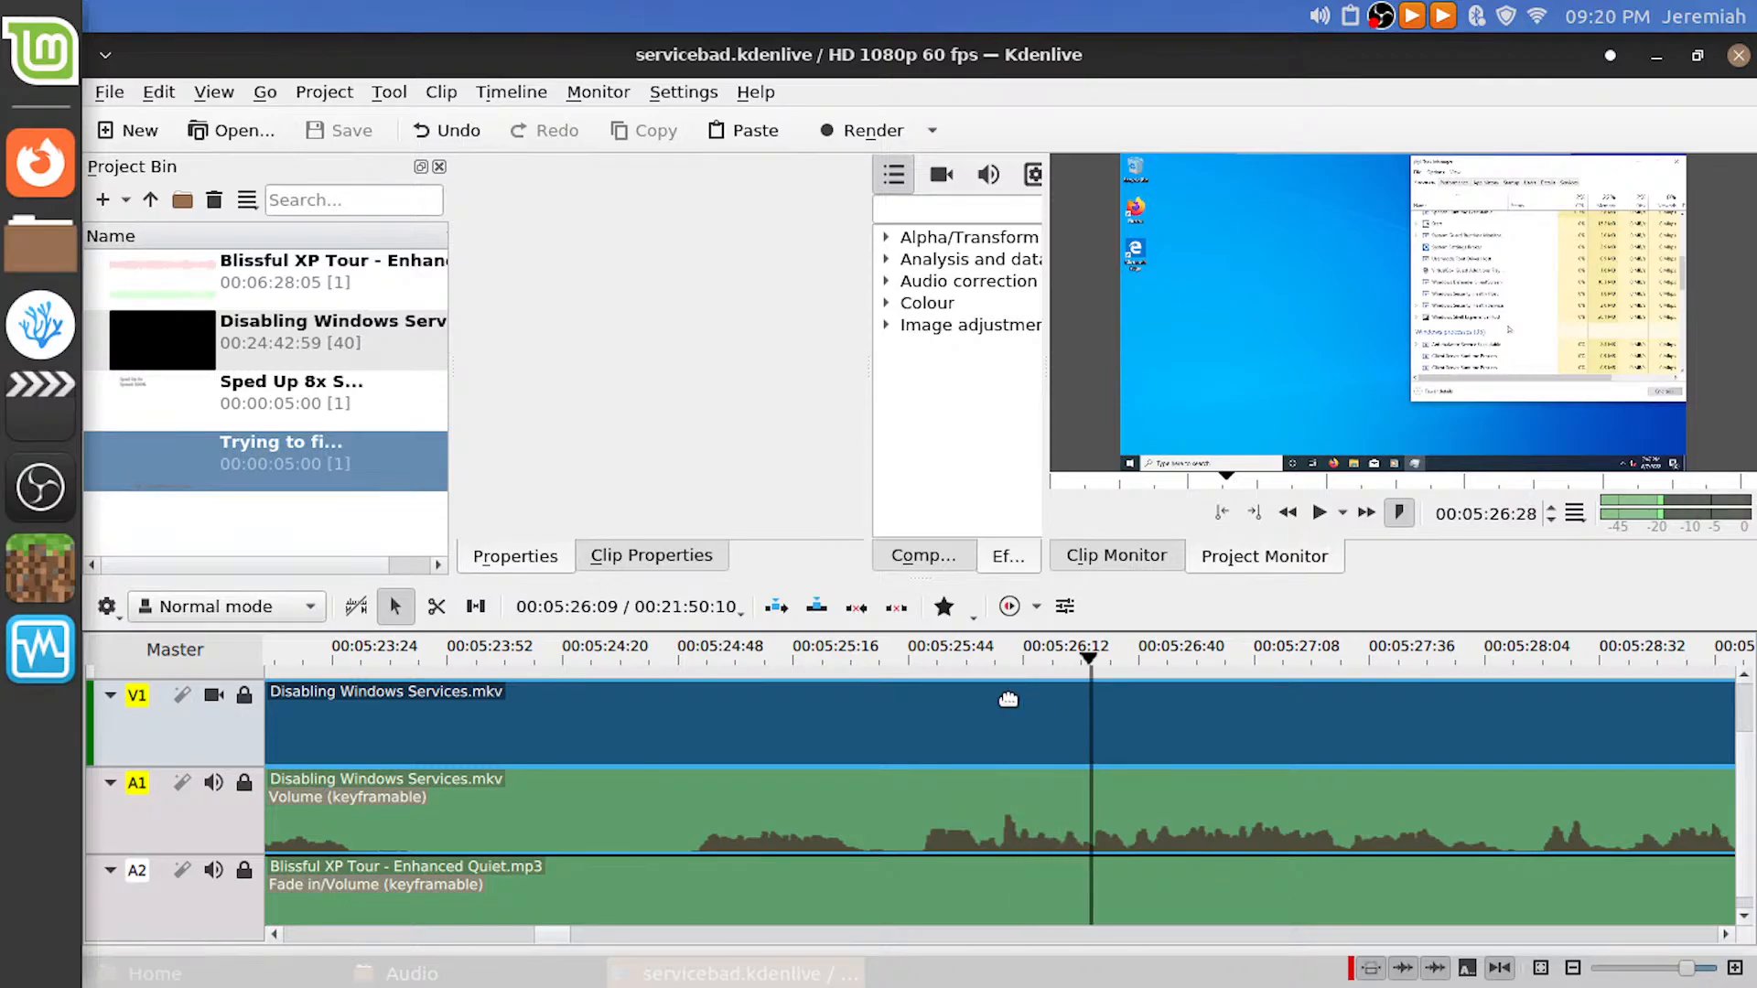
pyautogui.press('Left')
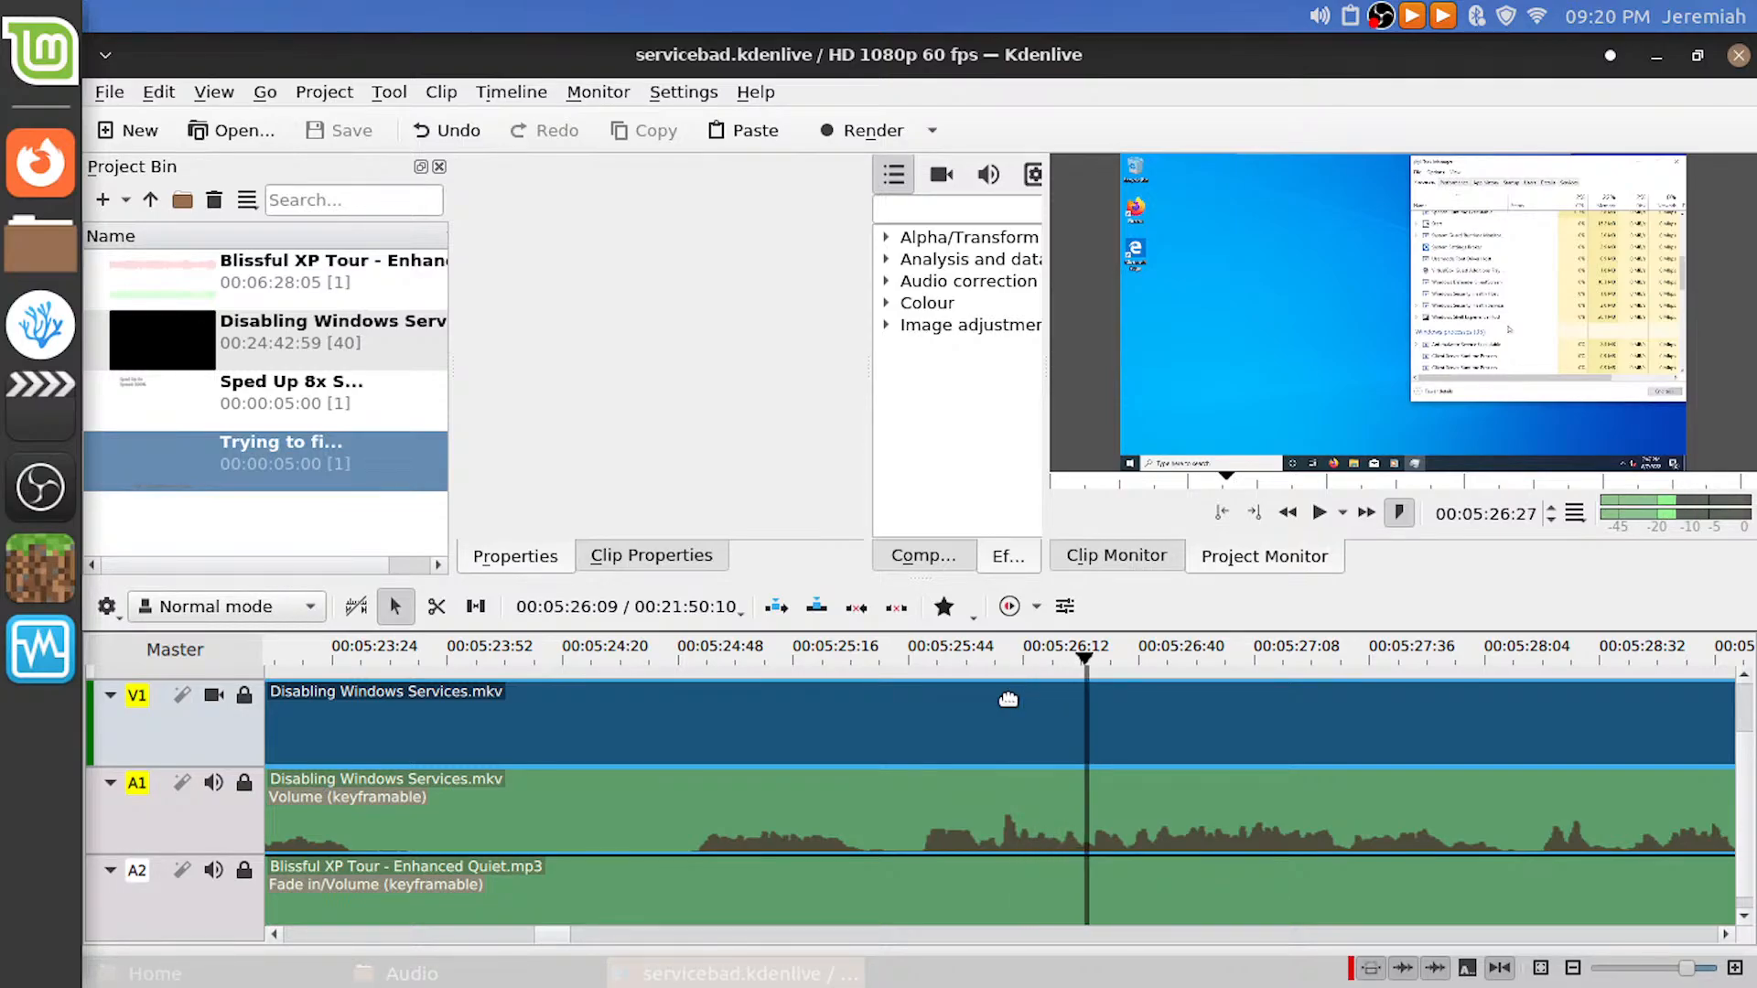
pyautogui.press('Right')
pyautogui.hotkey('shift', 'r')
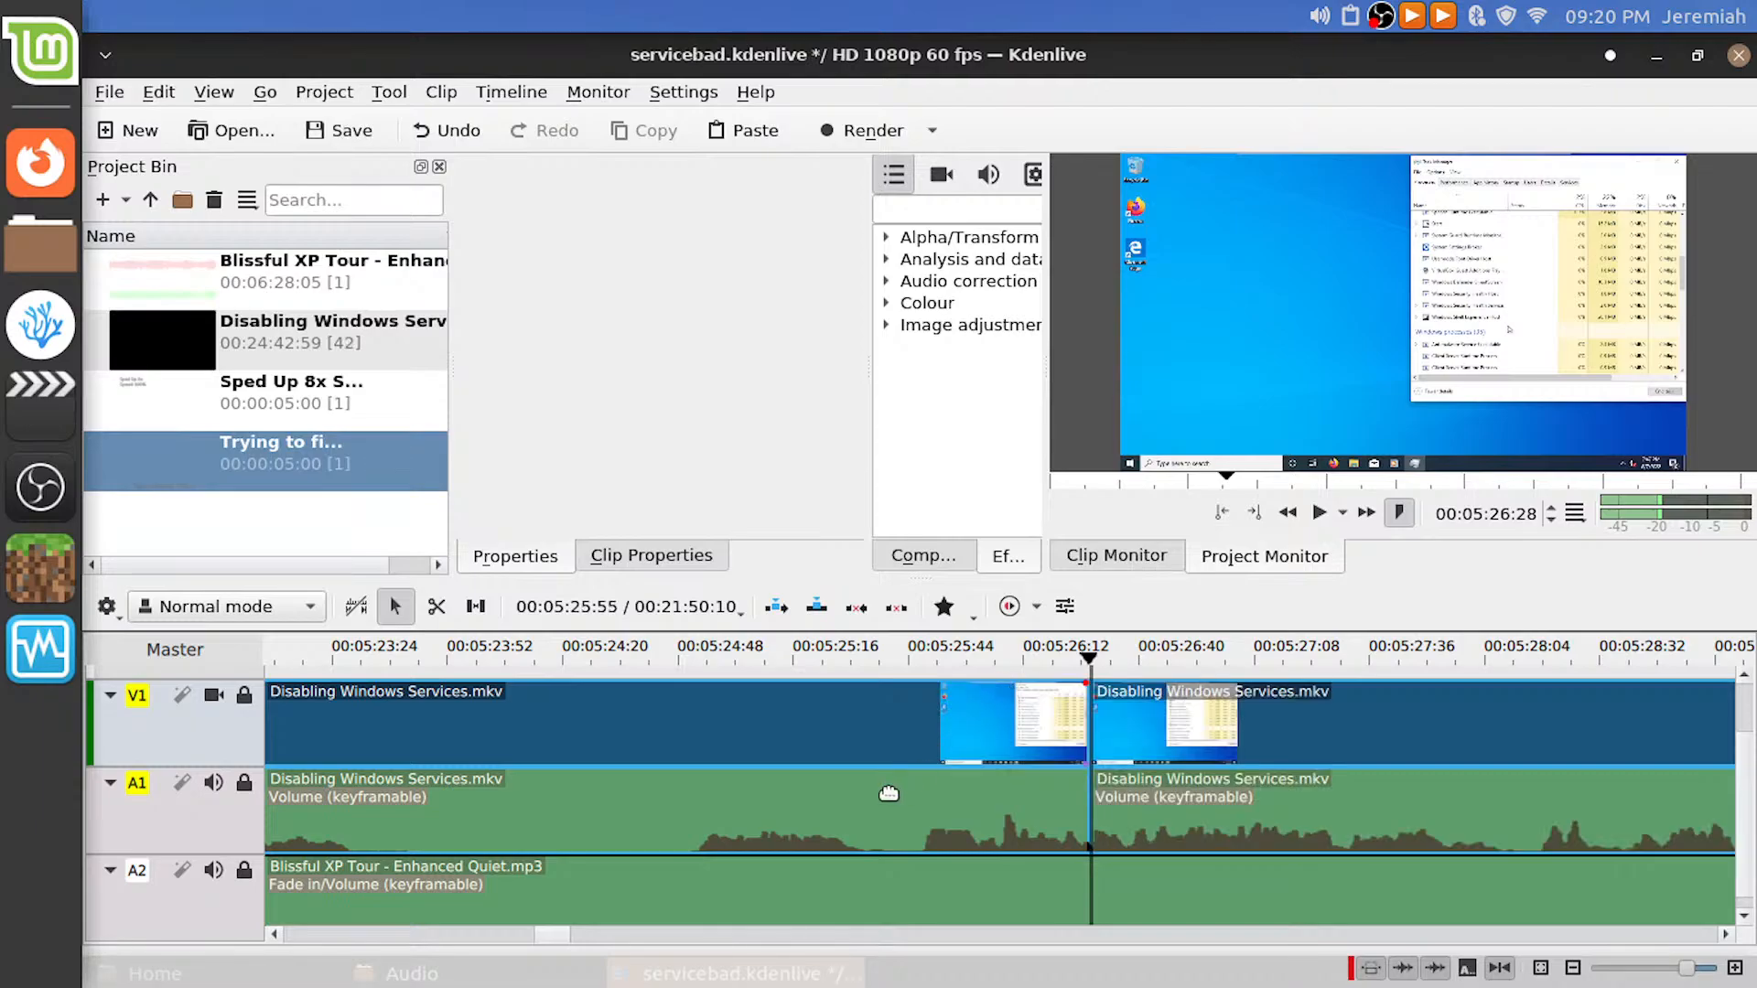
# Delete the segment between the cuts at 00:05:03:22 and 00:05:26:28, and move the following clip back to about 00:05:05:39
pyautogui.scroll(-2, 870, 794)
pyautogui.scroll(3, 833, 794)
pyautogui.click(999, 699)
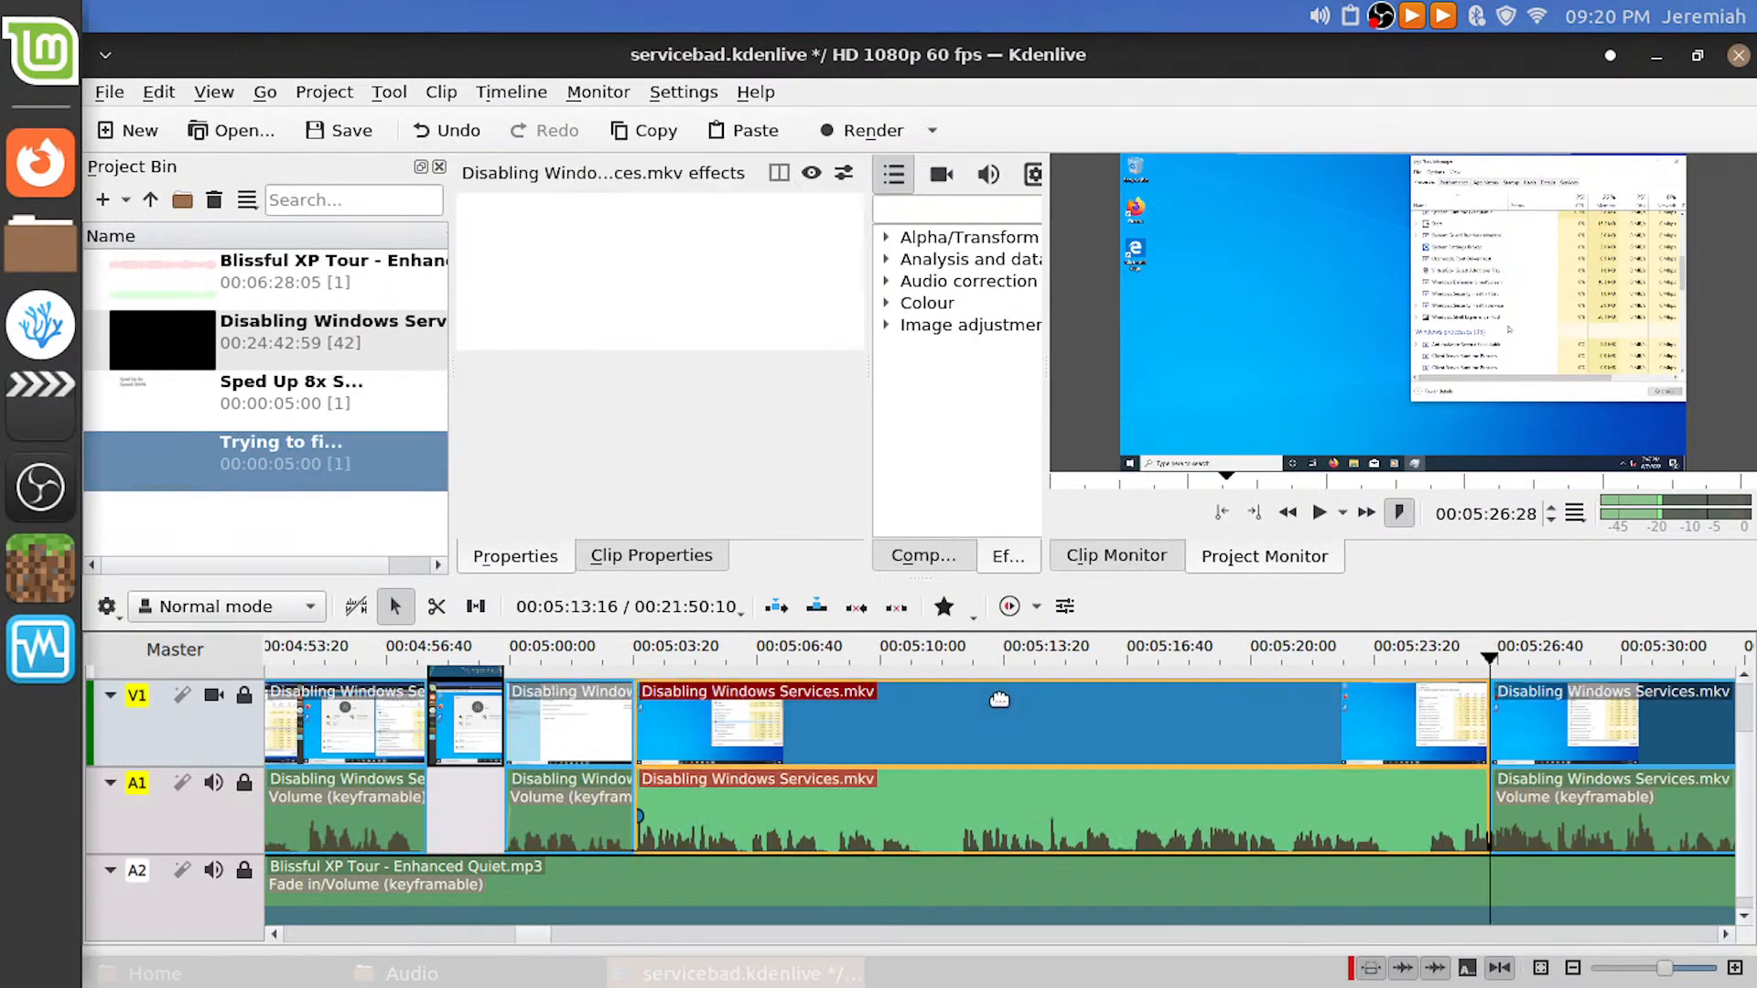
pyautogui.press('Delete')
pyautogui.moveTo(1501, 704); pyautogui.dragTo(732, 705)
# Play across the gap into the moved clip with the A2 music track temporarily muted, and restore the track's audio
pyautogui.click(666, 679)
pyautogui.press('space')
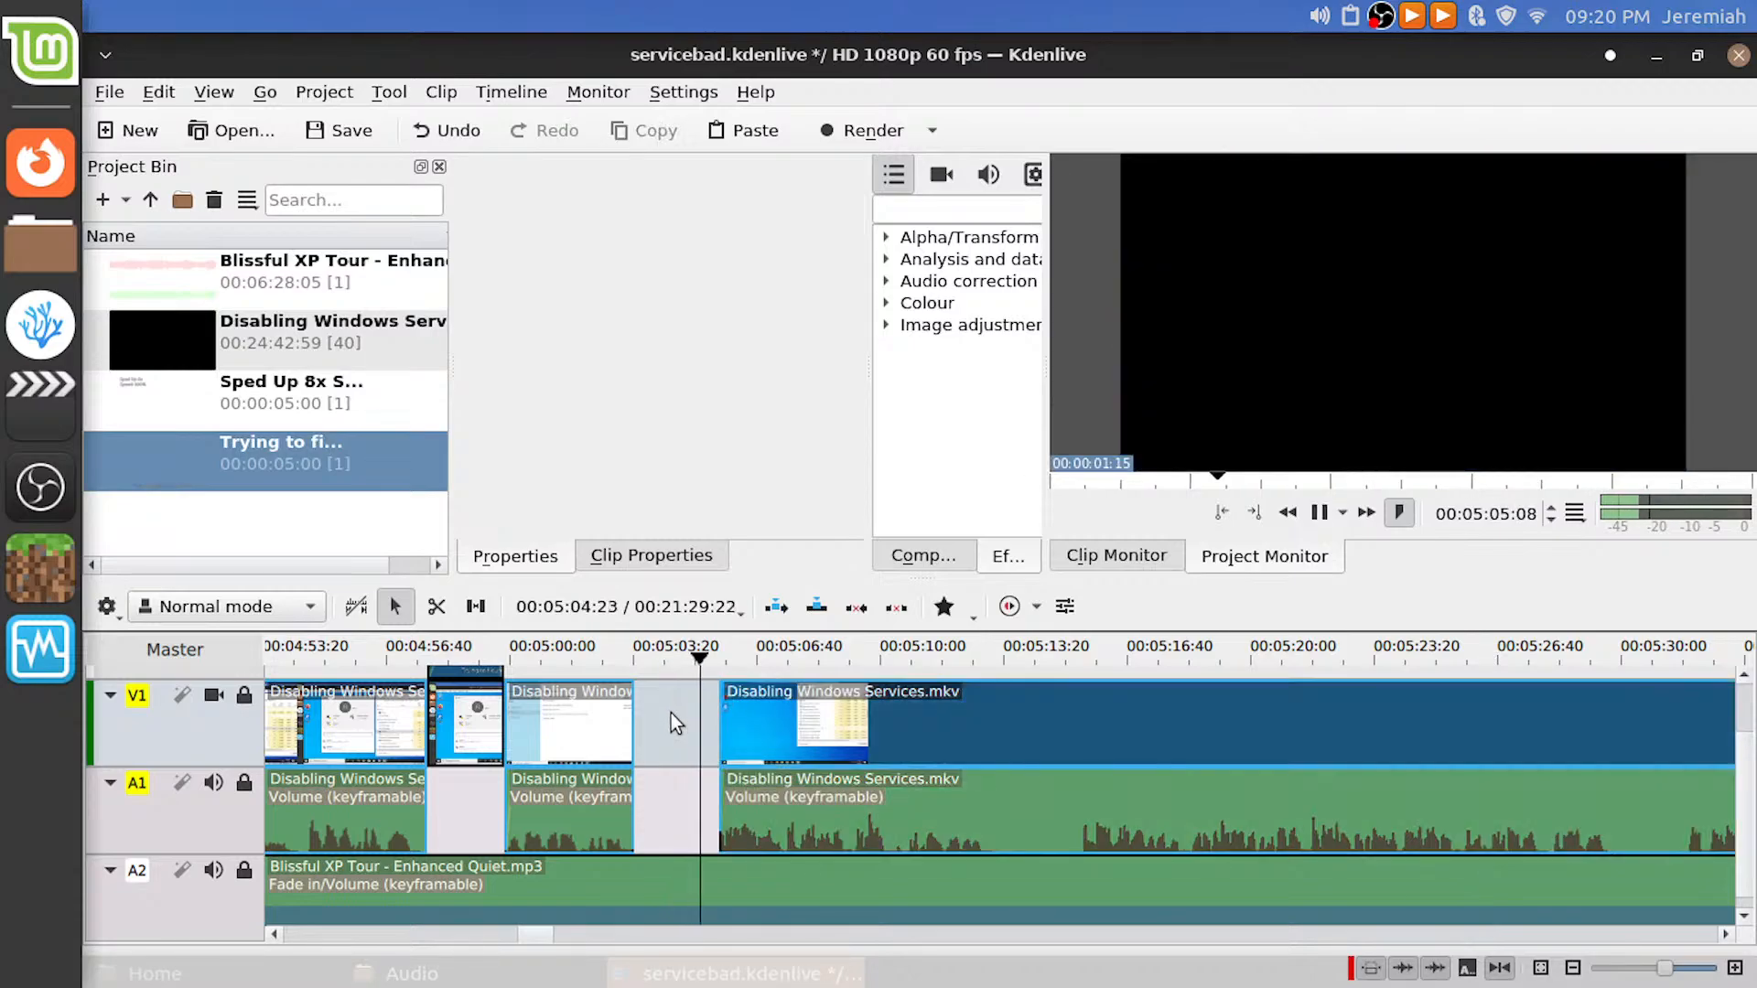
pyautogui.click(213, 870)
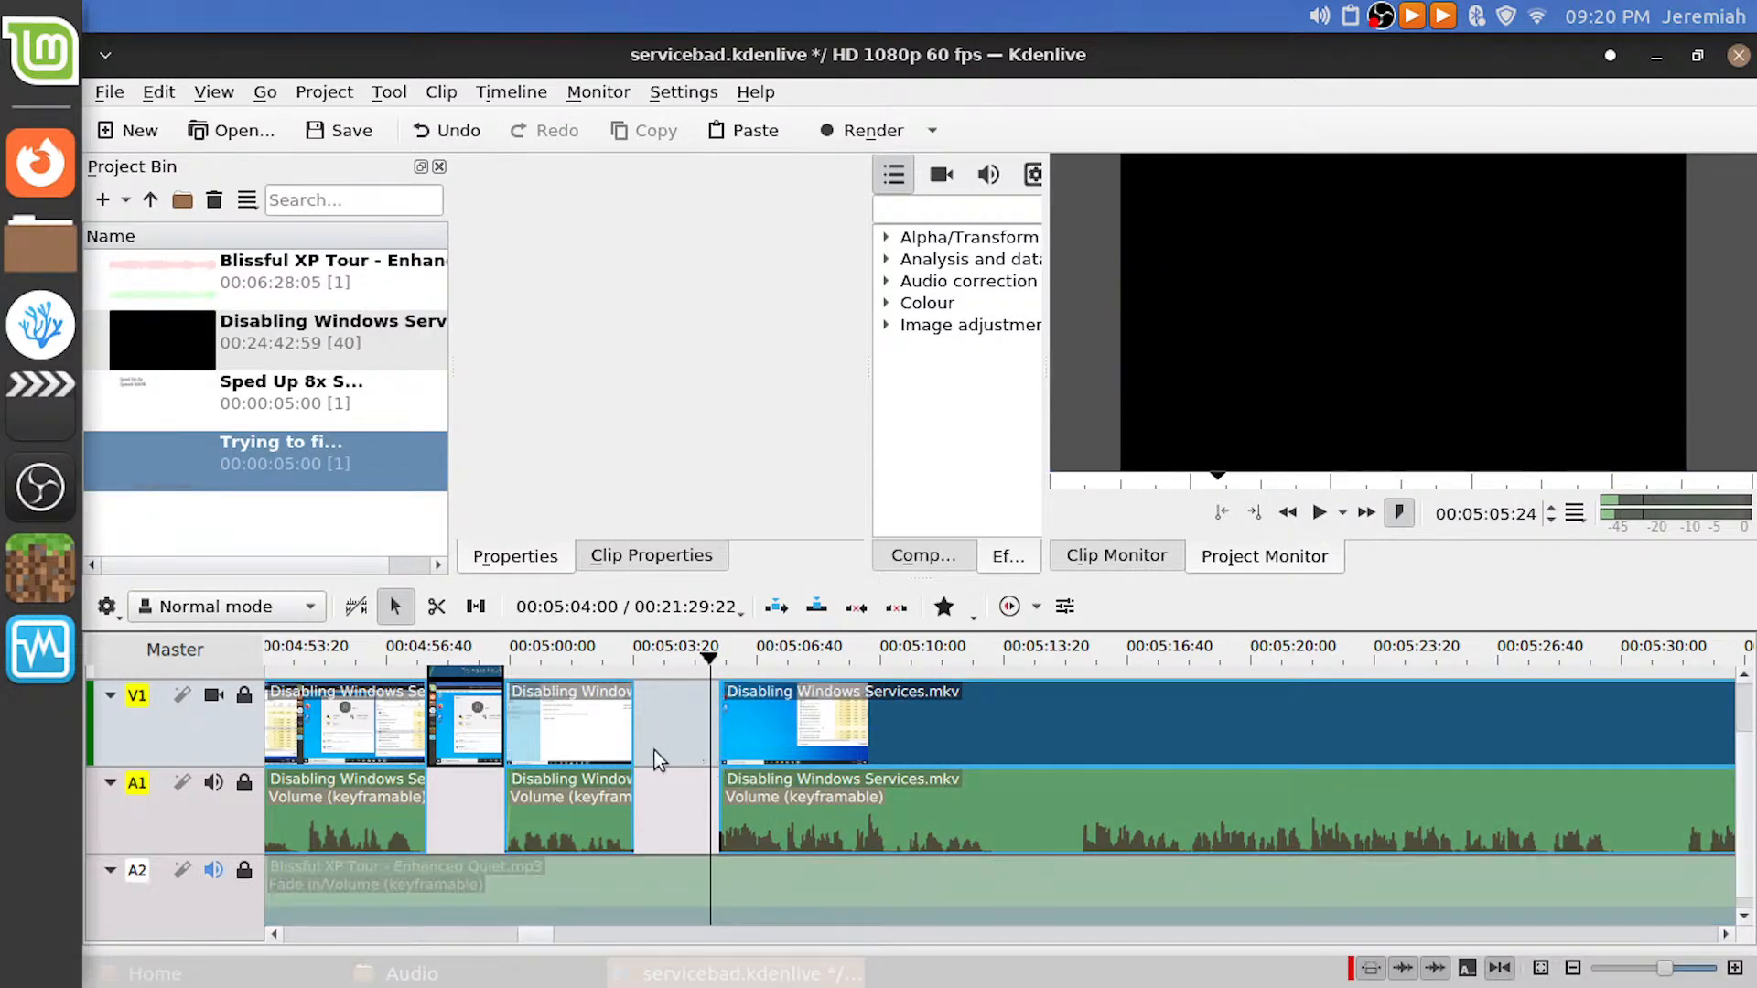
pyautogui.click(655, 750)
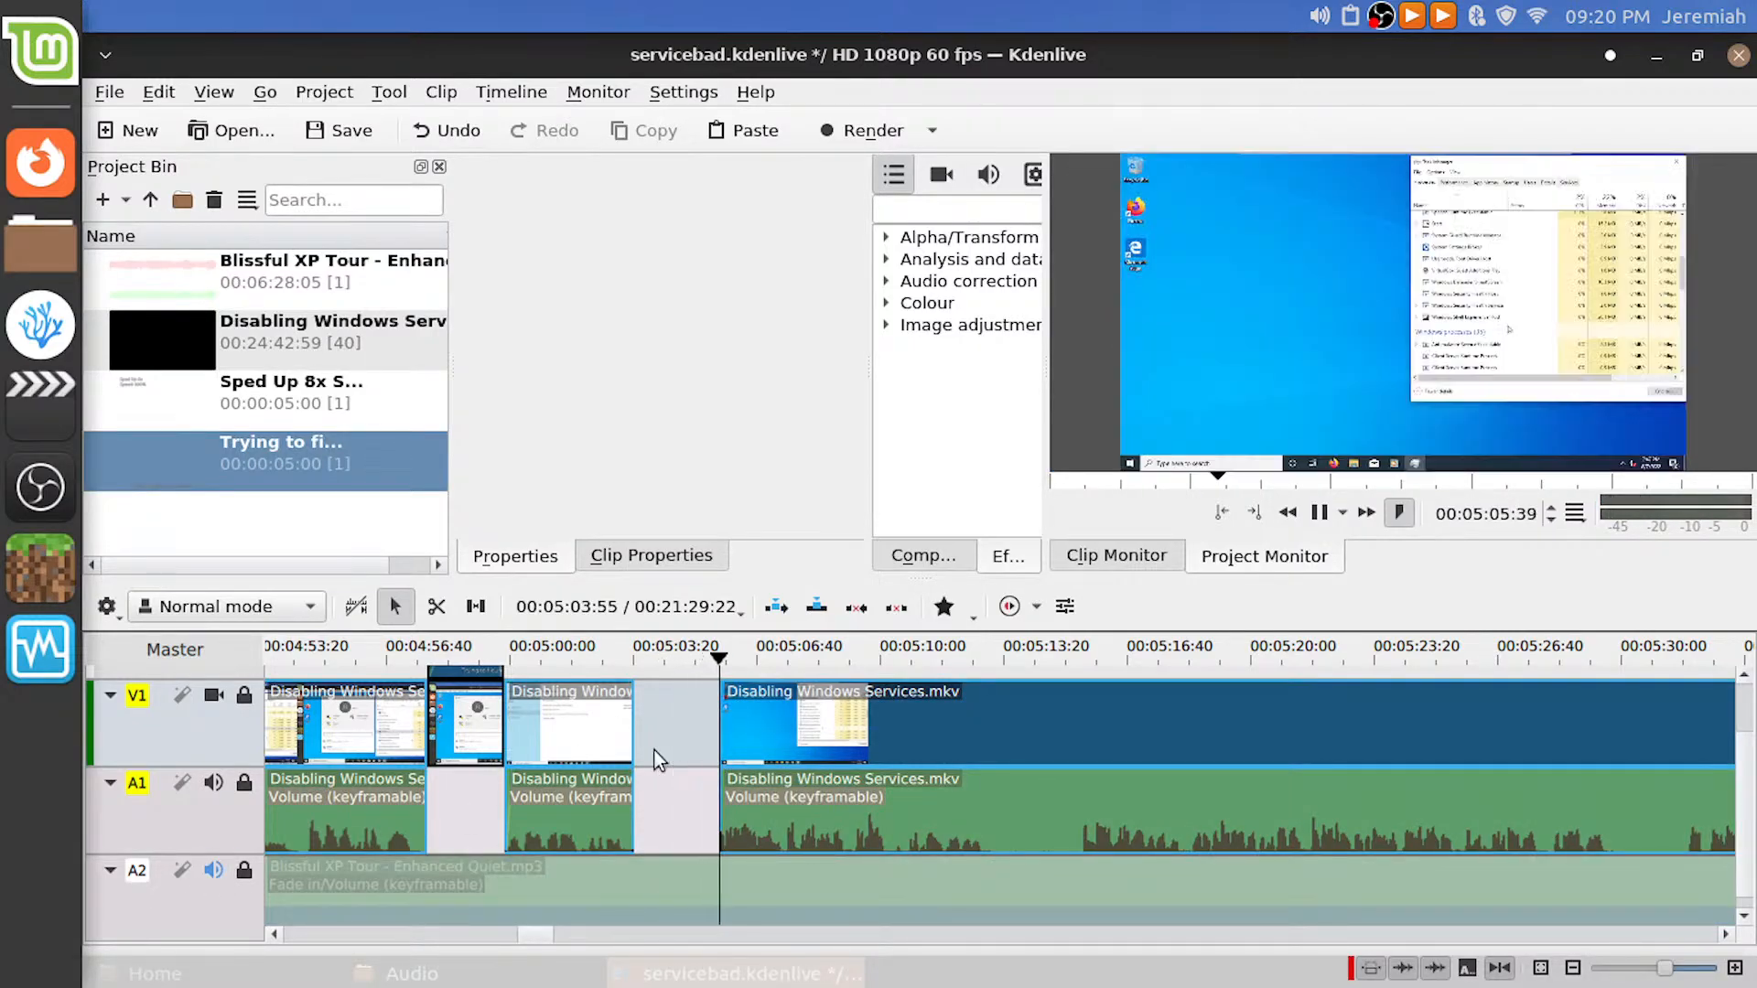
pyautogui.press('space')
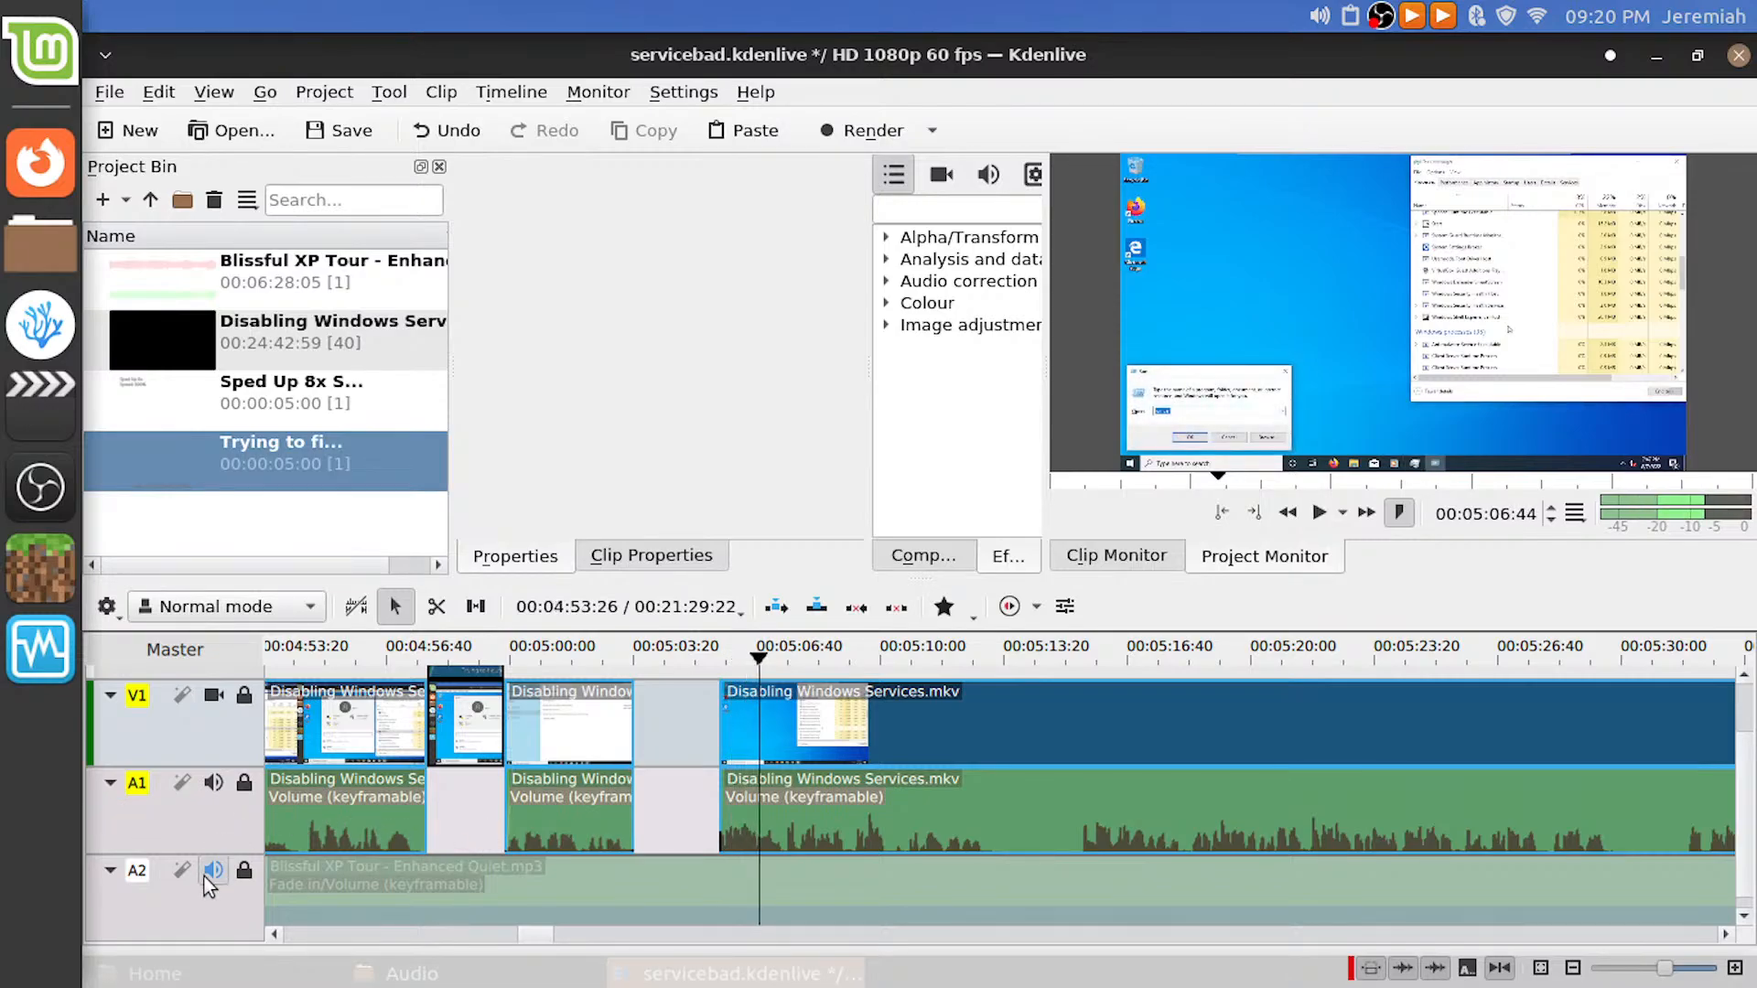
pyautogui.click(210, 872)
# Close the remaining gap by moving the following clip against the one before it, set the playhead to 00:05:01:33, and save the project
pyautogui.moveTo(732, 782); pyautogui.dragTo(615, 782)
pyautogui.click(567, 657)
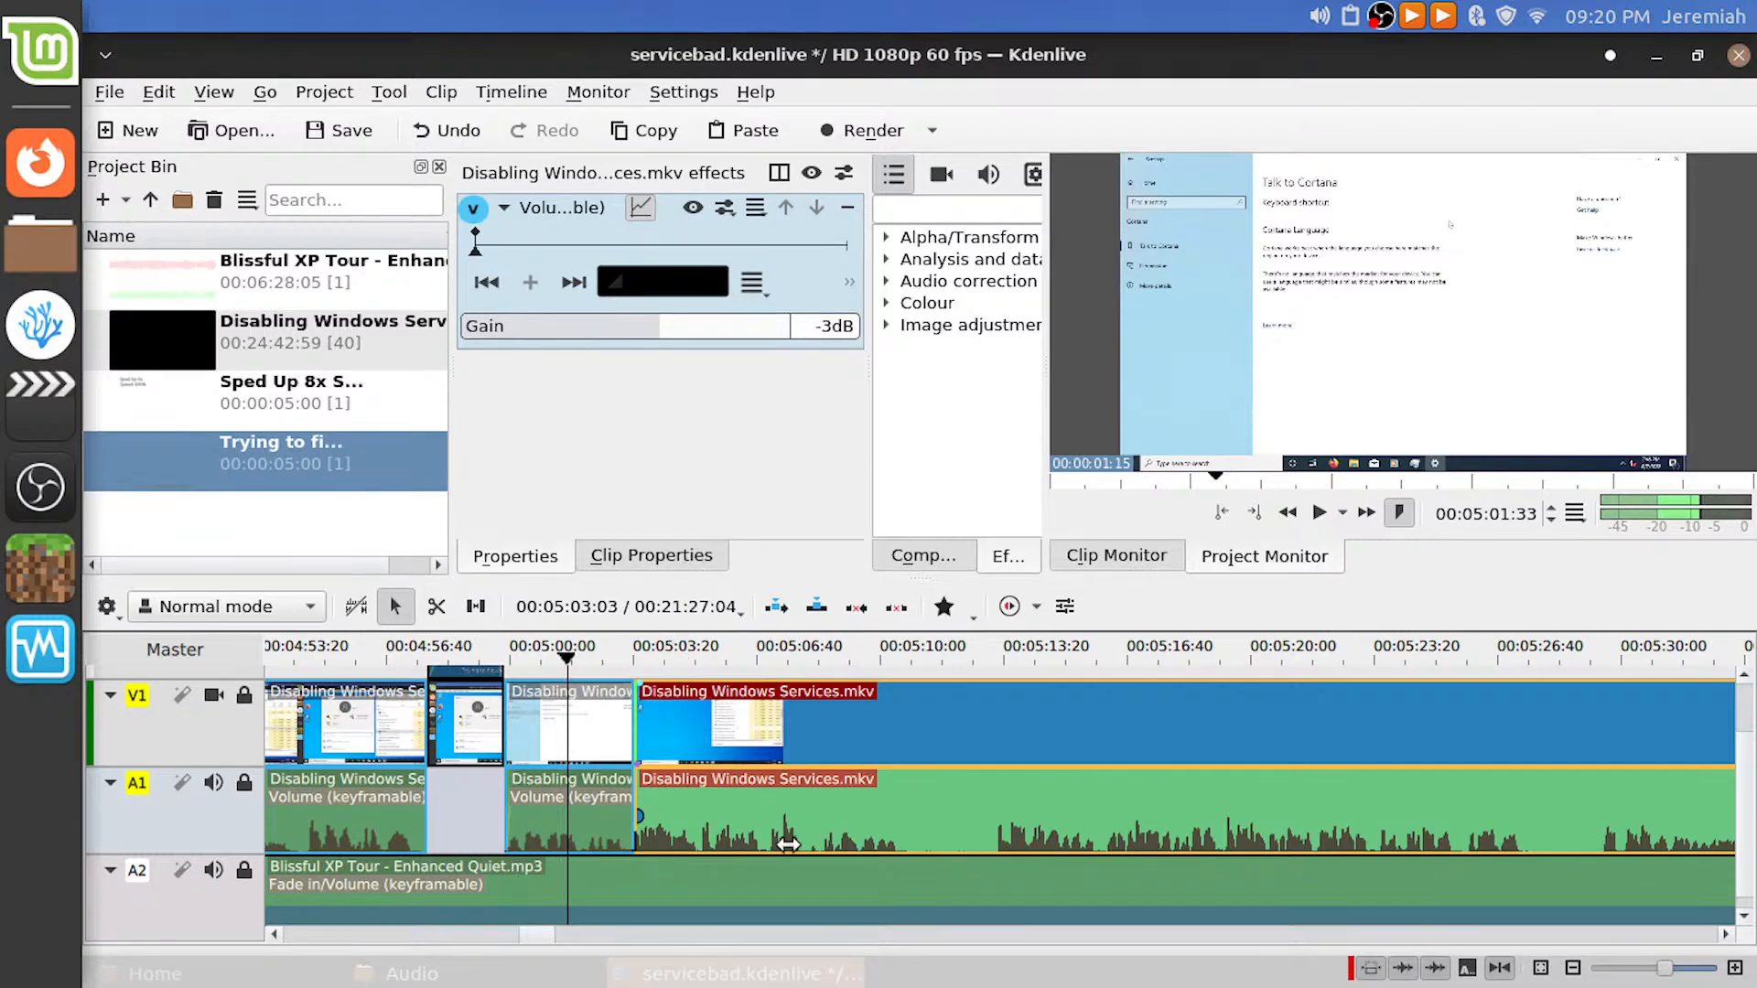
pyautogui.hotkey('ctrl', 's')
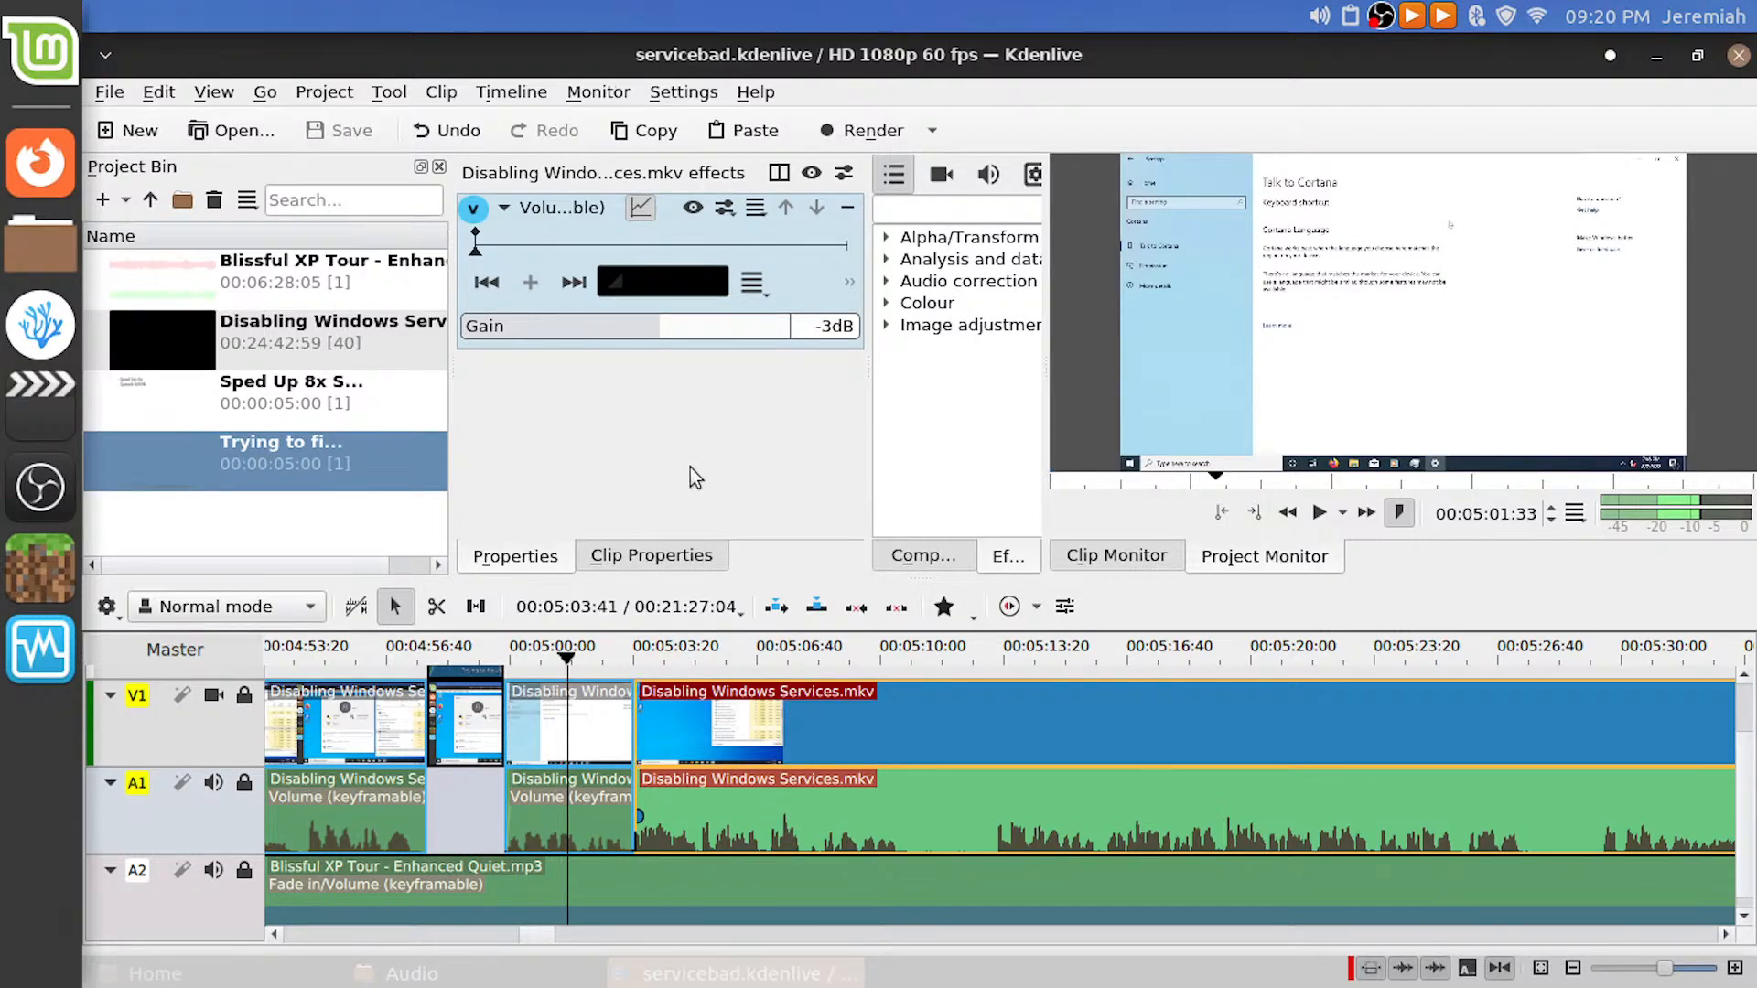
# Play the joined footage through about 00:05:15:36 and replay the part around 00:05:10 to locate the start of the pause
pyautogui.press('space')
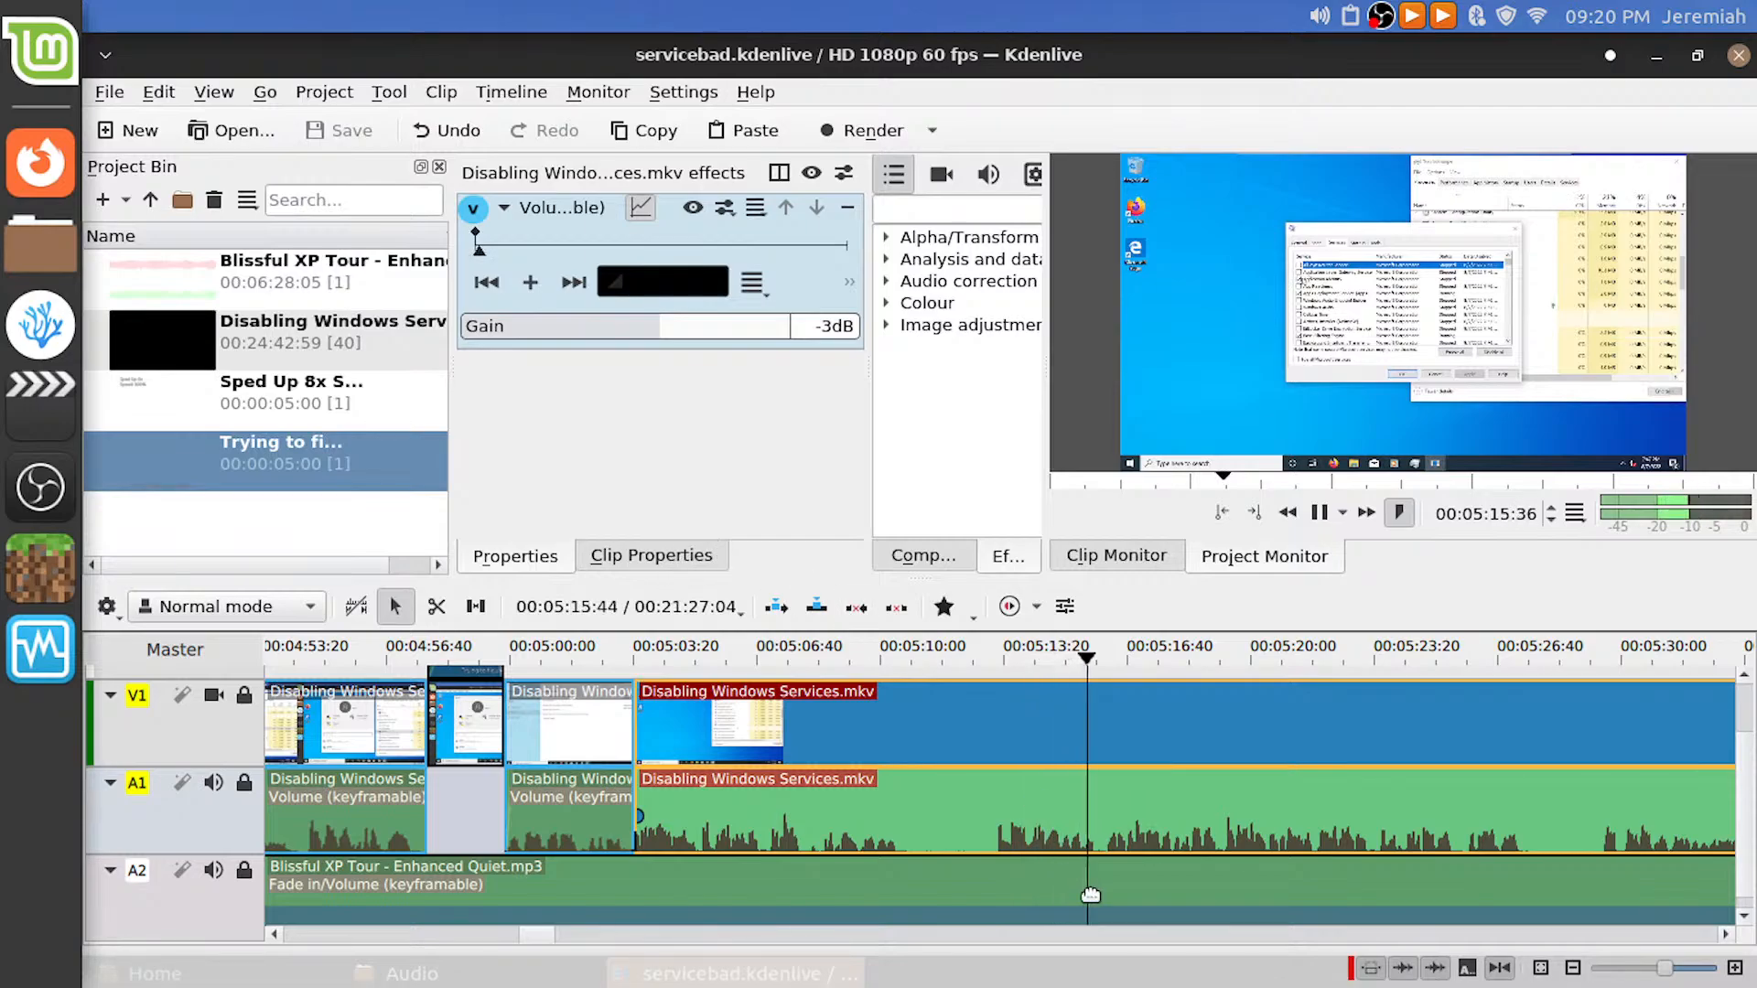
pyautogui.click(886, 679)
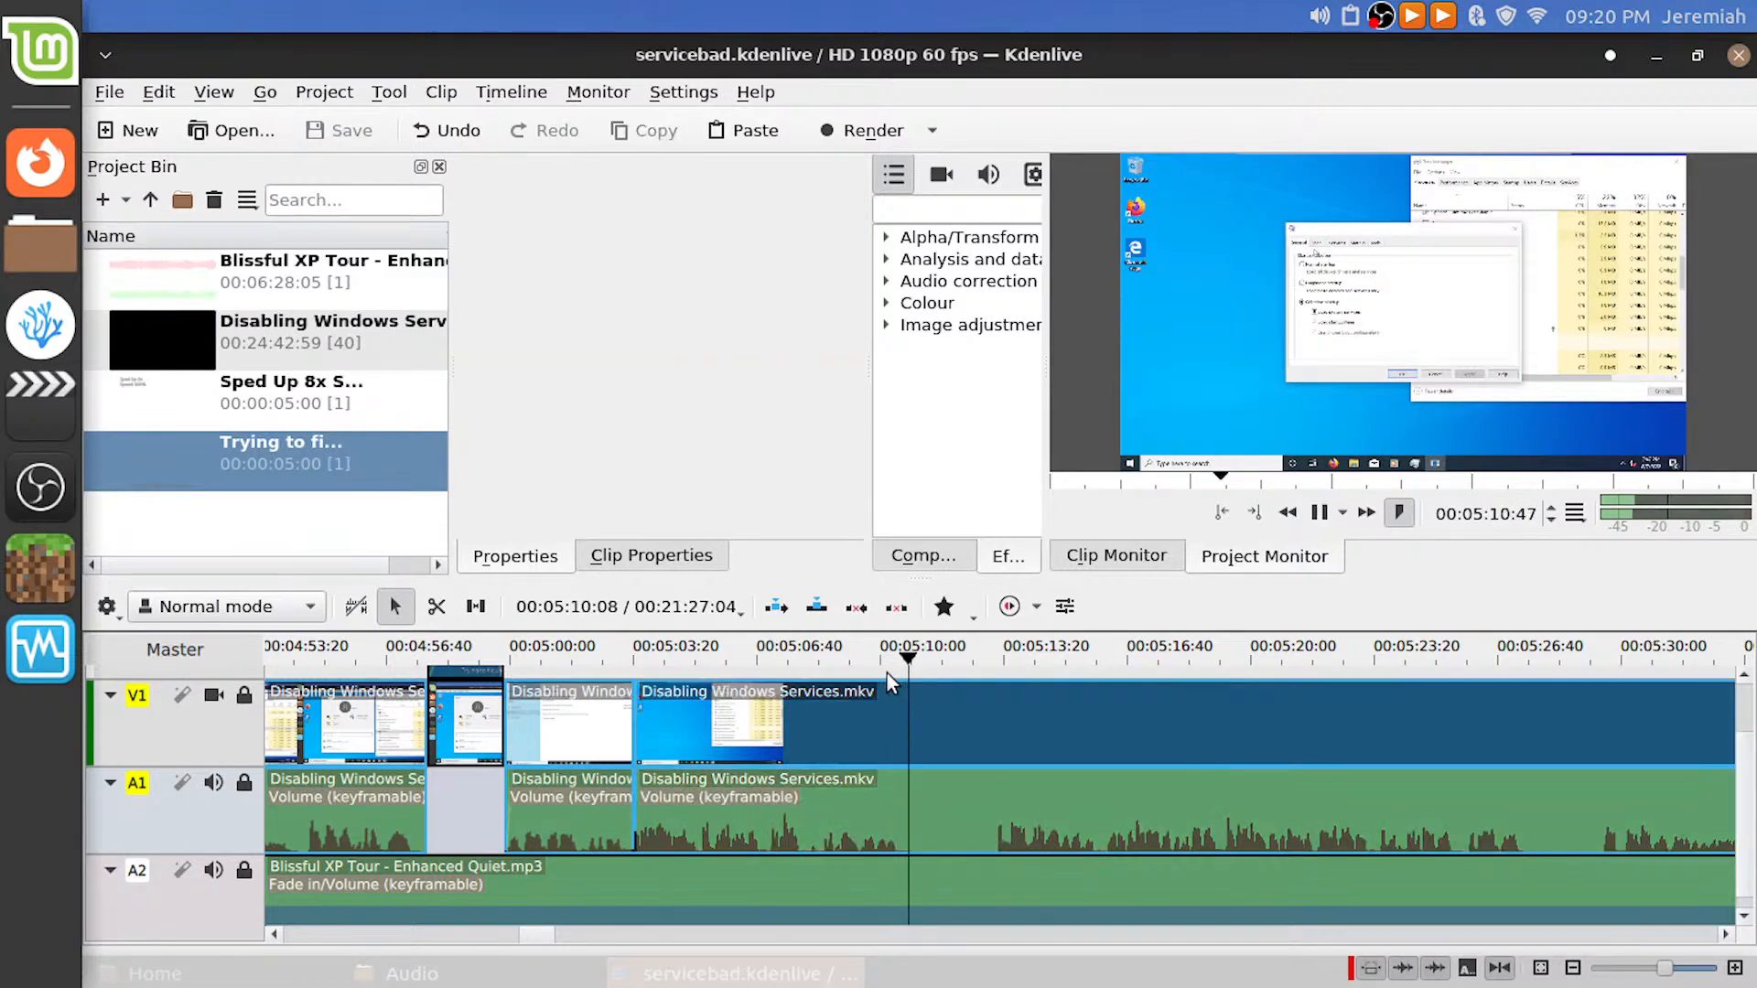
pyautogui.moveTo(892, 671); pyautogui.dragTo(868, 672)
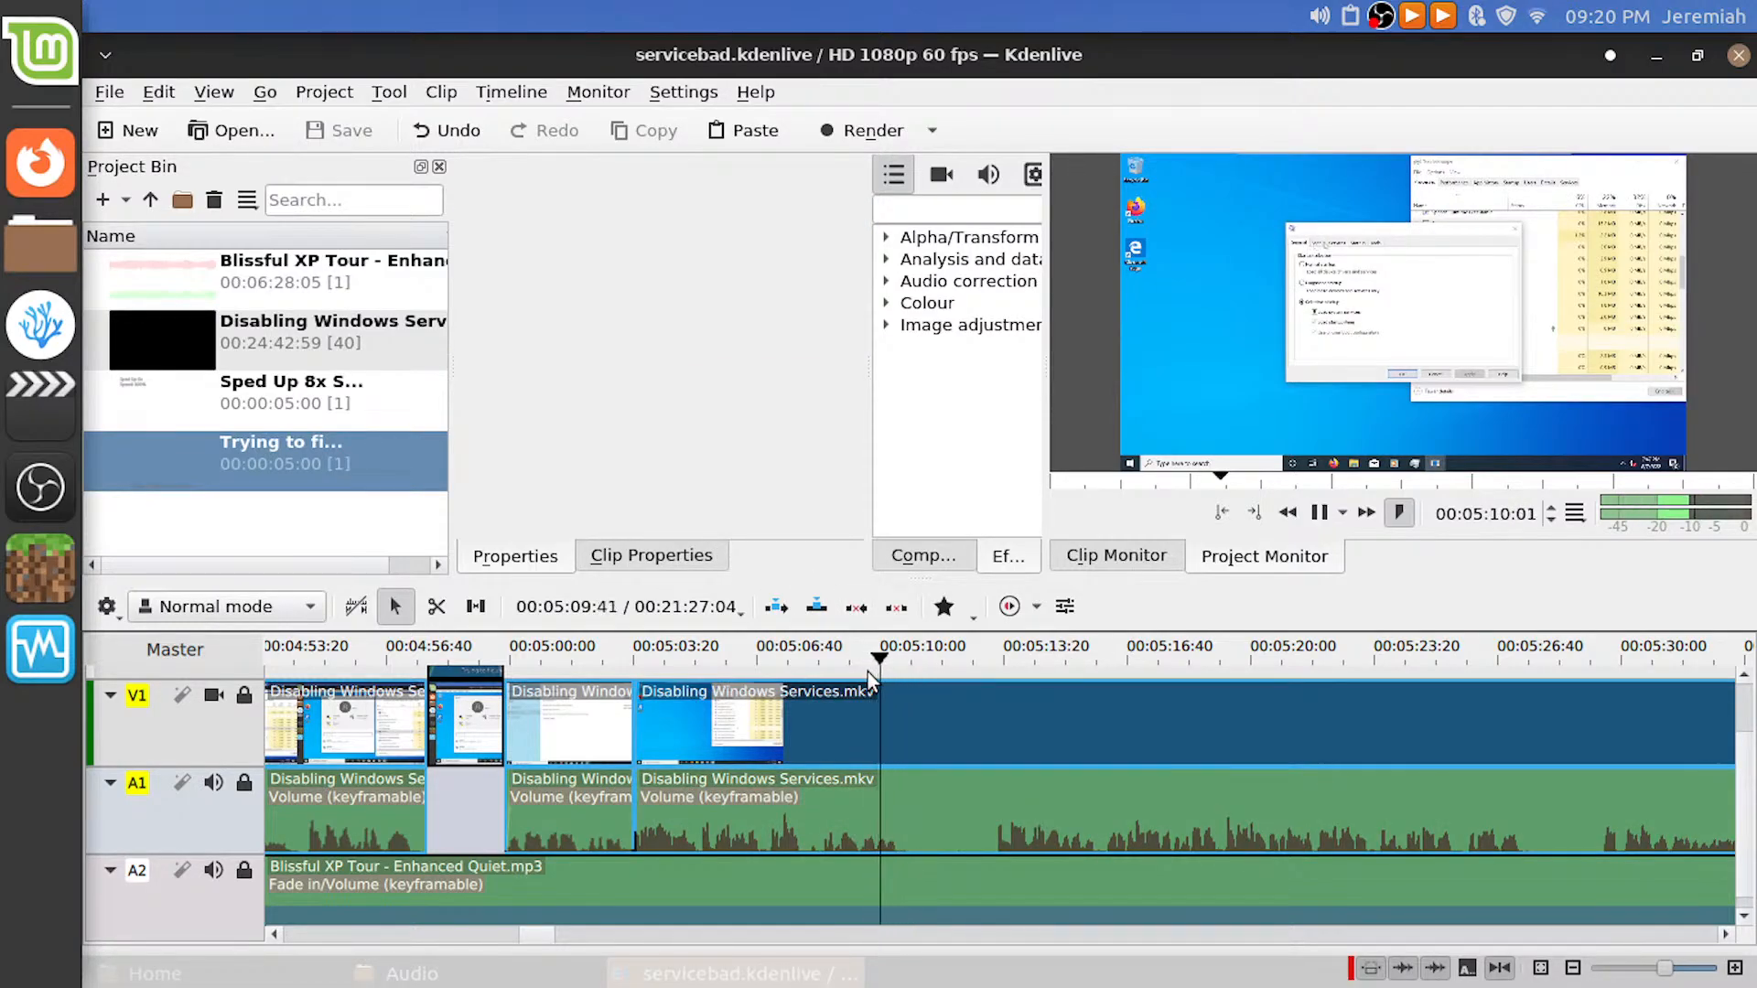
pyautogui.press('space')
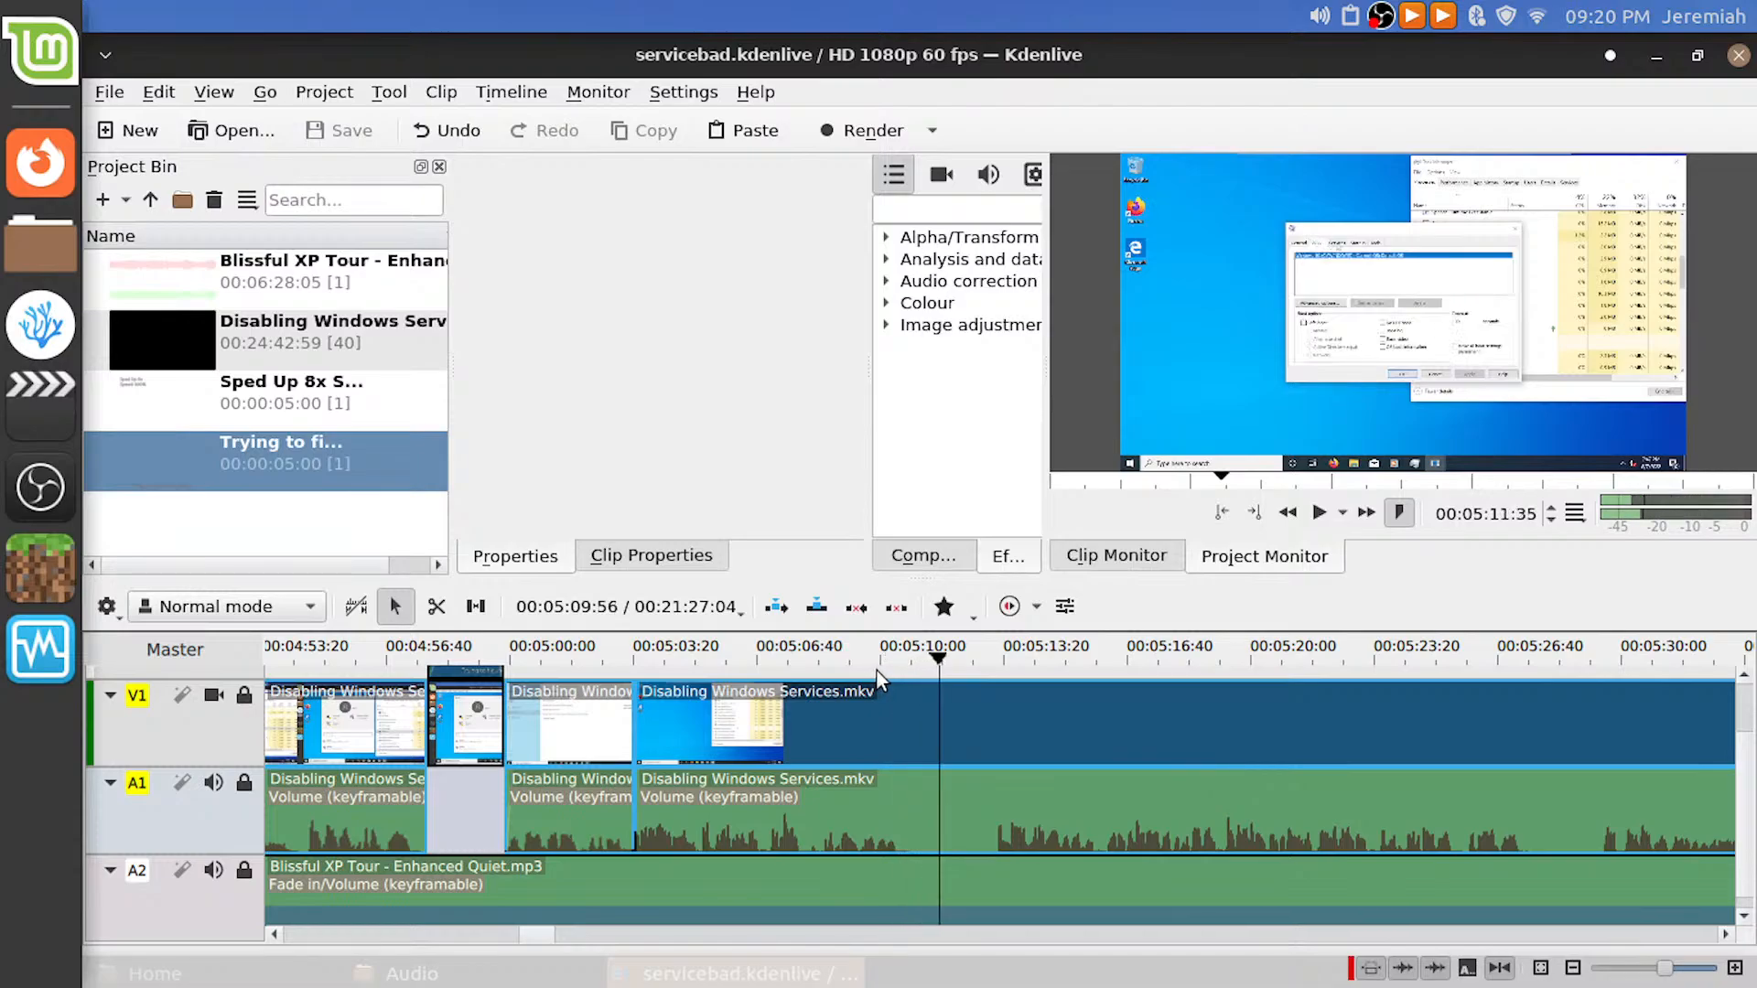
pyautogui.moveTo(877, 671); pyautogui.dragTo(852, 672)
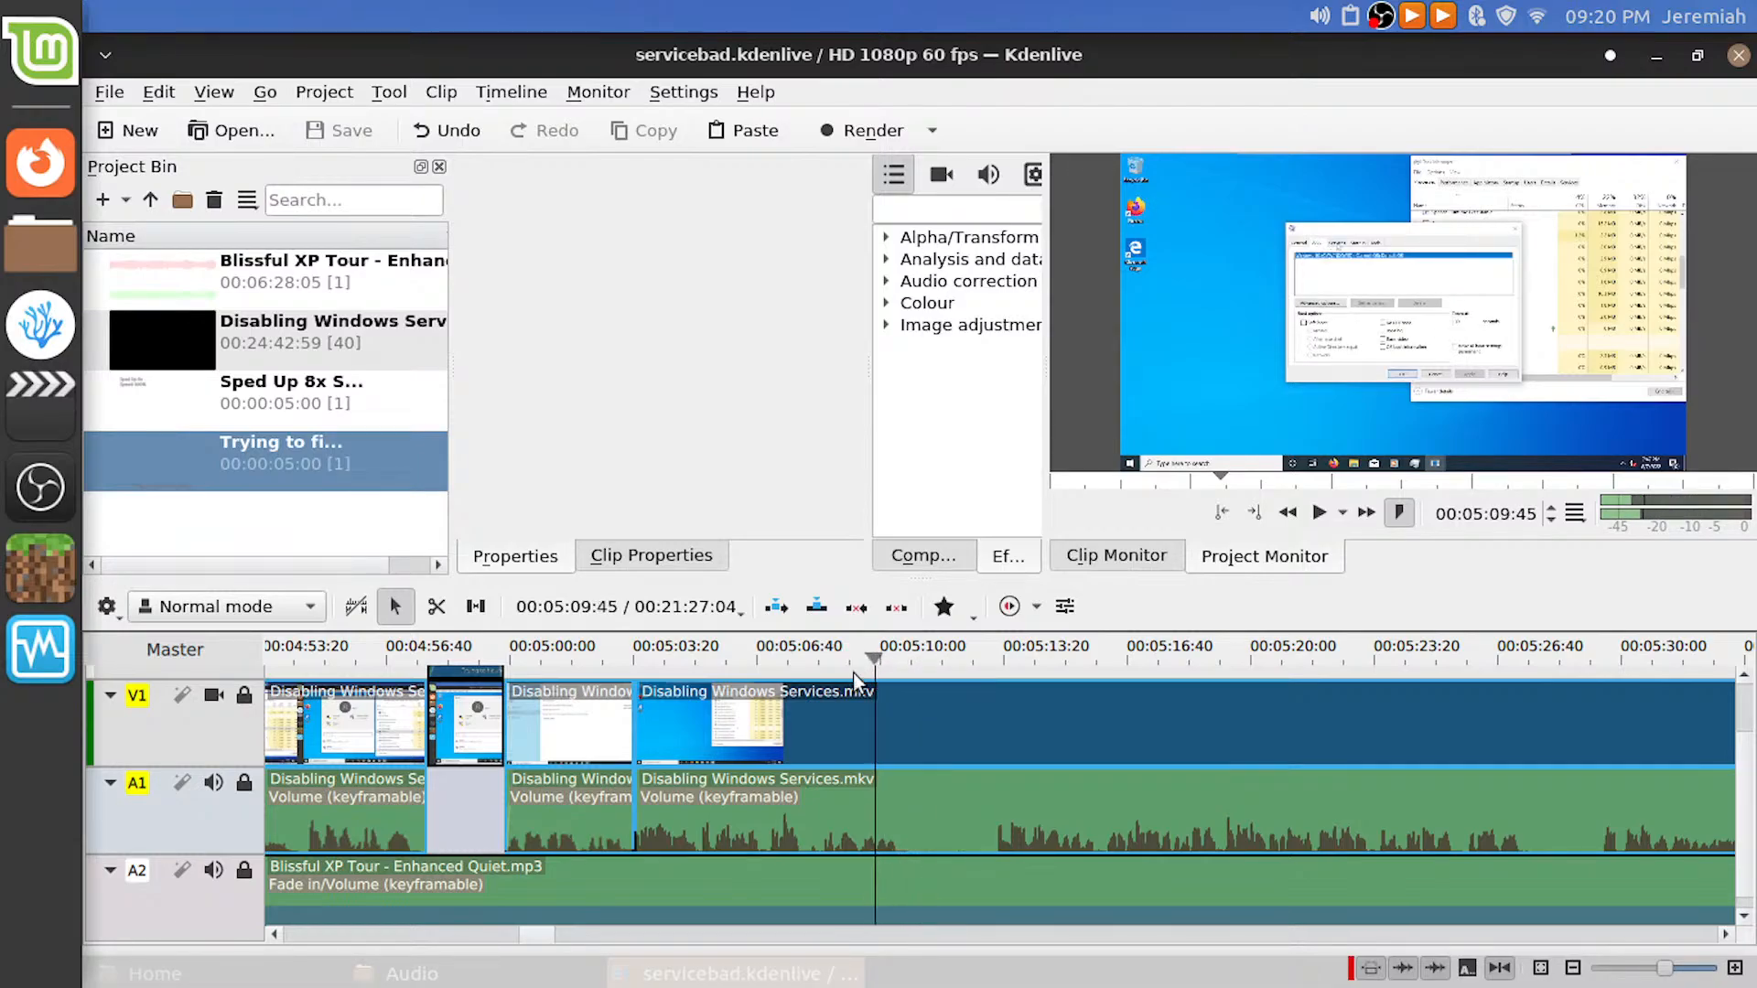
pyautogui.press('space')
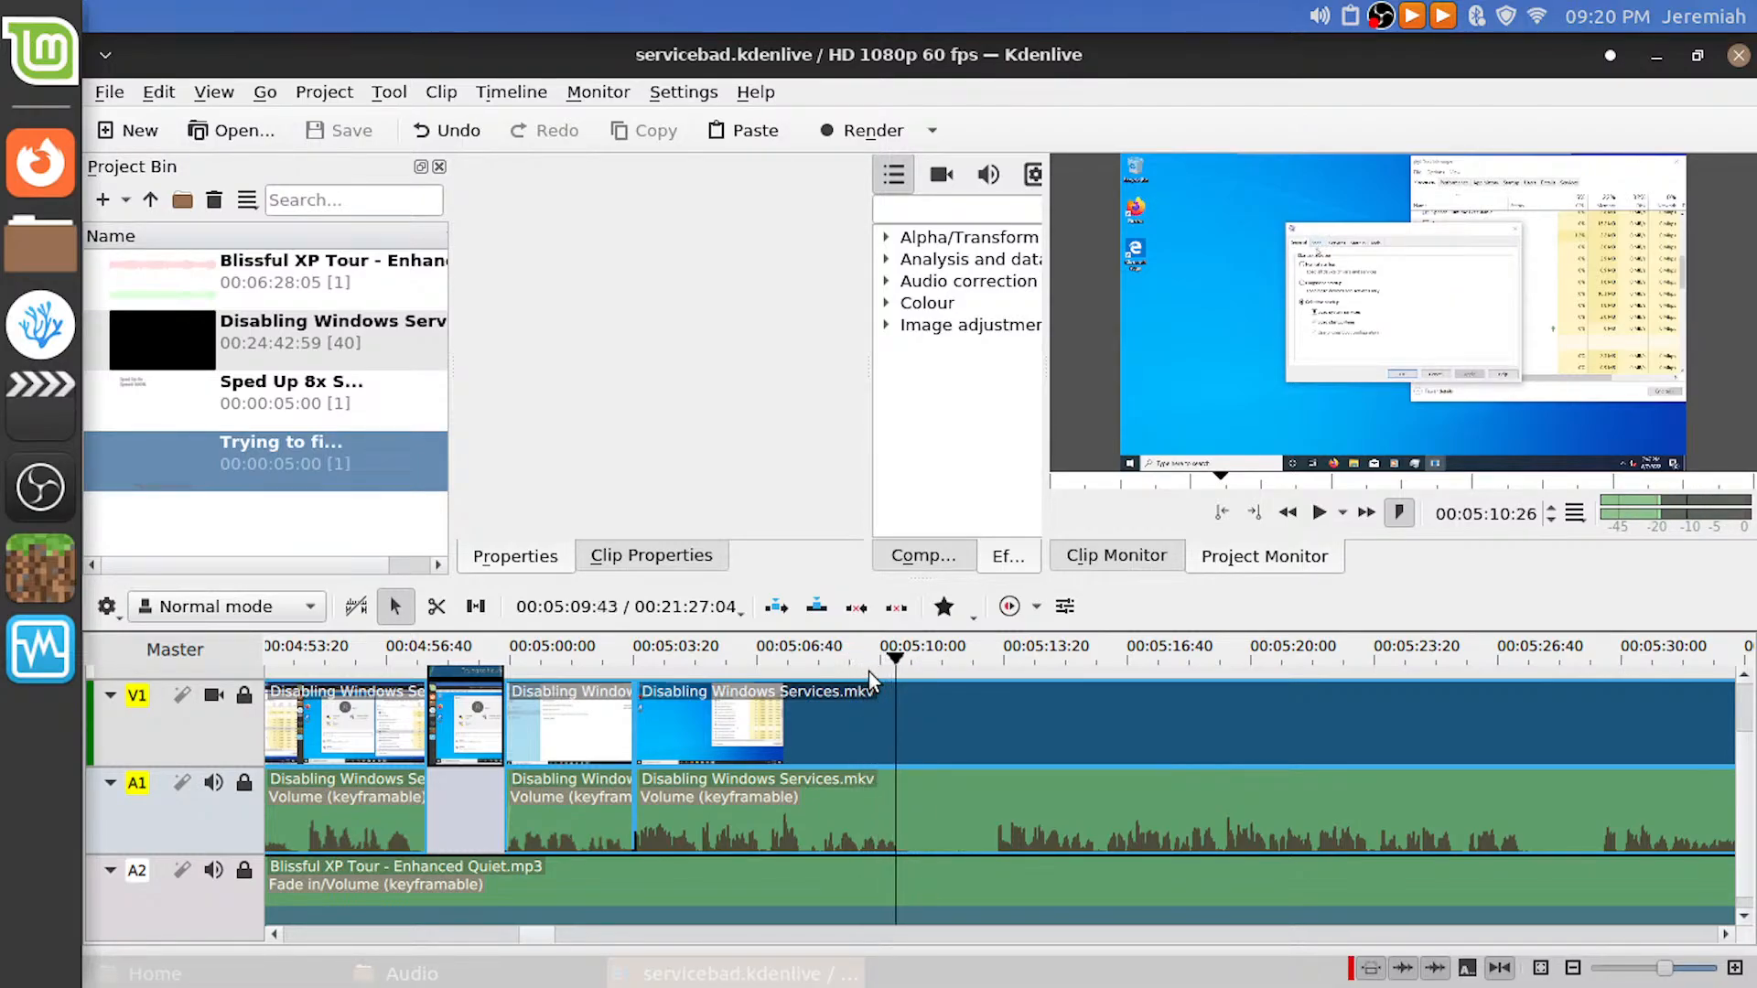
pyautogui.press('space')
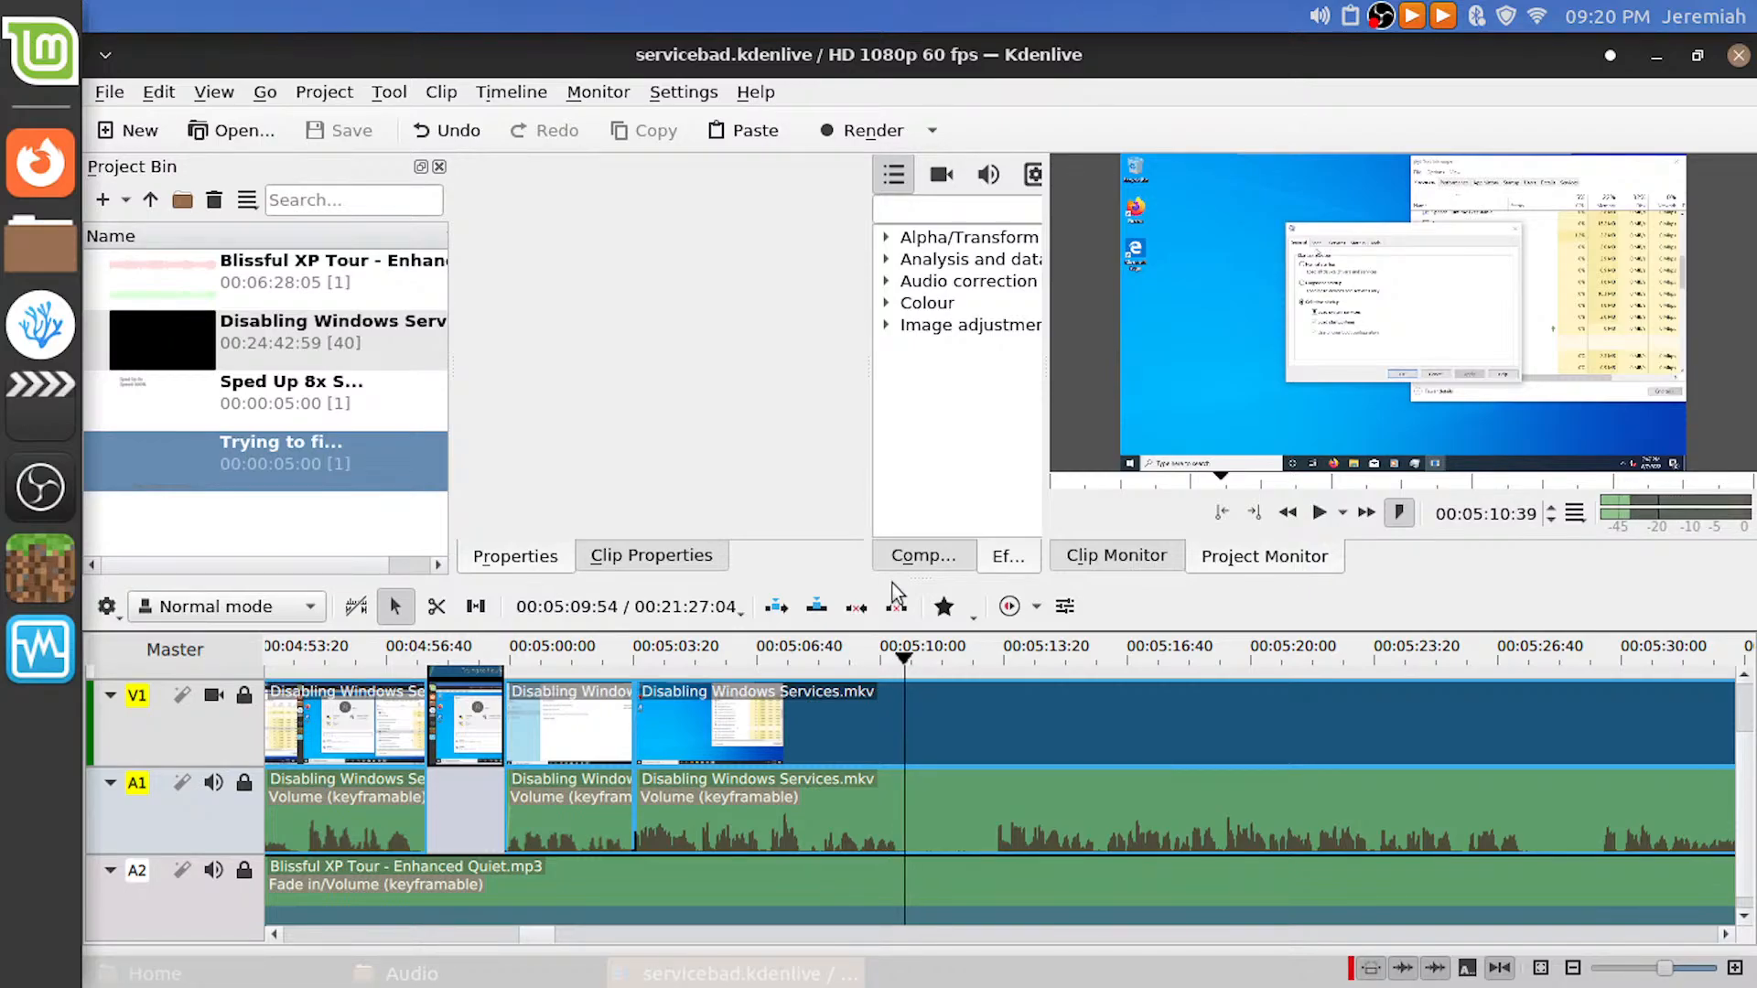
# Cut the Disabling Windows Services clip at 00:05:10:39 and at 00:05:13:05
pyautogui.hotkey('shift', 'r')
pyautogui.moveTo(994, 660); pyautogui.dragTo(994, 672)
pyautogui.hotkey('shift', 'r')
# Delete the segment between the cuts at 00:05:10:39 and 00:05:13:05, close the gap with the following clip, and save the project
pyautogui.click(978, 737)
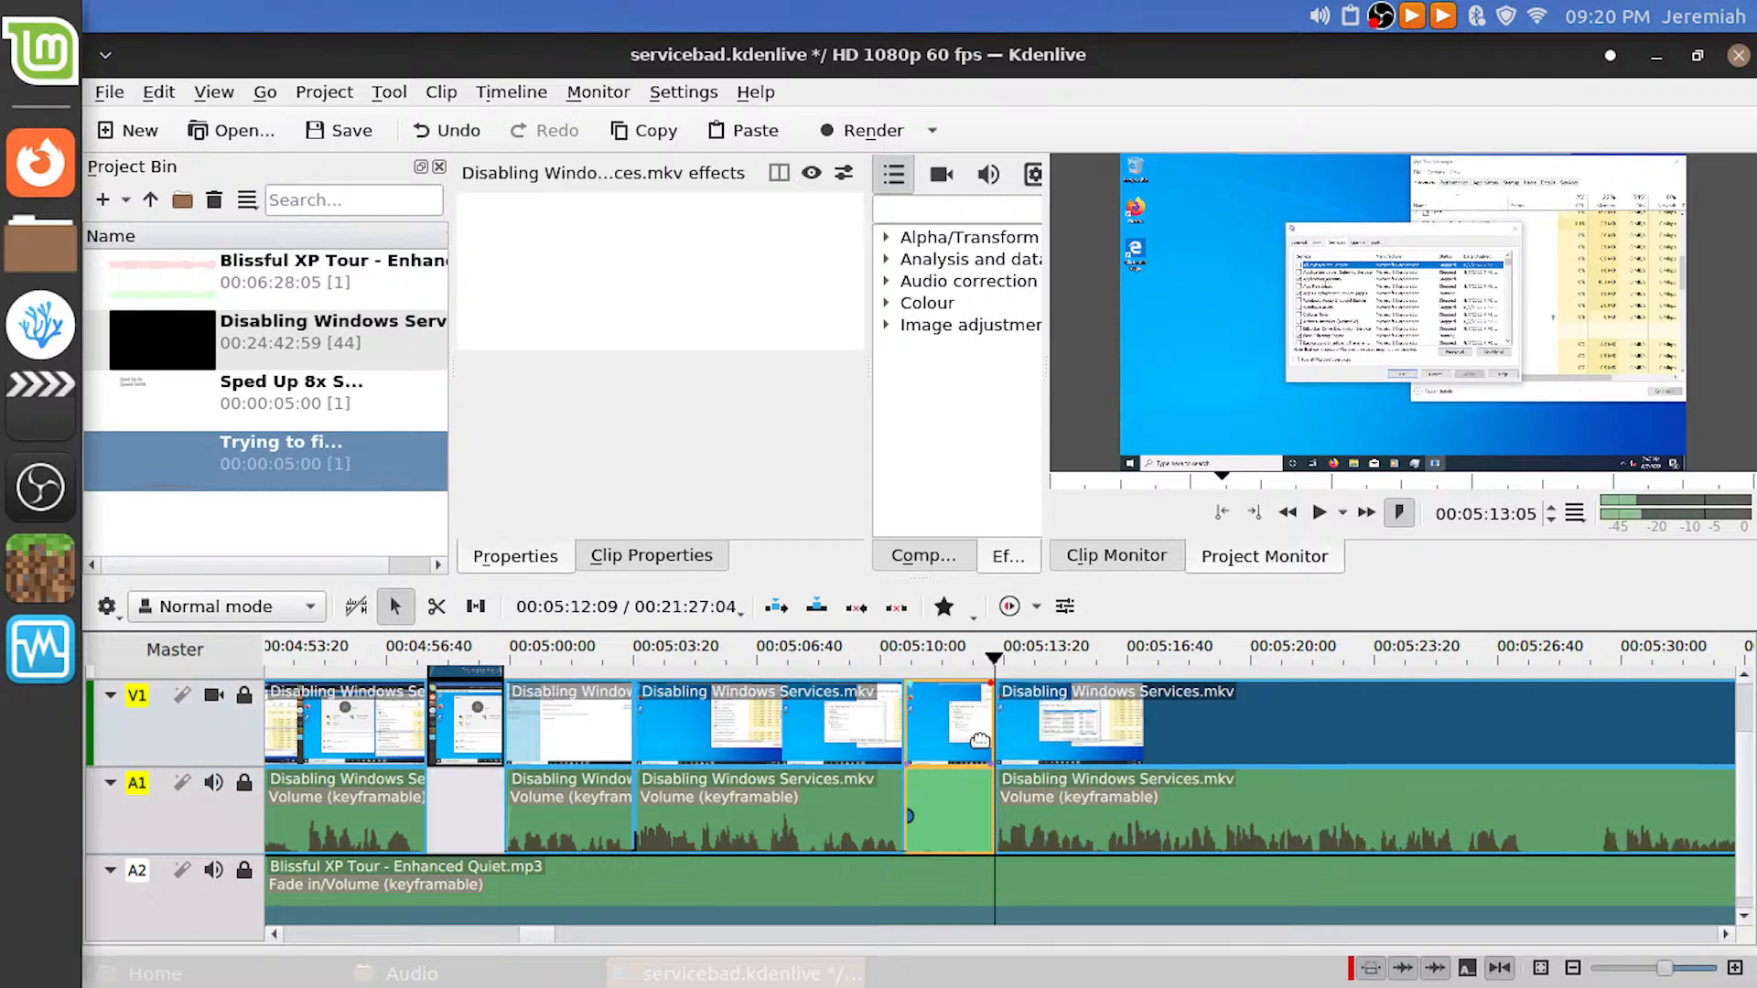
pyautogui.press('Delete')
pyautogui.moveTo(1174, 722); pyautogui.dragTo(1084, 721)
pyautogui.click(875, 653)
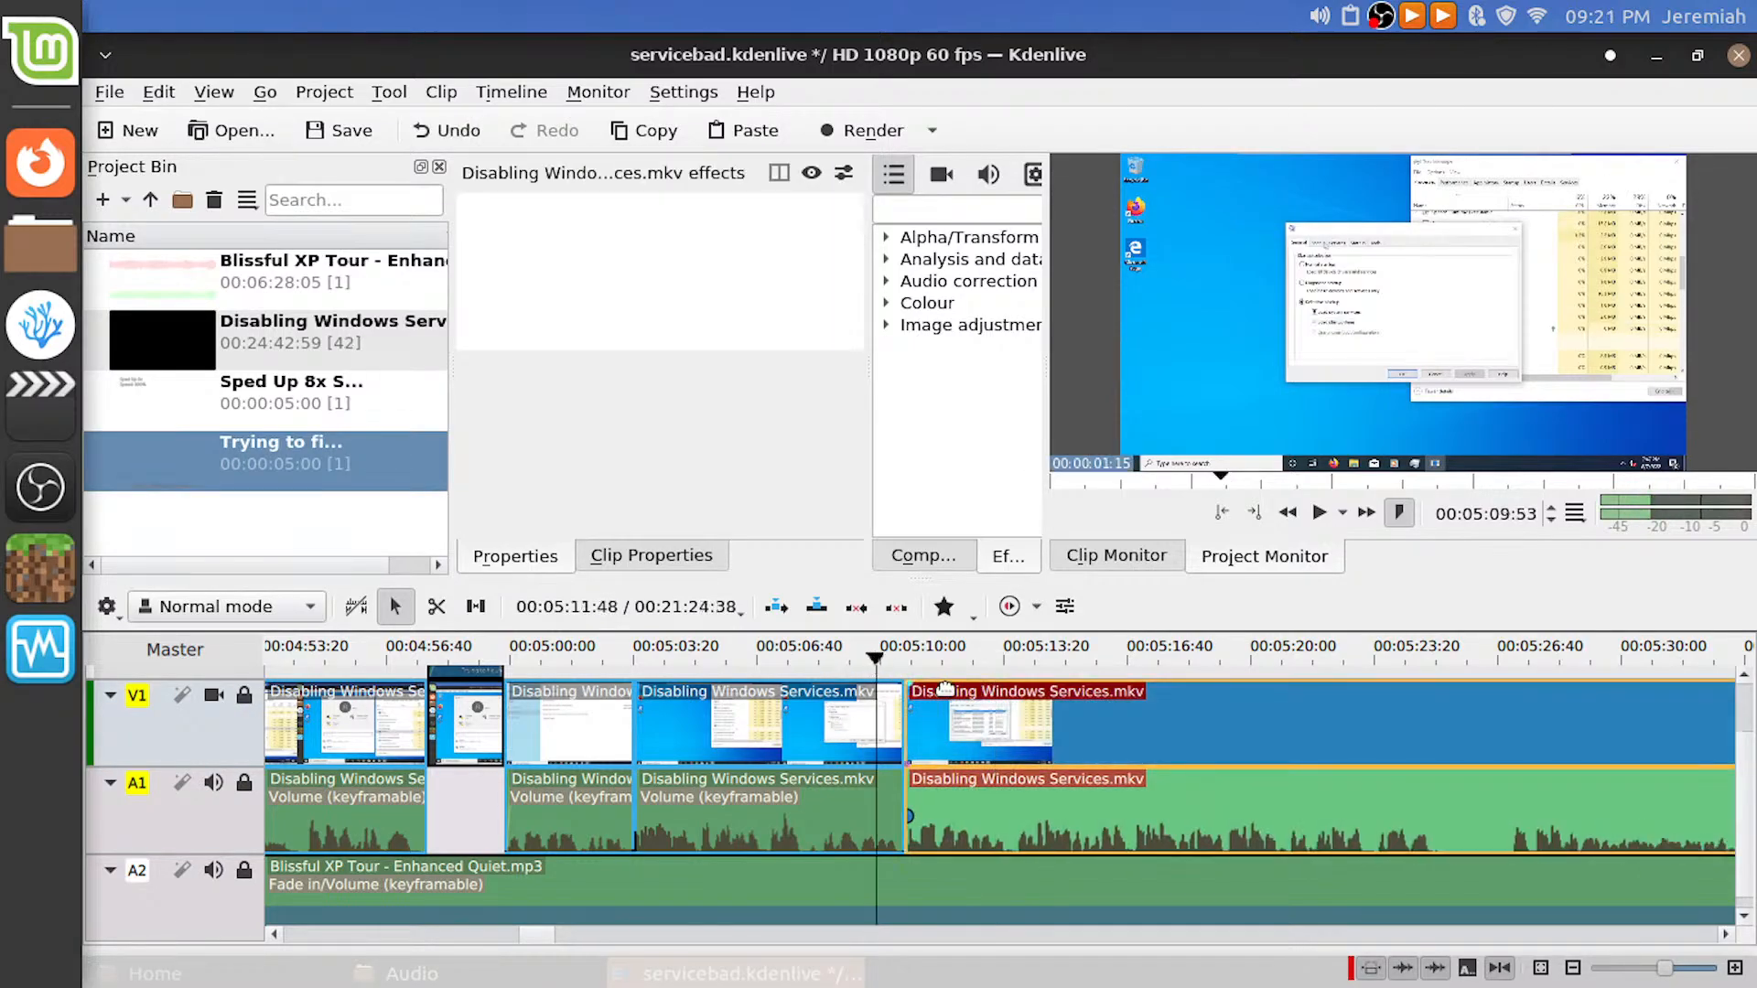
pyautogui.hotkey('ctrl', 's')
# Add a short audio fade-in at the start of the clip after the 00:05:10:39 join, and save the project
pyautogui.press('space')
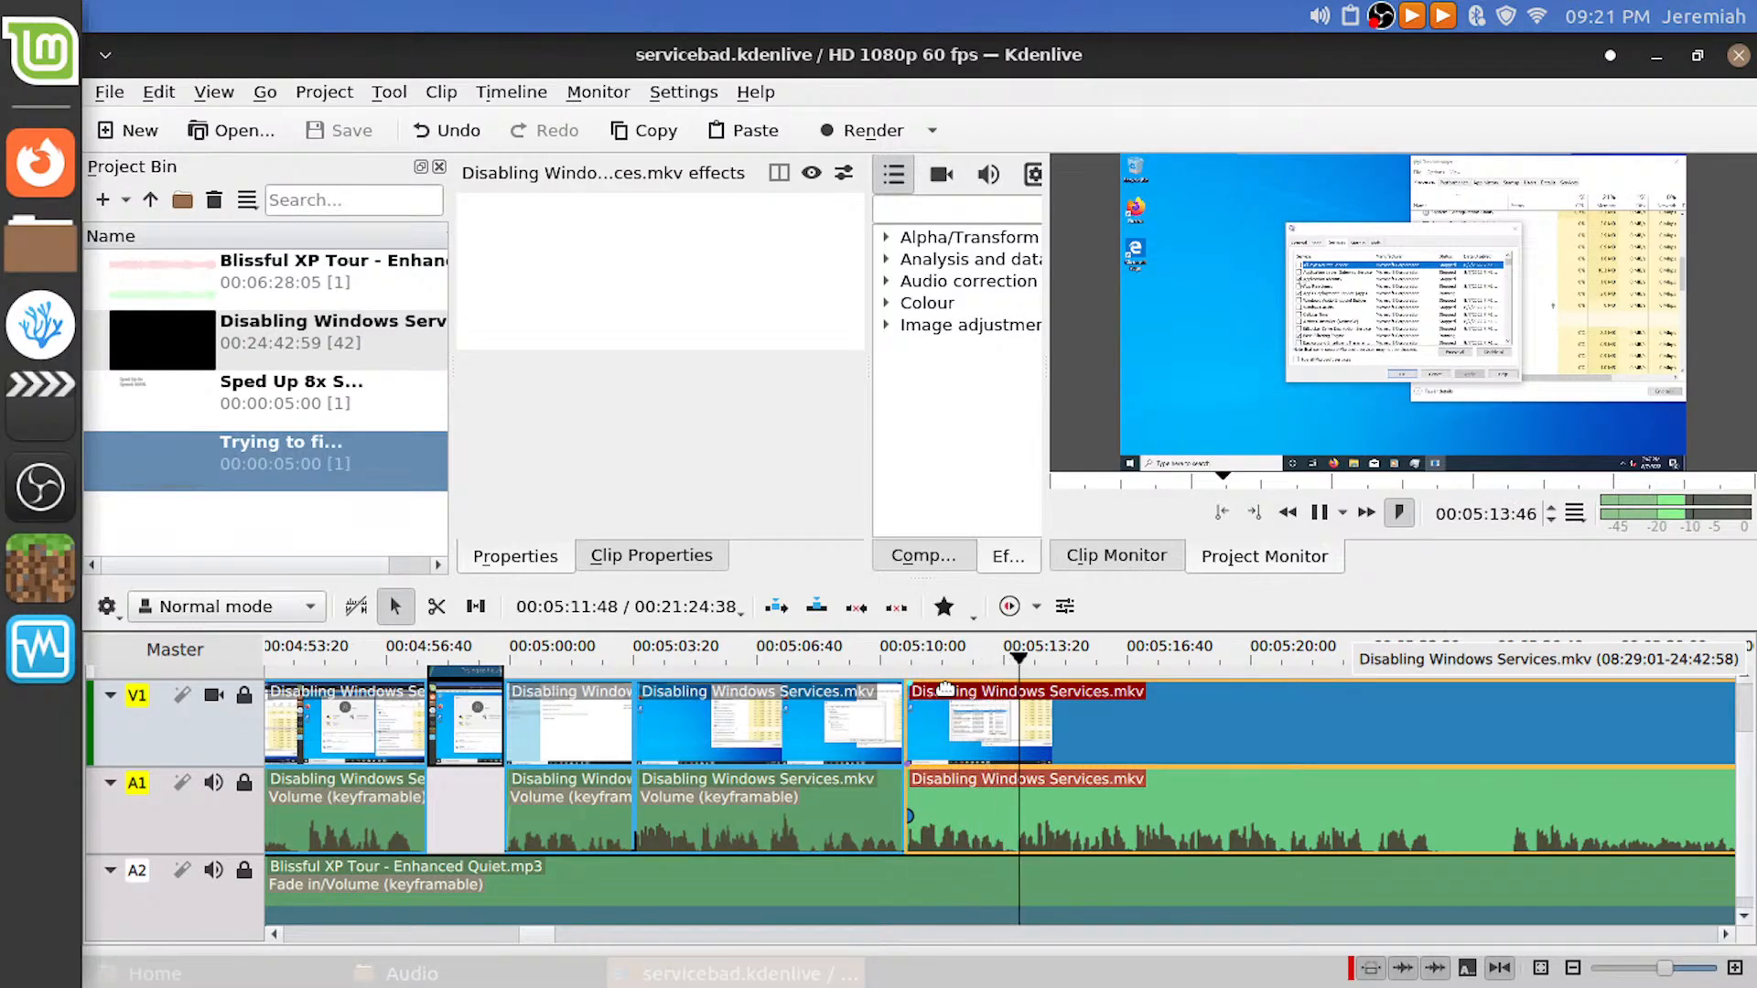
pyautogui.press('space')
pyautogui.keyDown('ctrl'); pyautogui.scroll(1, 932, 809); pyautogui.keyUp('ctrl')
pyautogui.keyDown('ctrl'); pyautogui.scroll(1, 931, 809); pyautogui.keyUp('ctrl')
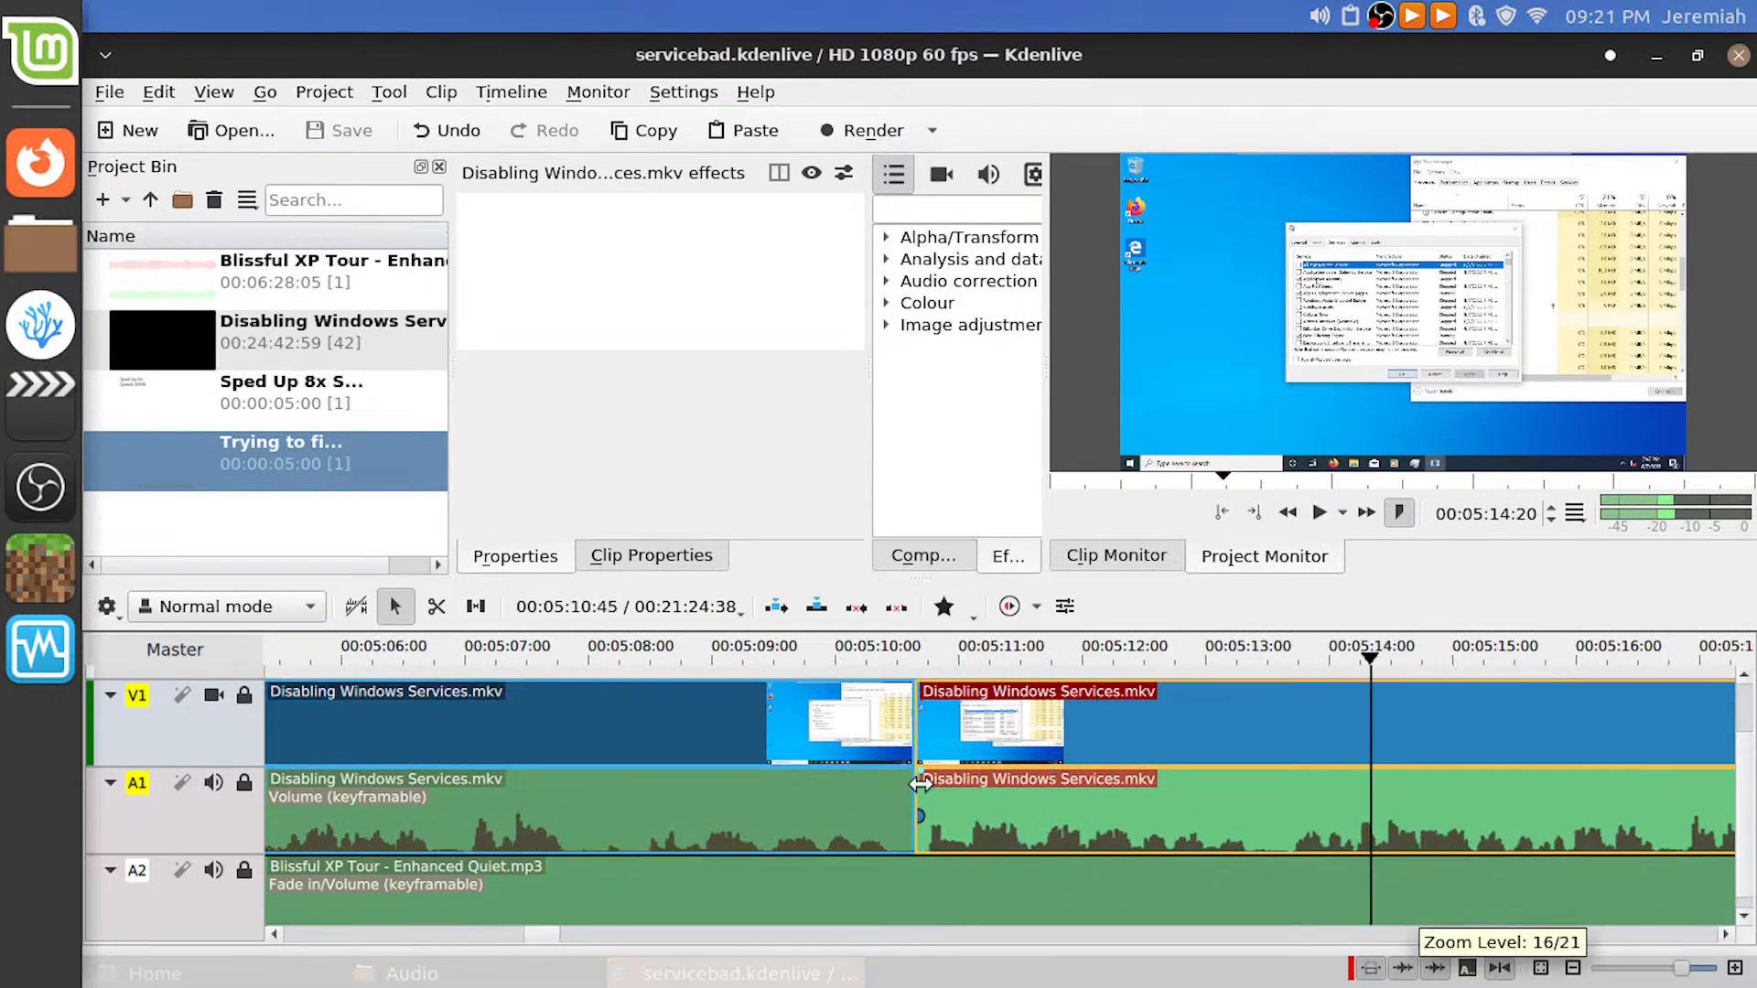
pyautogui.moveTo(919, 776)
pyautogui.mouseDown()
pyautogui.moveTo(951, 779)
pyautogui.moveTo(931, 781)
pyautogui.mouseUp()
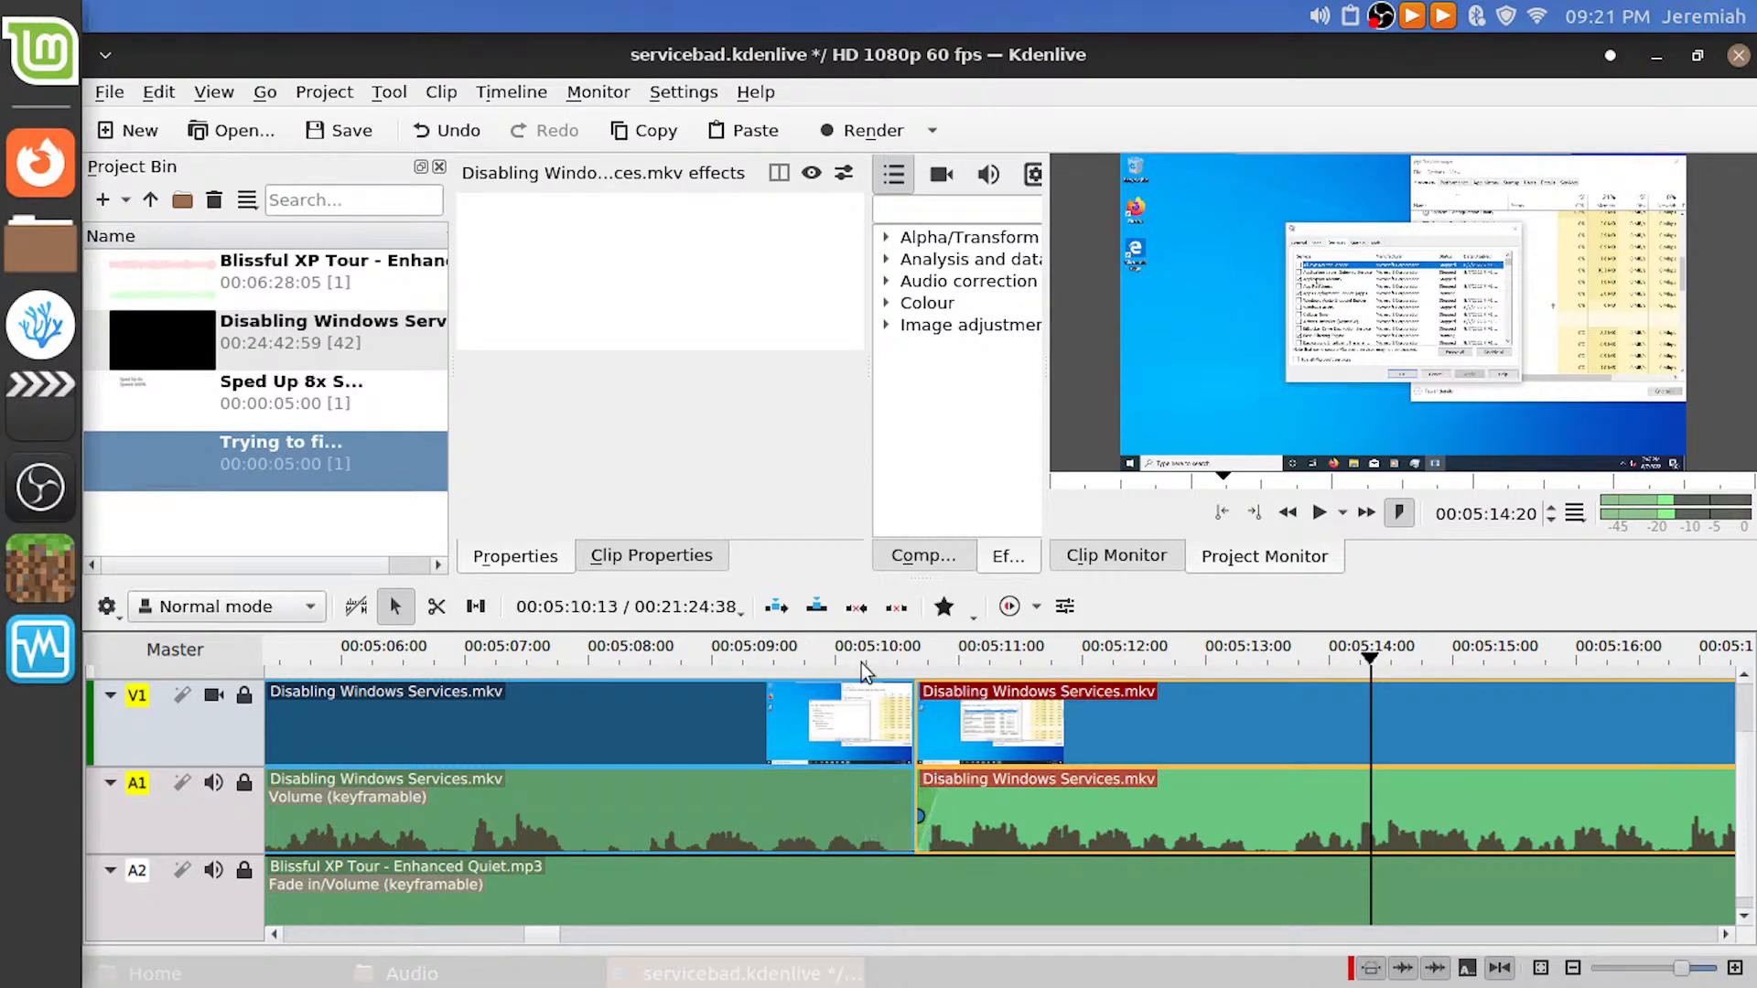
pyautogui.click(860, 662)
pyautogui.hotkey('ctrl', 's')
# Play from about 00:05:10 through 00:05:28:02 to check the join and the narration that follows it
pyautogui.keyDown('ctrl'); pyautogui.scroll(-3, 883, 738); pyautogui.keyUp('ctrl')
pyautogui.press('space')
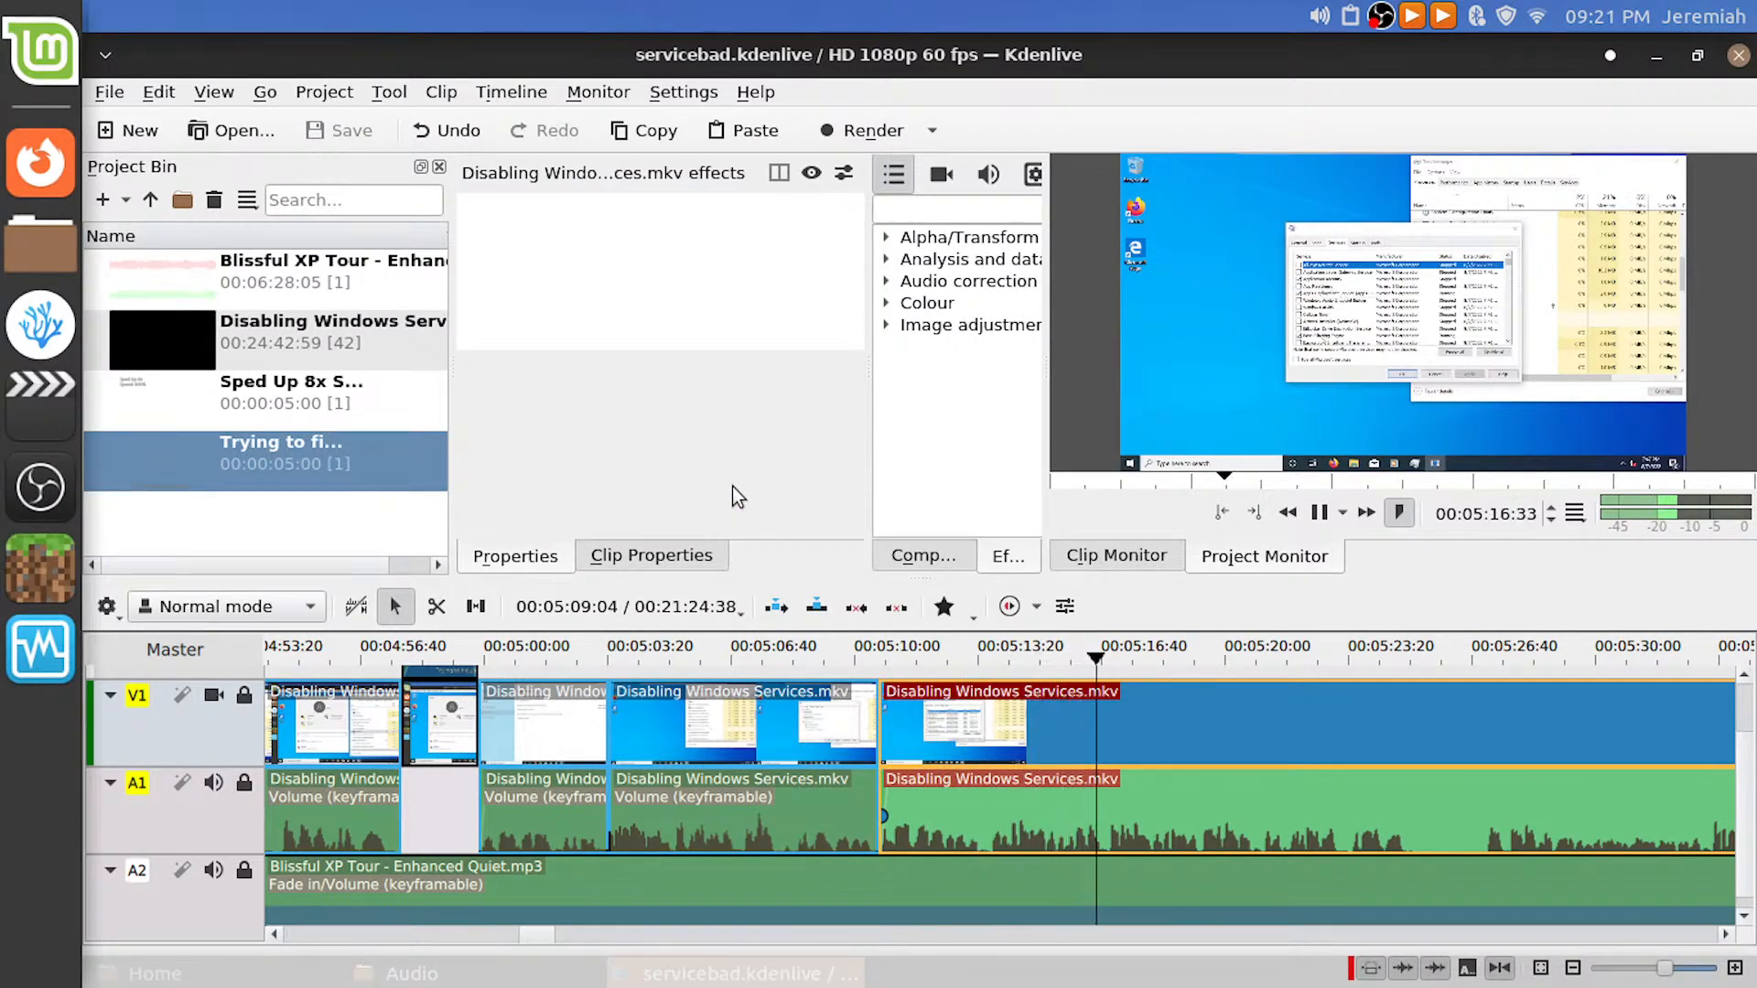
pyautogui.press('space')
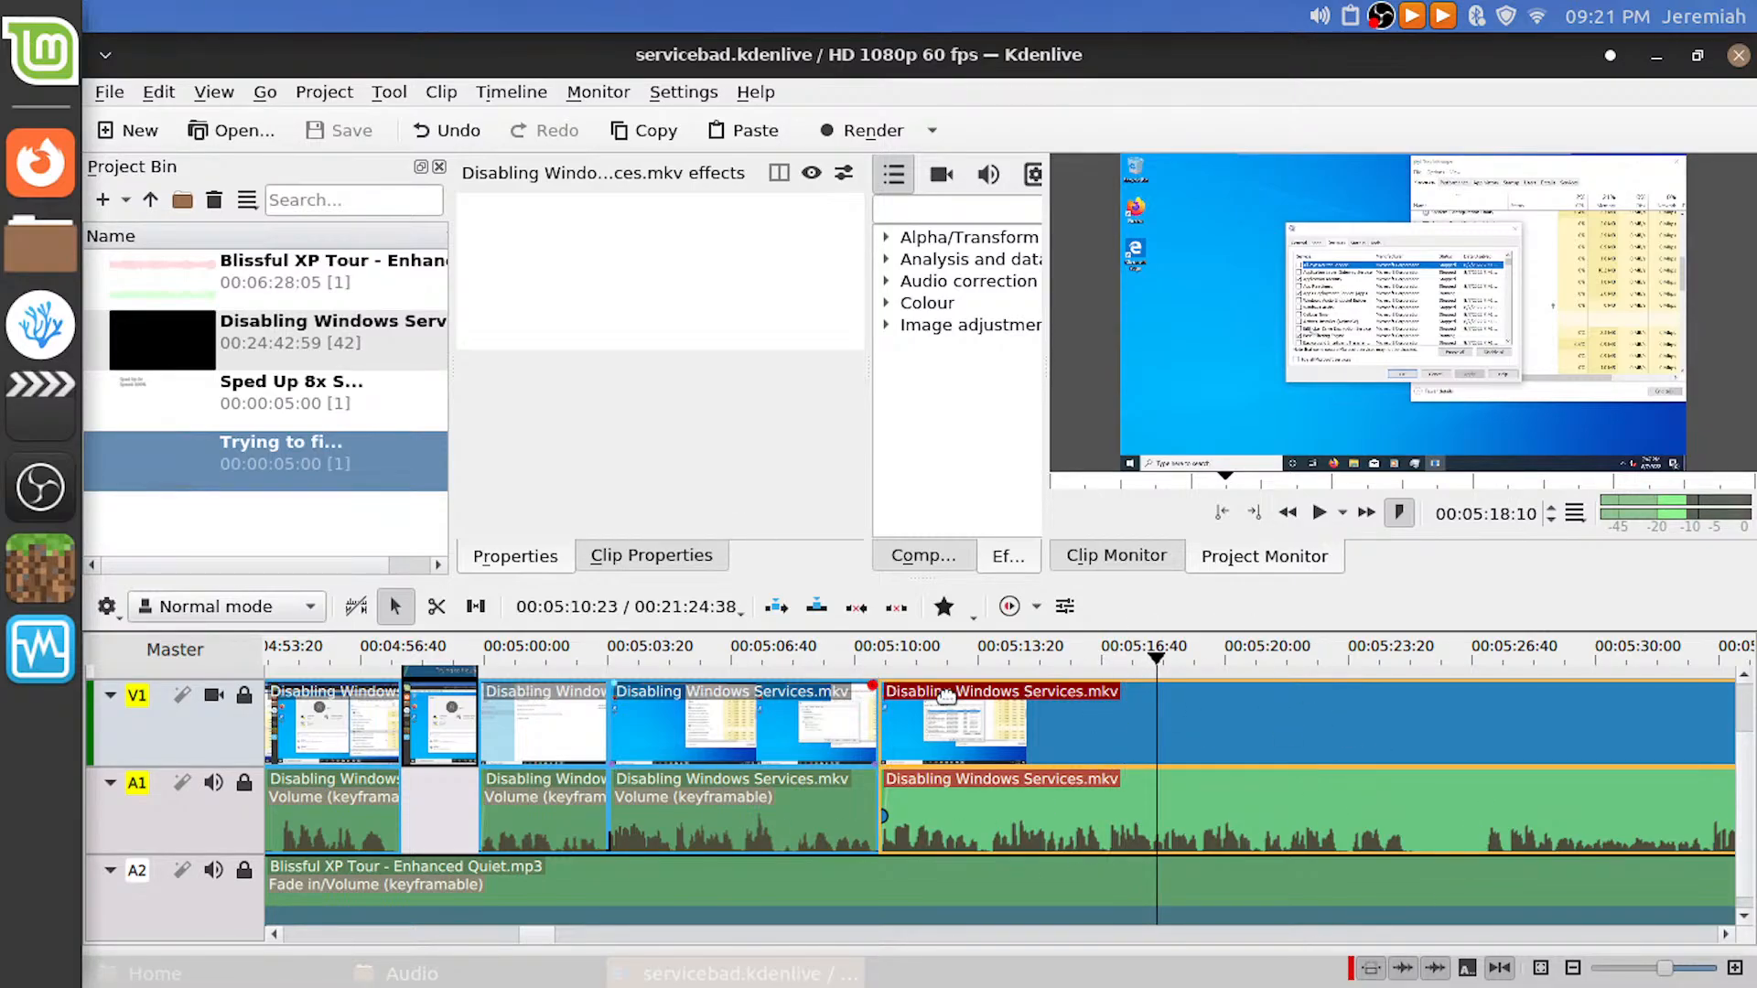
pyautogui.scroll(-5, 934, 758)
pyautogui.scroll(5, 934, 758)
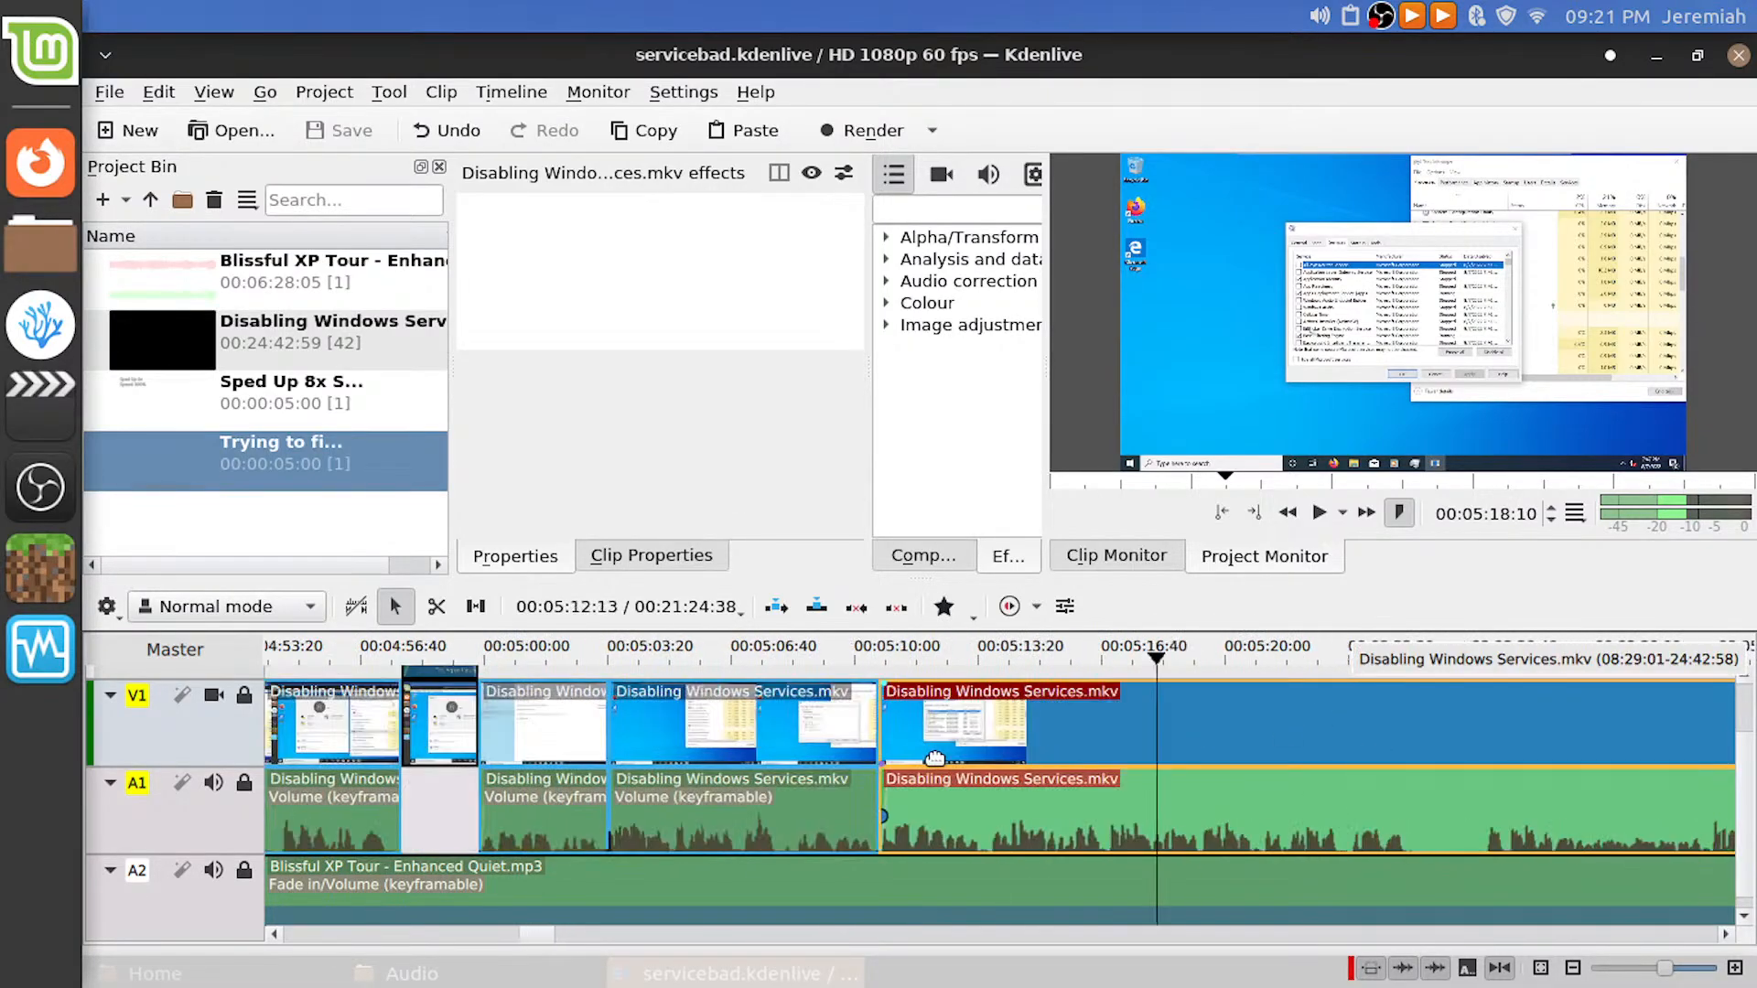
pyautogui.scroll(-4, 934, 758)
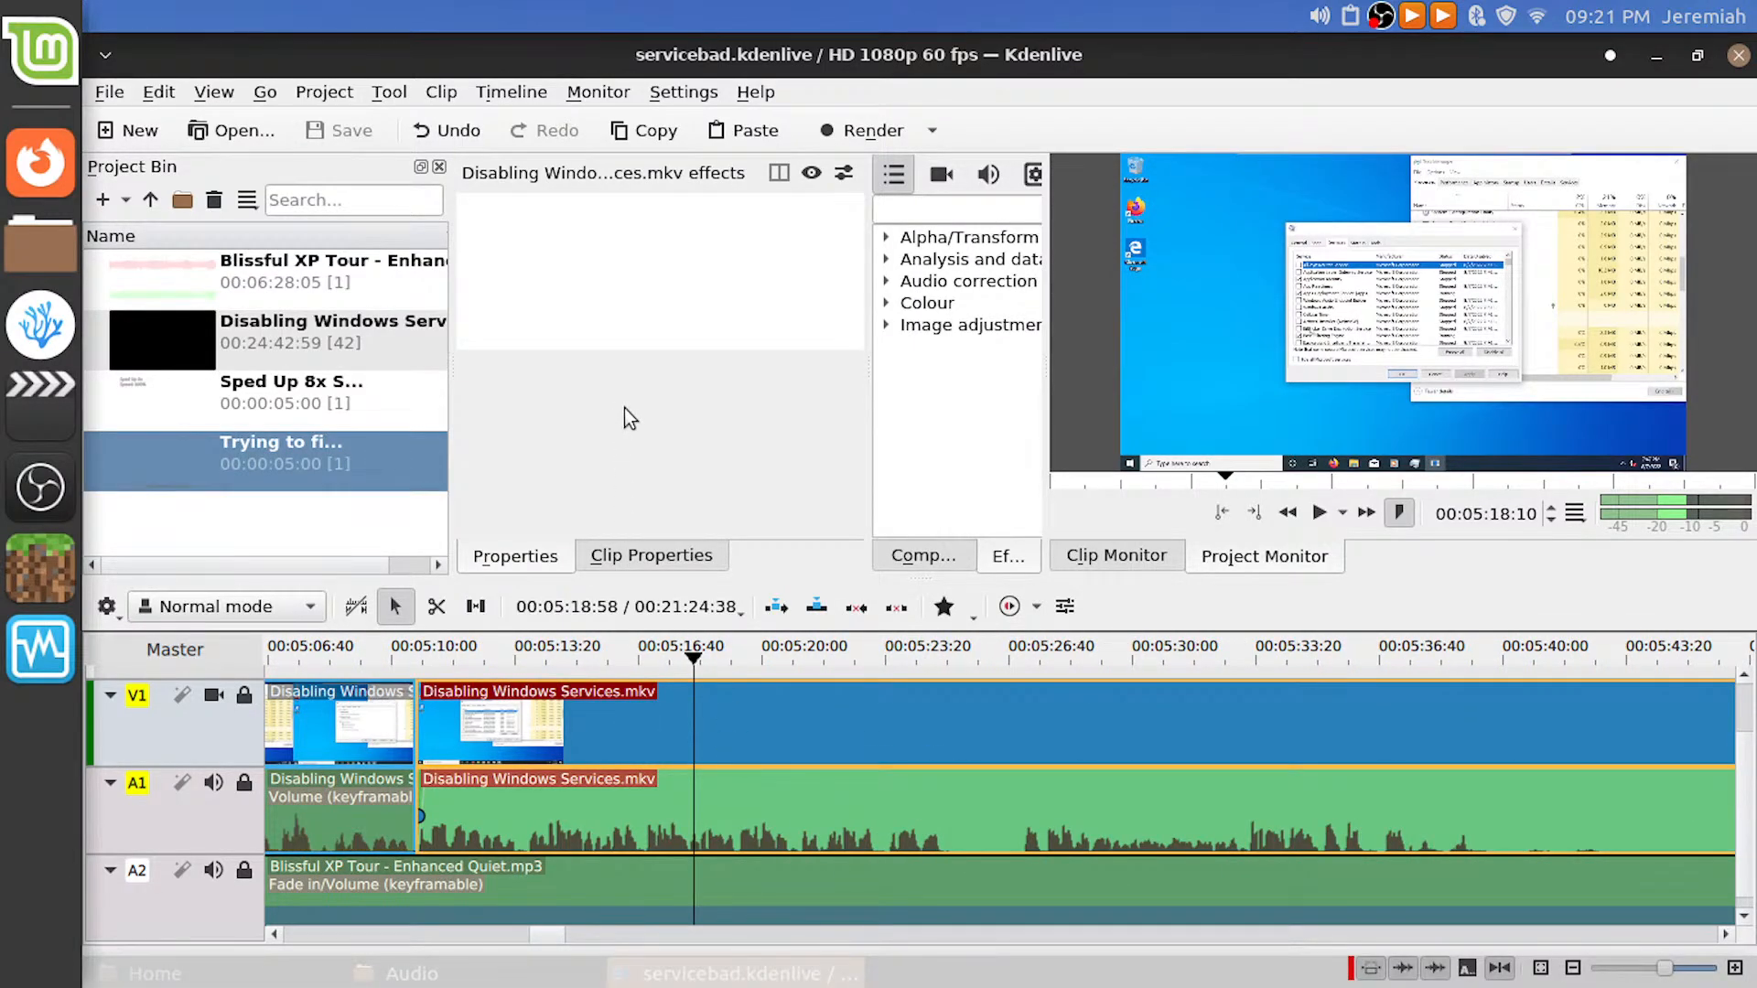
pyautogui.press('space')
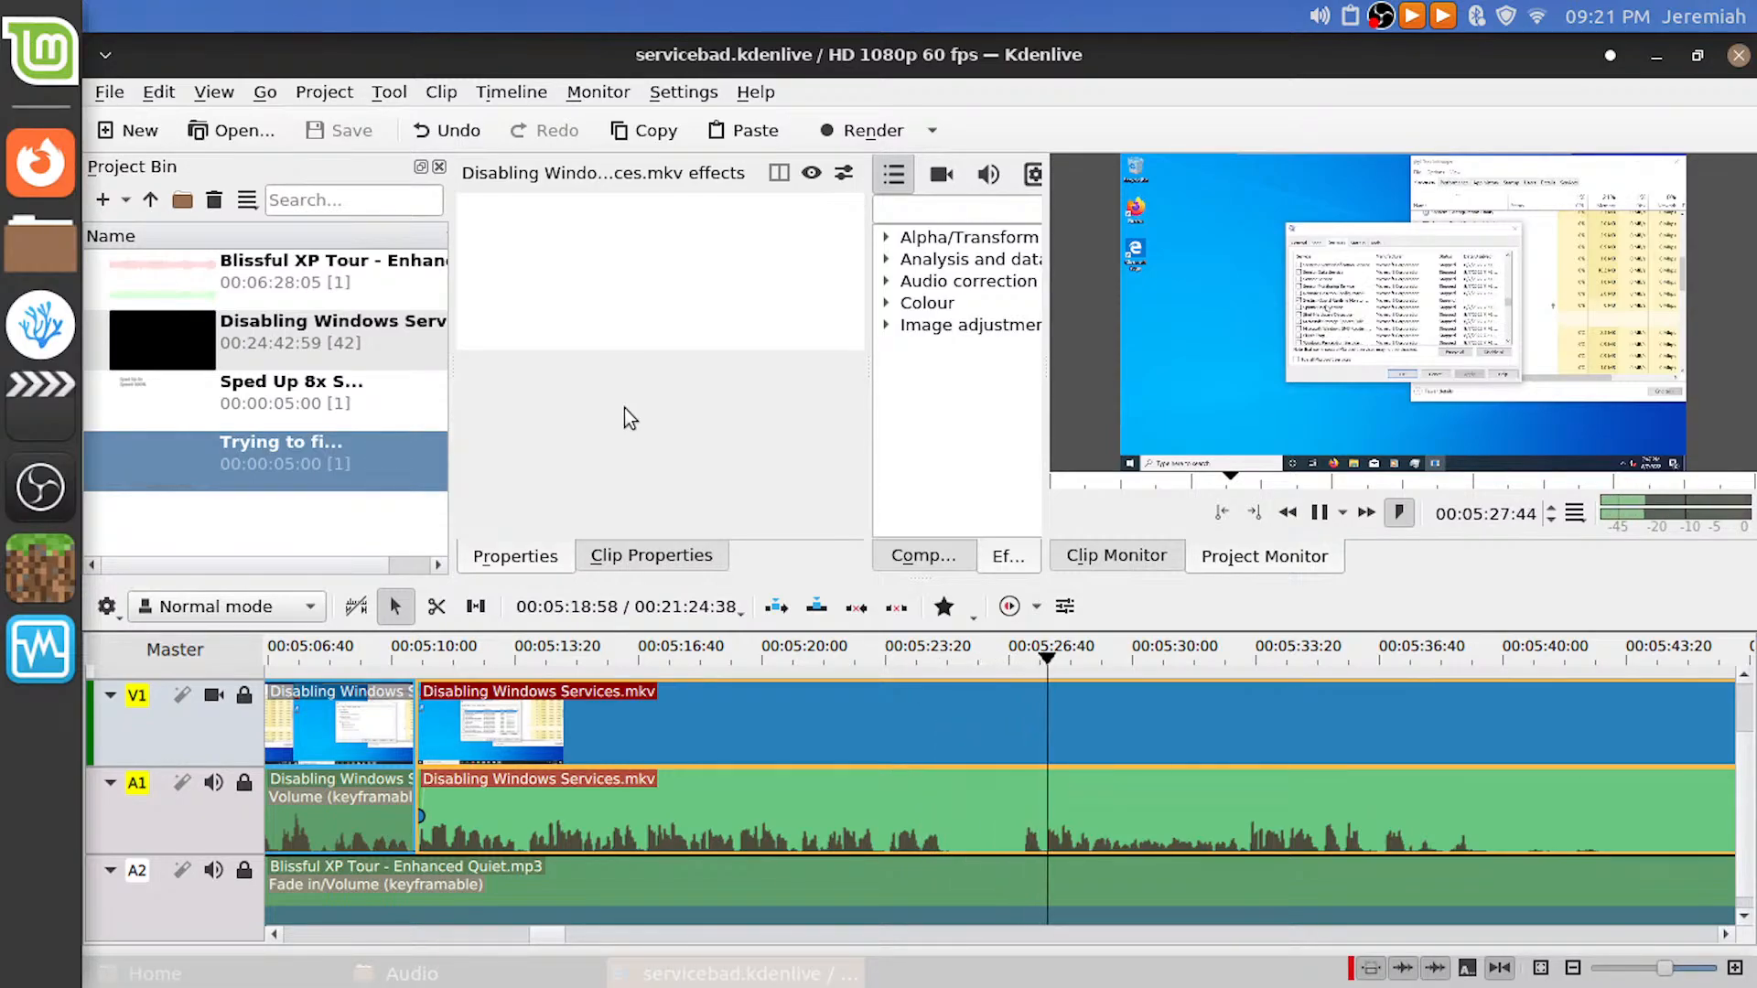
pyautogui.press('space')
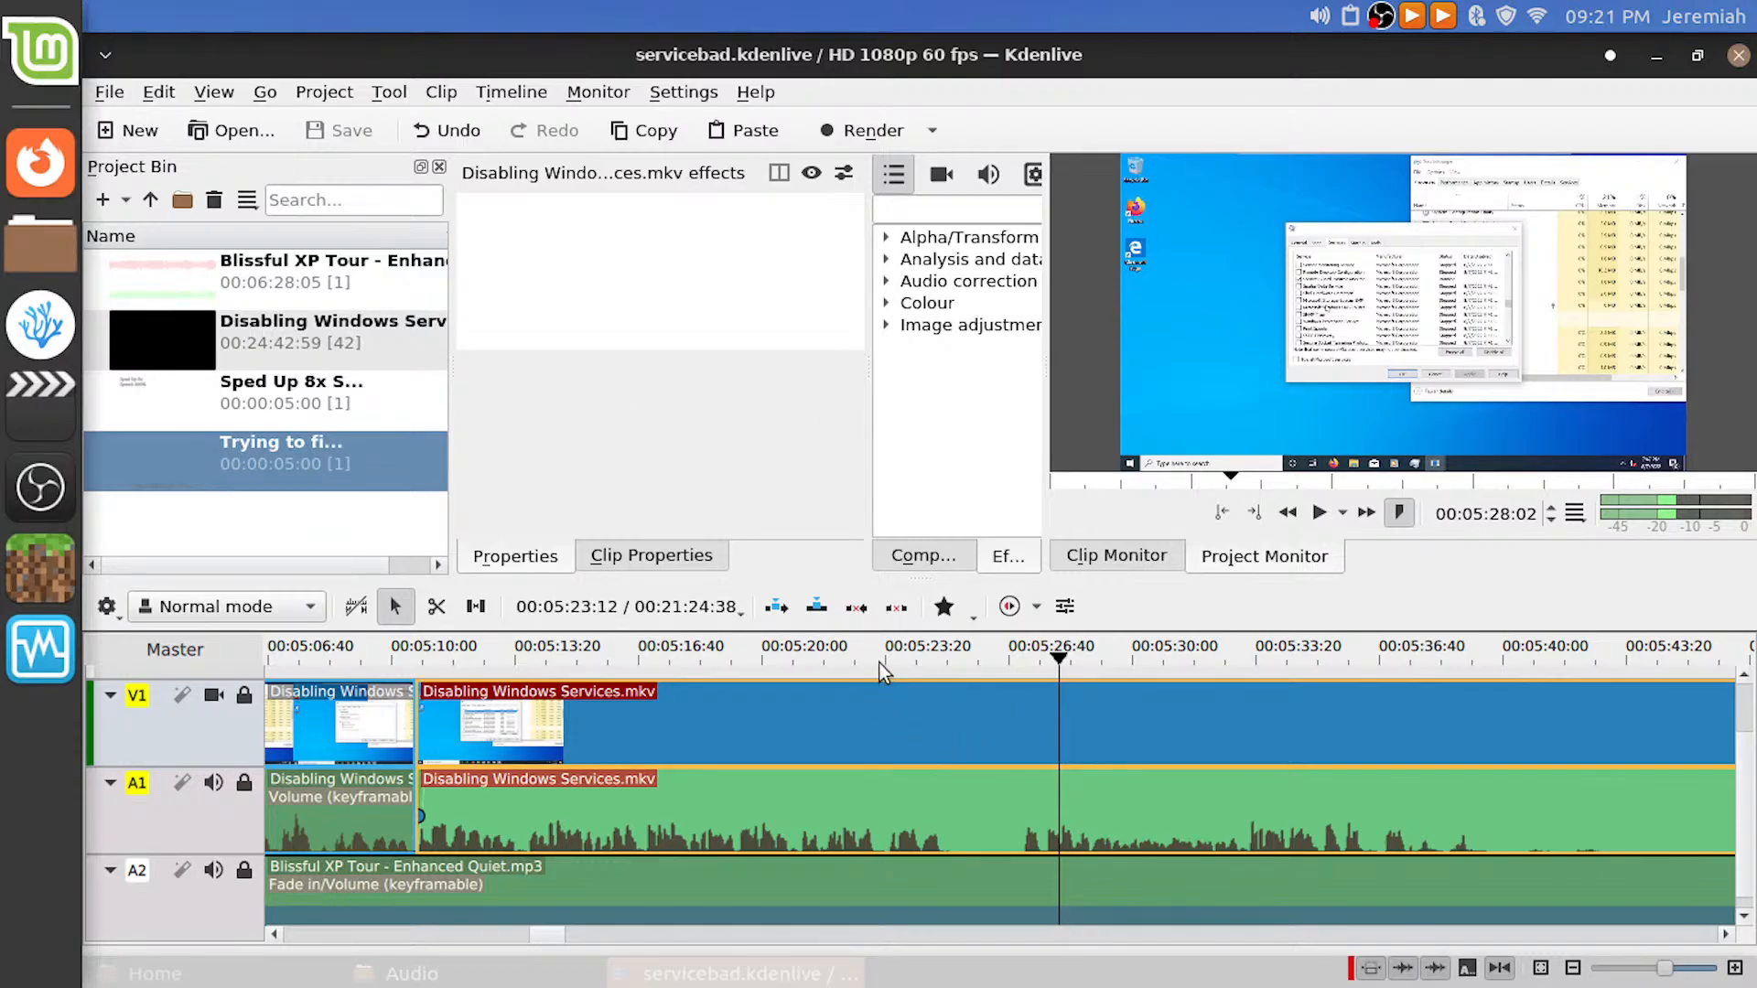
# Replay the footage between about 00:05:20:40 and 00:05:29:46 to locate the start and end of the pause after 00:05:24
pyautogui.click(925, 671)
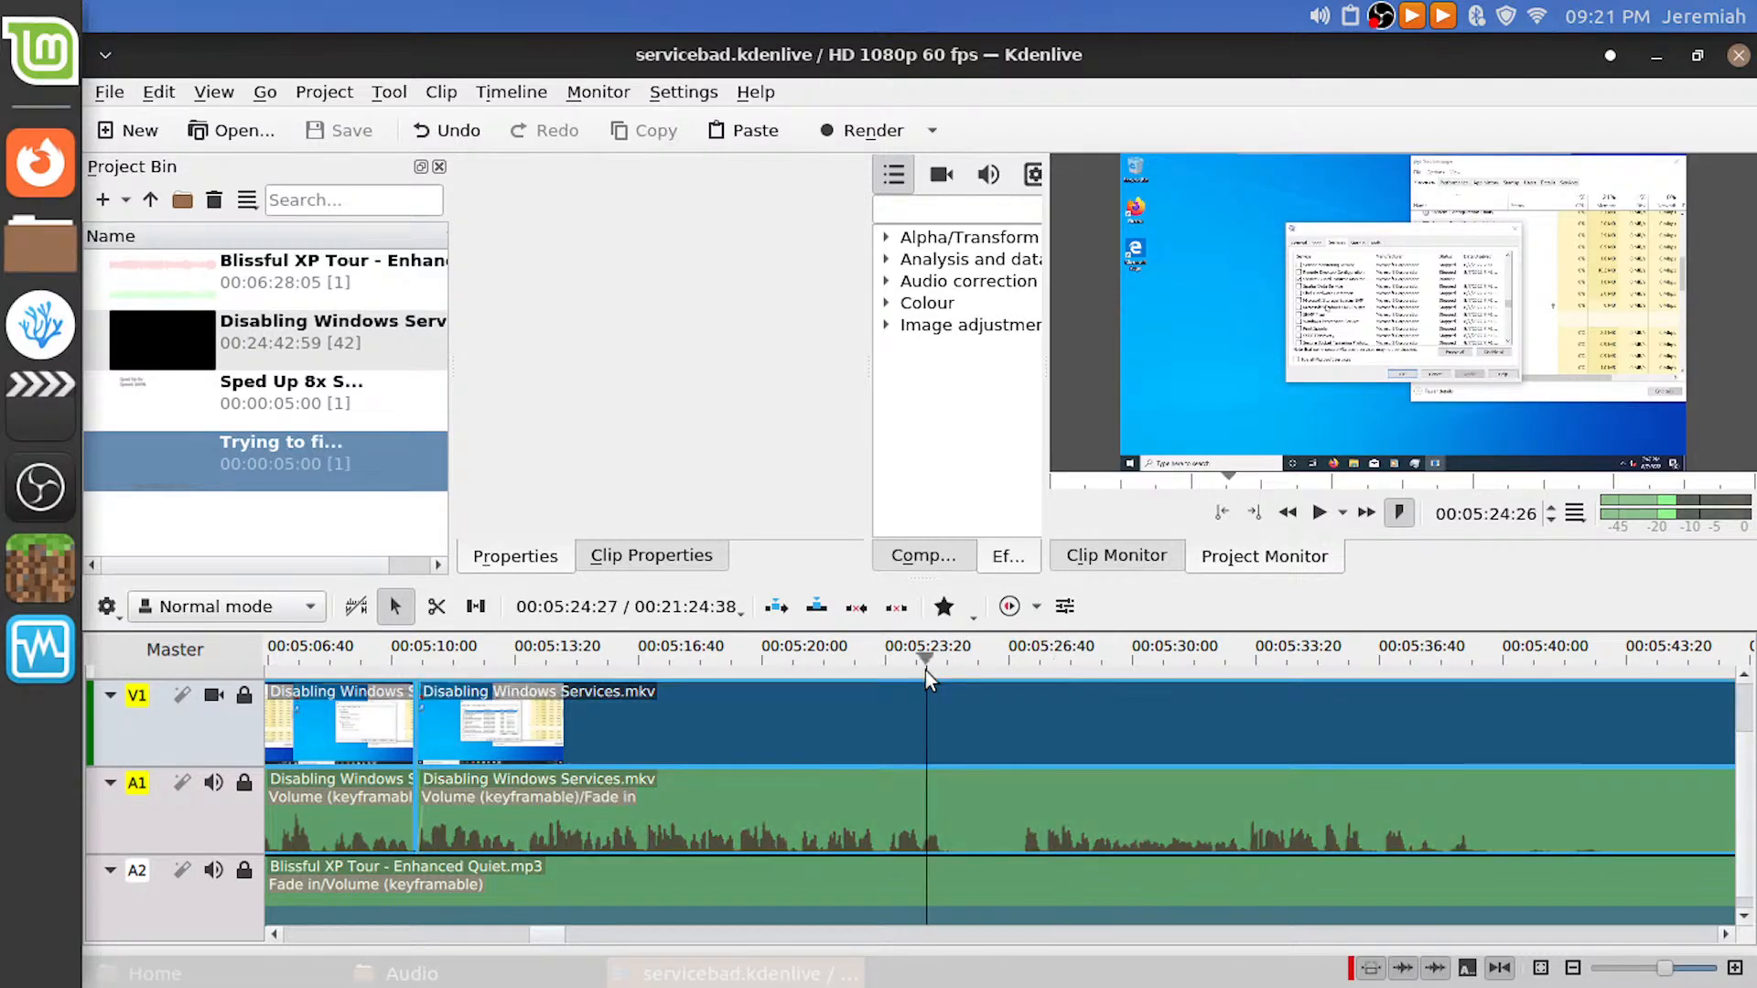
pyautogui.press('space')
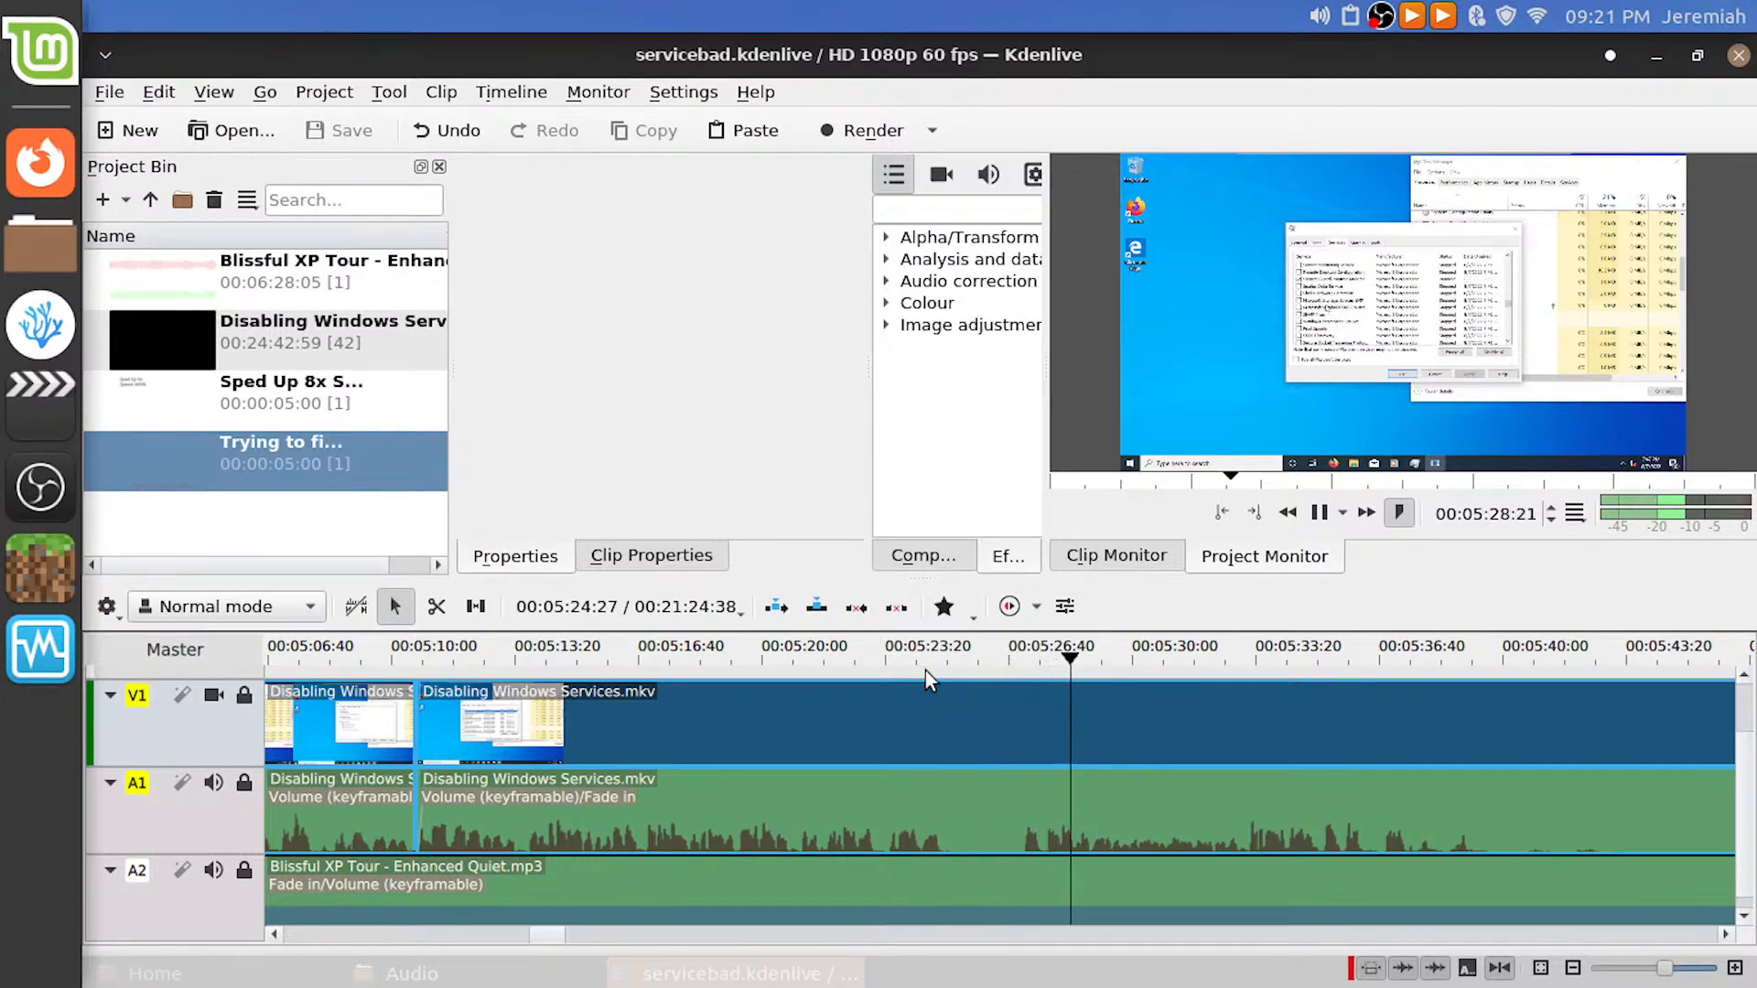
pyautogui.press('space')
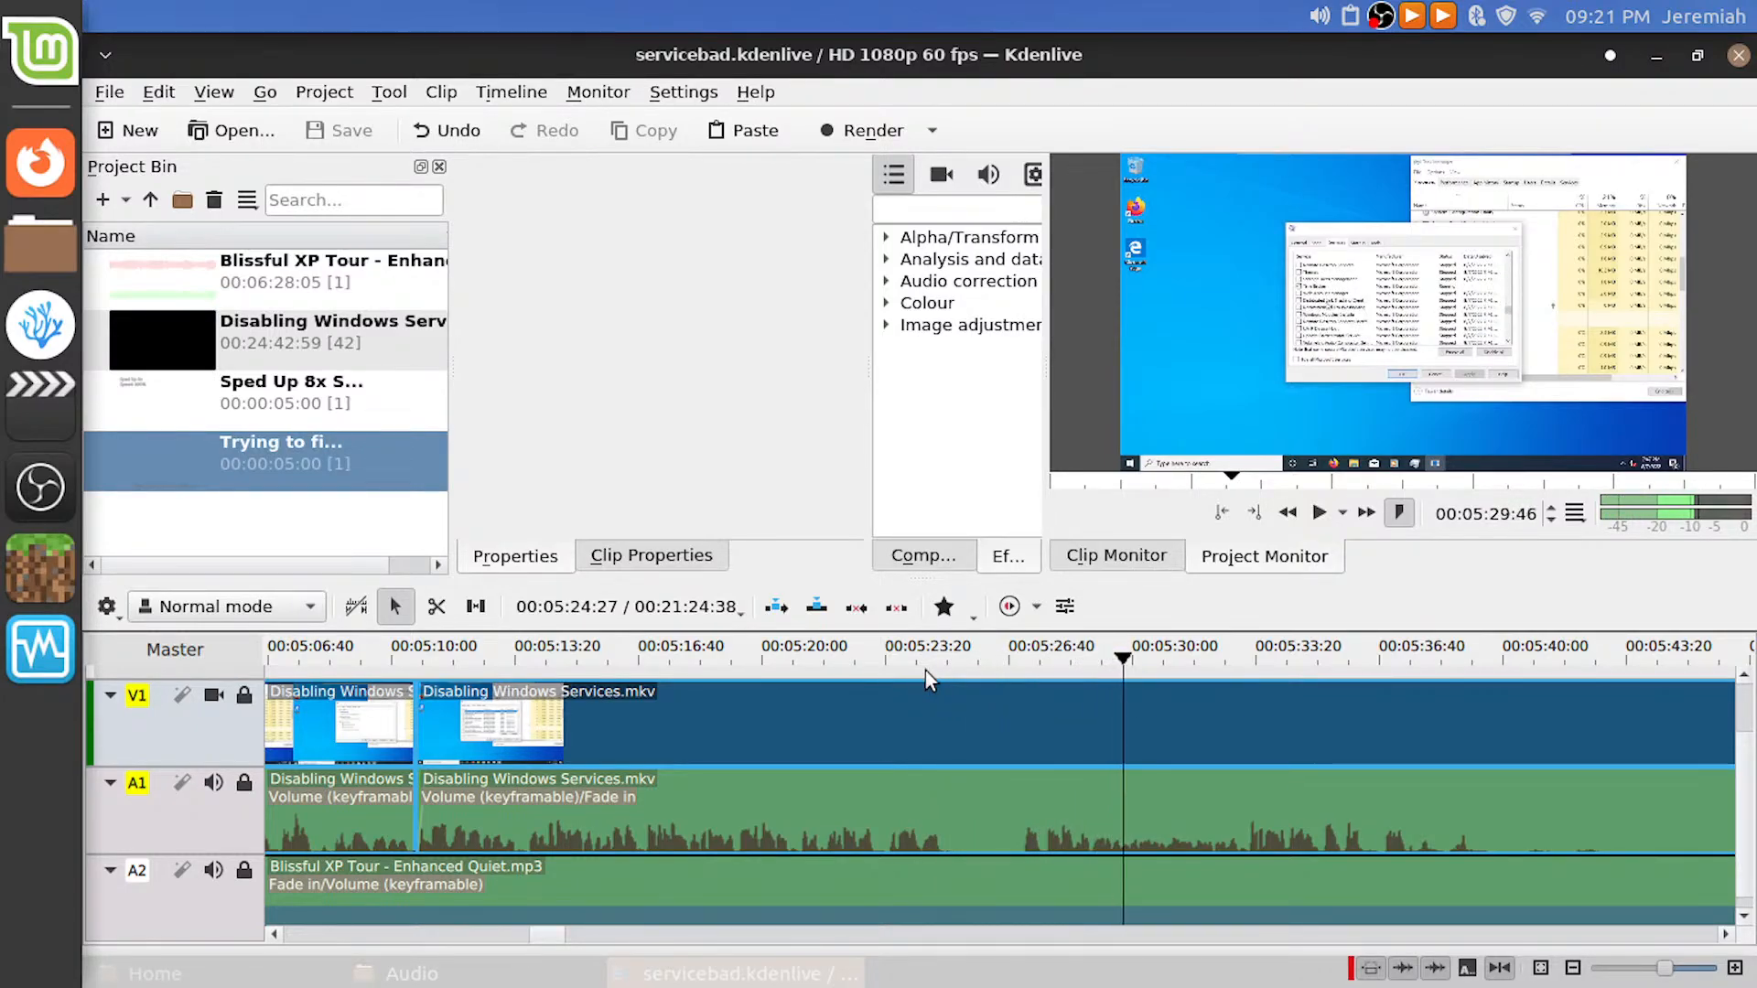
pyautogui.moveTo(925, 671); pyautogui.dragTo(871, 675)
pyautogui.press('space')
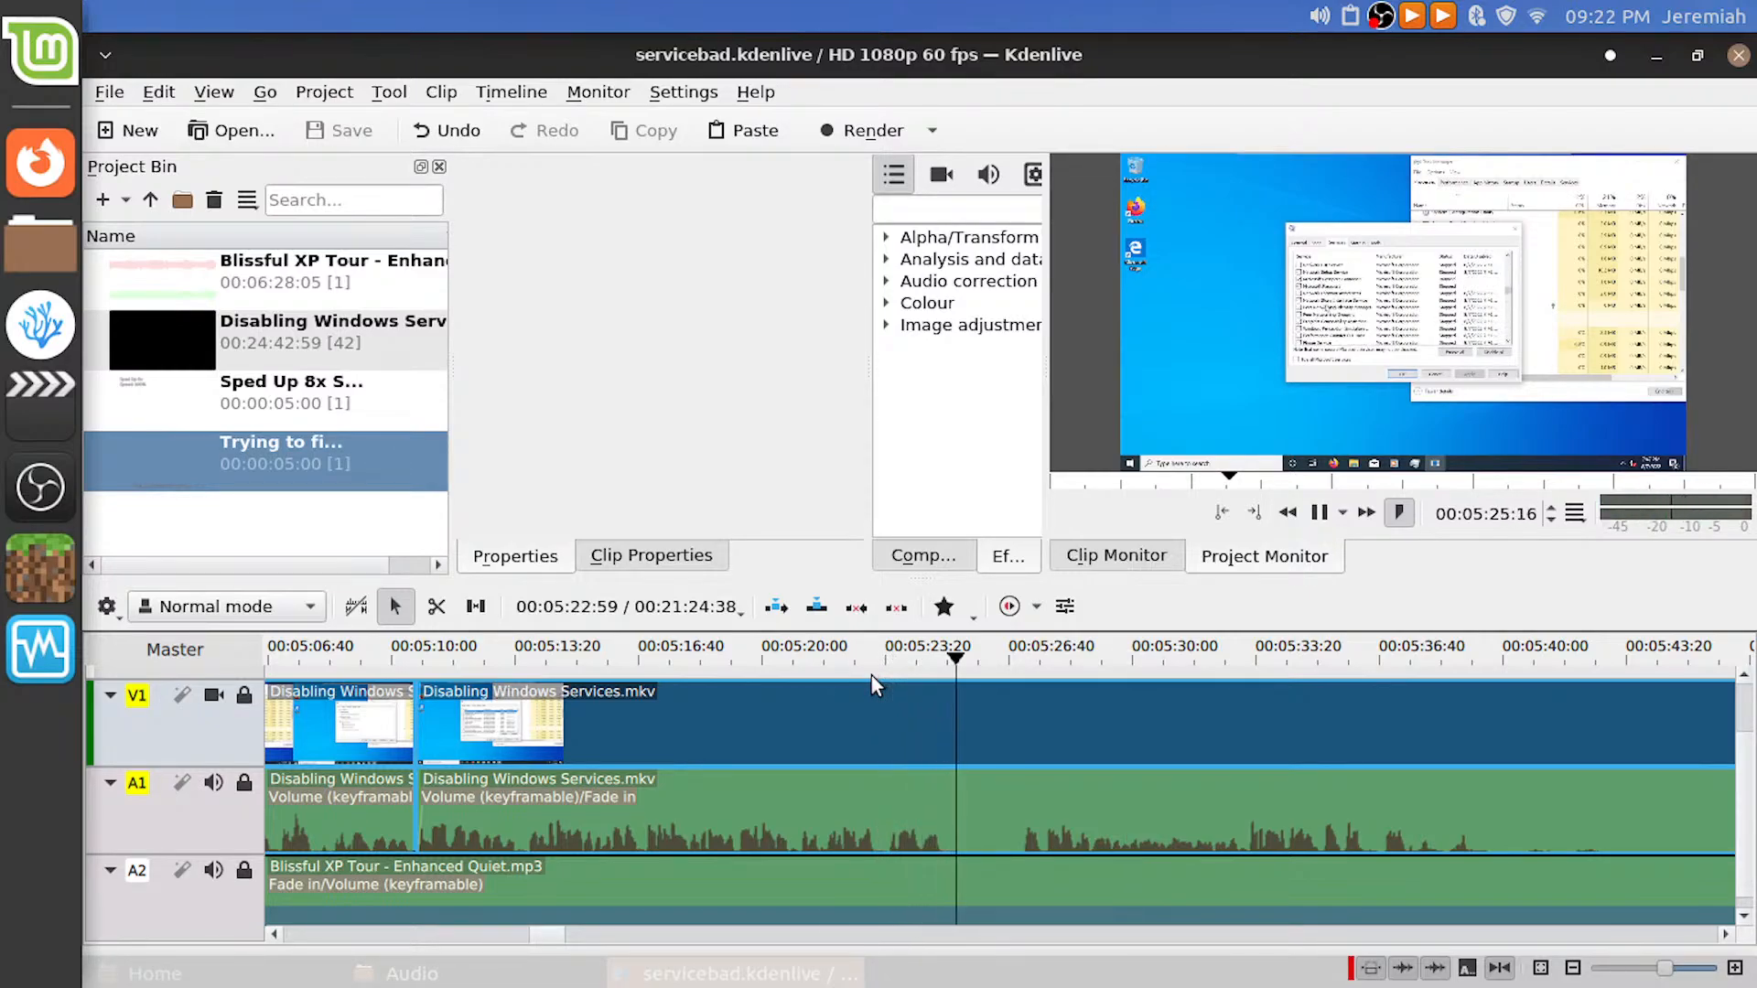
pyautogui.moveTo(888, 671); pyautogui.dragTo(919, 667)
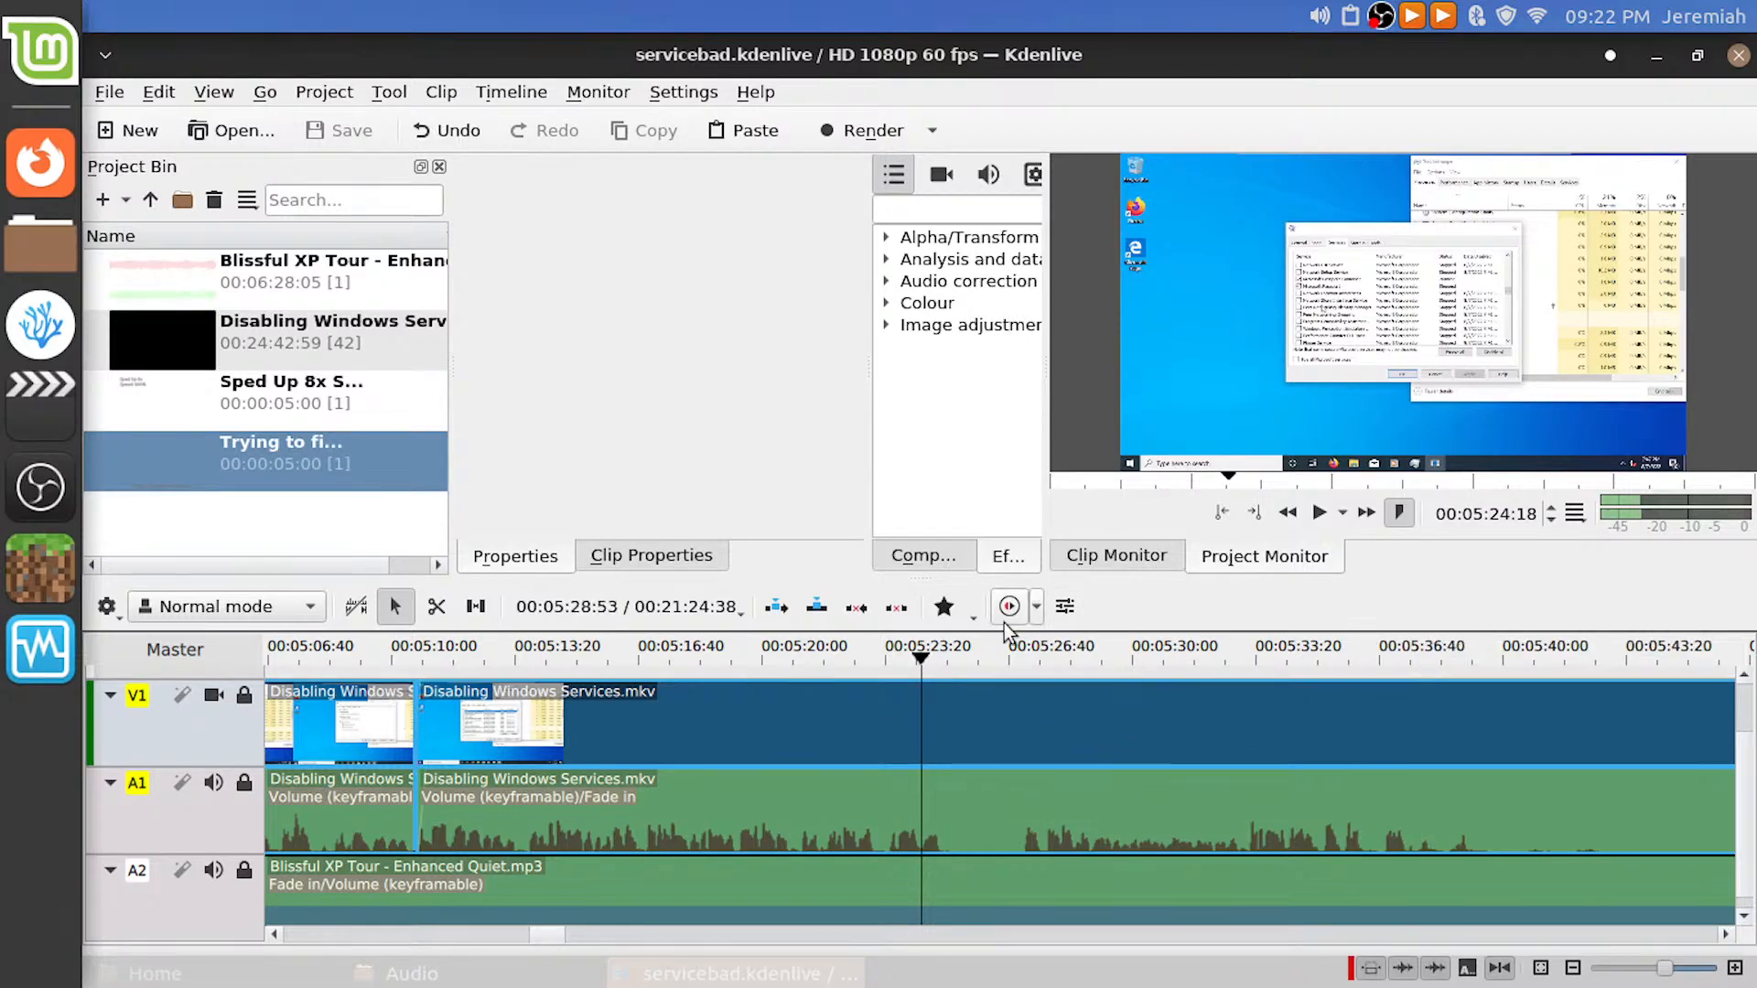
pyautogui.press('space')
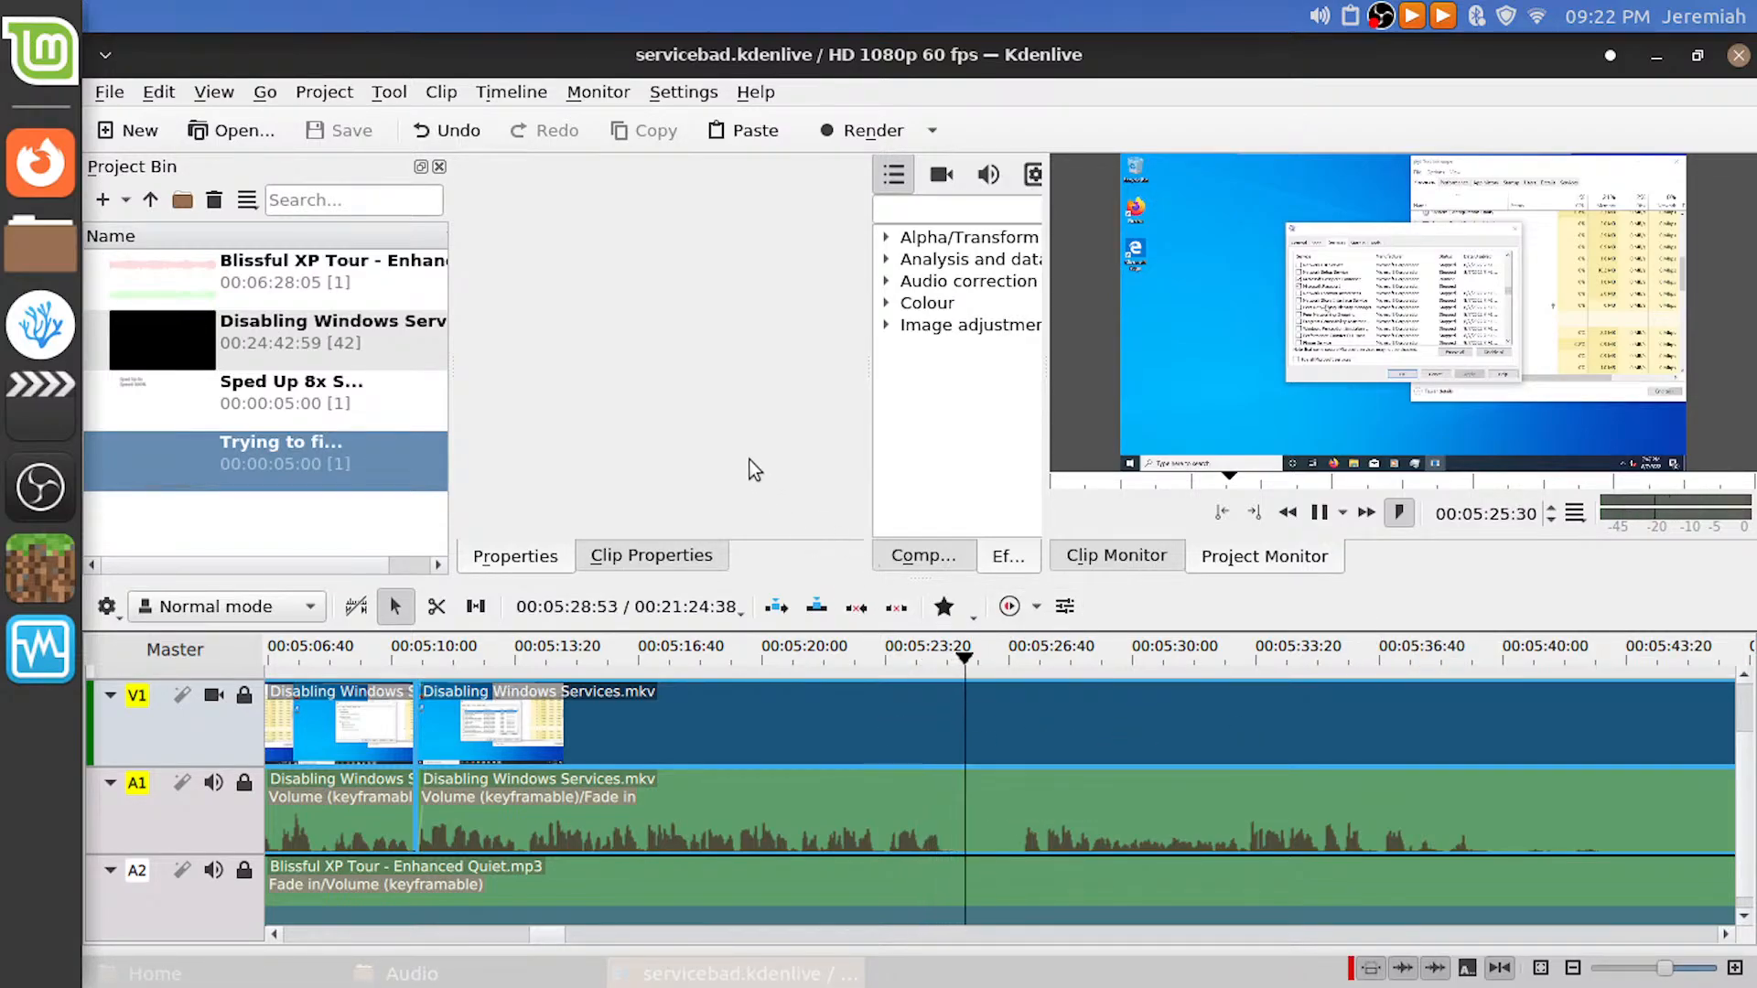
pyautogui.press('space')
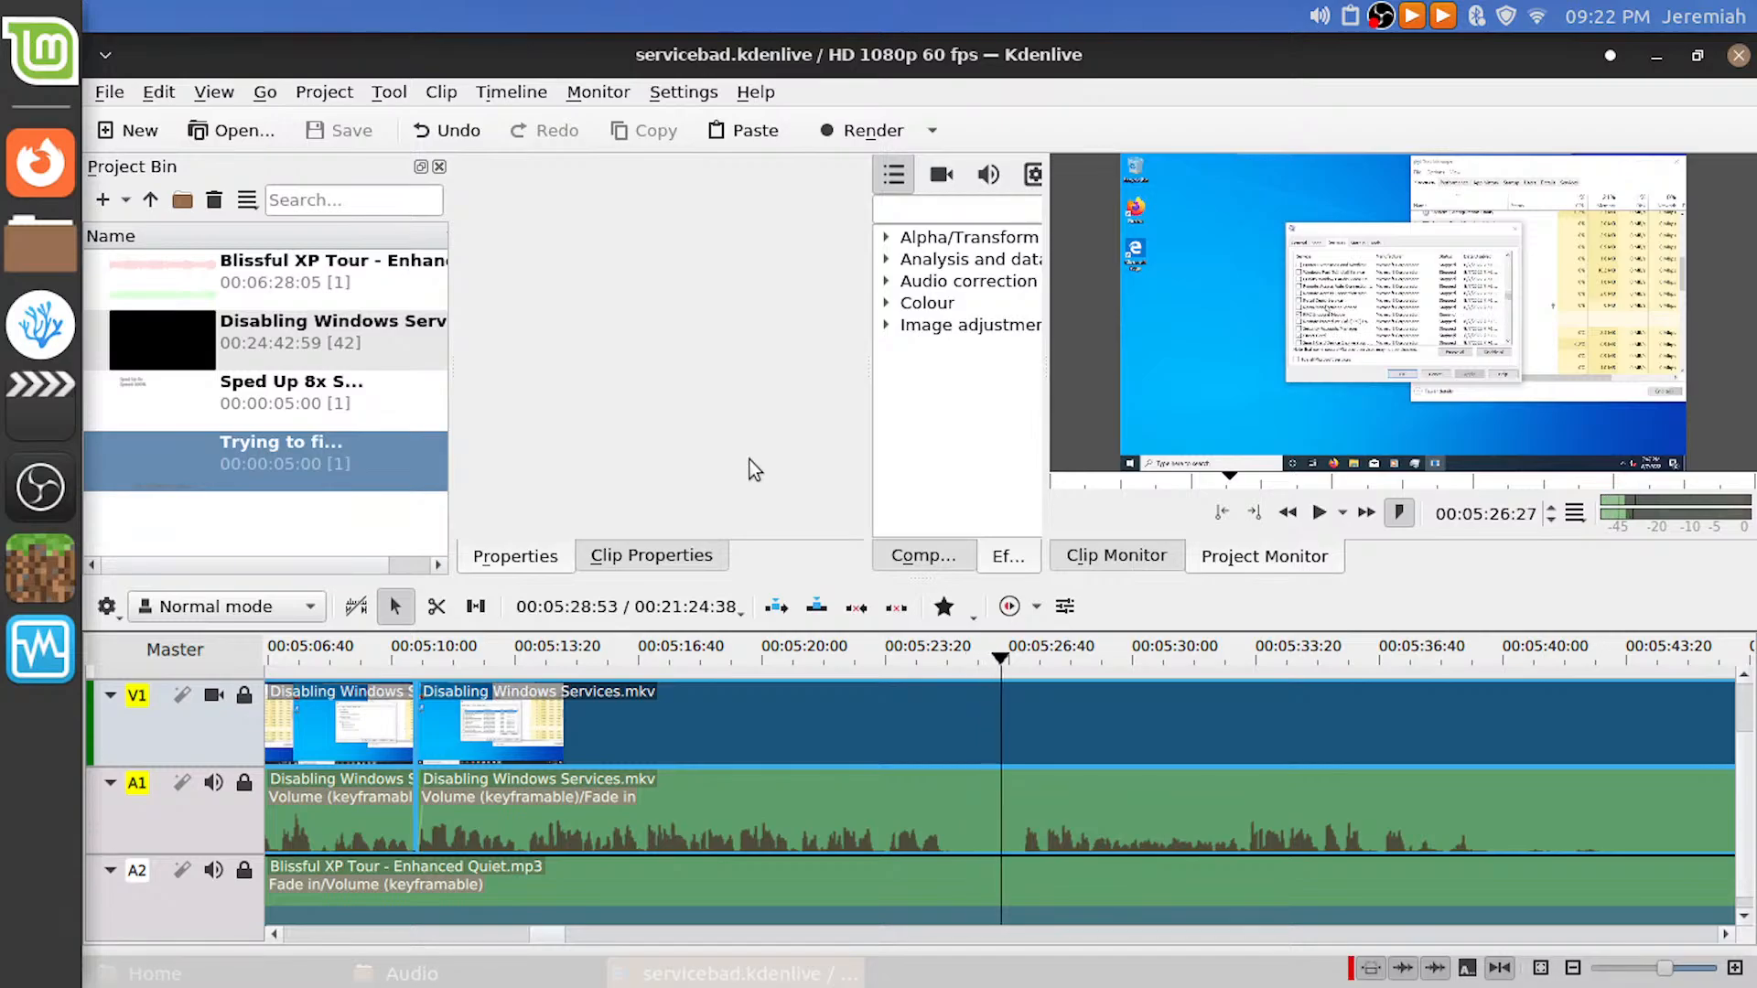
pyautogui.press('space')
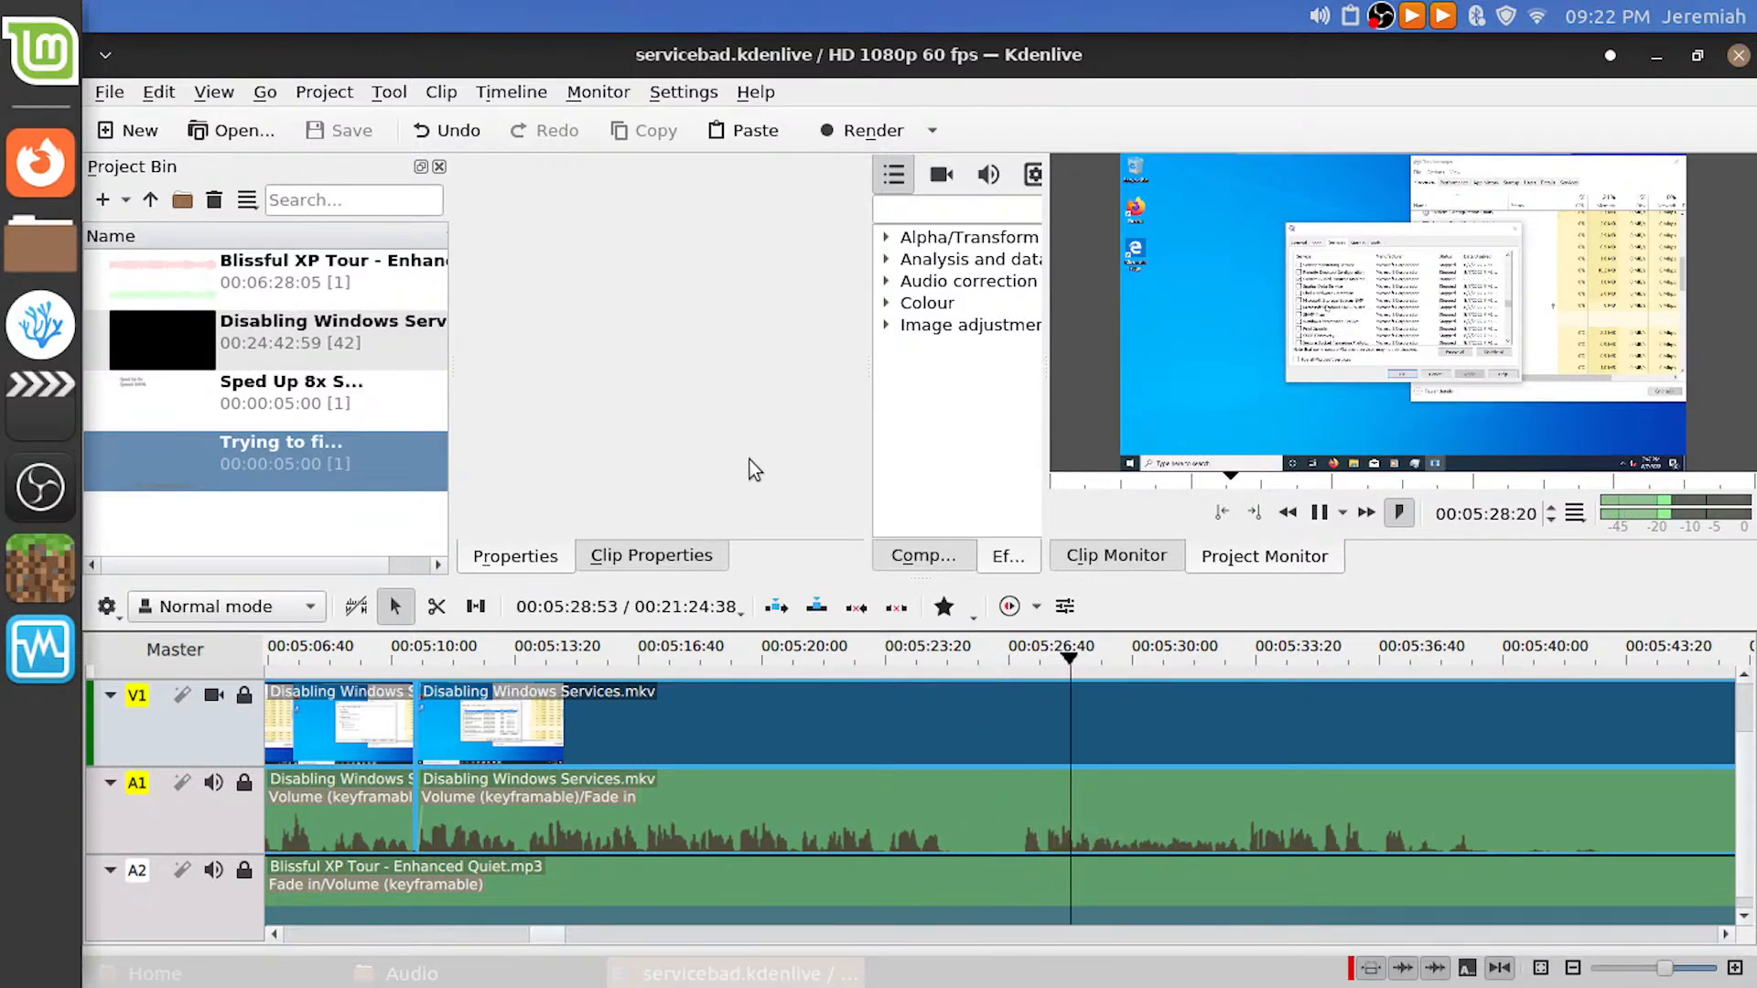
pyautogui.moveTo(804, 660); pyautogui.dragTo(785, 668)
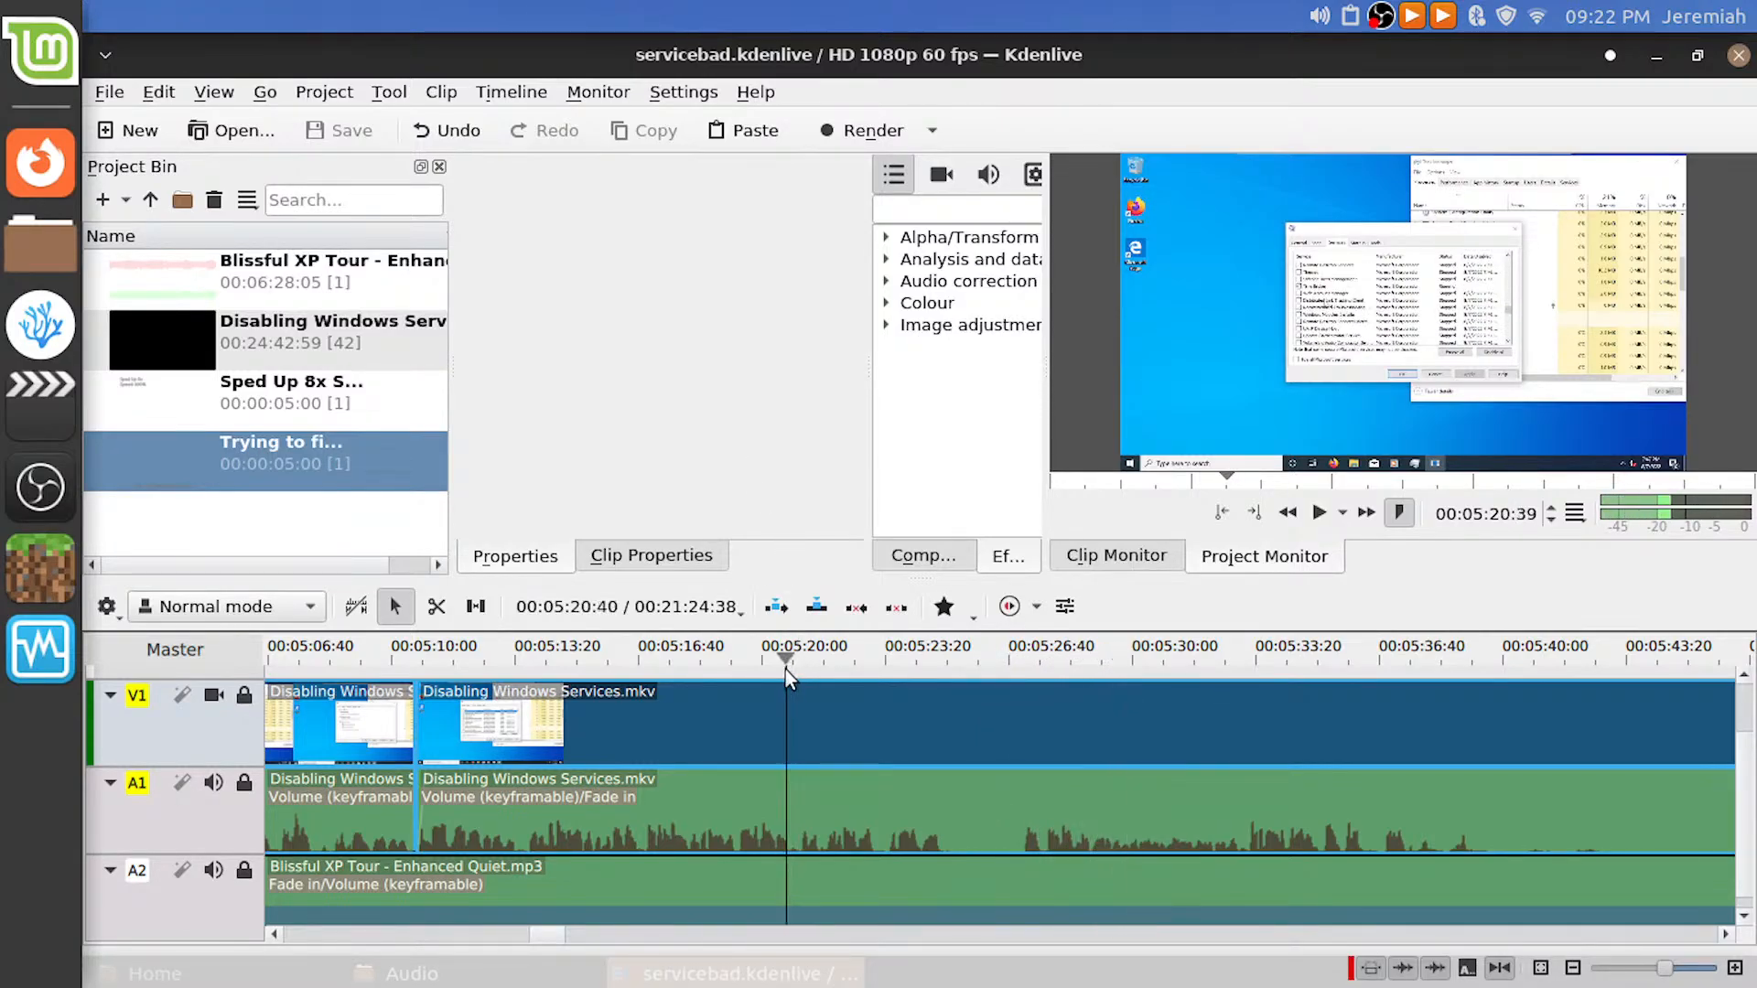
pyautogui.press('space')
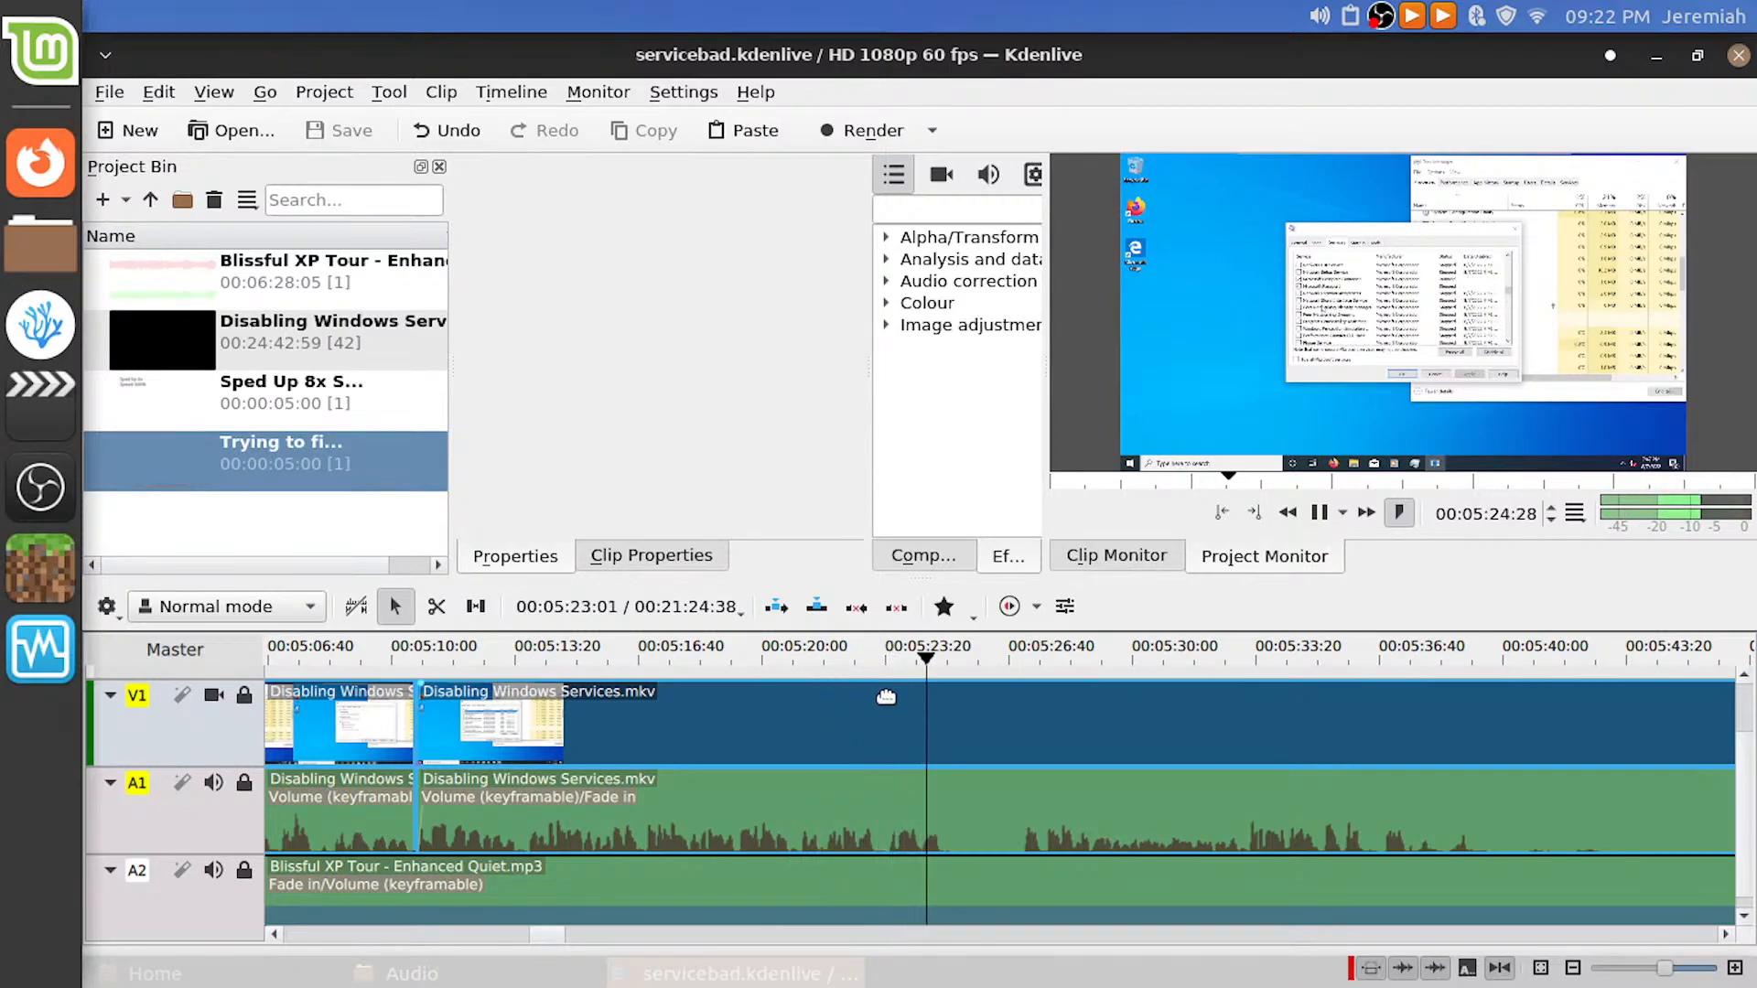
pyautogui.click(889, 667)
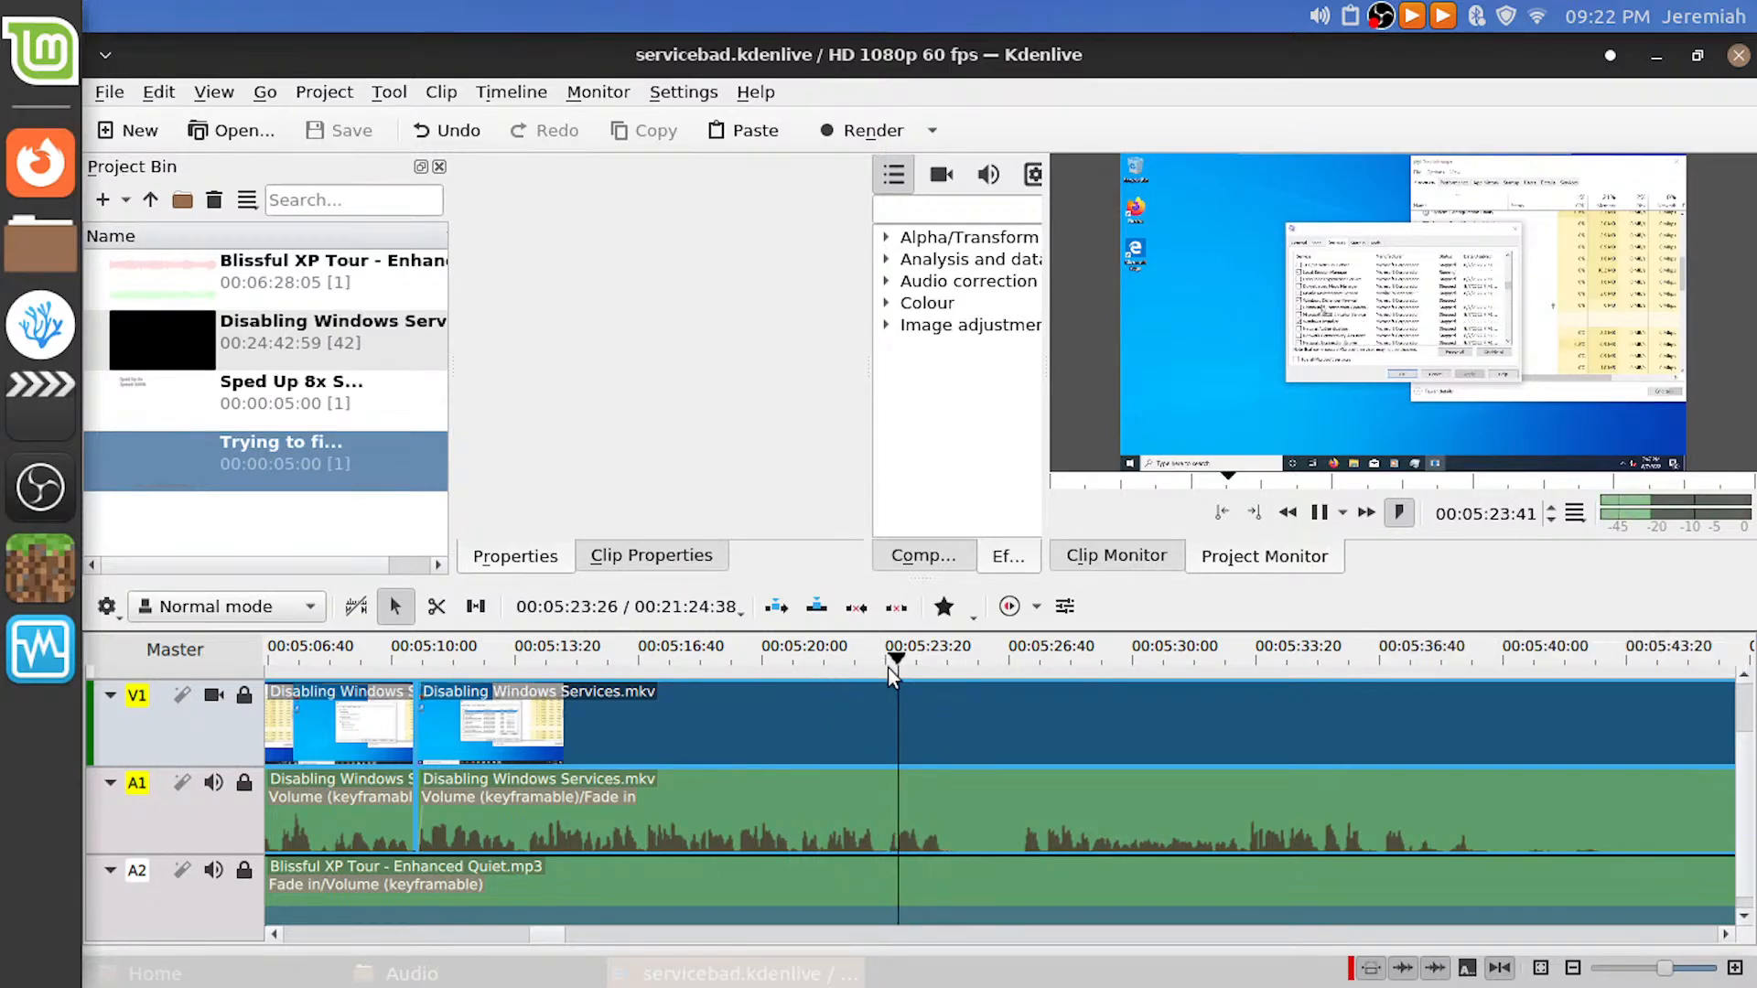
pyautogui.press('space')
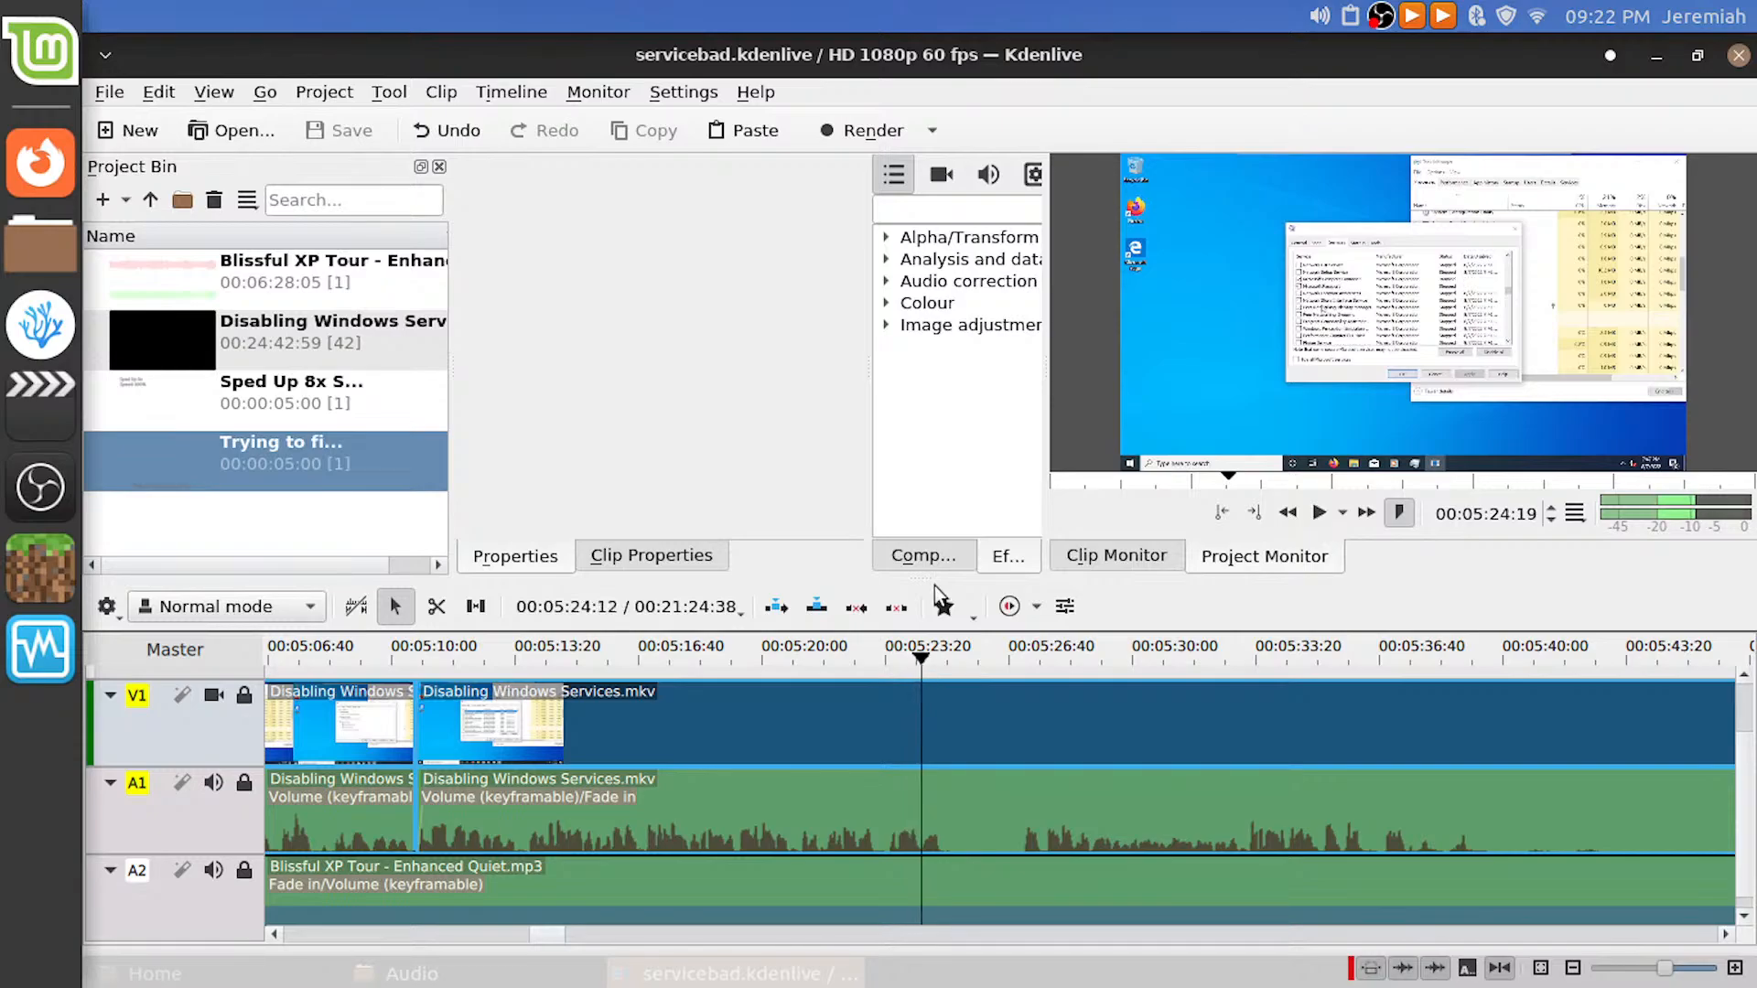
# Fine-tune the playhead frame by frame to 00:05:24:18 and cut the clip there
pyautogui.press('Left')
pyautogui.press('Left')
pyautogui.press('Left')
pyautogui.press('Left')
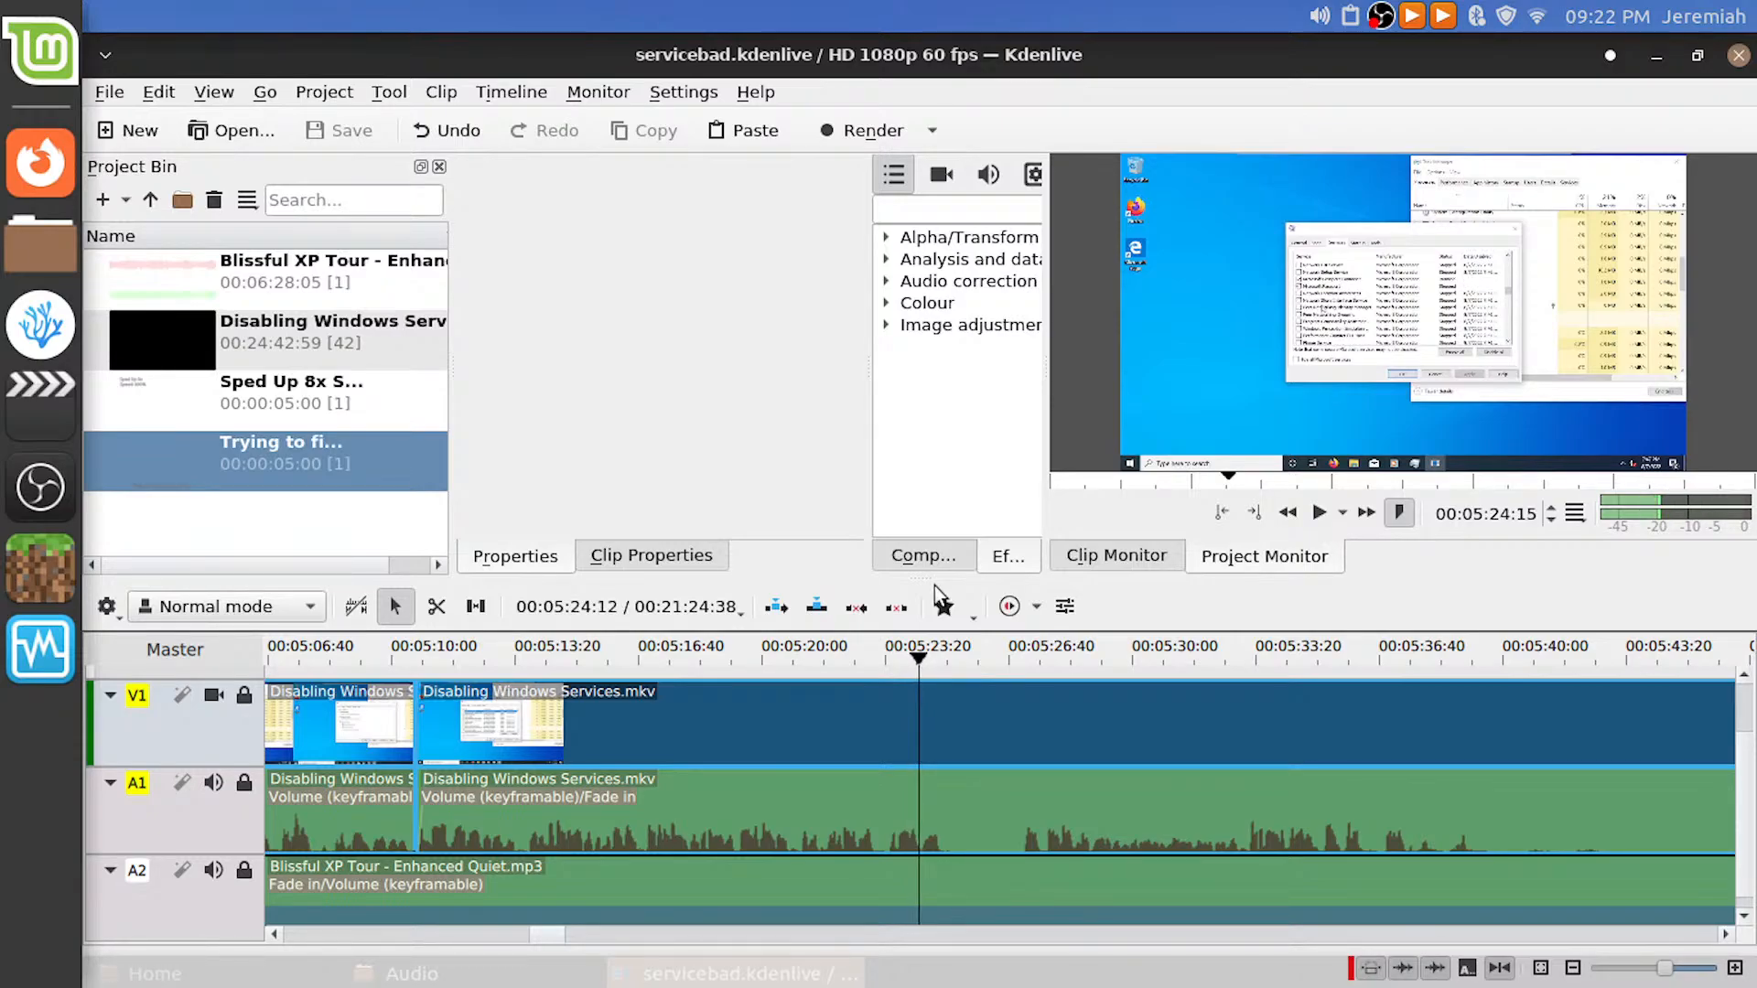
pyautogui.press('Right')
pyautogui.press('Right')
pyautogui.press('Right')
pyautogui.press('Left')
pyautogui.press('Left')
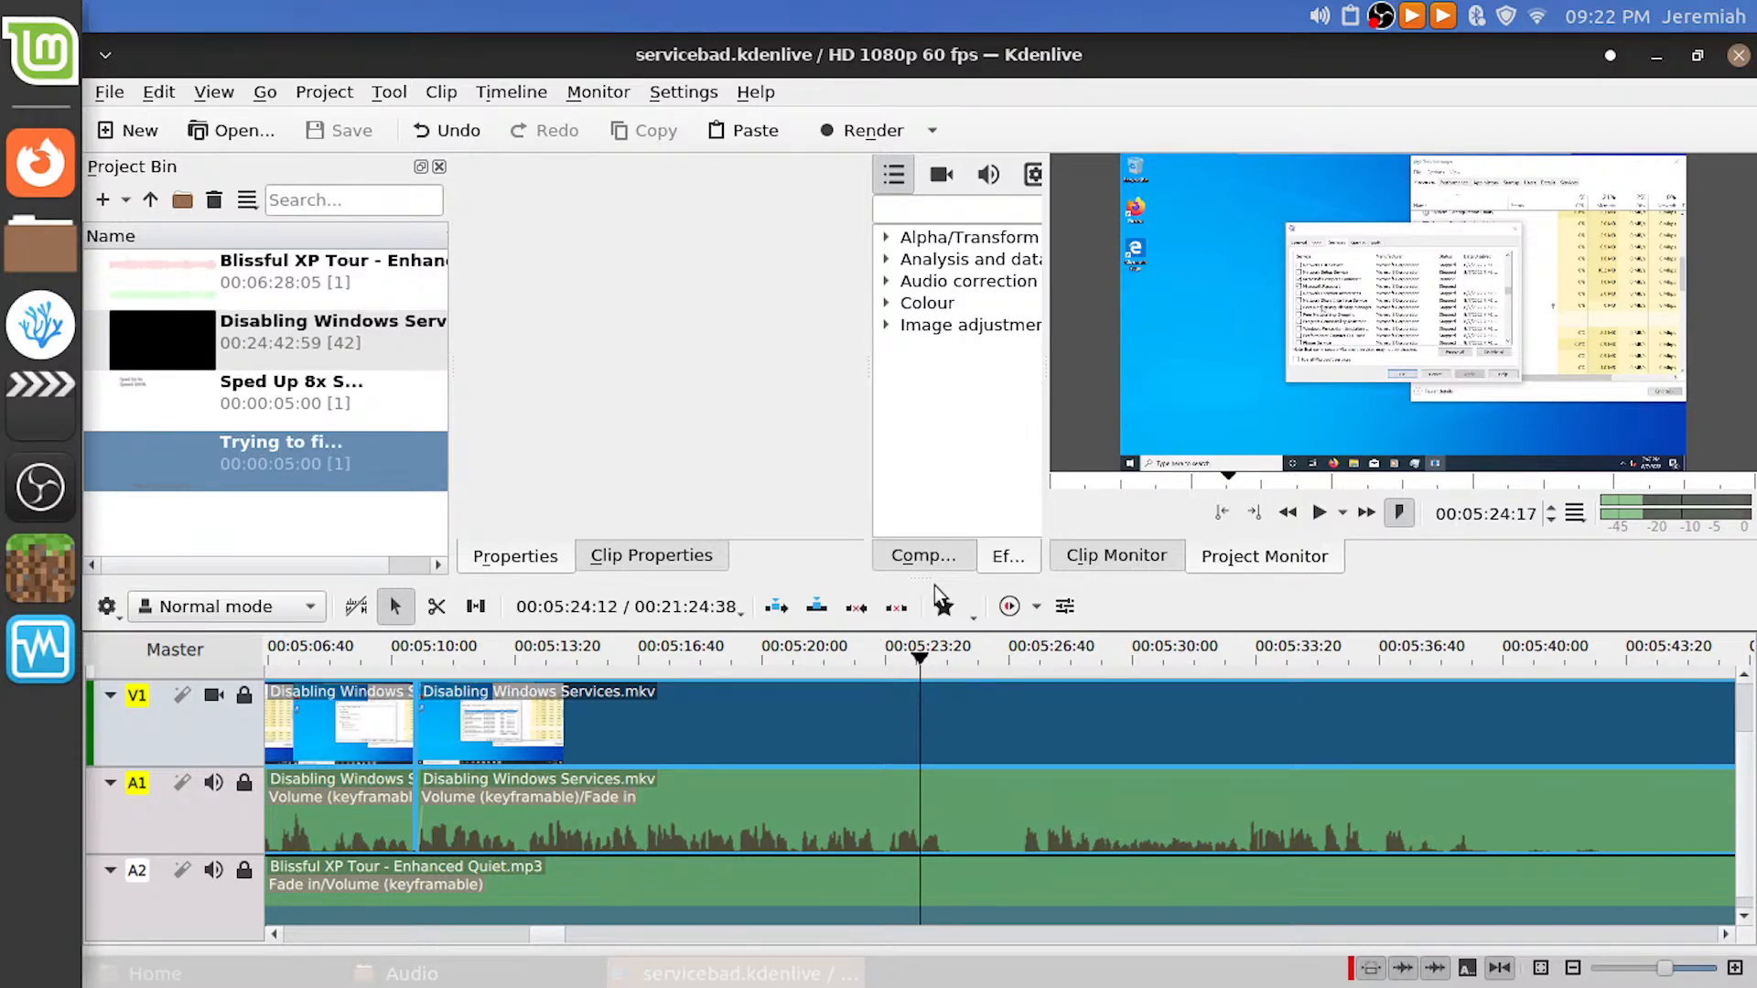
pyautogui.press('Right')
pyautogui.hotkey('shift', 'r')
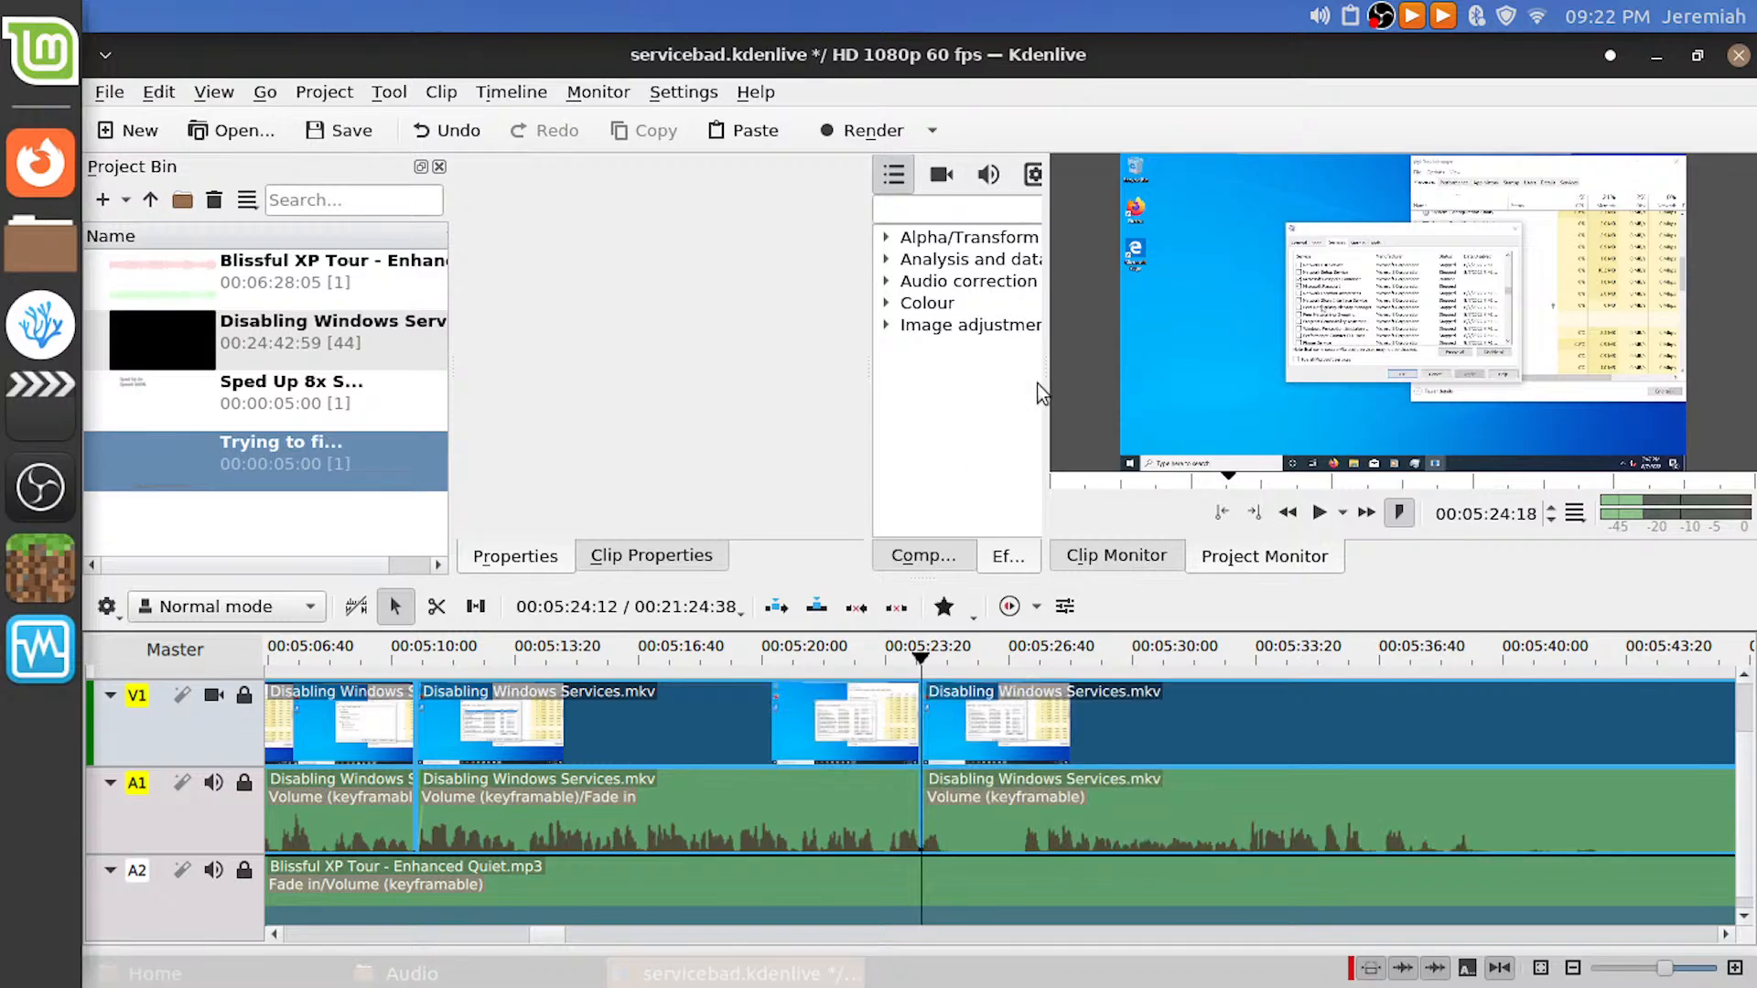
# Cut the clip at 00:05:27:00, delete the segment back to the 00:05:24:18 cut, and close the gap with the following clip
pyautogui.click(1016, 666)
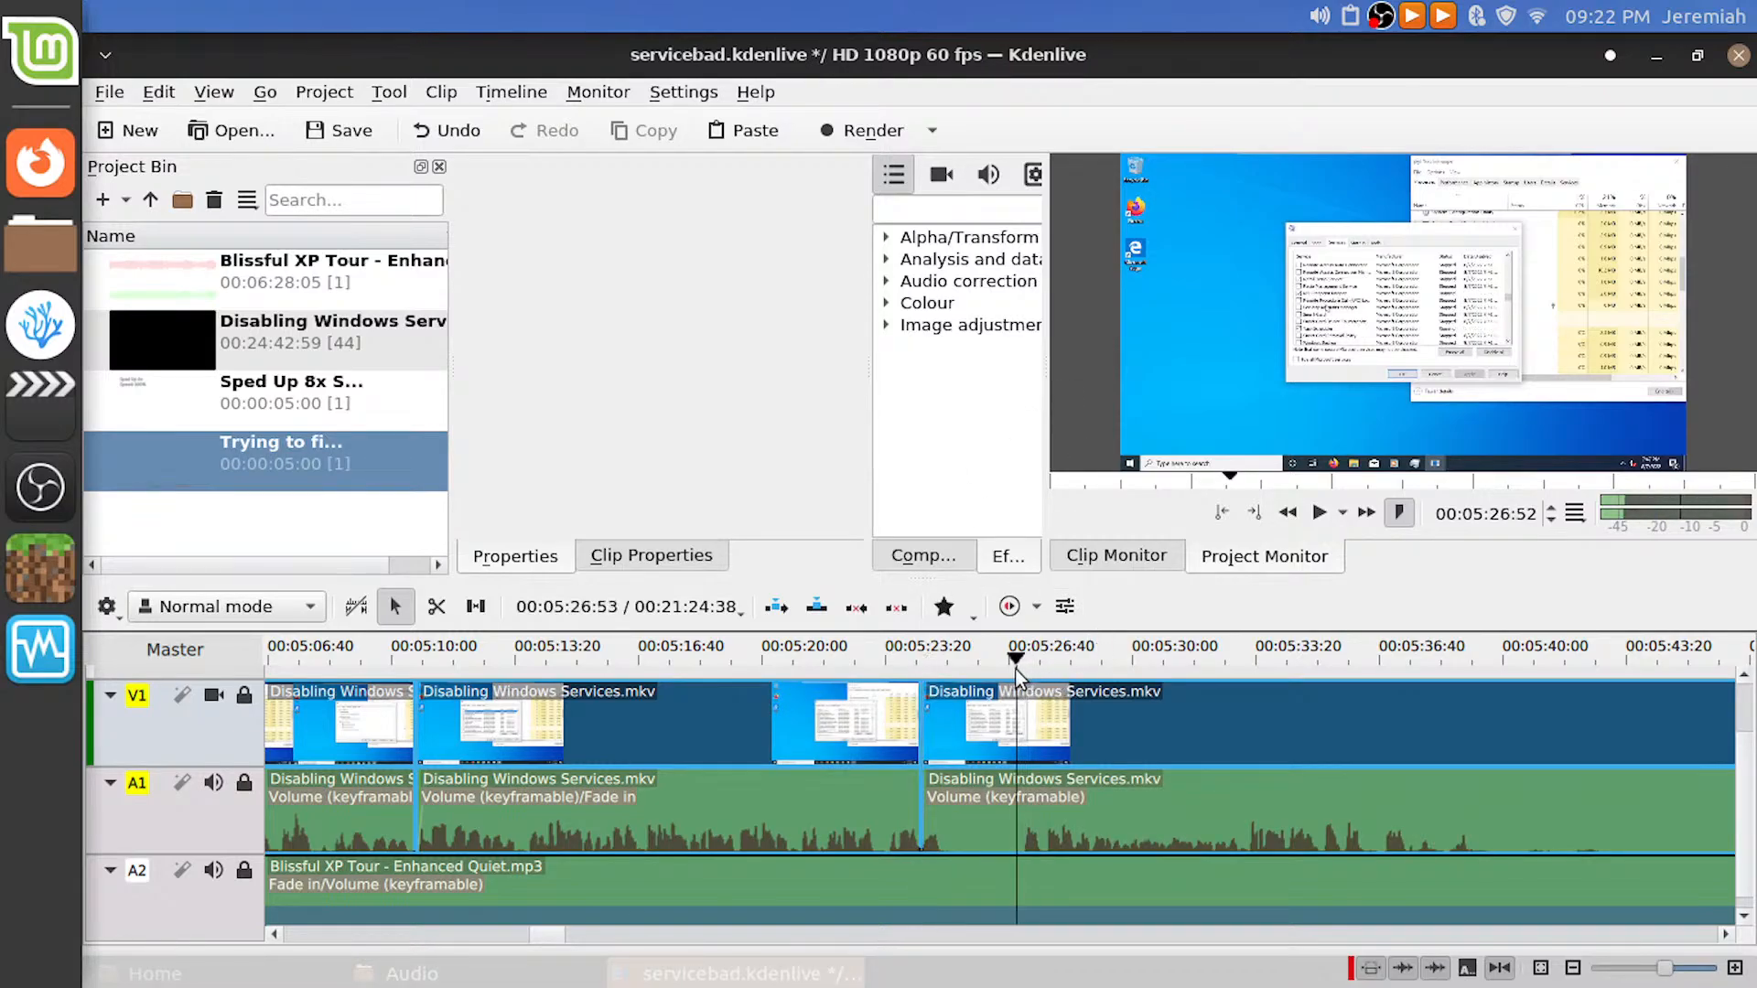
pyautogui.click(1019, 672)
pyautogui.press('space')
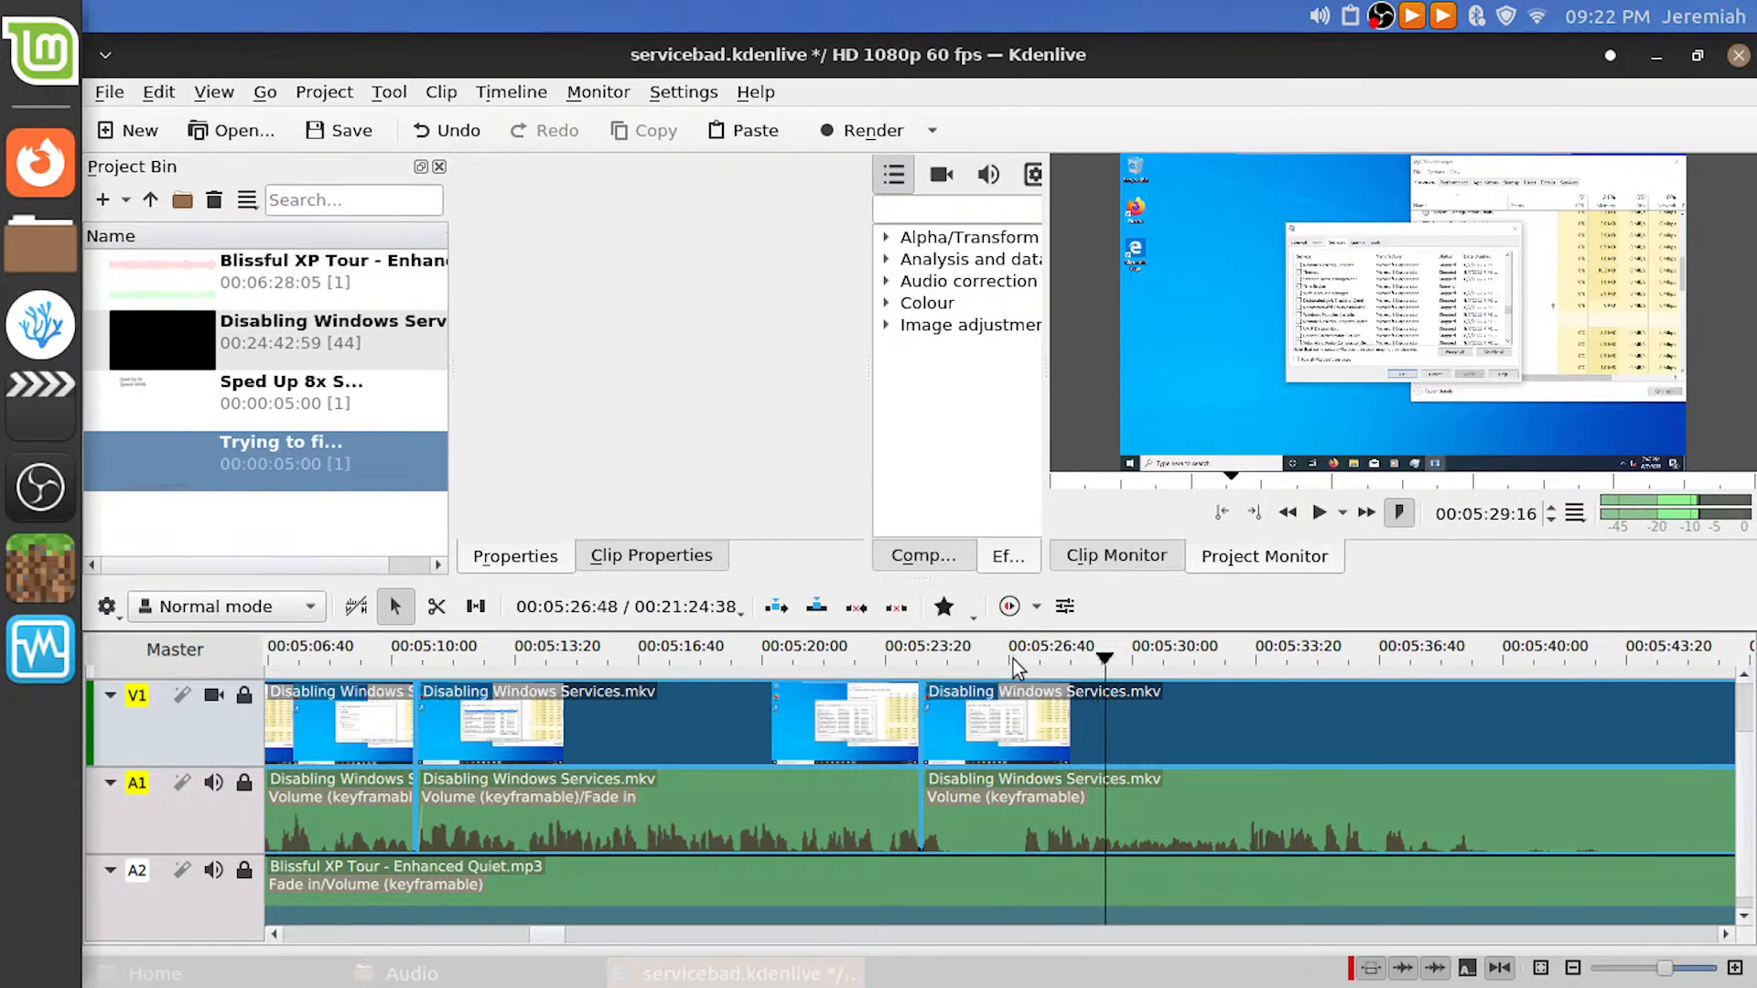
pyautogui.moveTo(1015, 661); pyautogui.dragTo(1020, 671)
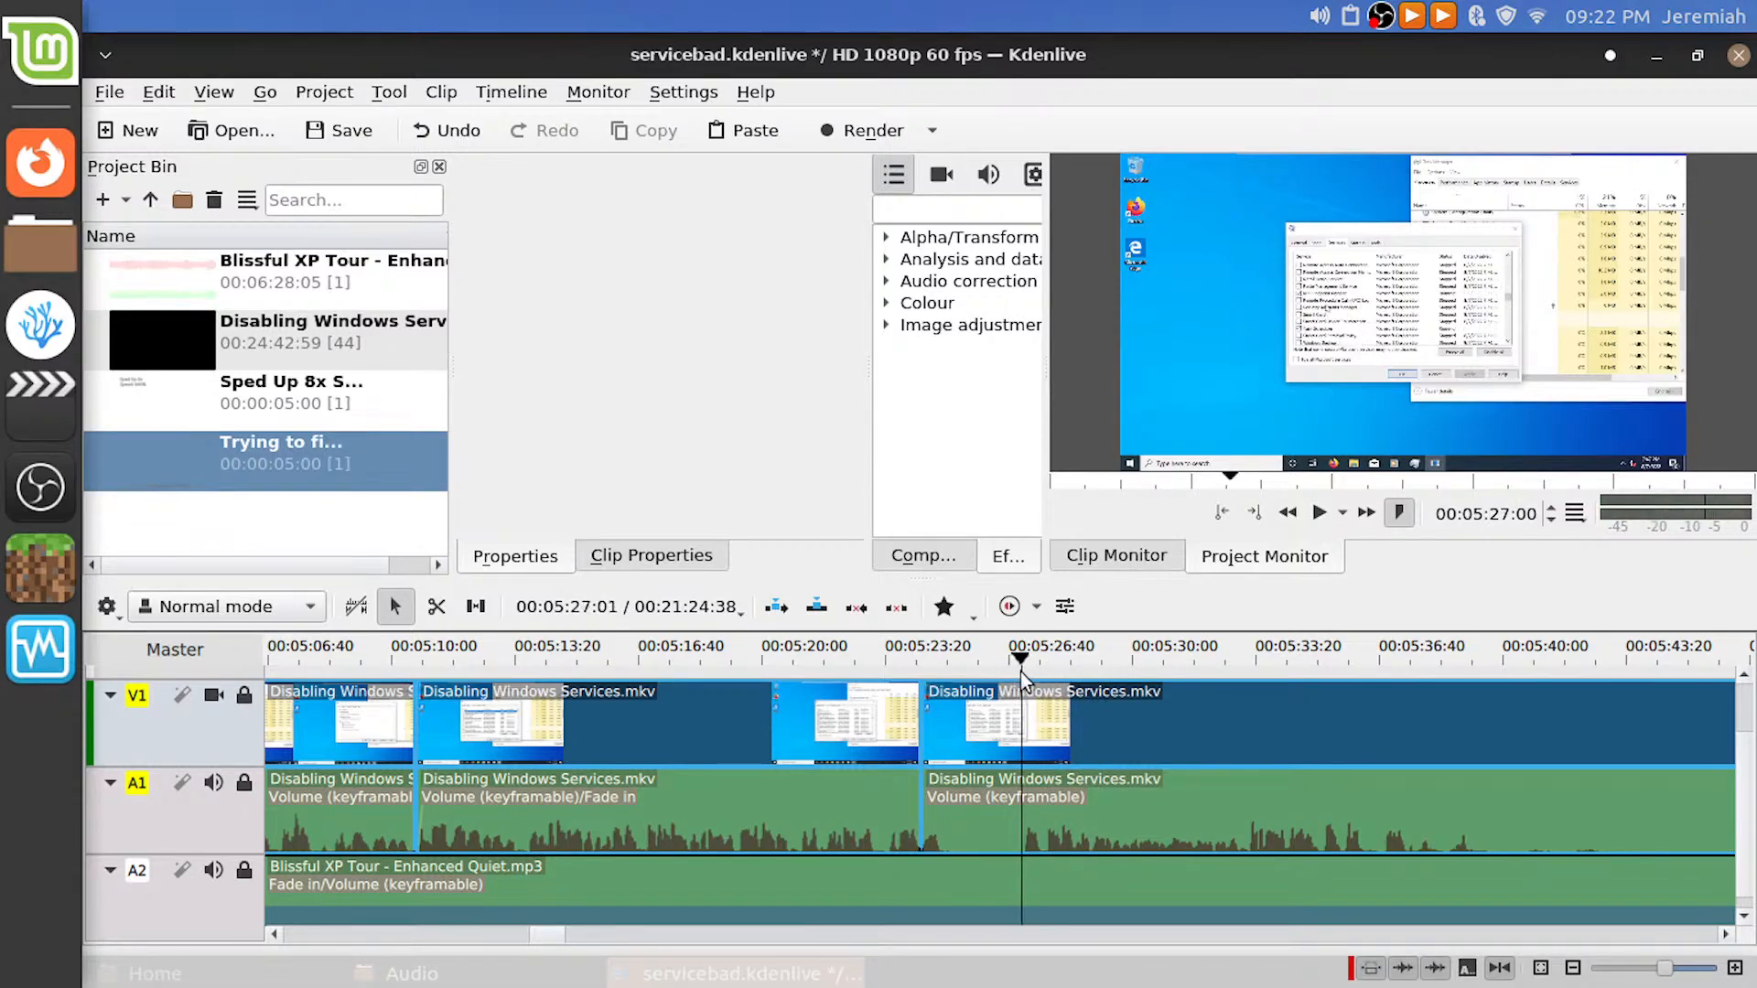
pyautogui.click(995, 740)
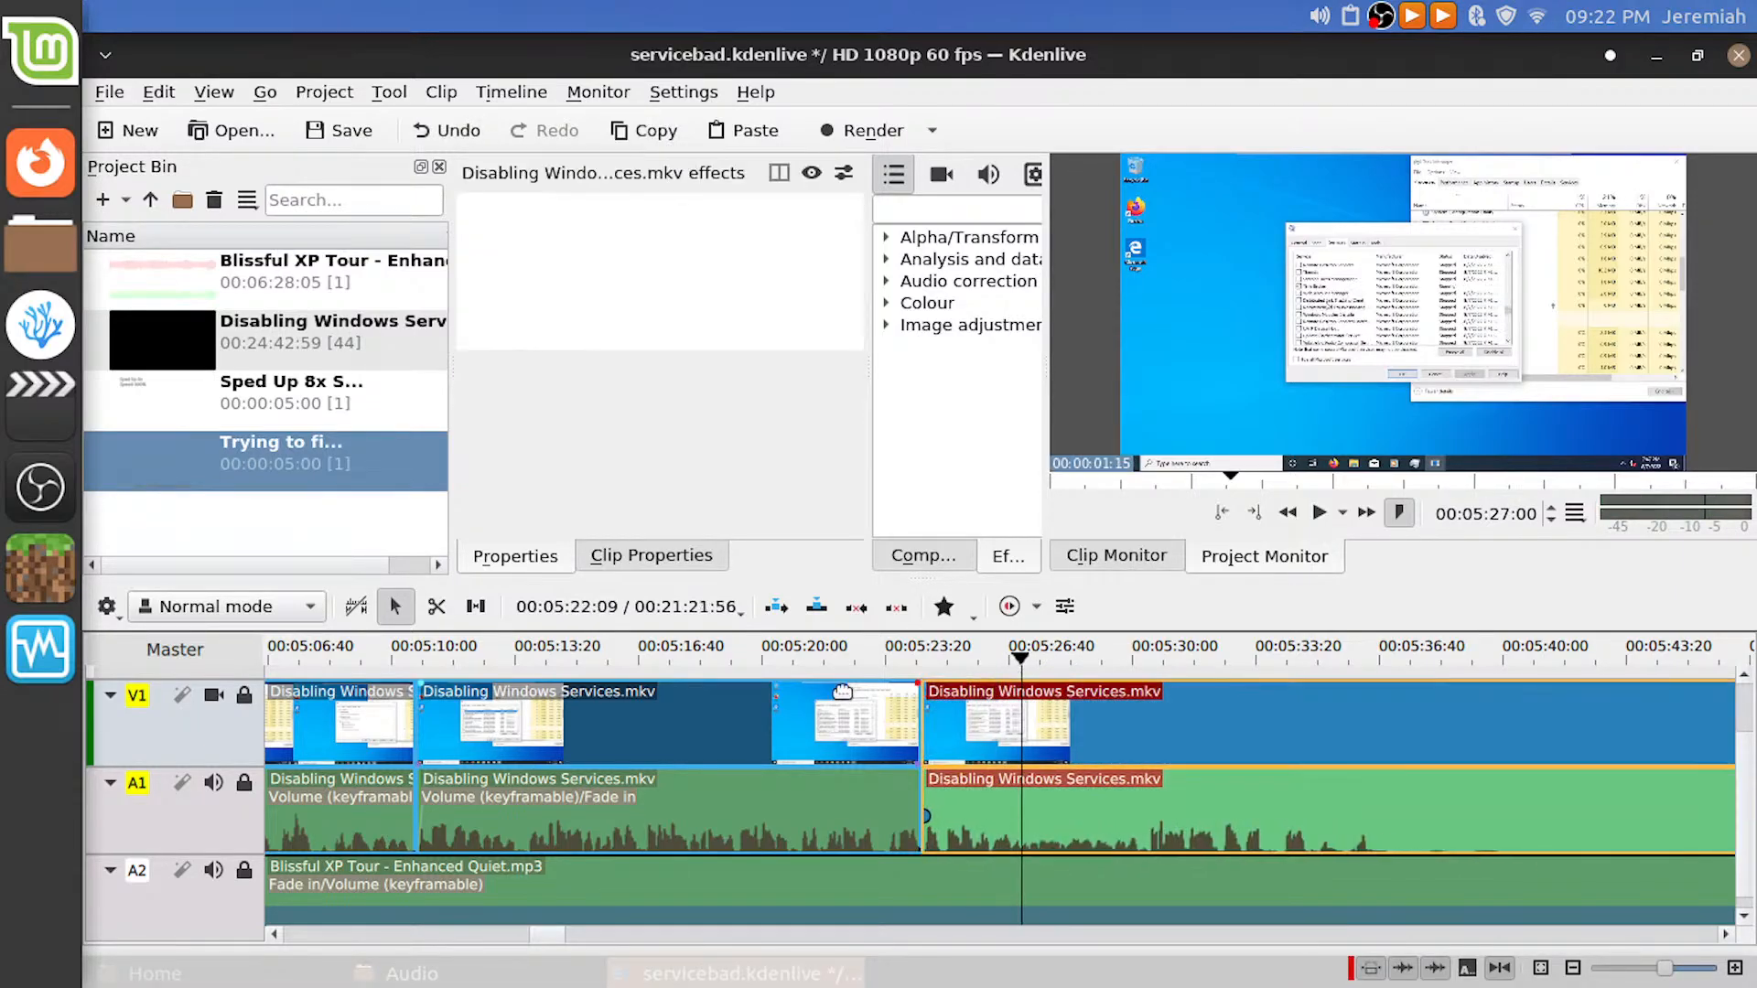
# Play across the join at 00:05:24:18 through about 00:05:29:34, and save the project
pyautogui.click(877, 659)
pyautogui.press('space')
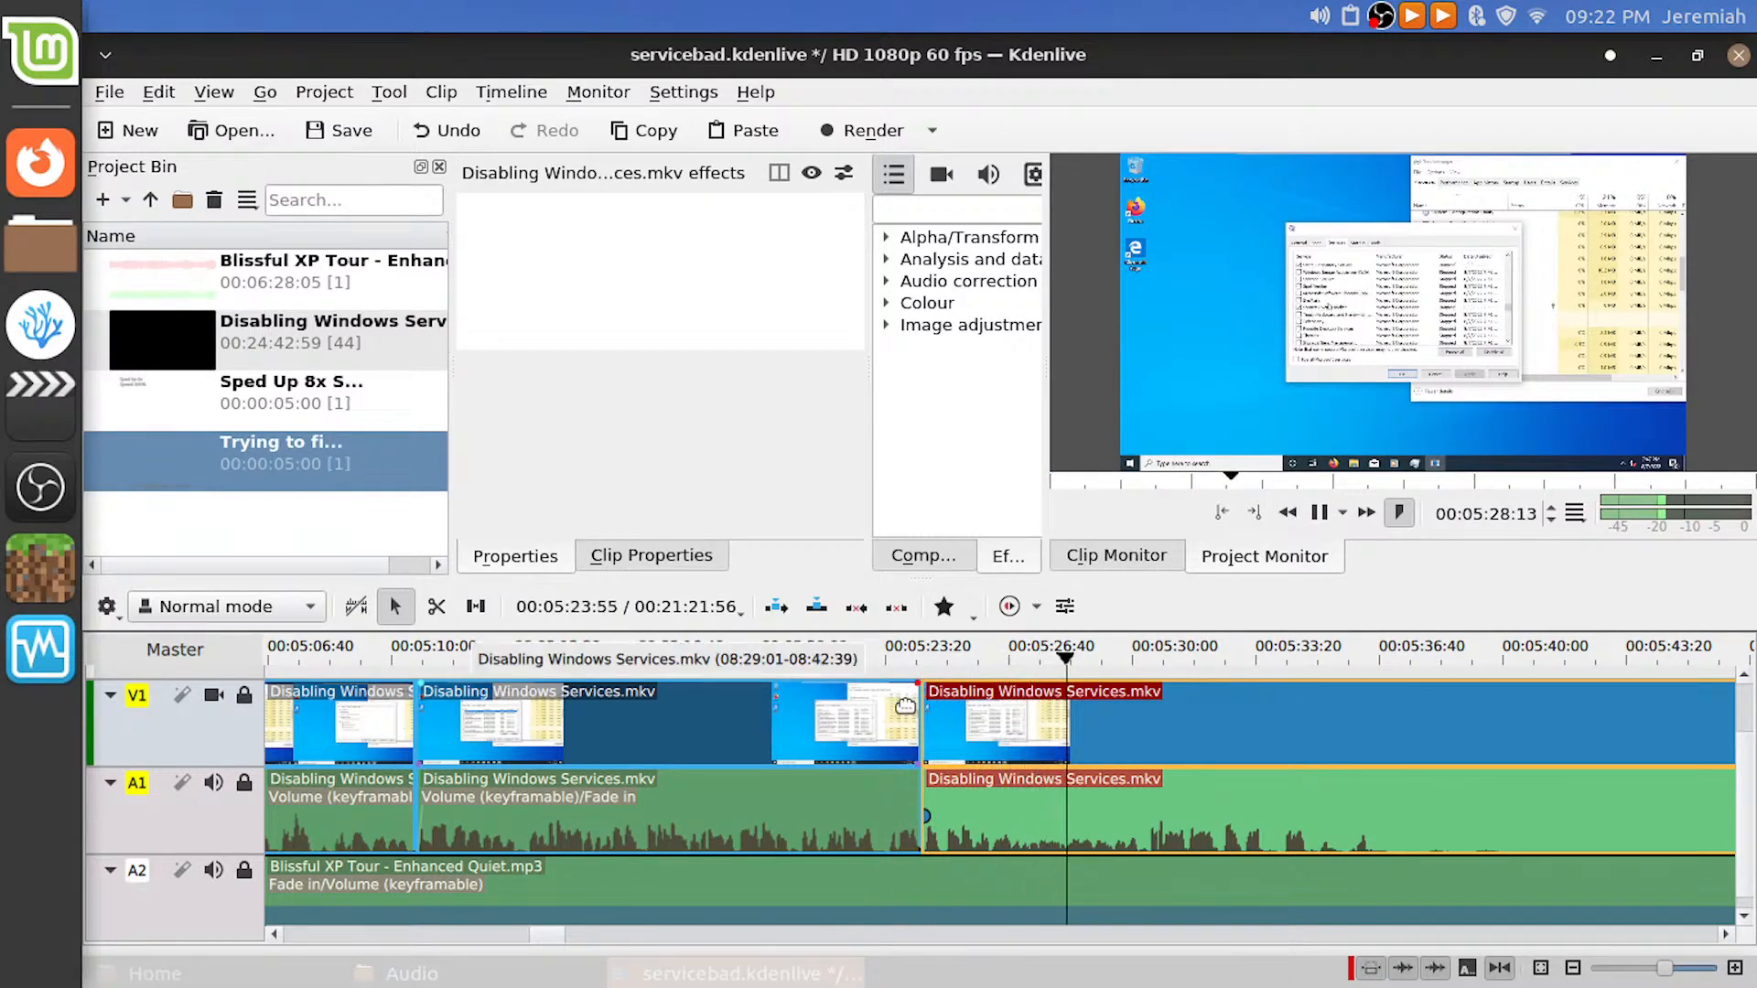
pyautogui.press('space')
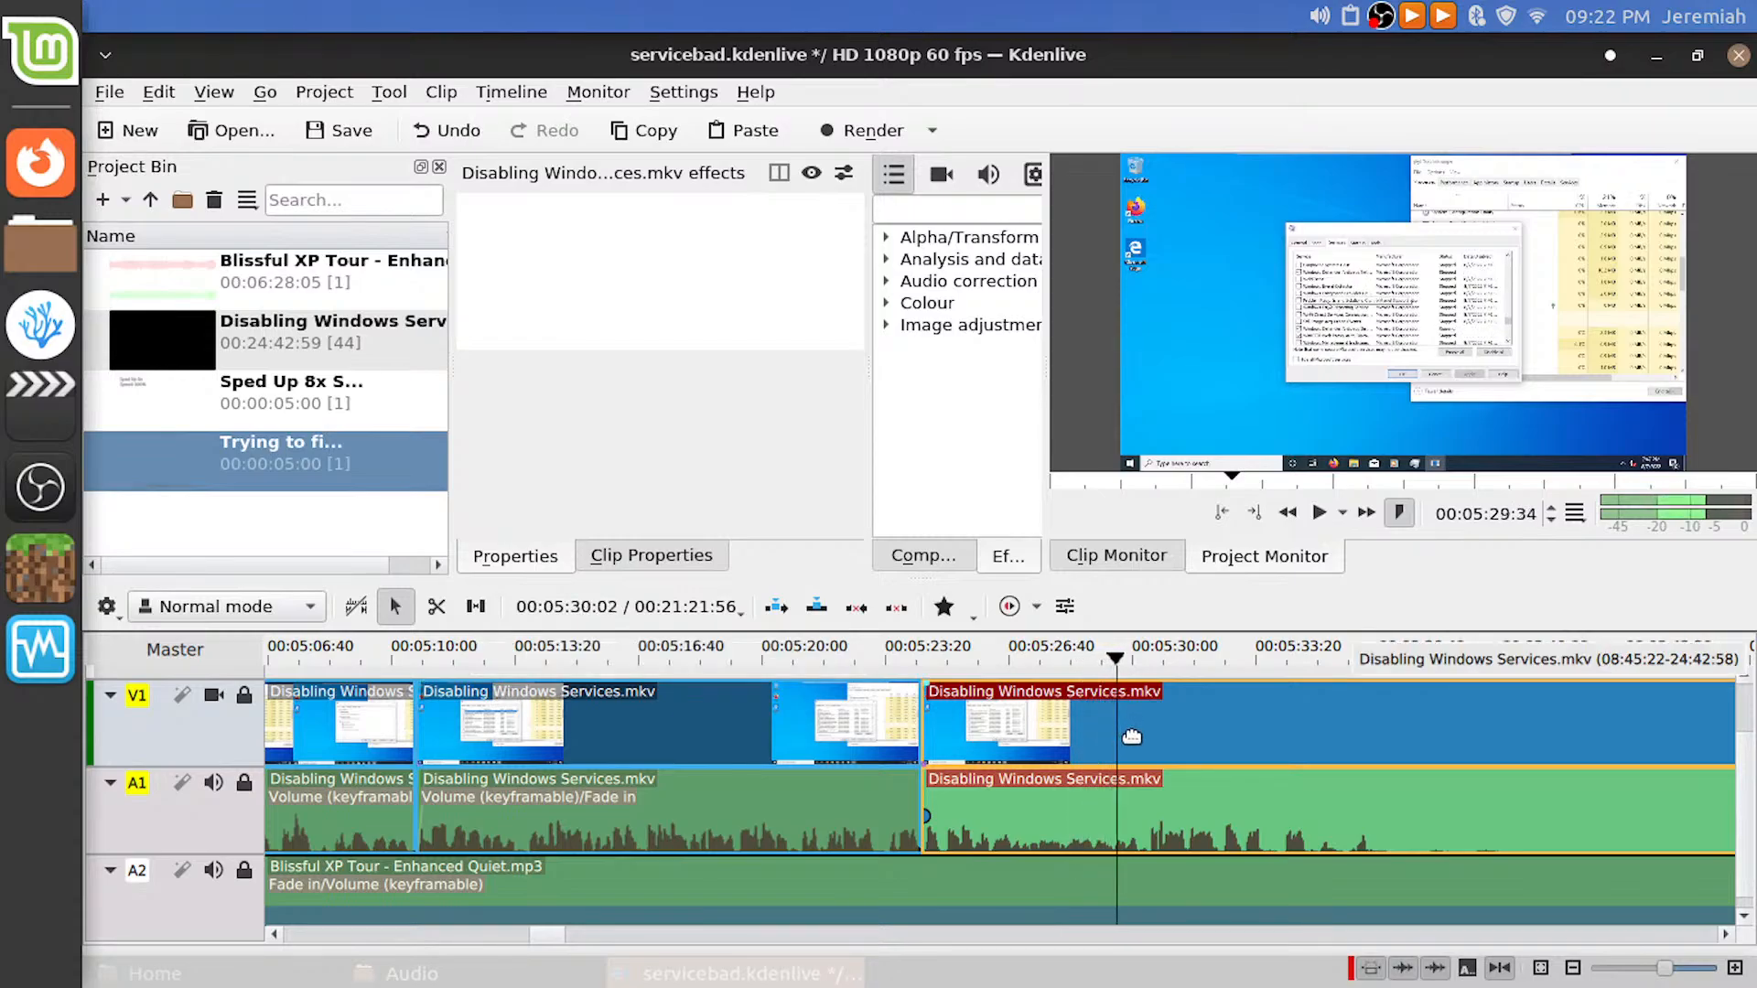
pyautogui.scroll(-5, 1187, 796)
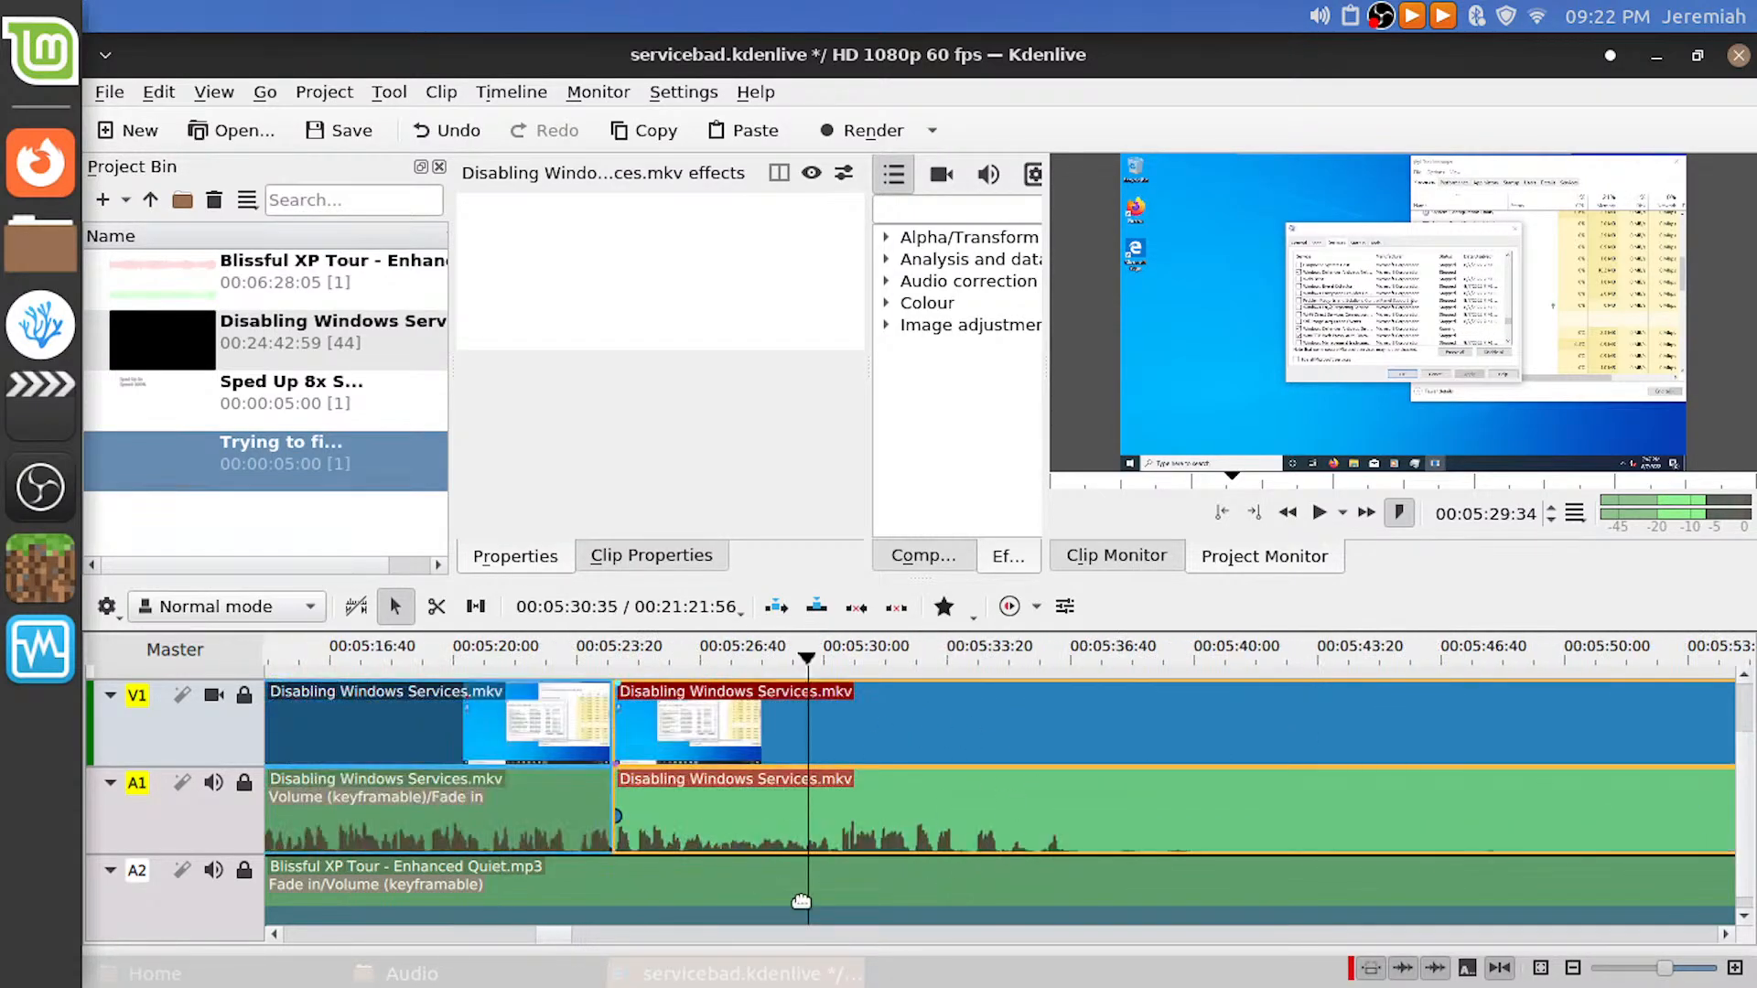
pyautogui.hotkey('ctrl', 's')
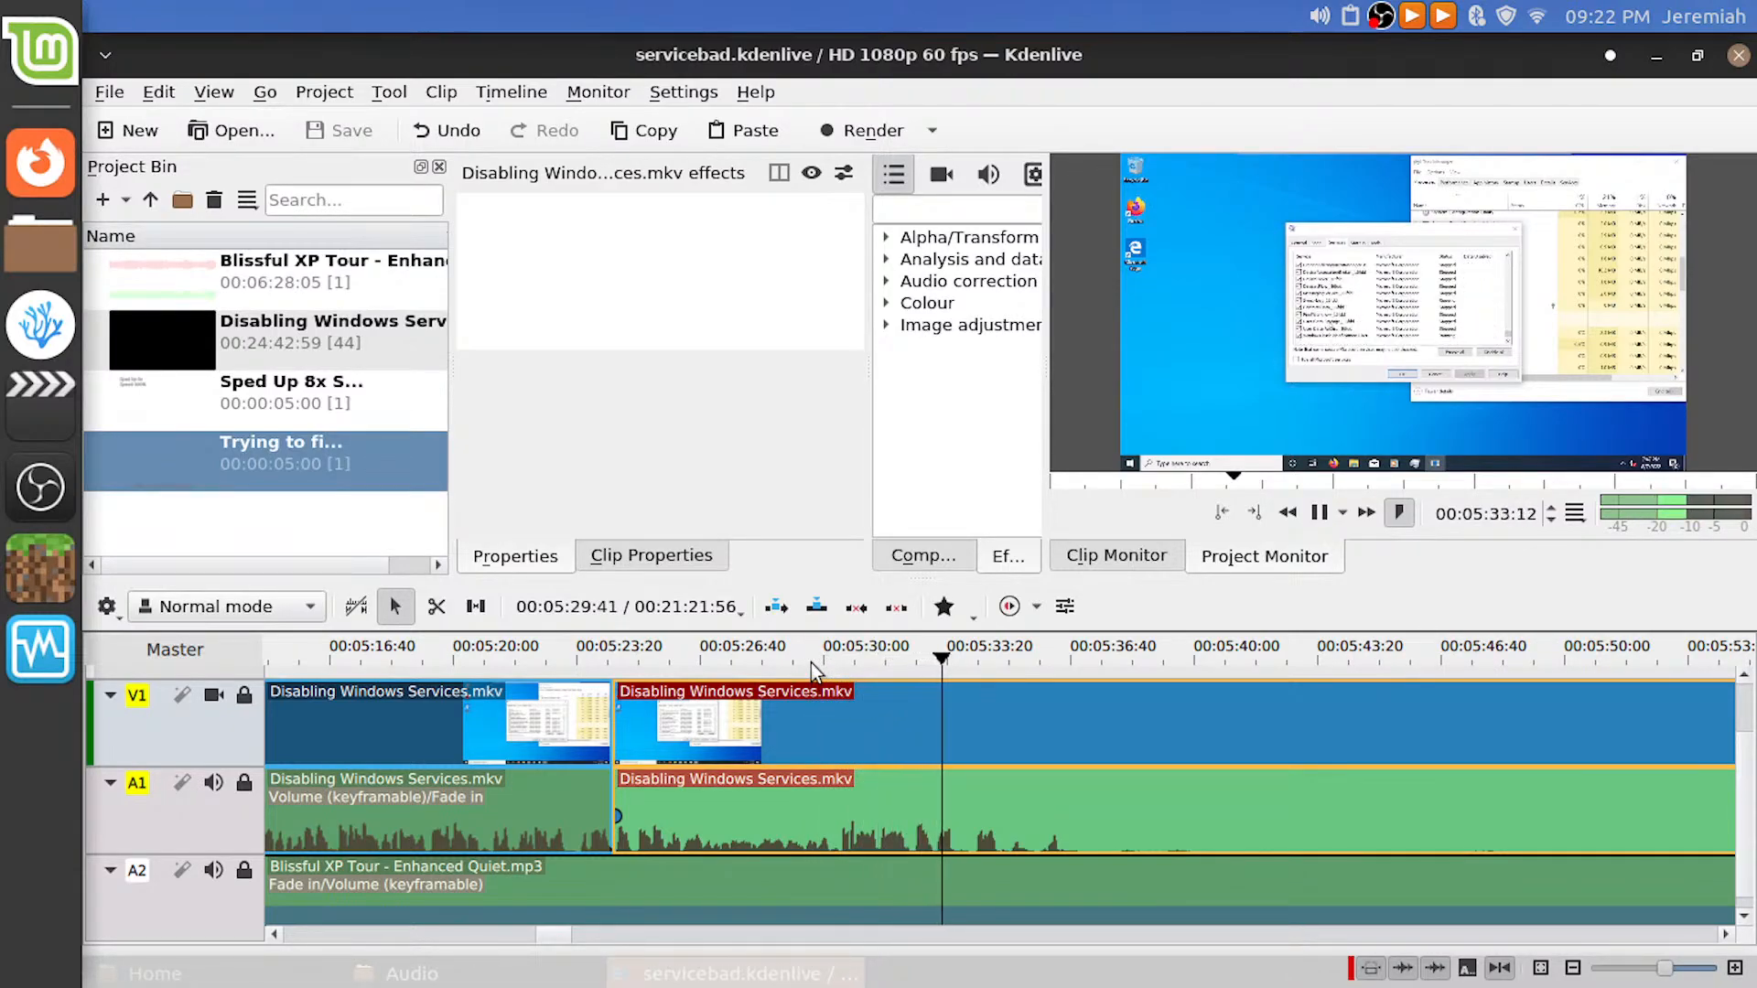
# Compare the footage around 00:05:28 to 00:05:34 with the speech resuming around 00:05:54 to 00:05:59
pyautogui.press('space')
pyautogui.hscroll(5, 863, 705)
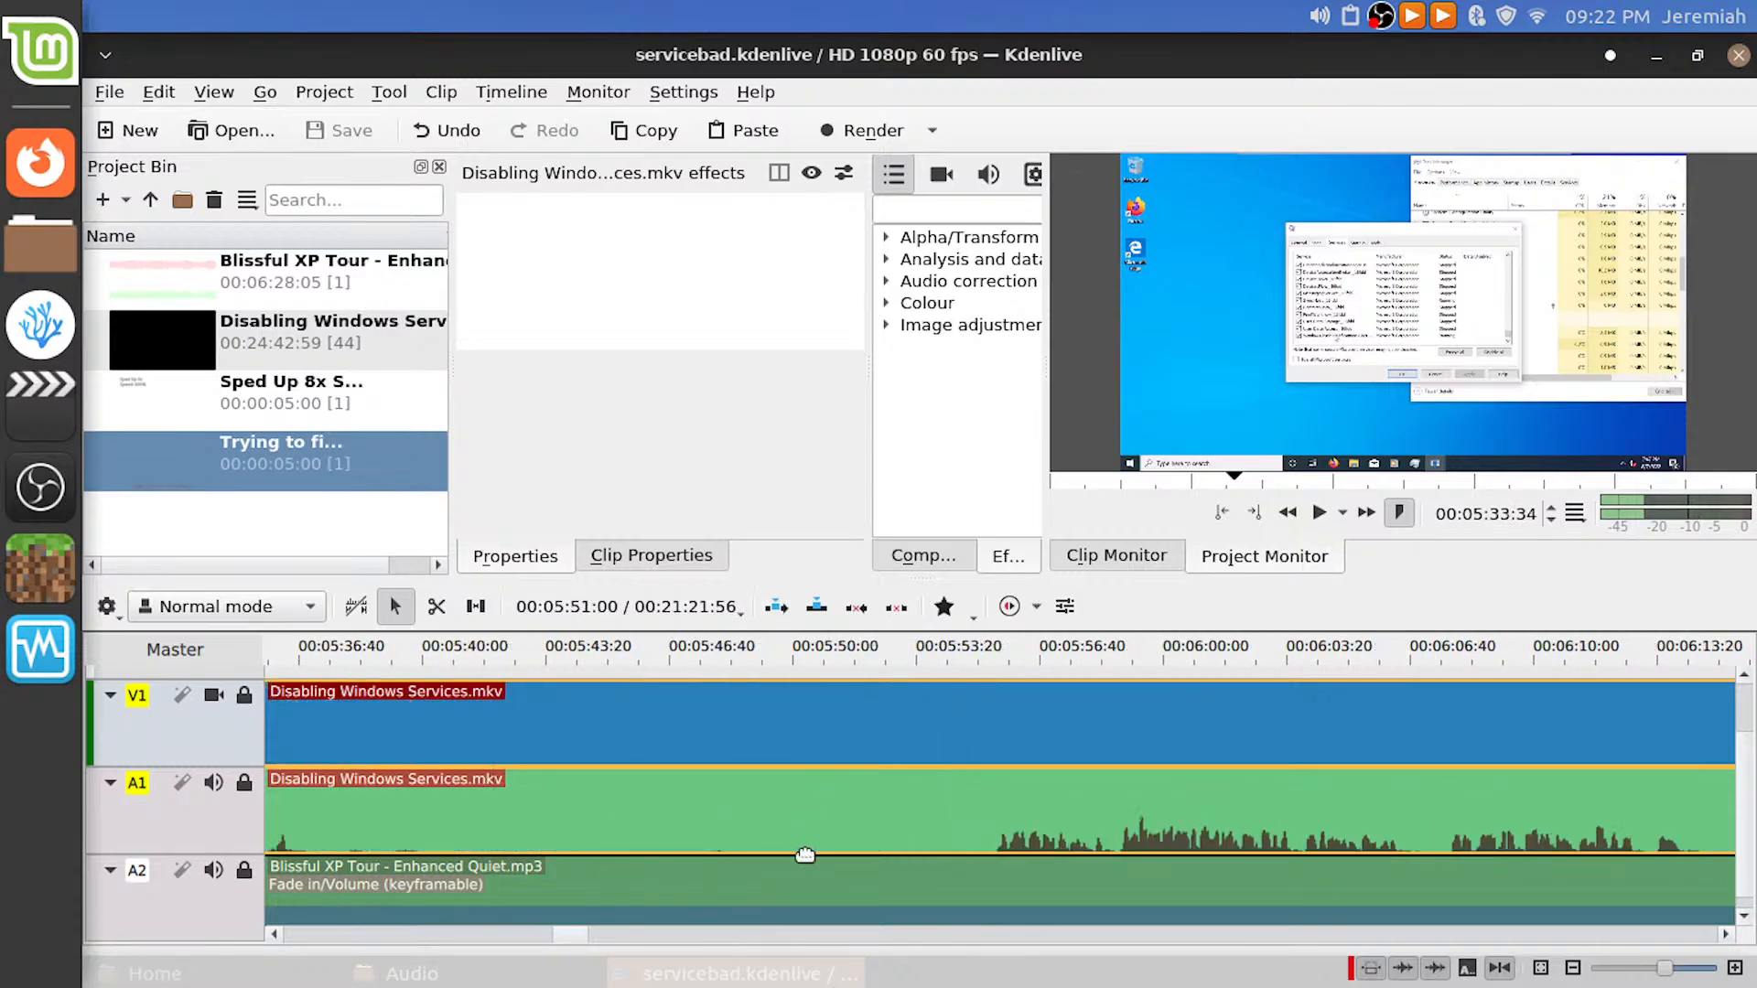
pyautogui.hscroll(-4, 597, 792)
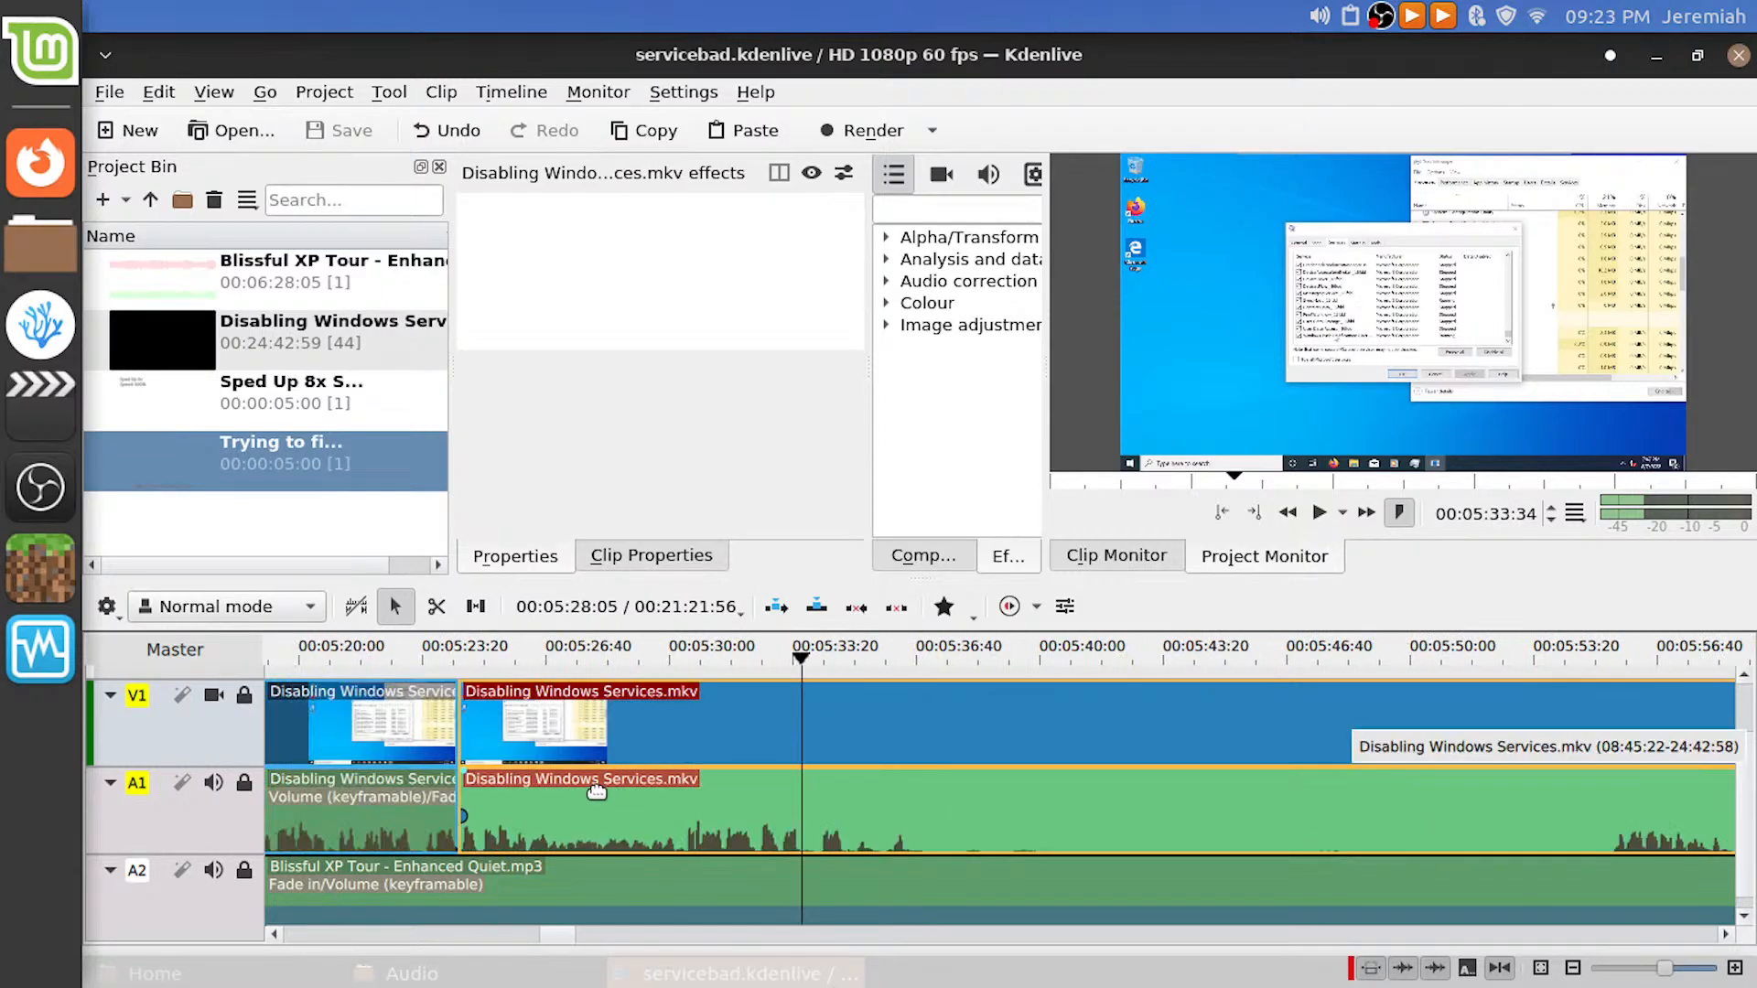
pyautogui.press('space')
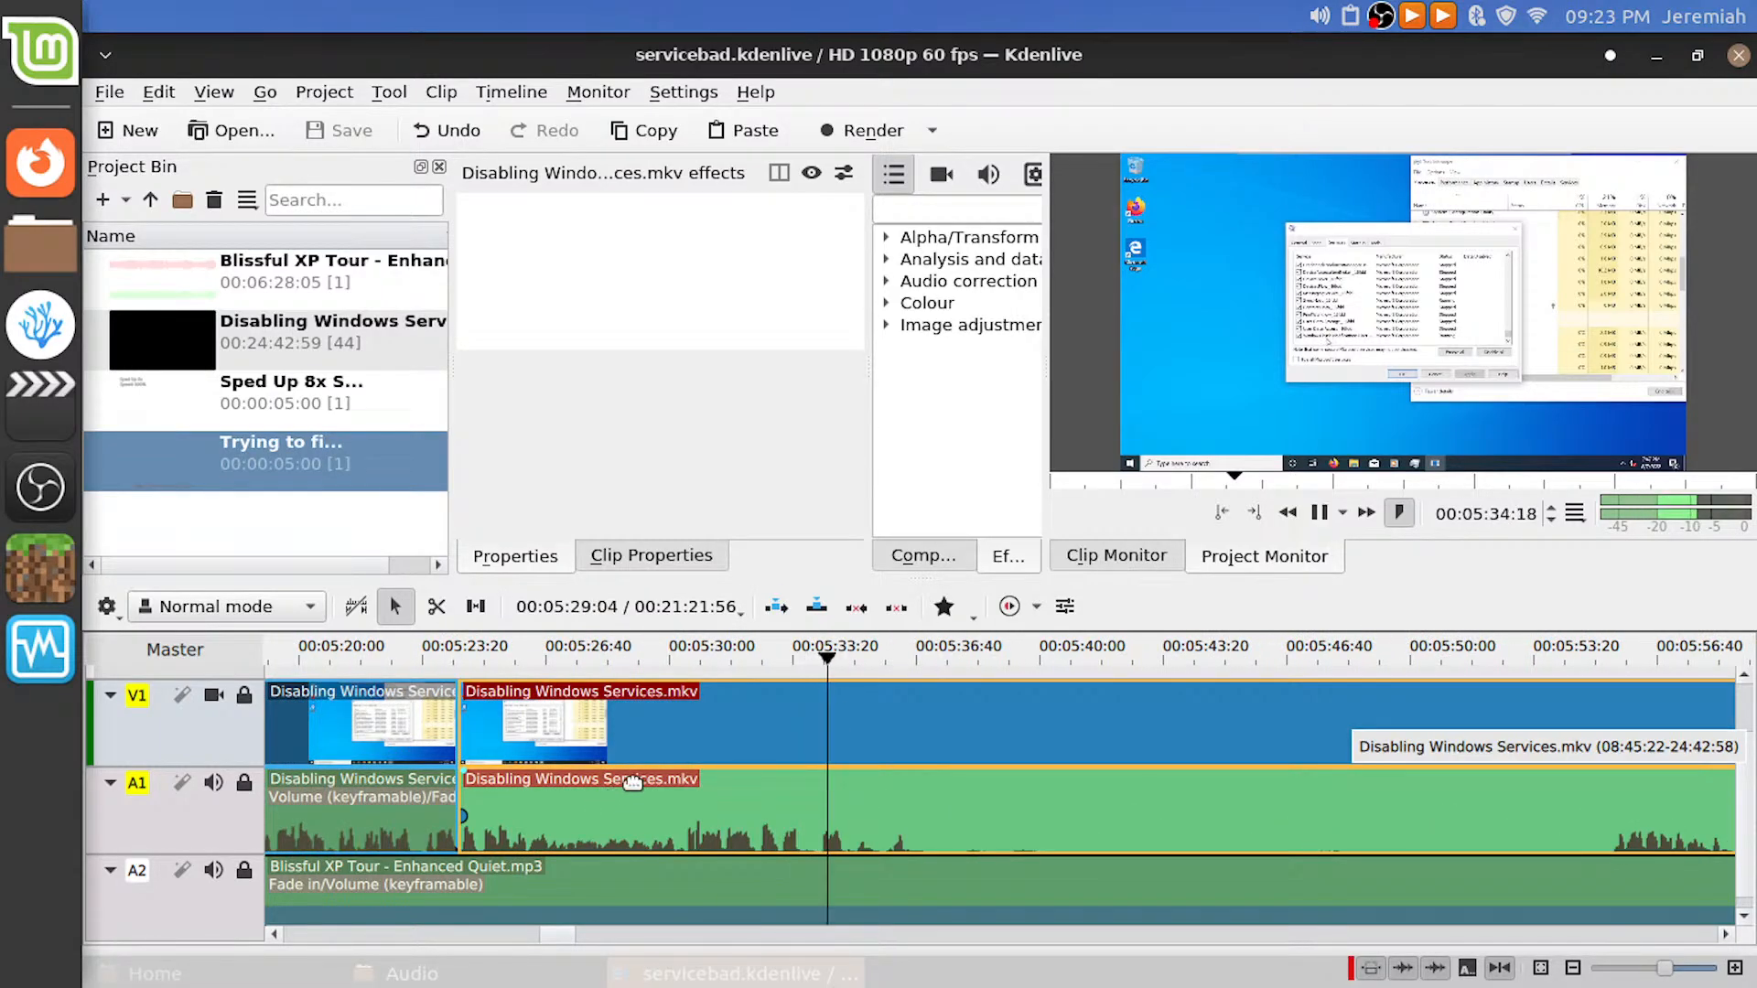
pyautogui.hscroll(4, 781, 677)
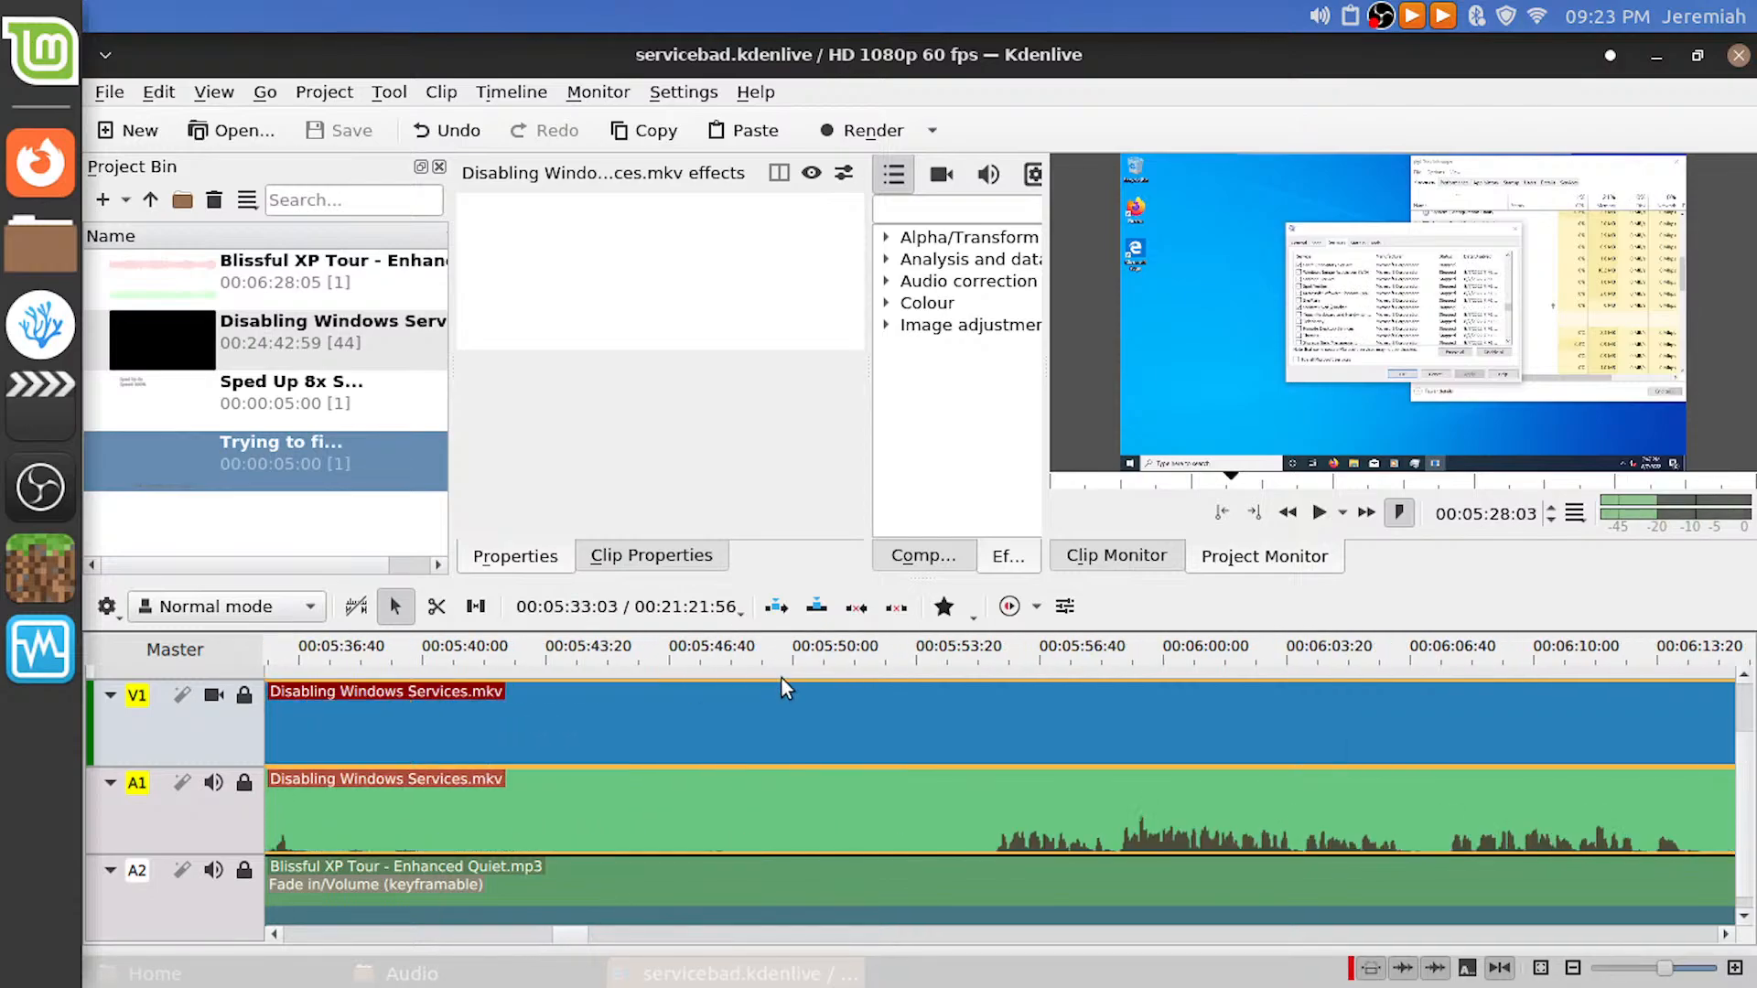
pyautogui.click(972, 651)
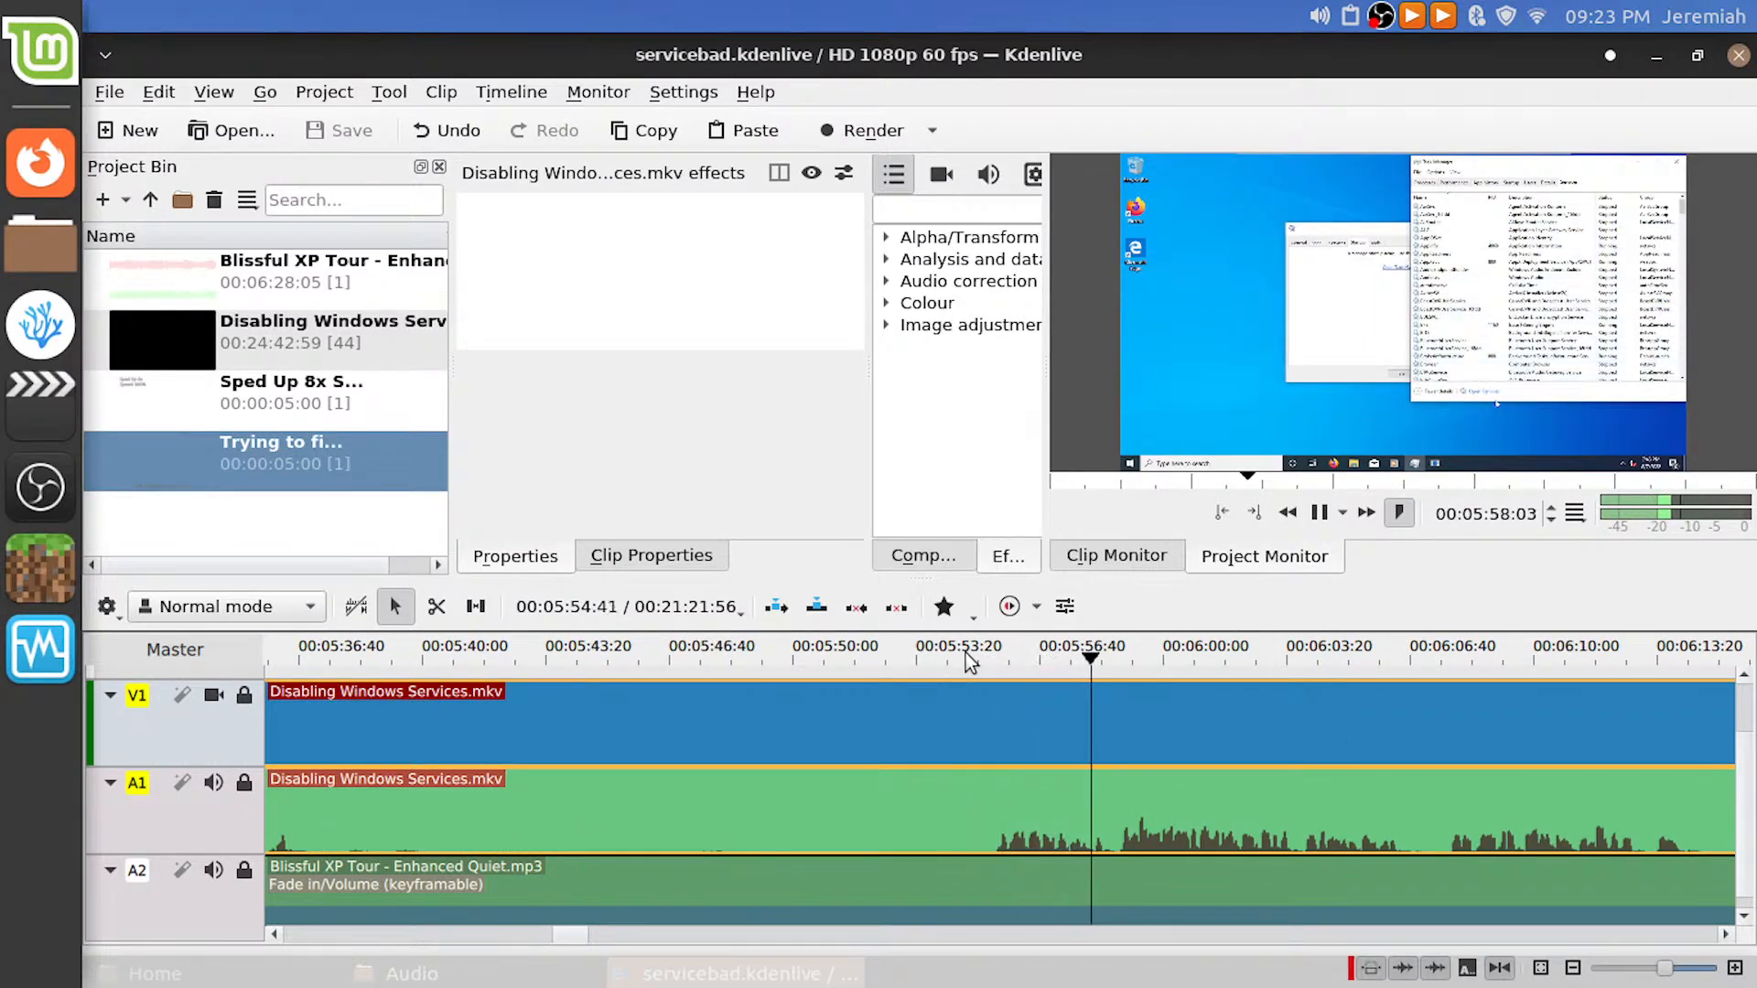
pyautogui.press('space')
pyautogui.hscroll(-2, 948, 729)
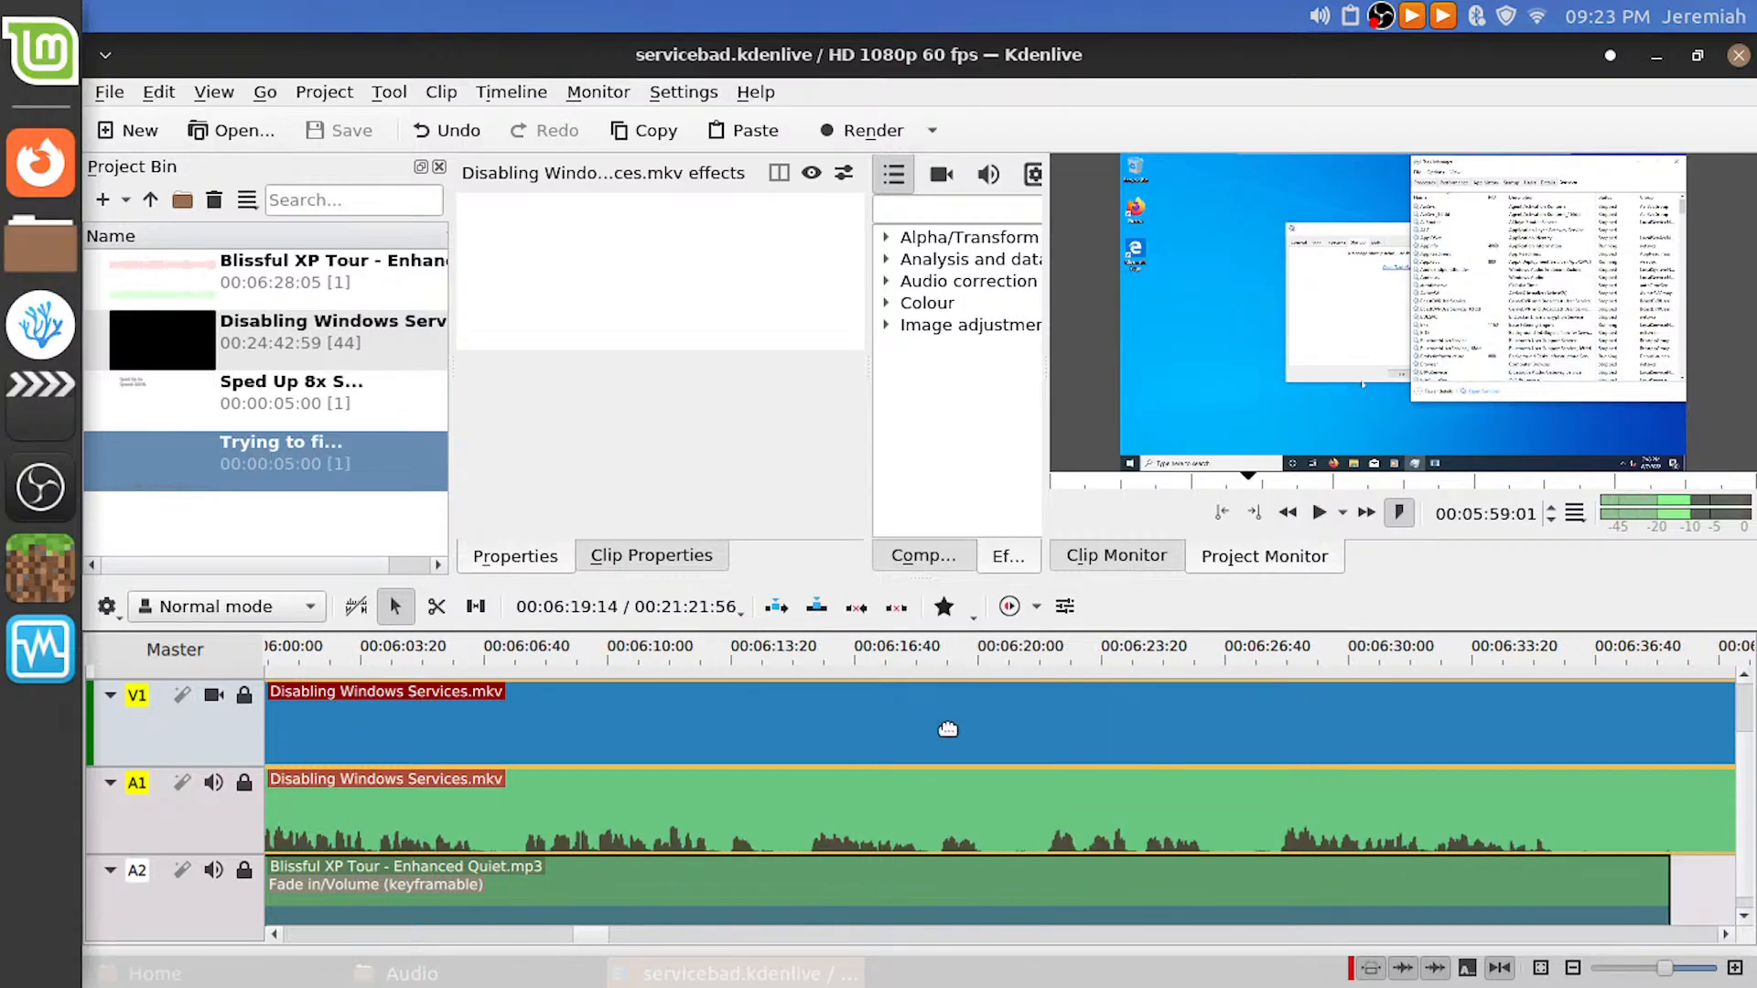
pyautogui.hscroll(-5, 948, 729)
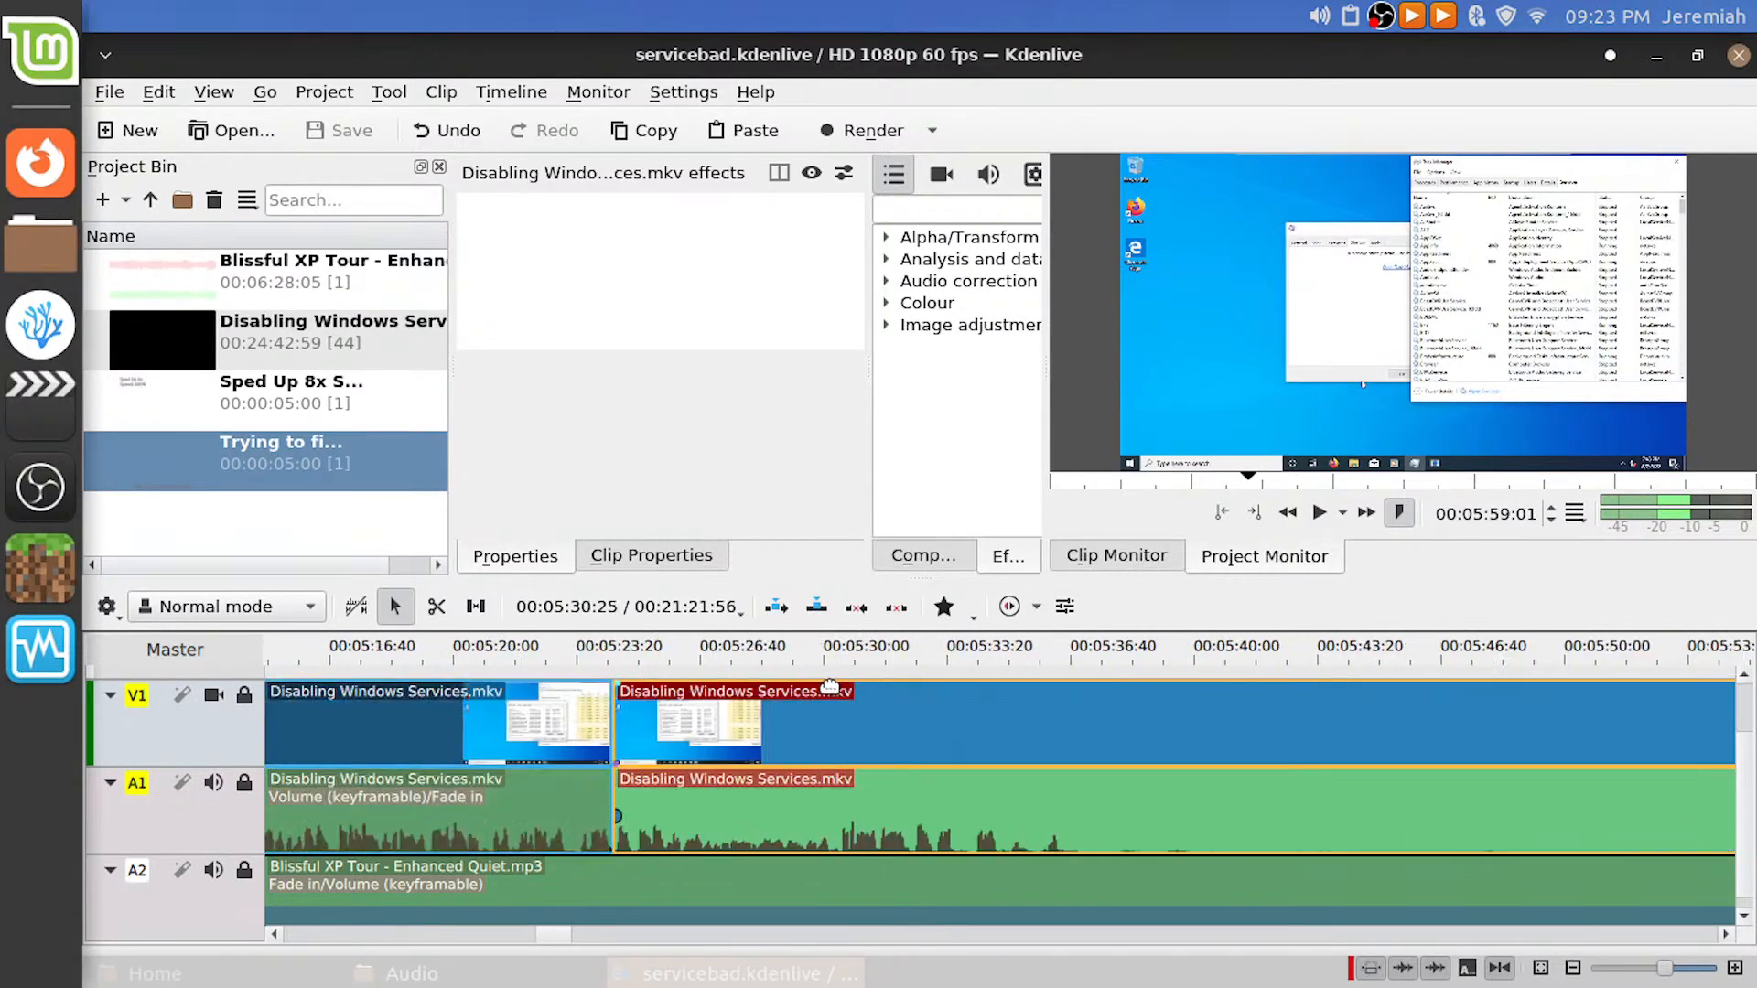
# Play the footage from about 00:05:29 to 00:05:39:50, and return the project monitor from full screen to normal size
pyautogui.click(808, 661)
pyautogui.press('space')
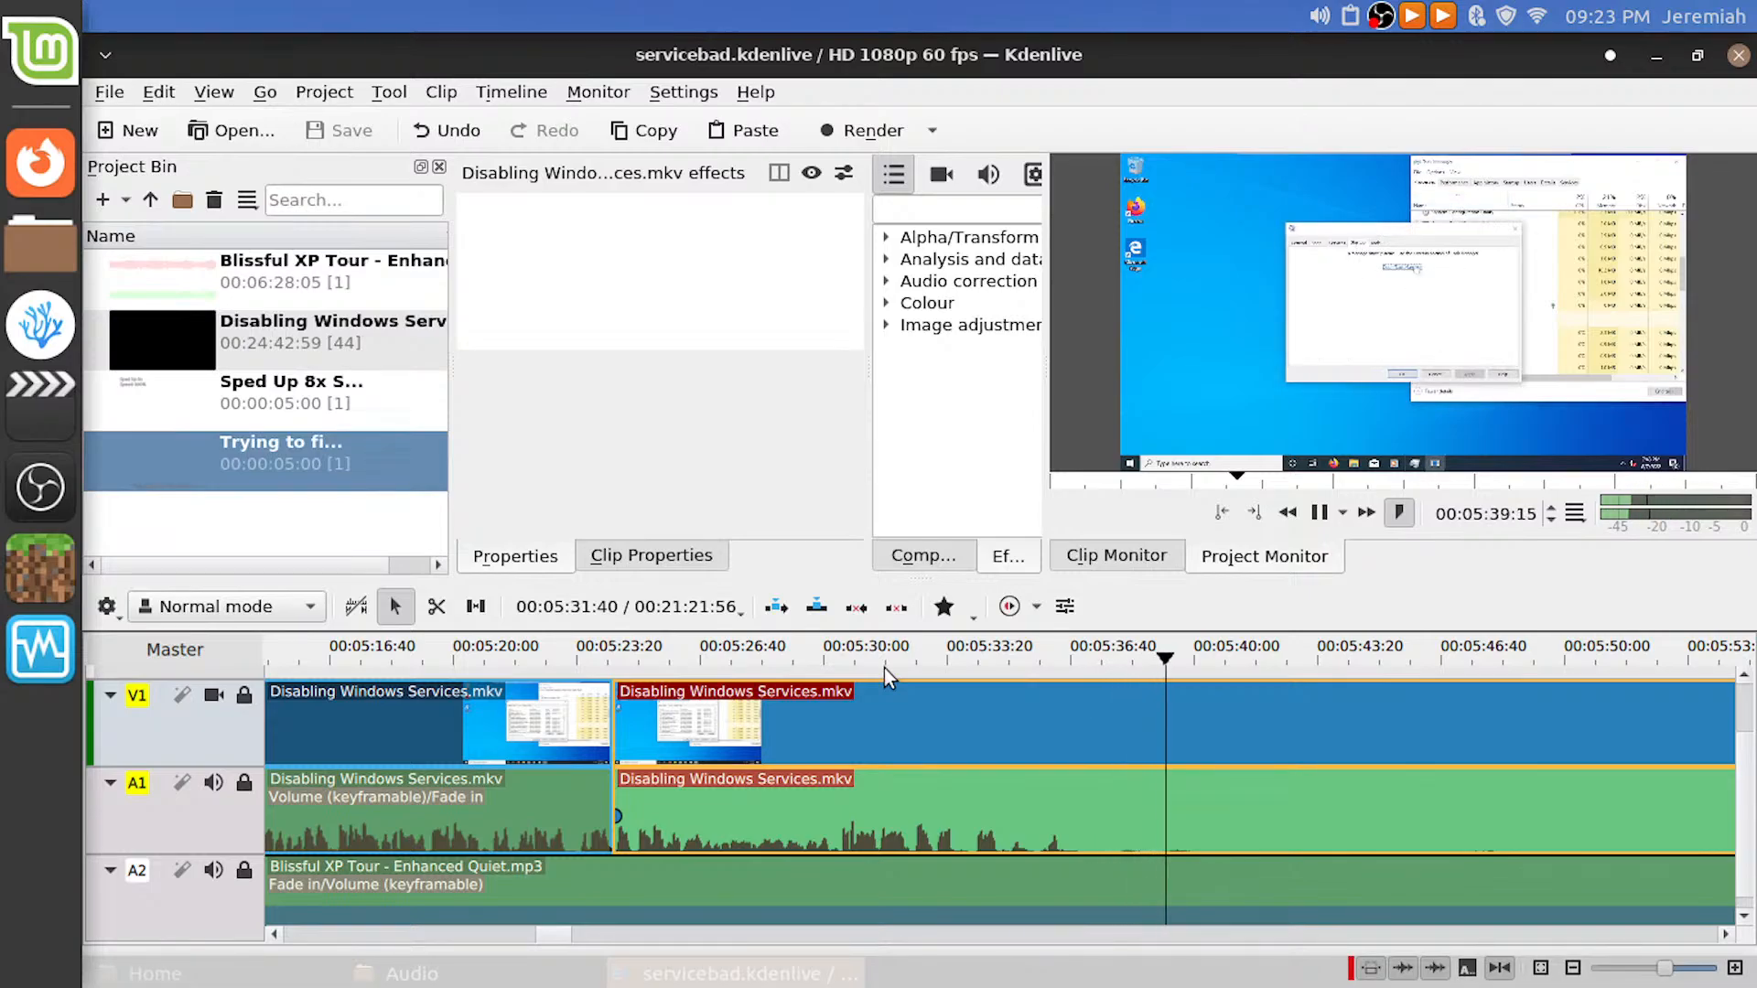
pyautogui.press('space')
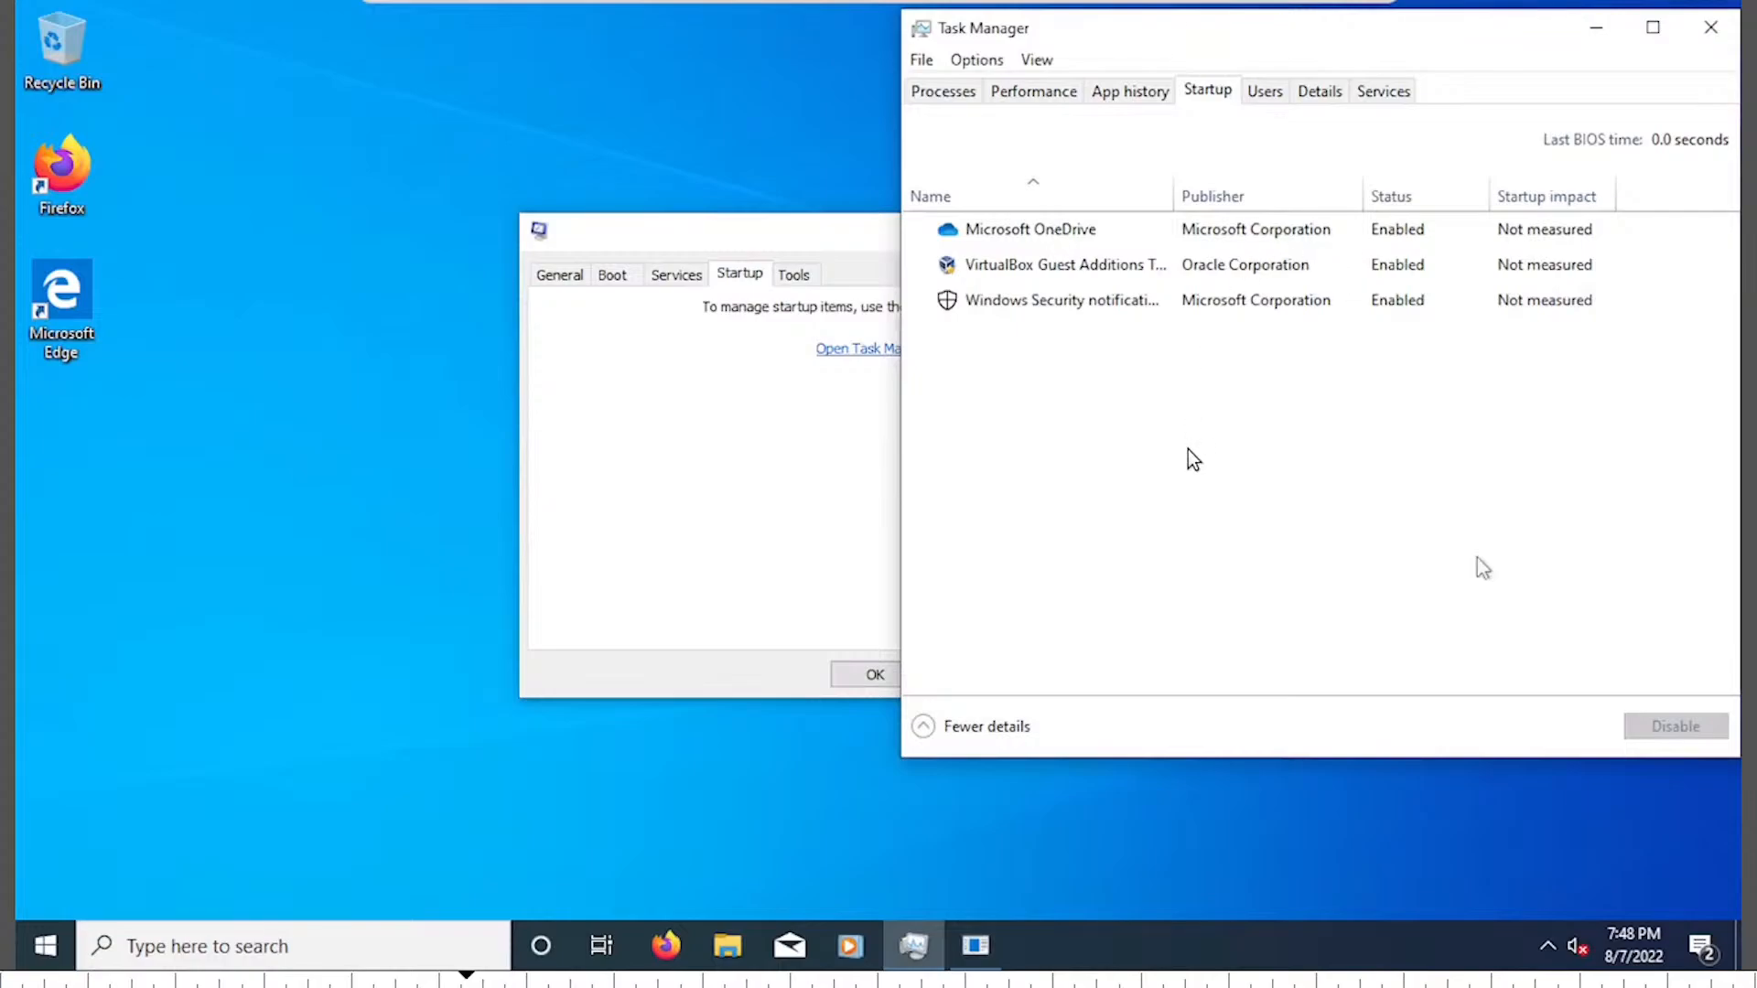
pyautogui.moveTo(1736, 72)
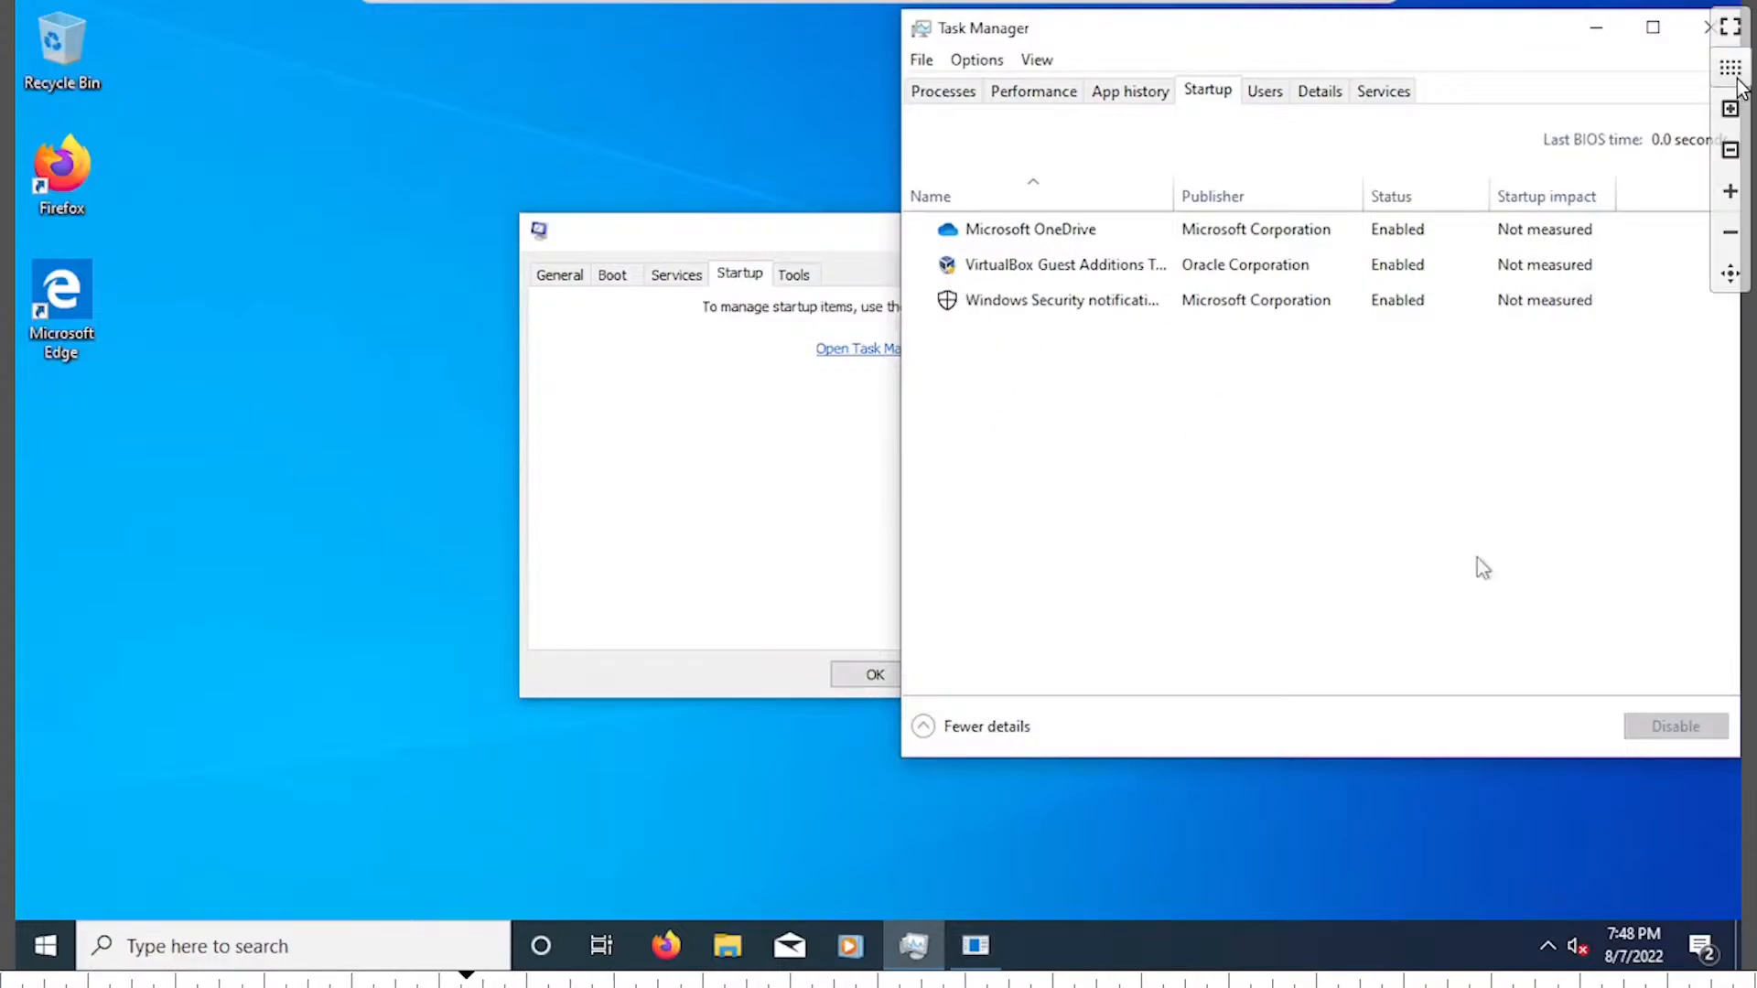
pyautogui.click(1732, 34)
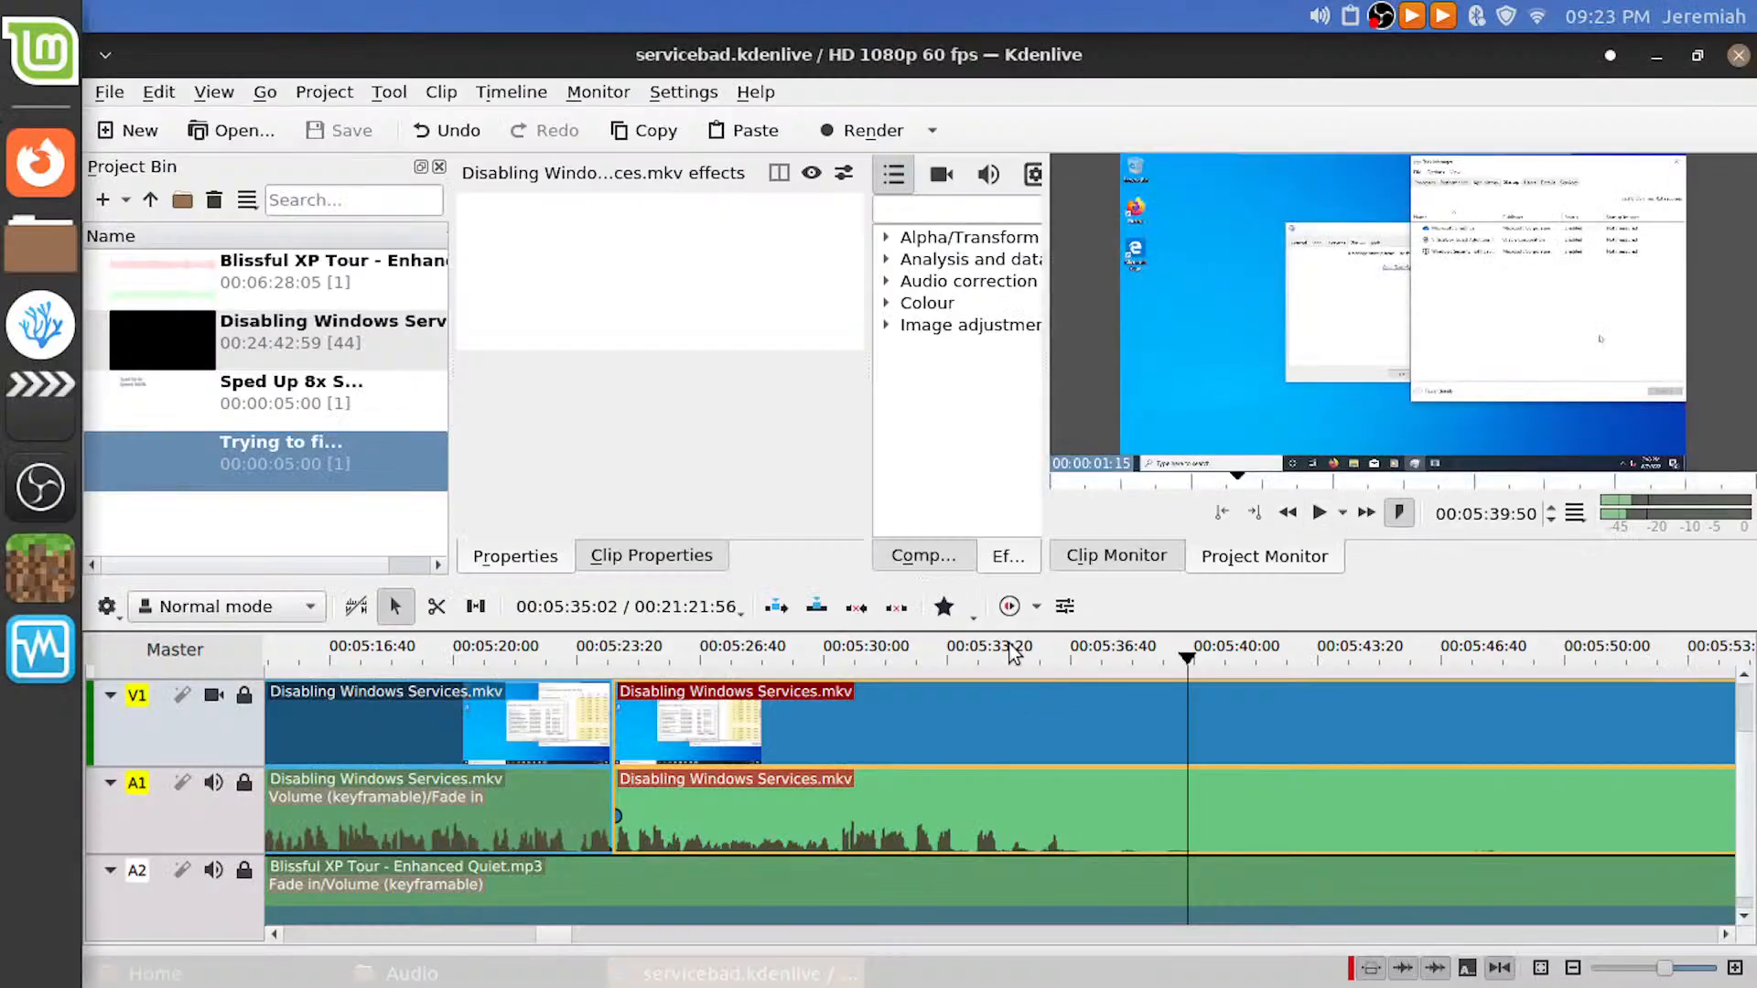
# Replay the footage from about 00:05:27 and cut the Disabling Windows Services clip at about 00:05:30
pyautogui.moveTo(1014, 654); pyautogui.dragTo(726, 668)
pyautogui.press('space')
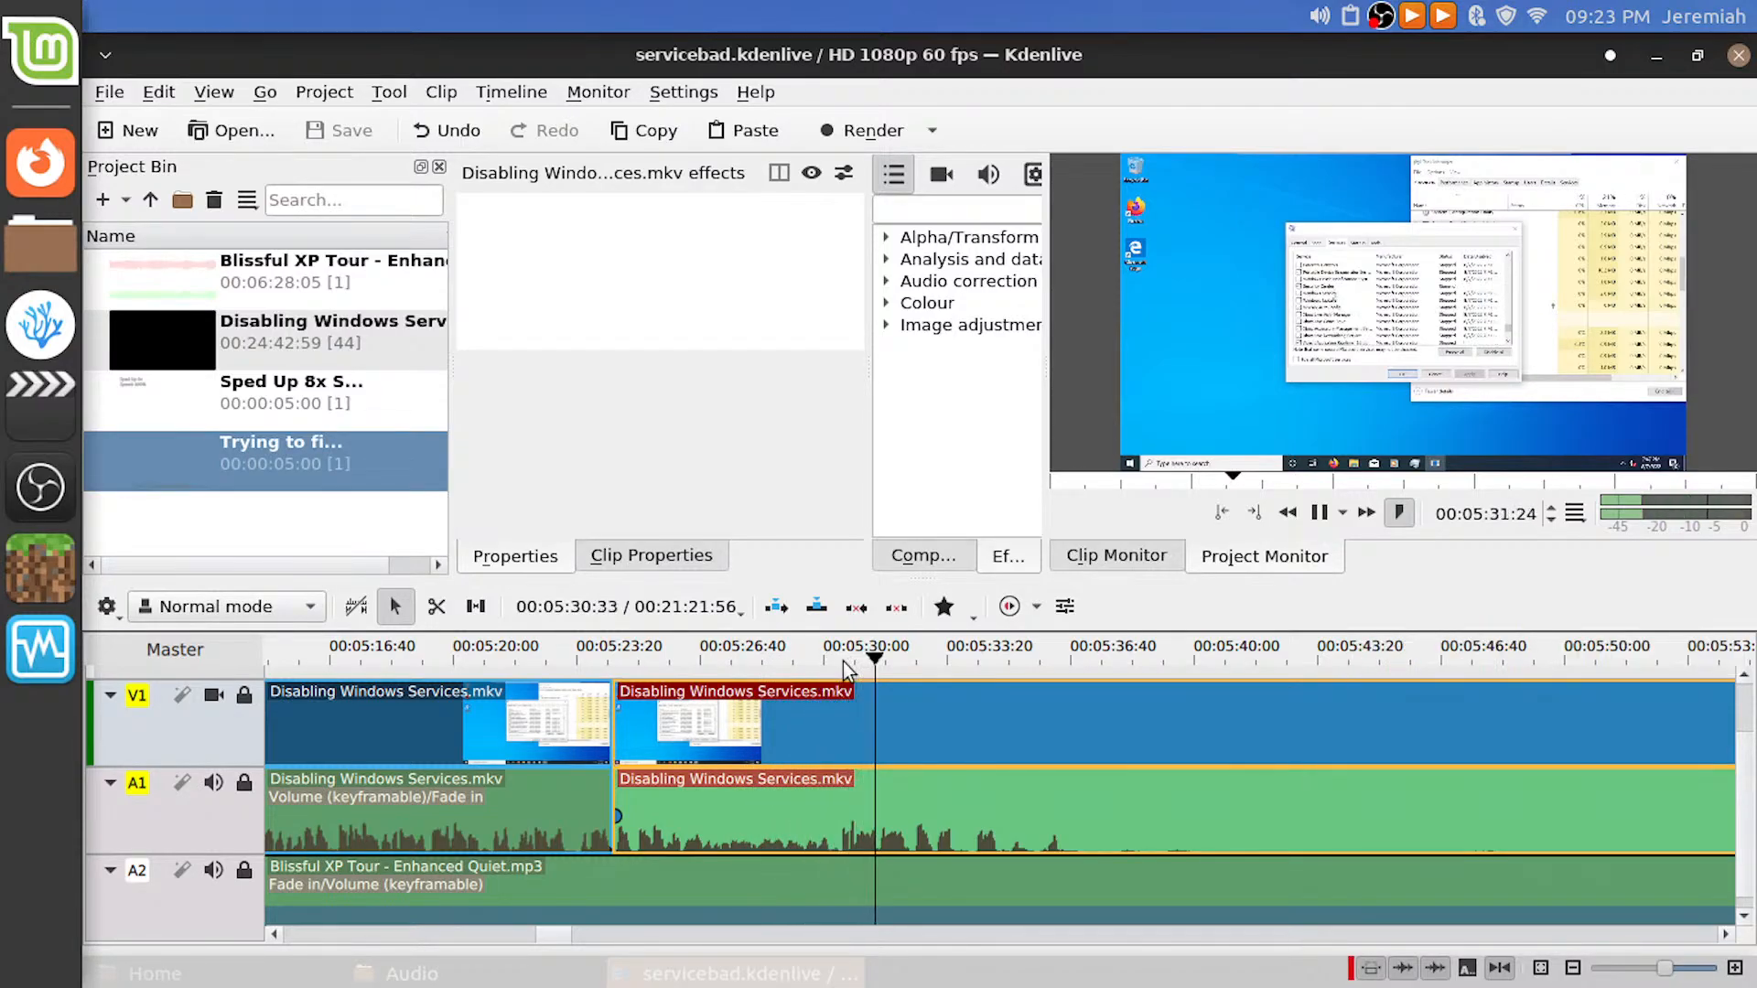
pyautogui.press('space')
pyautogui.moveTo(843, 671); pyautogui.dragTo(1066, 675)
pyautogui.hotkey('shift', 'r')
# Sample the footage after the new cut around 00:05:57 and 00:06:10, return the playhead to 00:05:56:52, and save the project
pyautogui.scroll(-7, 829, 677)
pyautogui.press('space')
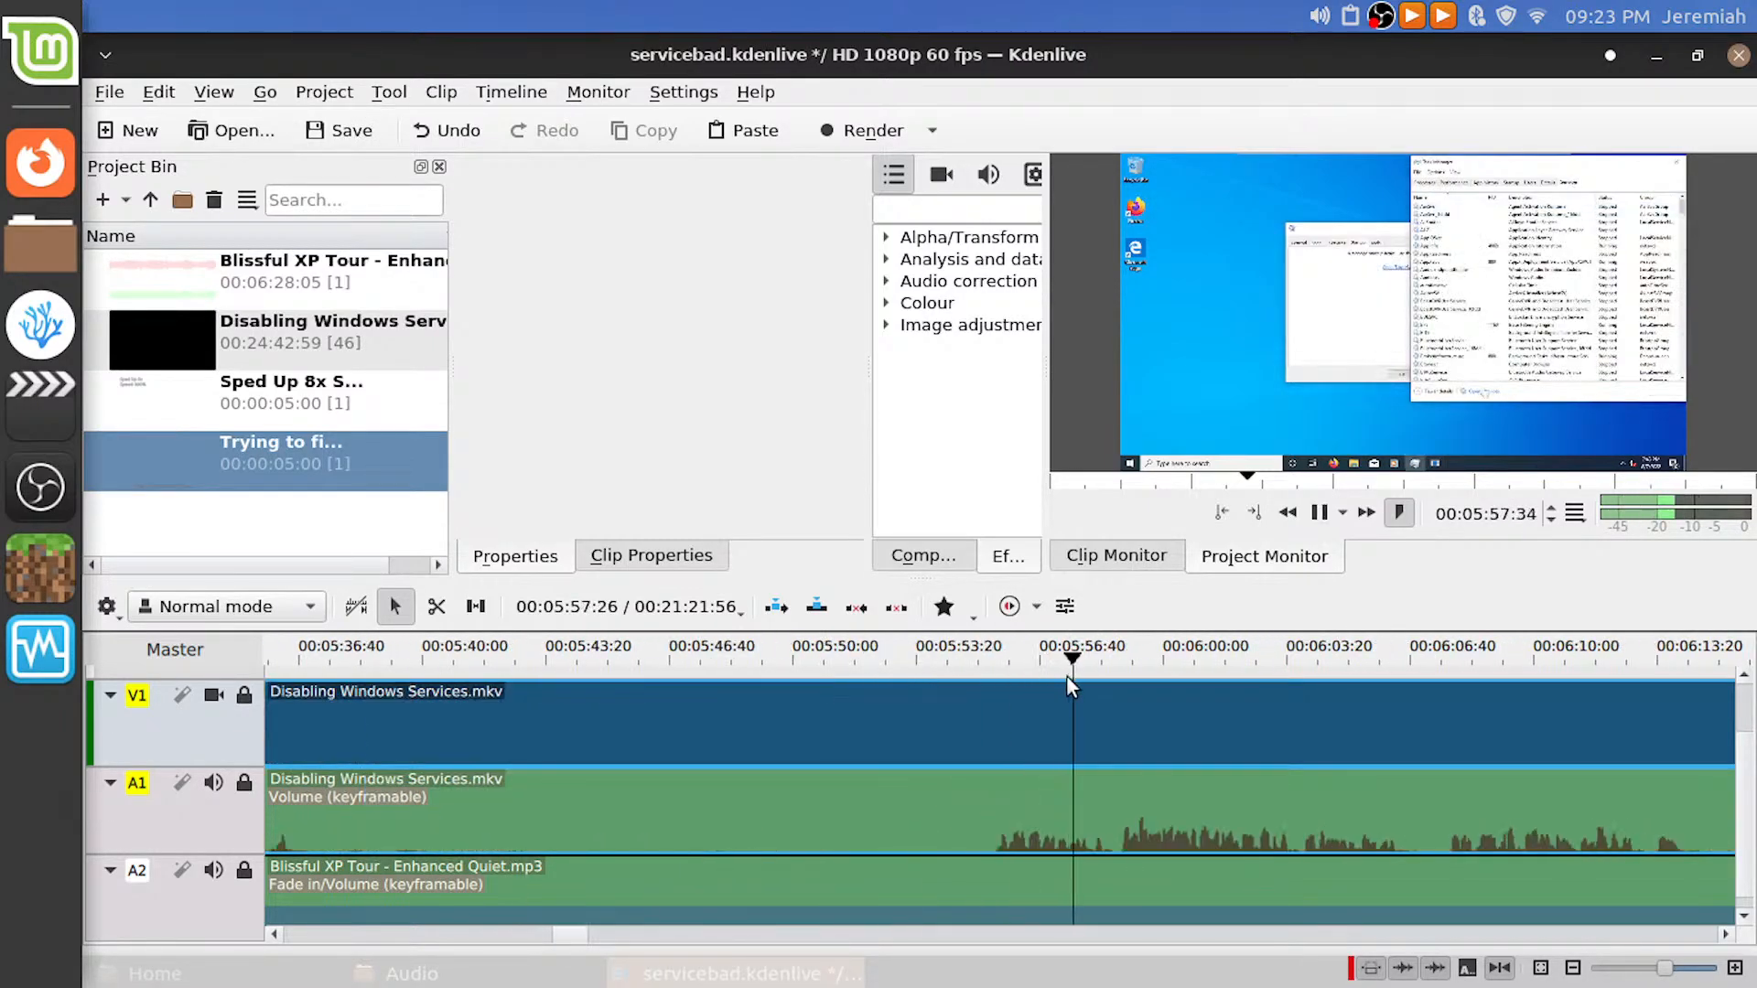
pyautogui.scroll(-5, 1144, 671)
pyautogui.scroll(2, 831, 635)
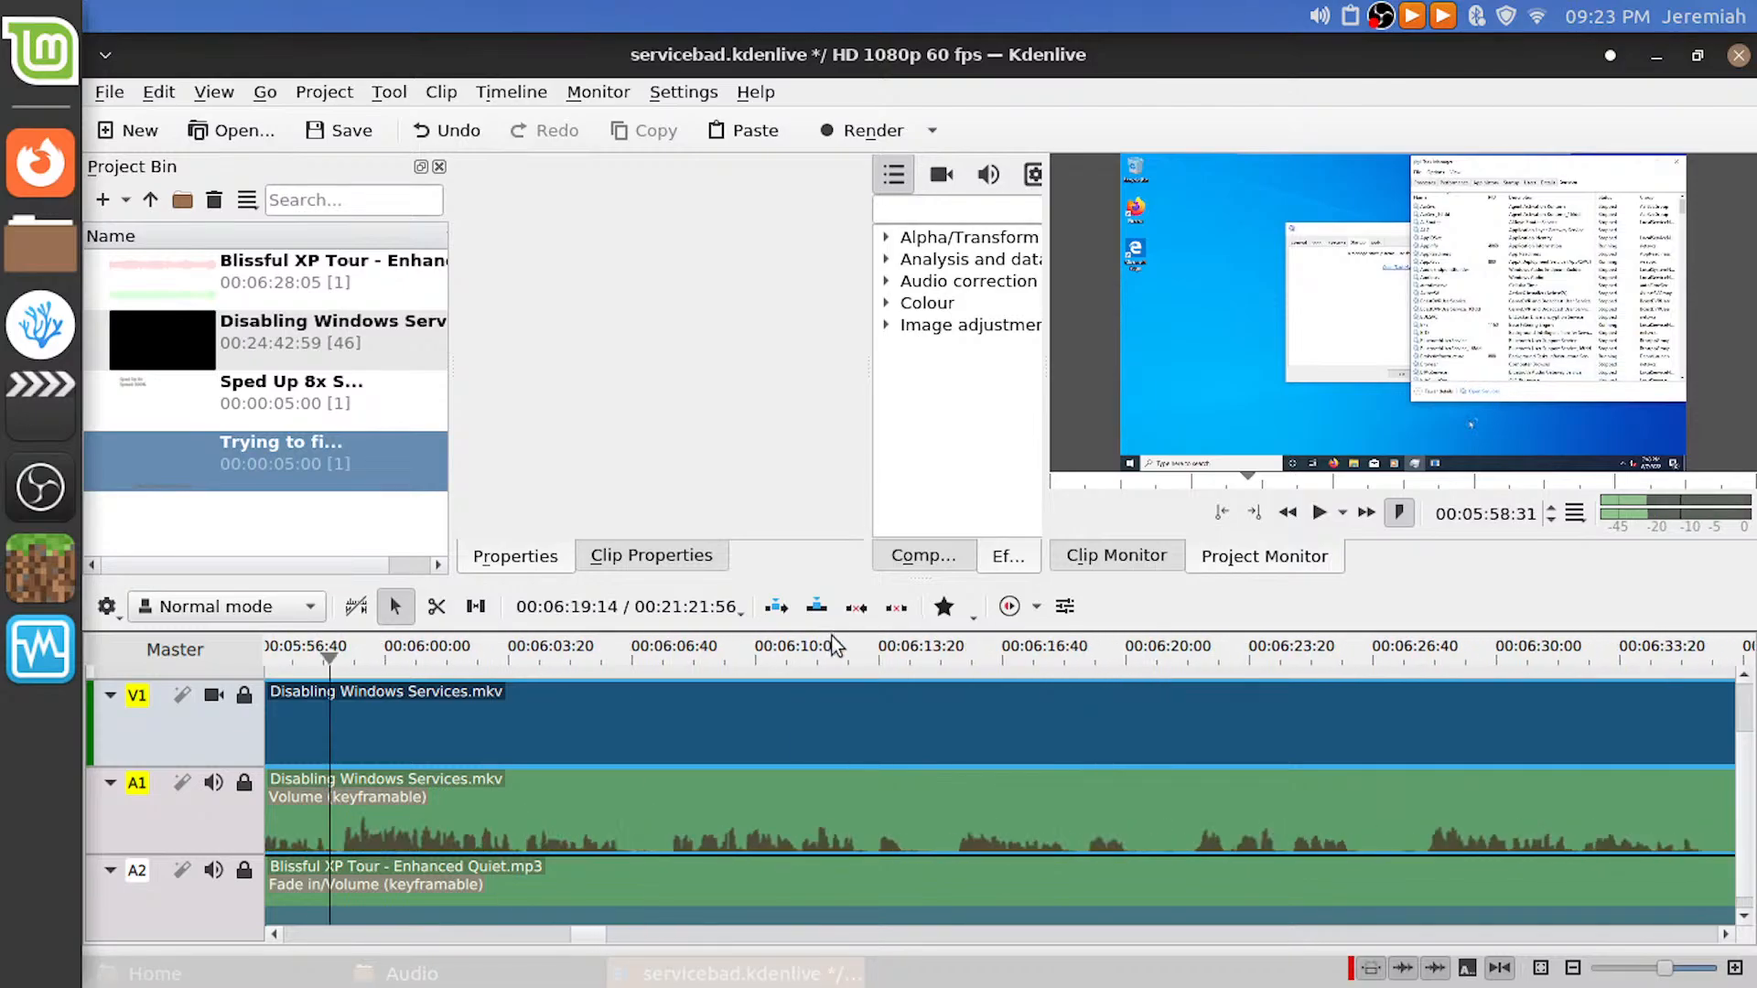
pyautogui.click(783, 651)
pyautogui.press('space')
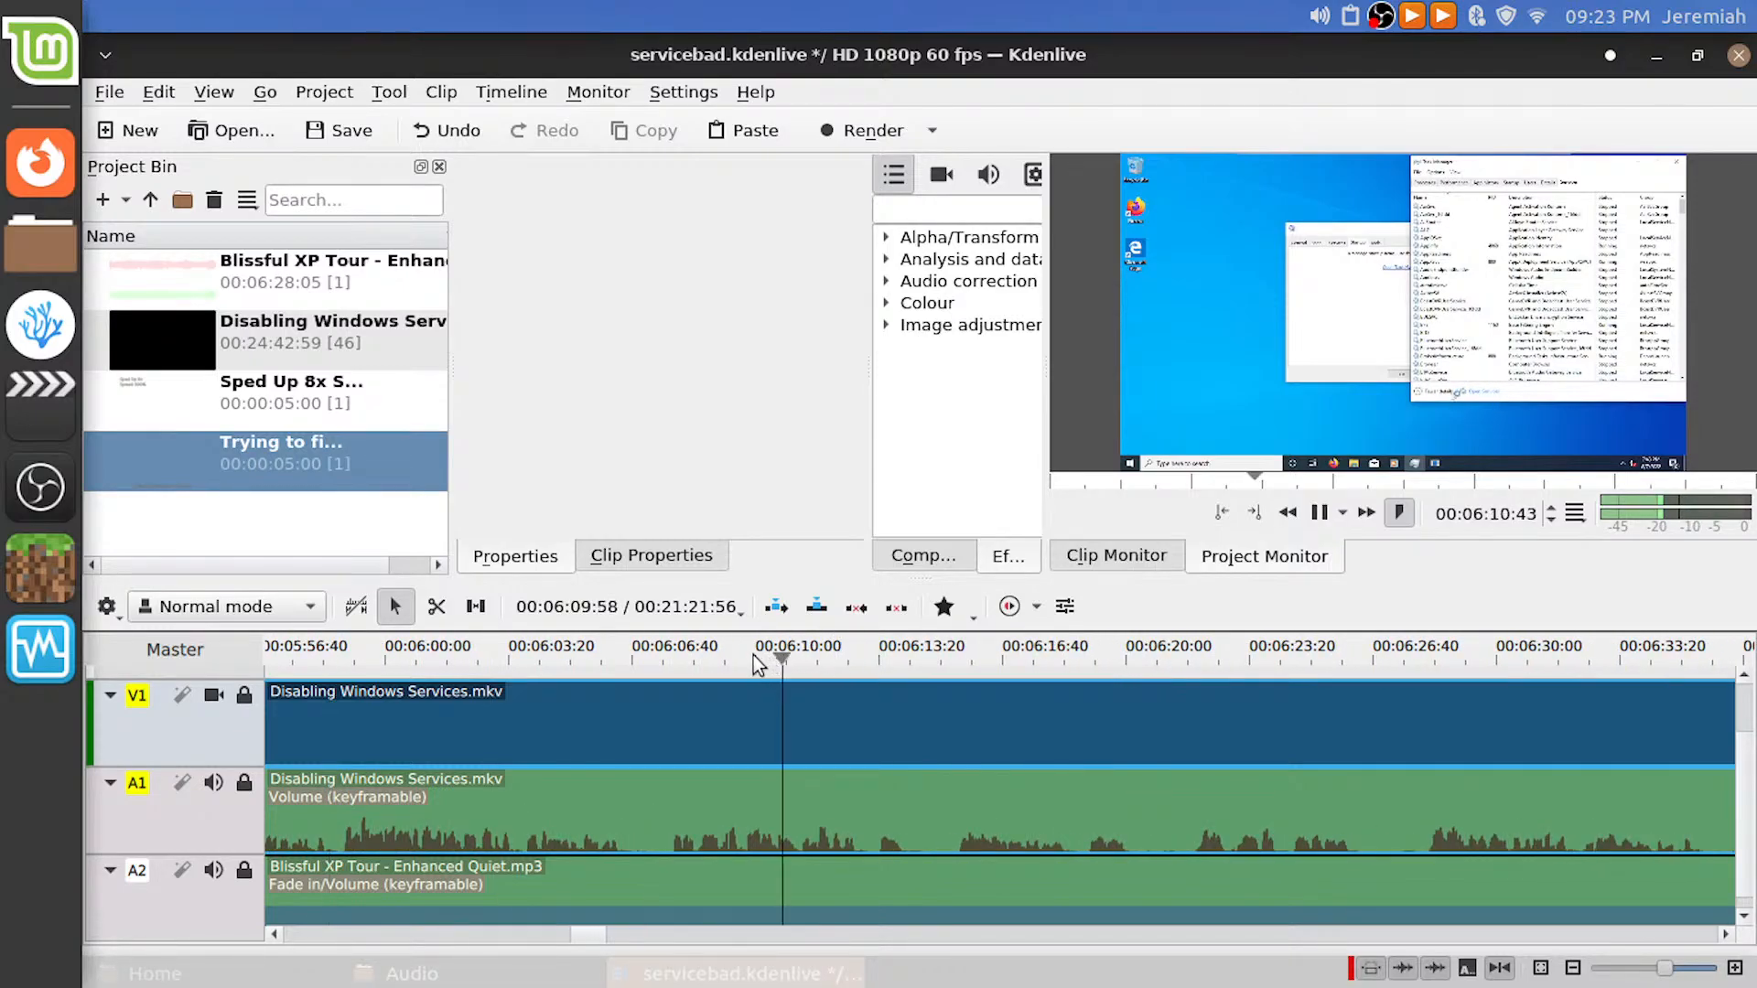
pyautogui.press('space')
pyautogui.scroll(3, 751, 696)
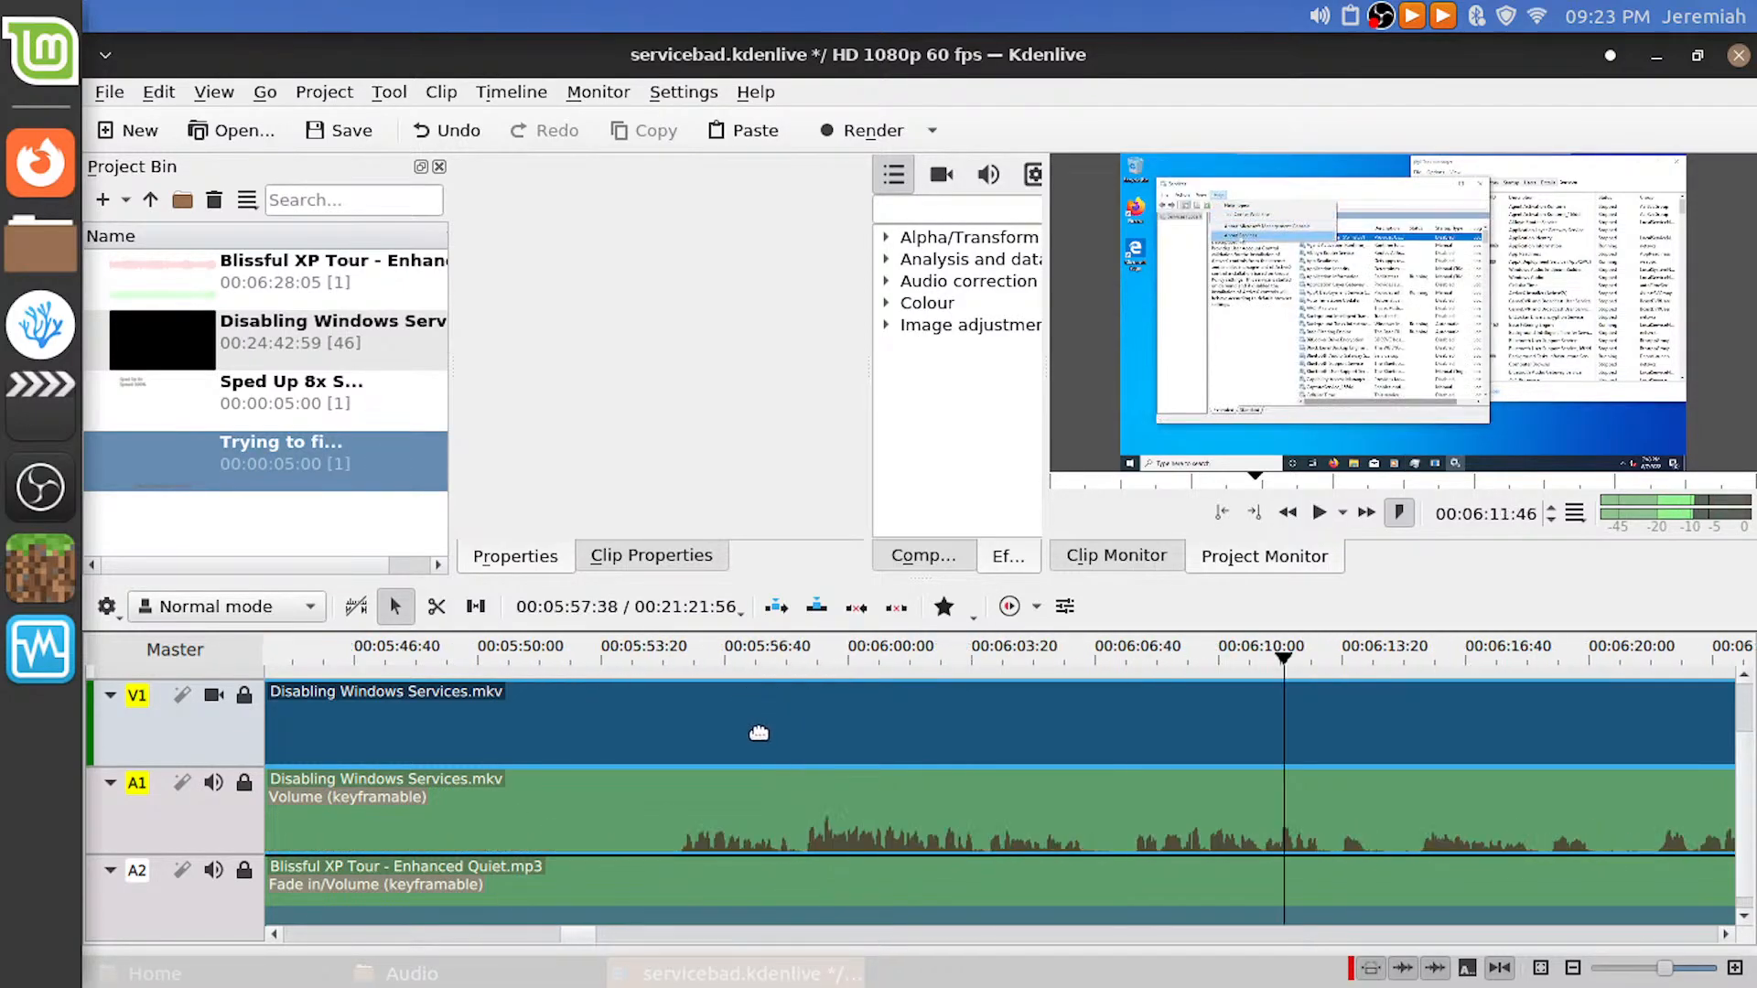
pyautogui.click(886, 667)
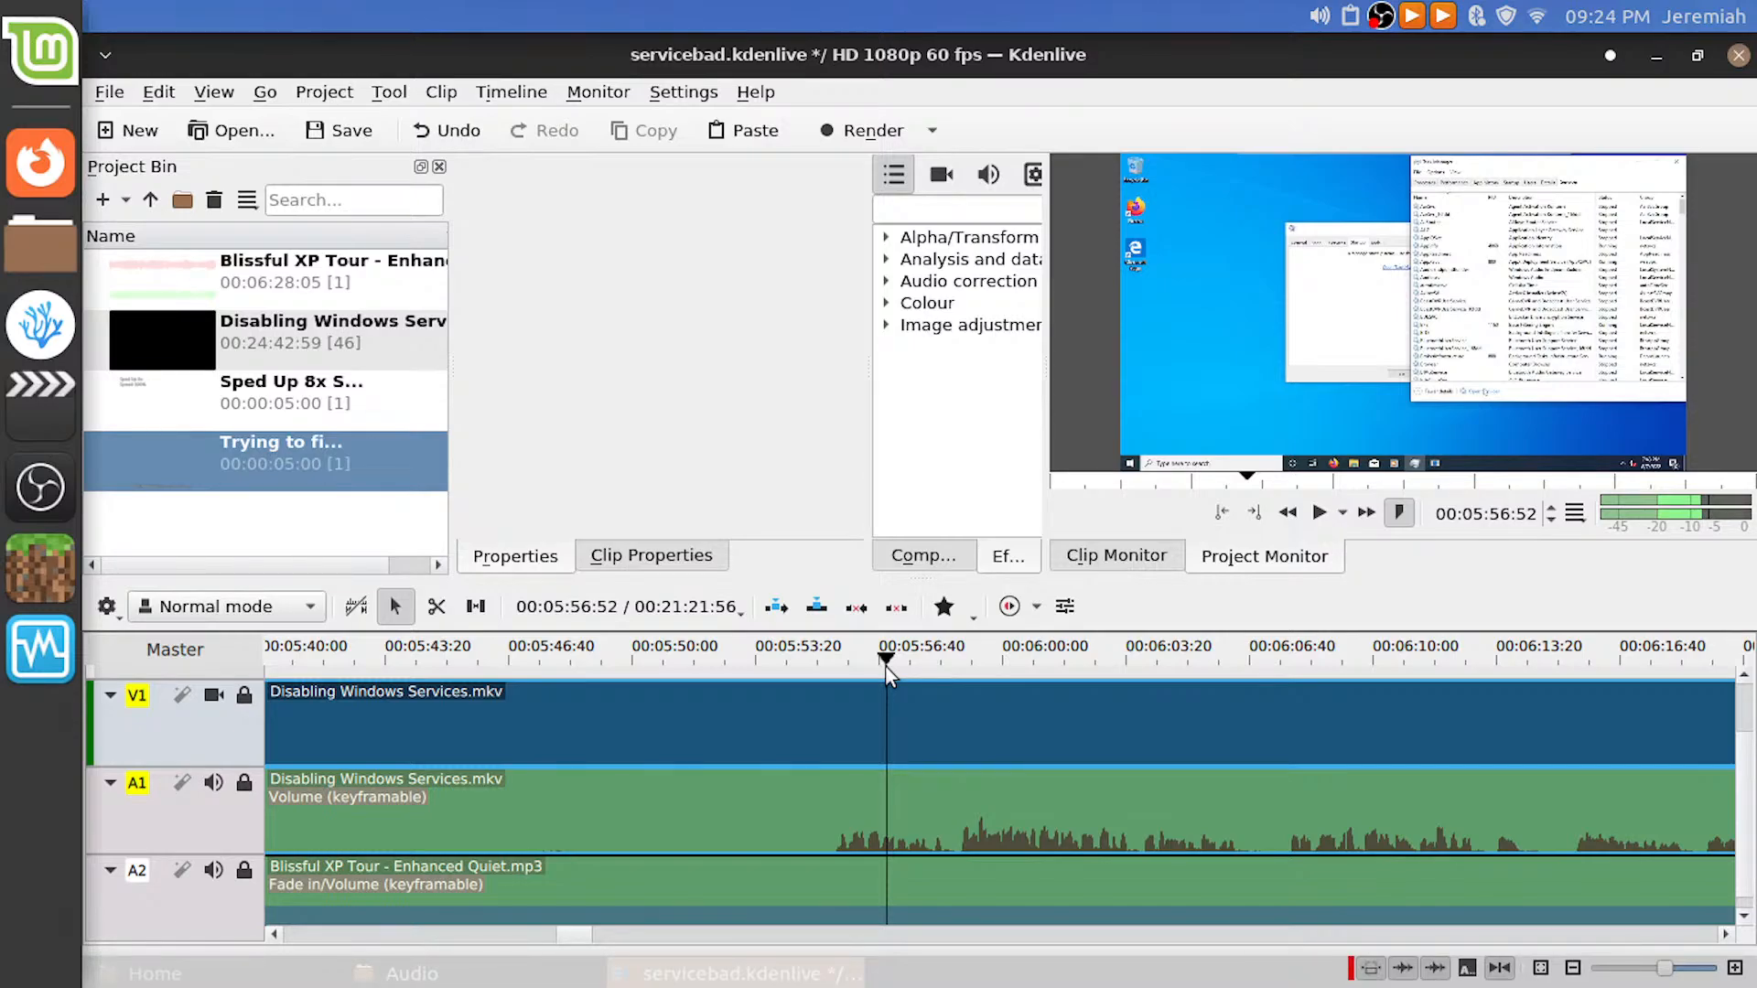
pyautogui.hotkey('ctrl', 's')
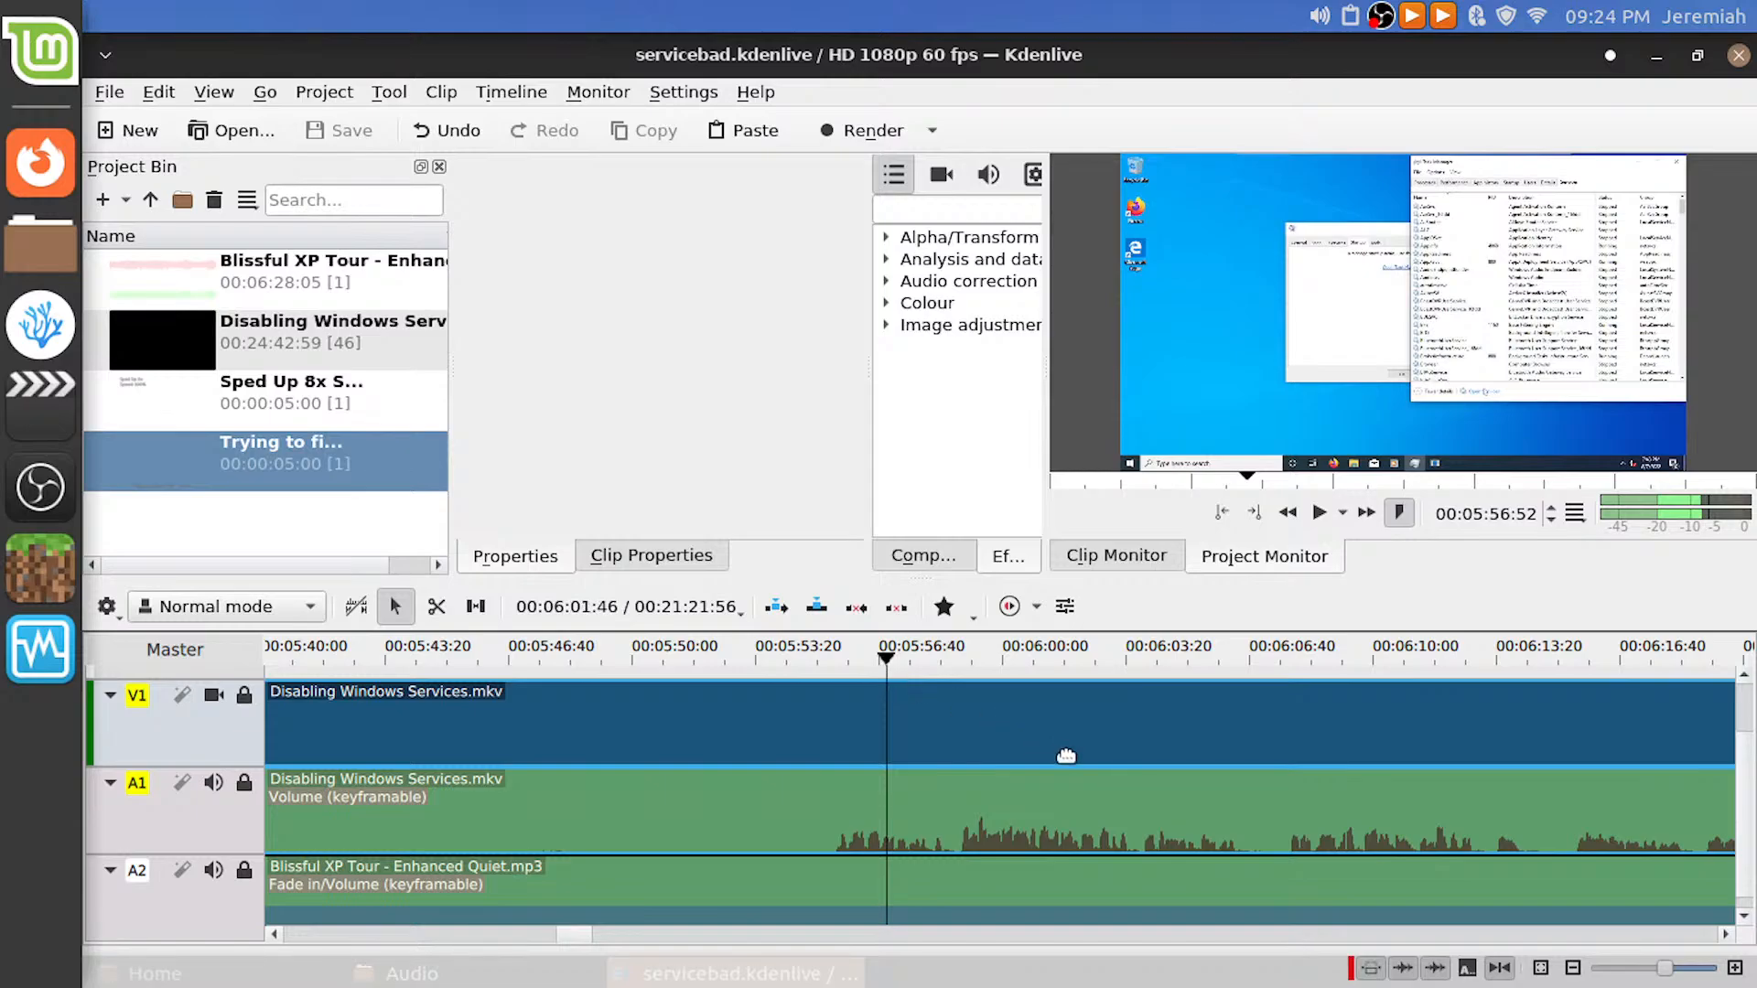
# Play the speech from 00:05:55:35 to about 00:05:59:16 to judge whether it should be kept
pyautogui.scroll(-4, 1066, 756)
pyautogui.scroll(5, 1066, 755)
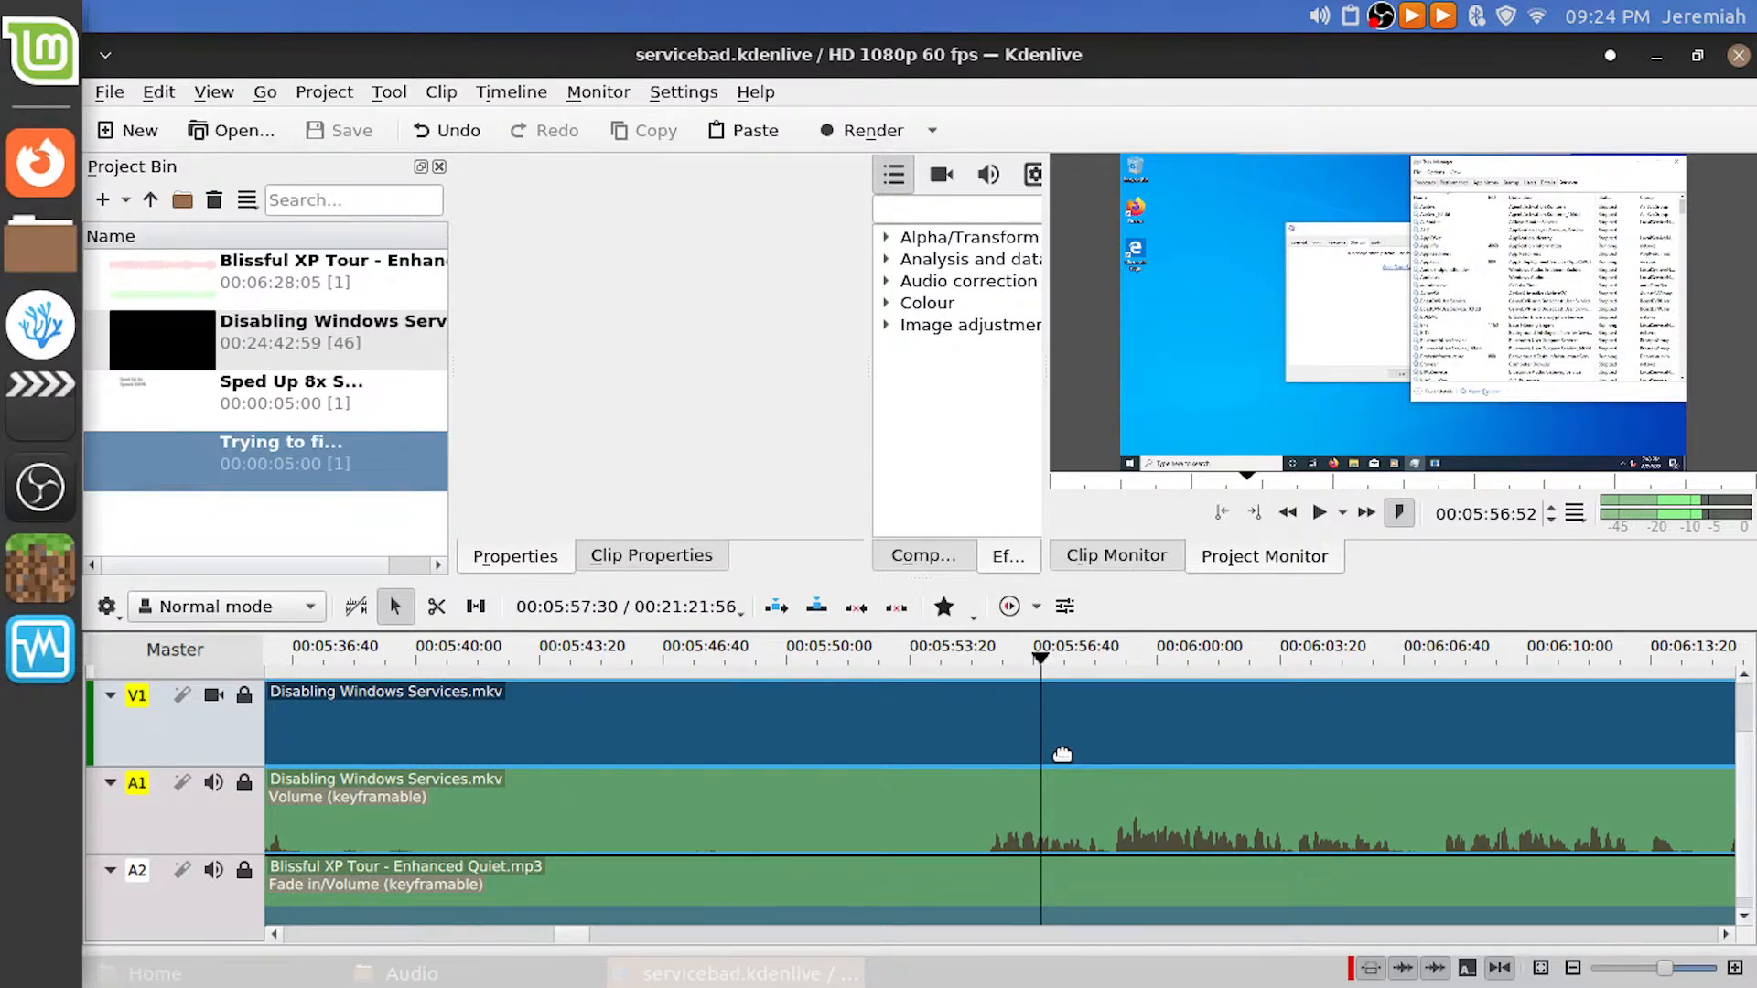
pyautogui.click(993, 663)
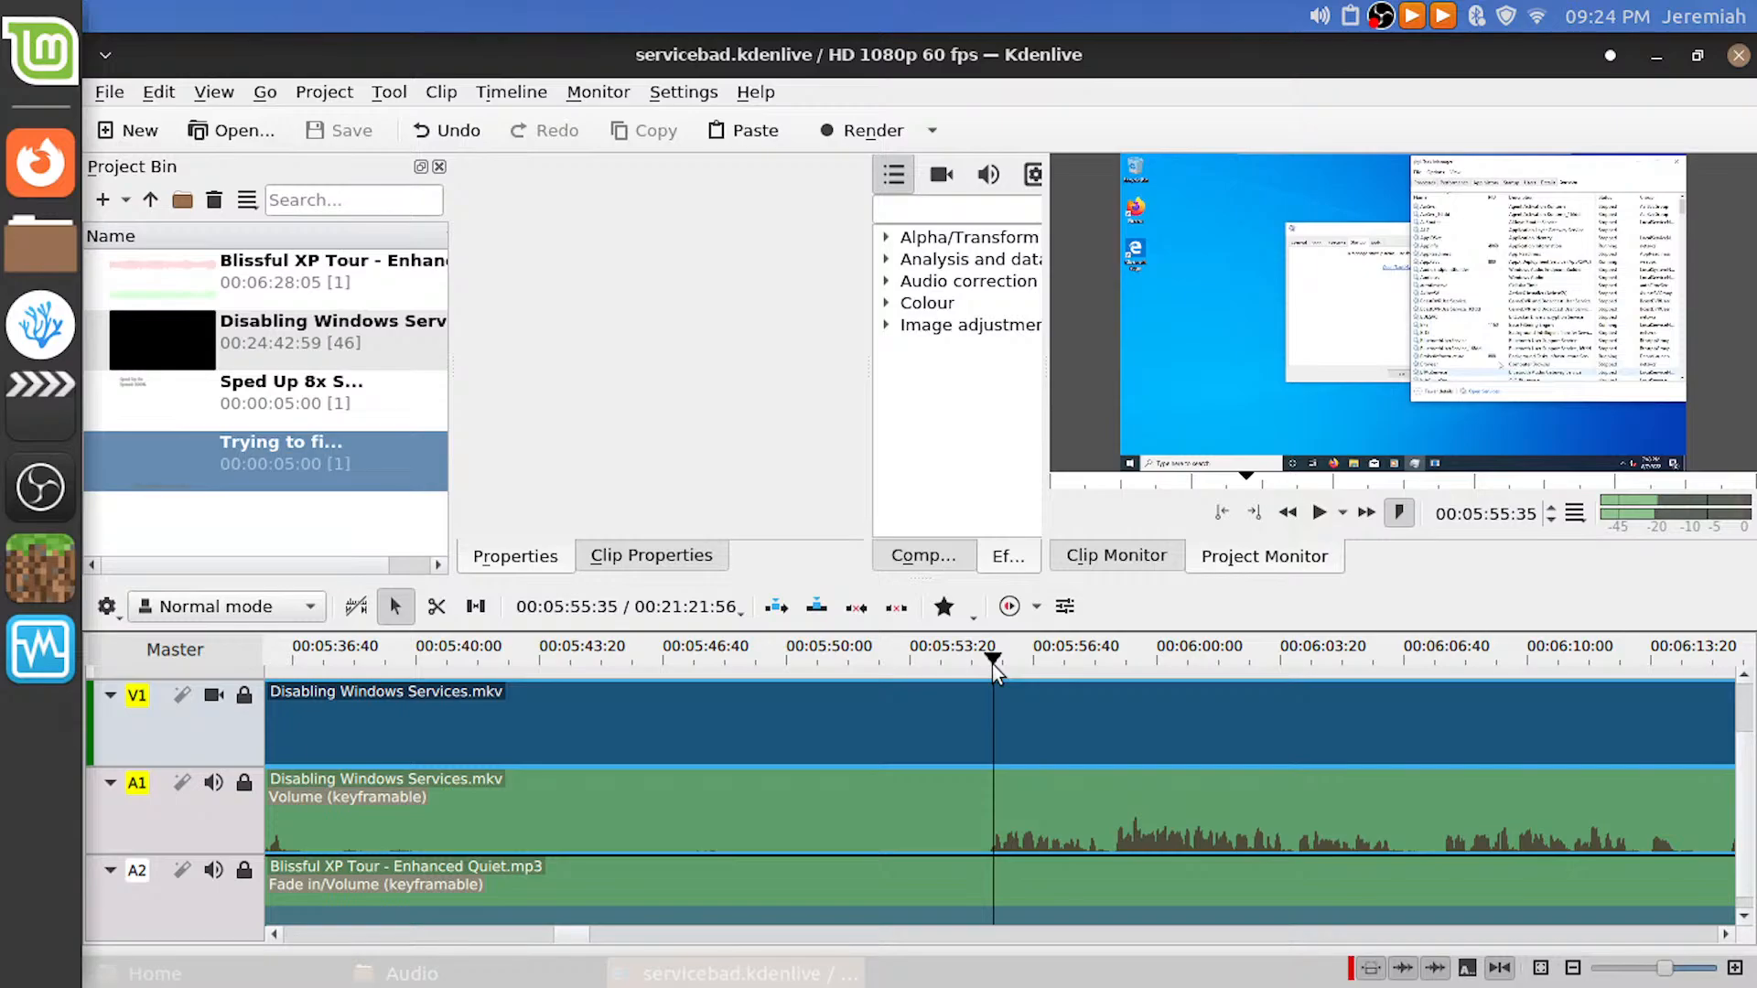
pyautogui.press('space')
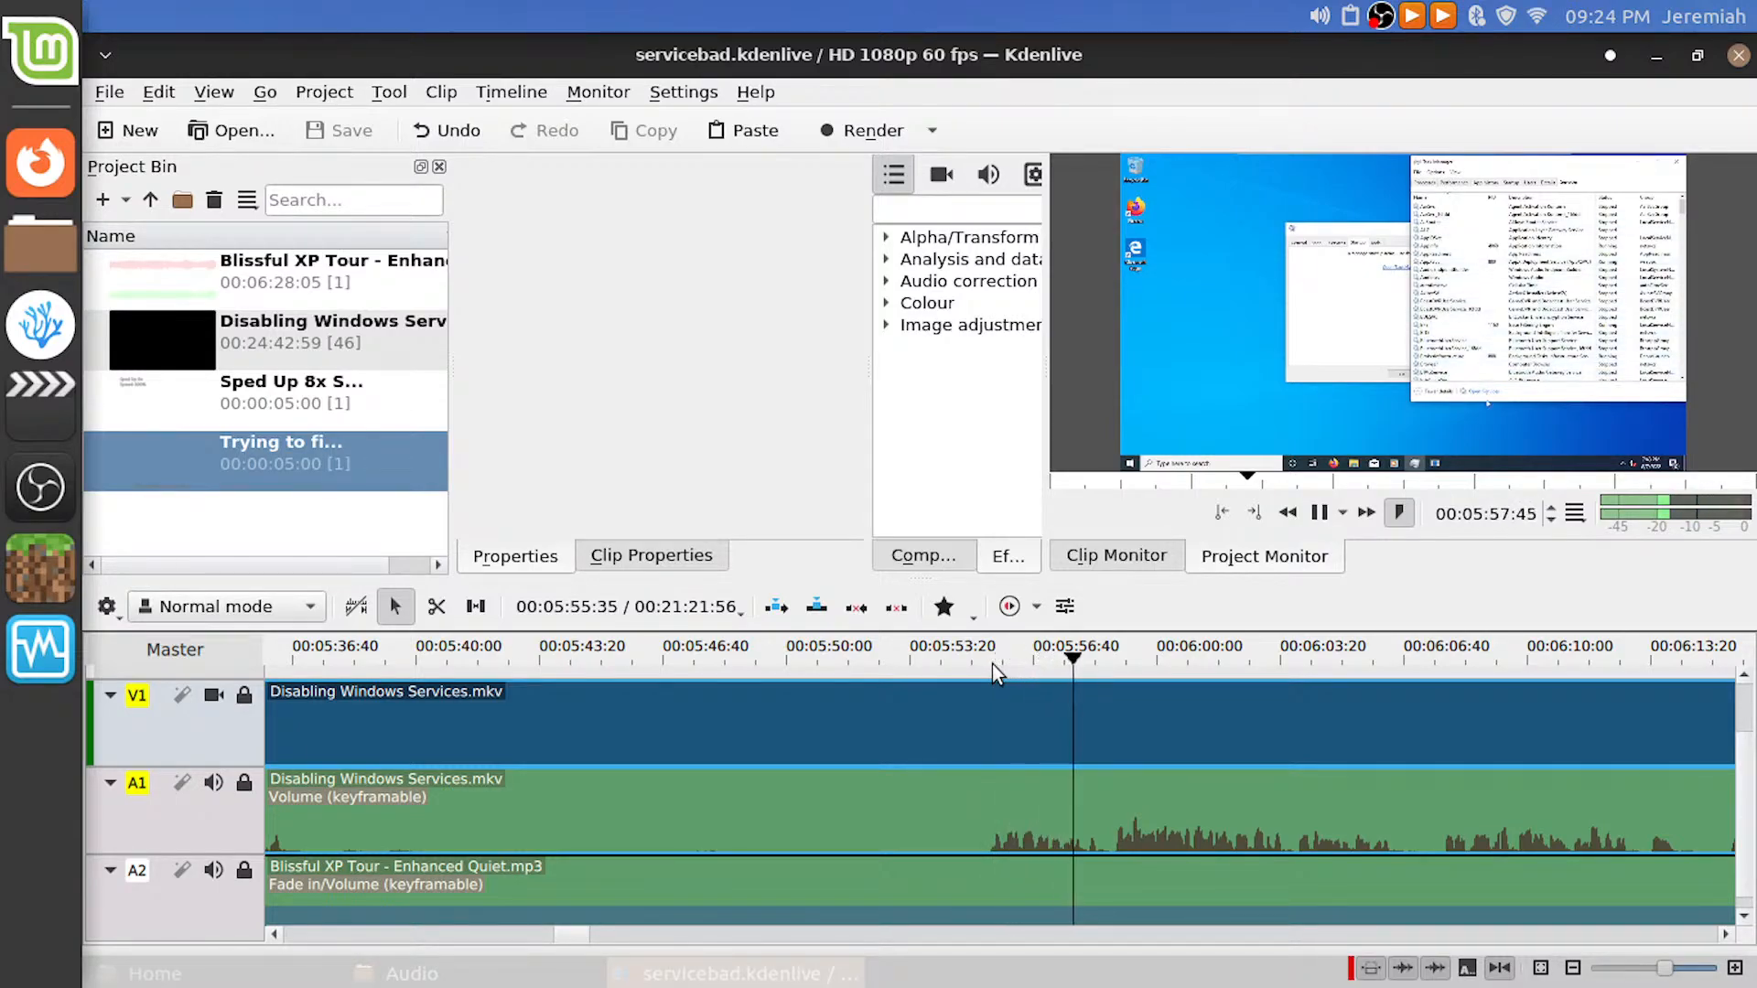
pyautogui.press('space')
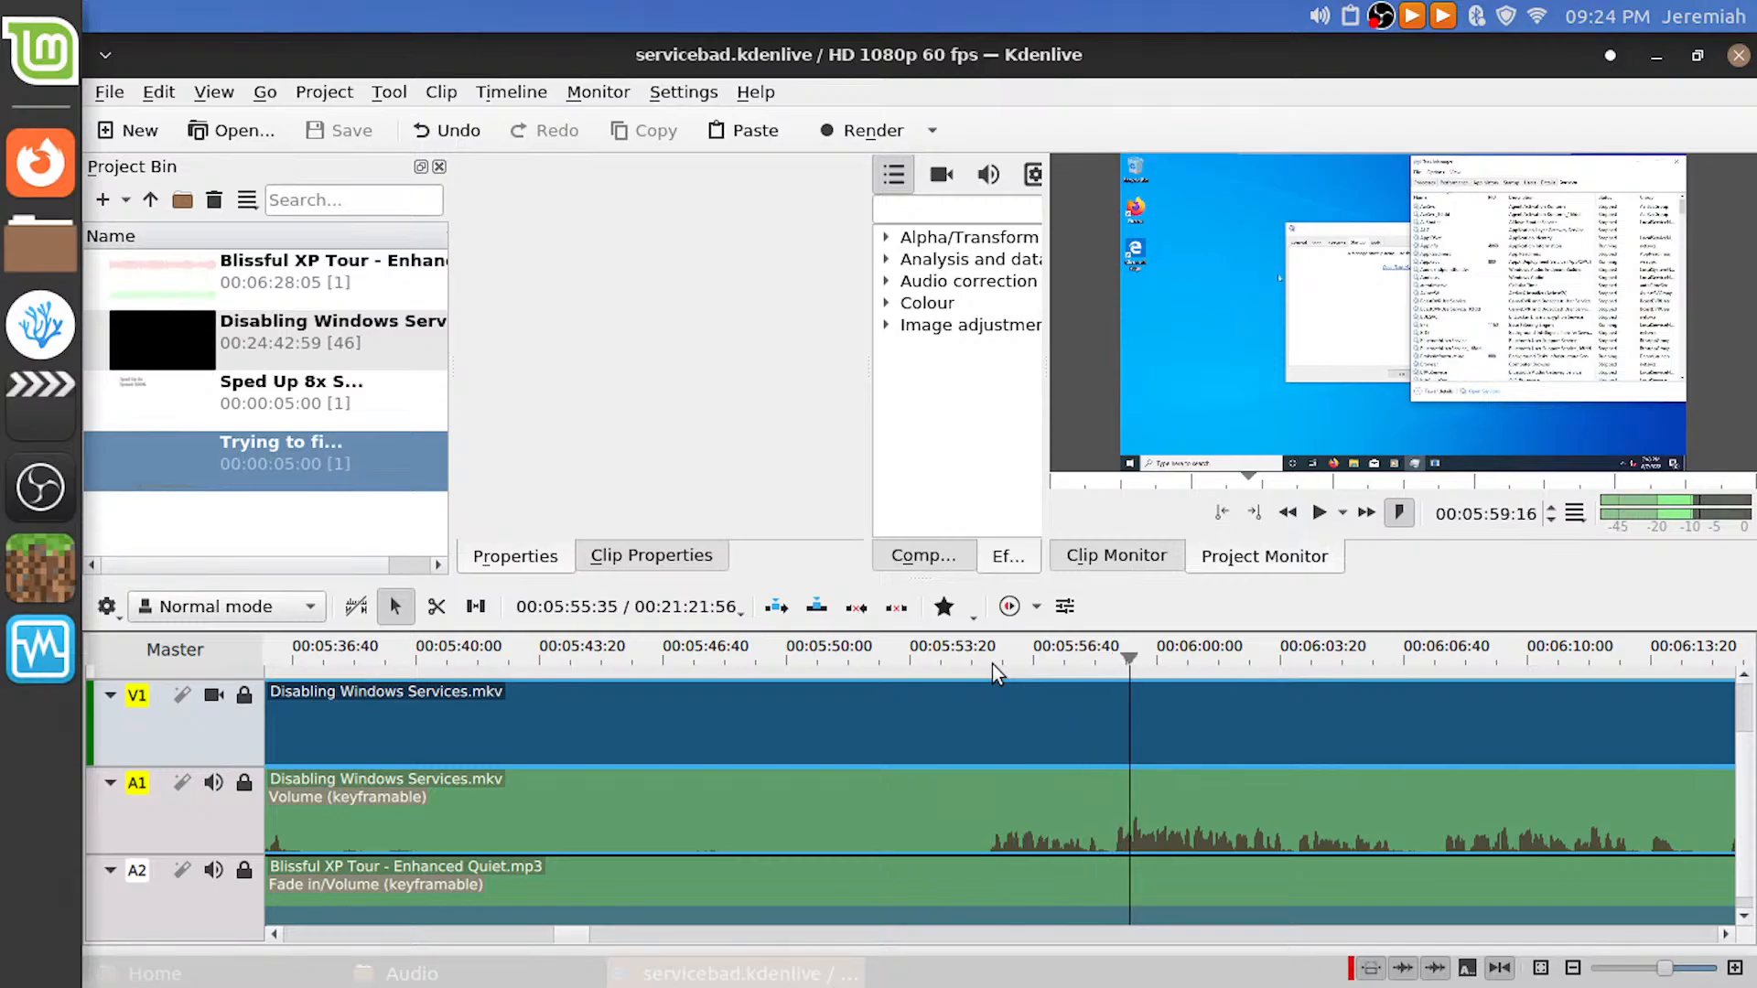
# Look further along the timeline for the next usable section and play the speech from 00:09:01:02 to about 00:09:05
pyautogui.scroll(-5, 962, 741)
pyautogui.scroll(-7, 963, 743)
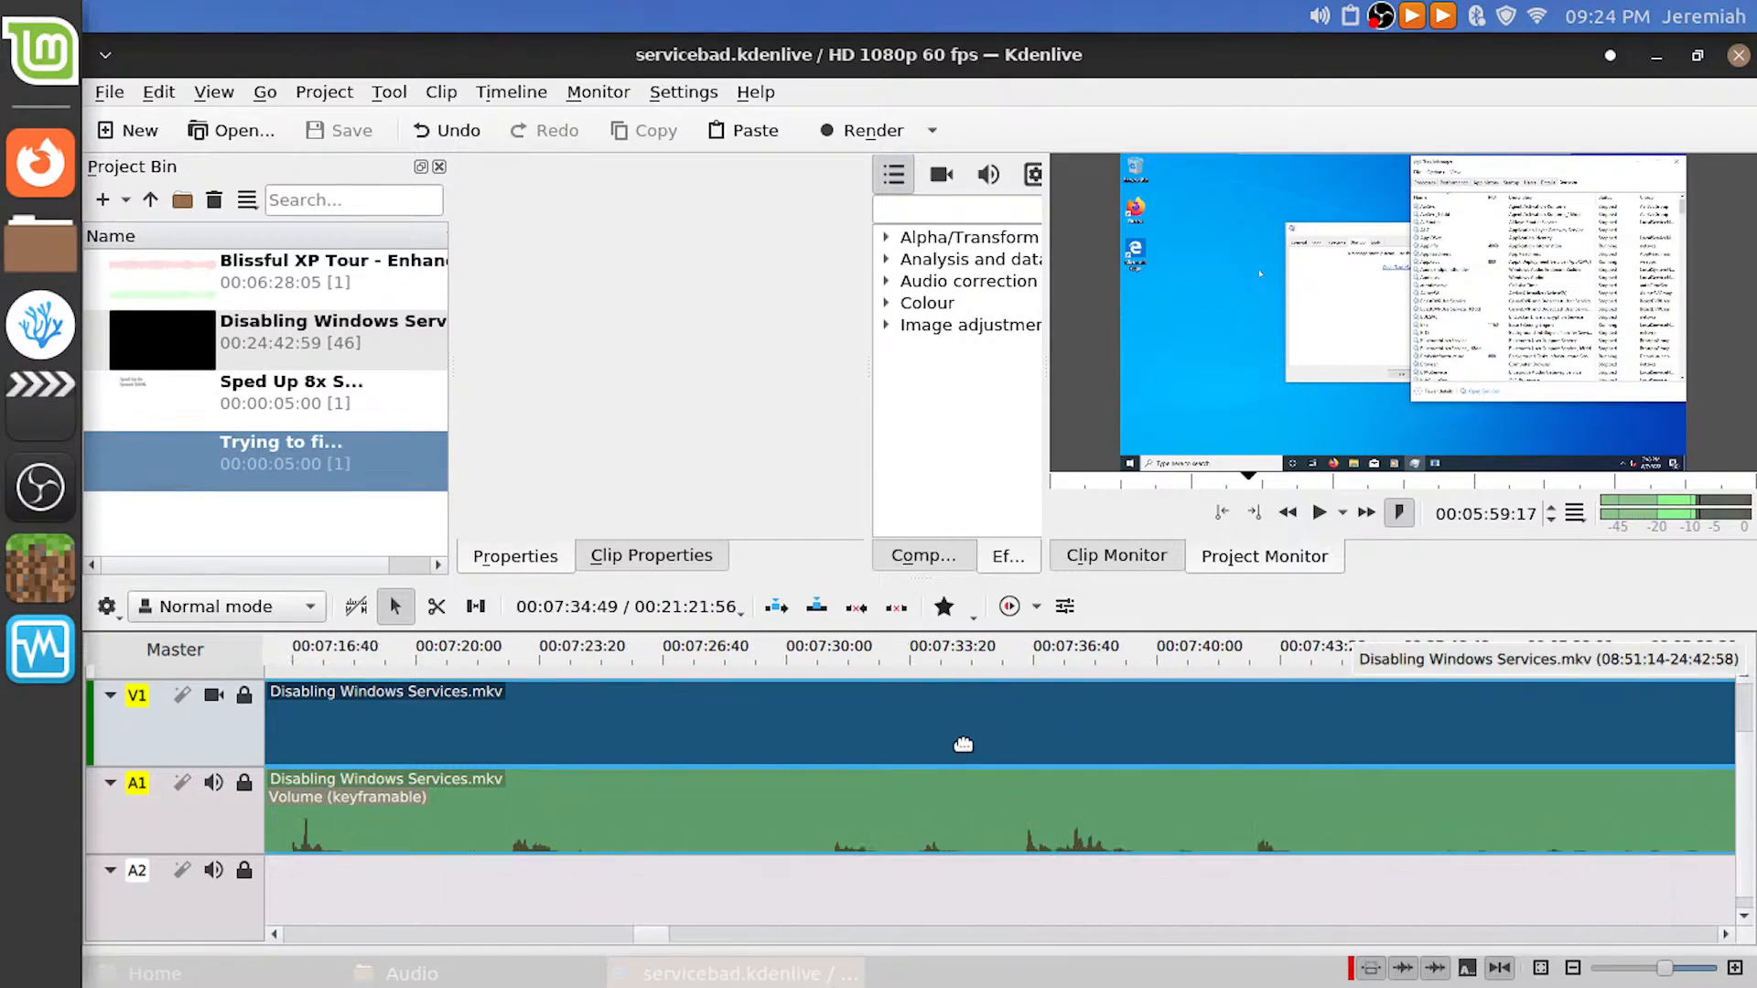
pyautogui.scroll(-8, 962, 743)
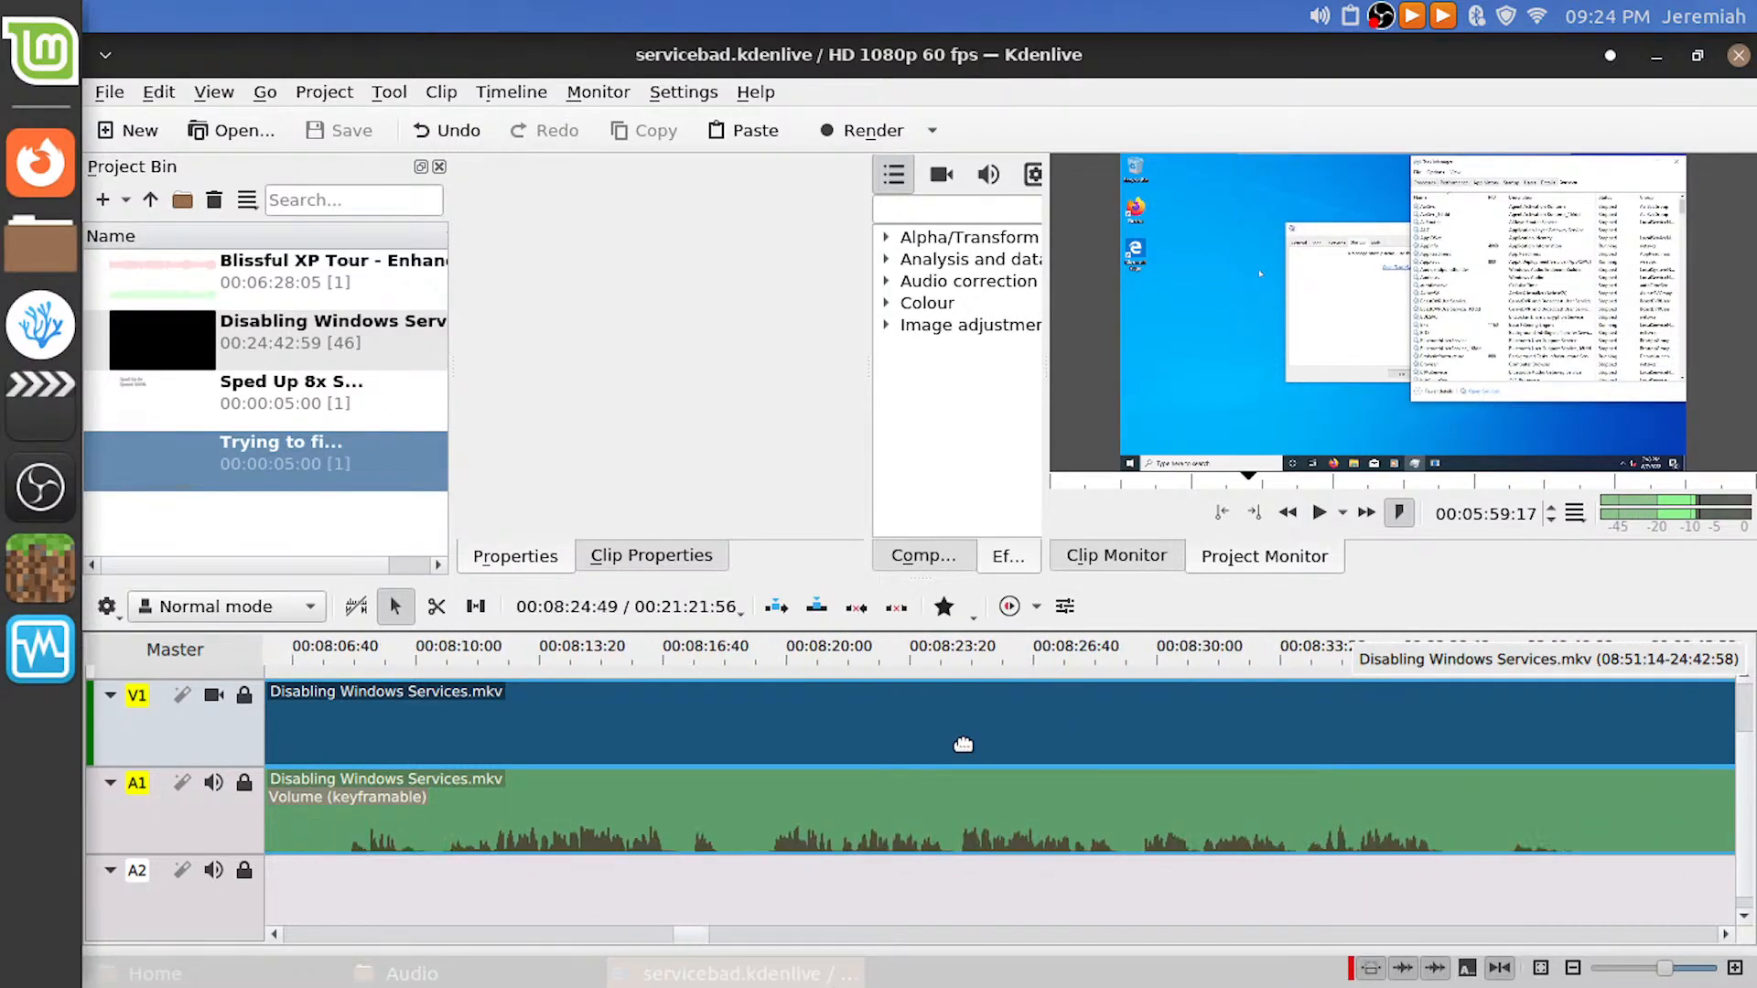
pyautogui.scroll(5, 962, 742)
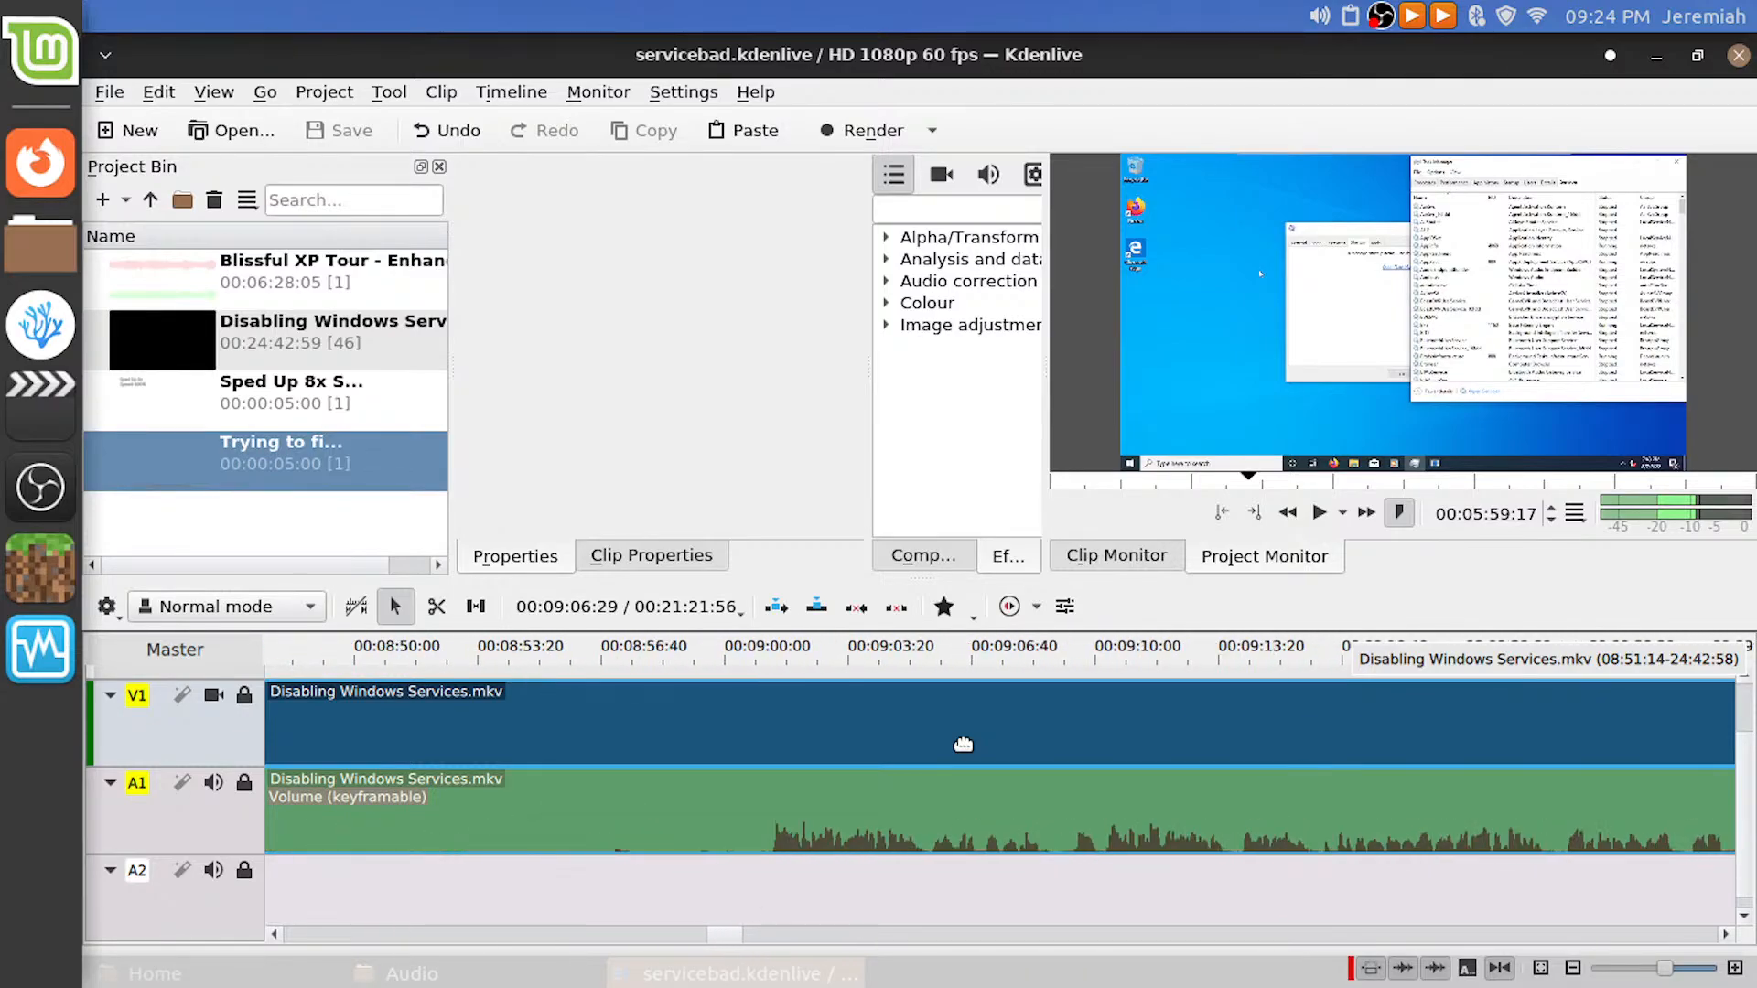
pyautogui.scroll(-2, 1234, 866)
pyautogui.click(1070, 662)
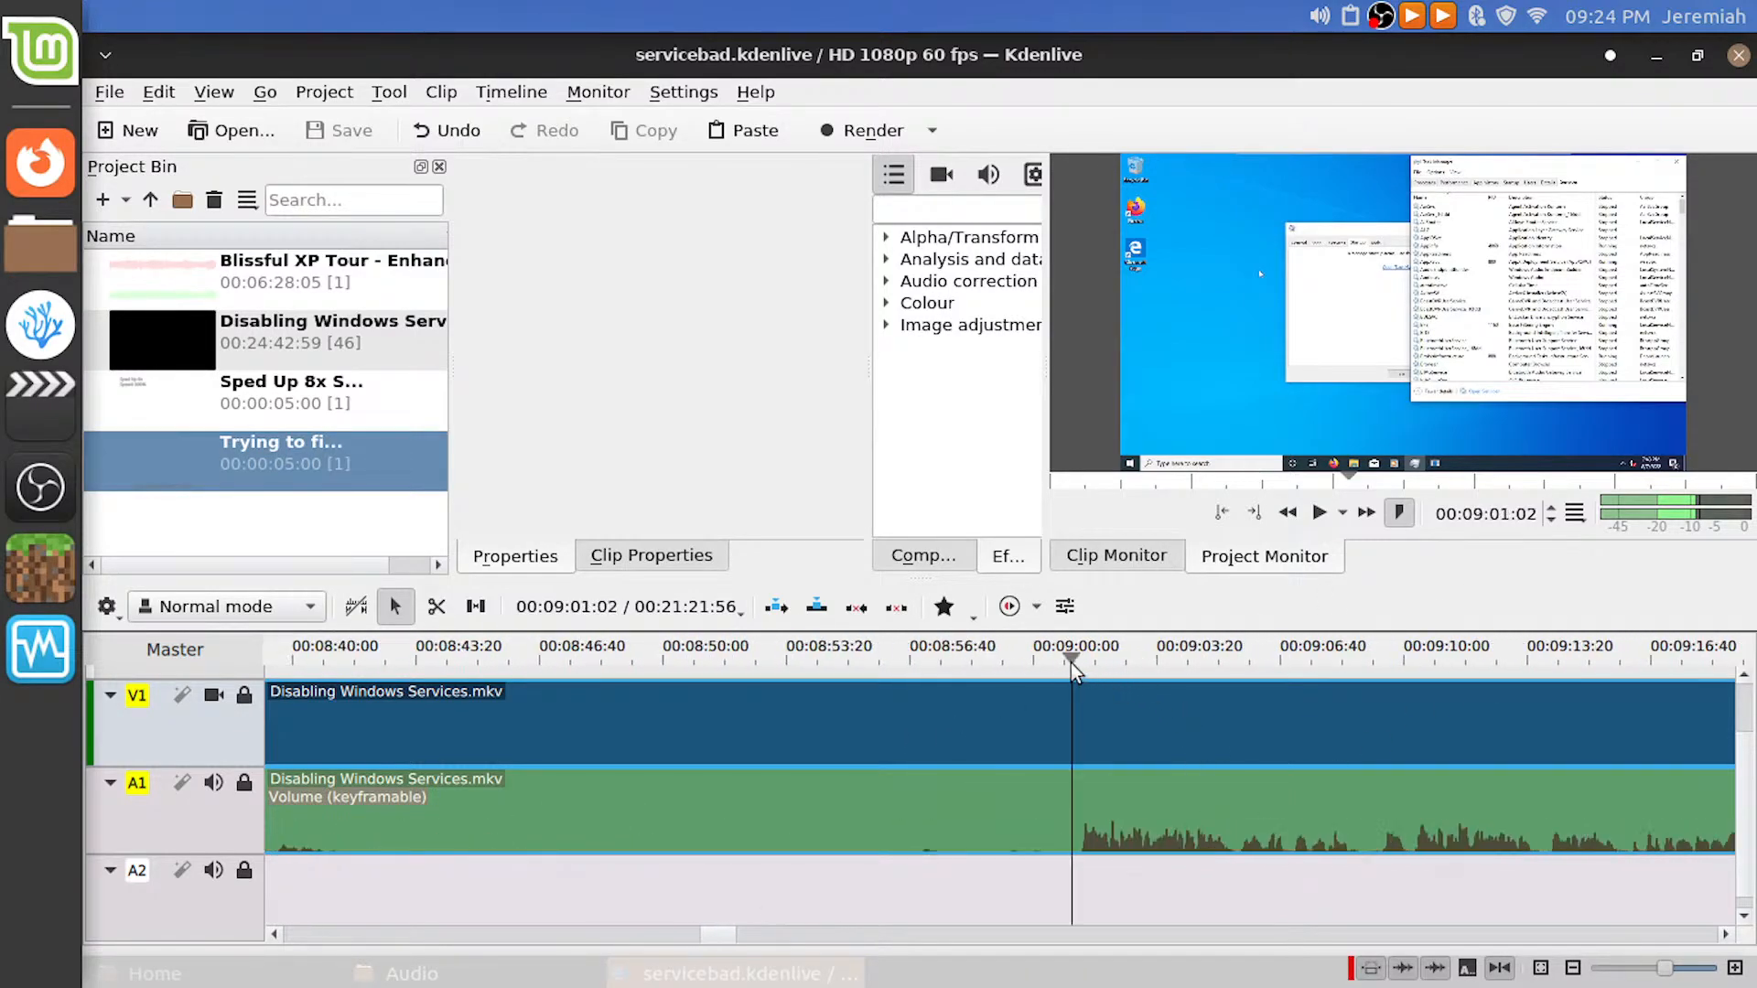
pyautogui.press('space')
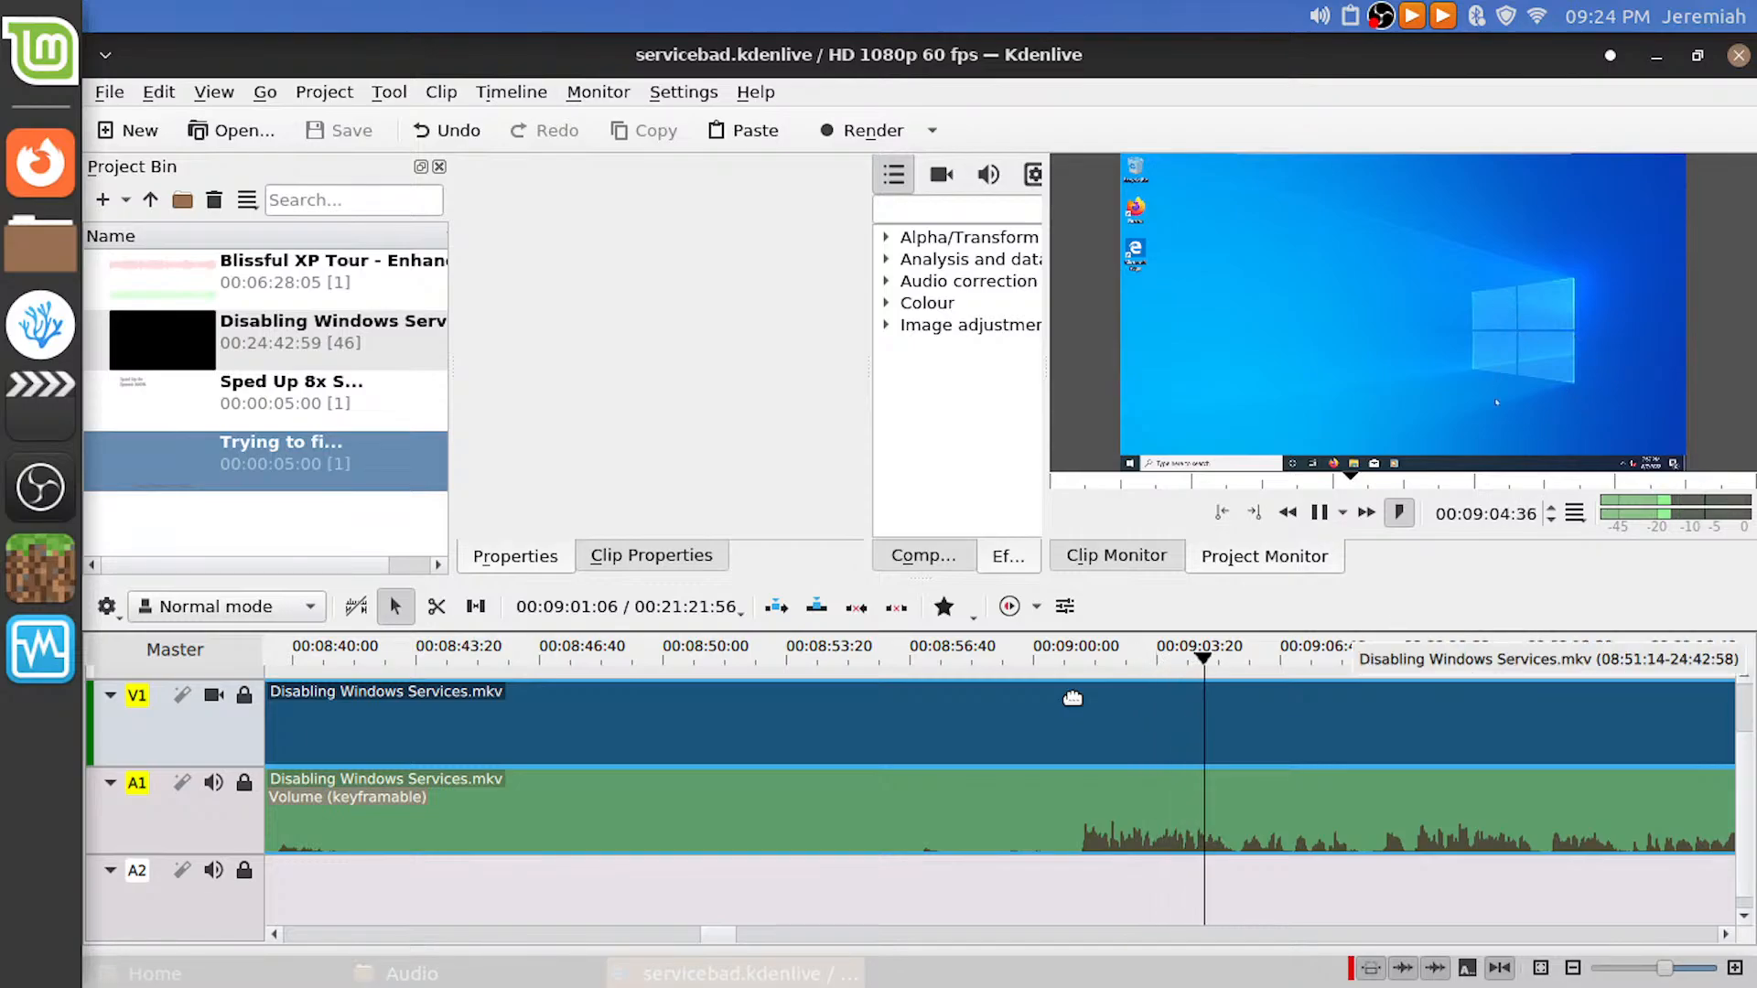
pyautogui.press('space')
# Go back to the speech around 00:08:13 and play it through to about 00:08:21
pyautogui.scroll(8, 968, 814)
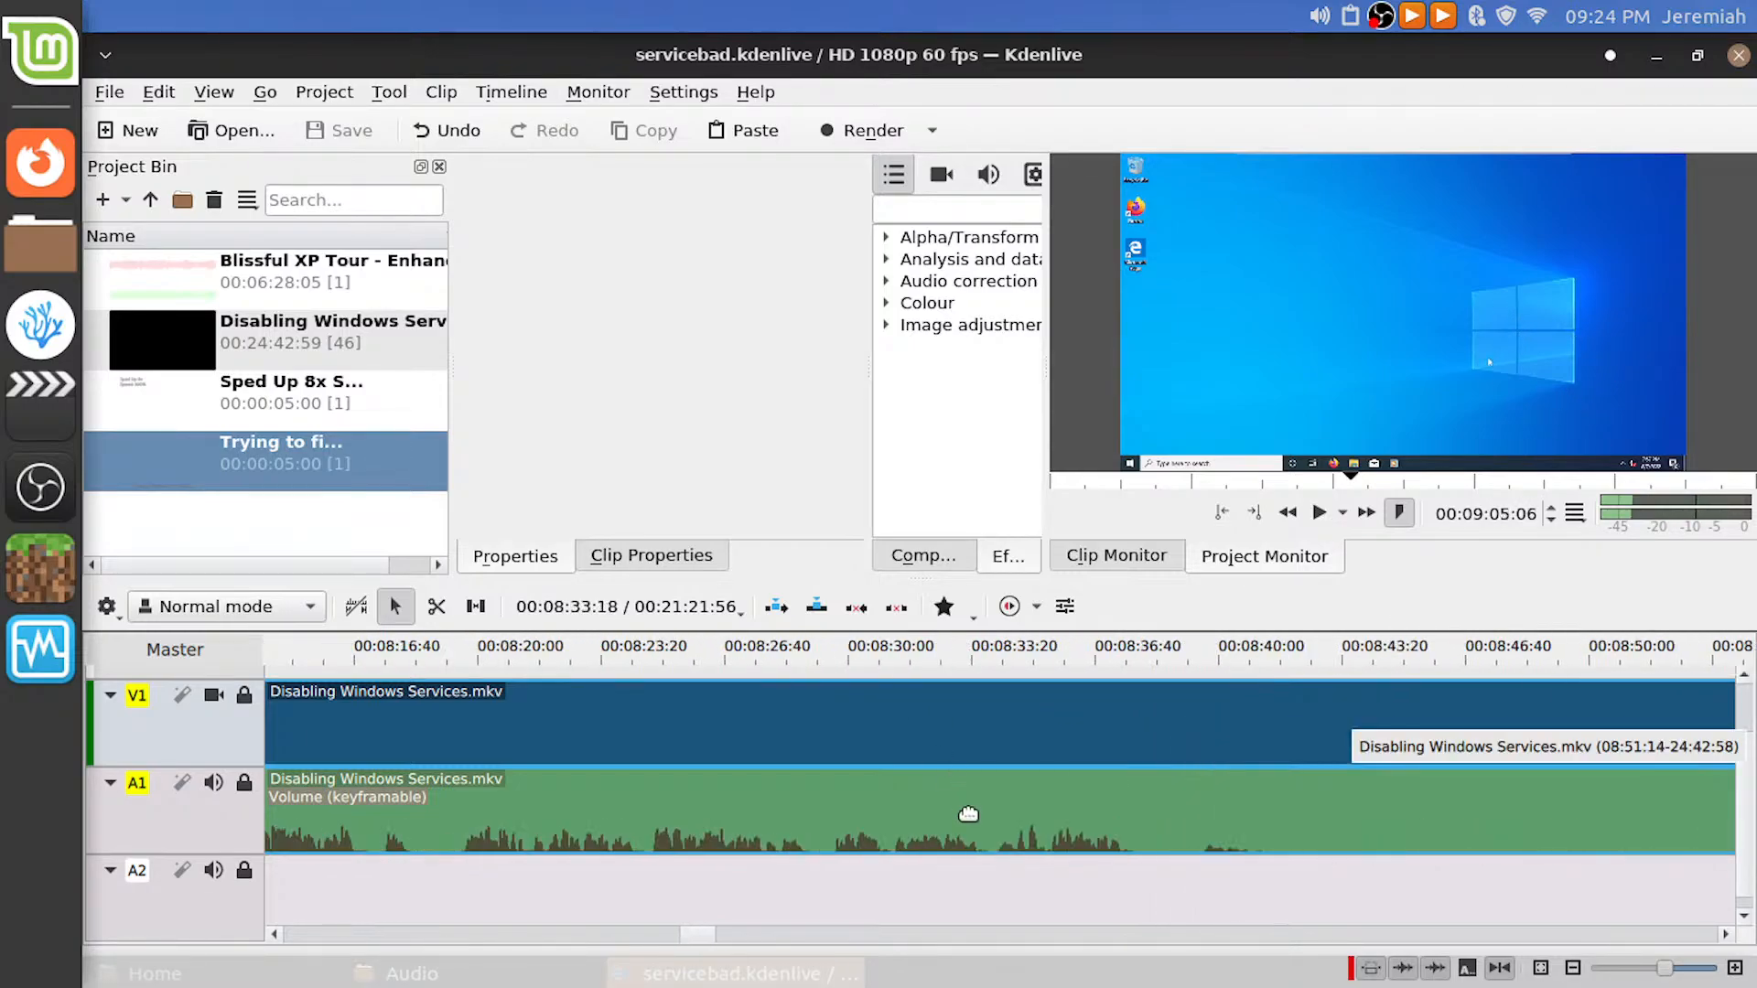
pyautogui.click(810, 869)
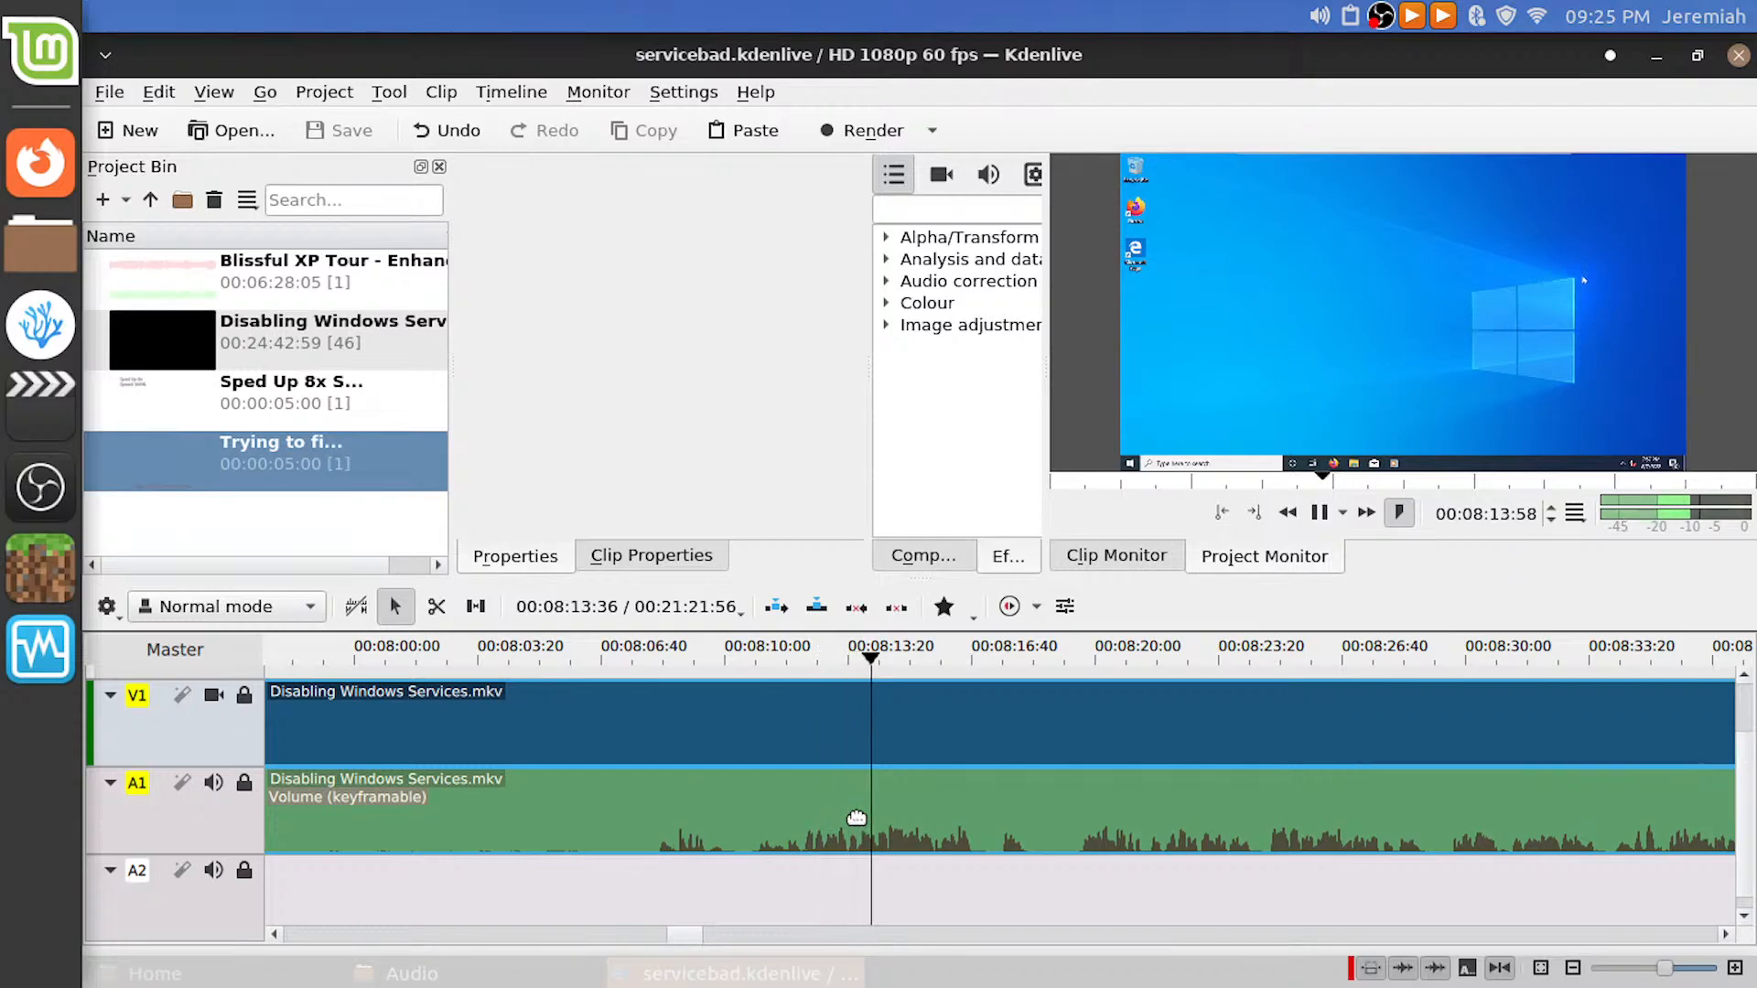
pyautogui.press('space')
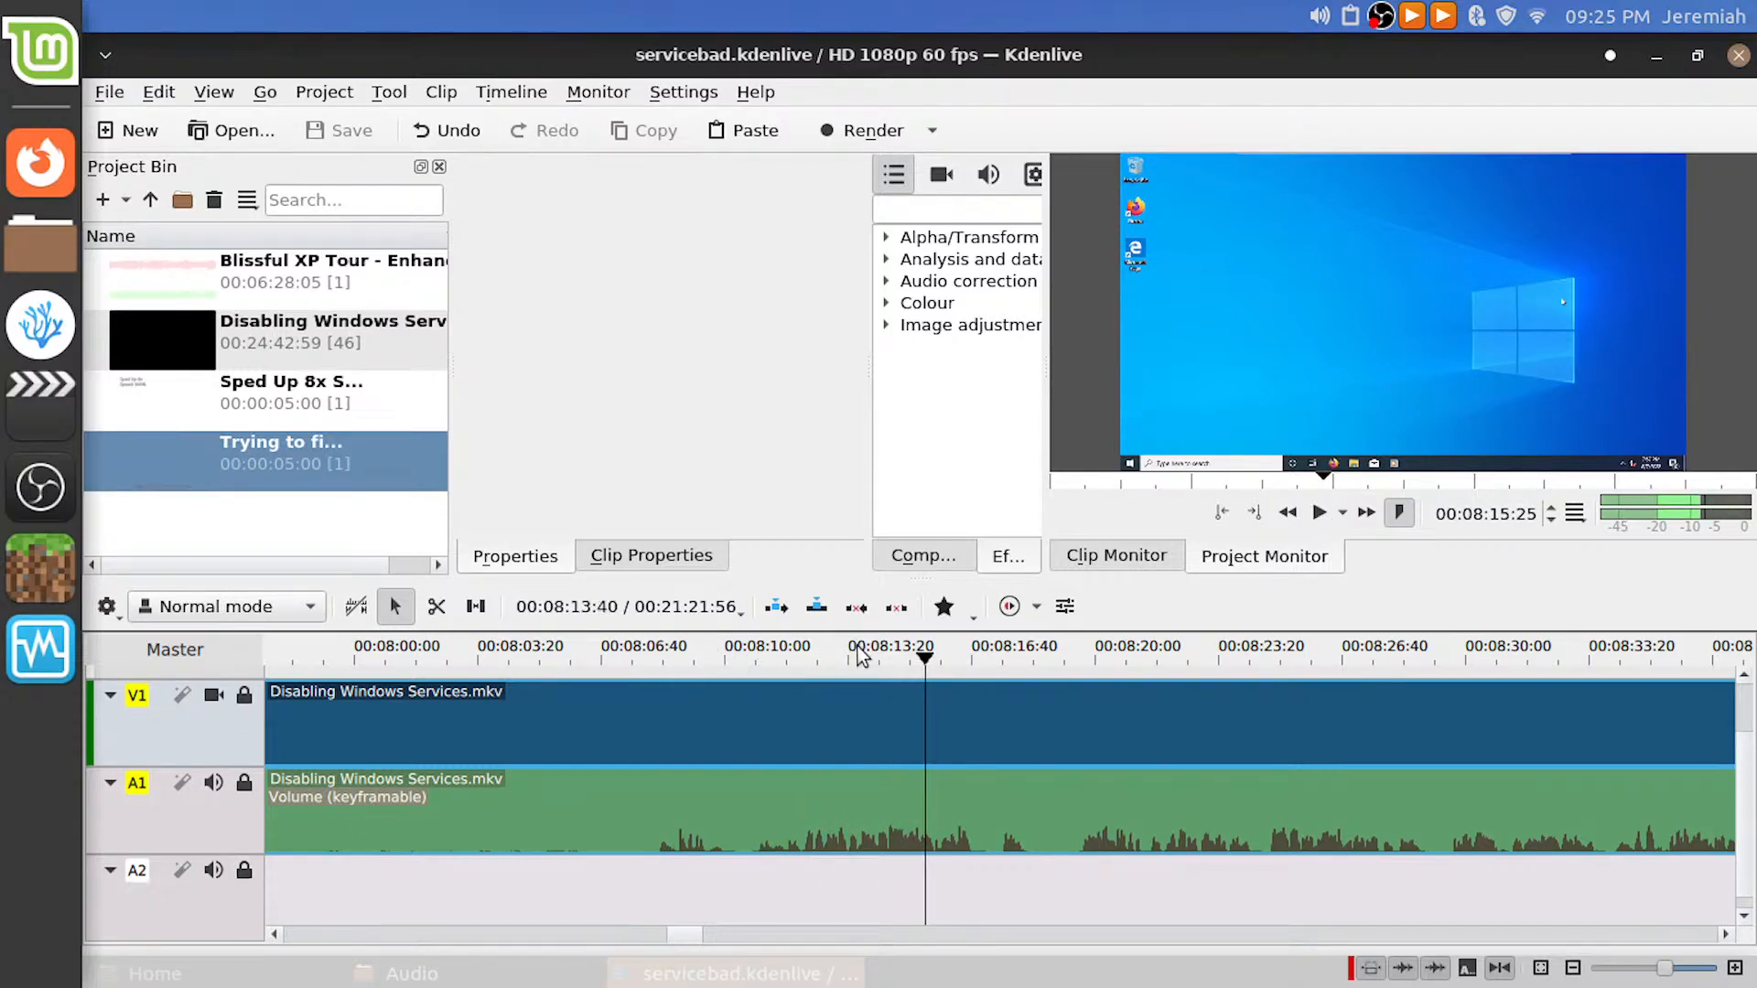
pyautogui.moveTo(857, 647); pyautogui.dragTo(833, 659)
pyautogui.press('space')
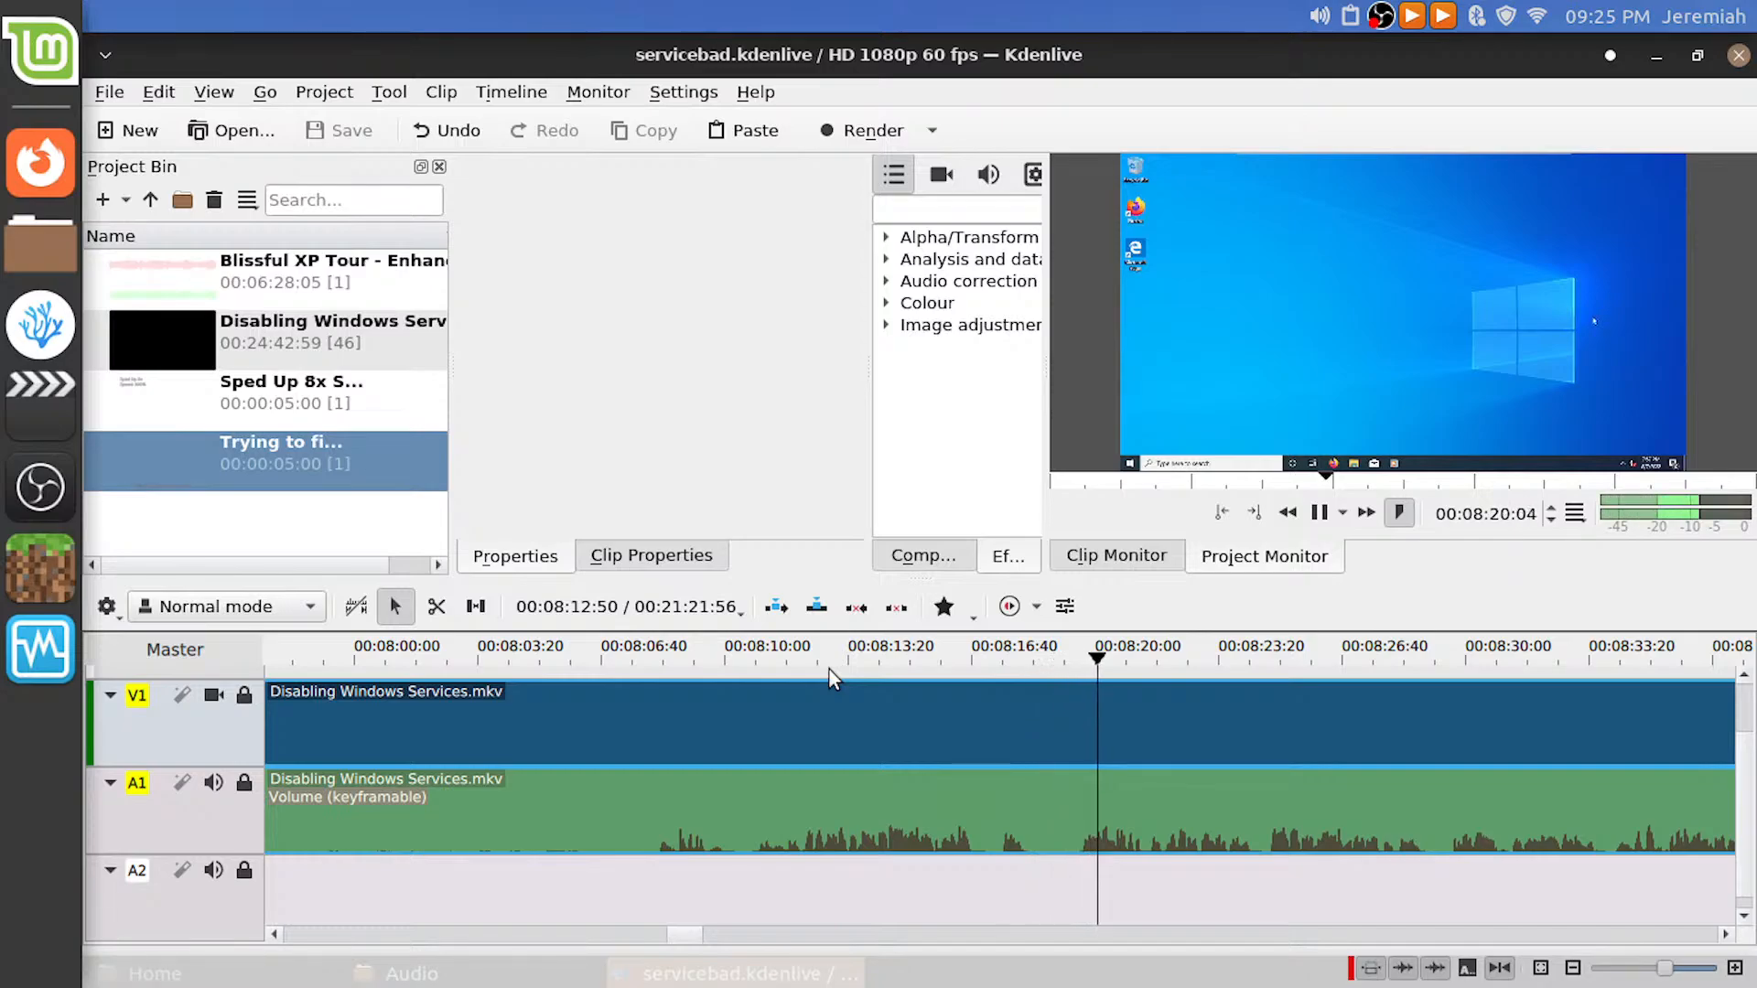
pyautogui.press('space')
# Play the speech from about 00:09:01 to 00:09:05 to judge whether it is usable
pyautogui.scroll(-5, 980, 784)
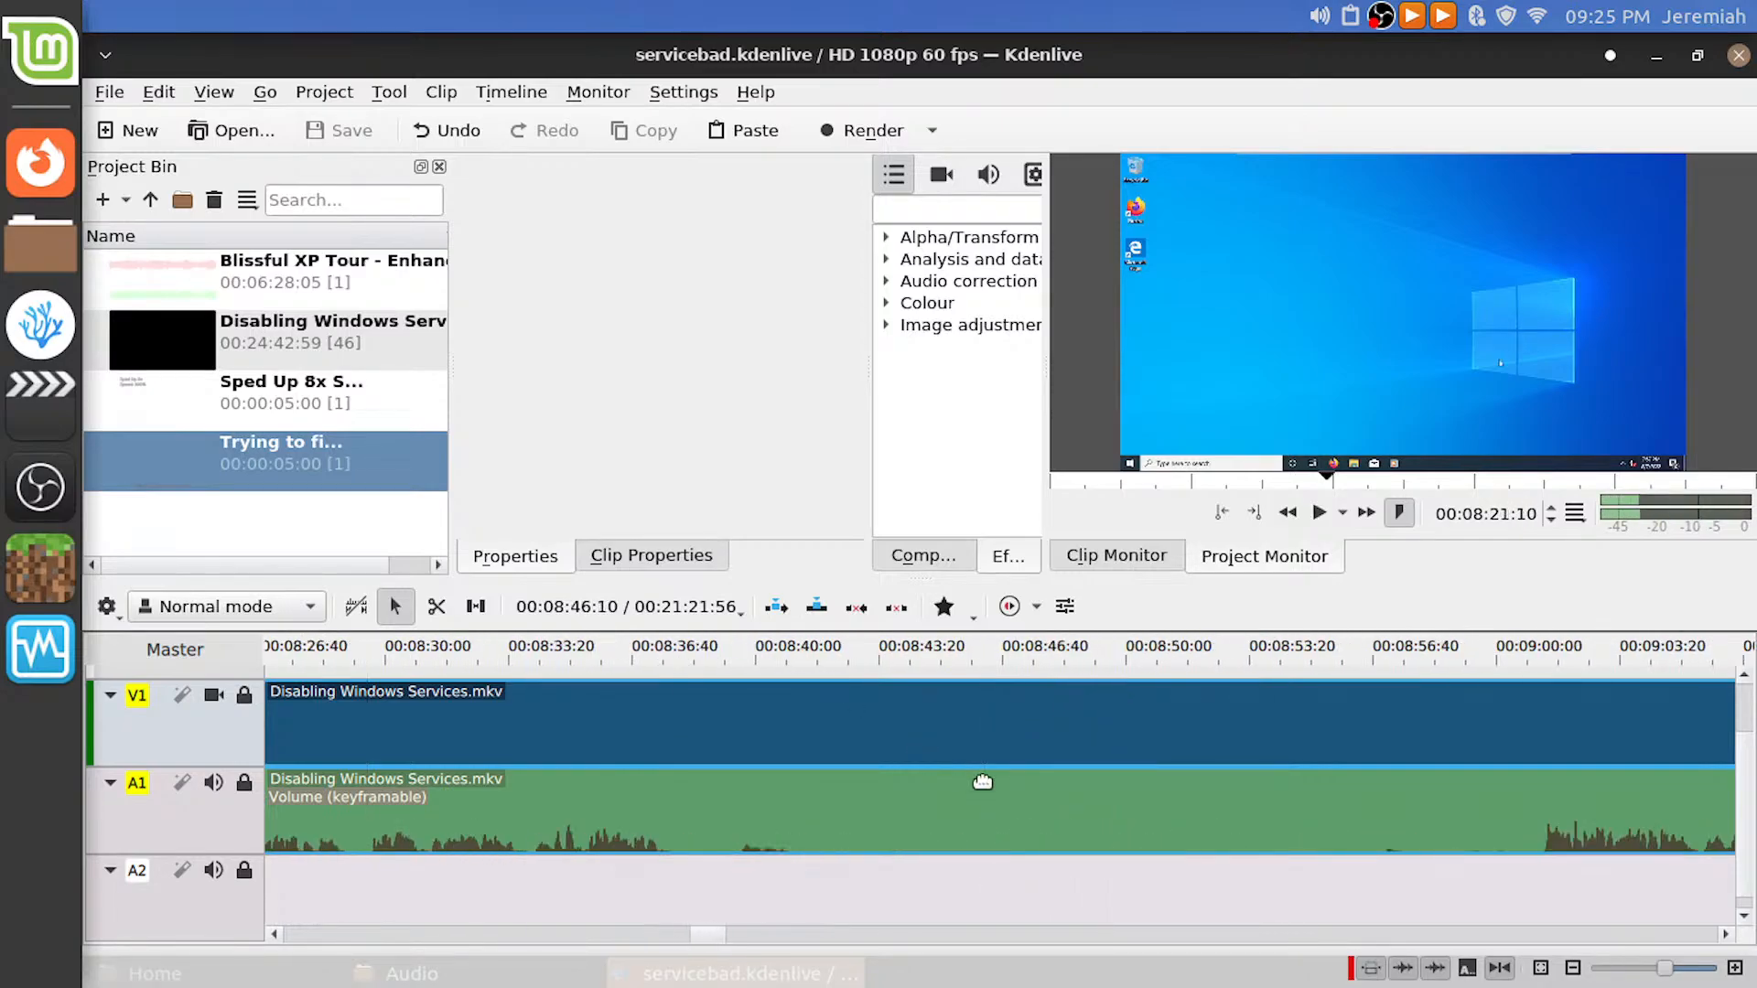
pyautogui.click(761, 893)
pyautogui.press('space')
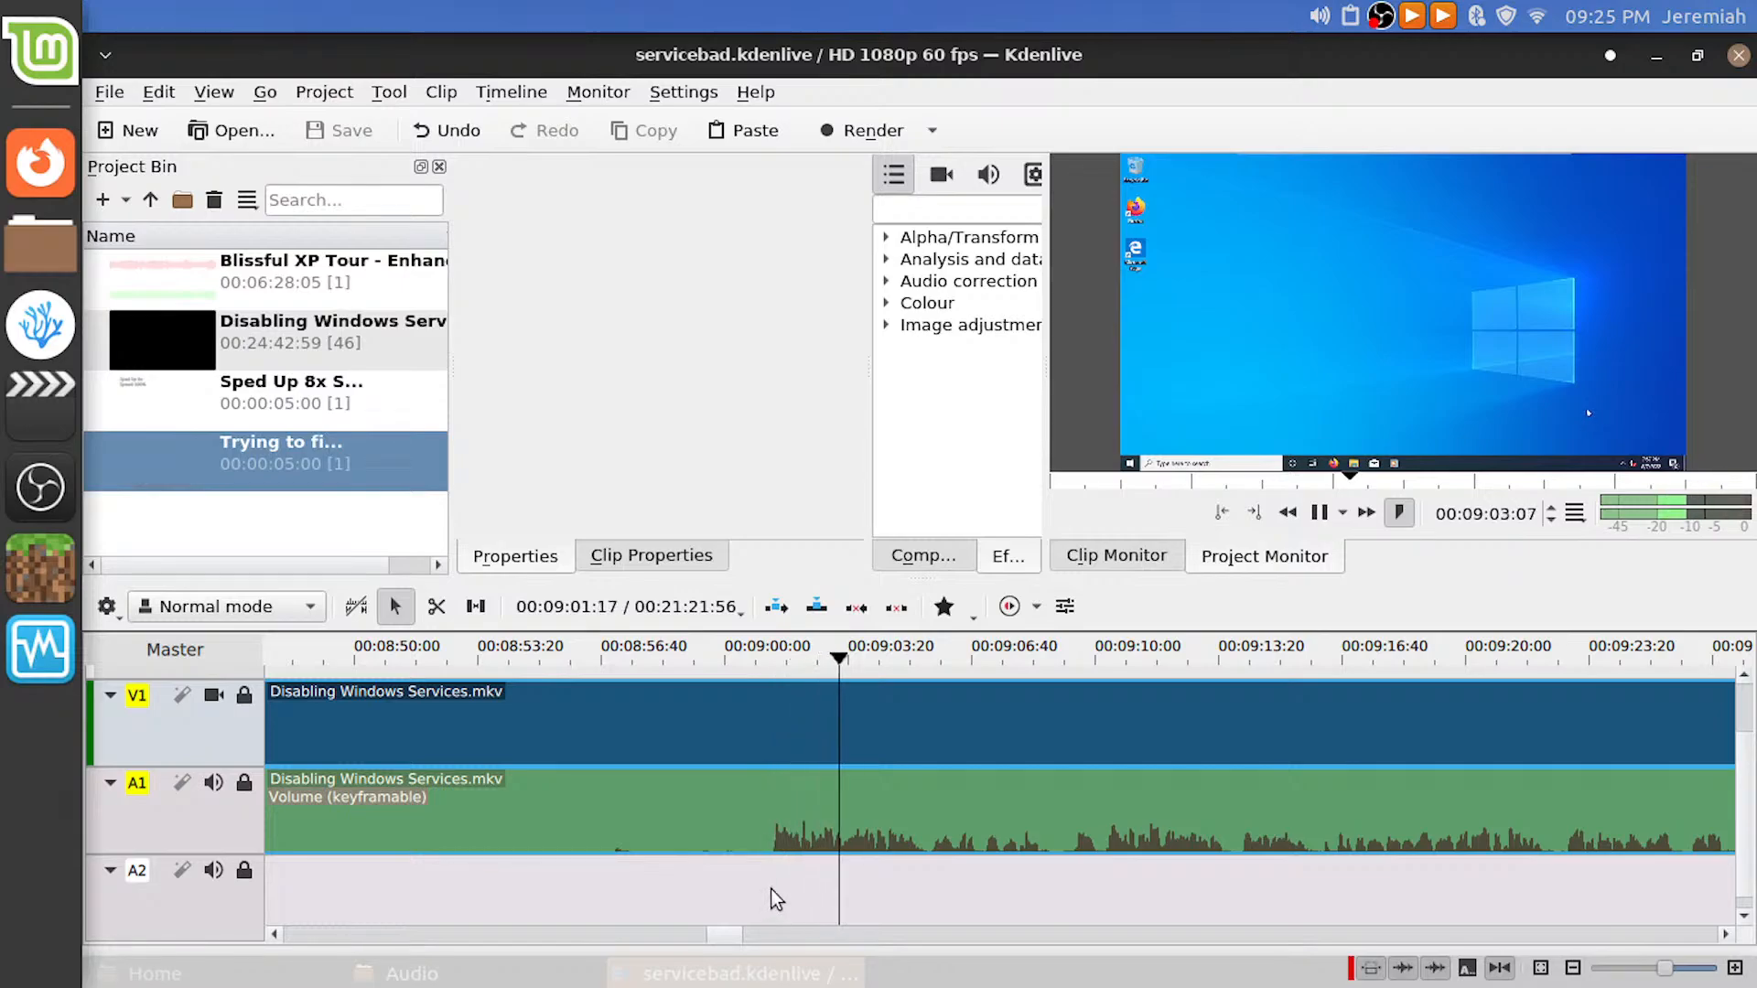
pyautogui.press('space')
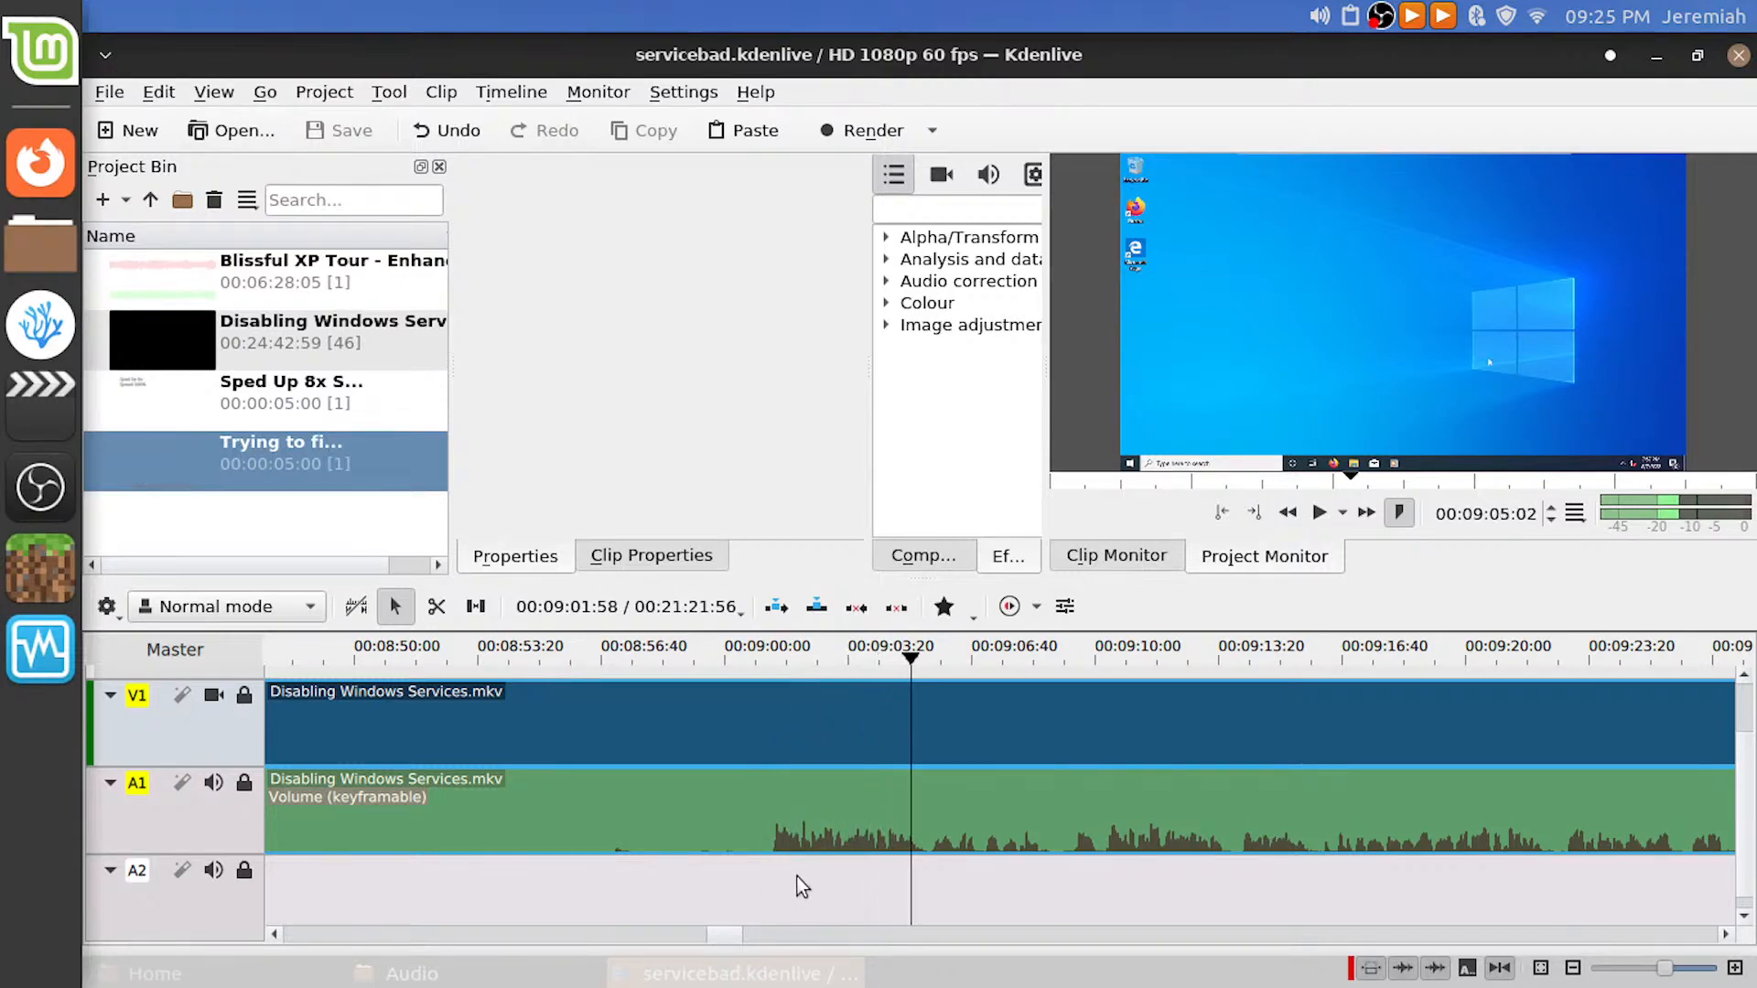
# Play the speech from 00:09:08:40 to find the start of a usable section and cut the Disabling Windows Services clip at 00:09:10:10
pyautogui.scroll(-2, 798, 876)
pyautogui.click(891, 871)
pyautogui.press('space')
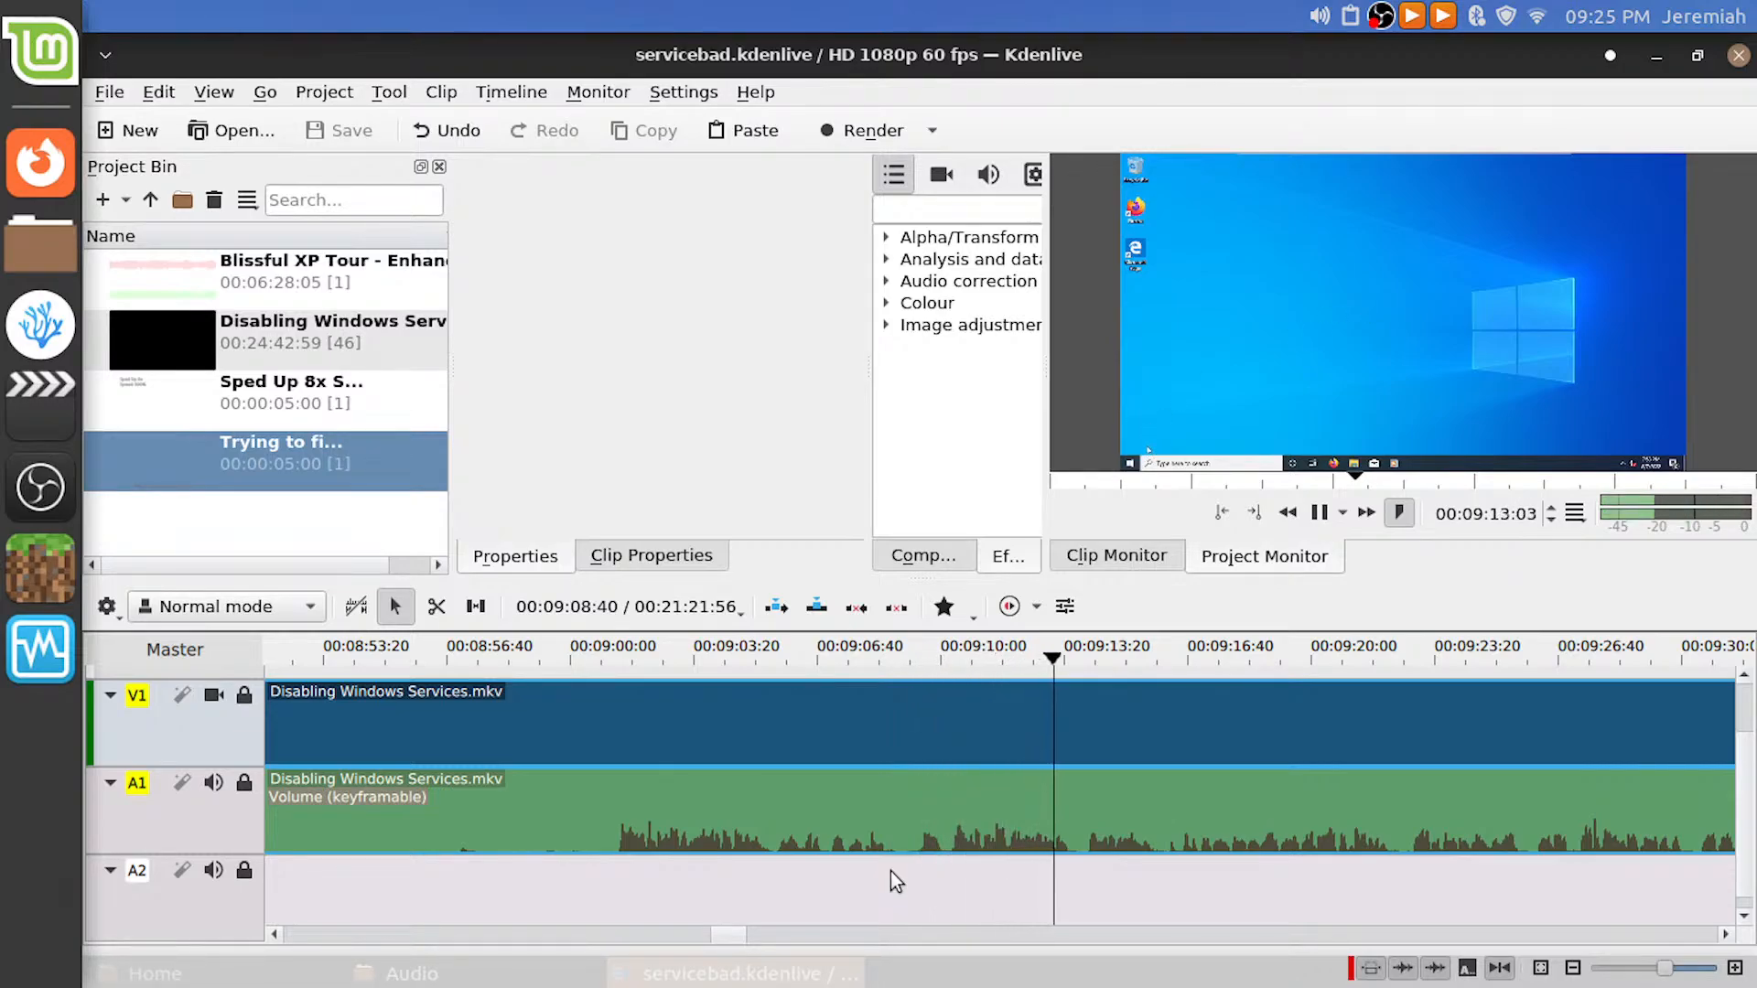
pyautogui.click(946, 865)
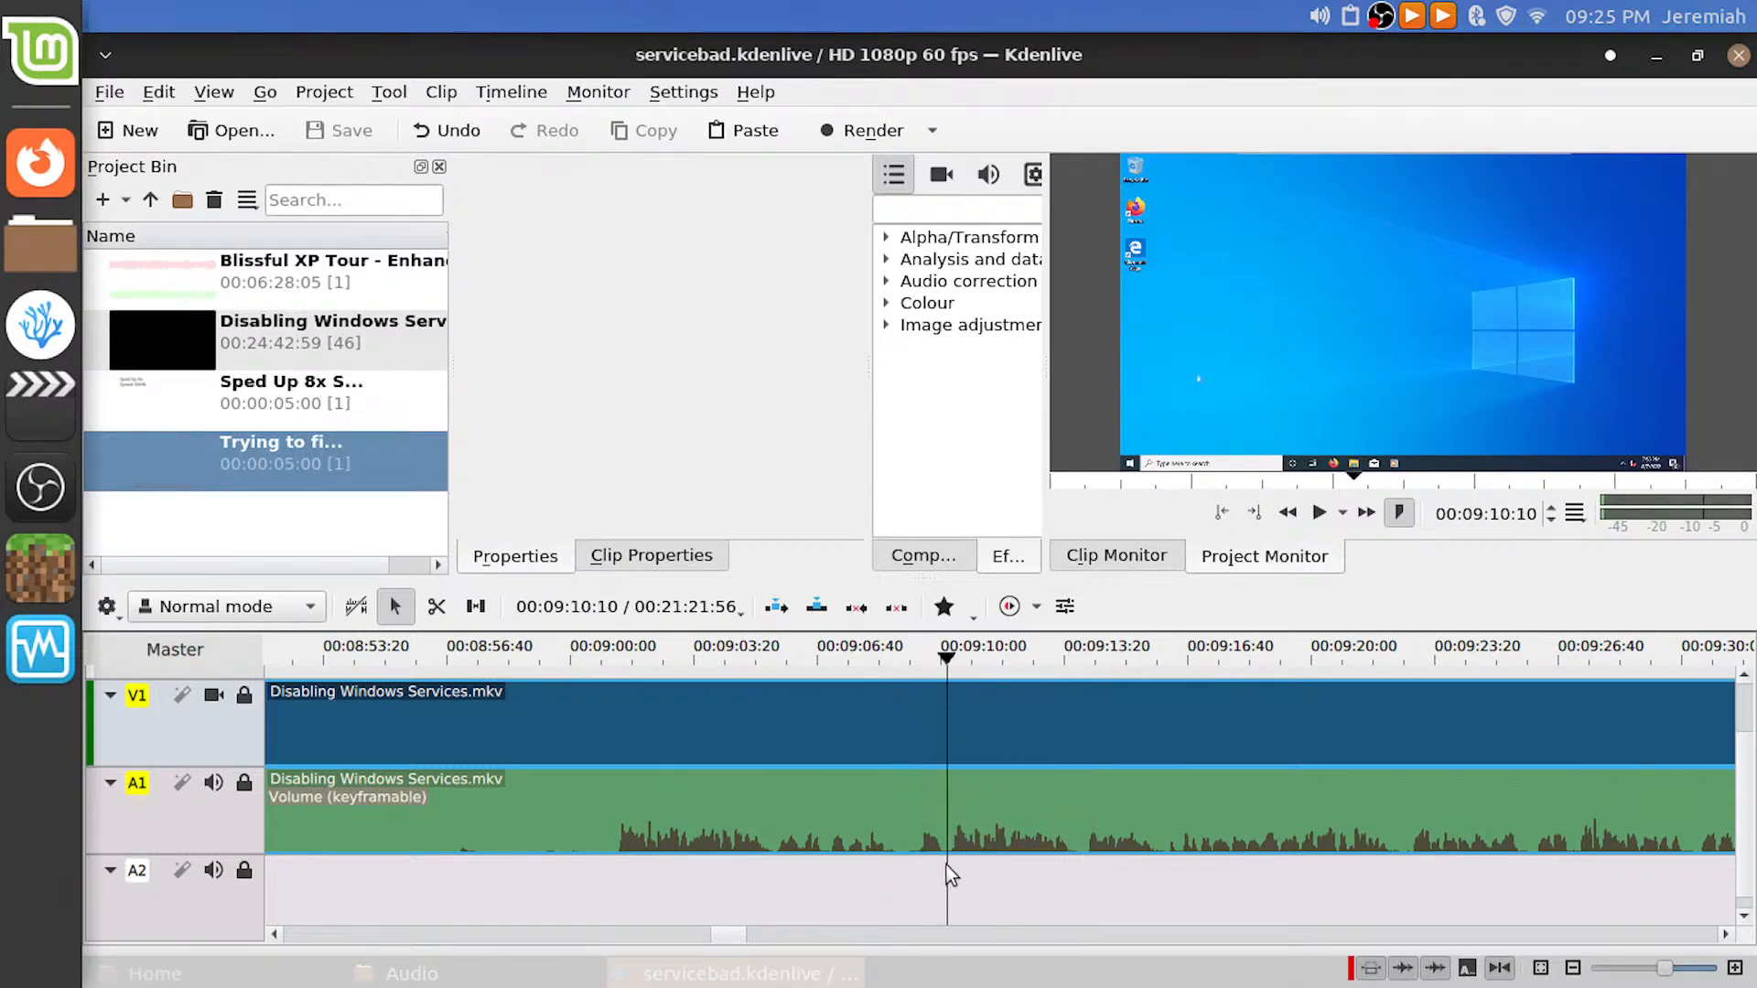
pyautogui.click(882, 802)
pyautogui.hotkey('shift', 'r')
# Look over the stretch between the earlier cuts around 00:05:30 and the new cut at 00:09:10:10
pyautogui.scroll(-3, 882, 801)
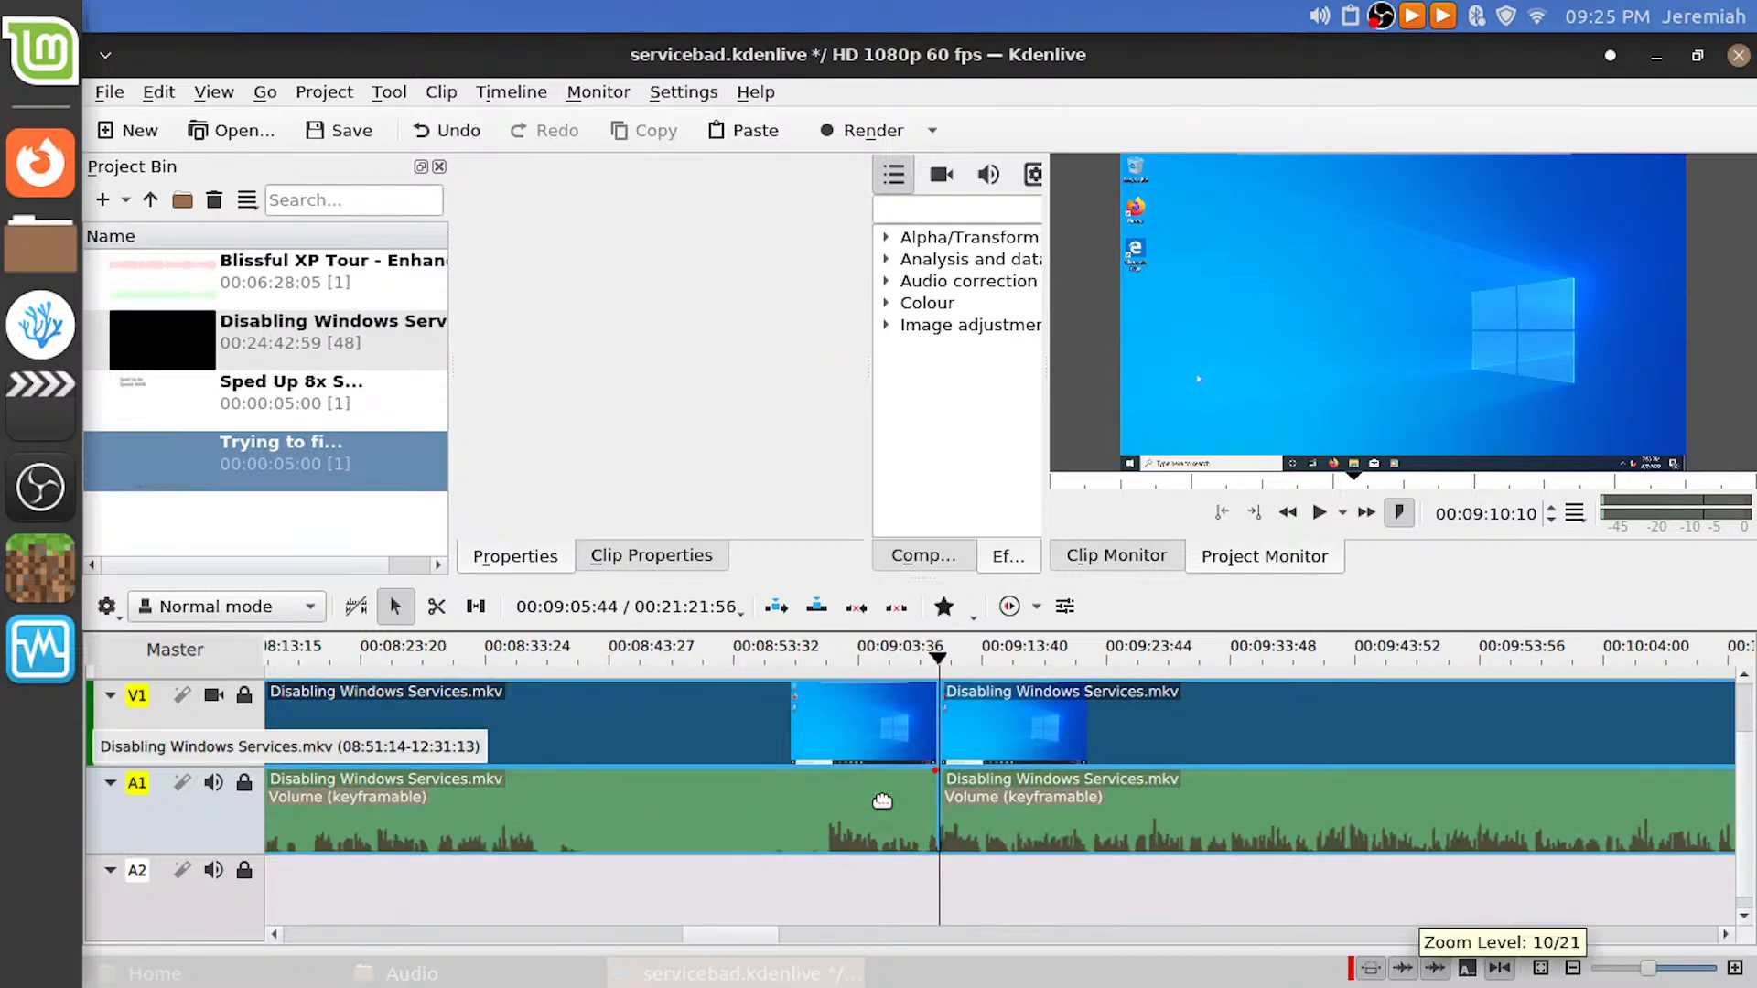
pyautogui.scroll(1, 882, 801)
pyautogui.scroll(-1, 882, 802)
pyautogui.hscroll(-15, 882, 801)
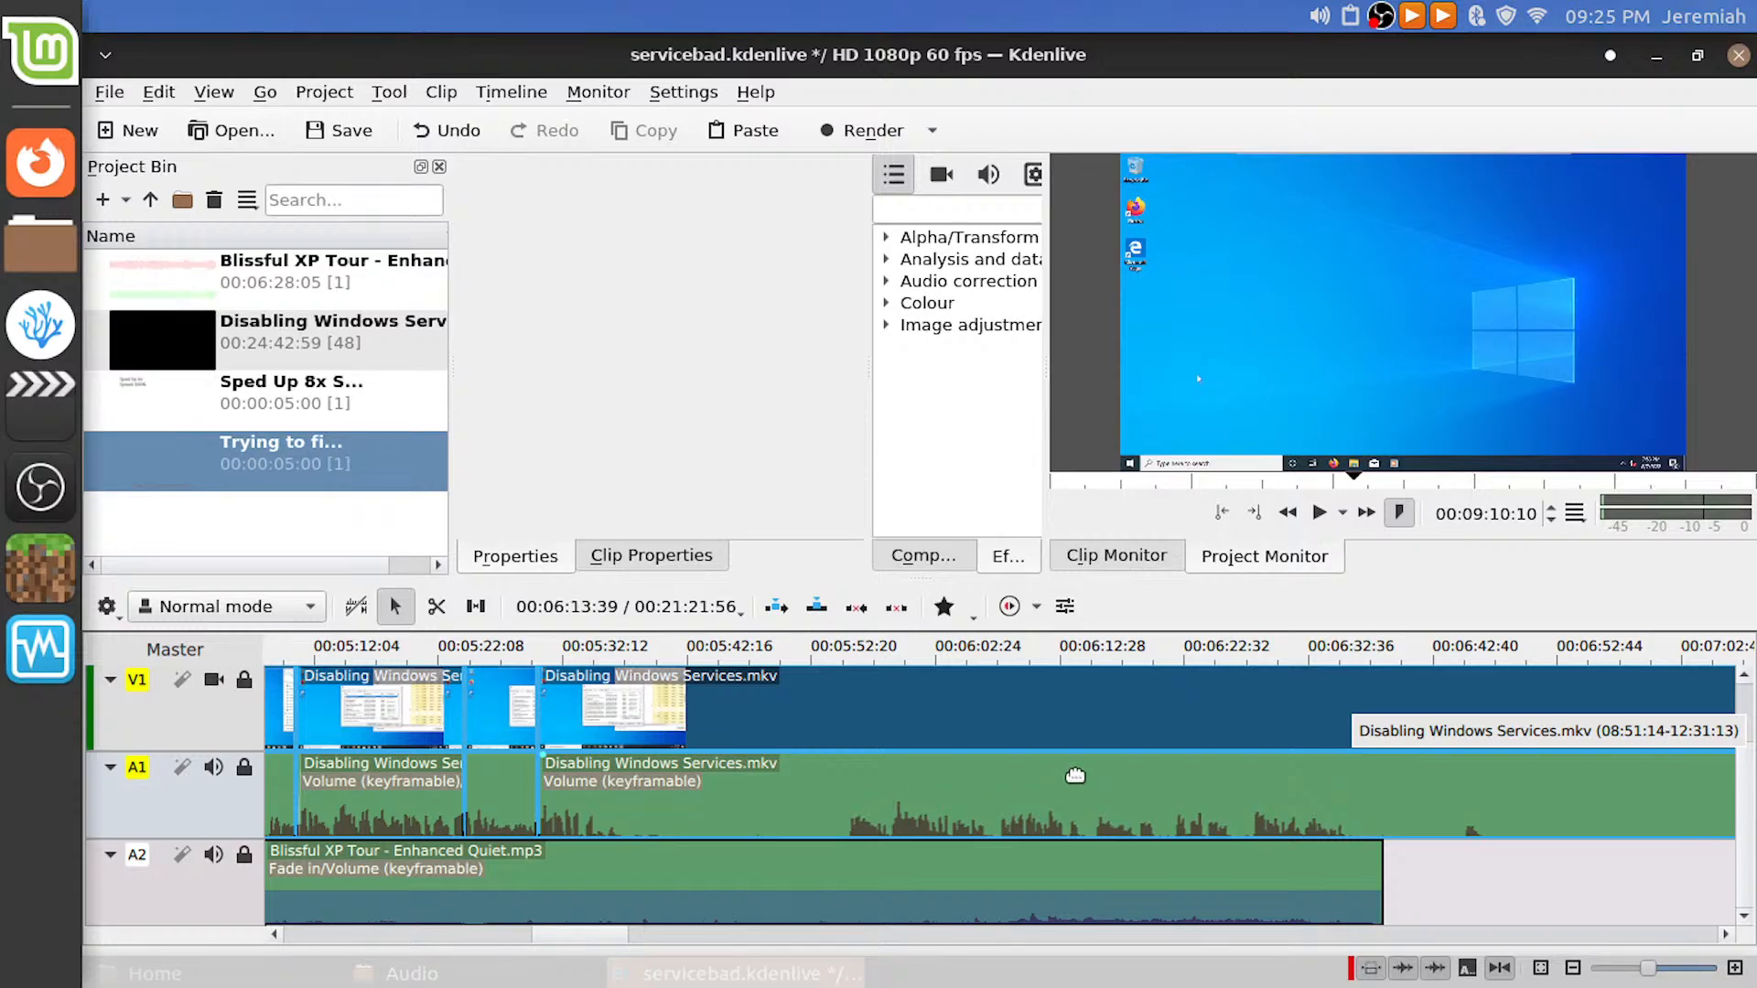
pyautogui.hscroll(15, 884, 838)
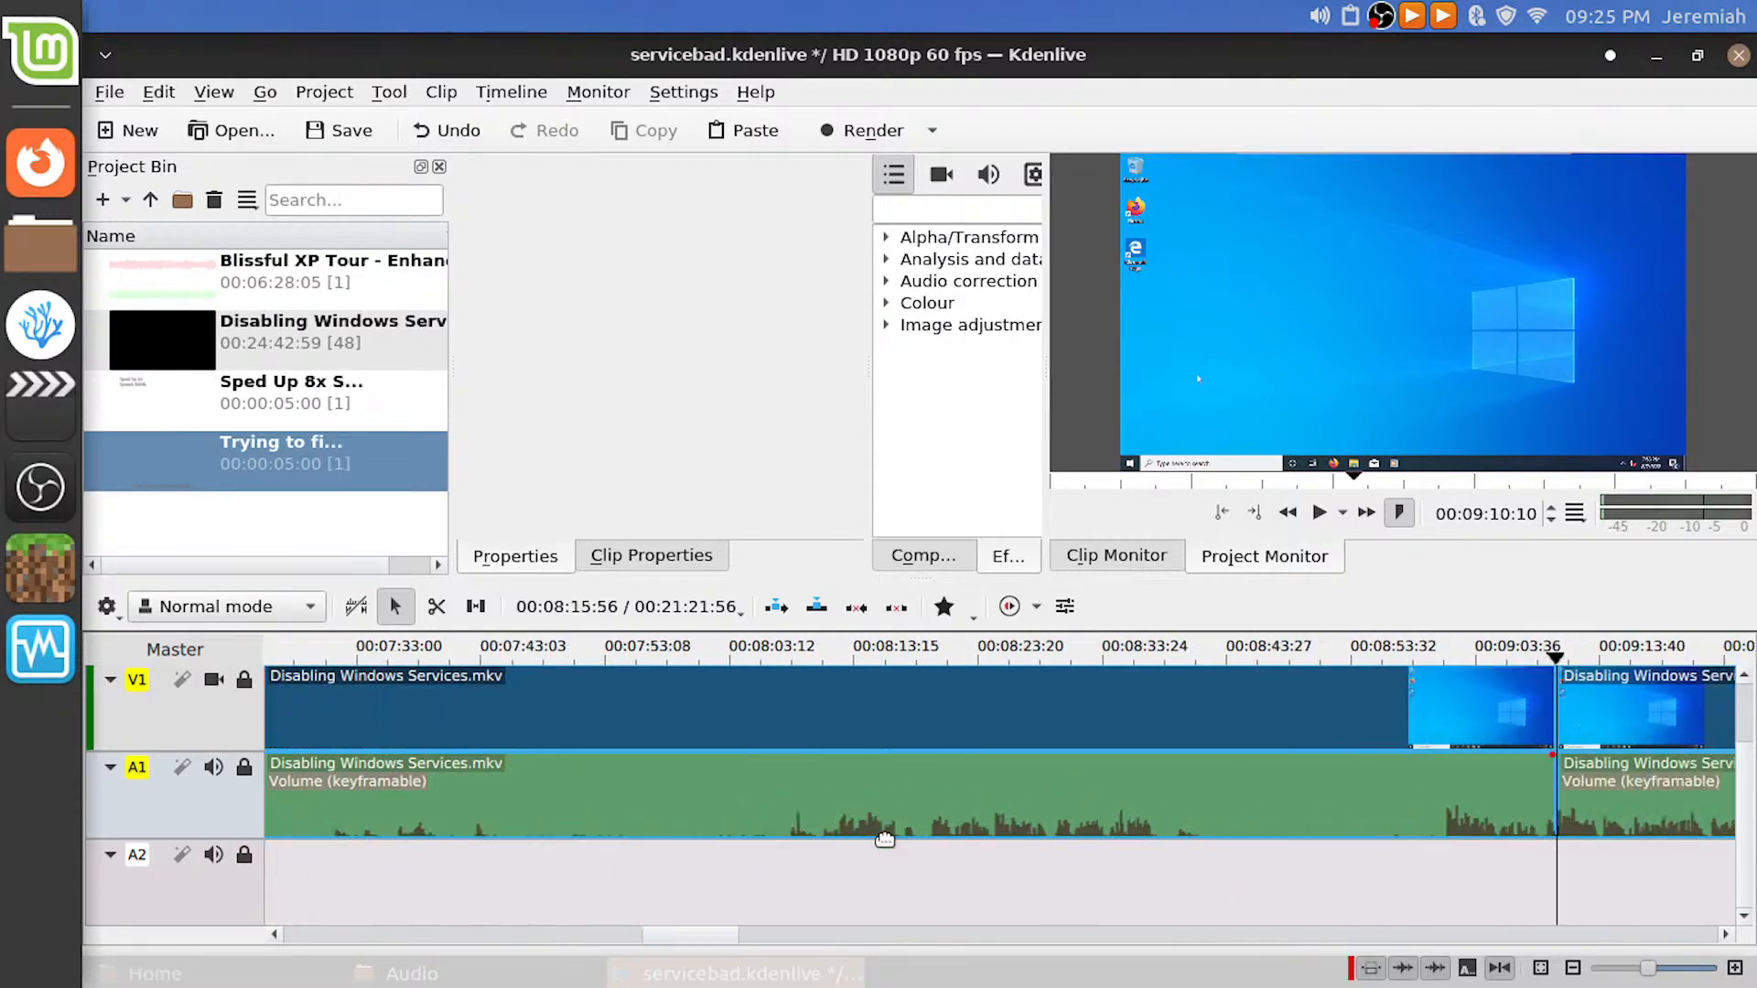
pyautogui.hscroll(-7, 884, 838)
pyautogui.hscroll(-9, 884, 838)
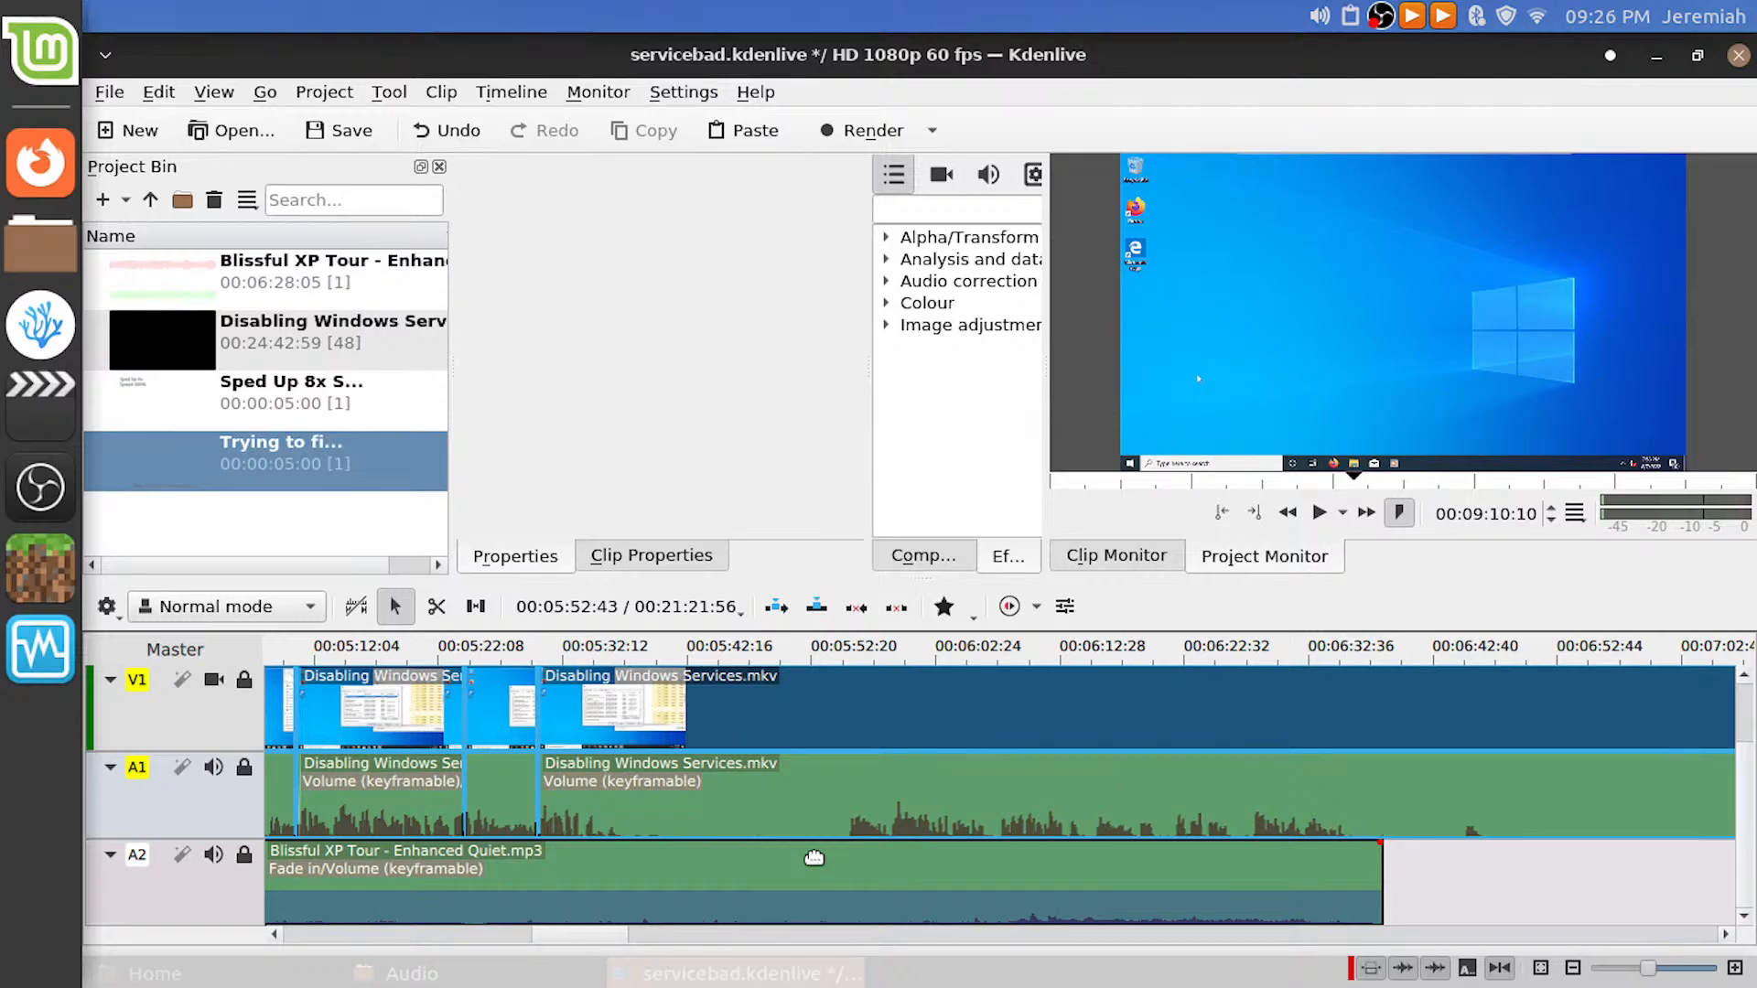
# Leave the video editor and launch Audacity
pyautogui.hotkey('ctrl', 'alt', 'Right')
pyautogui.hotkey('ctrl', 'alt', 'Left')
pyautogui.press('super+d')
pyautogui.press('super')
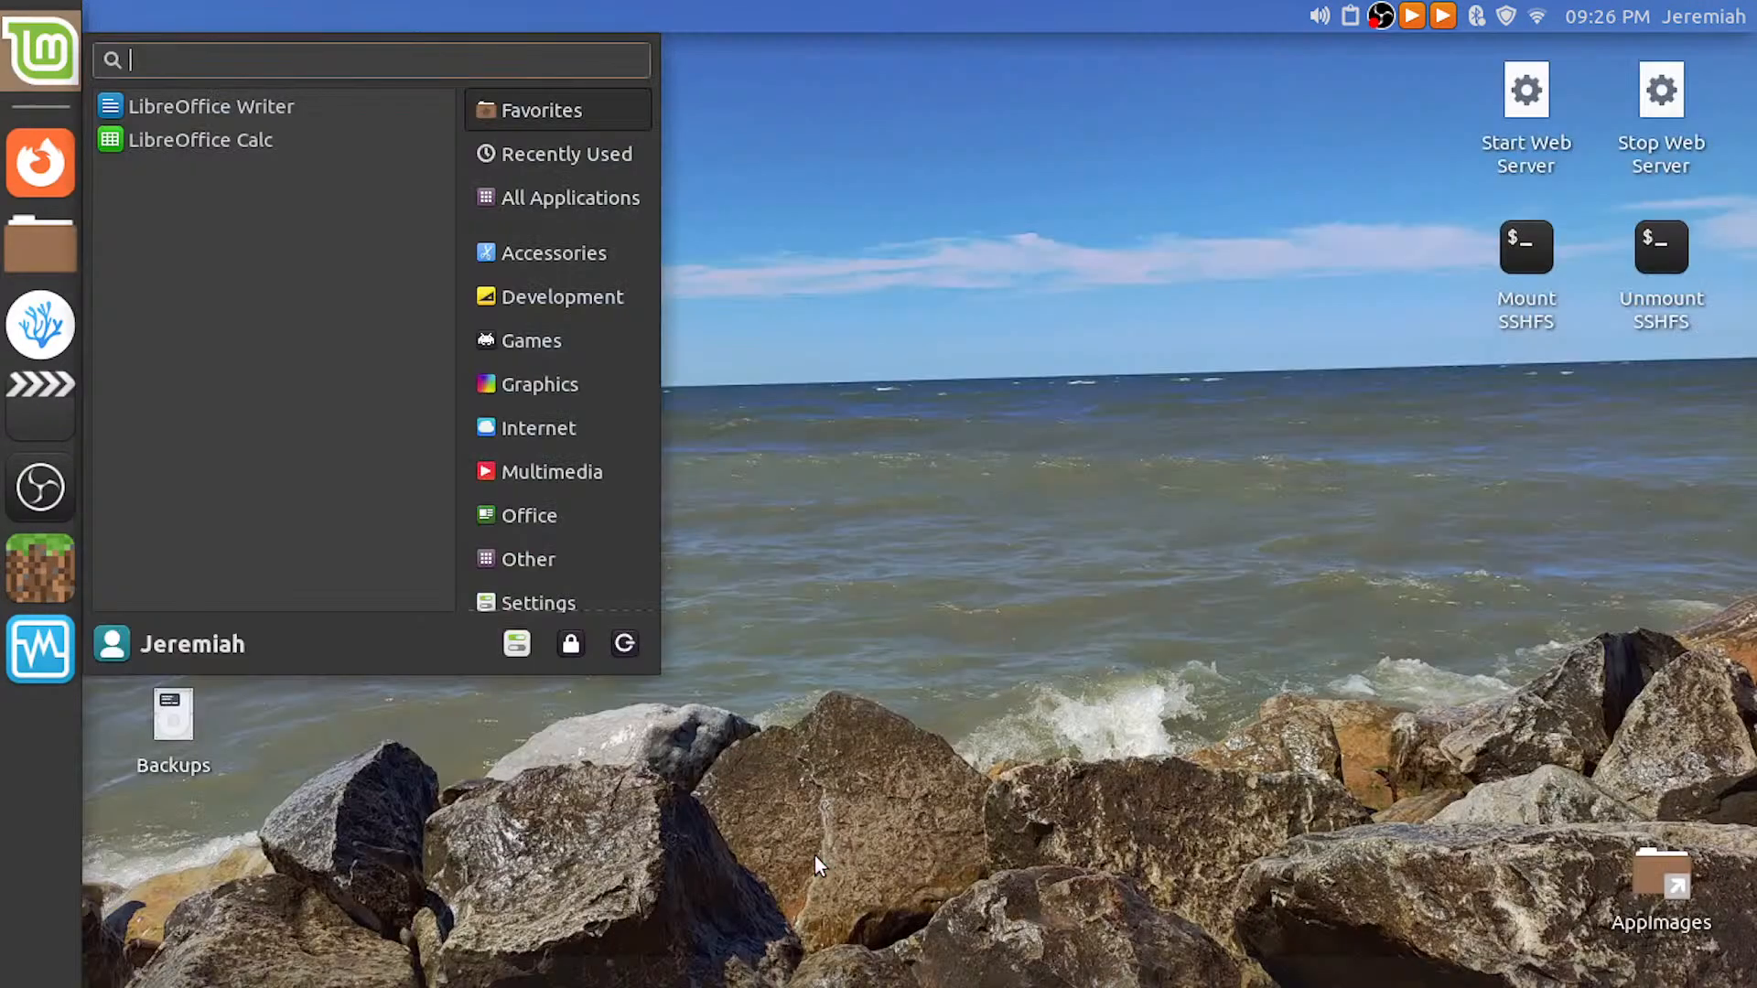
pyautogui.write('audacity')
pyautogui.press('Return')
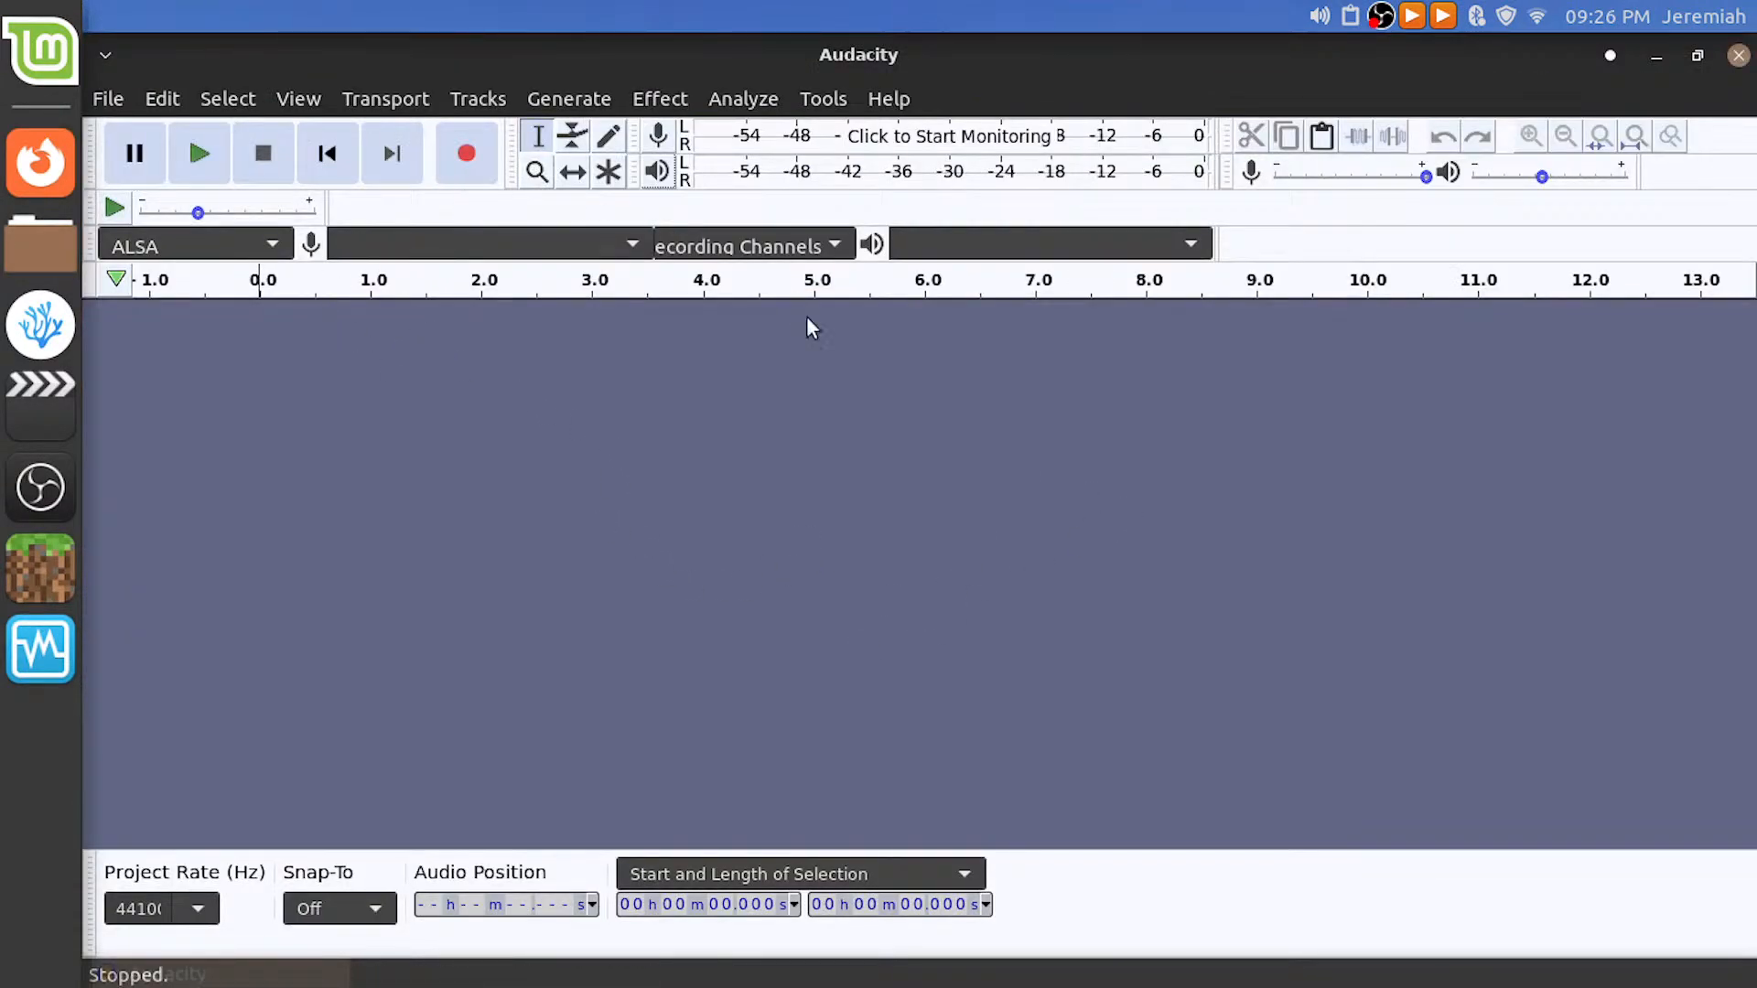
# Make a test recording of about 2 seconds in Audacity and delete its track
pyautogui.click(564, 244)
pyautogui.click(562, 244)
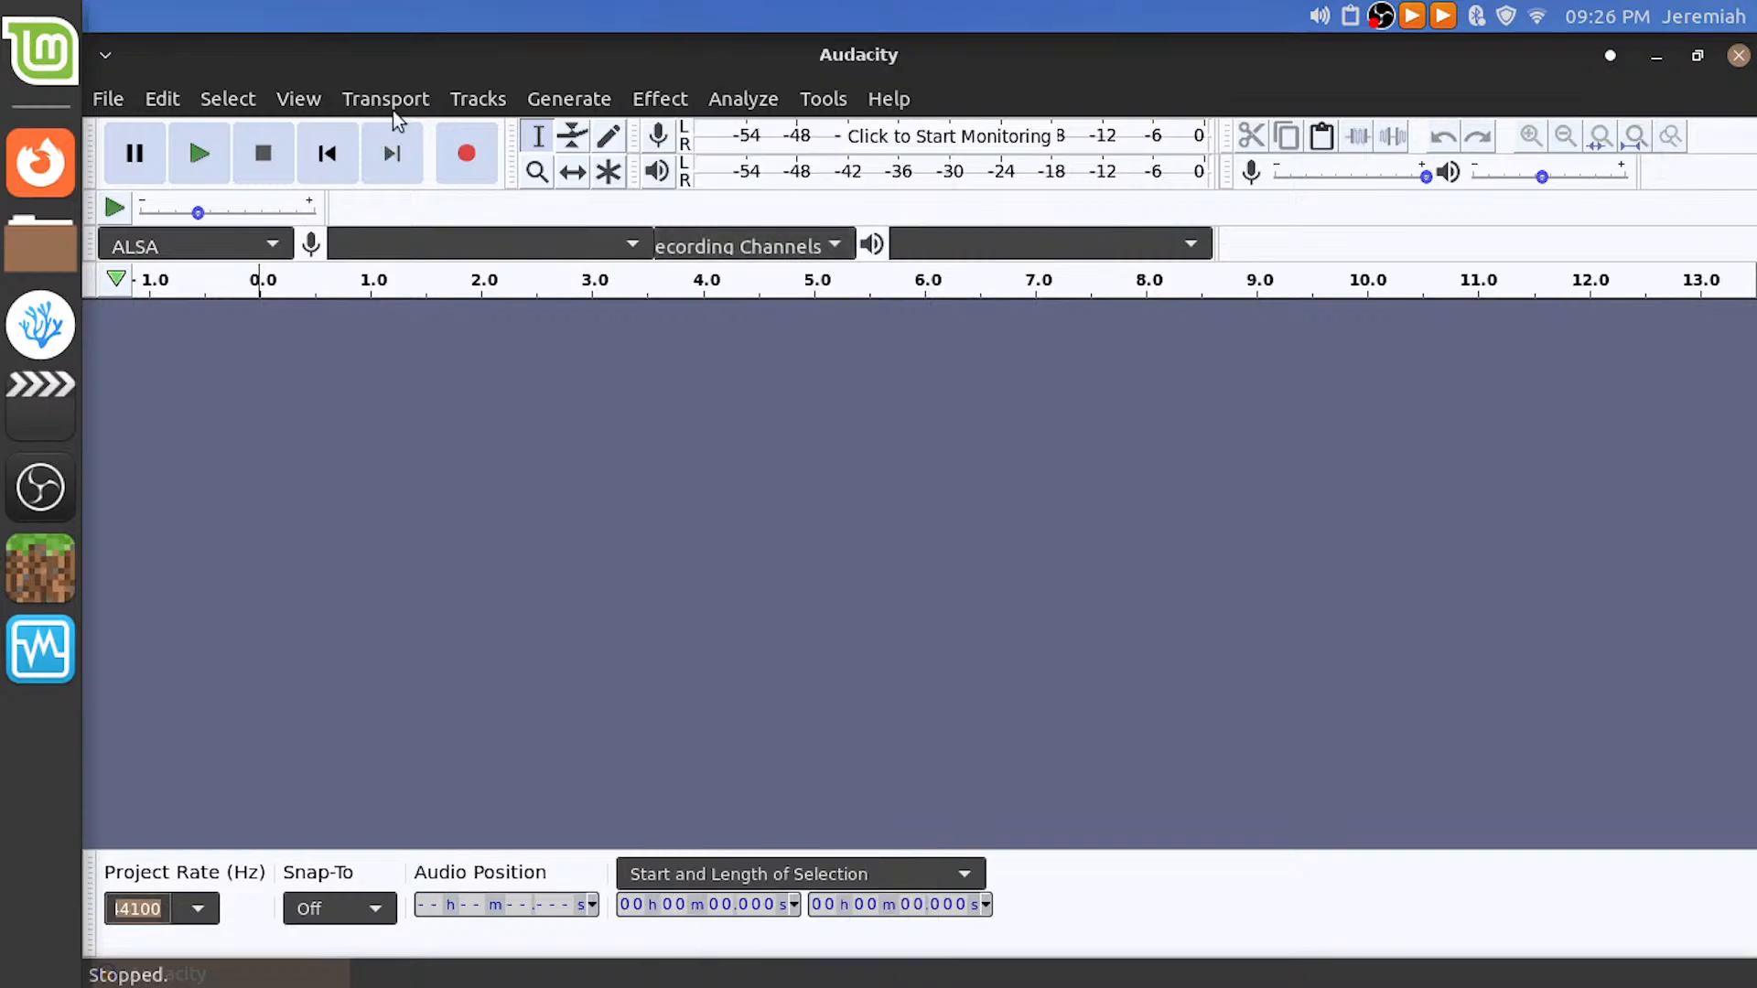
pyautogui.click(457, 153)
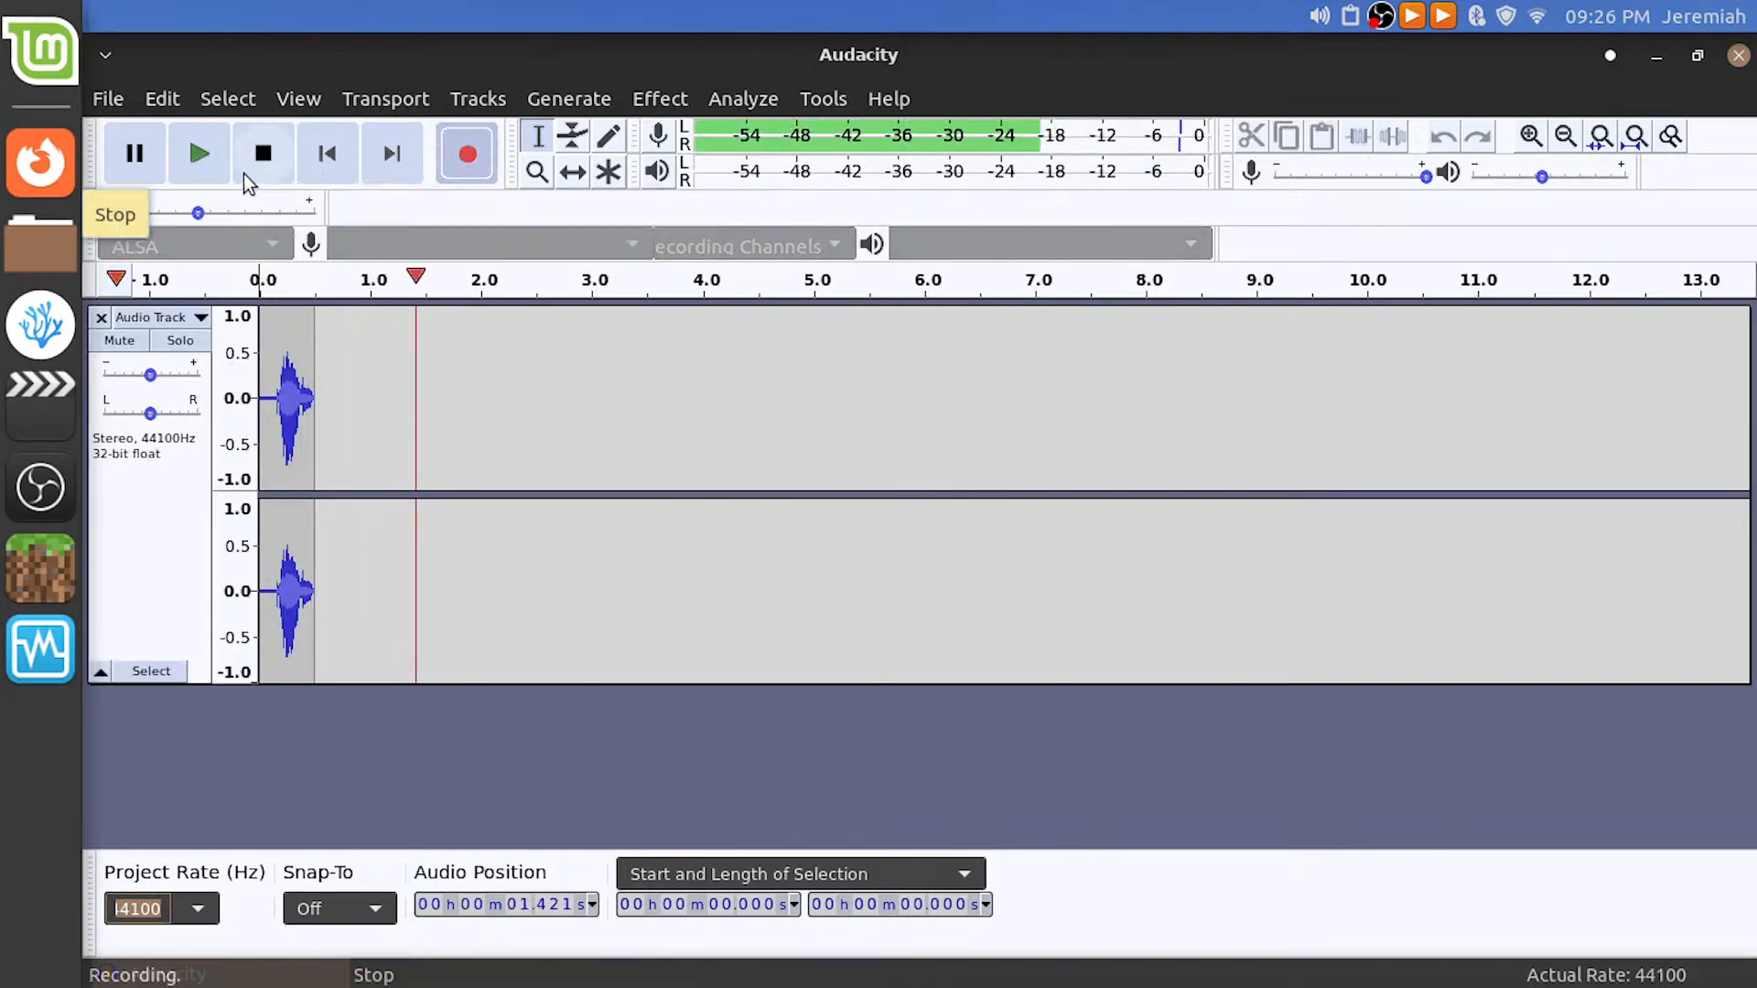
pyautogui.click(269, 165)
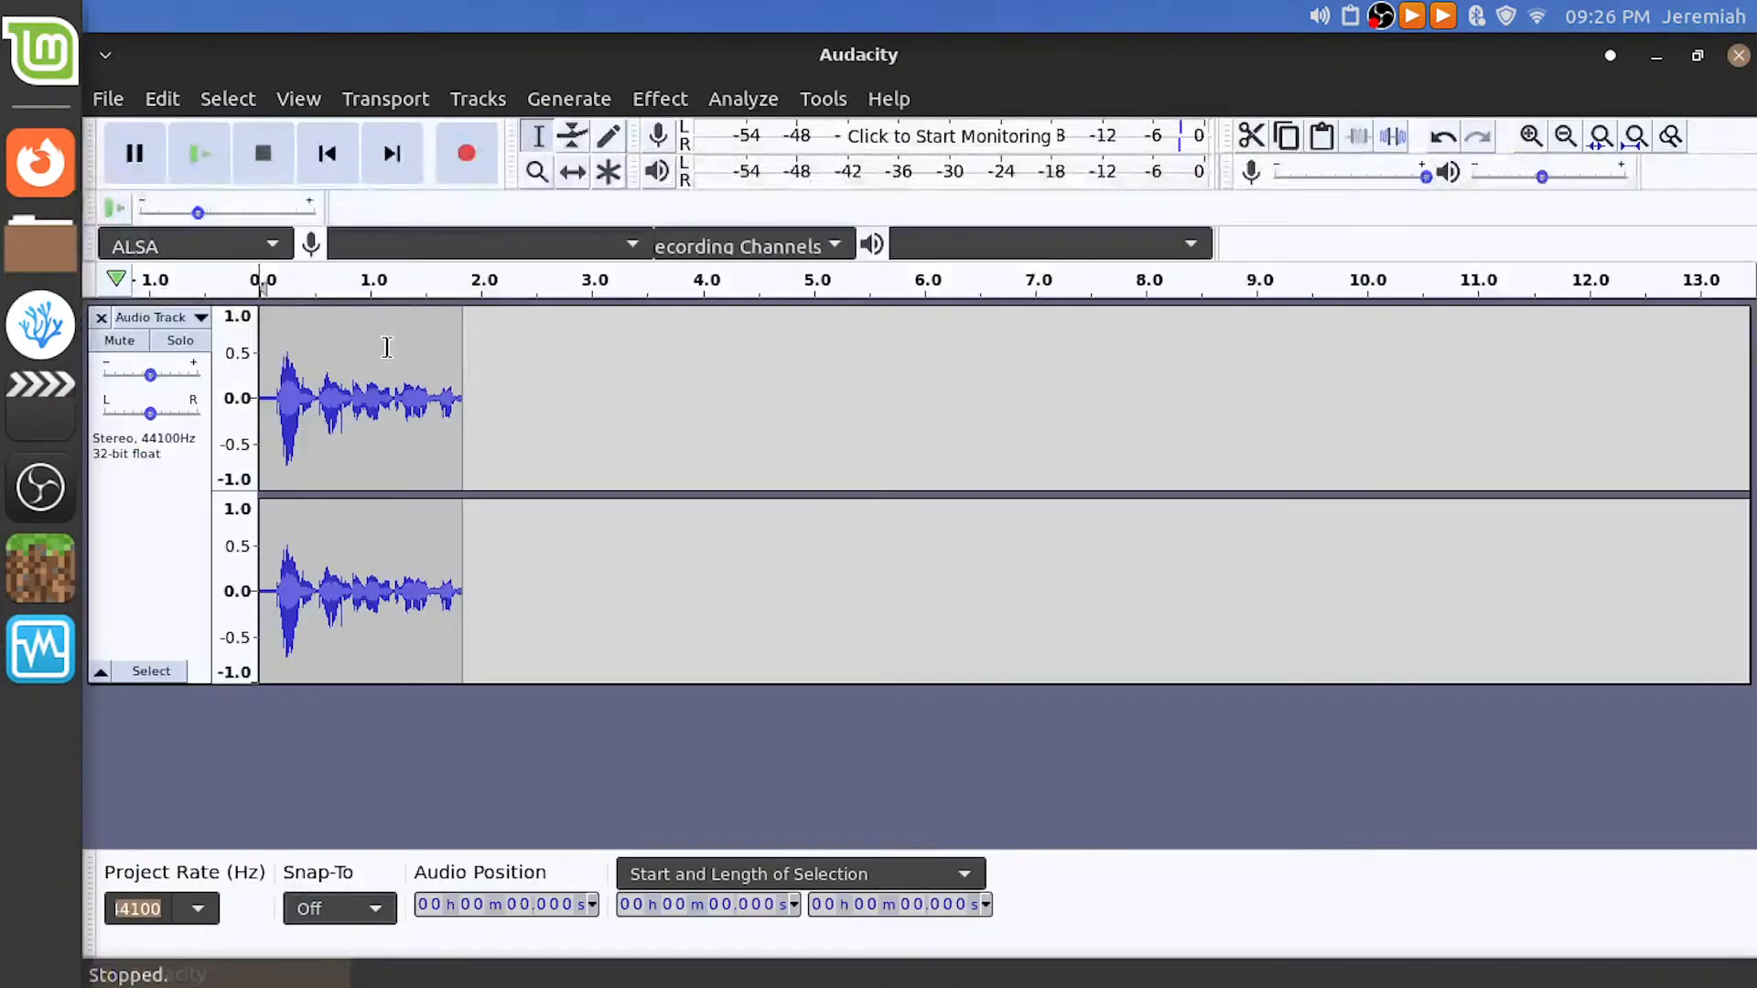
pyautogui.click(99, 317)
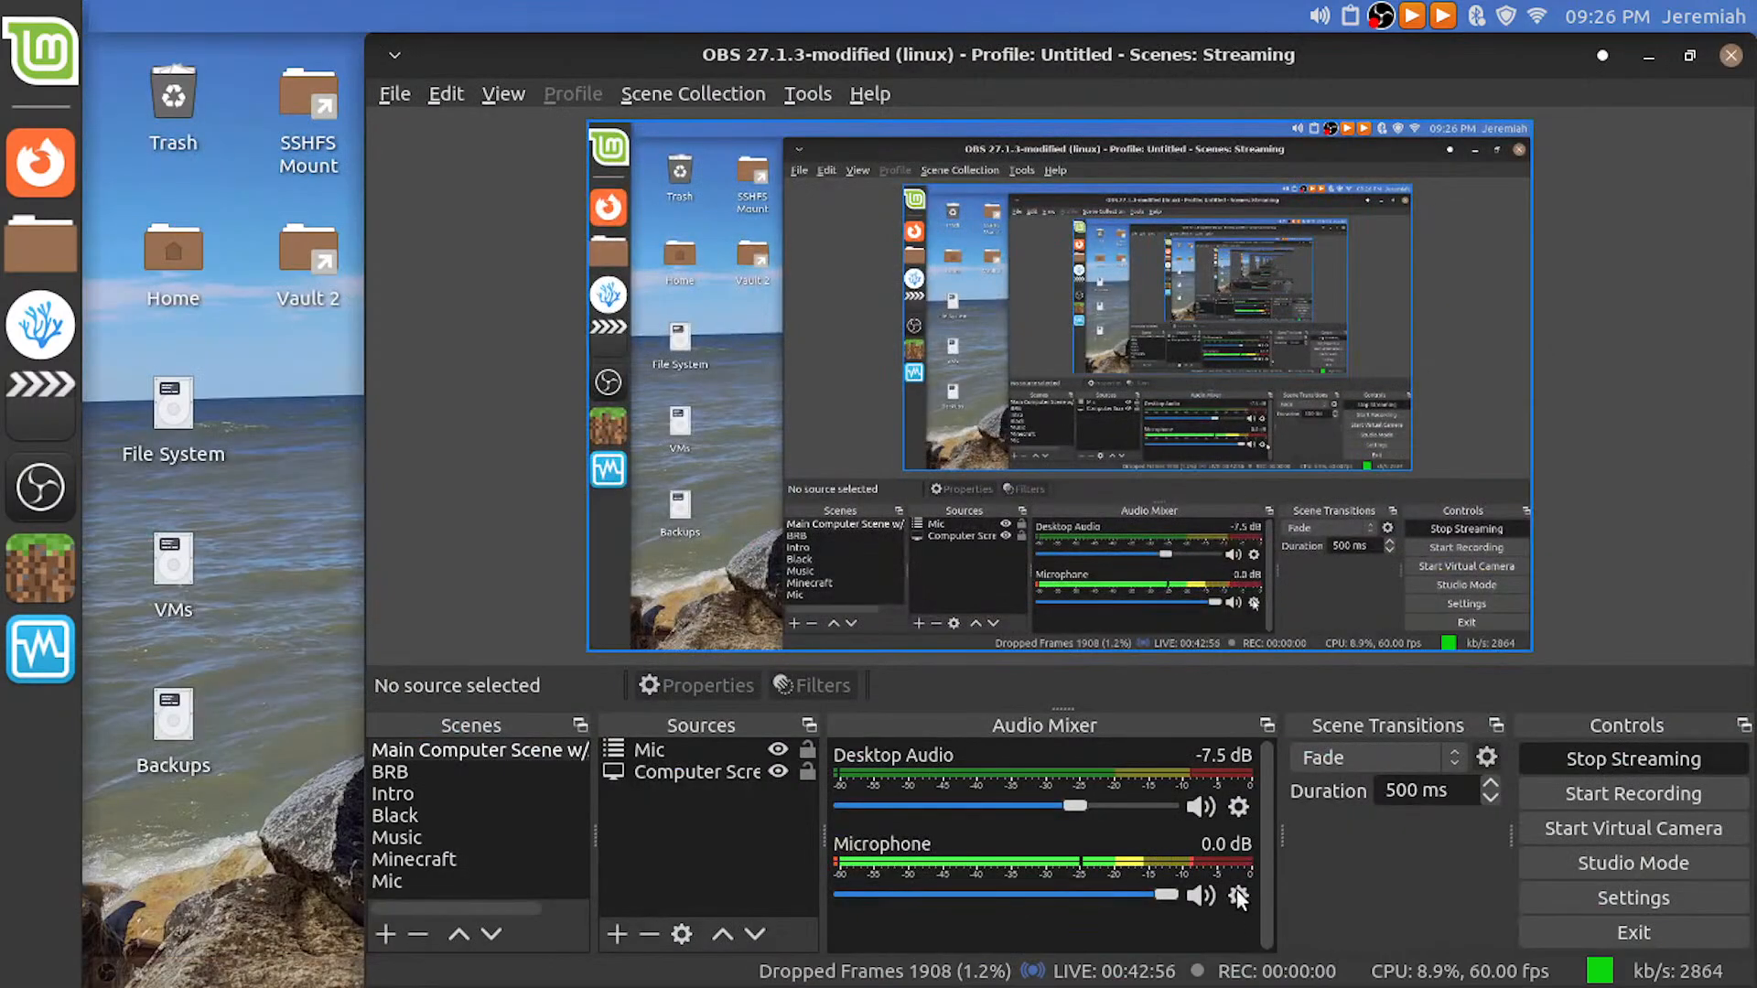
# In OBS, review the Microphone's audio filters and move the Compressor to the top of the filter order
pyautogui.click(1238, 895)
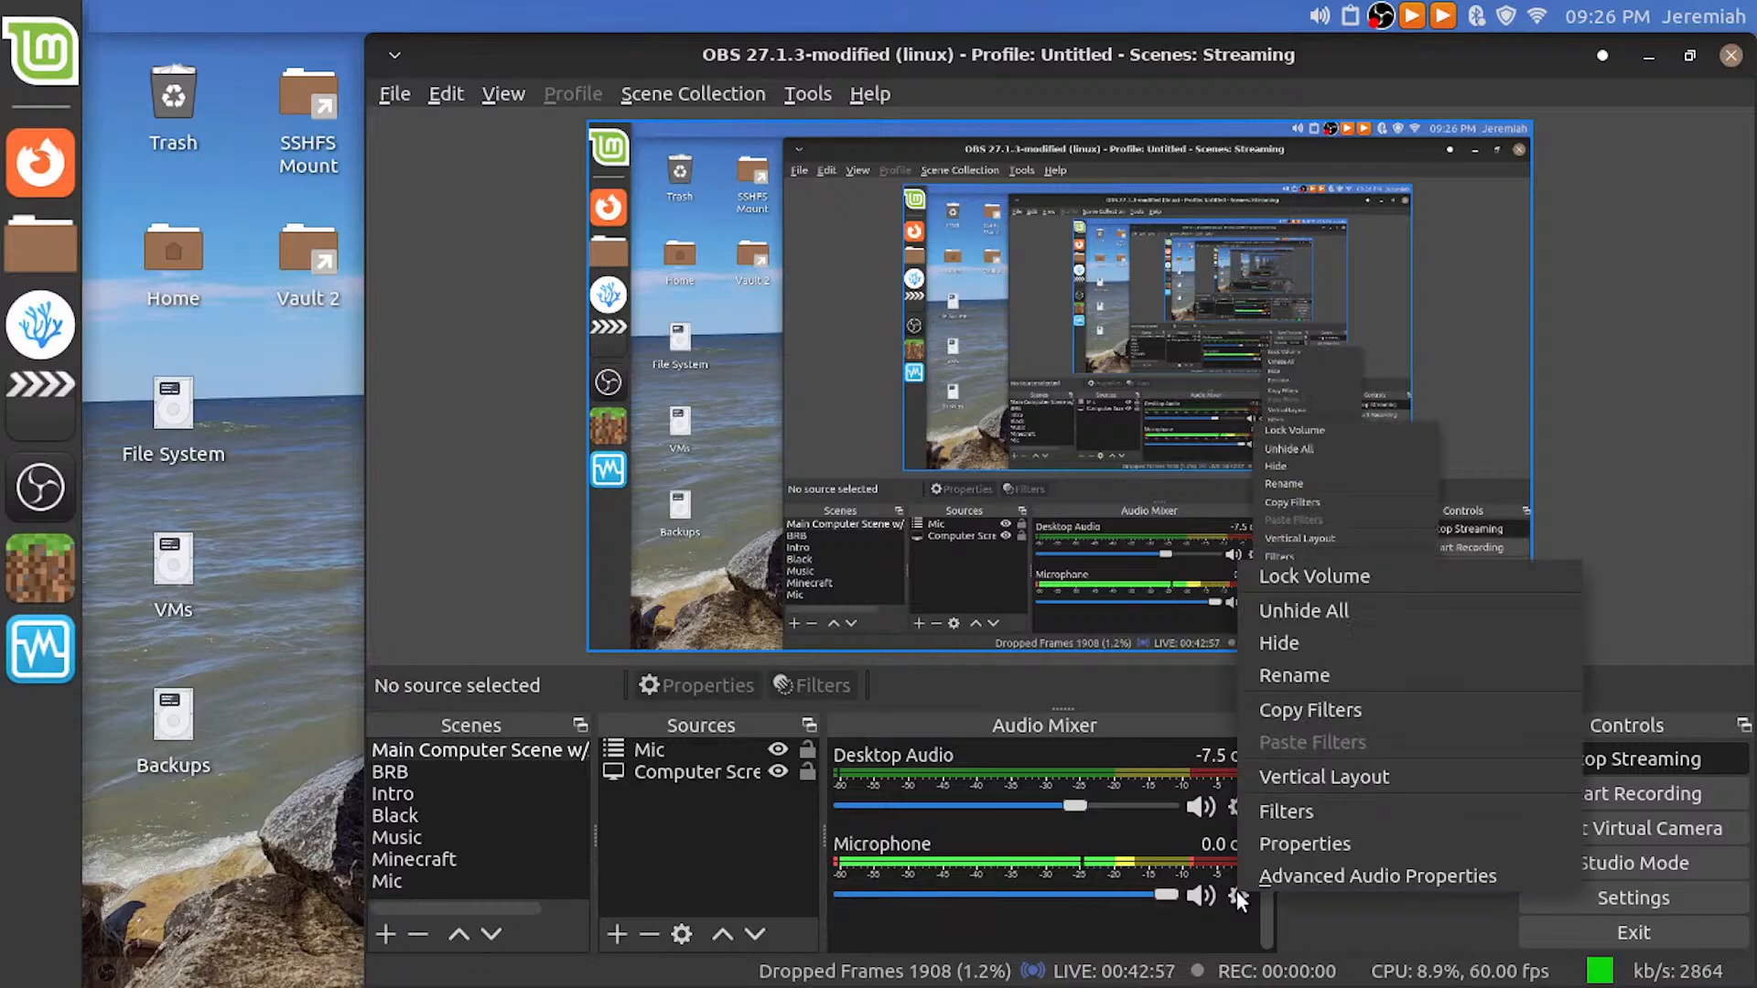
pyautogui.click(1299, 810)
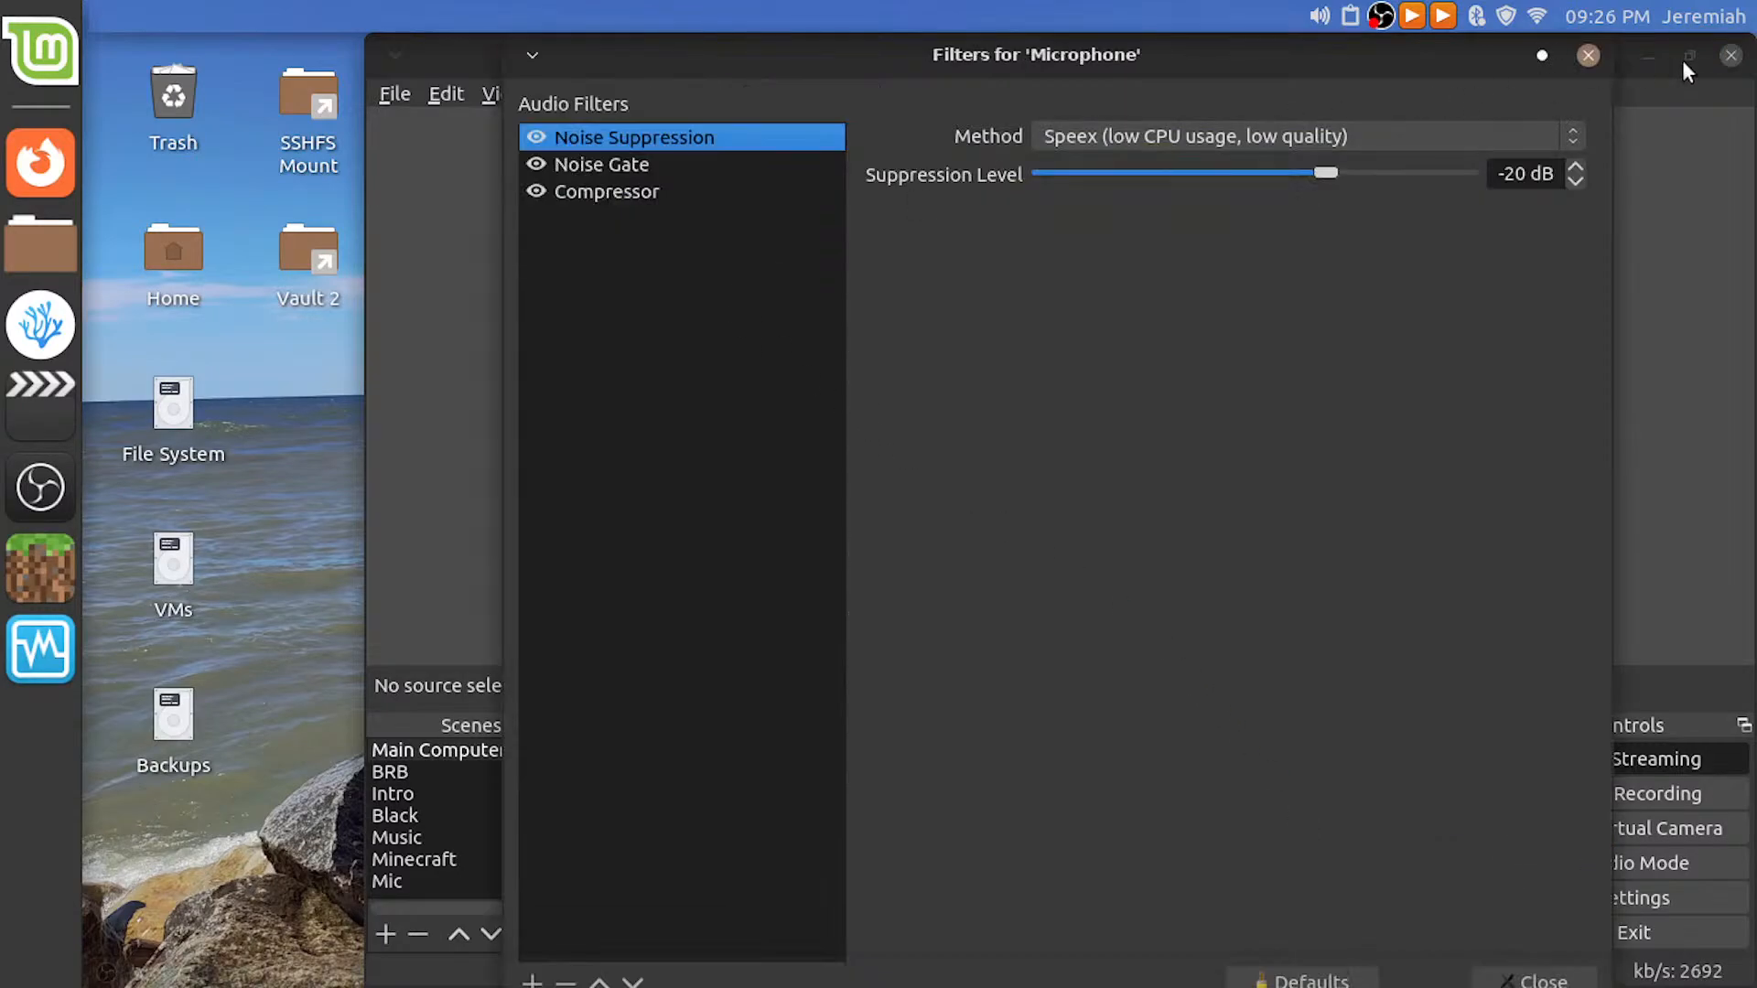
pyautogui.click(585, 189)
pyautogui.click(591, 137)
pyautogui.click(591, 190)
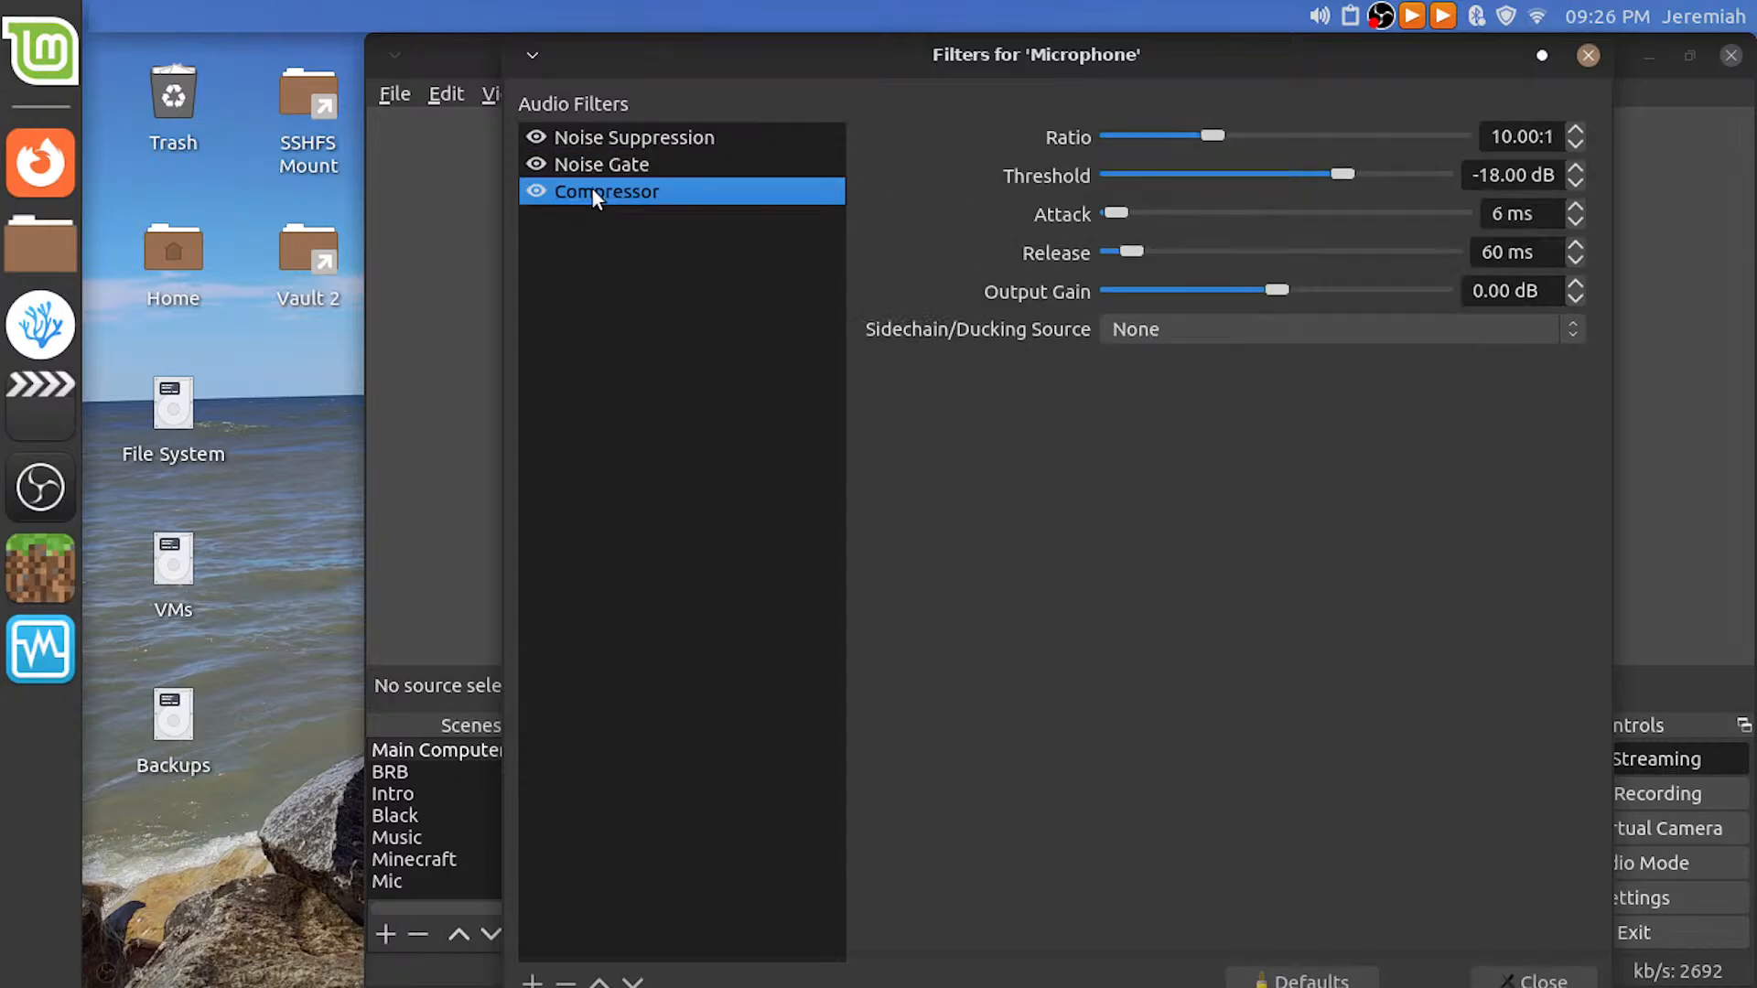
pyautogui.moveTo(796, 785); pyautogui.dragTo(791, 685)
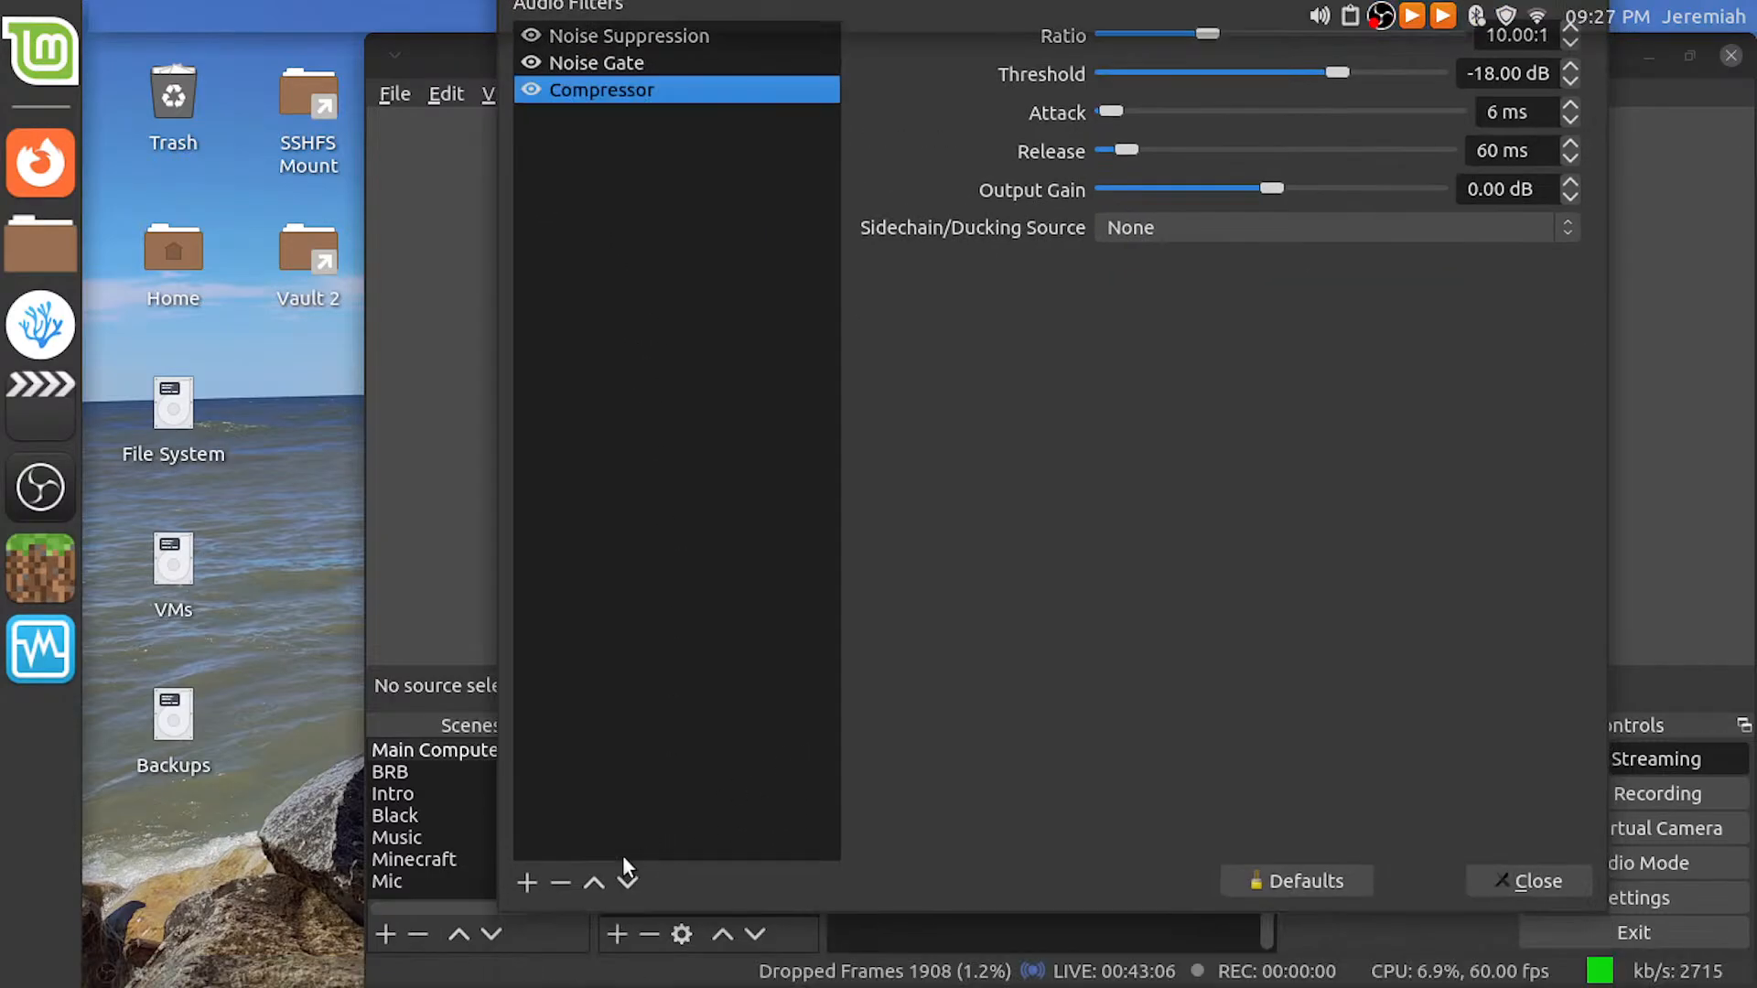
pyautogui.click(592, 884)
pyautogui.click(592, 883)
pyautogui.click(1533, 881)
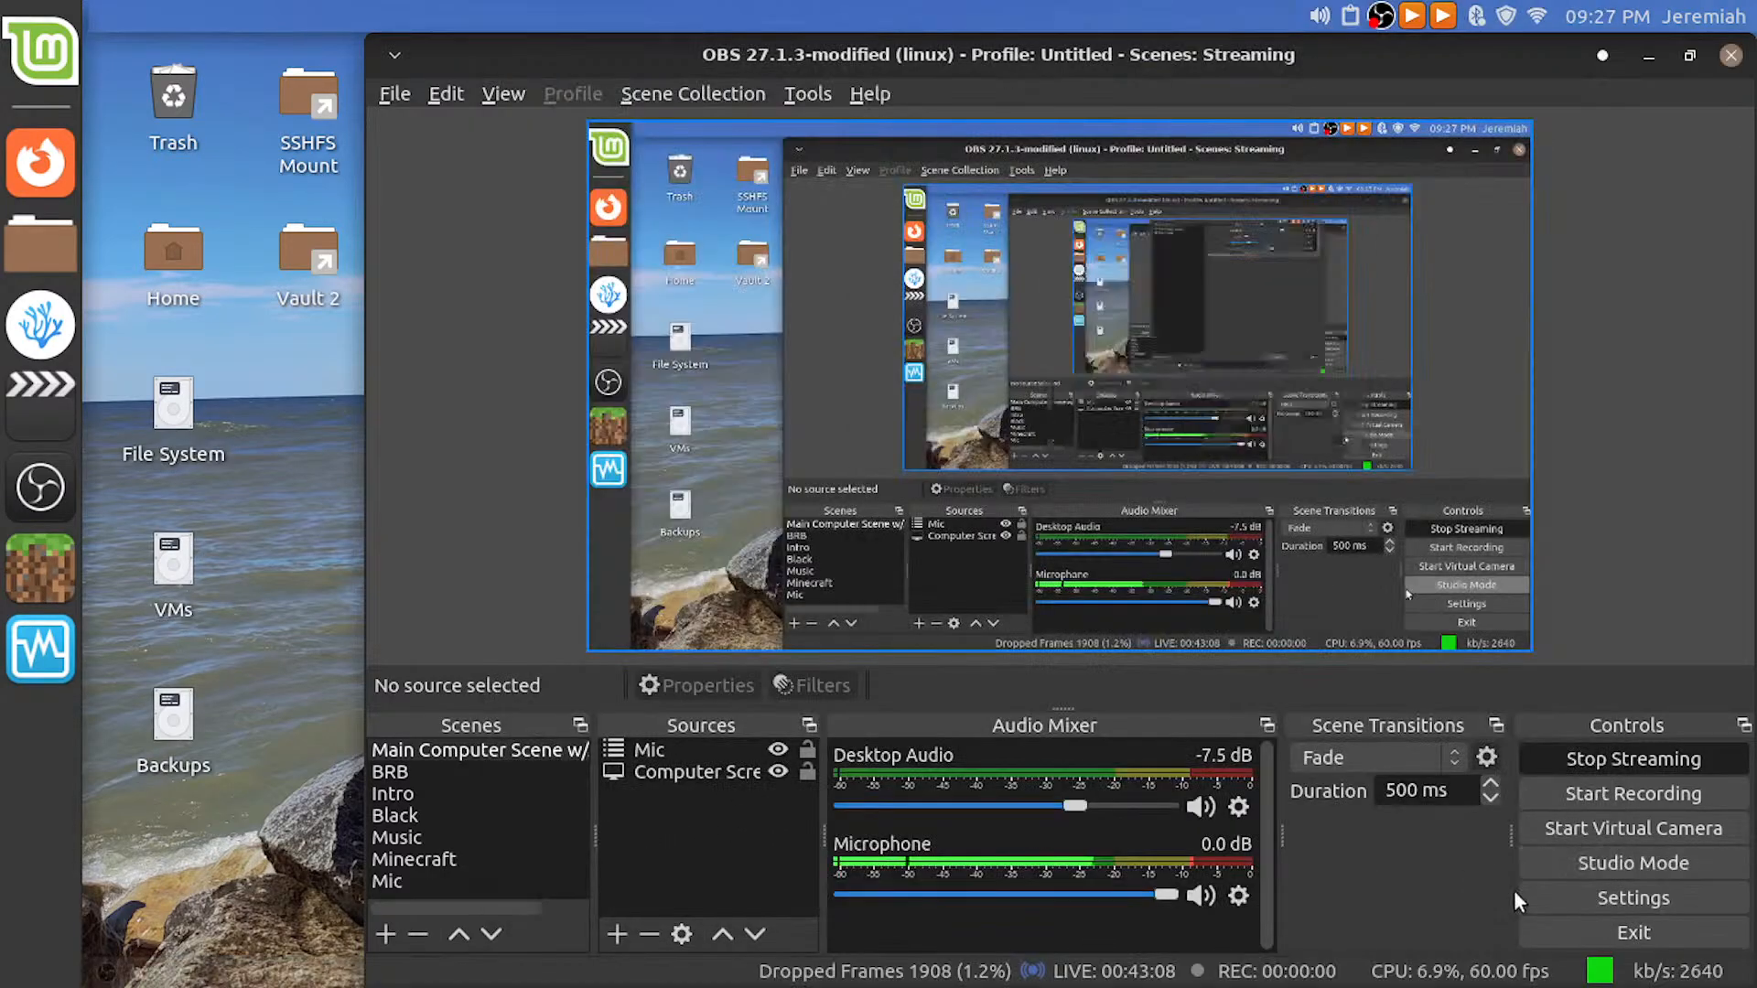
# Switch back to Audacity and record a new voice track about 1 minute 31 seconds long
pyautogui.hotkey('ctrl', 'alt', 'Right')
pyautogui.hotkey('ctrl', 'alt', 'Right')
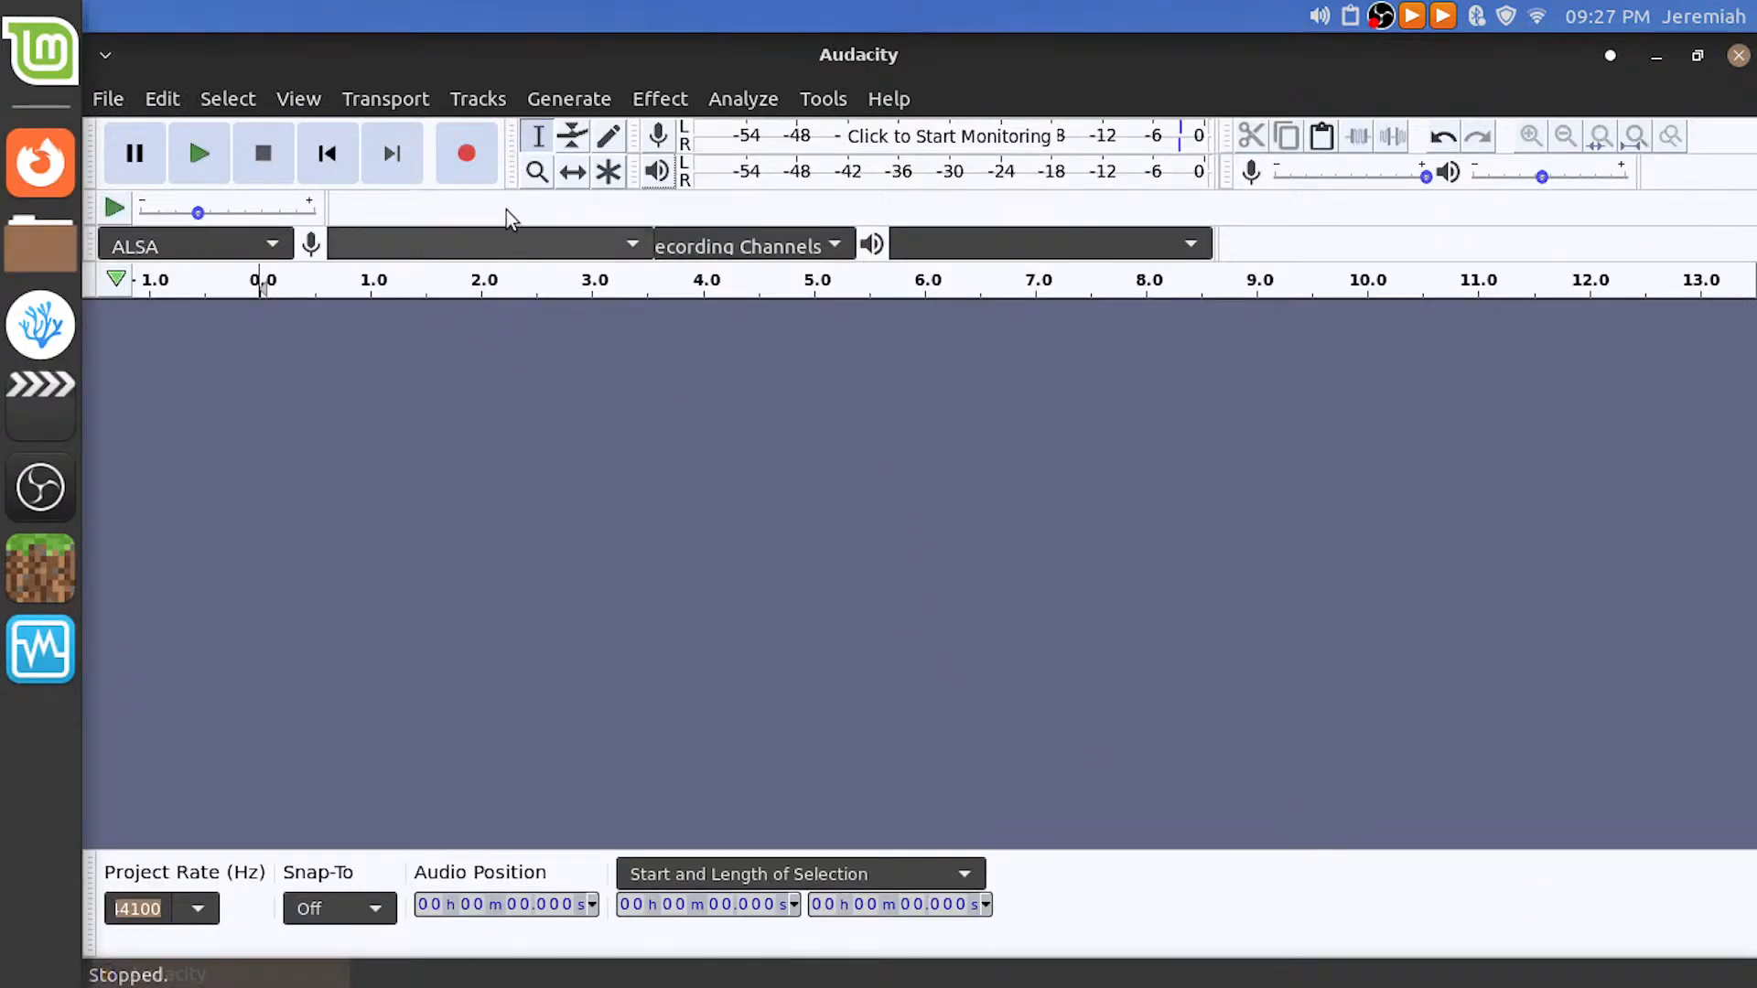
pyautogui.click(458, 161)
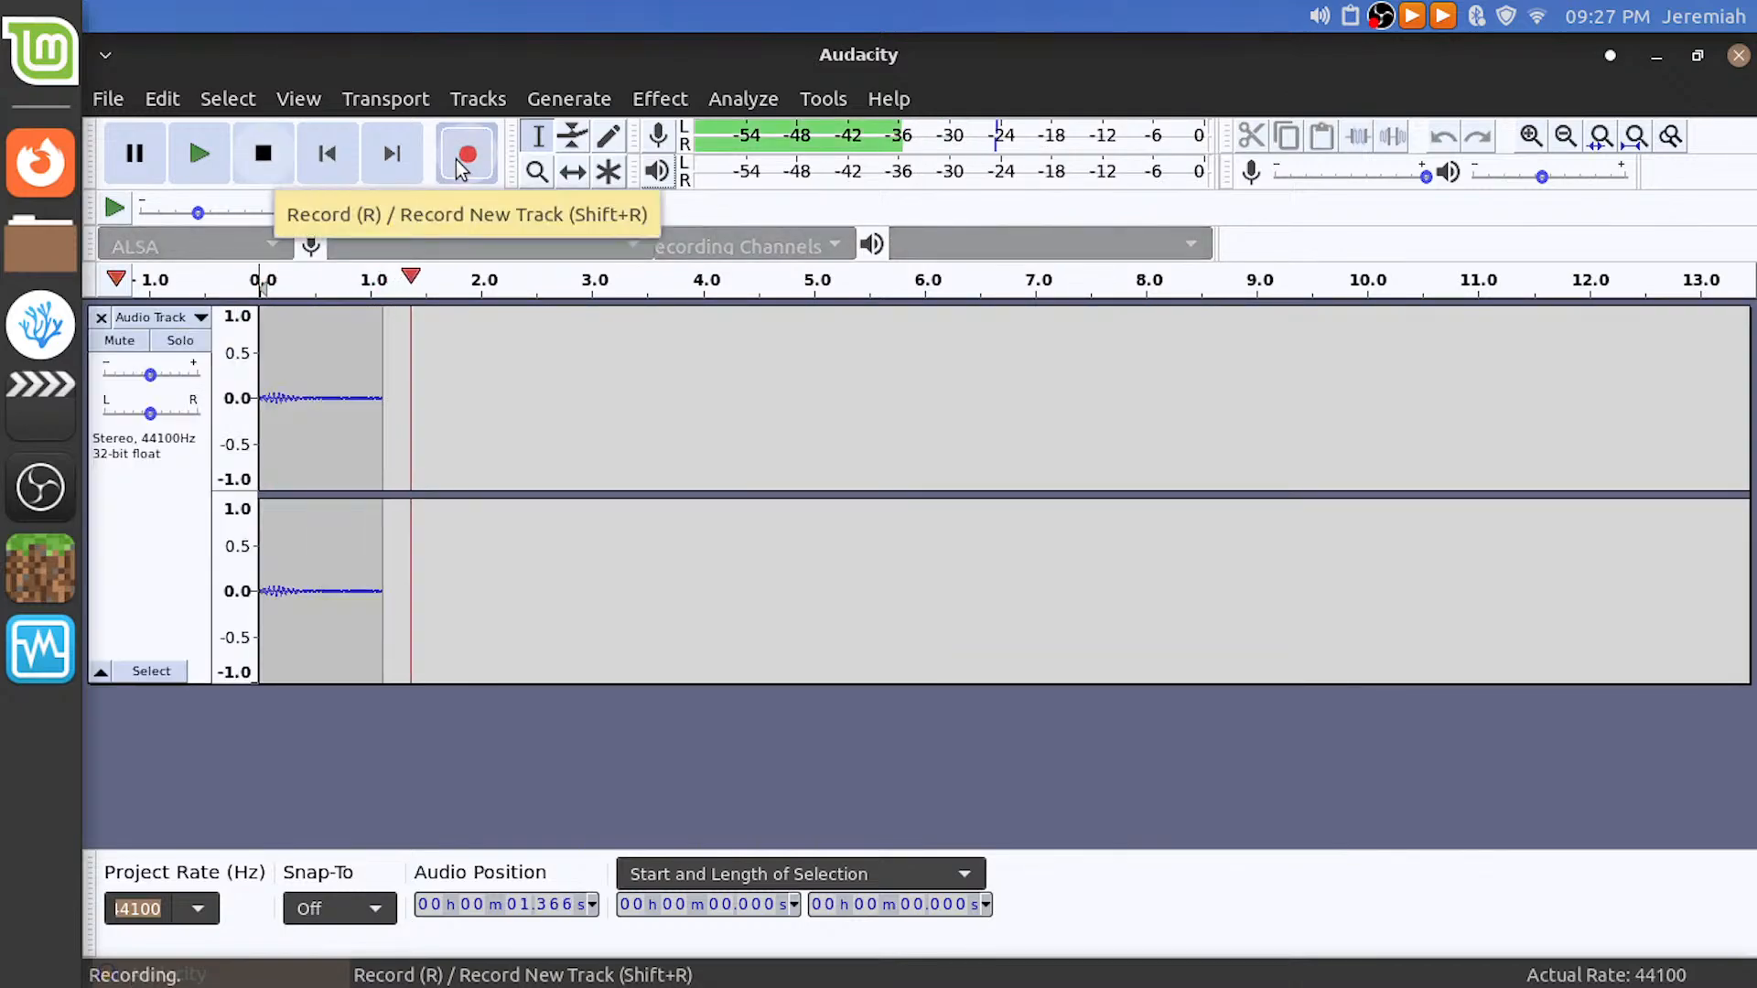
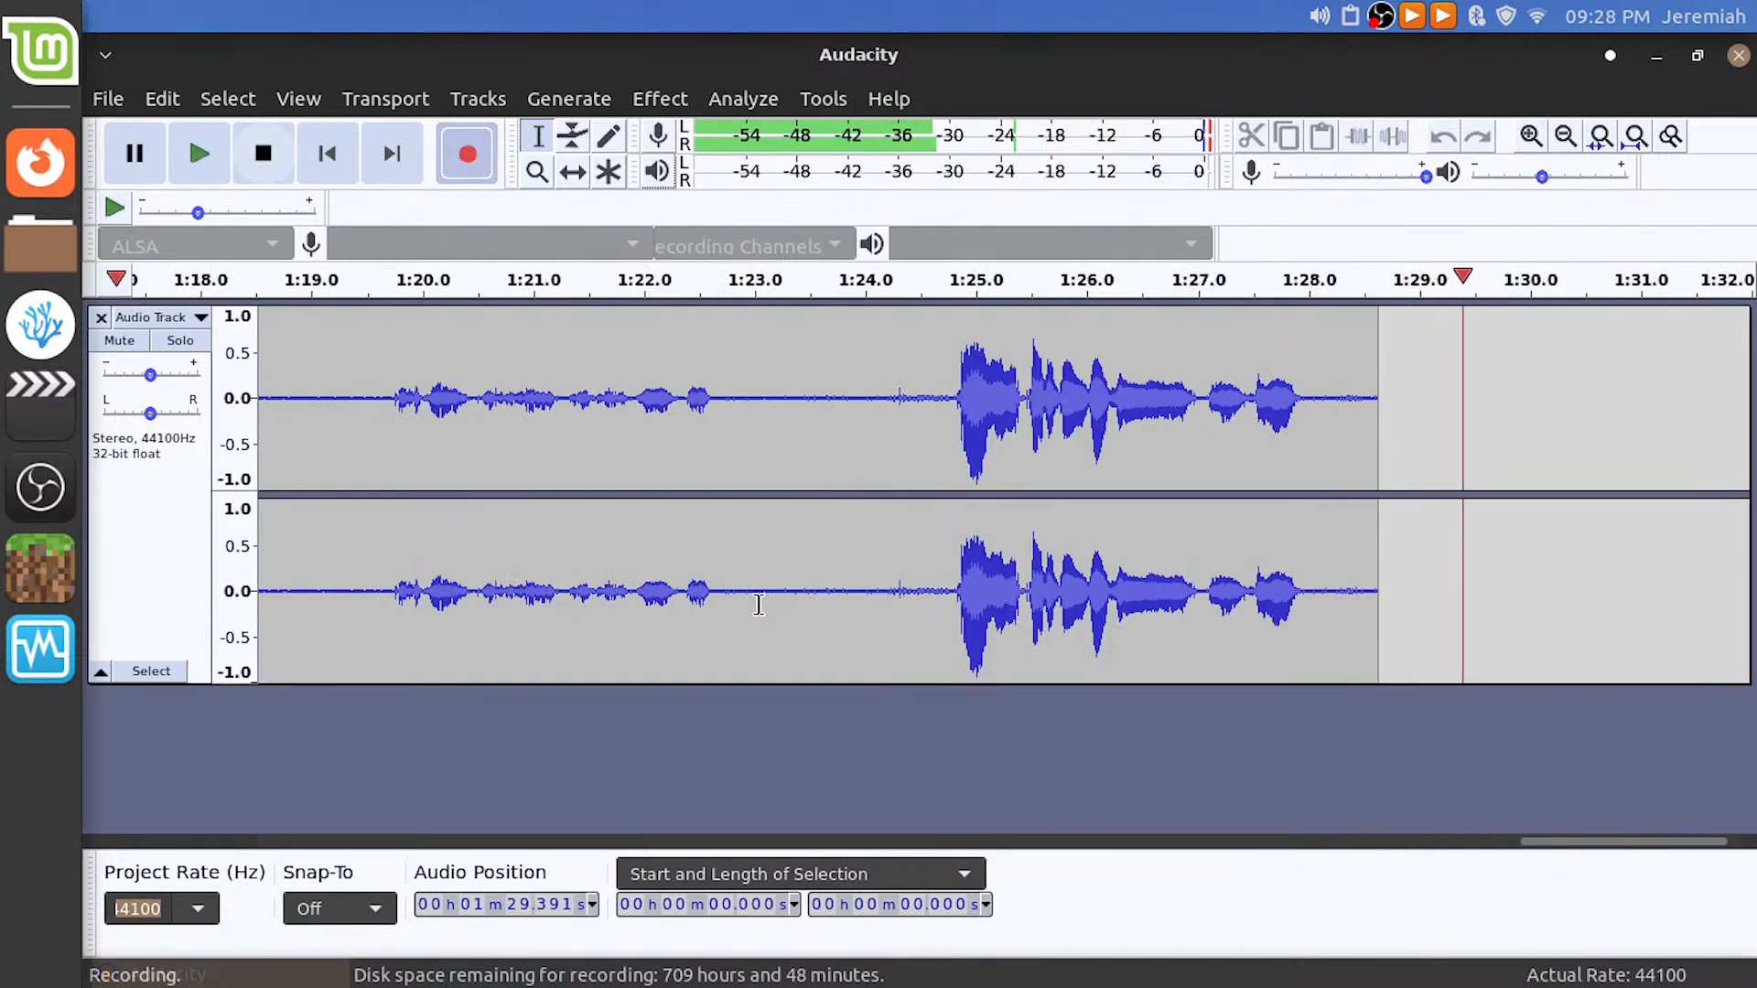
pyautogui.click(262, 154)
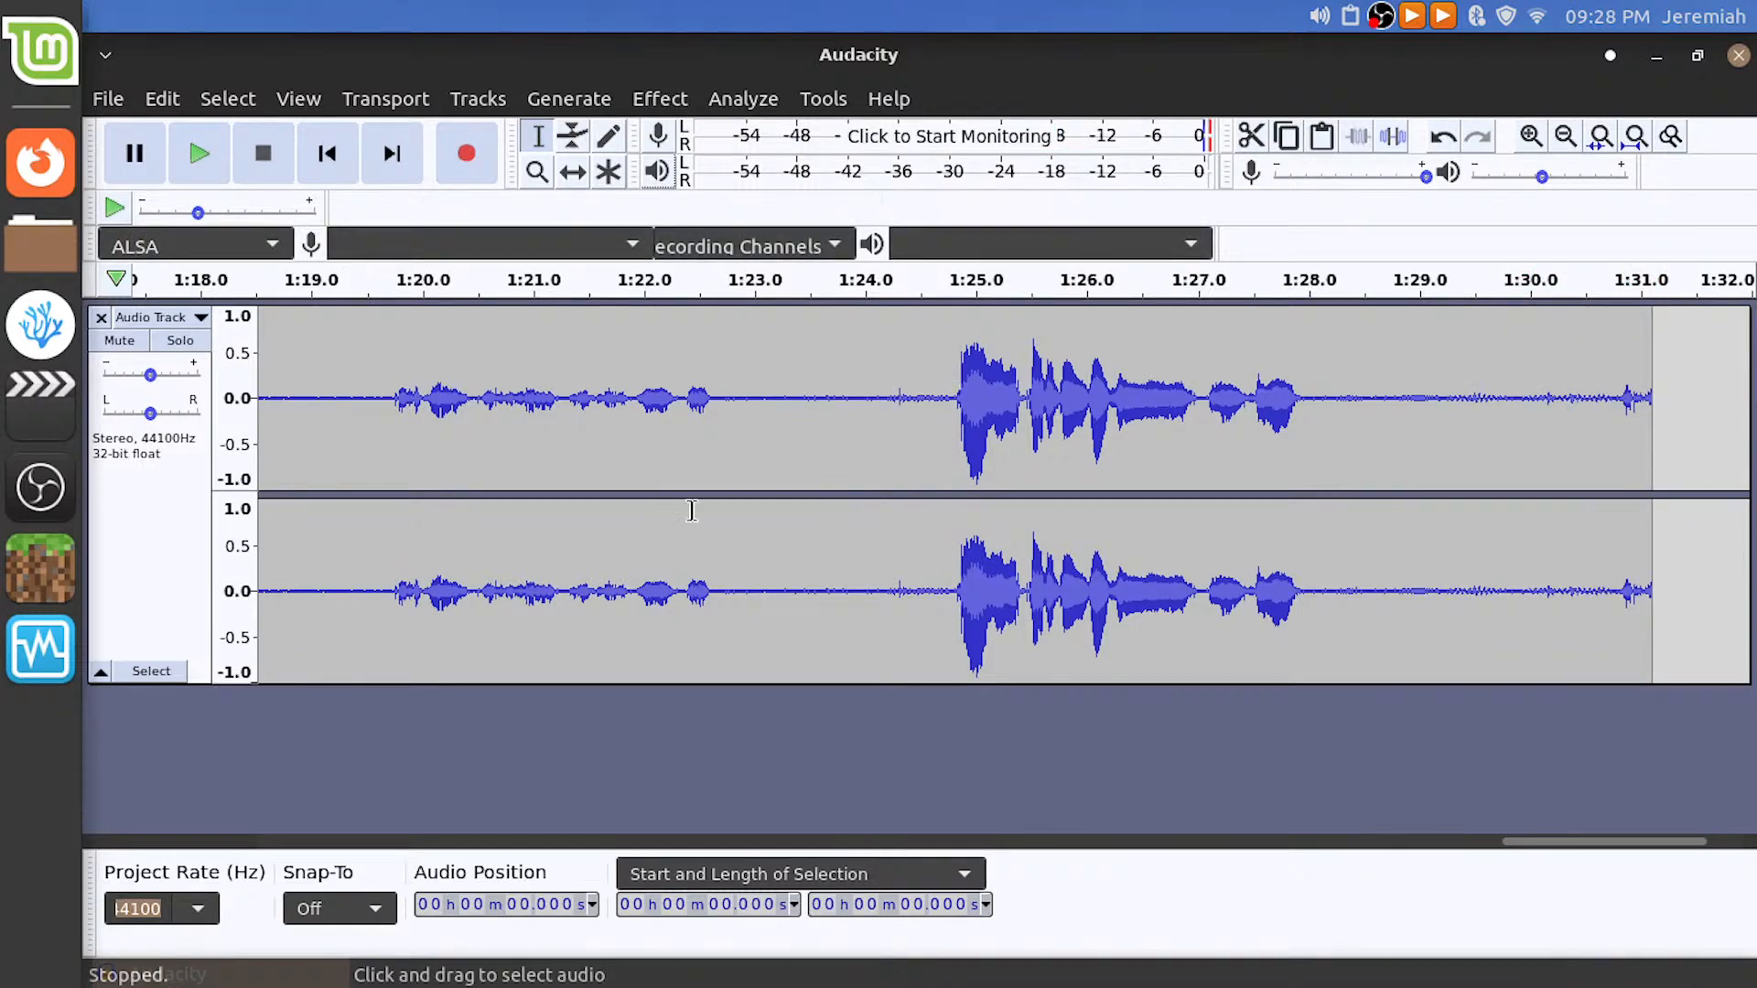
# Go back to the start of the voice recording and play its silent opening from about 0.8 s
pyautogui.moveTo(1606, 842); pyautogui.dragTo(366, 816)
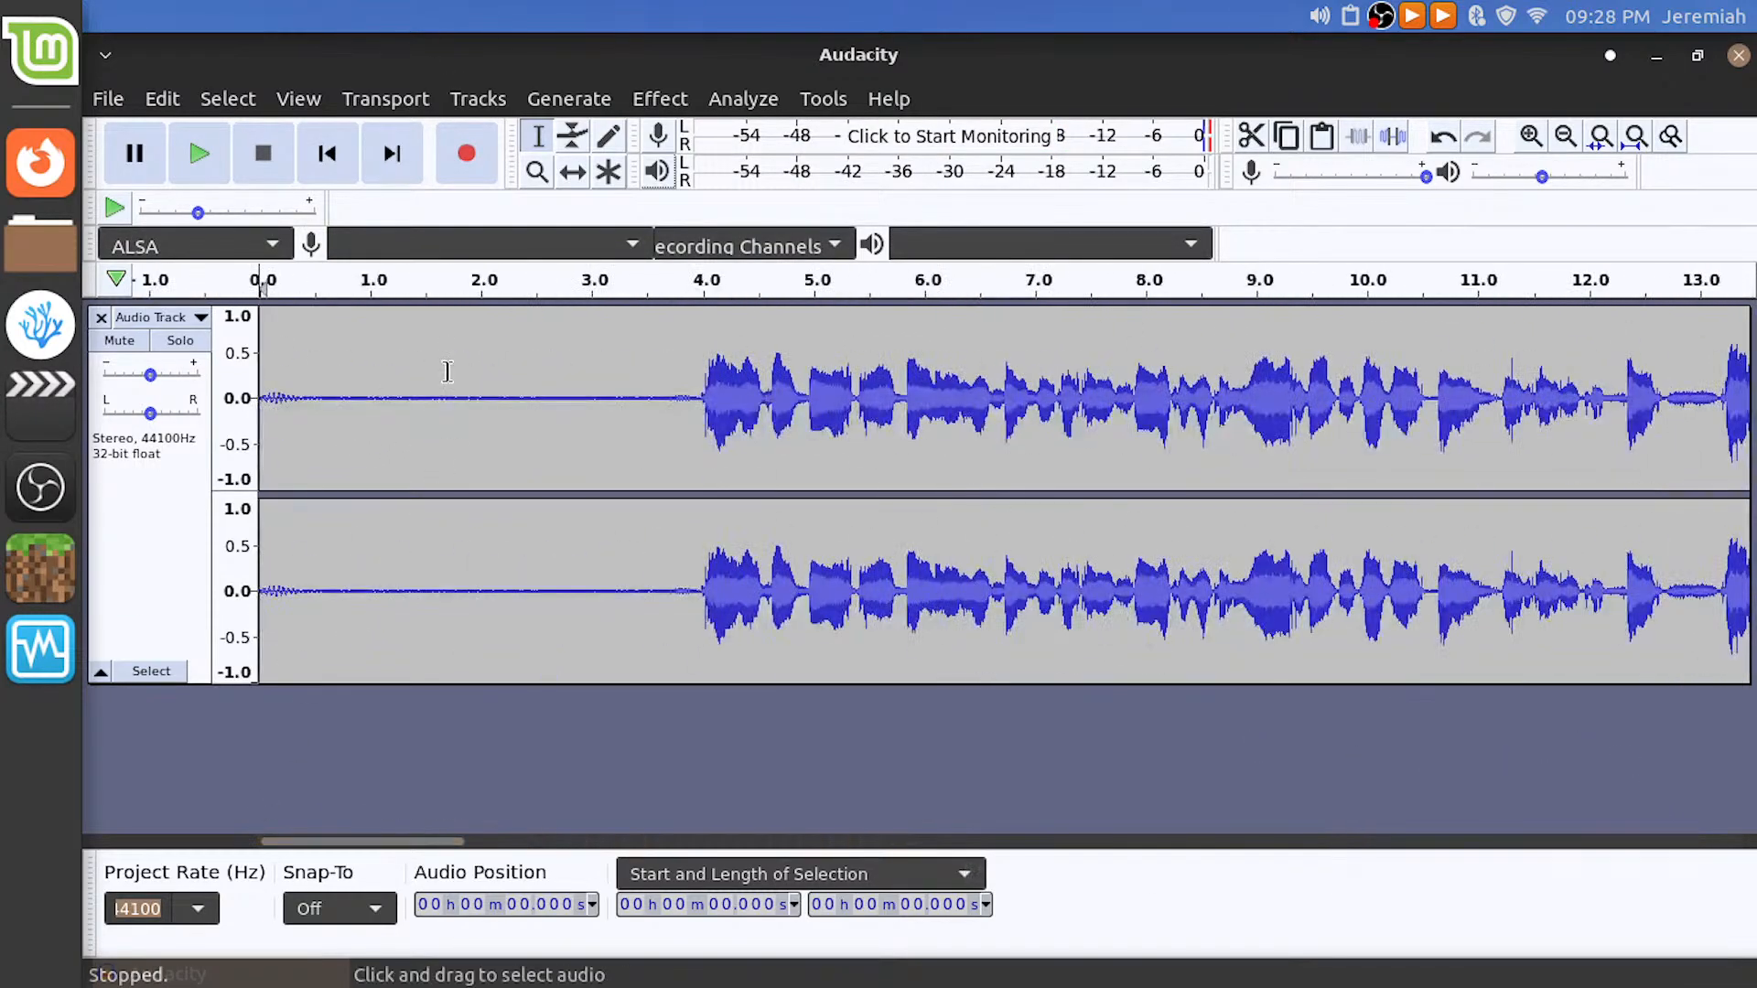
pyautogui.click(356, 281)
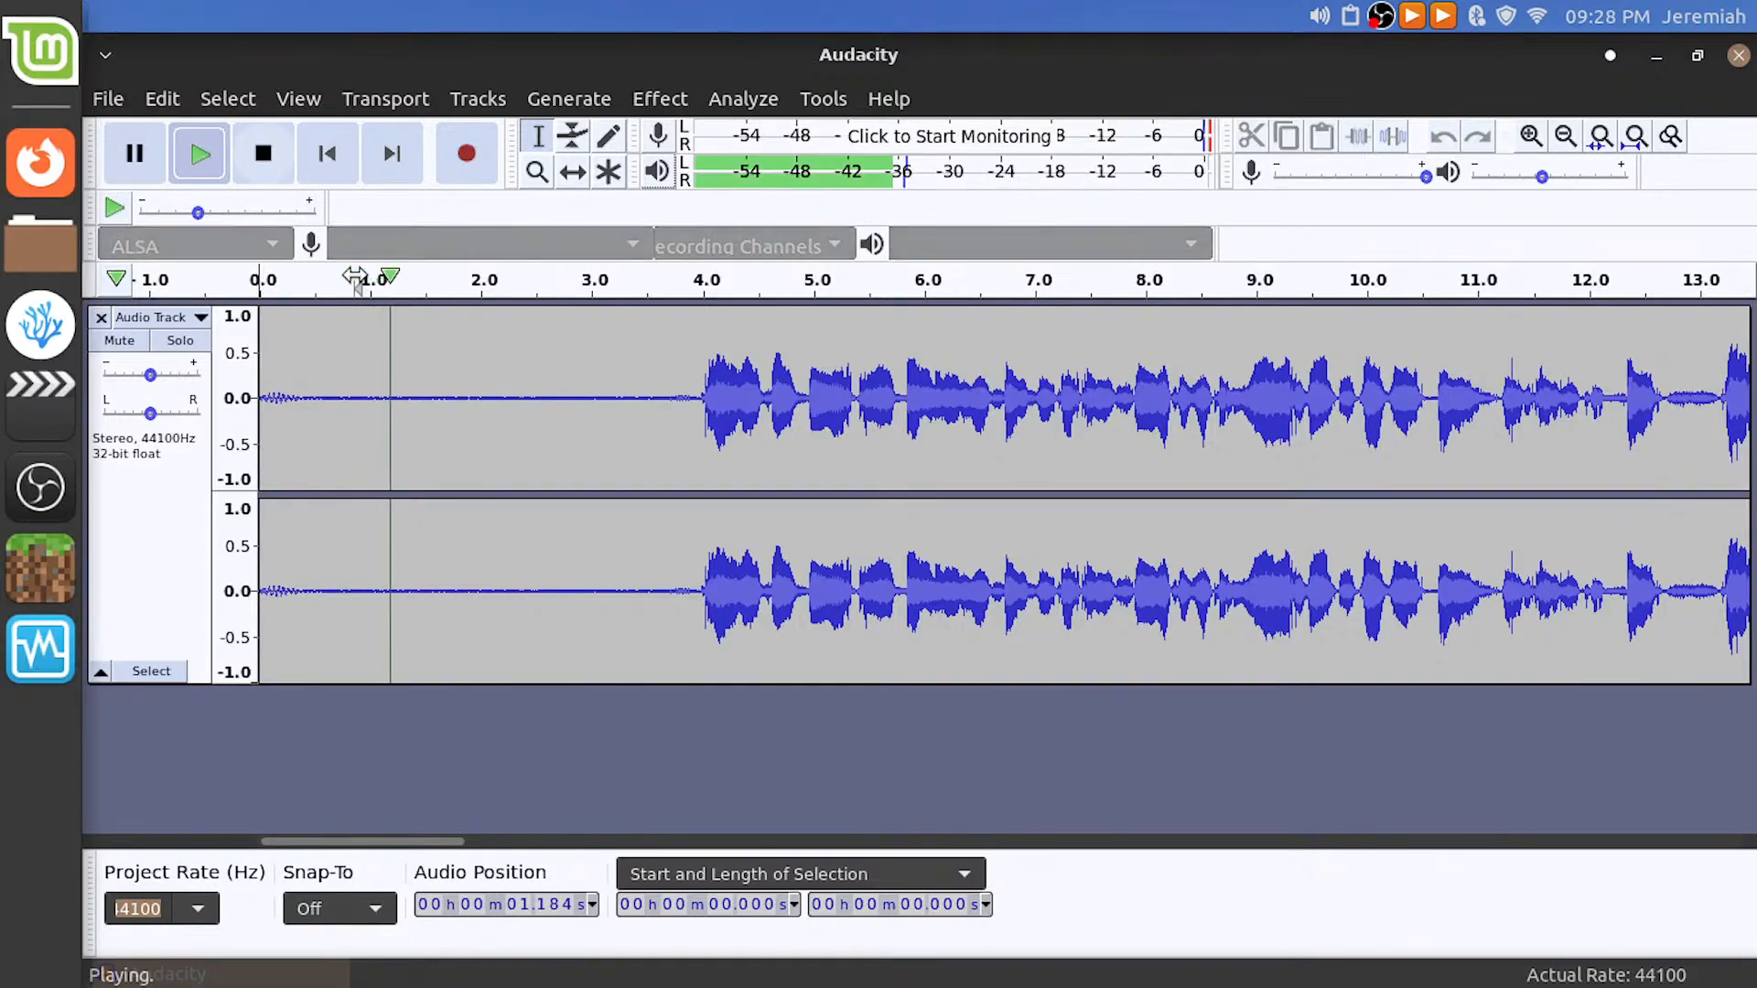
pyautogui.click(350, 285)
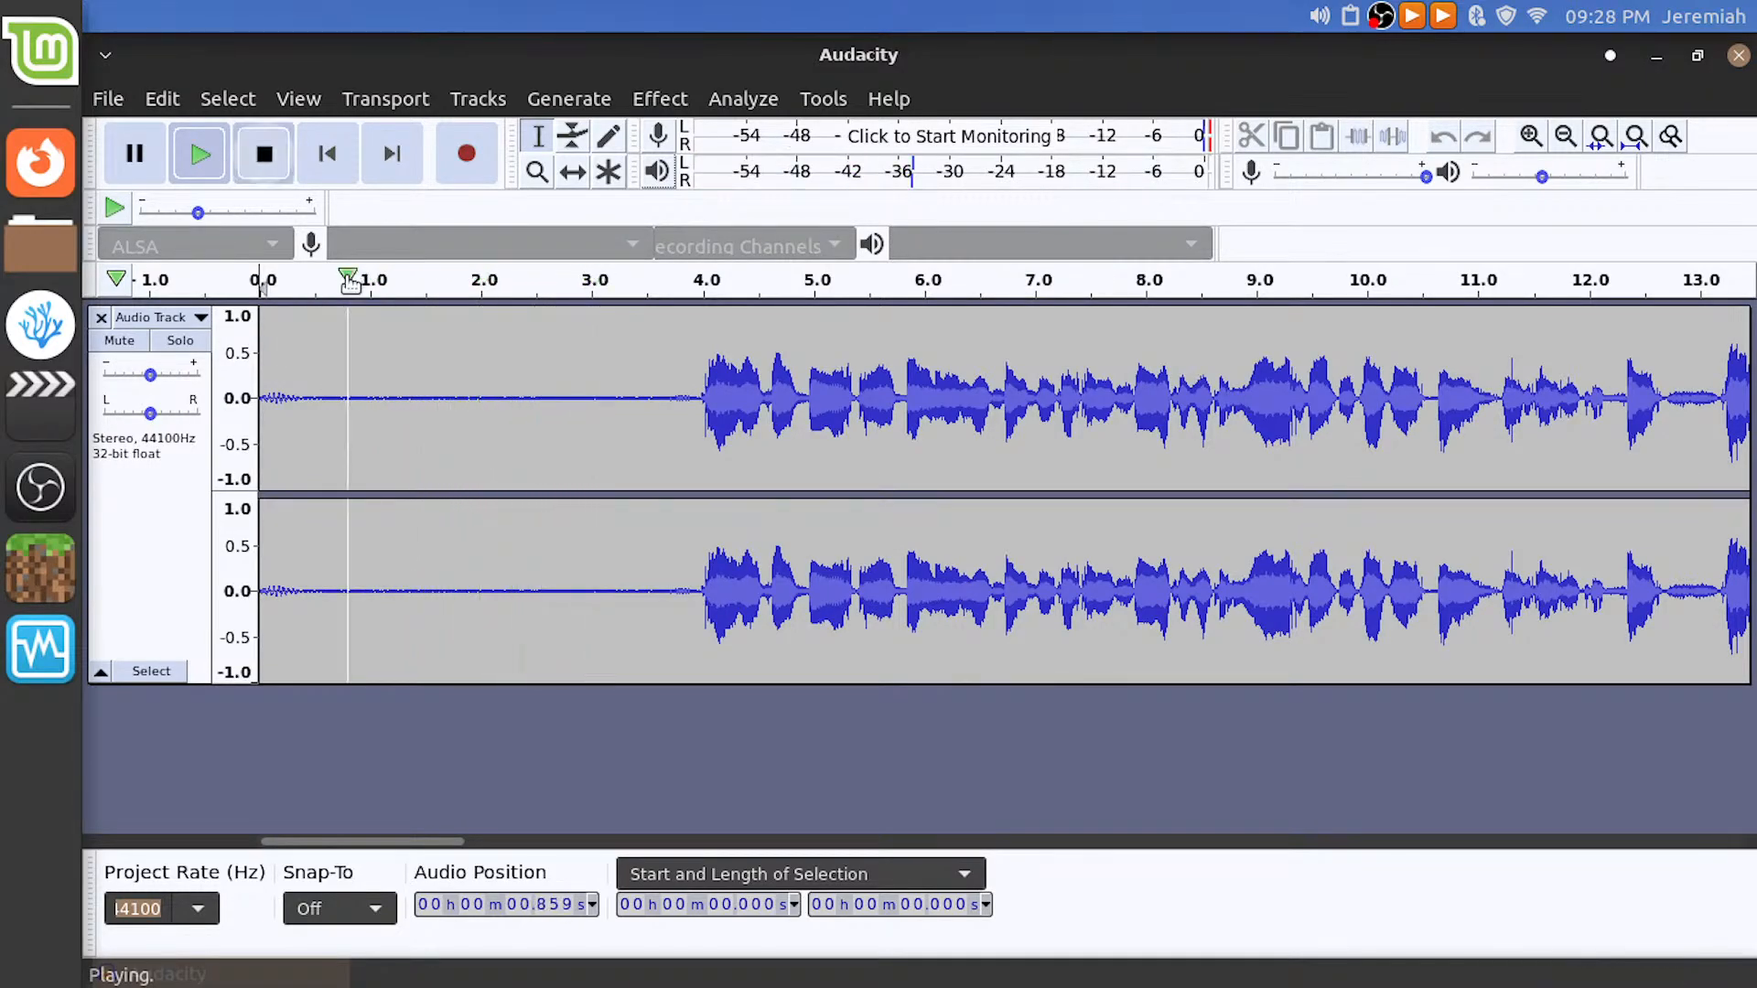
# Capture a noise profile from the silent stretch starting at 0.789 s and about 2.3 s long, and raise the Desktop Audio level in OBS
pyautogui.moveTo(346, 417); pyautogui.dragTo(604, 441)
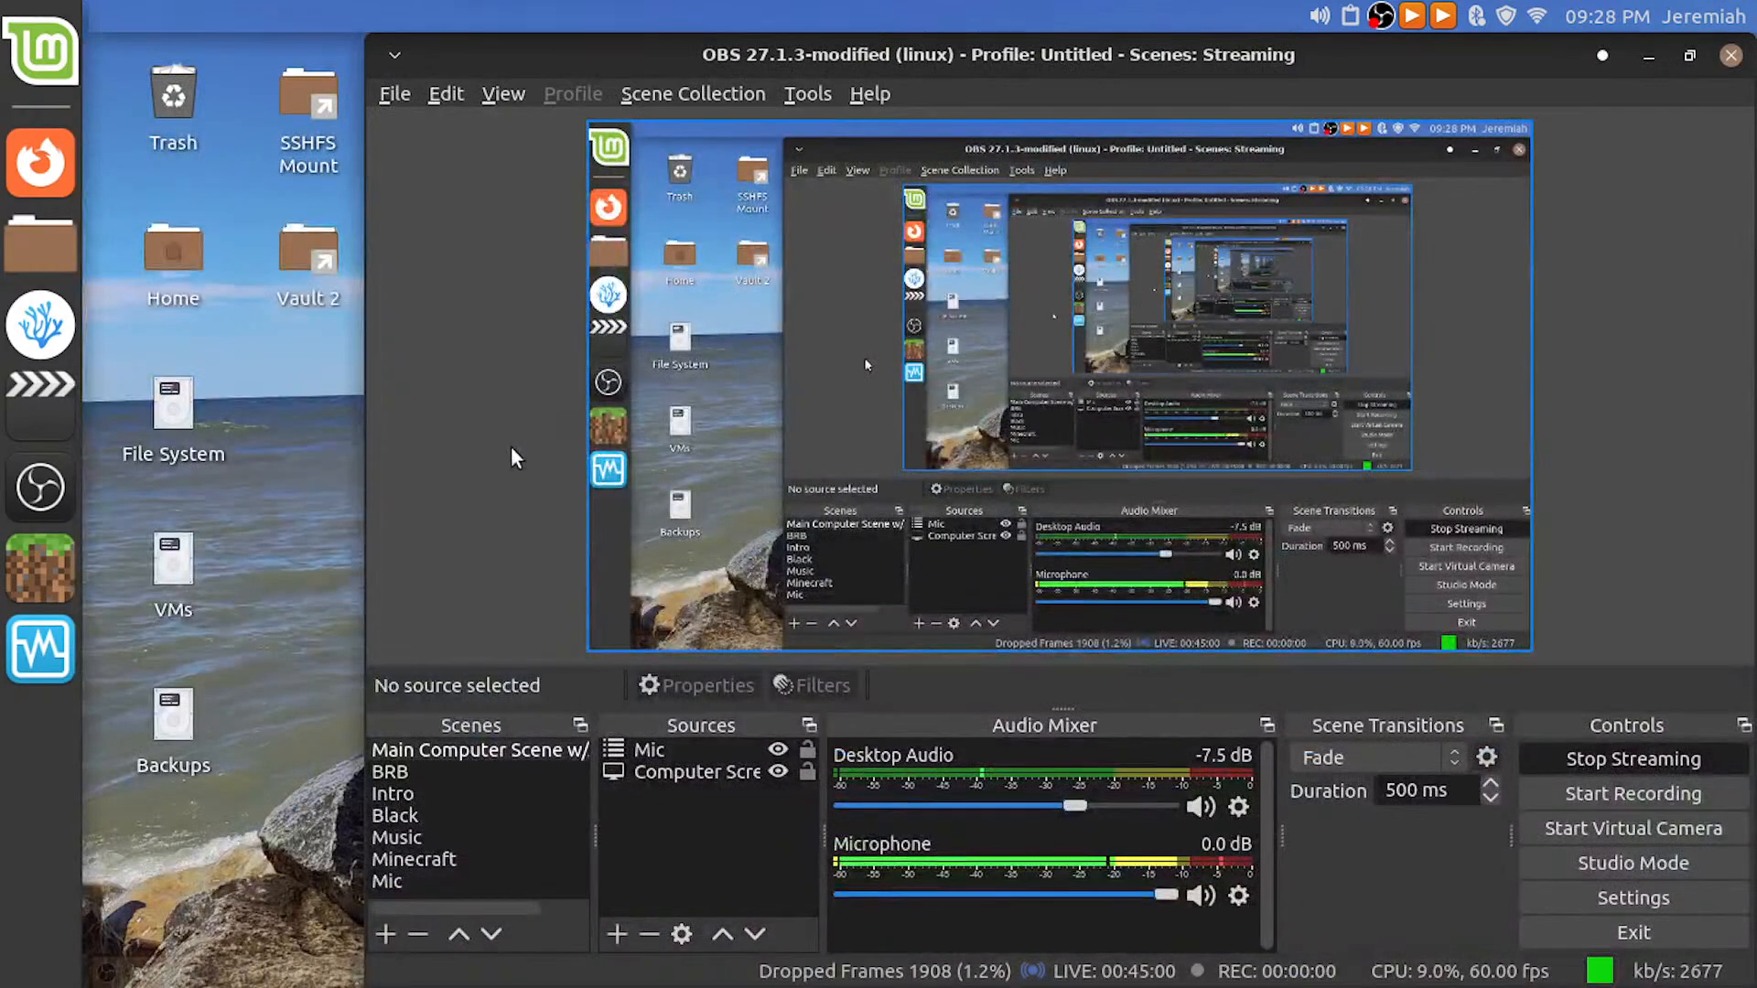
pyautogui.moveTo(1073, 807); pyautogui.dragTo(1160, 812)
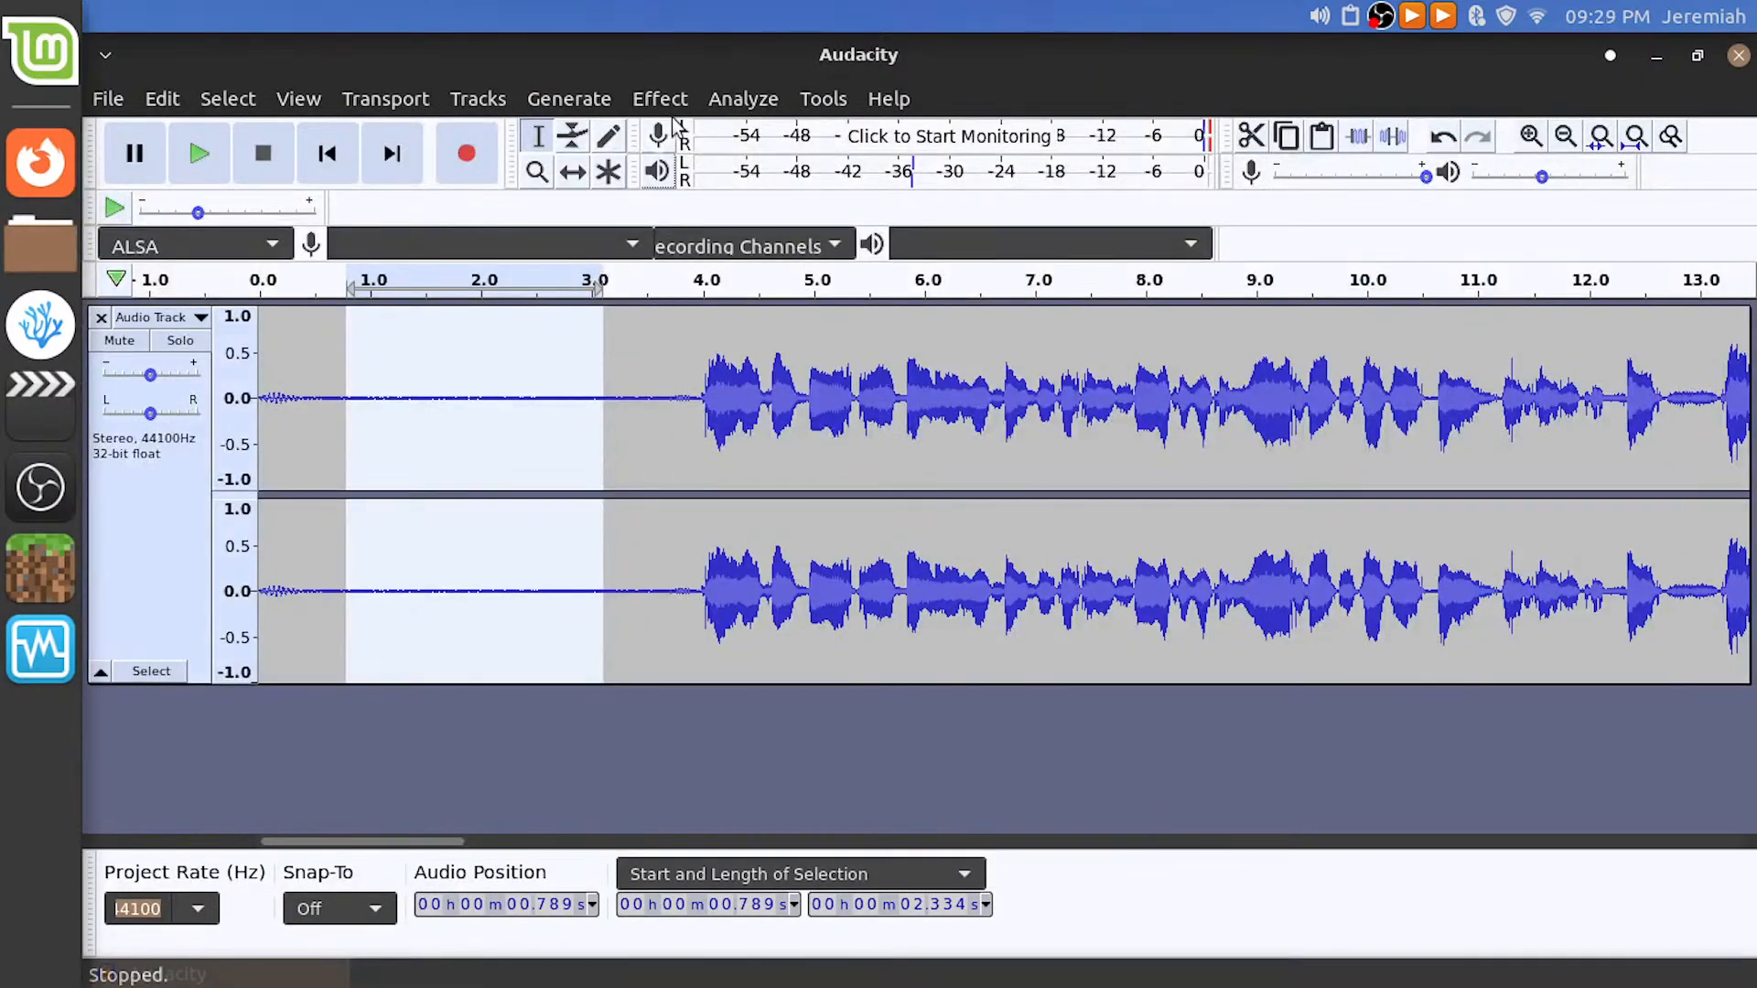
pyautogui.click(663, 101)
pyautogui.click(810, 703)
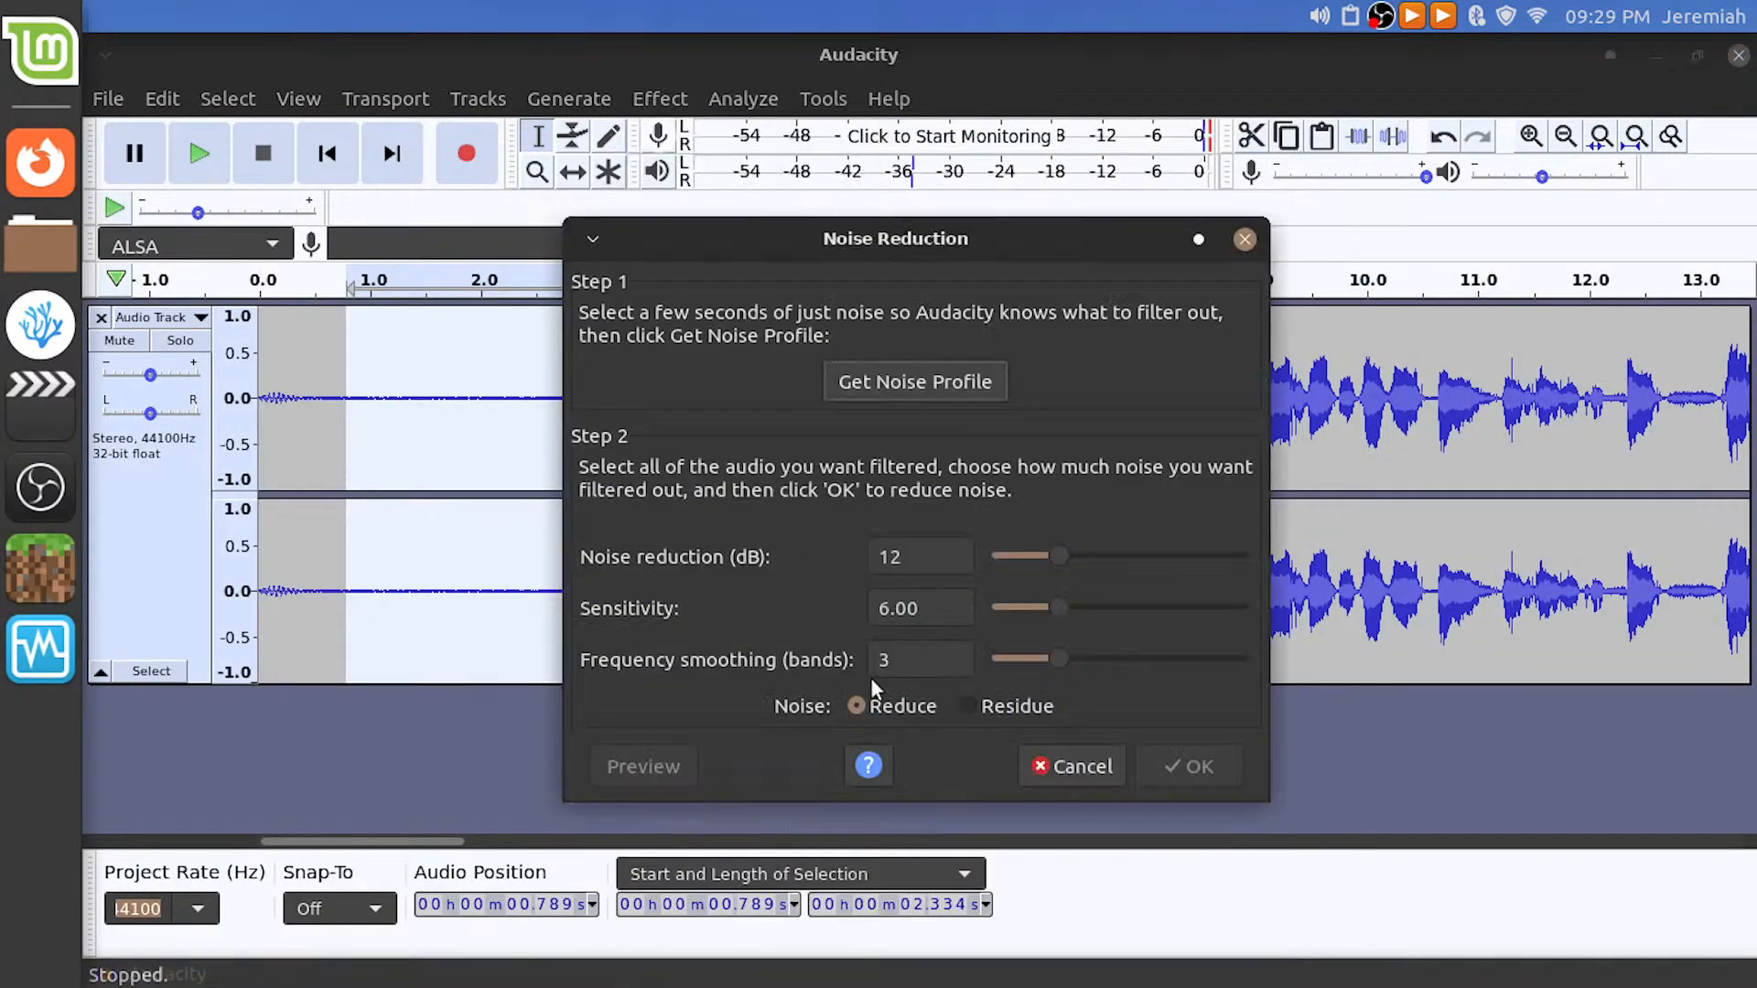
pyautogui.click(895, 383)
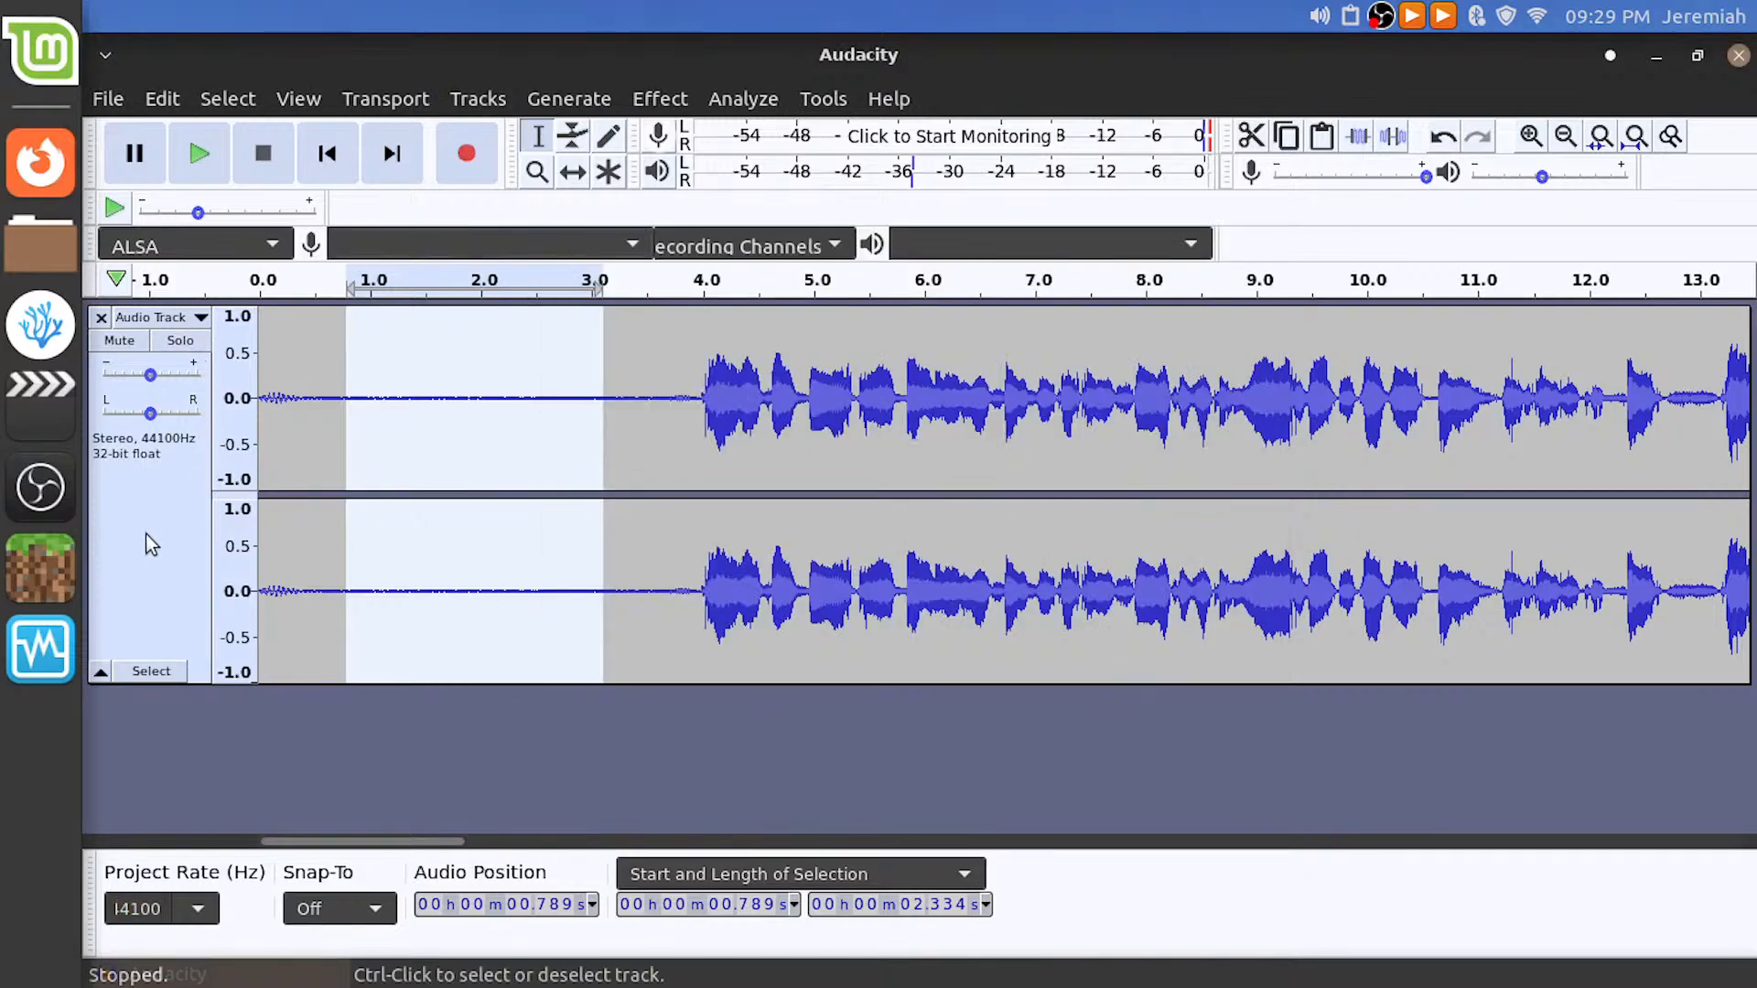
# Apply Noise Reduction to the whole track with 12 dB, sensitivity 6.00 and 3 smoothing bands, and play the result from about 2.9 s
pyautogui.click(172, 474)
pyautogui.click(659, 98)
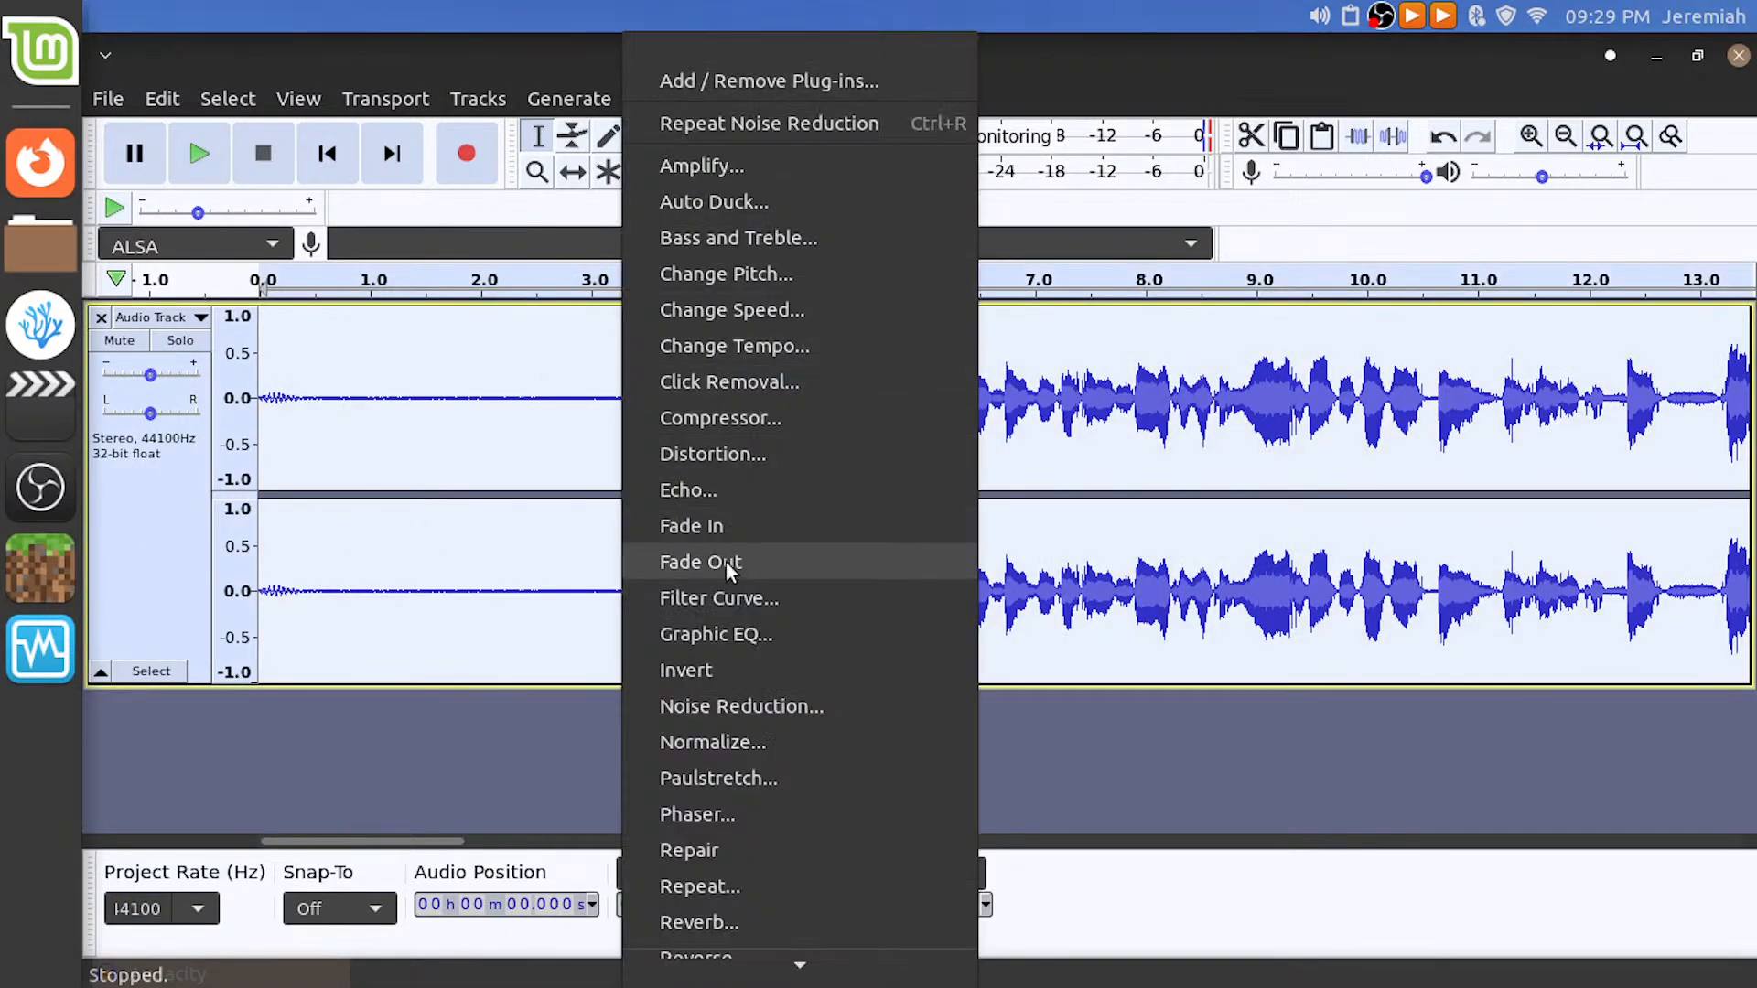
pyautogui.click(756, 705)
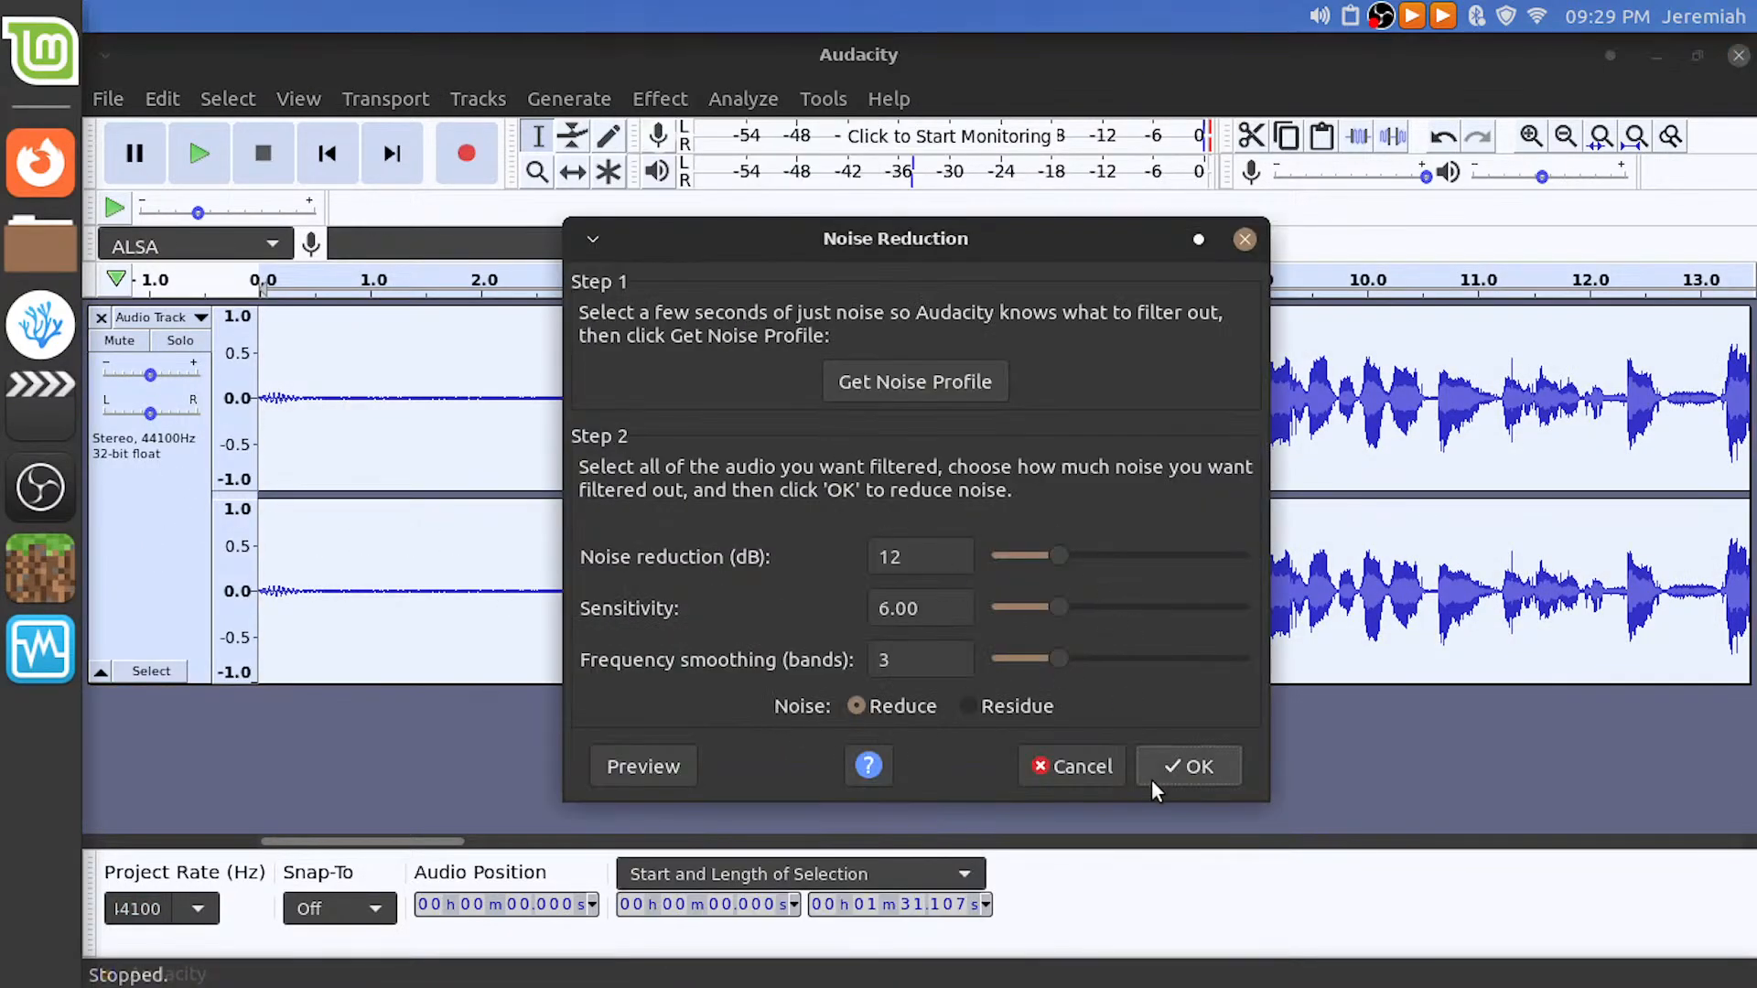
pyautogui.click(1186, 768)
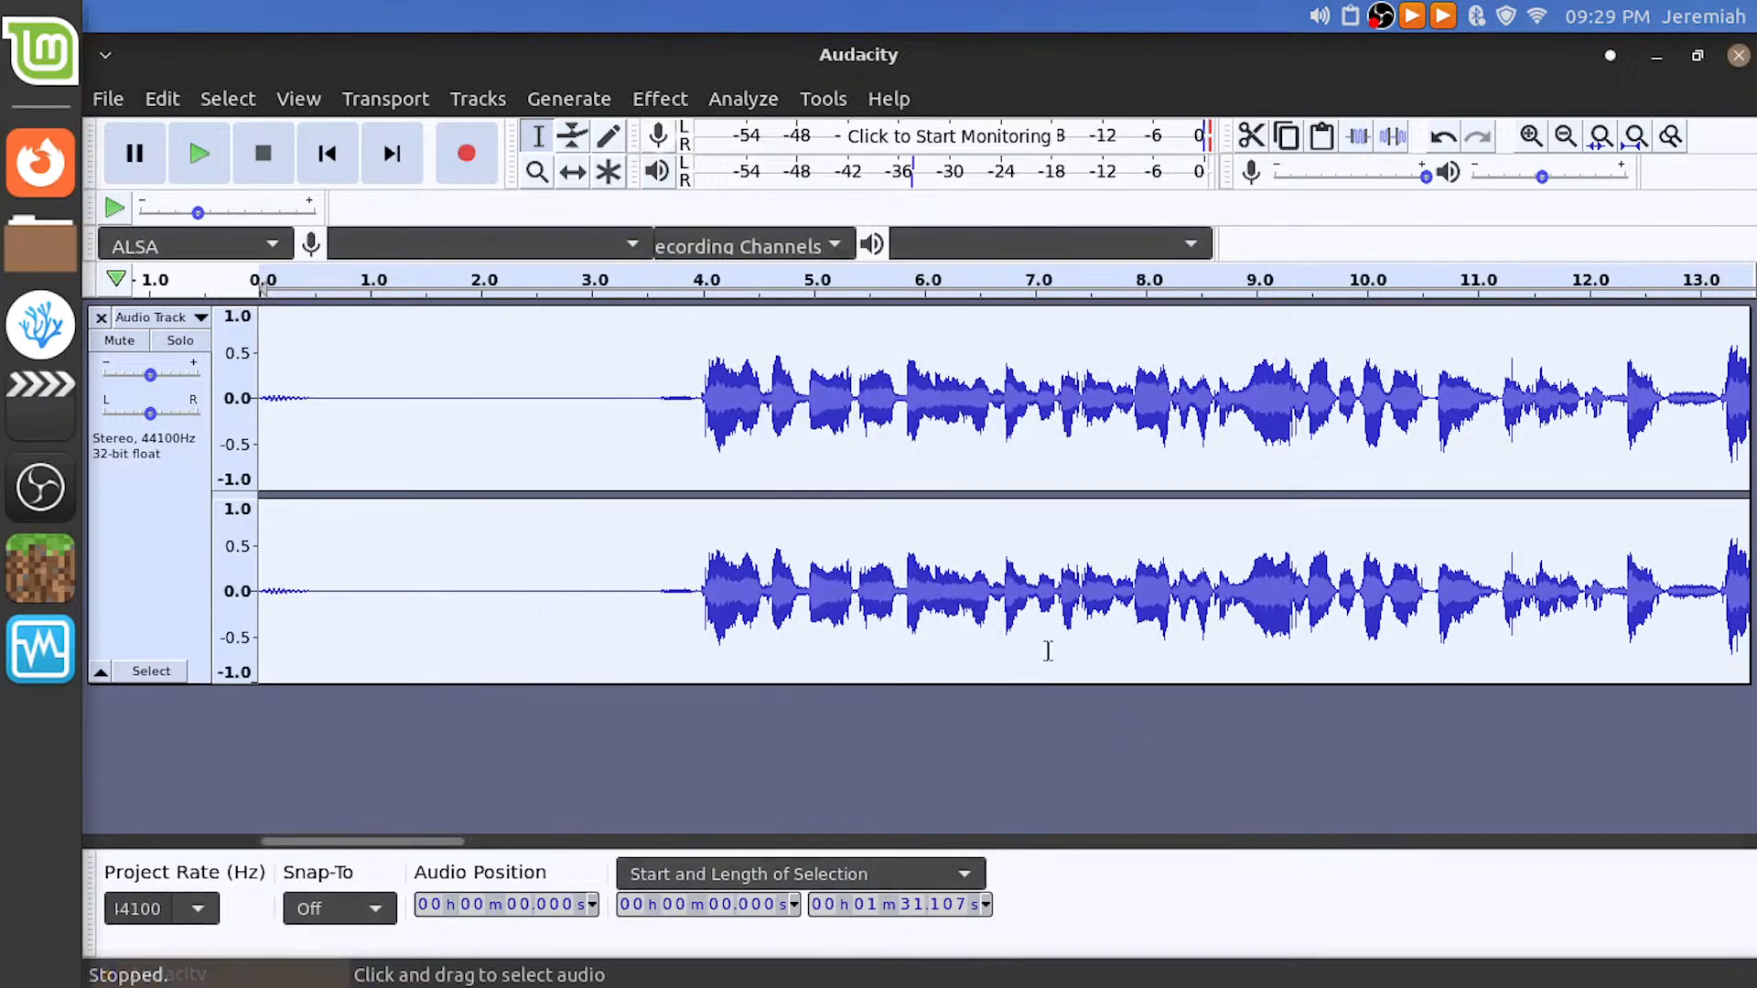
pyautogui.click(581, 397)
pyautogui.press('space')
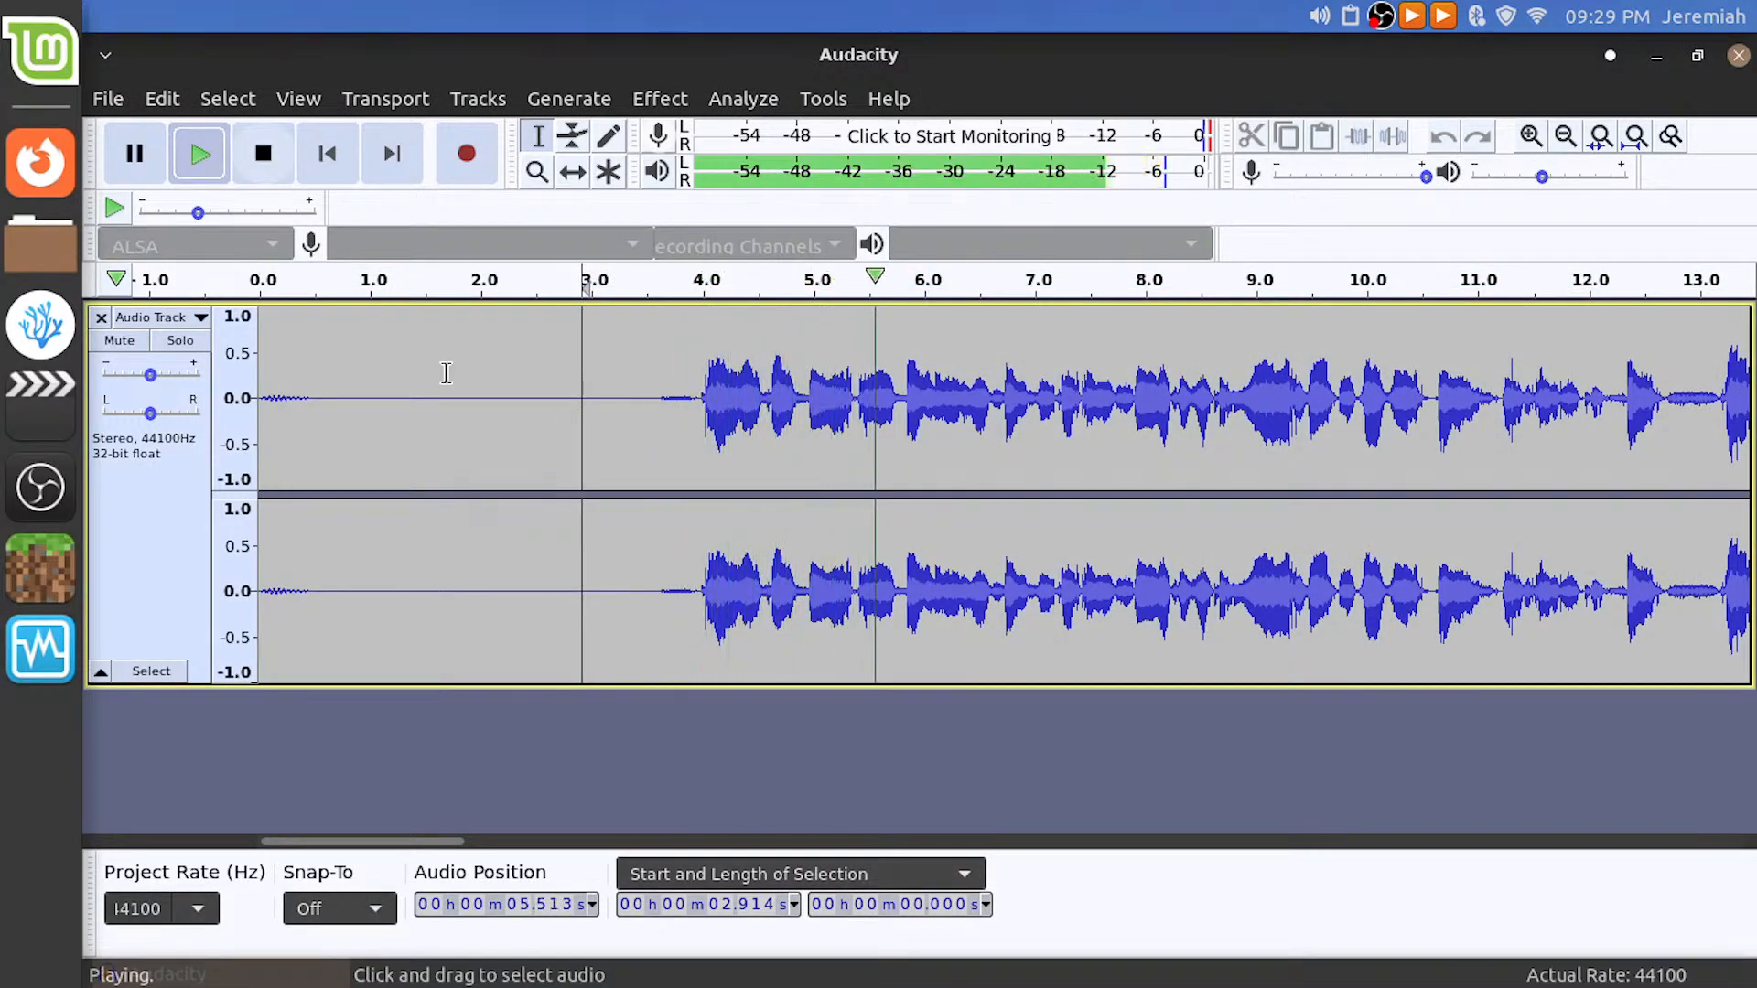
# Undo the Noise Reduction, play the original recording from about 3.6 s for comparison, and restore the reduced version
pyautogui.press('space')
pyautogui.press('space')
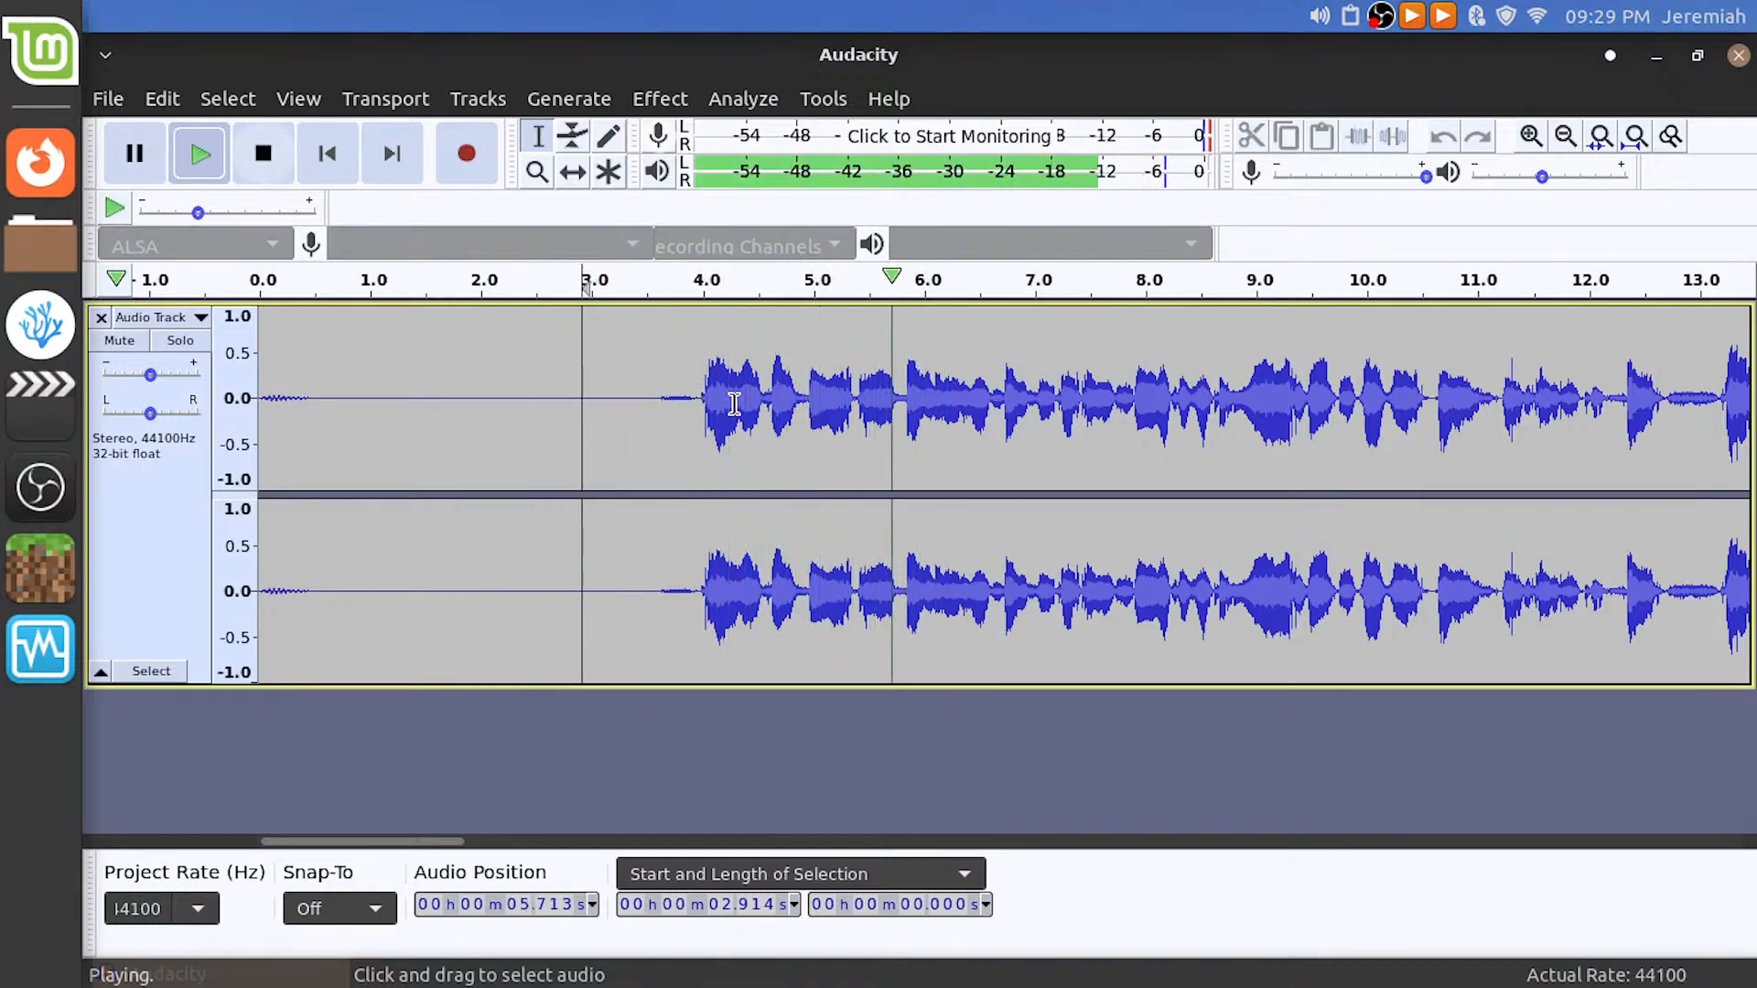
pyautogui.press('space')
pyautogui.hotkey('ctrl', 'a')
pyautogui.press('space')
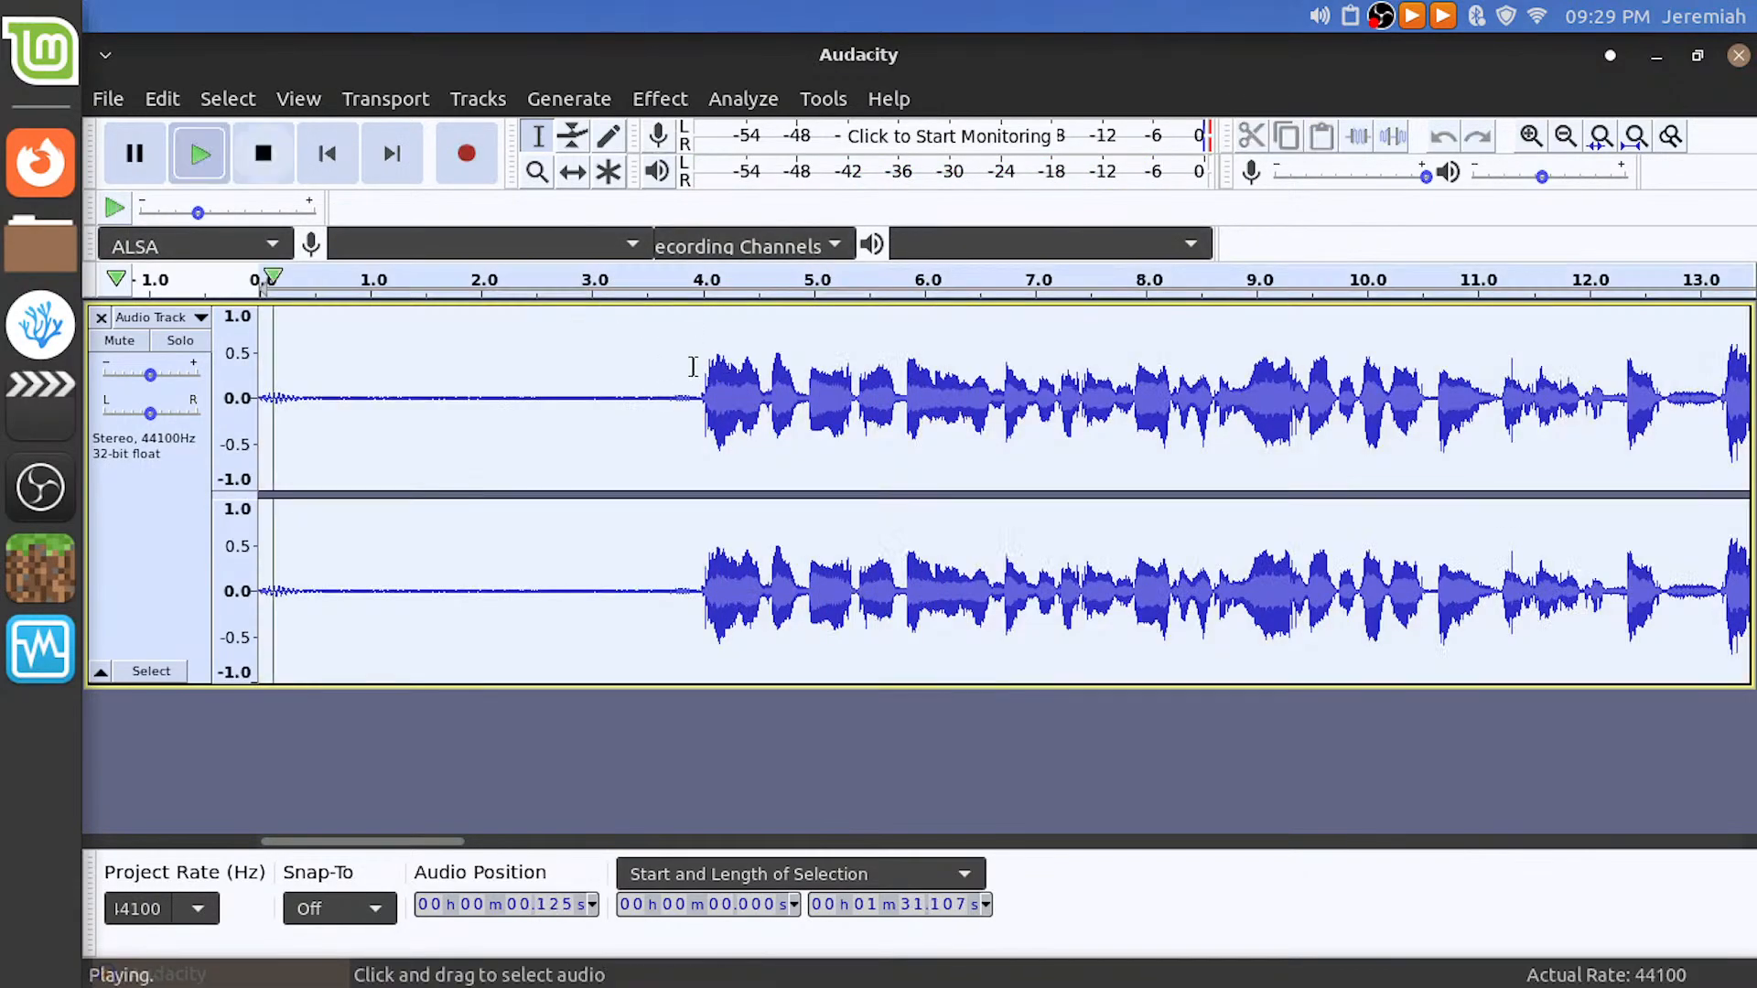
pyautogui.click(657, 275)
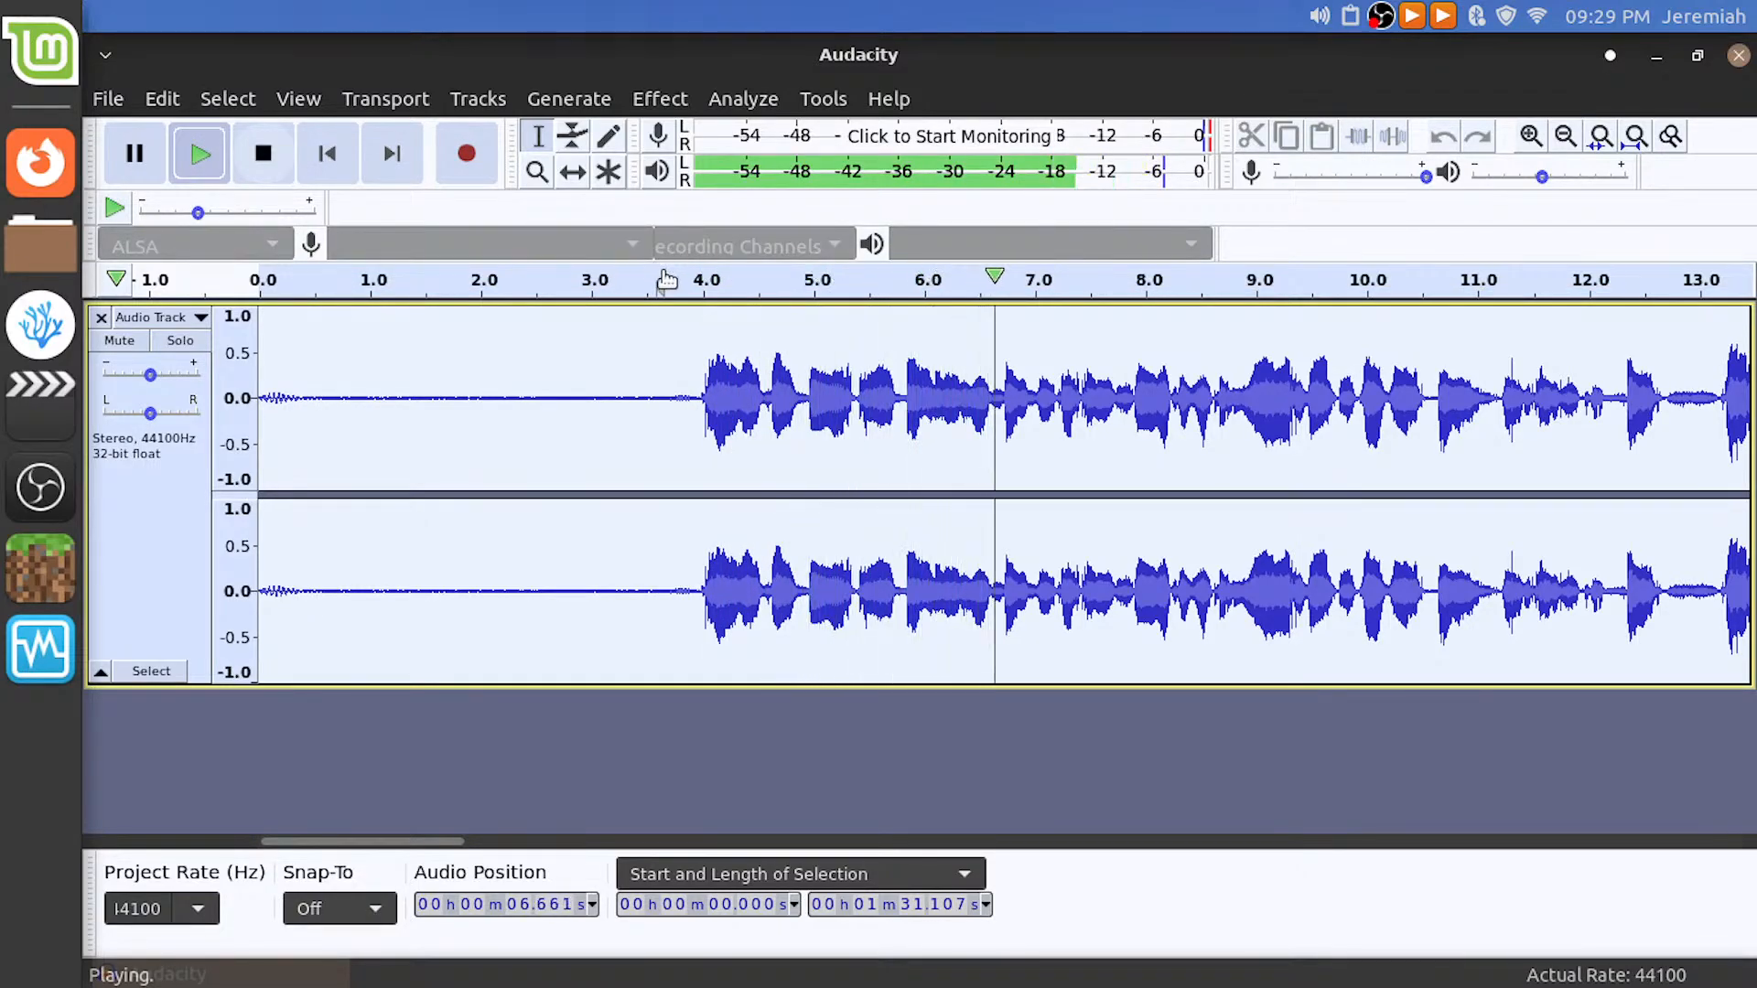
pyautogui.press('space')
pyautogui.hotkey('ctrl', 'z')
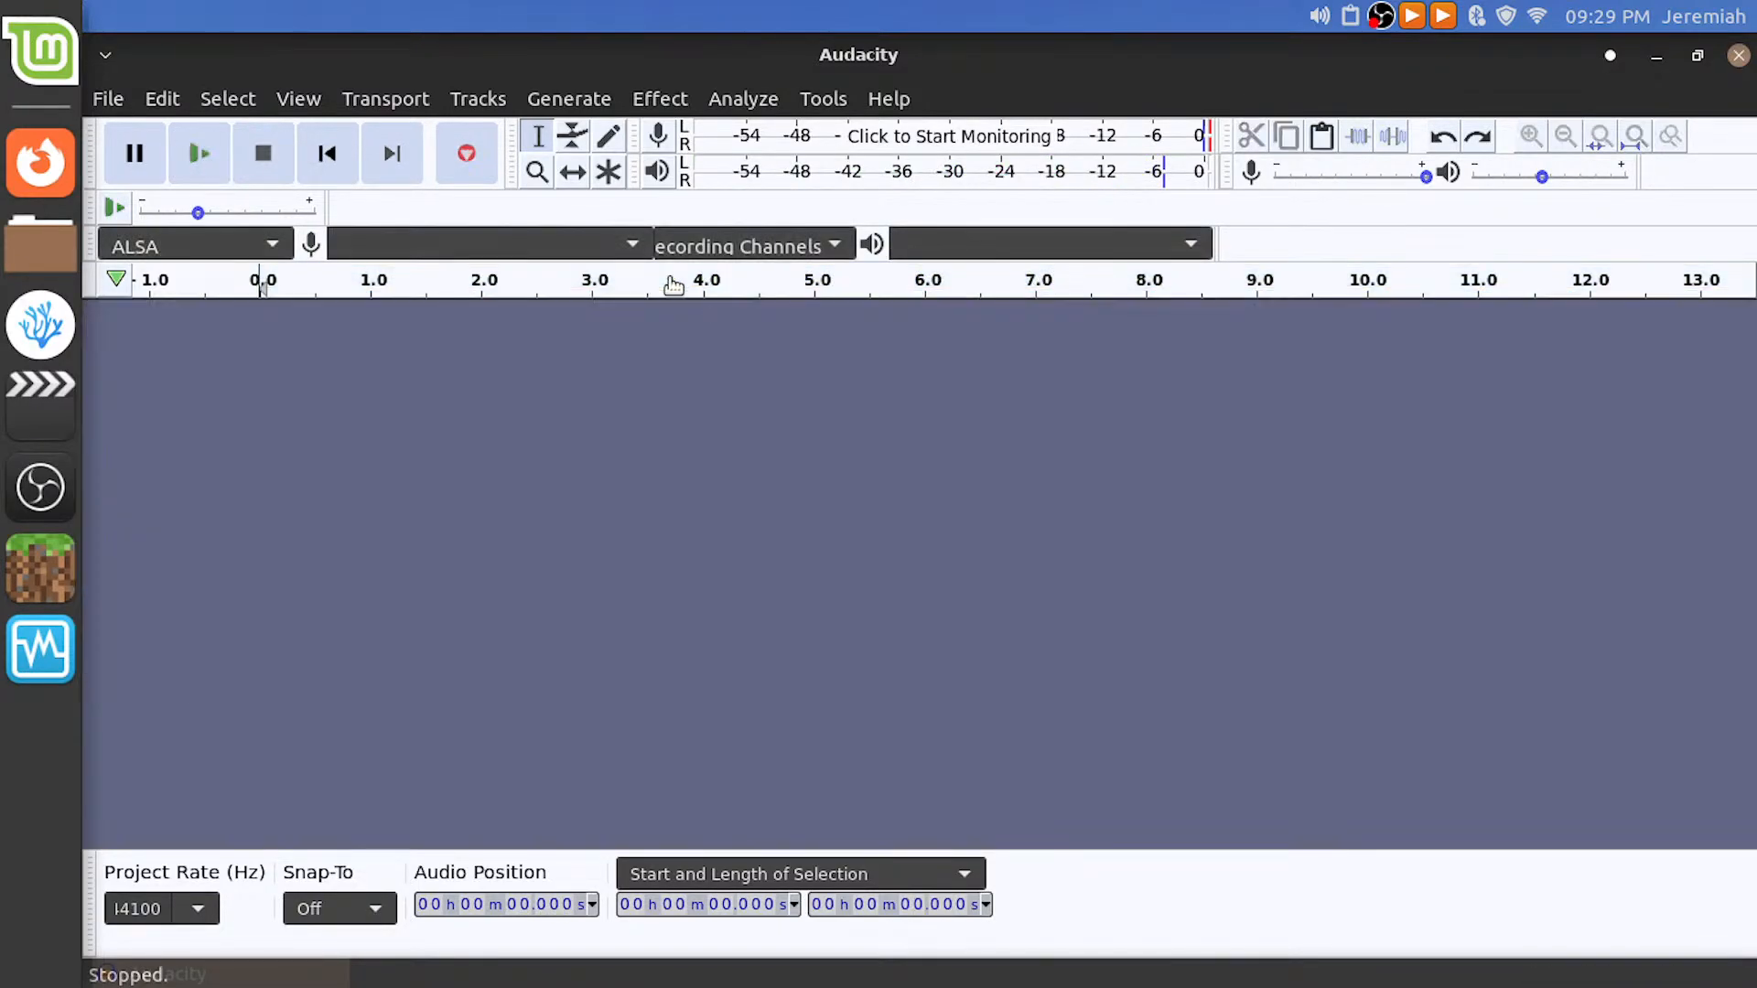
pyautogui.hotkey('ctrl', 'y')
# Delete the silent opening, the first 3.959 s of the voice track, and play it from the new start
pyautogui.click(630, 357)
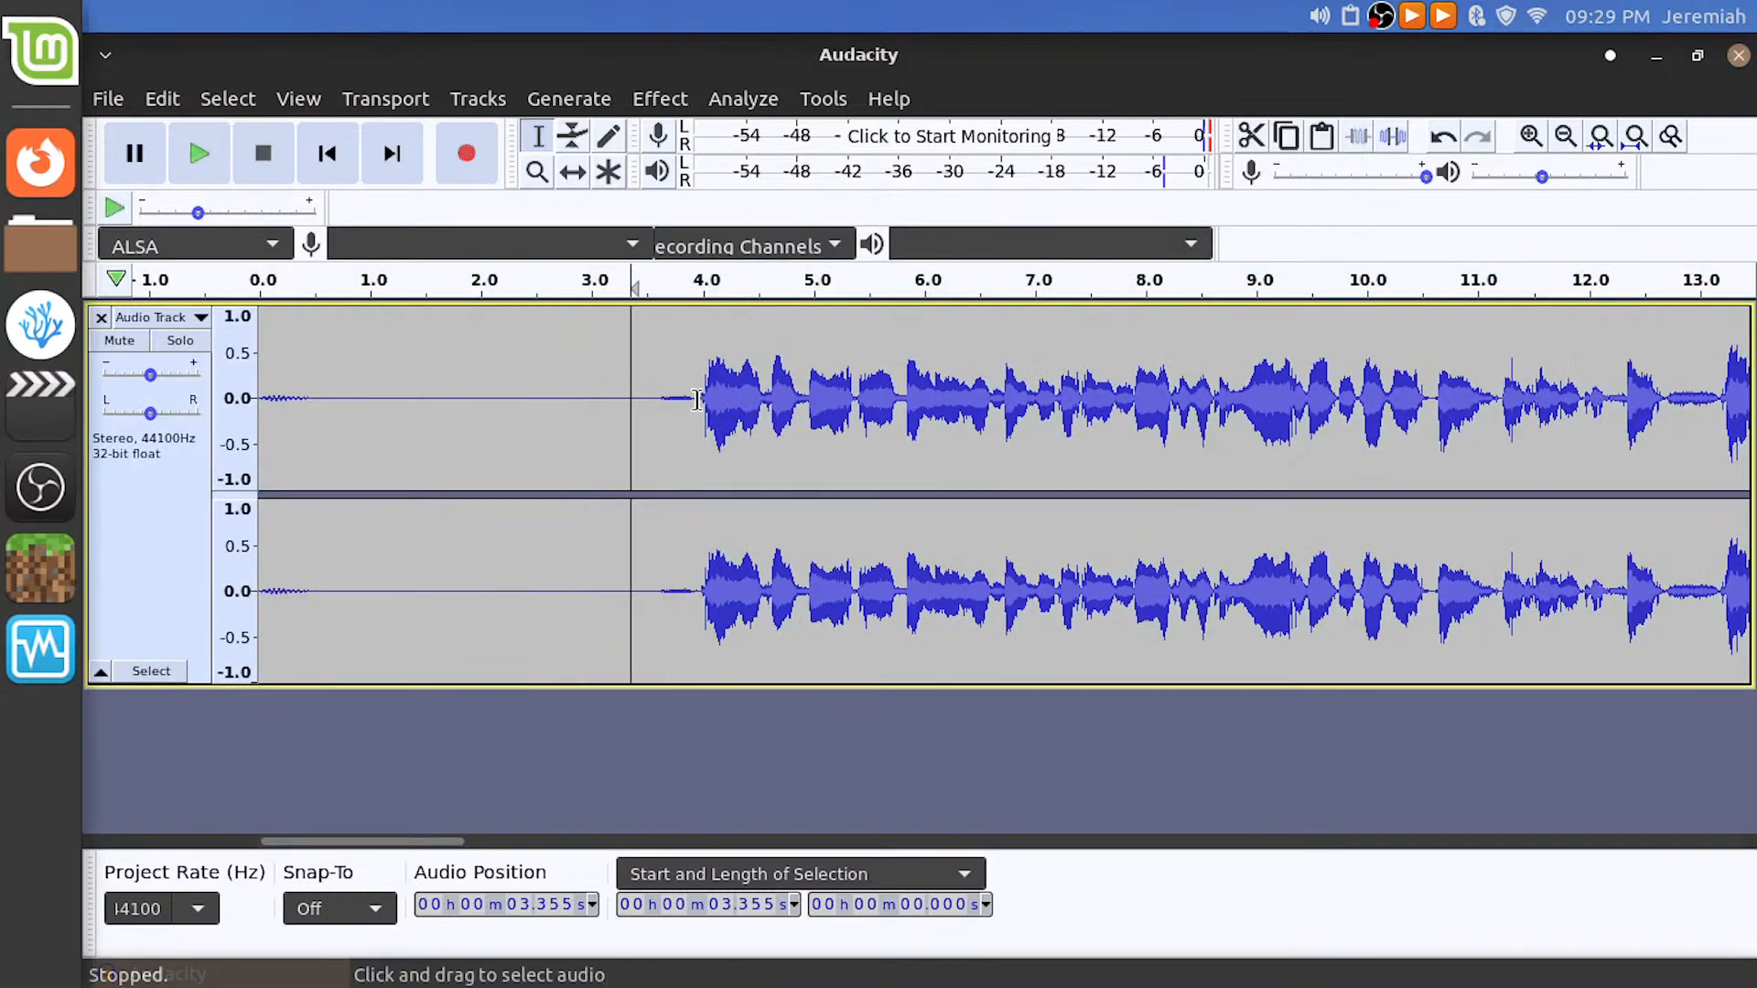
pyautogui.moveTo(697, 399); pyautogui.dragTo(205, 420)
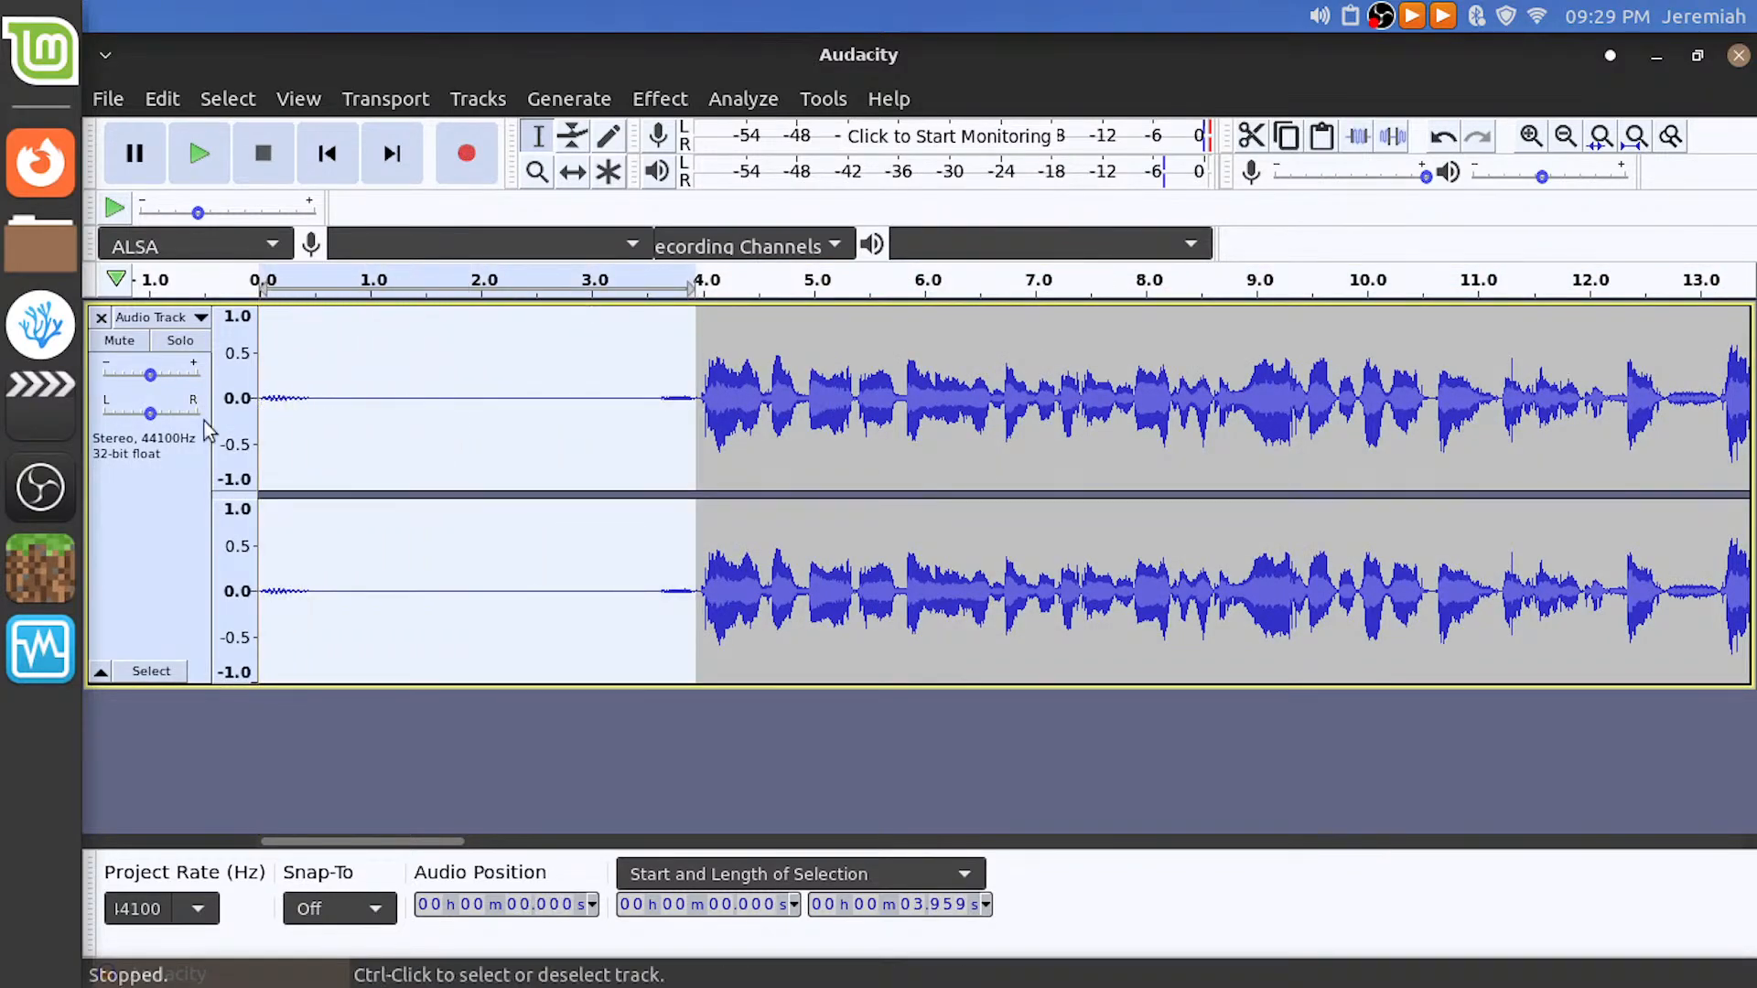
pyautogui.press('Delete')
pyautogui.press('space')
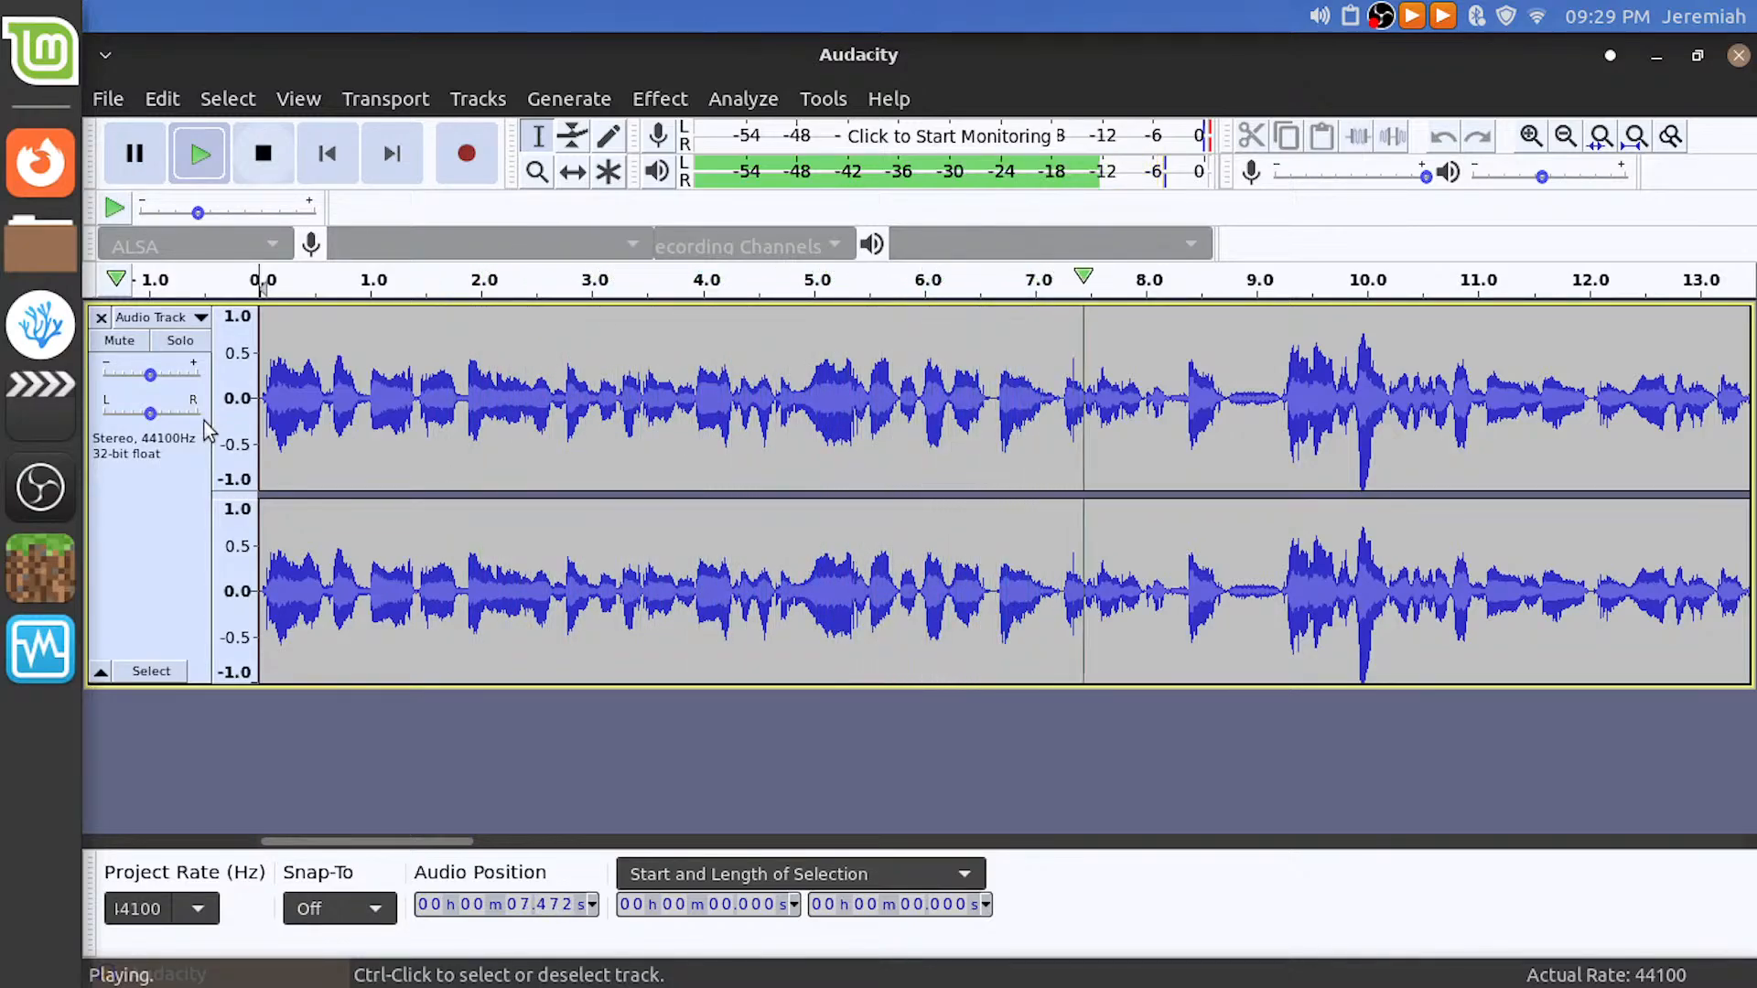
# Switch to OBS, lower the Desktop Audio level to -5.3 dB, and return to Audacity
pyautogui.hotkey('alt', 'Tab')
pyautogui.hotkey('alt', 'Tab')
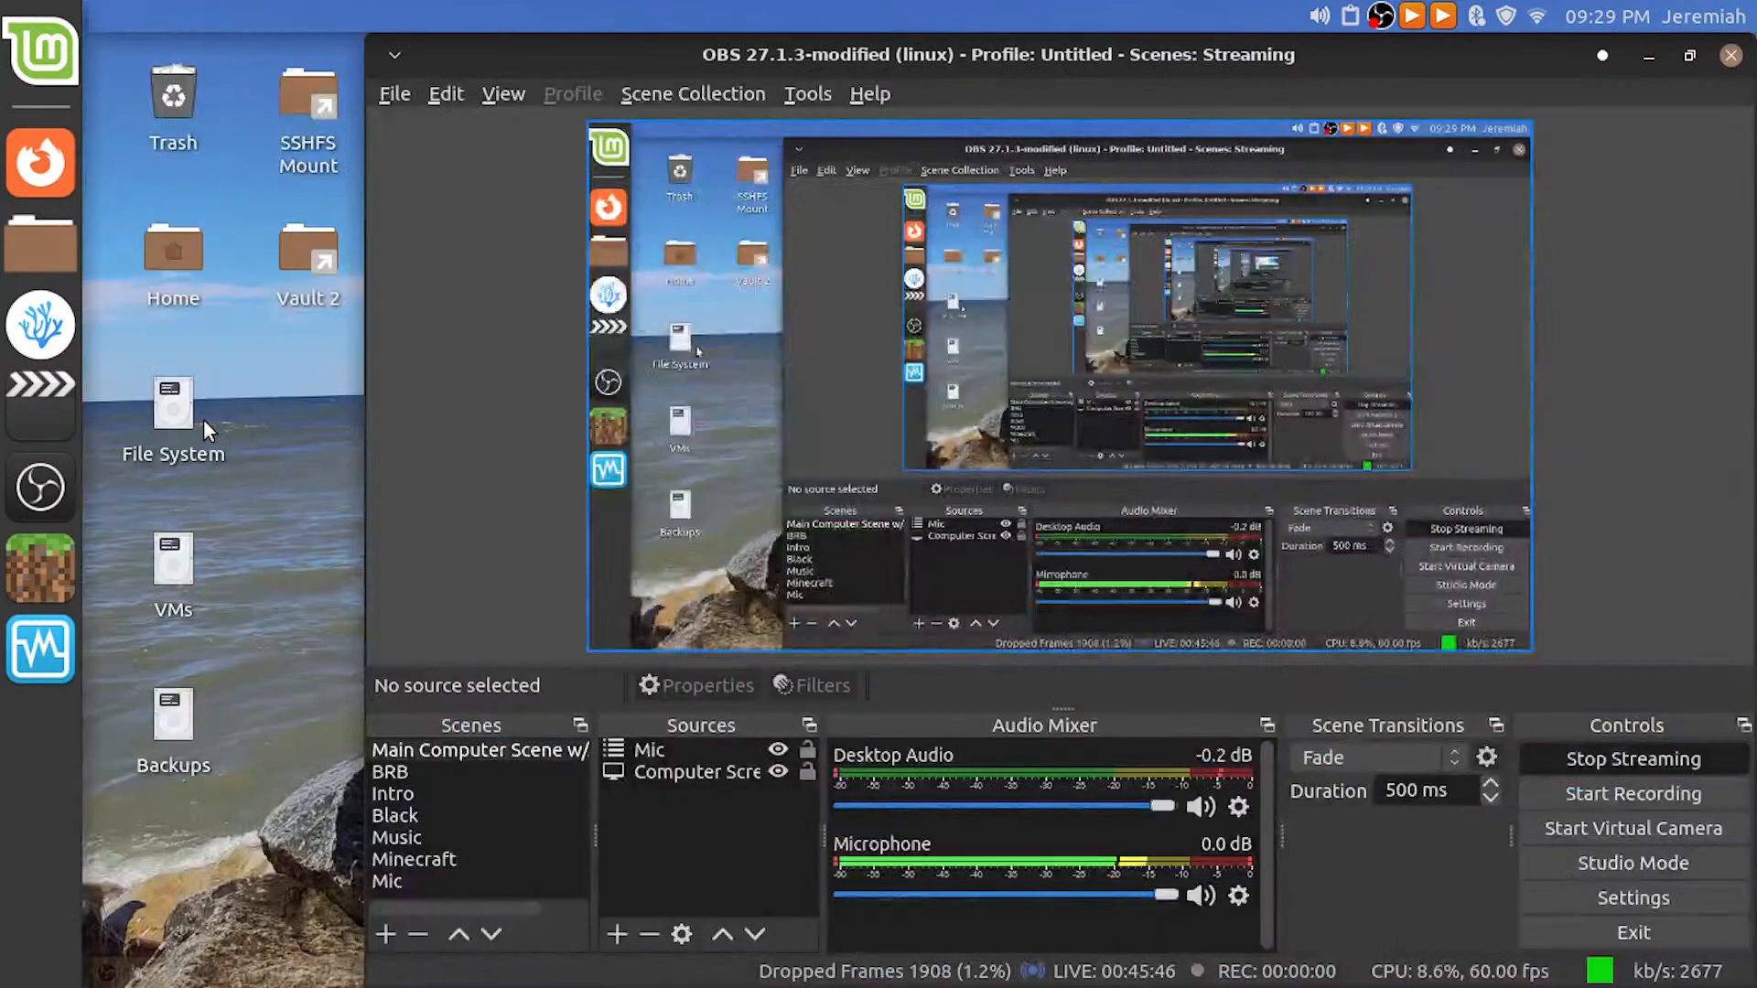
pyautogui.moveTo(1160, 807); pyautogui.dragTo(1093, 829)
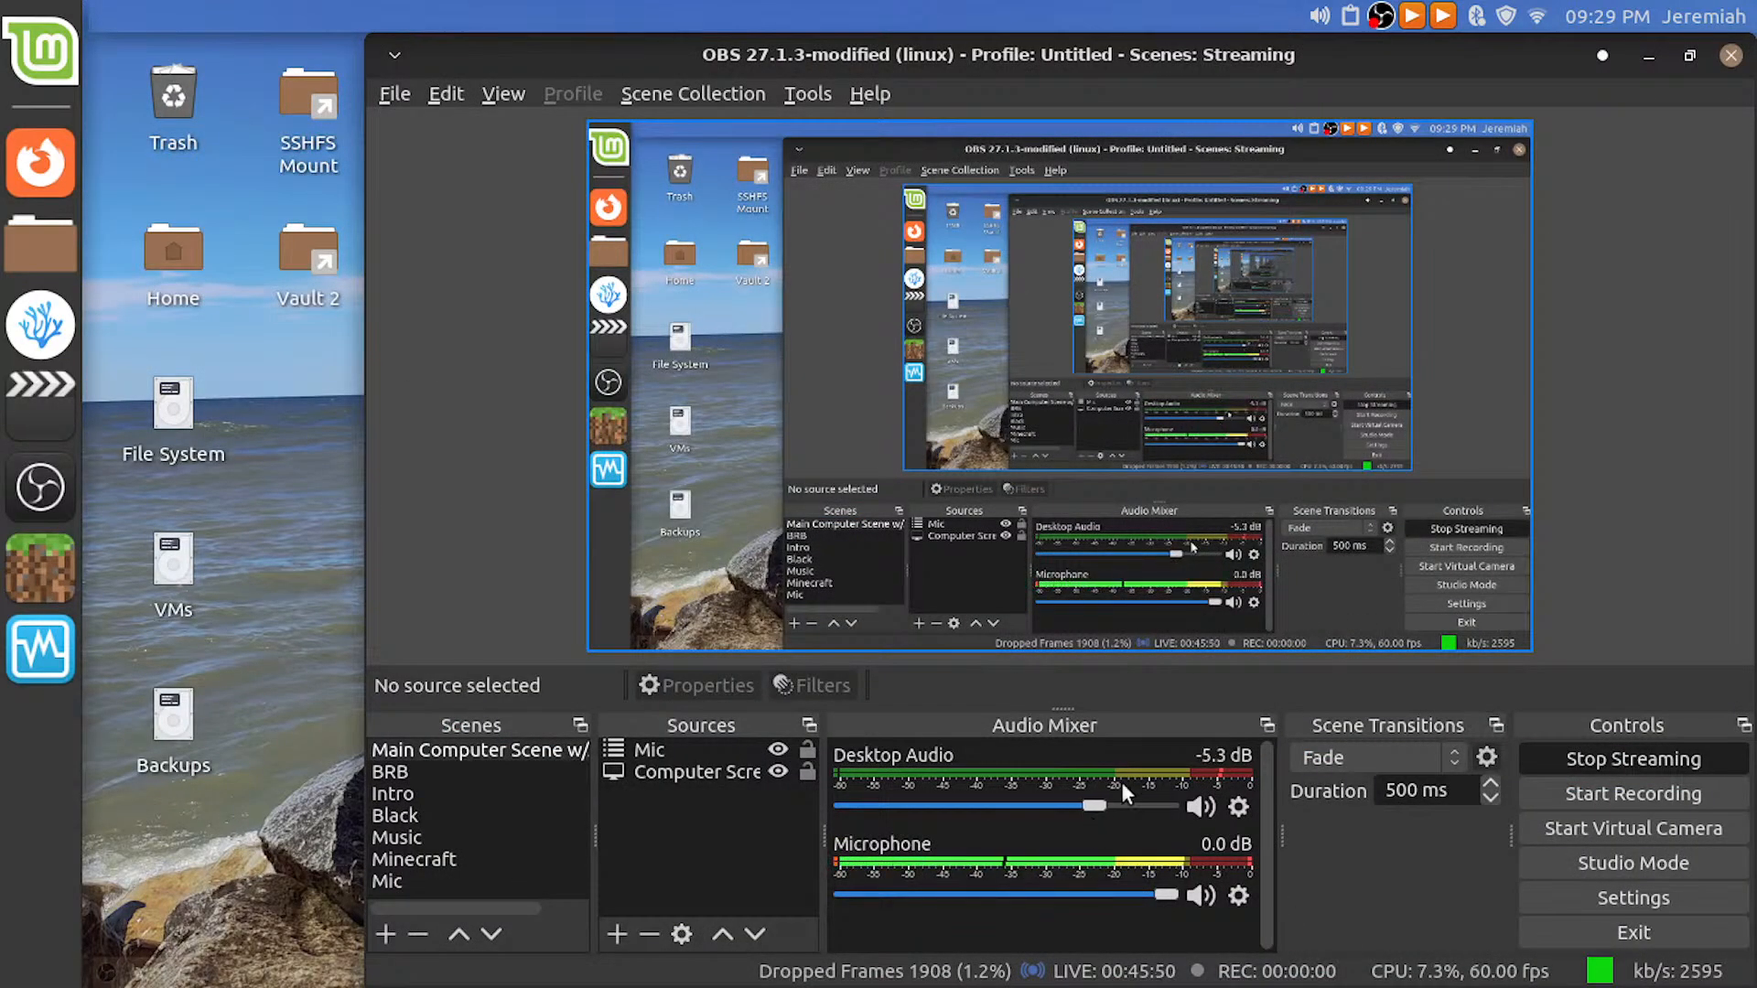
pyautogui.hotkey('alt', 'Tab')
pyautogui.hotkey('alt', 'Tab')
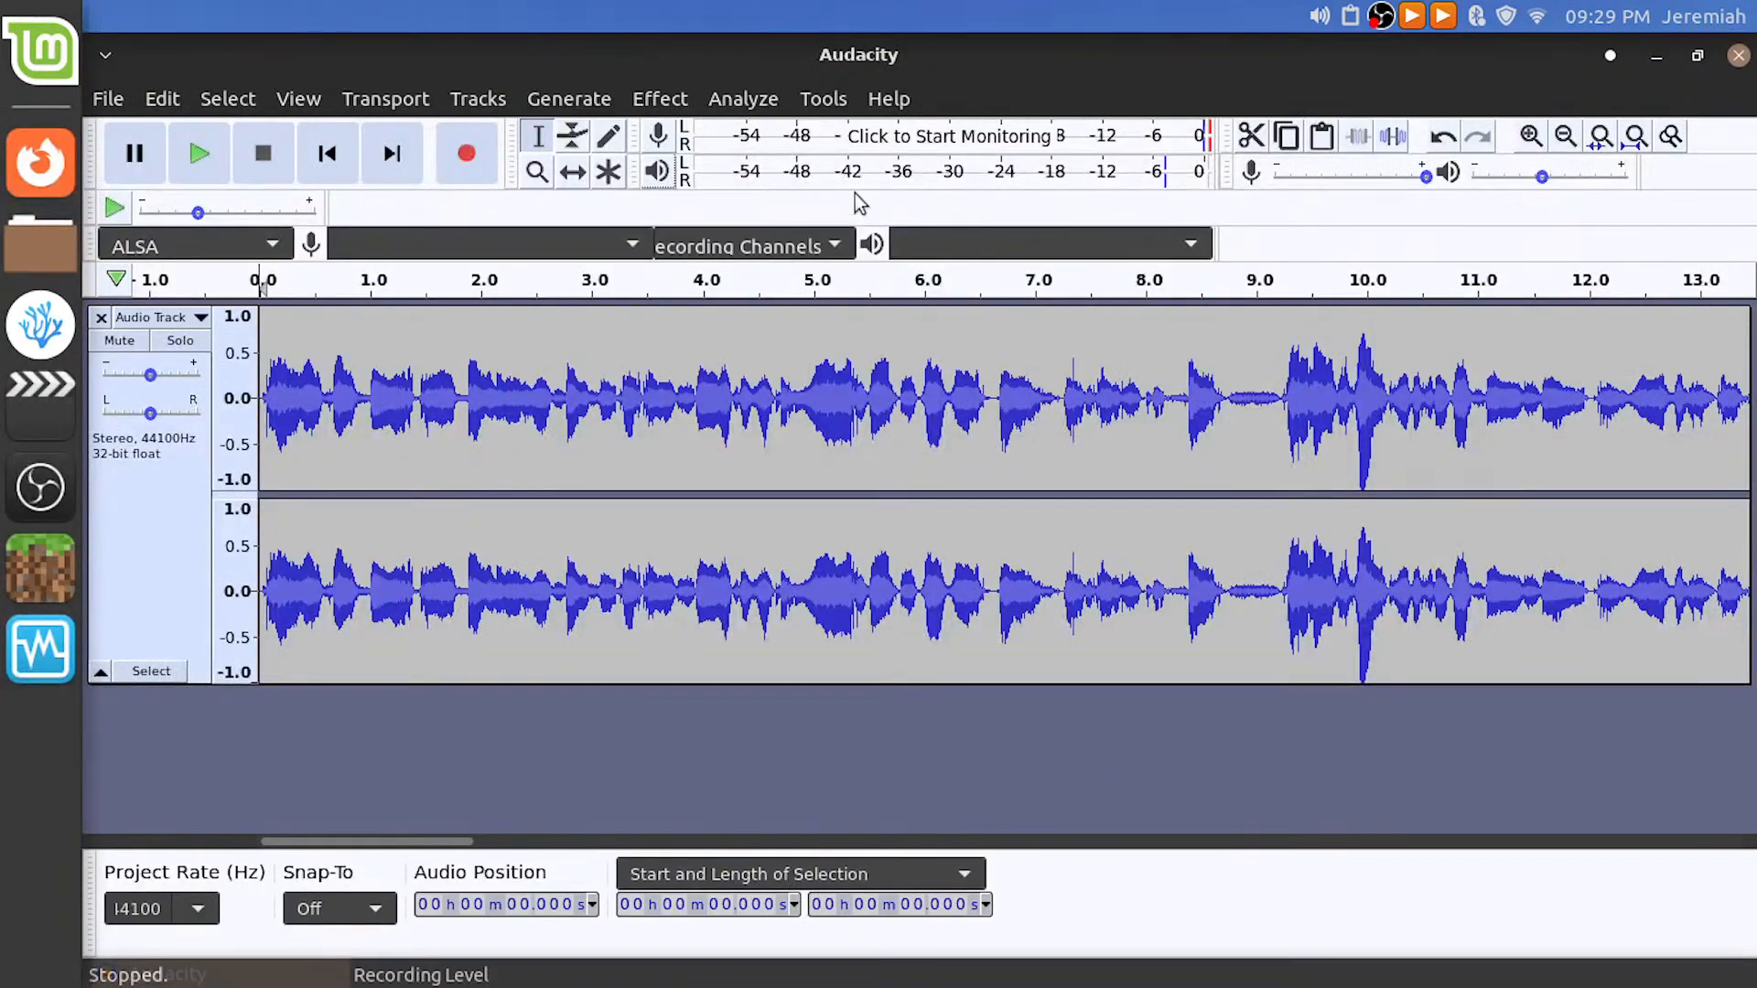
# Play the track from about 5.4 s, replay around 14 s, and delete about 0.6 s of speech starting at 15.151 s
pyautogui.click(862, 285)
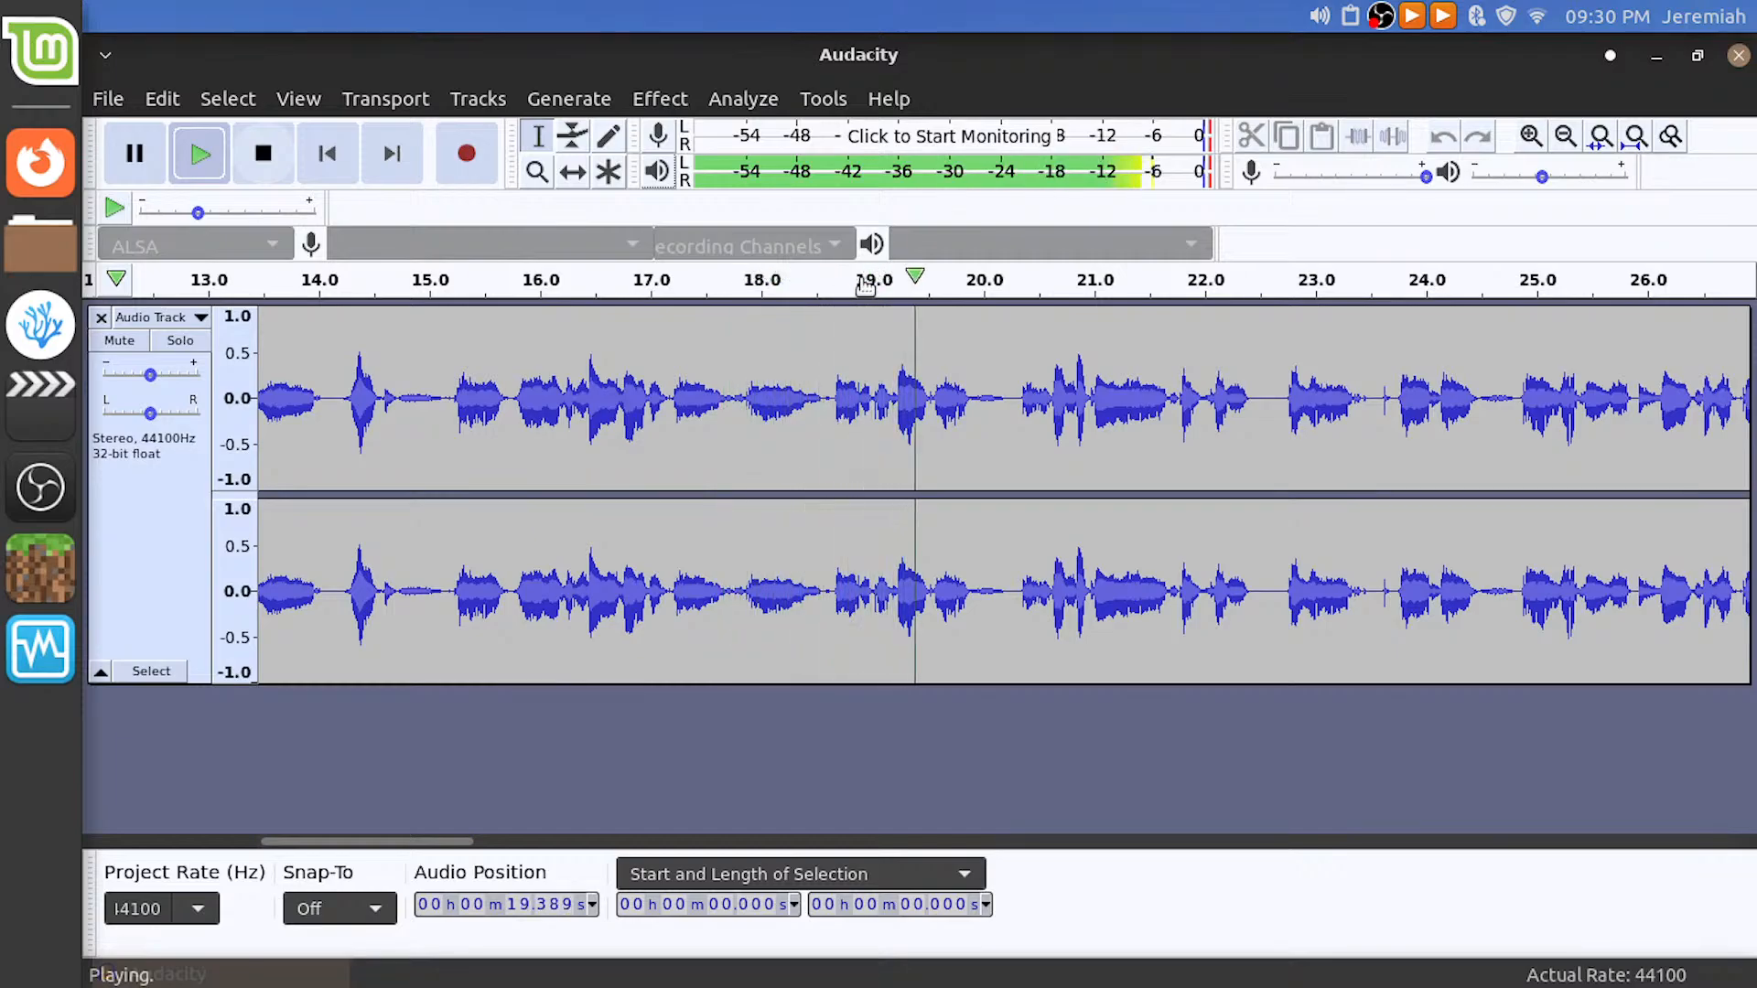
pyautogui.press('space')
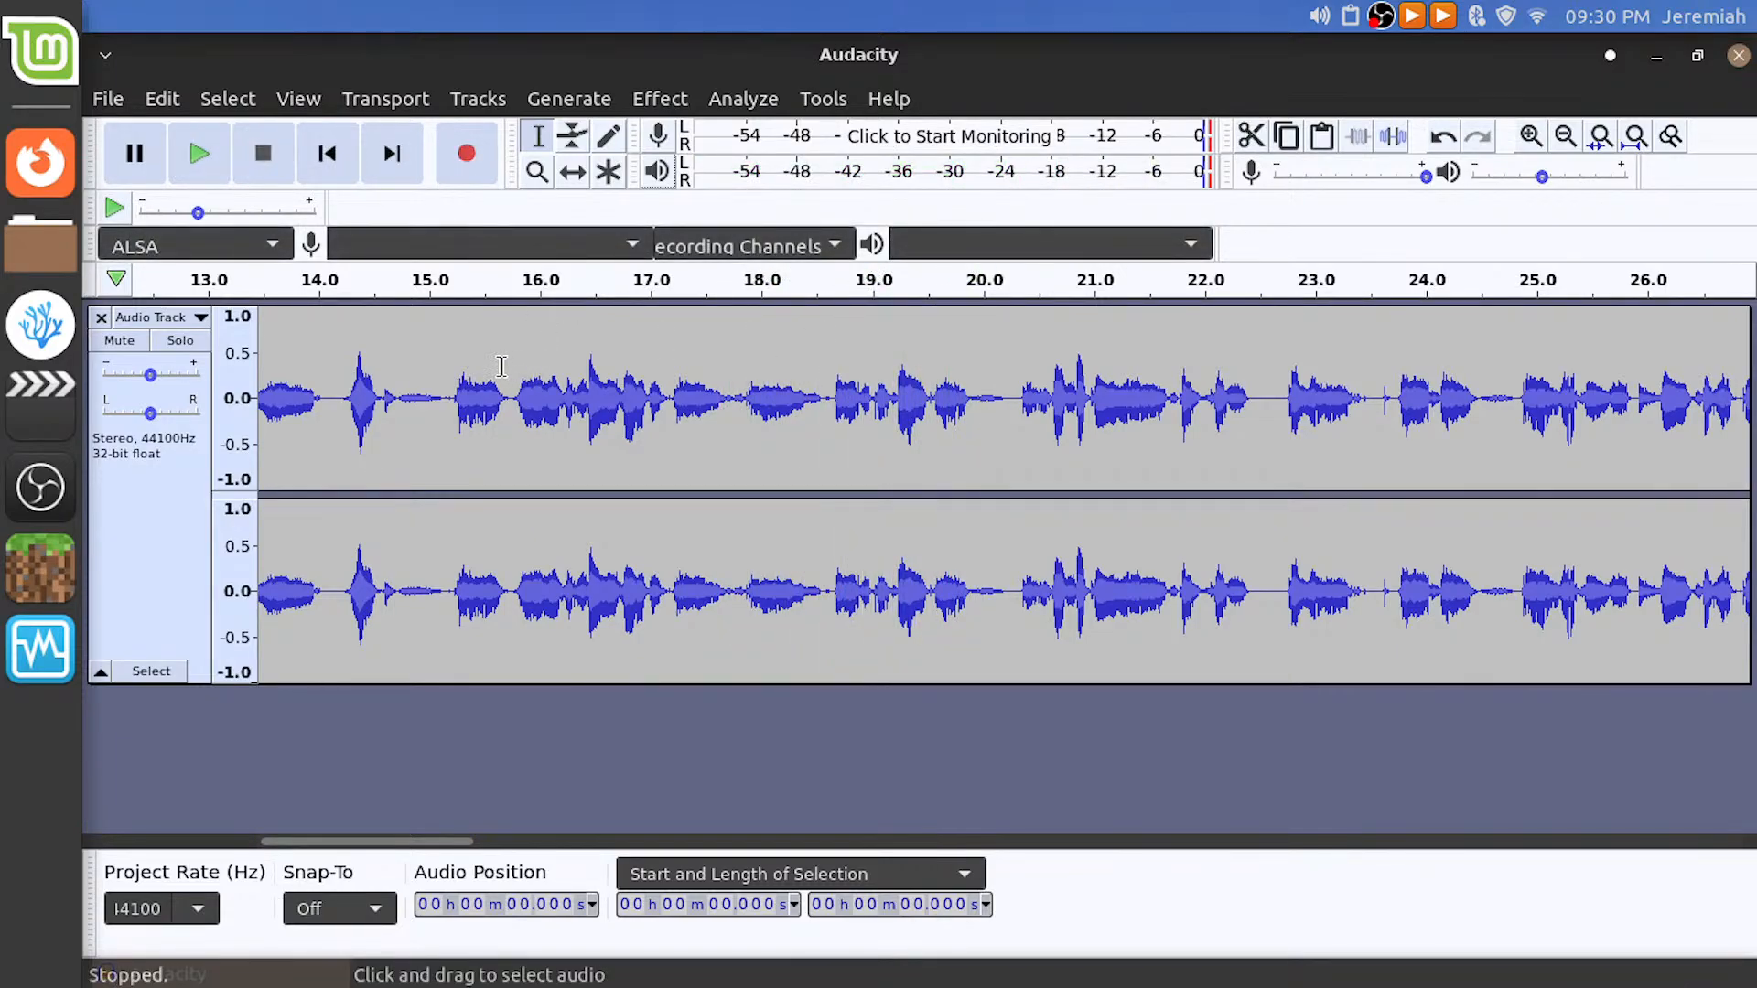
pyautogui.click(434, 289)
pyautogui.press('space')
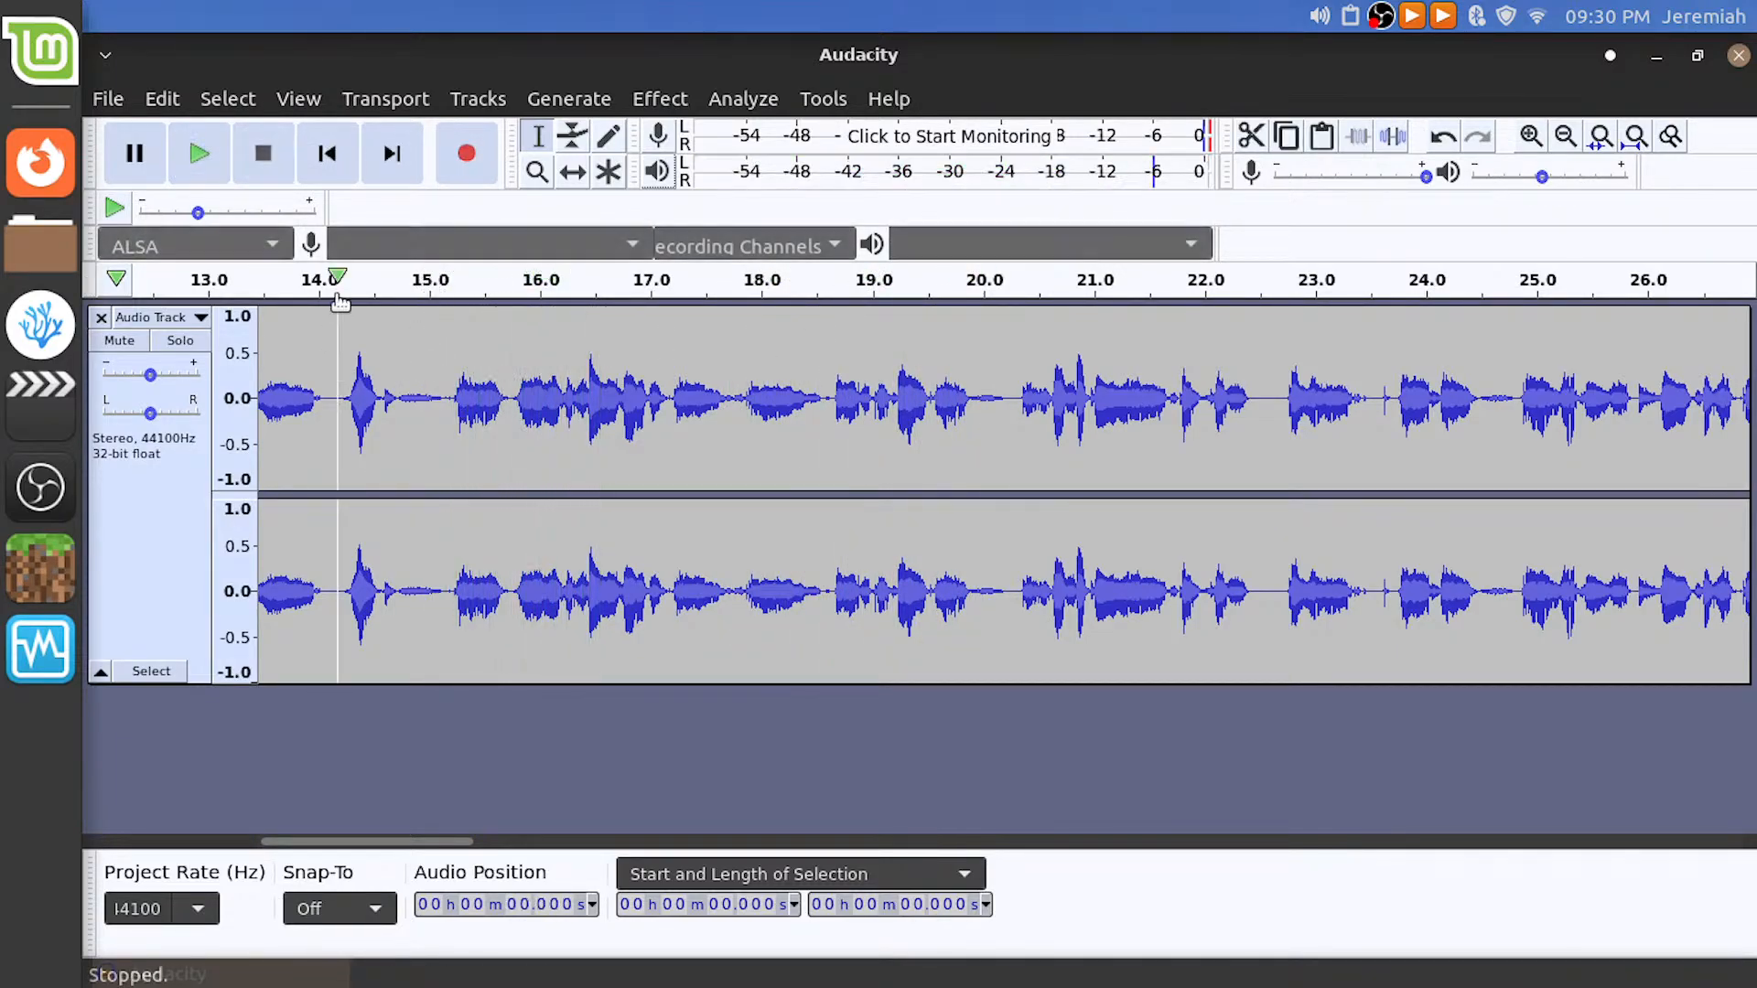
pyautogui.click(317, 288)
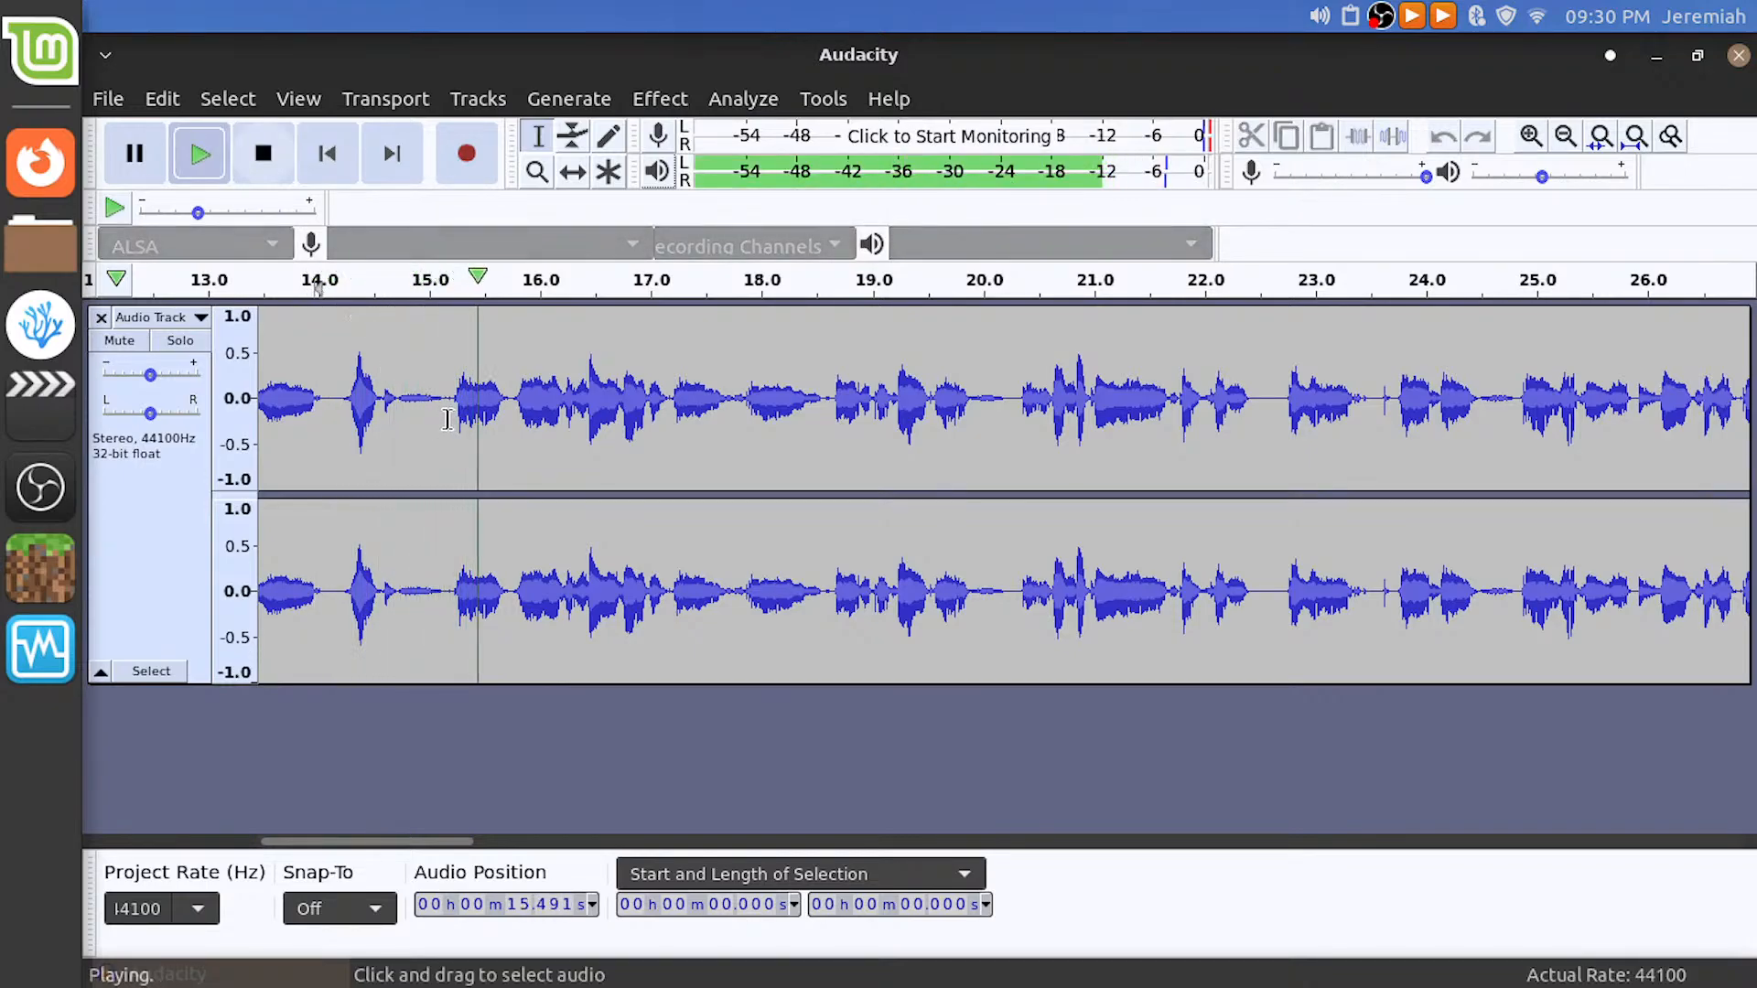
pyautogui.press('space')
pyautogui.moveTo(445, 412); pyautogui.dragTo(509, 427)
pyautogui.press('Delete')
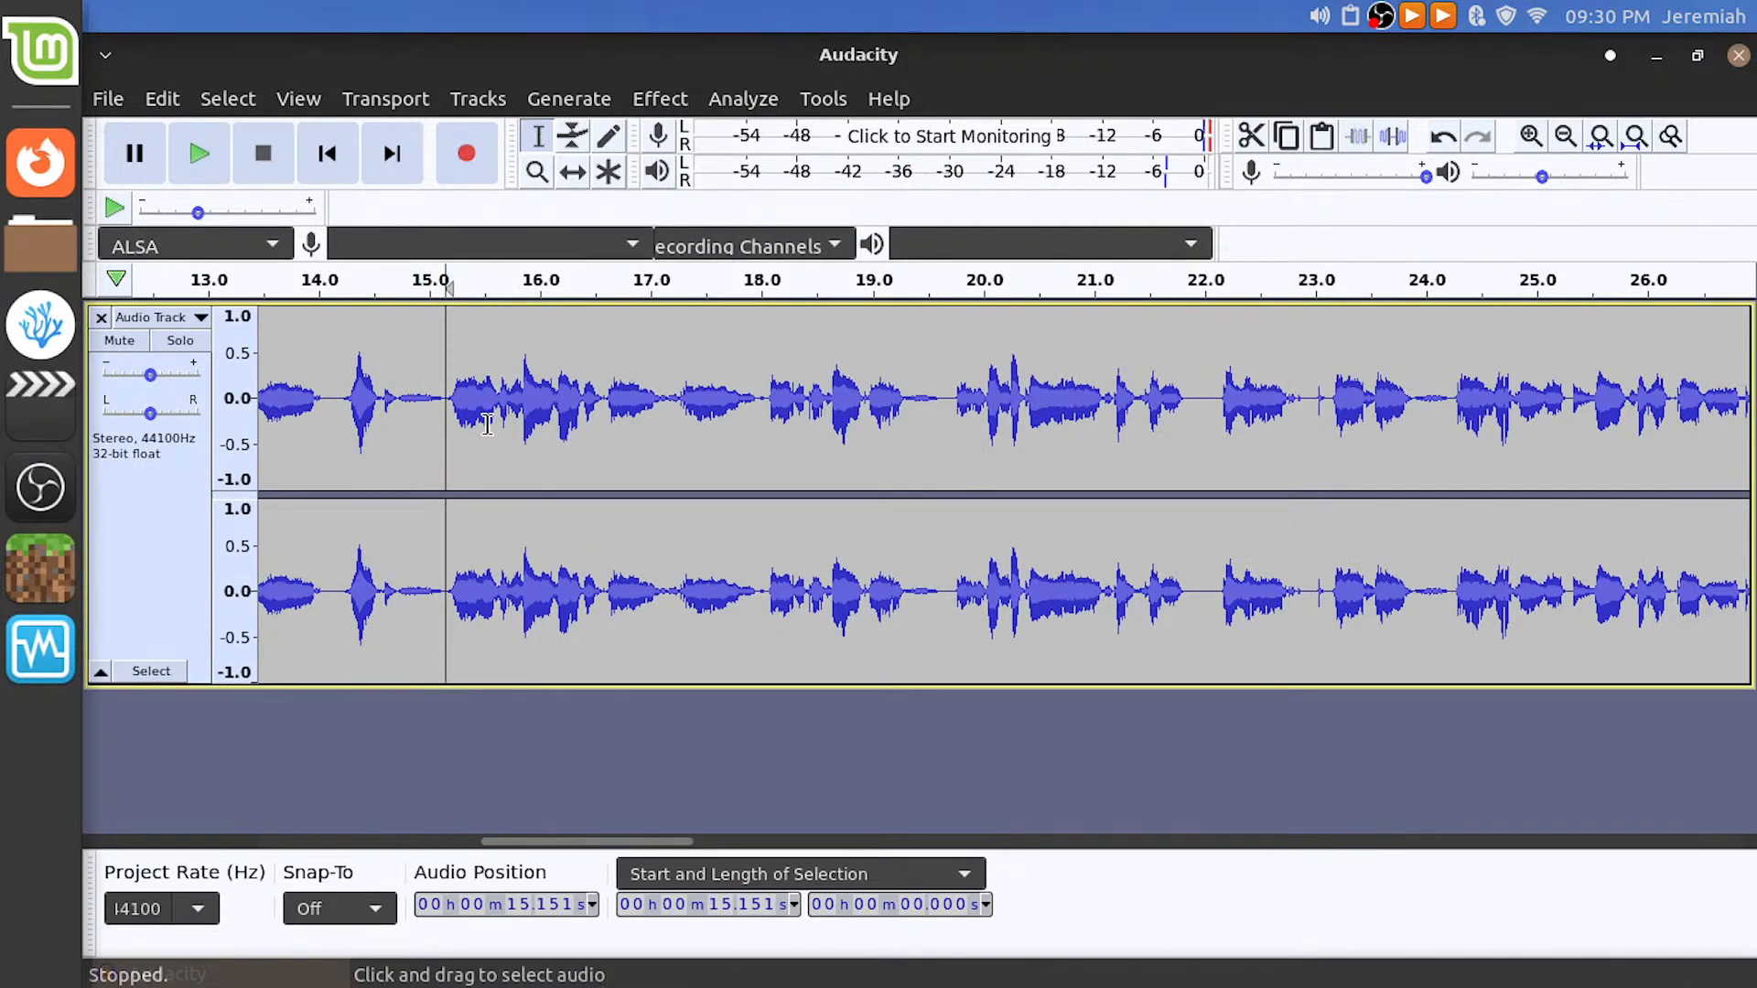
# Delete about 0.7 s of the voice track starting at 16.533 s, and play from about 15.1 s
pyautogui.press('space')
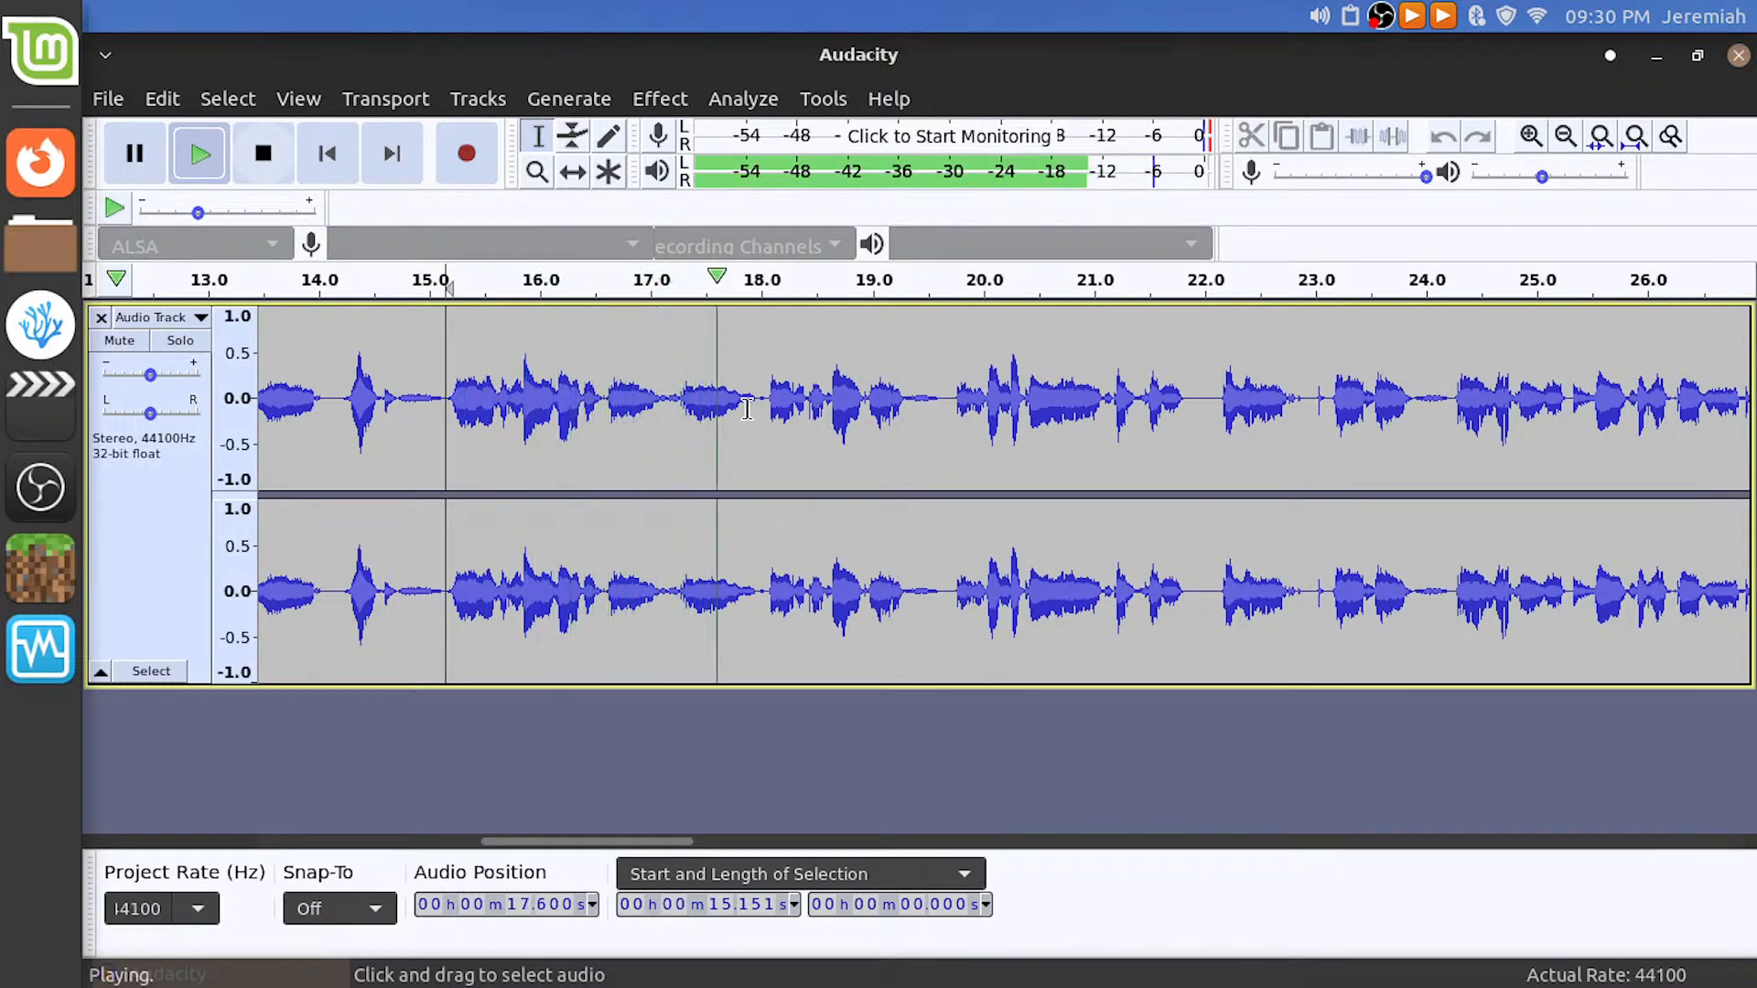
pyautogui.press('space')
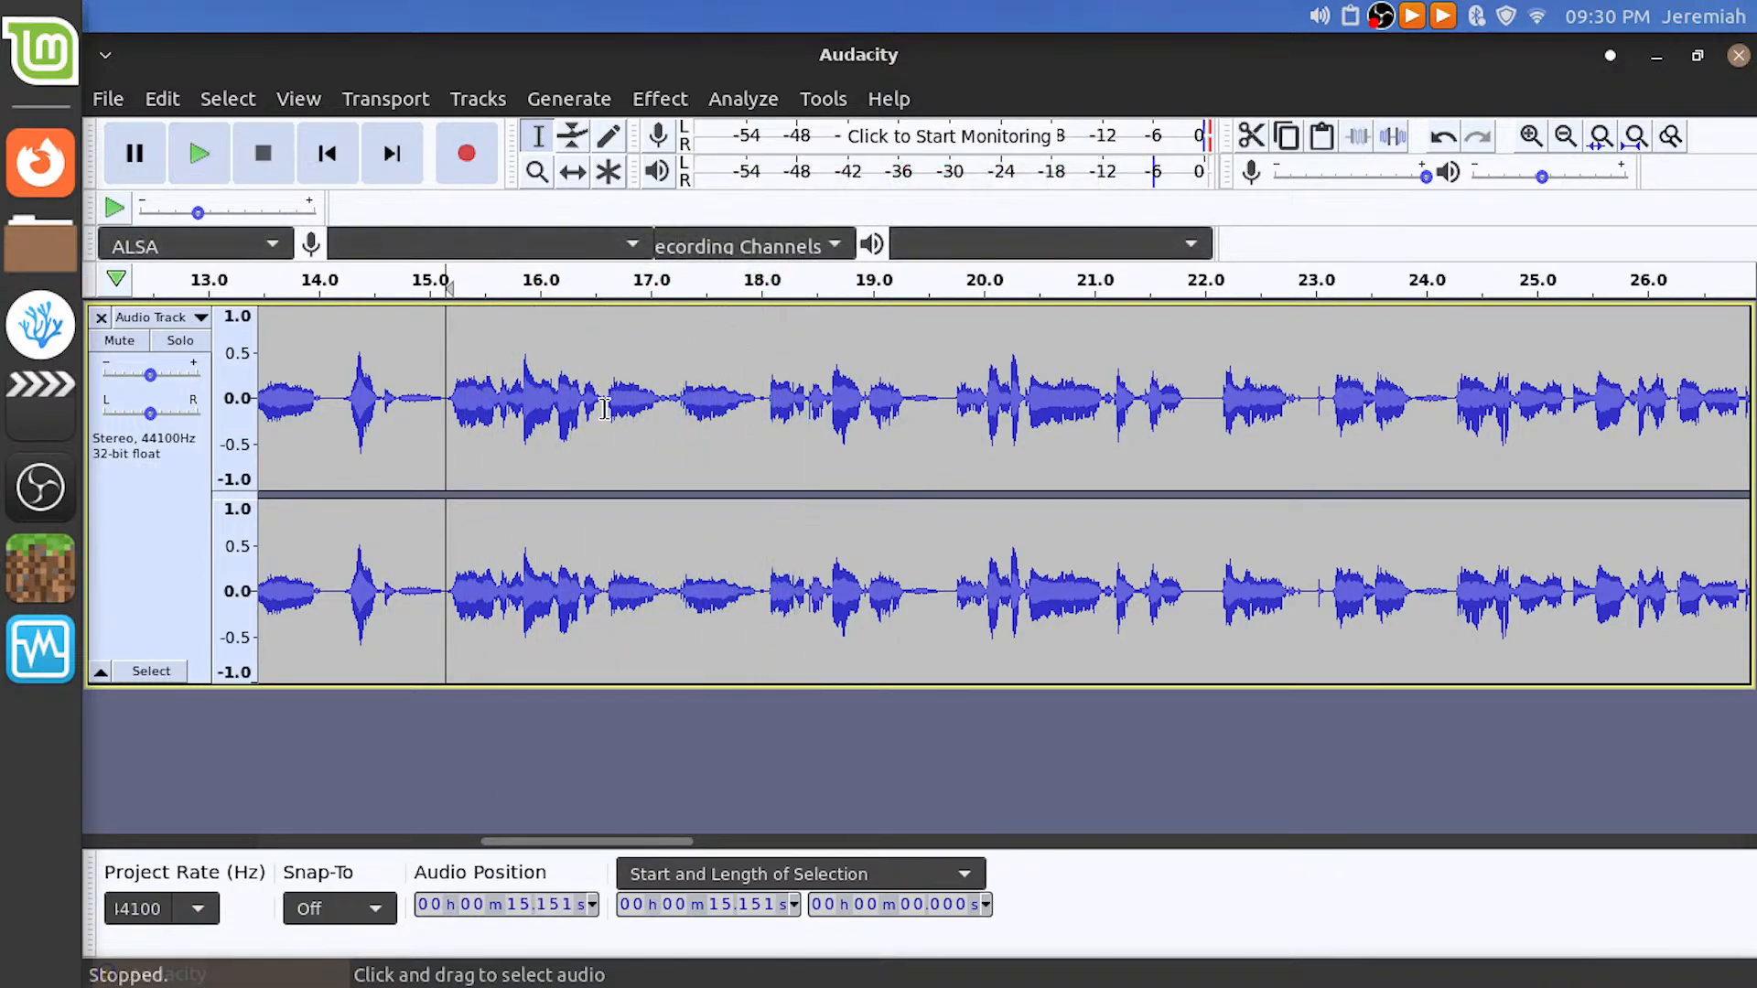
pyautogui.moveTo(598, 411); pyautogui.dragTo(679, 414)
pyautogui.press('Delete')
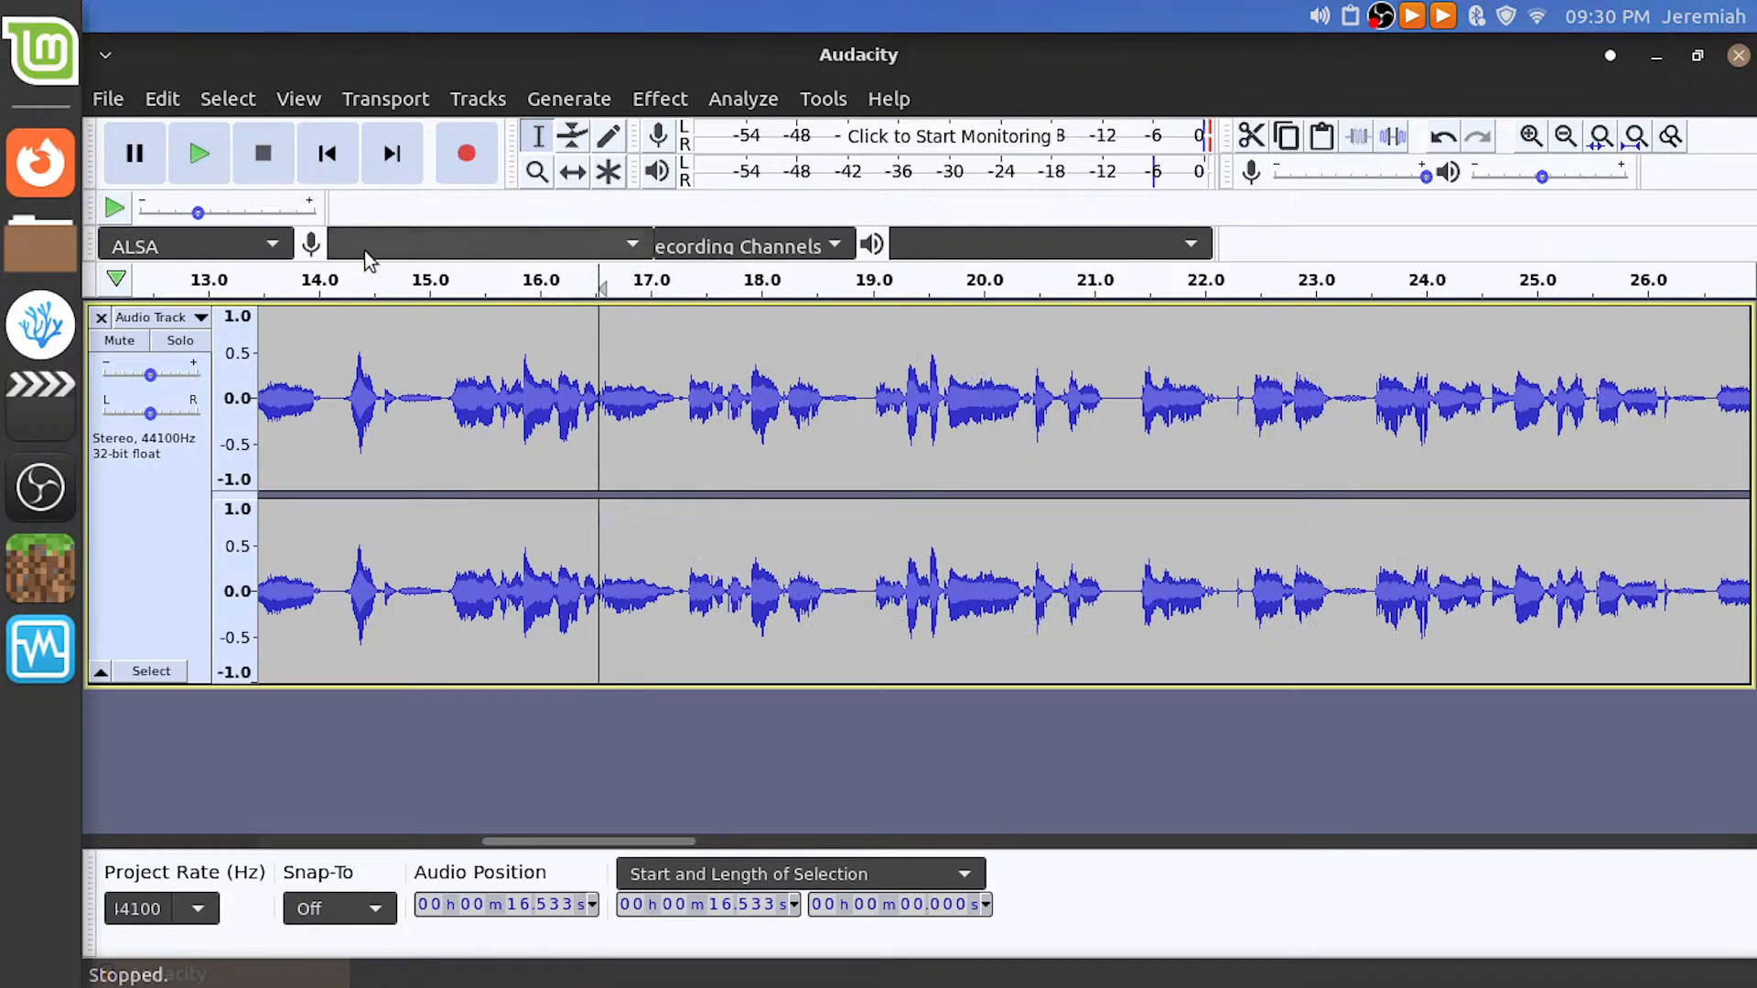
pyautogui.click(440, 279)
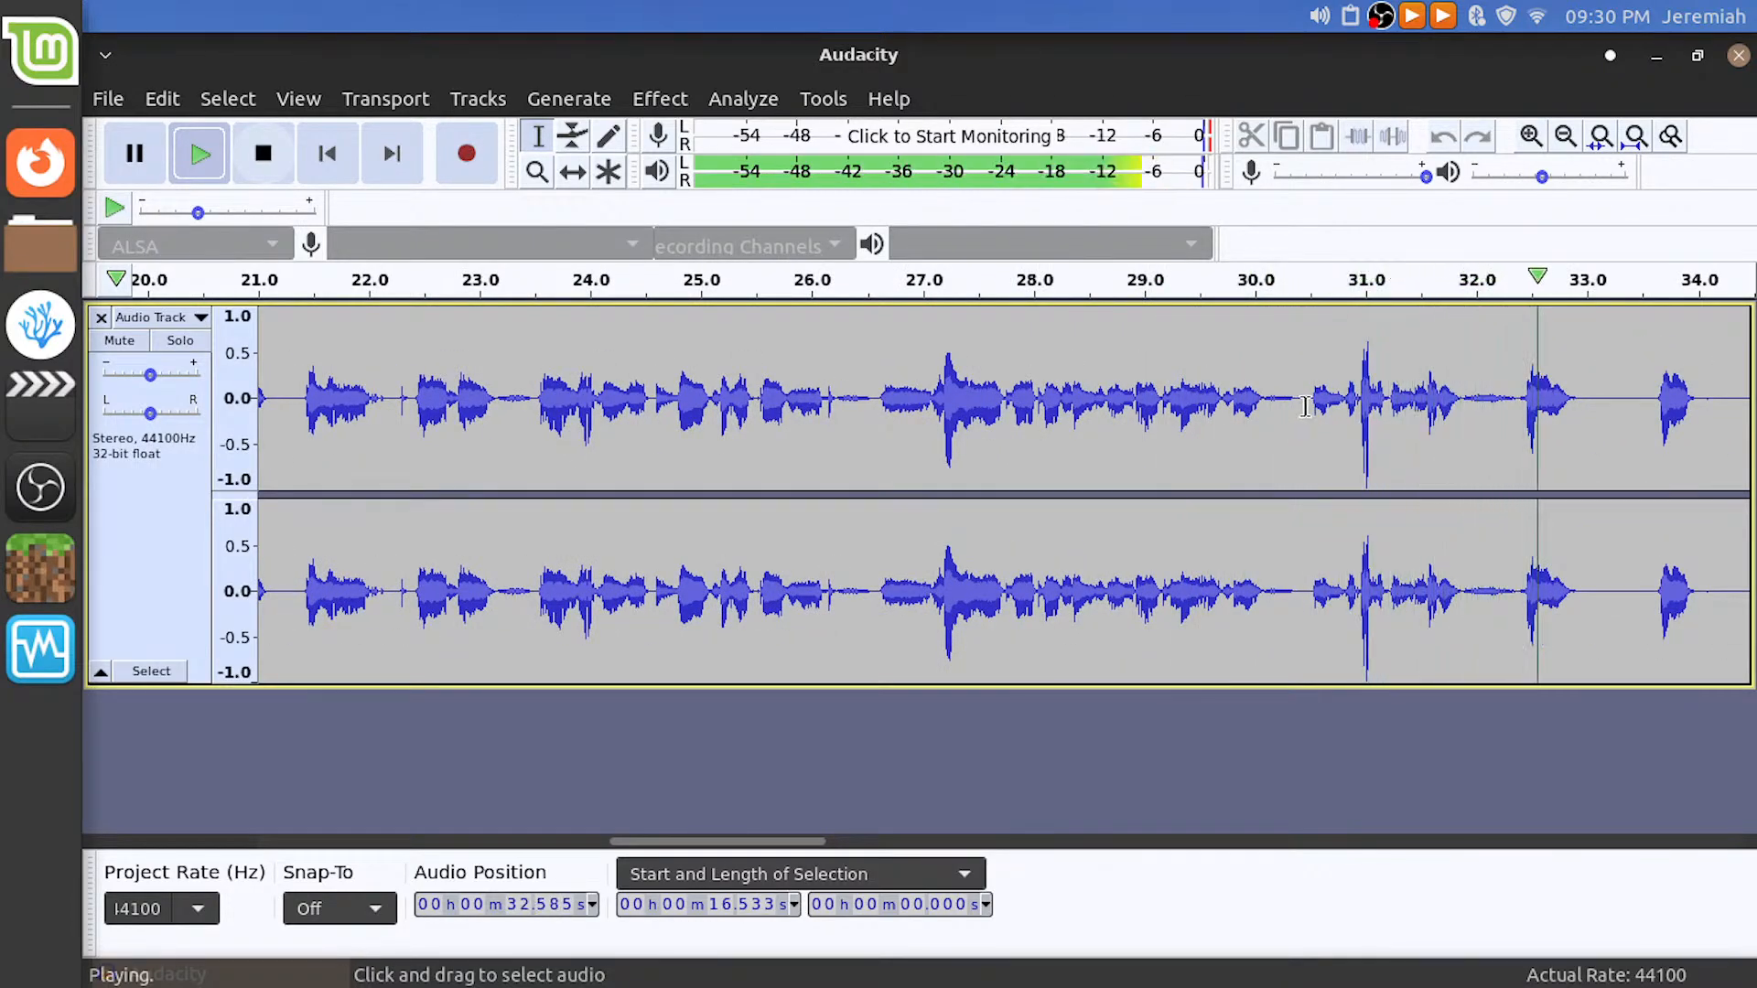
# Replay the passage around 32 s, delete the 4.040 s stretch starting at 32.380 s, and play from the cut
pyautogui.press('space')
pyautogui.hscroll(4, 1409, 412)
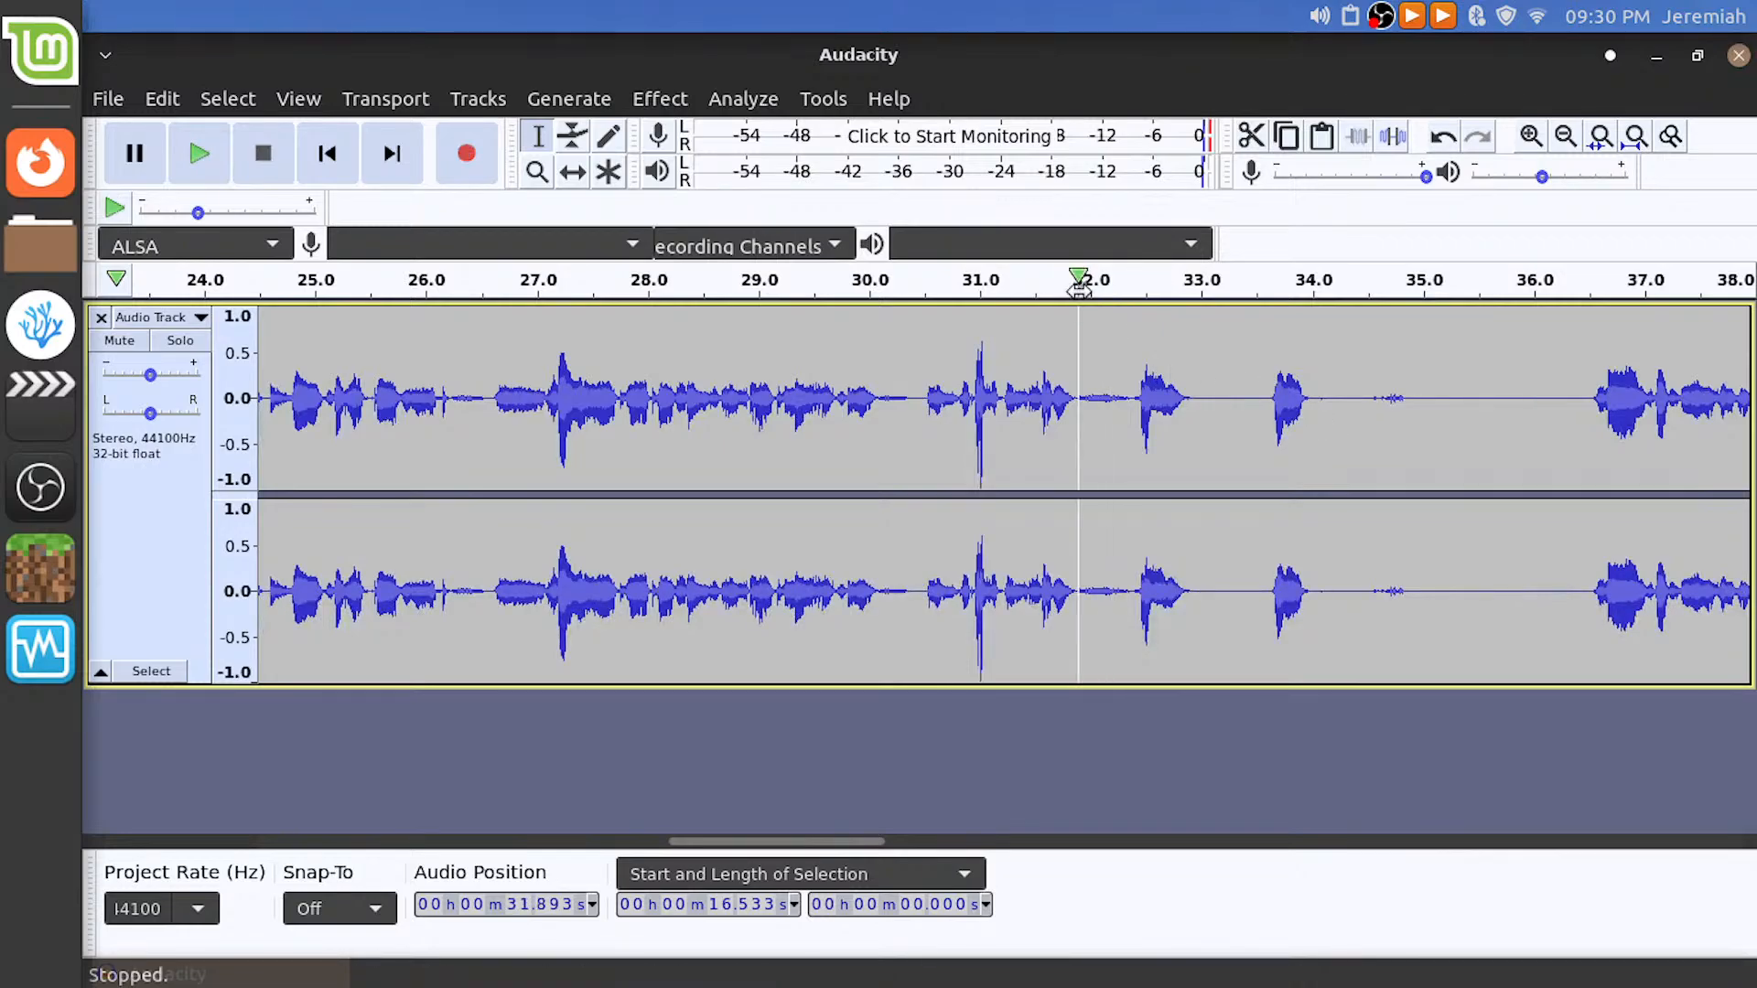
pyautogui.click(1079, 283)
pyautogui.hscroll(3, 1037, 364)
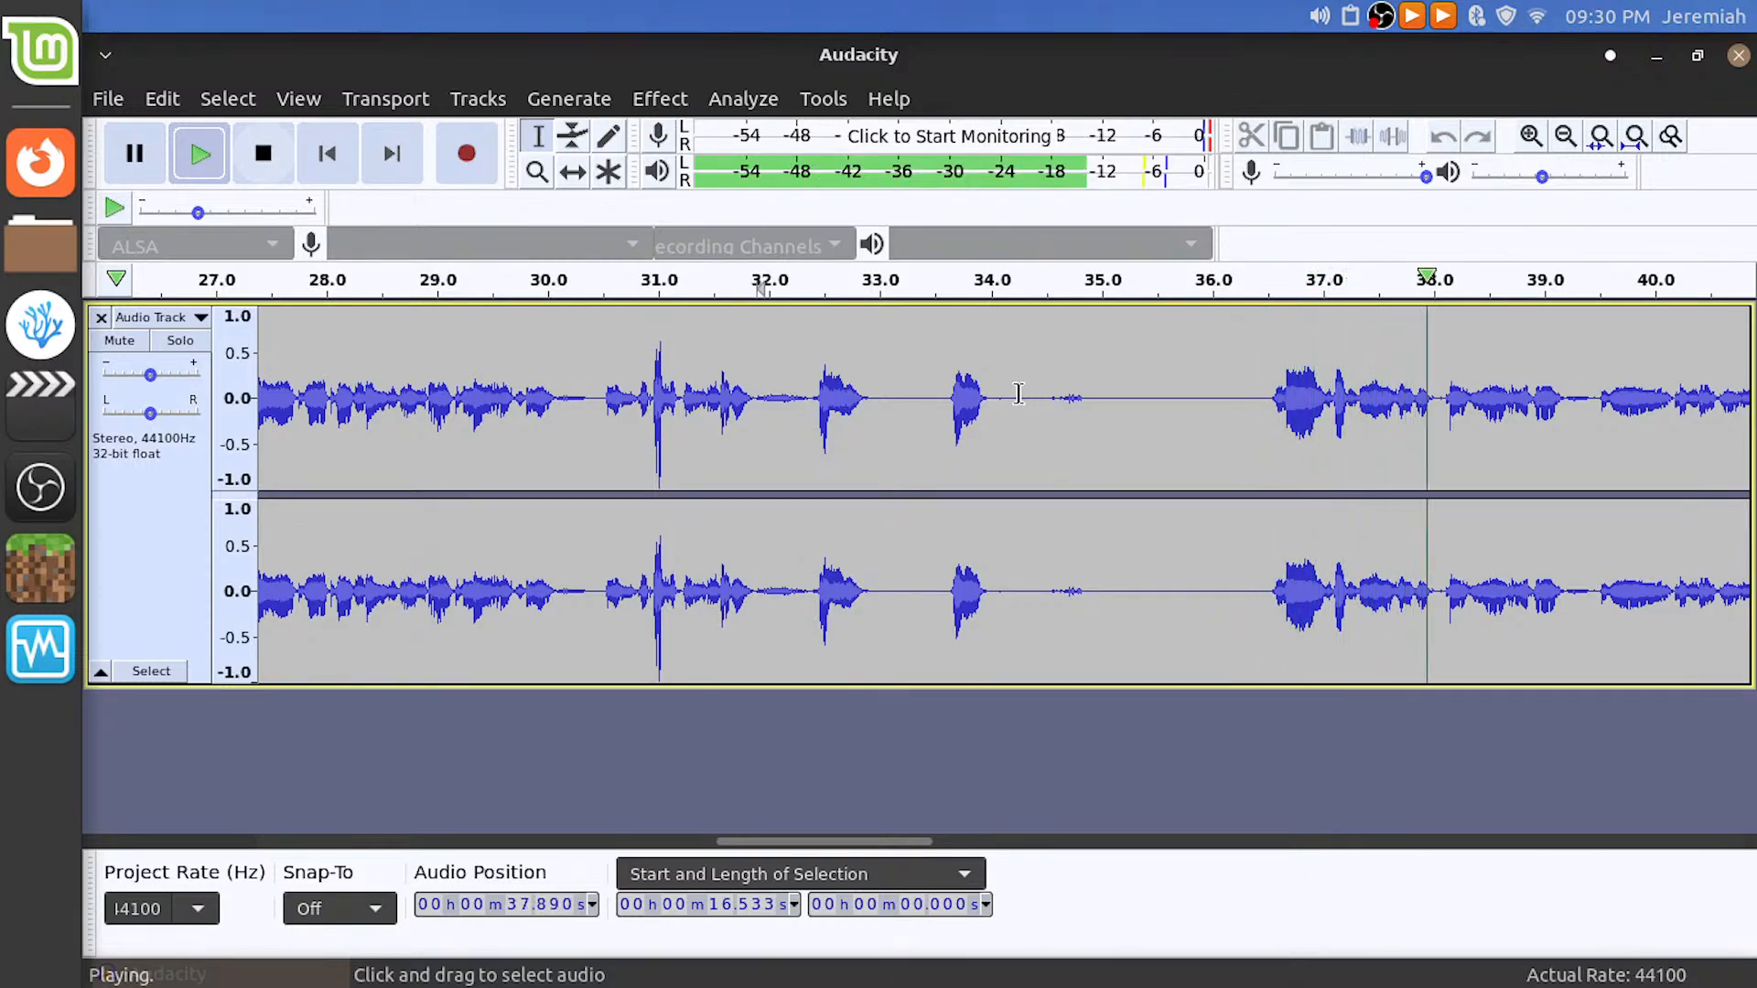
pyautogui.press('space')
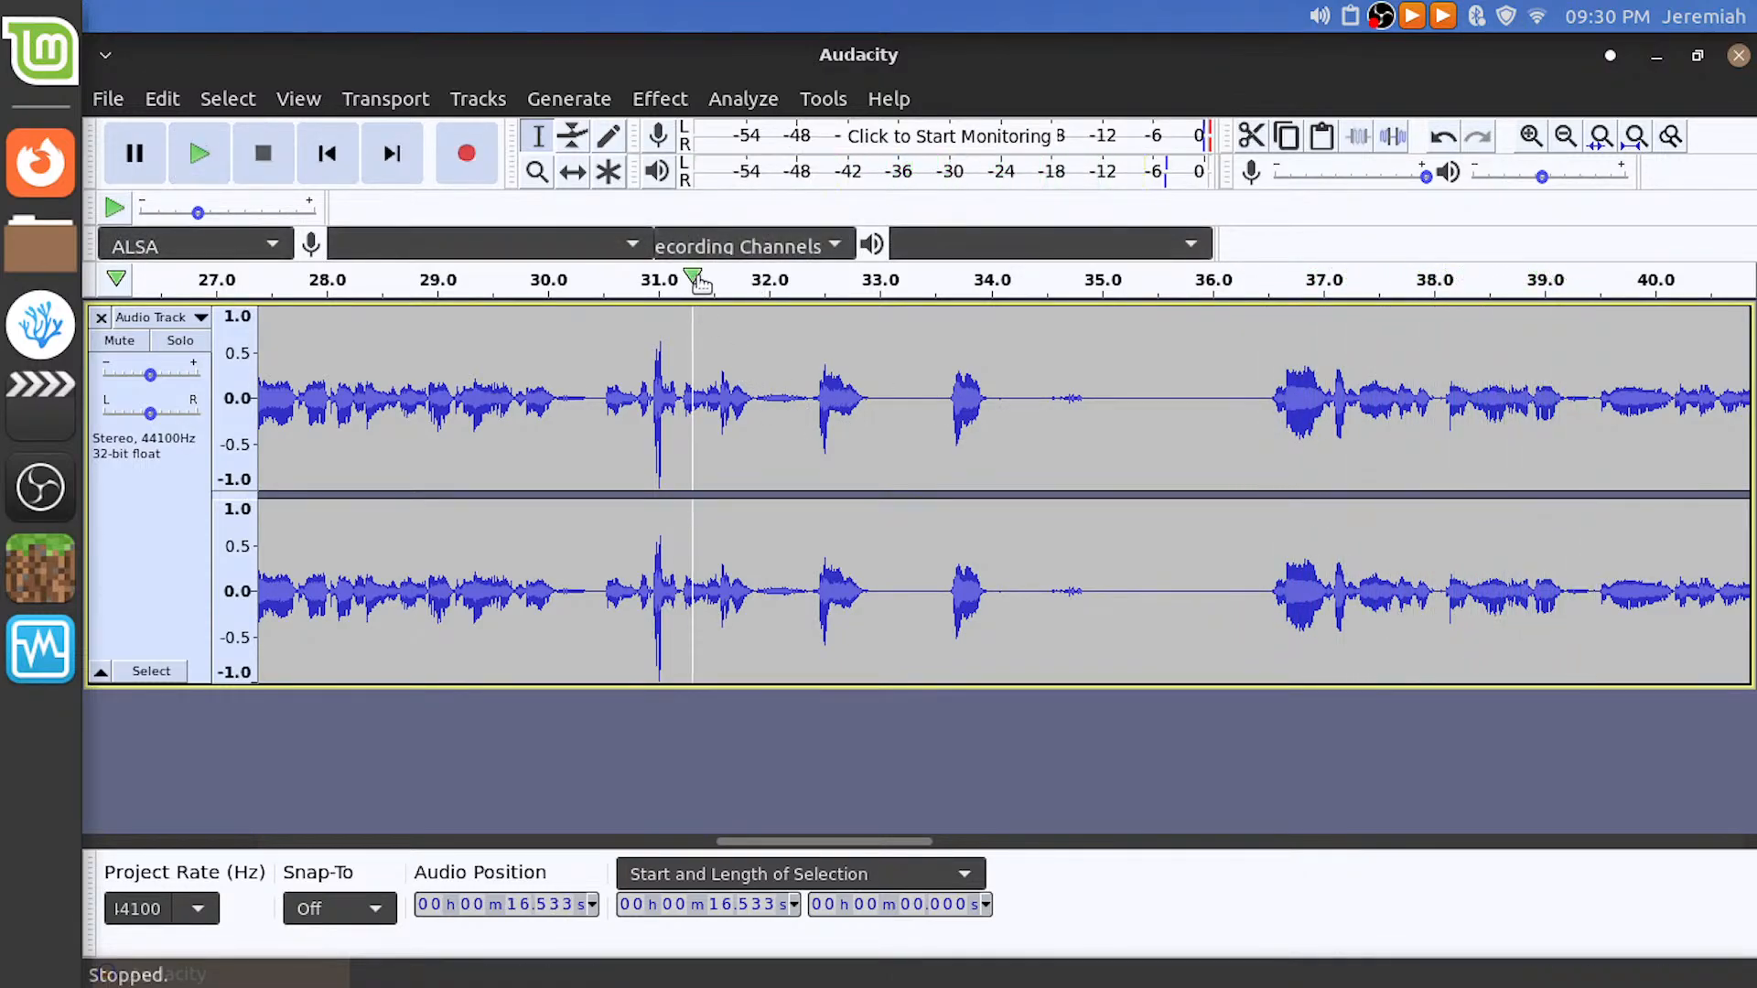
pyautogui.click(700, 282)
pyautogui.press('space')
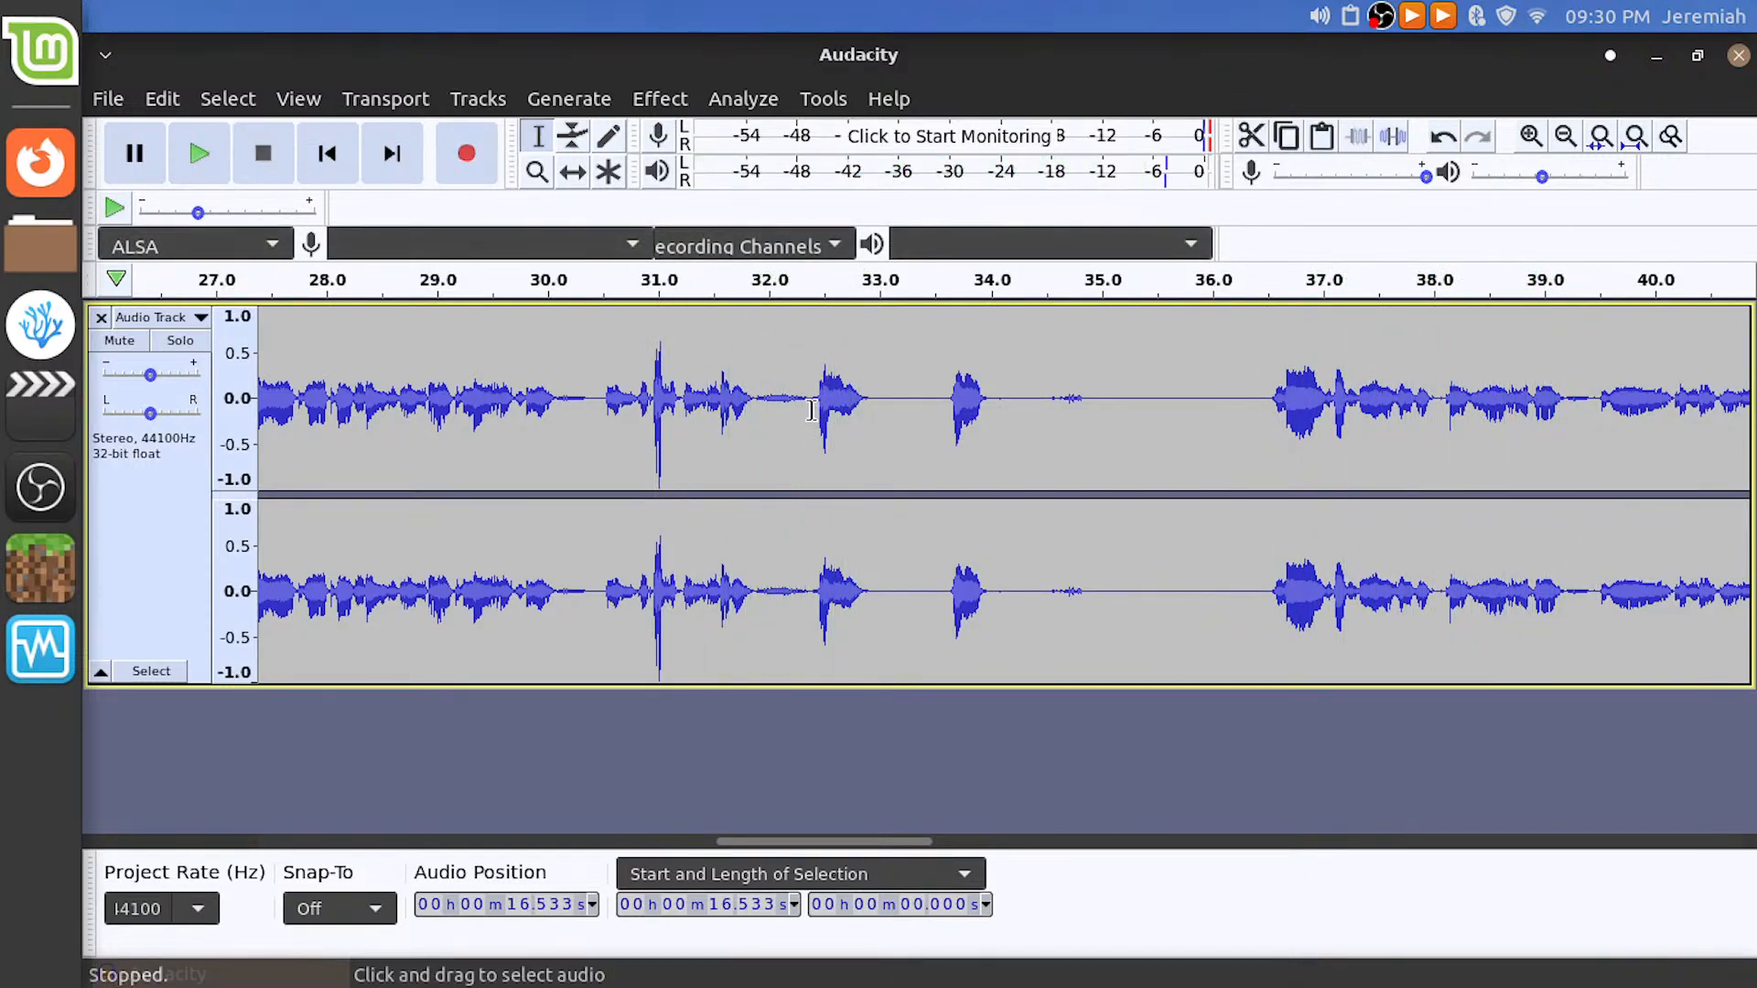
pyautogui.moveTo(810, 410); pyautogui.dragTo(1259, 430)
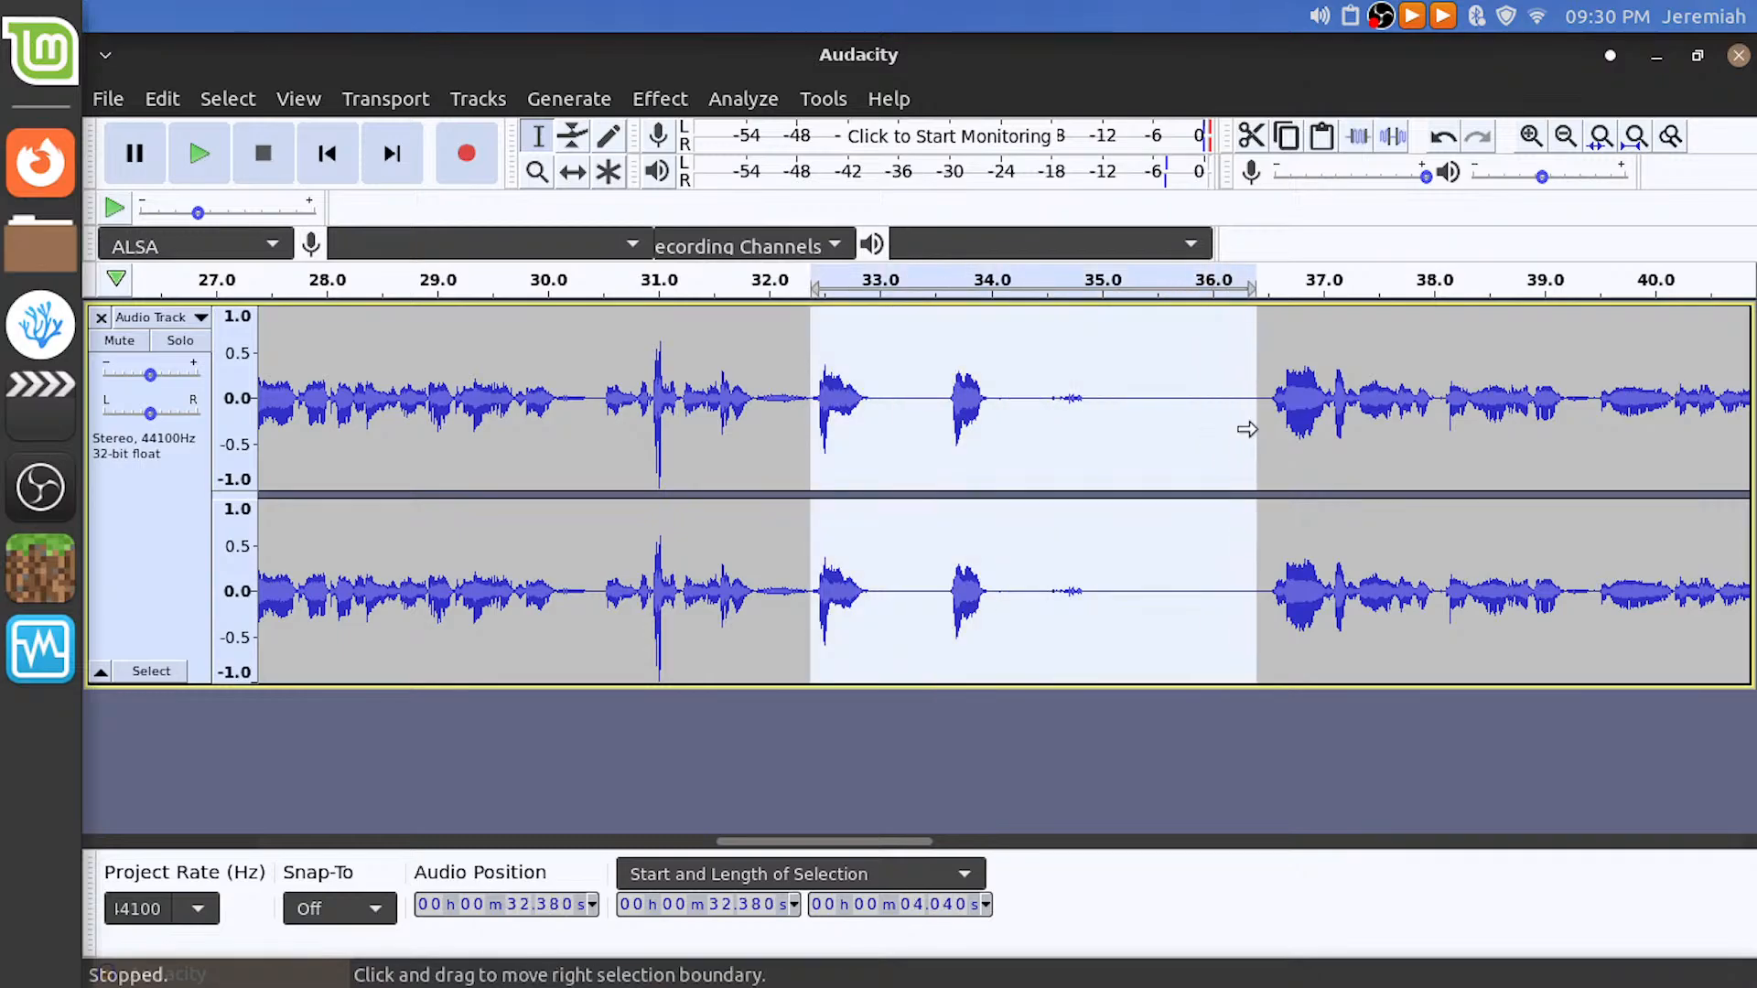
pyautogui.press('Delete')
pyautogui.press('space')
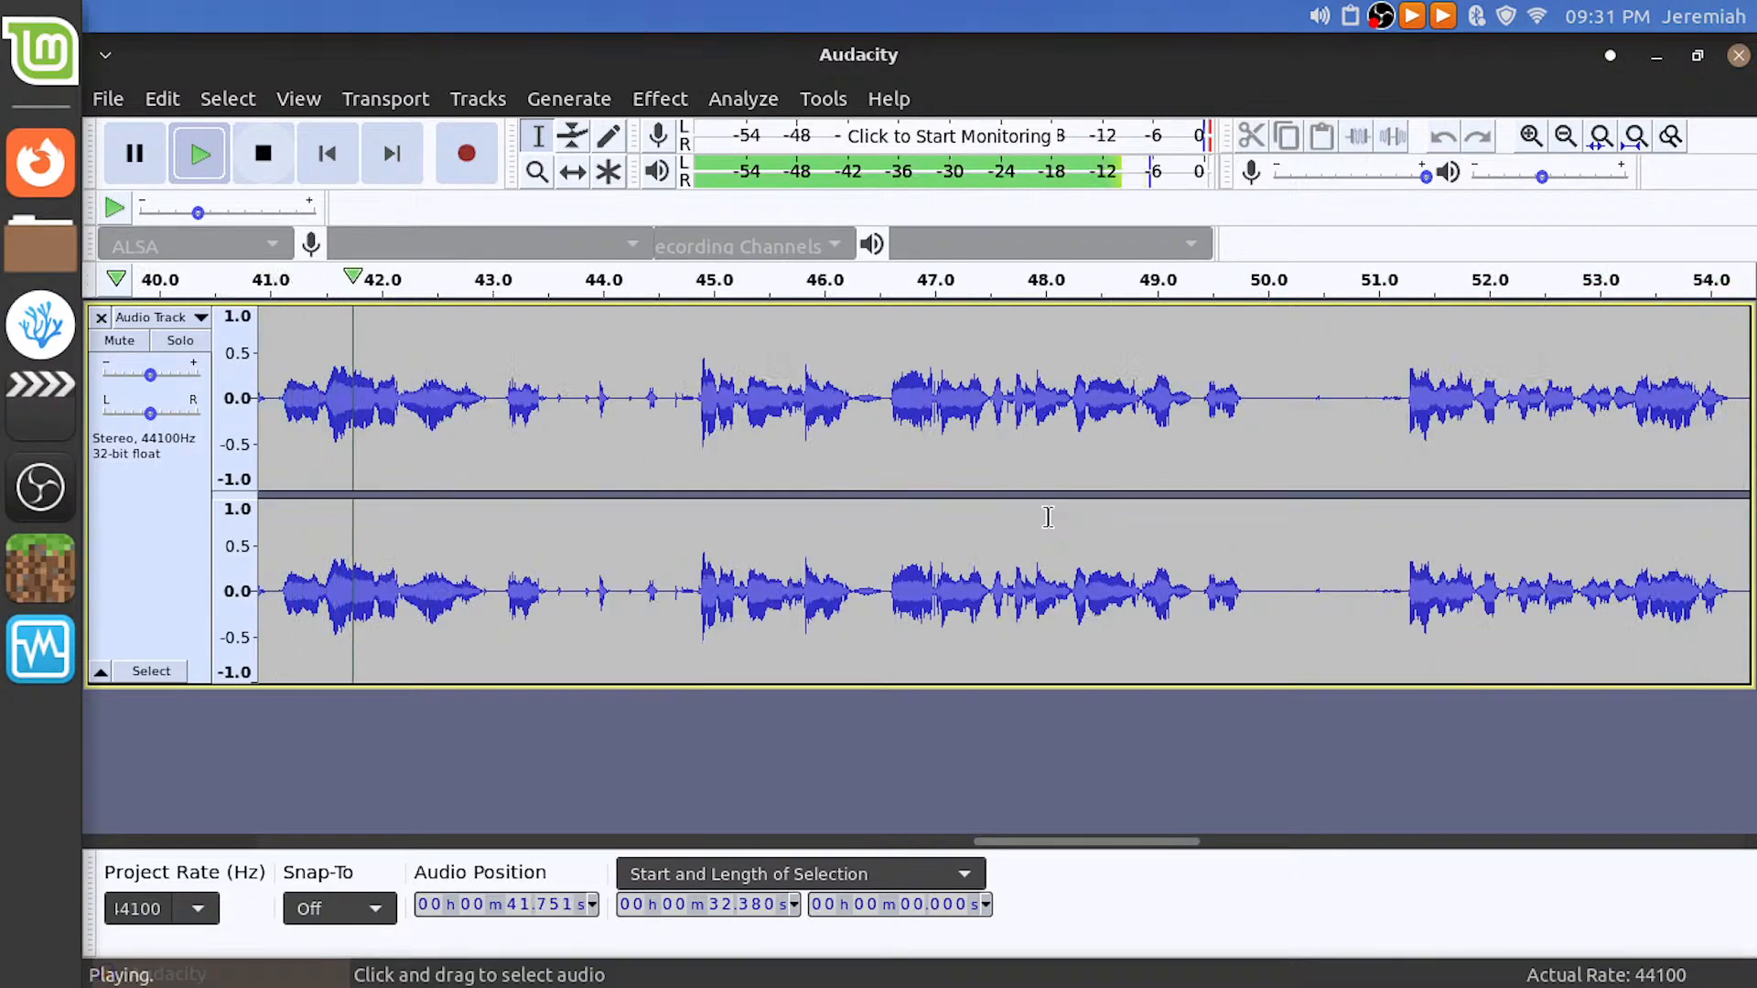
# Replay from 32.380 s, delete the 0.290 s pause starting at 37.465 s, and play from about 36.6 s
pyautogui.press('space')
pyautogui.hscroll(-10, 1047, 517)
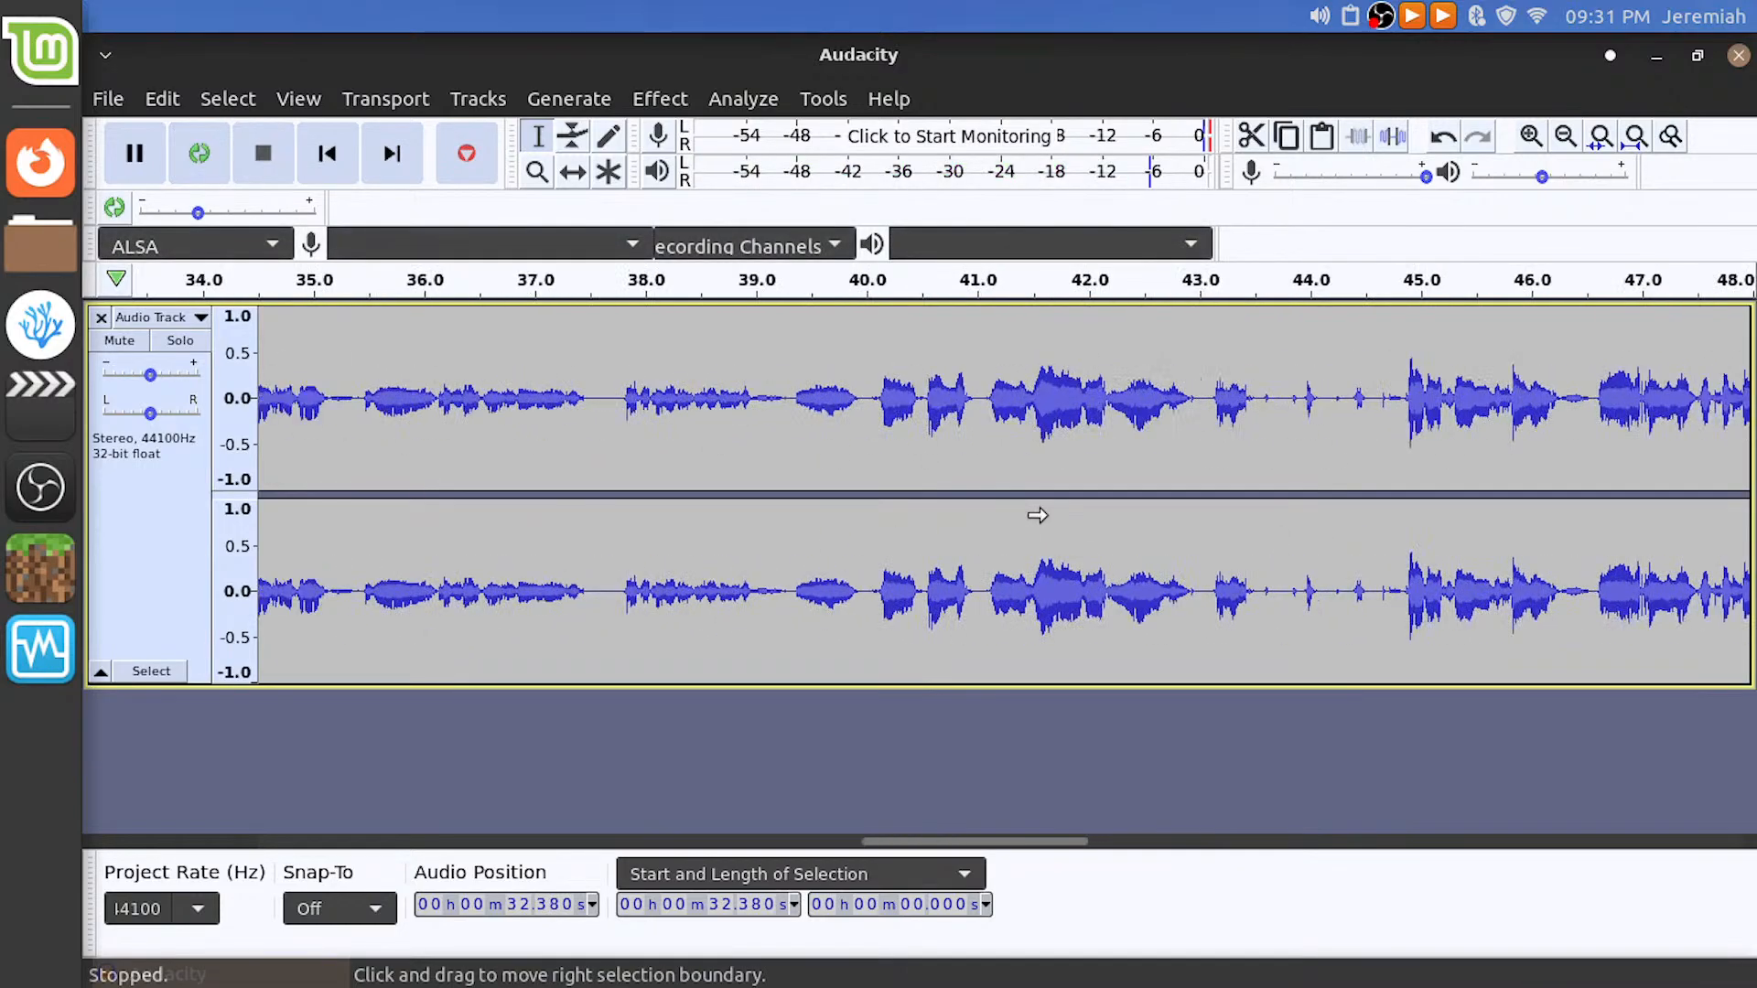
pyautogui.press('space')
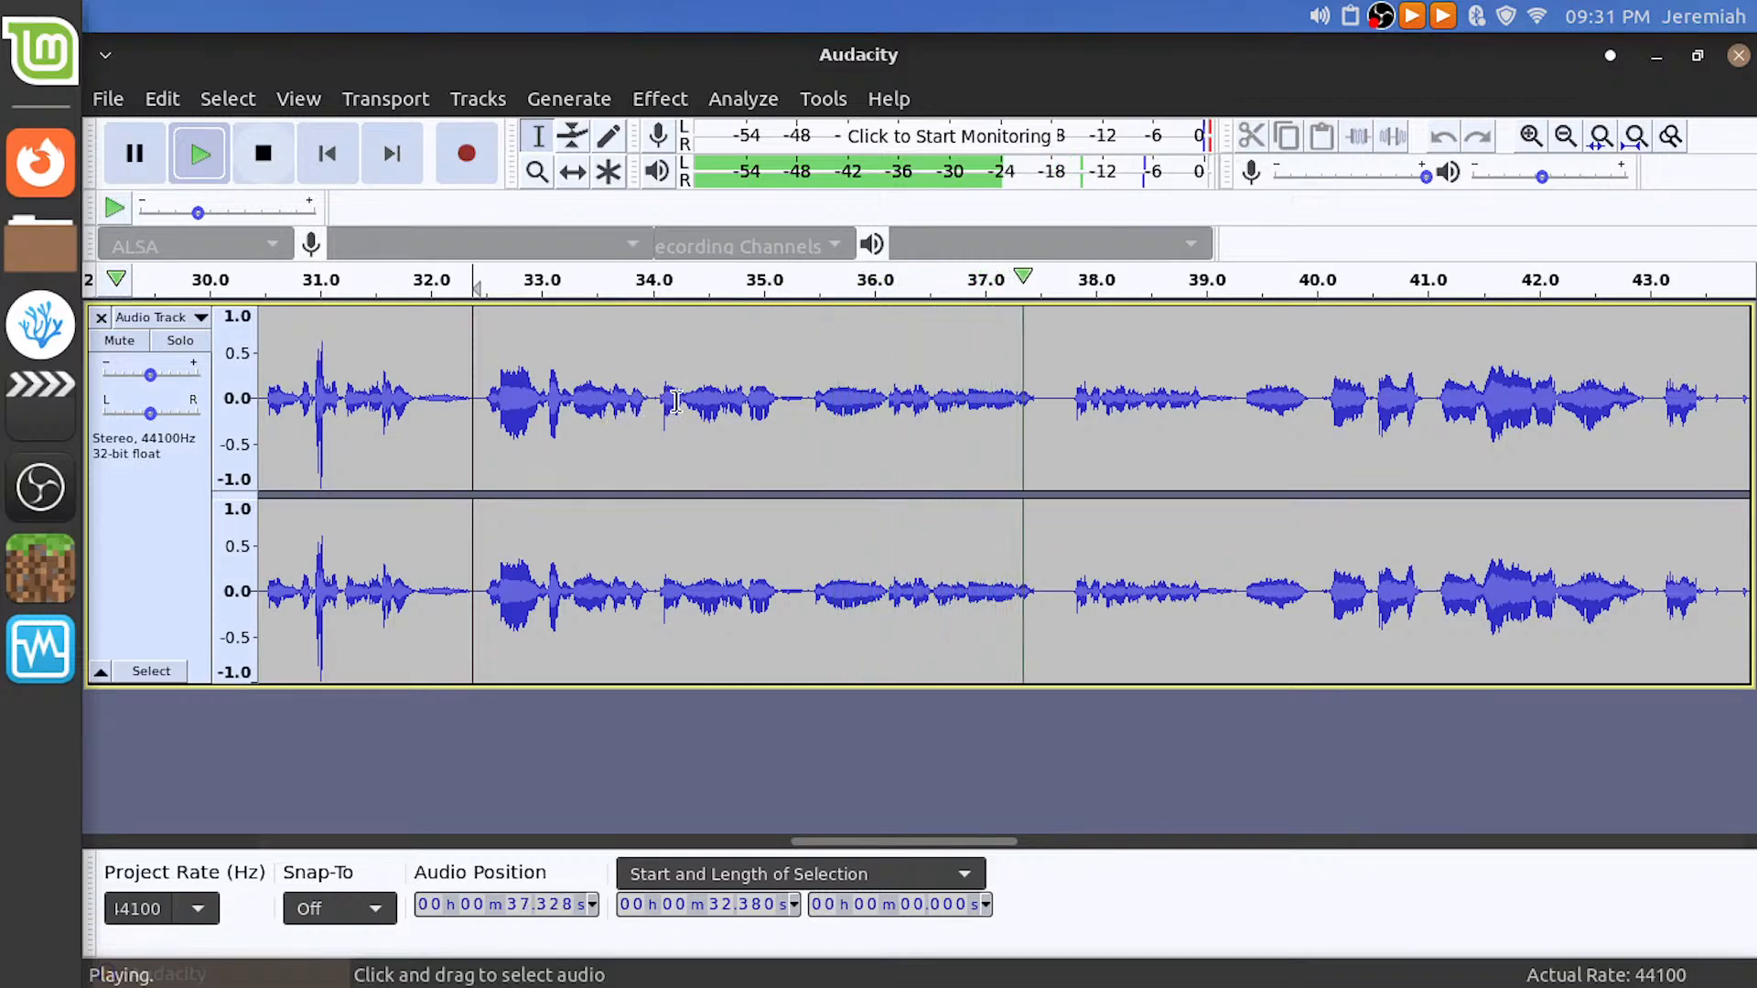
pyautogui.press('space')
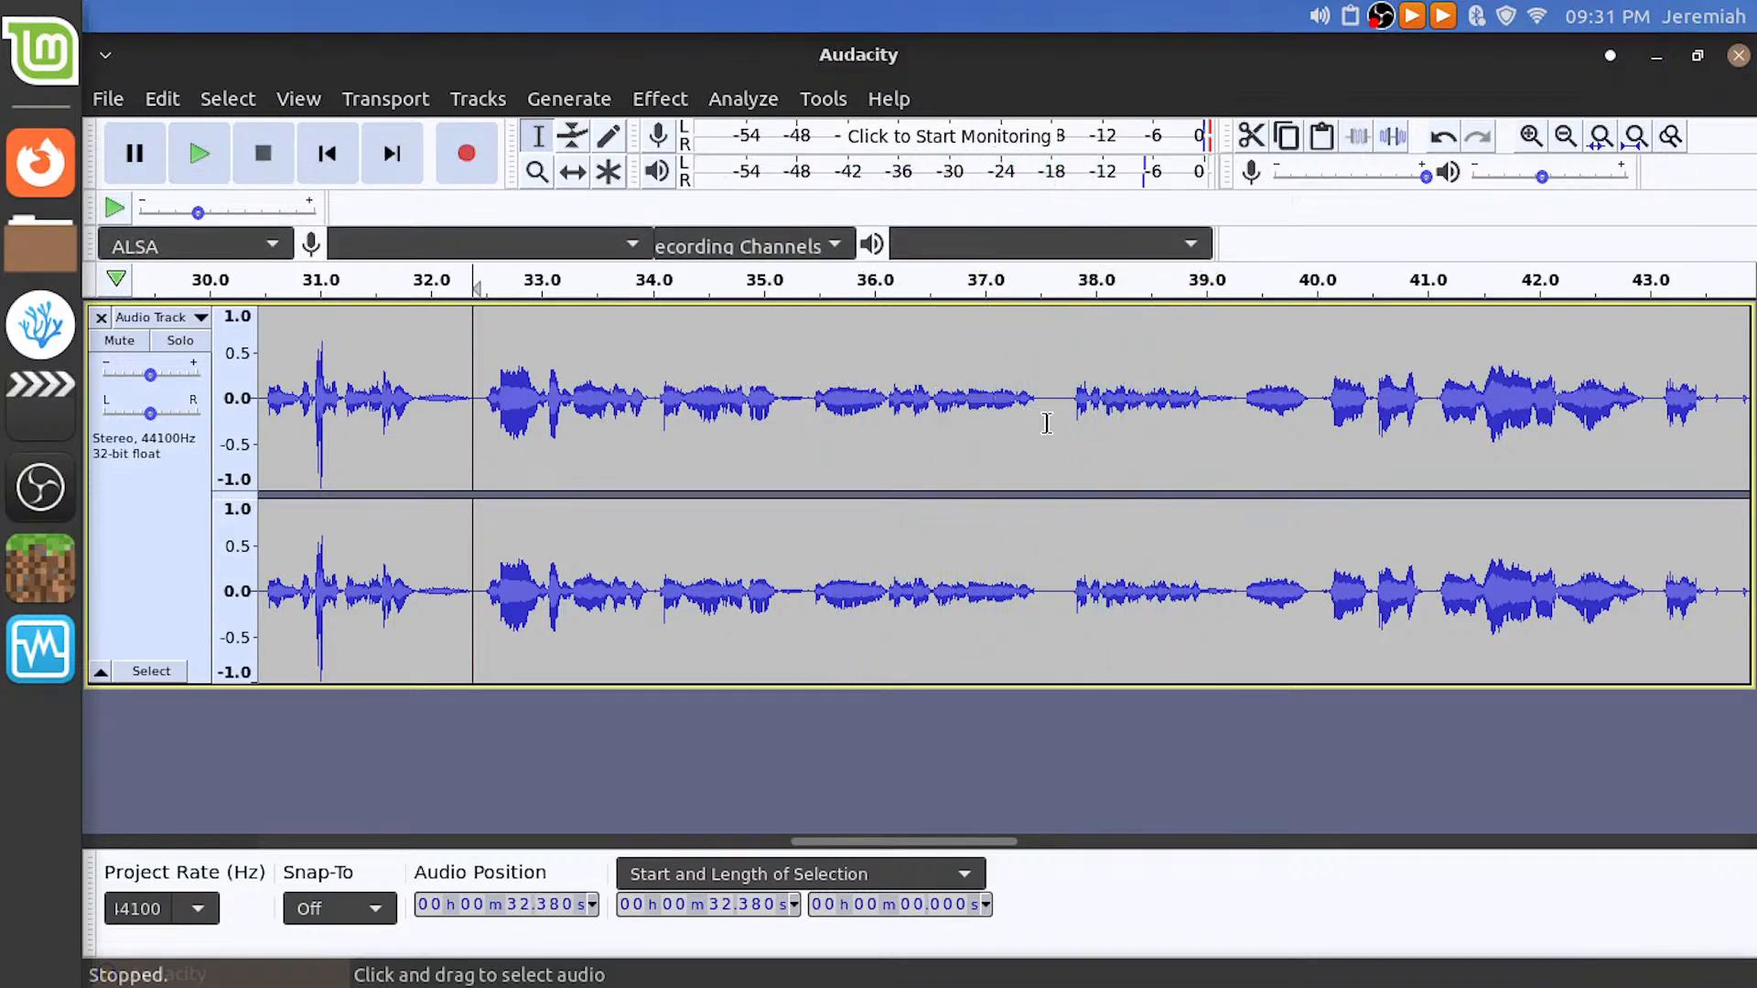
pyautogui.moveTo(1034, 419); pyautogui.dragTo(1060, 429)
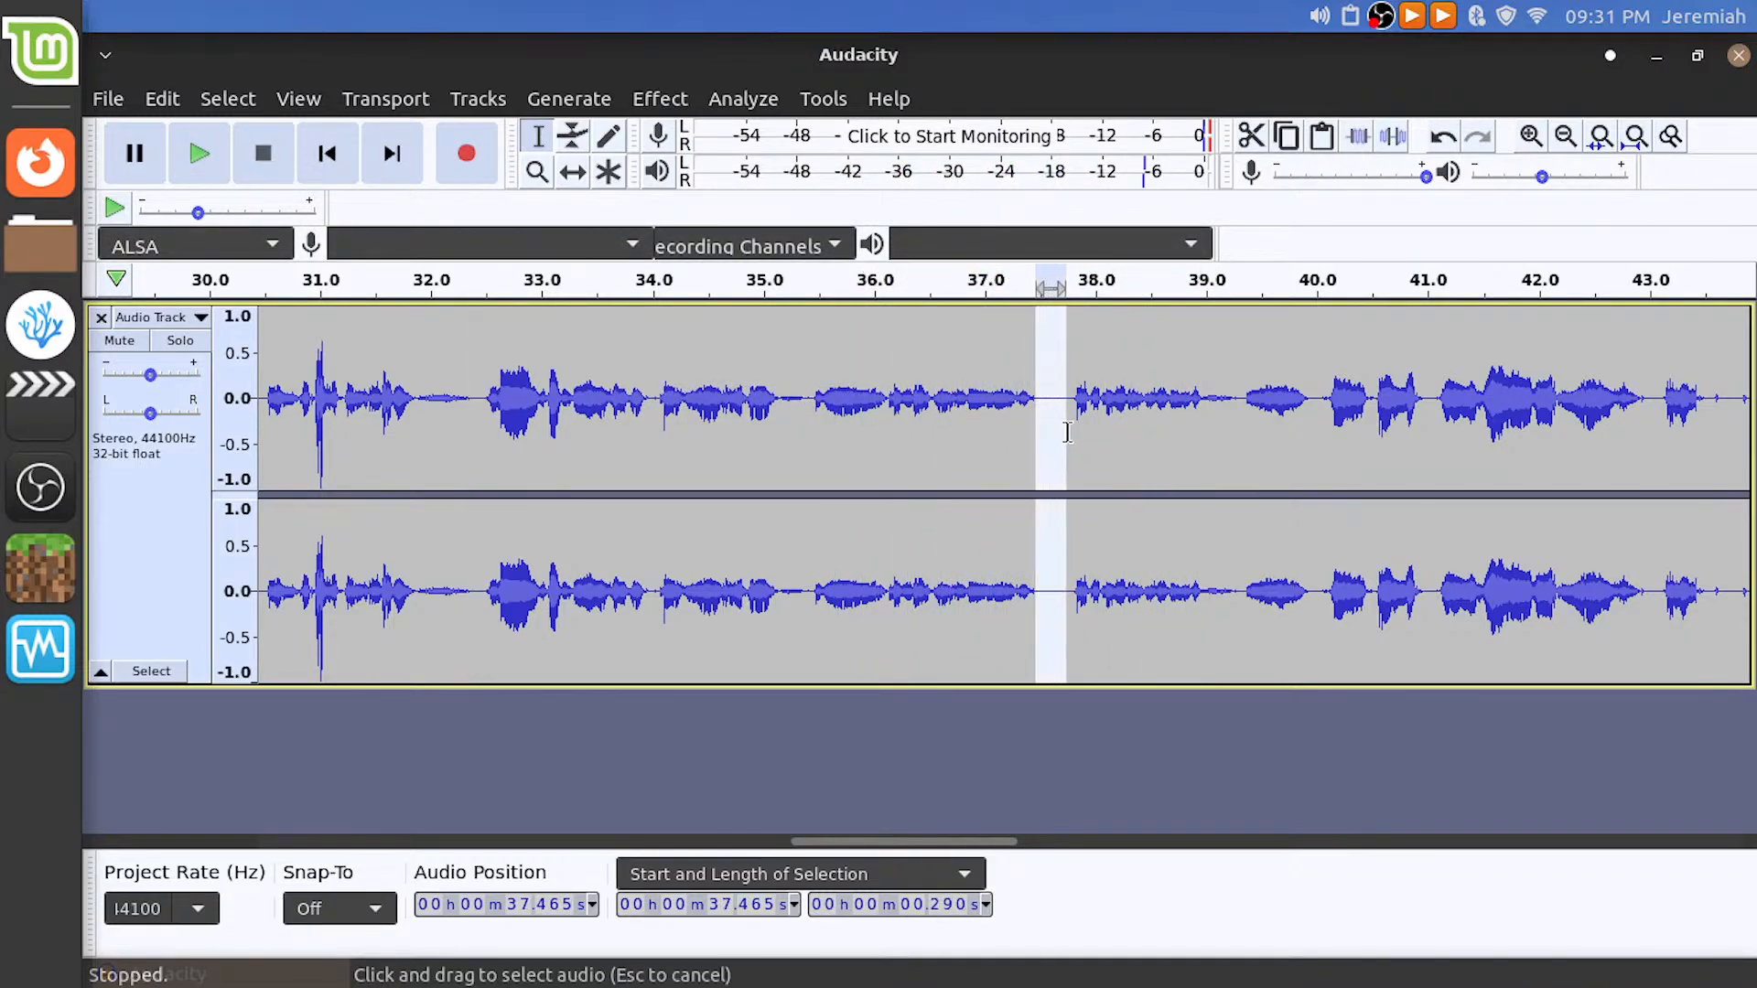
pyautogui.press('Delete')
pyautogui.click(938, 275)
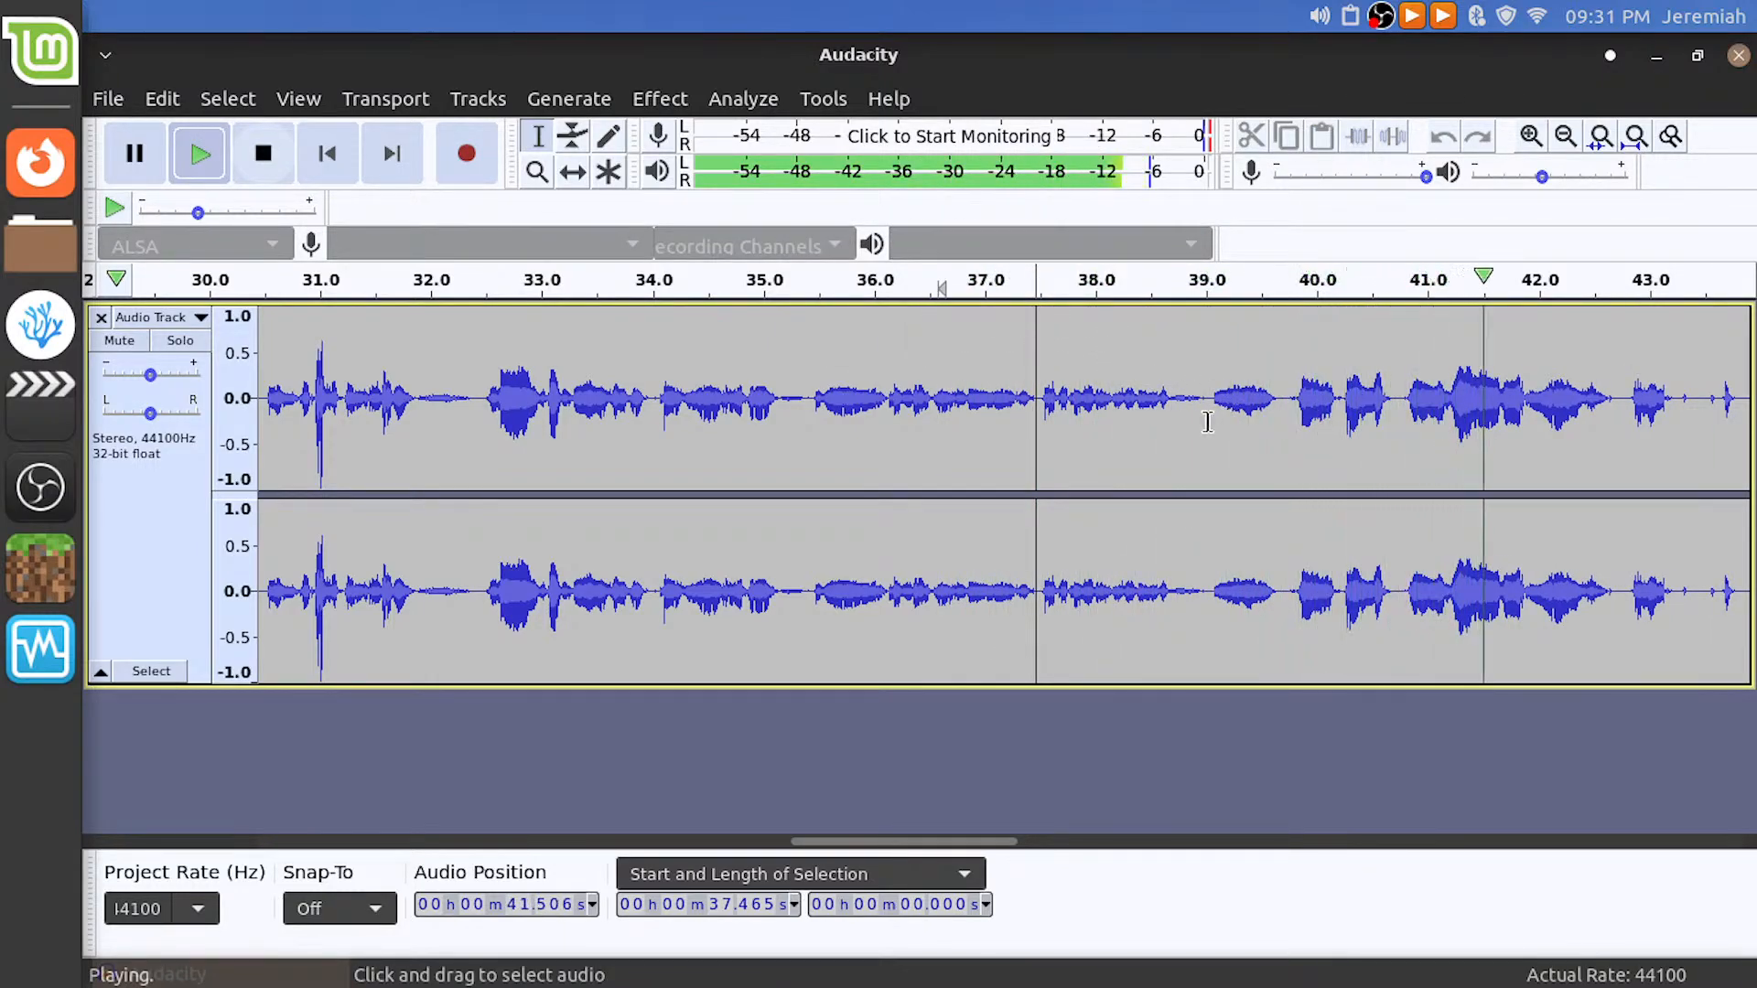
# Delete the 0.743 s piece of speech starting at 39.021 s, and play from 38.313 s
pyautogui.press('space')
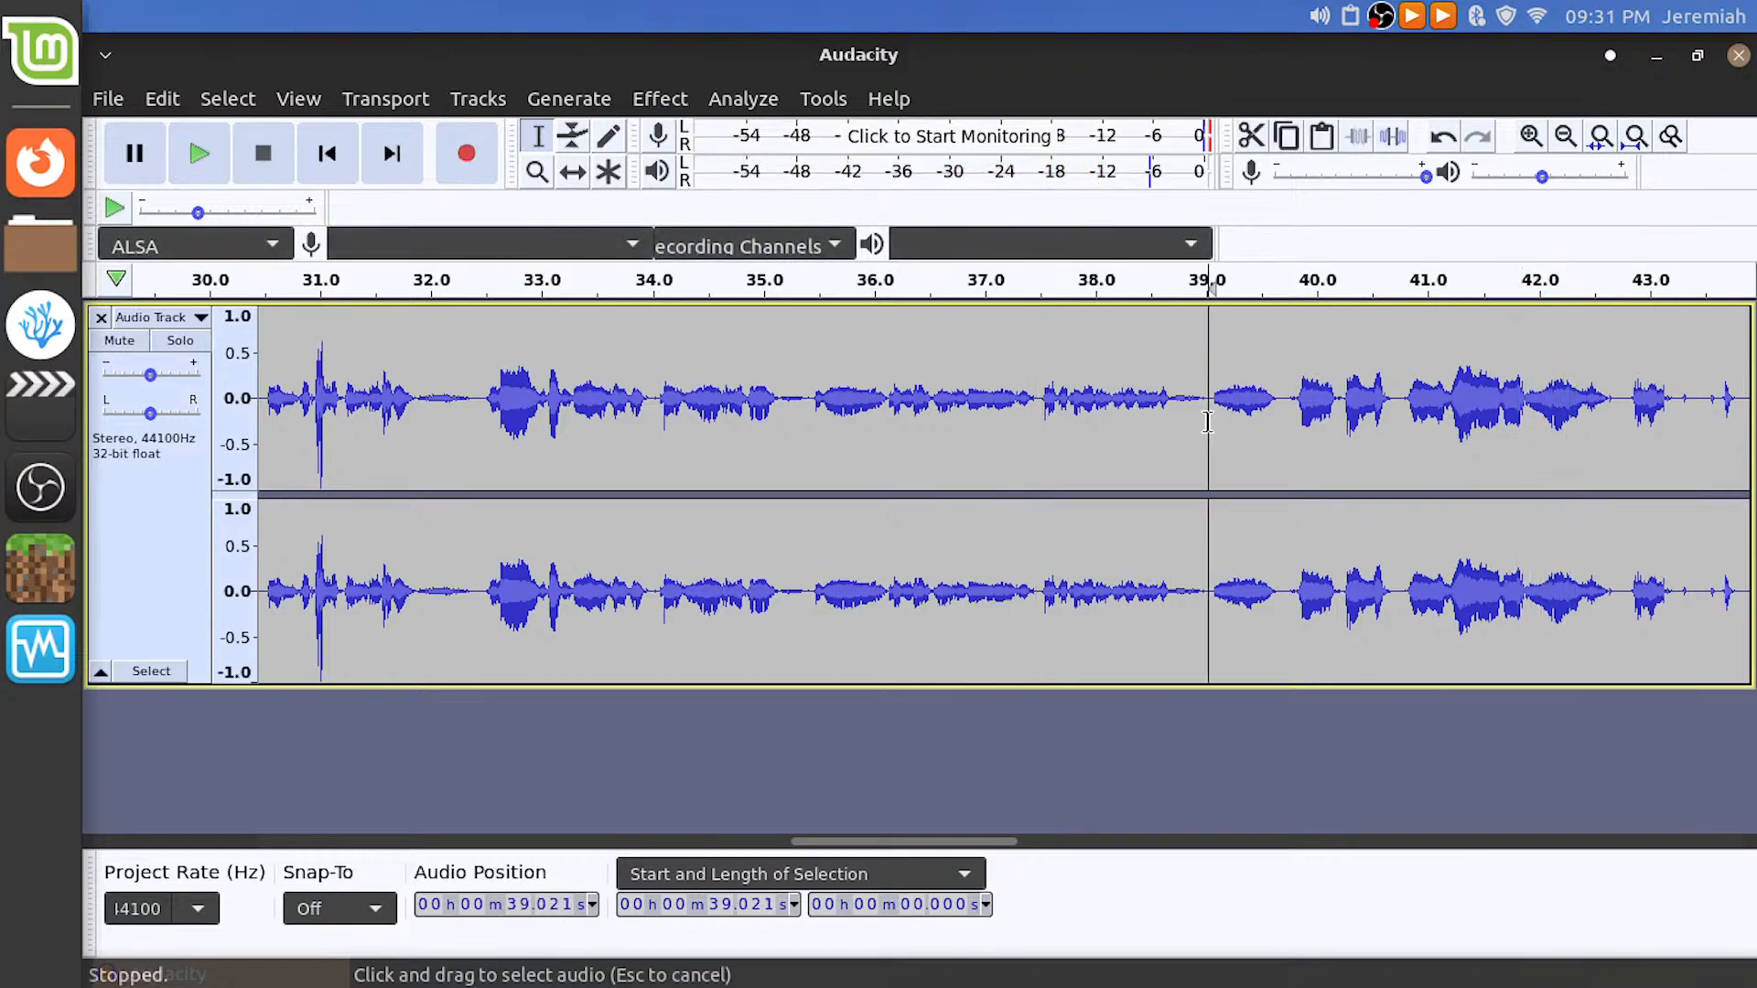
pyautogui.press('space')
pyautogui.press('space')
pyautogui.keyDown('shift'); pyautogui.click(1285, 413); pyautogui.keyUp('shift')
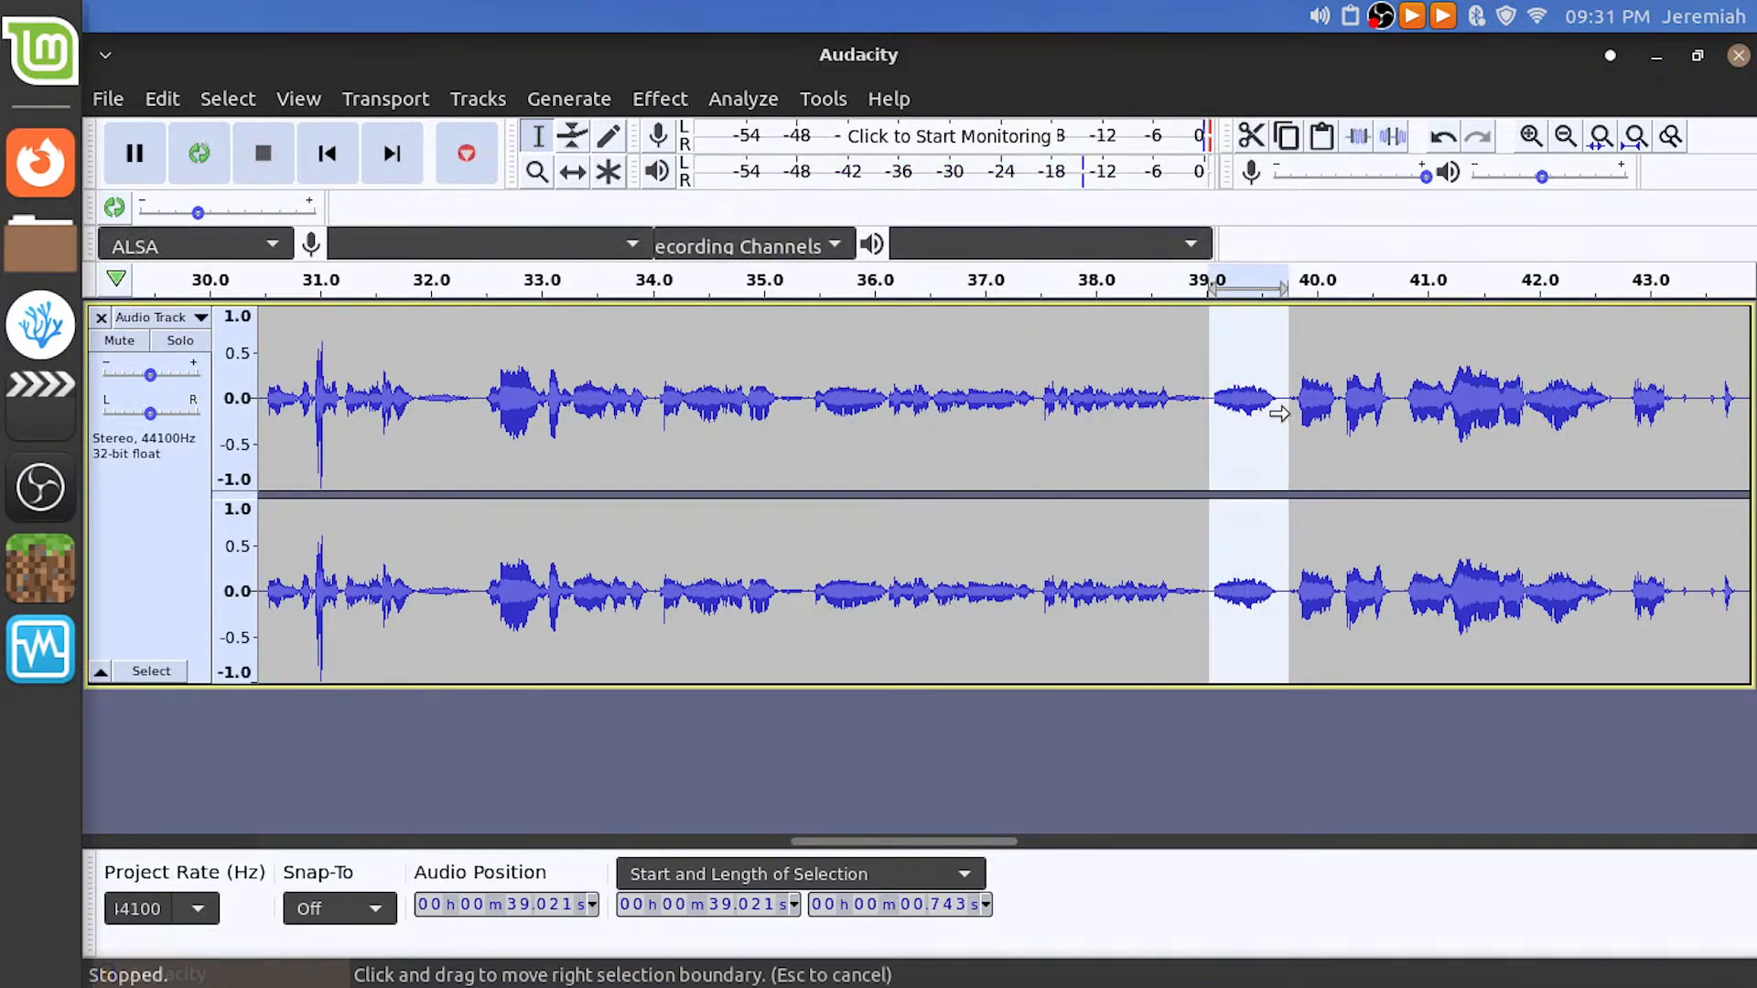
pyautogui.click(1131, 407)
pyautogui.press('space')
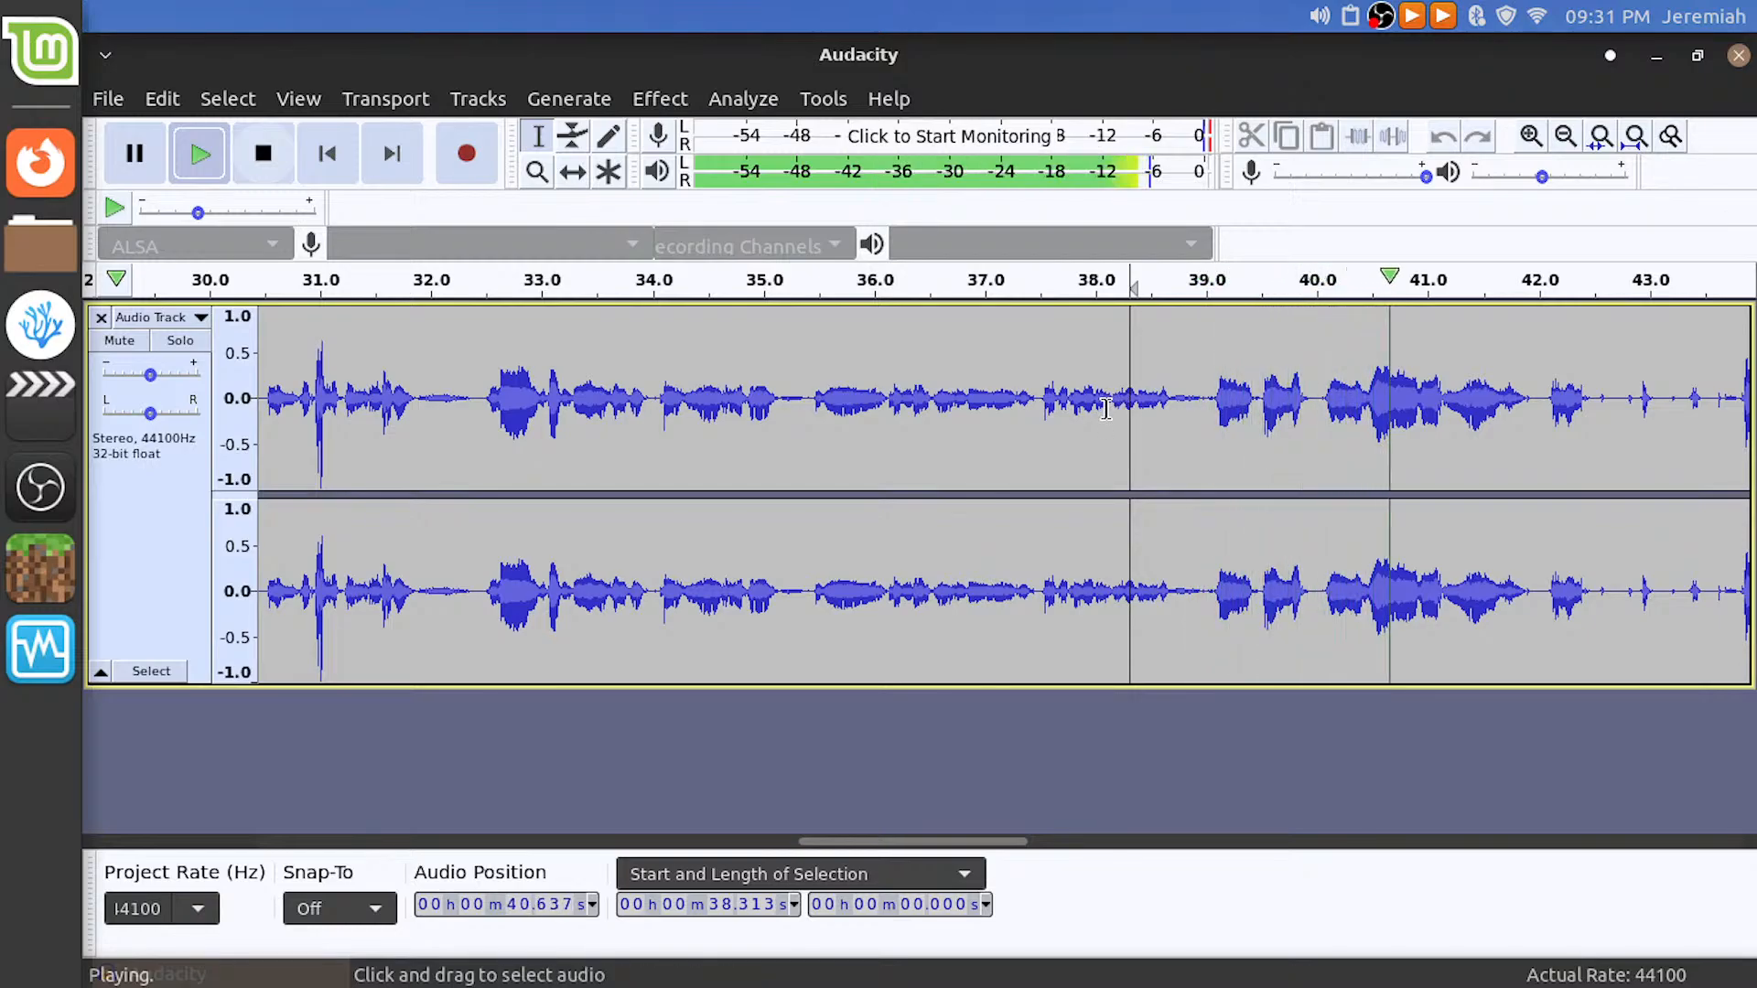
# Replay the voice track from 38.313 s and delete the piece of speech about 0.5 s long starting at 39.442 s
pyautogui.press('space')
pyautogui.press('space')
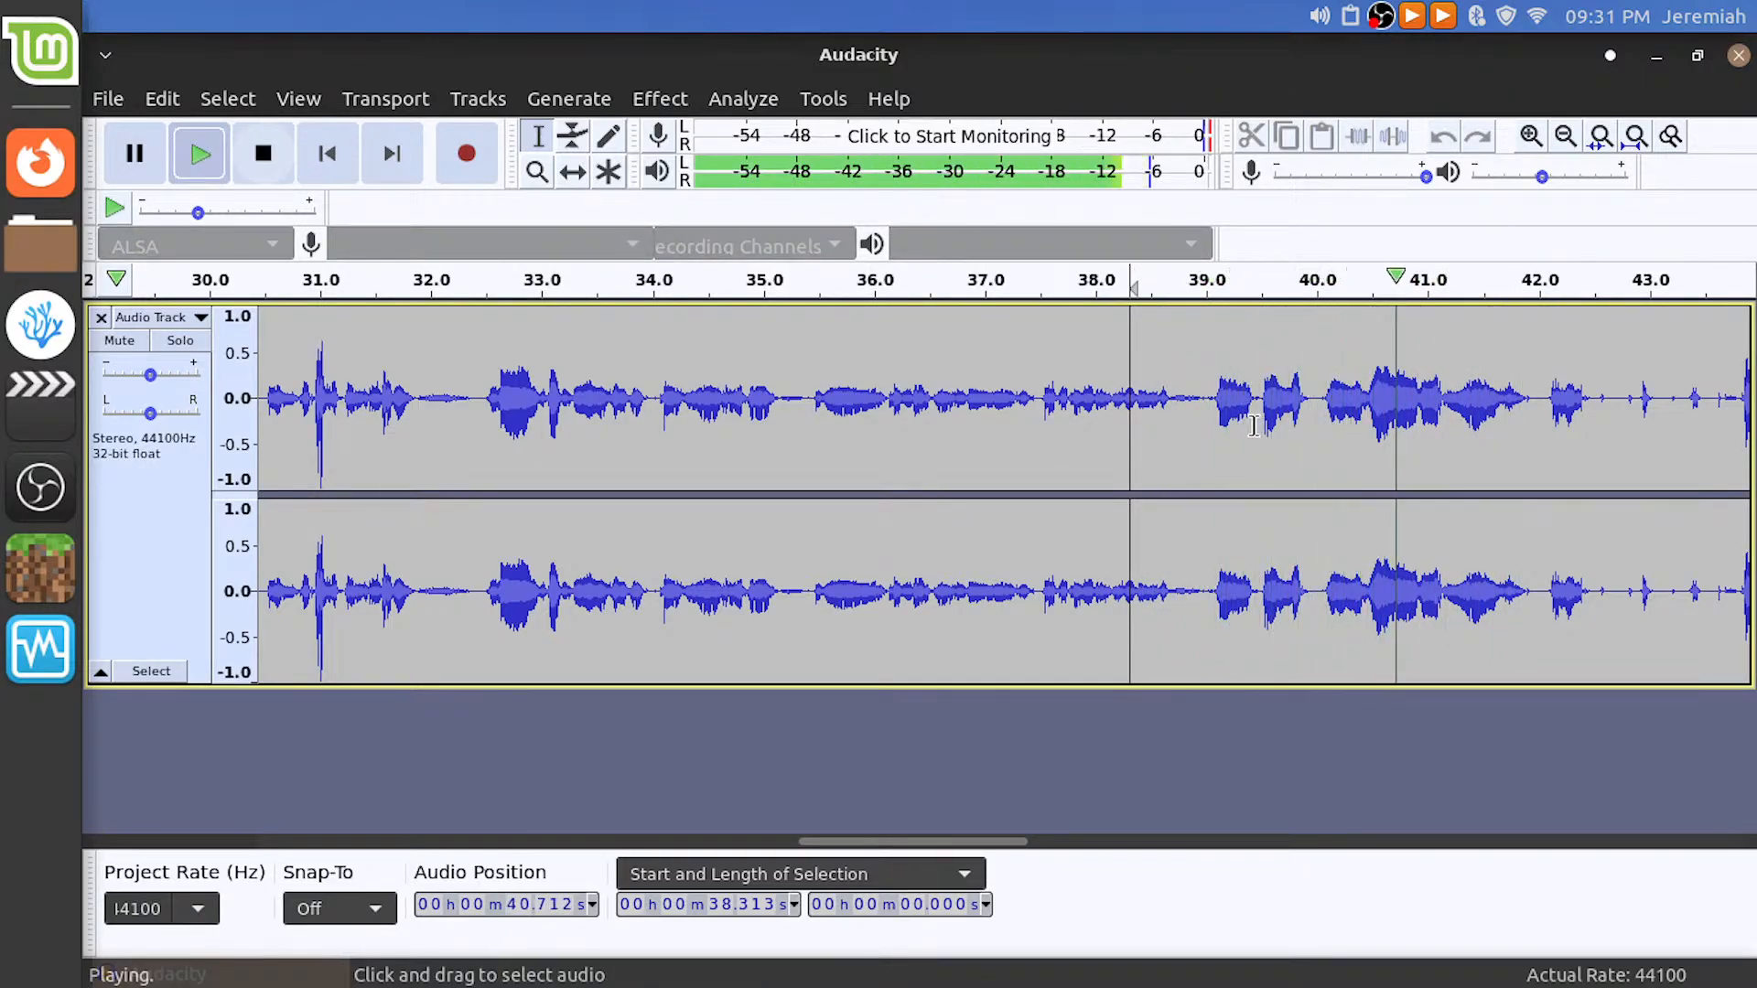
pyautogui.press('space')
pyautogui.press('space')
pyautogui.press('space')
pyautogui.keyDown('ctrl'); pyautogui.scroll(2, 1242, 442); pyautogui.keyUp('ctrl')
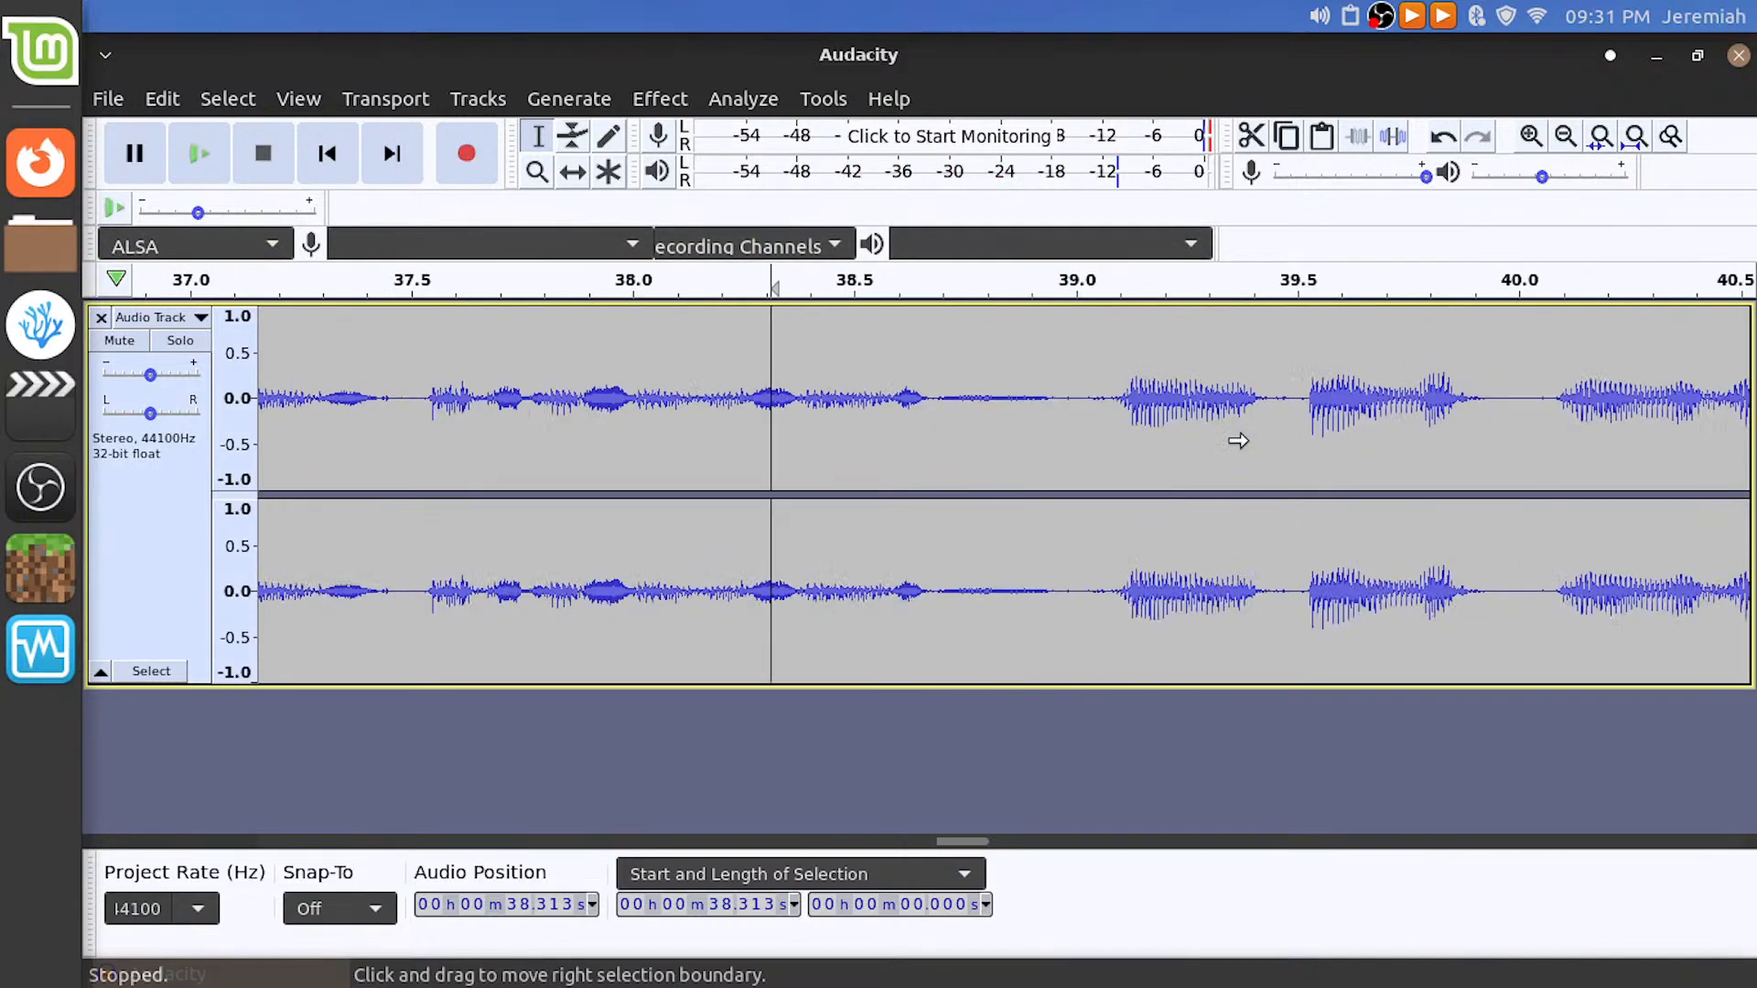
pyautogui.press('space')
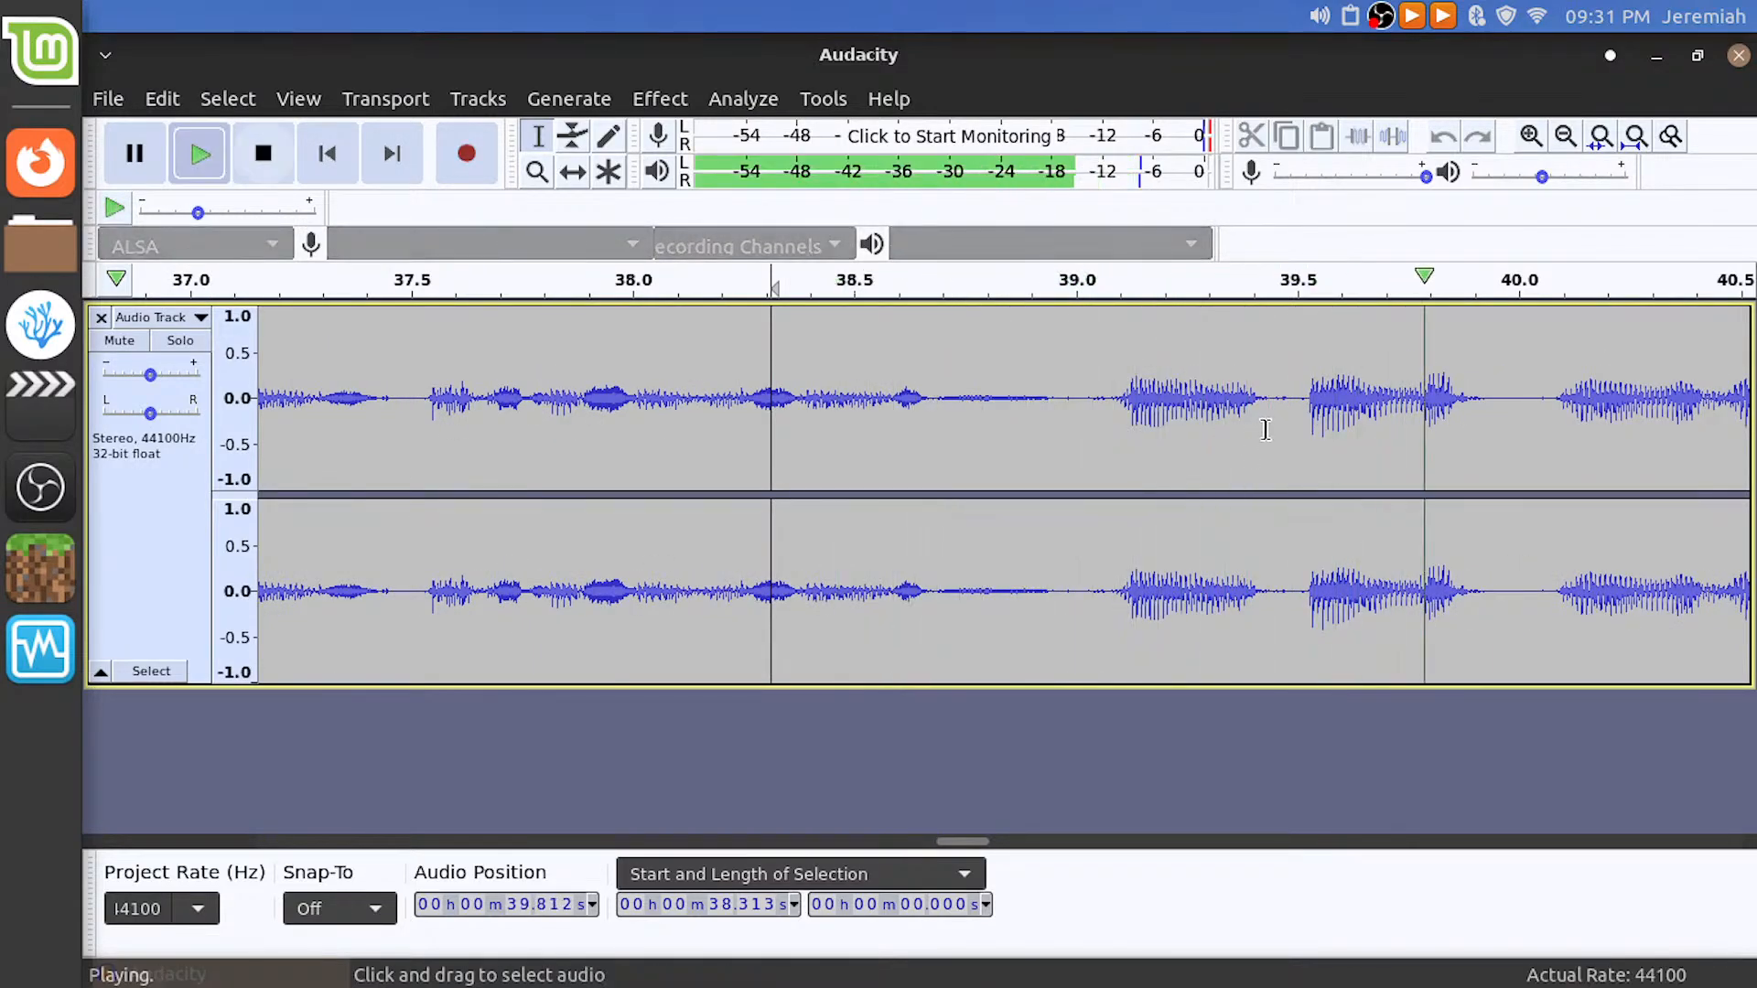
pyautogui.press('space')
pyautogui.click(1280, 418)
pyautogui.click(1271, 418)
pyautogui.moveTo(1467, 397); pyautogui.dragTo(1512, 422)
pyautogui.press('Delete')
pyautogui.keyDown('ctrl'); pyautogui.scroll(-3, 1331, 455); pyautogui.keyUp('ctrl')
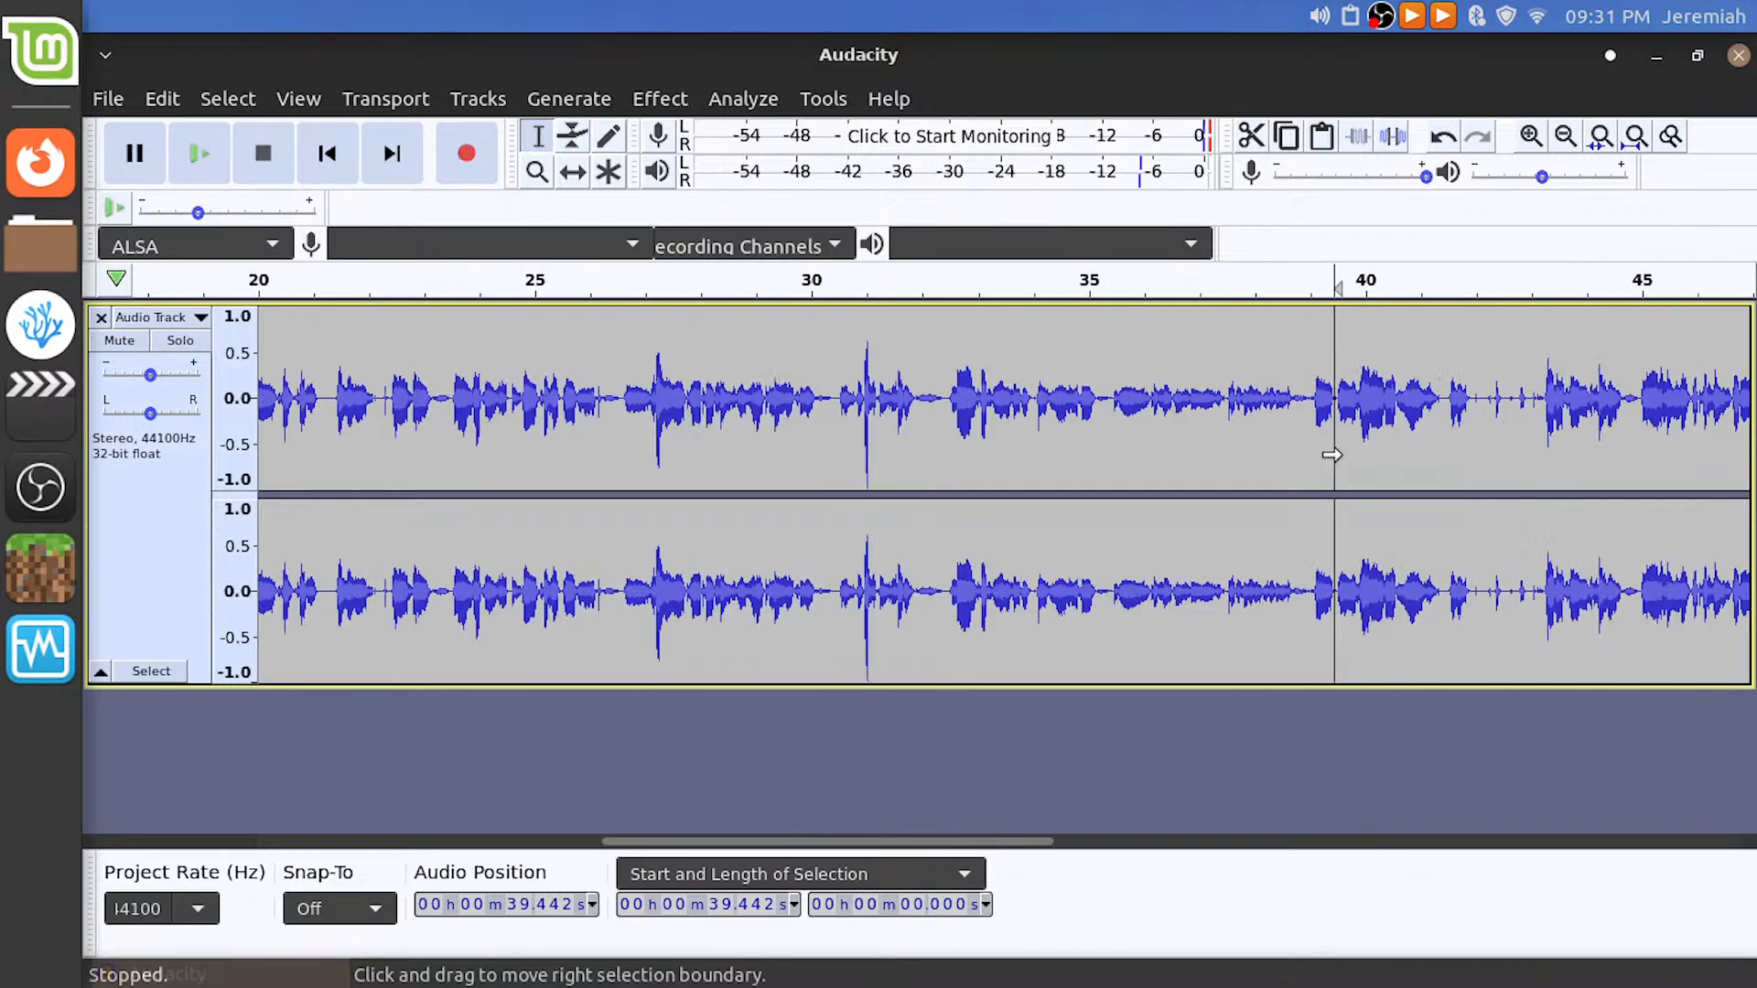
# Replay the passage from about 39 s past 43 s and delete the stretch of about 1.9 s starting at 41.361 s
pyautogui.keyDown('ctrl'); pyautogui.scroll(2, 1324, 412); pyautogui.keyUp('ctrl')
pyautogui.click(1268, 285)
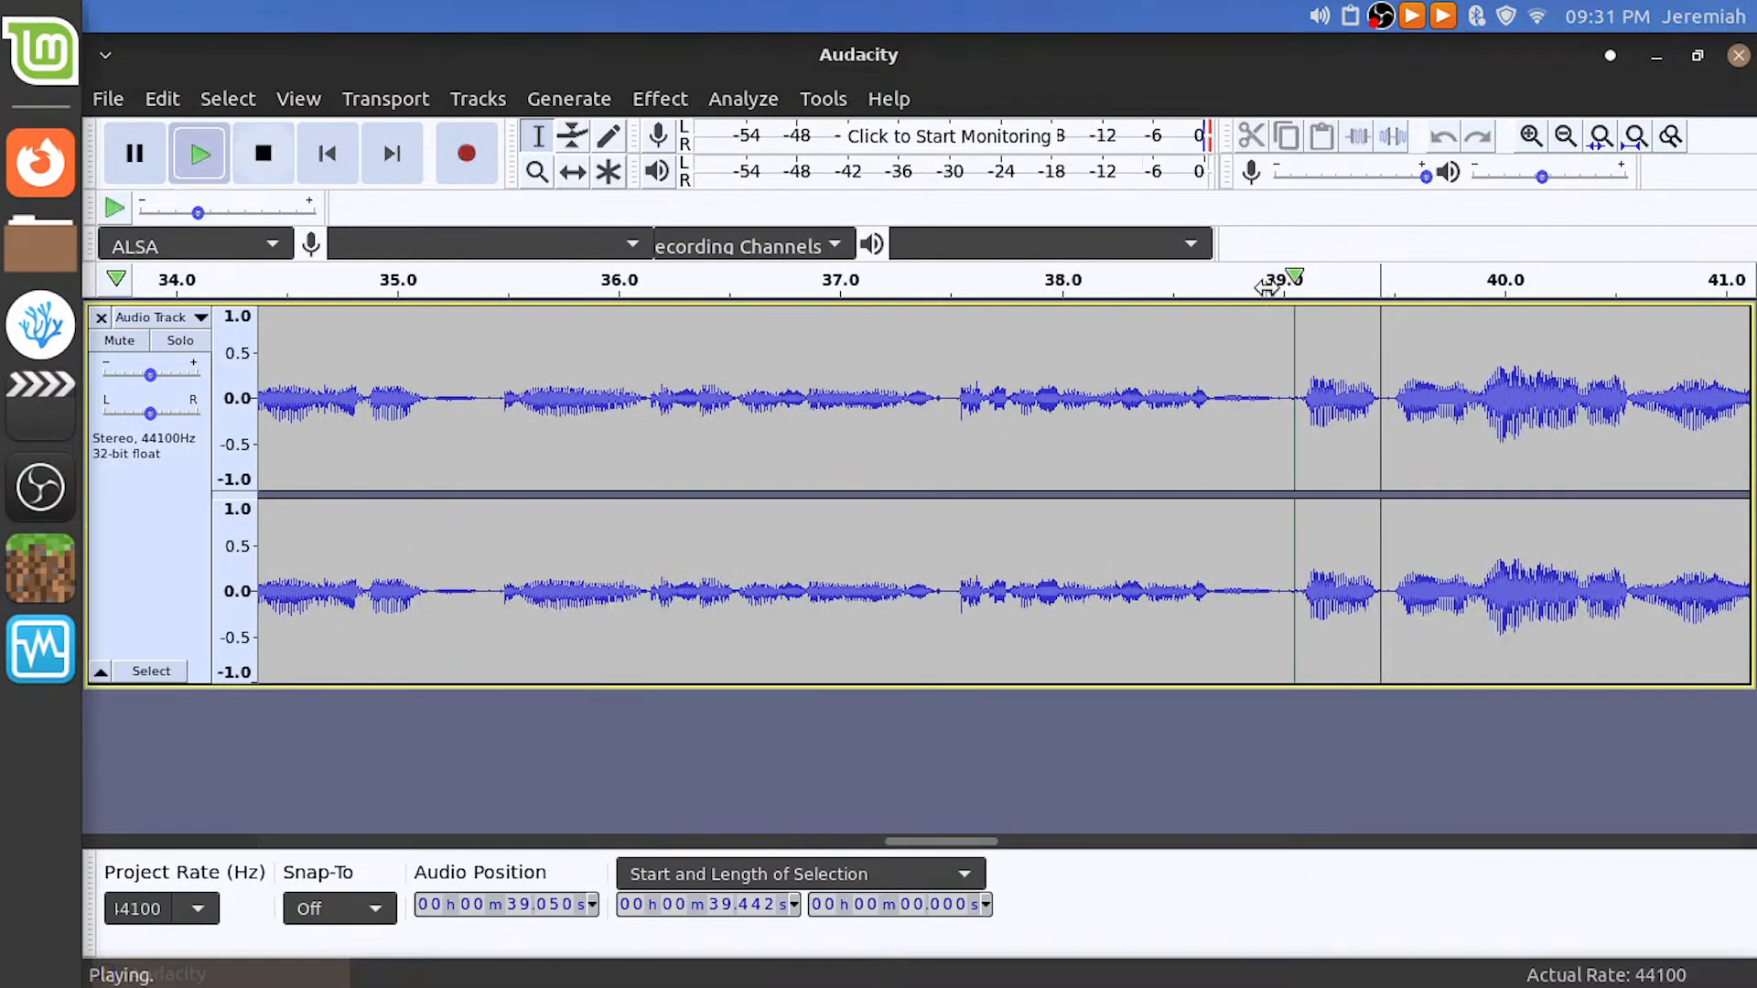
pyautogui.hscroll(14, 1227, 420)
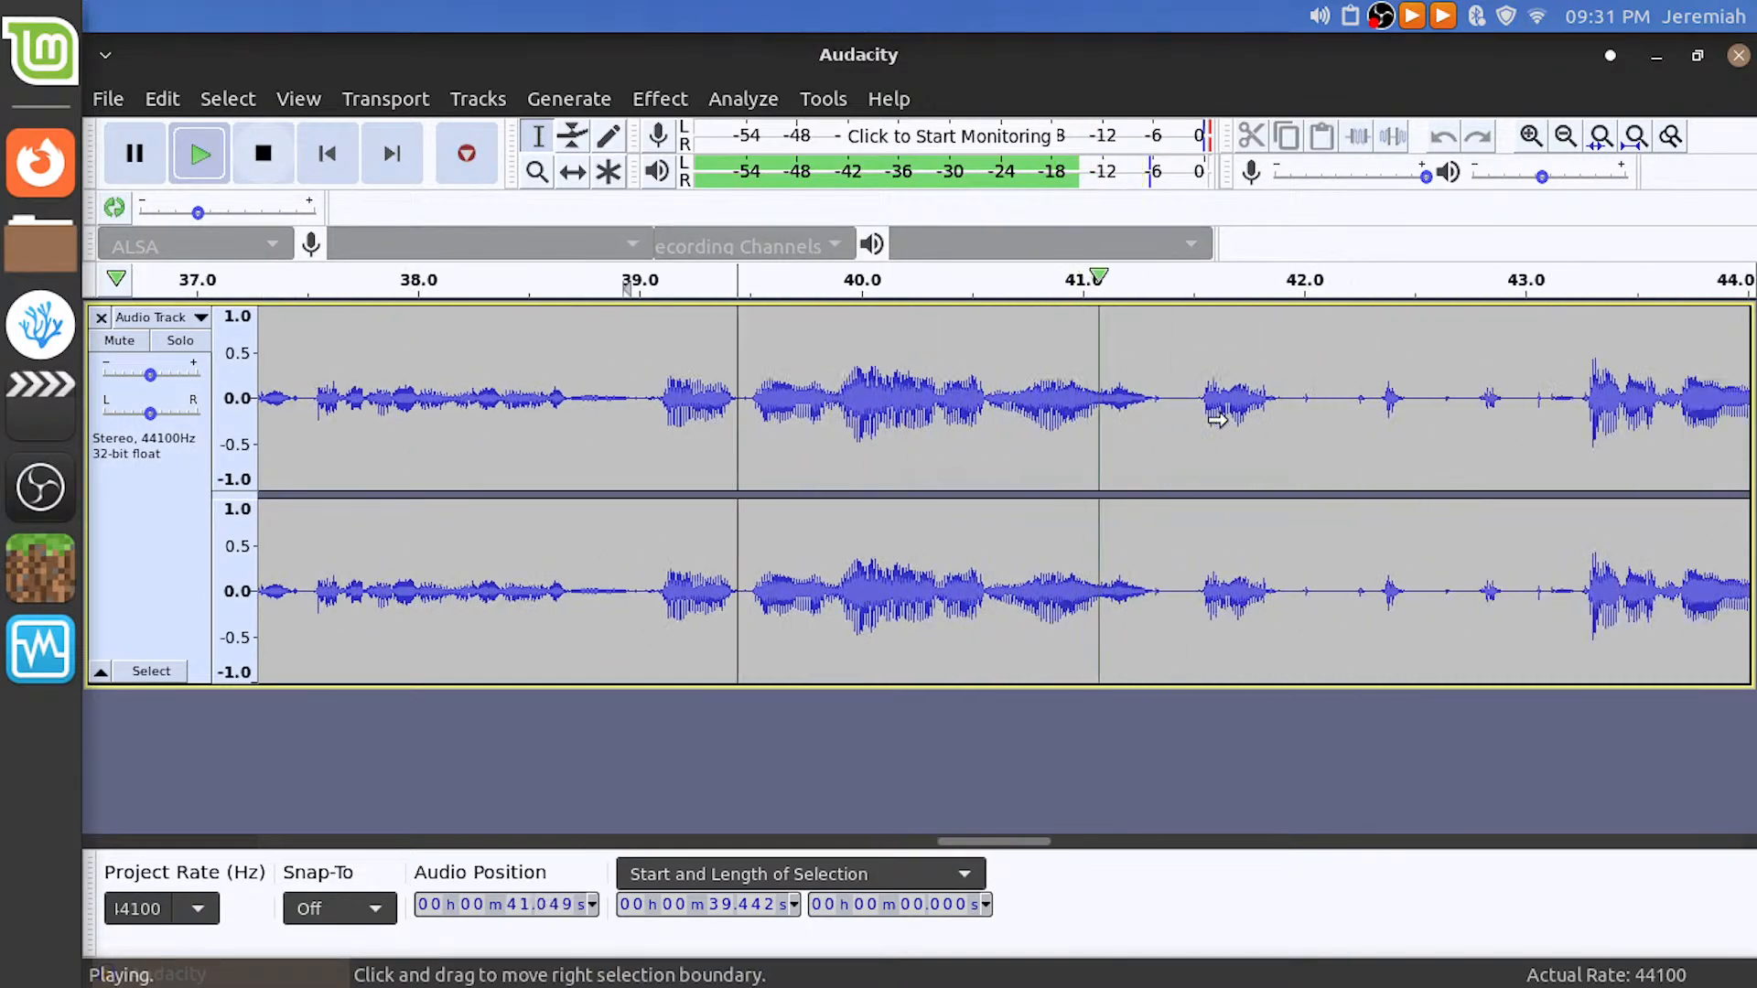
pyautogui.keyDown('ctrl'); pyautogui.scroll(-1, 1217, 420); pyautogui.keyUp('ctrl')
pyautogui.hscroll(1, 1217, 420)
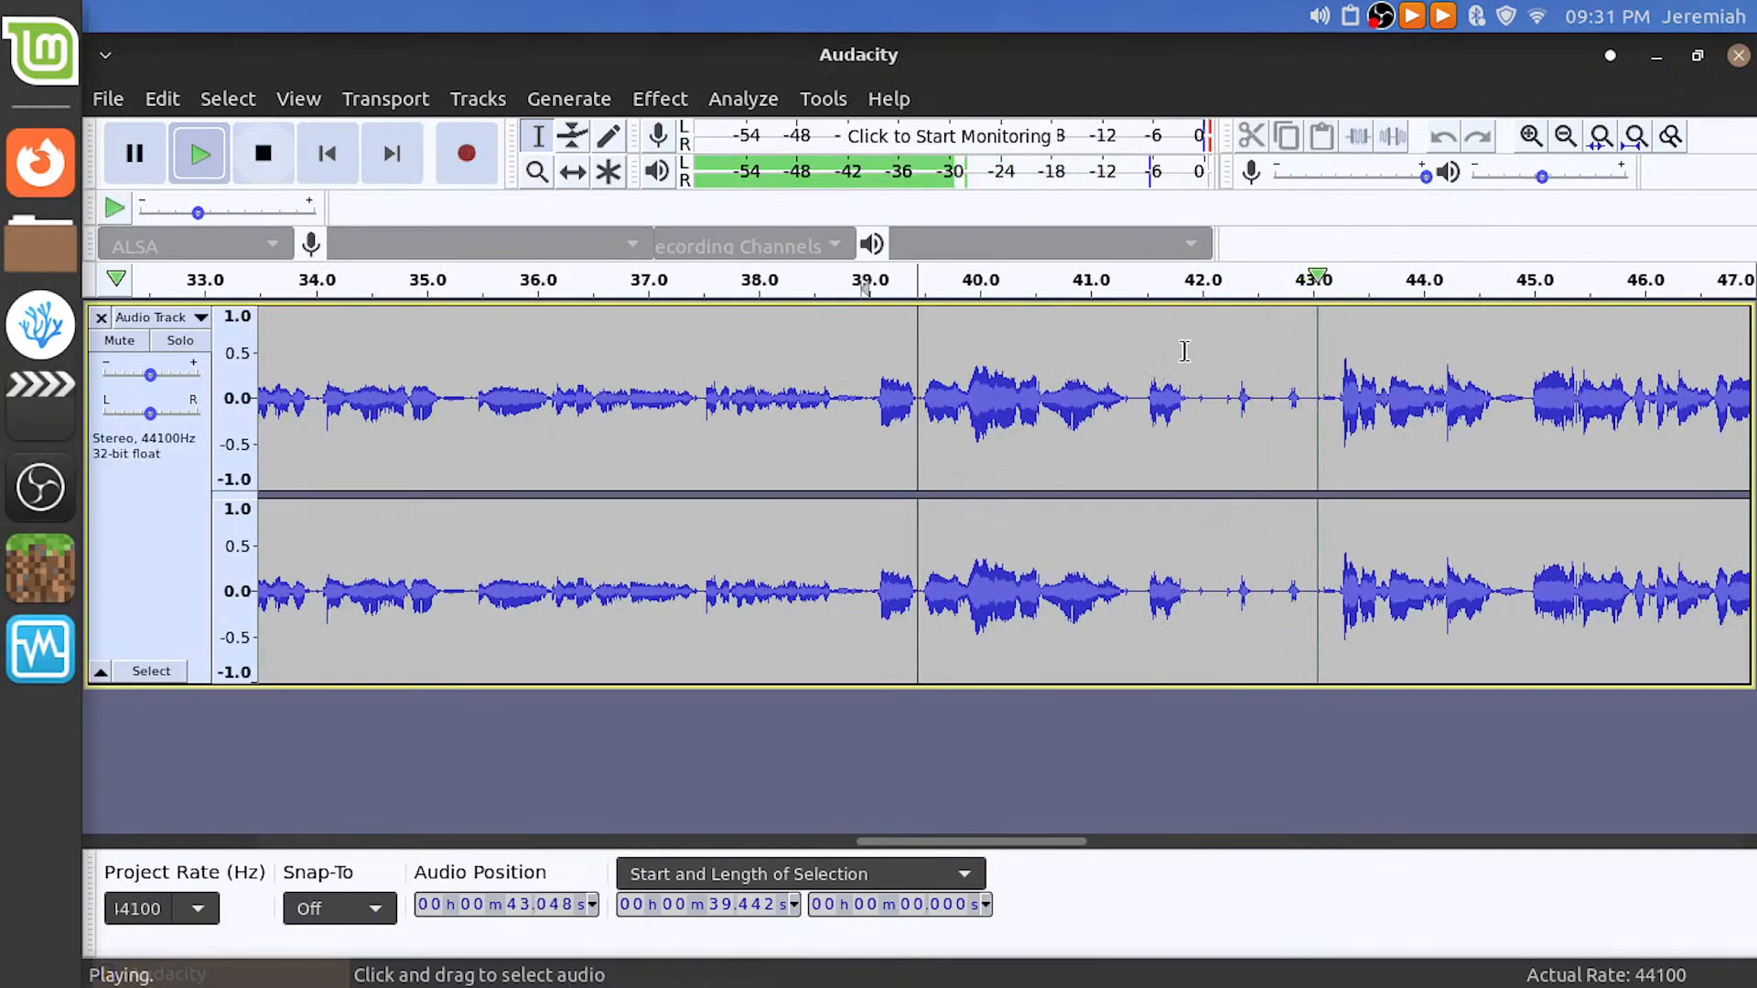
pyautogui.press('space')
pyautogui.press('space')
pyautogui.click(1321, 277)
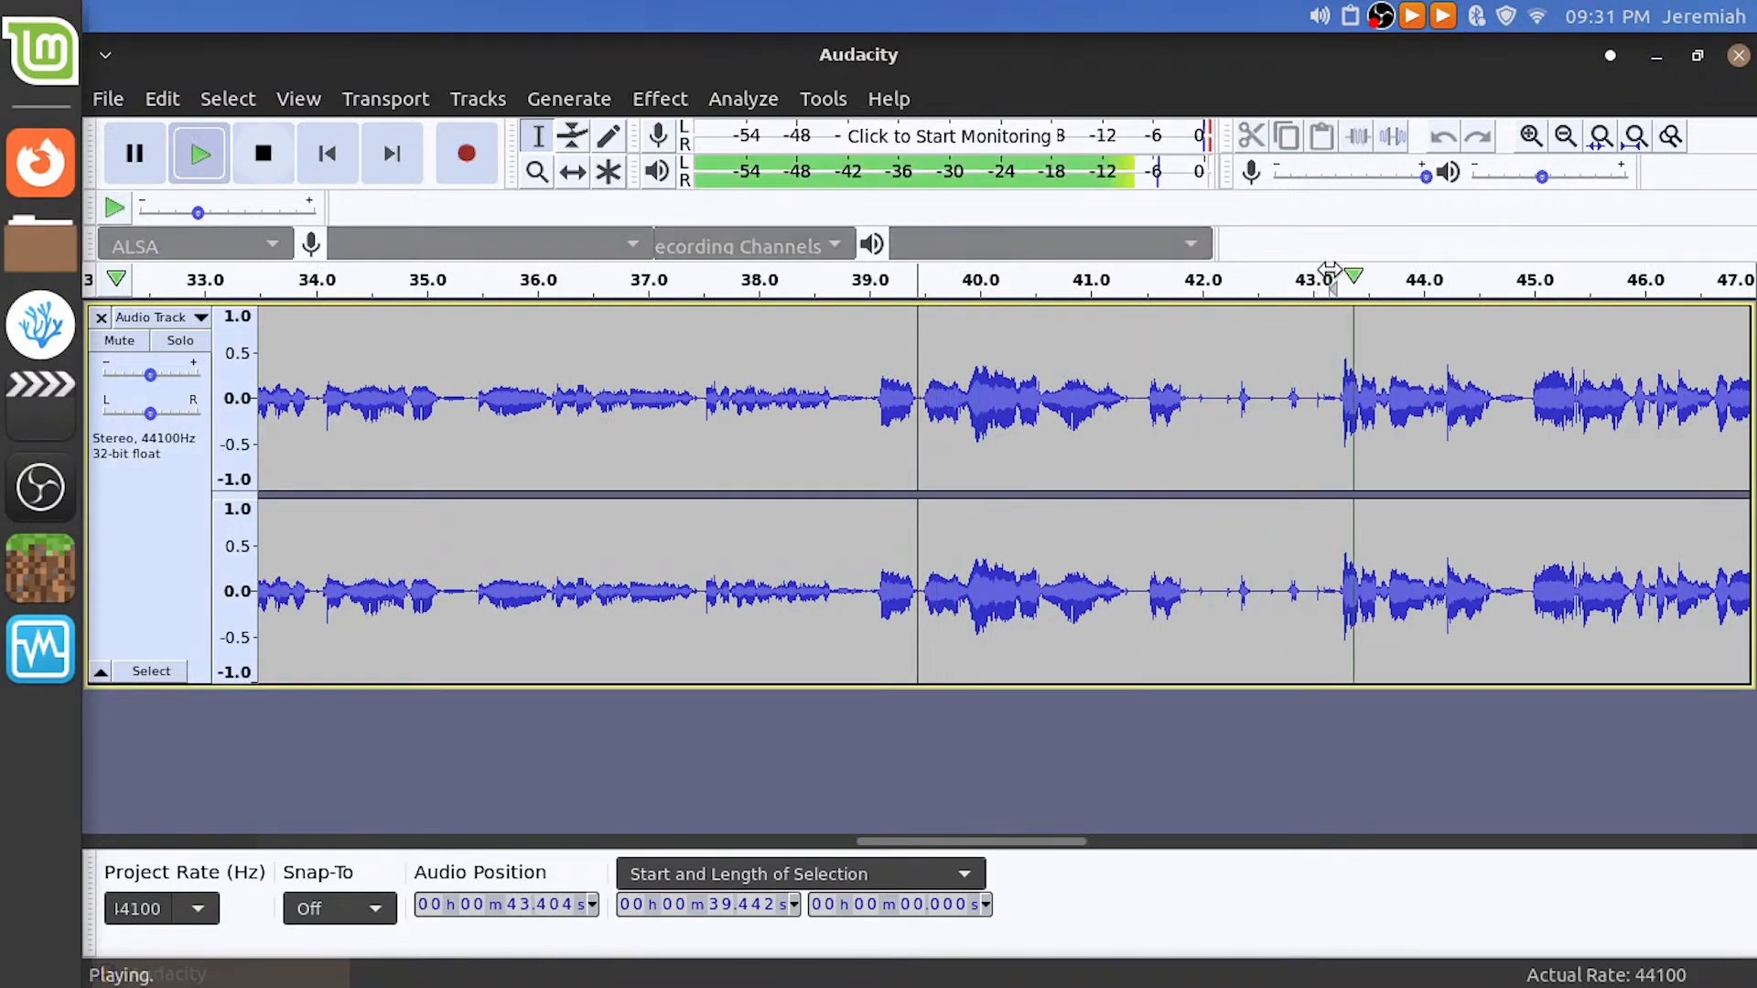
pyautogui.press('space')
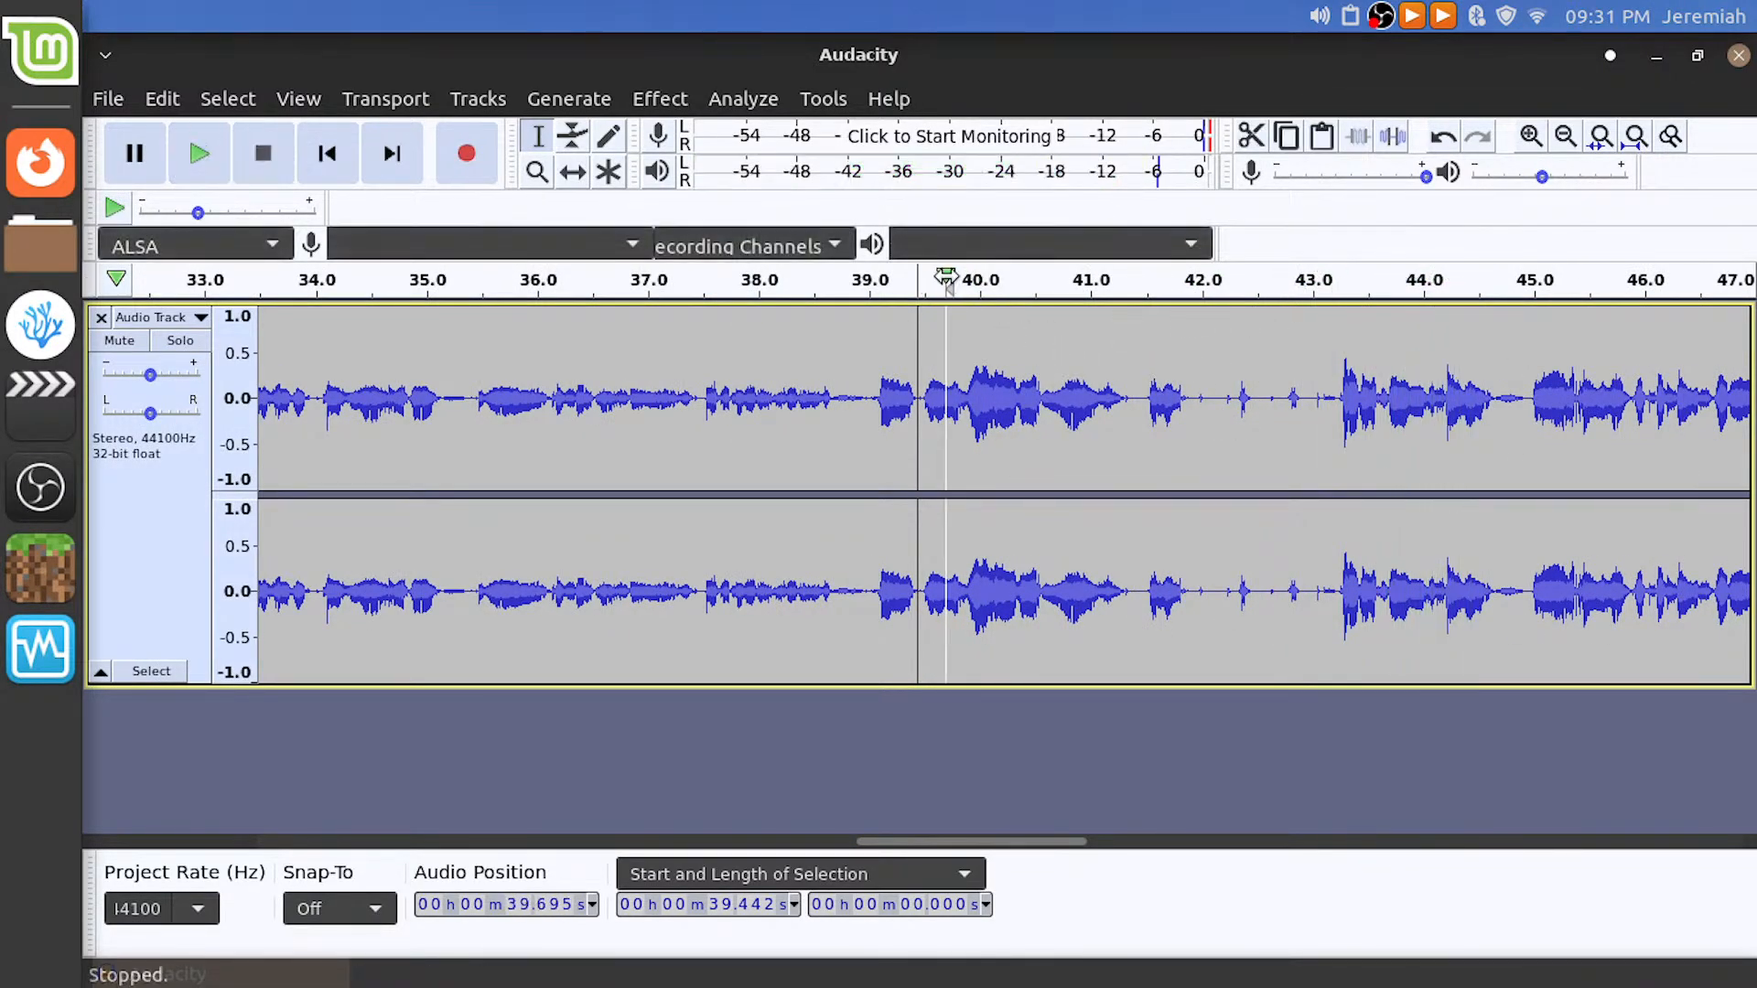
pyautogui.click(948, 279)
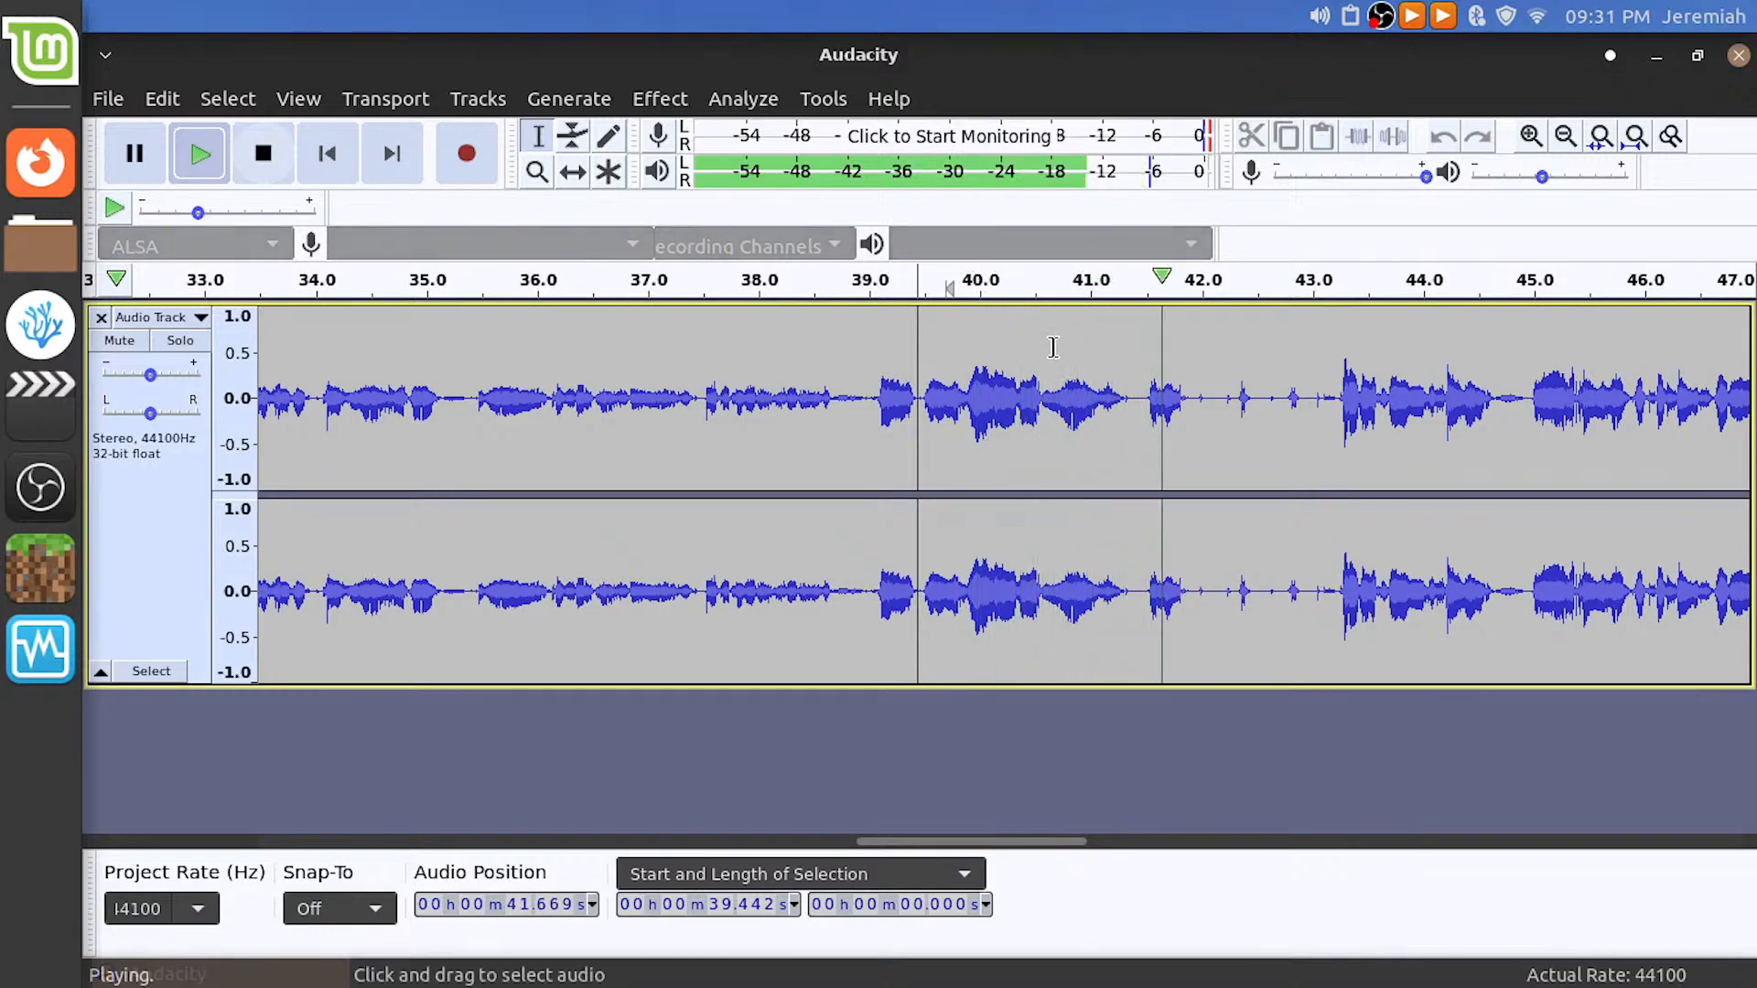
pyautogui.press('space')
pyautogui.keyDown('ctrl'); pyautogui.scroll(1, 1034, 401); pyautogui.keyUp('ctrl')
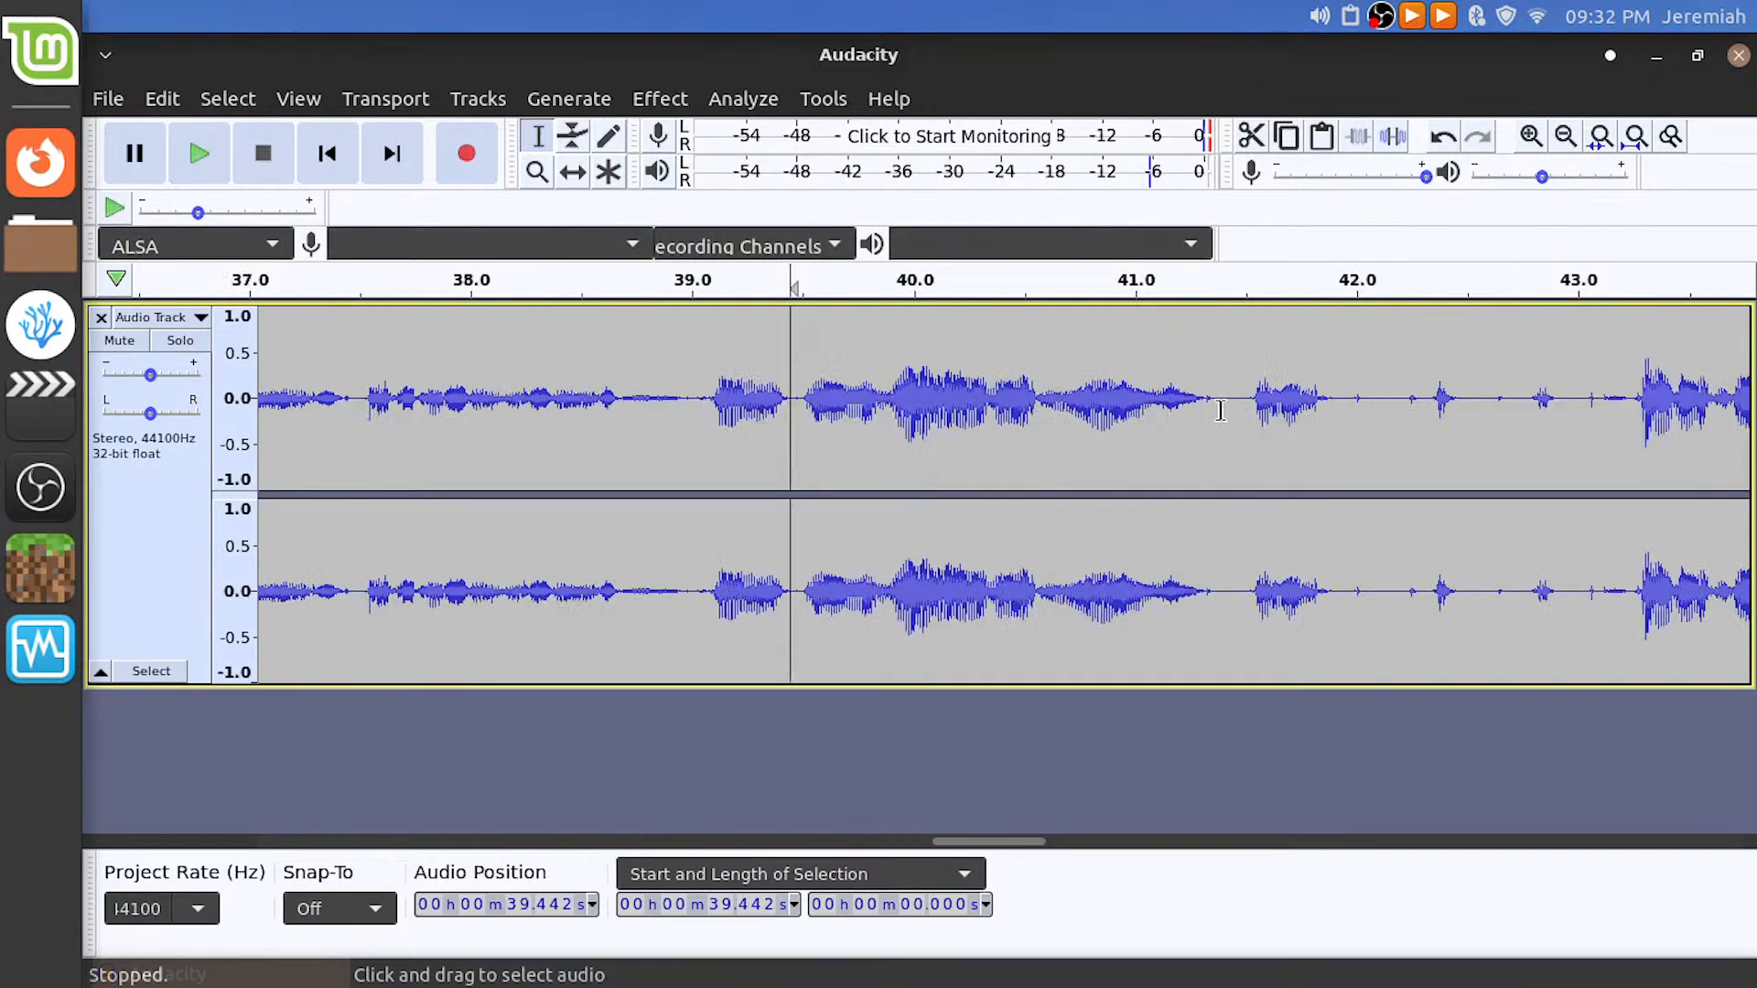
pyautogui.moveTo(1213, 411); pyautogui.dragTo(1640, 446)
pyautogui.press('Delete')
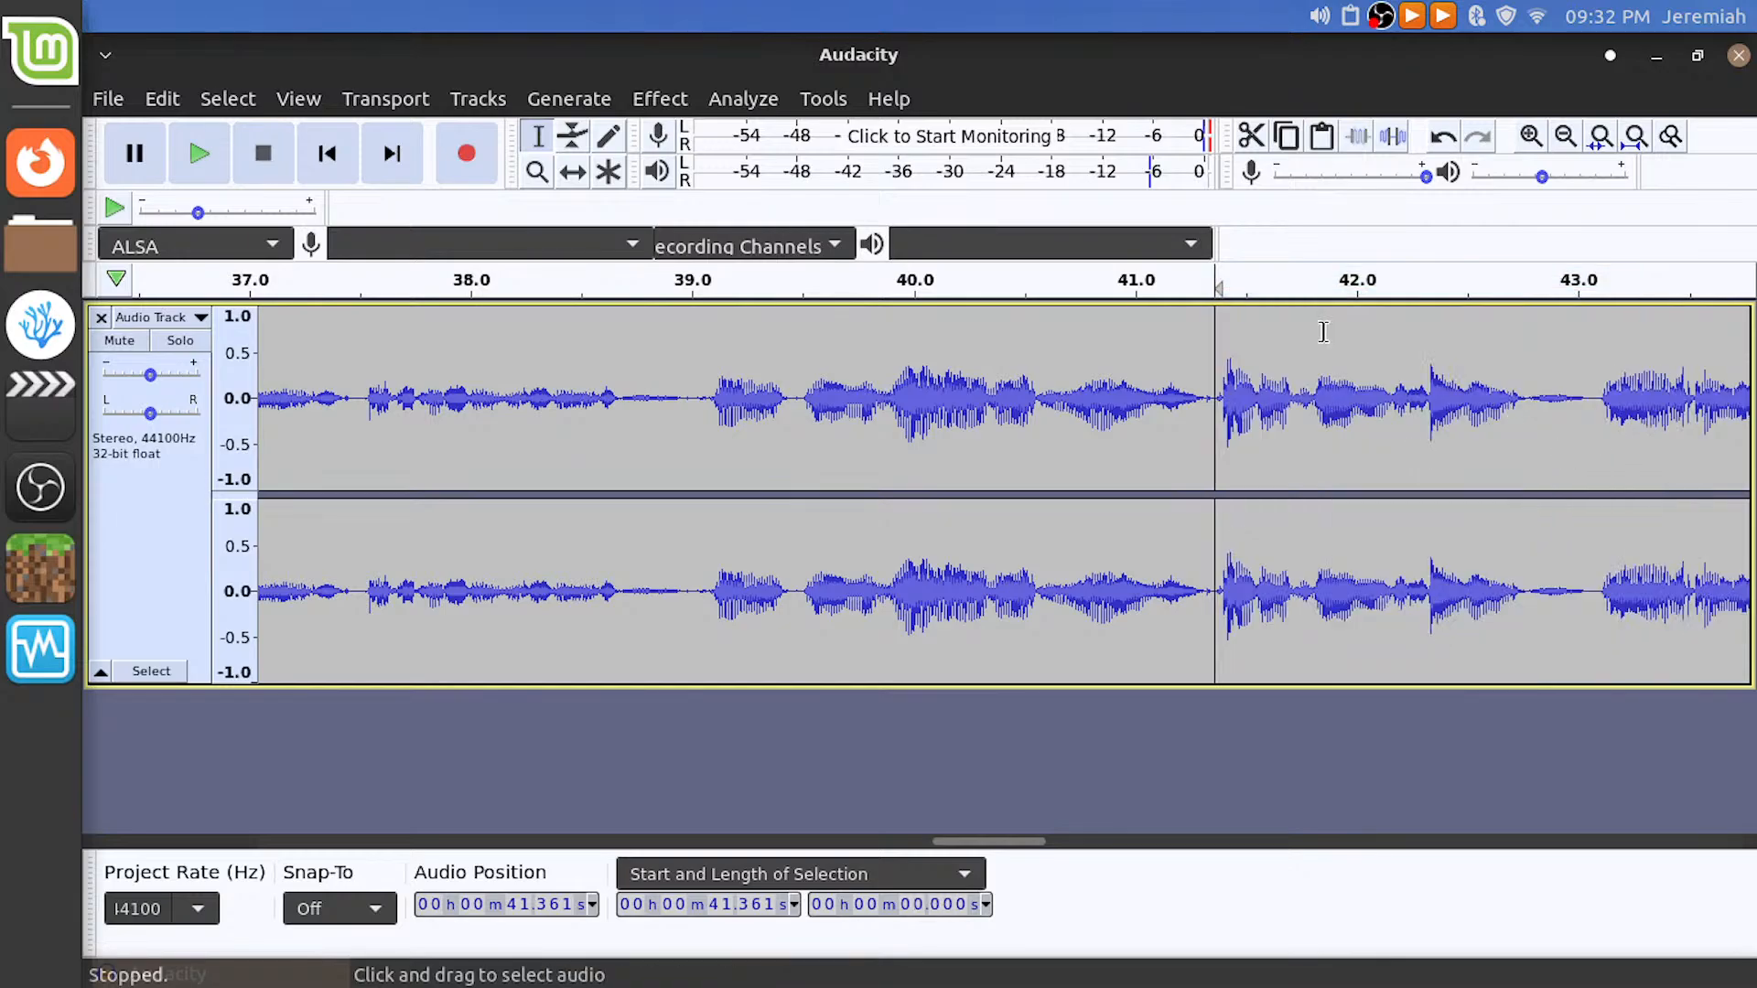
# Play from about 39 s, recheck from 43 s, and delete about 4.7 s of speech and pause starting at 43.056 s
pyautogui.click(697, 282)
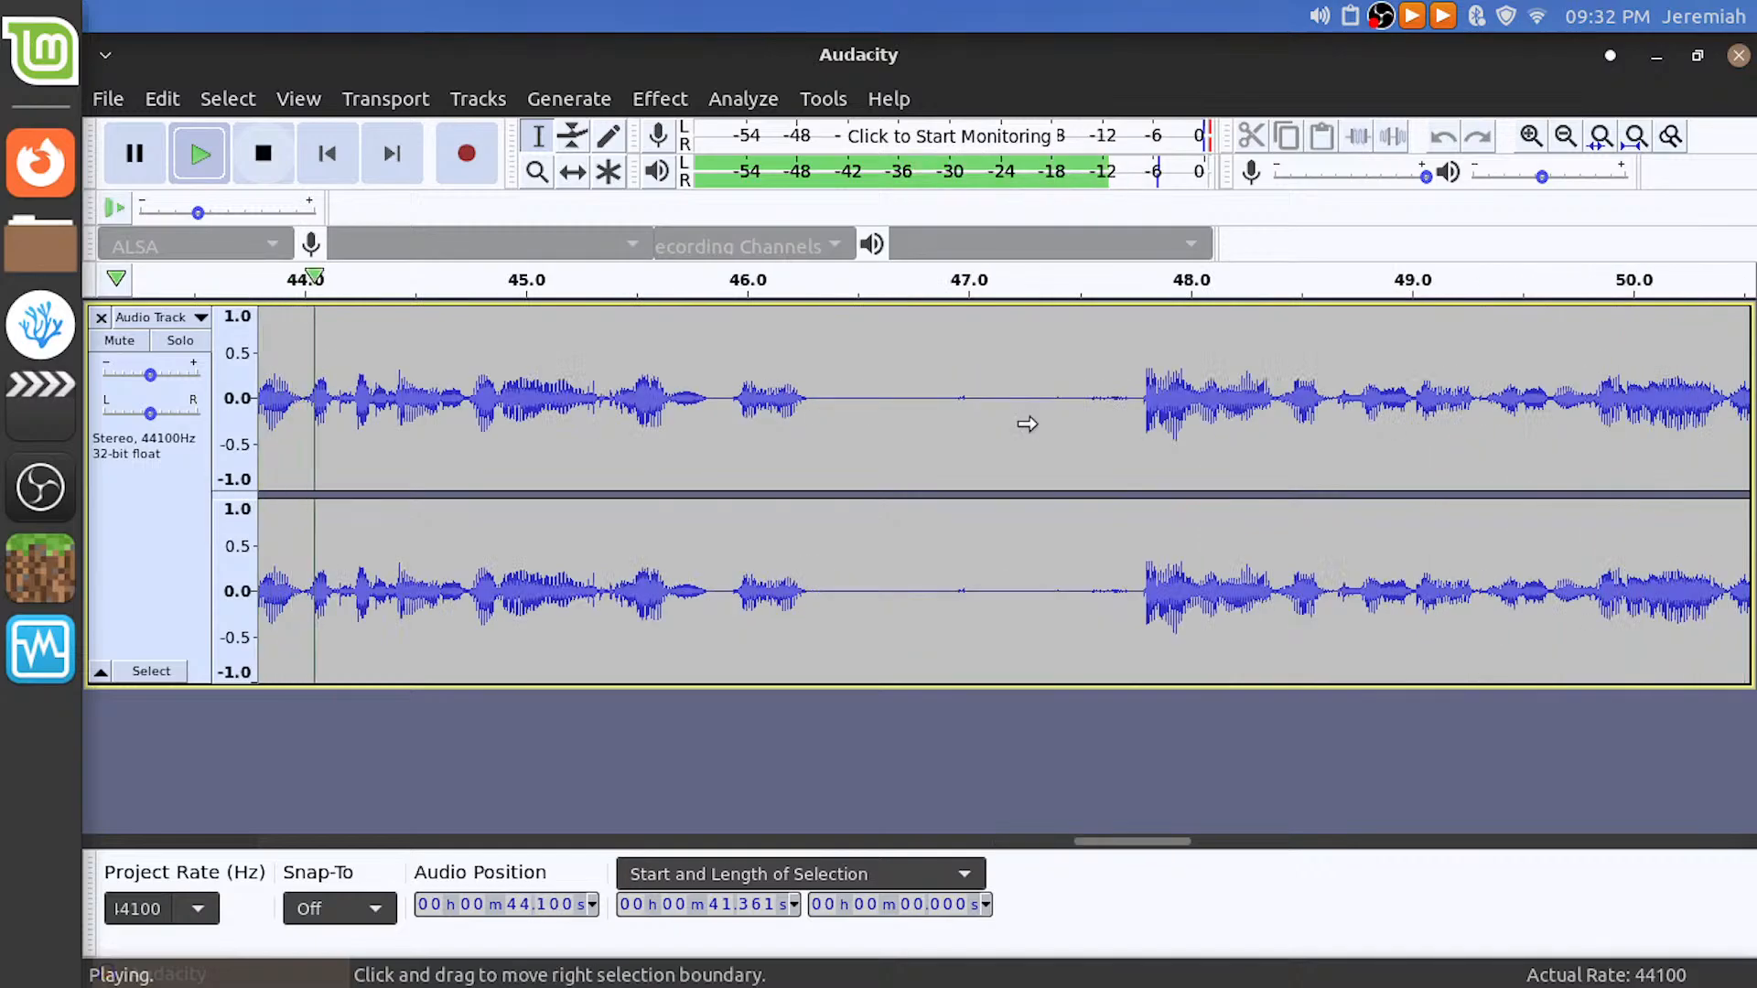
pyautogui.hotkey('ctrl', '3')
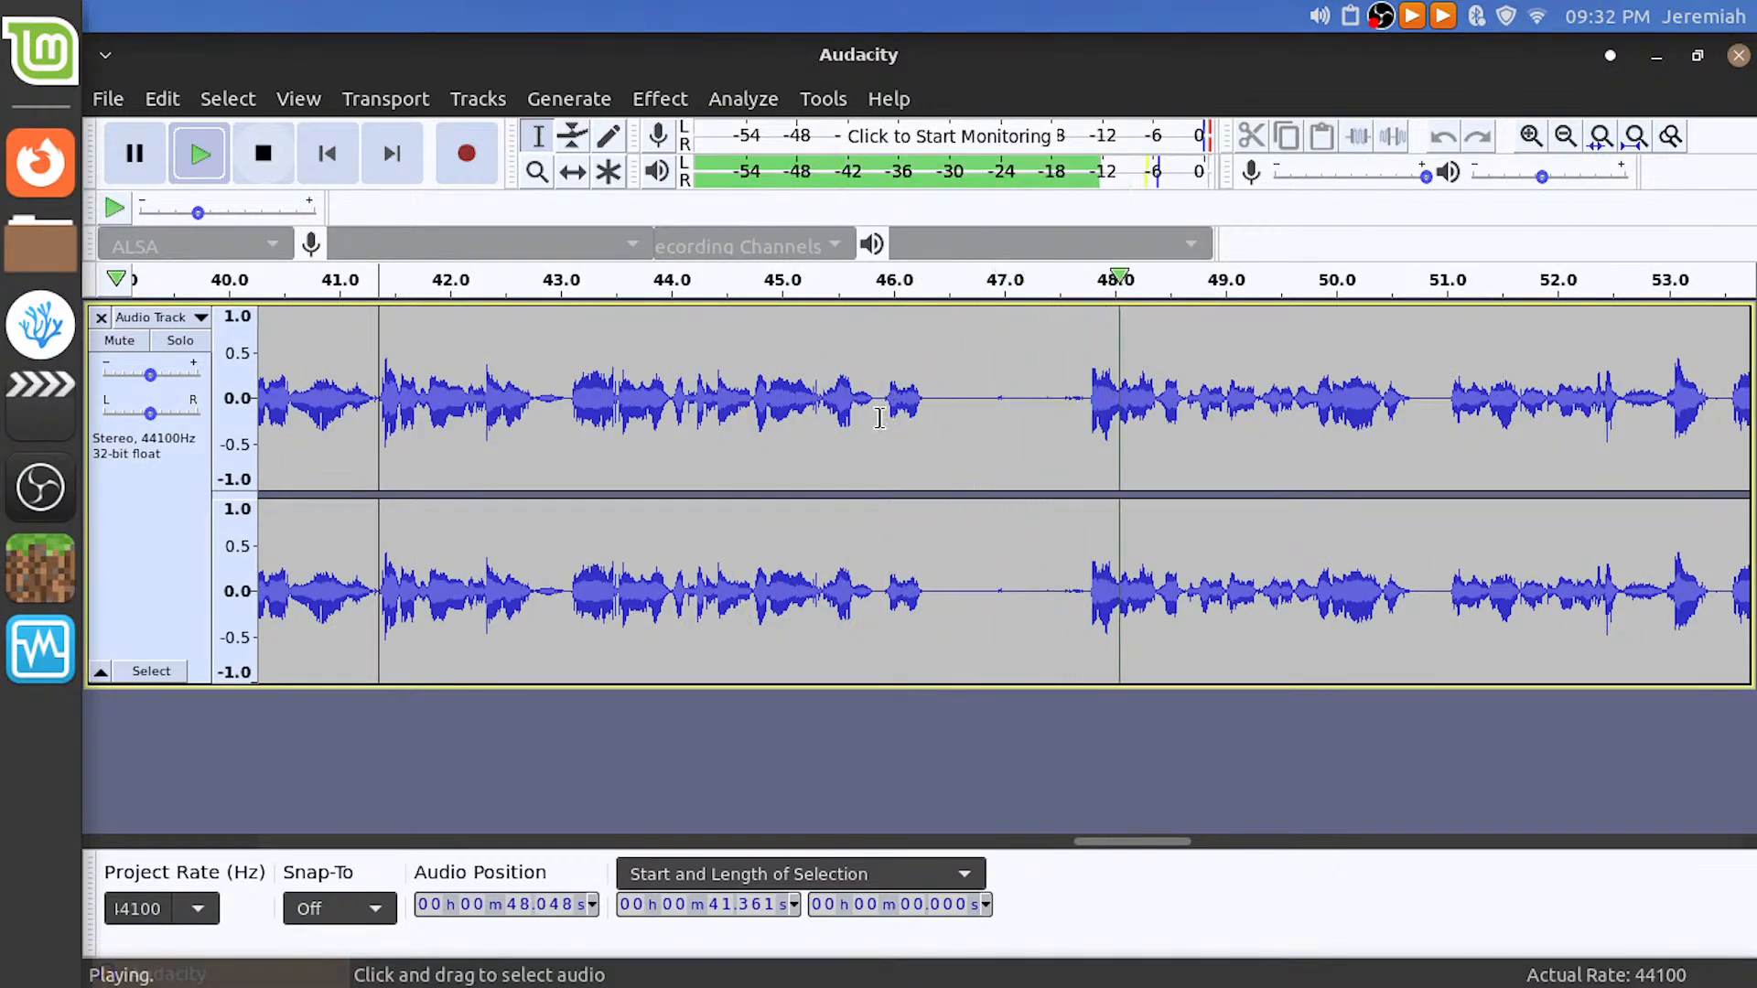
pyautogui.press('space')
pyautogui.click(562, 297)
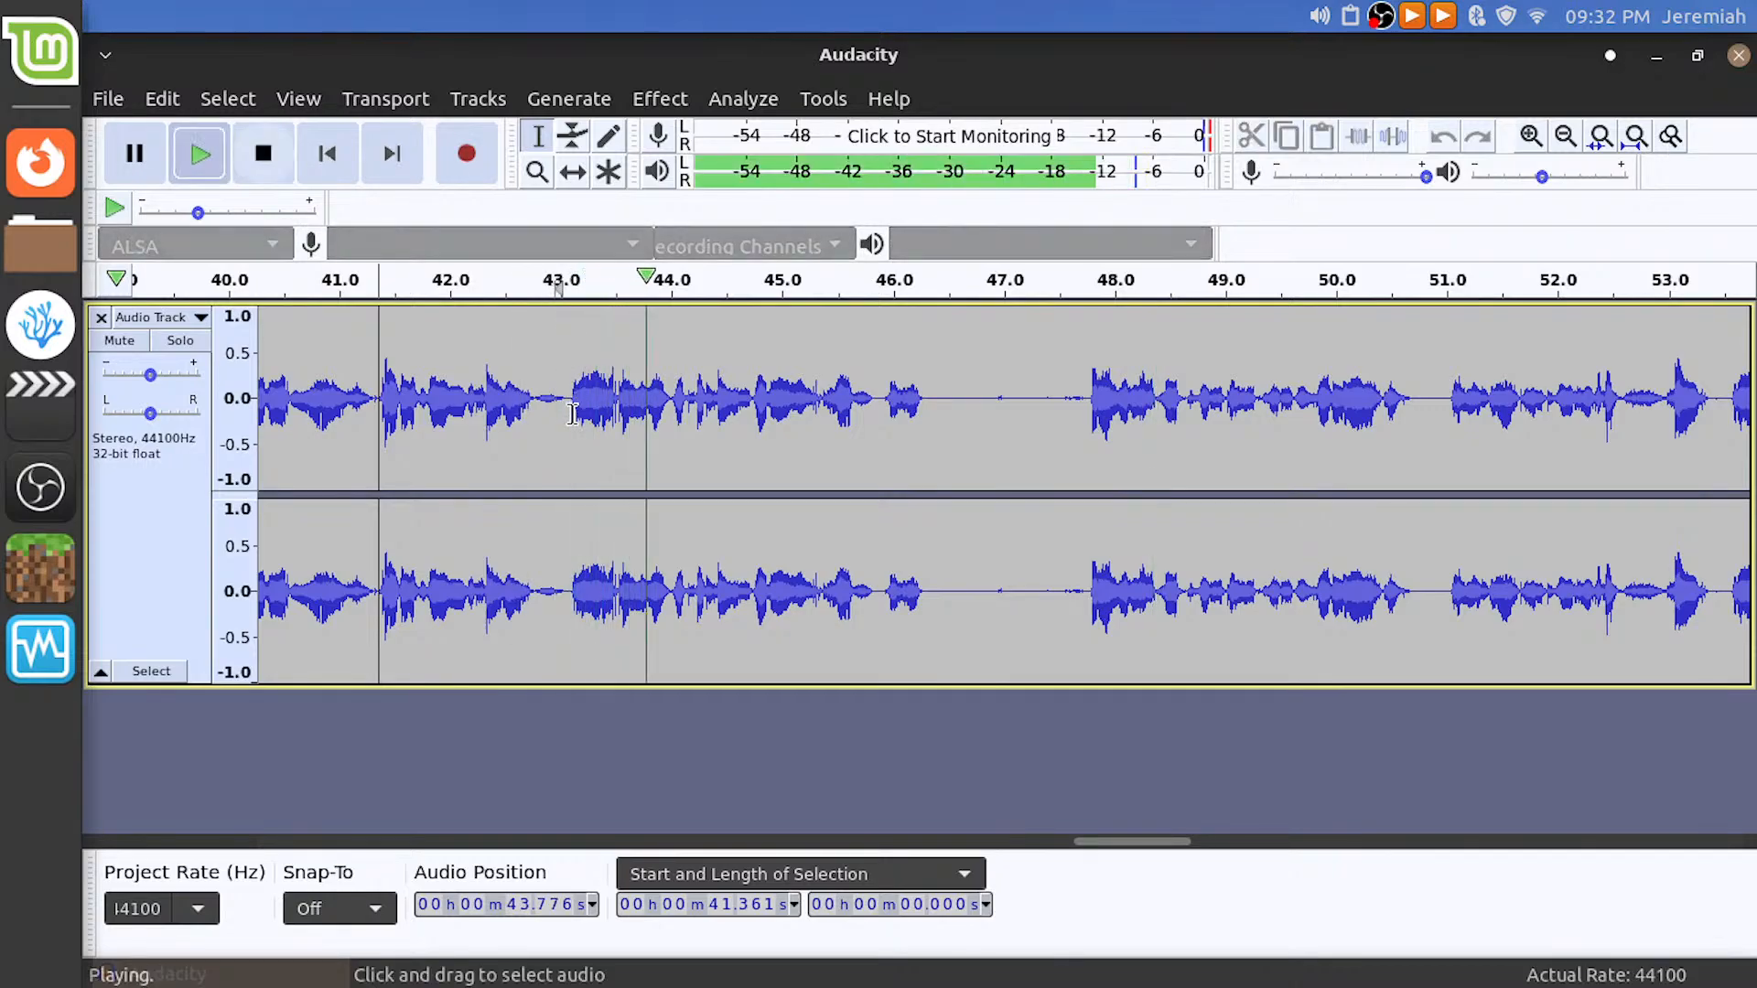
pyautogui.press('space')
pyautogui.moveTo(567, 404); pyautogui.dragTo(1092, 457)
pyautogui.press('Delete')
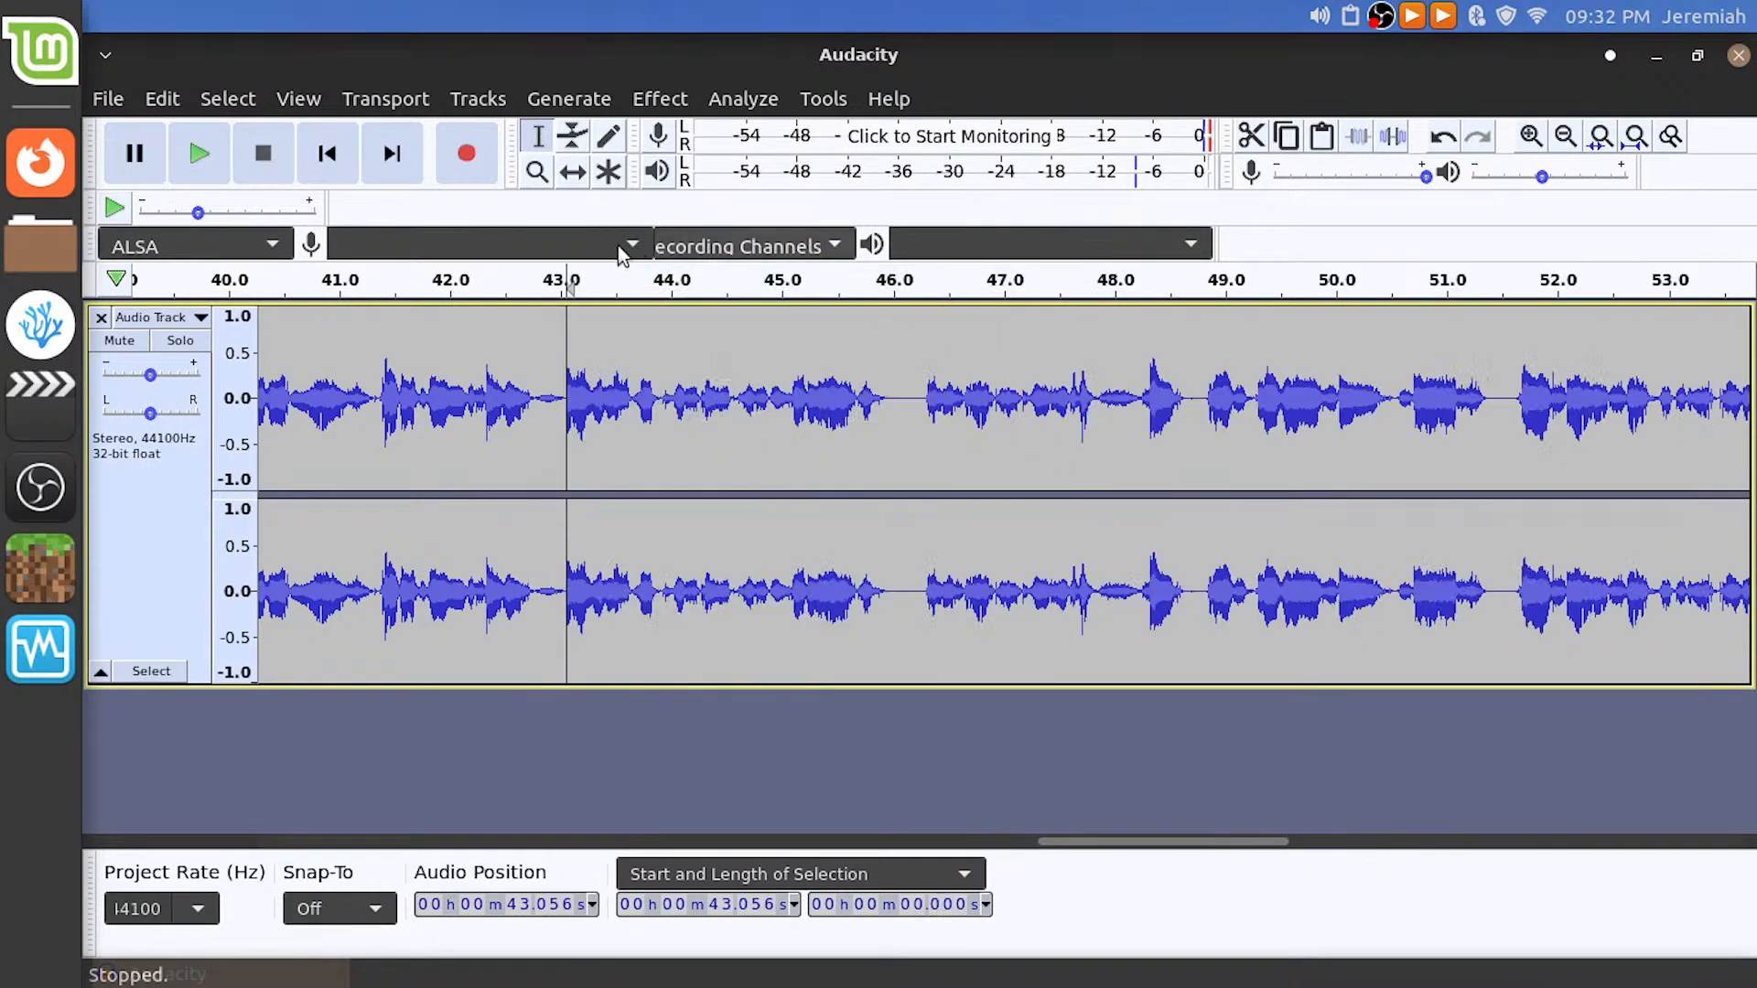
# Listen to the new cut from about 42.5 s, and play on from 43.056 s to past 51 s
pyautogui.click(502, 276)
pyautogui.press('space')
pyautogui.press('space')
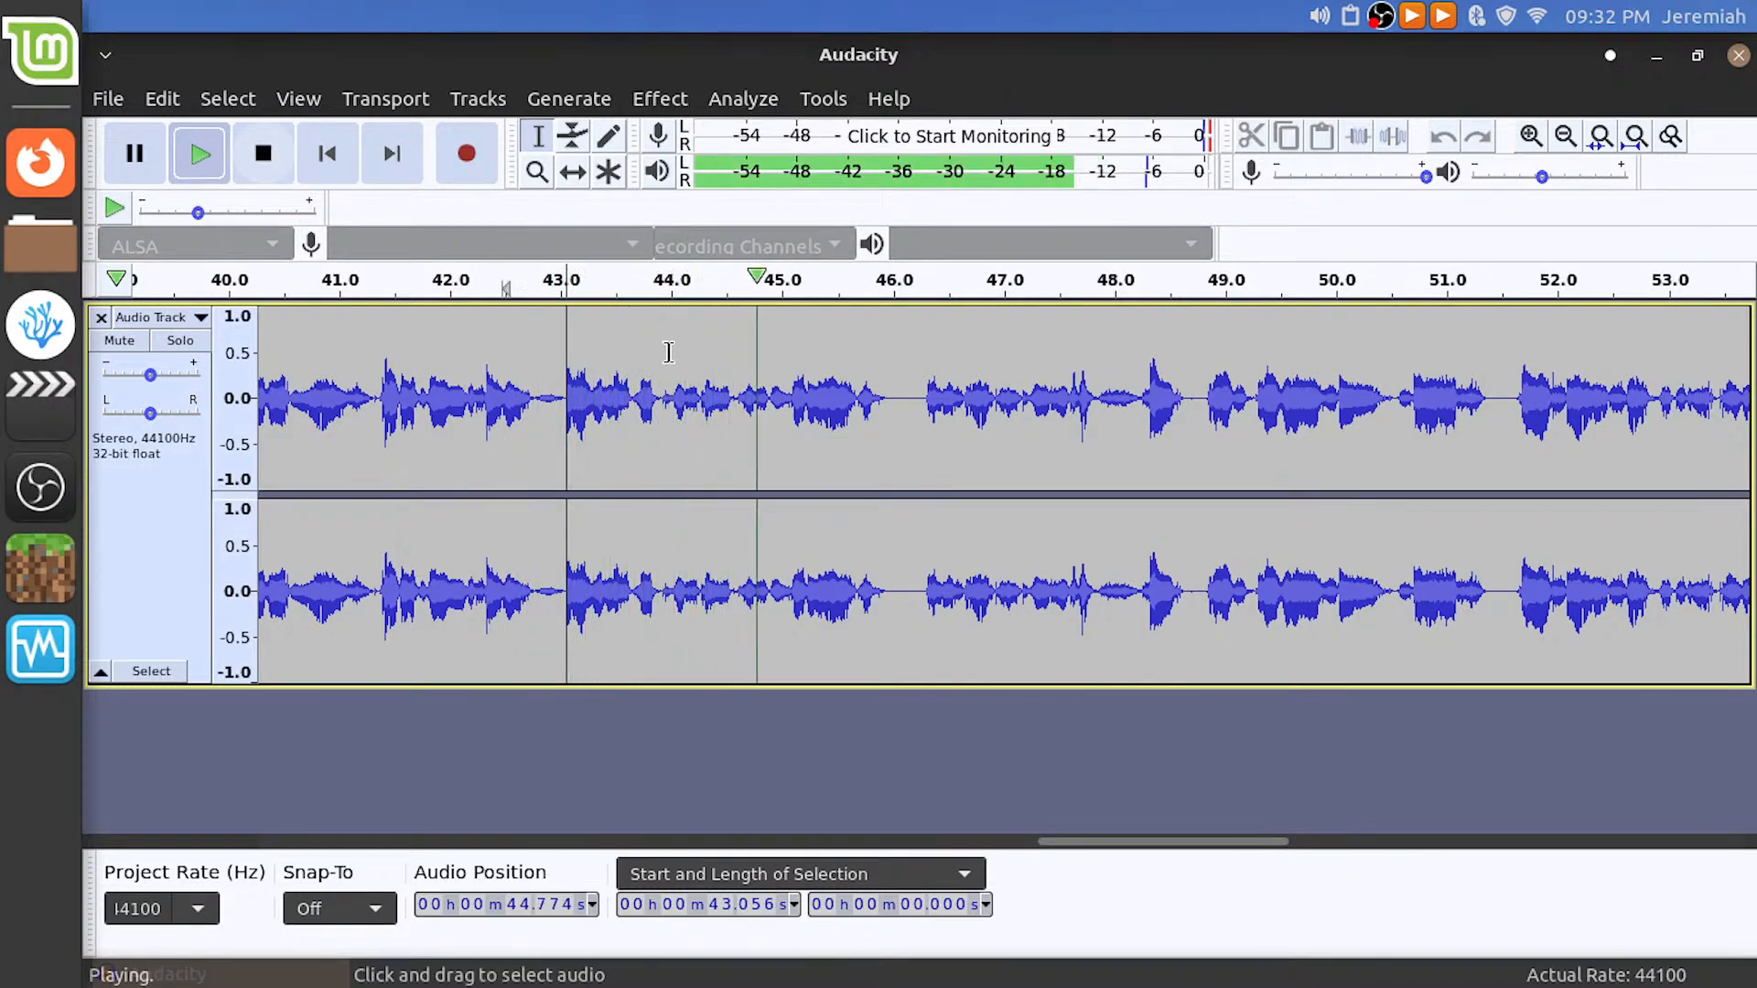
pyautogui.press('space')
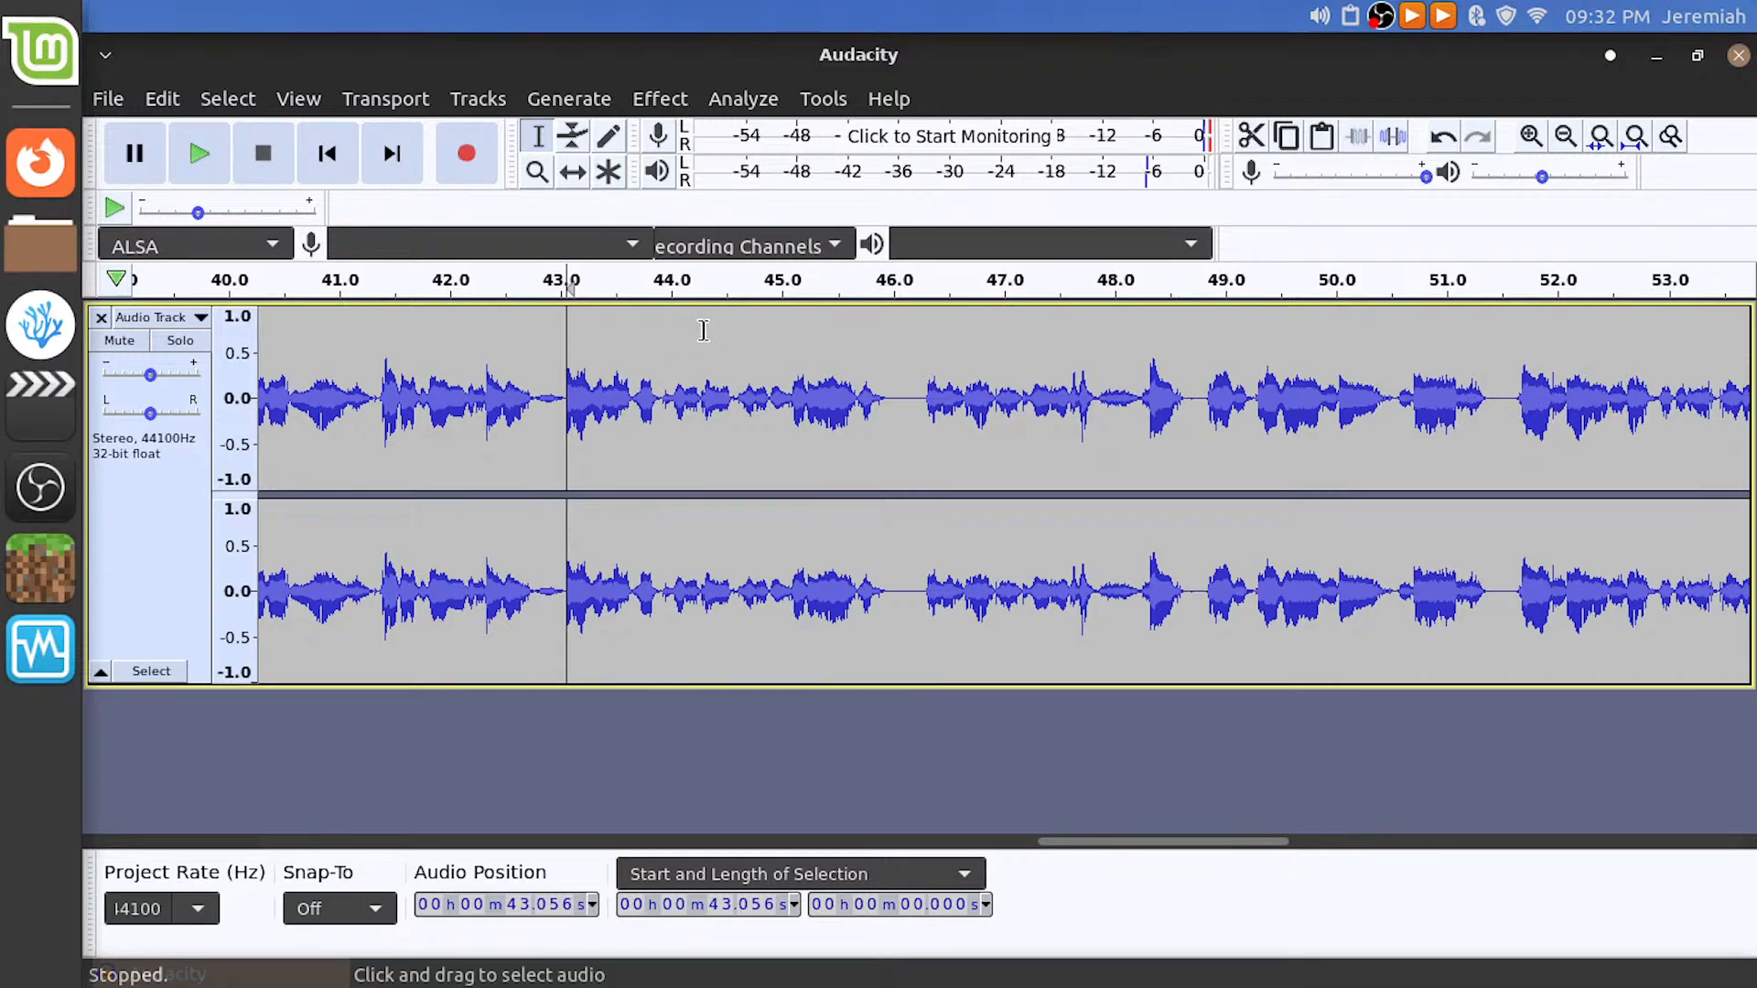
pyautogui.press('space')
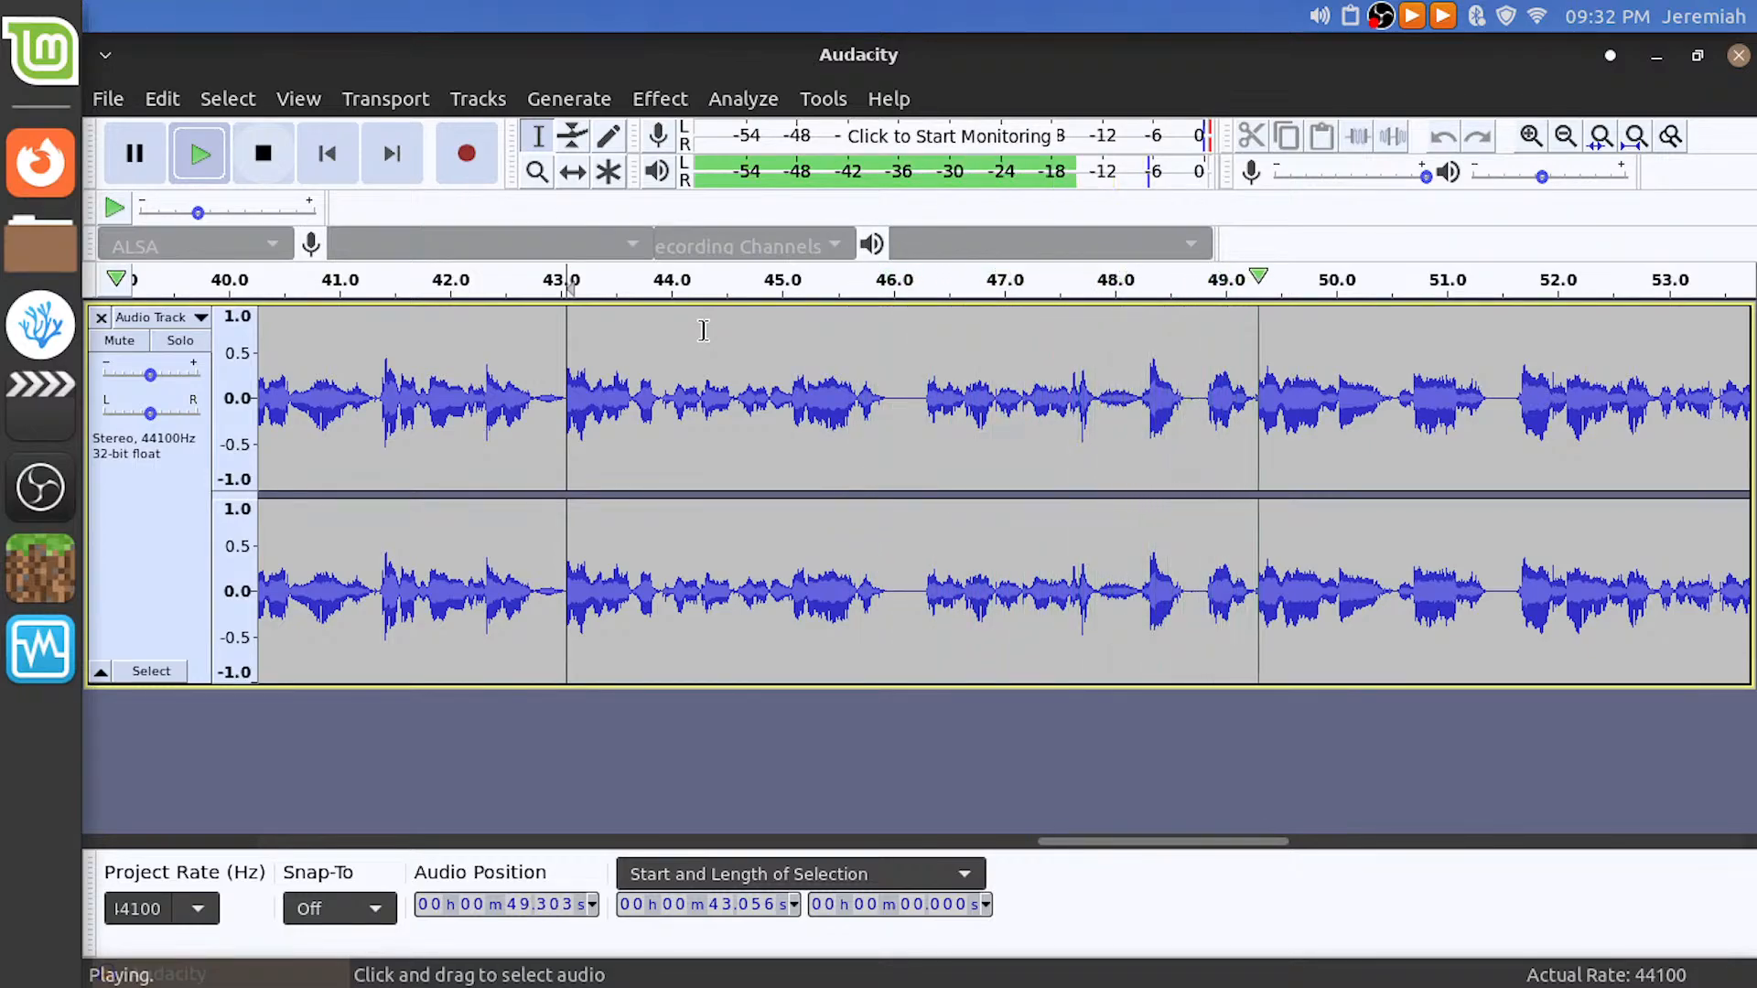
pyautogui.hscroll(6, 873, 491)
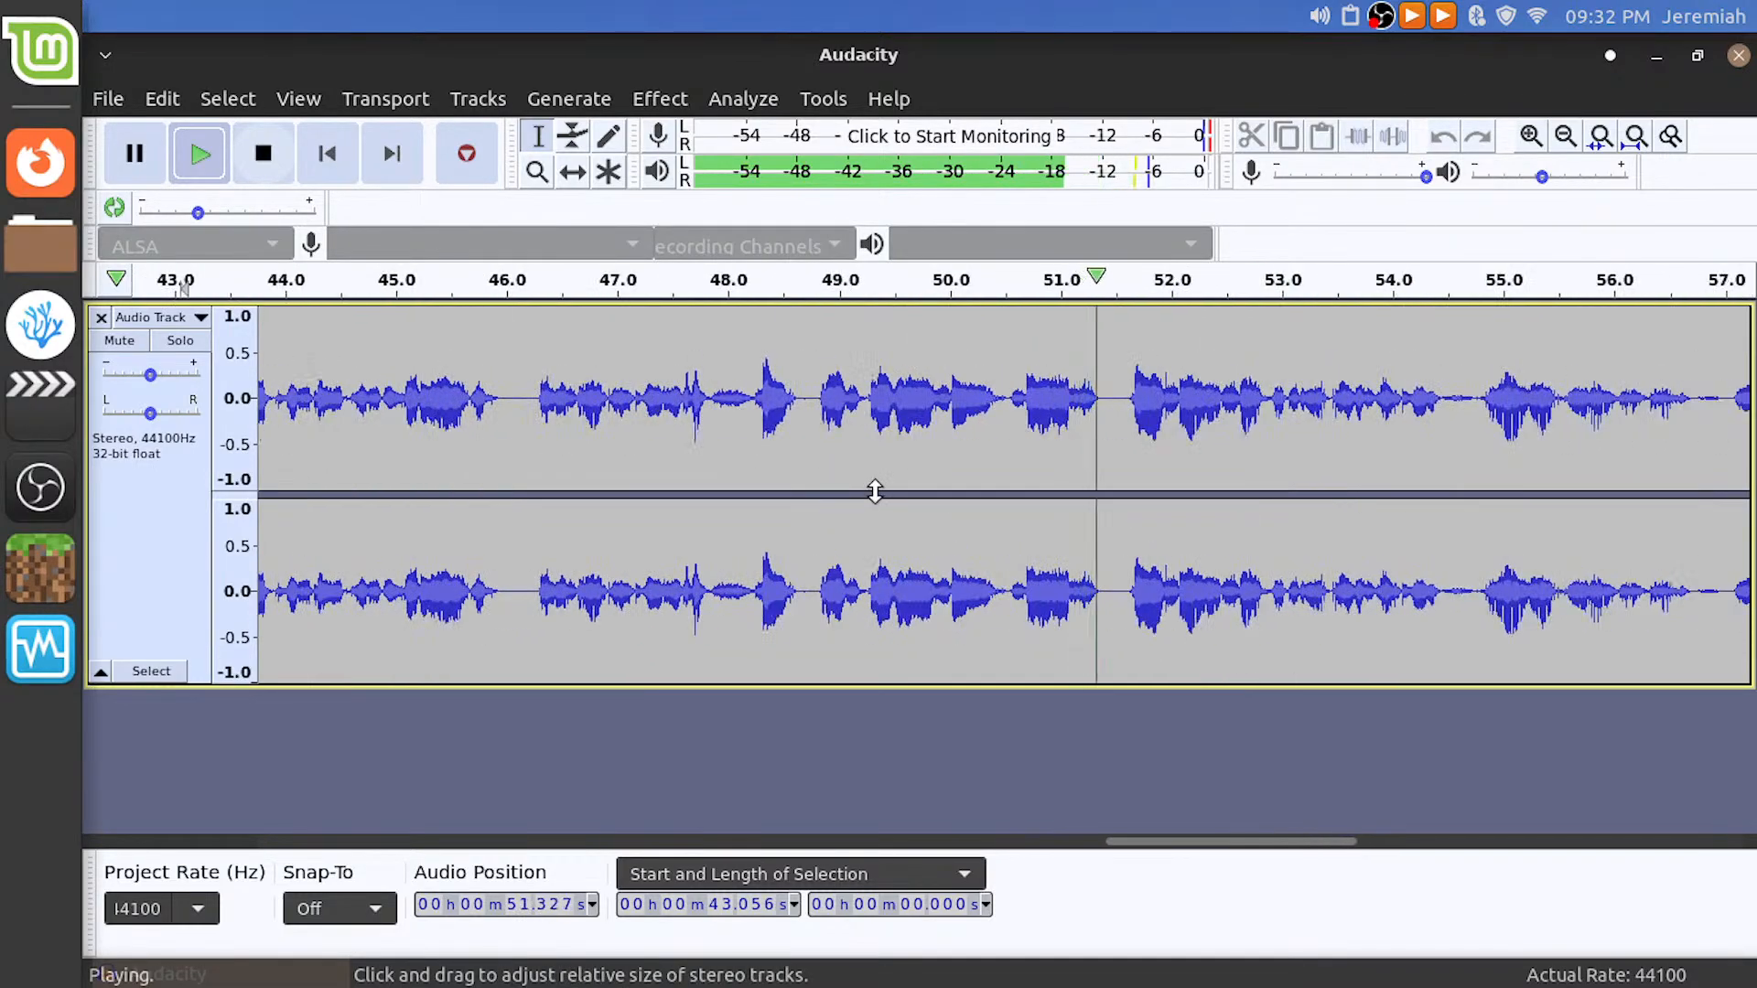
pyautogui.hscroll(-2, 863, 490)
pyautogui.press('space')
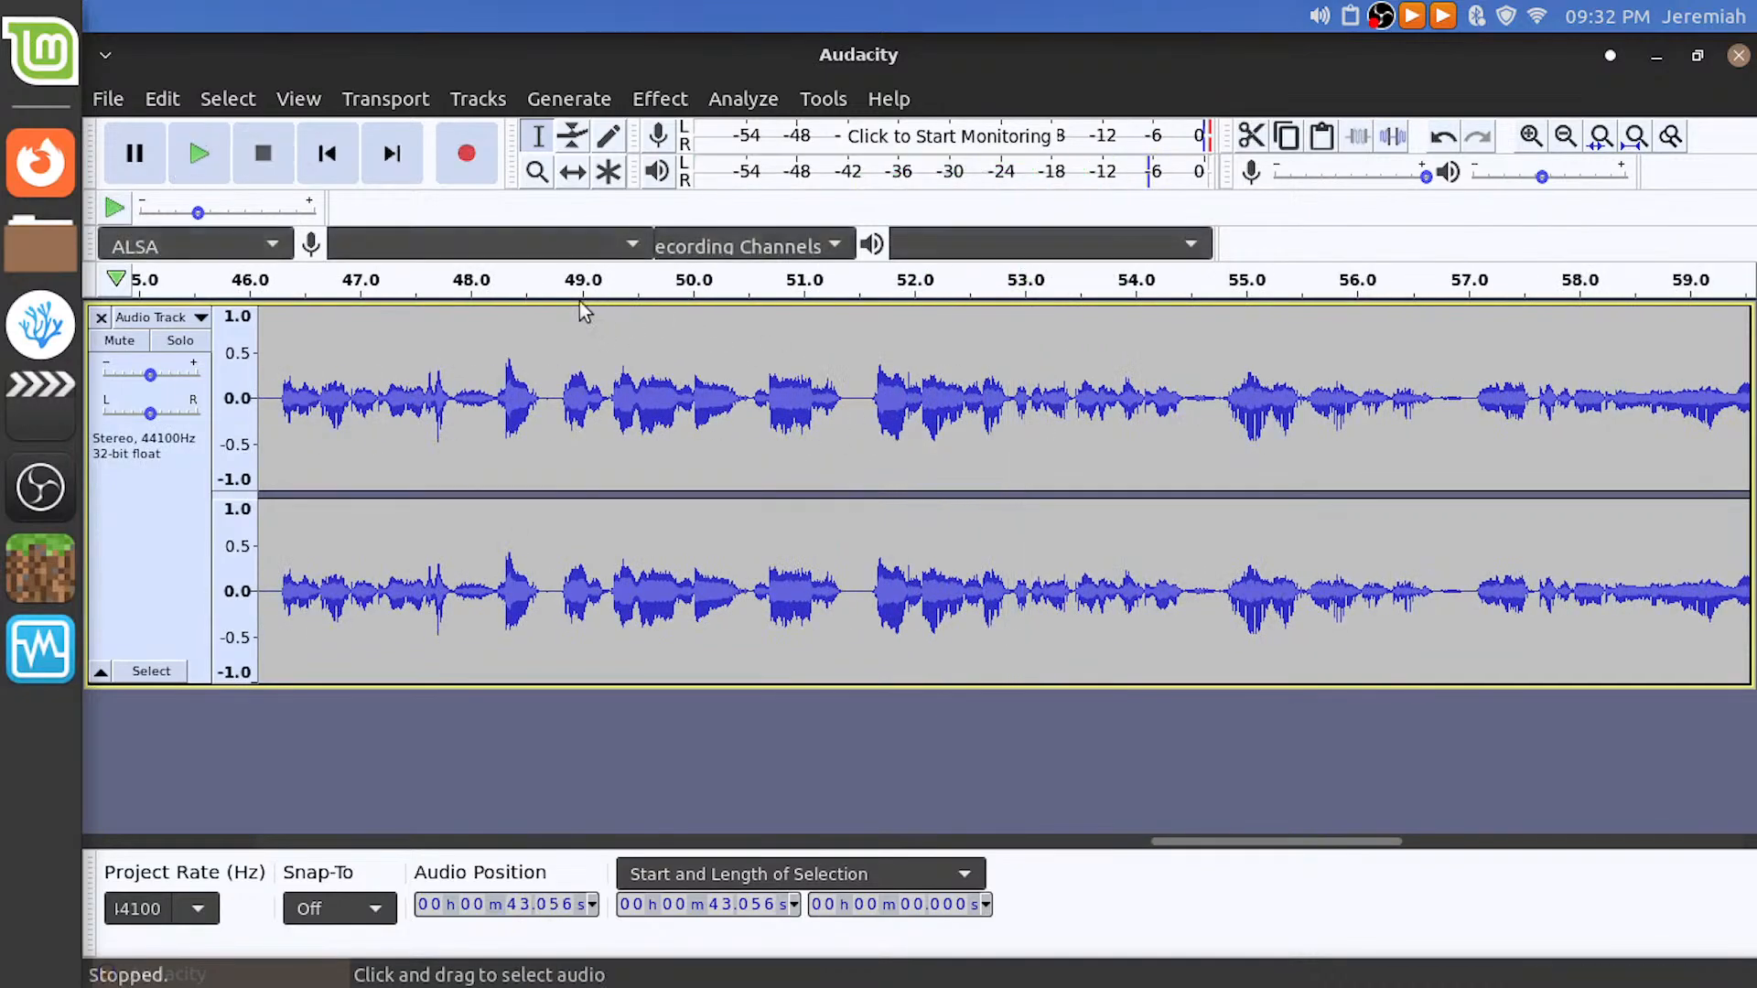
# Replay from about 48 s and delete the 1.103 s piece of speech starting at 50.550 s
pyautogui.click(458, 281)
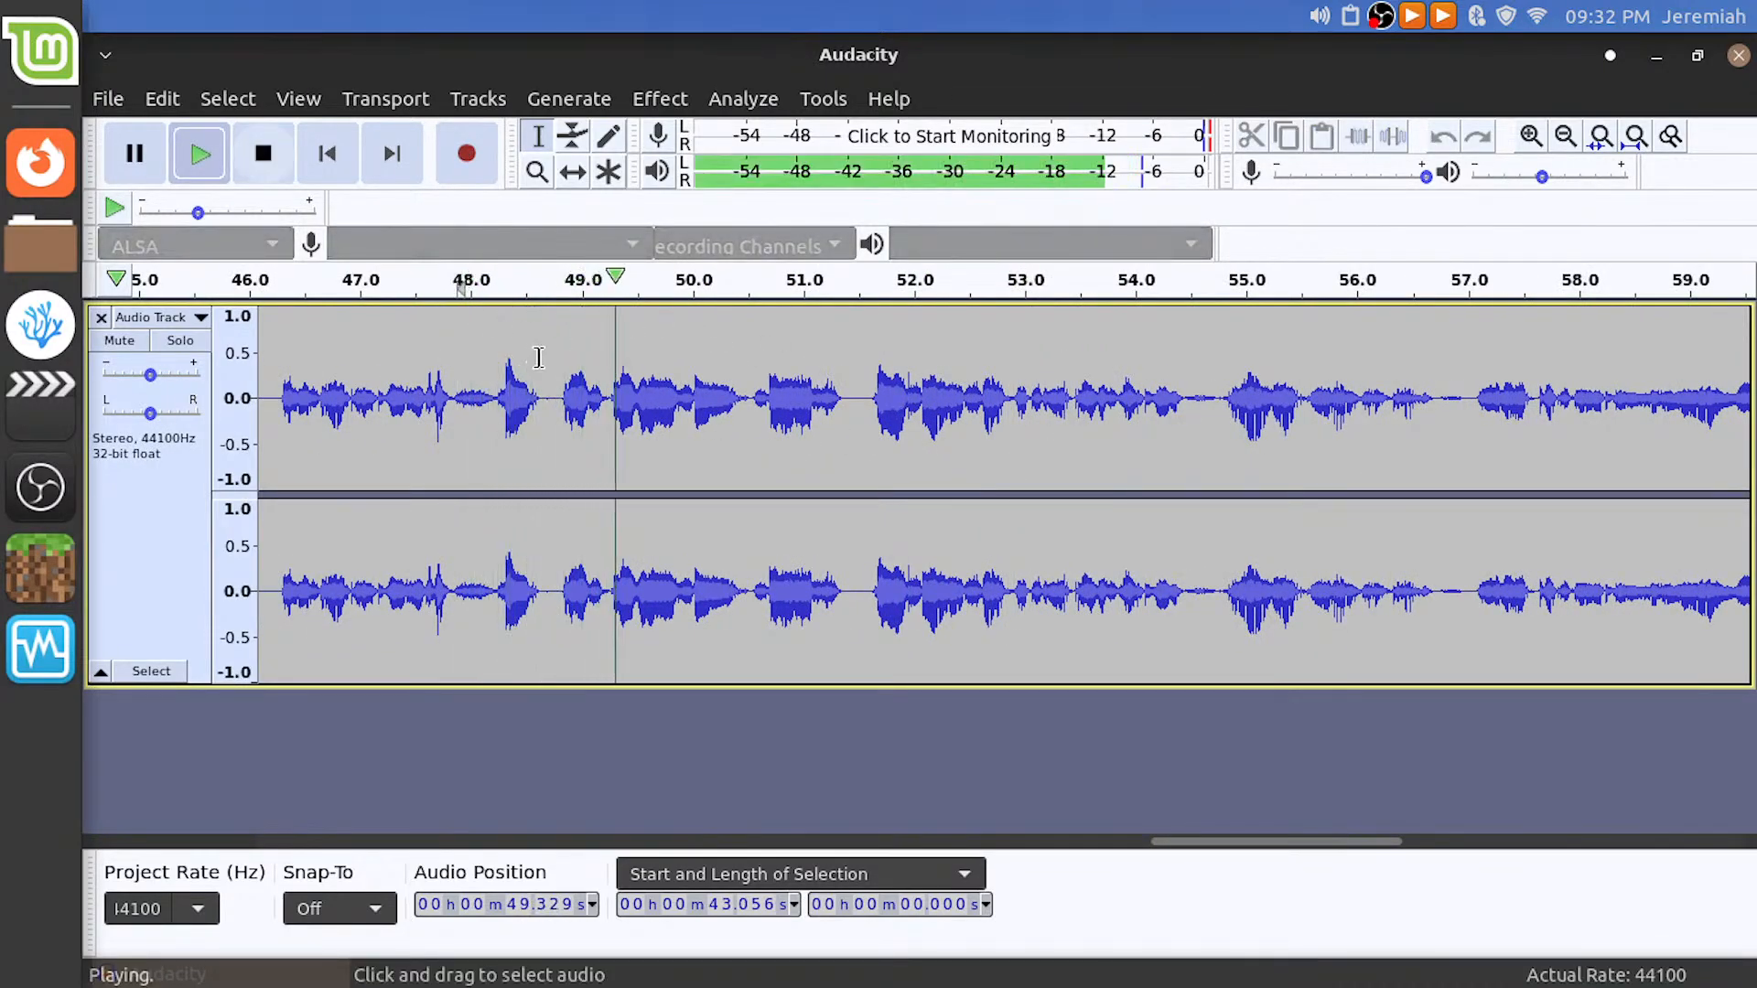
pyautogui.press('space')
pyautogui.click(751, 414)
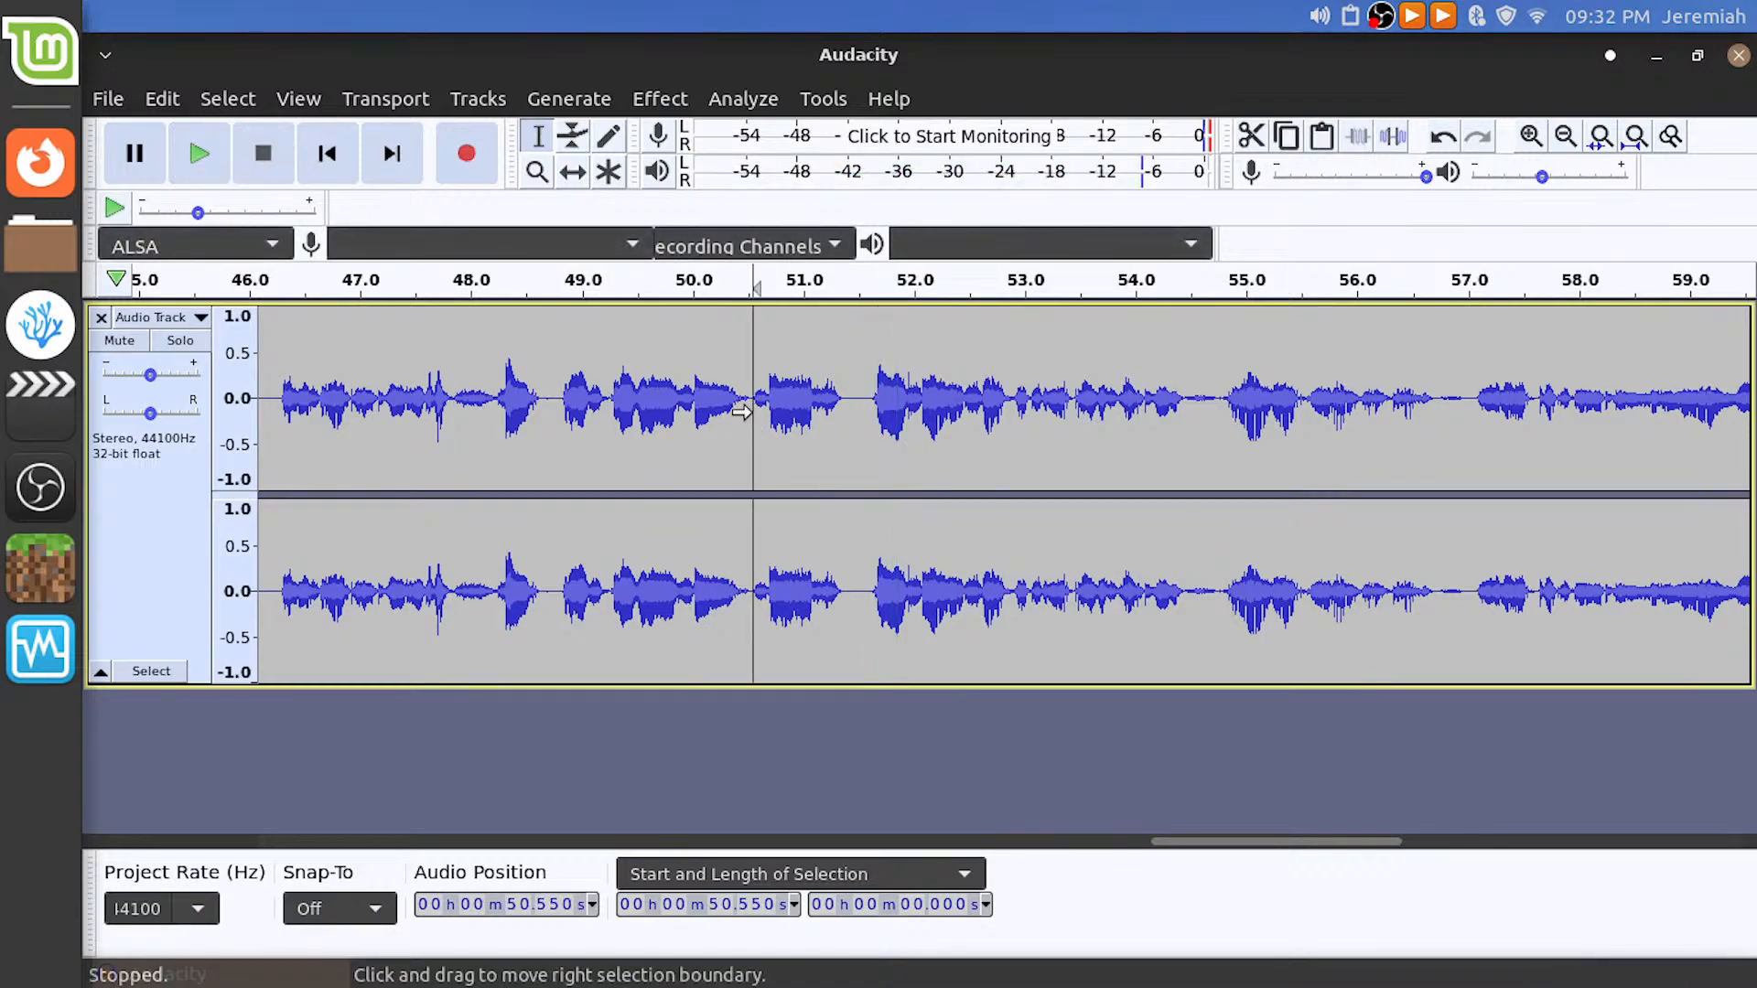
pyautogui.moveTo(741, 410); pyautogui.dragTo(863, 410)
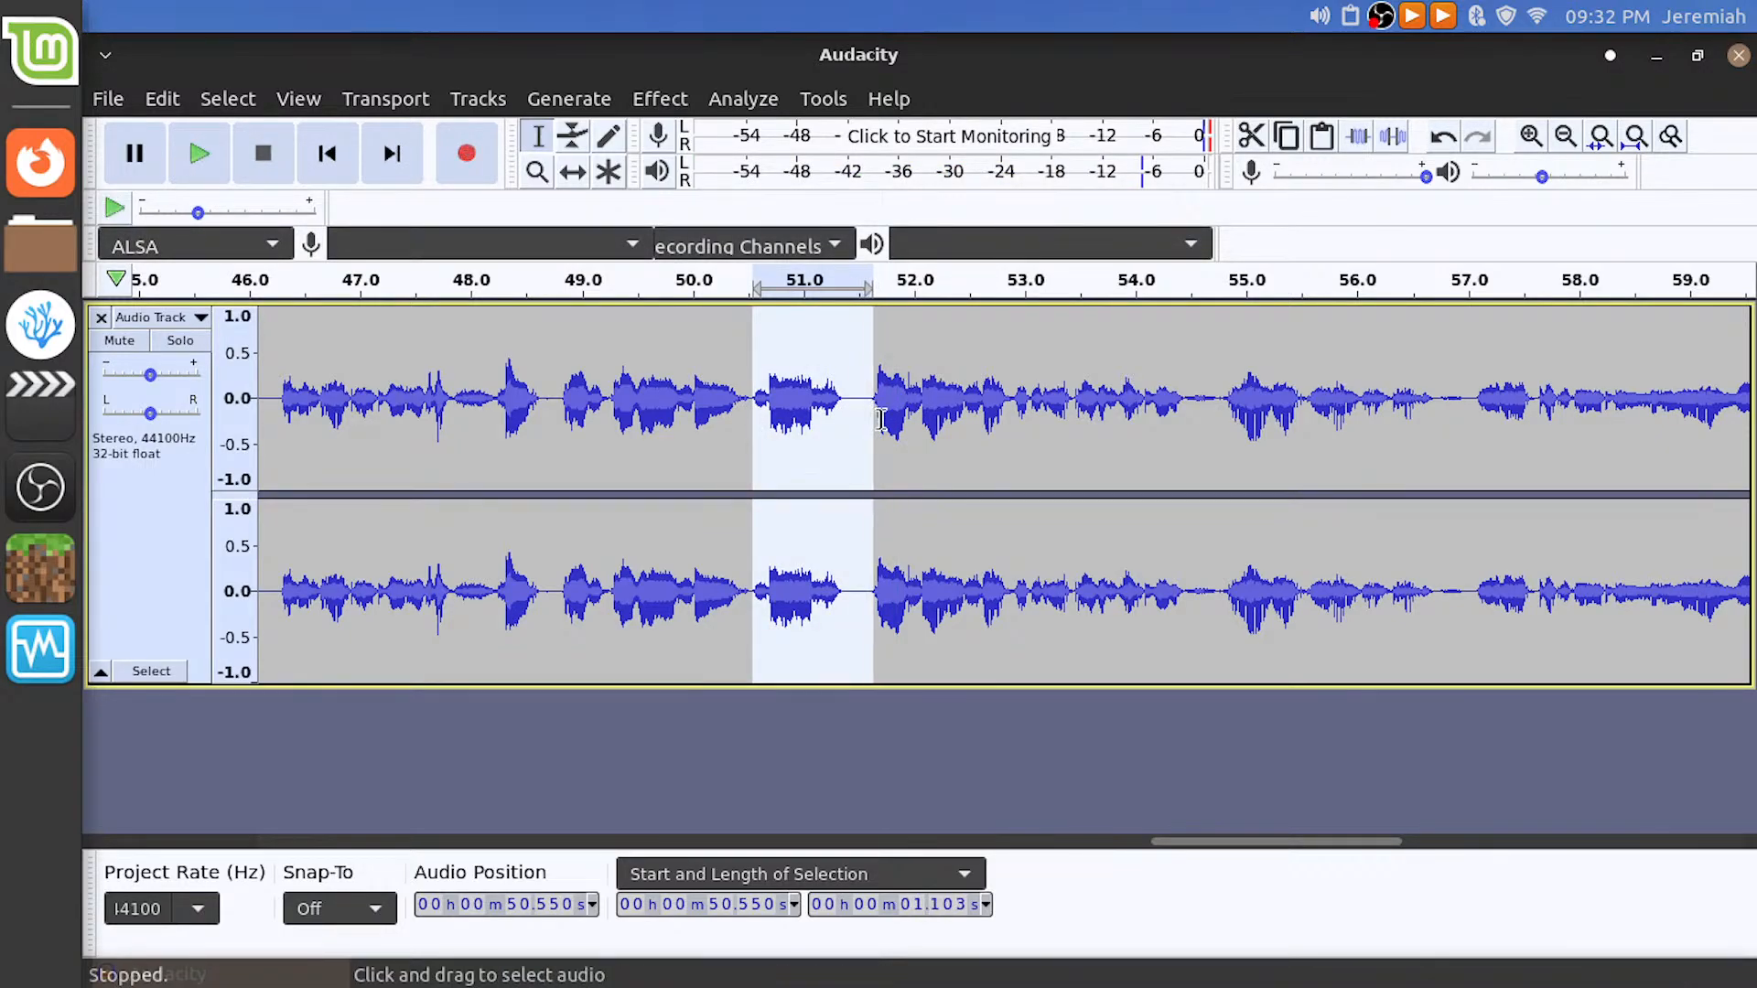
pyautogui.press('Delete')
# Play from about 50 s, listen again from about 58.5 s, and delete the 7.279 s stretch starting at 58.886 s
pyautogui.click(690, 284)
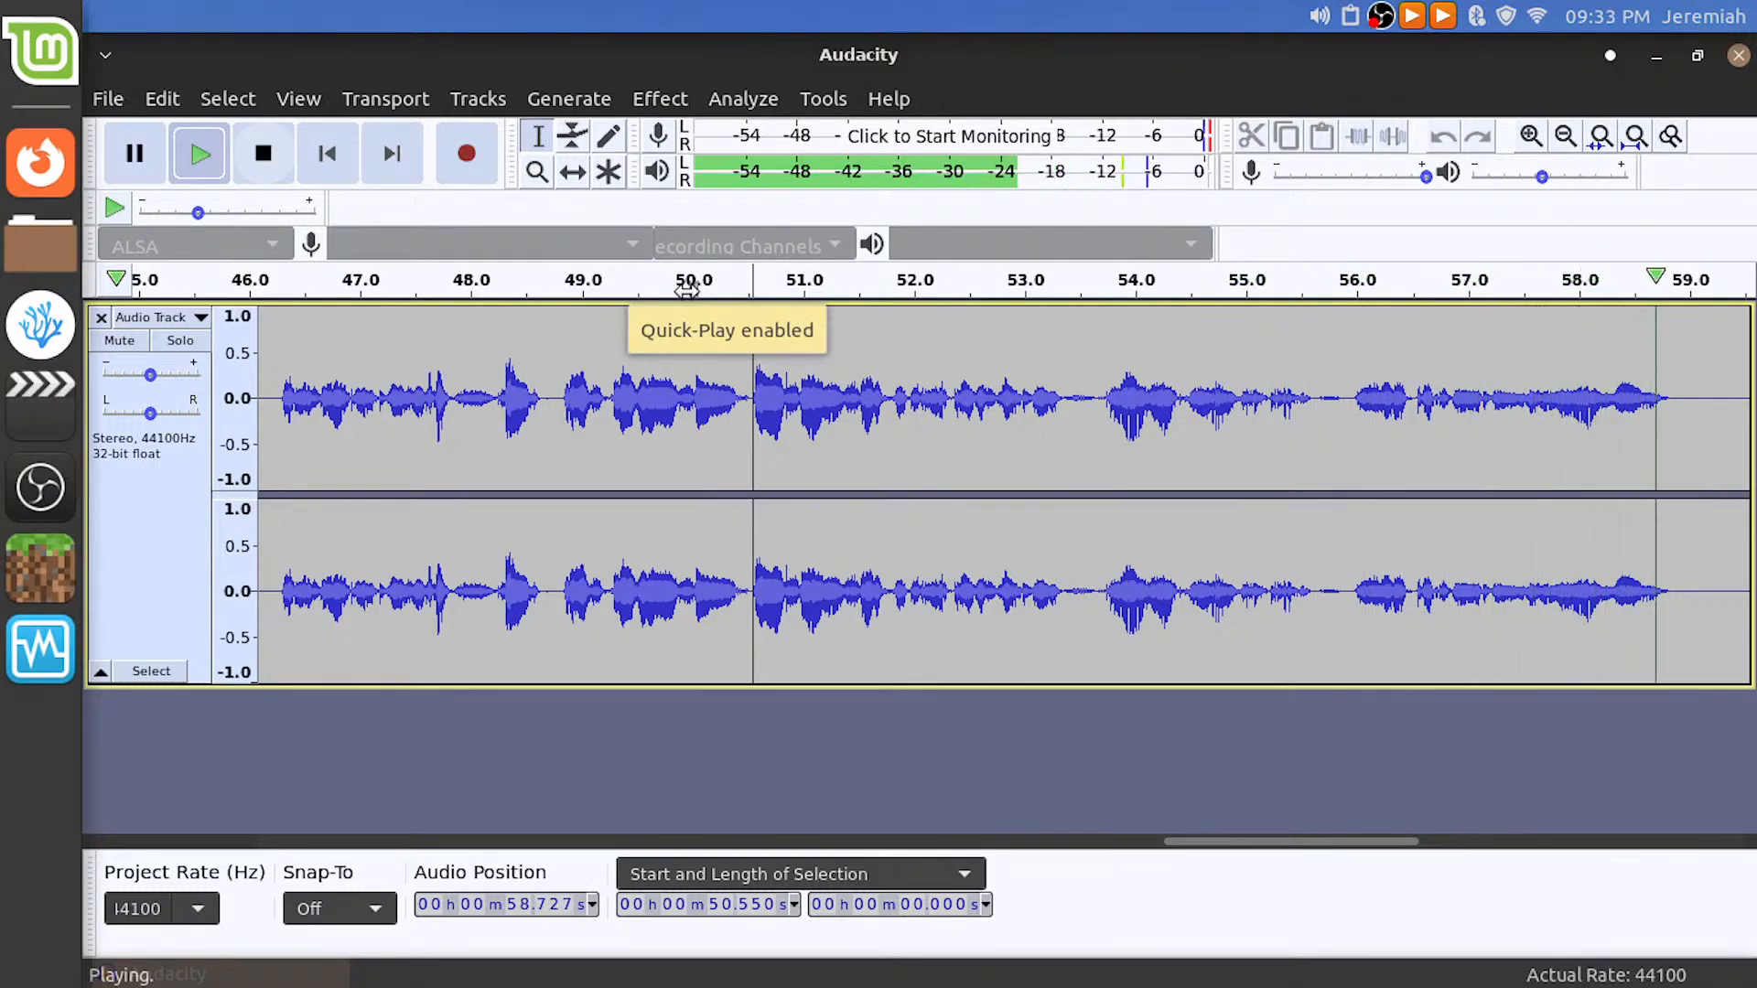
pyautogui.hscroll(5, 1483, 440)
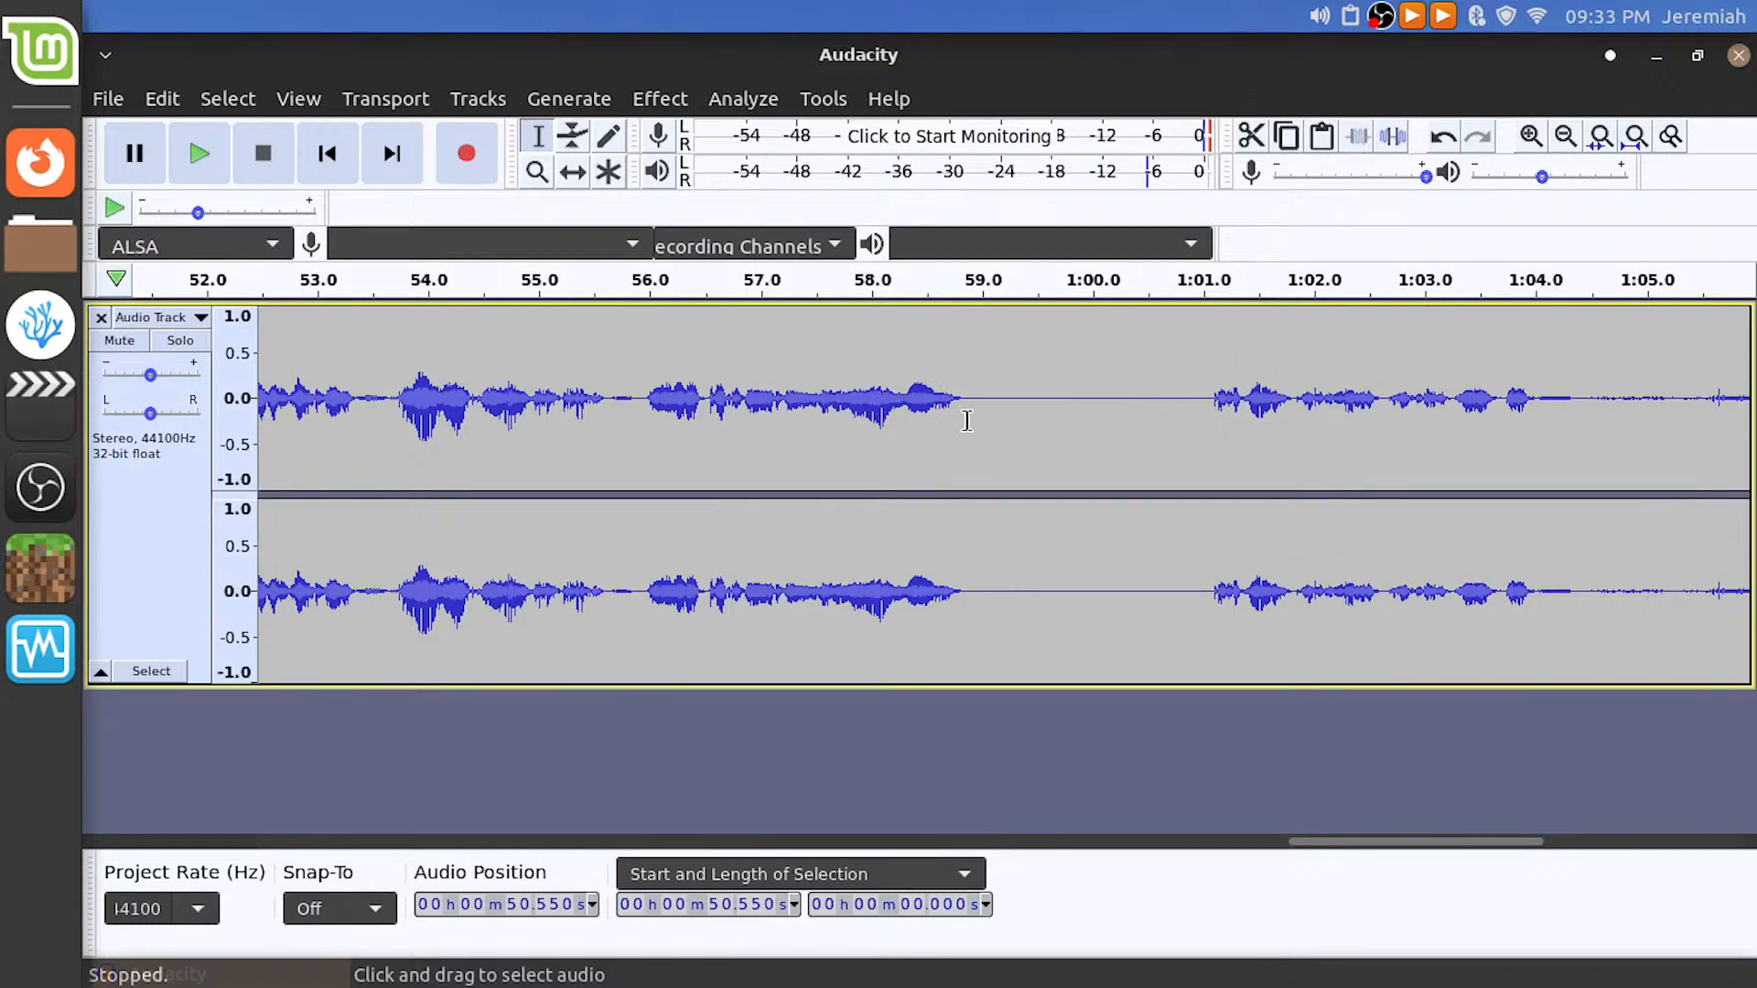
pyautogui.hscroll(2, 956, 418)
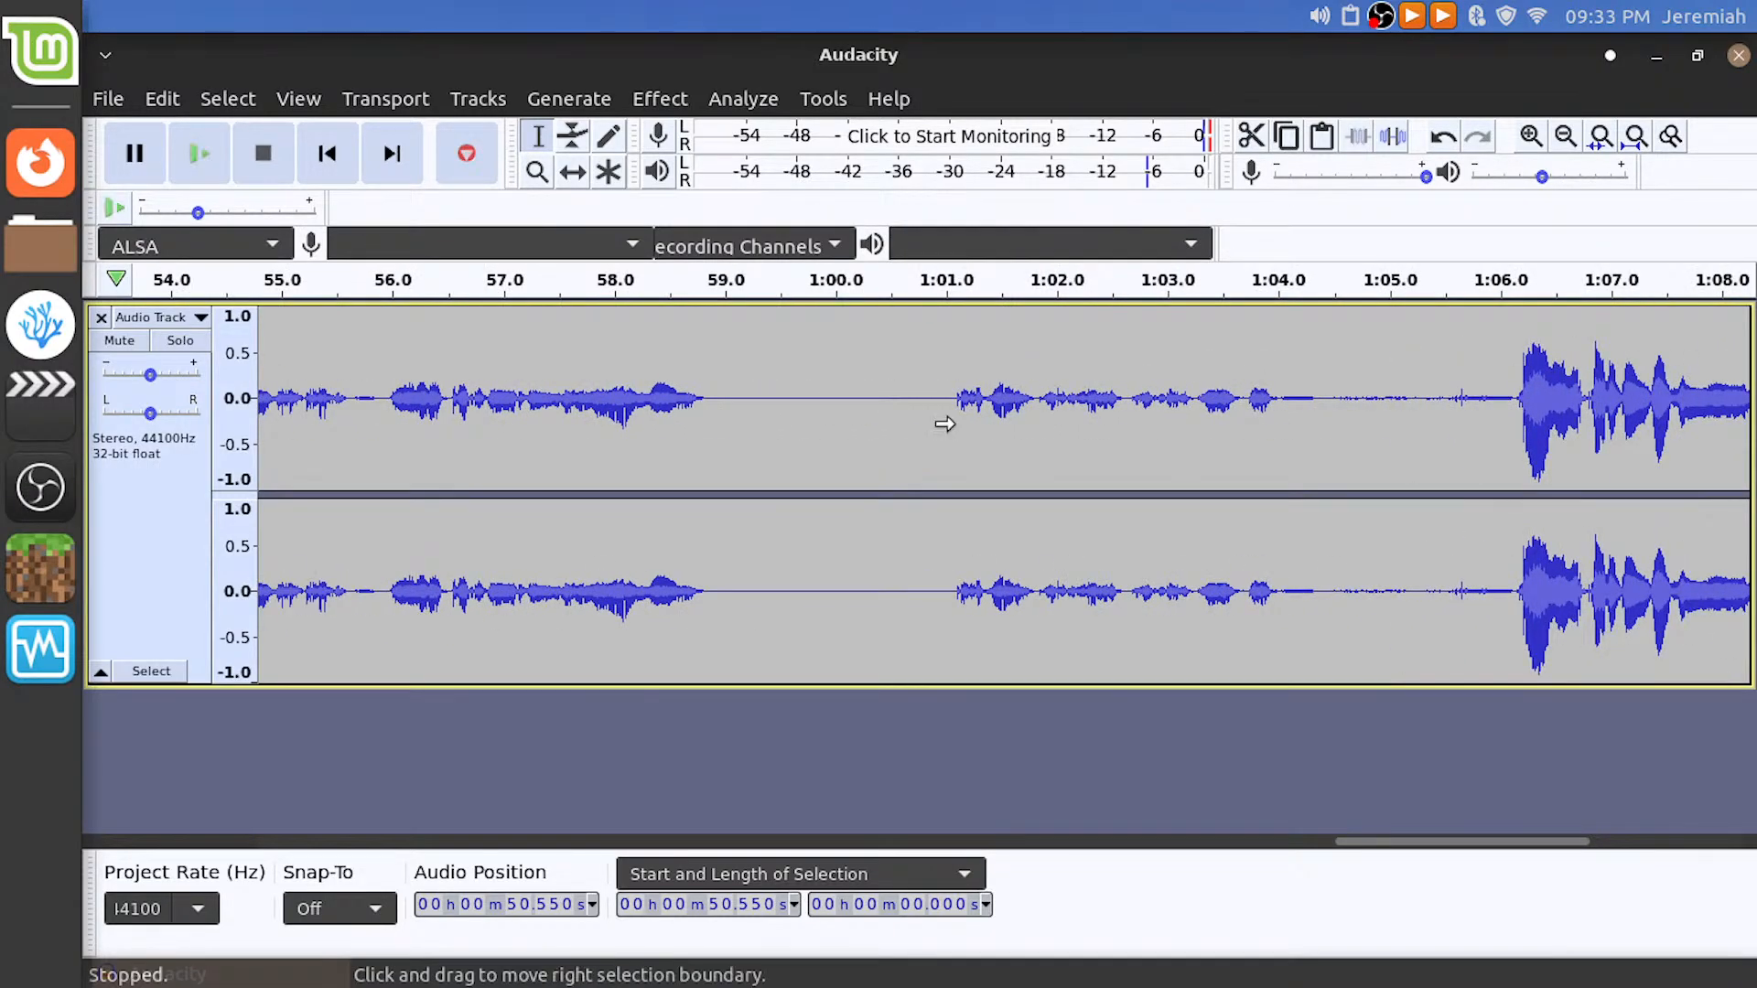
pyautogui.click(673, 284)
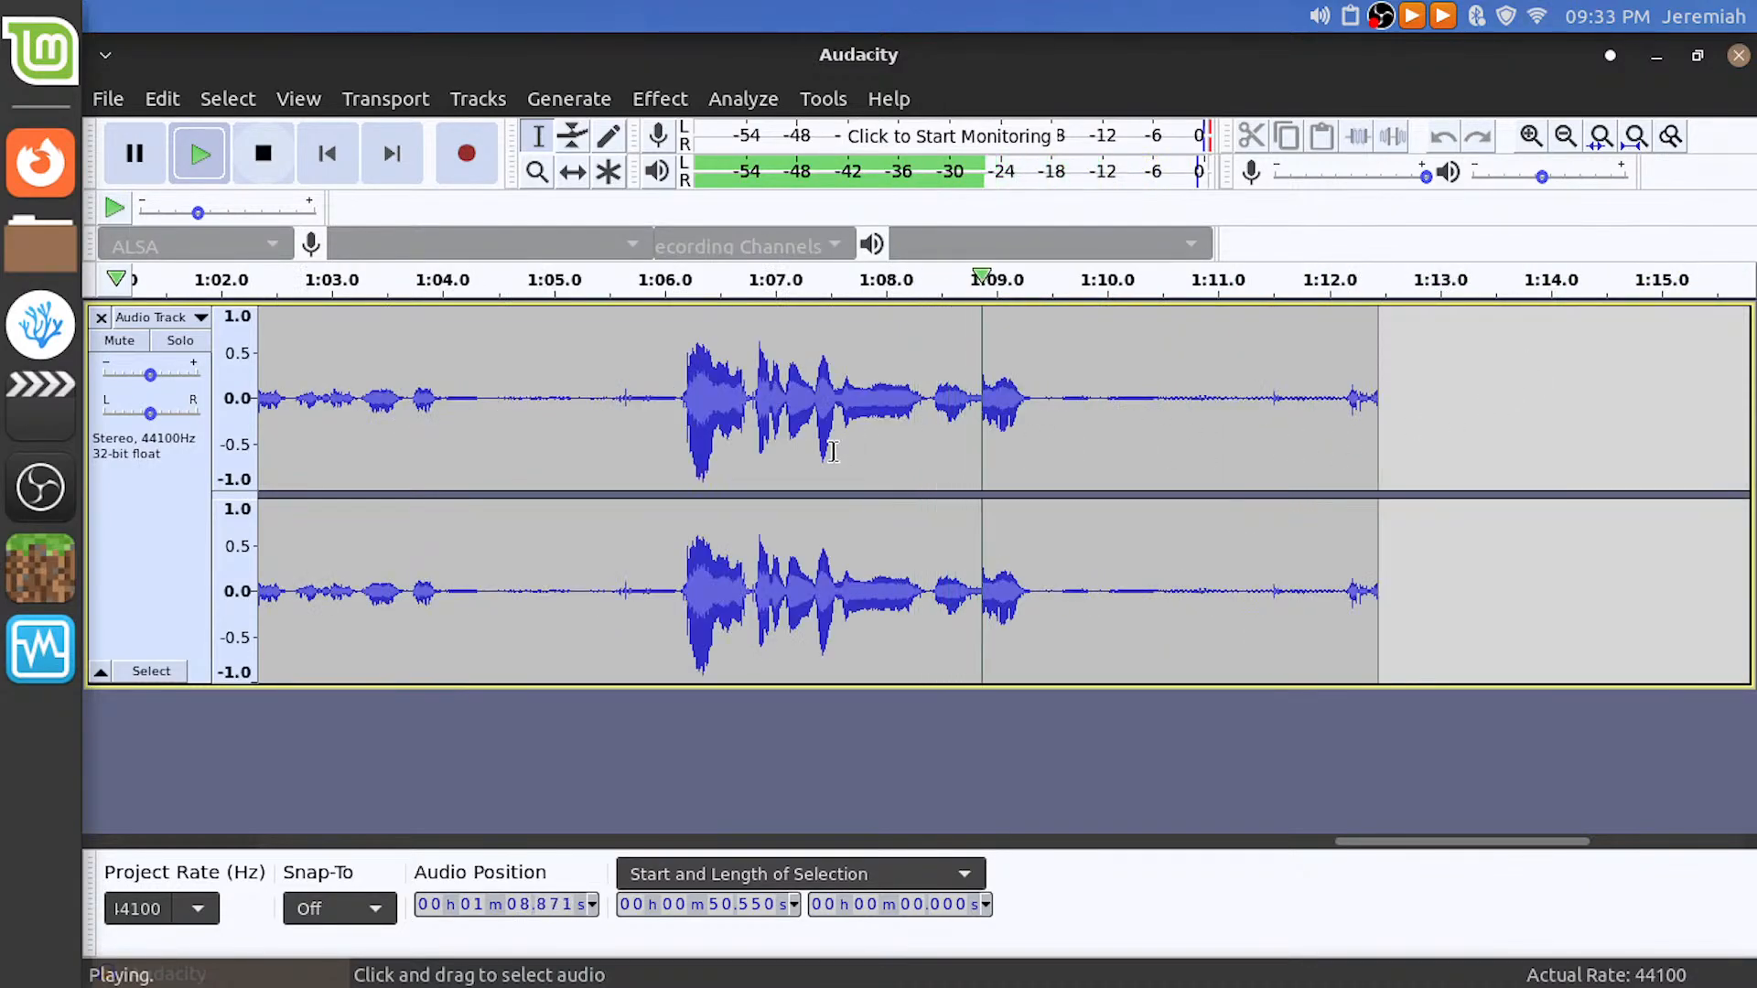
pyautogui.press('space')
pyautogui.hscroll(-7, 864, 484)
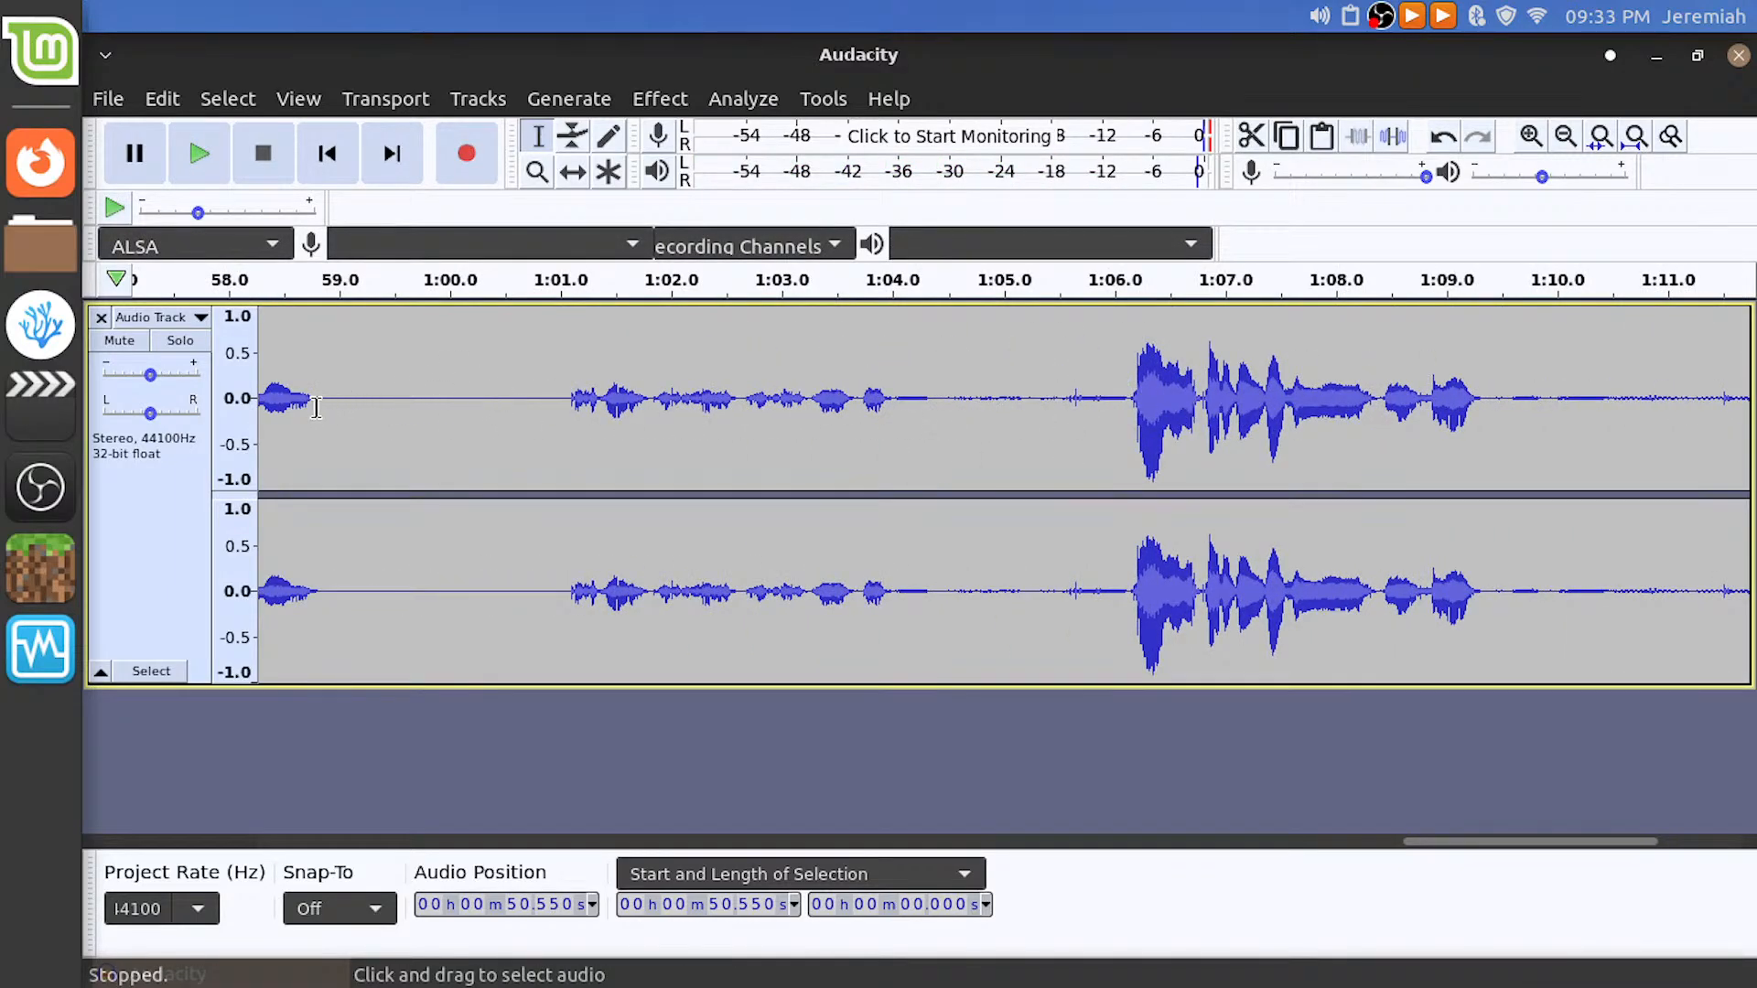
pyautogui.moveTo(324, 407); pyautogui.dragTo(1132, 409)
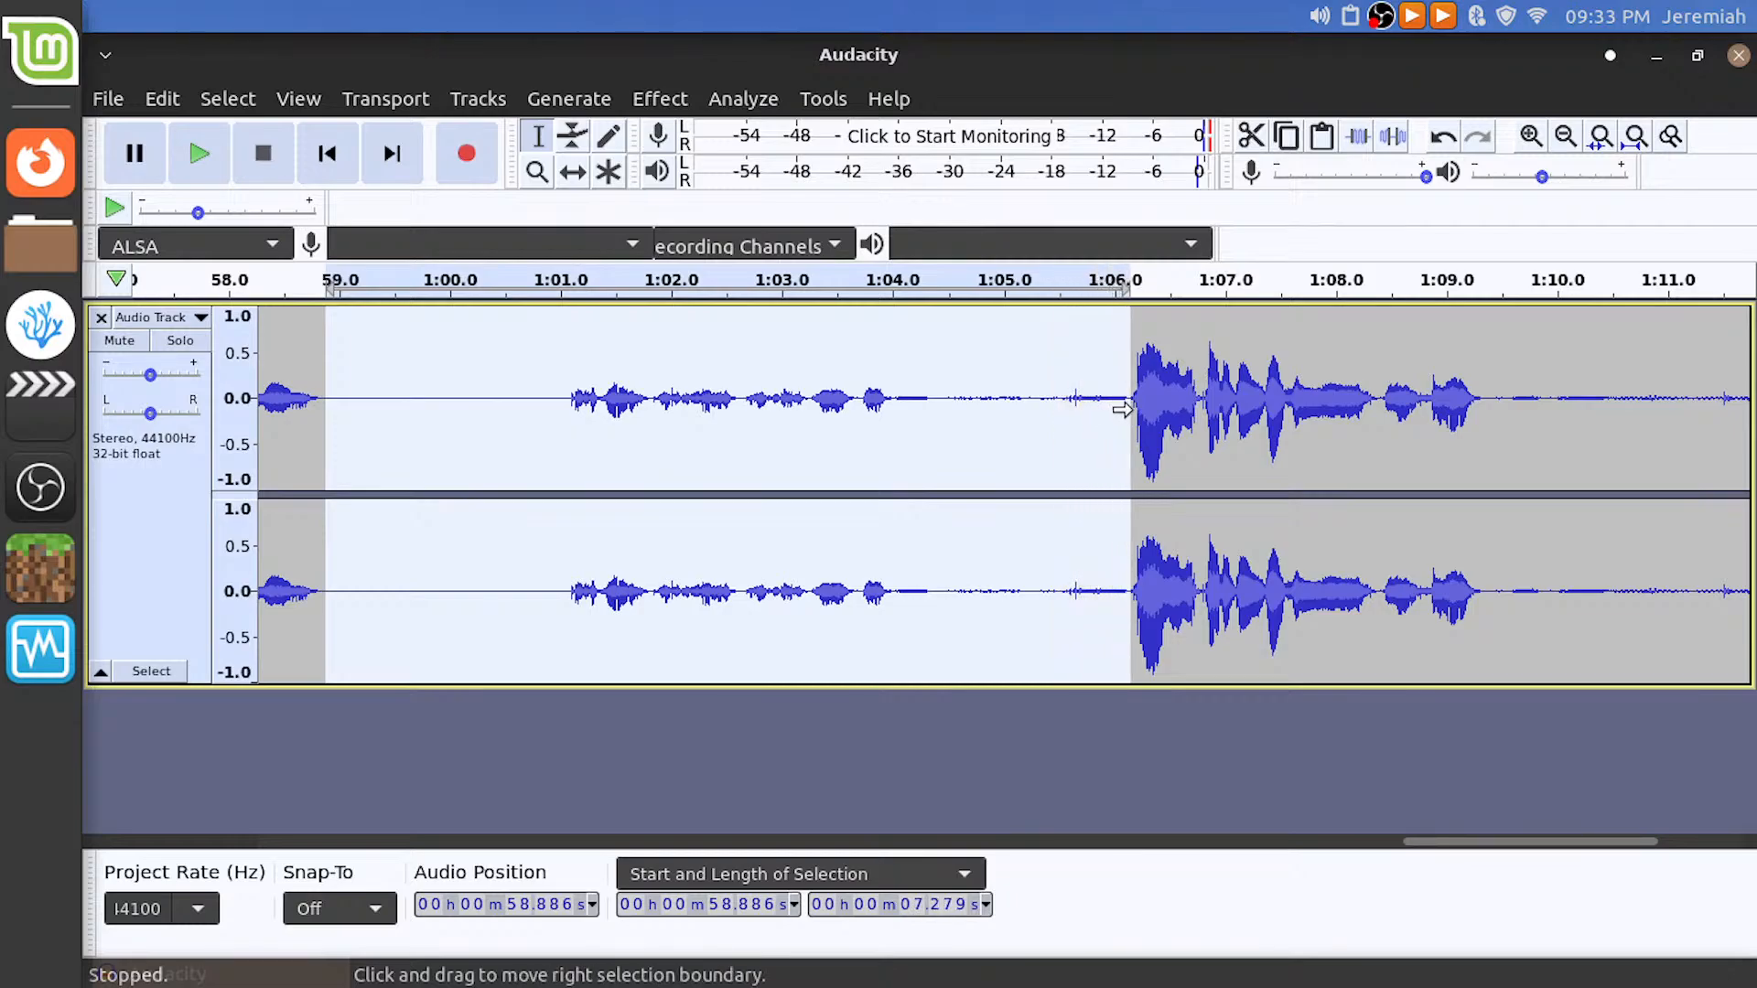
pyautogui.press('Delete')
# Play from 58.886 s and delete all audio from there to the end of the voice track
pyautogui.press('space')
pyautogui.press('space')
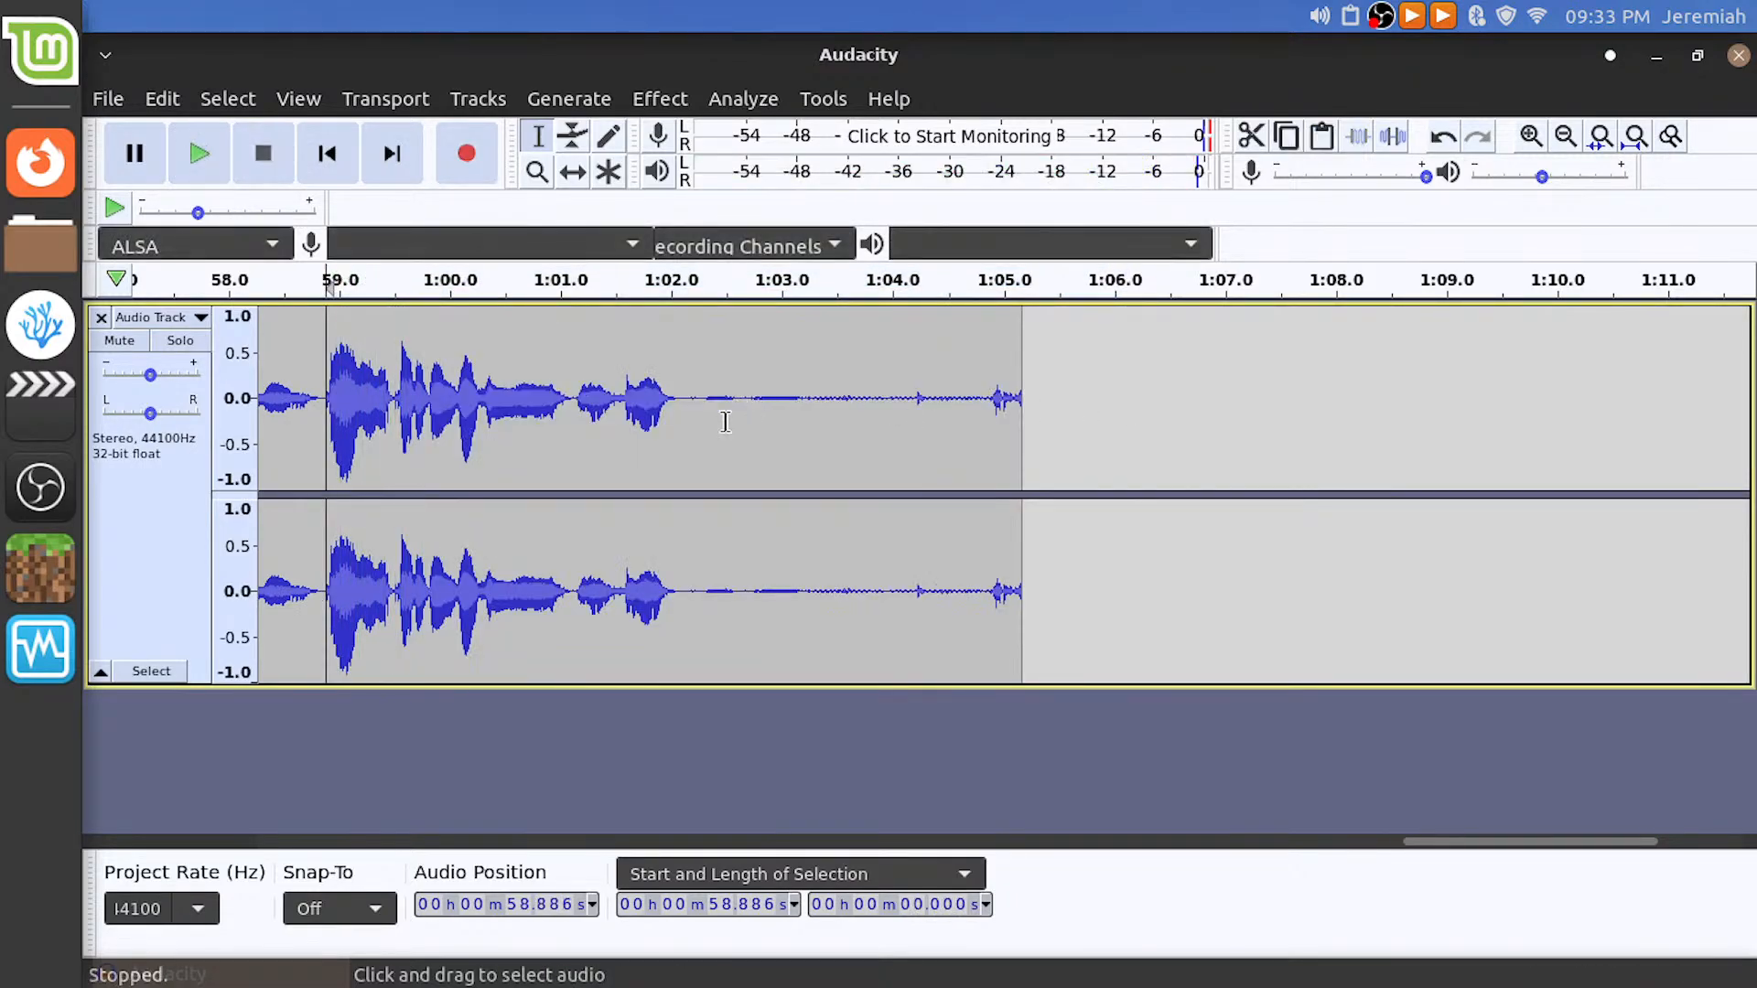
pyautogui.press('space')
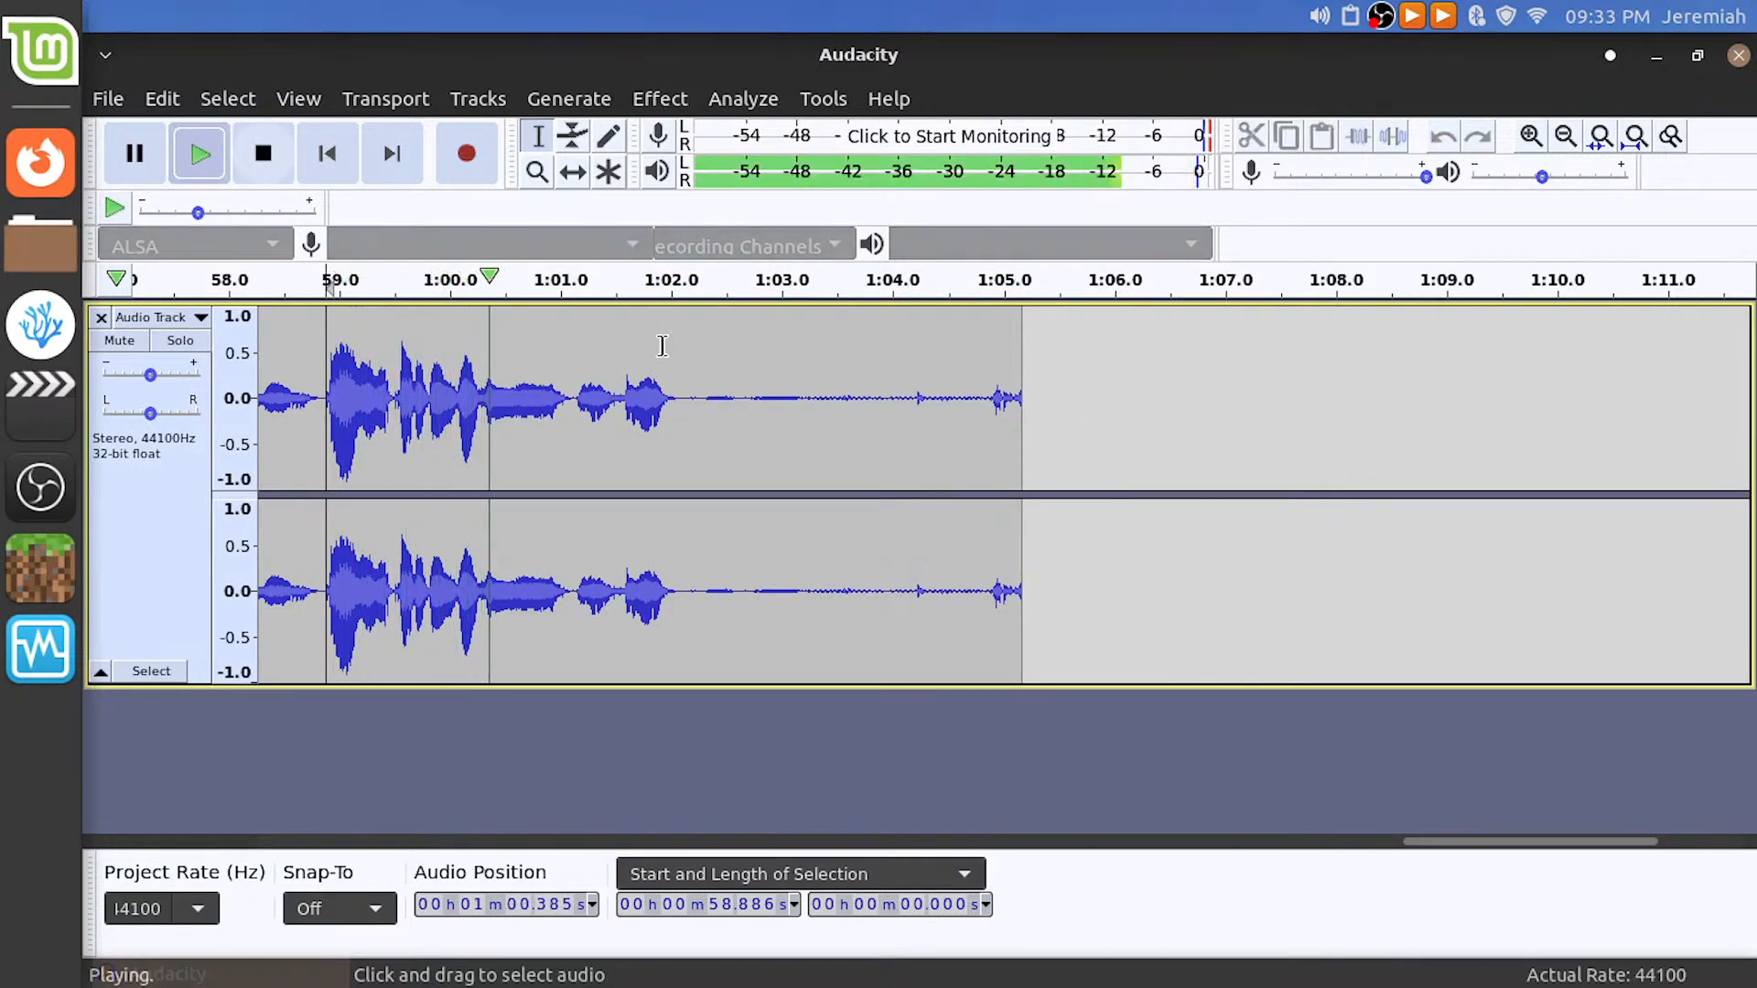
pyautogui.press('space')
pyautogui.keyDown('shift'); pyautogui.click(674, 409); pyautogui.keyUp('shift')
pyautogui.moveTo(673, 405); pyautogui.dragTo(678, 404)
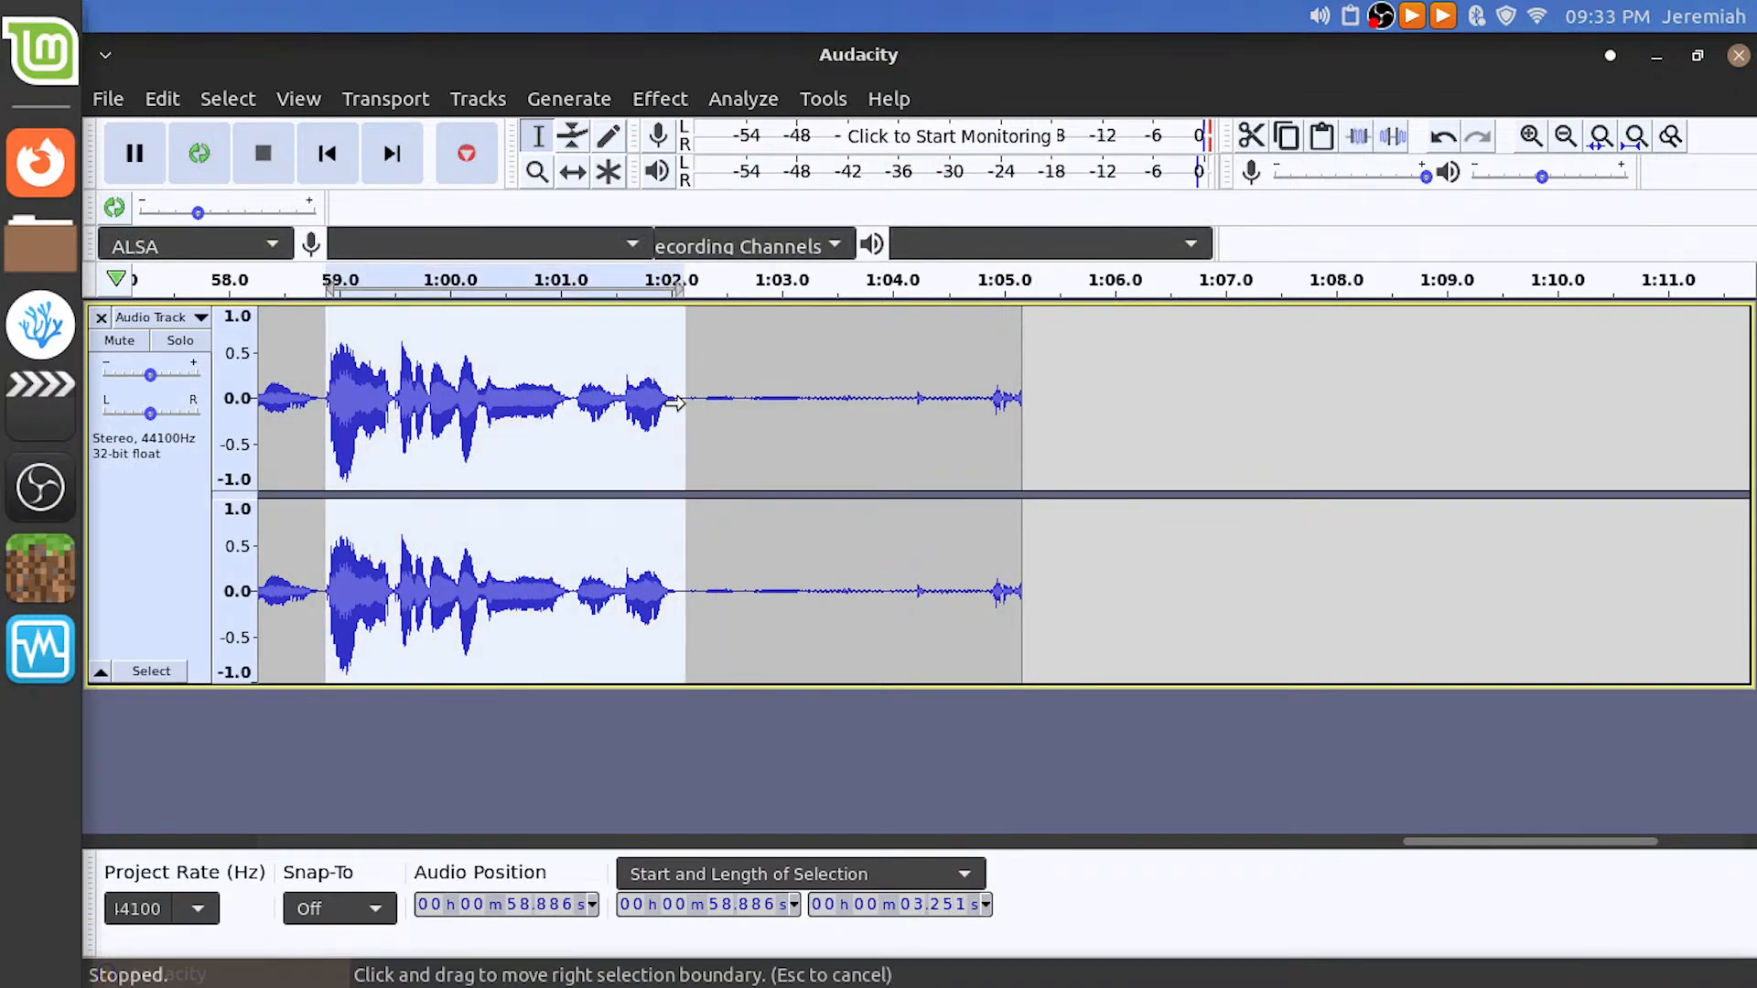
pyautogui.press('Delete')
pyautogui.keyDown('shift'); pyautogui.click(675, 407); pyautogui.keyUp('shift')
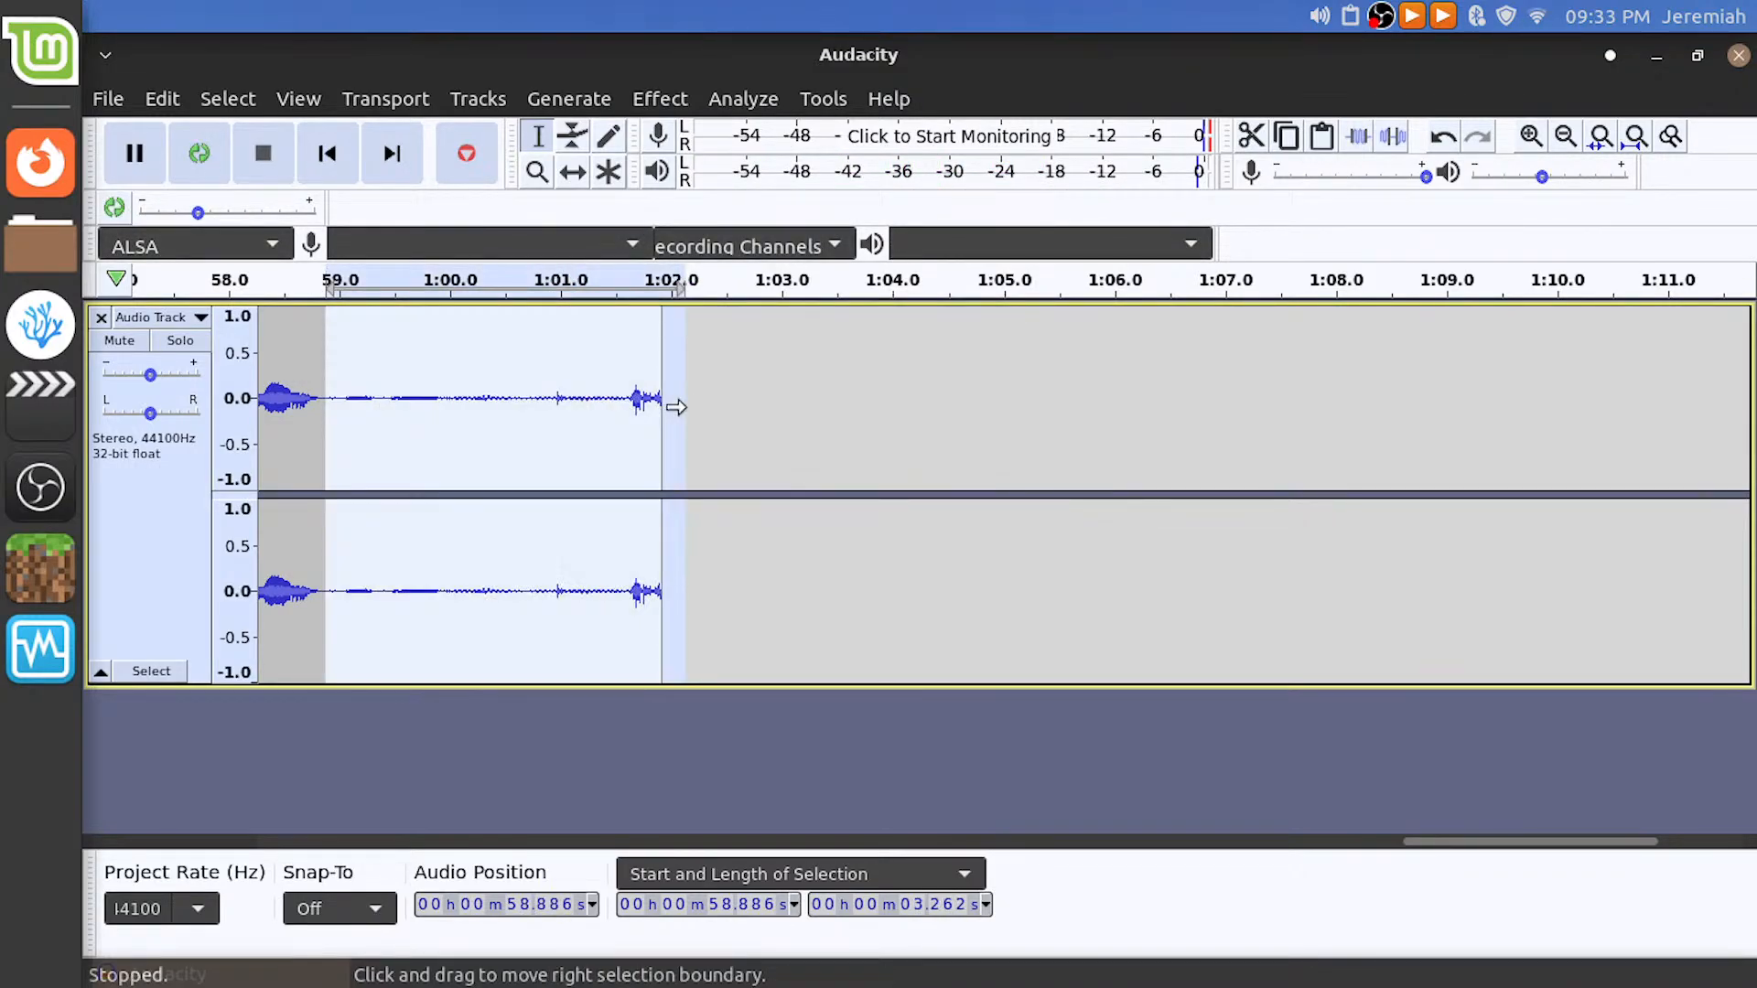
pyautogui.press('Delete')
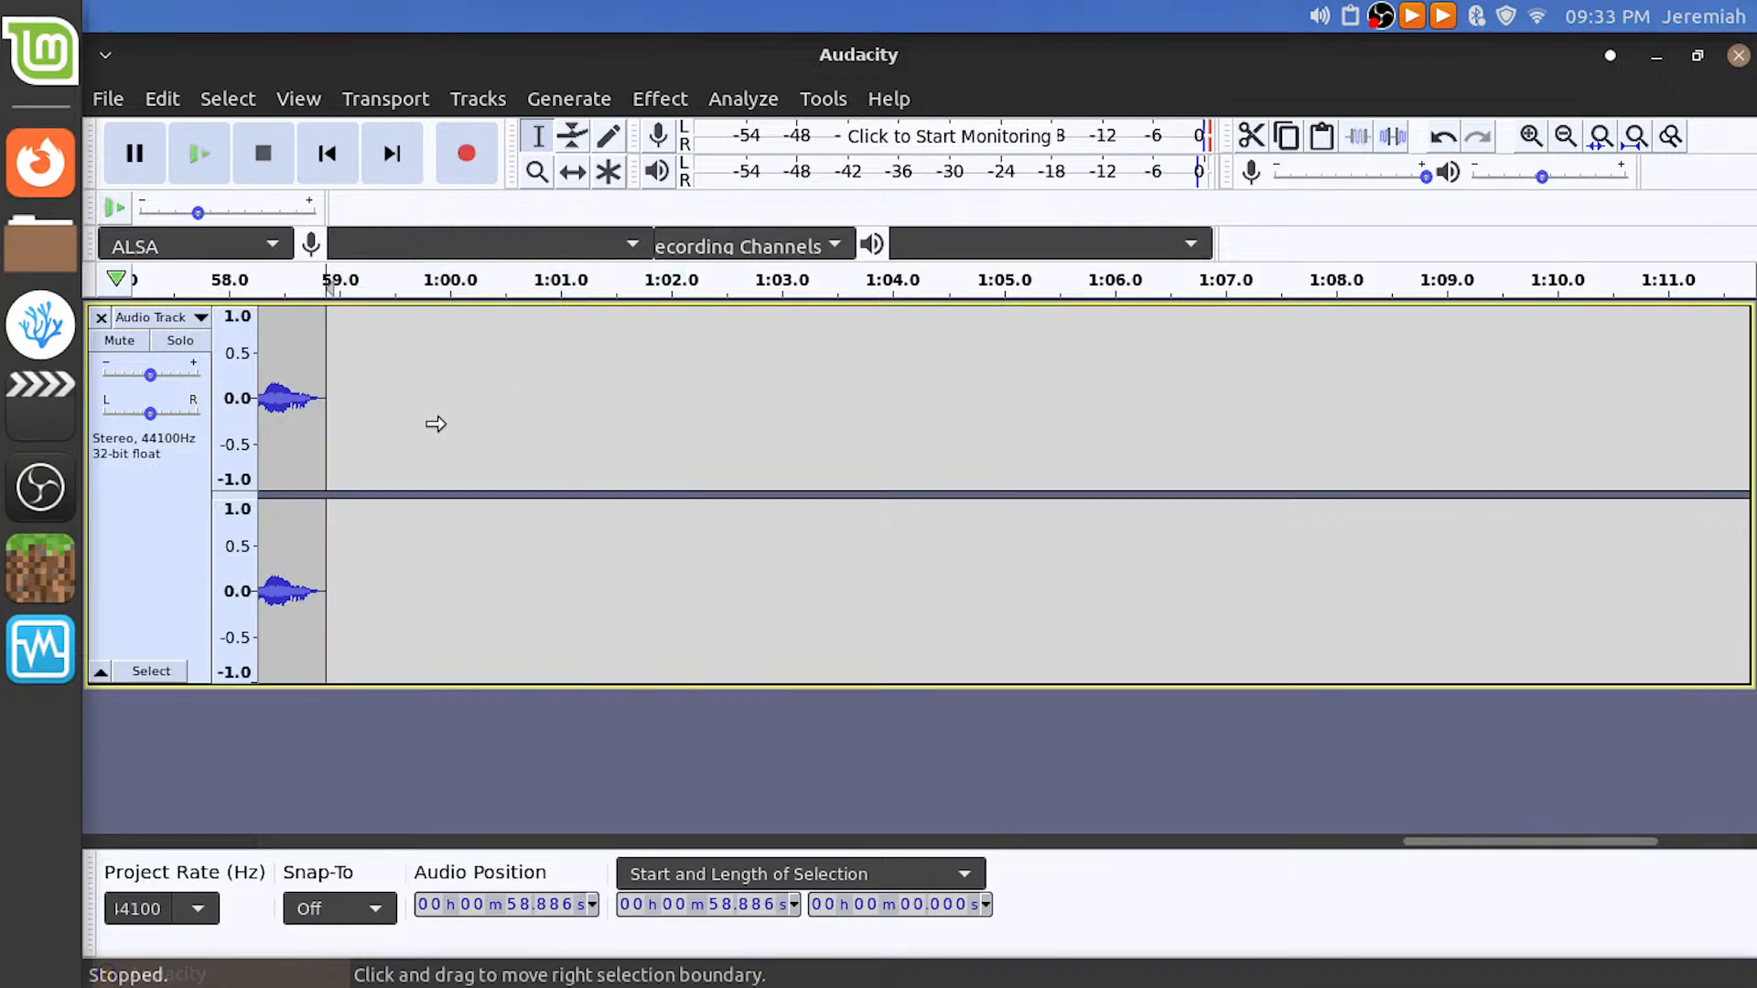
# Shift the whole voice clip along the track so that it starts at about 38 s
pyautogui.scroll(-6, 422, 427)
pyautogui.scroll(4, 302, 402)
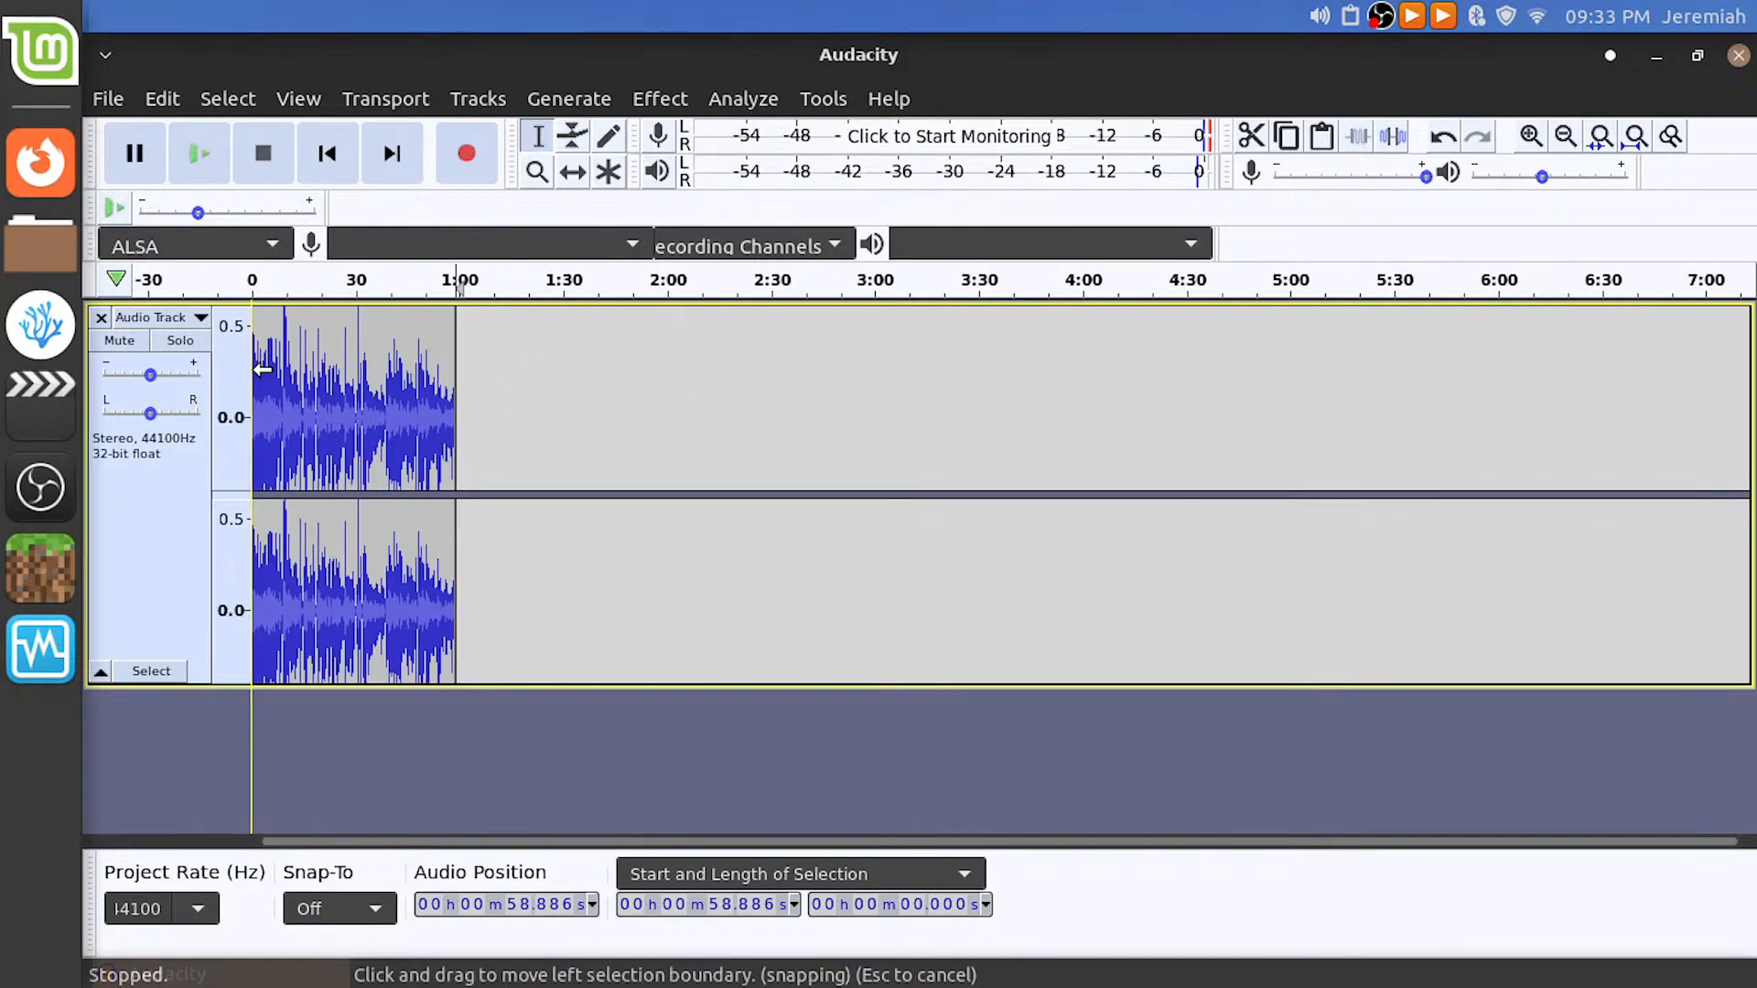
pyautogui.scroll(-1, 397, 411)
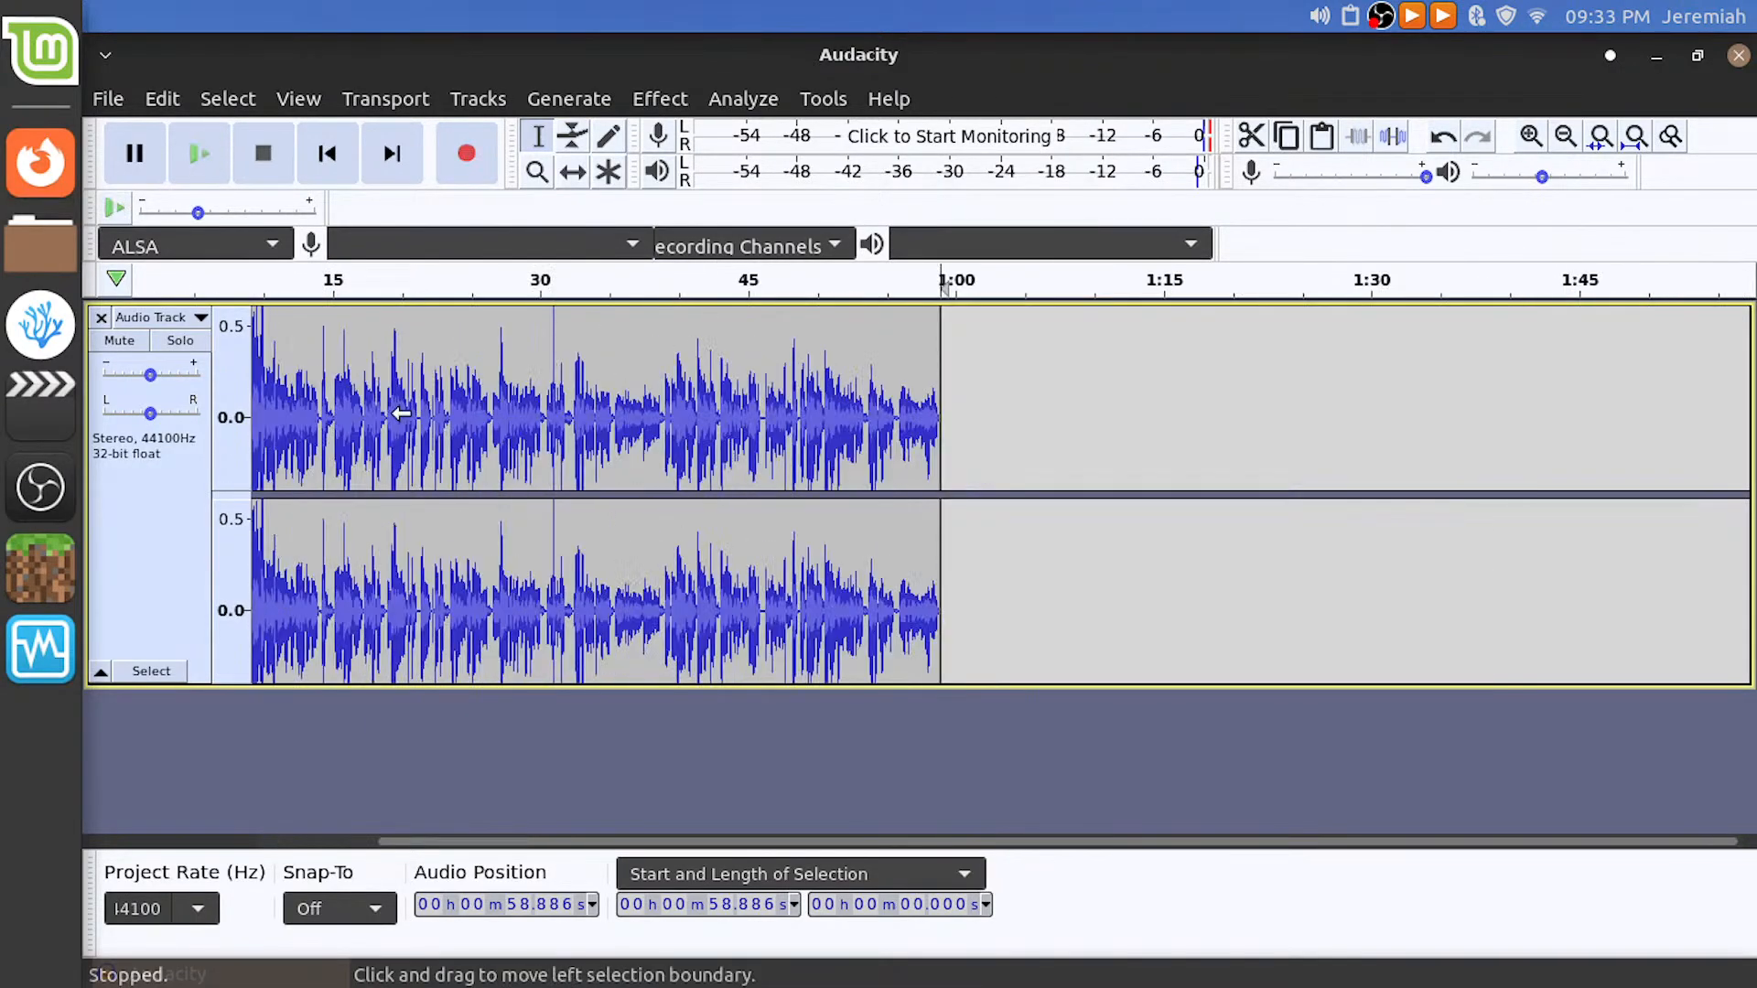
pyautogui.hscroll(-3, 397, 412)
pyautogui.click(572, 172)
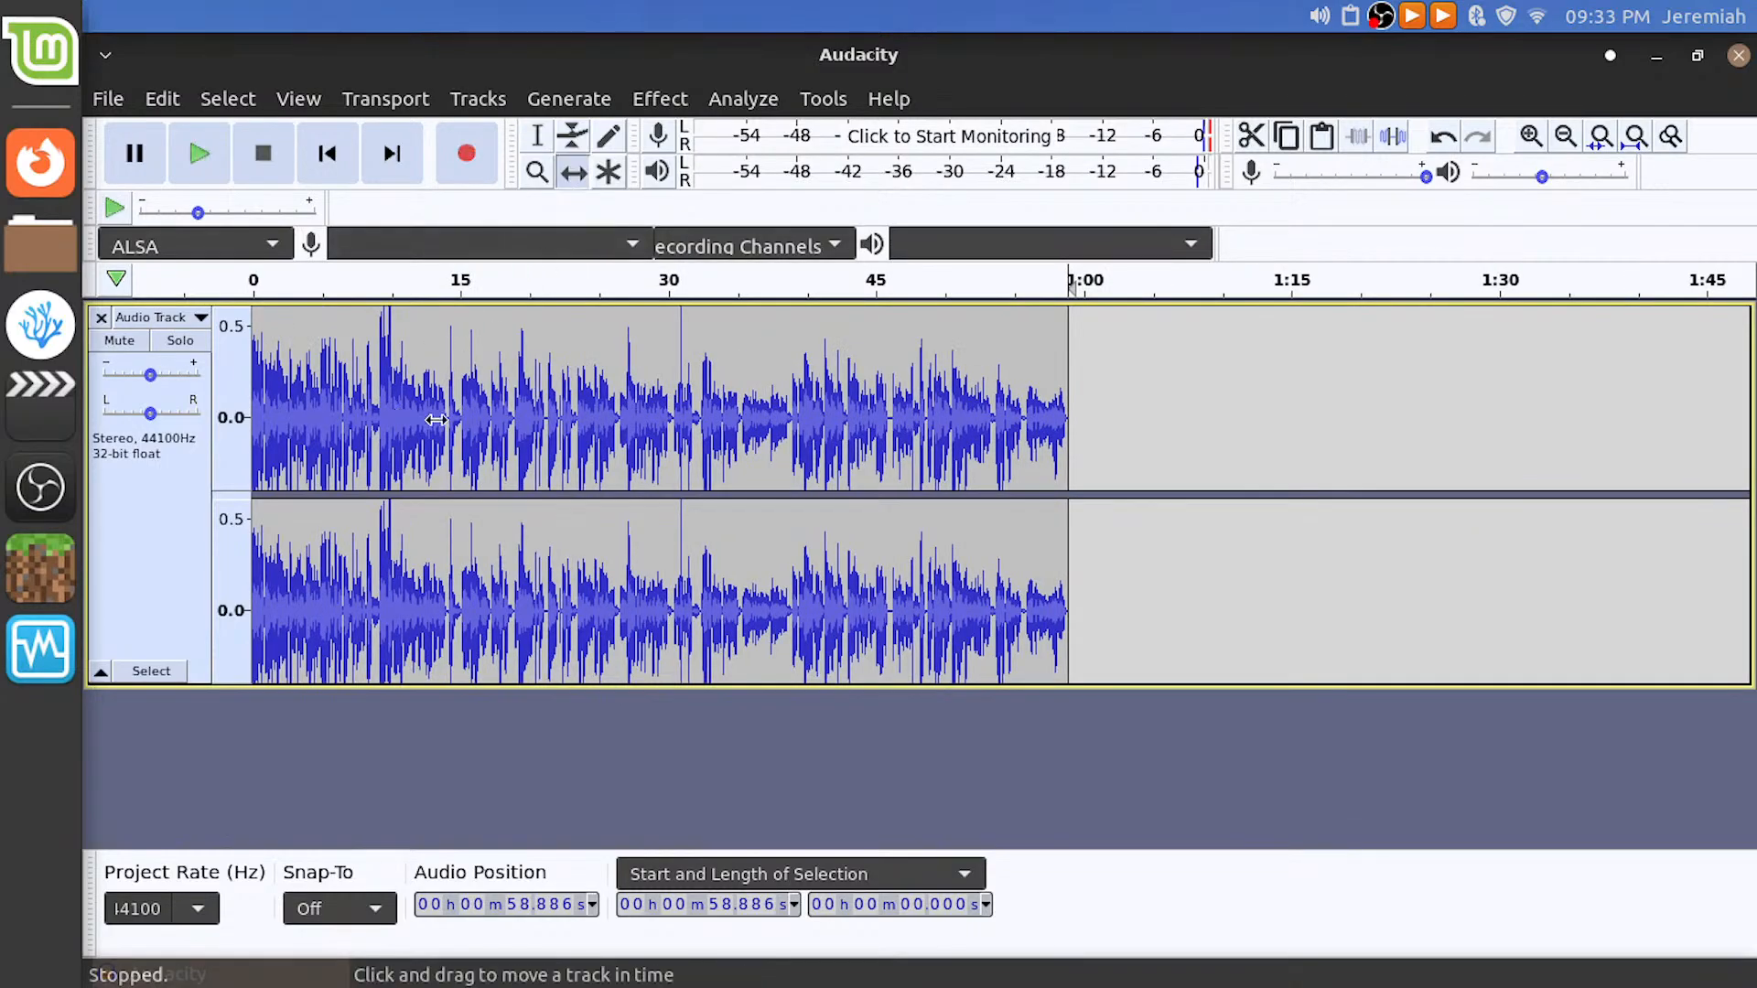
pyautogui.moveTo(293, 402); pyautogui.dragTo(815, 402)
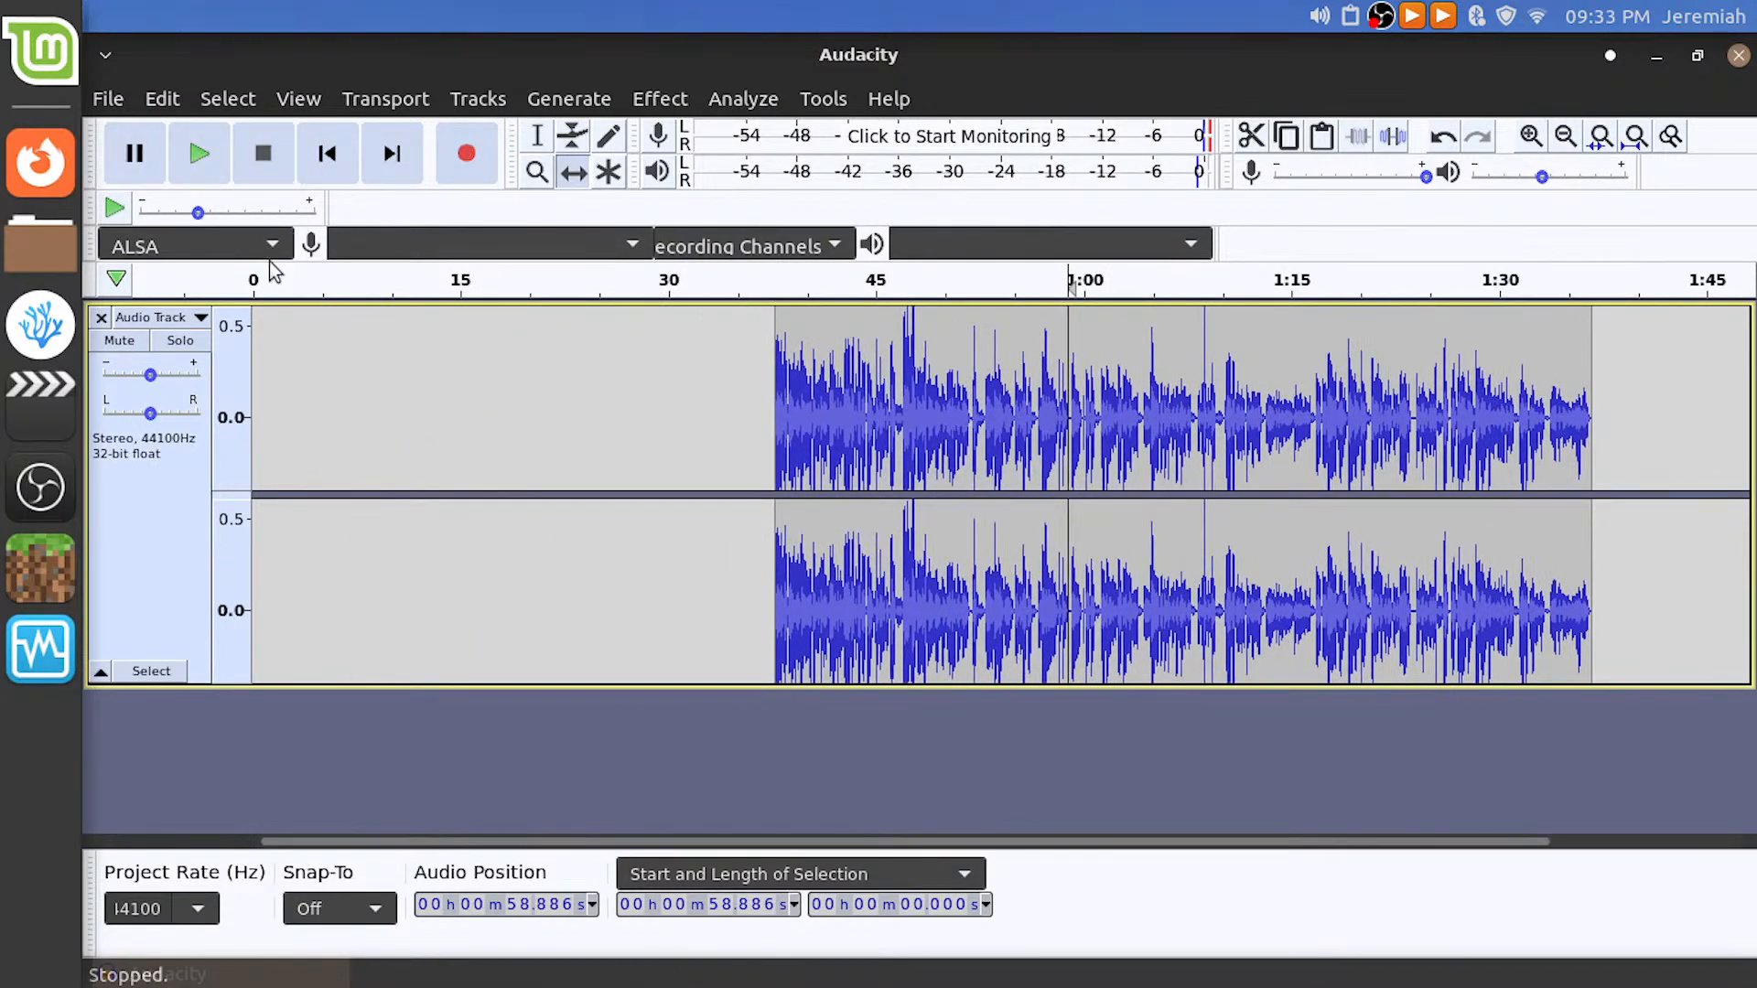
# Paste the copied 3.251 s clip at 7.059 s and move it to the very start of the track
pyautogui.click(537, 136)
pyautogui.click(349, 390)
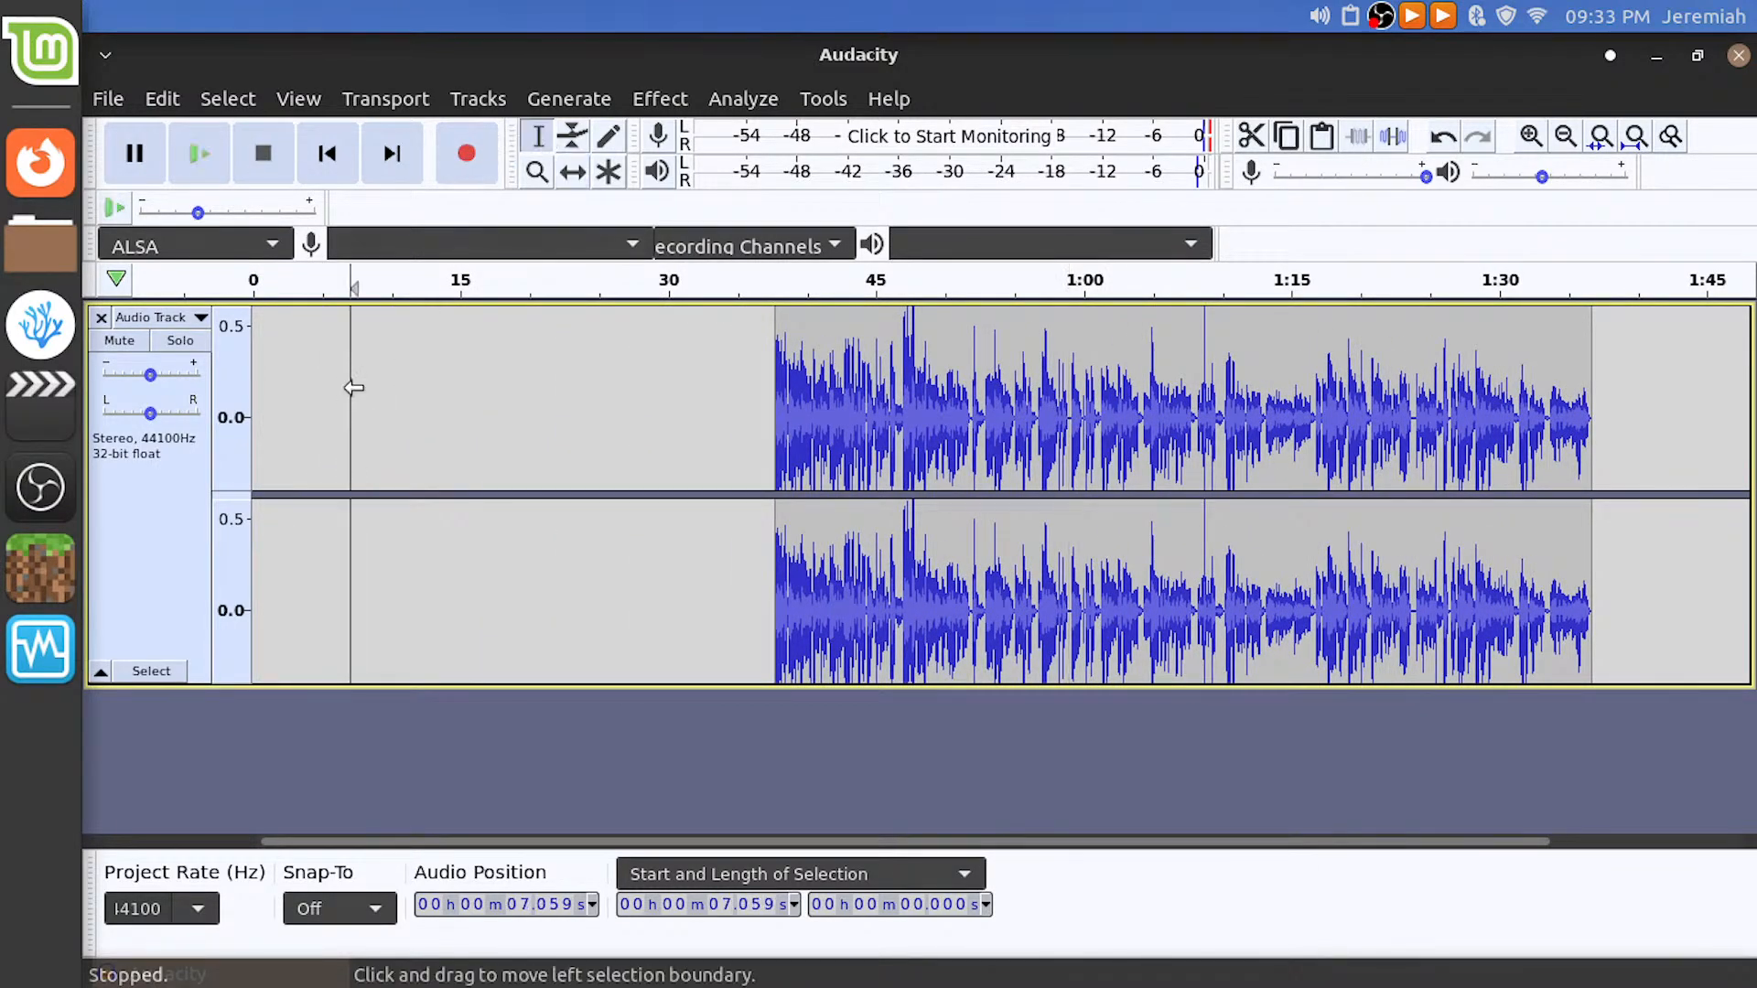
pyautogui.hotkey('ctrl', 'v')
pyautogui.click(572, 172)
pyautogui.moveTo(359, 383); pyautogui.dragTo(229, 383)
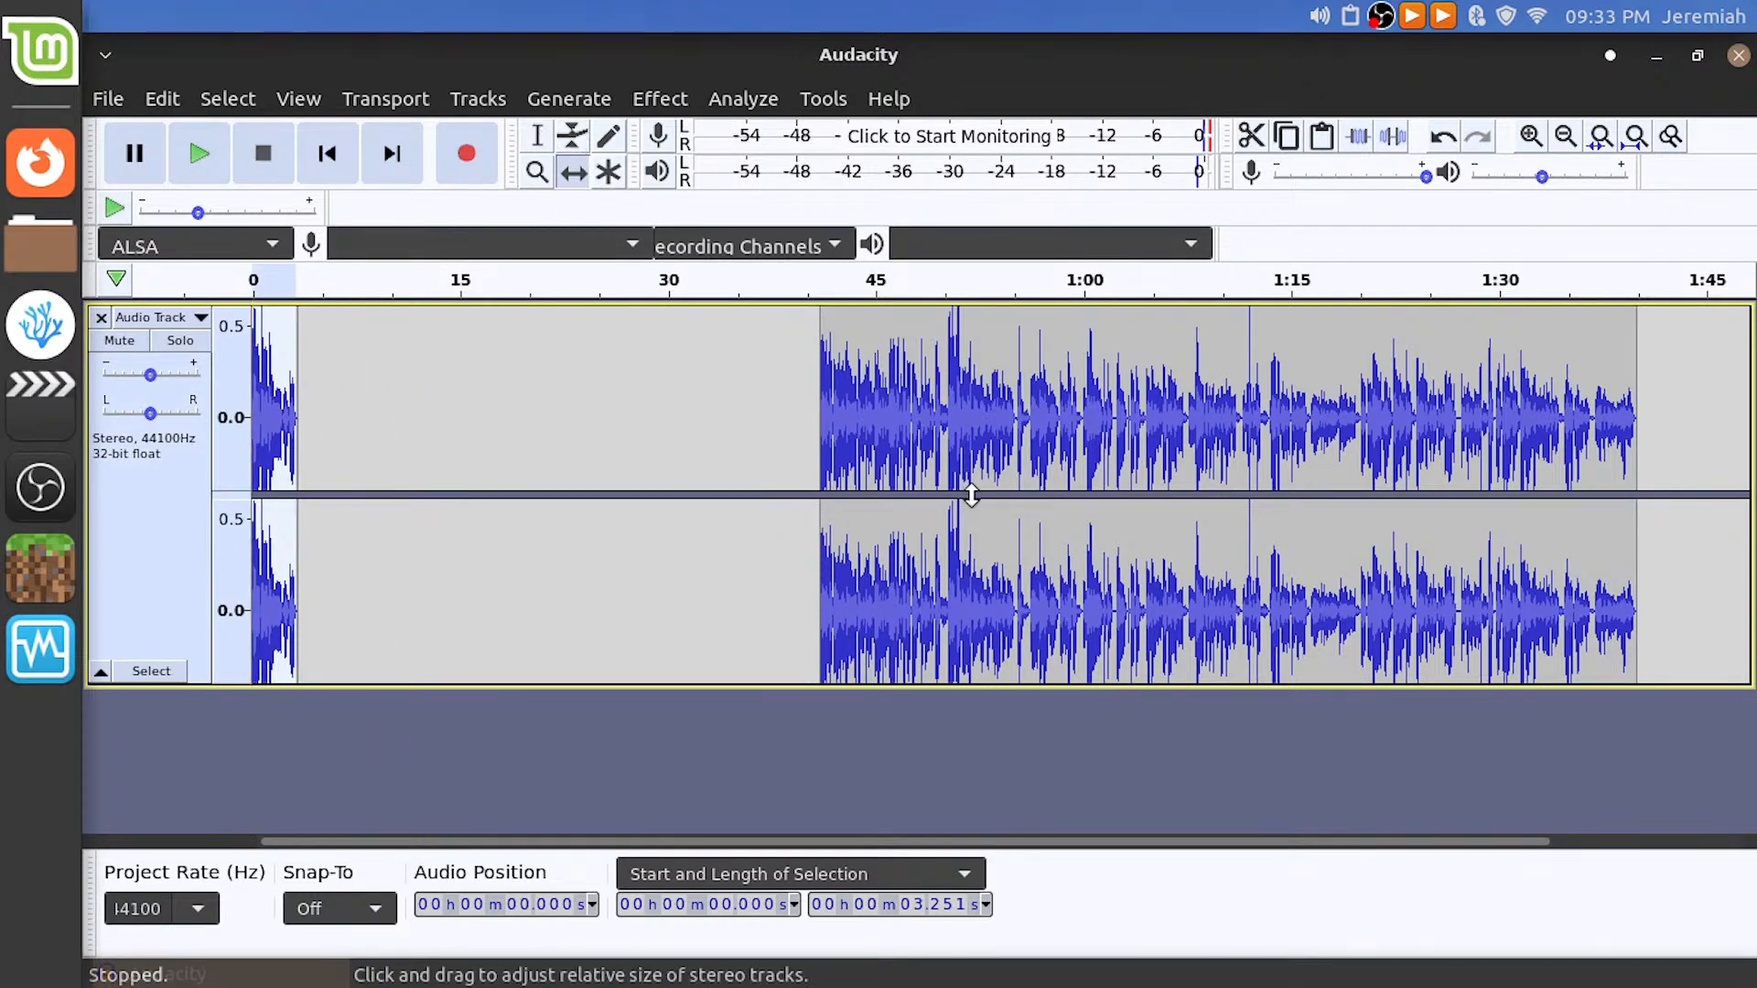
# Move the main voice clip back behind the opening clip, leaving a gap of about 0.2 s
pyautogui.moveTo(851, 411); pyautogui.dragTo(392, 411)
pyautogui.scroll(1, 312, 411)
pyautogui.scroll(2, 313, 411)
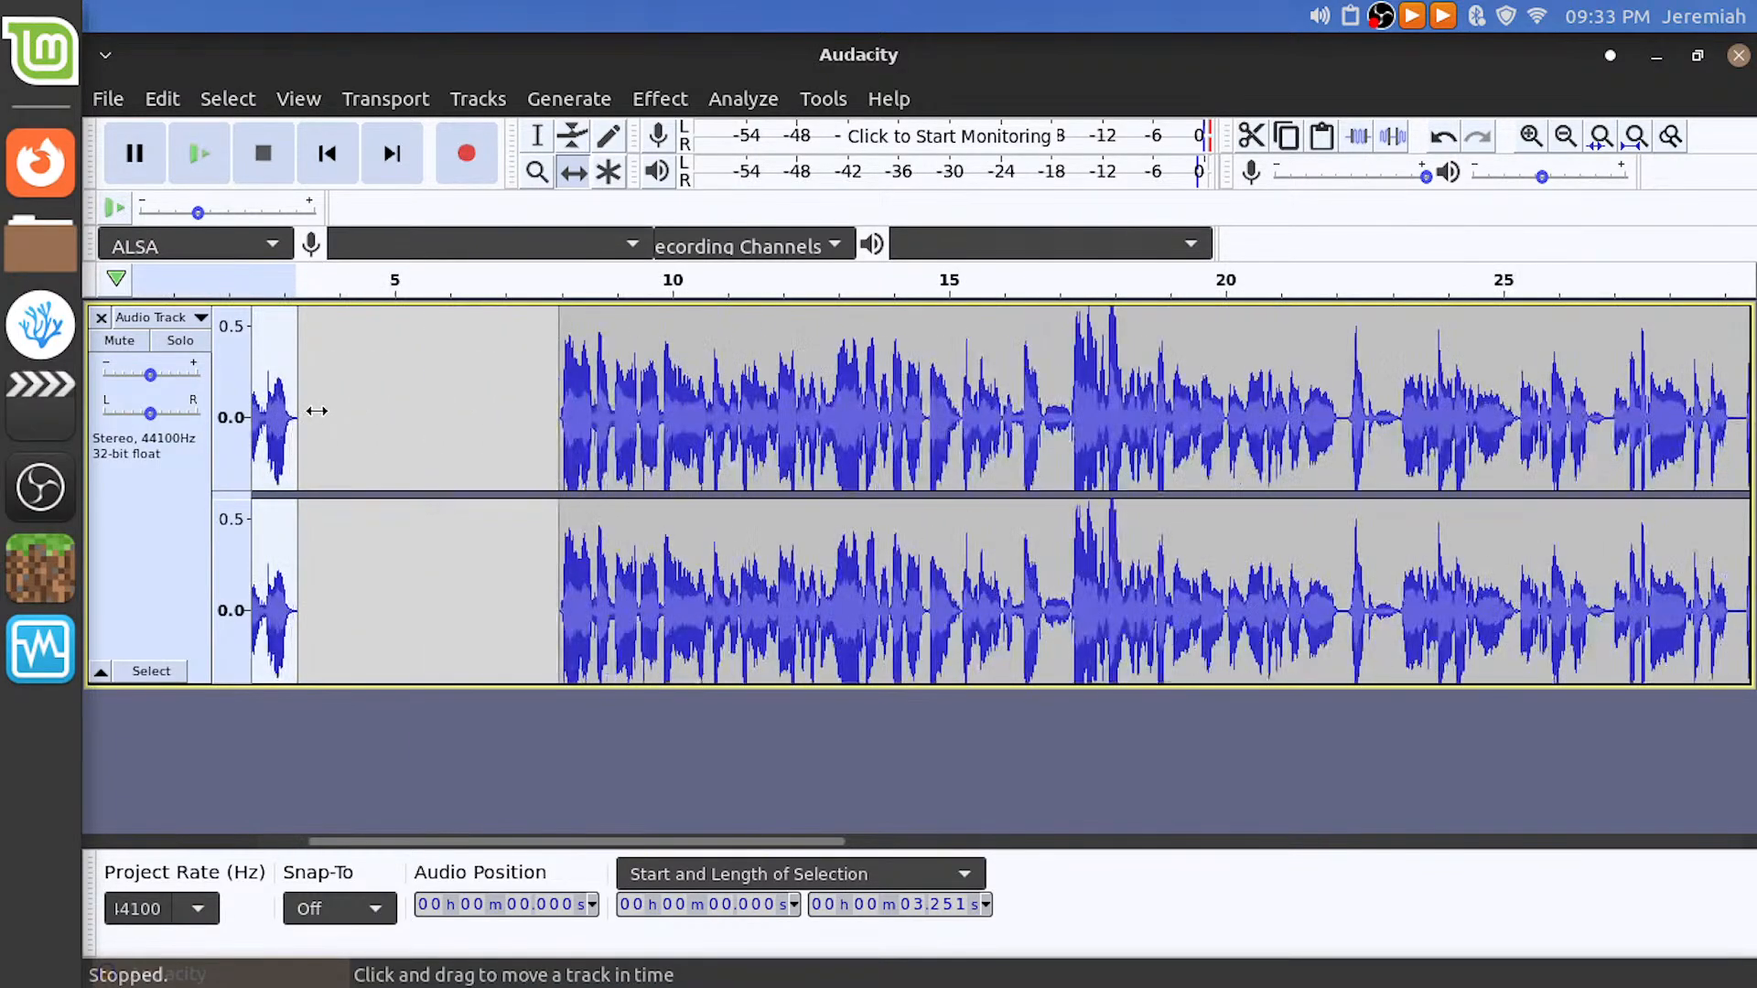
pyautogui.moveTo(948, 408); pyautogui.dragTo(426, 417)
pyautogui.scroll(-2, 425, 420)
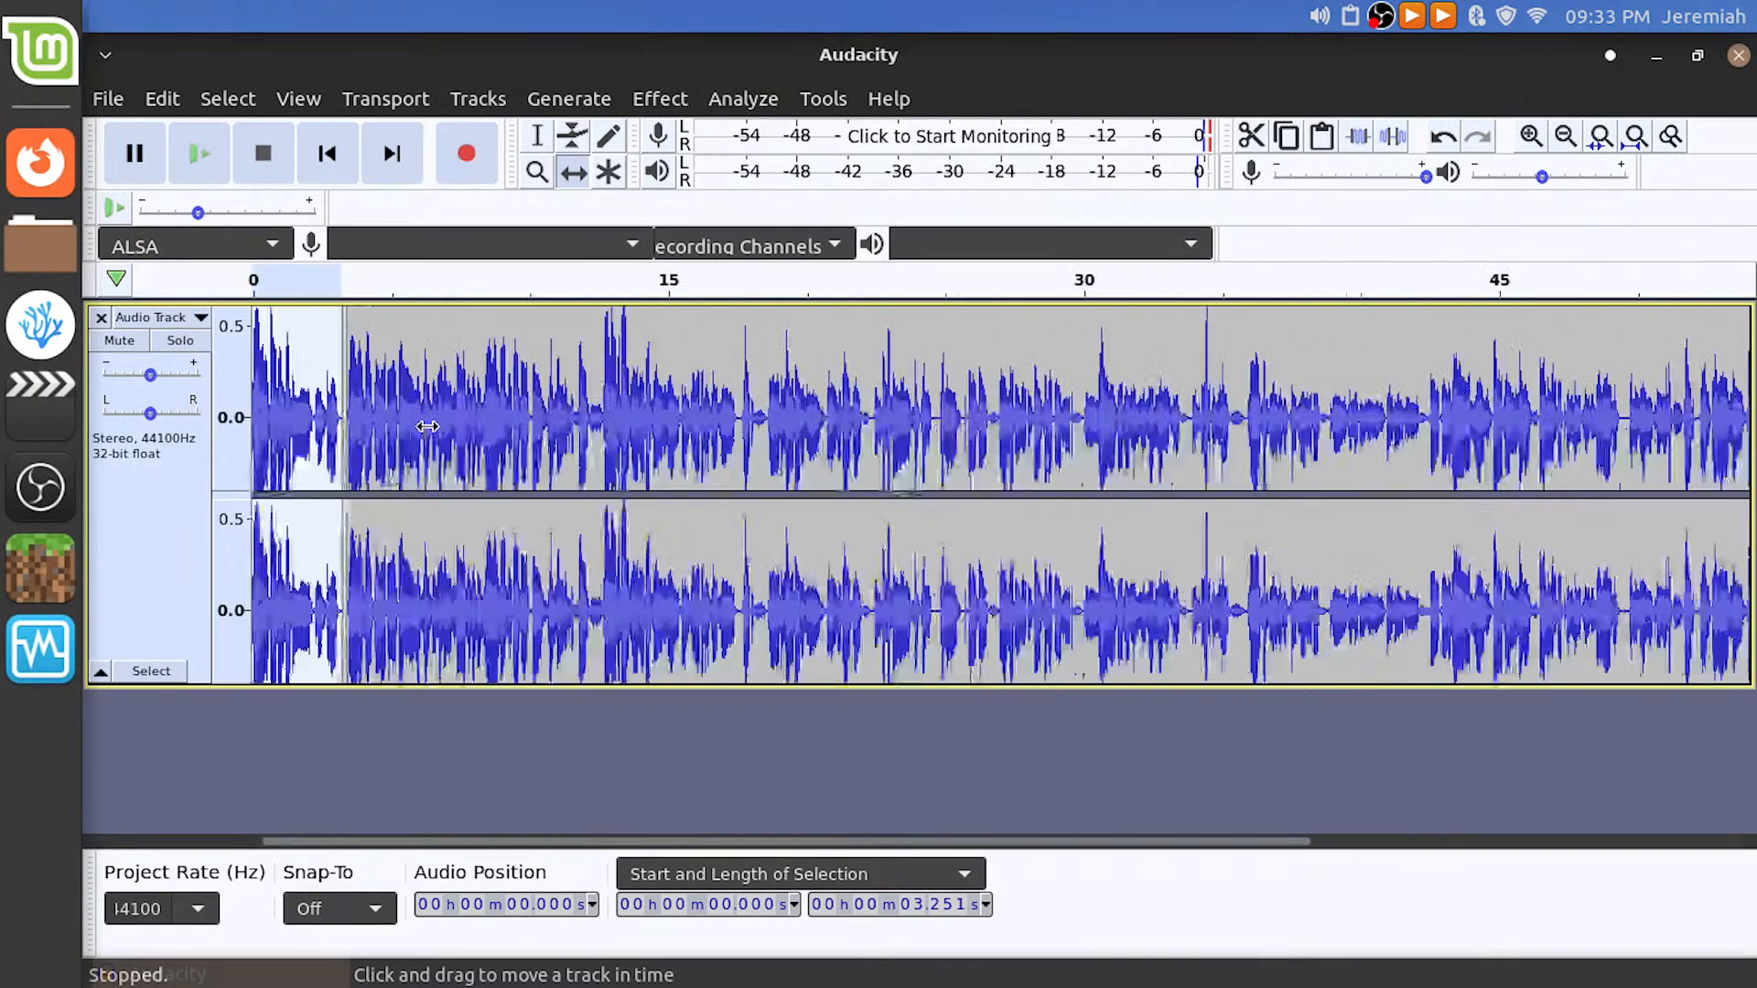
# Play the track from the start, and listen again from about 3.45 s to check the join between the clips
pyautogui.click(531, 147)
pyautogui.click(438, 371)
pyautogui.click(216, 288)
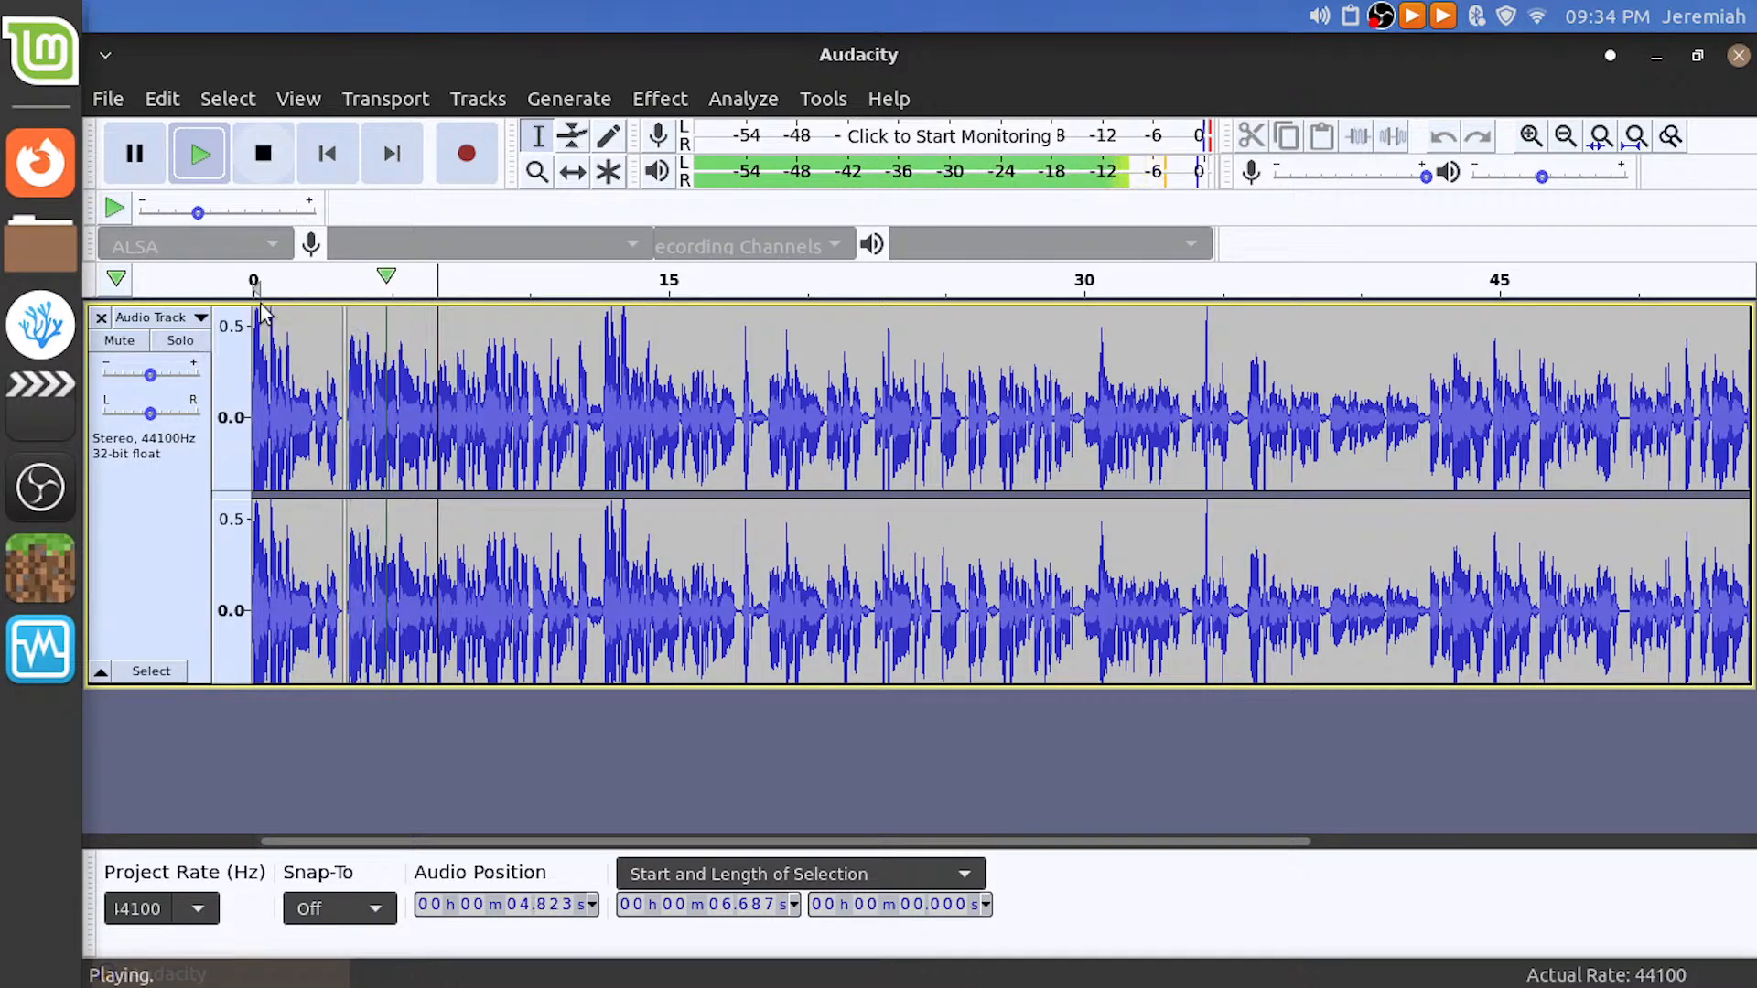
pyautogui.press('space')
pyautogui.scroll(1, 341, 388)
pyautogui.scroll(3, 341, 388)
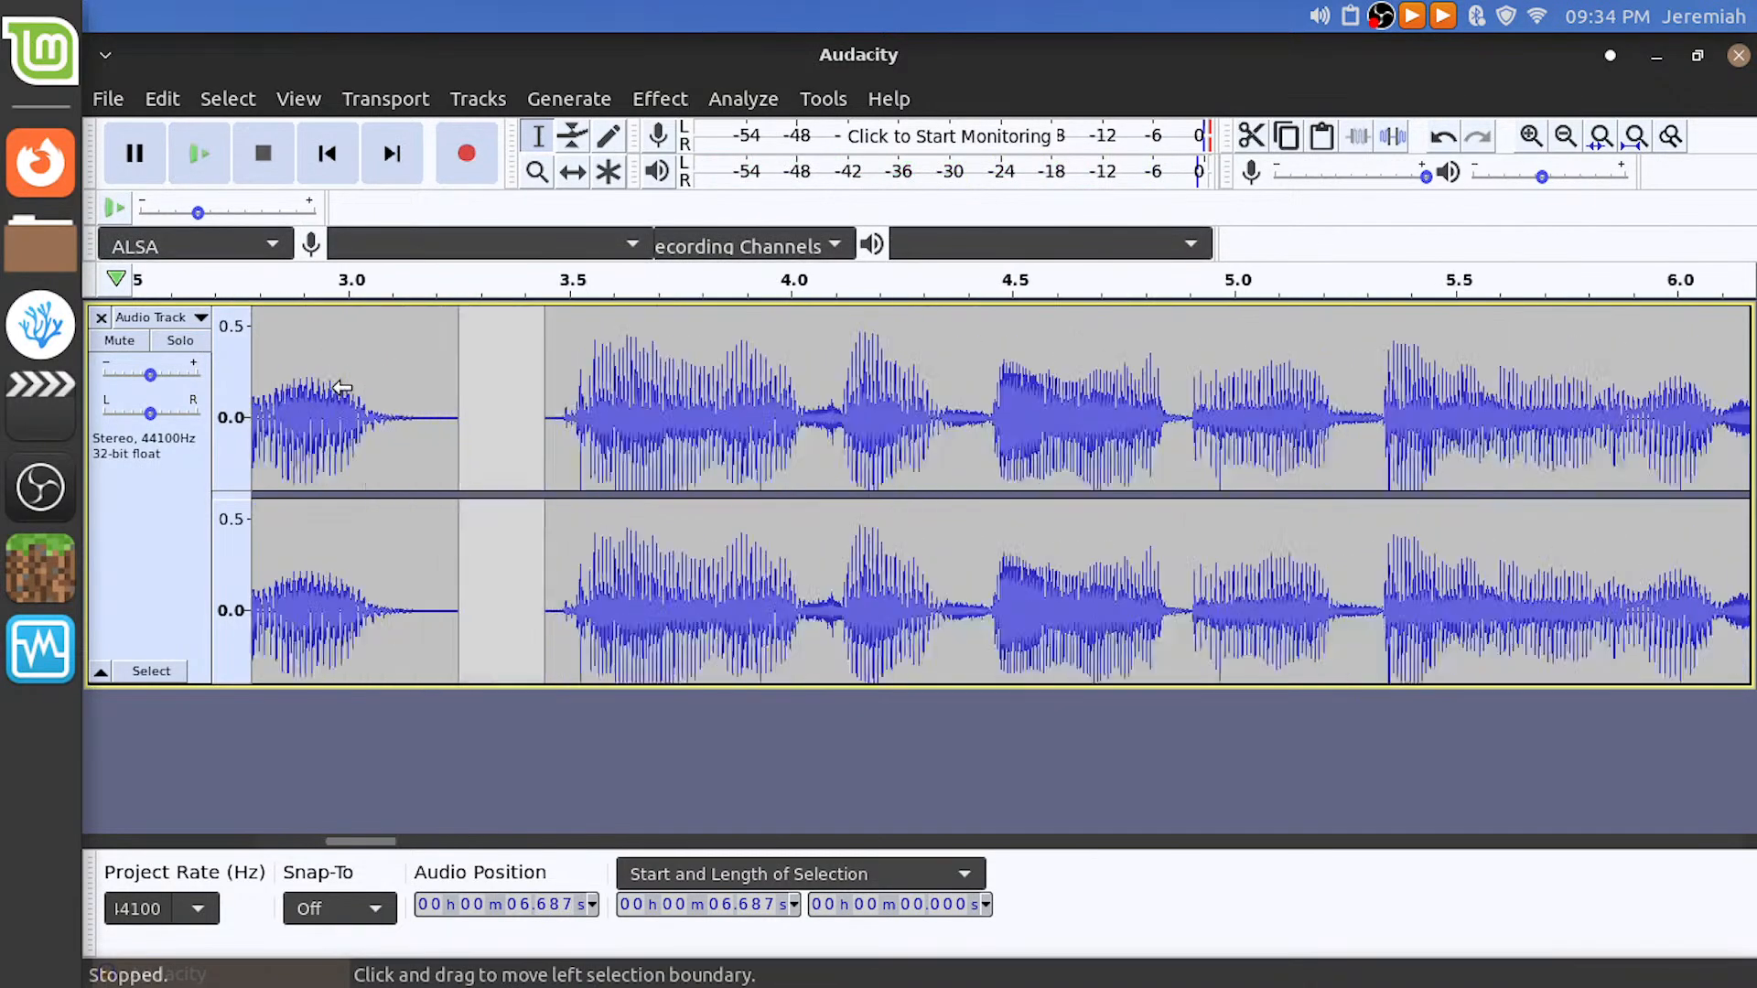
pyautogui.click(553, 281)
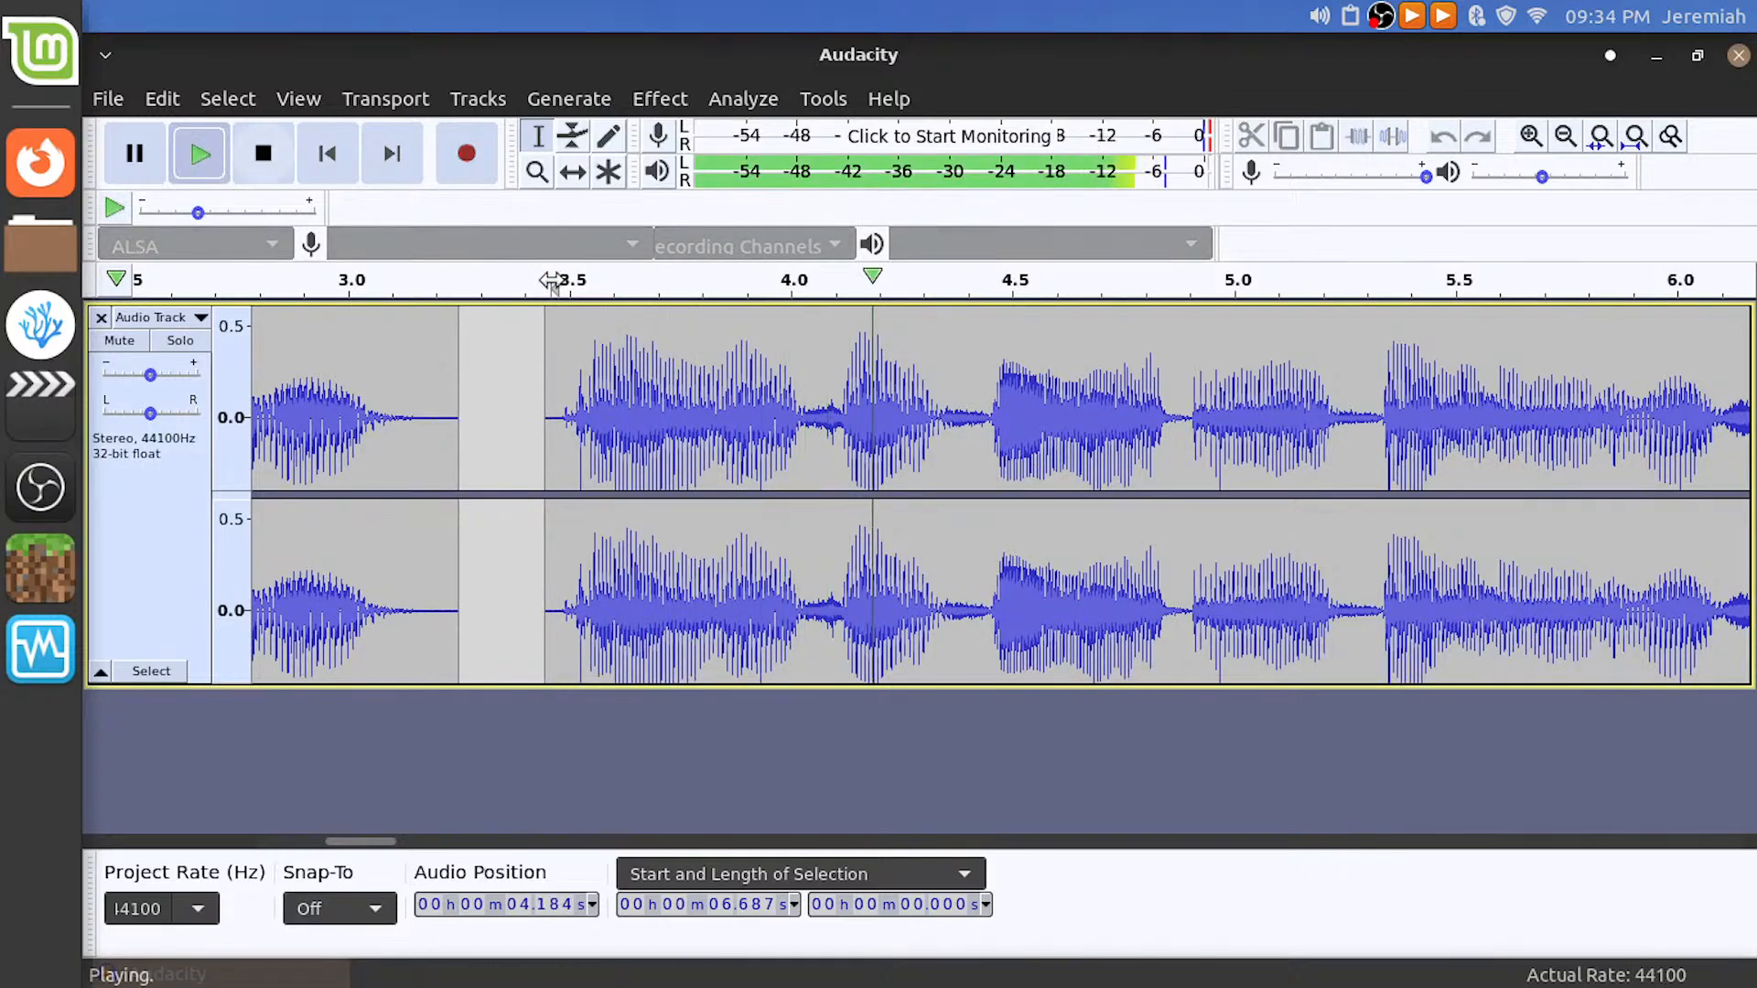
pyautogui.press('space')
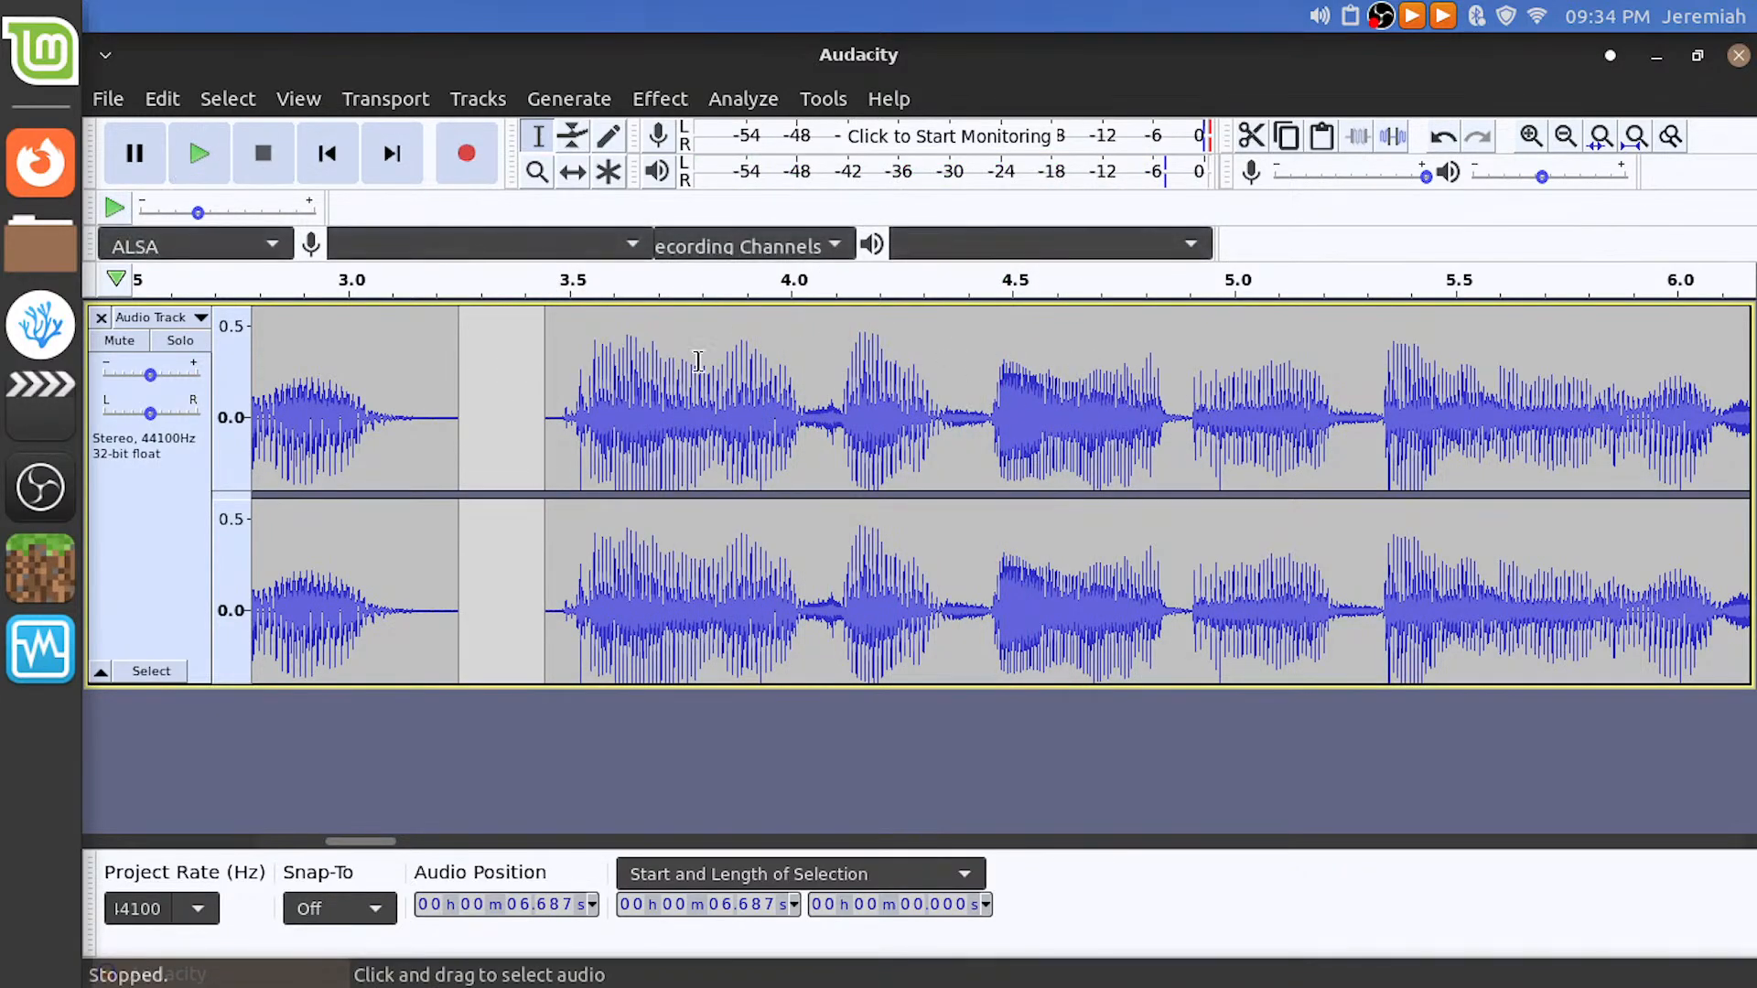
pyautogui.press('space')
pyautogui.press('space')
pyautogui.scroll(-1, 611, 370)
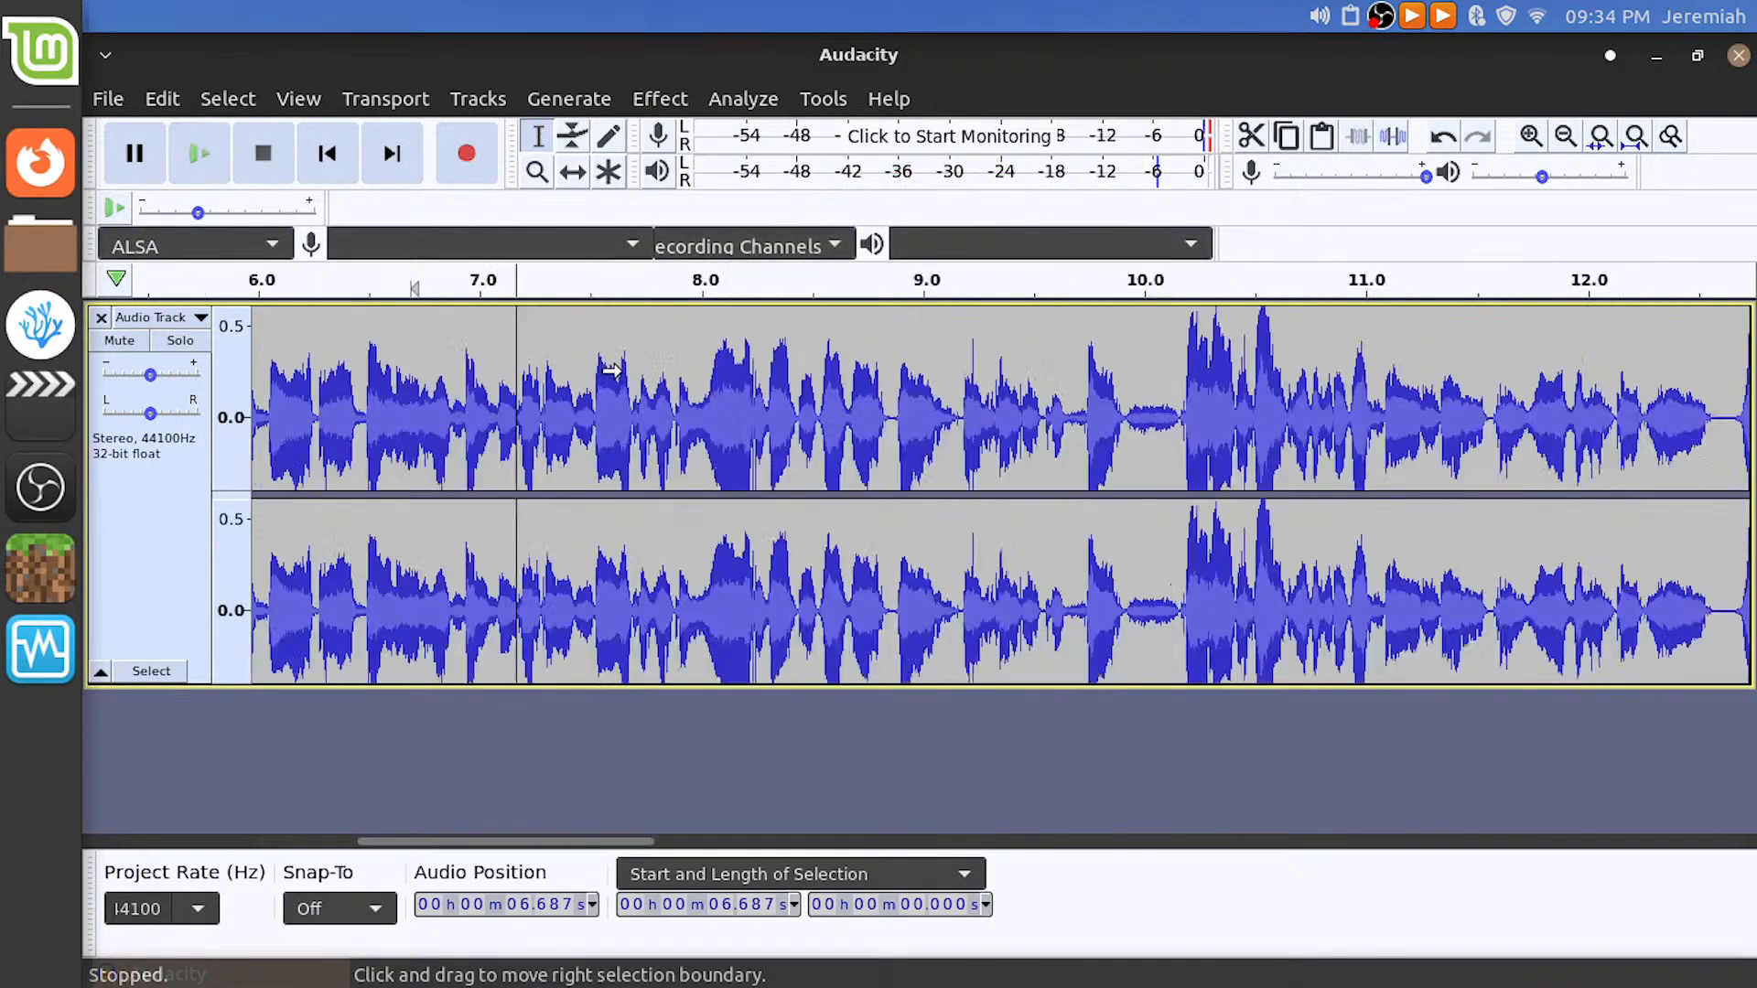
pyautogui.scroll(-2, 611, 369)
pyautogui.hscroll(-1, 626, 385)
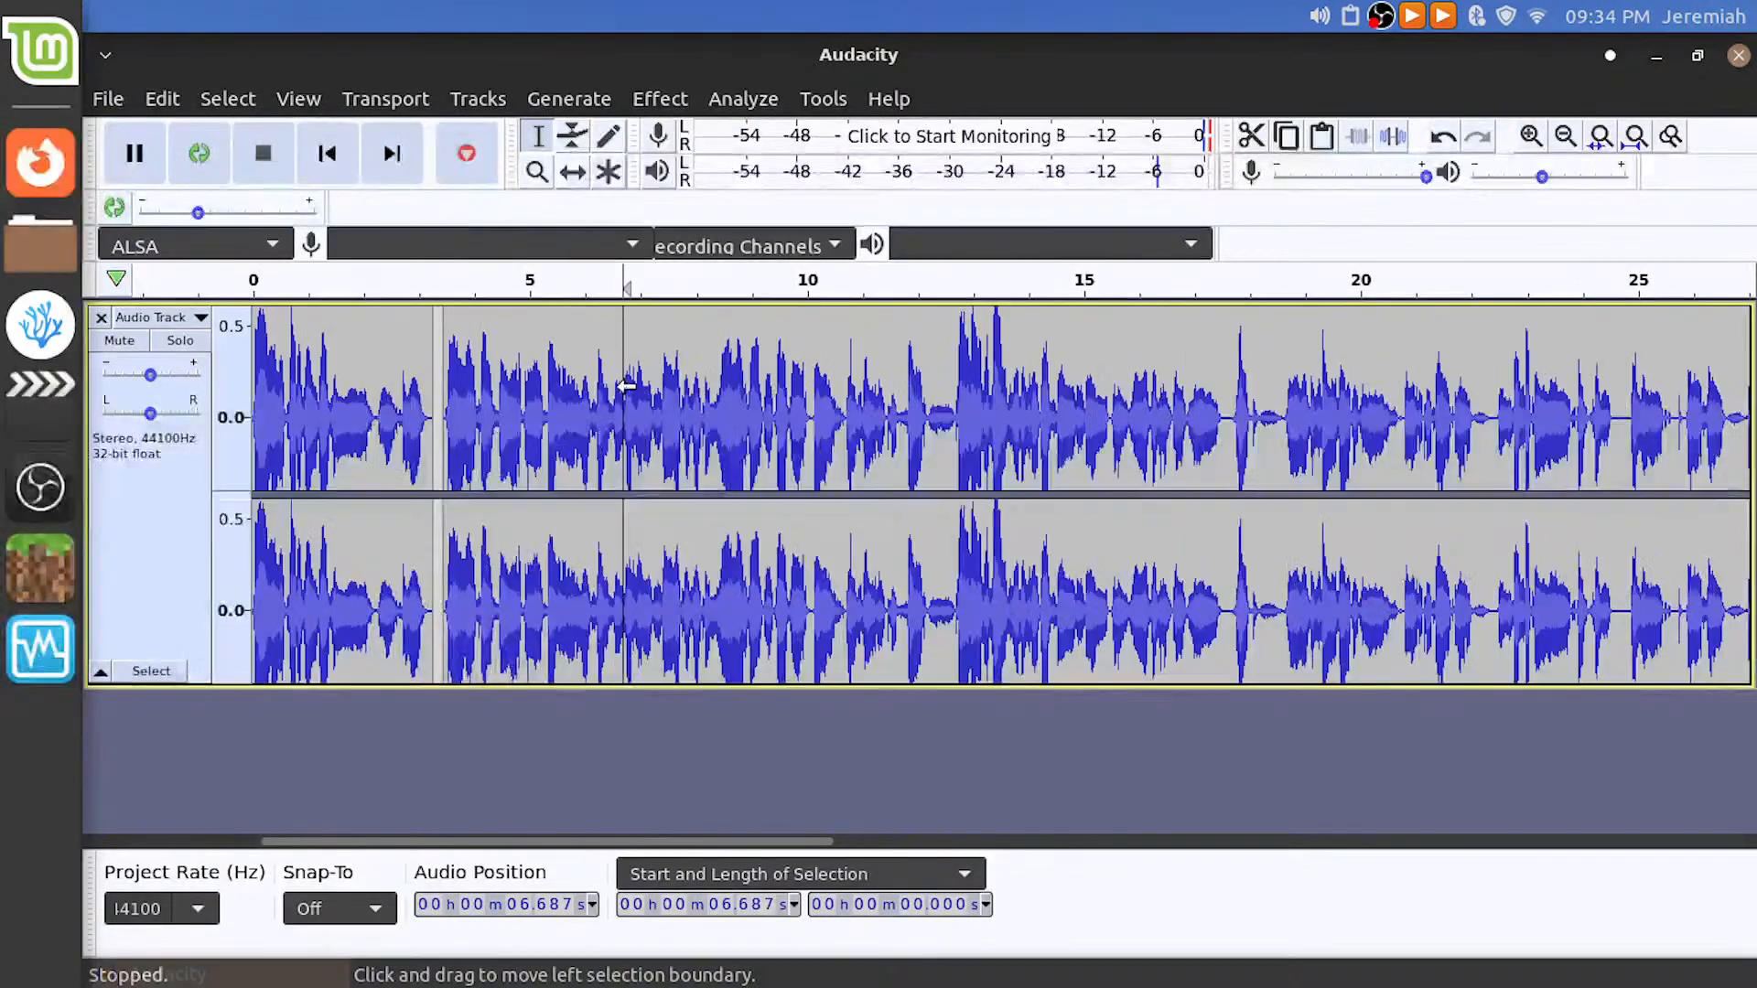
# Listen twice from 3.344 s, inside the gap, to the opening words of the main clip
pyautogui.click(439, 329)
pyautogui.scroll(3, 432, 329)
pyautogui.press('space')
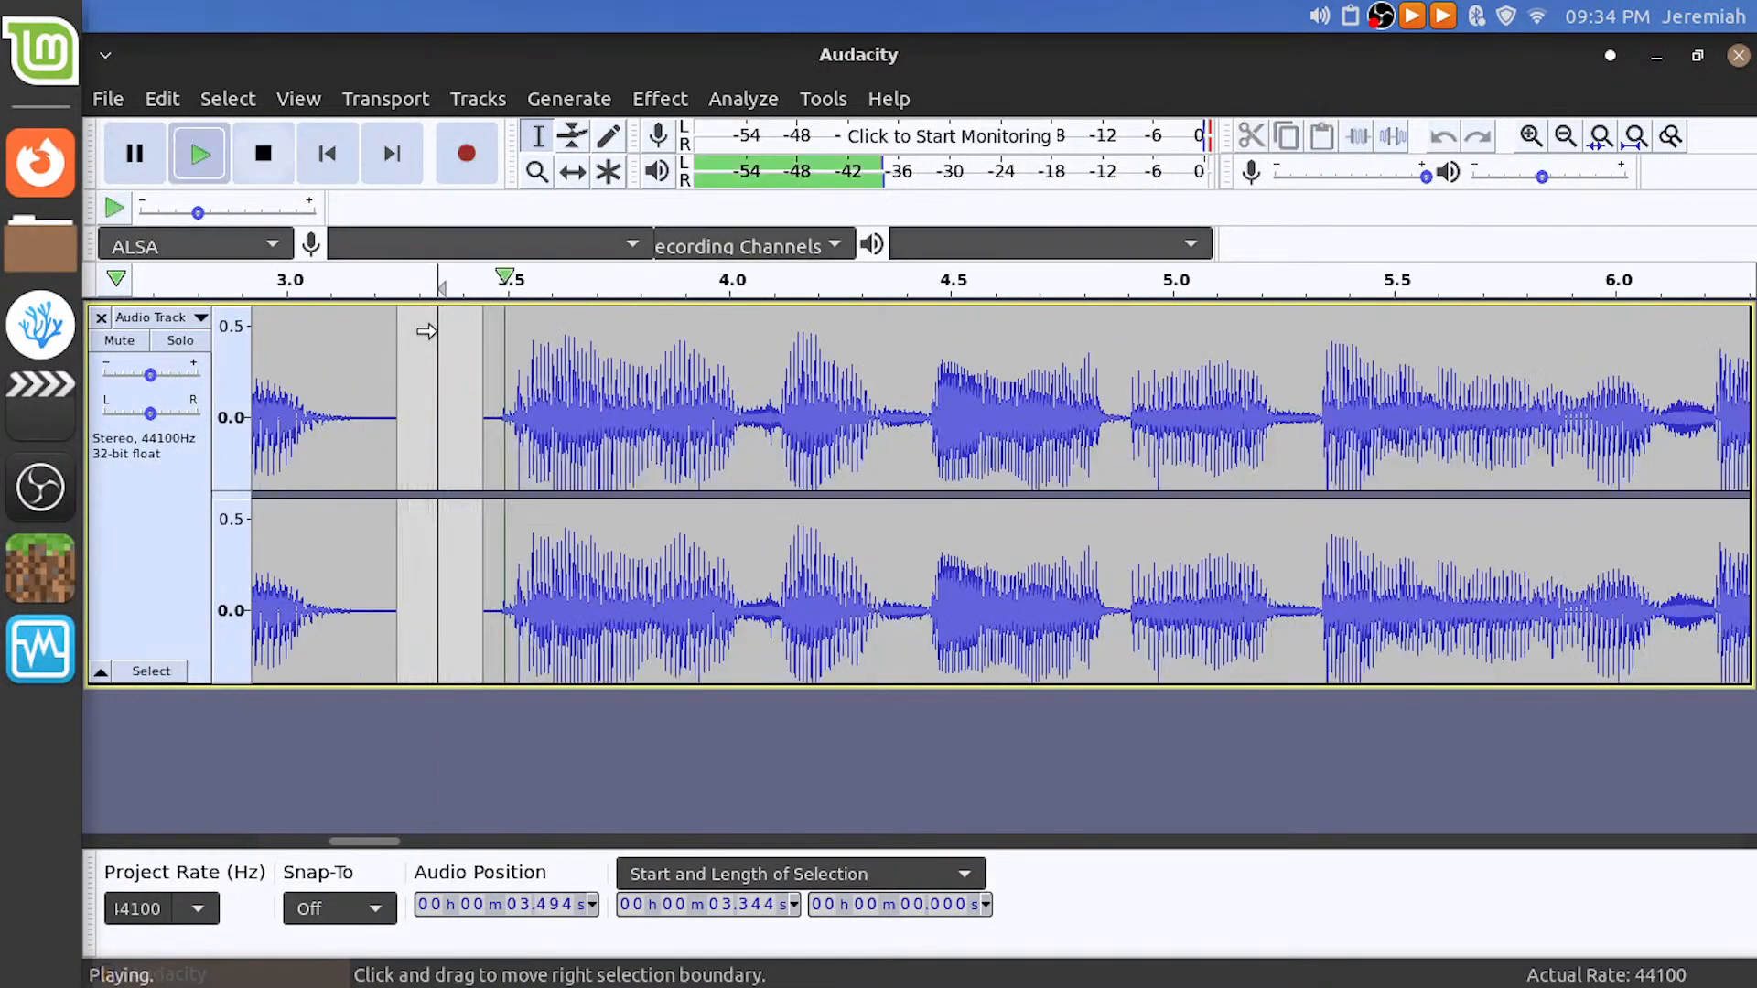
pyautogui.press('space')
pyautogui.press('space')
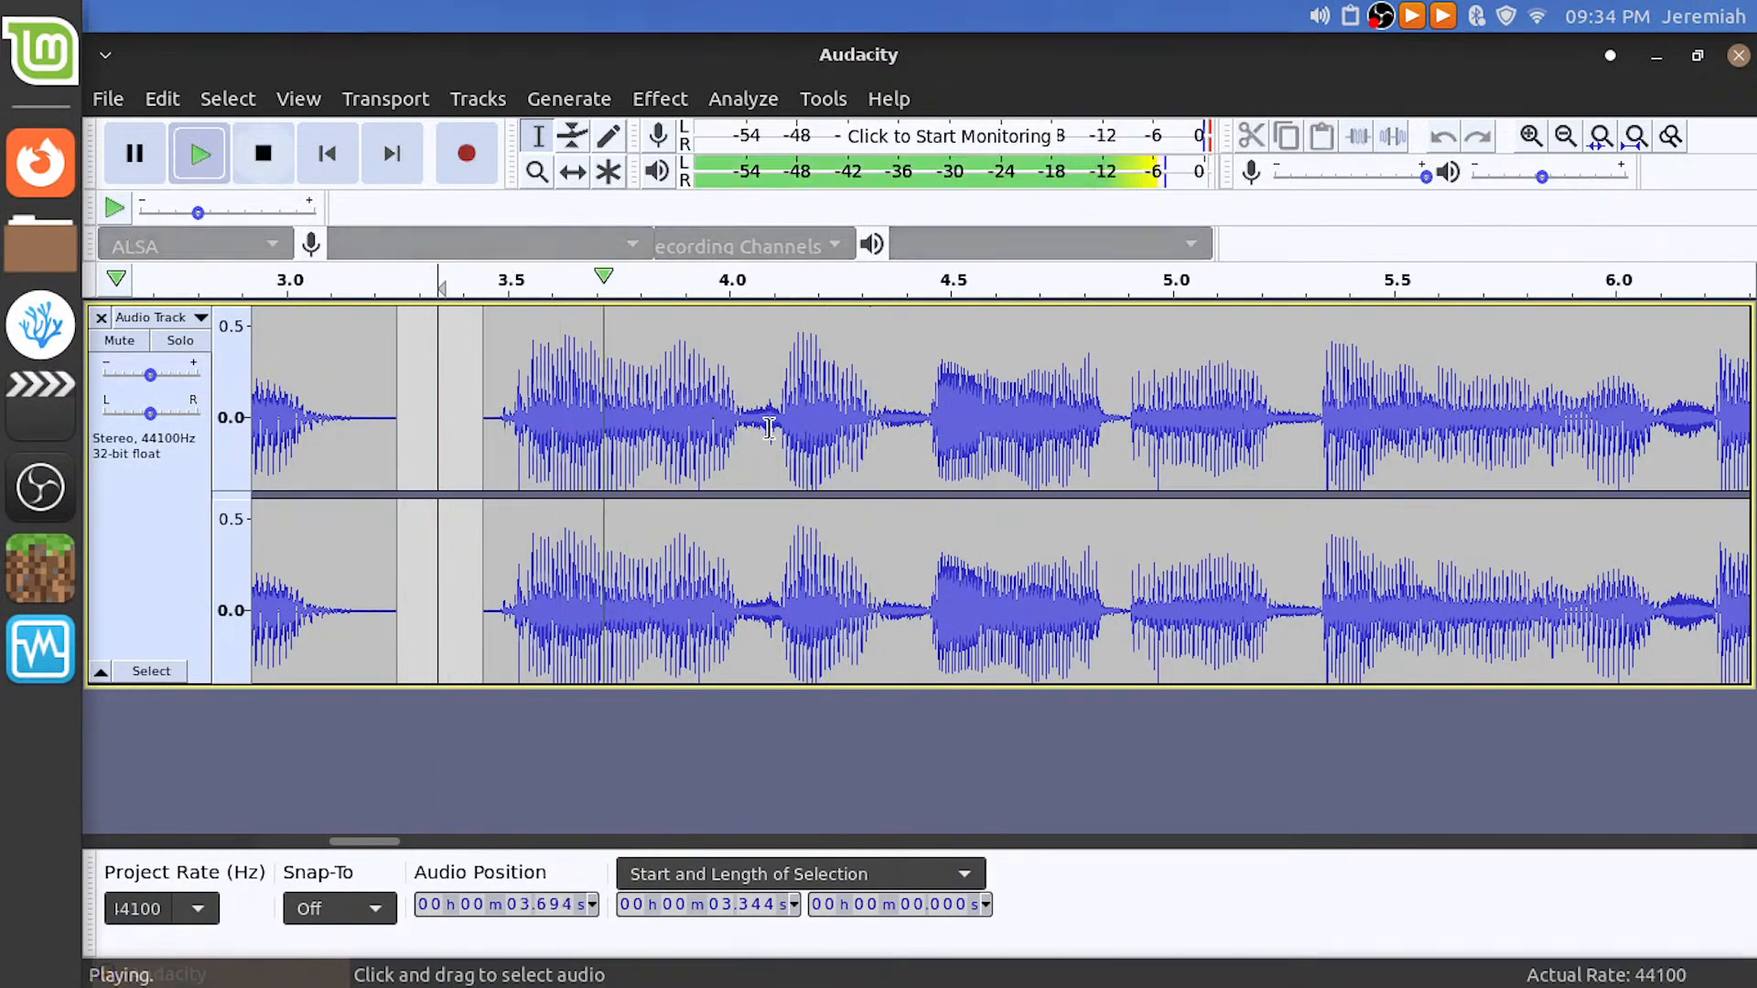
pyautogui.press('space')
# Listen from 4.342 s and 4.098 s, and delete the speech from 3.480 s to about 4.1 s
pyautogui.click(880, 412)
pyautogui.press('space')
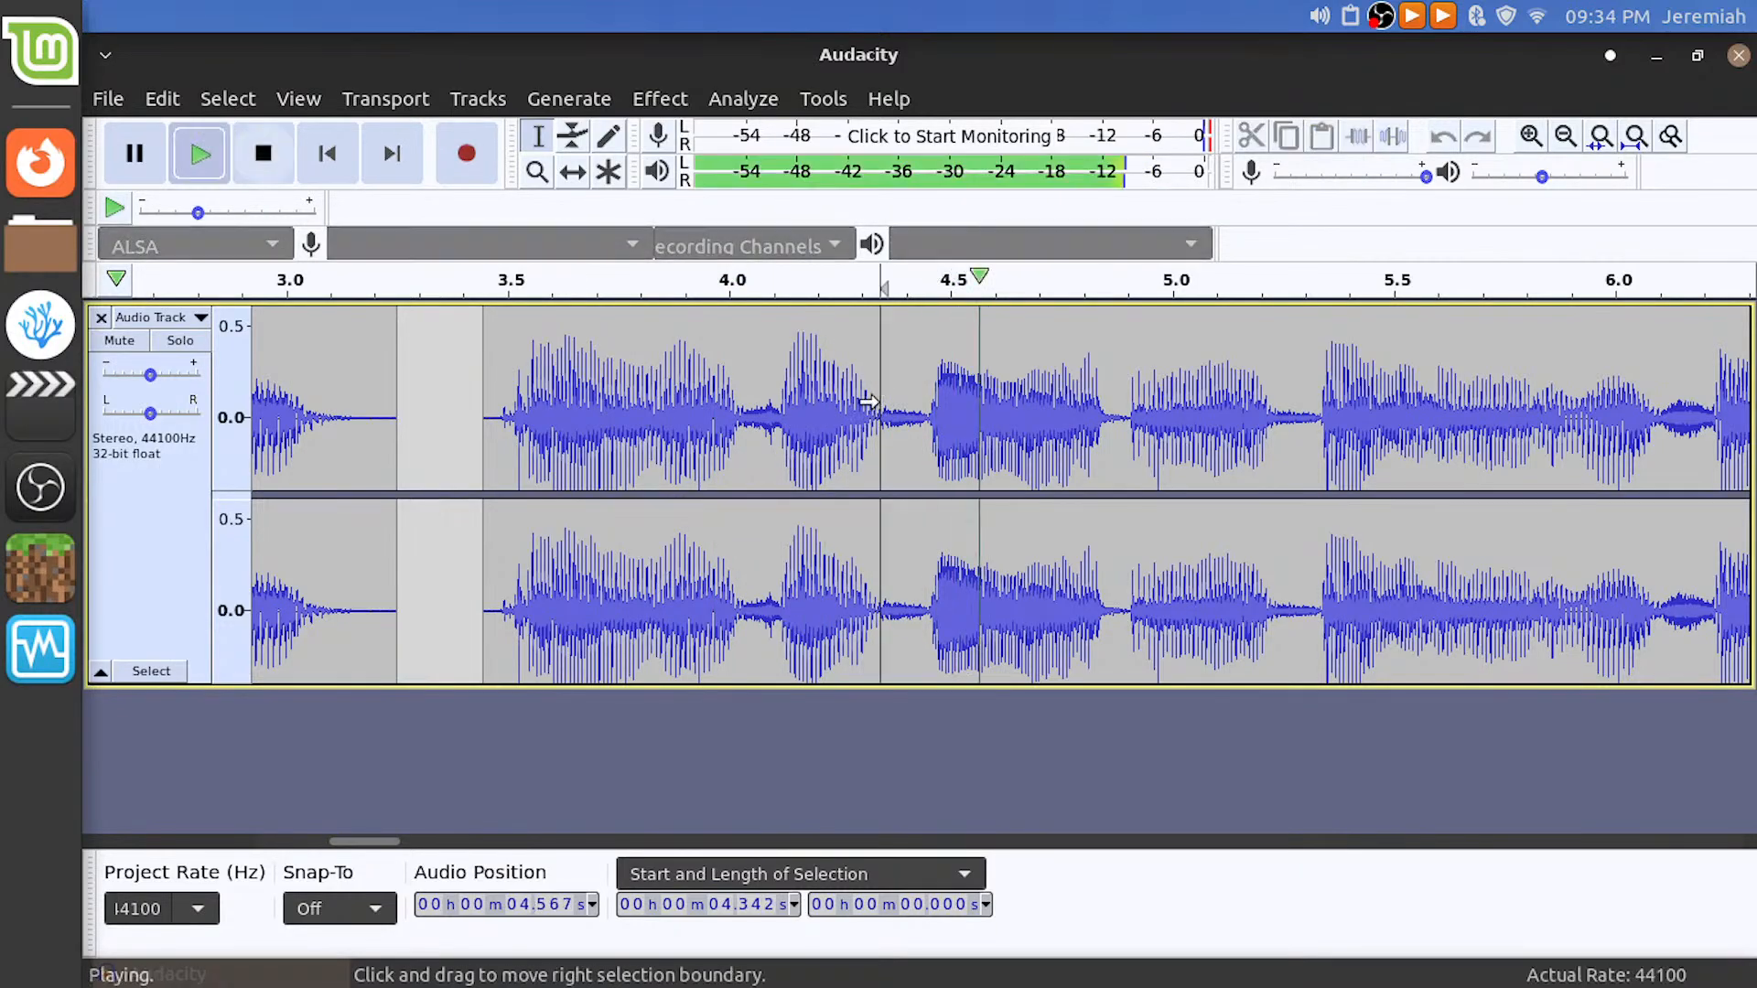
pyautogui.press('space')
pyautogui.click(773, 419)
pyautogui.press('space')
pyautogui.press('space')
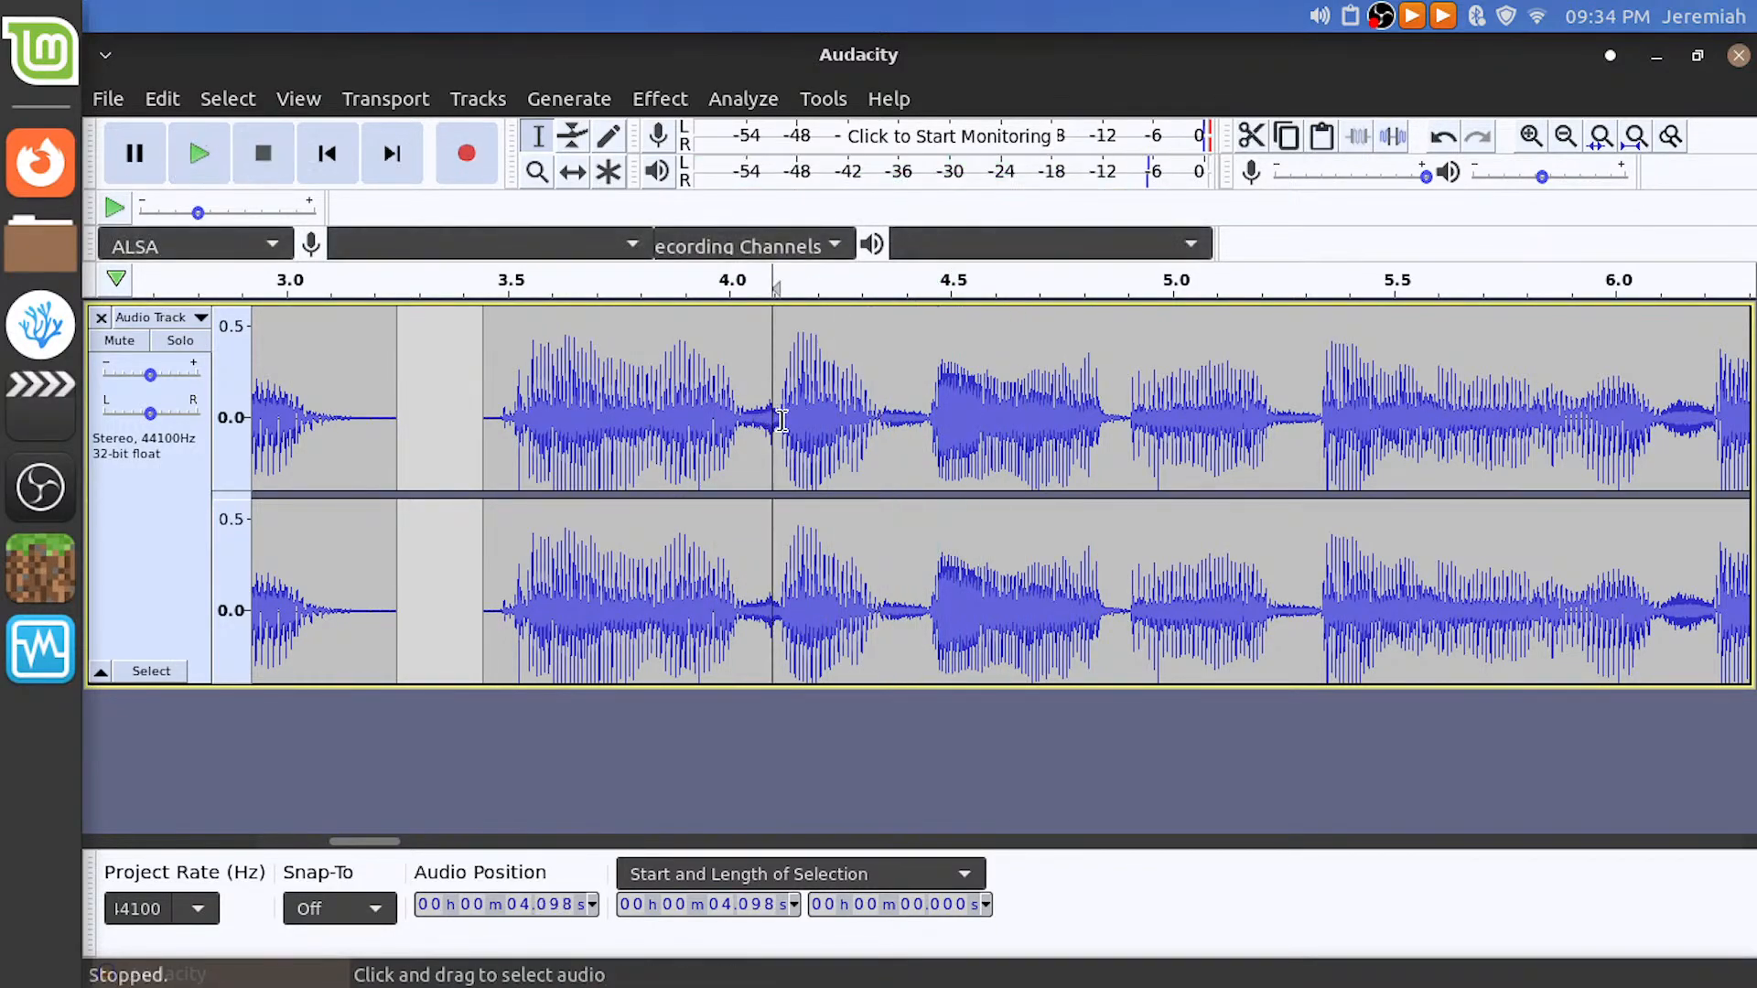
pyautogui.moveTo(778, 419); pyautogui.dragTo(497, 432)
pyautogui.press('Delete')
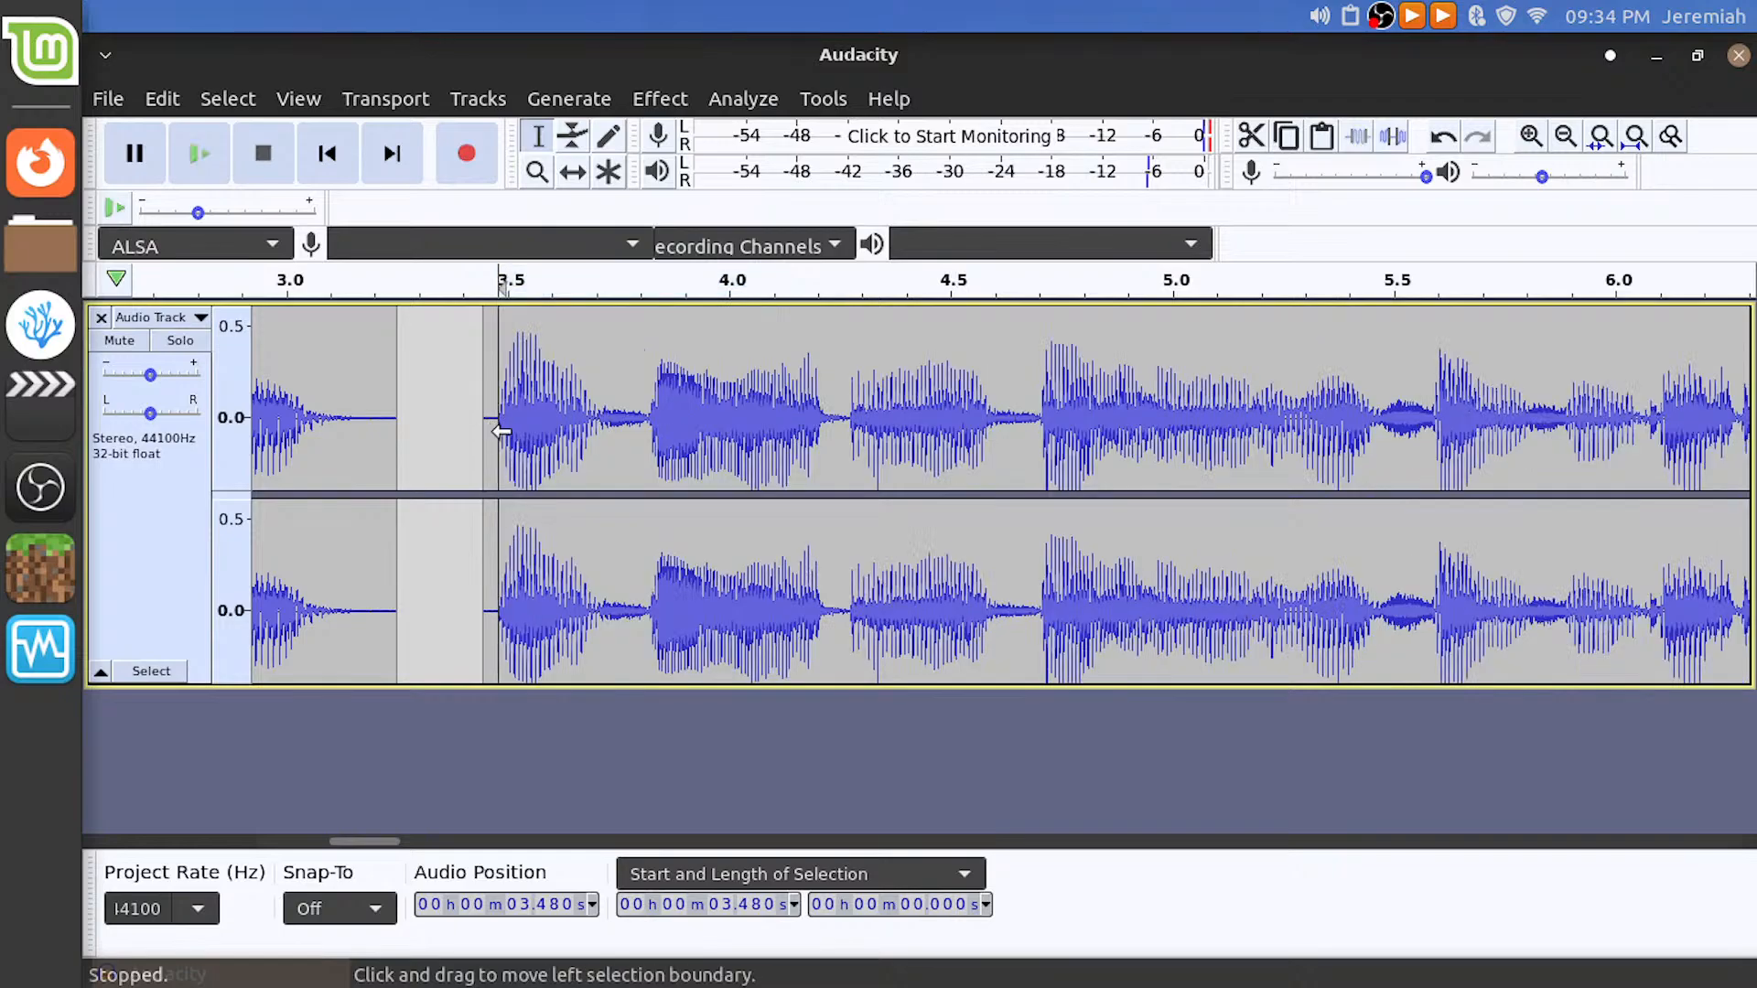
# Fade in the first 0.019 s of speech starting at 3.480 s
pyautogui.scroll(4, 500, 430)
pyautogui.scroll(-4, 657, 404)
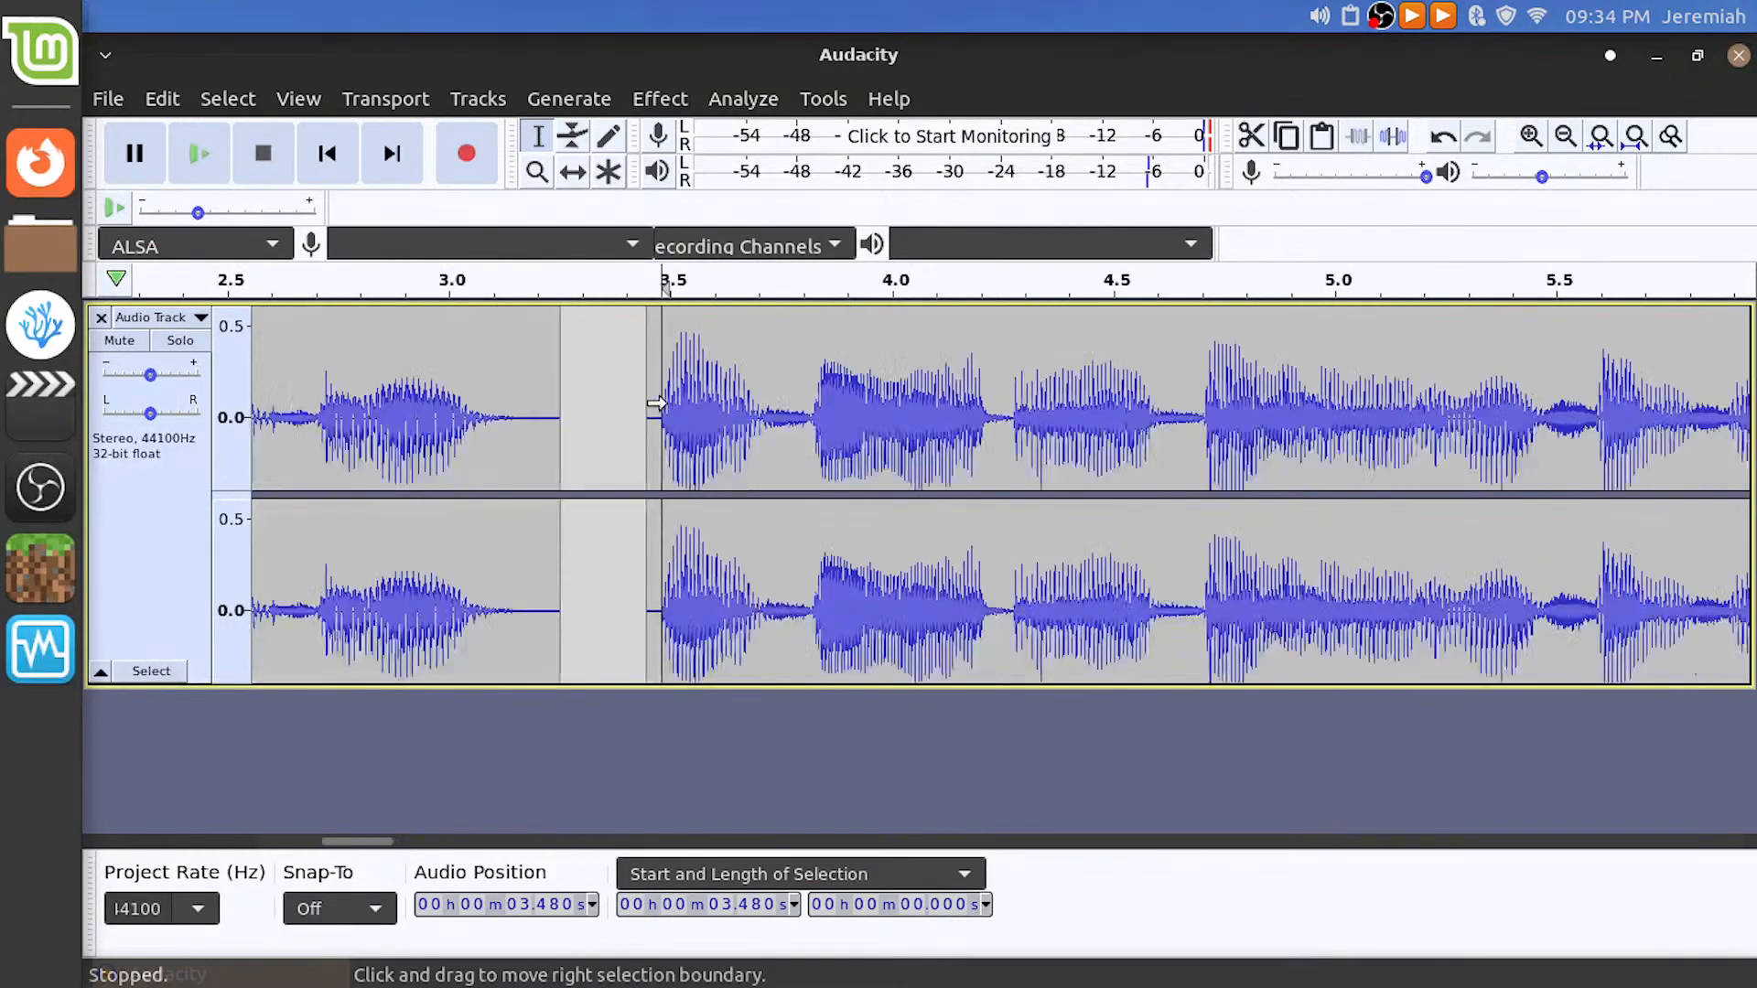
pyautogui.scroll(1, 668, 403)
pyautogui.moveTo(678, 402)
pyautogui.mouseDown()
pyautogui.moveTo(697, 408)
pyautogui.moveTo(668, 412)
pyautogui.mouseUp()
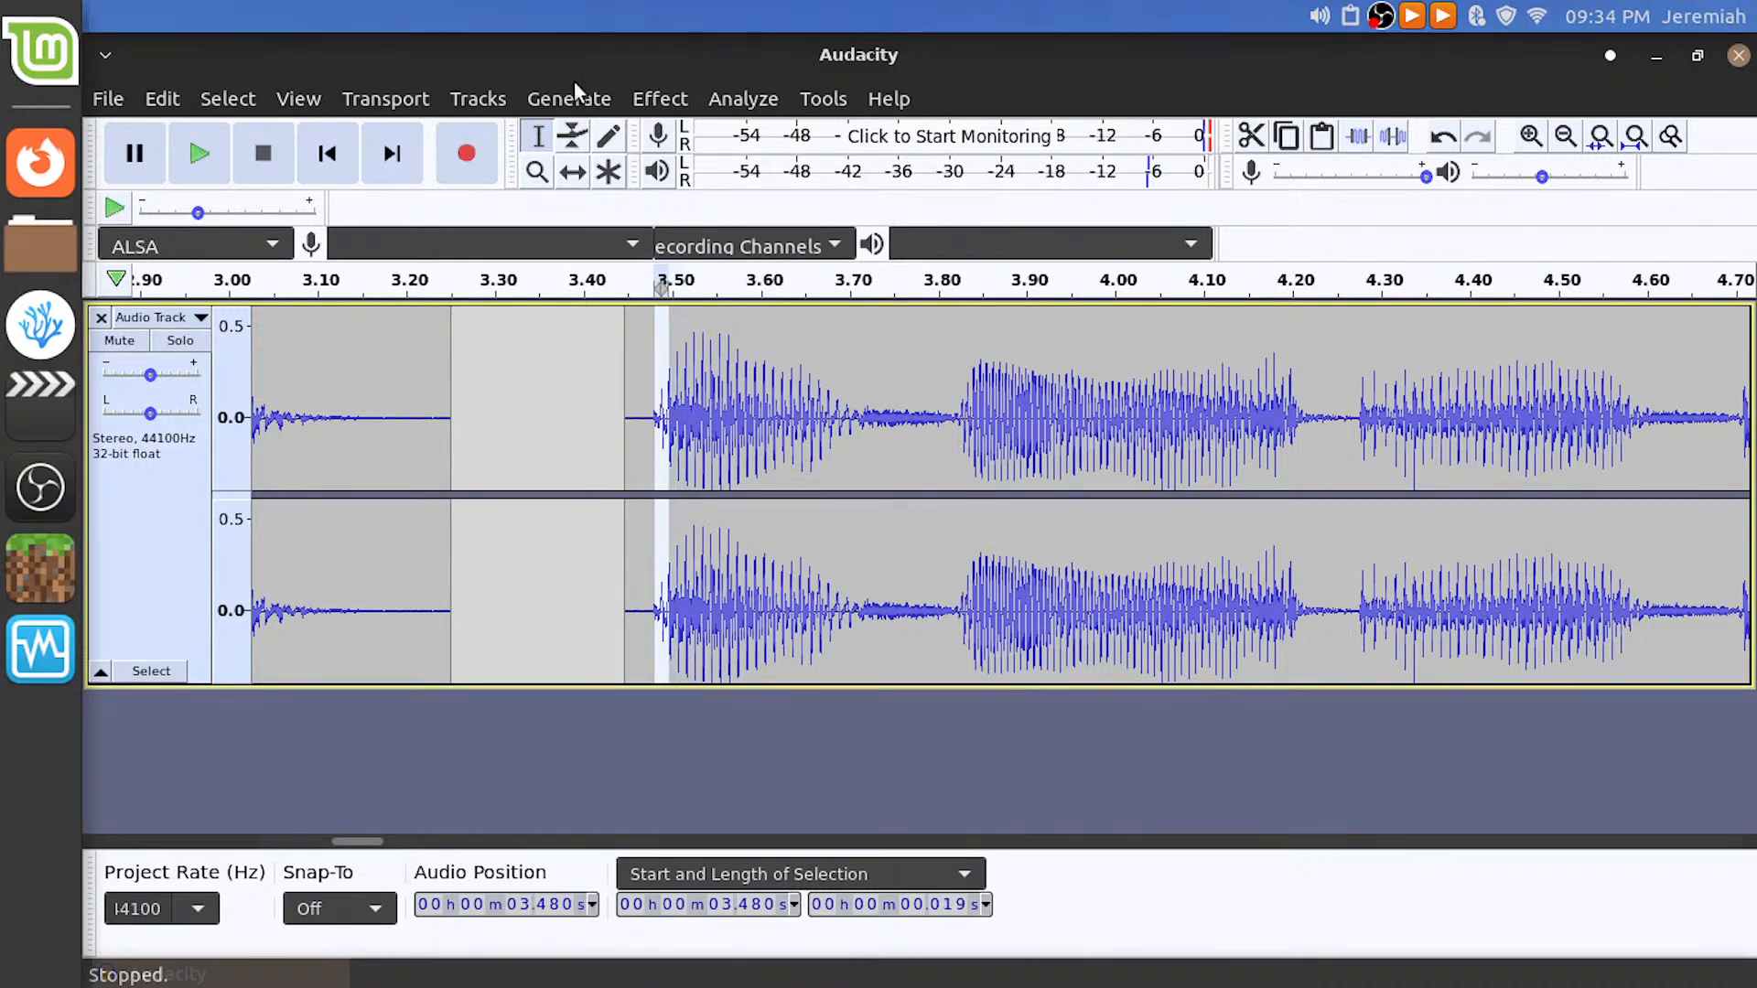
pyautogui.click(645, 92)
pyautogui.click(707, 515)
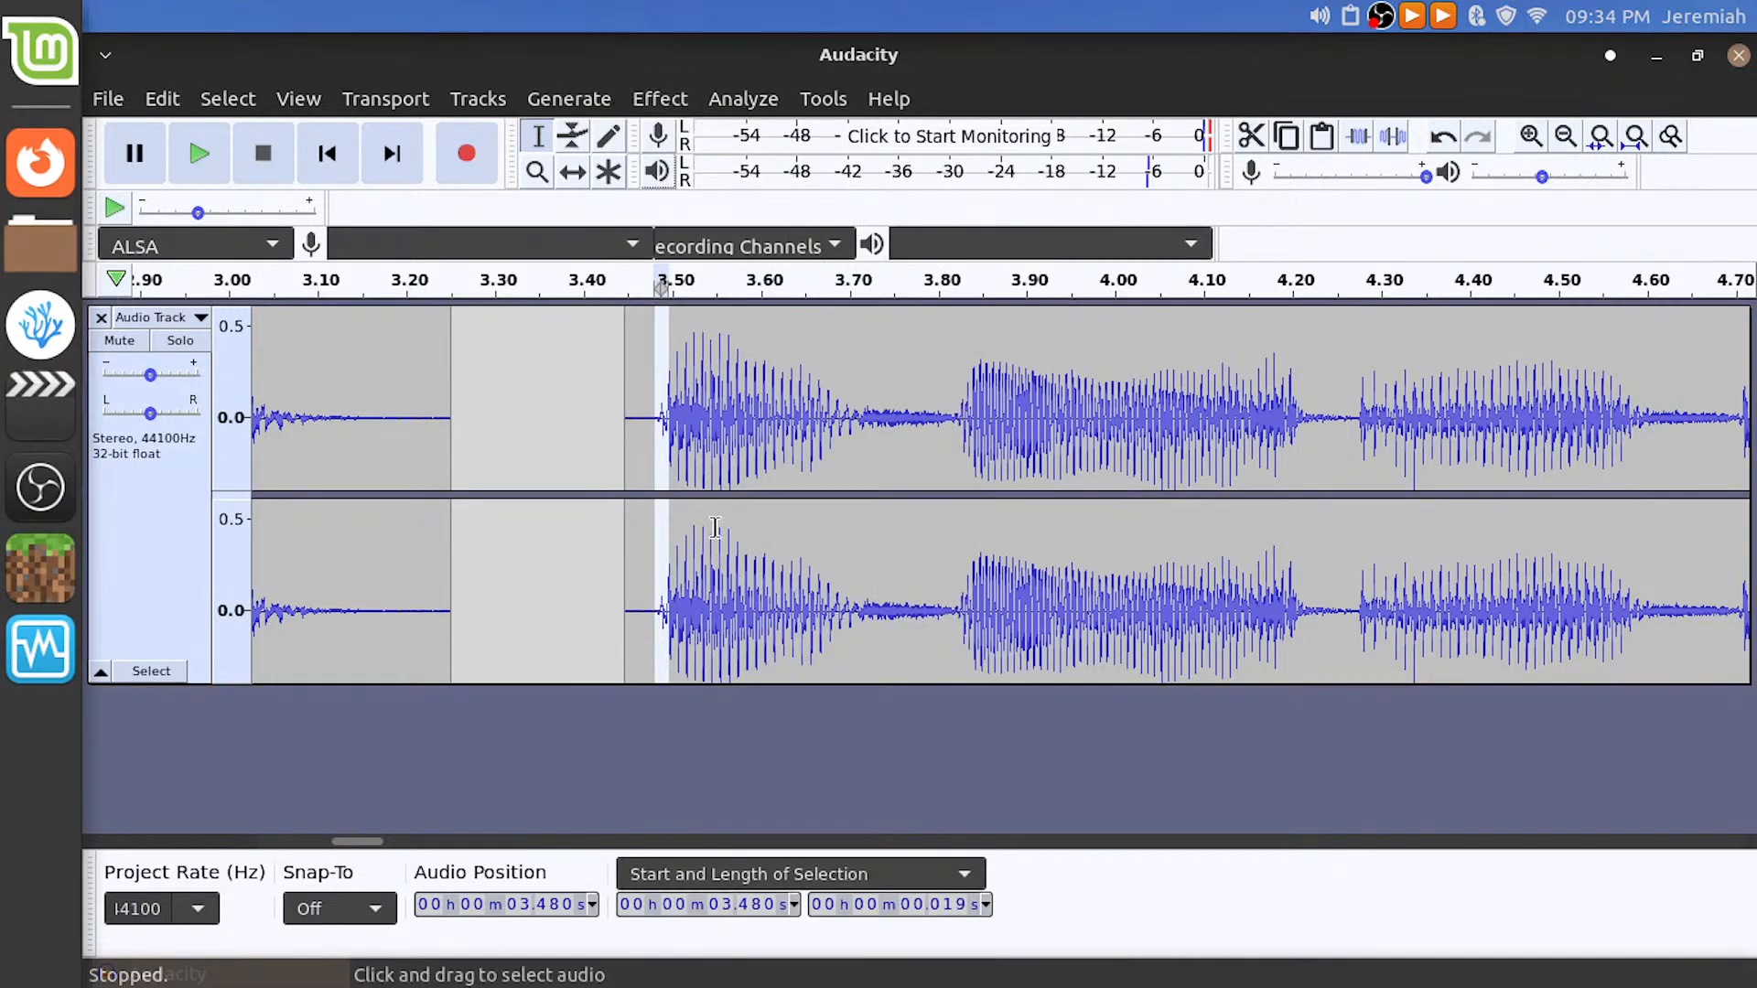
# Listen from the gap at about 3.25 s, and move the main clip flush against the opening clip's end
pyautogui.click(717, 423)
pyautogui.scroll(-2, 616, 503)
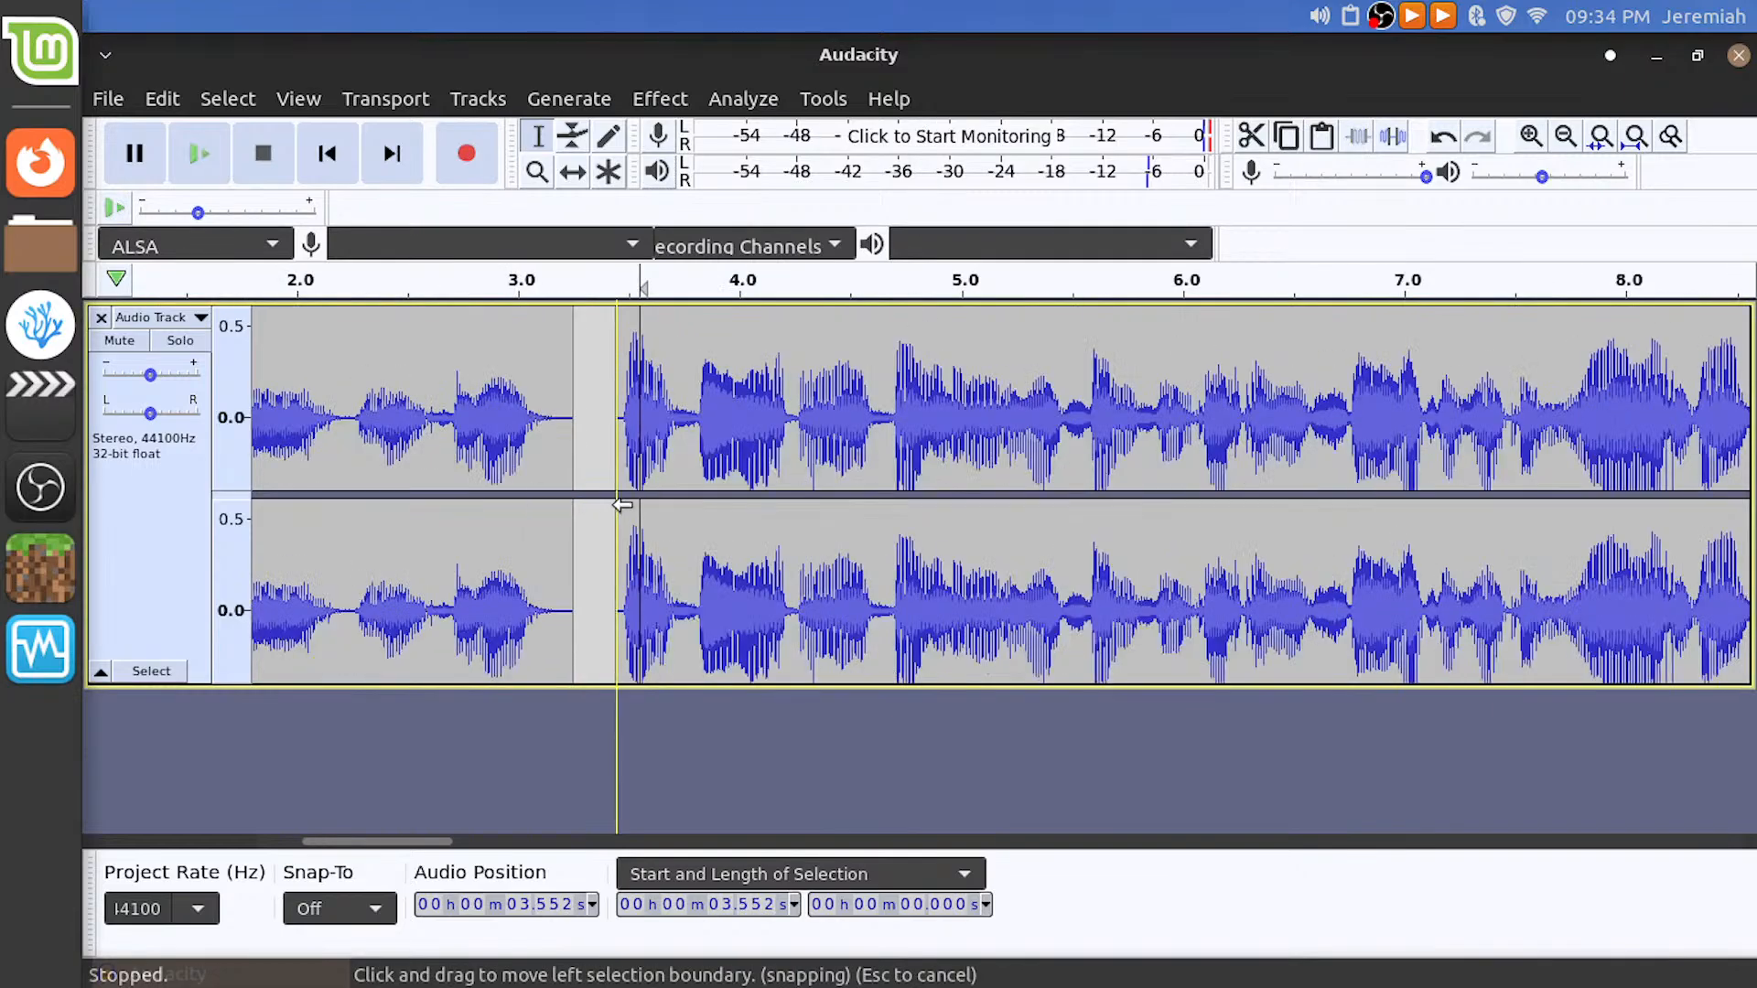
pyautogui.click(579, 285)
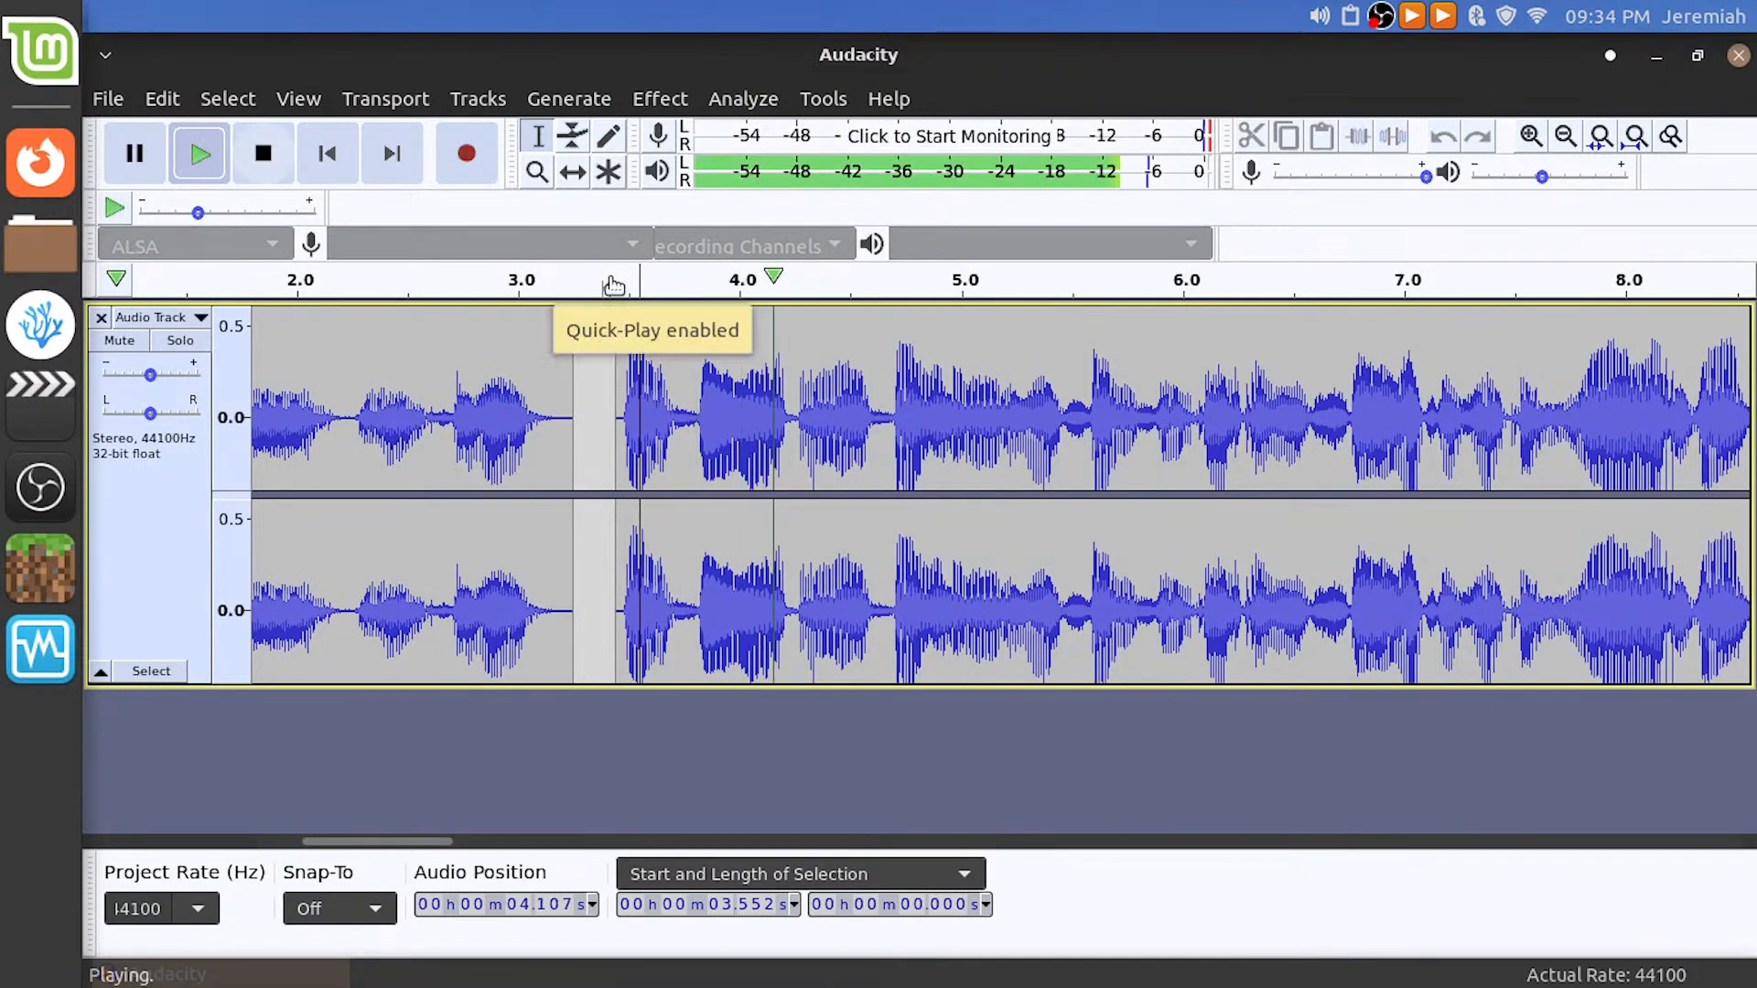
pyautogui.click(622, 282)
pyautogui.click(574, 174)
pyautogui.moveTo(708, 411); pyautogui.dragTo(666, 411)
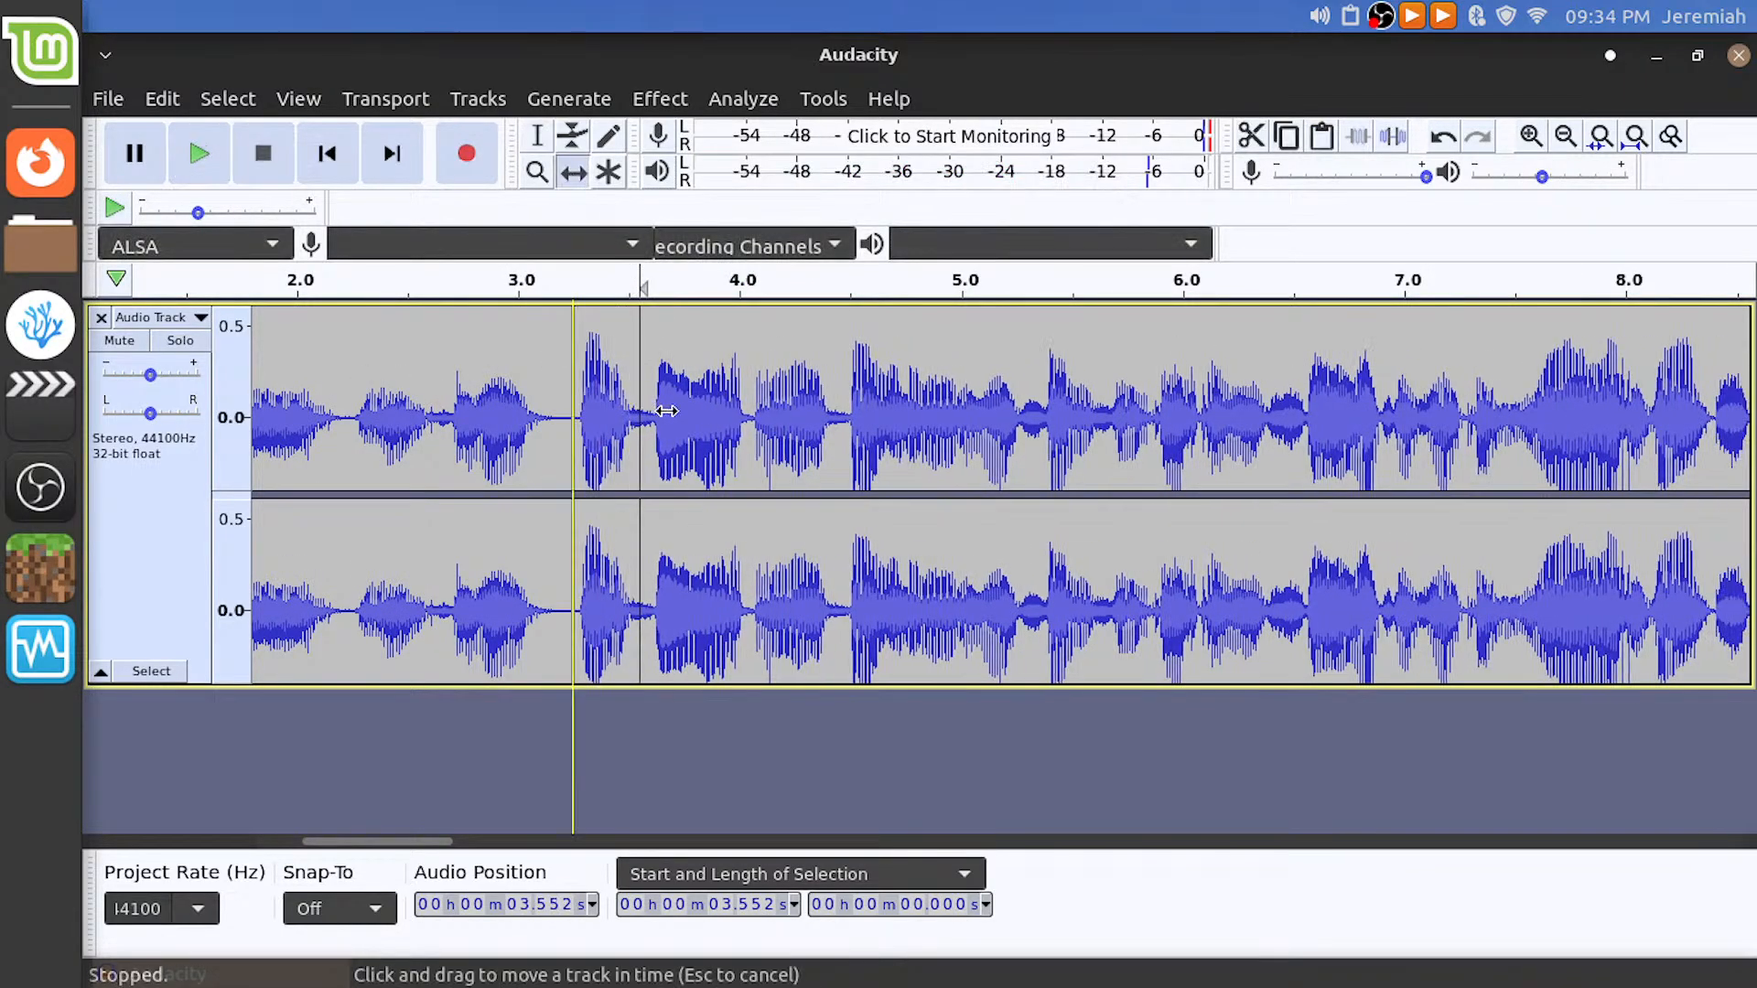
pyautogui.scroll(-1, 546, 391)
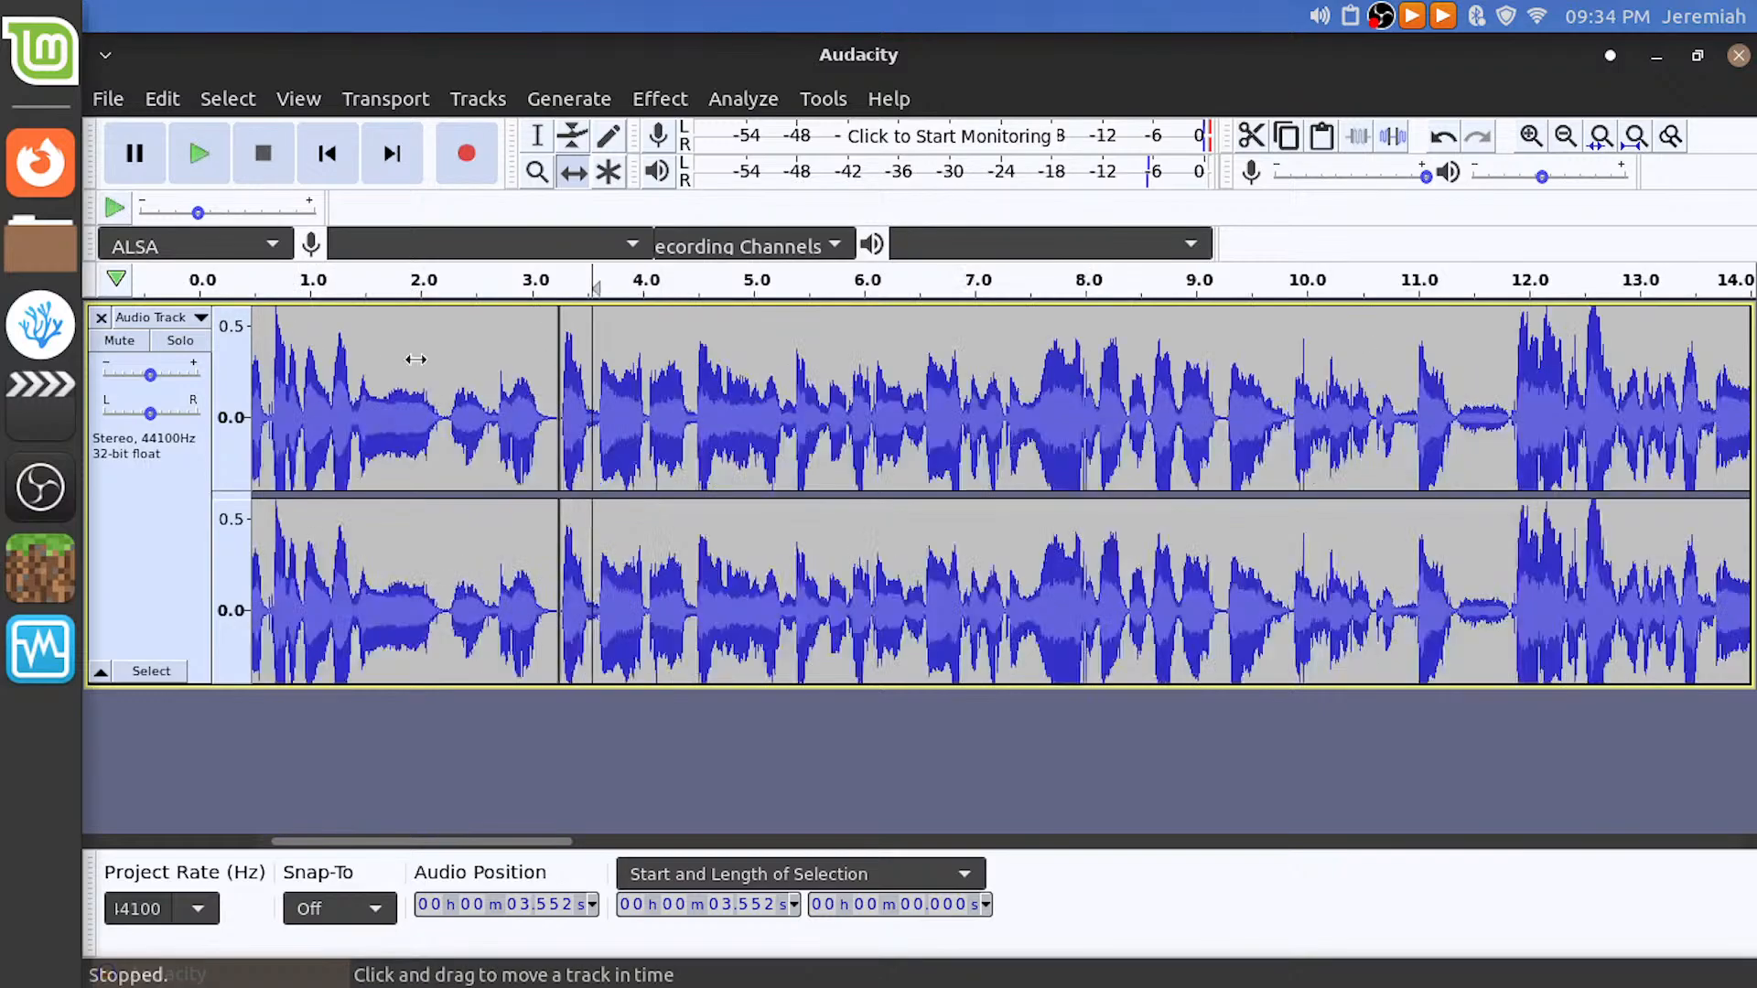
# Play the joined voice track from its start to past 9 s
pyautogui.click(228, 277)
pyautogui.press('space')
pyautogui.scroll(-1, 427, 410)
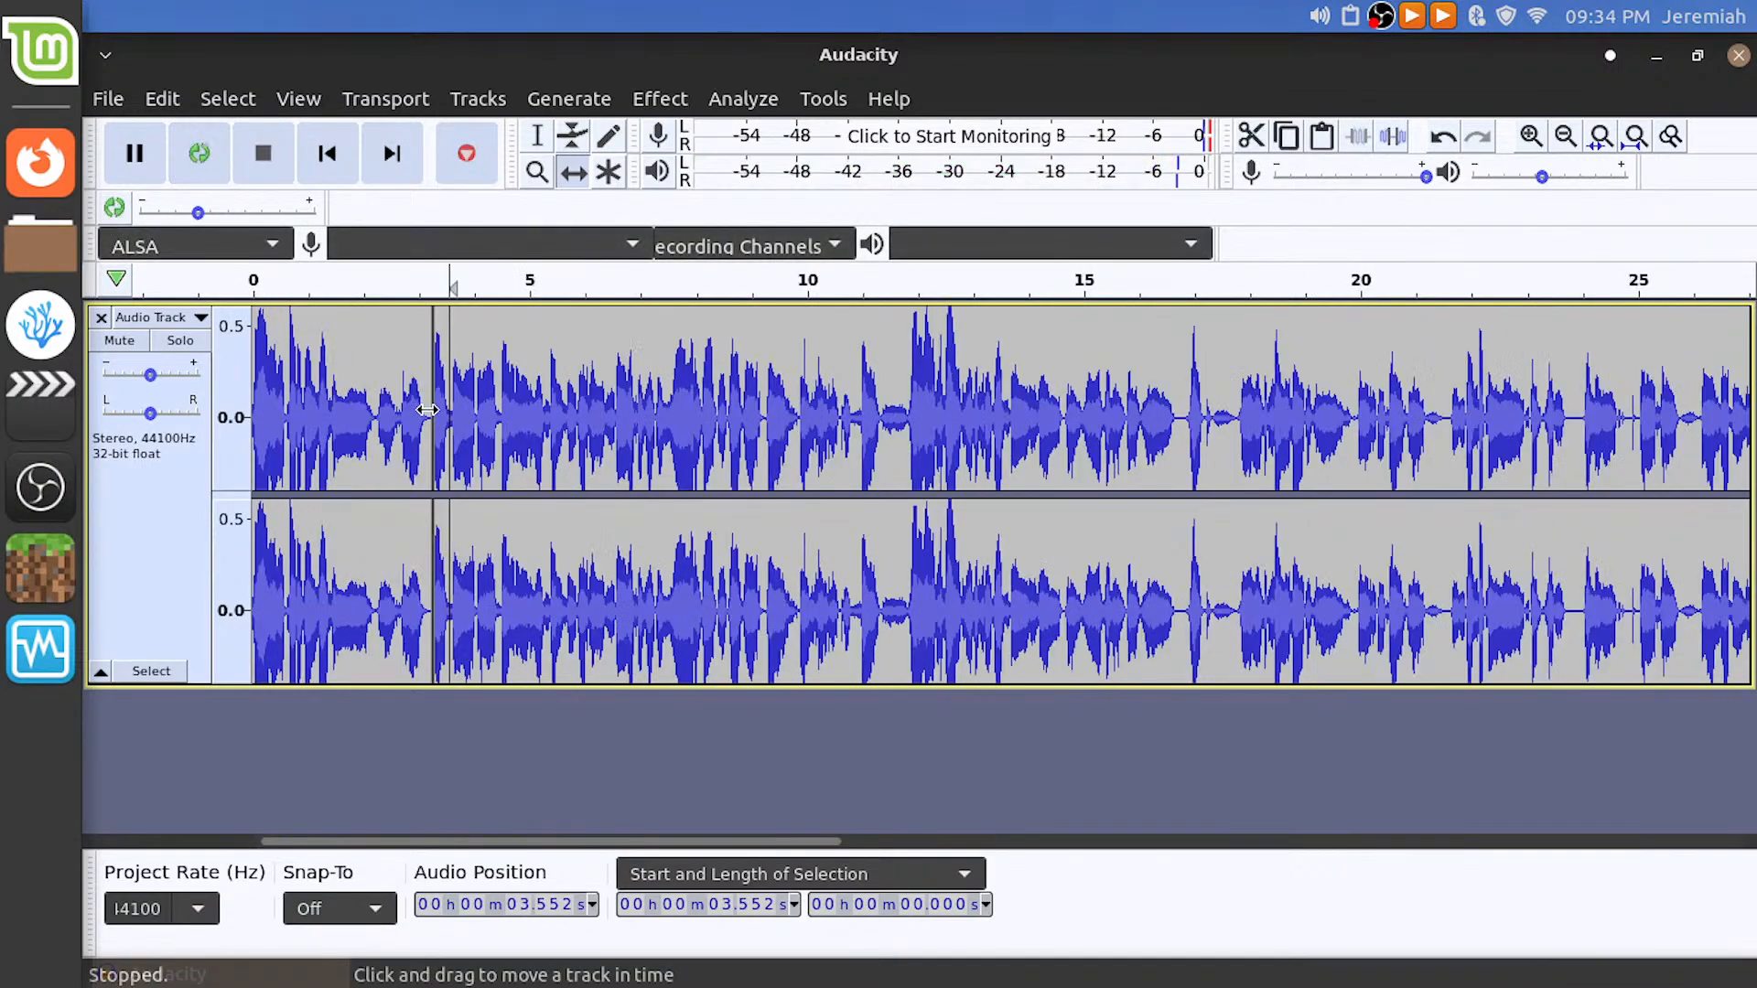
pyautogui.click(253, 278)
pyautogui.press('space')
pyautogui.press('space')
pyautogui.press('space')
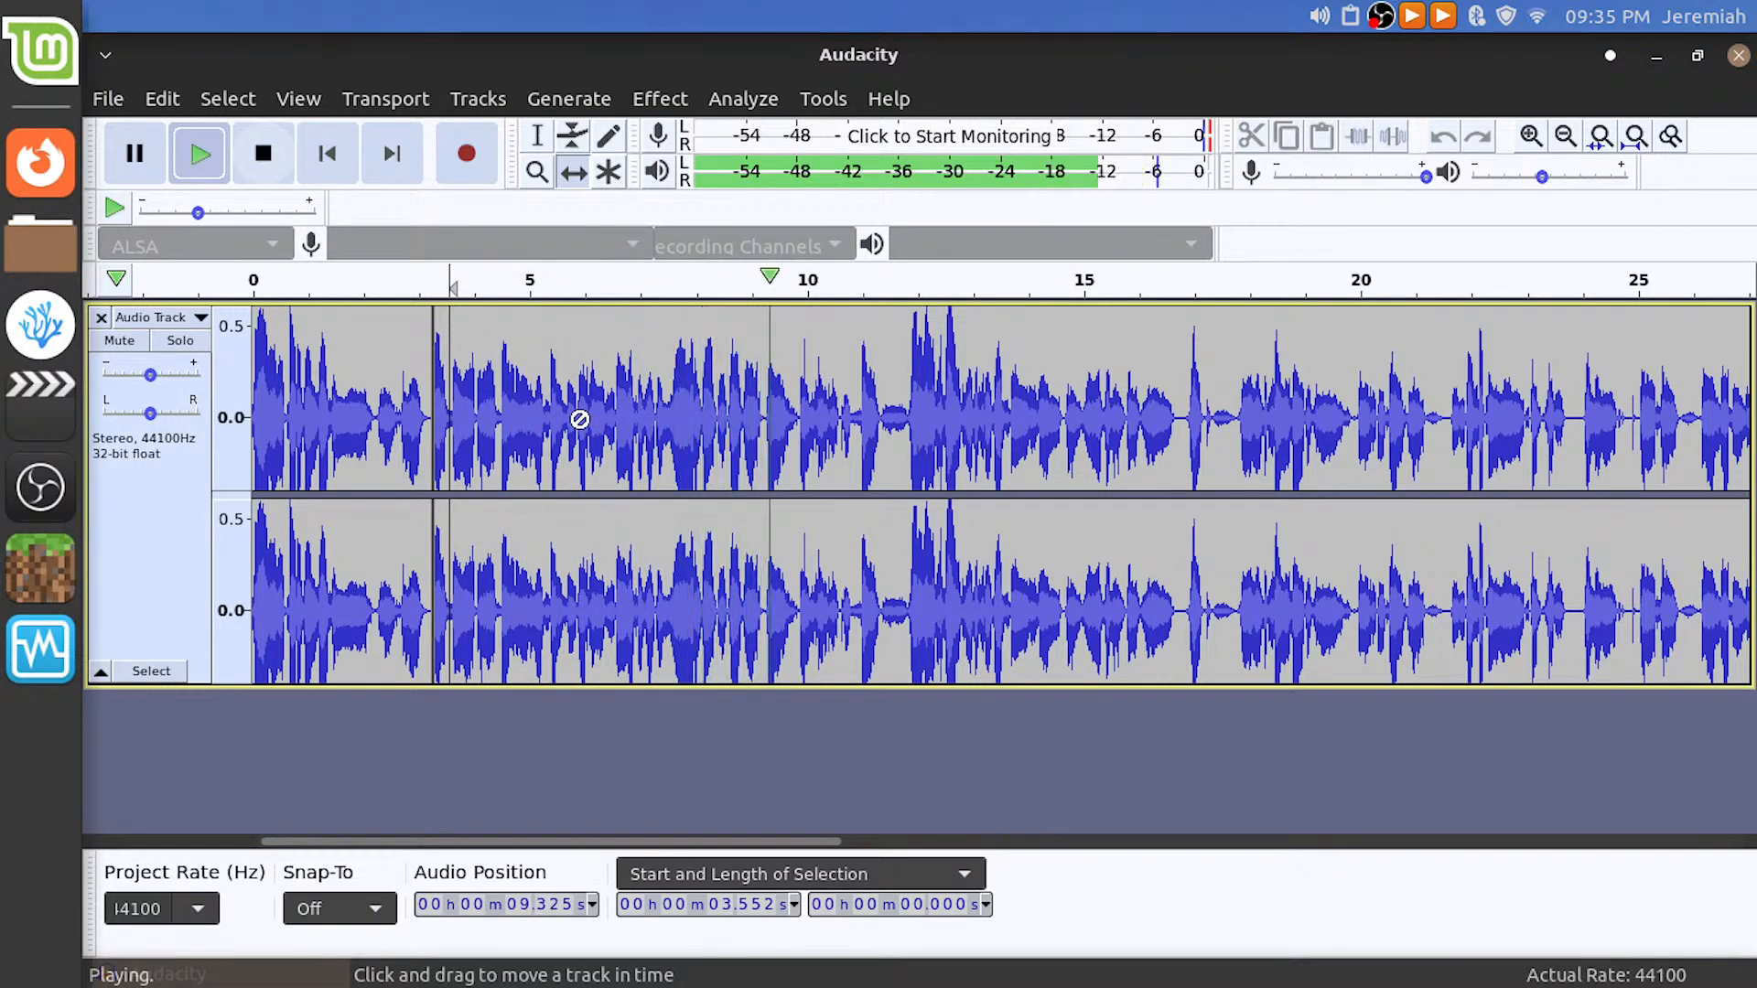
pyautogui.press('space')
# Play the end of the voice track from 56.401 s to check the ending
pyautogui.hscroll(5, 850, 403)
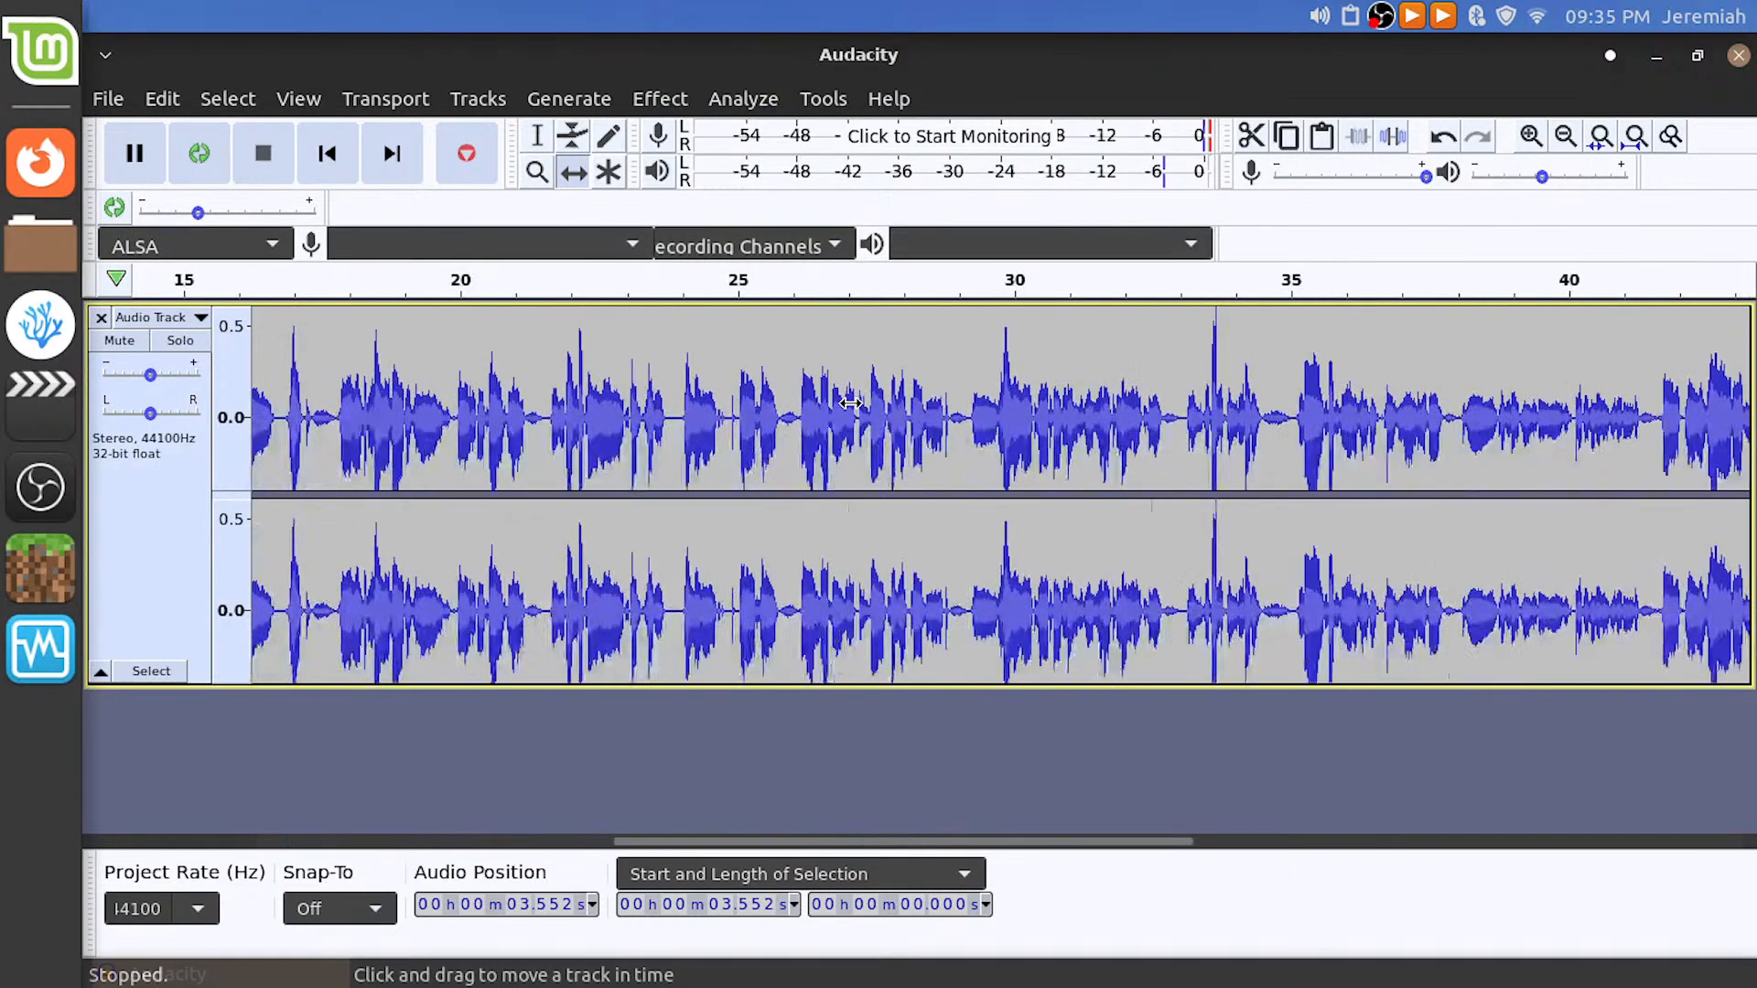
pyautogui.hscroll(12, 850, 402)
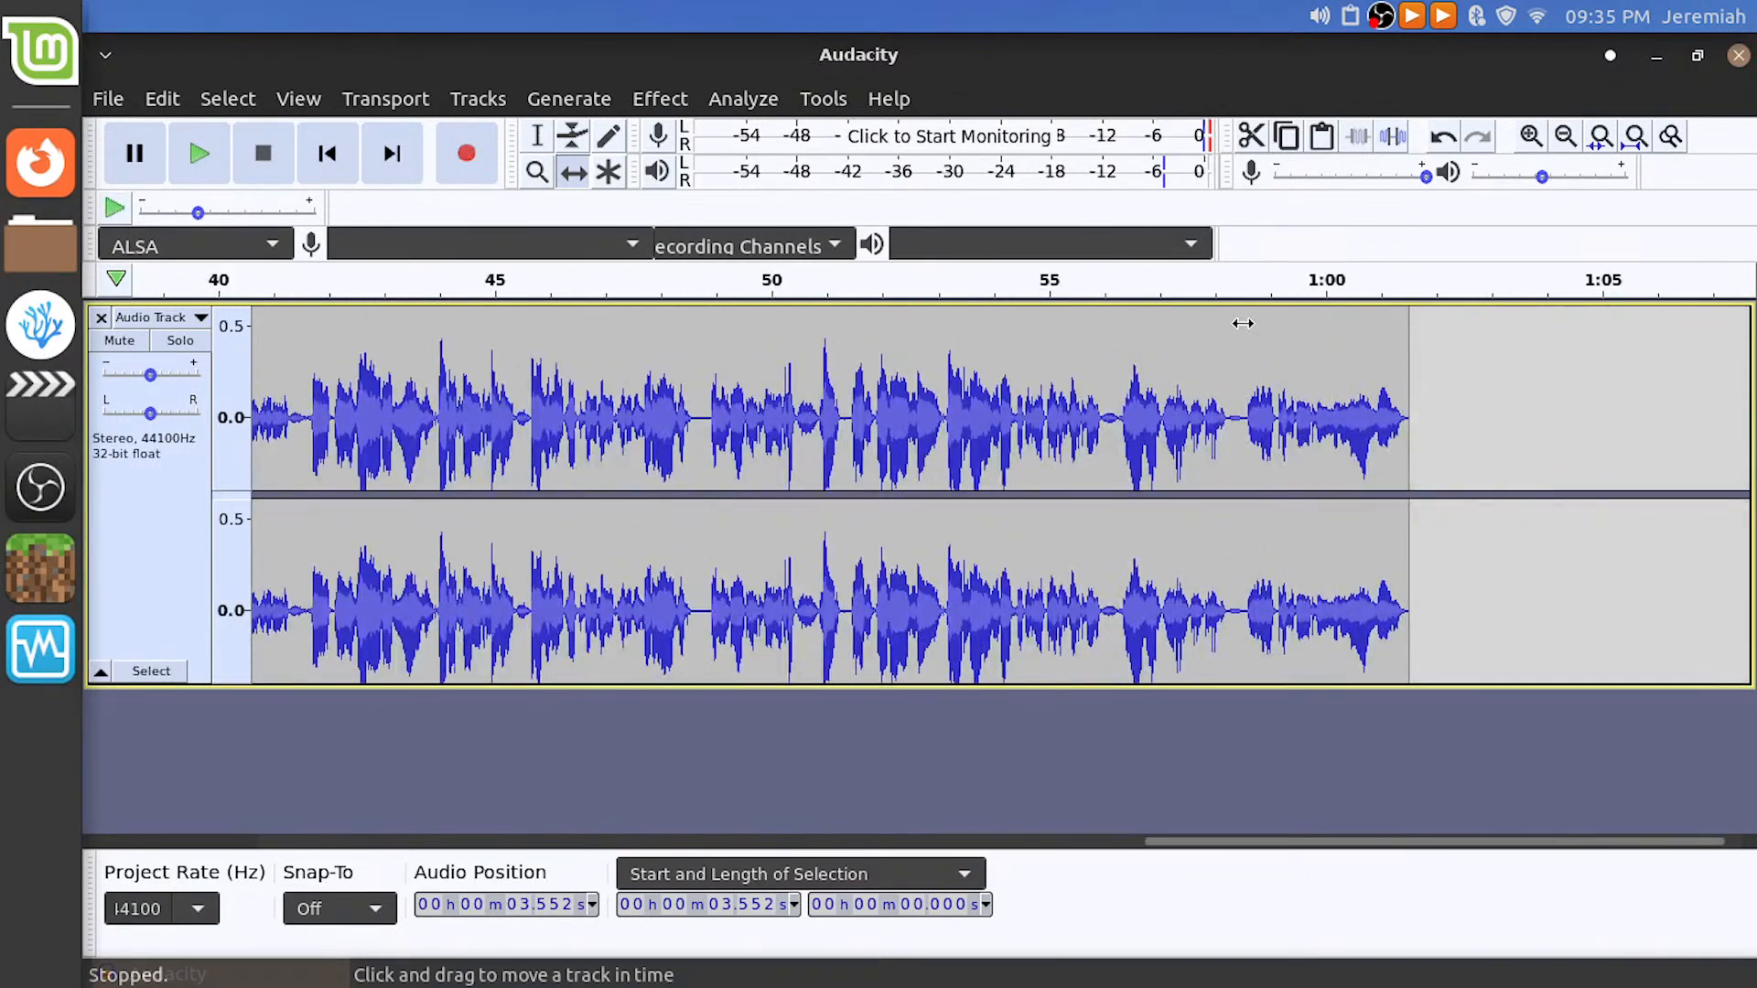
pyautogui.click(537, 137)
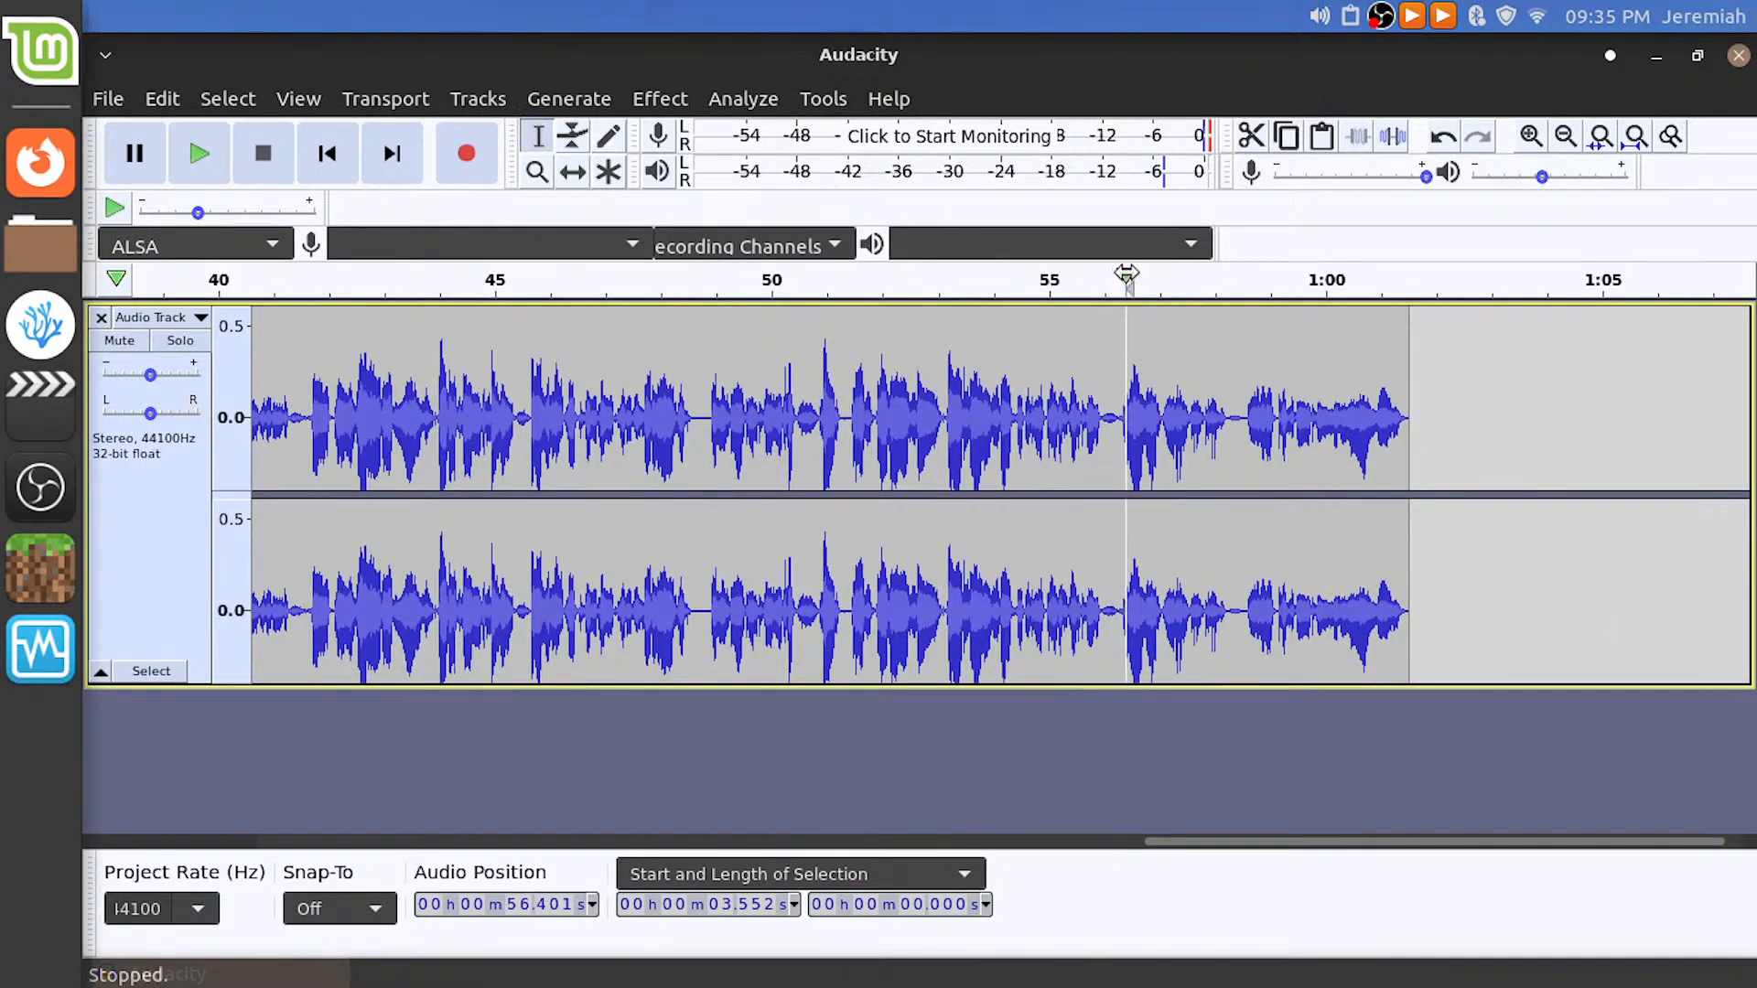
pyautogui.click(1126, 274)
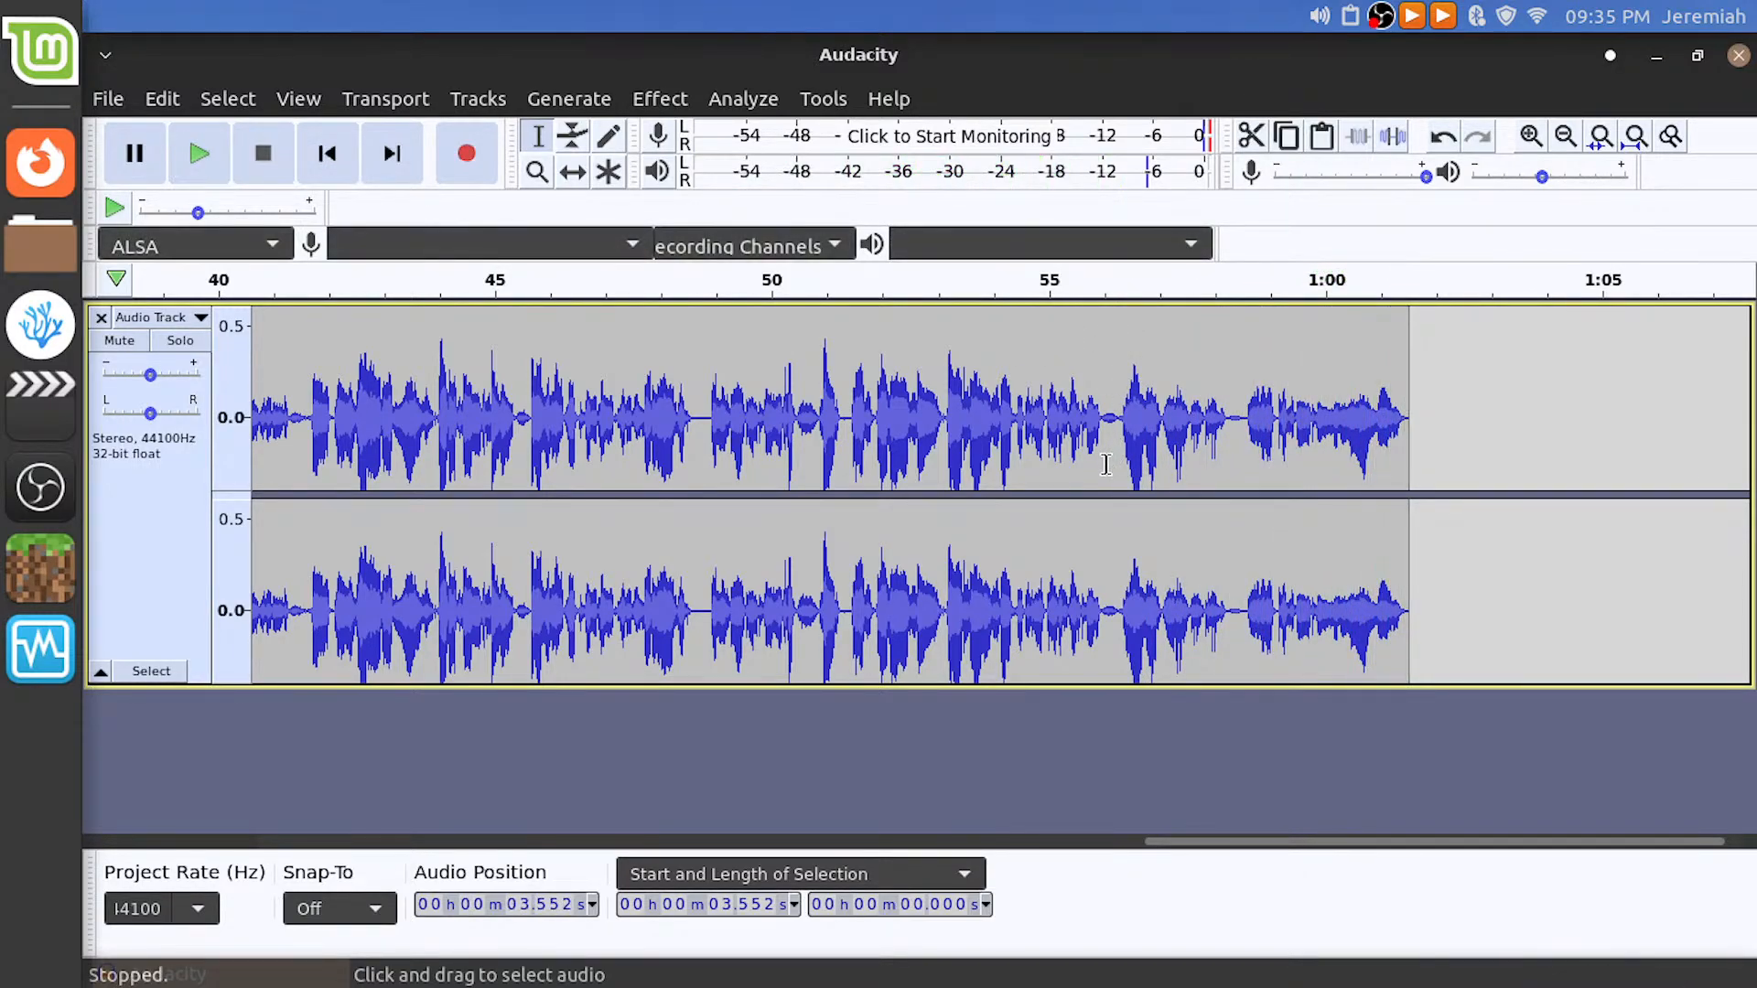
# Start exporting the voice track as WAV and go to SSHFS-Mount, SSHFS Share, Current Edit Projects, Assets, vidAuds as the destination
pyautogui.click(107, 98)
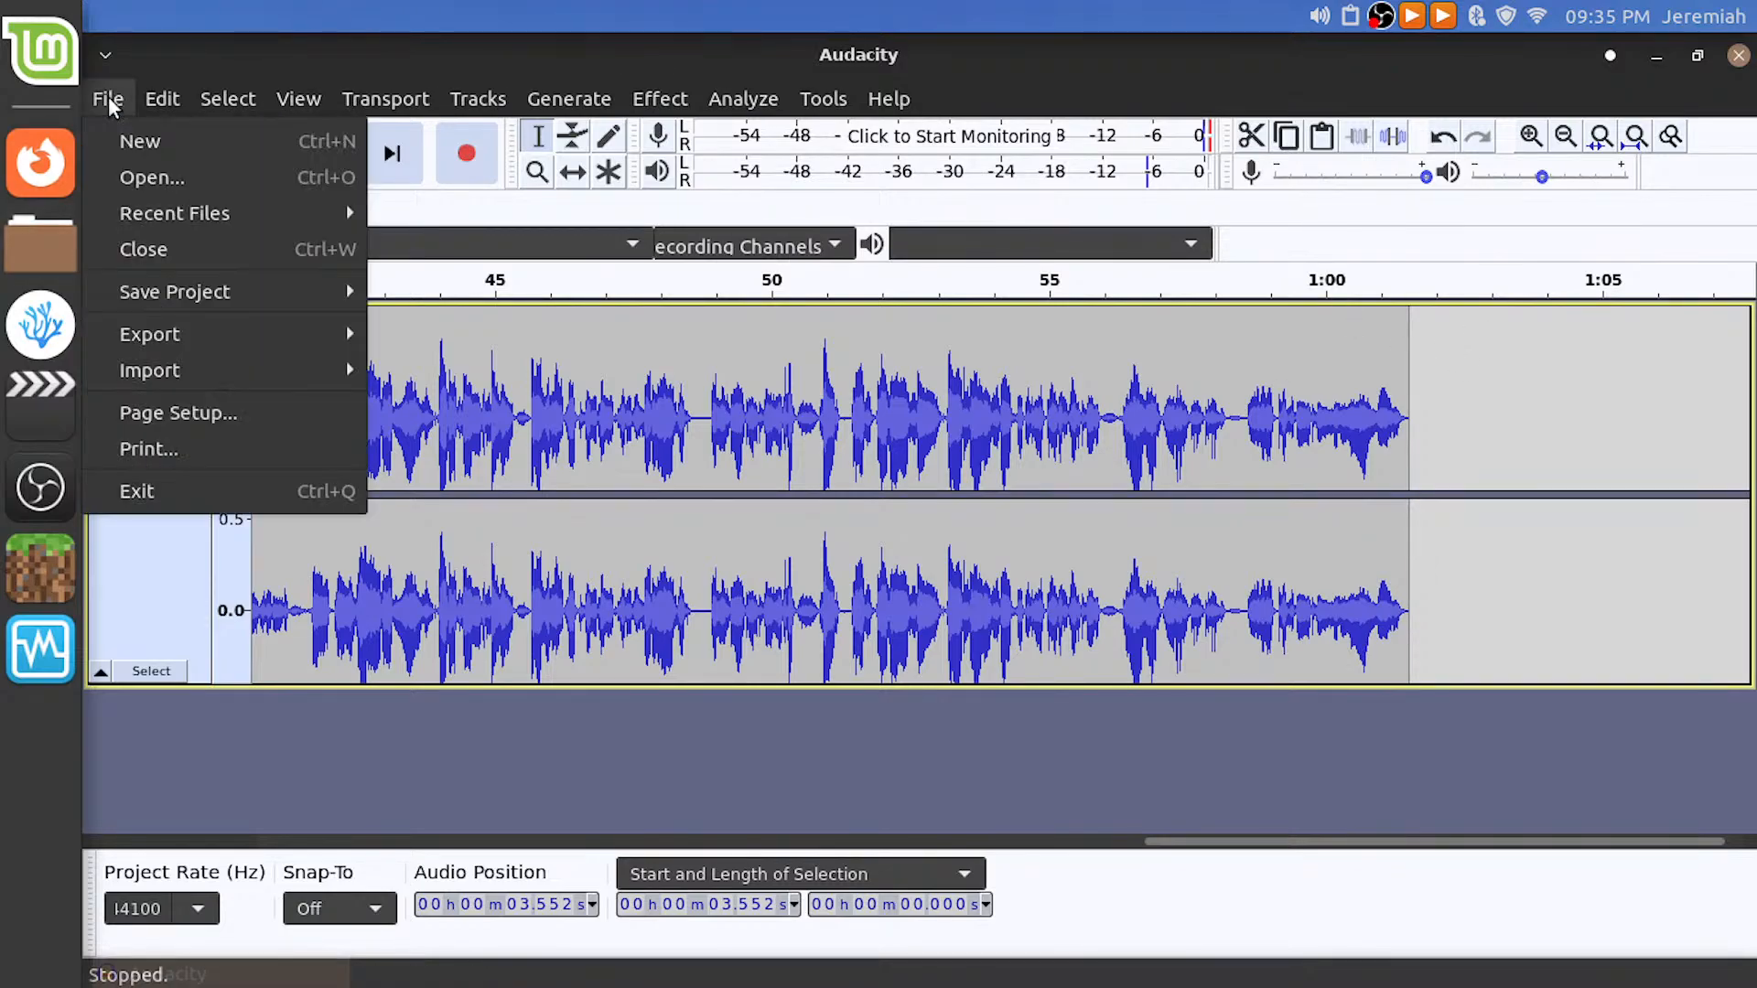
pyautogui.moveTo(249, 334)
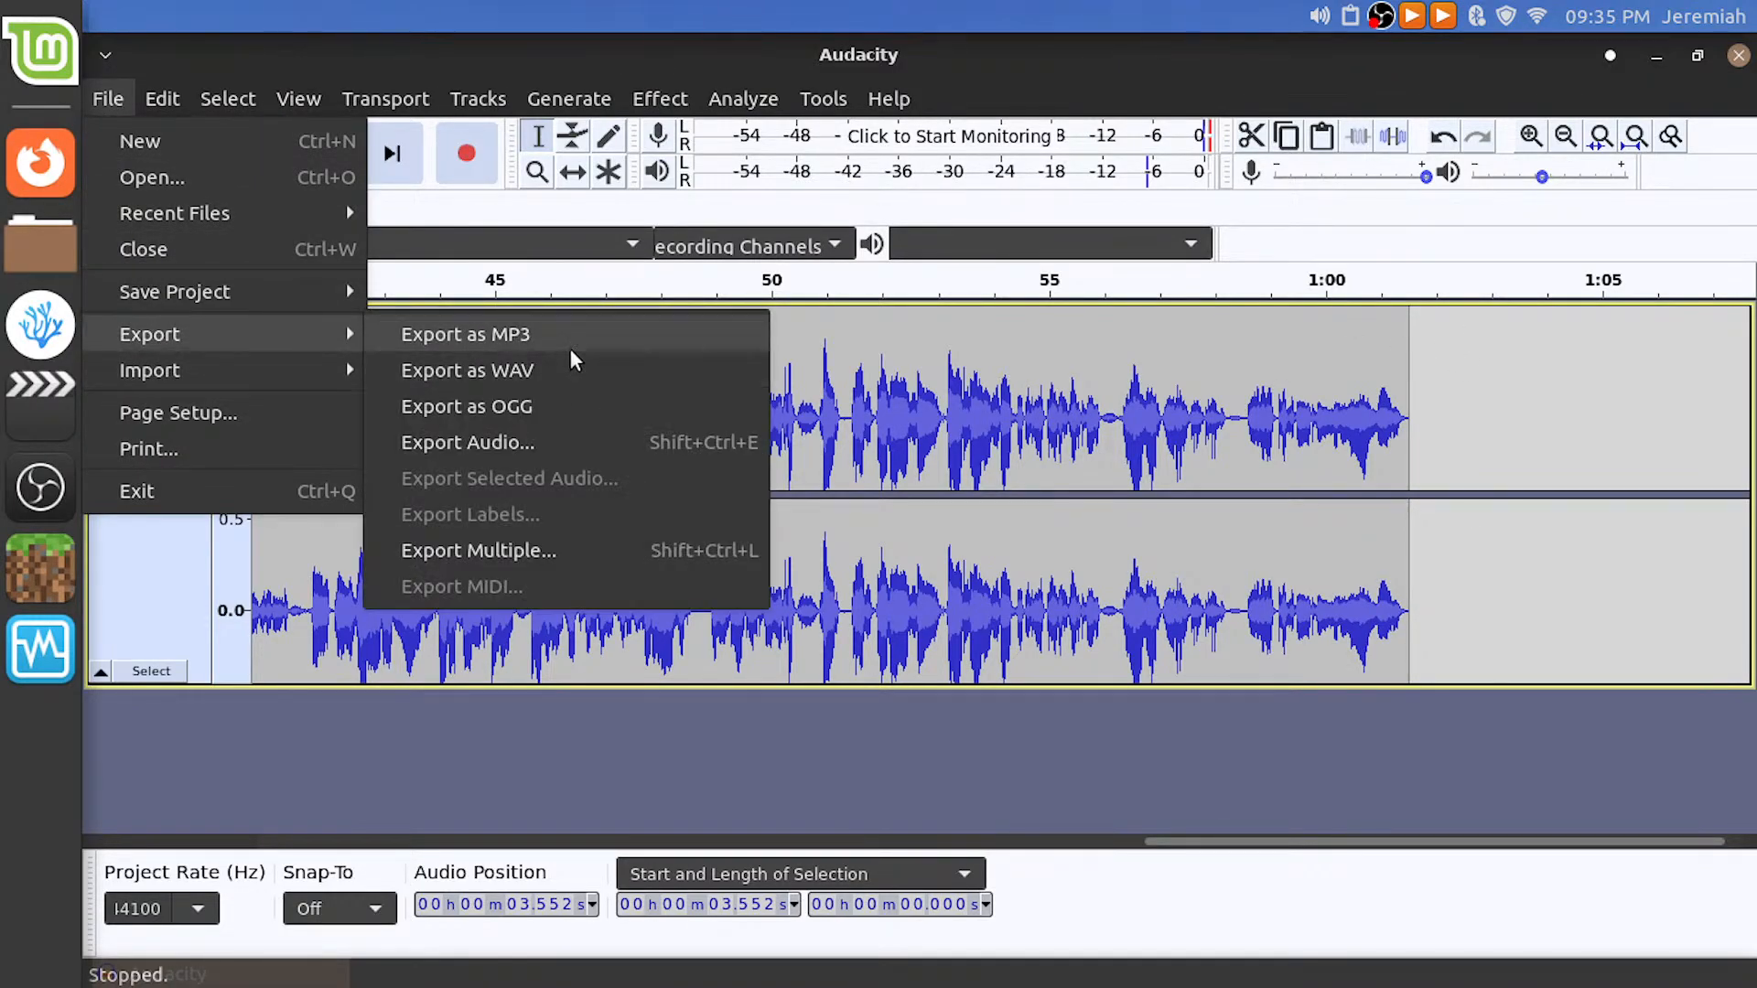
pyautogui.click(552, 366)
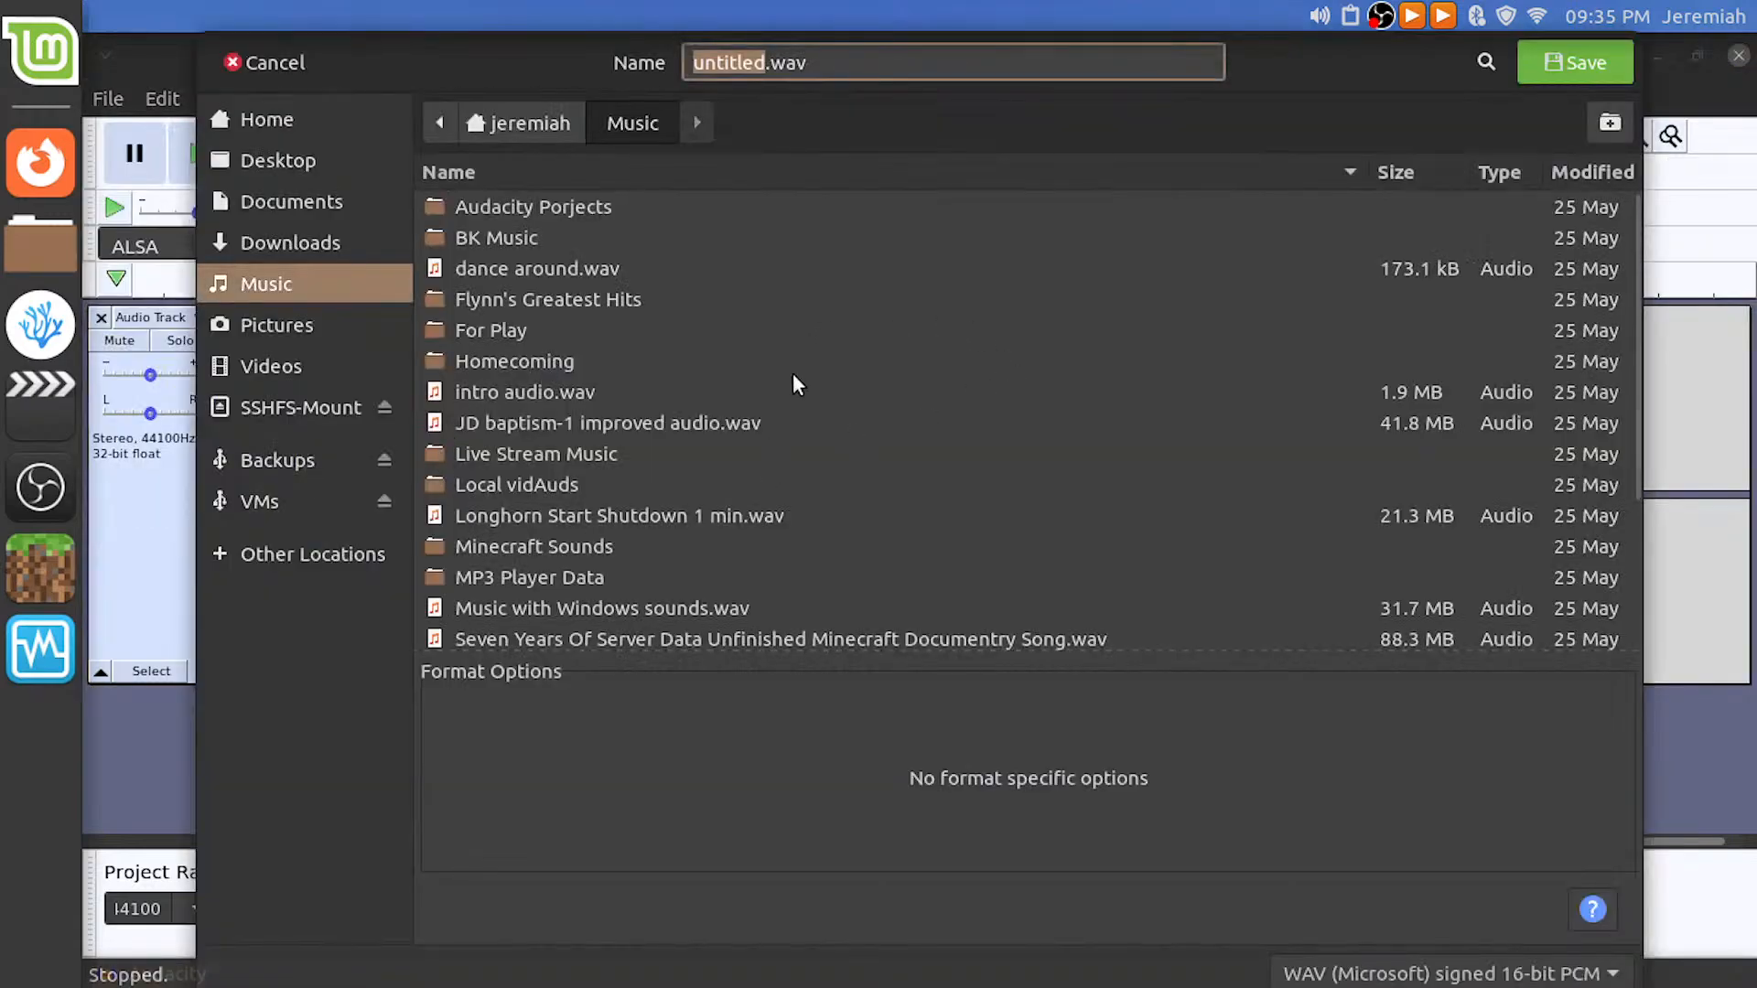
pyautogui.click(292, 403)
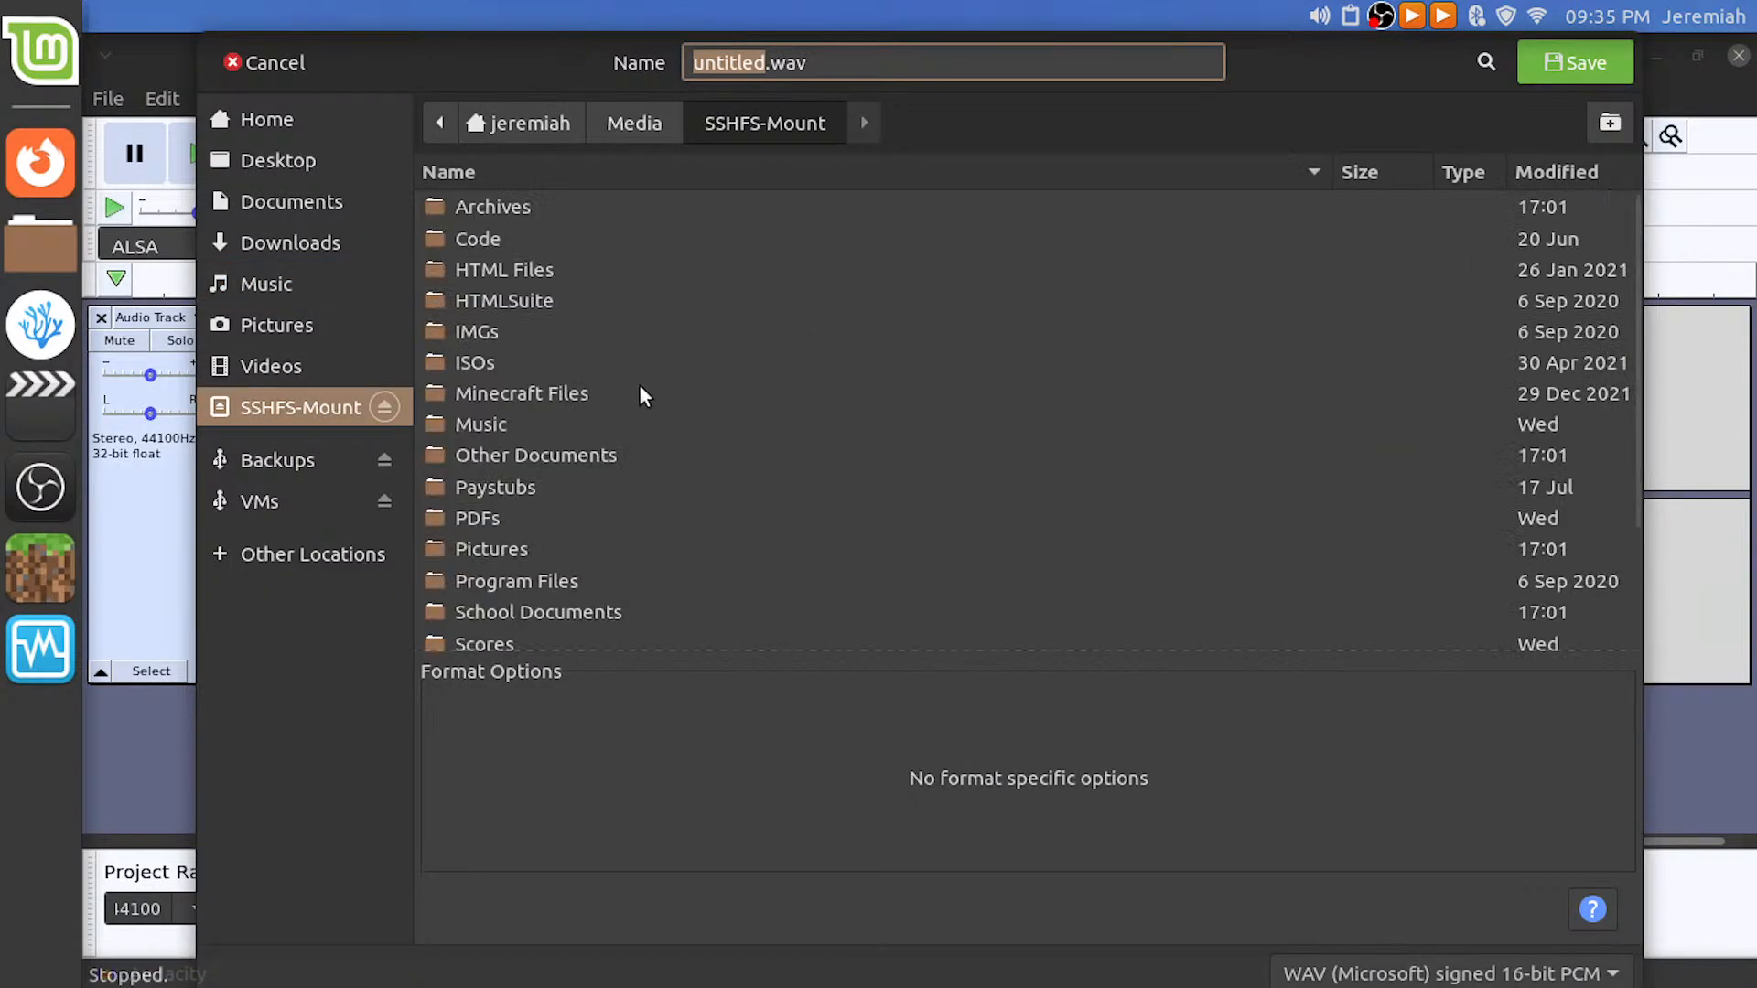
pyautogui.scroll(-3, 523, 562)
pyautogui.doubleClick(530, 574)
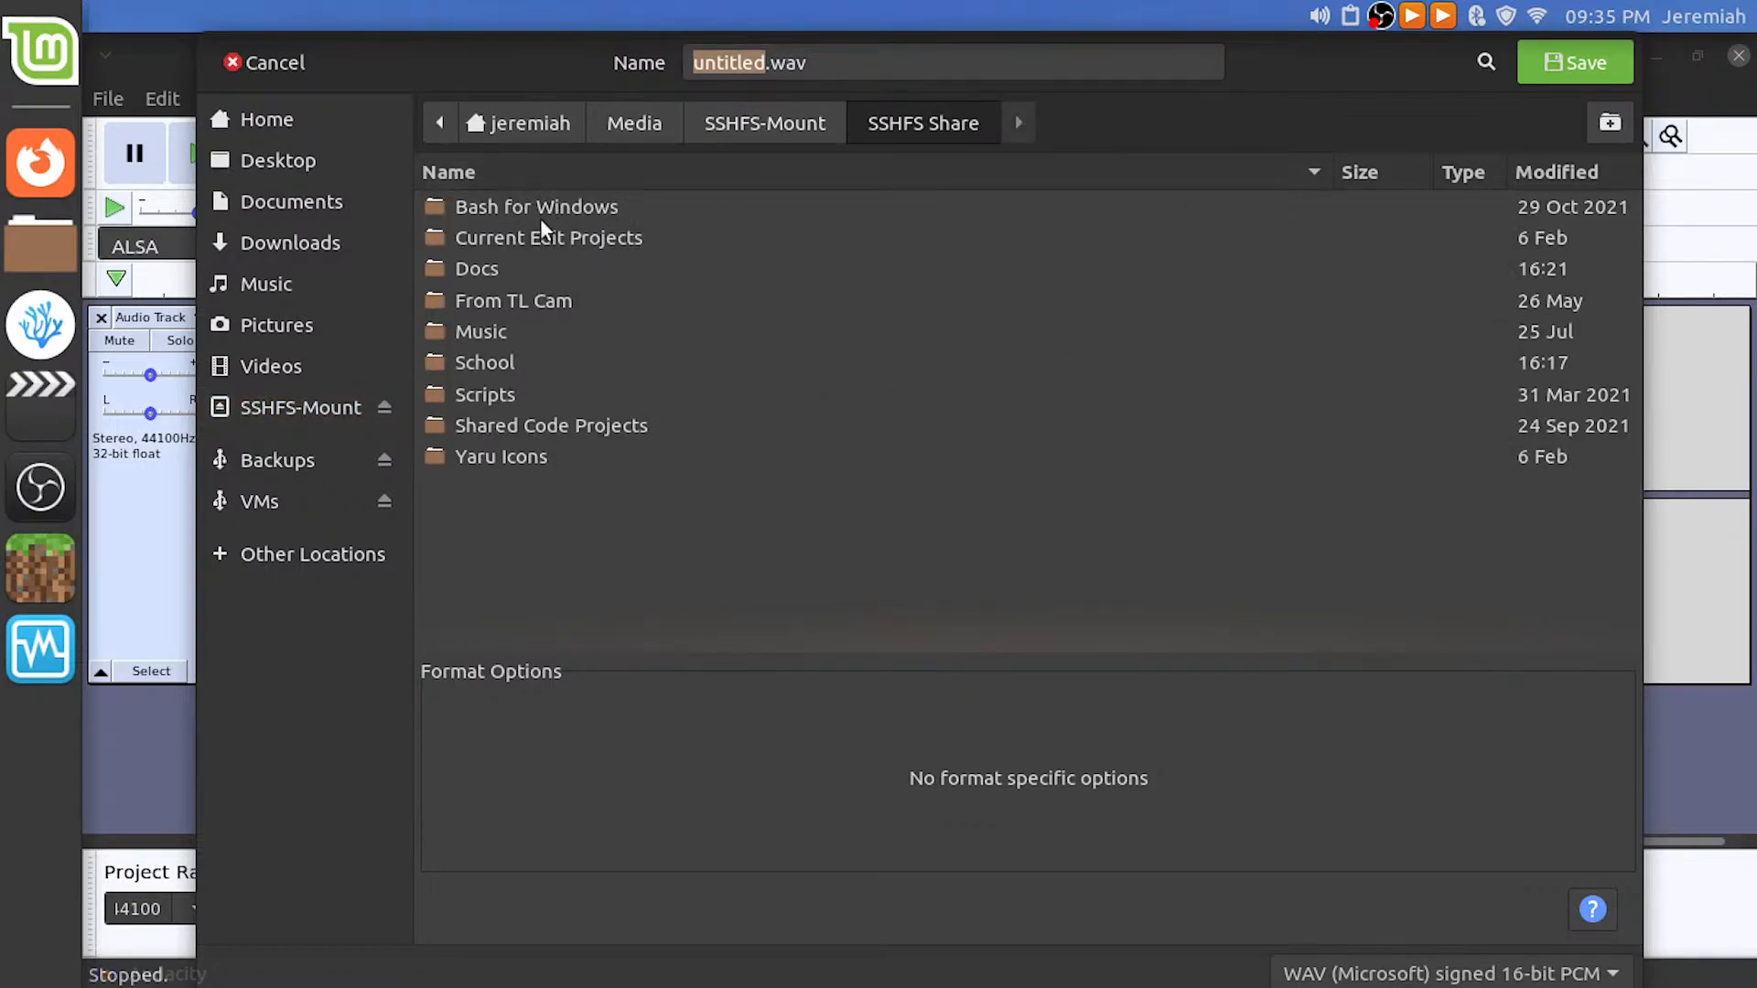
pyautogui.doubleClick(537, 237)
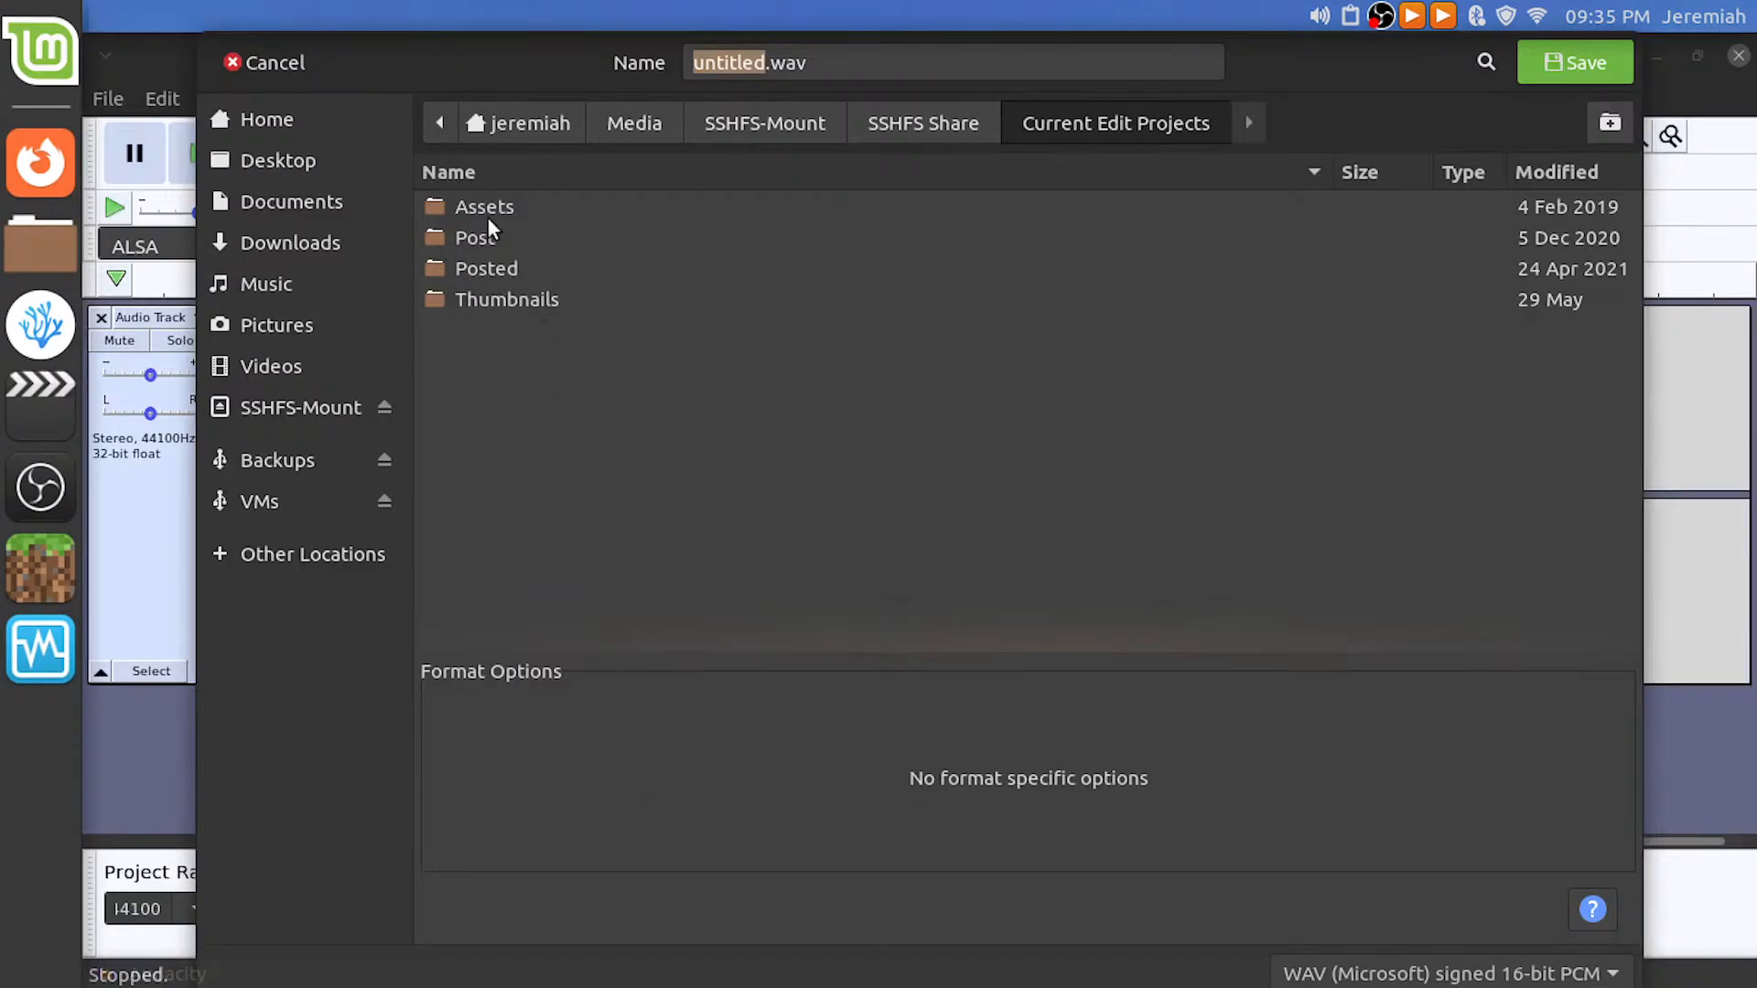
pyautogui.doubleClick(488, 218)
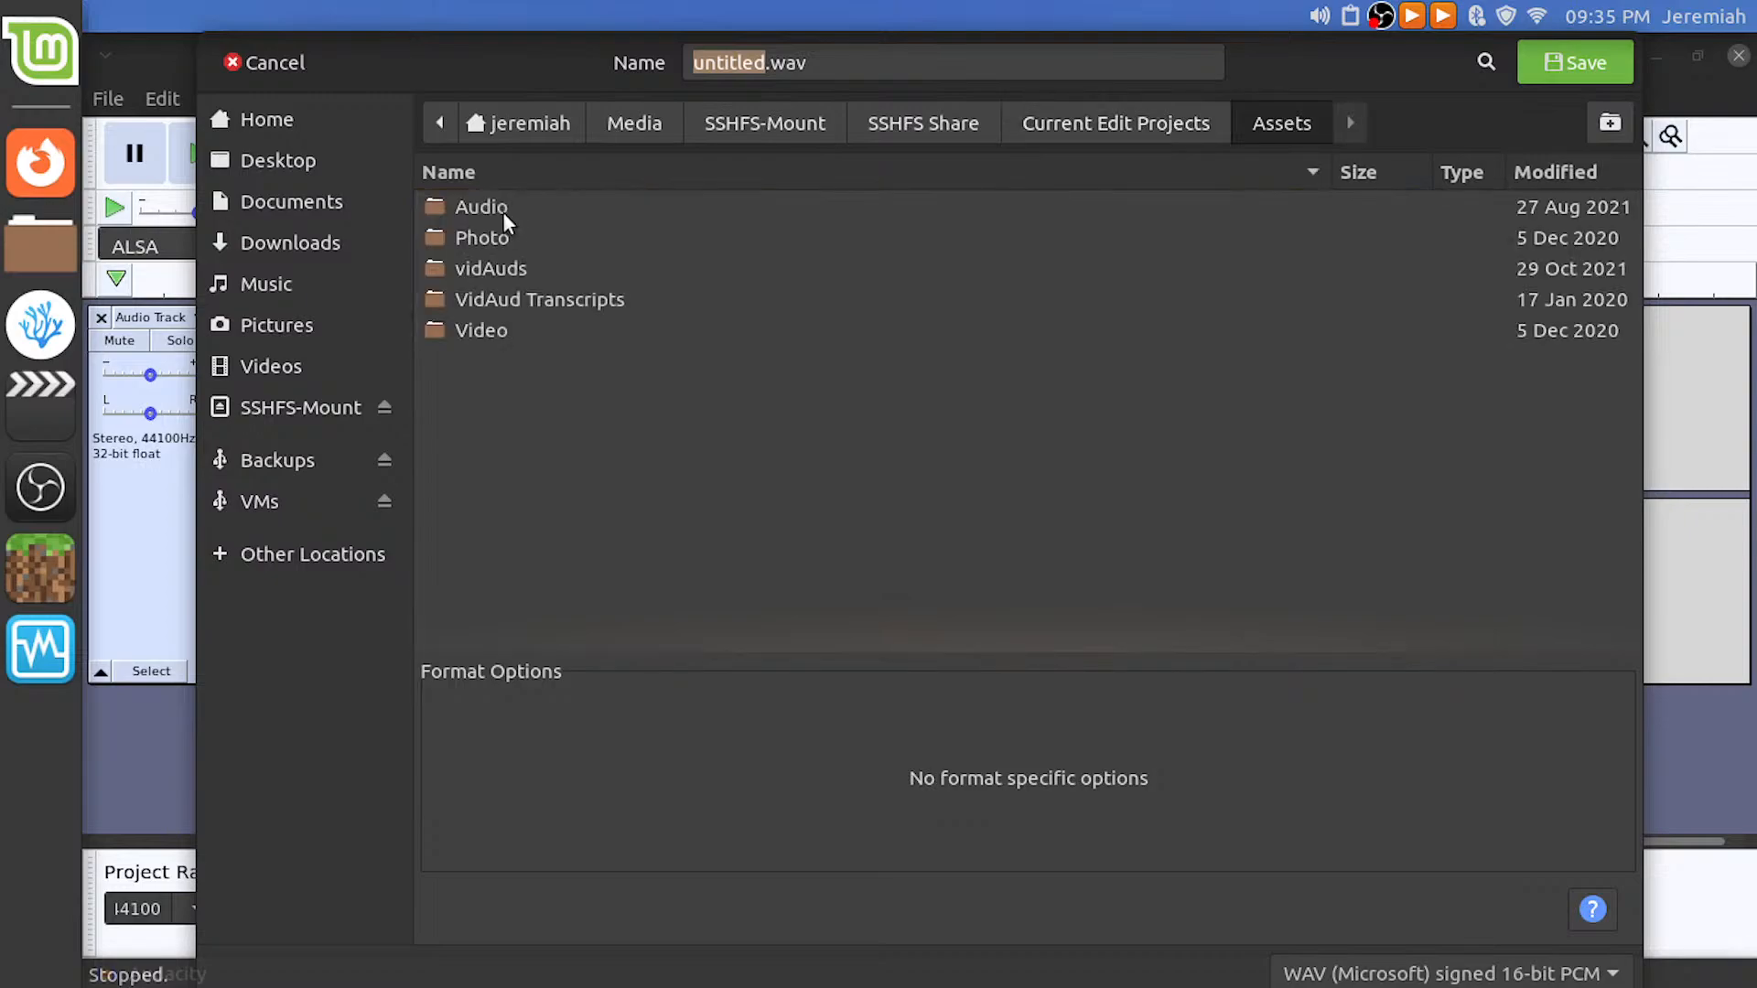
pyautogui.doubleClick(502, 214)
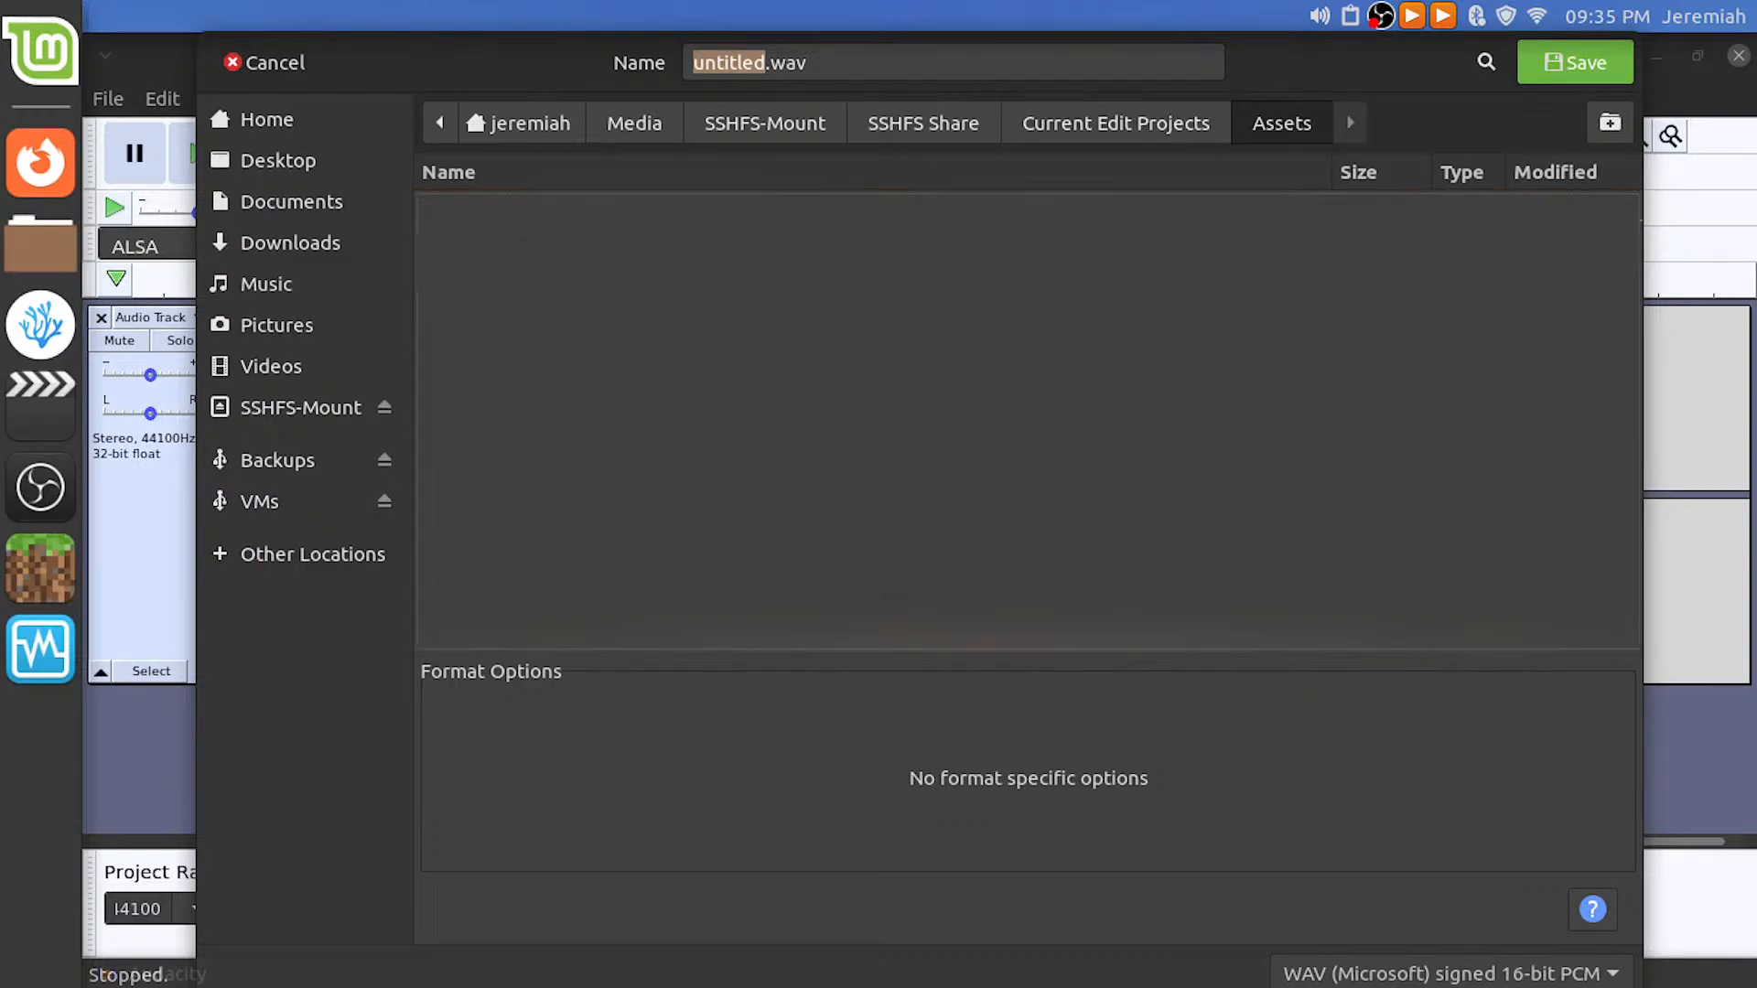
pyautogui.click(1299, 137)
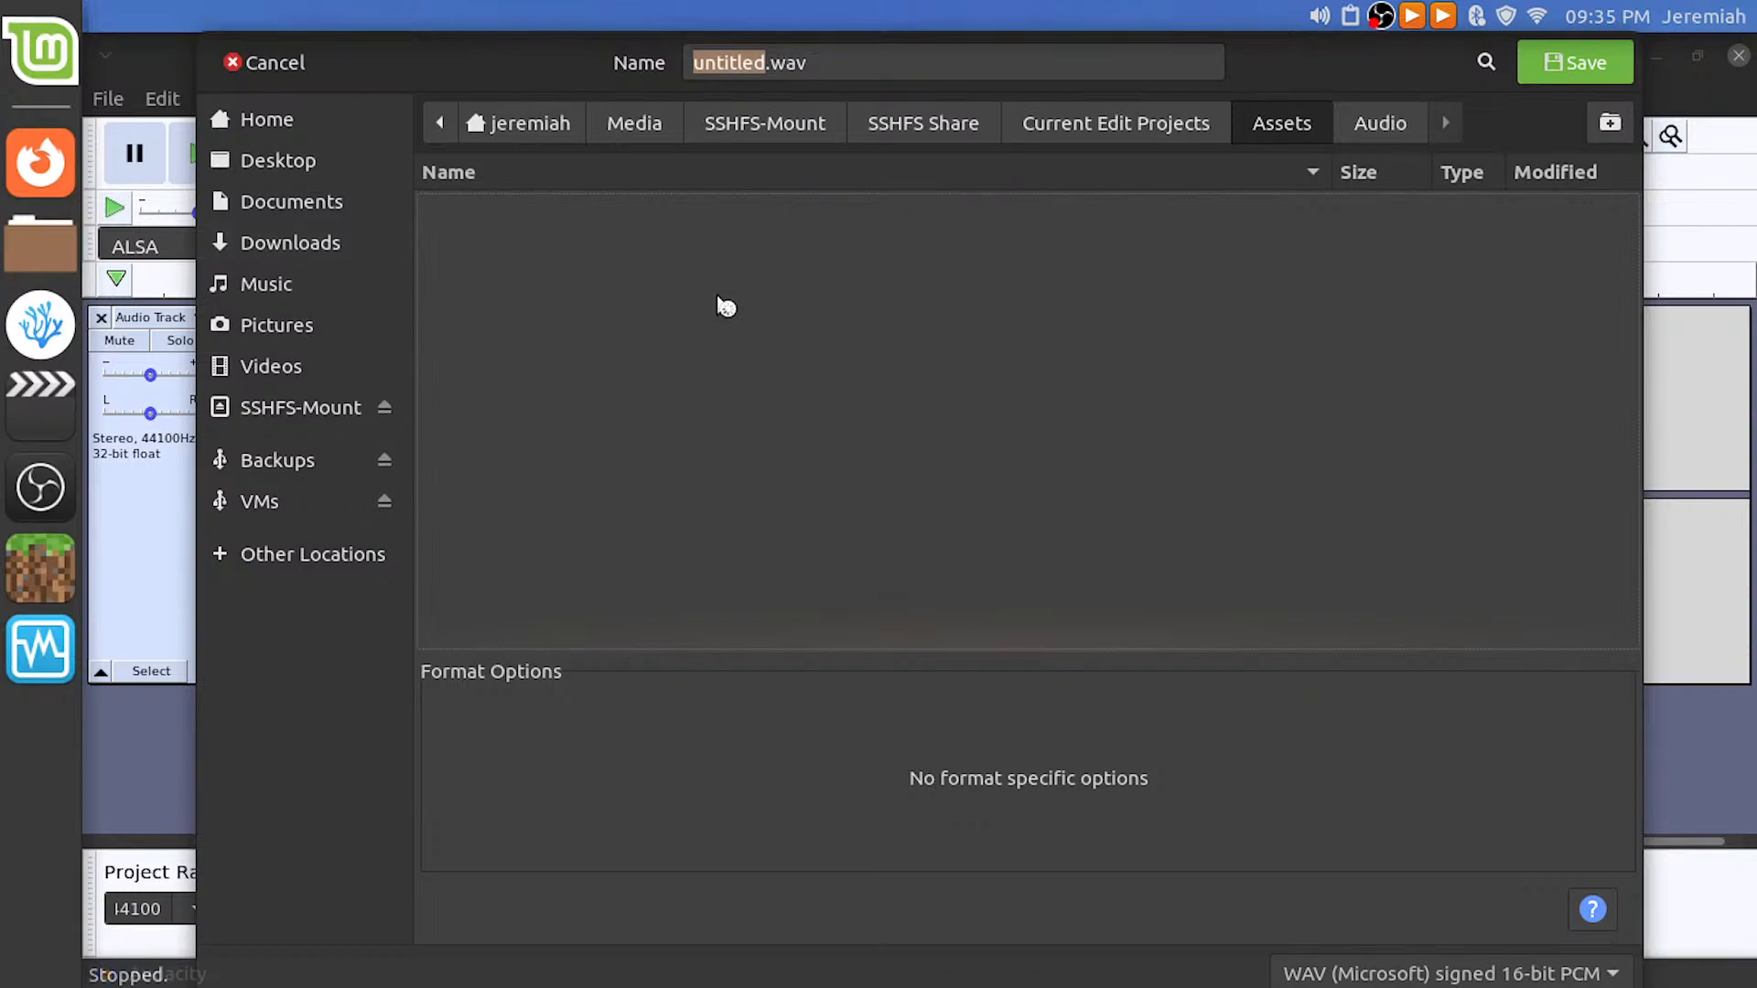
pyautogui.doubleClick(486, 270)
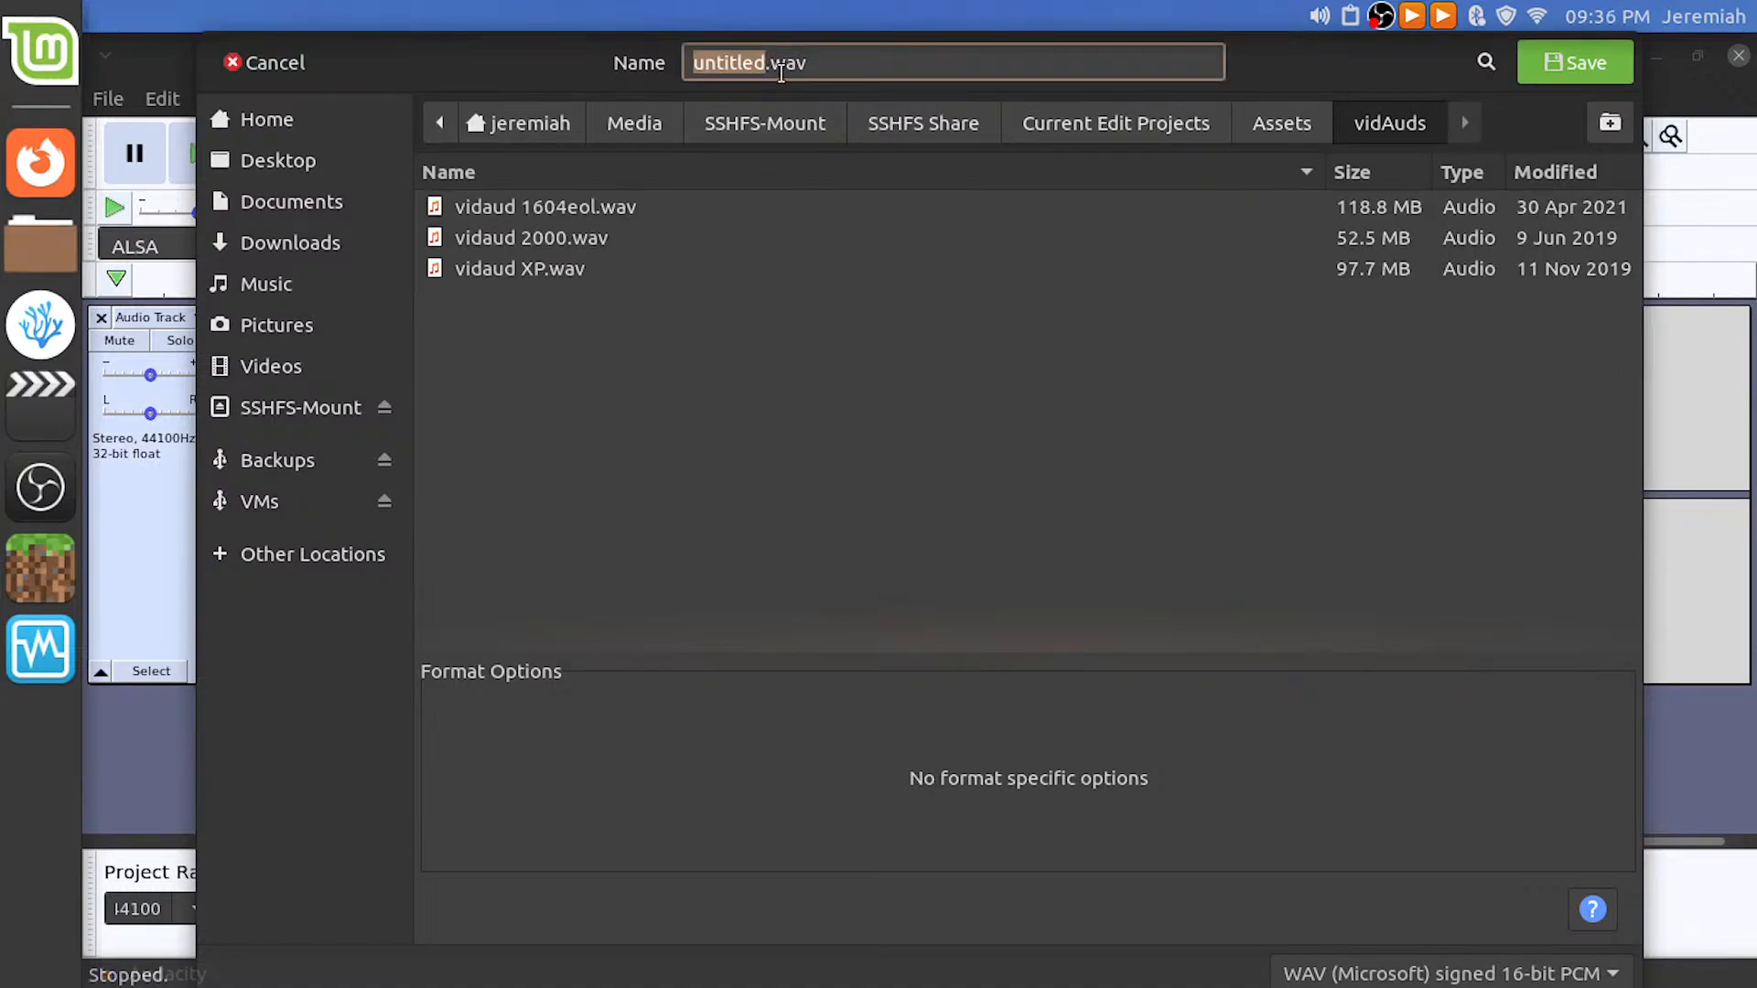
# Name the export "future me servicebad.wav", checking the project name in Kdenlive, and save it with blank metadata tags
pyautogui.write('future me')
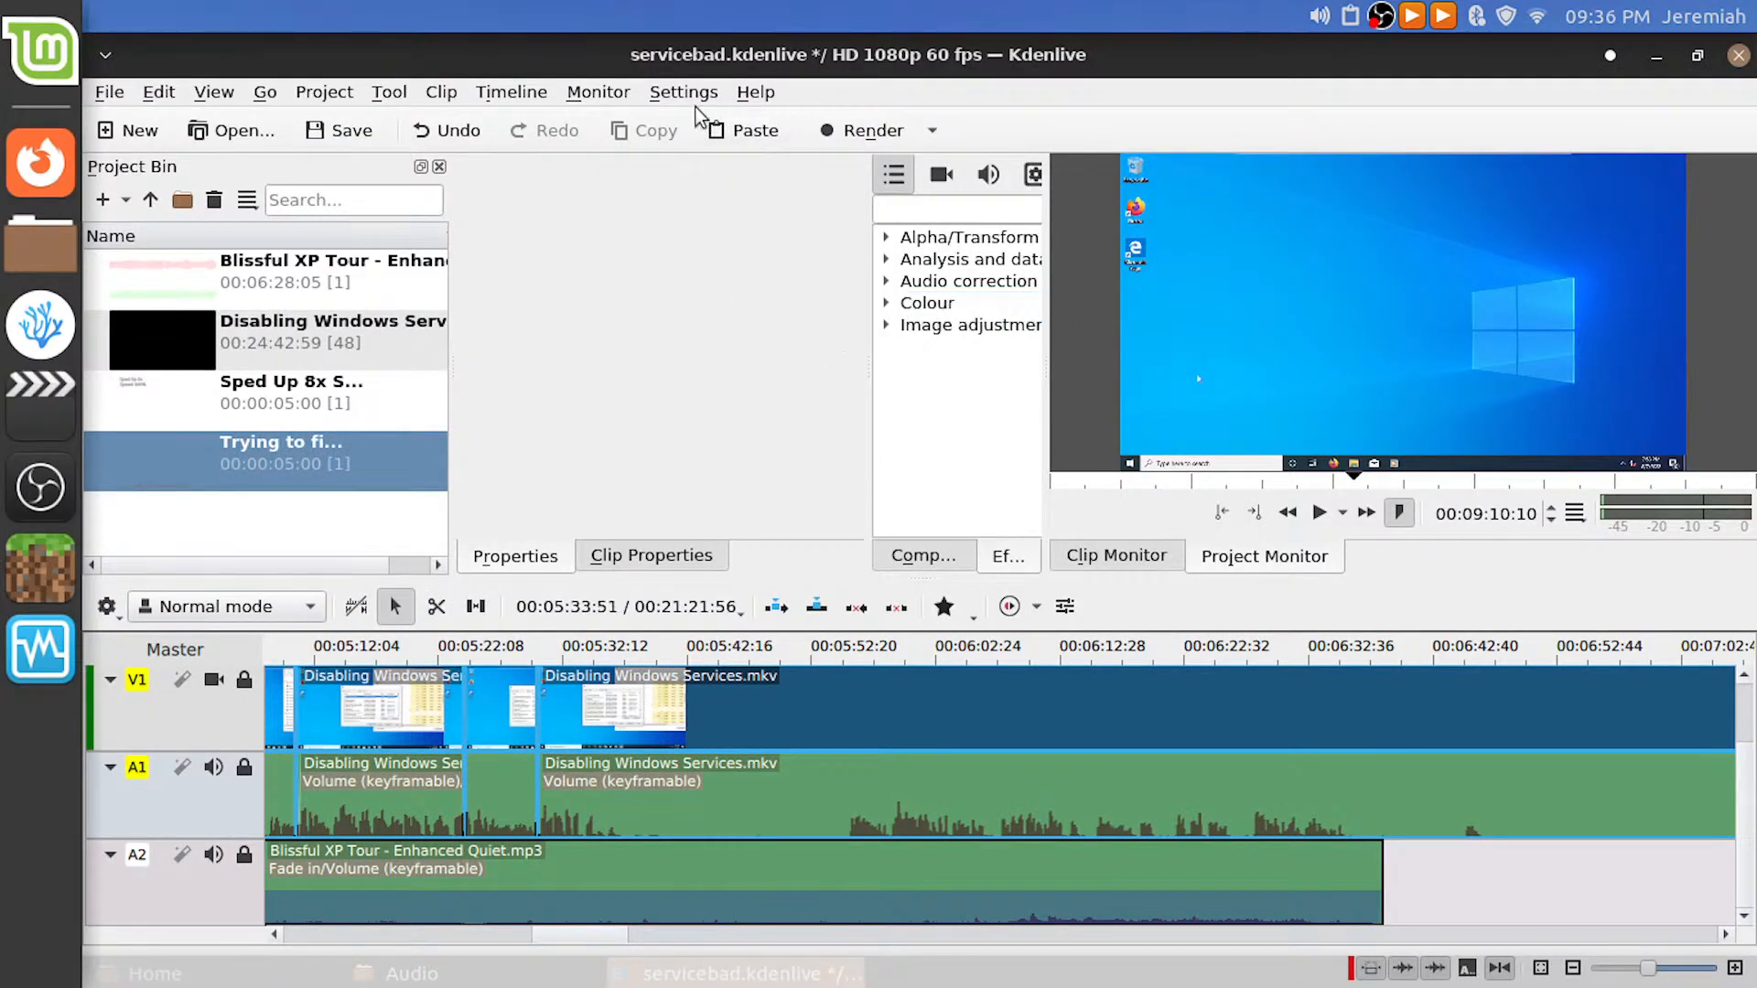
pyautogui.hotkey('alt', 'Tab')
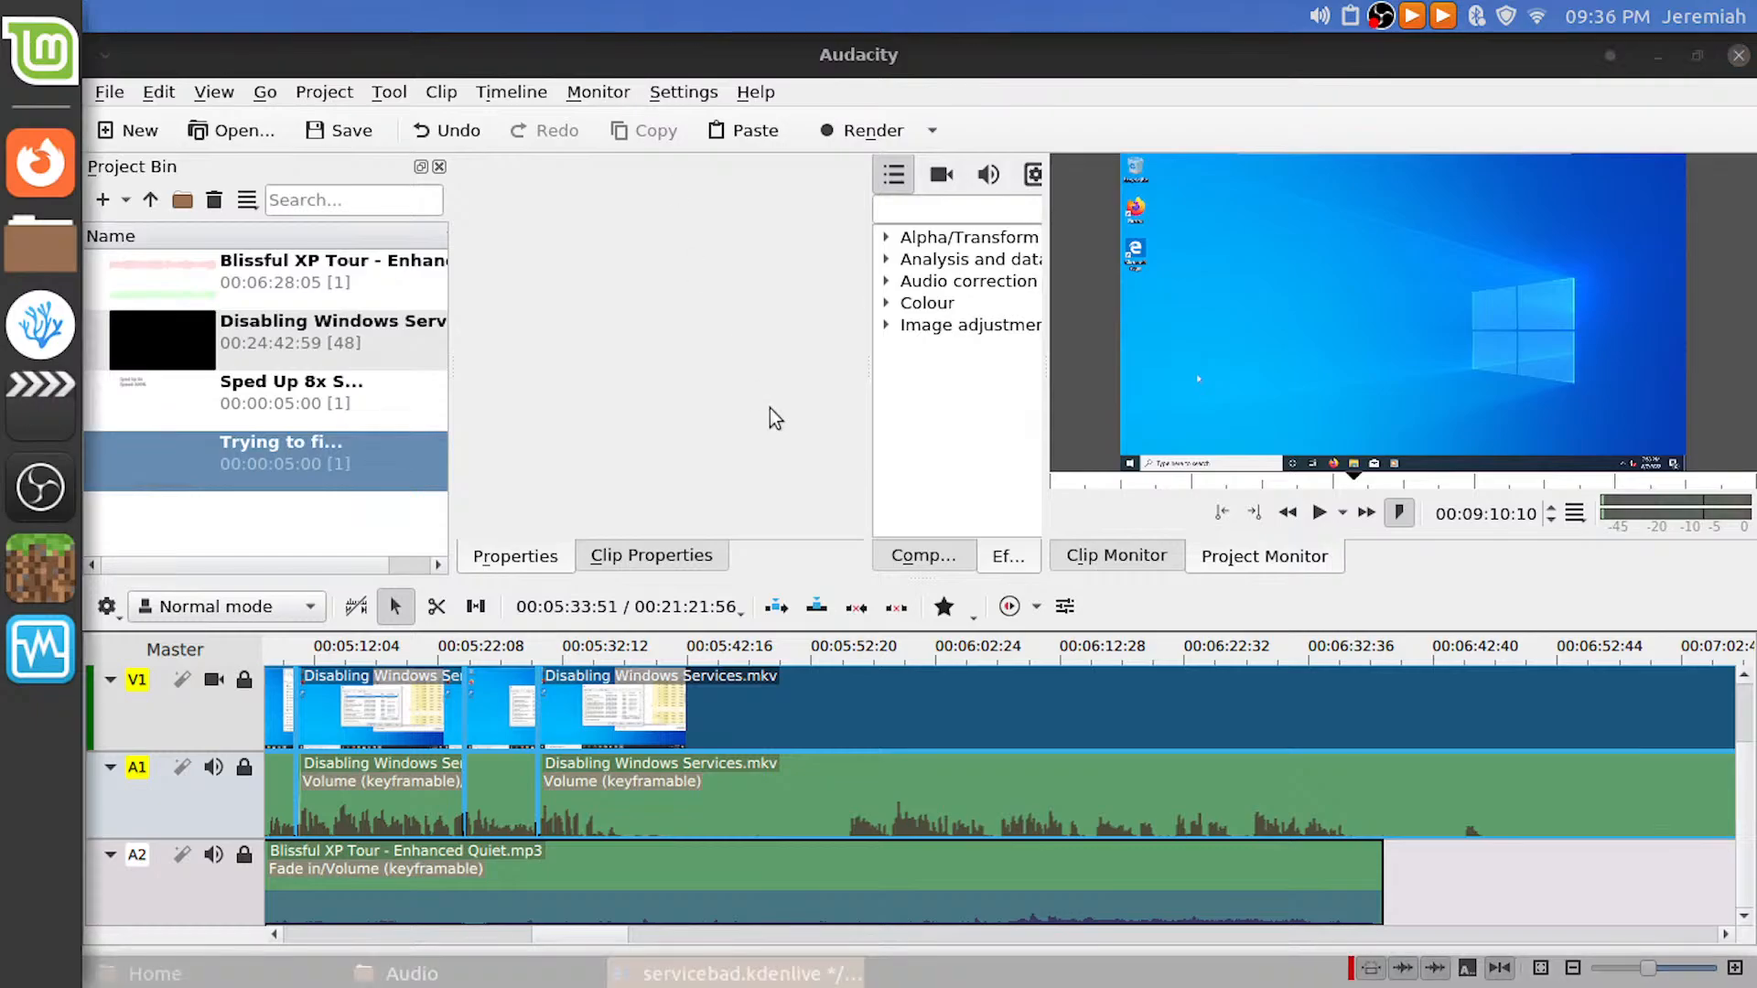
pyautogui.write('bad')
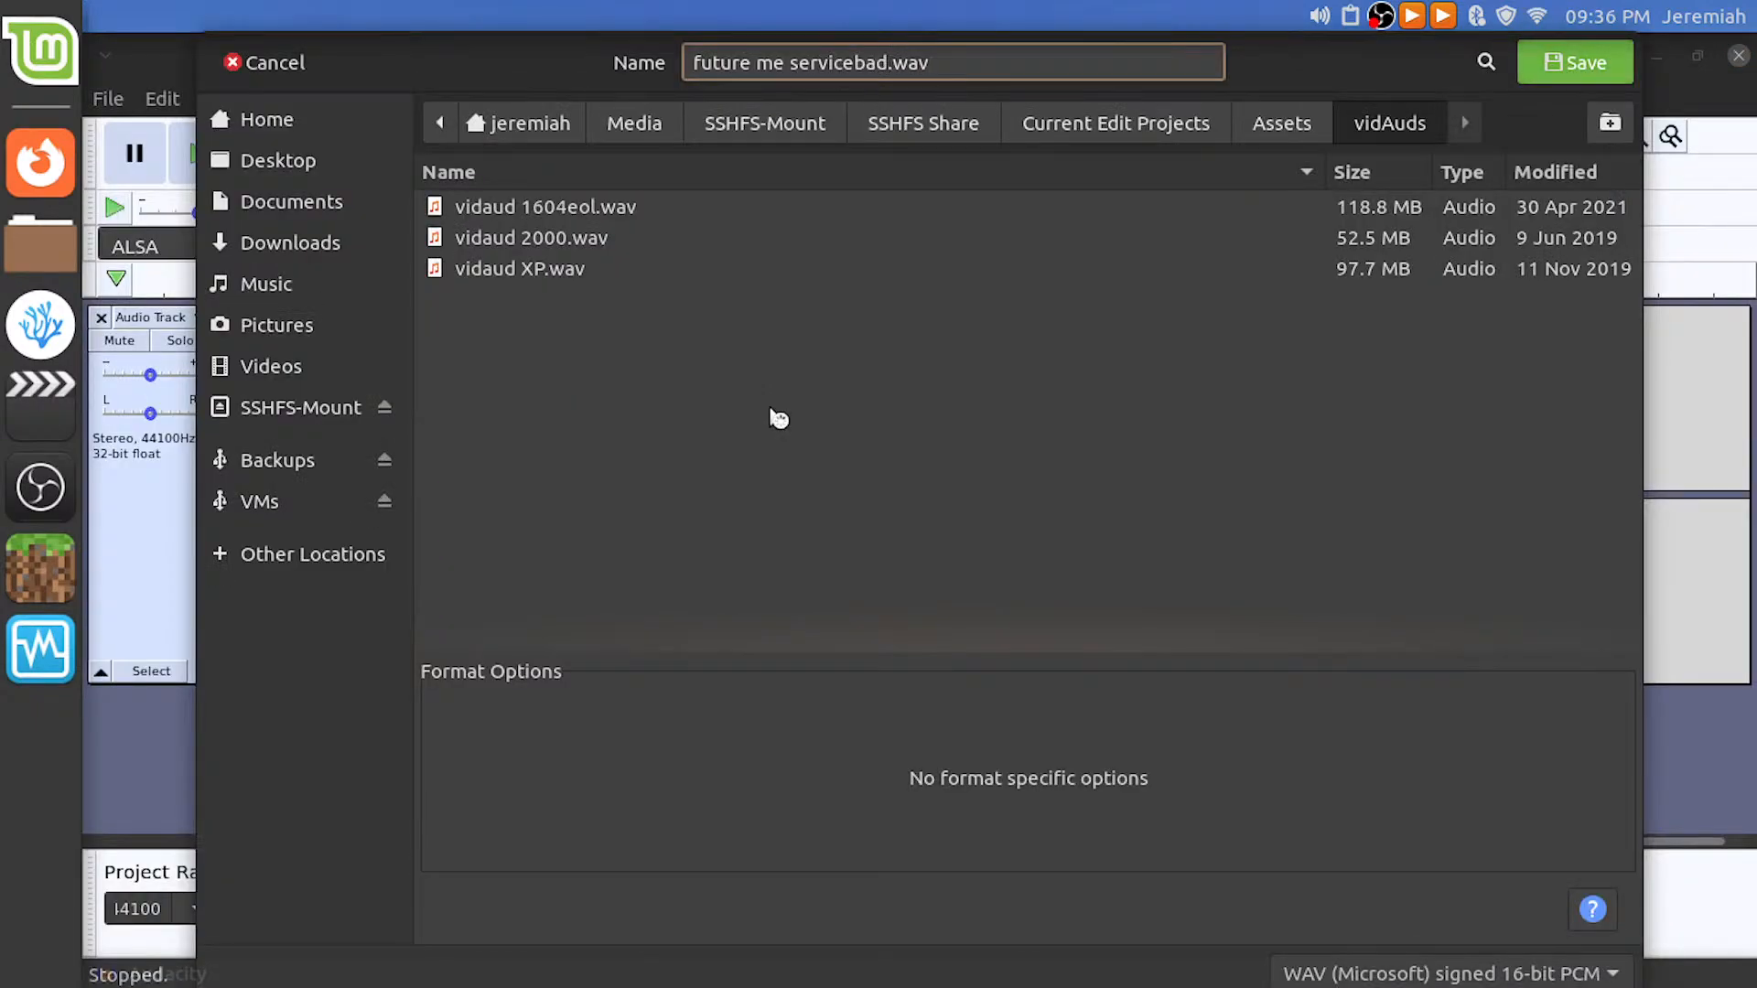
pyautogui.click(1596, 68)
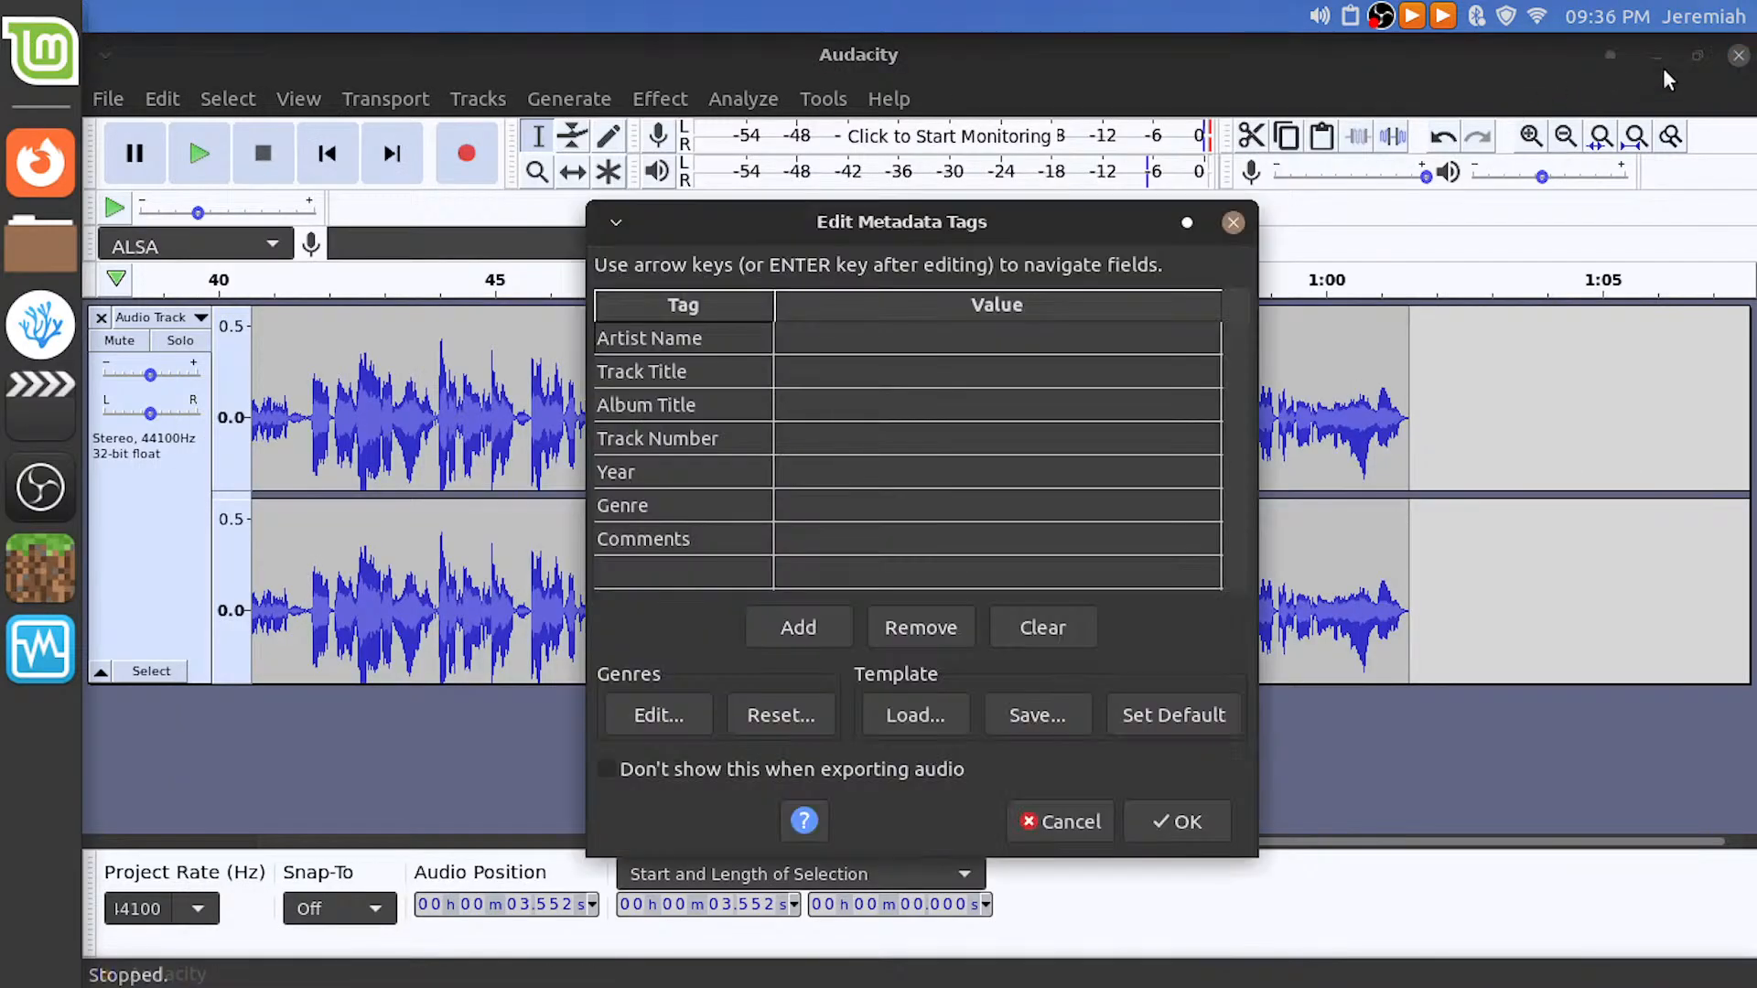
pyautogui.click(1171, 822)
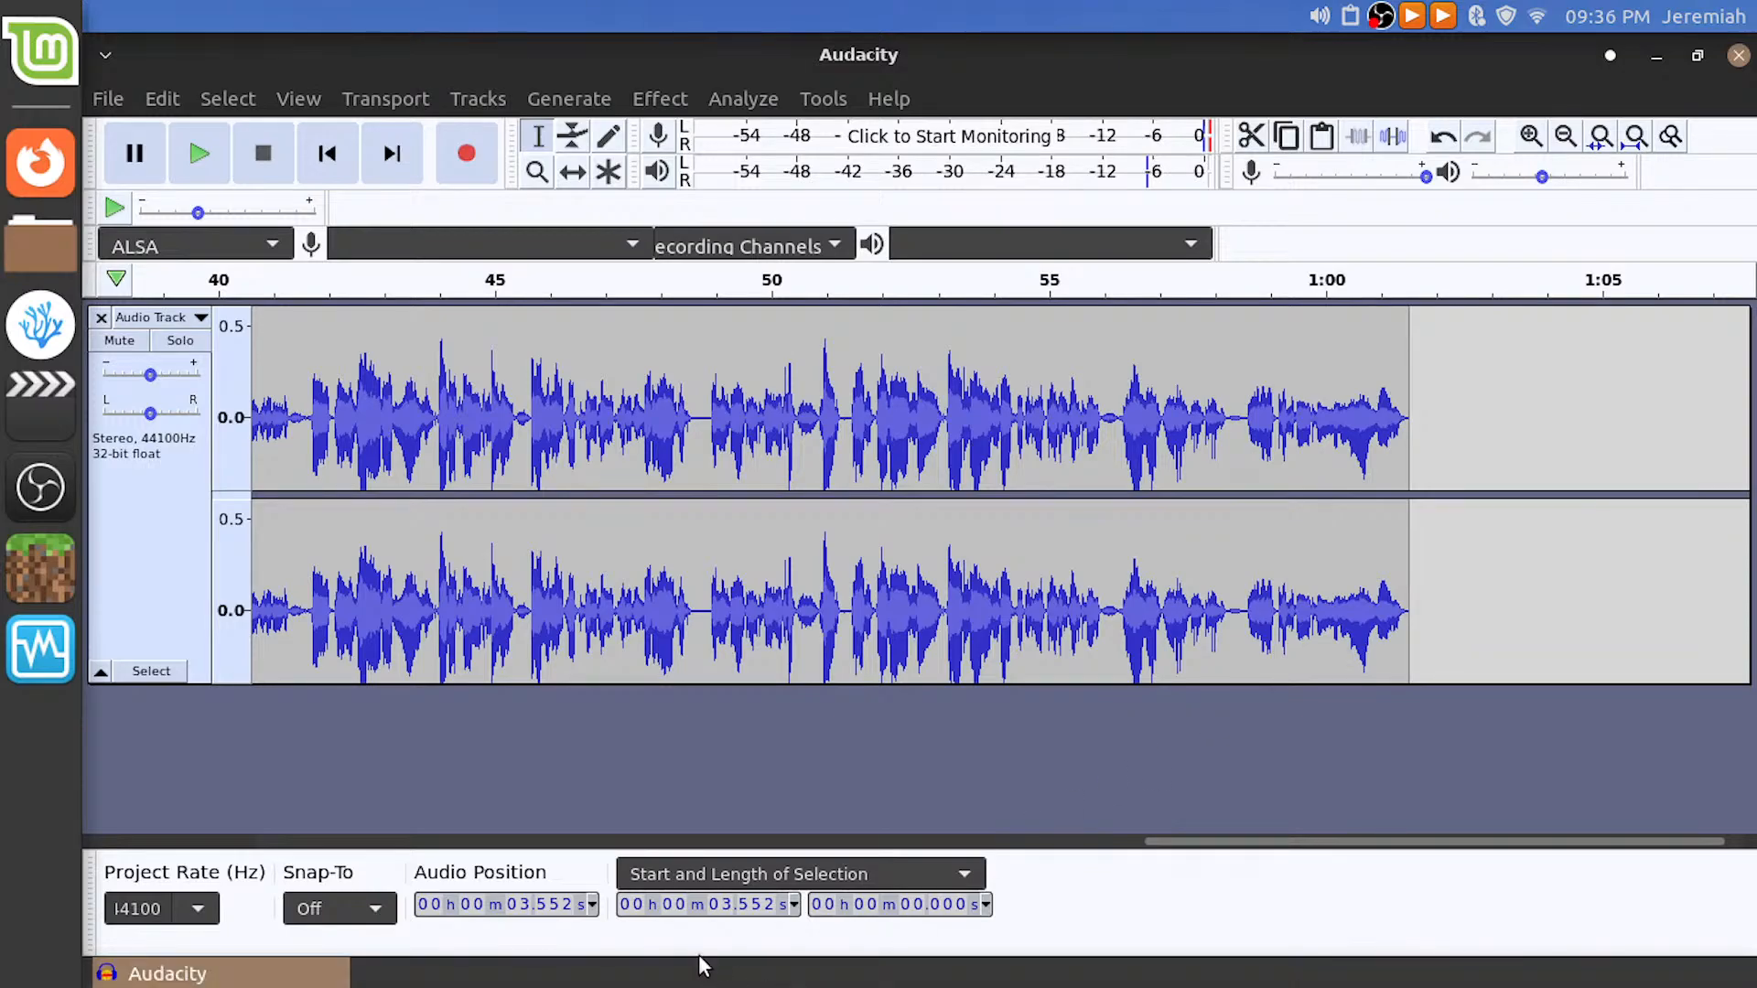
# Switch to the file manager's Audio folder and open its parent Assets folder in a new tab
pyautogui.hotkey('ctrl', 'alt', 'Left')
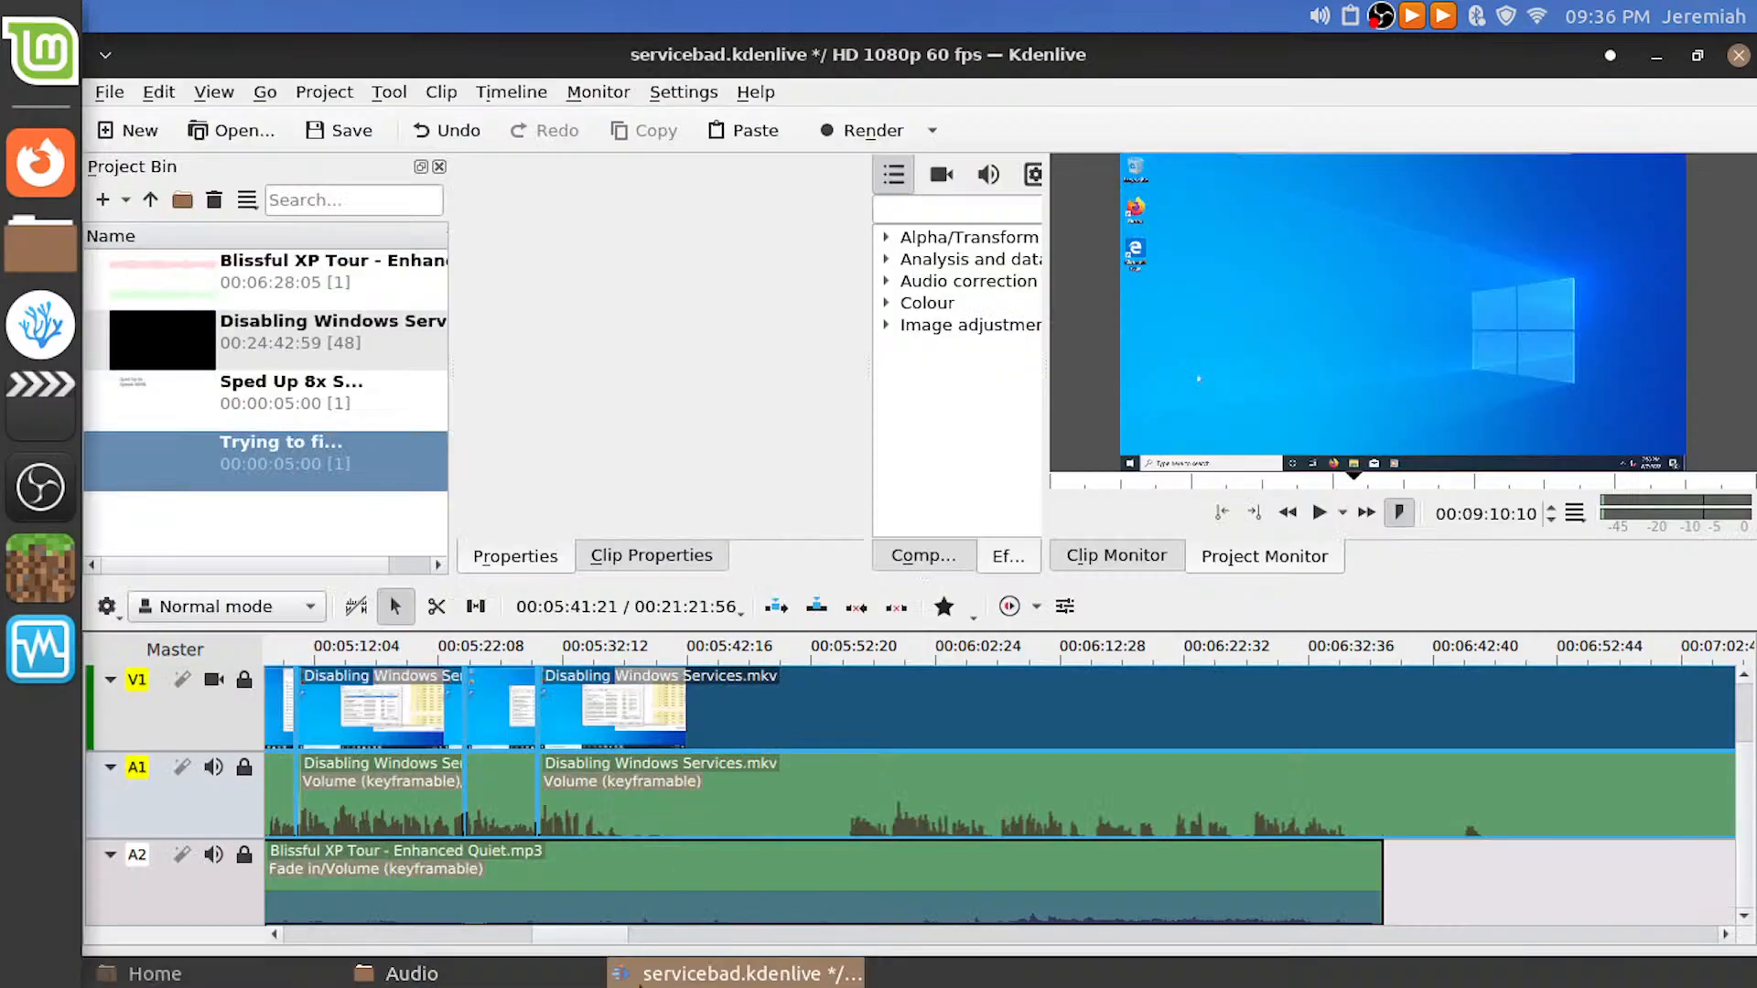
pyautogui.click(548, 977)
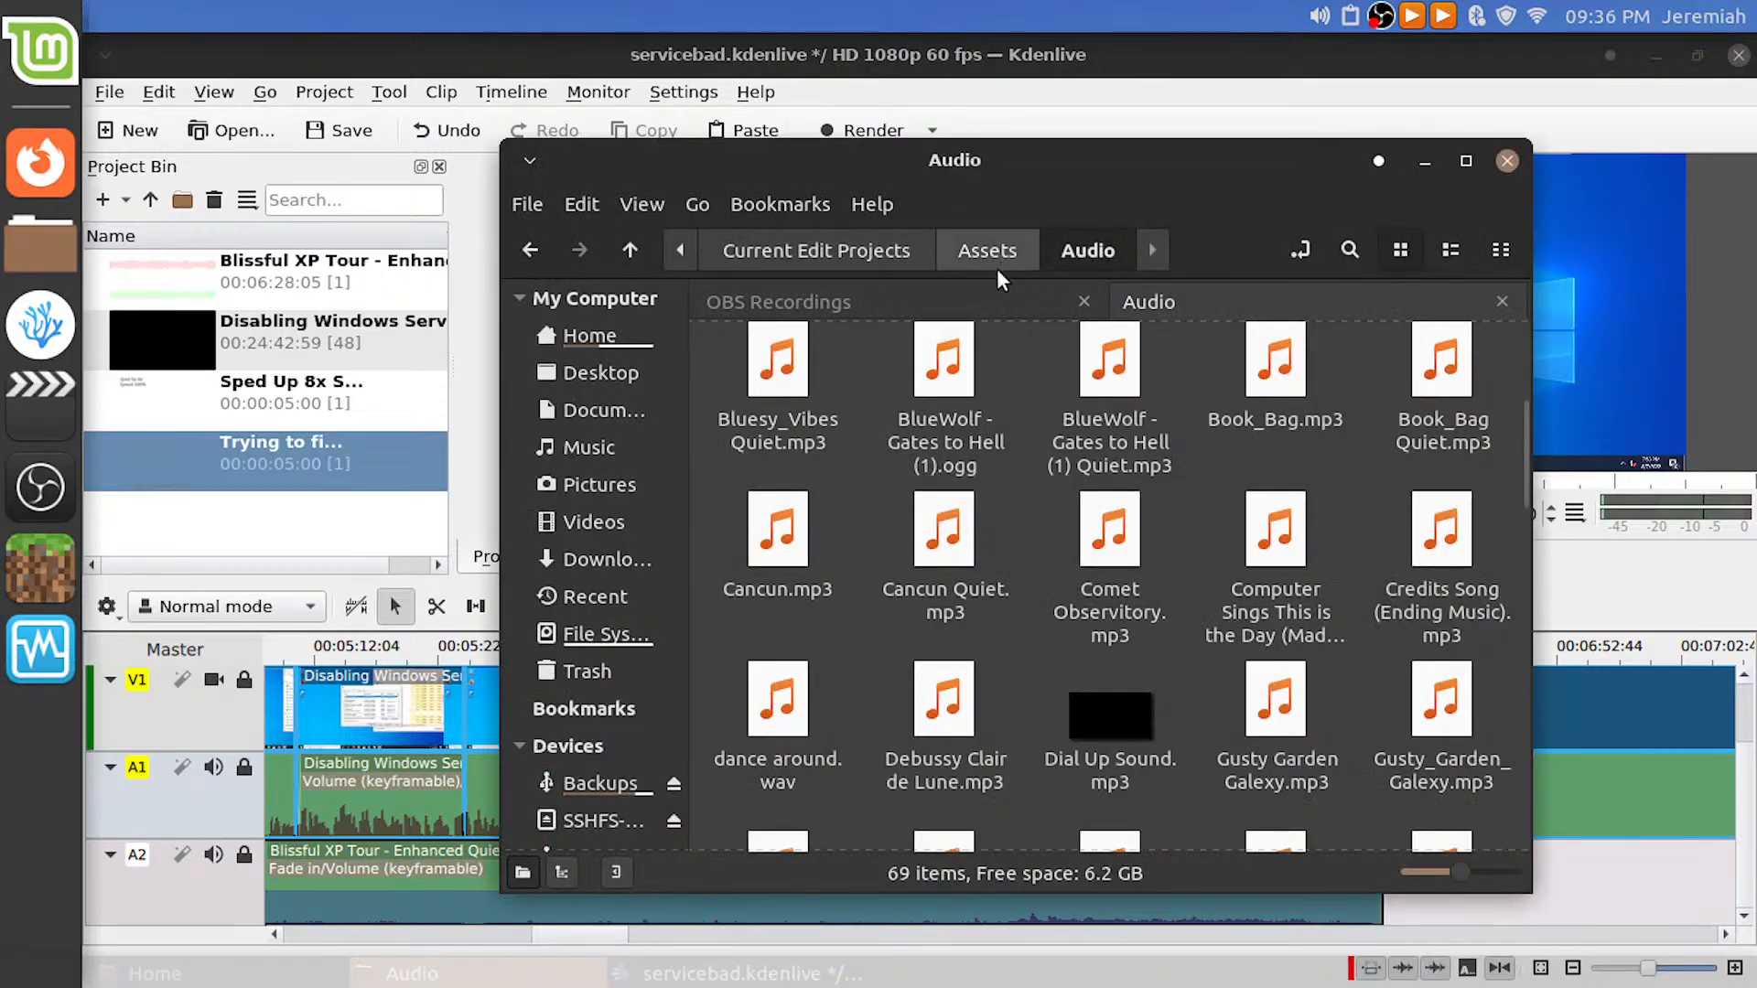
pyautogui.middleClick(1007, 260)
pyautogui.click(1056, 291)
pyautogui.click(1293, 299)
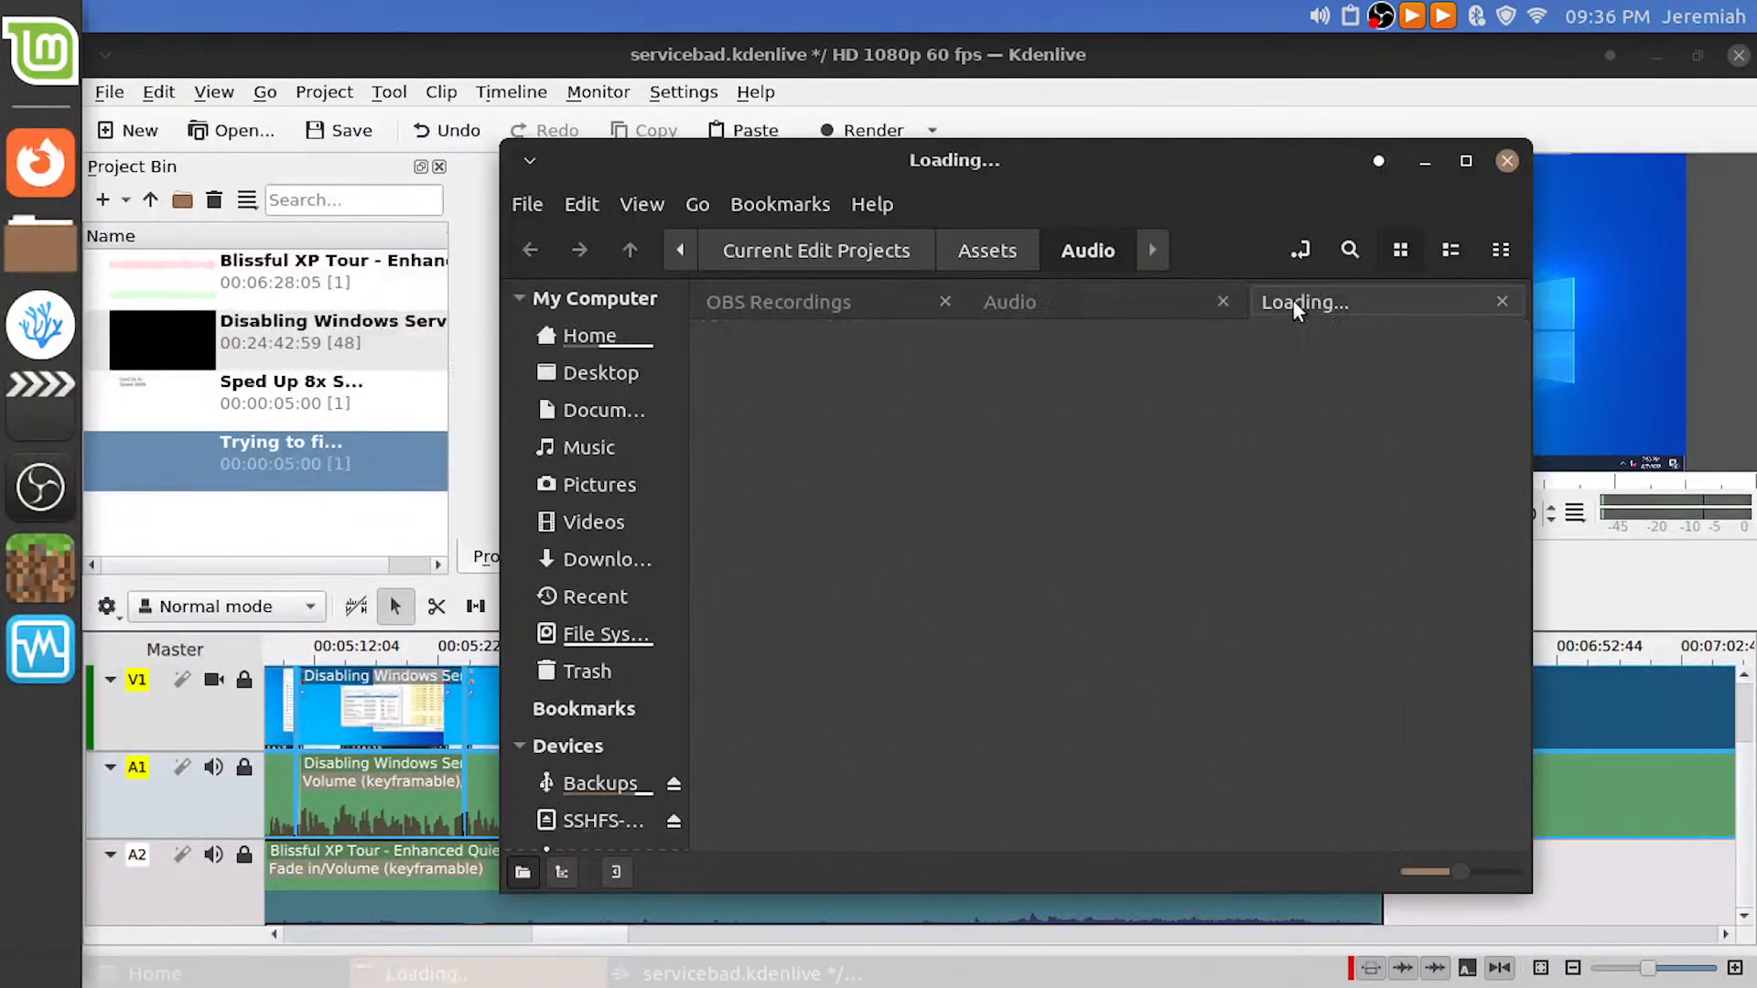
pyautogui.click(996, 249)
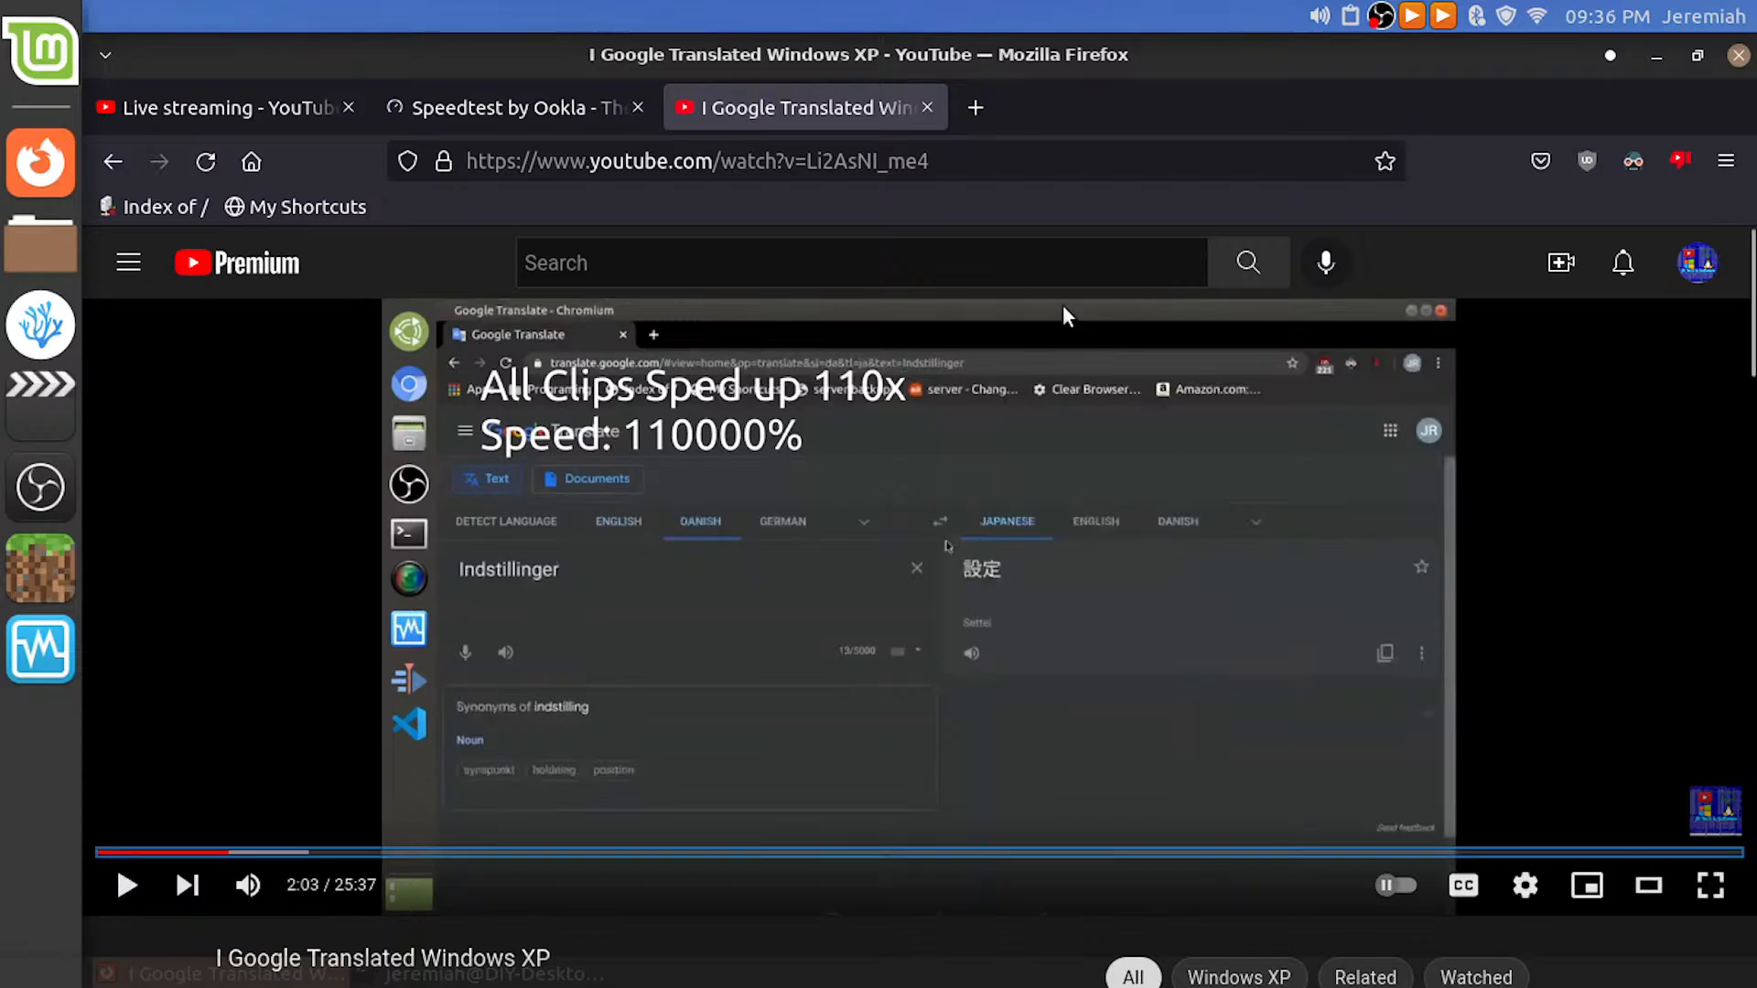
# In Firefox, close the "I Google Translated Windows XP" video page and open a blank new tab
pyautogui.click(927, 107)
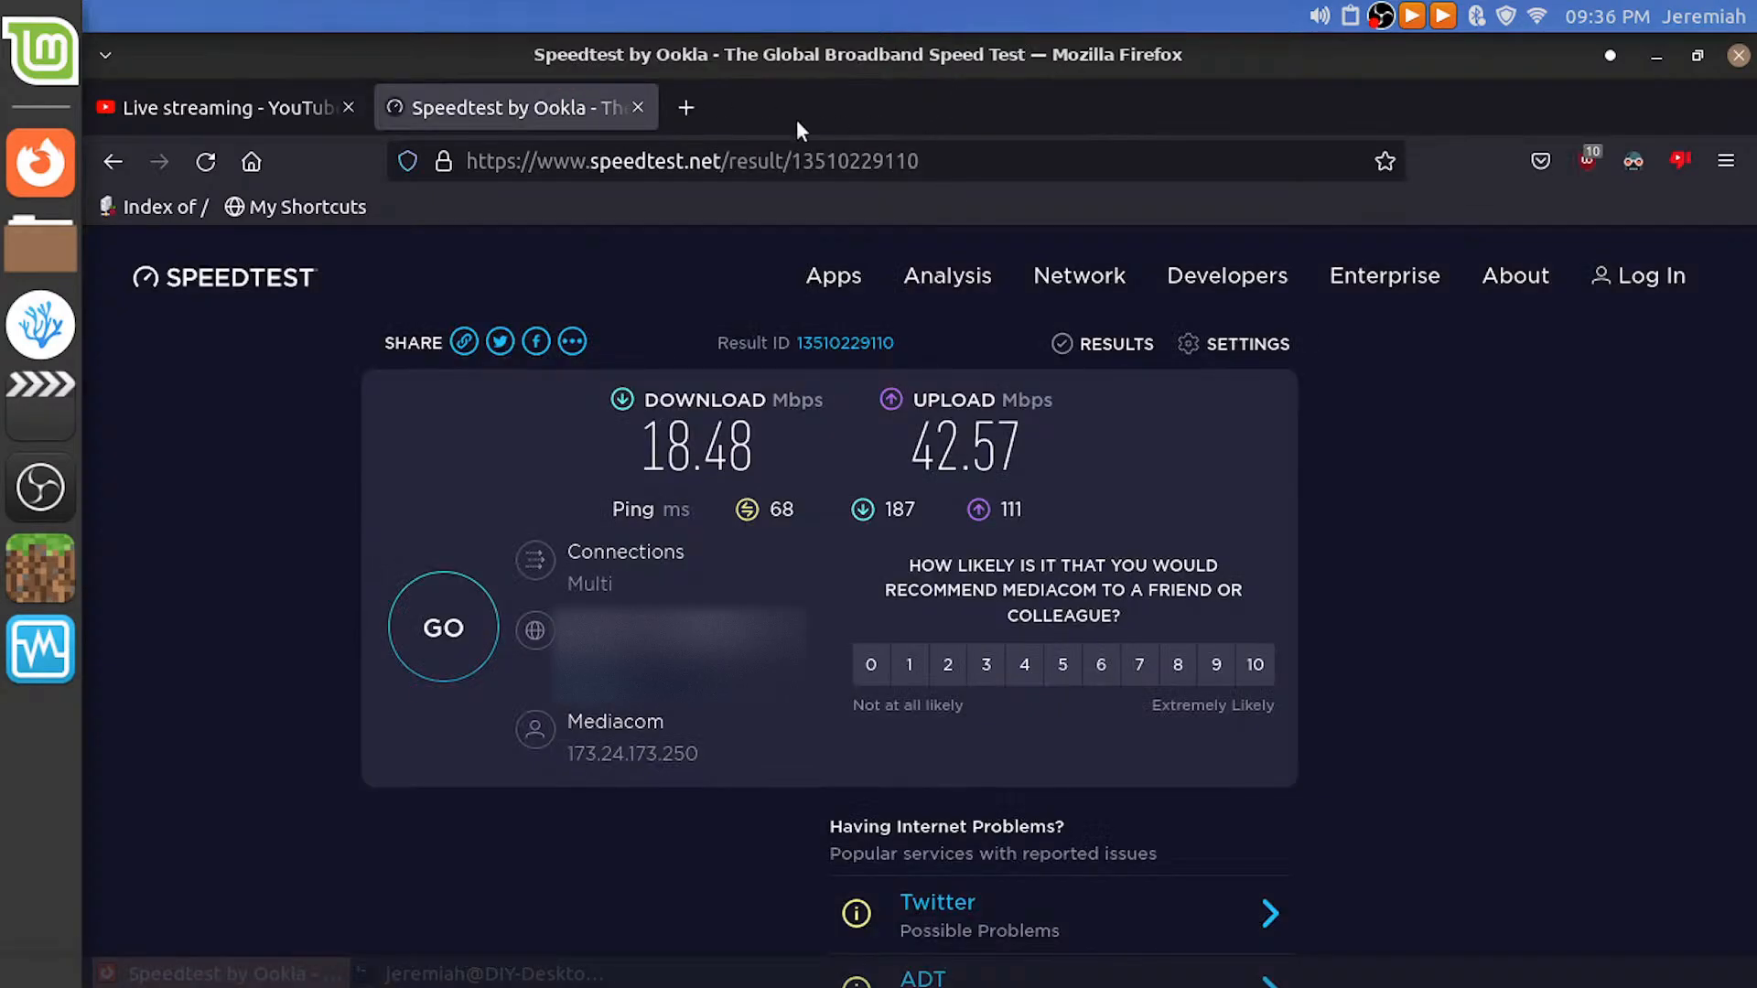
pyautogui.click(696, 107)
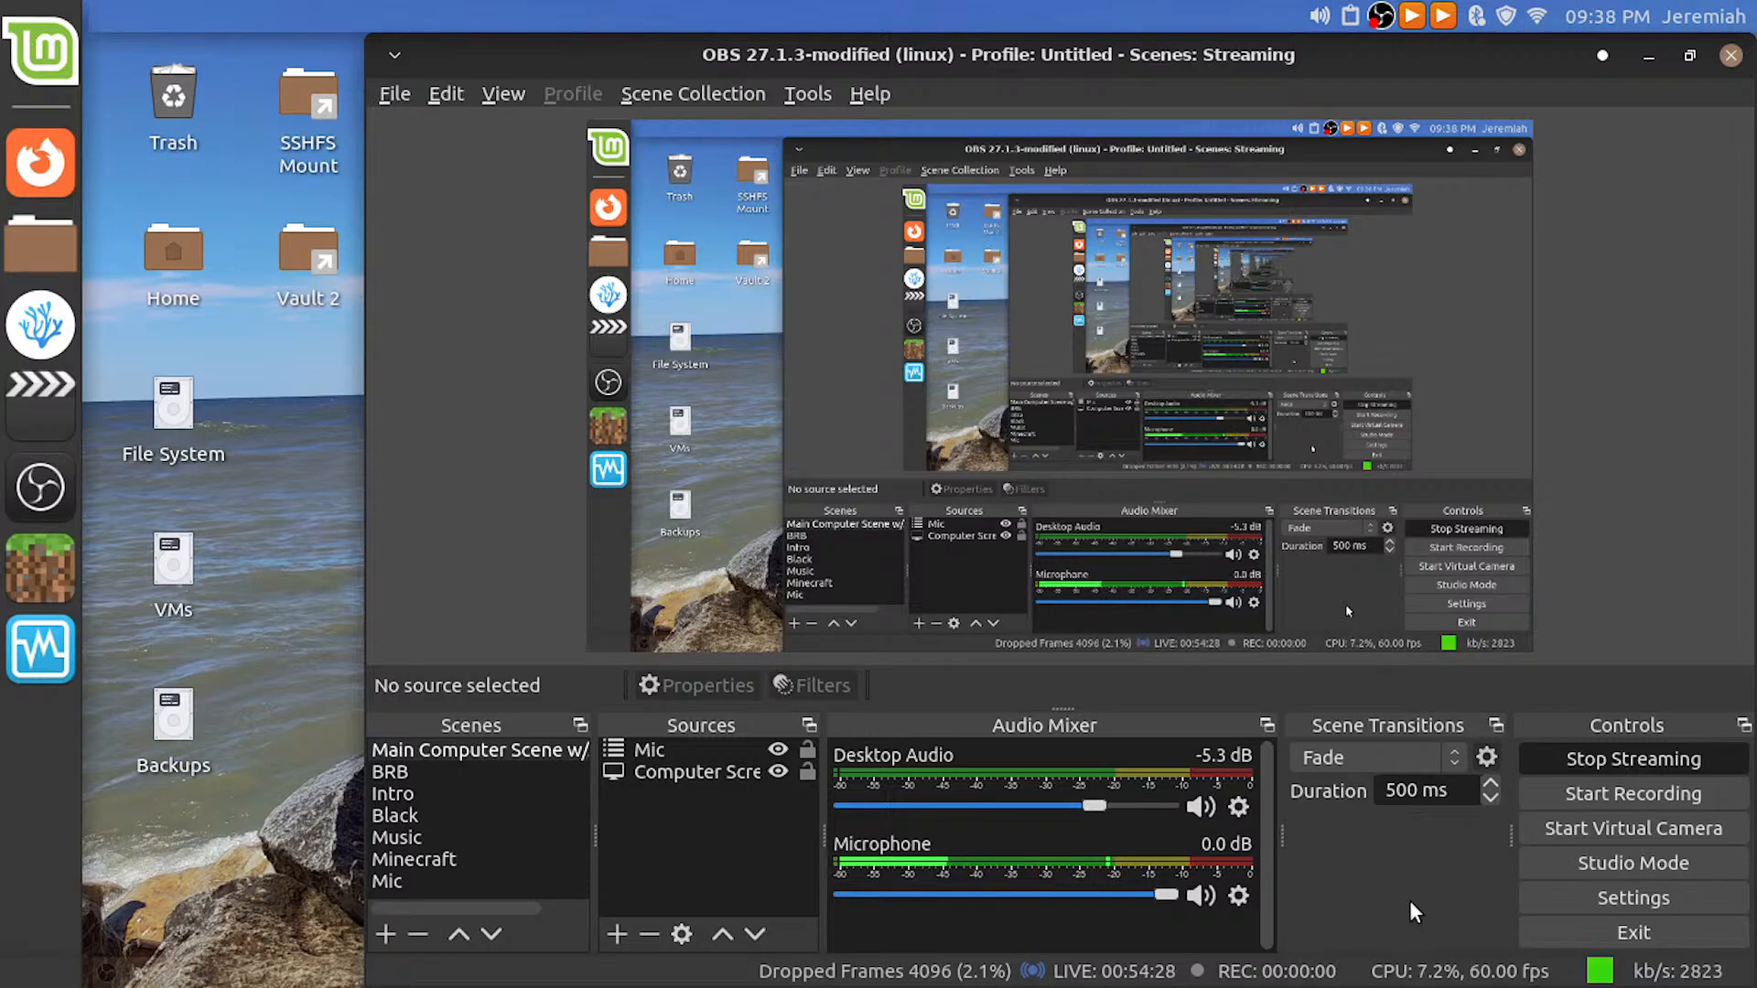
pyautogui.hotkey('ctrl', 'alt', 'Right')
pyautogui.hotkey('ctrl', 'alt', 'Right')
pyautogui.hotkey('ctrl', 'alt', 'Right')
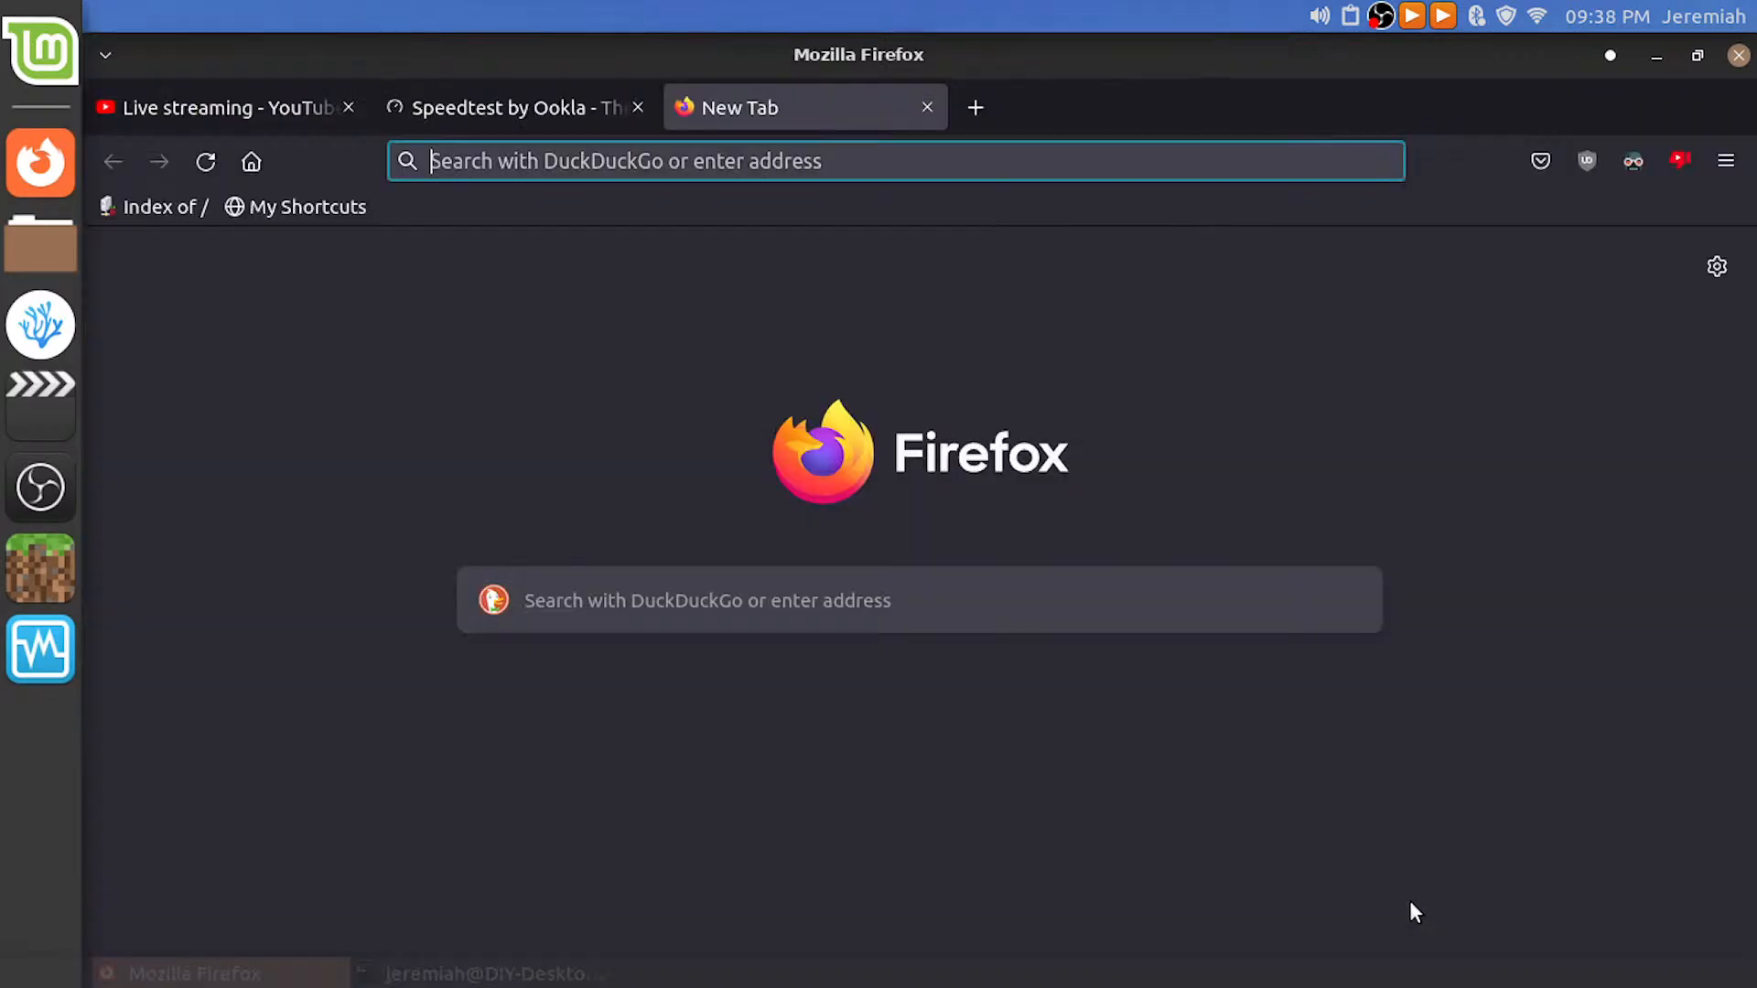
pyautogui.hotkey('ctrl', 'alt', 'Left')
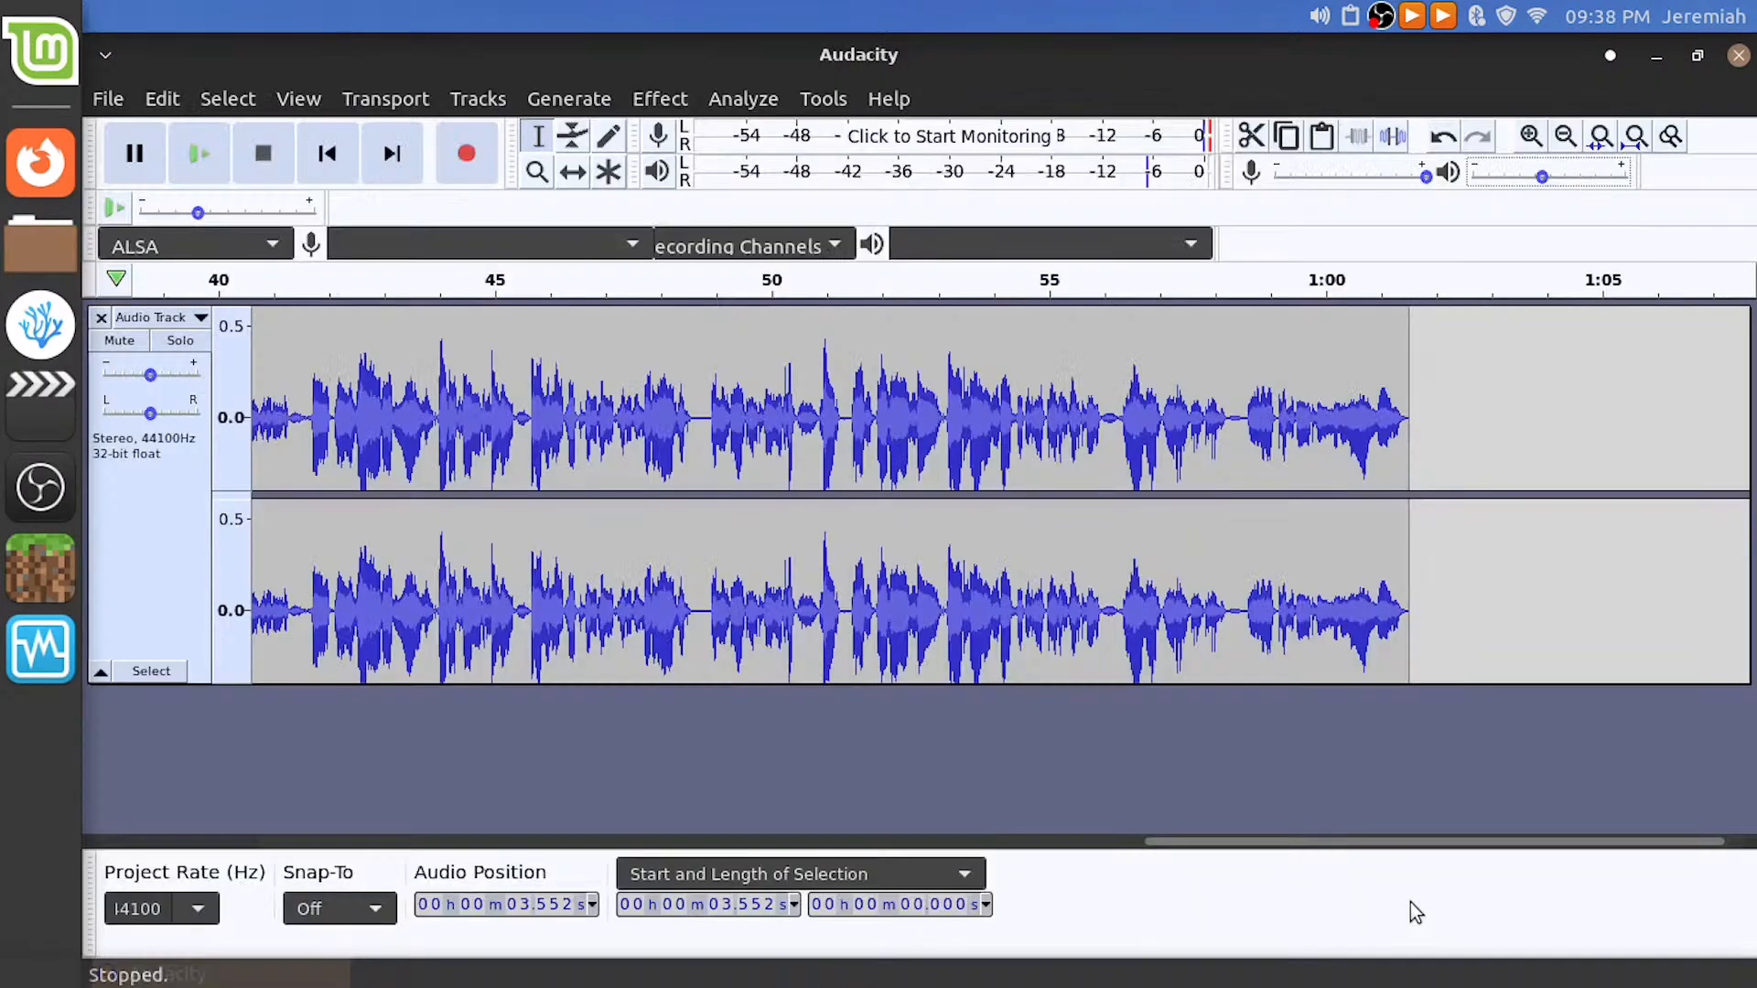
pyautogui.hotkey('ctrl', 'alt', 'Left')
pyautogui.hotkey('ctrl', 'alt', 'Left')
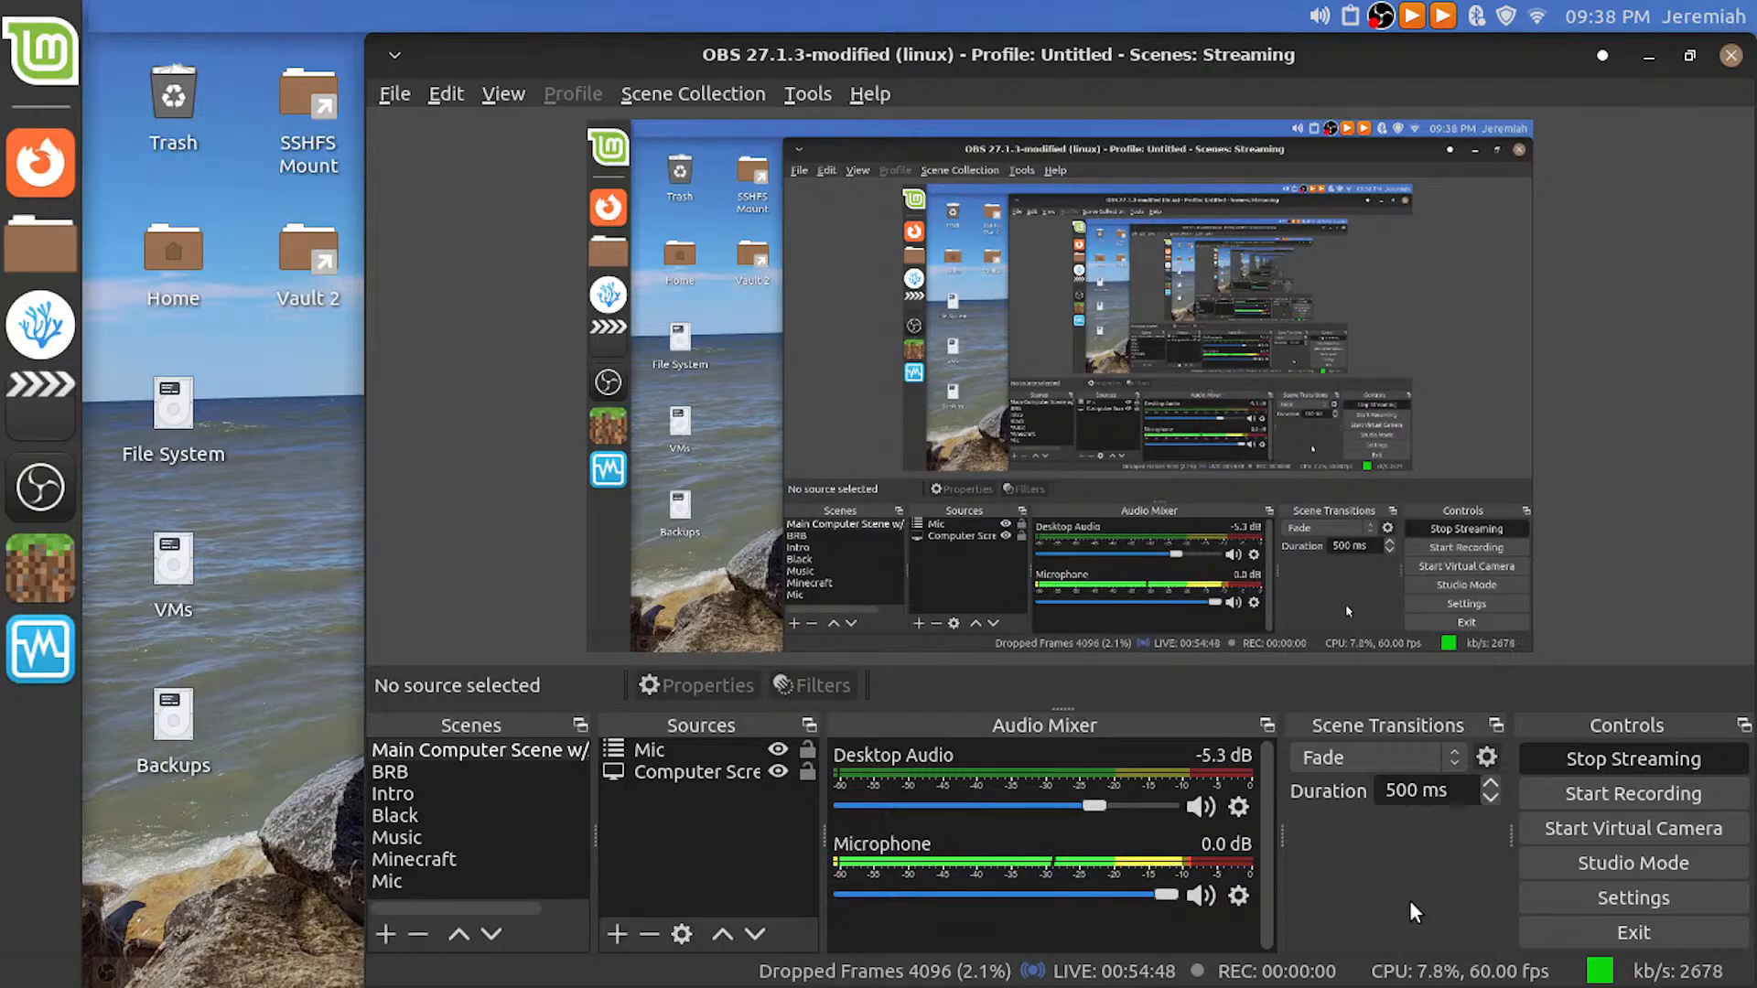
# Switch to Kdenlive and save the servicebad.kdenlive project
pyautogui.hotkey('ctrl', 'alt', 'Right')
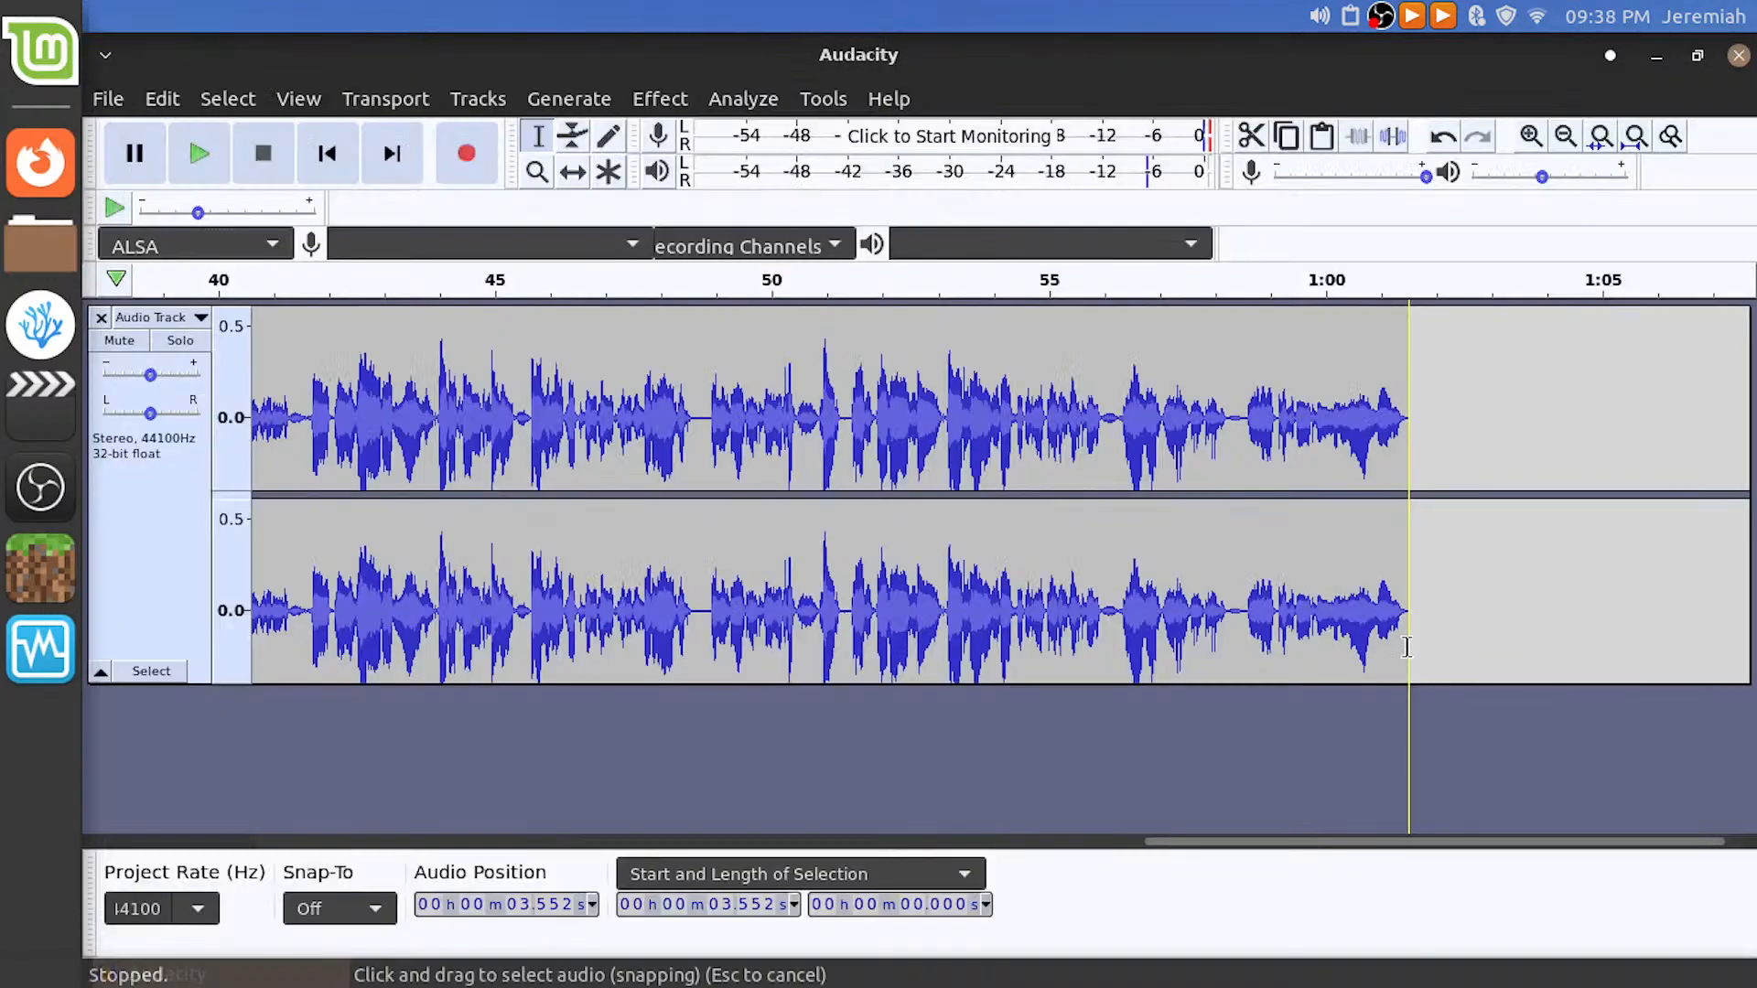
pyautogui.hotkey('ctrl', 'alt', 'Right')
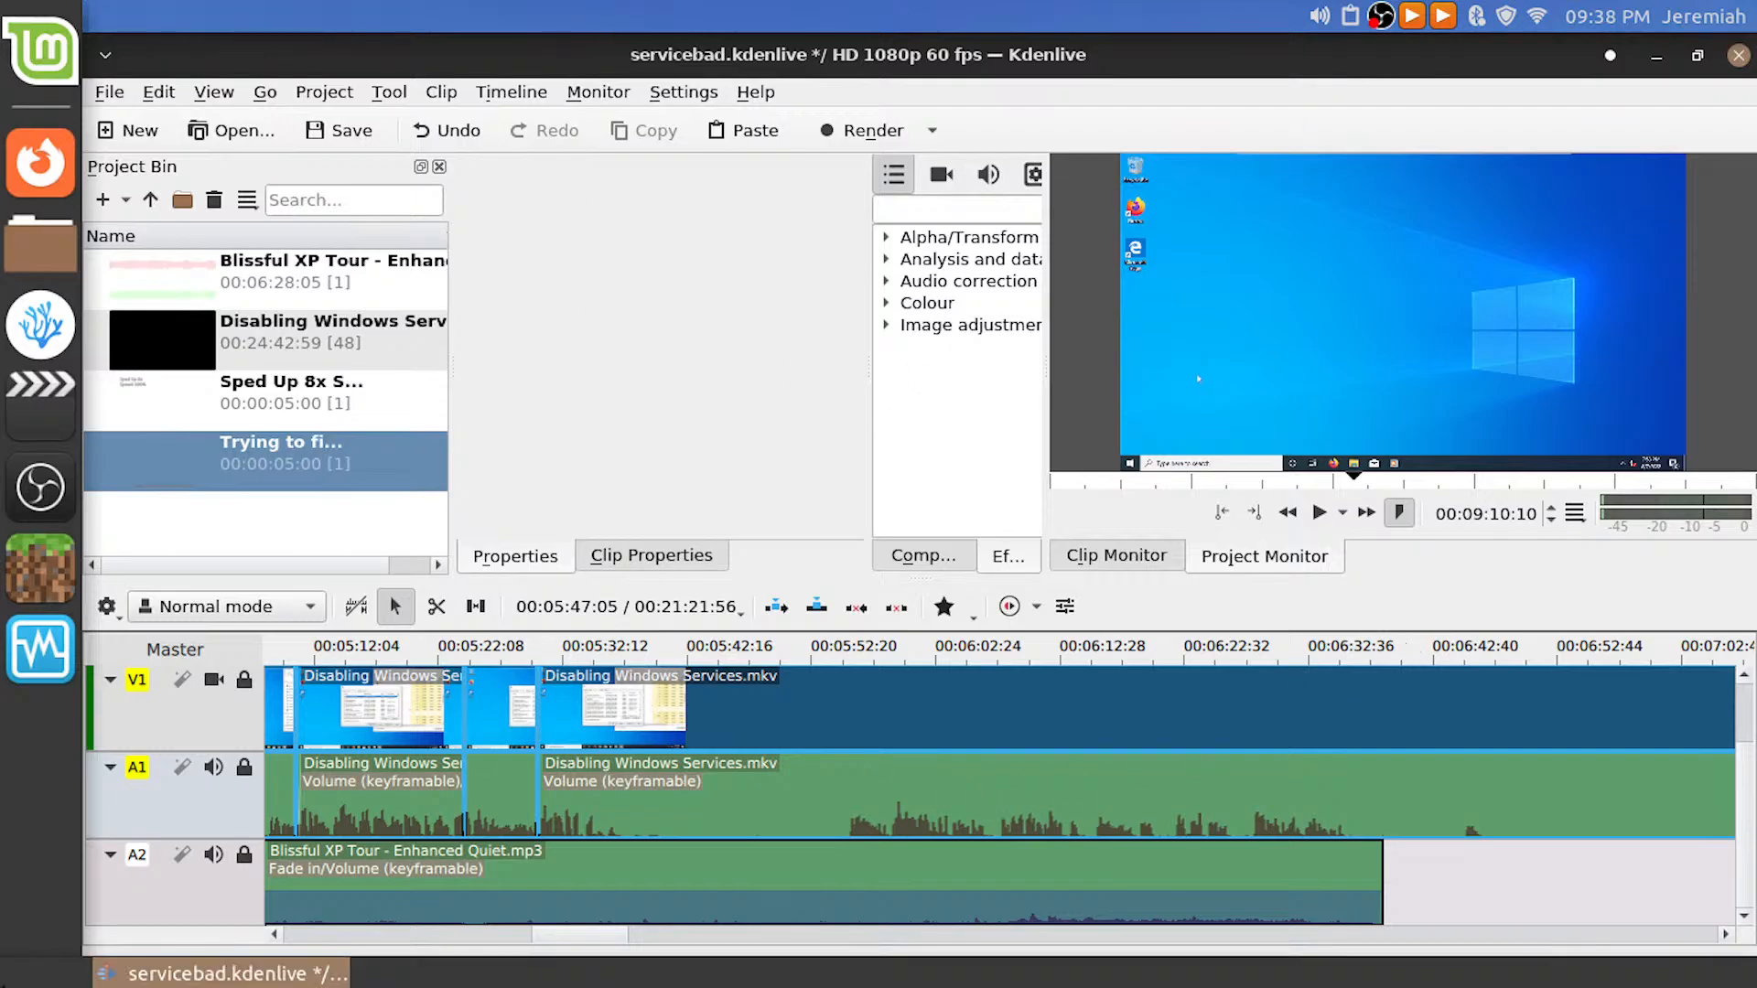
pyautogui.hotkey('ctrl', 's')
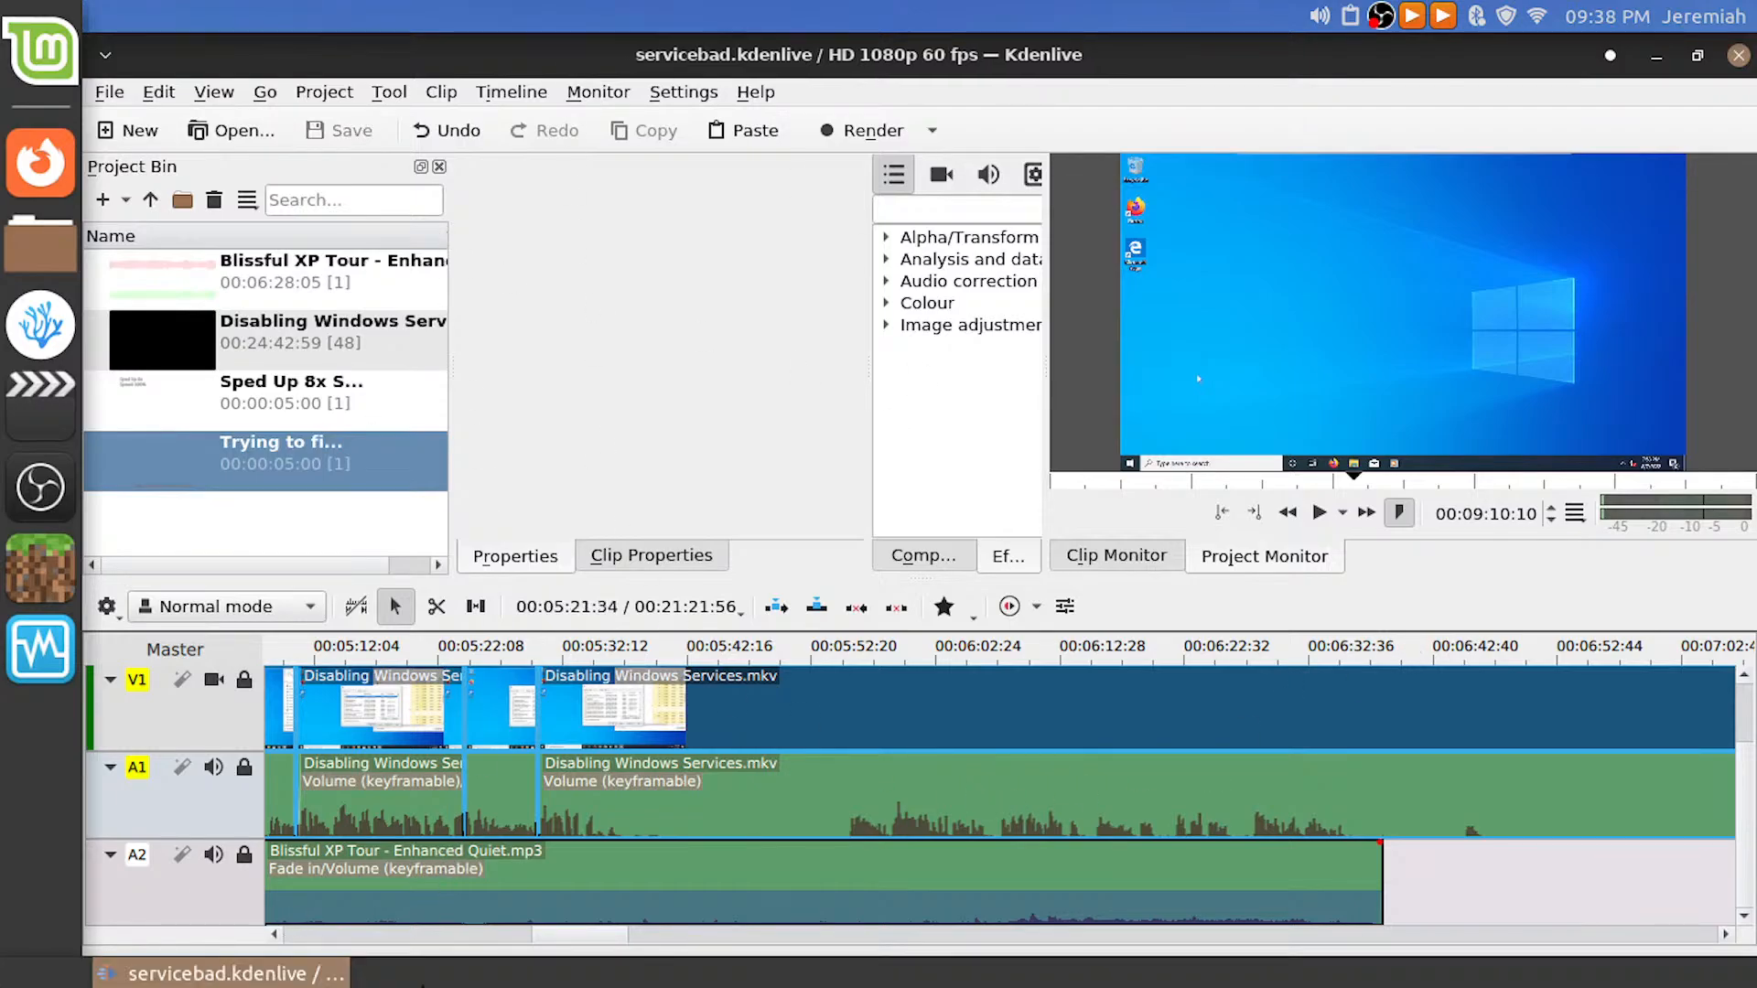
pyautogui.hotkey('ctrl', 'alt', 'Left')
pyautogui.hotkey('ctrl', 'alt', 'Right')
pyautogui.hotkey('ctrl', 'alt', 'Right')
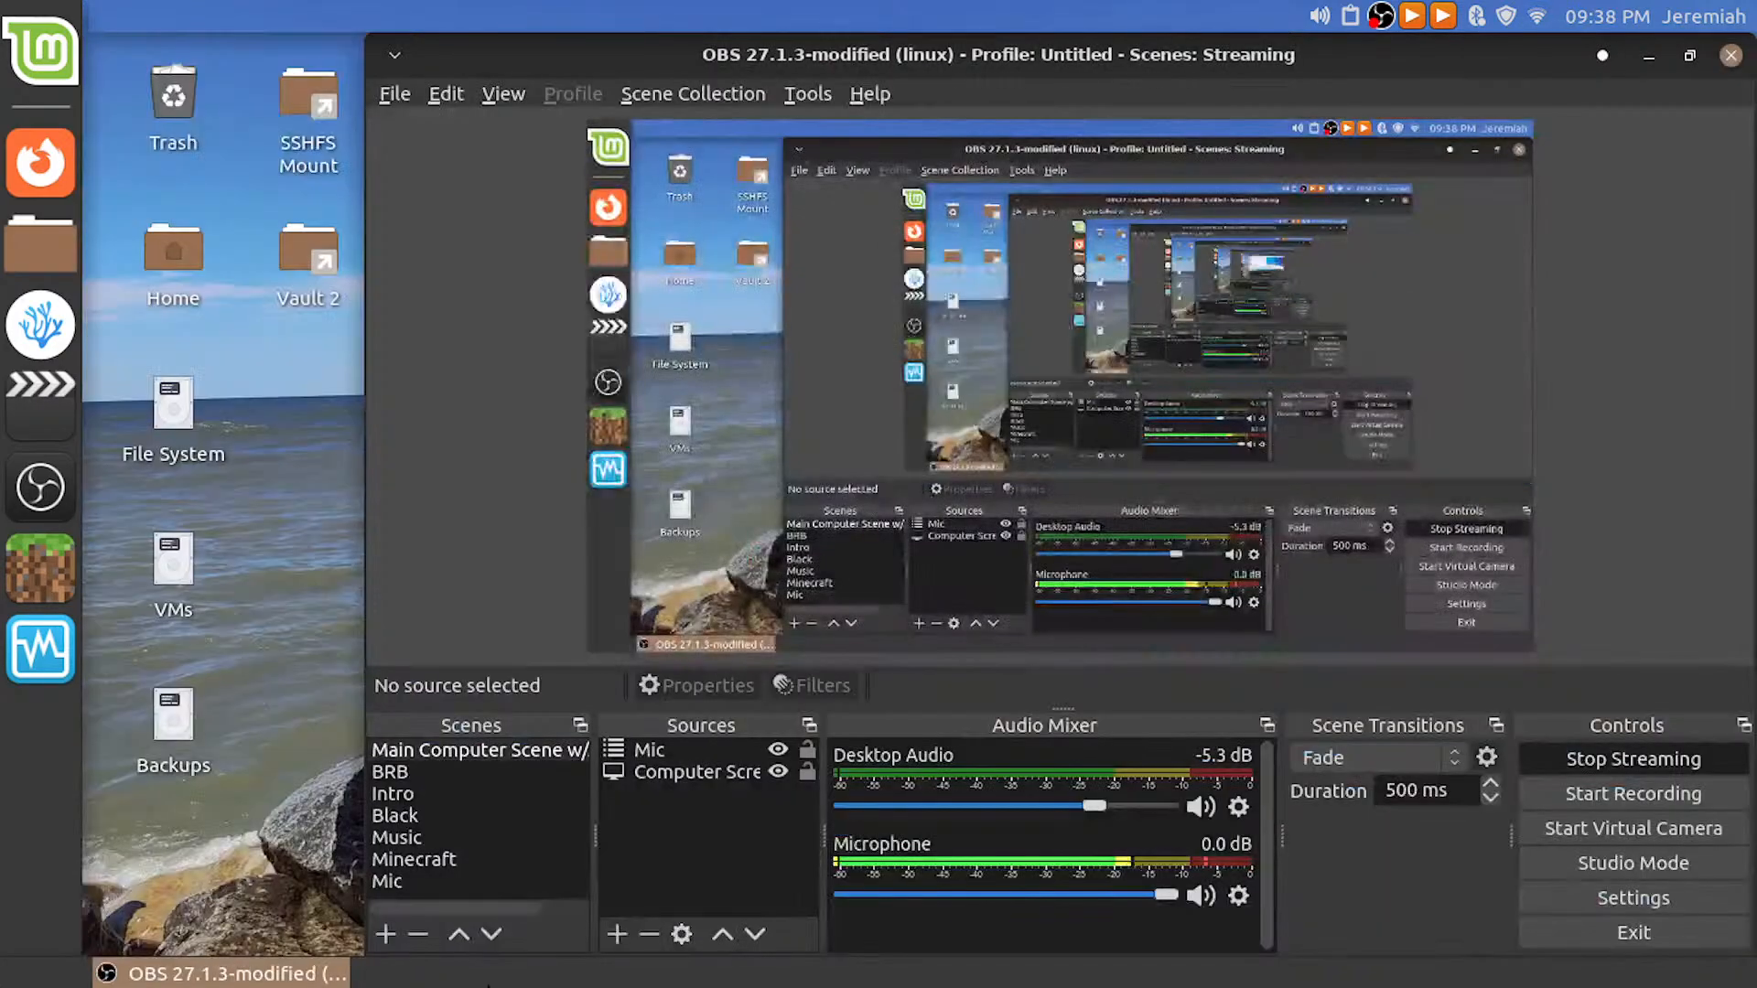
pyautogui.hotkey('ctrl', 'alt', 'Left')
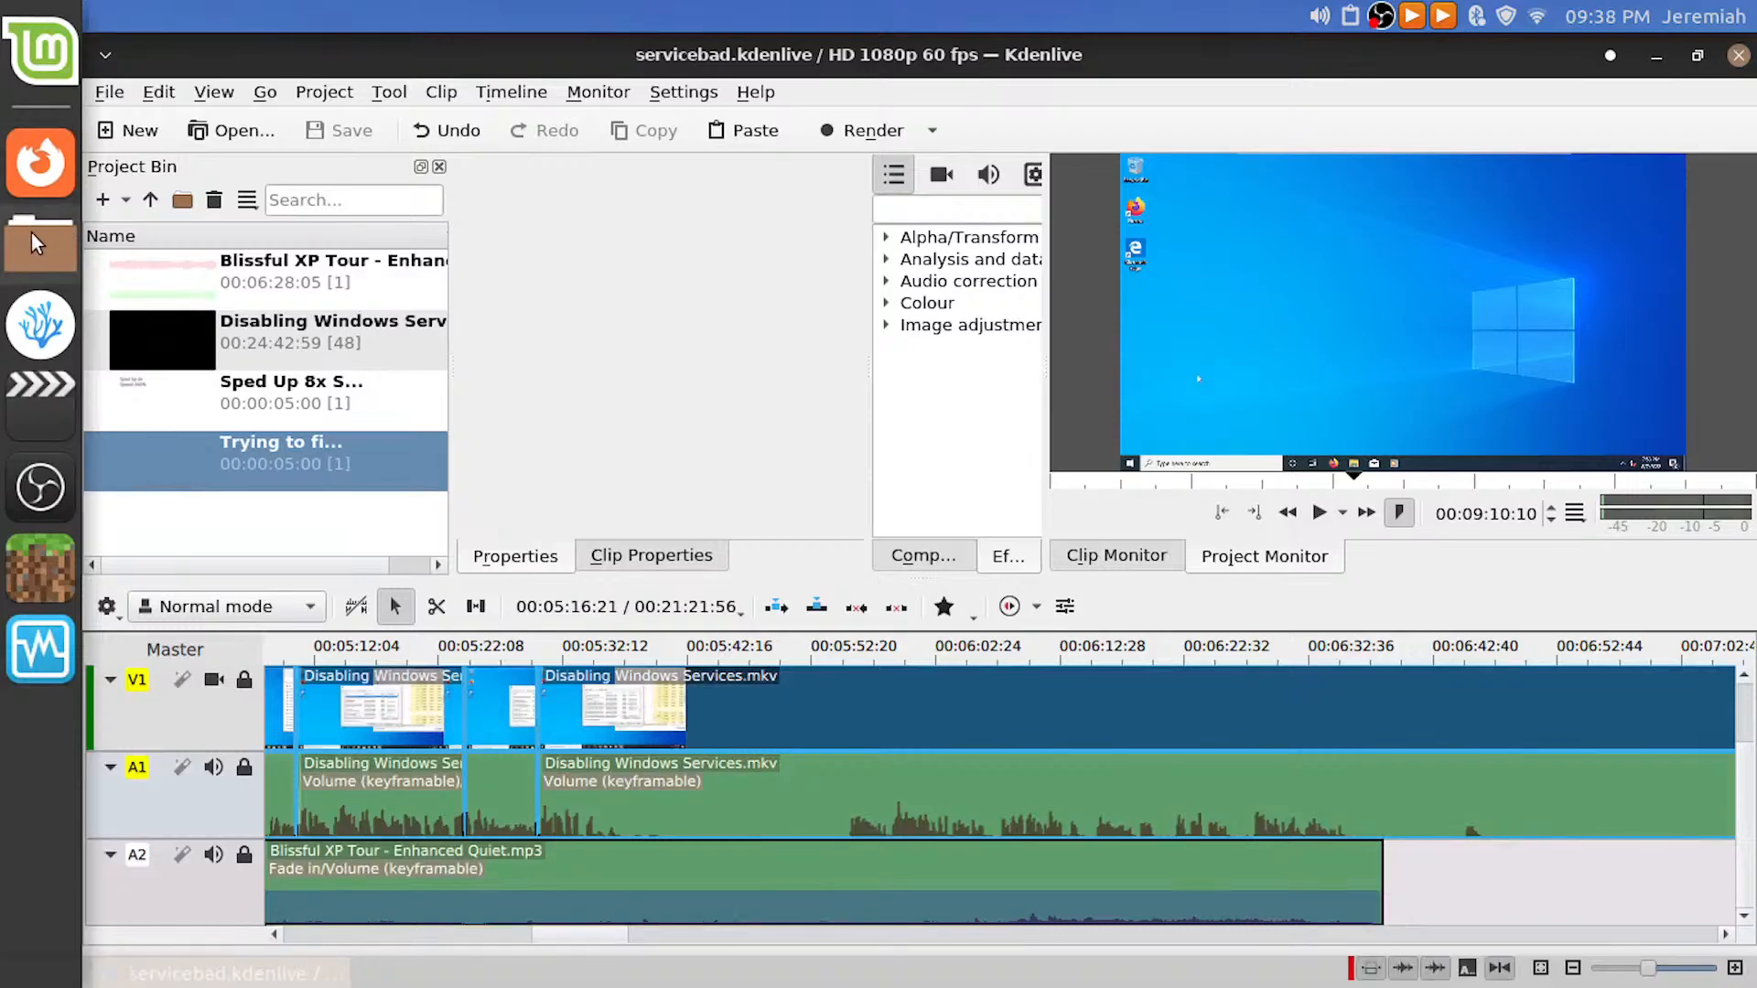
# Open a new file manager window over Kdenlive, go to SSHFS-Mount and move the window toward the screen's centre
pyautogui.click(64, 236)
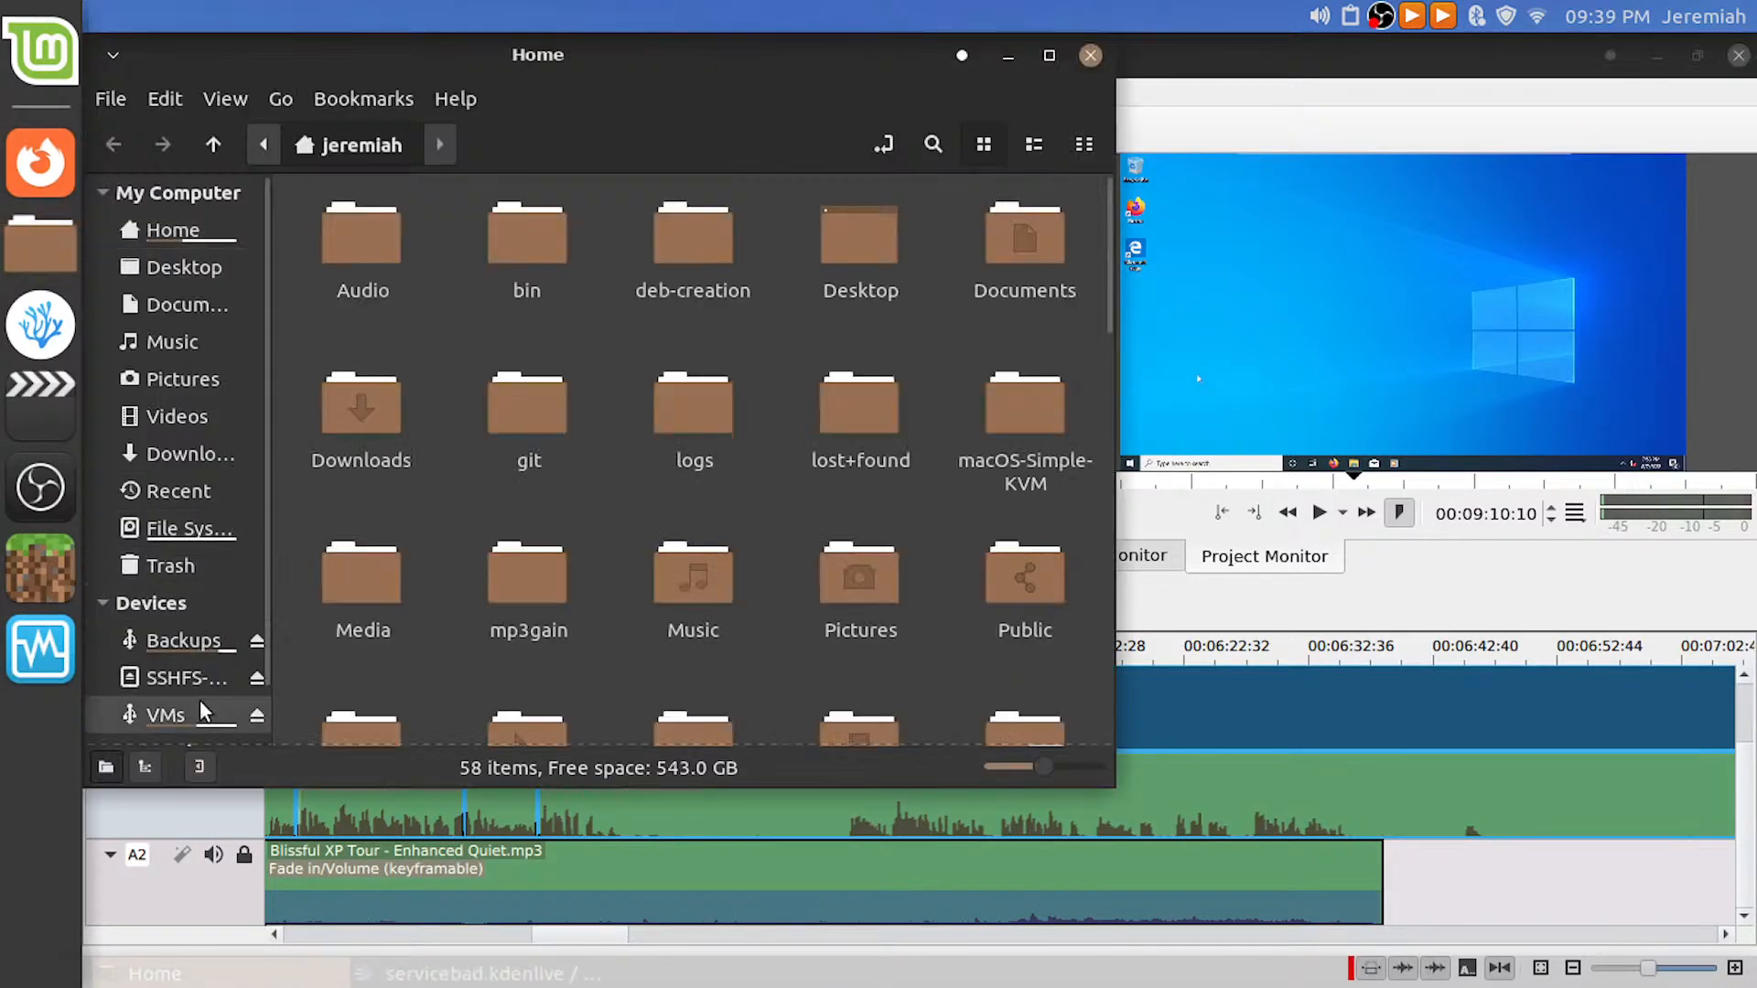
pyautogui.click(183, 678)
pyautogui.moveTo(646, 59); pyautogui.dragTo(994, 137)
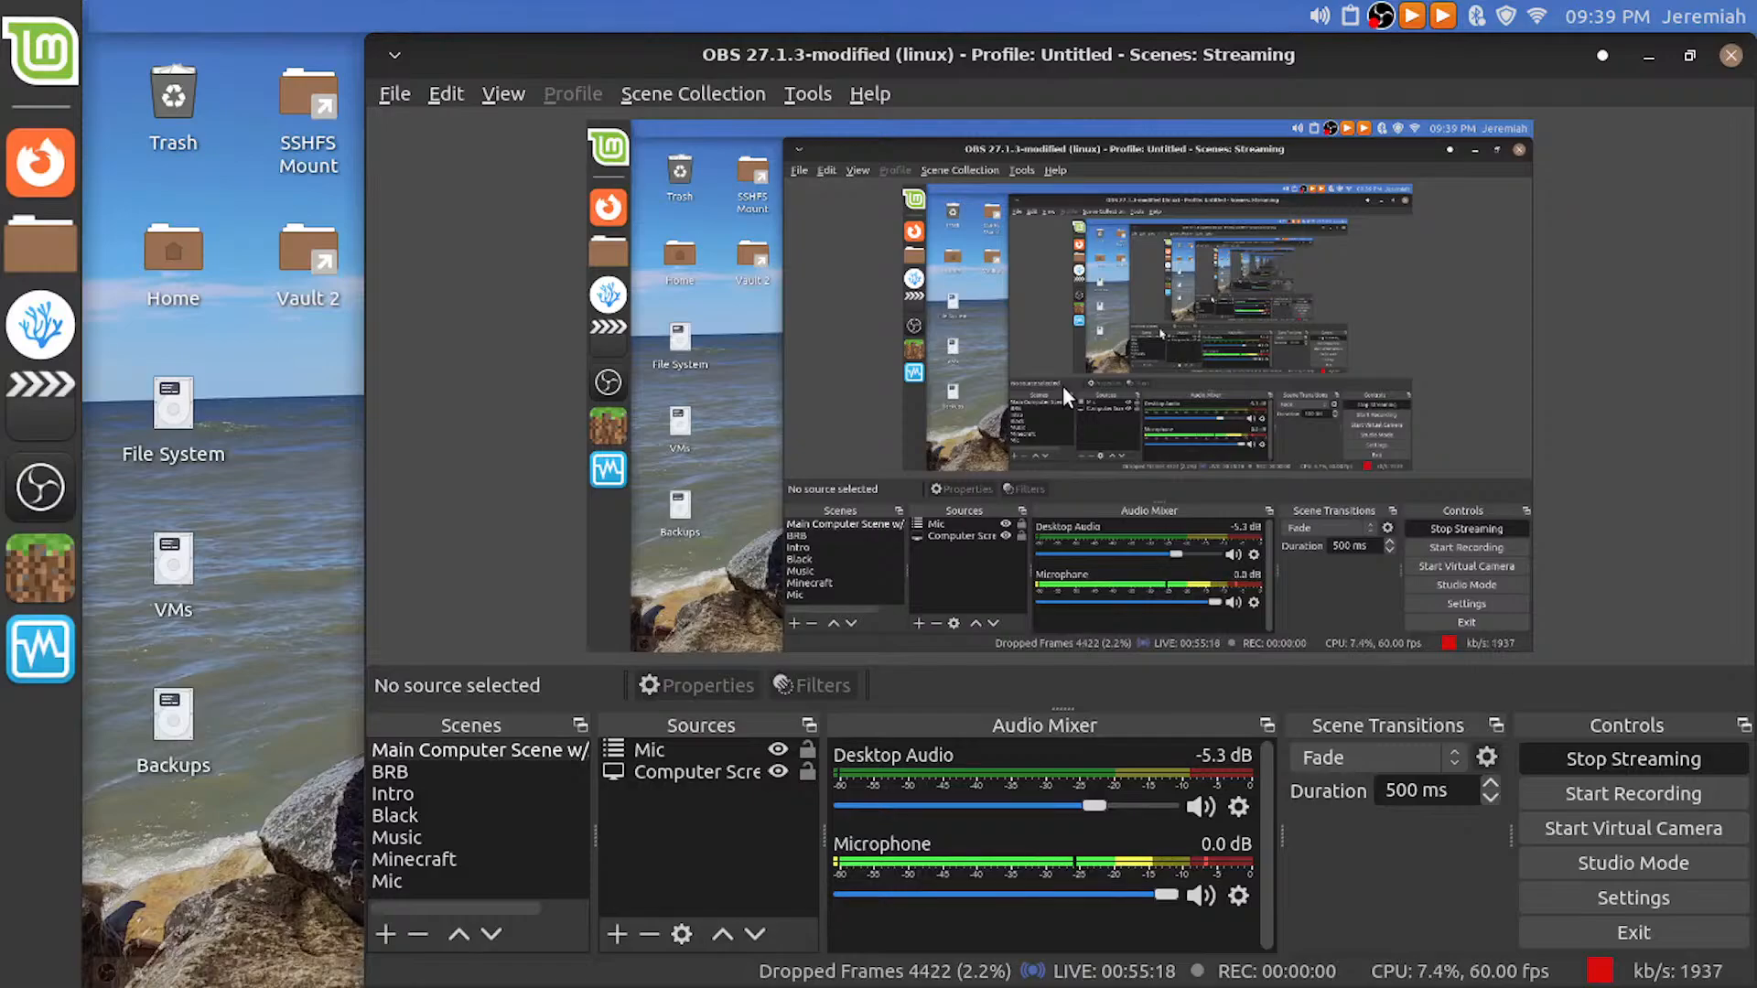
# Open a terminal, run "sudo systemctl restart network-manager" and authorize it with the account password
pyautogui.hotkey('ctrl', 'alt', 't')
pyautogui.write('sudo')
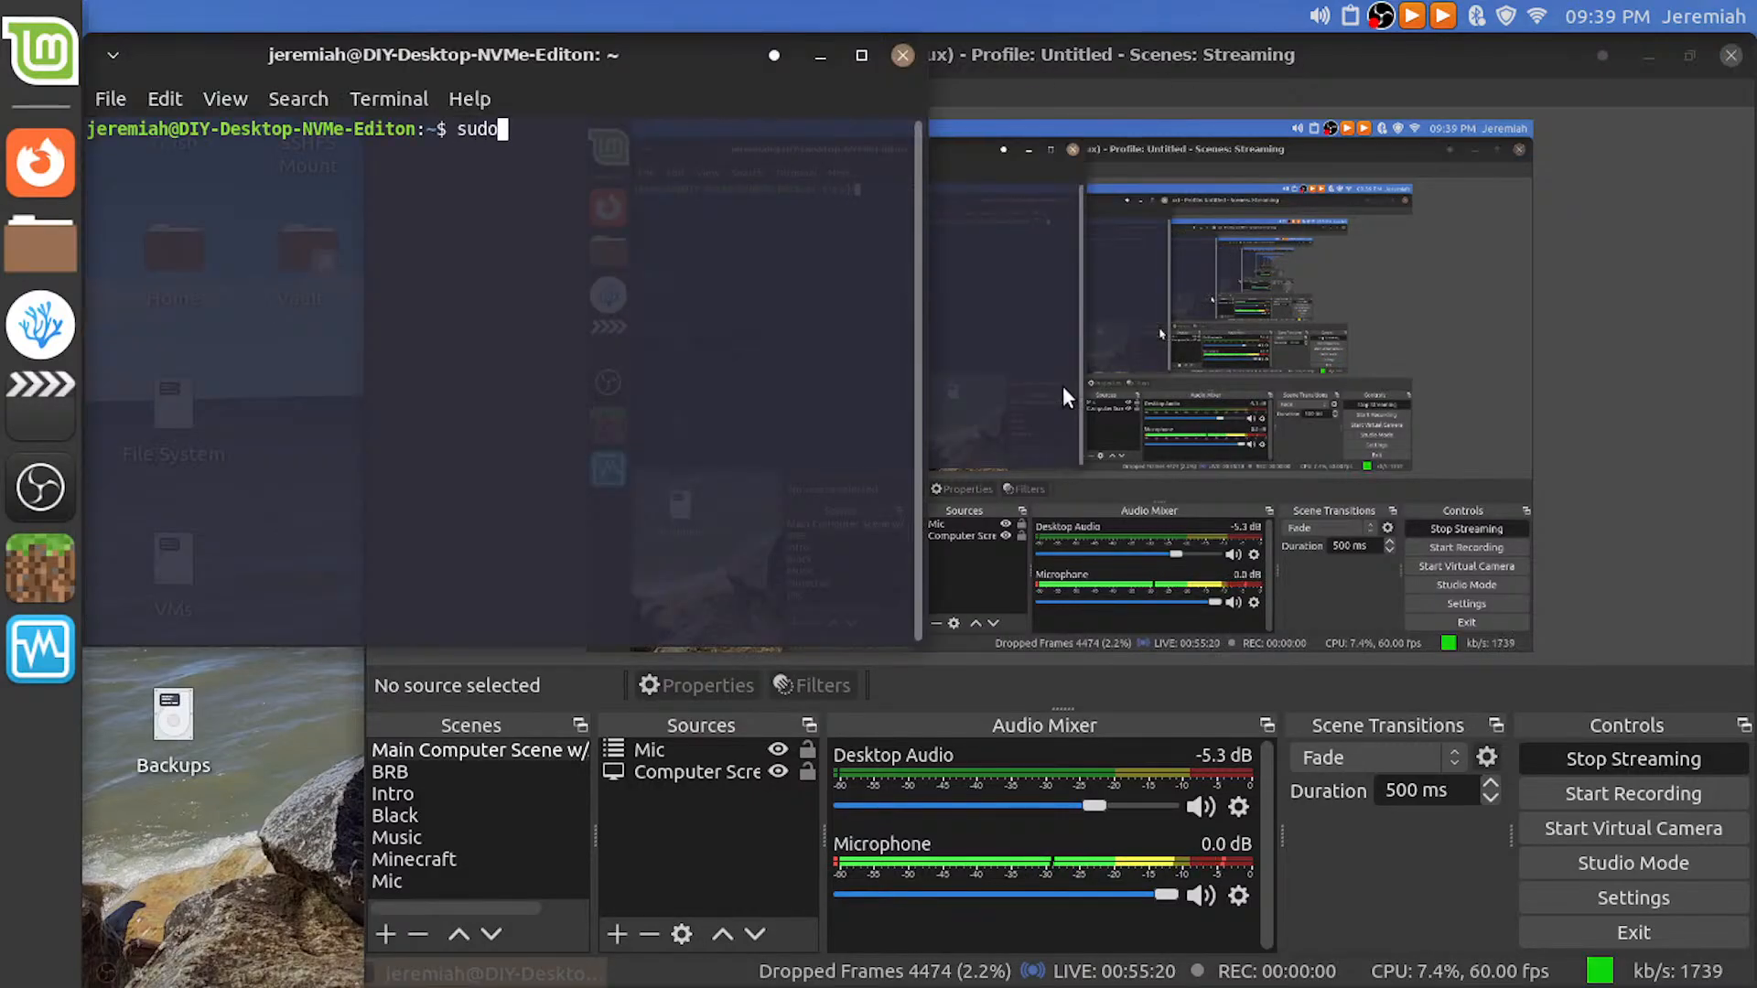
pyautogui.write(' systemctl')
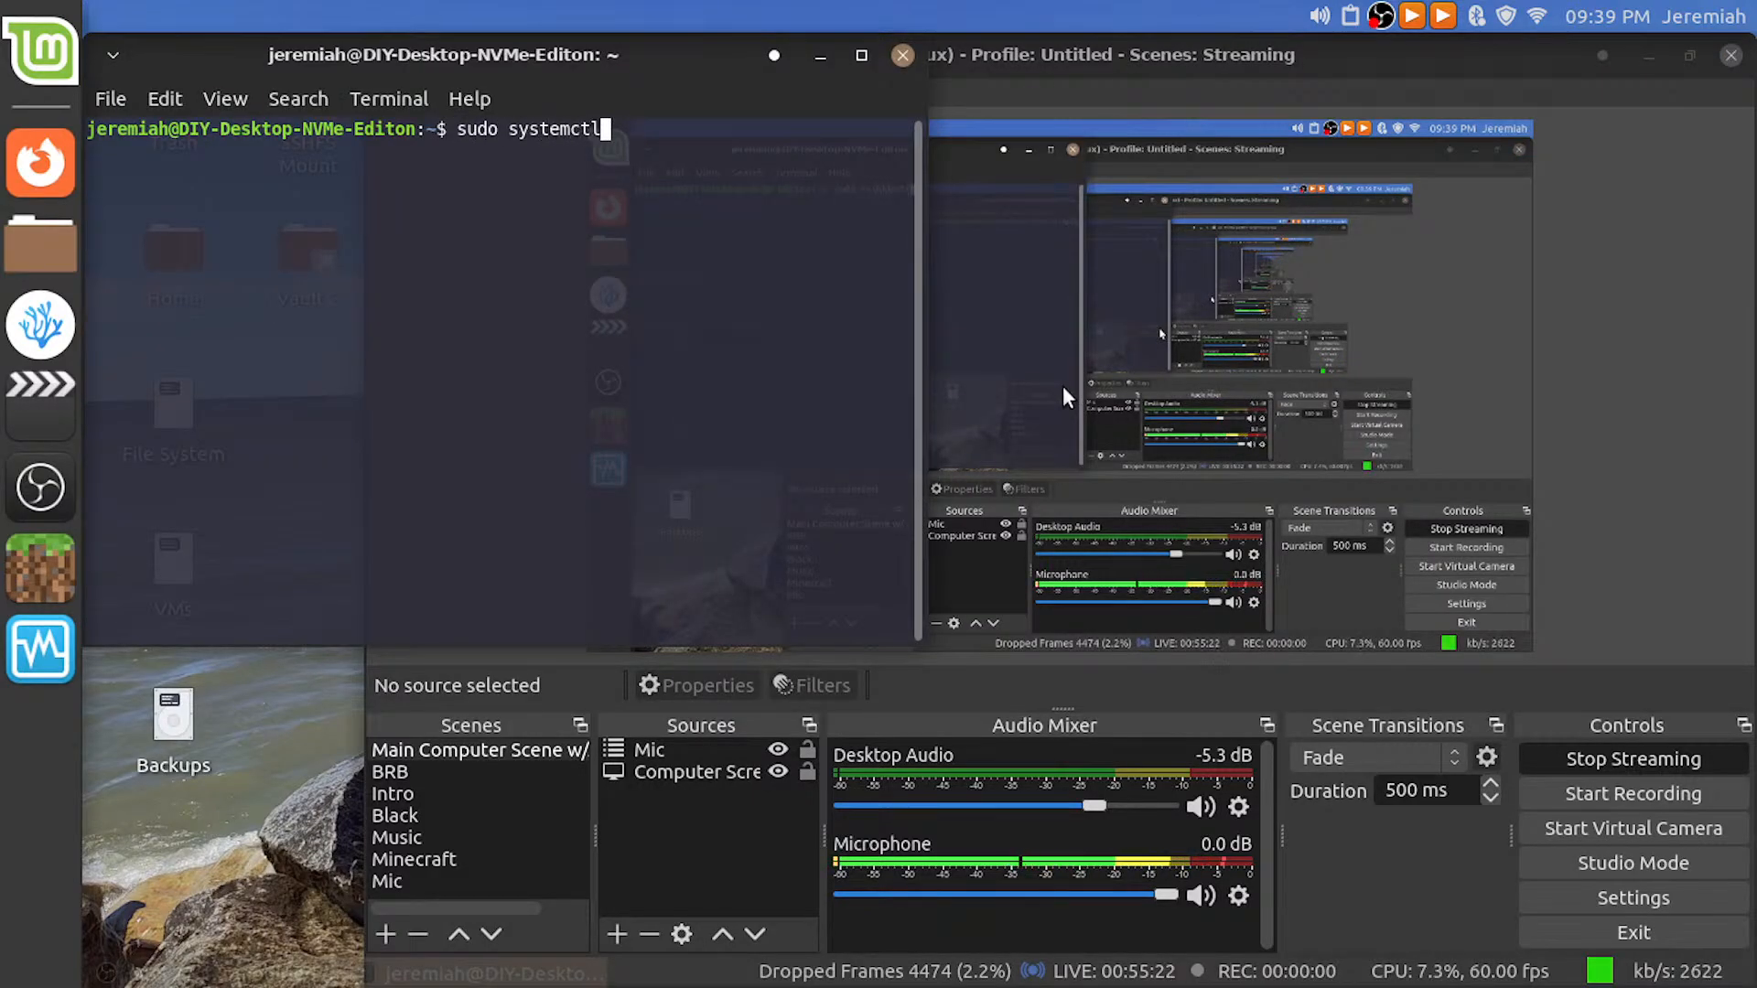
pyautogui.write(' restart netw')
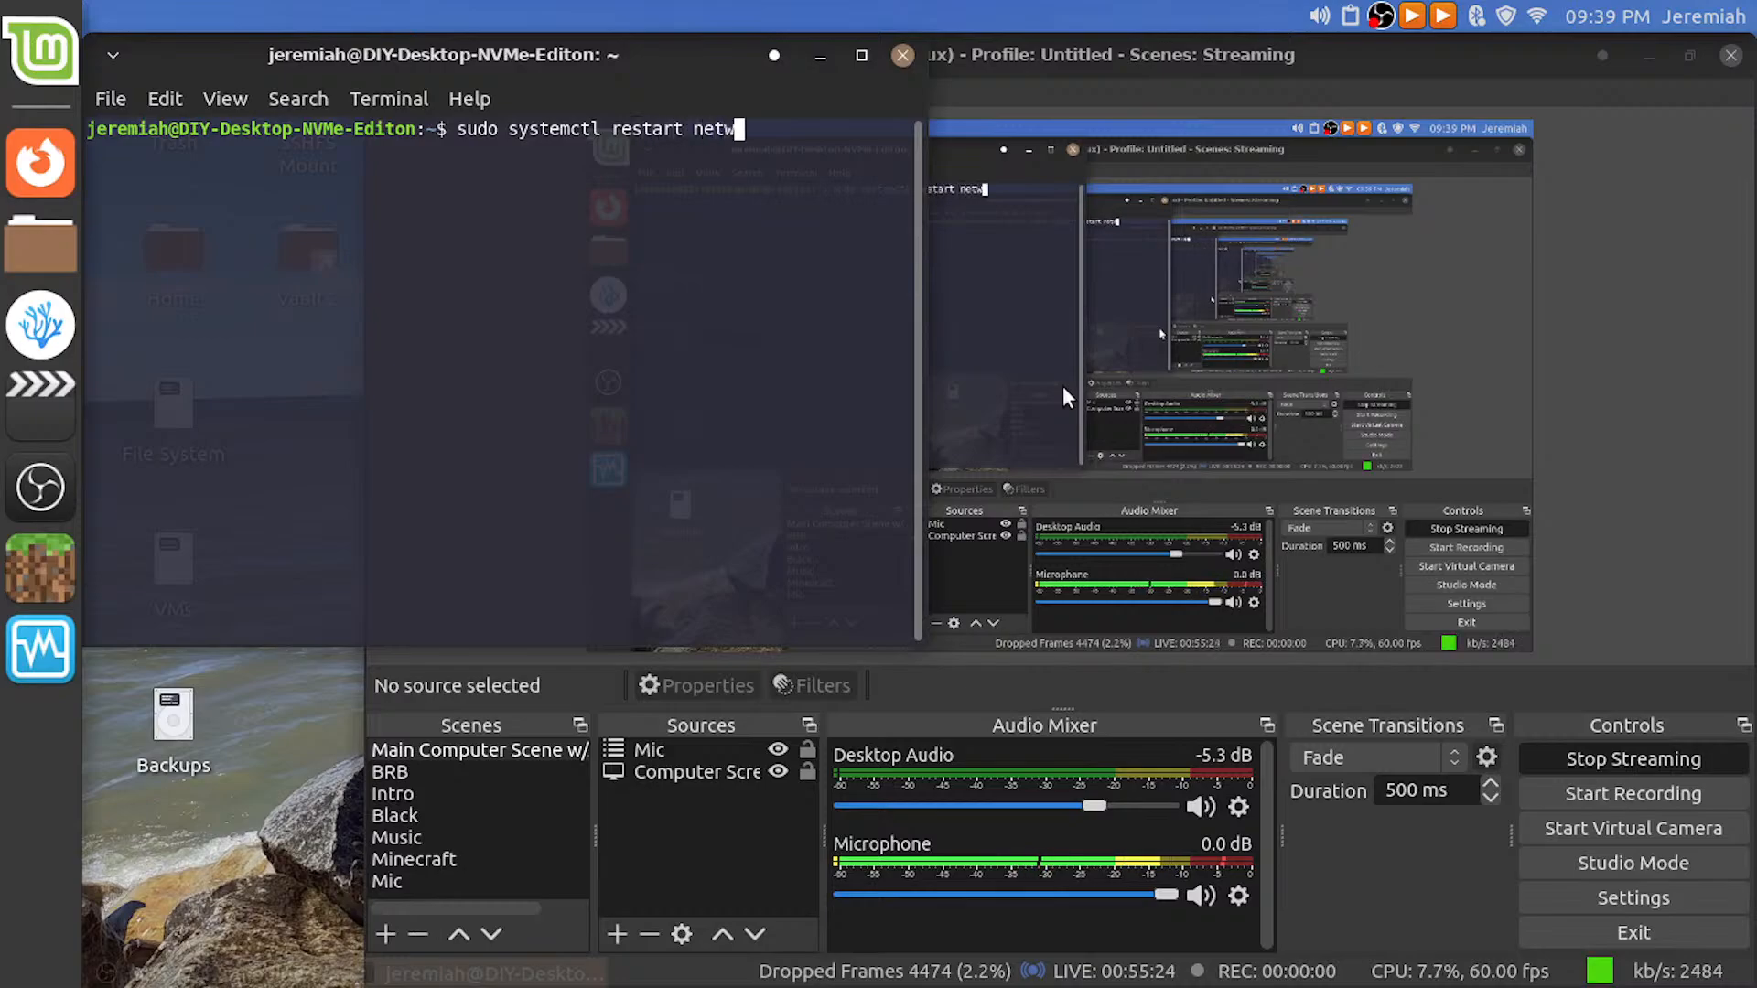
pyautogui.write('ork-')
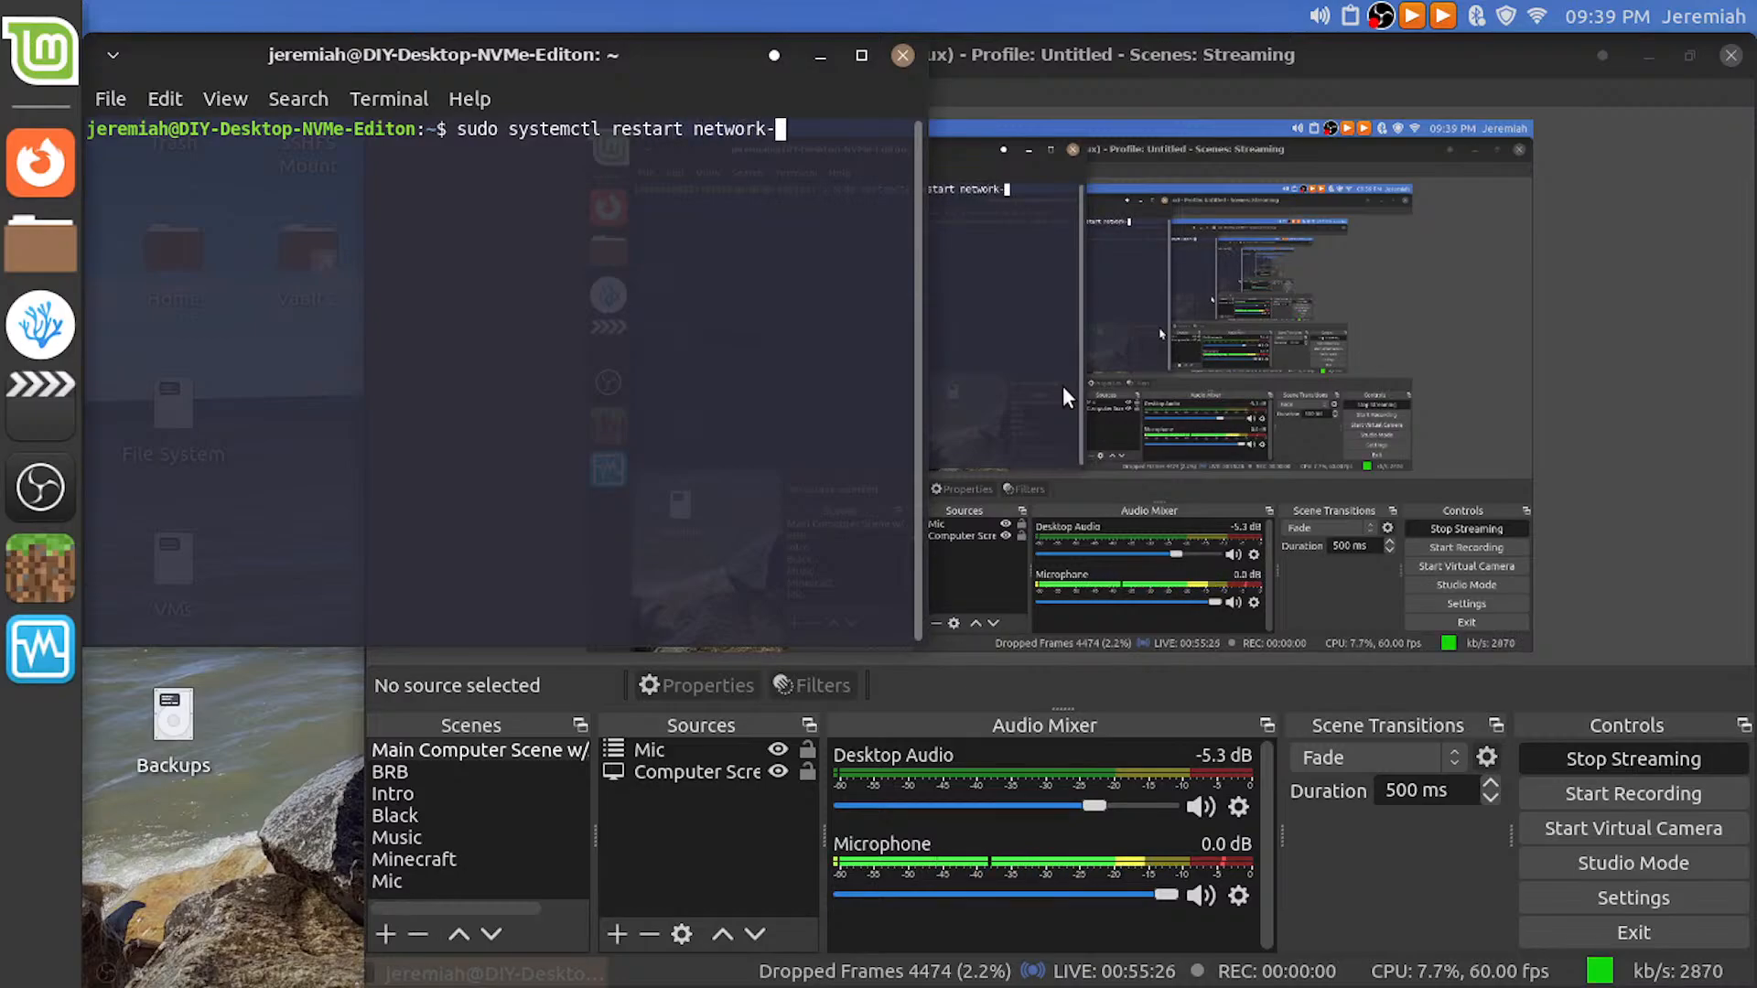
pyautogui.write('manager')
pyautogui.press('Return')
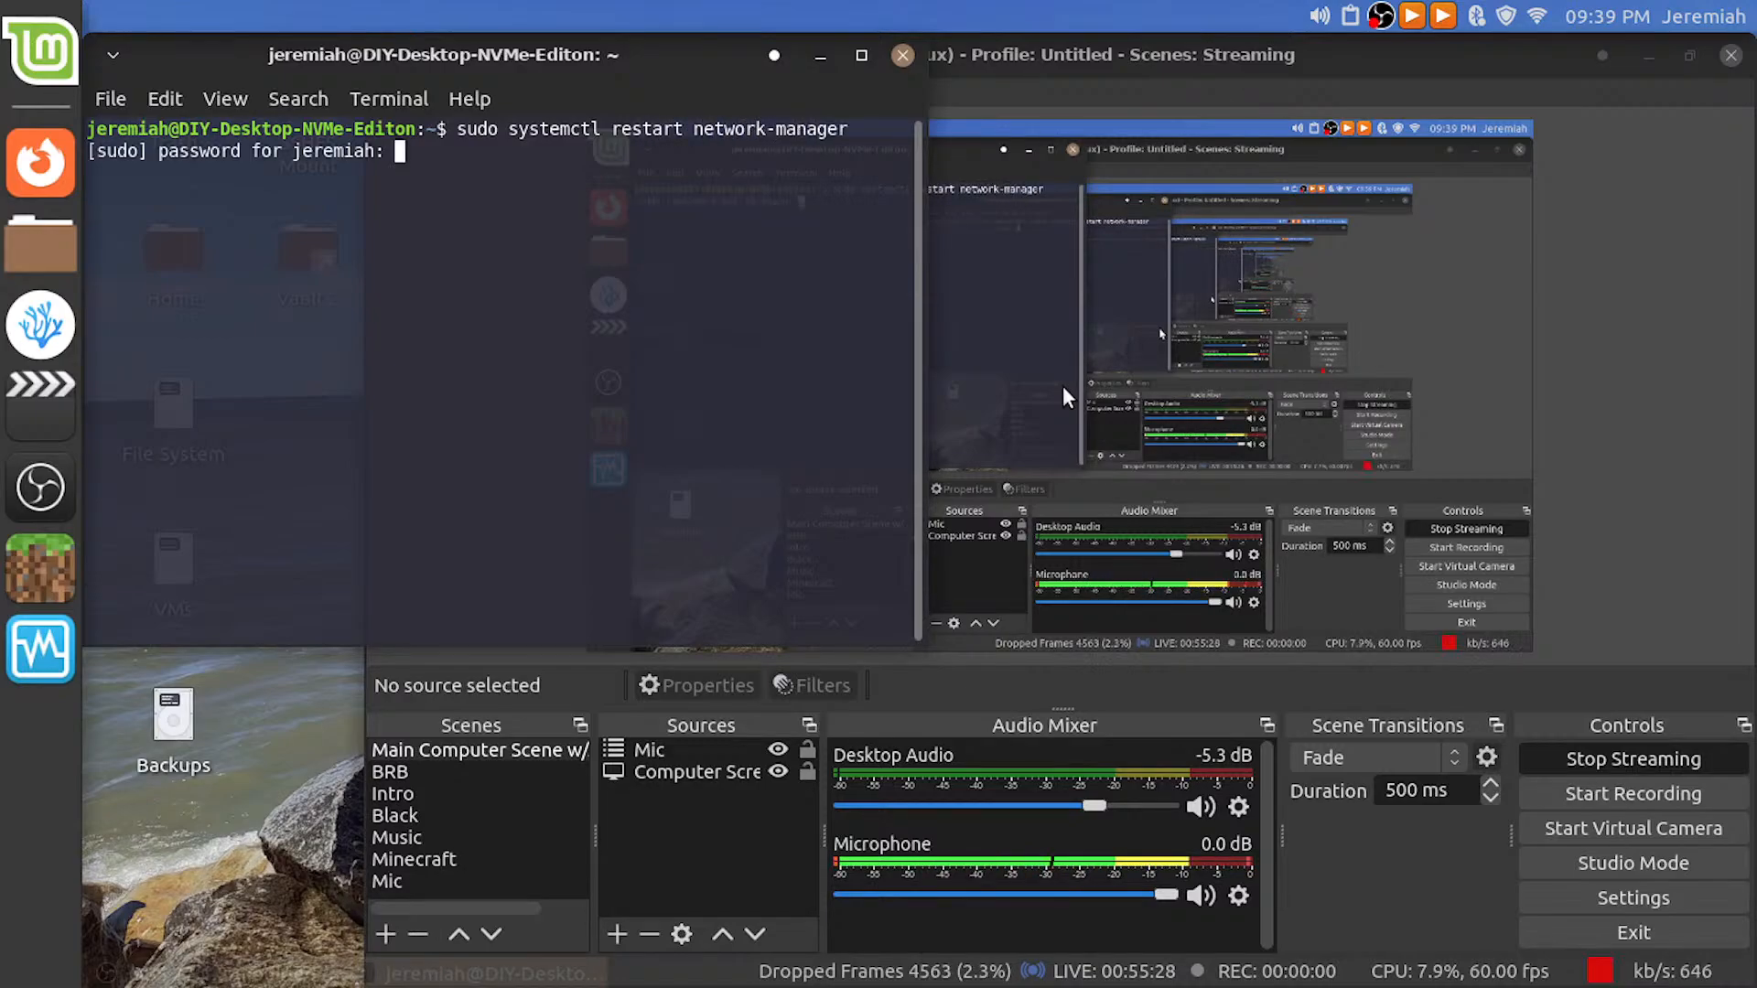
pyautogui.press('Return')
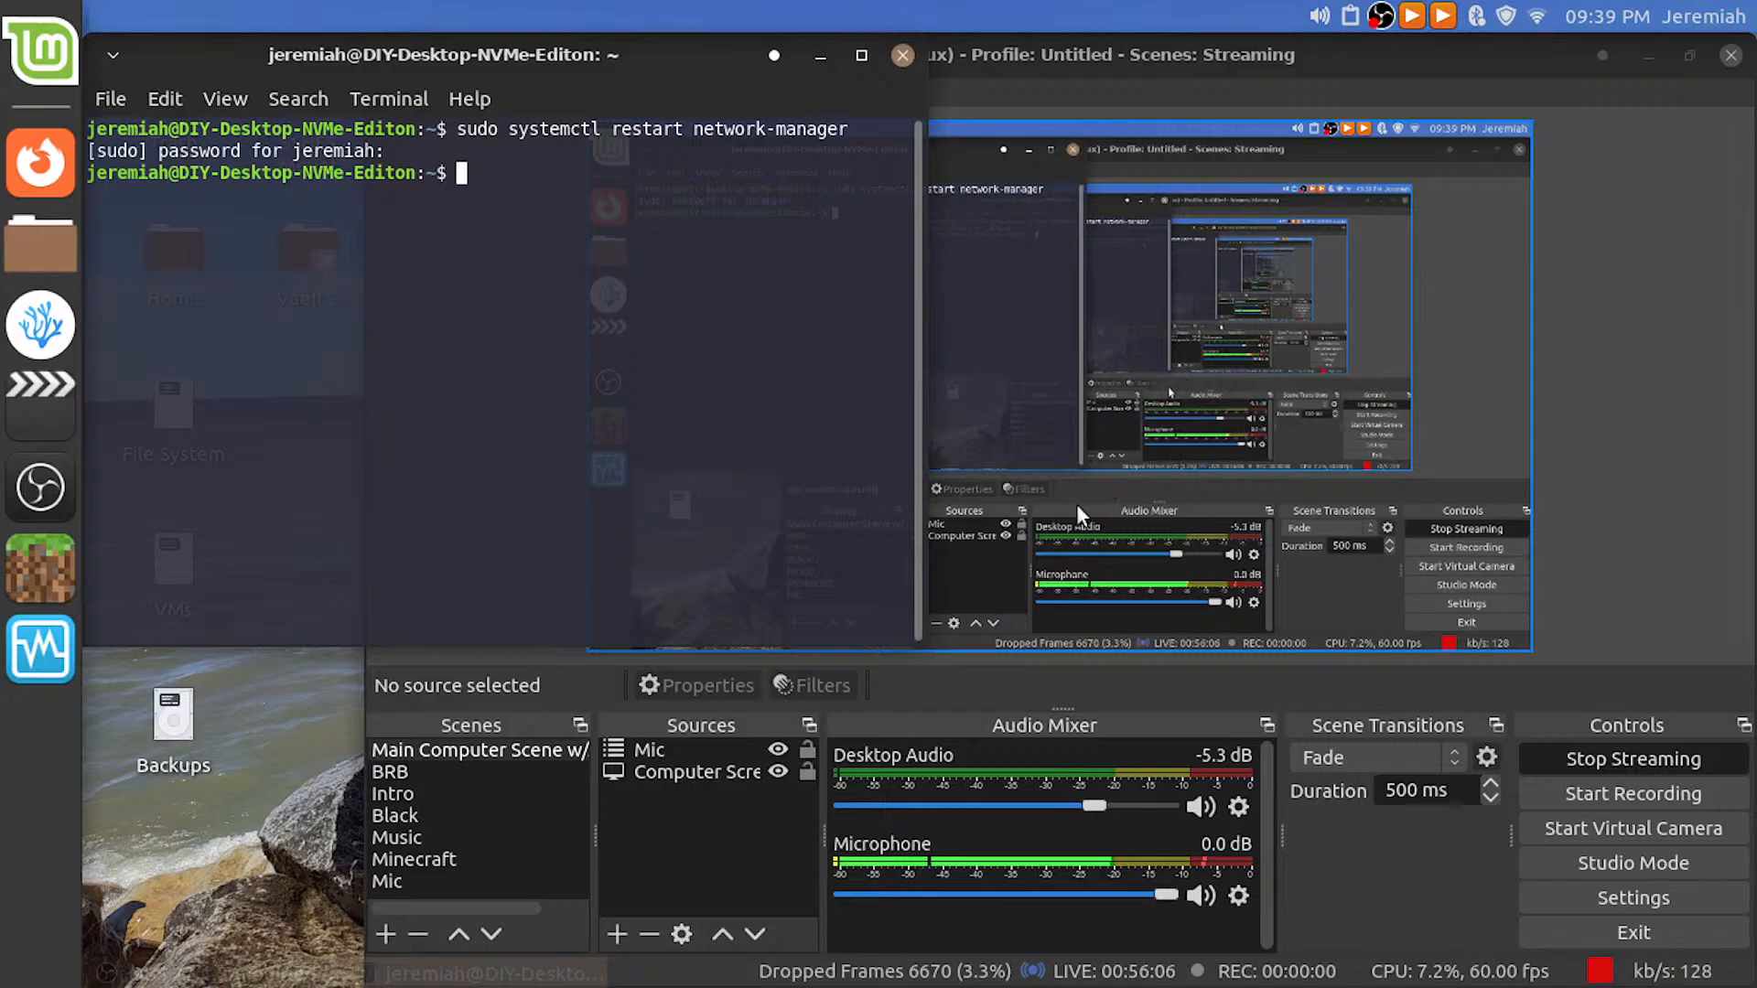
# Return to OBS and lower the Desktop Audio level to -6.3 dB
pyautogui.click(1076, 503)
pyautogui.click(1087, 805)
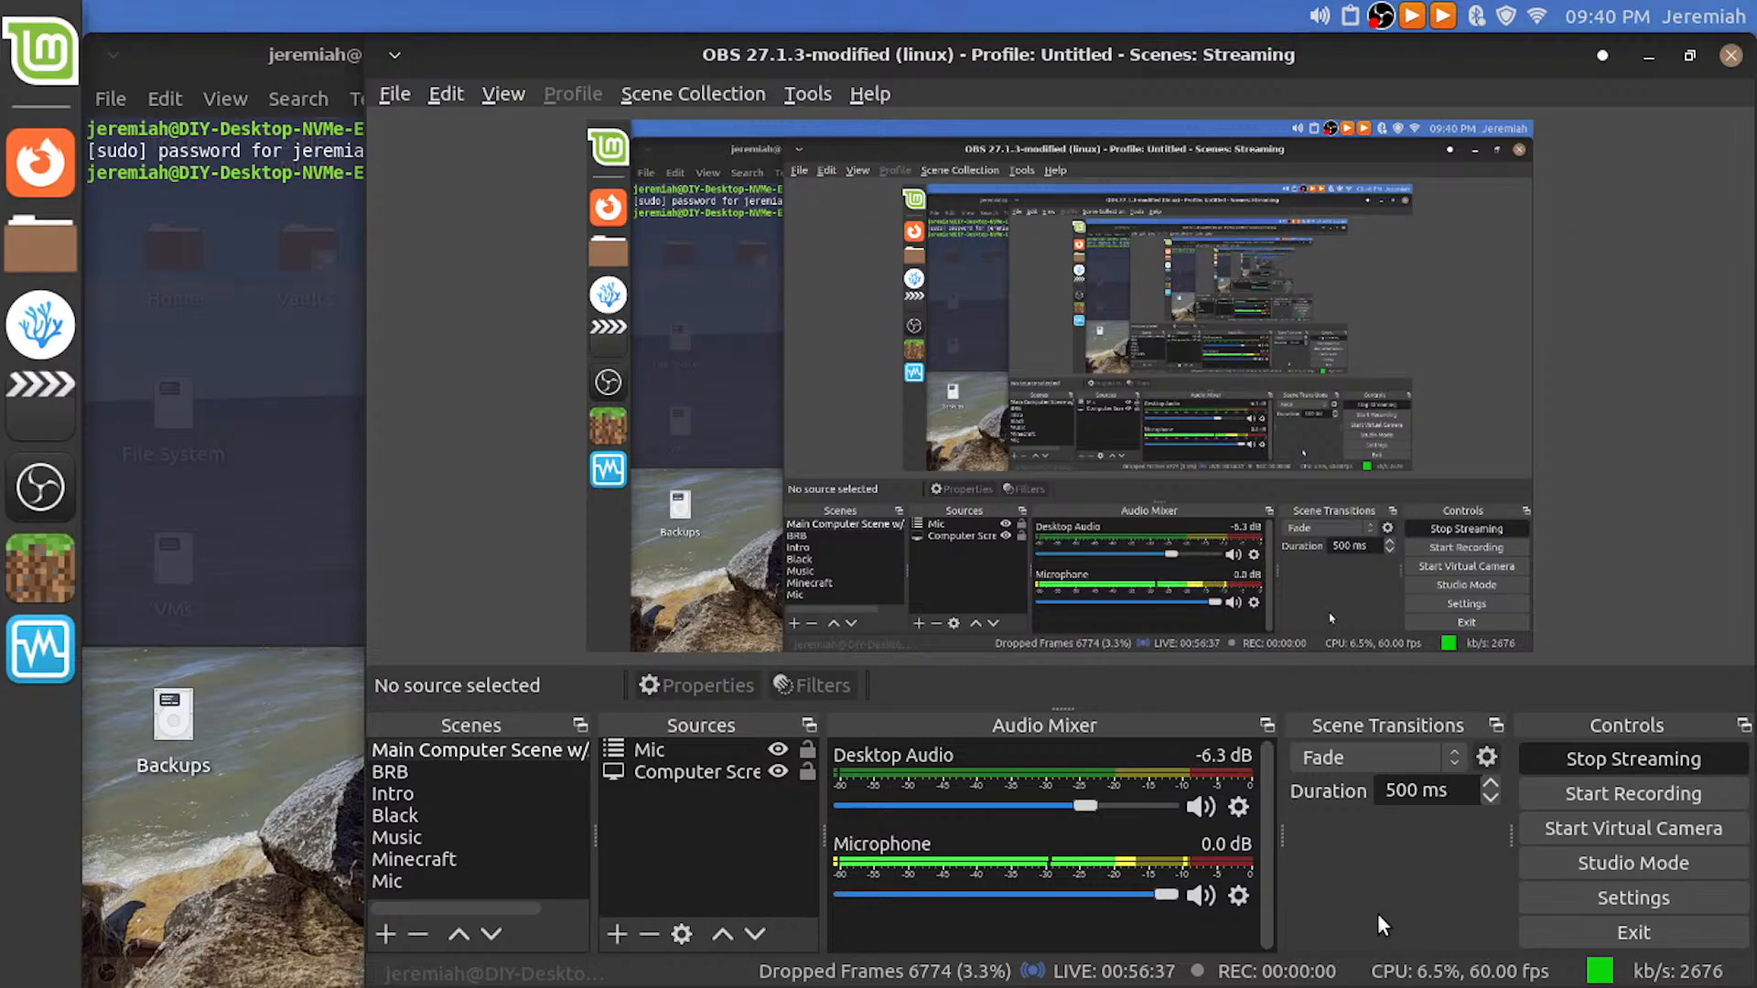
# Switch to YouTube Studio in Firefox and review the live stream's health messages and stream settings
pyautogui.hotkey('alt', 'Tab')
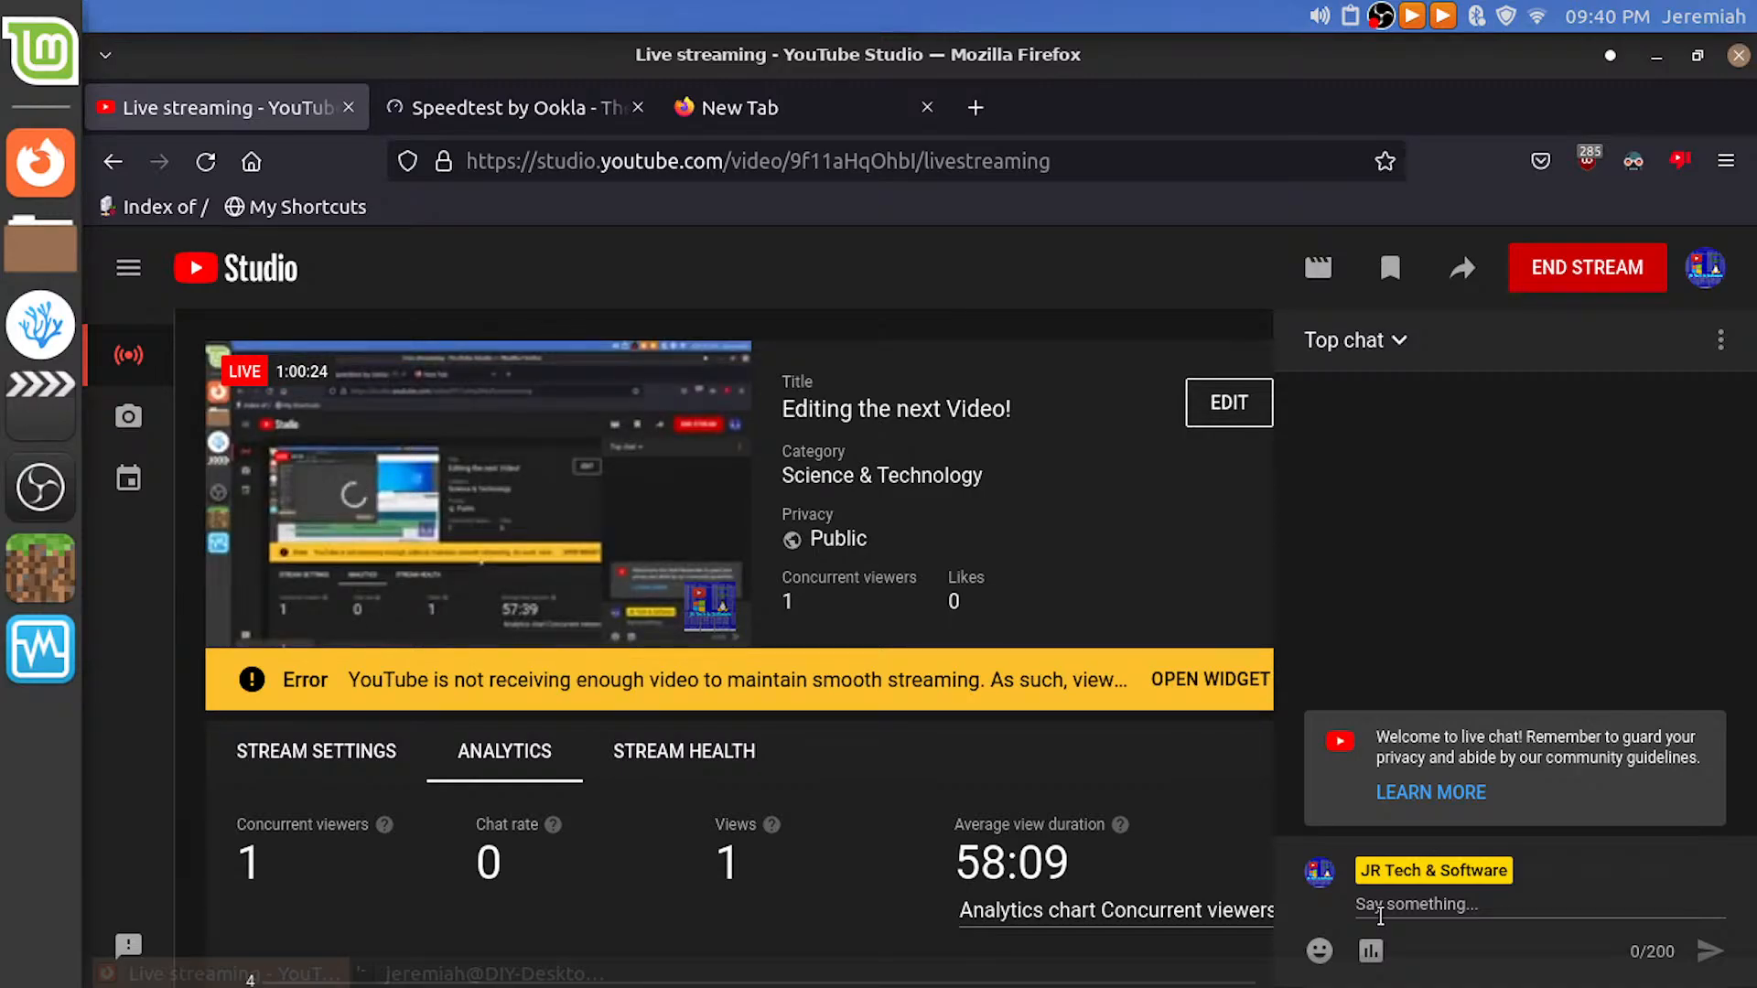
pyautogui.hotkey('ctrl', 'alt', 'Right')
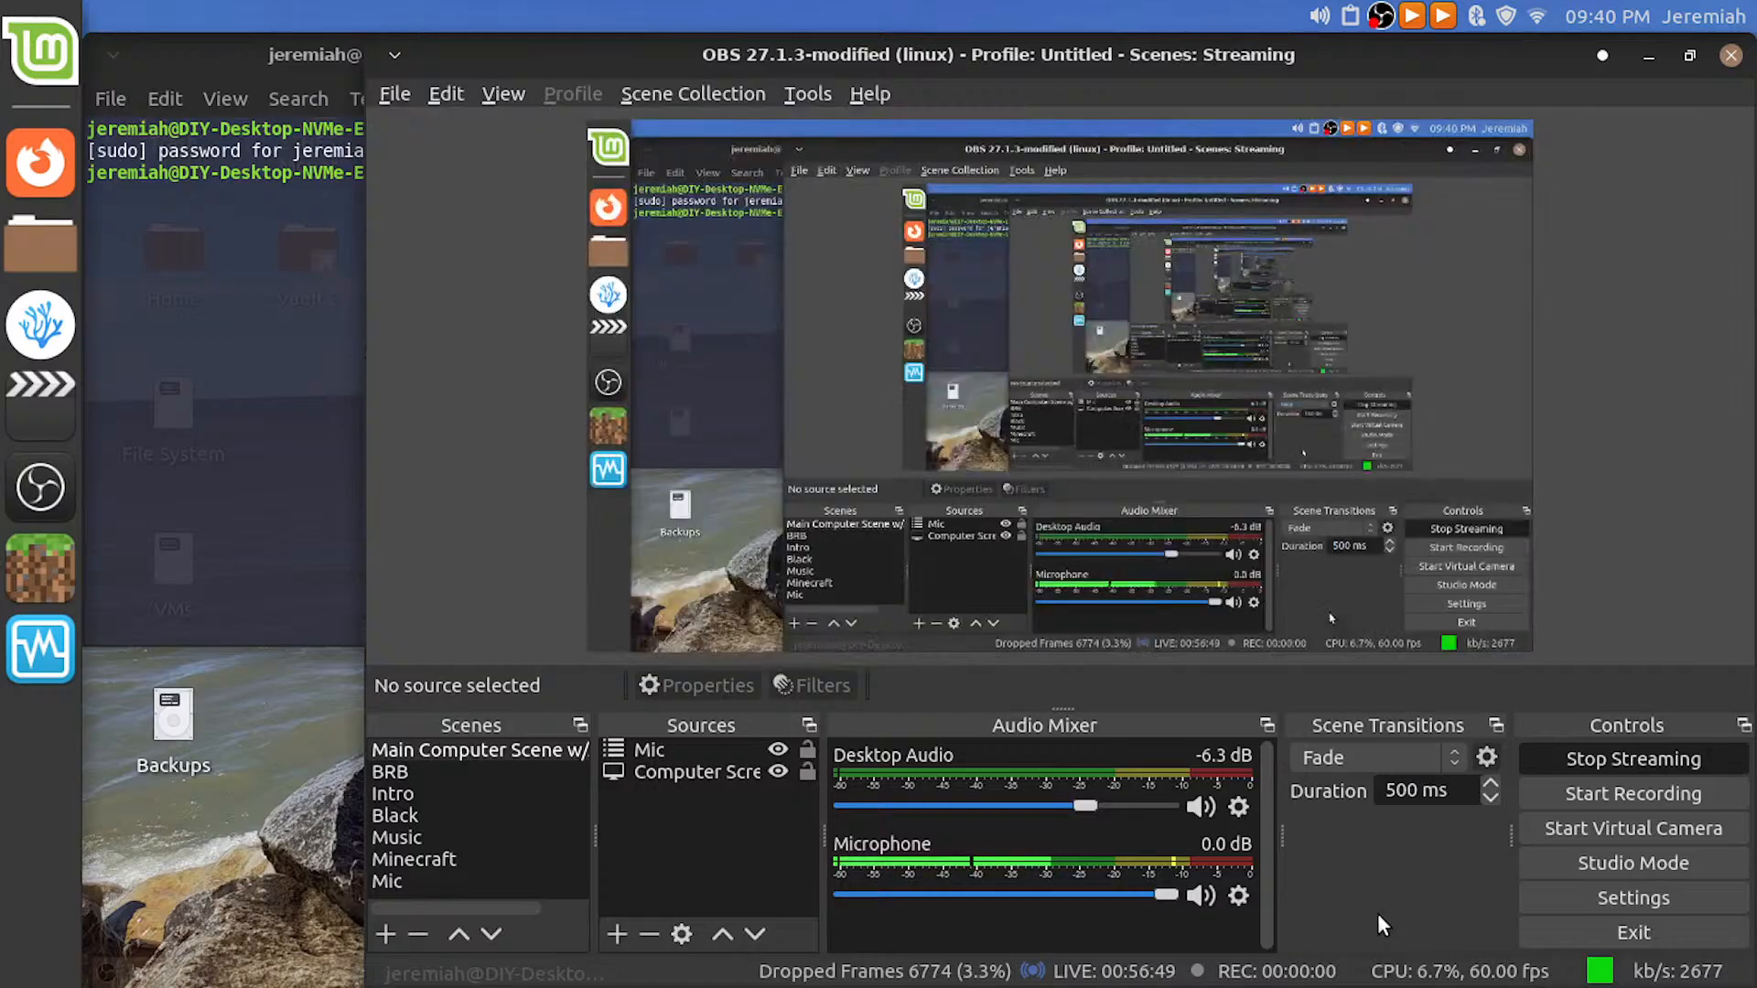
pyautogui.hotkey('ctrl', 'alt', 'Left')
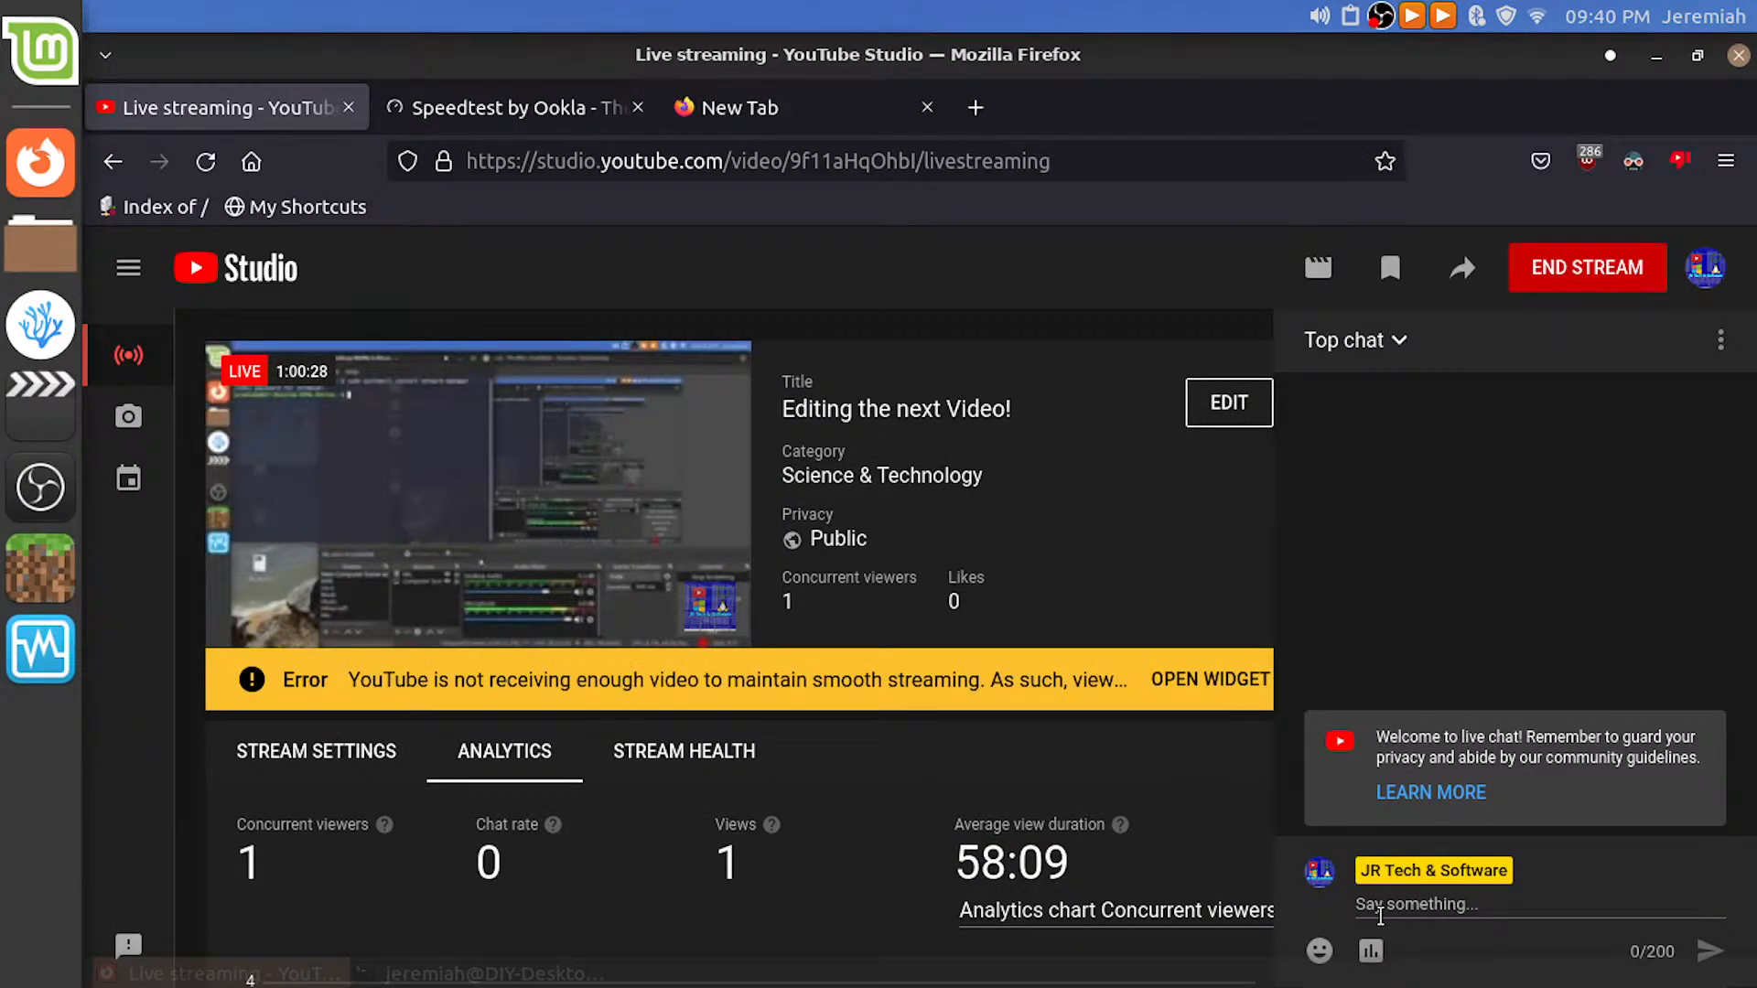
pyautogui.click(1182, 678)
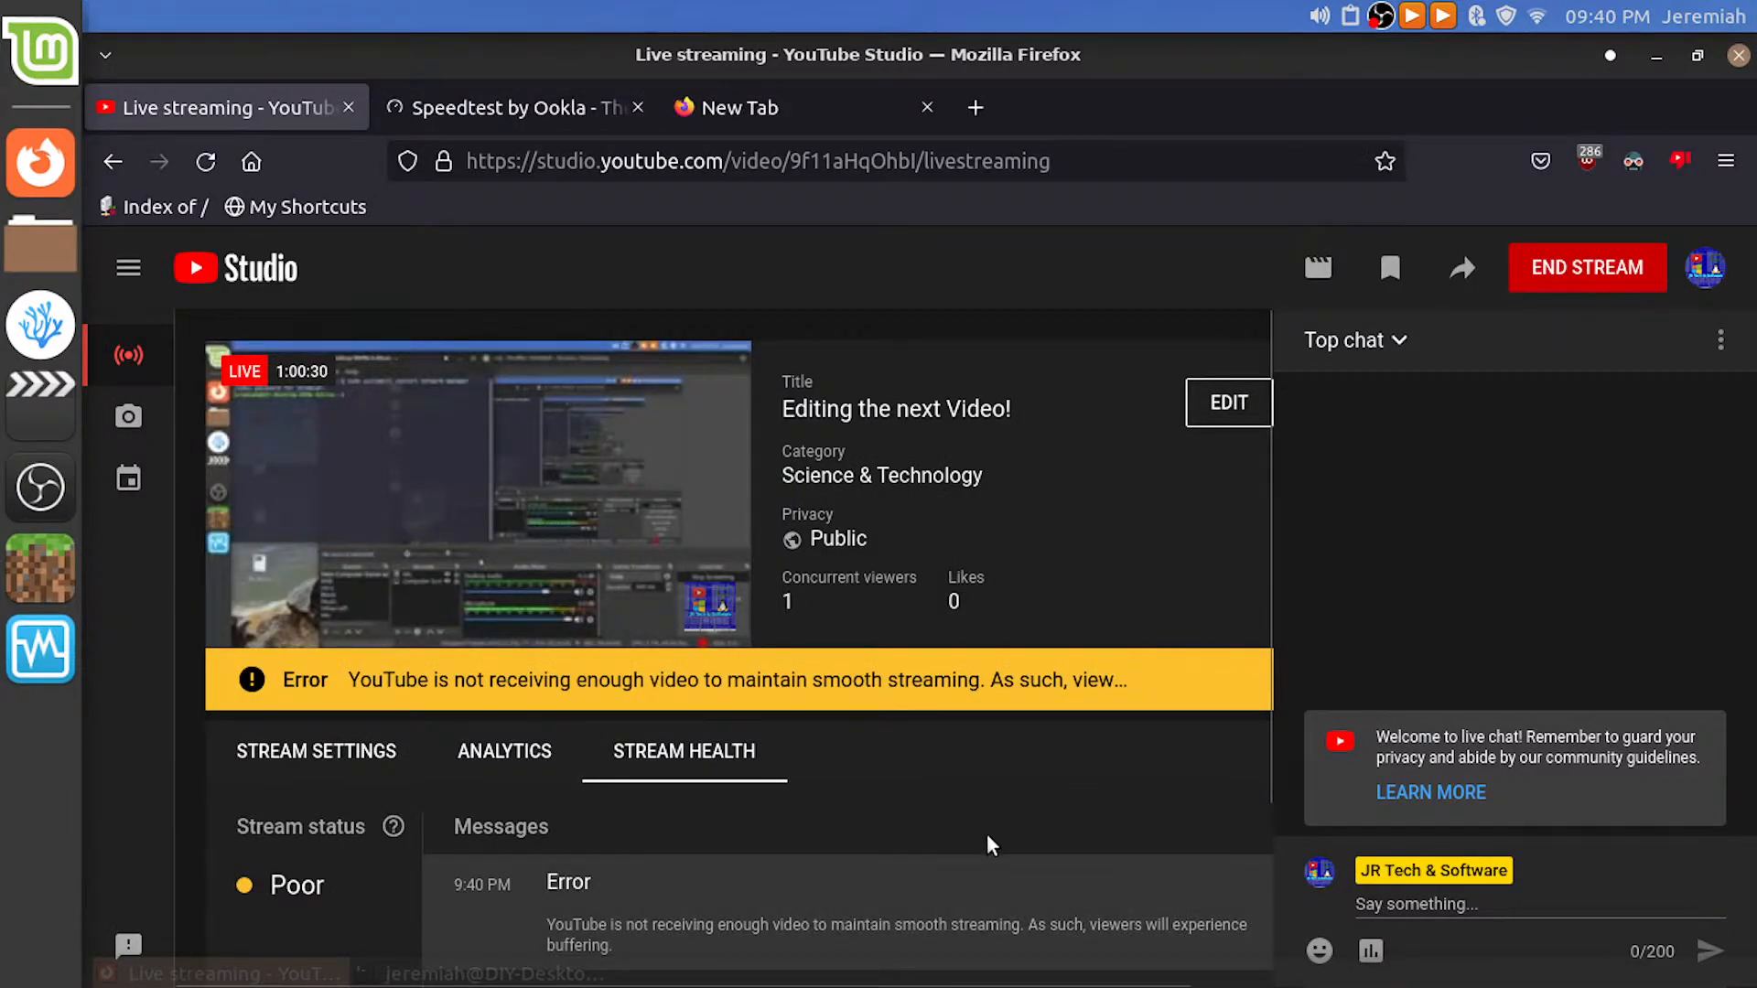
pyautogui.scroll(-3, 987, 837)
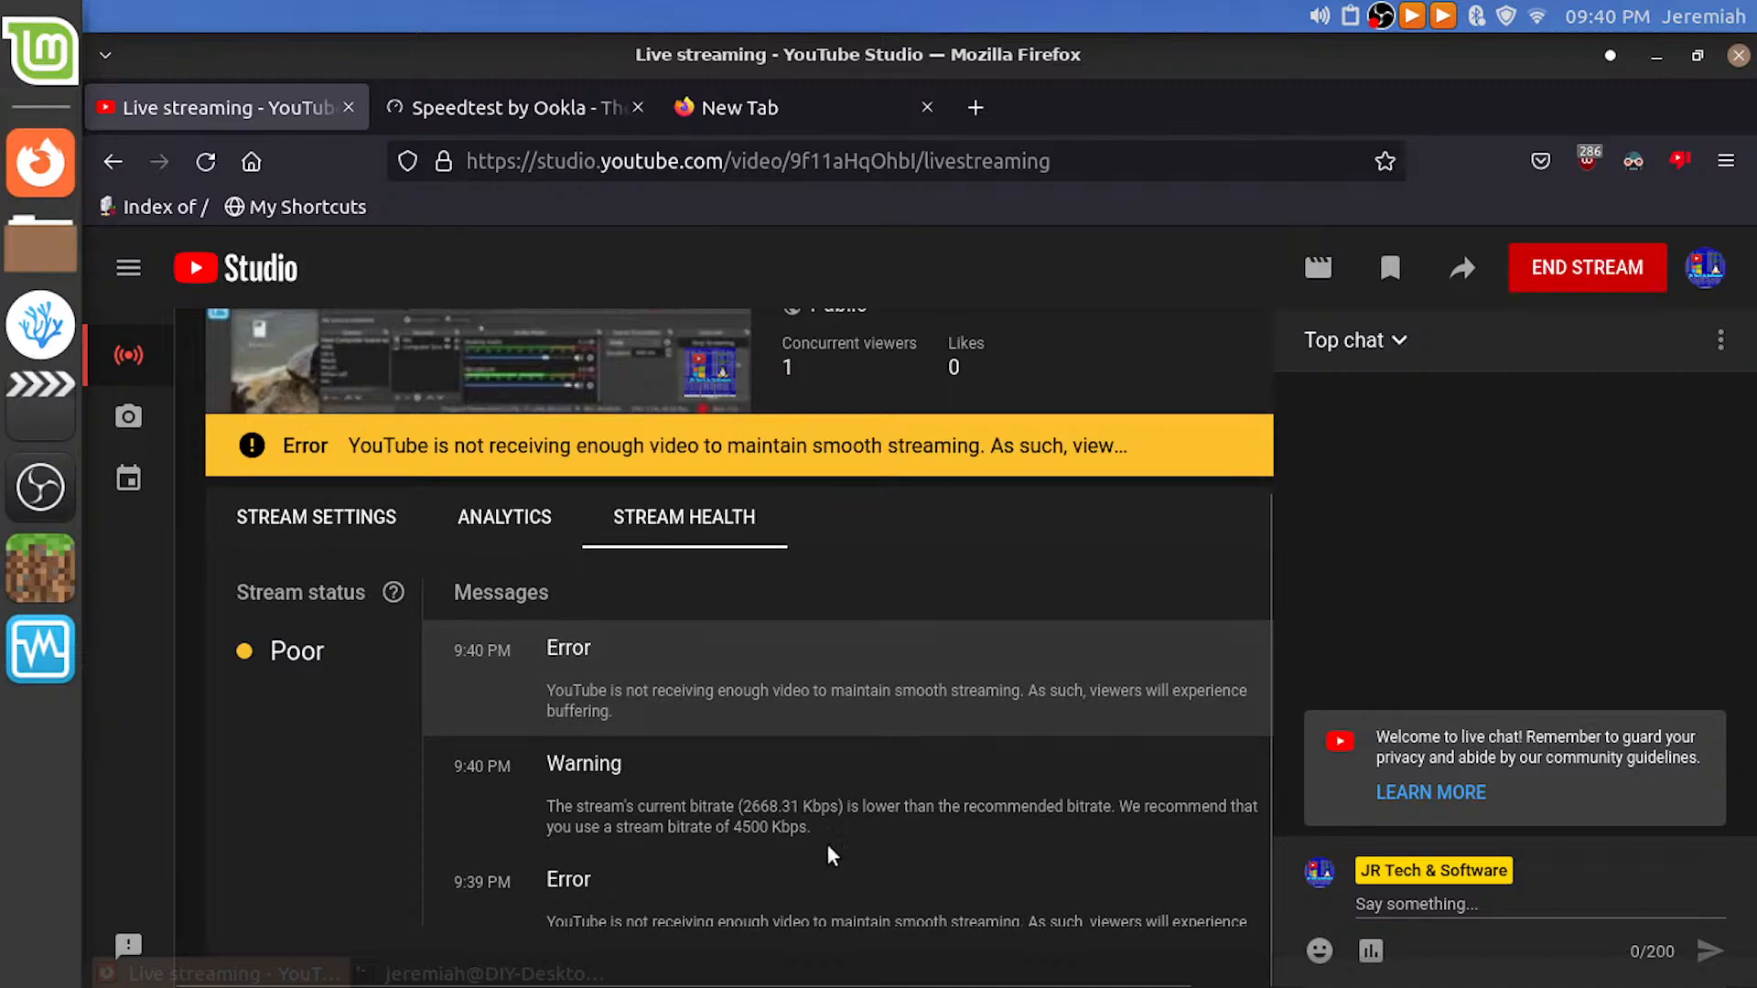
pyautogui.scroll(3, 299, 722)
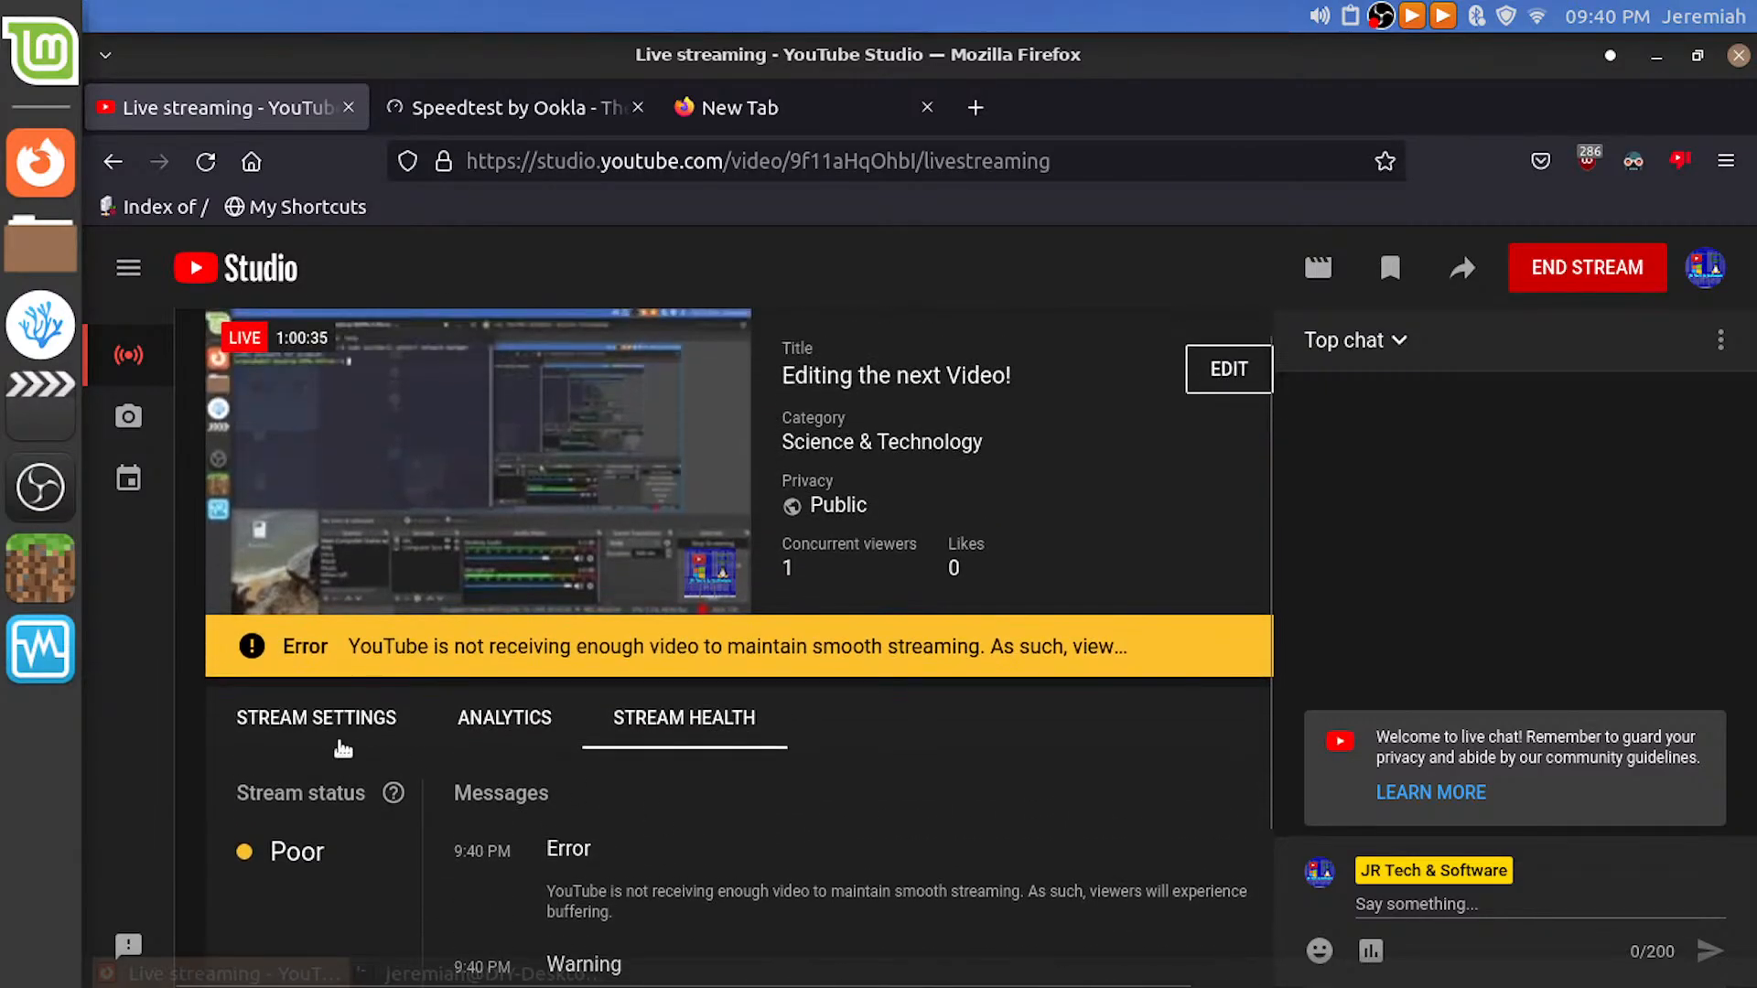
pyautogui.click(298, 711)
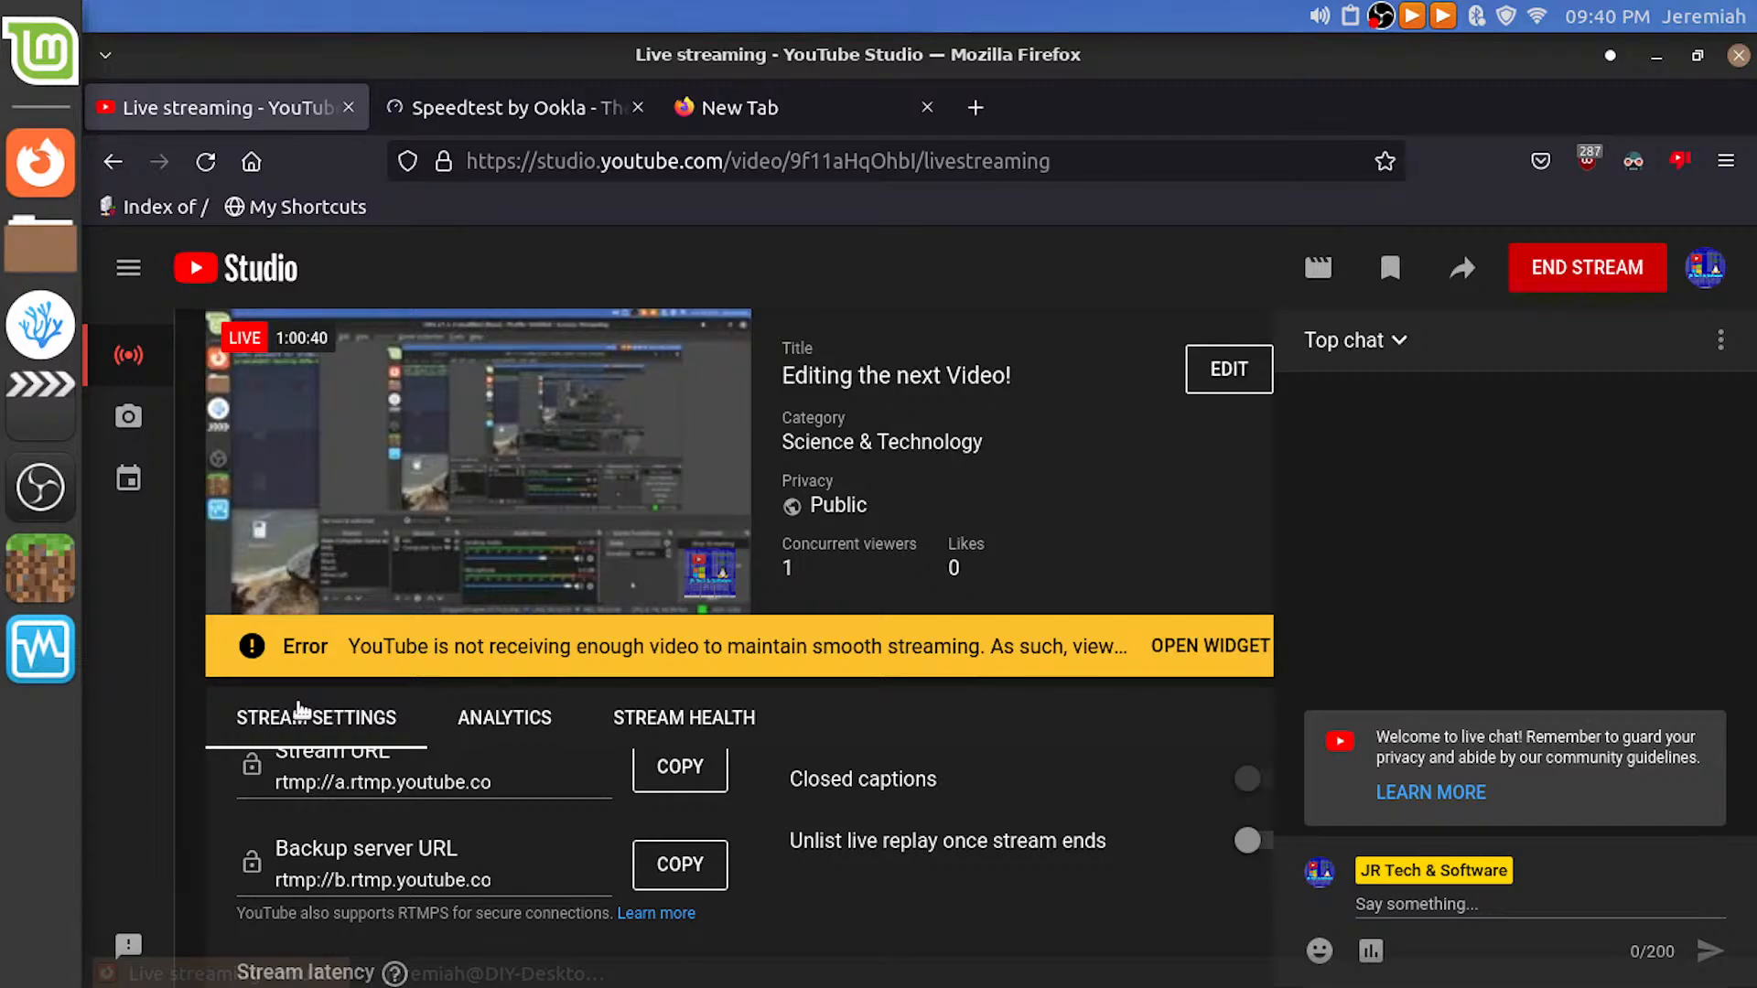
# Switch to the file manager on the Kdenlive workspace and open SSHFS Share > Current Edit Projects > Assets > vidAuds
pyautogui.hotkey('alt', 'Tab')
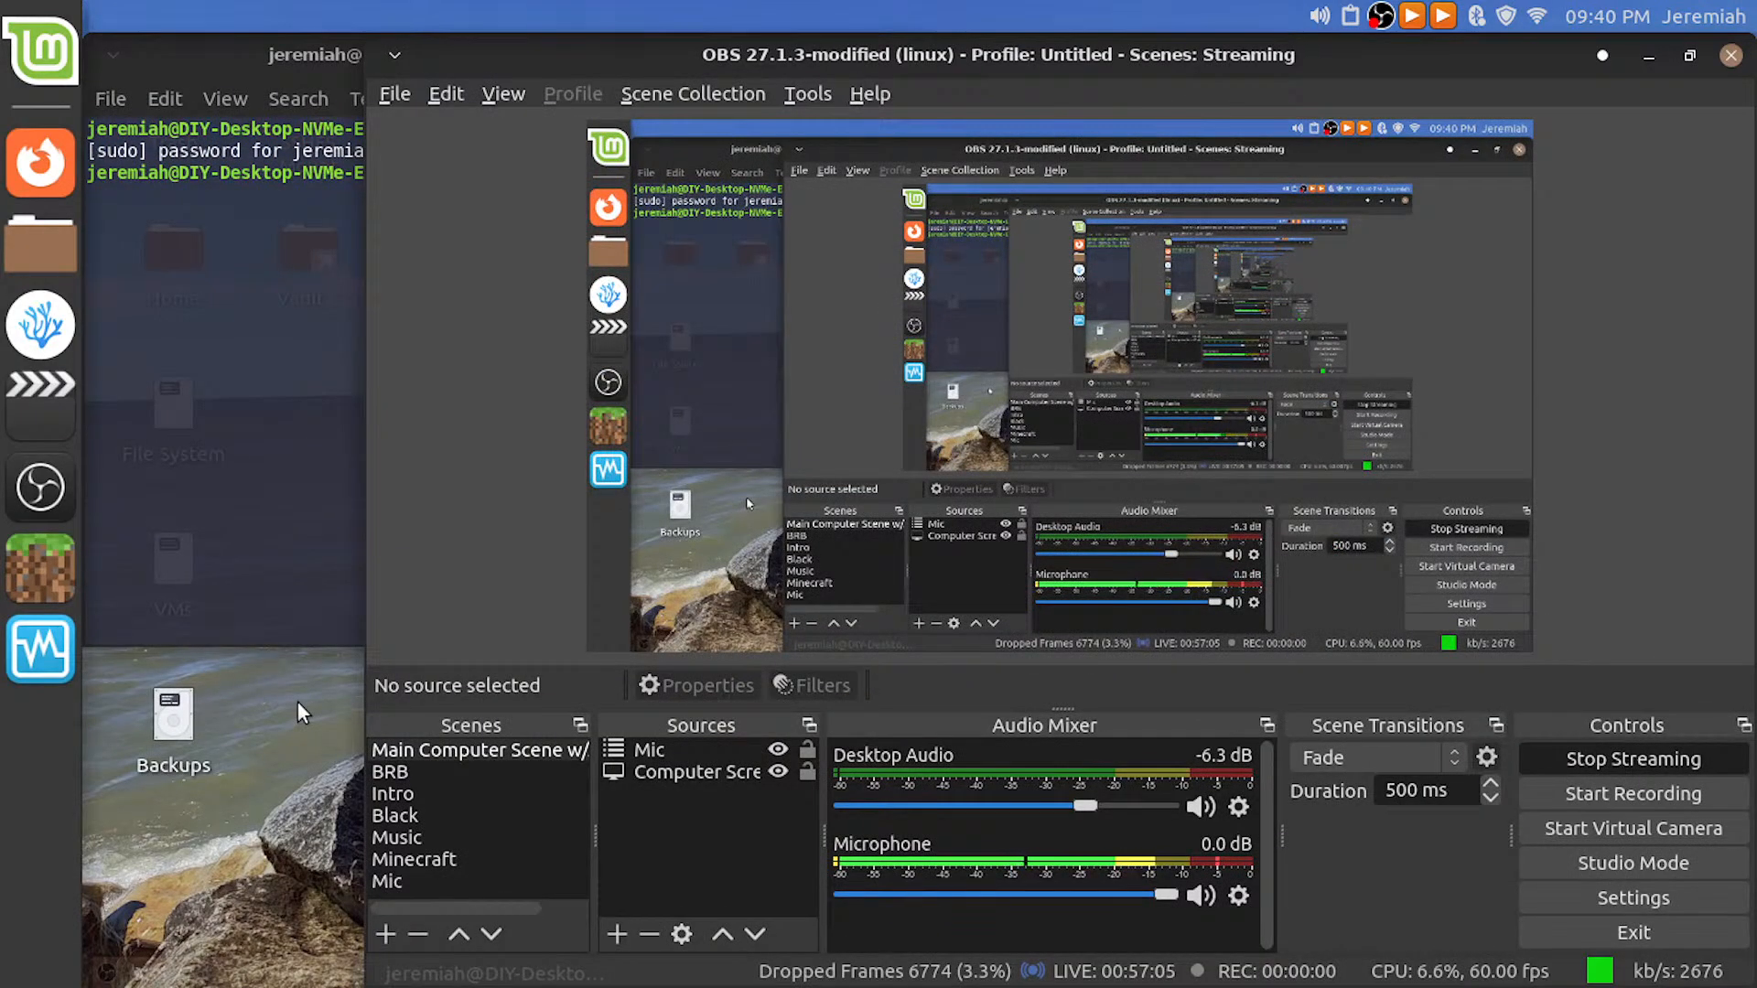
pyautogui.hotkey('ctrl', 'alt', 'Right')
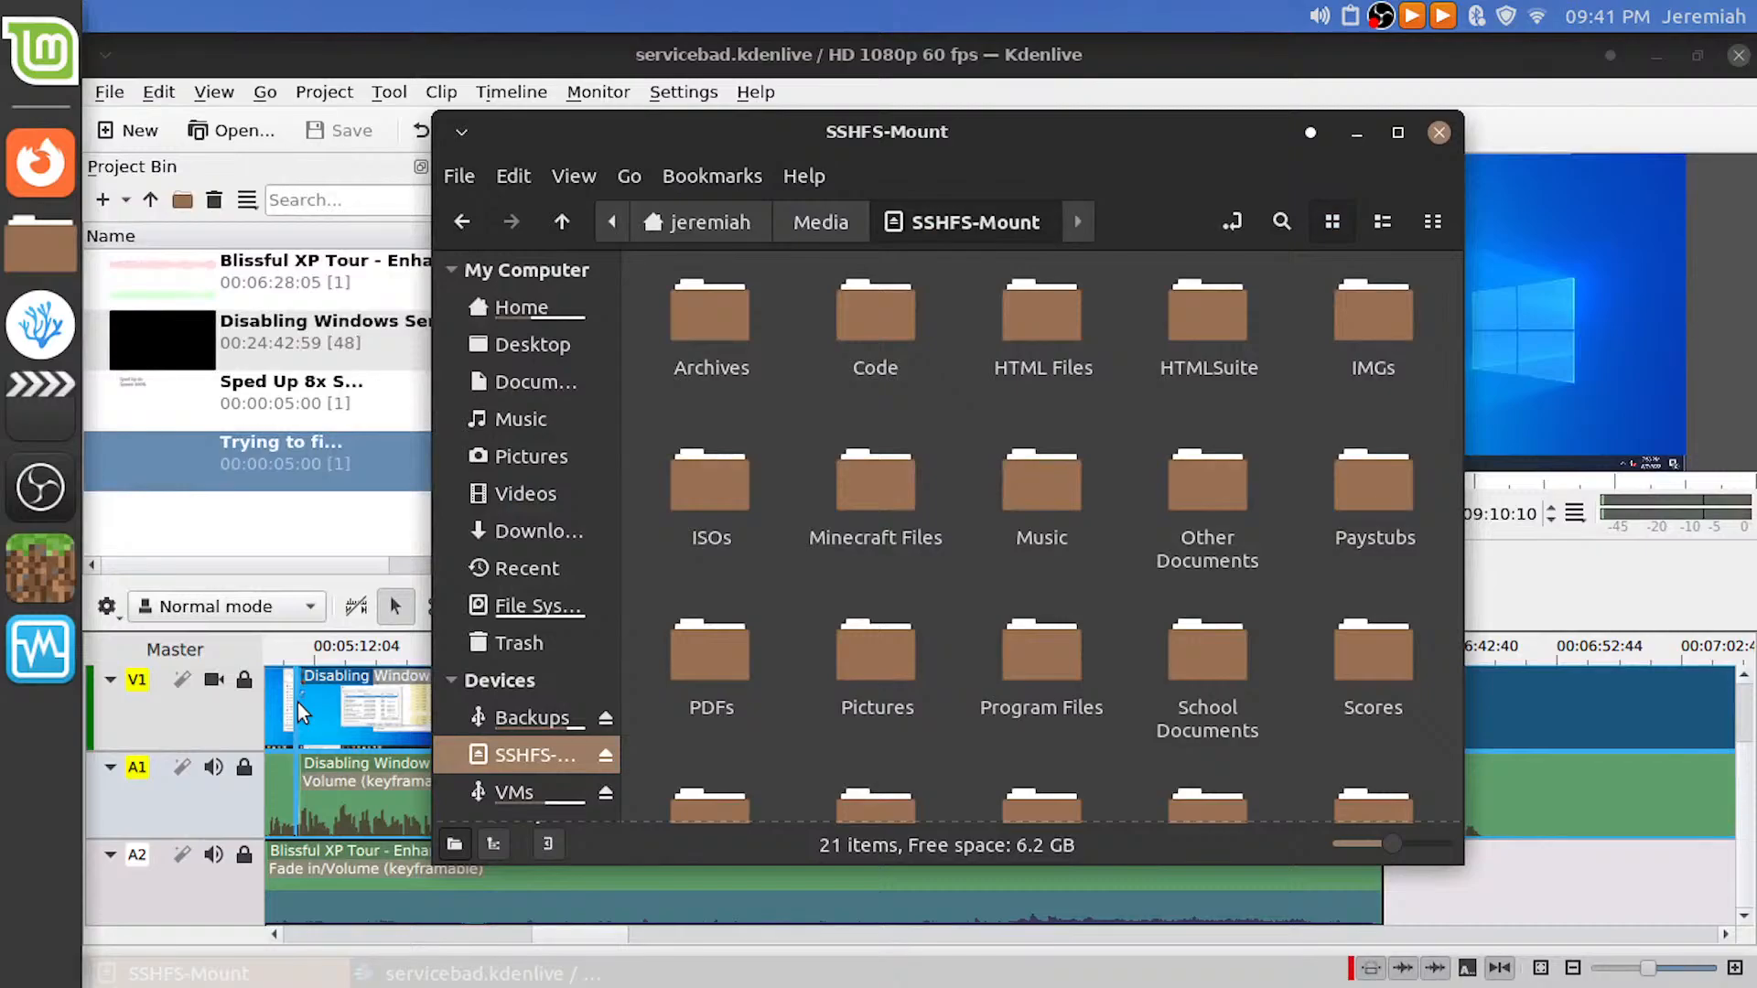
pyautogui.scroll(-3, 1189, 677)
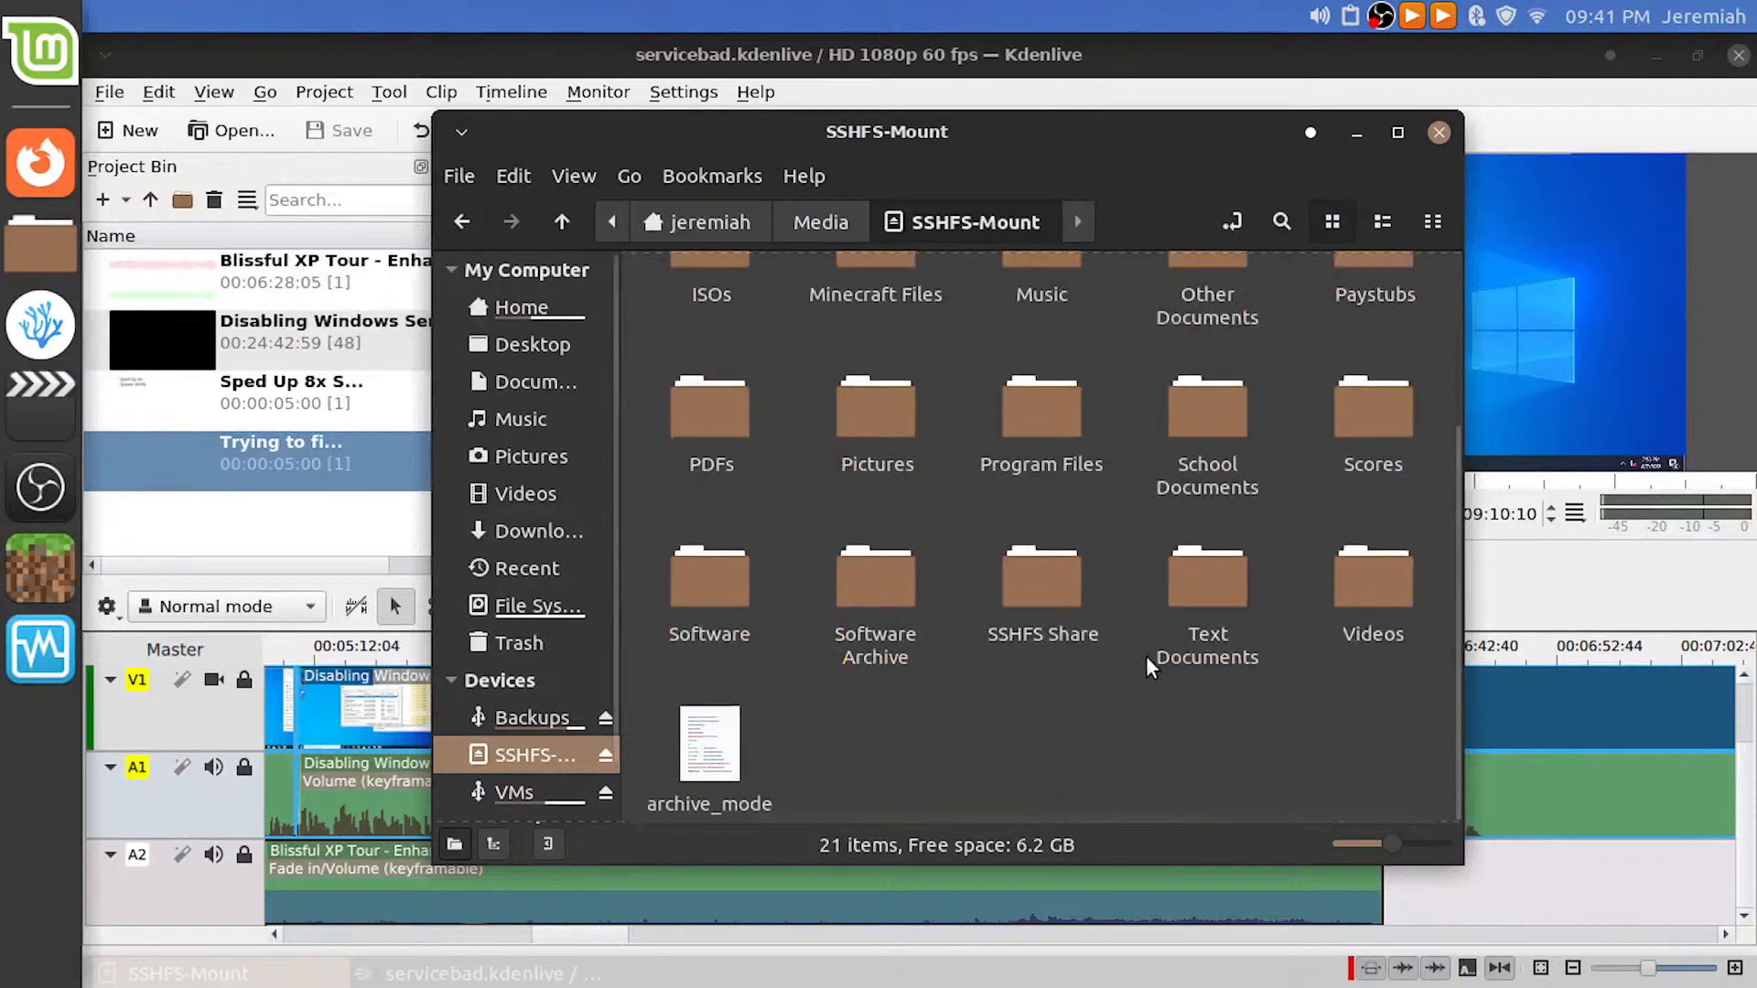
pyautogui.doubleClick(1025, 568)
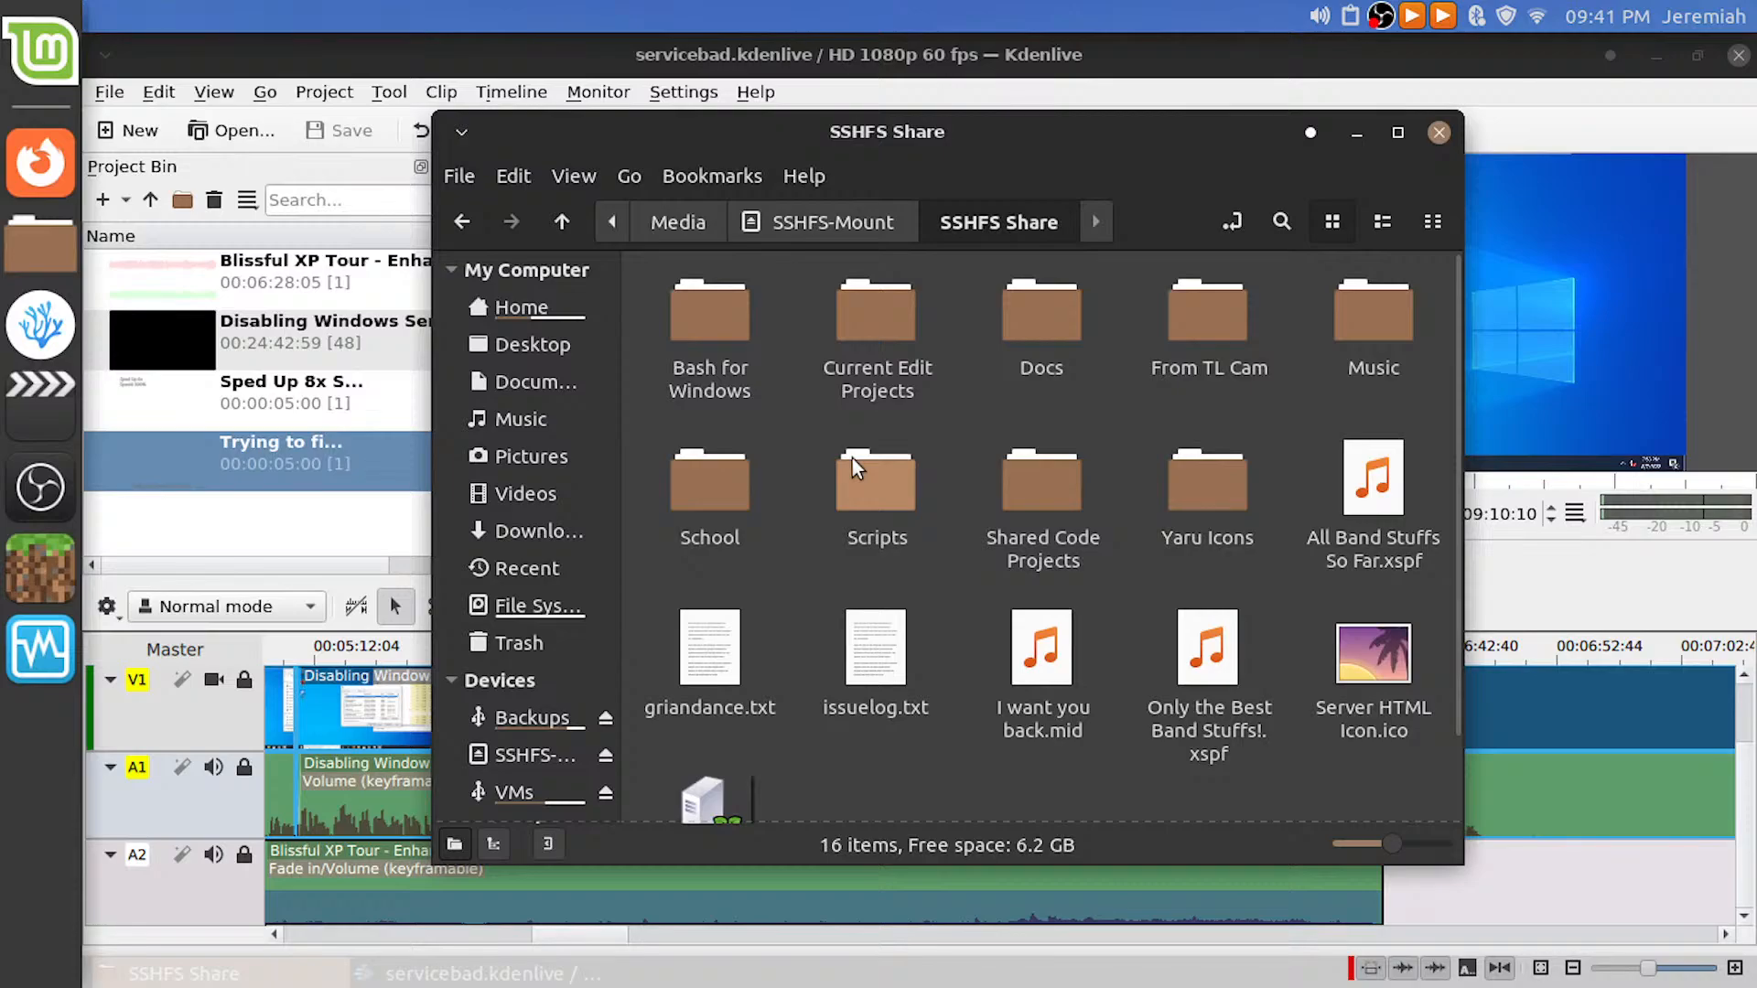
pyautogui.hotkey('ctrl', 'alt', 'Right')
pyautogui.hotkey('ctrl', 'alt', 'Left')
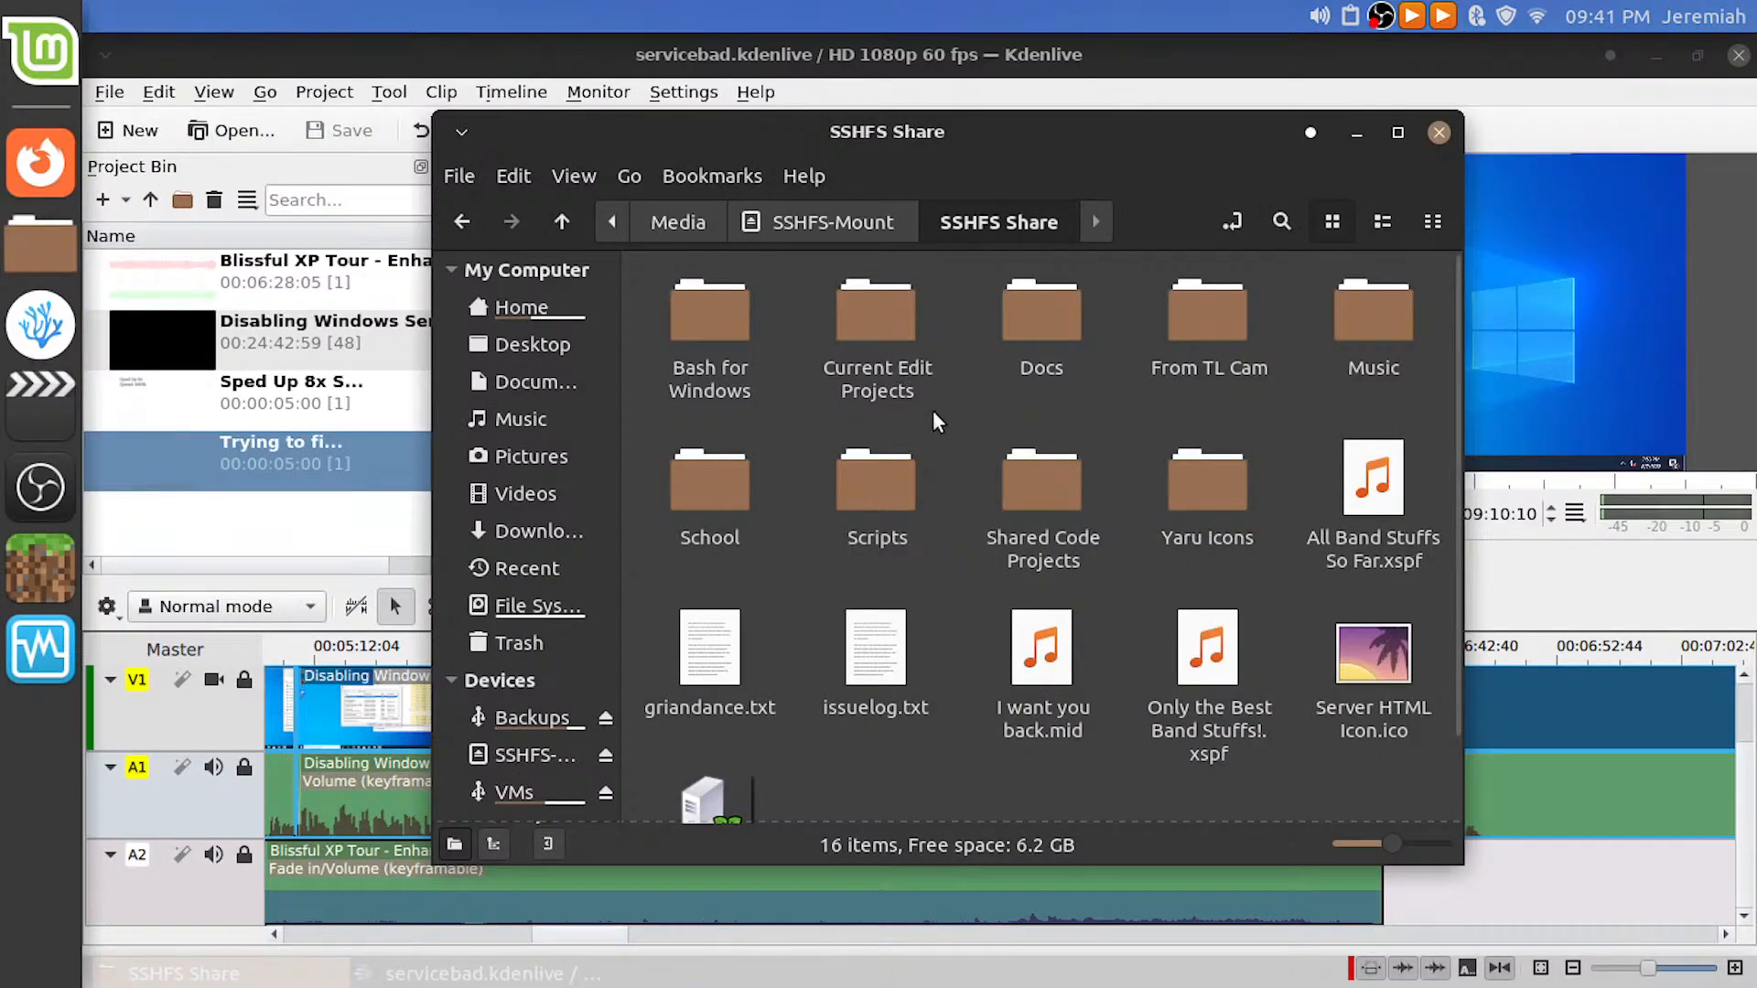
pyautogui.doubleClick(851, 308)
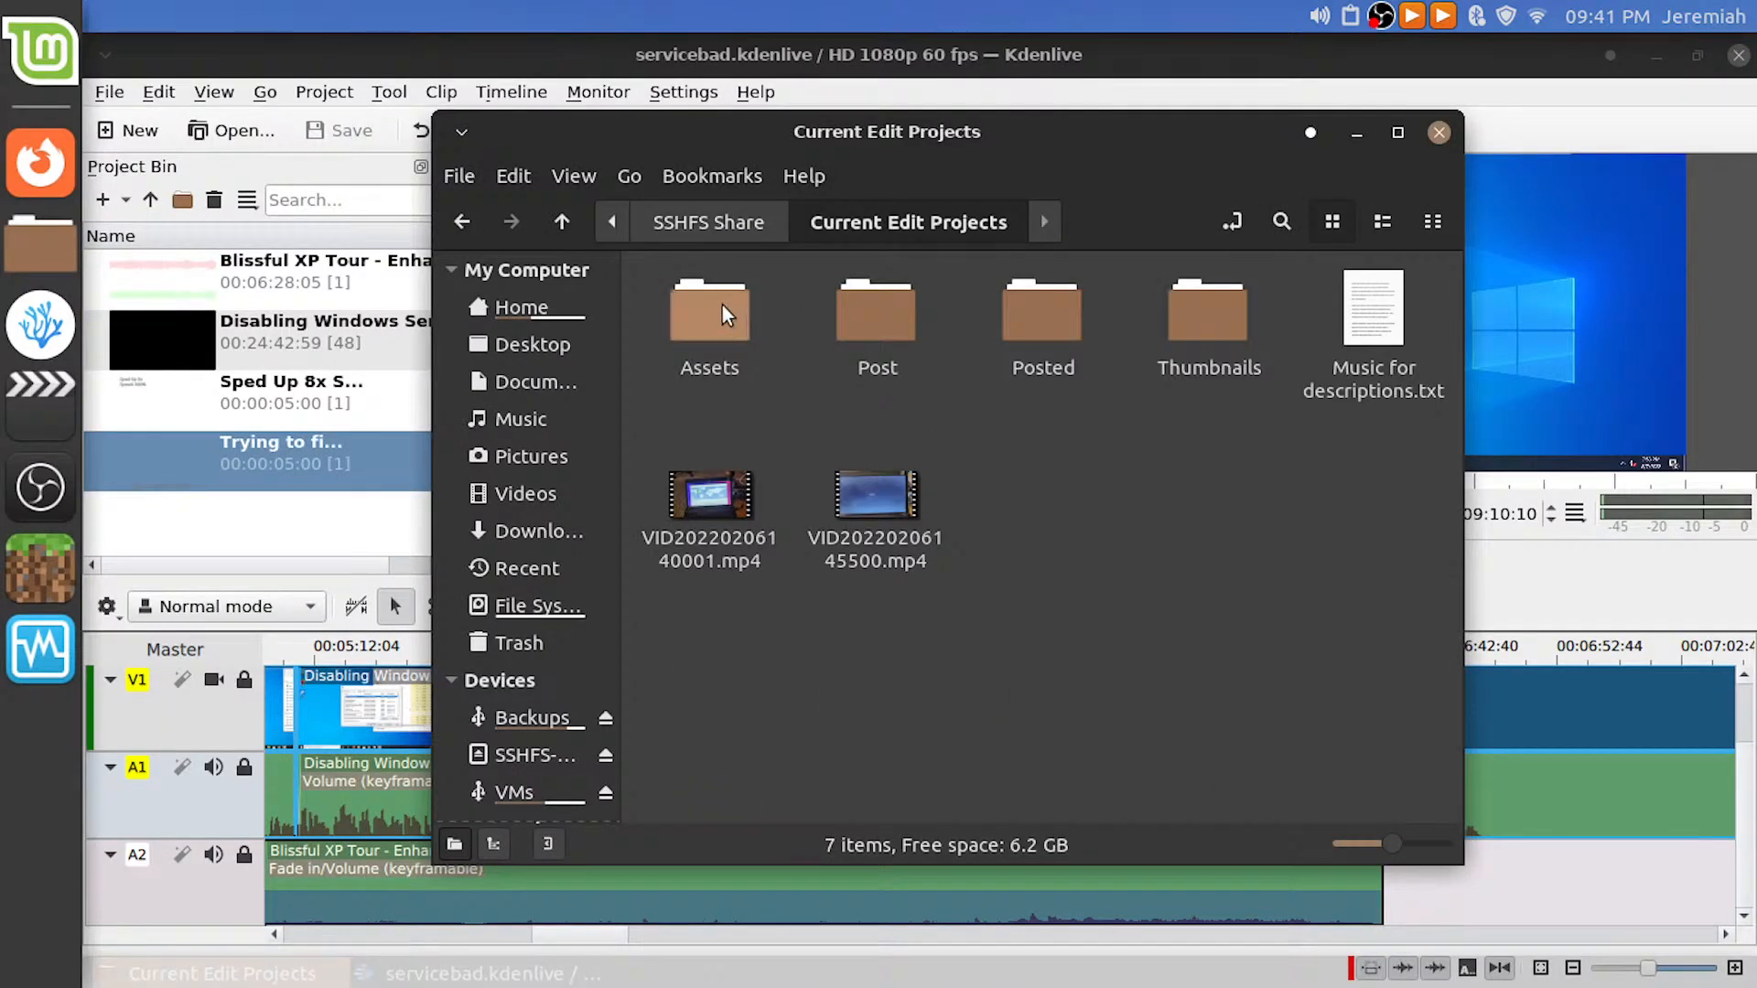
pyautogui.doubleClick(721, 304)
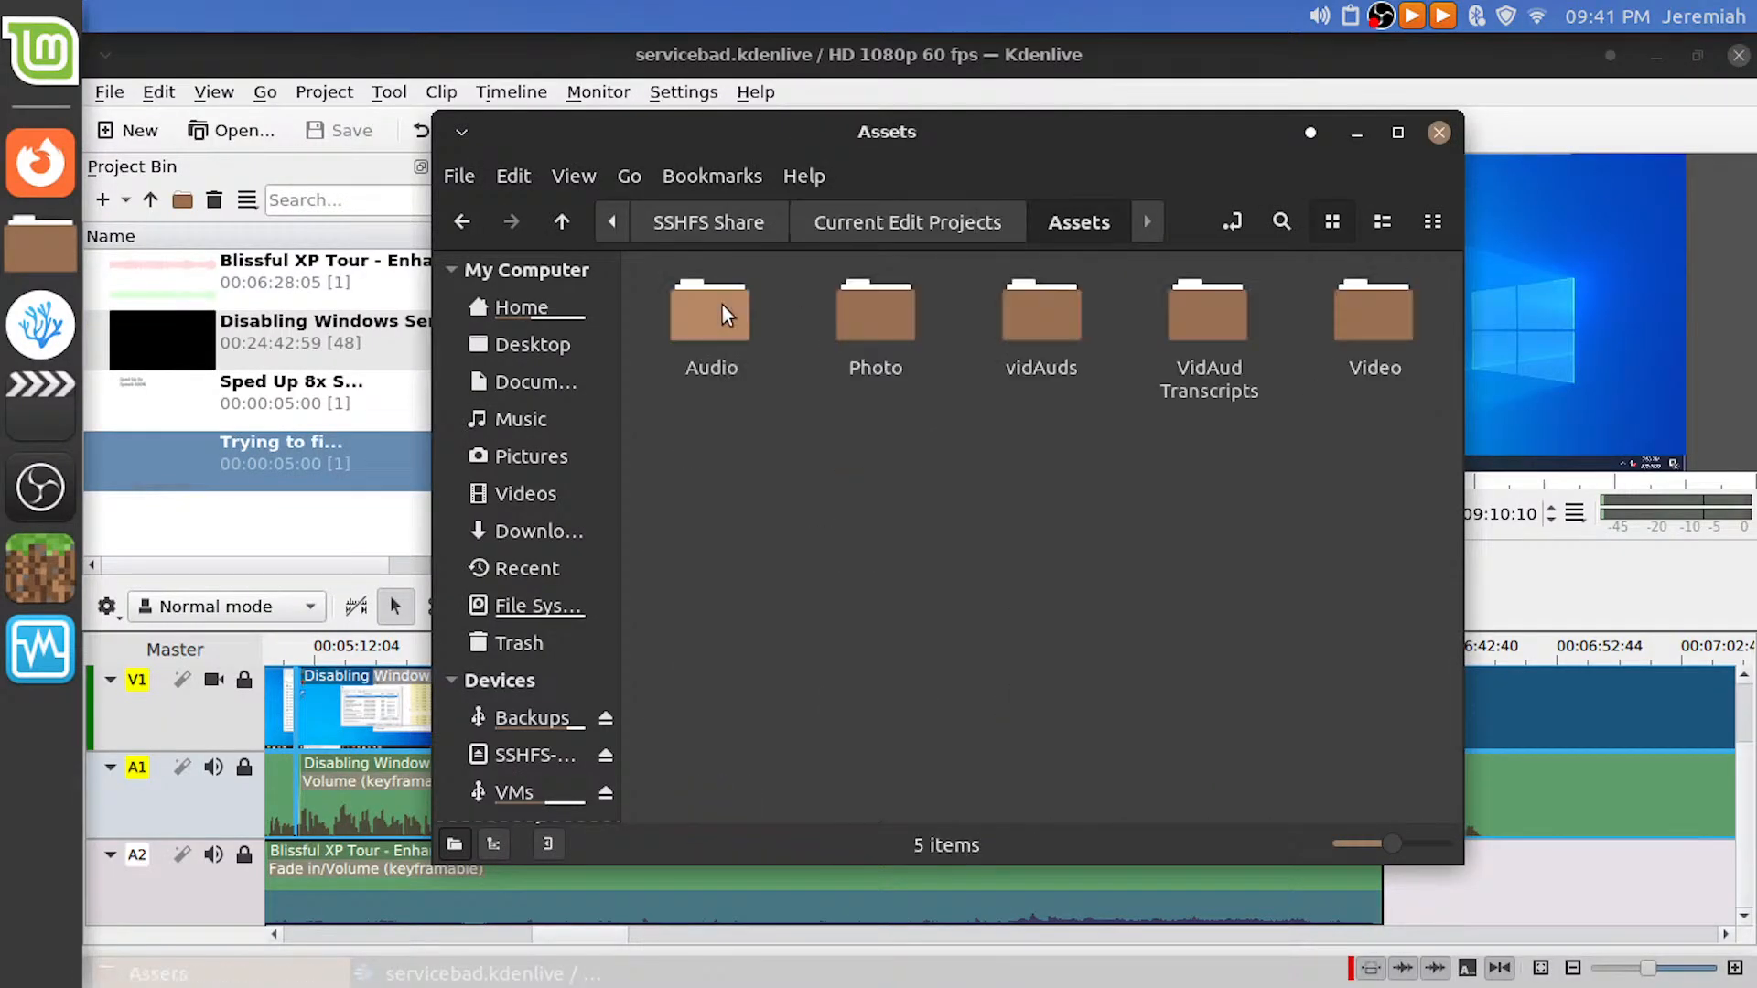
pyautogui.doubleClick(1023, 307)
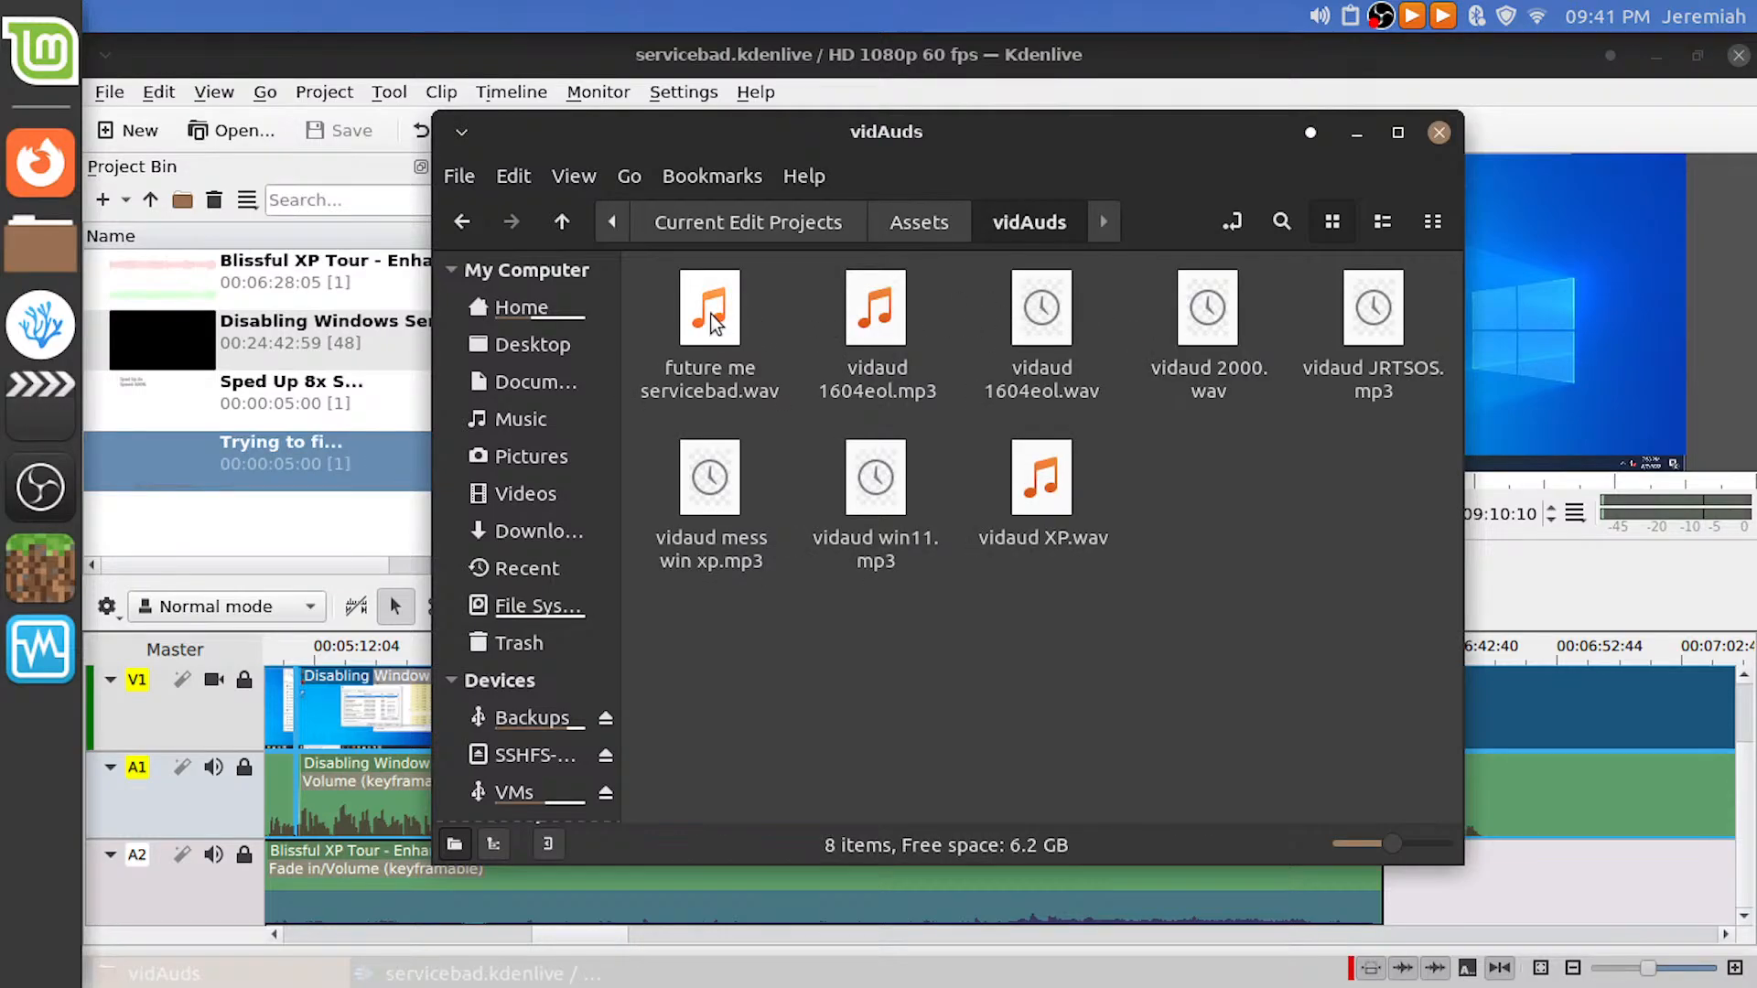
# Preview future me servicebad.wav in VLC from about 9 seconds in, pause it and close the player
pyautogui.click(706, 306)
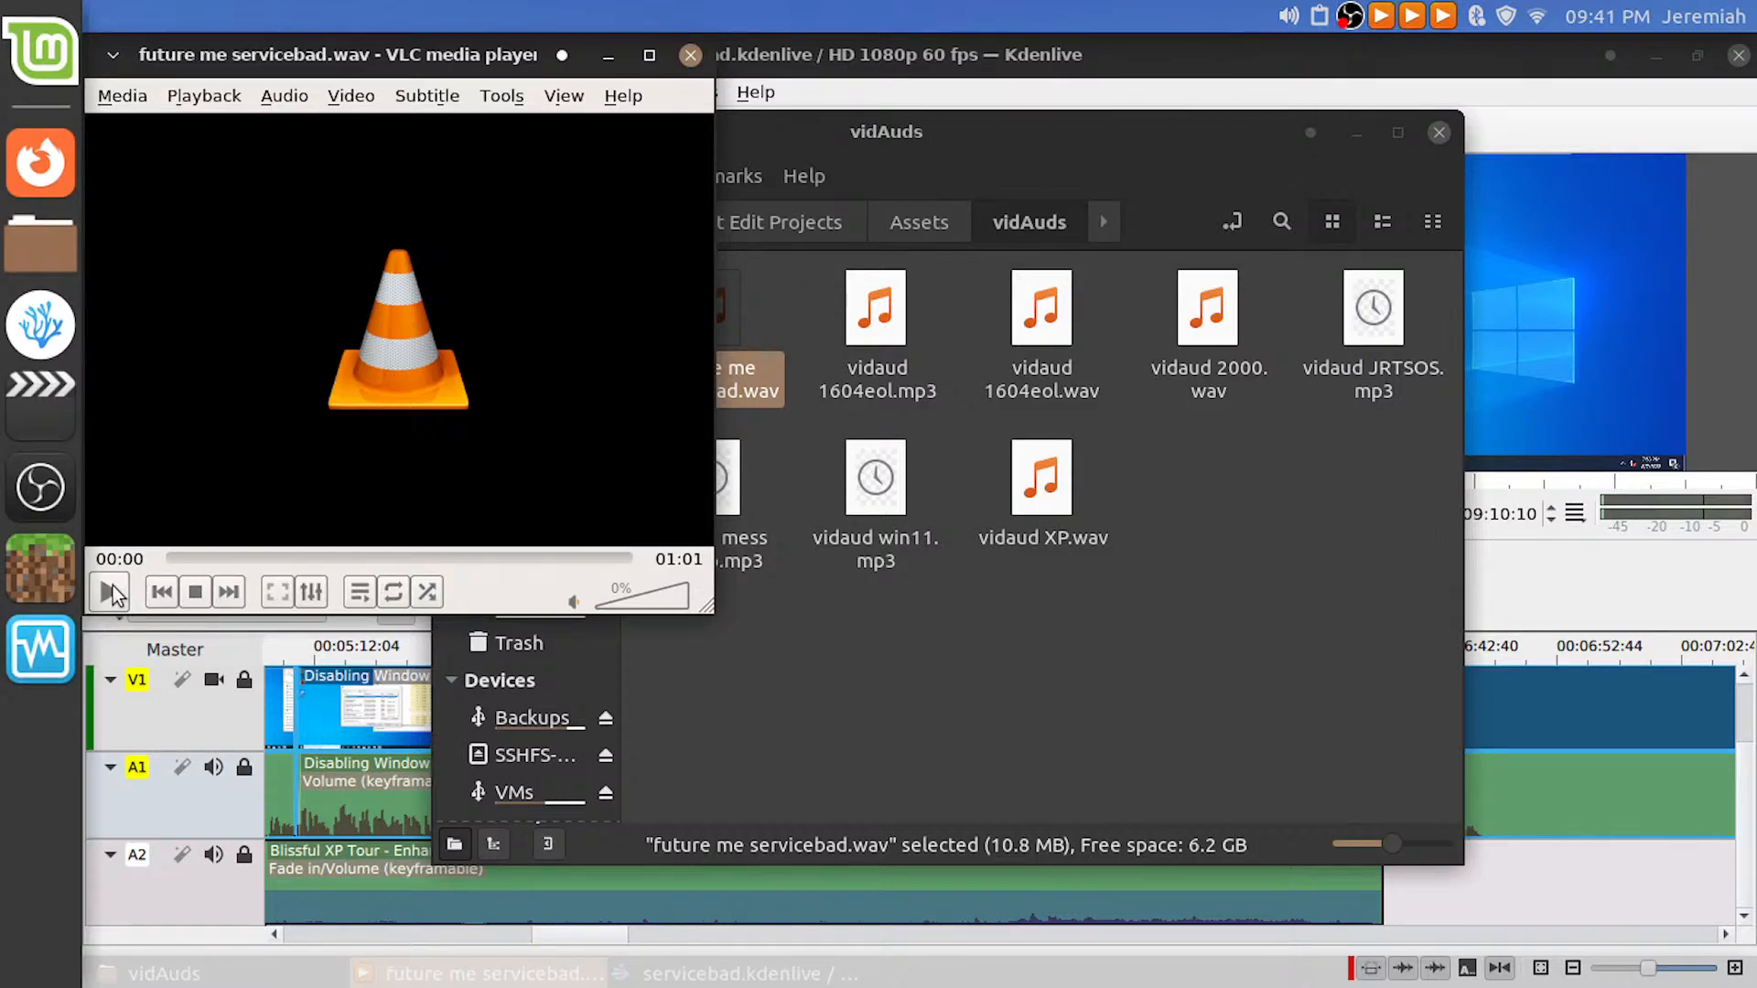
pyautogui.click(233, 554)
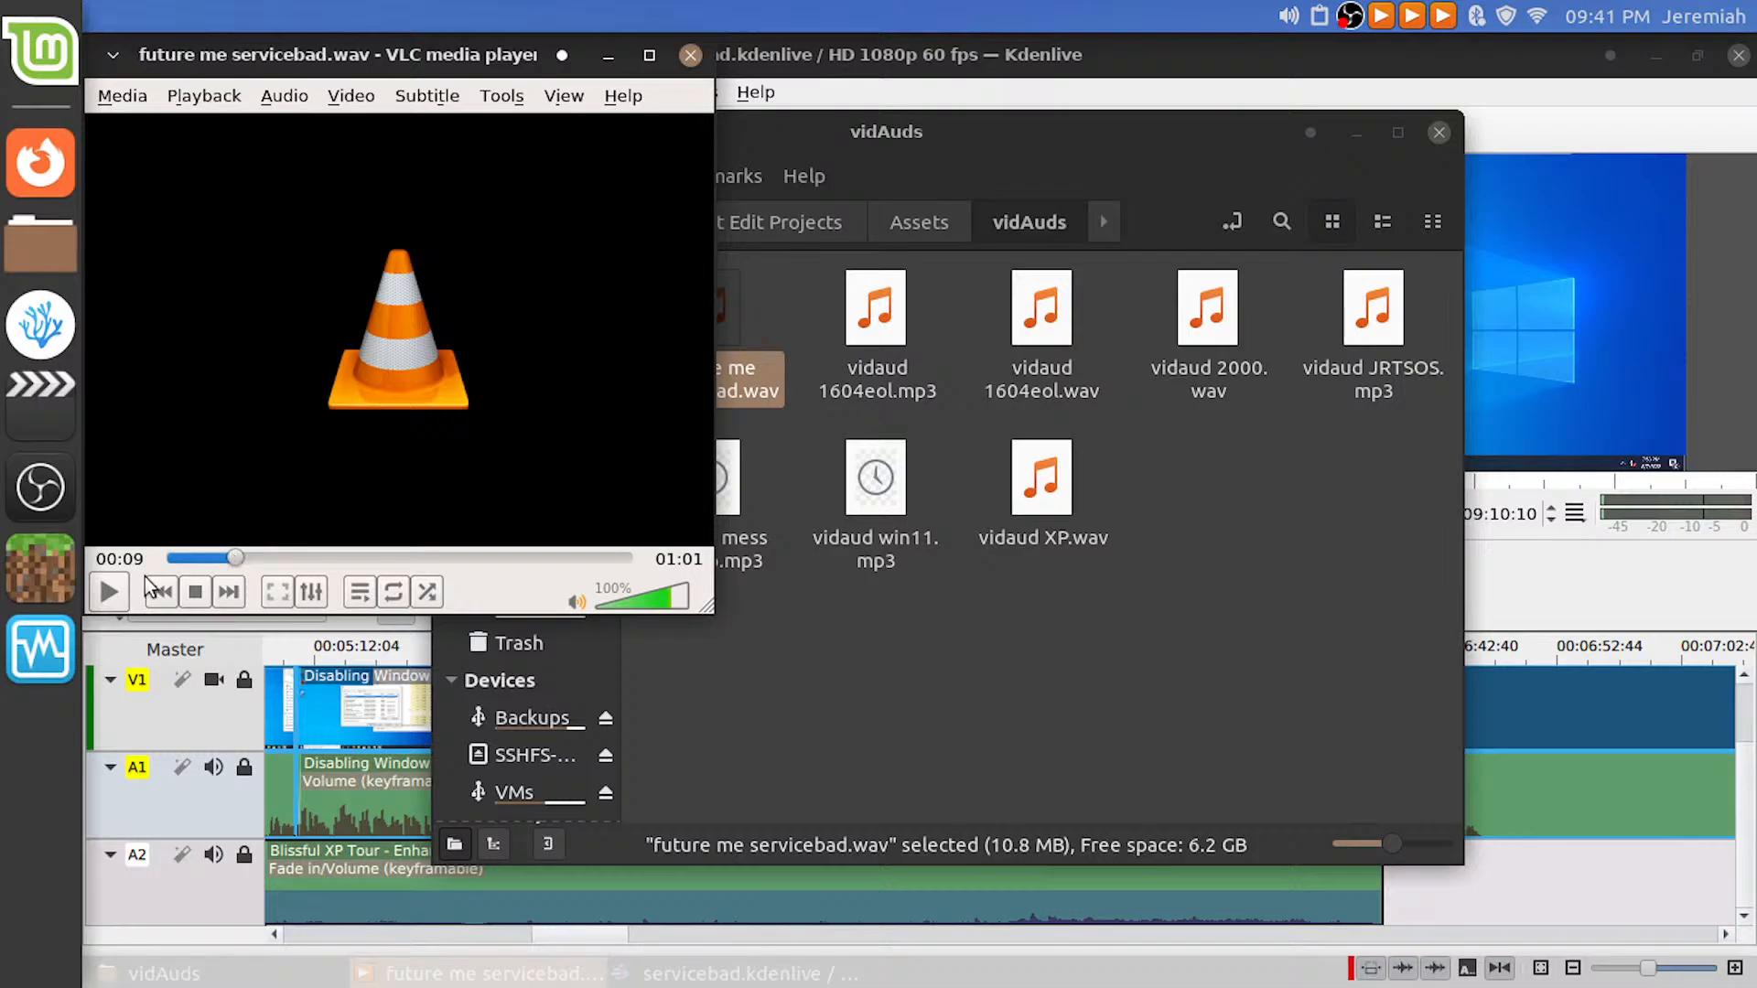
pyautogui.click(117, 587)
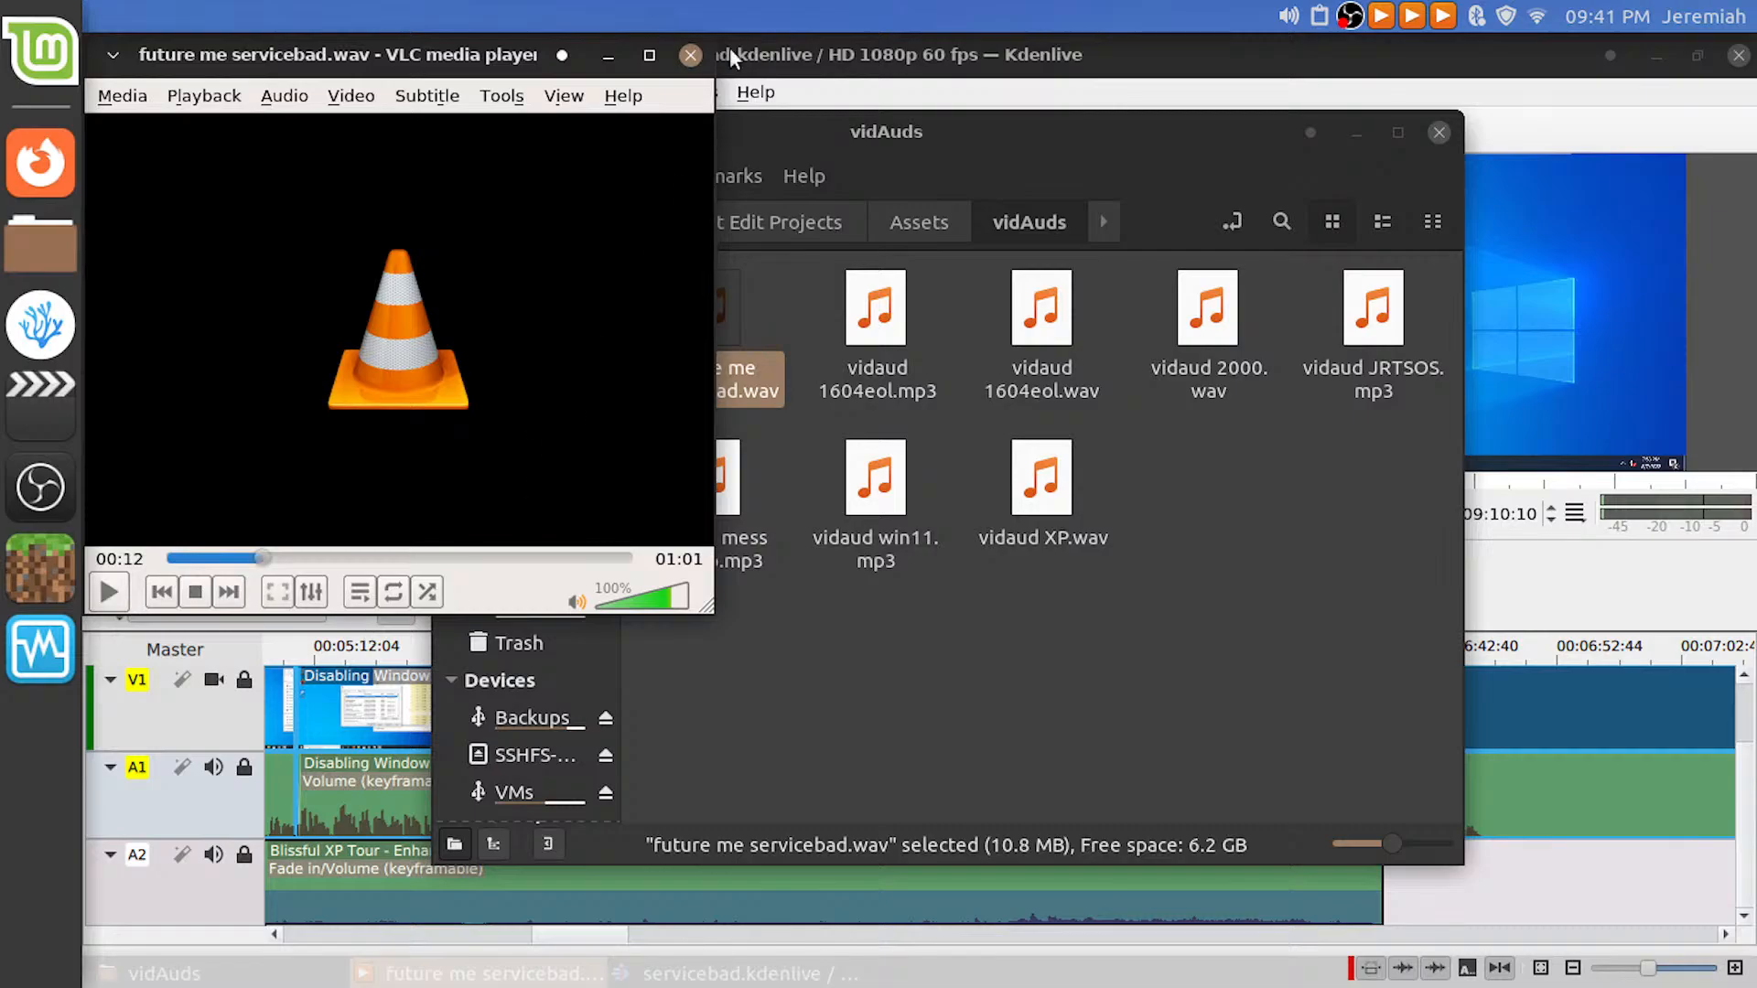
pyautogui.click(690, 55)
# Add future me servicebad.wav from the vidAuds folder to the Kdenlive project bin
pyautogui.moveTo(772, 128); pyautogui.dragTo(904, 138)
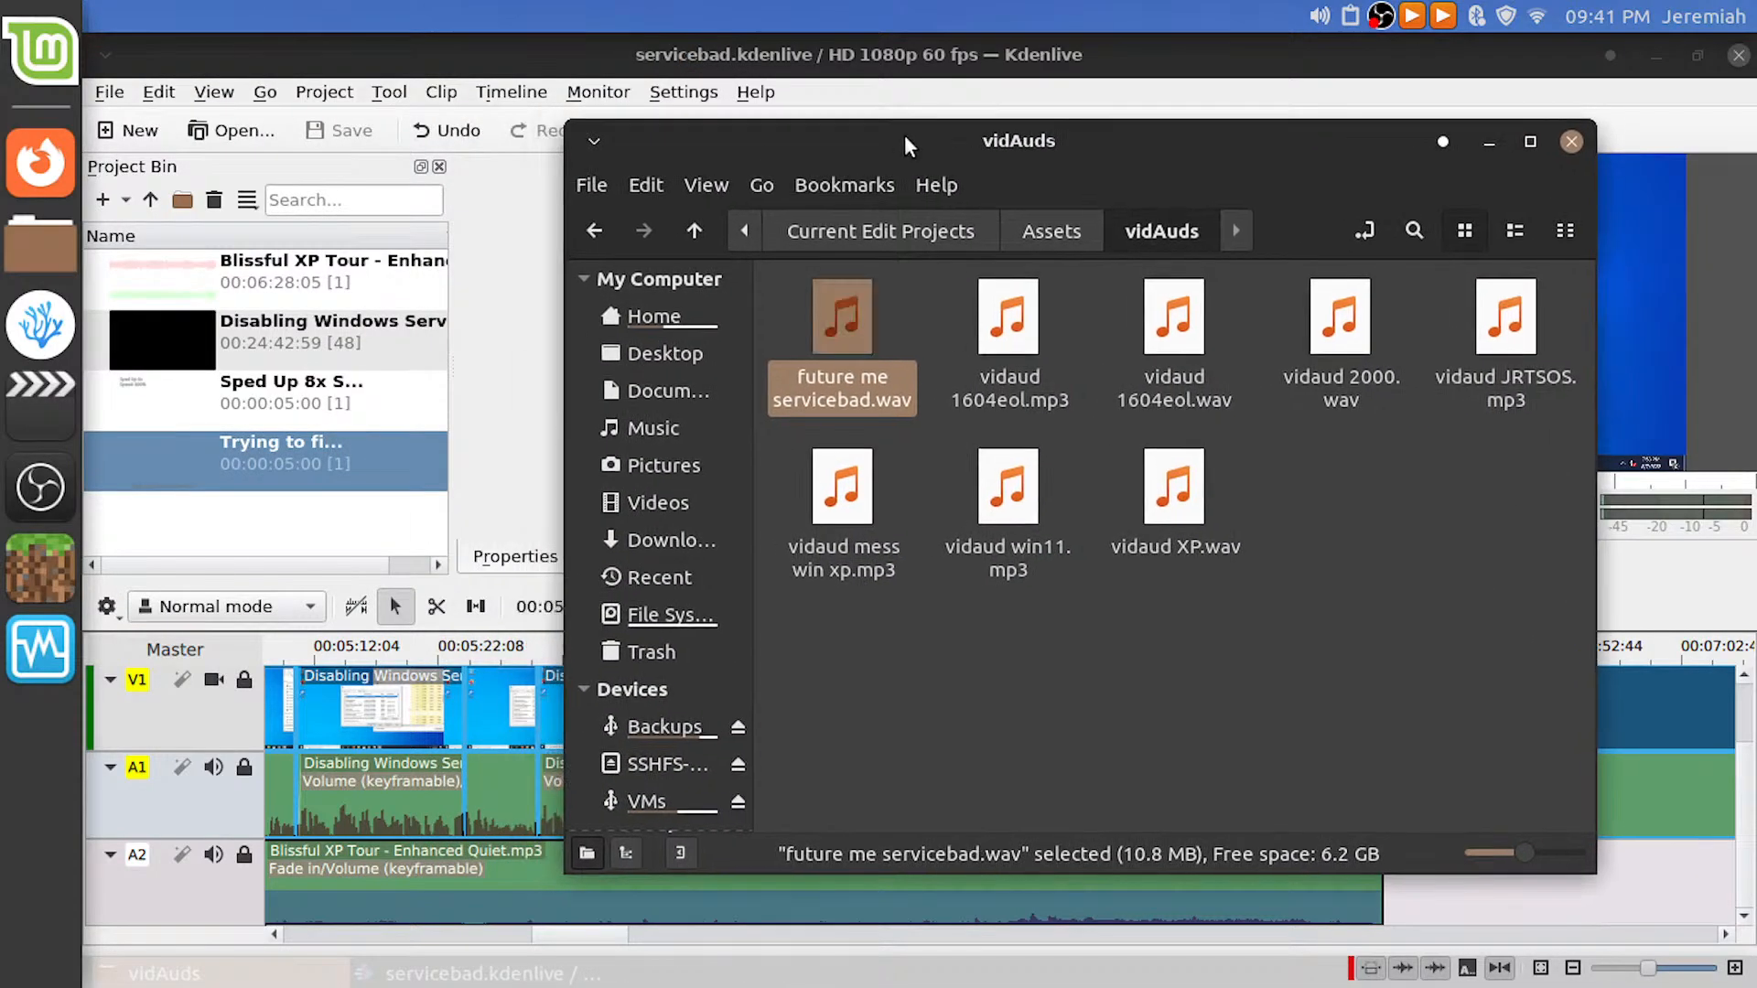
pyautogui.moveTo(805, 337); pyautogui.dragTo(369, 523)
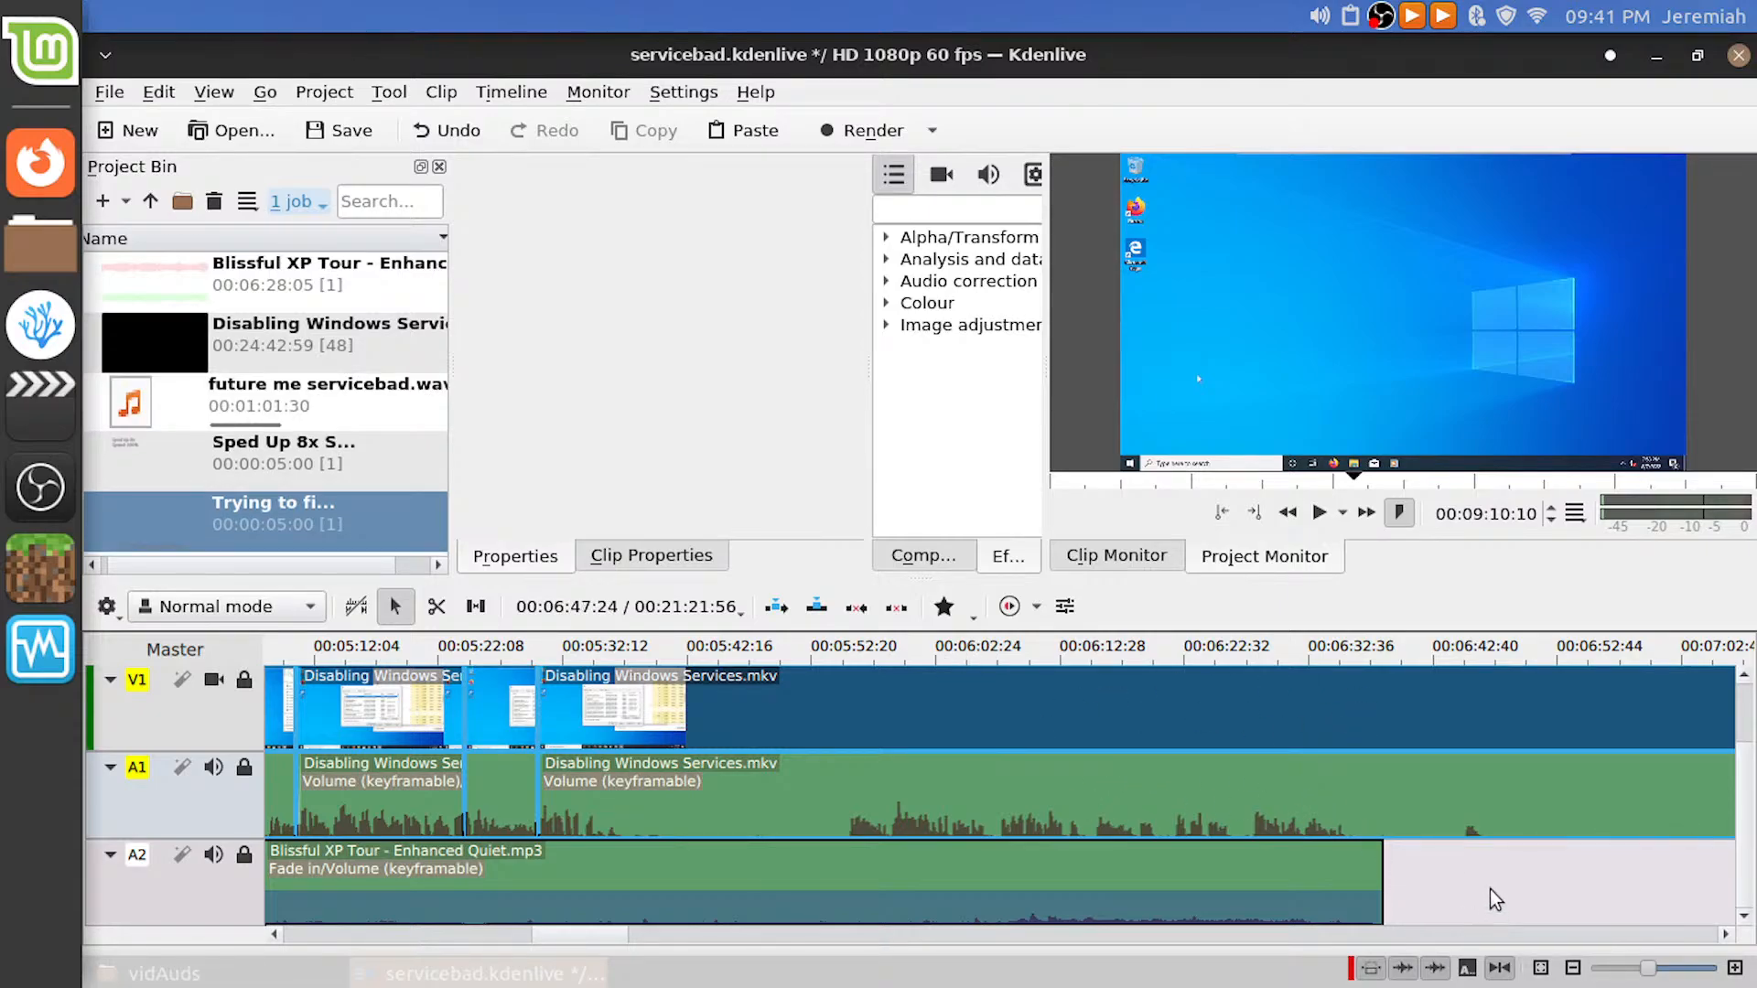
# Place the playhead at 00:06:41:15, just past the end of the music clip on track A2
pyautogui.click(1413, 880)
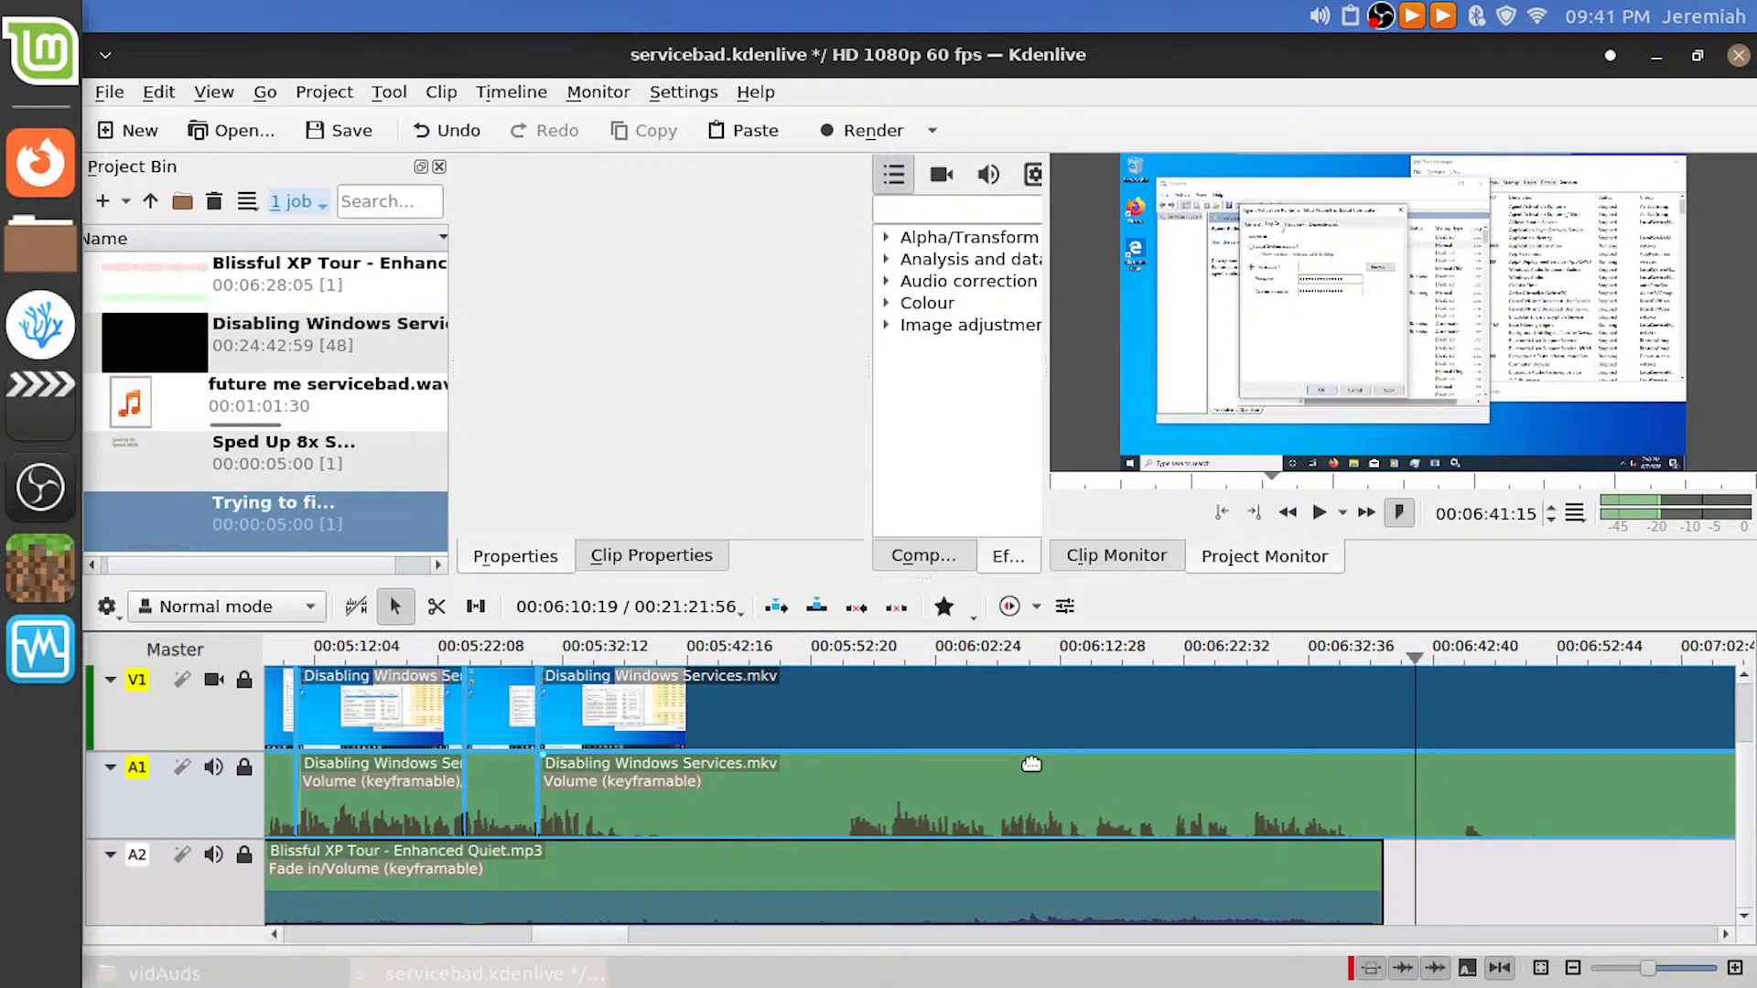
pyautogui.scroll(-10, 1031, 763)
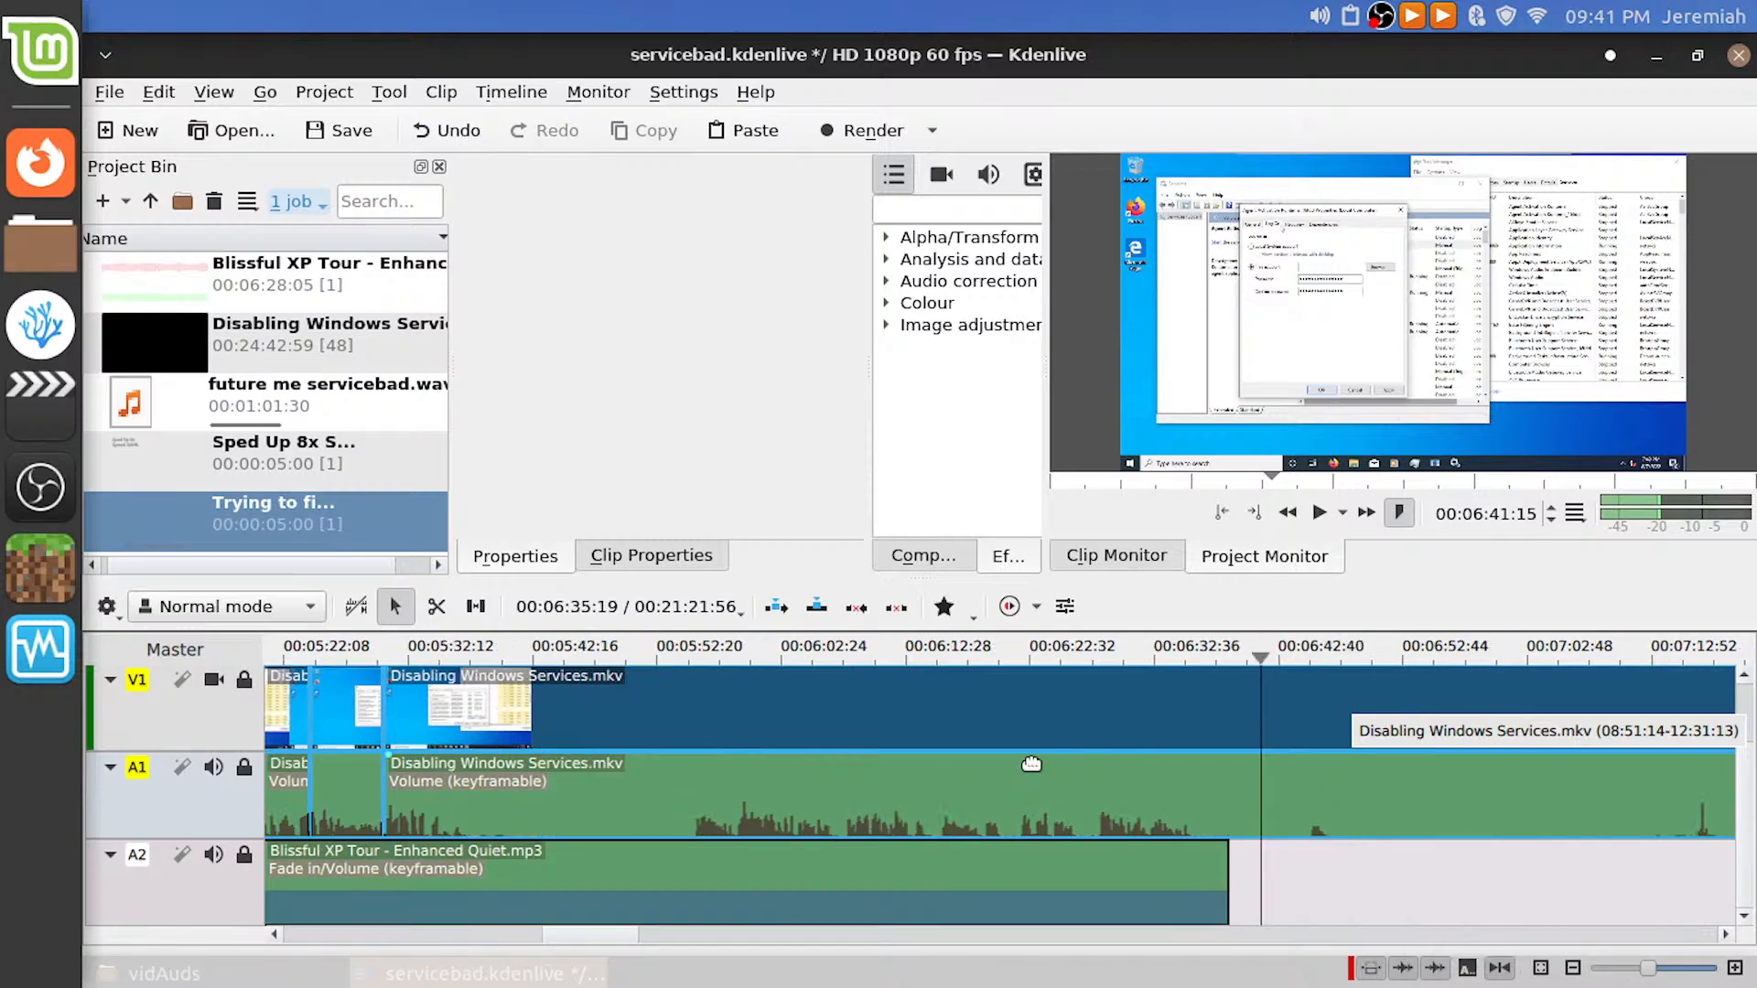
pyautogui.scroll(10, 1031, 763)
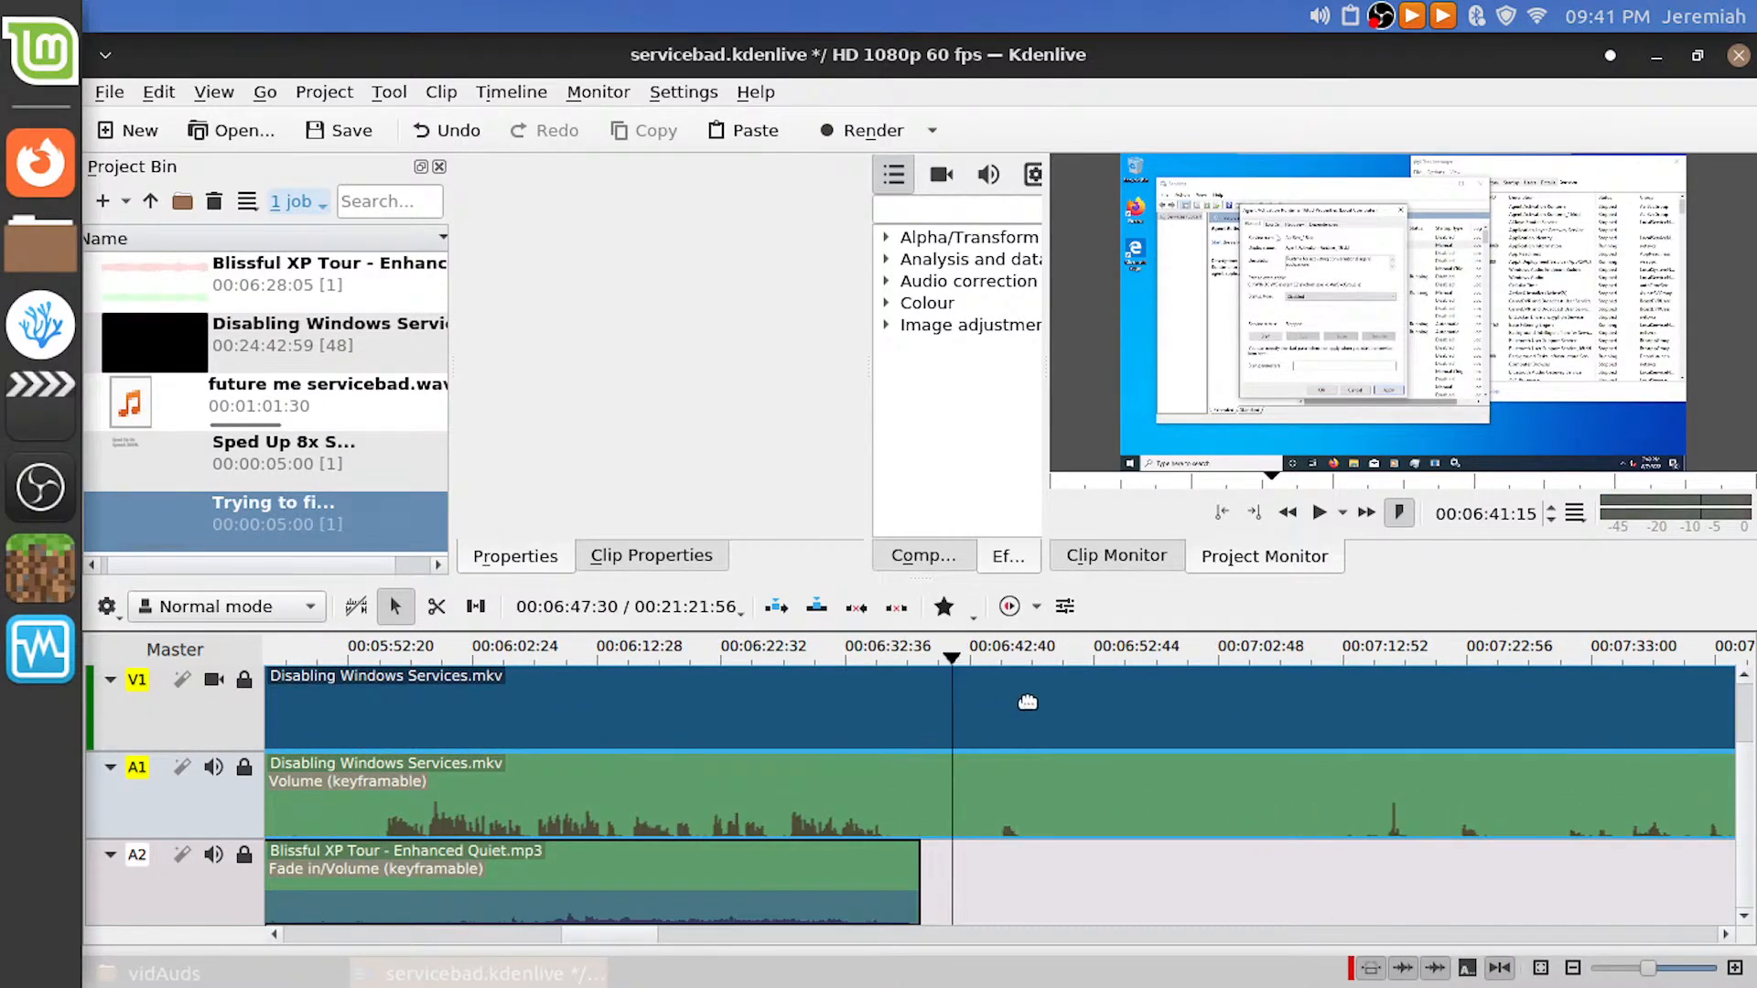
pyautogui.click(989, 764)
pyautogui.rightClick(985, 764)
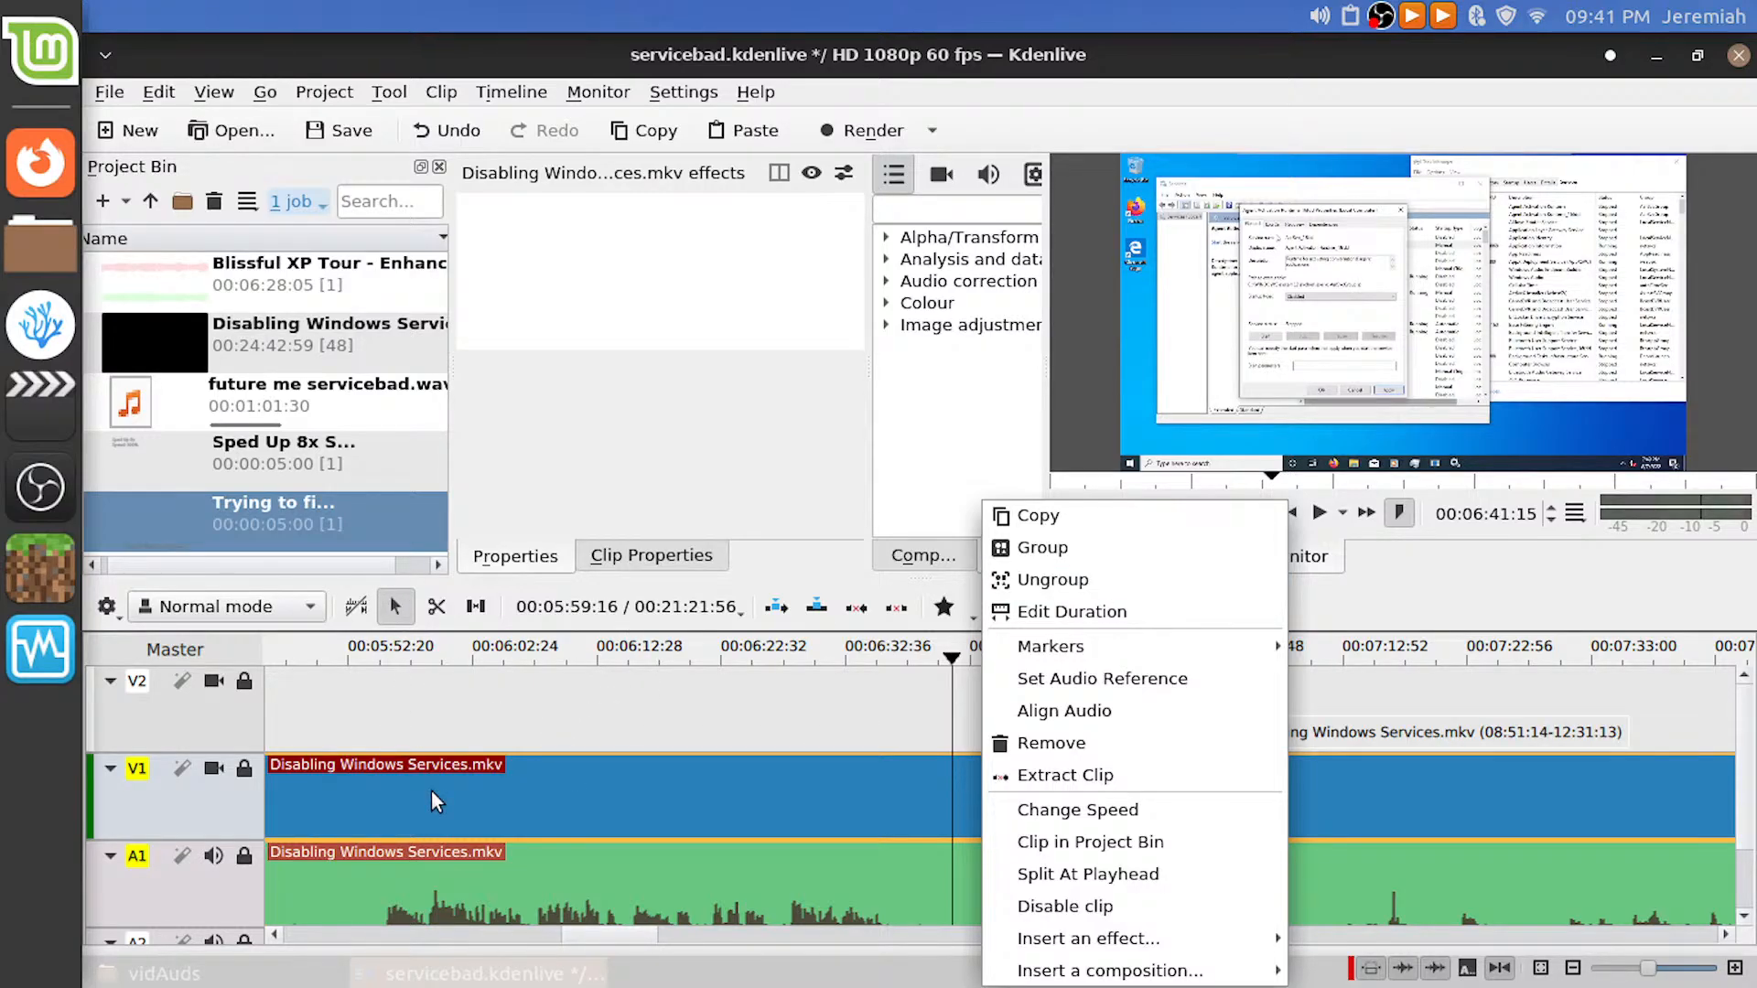
pyautogui.click(541, 477)
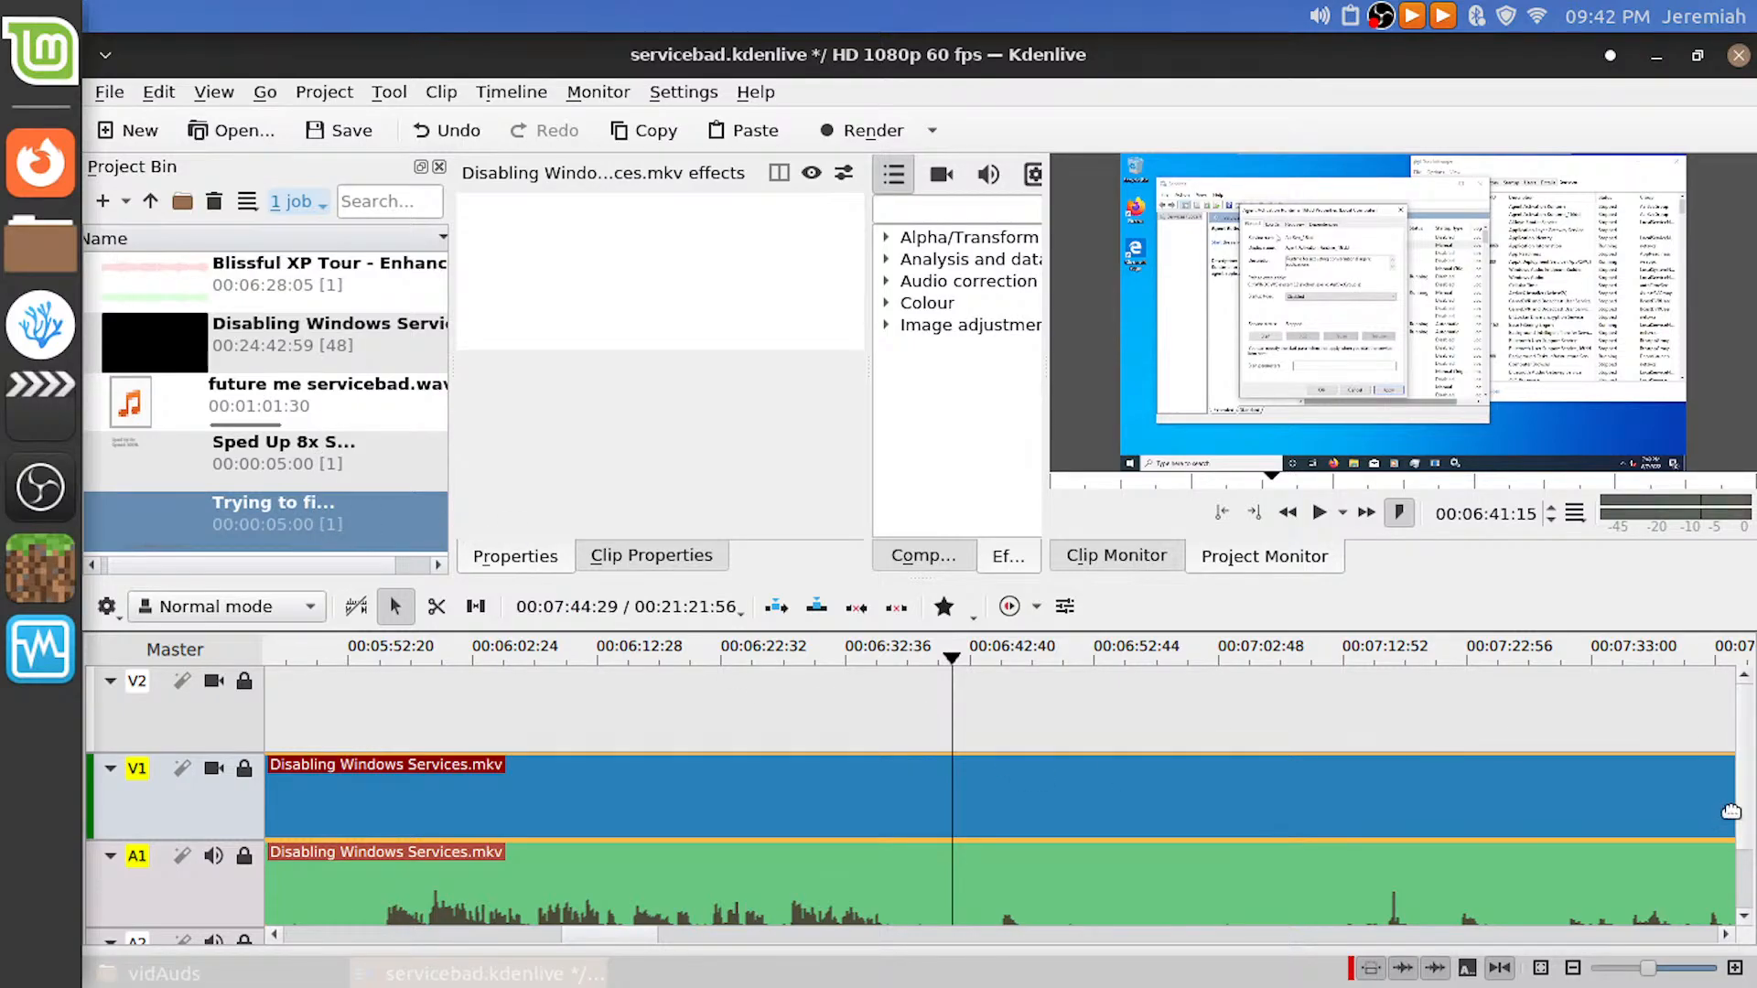
# Ungroup the video and audio of the long Disabling Windows Services.mkv clip at 00:06:00:50 and select its audio part on A1
pyautogui.scroll(-1, 1743, 846)
pyautogui.scroll(-1, 1747, 847)
pyautogui.scroll(1, 1747, 846)
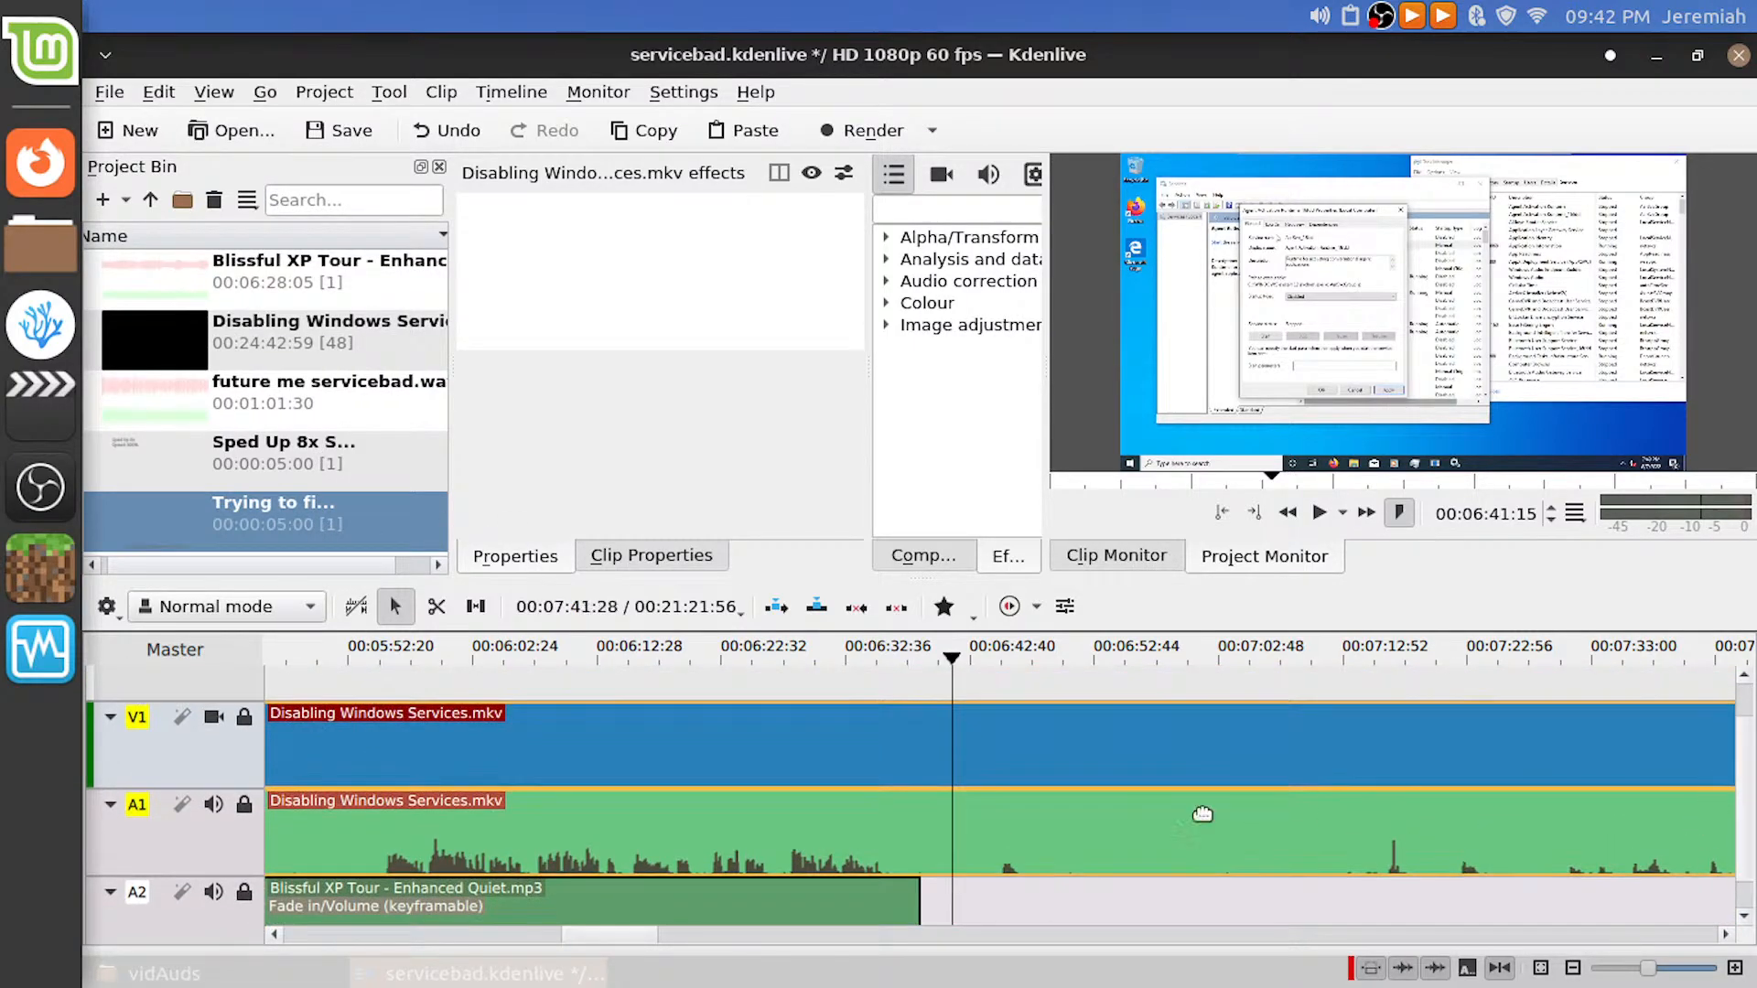
pyautogui.click(501, 685)
pyautogui.moveTo(465, 688); pyautogui.dragTo(453, 692)
pyautogui.rightClick(493, 765)
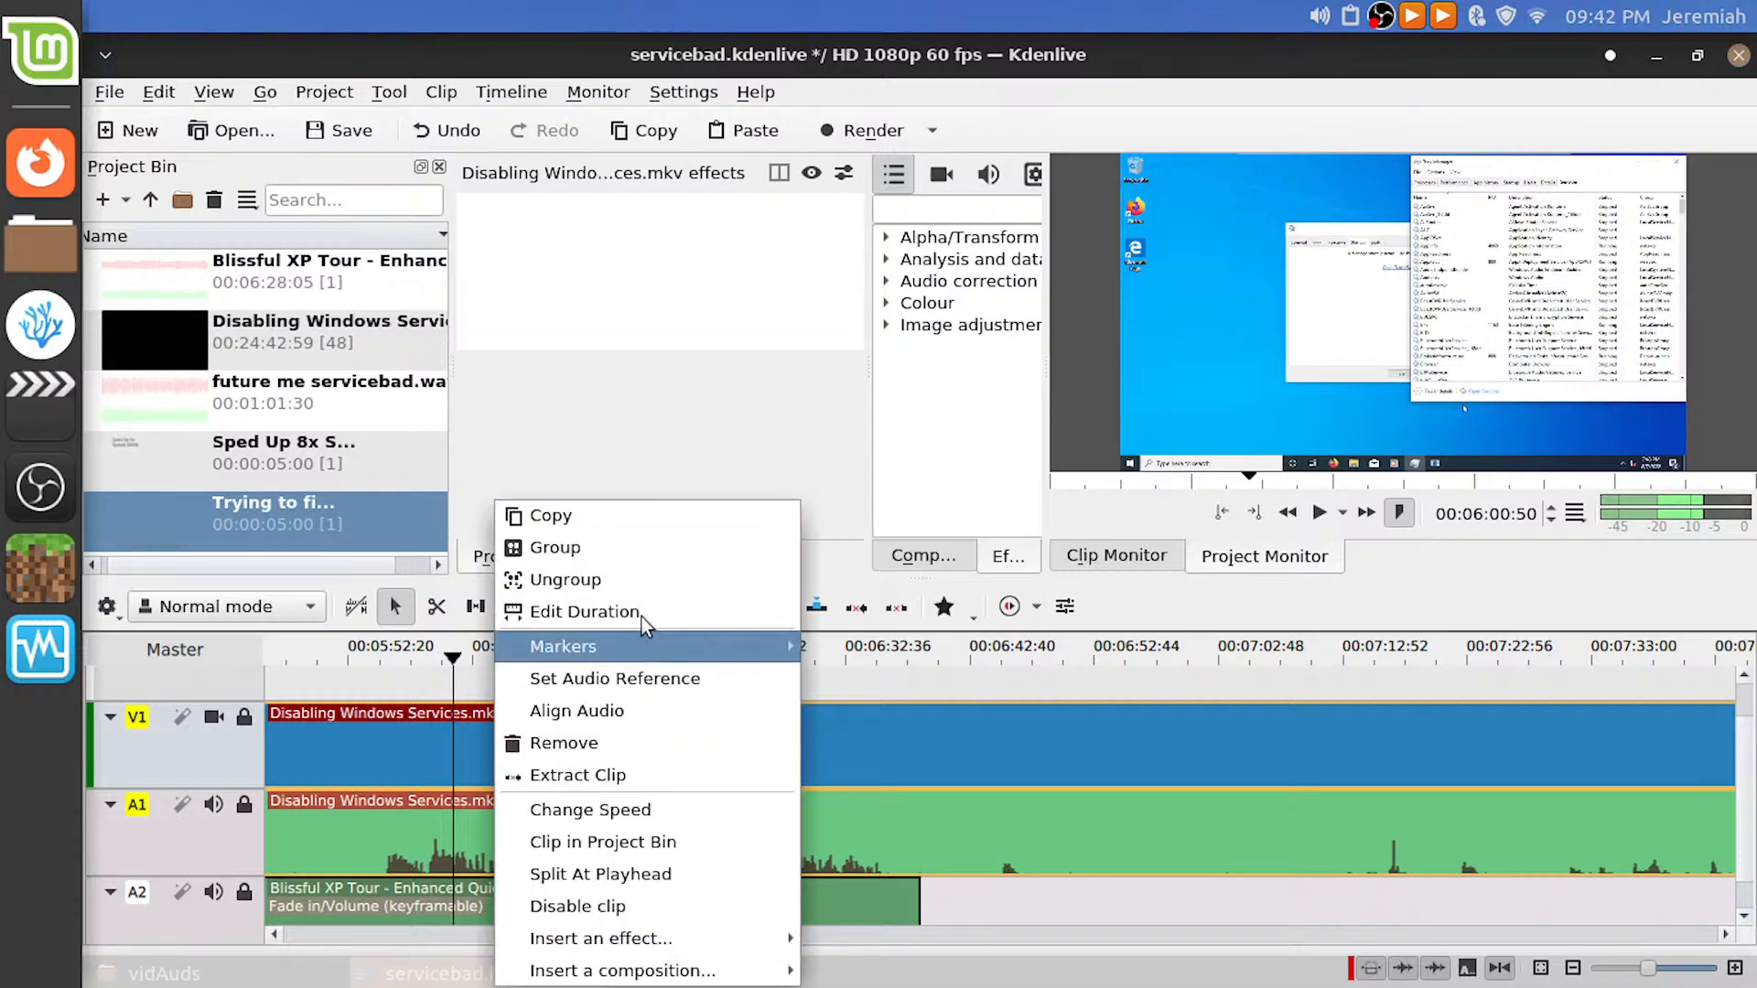
pyautogui.click(635, 571)
pyautogui.click(597, 817)
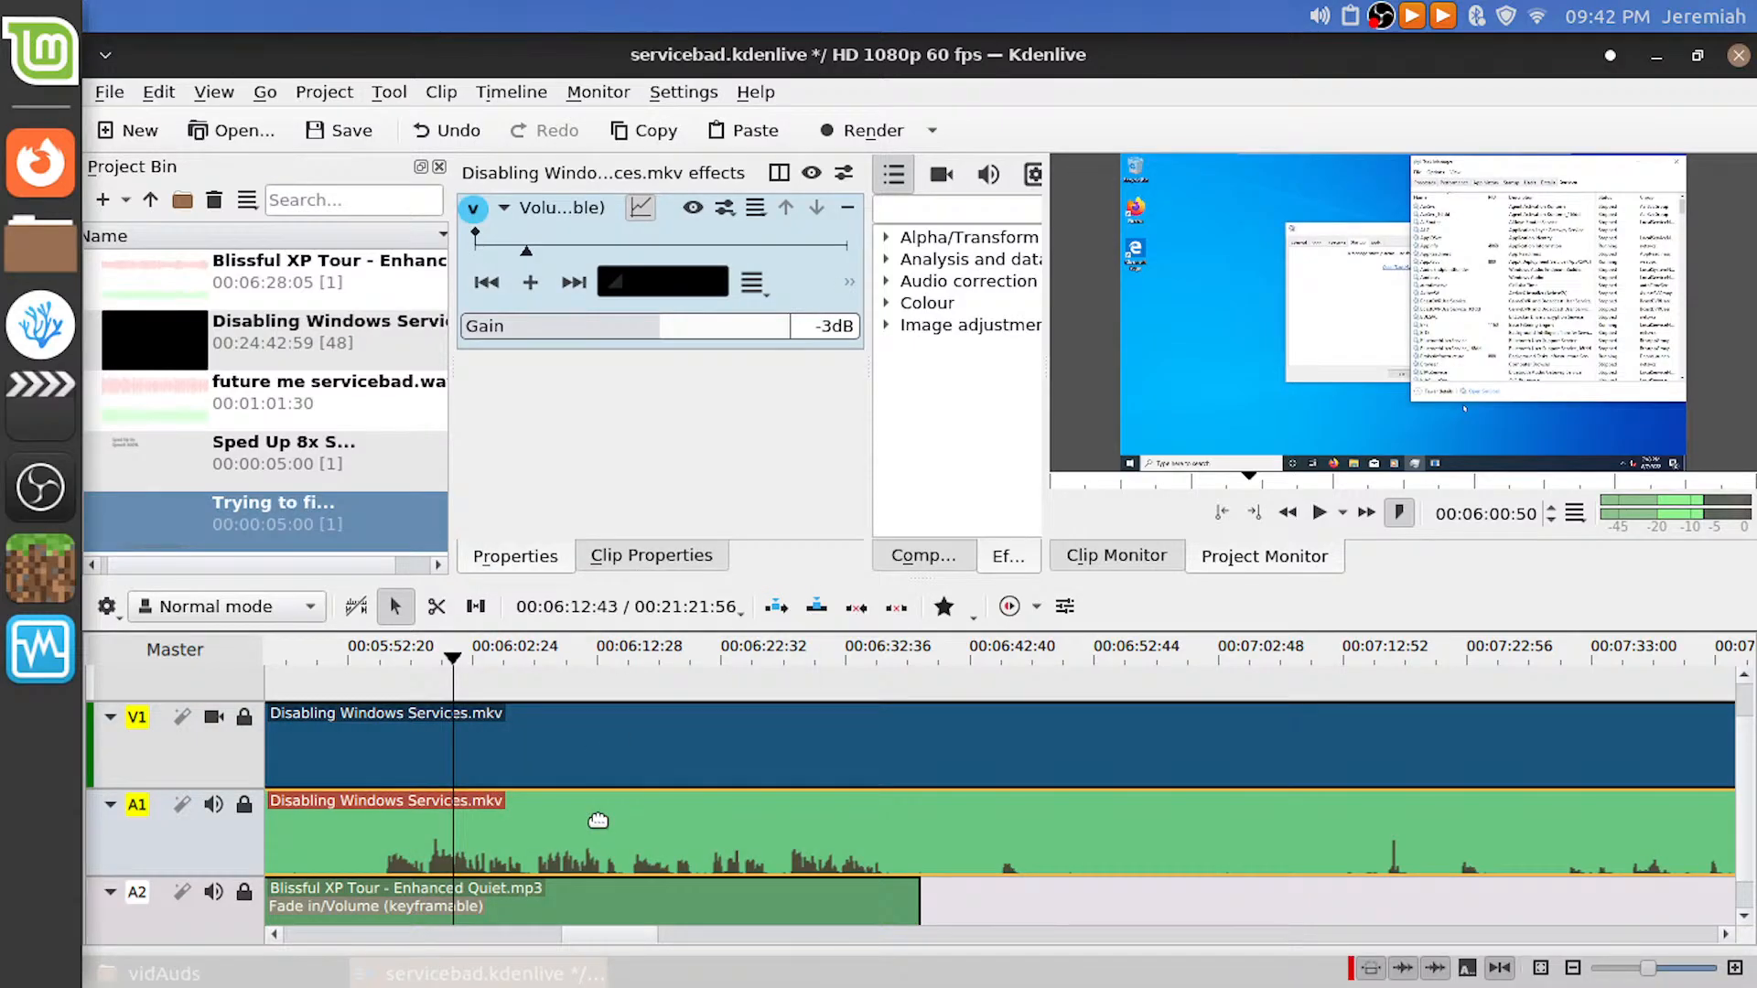
# Delete the selected audio part of the long Disabling Windows Services.mkv clip from A1 and play the cut at its start
pyautogui.press('Delete')
pyautogui.hscroll(-5, 575, 817)
pyautogui.hscroll(-3, 575, 817)
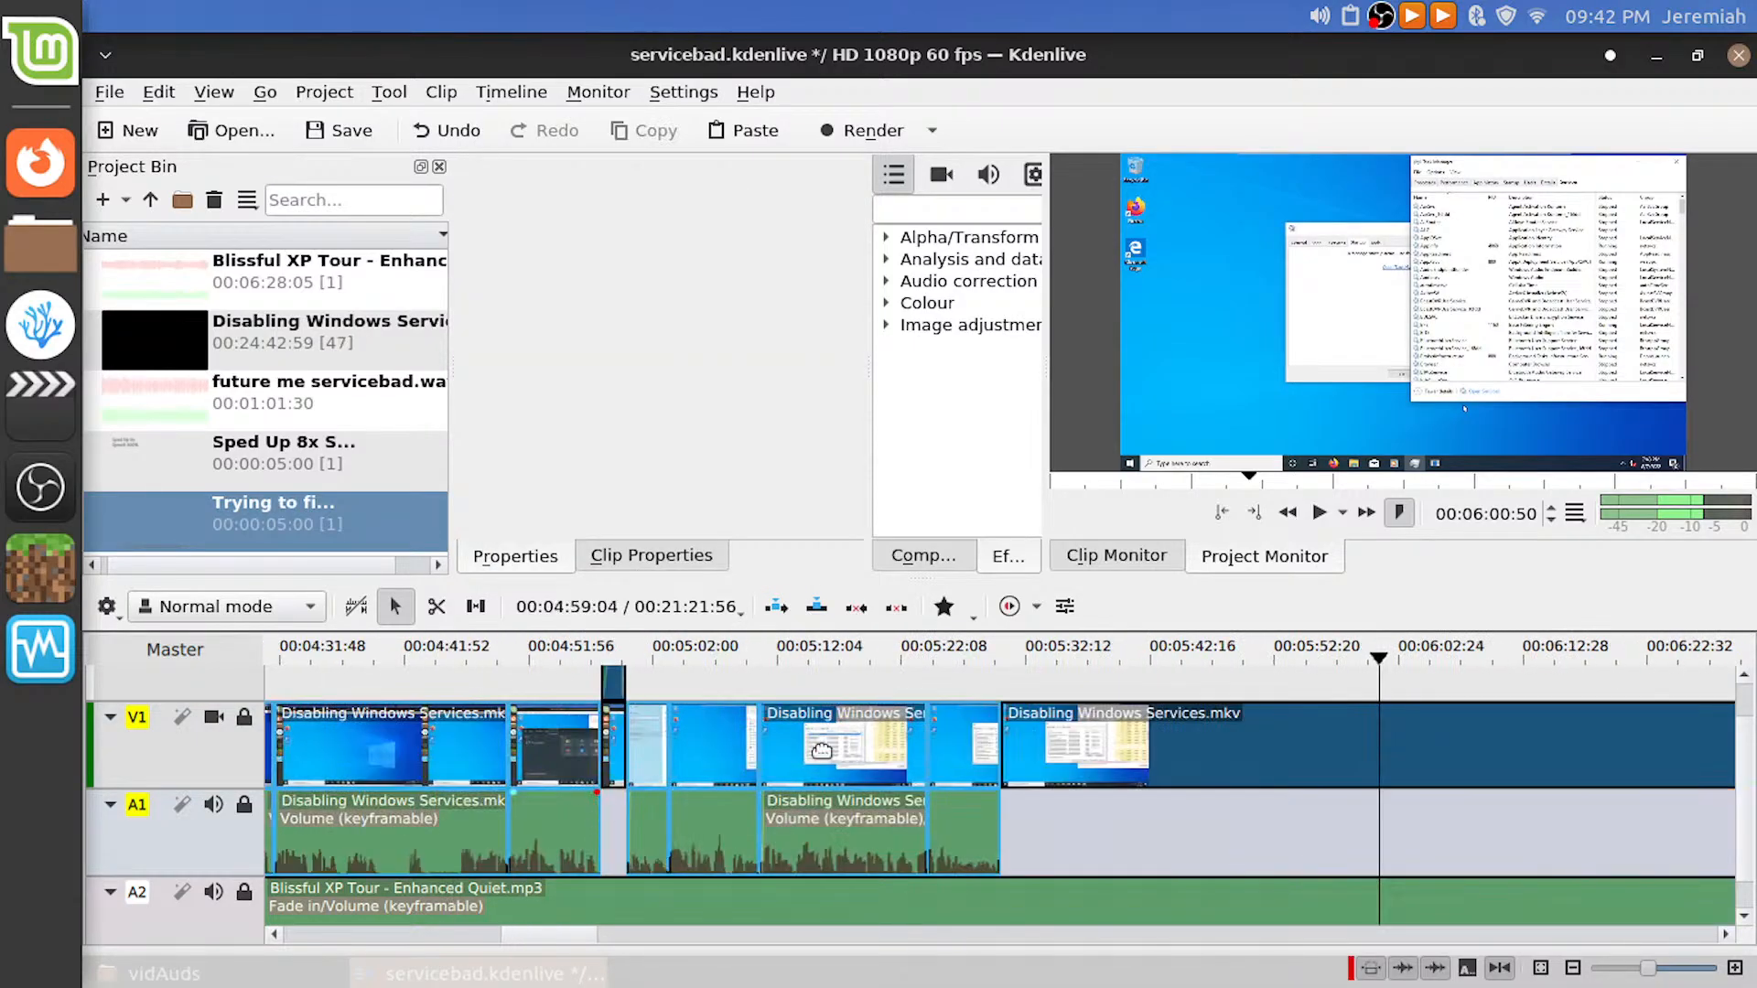
pyautogui.click(937, 683)
pyautogui.press('space')
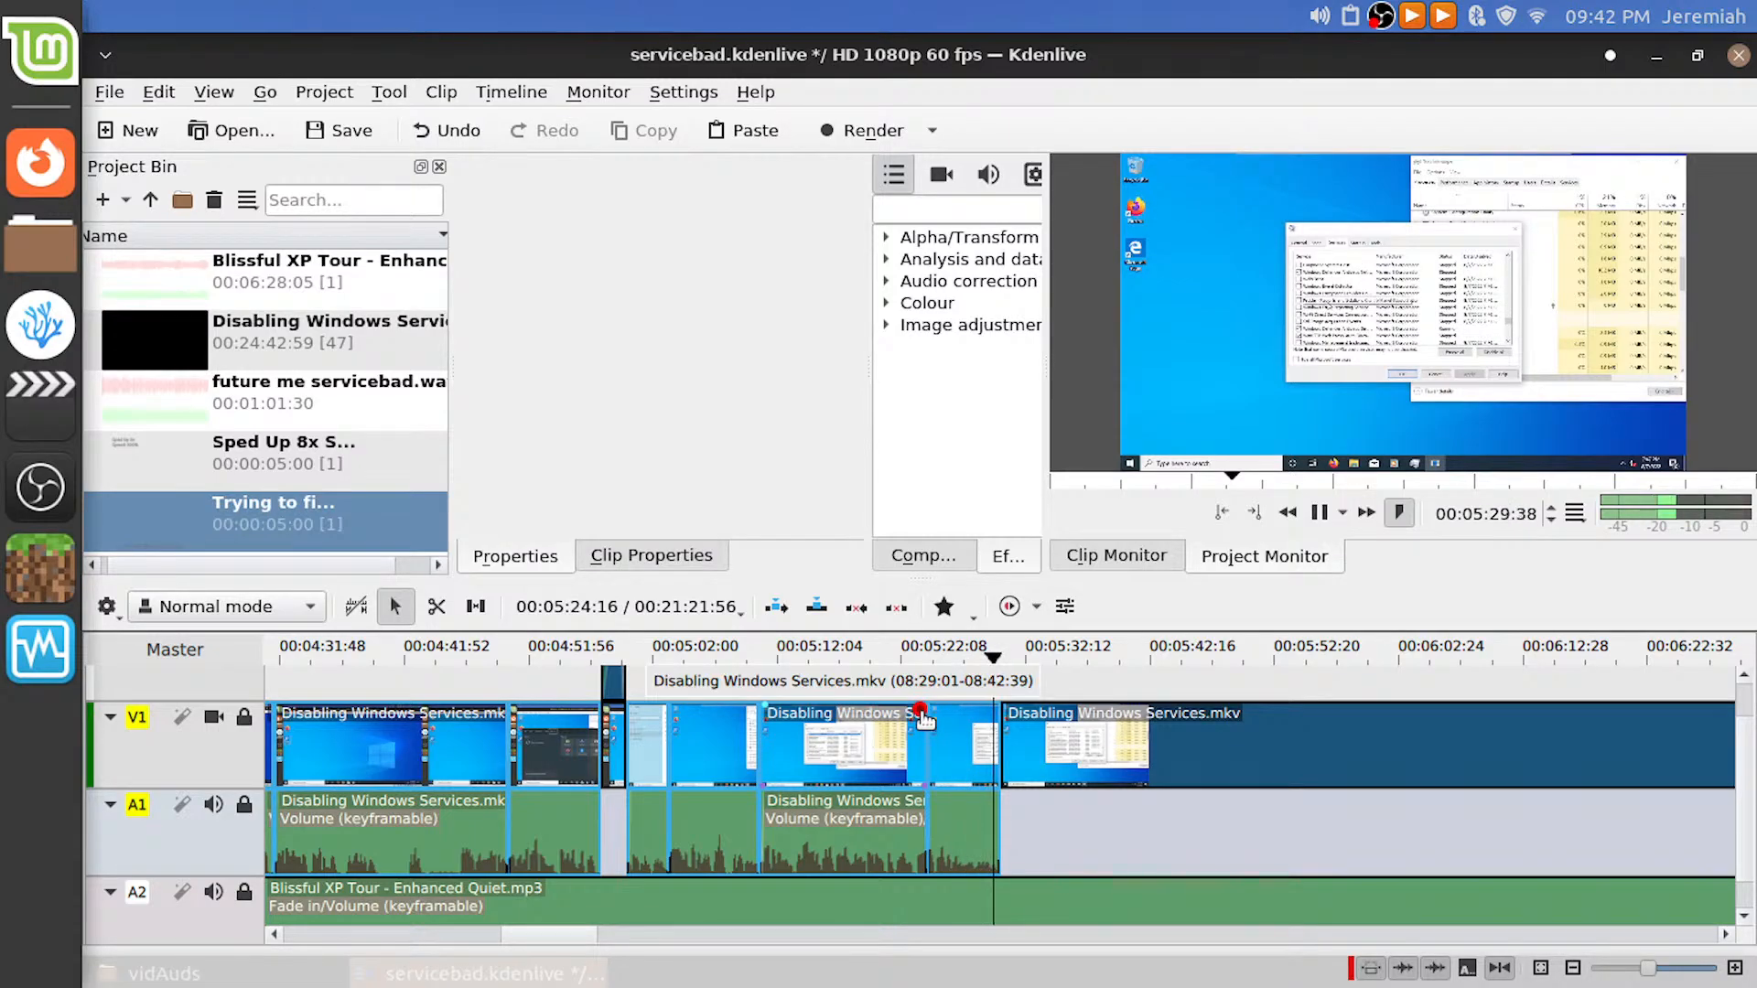
pyautogui.press('space')
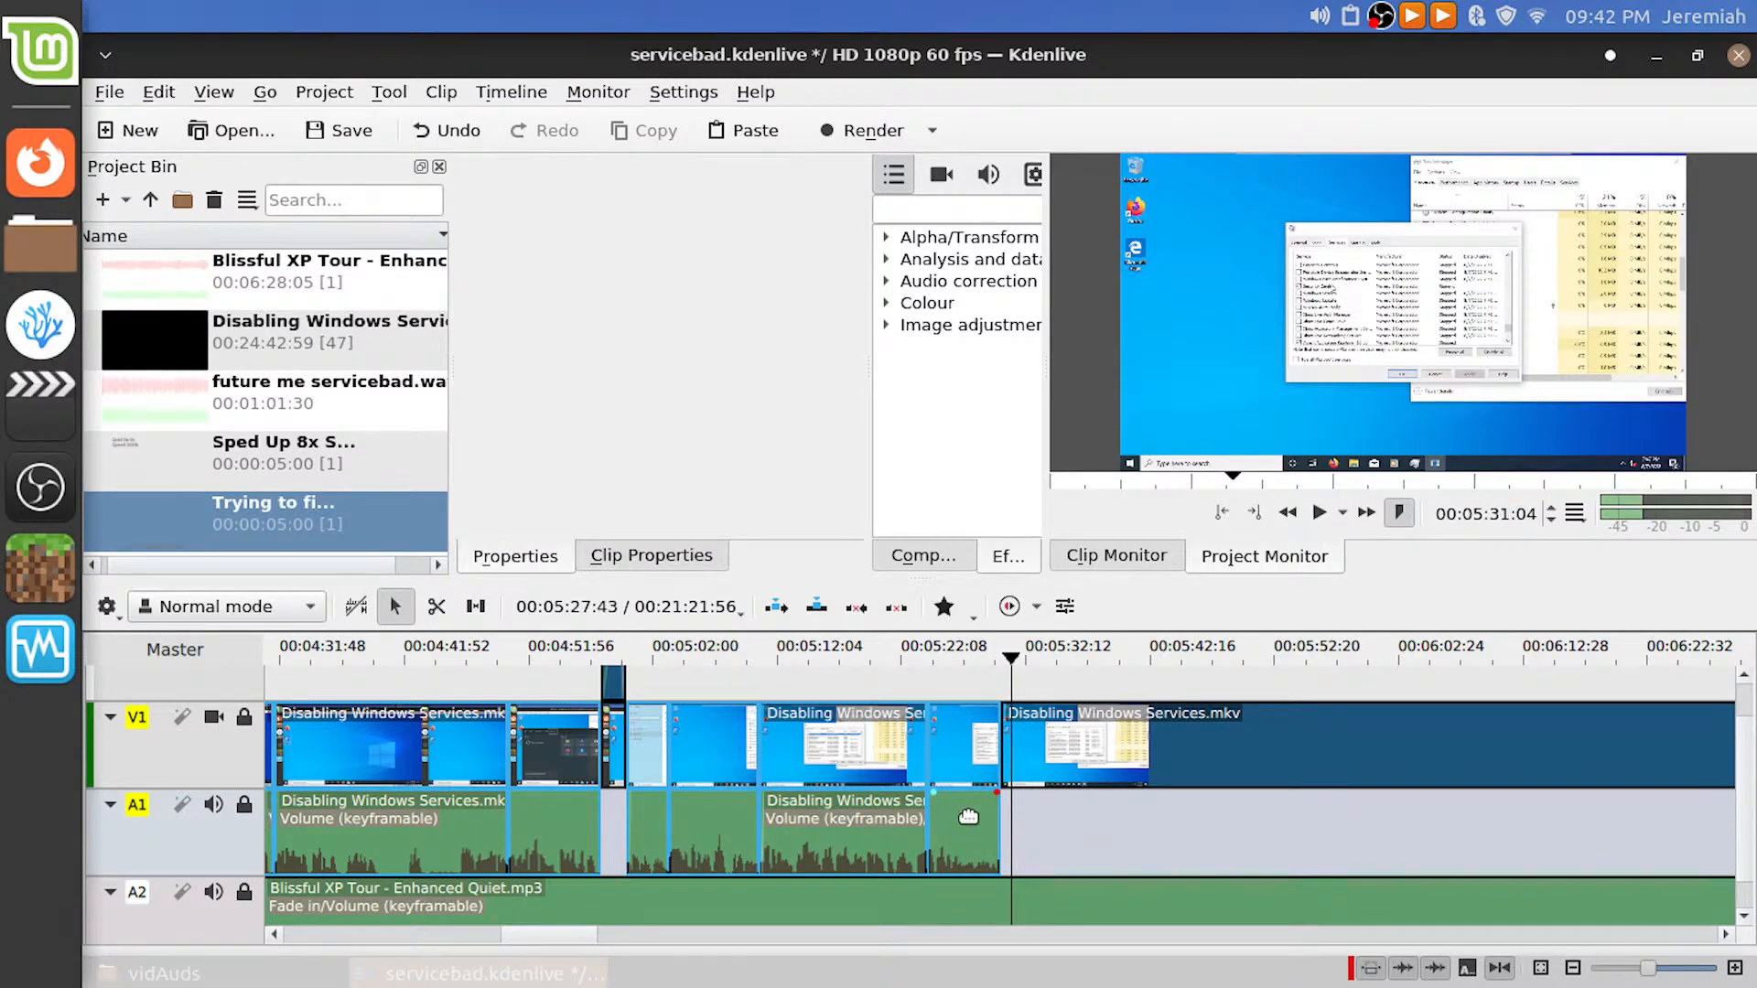
# Add a 12-frame audio fade-out to the last A1 clip before the gap at 00:05:30, preview it and save the project
pyautogui.scroll(4, 968, 819)
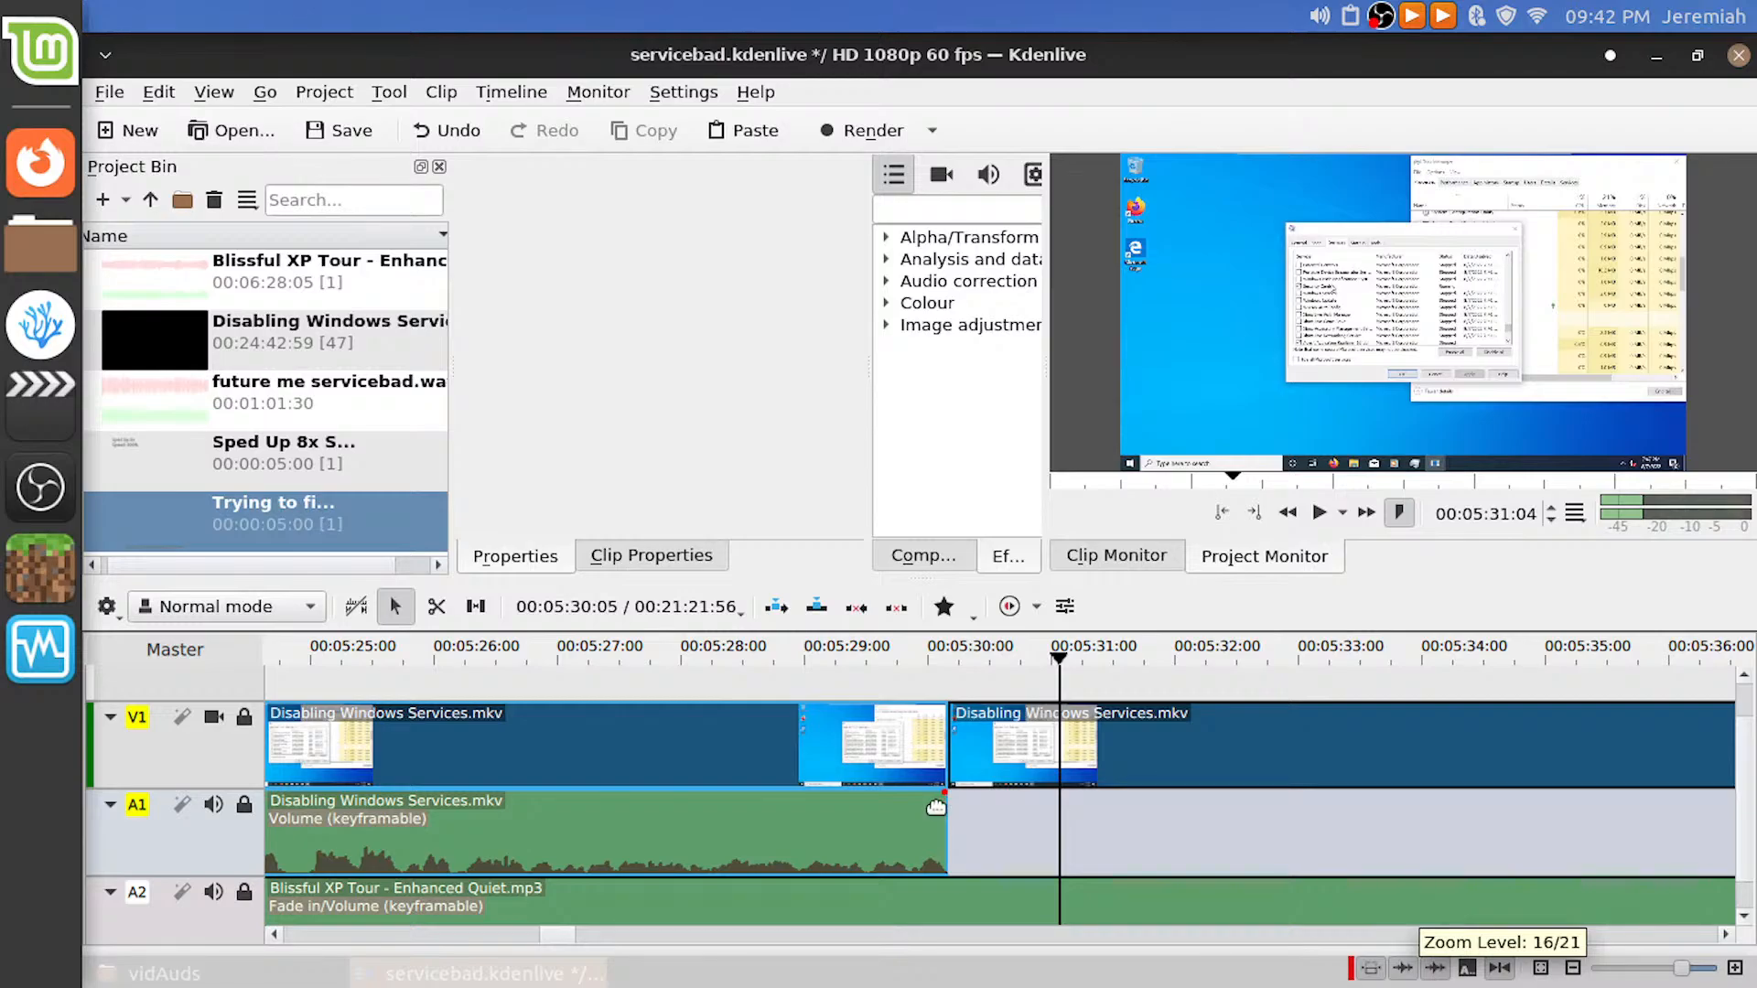
pyautogui.moveTo(941, 800); pyautogui.dragTo(939, 806)
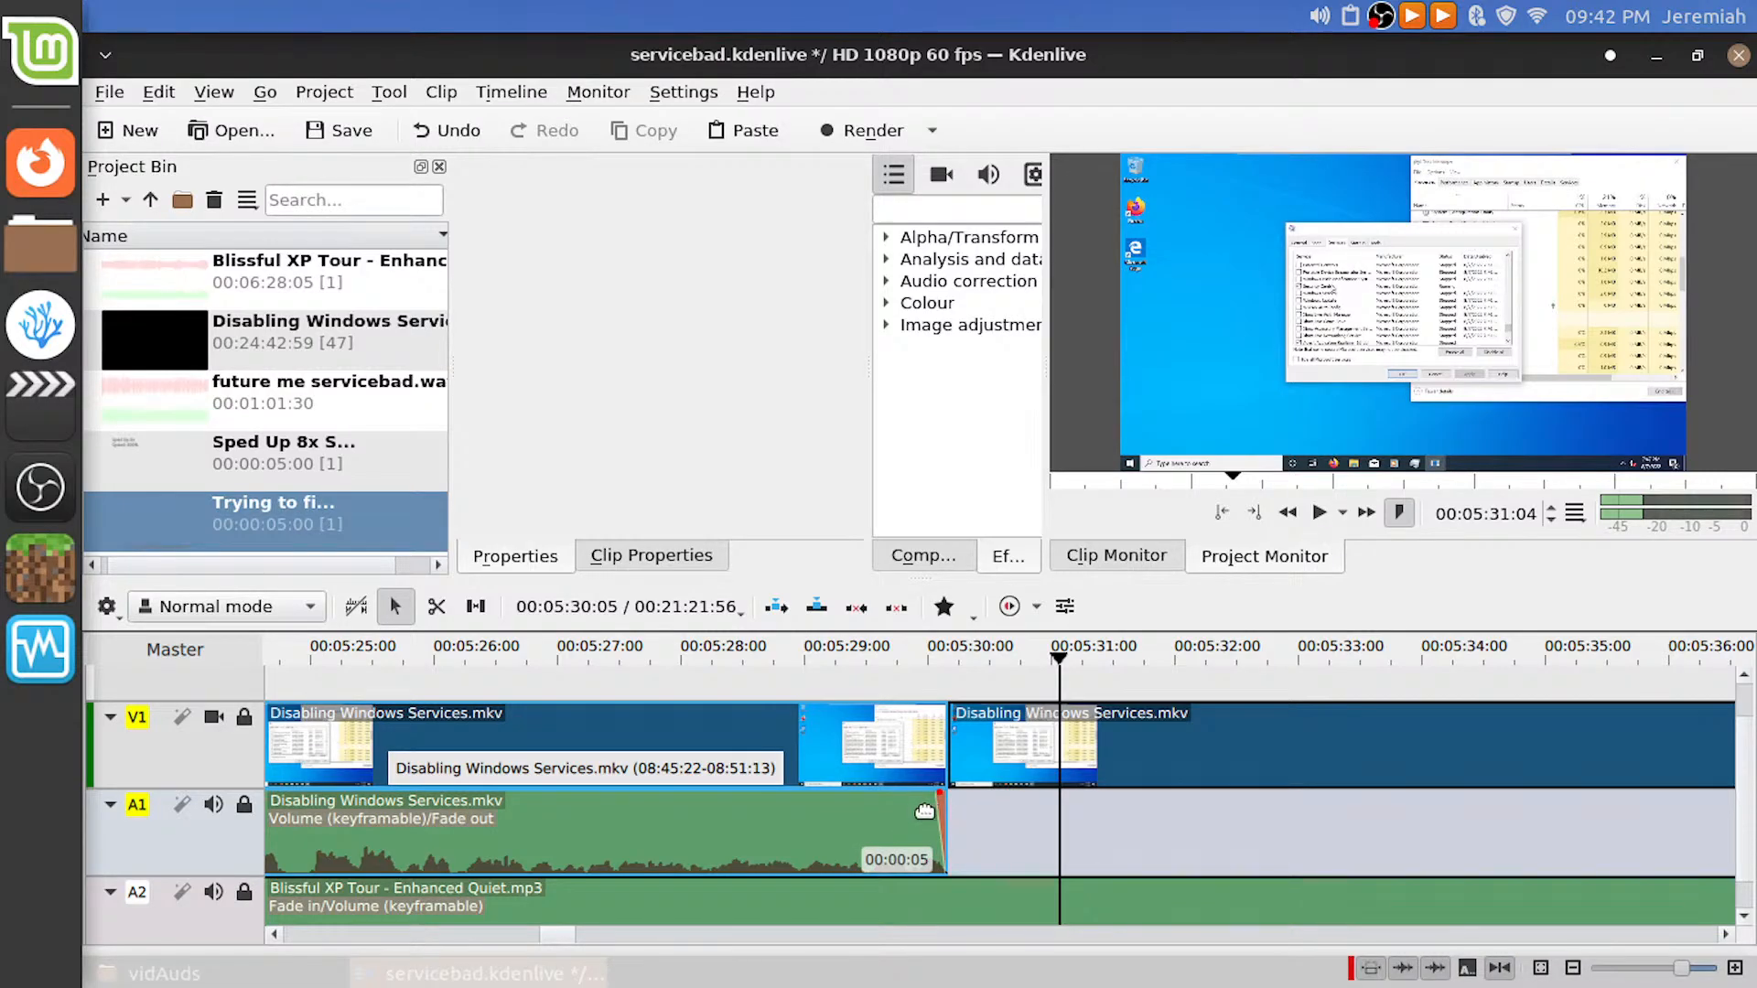
pyautogui.click(898, 688)
pyautogui.press('space')
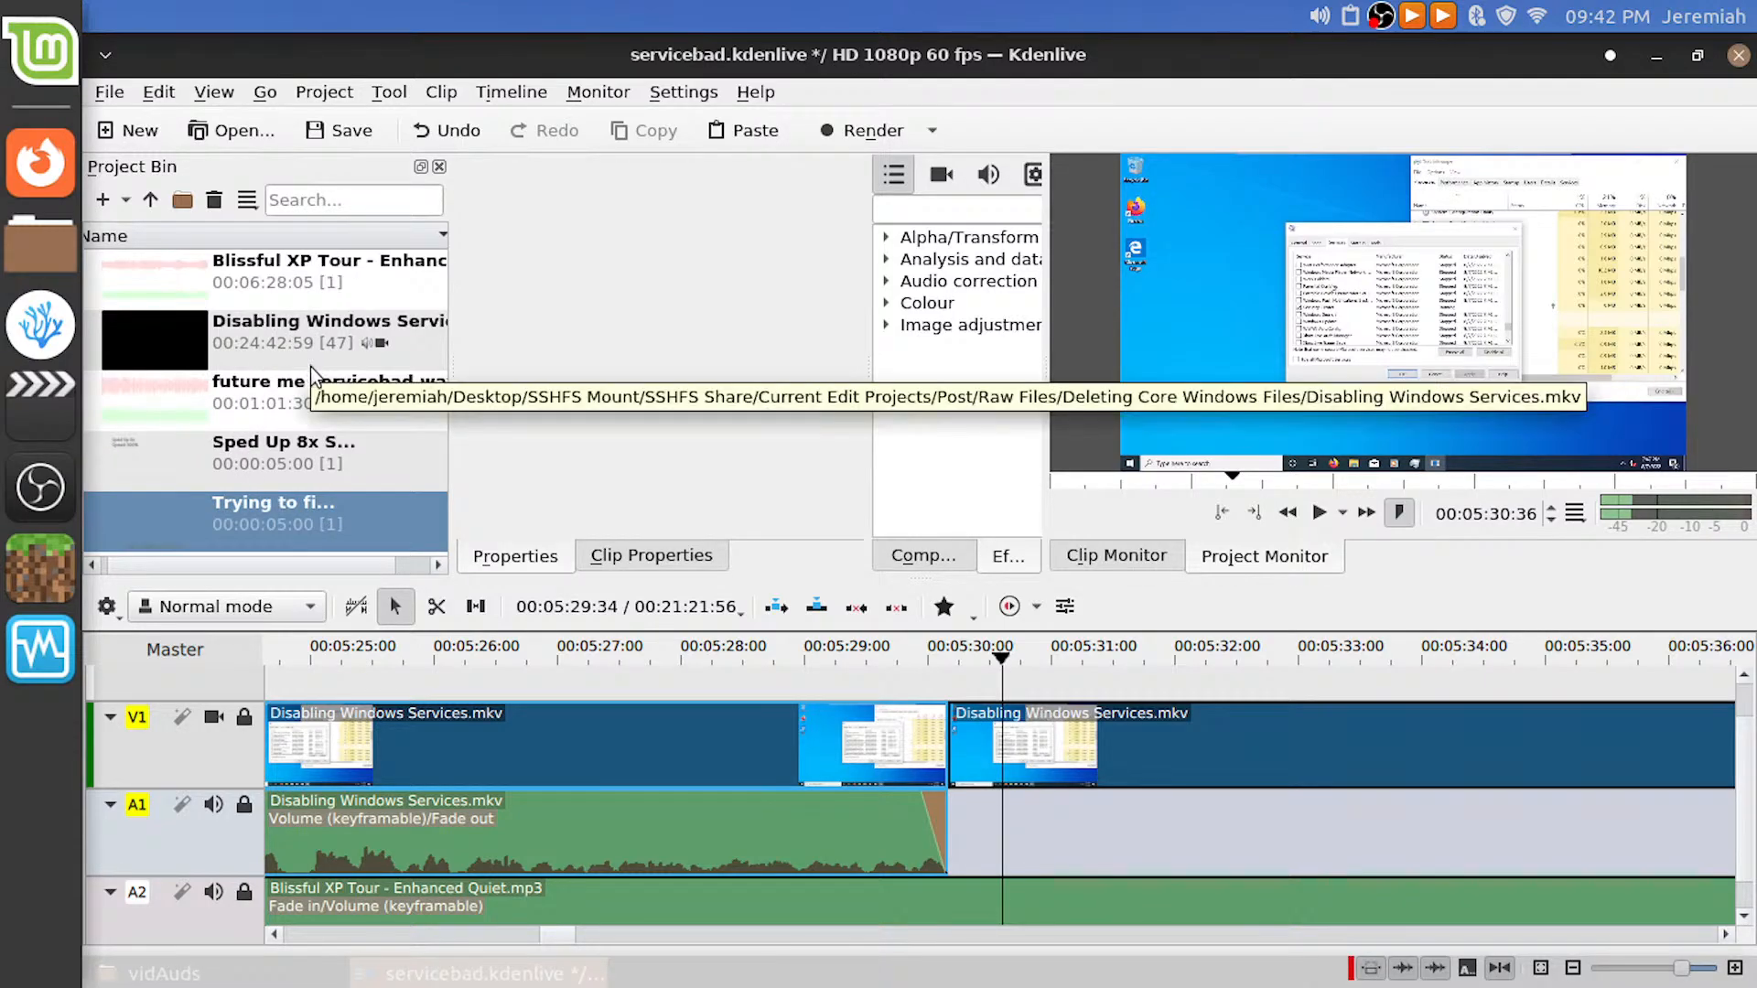
pyautogui.hotkey('ctrl', 's')
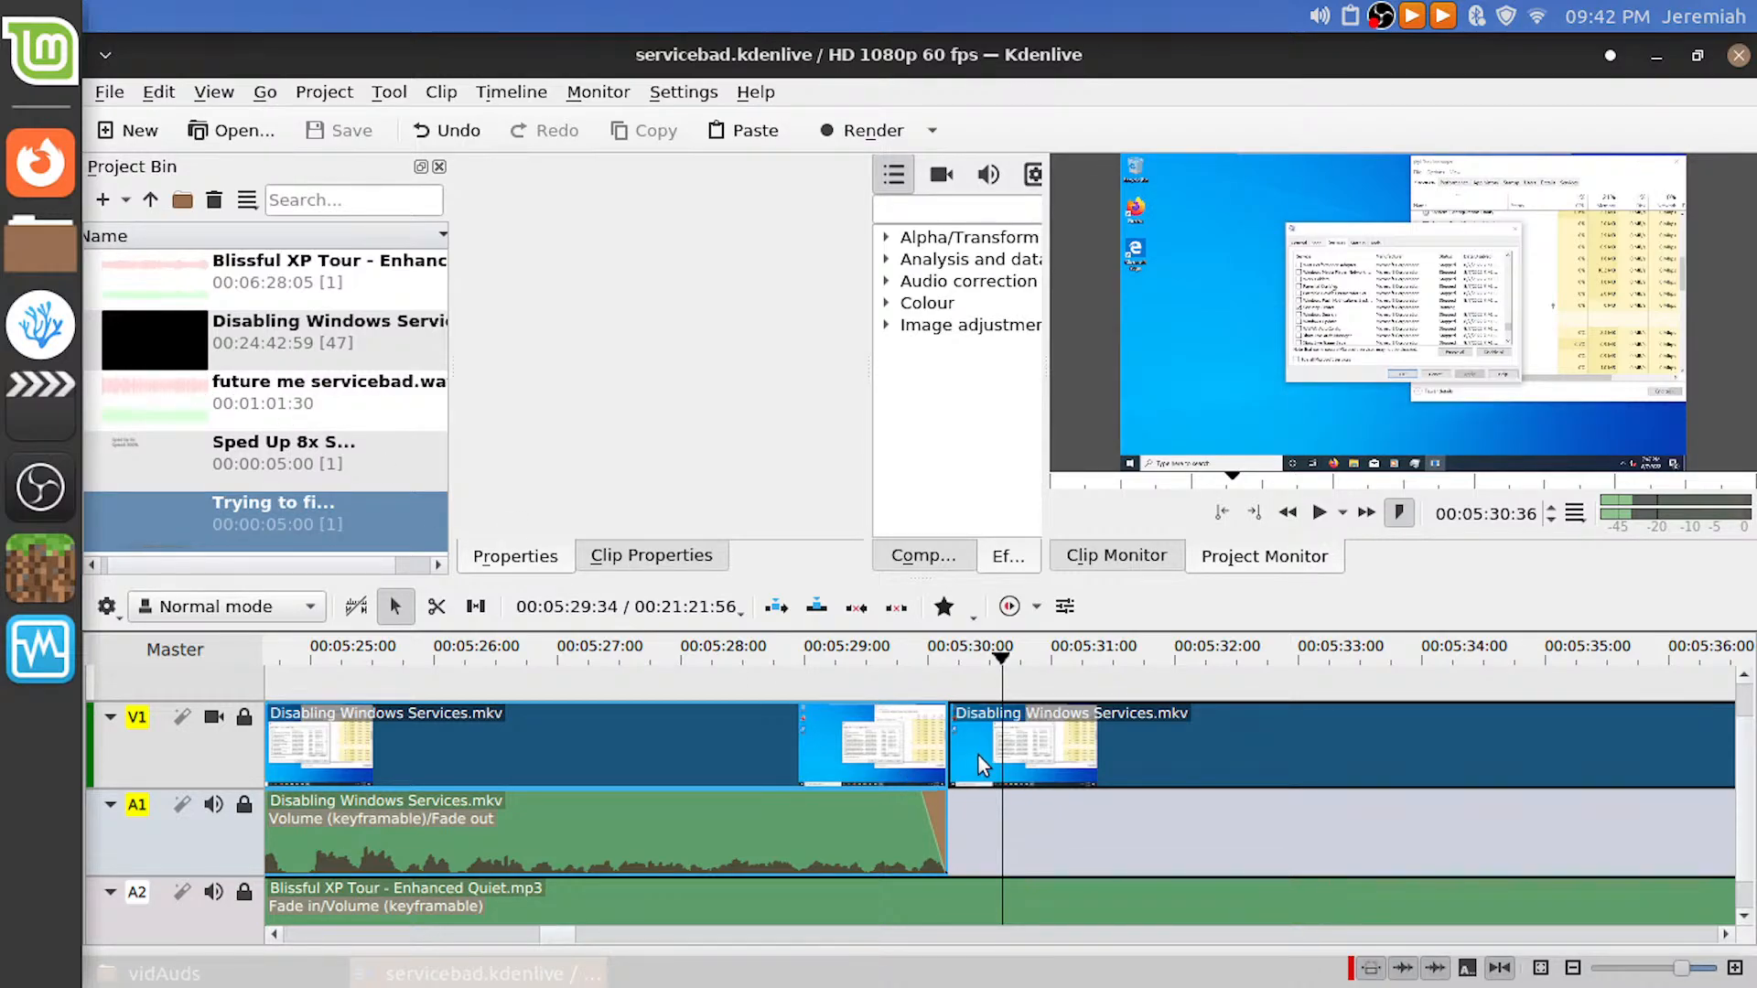
# Place future me servicebad.wav on A1 just after the faded-out clip near 00:05:30 and preview the transition
pyautogui.moveTo(164, 396); pyautogui.dragTo(976, 822)
pyautogui.moveTo(981, 677); pyautogui.dragTo(963, 687)
pyautogui.press('space')
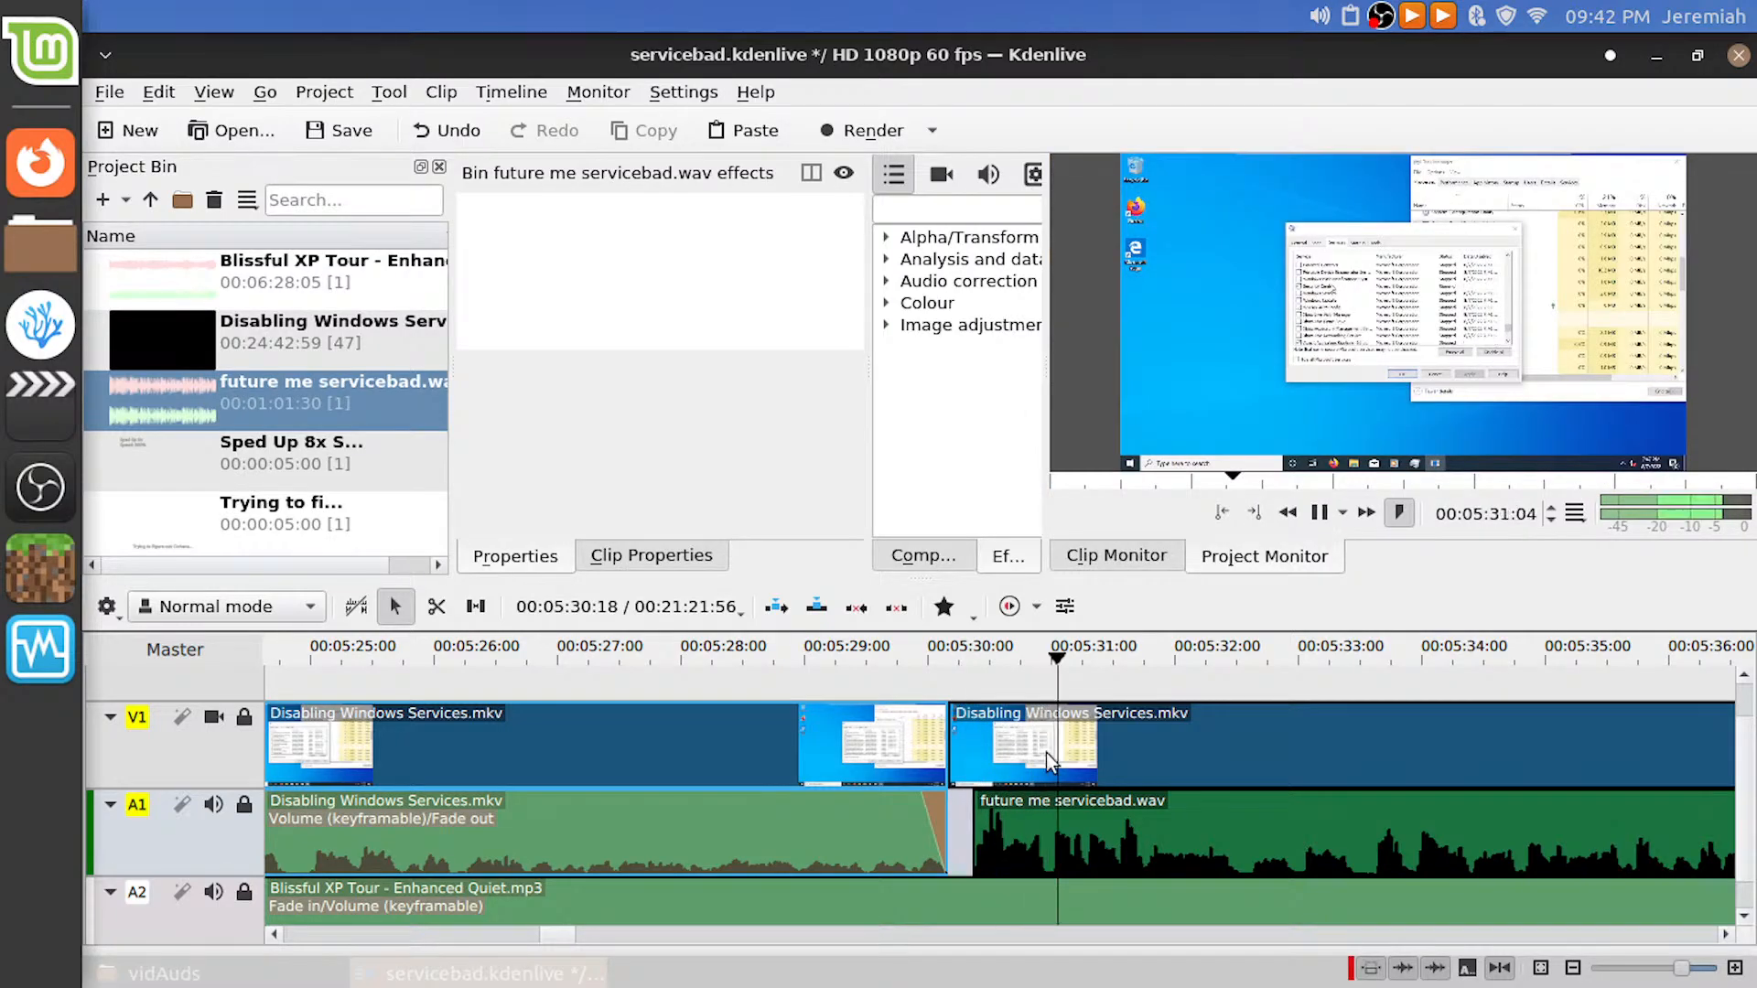
pyautogui.click(1032, 682)
pyautogui.press('space')
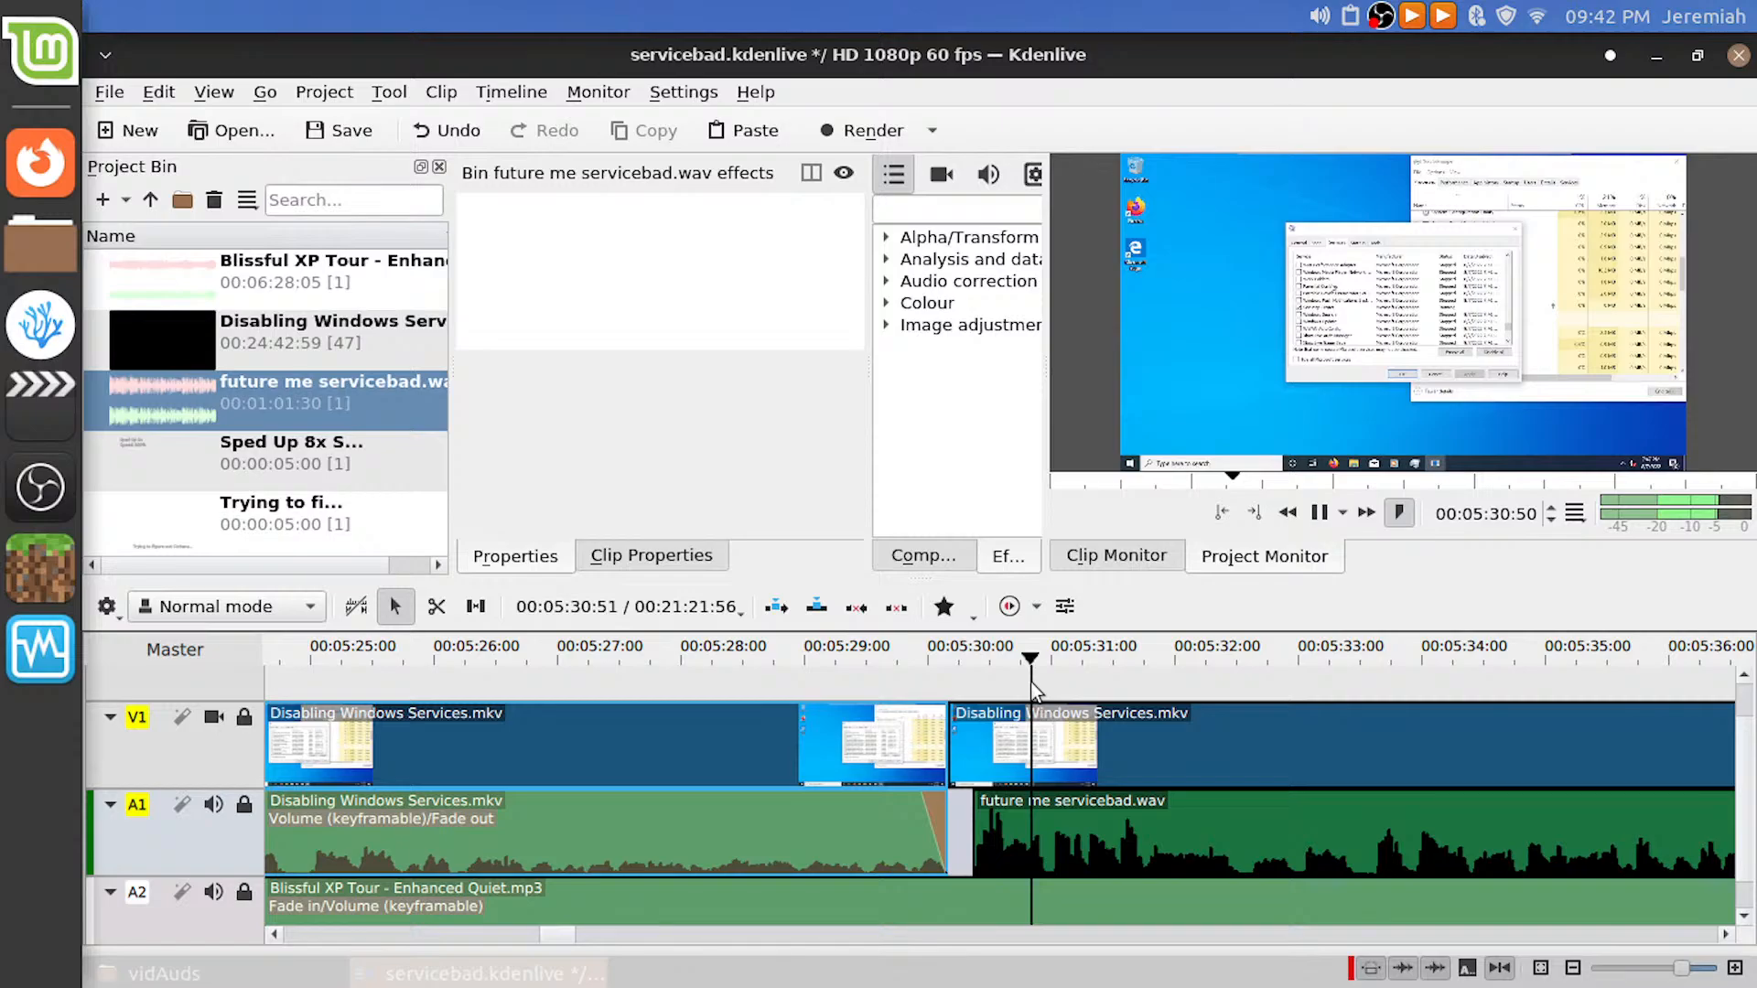
pyautogui.click(1032, 684)
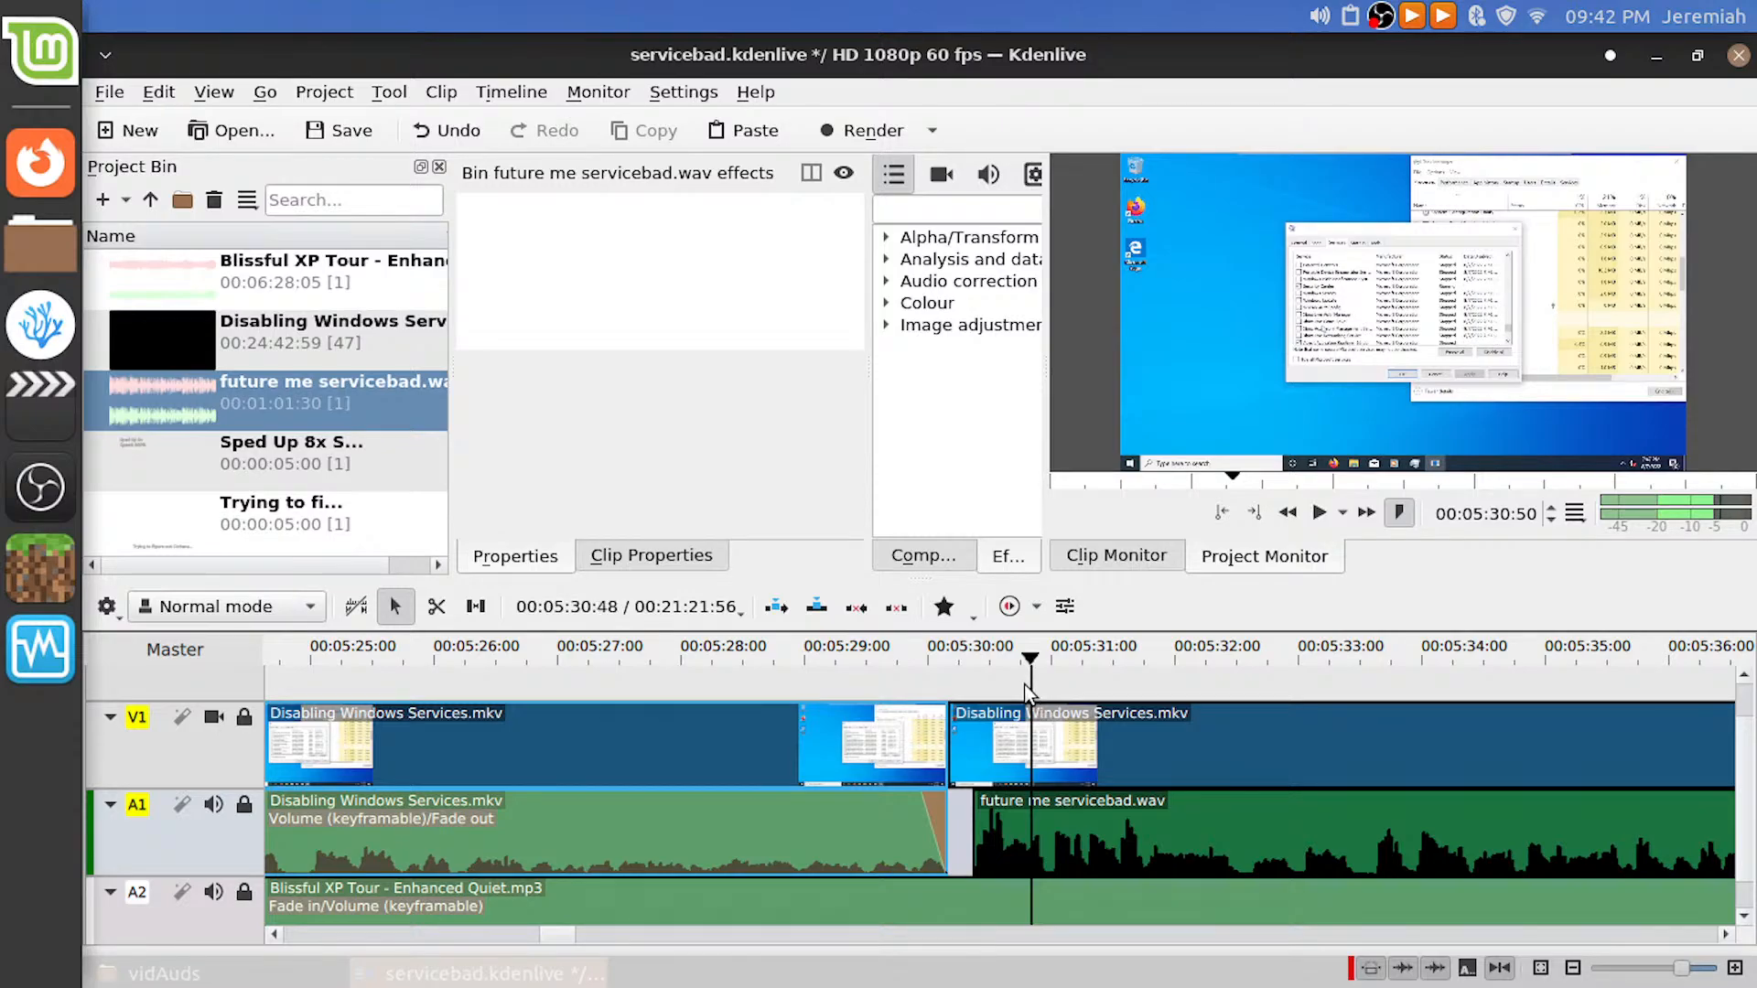
# Save the project and play the voice-over on A1 from about 00:05:30:50
pyautogui.hotkey('ctrl', 's')
pyautogui.press('Left')
pyautogui.press('Left')
pyautogui.press('Left')
pyautogui.press('Left')
pyautogui.press('Left')
pyautogui.press('Left')
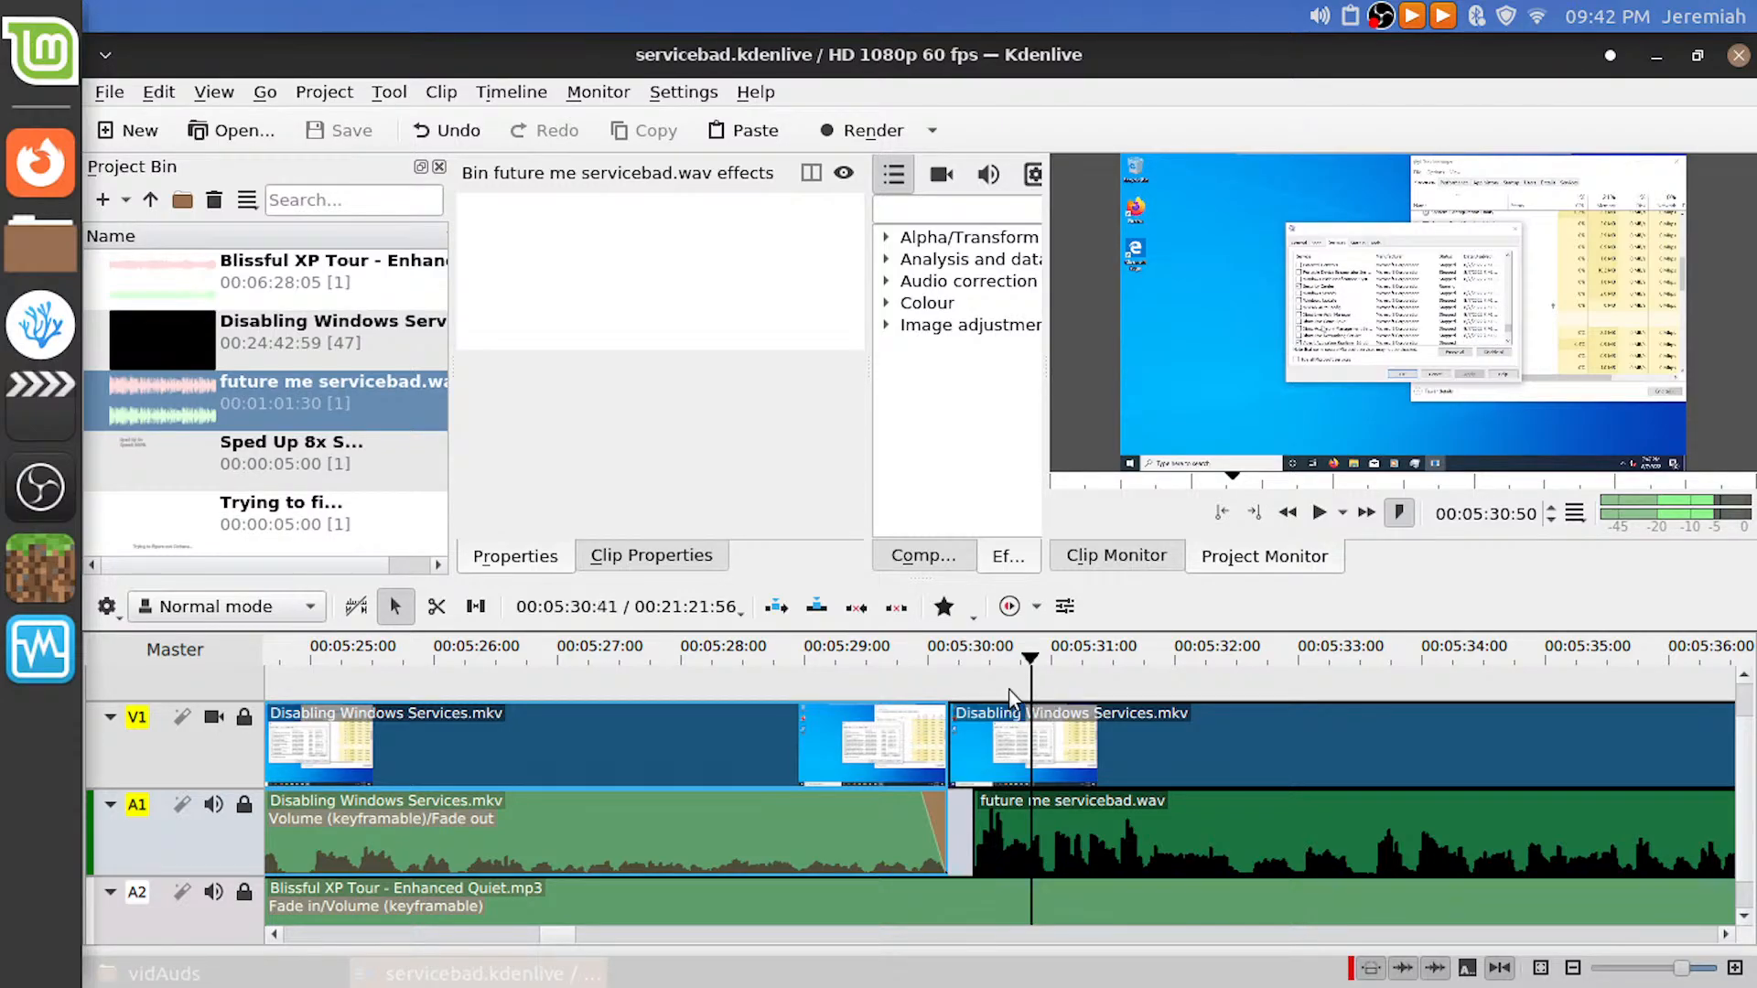
pyautogui.press('space')
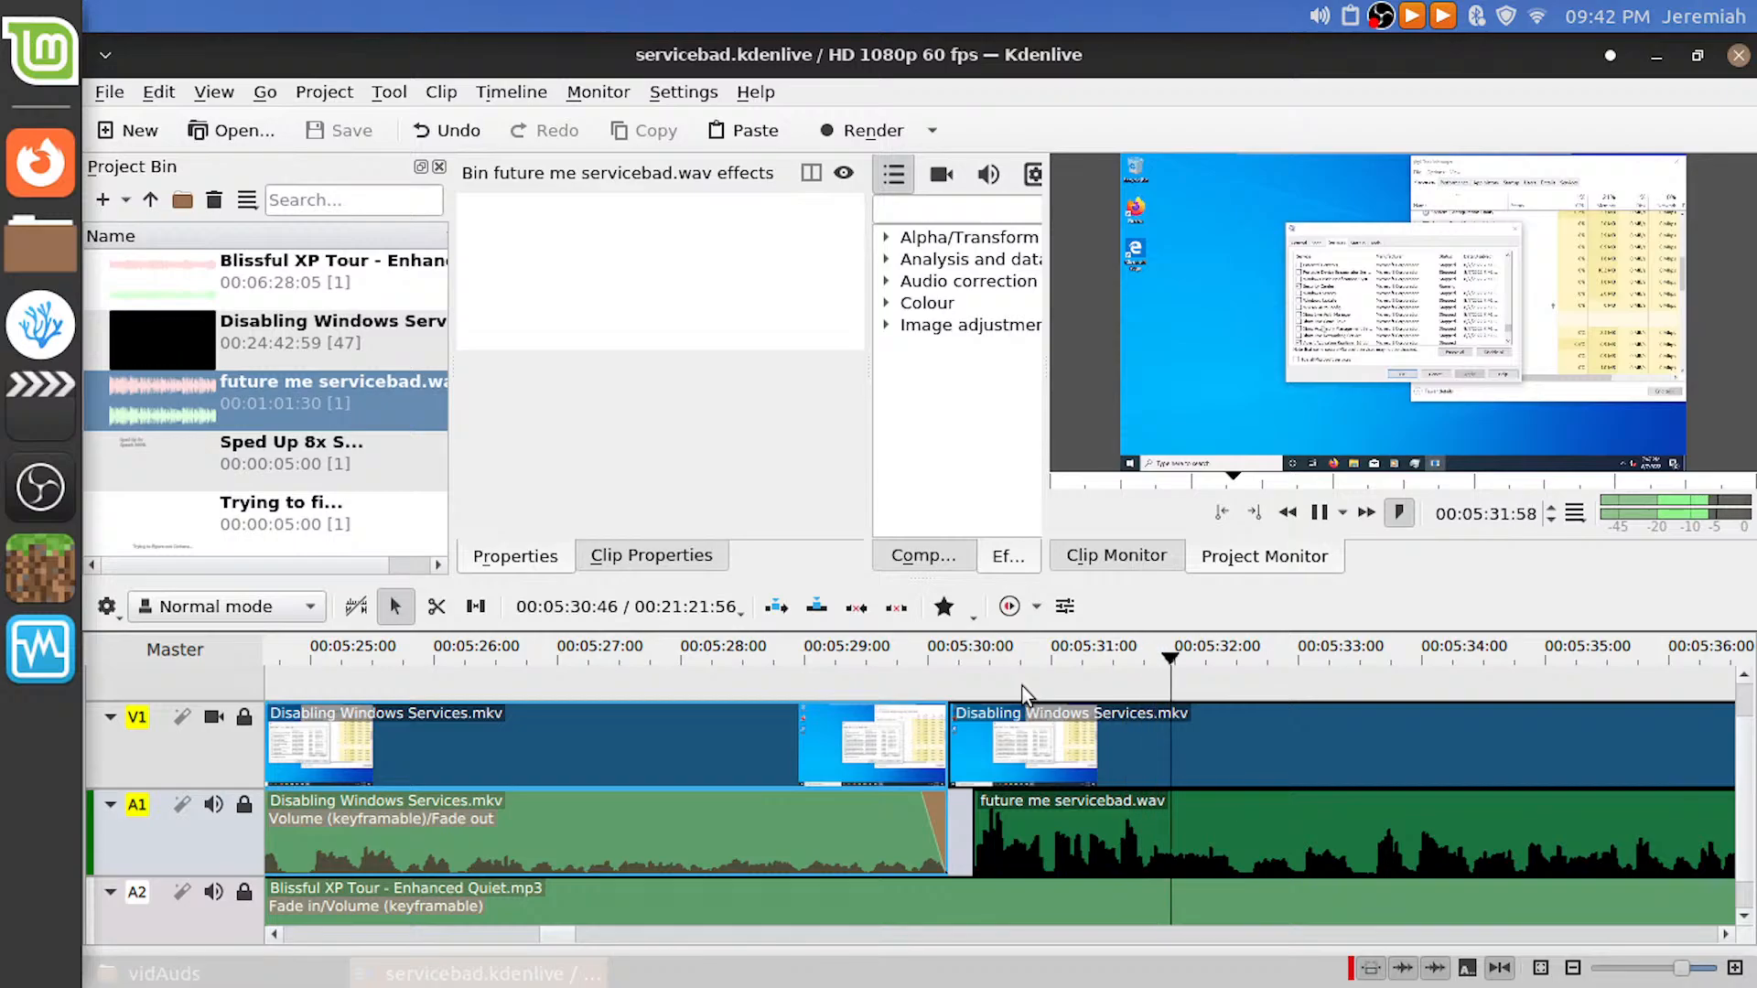
# Add the Volume (keyframable) effect to future me servicebad.wav on A1, set its gain to -6 dB and play it
pyautogui.rightClick(1089, 867)
pyautogui.moveTo(1208, 933)
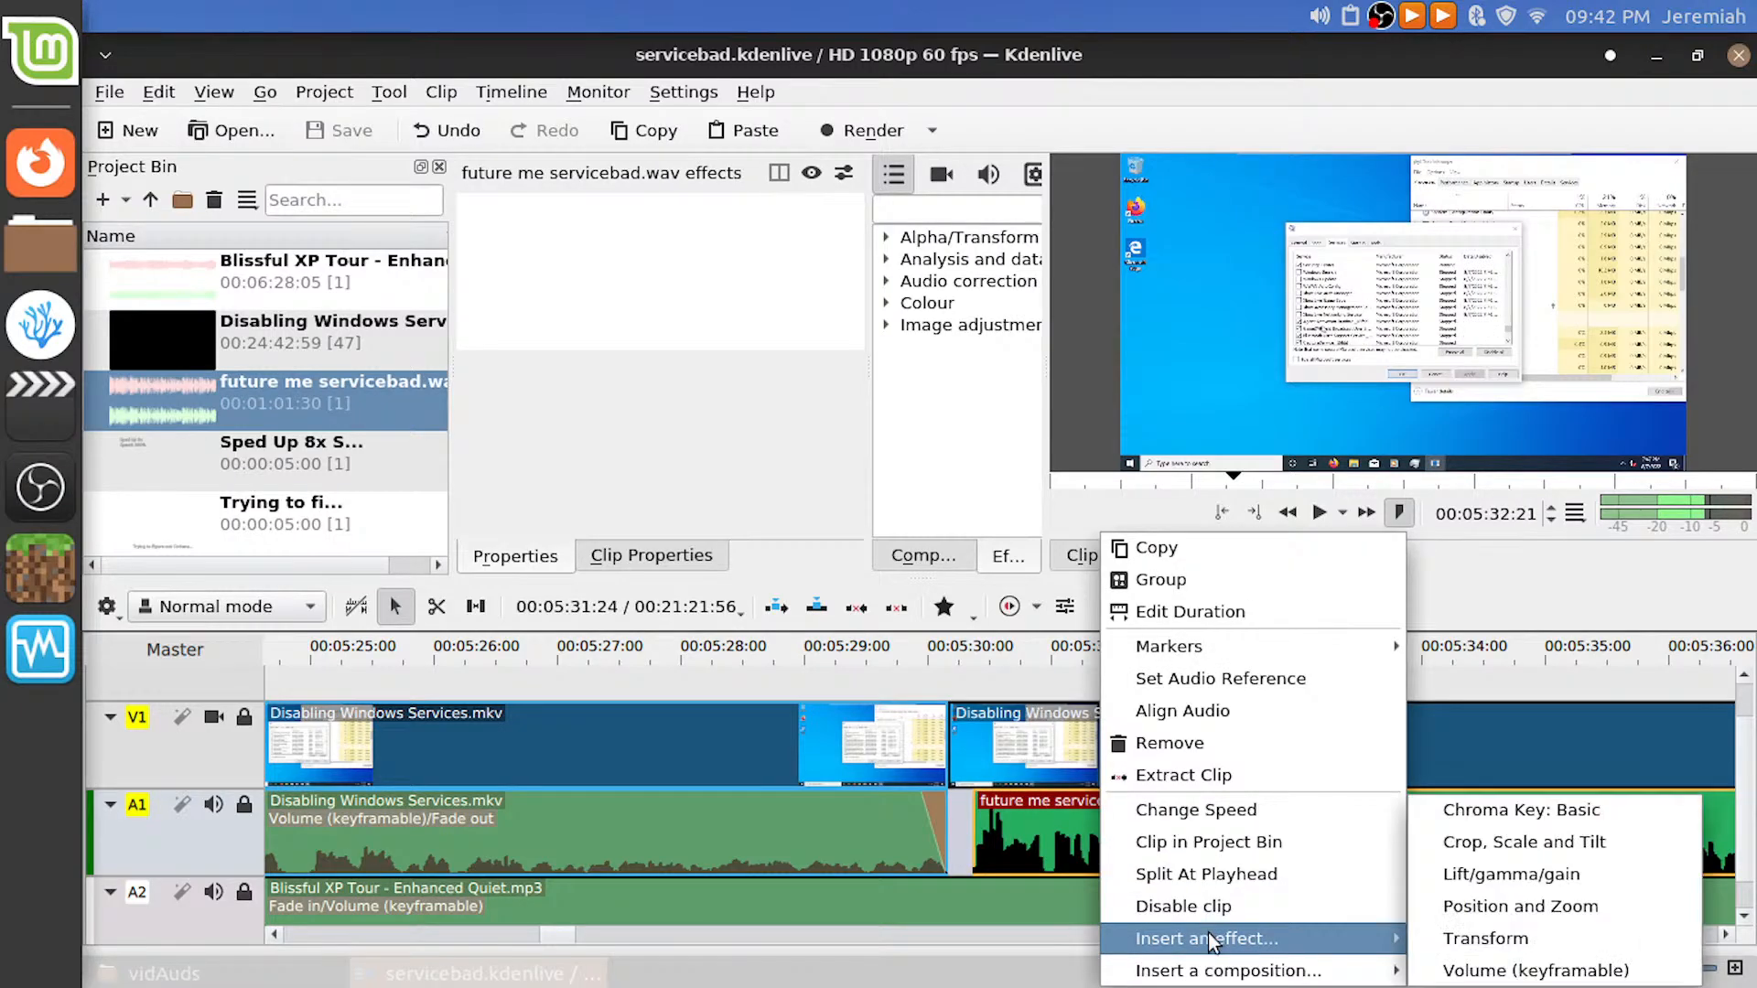
pyautogui.click(1523, 967)
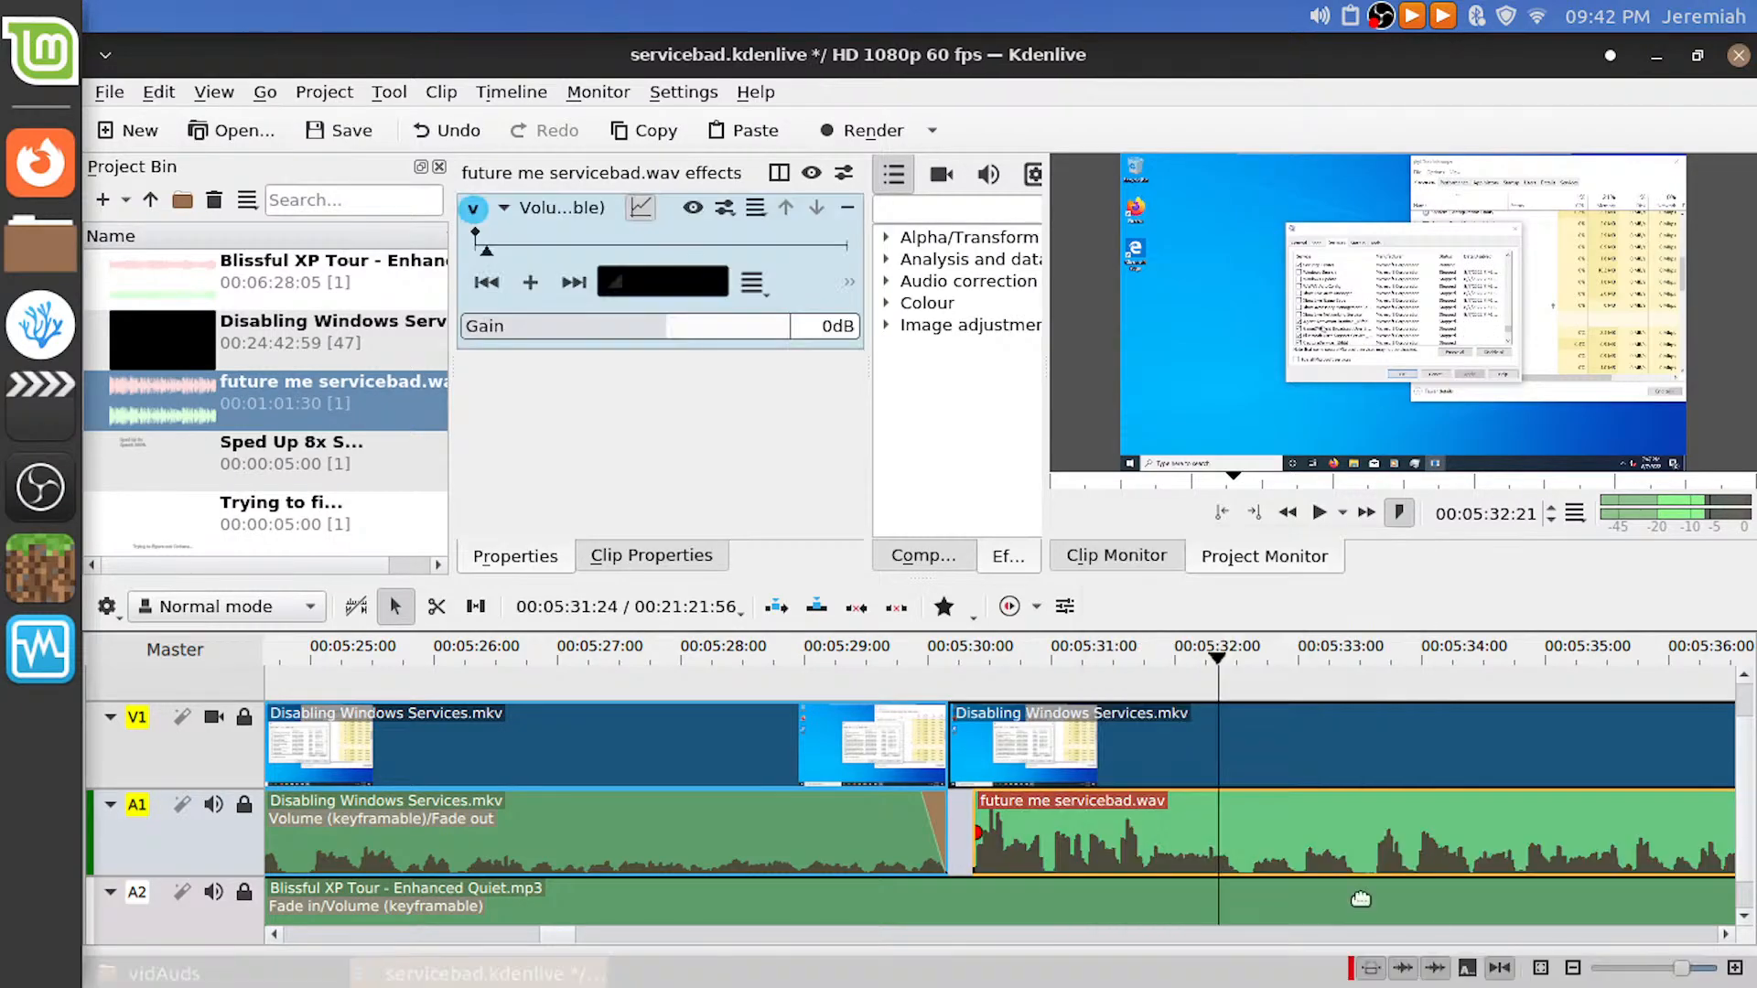
pyautogui.click(642, 329)
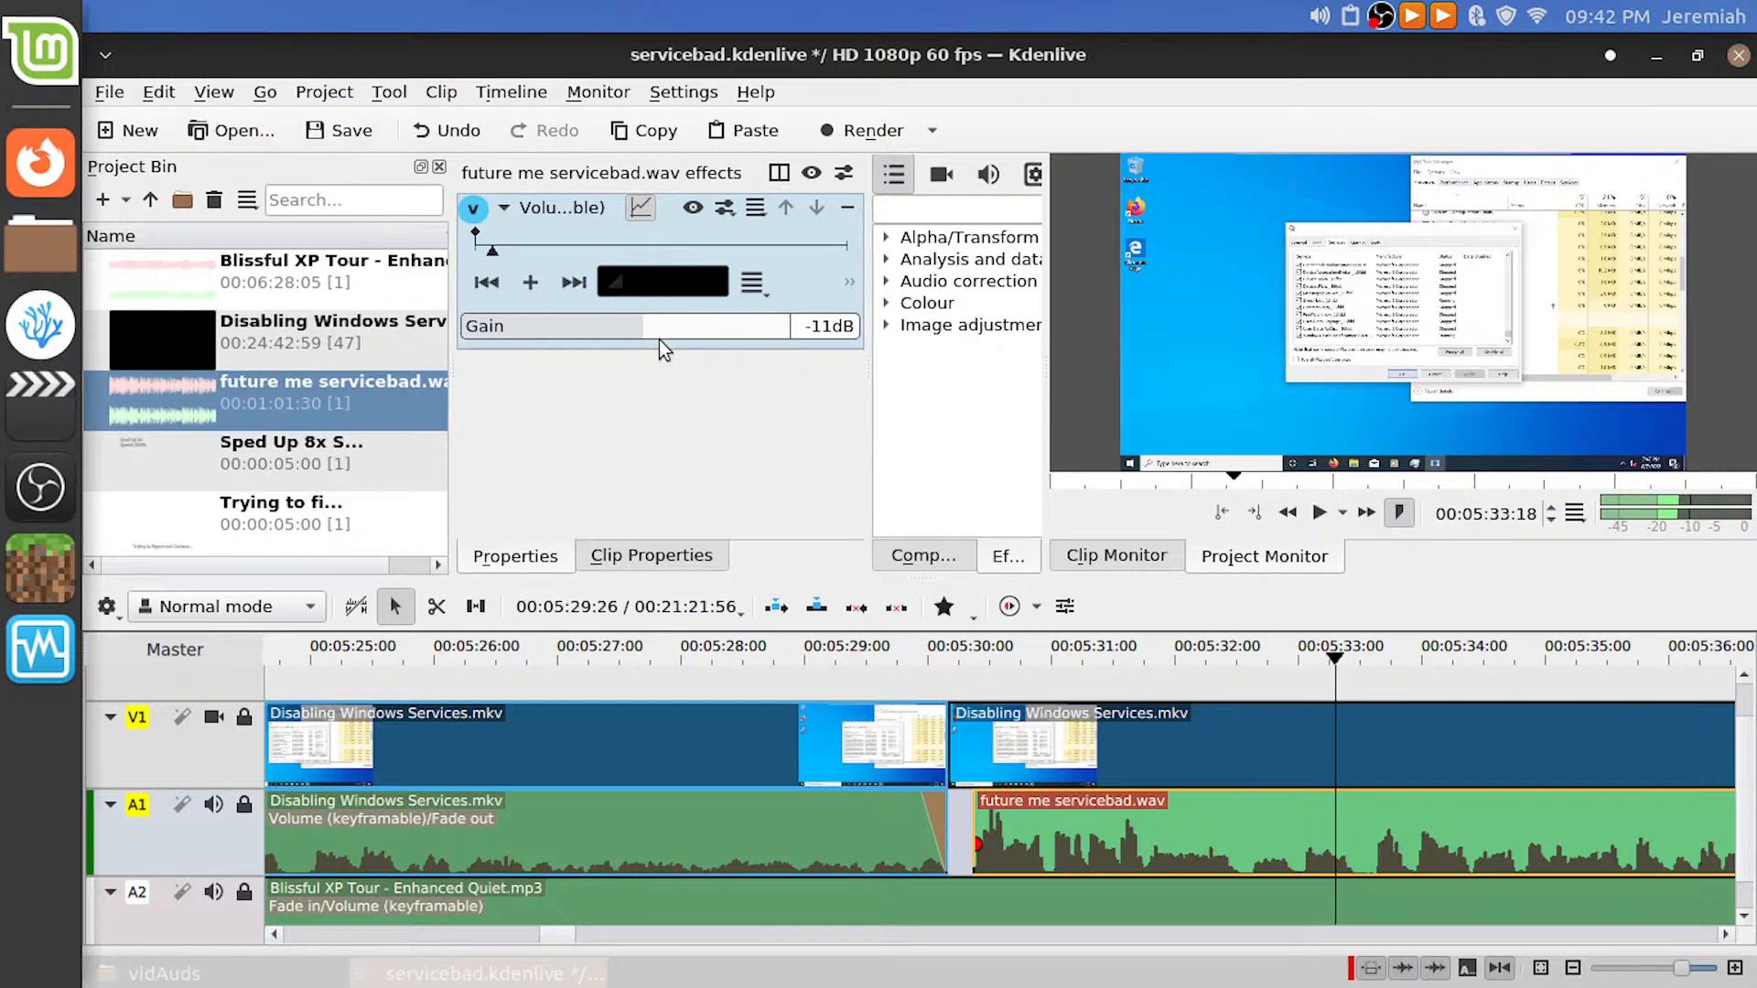
pyautogui.moveTo(827, 321); pyautogui.dragTo(814, 331)
pyautogui.write('6')
pyautogui.press('space')
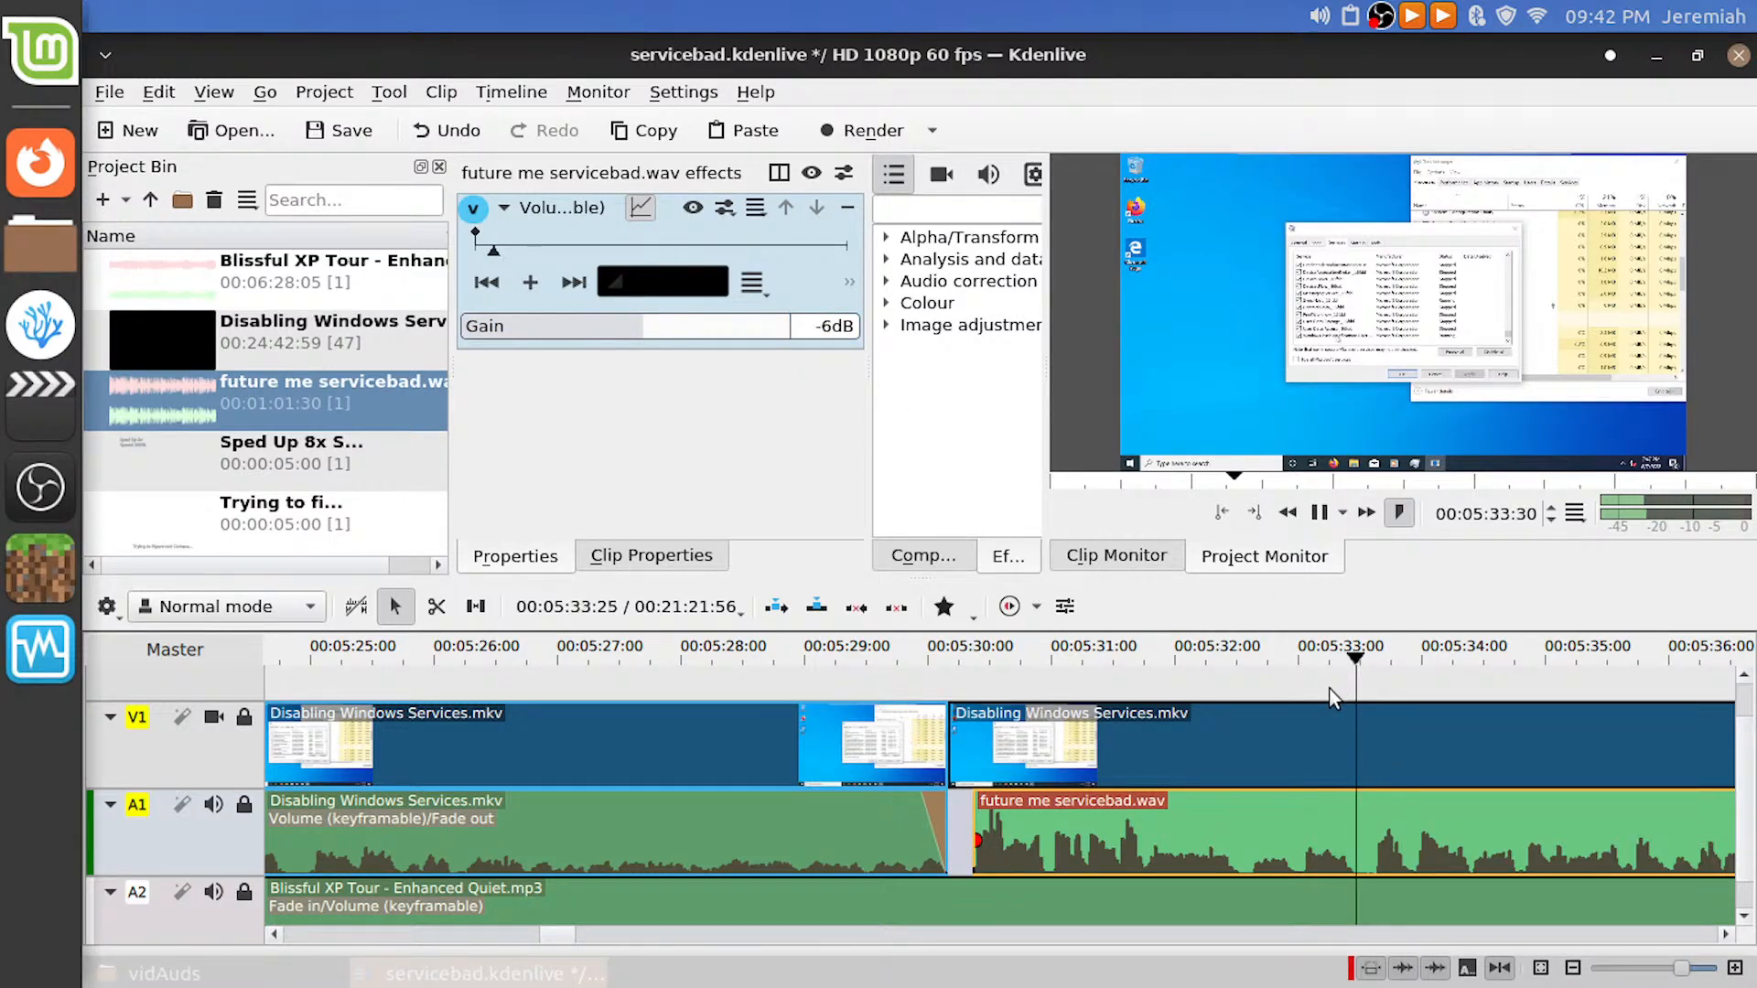
# Play the transition into the voice-over and check the volume gain of the clip preceding it on A1
pyautogui.click(782, 658)
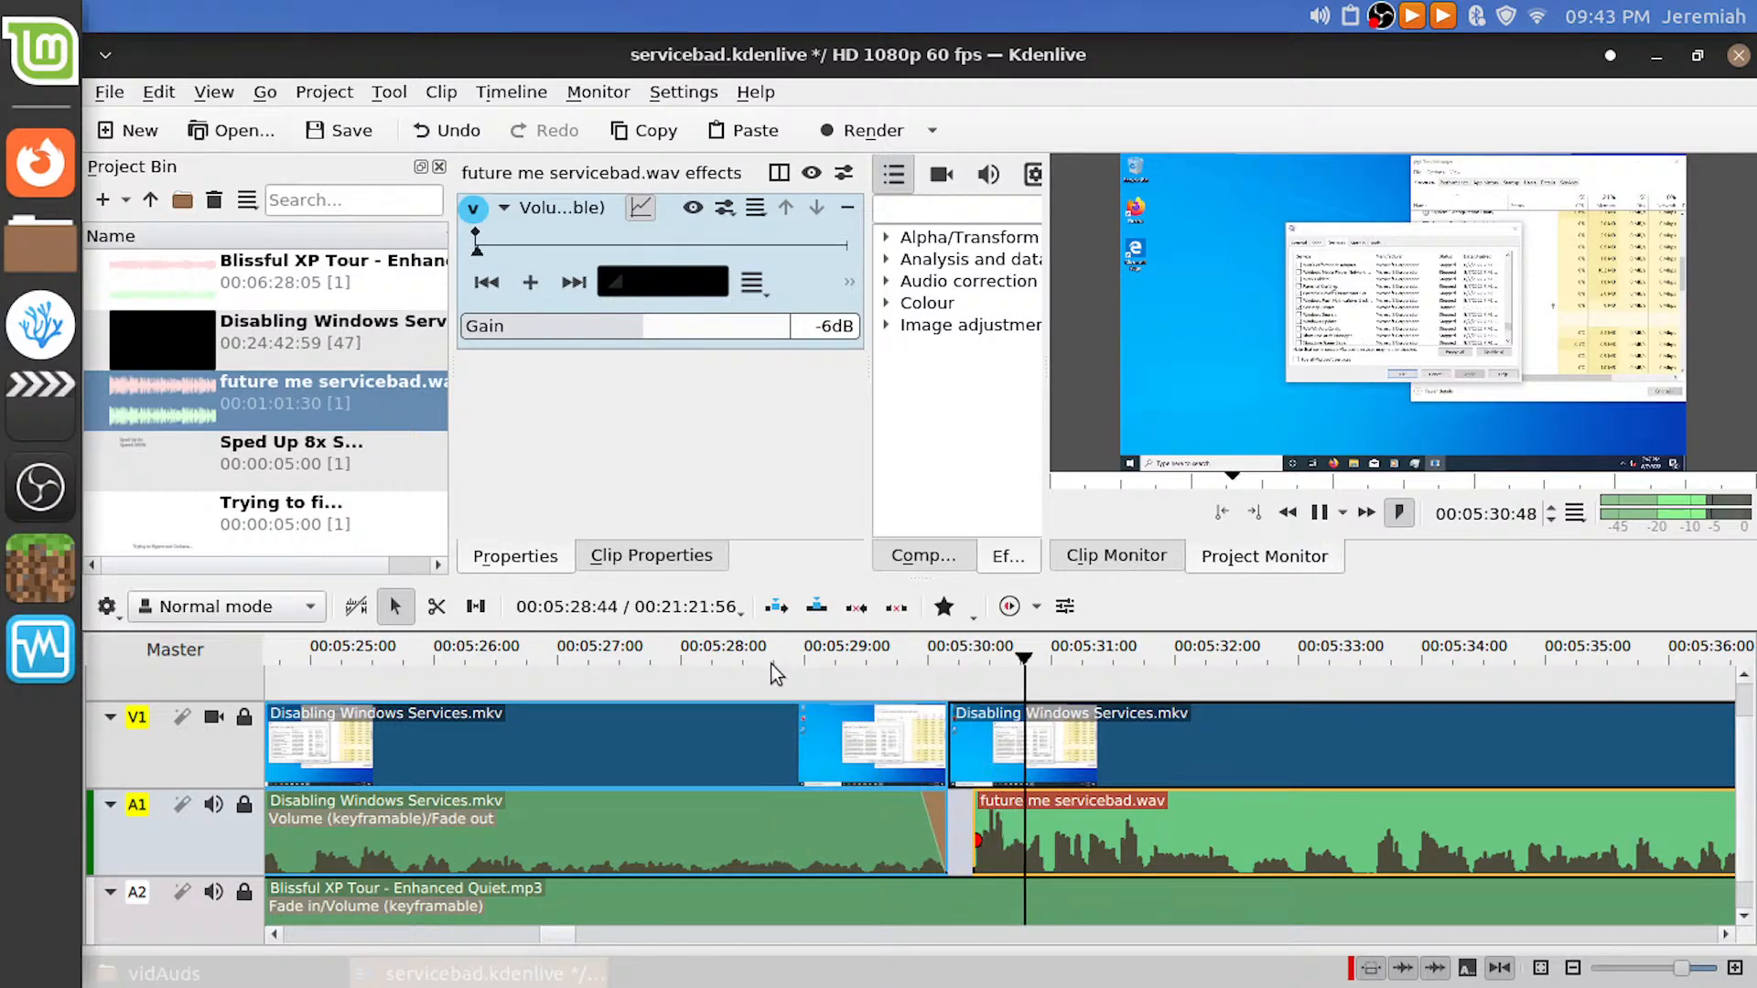
pyautogui.press('space')
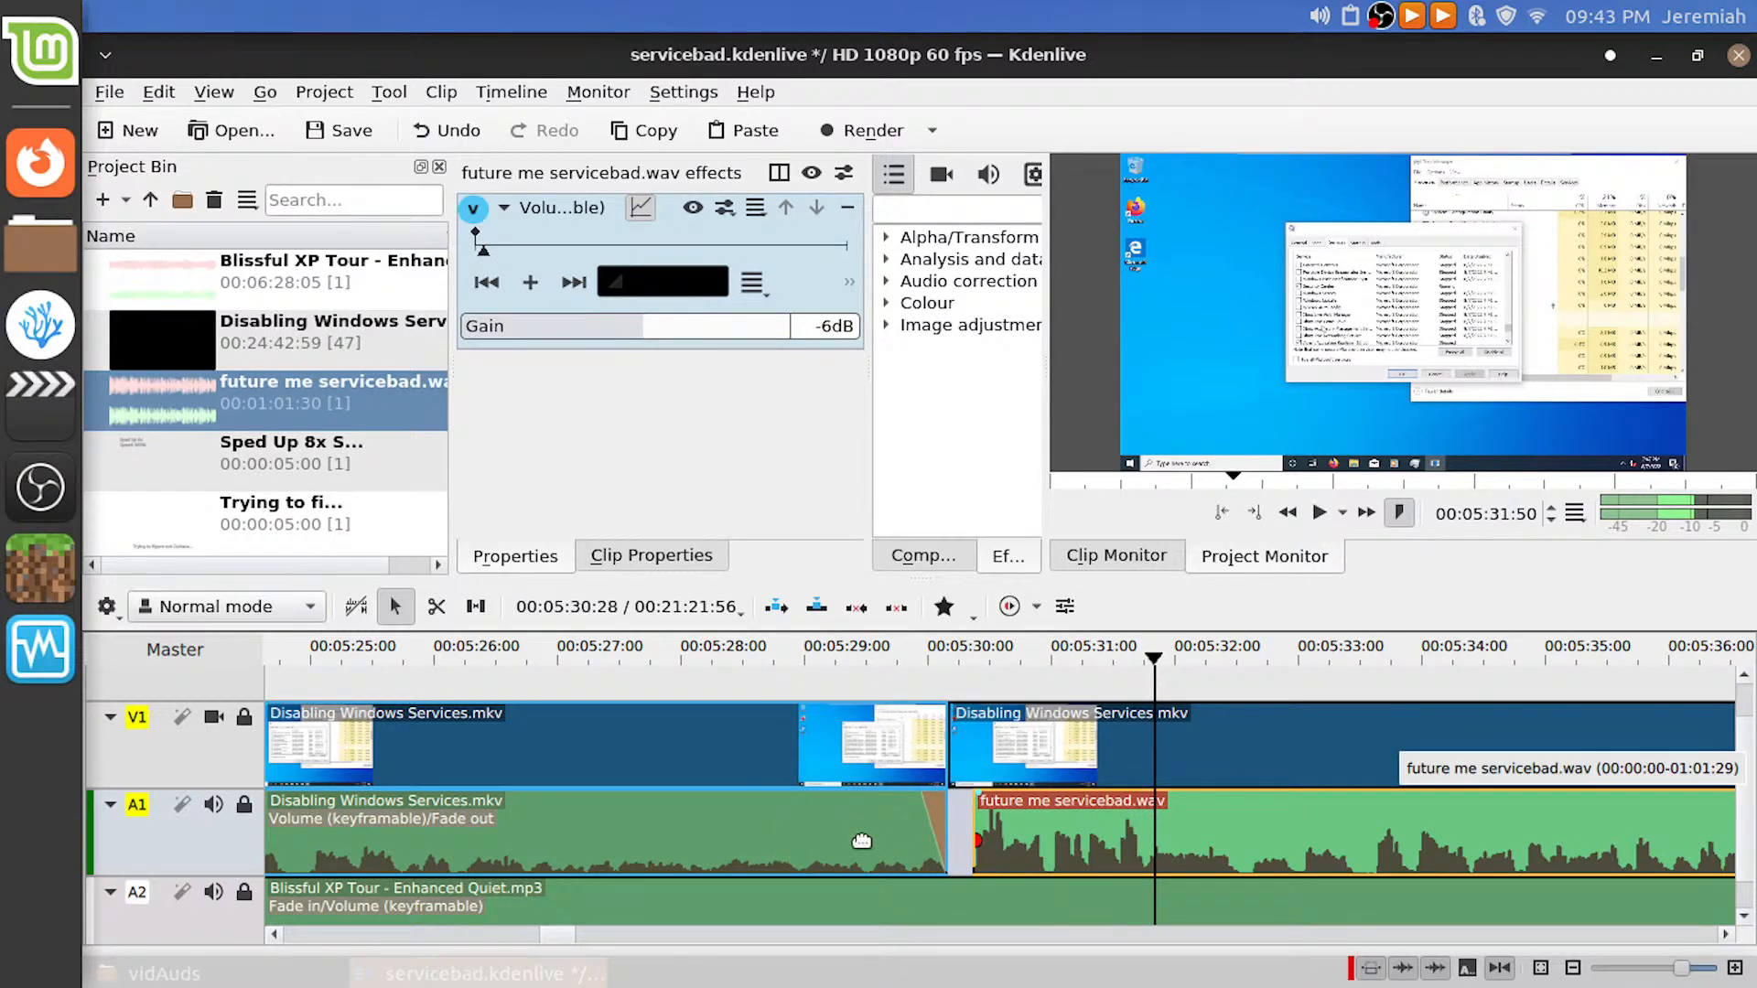
pyautogui.click(764, 838)
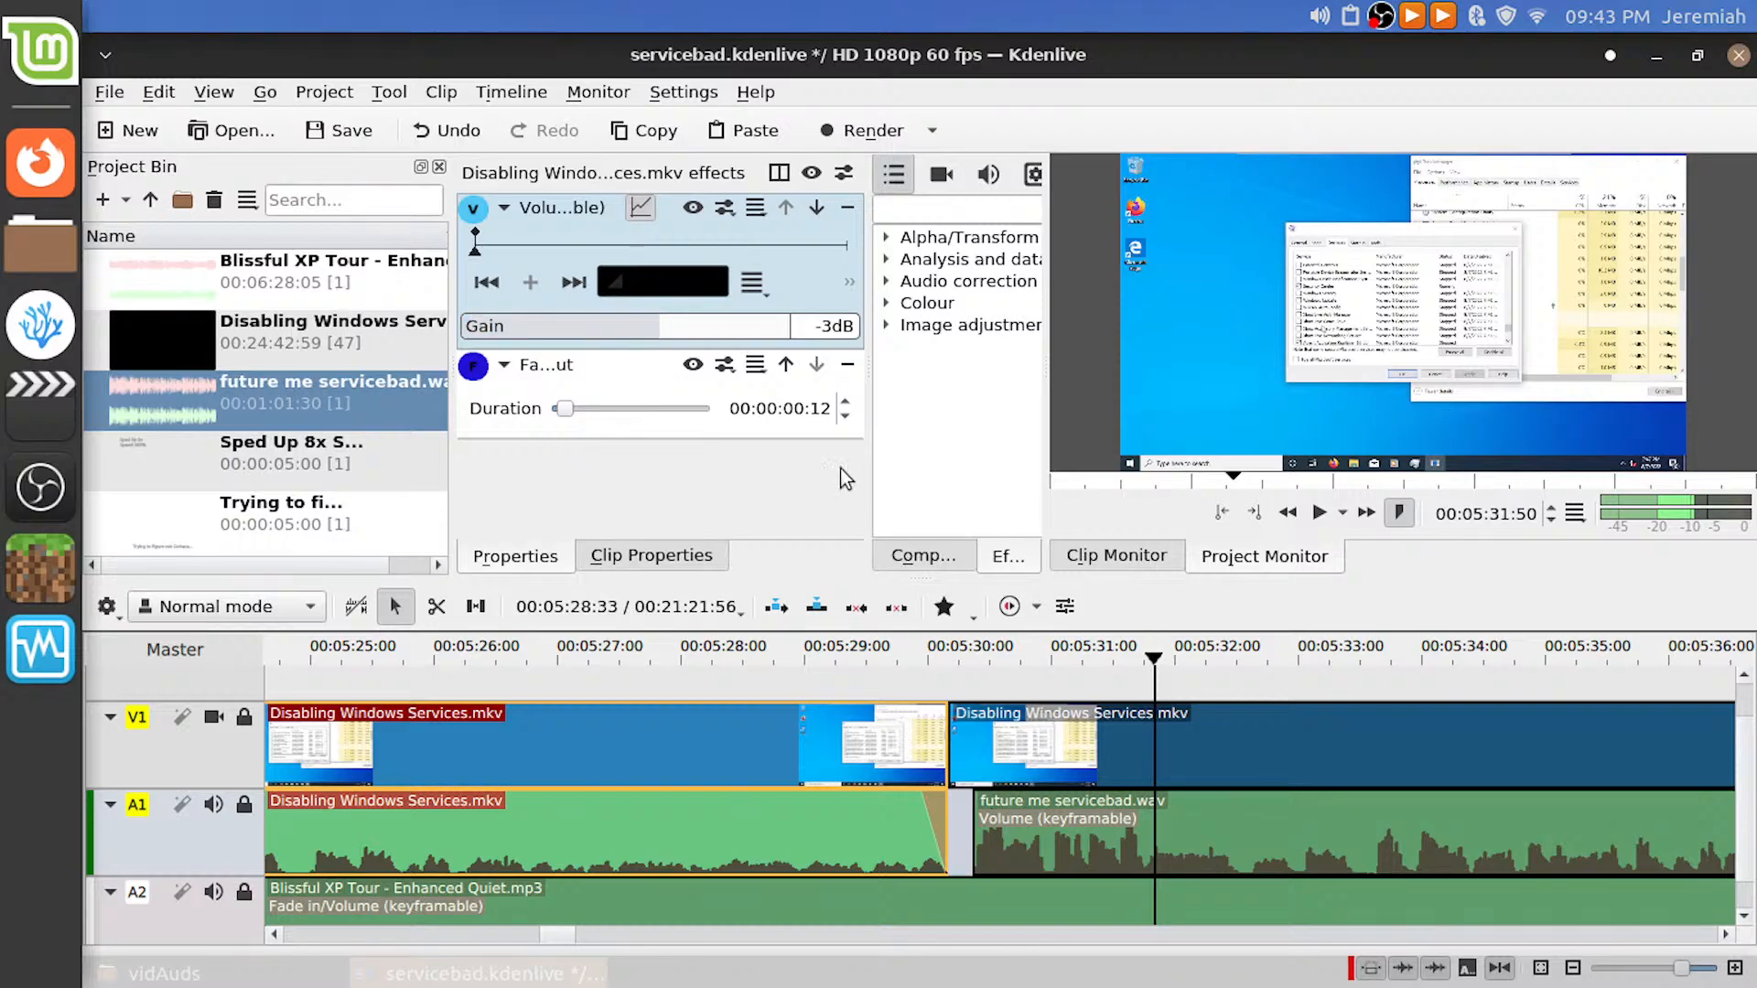
# Move future me servicebad.wav earlier on A1 so it starts directly at the end of the preceding clip
pyautogui.click(1089, 828)
pyautogui.moveTo(1086, 679); pyautogui.dragTo(1179, 677)
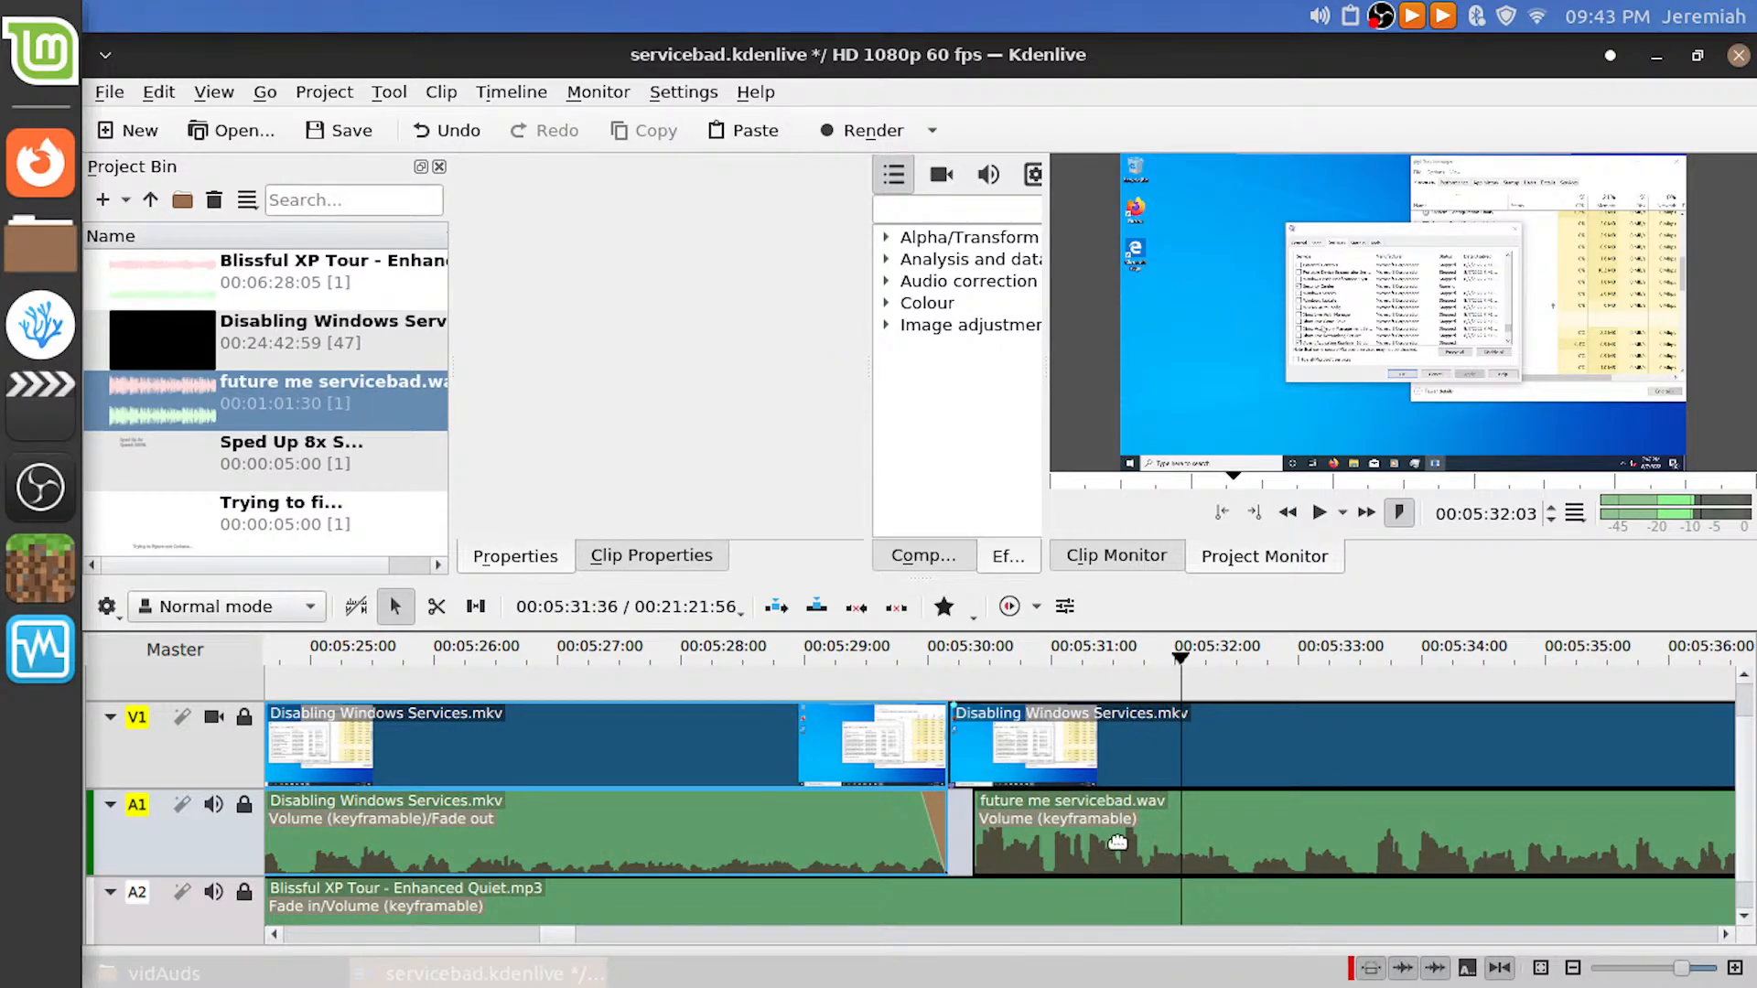
pyautogui.moveTo(1091, 844); pyautogui.dragTo(1066, 846)
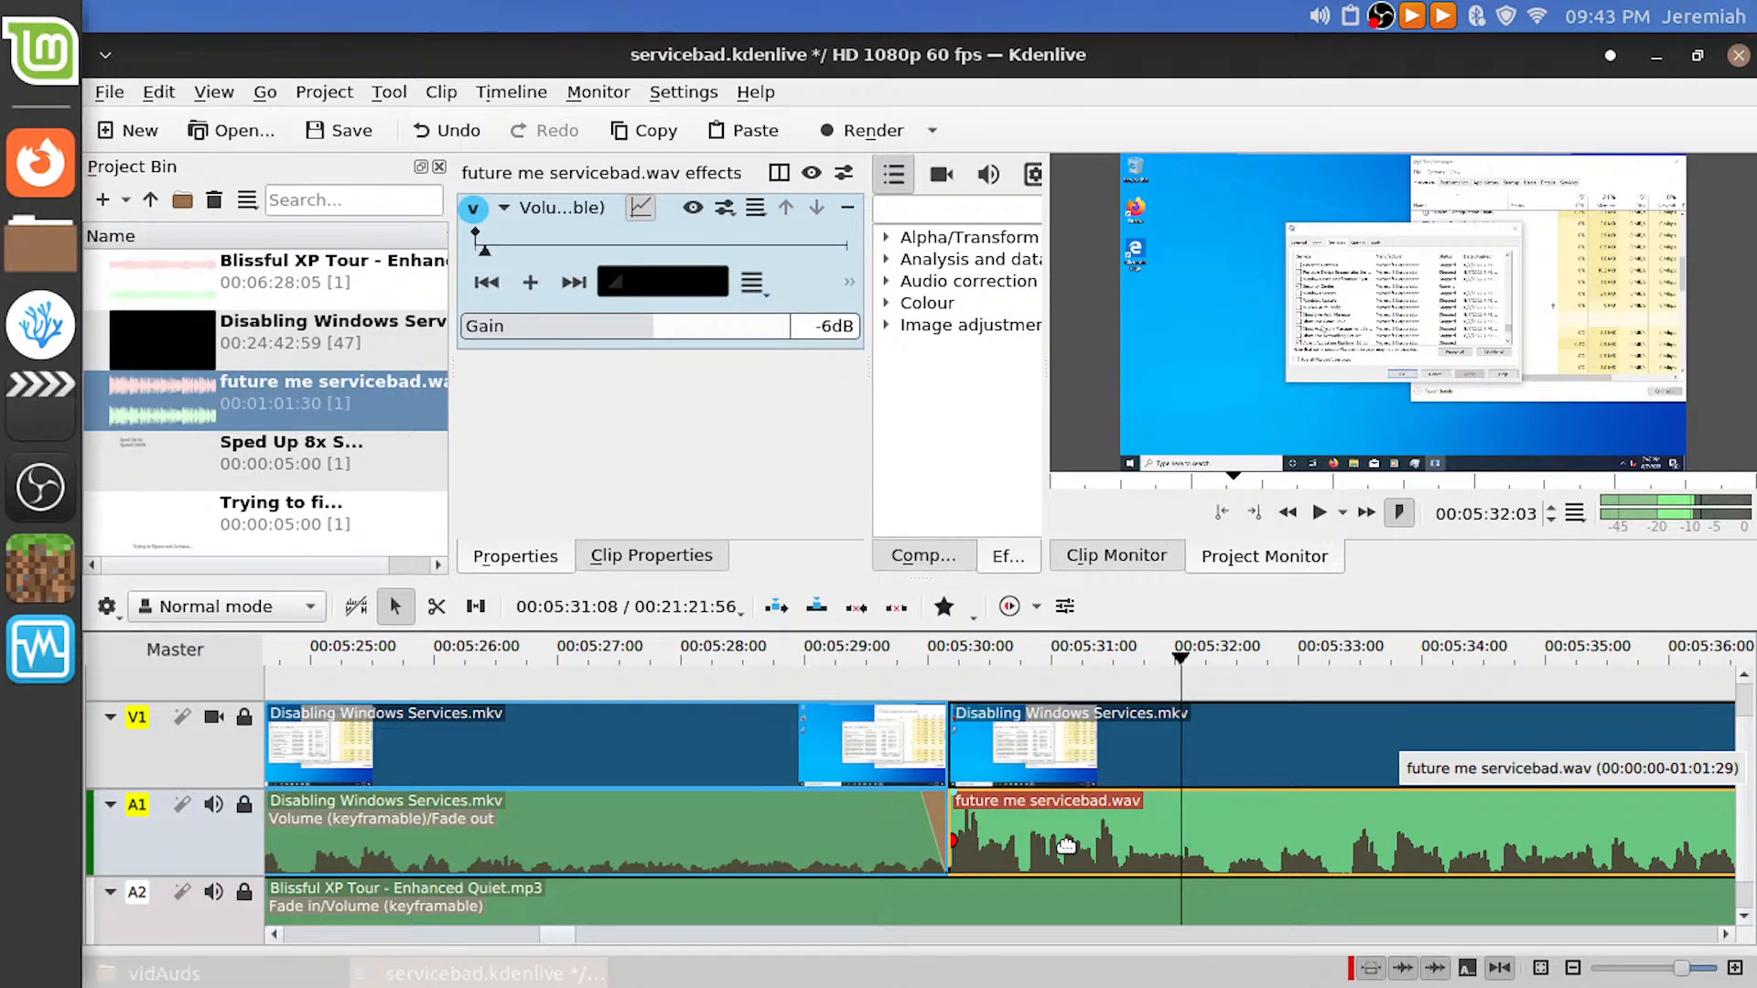
# Switch to the OBS workspace to check the livestream status, and return to the Kdenlive project
pyautogui.hotkey('ctrl', 'alt', 'Left')
pyautogui.hotkey('ctrl', 'alt', 'Left')
pyautogui.hotkey('ctrl', 'alt', 'Left')
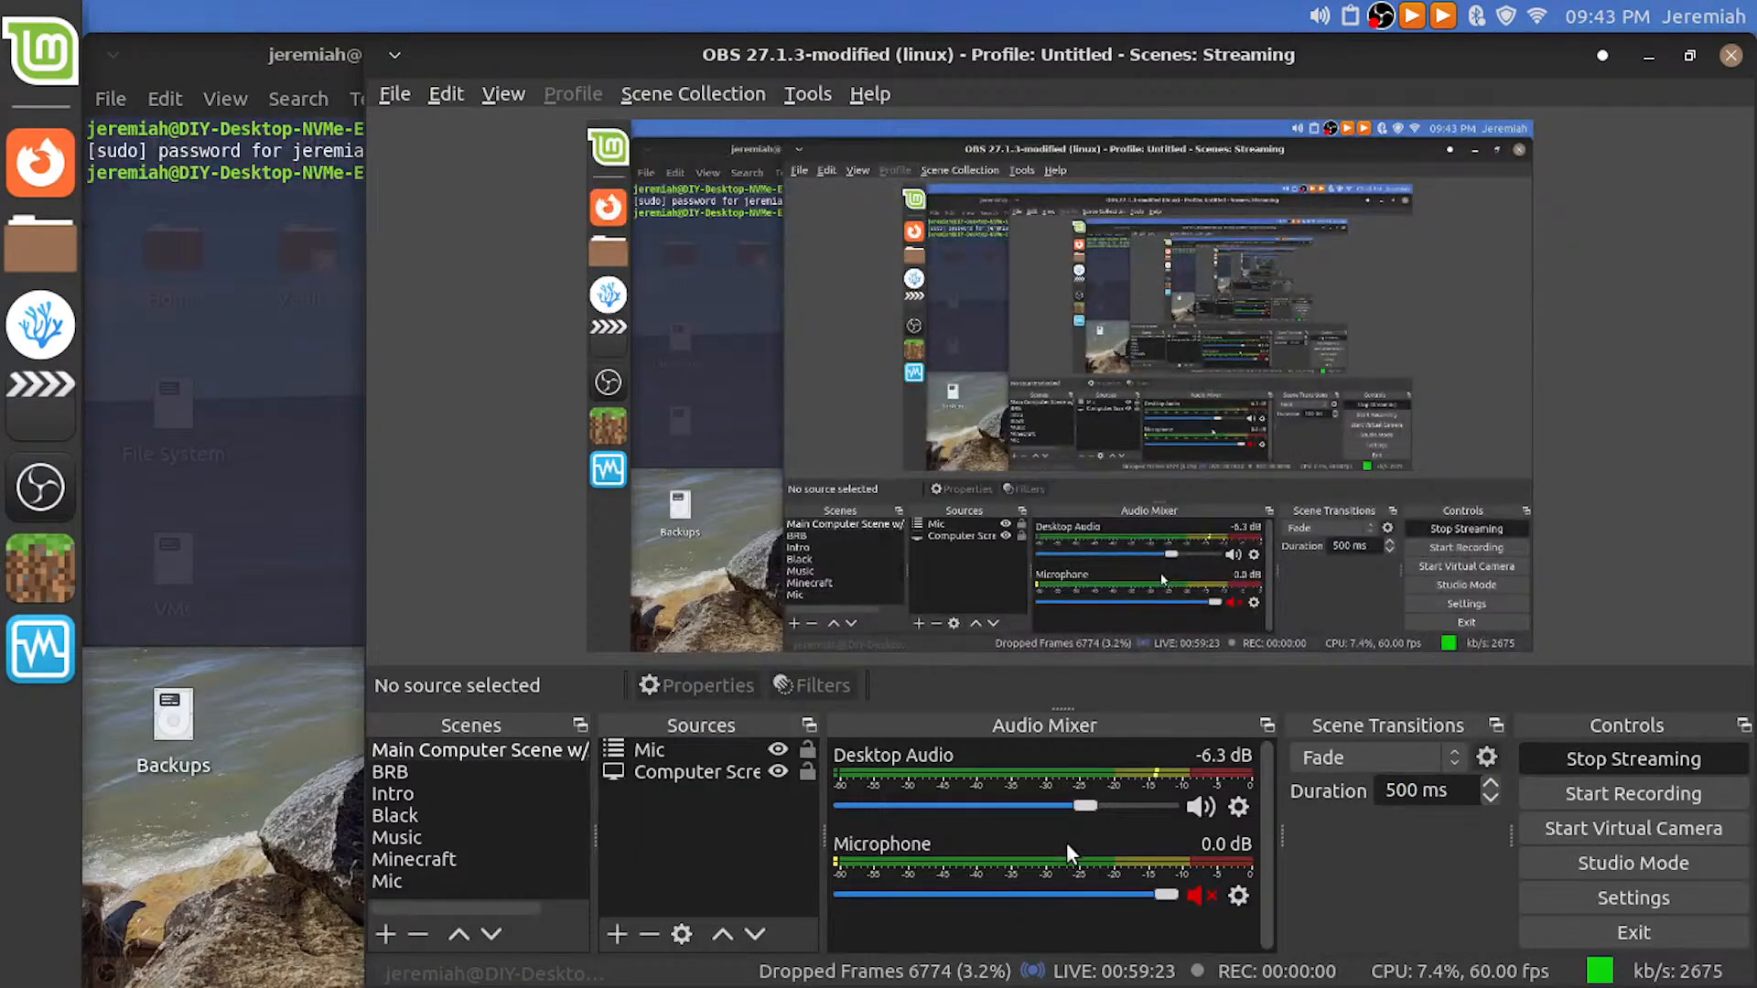
pyautogui.hotkey('ctrl', 'alt', 'Left')
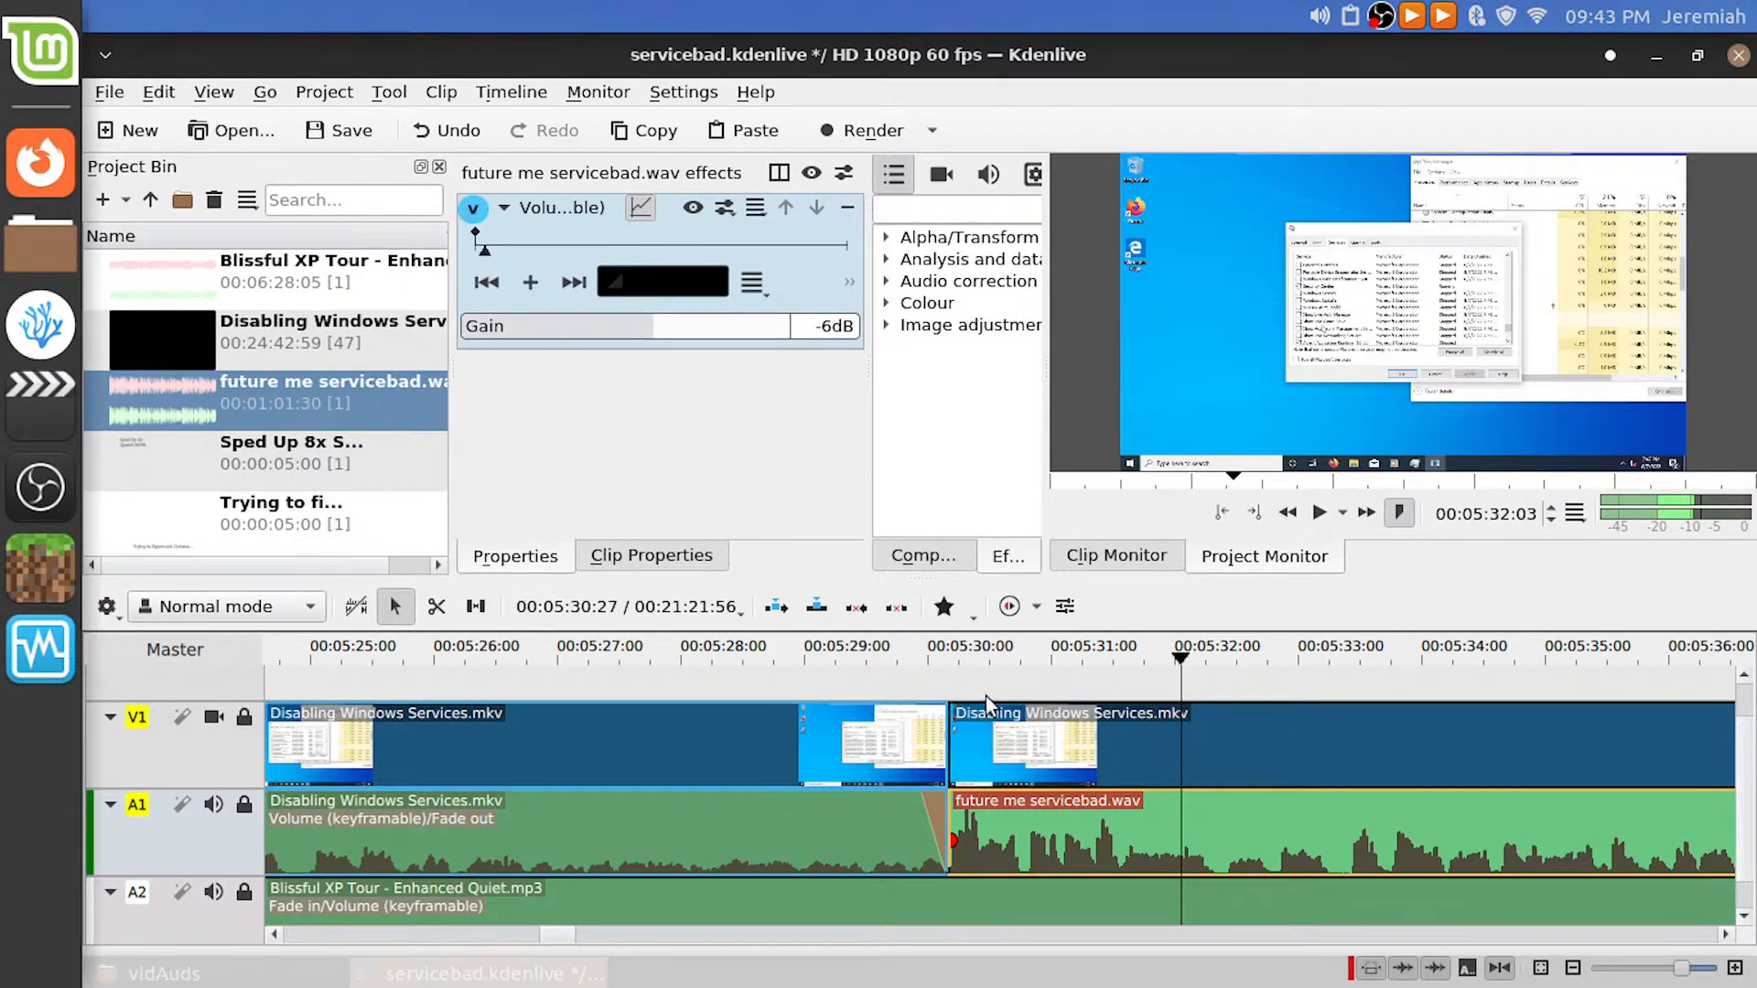
# Play the closed-up transition from just before 00:05:30 into the voice-over
pyautogui.moveTo(986, 695); pyautogui.dragTo(937, 688)
pyautogui.press('space')
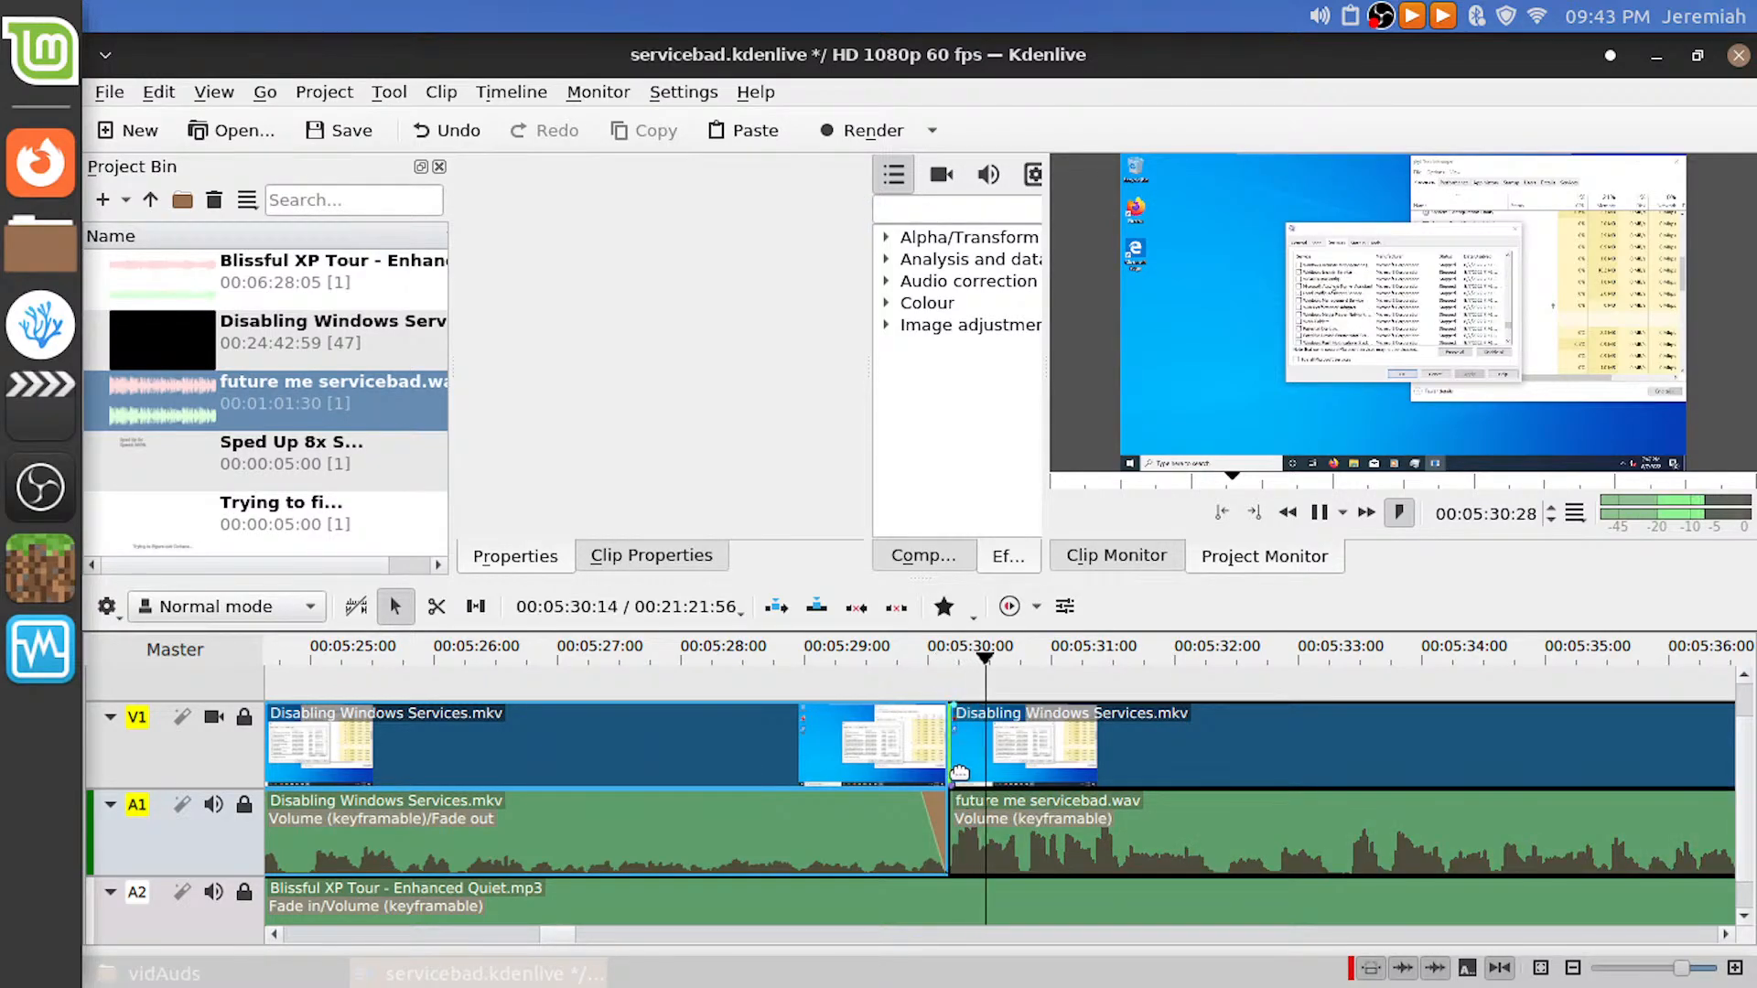
pyautogui.press('space')
pyautogui.press('space')
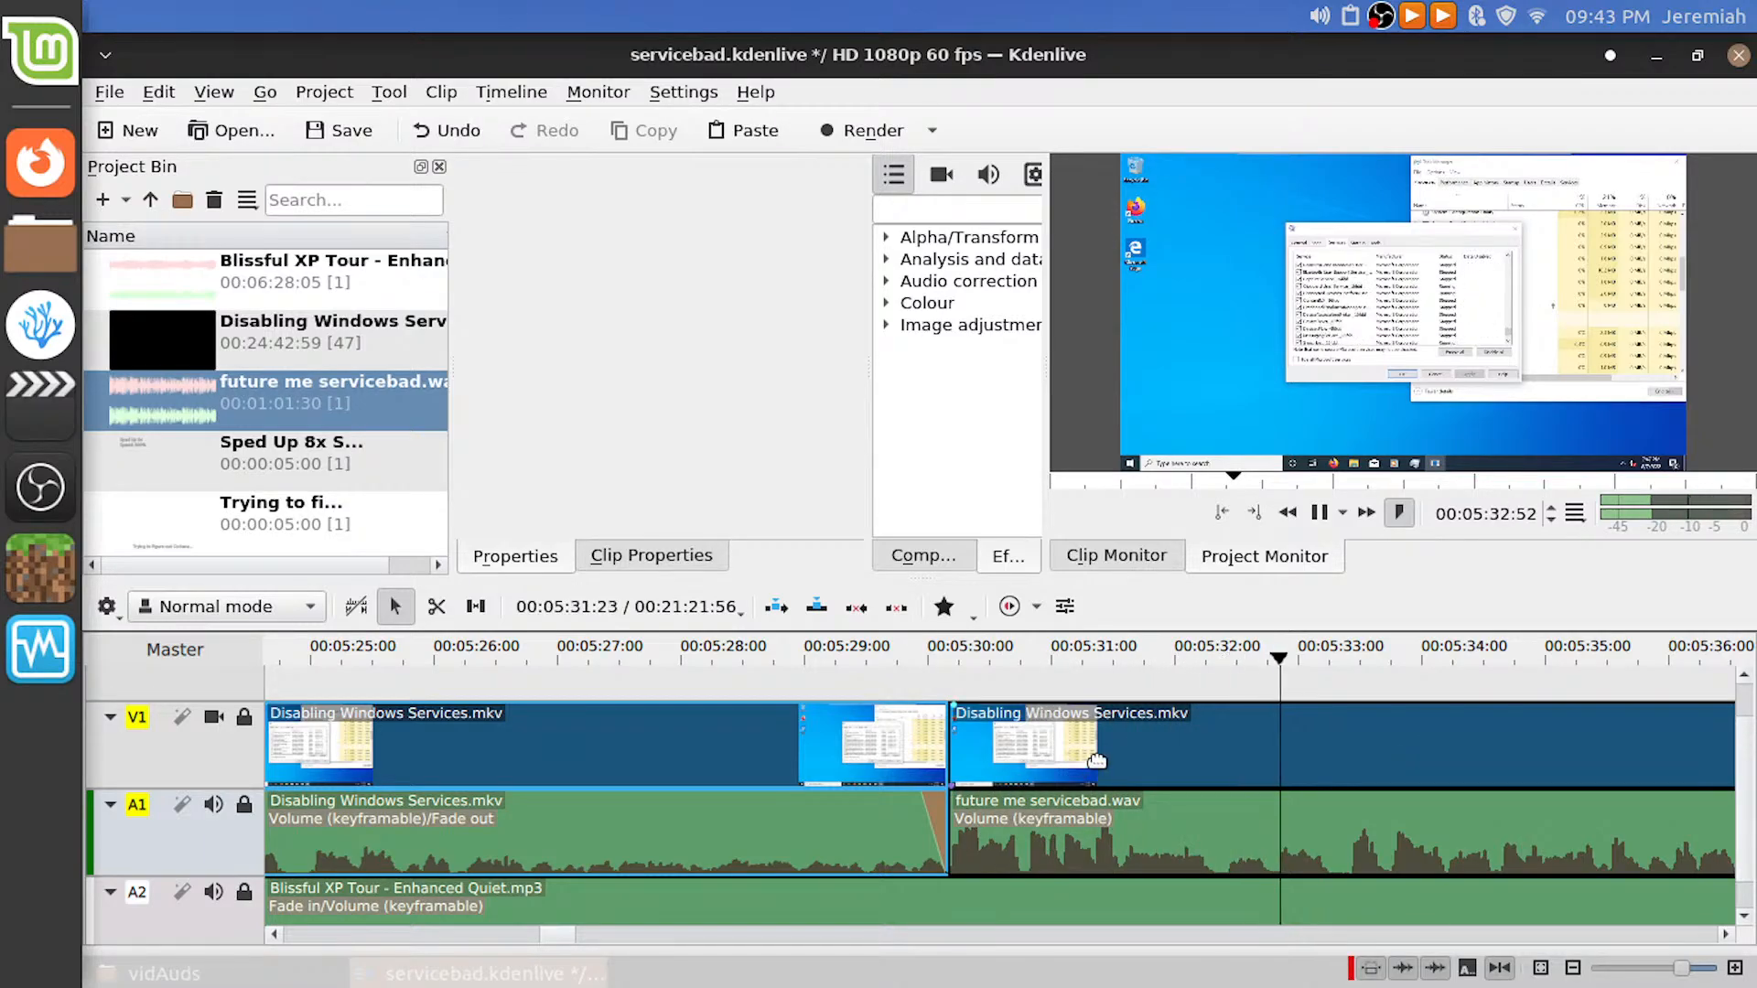
pyautogui.press('space')
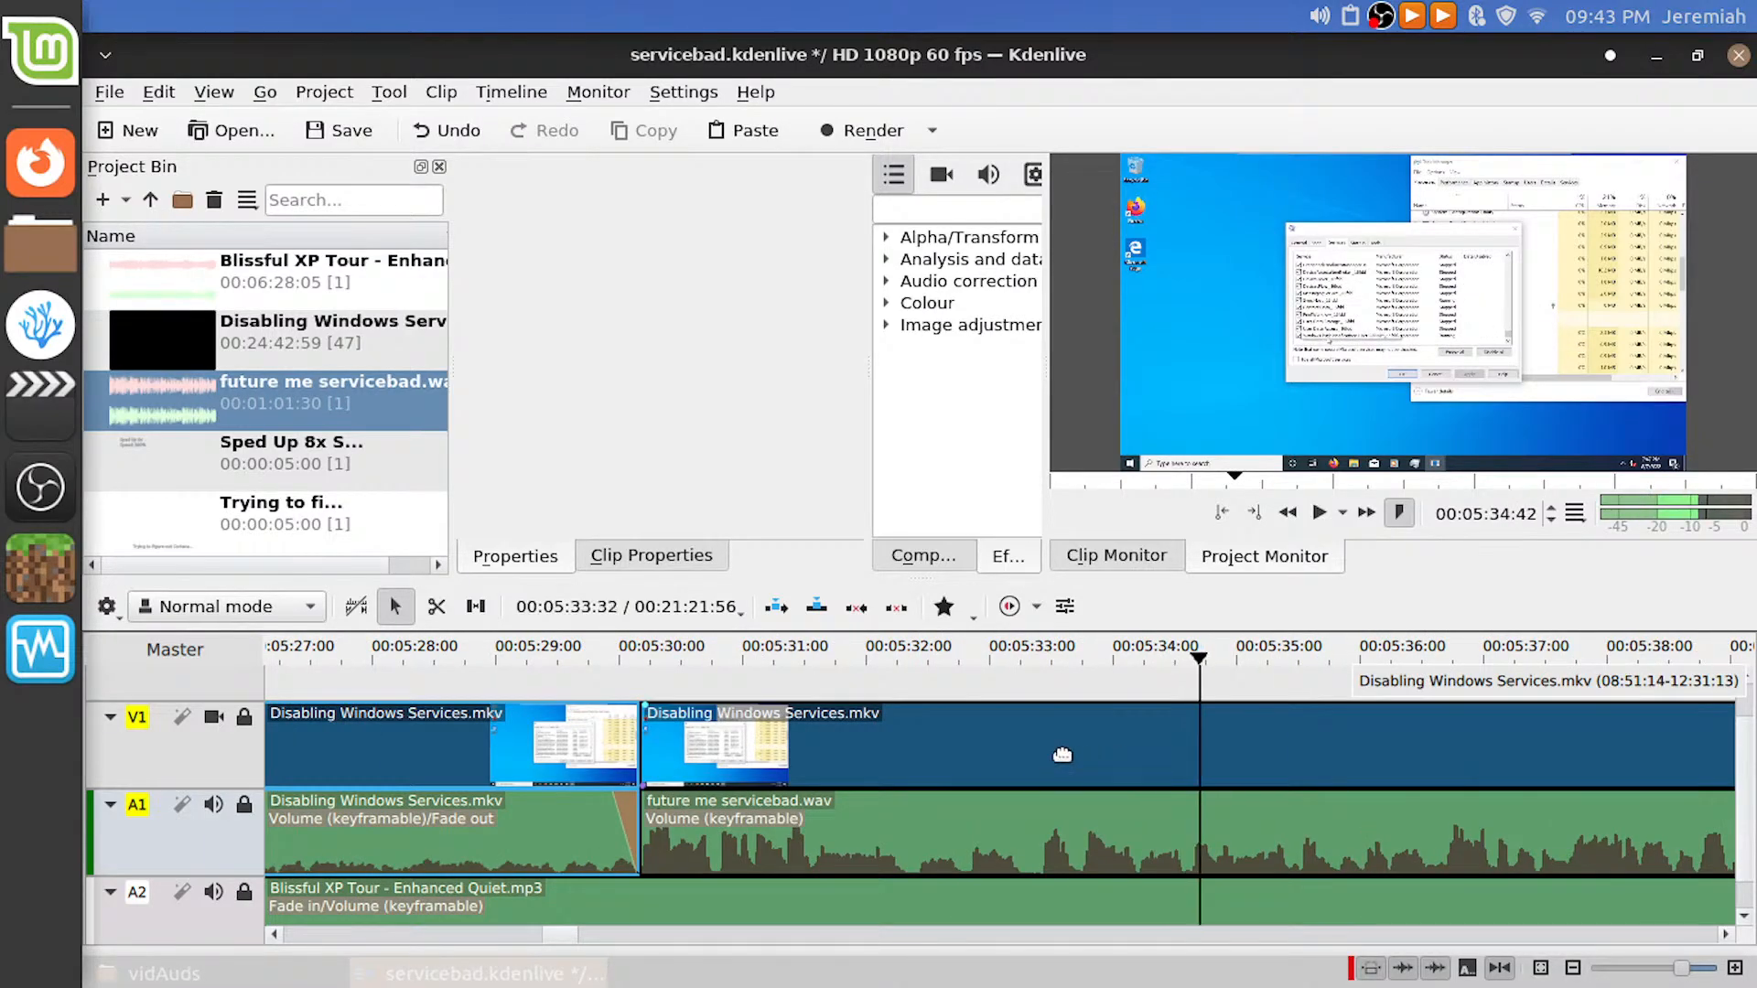
# Speed up the Disabling Windows Services.mkv clip above the voice-over on V1 to 358% so both end together
pyautogui.scroll(-4, 1066, 753)
pyautogui.scroll(-4, 1066, 753)
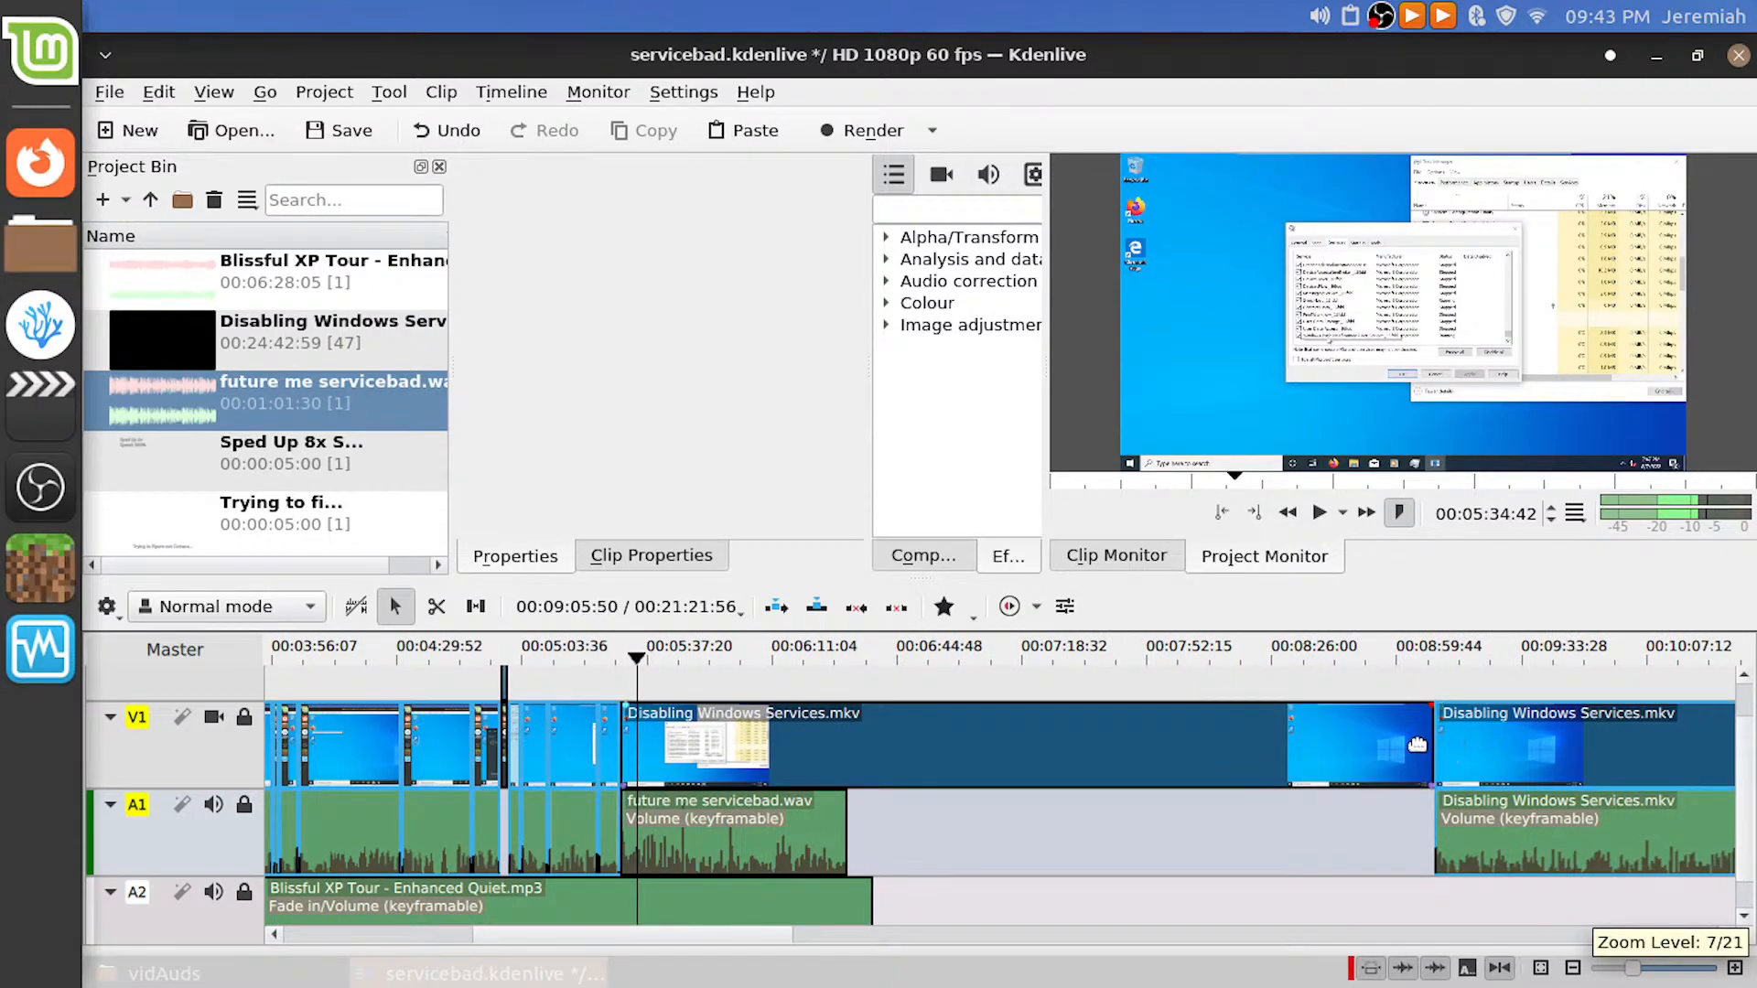
pyautogui.moveTo(1430, 759); pyautogui.dragTo(822, 779)
pyautogui.scroll(7, 822, 780)
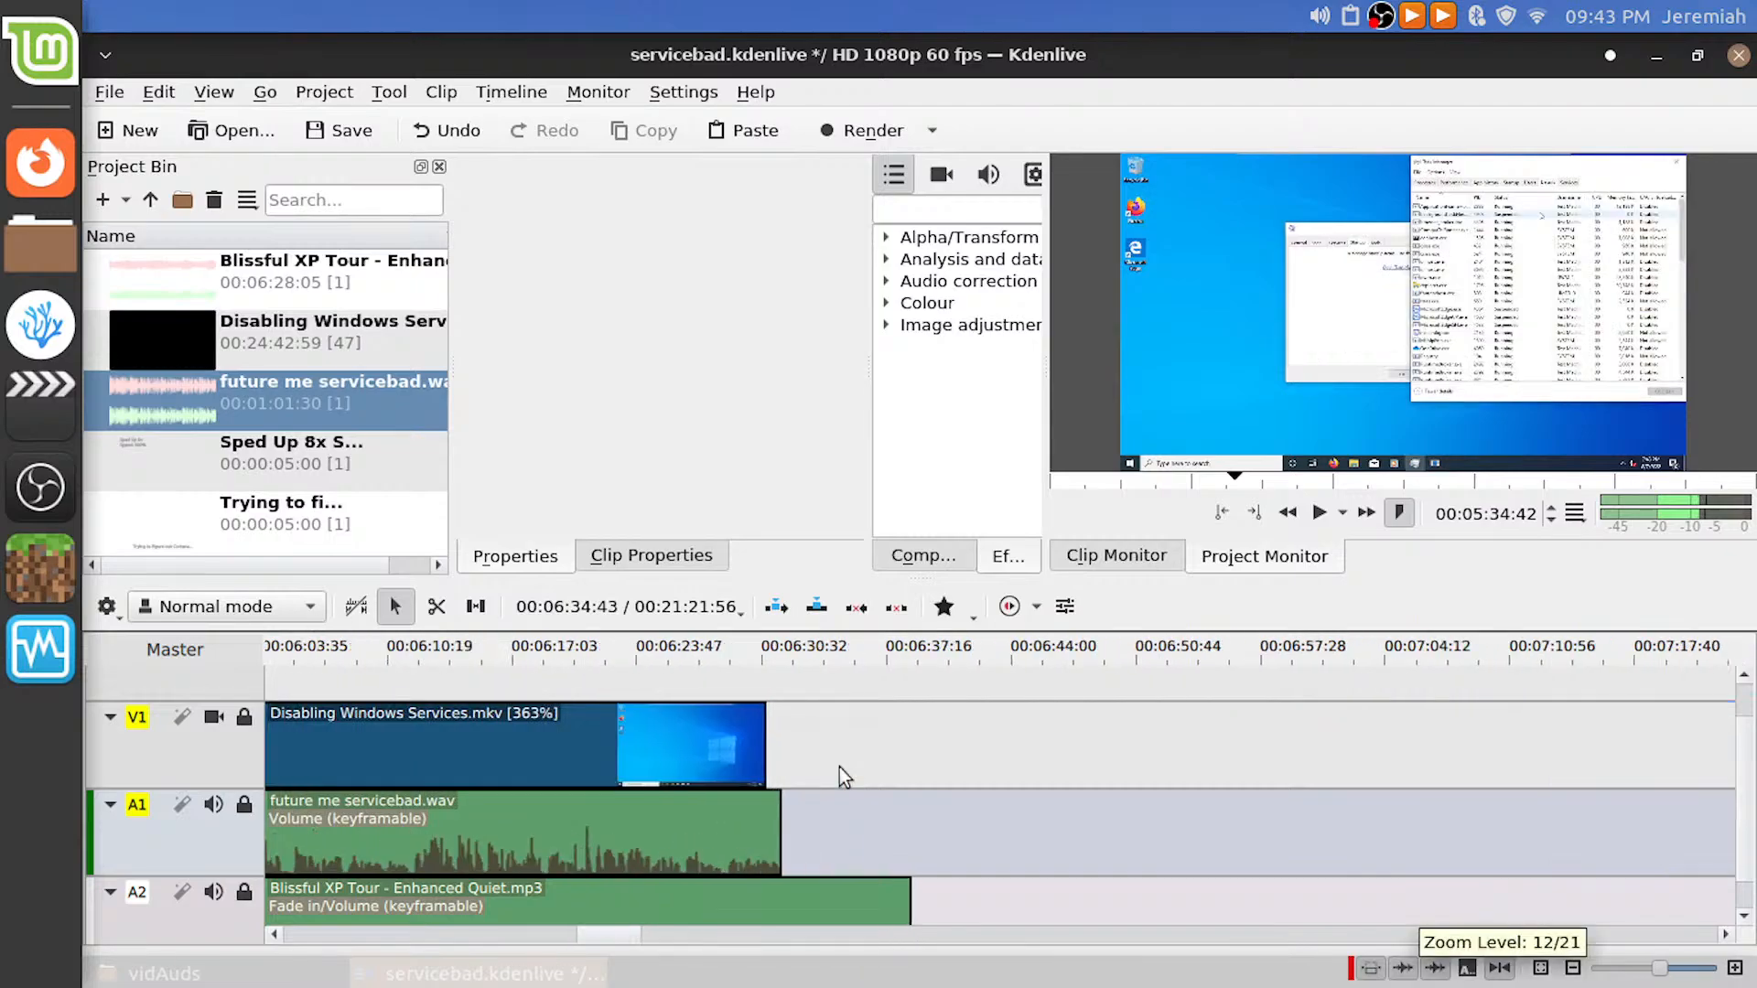
pyautogui.moveTo(718, 743); pyautogui.dragTo(793, 791)
# Move the next Disabling Windows Services.mkv clip back to start right after the 358% clip and voice-over, and inspect the join
pyautogui.scroll(-7, 792, 788)
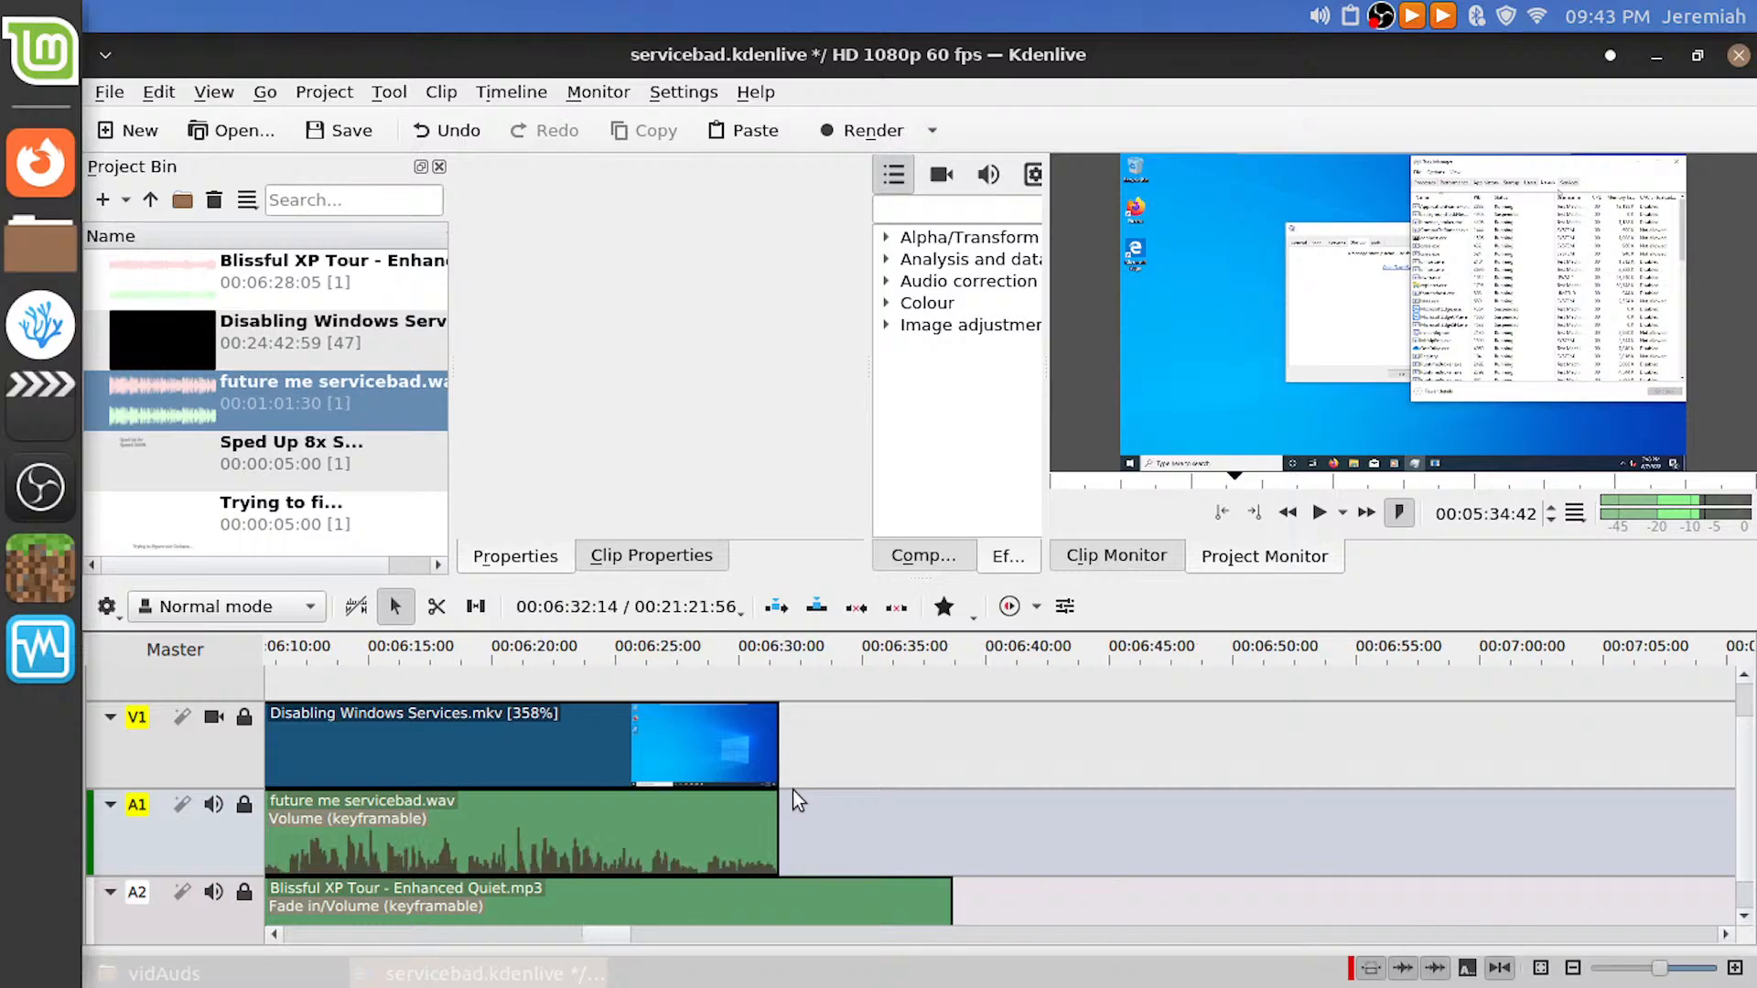
pyautogui.moveTo(1488, 747); pyautogui.dragTo(856, 753)
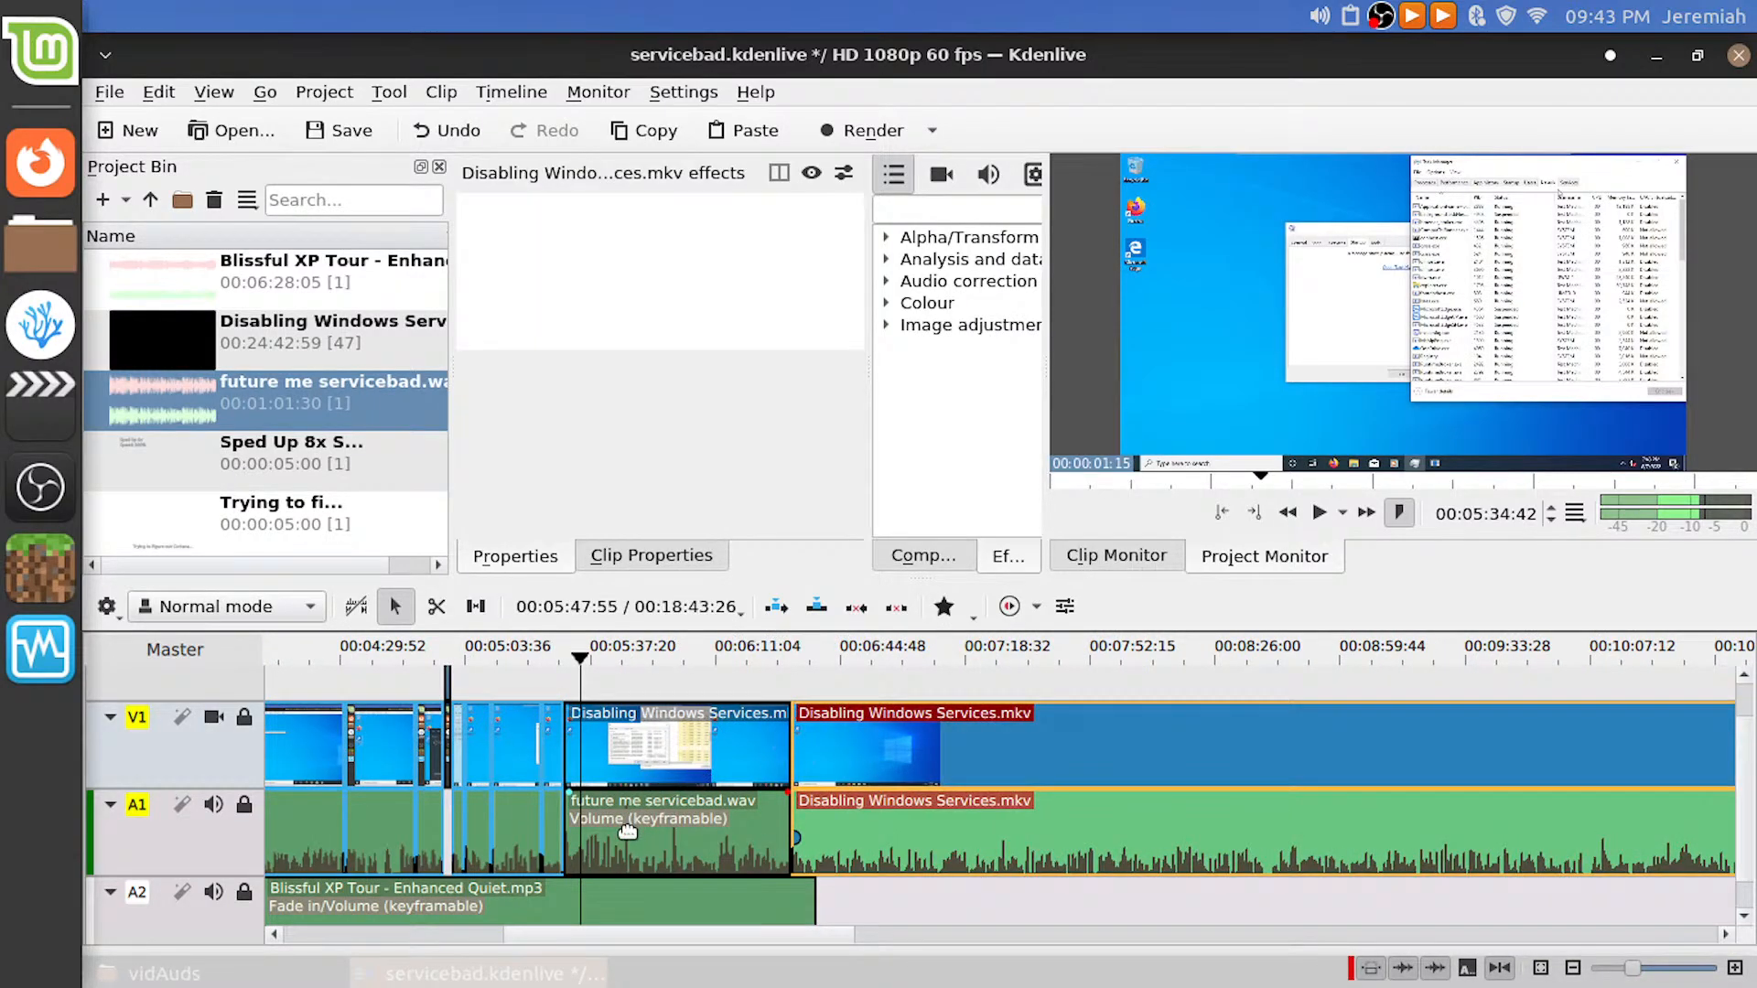
pyautogui.scroll(-1, 628, 830)
pyautogui.scroll(2, 627, 831)
pyautogui.scroll(-3, 627, 831)
pyautogui.scroll(2, 628, 830)
pyautogui.scroll(2, 628, 830)
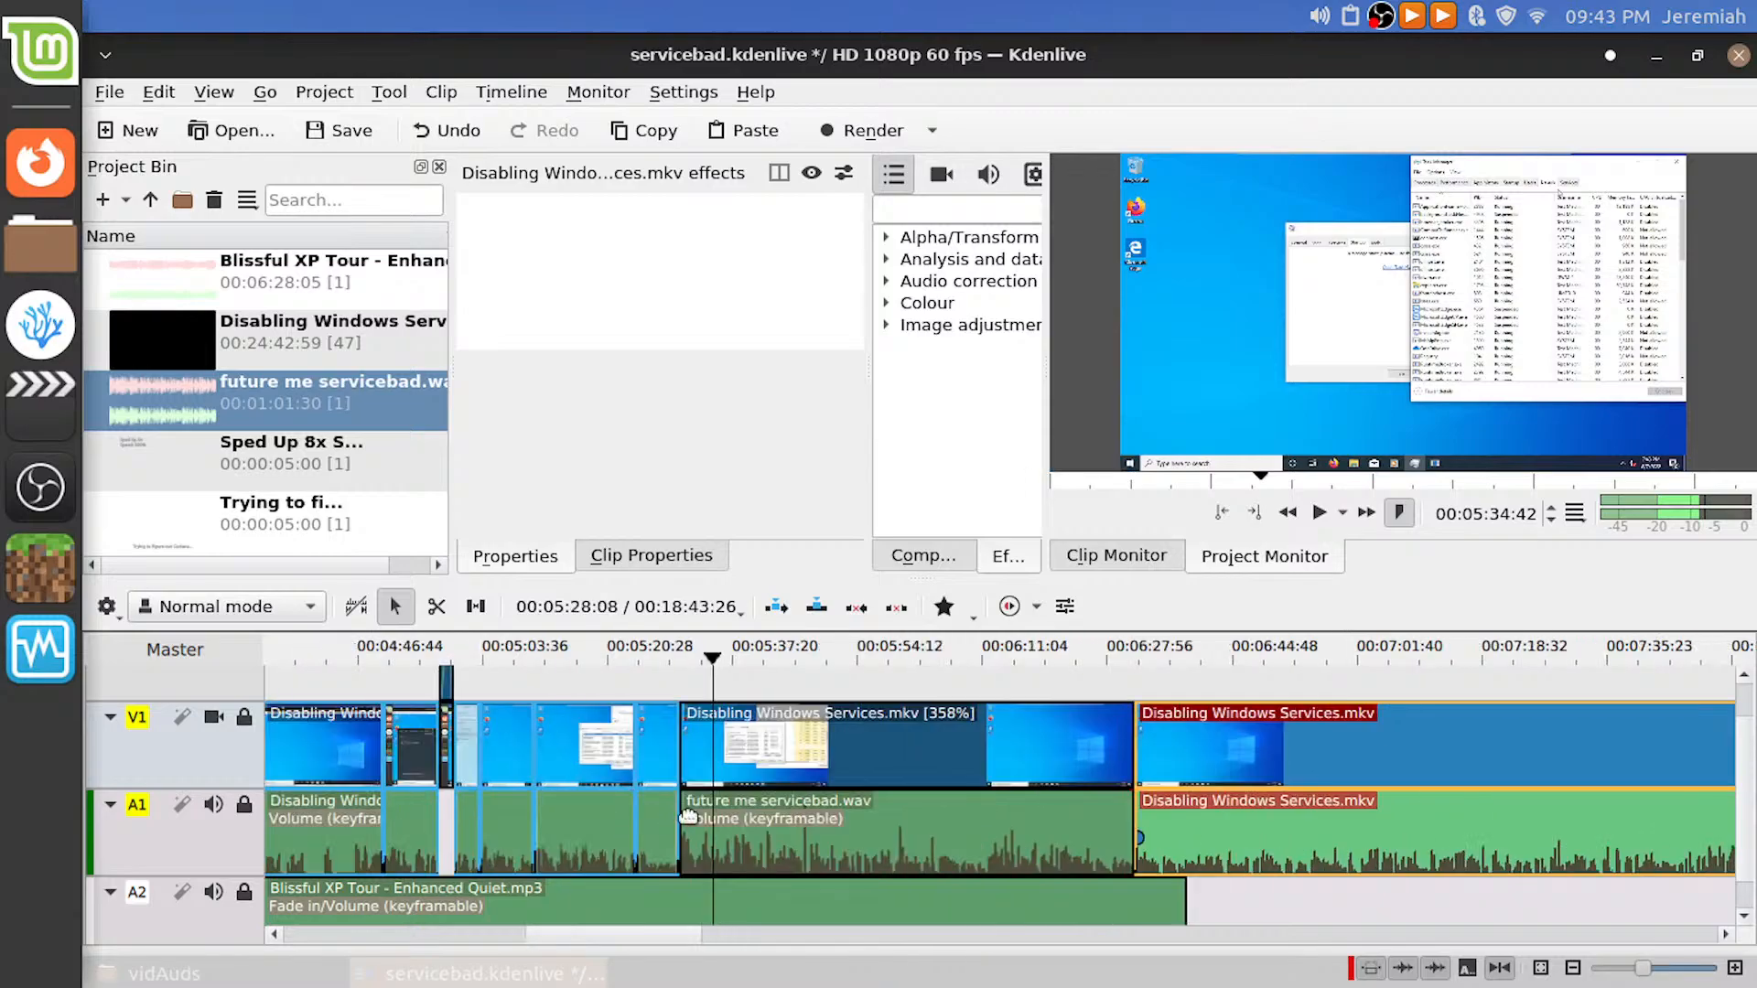
pyautogui.scroll(1, 683, 817)
pyautogui.scroll(-2, 683, 817)
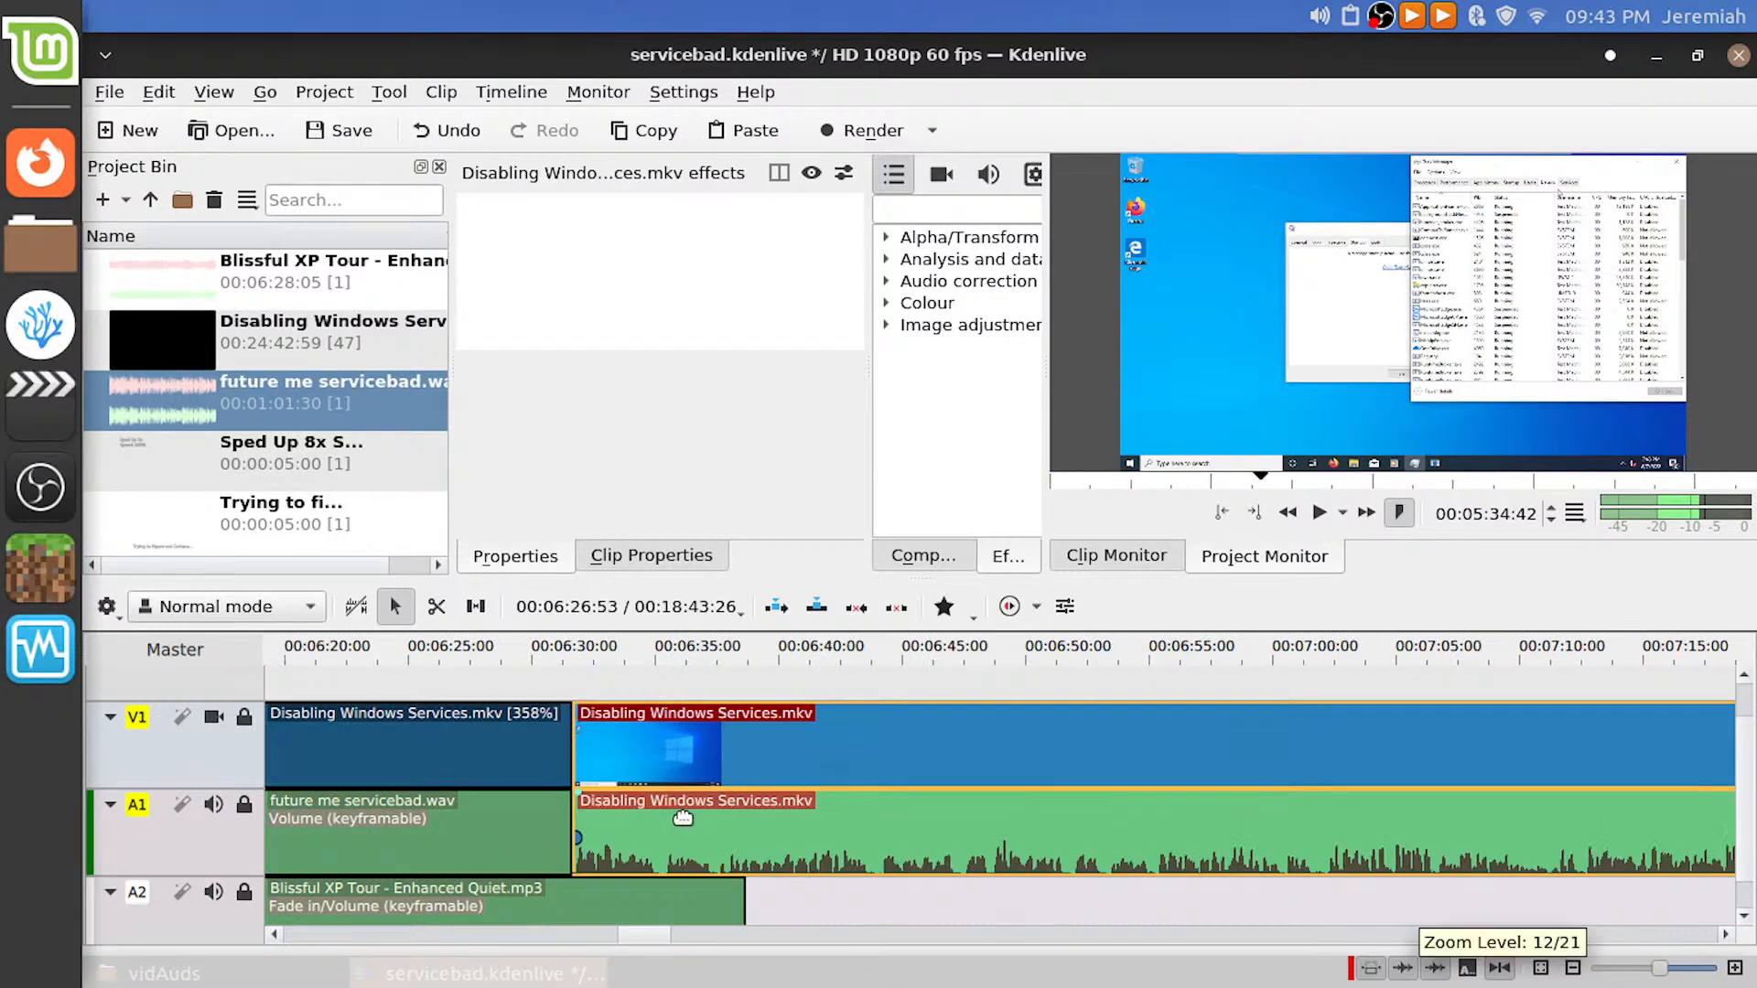
# Add a short fade-in to the start of the 358% Disabling Windows Services.mkv clip on V1 and preview it
pyautogui.scroll(10, 683, 817)
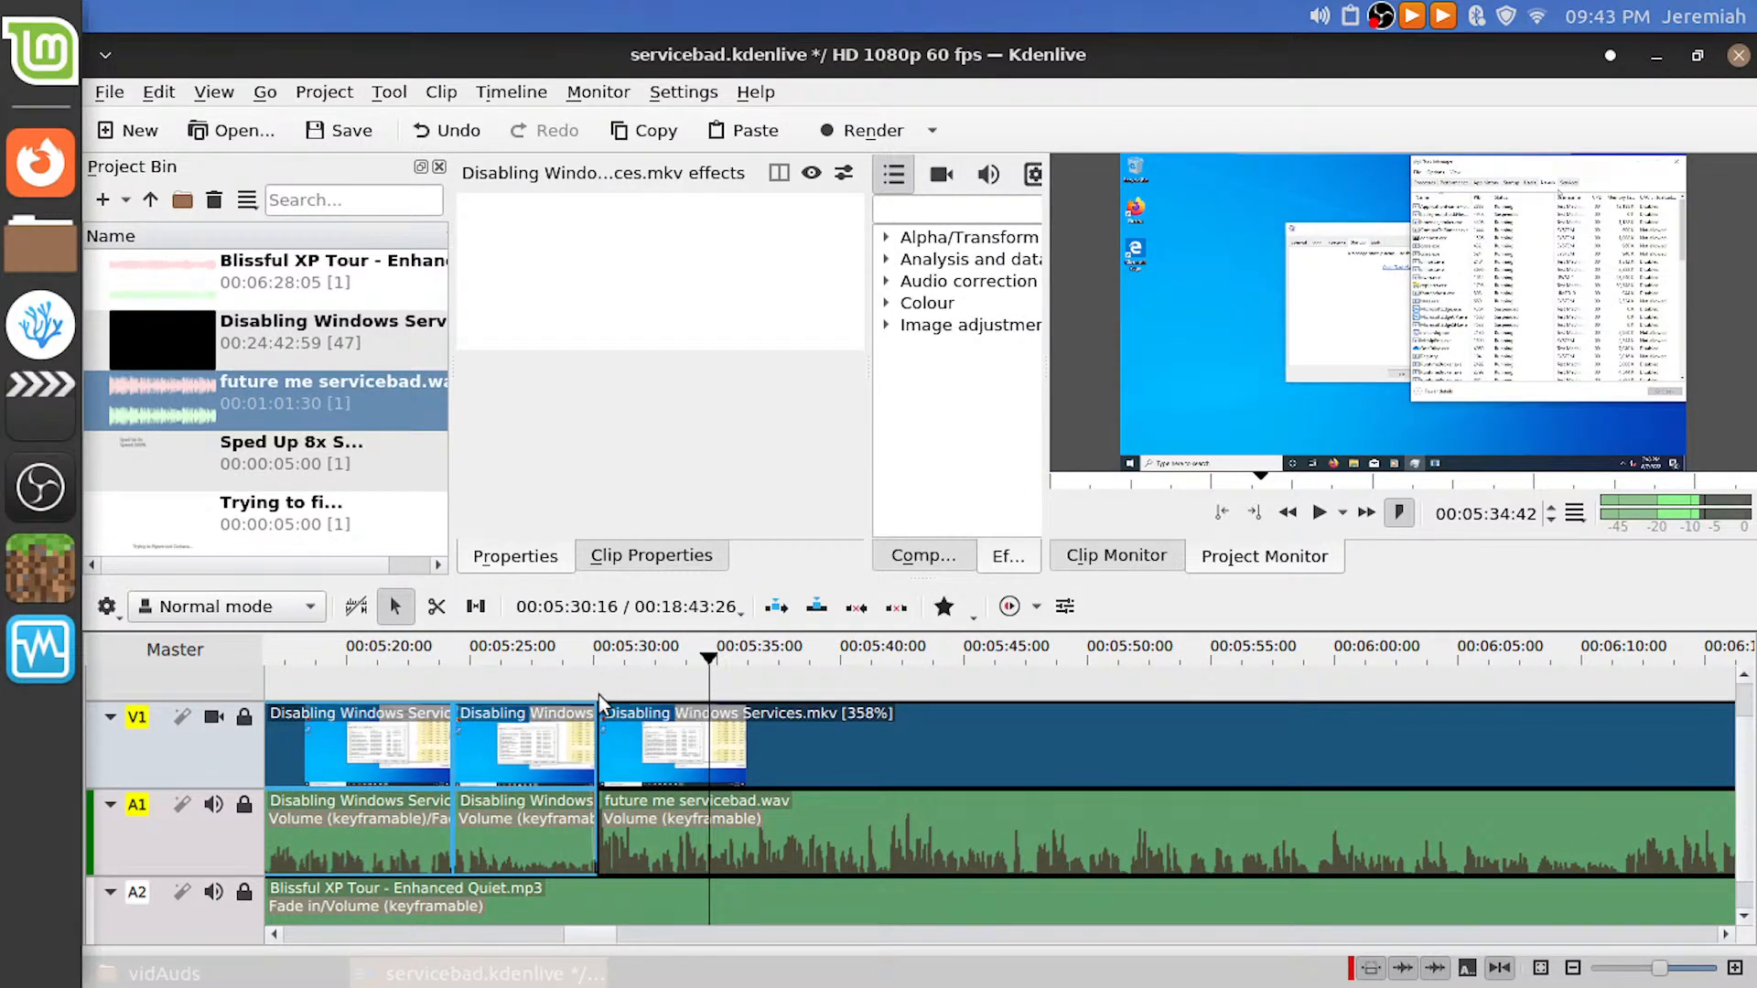
pyautogui.moveTo(612, 714); pyautogui.dragTo(618, 720)
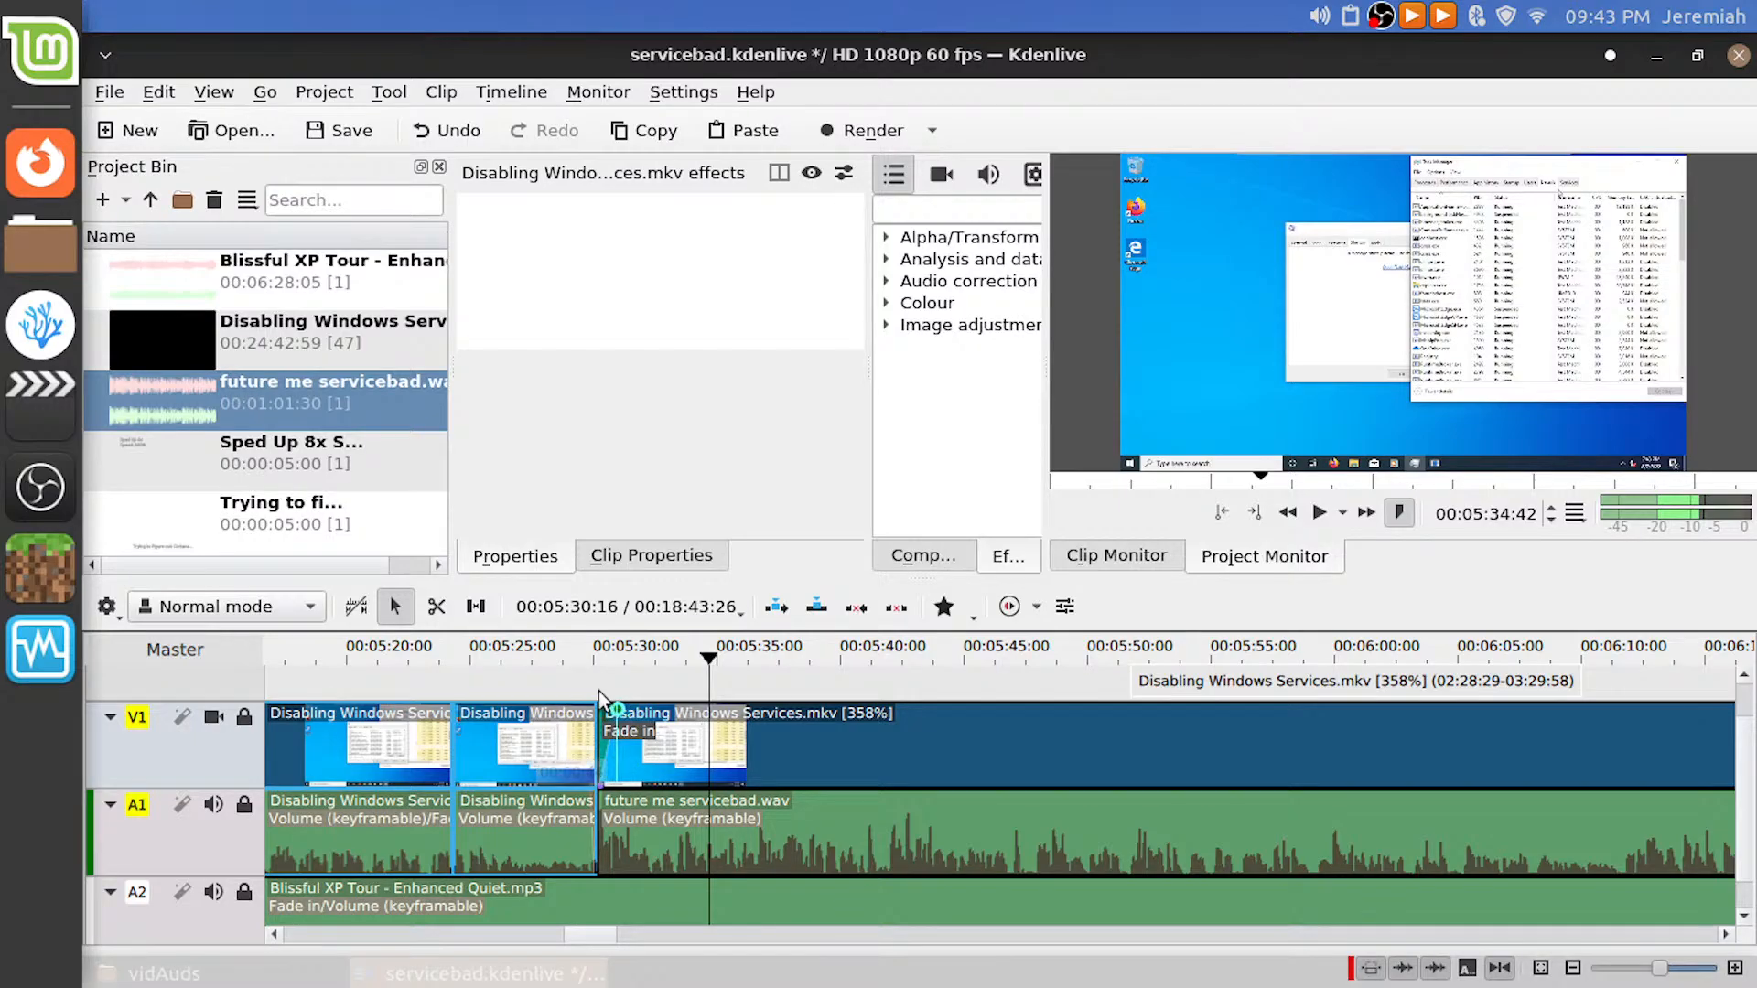
pyautogui.click(591, 683)
pyautogui.press('space')
pyautogui.press('space')
pyautogui.scroll(5, 561, 762)
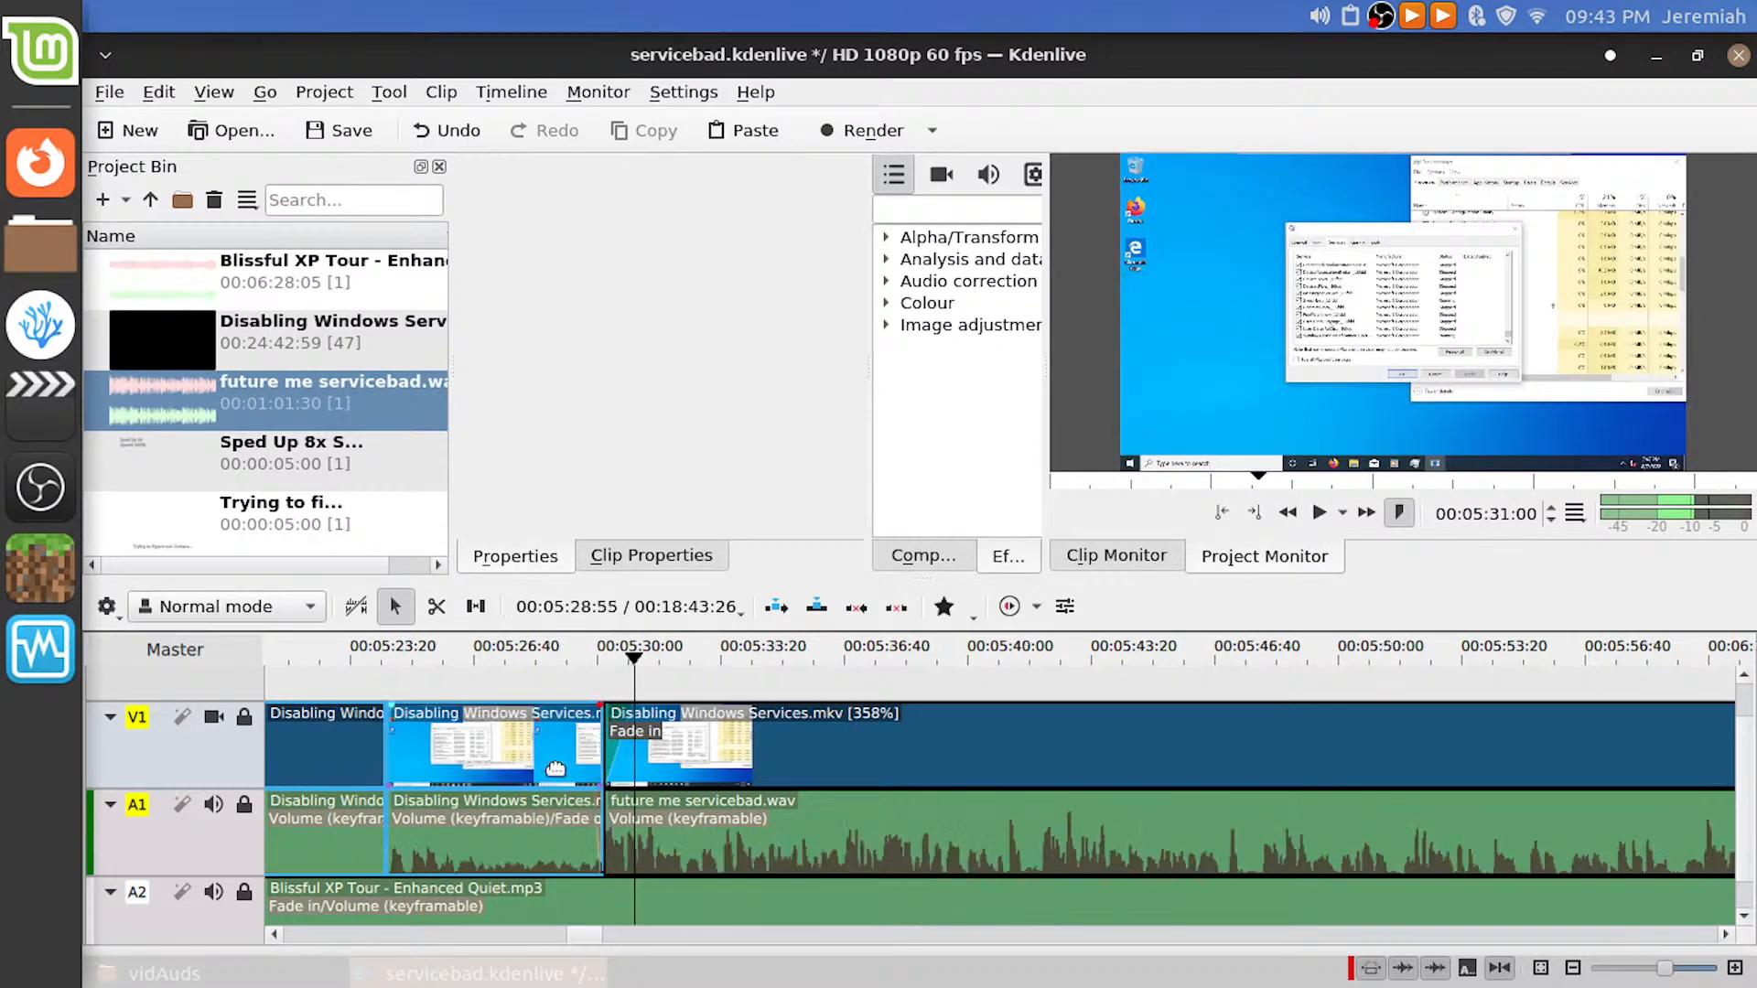
# Add a short video fade-out to the end of the V1 clip before the 358% clip and play the join
pyautogui.moveTo(810, 720); pyautogui.dragTo(666, 673)
pyautogui.click(666, 673)
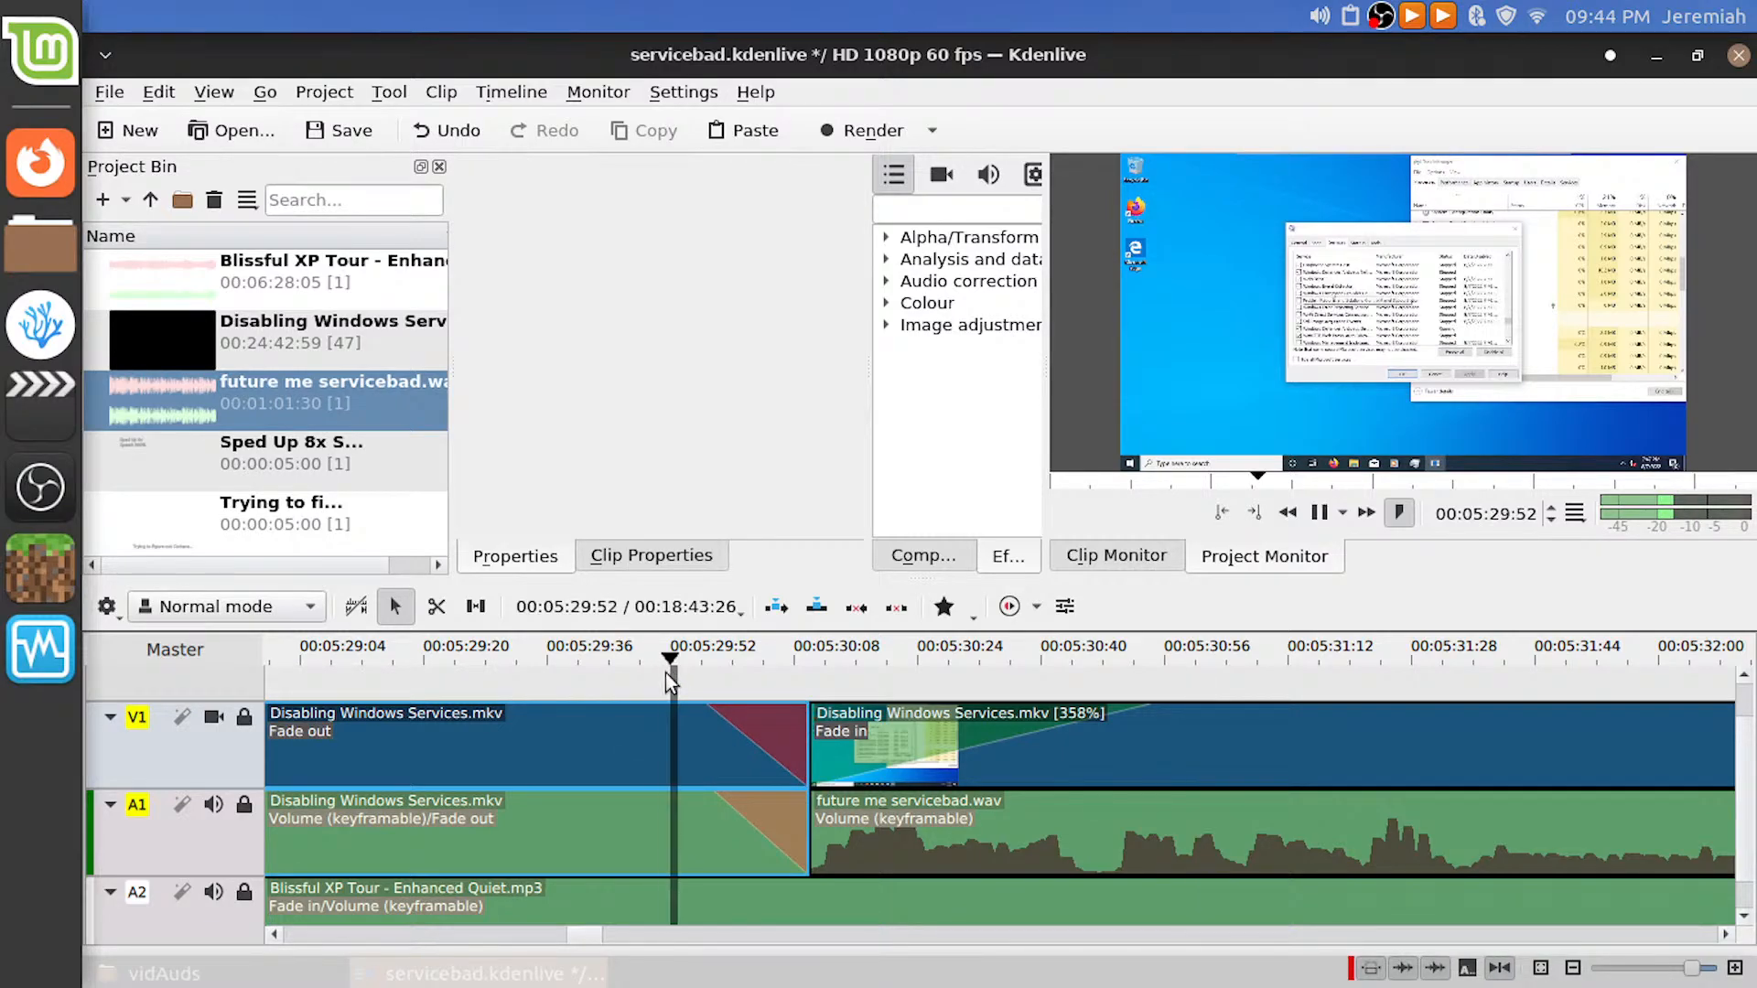
pyautogui.press('space')
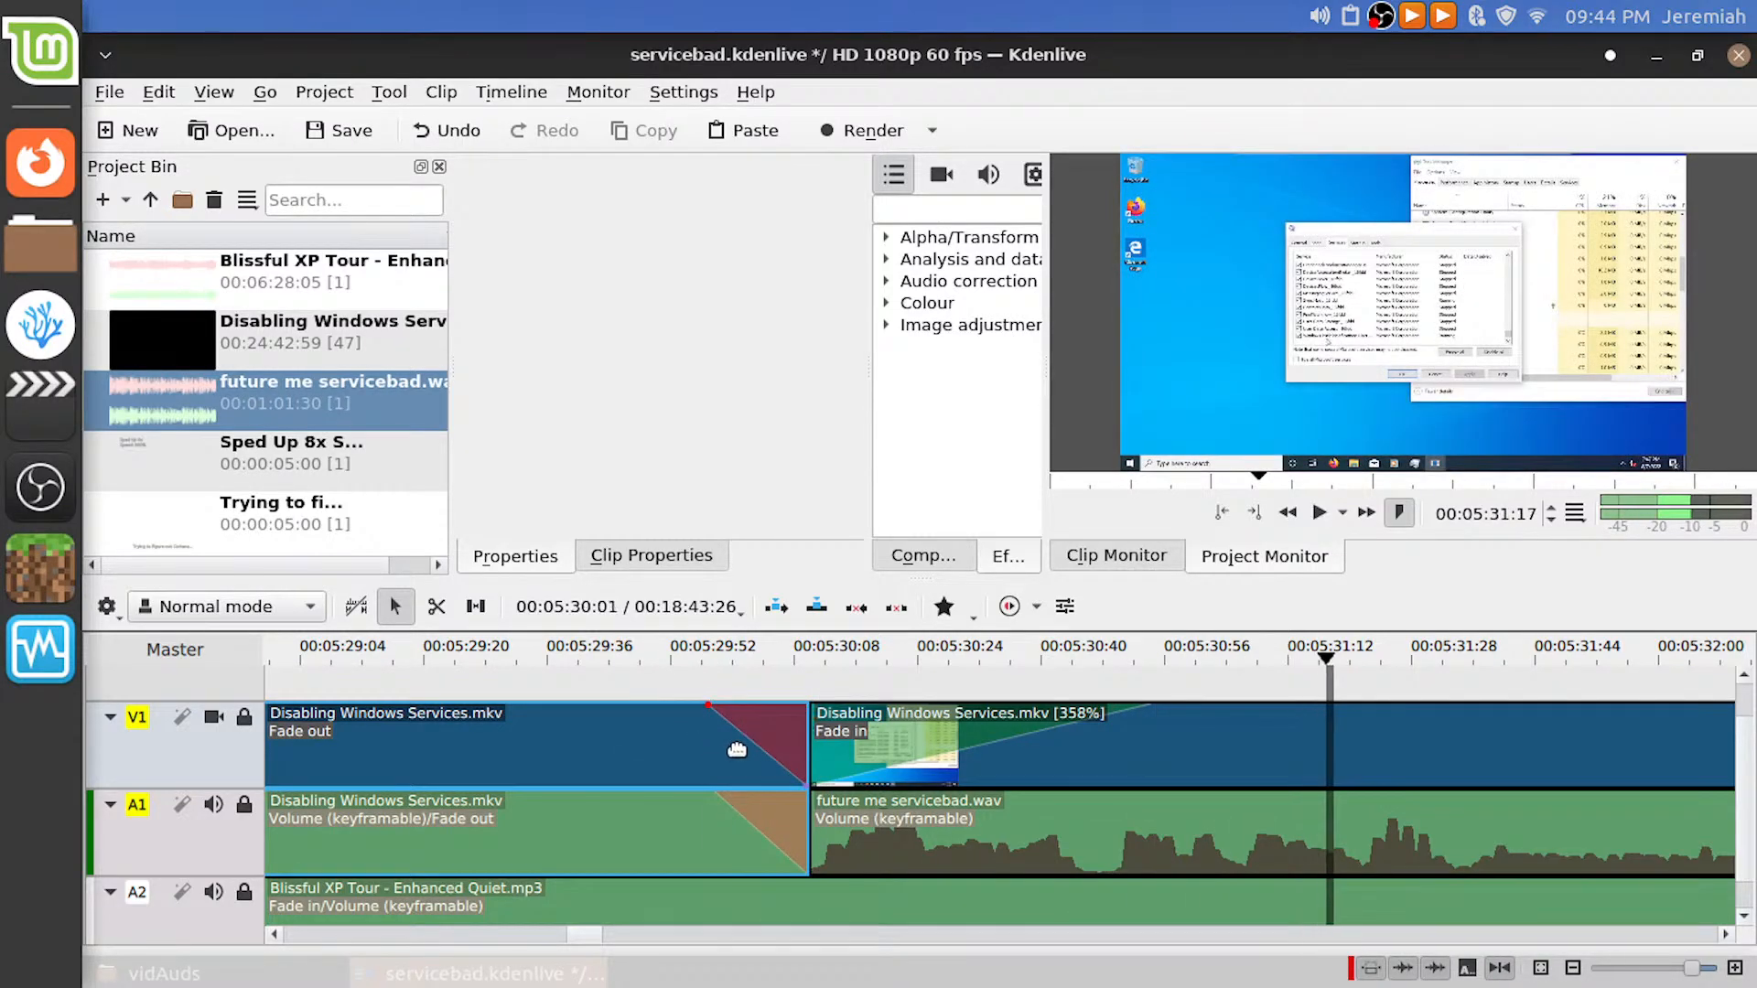
pyautogui.scroll(-3, 704, 724)
pyautogui.moveTo(703, 685); pyautogui.dragTo(624, 697)
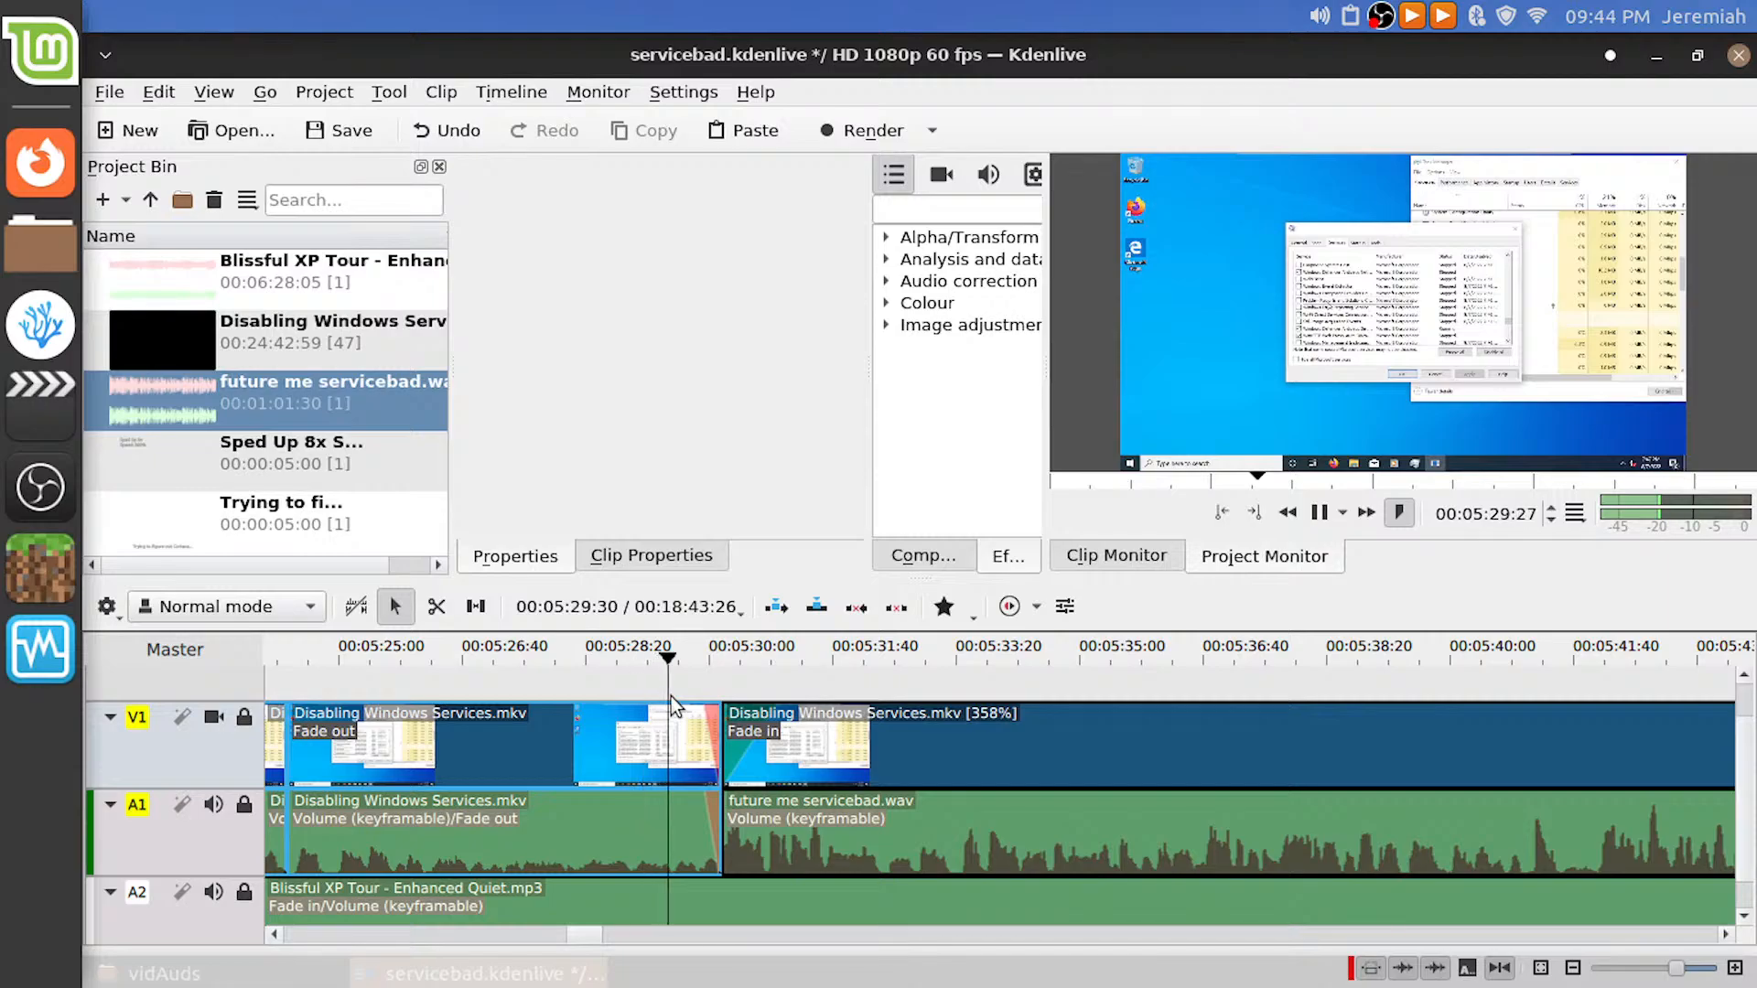
pyautogui.press('space')
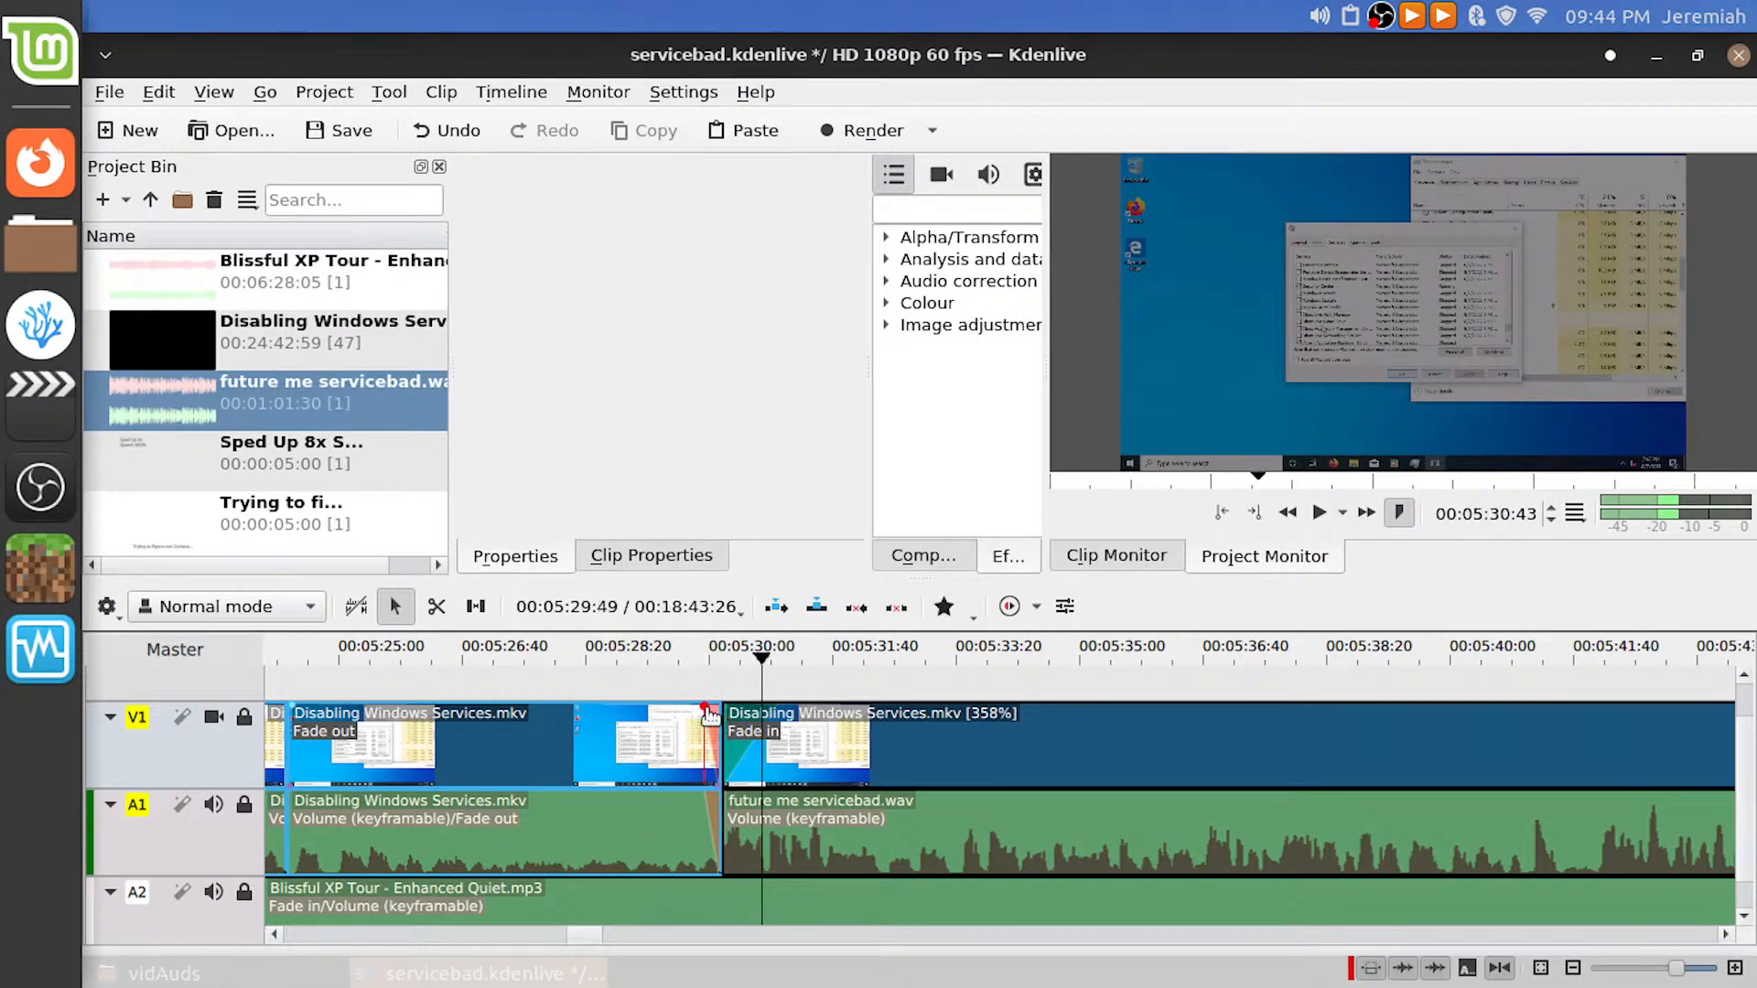
# Lengthen the video fade-out on the V1 clip before the 358% clip and preview the transition
pyautogui.moveTo(707, 707); pyautogui.dragTo(649, 707)
pyautogui.click(606, 677)
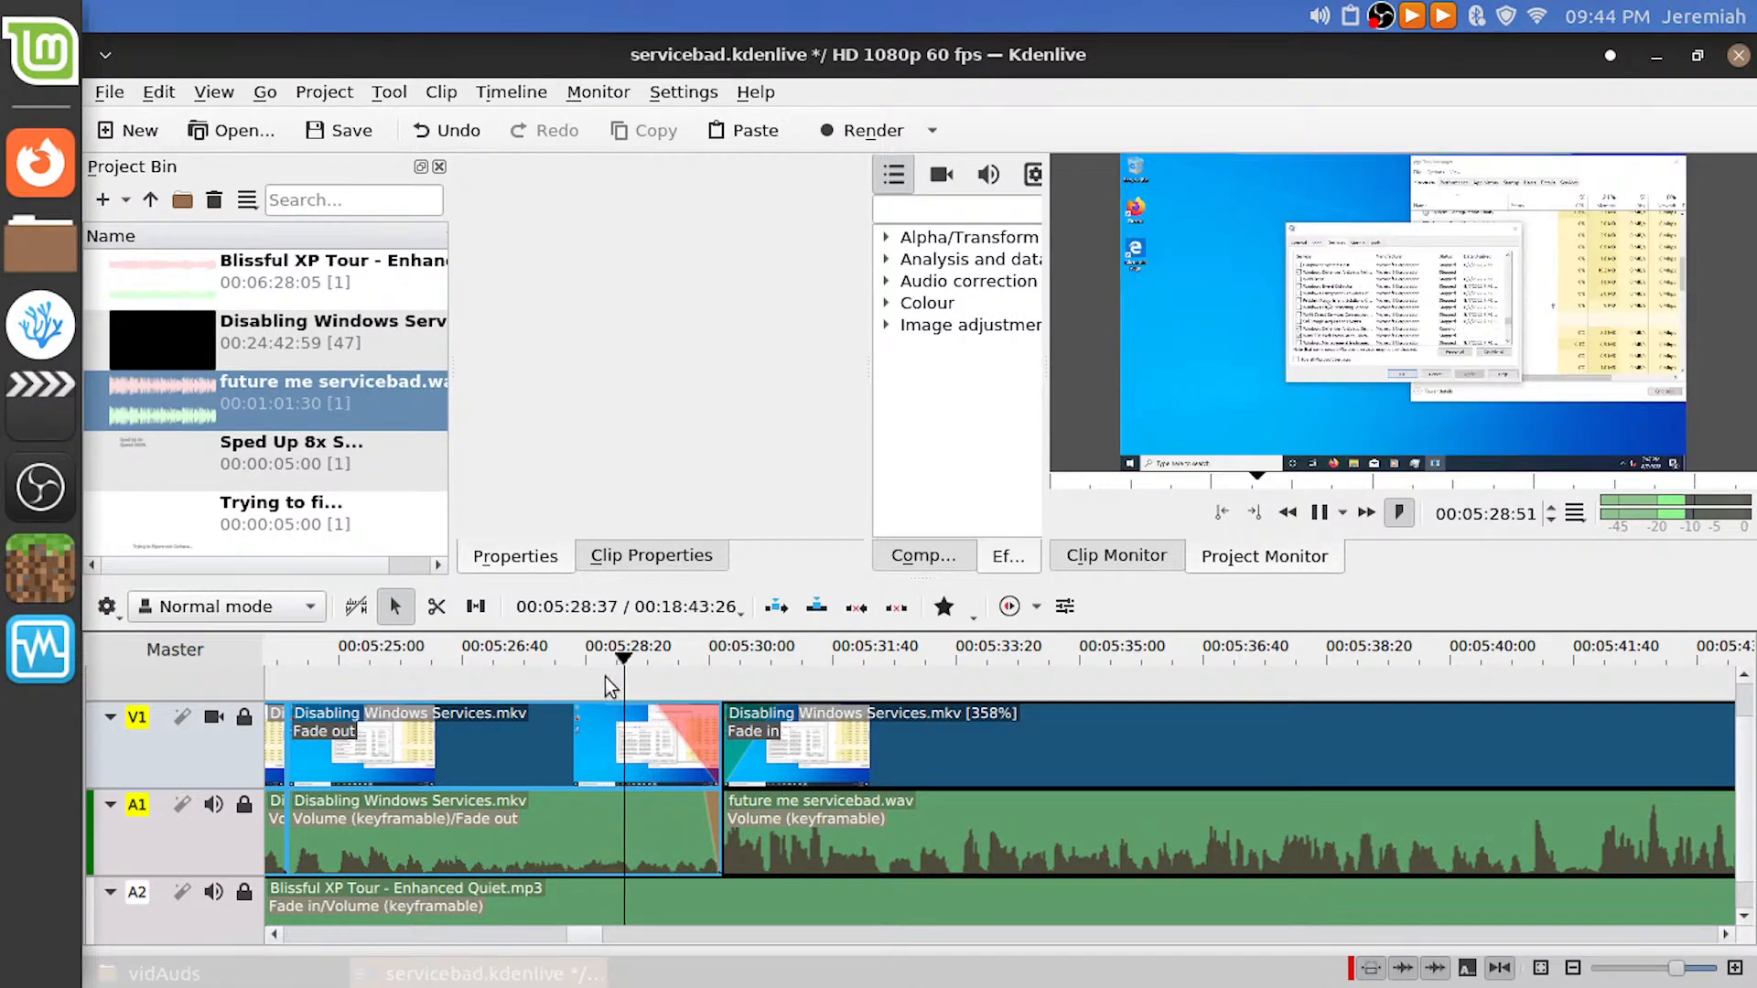
pyautogui.press('space')
pyautogui.press('space')
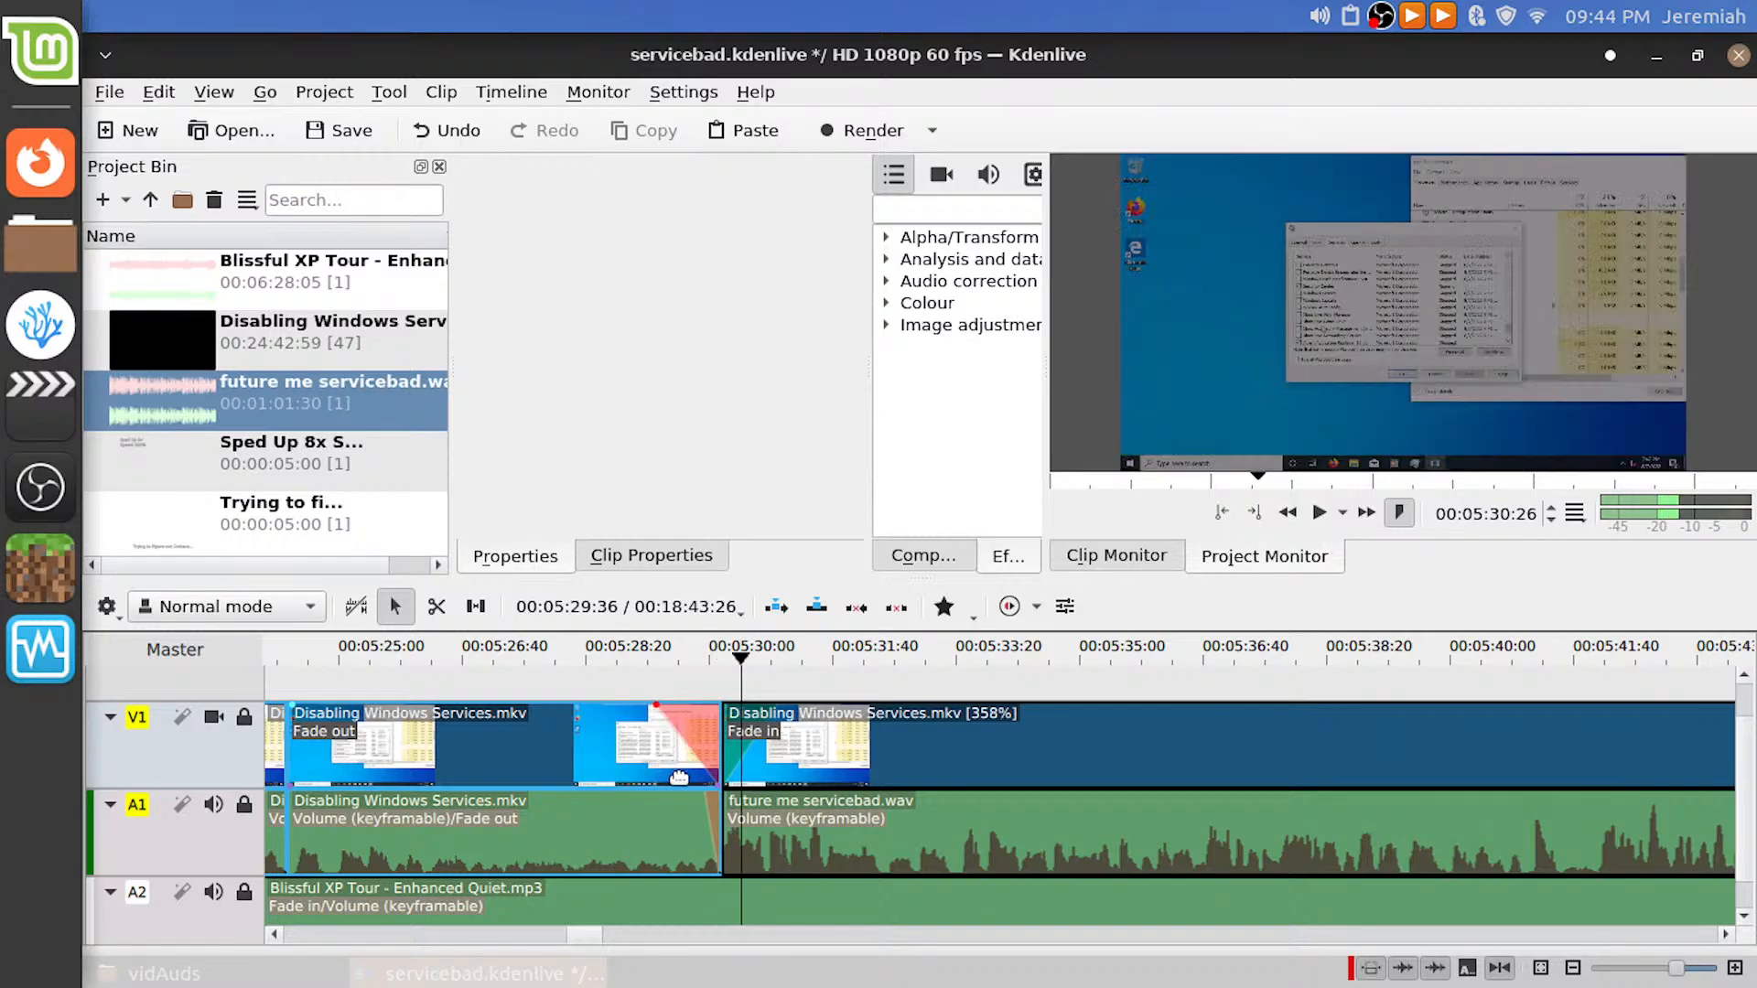
pyautogui.scroll(3, 706, 802)
pyautogui.scroll(-1, 706, 801)
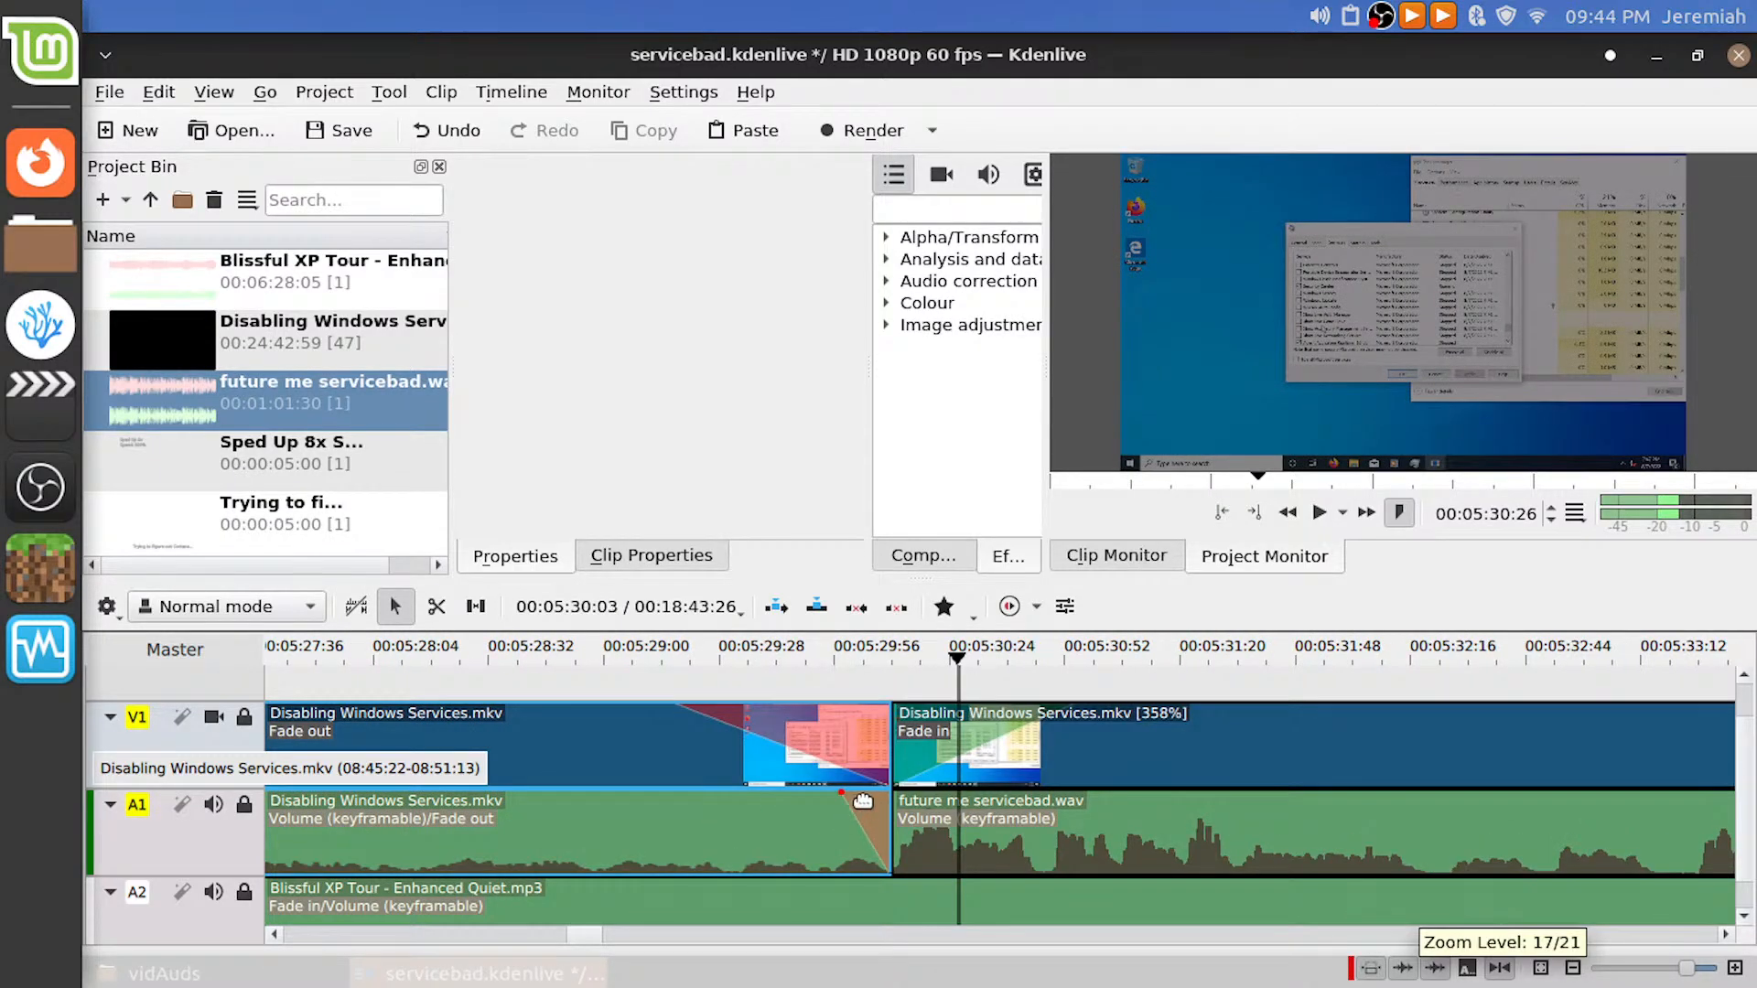
# Save the project and play the transition into the 358% clip from before the fade-out
pyautogui.hotkey('ctrl', 's')
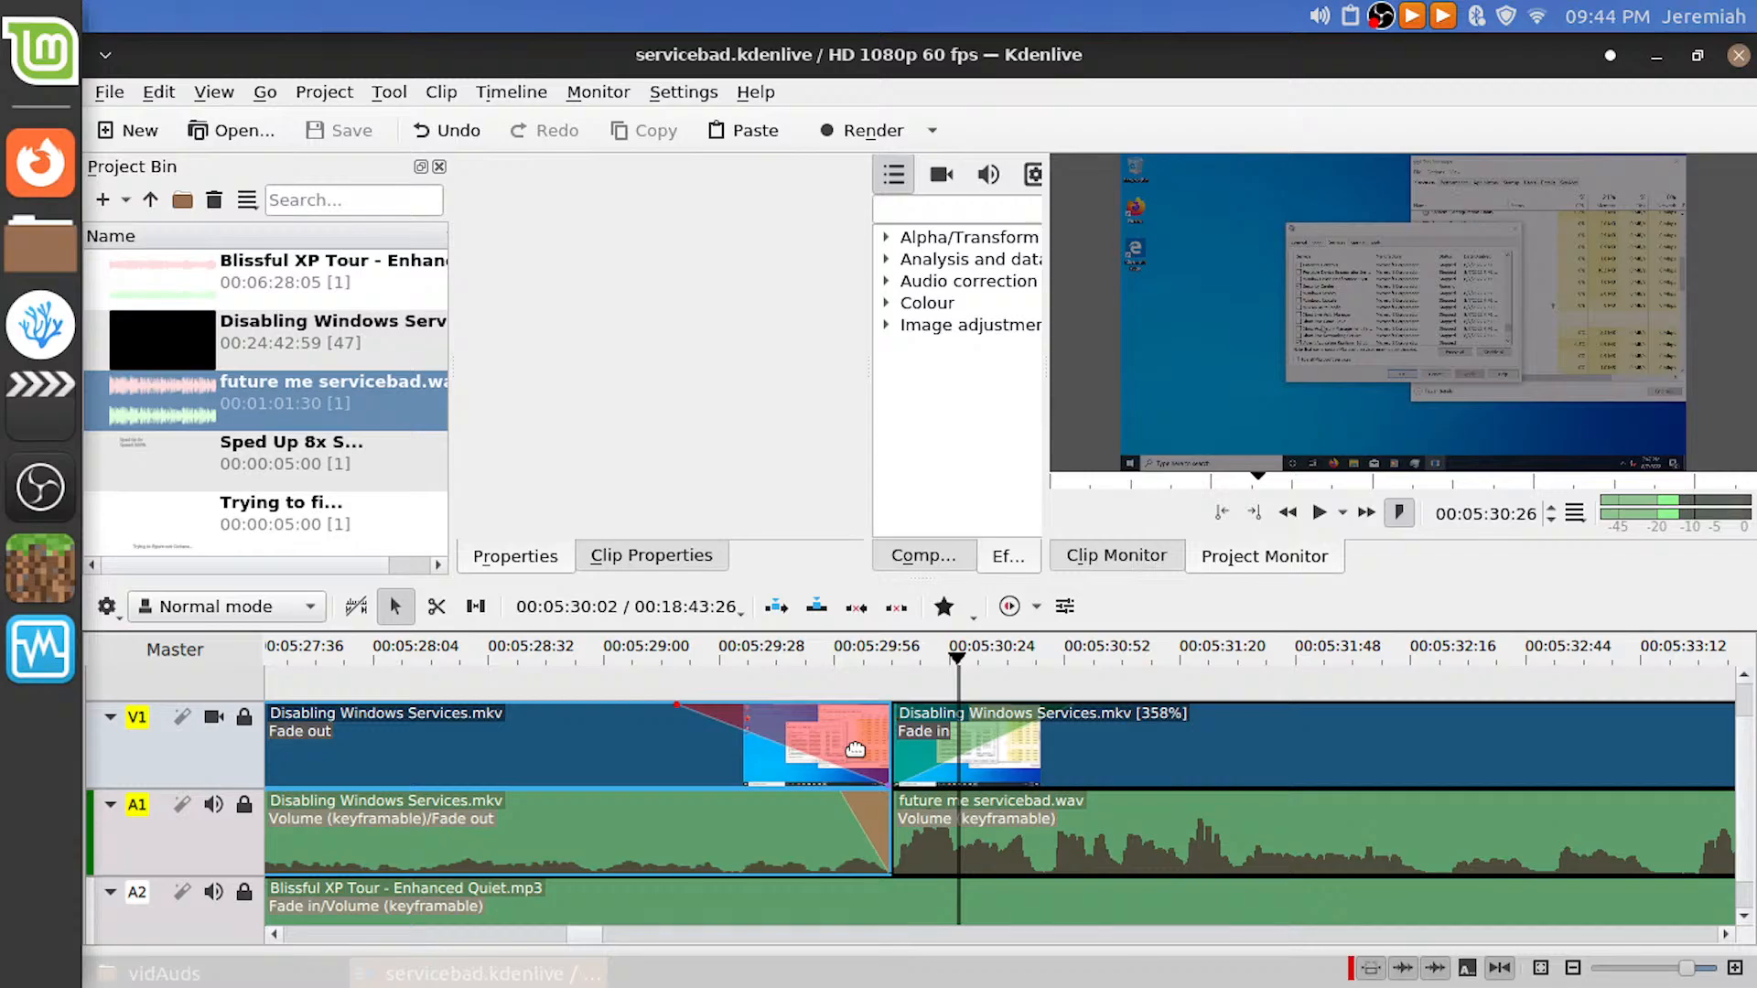
pyautogui.click(644, 673)
pyautogui.press('space')
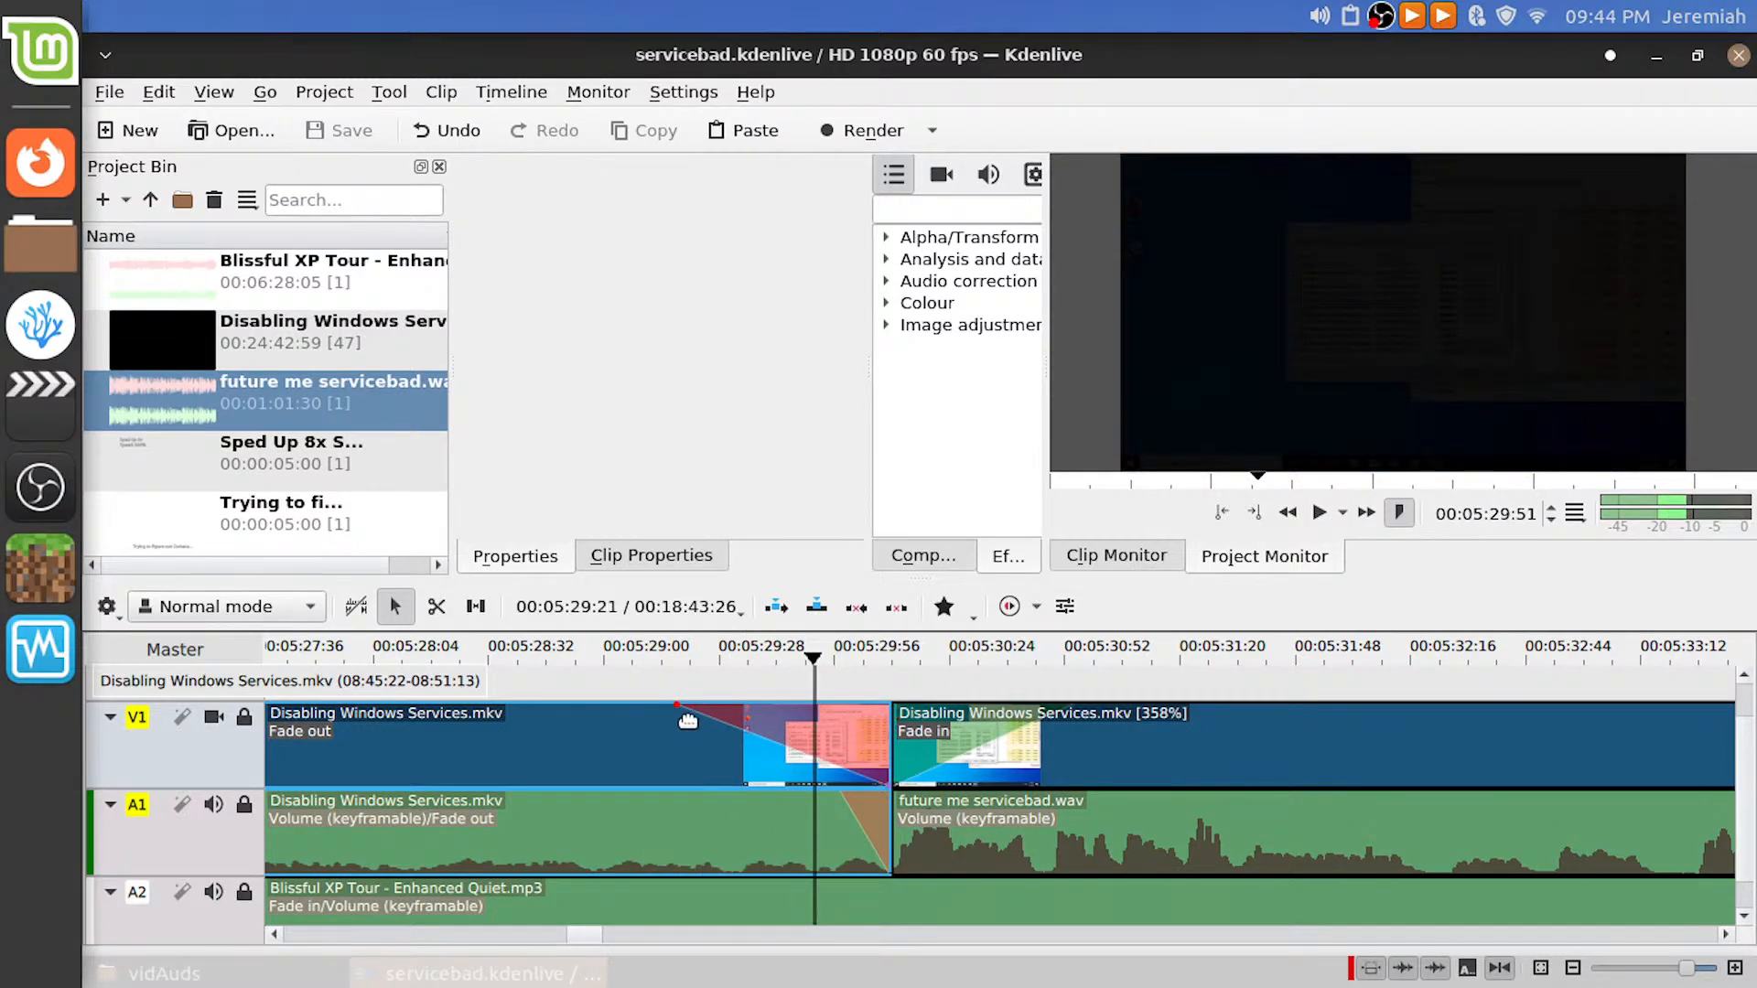
# Shorten the video fade-out on the V1 clip before the 358% clip and play it again
pyautogui.moveTo(678, 714); pyautogui.dragTo(813, 714)
pyautogui.click(765, 686)
pyautogui.press('space')
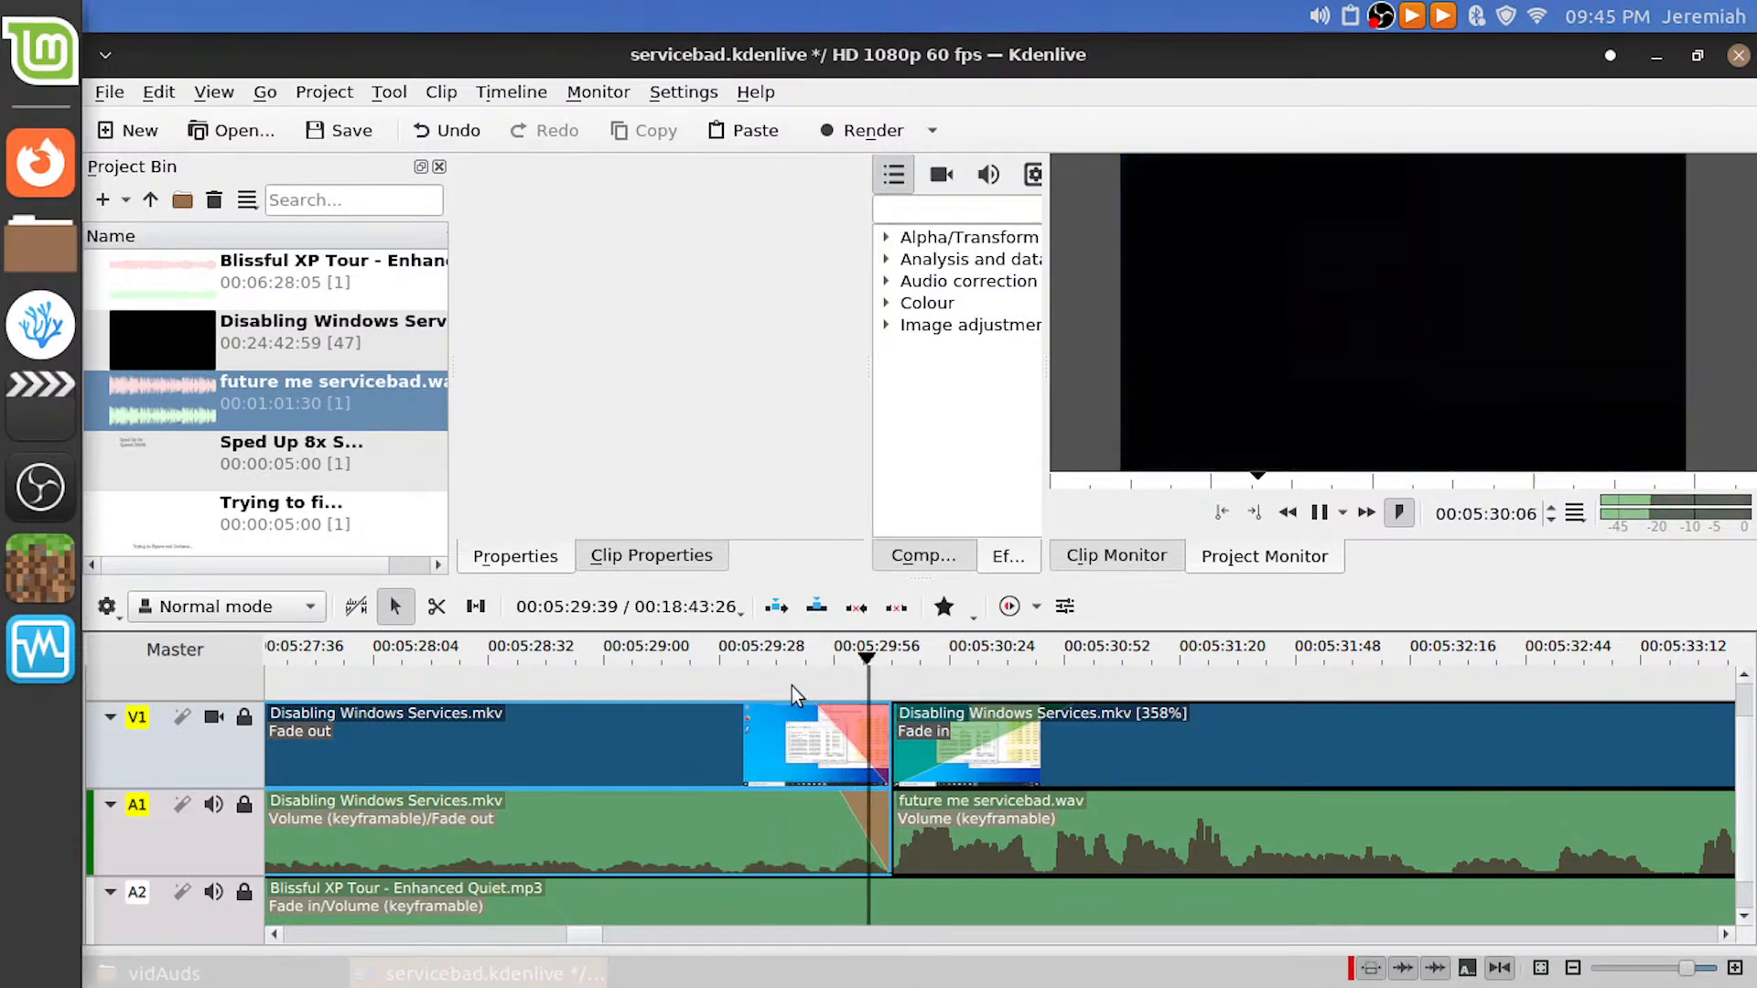
pyautogui.press('space')
# Remove the video fade-out before the join and the fade-in on the 358% clip, and play across the cut
pyautogui.moveTo(817, 717); pyautogui.dragTo(889, 716)
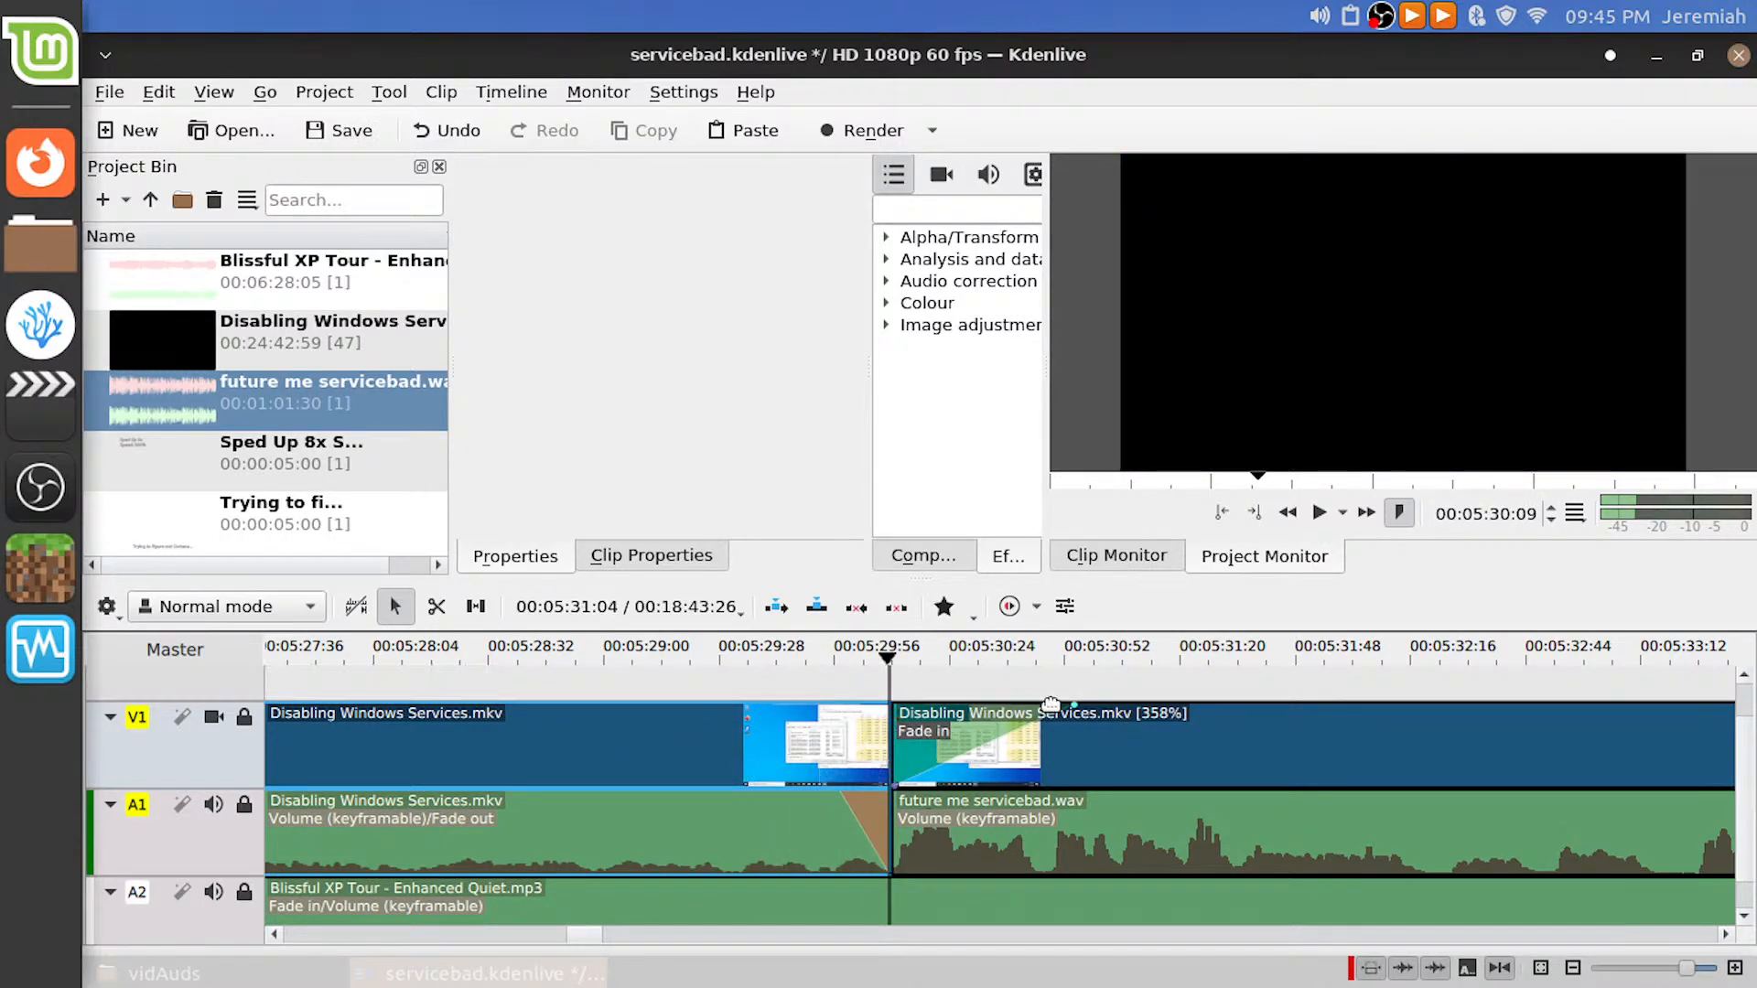
pyautogui.moveTo(1077, 718); pyautogui.dragTo(889, 717)
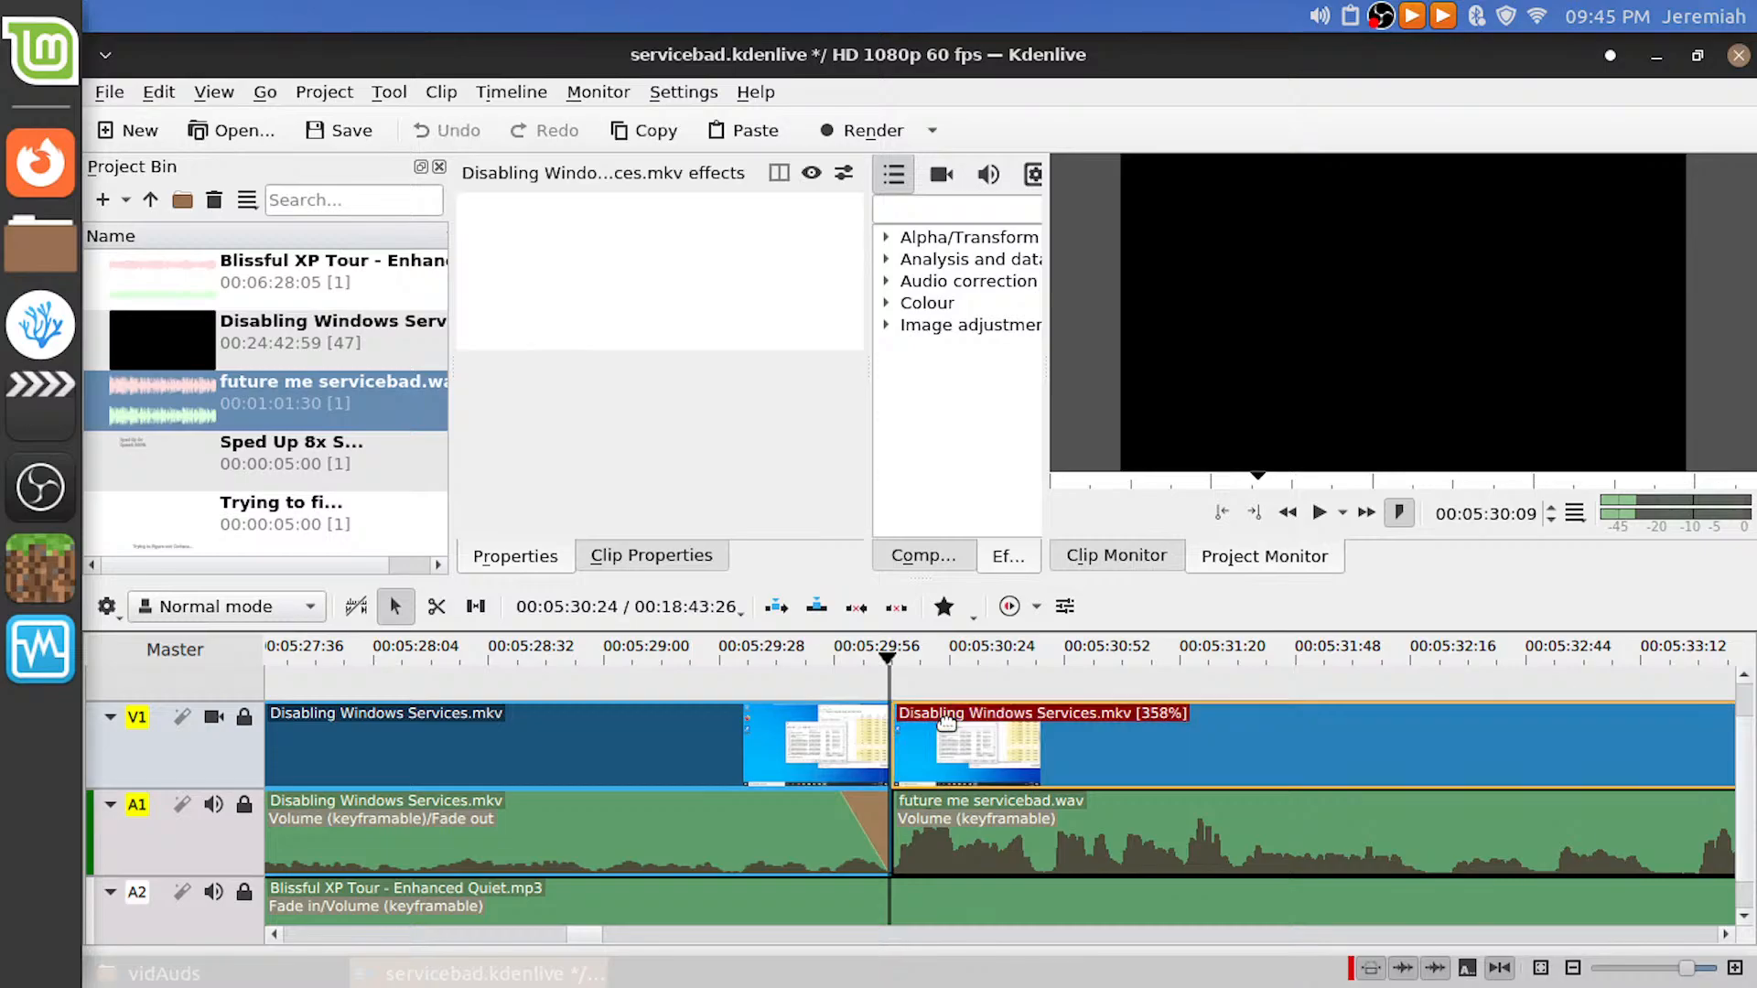
pyautogui.click(831, 691)
pyautogui.press('space')
pyautogui.press('space')
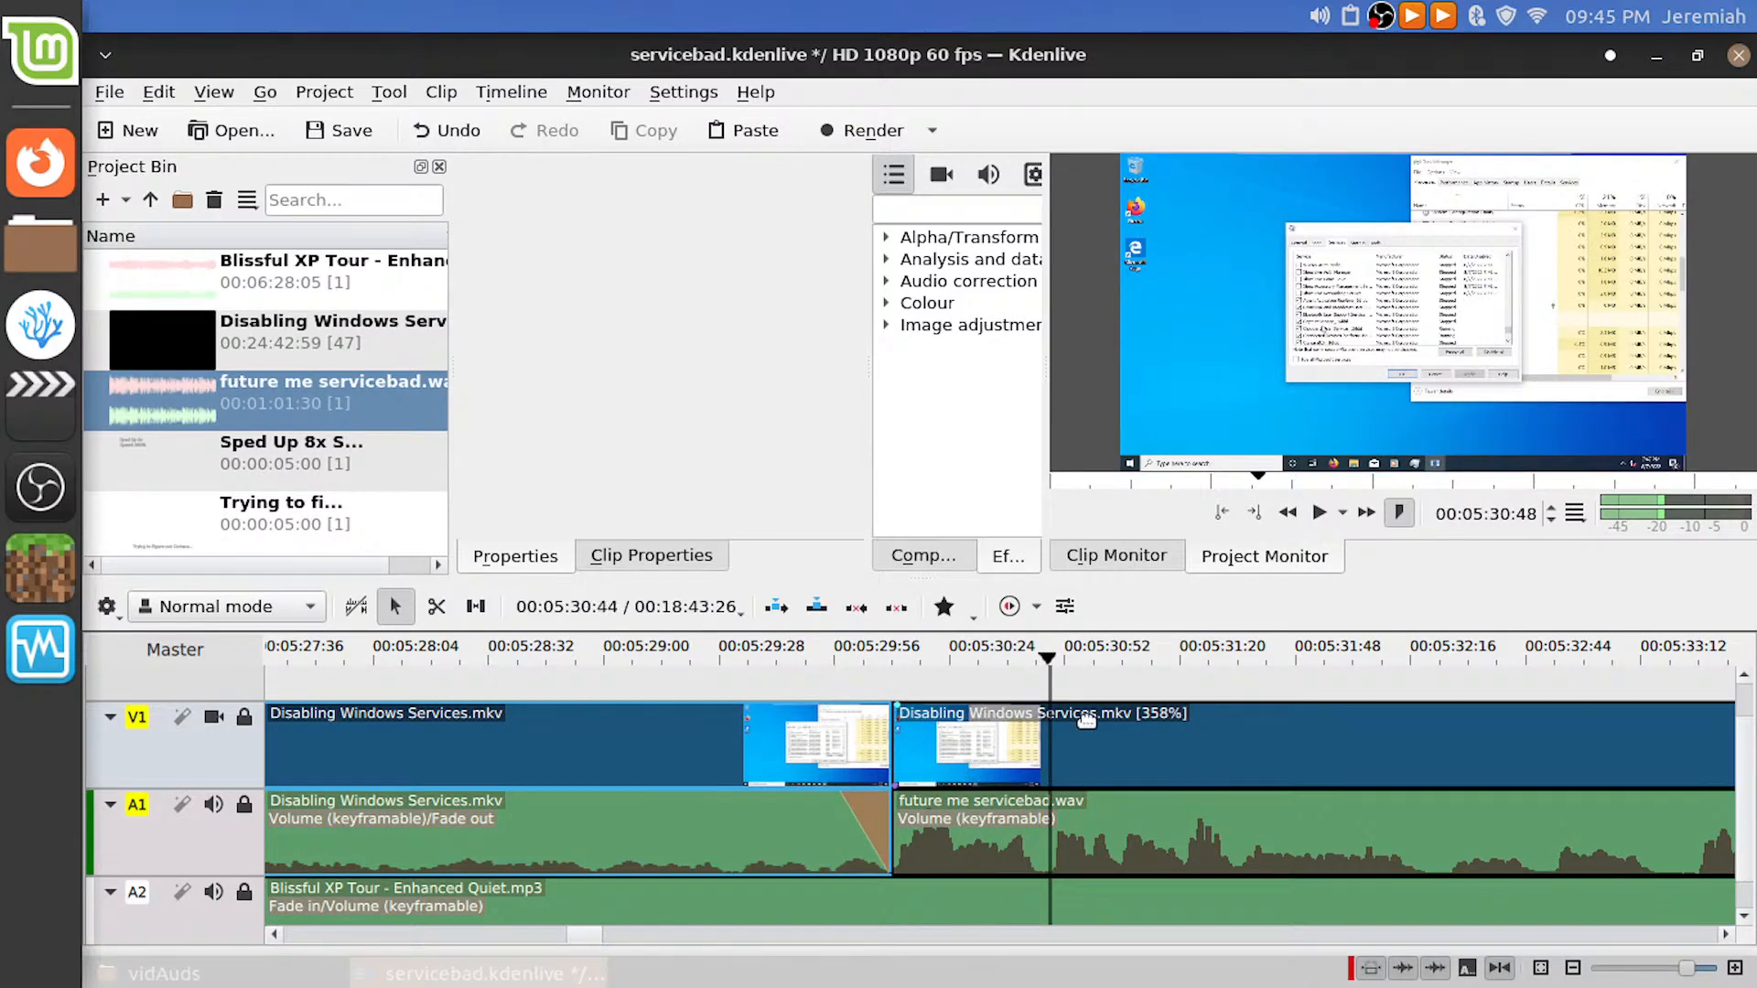
# Place the playhead at 00:05:30:20 and move the Disabling Windows Services.mkv clip following the 358% clip about 24 seconds later
pyautogui.click(993, 737)
pyautogui.moveTo(954, 680)
pyautogui.mouseDown()
pyautogui.moveTo(891, 681)
pyautogui.moveTo(931, 686)
pyautogui.mouseUp()
pyautogui.scroll(-3, 946, 743)
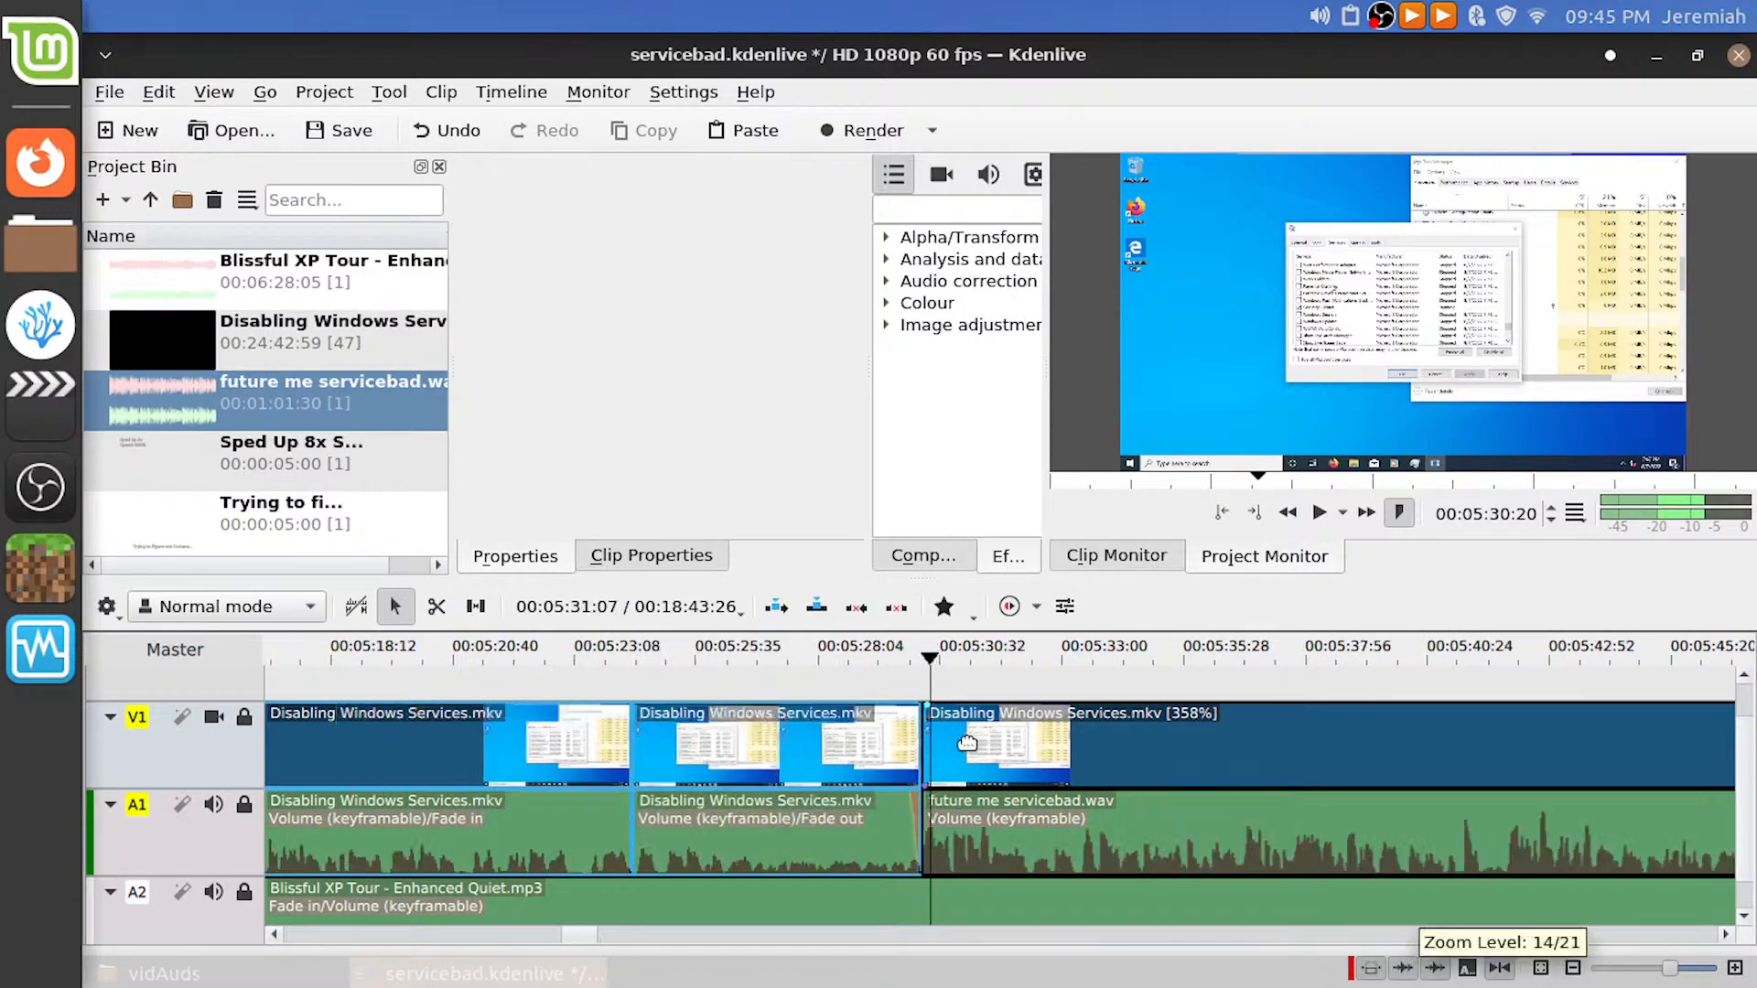
pyautogui.scroll(-5, 1282, 757)
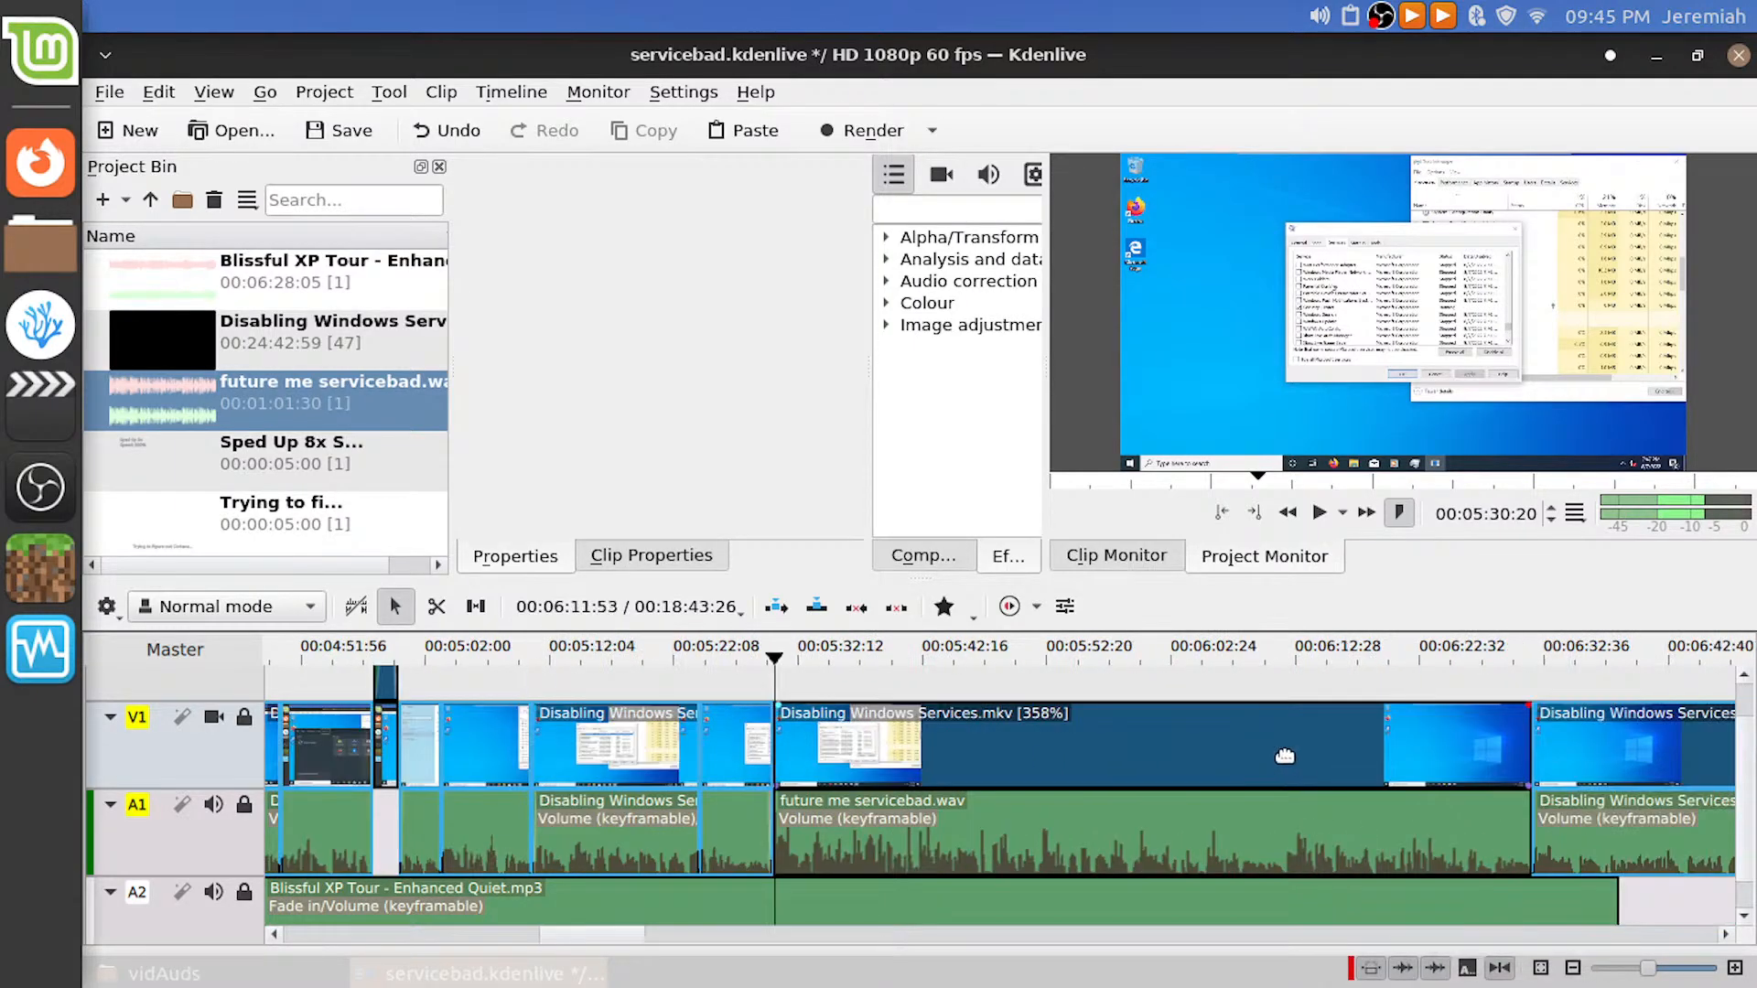
pyautogui.moveTo(1155, 752); pyautogui.dragTo(1452, 745)
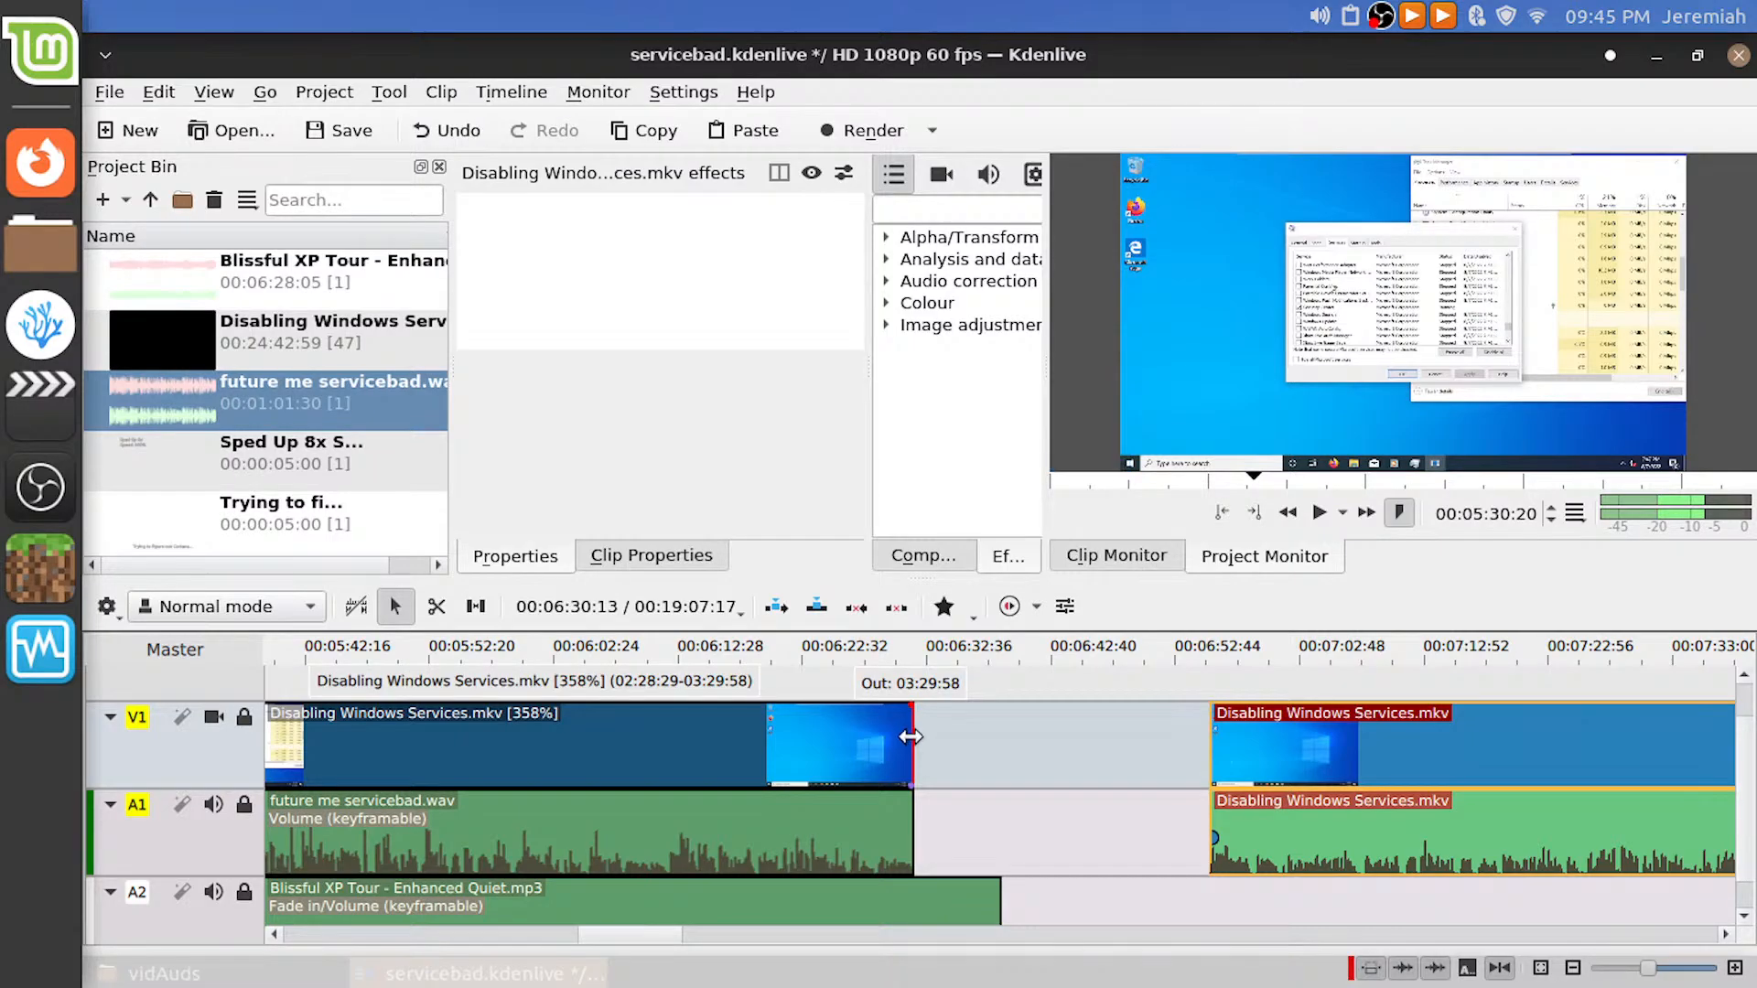
pyautogui.scroll(4, 851, 759)
pyautogui.scroll(1, 774, 748)
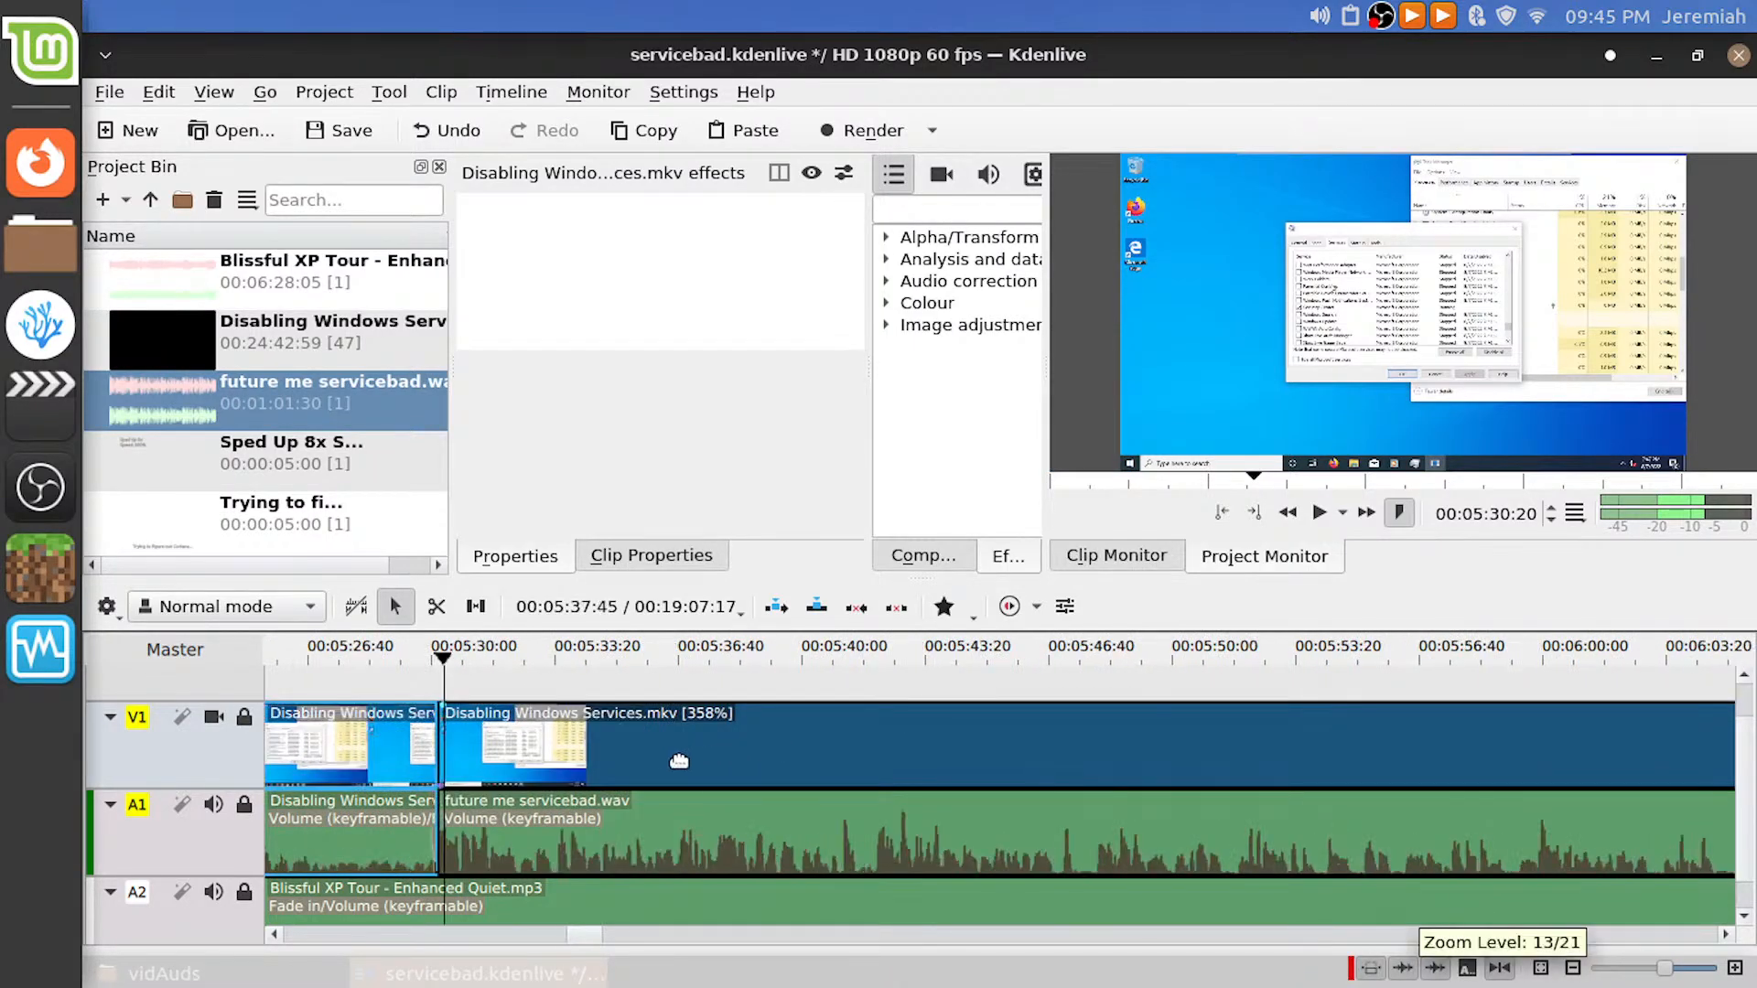
pyautogui.scroll(2, 678, 748)
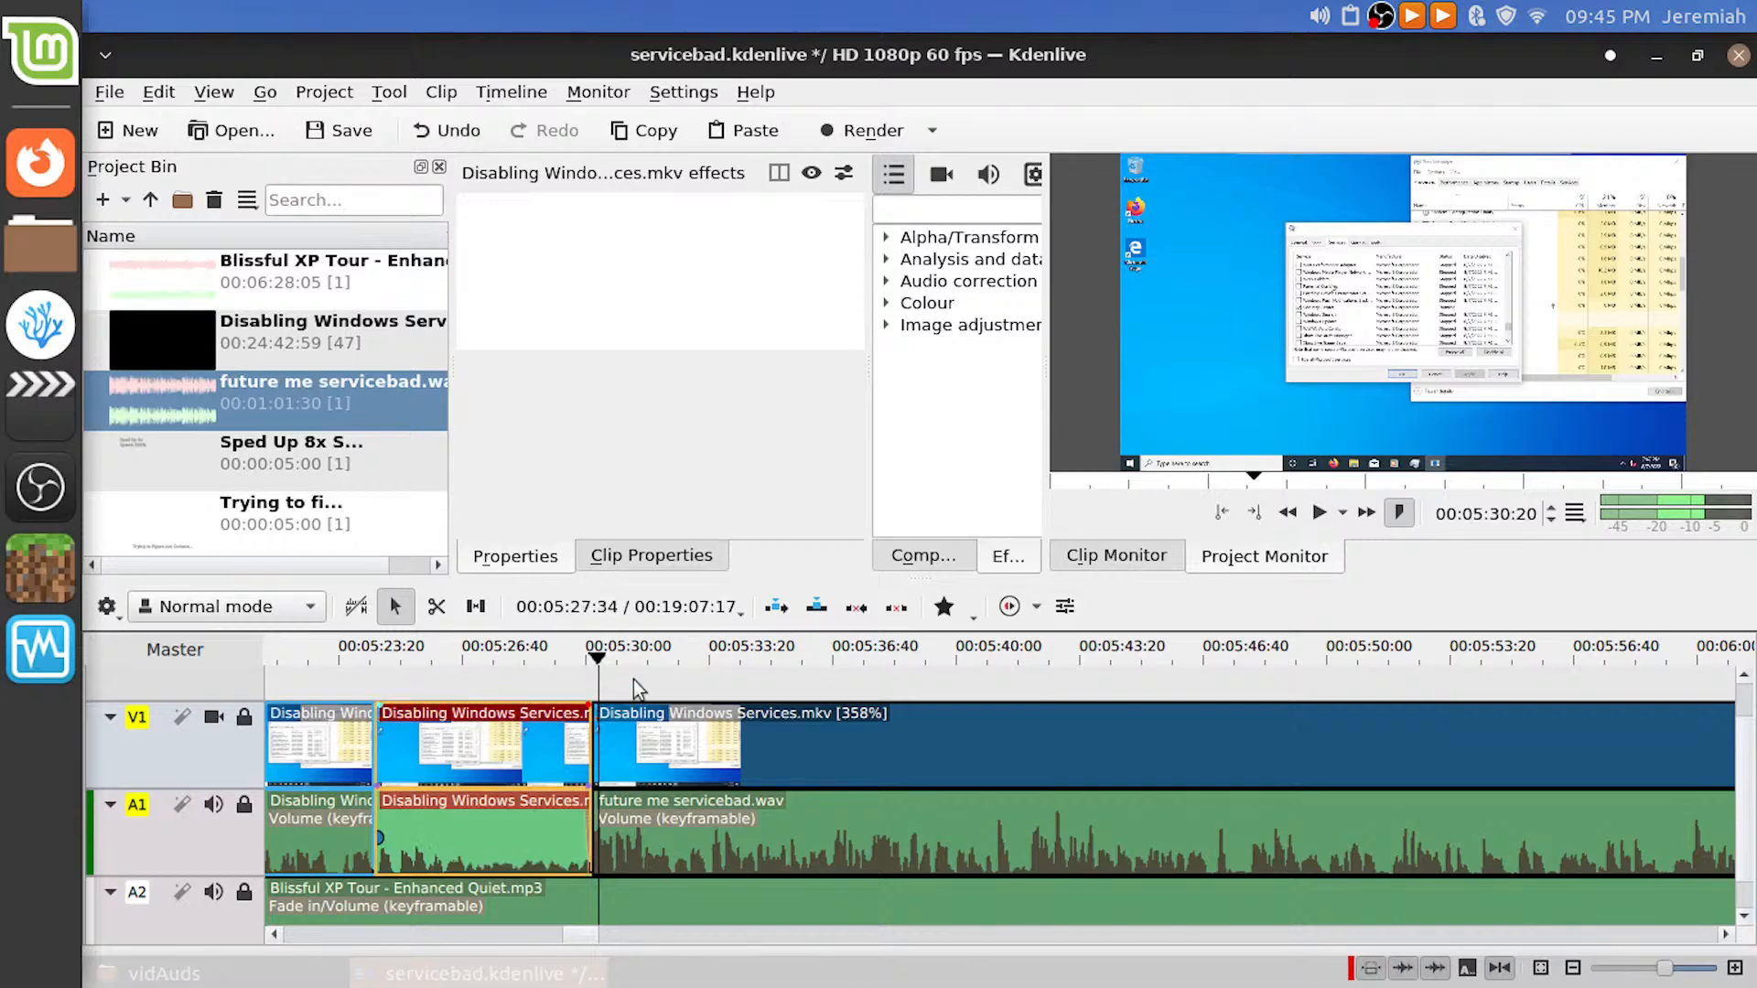
# Move the future me servicebad.wav voice-over on A1 about 3 seconds later, leaving a gap under the start of the 358% clip
pyautogui.click(713, 747)
pyautogui.scroll(-2, 748, 738)
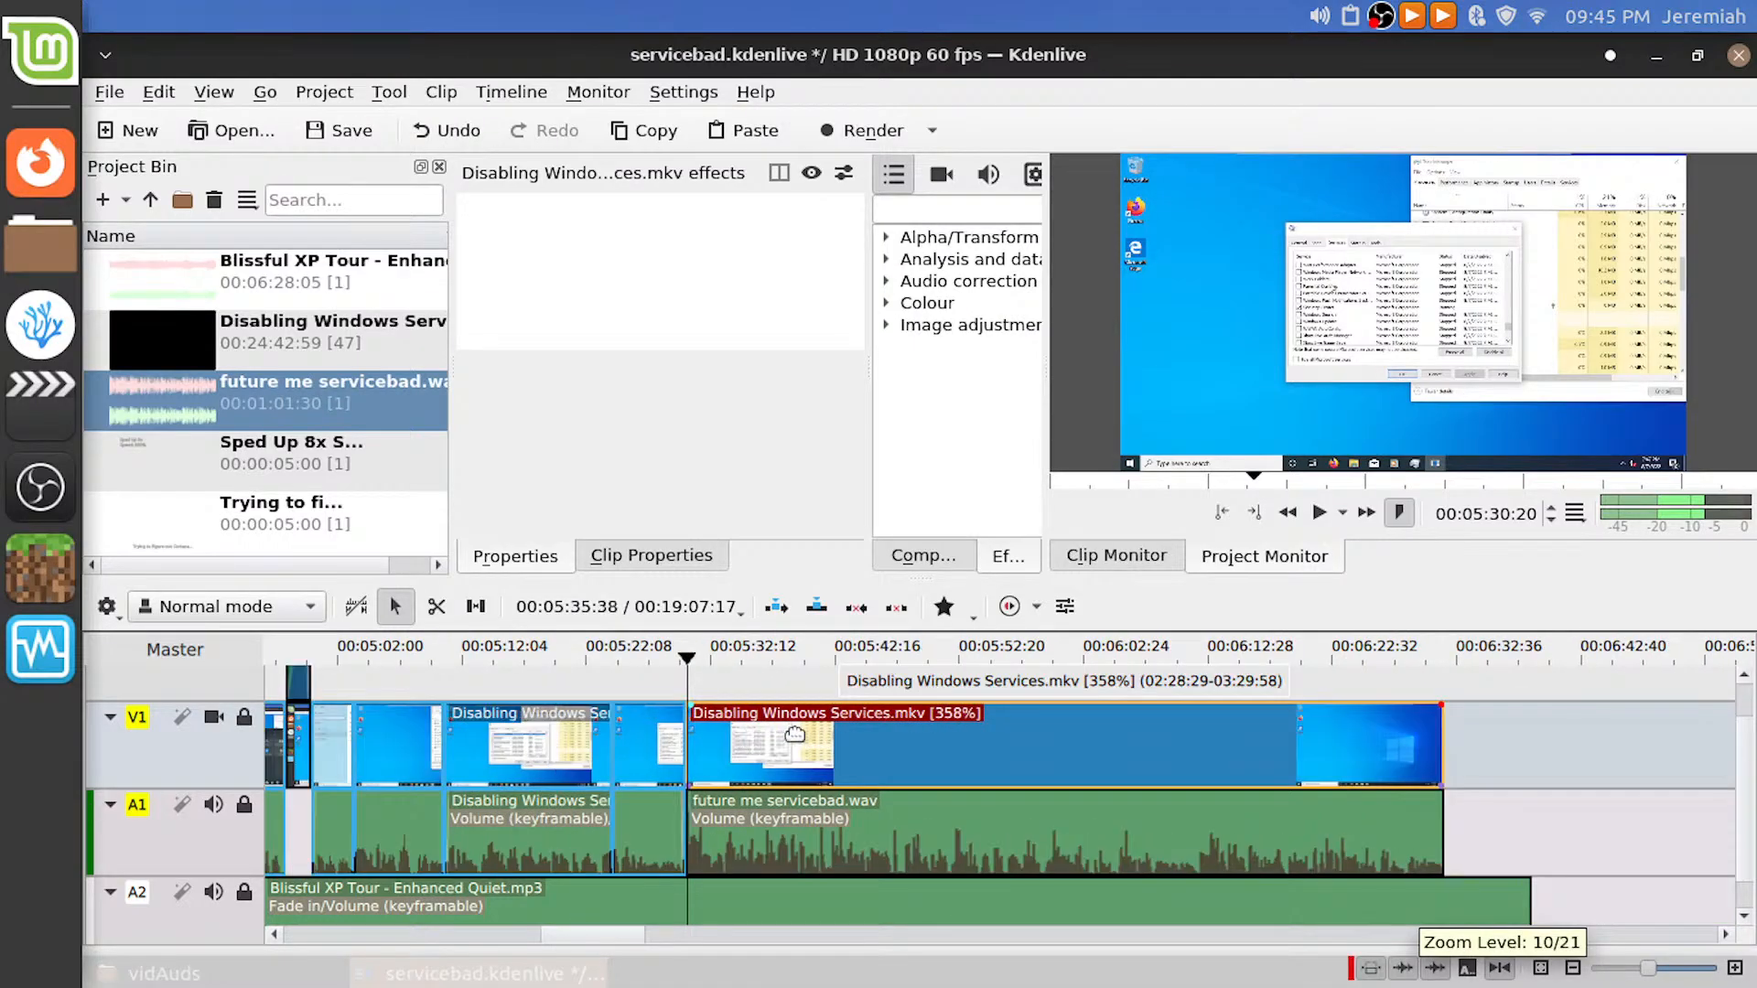
pyautogui.scroll(-3, 1125, 738)
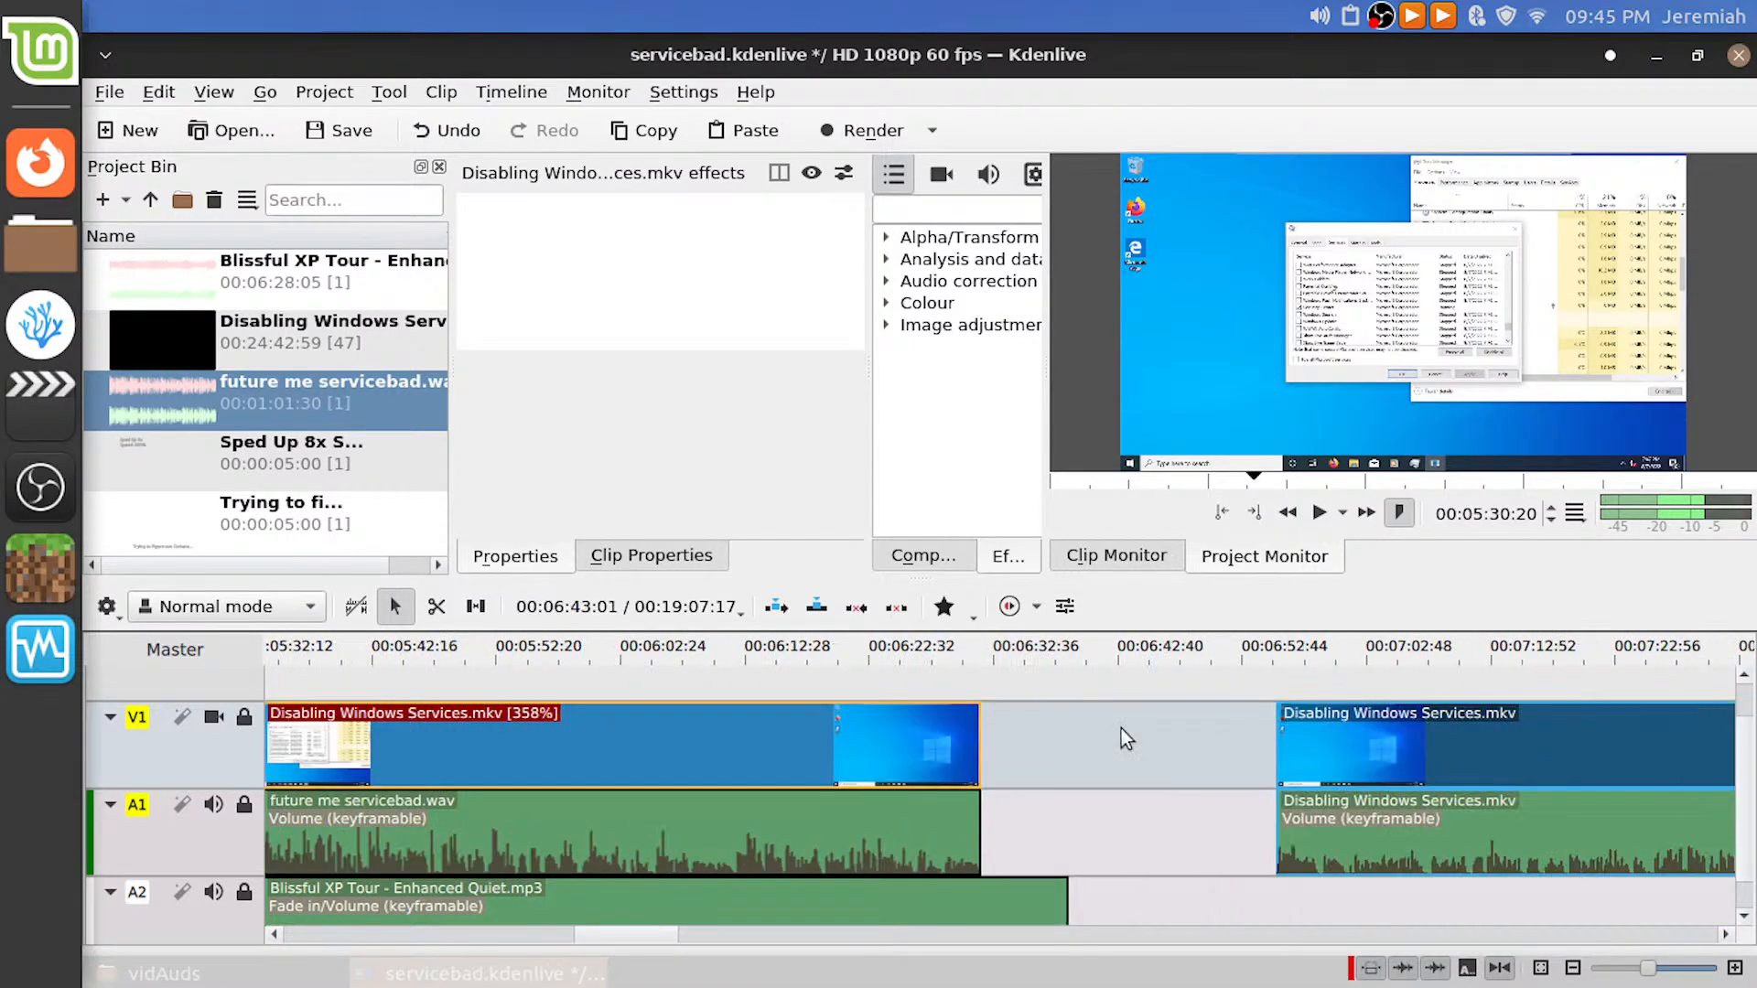
pyautogui.moveTo(799, 845); pyautogui.dragTo(840, 864)
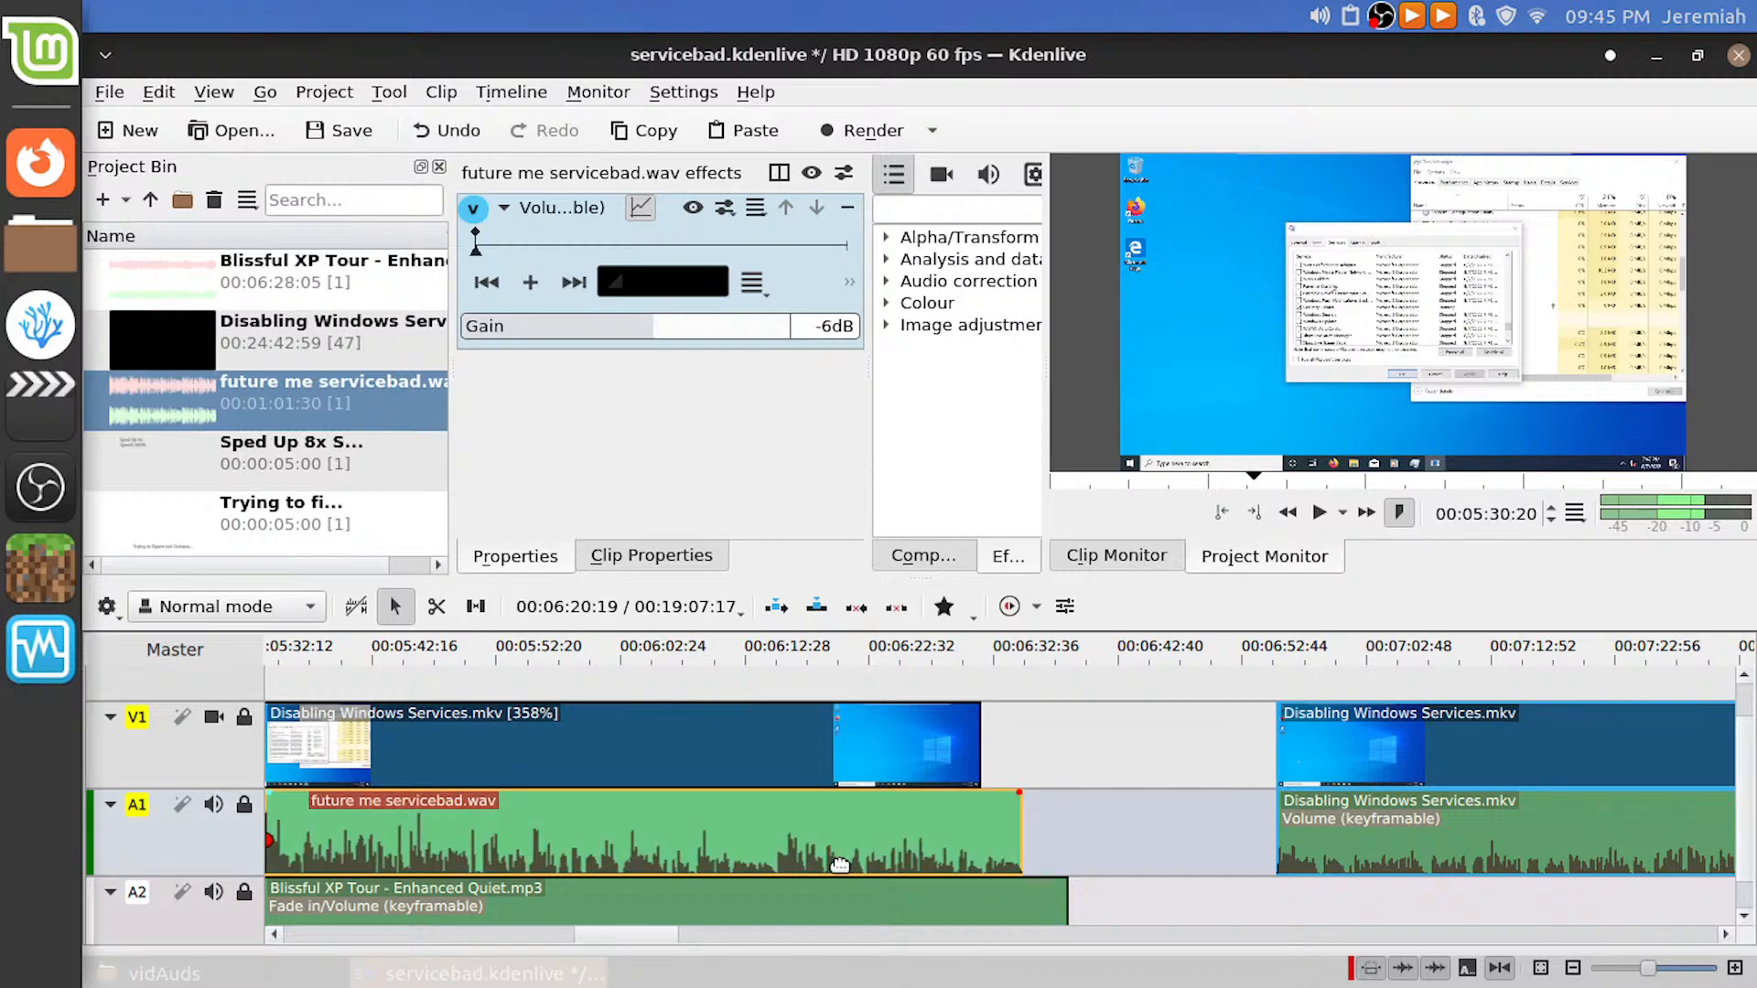
pyautogui.scroll(3, 797, 812)
pyautogui.scroll(2, 692, 753)
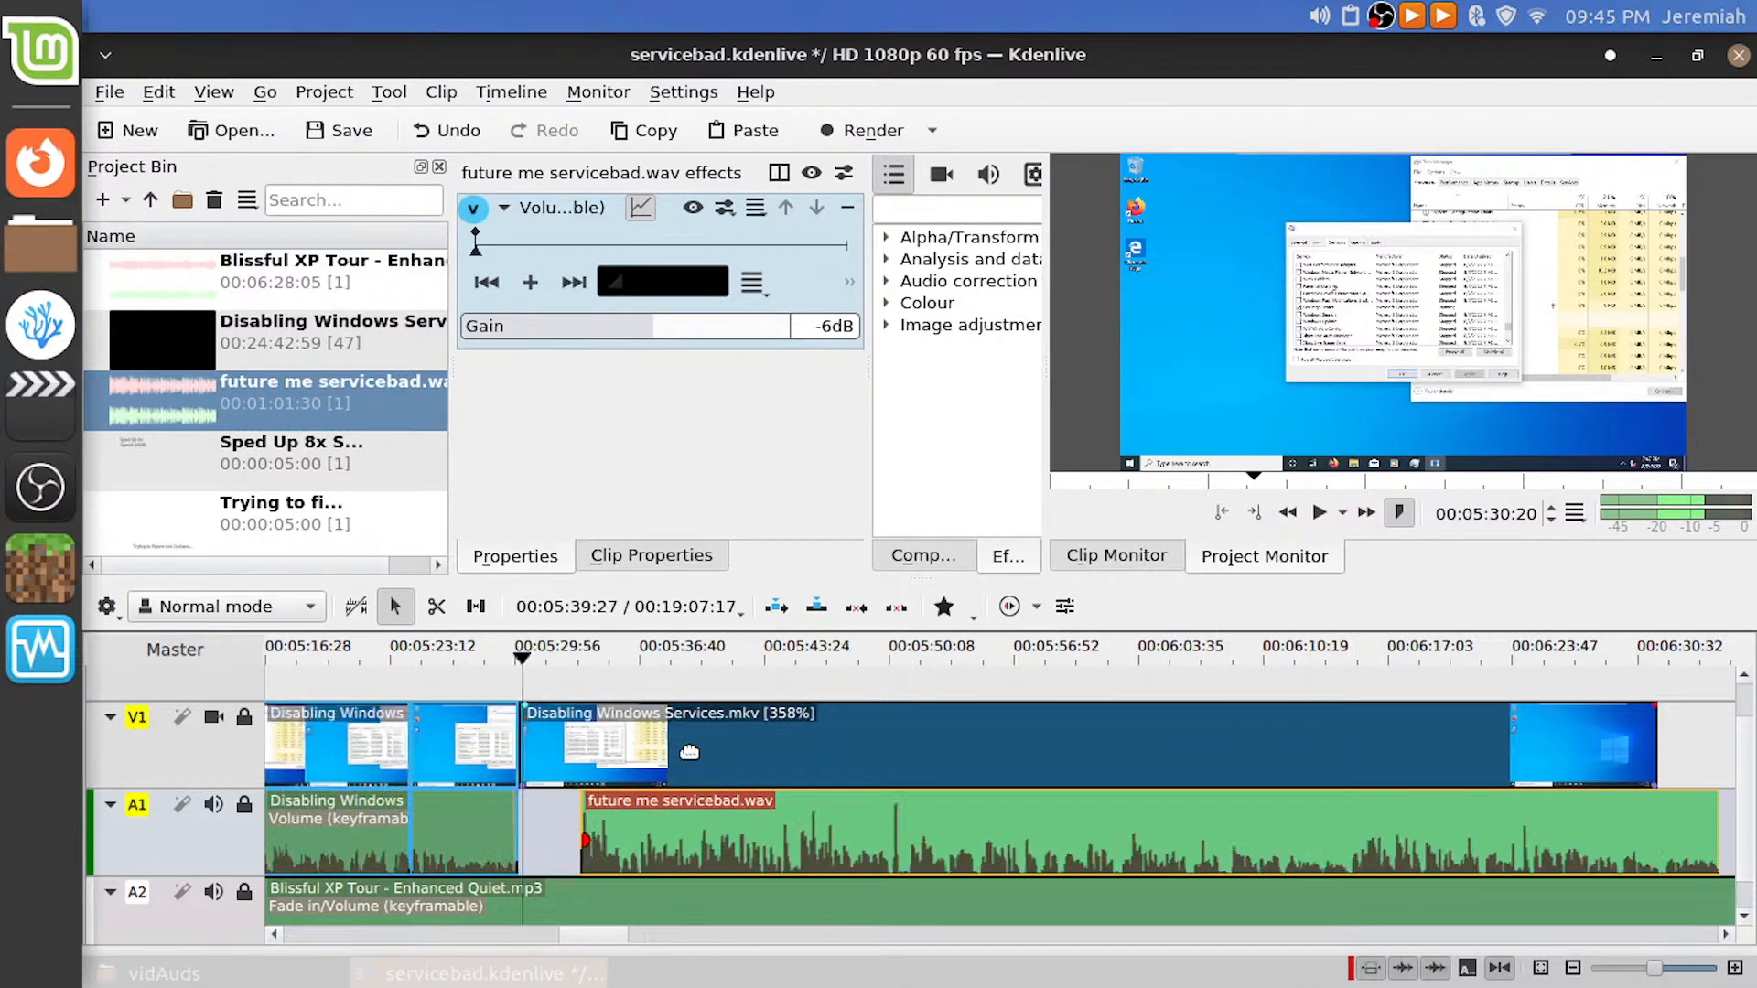
pyautogui.click(600, 746)
pyautogui.press('Delete')
pyautogui.hotkey('ctrl', 'z')
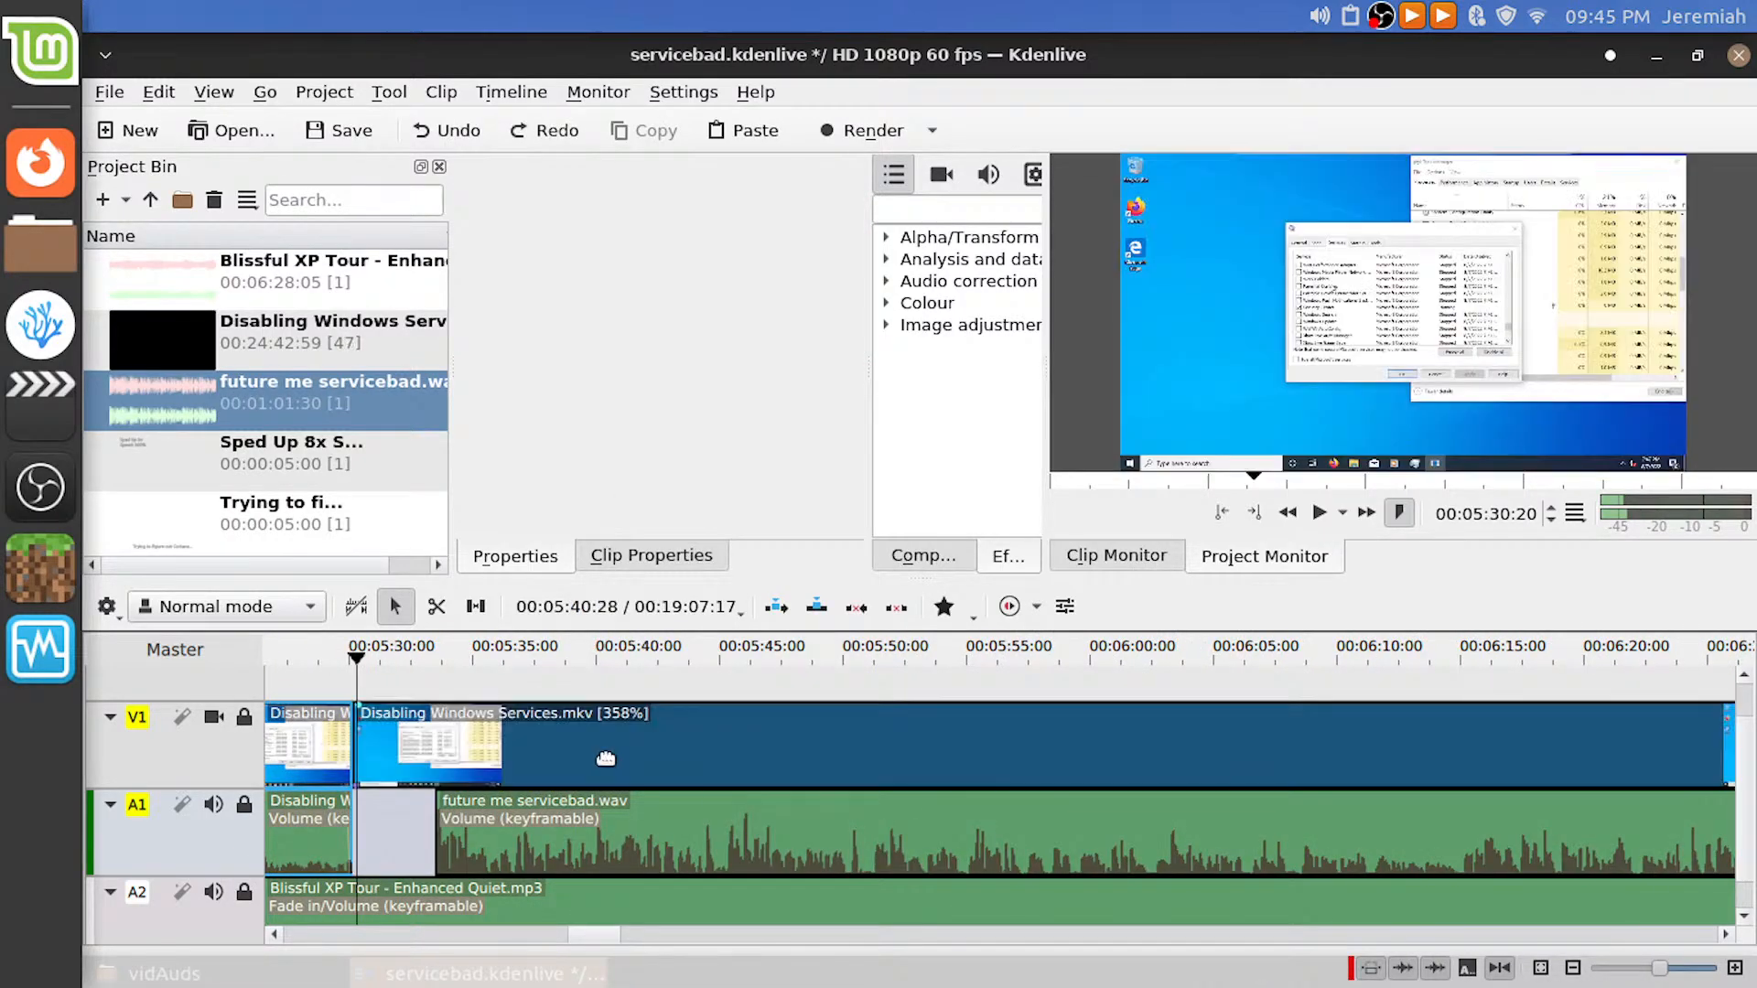
# Find the Saturation video effect by searching for "sat" and apply it to the 358% clip on V1
pyautogui.click(593, 749)
pyautogui.rightClick(579, 750)
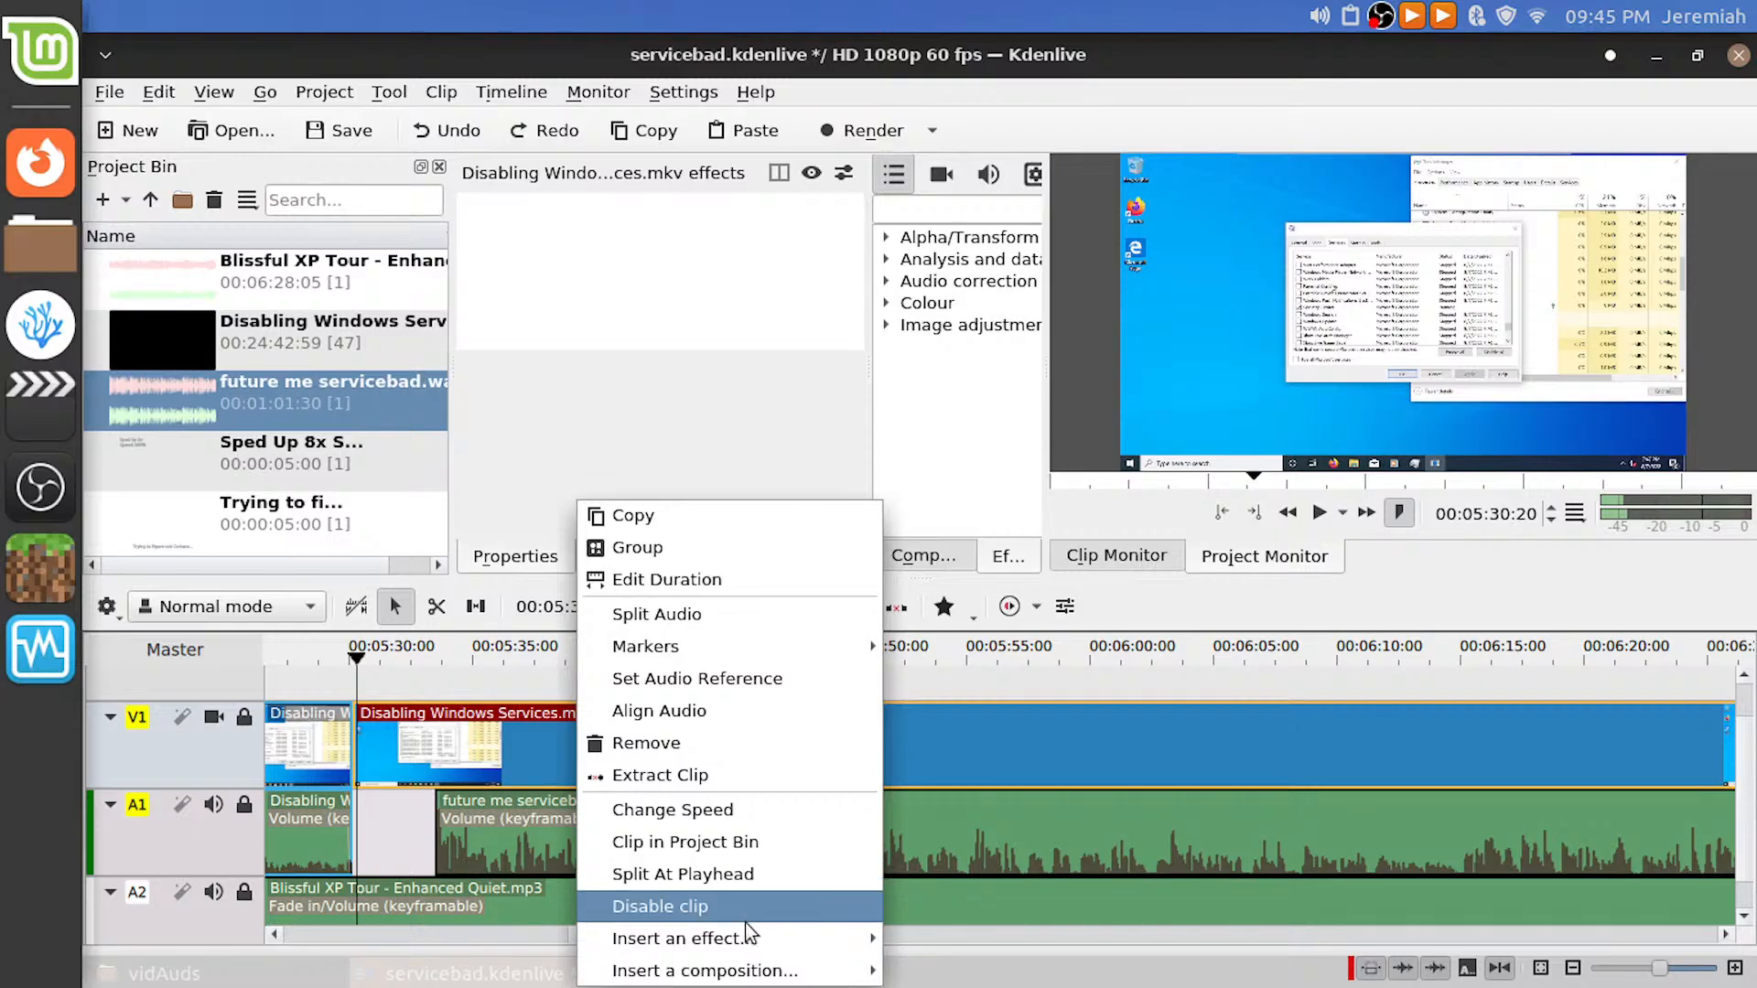
pyautogui.moveTo(726, 943)
pyautogui.click(730, 358)
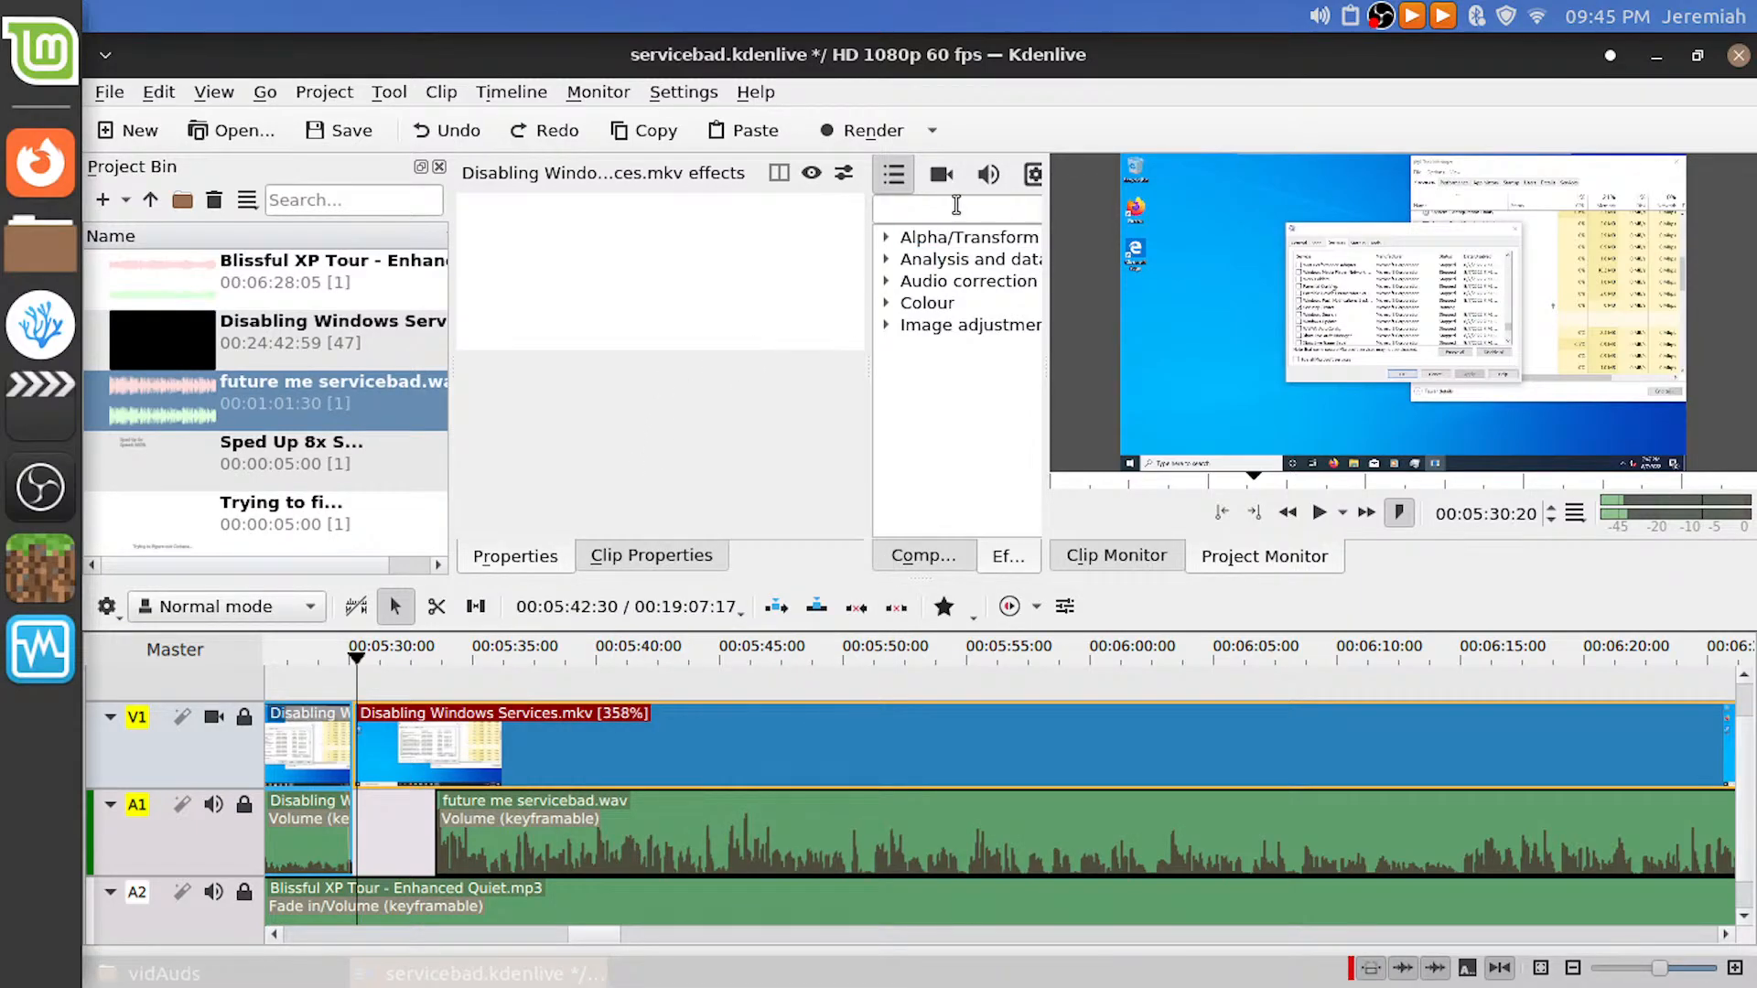
pyautogui.click(941, 175)
pyautogui.click(920, 213)
pyautogui.write('sat')
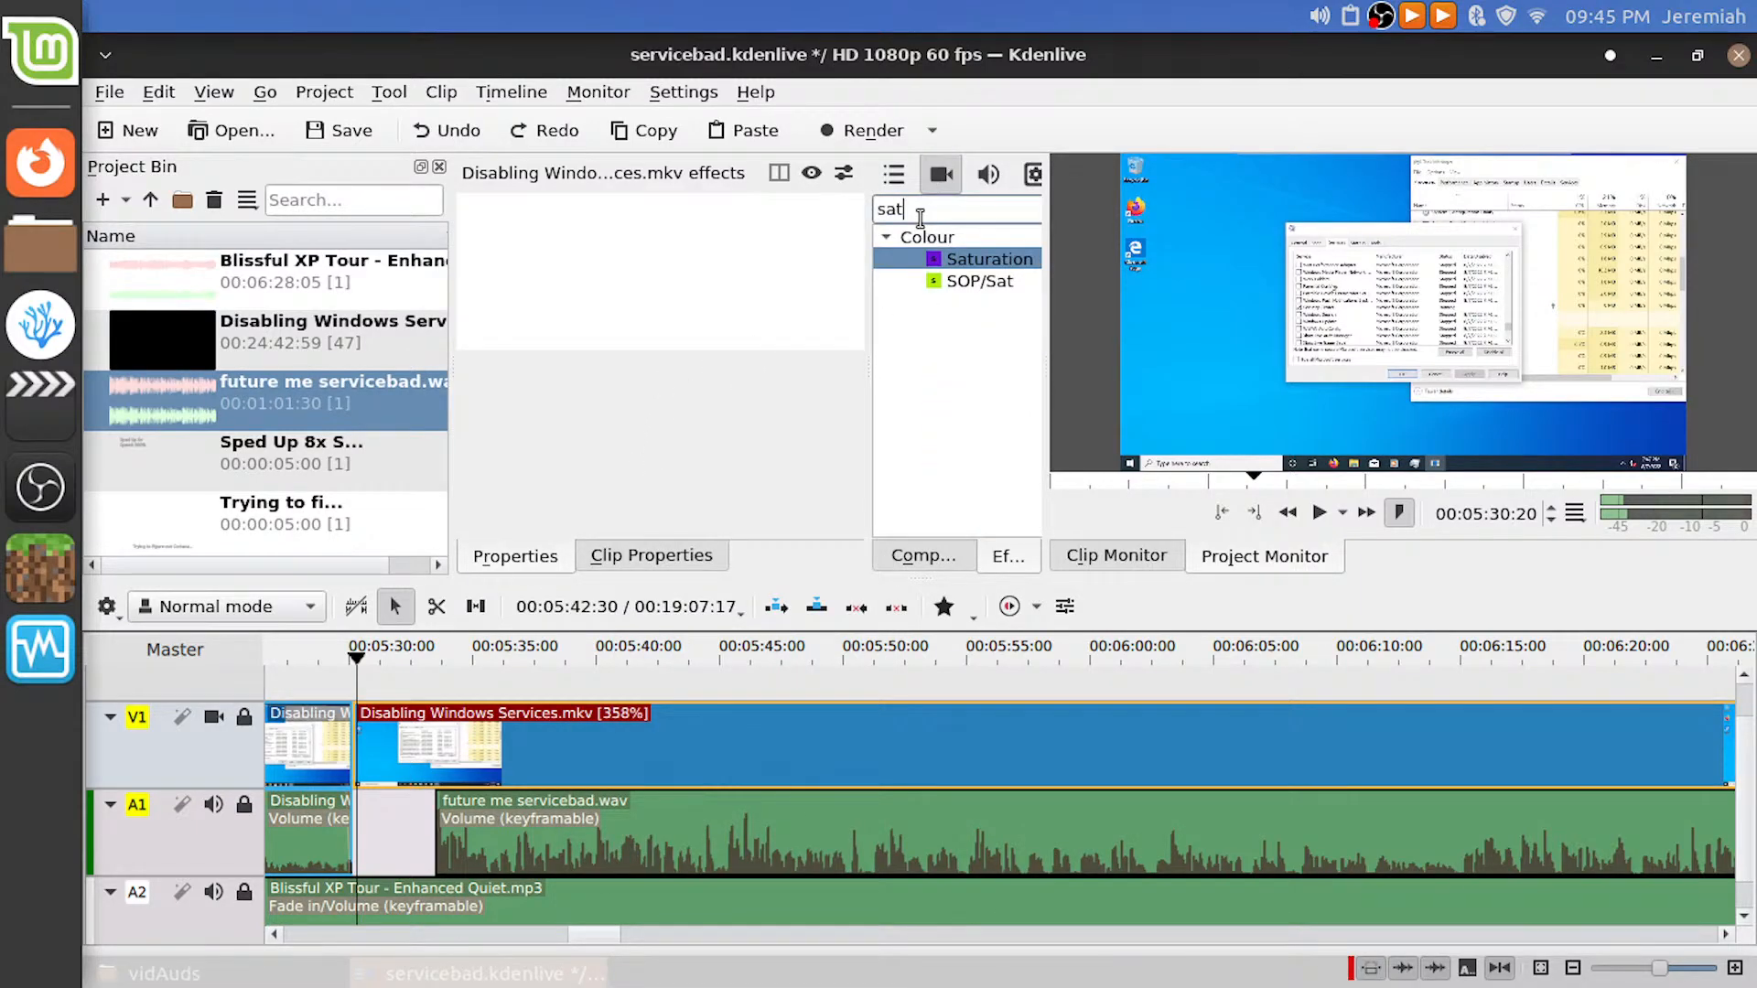
pyautogui.moveTo(978, 268); pyautogui.dragTo(927, 406)
pyautogui.moveTo(571, 766); pyautogui.dragTo(571, 766)
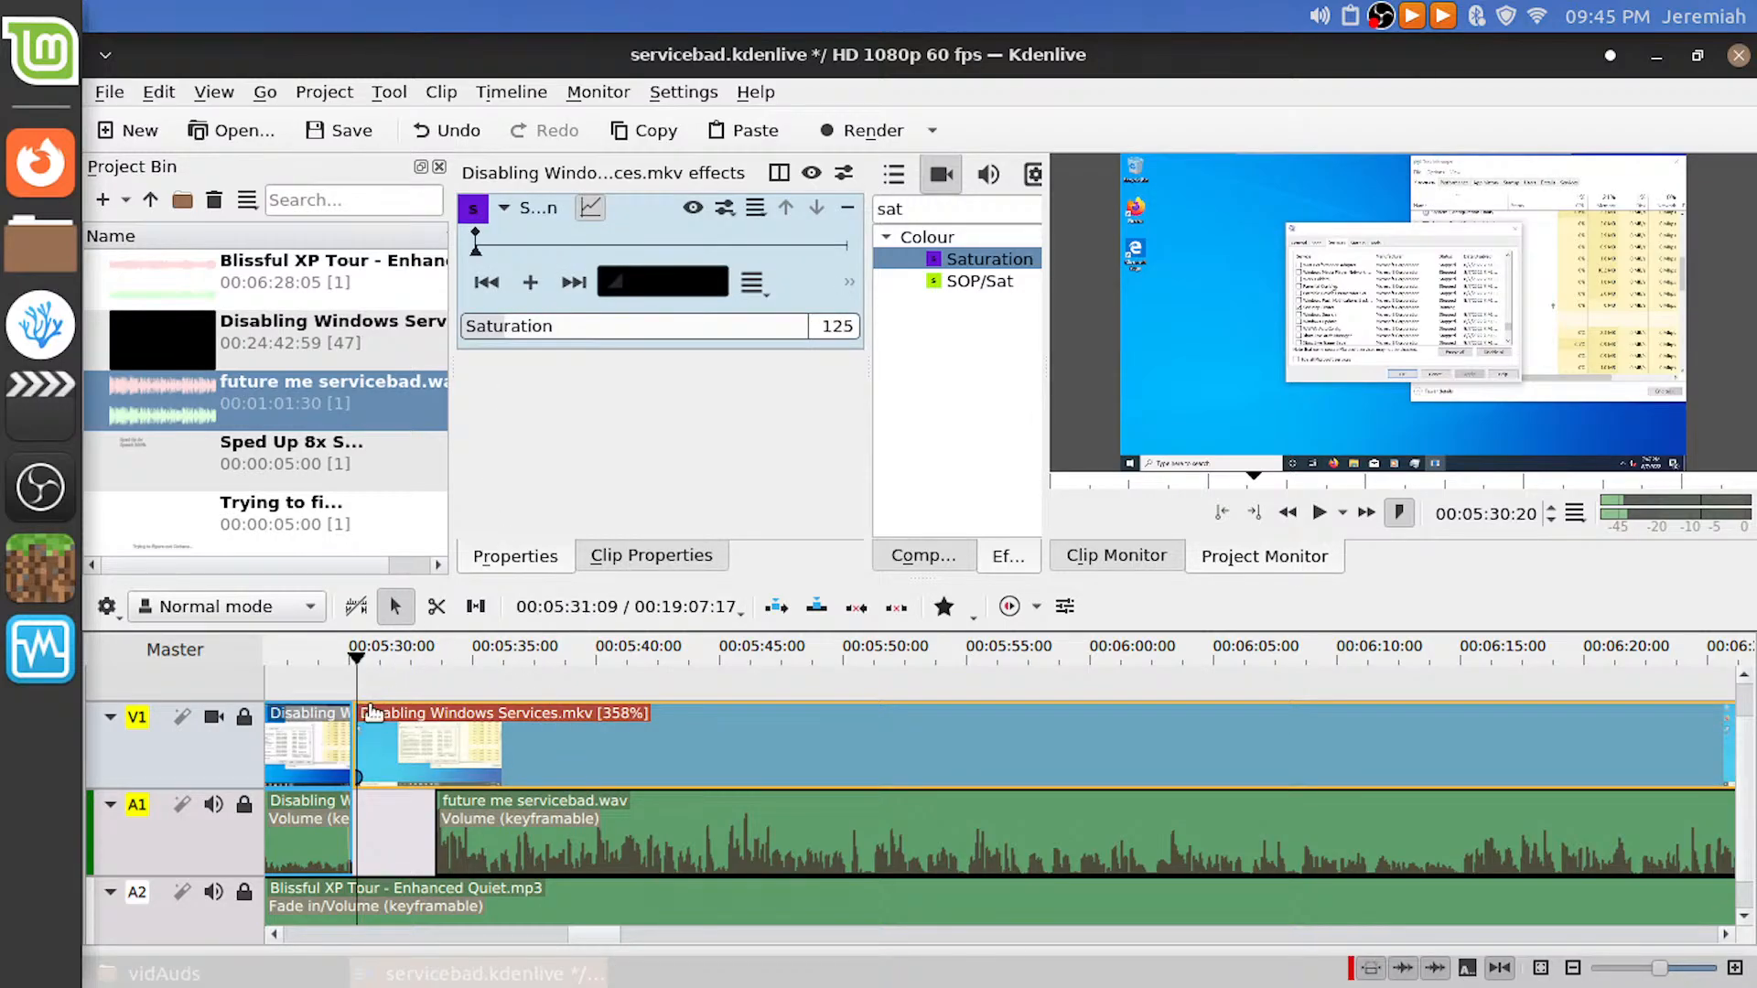
# Try a saturation keyframe at 00:05:30:20 near the start of the 358% clip and play past it
pyautogui.click(529, 282)
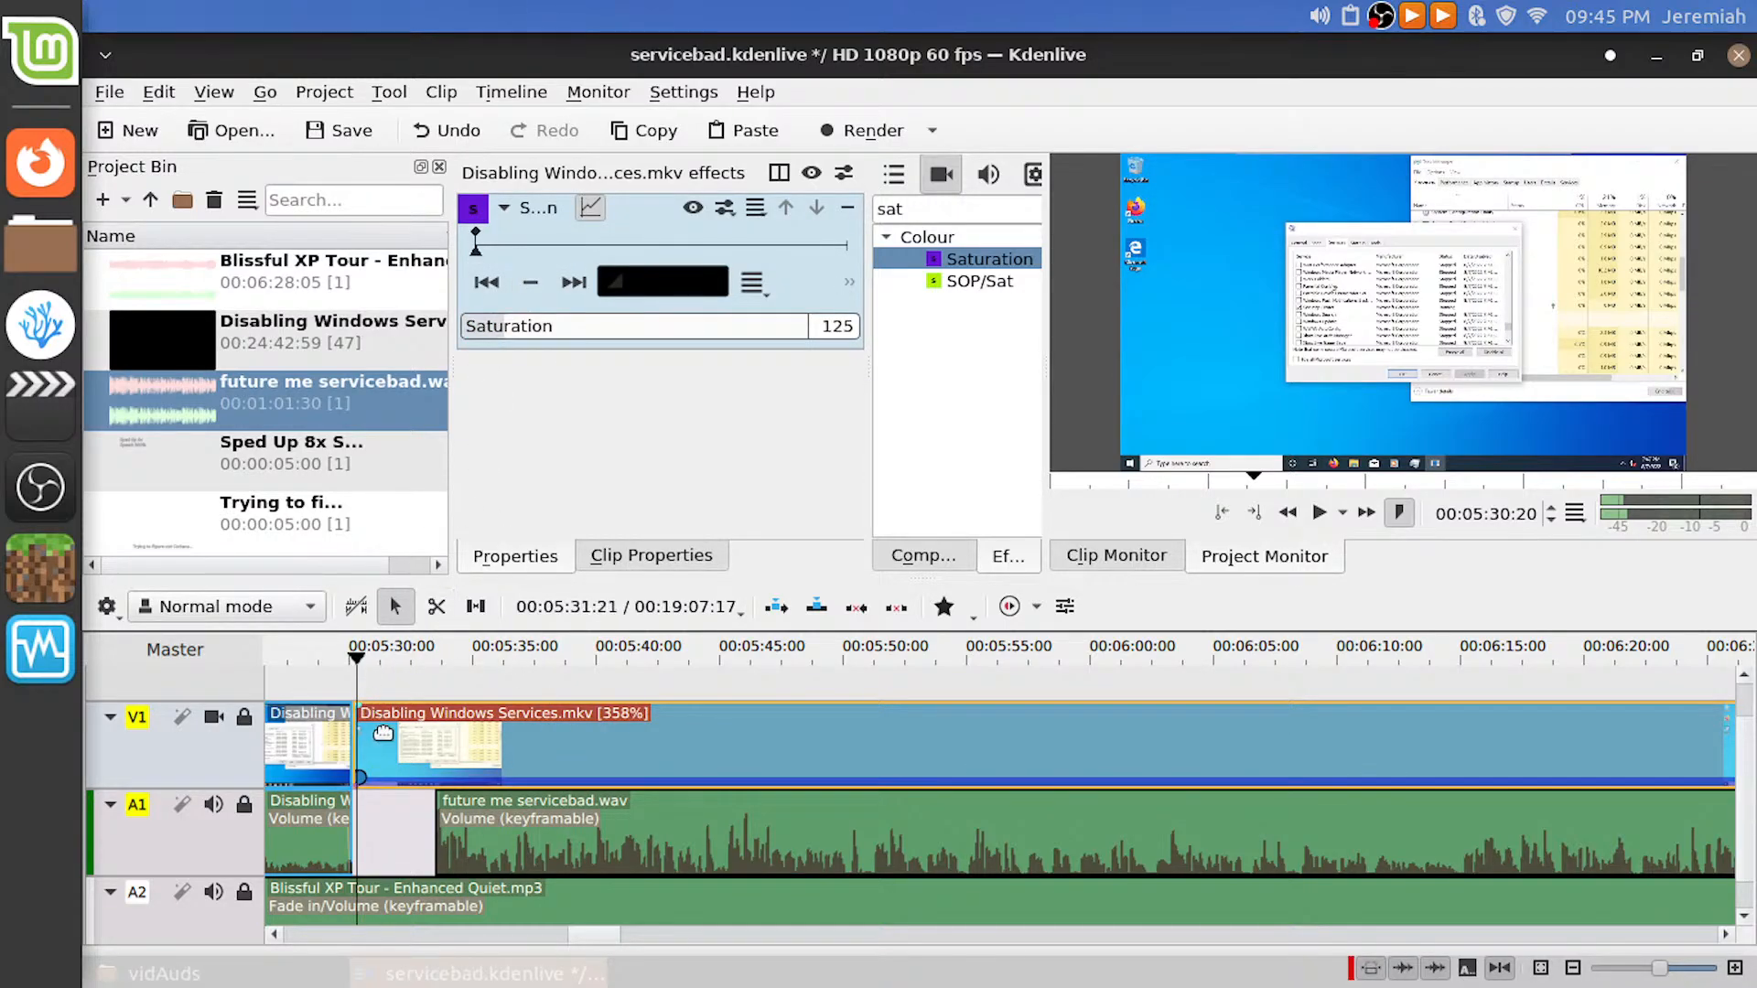
pyautogui.scroll(2, 382, 731)
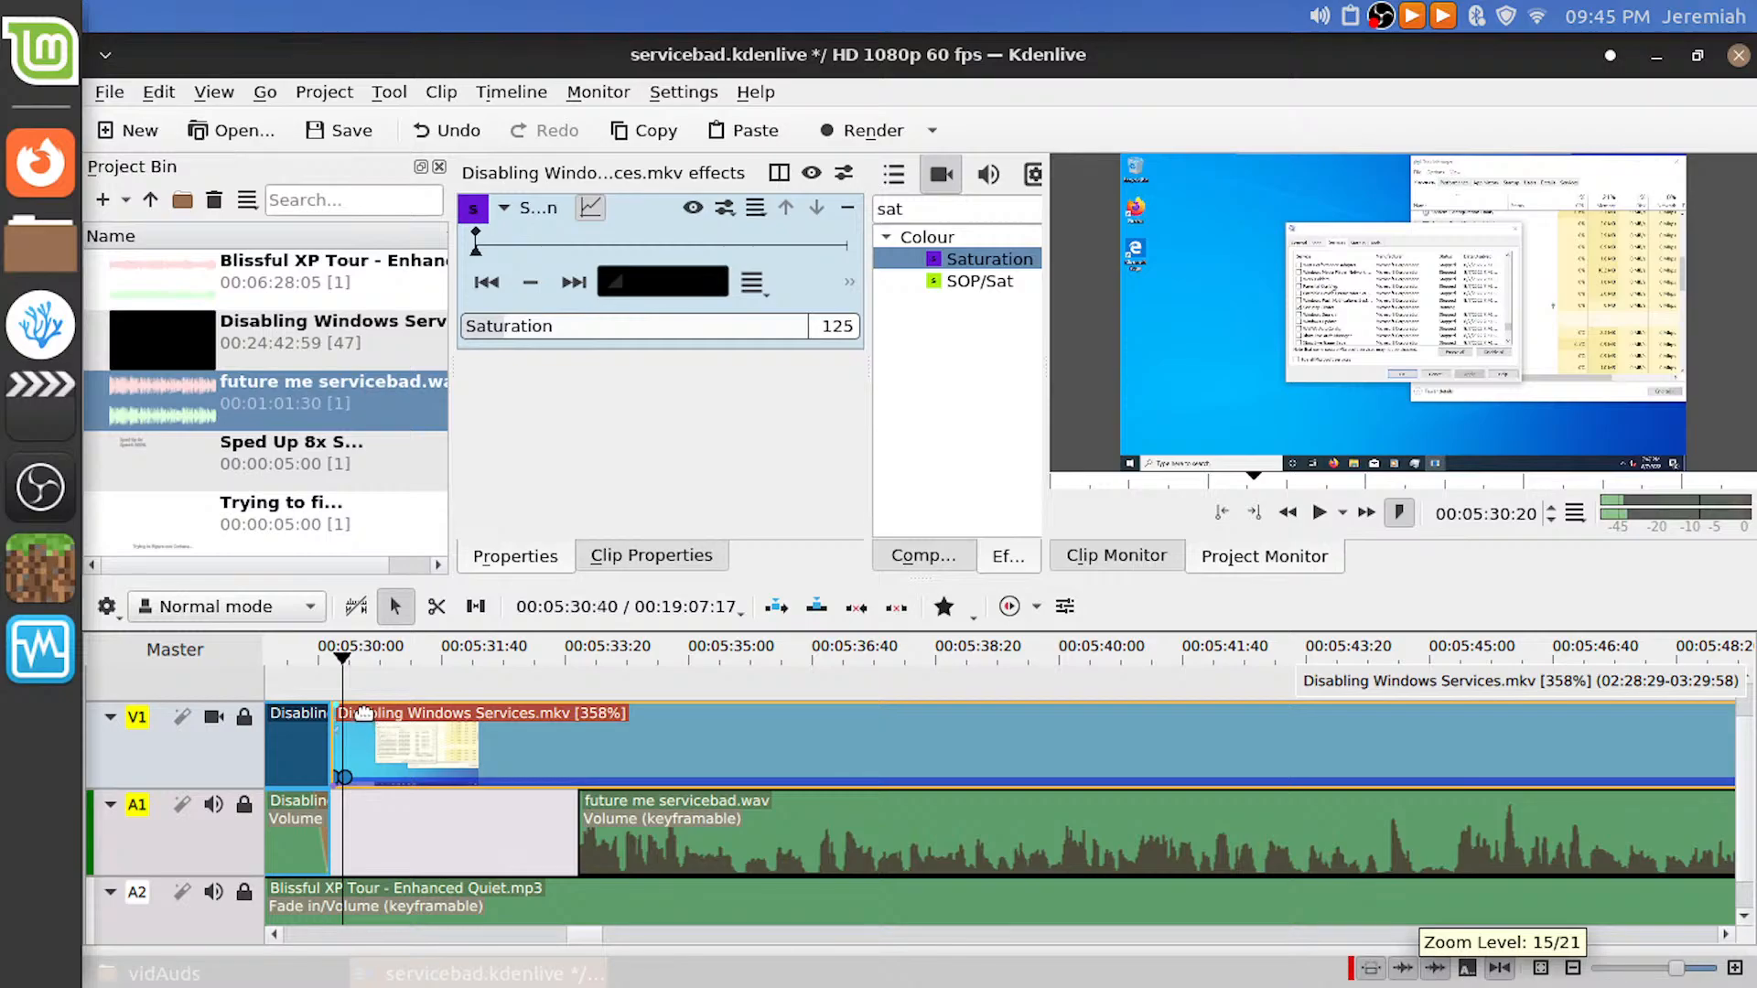
pyautogui.press('space')
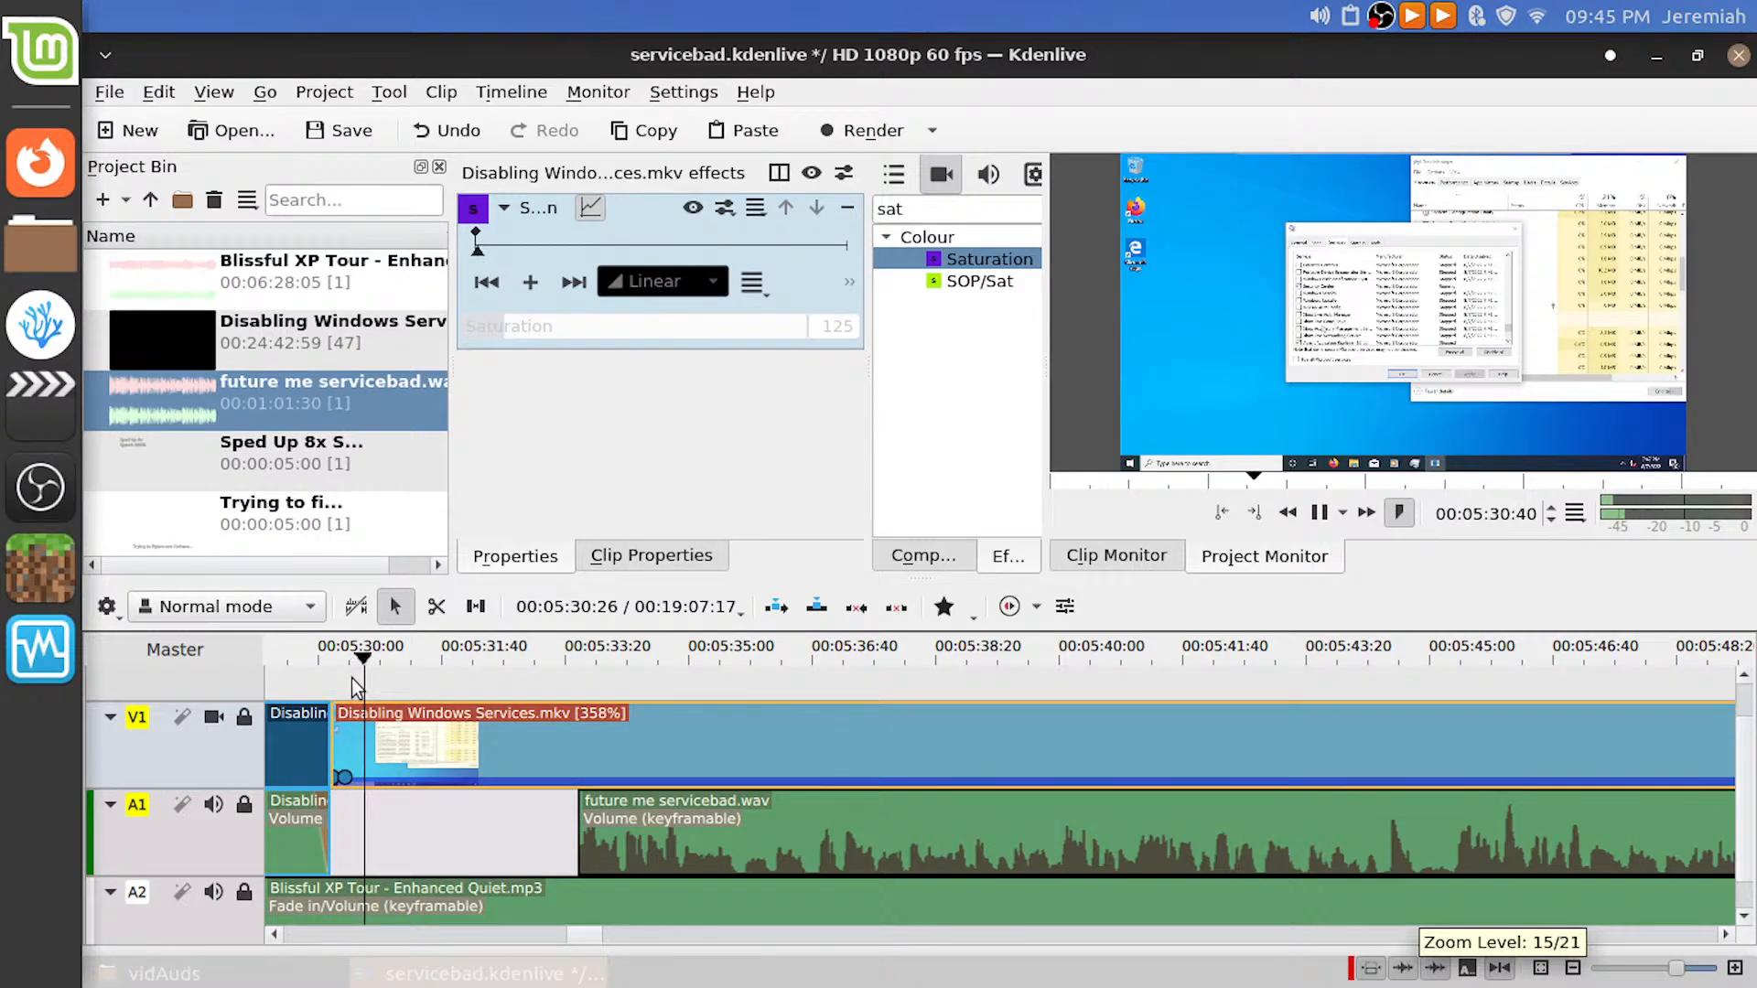
pyautogui.press('space')
pyautogui.scroll(2, 366, 732)
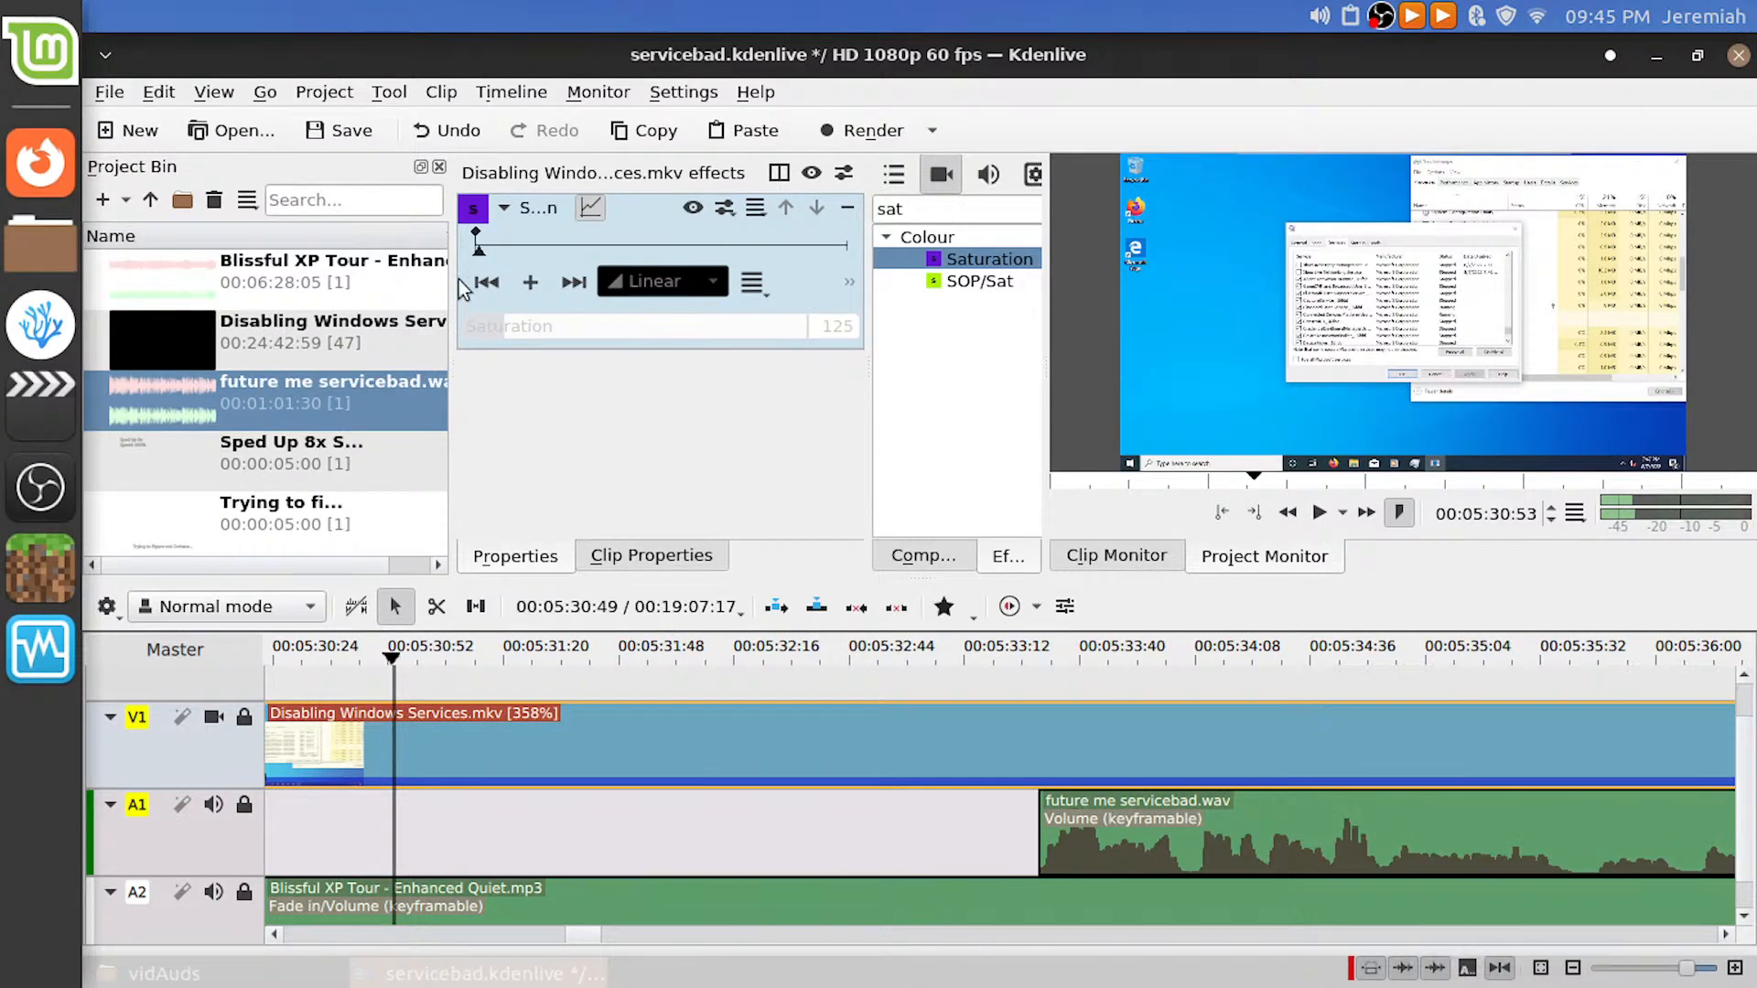
pyautogui.click(477, 240)
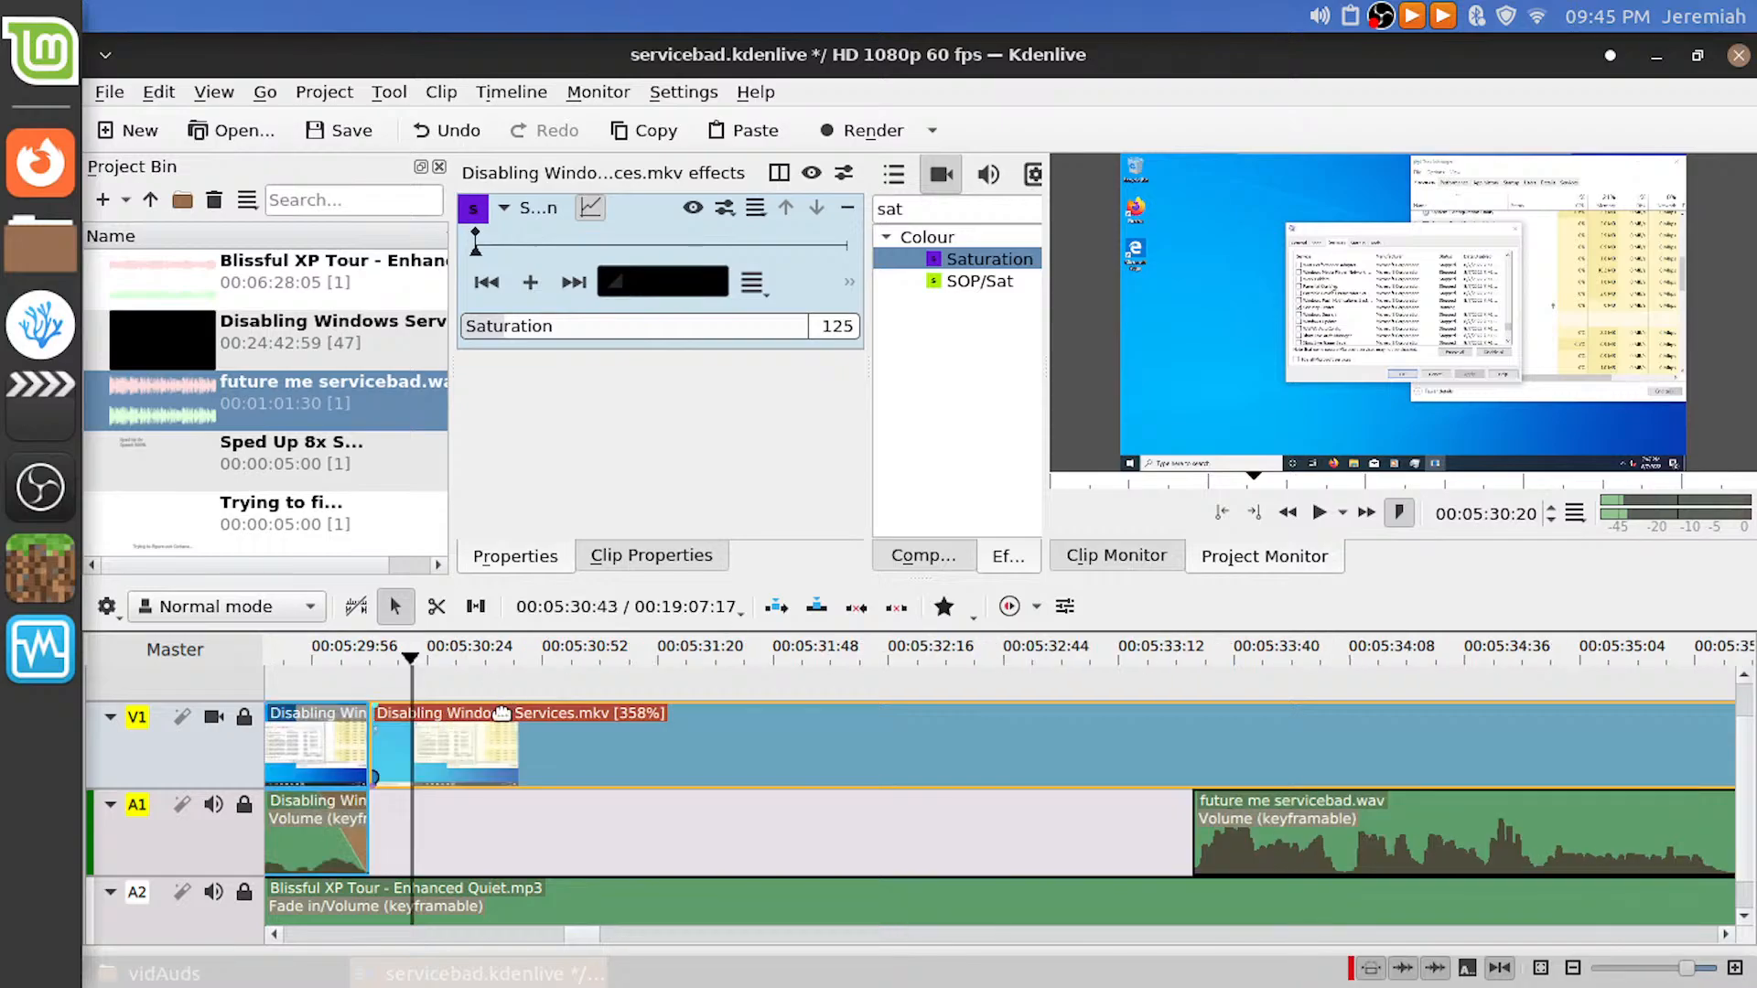
# Add a saturation keyframe at 00:05:30:36 on the 358% clip and set its saturation to 90
pyautogui.click(816, 665)
pyautogui.press('space')
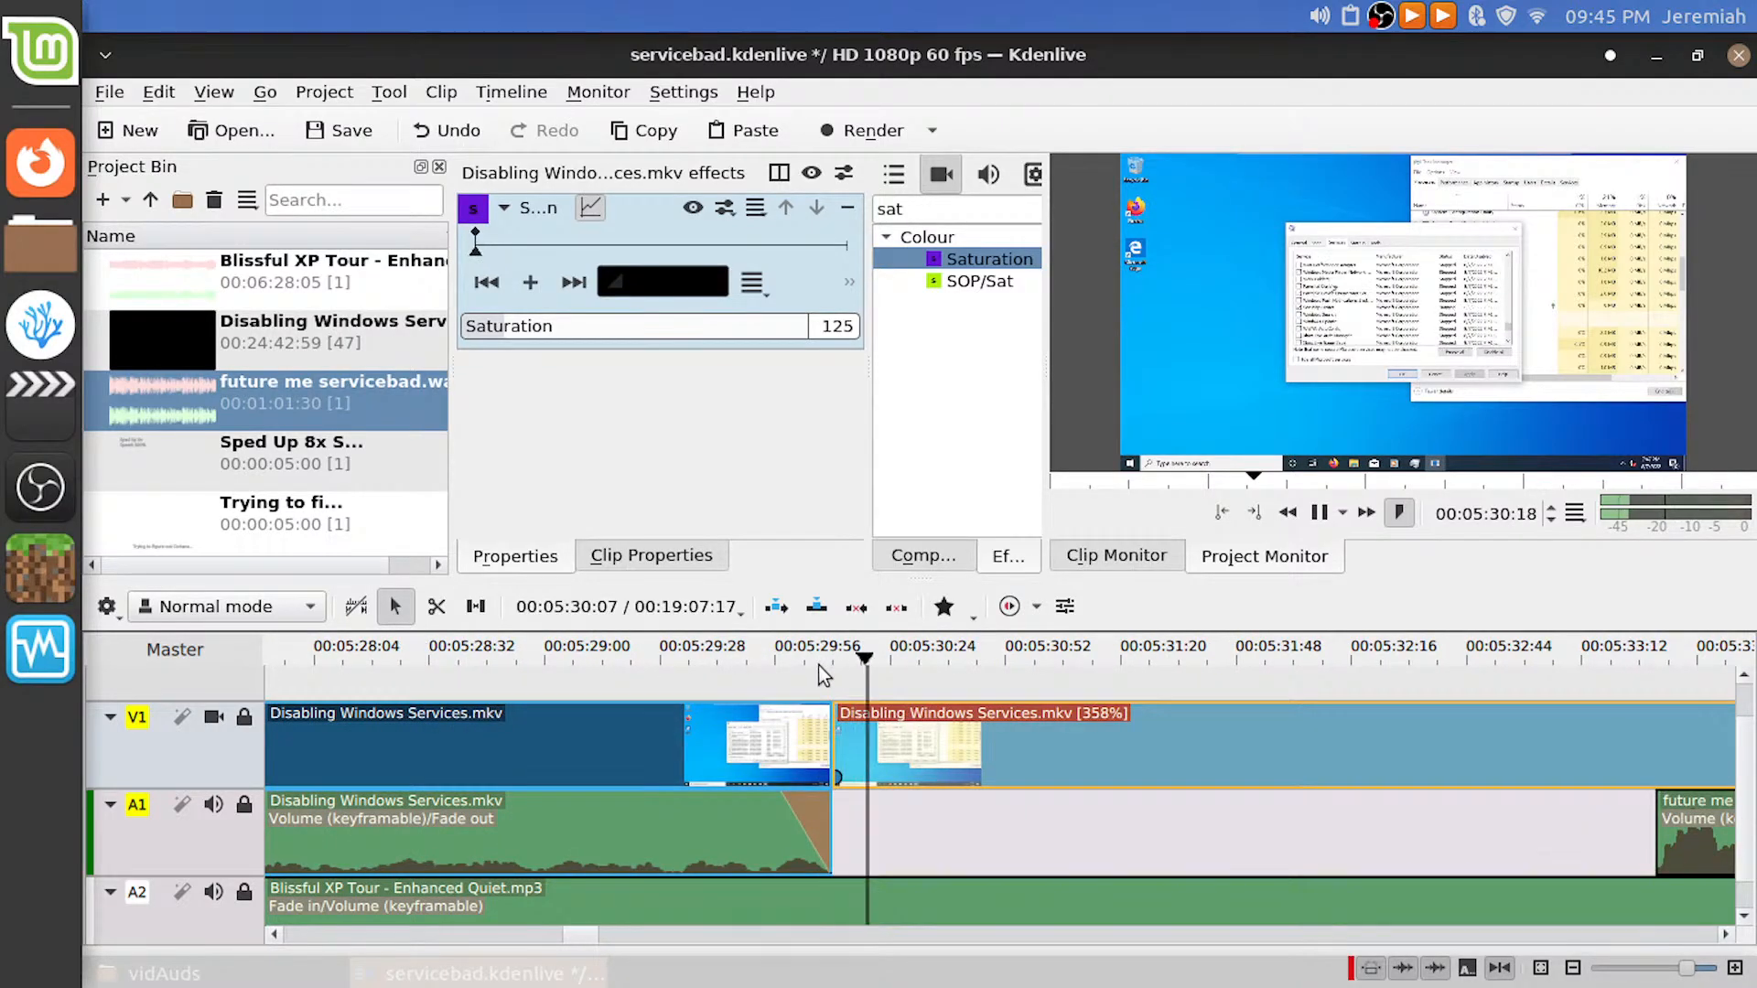
pyautogui.click(531, 284)
pyautogui.moveTo(510, 335)
pyautogui.mouseDown()
pyautogui.moveTo(470, 340)
pyautogui.moveTo(494, 344)
pyautogui.mouseUp()
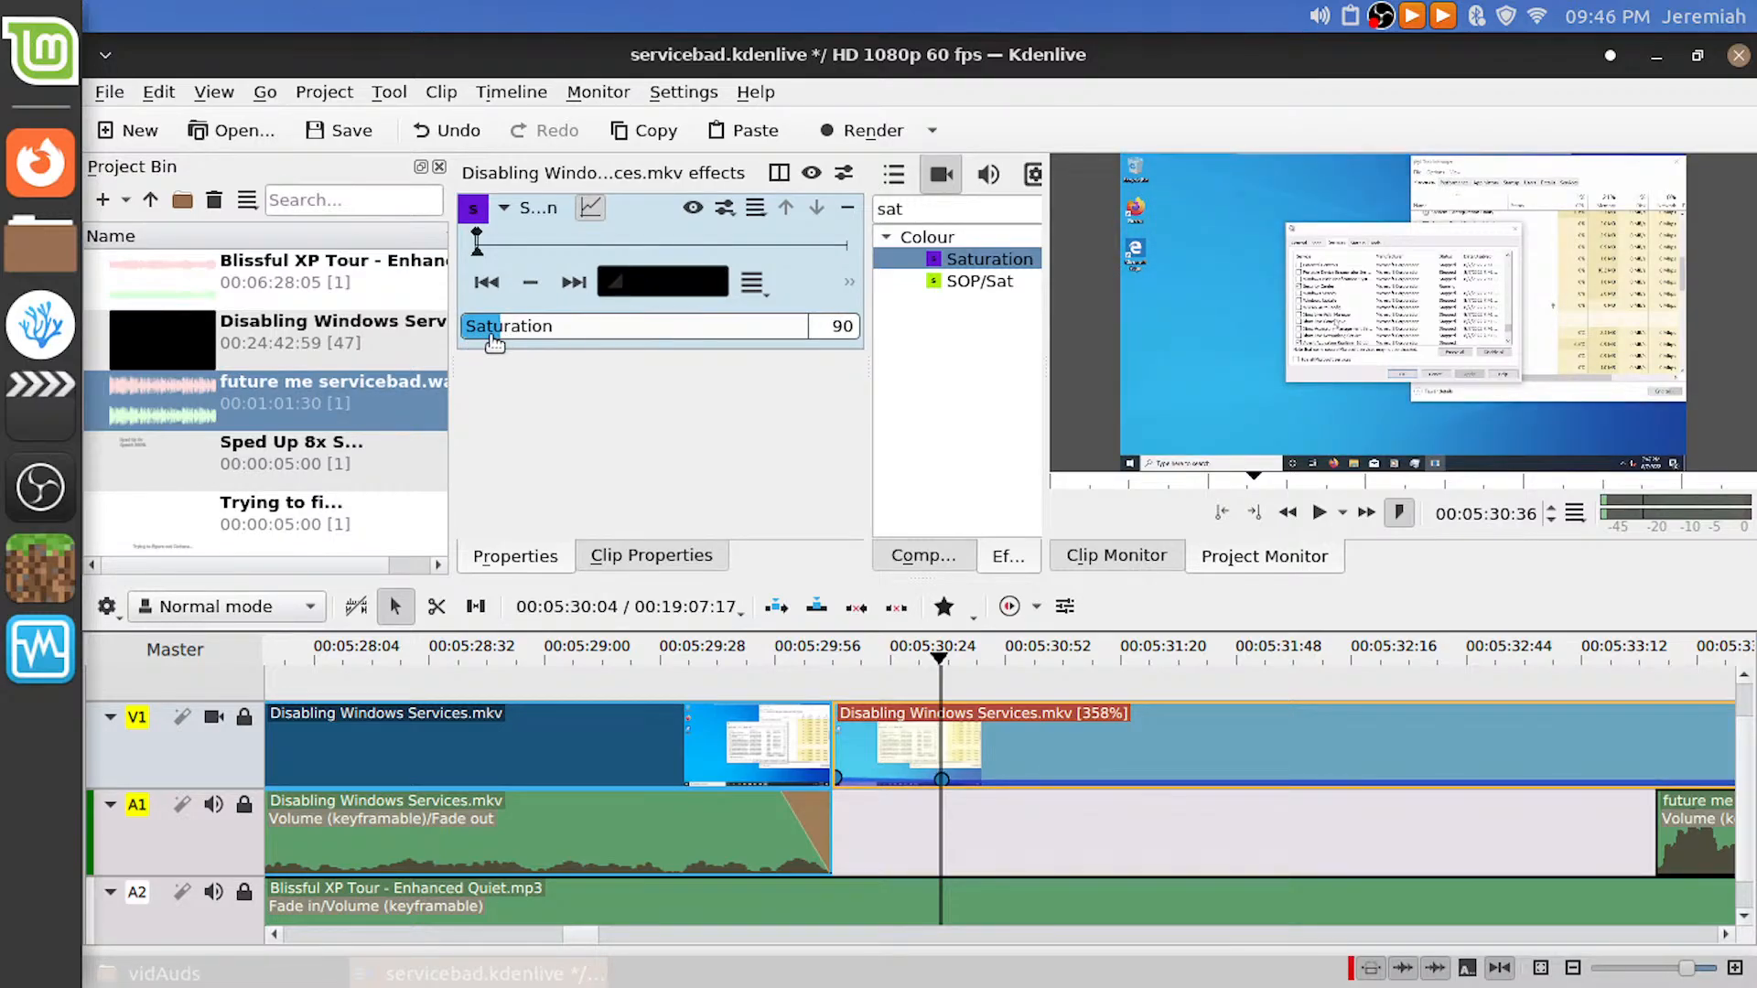
# Move the future me servicebad.wav voice-over back to the start of the 358% clip and play the join
pyautogui.moveTo(1682, 848); pyautogui.dragTo(859, 847)
pyautogui.click(818, 671)
pyautogui.press('space')
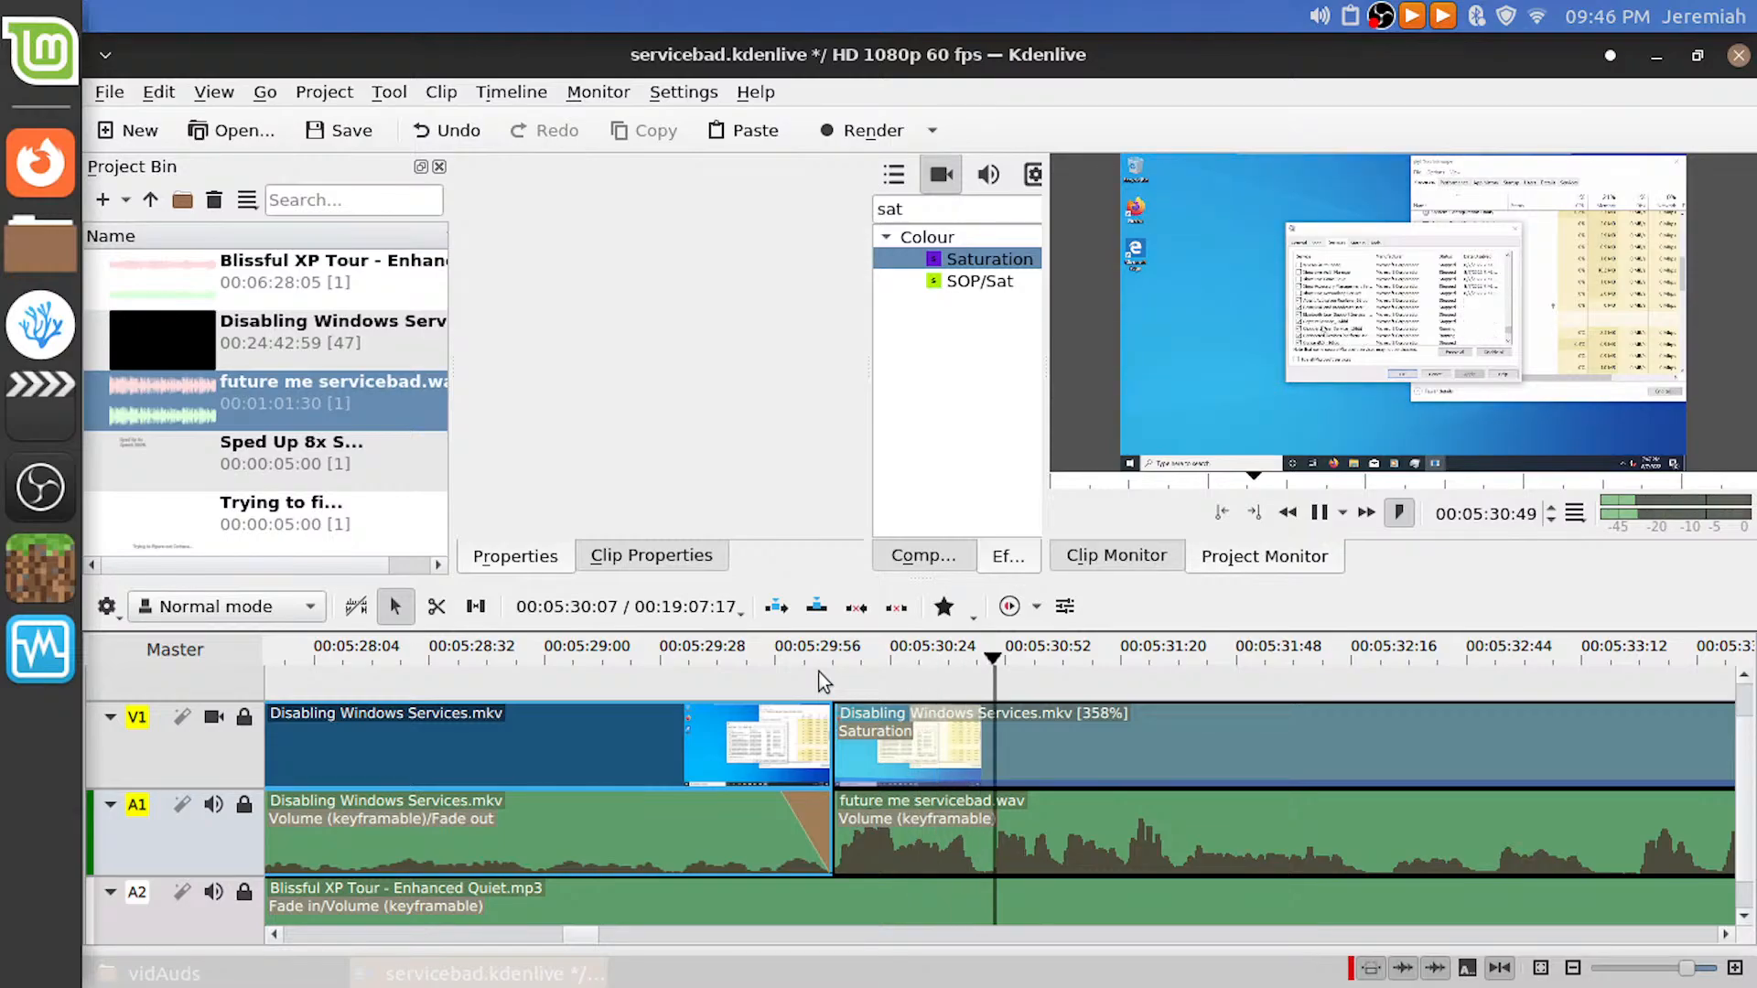
# Move the second saturation keyframe on the 358% clip earlier, to about 00:05:30:22, and replay the join
pyautogui.click(1139, 749)
pyautogui.click(490, 231)
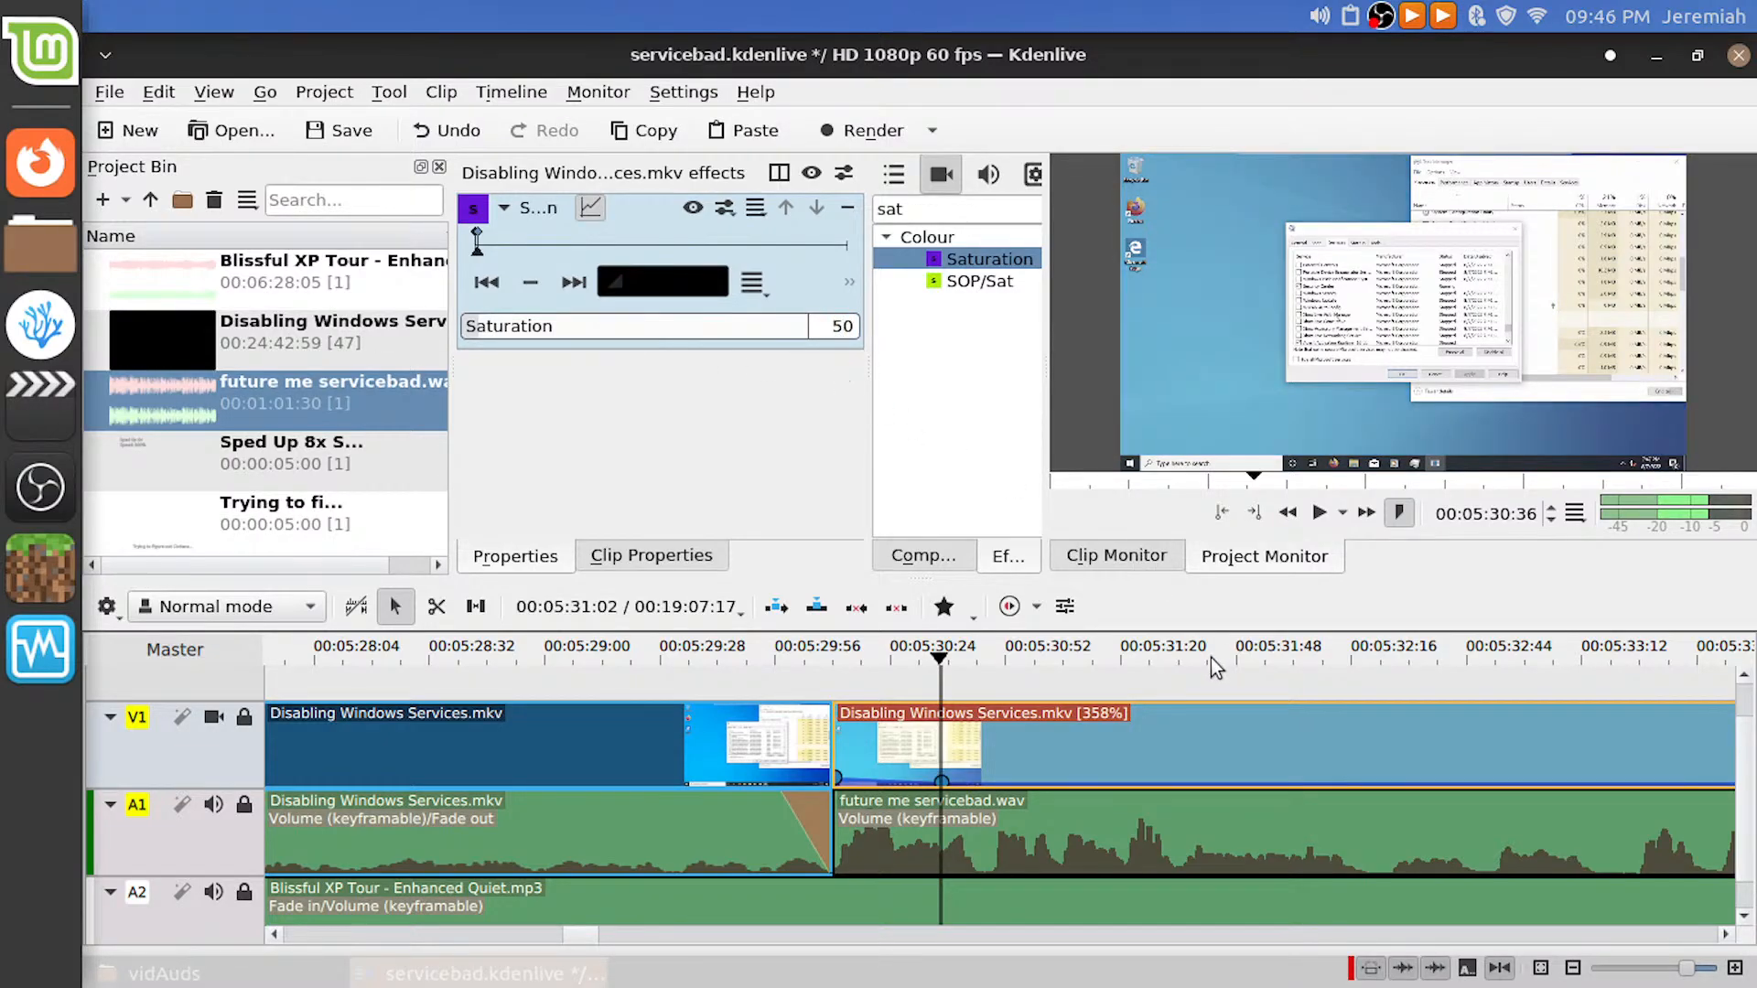
pyautogui.moveTo(940, 736); pyautogui.dragTo(883, 736)
pyautogui.click(788, 675)
pyautogui.press('space')
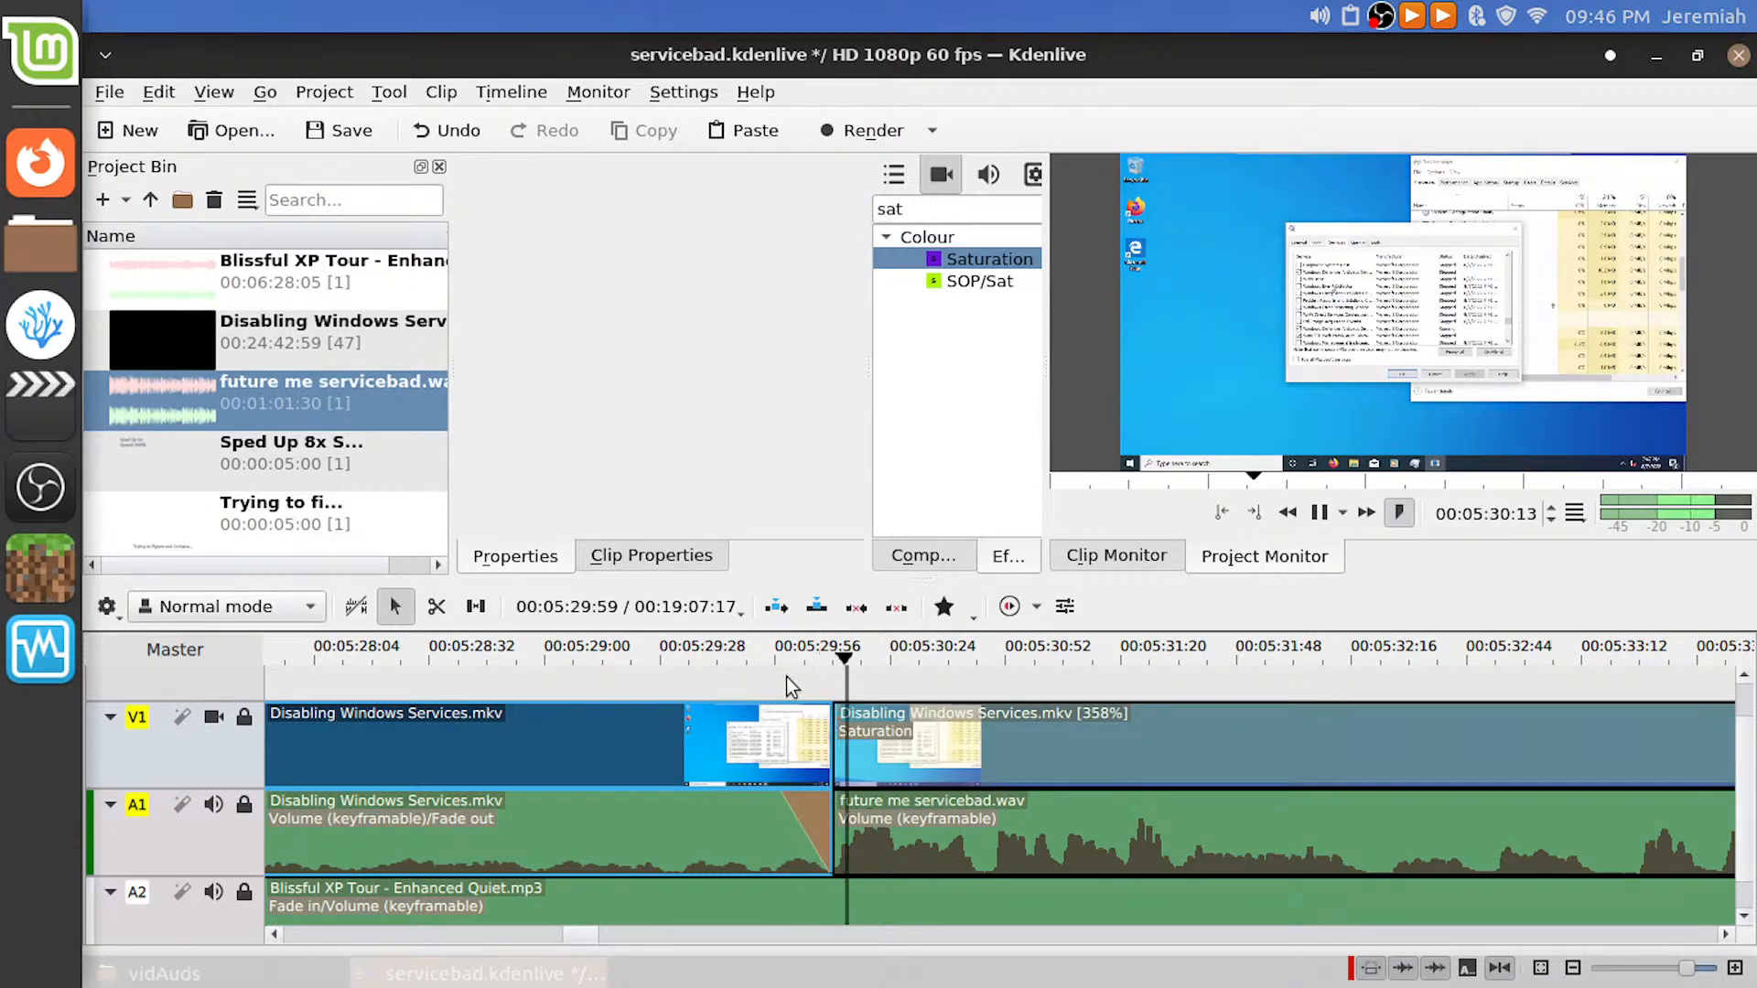
pyautogui.click(735, 688)
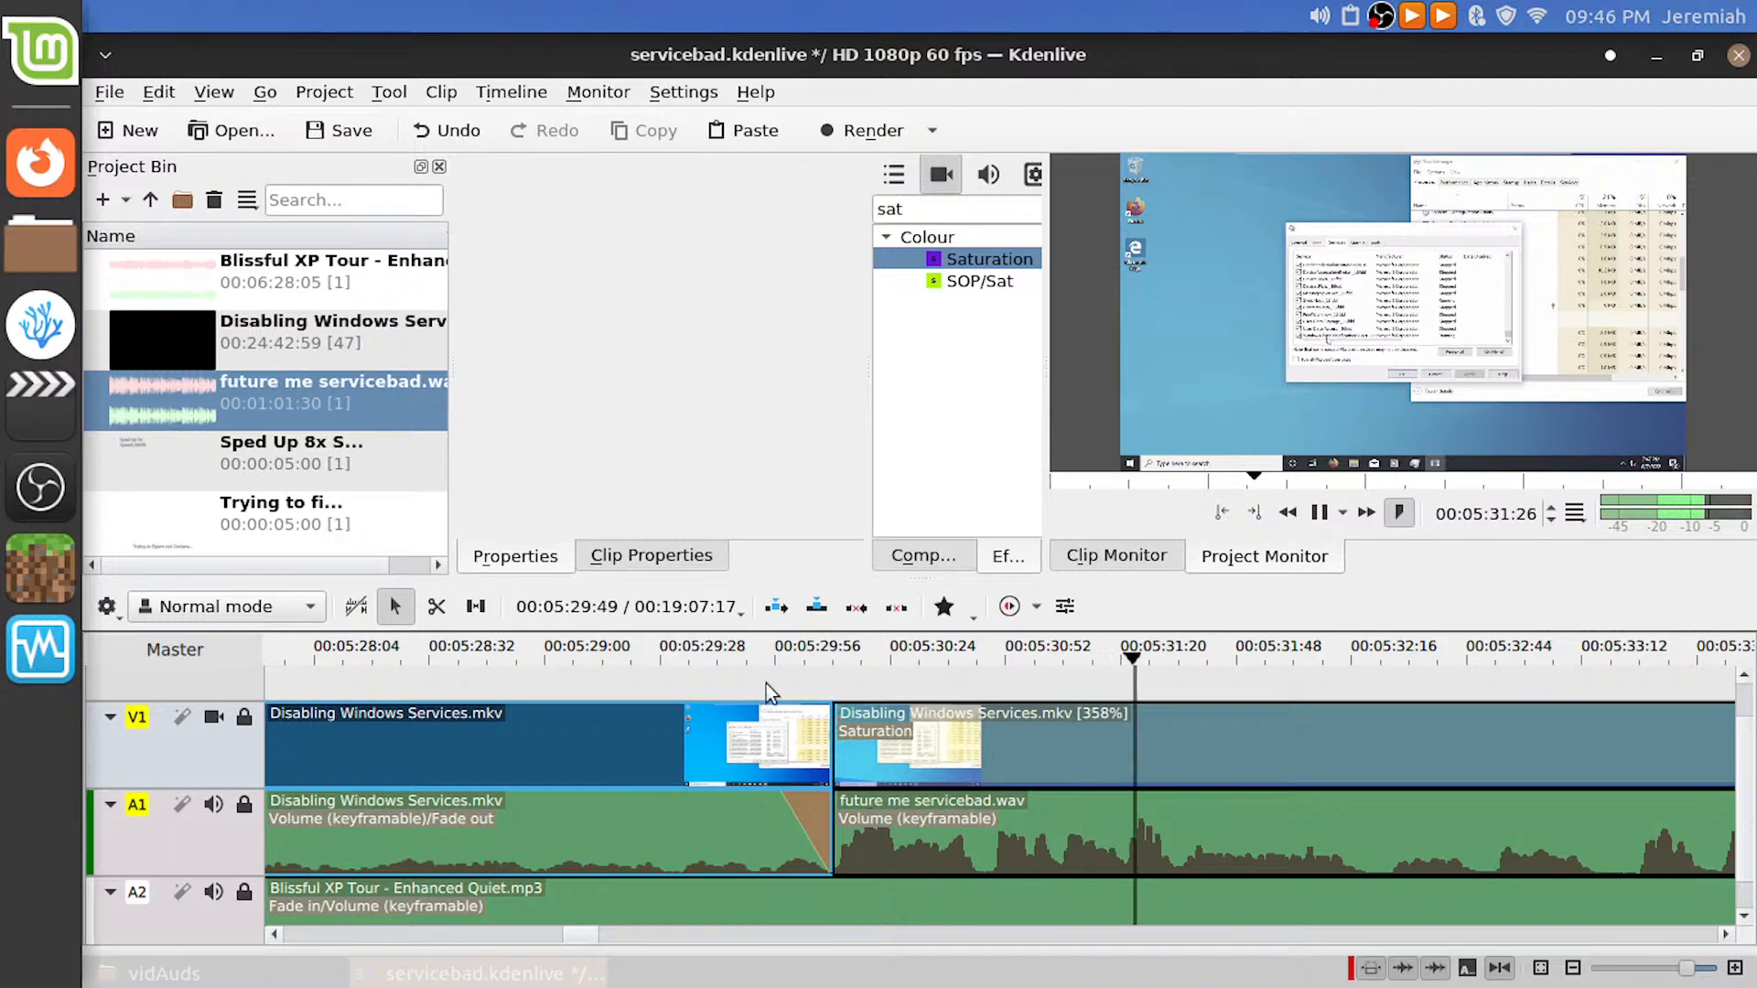
pyautogui.press('space')
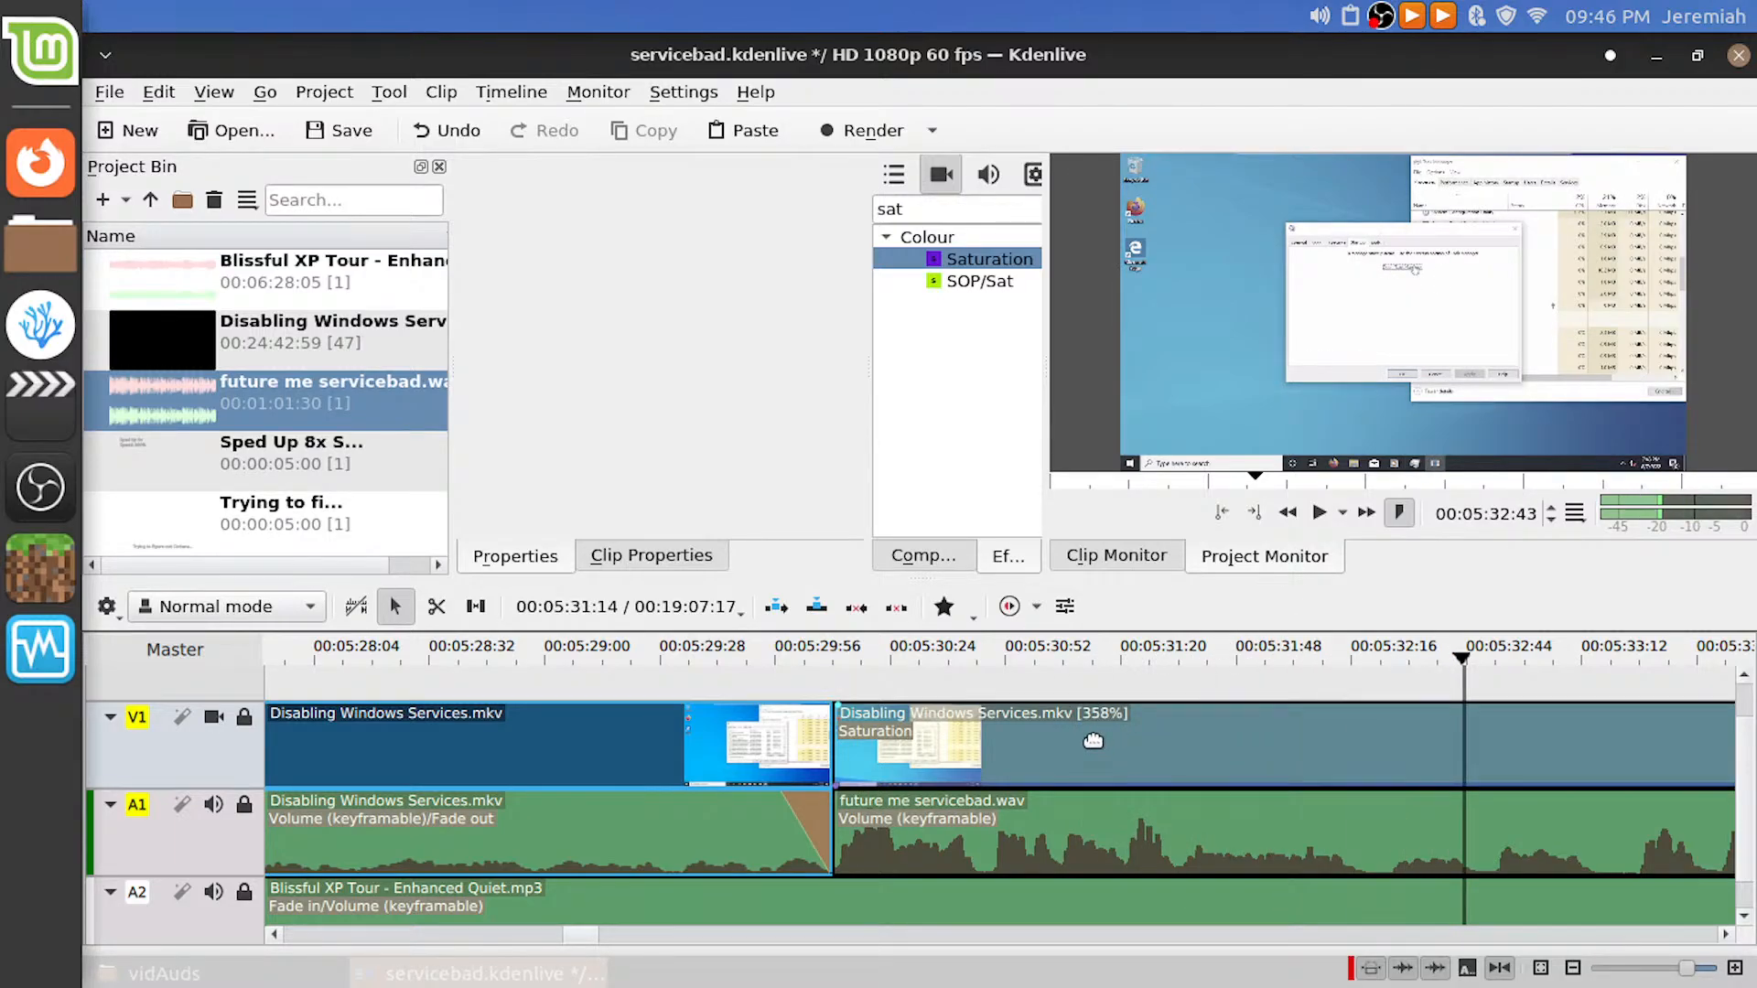
# Play the 358% clip with its voice-over, first full screen and then in the project monitor, to review the result
pyautogui.scroll(-4, 1094, 740)
pyautogui.scroll(-5, 1093, 740)
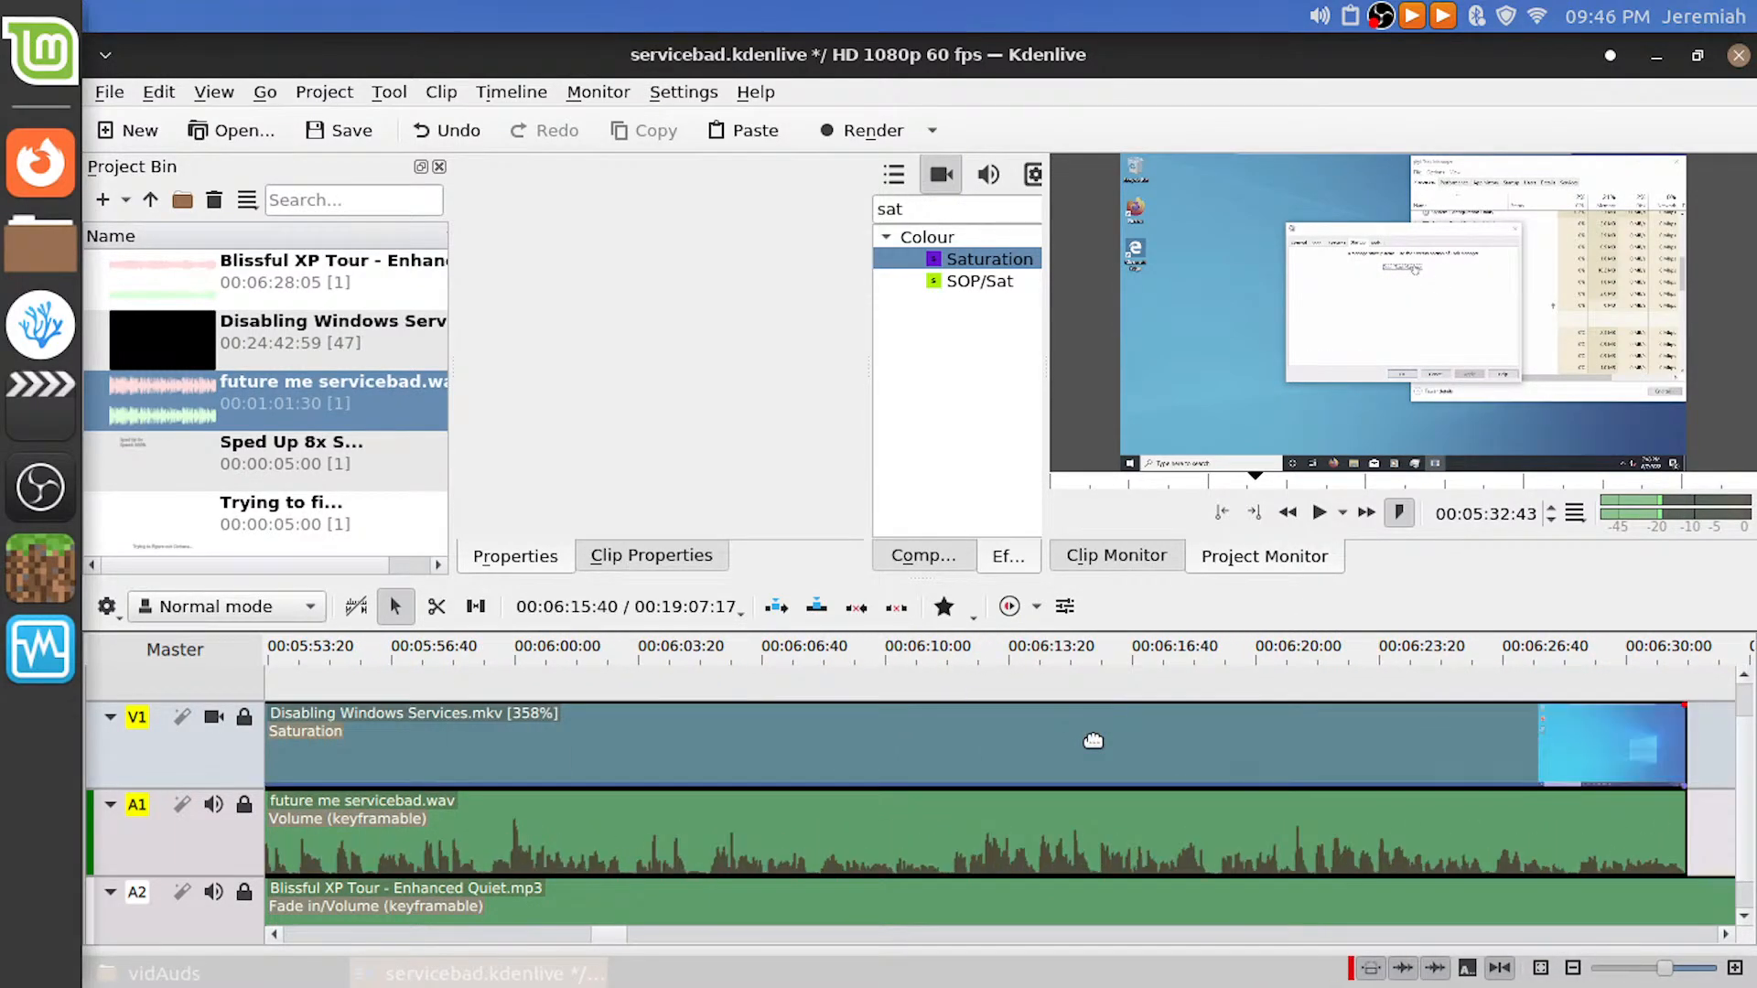
pyautogui.scroll(-3, 1094, 740)
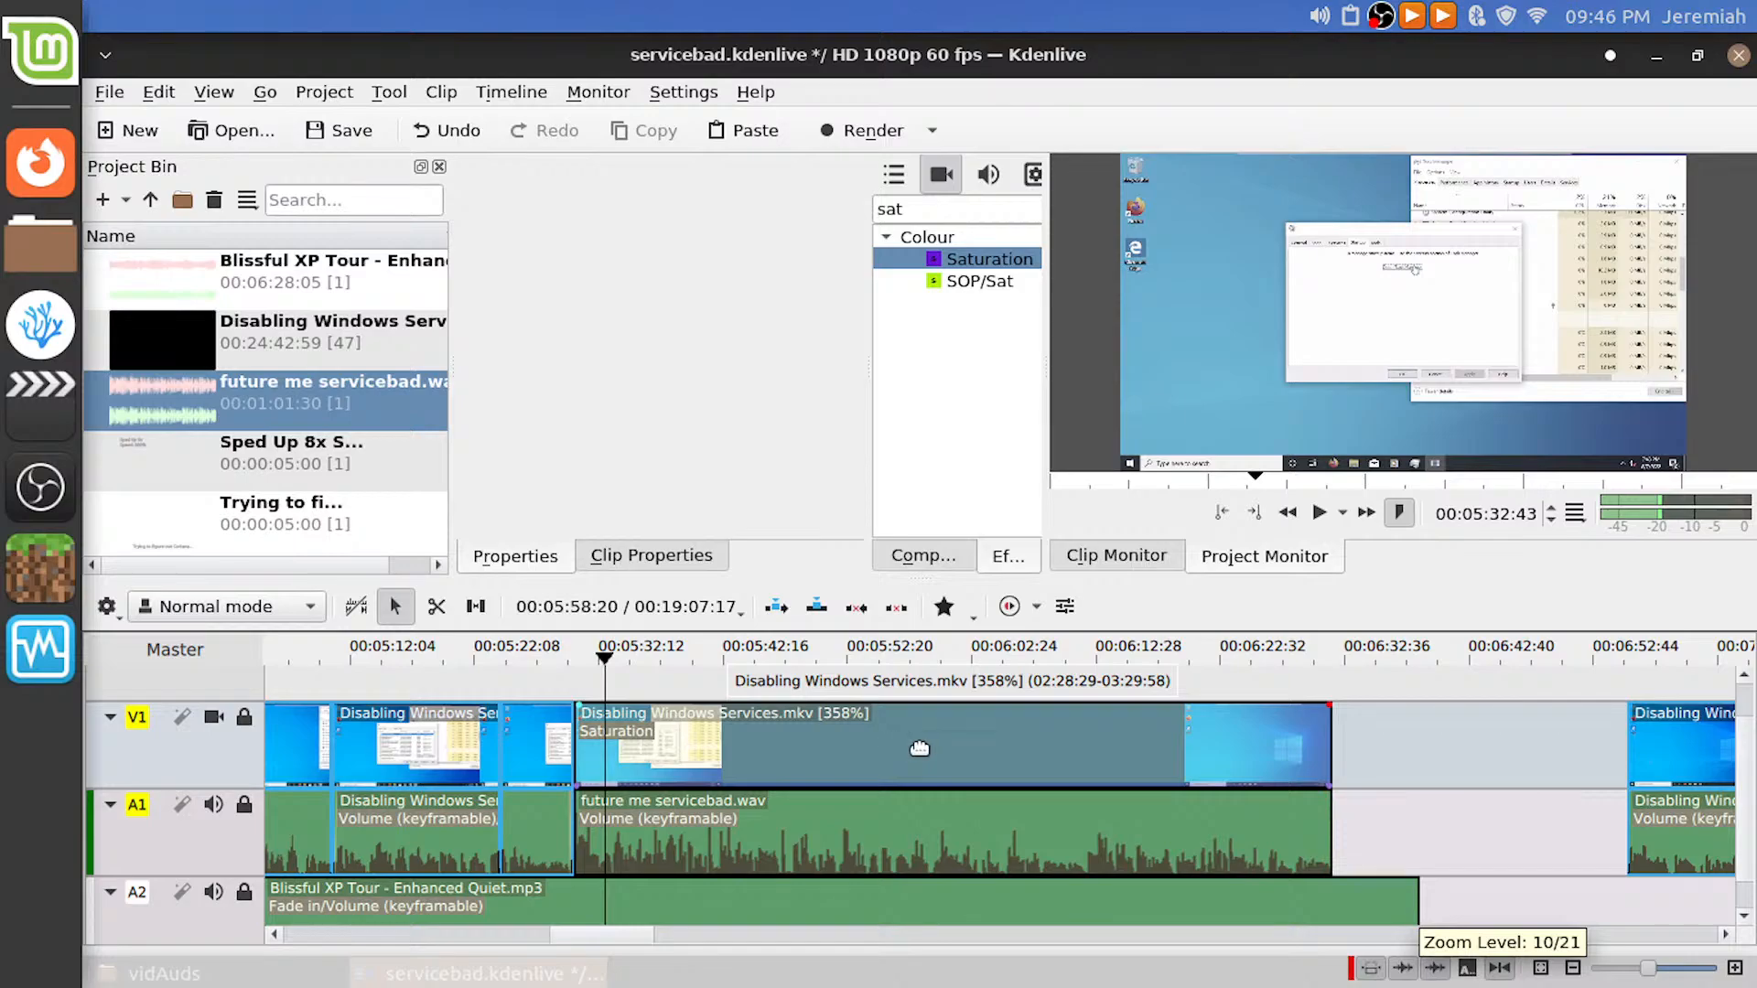
pyautogui.press('space')
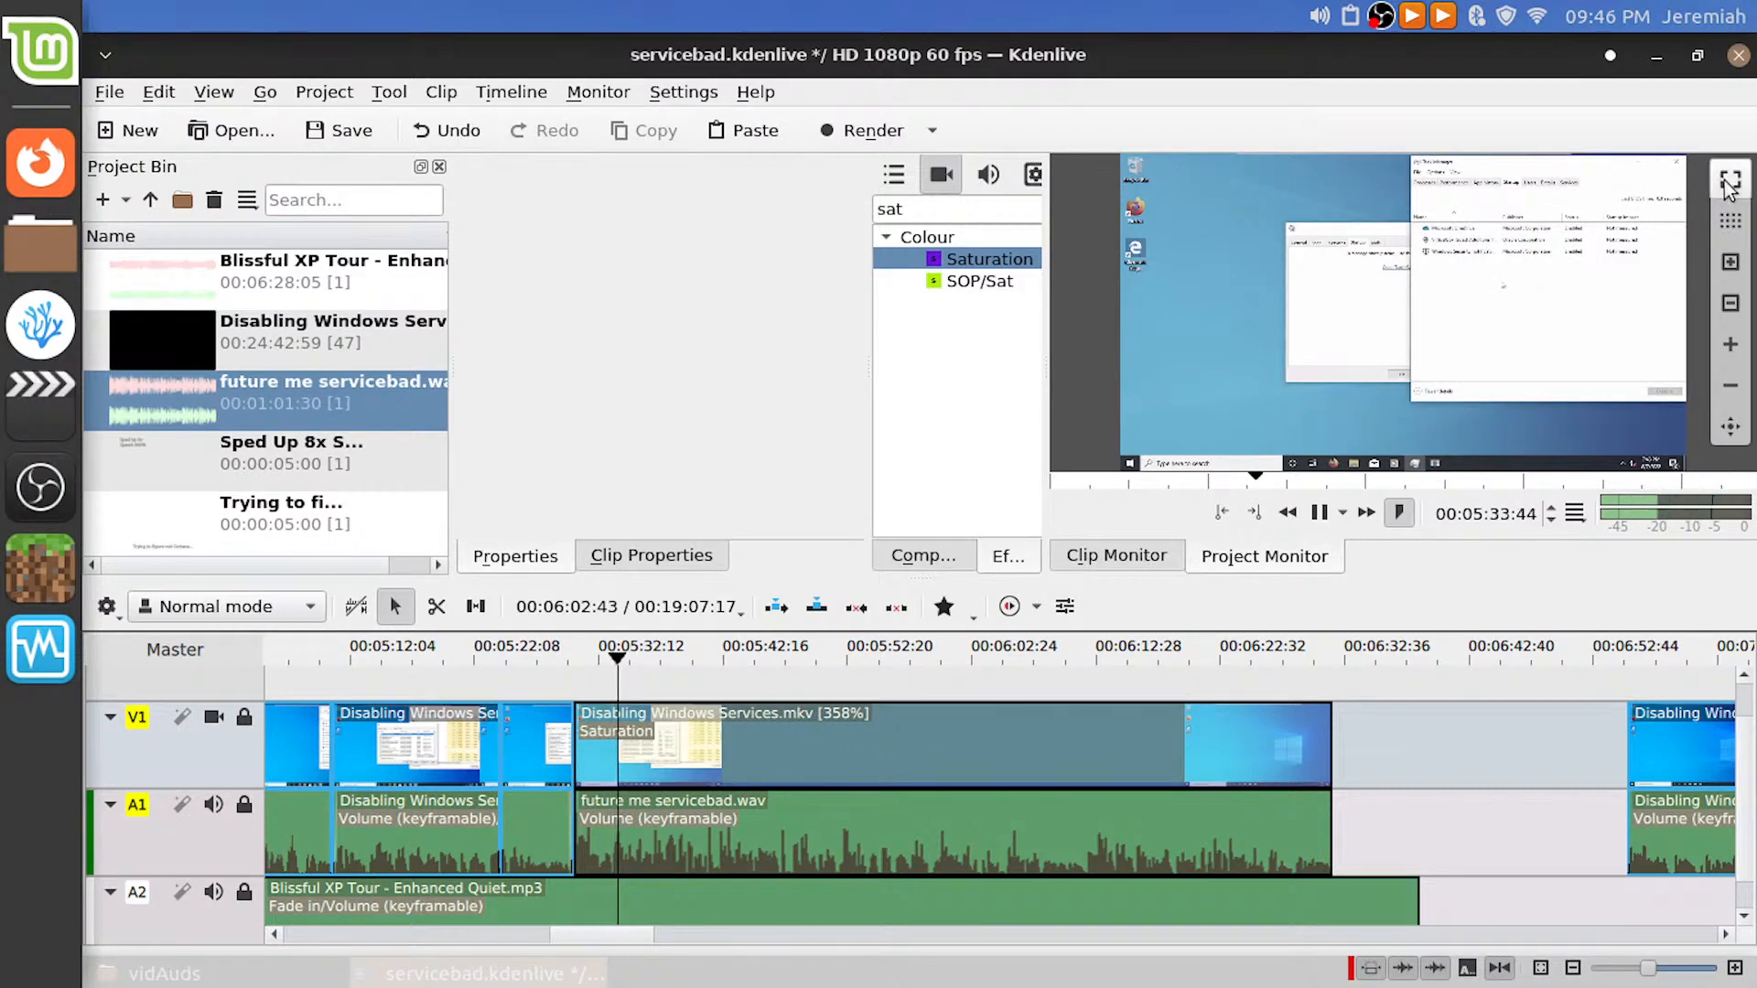
pyautogui.click(1729, 183)
pyautogui.click(1320, 91)
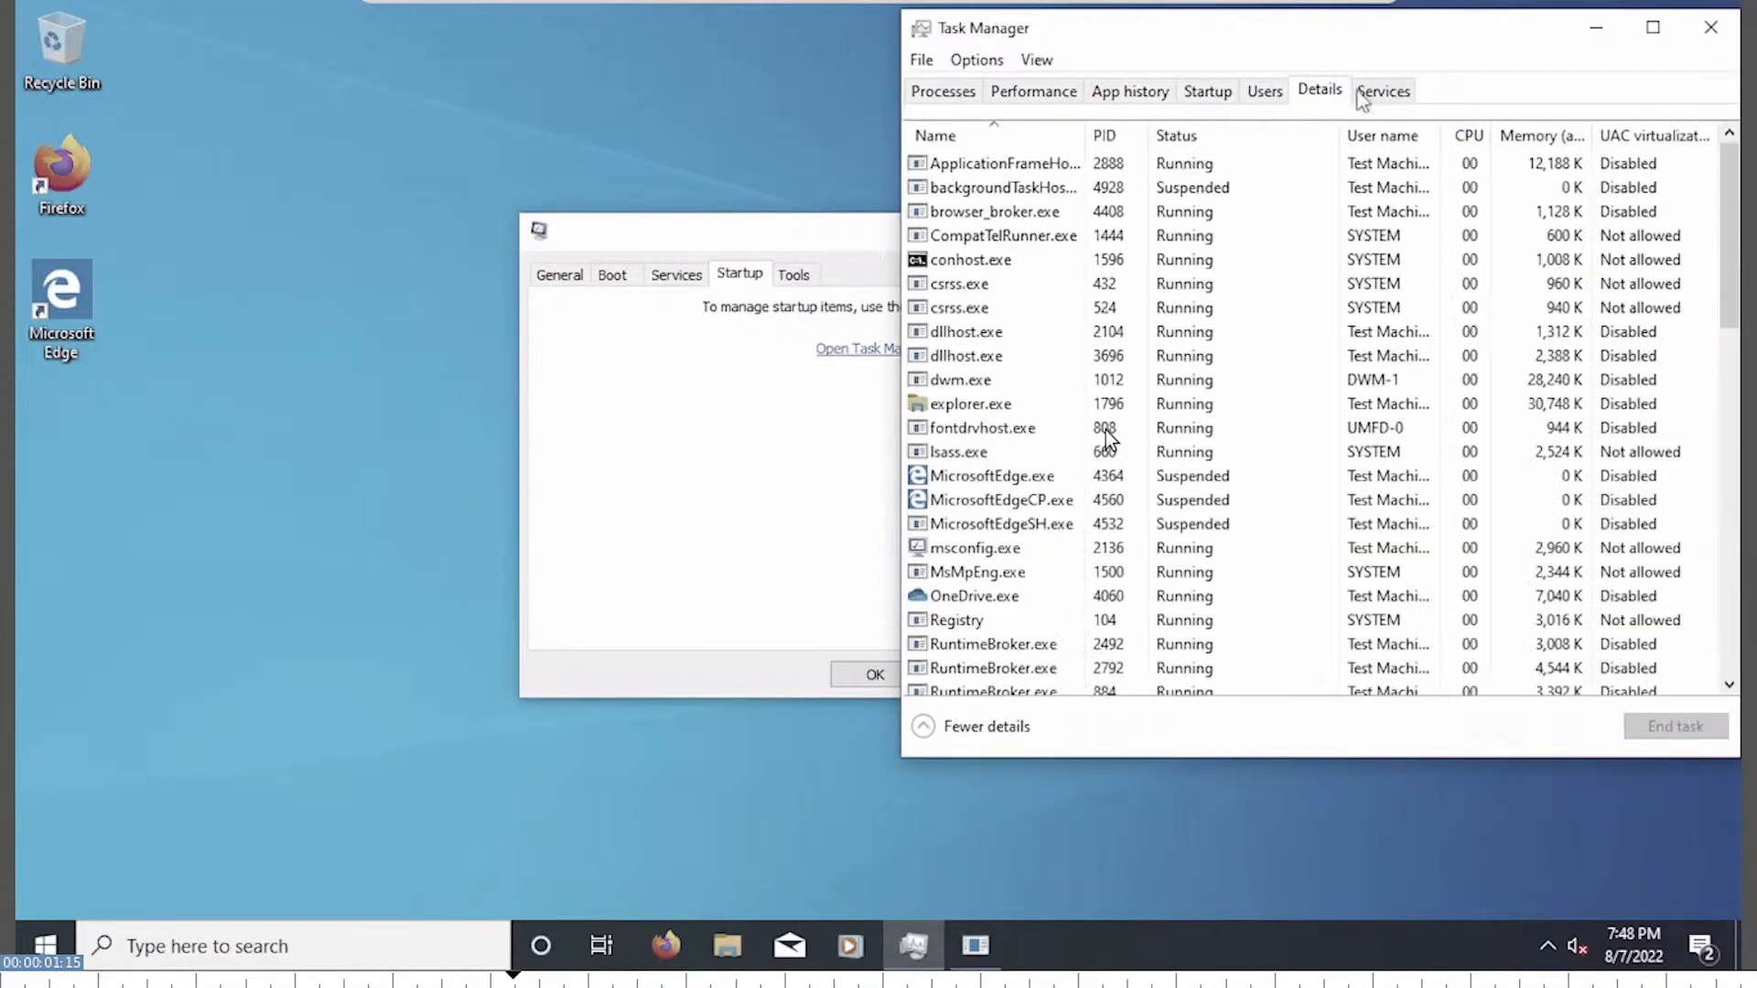
pyautogui.rightClick(1072, 171)
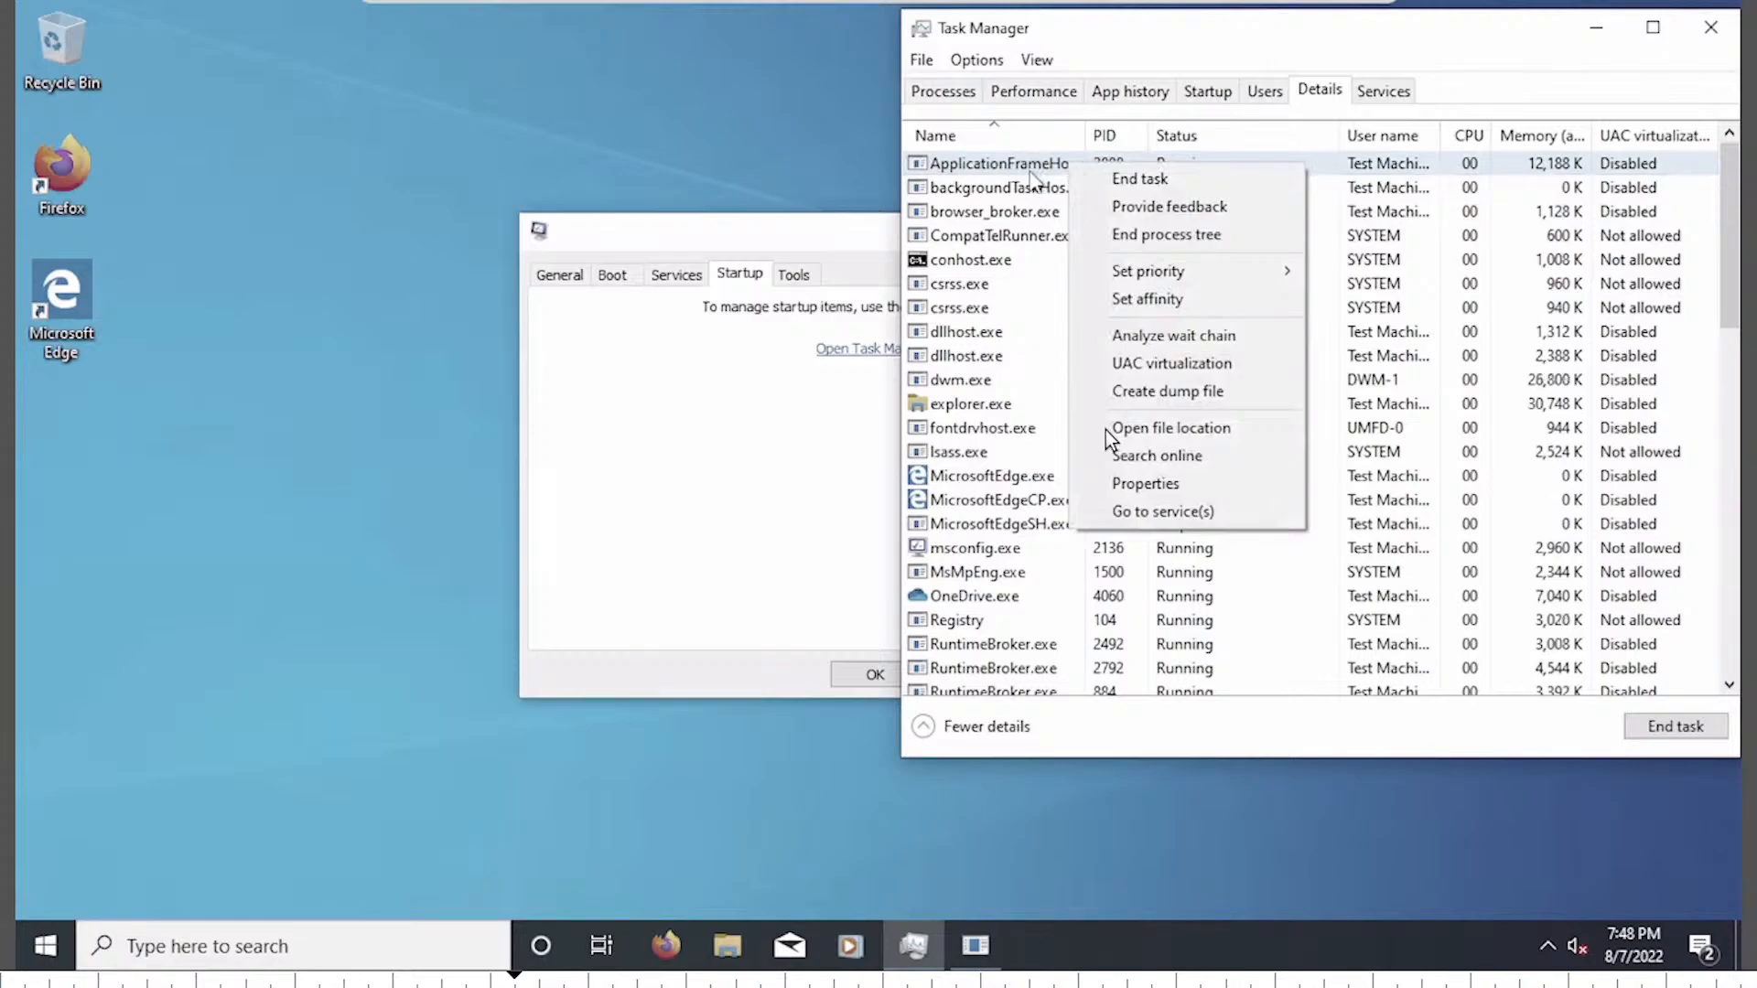
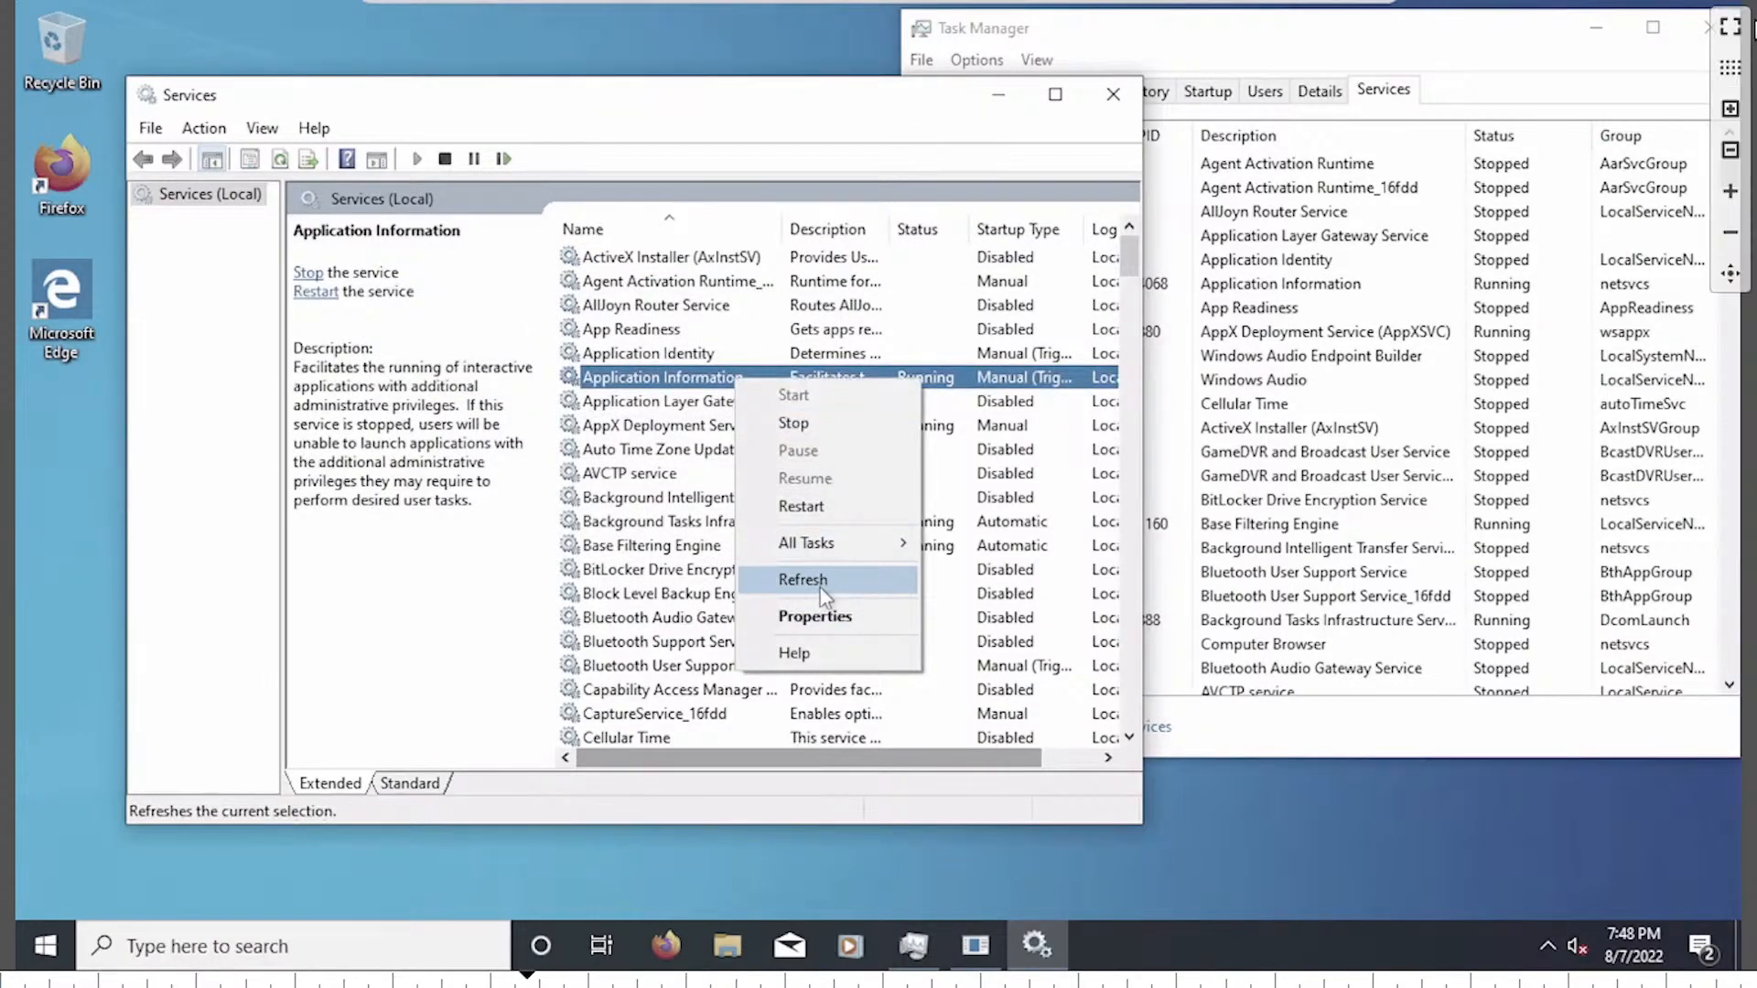
pyautogui.click(1737, 22)
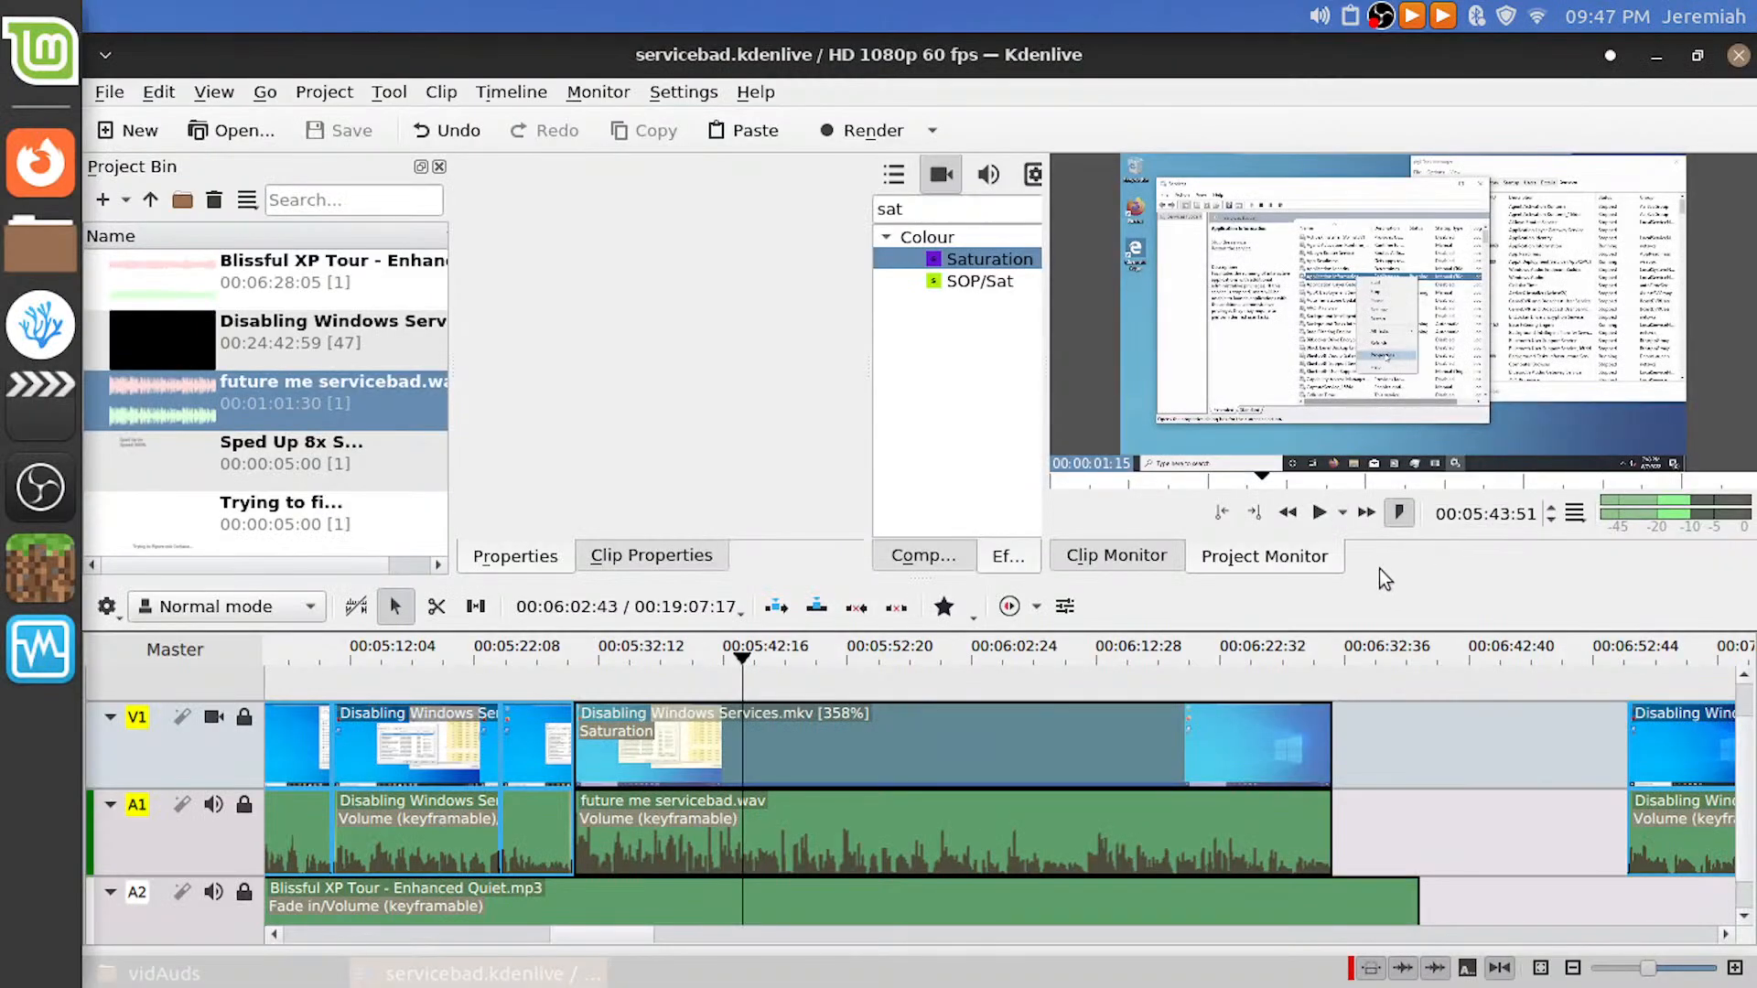
pyautogui.click(1316, 520)
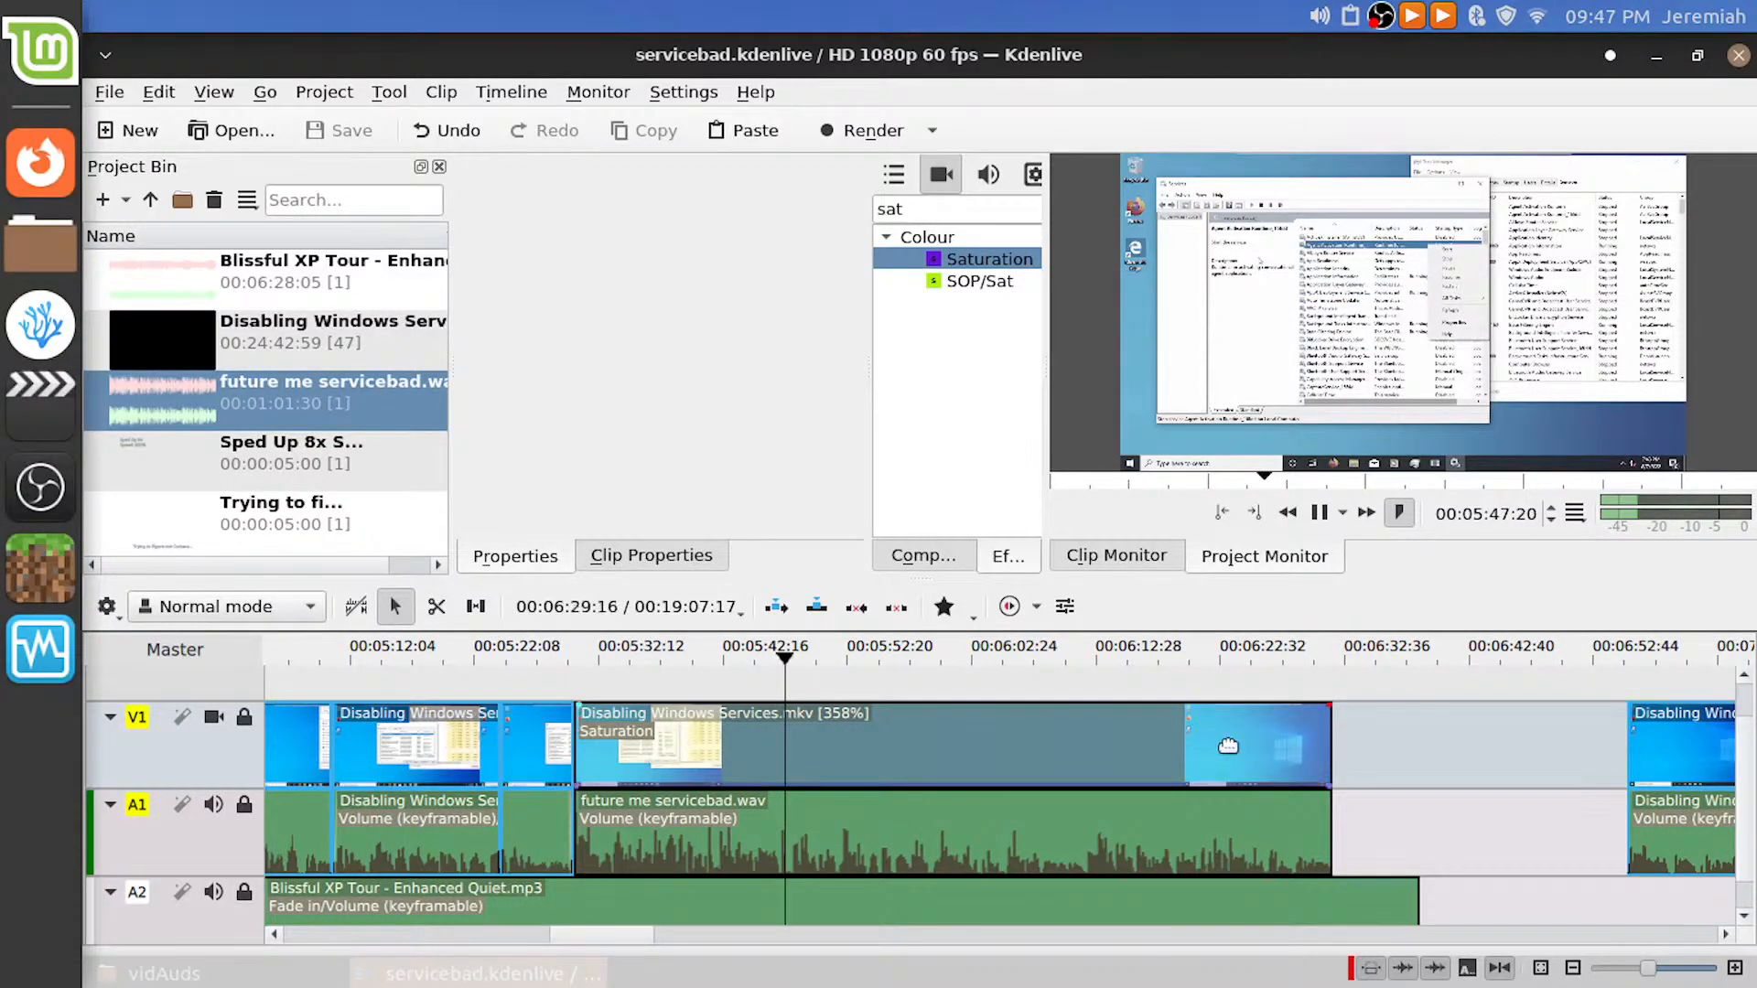
pyautogui.press('space')
pyautogui.press('space')
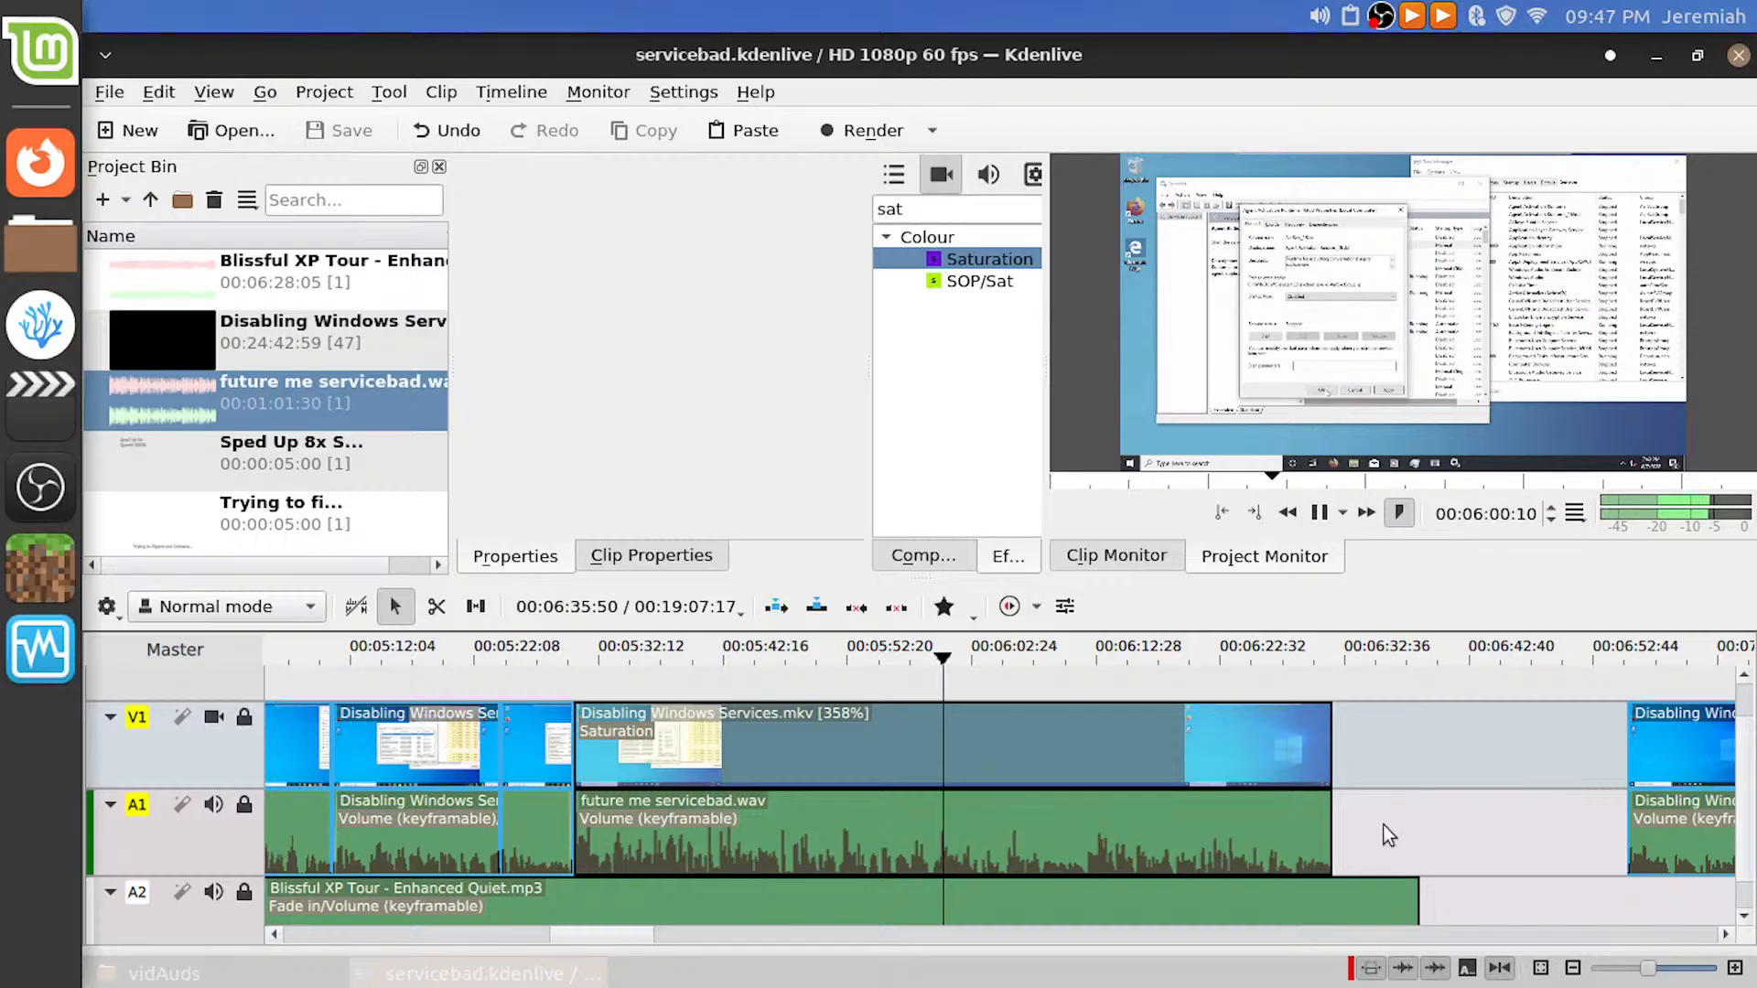
pyautogui.press('space')
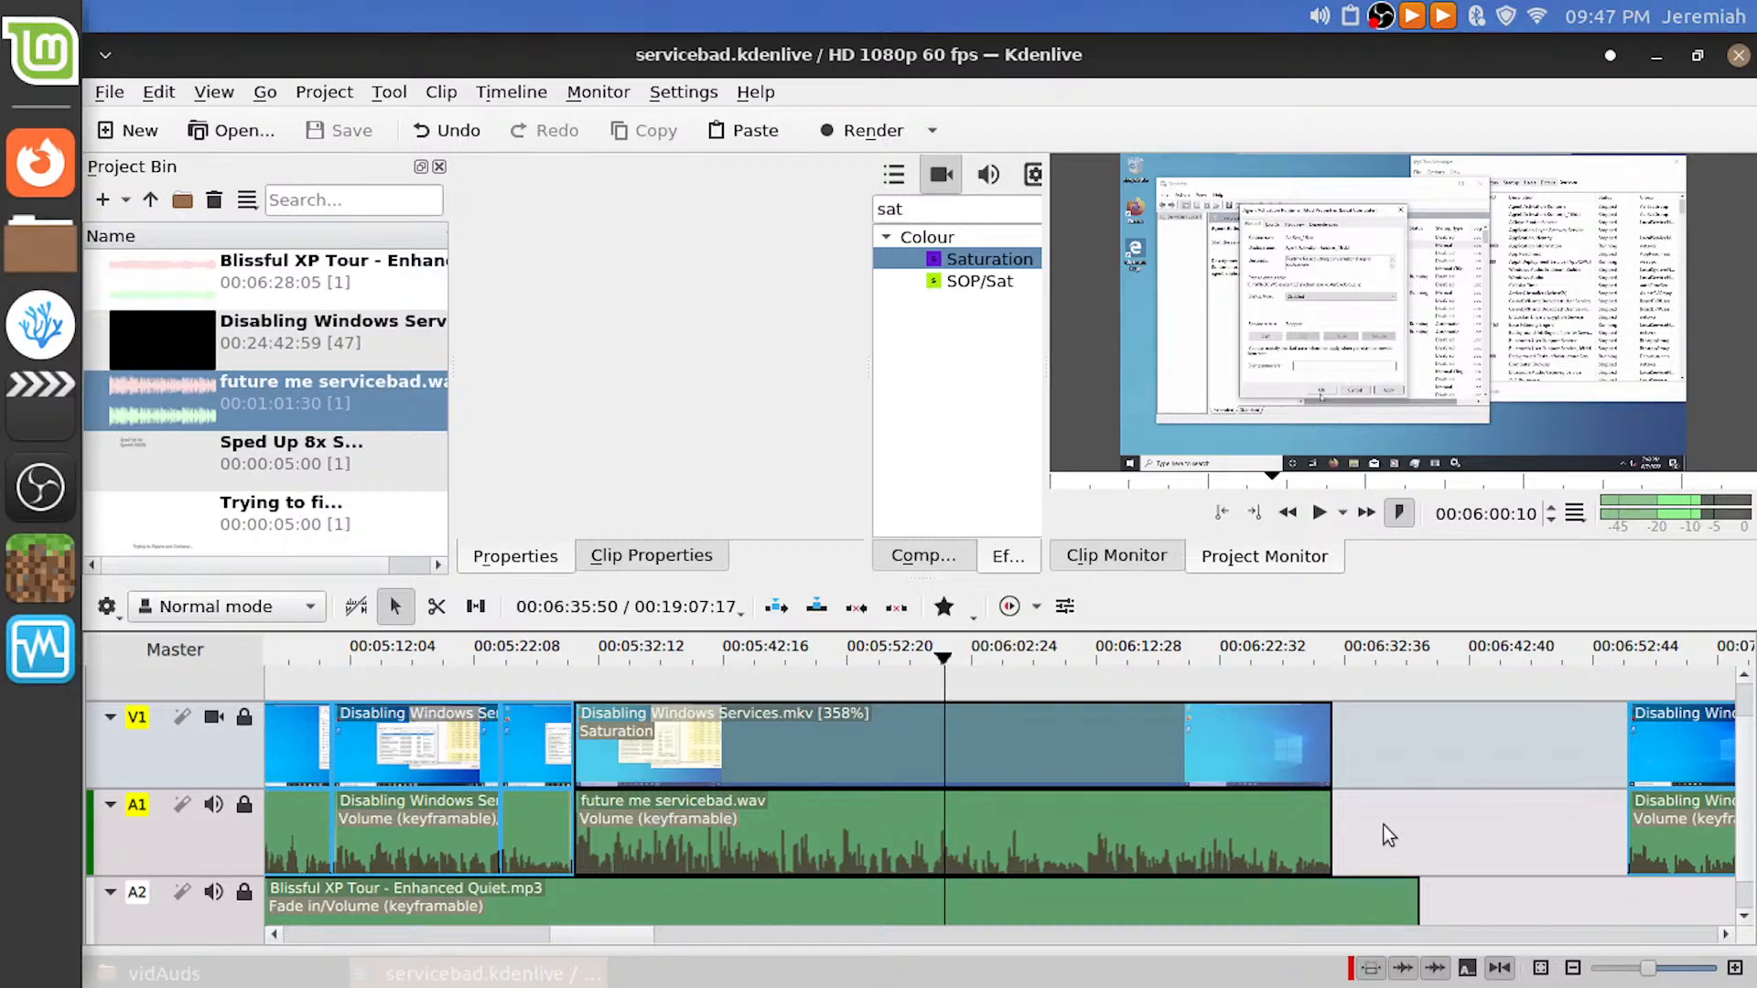
# Move the following Disabling Windows Services.mkv clip against the end of the 358% clip and play across the join
pyautogui.moveTo(761, 756); pyautogui.dragTo(764, 761)
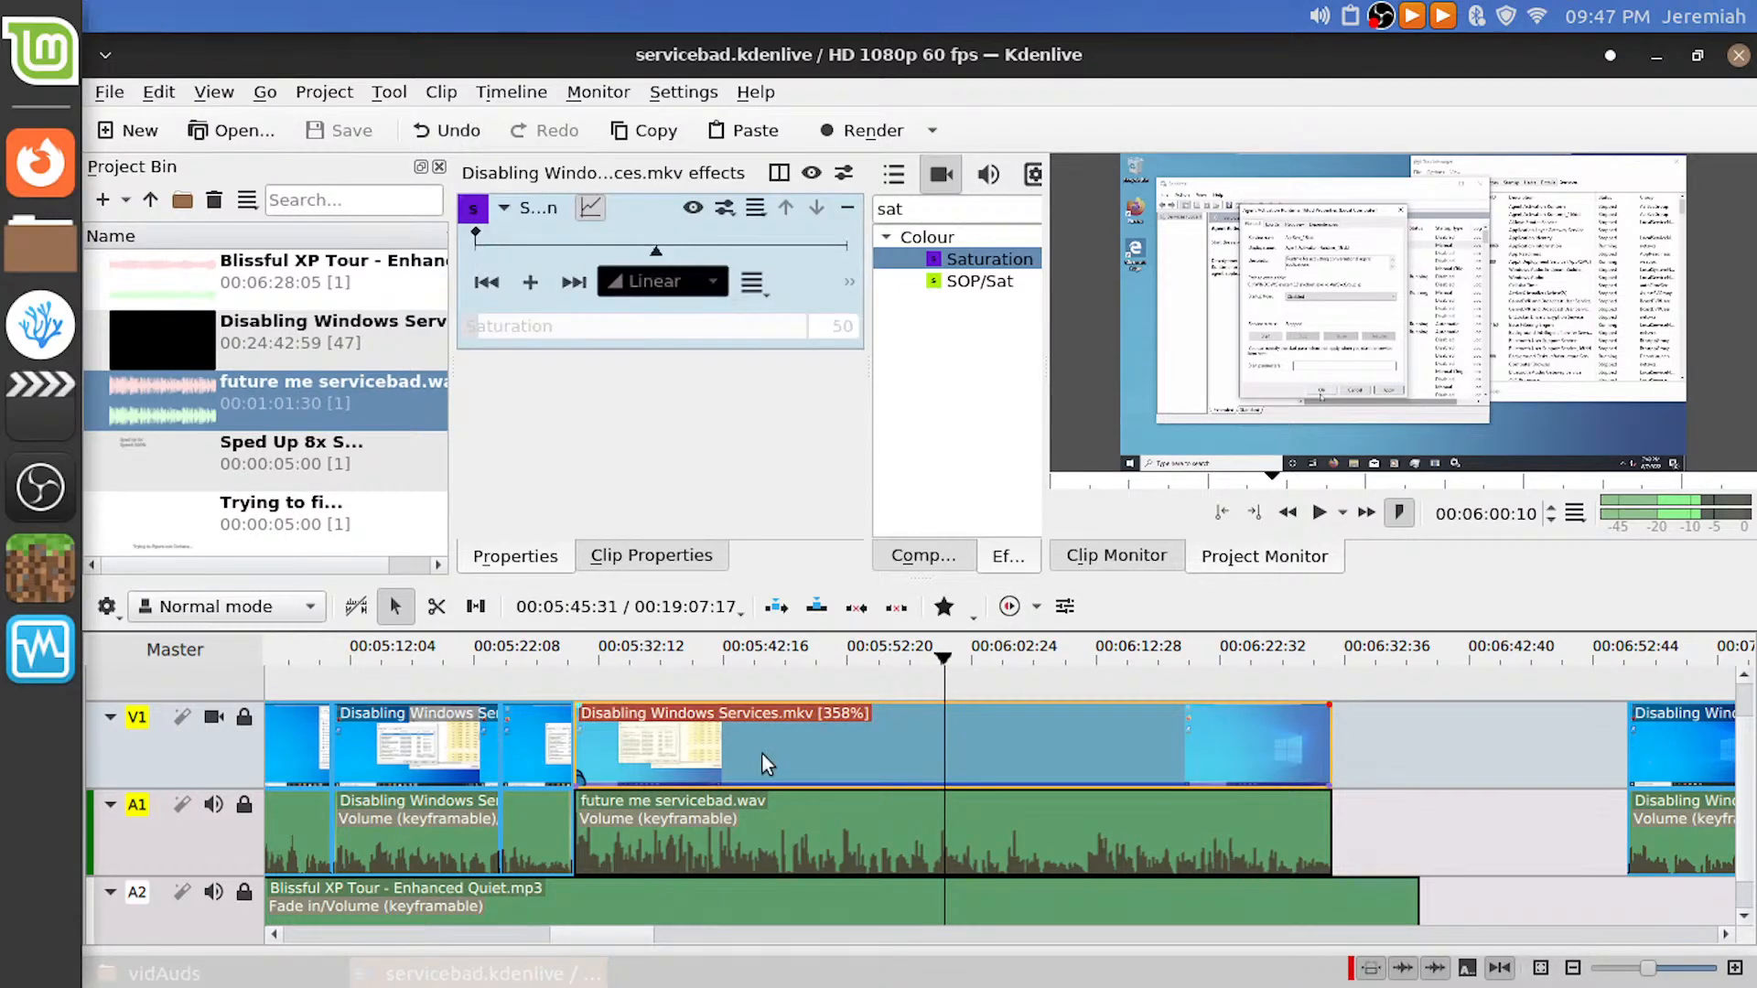
pyautogui.moveTo(1651, 776); pyautogui.dragTo(1357, 776)
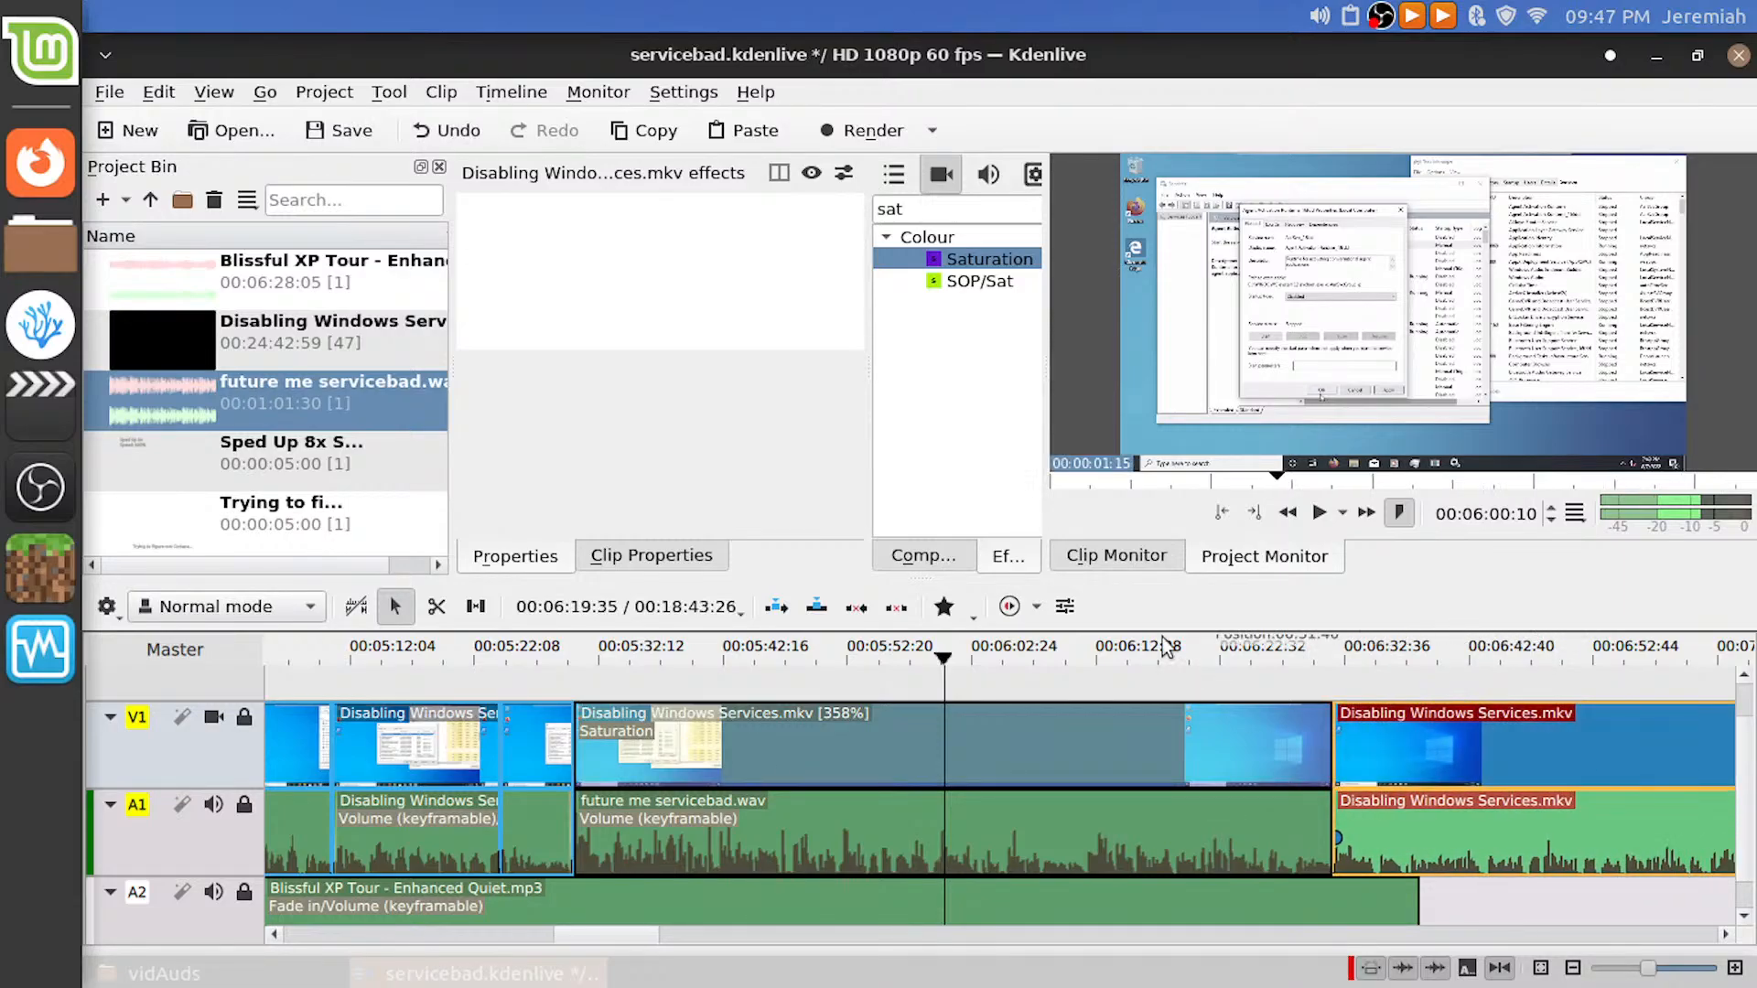
pyautogui.click(1223, 662)
pyautogui.press('space')
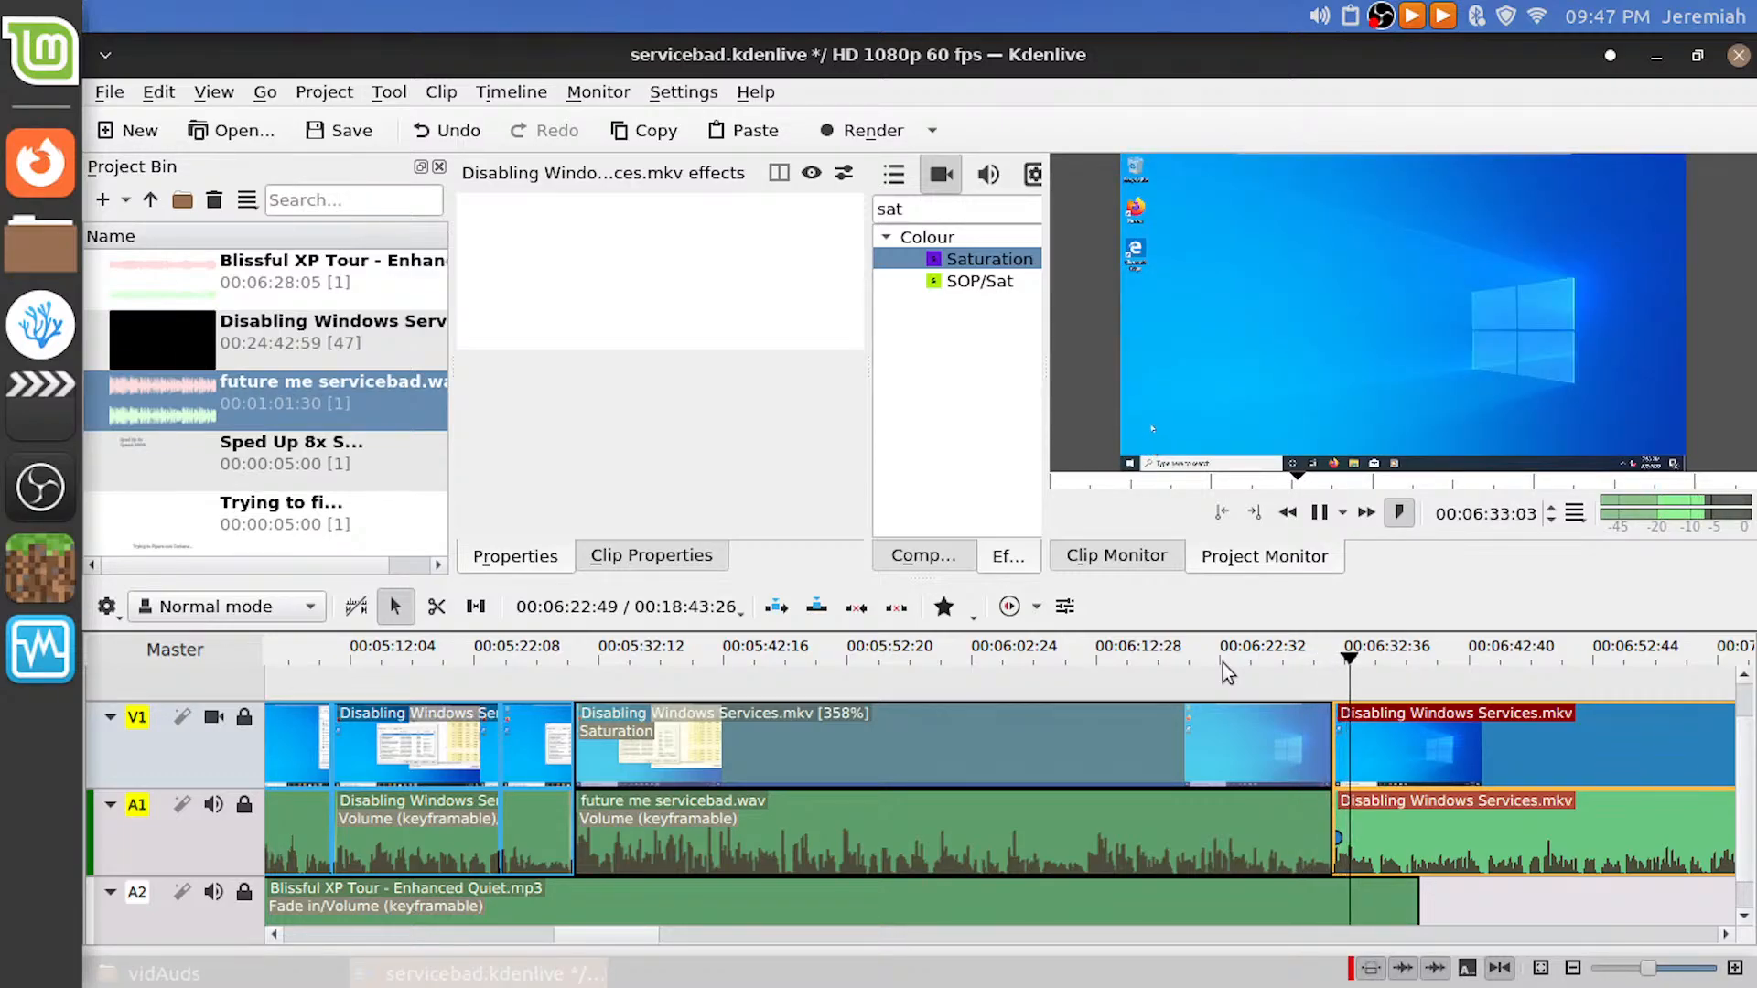
pyautogui.press('space')
# Shift the normal-speed clip after the 358% clip about 3 seconds later and ungroup its video and audio
pyautogui.scroll(3, 1267, 784)
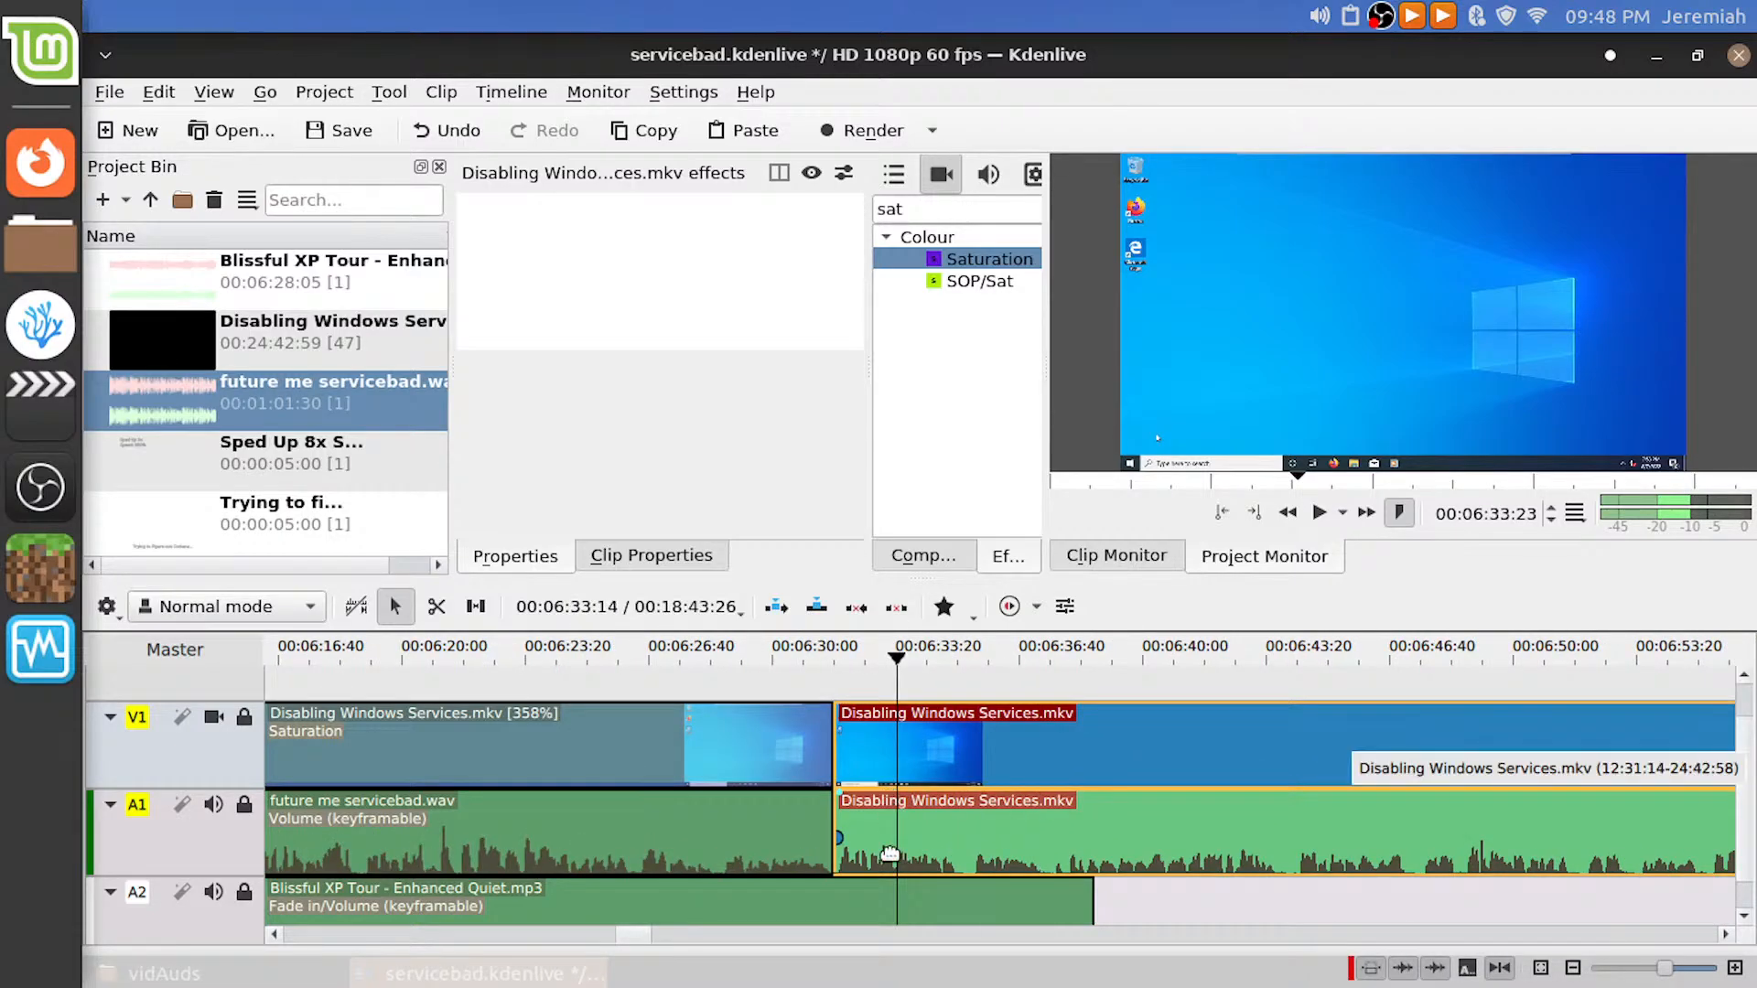
pyautogui.moveTo(903, 804); pyautogui.dragTo(1017, 804)
pyautogui.rightClick(1036, 777)
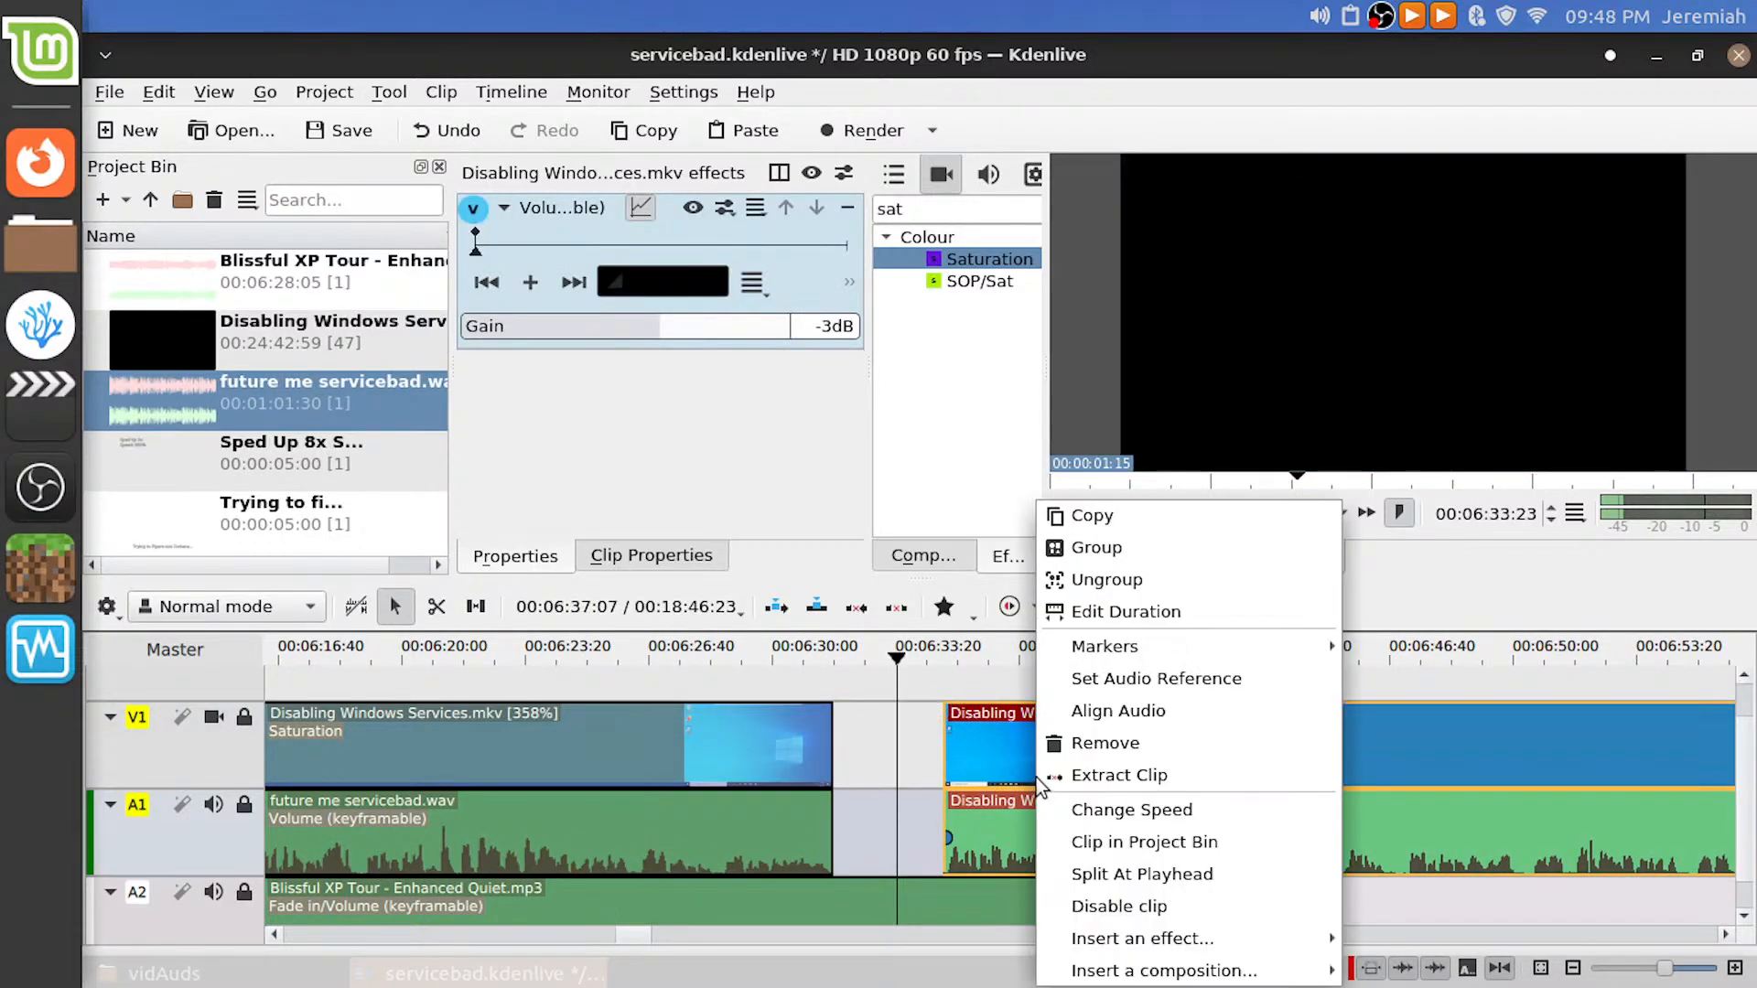
pyautogui.click(1165, 581)
# Extend the start of the ungrouped V1 video back to 00:06:33:23 and apply the Saturation effect to it
pyautogui.moveTo(946, 749); pyautogui.dragTo(897, 765)
pyautogui.click(920, 741)
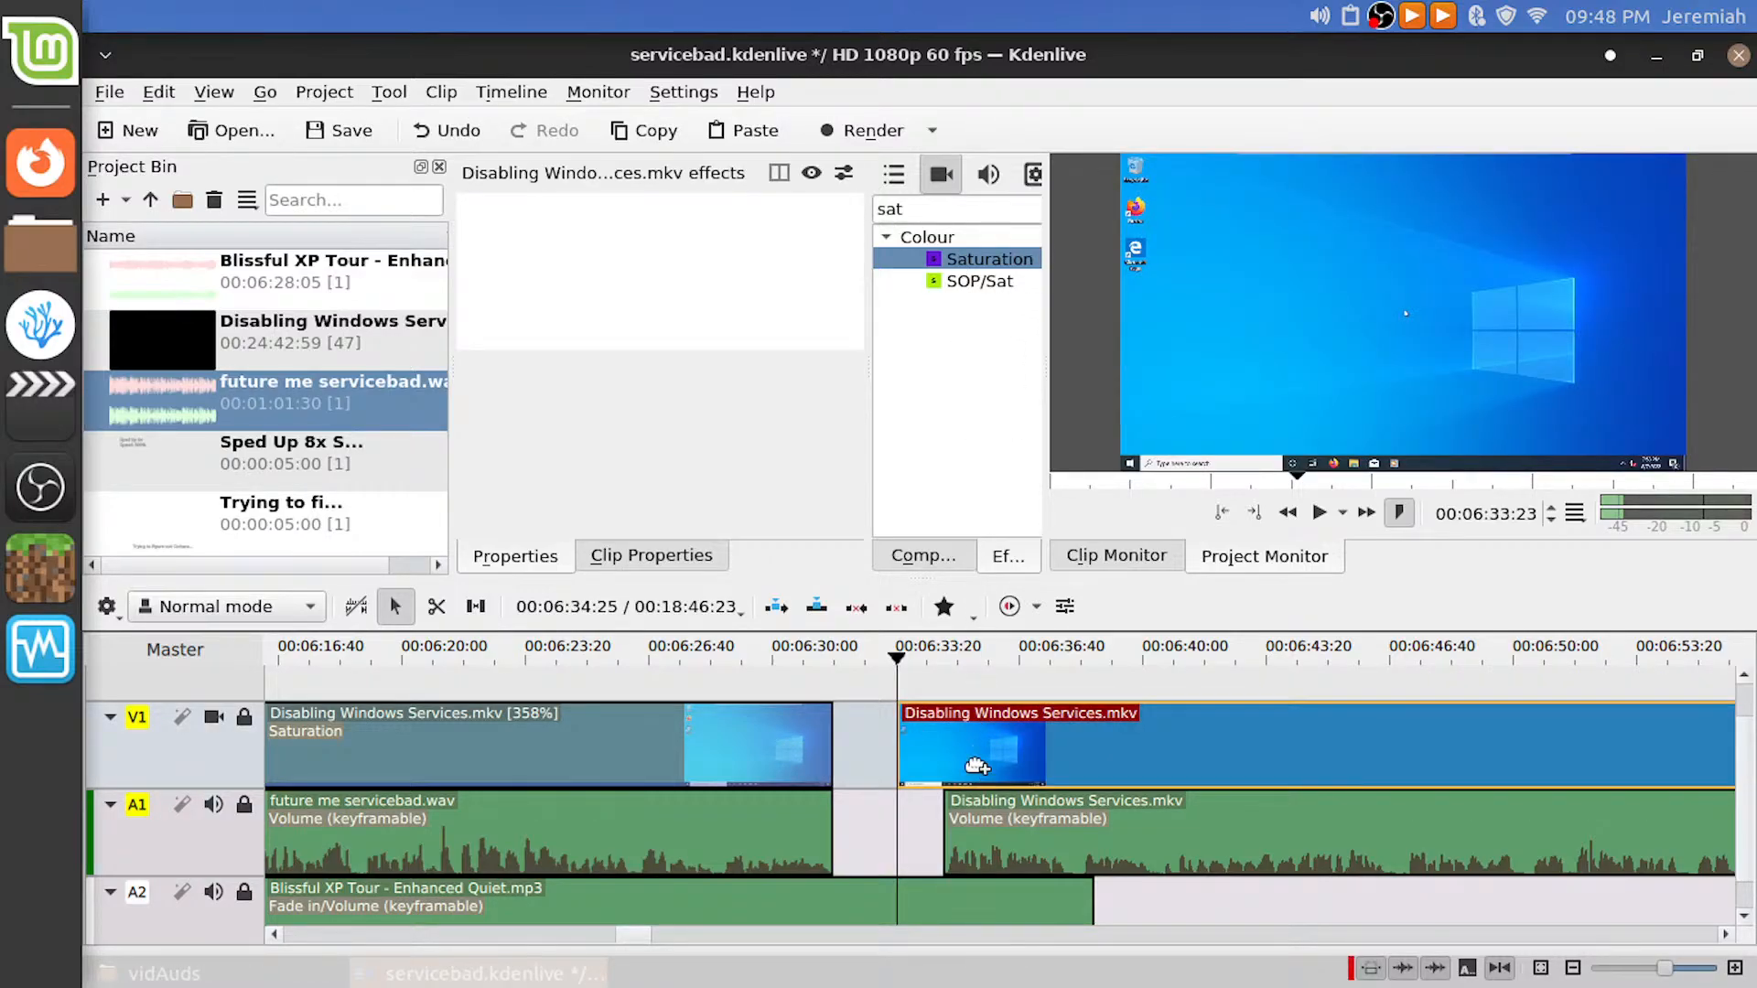
pyautogui.moveTo(977, 766); pyautogui.dragTo(977, 766)
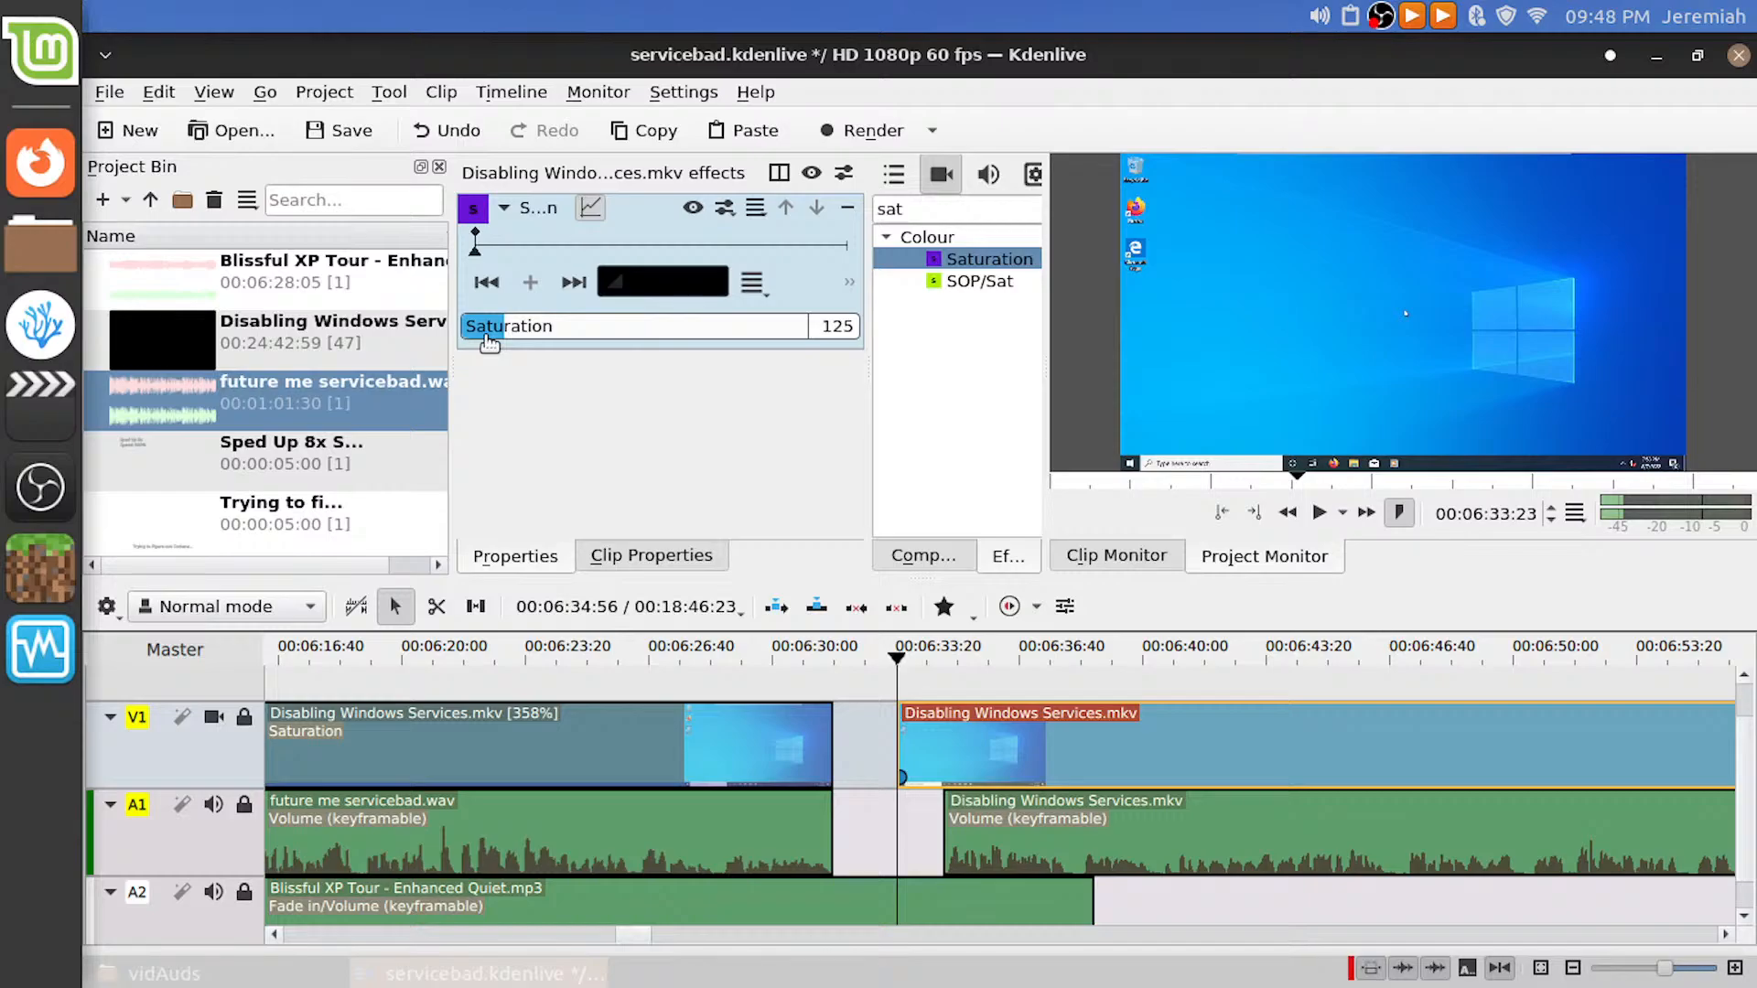
# Check the saturation value at the keyframe near the start of the 358% clip
pyautogui.click(746, 753)
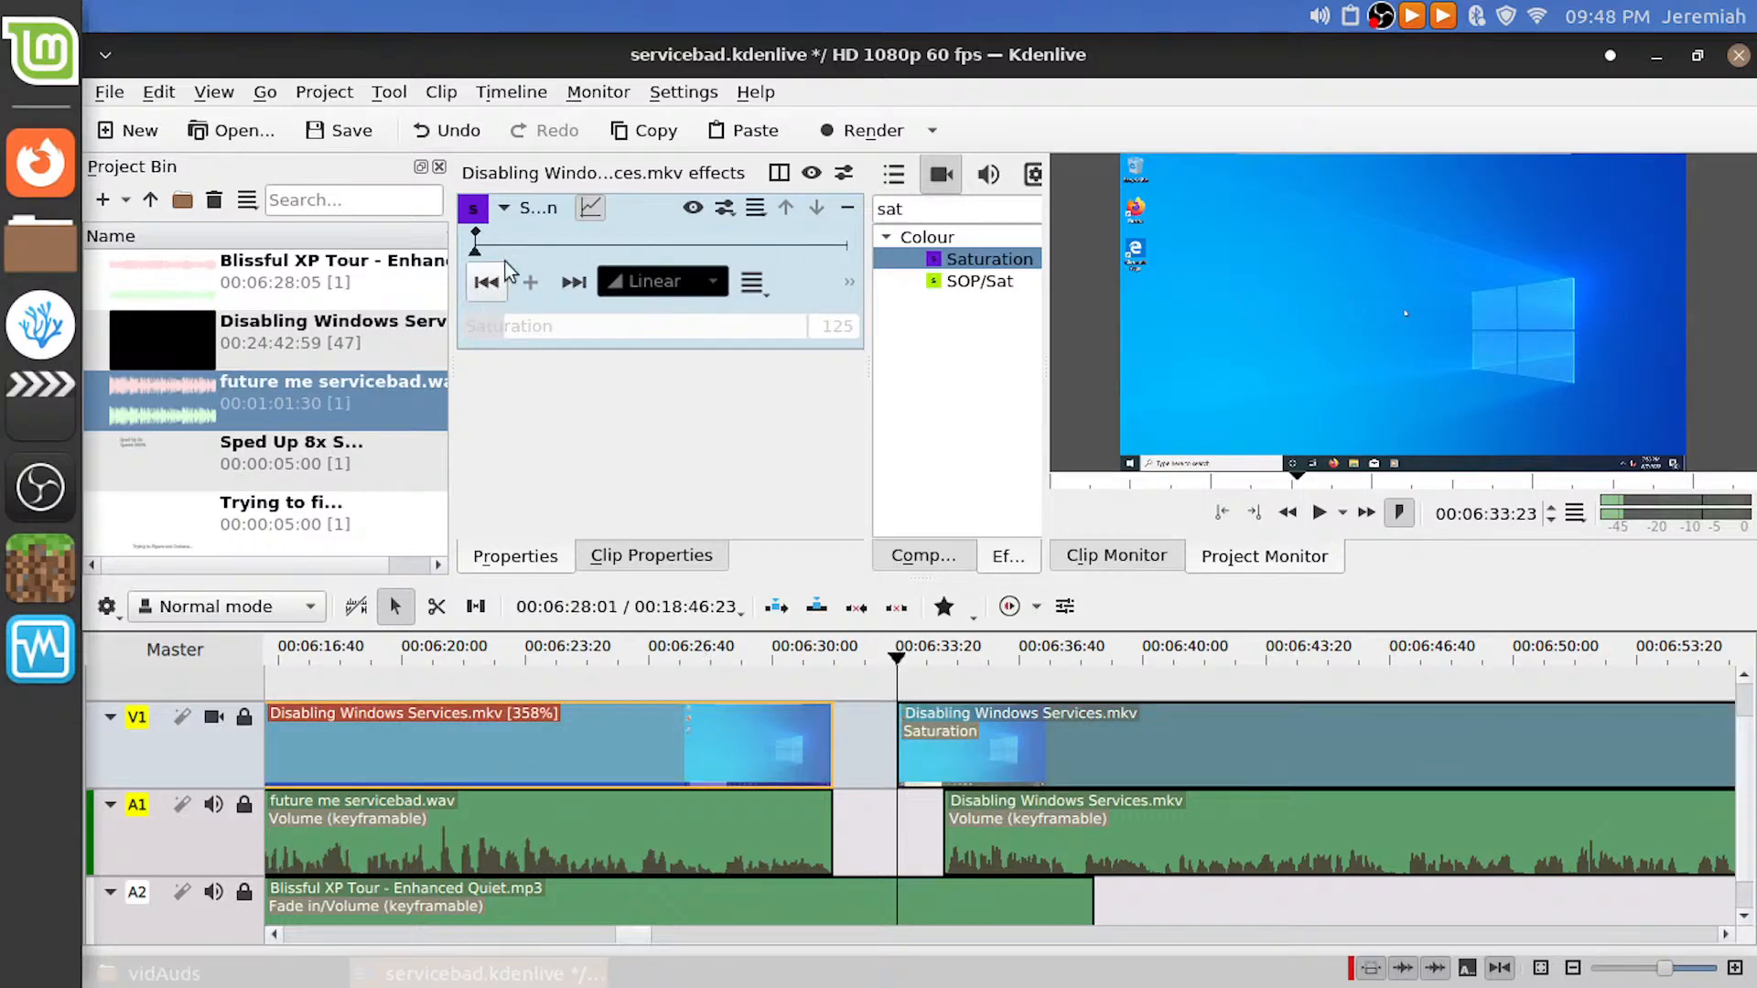
pyautogui.click(486, 282)
pyautogui.scroll(-2, 1056, 774)
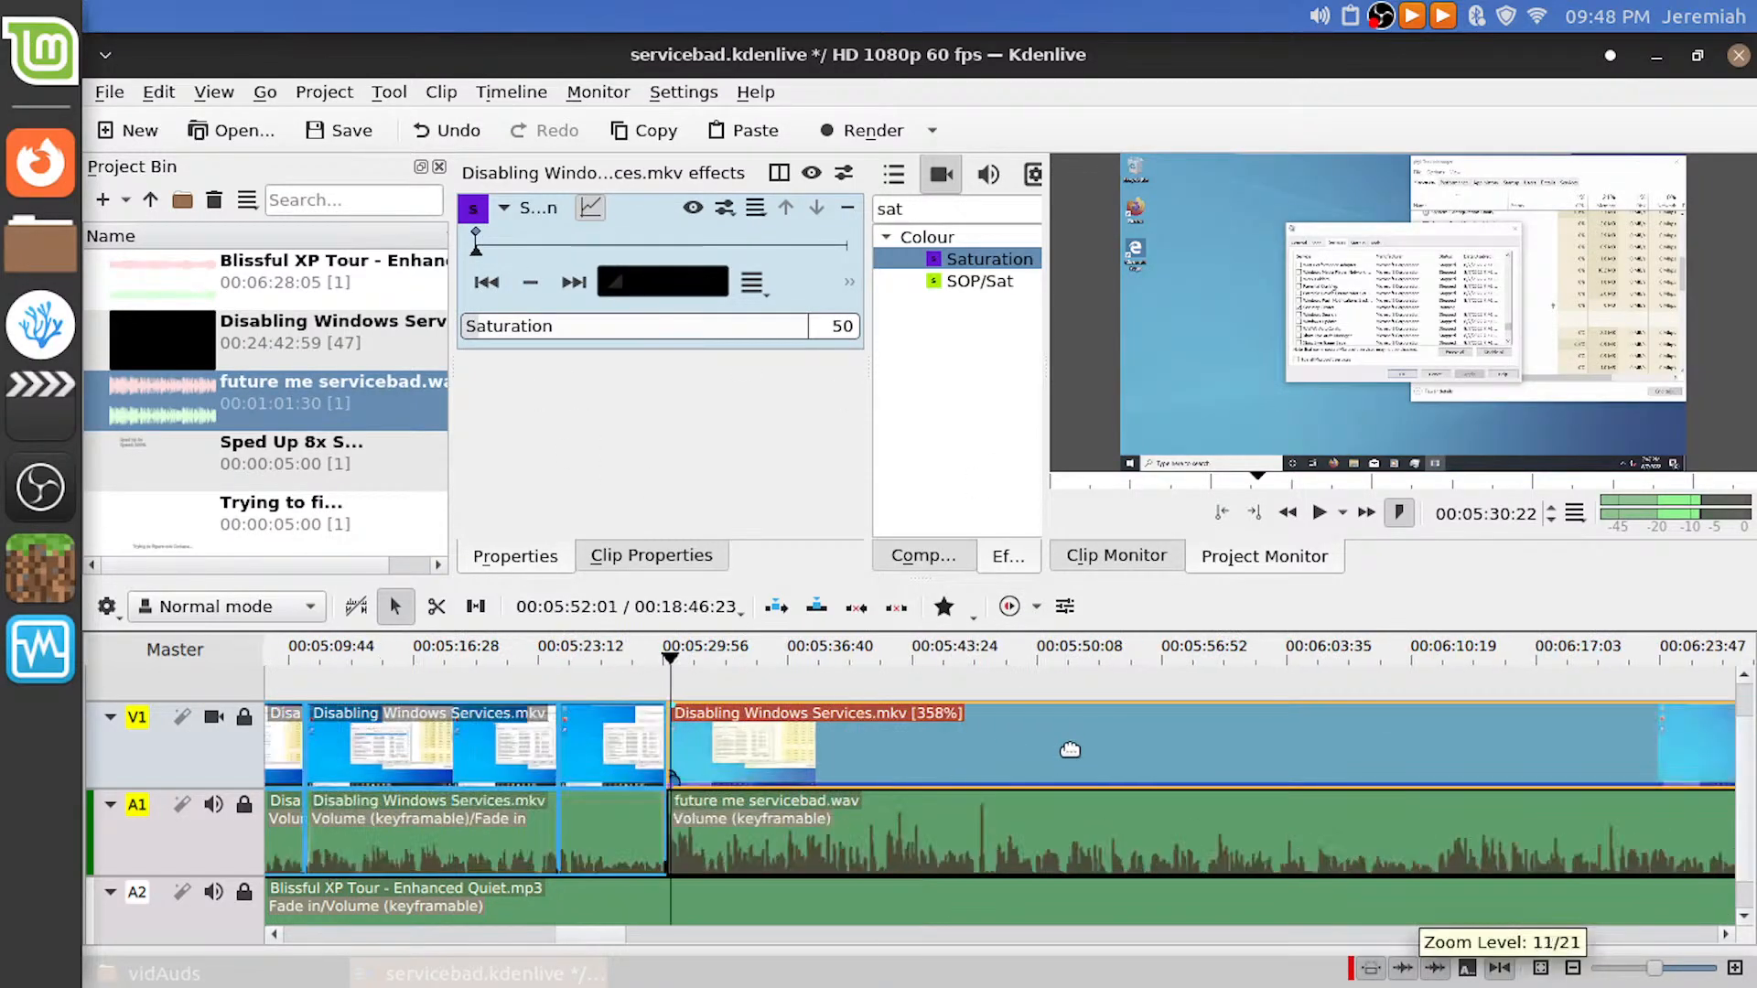
# Add a saturation keyframe at 00:06:34:37 on the normal-speed V1 clip, where its audio begins
pyautogui.click(1107, 703)
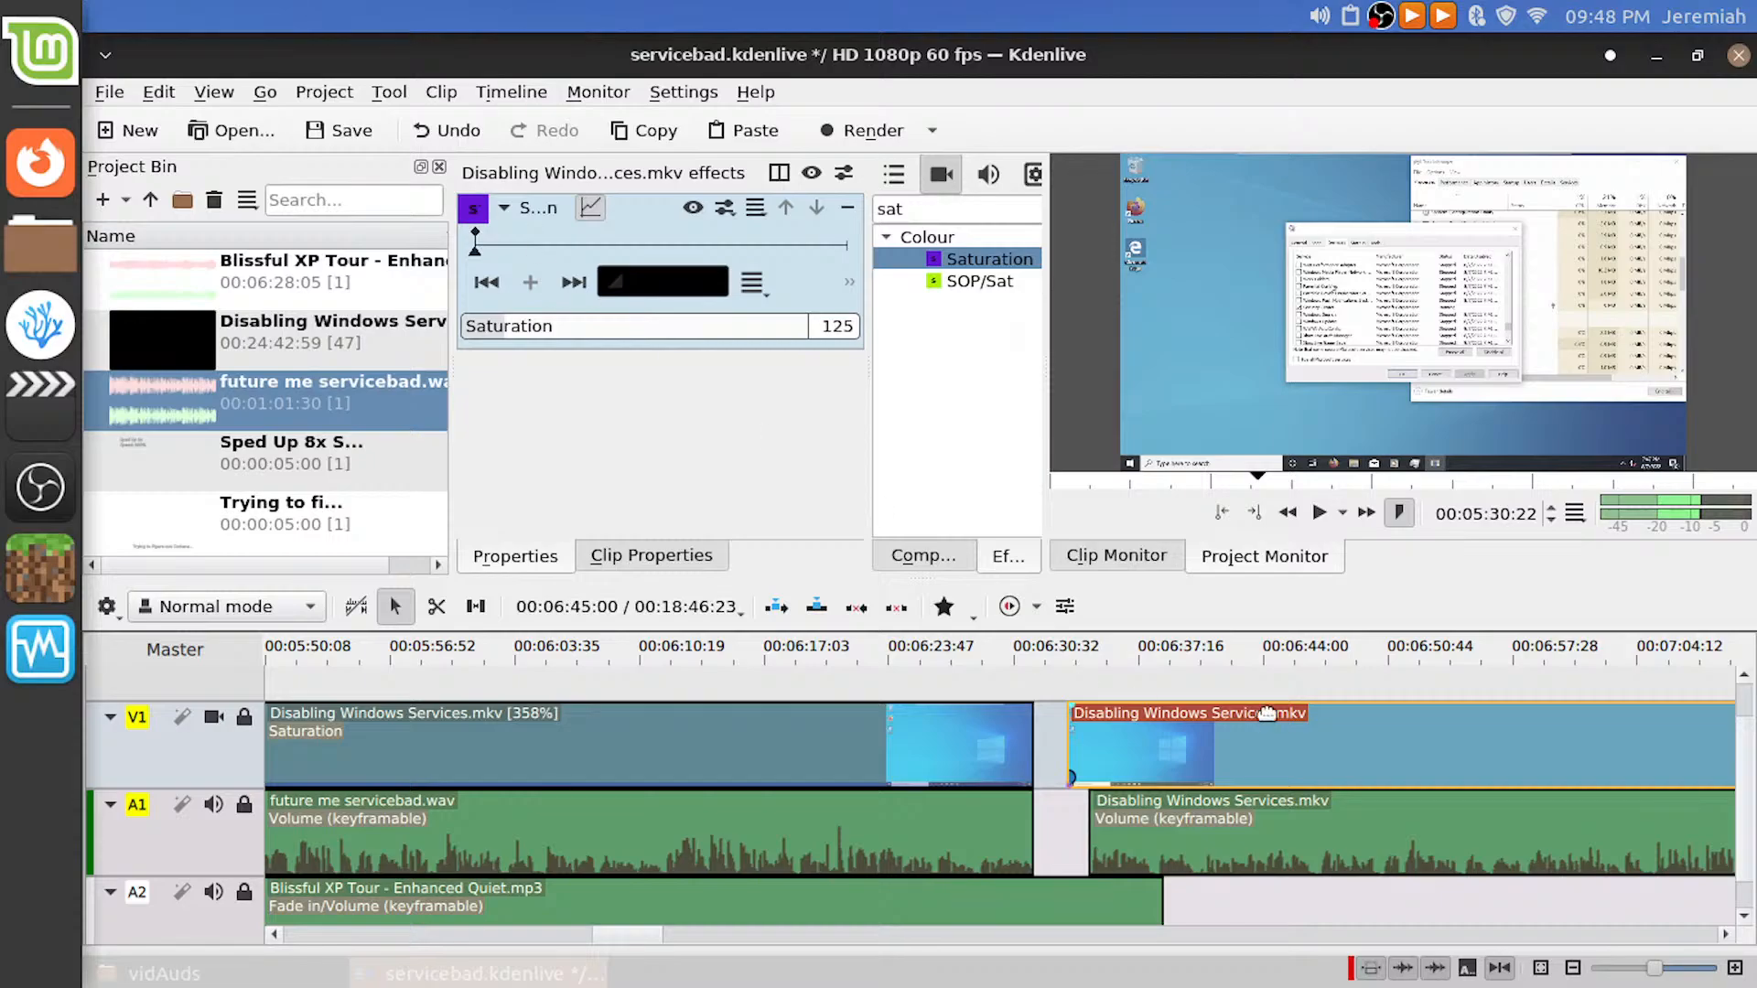
pyautogui.click(1096, 686)
pyautogui.scroll(3, 1089, 732)
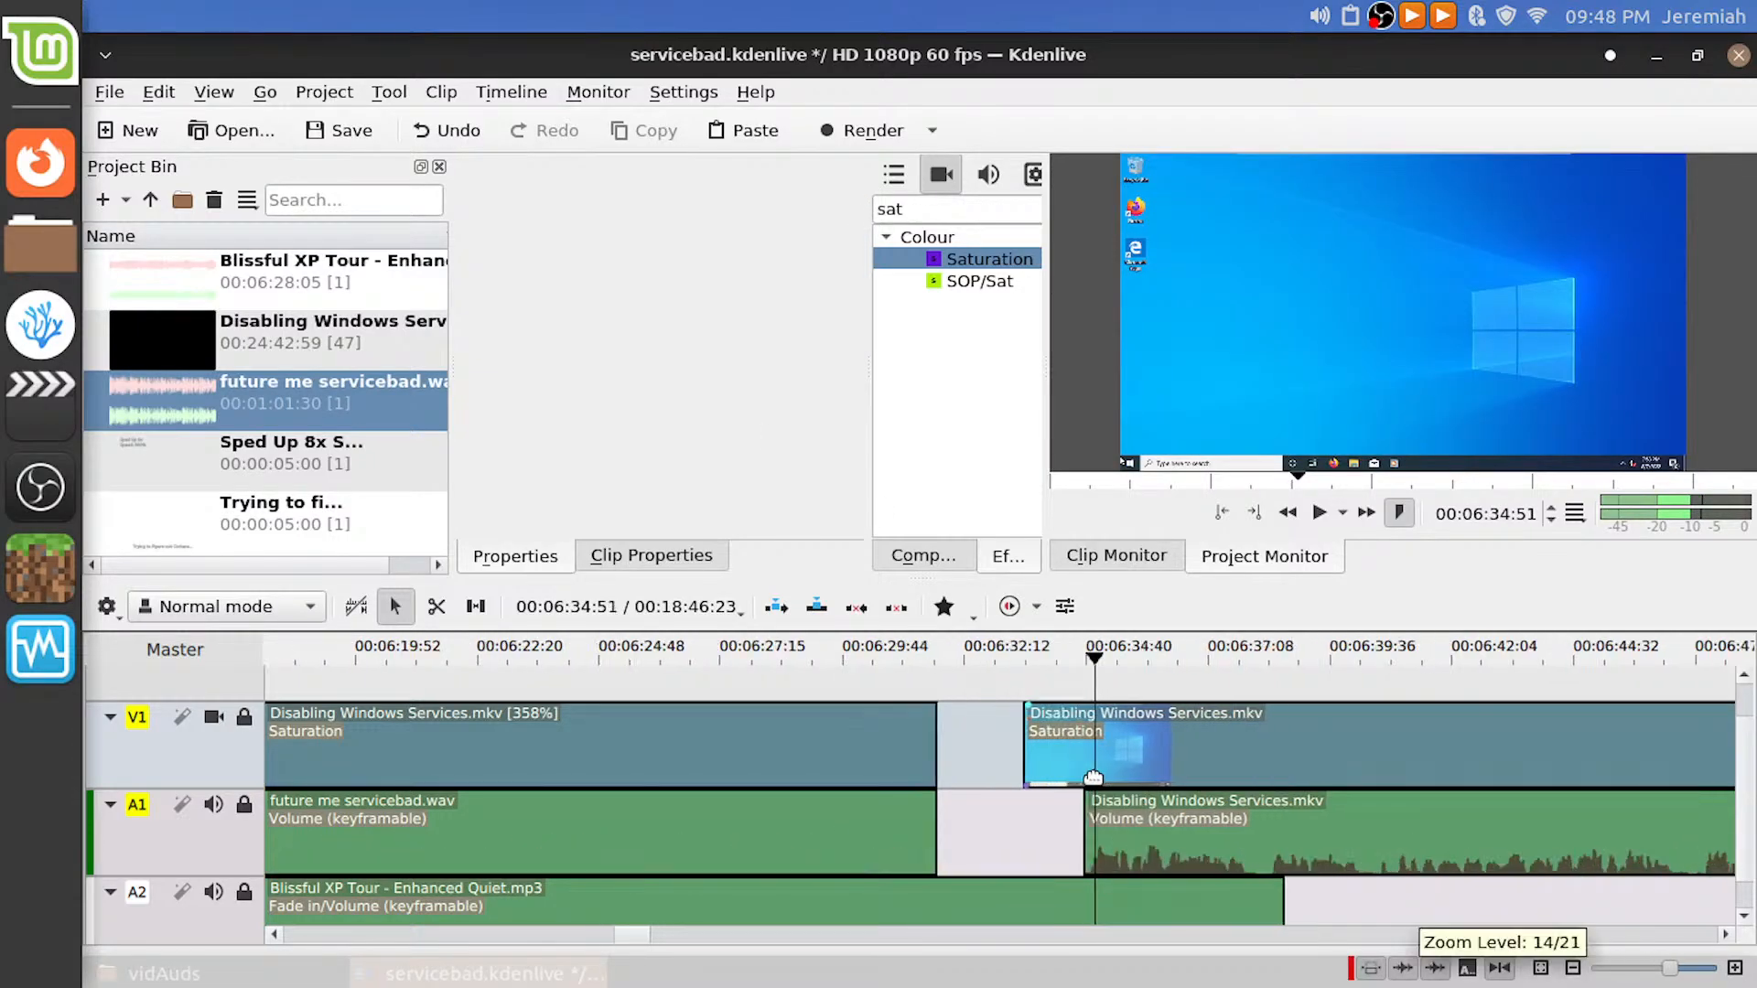
pyautogui.moveTo(1089, 685); pyautogui.dragTo(1078, 685)
pyautogui.click(1065, 732)
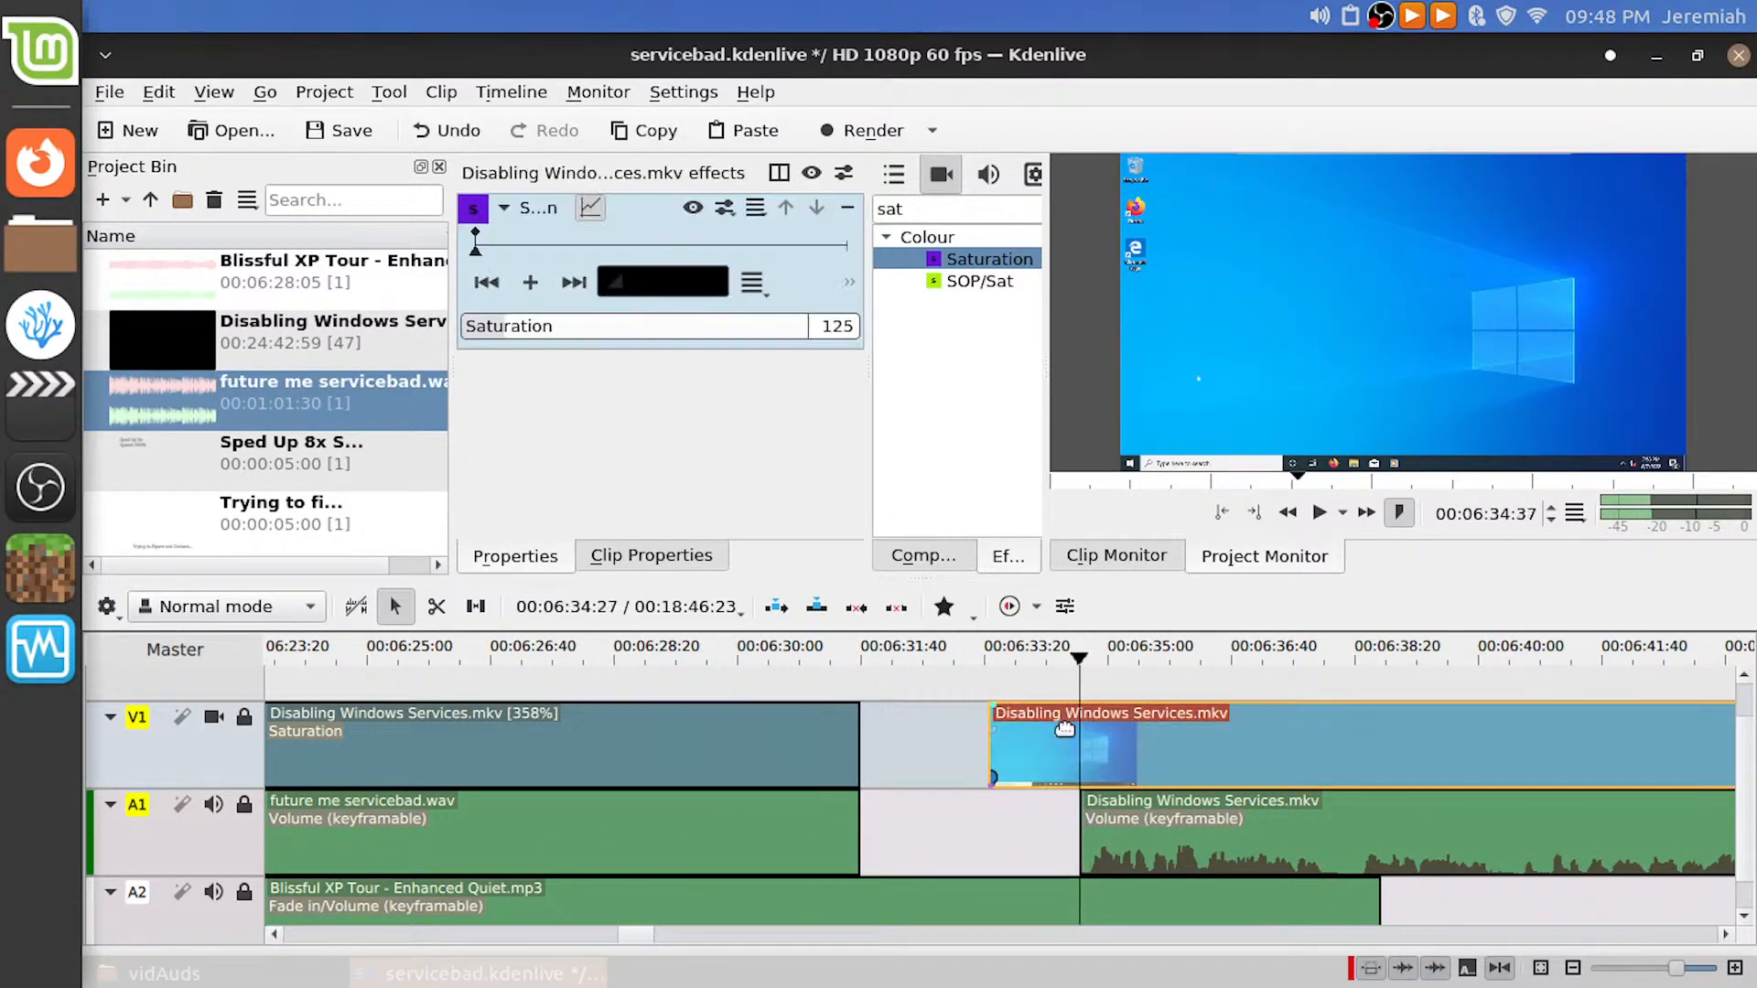
pyautogui.click(524, 280)
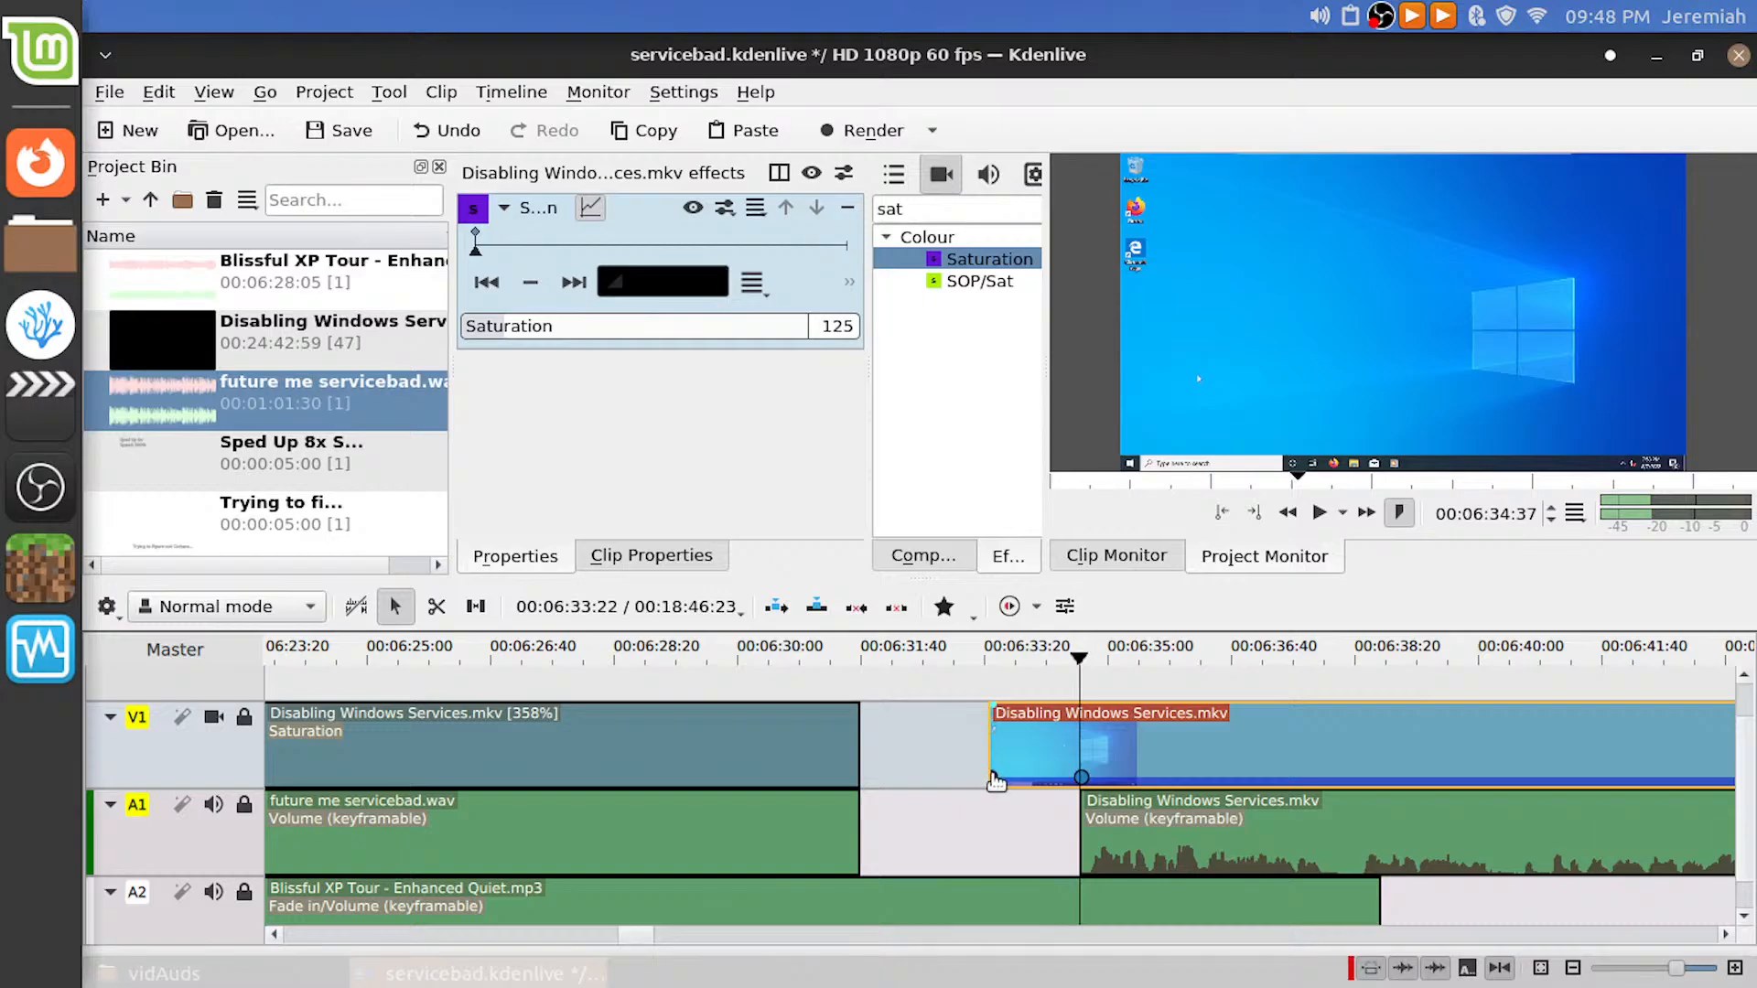
# Set the saturation of the first keyframe on the normal-speed V1 clip to 50
pyautogui.scroll(3, 1002, 789)
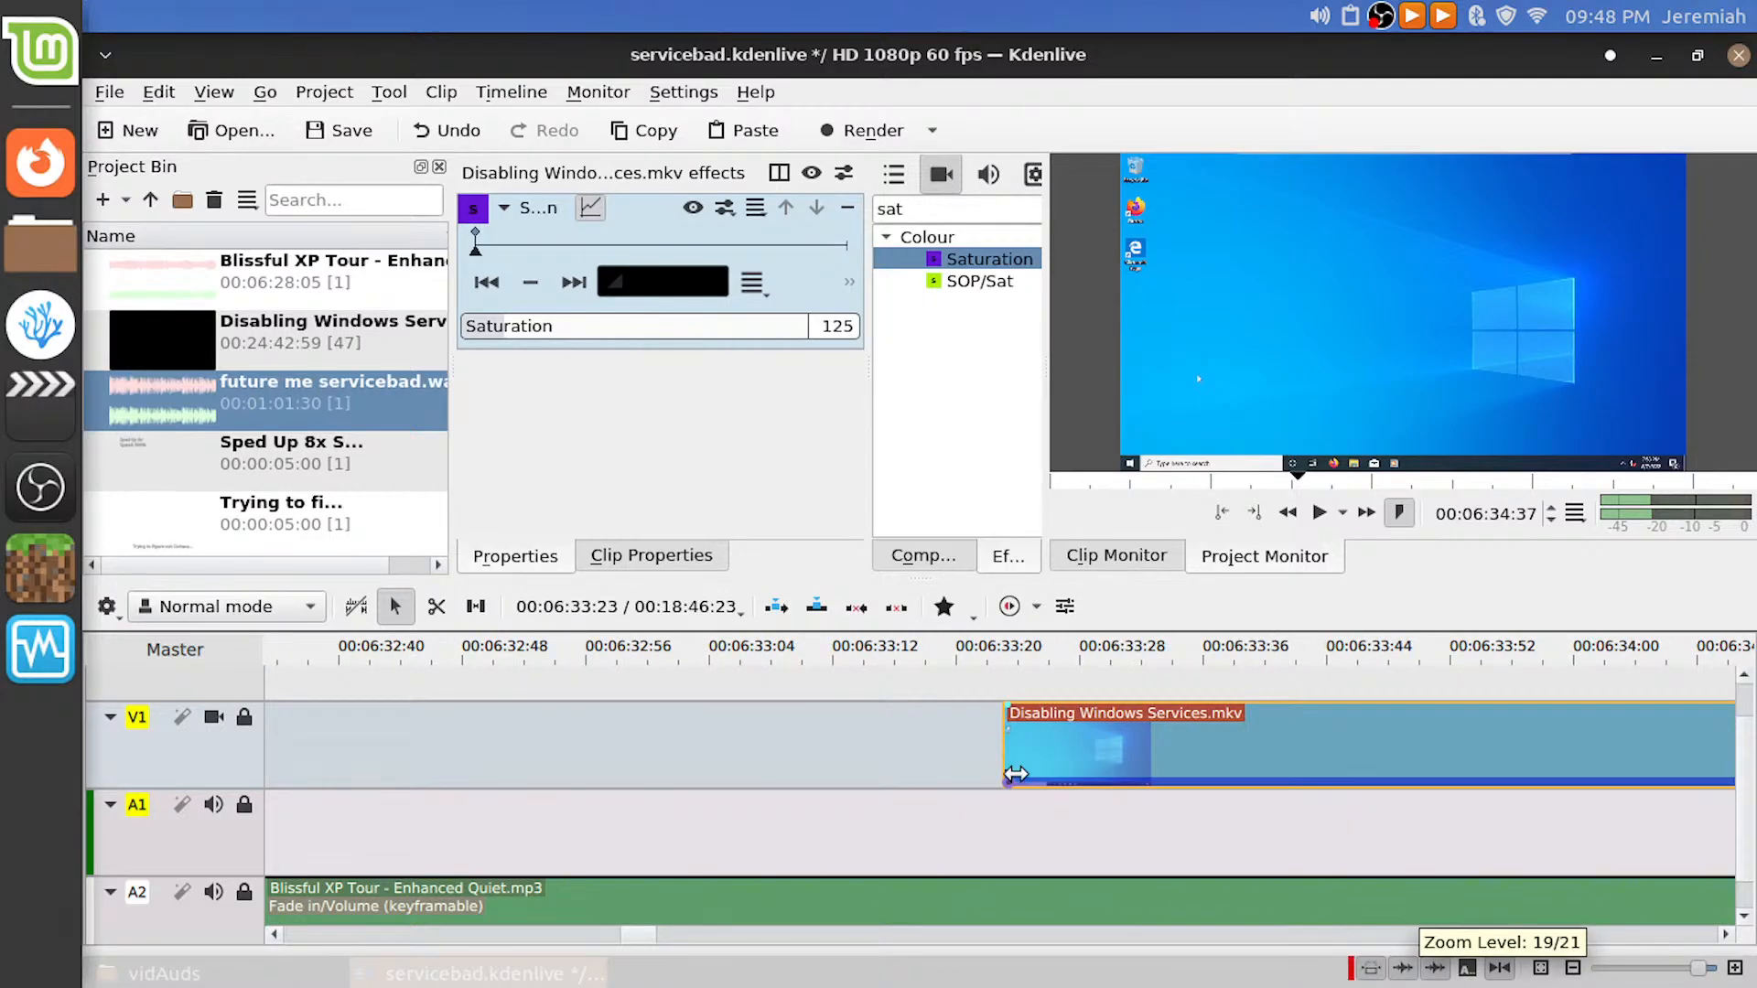
pyautogui.click(1010, 778)
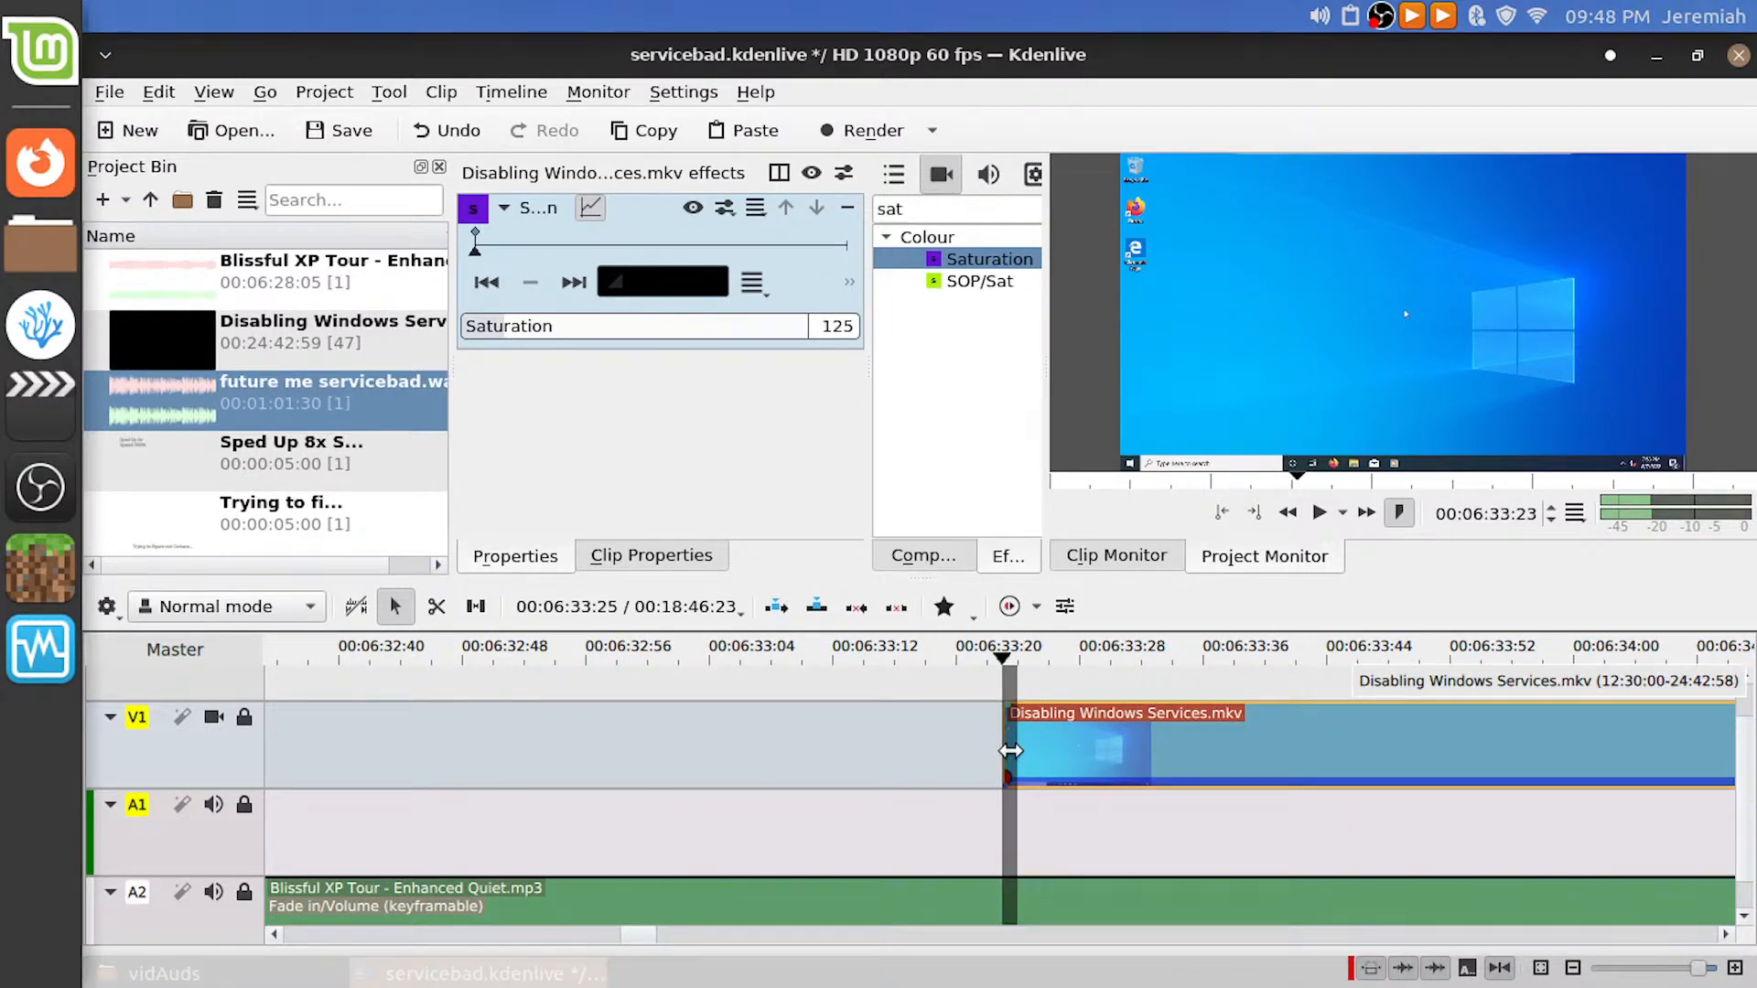
pyautogui.moveTo(1007, 777); pyautogui.dragTo(776, 802)
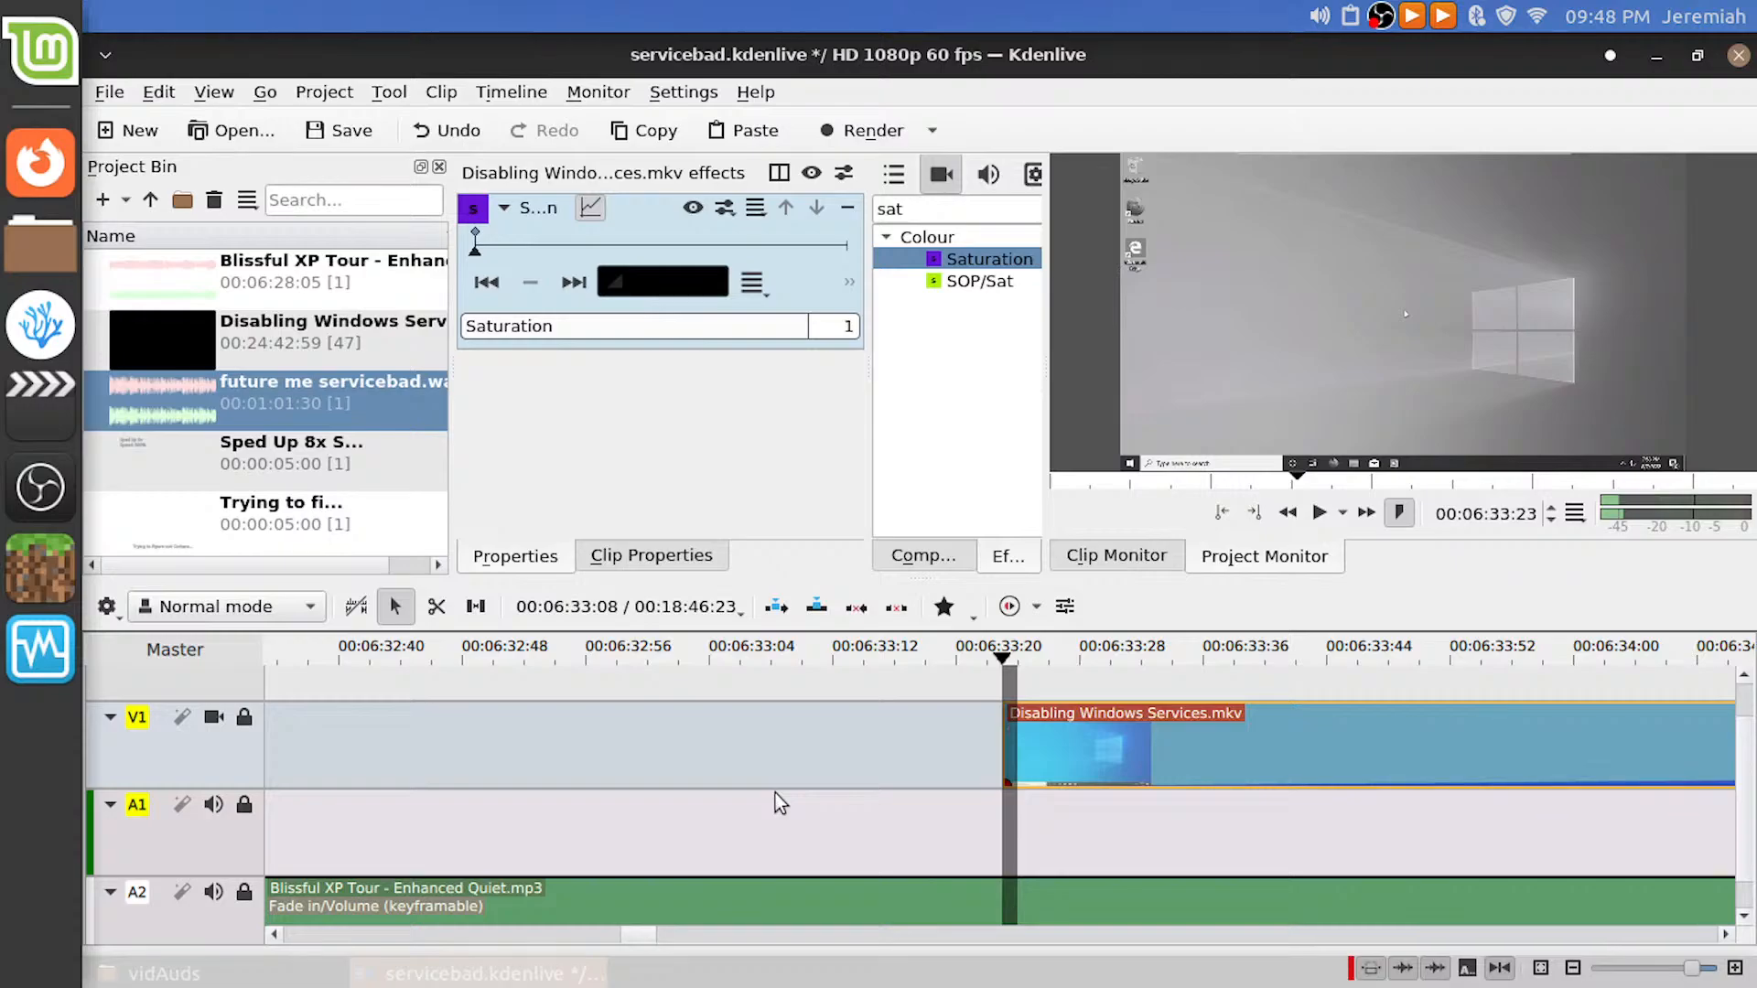
pyautogui.scroll(-3, 775, 792)
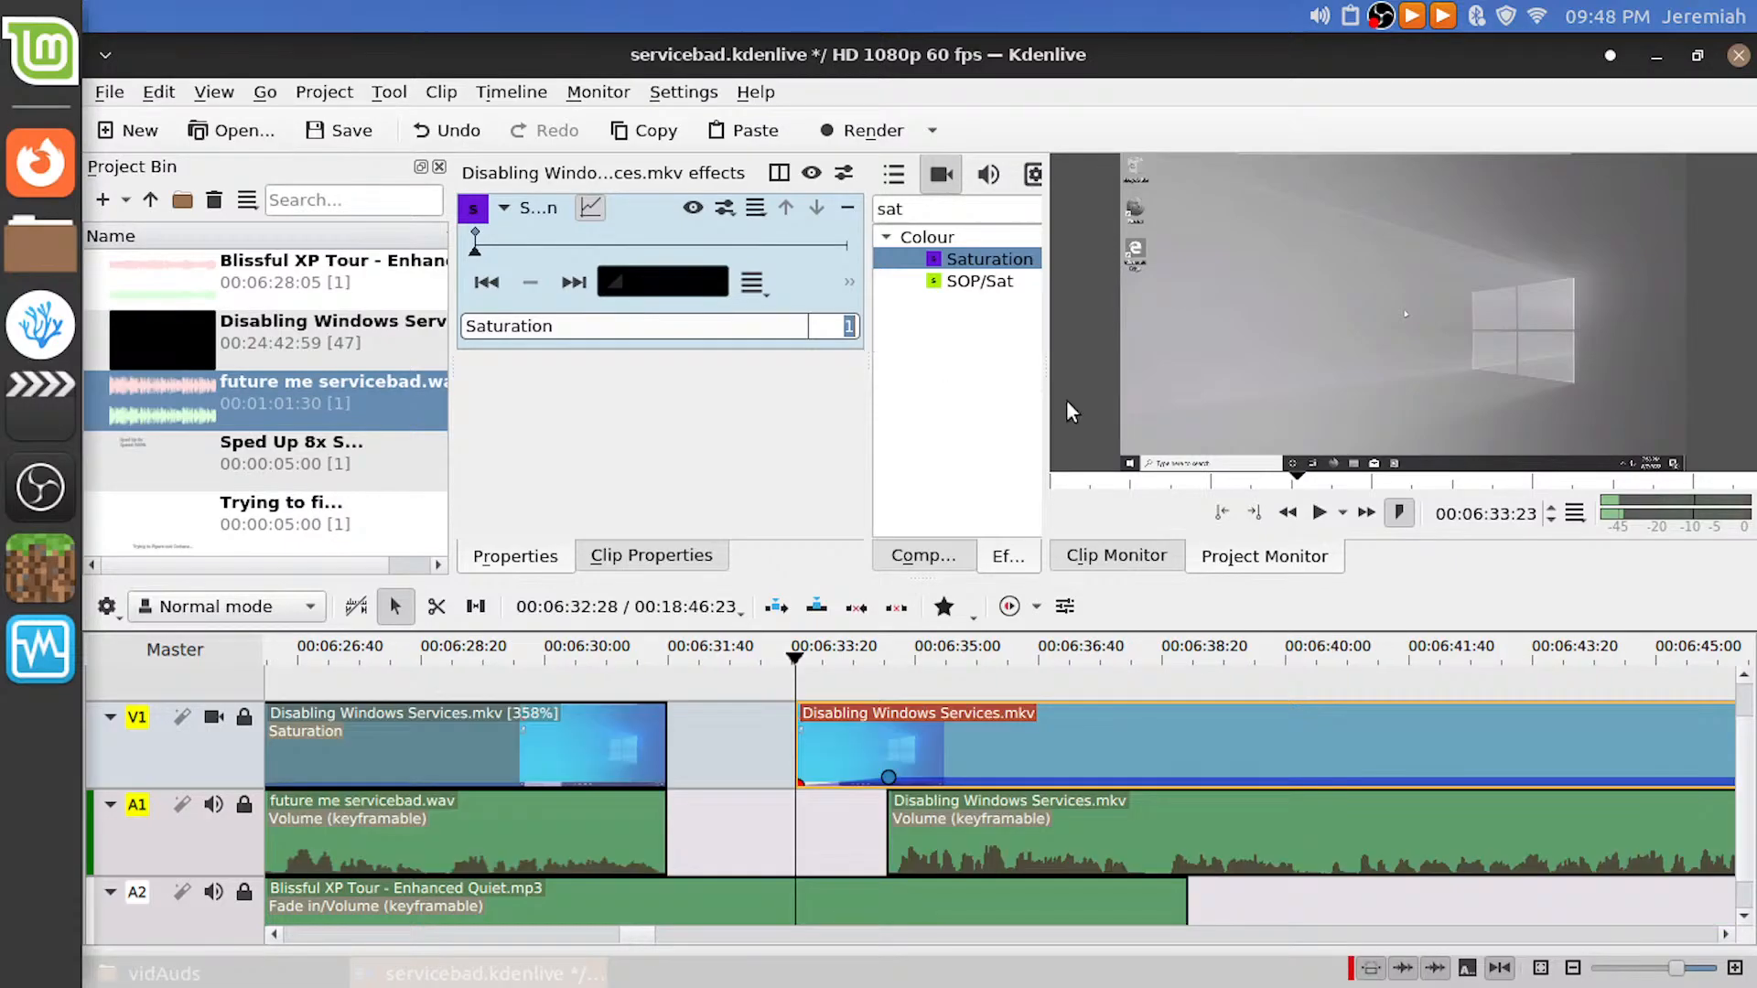
pyautogui.write('50')
pyautogui.press('Return')
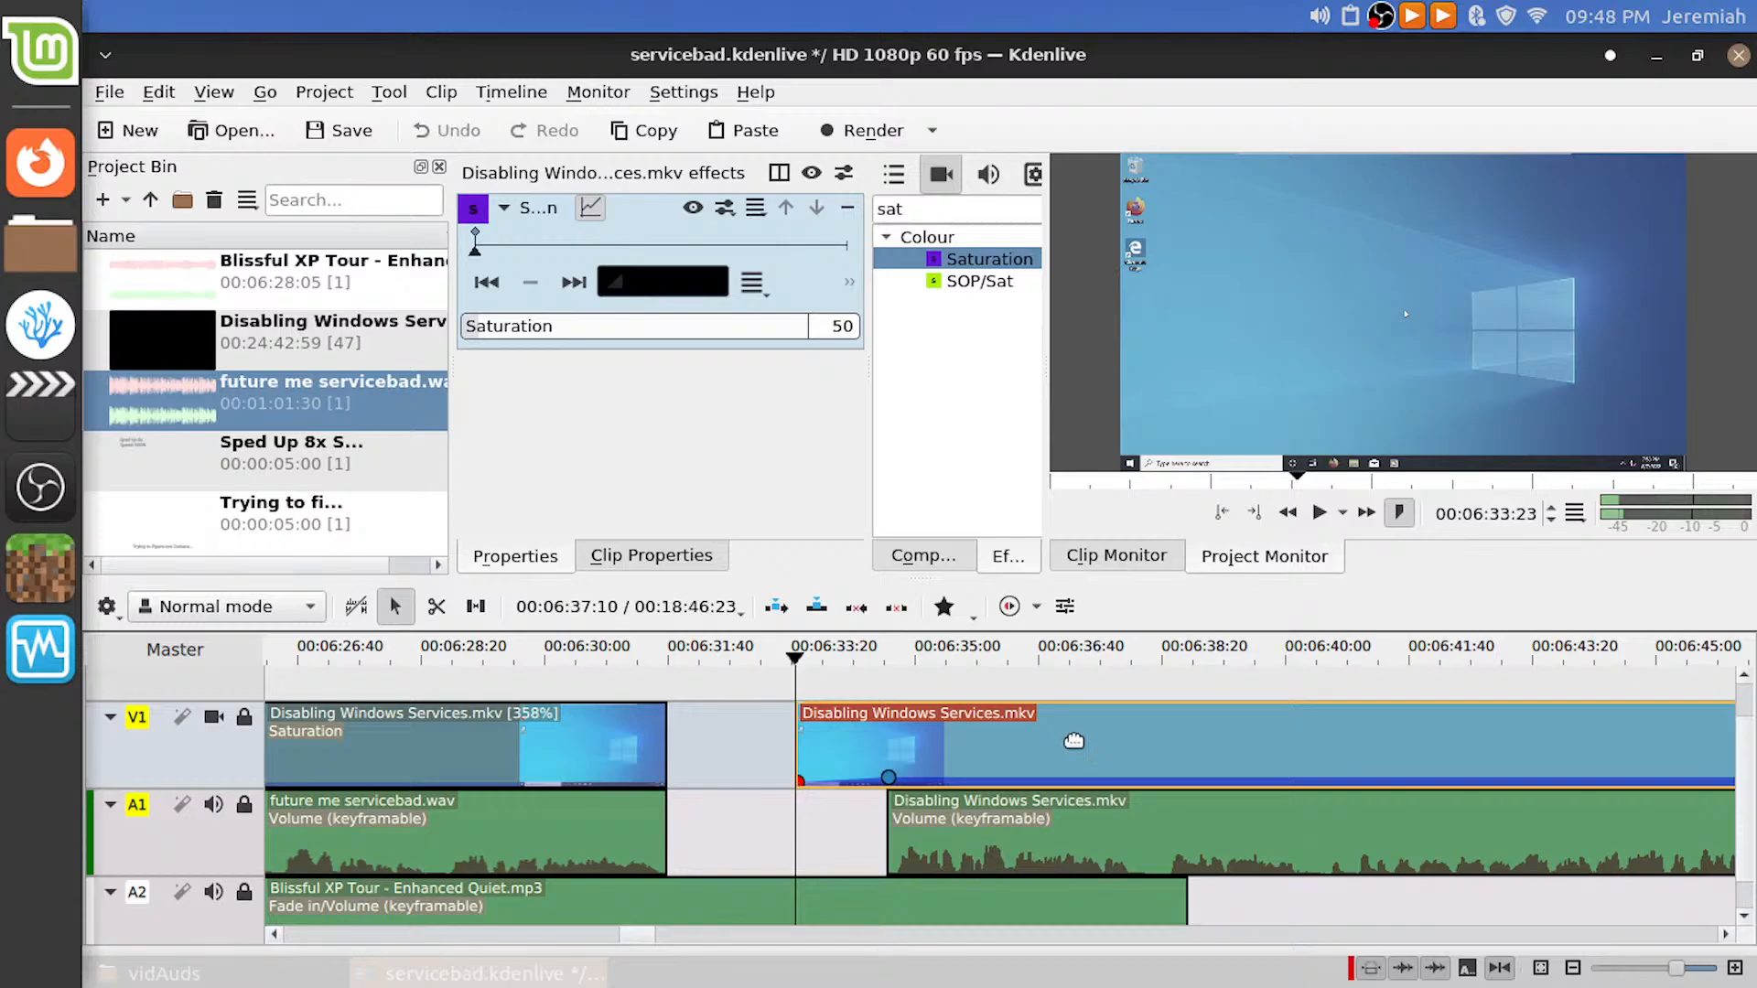
# Split the normal-speed V1 clip at 00:06:34:37, where its audio begins, and select the part after the cut
pyautogui.click(905, 686)
pyautogui.scroll(3, 908, 688)
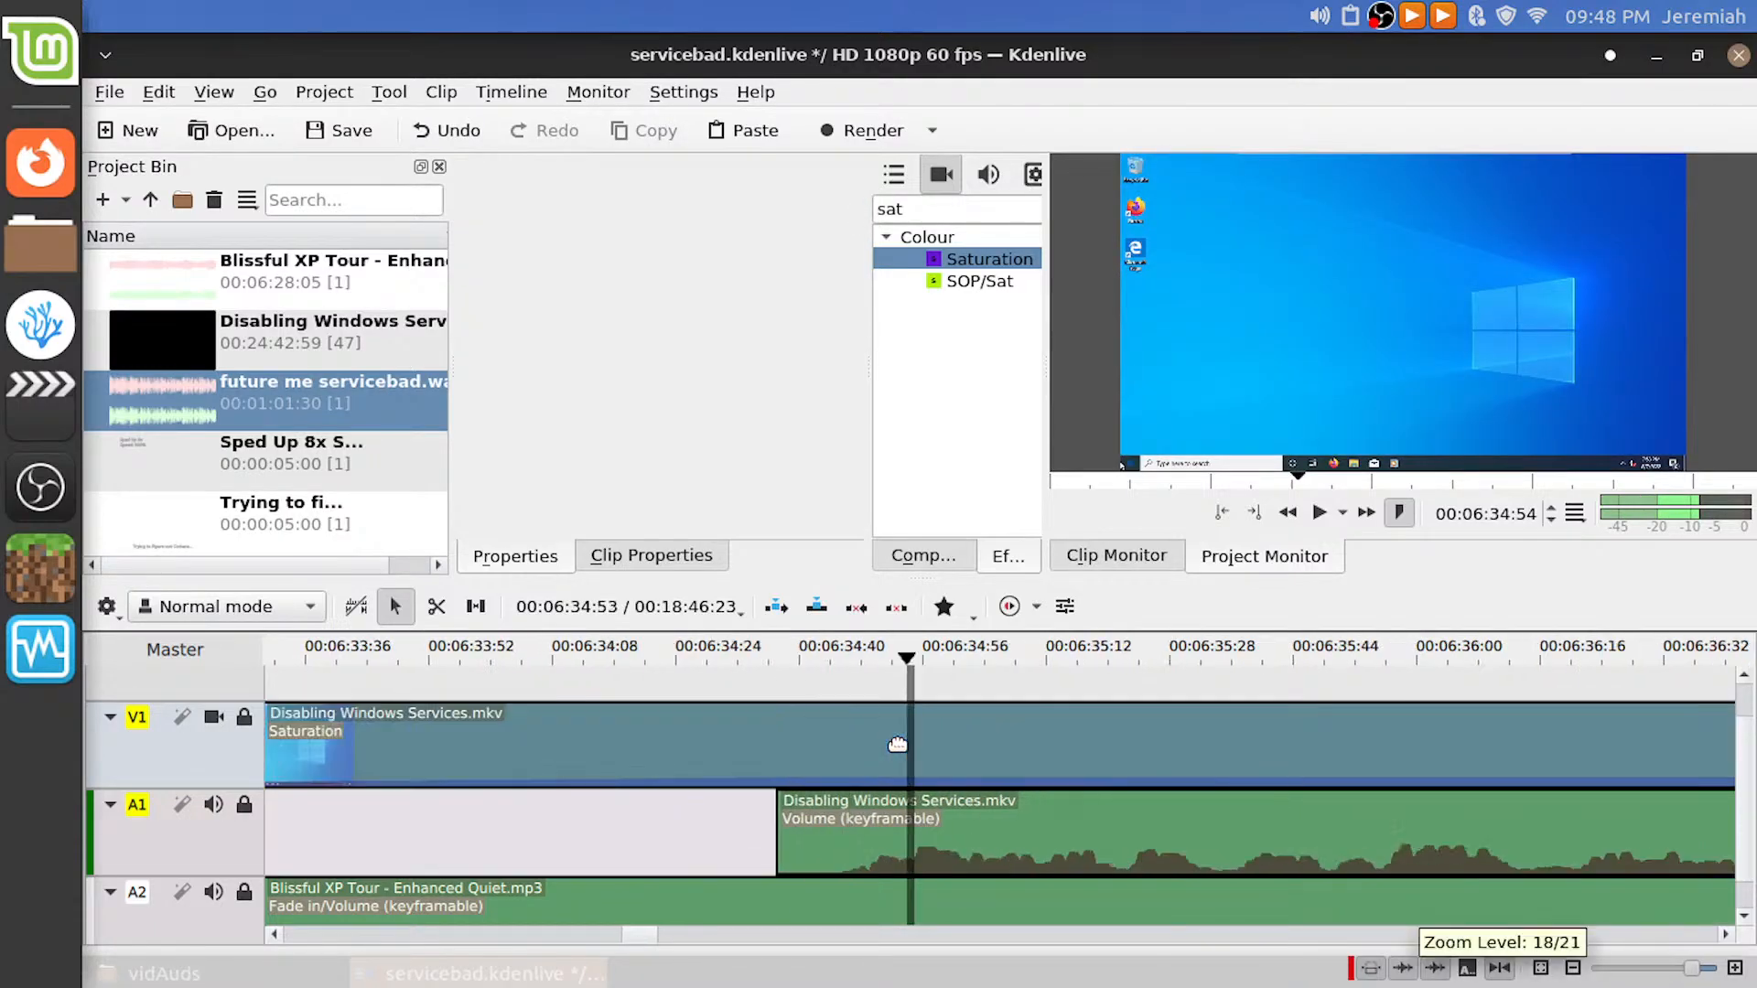
pyautogui.click(779, 686)
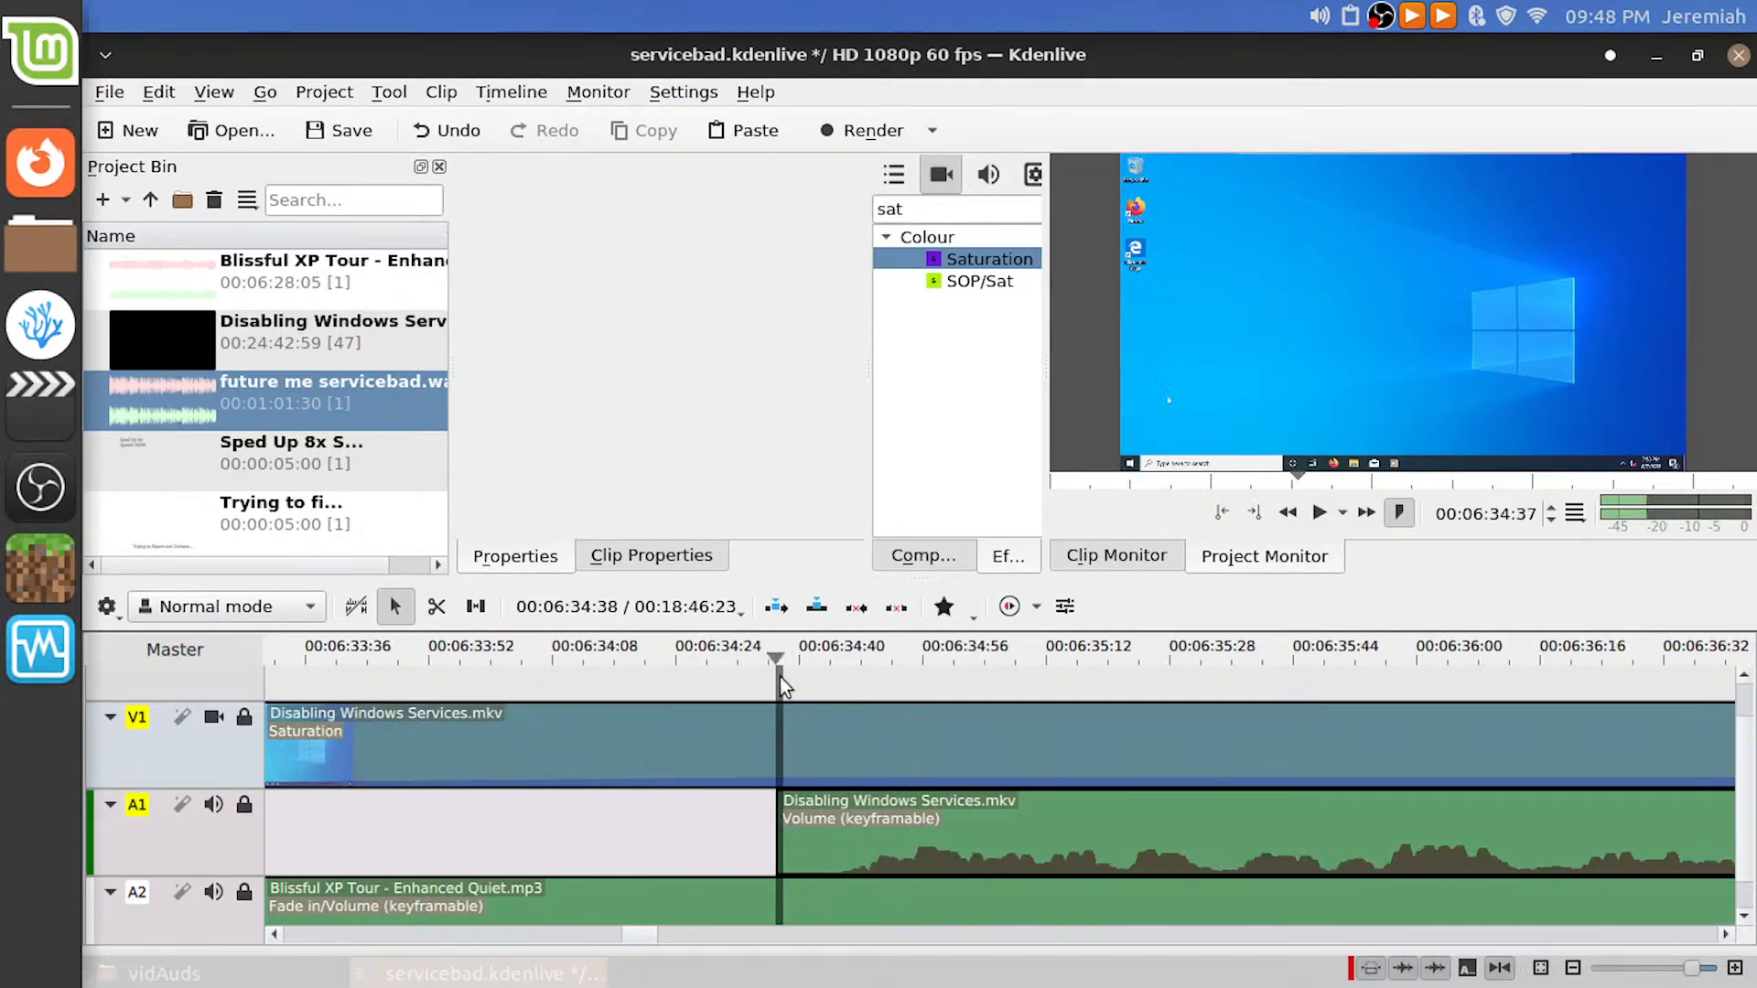
pyautogui.click(832, 743)
pyautogui.hotkey('shift', 'r')
pyautogui.click(832, 743)
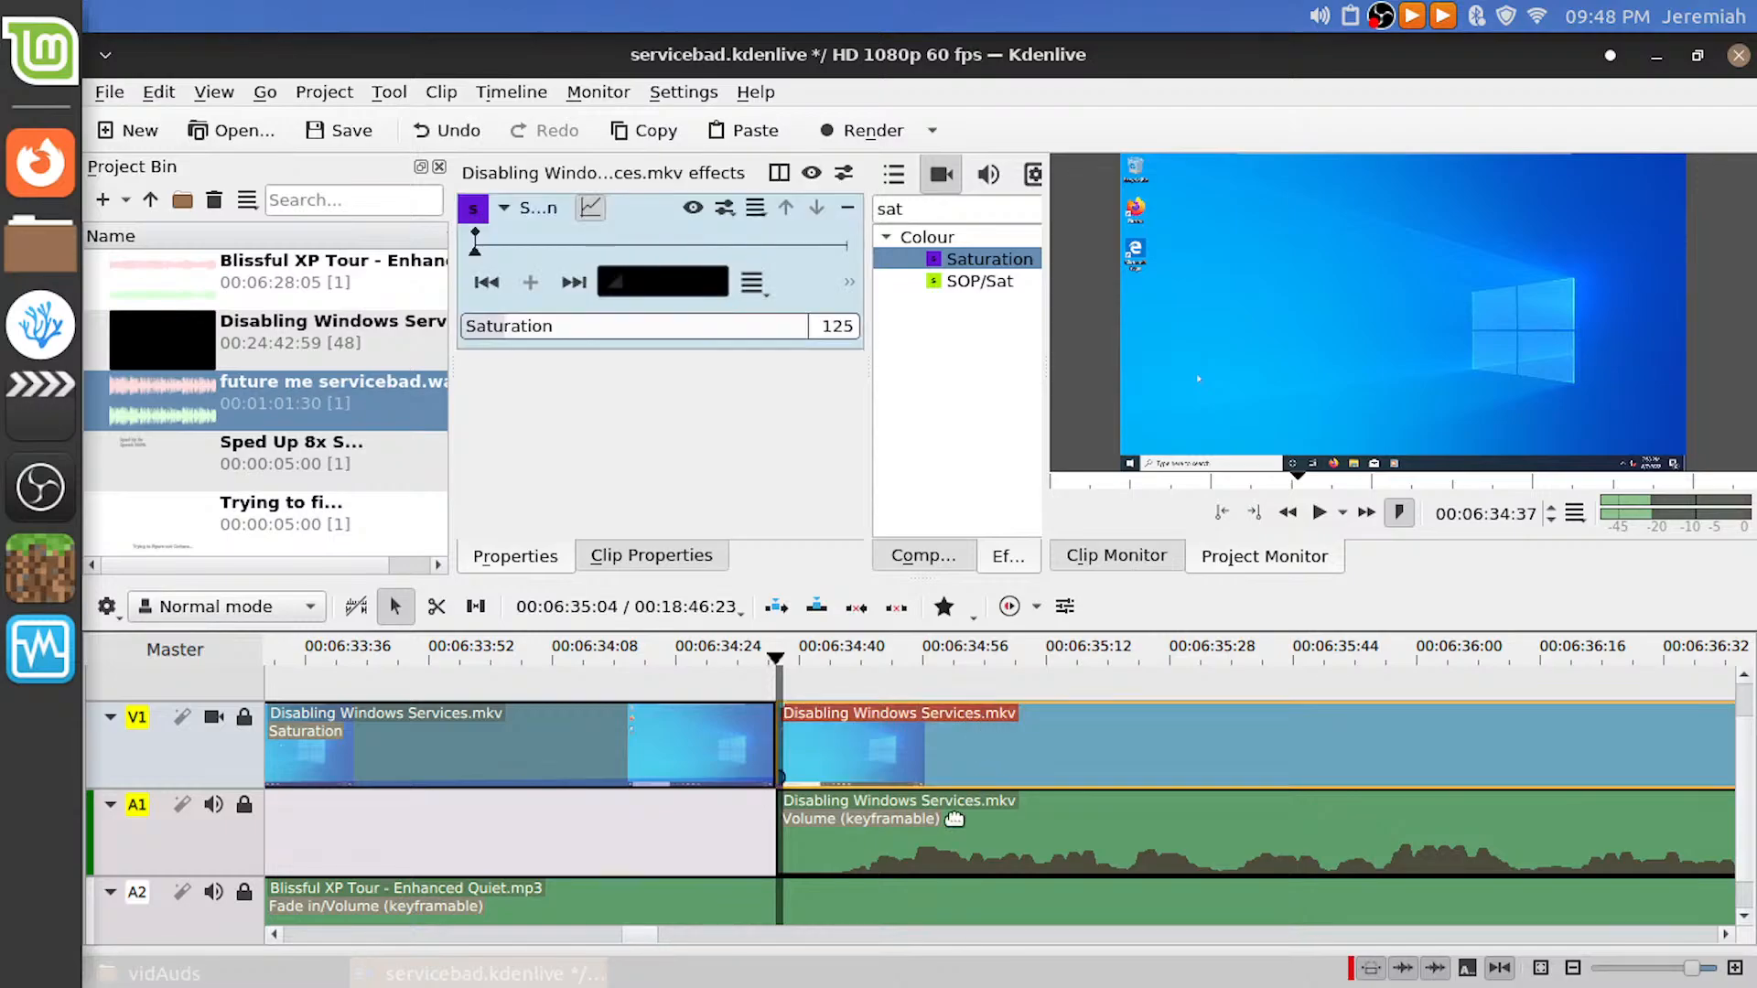
# Remove the Saturation effect from the V1 clip after the cut and group that clip with its audio on A1
pyautogui.click(847, 208)
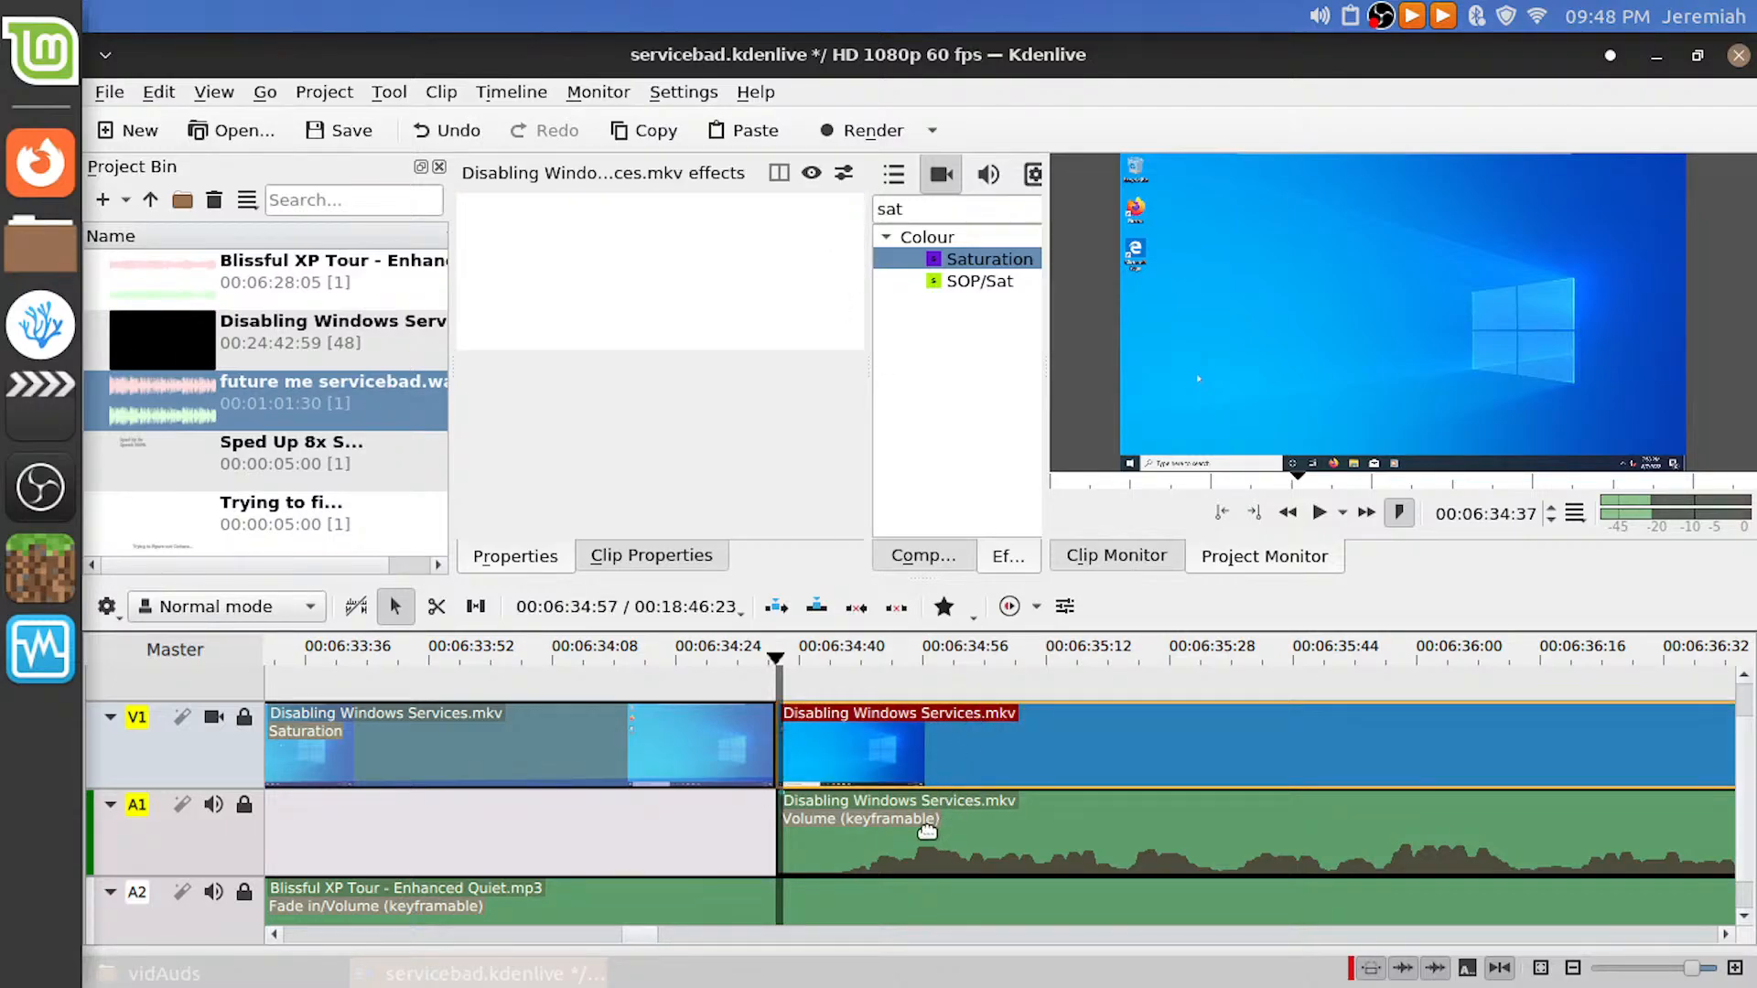
pyautogui.keyDown('shift'); pyautogui.click(918, 841); pyautogui.keyUp('shift')
pyautogui.rightClick(920, 765)
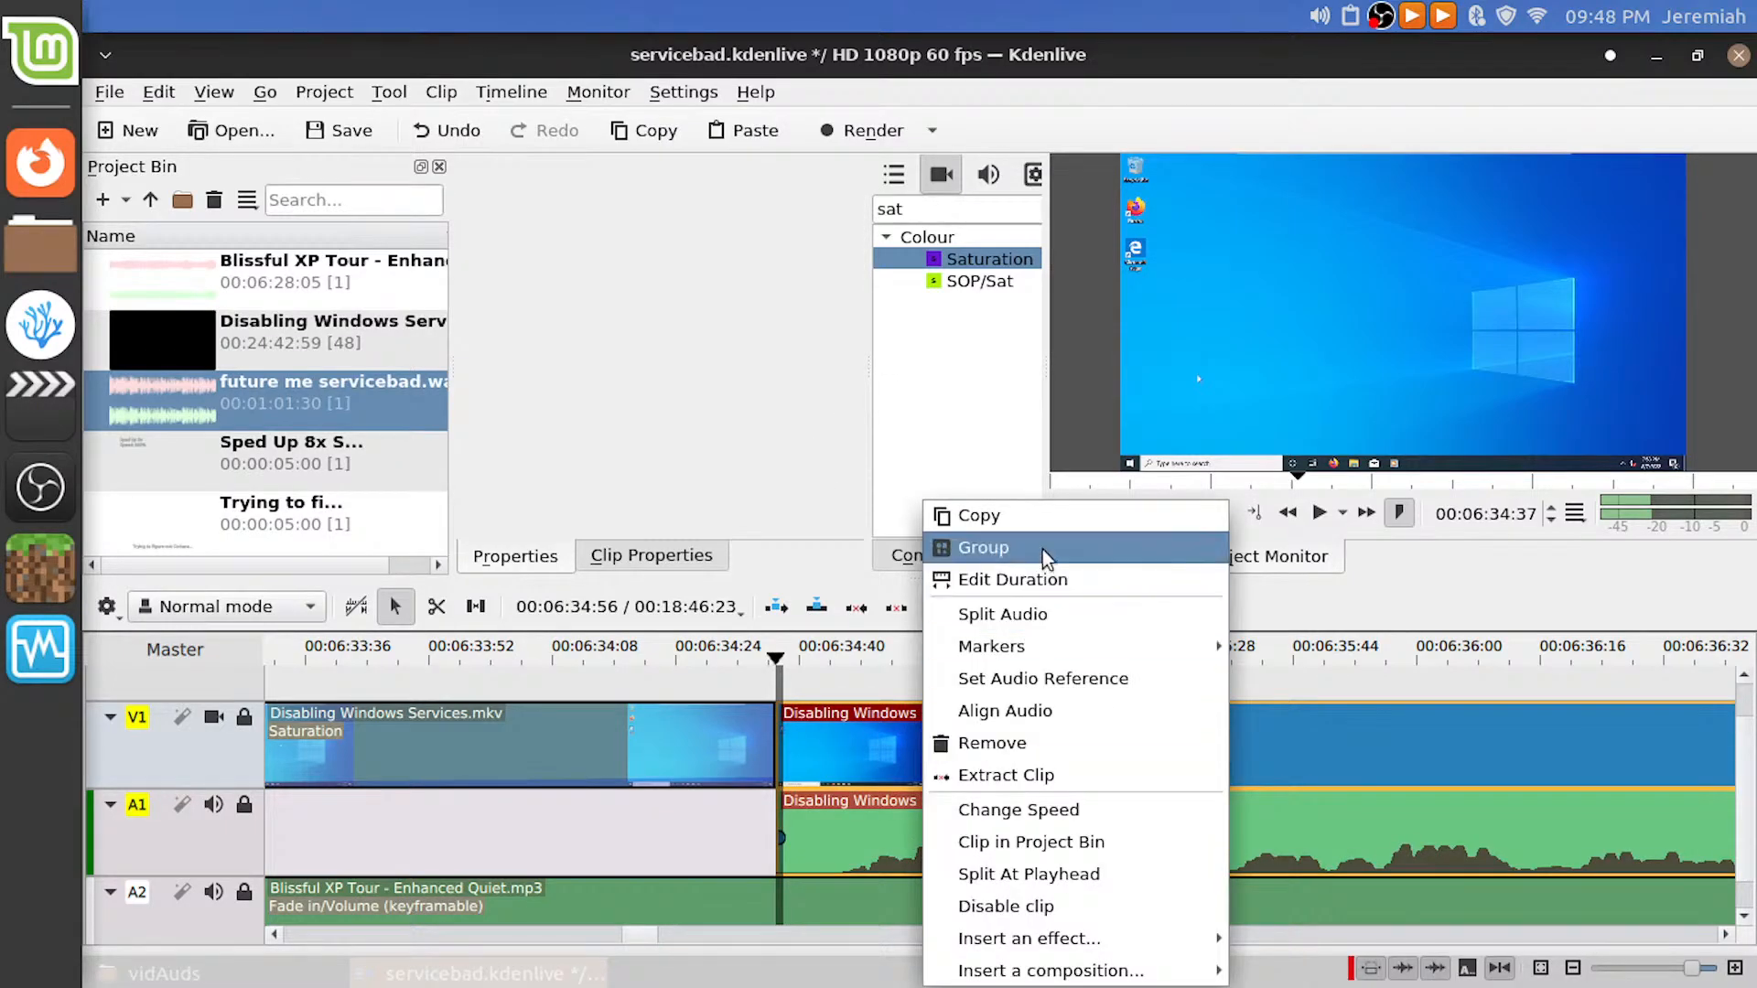
pyautogui.click(1041, 549)
# Group the short desaturated V1 clip before the cut with the video and audio clips that follow it
pyautogui.scroll(-3, 939, 785)
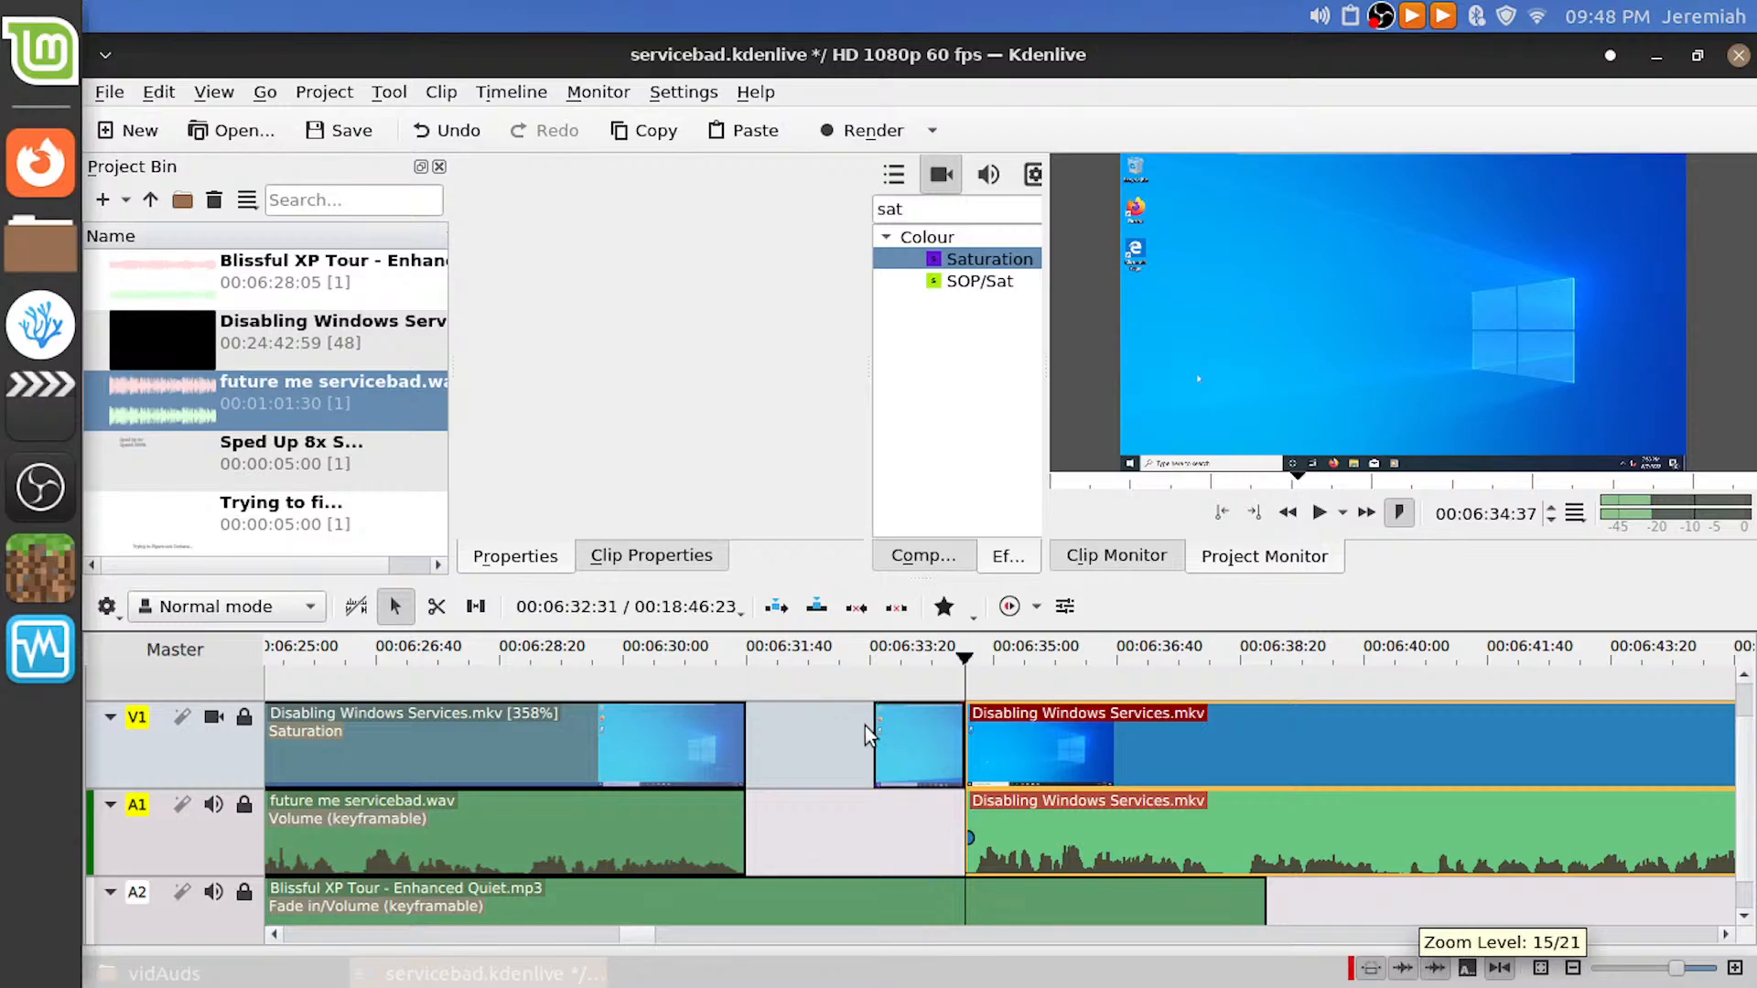
pyautogui.click(951, 761)
pyautogui.rightClick(911, 746)
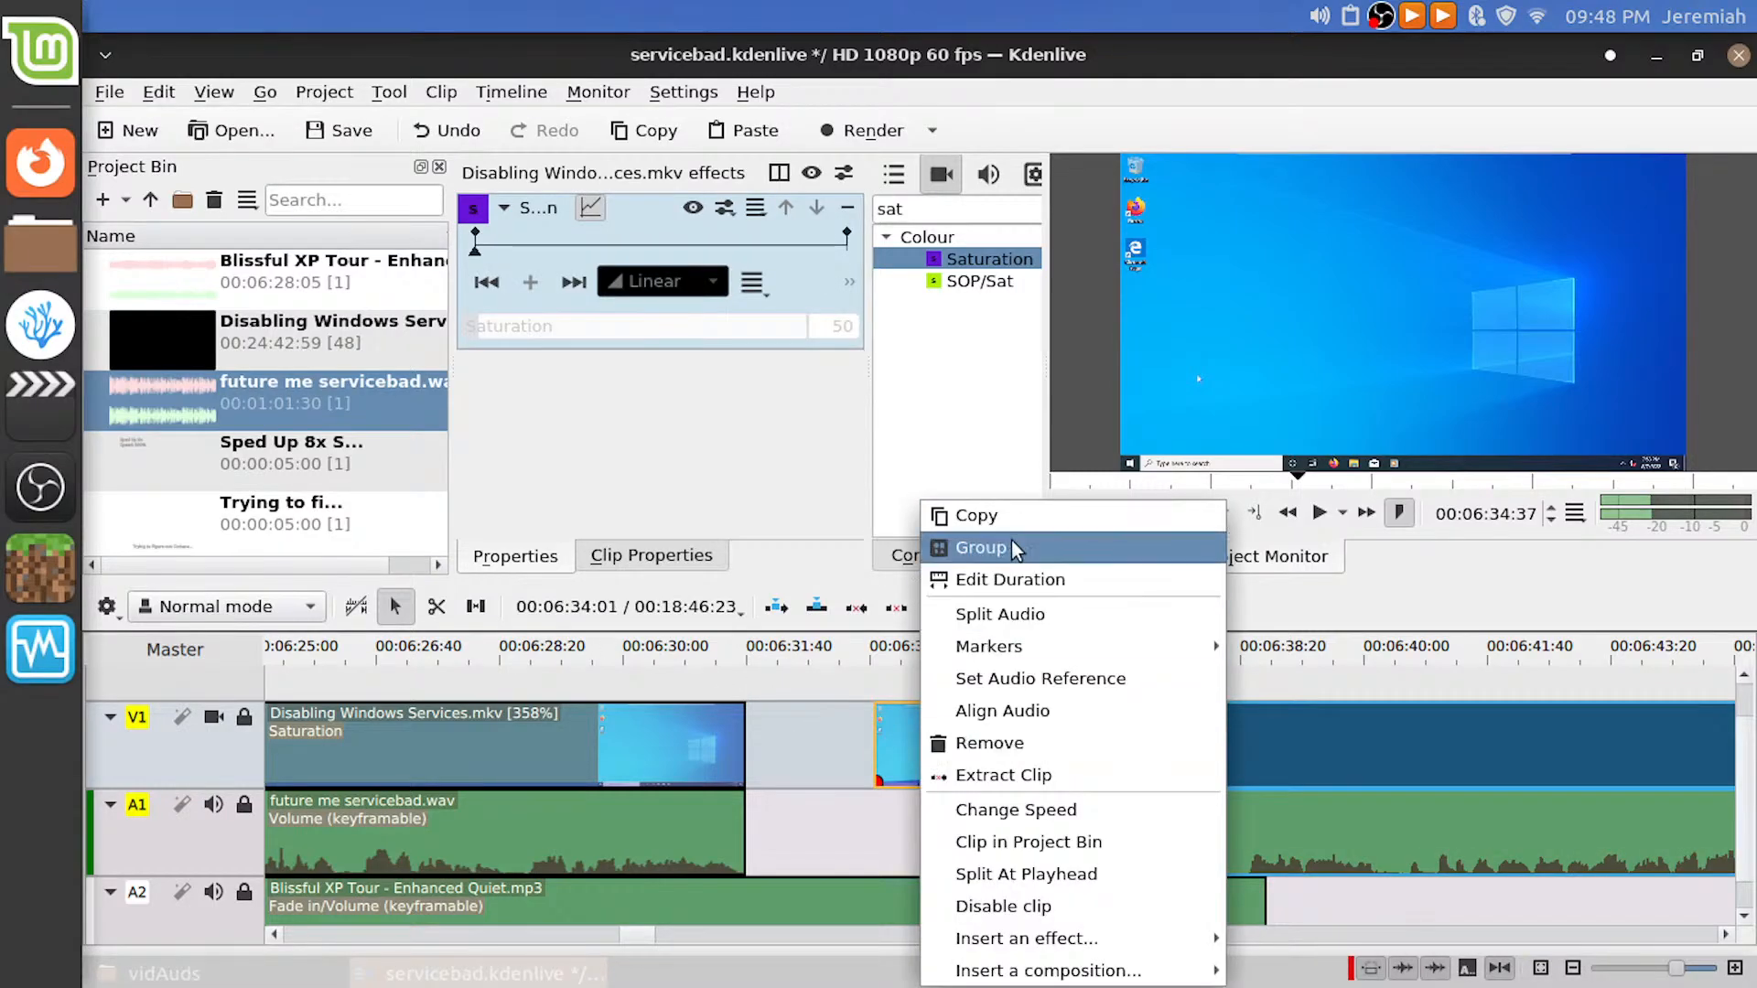
pyautogui.click(1011, 547)
pyautogui.click(1094, 723)
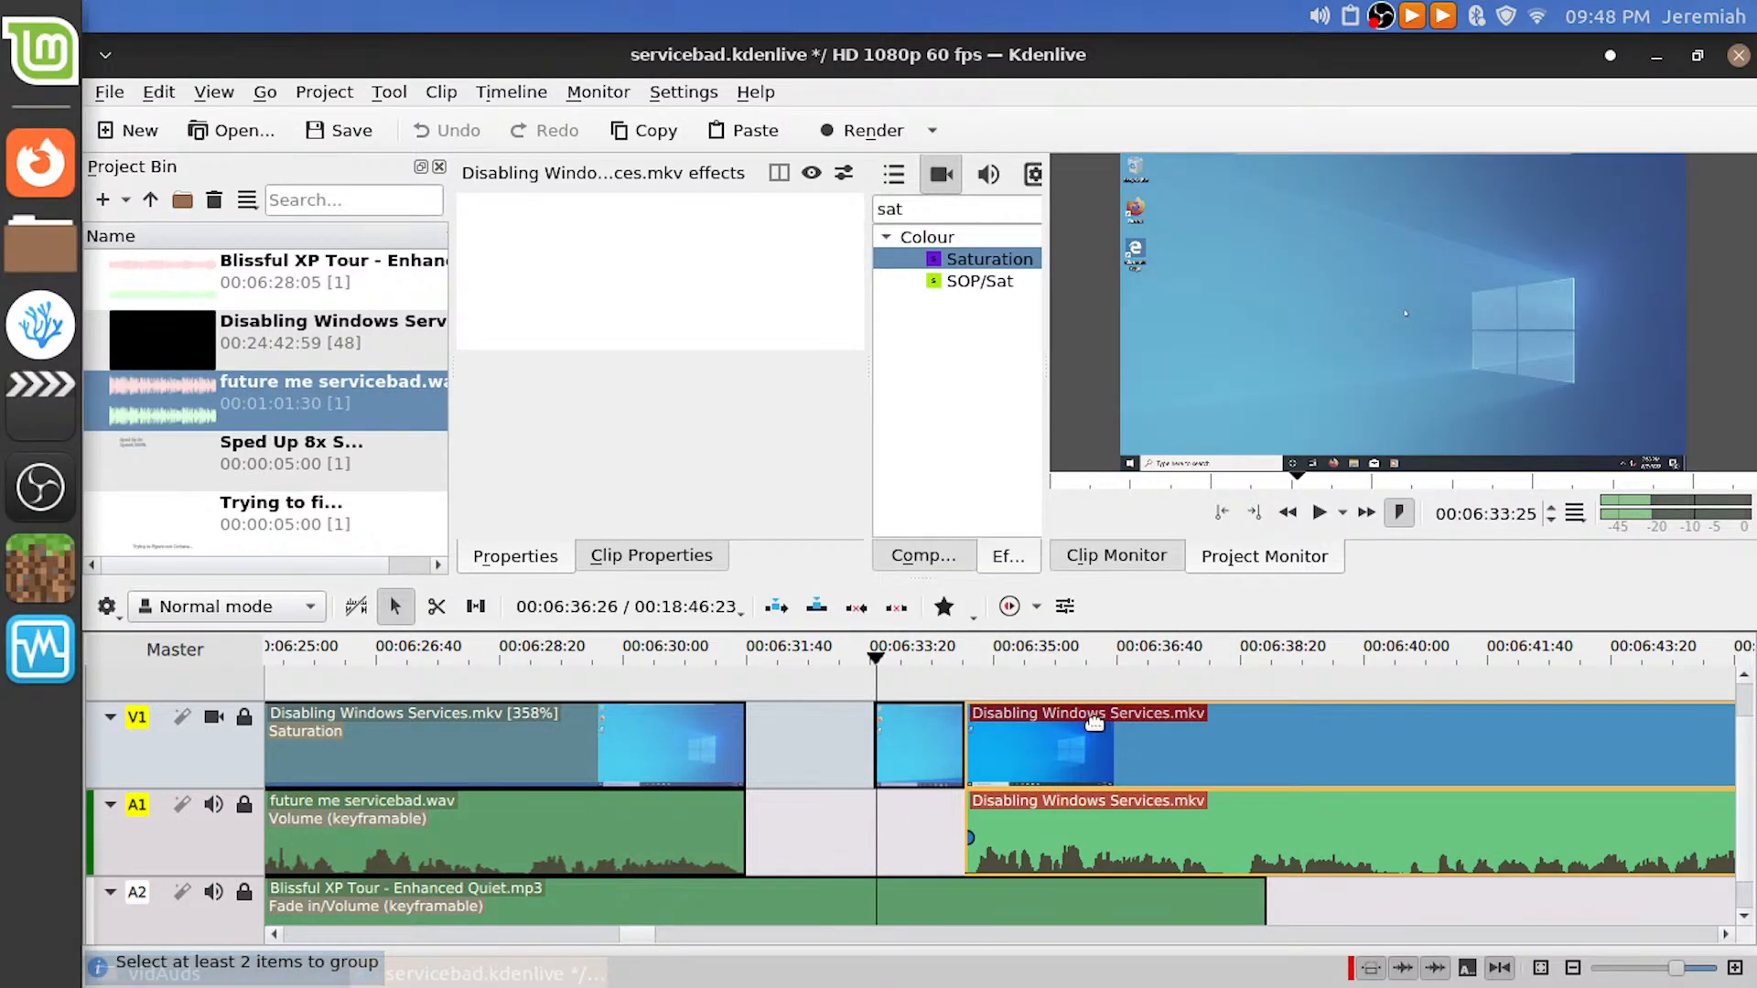
pyautogui.rightClick(984, 732)
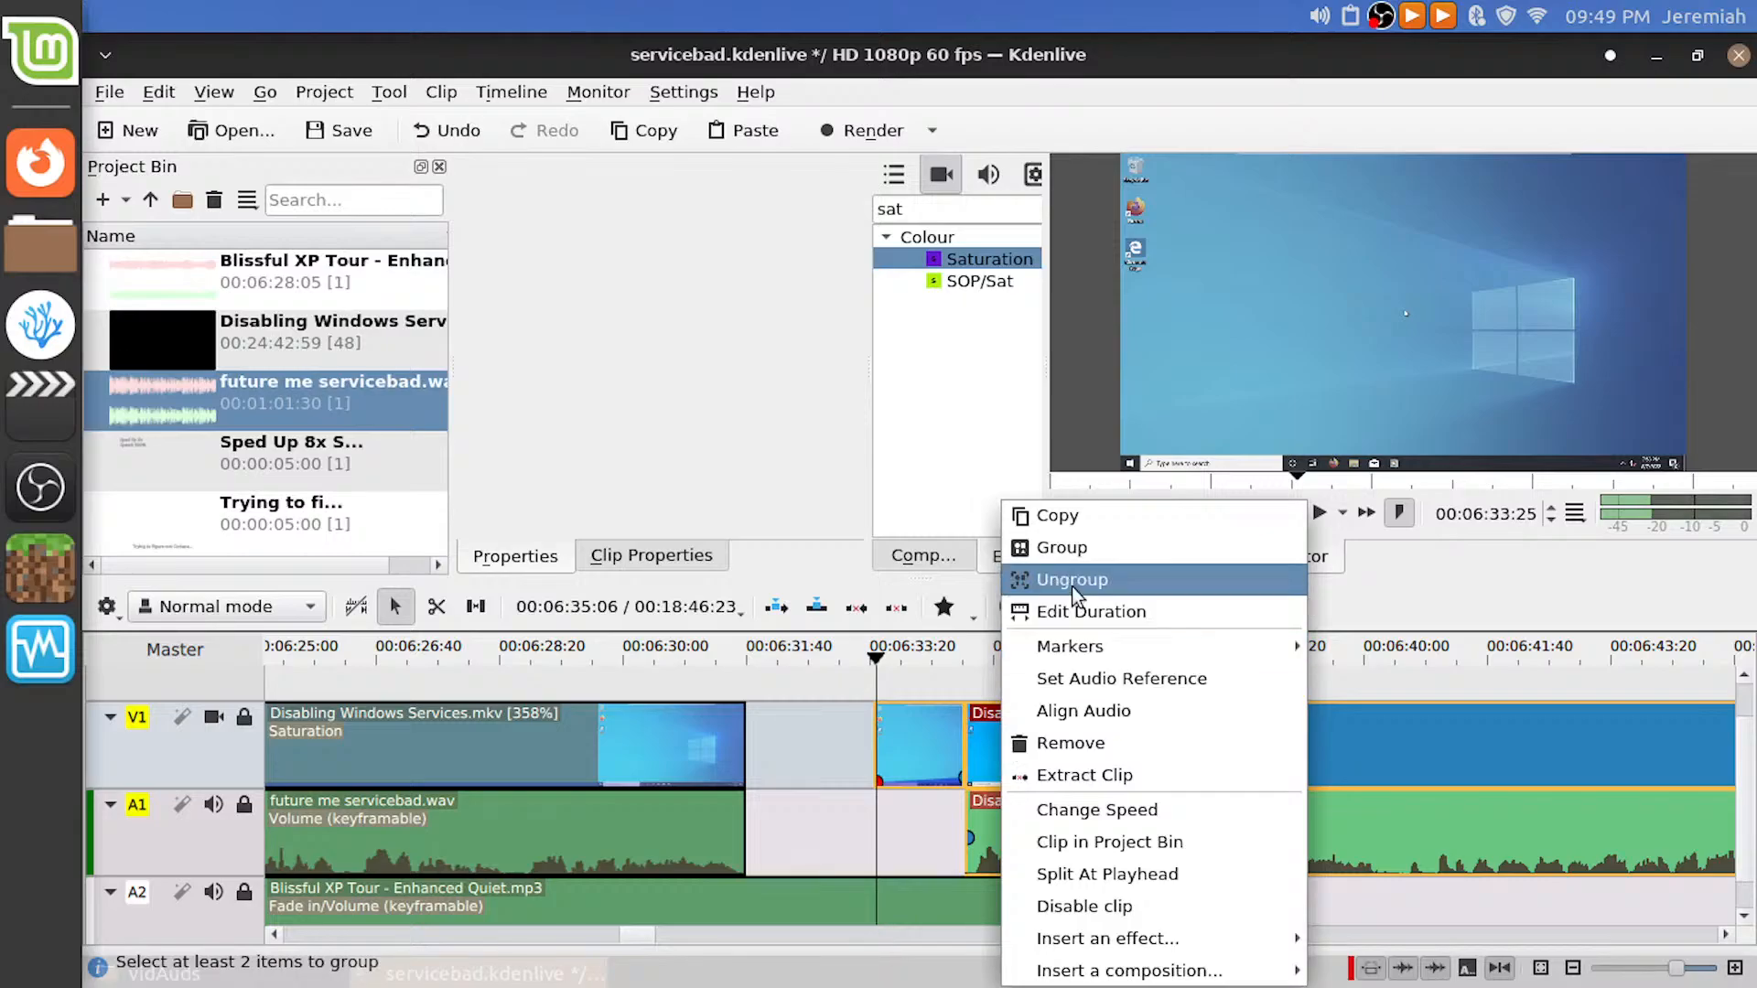
pyautogui.click(1074, 556)
# Move the grouped clips against the end of the 358% clip on V1 and play back the transition
pyautogui.click(1063, 762)
pyautogui.moveTo(1063, 761); pyautogui.dragTo(840, 769)
pyautogui.click(727, 689)
pyautogui.press('space')
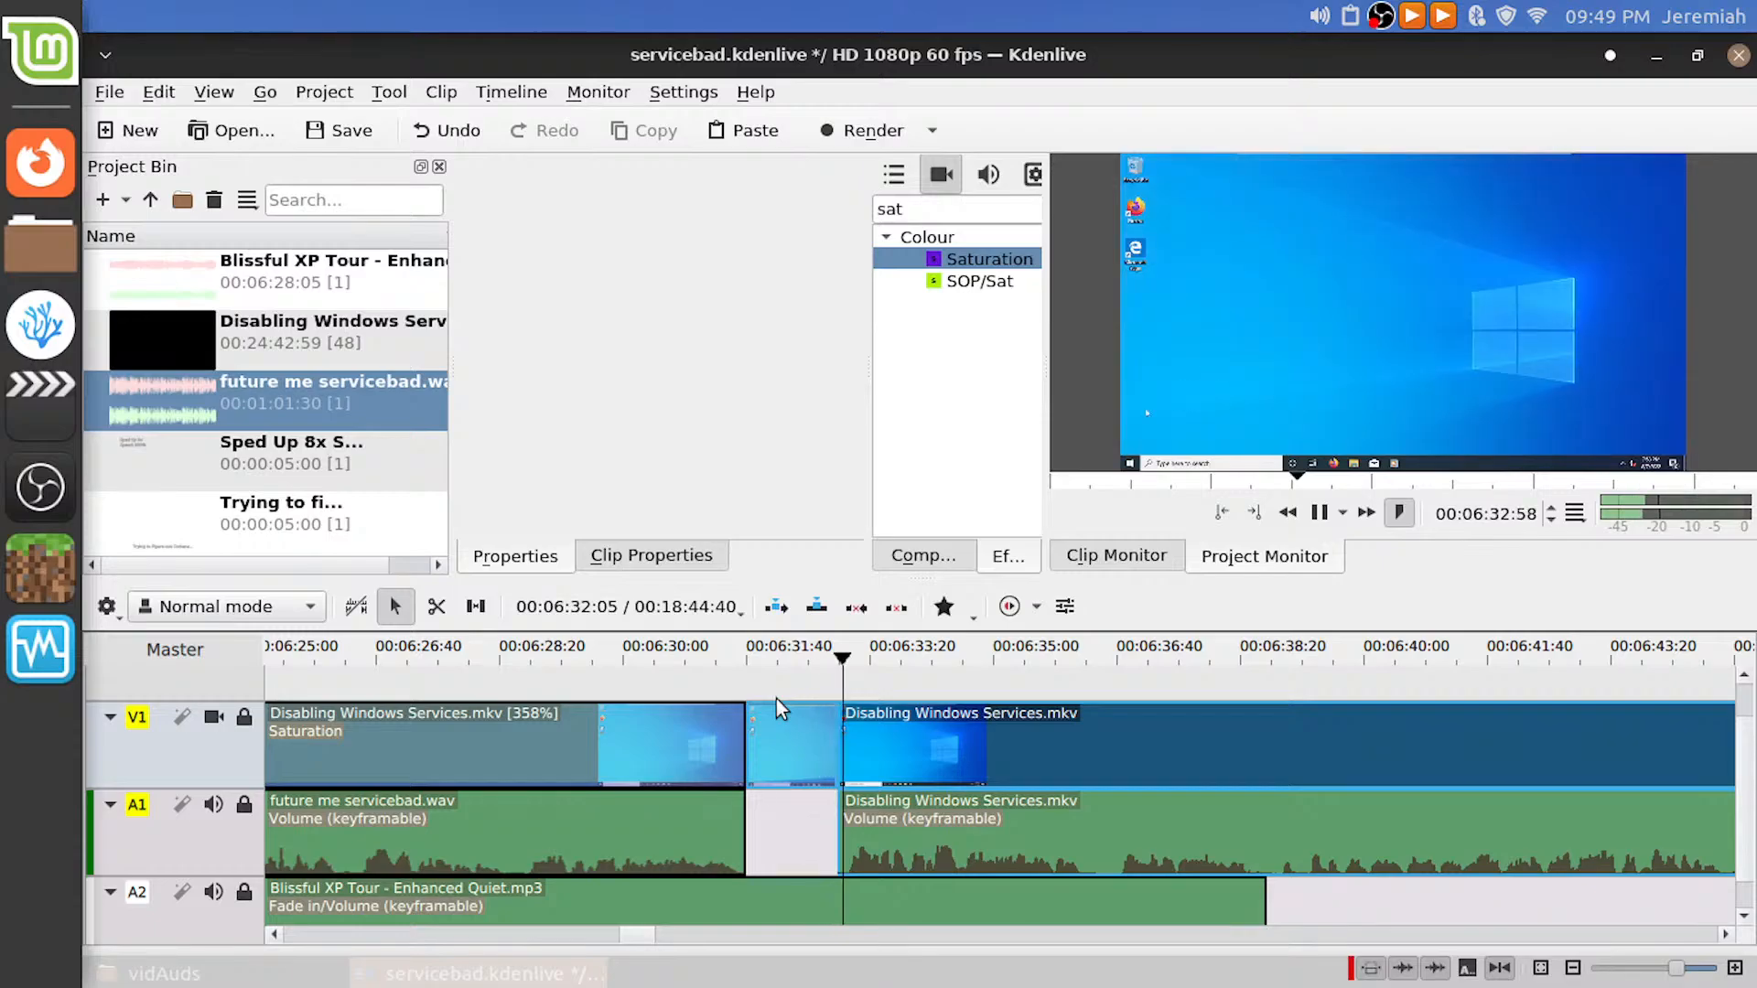
pyautogui.press('space')
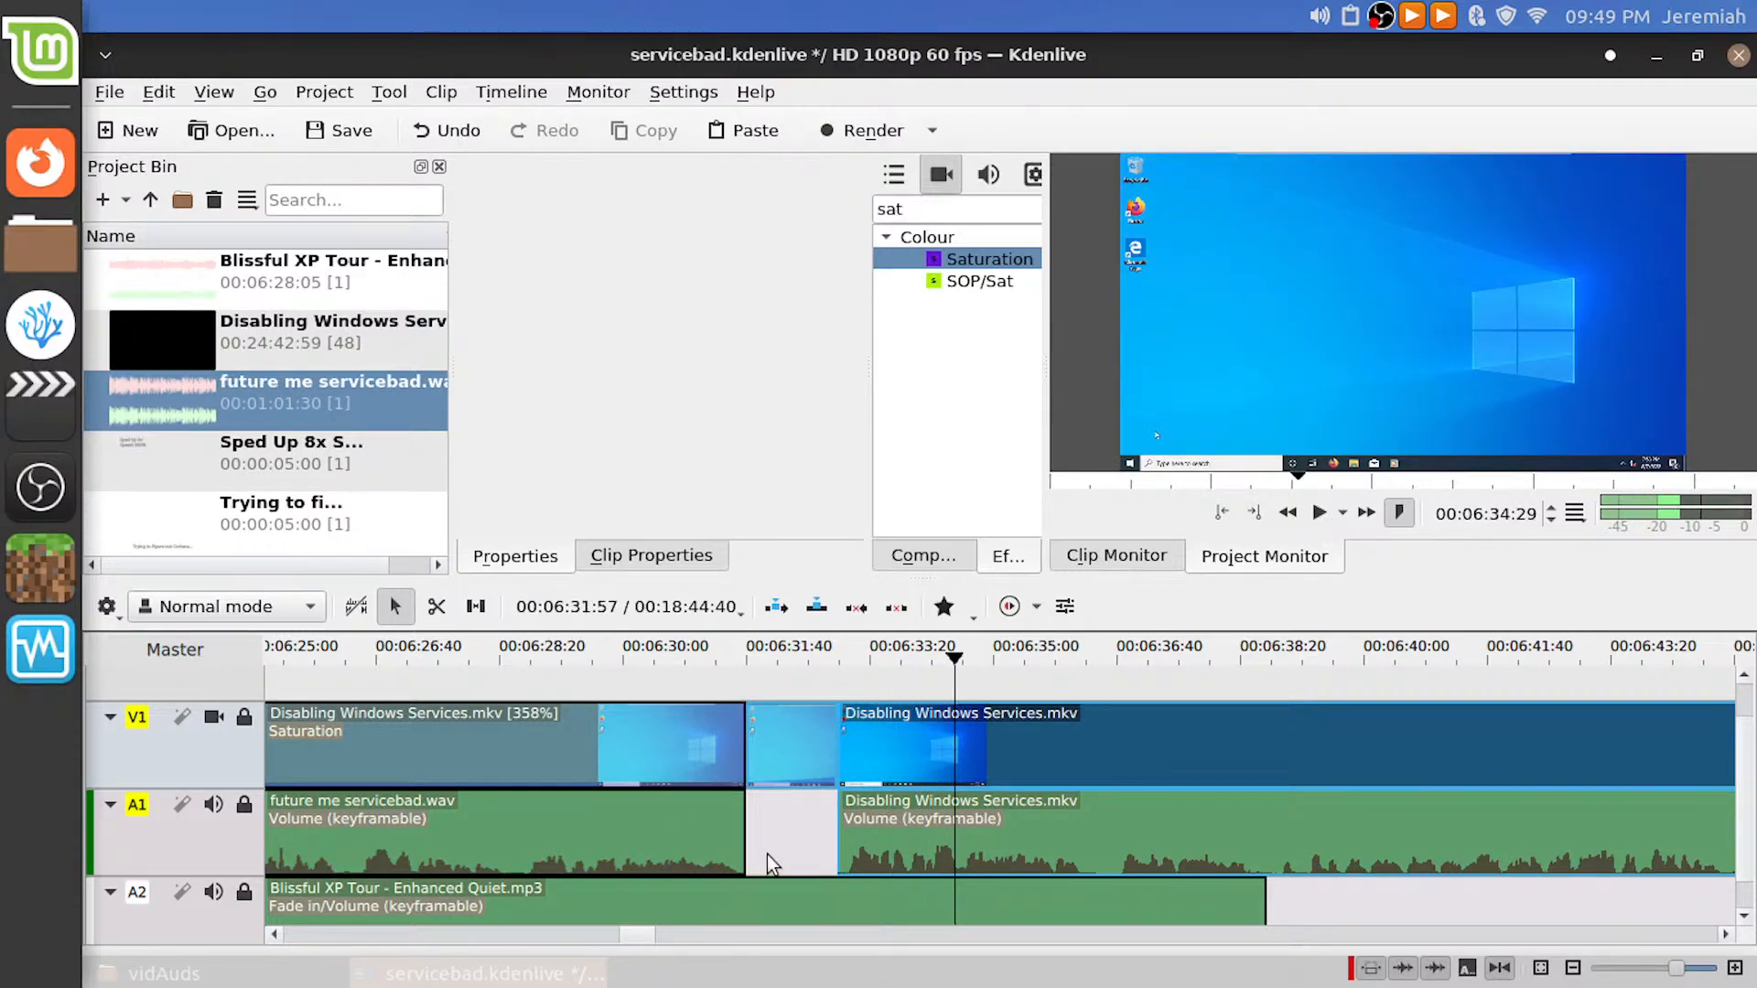
pyautogui.press('p')
pyautogui.press('space')
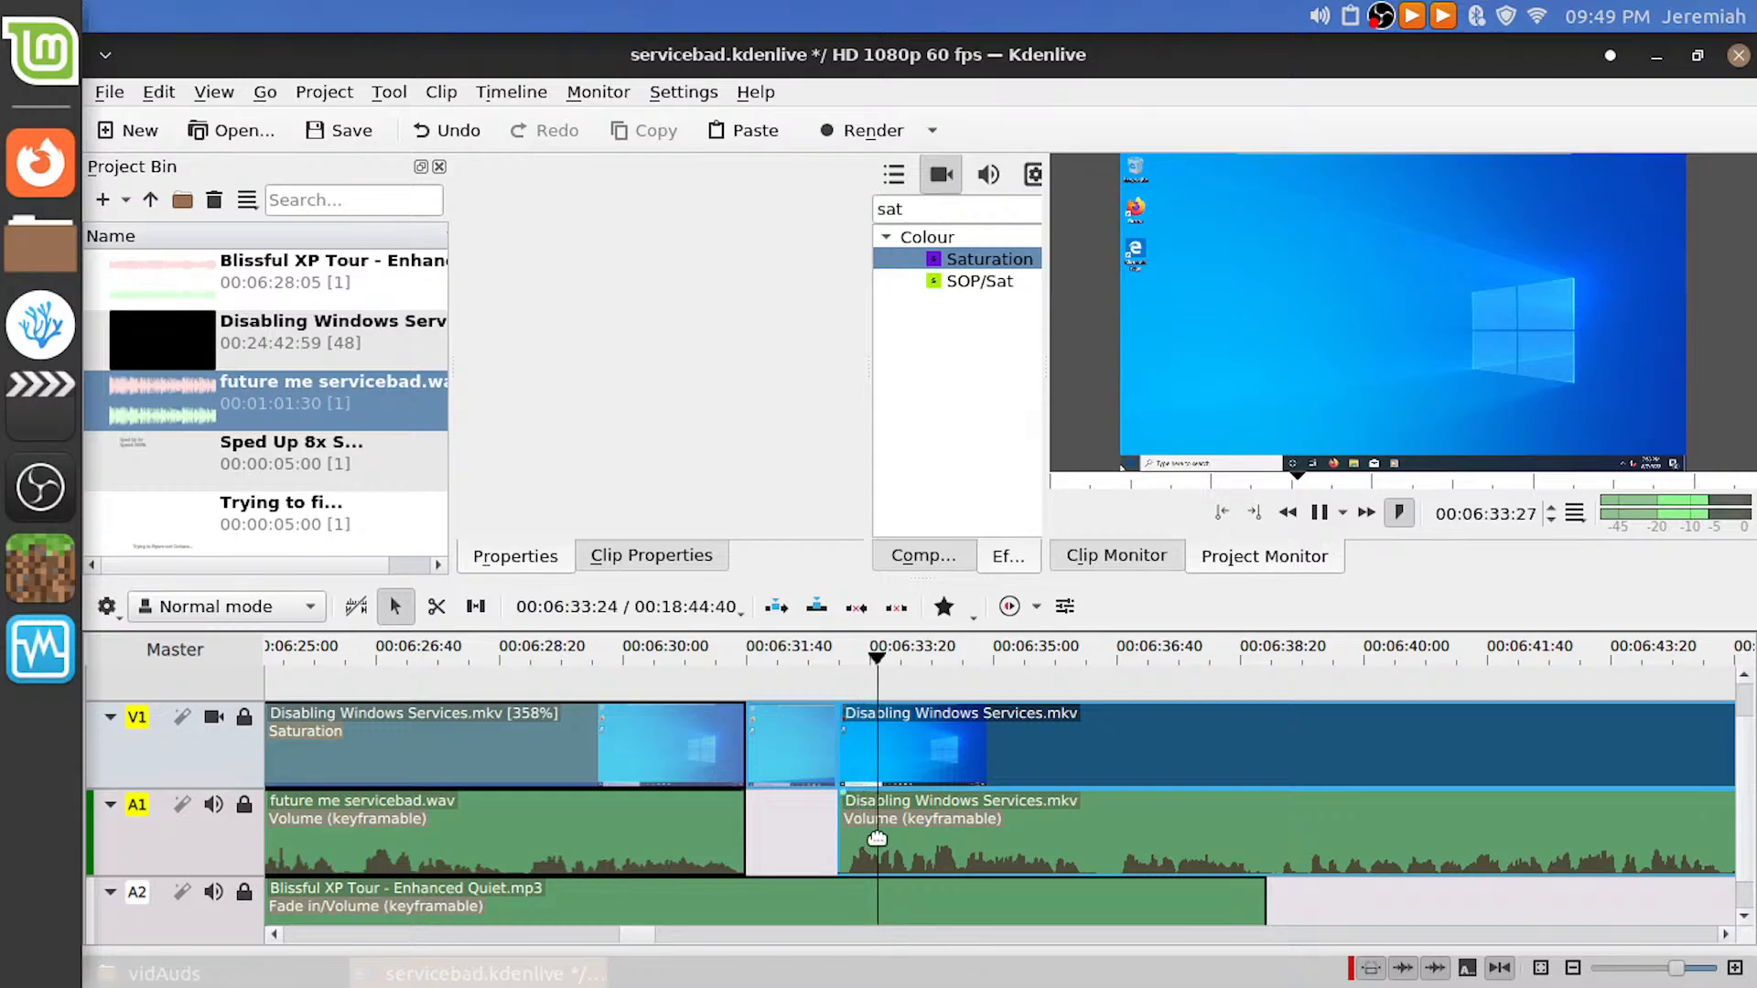
pyautogui.press('space')
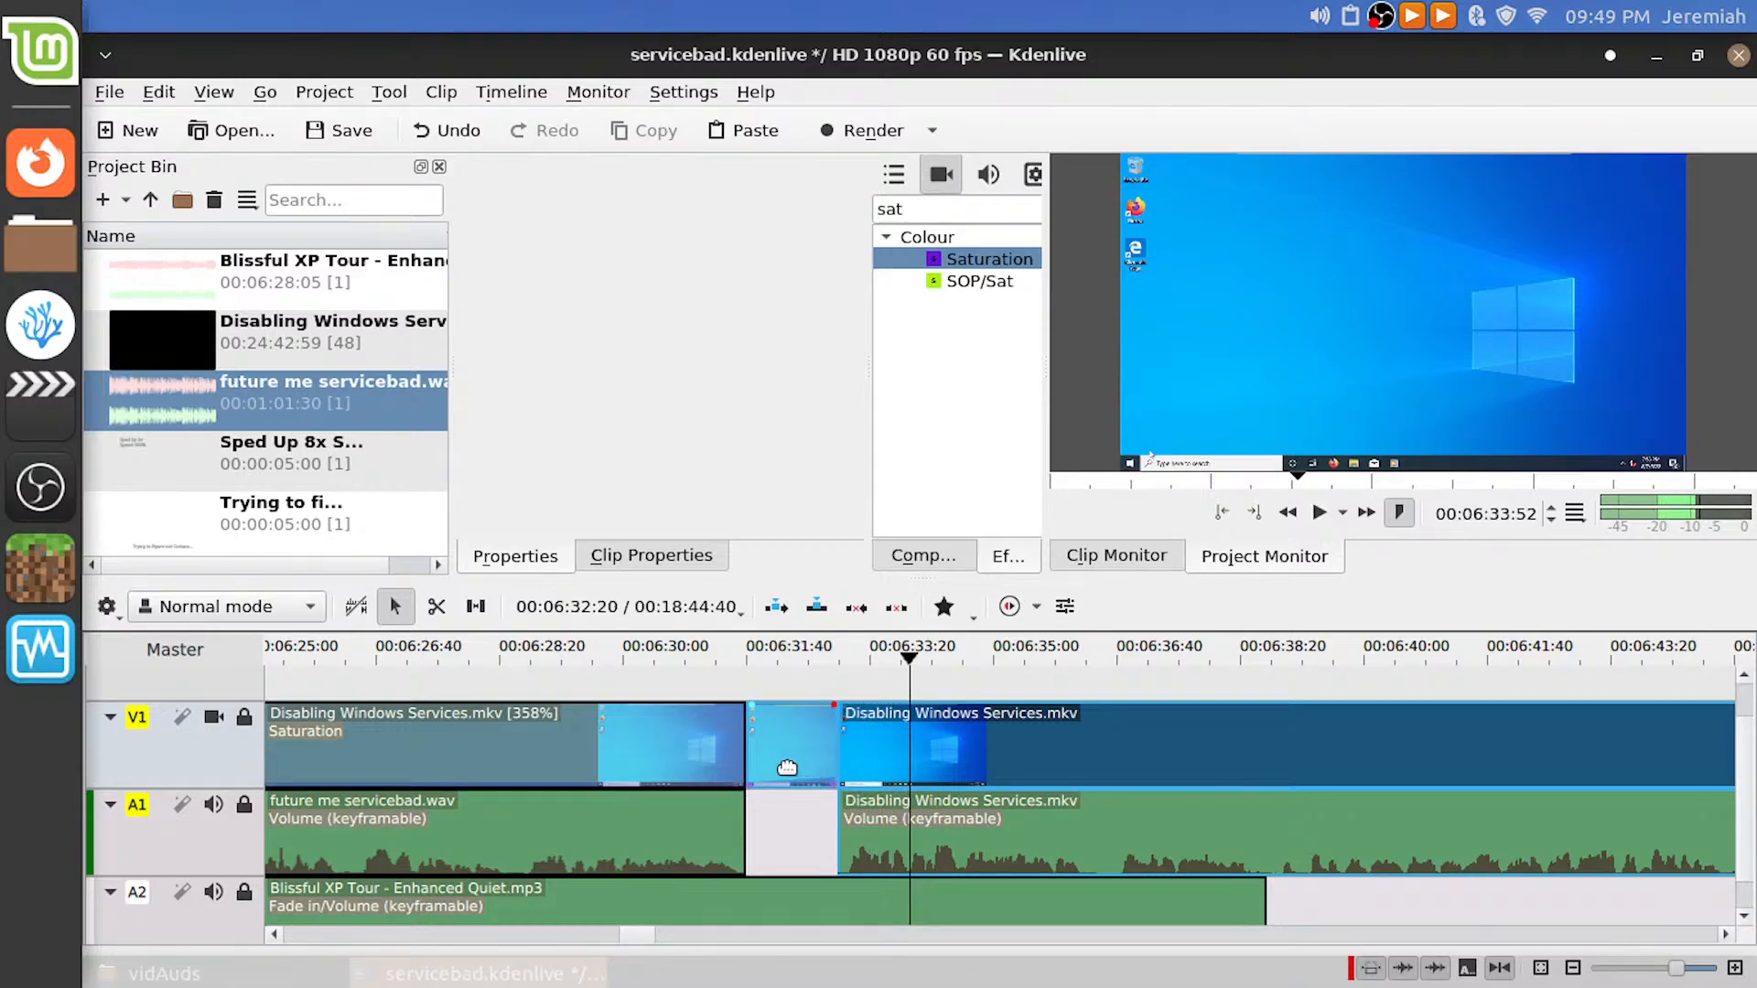
# Shorten the 358% clip on V1 from its end by speeding it up to 360%, and save the project
pyautogui.click(655, 744)
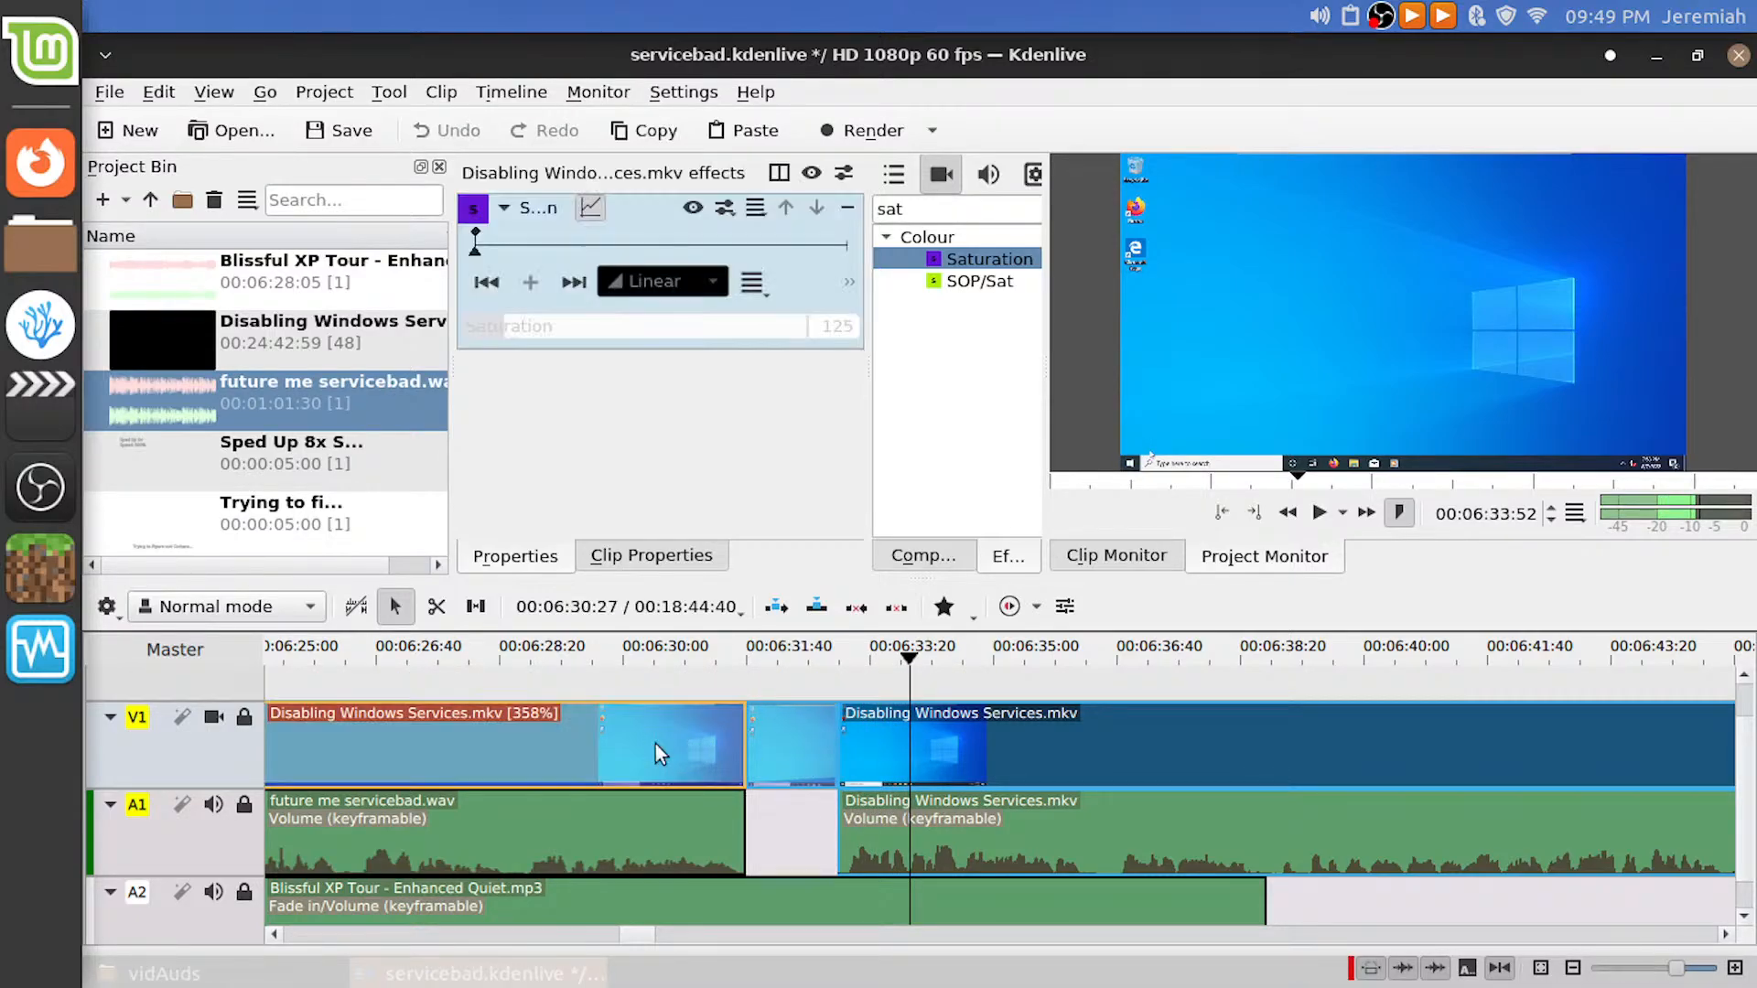
pyautogui.scroll(3, 677, 749)
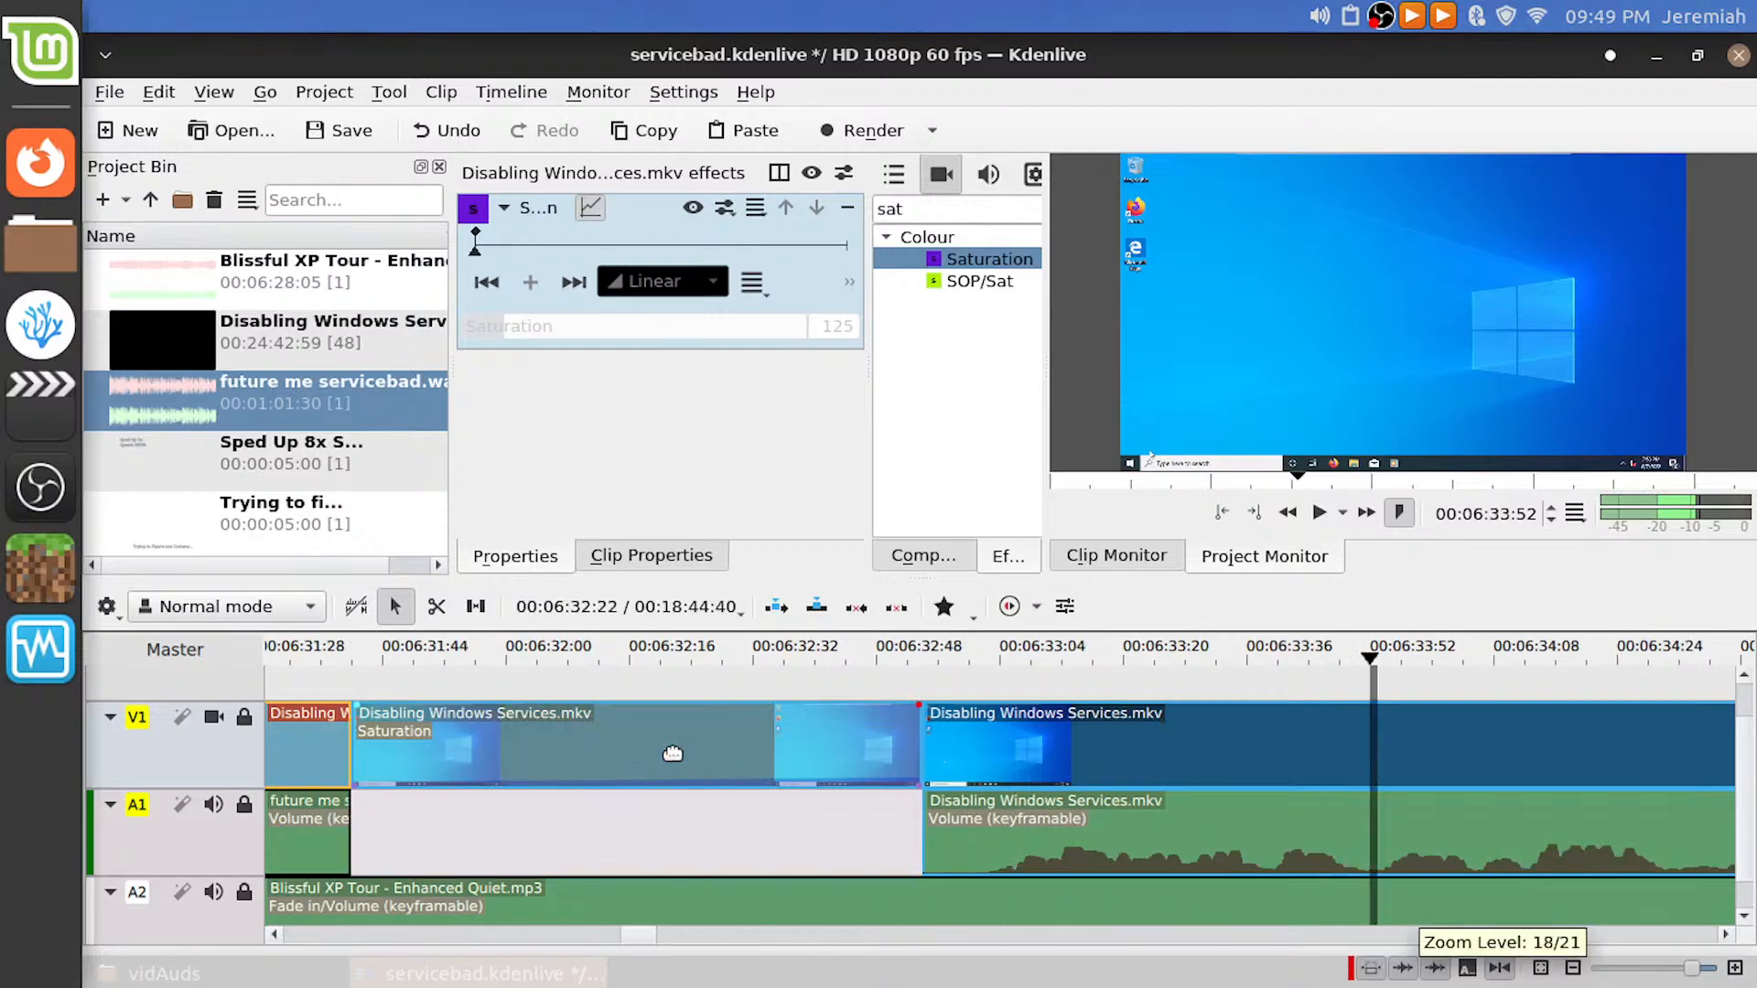
pyautogui.scroll(1, 662, 759)
pyautogui.scroll(5, 661, 760)
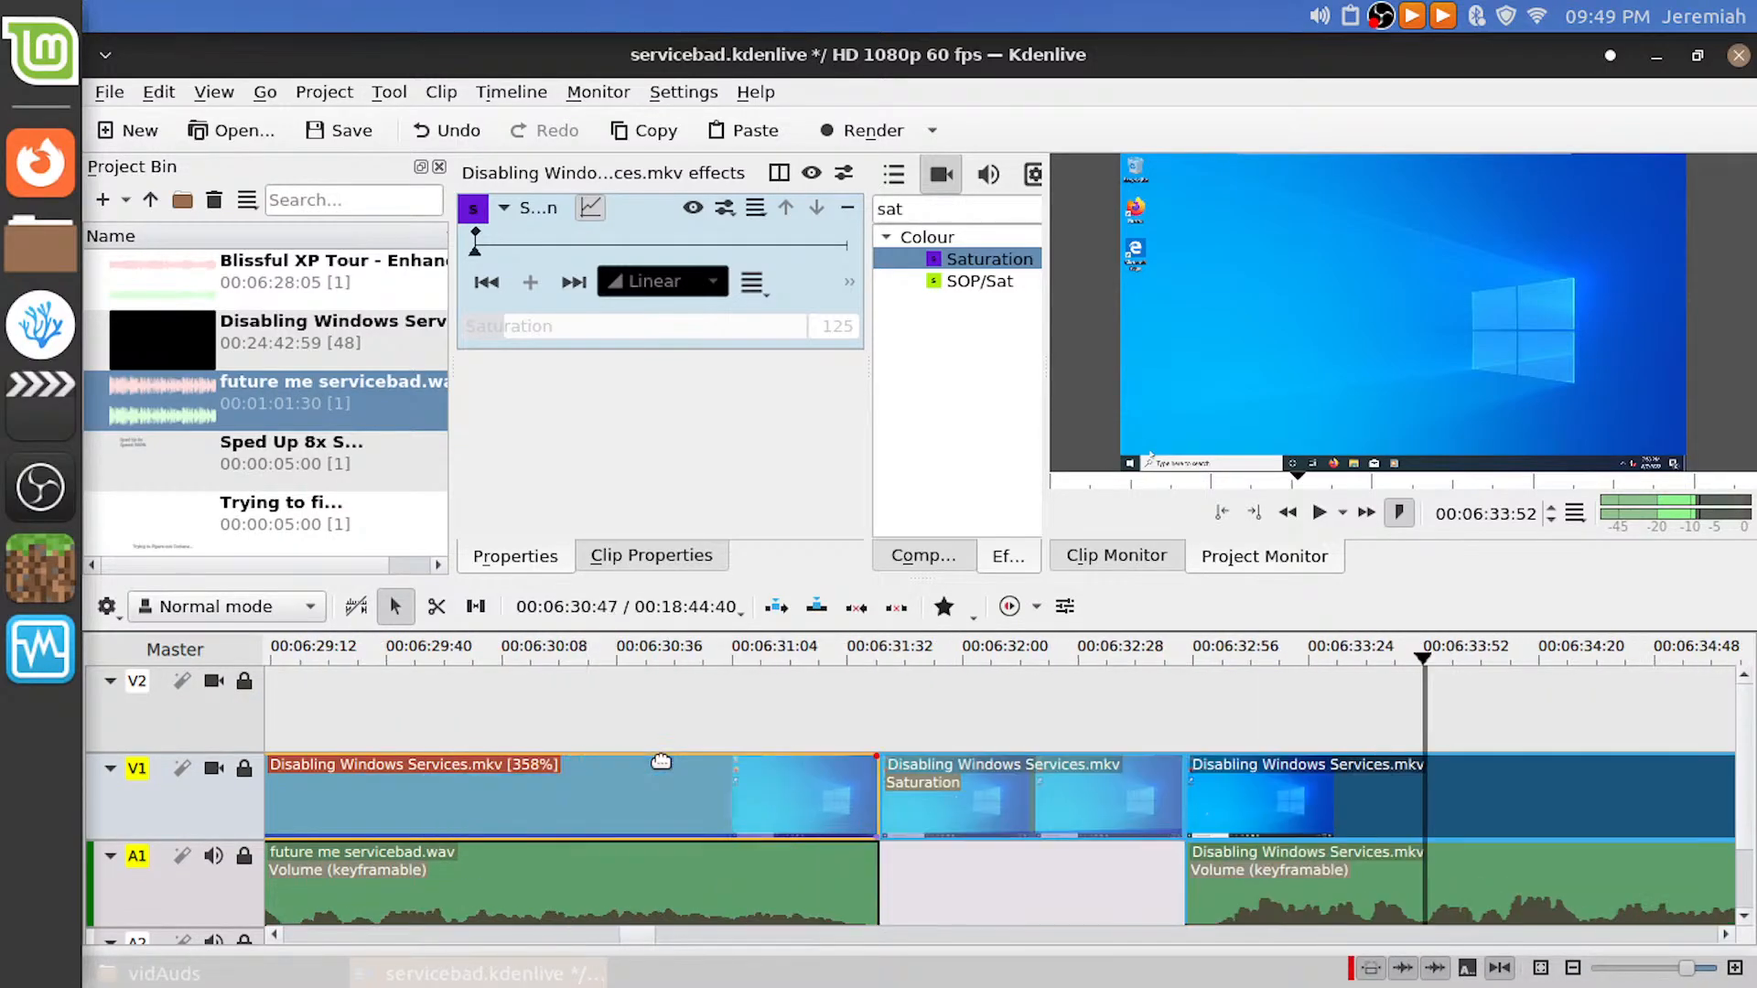
pyautogui.moveTo(1186, 777); pyautogui.dragTo(1240, 803)
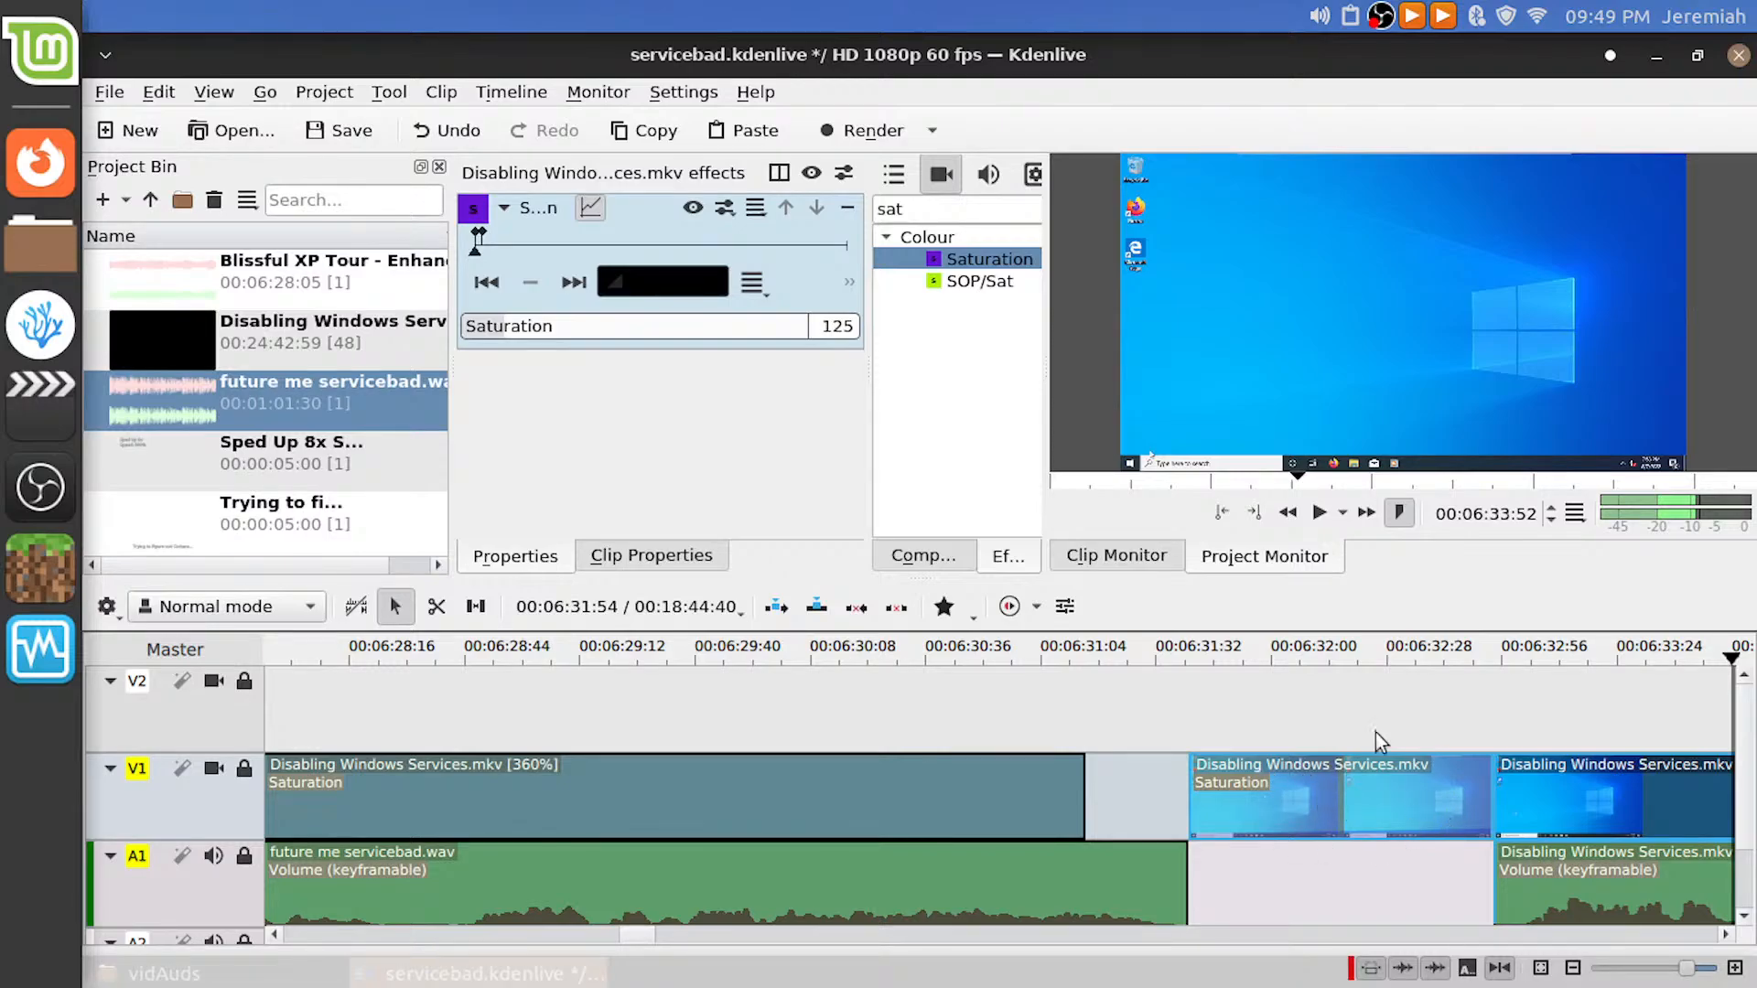
pyautogui.hotkey('ctrl', 'z')
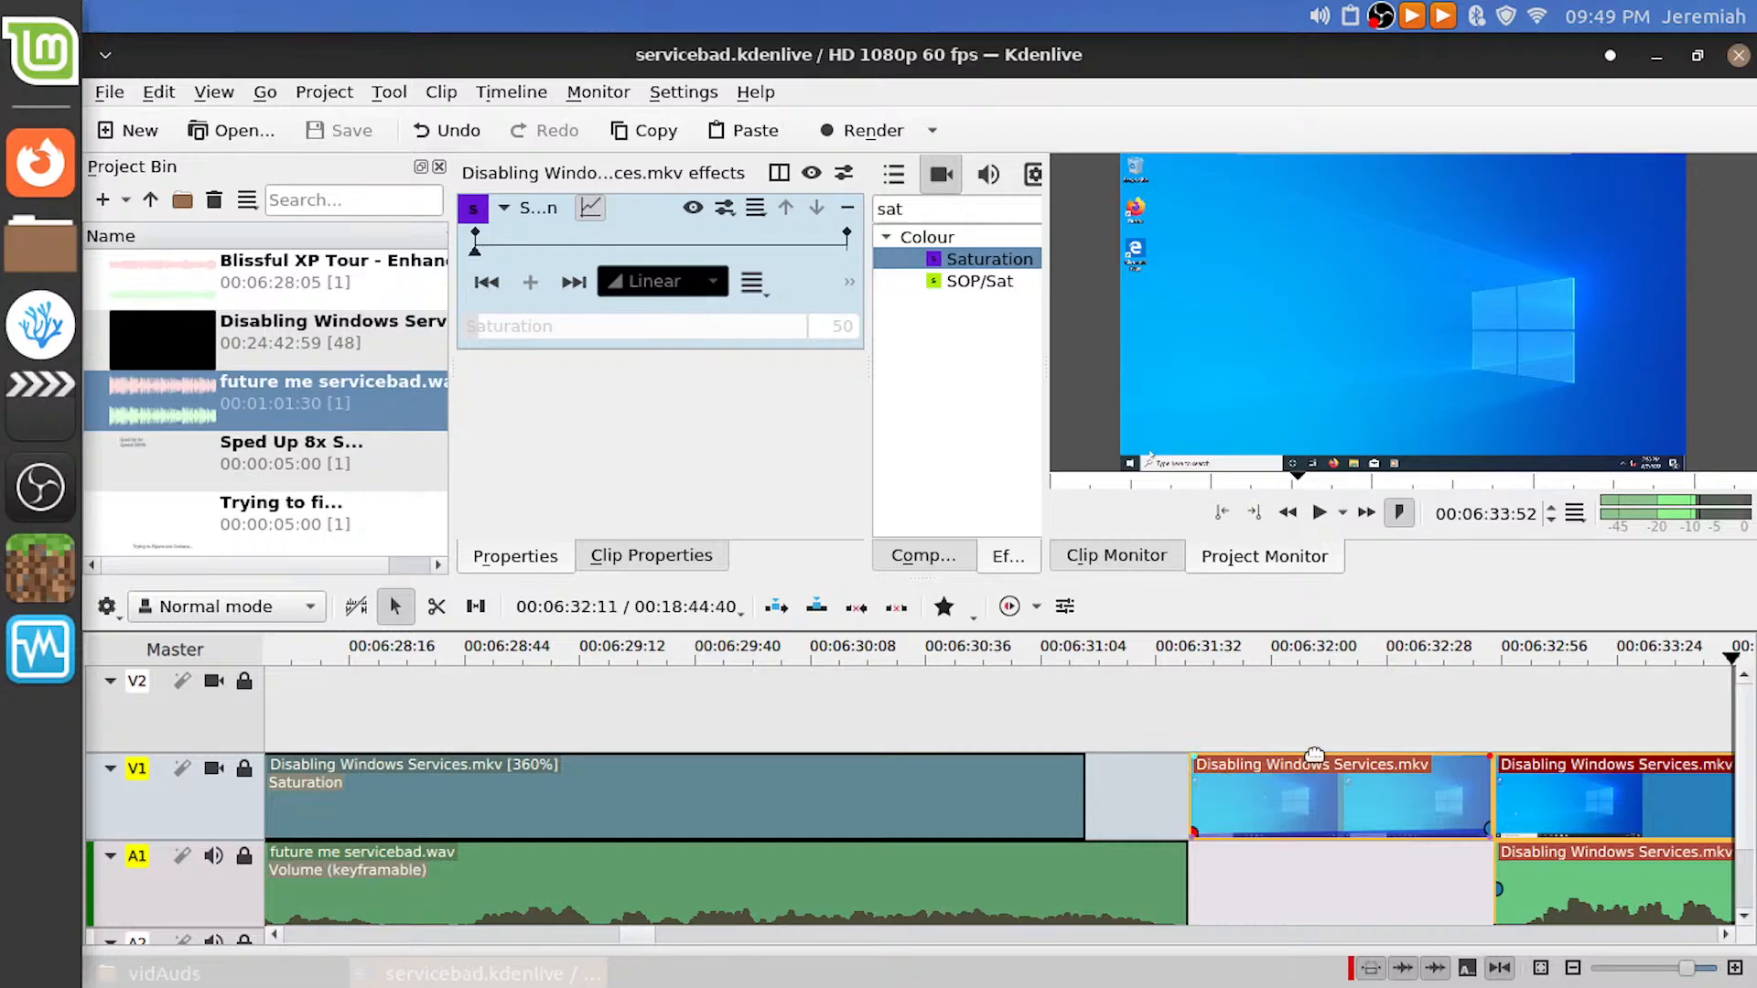
# Speed the 360% clip on V1 up to 363% and move the grouped clips against its new end
pyautogui.moveTo(1361, 785); pyautogui.dragTo(1202, 787)
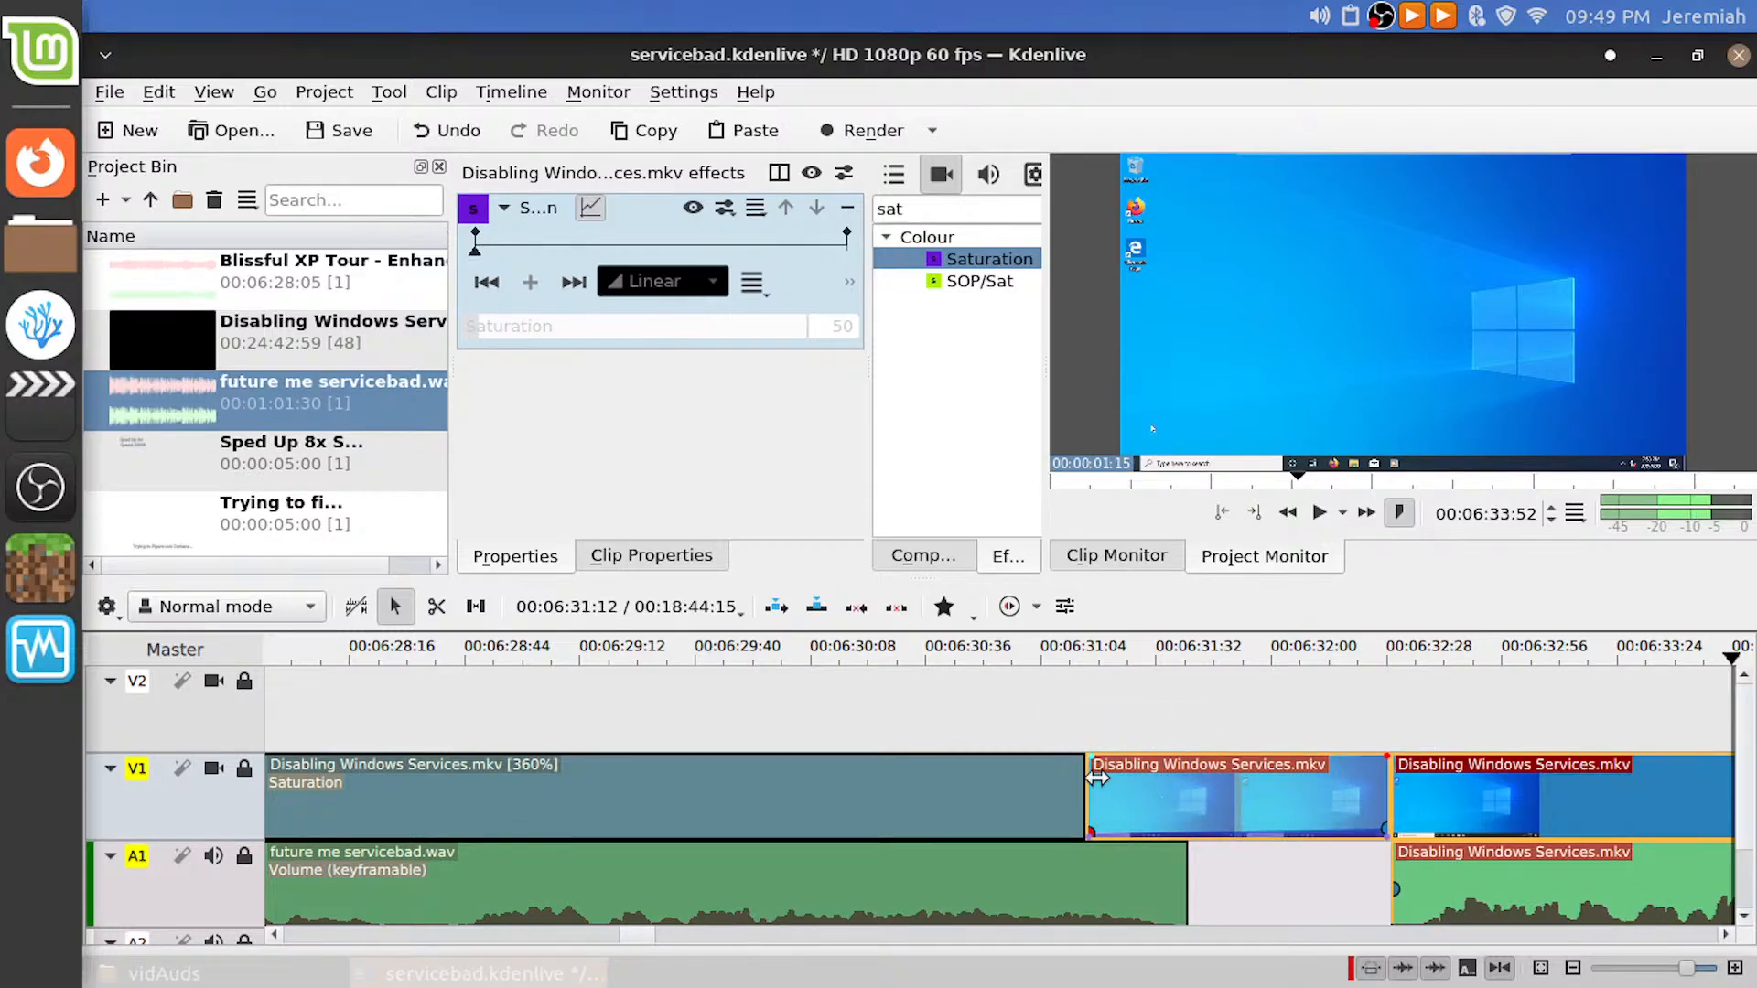
pyautogui.moveTo(1082, 783); pyautogui.dragTo(976, 792)
pyautogui.moveTo(1185, 795); pyautogui.dragTo(1078, 794)
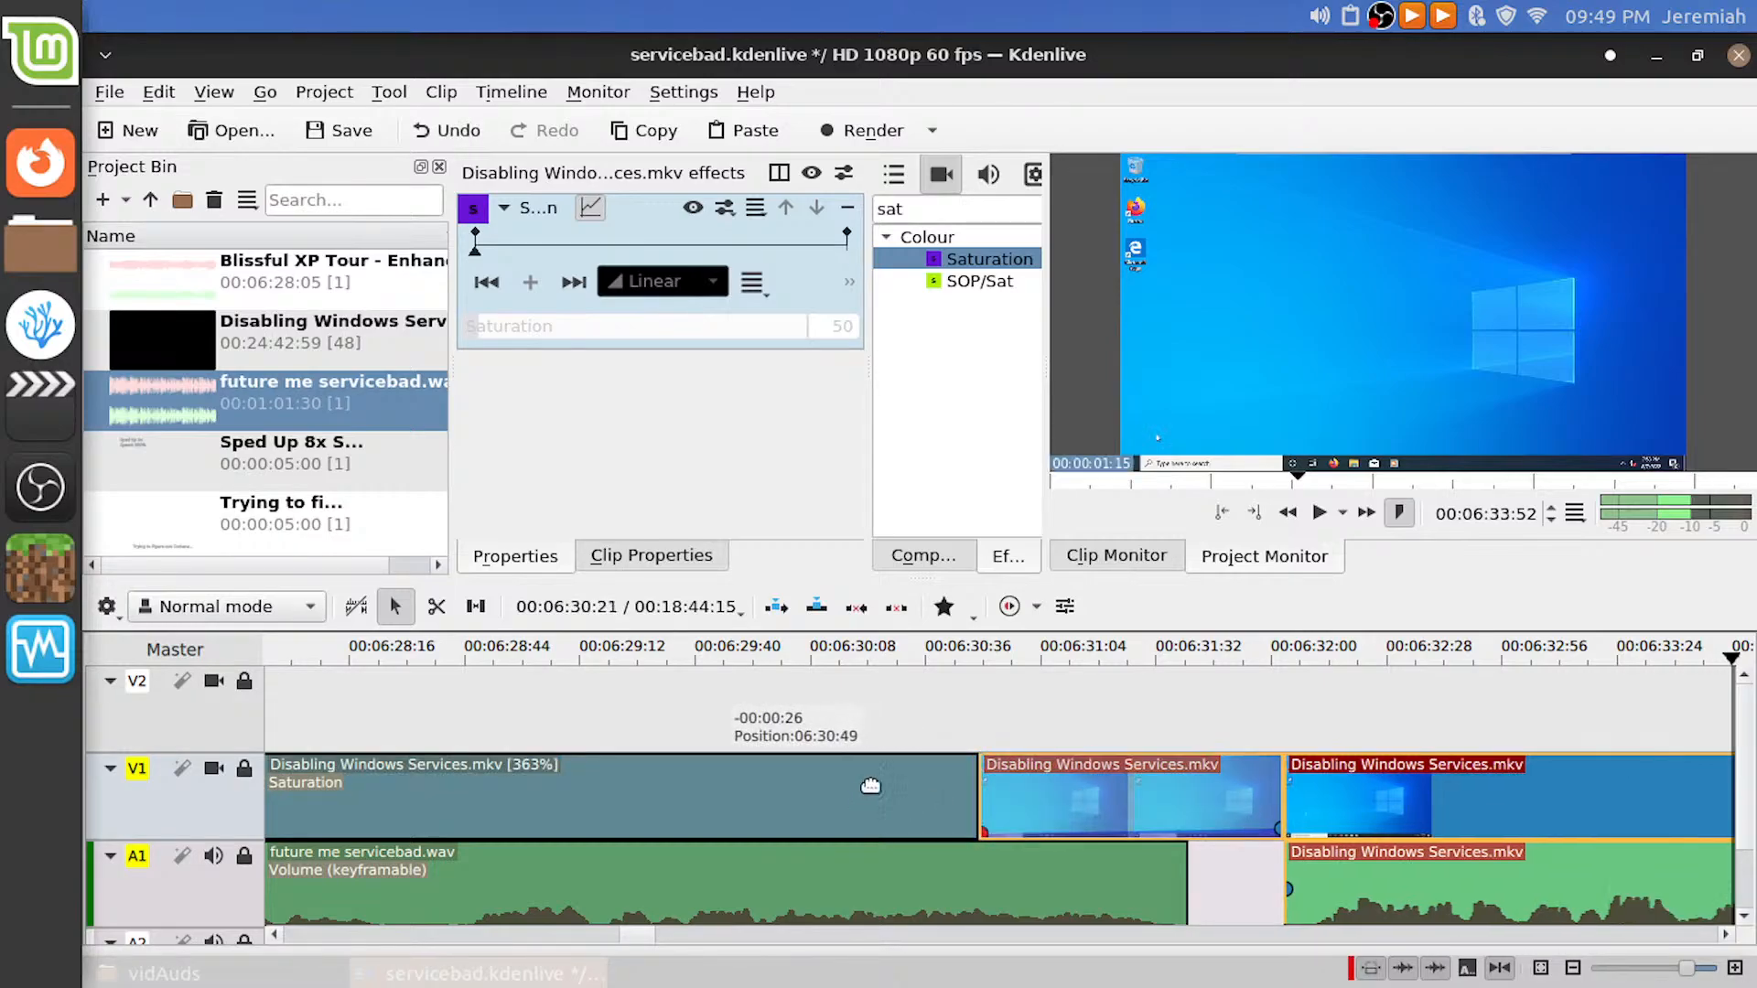
# Play back the transition from the 363% clip into the normal-speed footage and save the project
pyautogui.click(891, 711)
pyautogui.press('space')
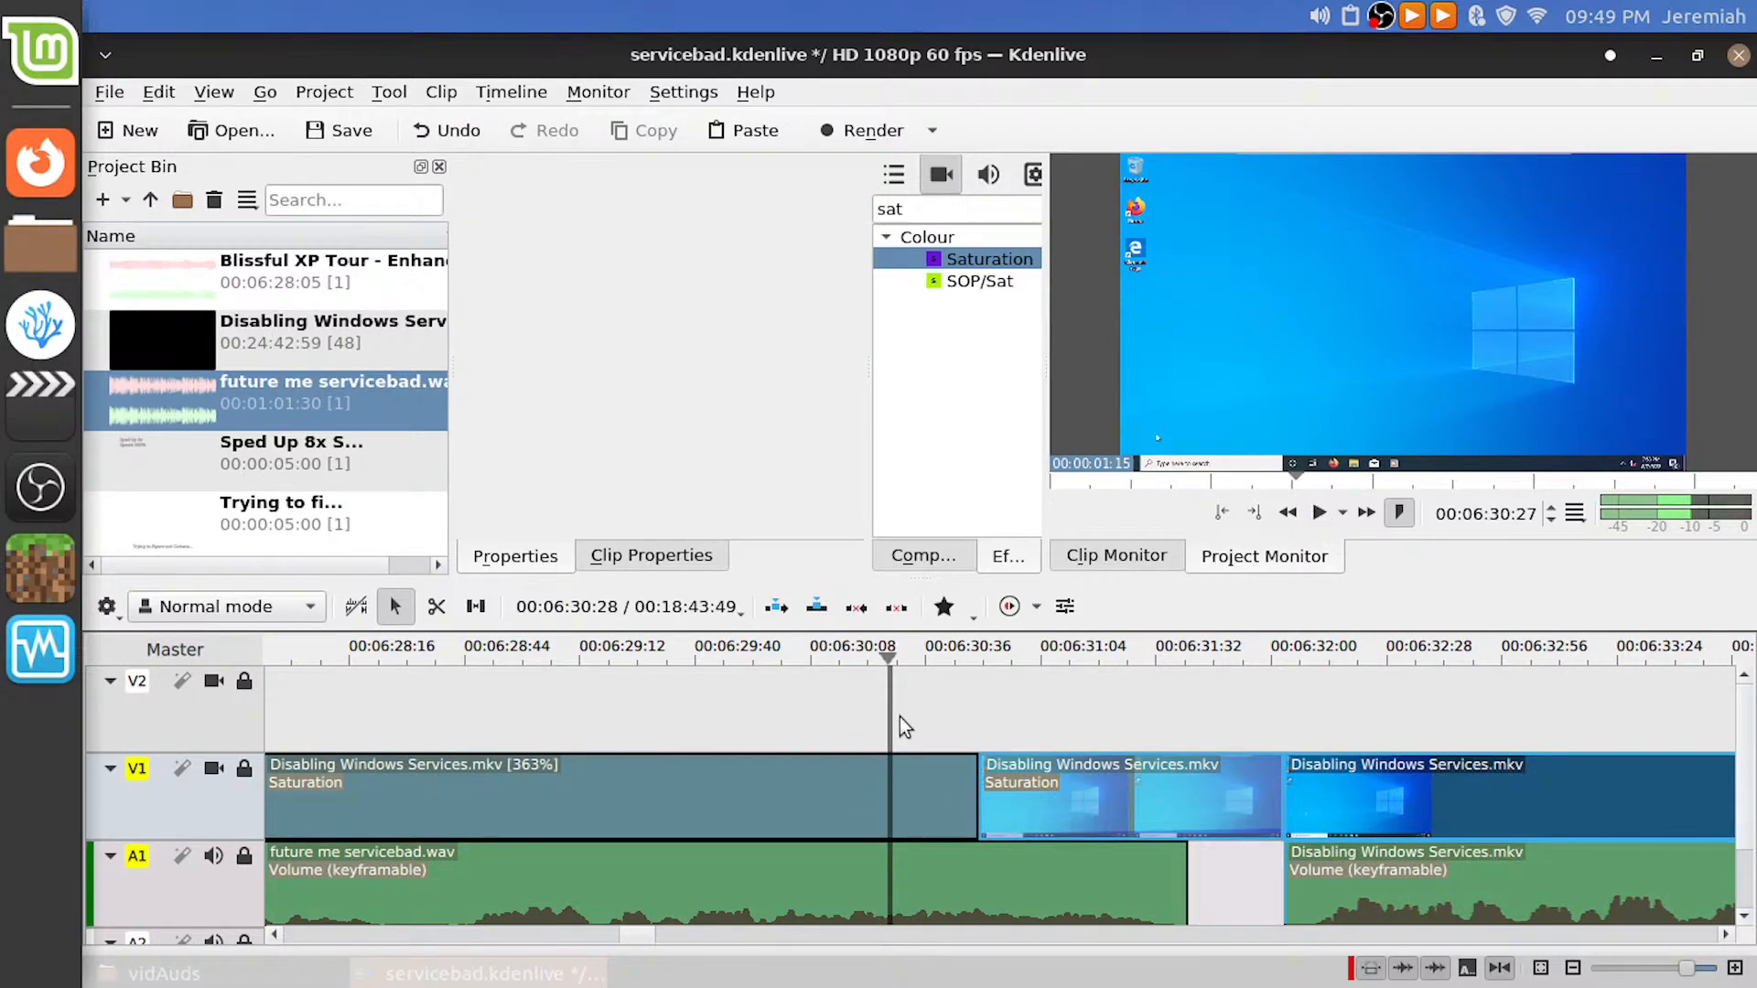
pyautogui.press('space')
pyautogui.keyDown('ctrl'); pyautogui.scroll(-3, 920, 746); pyautogui.keyUp('ctrl')
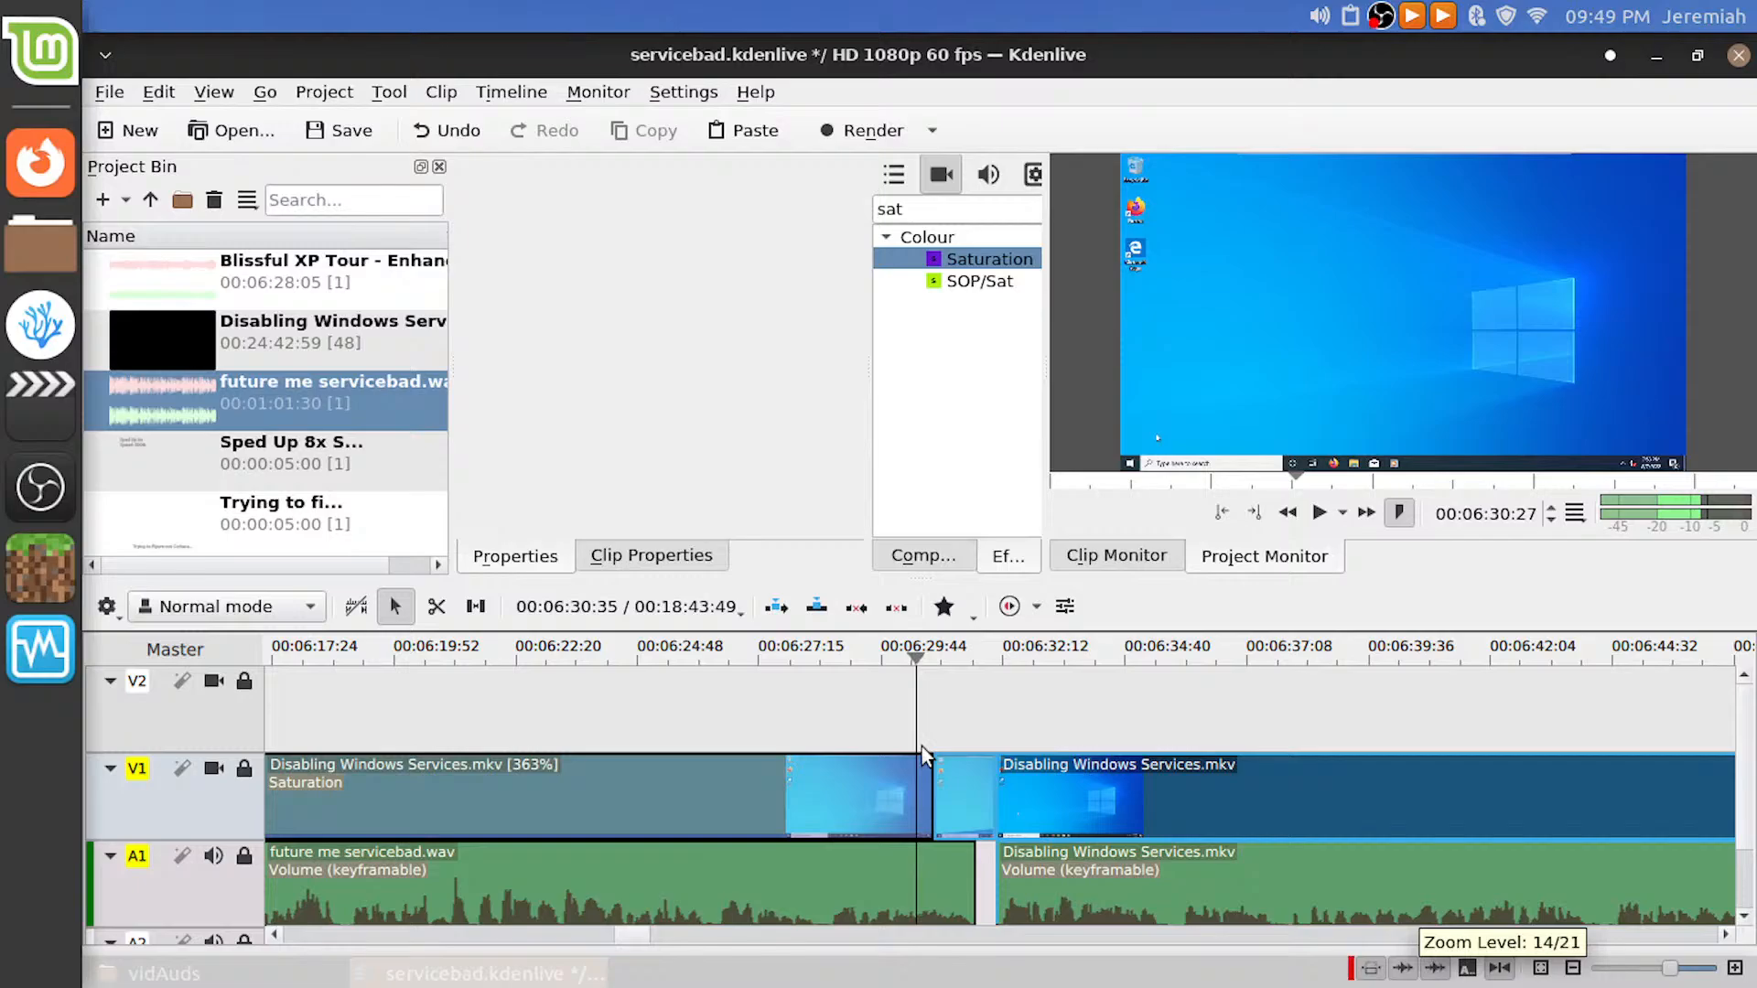
pyautogui.press('space')
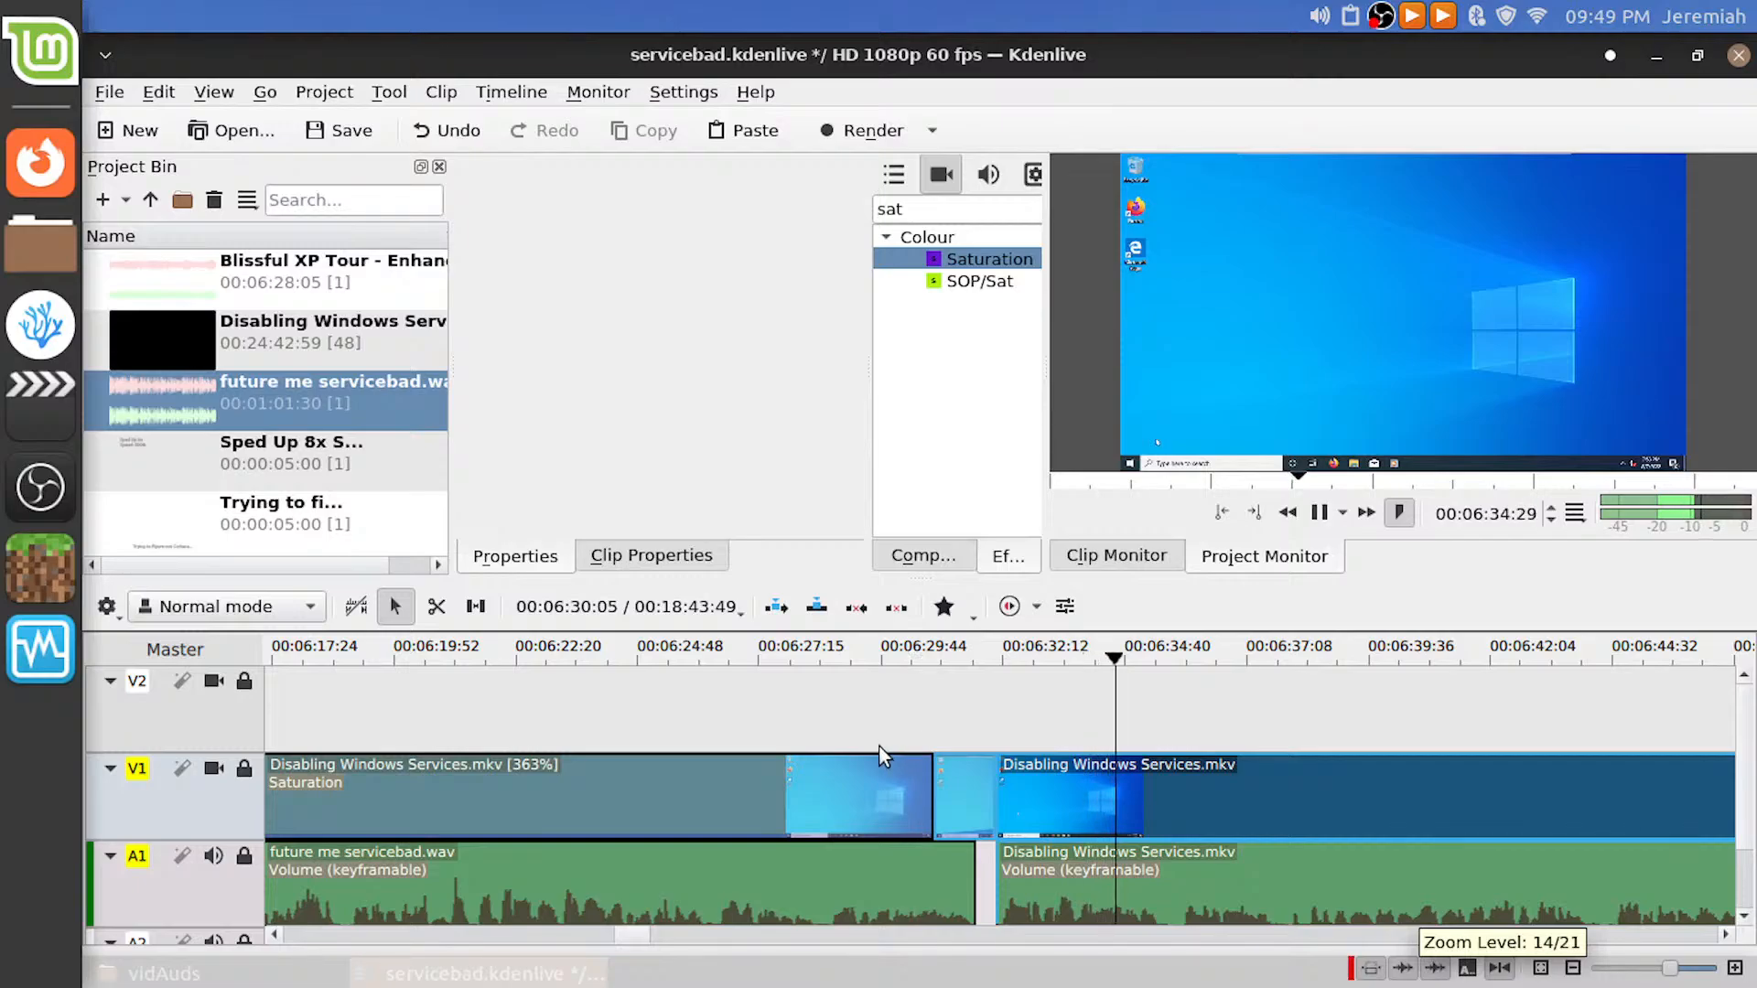
pyautogui.moveTo(836, 732); pyautogui.dragTo(814, 727)
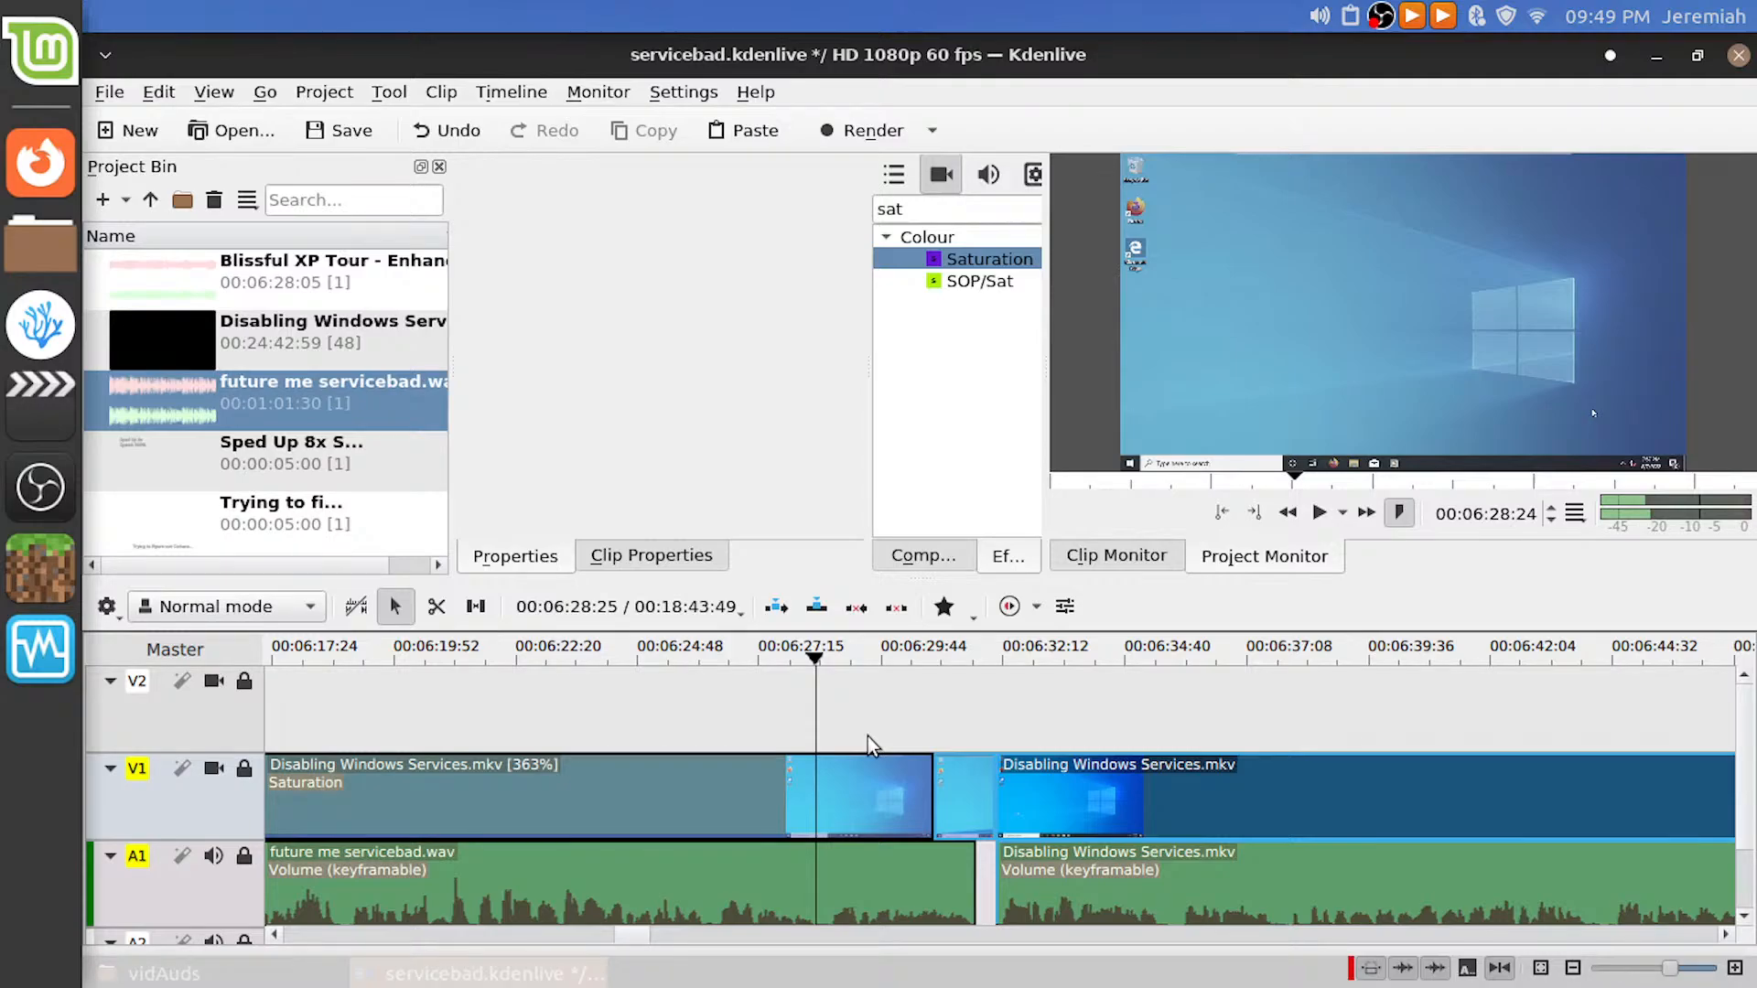
pyautogui.hotkey('ctrl', 's')
pyautogui.press('space')
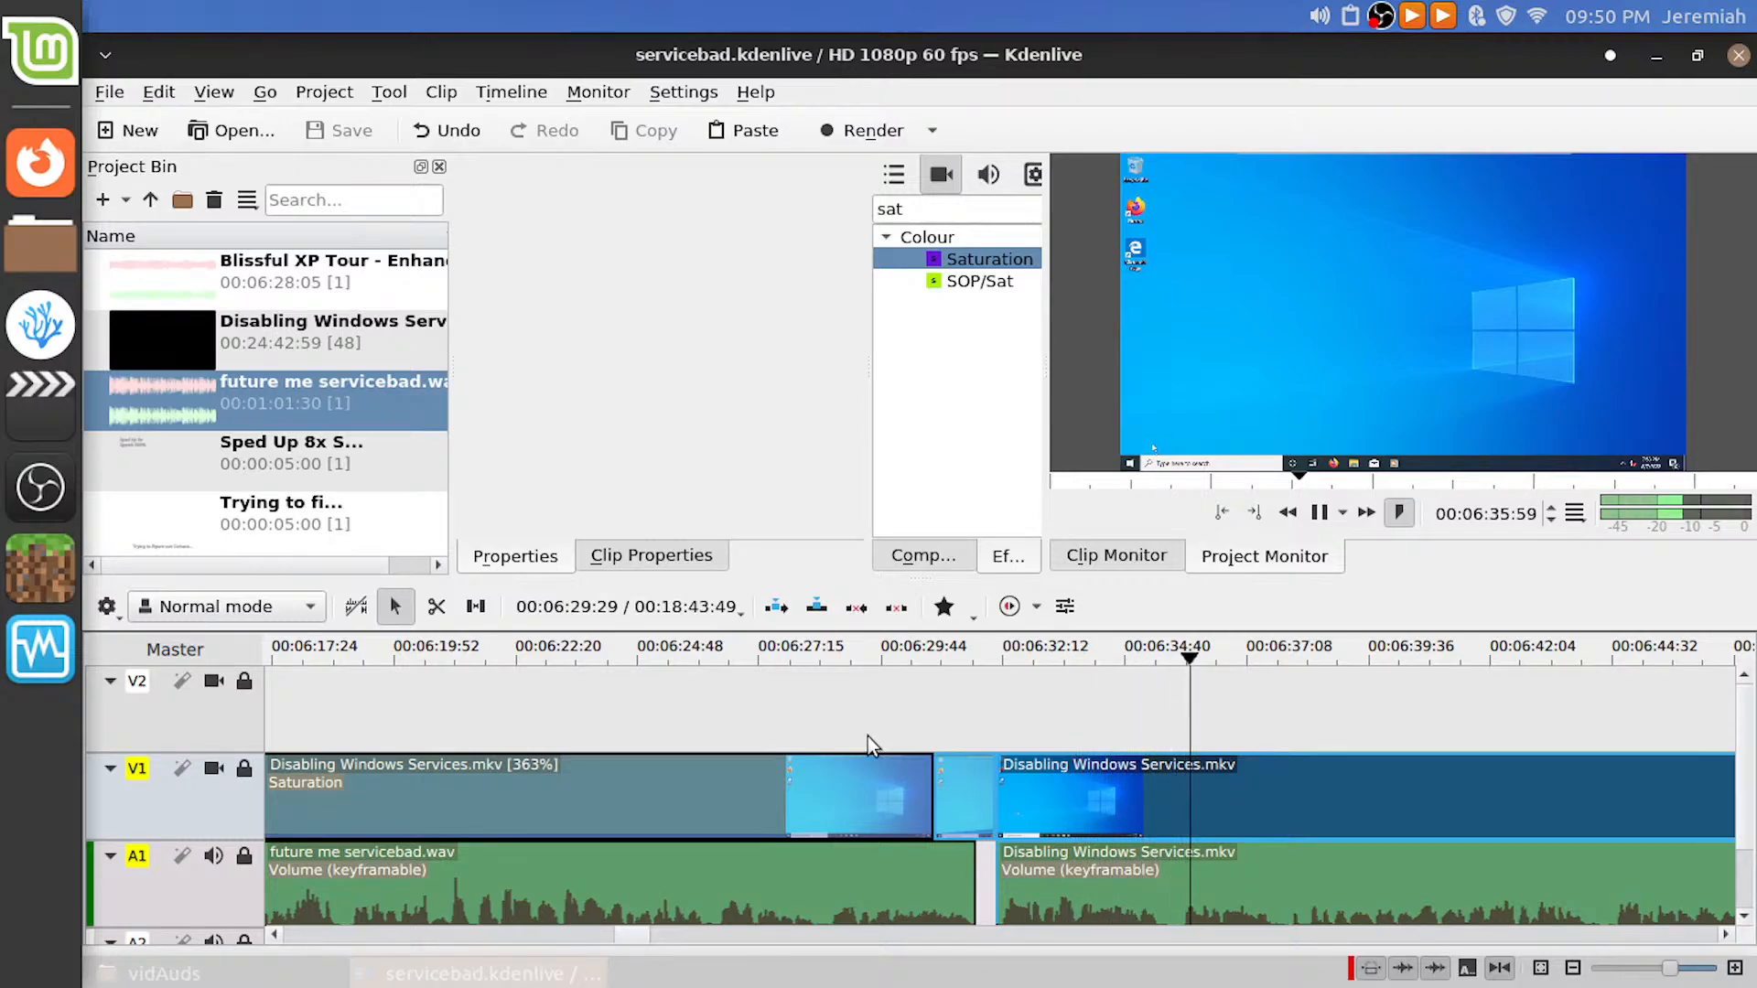
# Switch to the file manager, open the Audio folder in Assets and add Airport_Lounge_Disco_Ultralounge Quiet.mp3 to the Kdenlive Project Bin
pyautogui.scroll(-4, 988, 746)
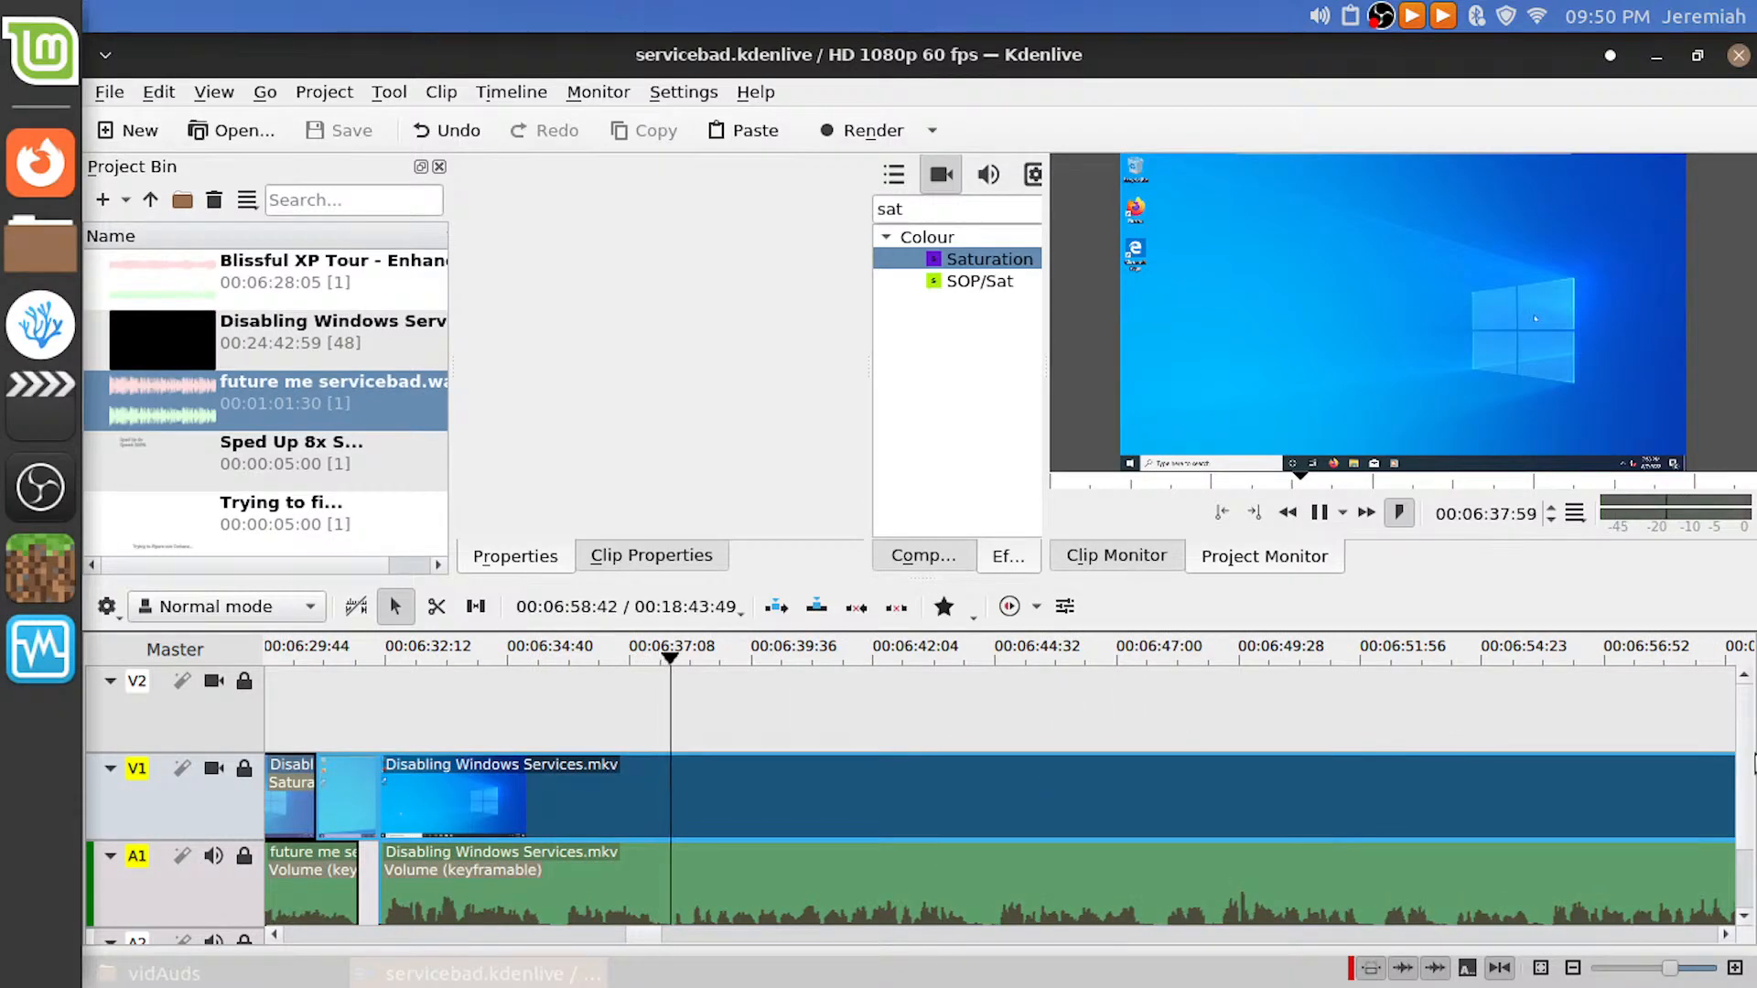
pyautogui.moveTo(1748, 758); pyautogui.dragTo(1749, 779)
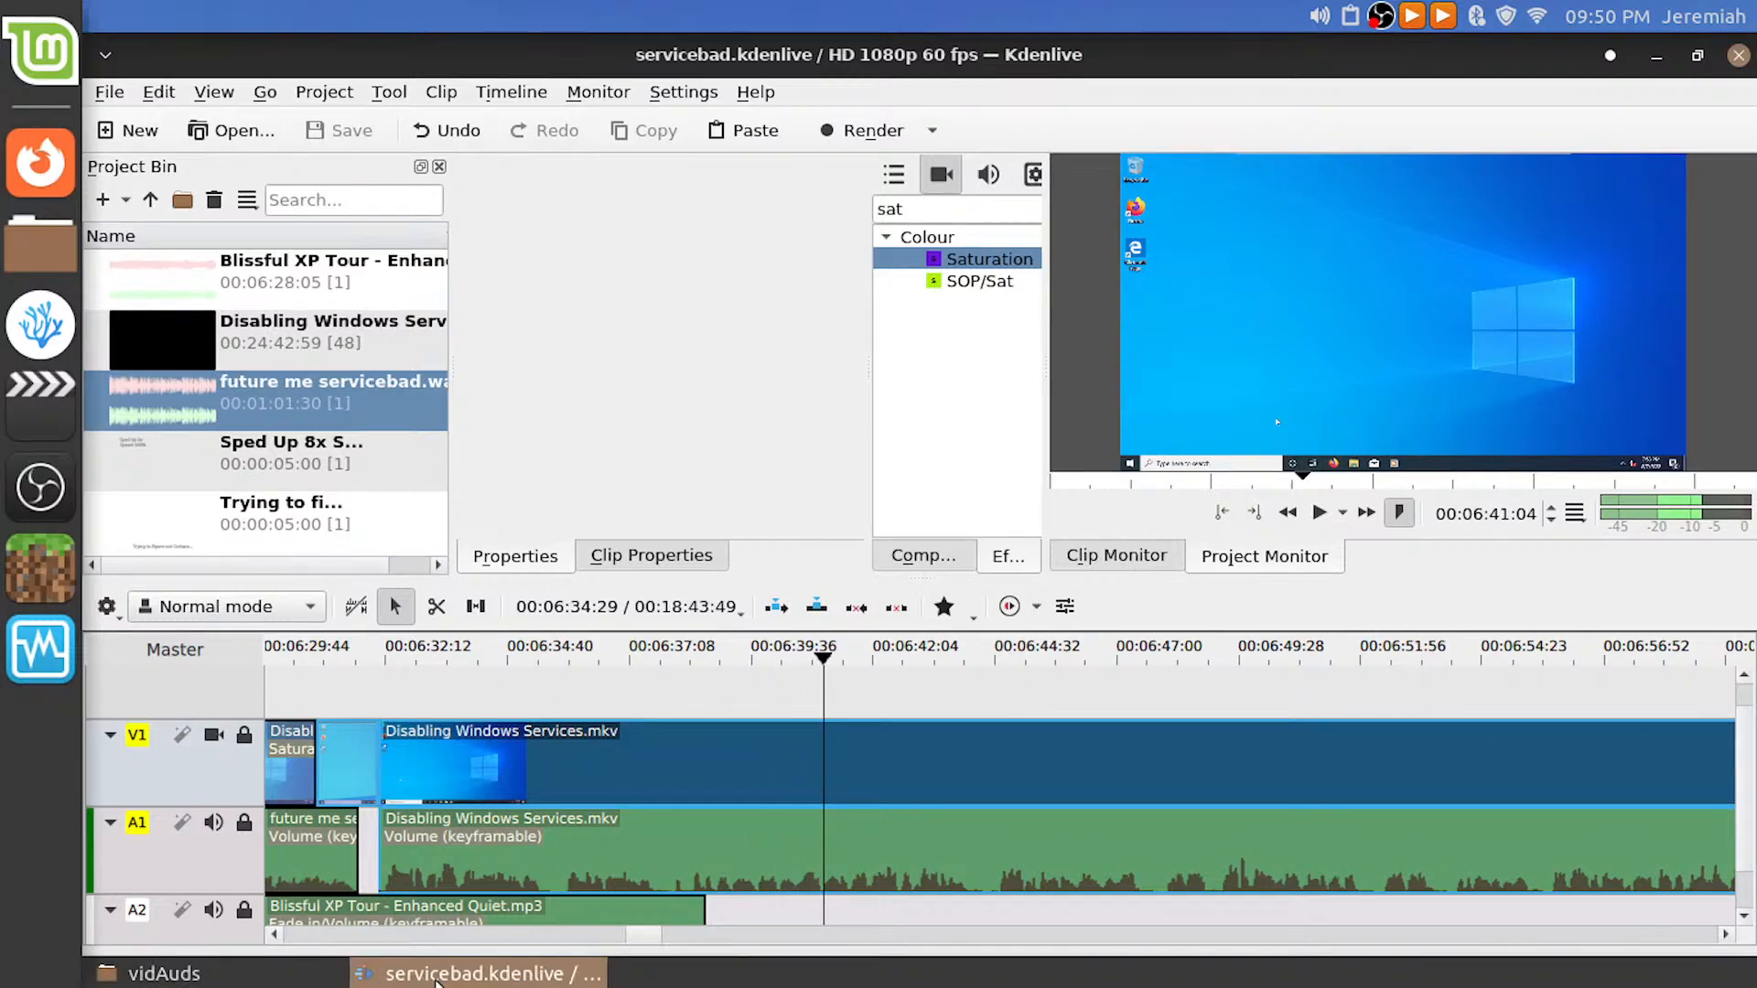
pyautogui.click(256, 970)
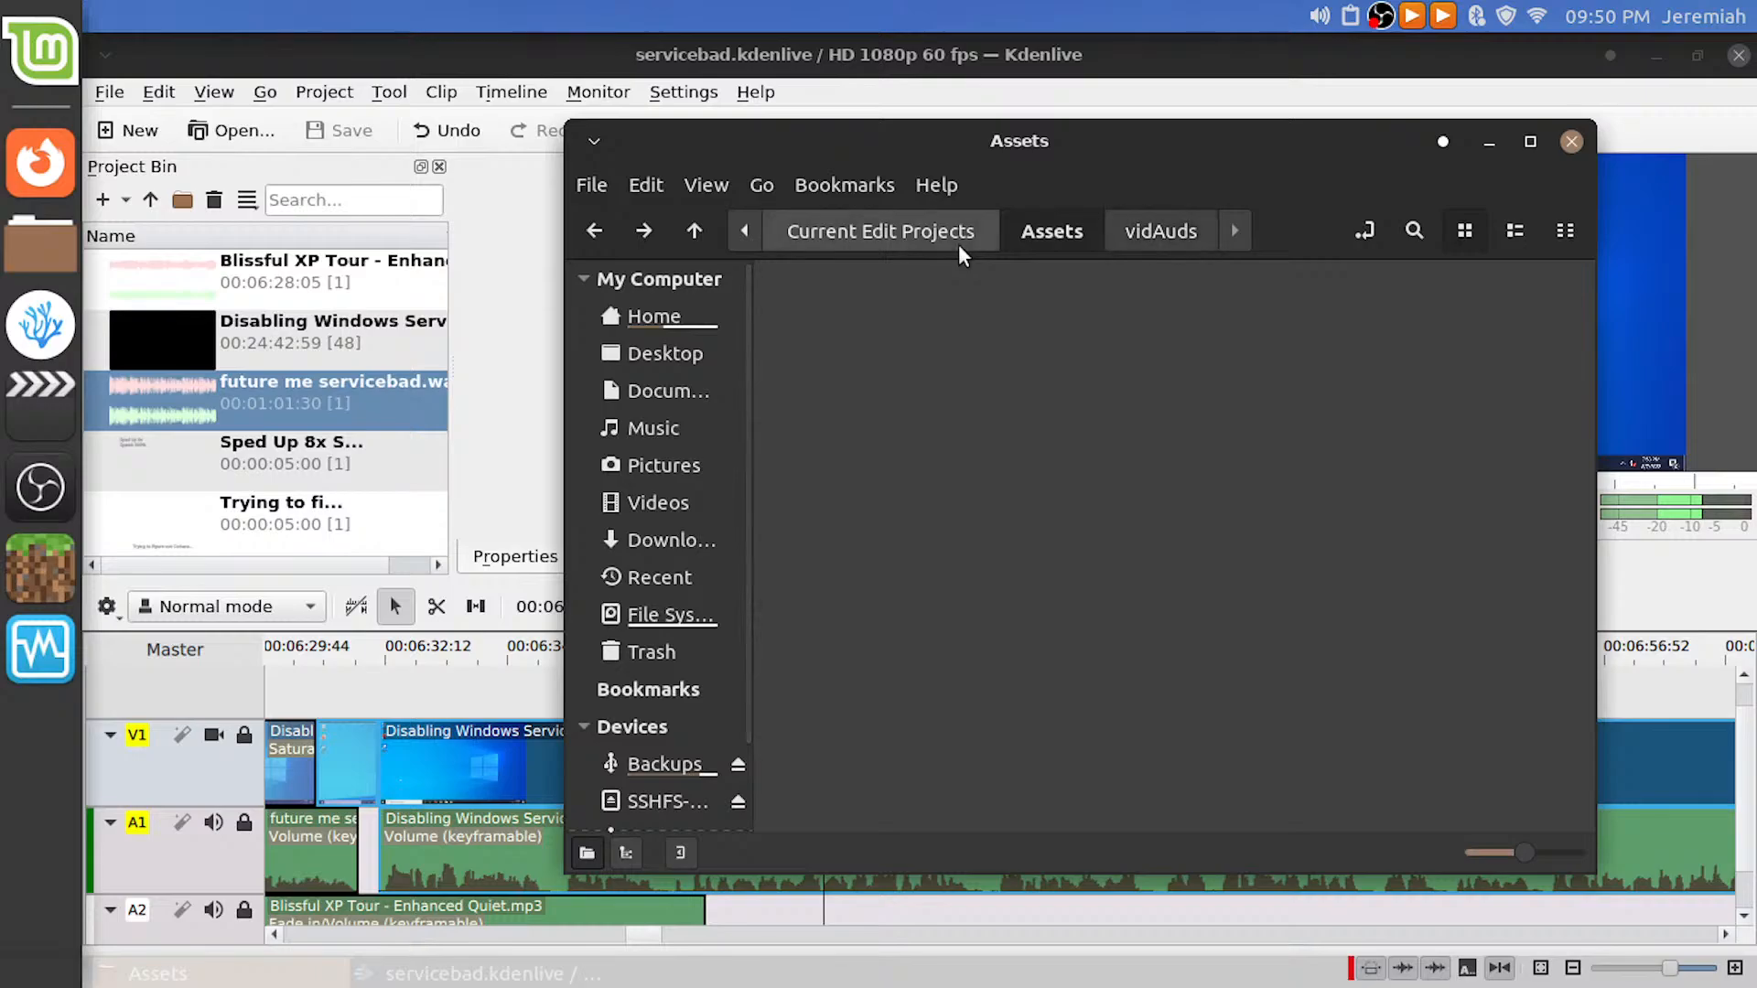
pyautogui.doubleClick(838, 313)
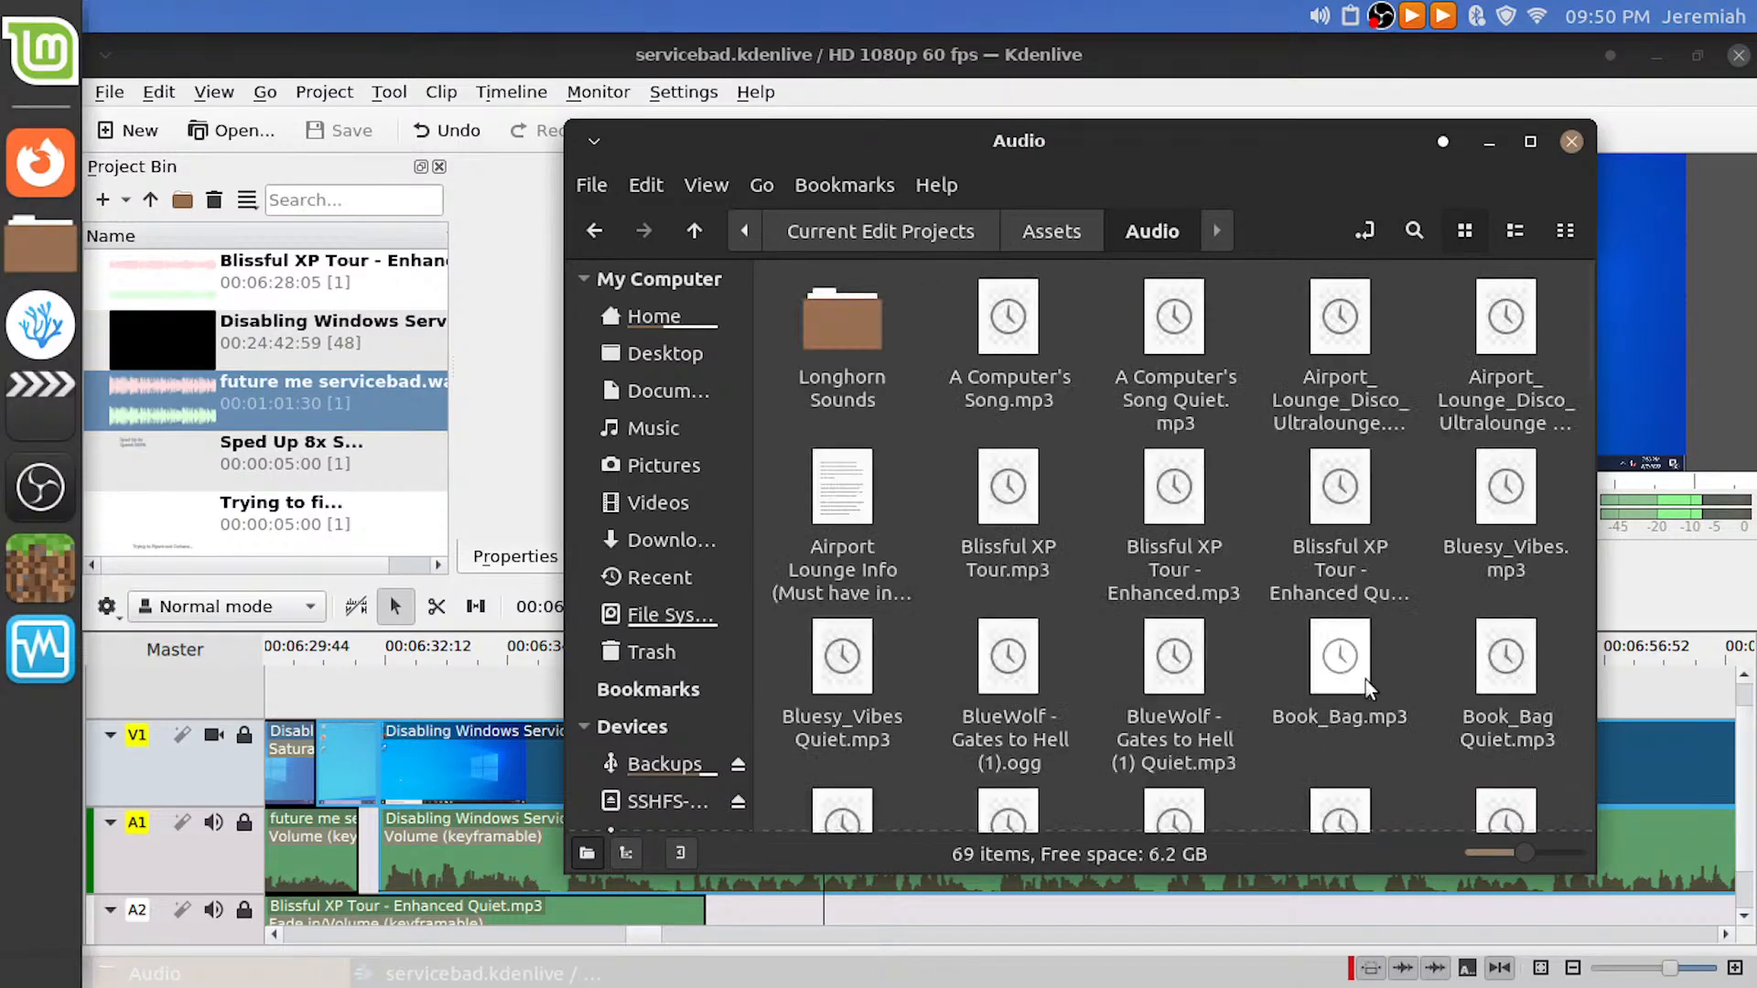
pyautogui.scroll(-5, 1370, 656)
pyautogui.scroll(-10, 1370, 656)
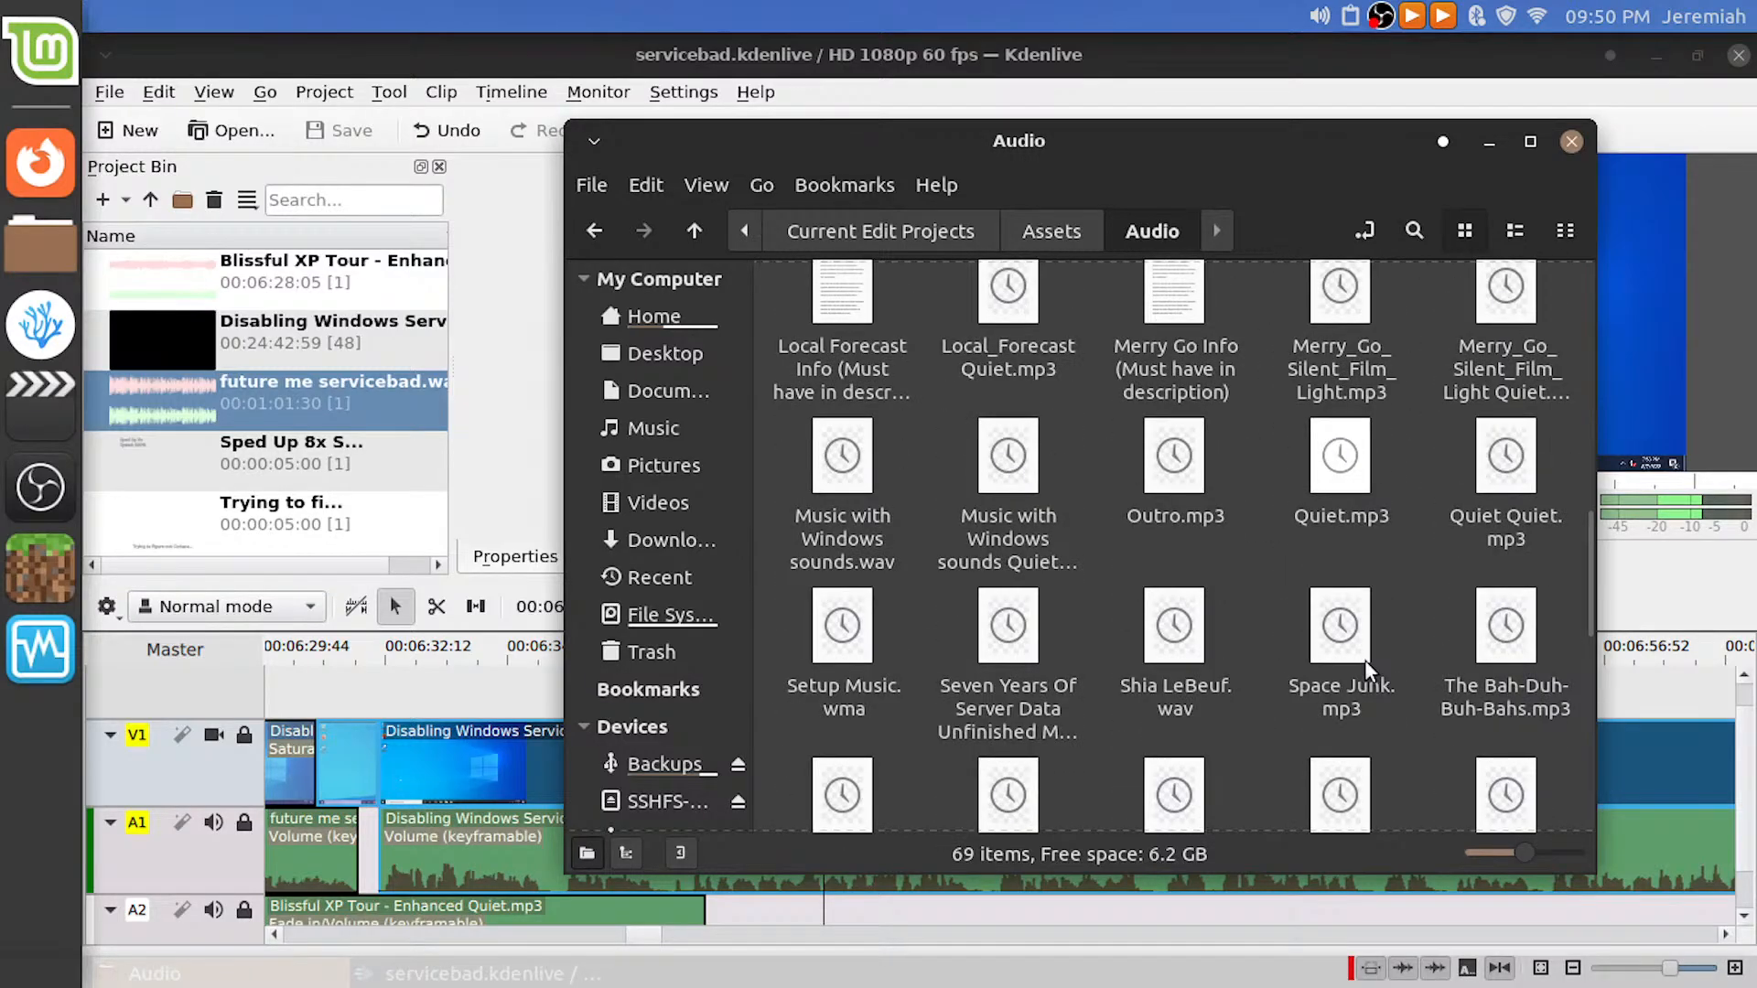
pyautogui.scroll(-5, 1364, 657)
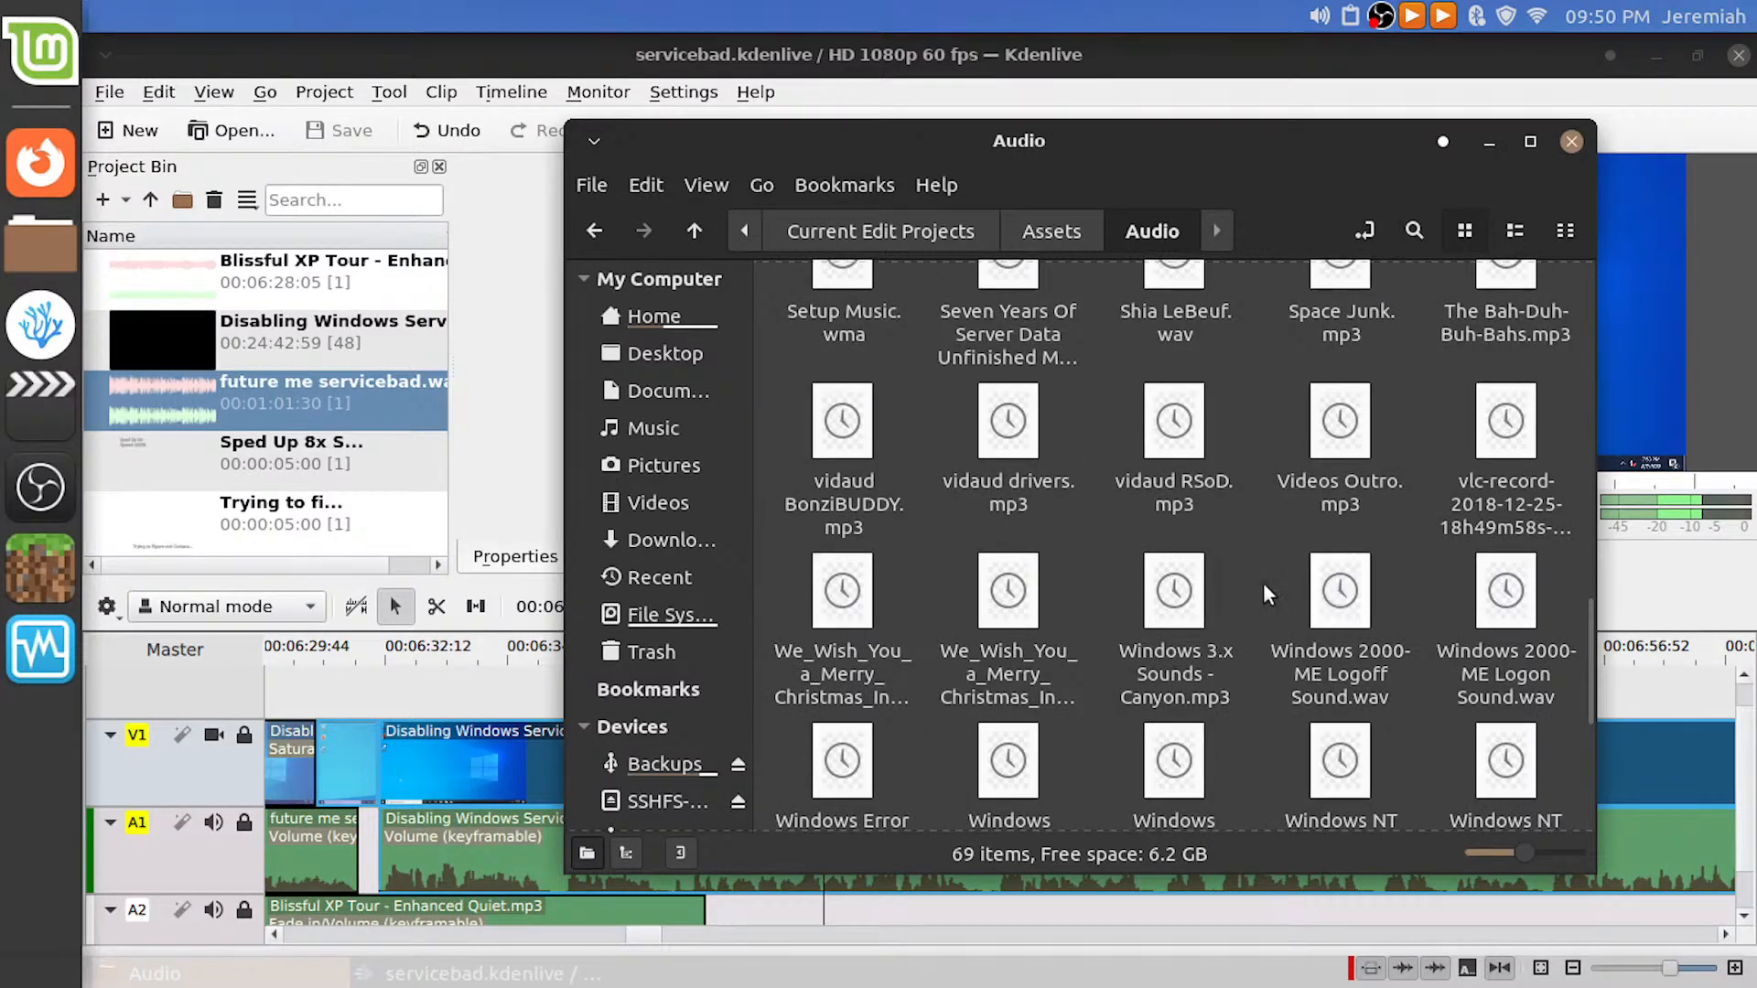
pyautogui.scroll(6, 1266, 584)
pyautogui.scroll(10, 1268, 585)
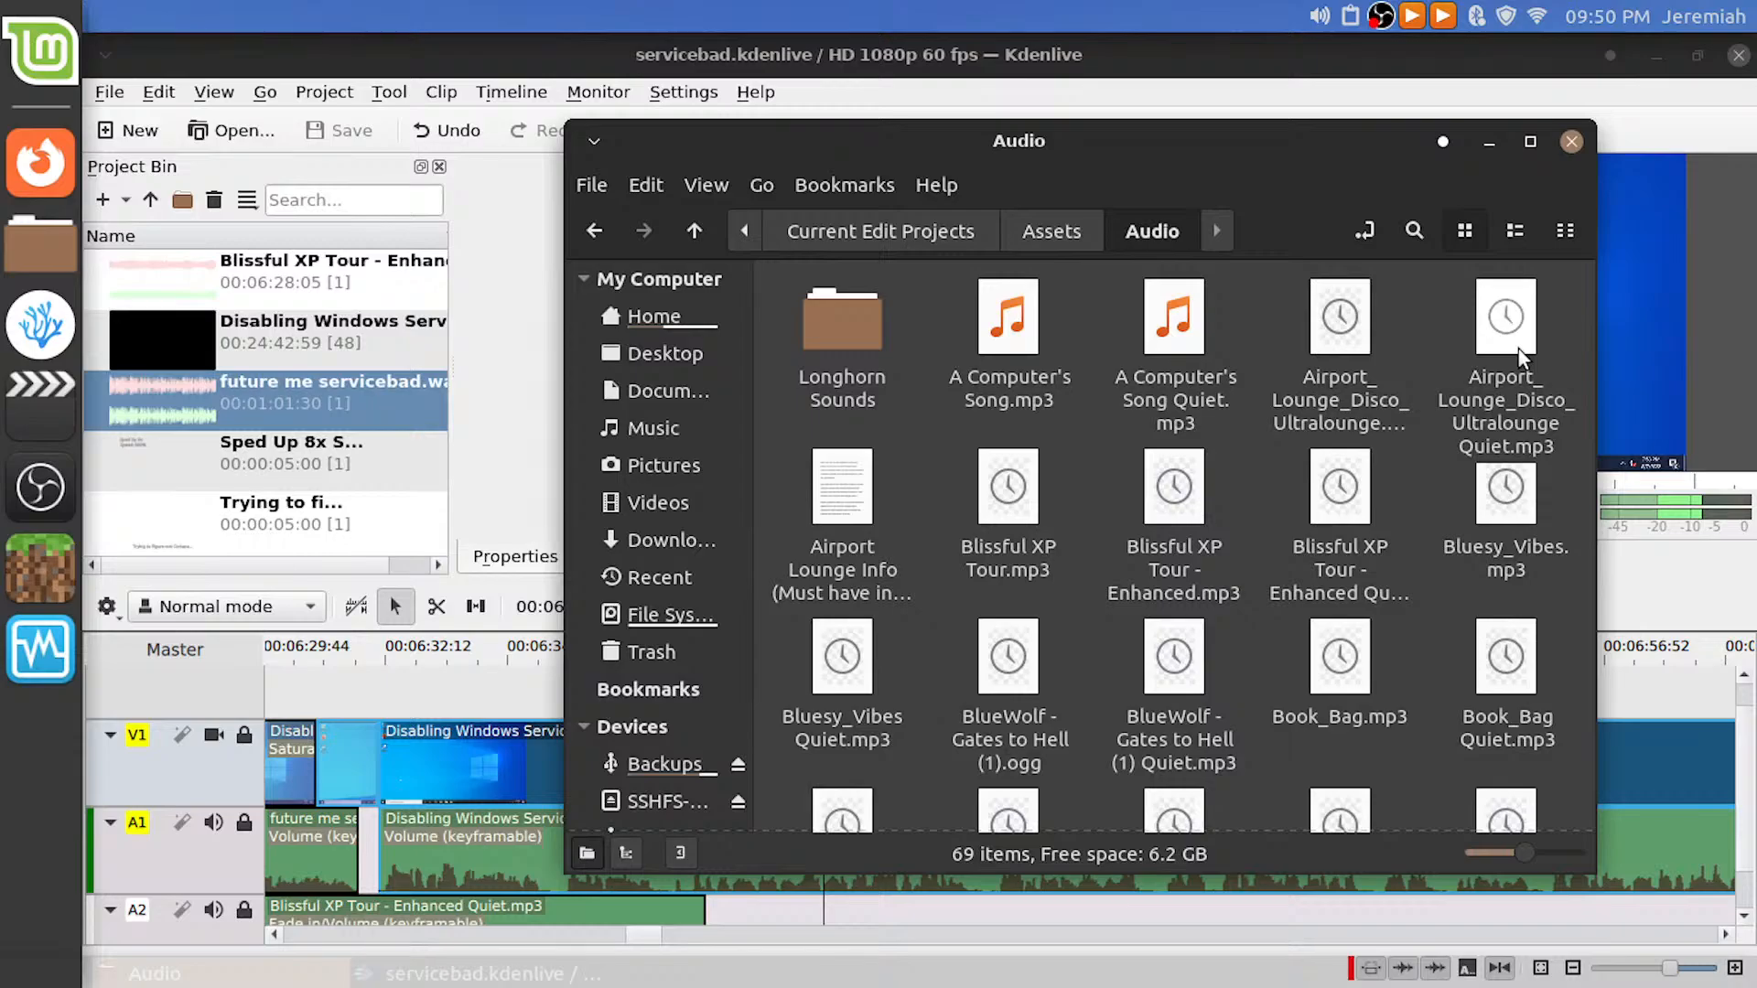
pyautogui.moveTo(1509, 334); pyautogui.dragTo(276, 415)
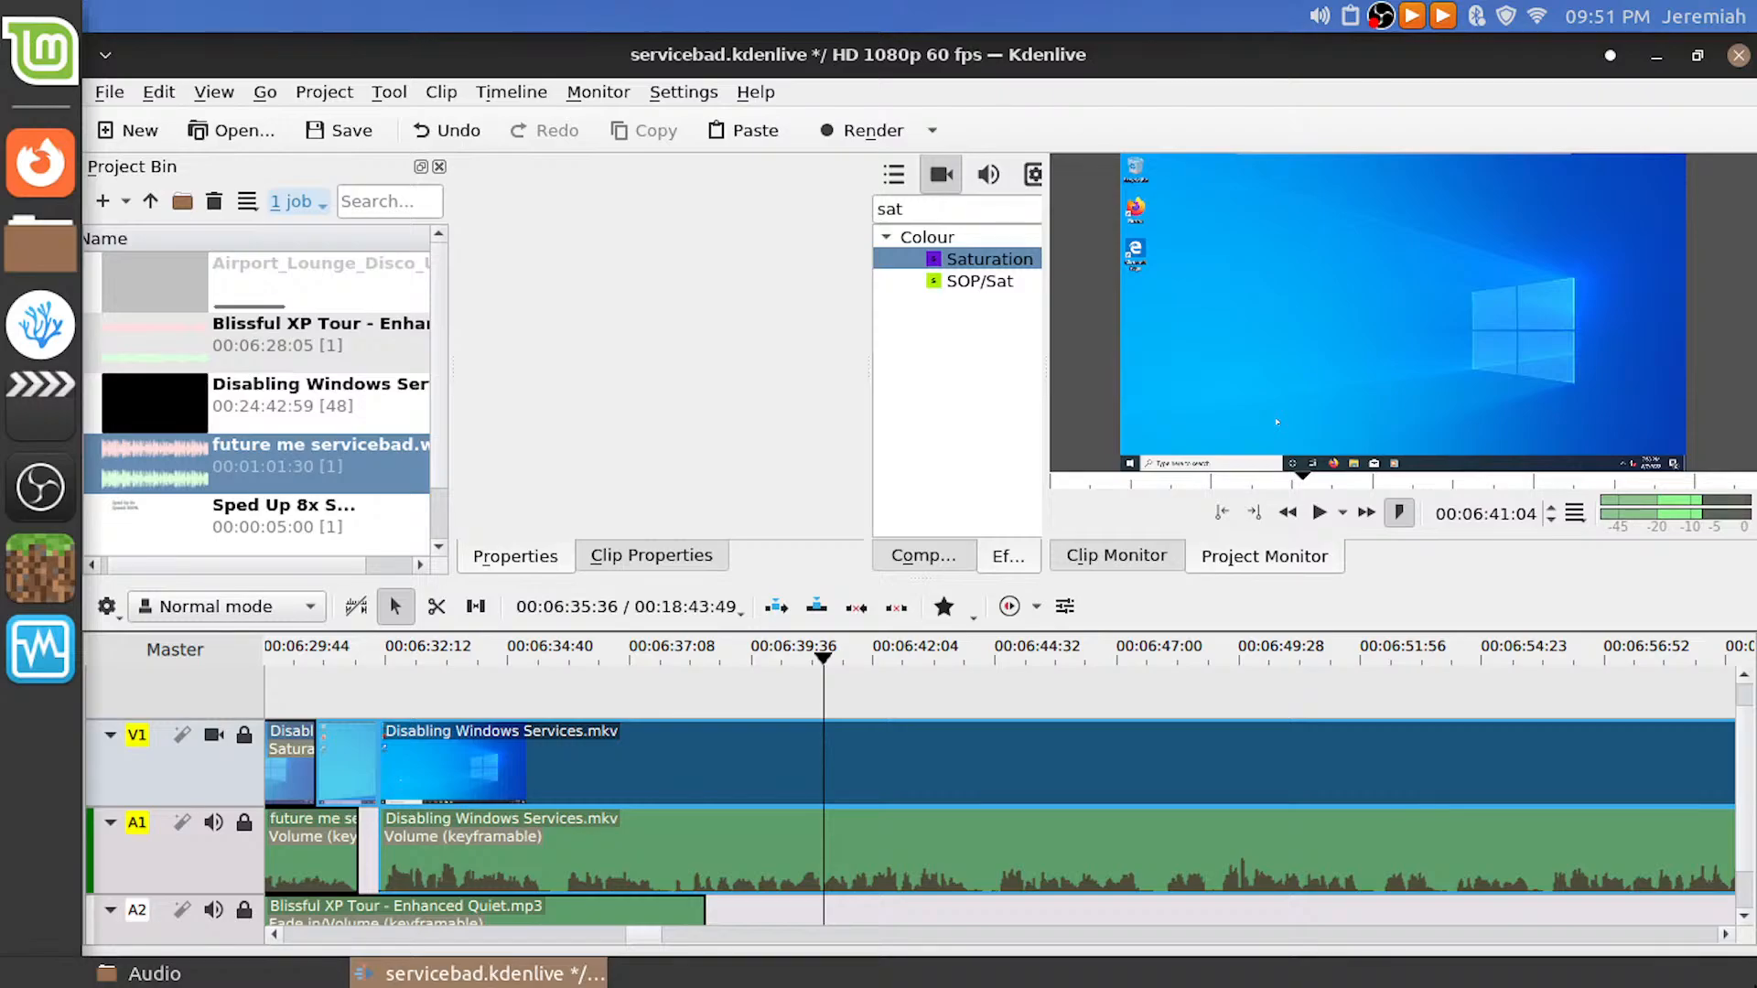
# Switch to the OBS window on another workspace to check the live stream, and return to the Kdenlive project
pyautogui.scroll(-1, 915, 796)
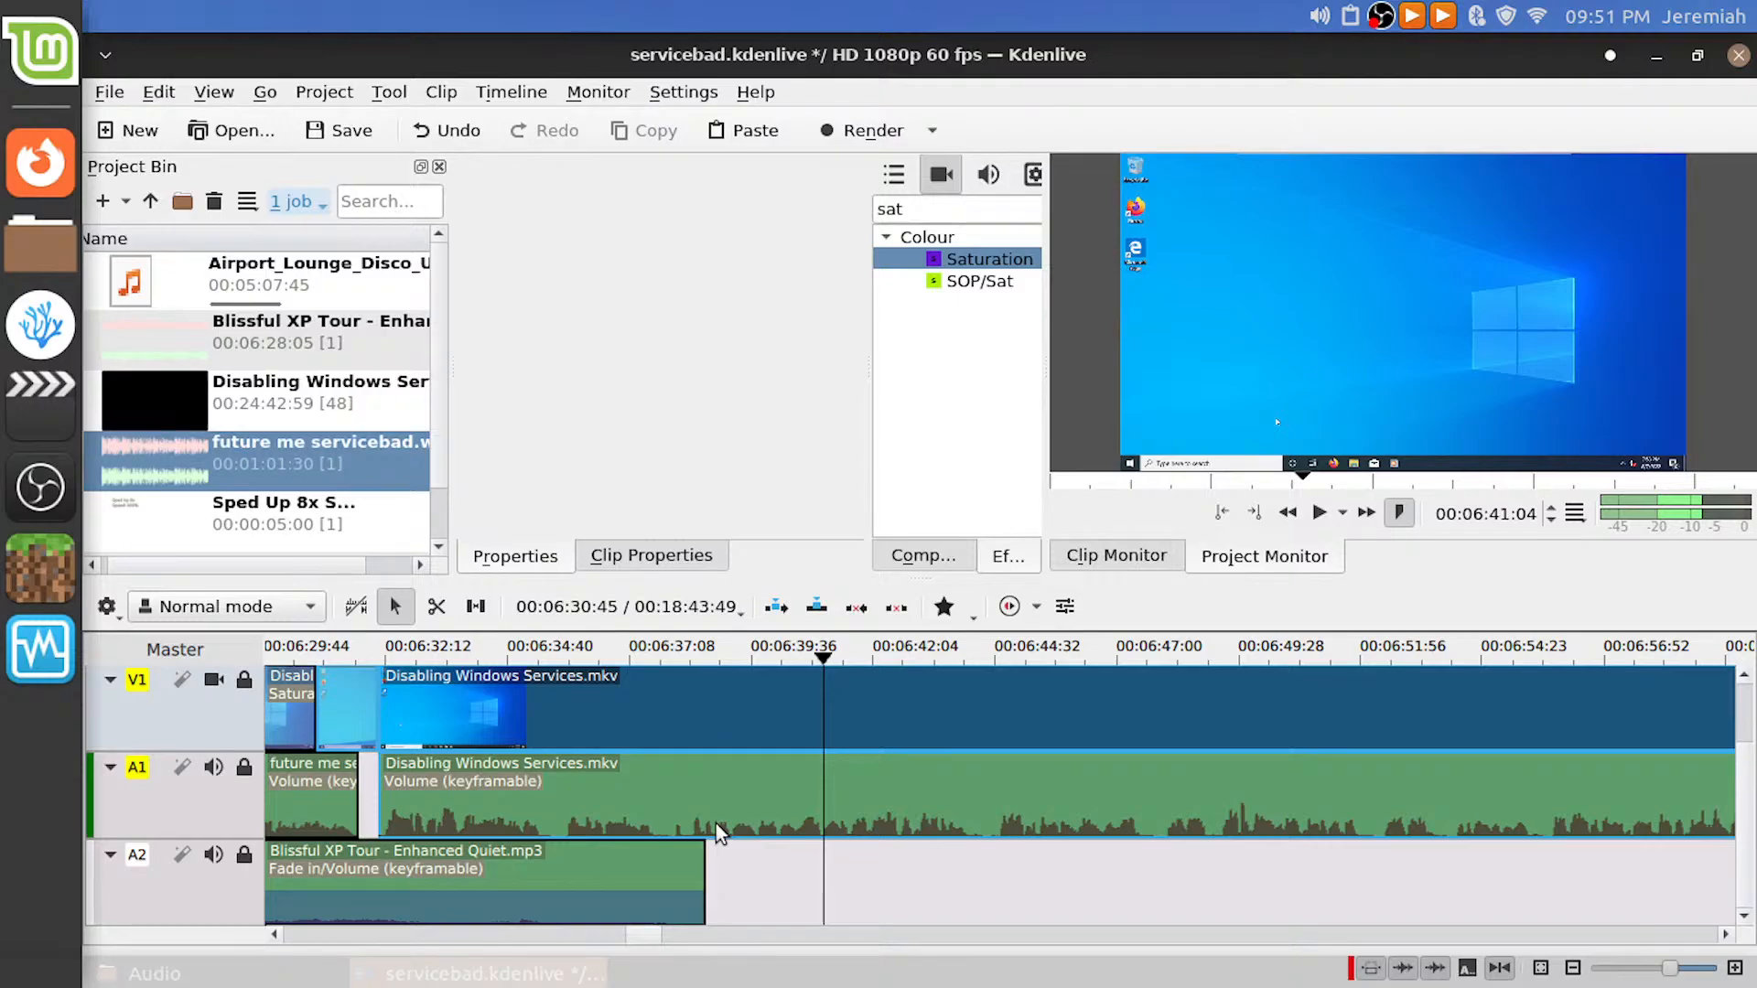
pyautogui.hotkey('ctrl', 'alt', 'Right')
pyautogui.hotkey('ctrl', 'alt', 'Right')
pyautogui.hotkey('ctrl', 'alt', 'Right')
pyautogui.hotkey('ctrl', 'alt', 'Right')
pyautogui.hotkey('ctrl', 'alt', 'Right')
pyautogui.hotkey('ctrl', 'alt', 'Right')
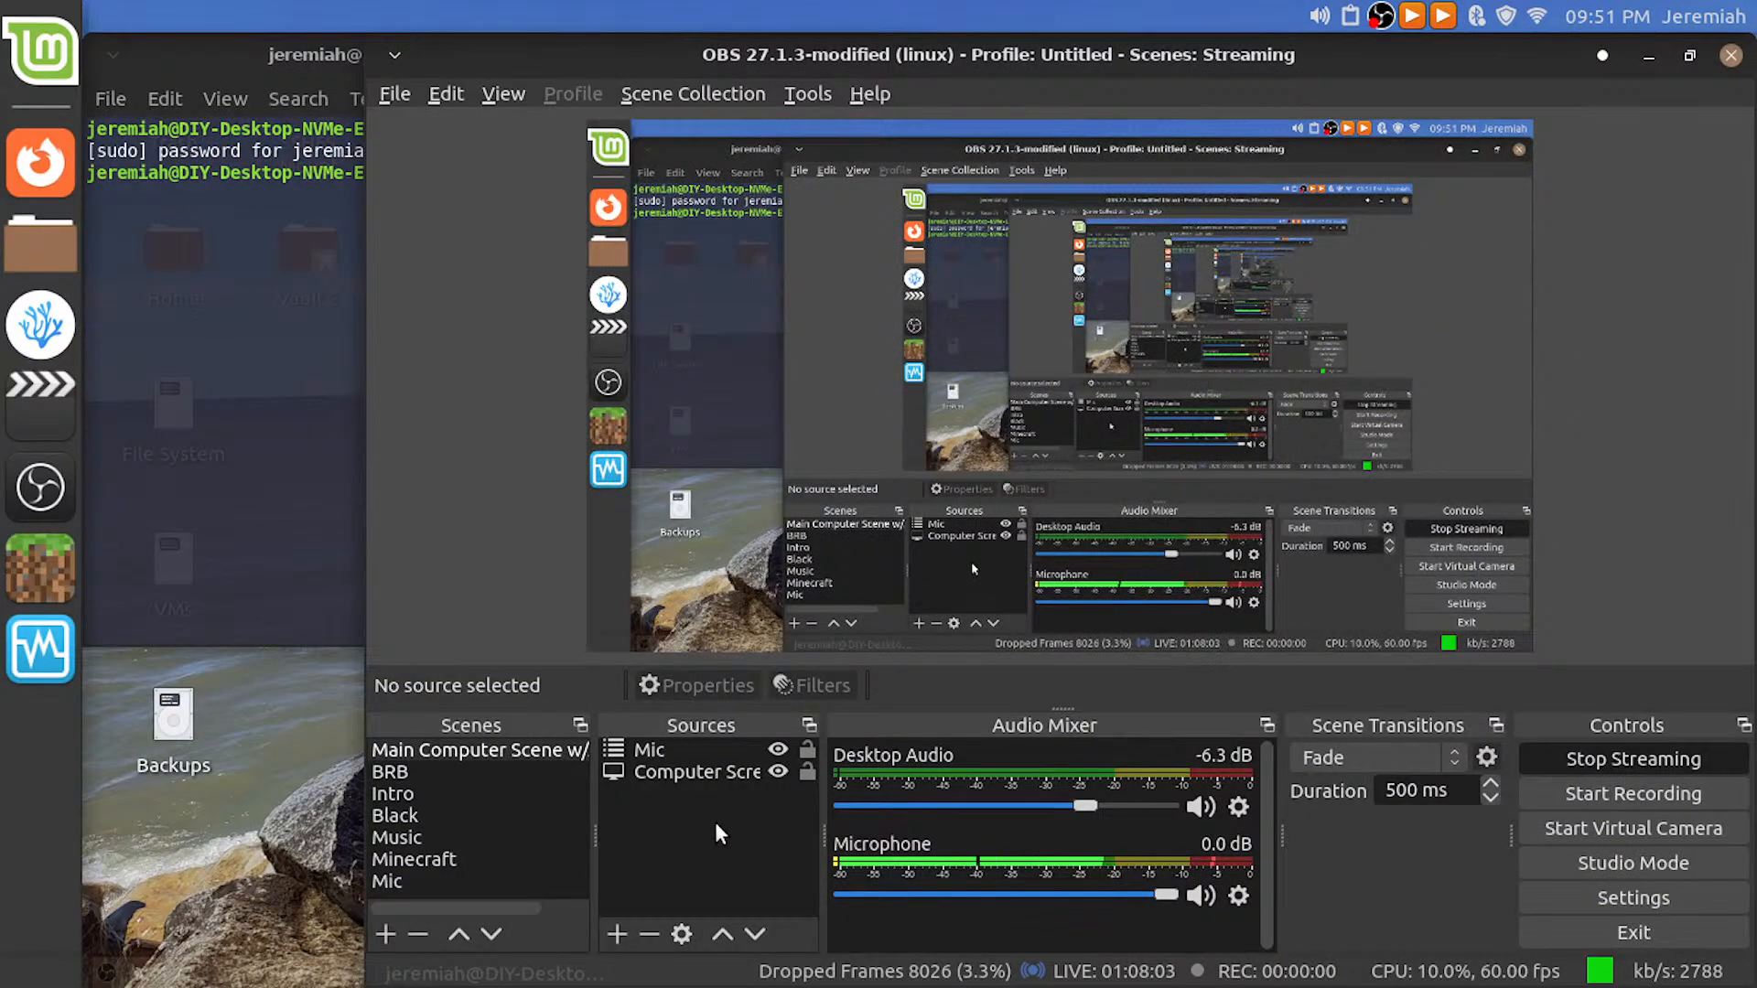
pyautogui.hotkey('ctrl', 'alt', 'Right')
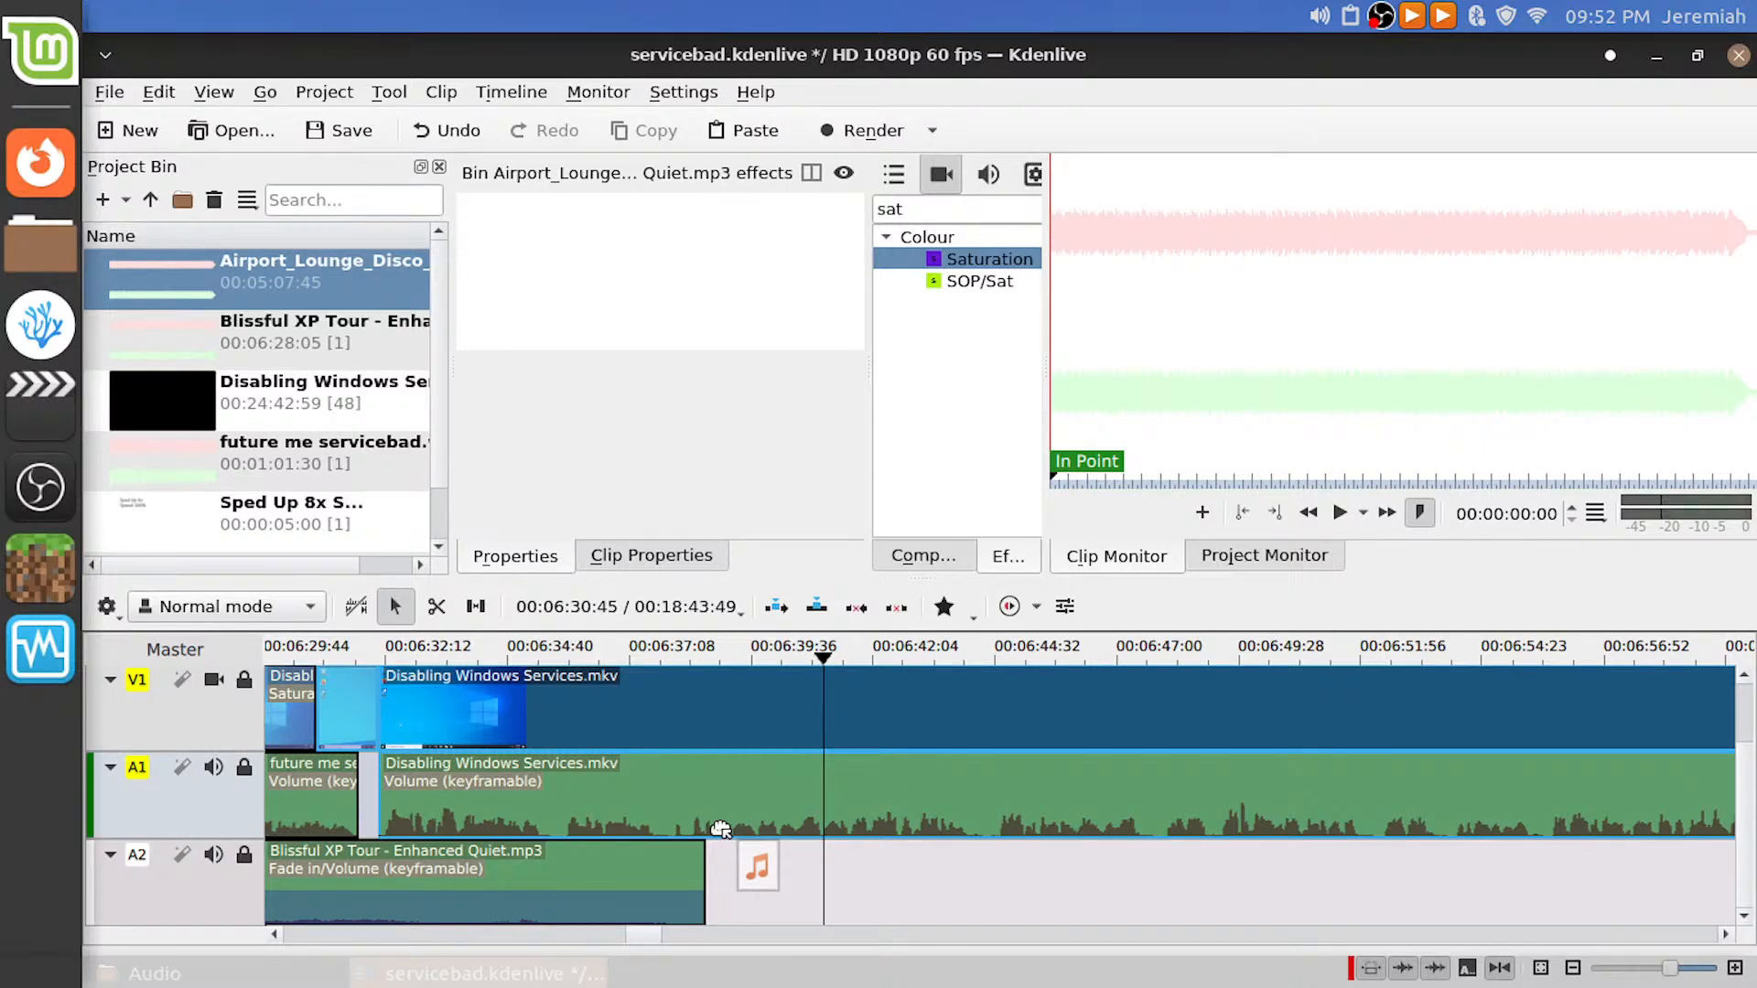
# Try to place the Airport Lounge music on A2 after the Blissful XP Tour clip, and save the project
pyautogui.moveTo(721, 829); pyautogui.dragTo(288, 260)
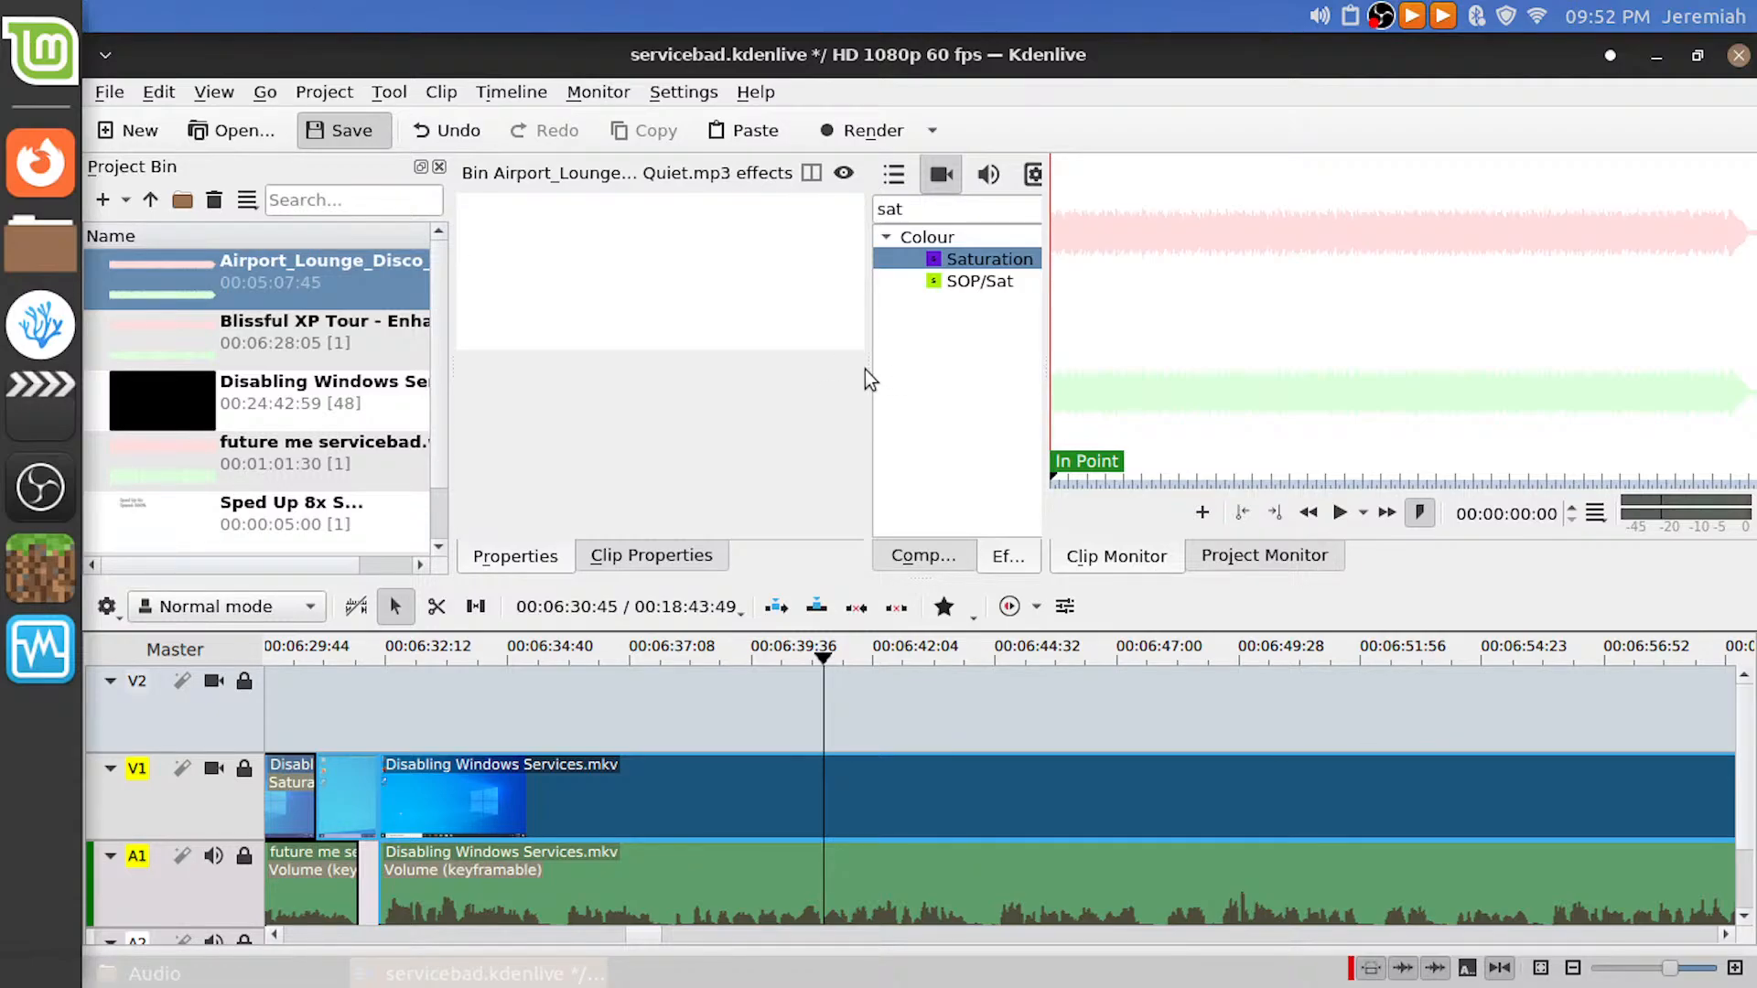
pyautogui.hotkey('ctrl', 's')
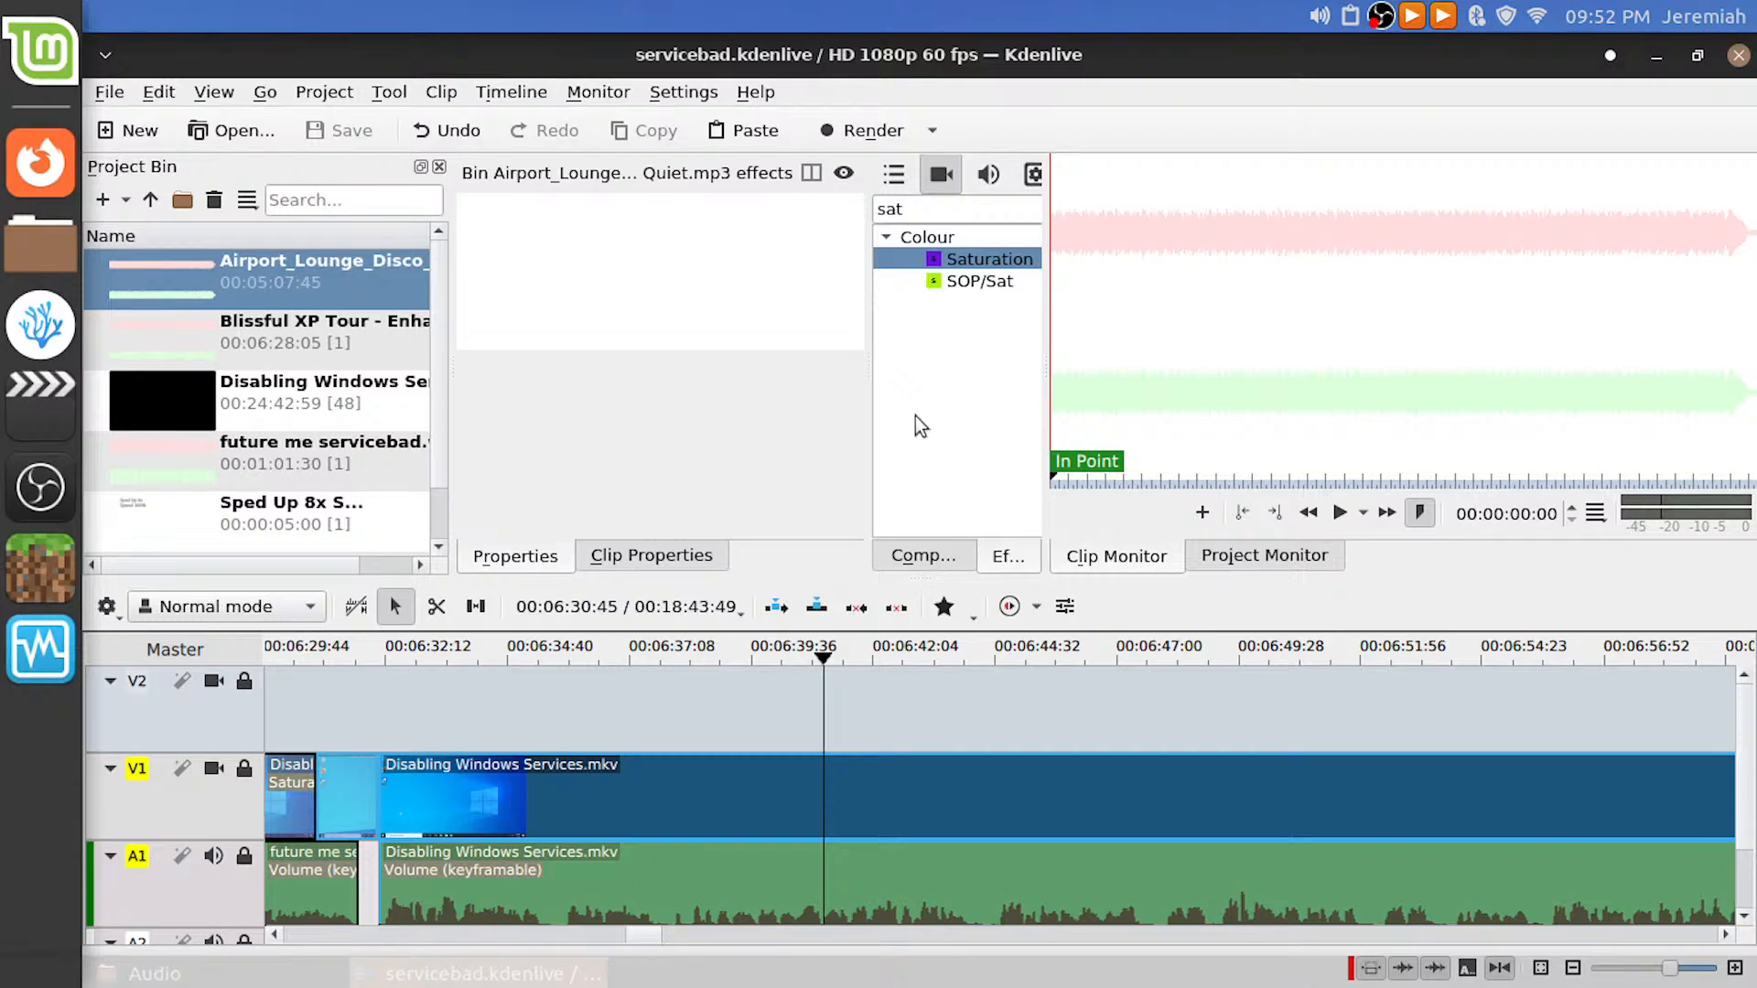
# Place the Airport Lounge music on A2 after the Blissful XP Tour clip, leaving a short gap between them
pyautogui.click(1221, 563)
pyautogui.click(589, 713)
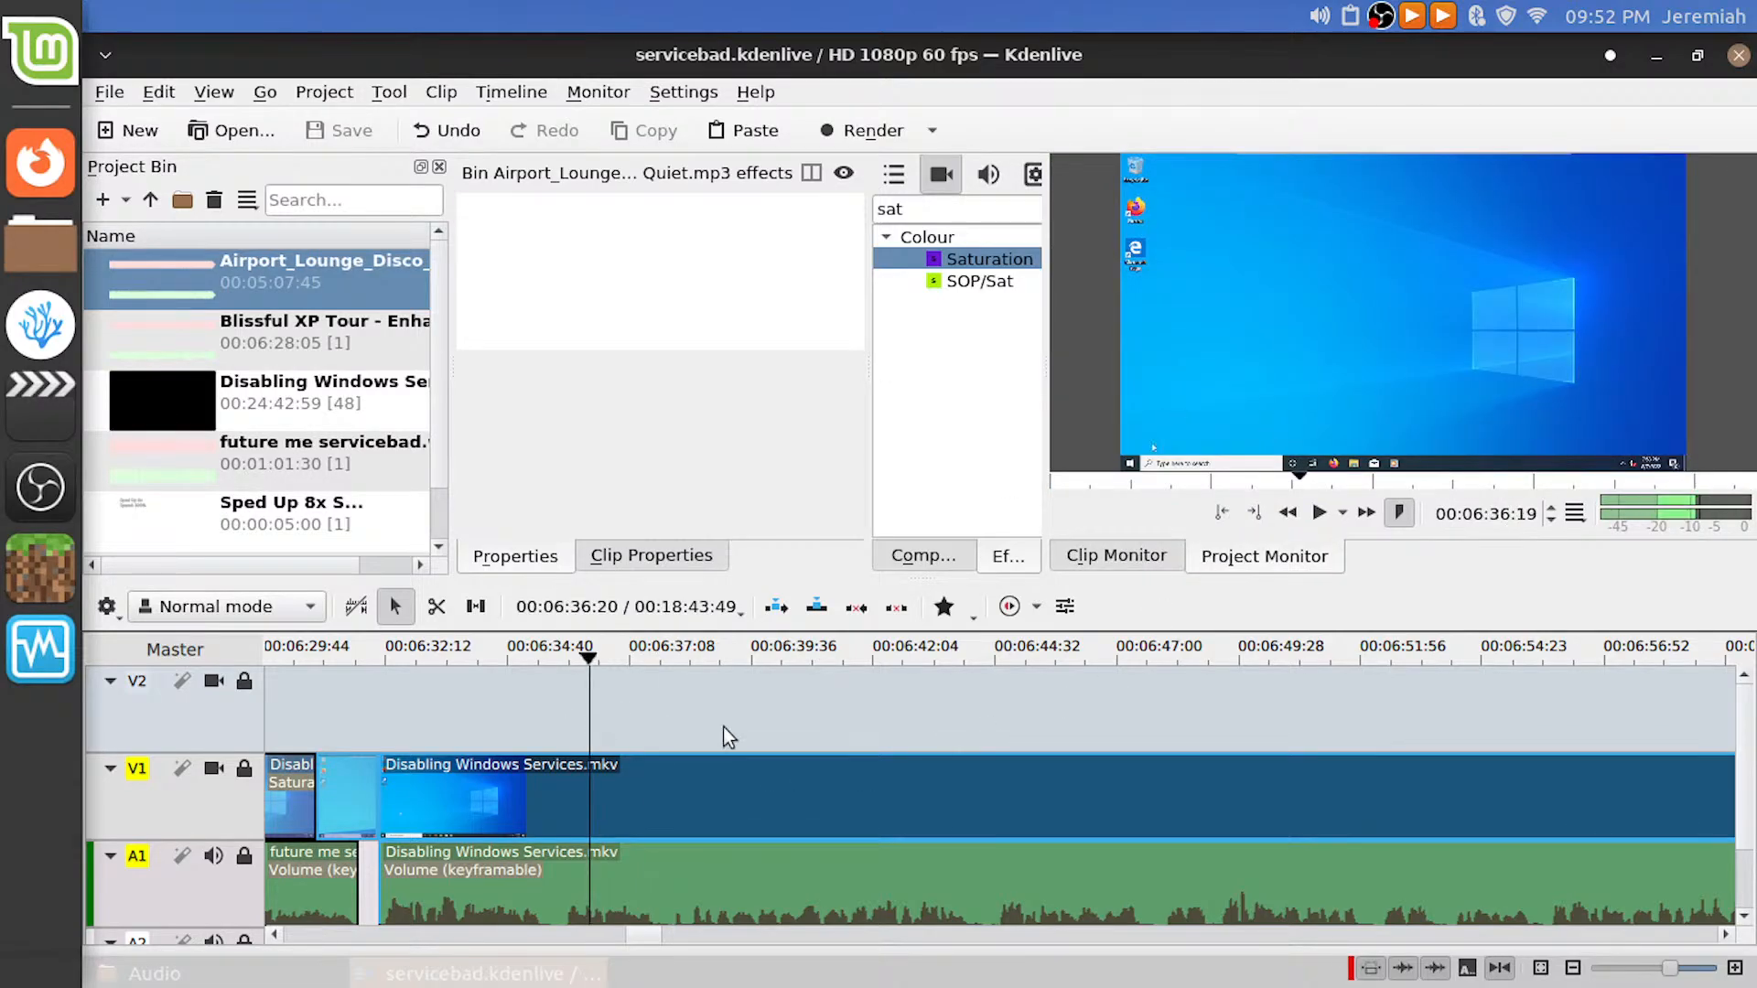
pyautogui.moveTo(1746, 784); pyautogui.dragTo(1746, 846)
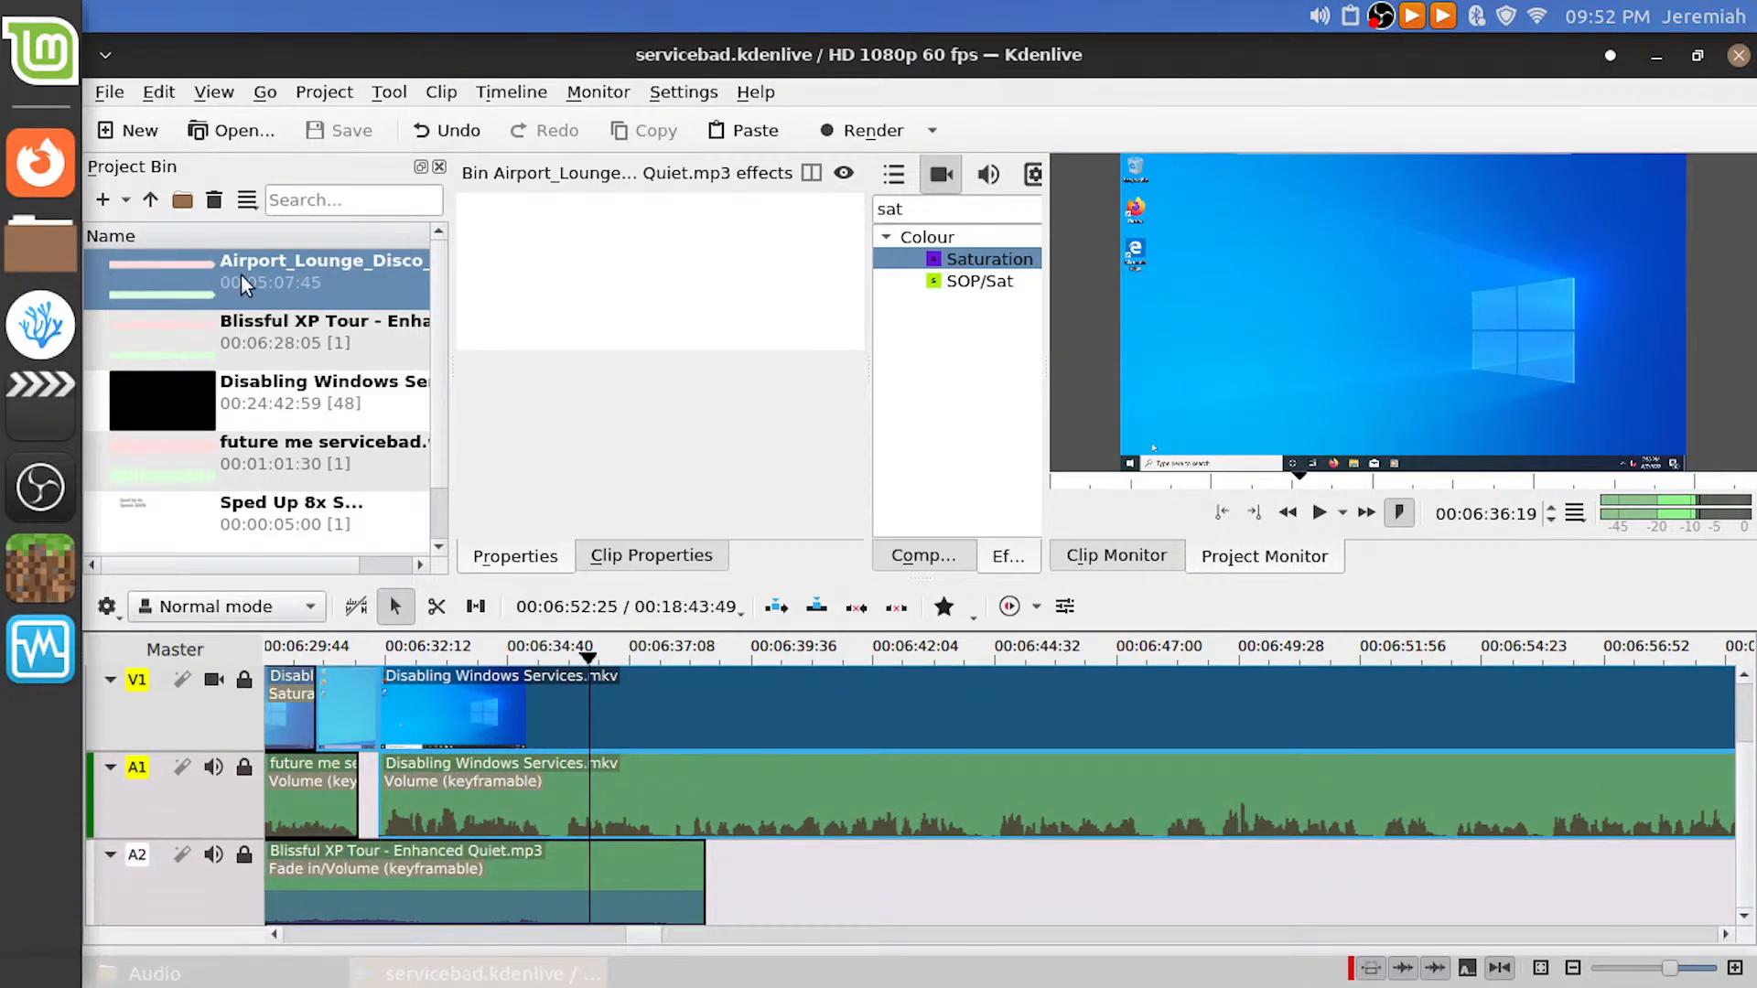
pyautogui.moveTo(265, 283); pyautogui.dragTo(709, 909)
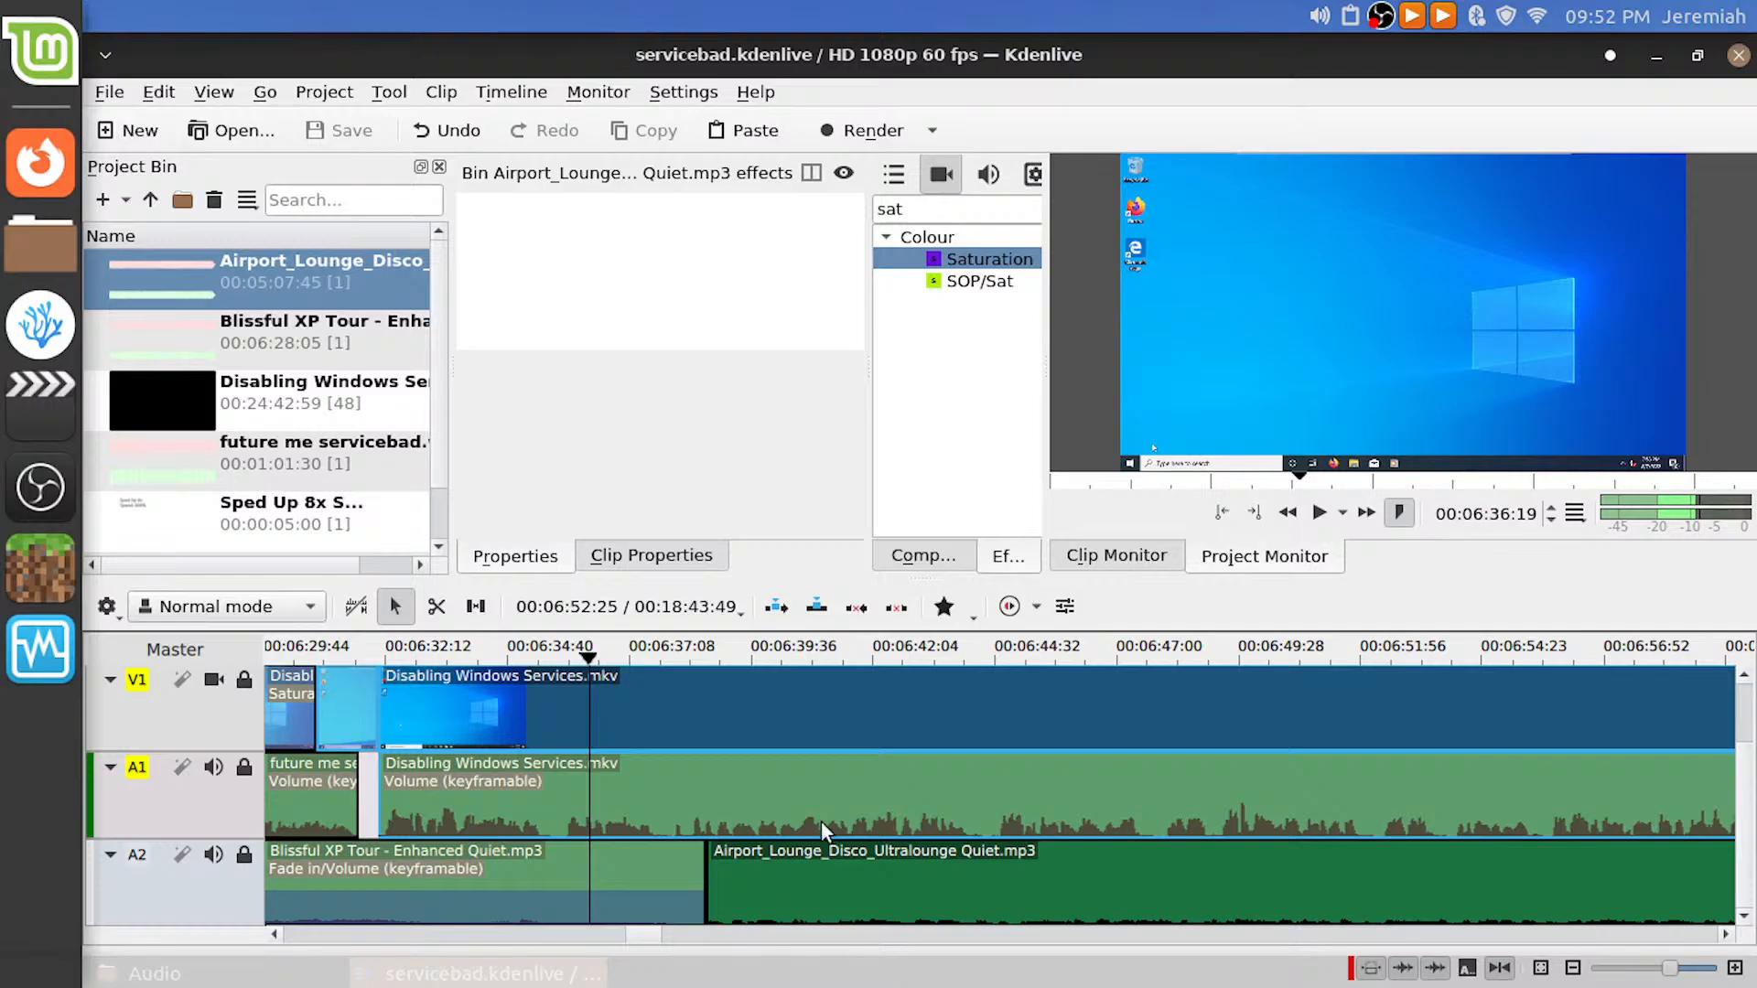
pyautogui.click(822, 869)
pyautogui.moveTo(766, 898); pyautogui.dragTo(813, 900)
# Play back the footage across the gap between the two music clips to check the change of music
pyautogui.press('space')
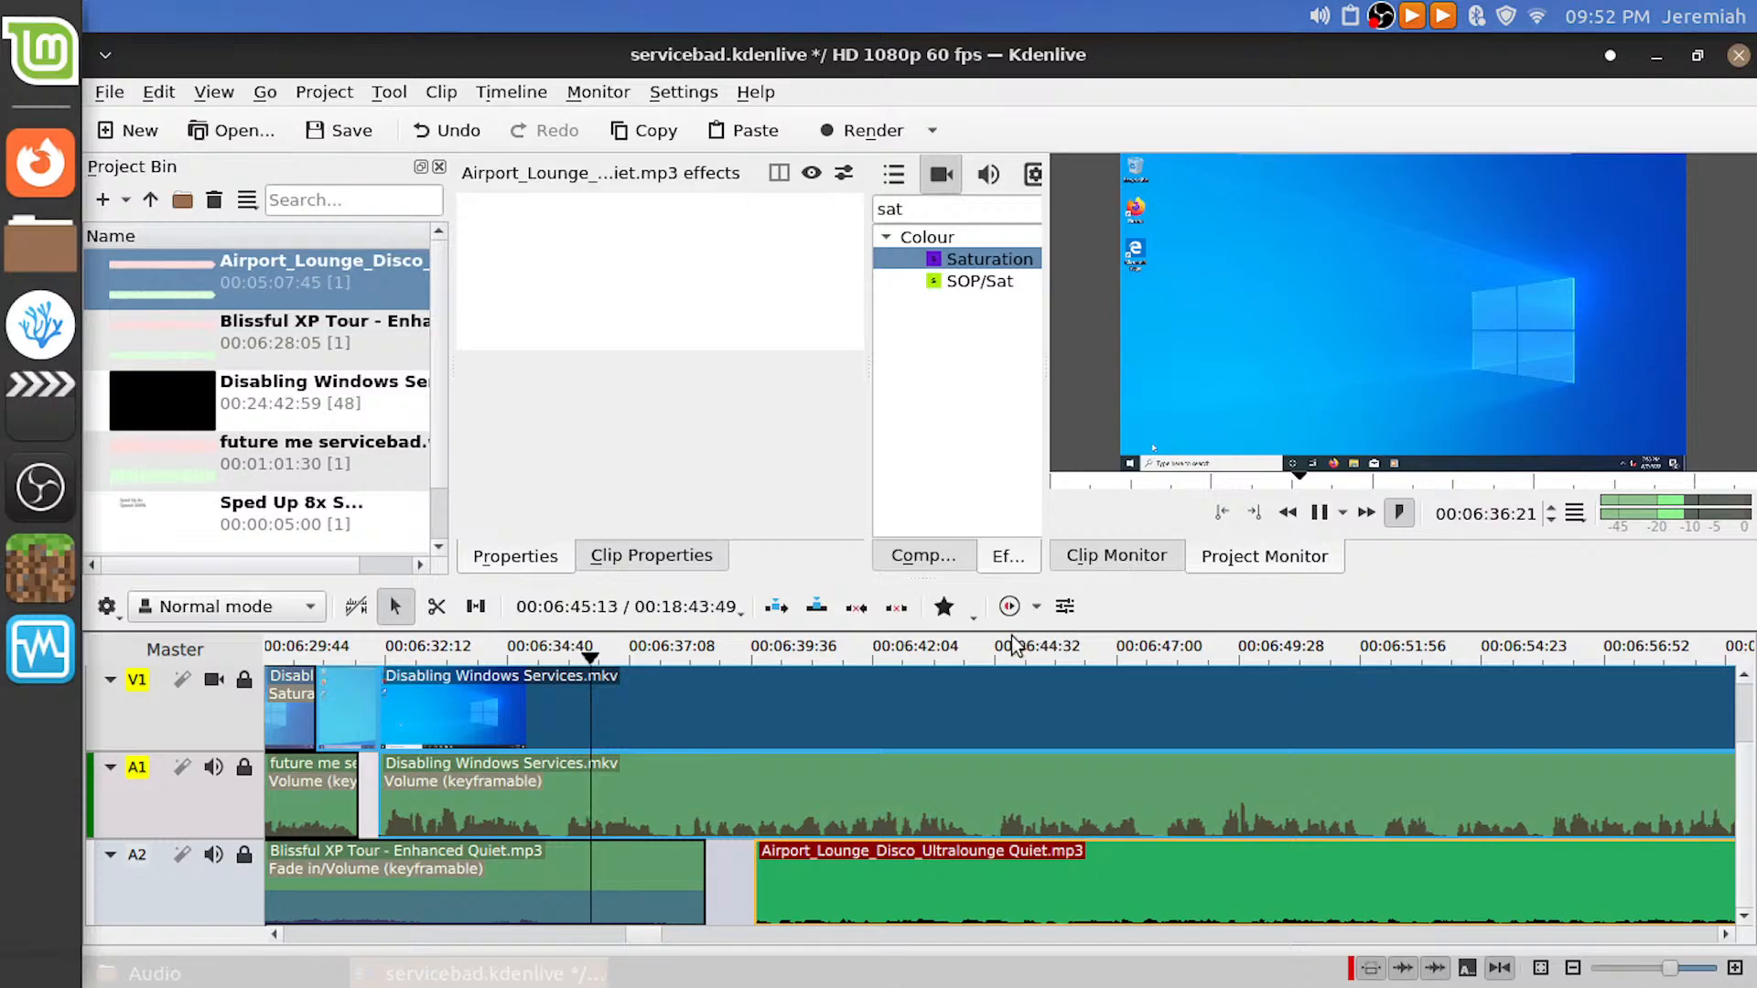
pyautogui.press('space')
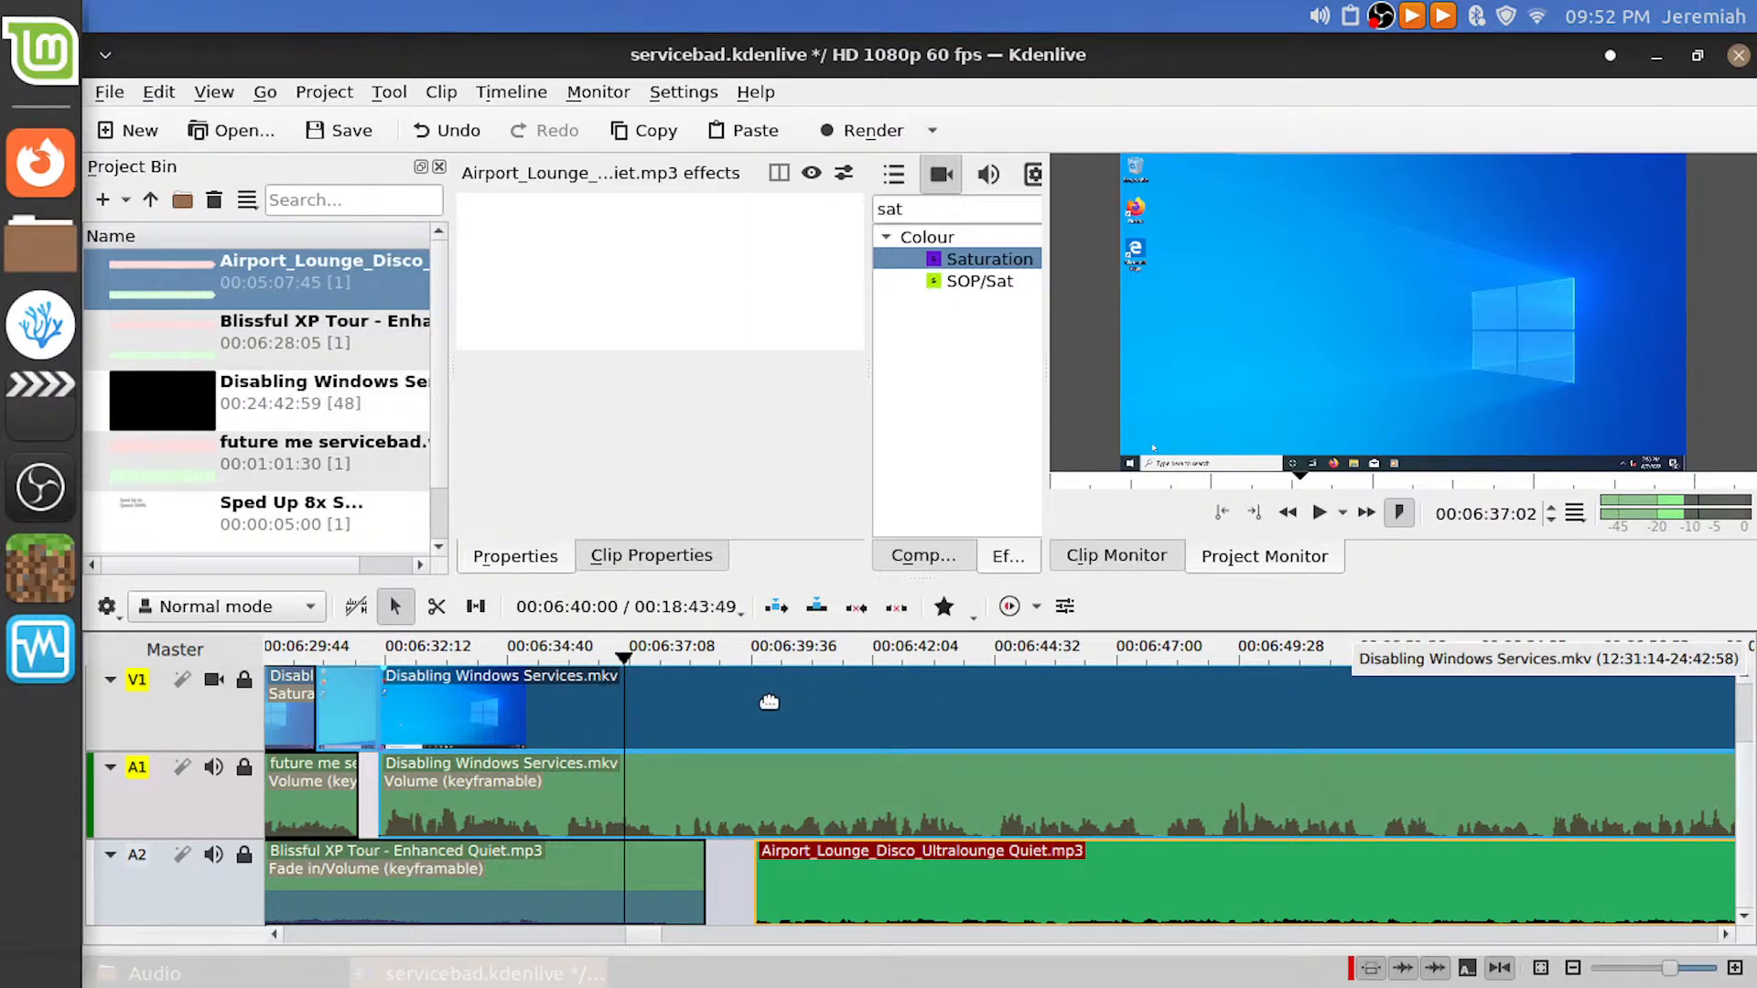
pyautogui.press('space')
pyautogui.press('space')
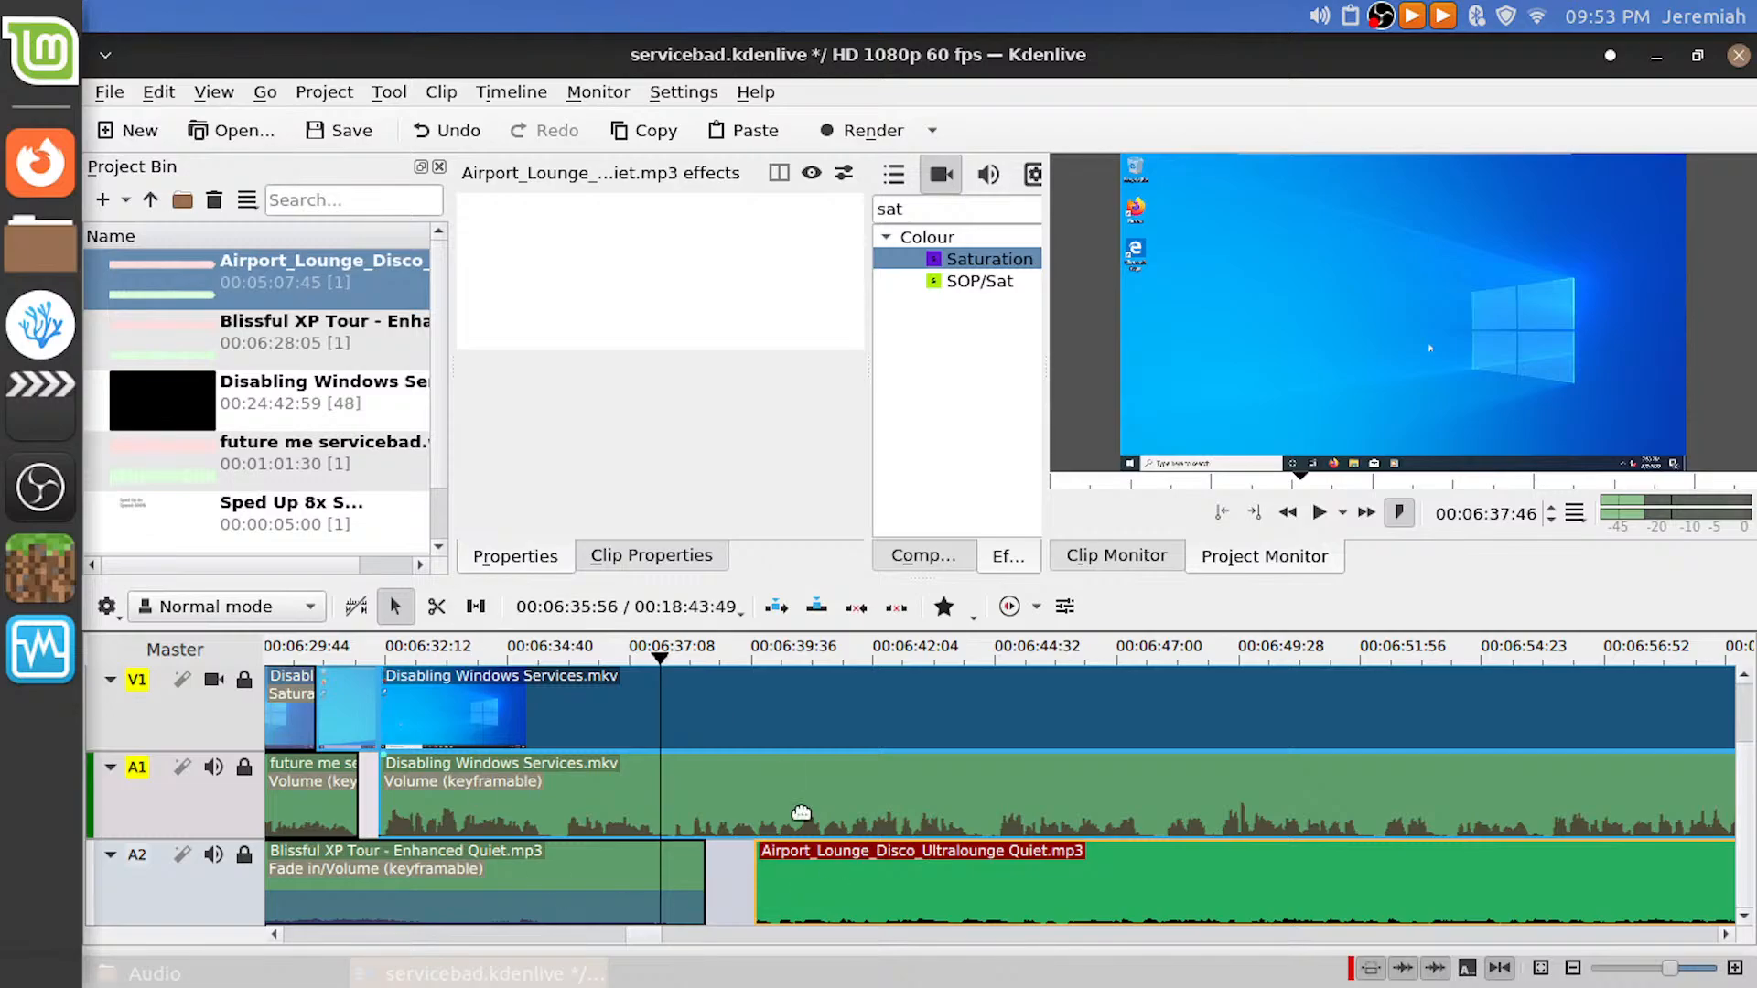
pyautogui.click(371, 807)
pyautogui.press('space')
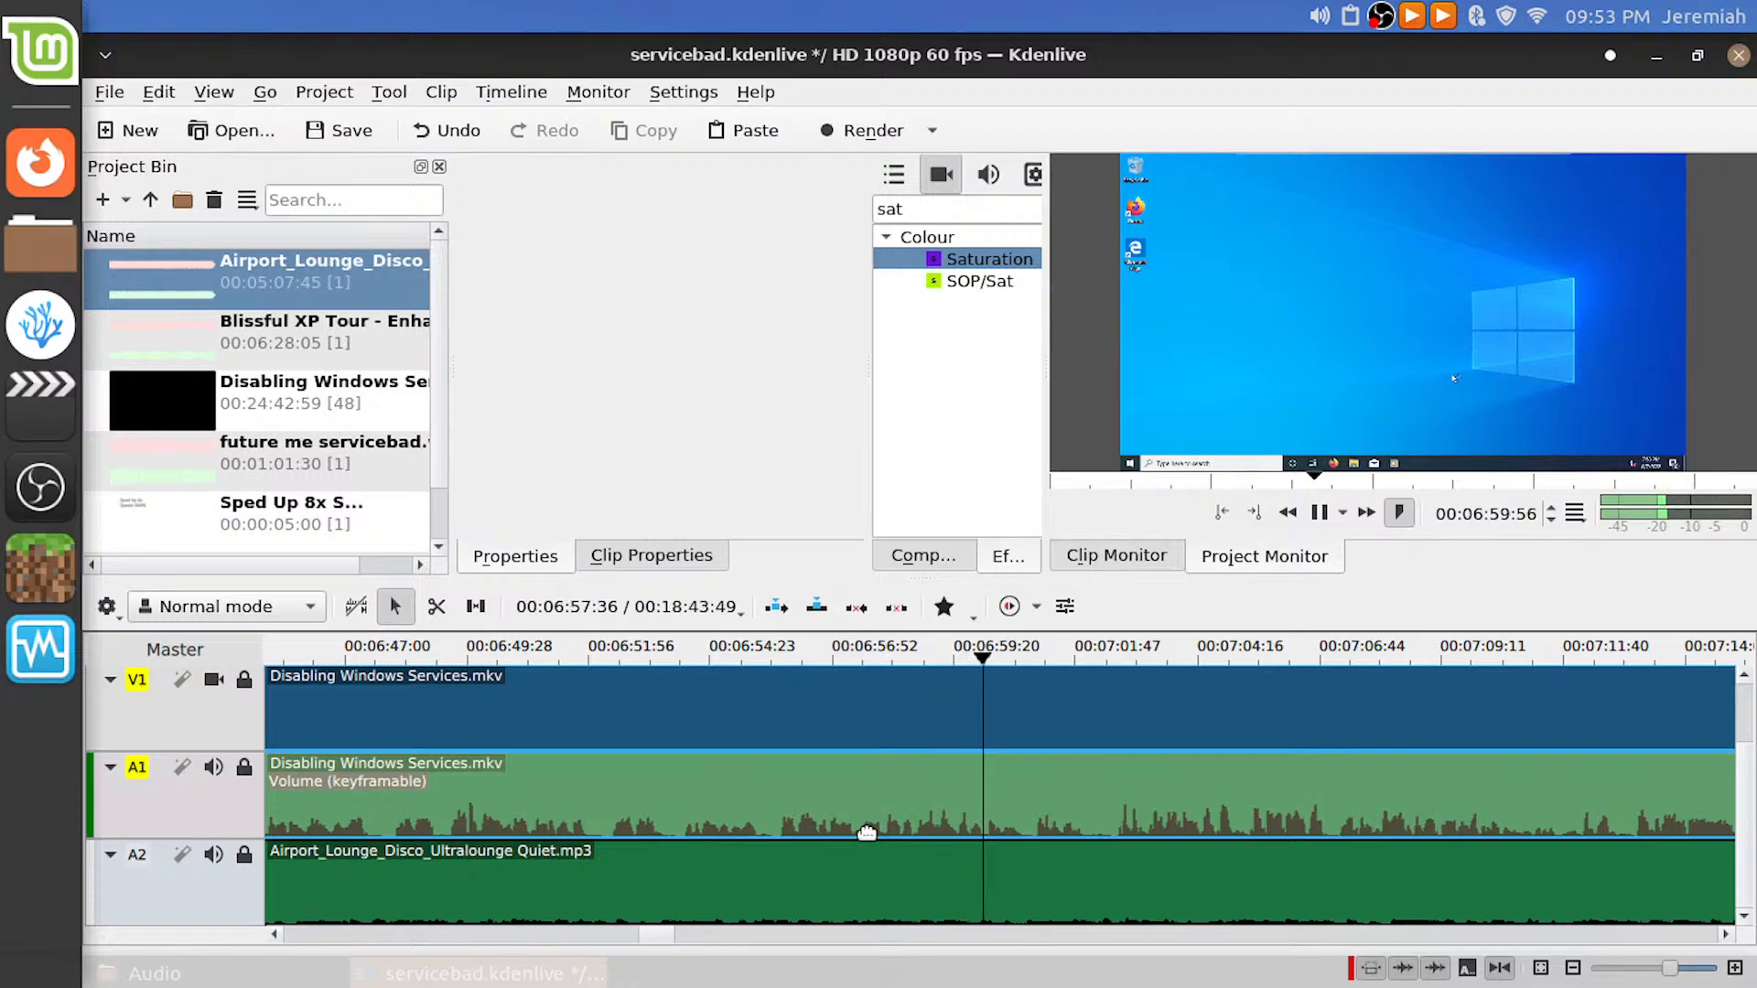
# Stop playback, review the sign-in screen footage near 00:06:54 in the full-screen preview, and return to the normal monitor view
pyautogui.press('space')
pyautogui.moveTo(793, 653); pyautogui.dragTo(735, 655)
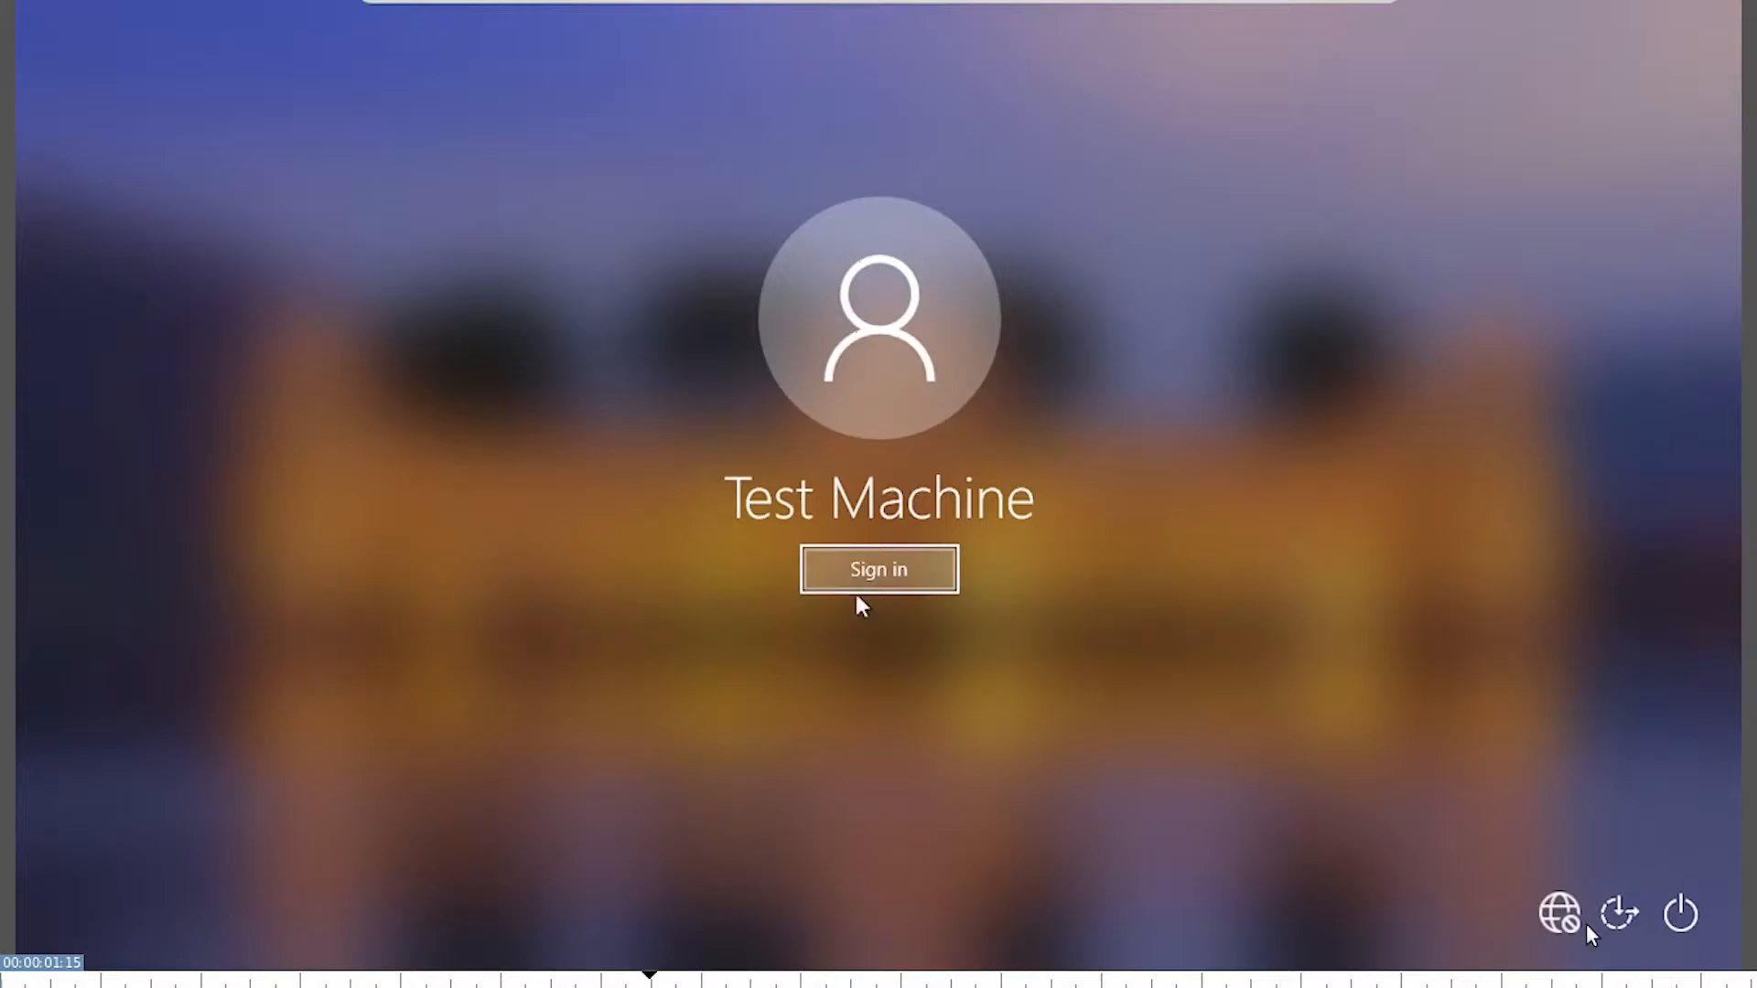
pyautogui.moveTo(1741, 36)
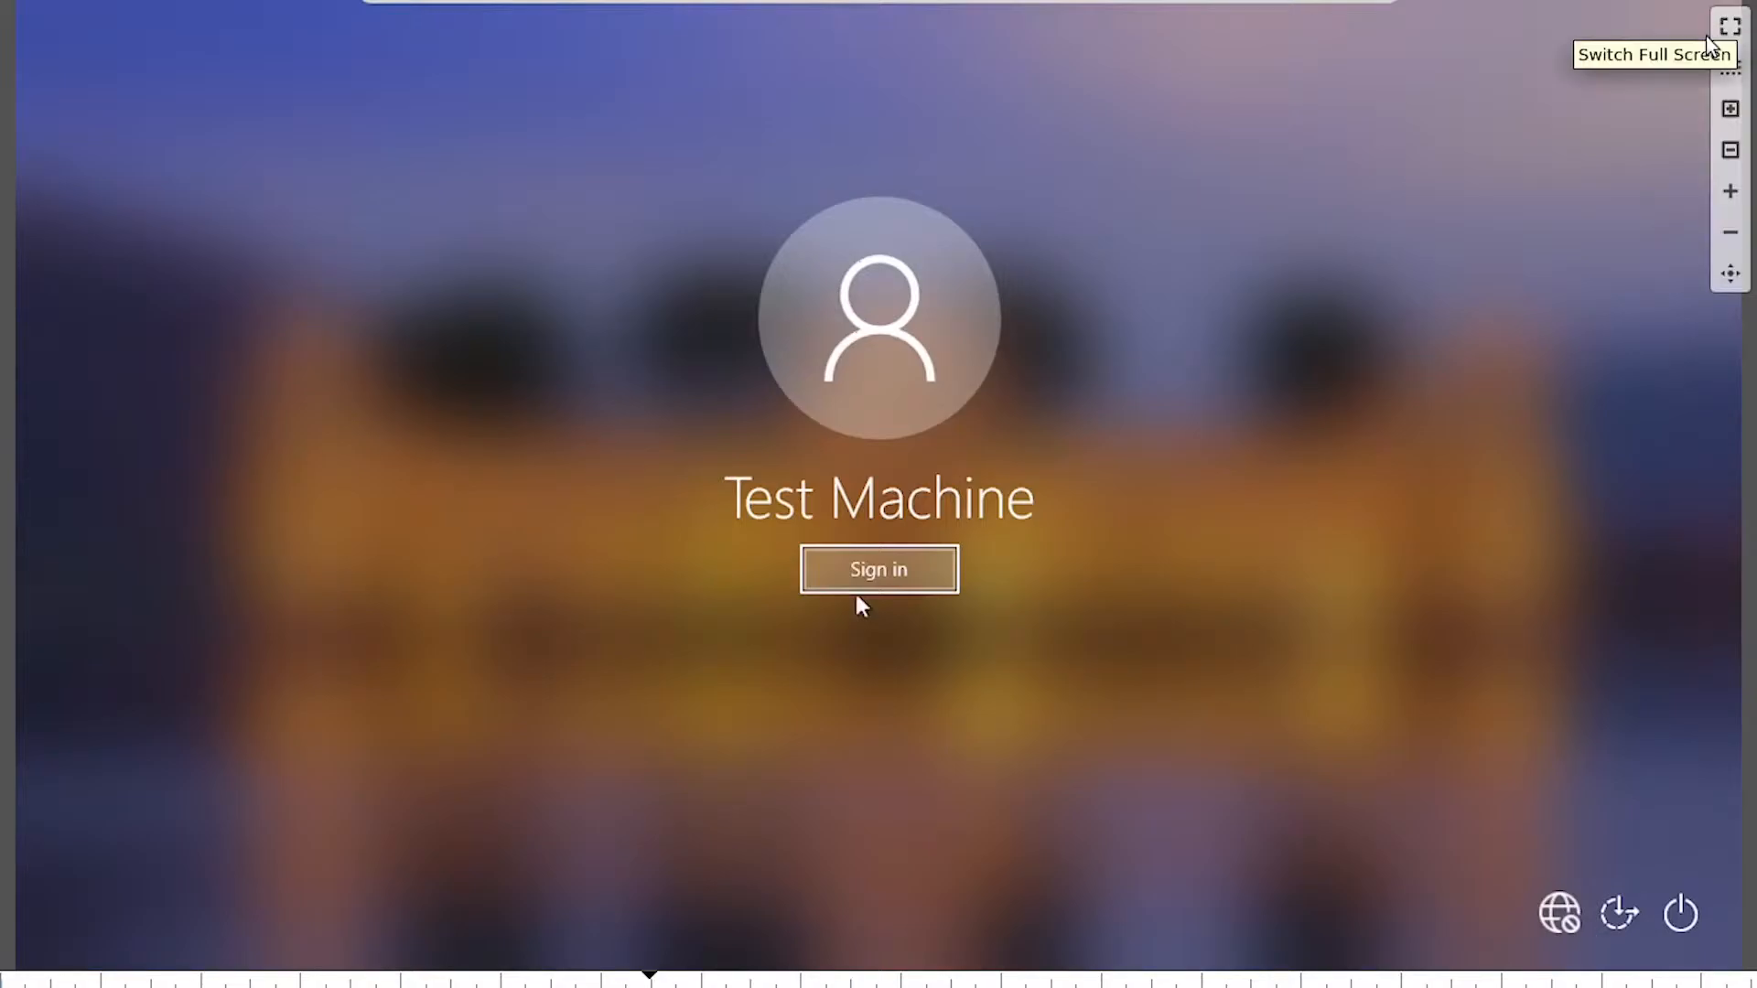
pyautogui.click(1720, 34)
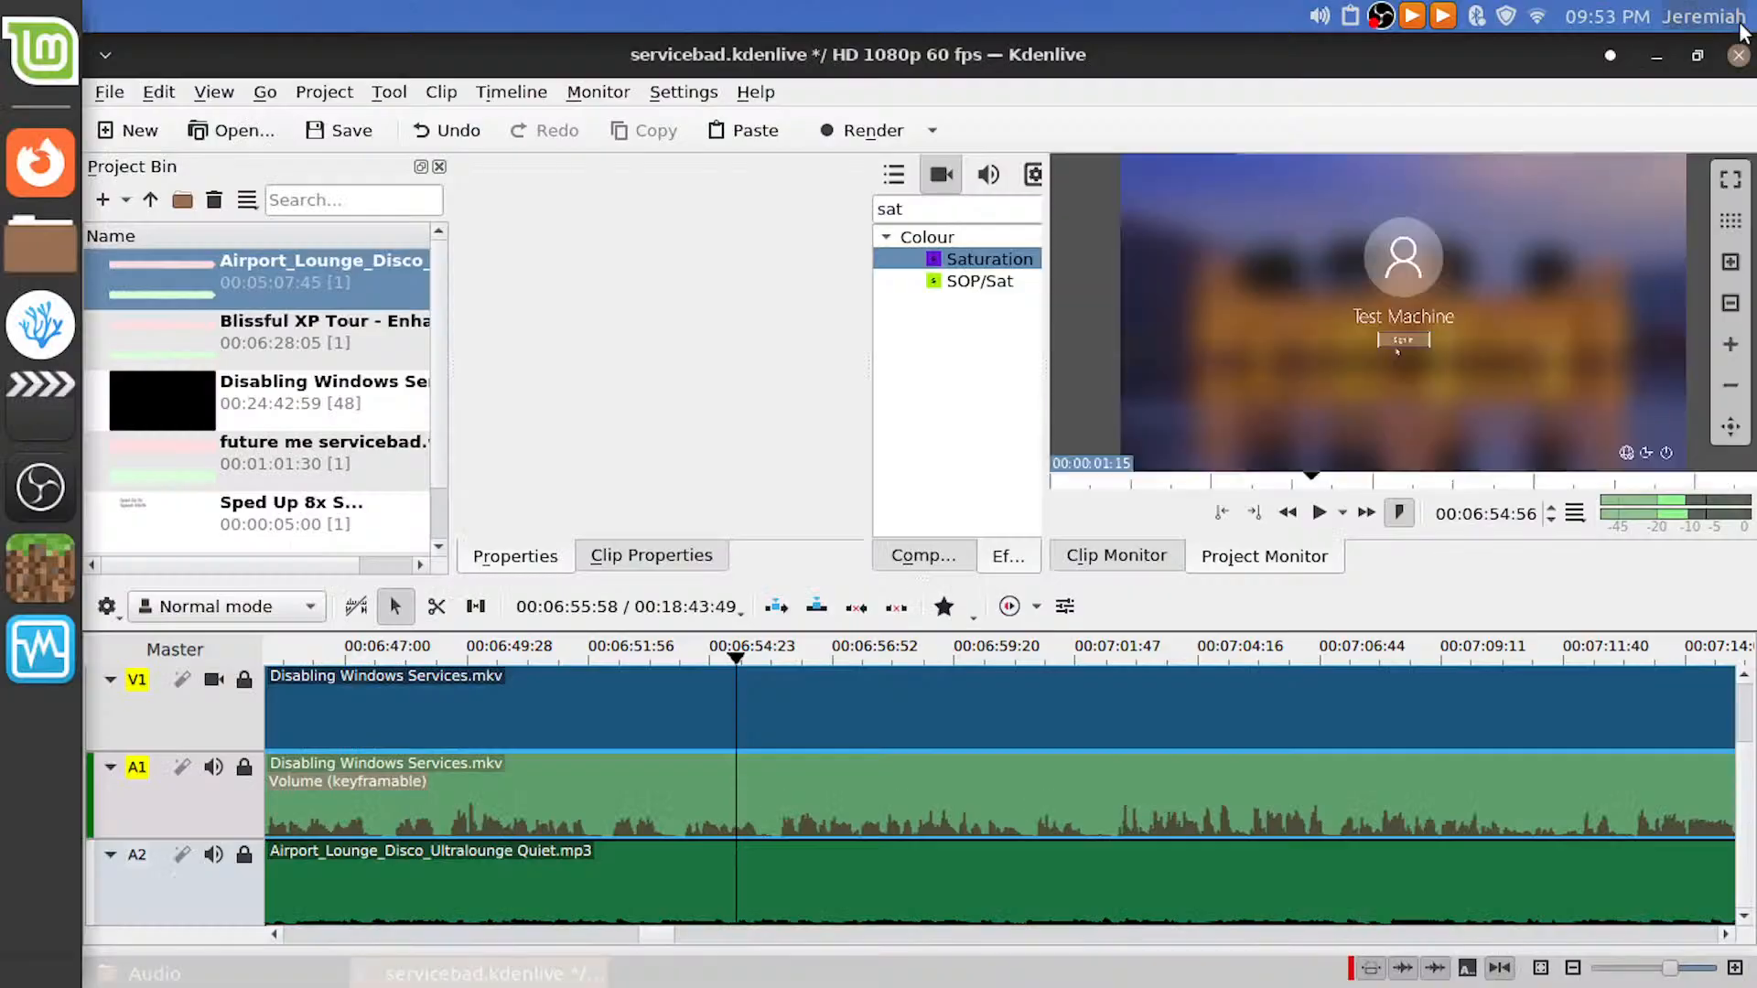
# Open a terminal, run htop to check the system load, and return to the Kdenlive project
pyautogui.hotkey('ctrl', 'alt', 't')
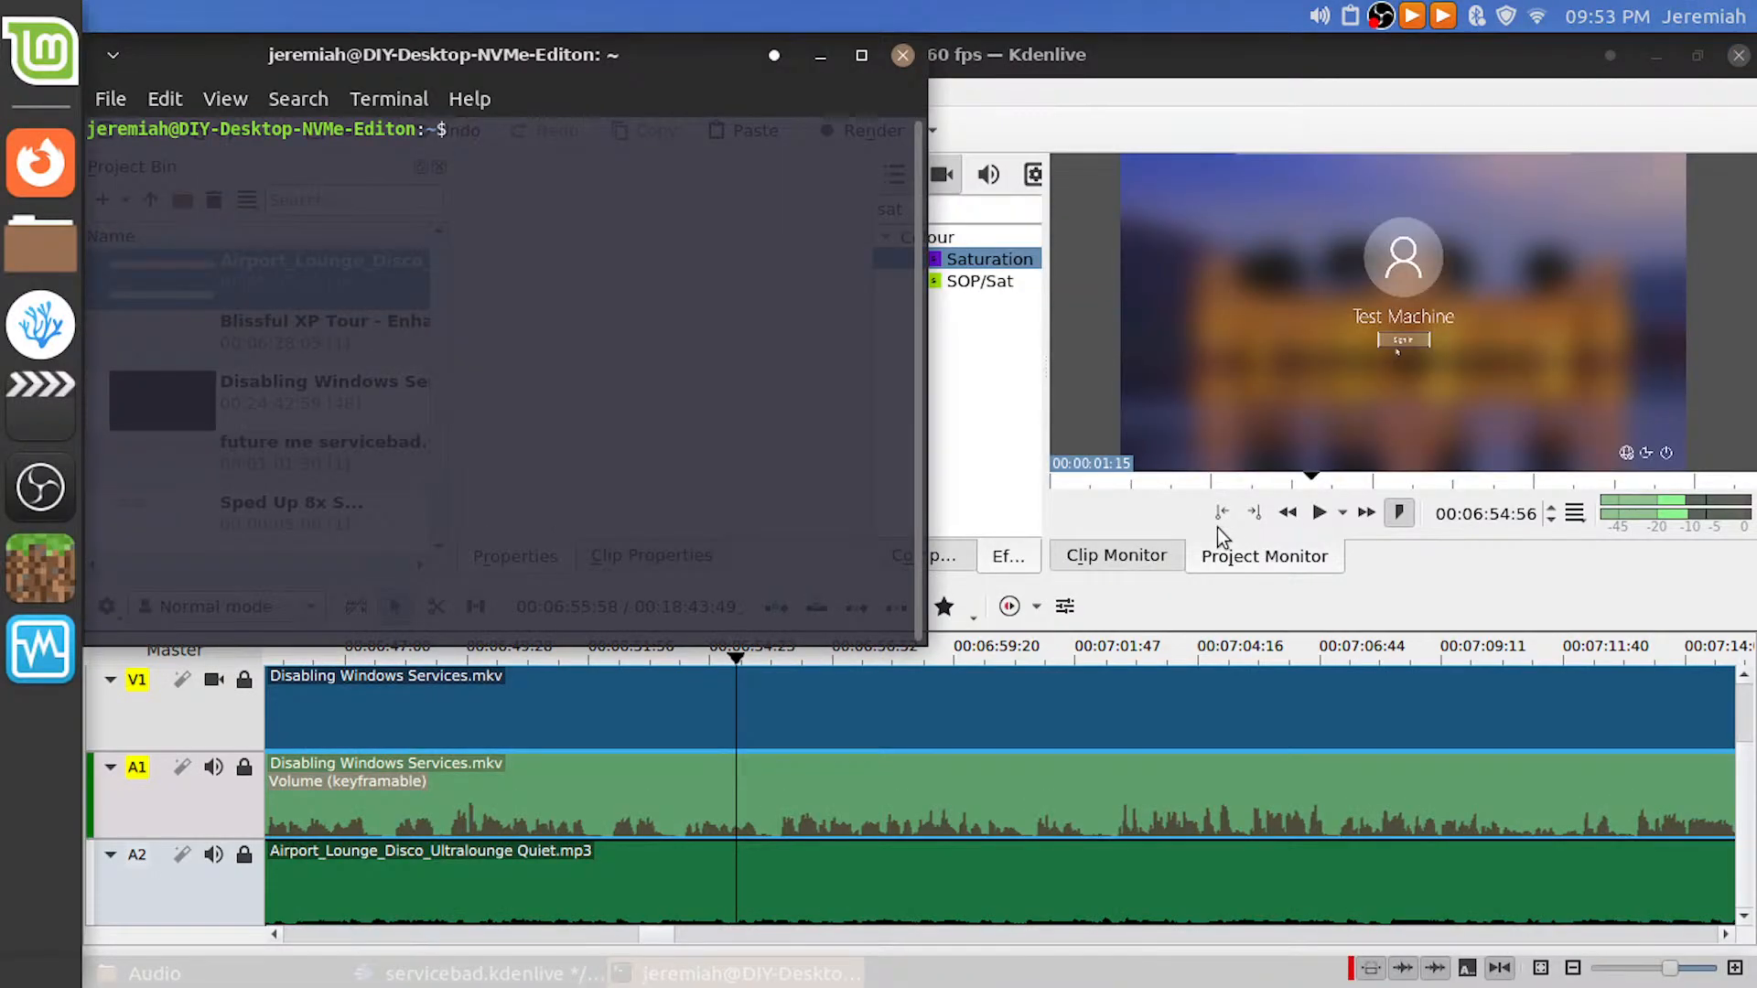
pyautogui.write('htop')
pyautogui.press('Return')
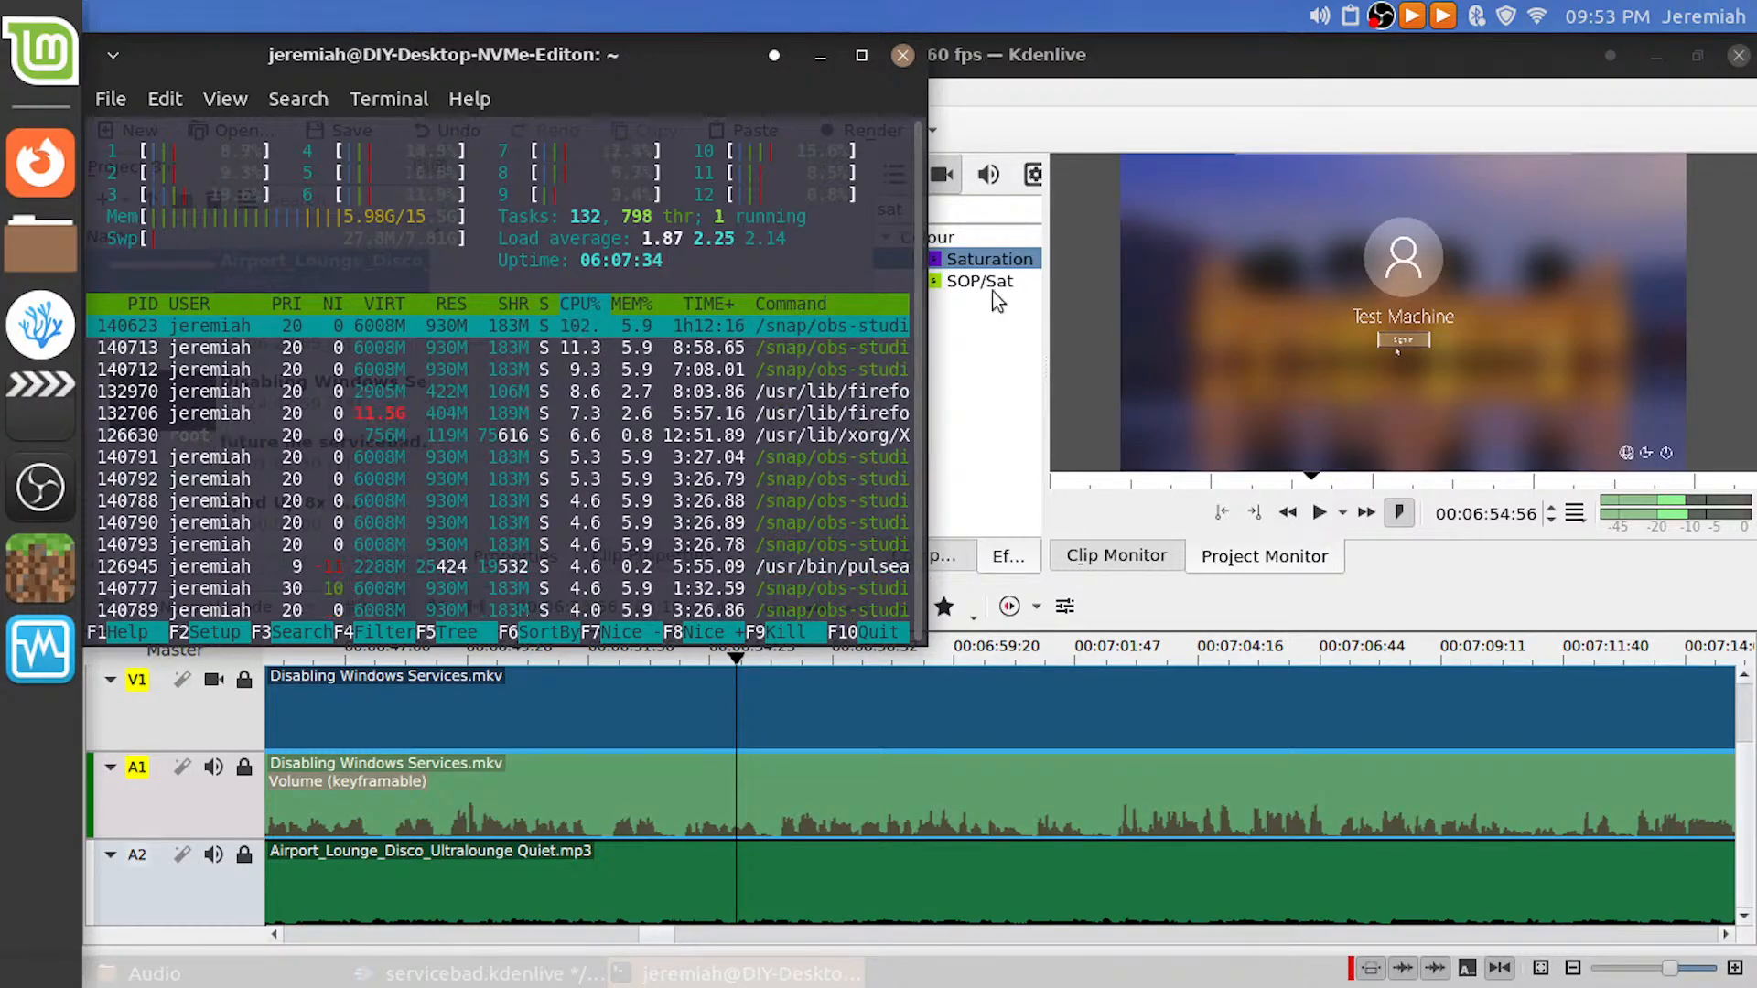
pyautogui.click(1310, 278)
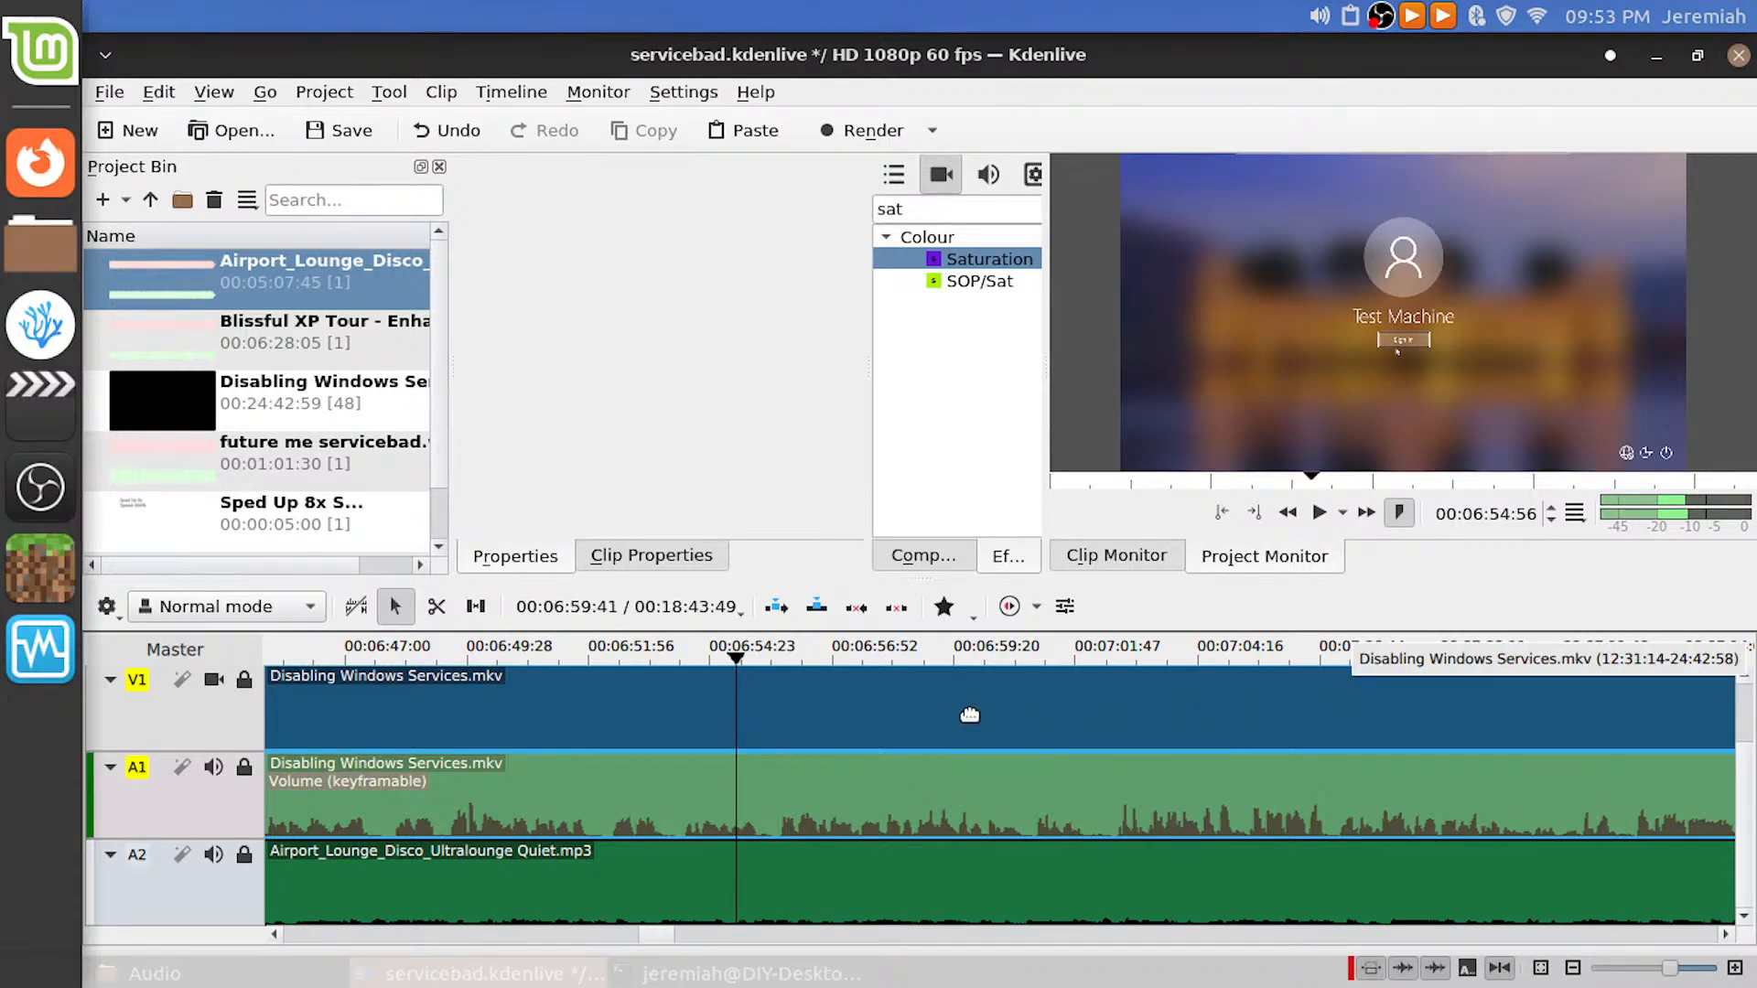
pyautogui.click(727, 975)
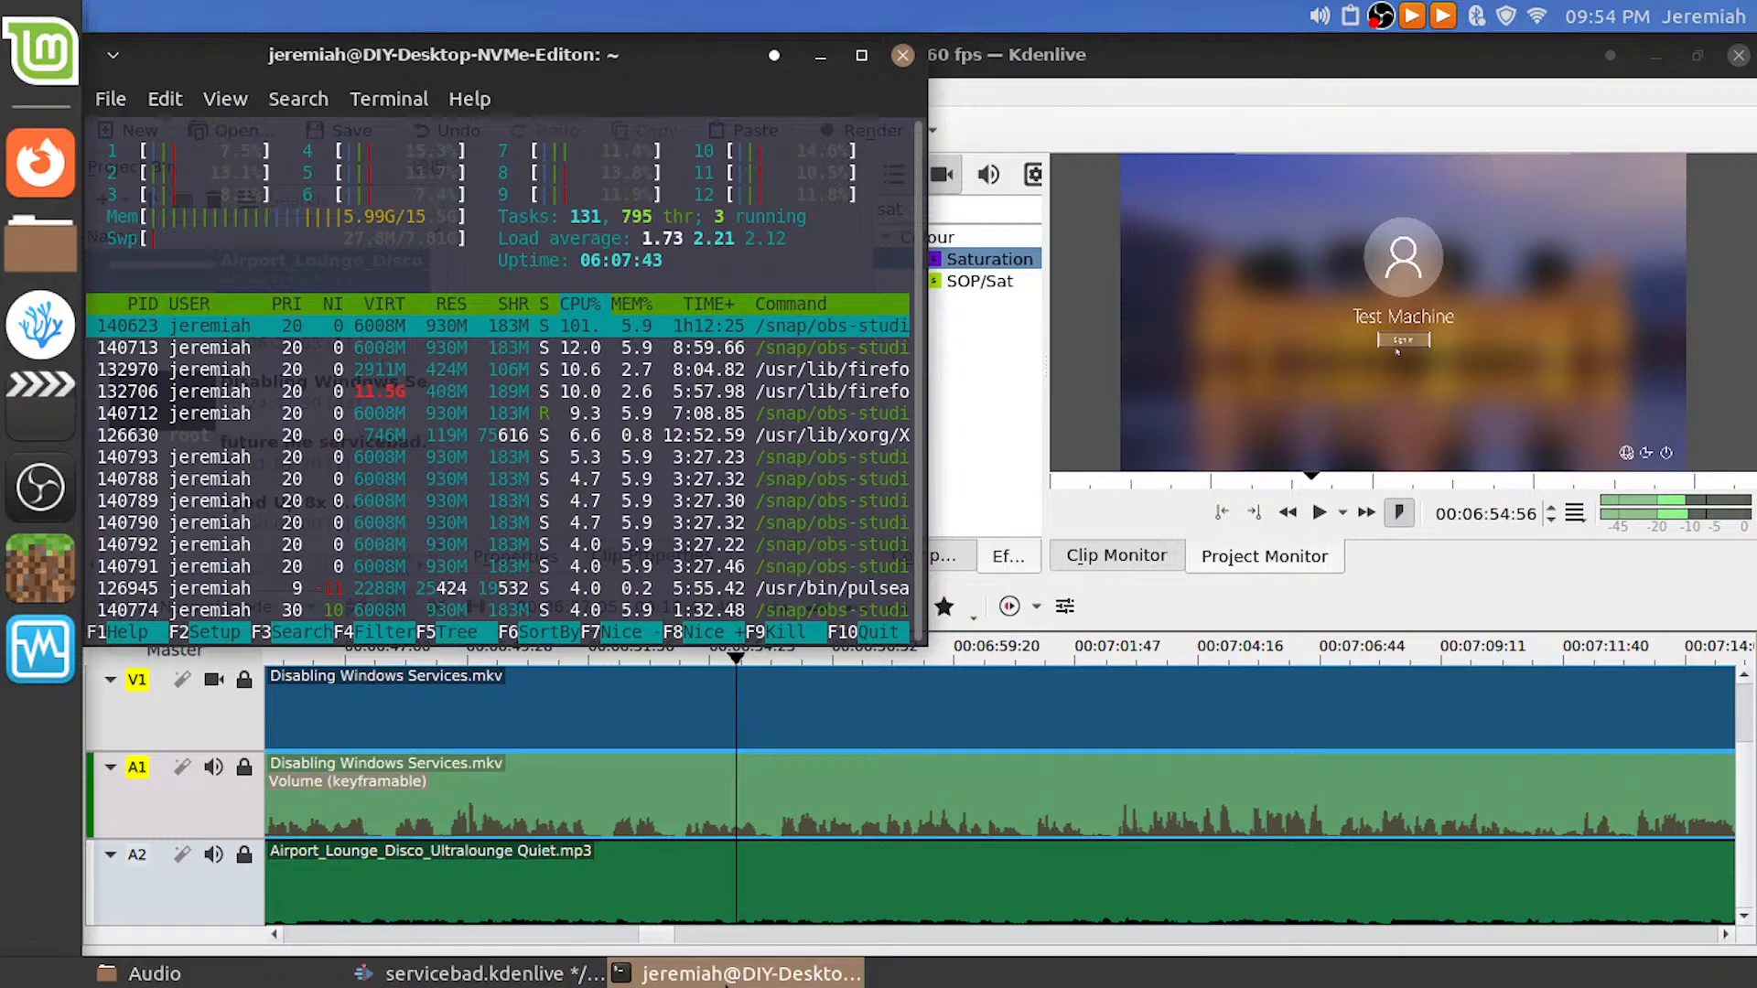
pyautogui.click(727, 975)
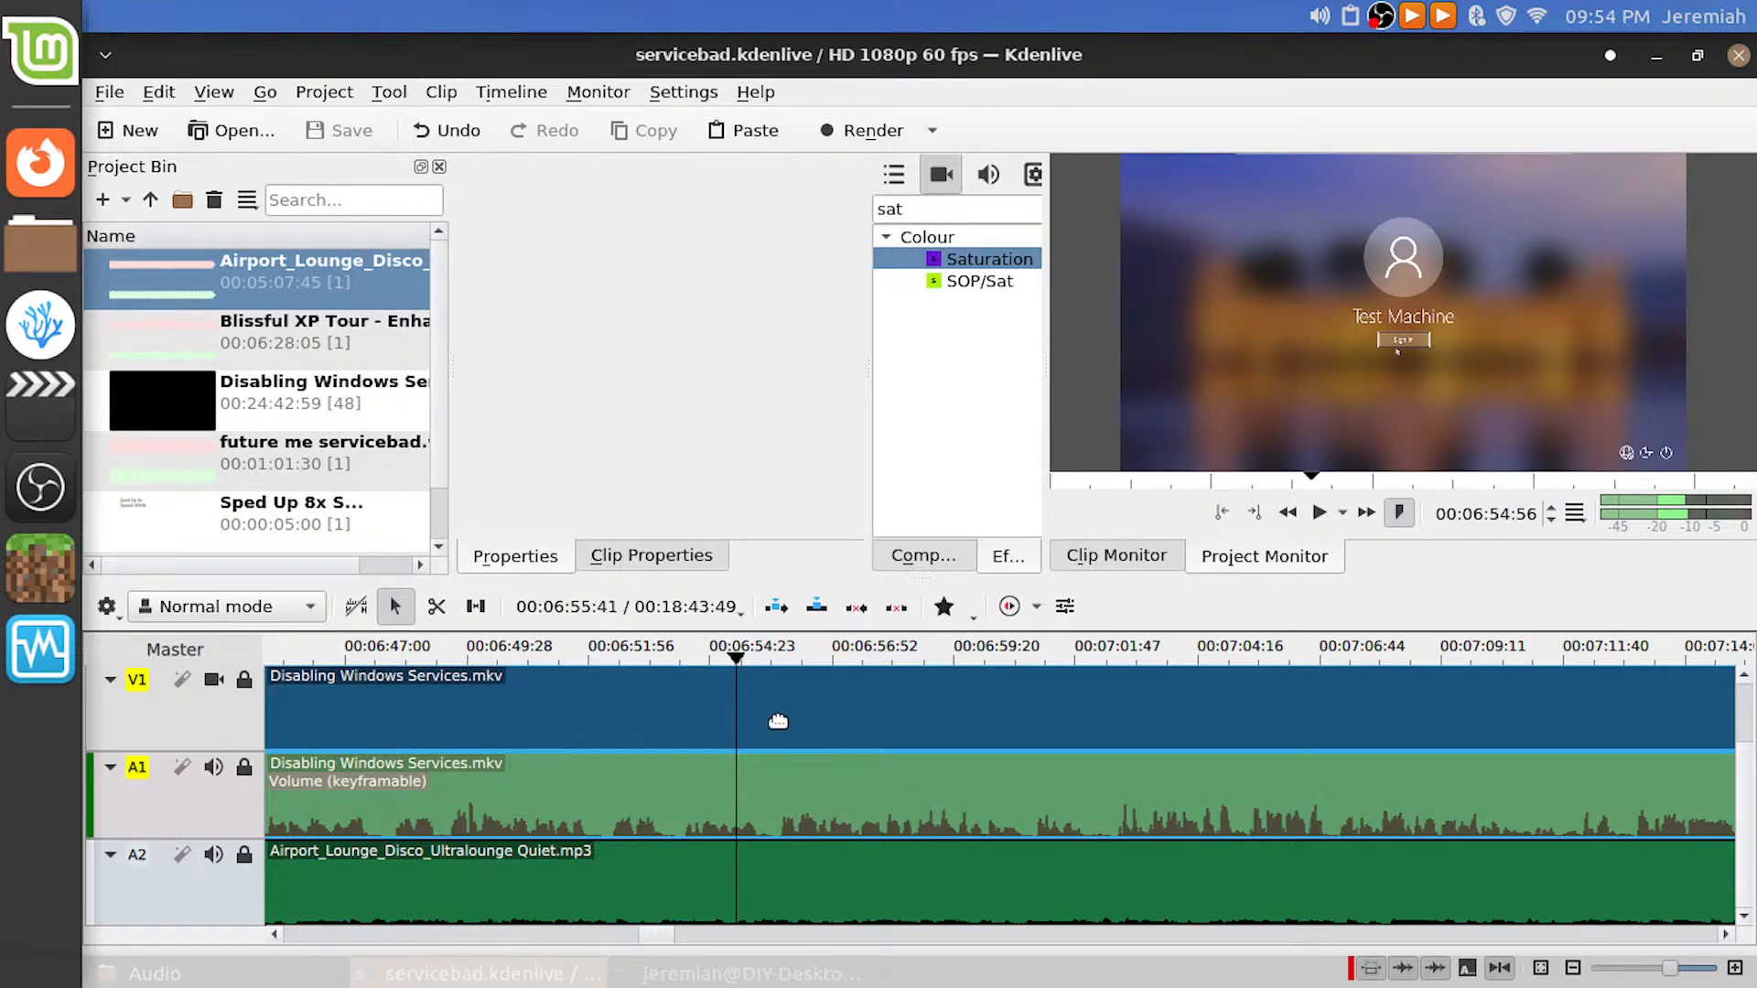
# Preview the sign-in footage briefly, switch to OBS on the other workspace and change the live scene to BRB
pyautogui.press('space')
pyautogui.press('space')
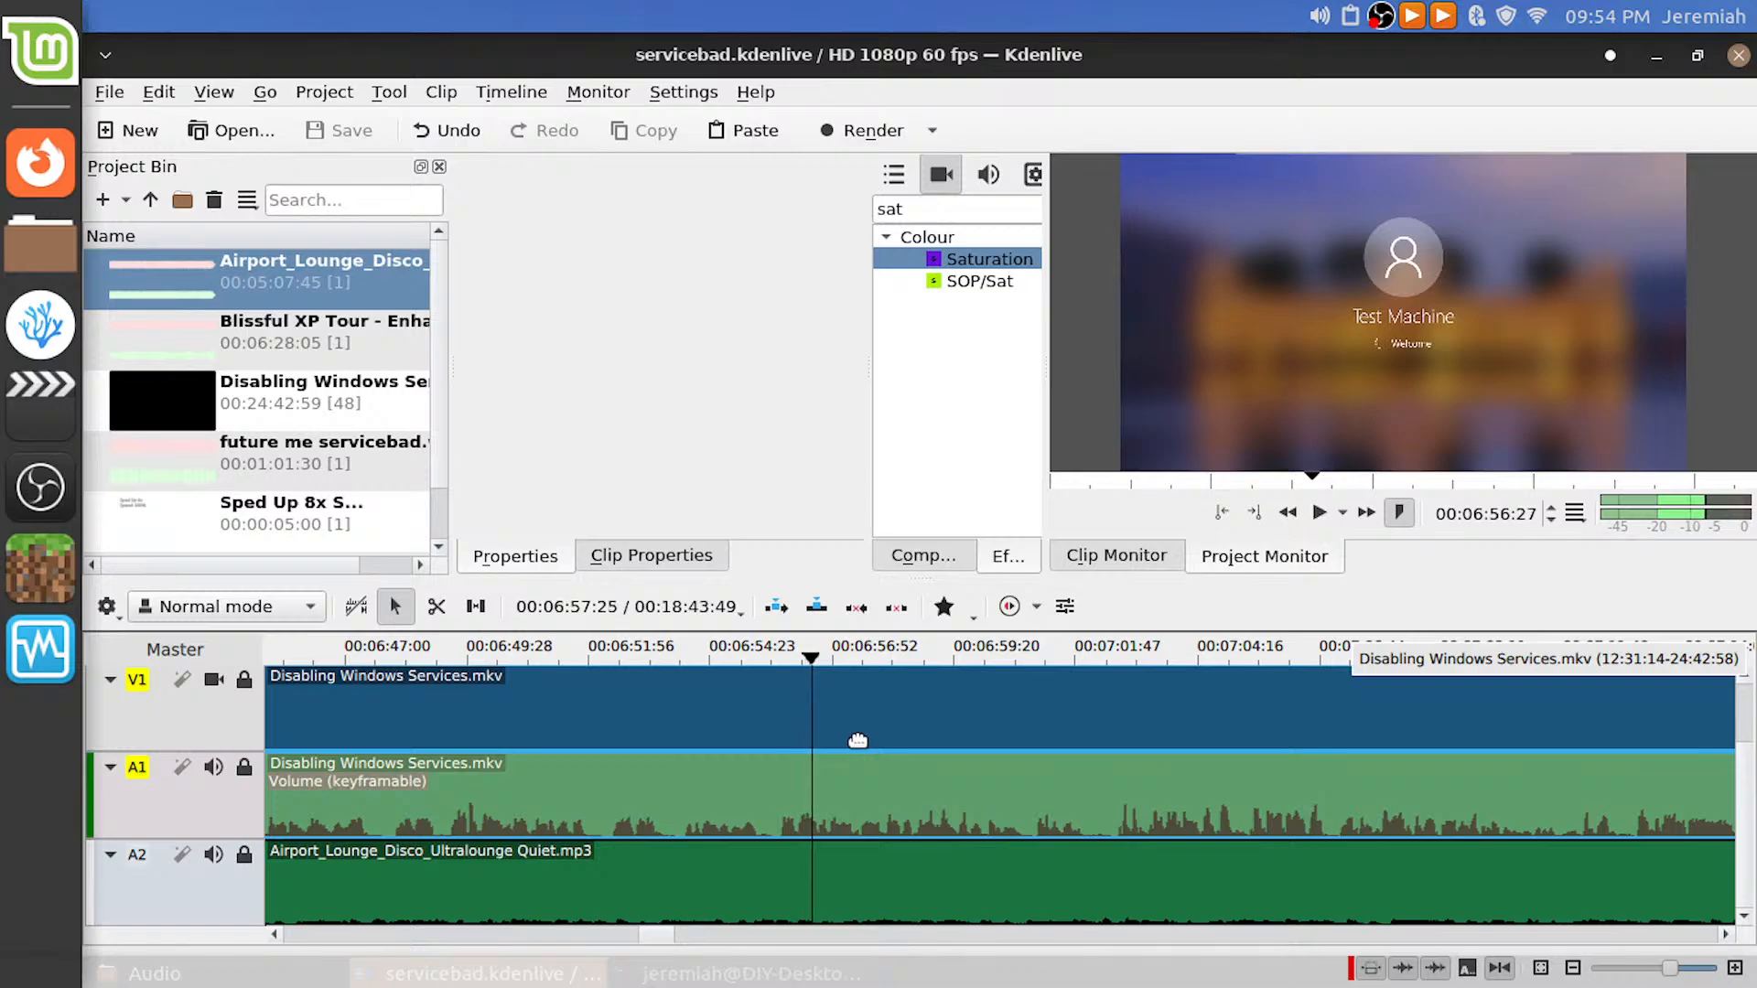
pyautogui.hotkey('ctrl', 'alt', 'Right')
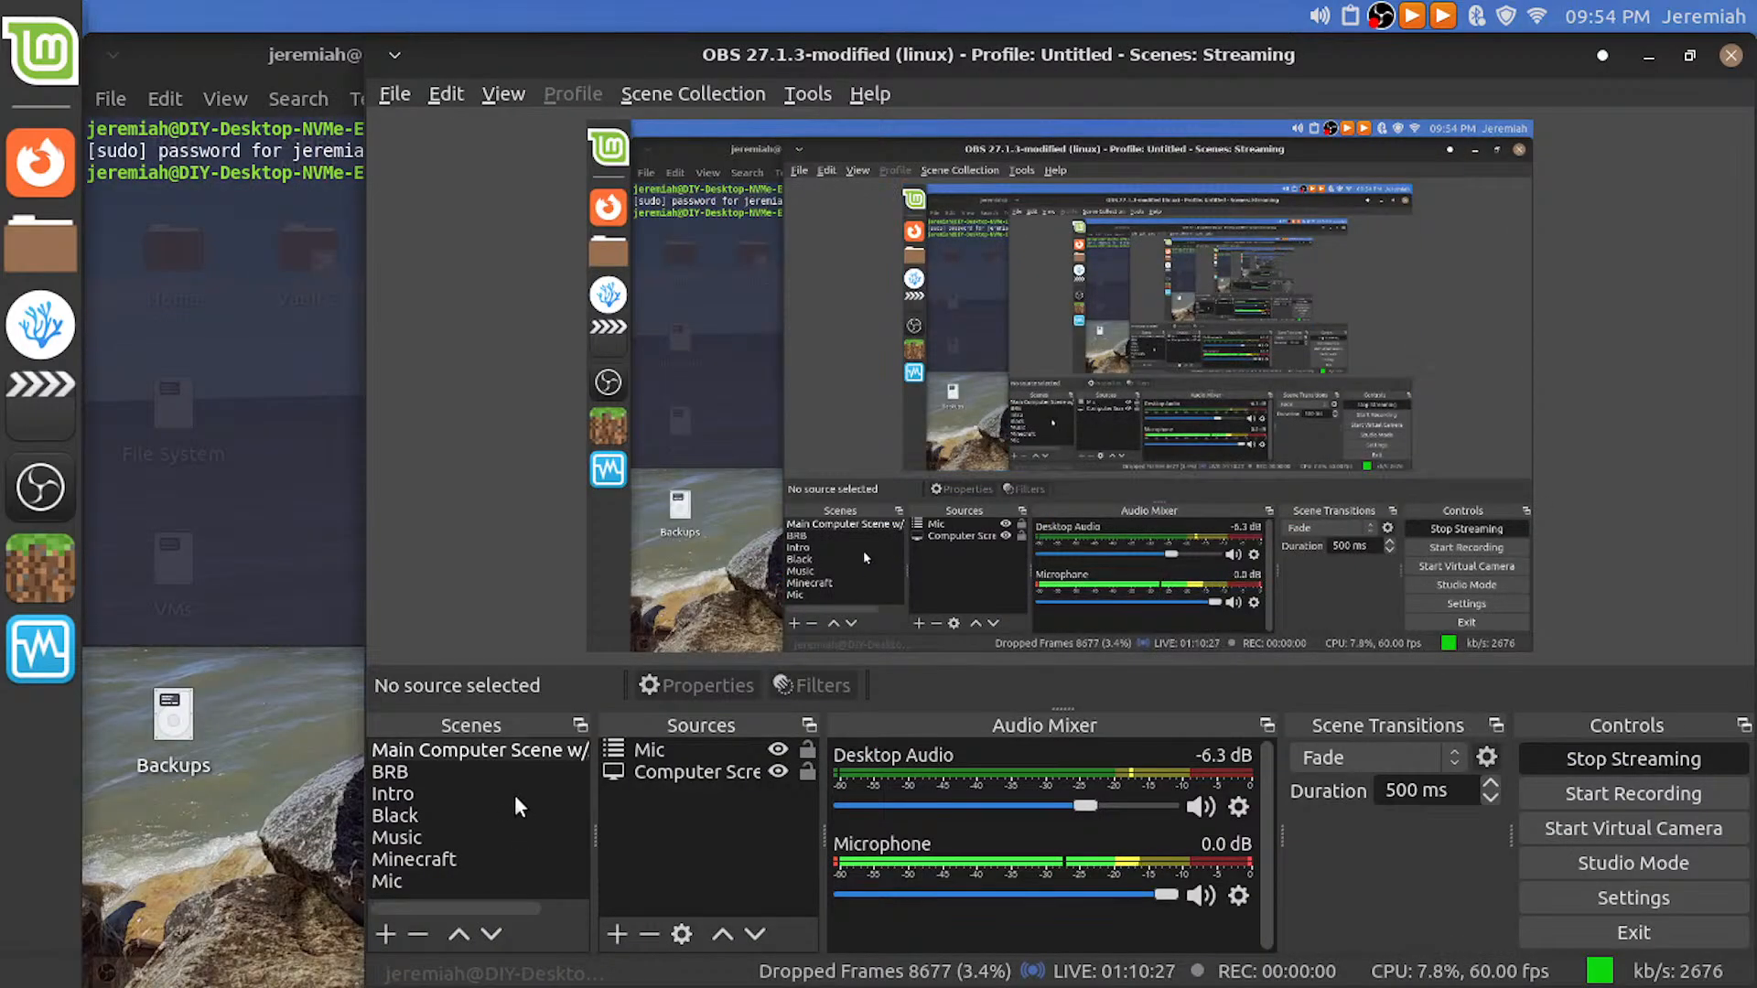
pyautogui.click(490, 776)
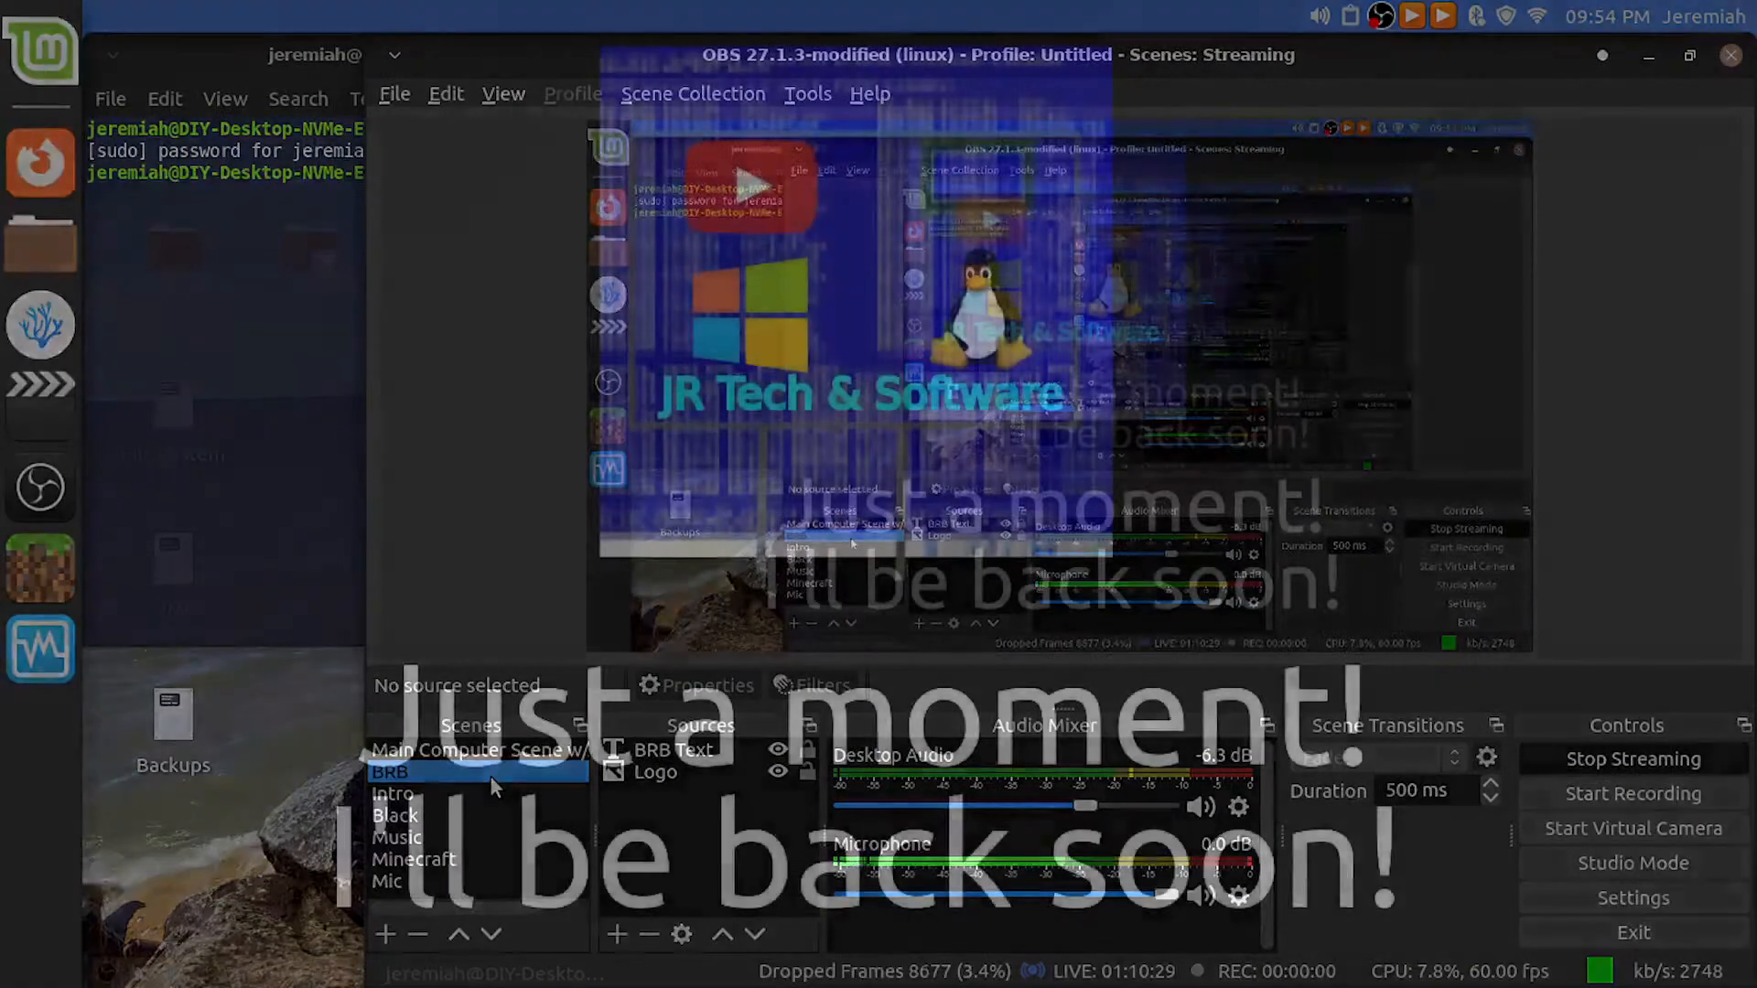
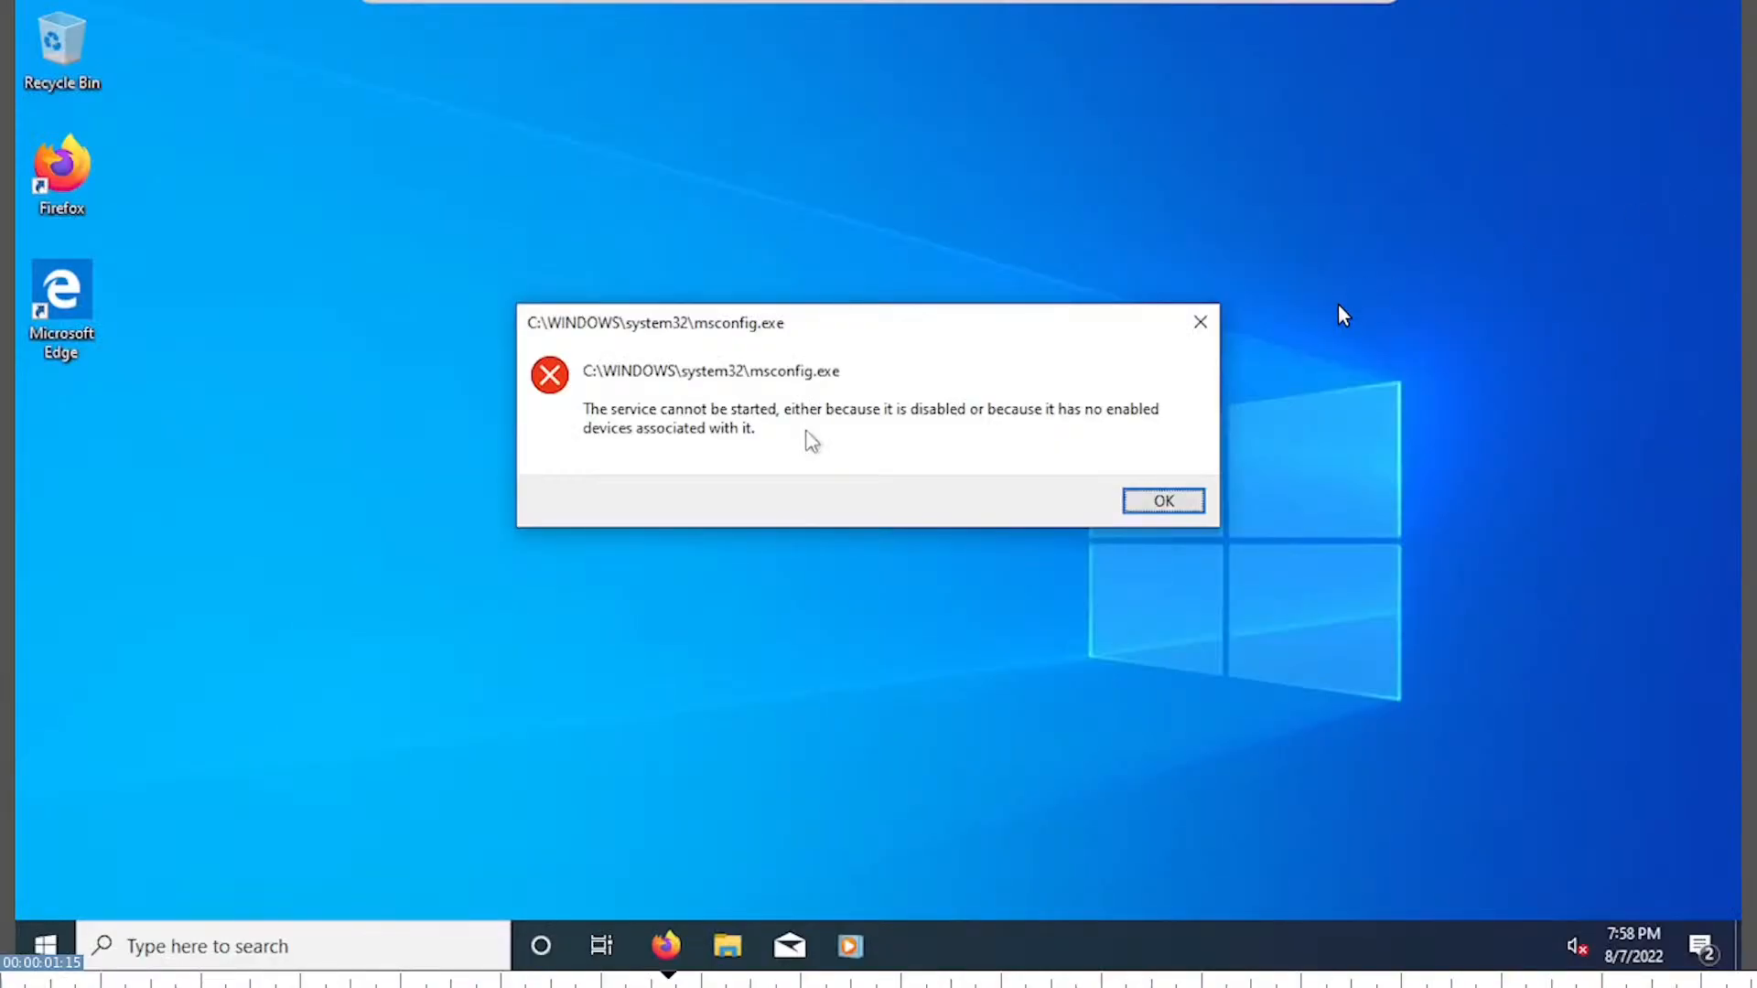
# Leave the full-screen preview and review the Disabling Windows Services footage up to about 00:08:45, pausing at several points
pyautogui.moveTo(1743, 28)
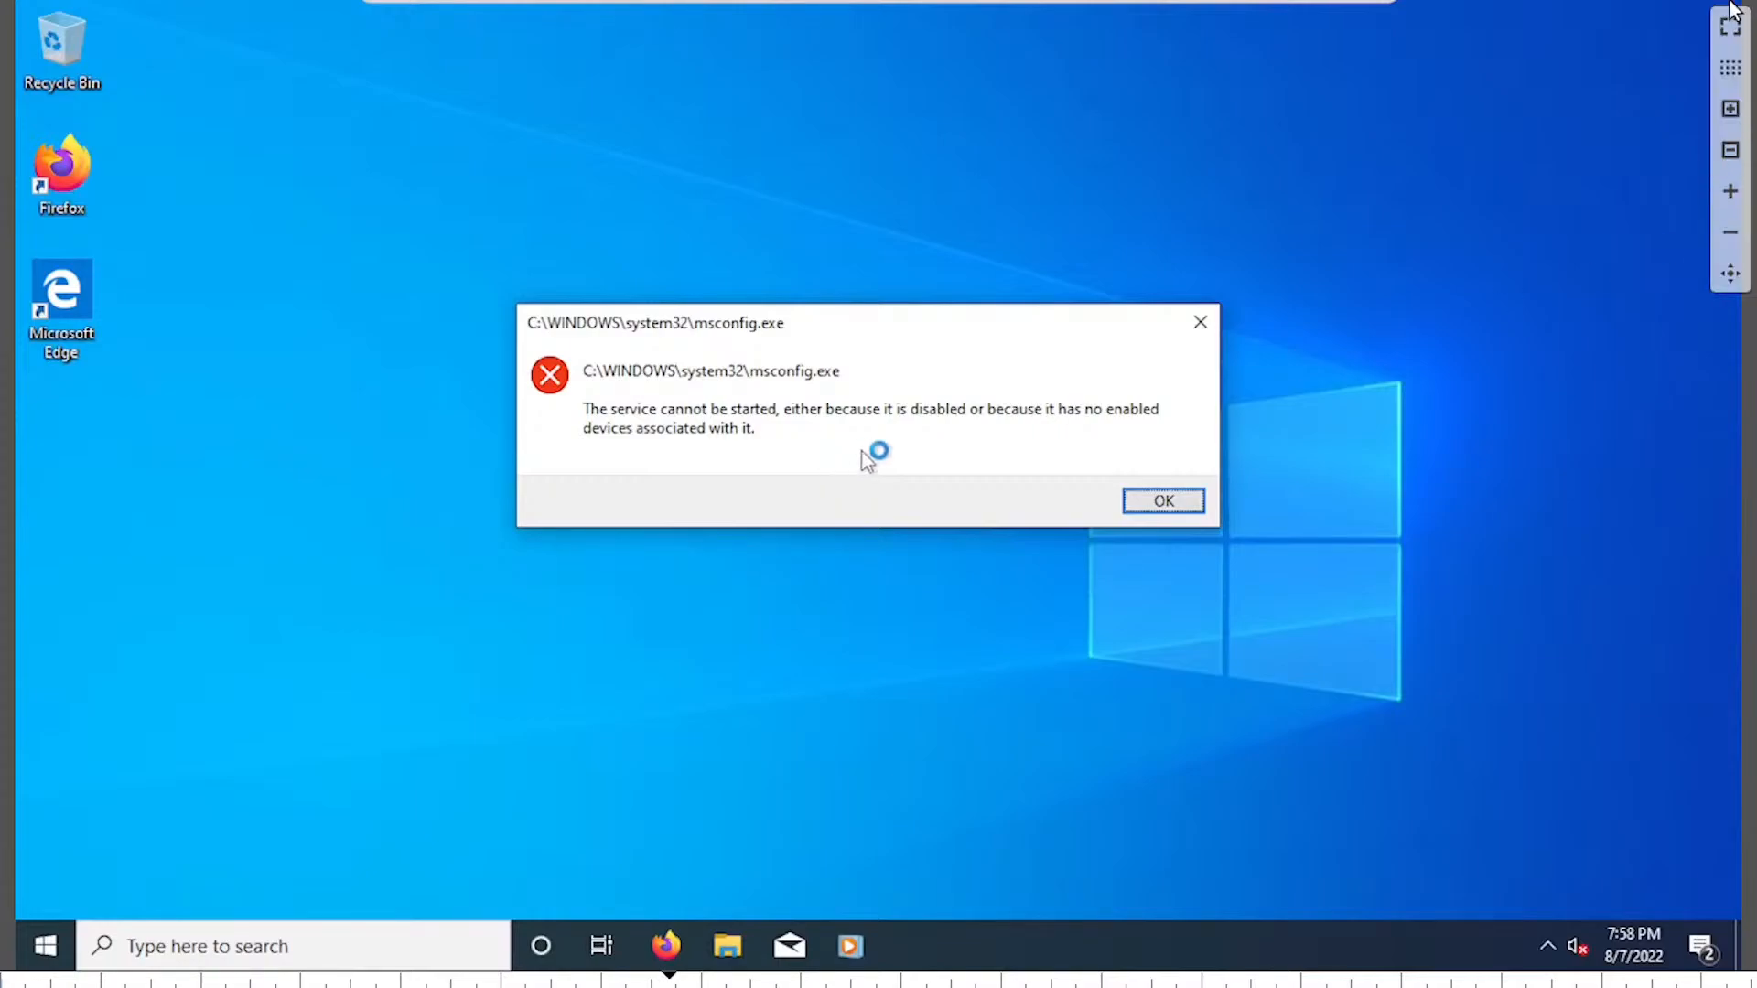
pyautogui.click(1730, 23)
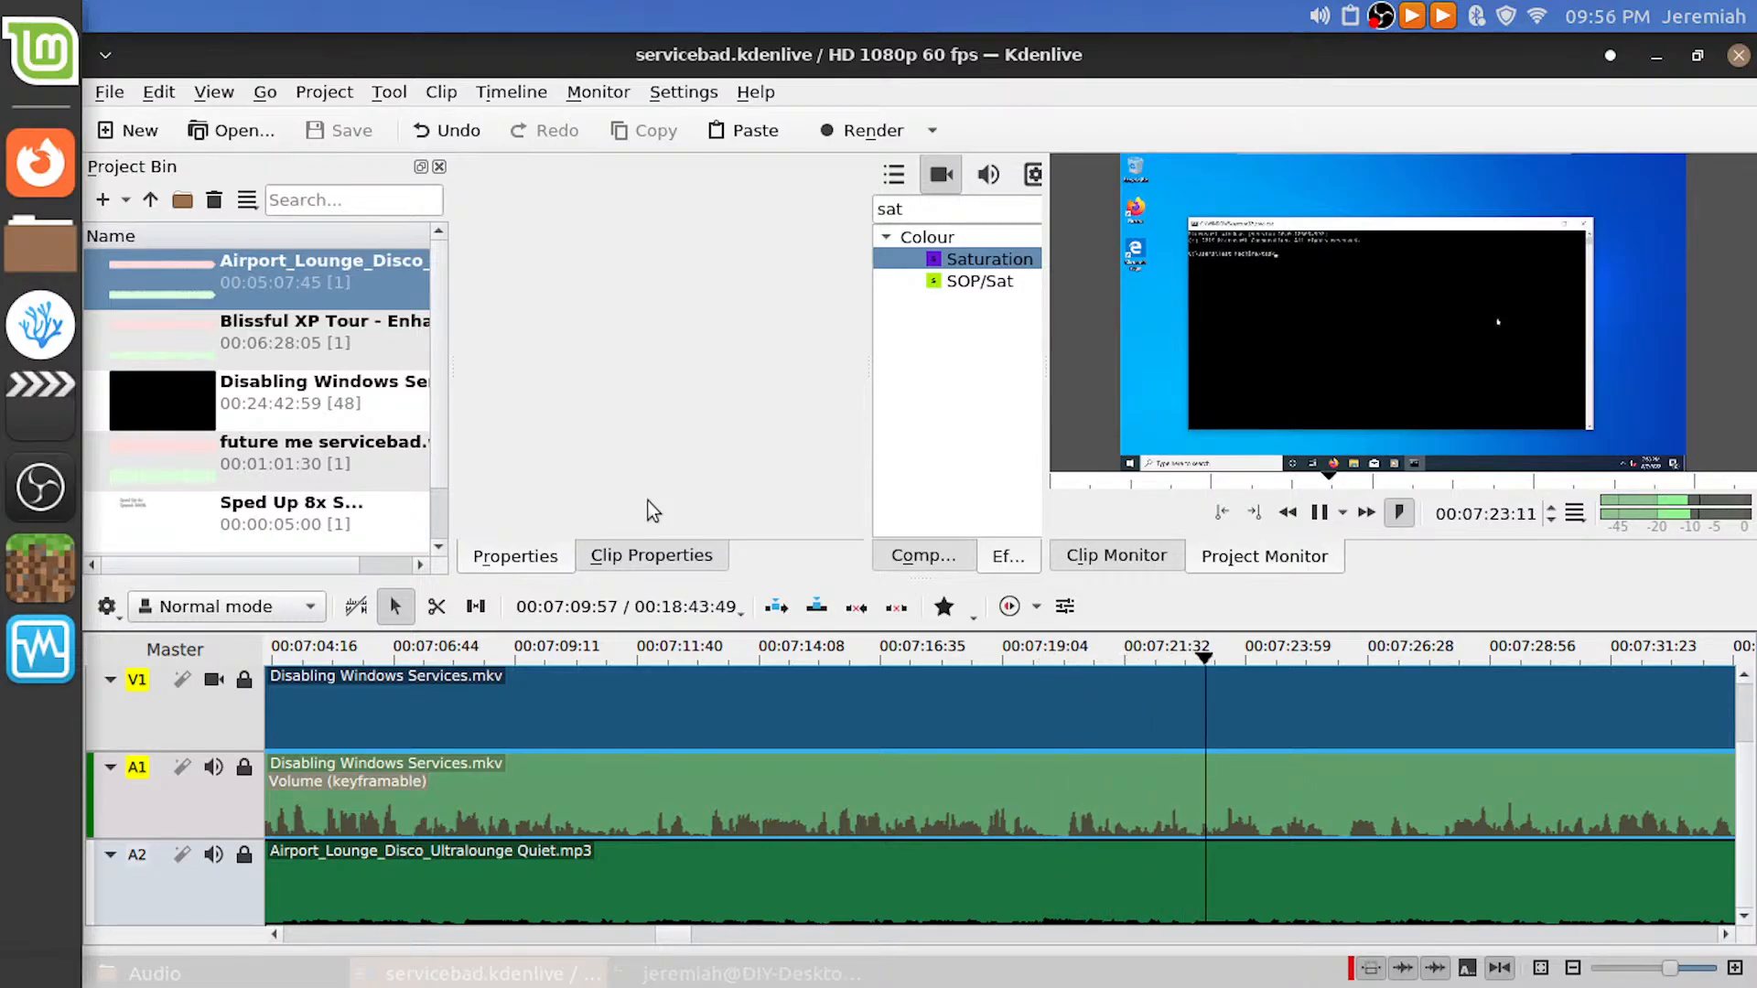
pyautogui.press('space')
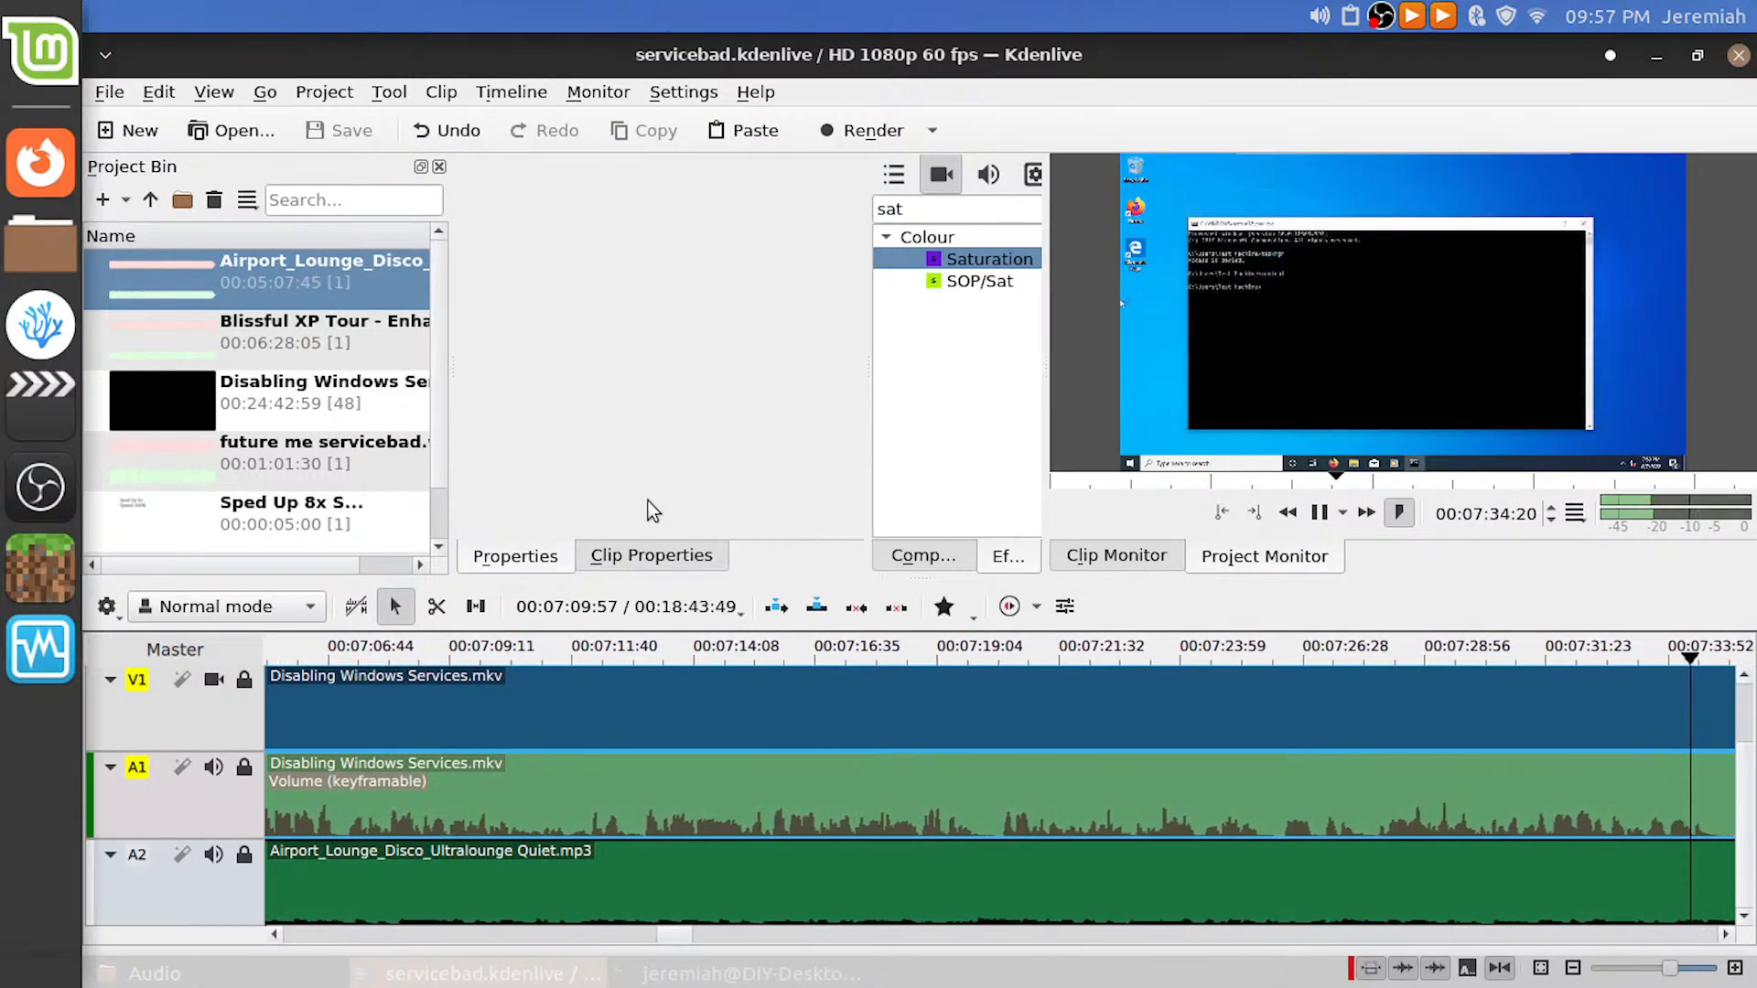
pyautogui.press('space')
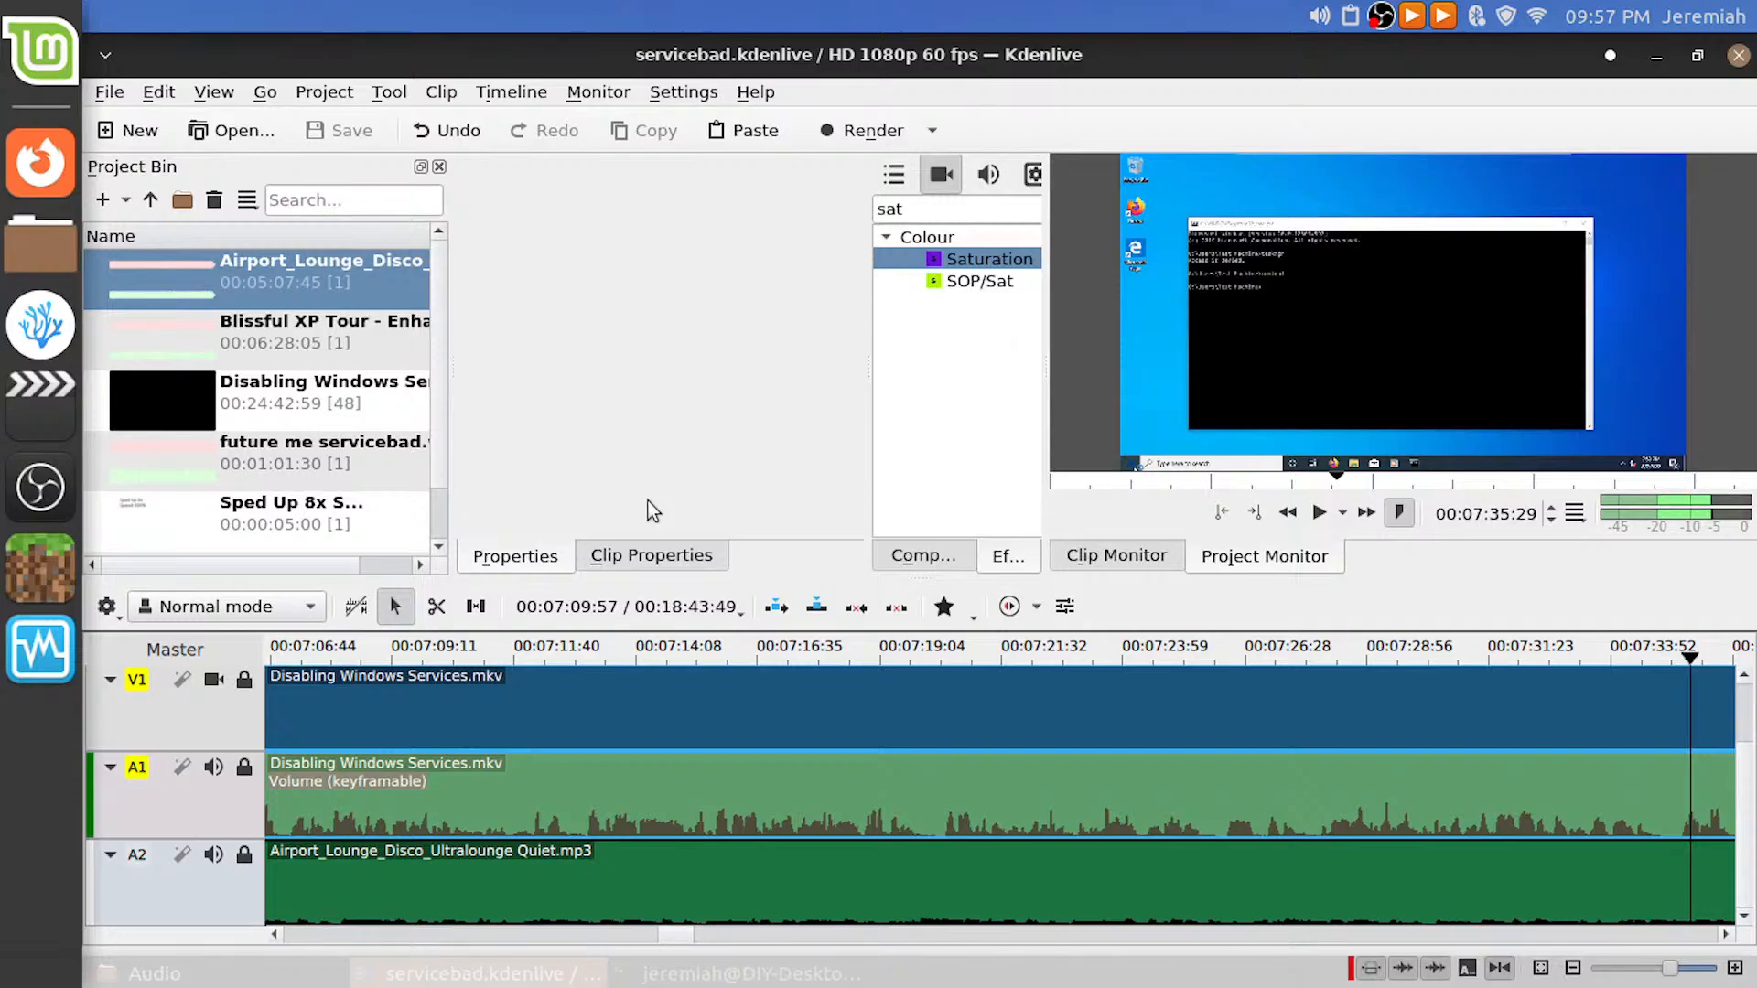
pyautogui.press('space')
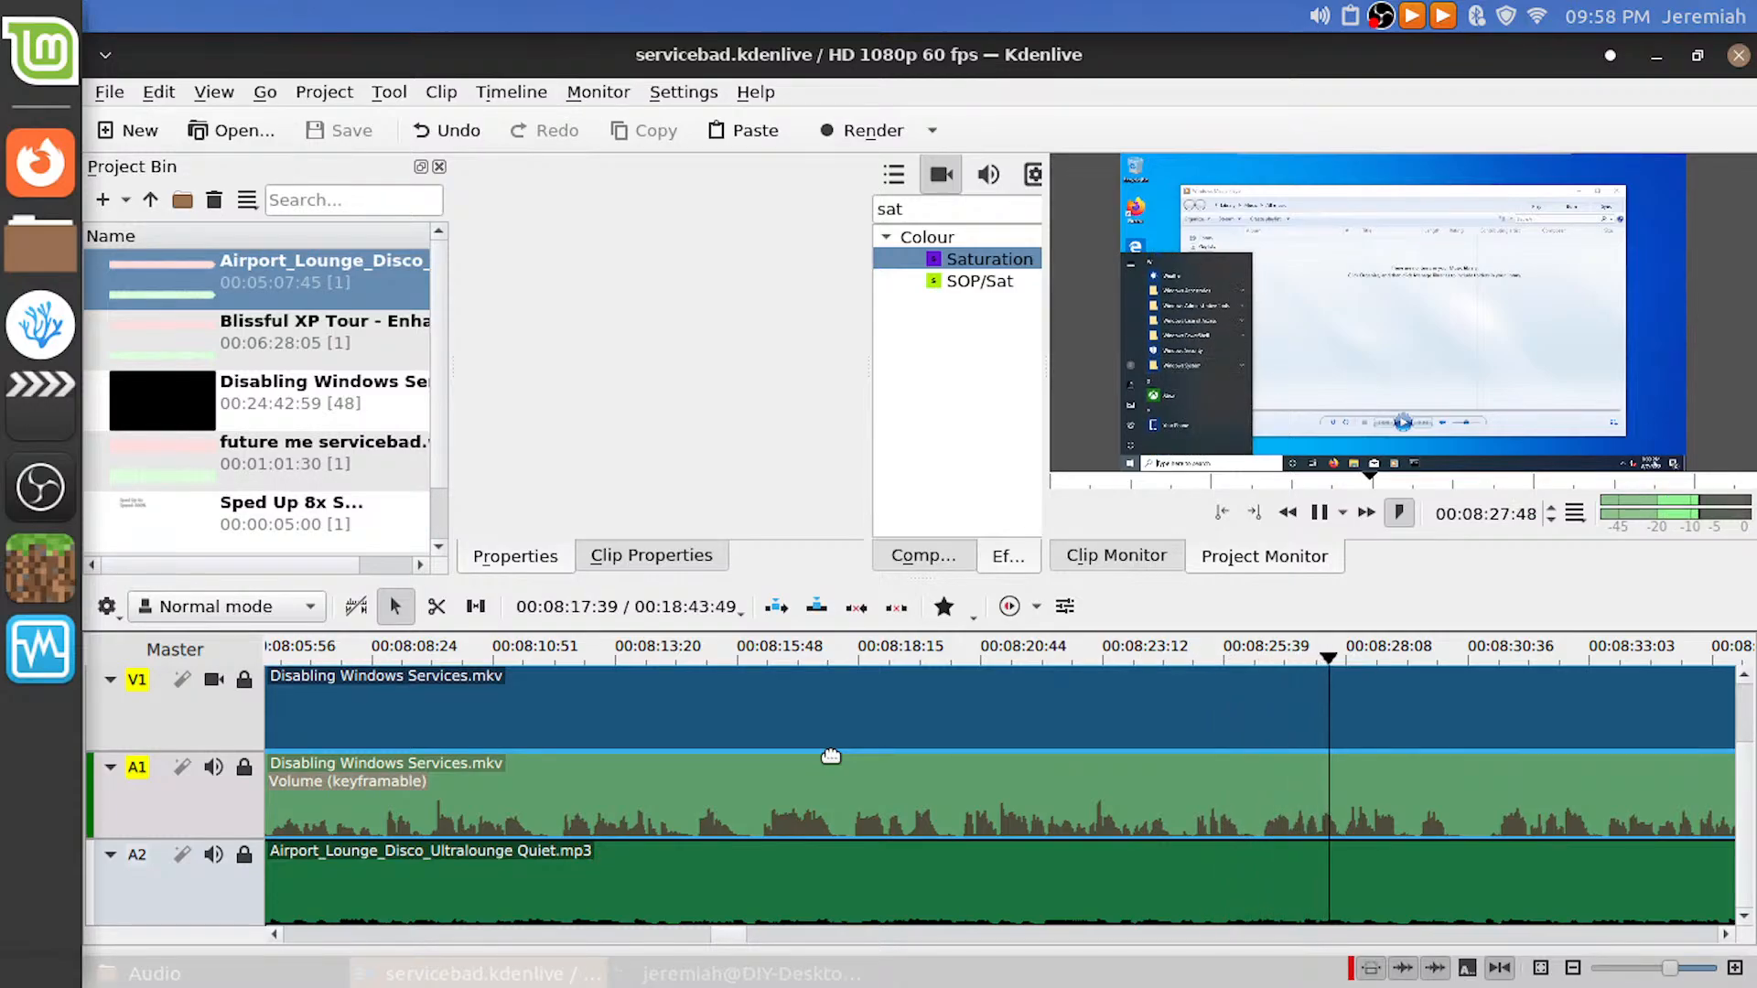
pyautogui.press('space')
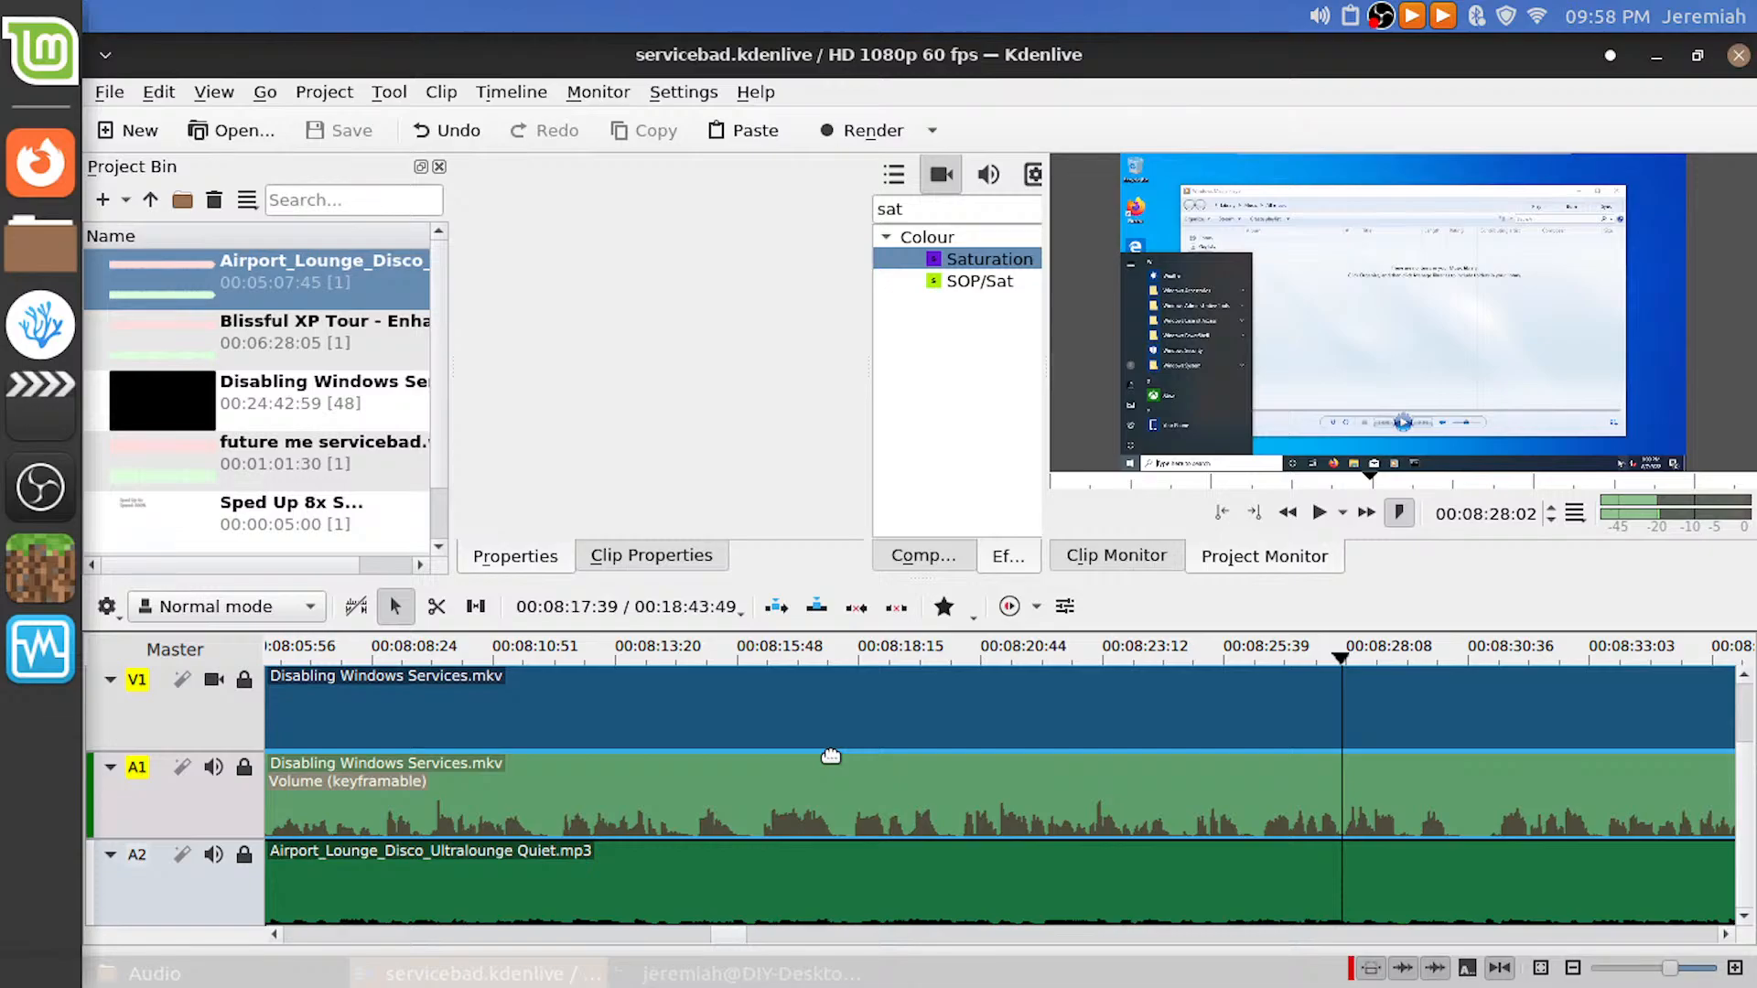
pyautogui.press('space')
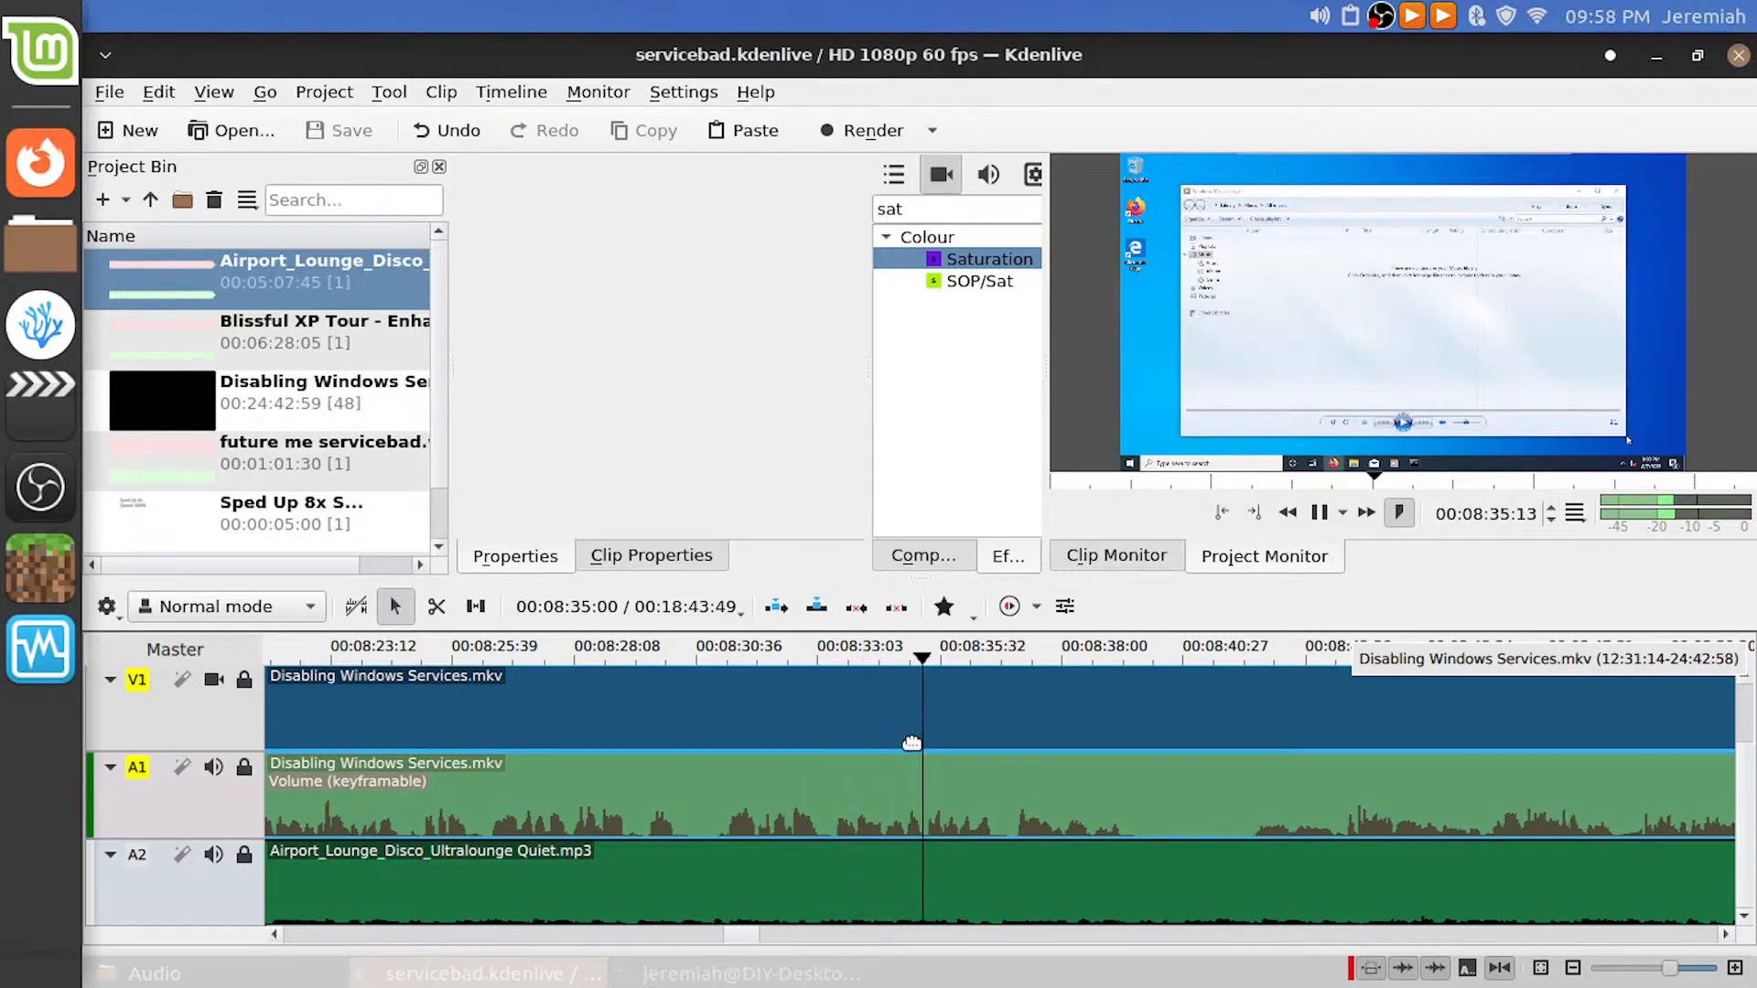
pyautogui.press('space')
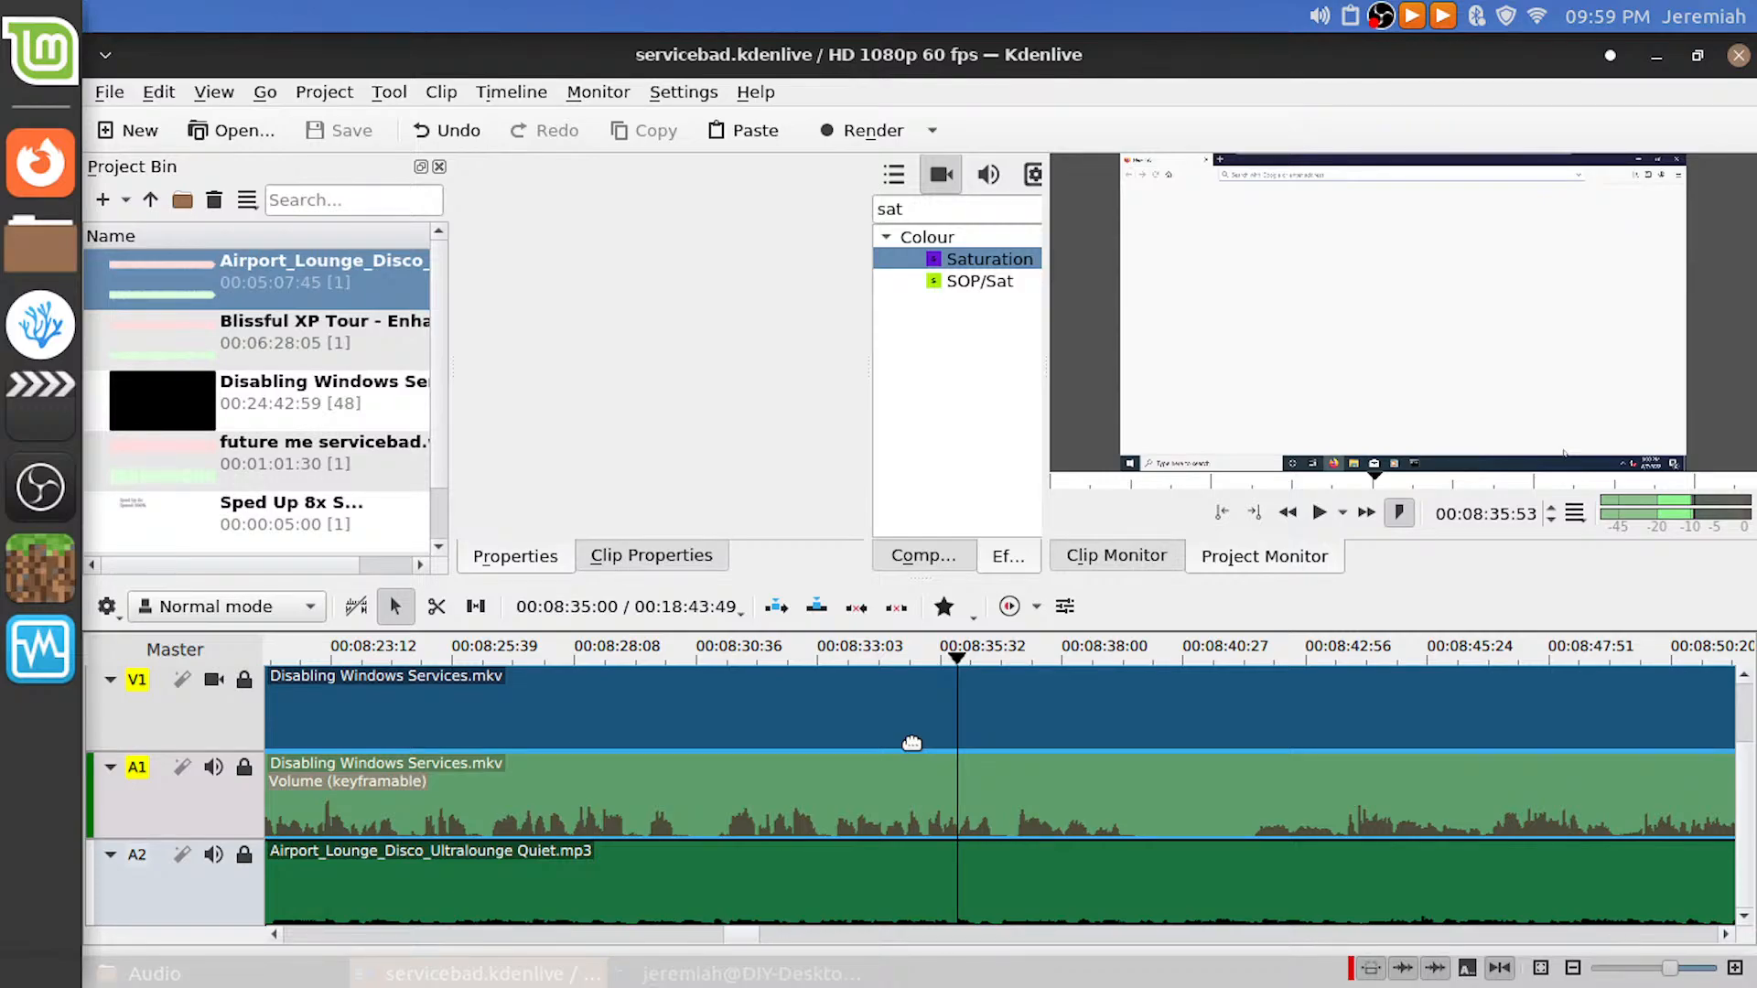
pyautogui.press('space')
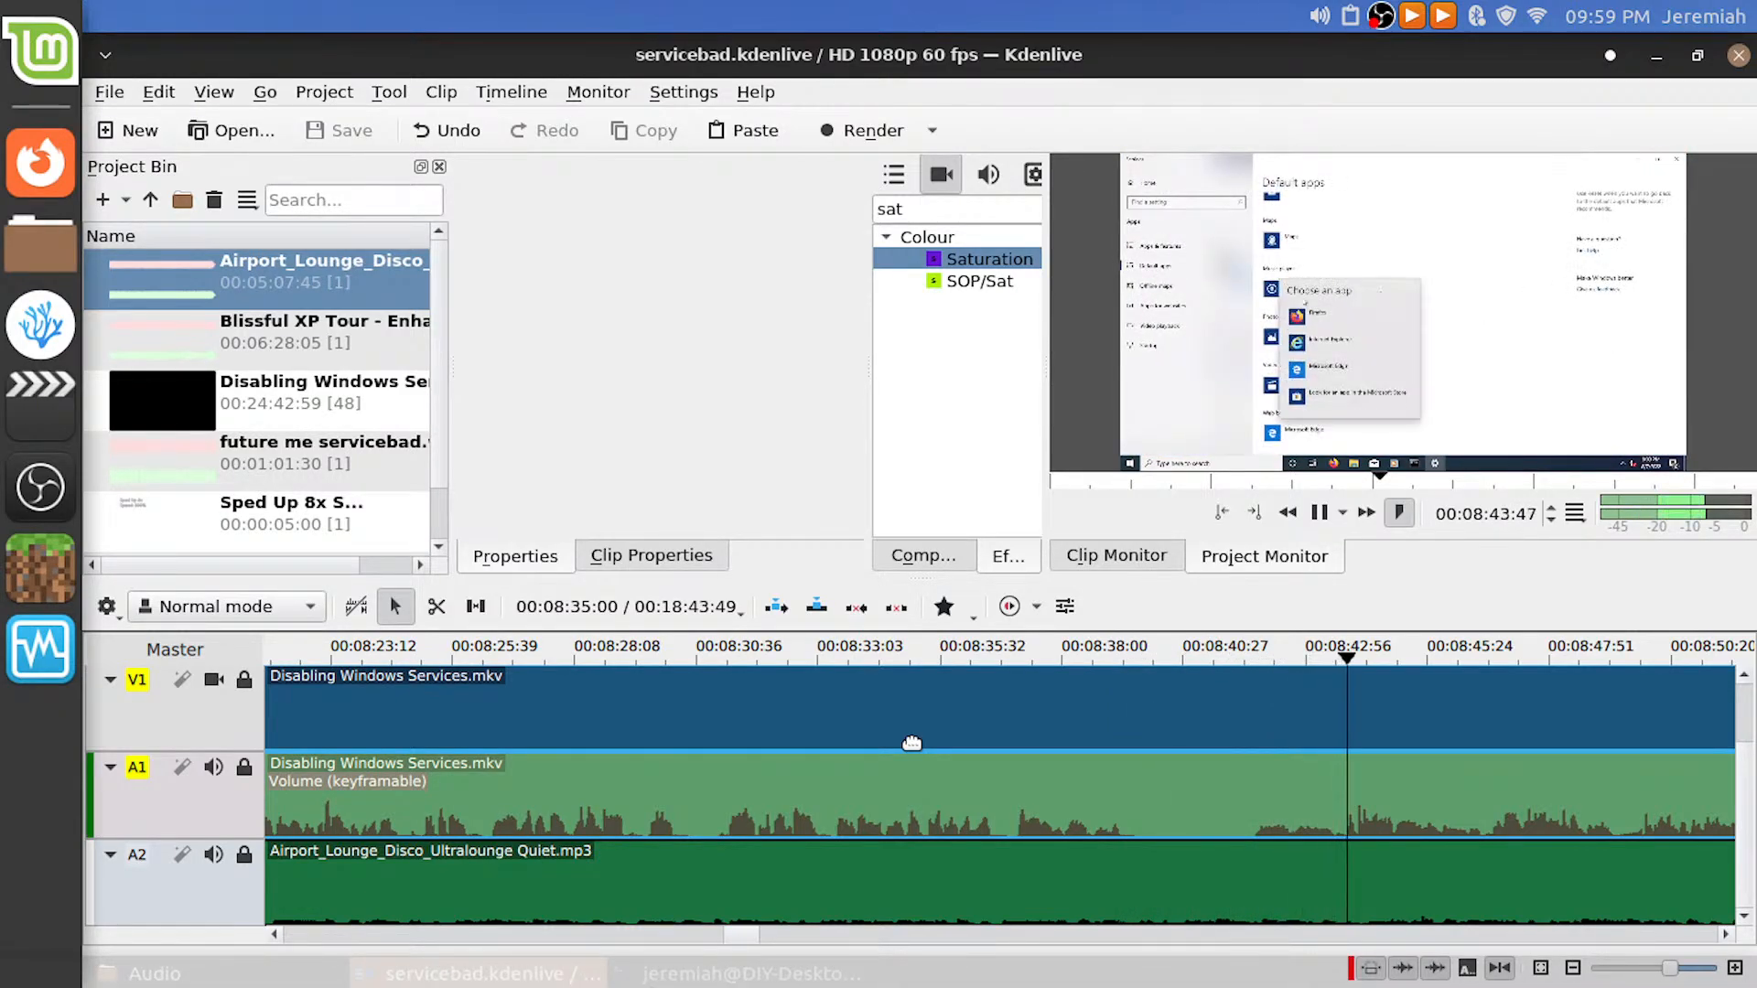
pyautogui.press('space')
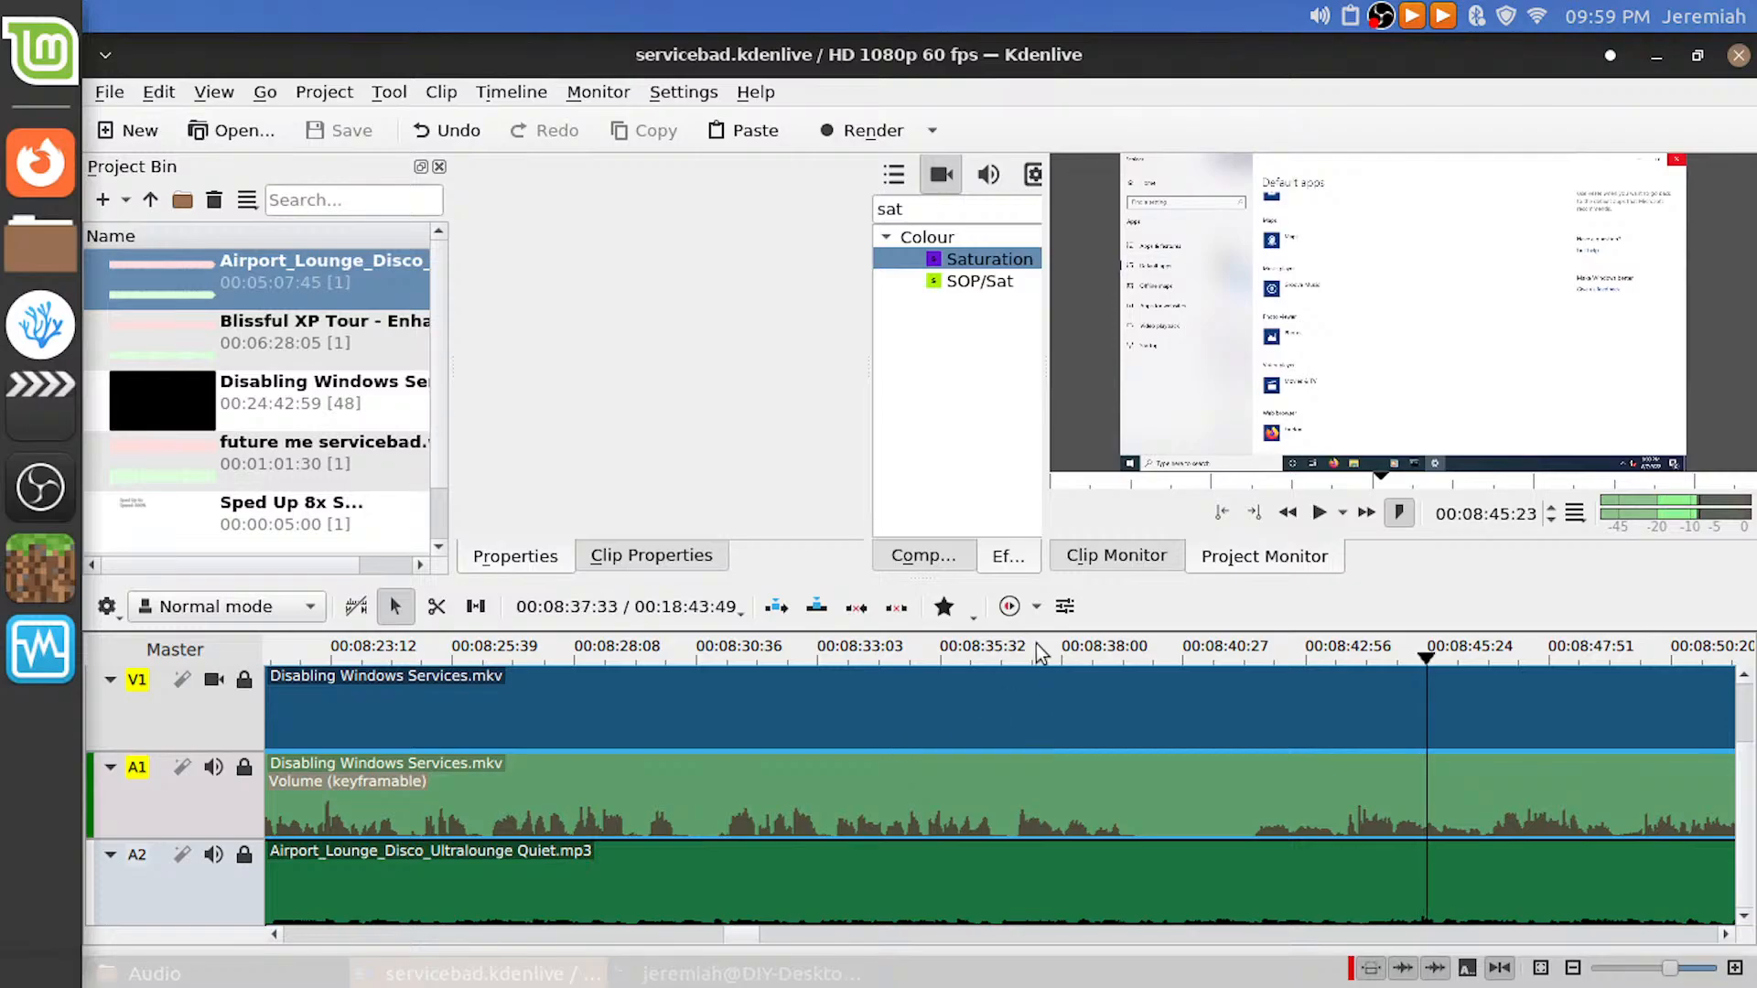
# Replay the Firefox prompt section around 00:08:37 and position the playhead at 00:08:36:57
pyautogui.click(1036, 651)
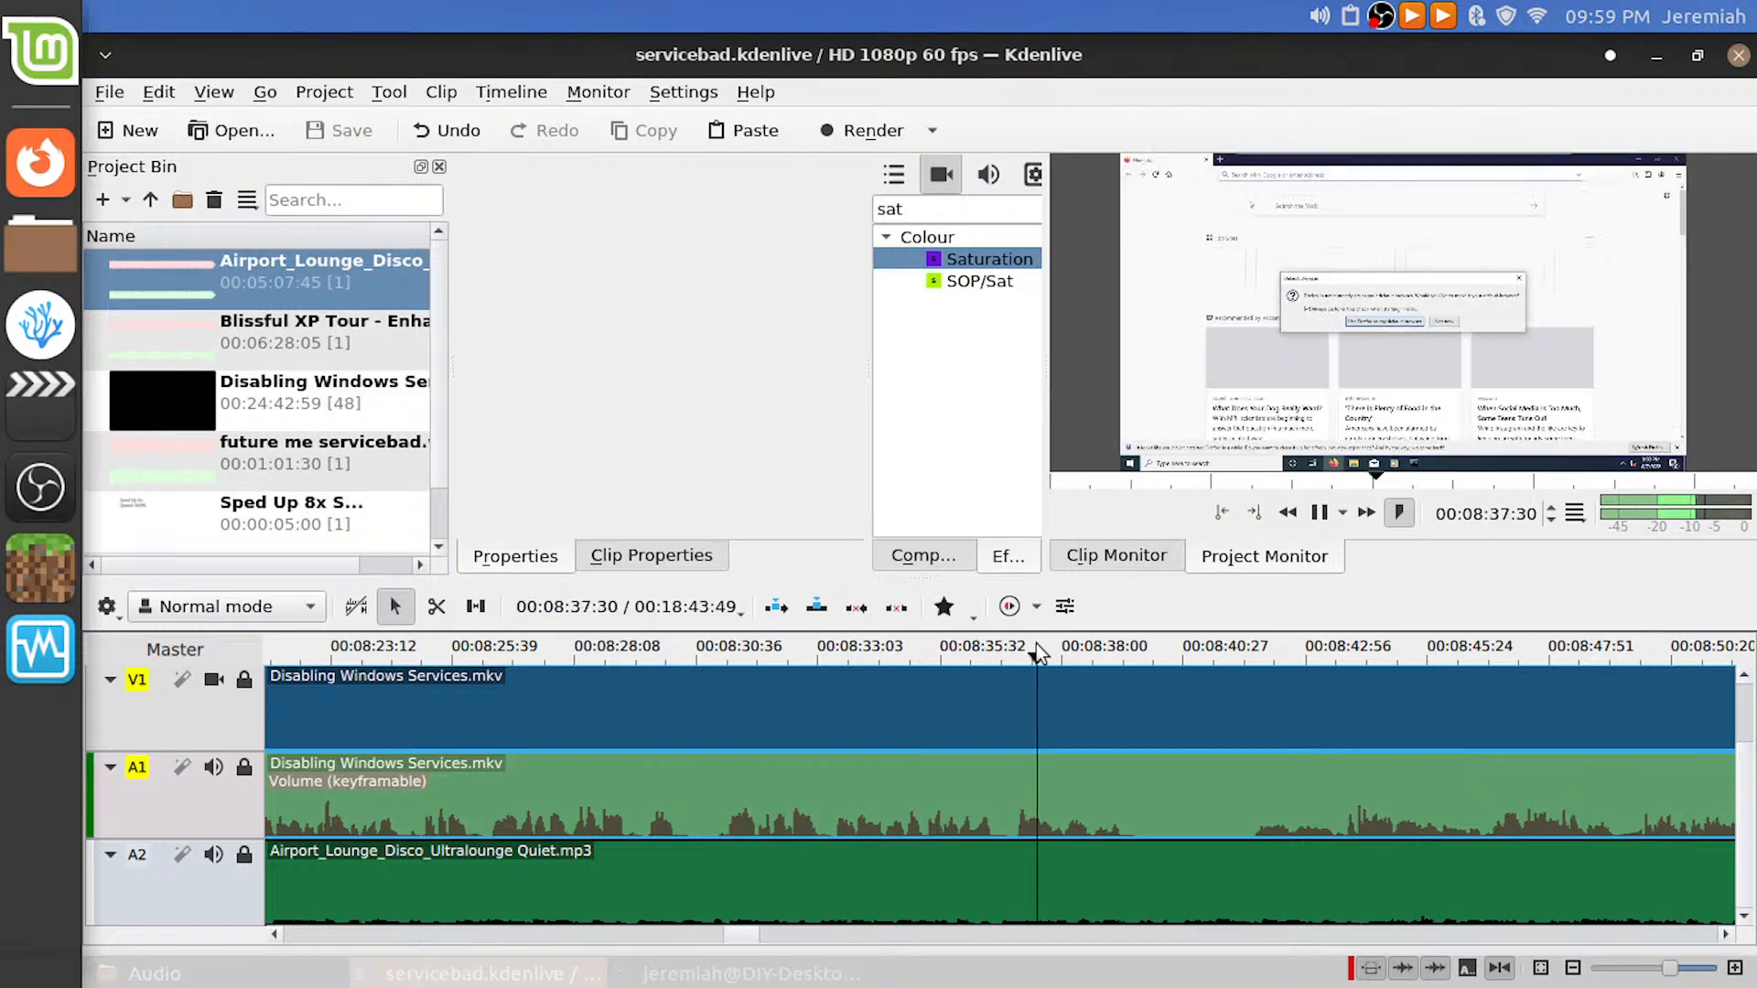
pyautogui.click(925, 651)
pyautogui.press('space')
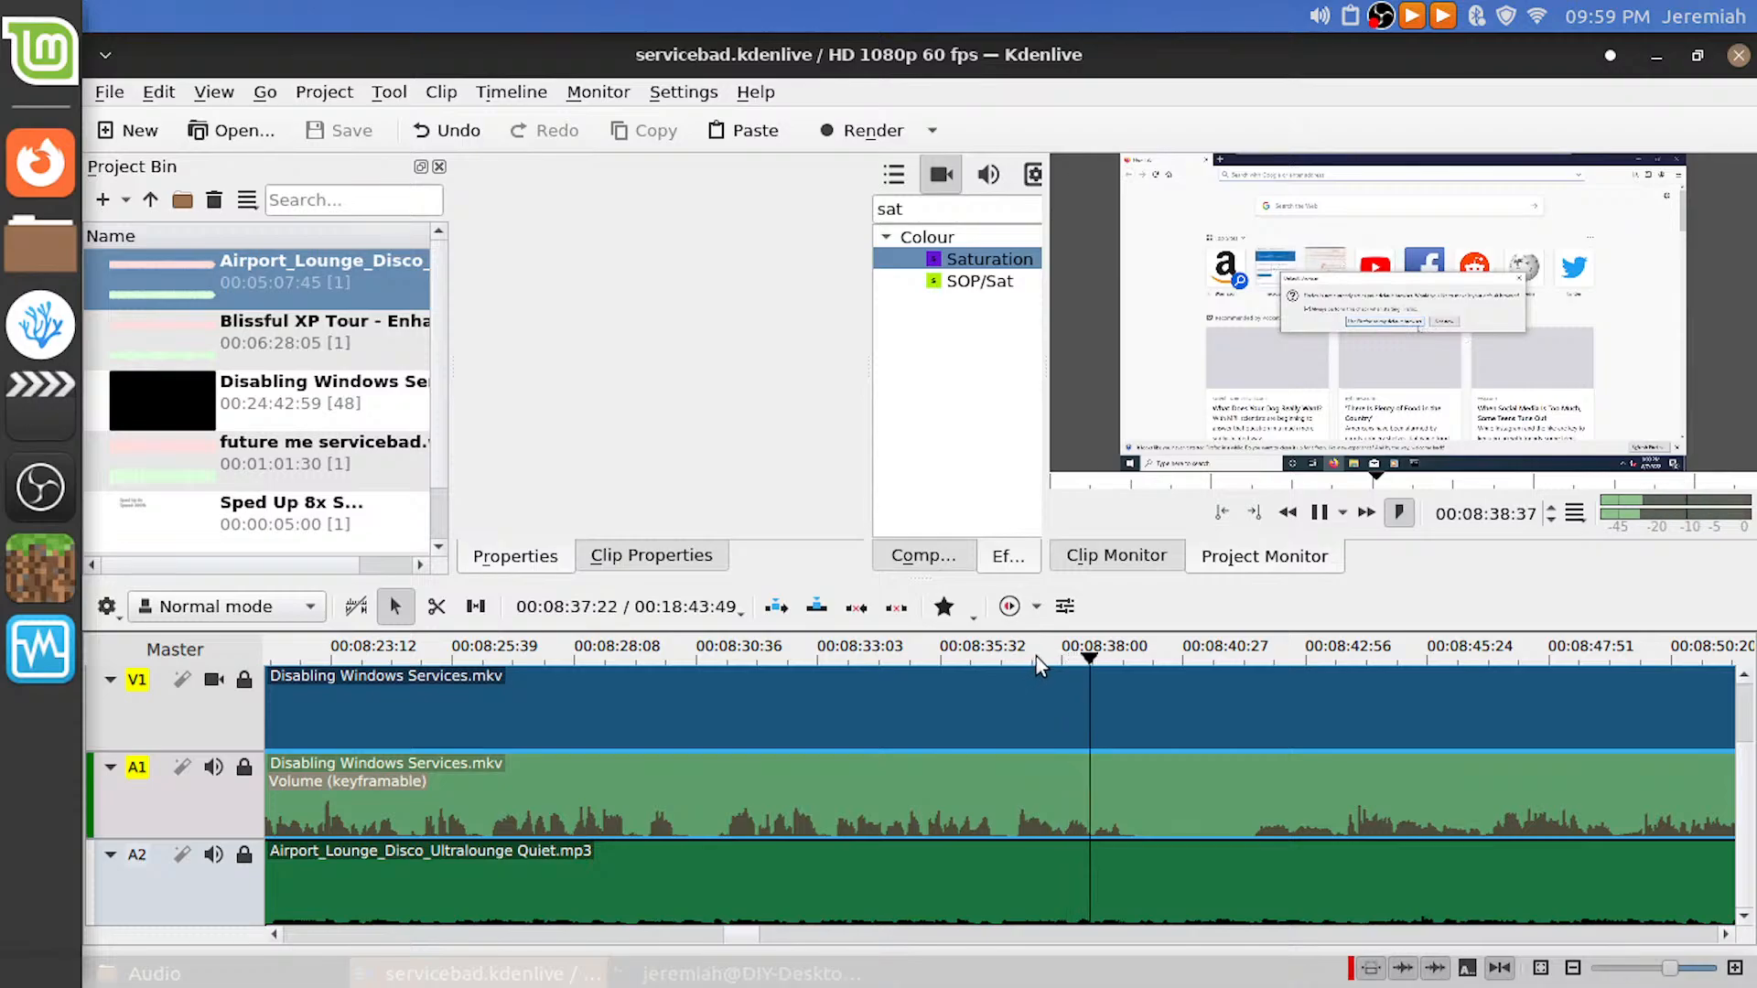
pyautogui.moveTo(1036, 656); pyautogui.dragTo(1004, 651)
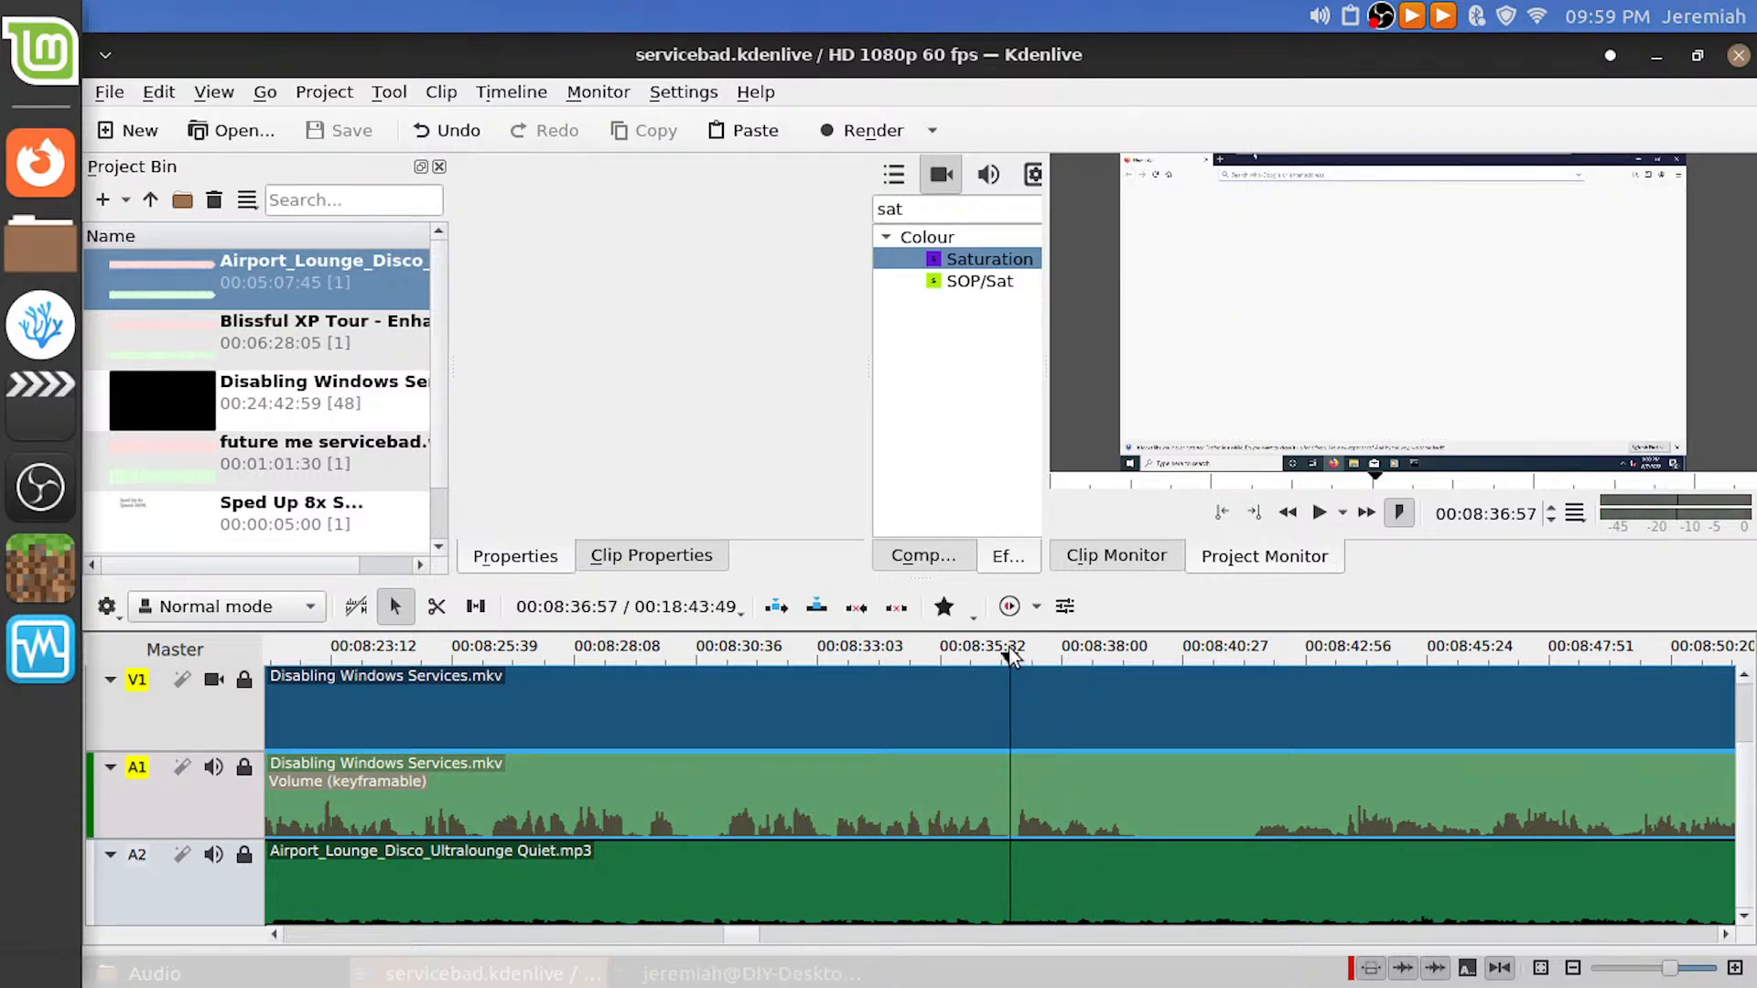
# Try cutting the Airport Lounge music on A2 at 00:08:36:57, play past the cut, and undo it
pyautogui.hotkey('shift', 'r')
pyautogui.press('space')
pyautogui.press('space')
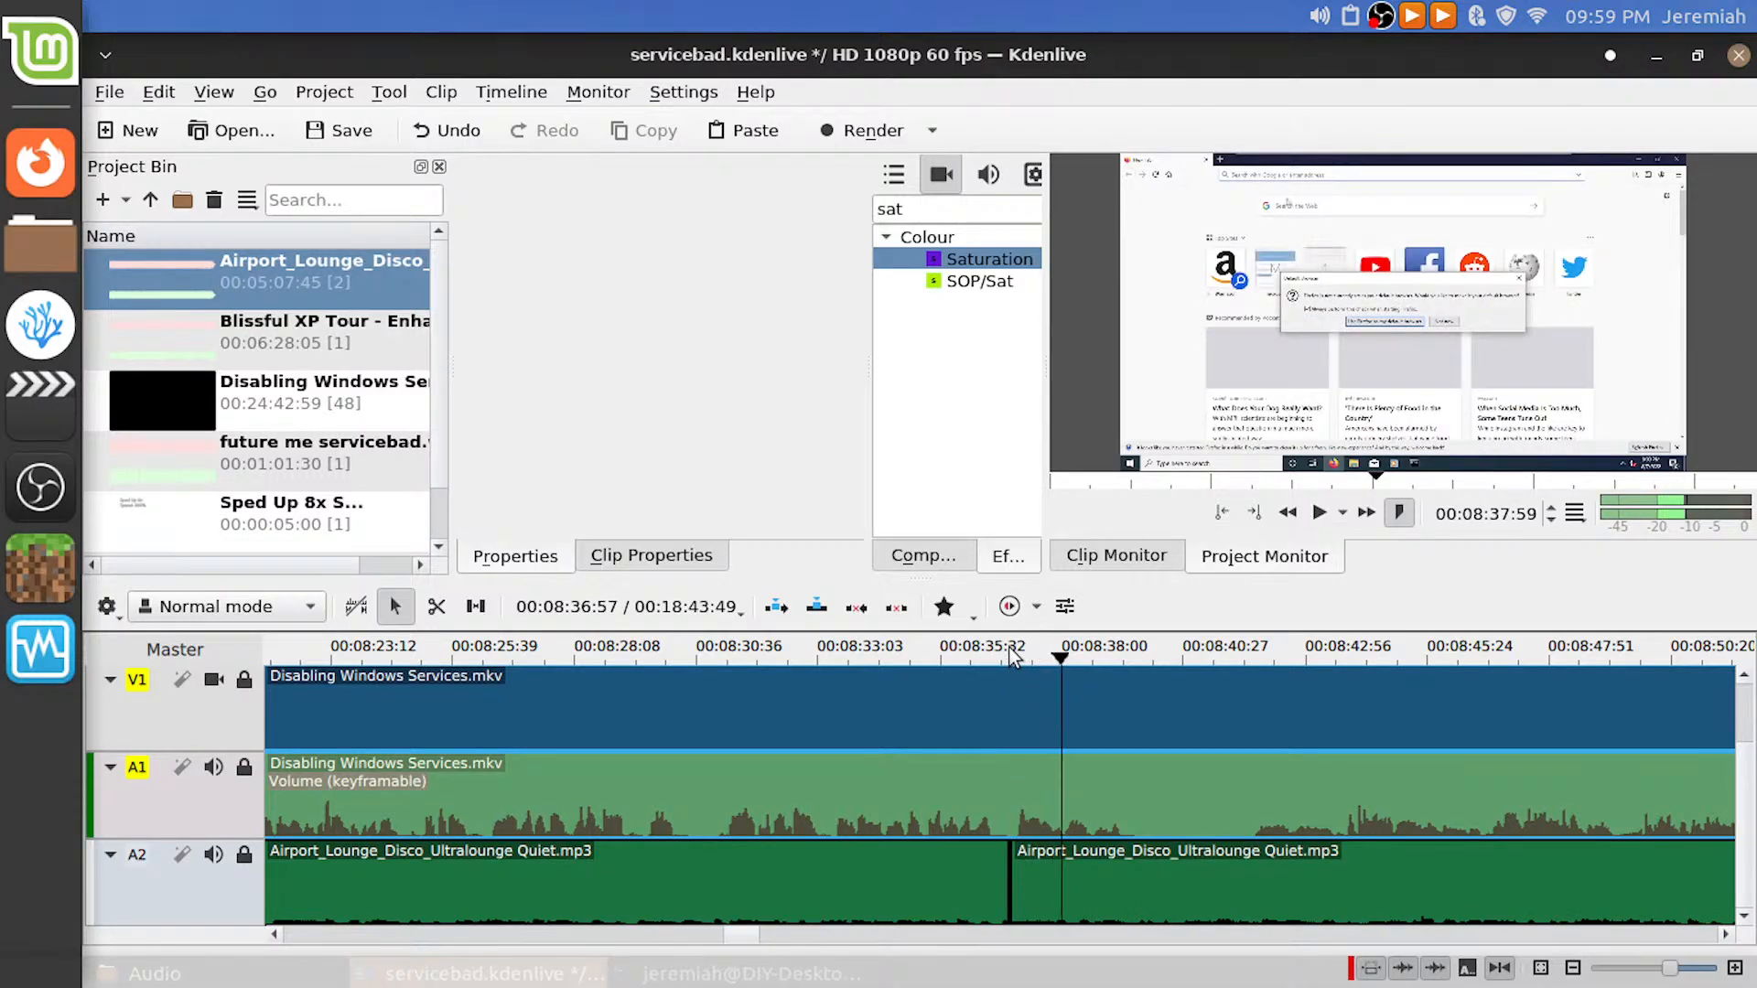
pyautogui.hotkey('ctrl', 'z')
# Split the Disabling Windows Services video and audio on V1 and A1 at 00:08:36:58
pyautogui.click(1012, 672)
pyautogui.scroll(1, 1010, 675)
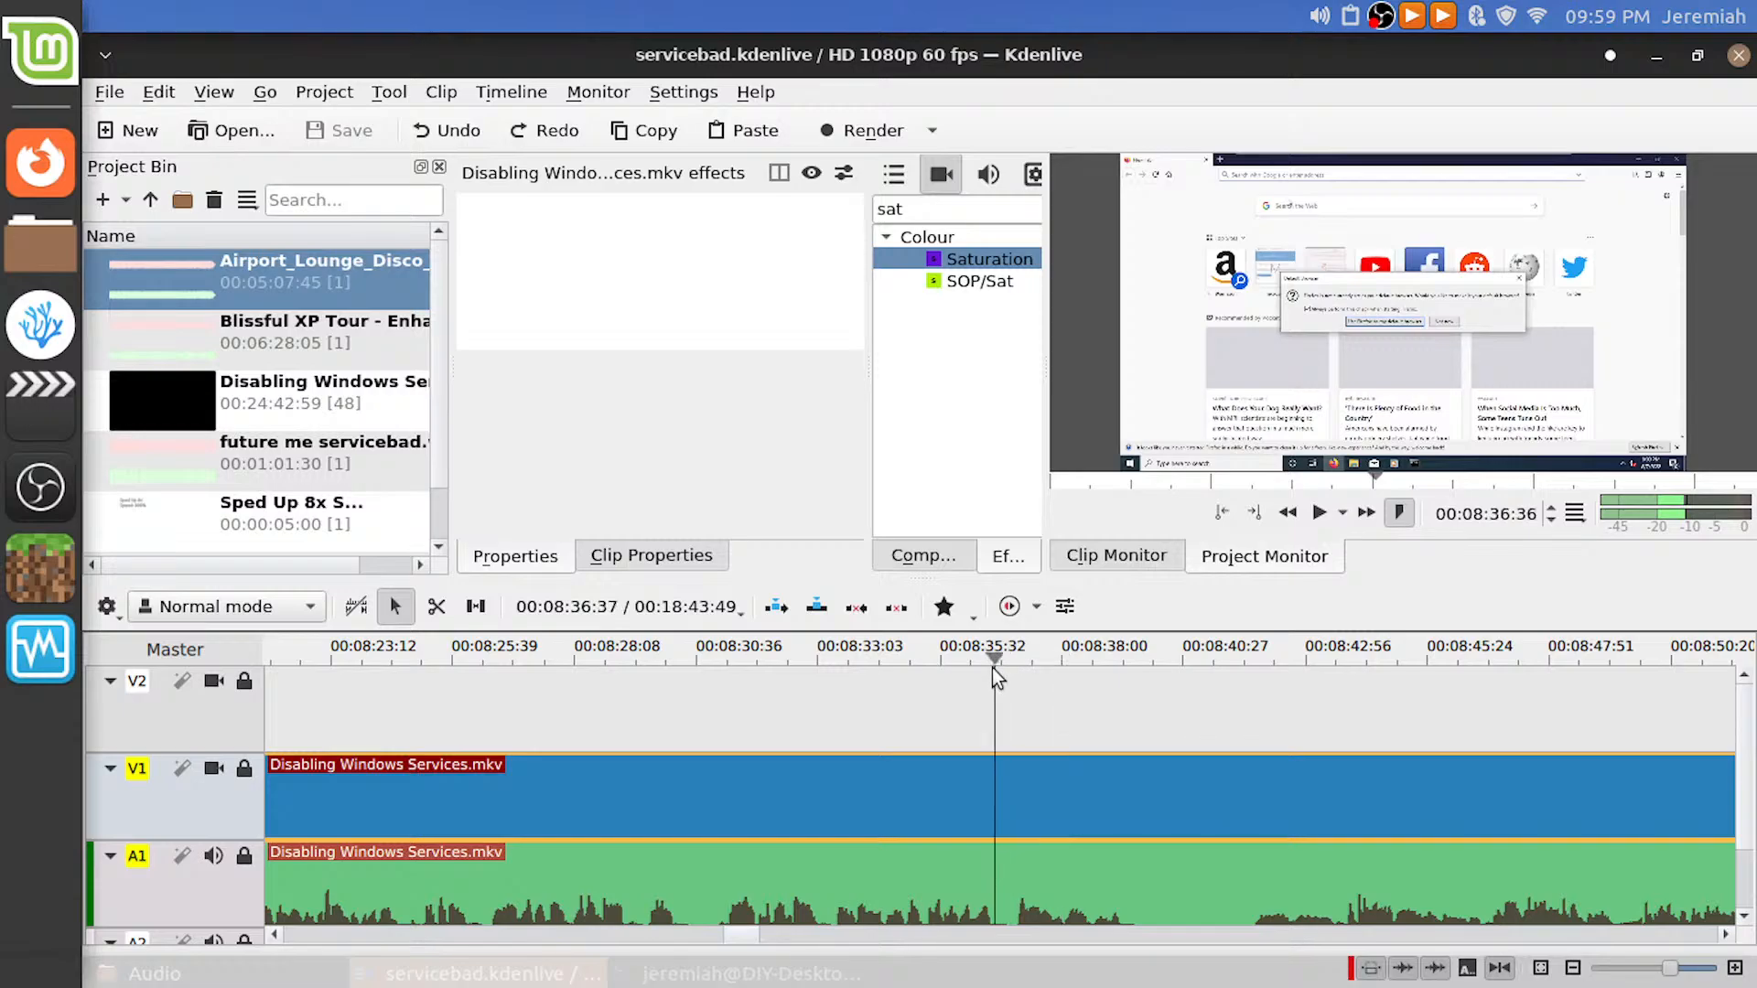
pyautogui.moveTo(992, 668); pyautogui.dragTo(1015, 668)
pyautogui.click(1003, 732)
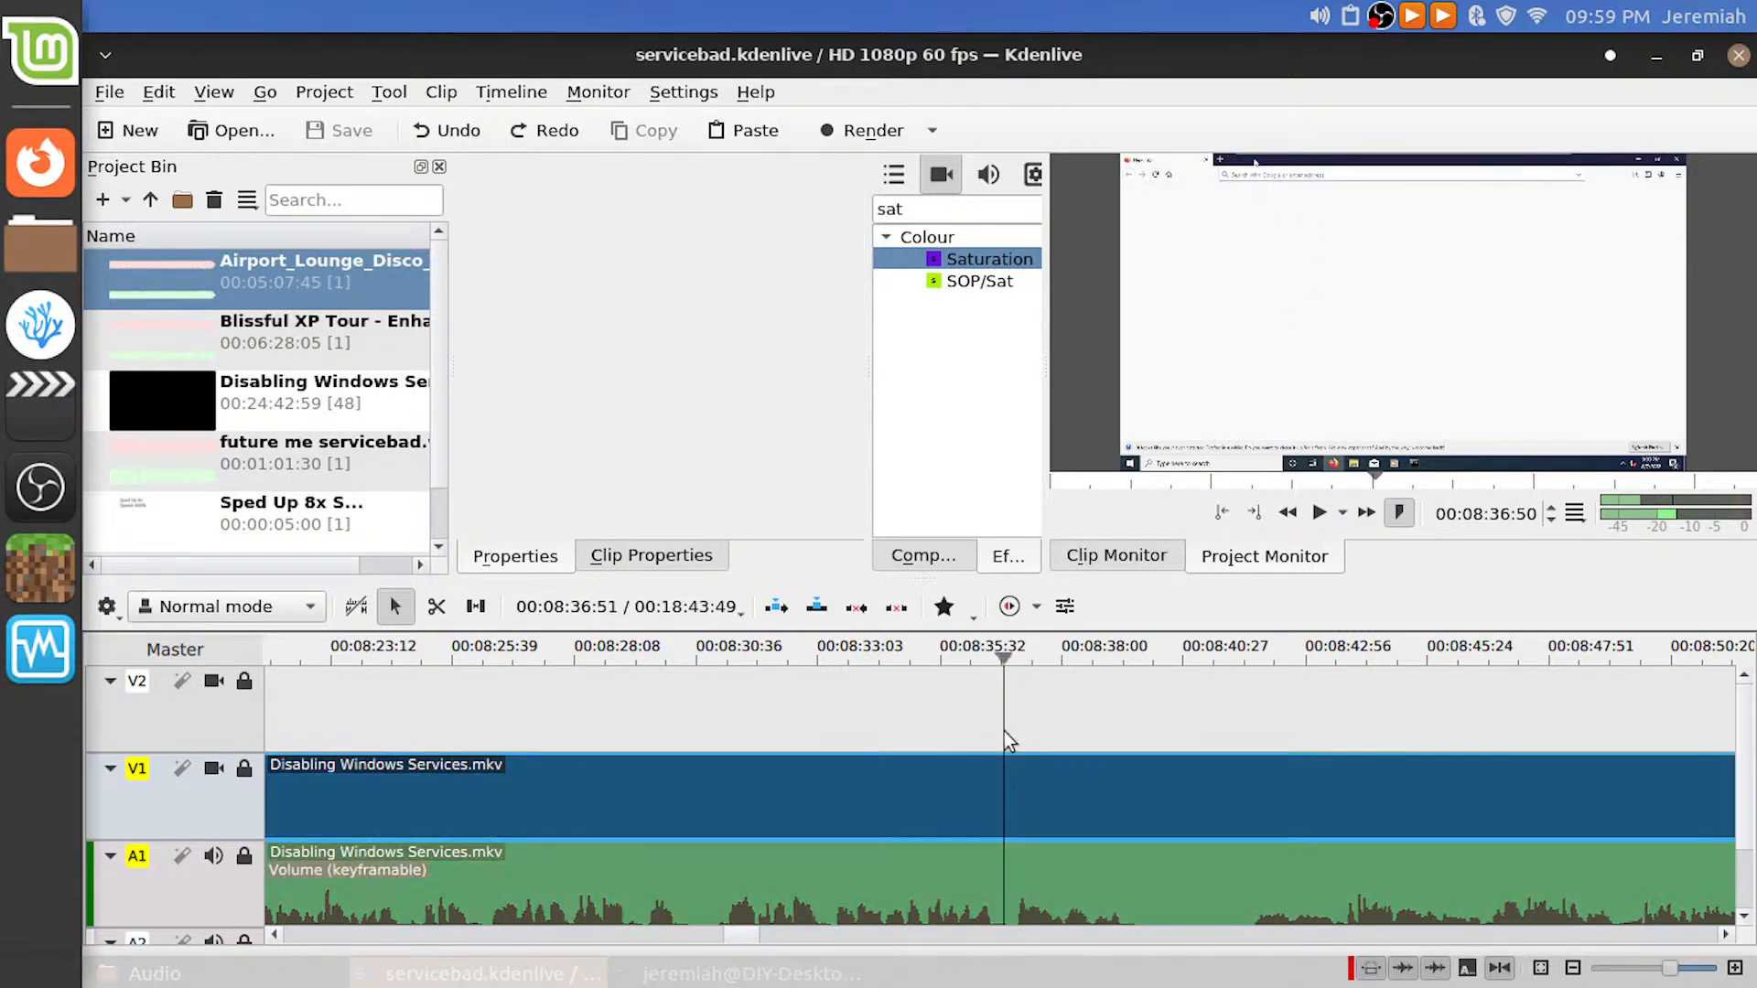
pyautogui.hotkey('shift', 'r')
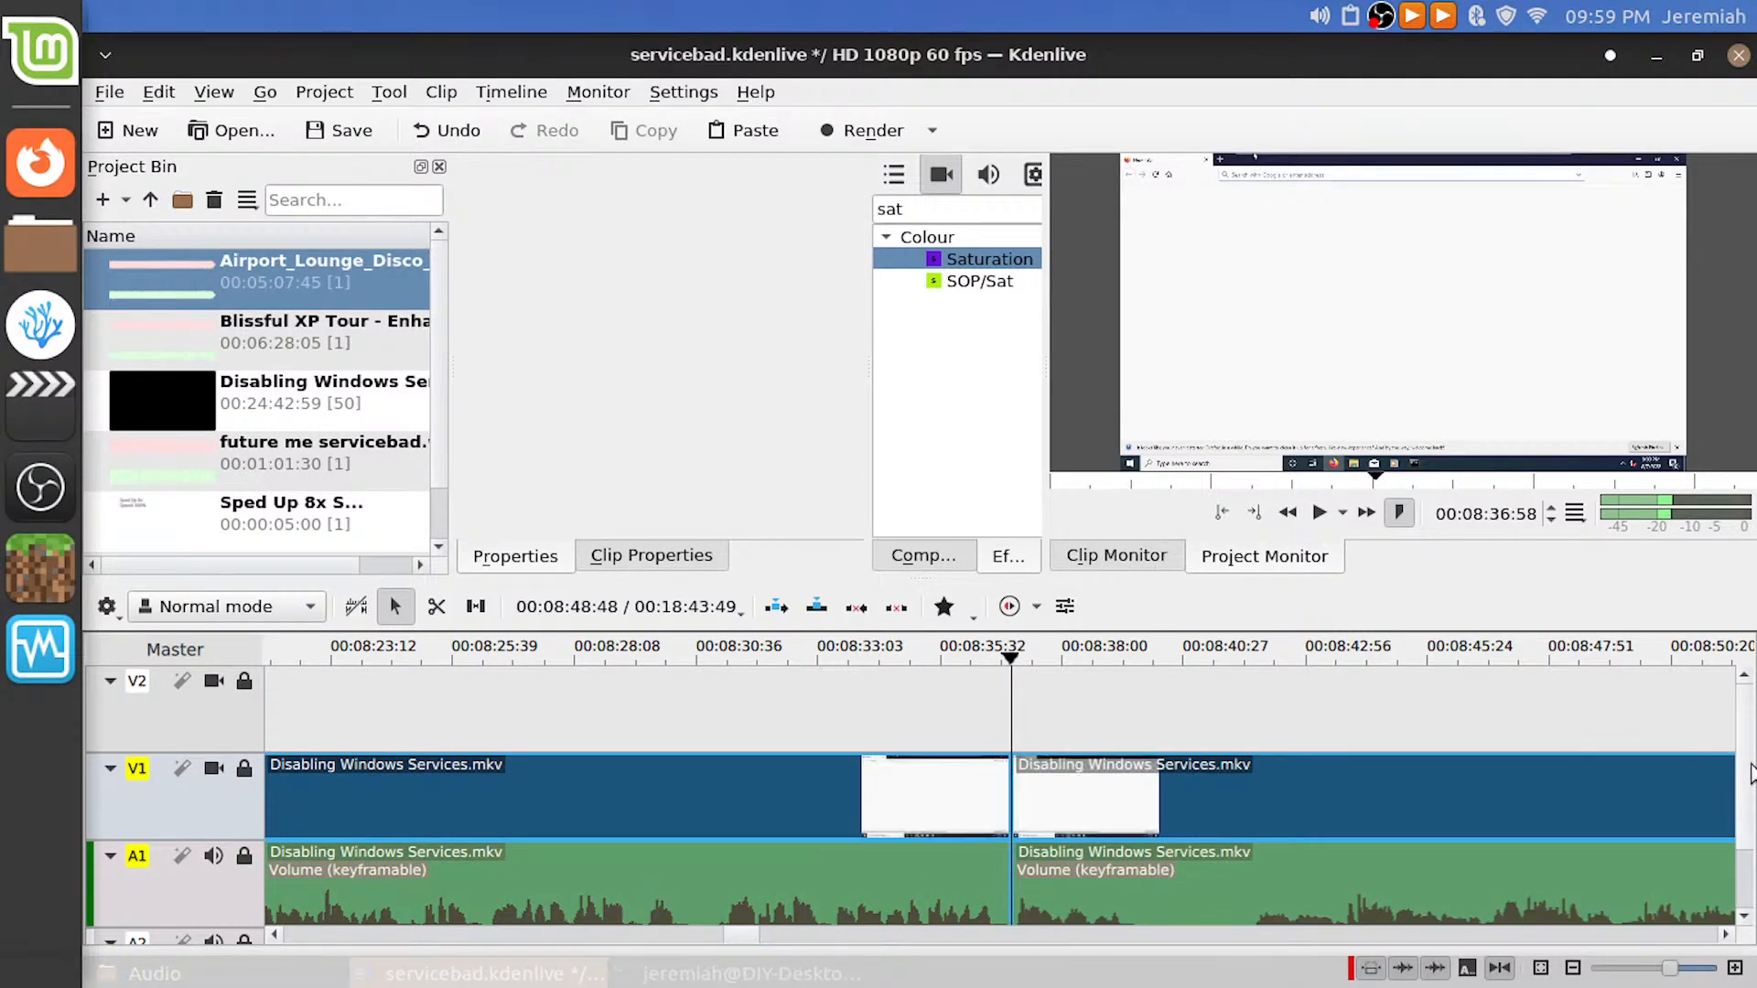
# Play on from the cut to find the end of the unwanted Firefox section and split the clip again at 00:08:47:21
pyautogui.scroll(-1, 1749, 791)
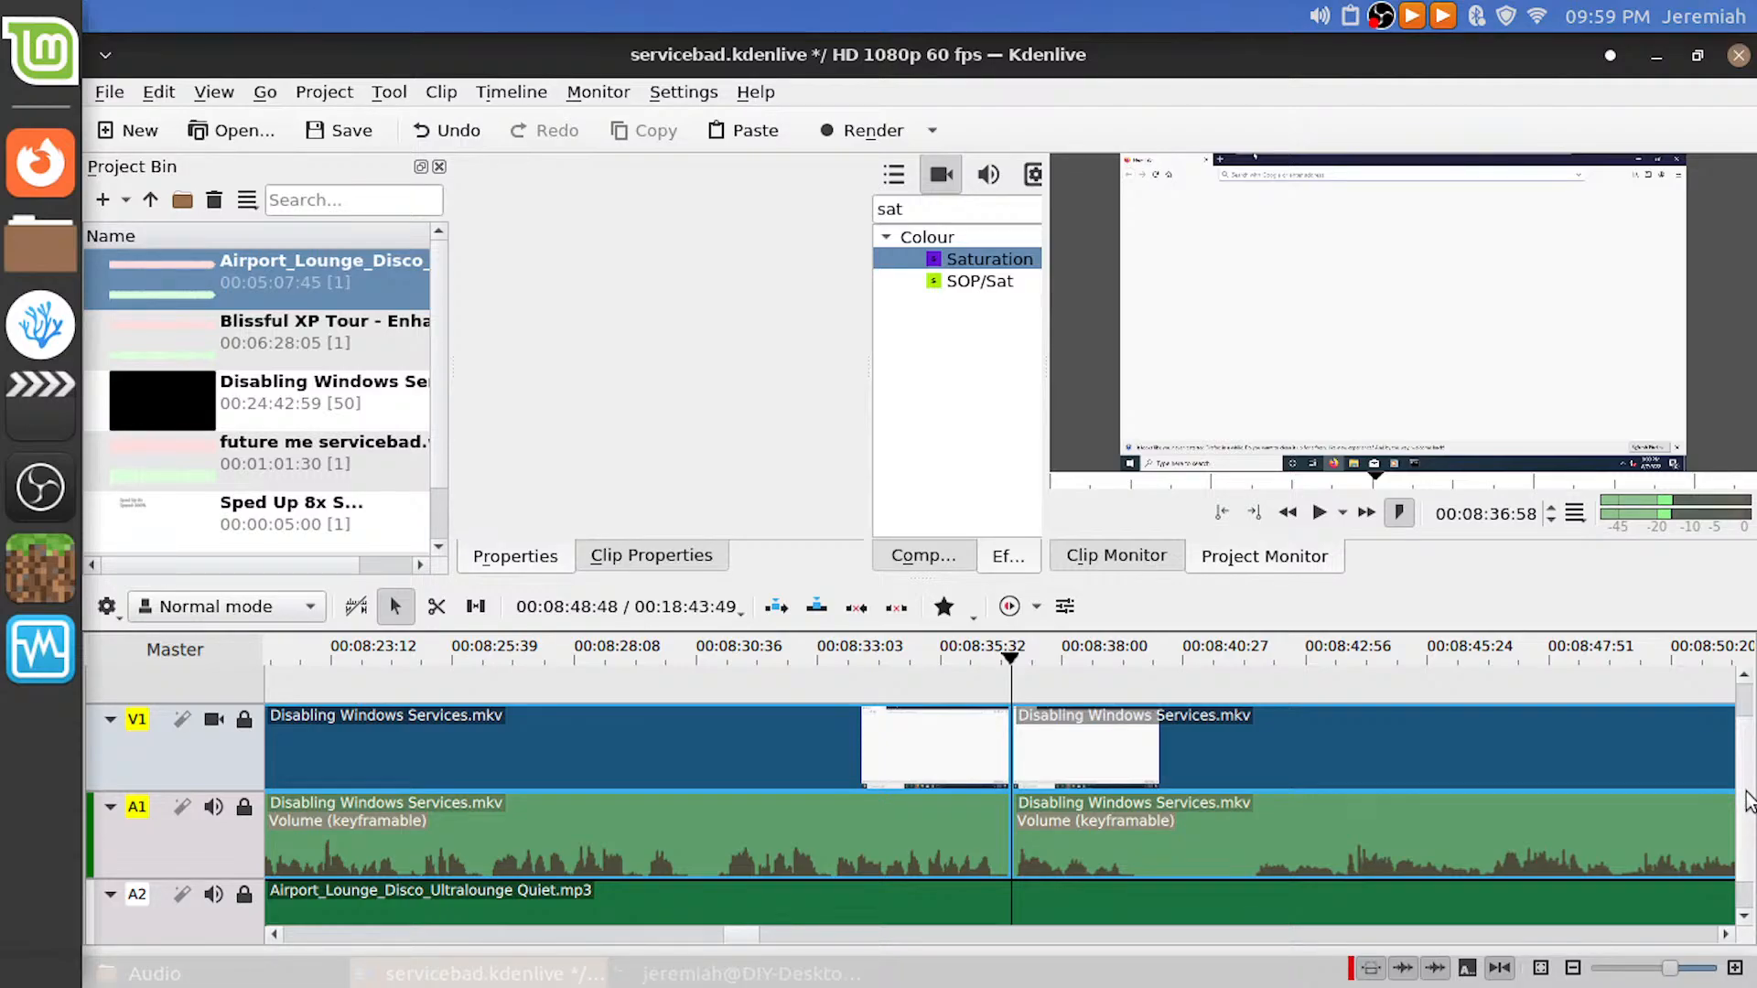
pyautogui.press('space')
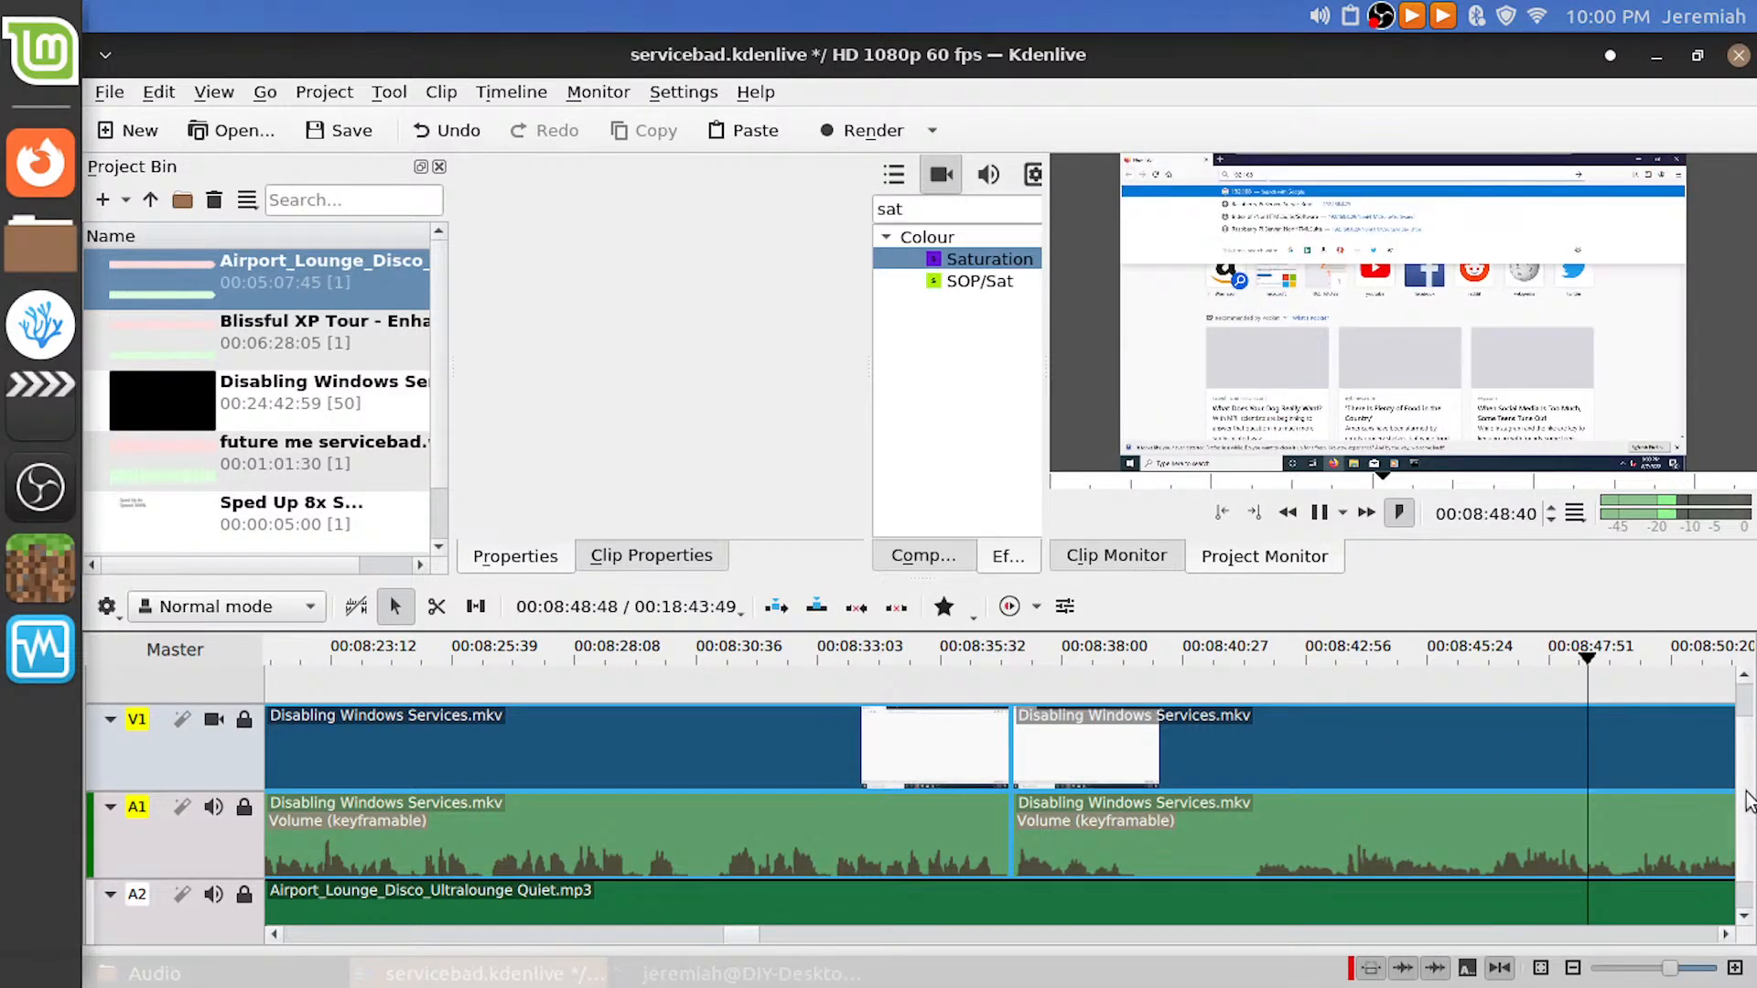
pyautogui.click(1524, 677)
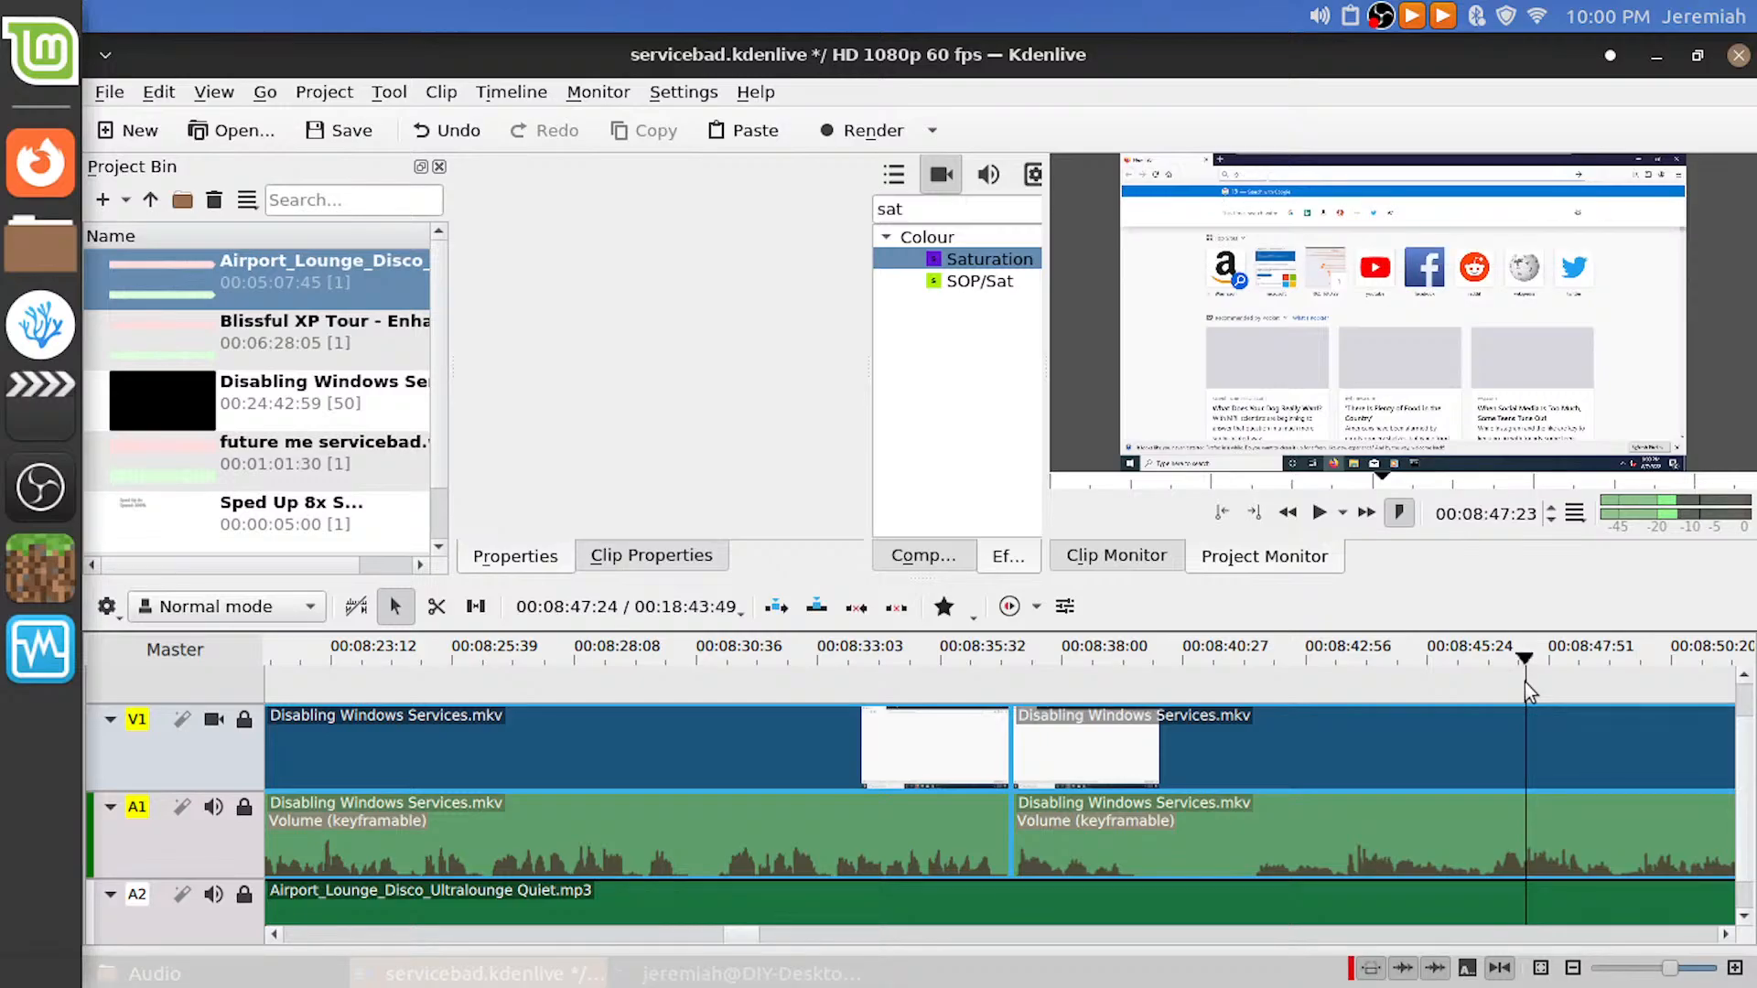
pyautogui.moveTo(1525, 684); pyautogui.dragTo(1522, 685)
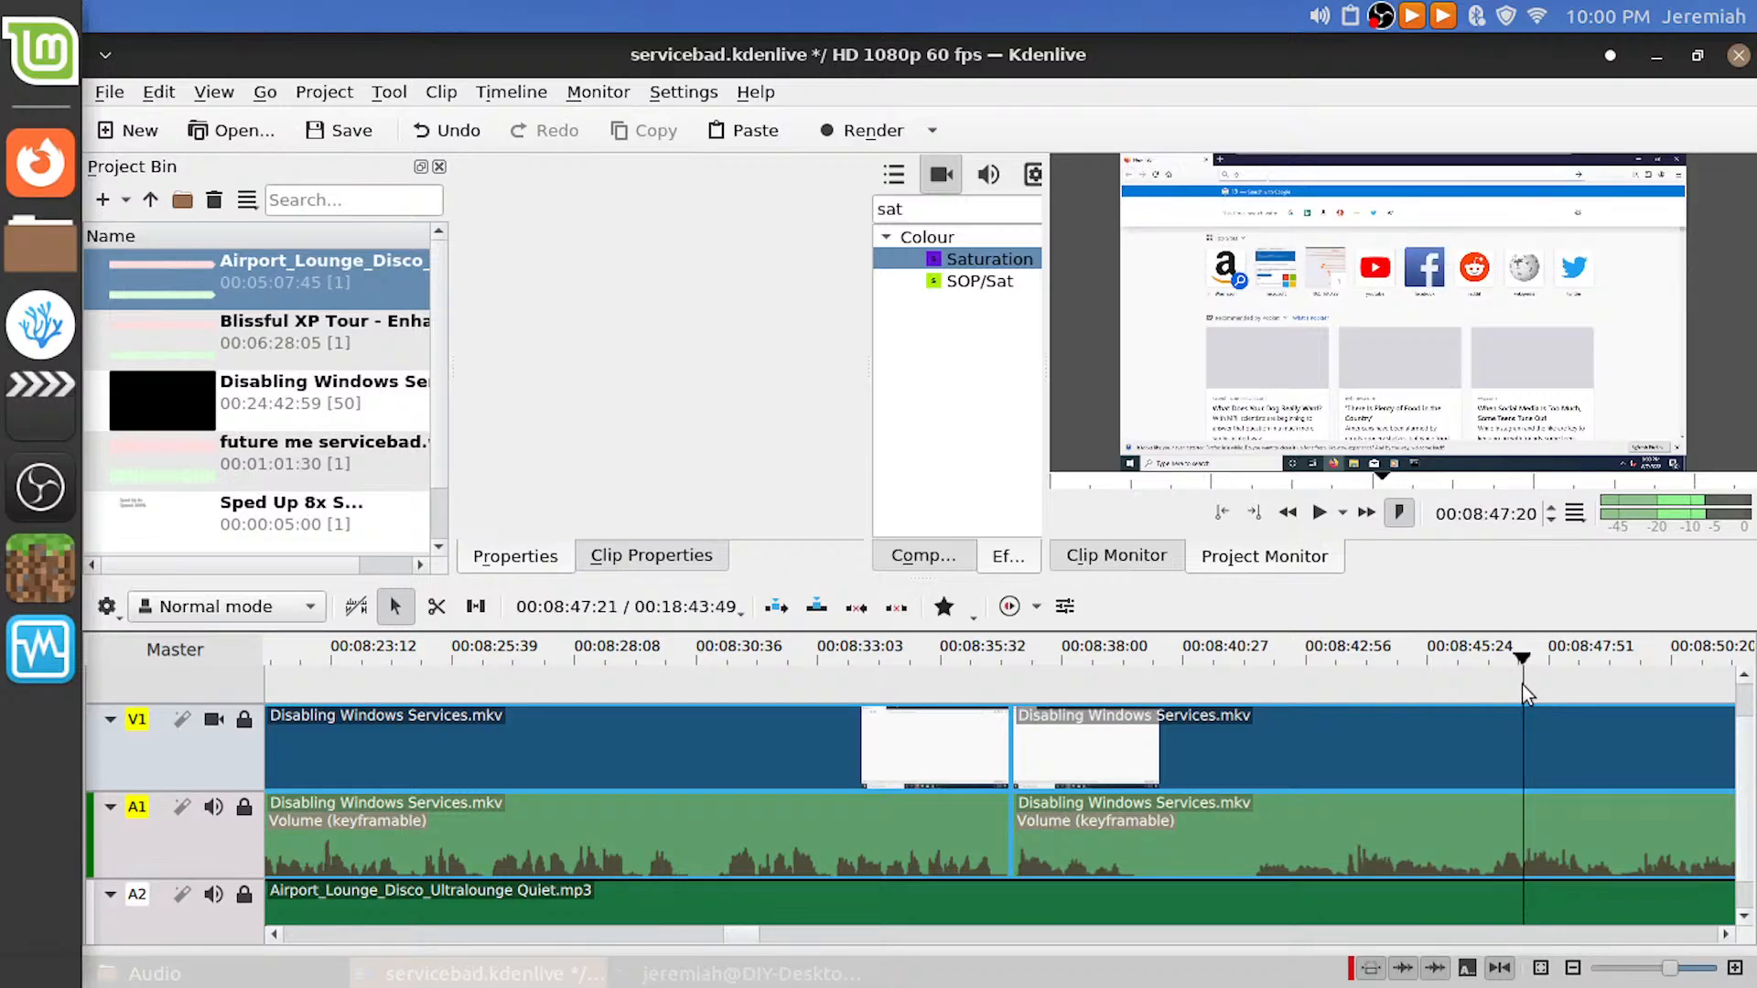
pyautogui.keyDown('ctrl'); pyautogui.scroll(3, 1516, 768); pyautogui.keyUp('ctrl')
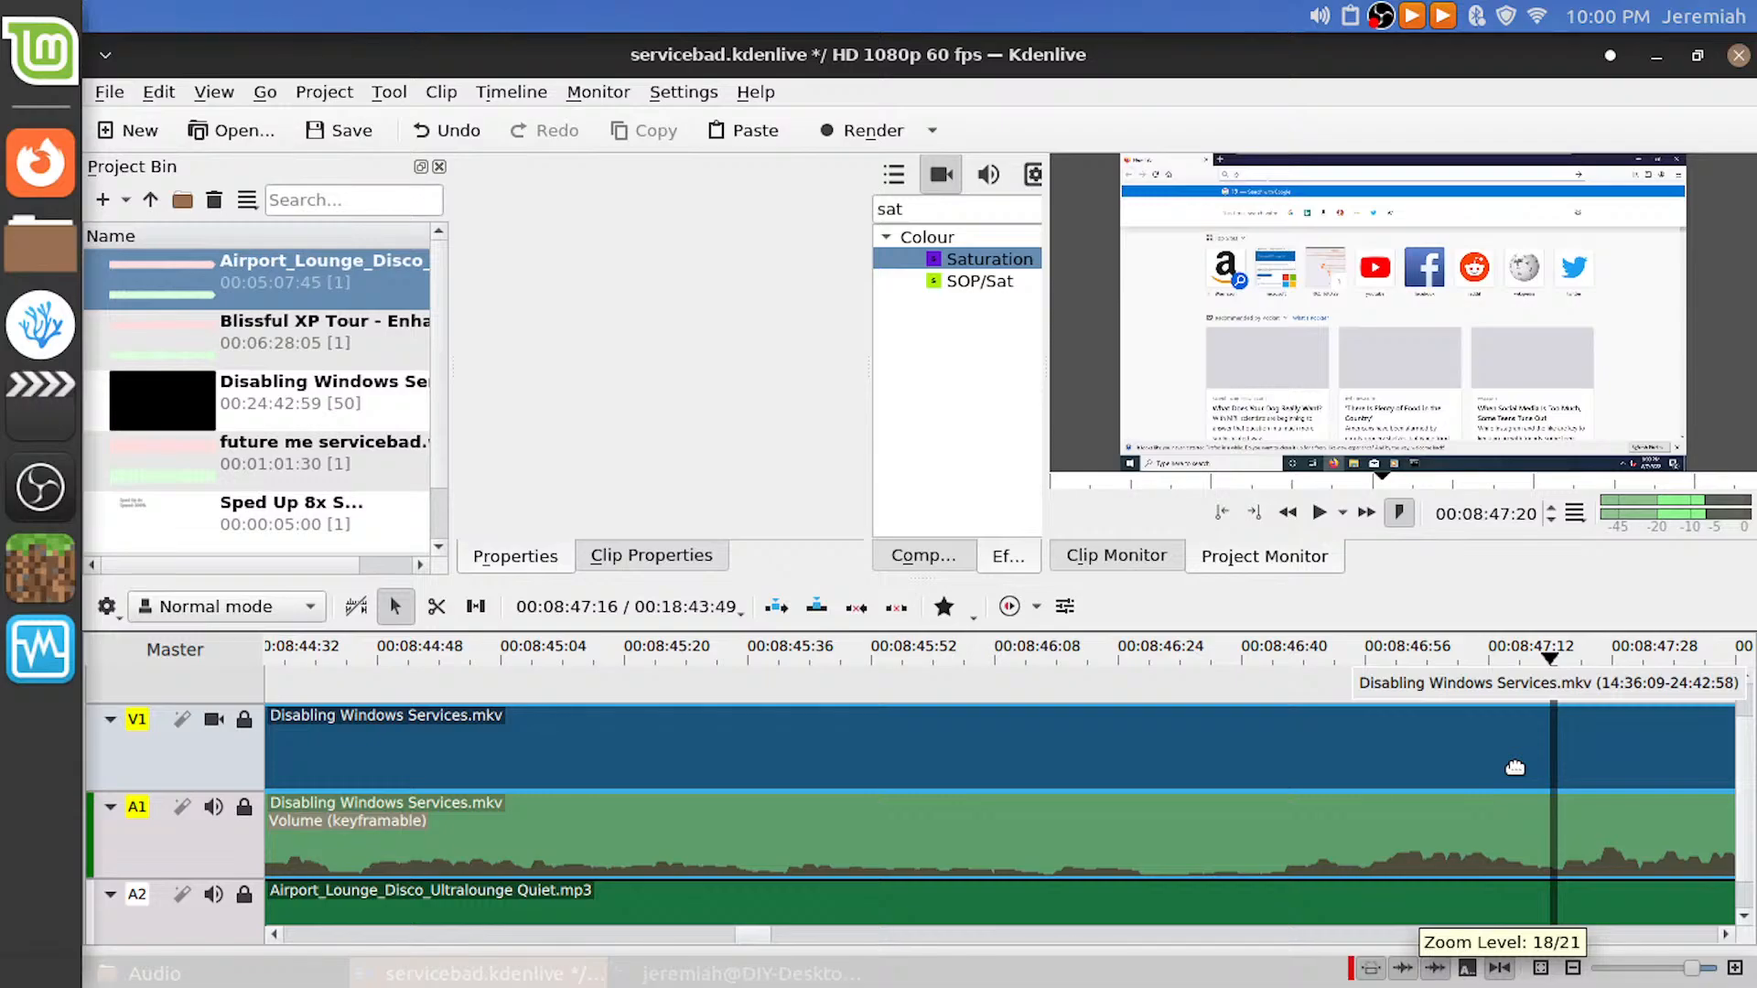
pyautogui.hotkey('shift', 'r')
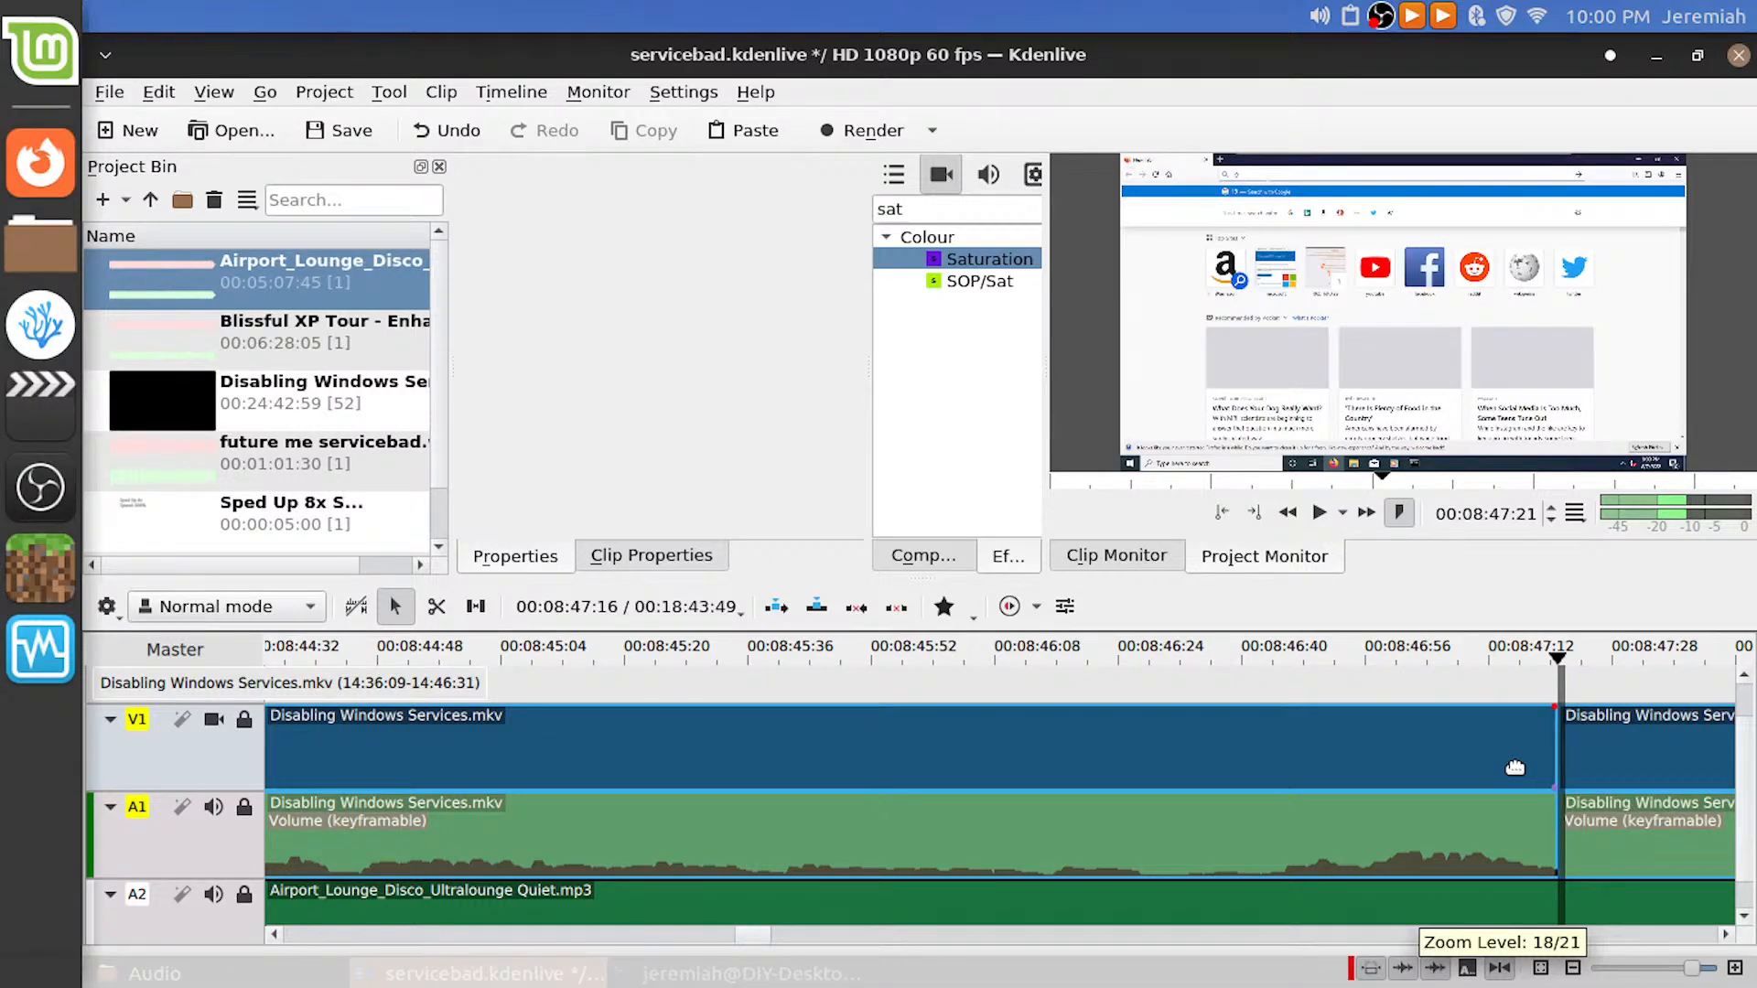
# Remove the footage between the two cuts along with its gap, save the project and replay the join
pyautogui.keyDown('ctrl'); pyautogui.scroll(-5, 1515, 769); pyautogui.keyUp('ctrl')
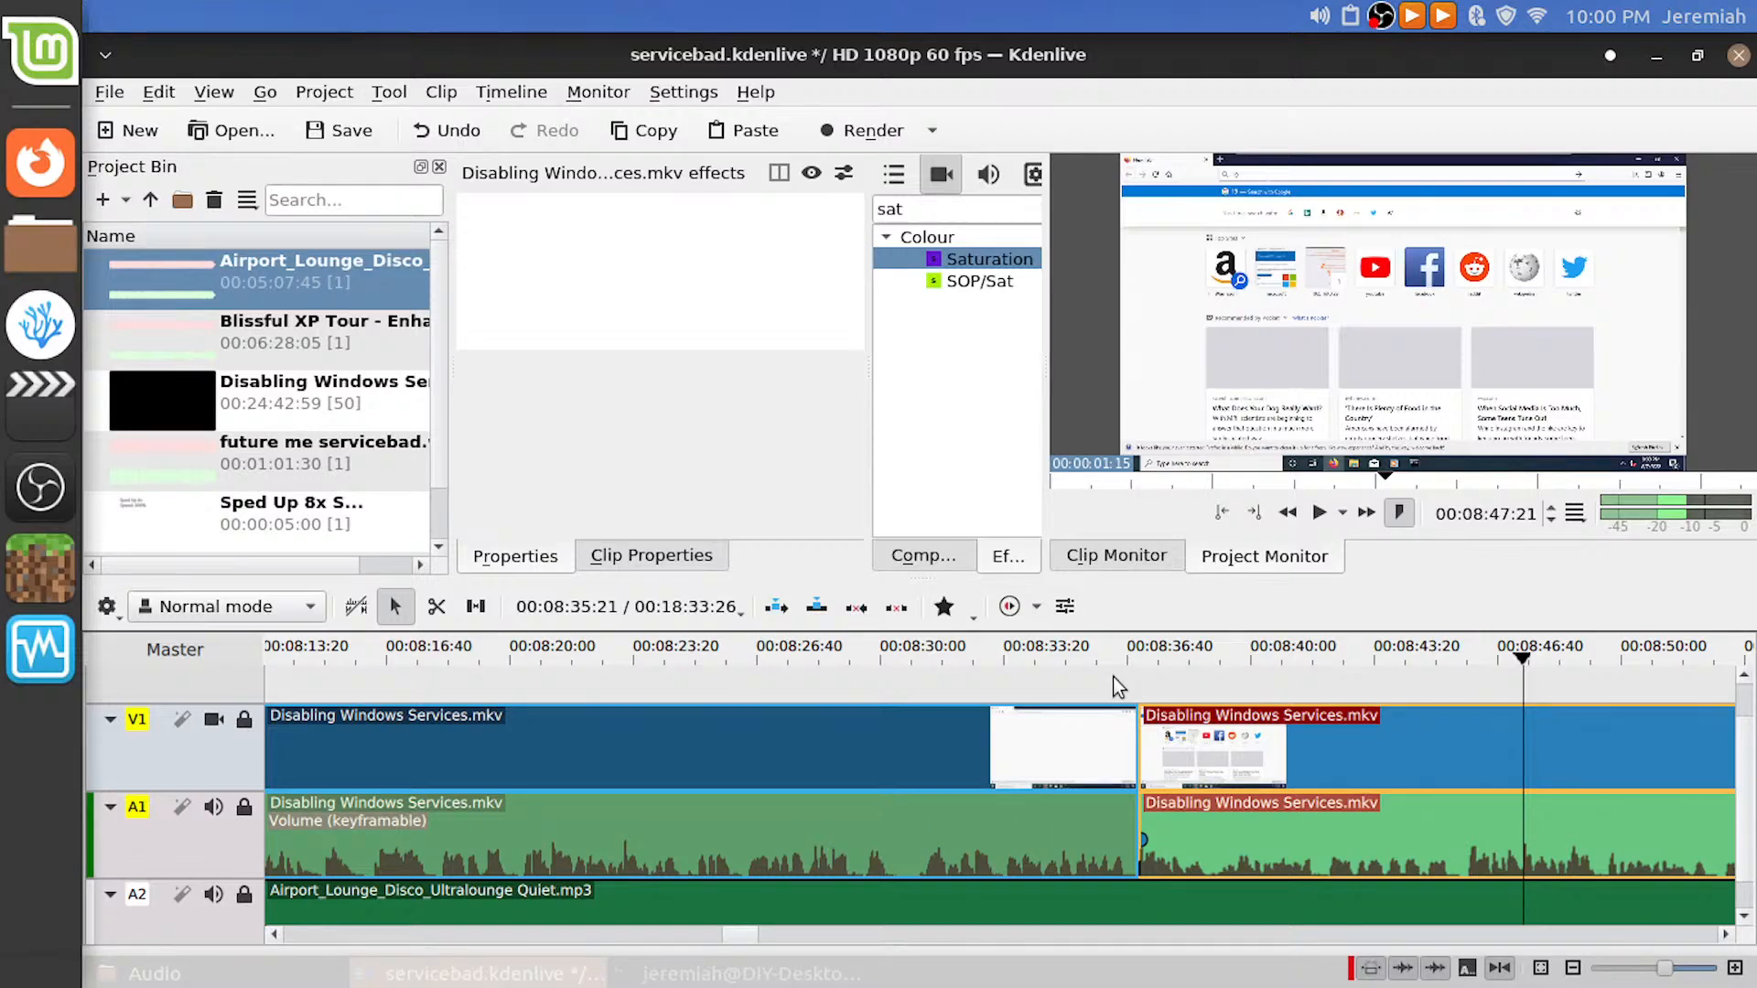
pyautogui.hotkey('ctrl', 's')
pyautogui.click(1113, 677)
pyautogui.press('space')
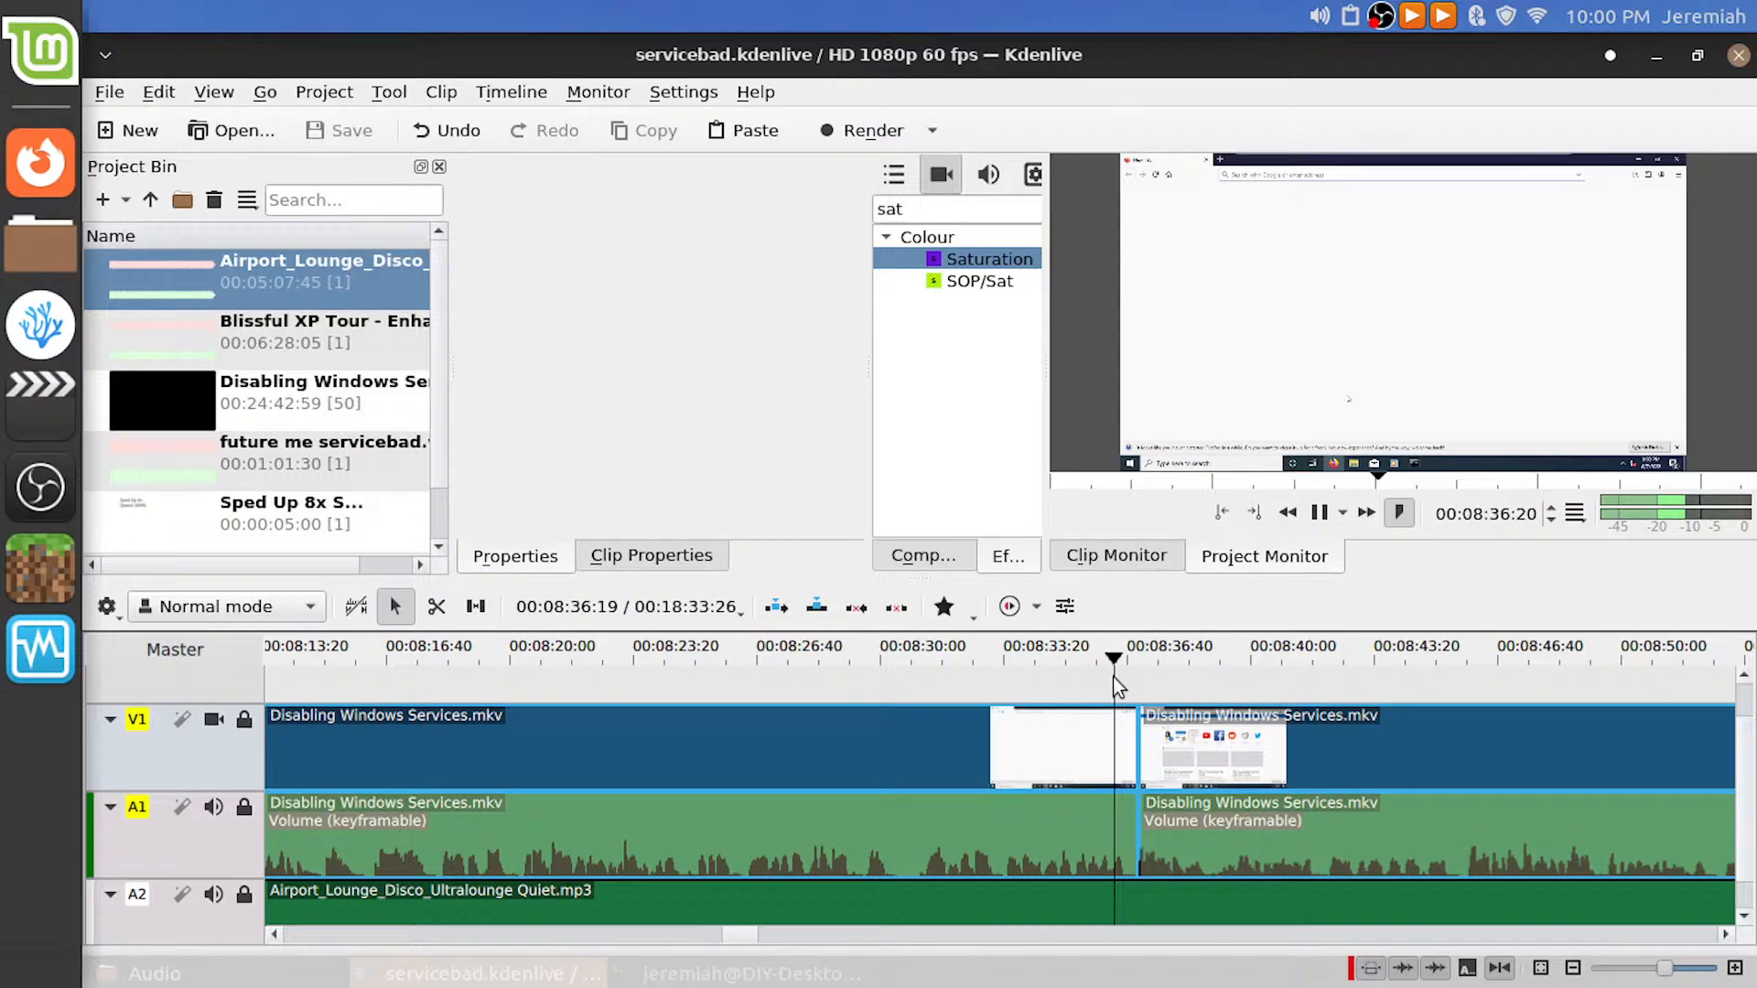
pyautogui.click(1052, 688)
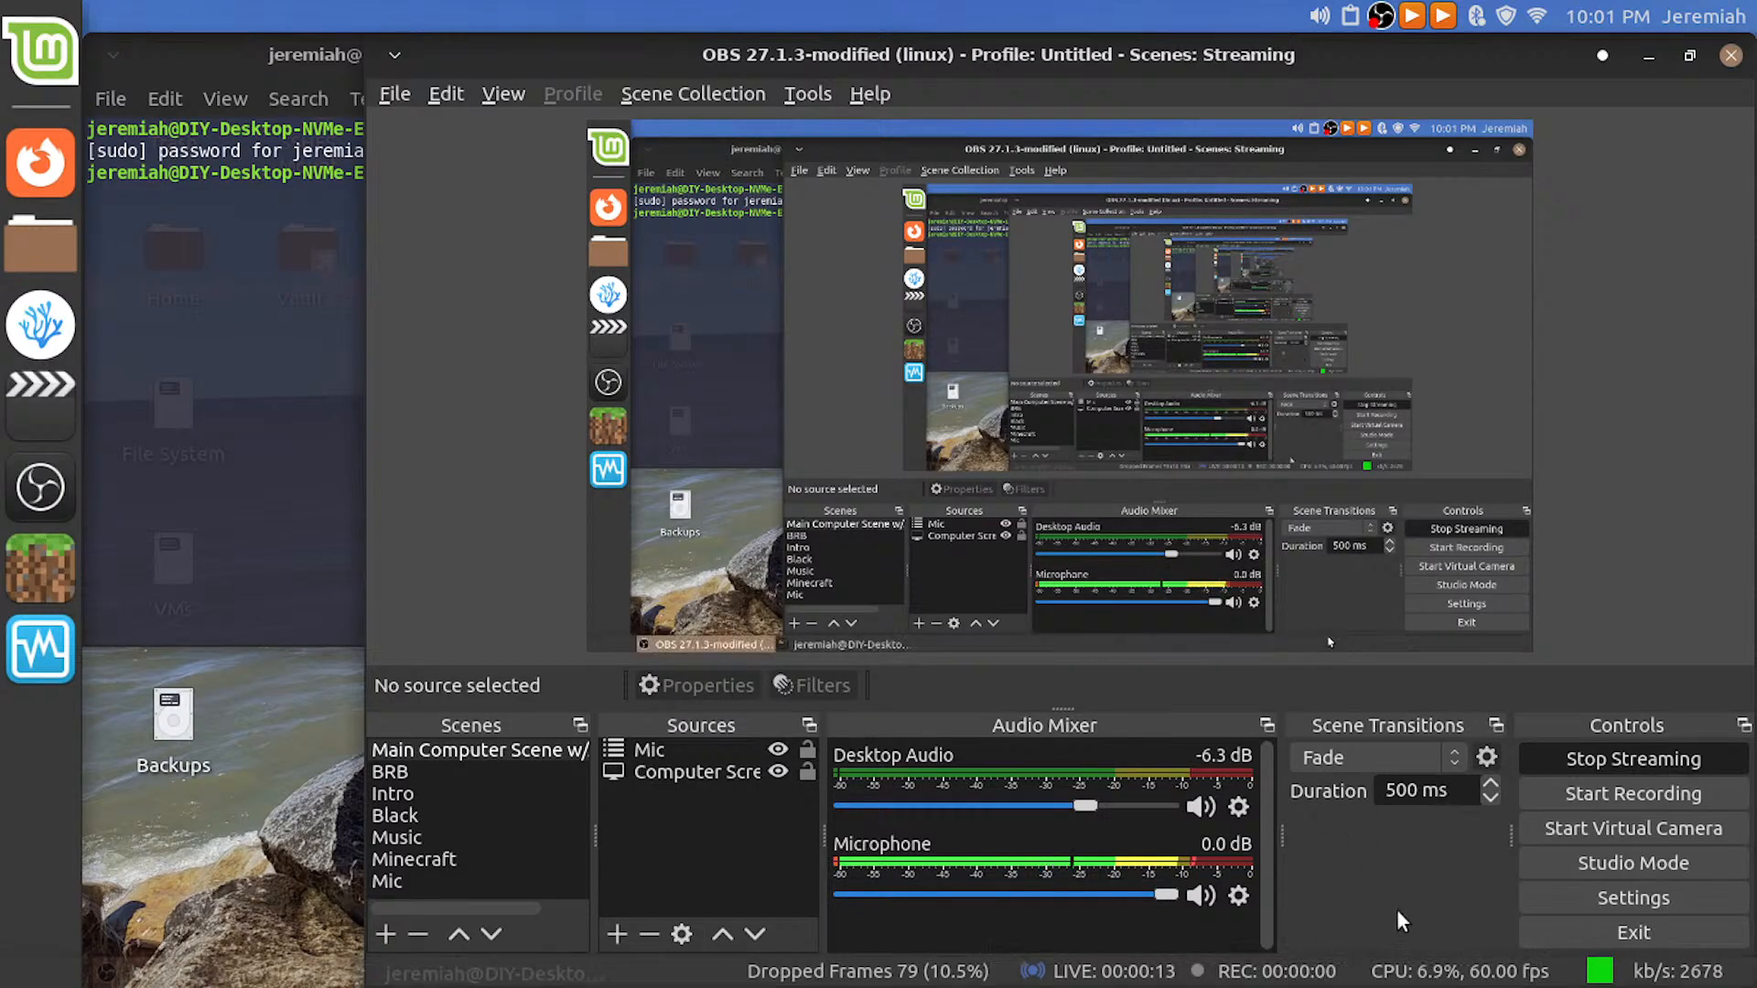
# Check the live stream's connection in OBS and the terminal, and examine its status and settings in YouTube Studio
pyautogui.click(164, 270)
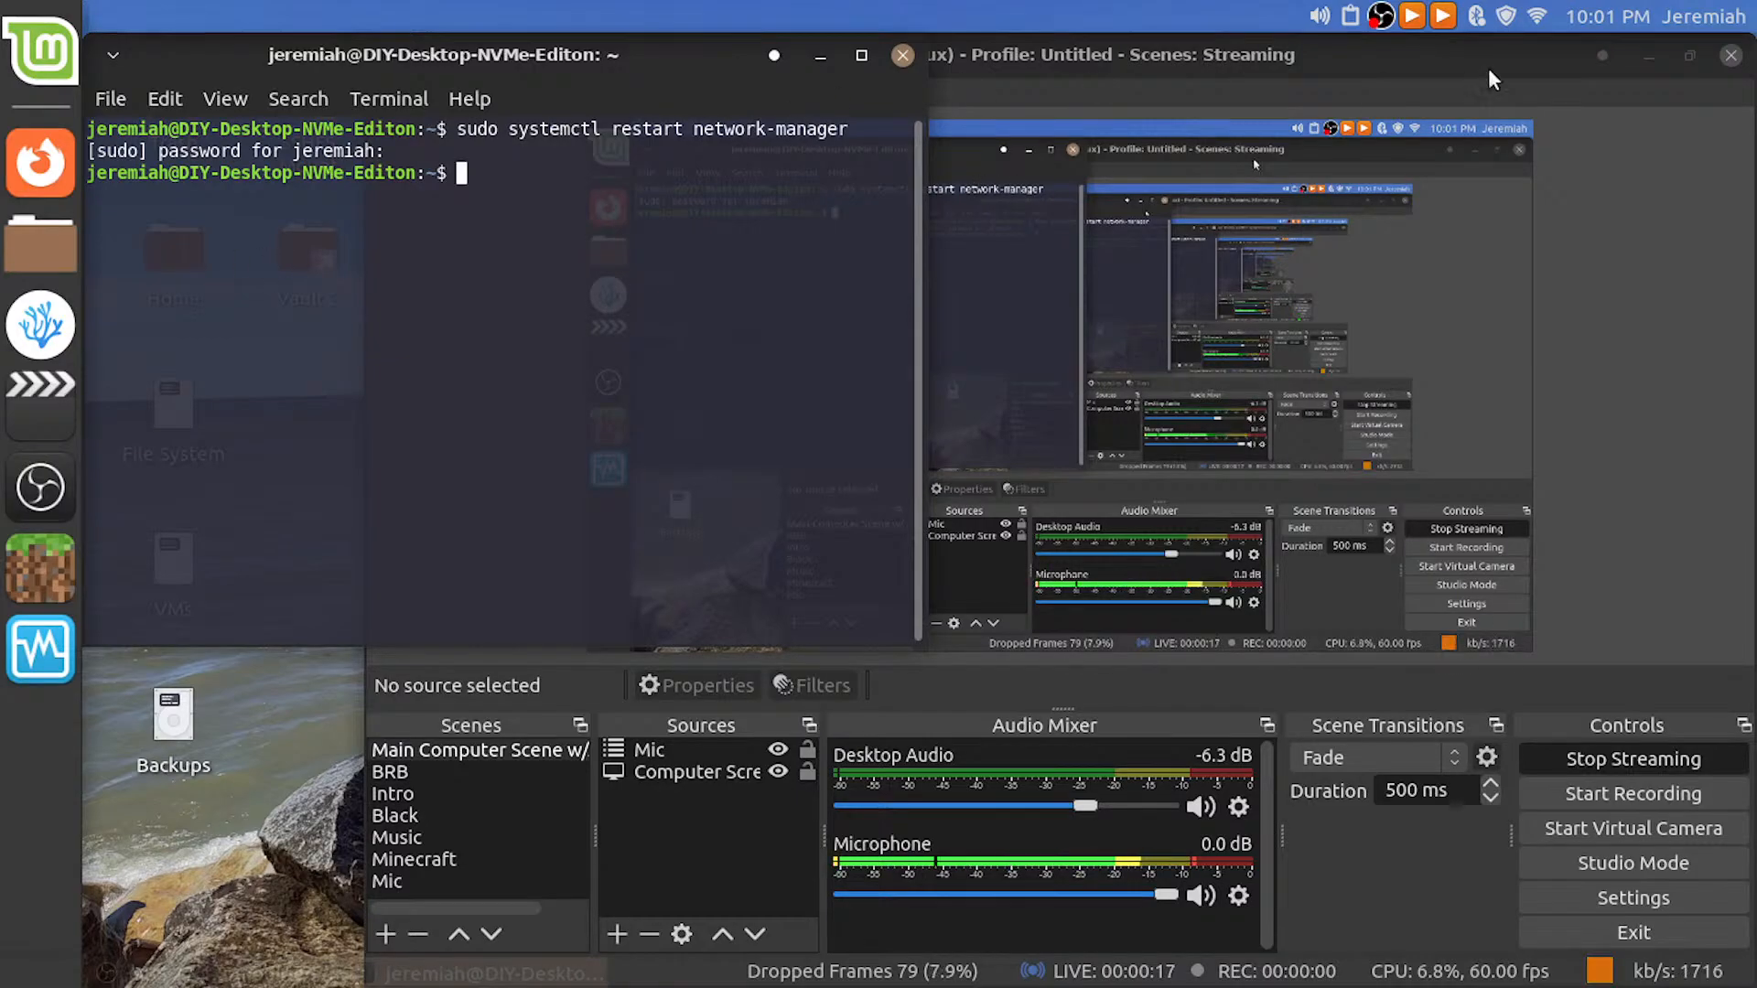
pyautogui.click(1538, 772)
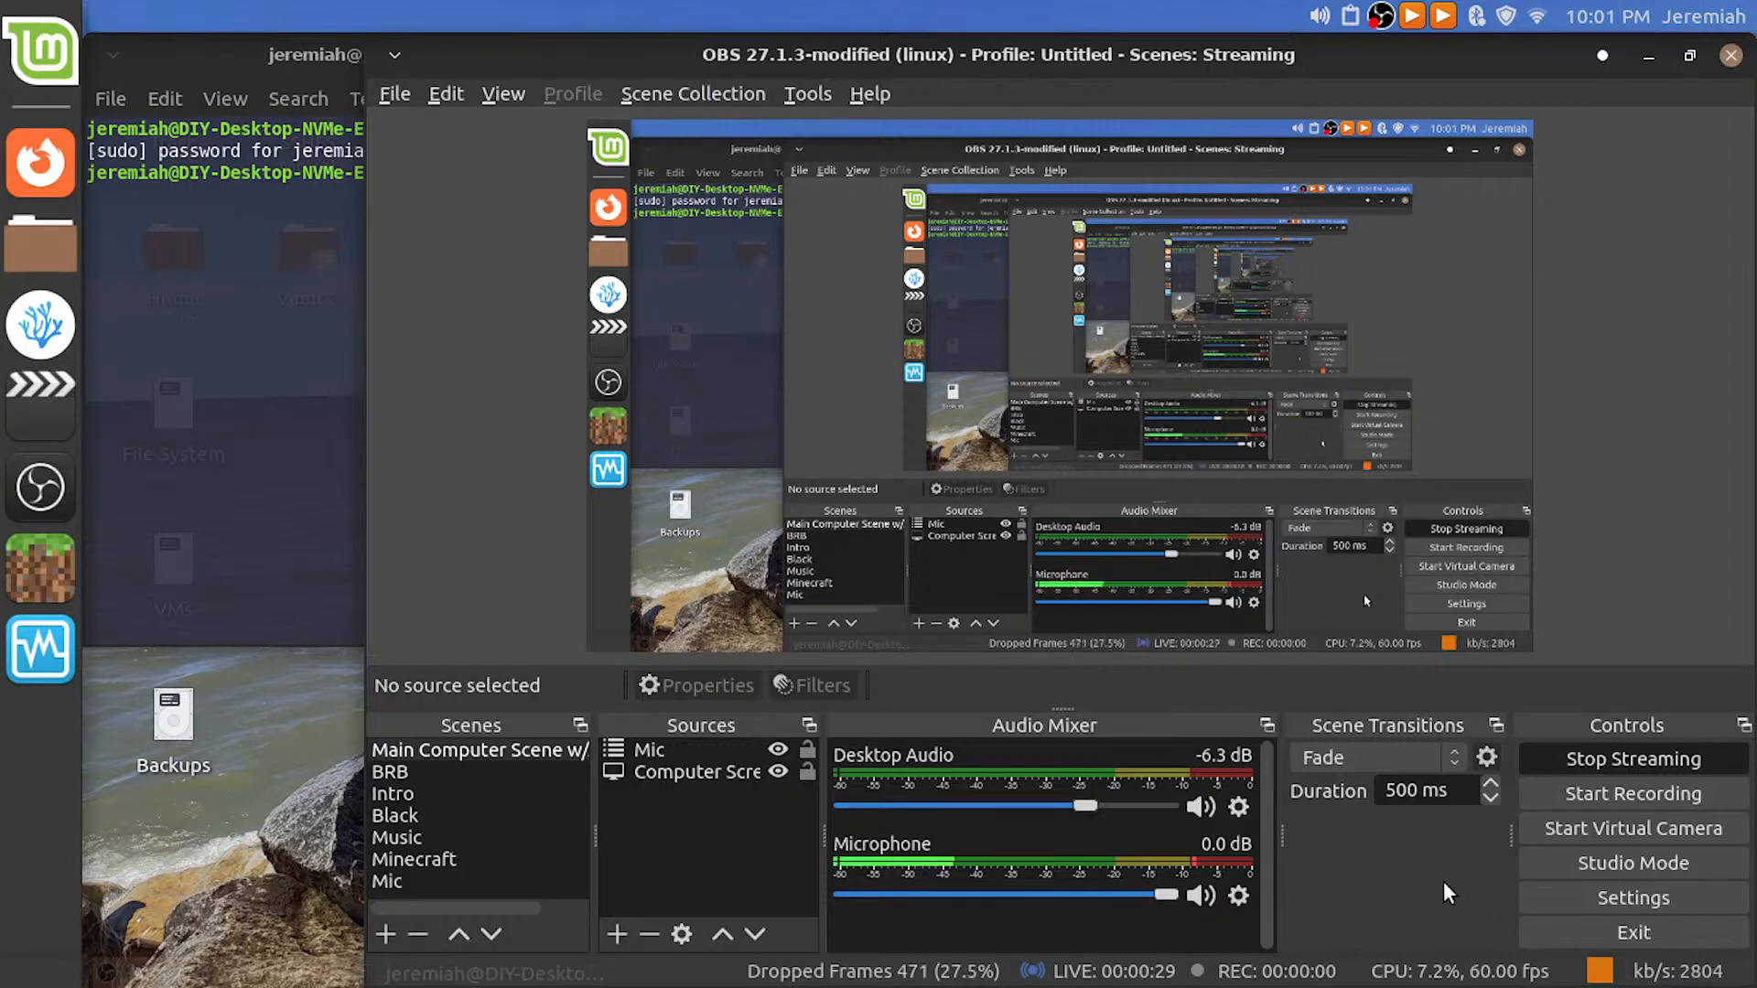
pyautogui.hotkey('alt', 'Tab')
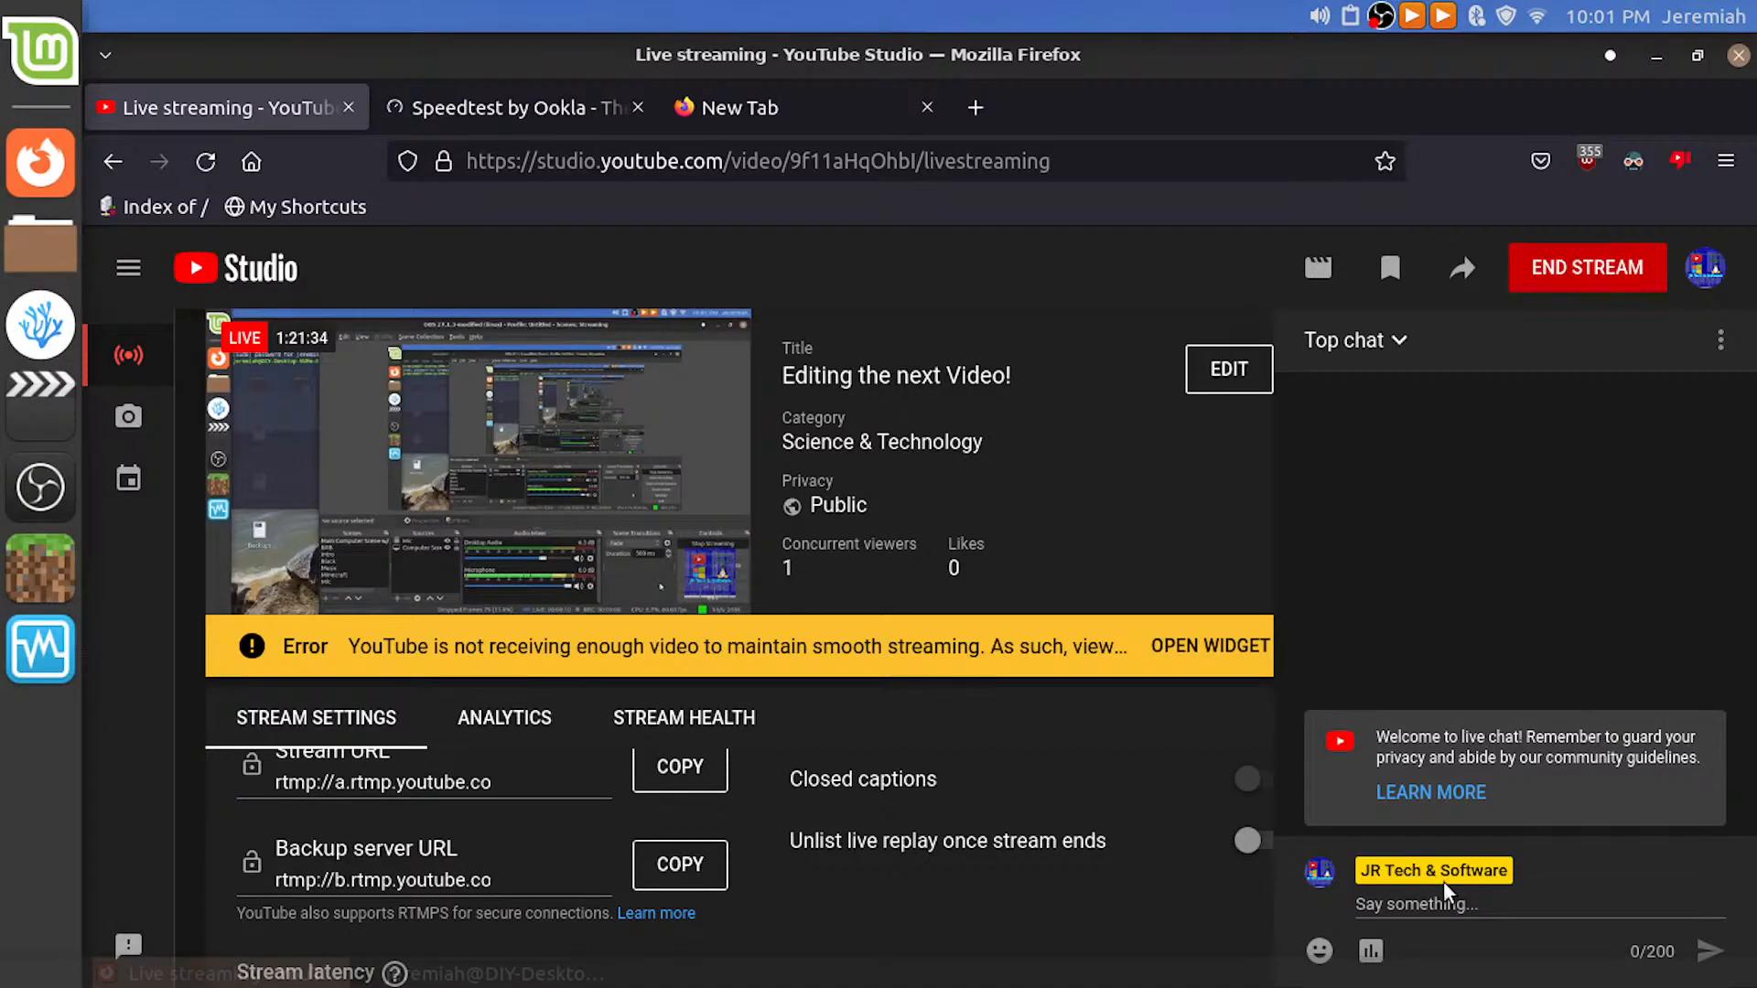
pyautogui.scroll(3, 765, 921)
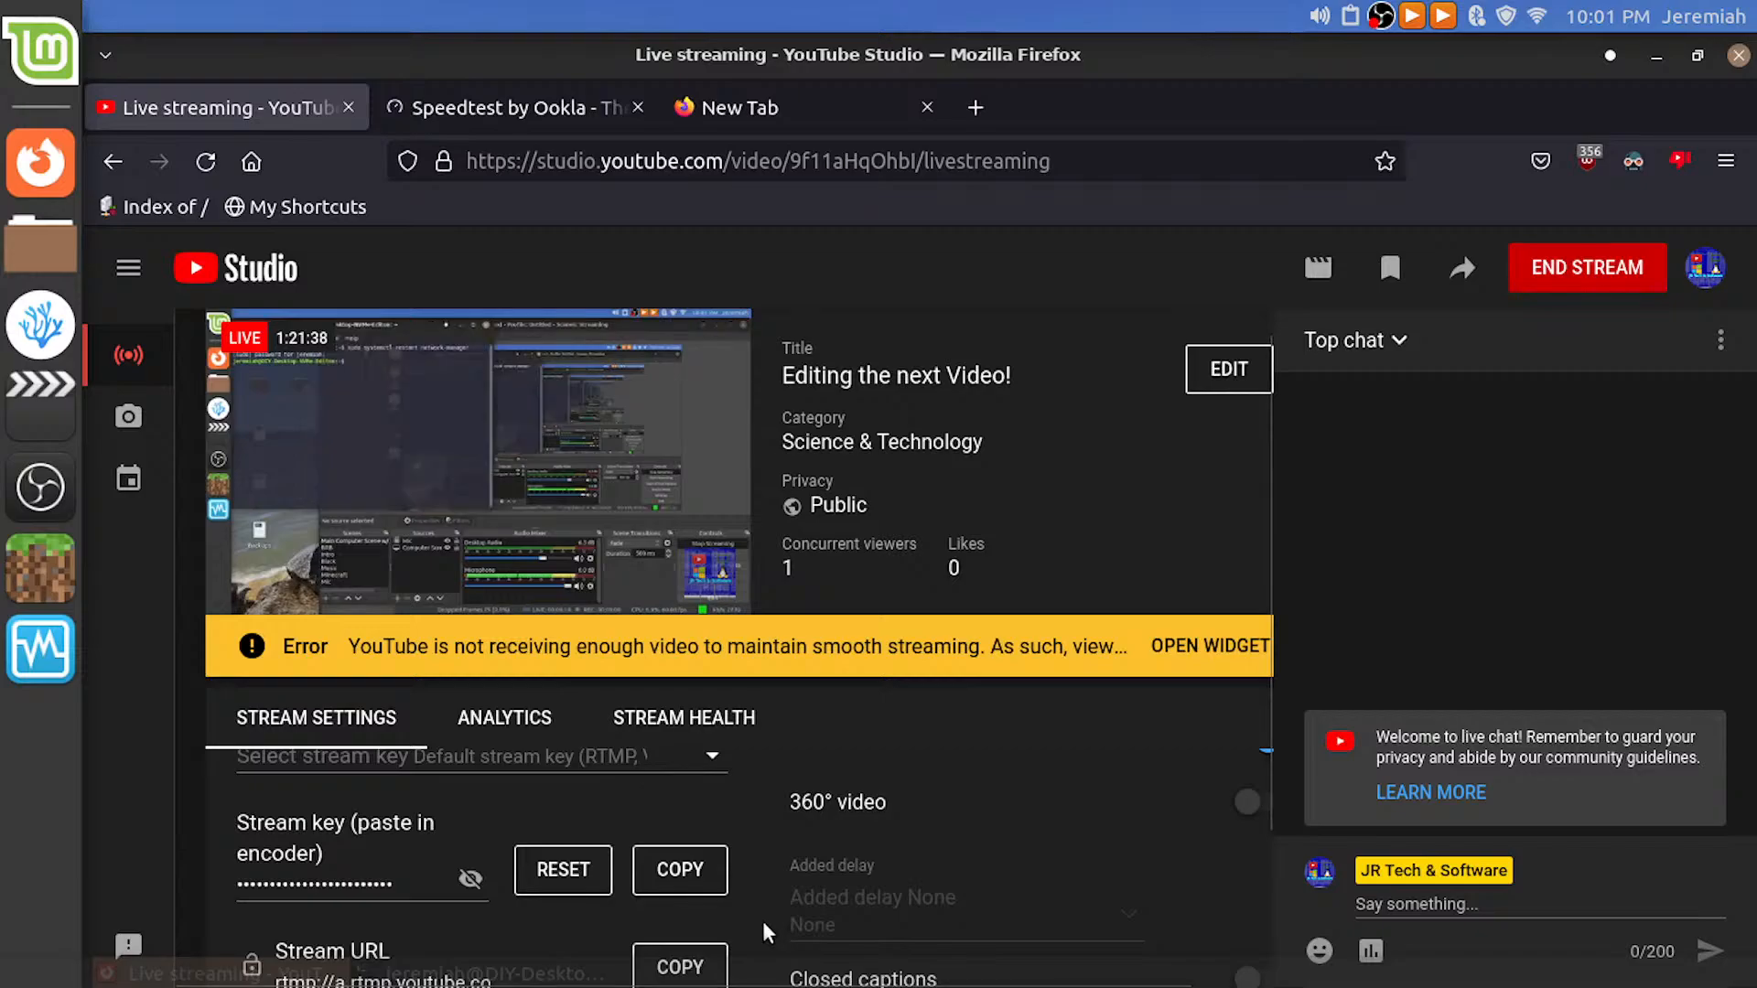
pyautogui.scroll(2, 761, 921)
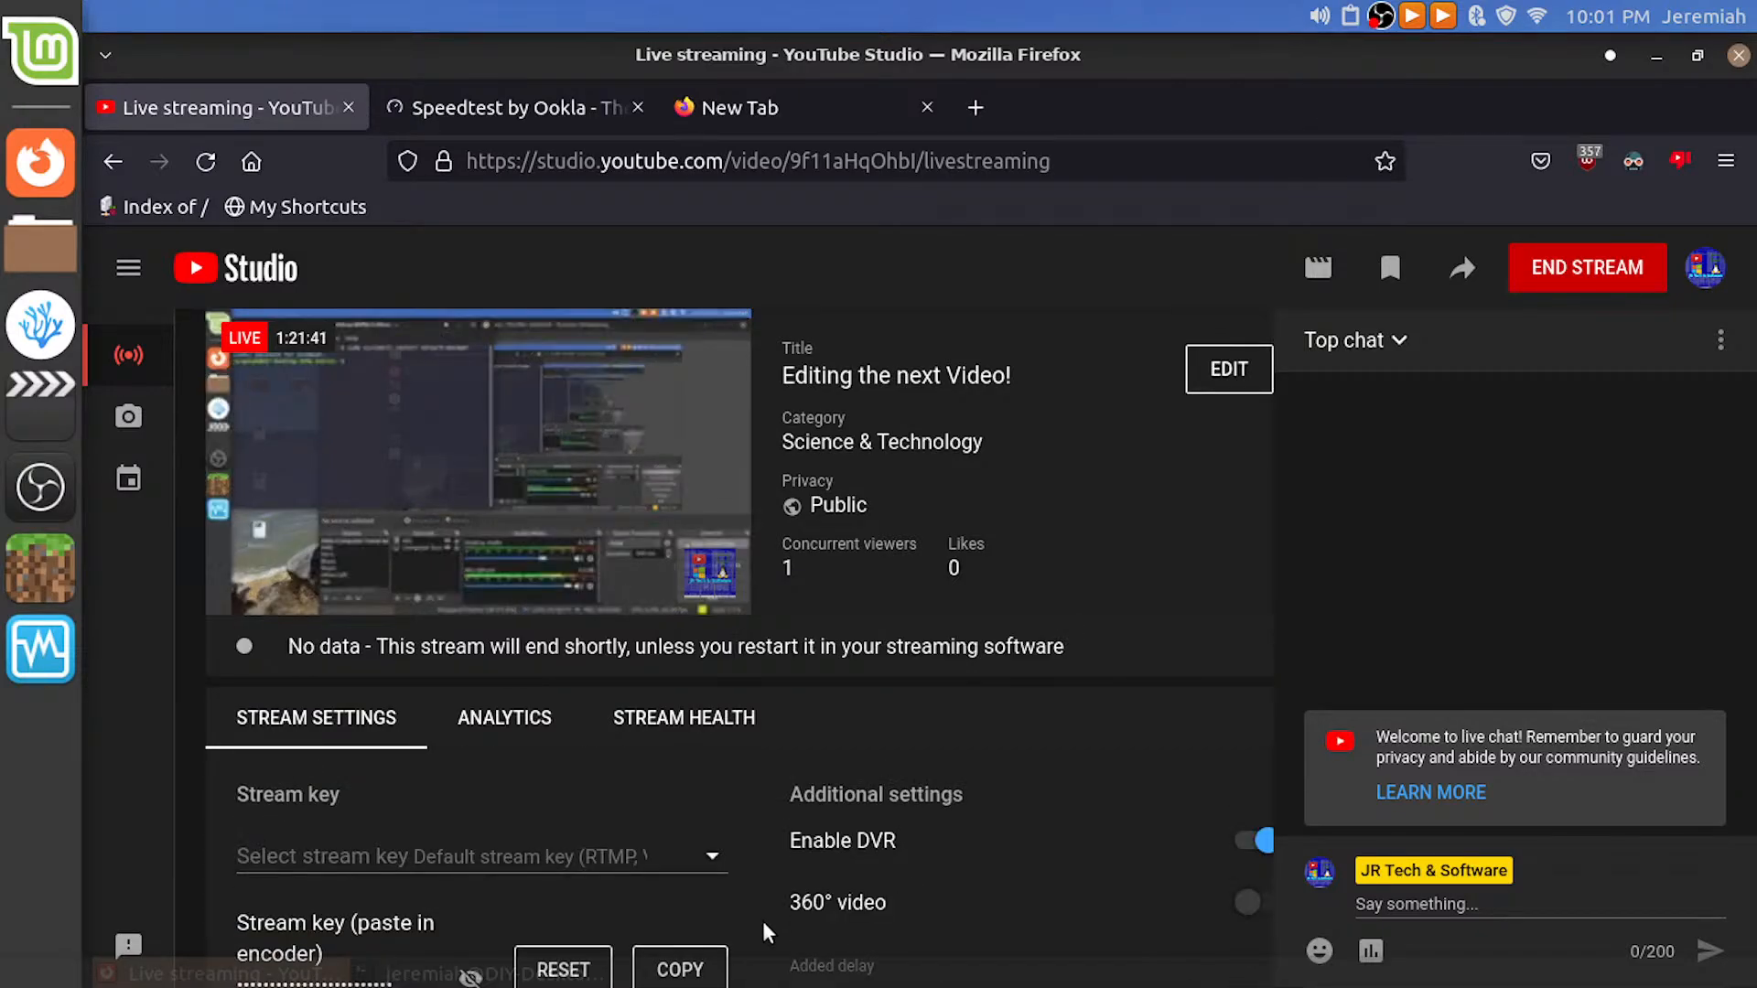
pyautogui.hotkey('alt', 'Tab')
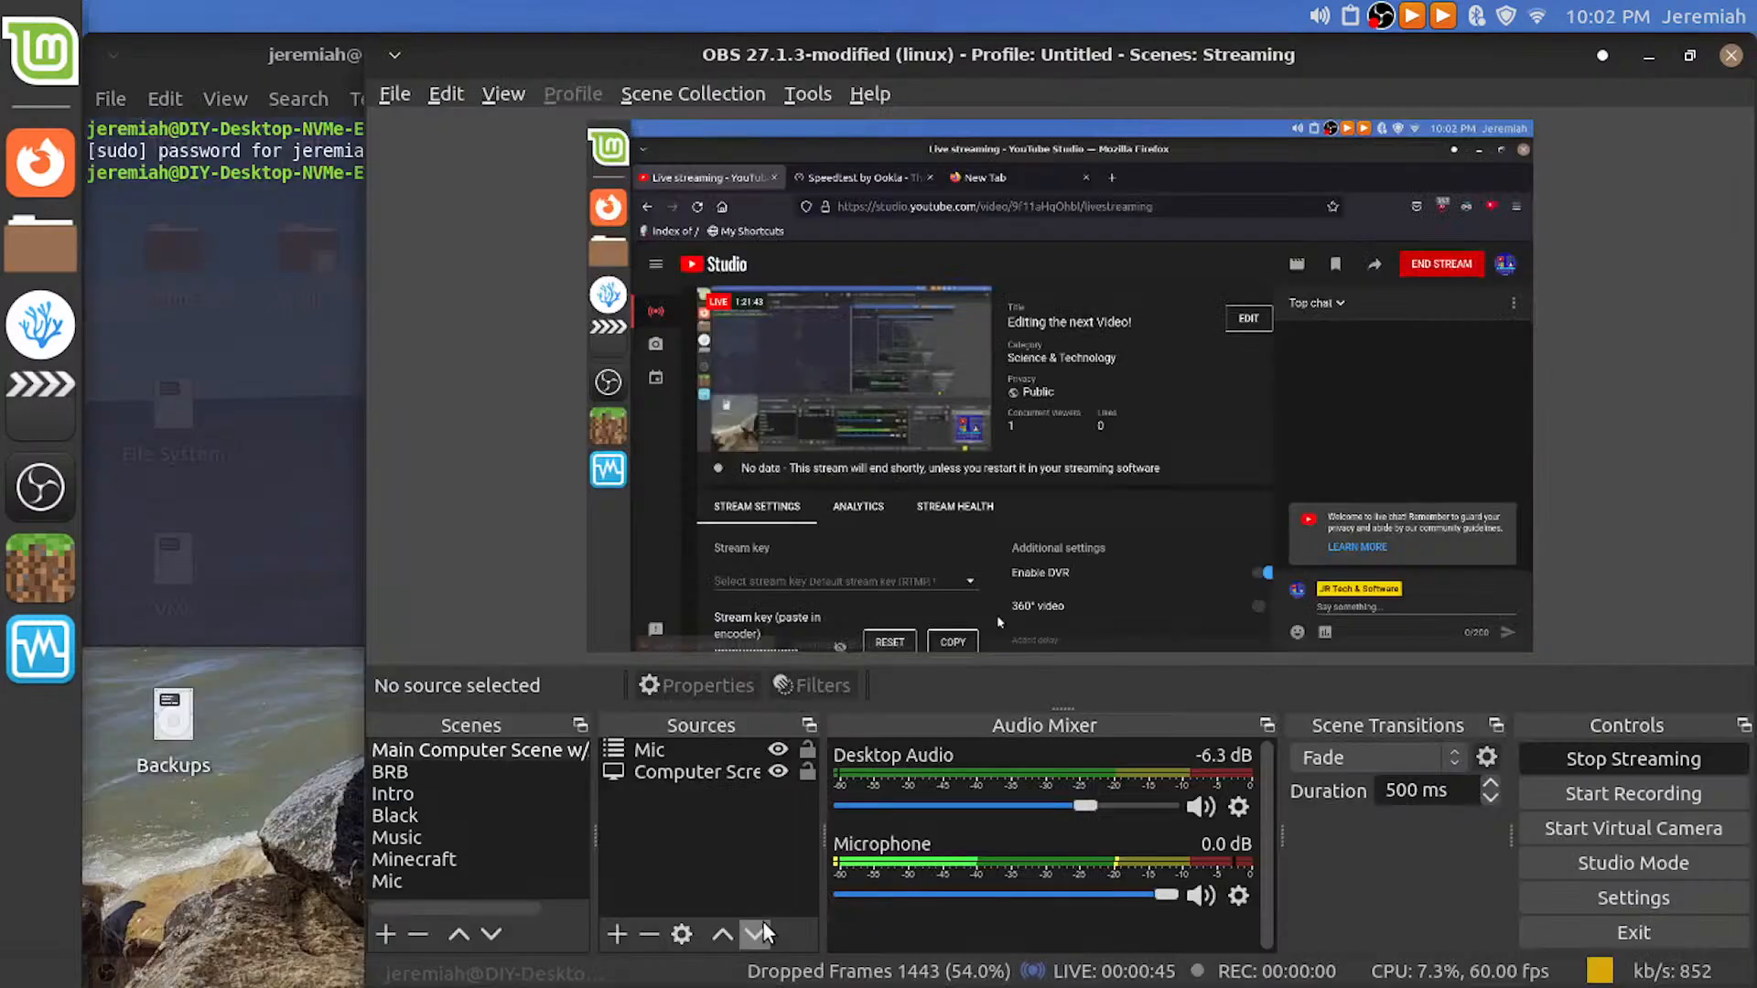
# Recheck the OBS stream against the YouTube Studio live page and look at the connection speed on the Speedtest page
pyautogui.hotkey('alt', 'Tab')
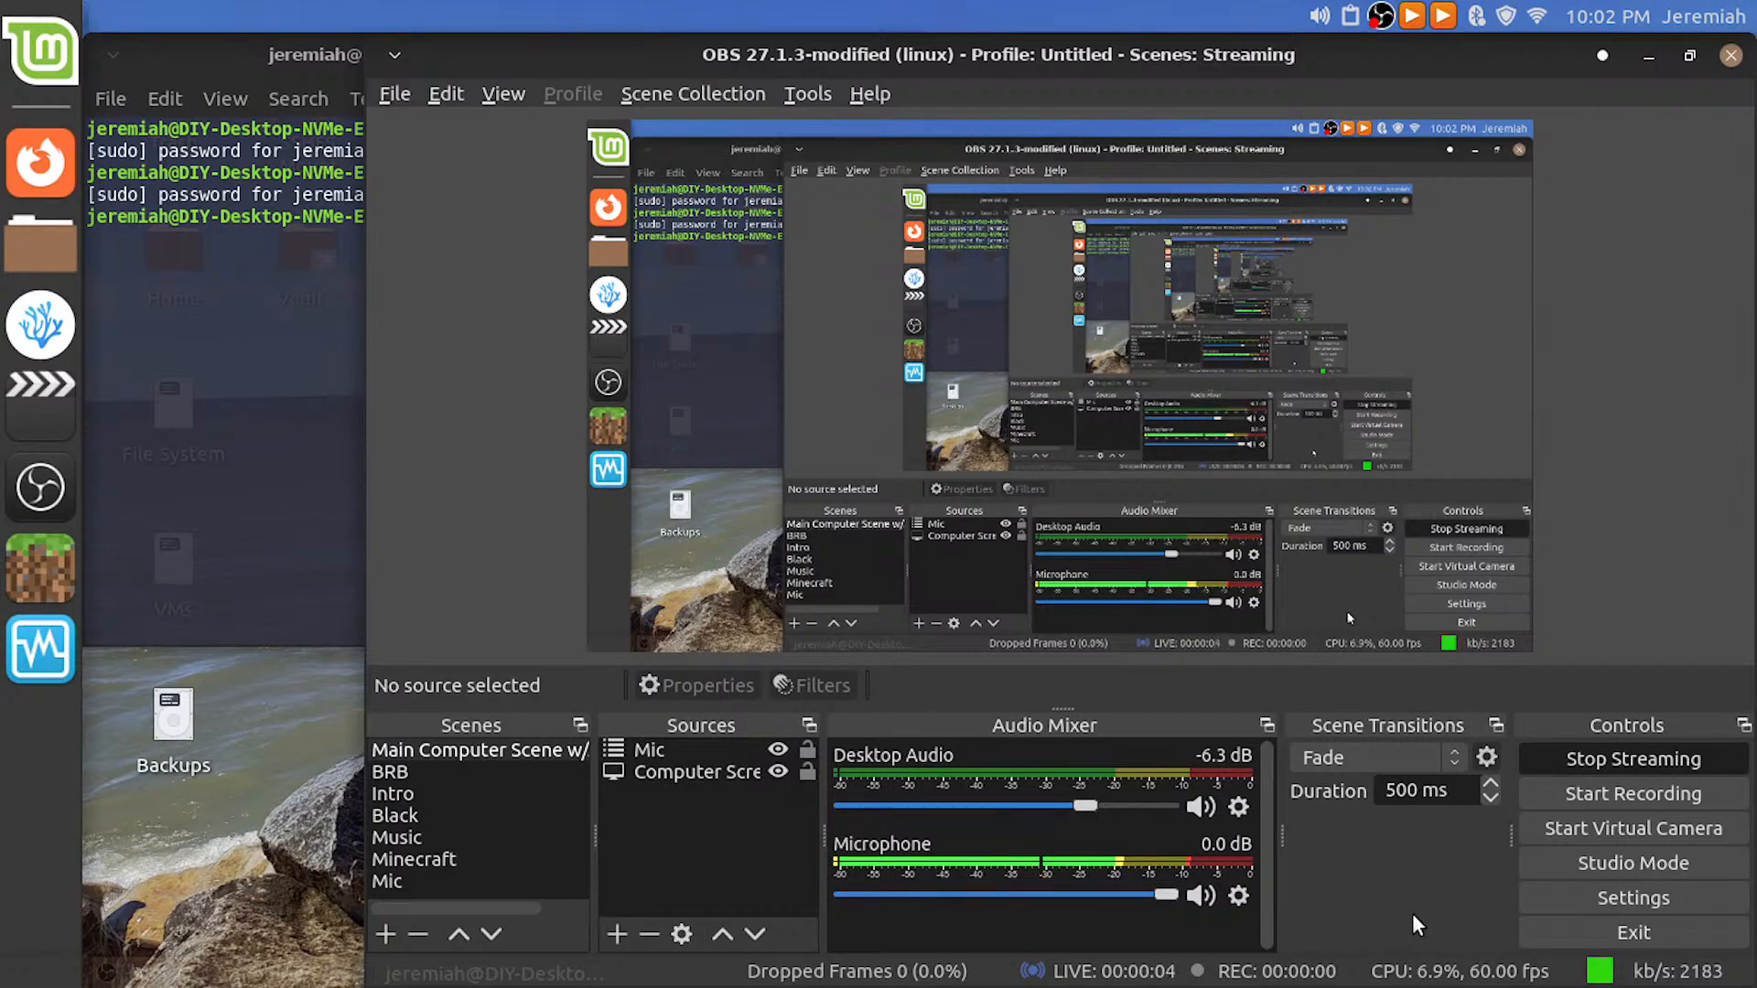
pyautogui.hotkey('alt', 'Tab')
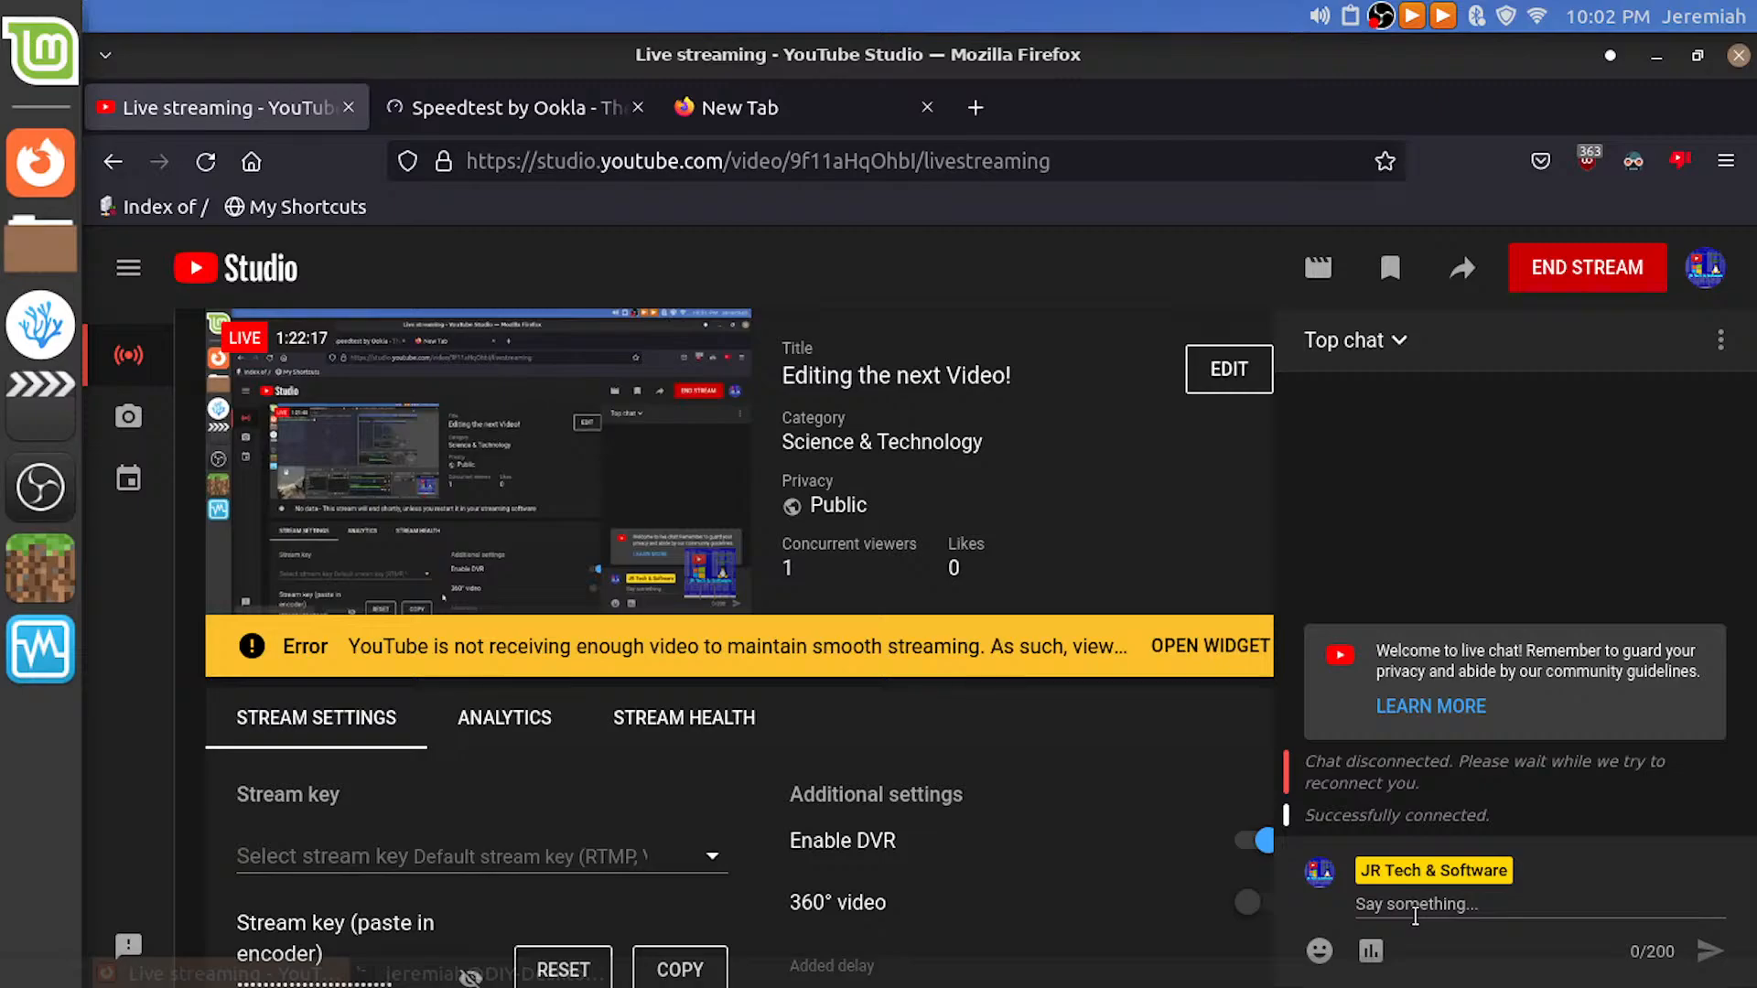
pyautogui.hotkey('alt', 'Tab')
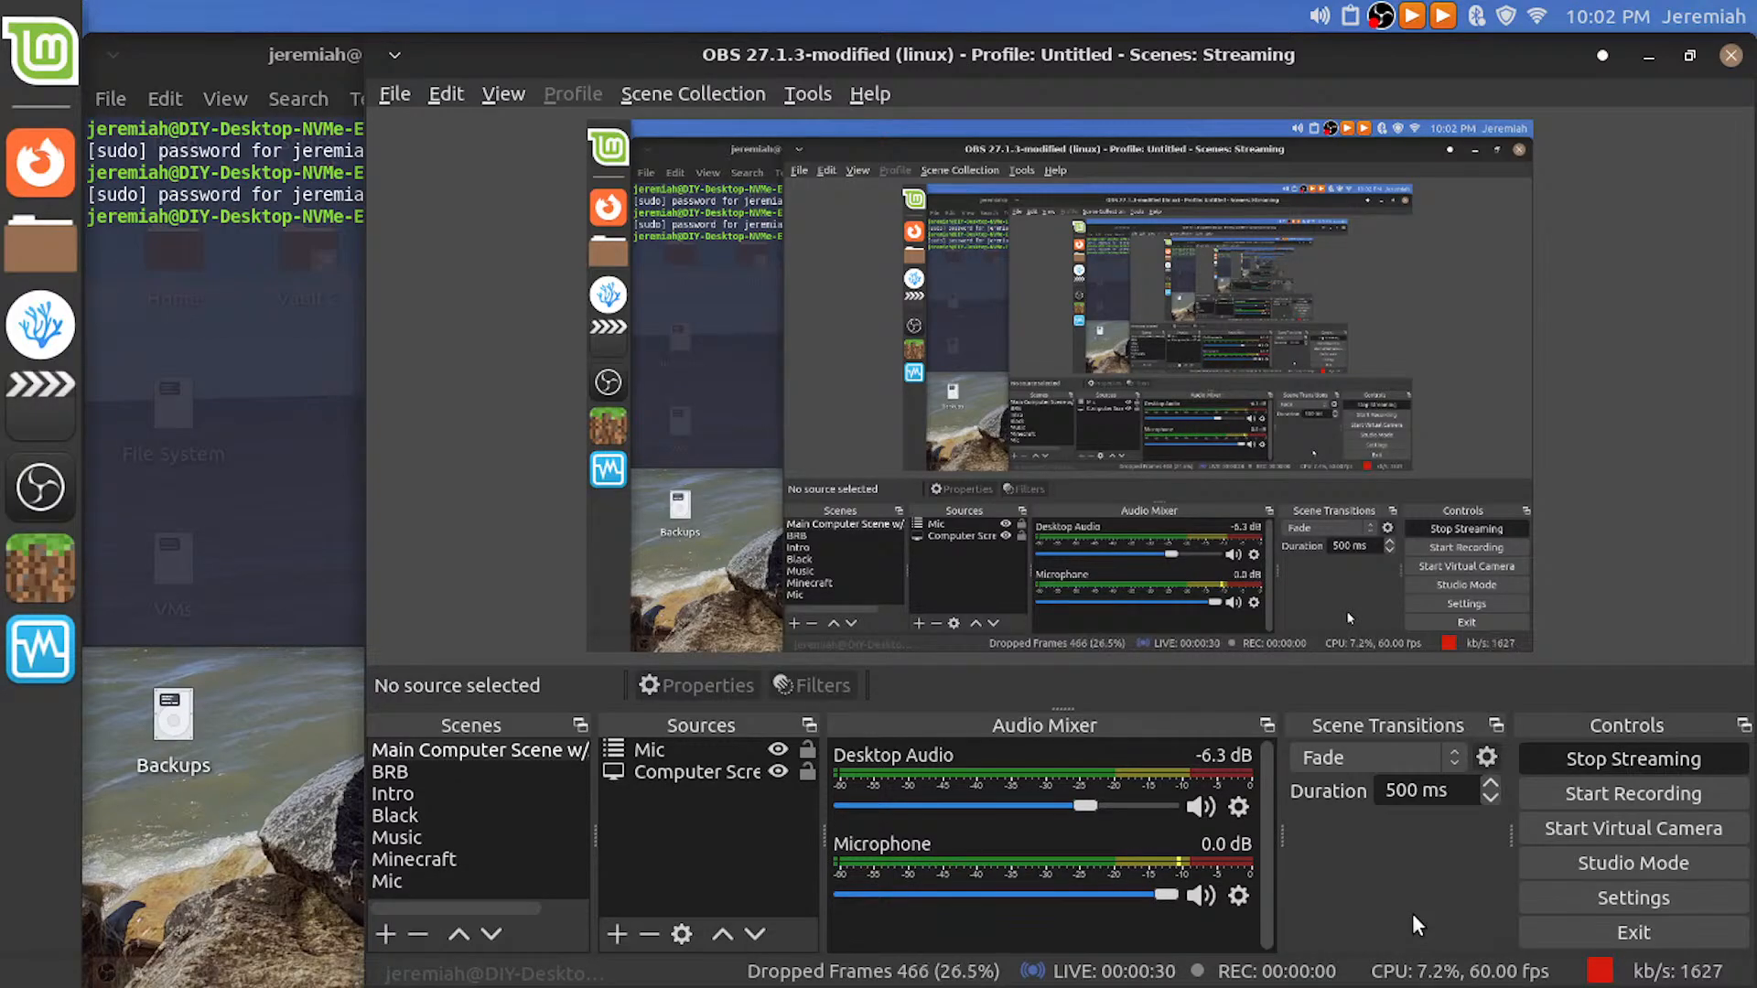
pyautogui.hotkey('alt', 'Tab')
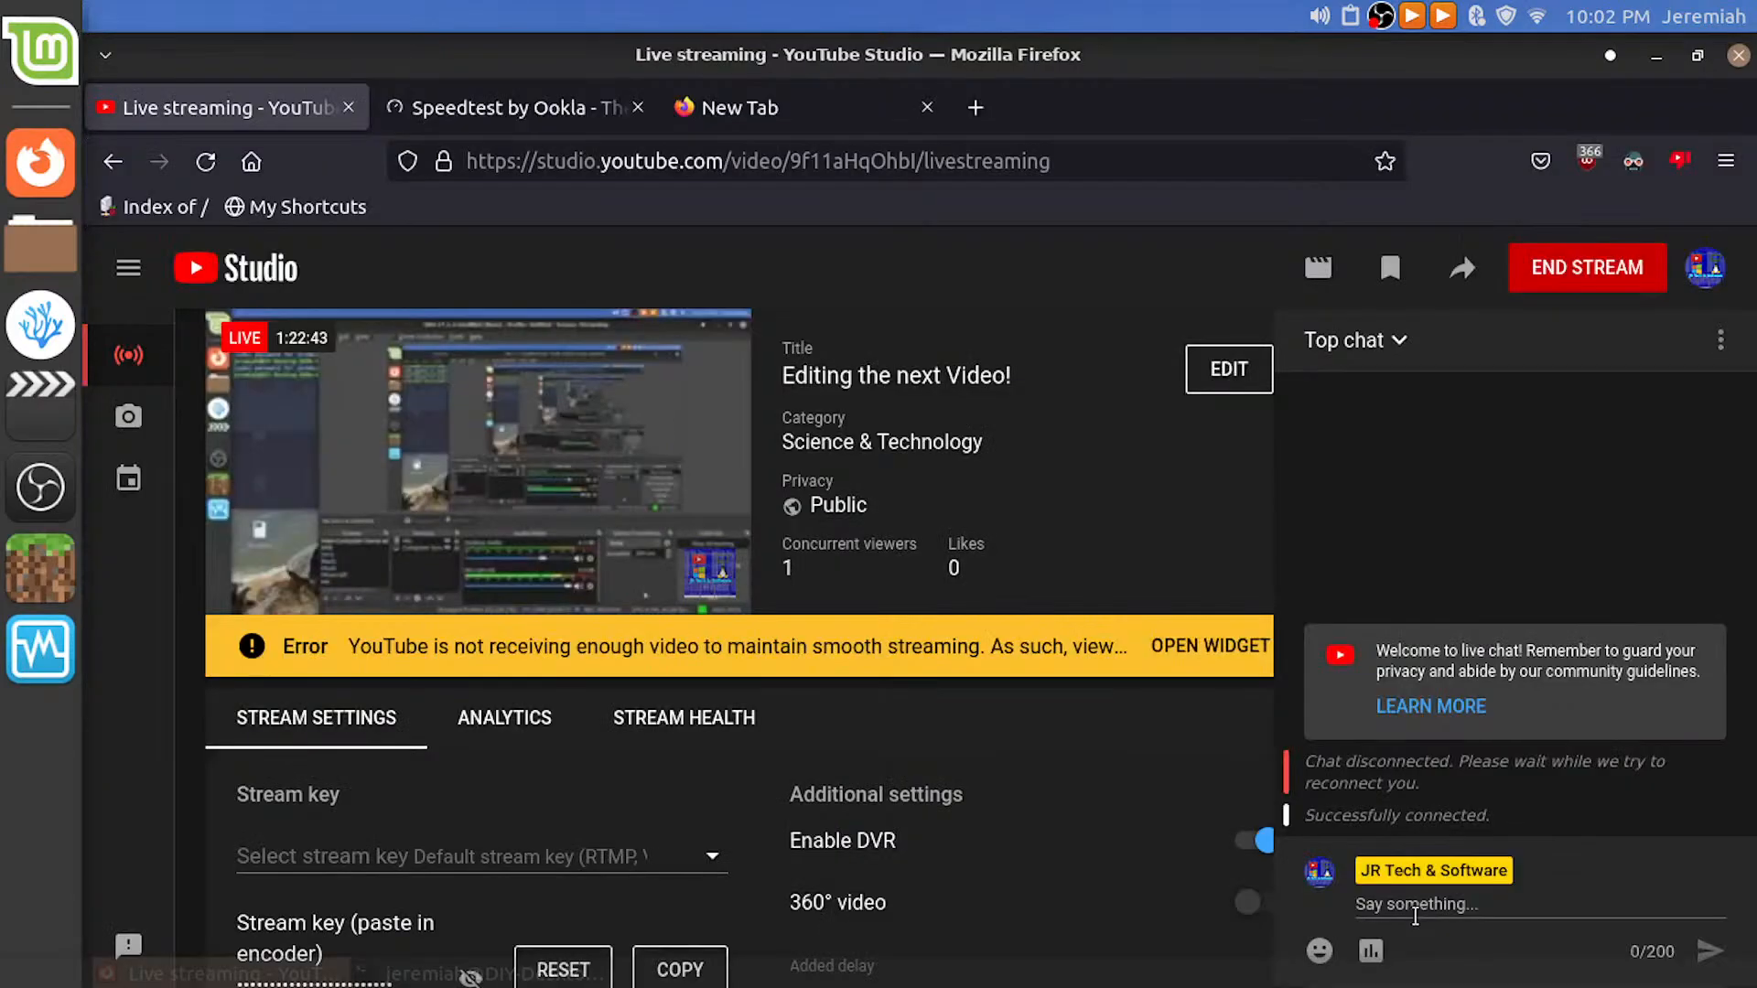
pyautogui.hotkey('ctrl', 'Tab')
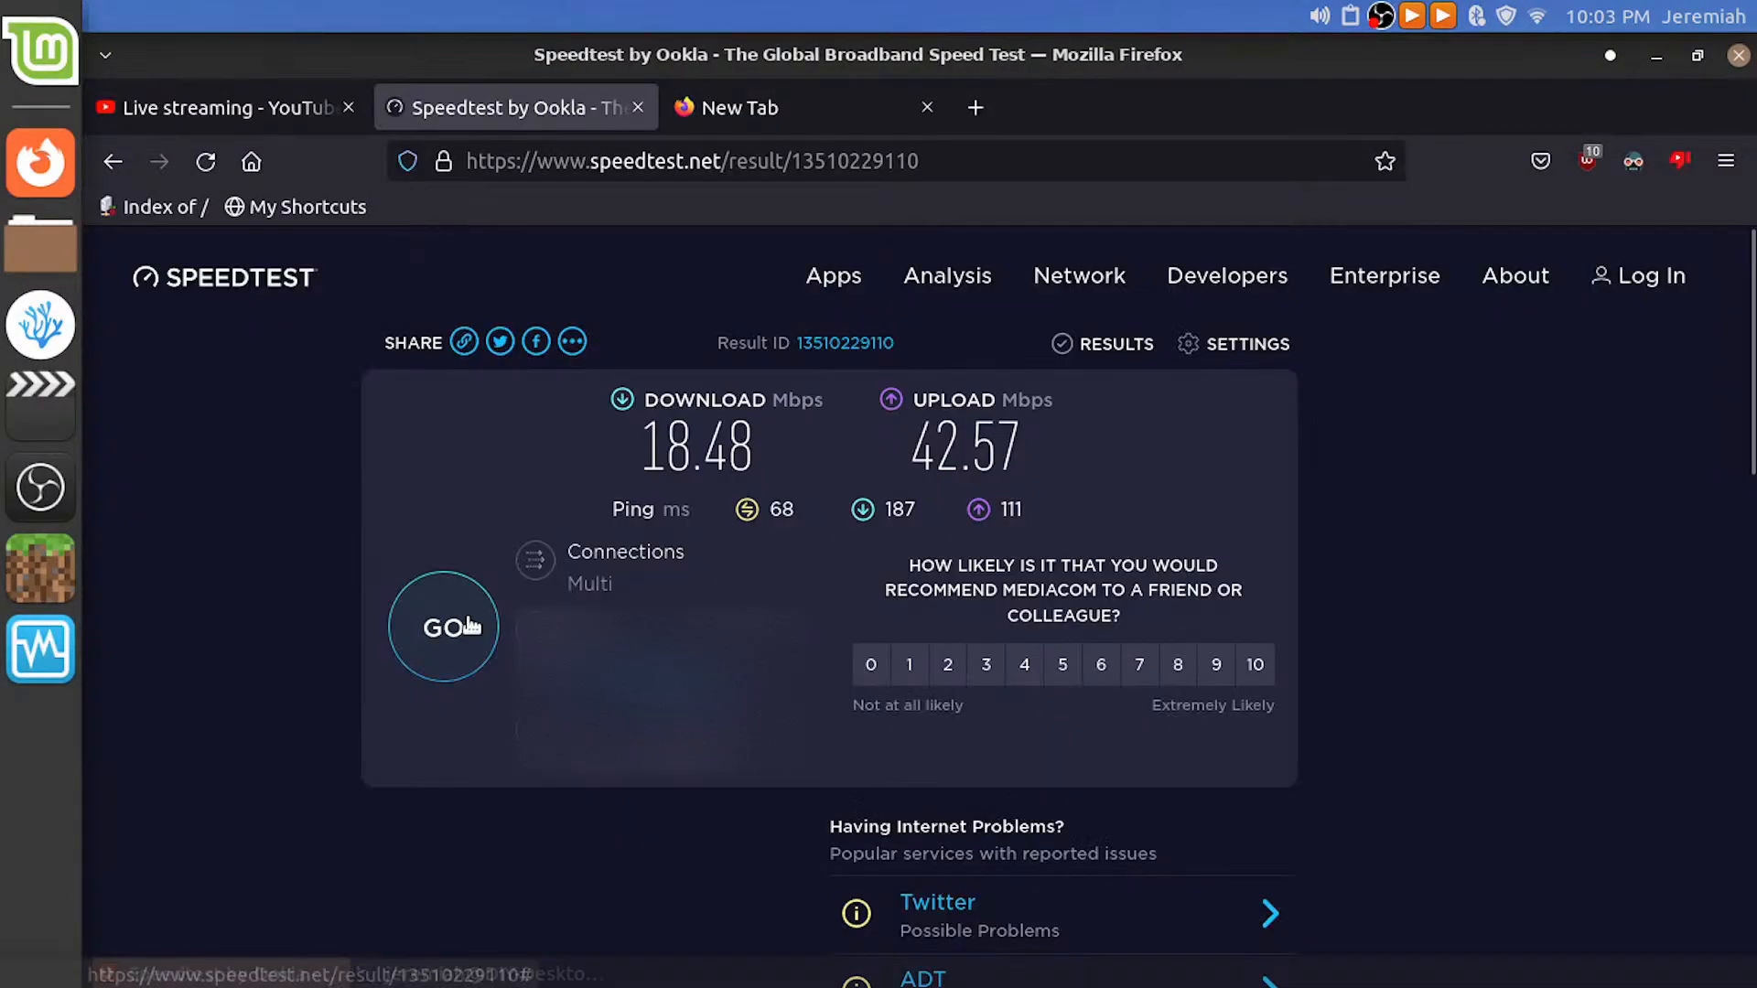
pyautogui.hotkey('alt', 'Tab')
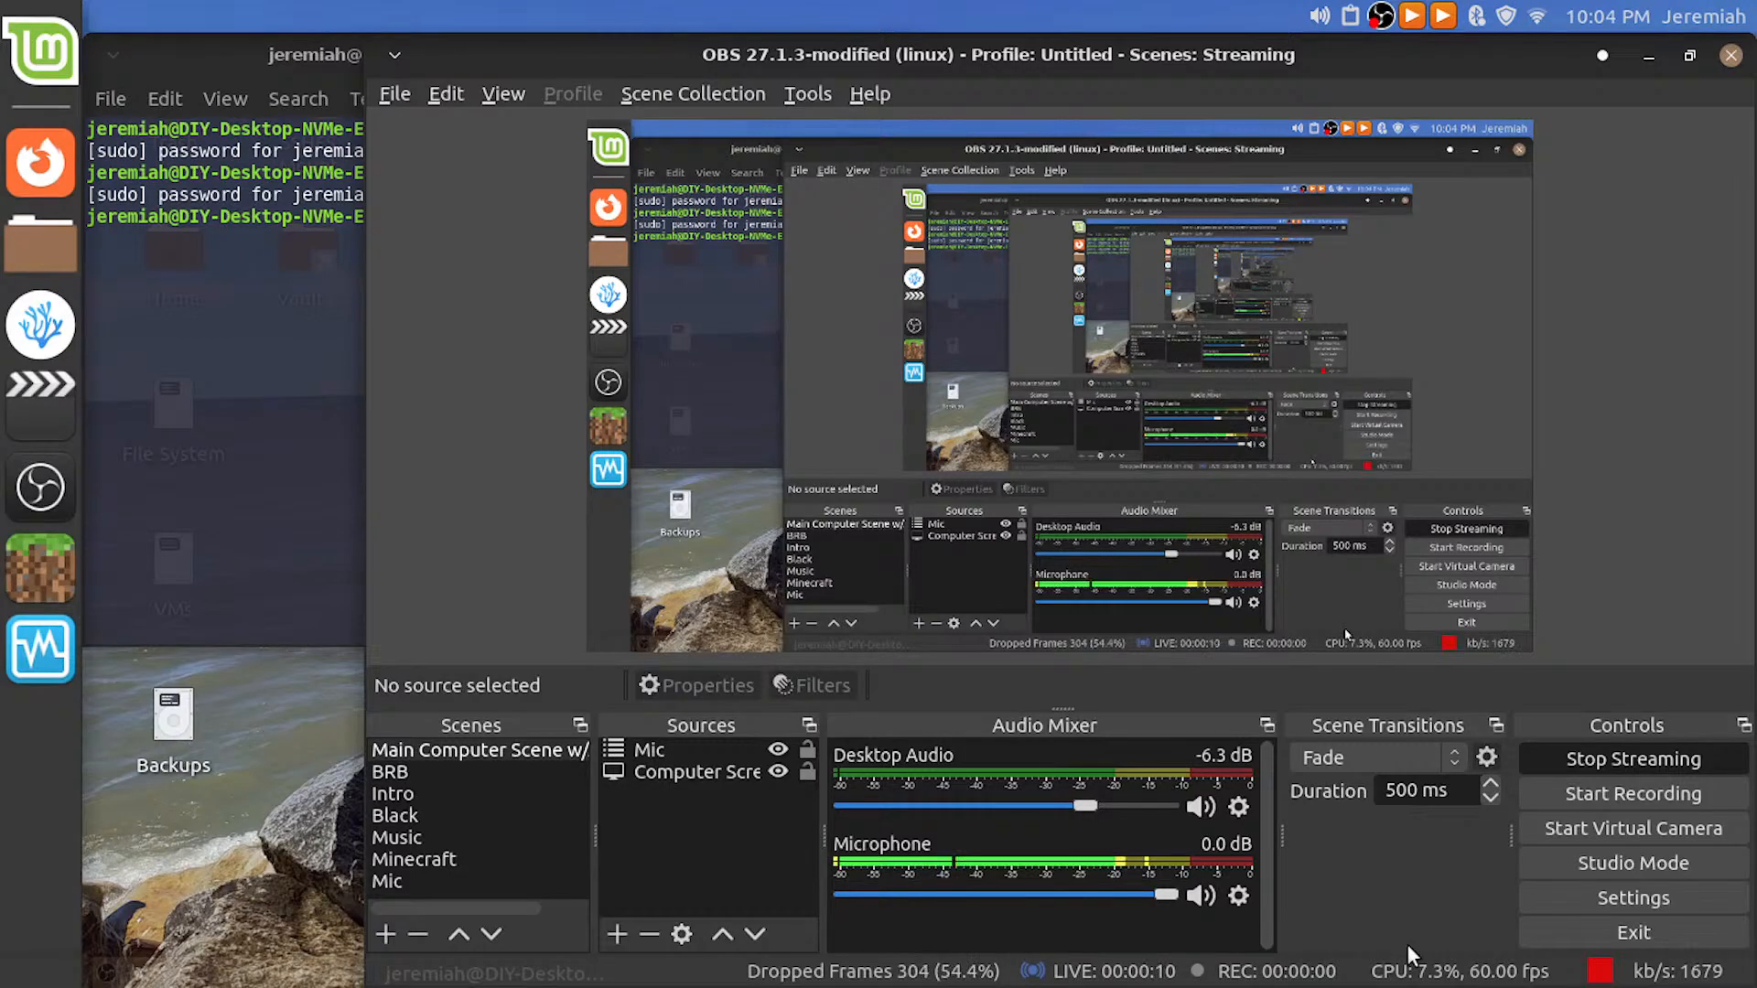
# Compare the YouTube Studio stream health with the OBS dropped frames and view the computer's available network connections
pyautogui.click(40, 163)
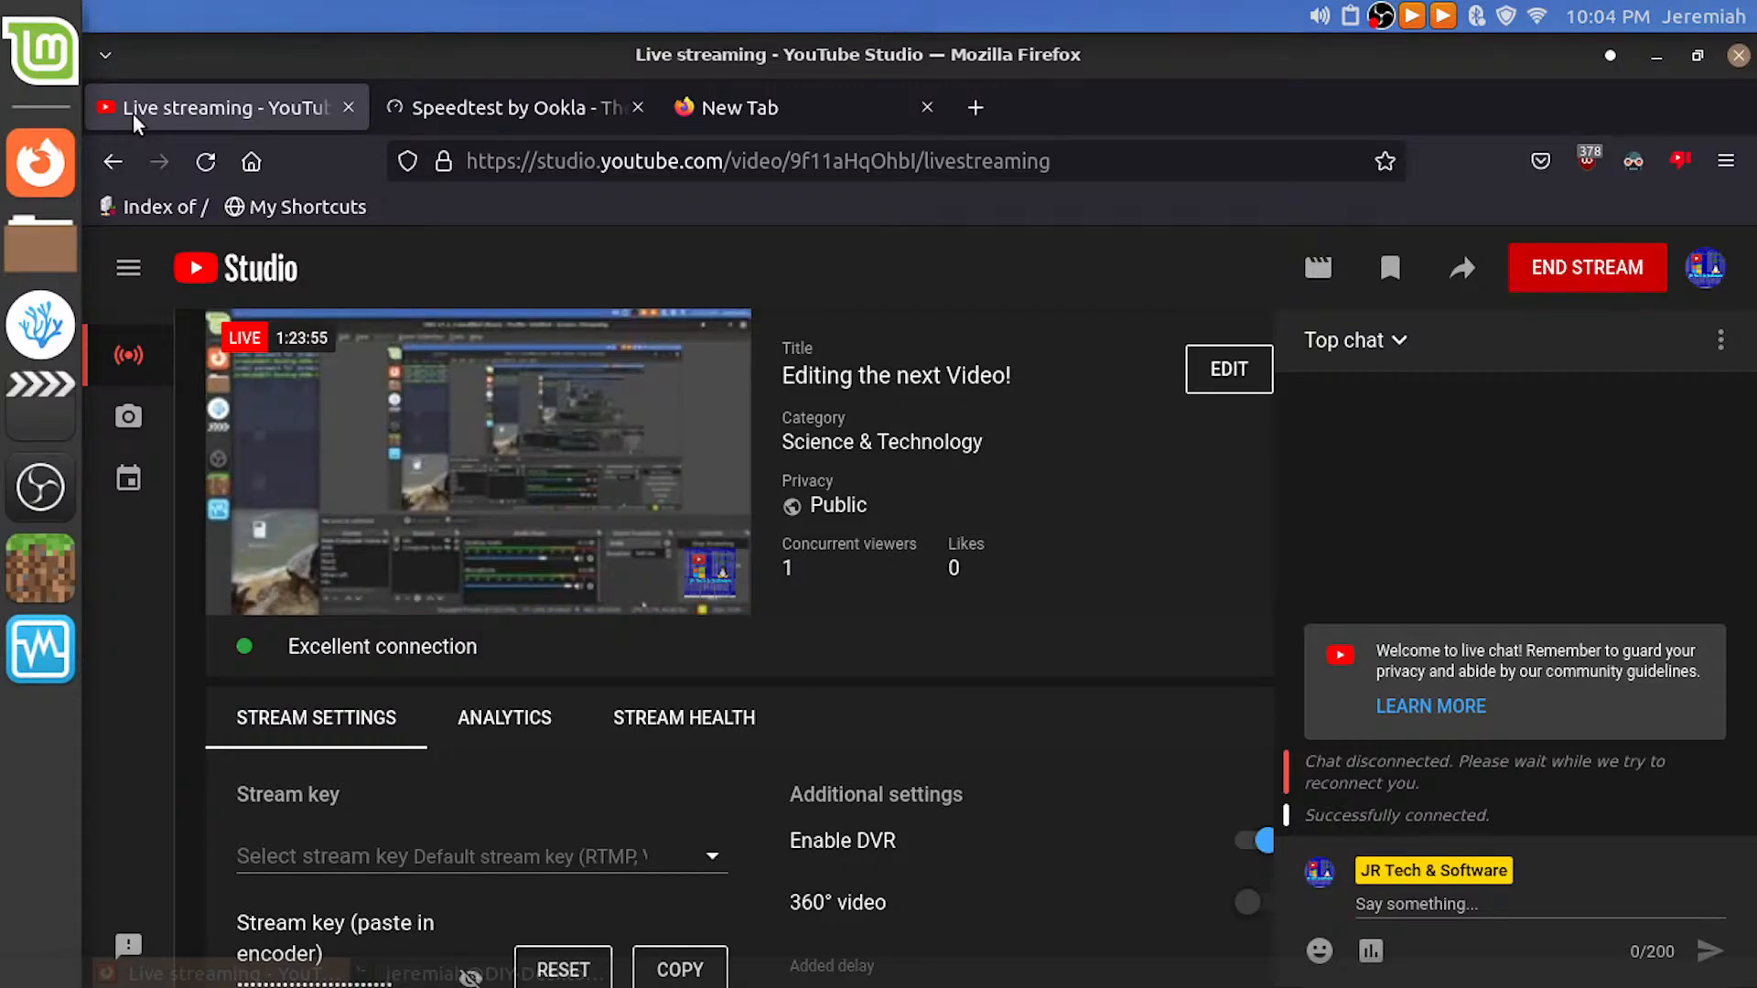
pyautogui.hotkey('alt', 'Tab')
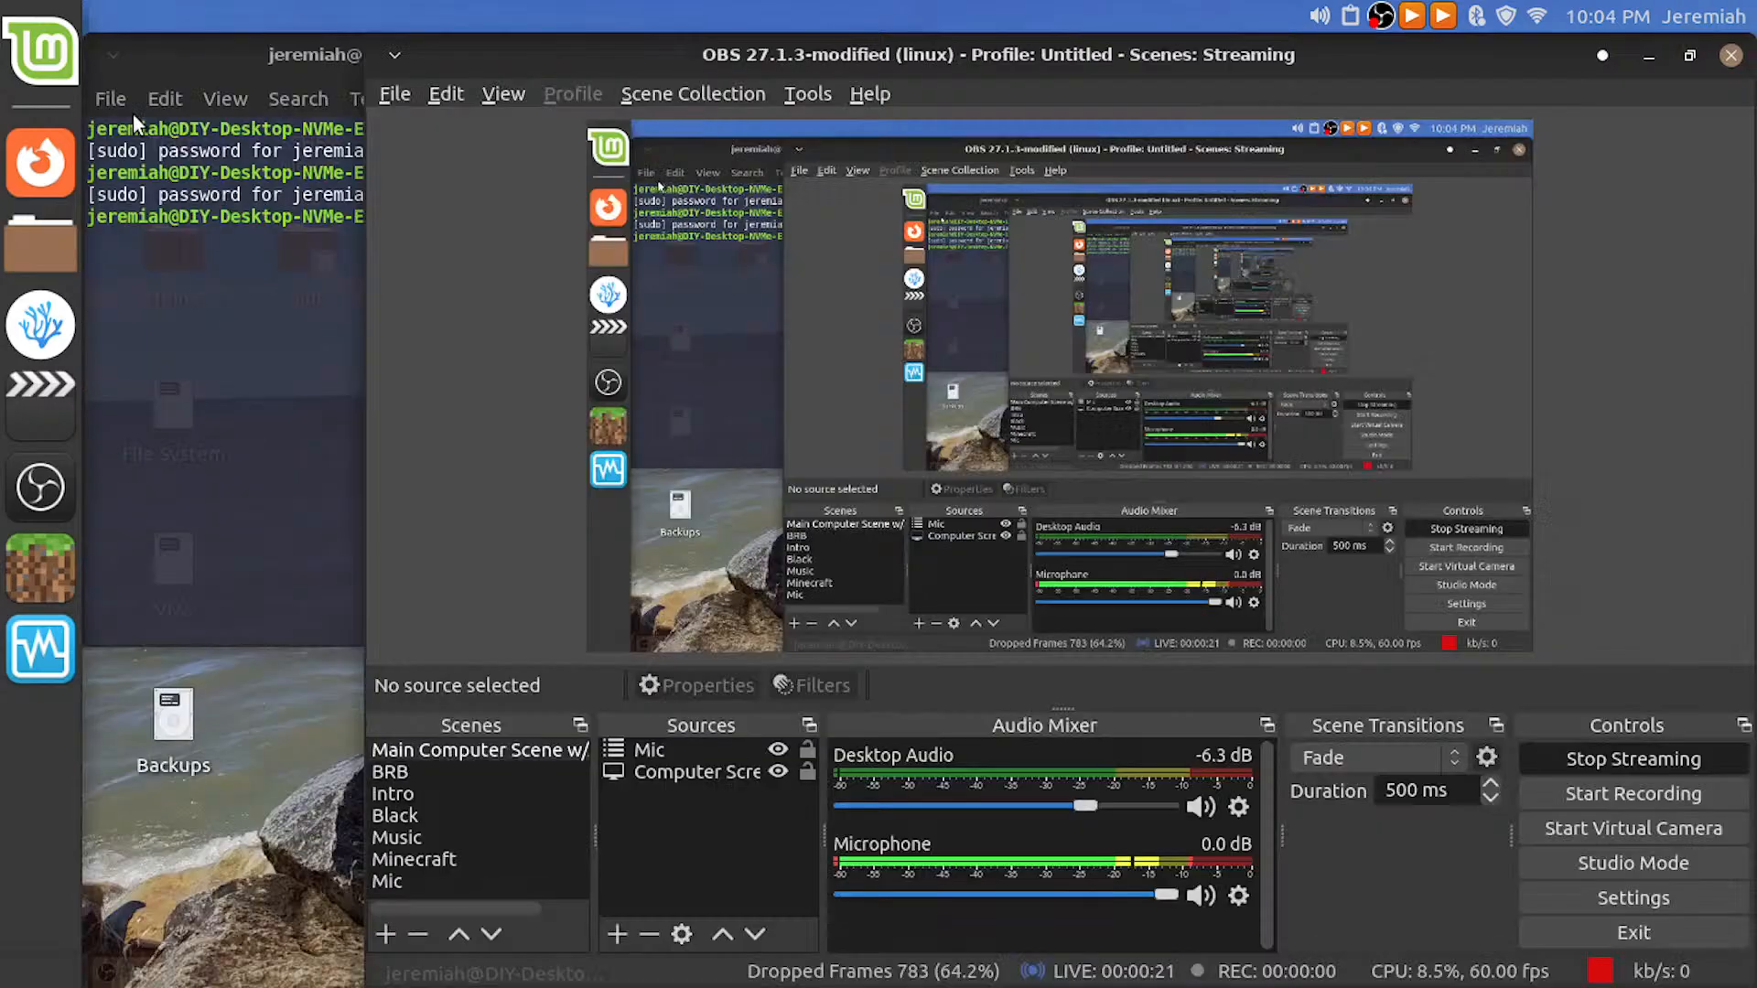
pyautogui.hotkey('alt', 'Tab')
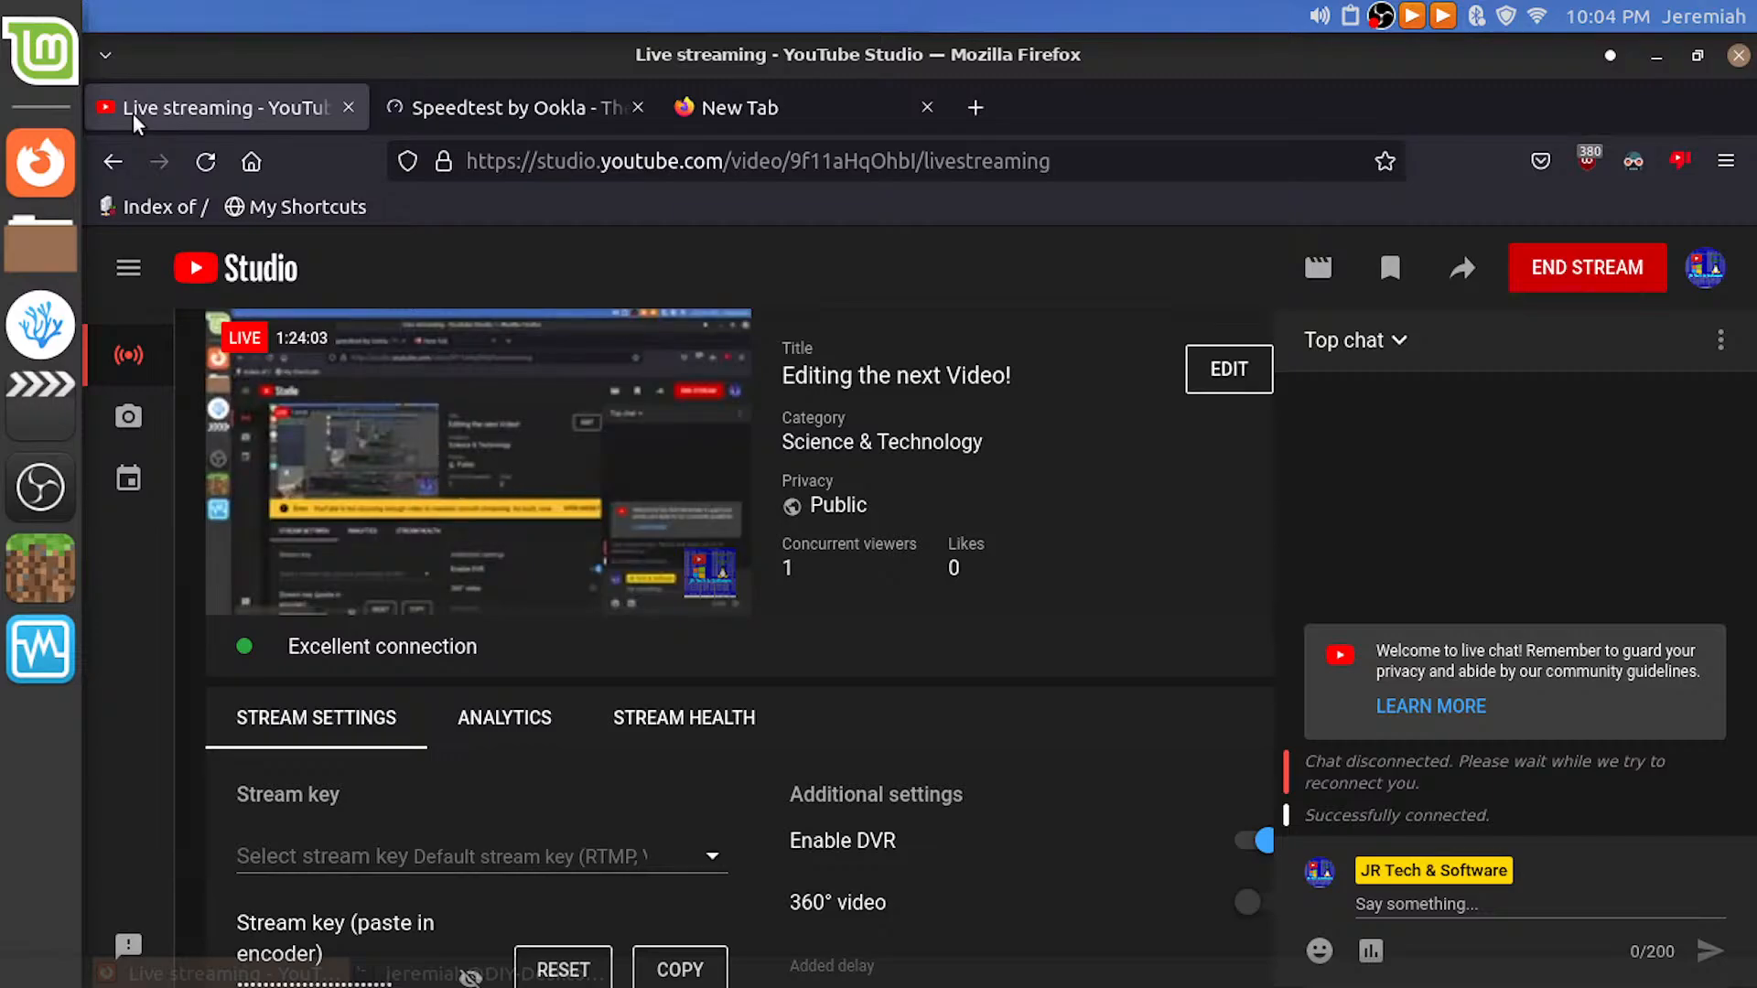
pyautogui.hotkey('ctrl', 'alt', 'Right')
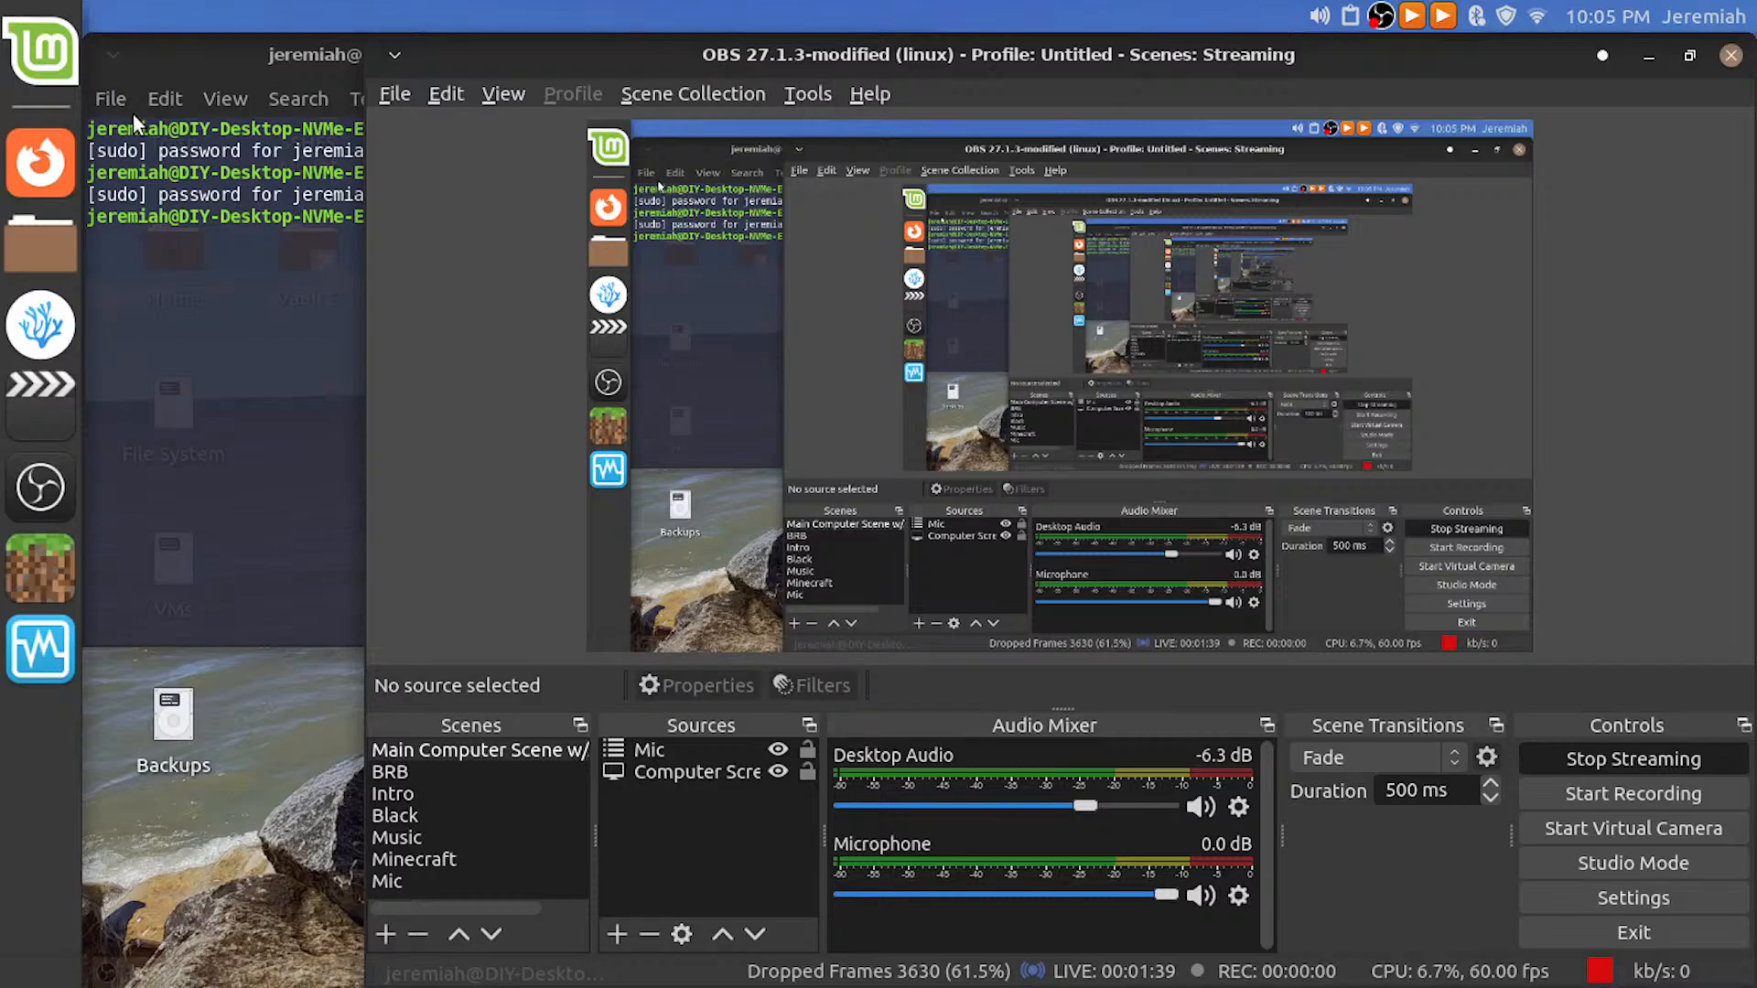
pyautogui.click(1538, 16)
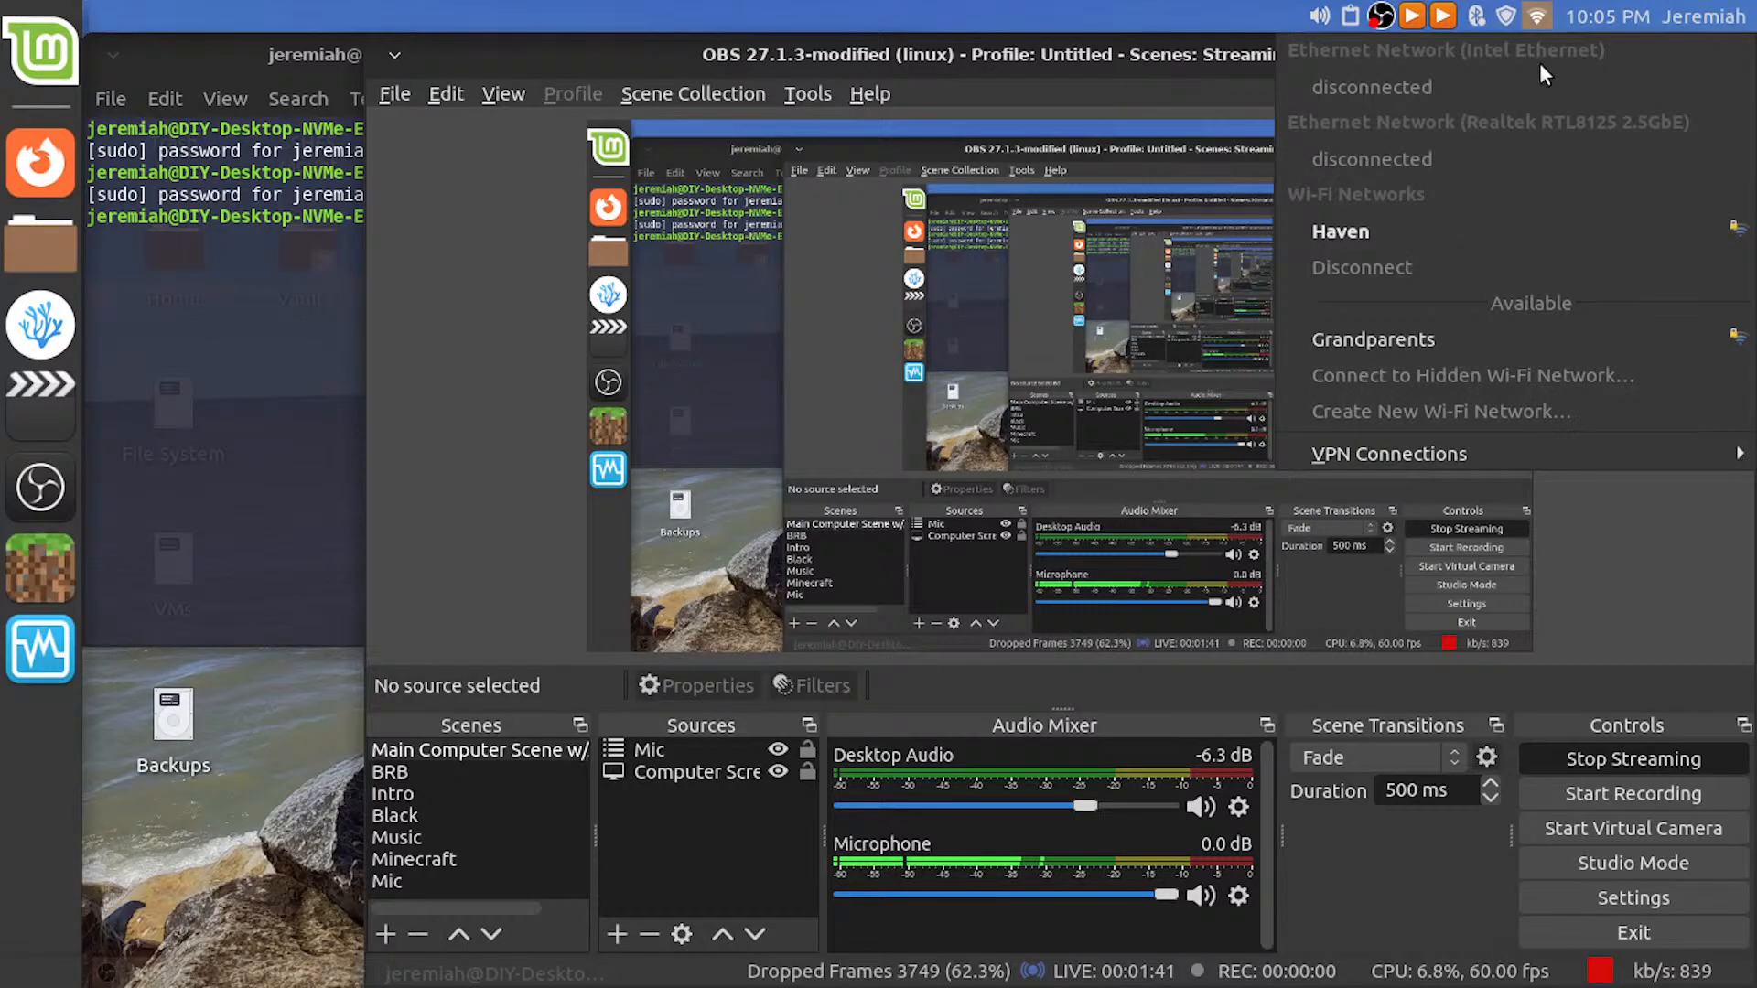
pyautogui.click(1563, 602)
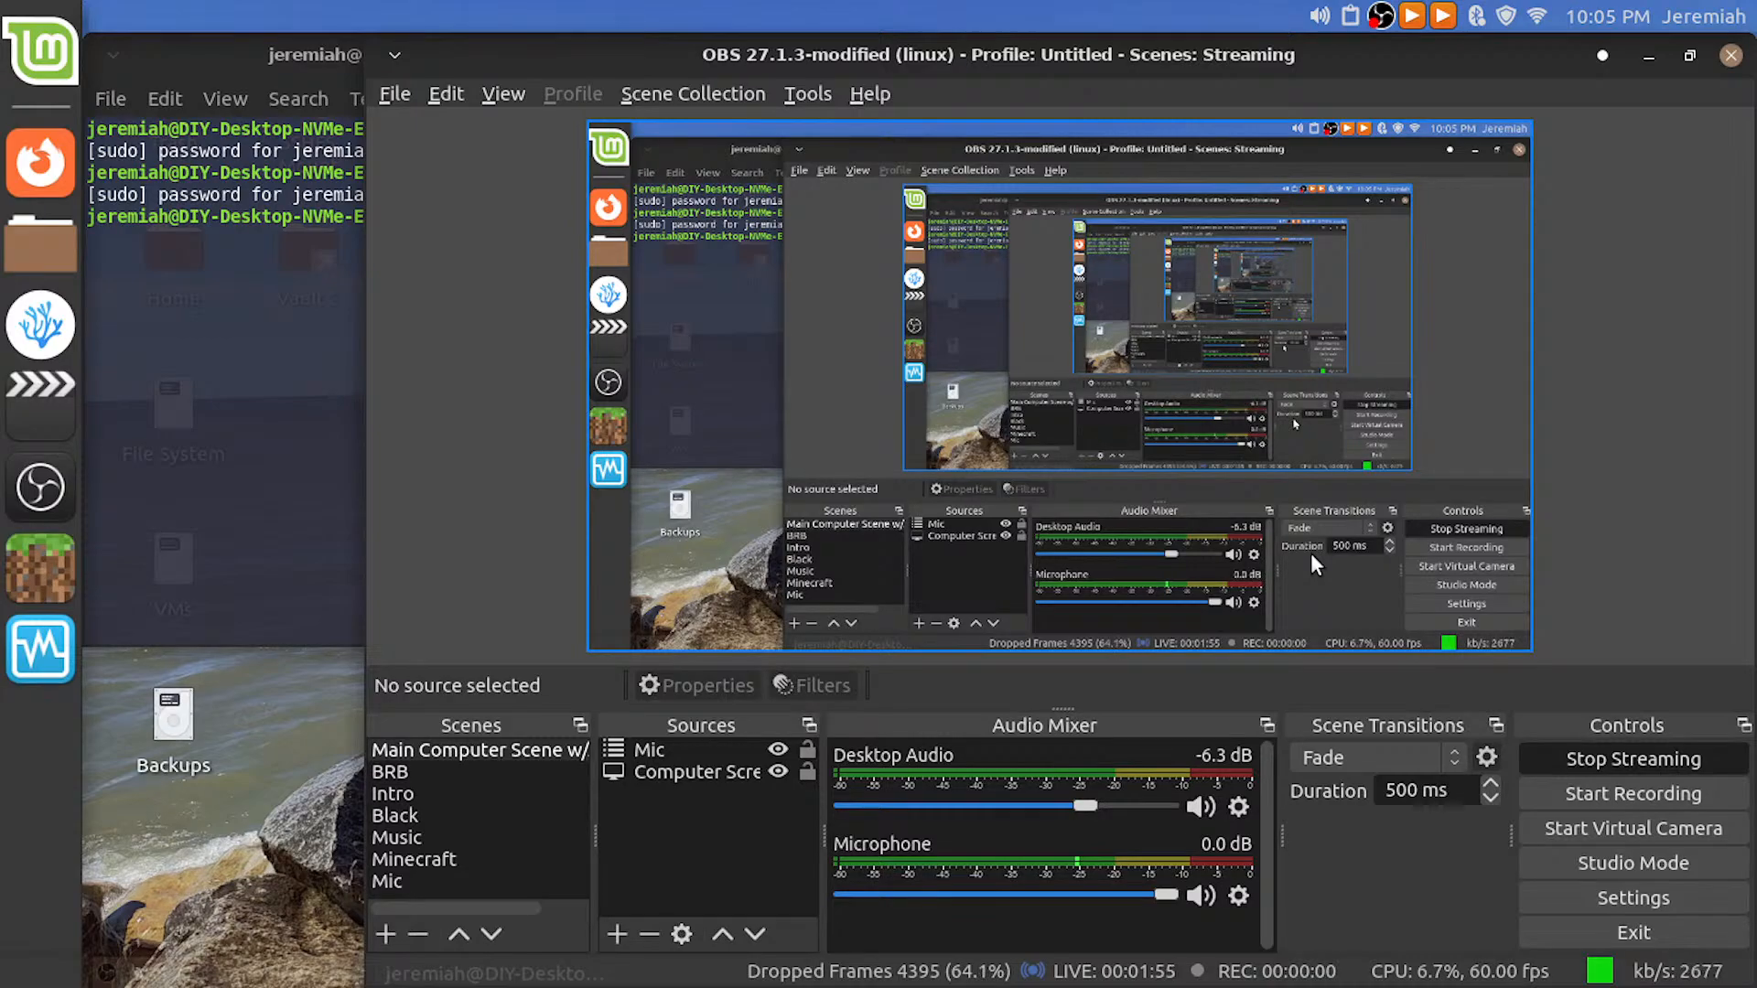
# Look at the running processes in the terminal with htop and check the stream again in YouTube Studio and OBS
pyautogui.click(270, 298)
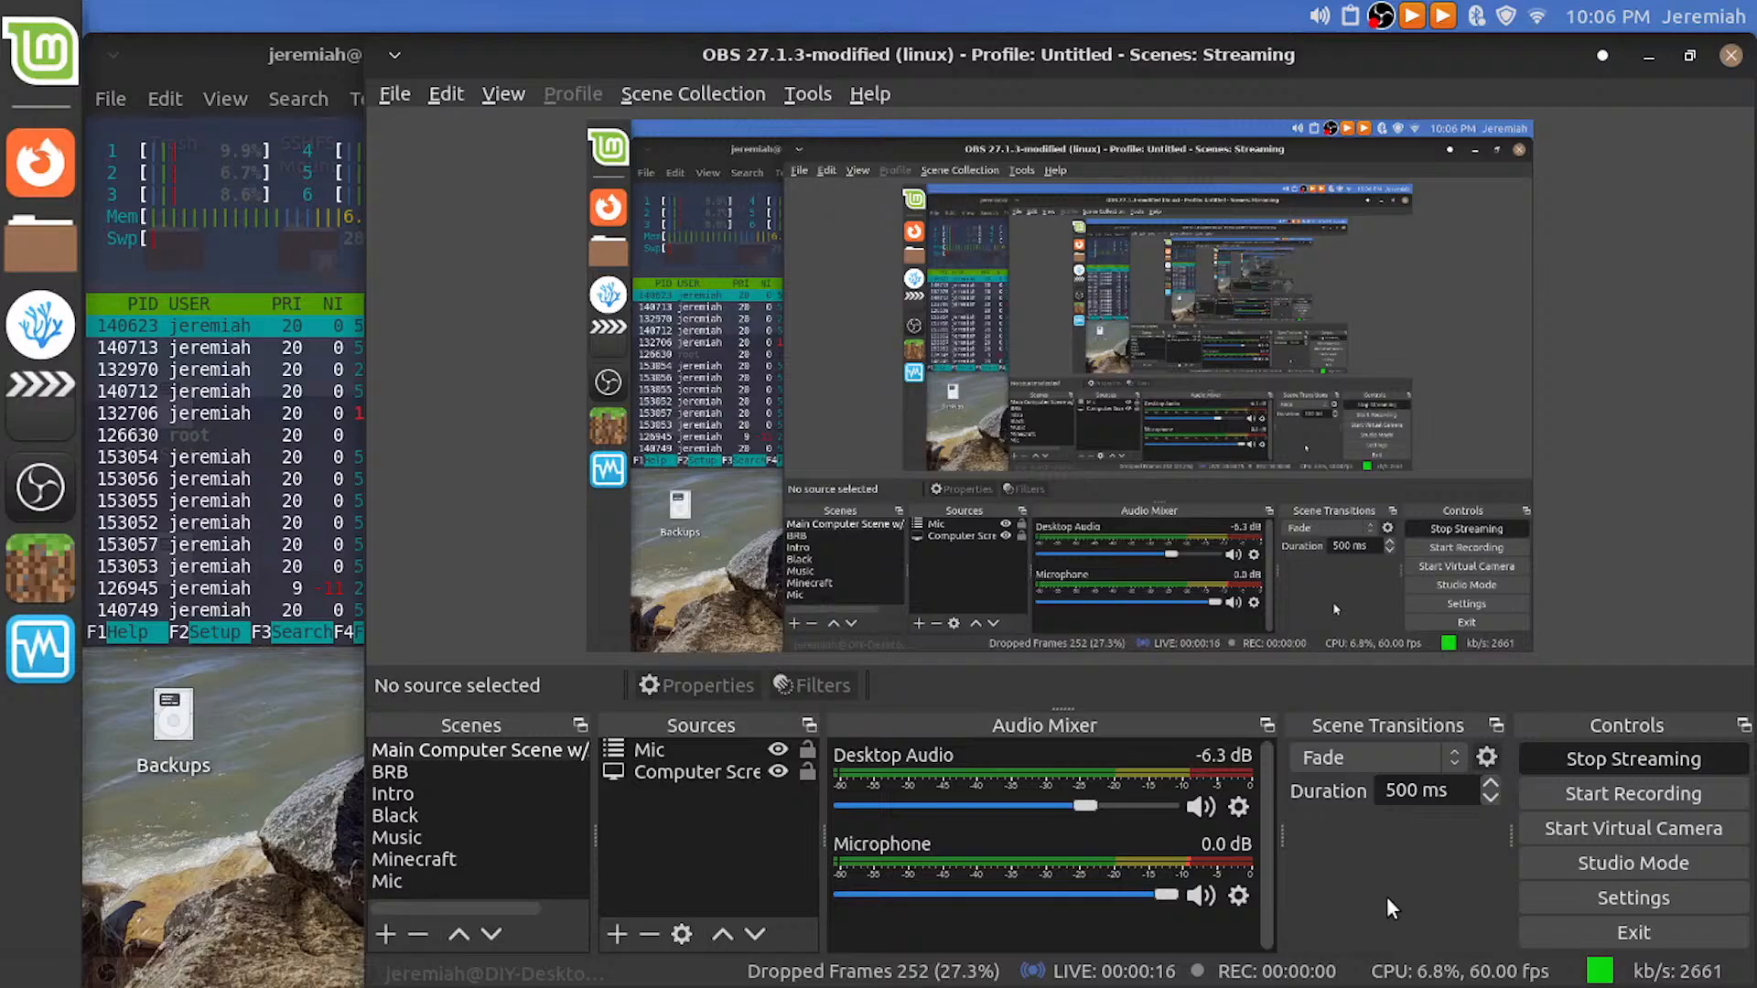
pyautogui.hotkey('alt', 'Tab')
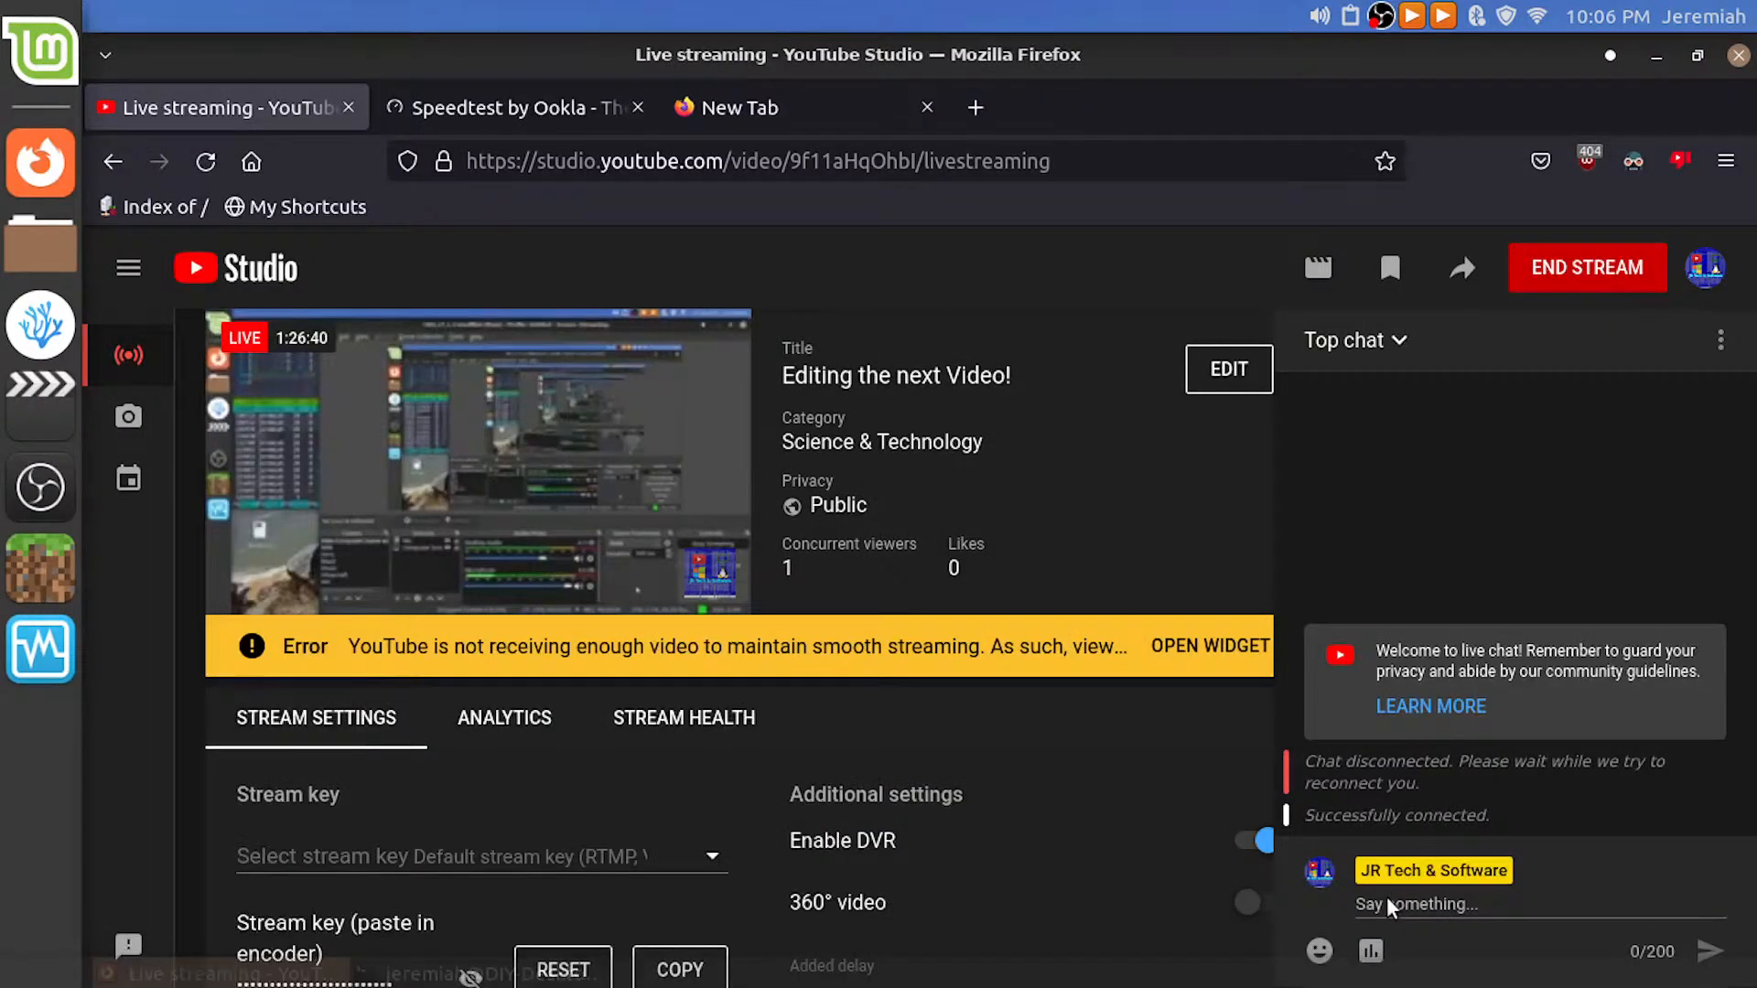
pyautogui.hotkey('alt', 'Tab')
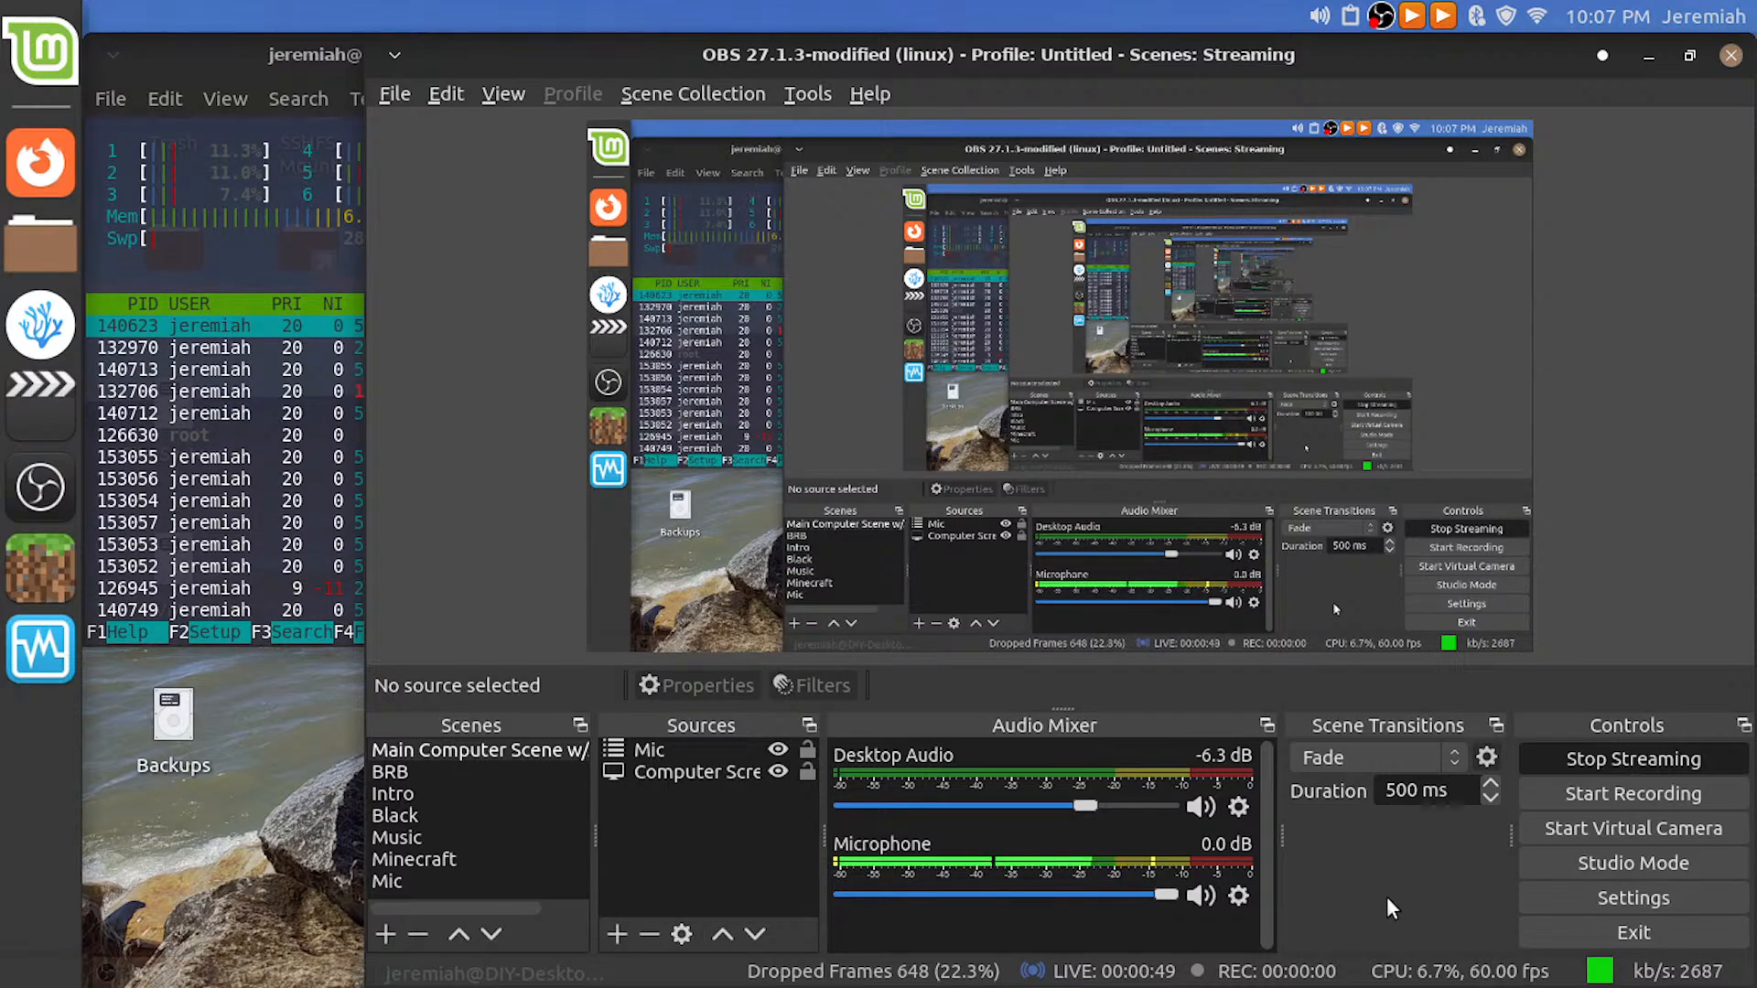
# Switch to Kdenlive and review the Disabling Windows Services footage from about 00:08:46 through the command prompt section
pyautogui.hotkey('ctrl', 'alt', 'Right')
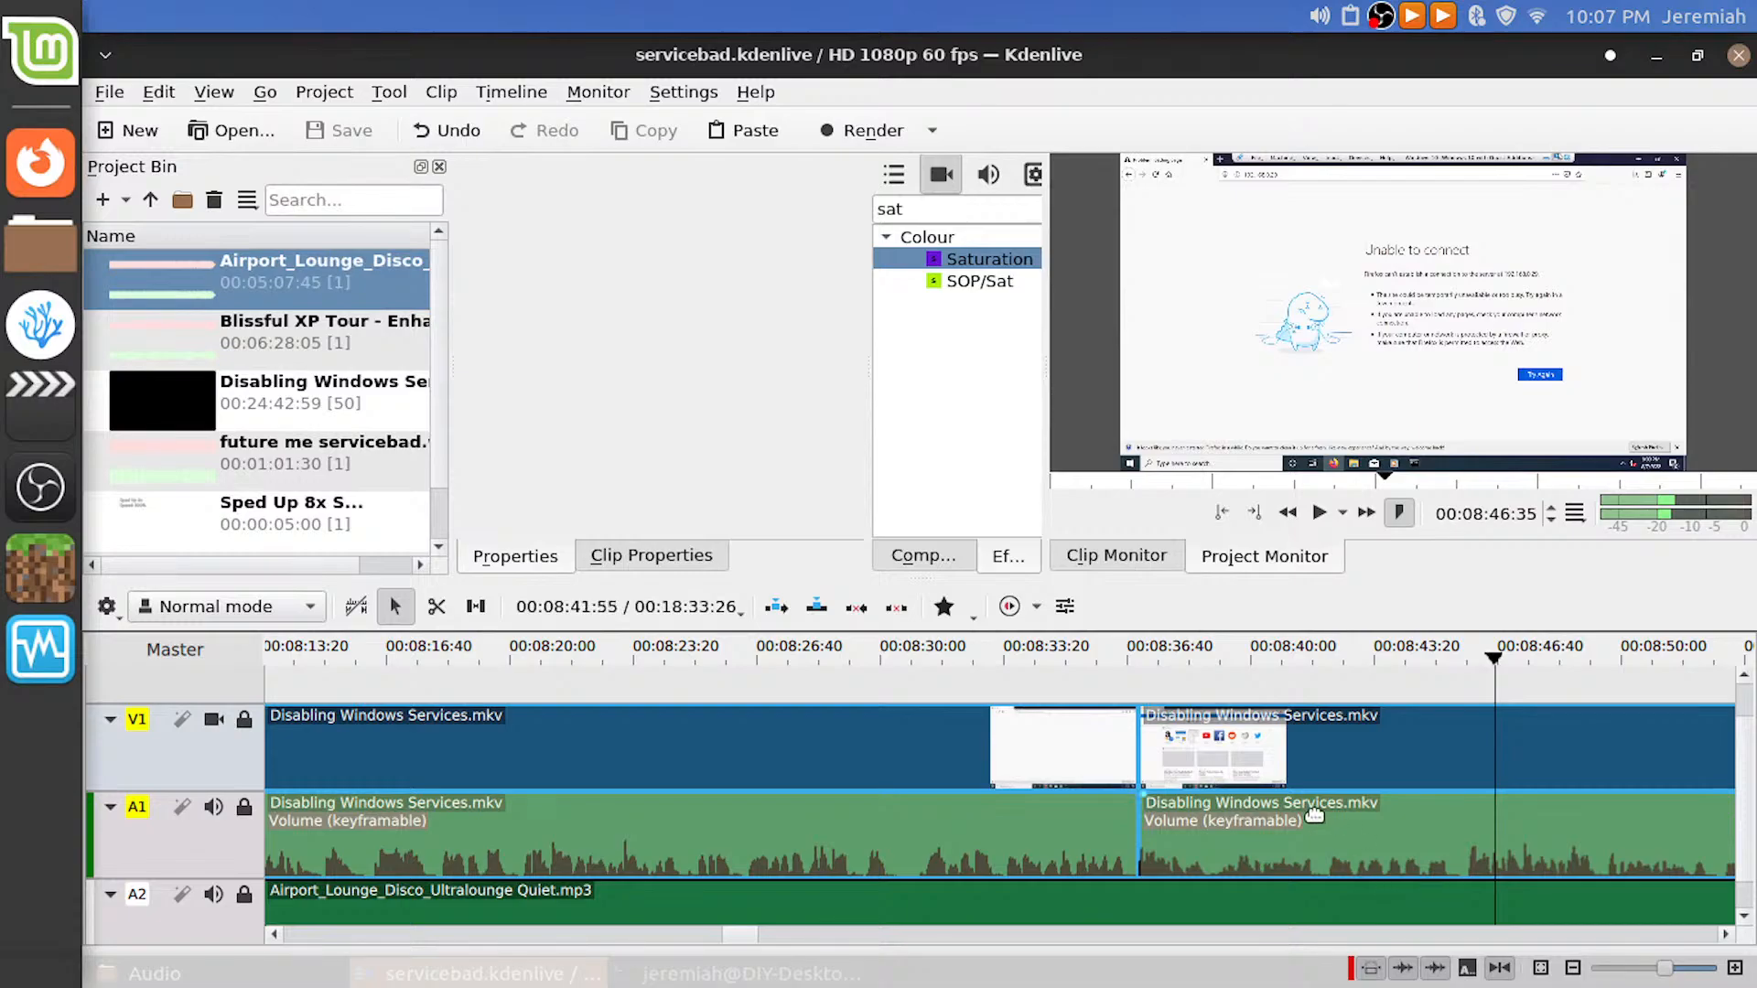
pyautogui.press('space')
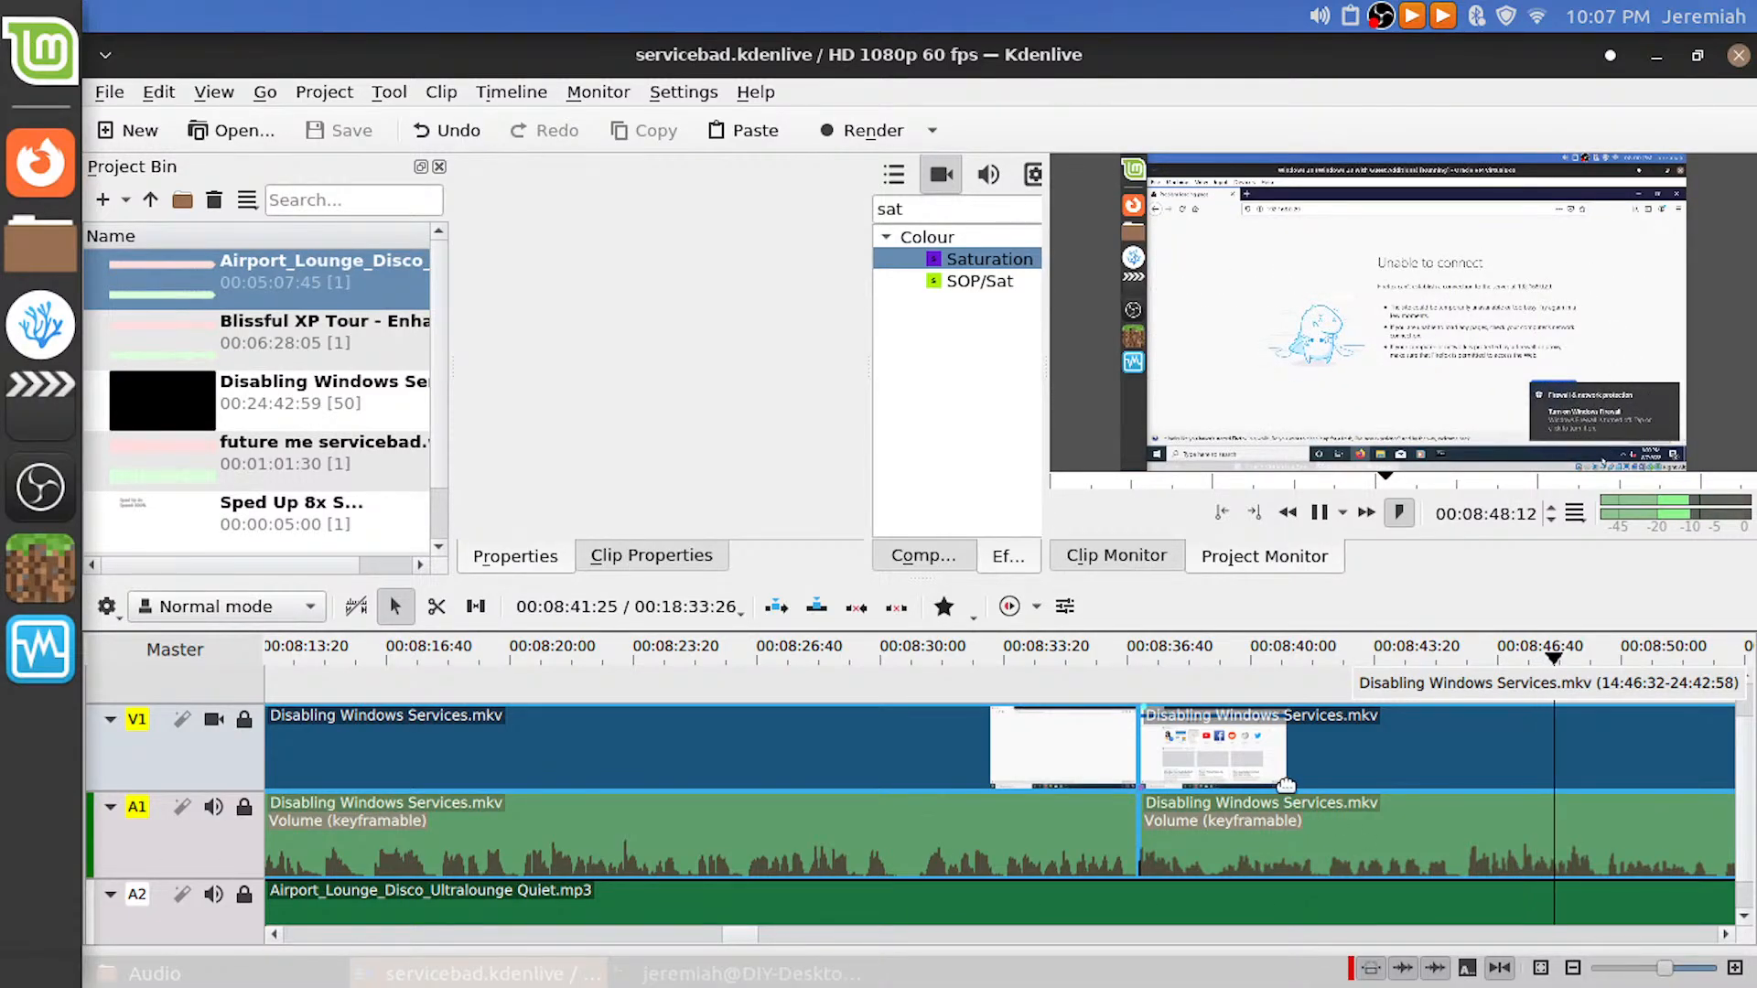
pyautogui.scroll(-5, 1290, 759)
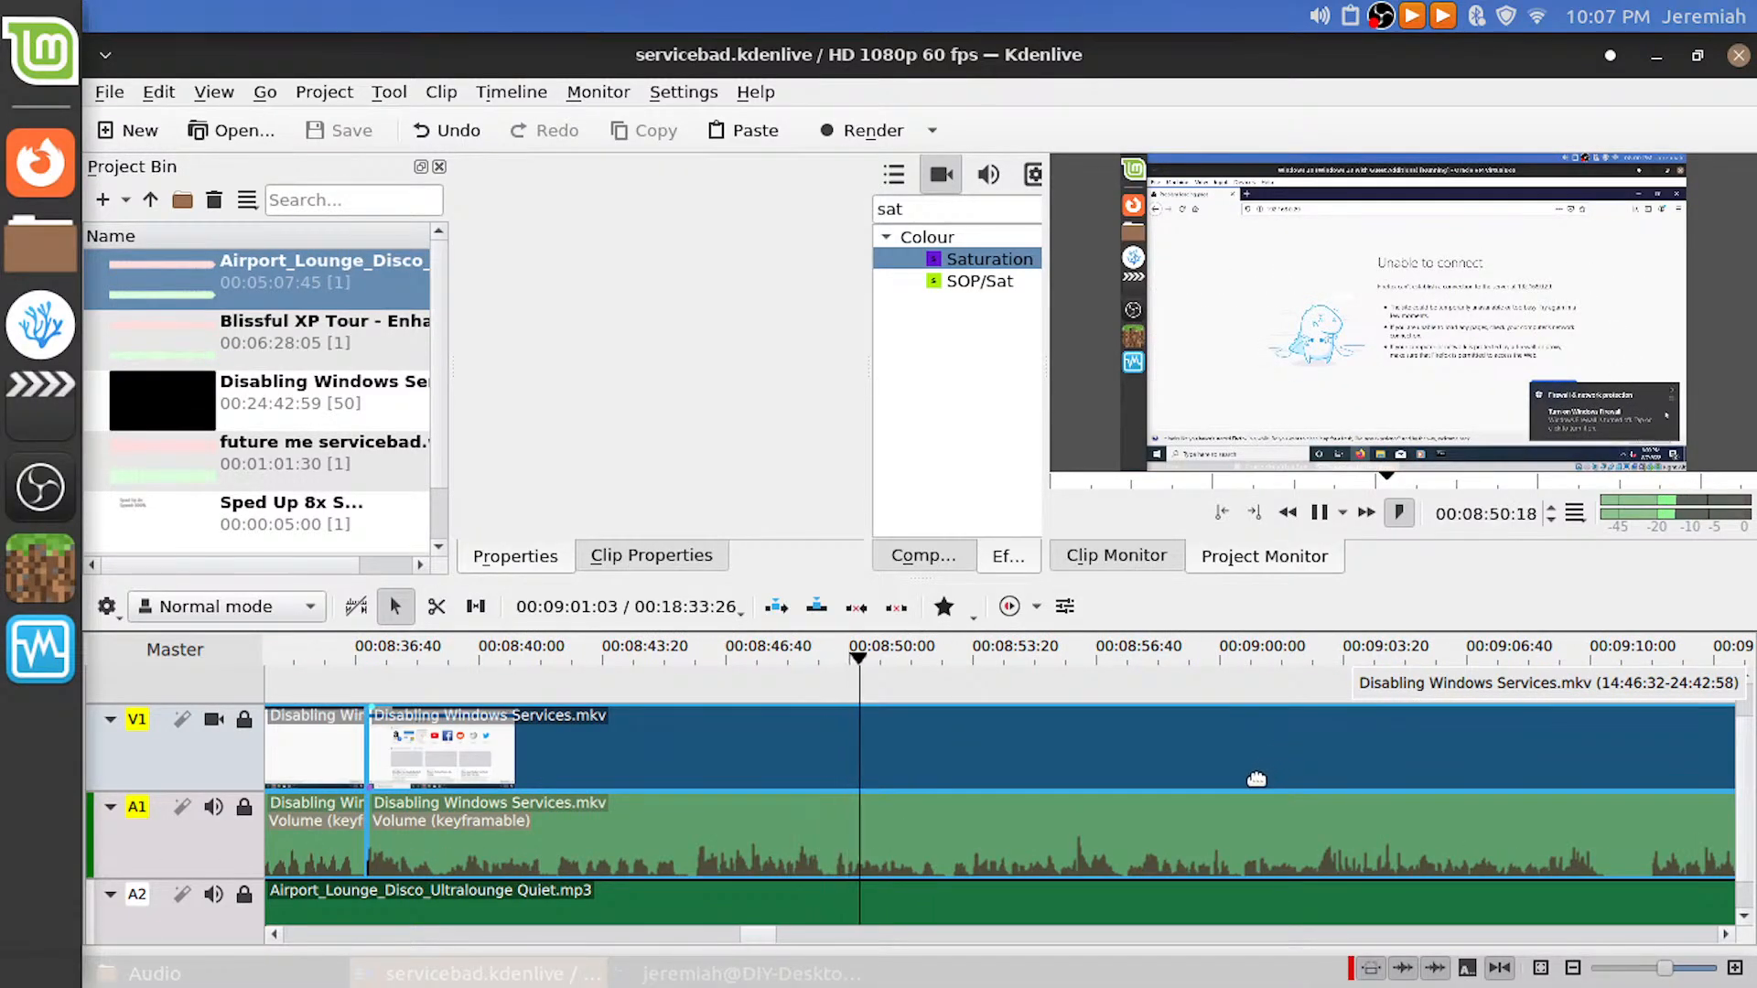
pyautogui.press('space')
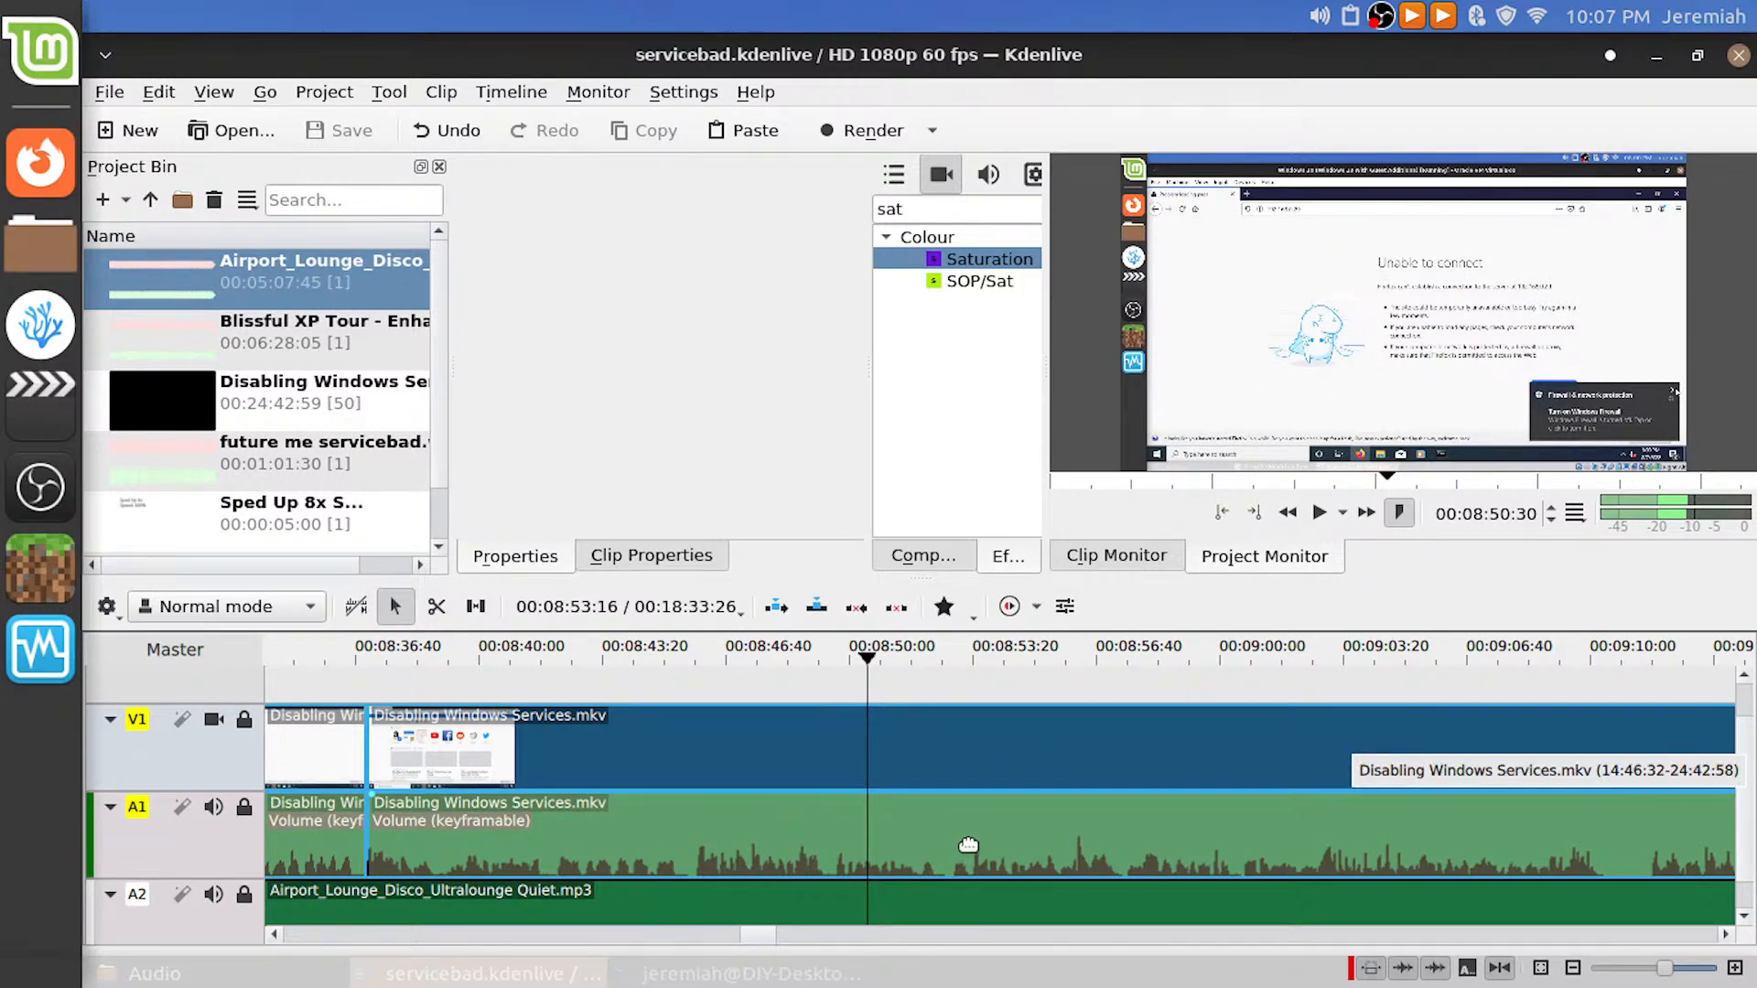
pyautogui.press('space')
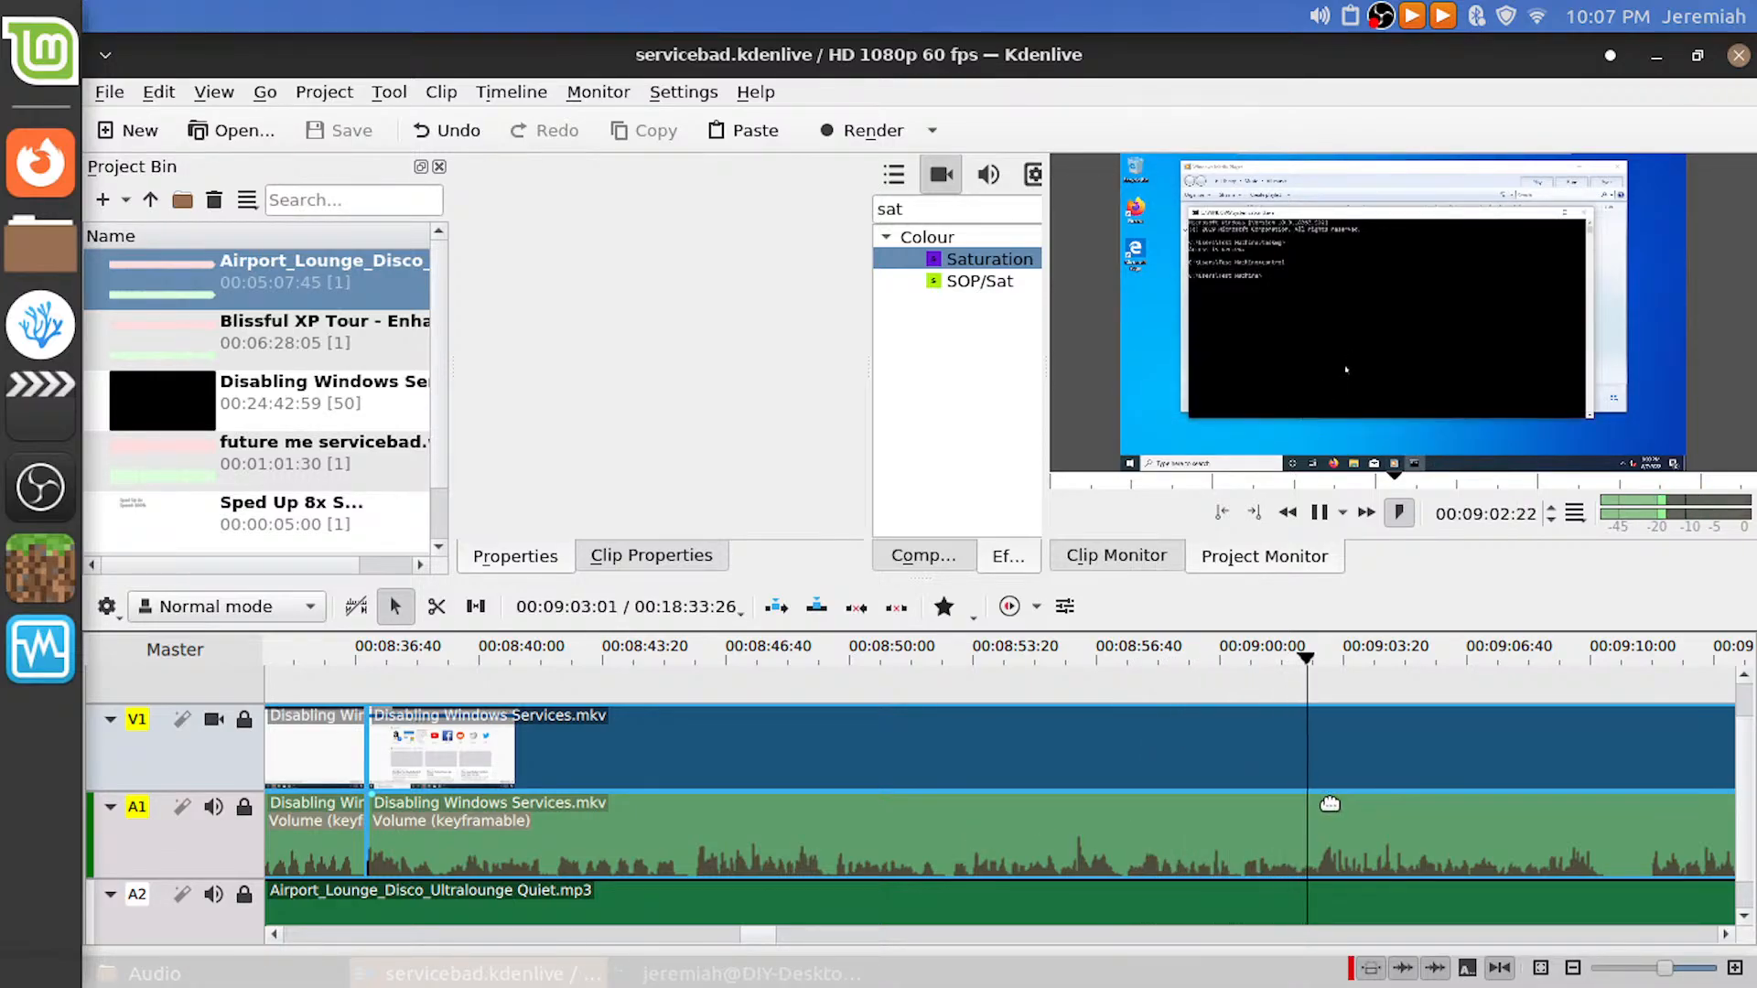
pyautogui.press('space')
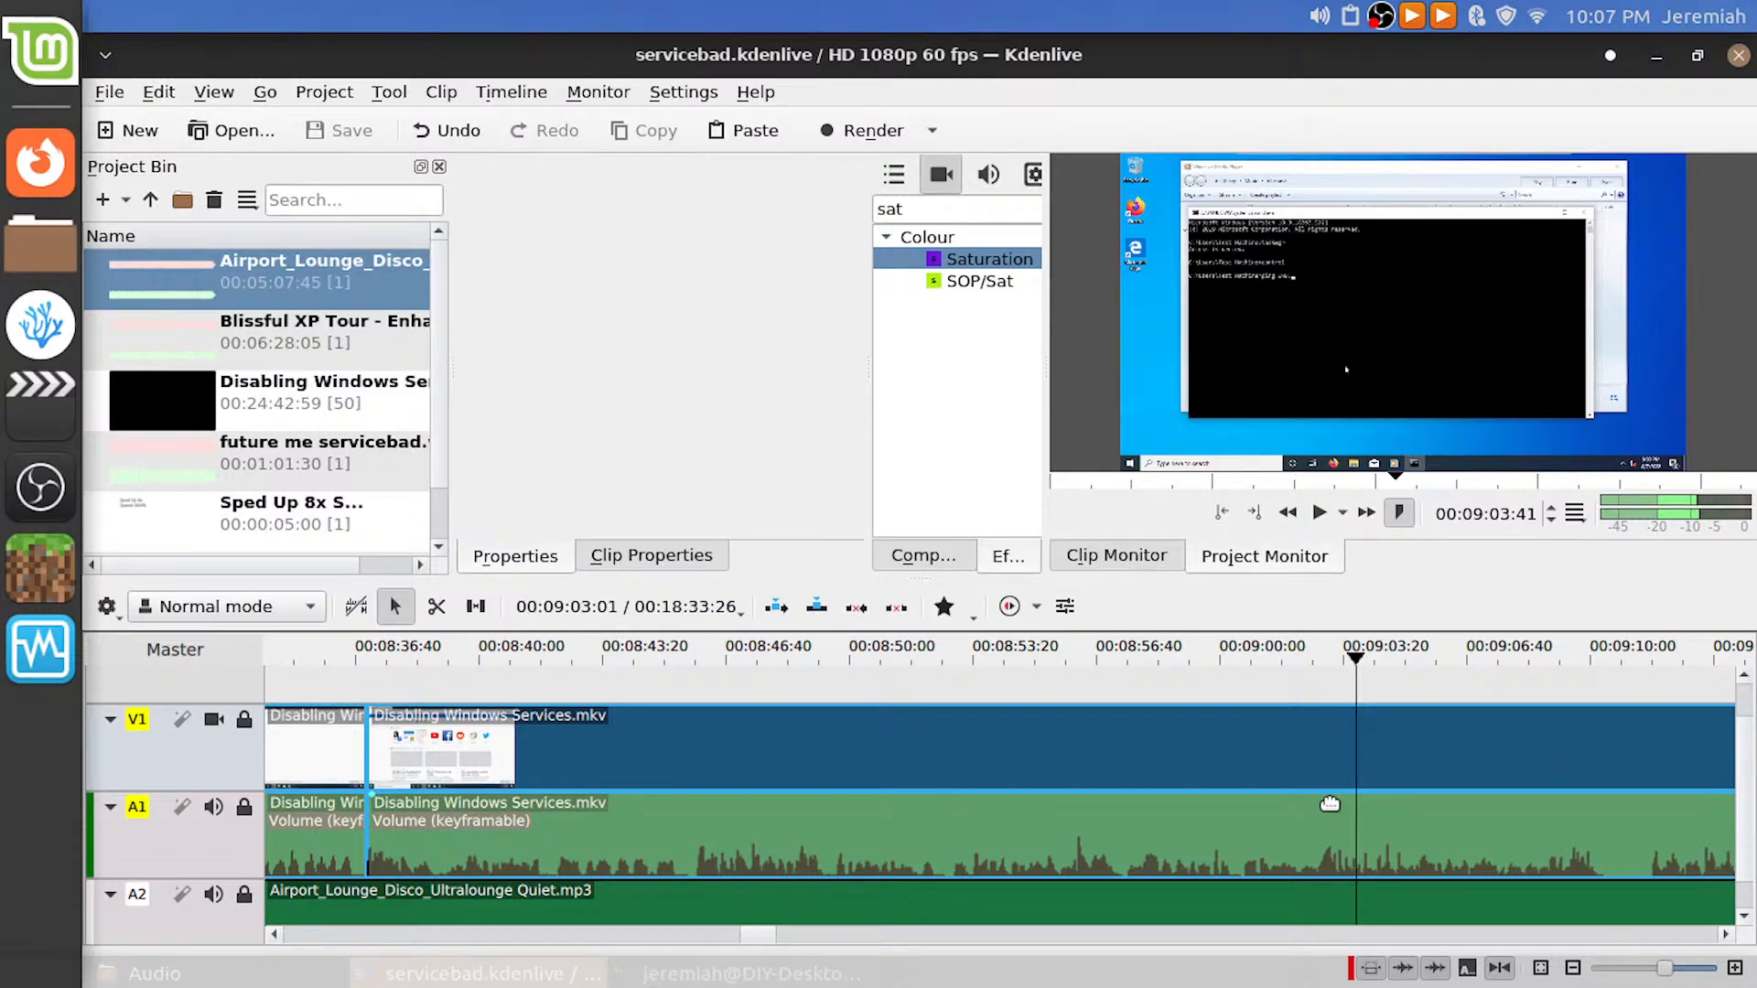
pyautogui.press('space')
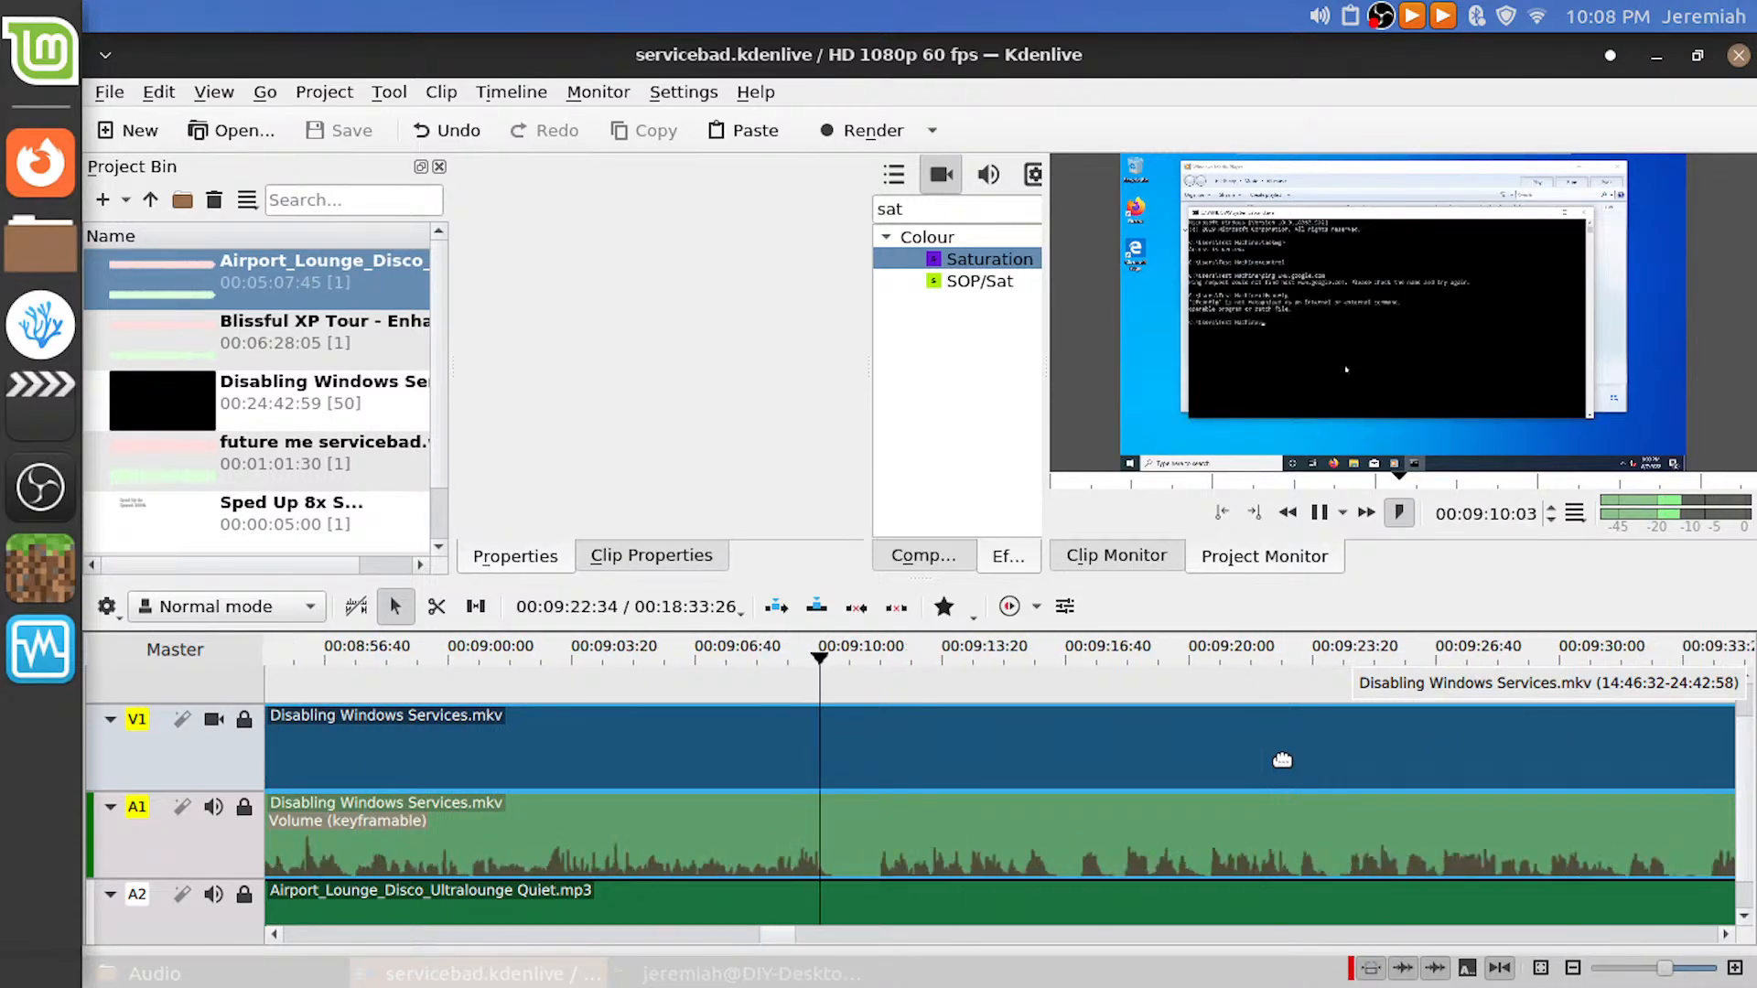
pyautogui.press('space')
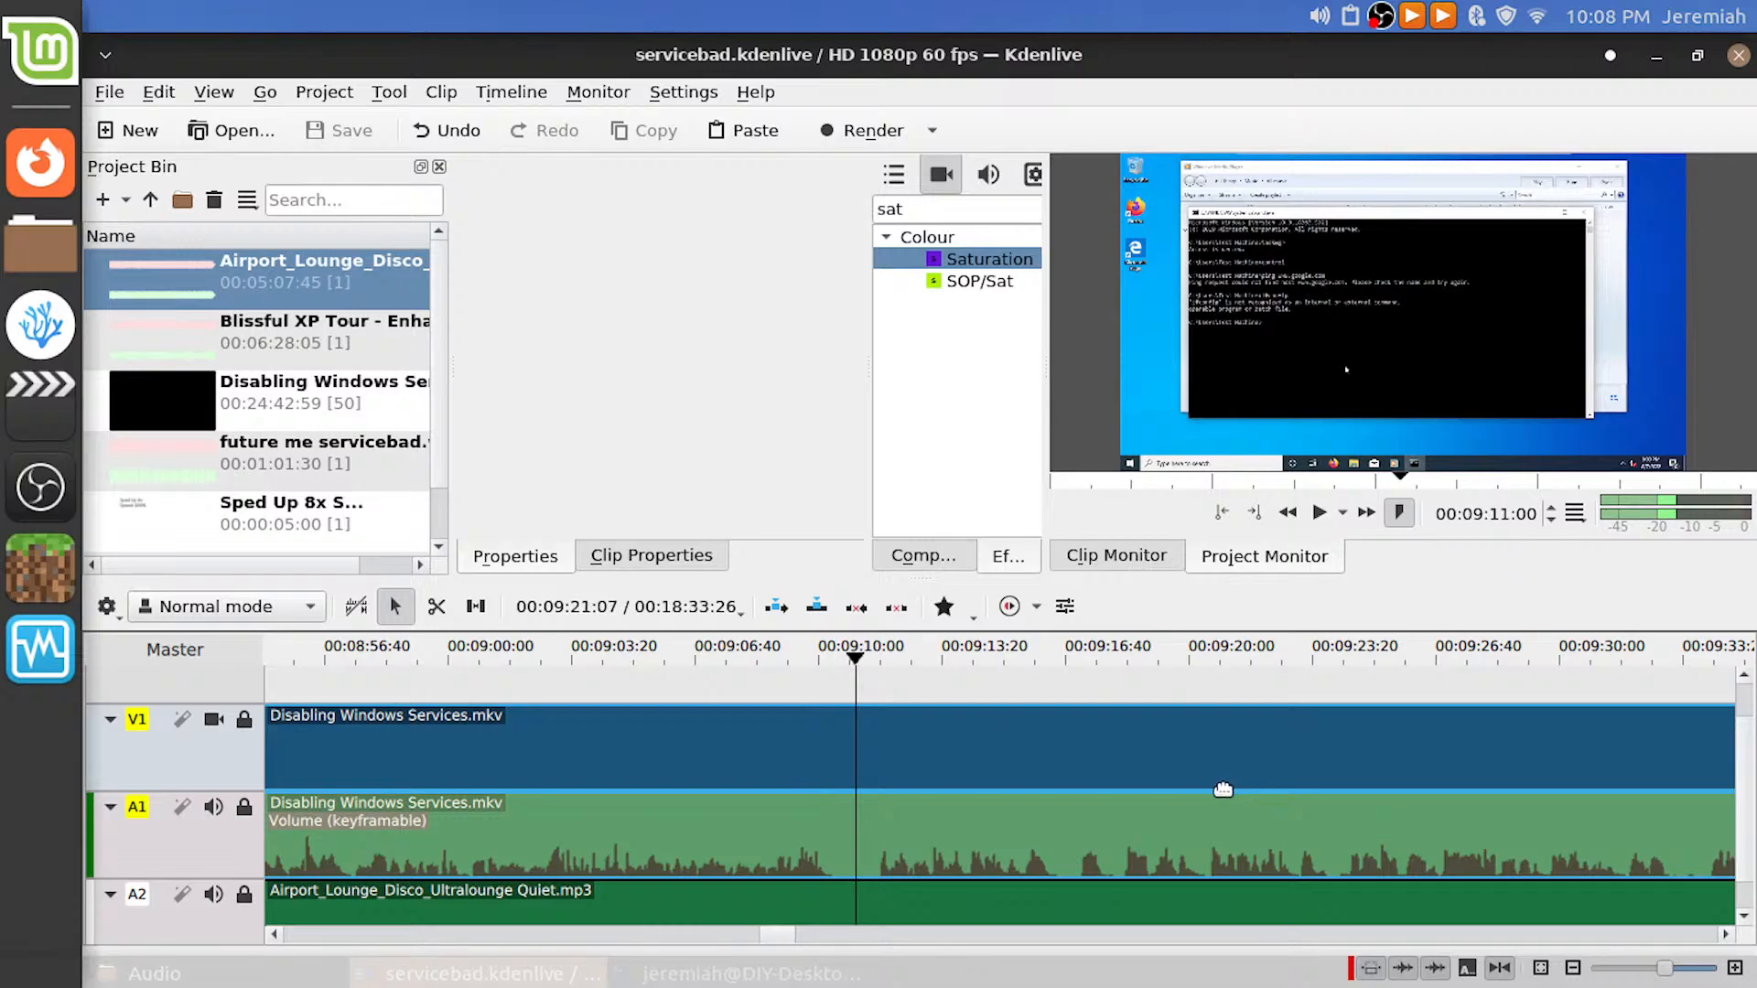
pyautogui.press('space')
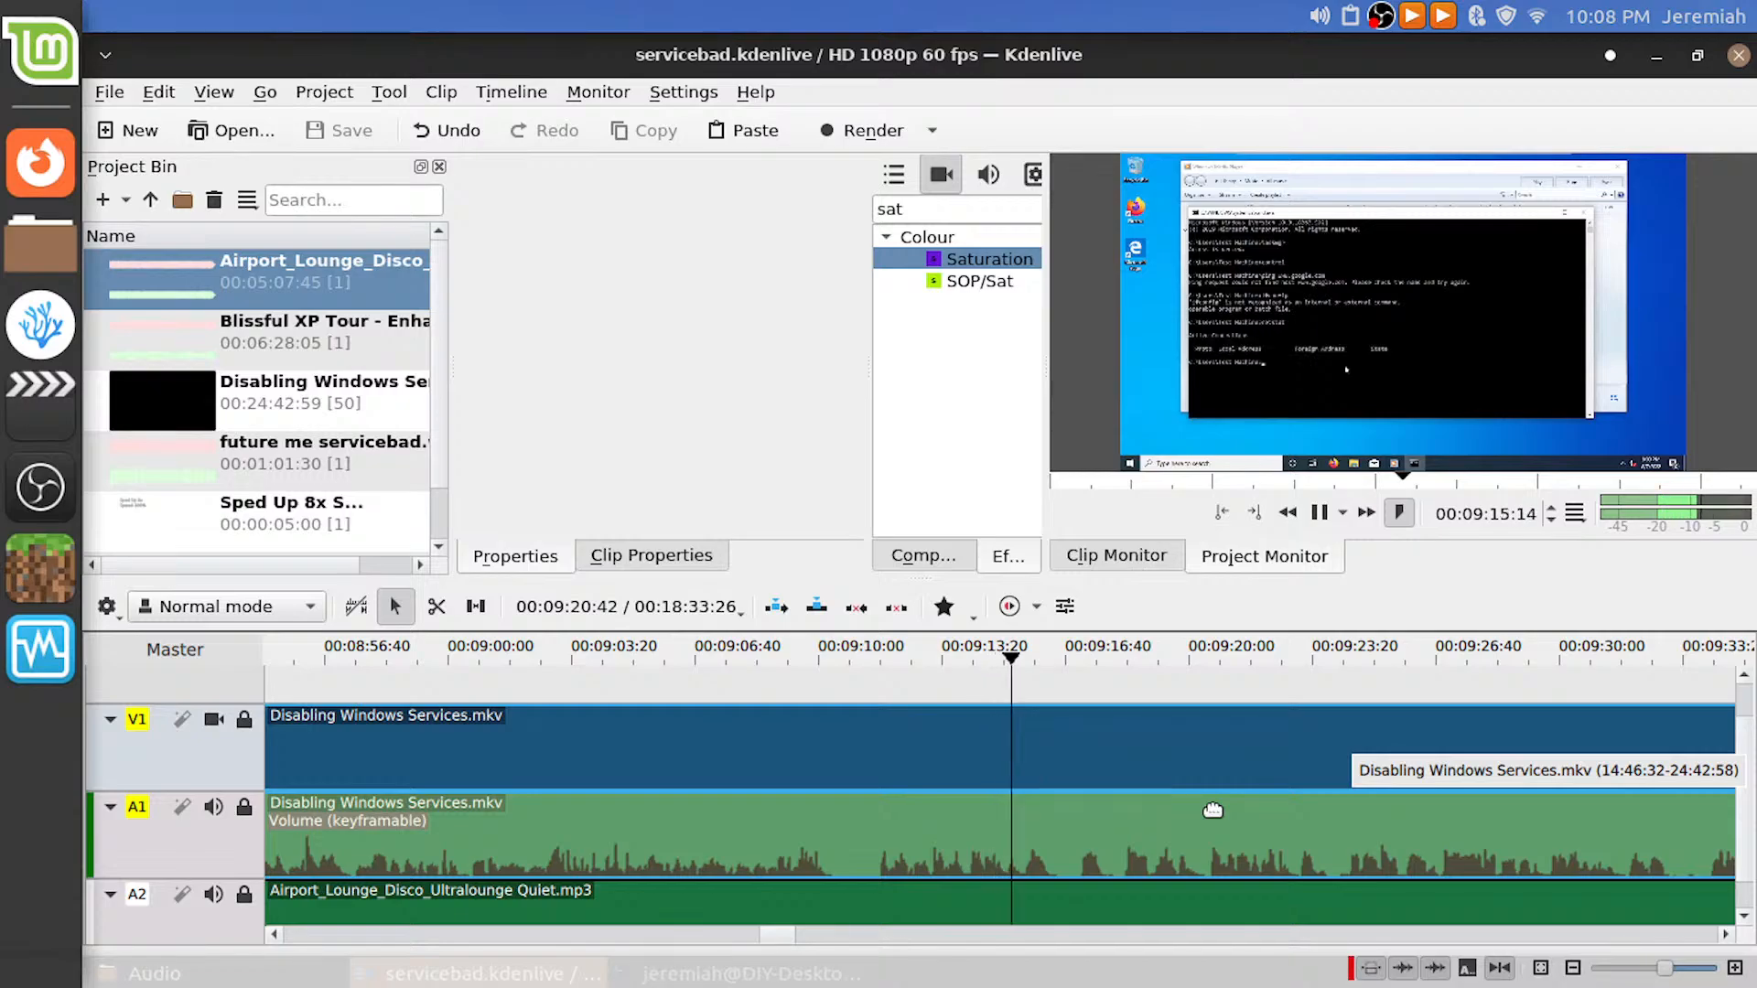
pyautogui.press('space')
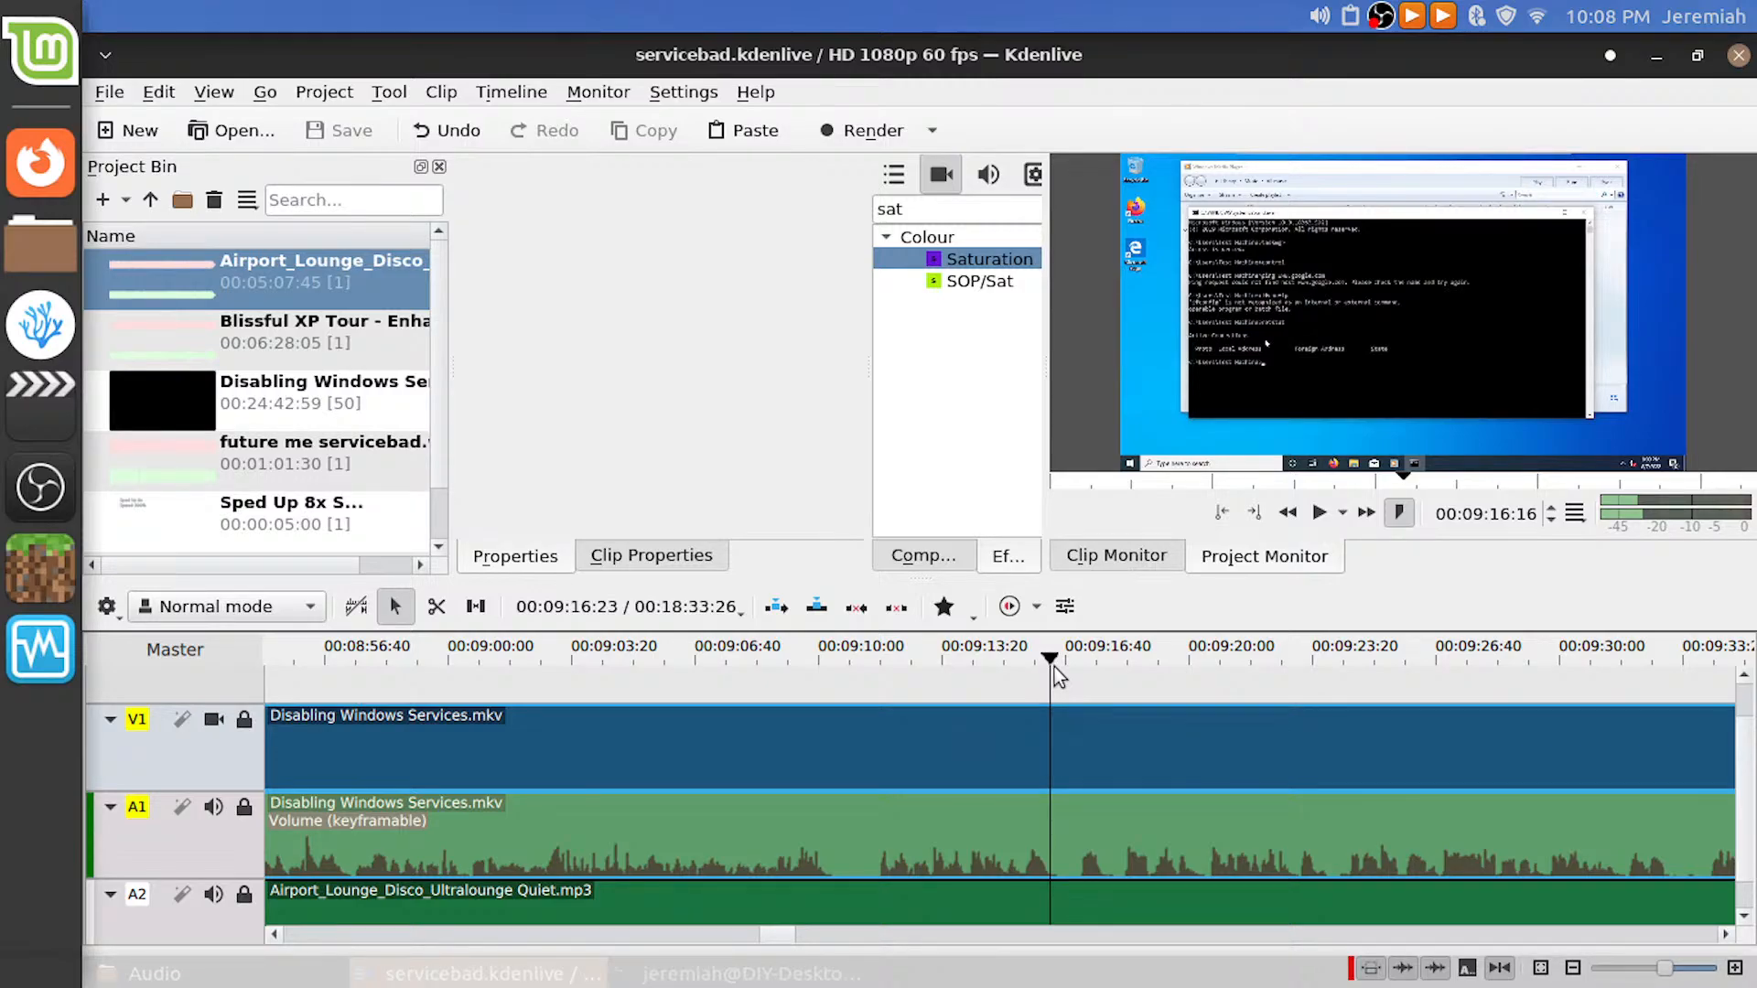
pyautogui.press('space')
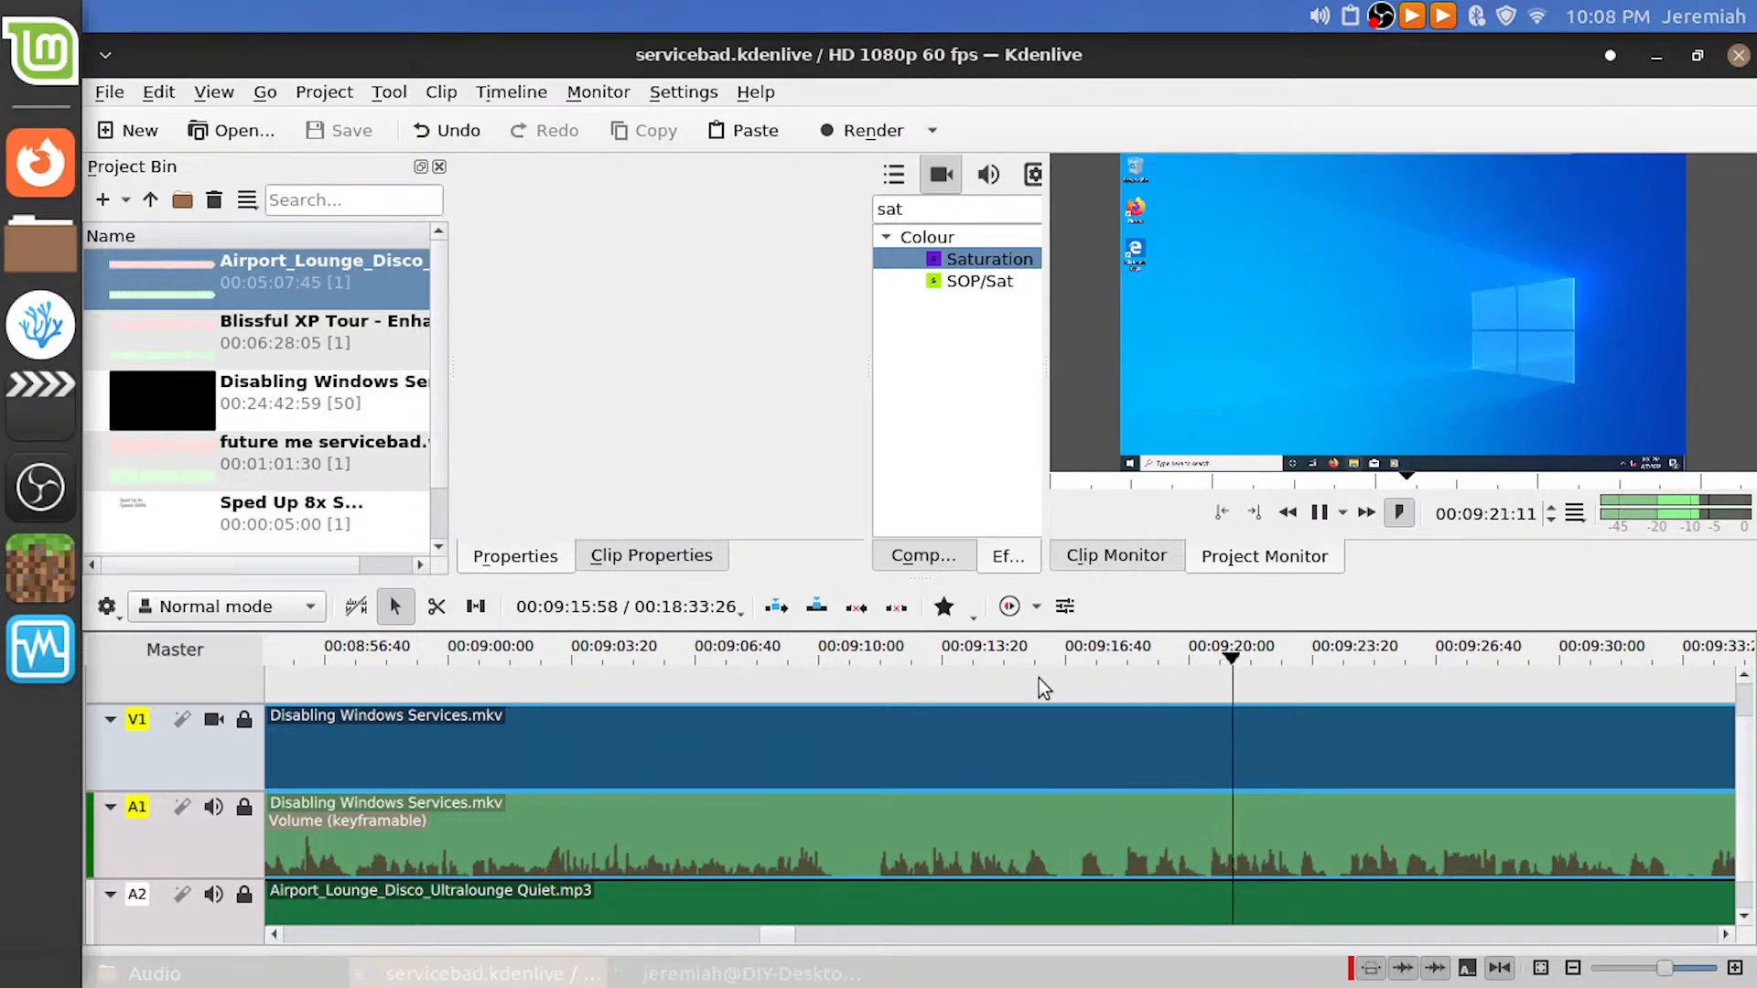
# Replay the command prompt passage around 00:09:15 and review the footage onward to about 00:09:37
pyautogui.moveTo(1039, 678); pyautogui.dragTo(994, 684)
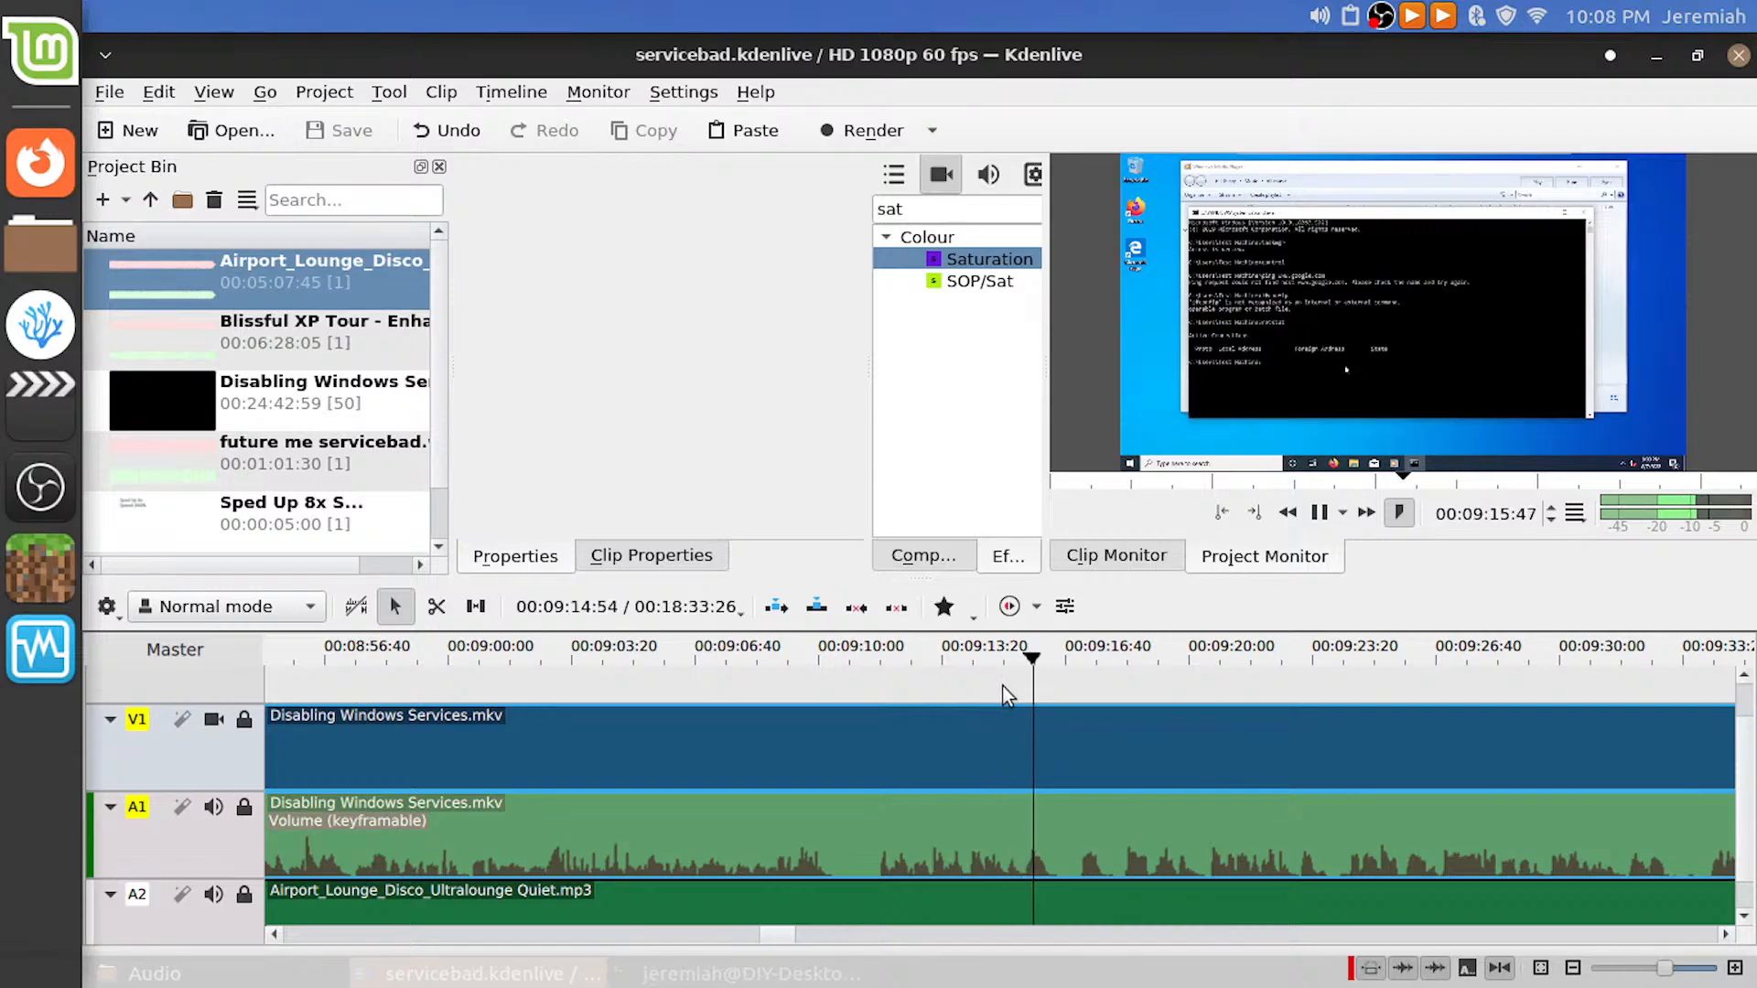
pyautogui.click(983, 682)
pyautogui.moveTo(982, 681)
pyautogui.mouseDown()
pyautogui.moveTo(965, 680)
pyautogui.moveTo(1012, 674)
pyautogui.mouseUp()
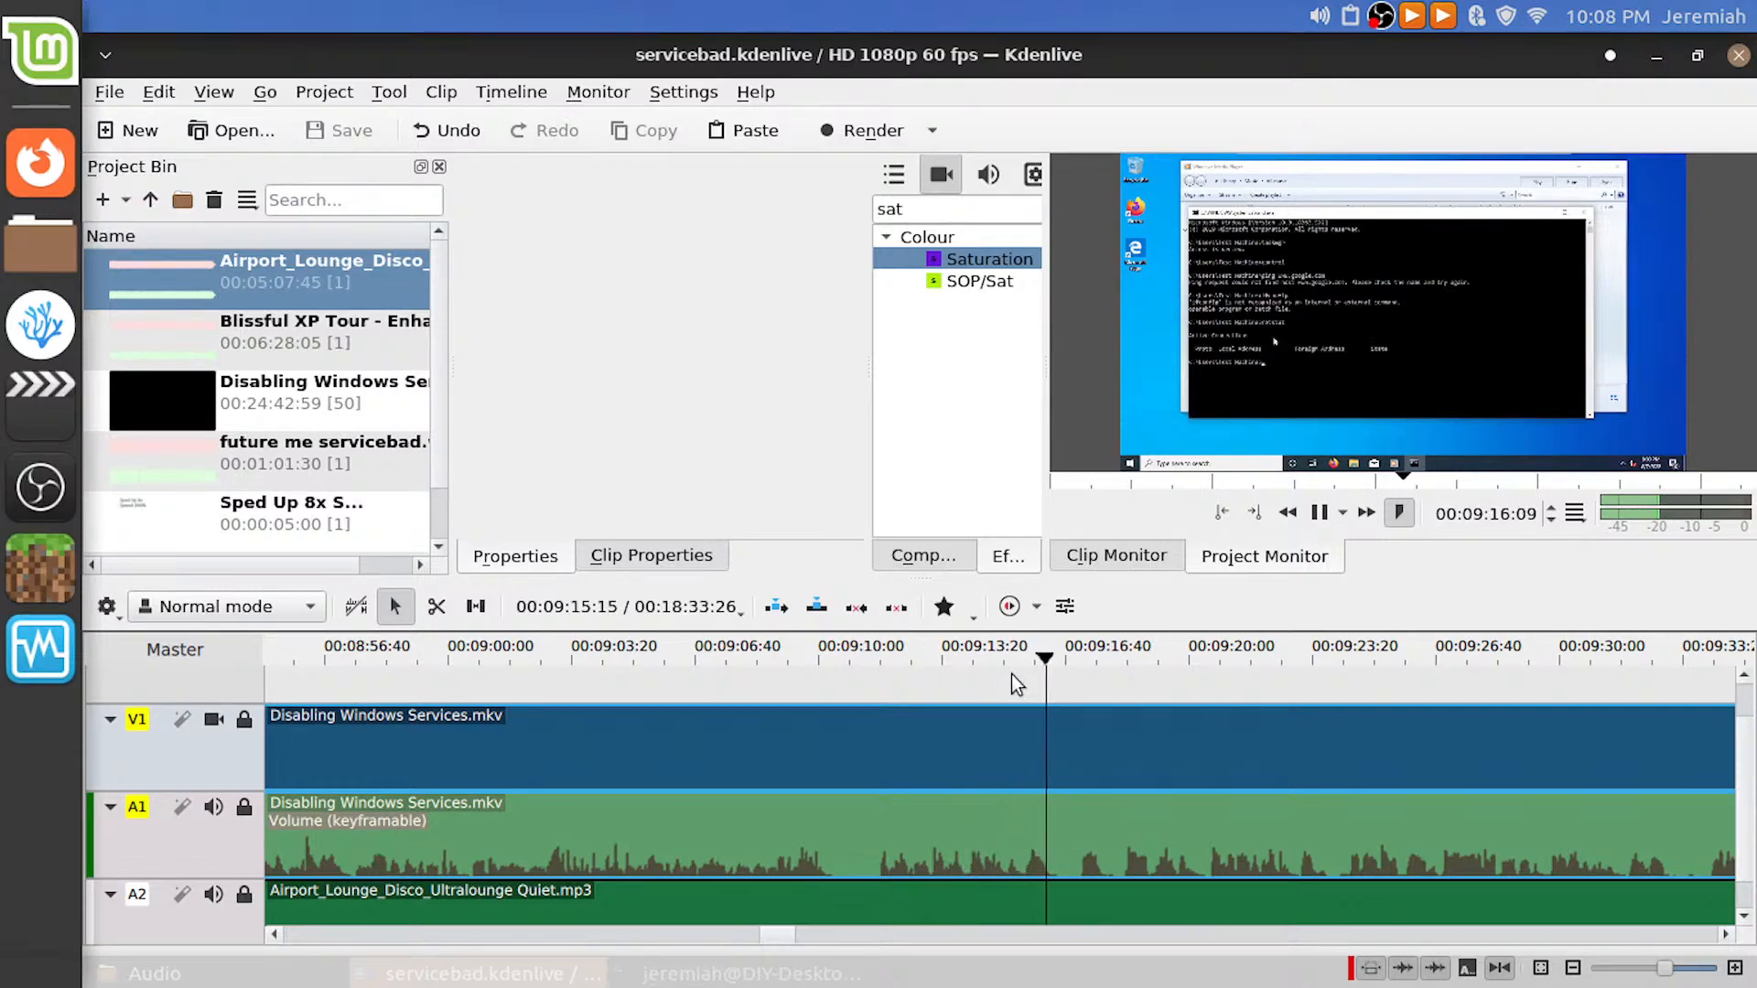
pyautogui.click(1056, 677)
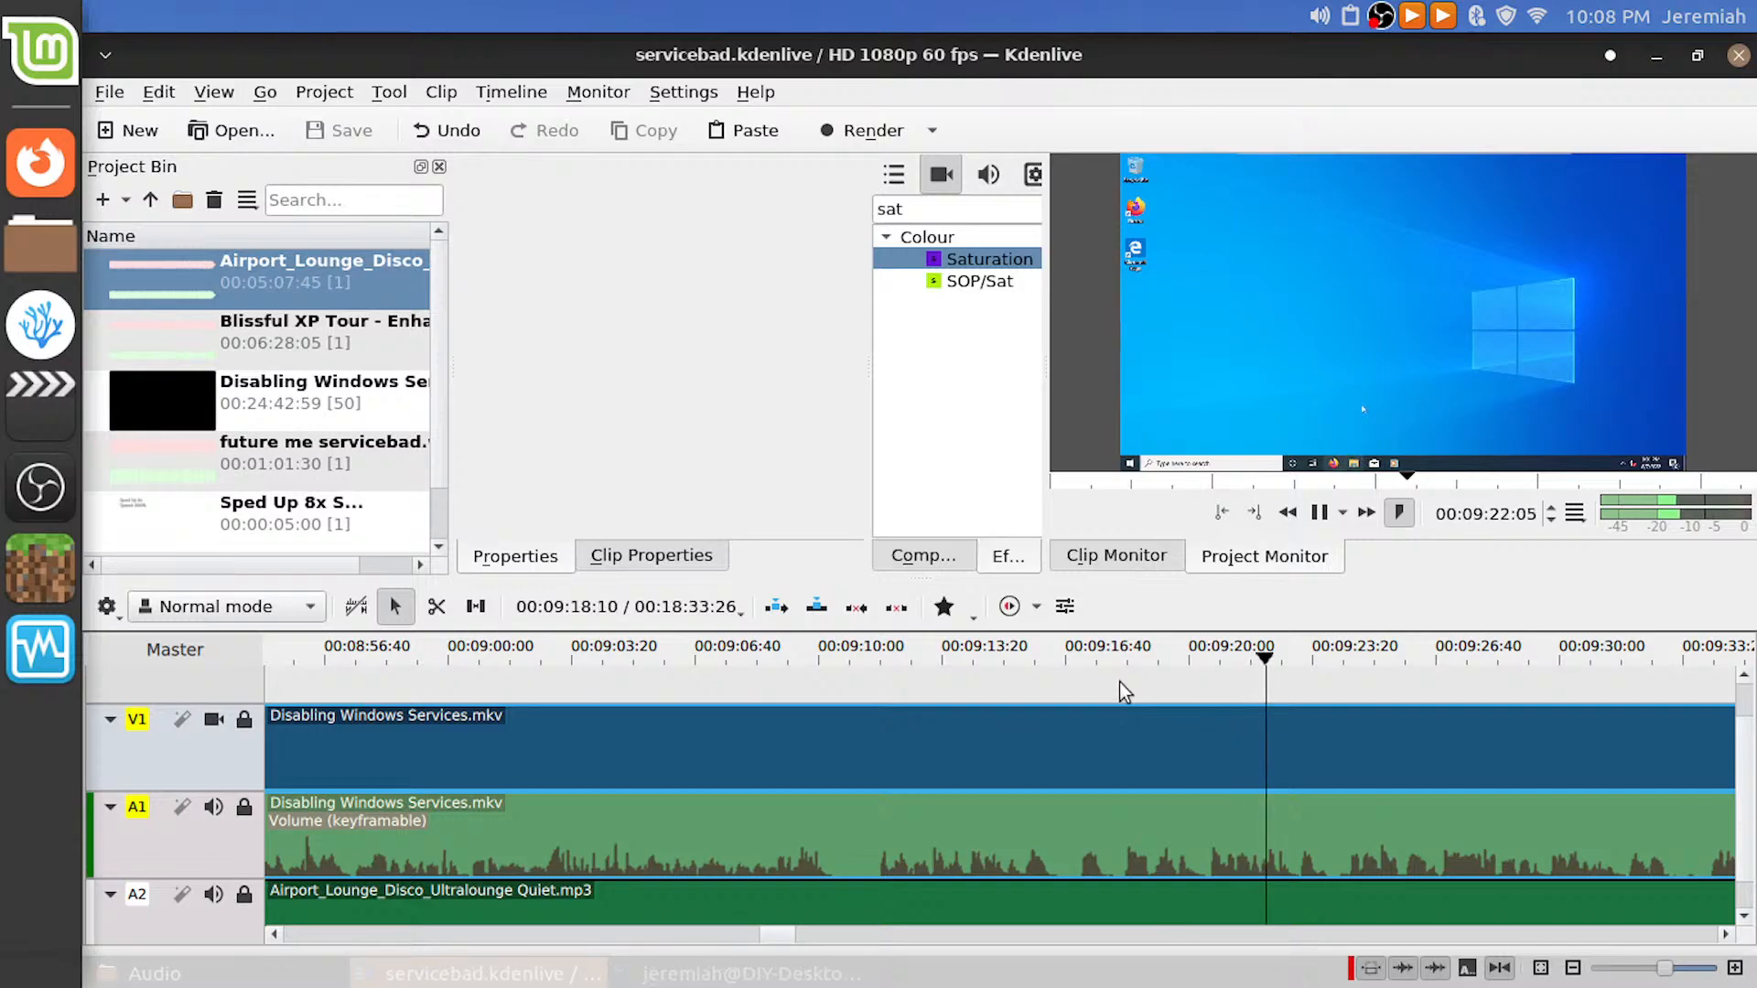
pyautogui.scroll(-2, 1116, 804)
pyautogui.scroll(-2, 1116, 804)
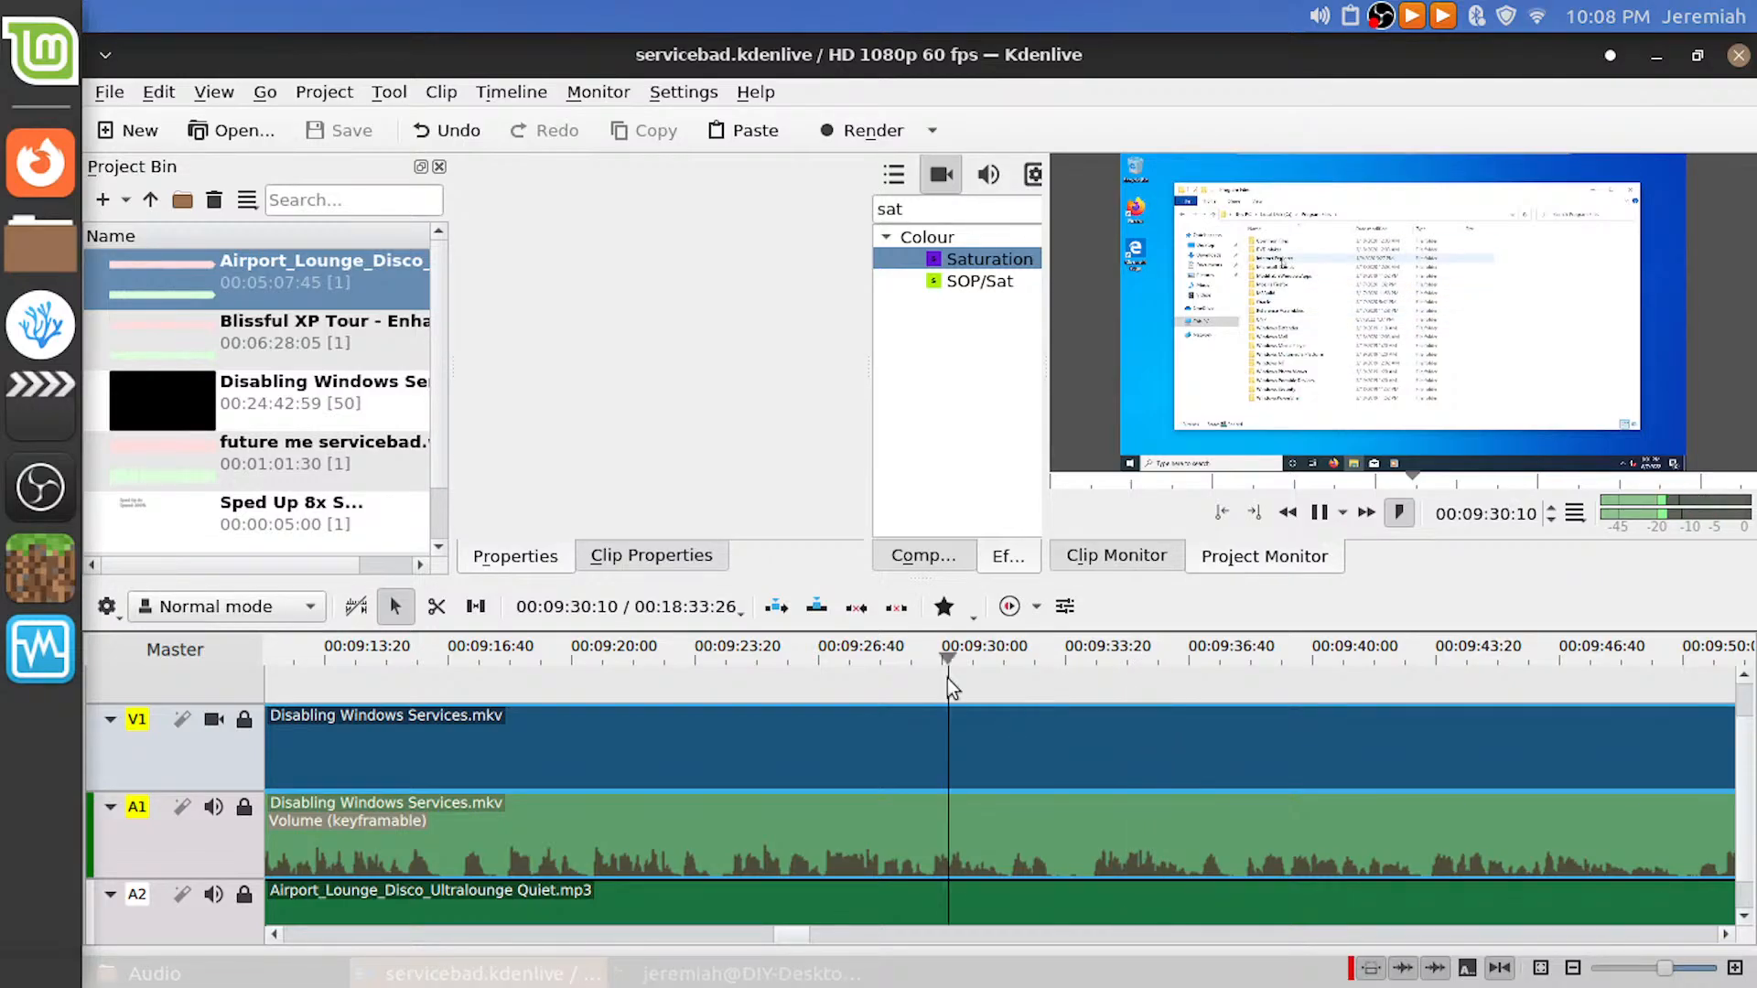
pyautogui.press('space')
pyautogui.press('space')
pyautogui.press('space')
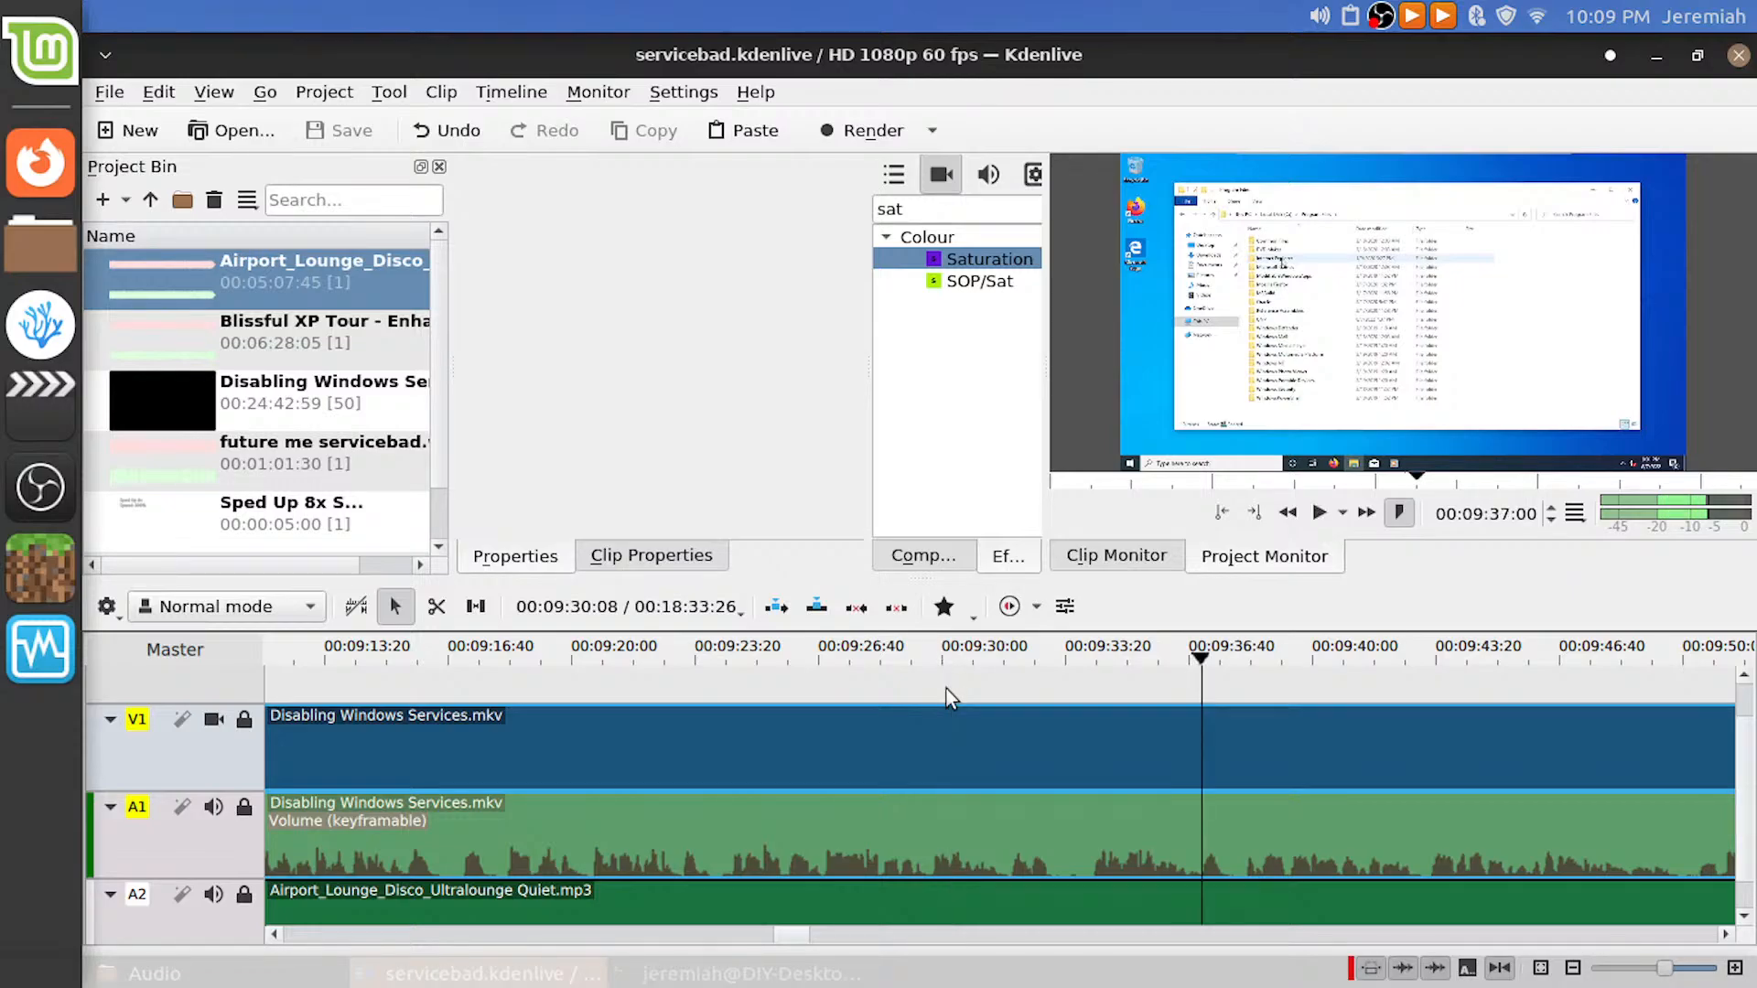
# Switch to OBS to check the stream's dropped frames and inspect the live stream page in YouTube Studio
pyautogui.hotkey('alt', 'Tab')
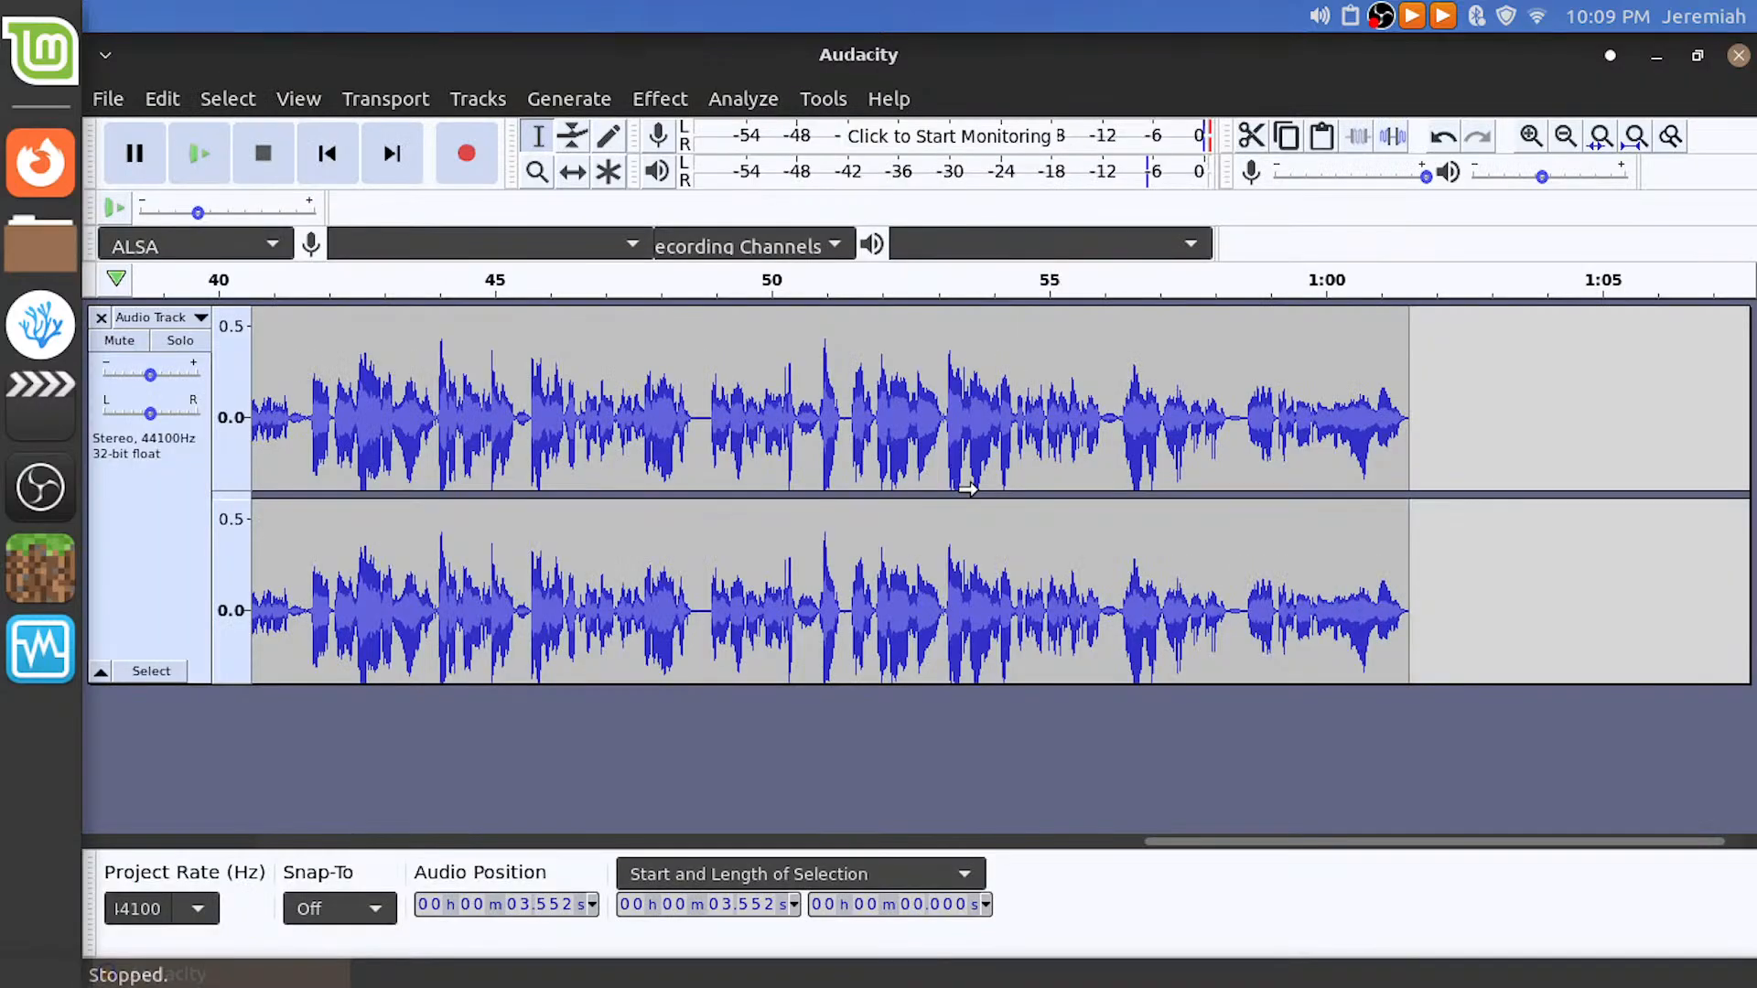
pyautogui.hotkey('alt', 'Tab')
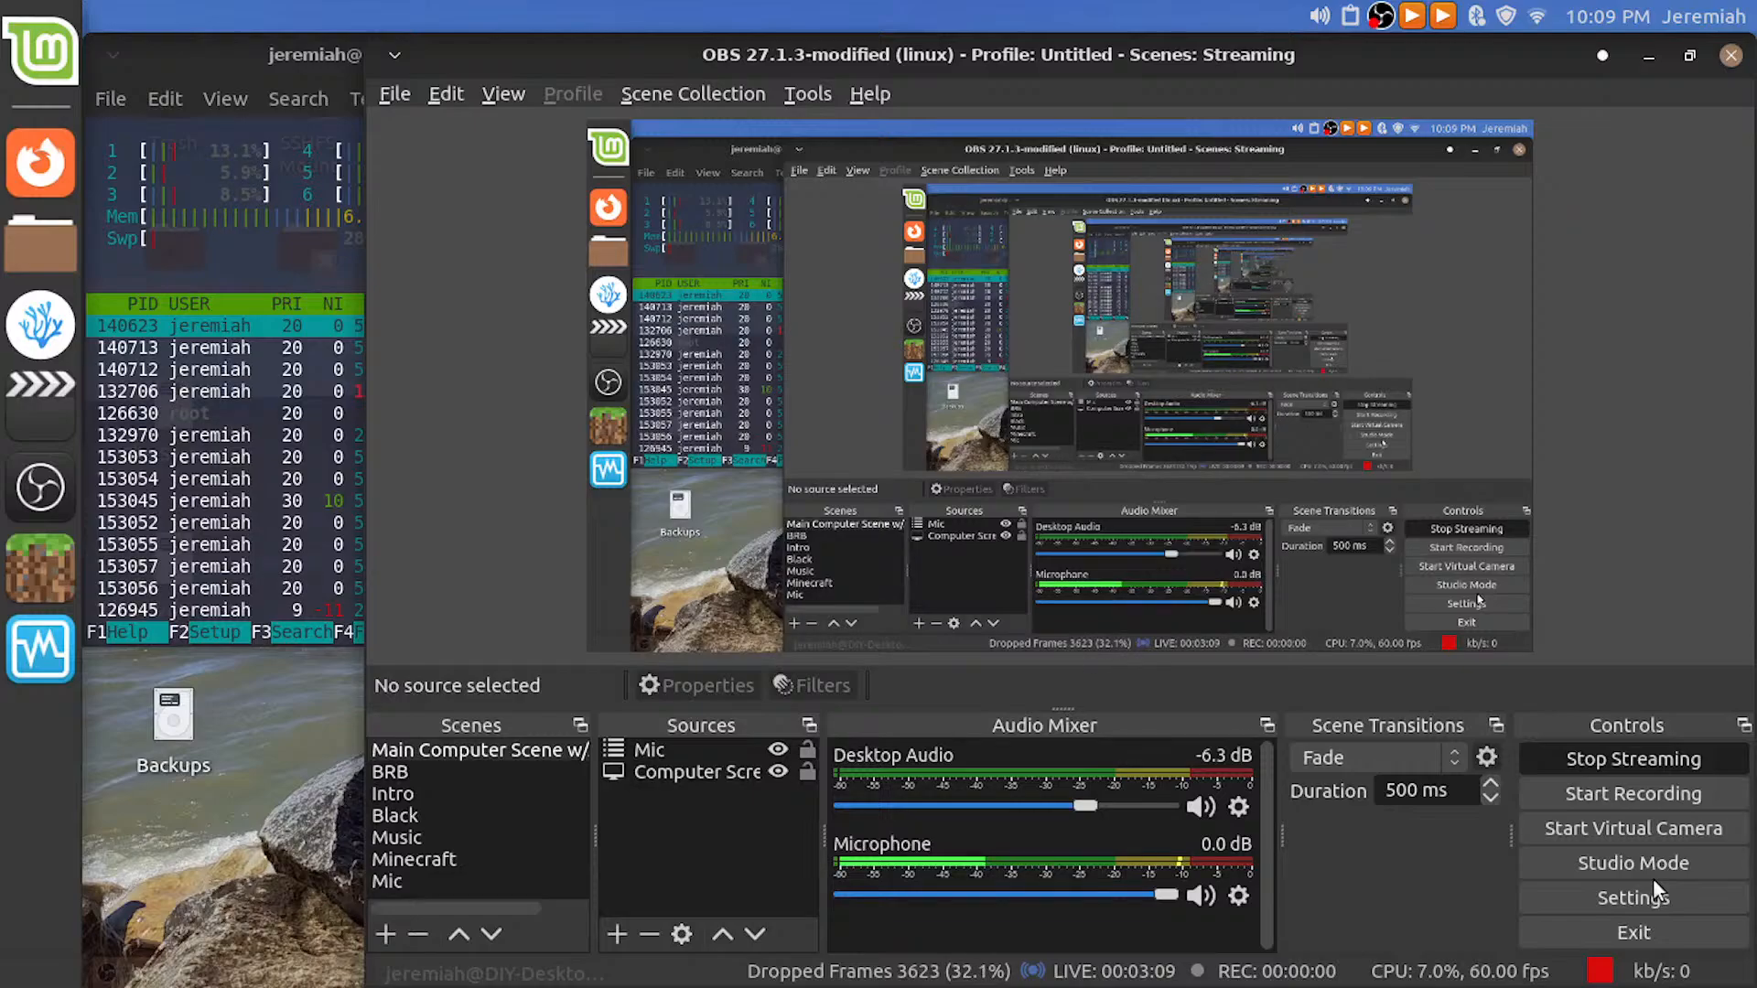
pyautogui.hotkey('ctrl', 'alt', 'Left')
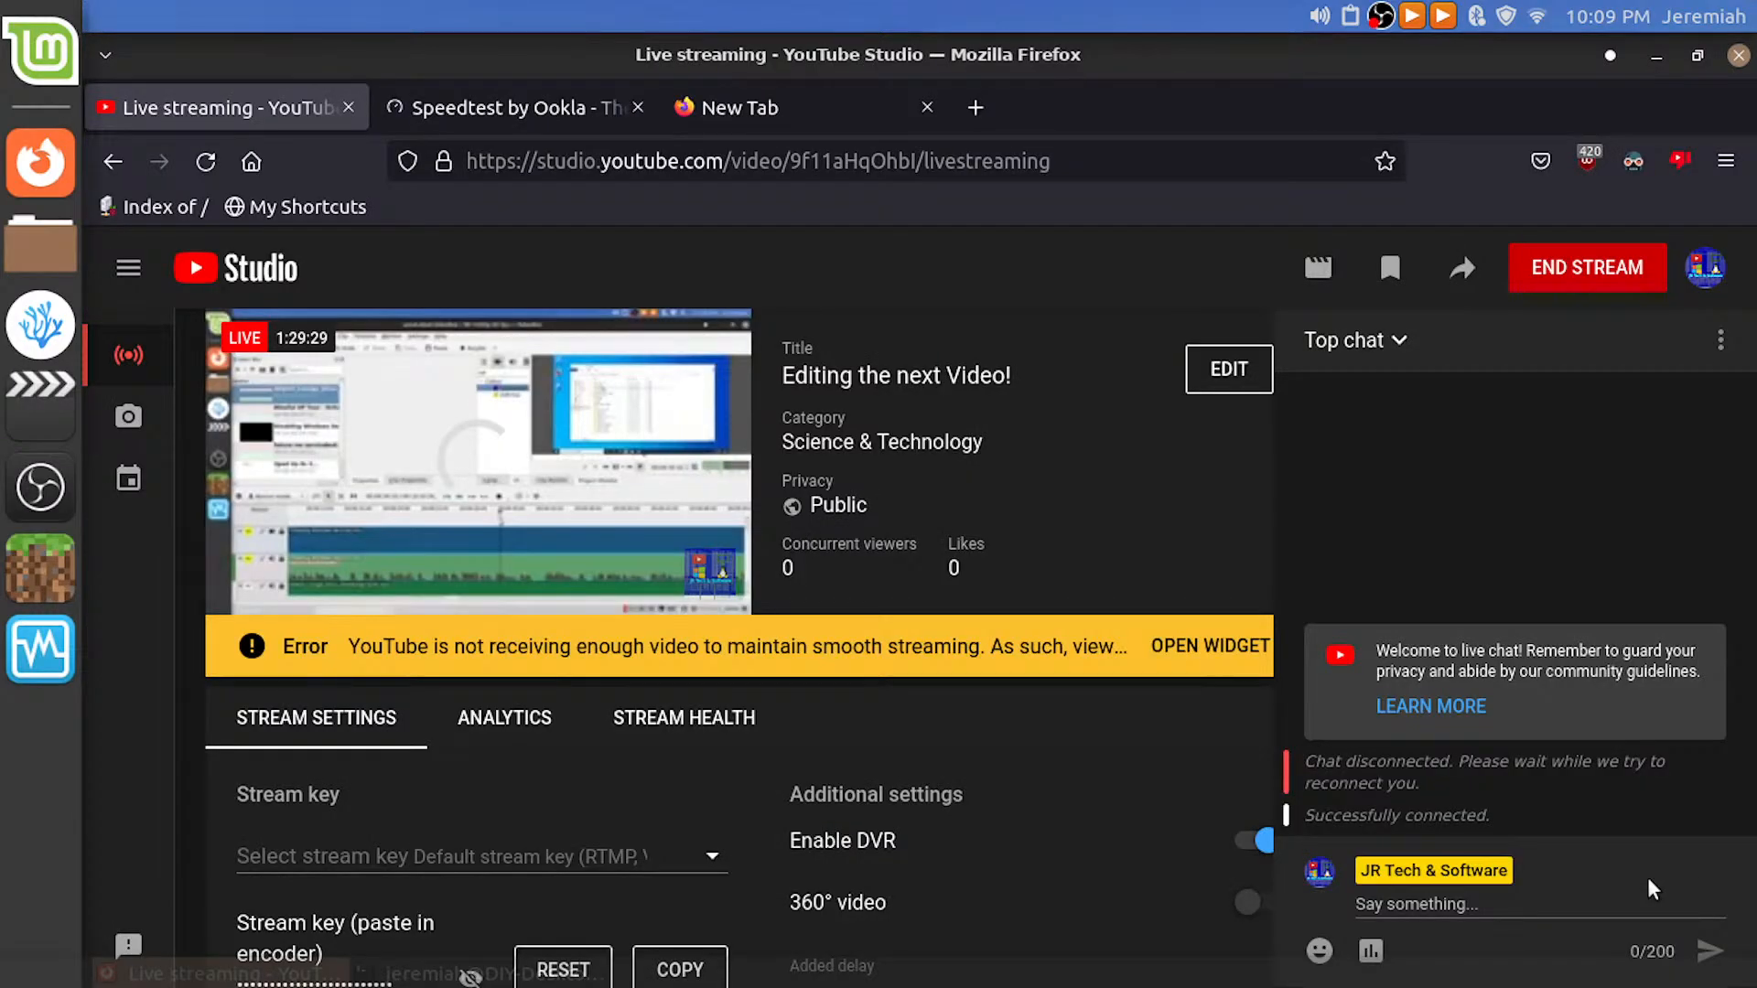
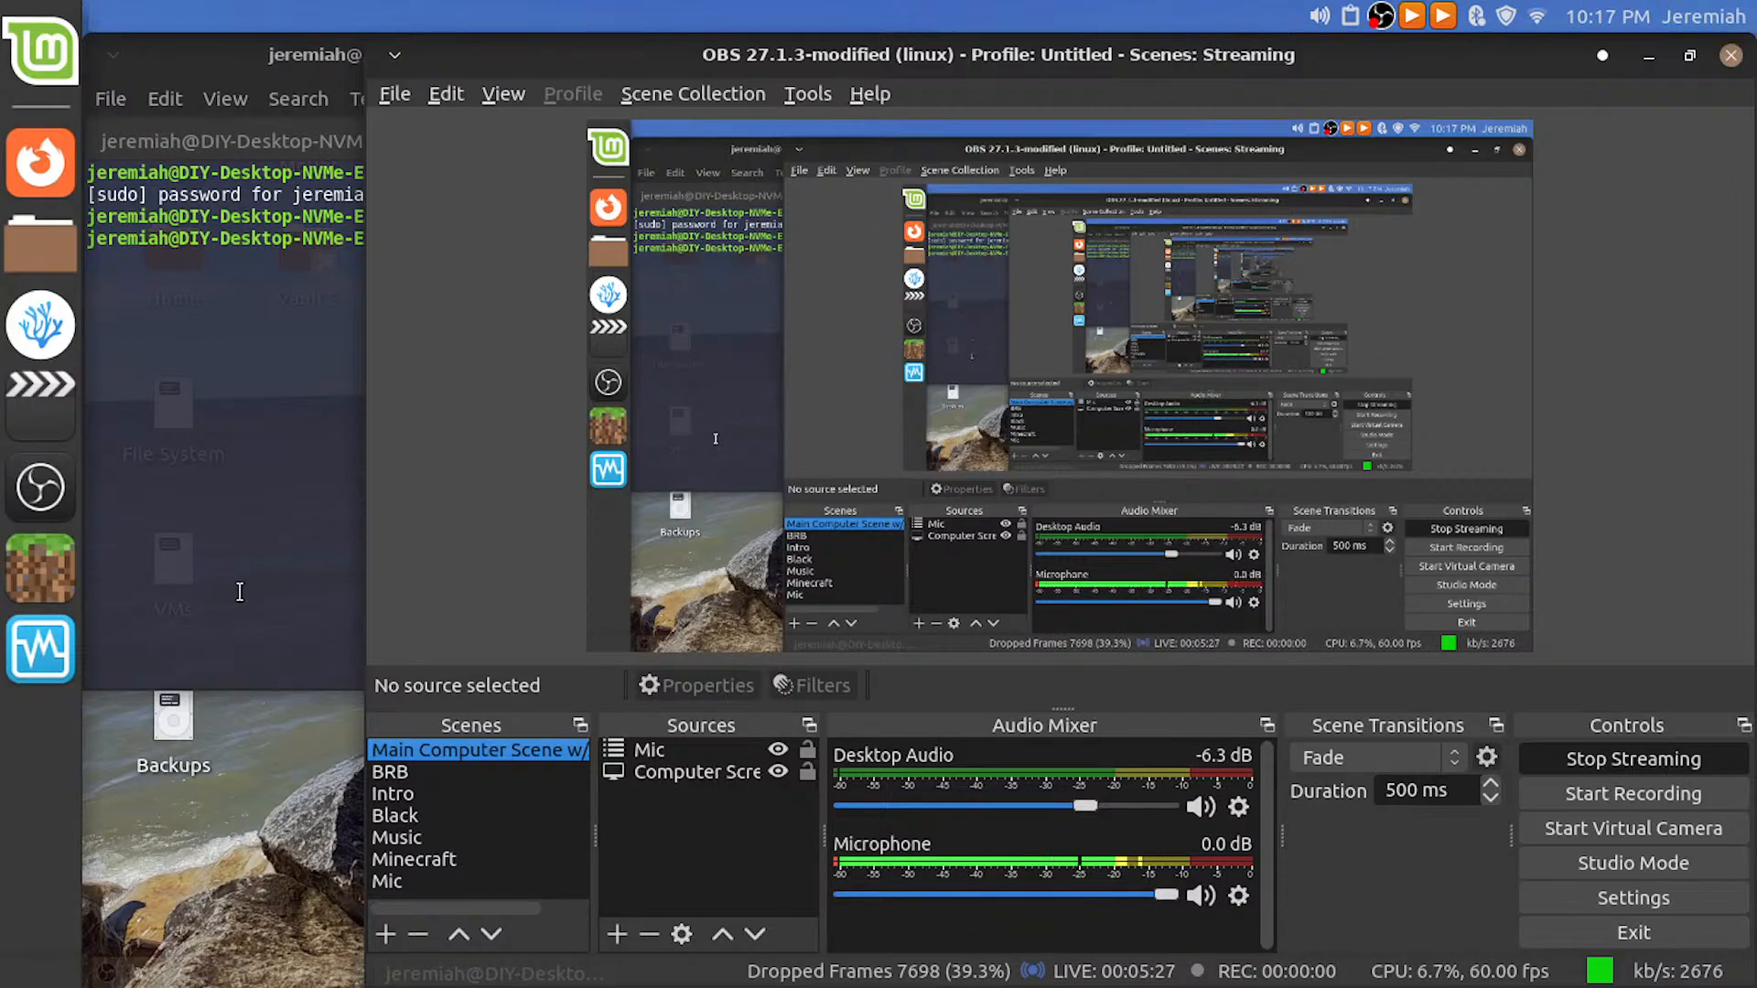
# Return to Kdenlive and review the file browser and Internet Explorer footage between about 00:09:32 and 00:09:47
pyautogui.hotkey('ctrl', 'alt', 'Right')
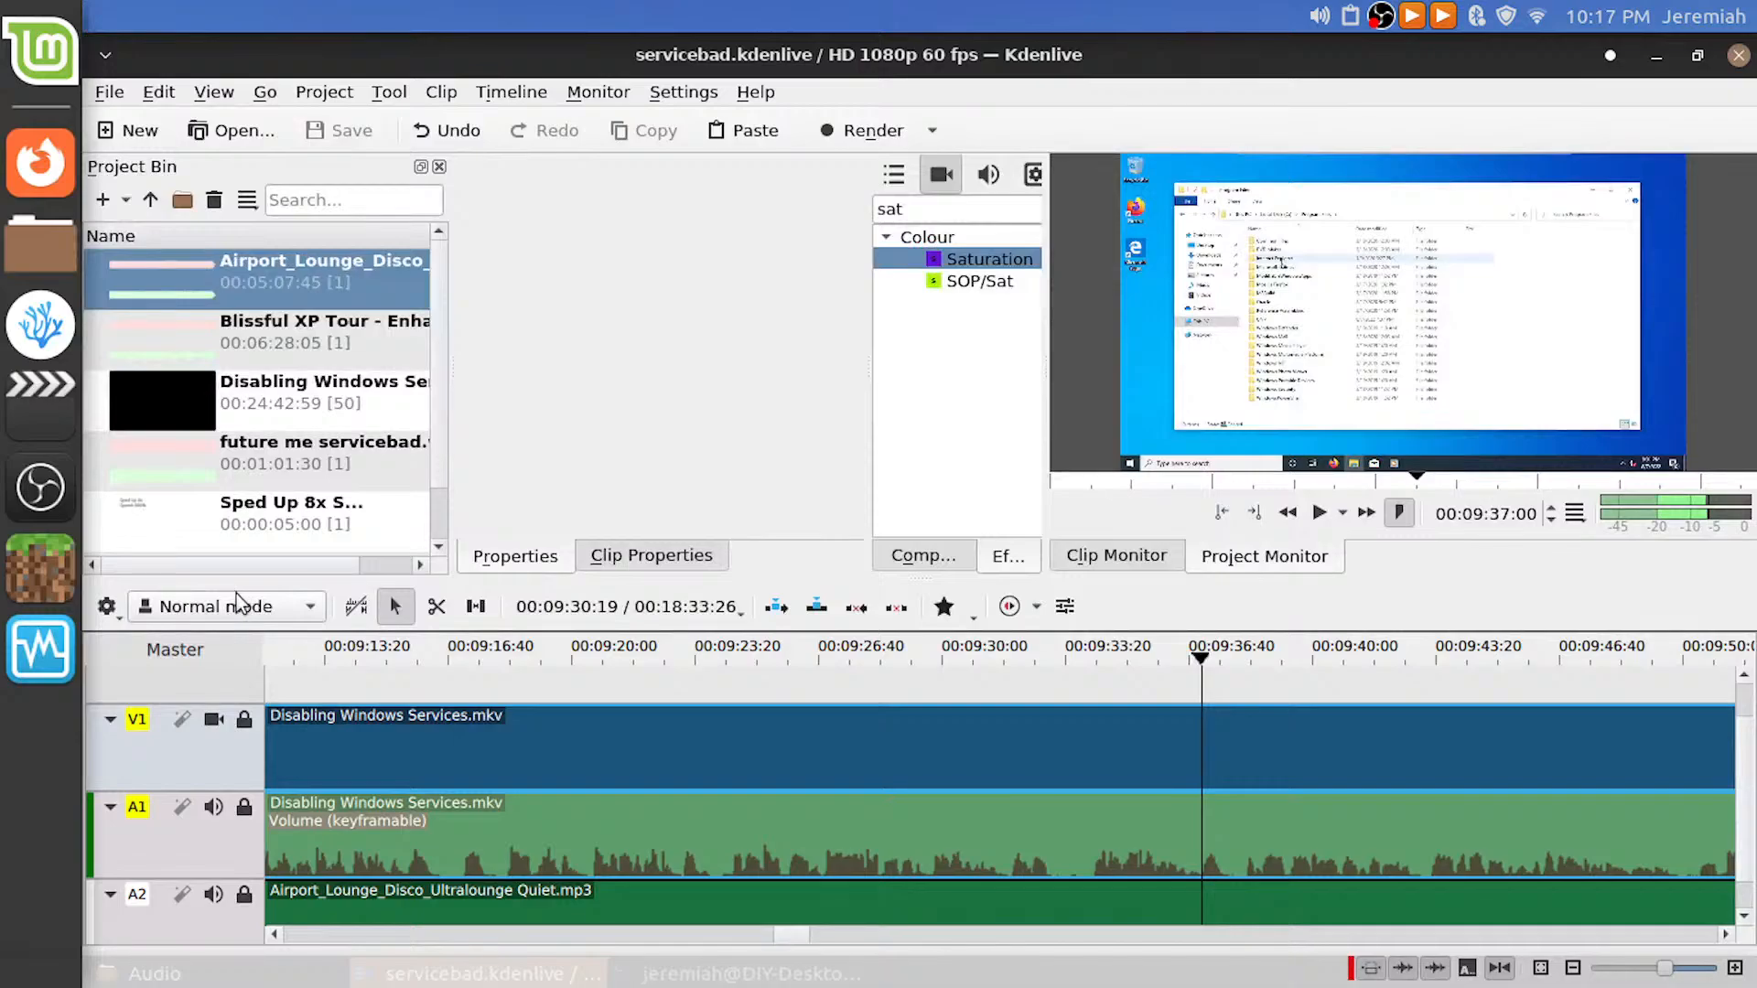
pyautogui.press('space')
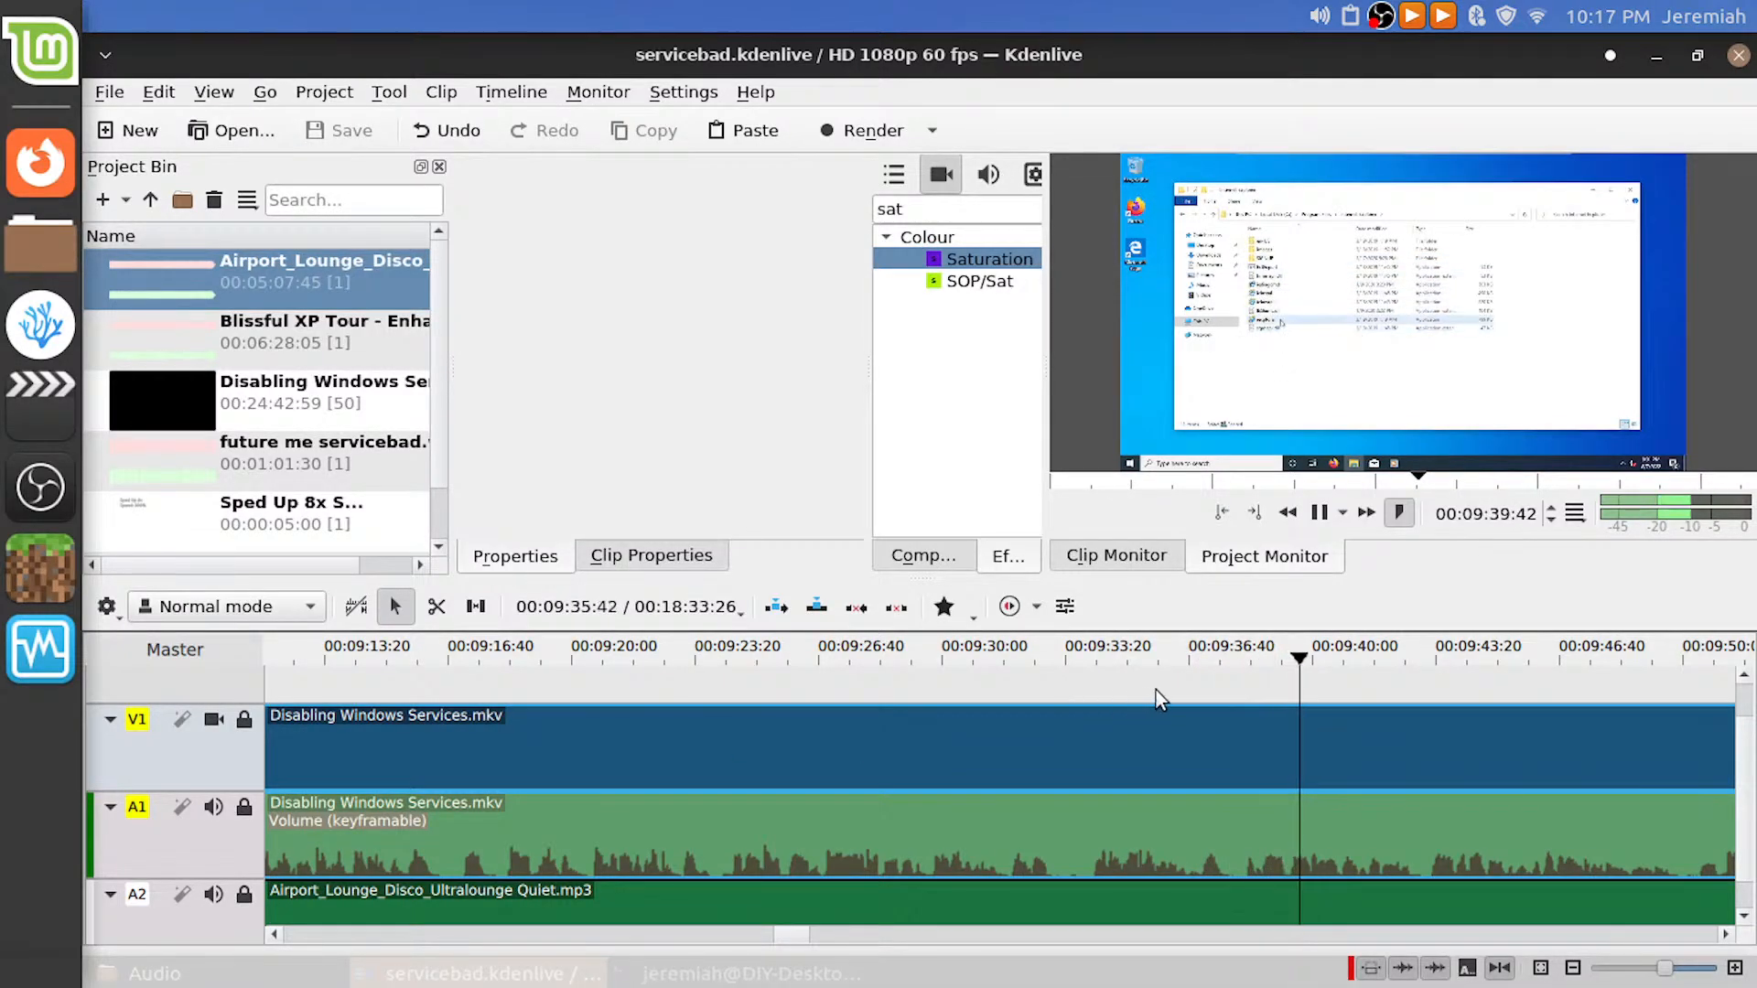
pyautogui.moveTo(1140, 668); pyautogui.dragTo(1025, 690)
pyautogui.press('space')
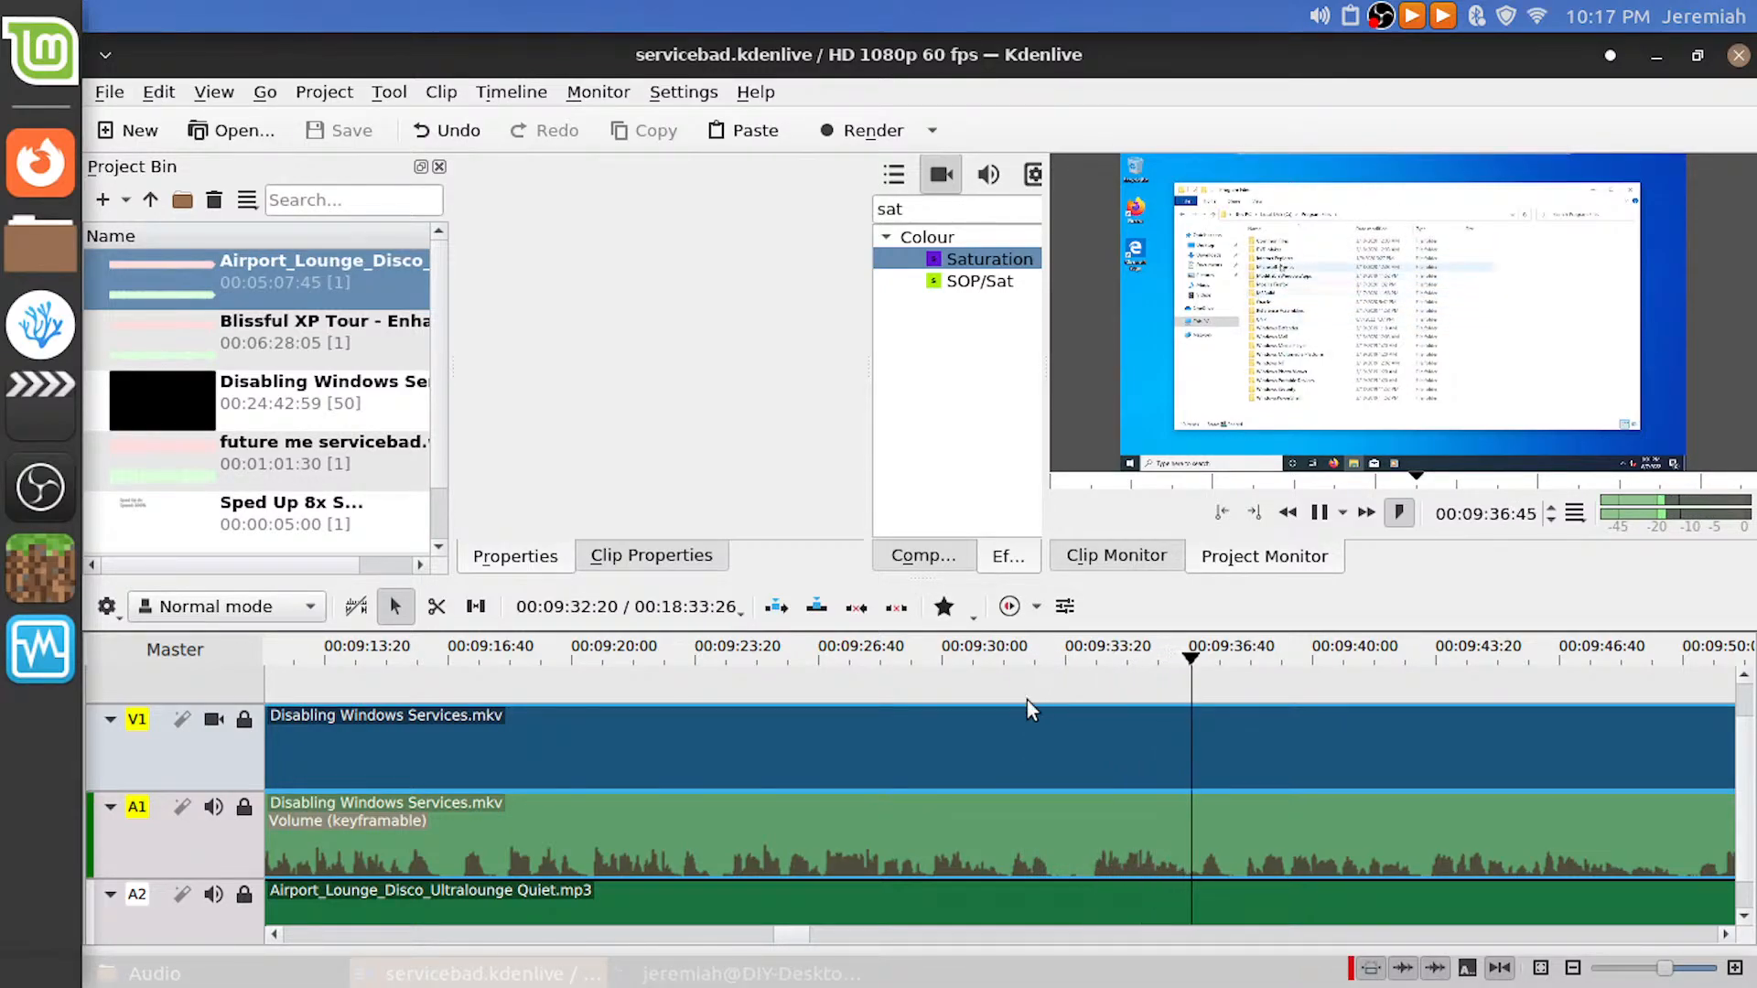
pyautogui.press('space')
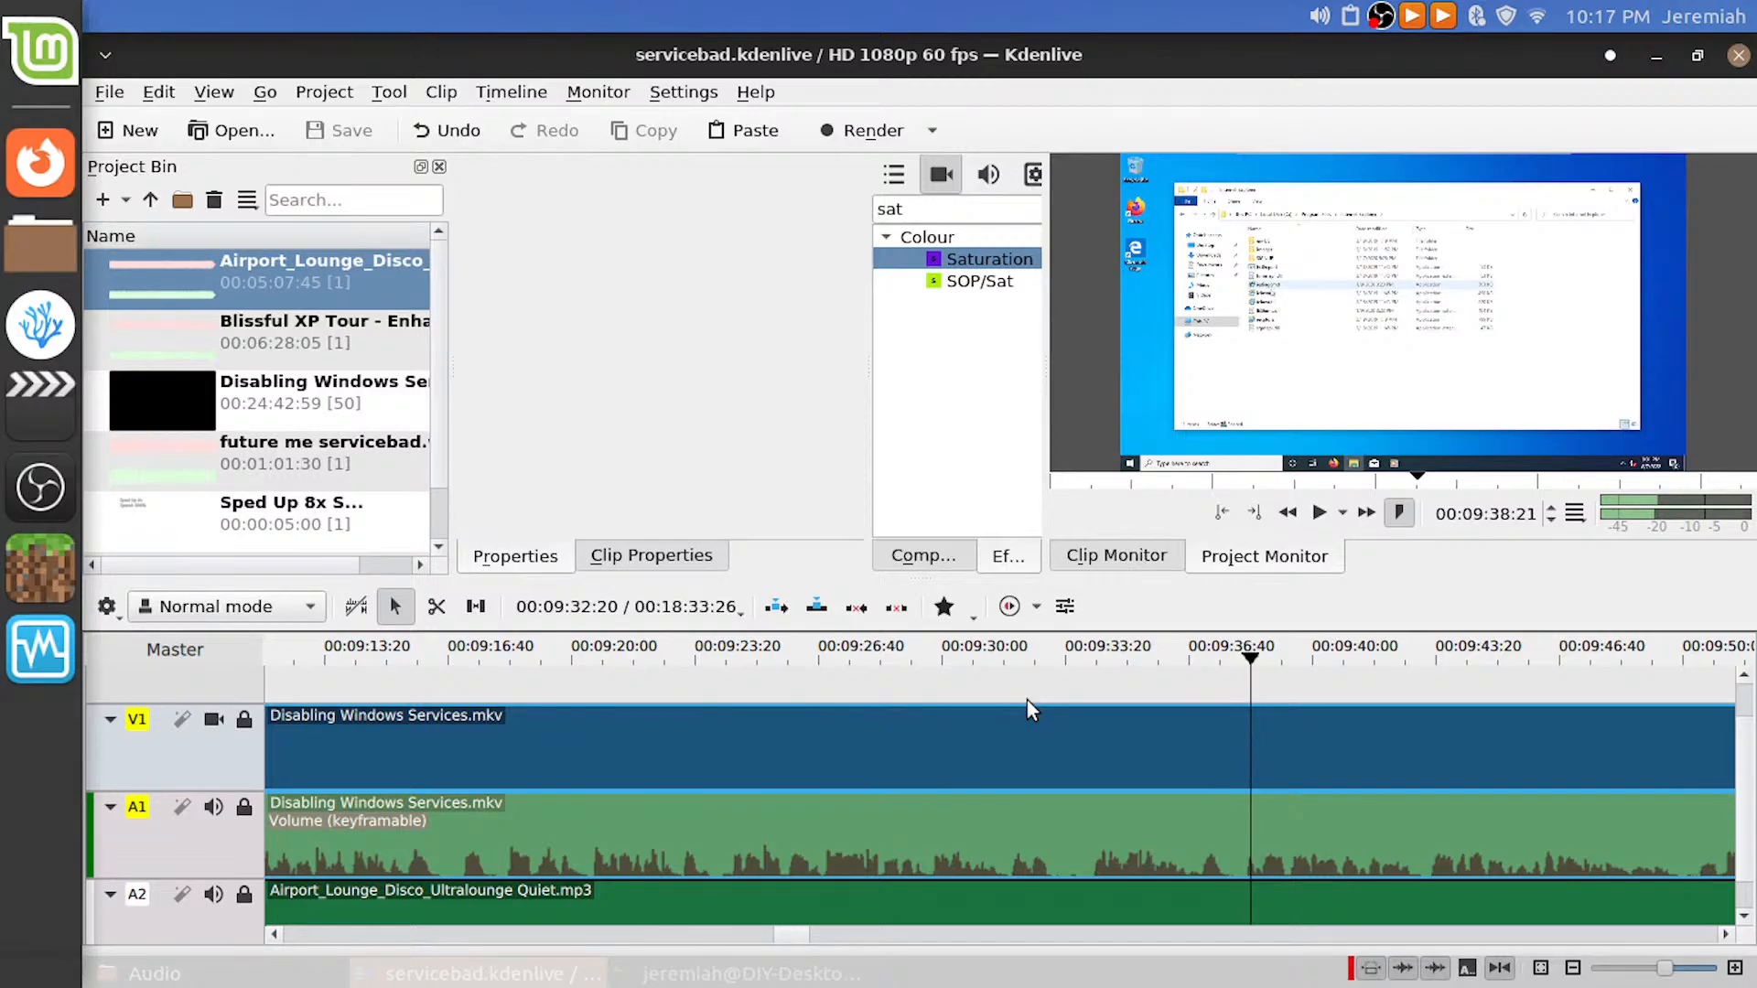
pyautogui.press('space')
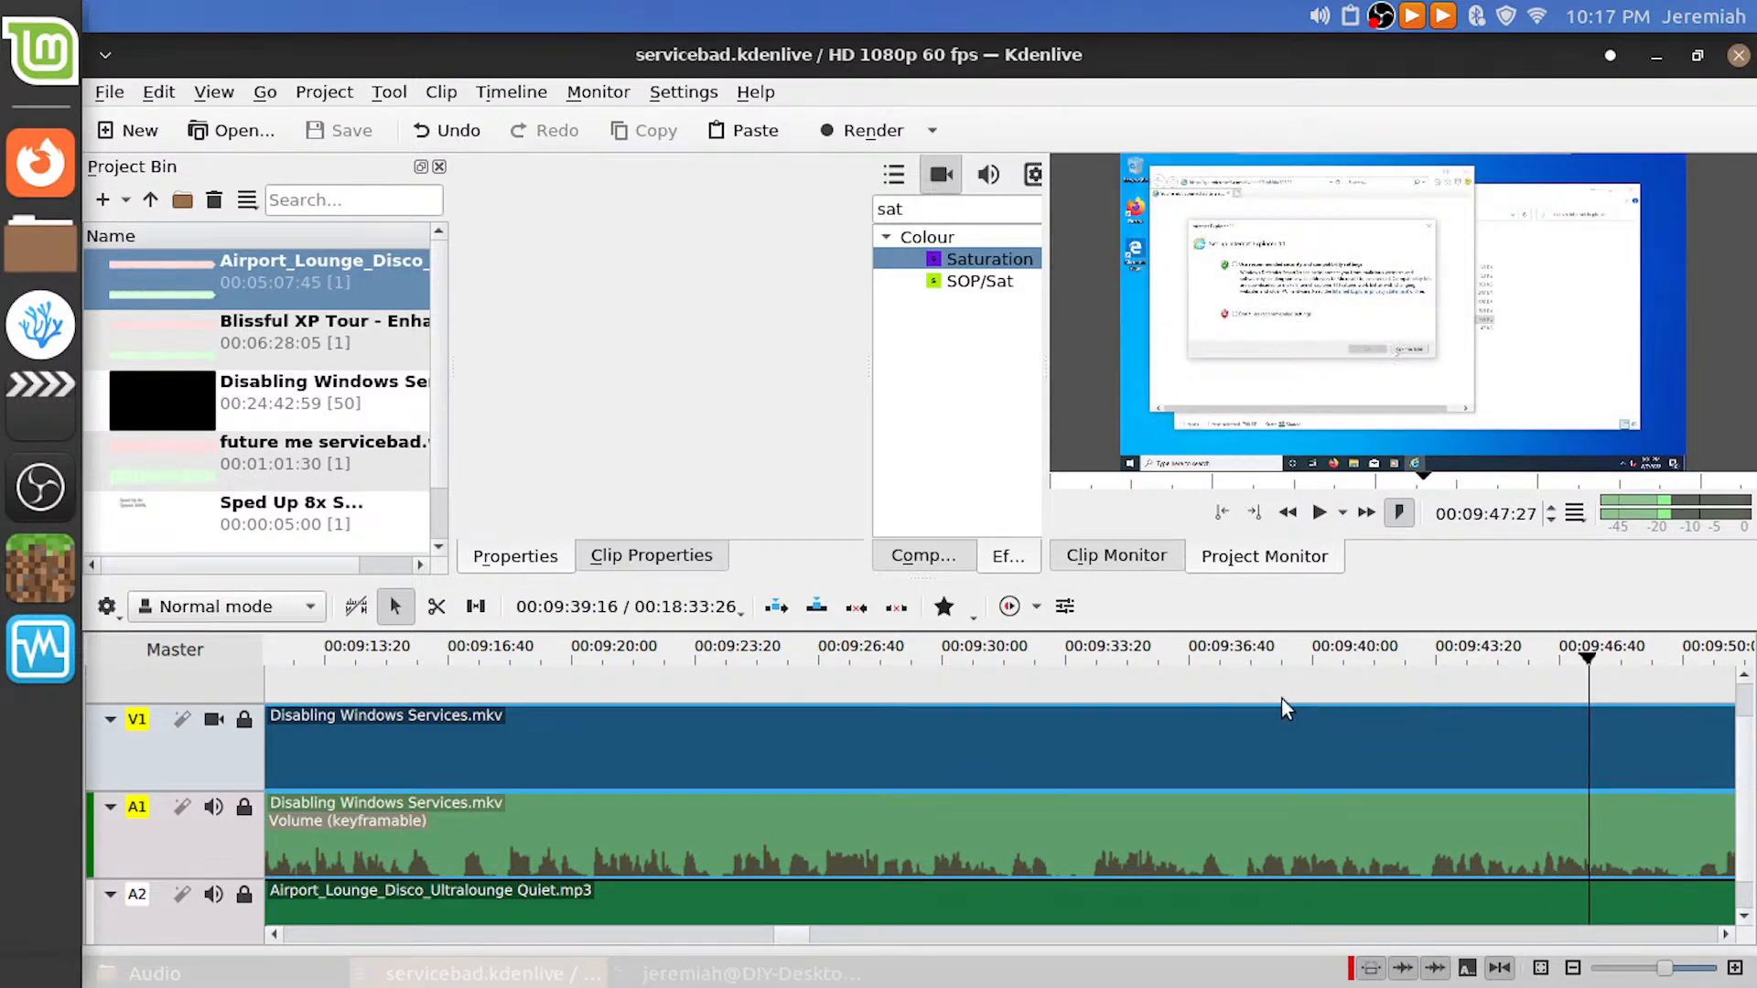
pyautogui.moveTo(1278, 695); pyautogui.dragTo(1133, 691)
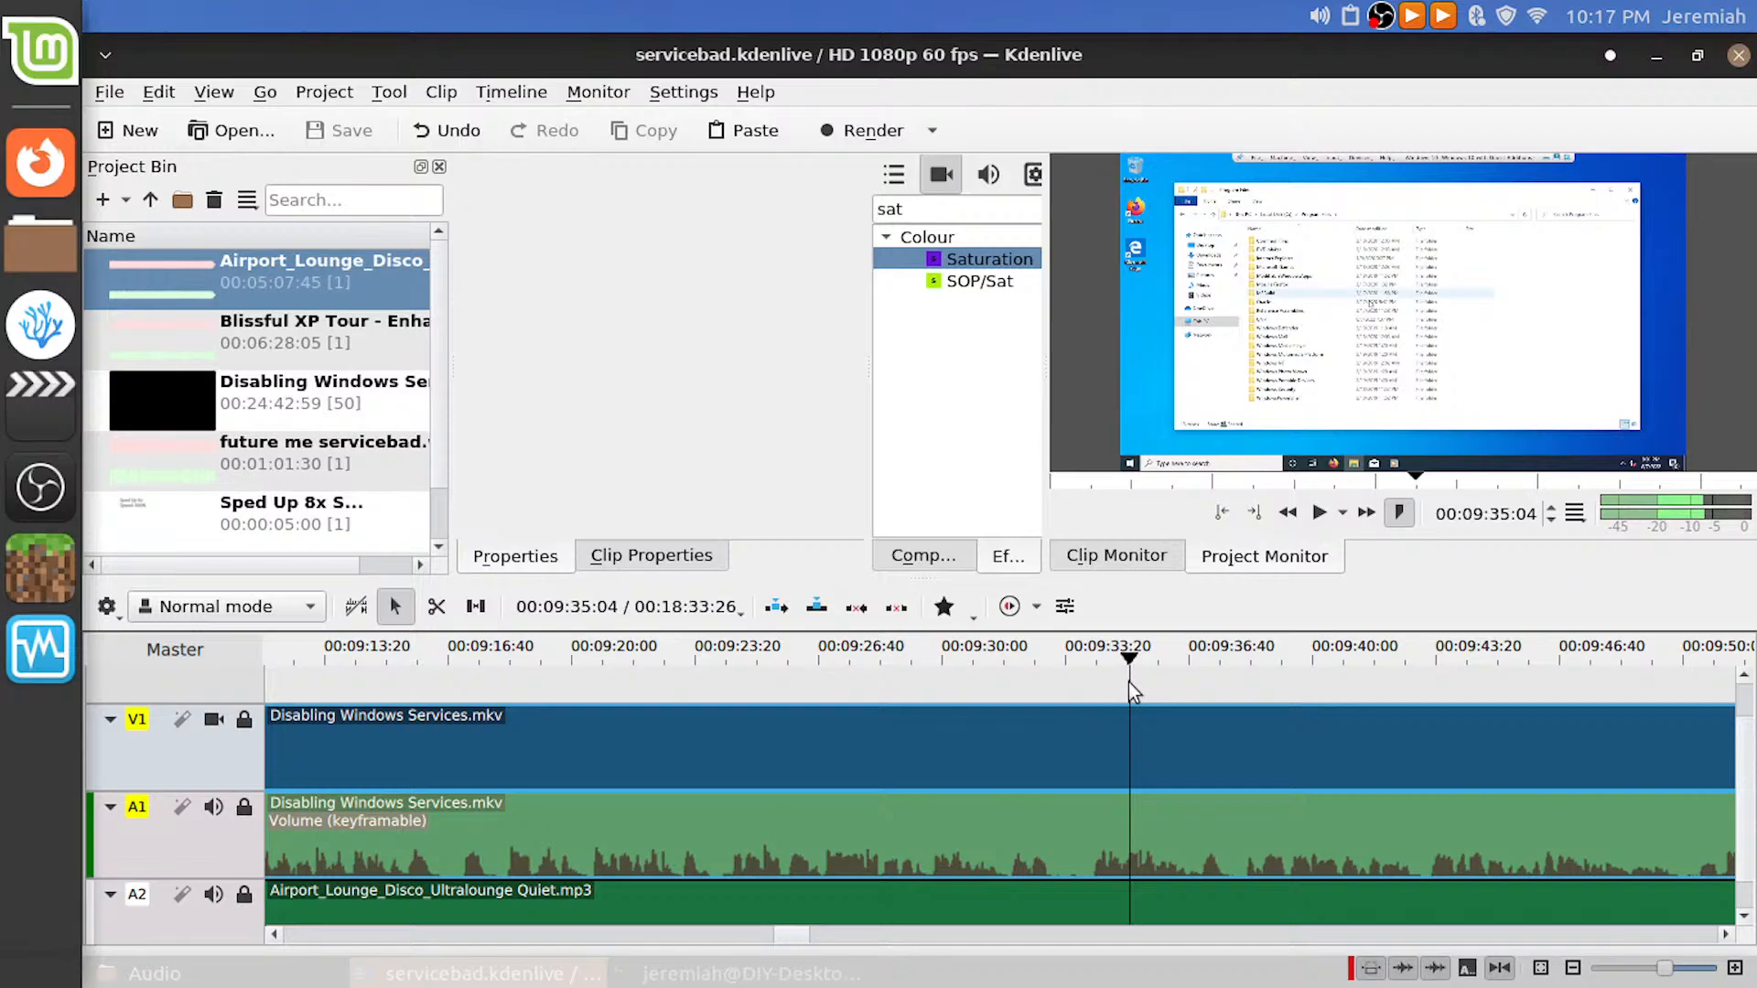
pyautogui.press('space')
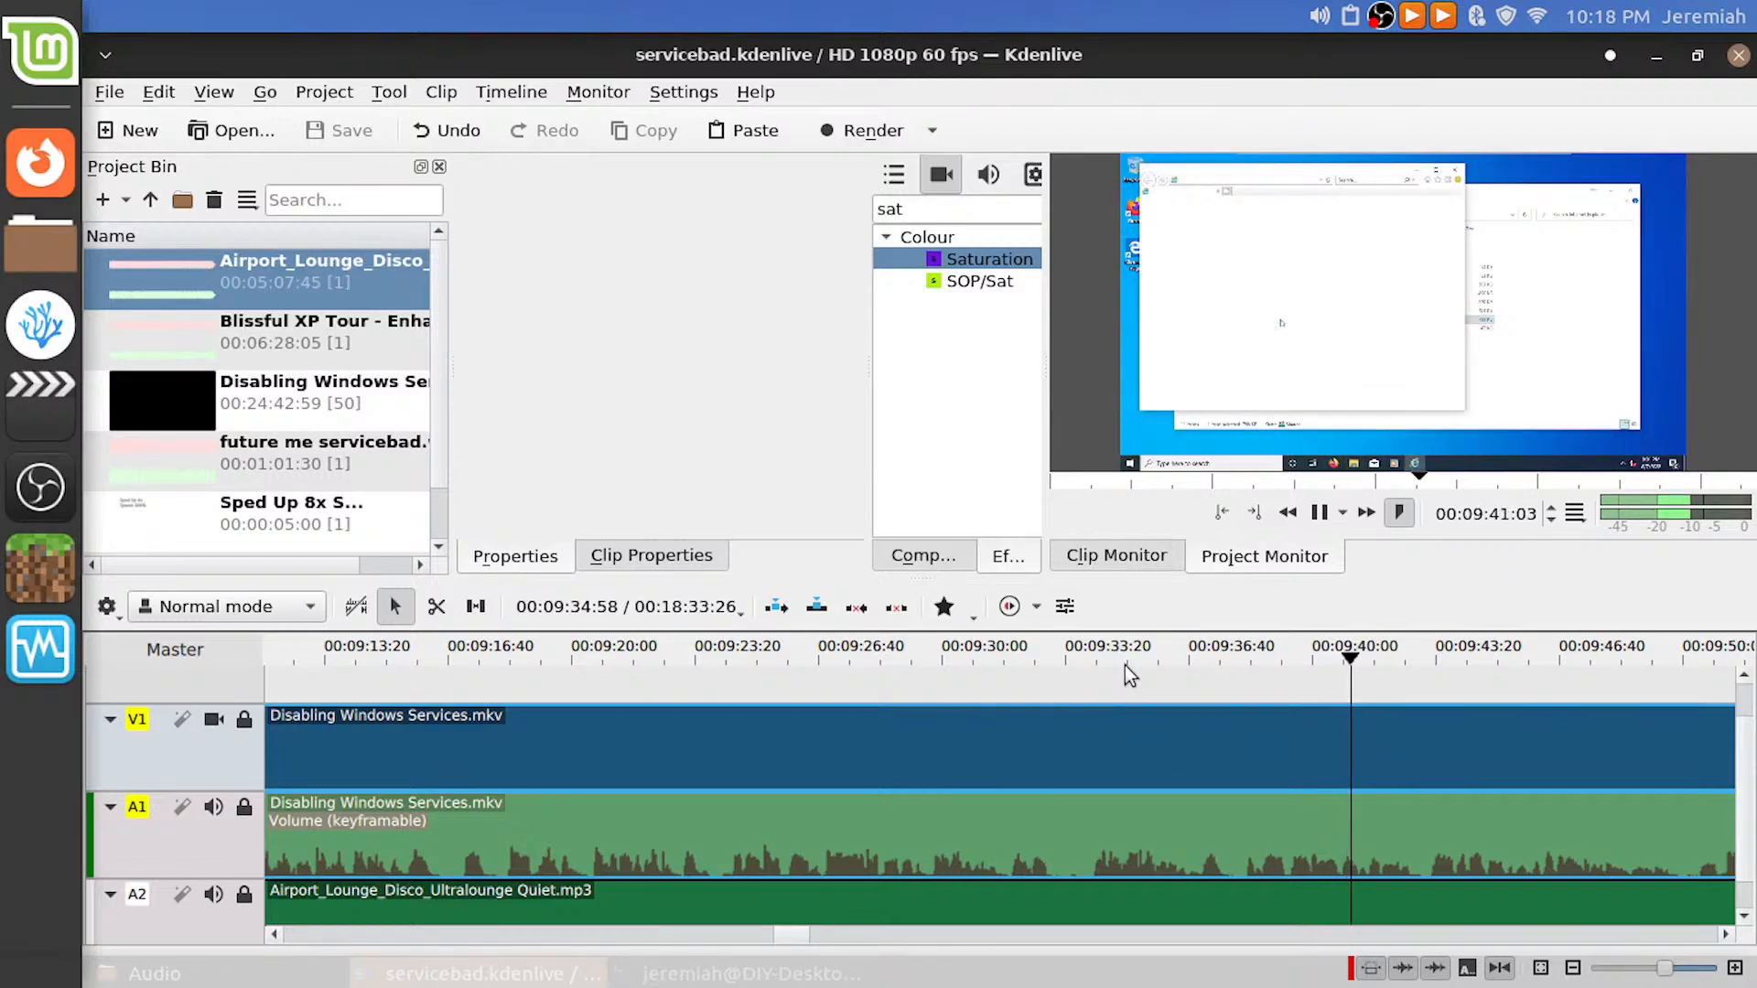
# Split the Disabling Windows Services clip at 00:09:22:59, just after the command prompt closes, and resume playback
pyautogui.moveTo(1164, 668); pyautogui.dragTo(622, 684)
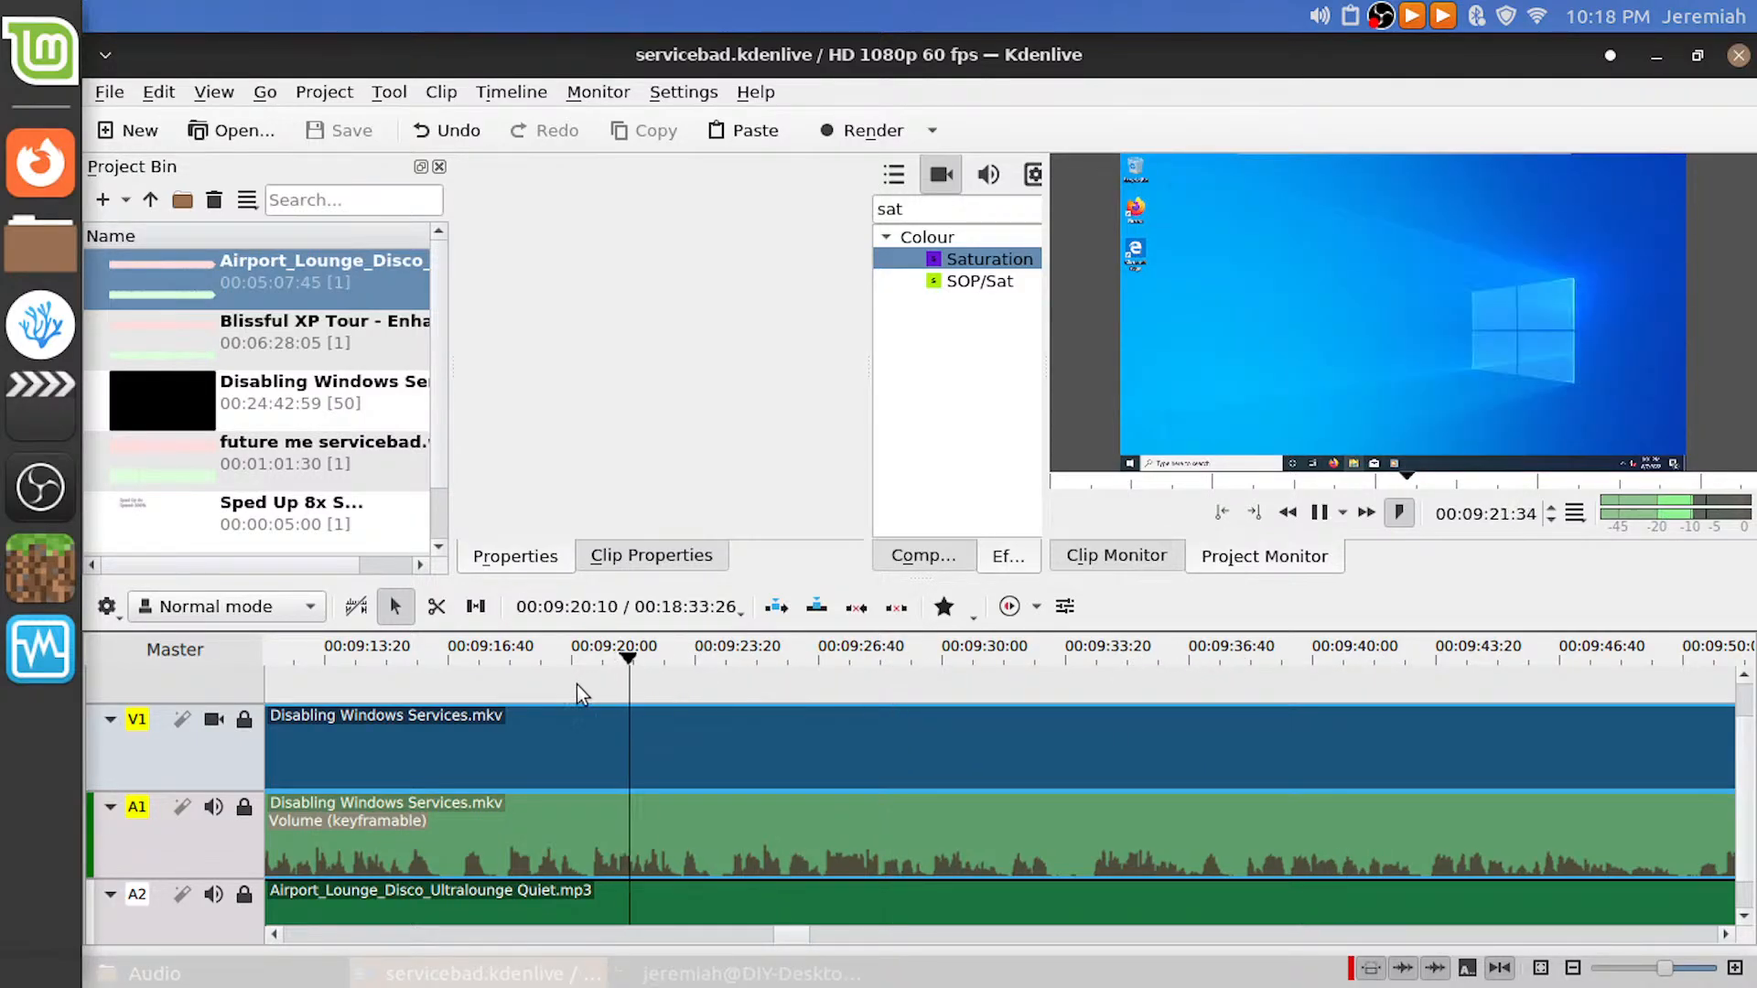
pyautogui.click(393, 674)
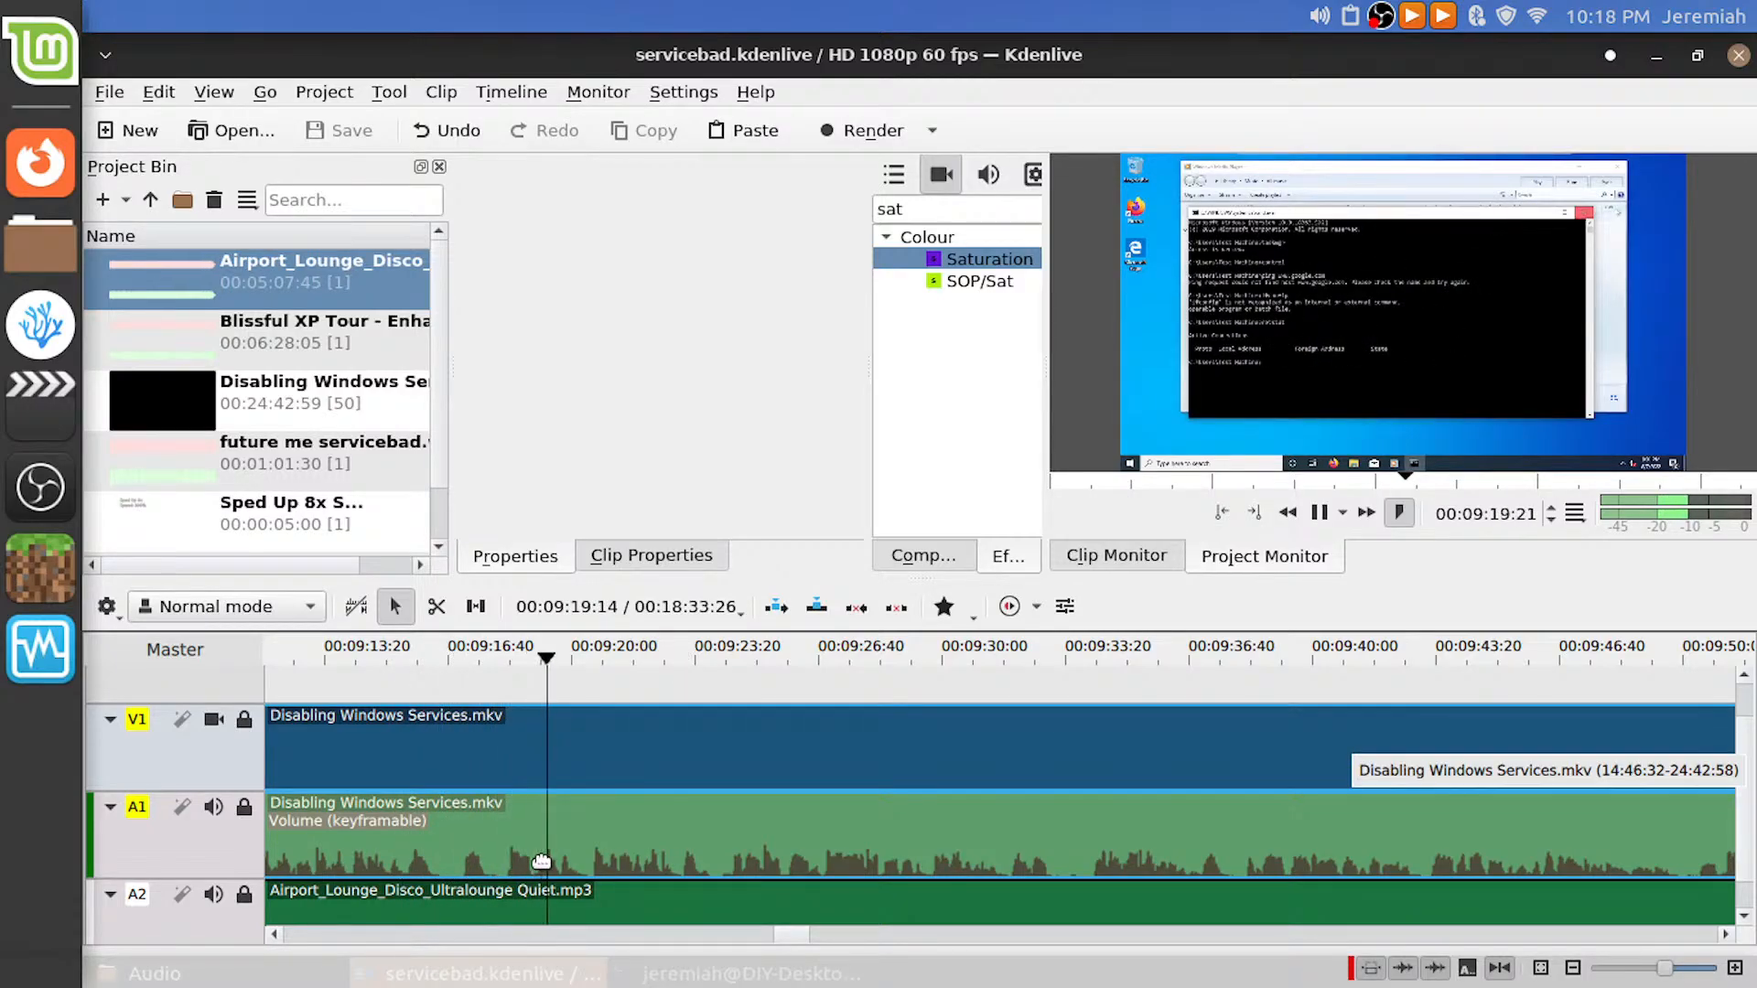
pyautogui.scroll(3, 507, 797)
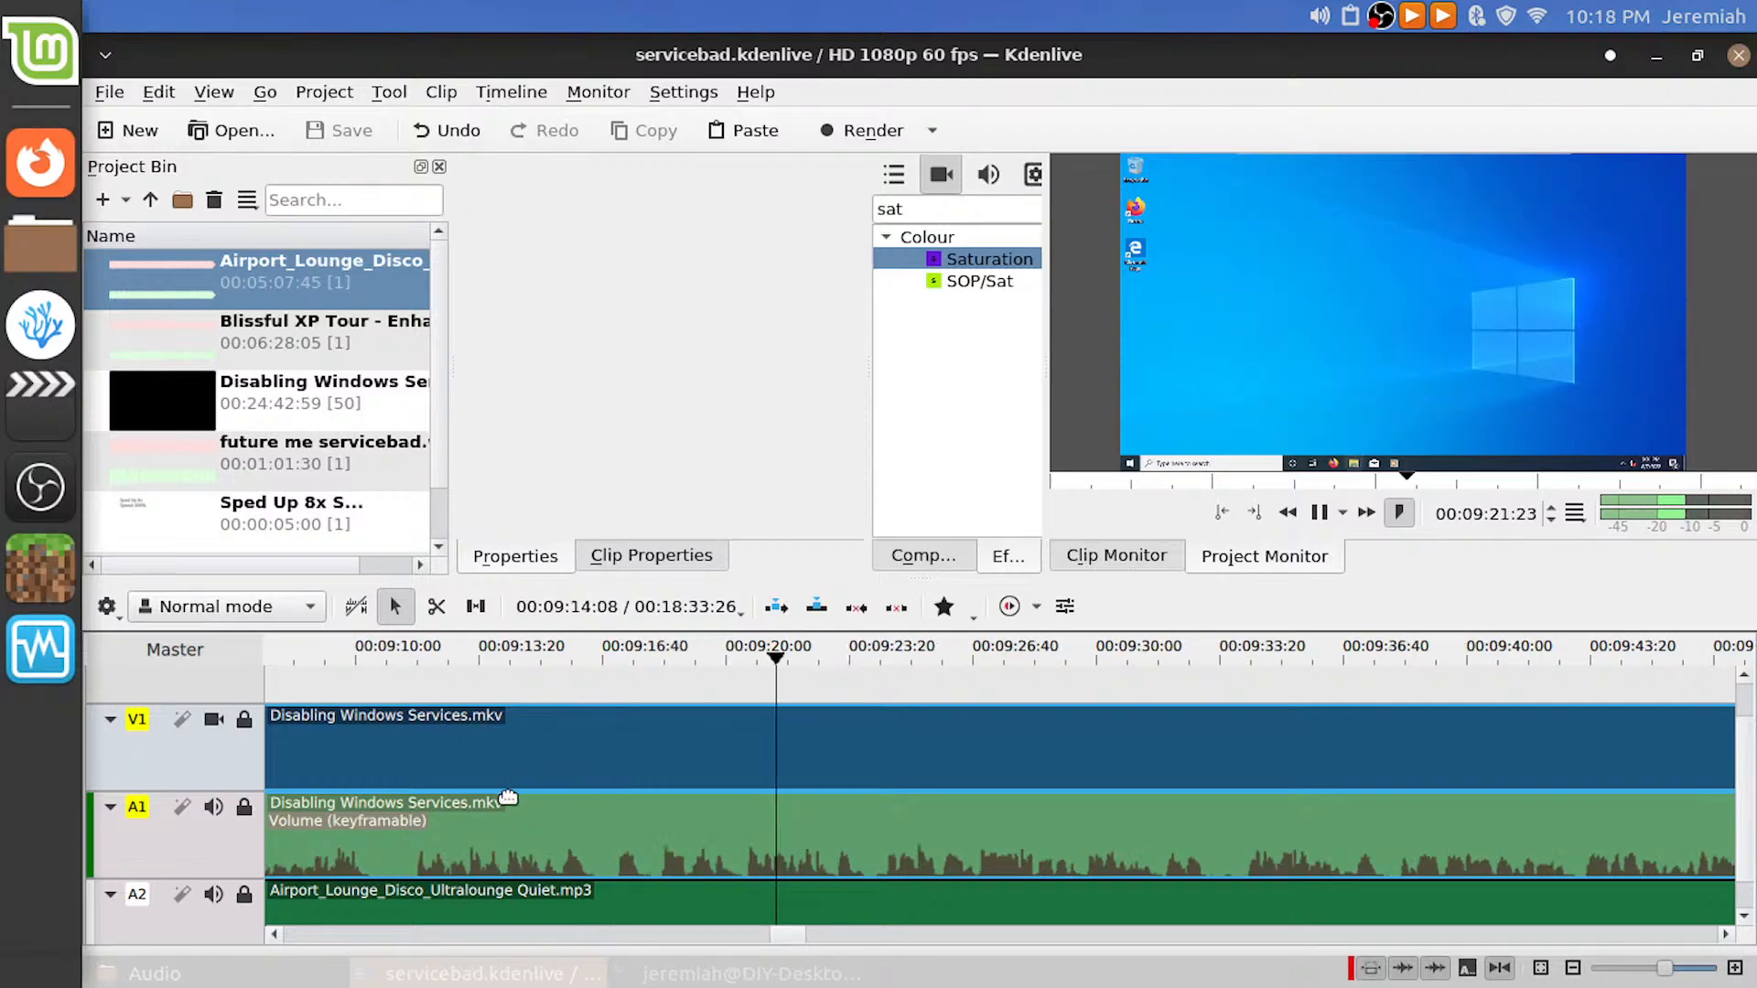
pyautogui.scroll(3, 508, 798)
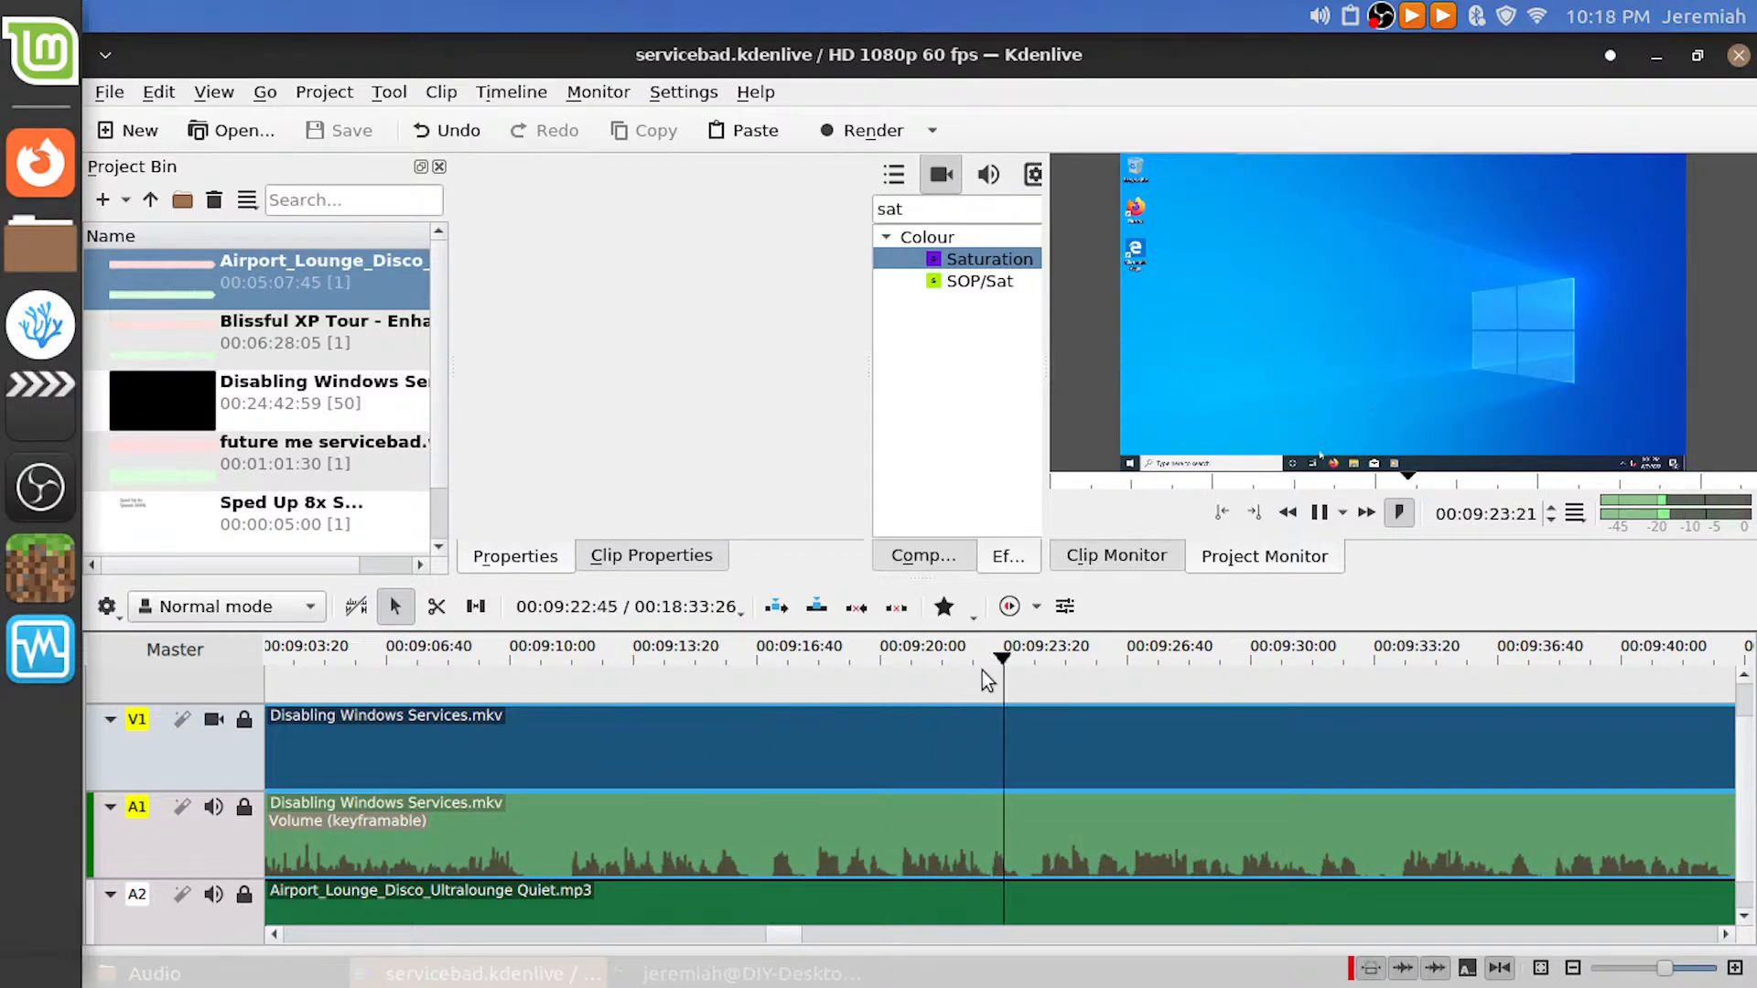
pyautogui.moveTo(986, 671); pyautogui.dragTo(991, 675)
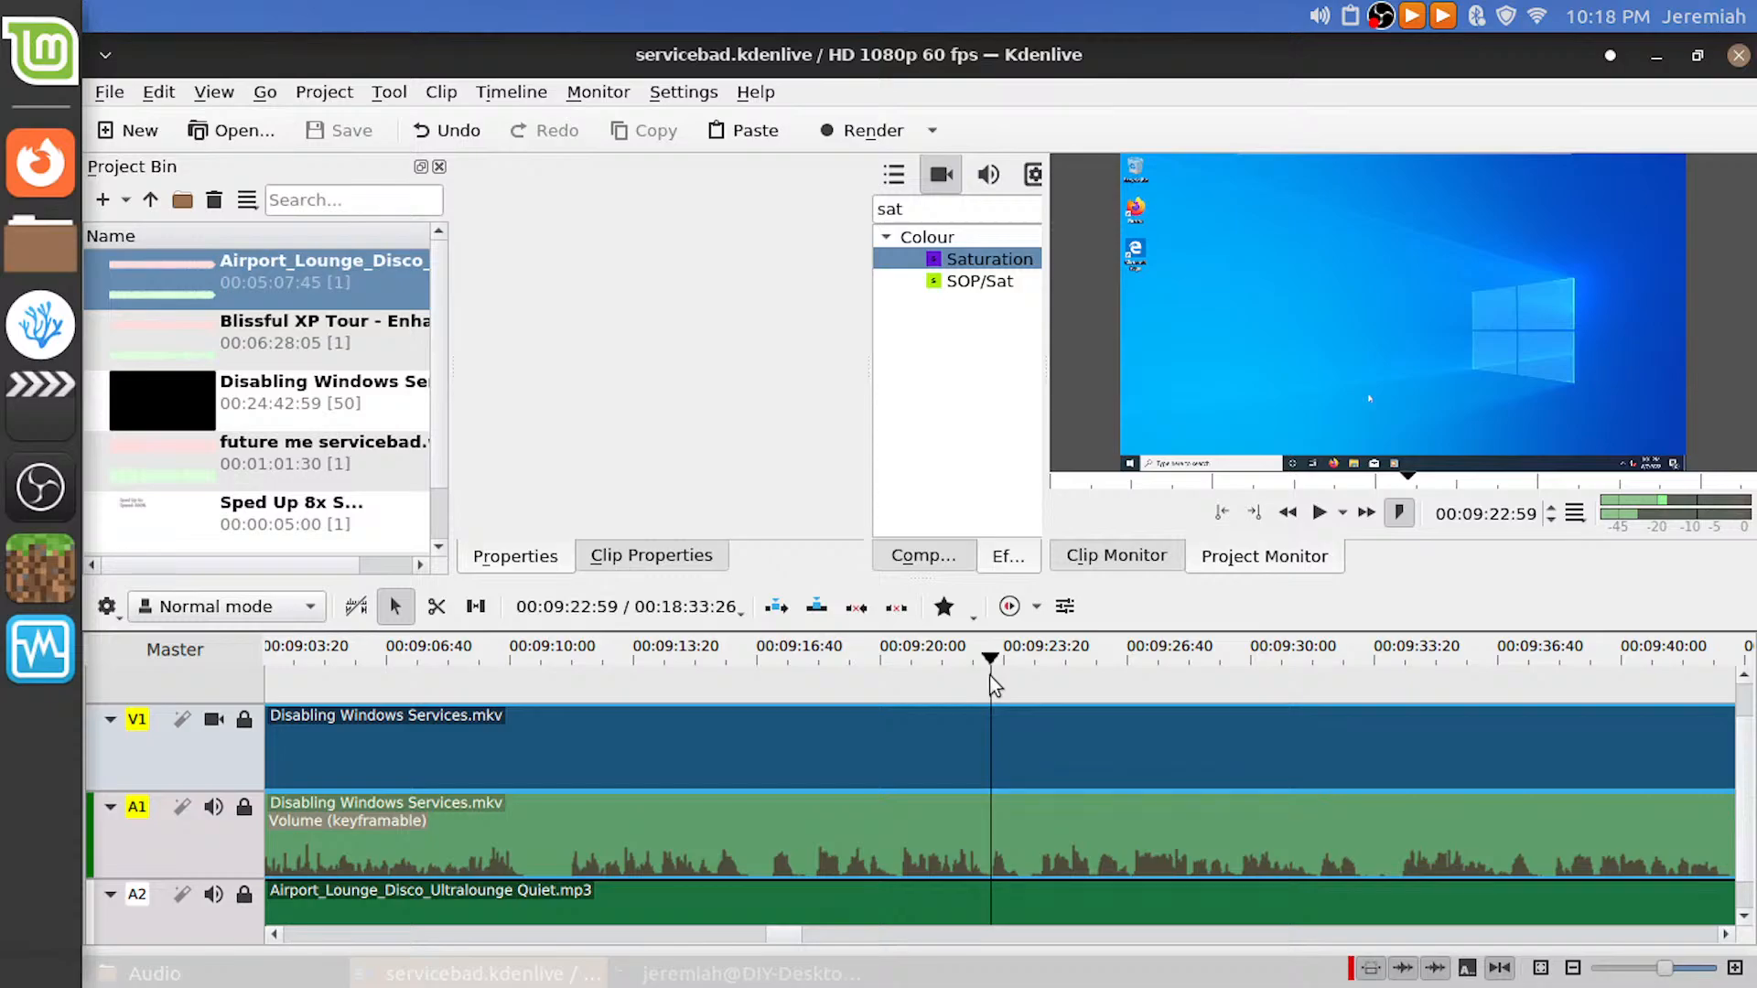
pyautogui.hotkey('shift', 'r')
pyautogui.press('space')
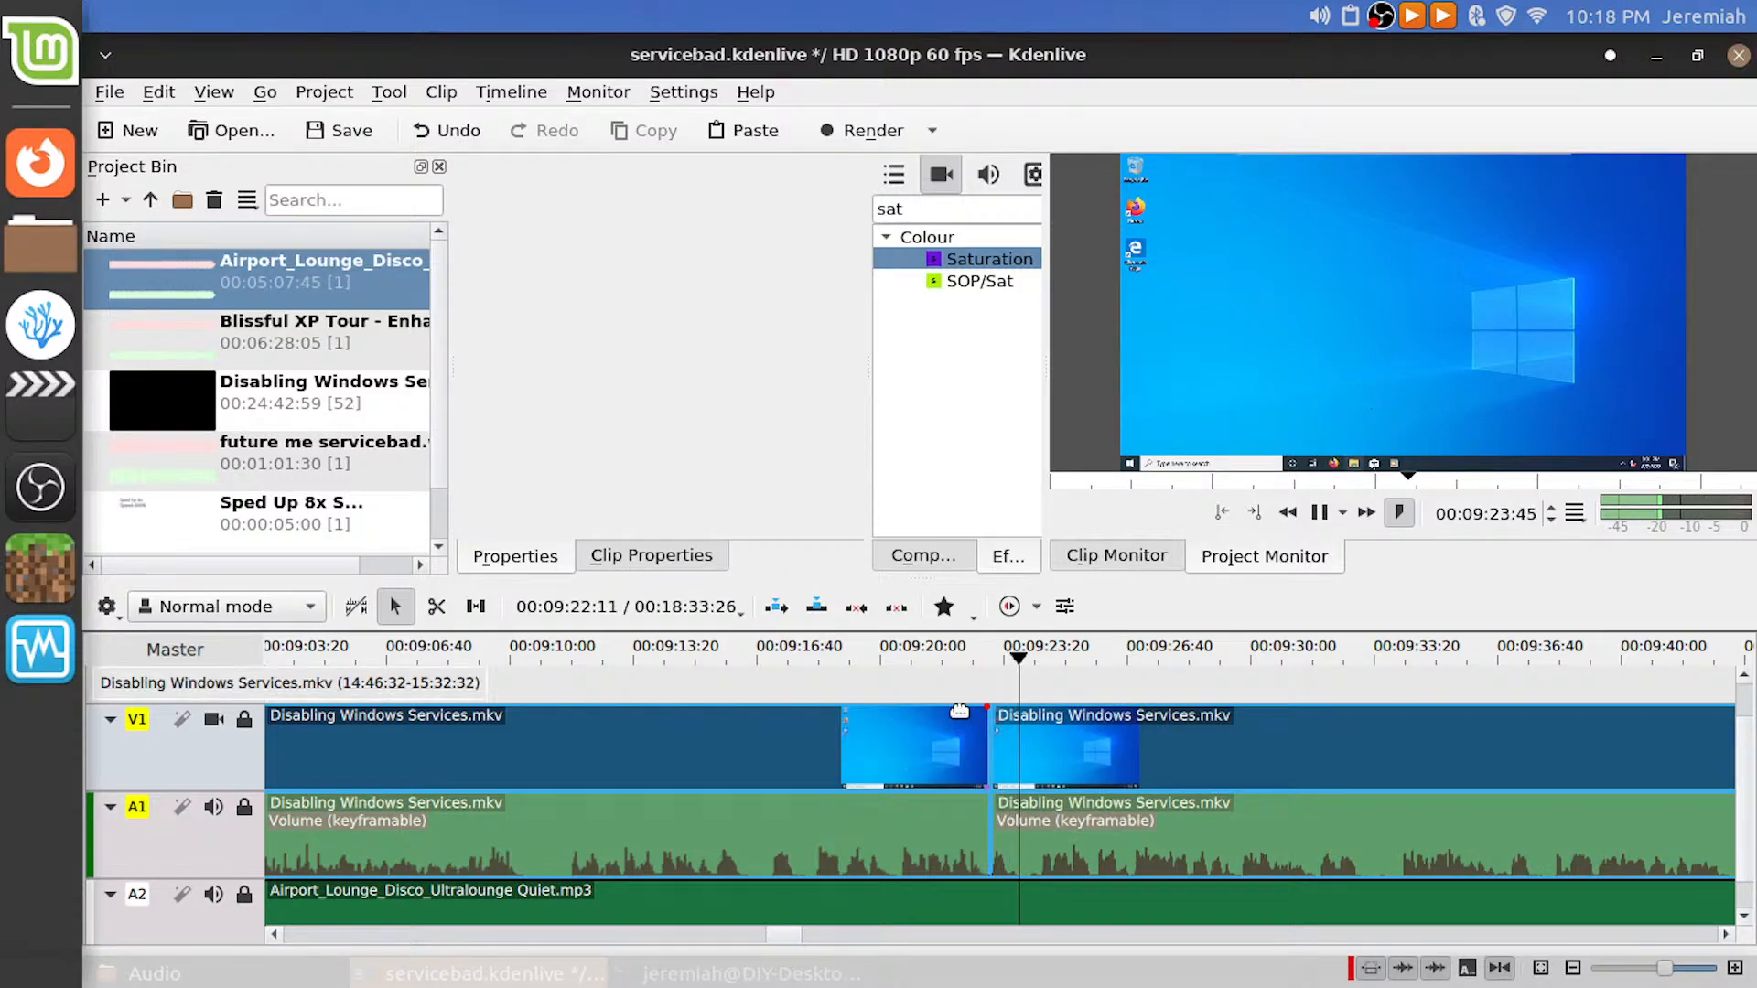
# Check the stream status in OBS, and return to the Kdenlive timeline to continue playback
pyautogui.hotkey('alt', 'Tab')
pyautogui.hotkey('alt', 'Tab')
pyautogui.hotkey('alt', 'Tab')
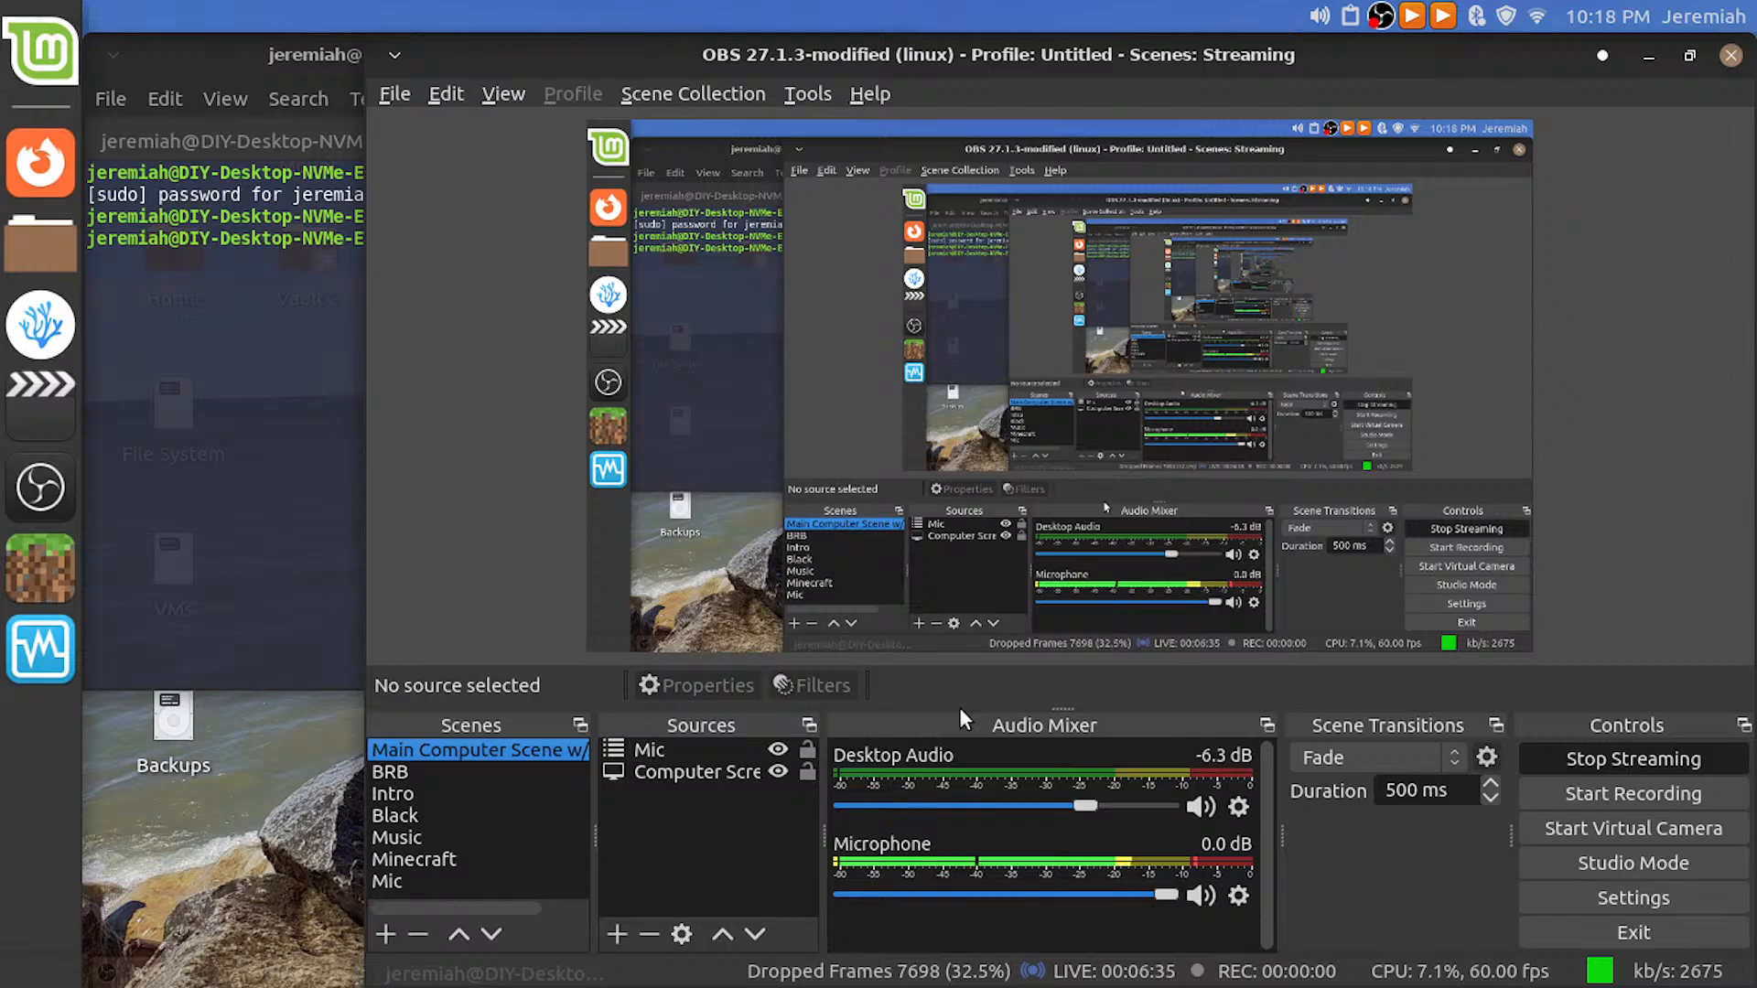
pyautogui.hotkey('ctrl', 'alt', 'Left')
pyautogui.press('space')
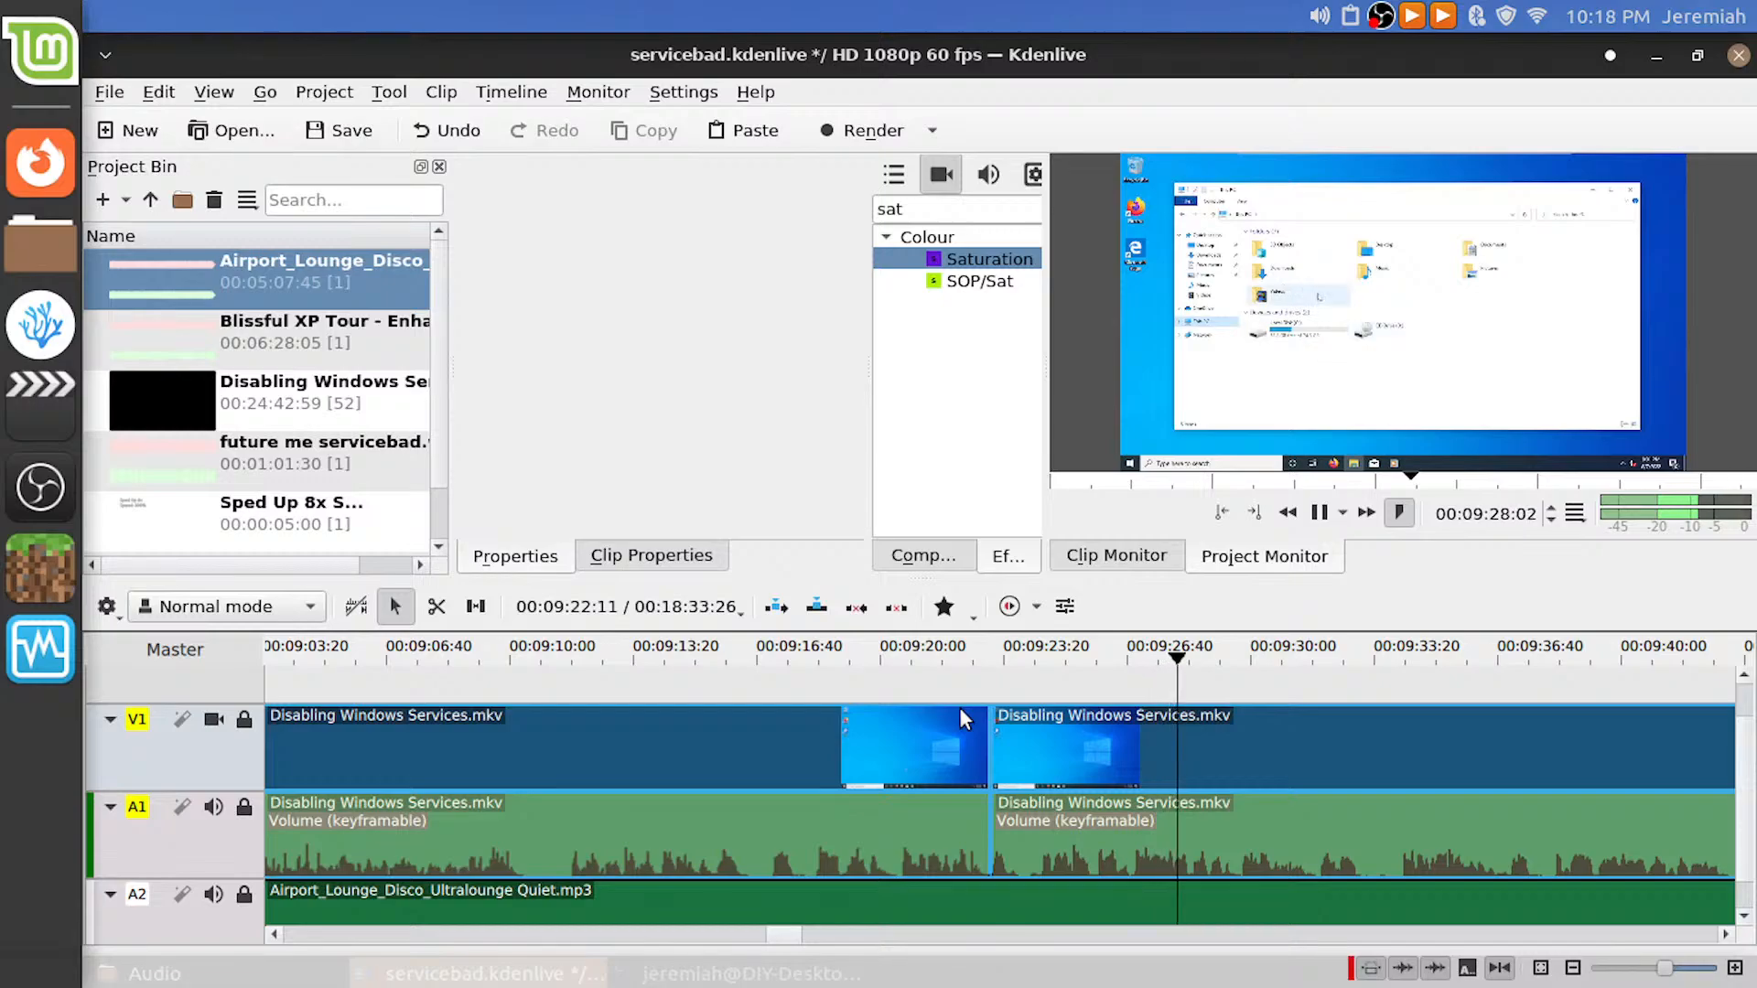
# Pause playback and undo the split in the Disabling Windows Services clip at 00:09:22:59
pyautogui.press('space')
pyautogui.scroll(-7, 1144, 743)
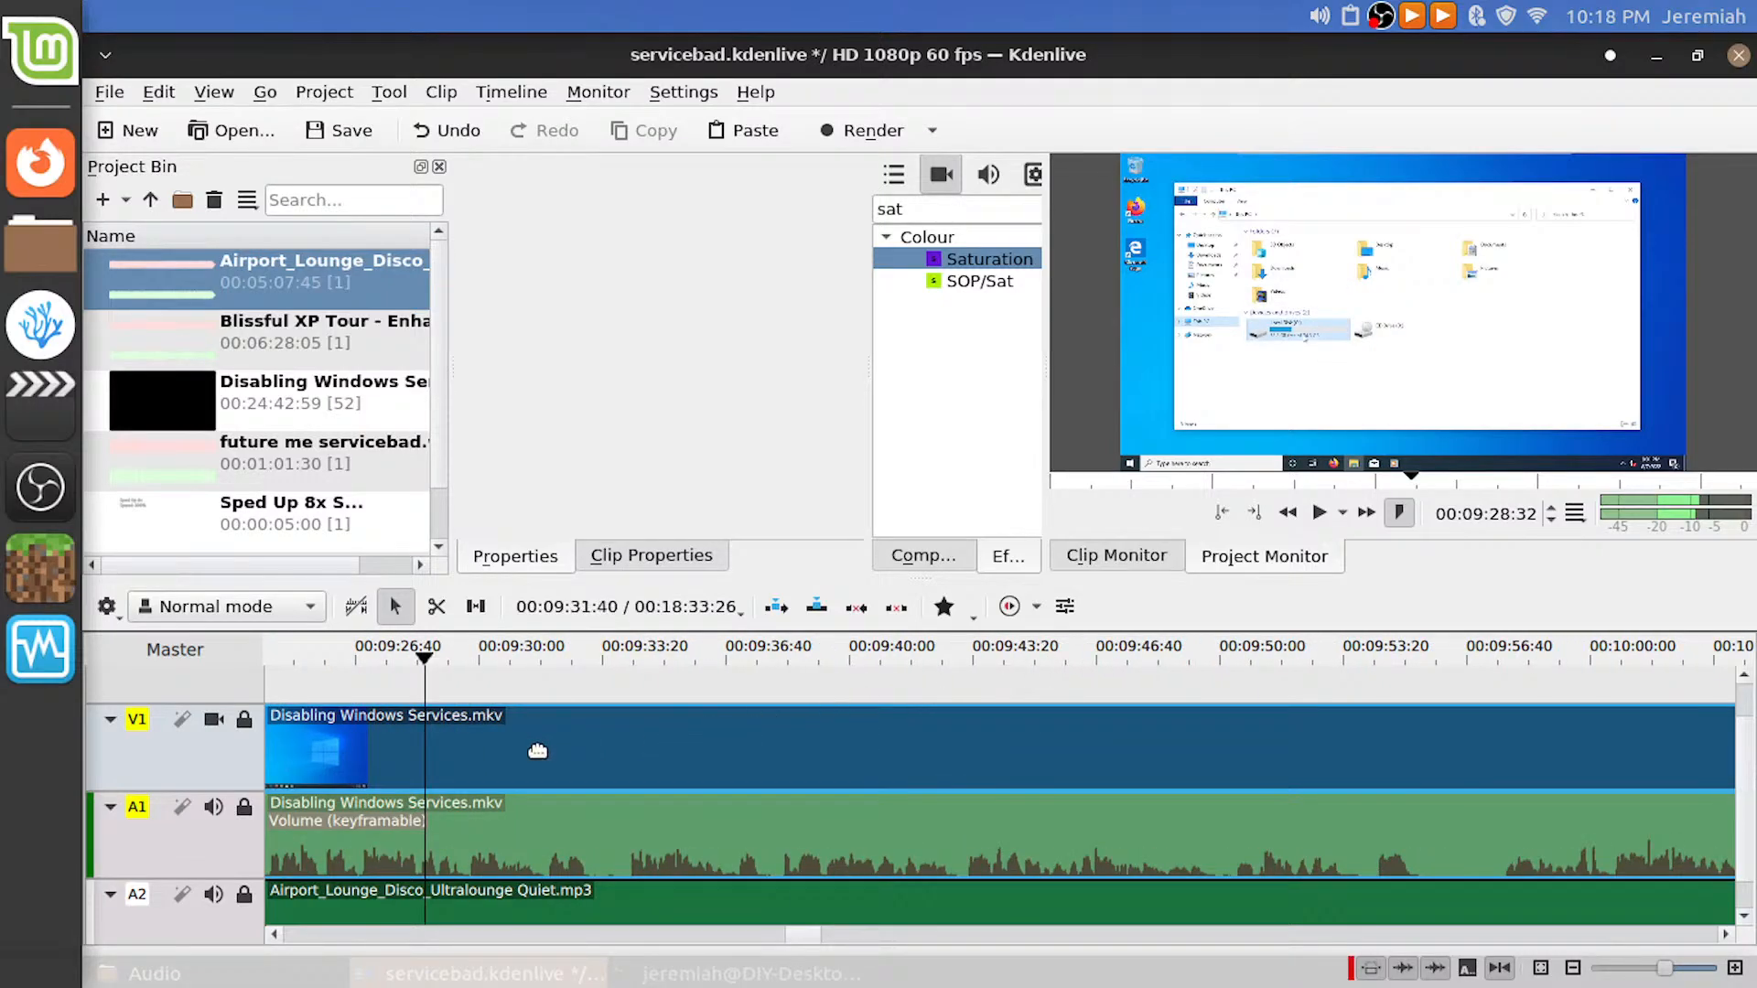
pyautogui.press('space')
pyautogui.press('space')
pyautogui.hotkey('ctrl', 'z')
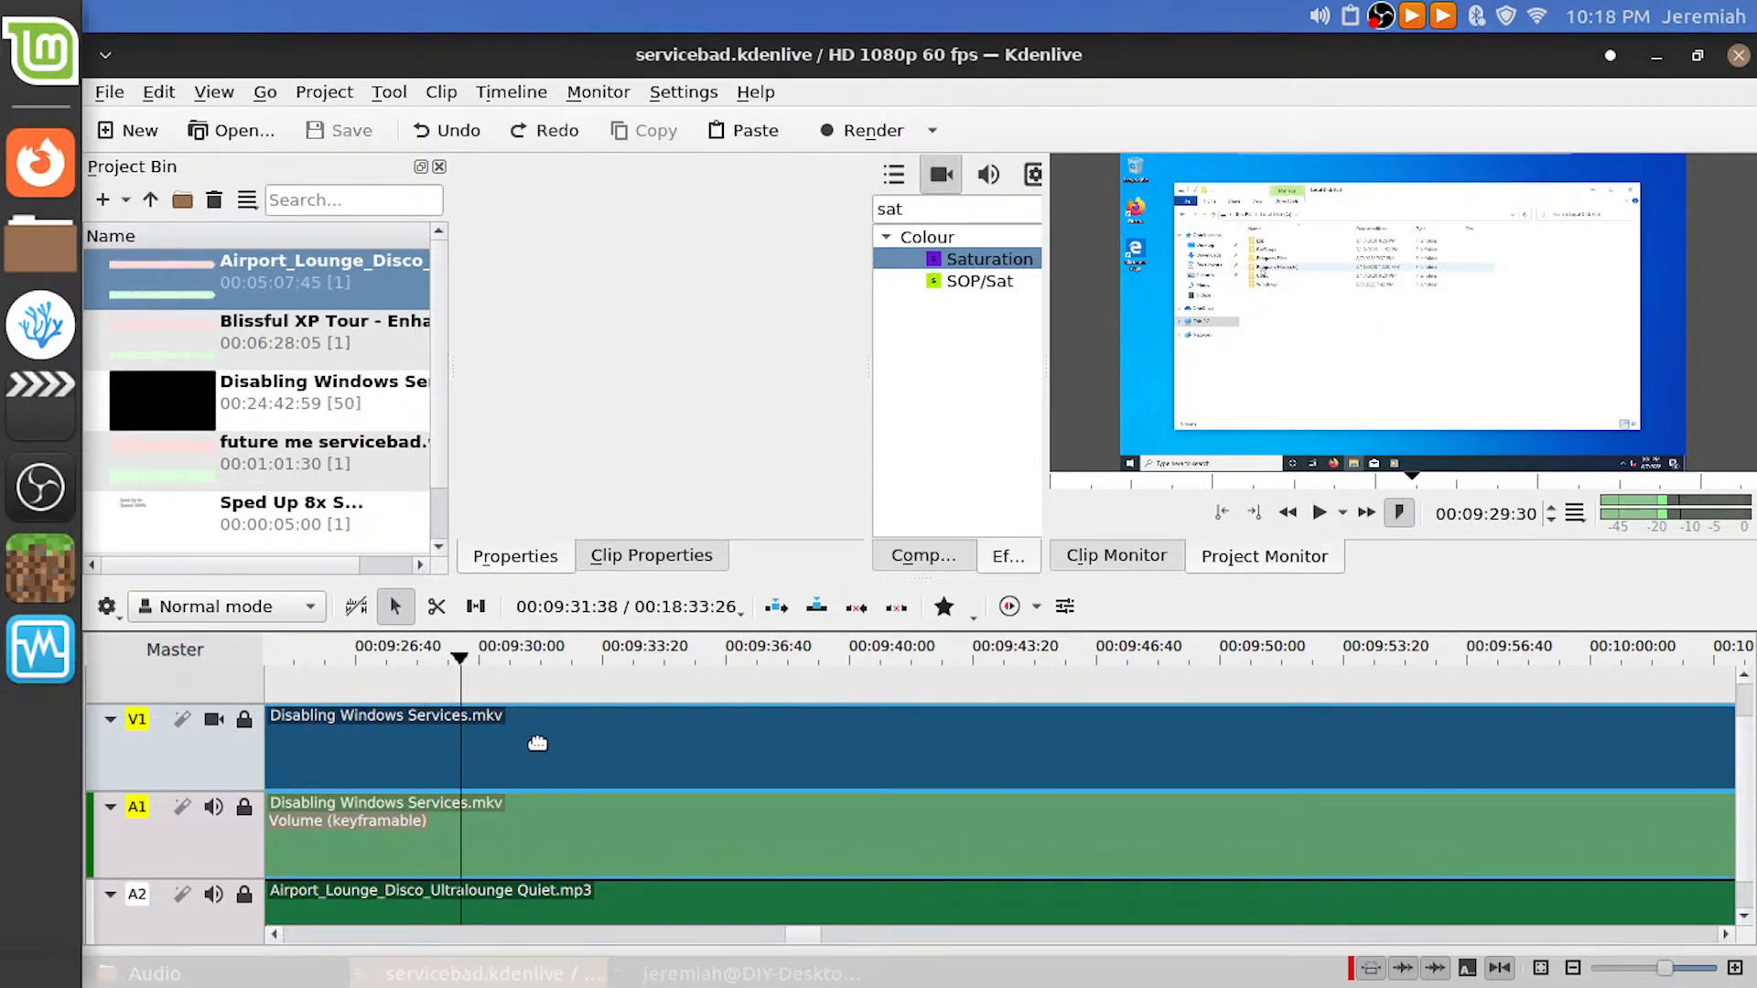
pyautogui.scroll(5, 464, 693)
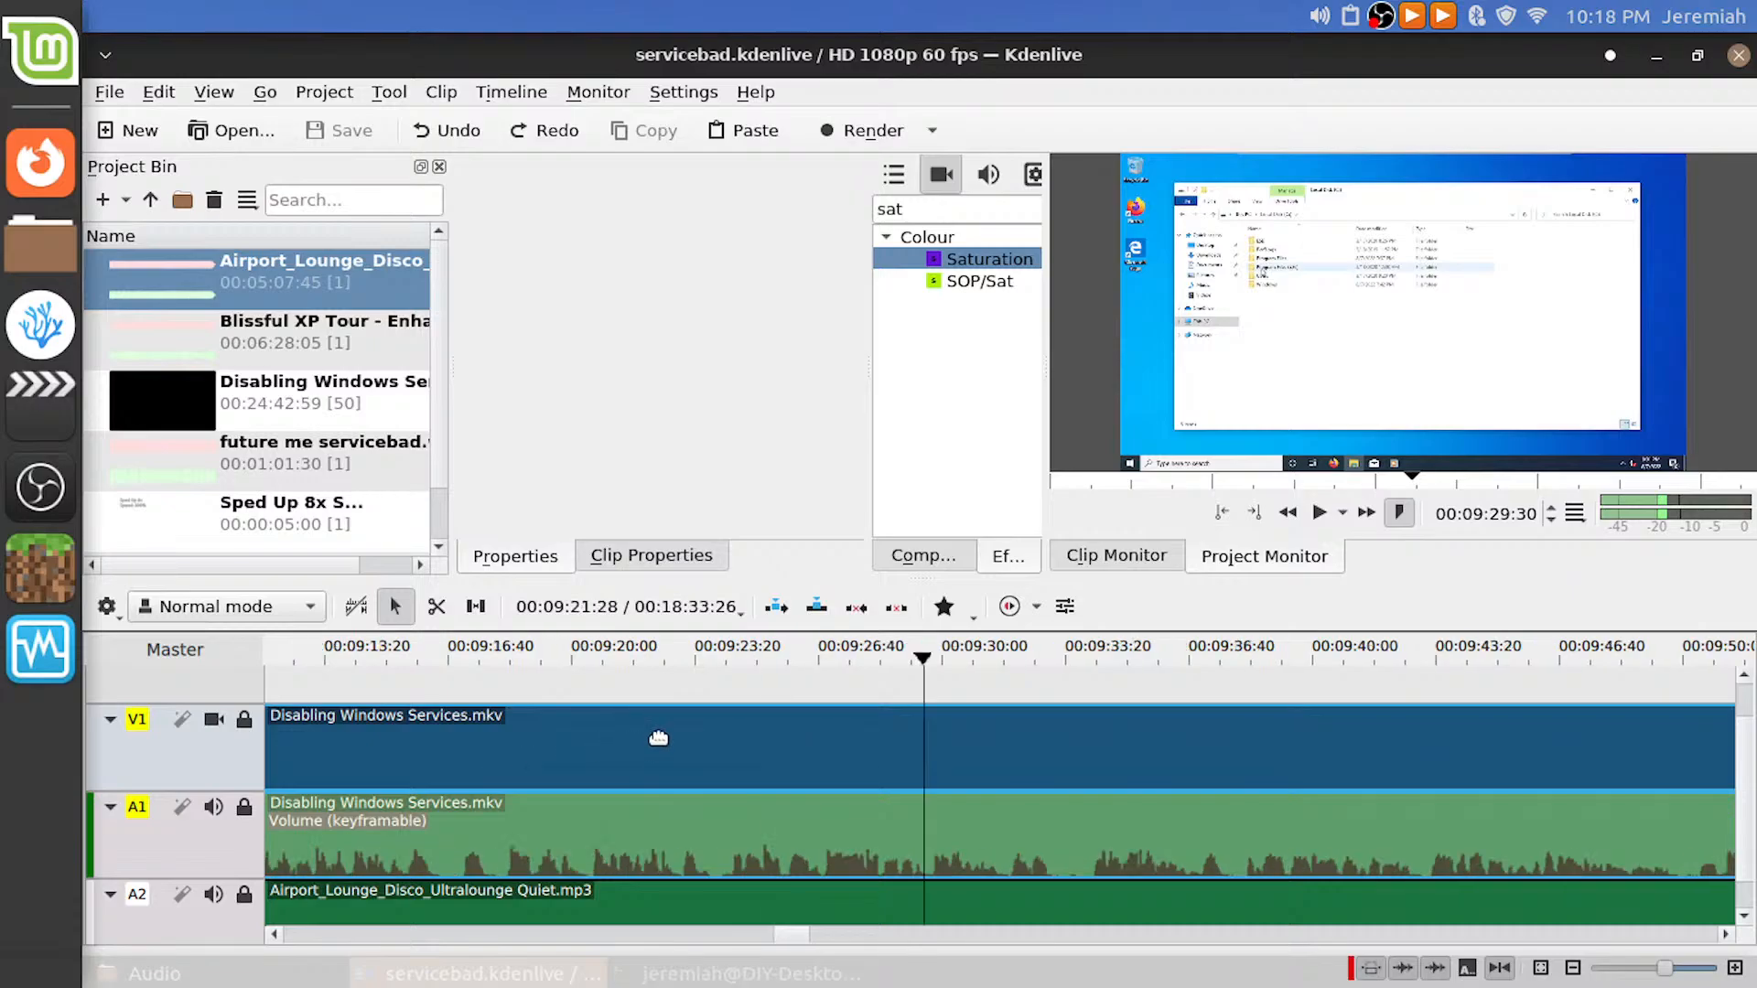
# Play on to the Program Files listing, split the Disabling Windows Services clip at 00:09:31:52, and resume playback
pyautogui.press('space')
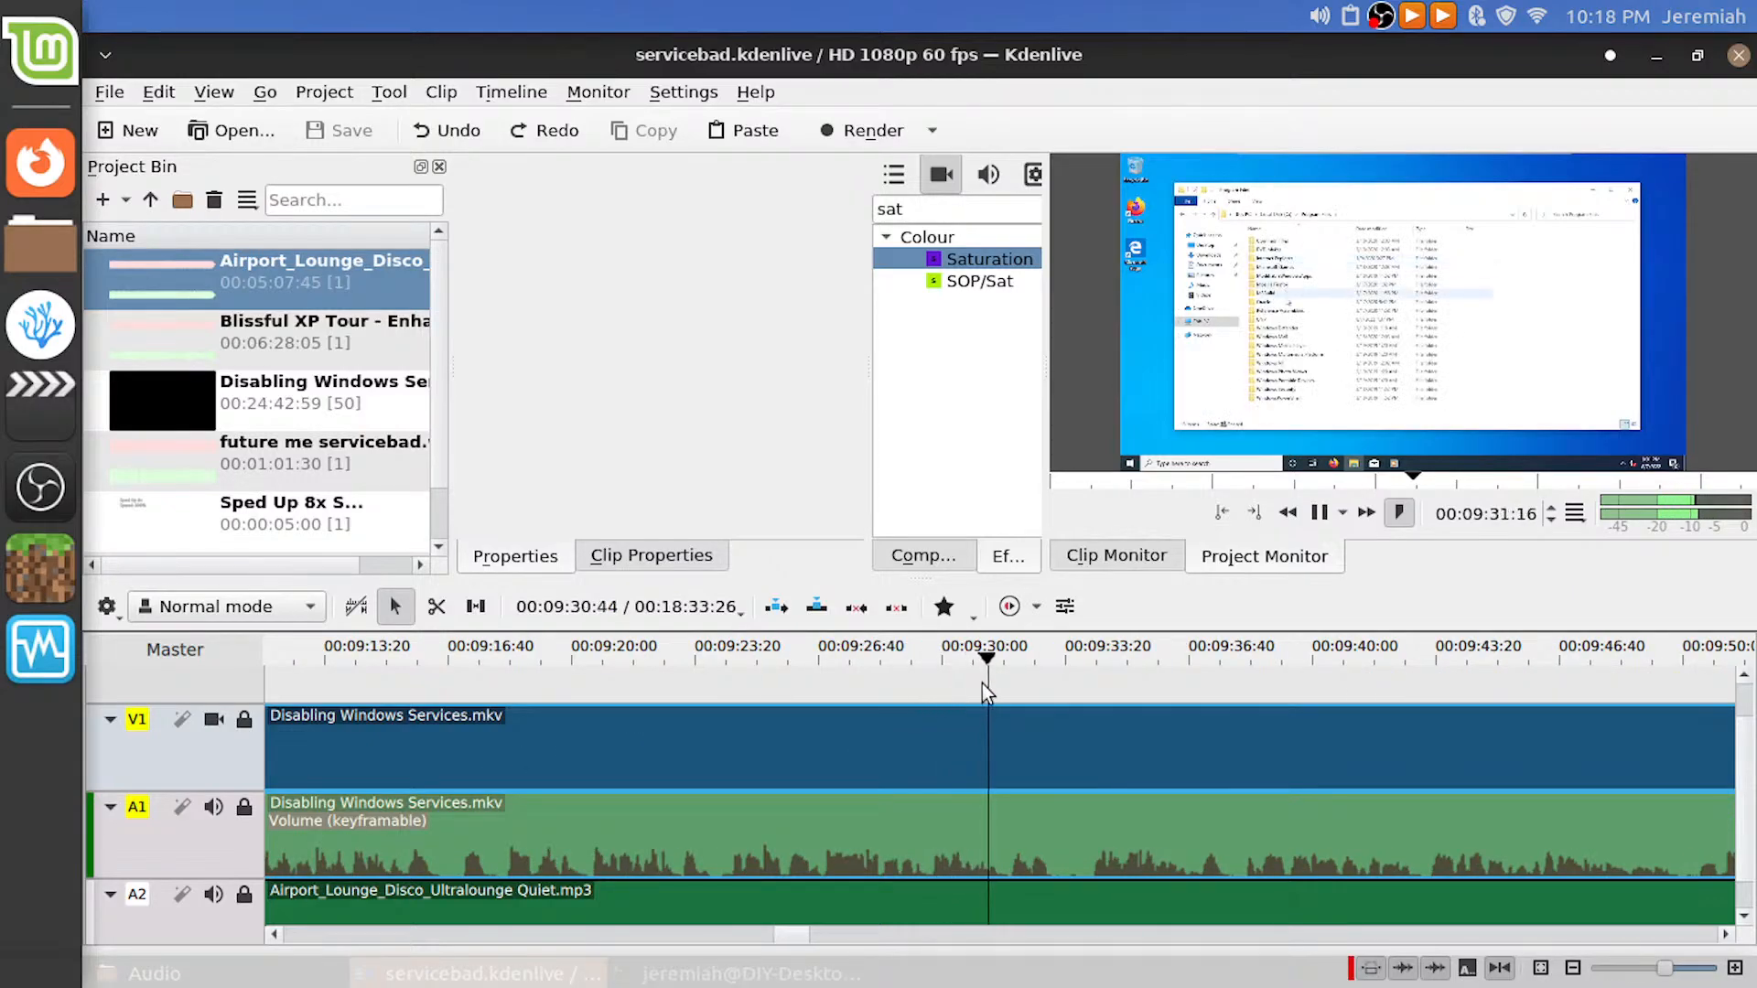
pyautogui.press('space')
pyautogui.press('space')
pyautogui.press('space')
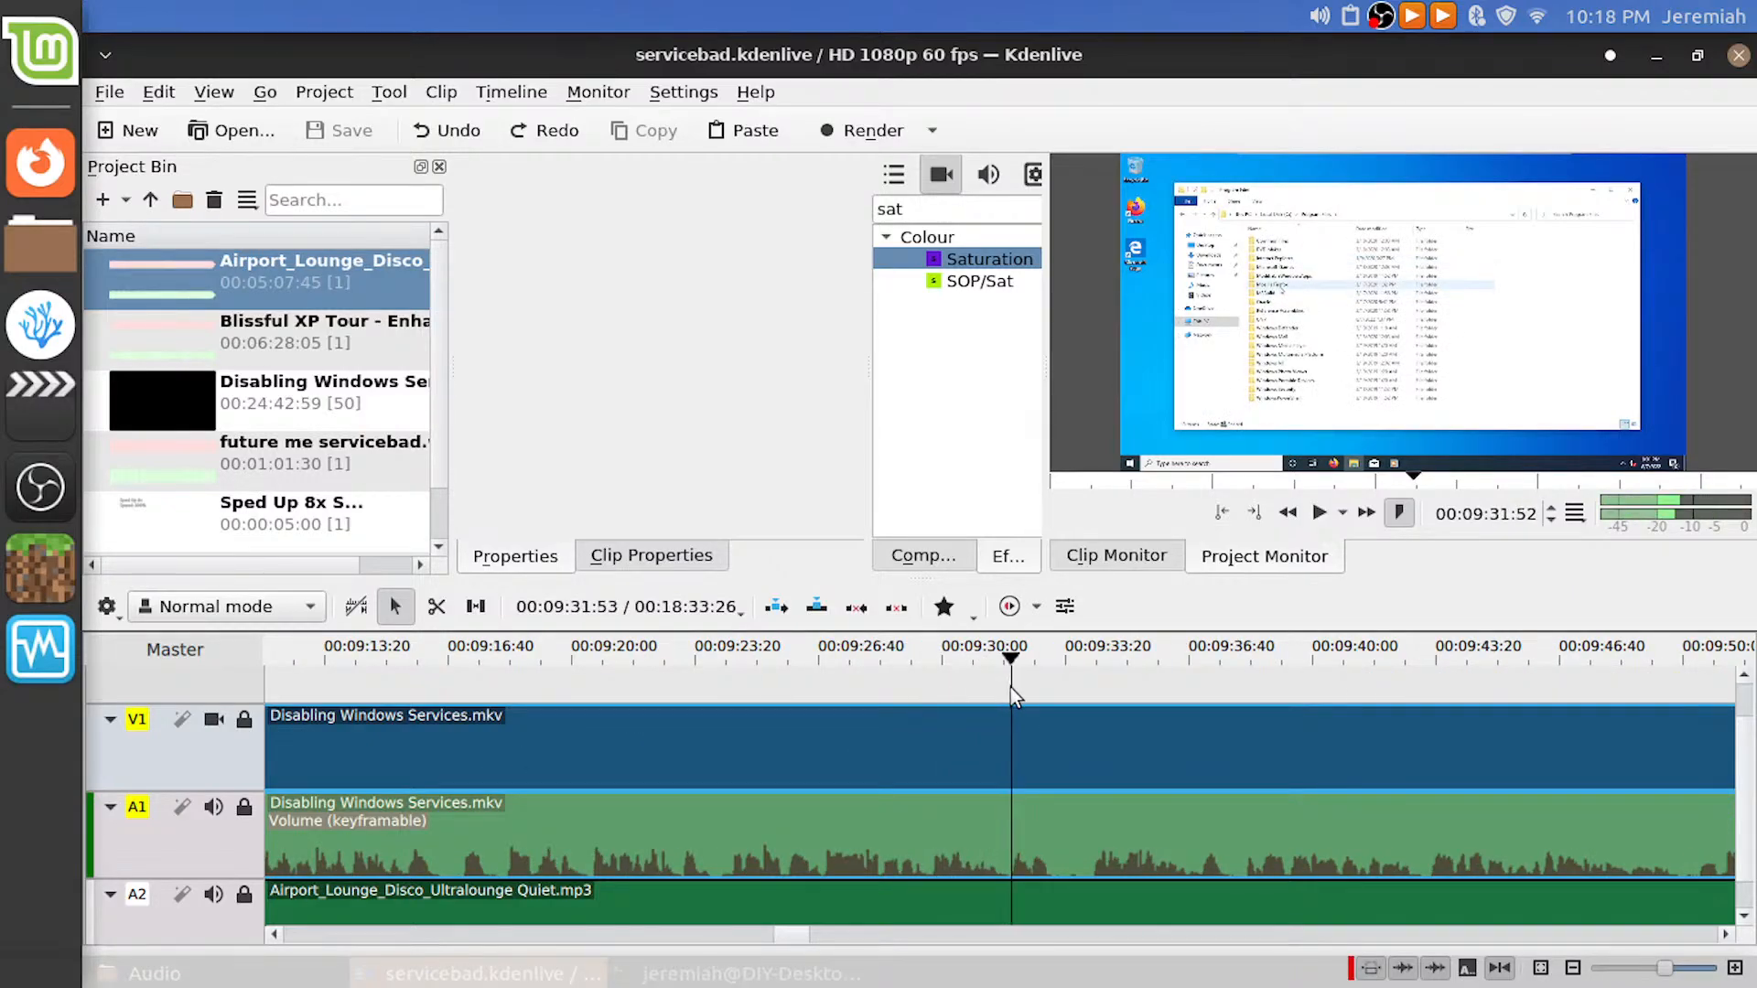
pyautogui.hotkey('shift', 'r')
pyautogui.press('space')
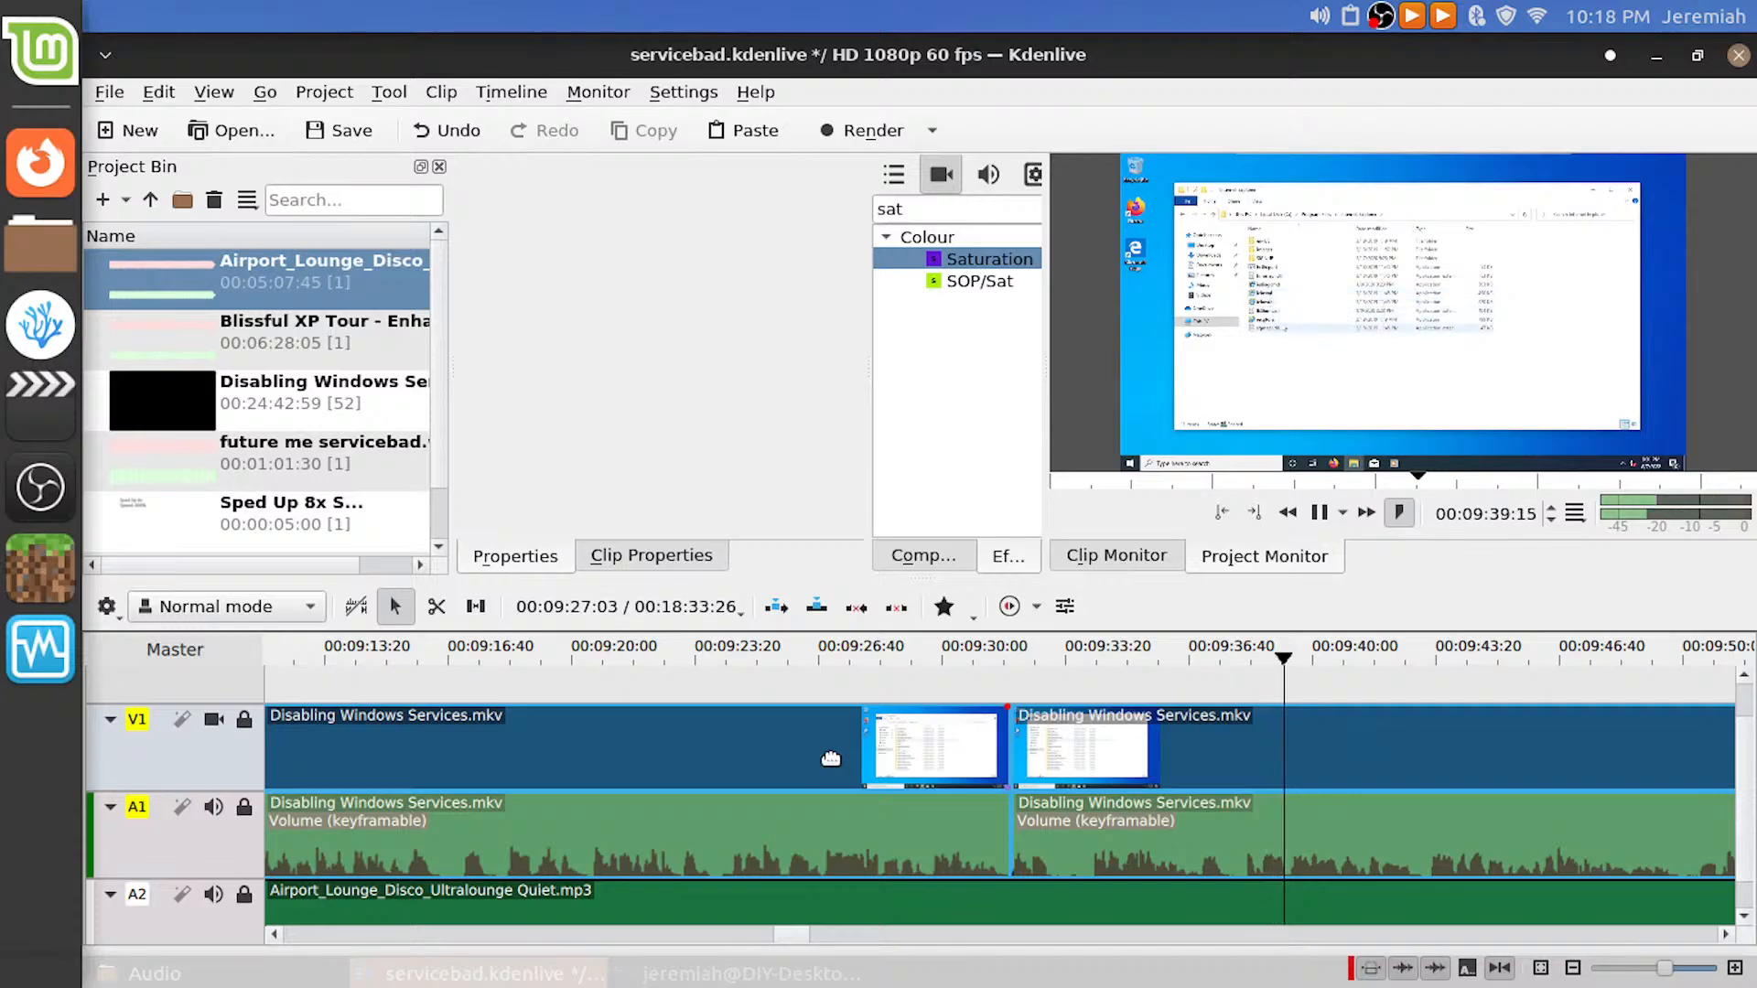
# Skip past the Internet Explorer footage and split the Disabling Windows Services clip at 00:10:00:35
pyautogui.scroll(-5, 1027, 809)
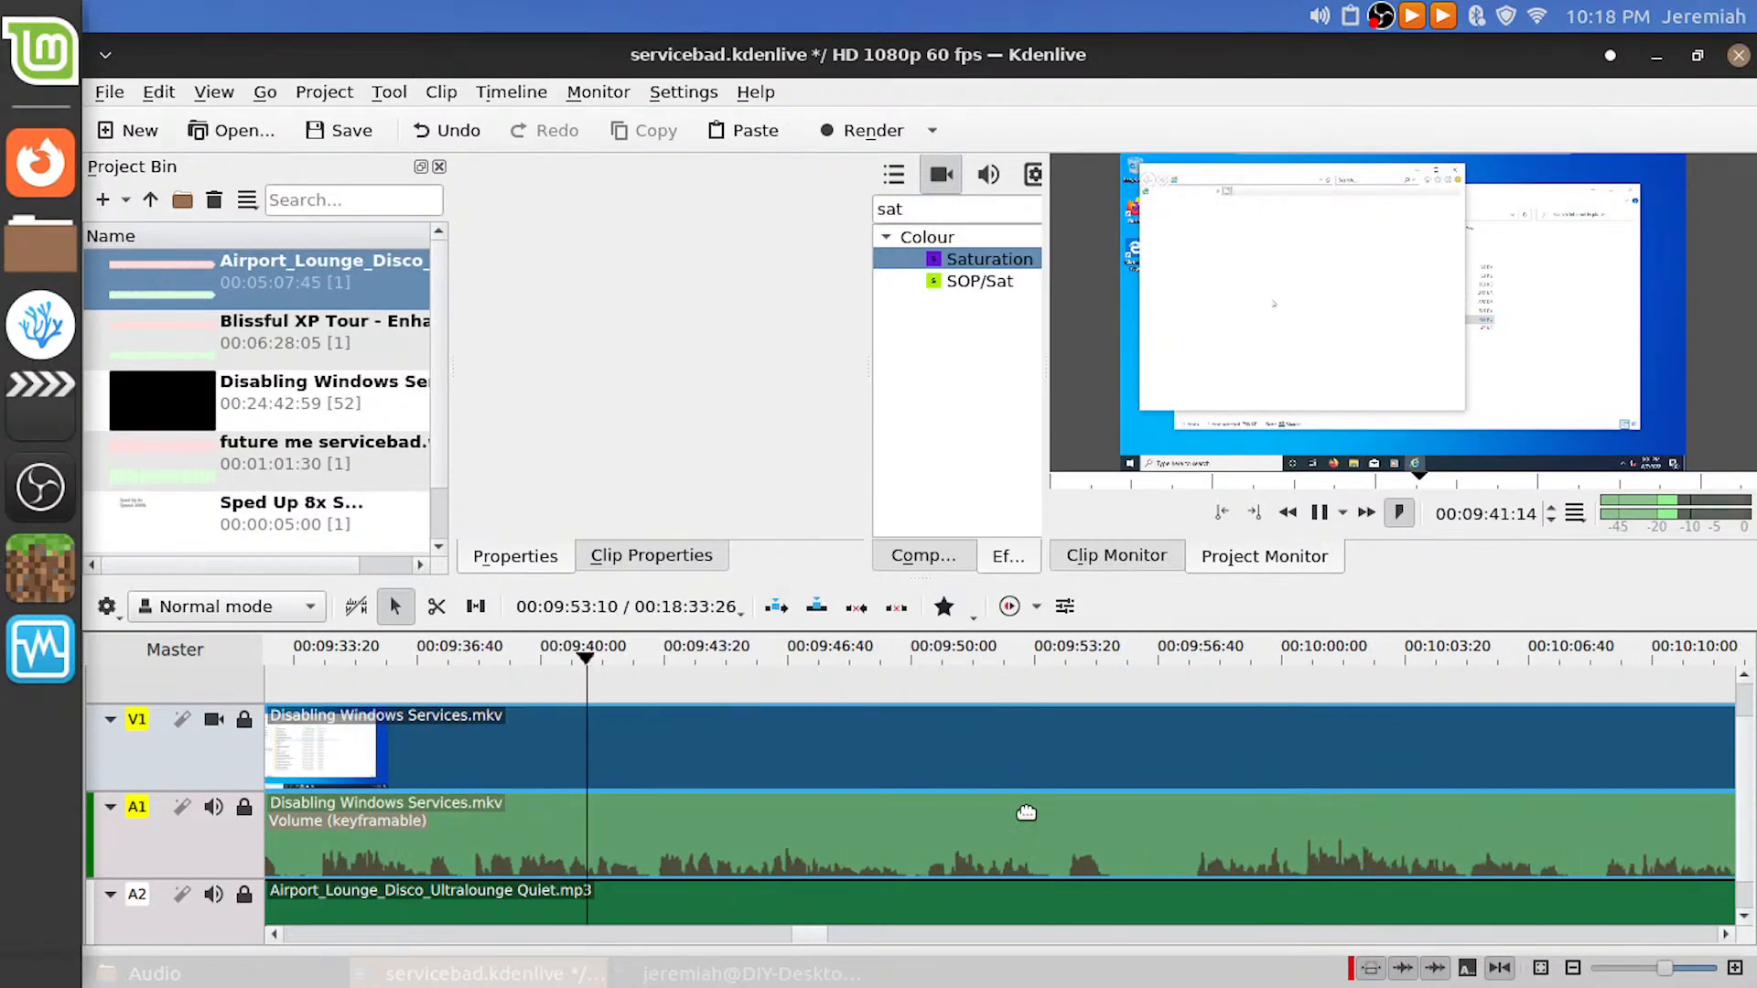
pyautogui.click(935, 693)
pyautogui.moveTo(983, 711); pyautogui.dragTo(1195, 707)
pyautogui.press('space')
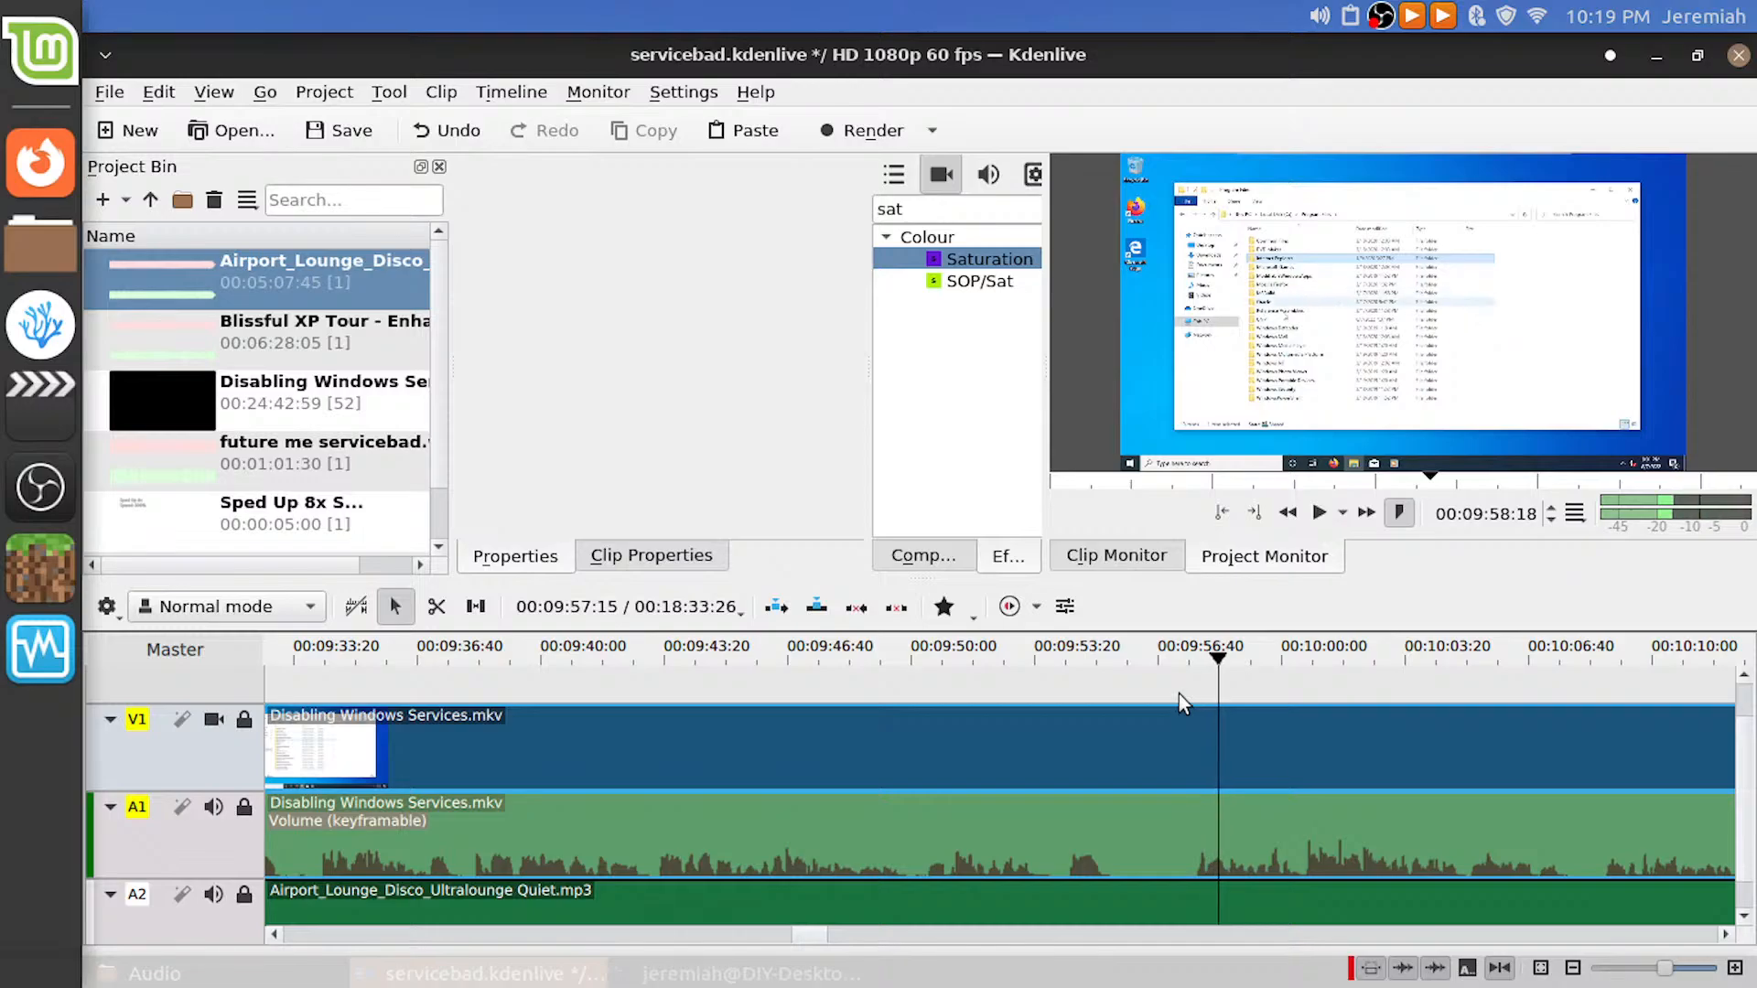
pyautogui.click(1179, 694)
pyautogui.press('space')
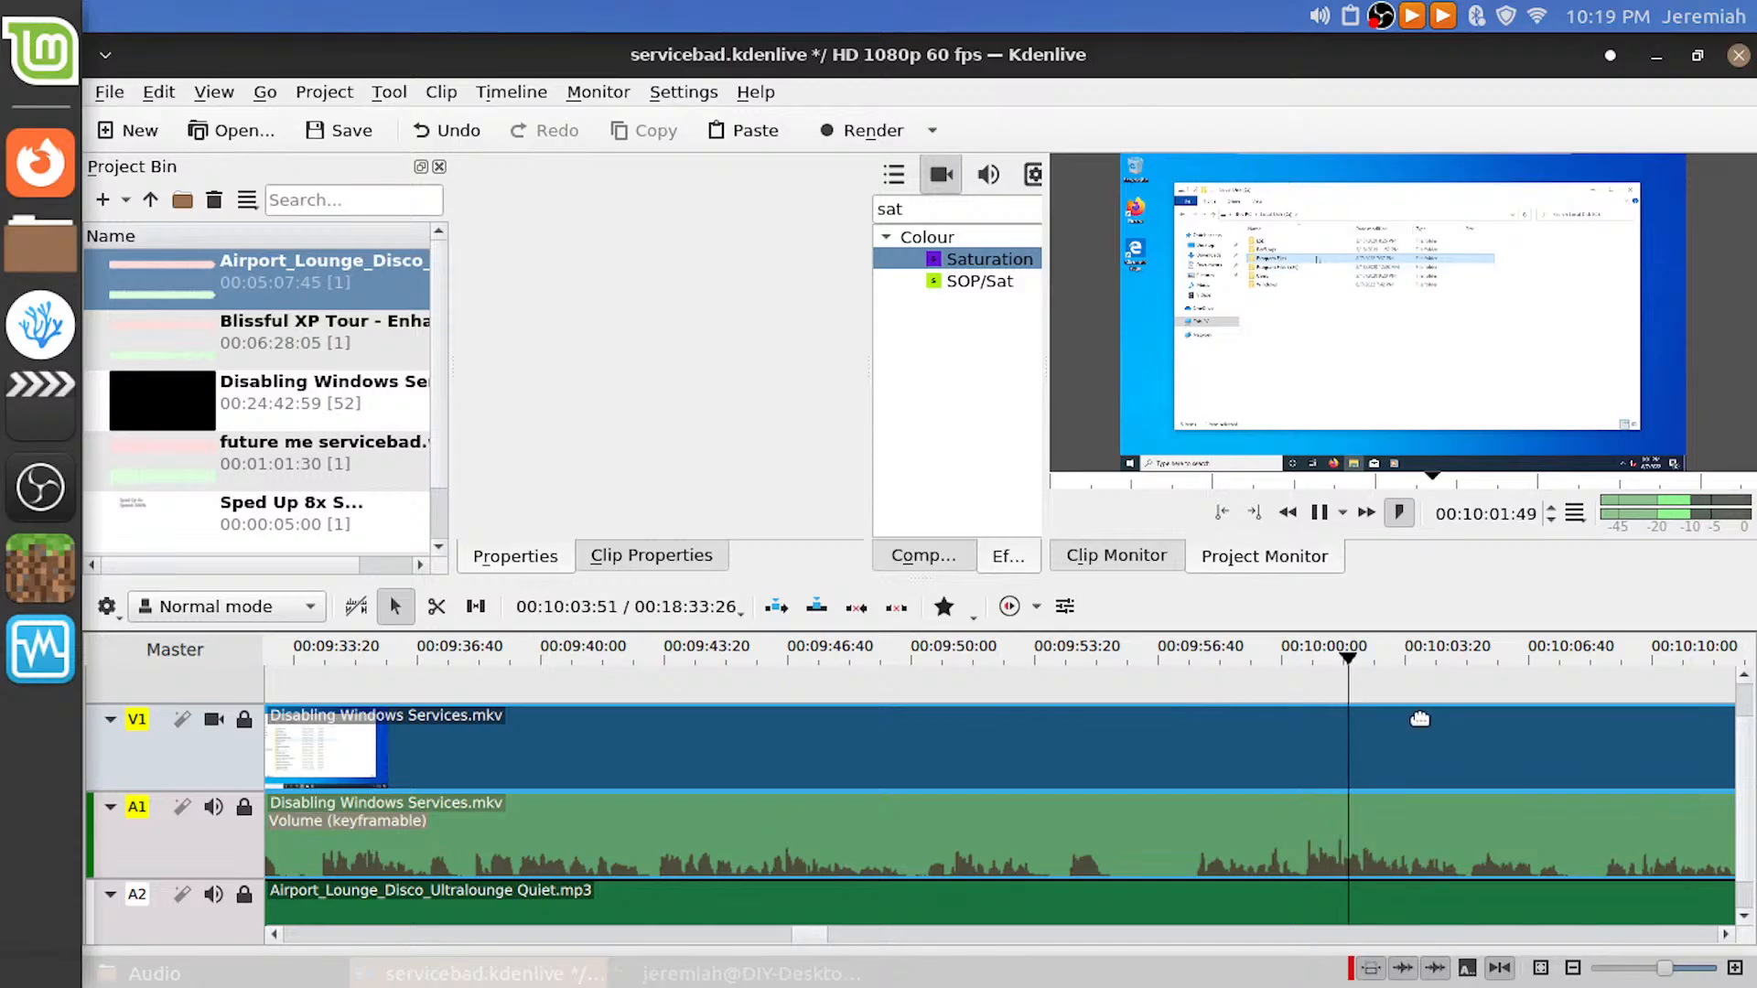
pyautogui.press('space')
pyautogui.moveTo(1307, 689); pyautogui.dragTo(1302, 689)
pyautogui.hotkey('shift', 'r')
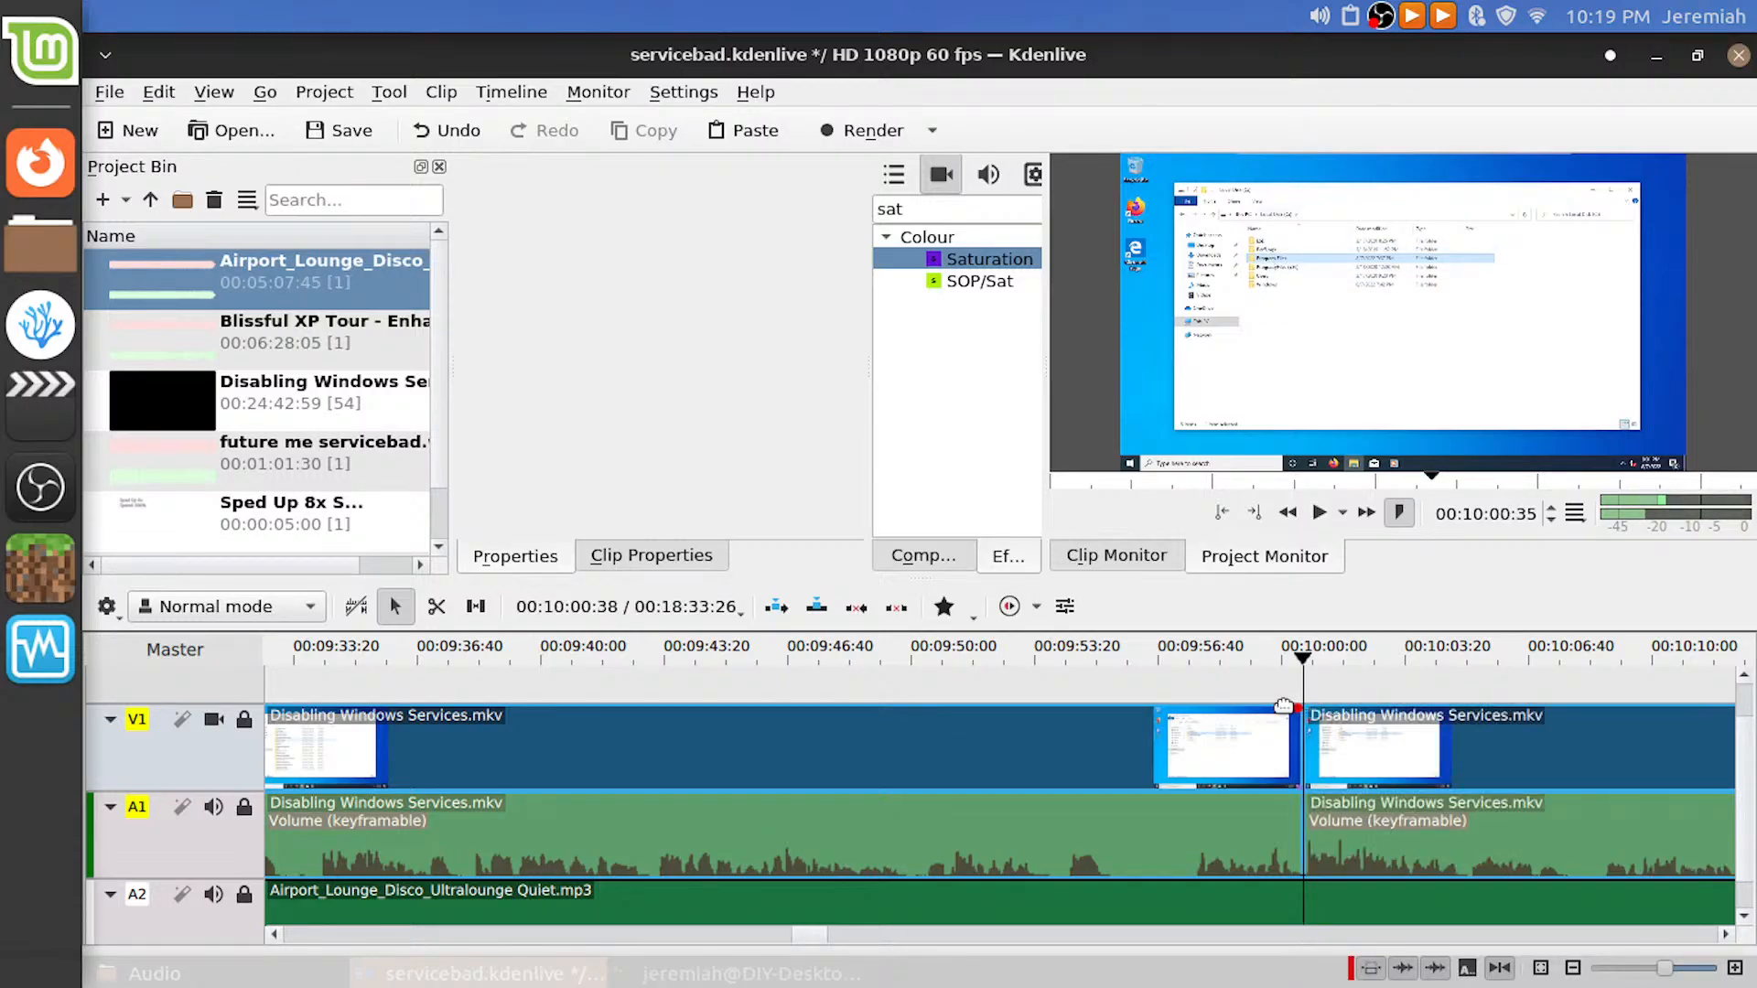
# Delete the segment between 00:09:31:52 and 00:10:00:35, move the remaining clip back to close the gap, and play across the join
pyautogui.click(1117, 743)
pyautogui.press('Delete')
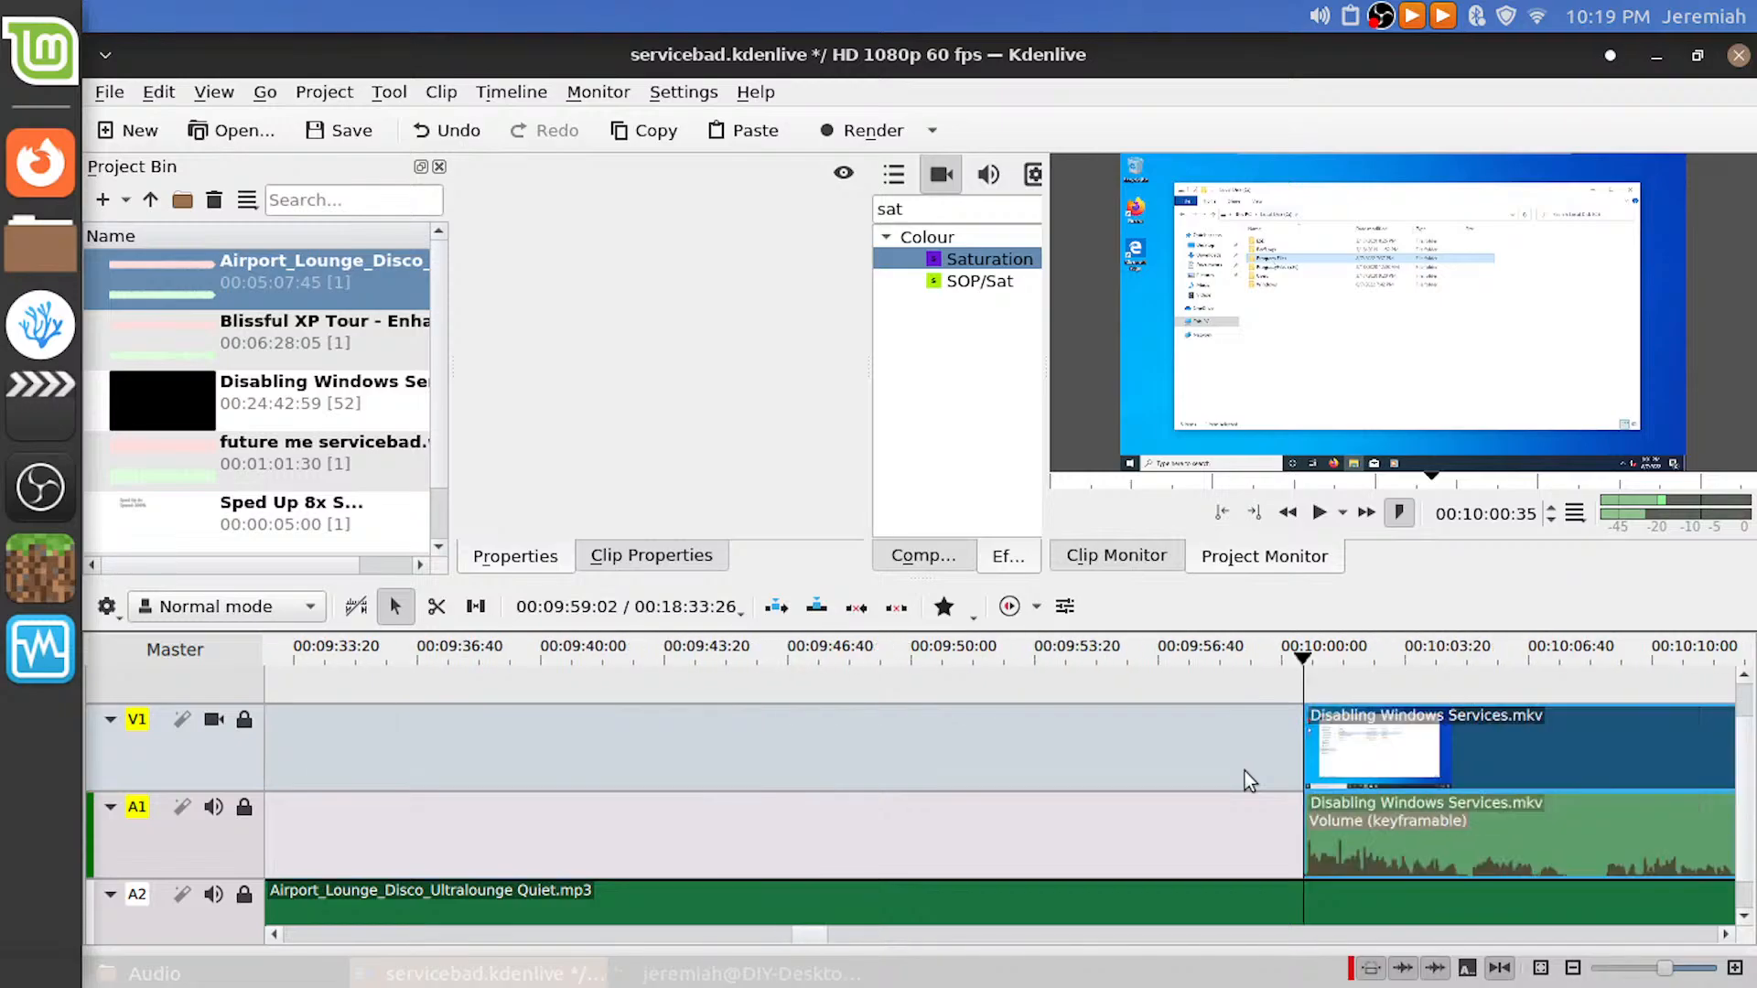
pyautogui.moveTo(1424, 773); pyautogui.dragTo(549, 803)
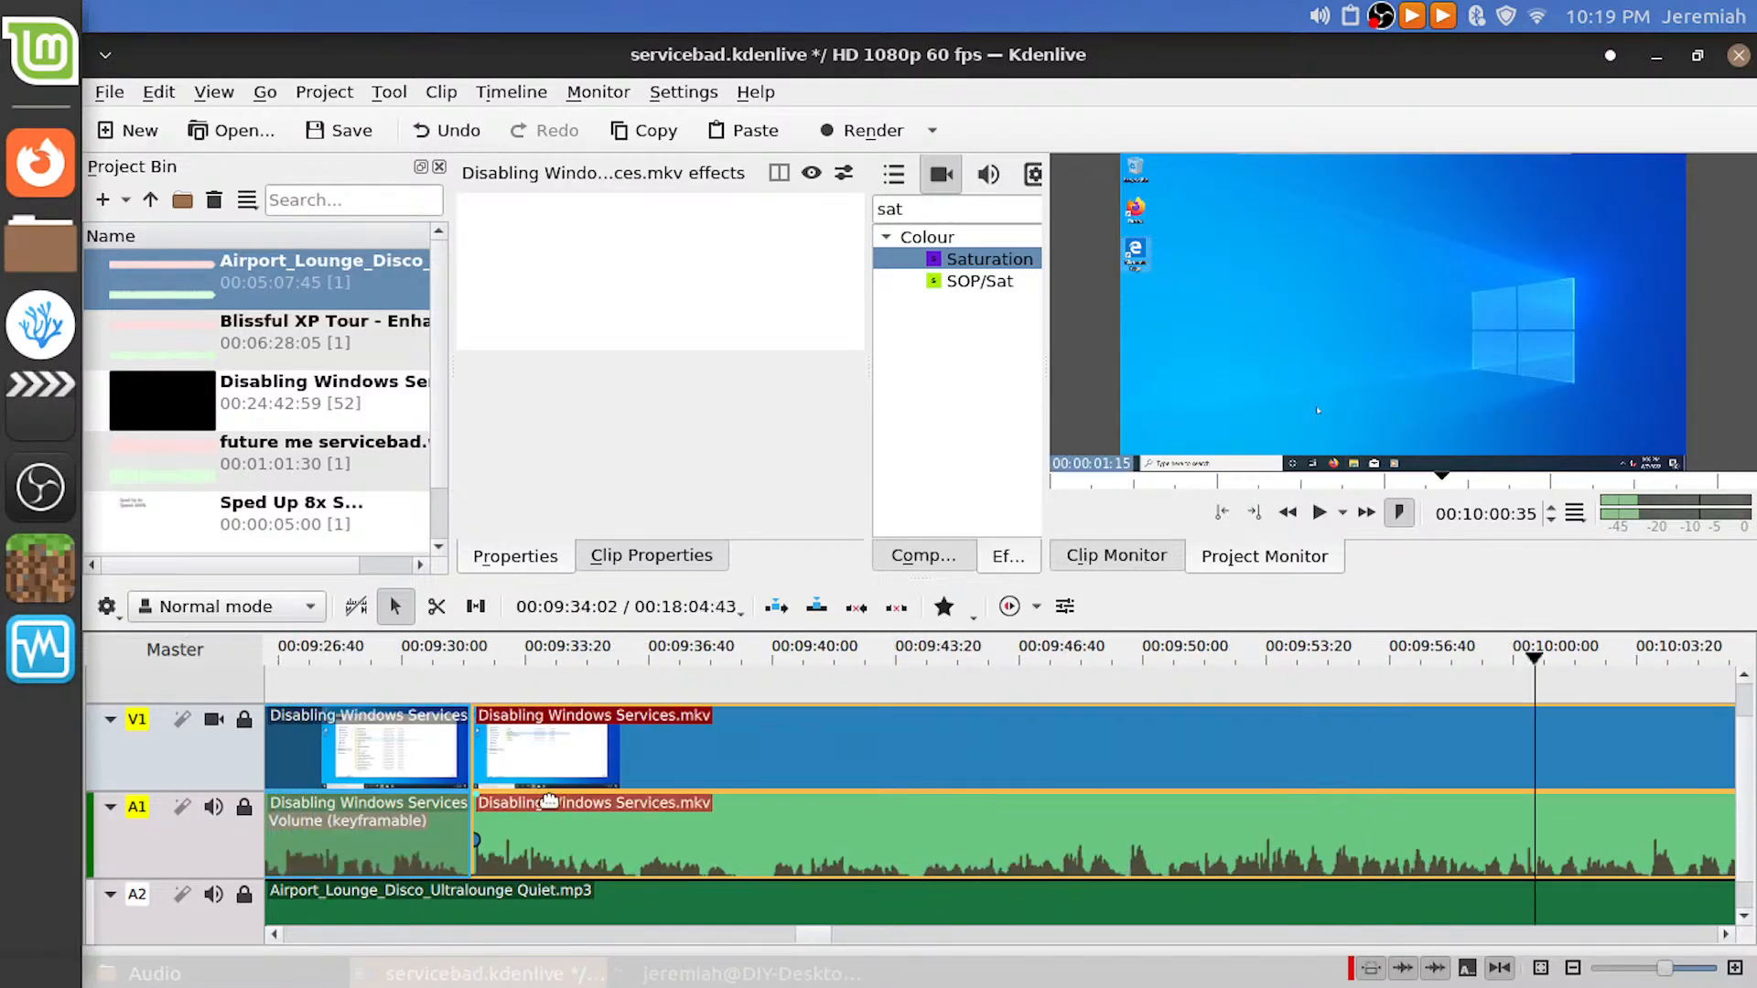
pyautogui.scroll(4, 549, 802)
pyautogui.click(1028, 680)
pyautogui.press('space')
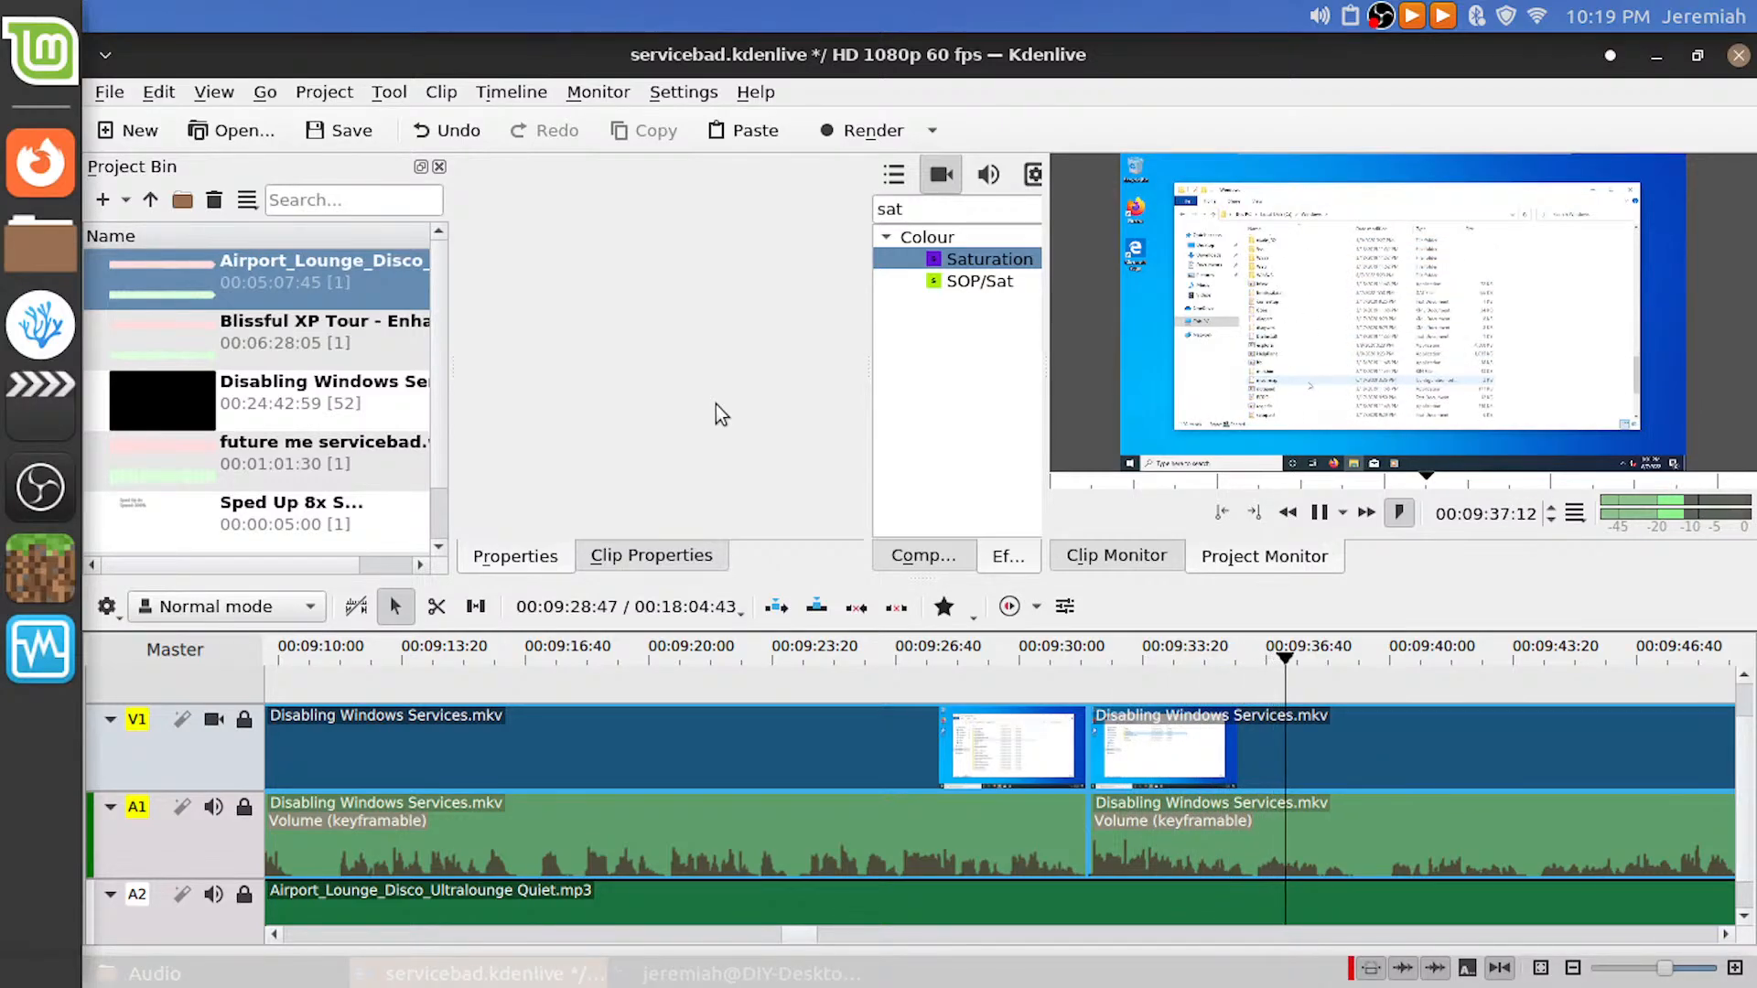
# Pause playback, save the servicebad project, and resume playing the Windows folder footage
pyautogui.press('space')
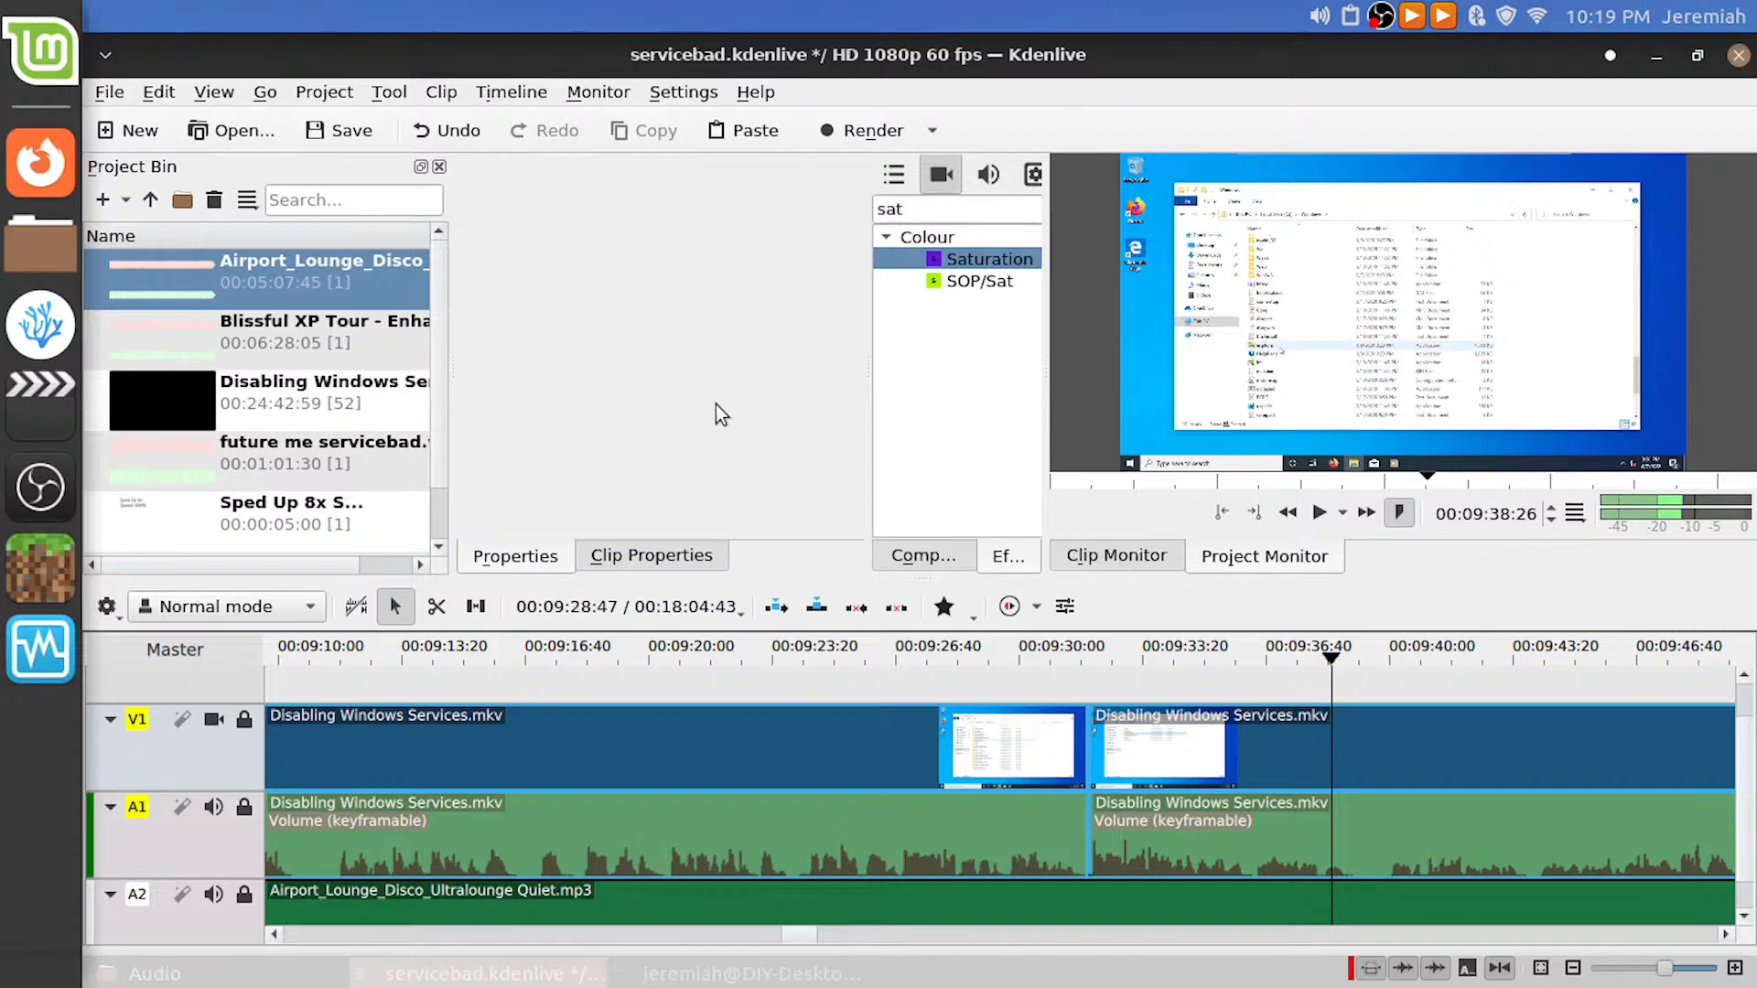
pyautogui.hotkey('ctrl', 's')
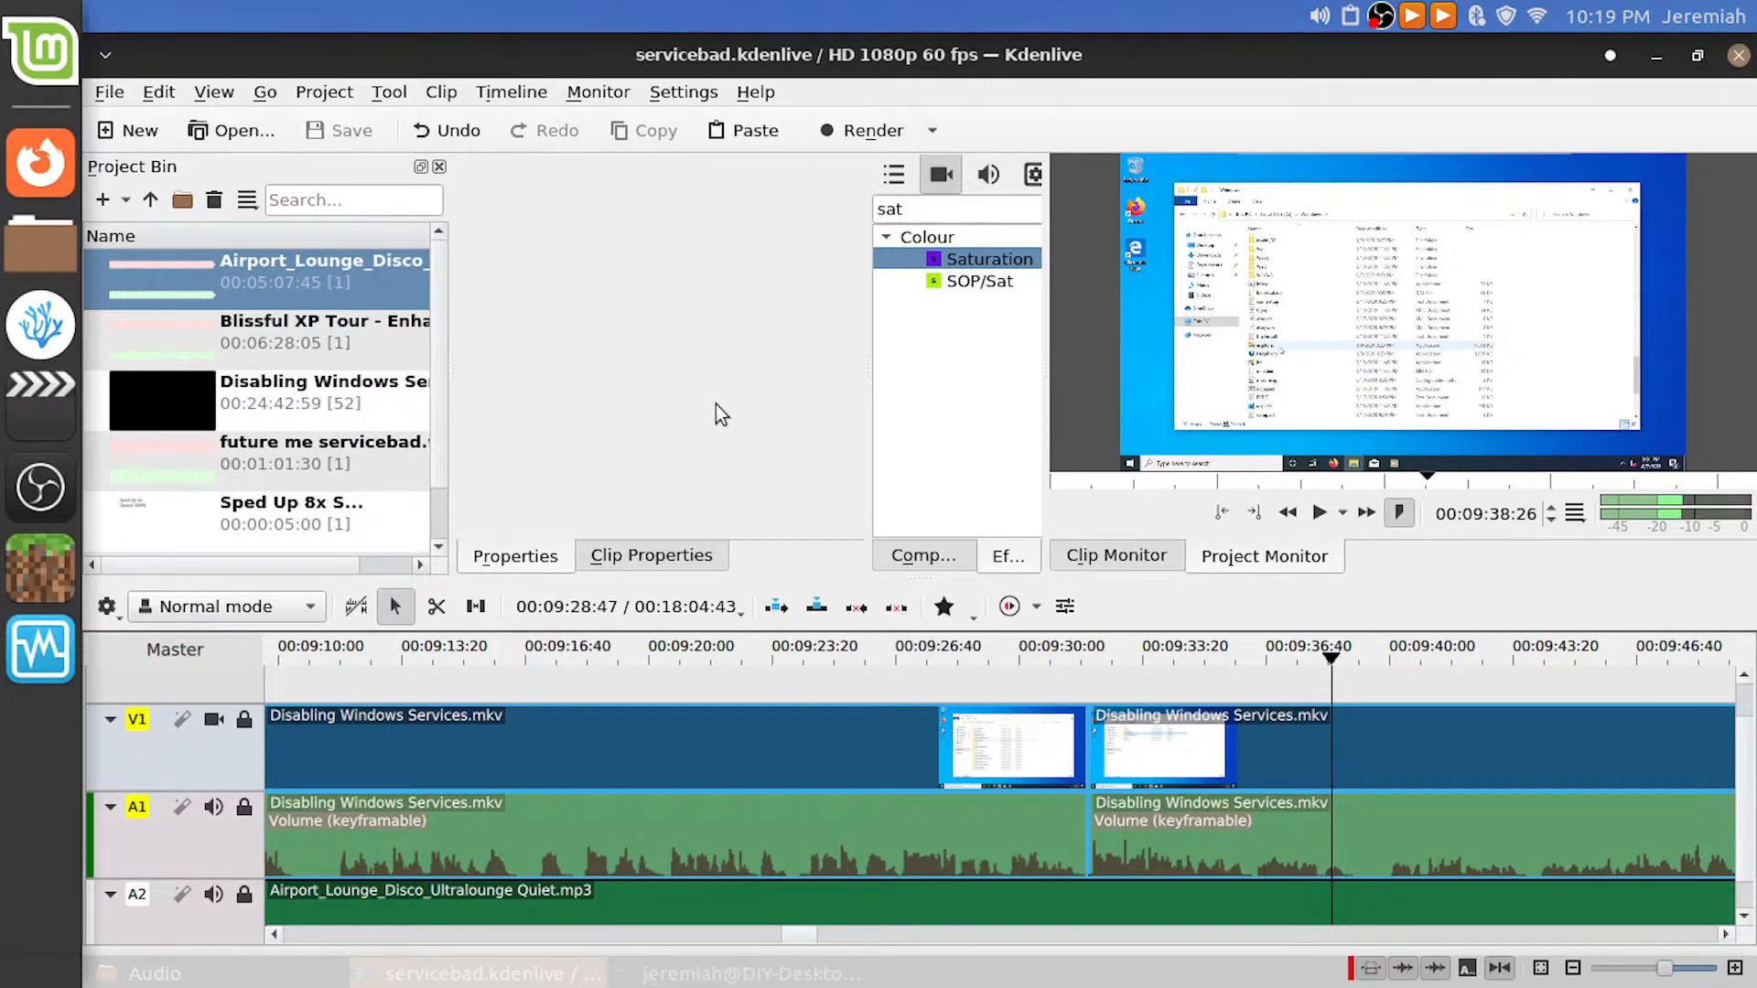
pyautogui.press('space')
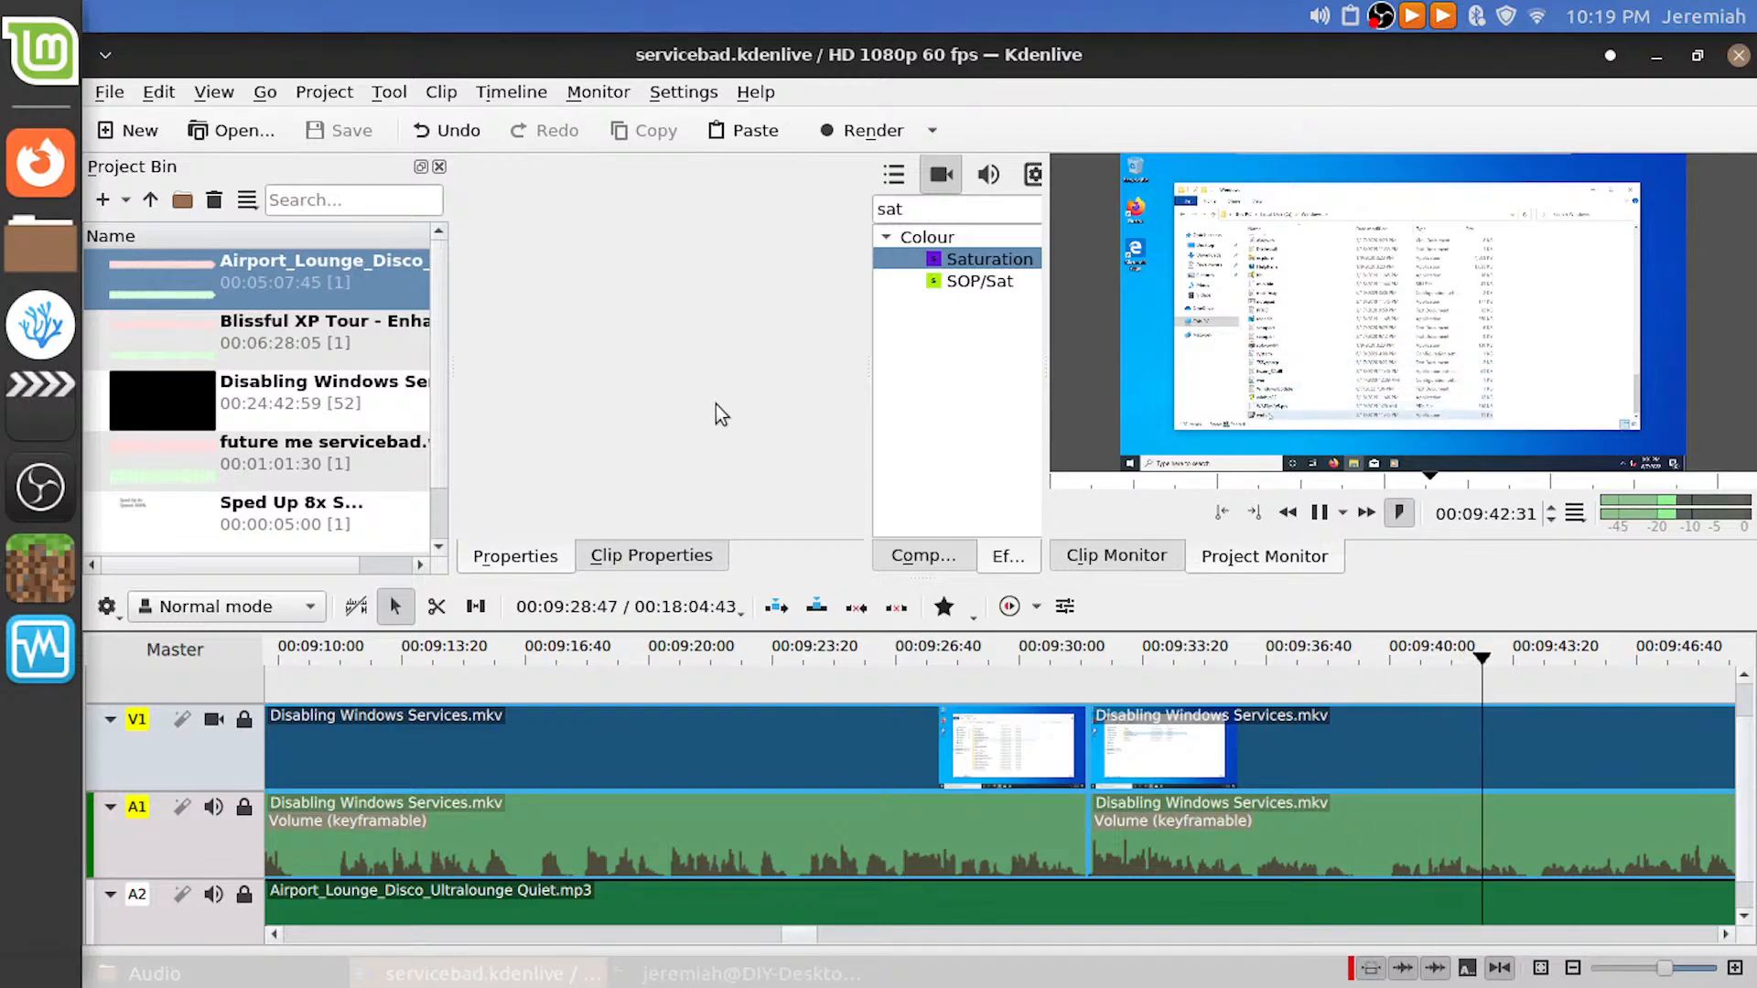
# Split the Disabling Windows Services clip at 00:09:36:29 and 00:09:39:57, around the scrolling through the Windows folder
pyautogui.click(1281, 673)
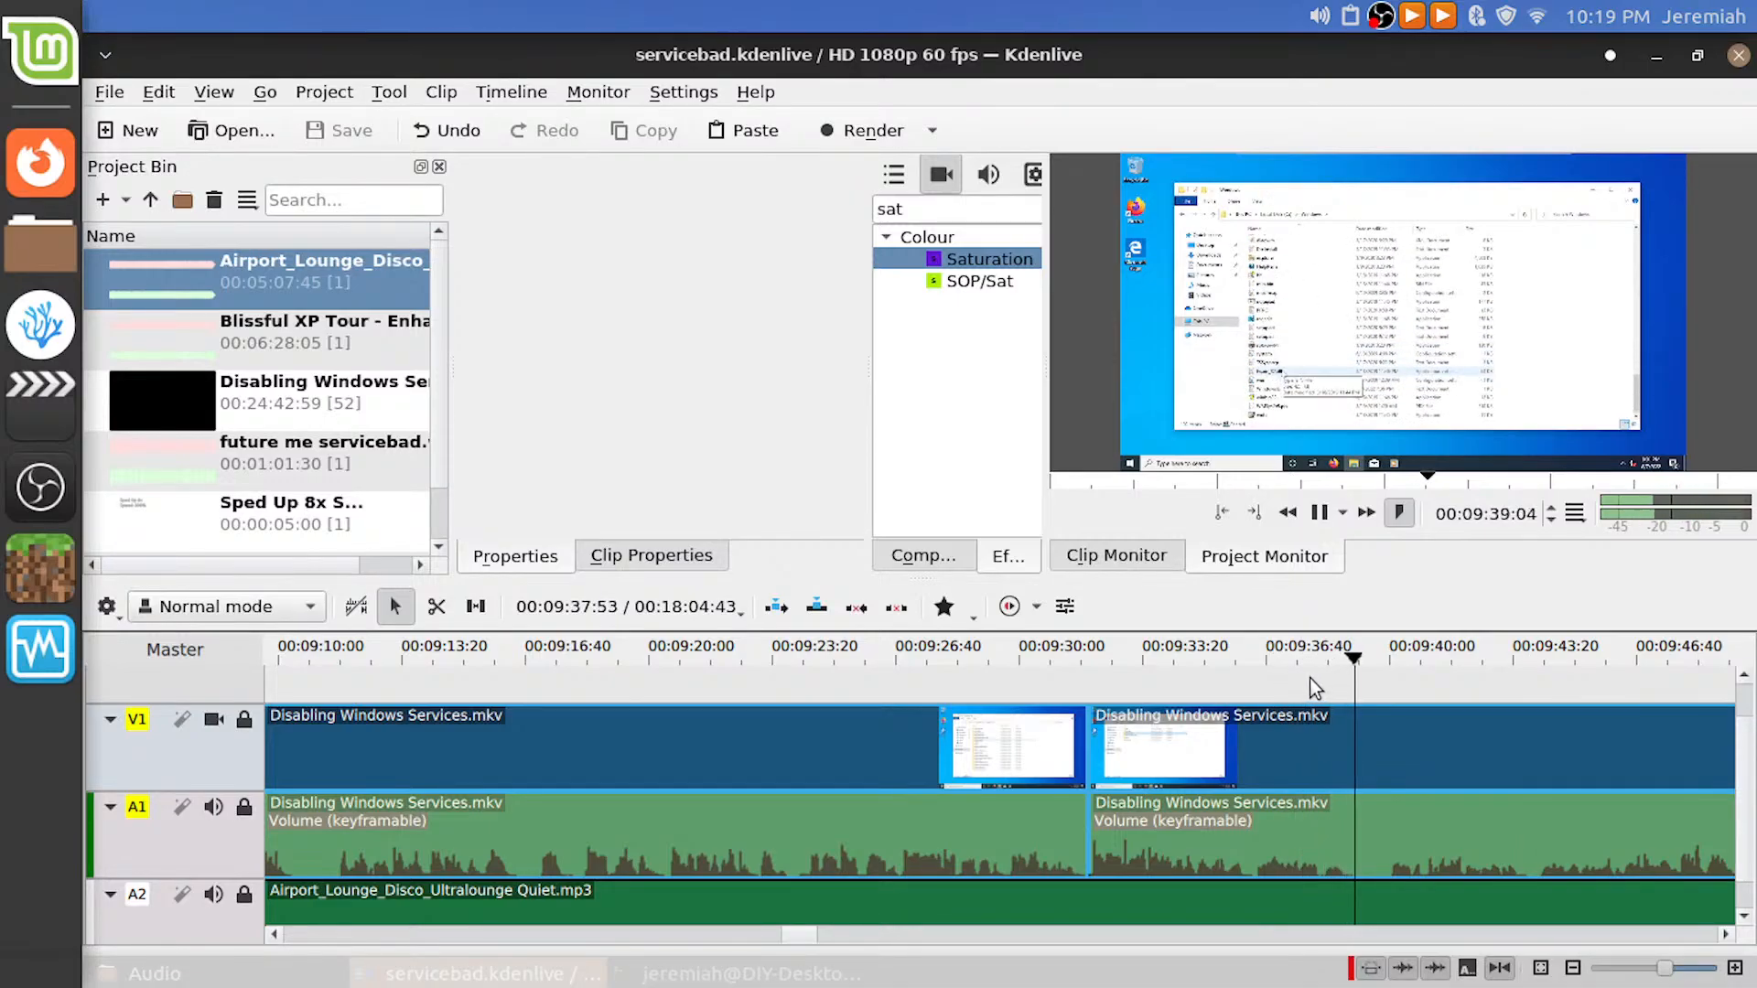
pyautogui.moveTo(1314, 677); pyautogui.dragTo(1254, 699)
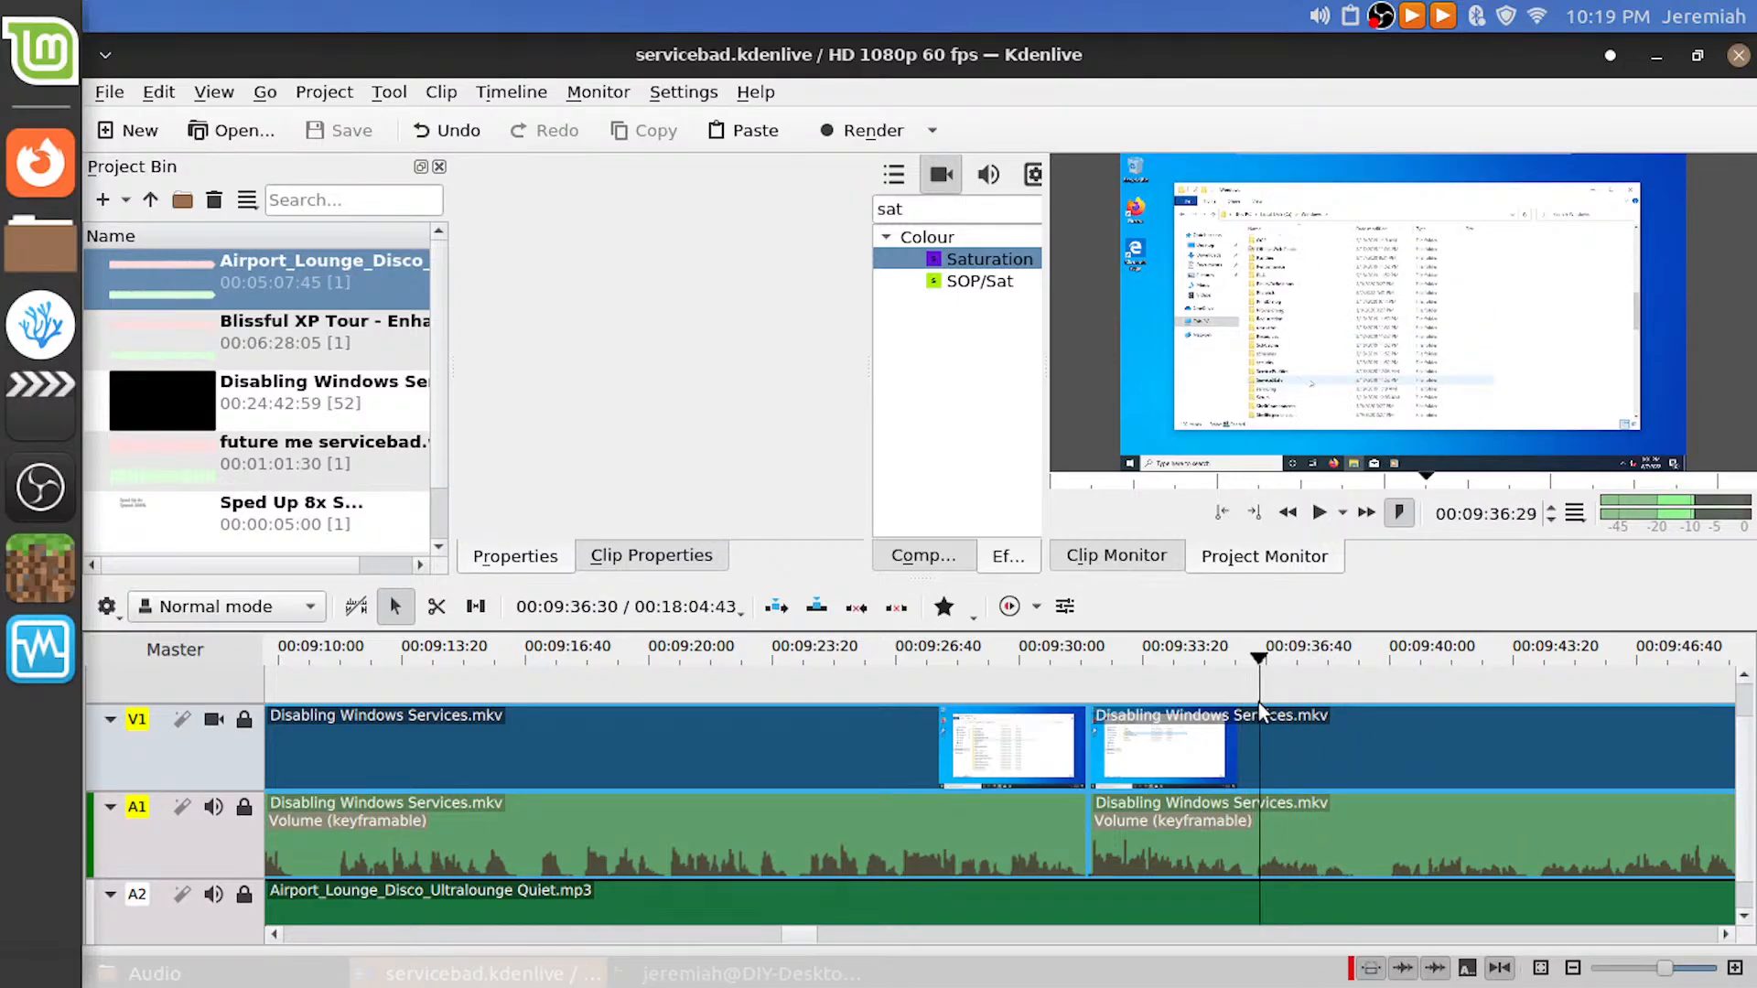
pyautogui.hotkey('shift', 'r')
pyautogui.click(1388, 684)
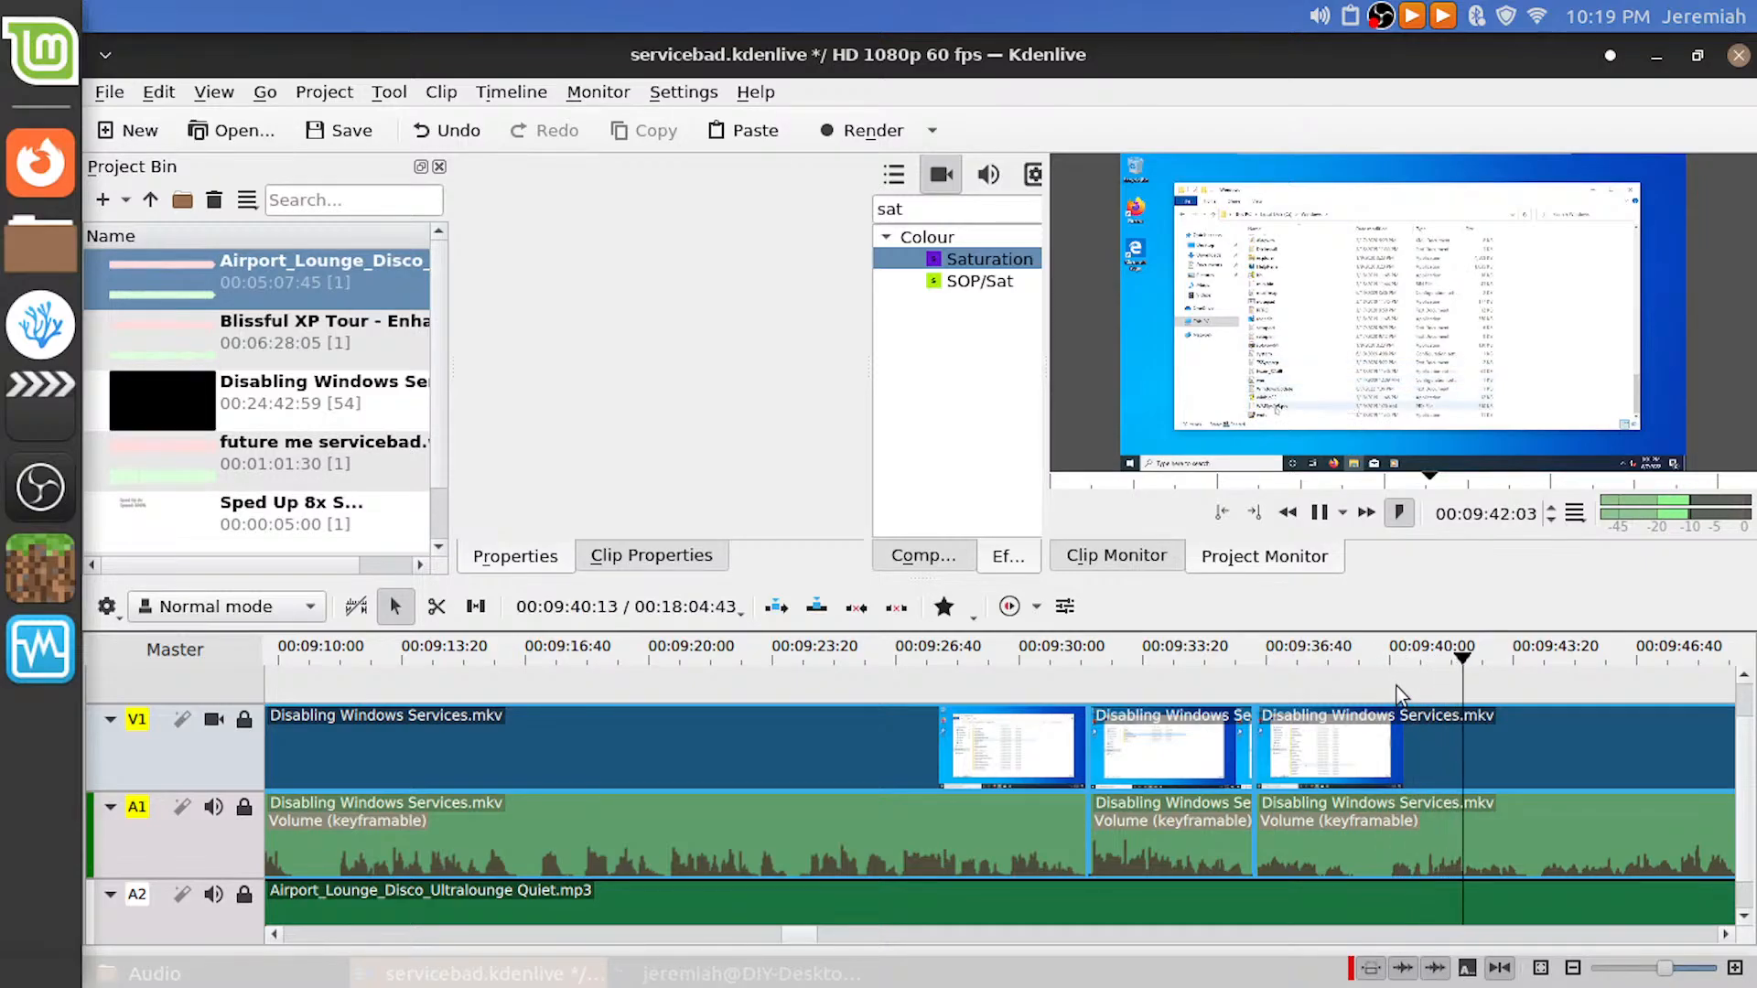
pyautogui.click(1396, 688)
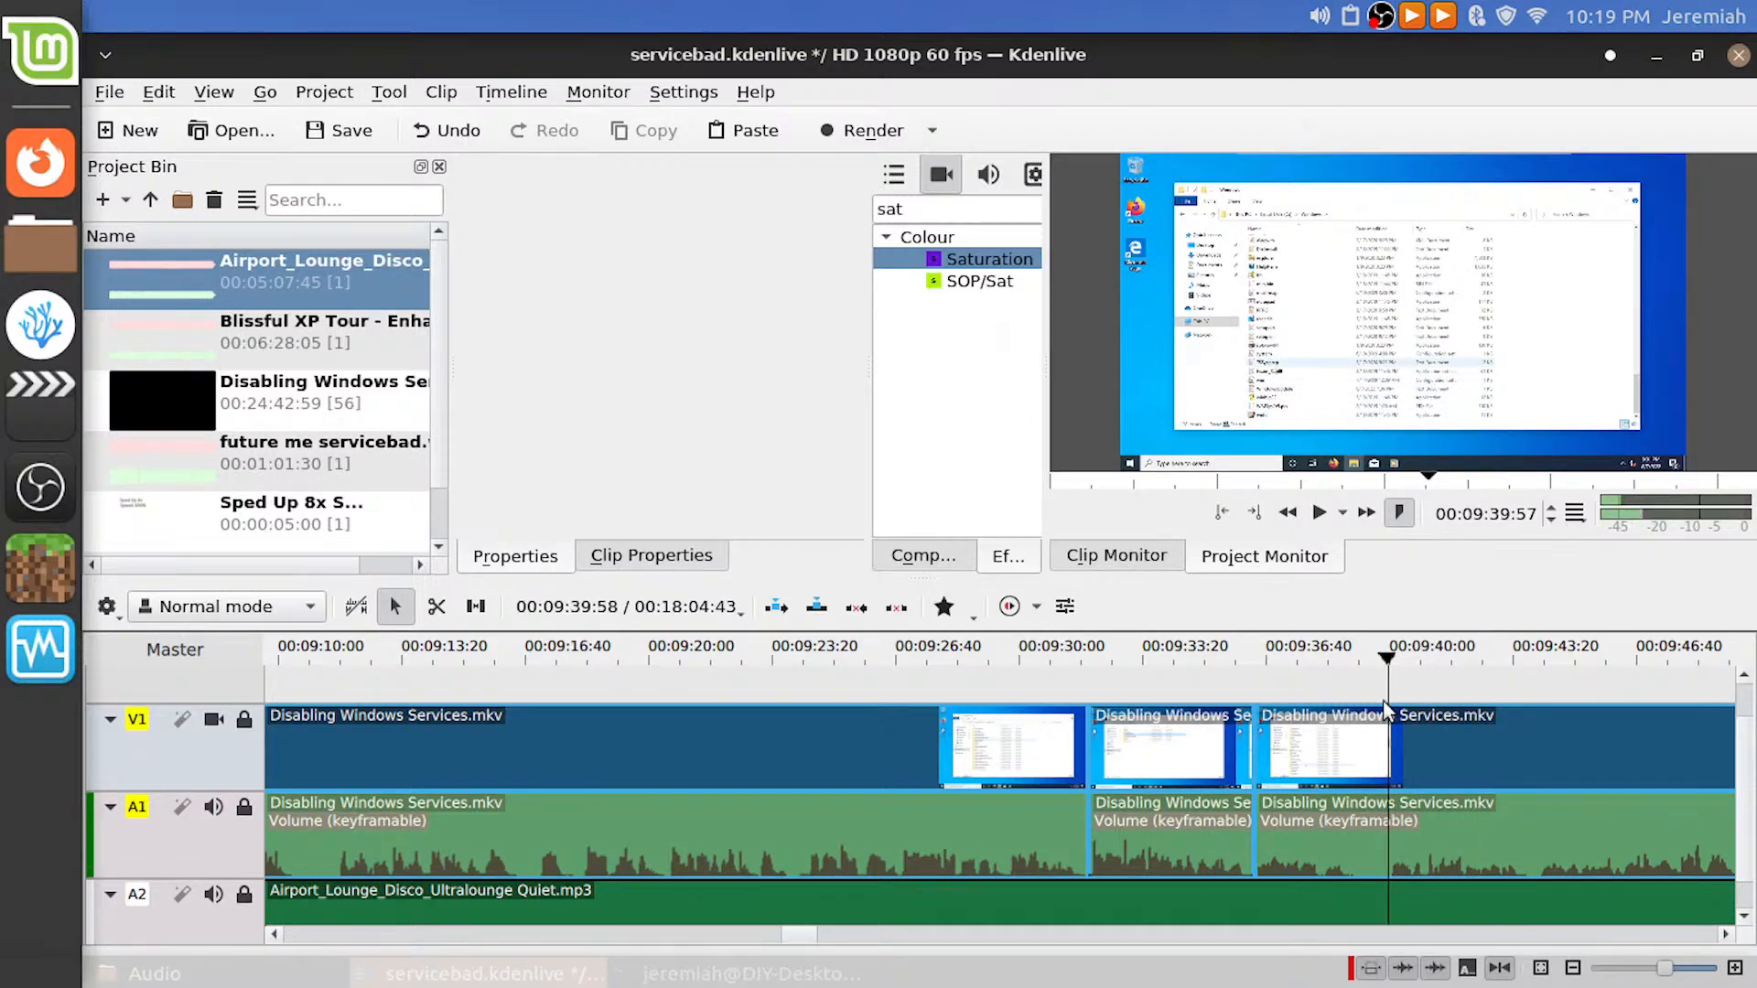
pyautogui.hotkey('shift', 'r')
# Delete the Windows folder scrolling segment, move the following clip back to close the gap, and play from 00:09:35:17
pyautogui.click(1376, 751)
pyautogui.press('Delete')
pyautogui.moveTo(1497, 751); pyautogui.dragTo(1198, 743)
pyautogui.click(1211, 681)
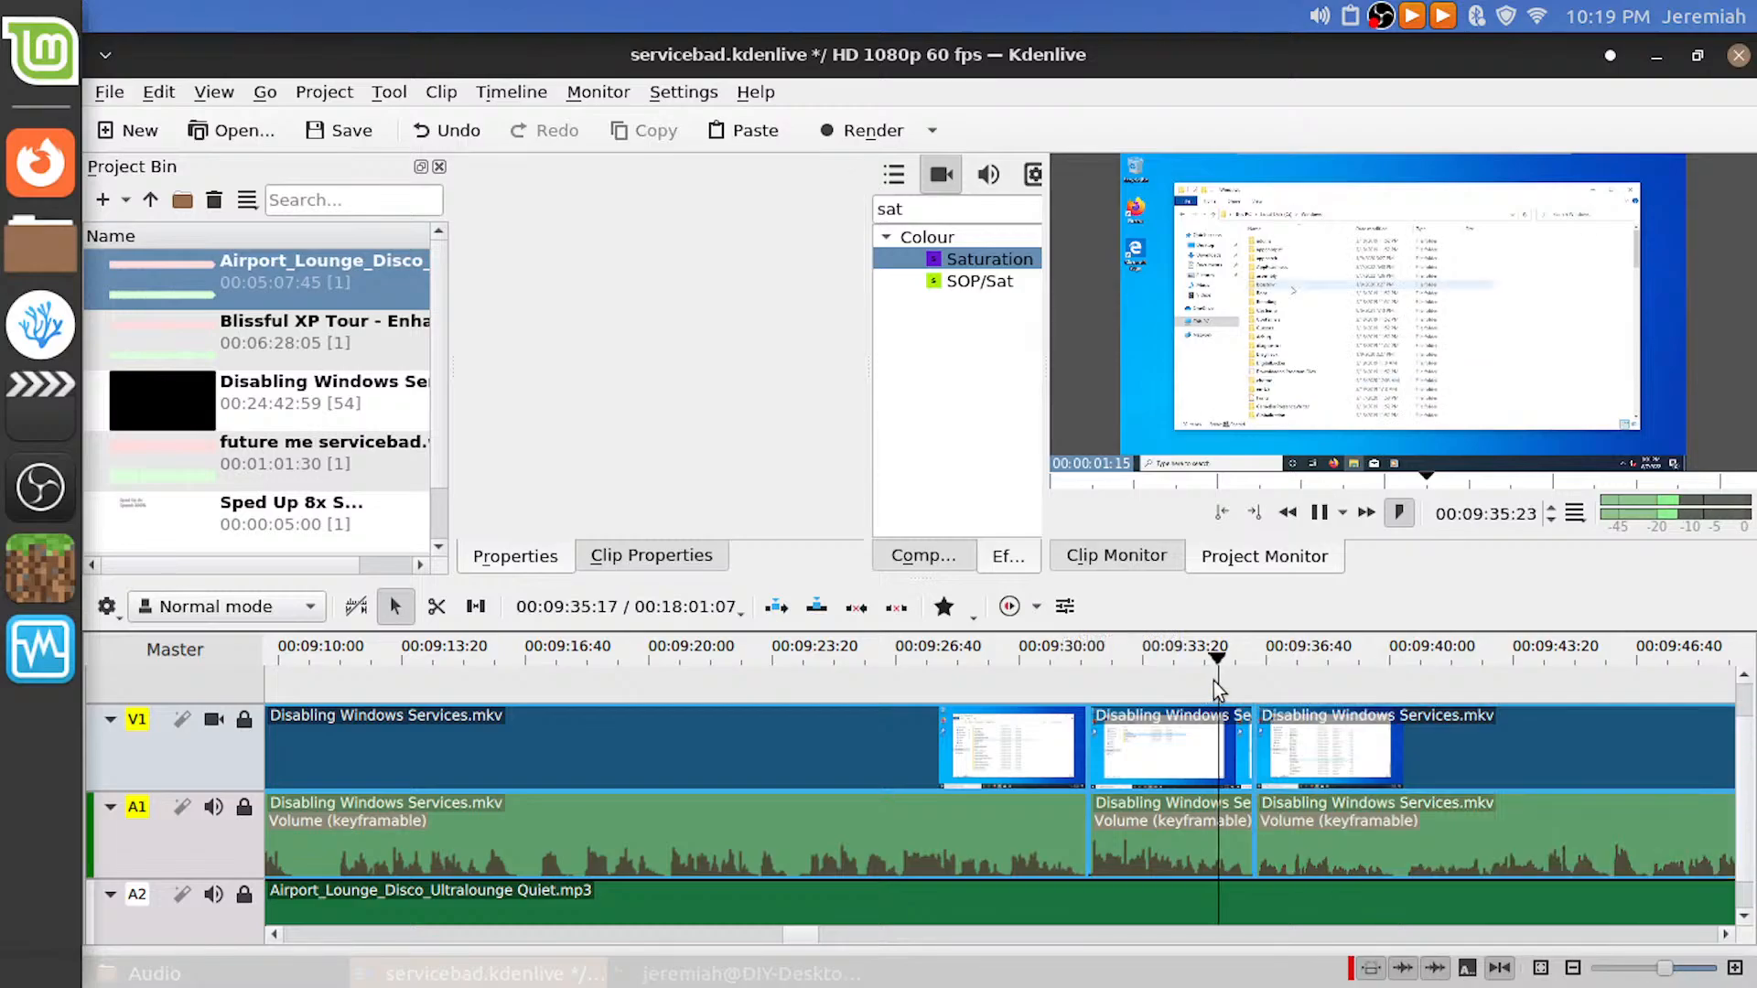
pyautogui.press('space')
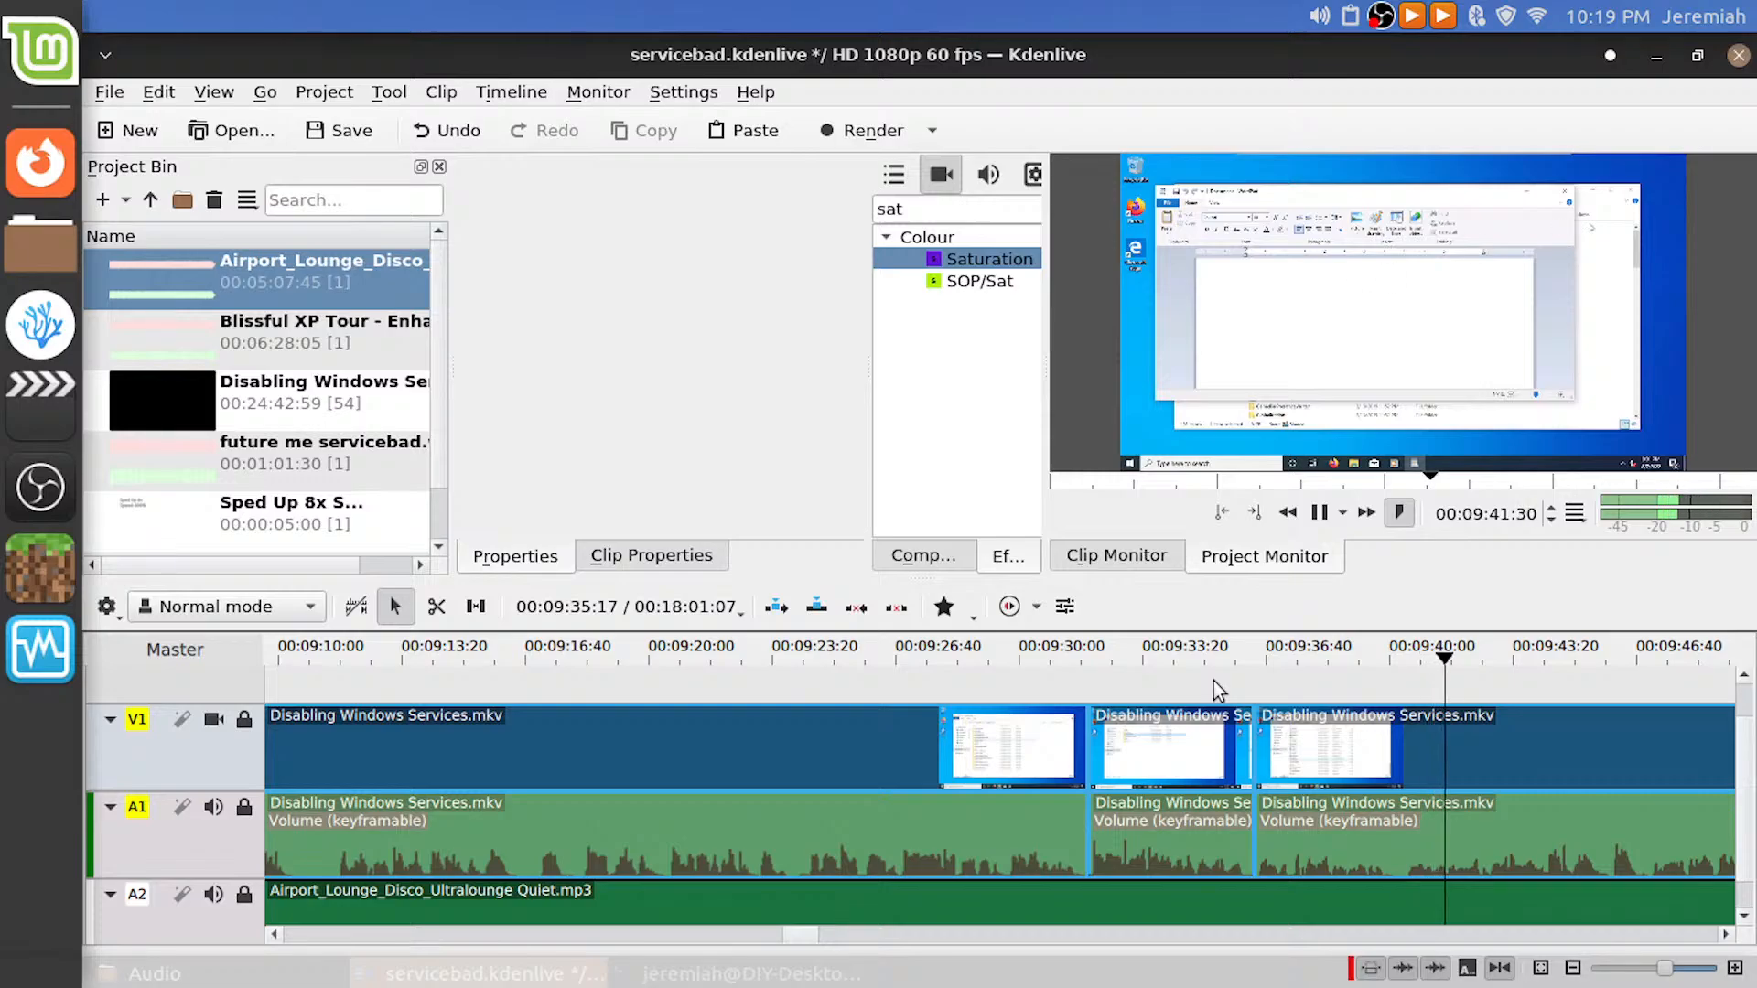
# Split the Disabling Windows Services clip at 00:09:42:30, just after the WordPad window closes, and resume playback
pyautogui.moveTo(1500, 690); pyautogui.dragTo(1480, 690)
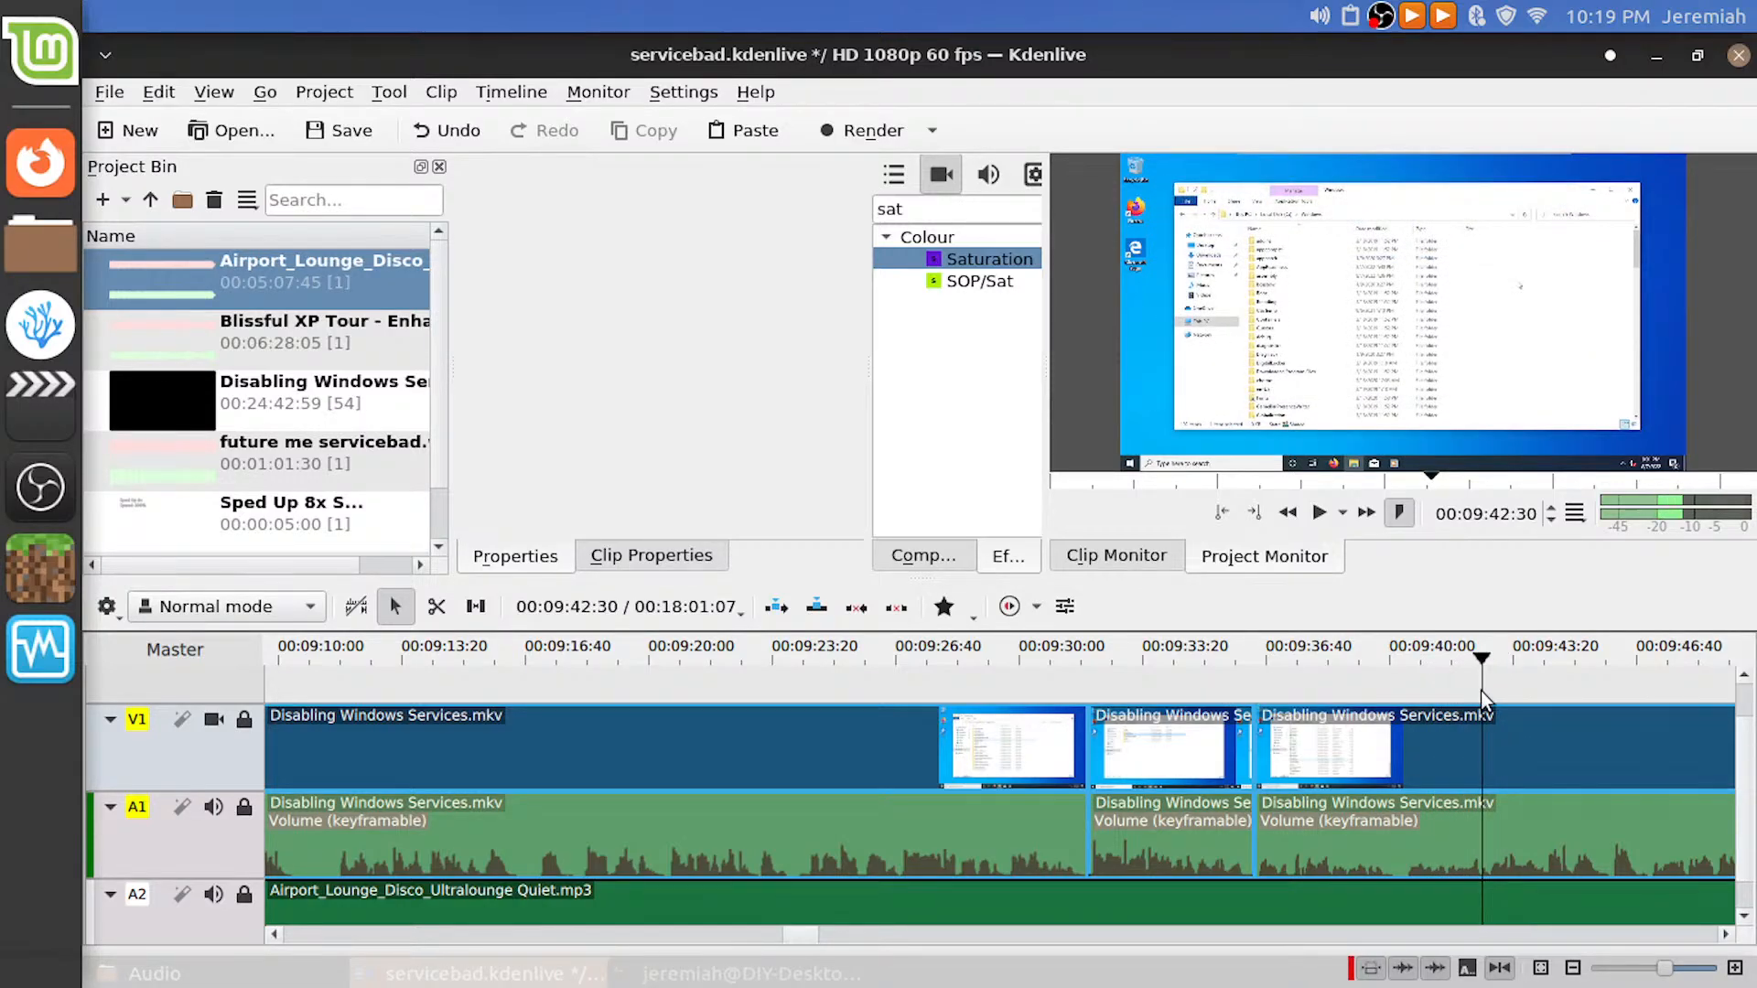
pyautogui.hotkey('shift', 'r')
pyautogui.press('space')
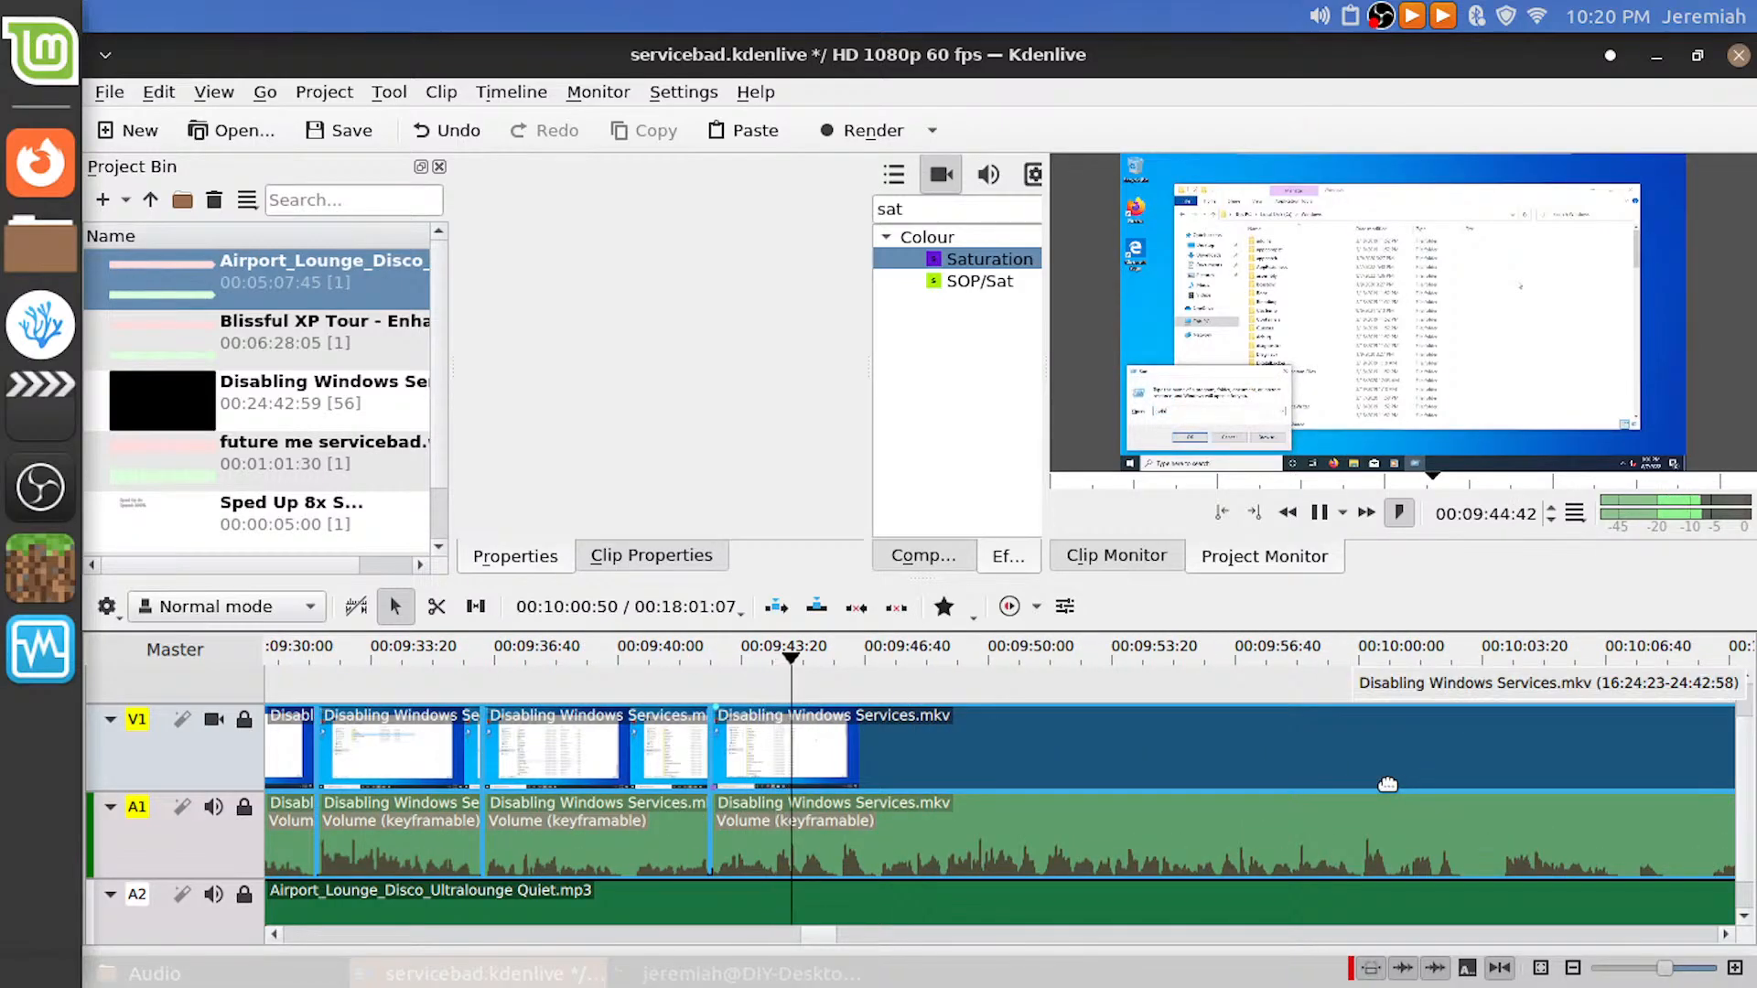
# Review the text editor, Run dialog and Control Panel footage between about 00:09:52 and 00:10:06
pyautogui.click(1089, 684)
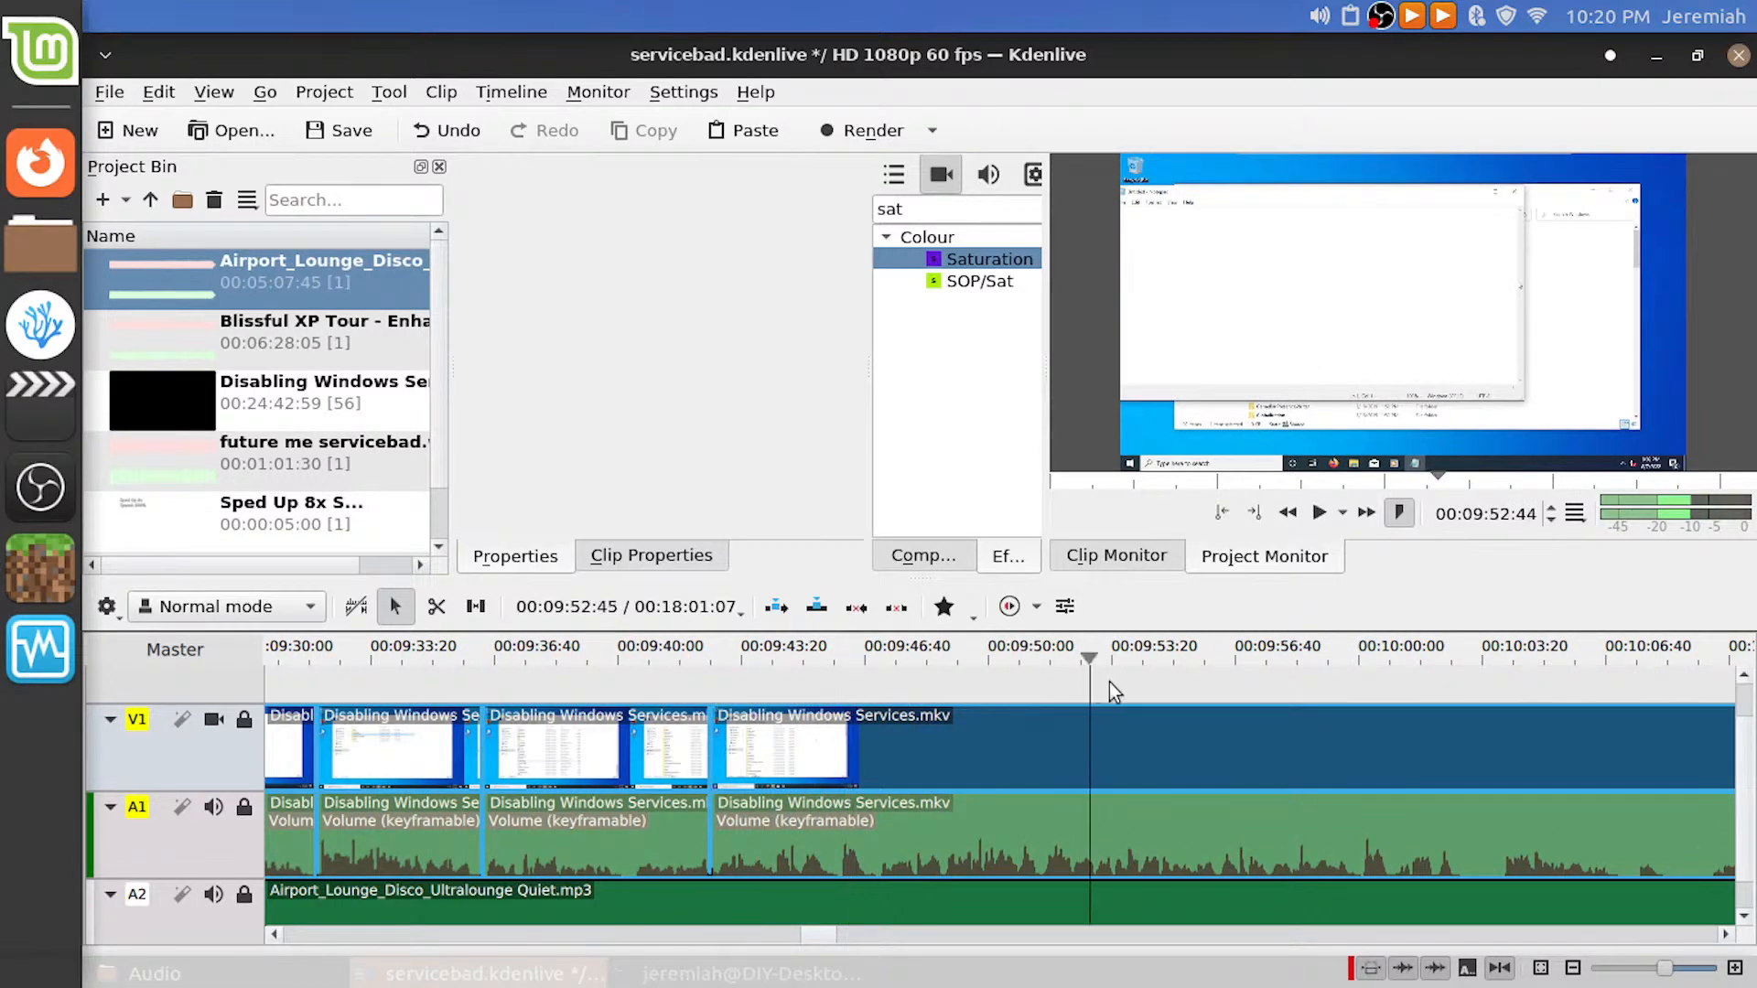
pyautogui.moveTo(1419, 694); pyautogui.dragTo(1473, 699)
pyautogui.press('space')
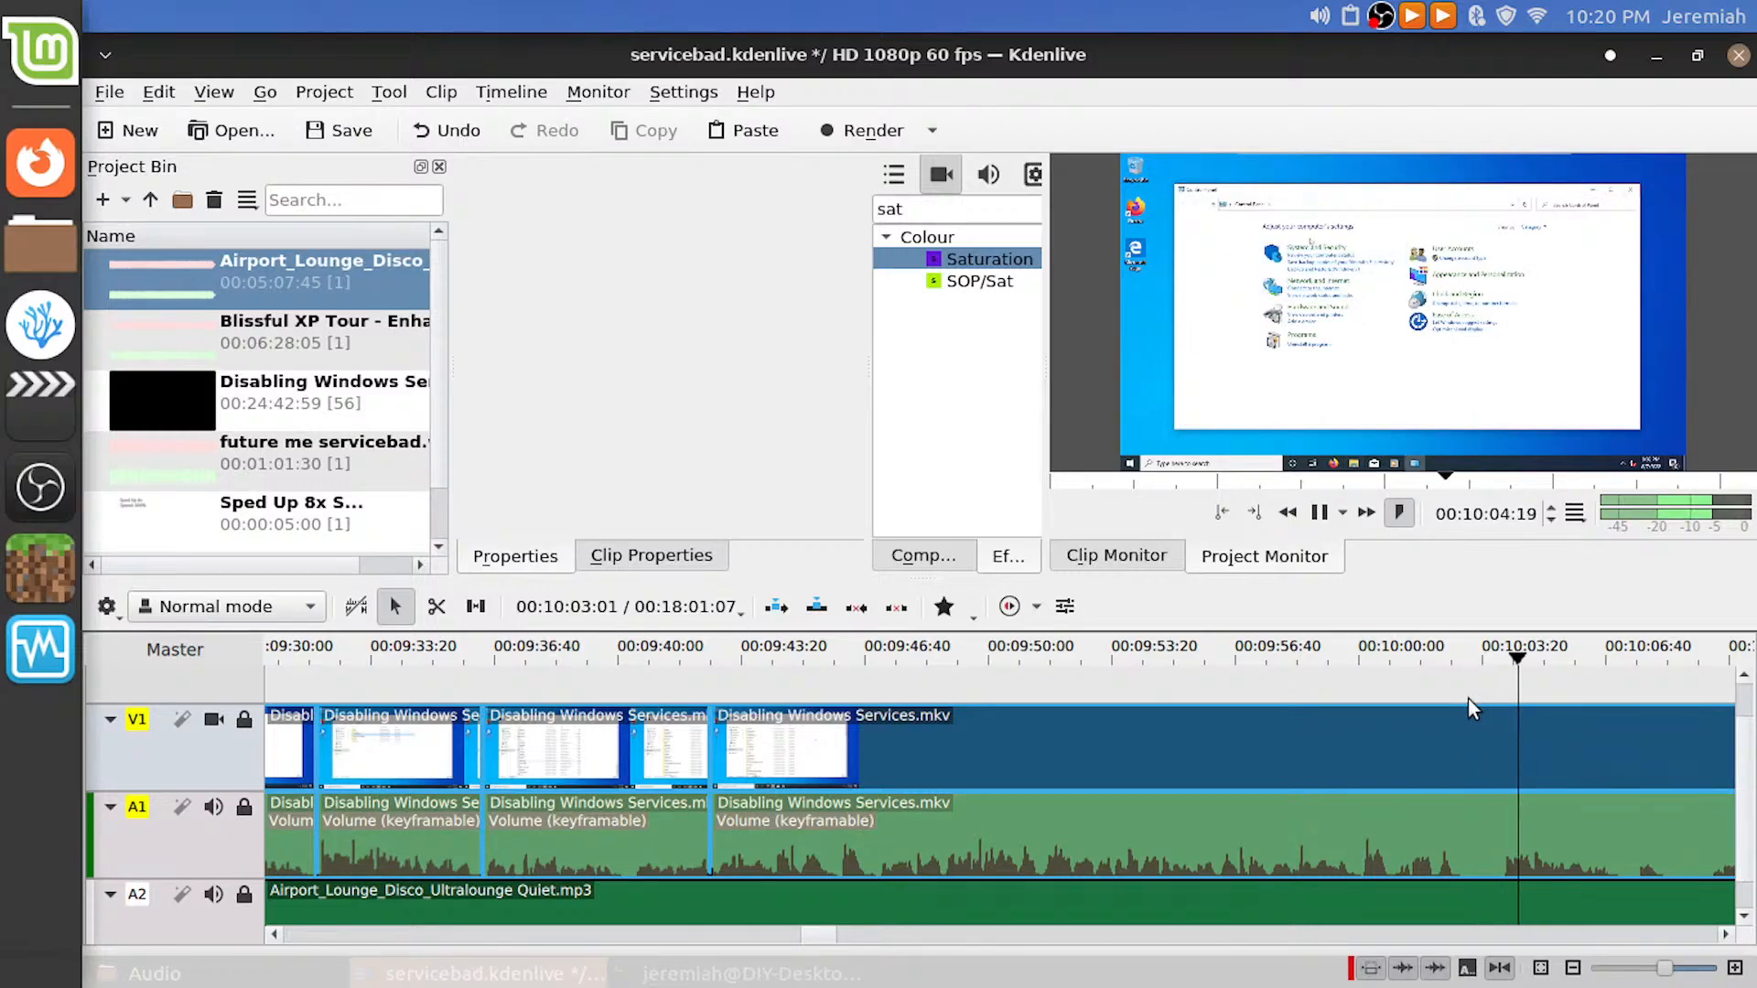
pyautogui.scroll(-4, 1468, 757)
pyautogui.scroll(2, 1468, 758)
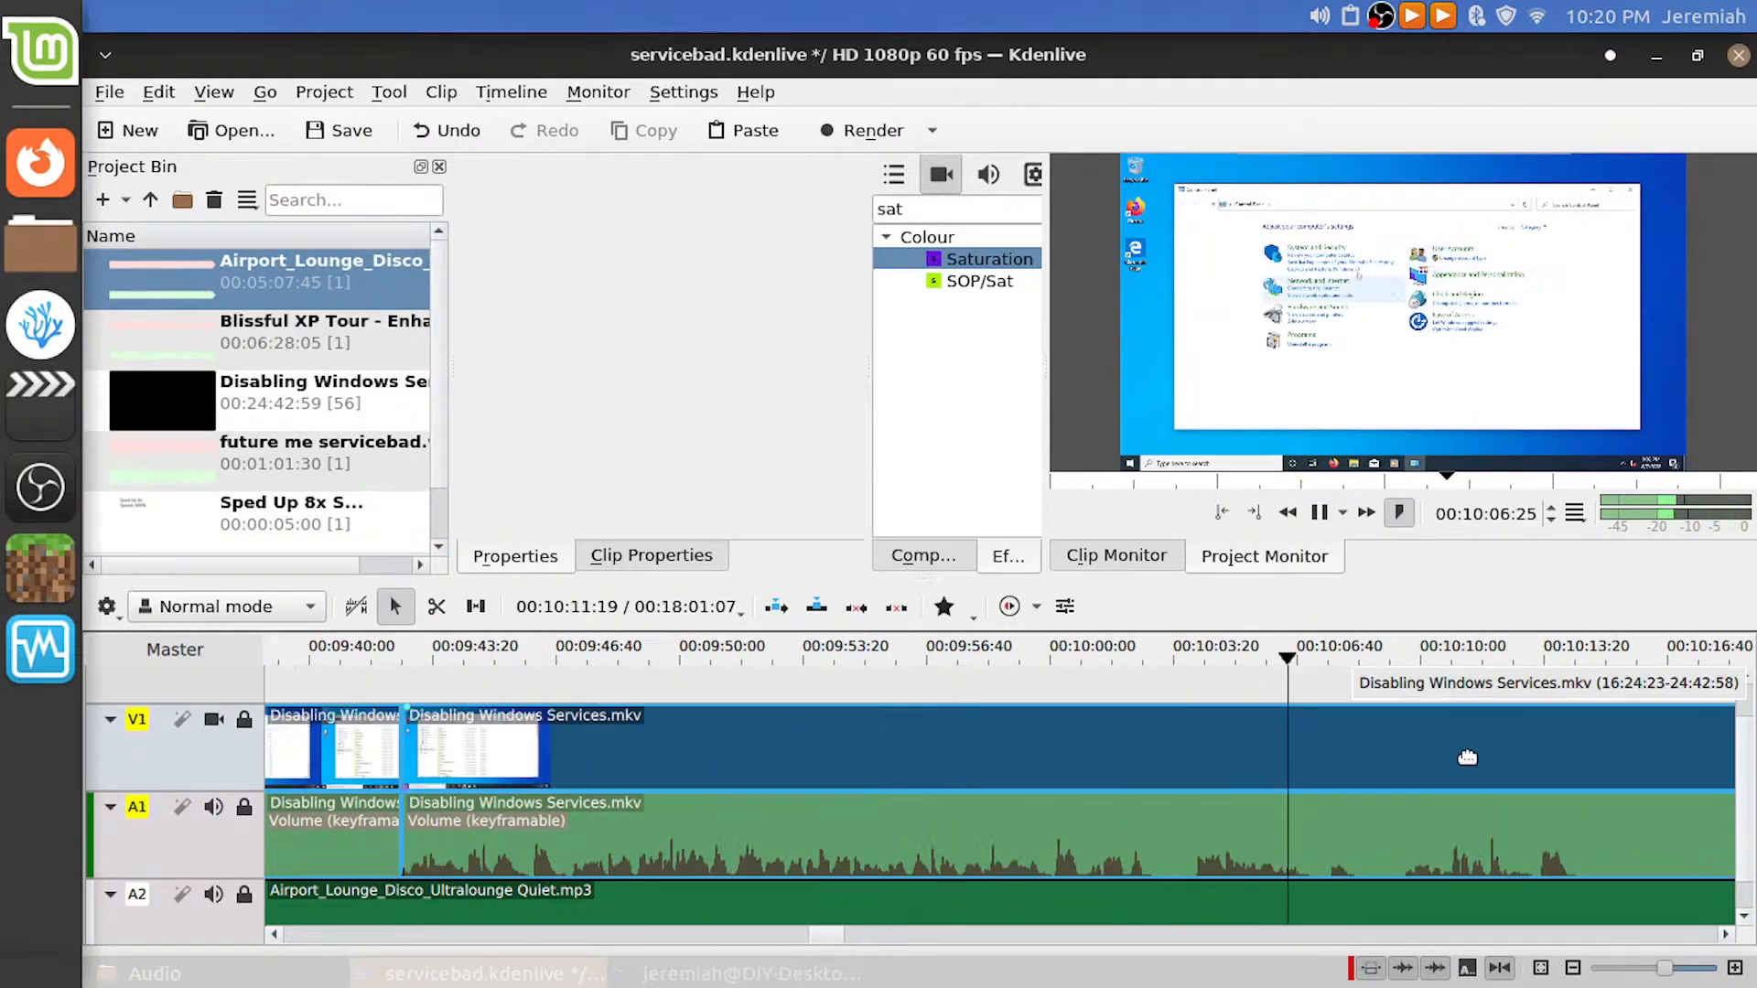
pyautogui.moveTo(1117, 675); pyautogui.dragTo(1026, 681)
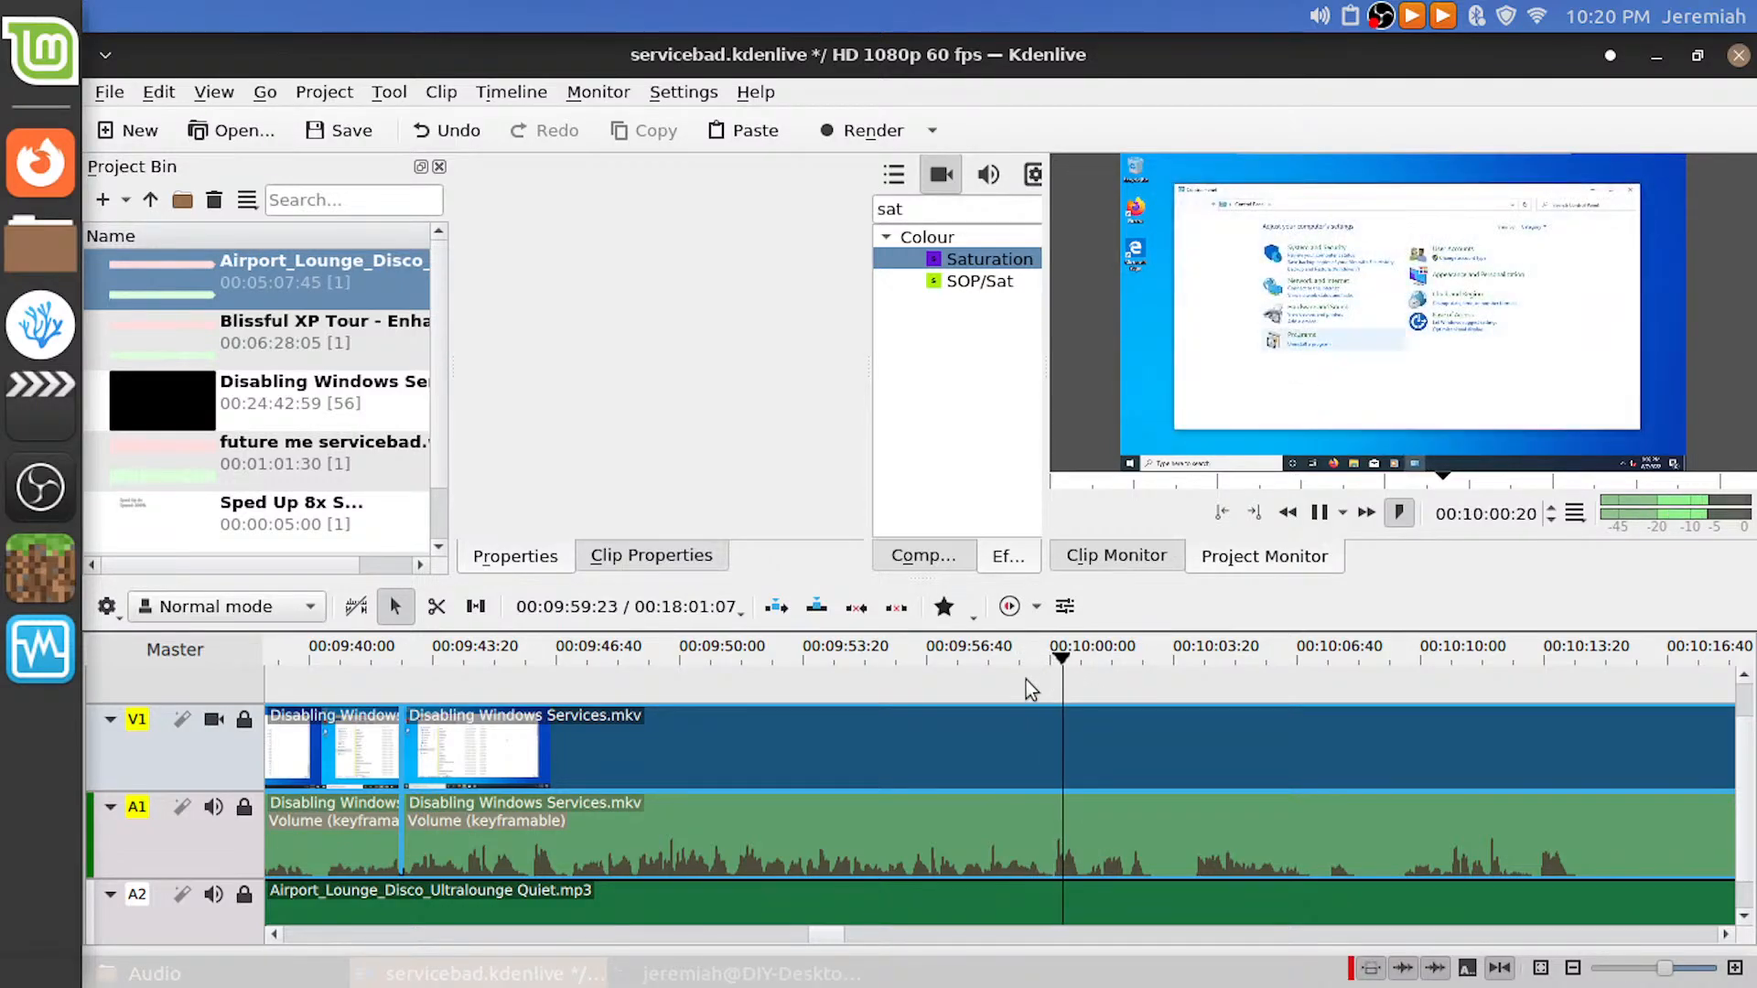
pyautogui.click(831, 684)
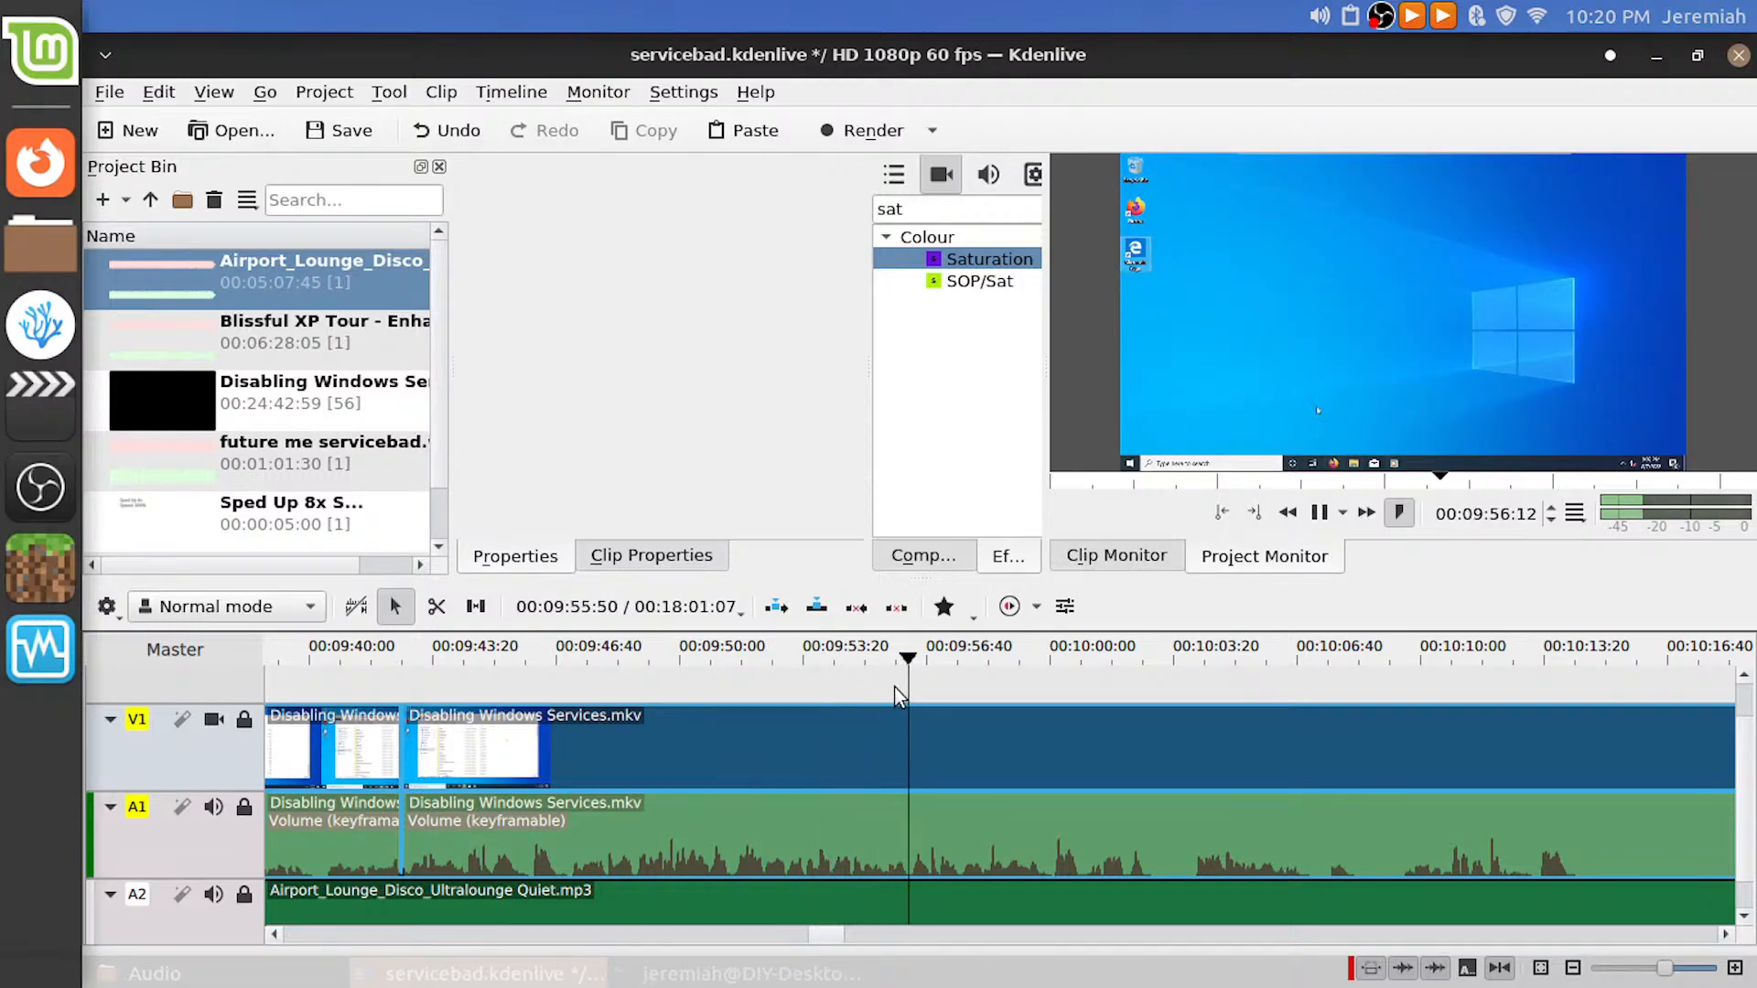
pyautogui.click(964, 686)
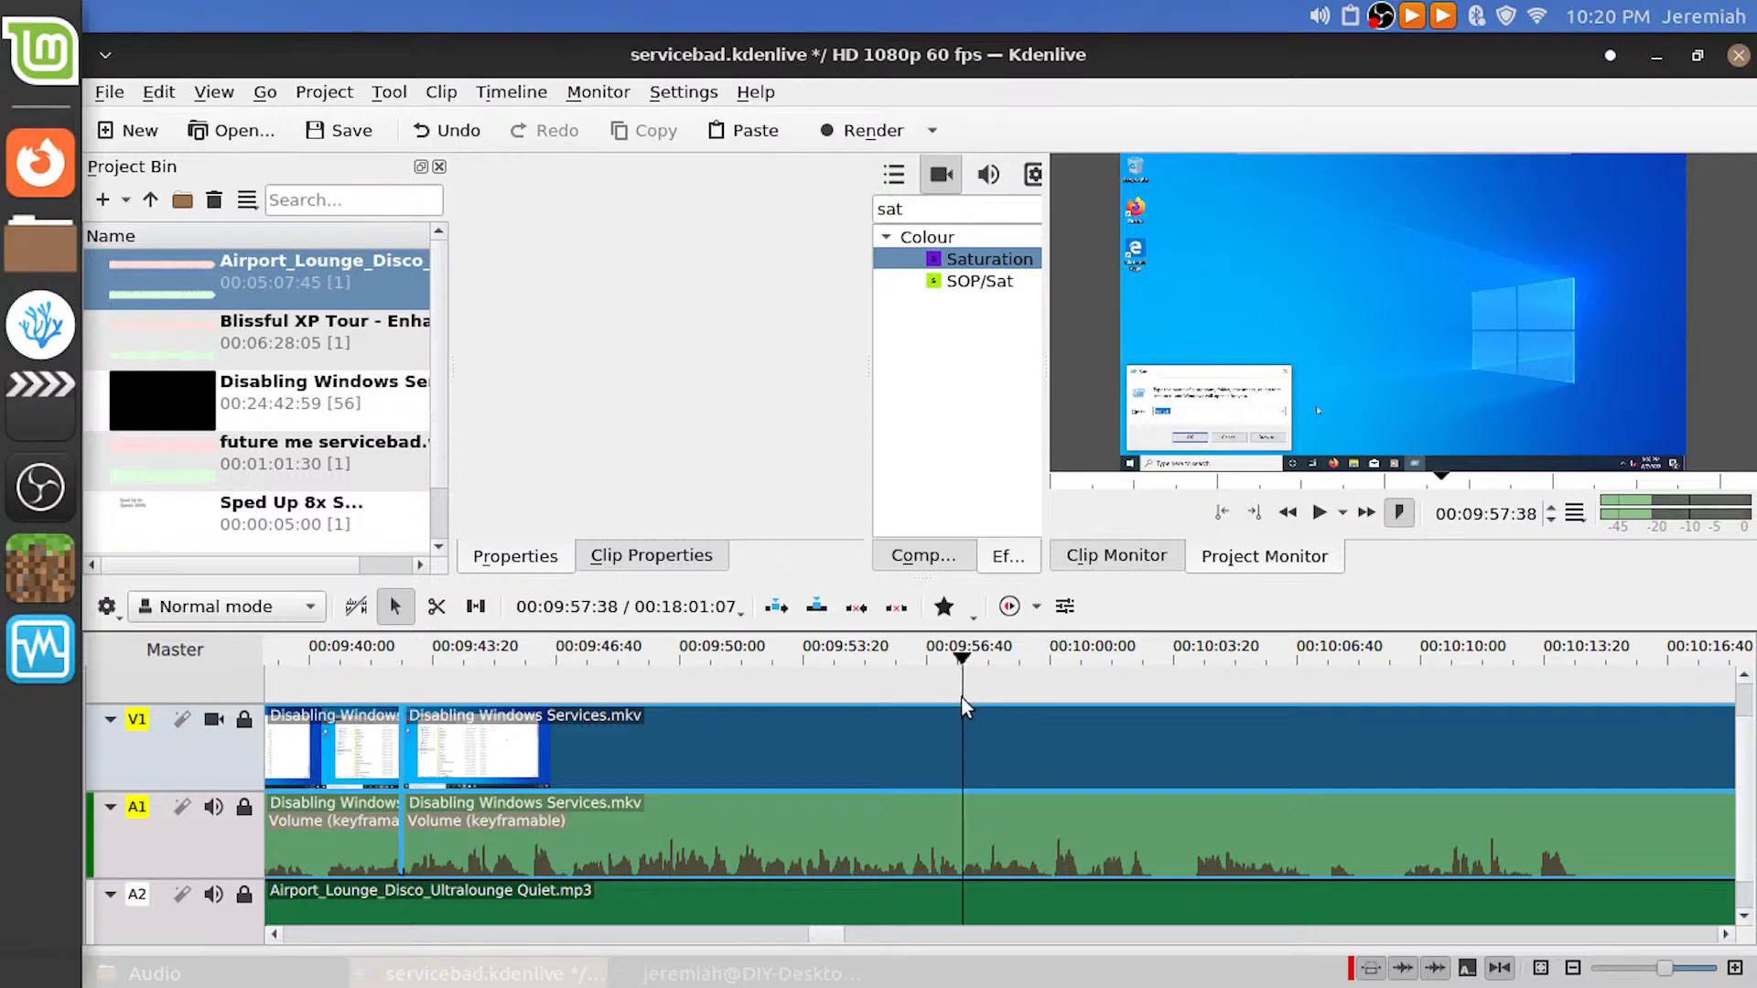
# Find the moment just before the file browser window disappears and split the Disabling Windows Services clip at 00:09:53:22
pyautogui.click(864, 705)
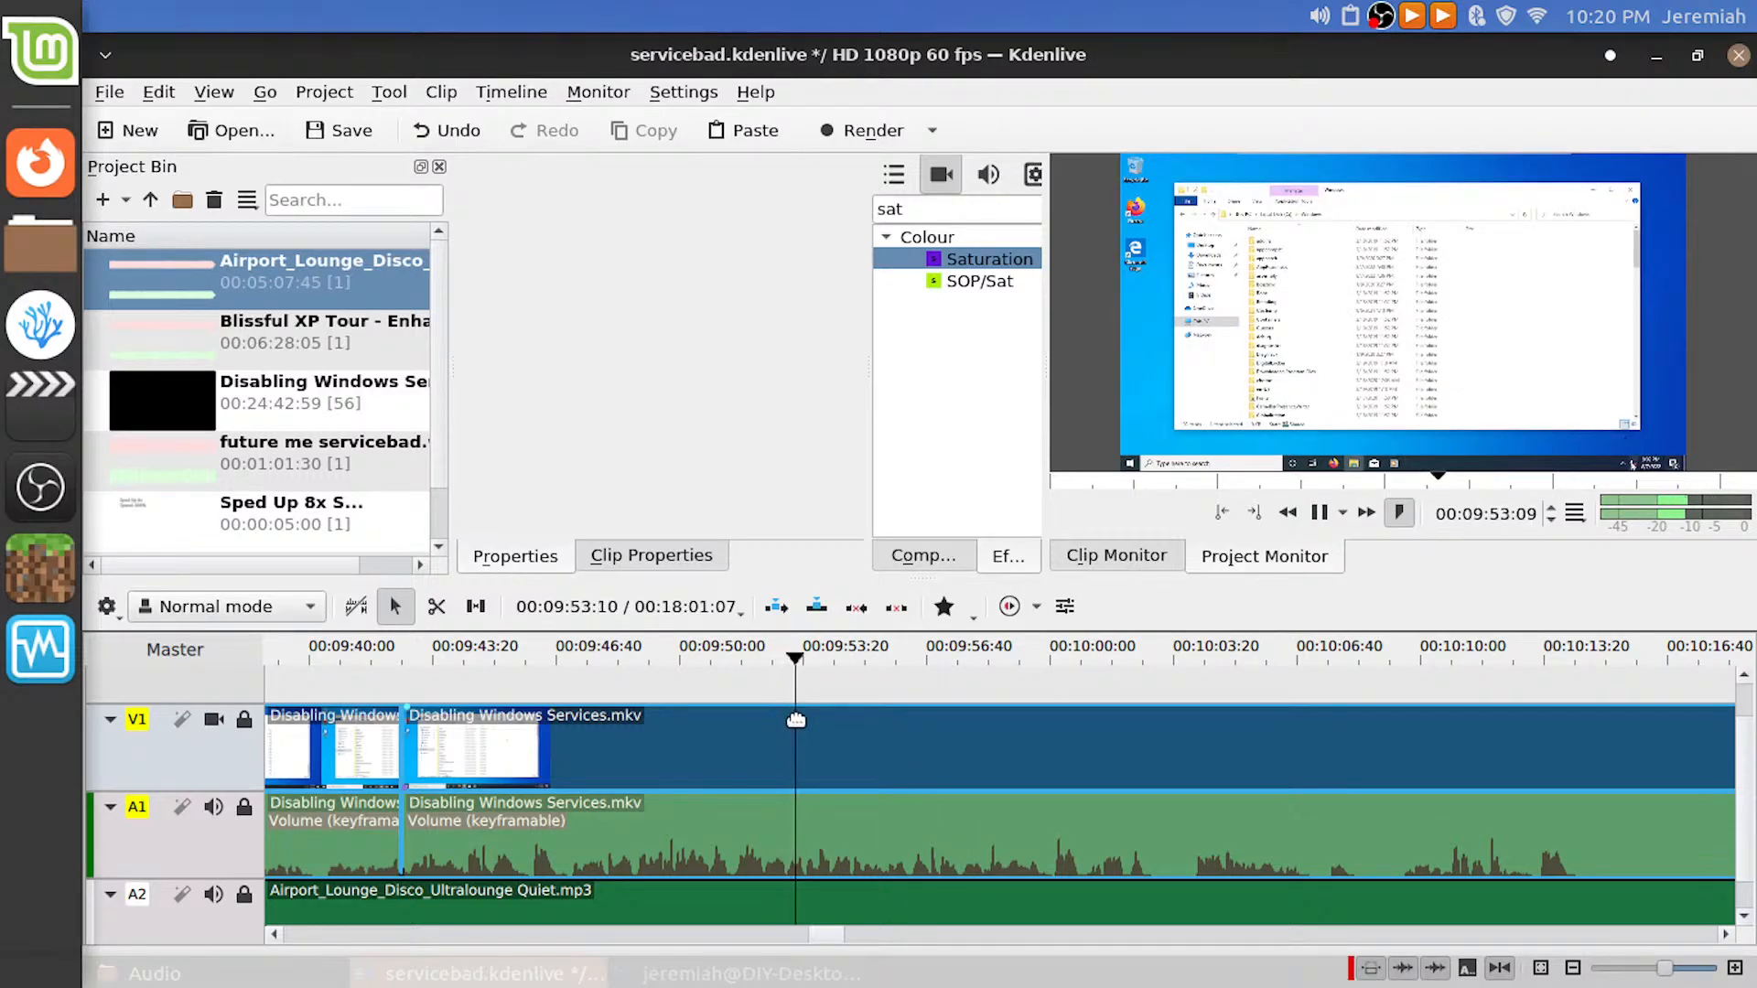
pyautogui.click(804, 690)
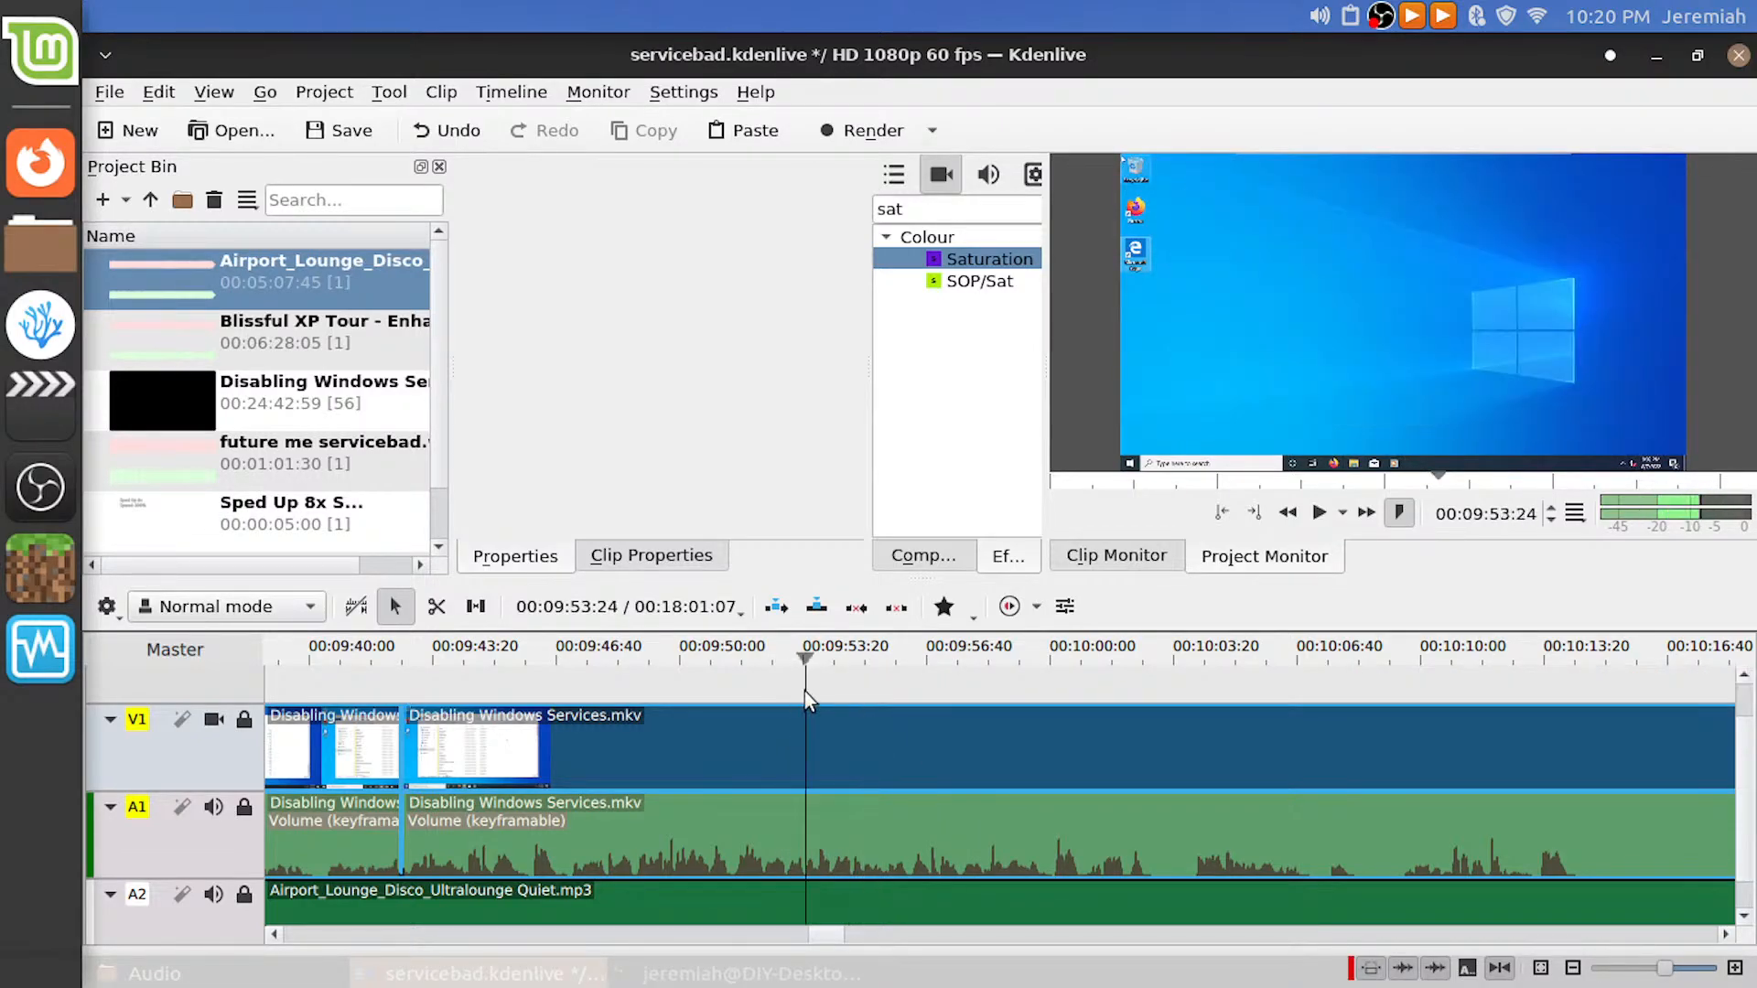
pyautogui.click(798, 688)
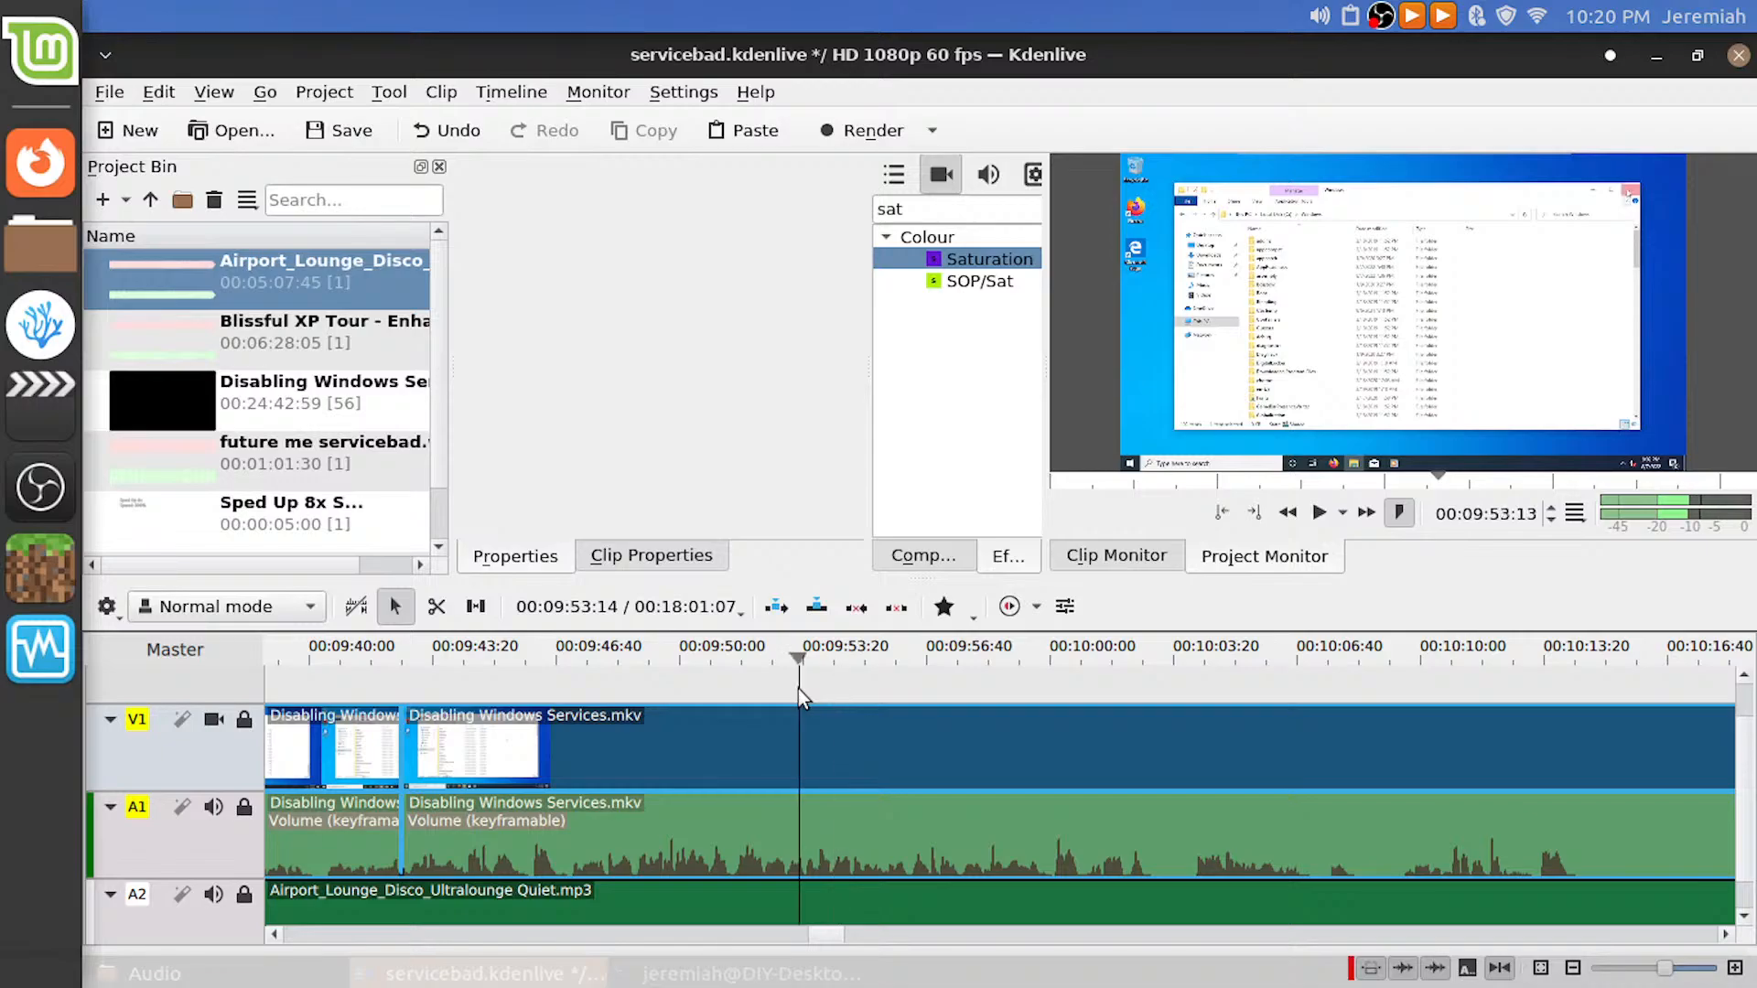
pyautogui.click(800, 684)
pyautogui.click(803, 685)
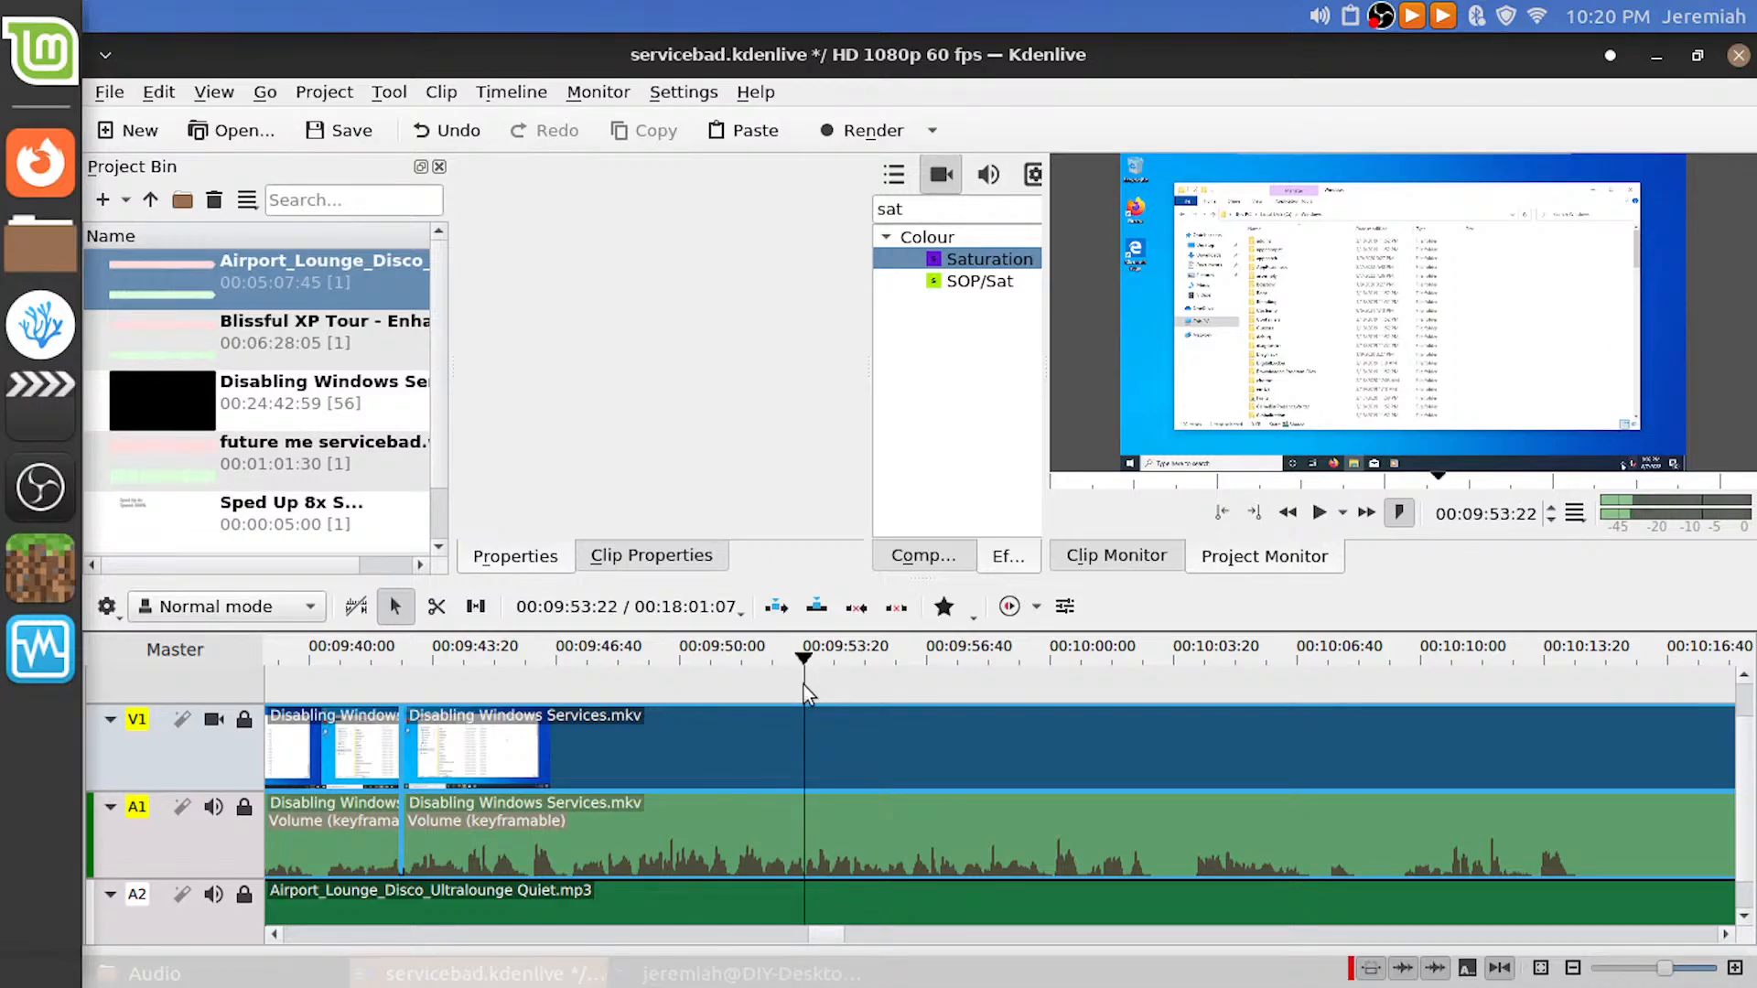
pyautogui.hotkey('shift', 'r')
# Delete the segment between 00:09:42:30 and 00:09:53:22, move the remaining clip back to close the gap, and play from 00:09:41:55
pyautogui.click(697, 734)
pyautogui.press('Delete')
pyautogui.moveTo(847, 741); pyautogui.dragTo(340, 741)
pyautogui.click(442, 668)
pyautogui.press('space')
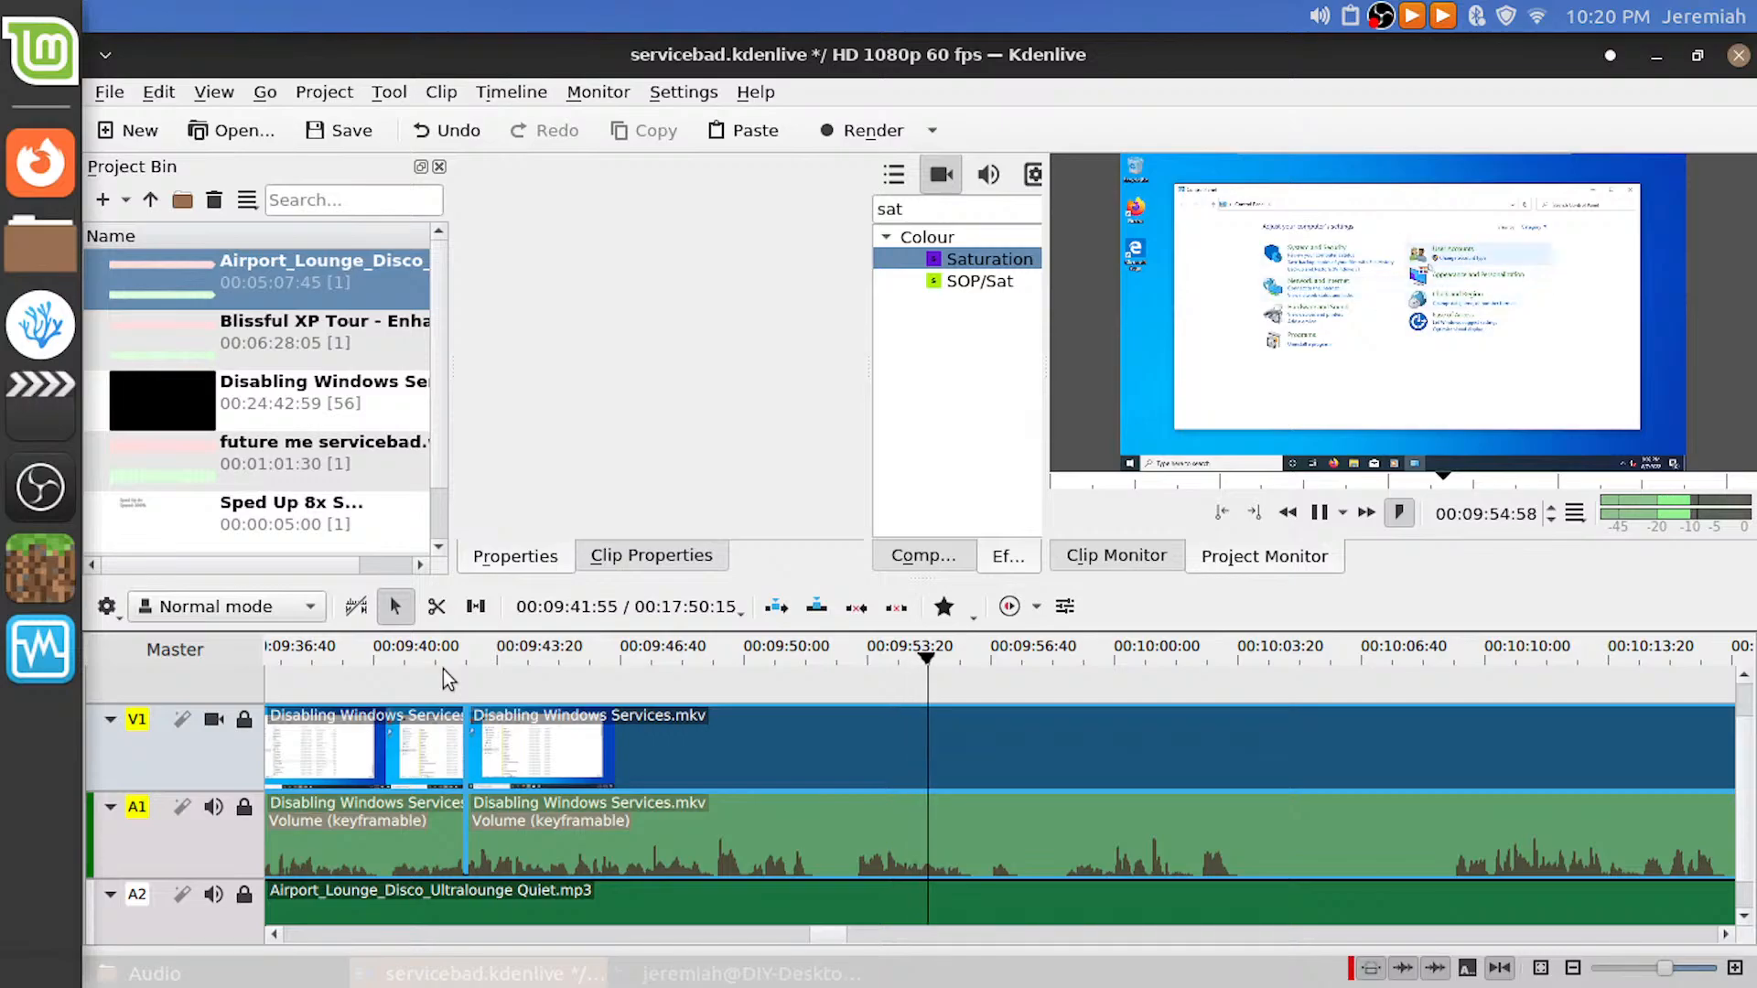
# Pause playback in the Control Panel footage, save the project, and resume playing from 00:09:55:43
pyautogui.press('space')
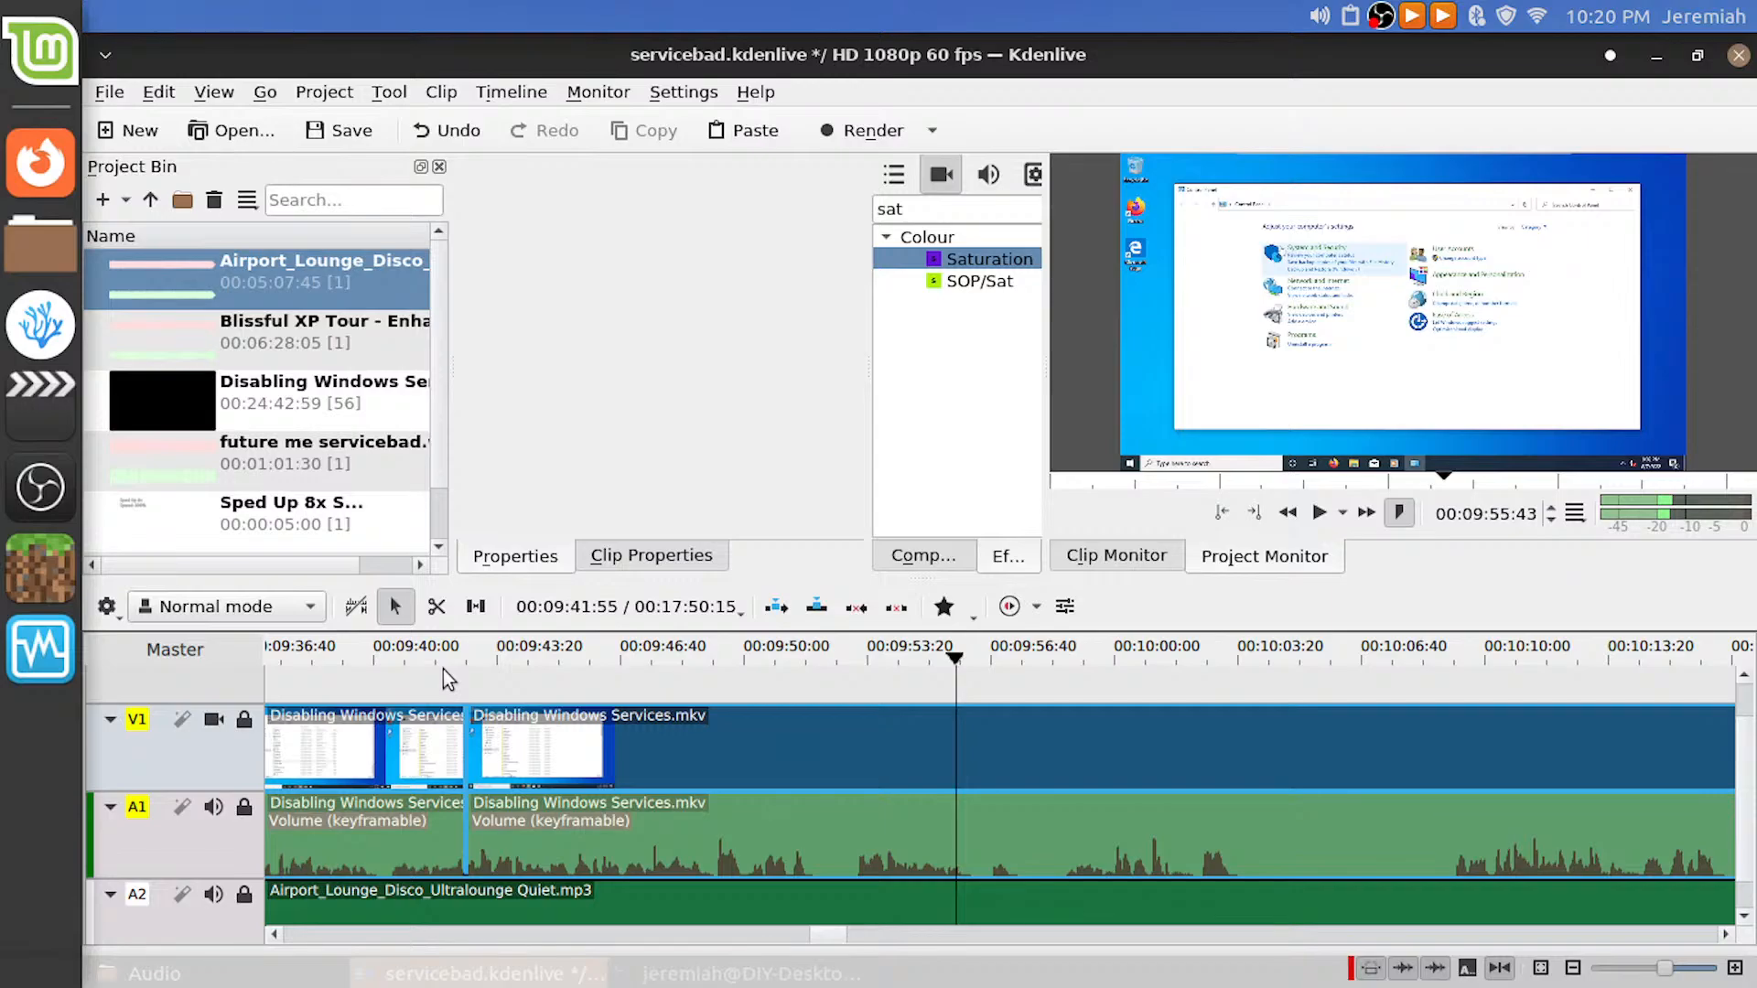
pyautogui.hotkey('ctrl', 's')
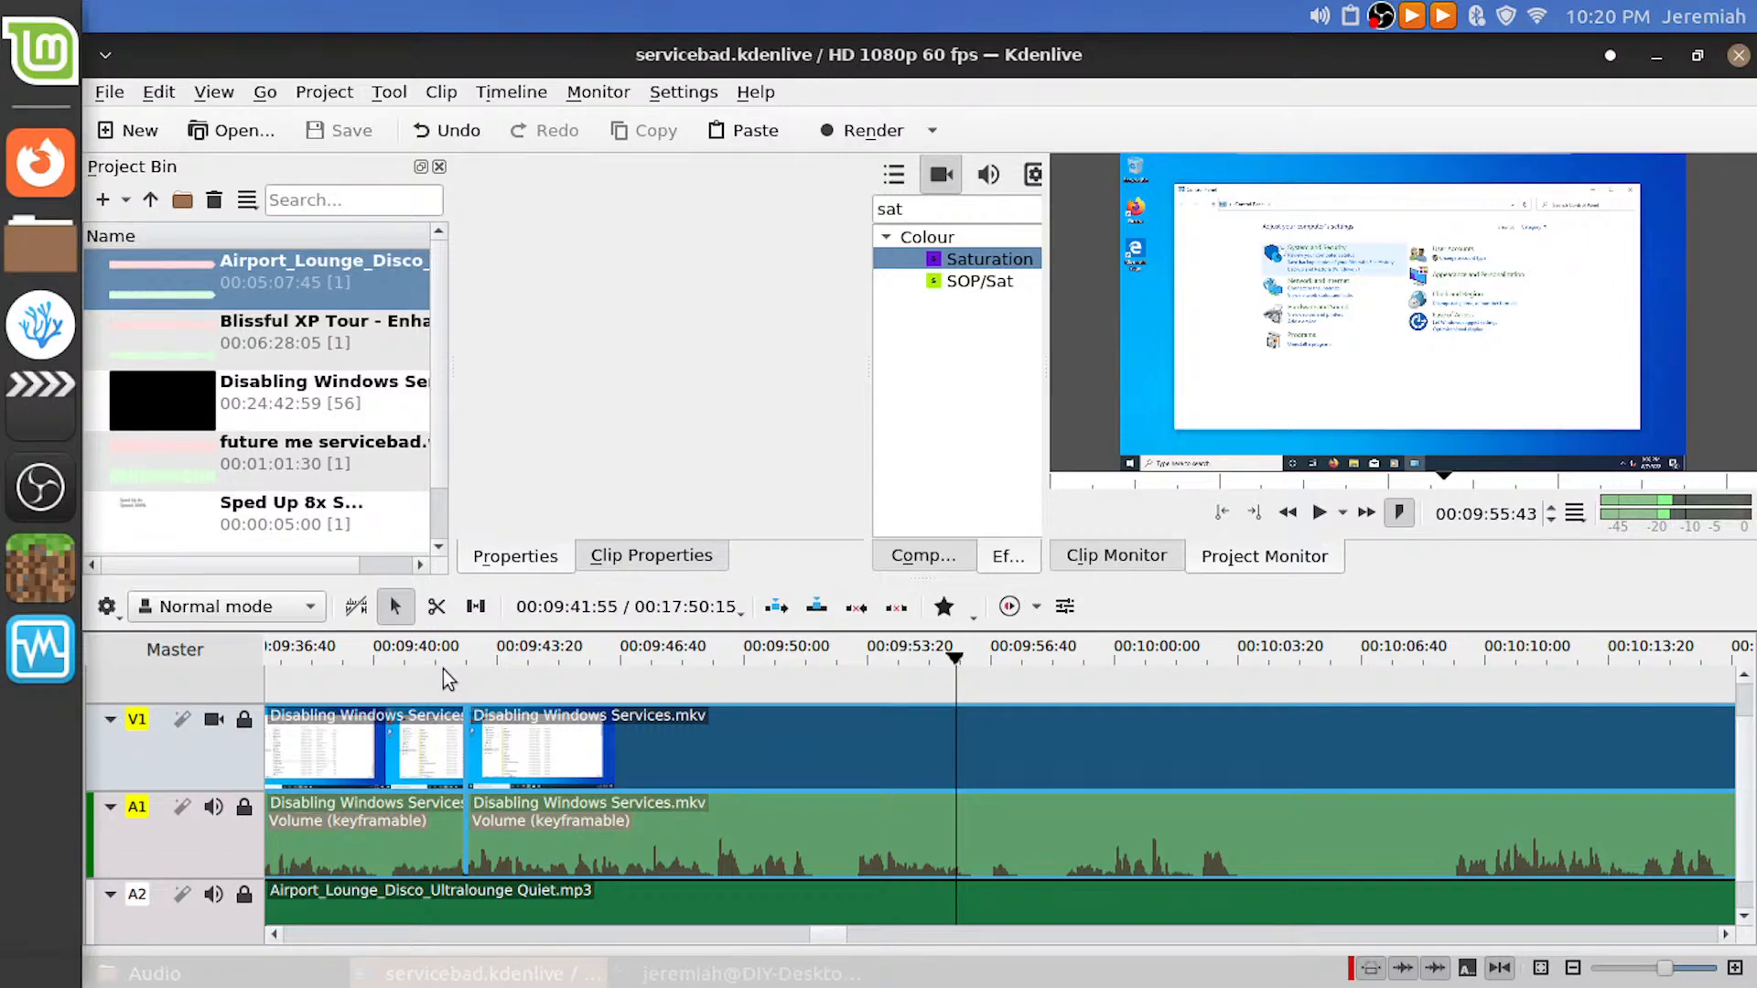
pyautogui.press('space')
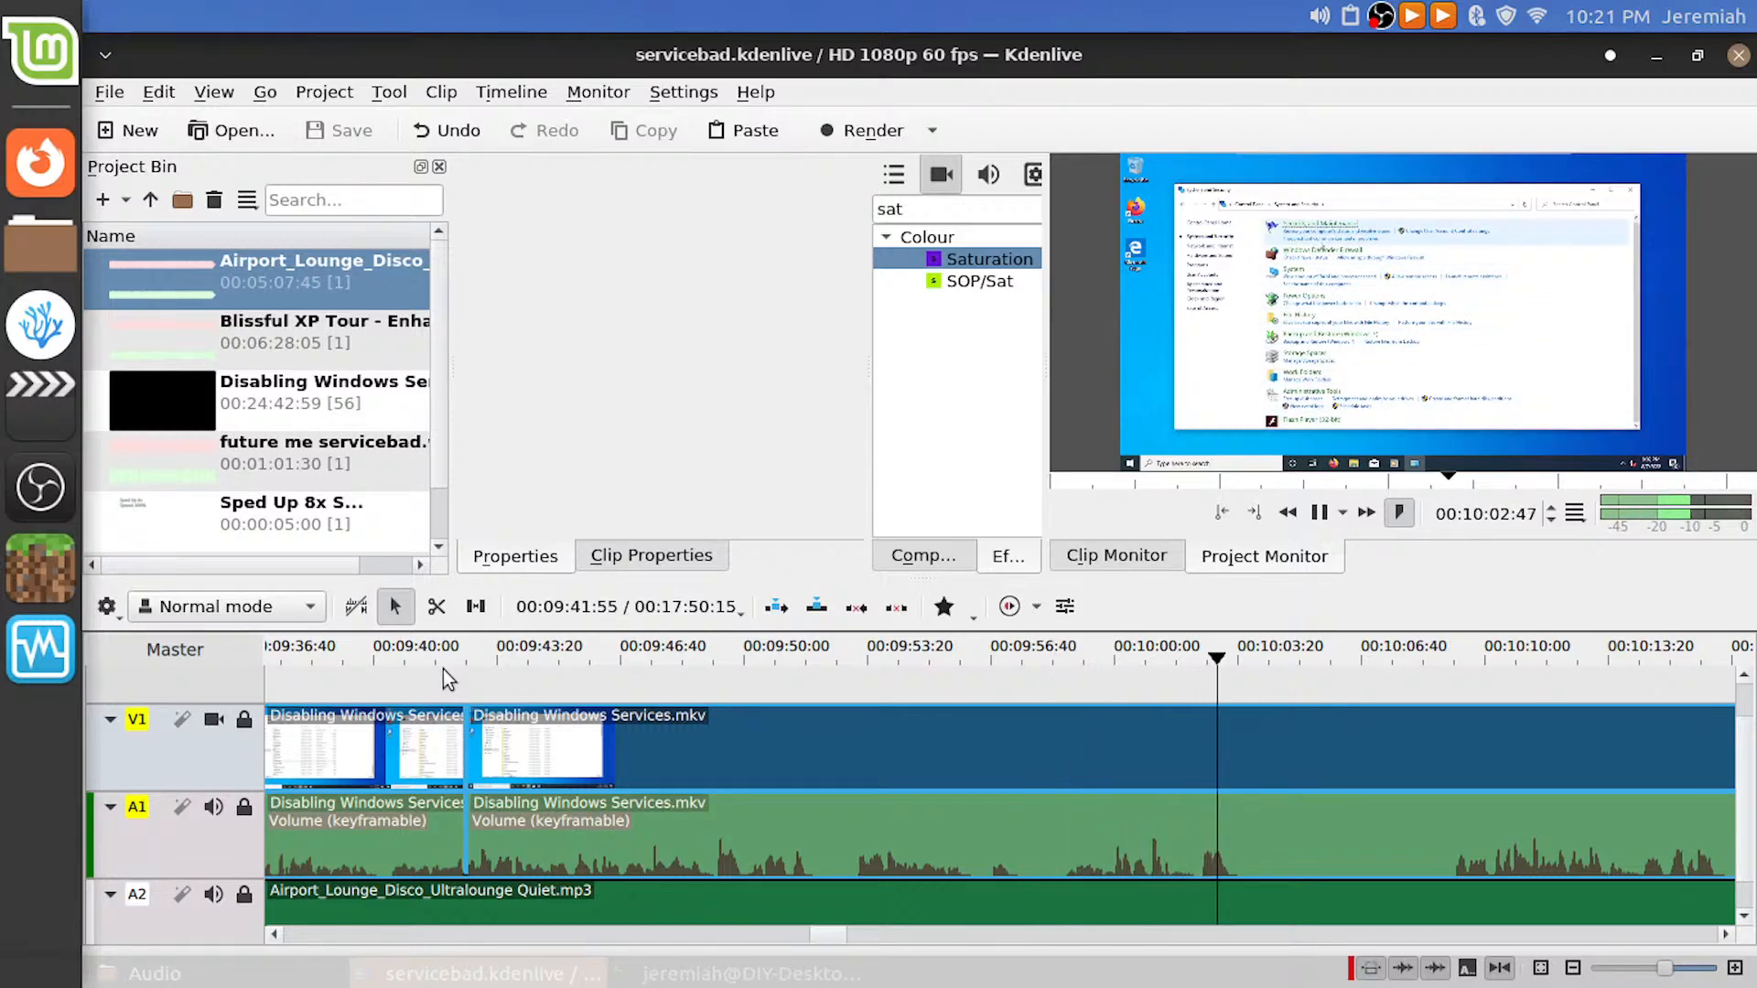
# Find the moment Control Panel opens, split the Disabling Windows Services clip at 00:09:49:12, and play on to about 00:09:52
pyautogui.click(591, 693)
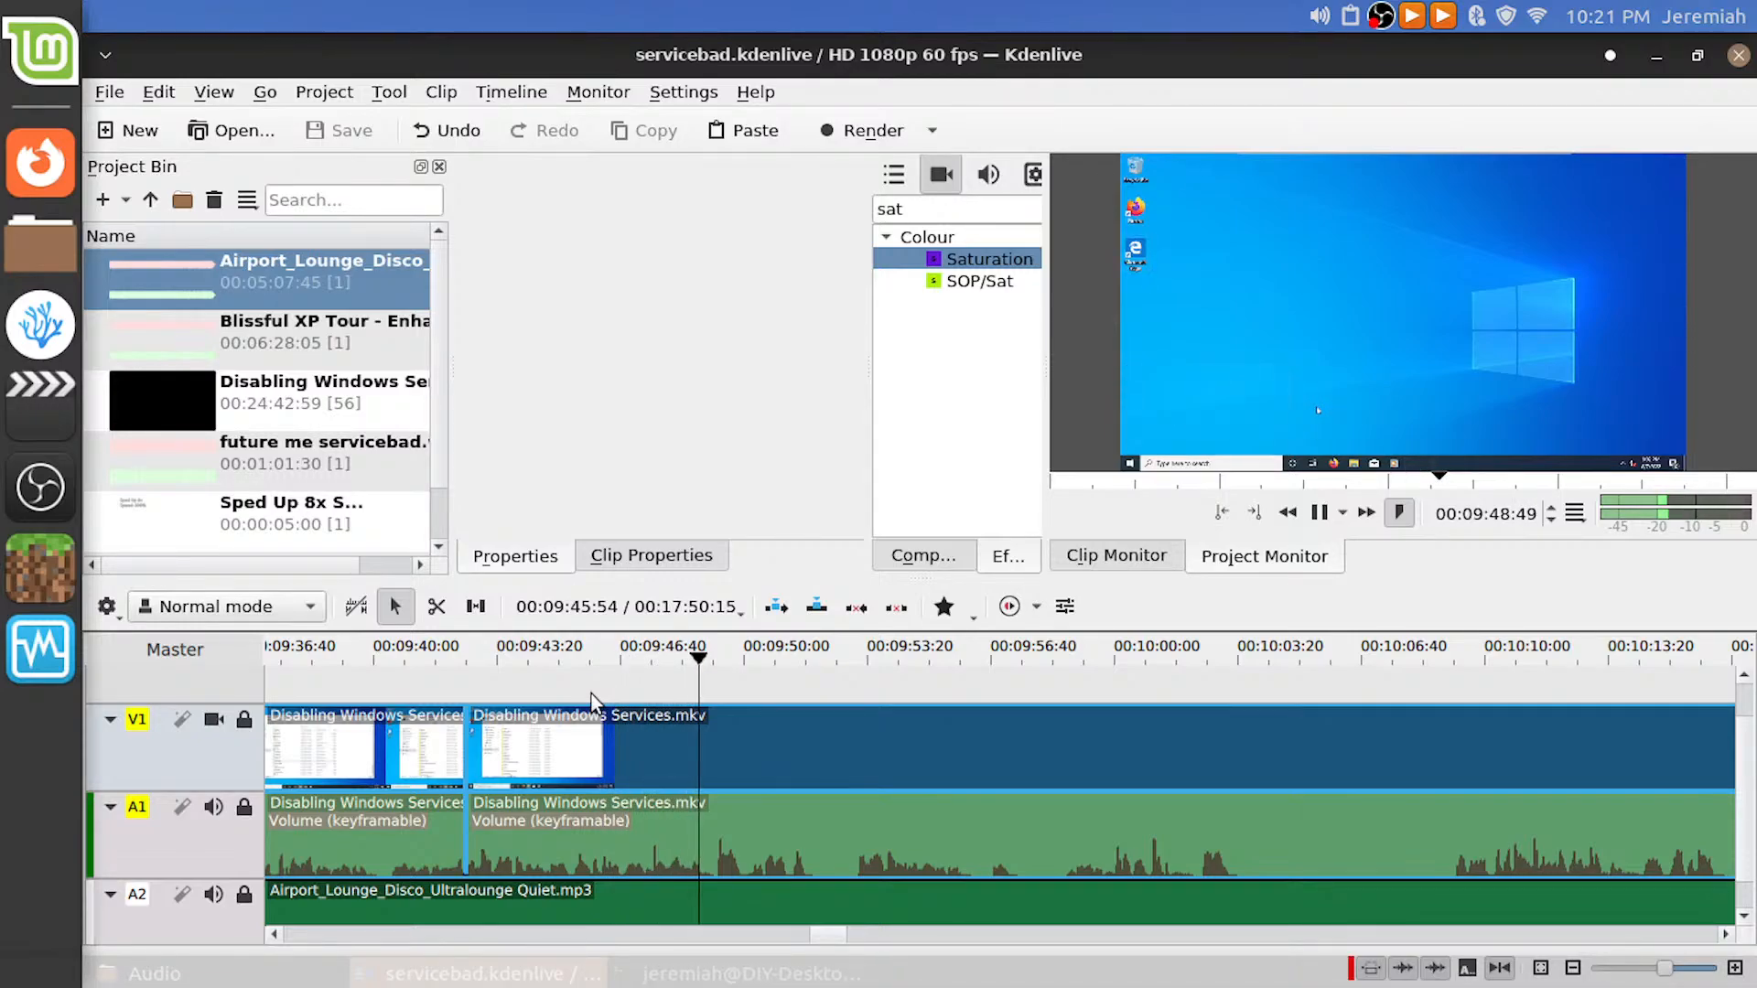
pyautogui.press('space')
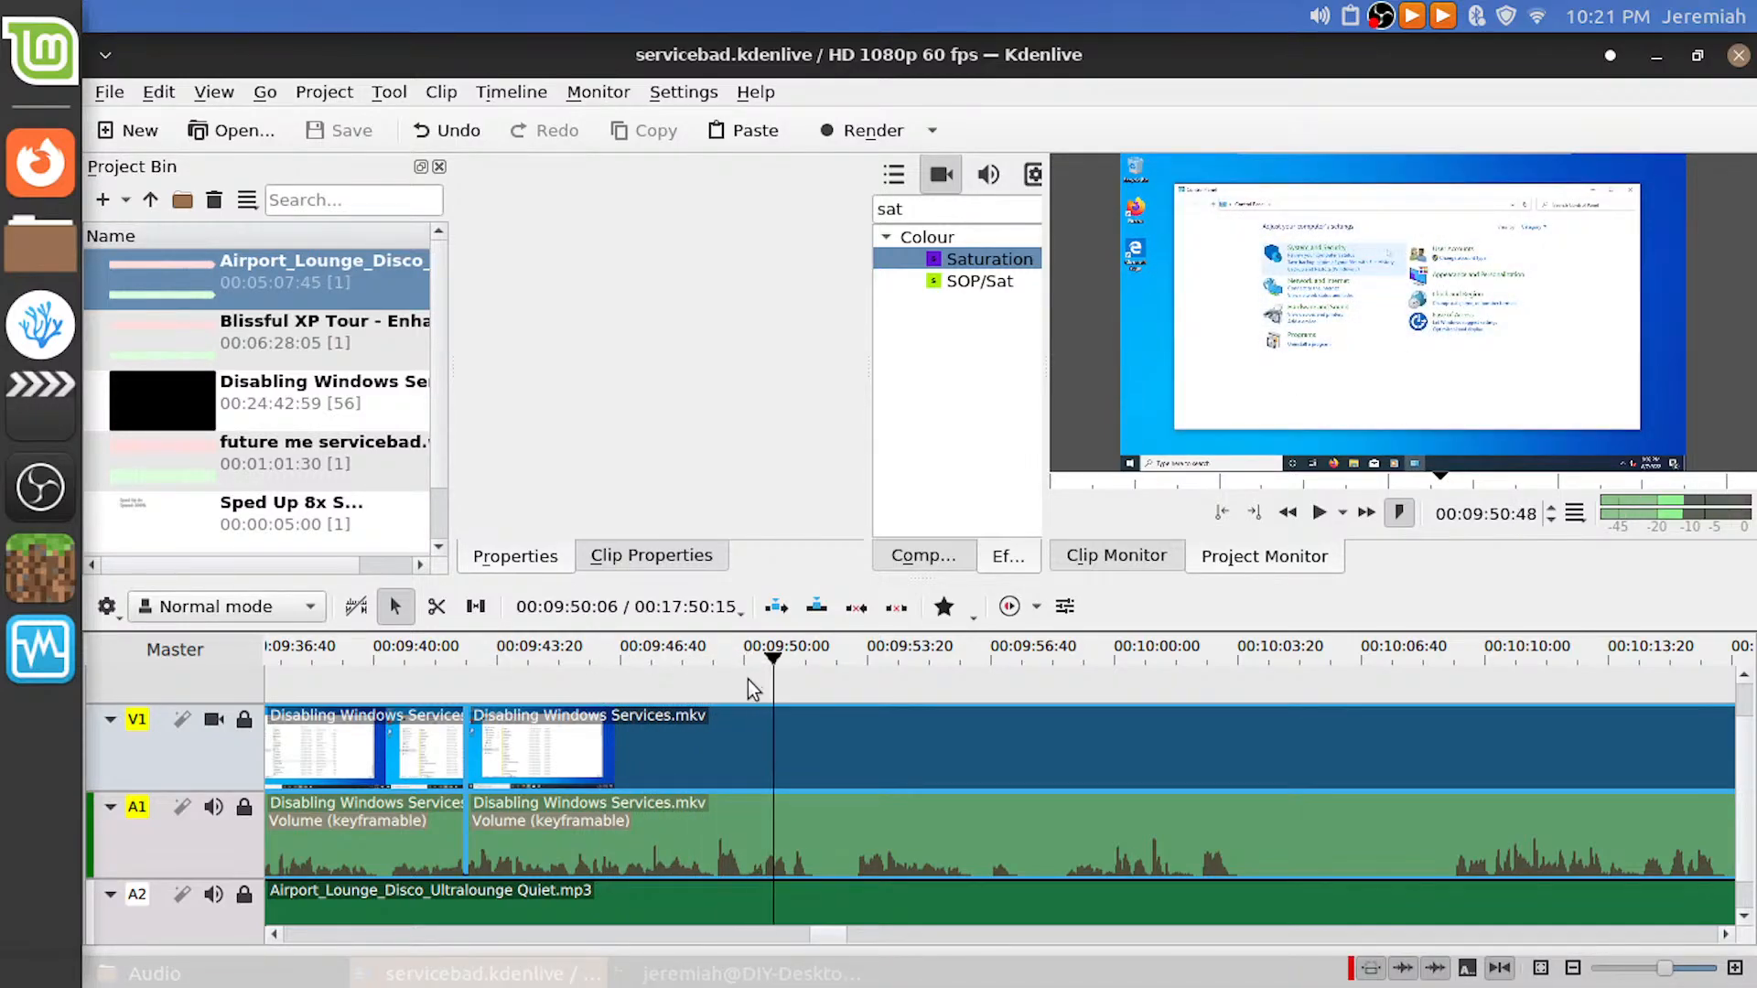
pyautogui.click(710, 693)
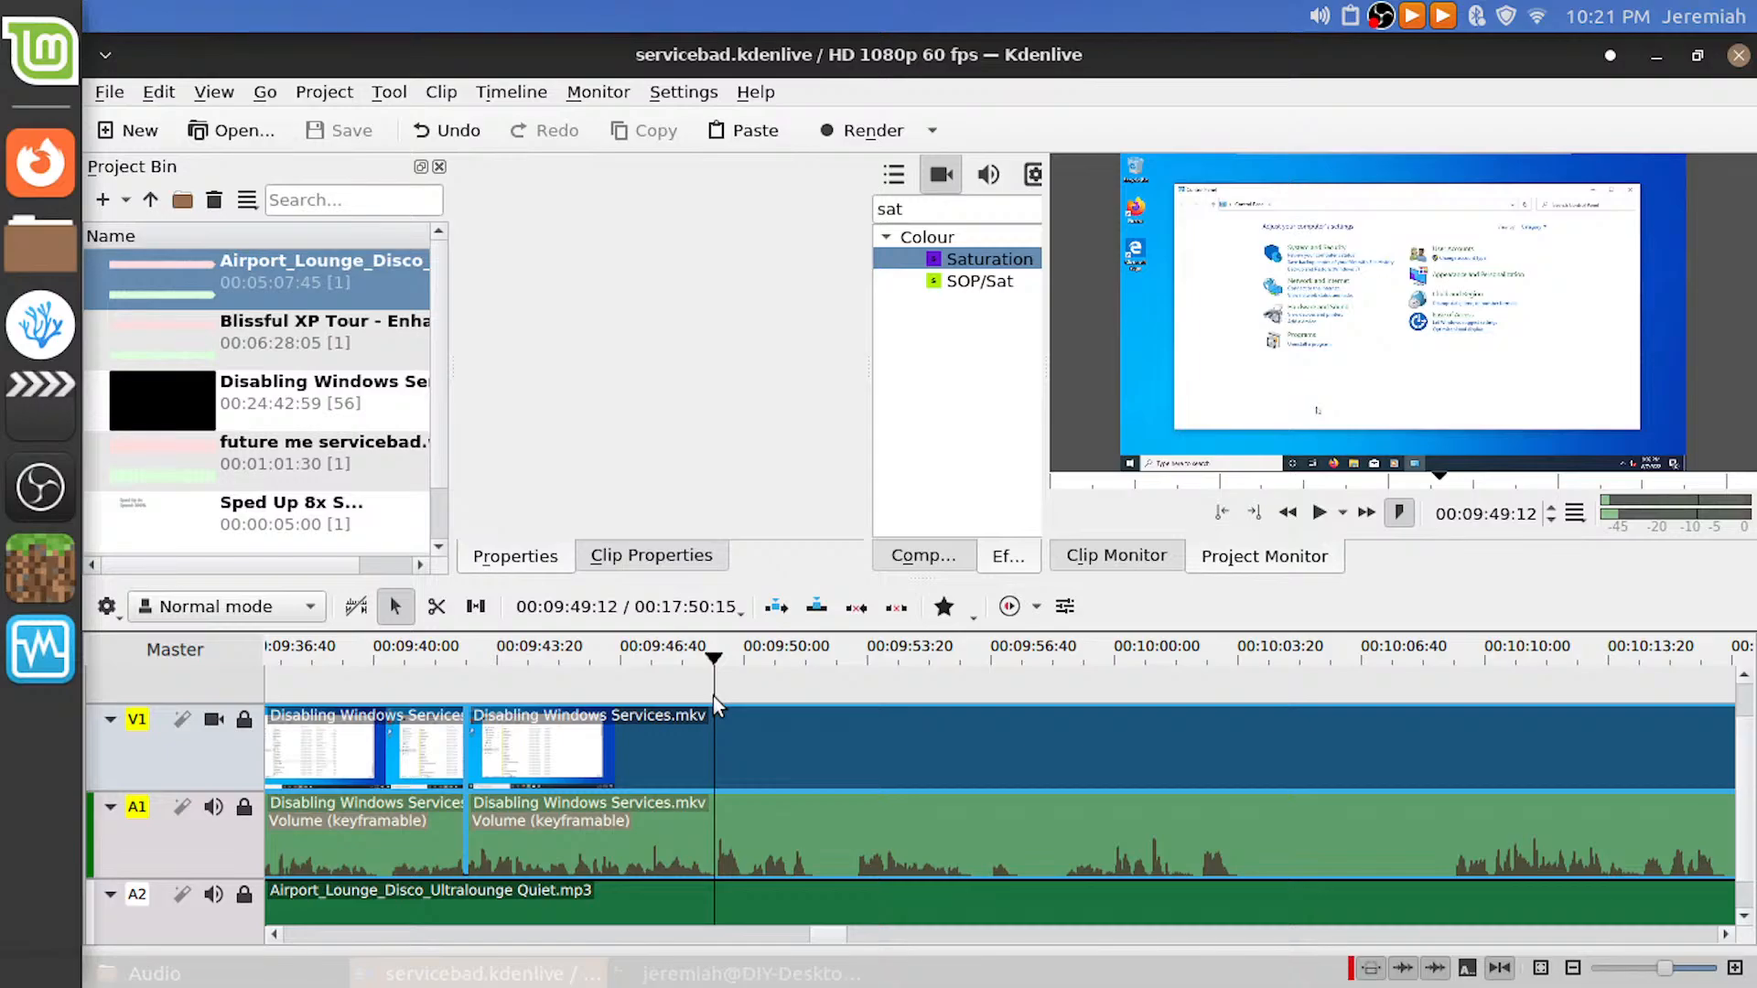
pyautogui.hotkey('shift', 'r')
pyautogui.press('space')
pyautogui.press('space')
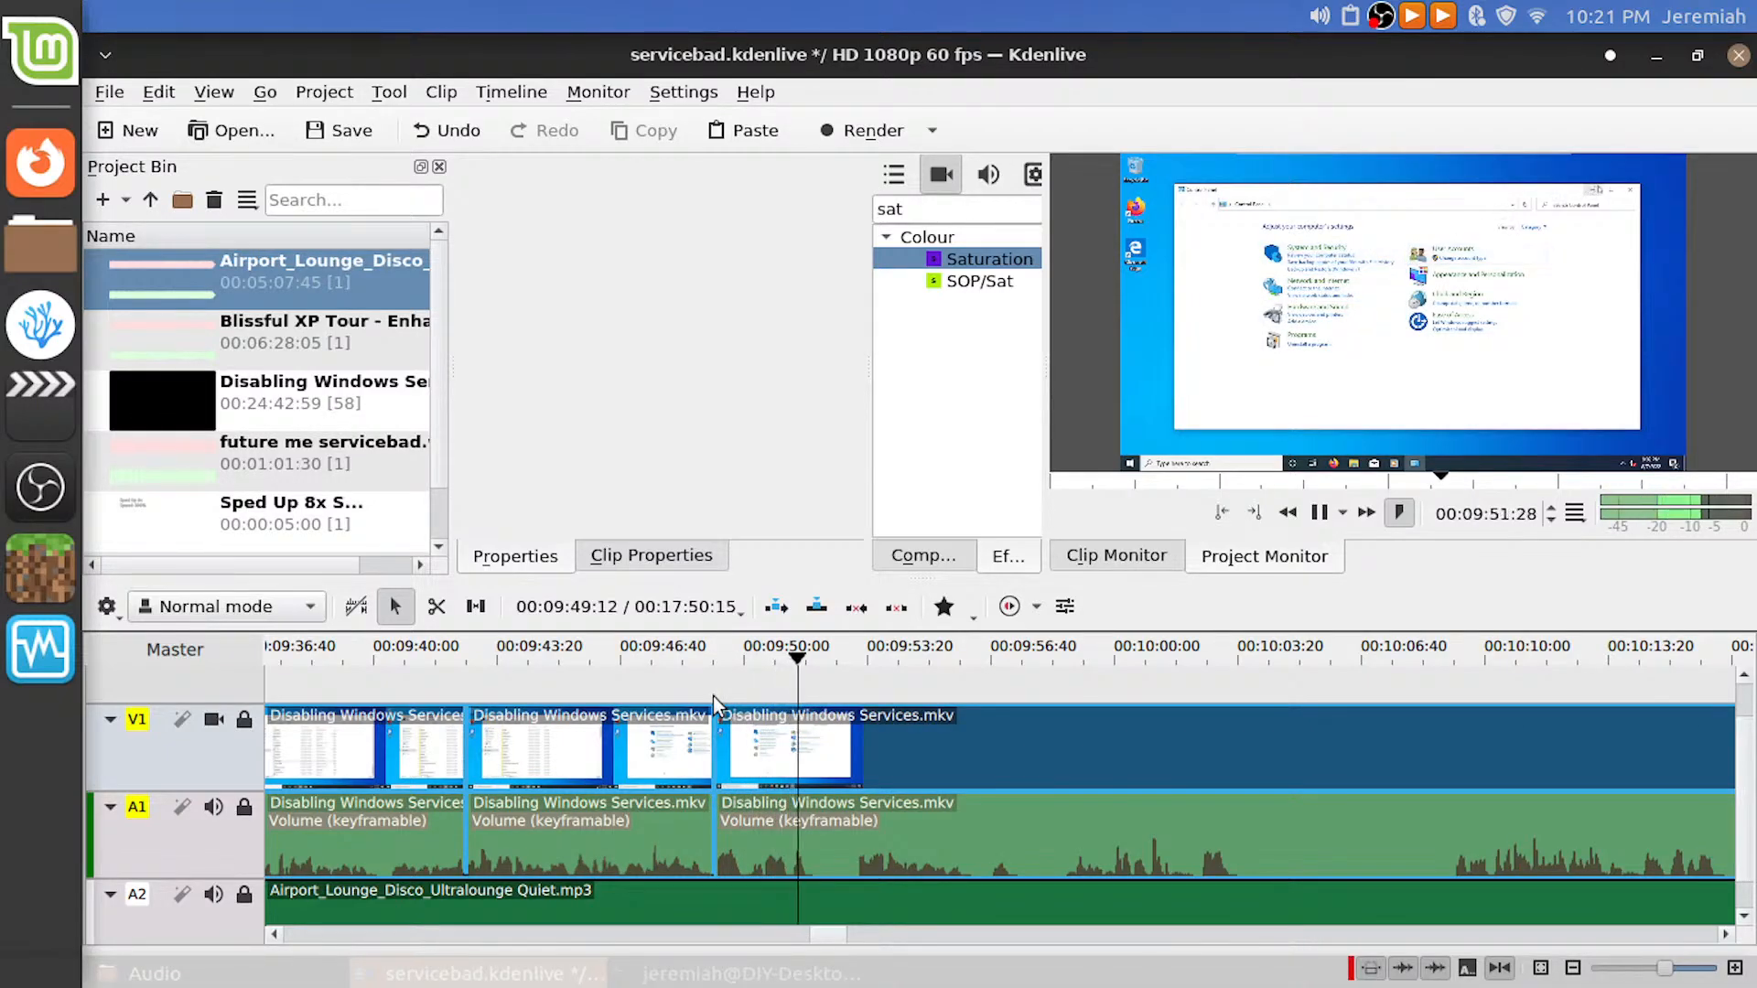
pyautogui.press('space')
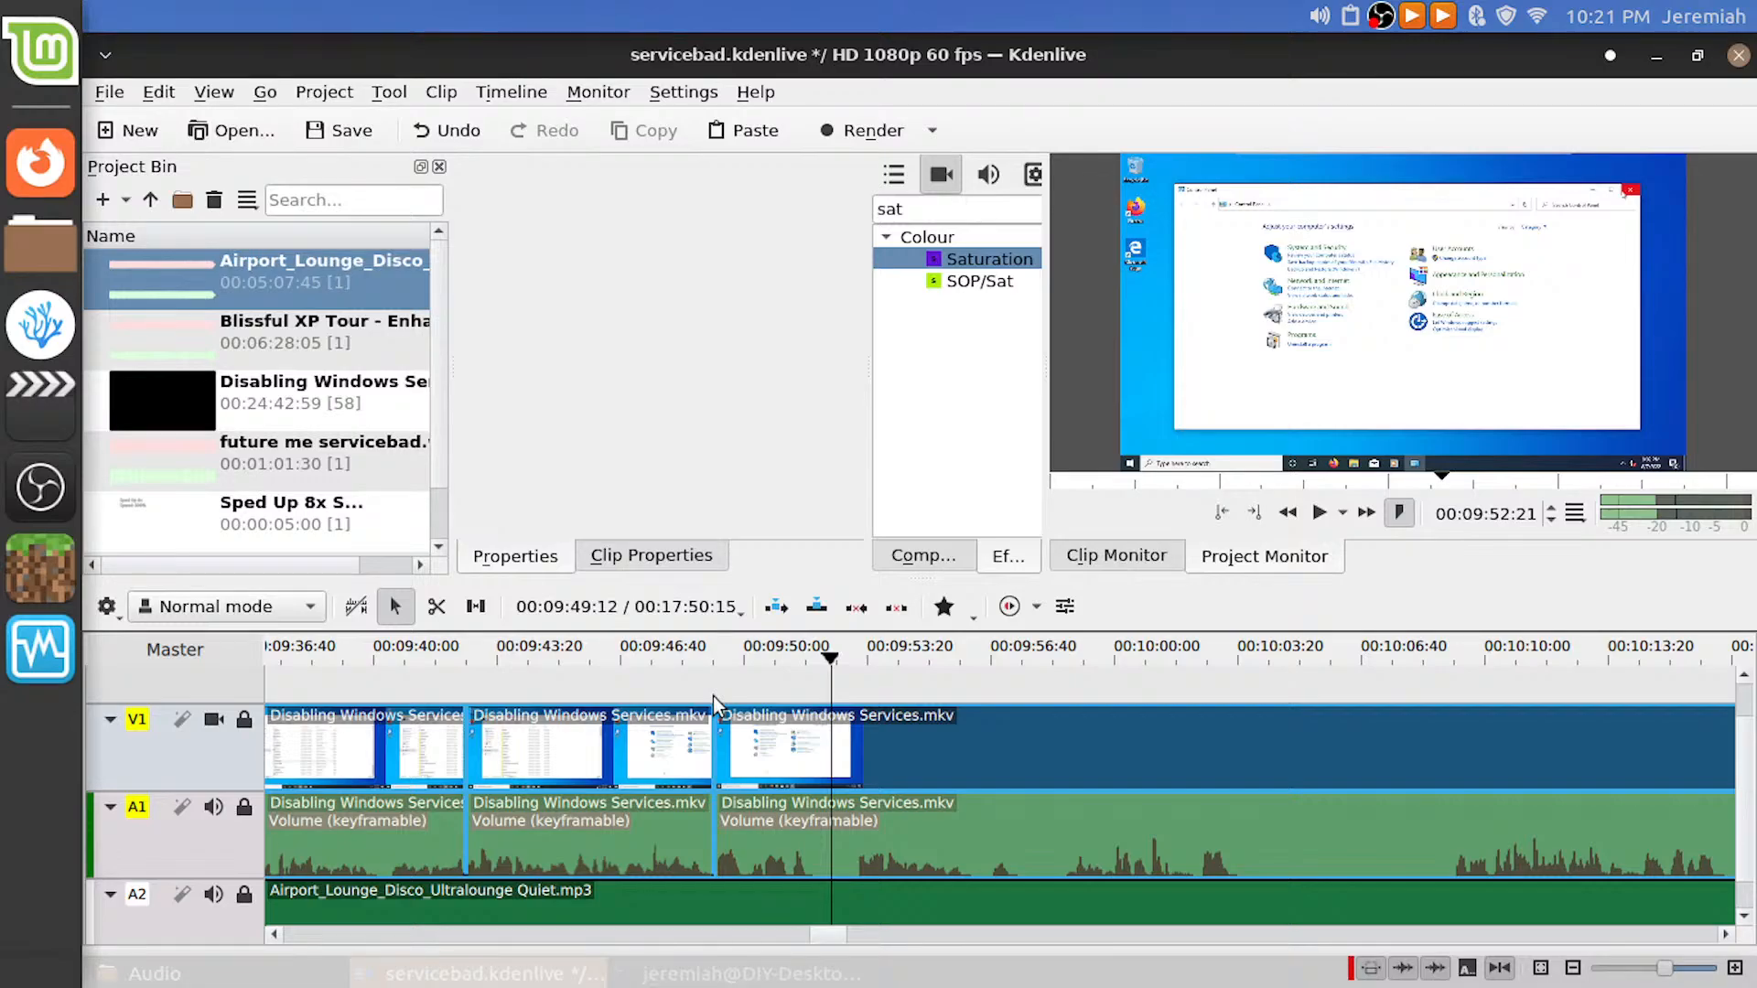
# Switch to OBS to check the live stream, return to Kdenlive and save the project
pyautogui.hotkey('alt', 'Tab')
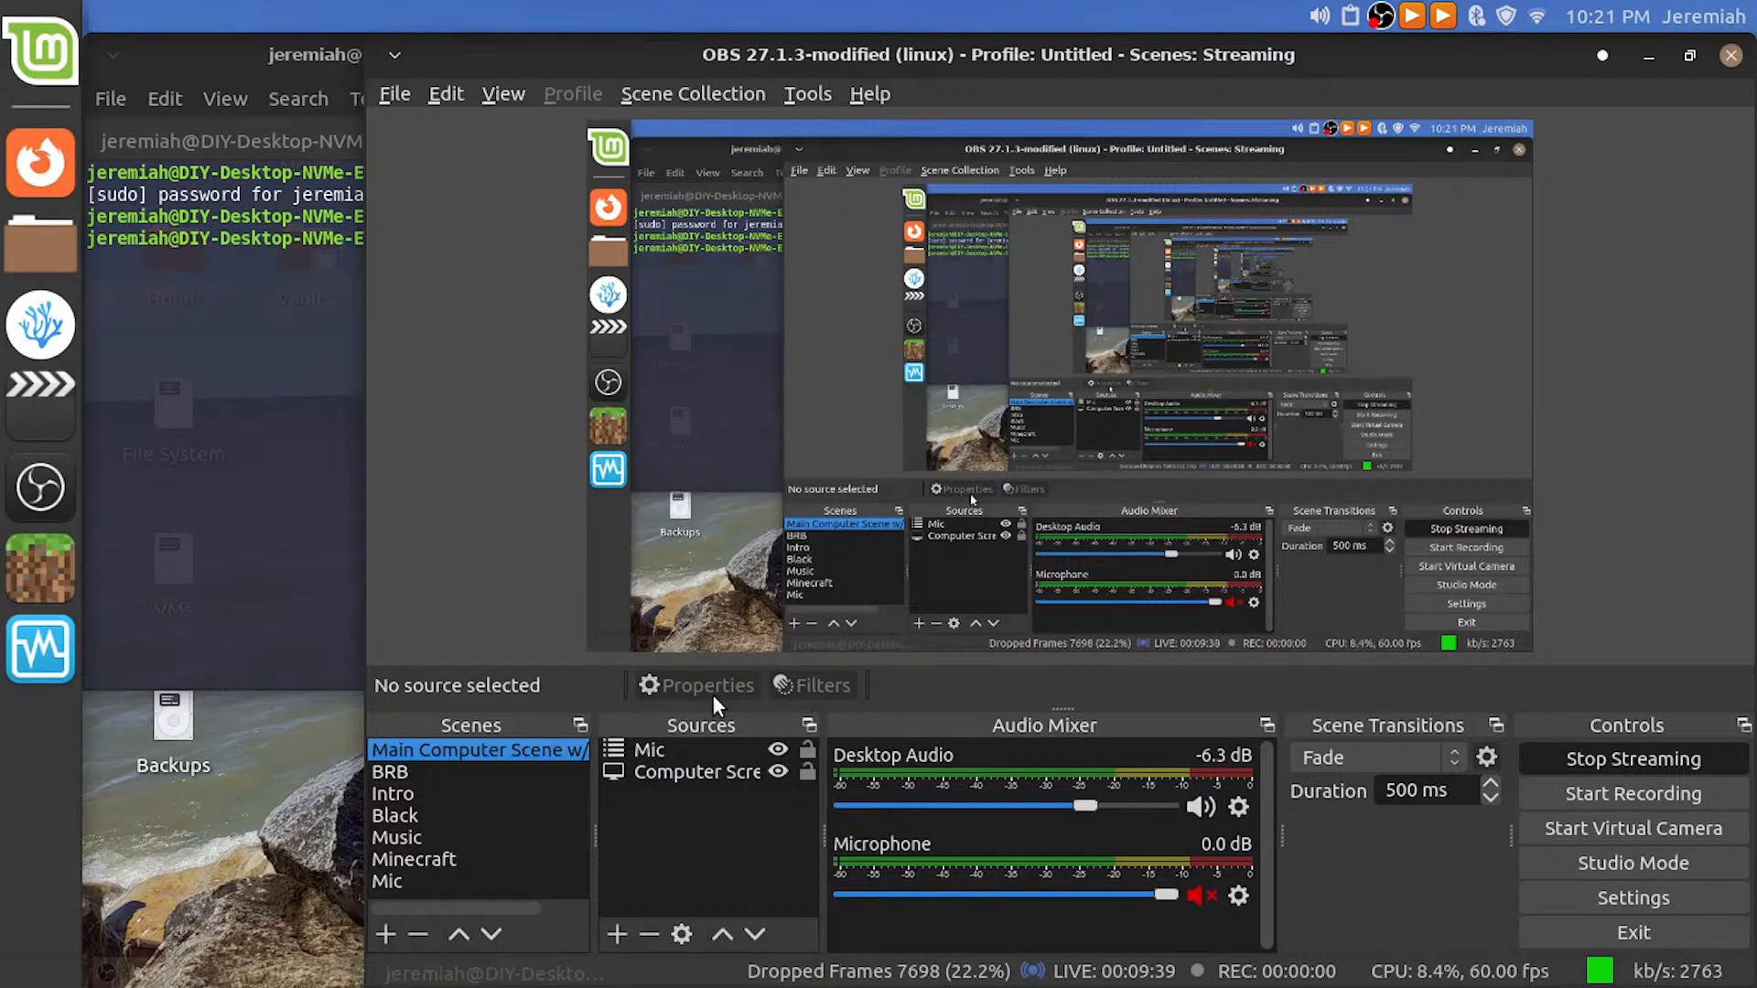
pyautogui.hotkey('alt', 'Tab')
pyautogui.hotkey('ctrl', 's')
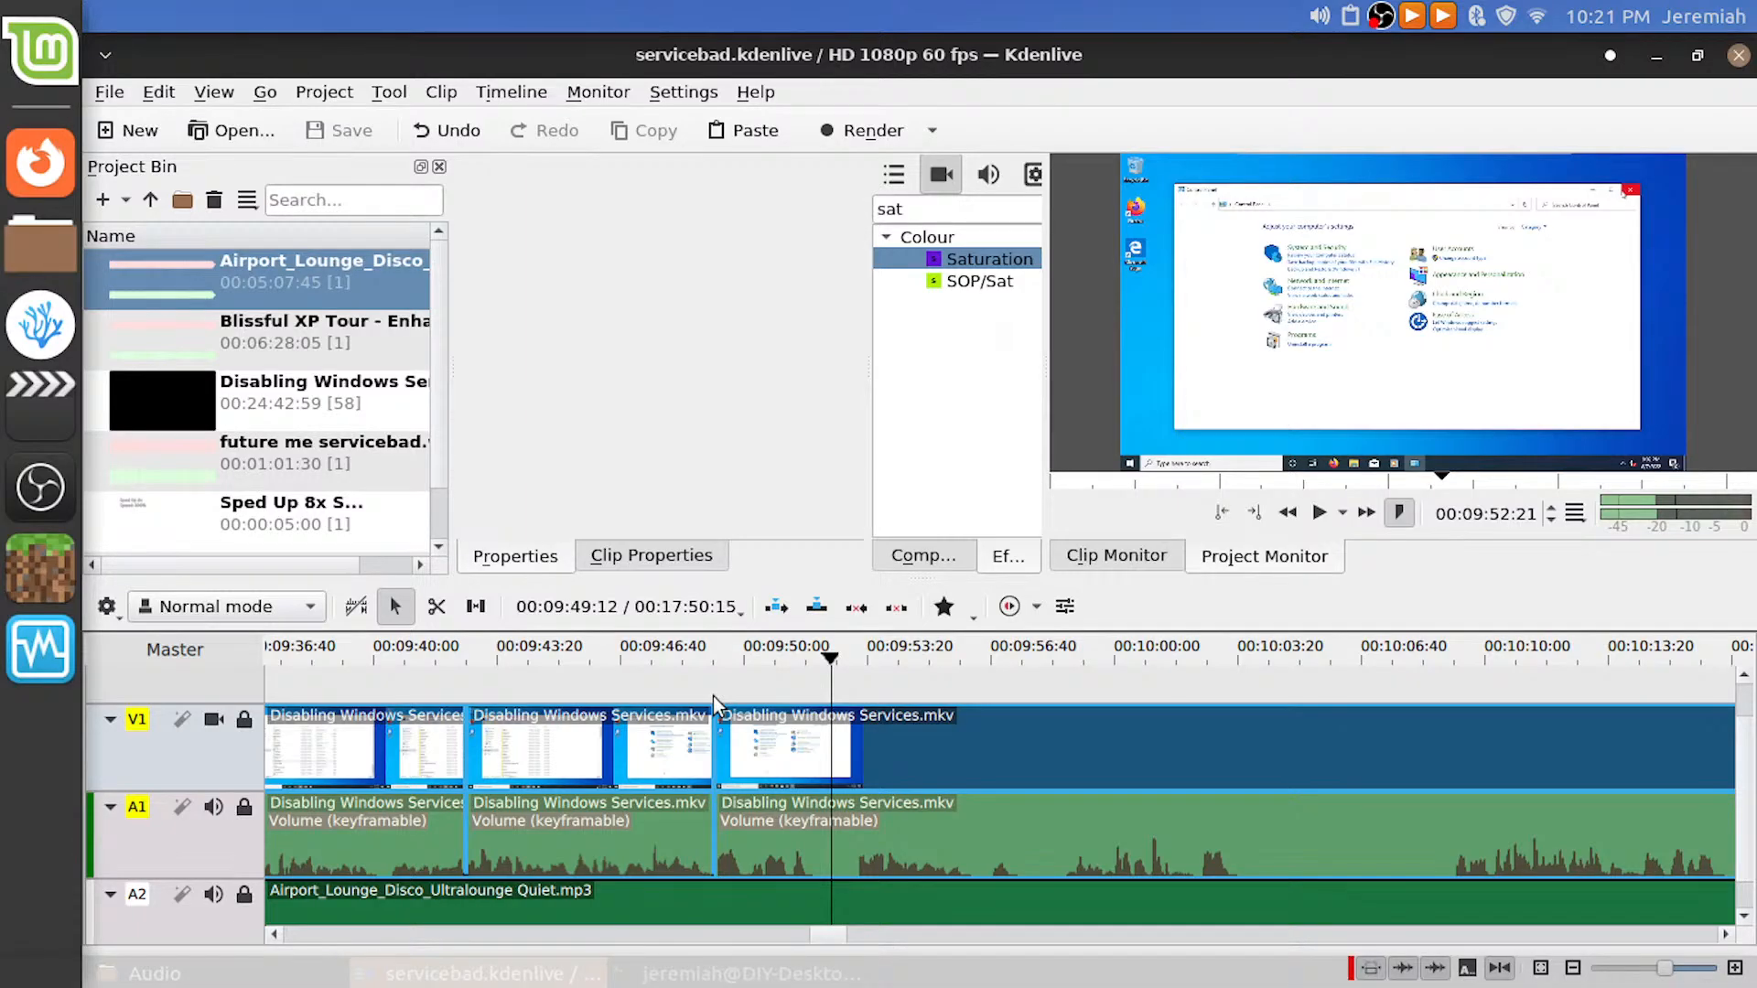
# Review the Control Panel footage between about 00:09:48 and 00:10:00, around the new cut, with a brief check of OBS
pyautogui.press('space')
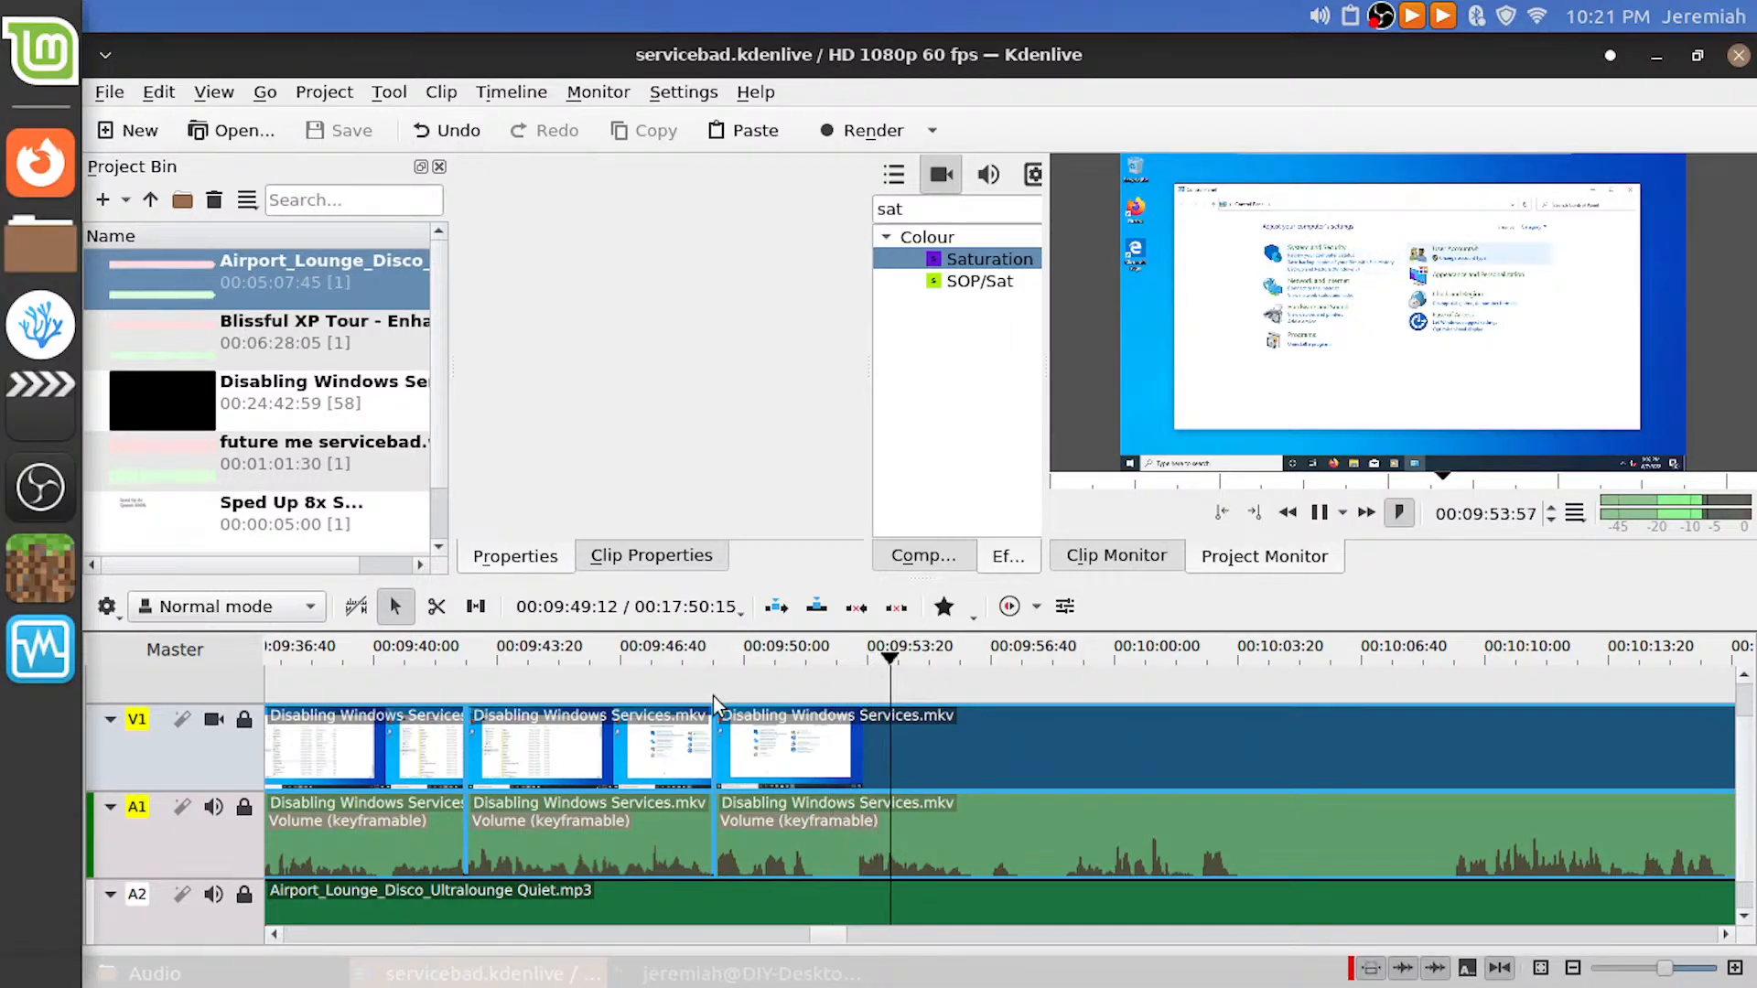
pyautogui.press('space')
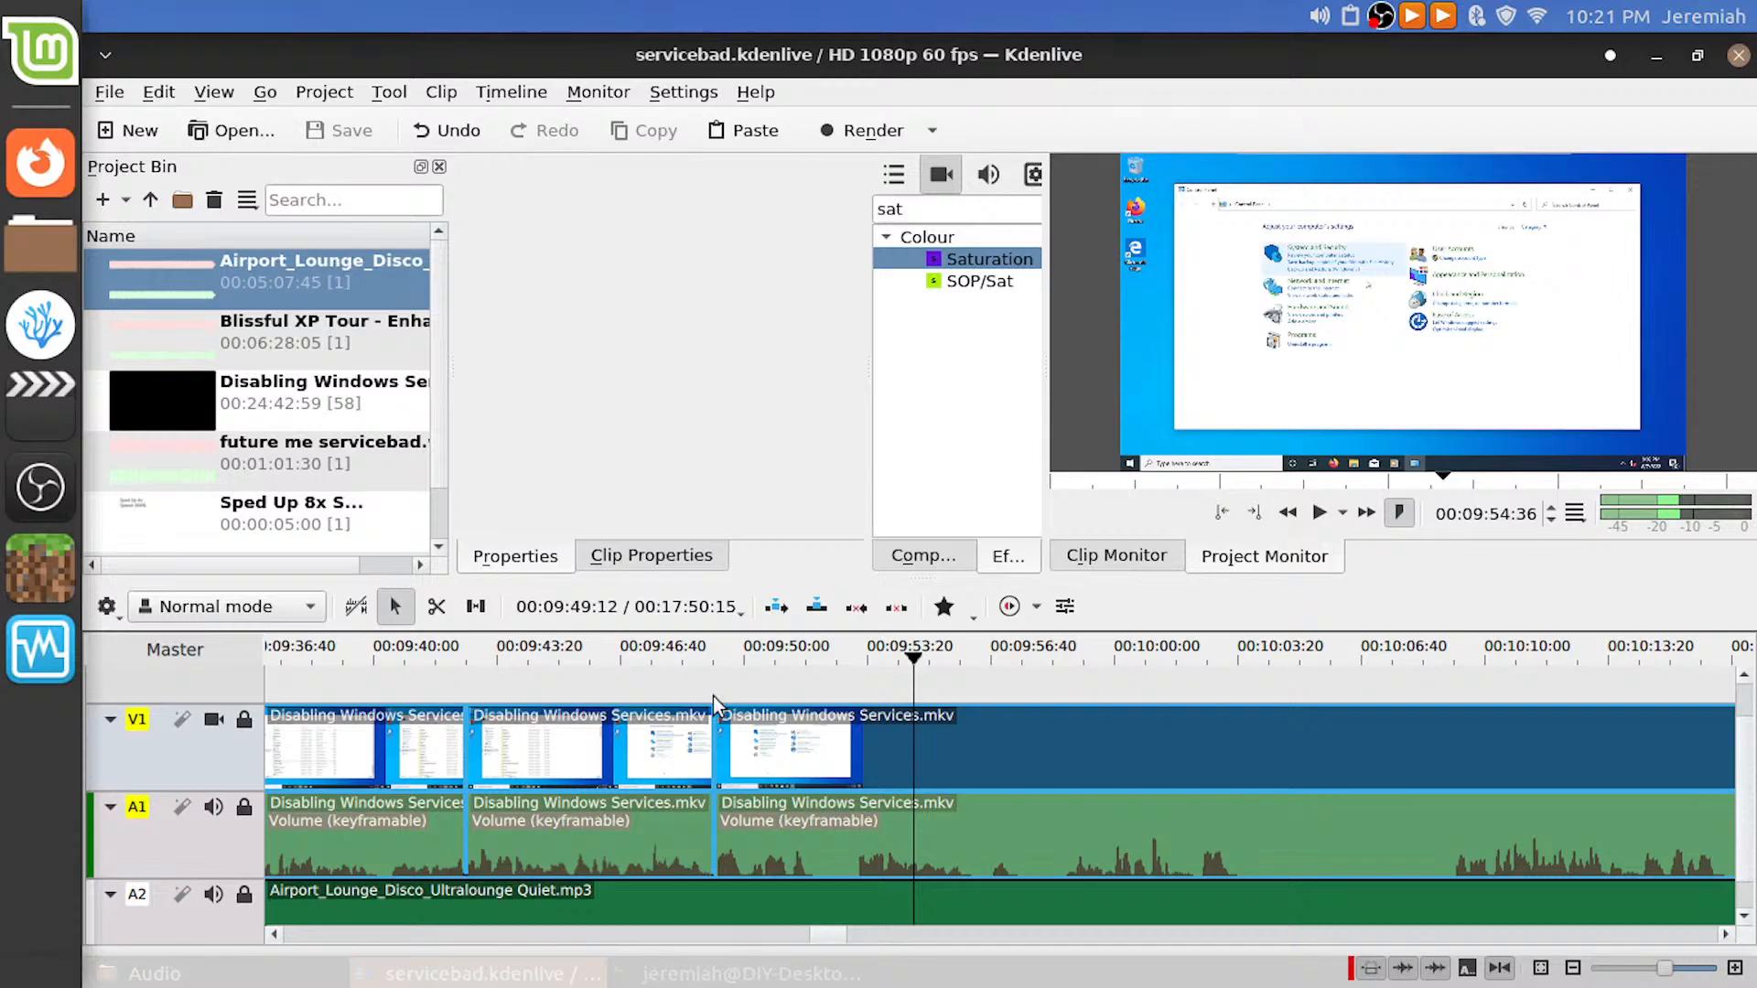
pyautogui.press('space')
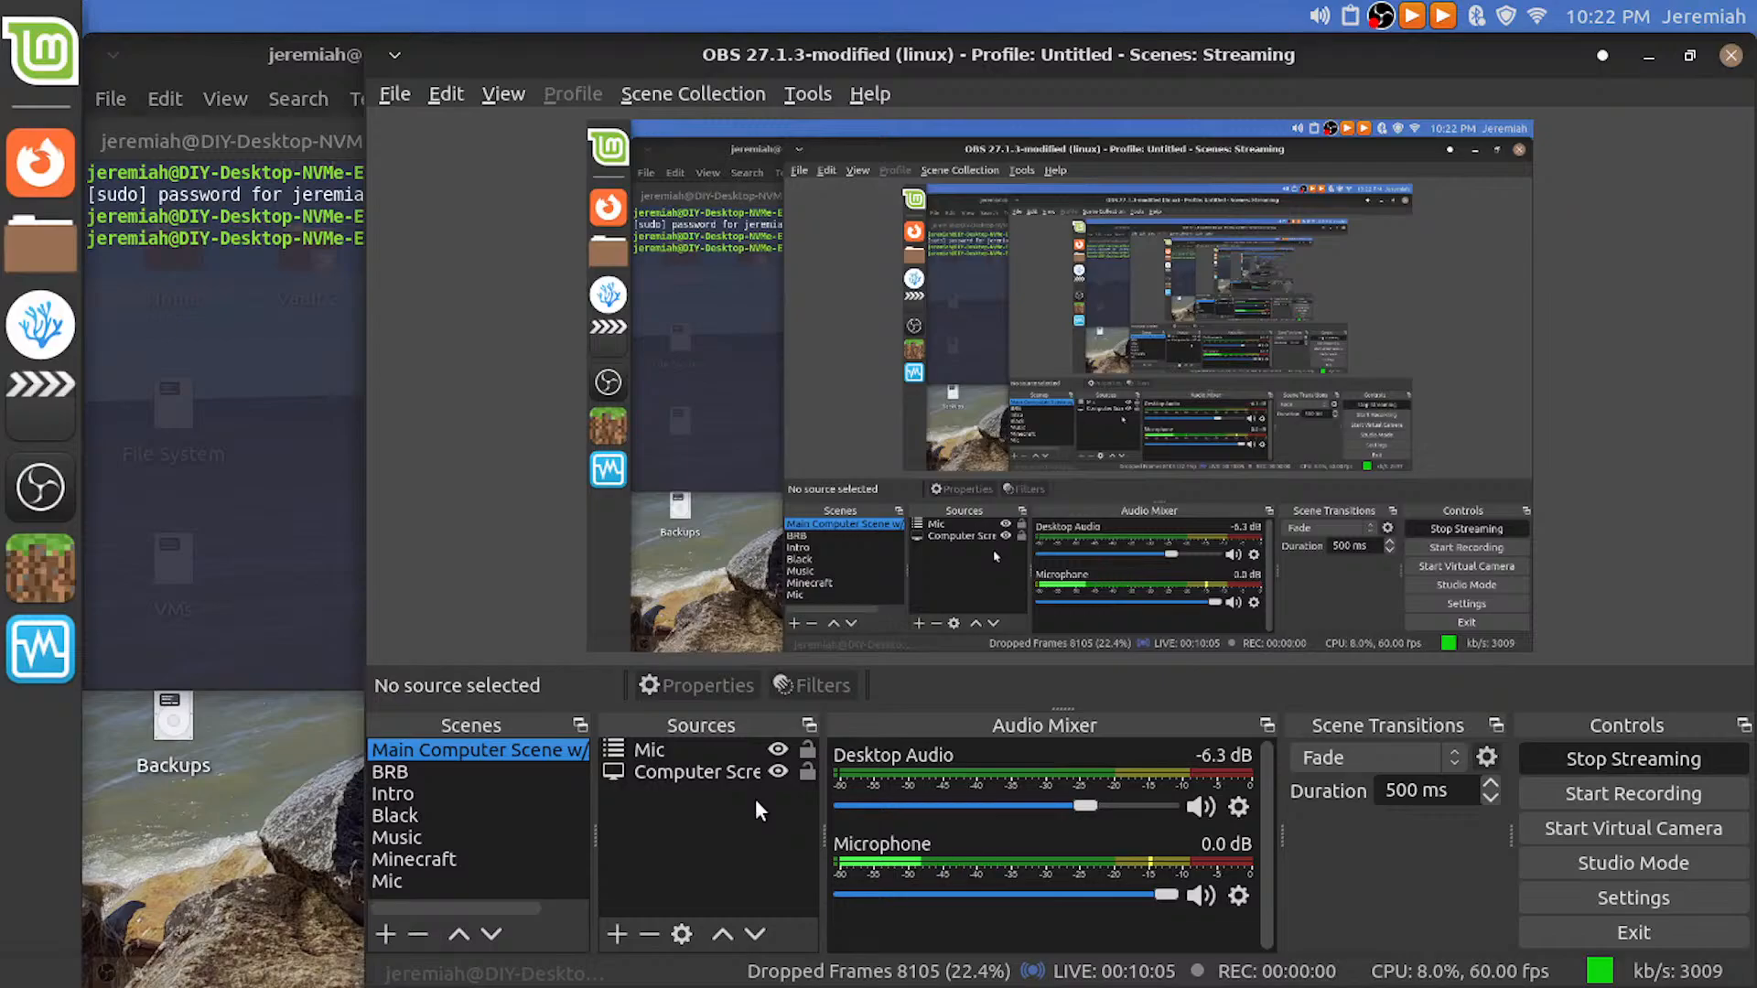
pyautogui.hotkey('ctrl', 'alt', 'Right')
pyautogui.press('space')
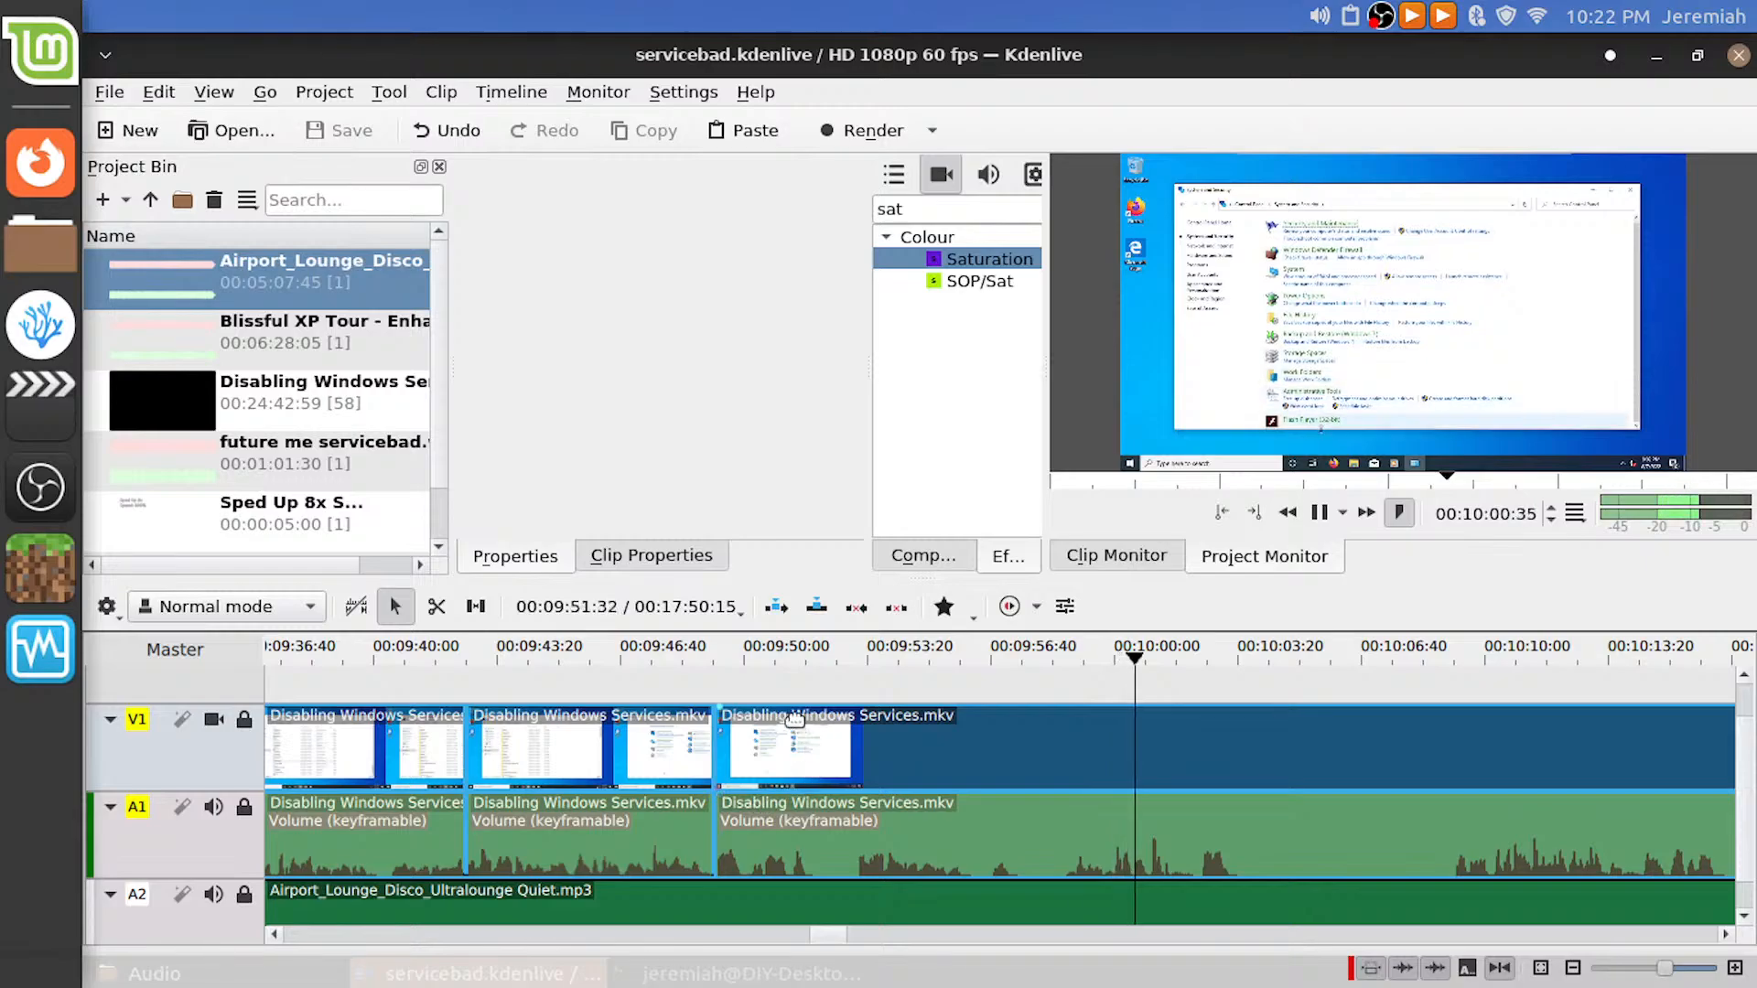
pyautogui.click(744, 693)
pyautogui.click(718, 690)
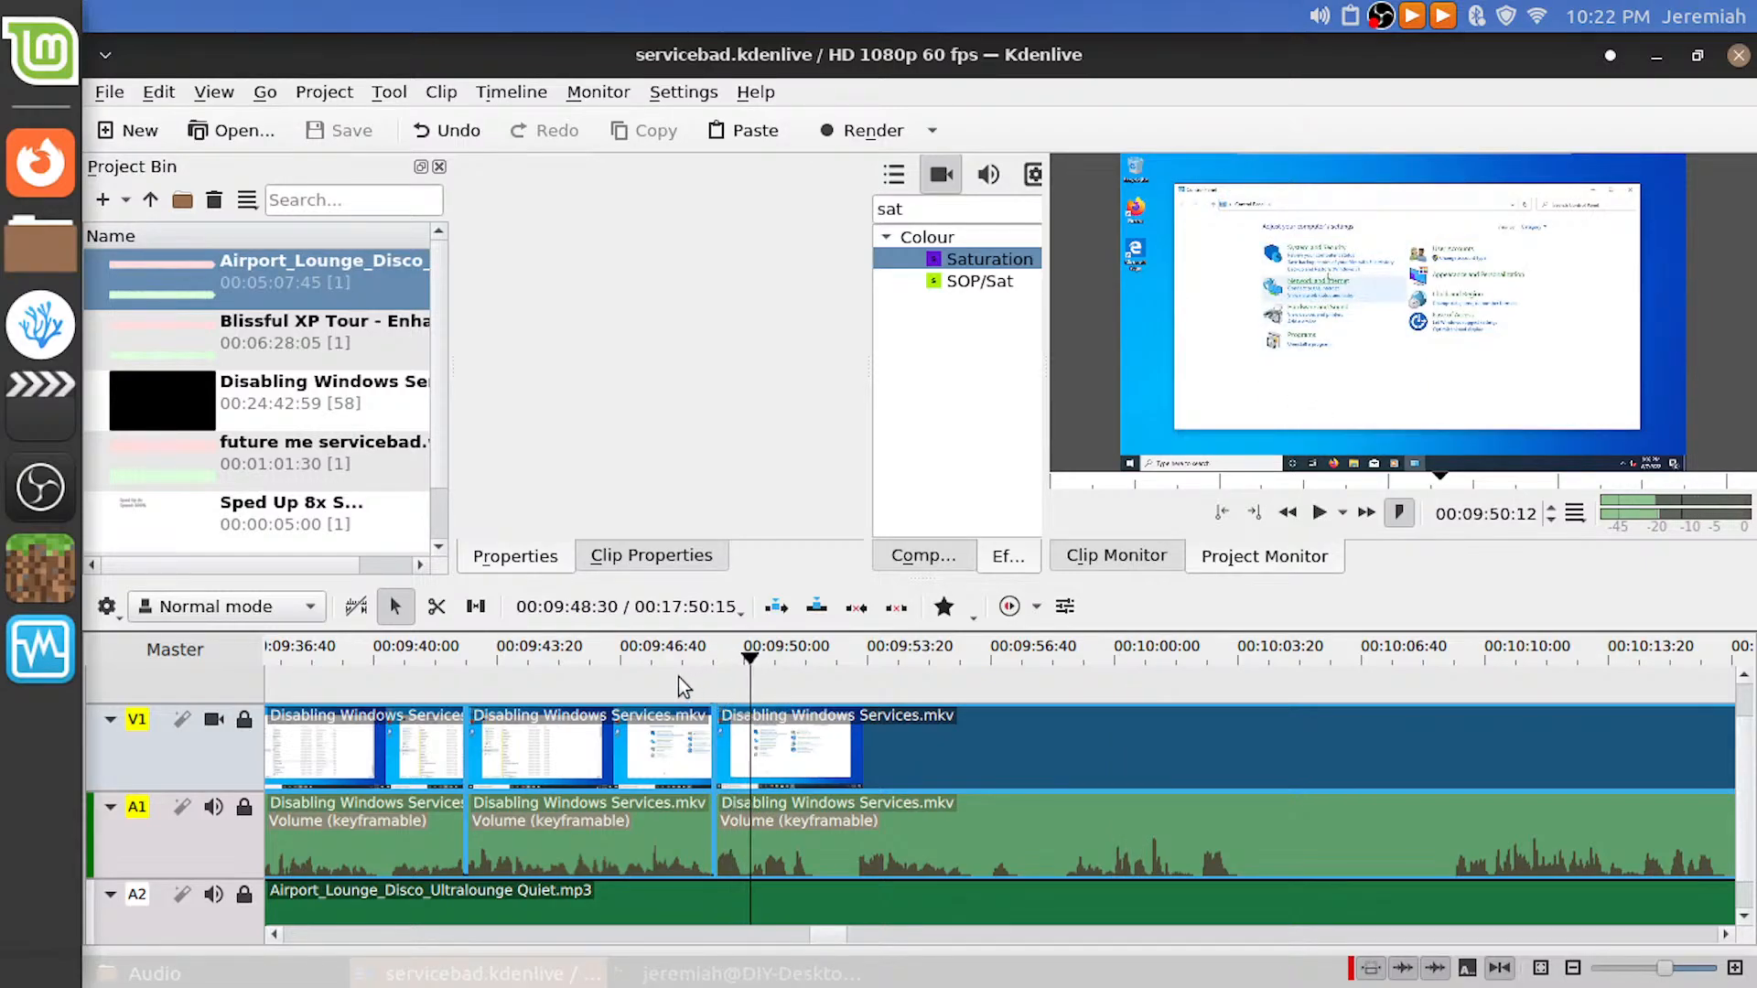
pyautogui.click(672, 683)
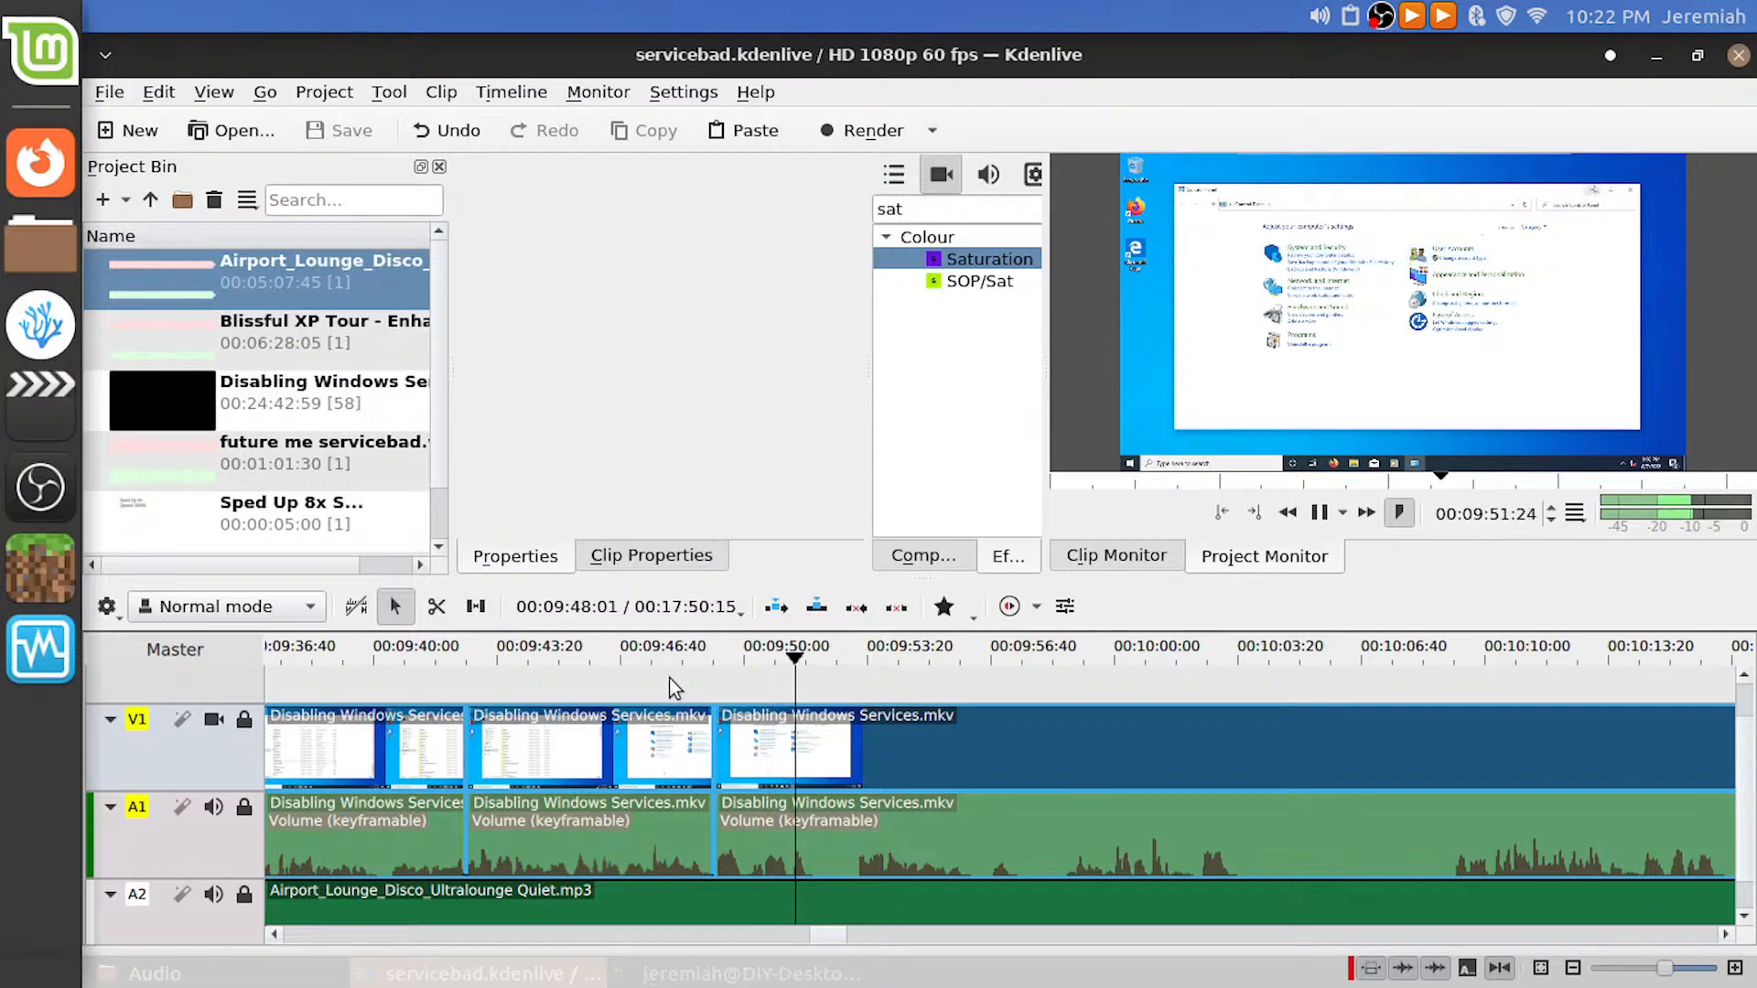
pyautogui.press('space')
# Find the moment before narration resumes over the System information window and split the Disabling Windows Services clip at 00:10:09:03
pyautogui.click(1430, 688)
pyautogui.press('space')
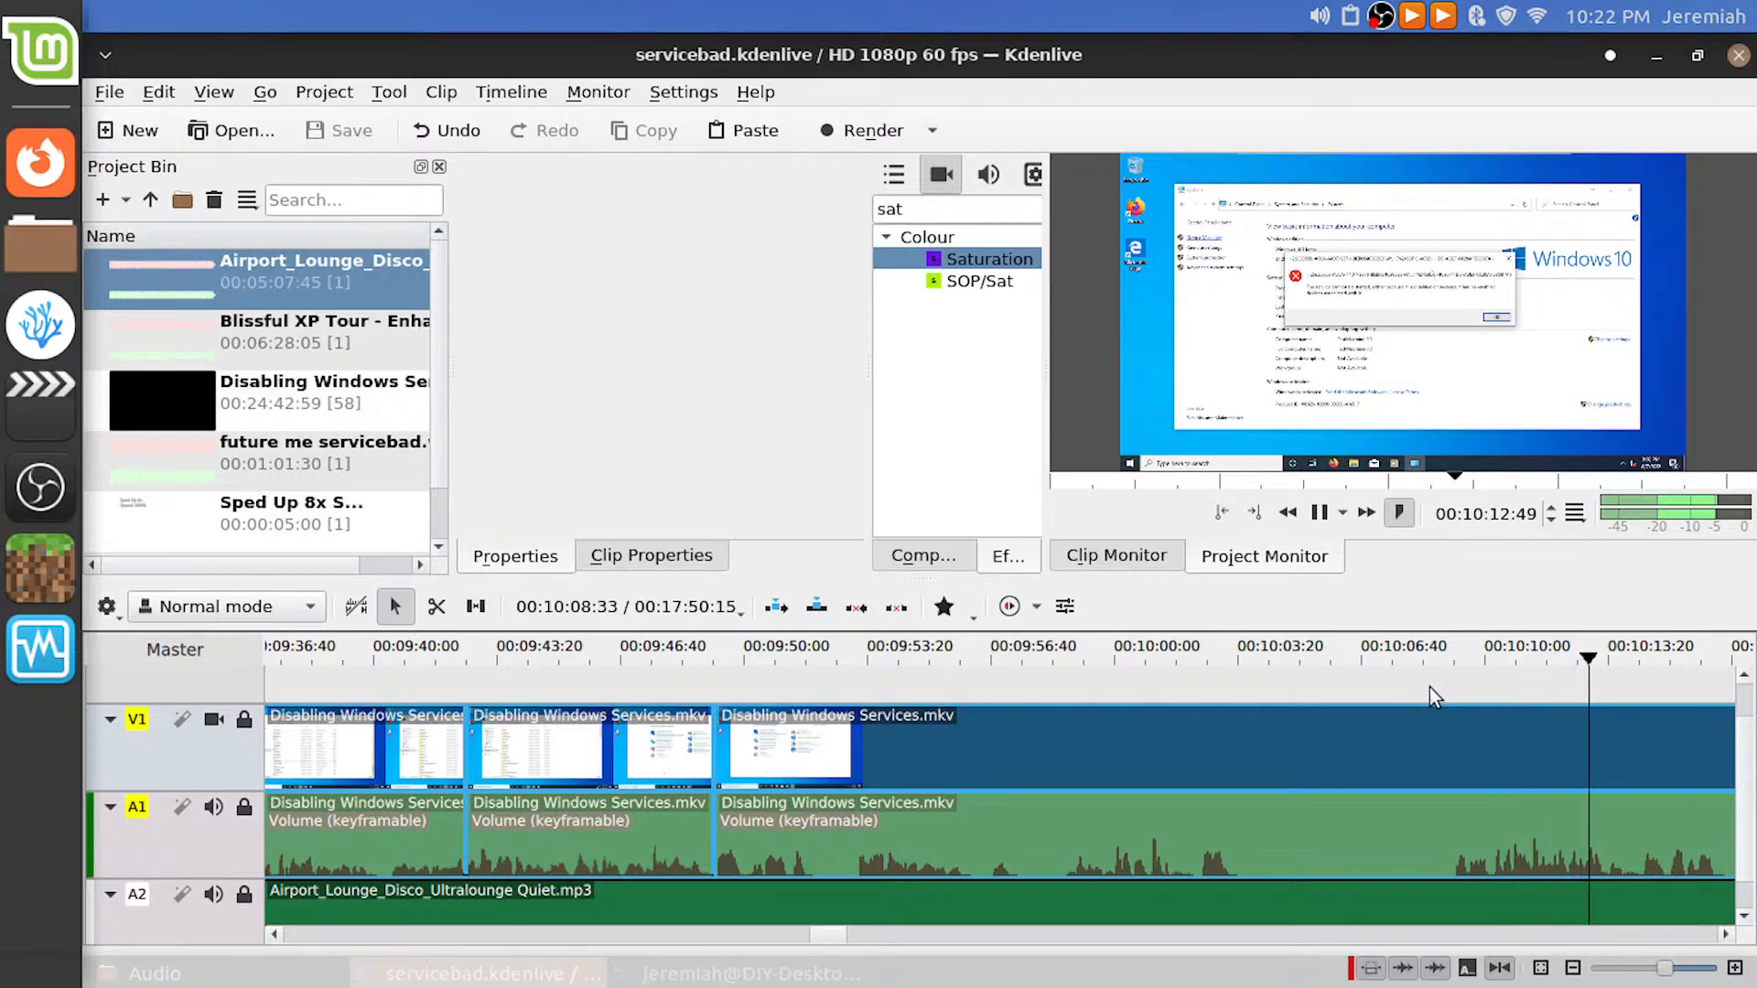
pyautogui.click(1429, 688)
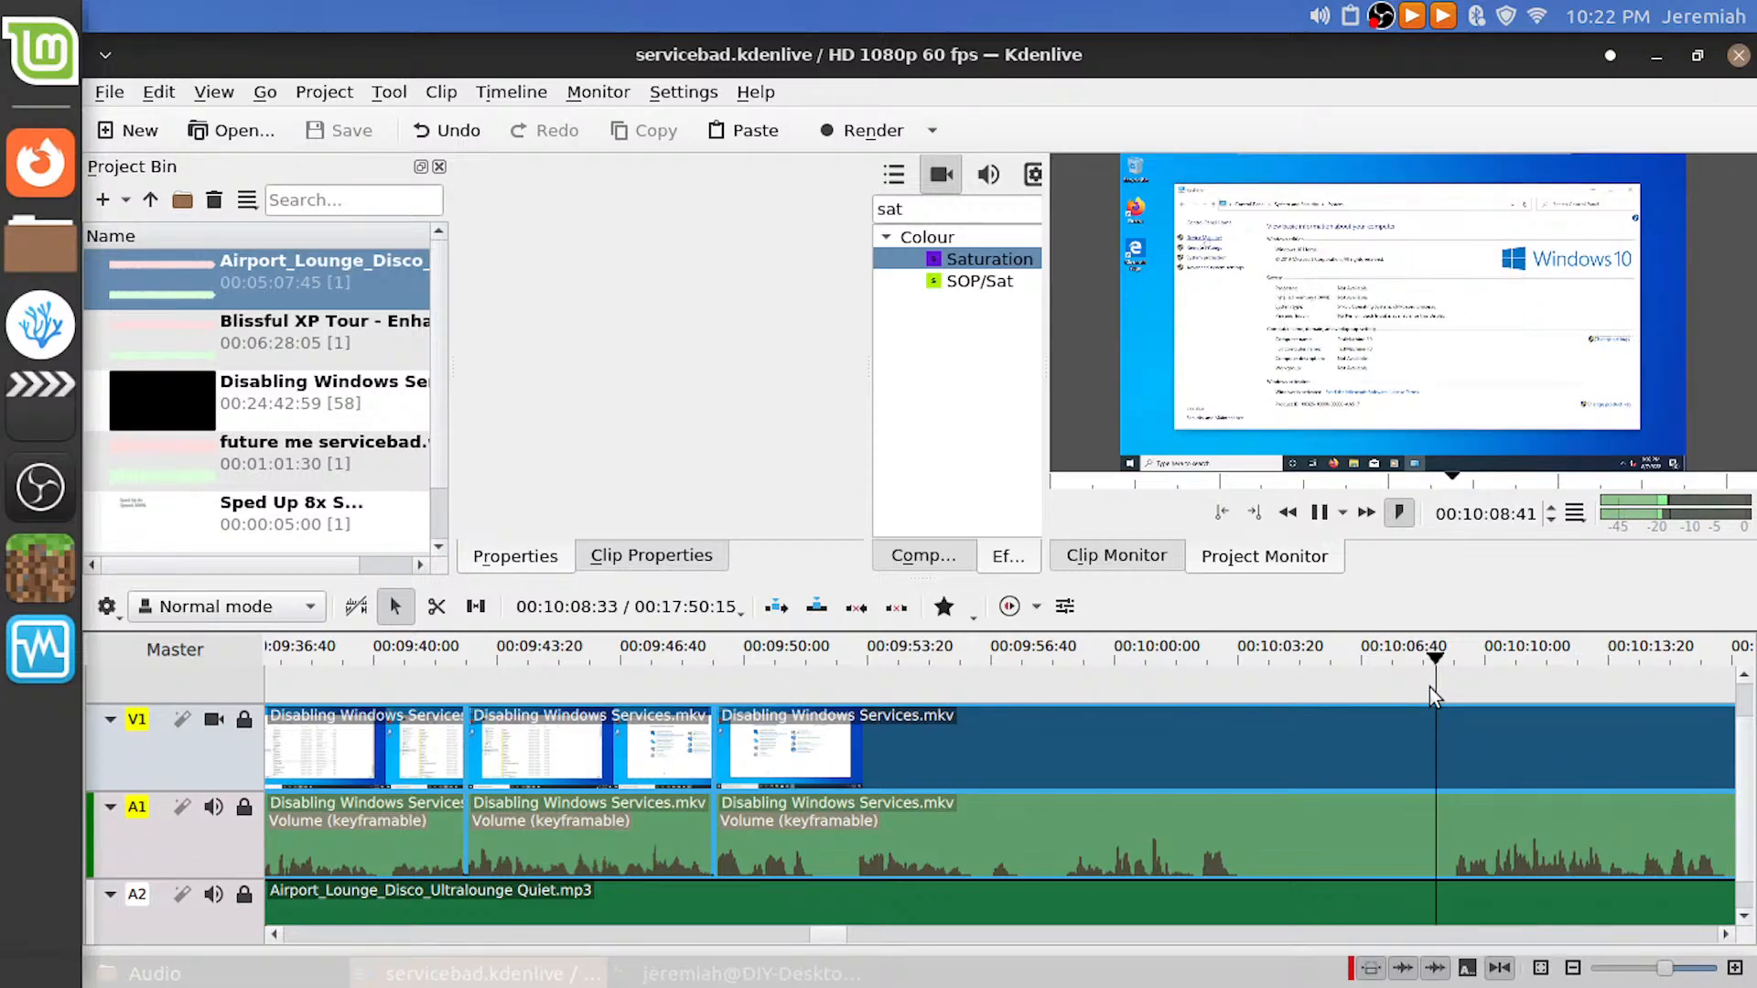
pyautogui.moveTo(1451, 694); pyautogui.dragTo(1447, 701)
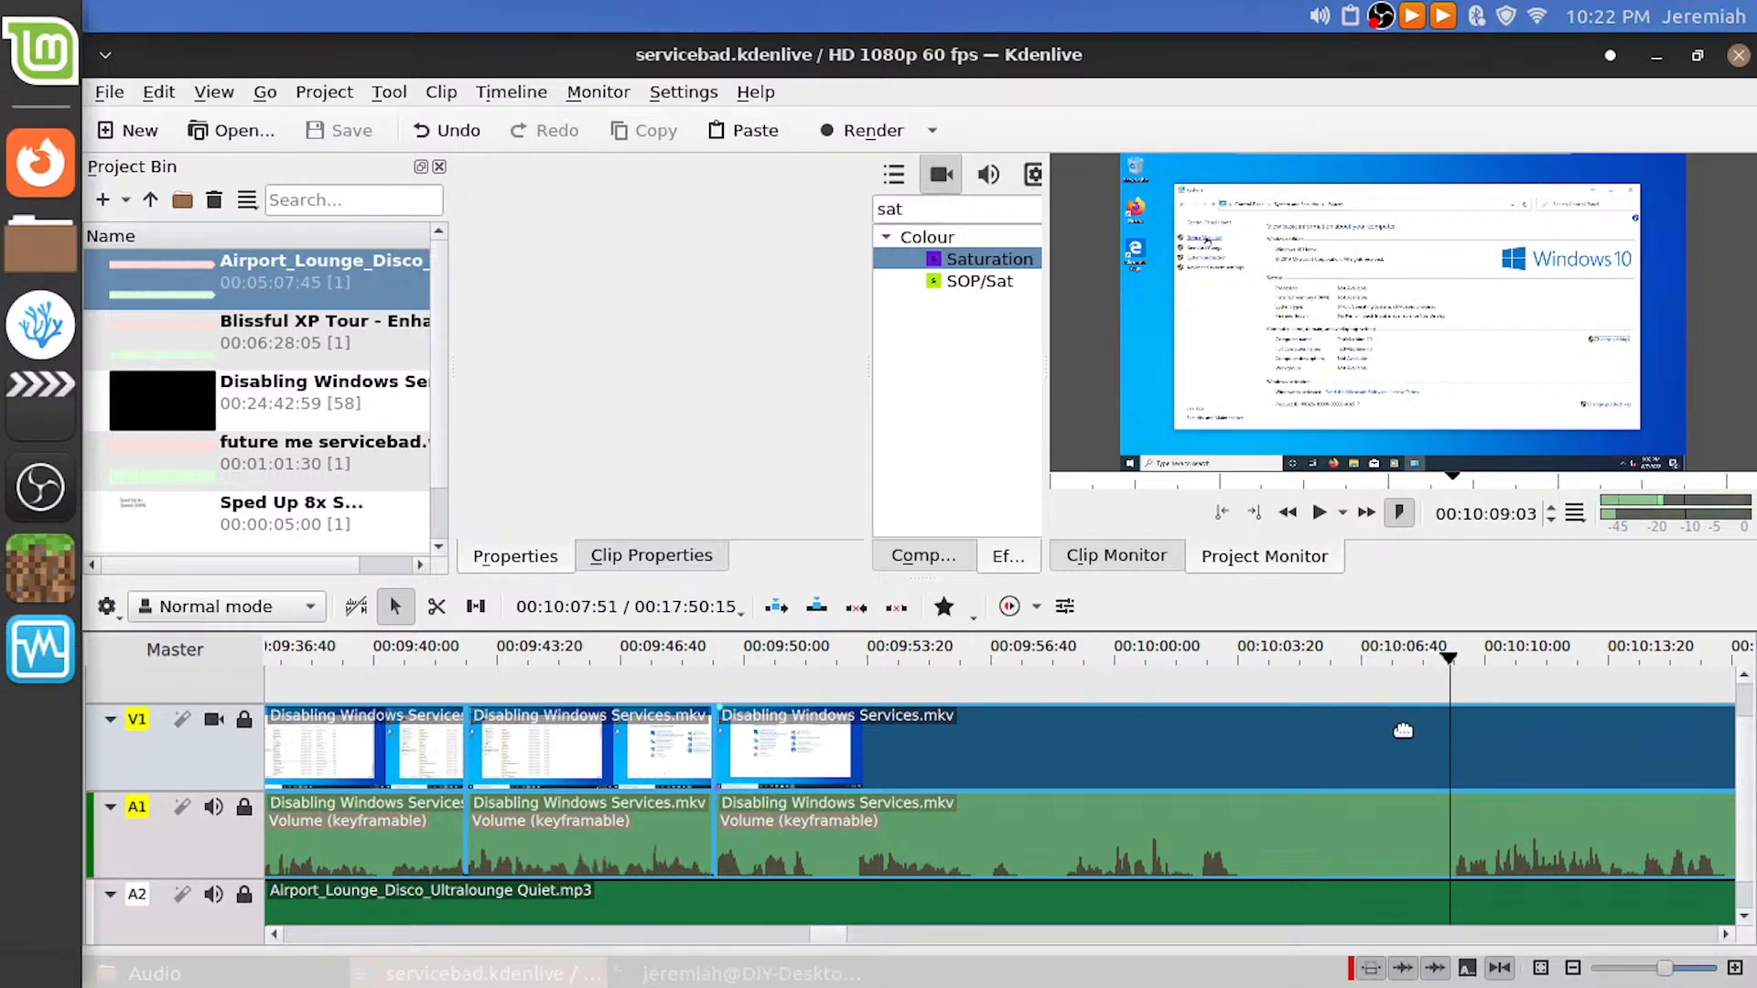
pyautogui.hotkey('shift', 'r')
# Delete the segment between 00:09:49:12 and 00:10:09:03, move the remaining clip back to close the gap, and save the project
pyautogui.click(1344, 734)
pyautogui.press('Delete')
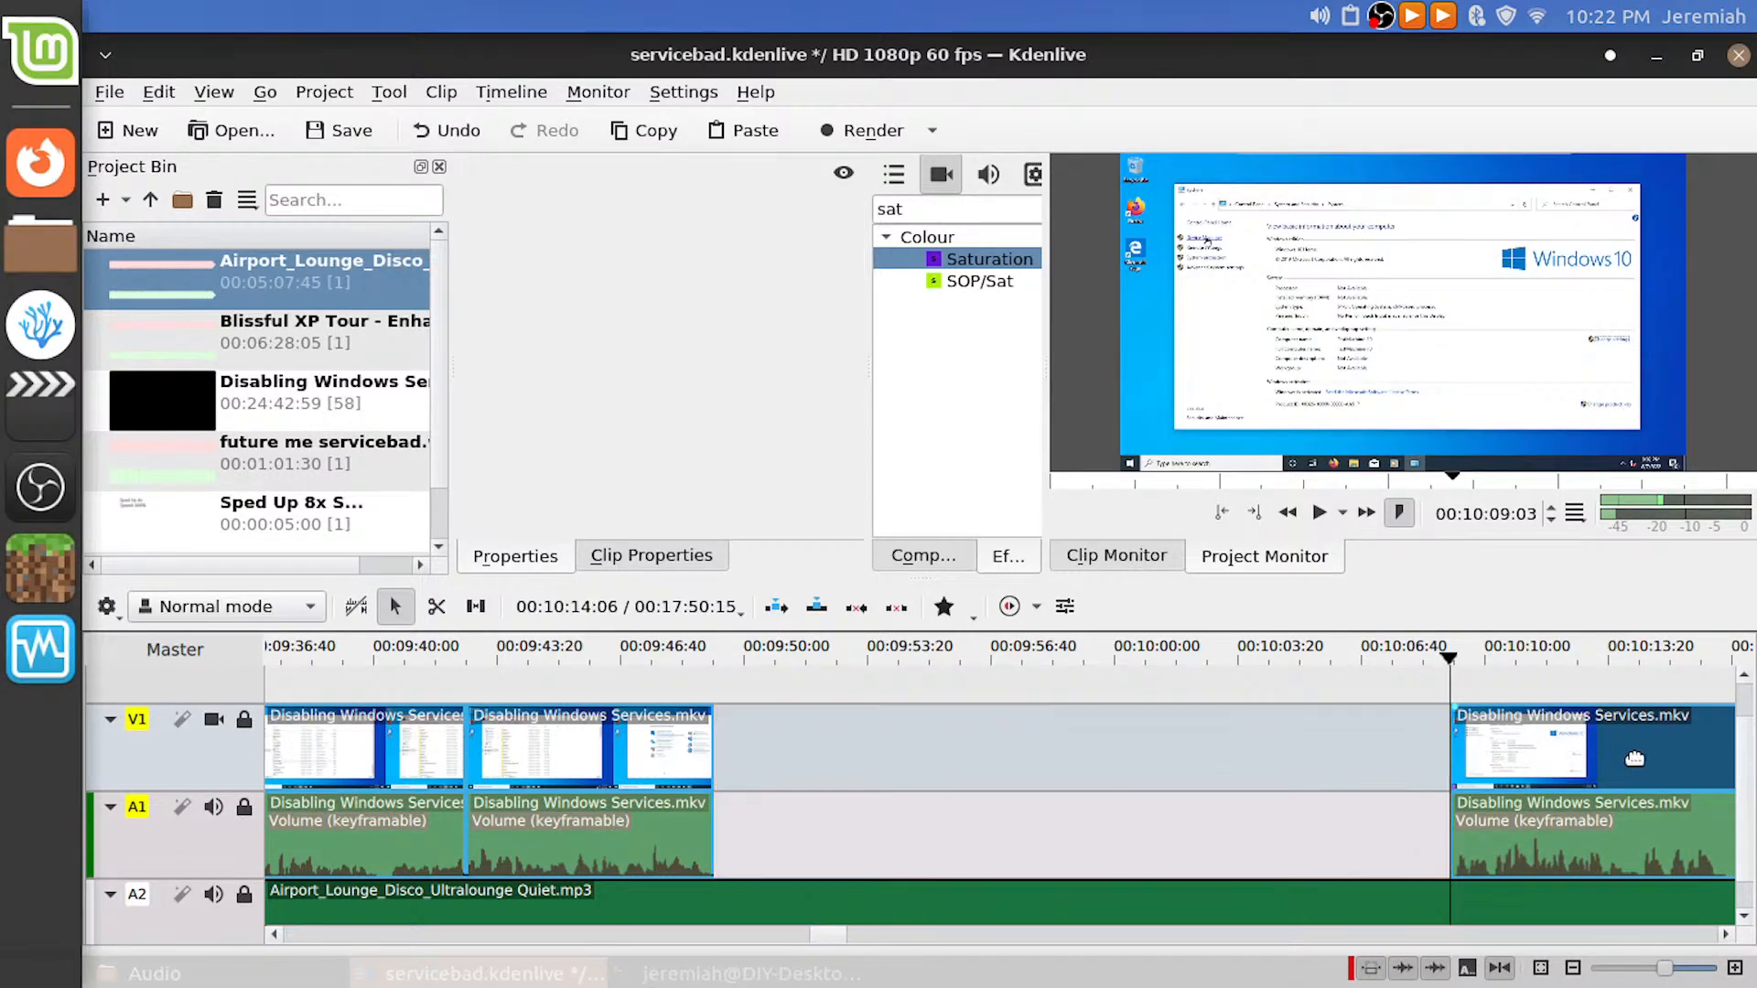
pyautogui.moveTo(1634, 759); pyautogui.dragTo(688, 692)
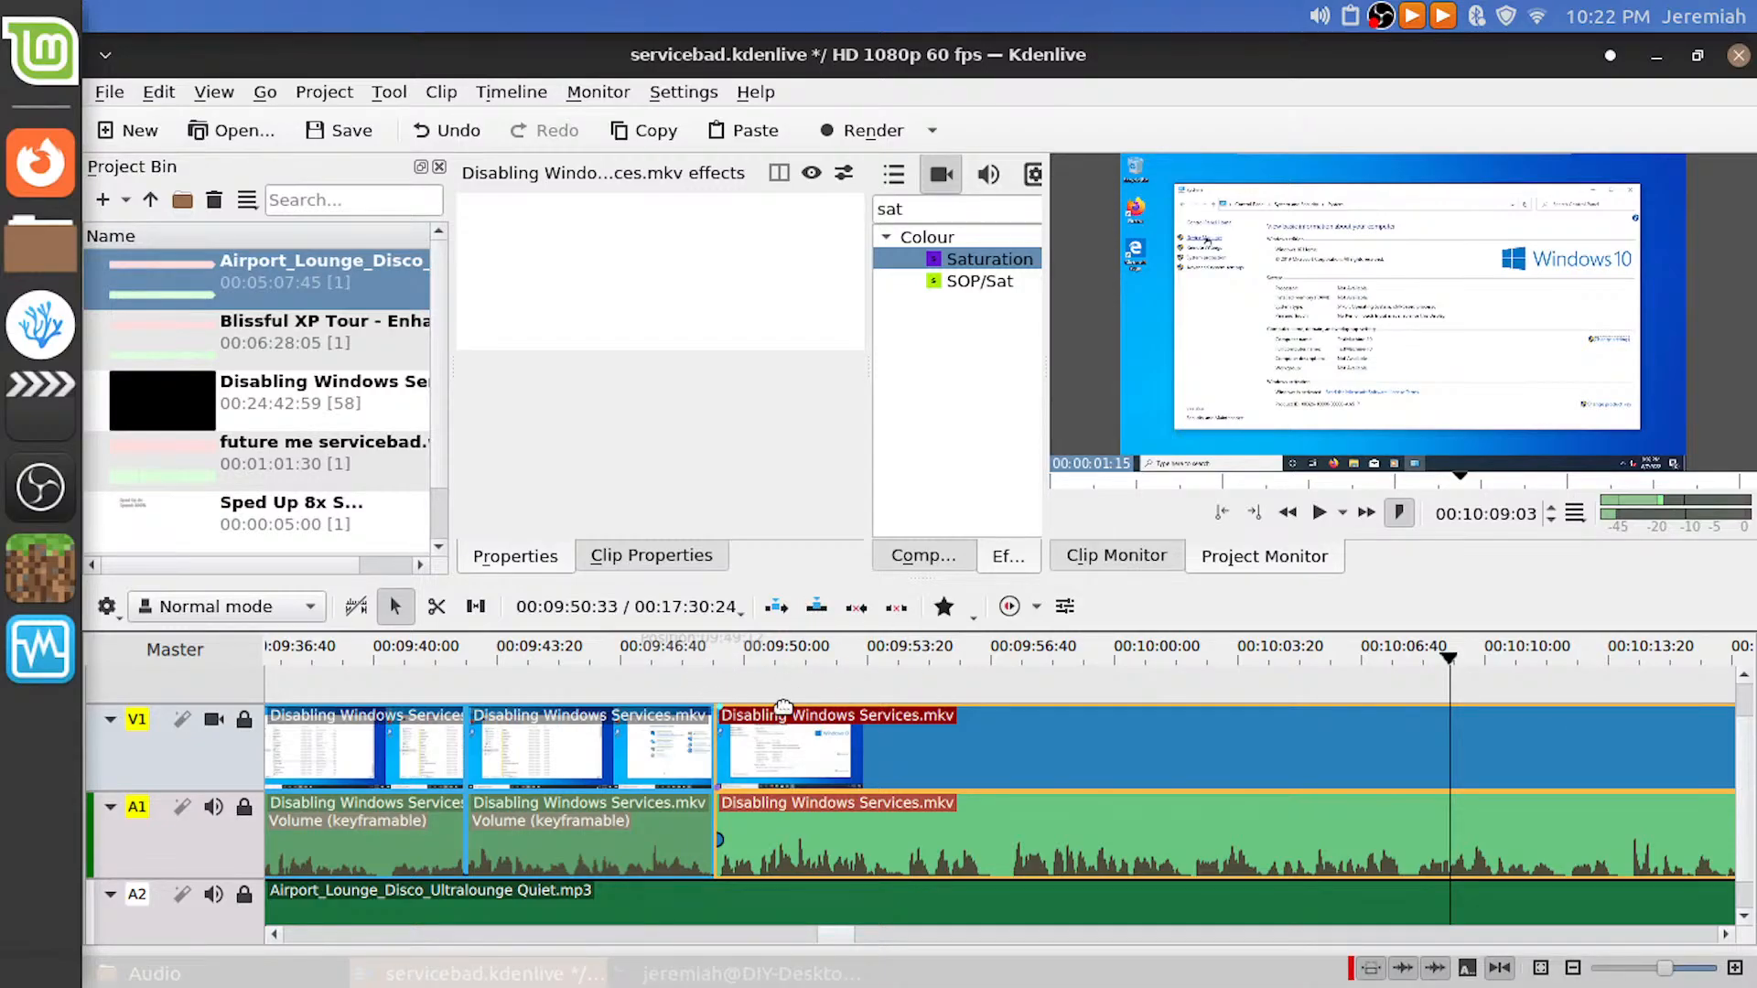
pyautogui.hotkey('ctrl', 's')
# Play the footage across the new cut from 00:09:48:20, and replay the System window section from 00:09:59:48
pyautogui.press('Home')
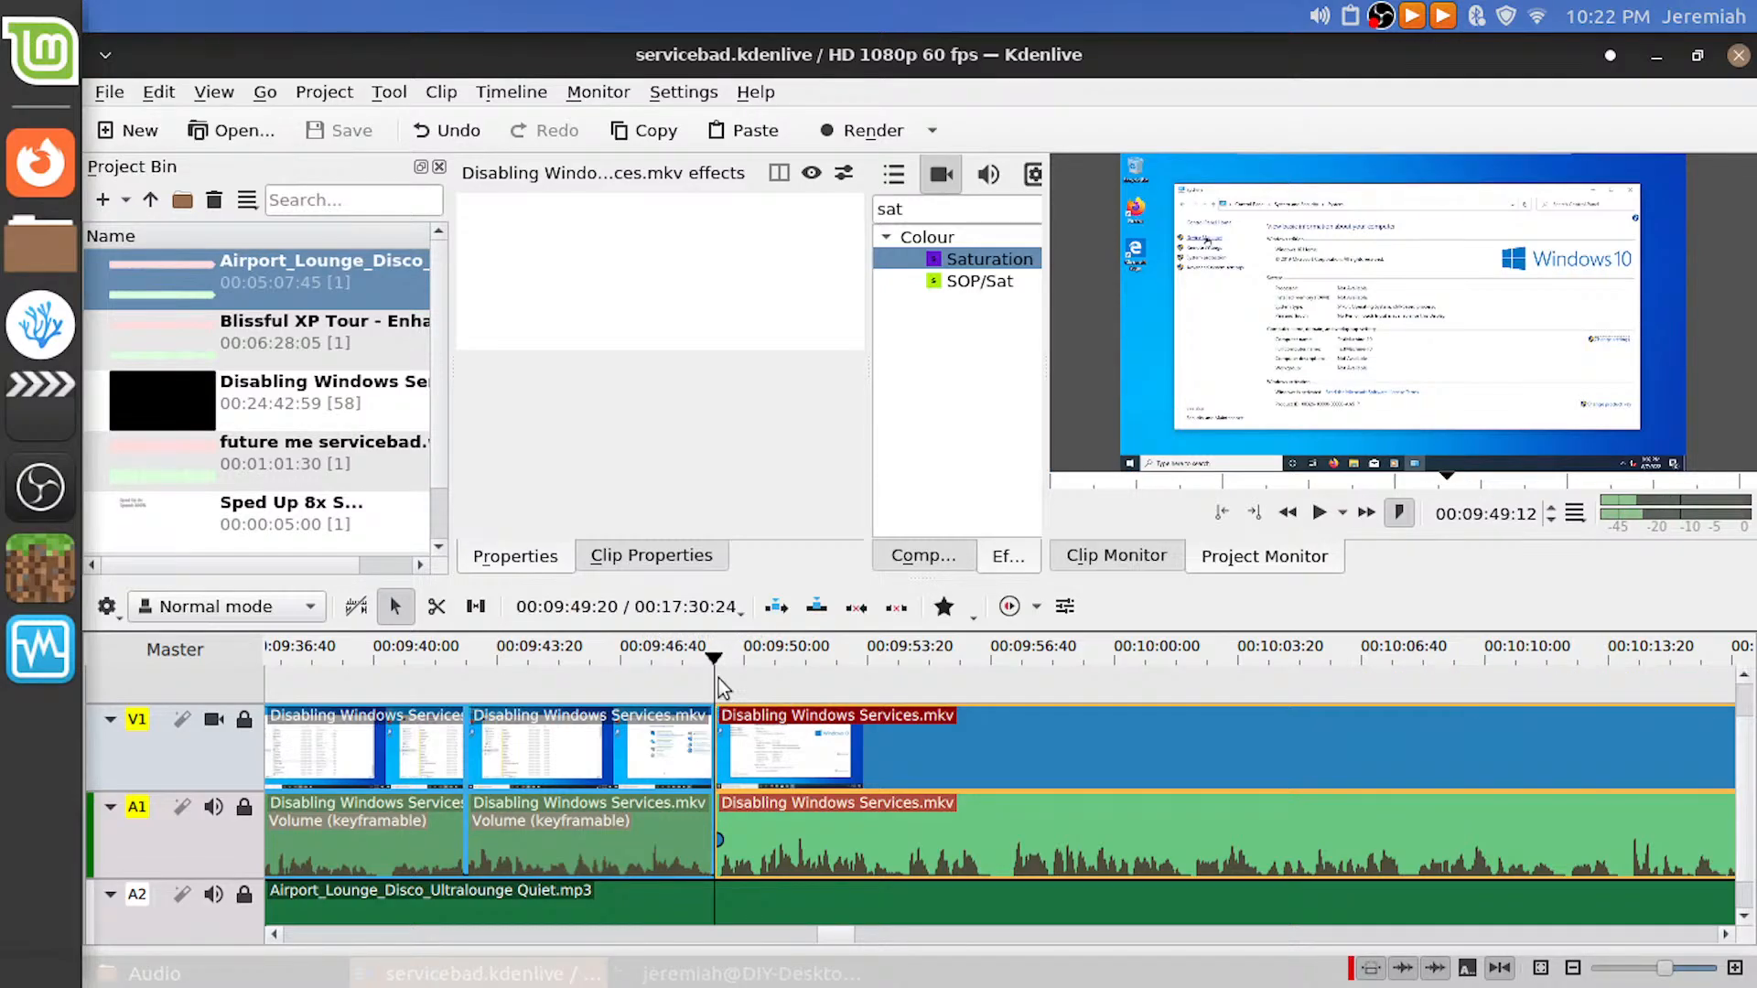
pyautogui.click(681, 688)
pyautogui.press('space')
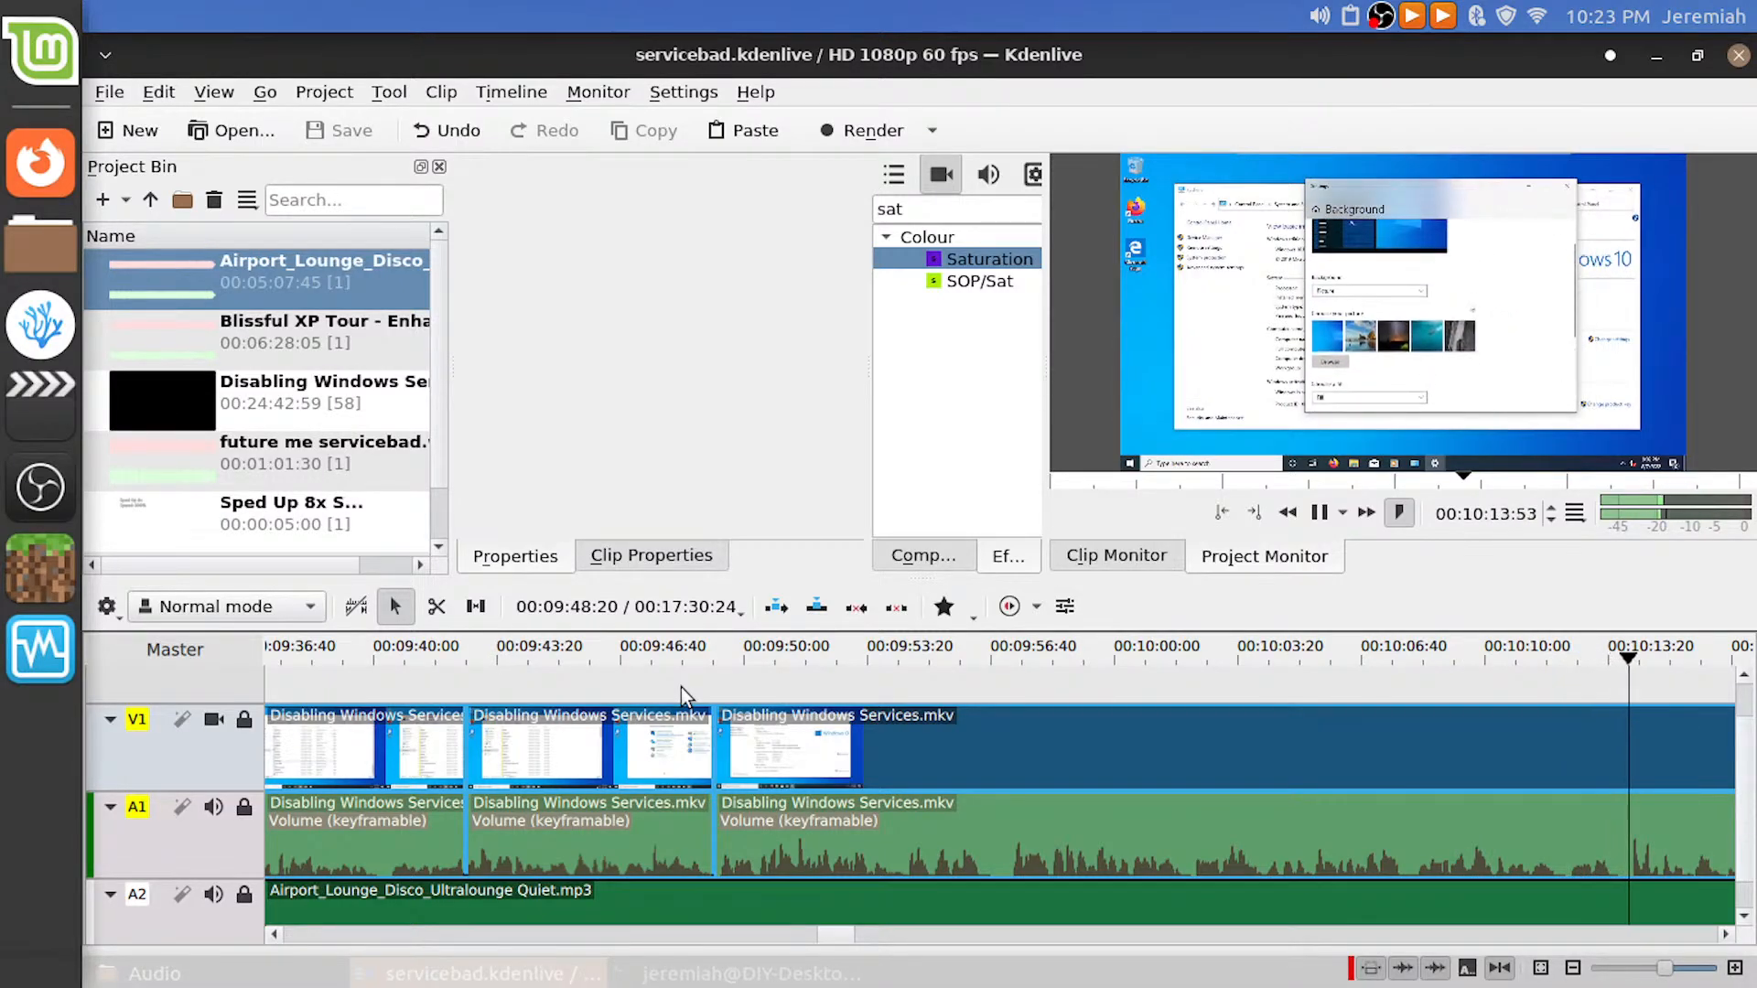
pyautogui.click(1105, 697)
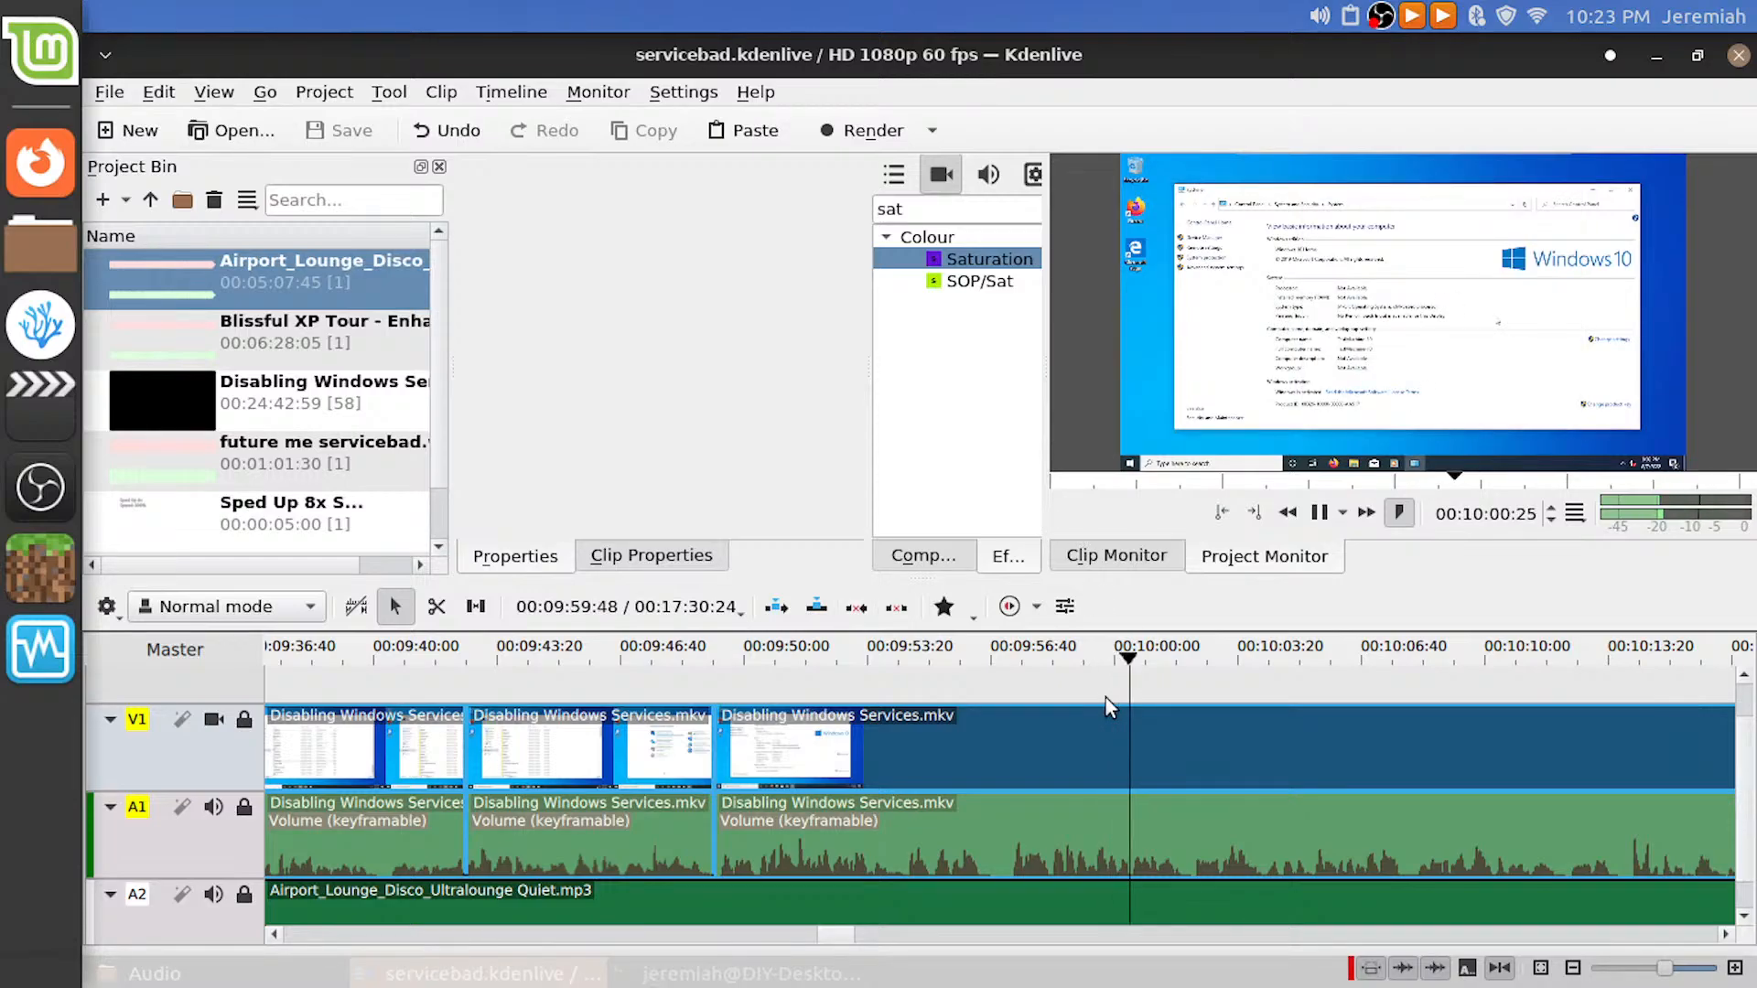